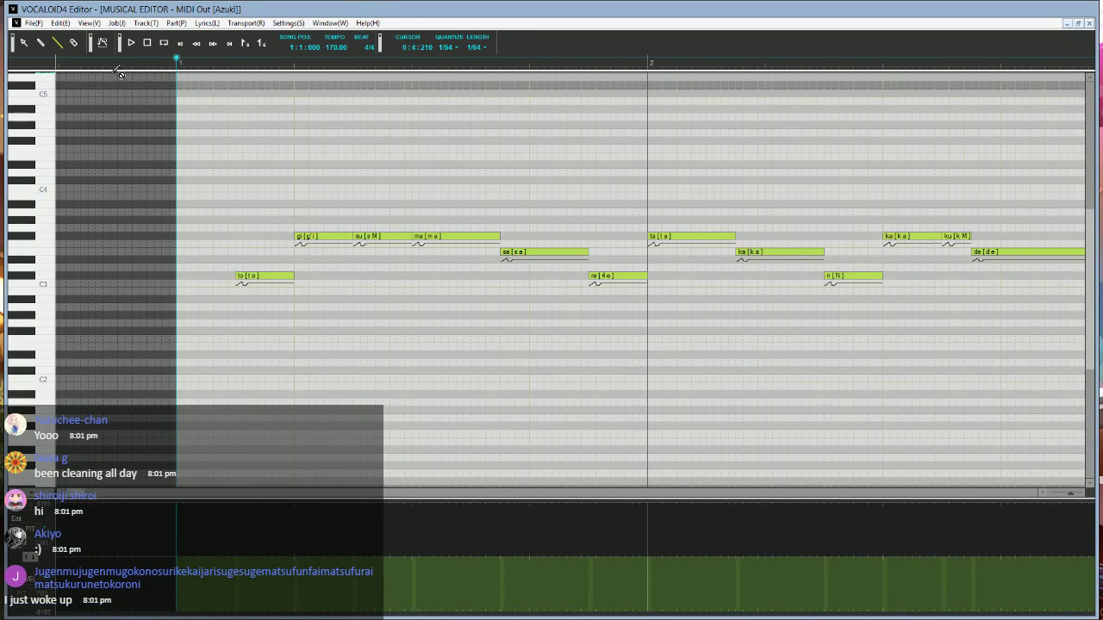
- Play back the vocal melody through measures 1 to 4 and return the song position to the start of measure 1
key(space)
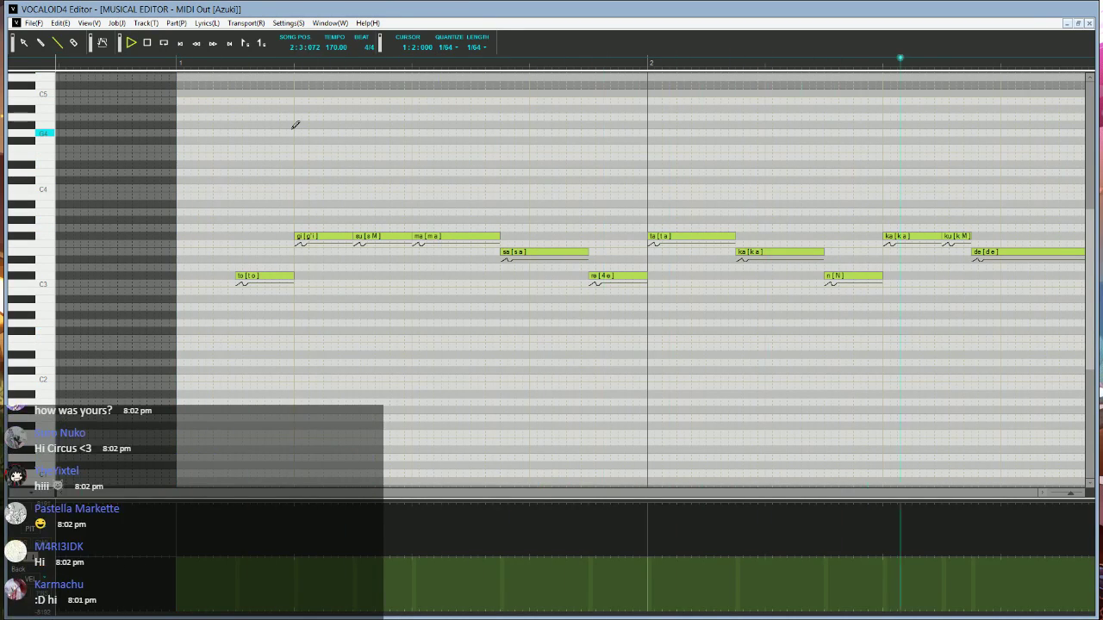
scroll(526, 275, down, 3)
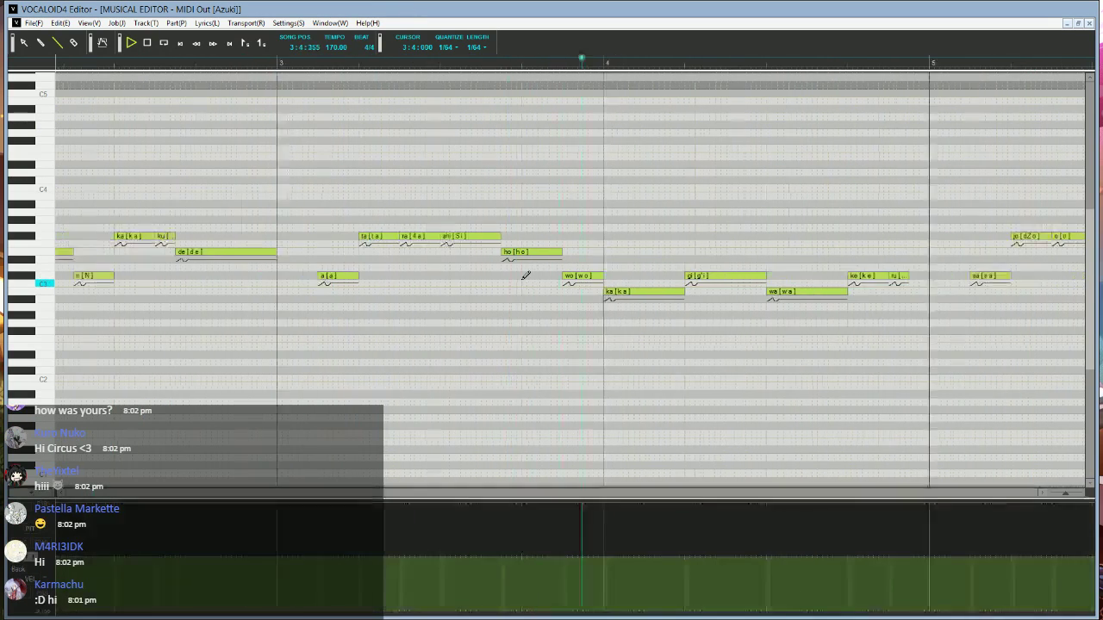
key(space)
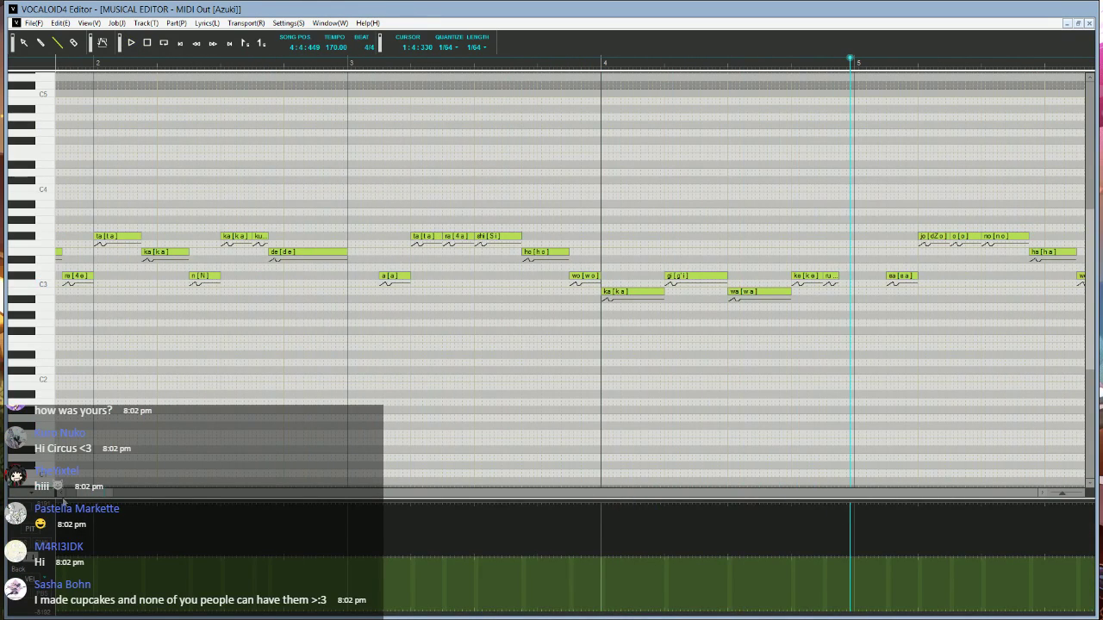
drag(87, 494, 72, 496)
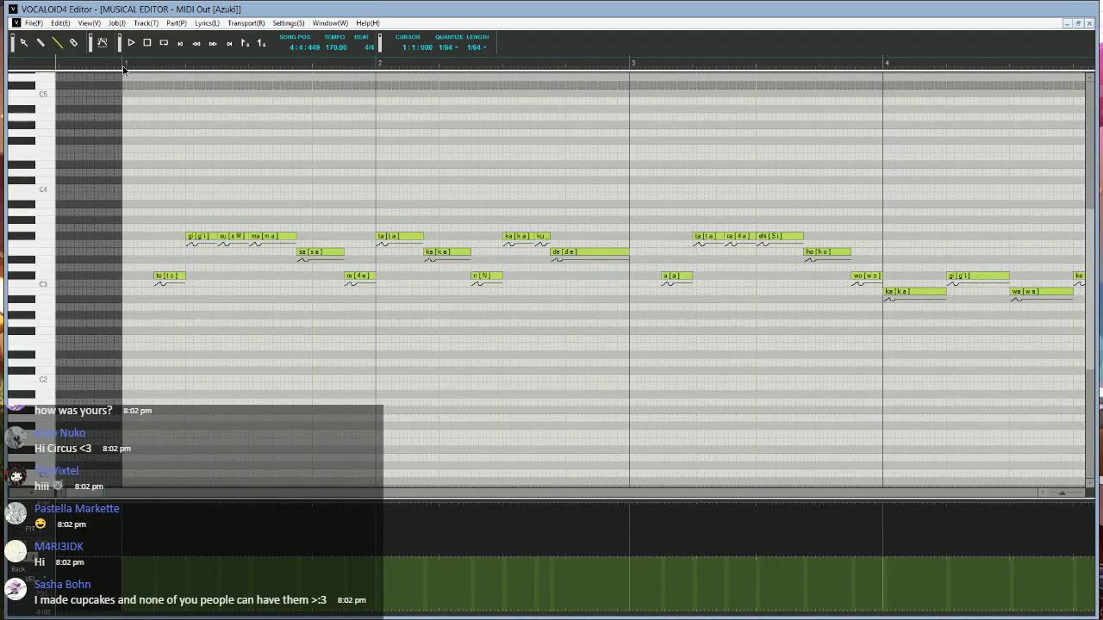
click(126, 68)
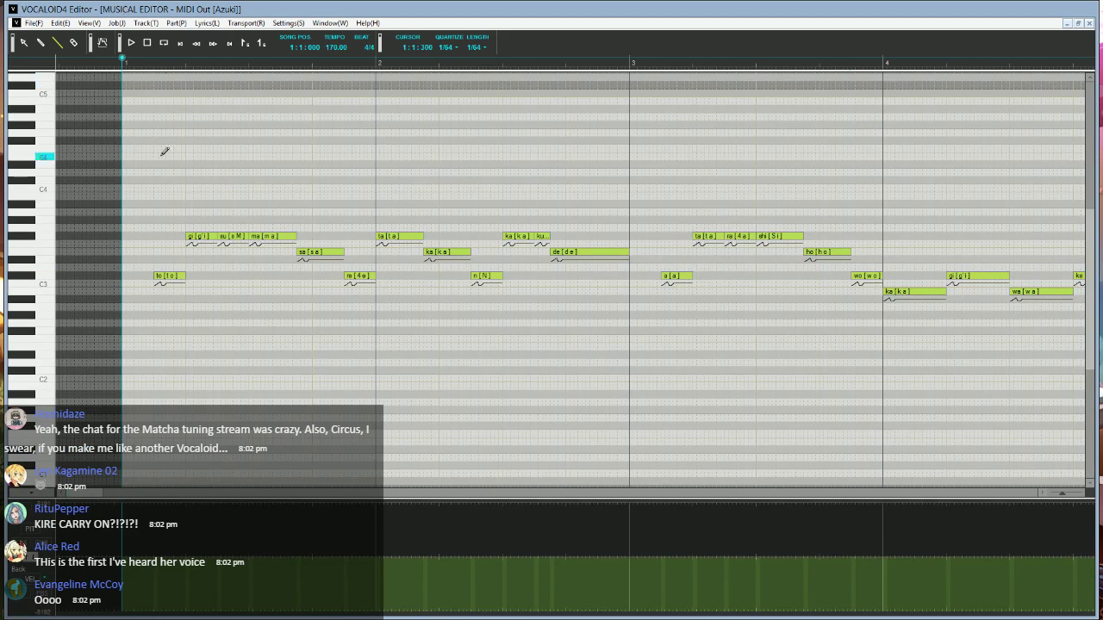
- Listen to the opening one and a half measures again and reset the song position to measure 1
scroll(163, 173, up, 4)
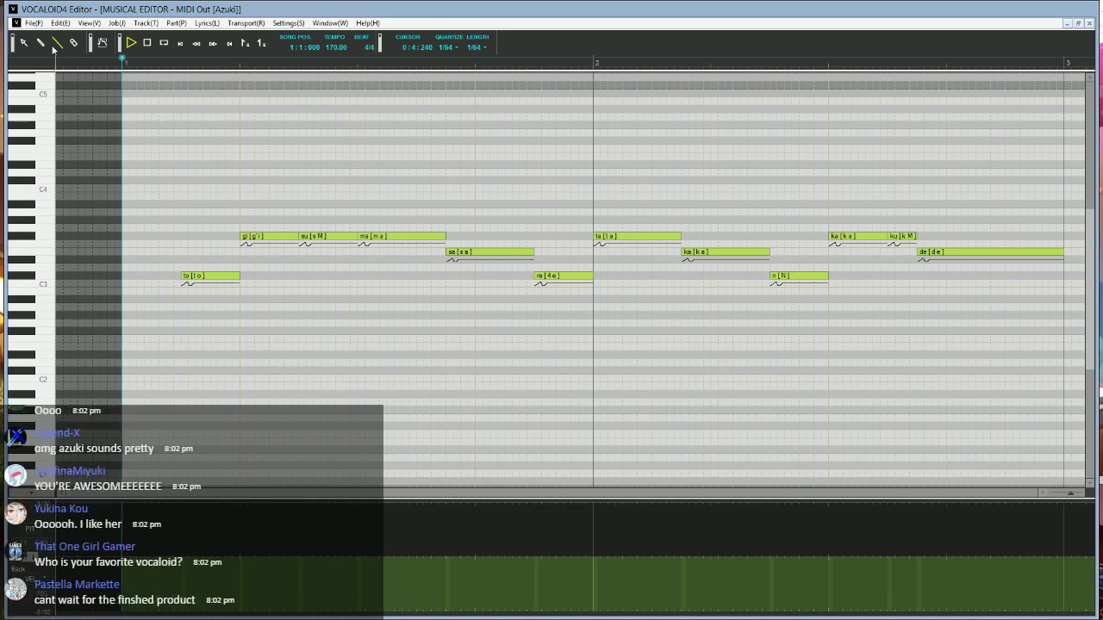
key(space)
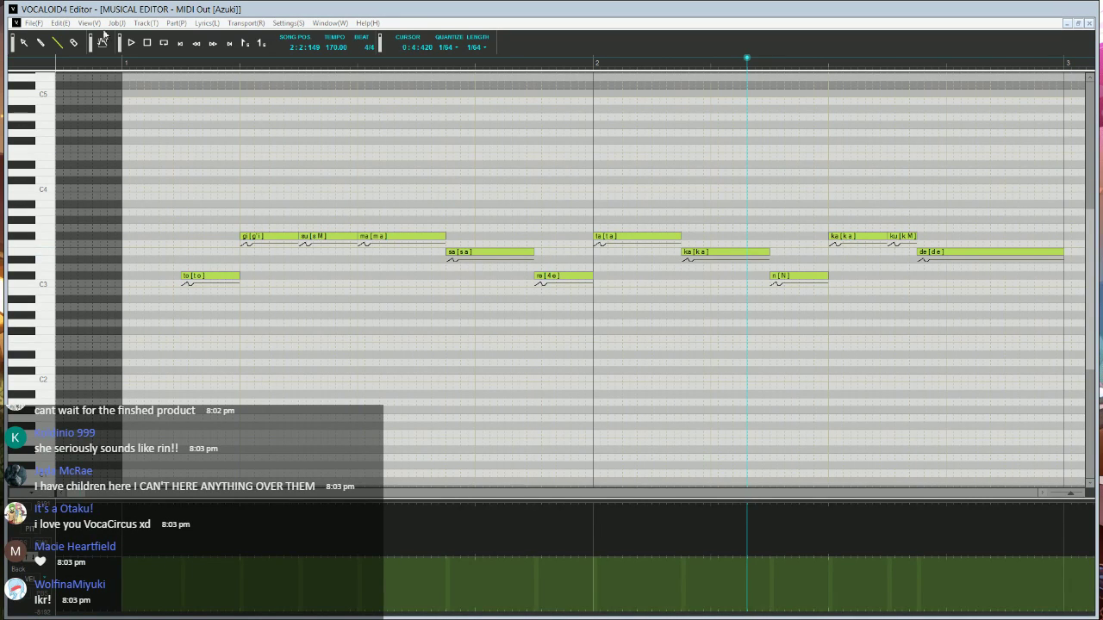
click(125, 64)
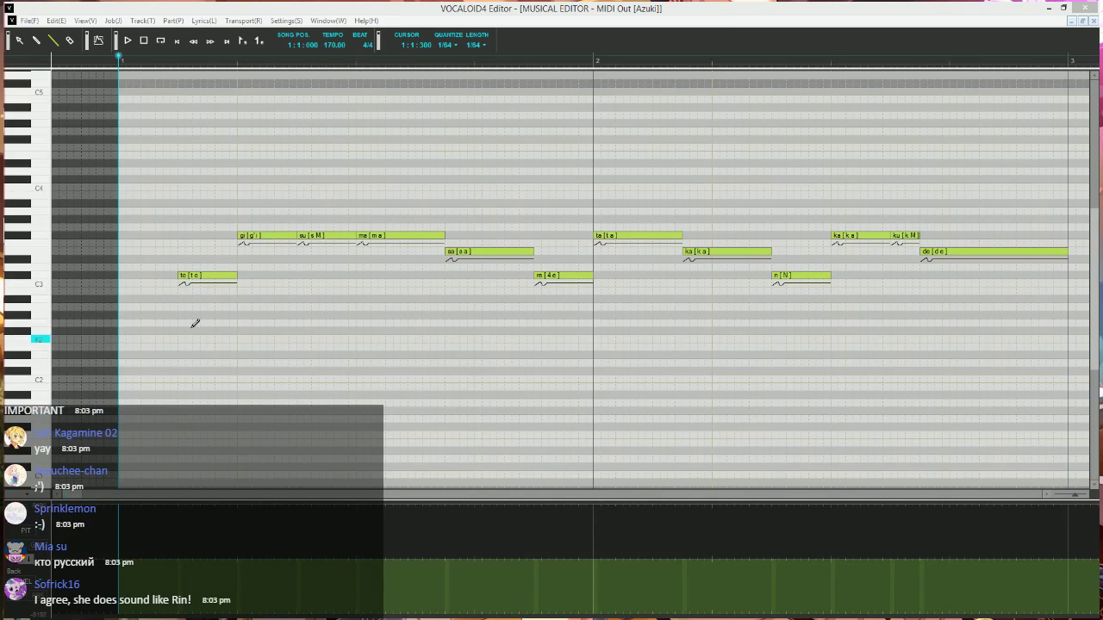
- Change the part's singer to RIN_V4X_Power_EVEC
right_click(269, 380)
mouse_move(302, 310)
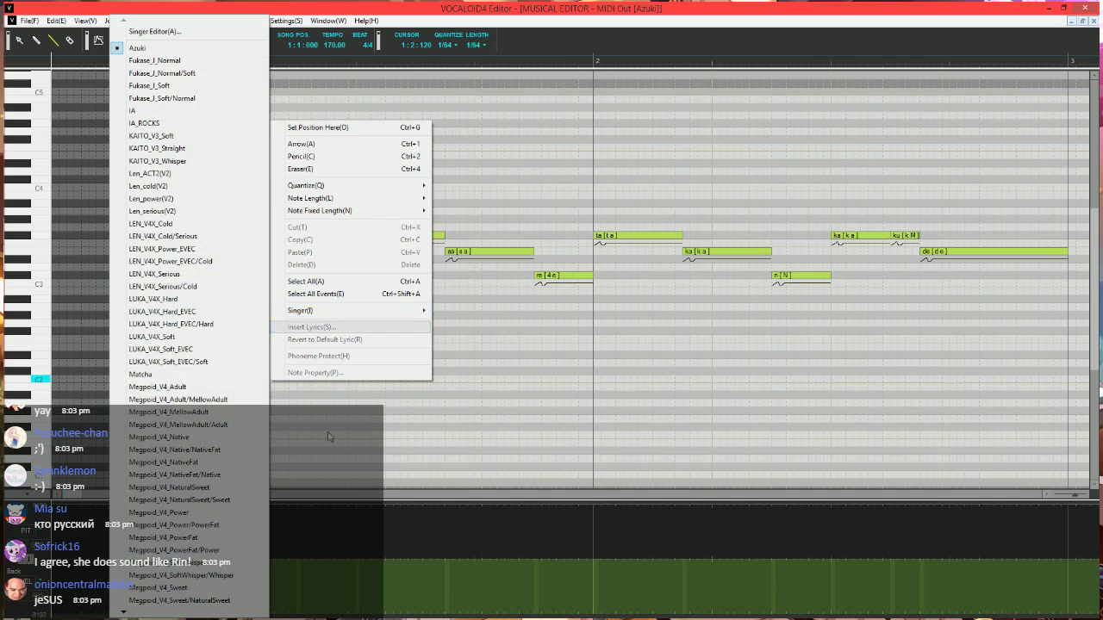
mouse_move(195, 613)
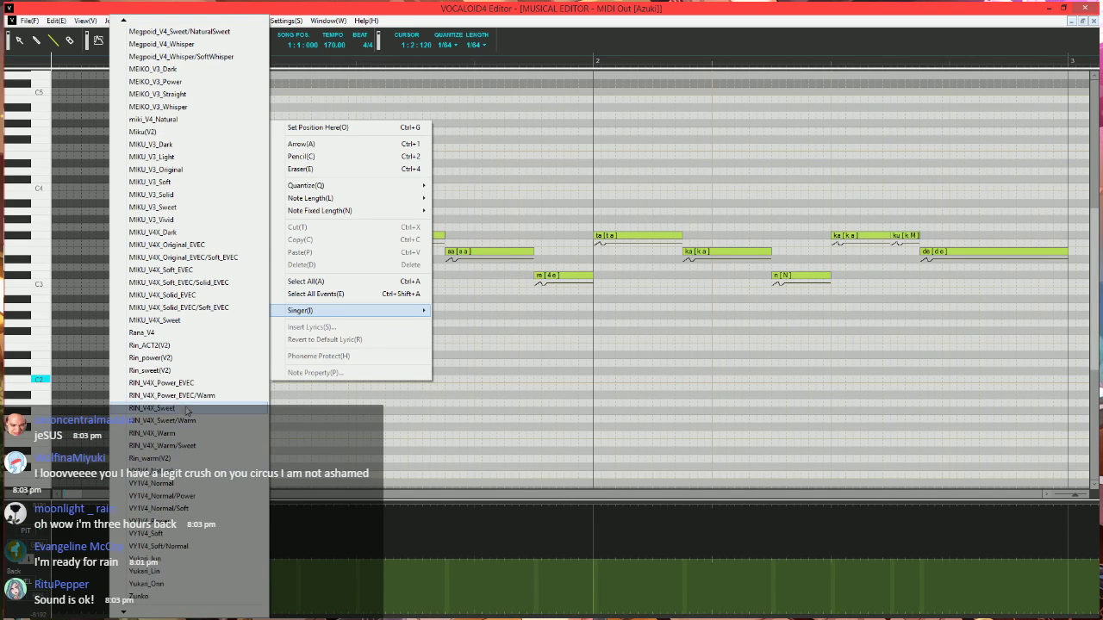
click(188, 384)
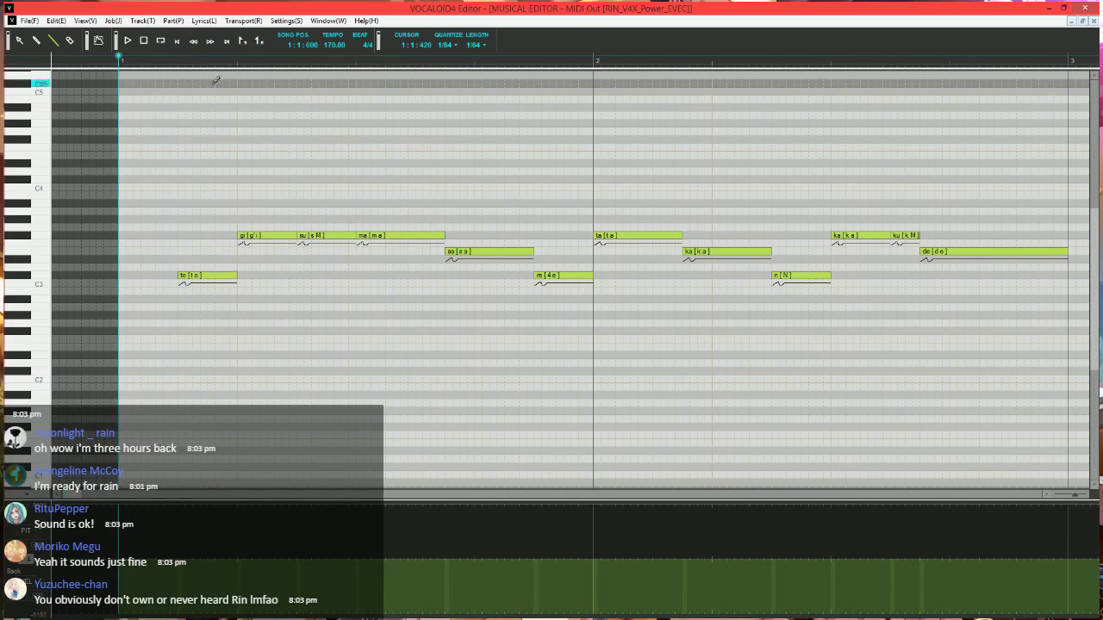
- Play back measures 1 to 4 with the RIN_V4X_Power_EVEC voice
key(space)
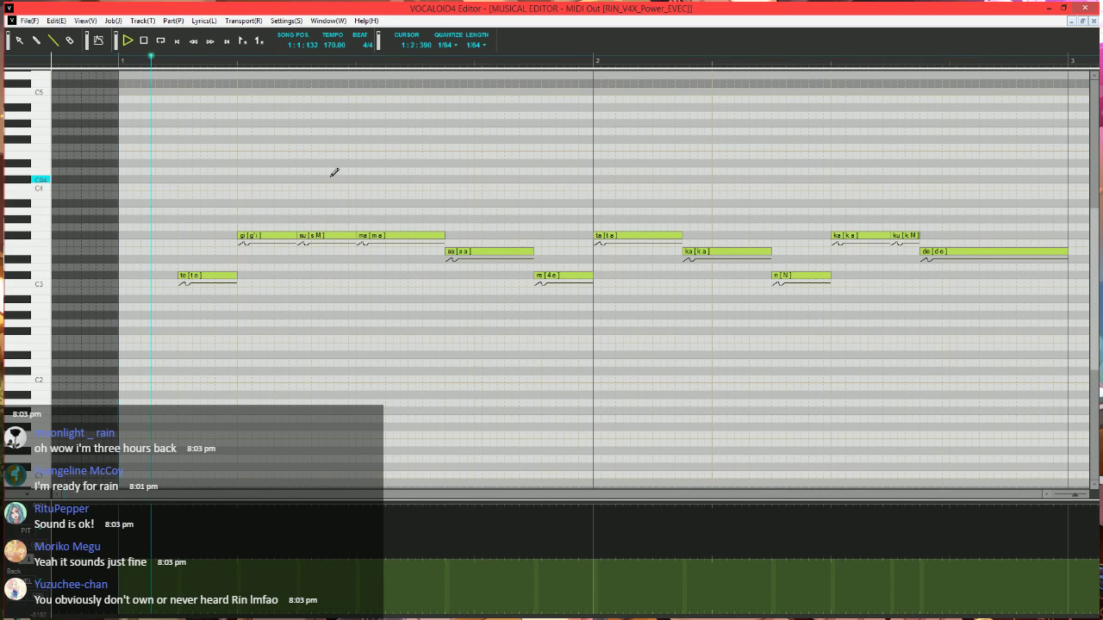
scroll(534, 331, down, 1)
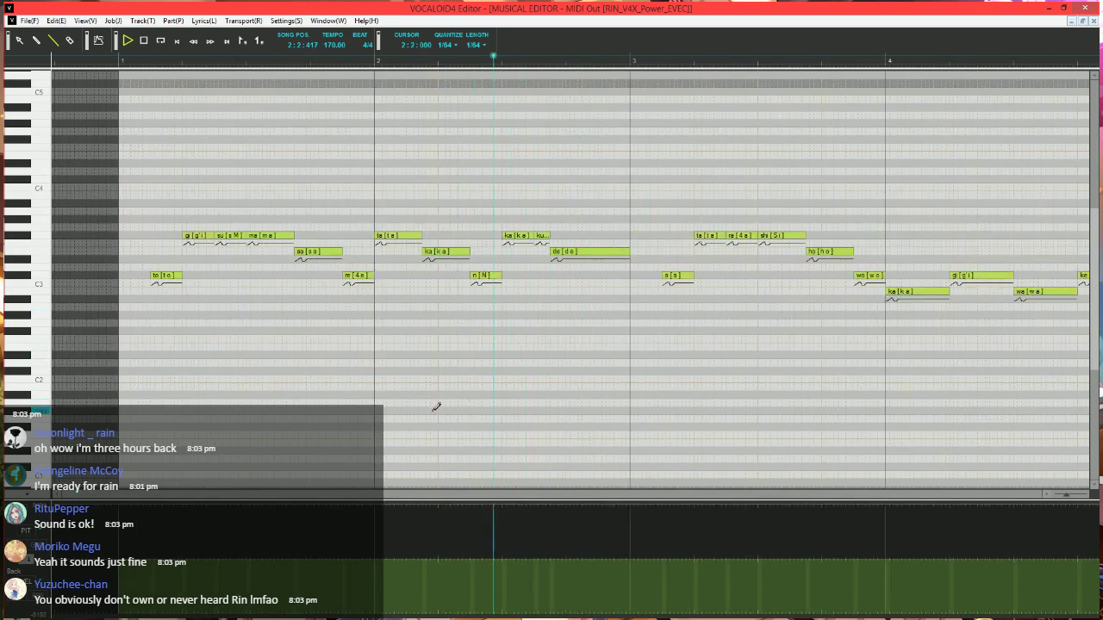
scroll(406, 411, down, 1)
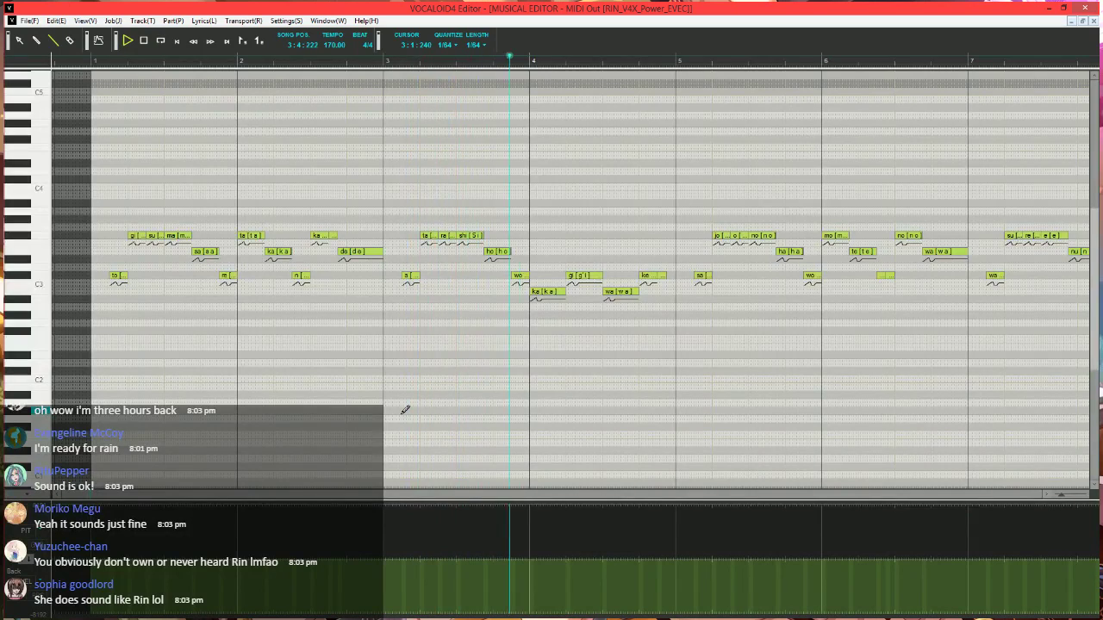
key(space)
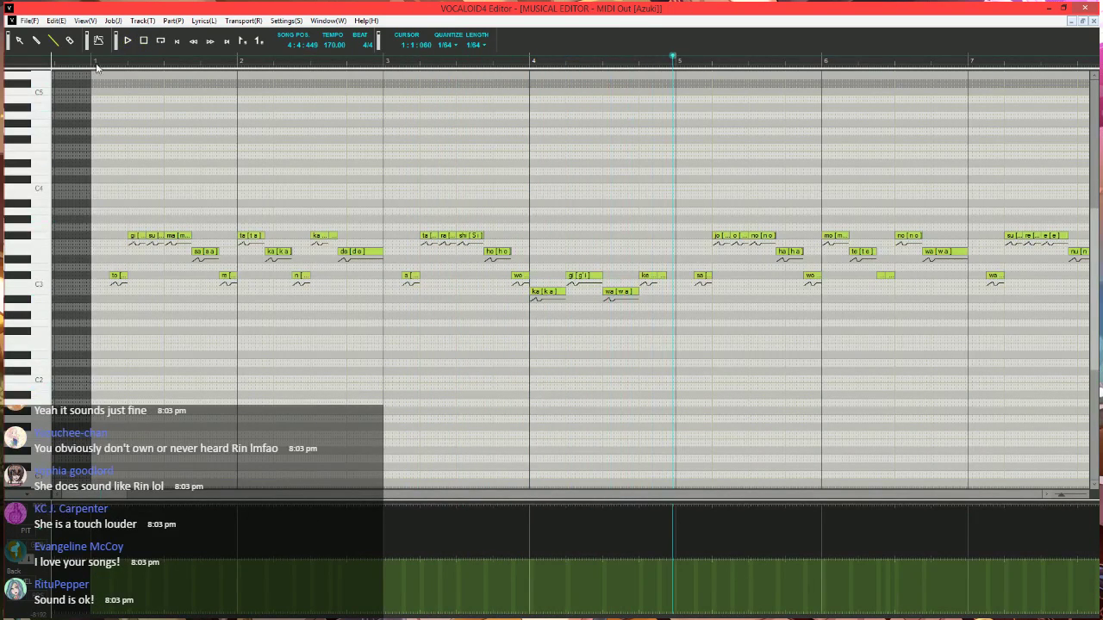
- Play back measures 1 to 4 with the Azuki voice for comparison and return the song position to the beginning
click(91, 63)
key(space)
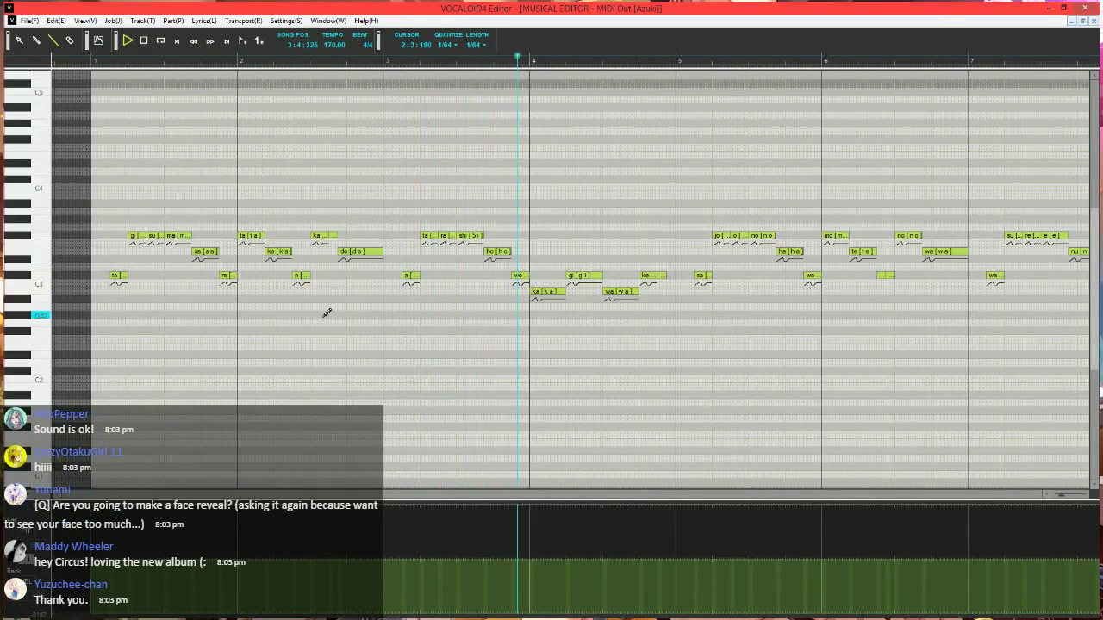
key(space)
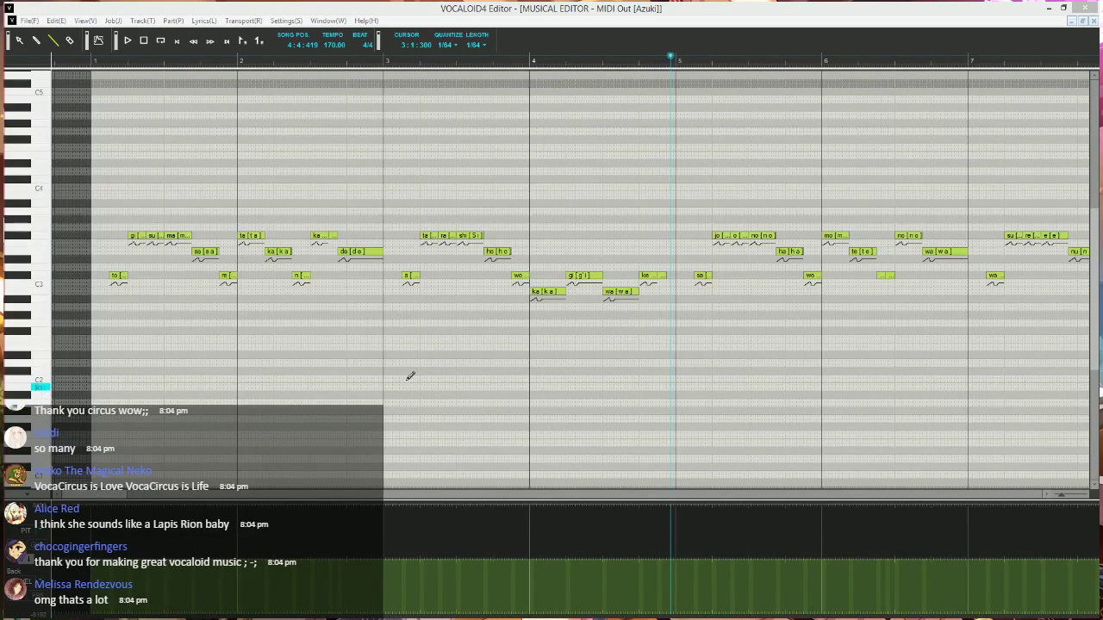
click(94, 62)
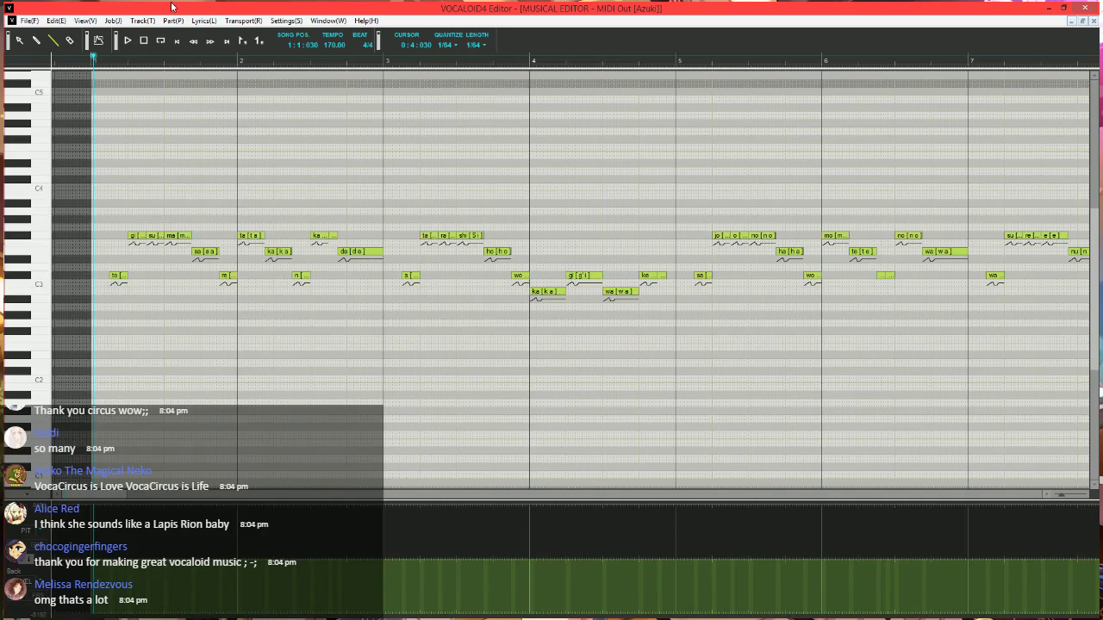
- Raise the pitch bend sensitivity (PBS) curve from the start of measure 1, and switch the parameter lane back to pitch bend (PIT)
scroll(206, 284, up, 2)
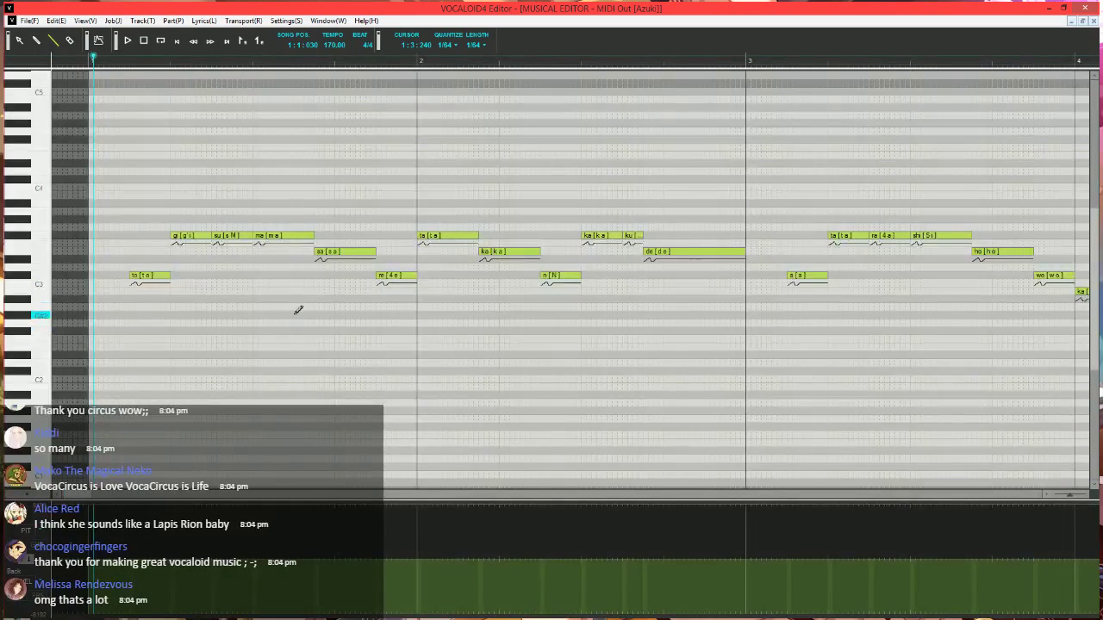
scroll(298, 312, up, 2)
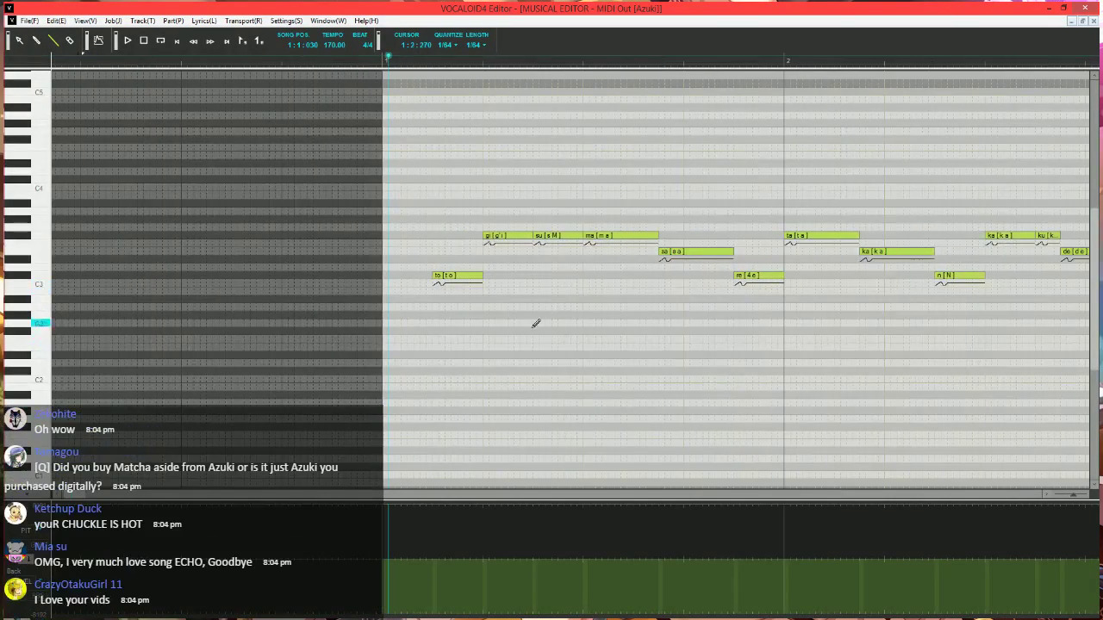
scroll(505, 329, right, 2)
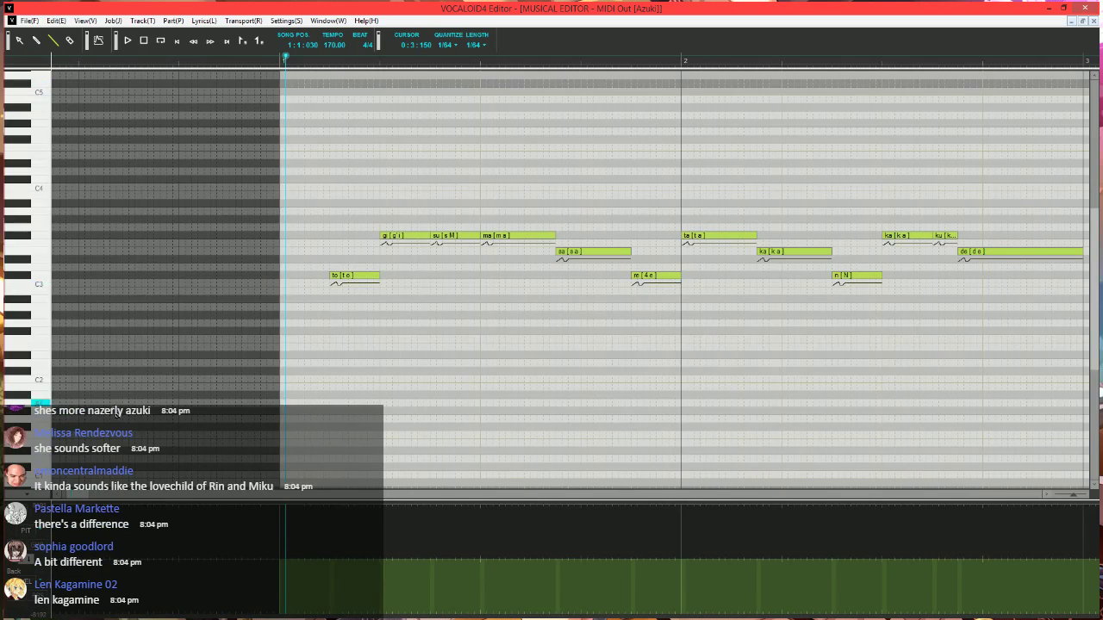
click(37, 536)
click(48, 528)
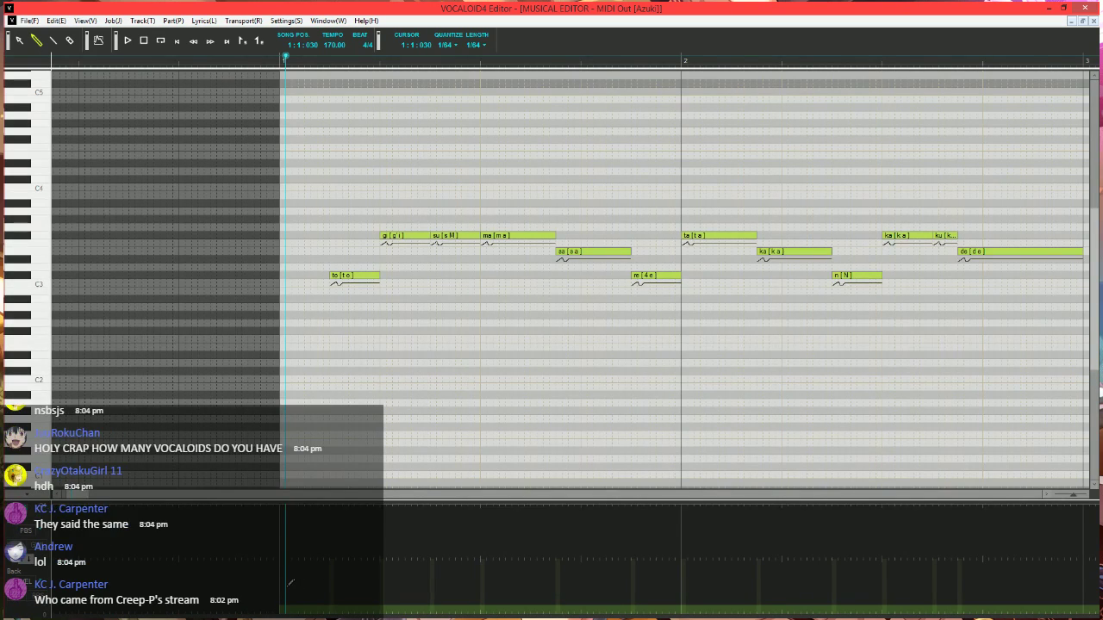
click(291, 590)
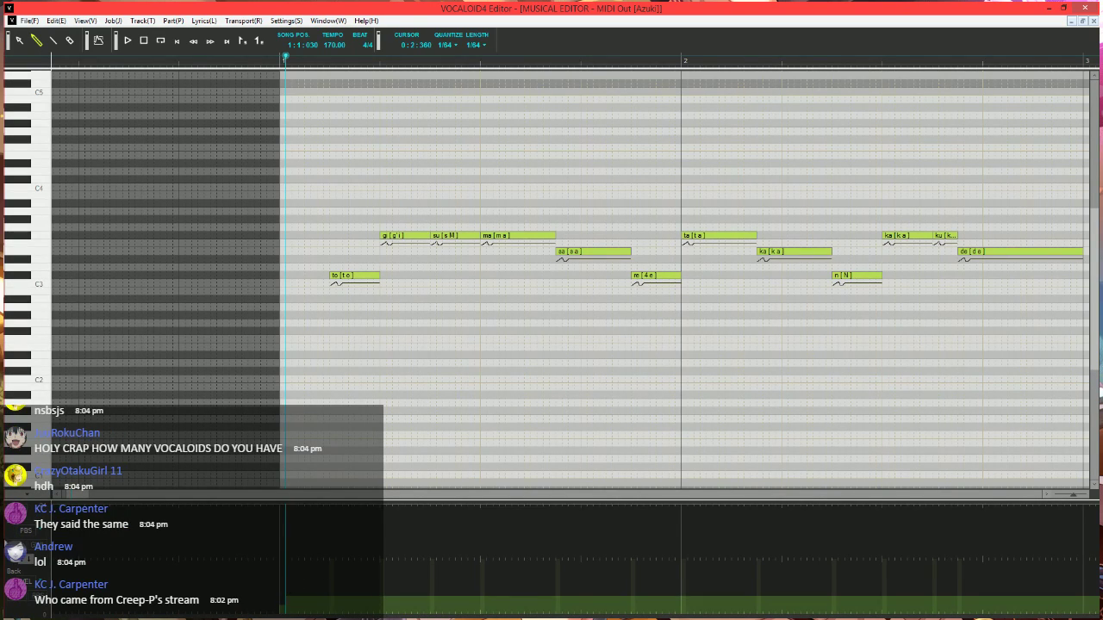
click(31, 556)
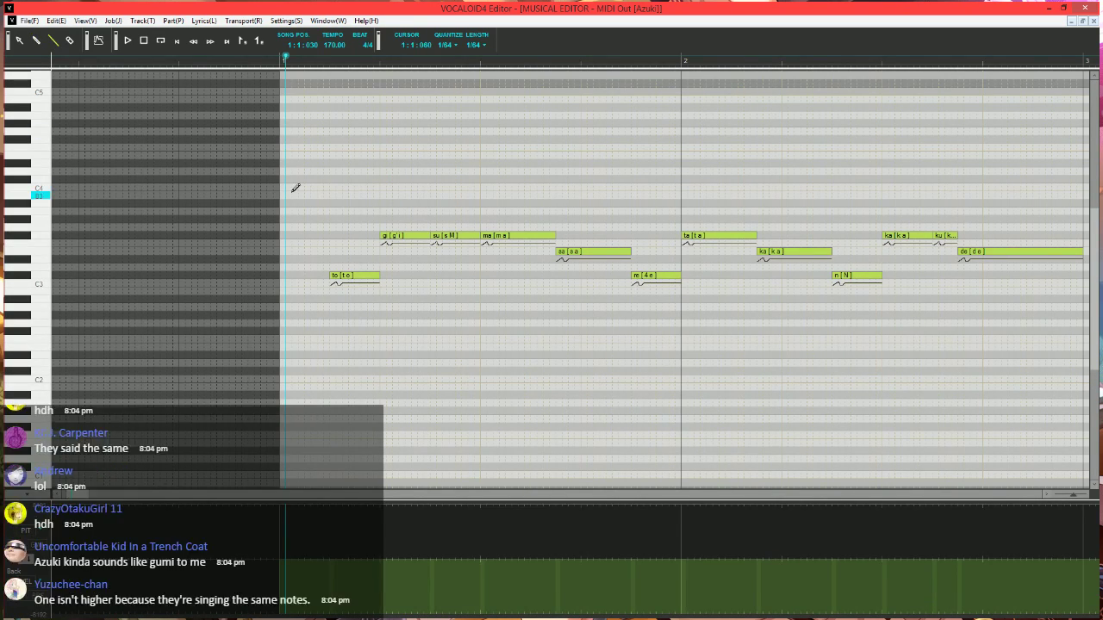
scroll(396, 208, up, 1)
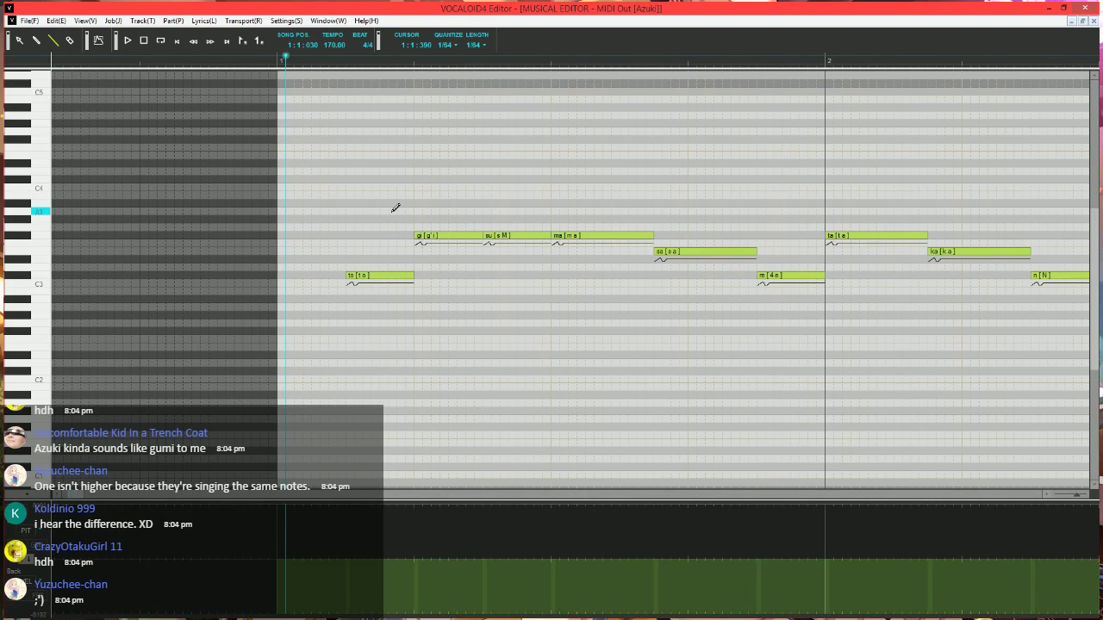
ctrl+scroll(382, 264, up, 1)
scroll(381, 265, up, 1)
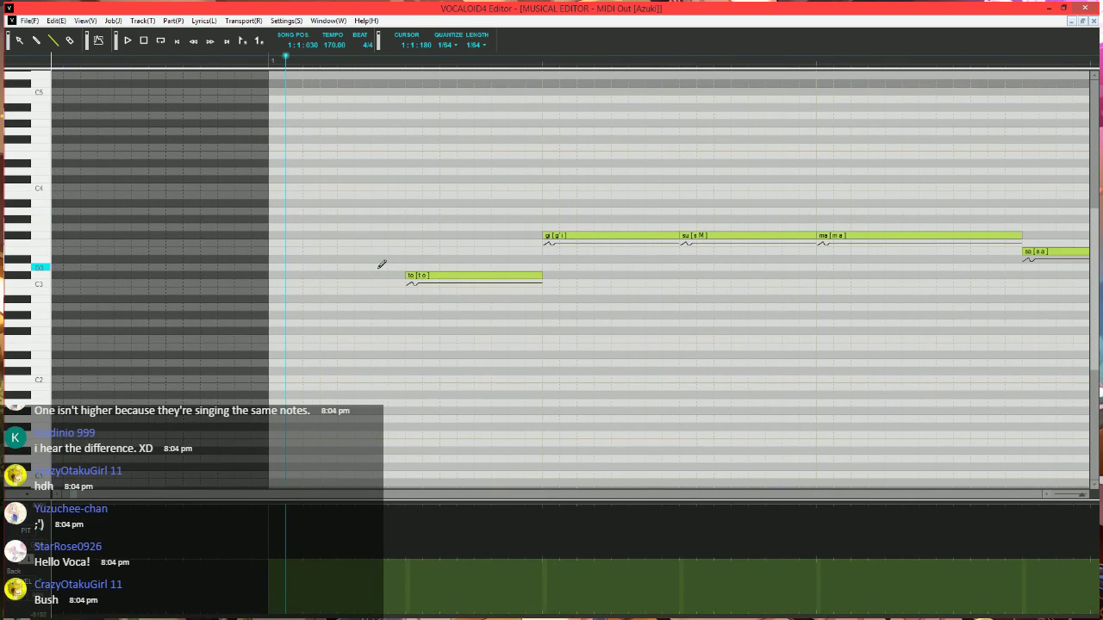
scroll(313, 375, left, 1)
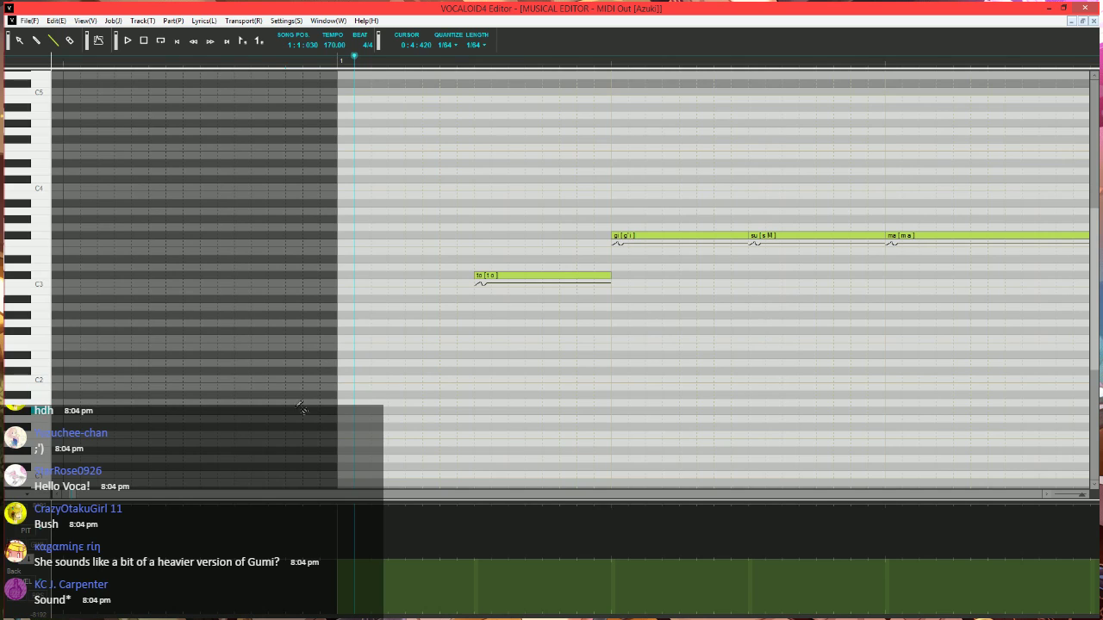
ctrl+scroll(411, 372, up, 1)
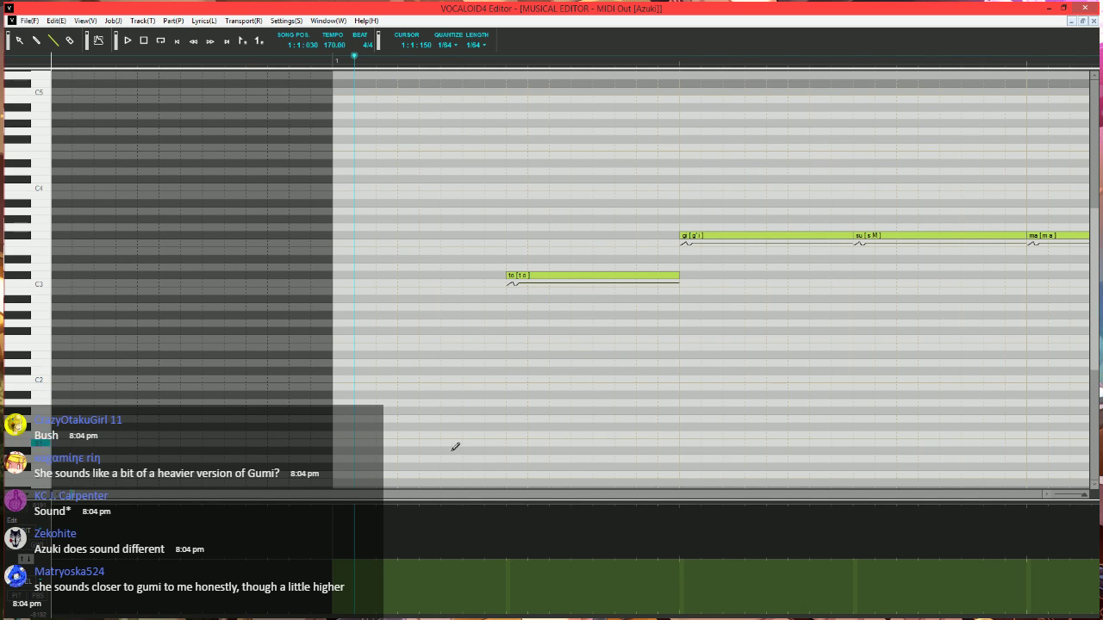
- Change the part's singer to Megpoid_V4_Sweet and play back the first two measures with the line tool active
right_click(419, 314)
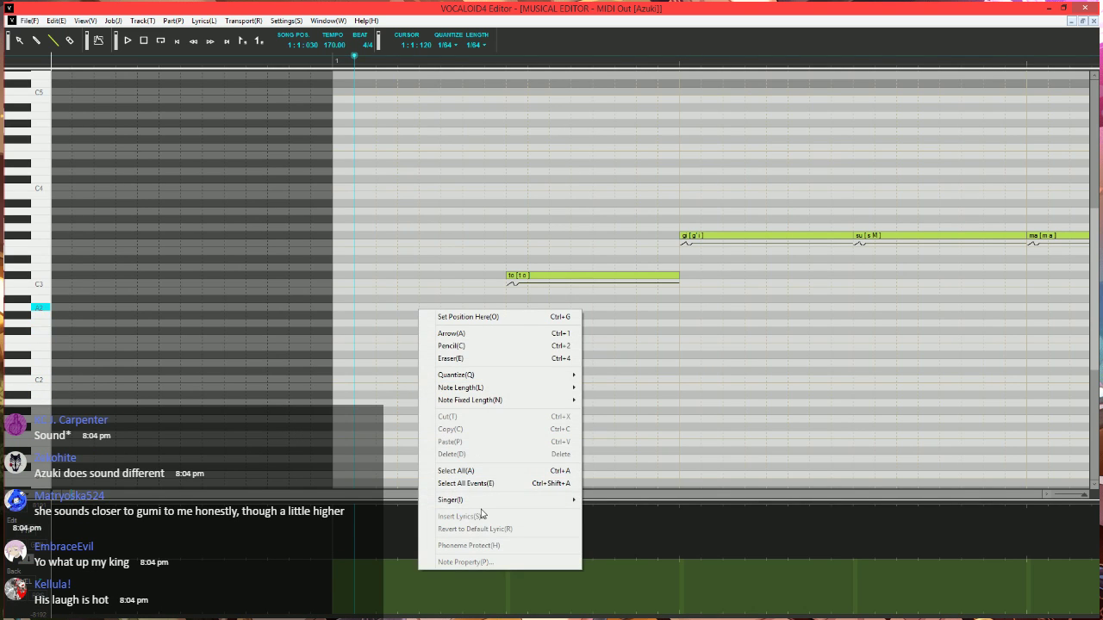
mouse_move(483, 501)
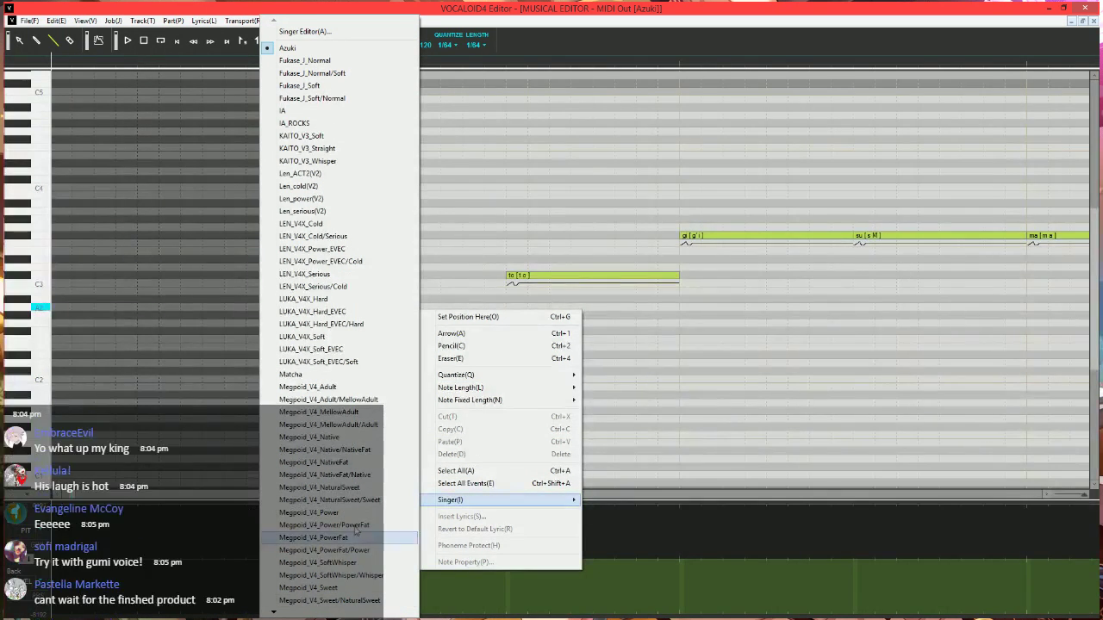
click(311, 588)
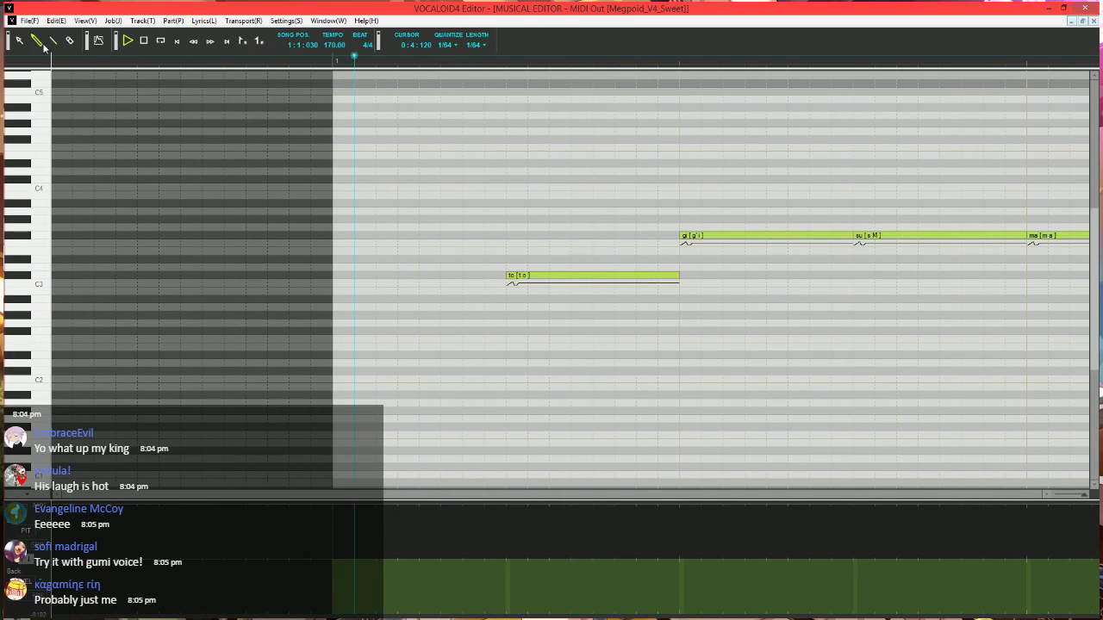
click(52, 43)
scroll(353, 269, down, 4)
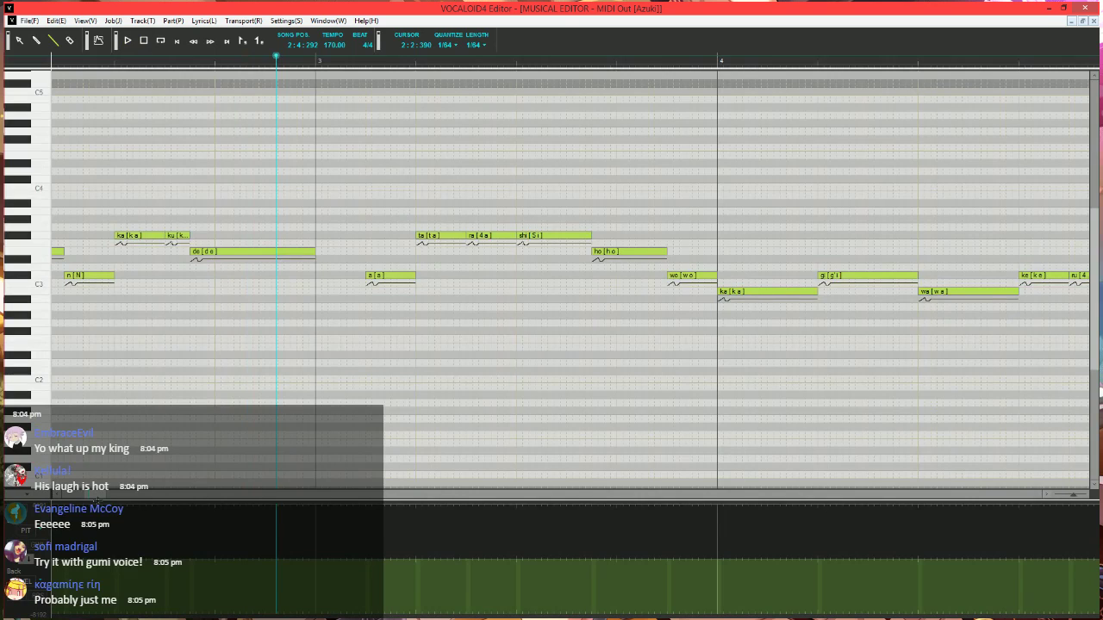
- Play back the first two measures with the Azuki voice and return the song position to near the start of measure 1
key(space)
click(475, 58)
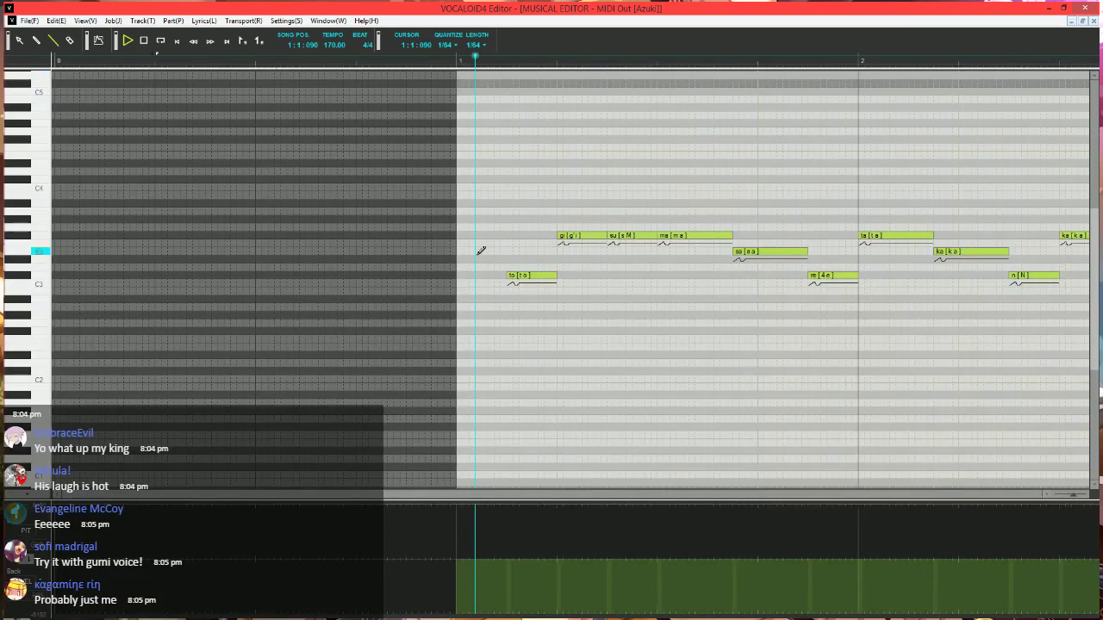
scroll(481, 250, down, 2)
key(space)
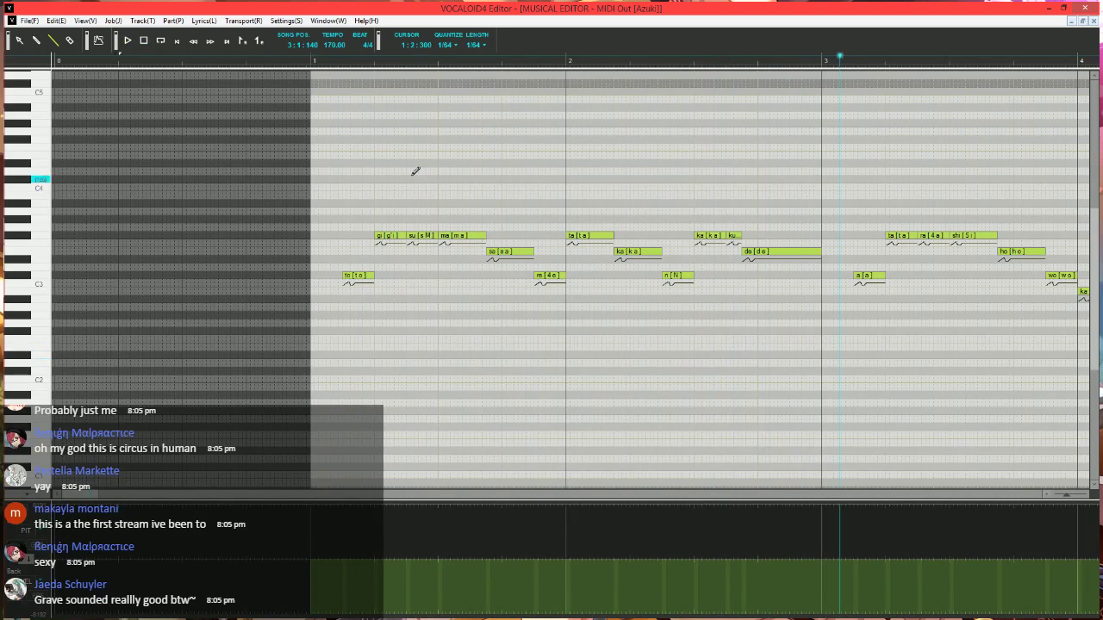
key(space)
scroll(409, 374, up, 4)
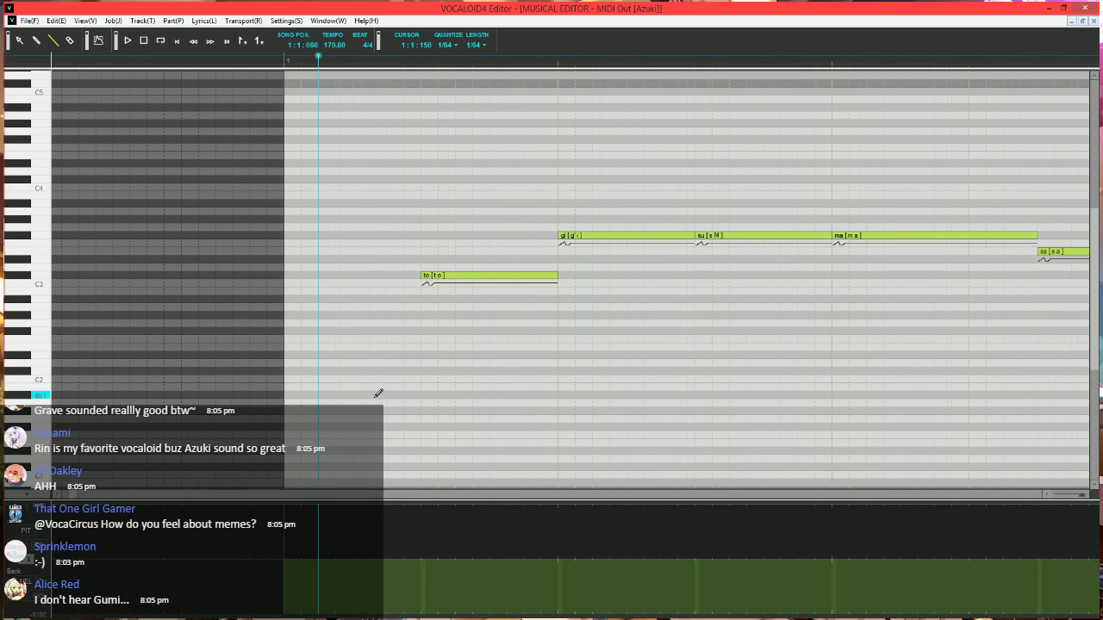
- Draw a stepped pitch bend (PIT) rise from the minimum up to the neutral level at the start of the "to" note
scroll(378, 393, up, 1)
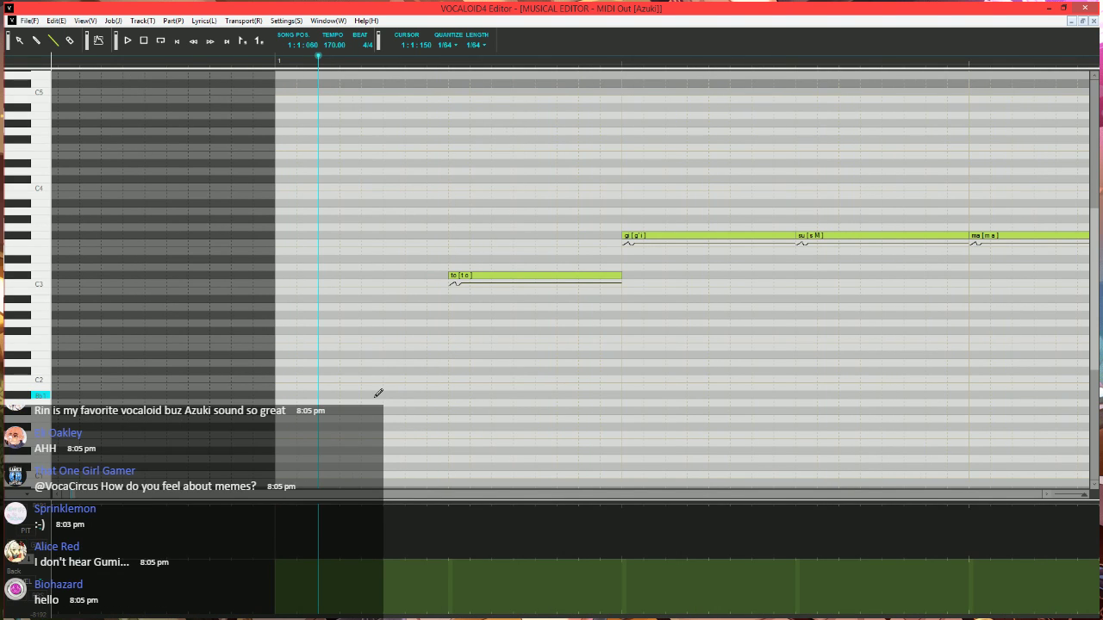
scroll(362, 381, right, 2)
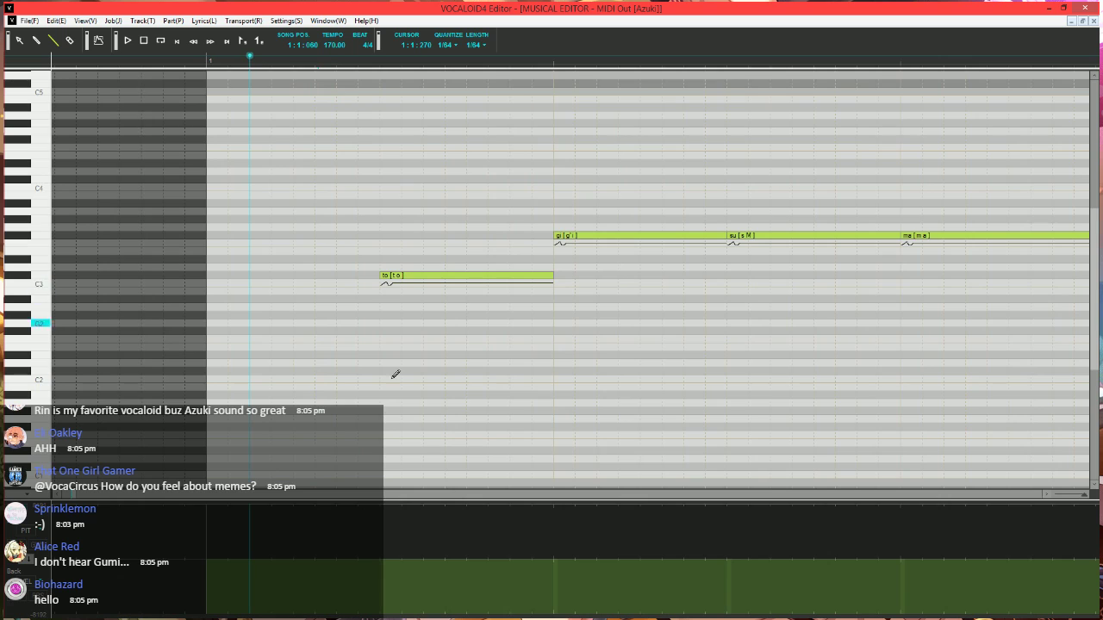
click(369, 613)
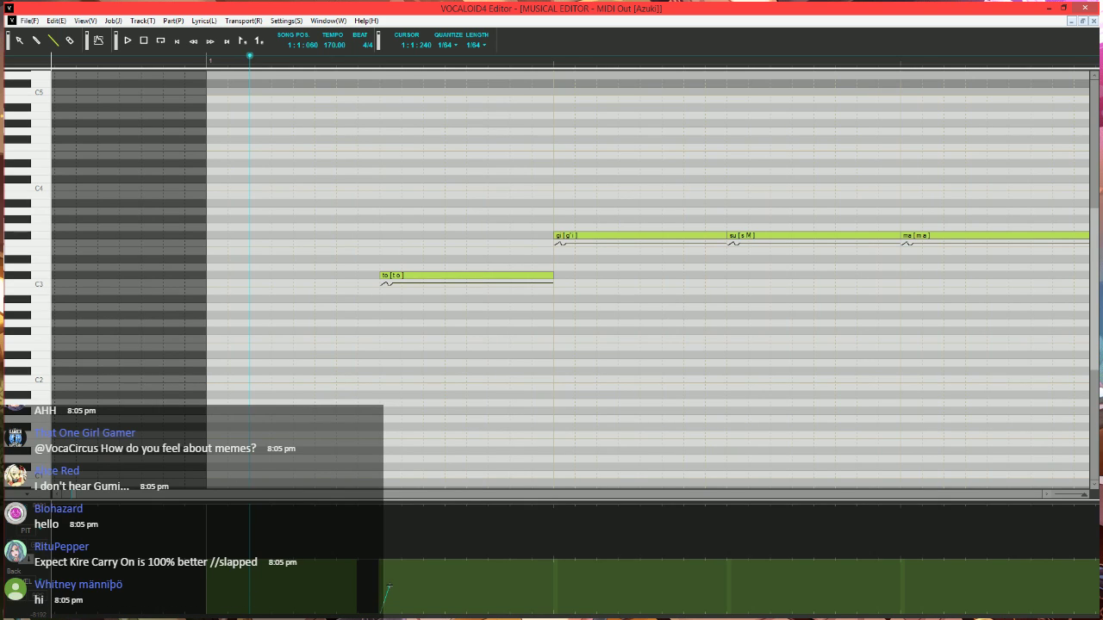
mouse_move(389, 589)
mouse_down()
mouse_move(412, 589)
mouse_move(427, 560)
mouse_up()
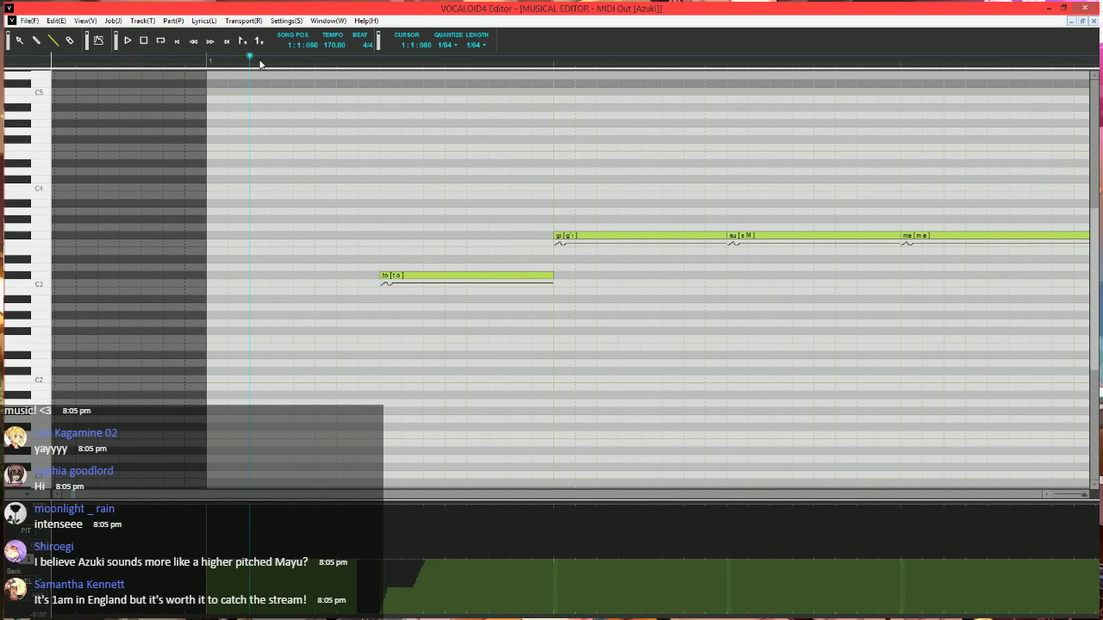
- Adjust the upper end of the "to" note's pitch bend rise and play back the note's onset from early in measure 1
key(space)
key(space)
click(315, 63)
drag(405, 586, 442, 560)
scroll(457, 336, down, 2)
key(space)
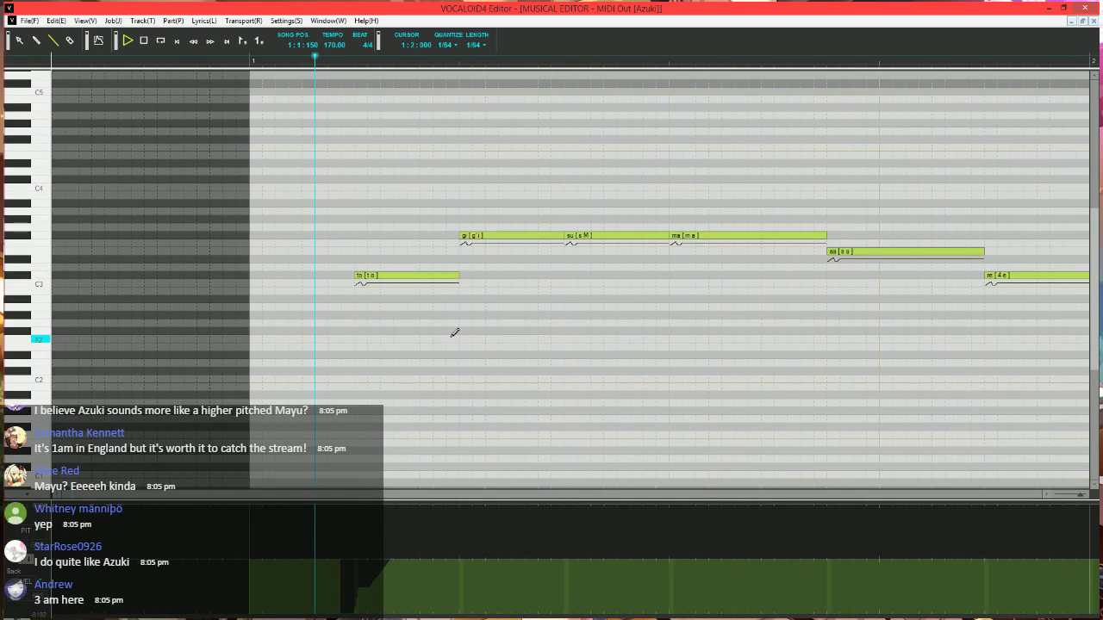
key(space)
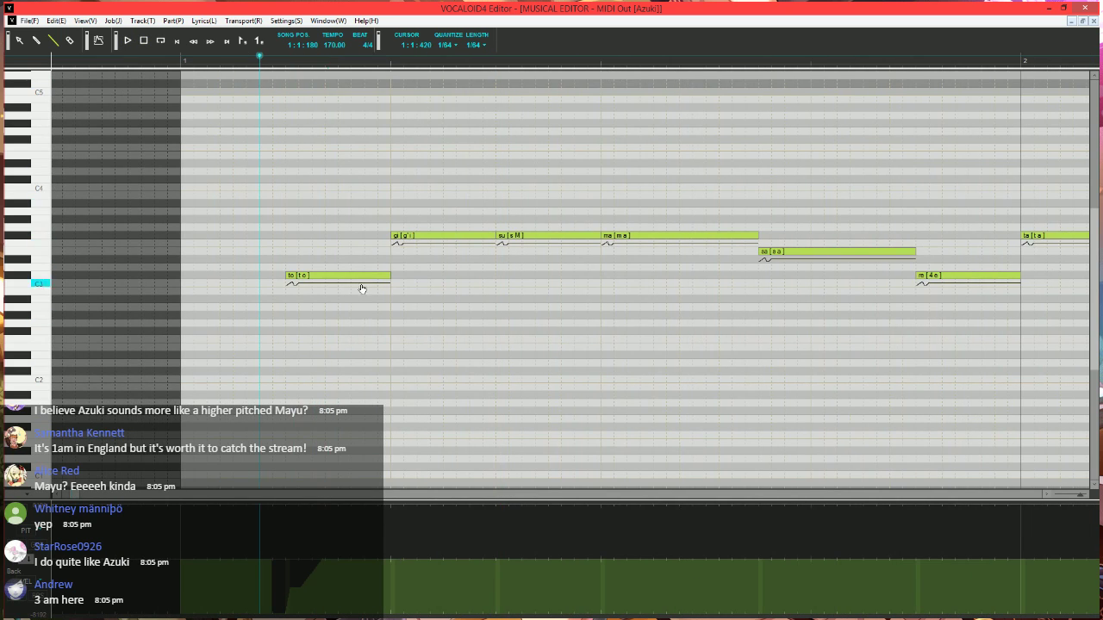
- Split the "gi" note into a short "gi" on E3 followed by "i" and "-" notes on F#3, and play it back
scroll(374, 316, down, 1)
scroll(374, 316, up, 2)
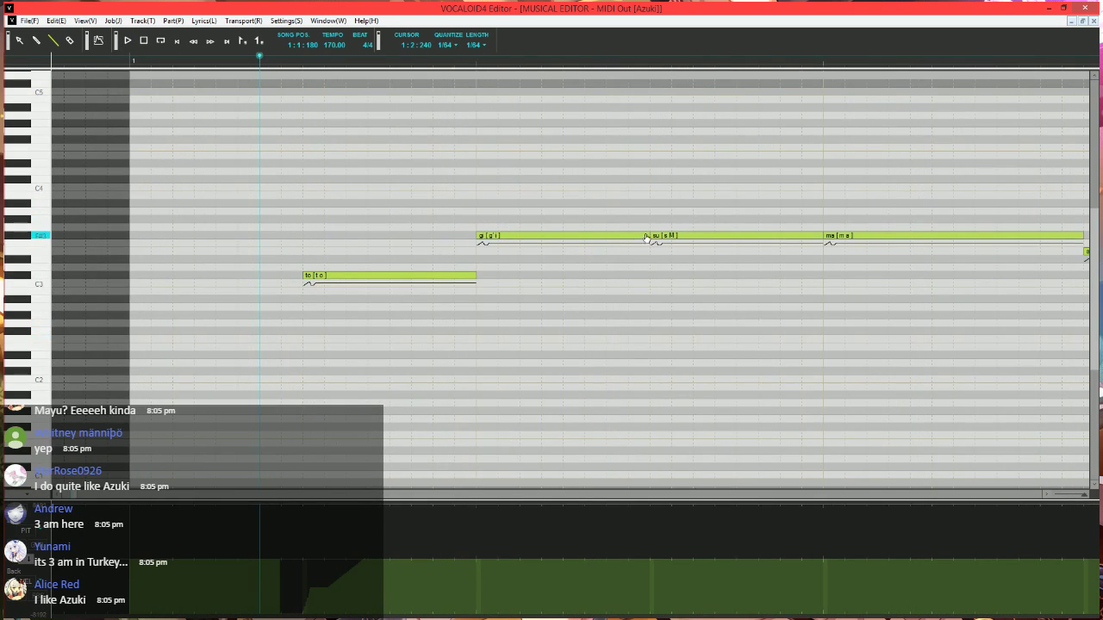
mouse_move(648, 236)
mouse_down()
mouse_move(519, 237)
mouse_move(509, 254)
mouse_move(543, 229)
mouse_move(650, 226)
mouse_up()
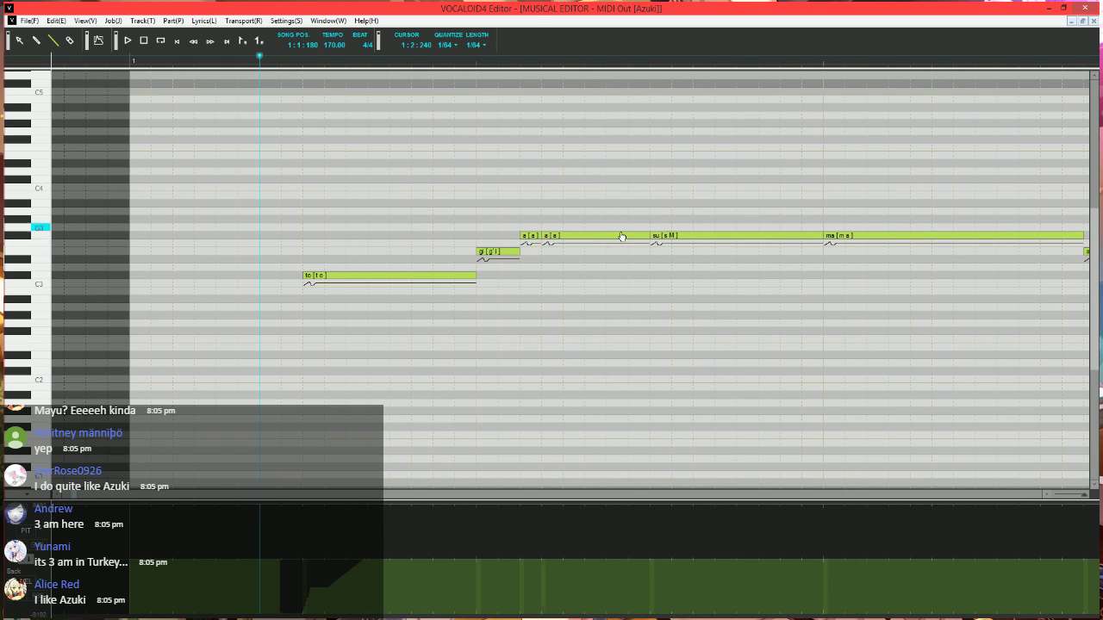
double_click(527, 234)
text(i)
key(Tab)
text(-)
key(Return)
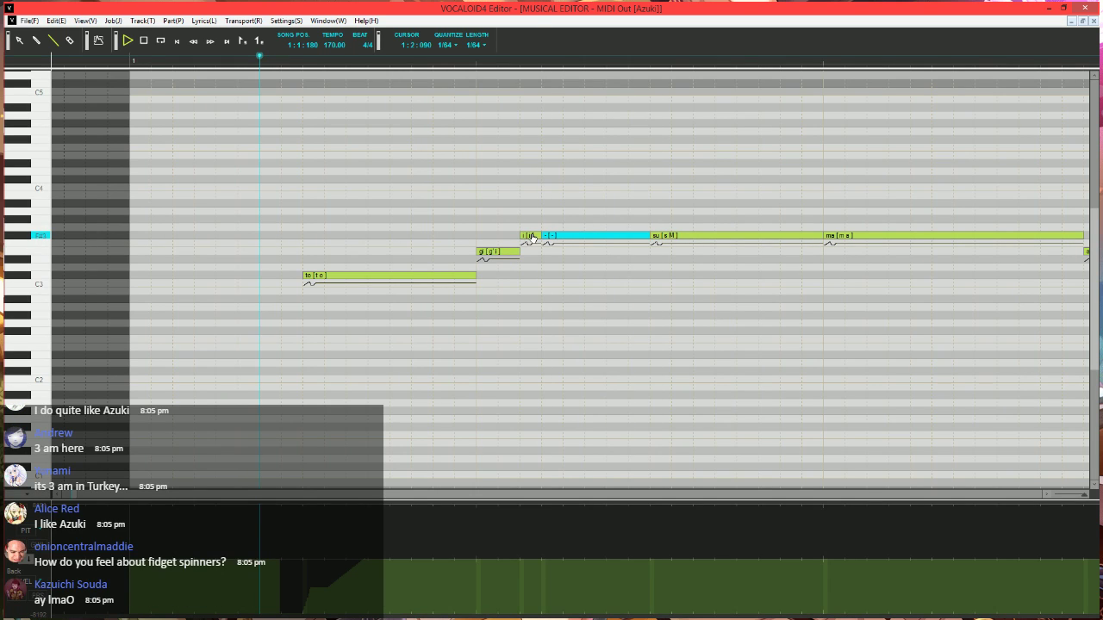
scroll(558, 316, down, 1)
key(space)
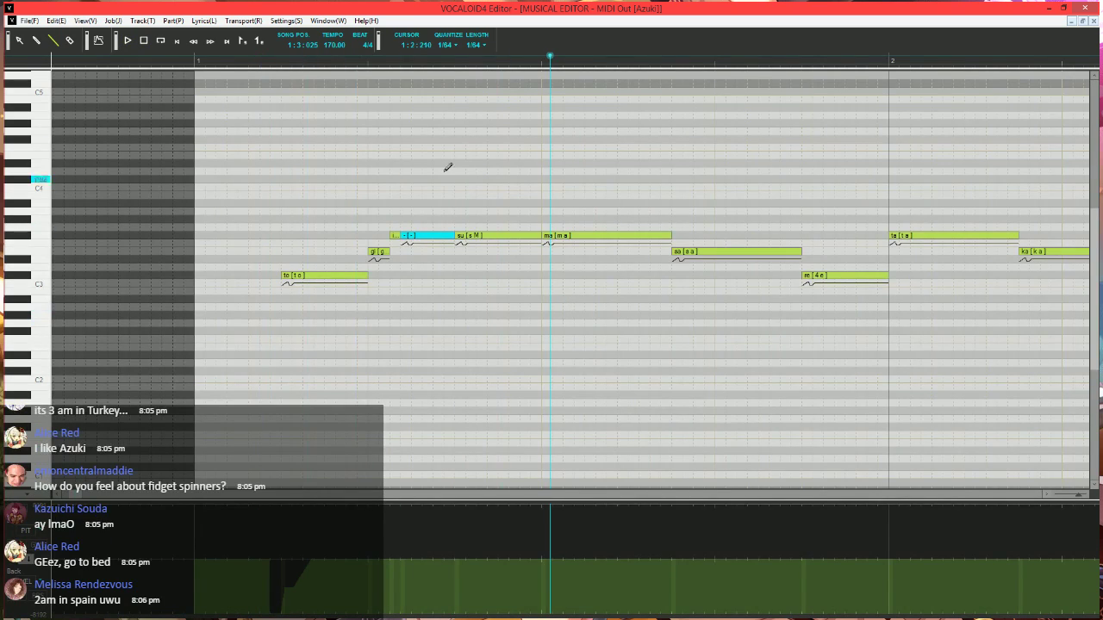
- Split the "sa" note into a short "sa" on F#3, two "a" notes on E3 and one on C#3, leading into "re"
scroll(245, 75, right, 3)
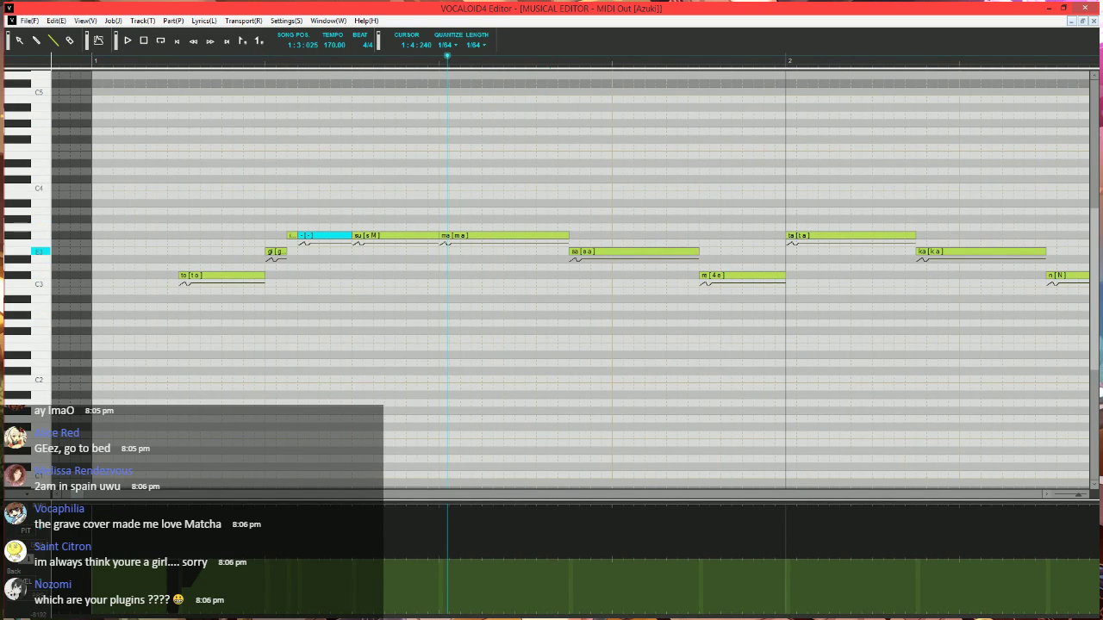
mouse_move(697, 251)
mouse_down()
mouse_move(590, 252)
mouse_move(582, 236)
mouse_move(655, 251)
mouse_move(699, 275)
mouse_up()
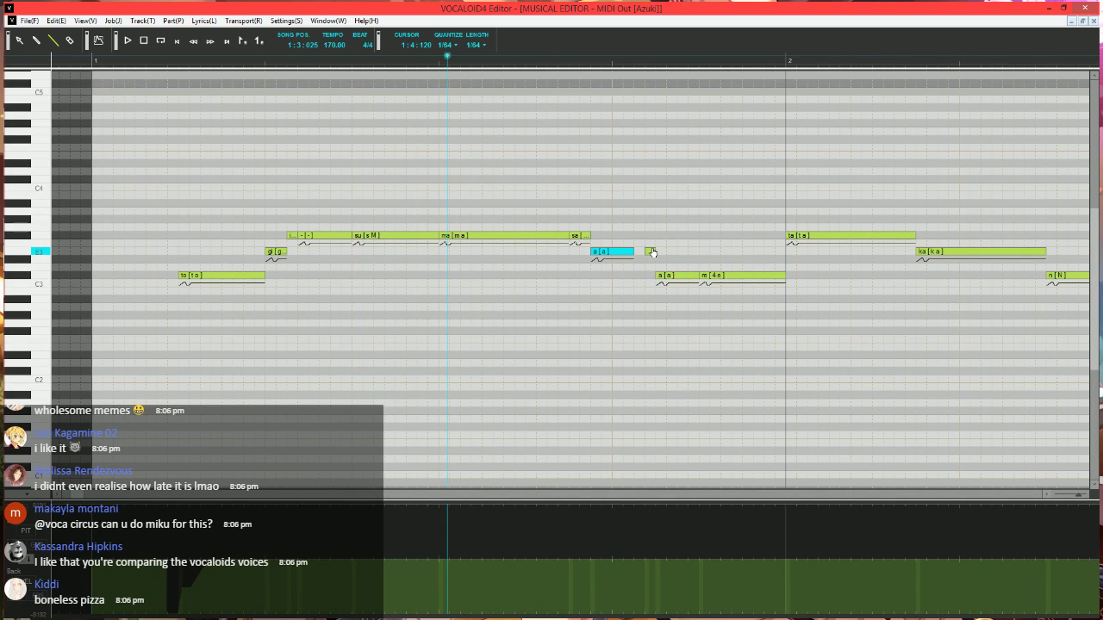
click(651, 252)
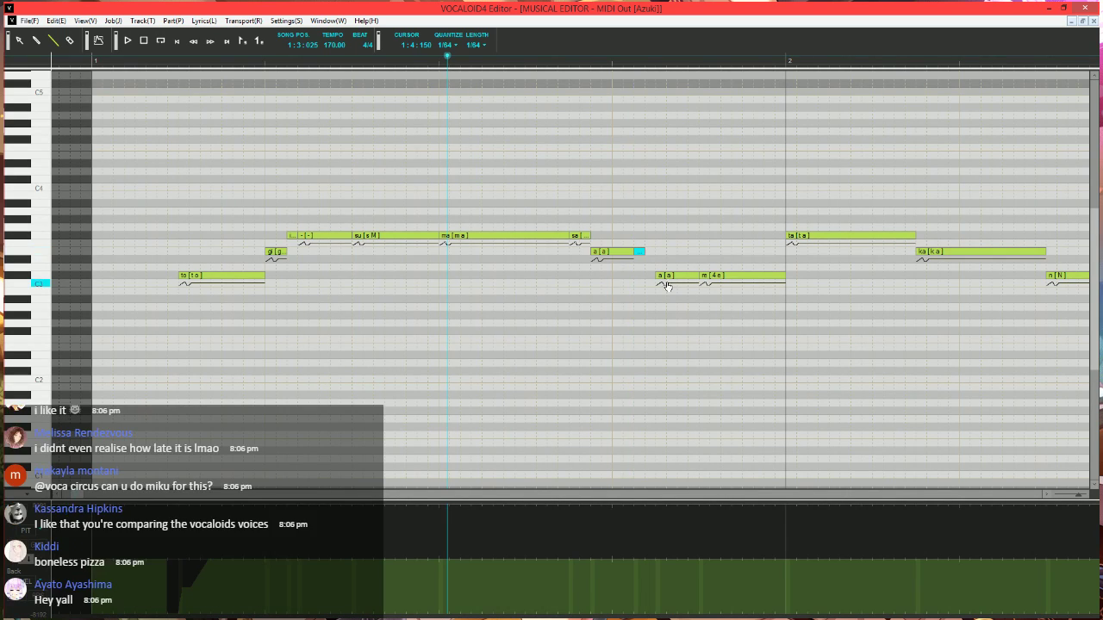
drag(650, 252, 651, 275)
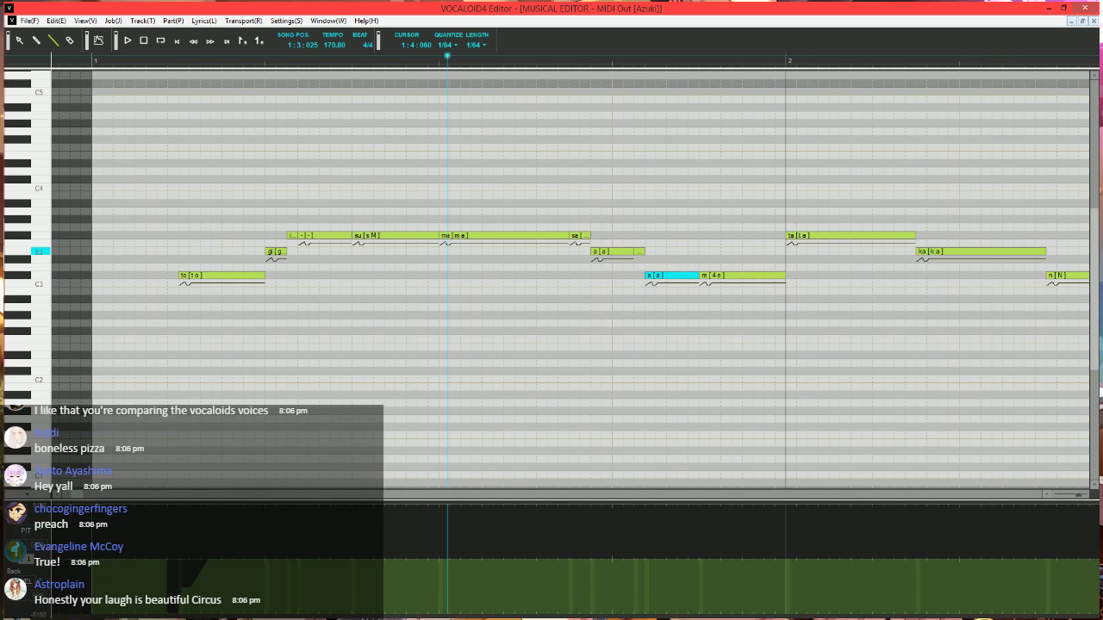
- Set the lyrics of the last short E3 note and the C#3 note before "re" to "-"
double_click(640, 252)
text(-)
key(Tab)
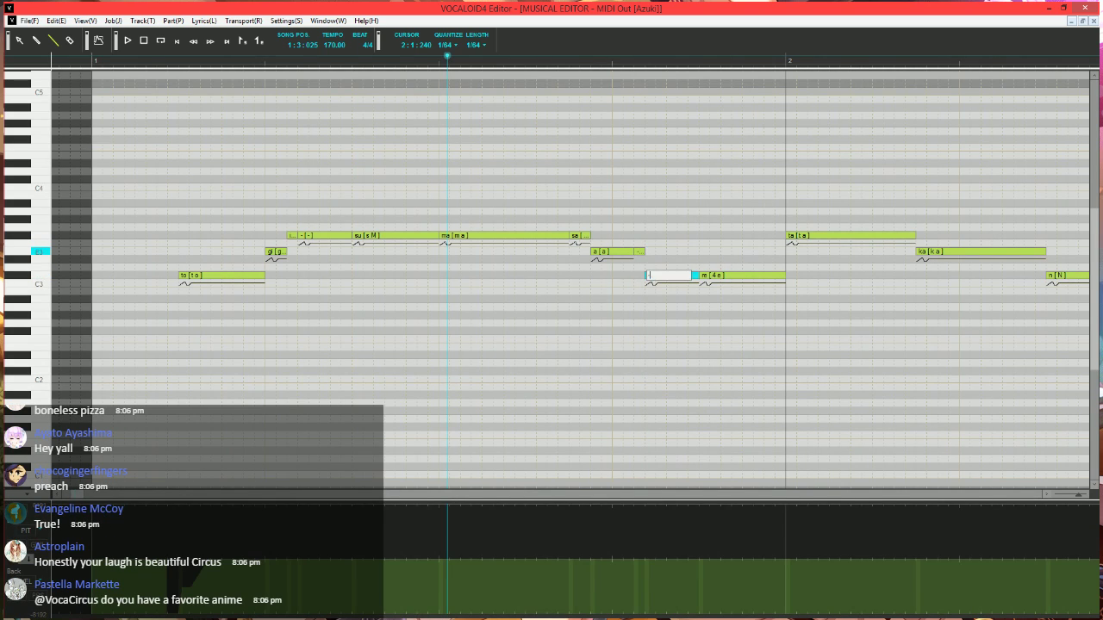
text(-)
key(Return)
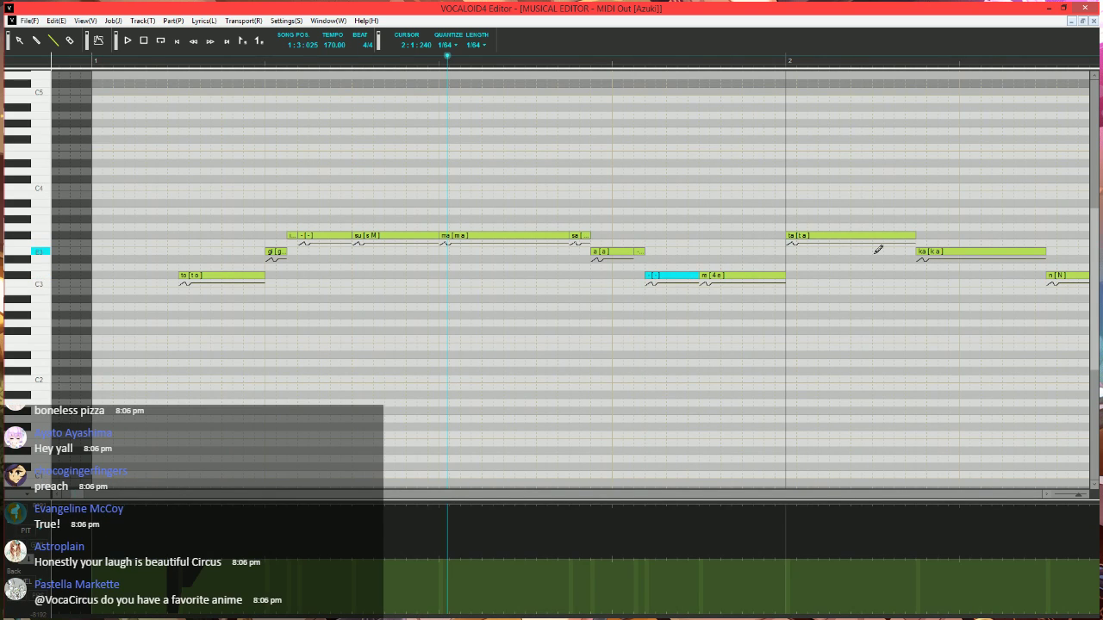
- Play back measure 1 from just before the "to" note and return the song position to the "su" note
click(444, 62)
click(126, 66)
key(space)
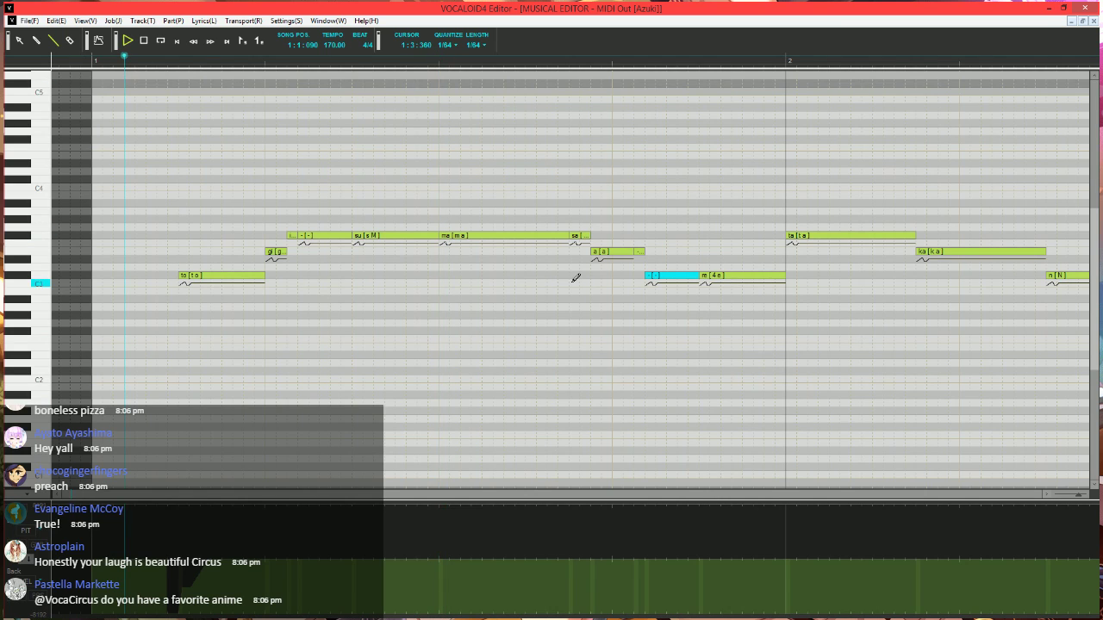
click(417, 60)
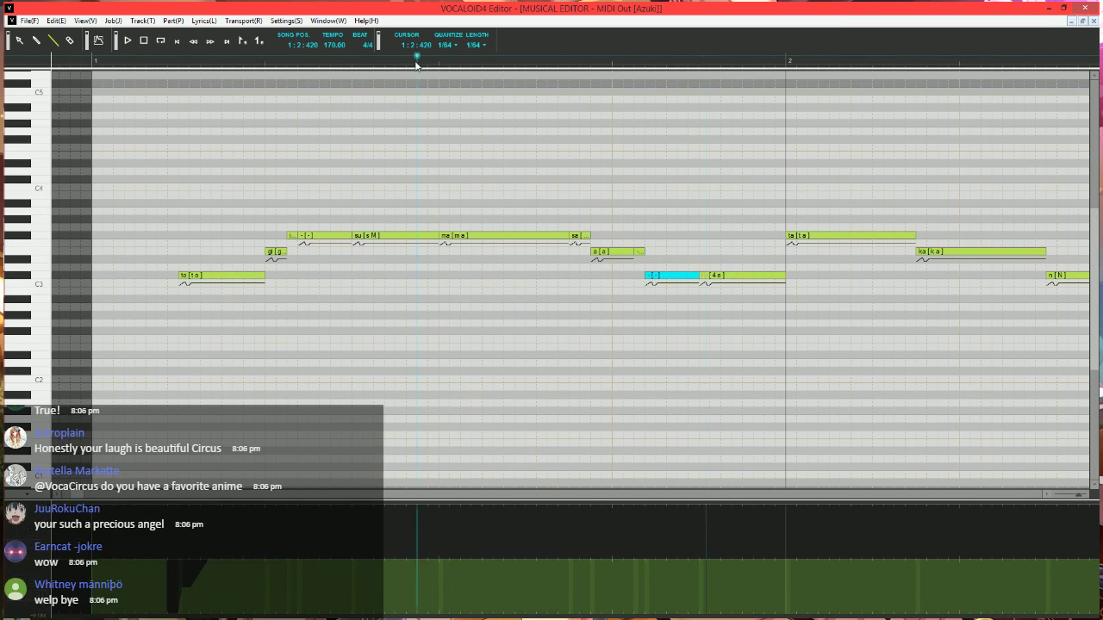
- Split measure 2's "ta" note into a short "ta" on E3 followed by a short "a" and a longer "-" on F#3
scroll(508, 194, right, 3)
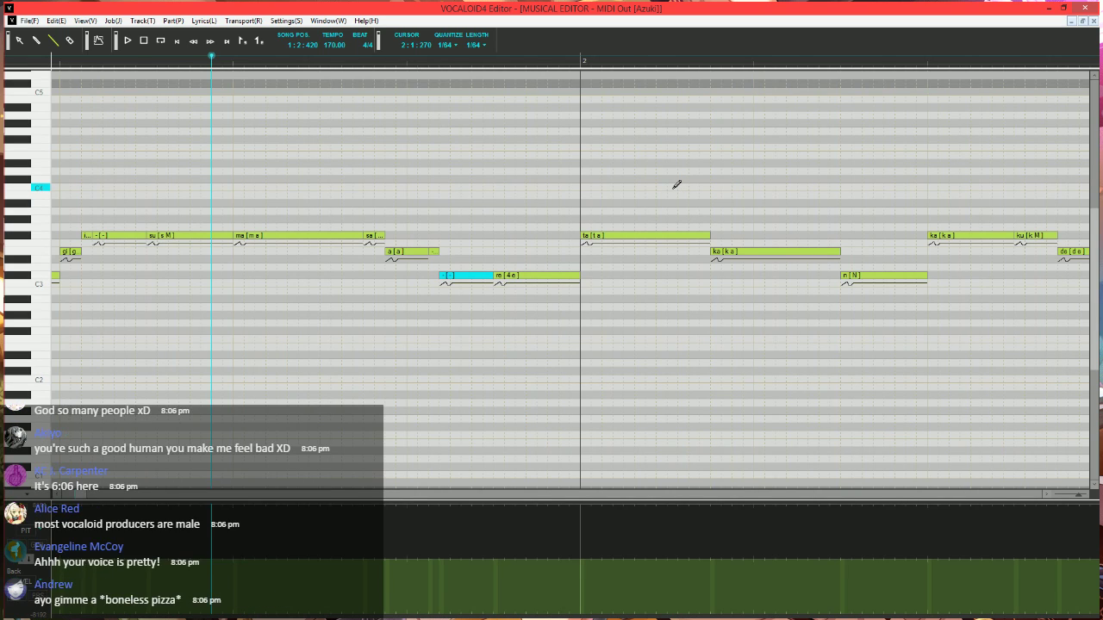
click(580, 62)
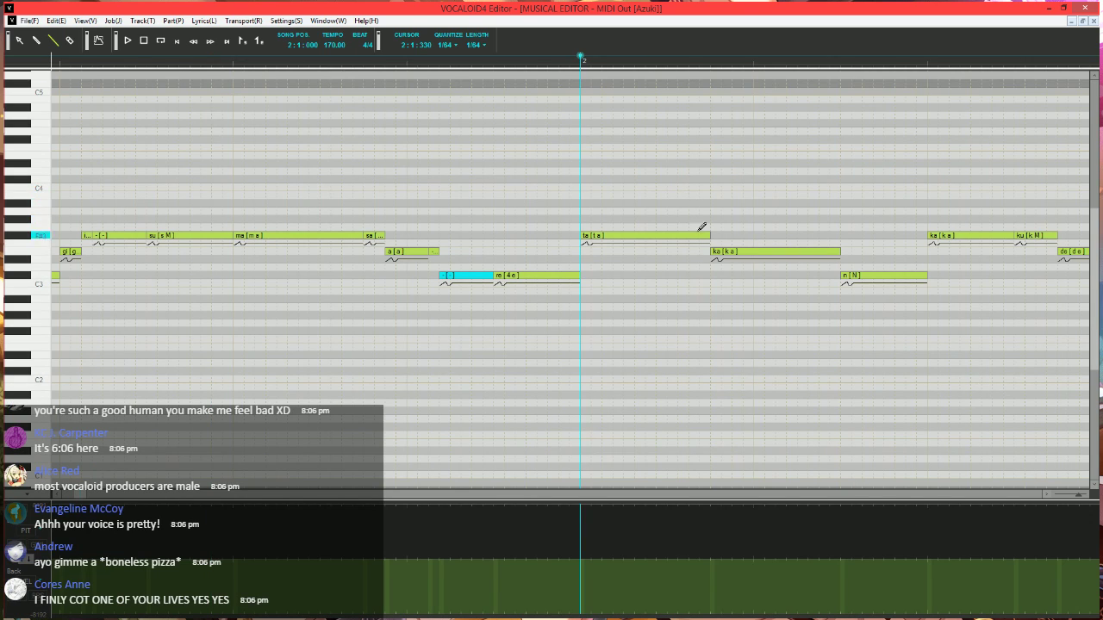
mouse_move(708, 235)
mouse_down()
mouse_move(591, 235)
mouse_move(613, 235)
mouse_move(600, 236)
mouse_move(599, 254)
mouse_move(613, 233)
mouse_move(710, 235)
mouse_move(711, 226)
mouse_up()
right_click(654, 194)
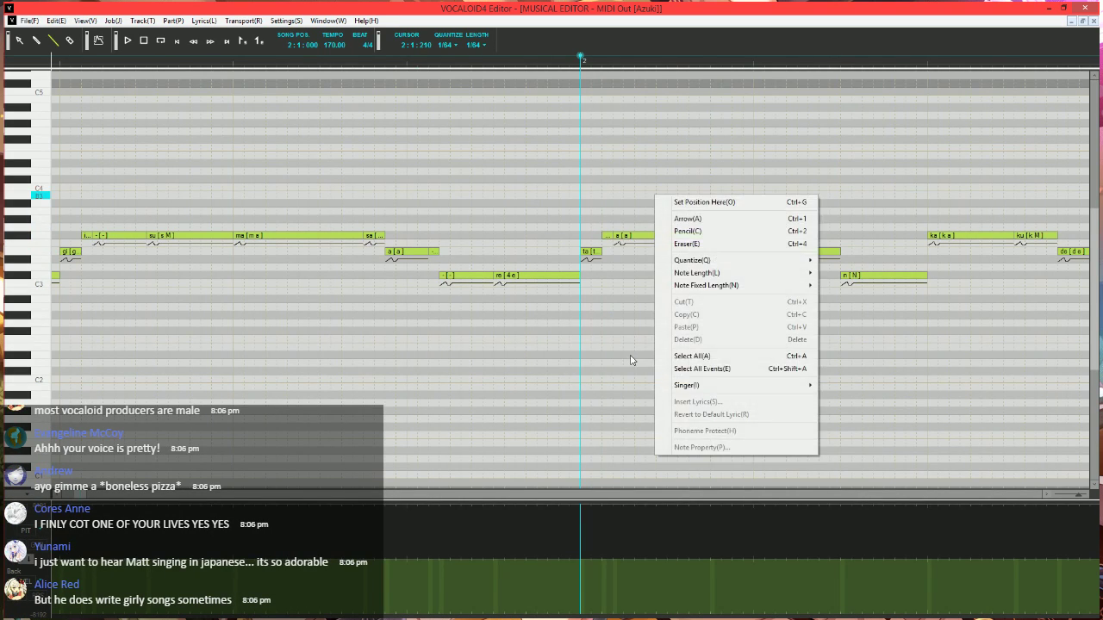
click(601, 235)
click(623, 235)
click(626, 192)
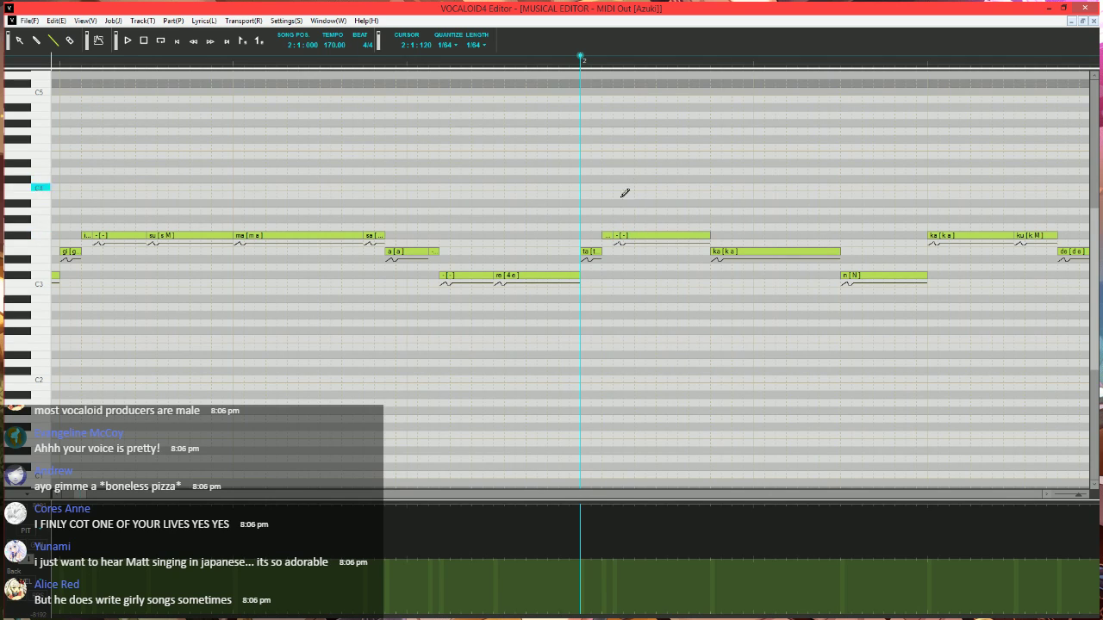
- Play back the transition from measure 1 into measure 2 and set the song position just before measure 2
click(207, 65)
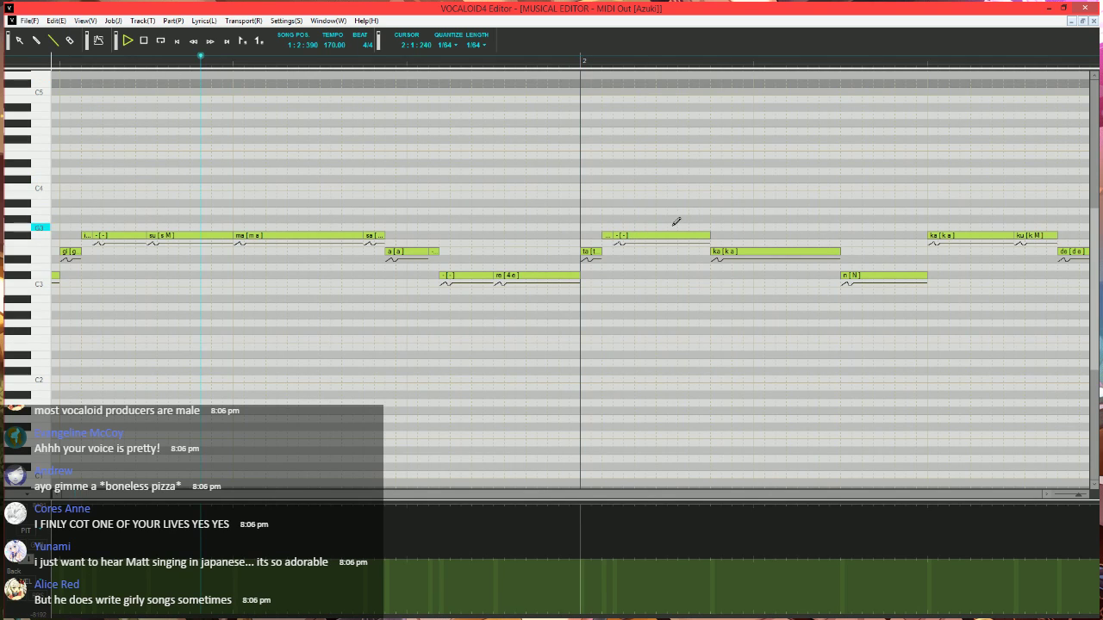
key(space)
click(560, 65)
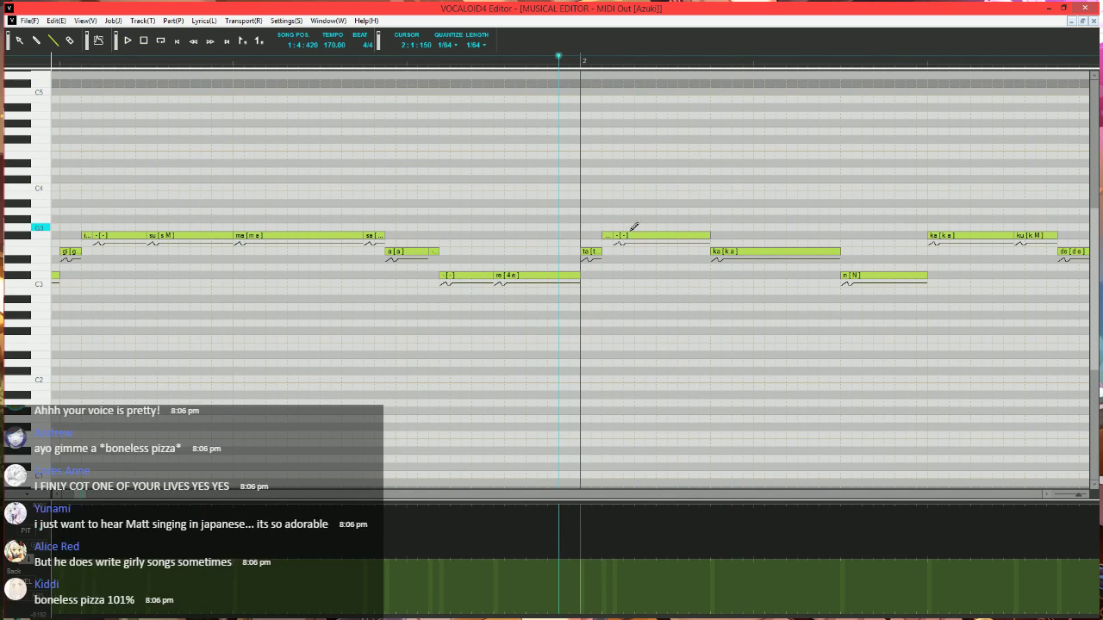
- Start the "a" and "-" notes after measure 2's "ta" later, and lengthen "ta" to meet the "a" note
scroll(610, 298, down, 3)
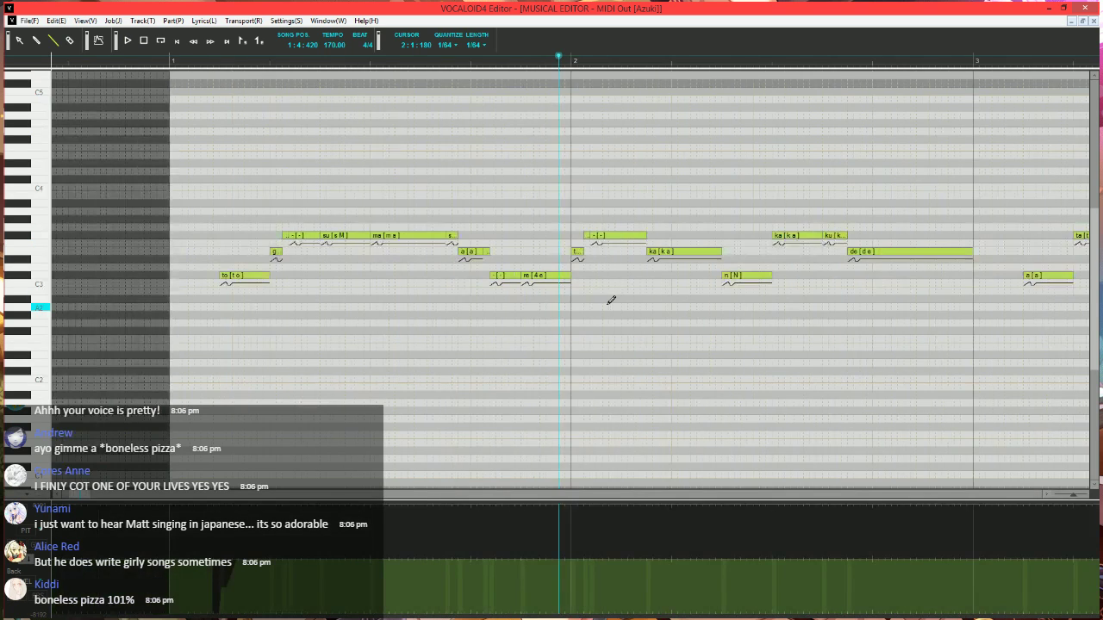
scroll(611, 300, up, 3)
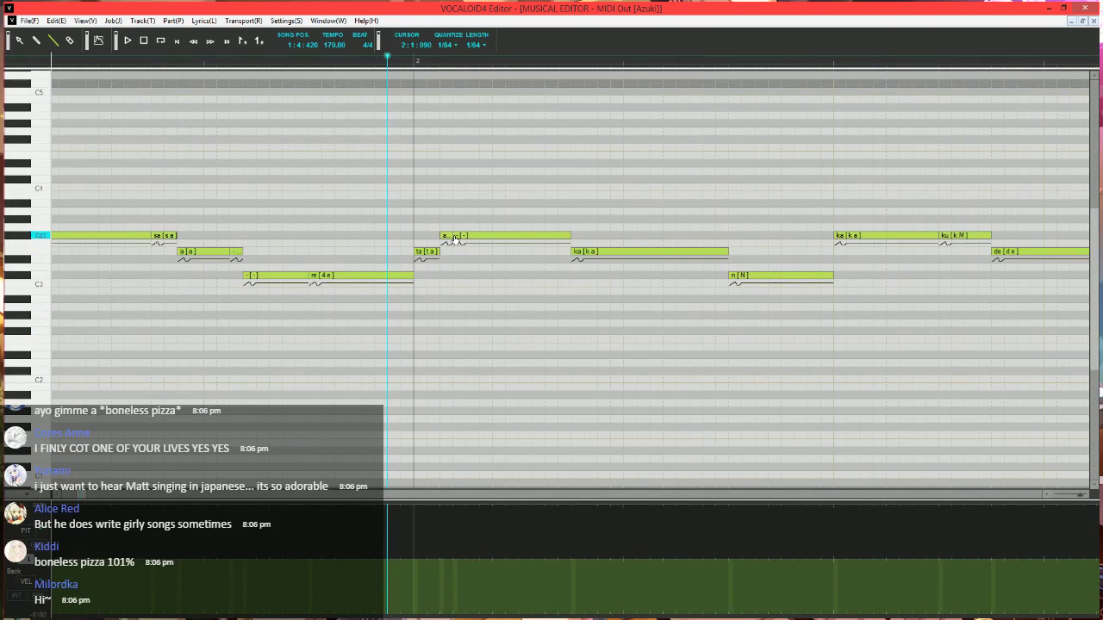
mouse_move(455, 237)
mouse_down()
mouse_move(481, 235)
mouse_move(460, 236)
mouse_up()
click(446, 237)
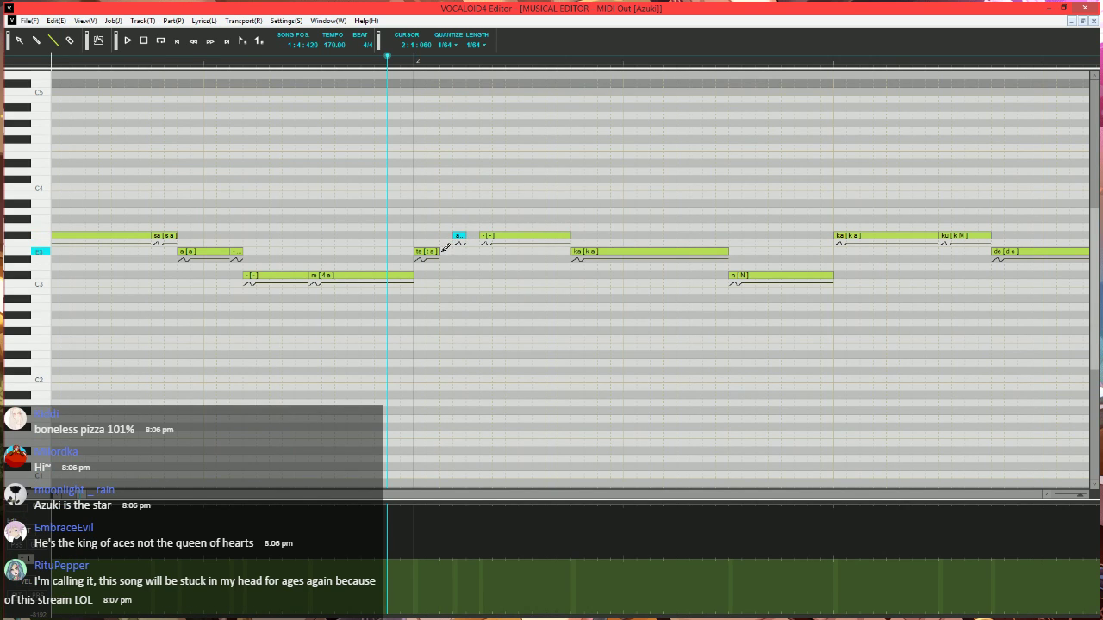
drag(438, 252, 468, 239)
- Play back the start of measure 2 and return the song position to just before the measure
scroll(468, 258, down, 2)
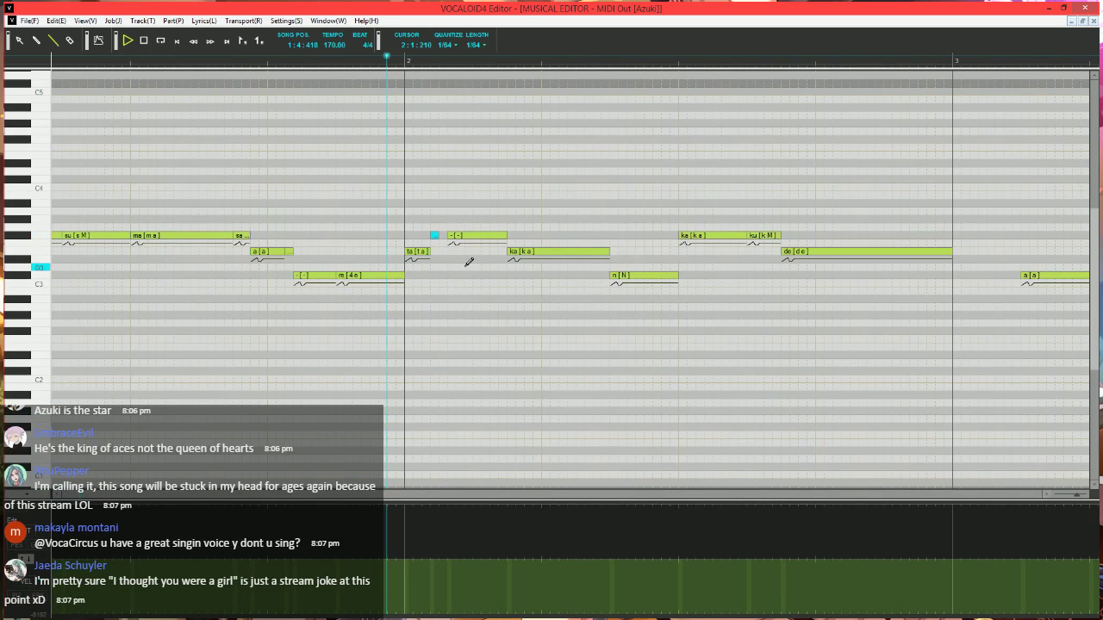
key(space)
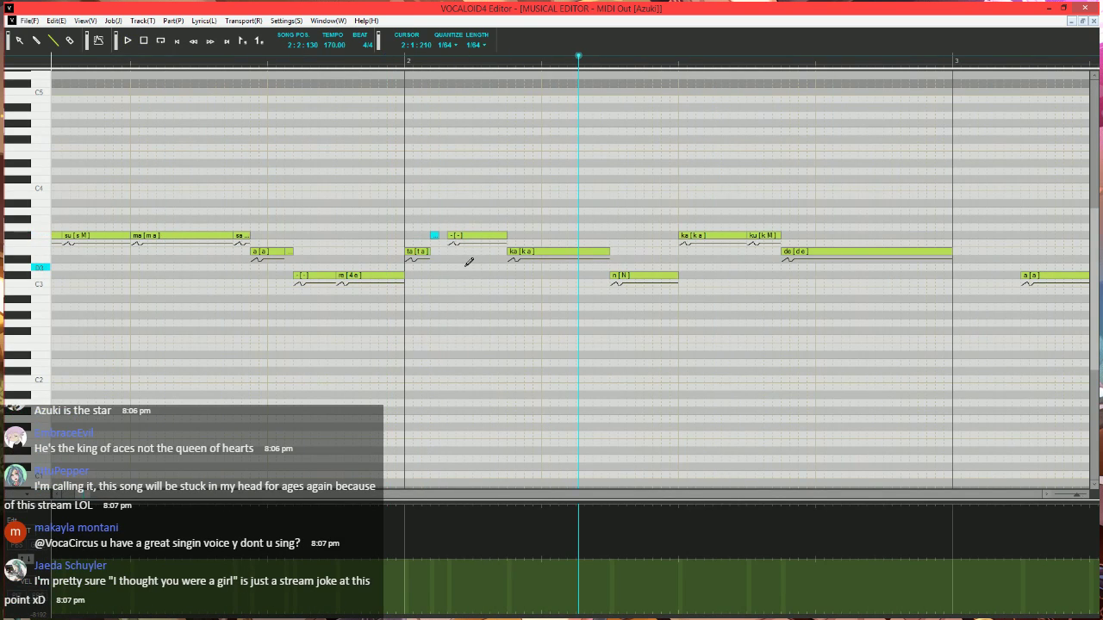
click(396, 64)
- Split measure 2's "ka" note into short notes descending from F#3 through E3 to C#3, continue them with "-" lyrics, and play back
mouse_move(608, 252)
mouse_down()
mouse_move(516, 252)
mouse_move(517, 241)
mouse_move(568, 247)
mouse_move(522, 250)
mouse_move(580, 241)
mouse_move(583, 274)
mouse_move(615, 267)
mouse_up()
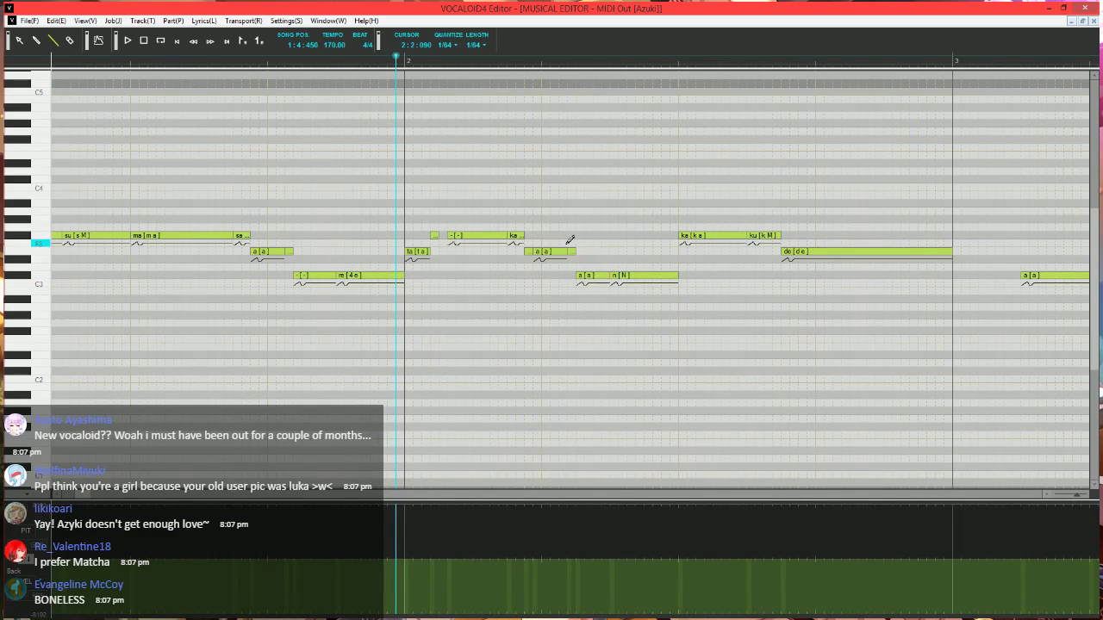
click(535, 252)
double_click(551, 253)
text(-)
key(Tab)
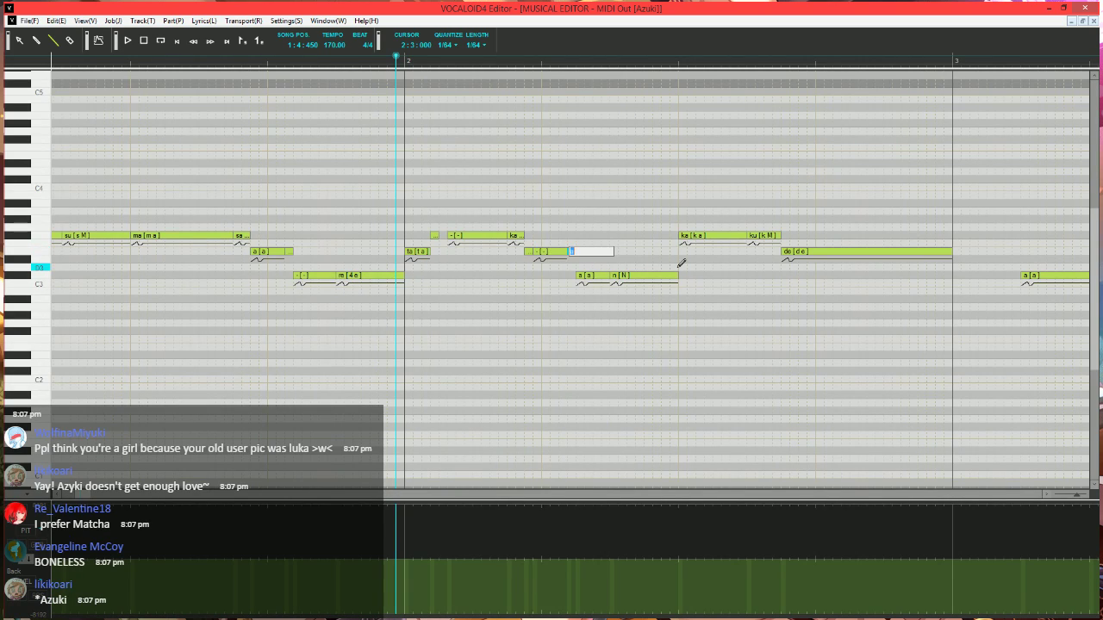
text(-)
key(Return)
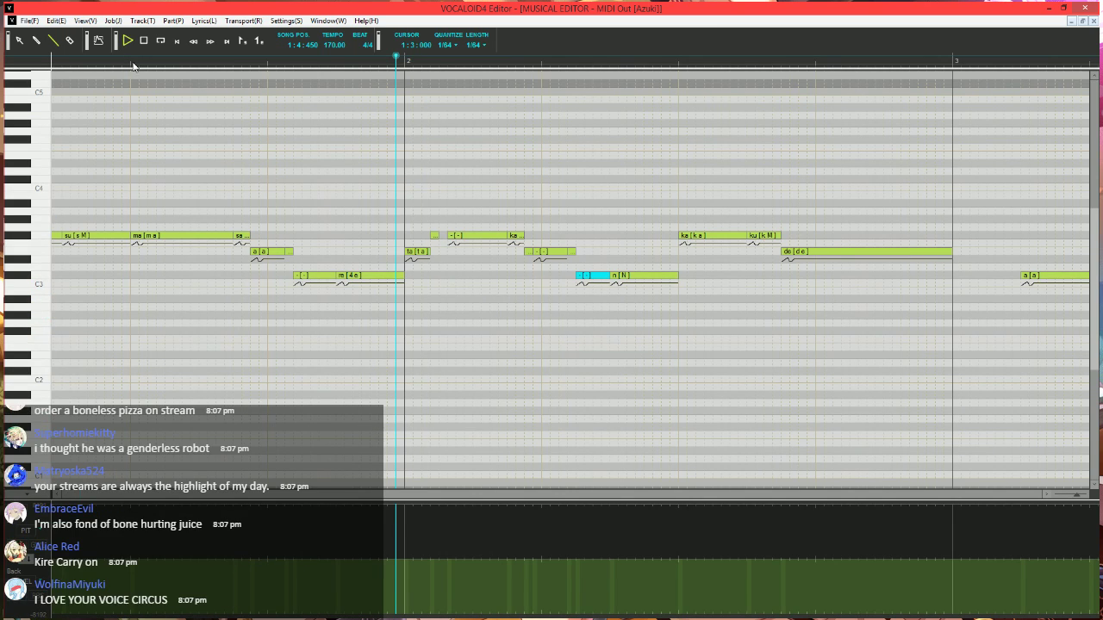
key(space)
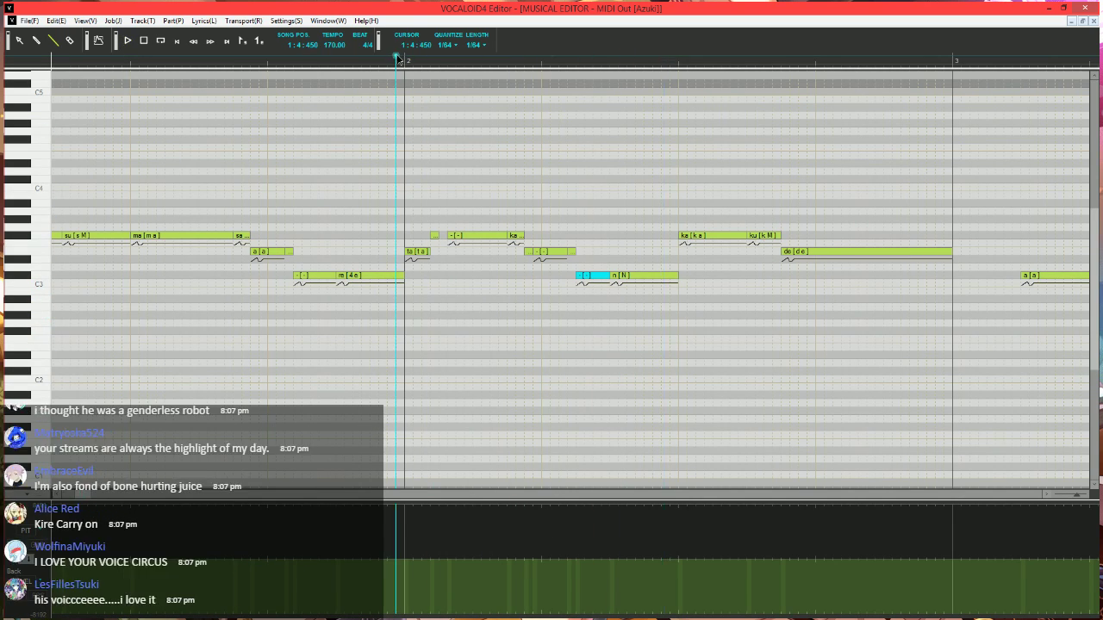
- Replace the C#3 "-" note before measure 2's "n" with a short E3 "a" note that meets "n"
scroll(564, 296, right, 2)
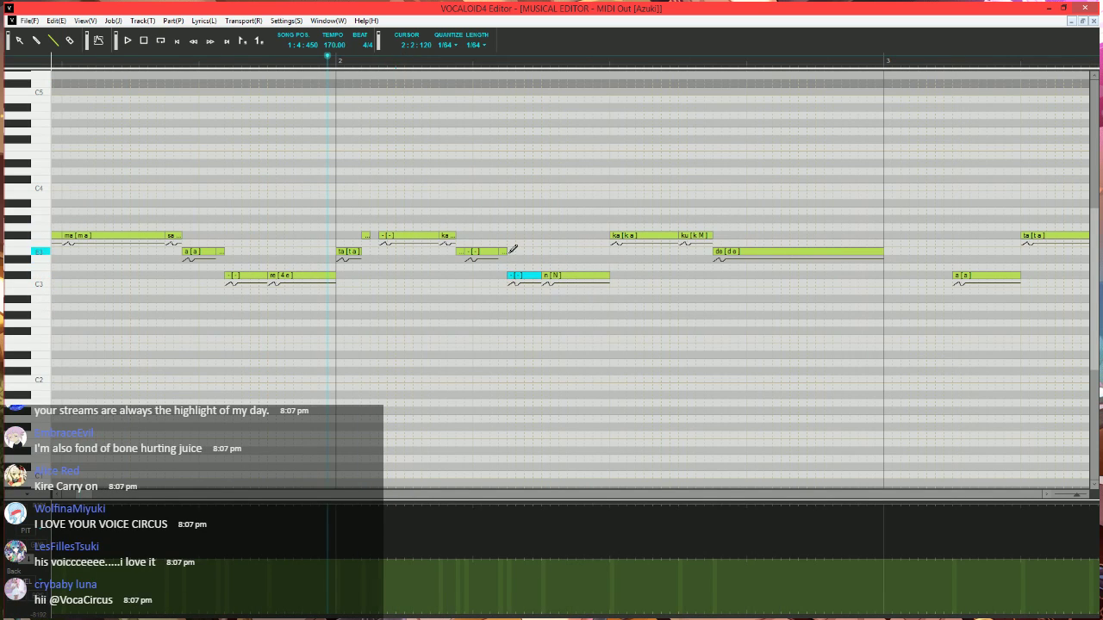
key(Delete)
drag(504, 255, 540, 253)
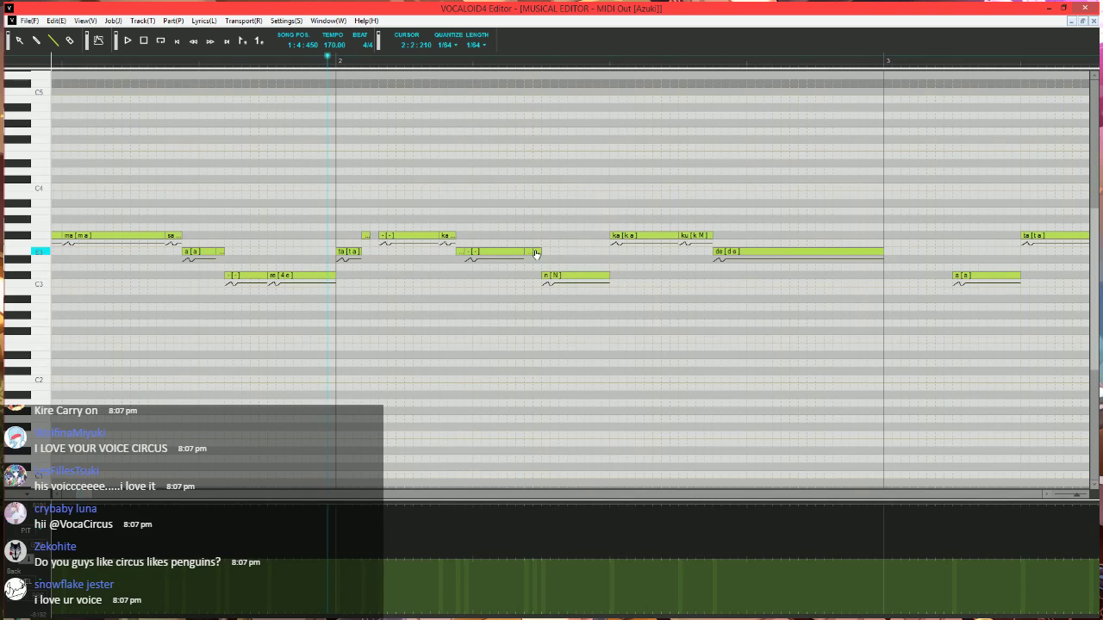
double_click(537, 252)
key(Return)
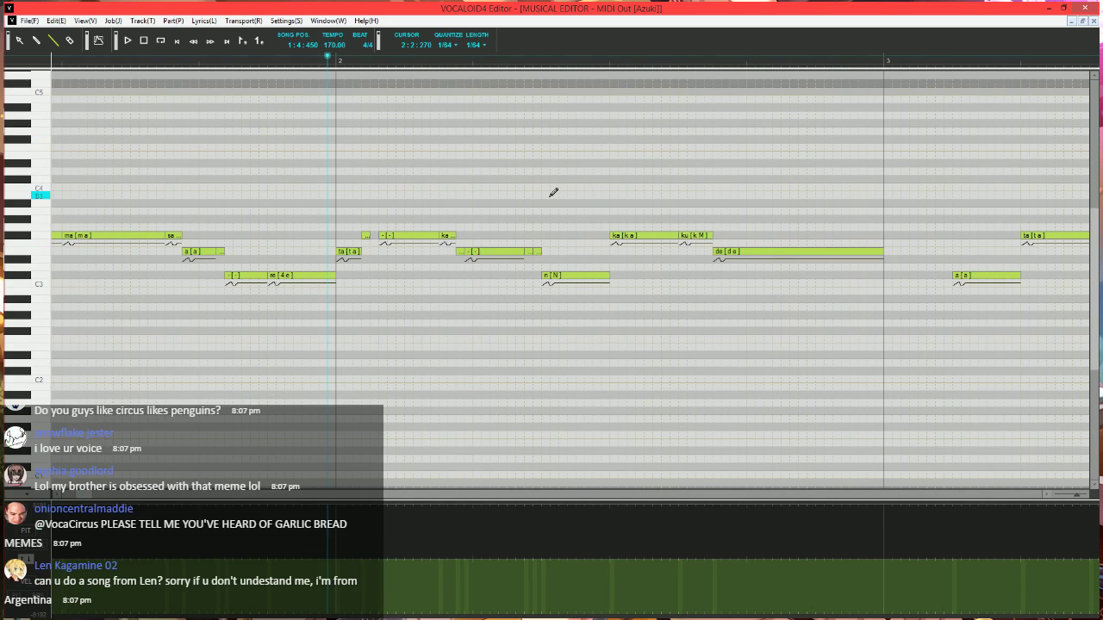
- Set the phoneme of the short "a" note before "n" to "h" and play back measure 2
key(alt+Down)
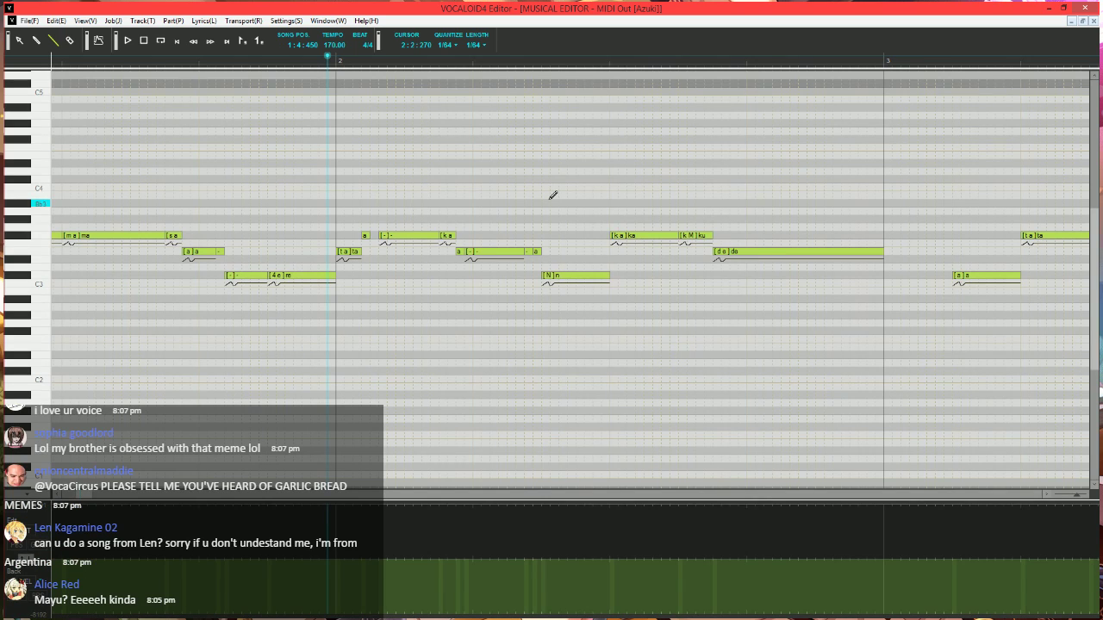
drag(539, 251, 579, 250)
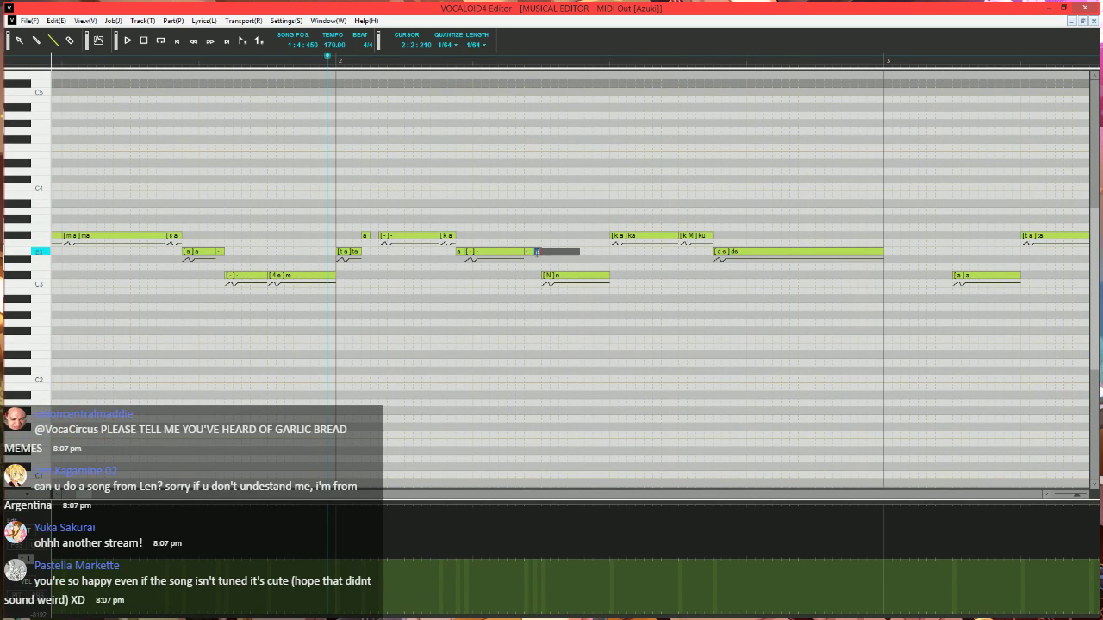
key(Return)
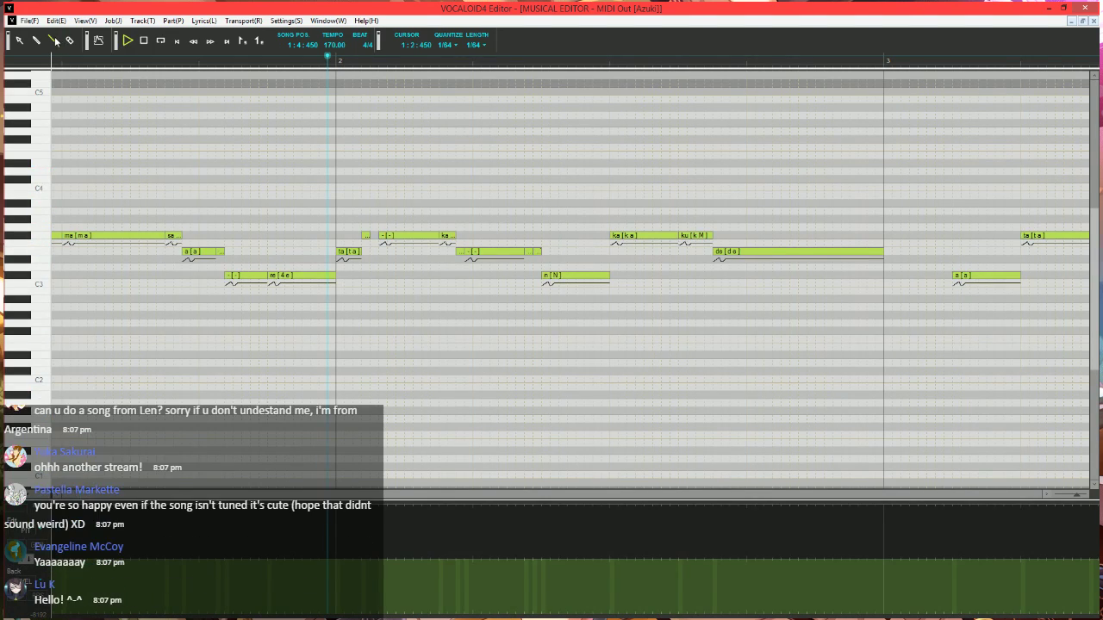
key(space)
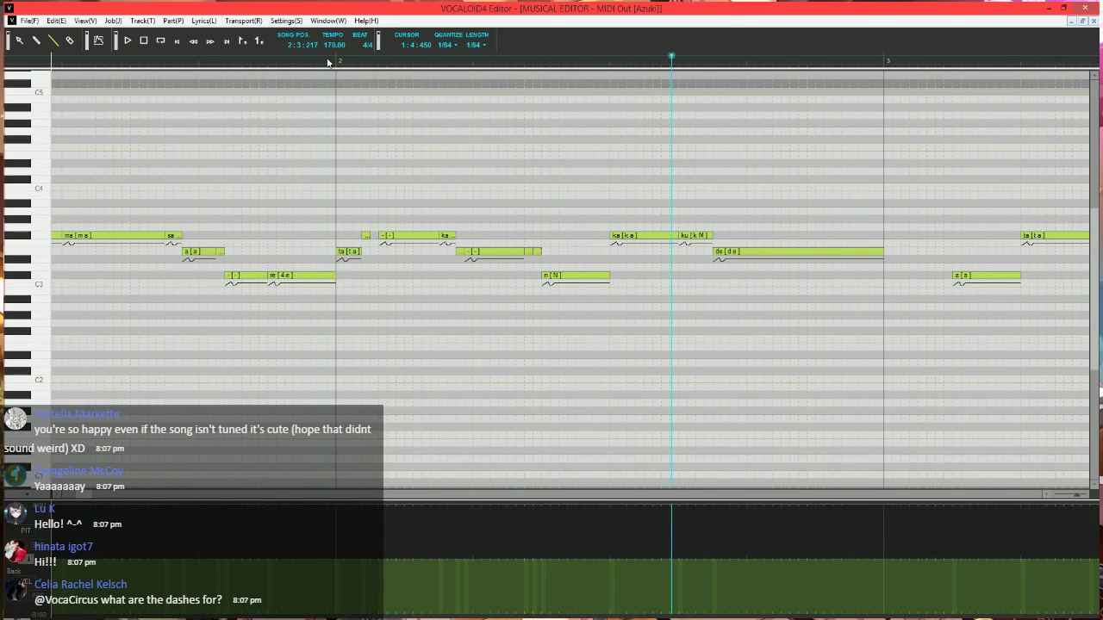
click(328, 62)
- Examine the "ka", "a" and "-" notes in measure 2, play them back, and set the song position at the start of "n"
scroll(420, 234, right, 1)
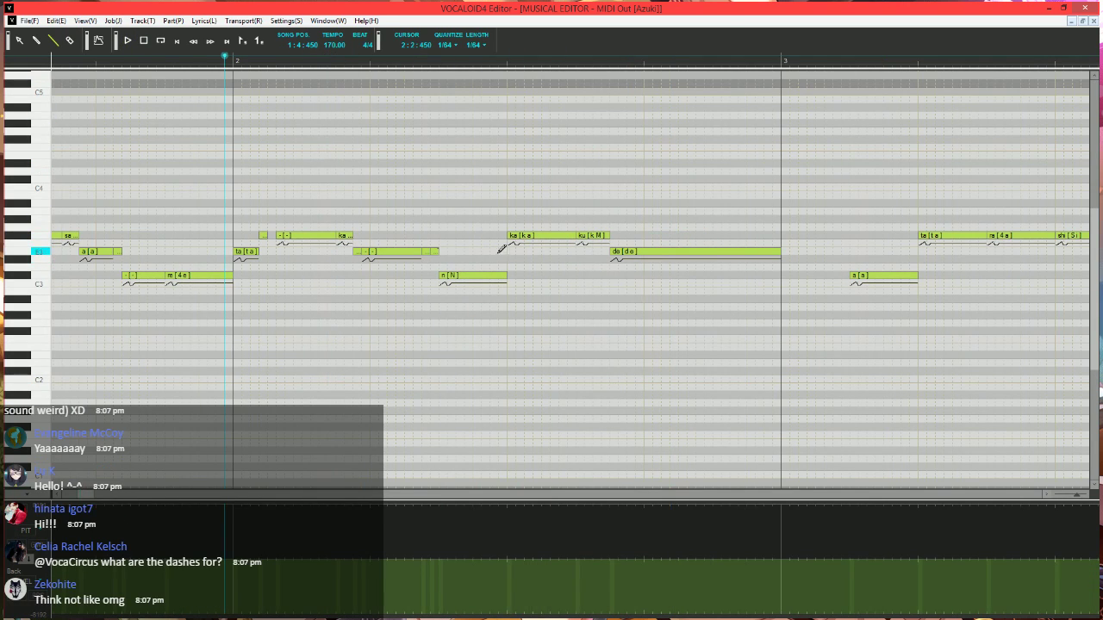
scroll(360, 305, up, 1)
scroll(360, 305, up, 1)
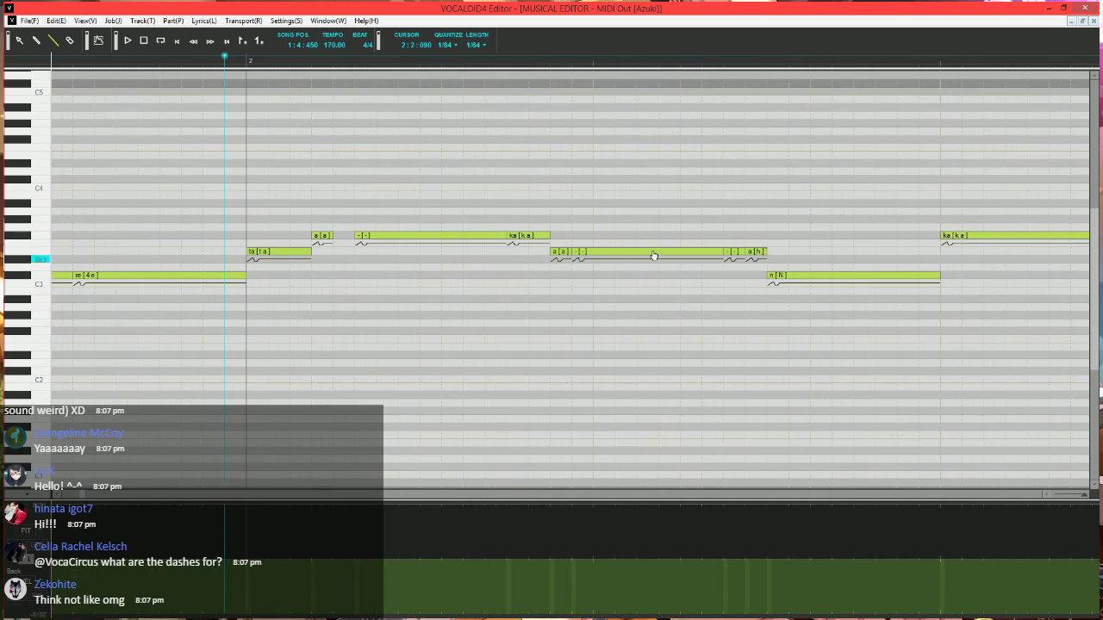
click(589, 254)
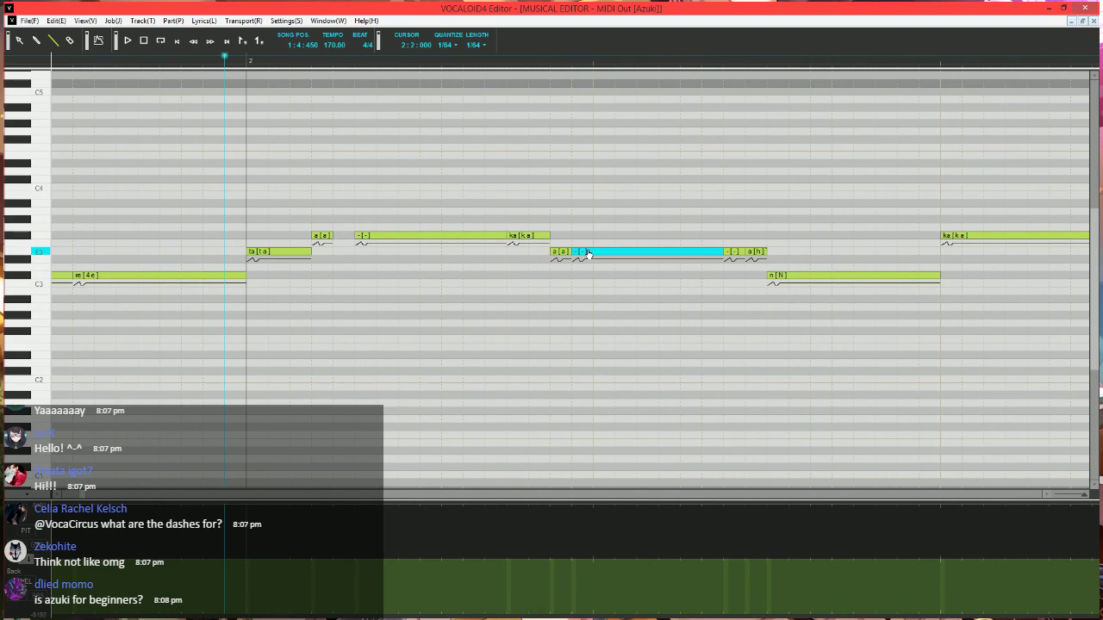
click(557, 253)
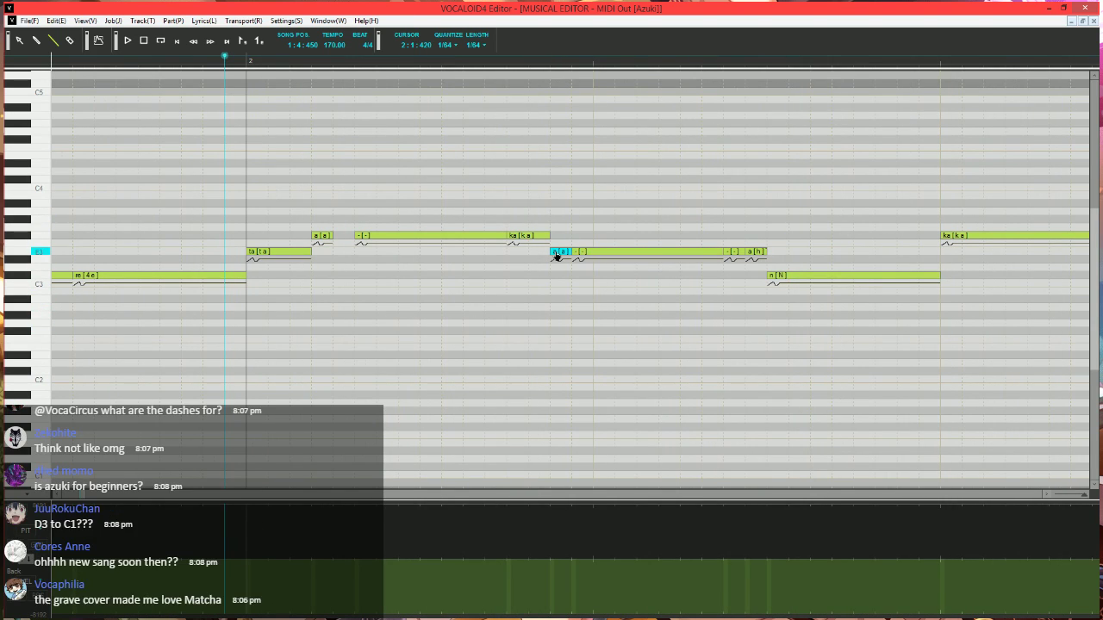
click(533, 238)
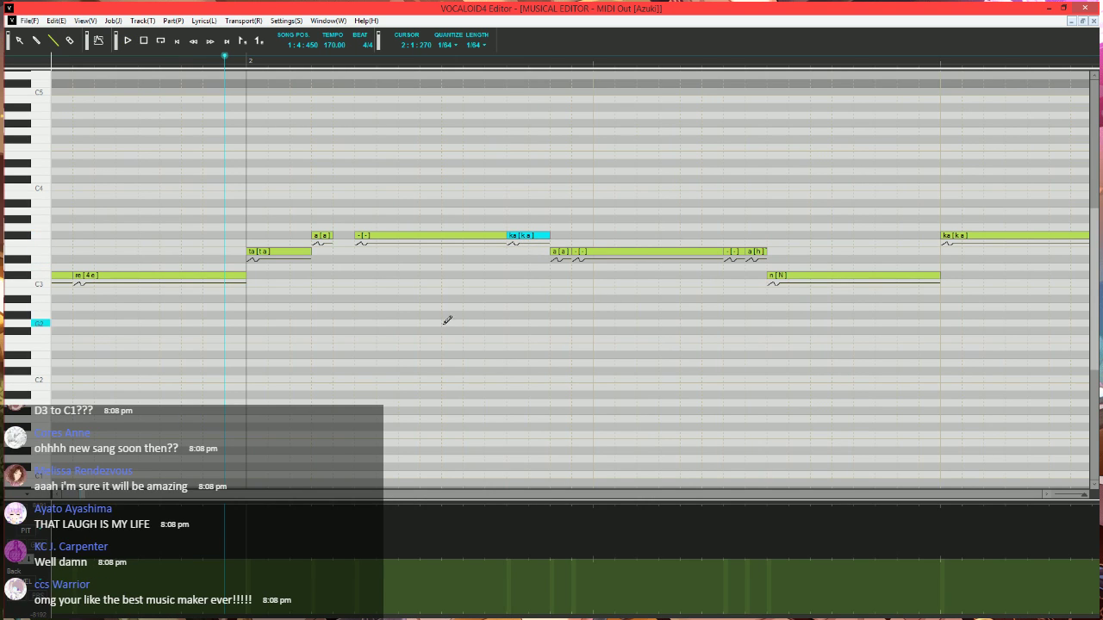
scroll(433, 316, right, 2)
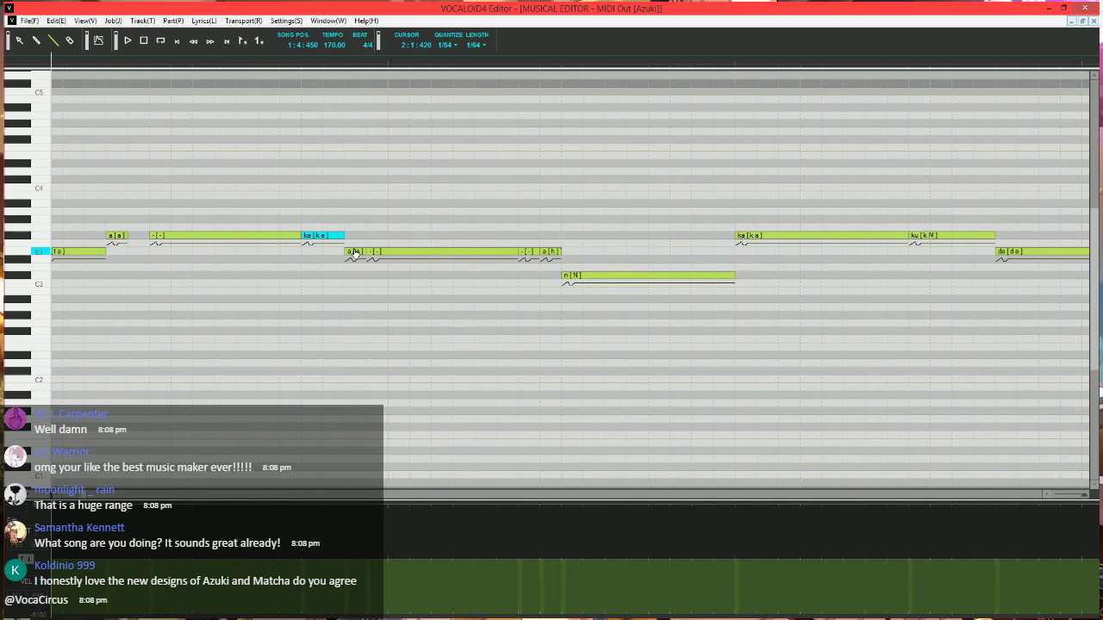
scroll(422, 298, down, 1)
scroll(422, 297, down, 1)
key(space)
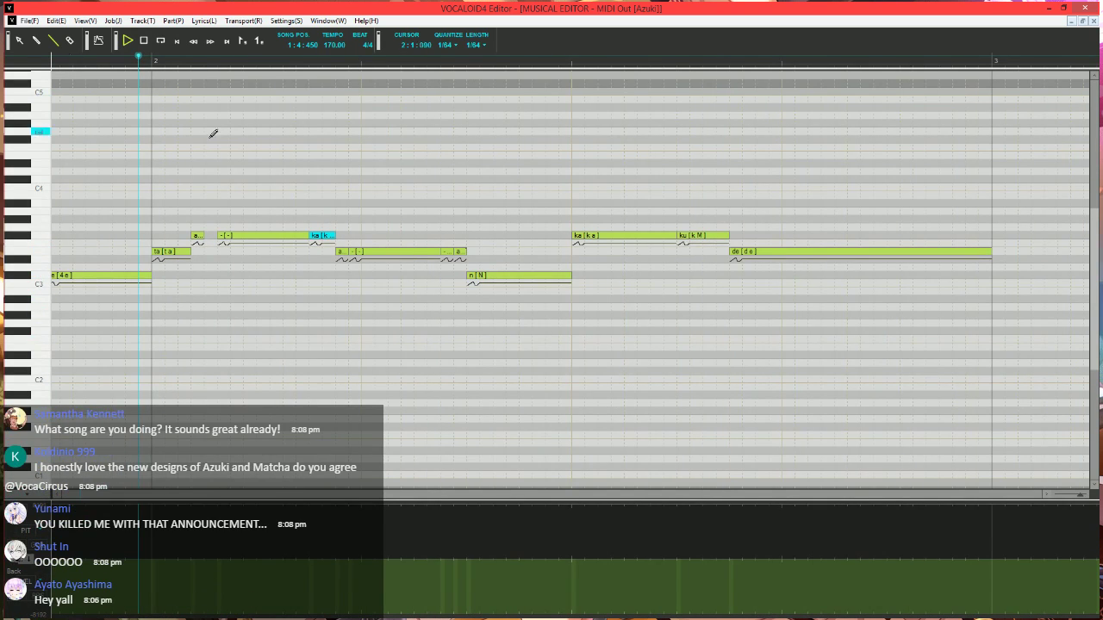
key(space)
click(473, 64)
scroll(505, 204, right, 4)
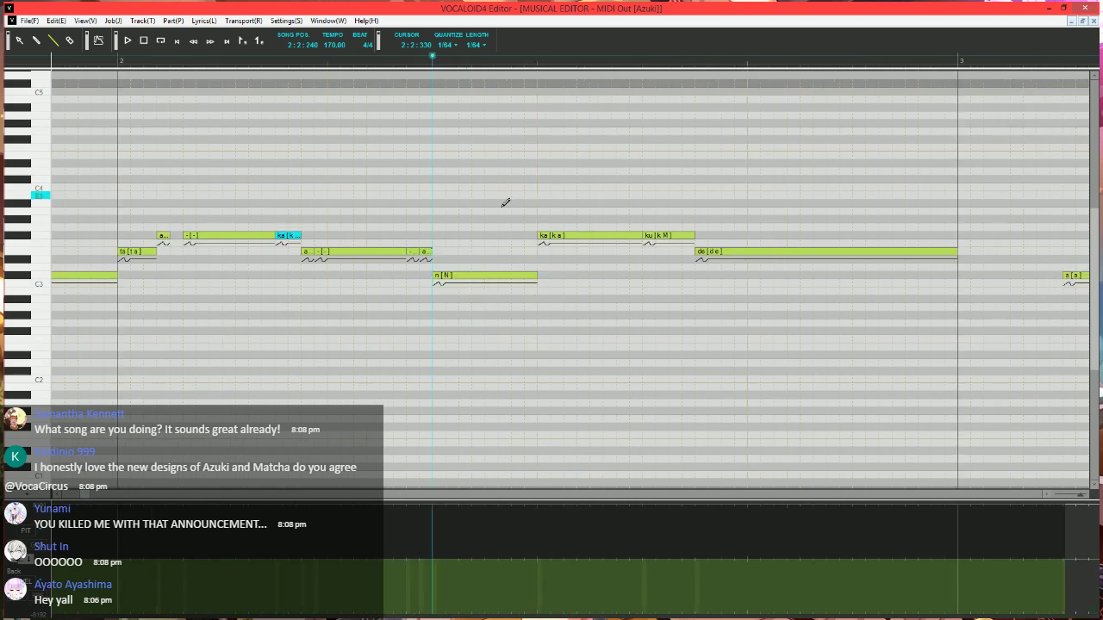
- Delete the short "a" note before "n", lengthen the preceding "-" note to meet "n", and play back from just before measure 2
scroll(488, 219, left, 1)
click(461, 254)
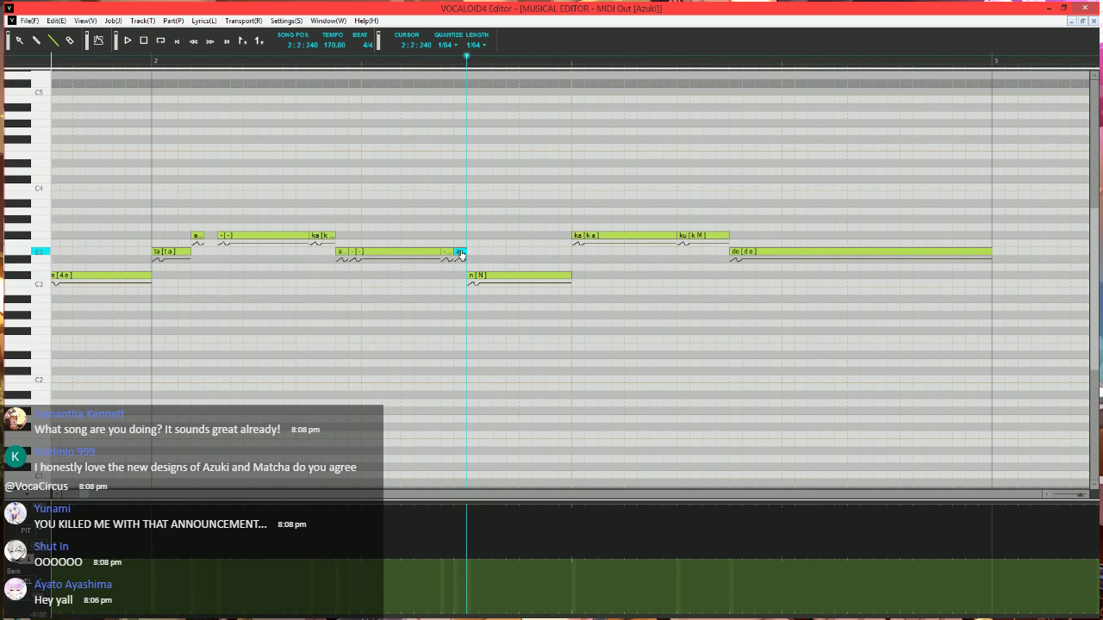
key(Delete)
scroll(446, 285, left, 2)
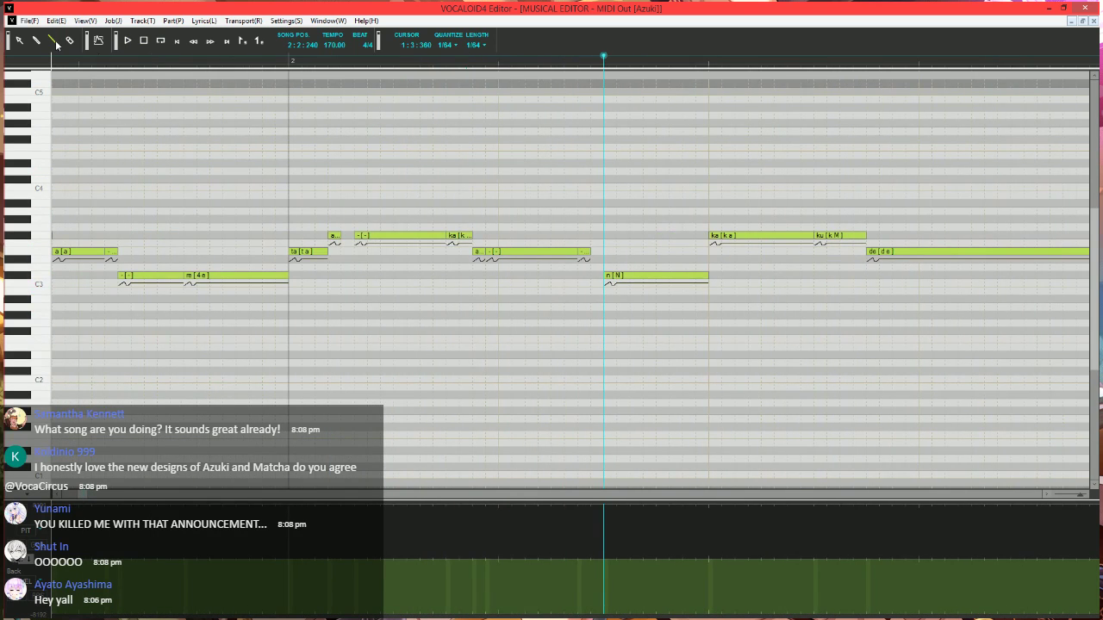
click(276, 60)
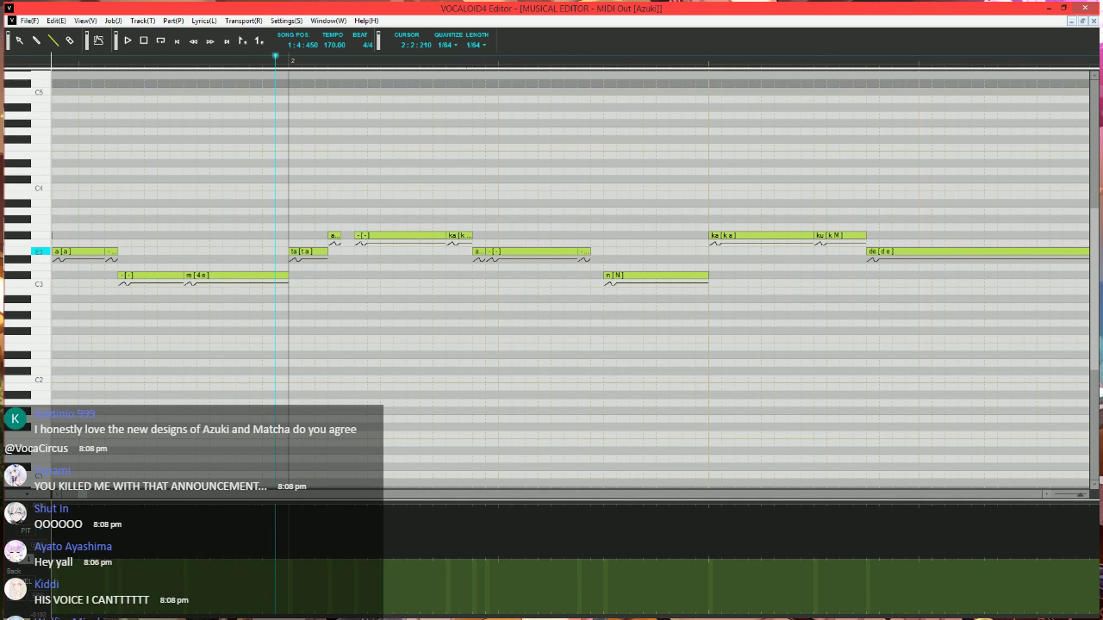
drag(590, 252, 603, 252)
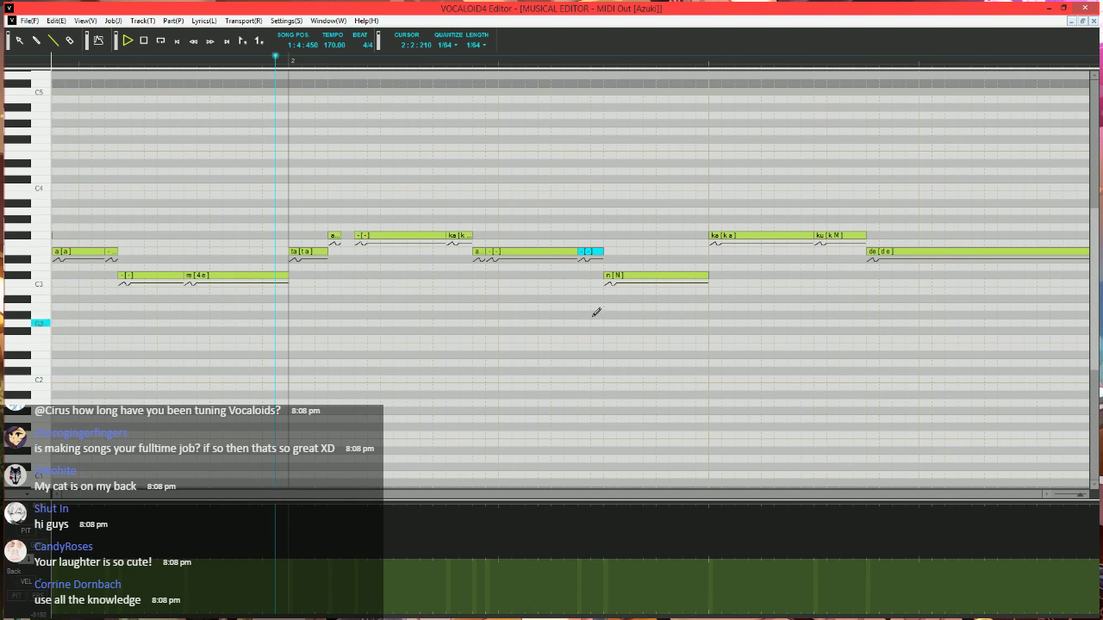
key(space)
click(449, 62)
- Split the "ka" note after "n" into an E3 "ka" and two F#3 "a" notes, and set the "ku" phonemes to "k M_D"
scroll(515, 276, right, 7)
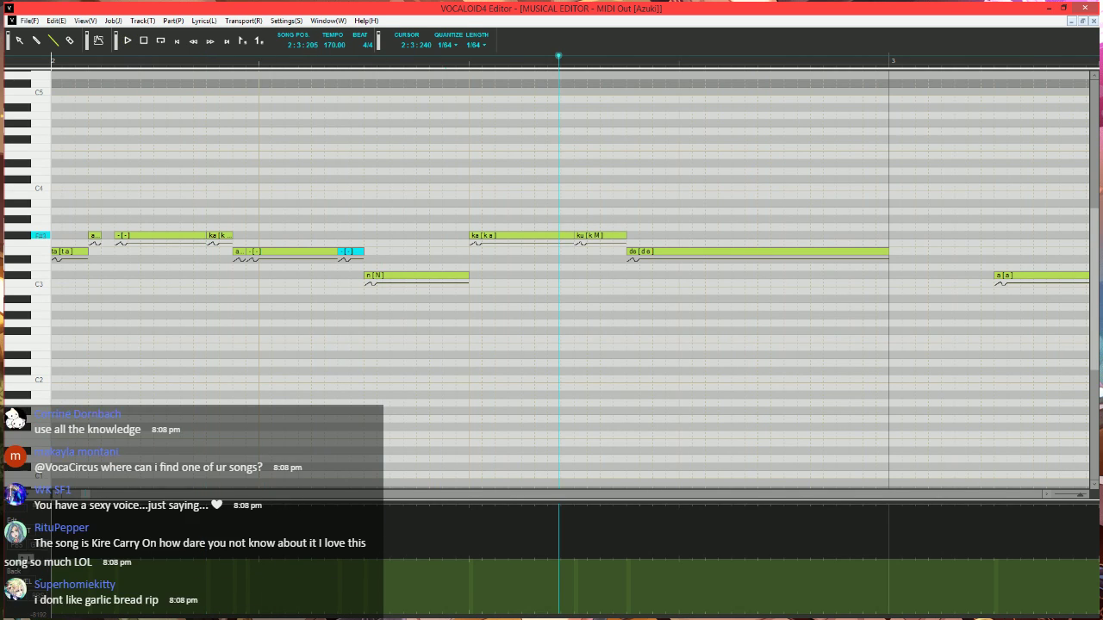
mouse_move(569, 239)
mouse_down()
mouse_move(500, 243)
mouse_move(501, 255)
mouse_move(524, 235)
mouse_move(584, 235)
mouse_up()
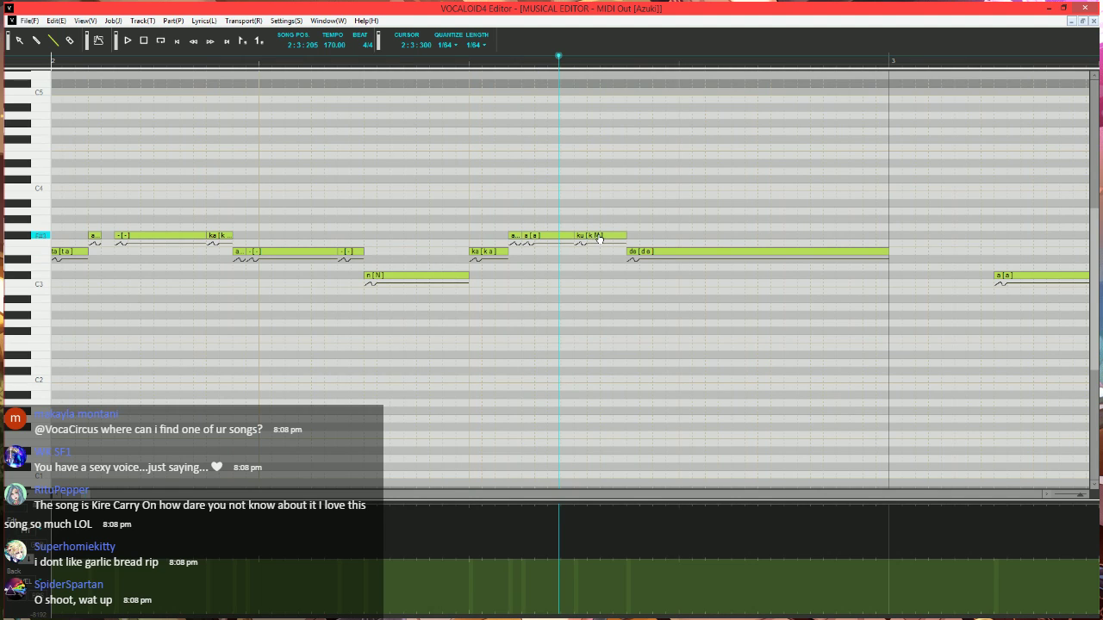
click(600, 237)
double_click(597, 235)
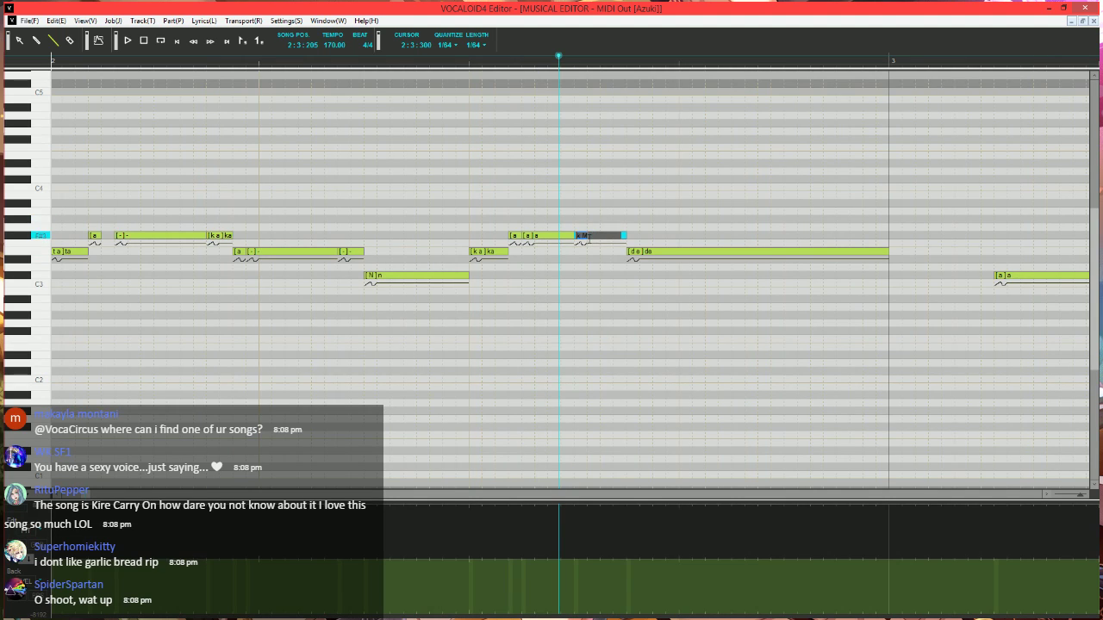
key(Return)
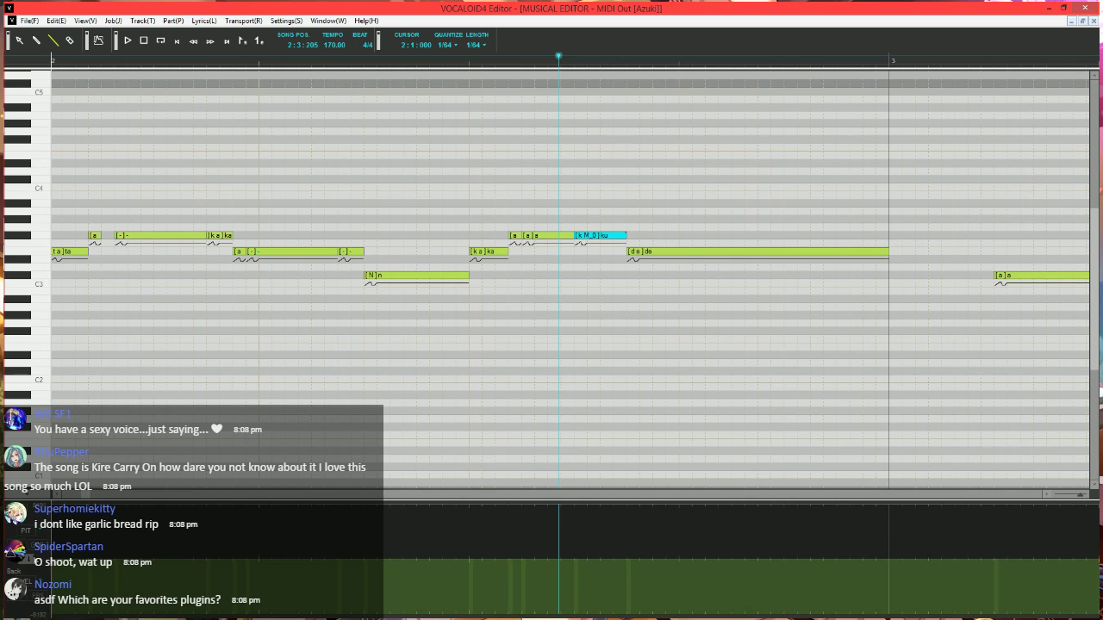
- Lower the velocity of the "de" note after "ku" and play back the phrase from just before "n"
click(32, 560)
click(652, 607)
key(alt+Down)
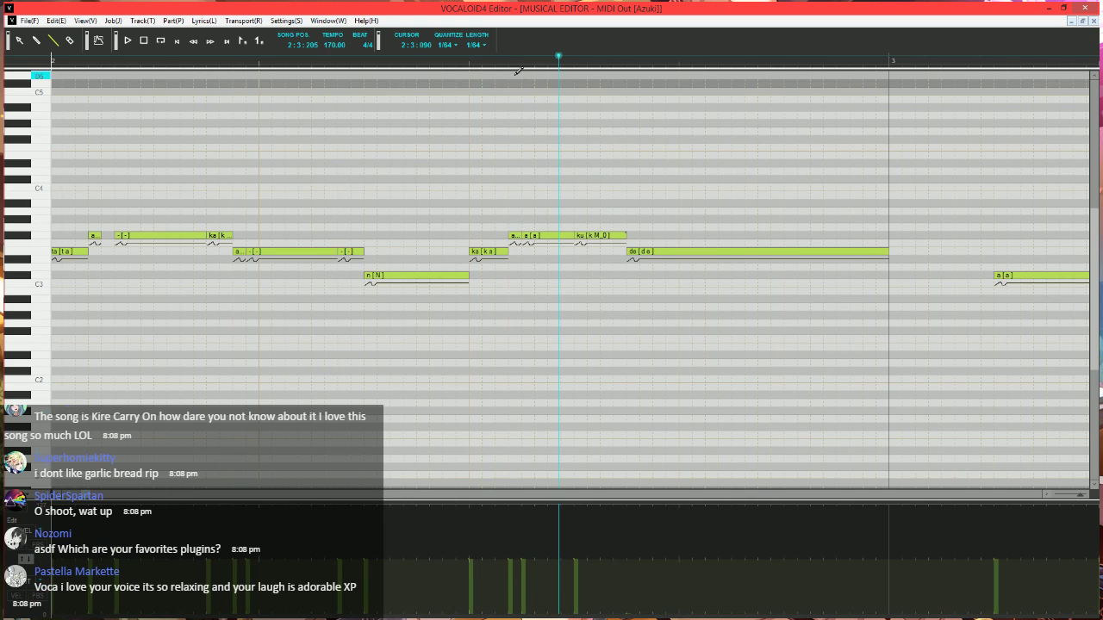
click(331, 62)
key(space)
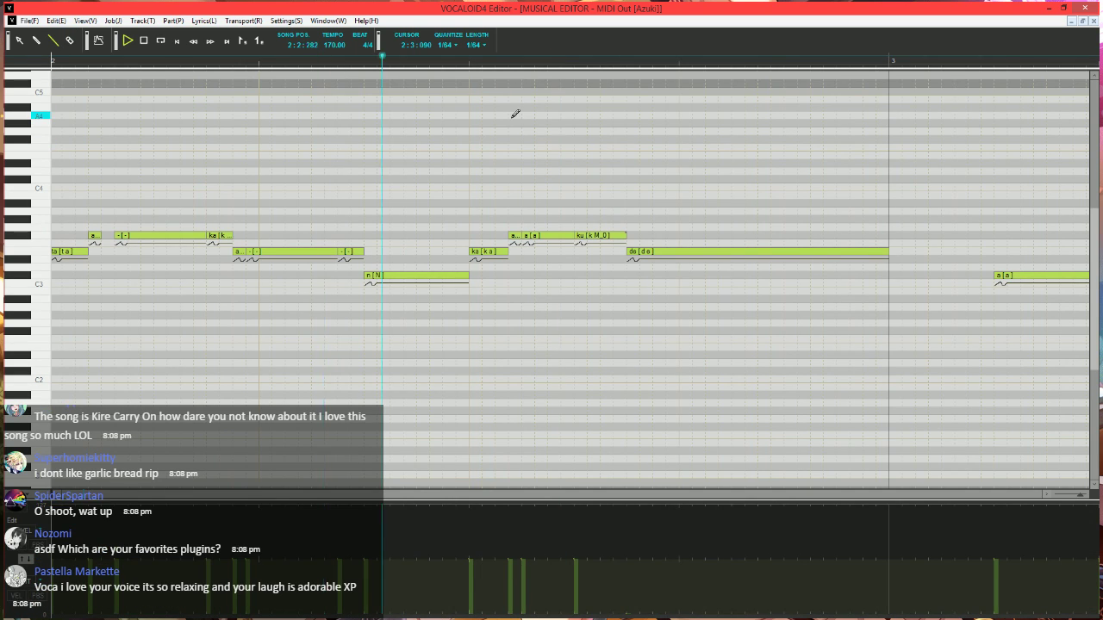
key(space)
click(458, 65)
- Split the long "de" note at the end of measure 2 into a short "de" and a long "e" note, and play back
scroll(606, 289, right, 1)
scroll(517, 265, down, 2)
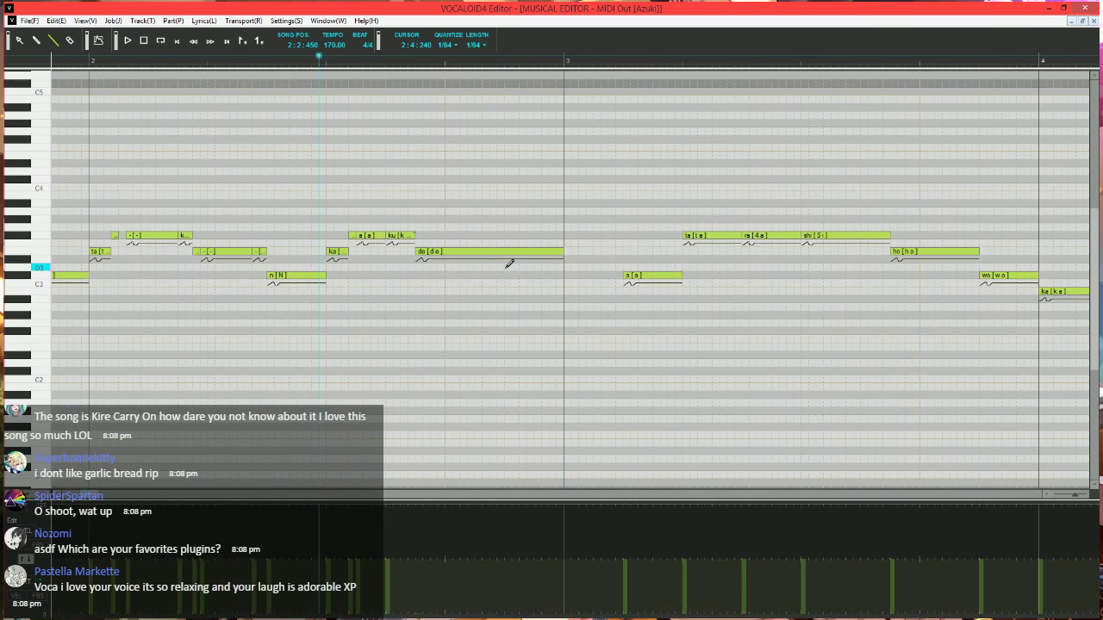
click(476, 256)
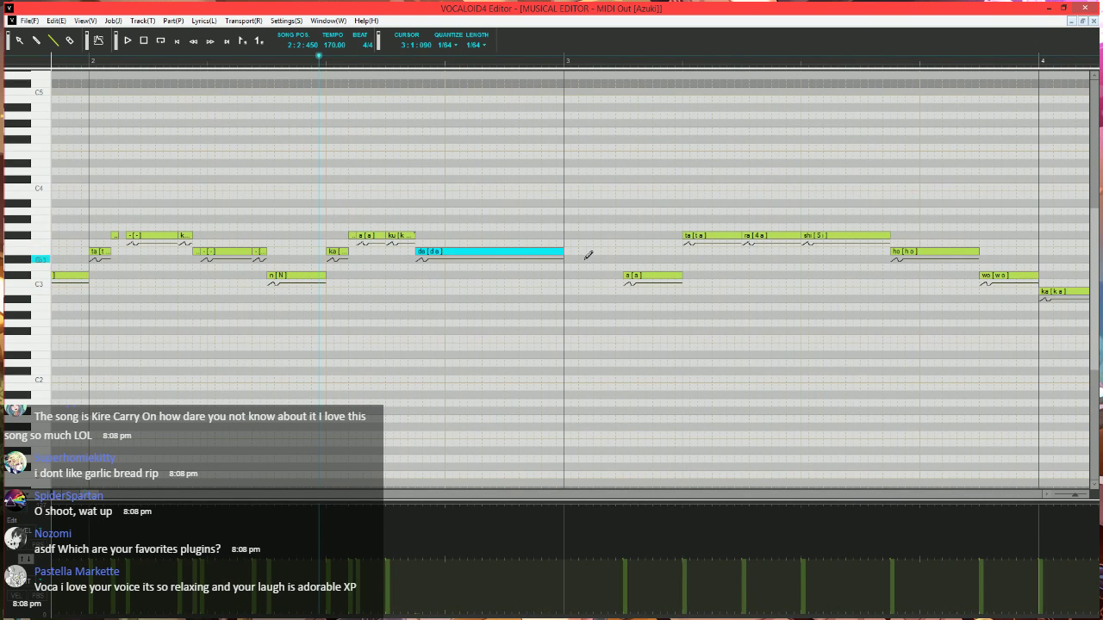
mouse_move(565, 251)
mouse_down()
mouse_move(420, 251)
mouse_move(563, 251)
mouse_up()
double_click(550, 254)
text(e)
key(Return)
key(space)
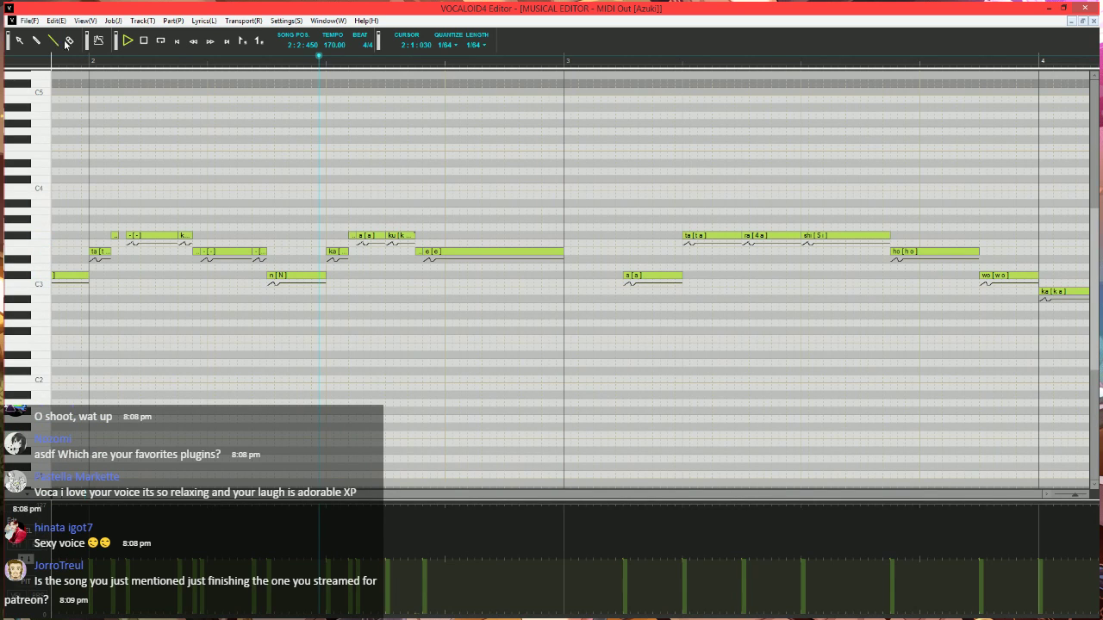
key(space)
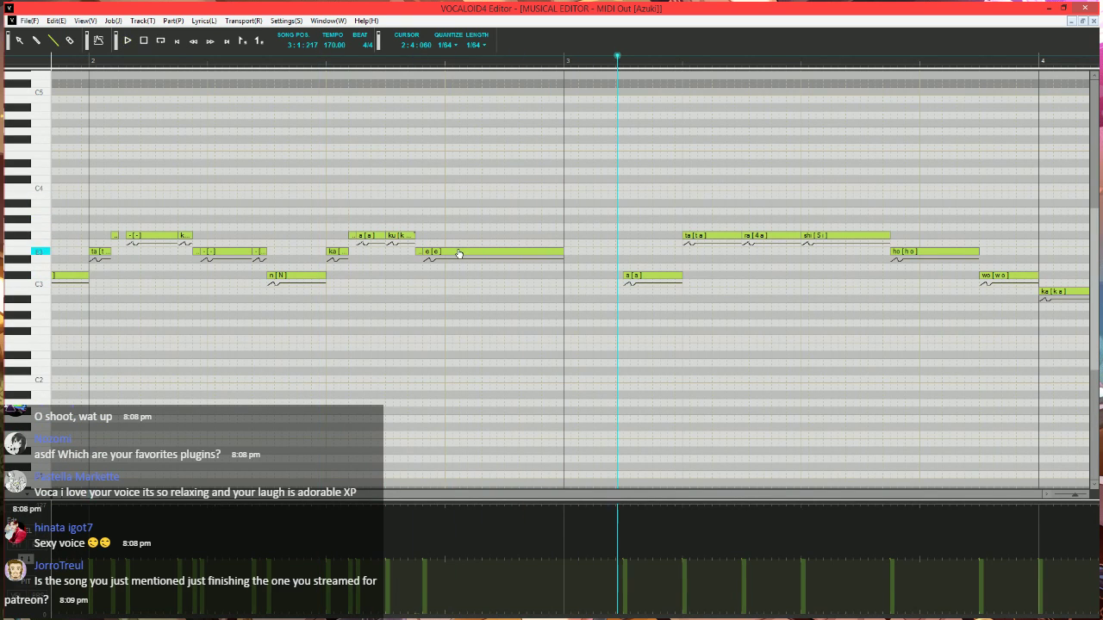
- Run the Expressive Vibrato job plugin on the long "e" note at the end of measure 2
click(459, 252)
key(ctrl+j)
click(418, 317)
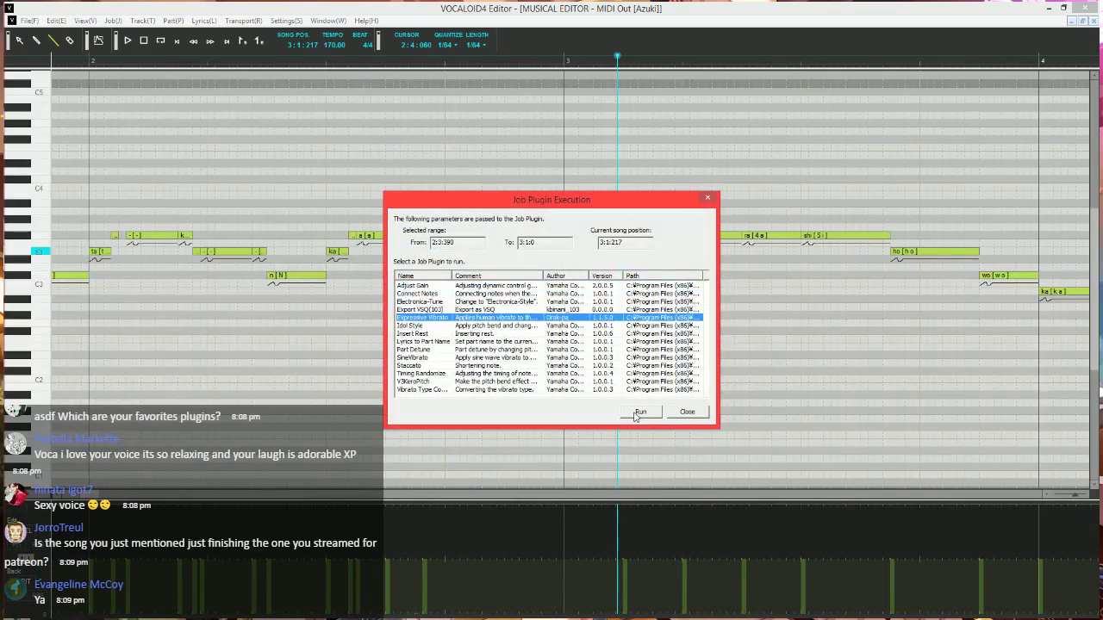
click(635, 413)
- Set the vibrato pitch amount to 10%, brightness amount to 15%, rate to 35 and length to 100%
drag(549, 227, 285, 200)
text(10)
key(Tab)
text(15)
key(Tab)
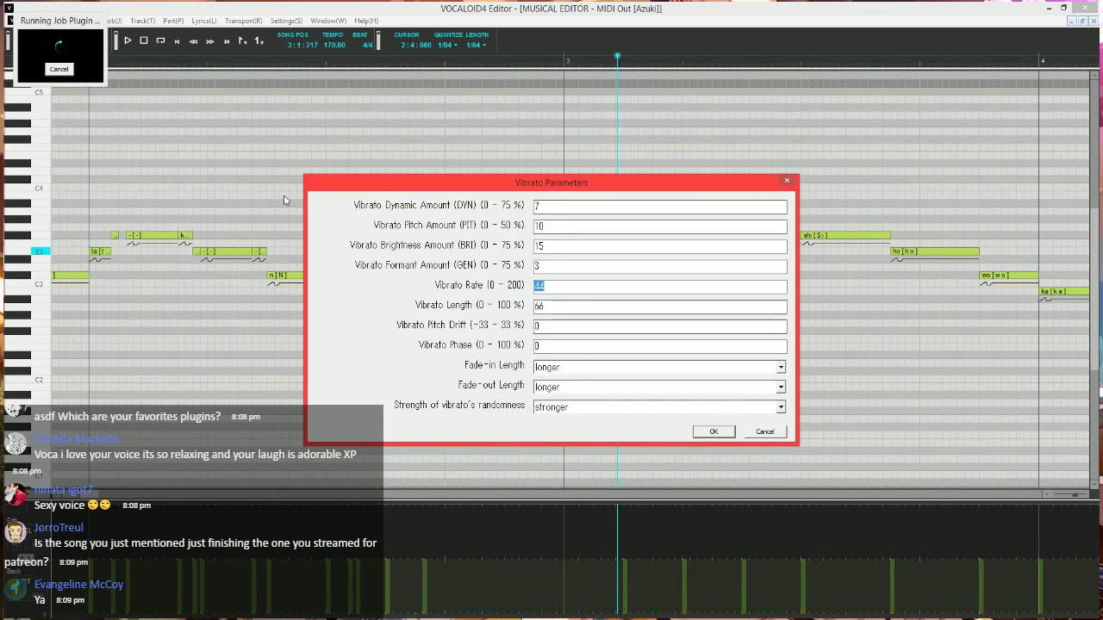
text(35)
key(Tab)
text(1)
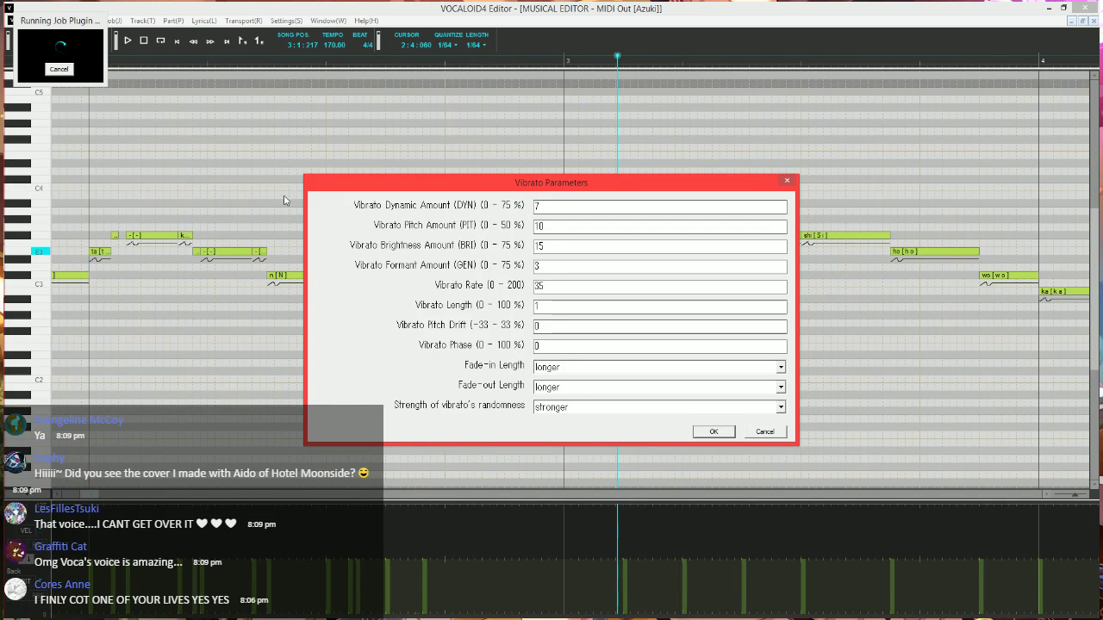
- Apply the vibrato with a medium fade-in and a long fade-out, and play back from the middle of the "n" note
key(Tab)
key(Tab)
key(Up)
key(Tab)
key(Up)
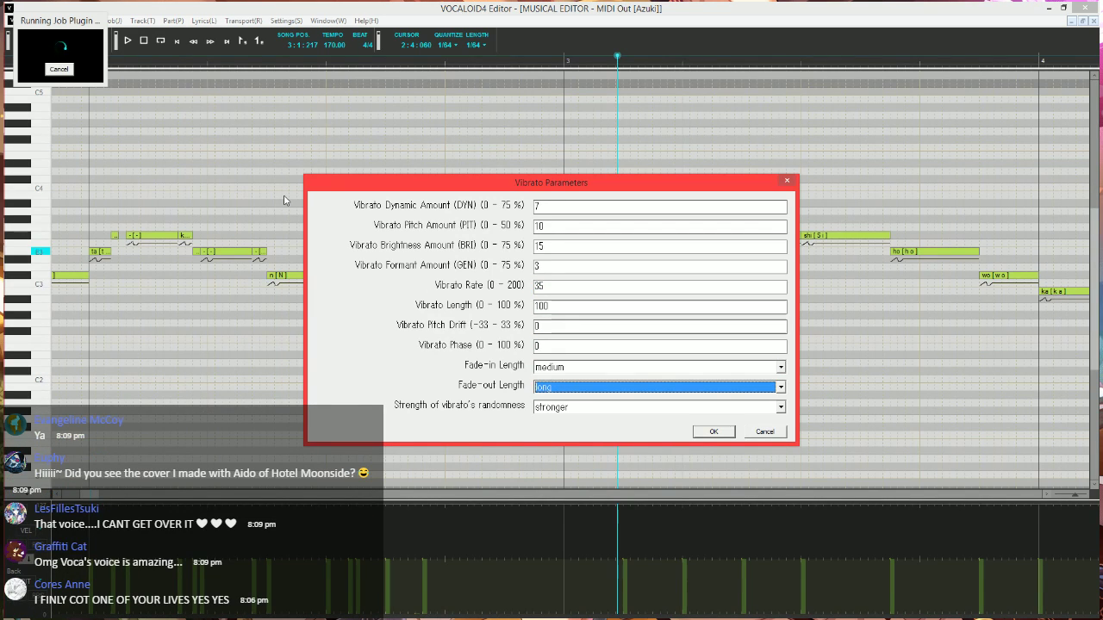
key(Return)
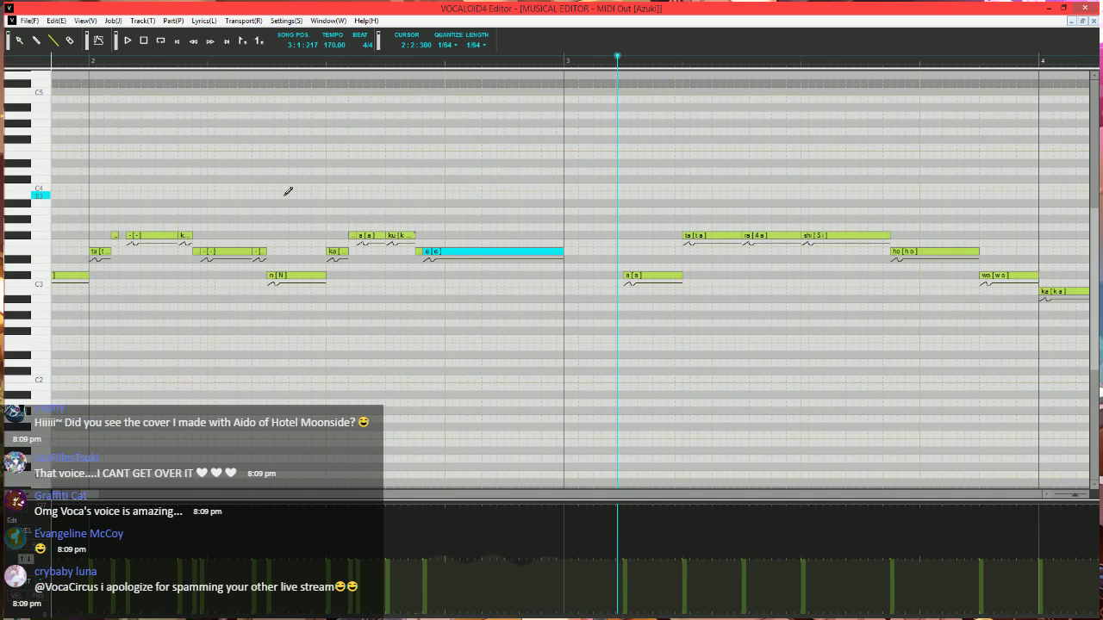
click(289, 61)
key(space)
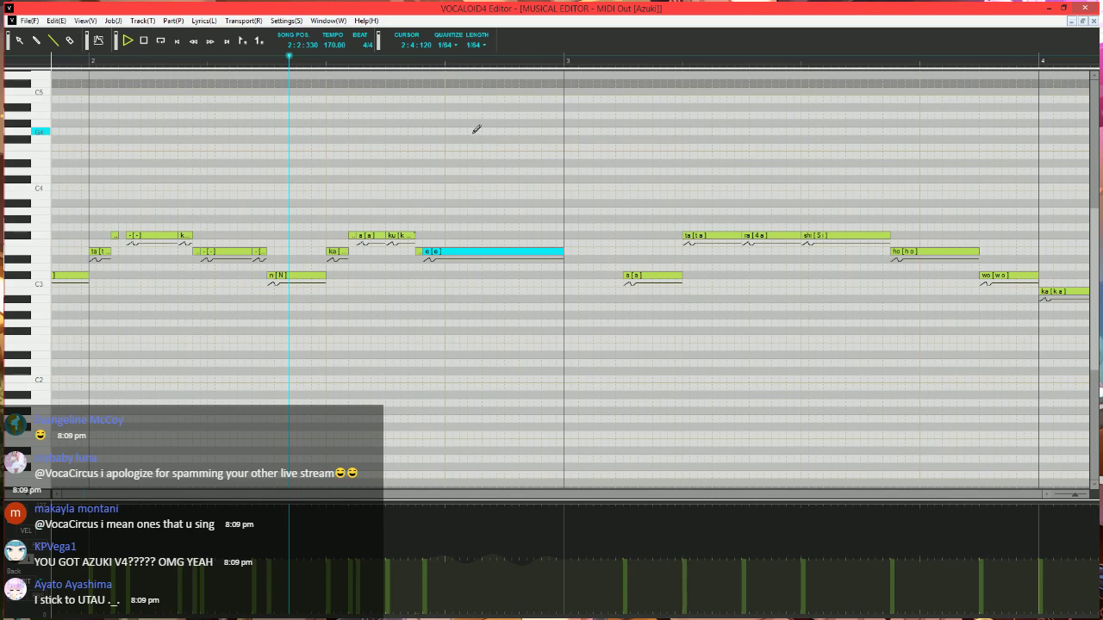
- Run the Expressive Vibrato job plugin again on the long "e" note at the end of measure 2
key(space)
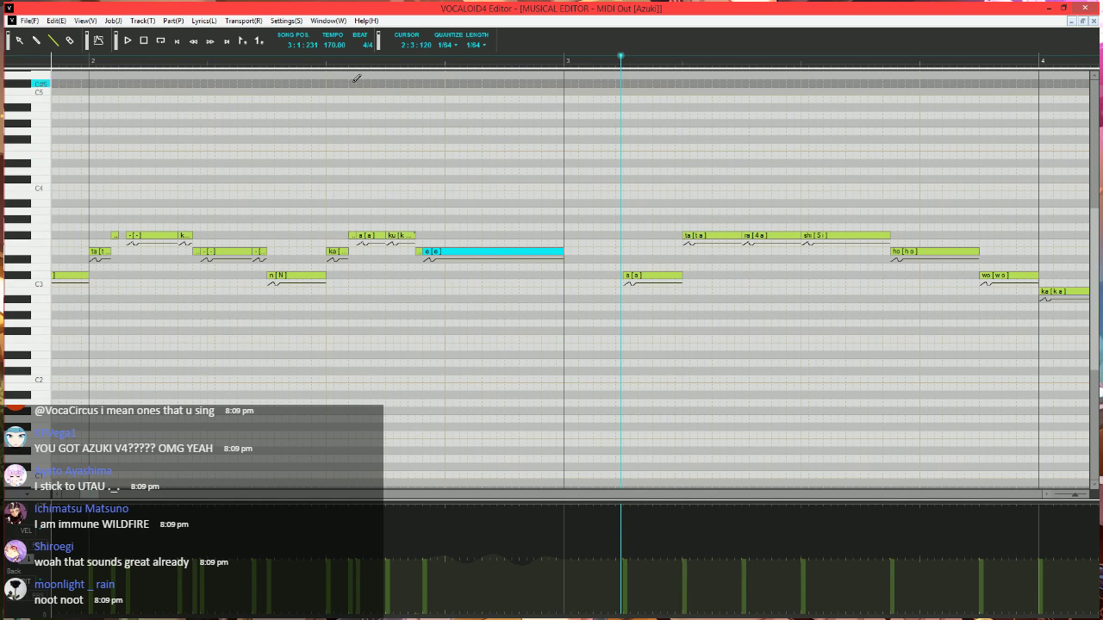
click(297, 58)
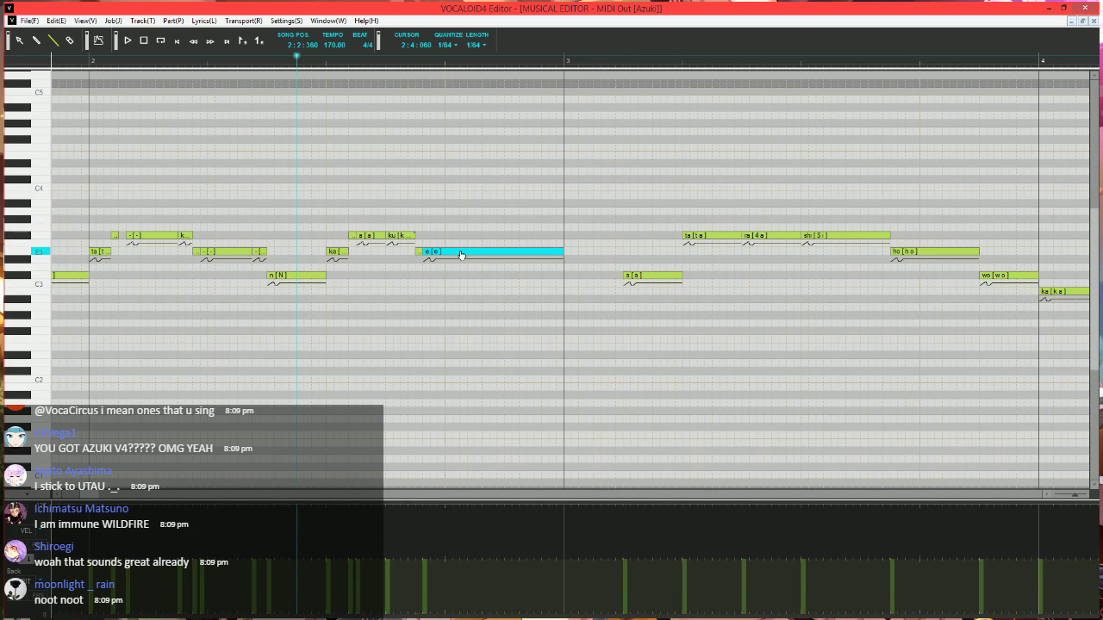
key(ctrl+j)
click(438, 312)
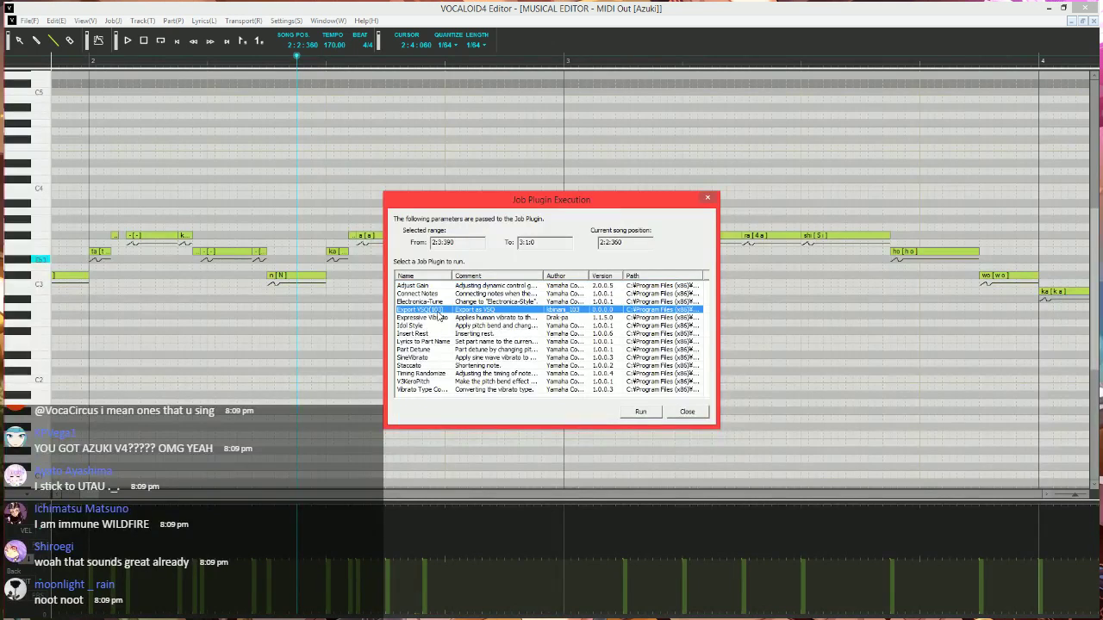
click(437, 317)
click(640, 412)
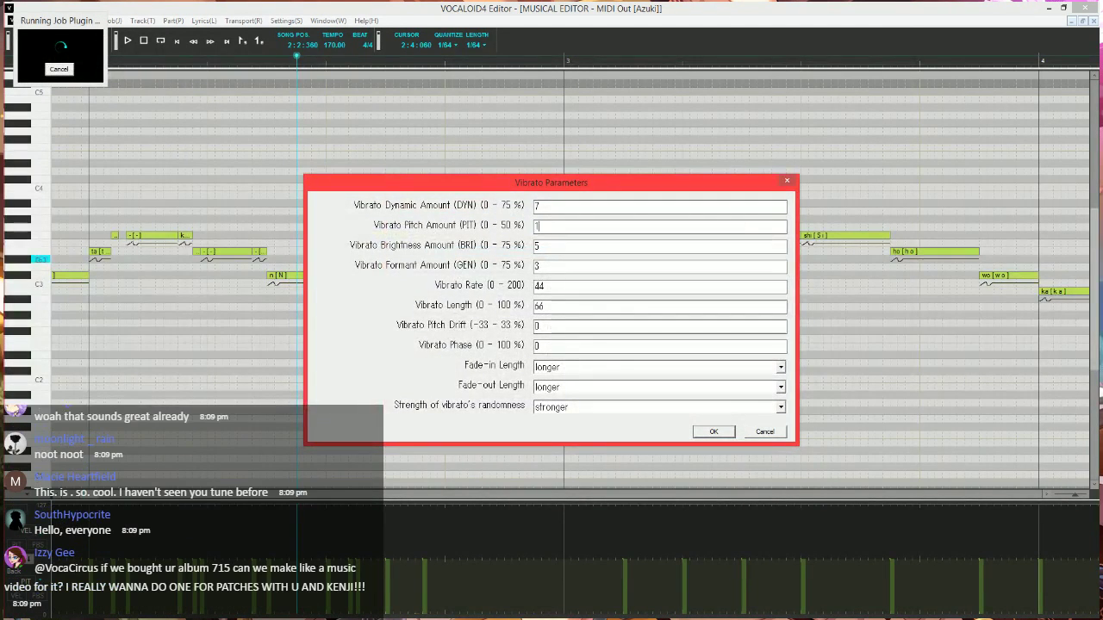
- Set the vibrato pitch amount to 10%, brightness amount to 15%, rate to 40 and length to 100%
text(0)
key(Tab)
text(40)
key(Tab)
text(100)
- Apply the vibrato with a medium fade-in and medium fade-out, and play back from the middle of the "n" note
key(Tab)
key(Tab)
key(Tab)
key(Up)
key(Up)
key(Tab)
key(Up)
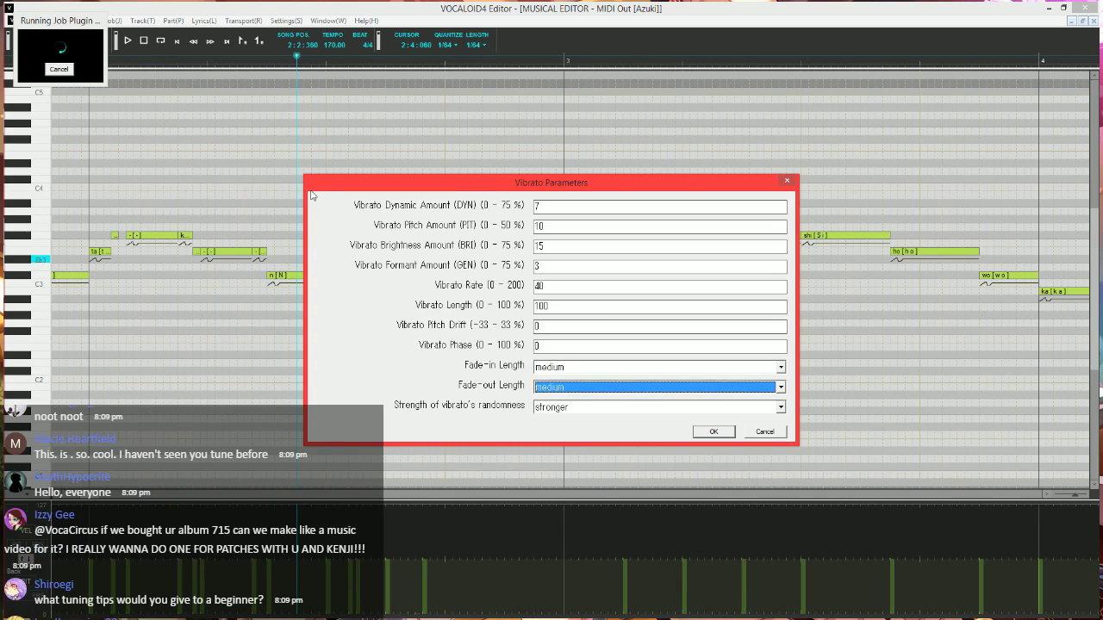
key(Return)
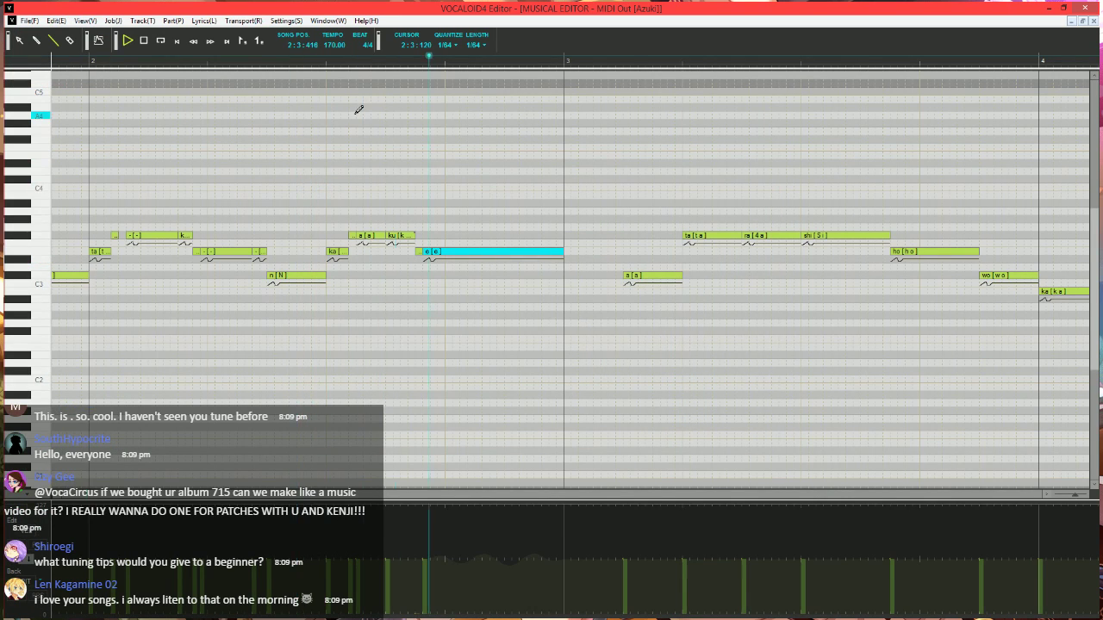
key(space)
click(291, 63)
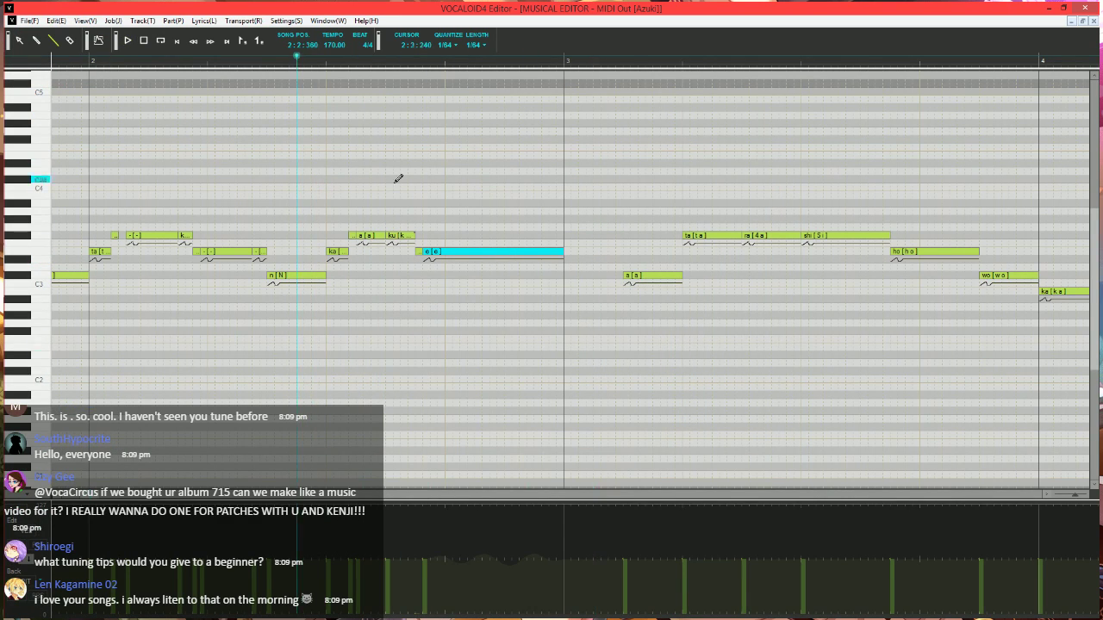
- Rerun Expressive Vibrato on the long "e" note with pitch amount 10%, brightness amount 15% and rate 40
key(ctrl+j)
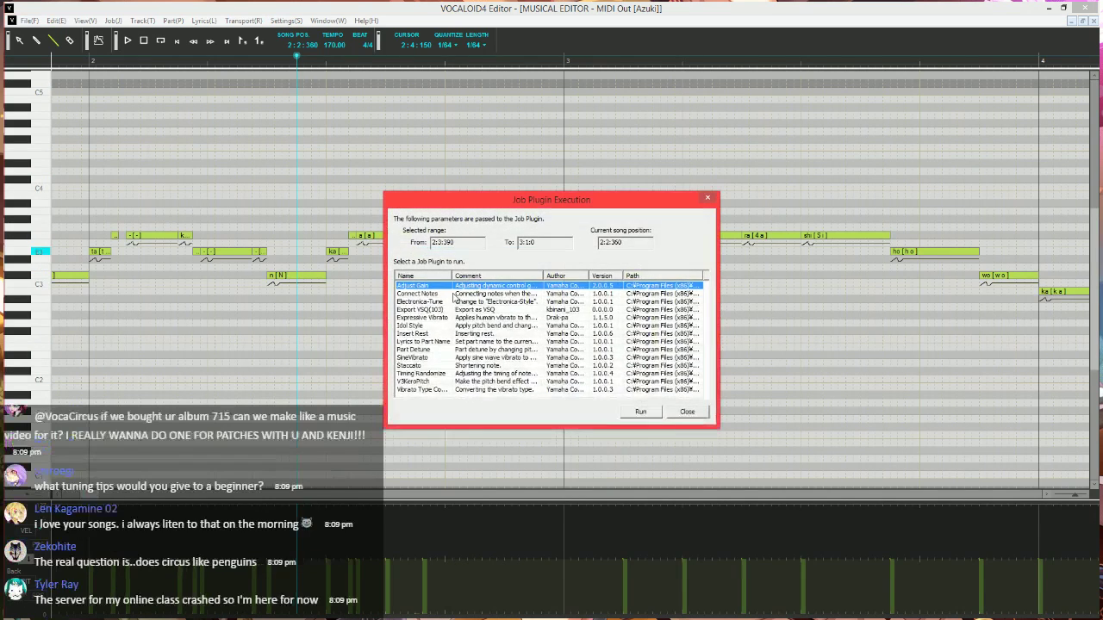
click(416, 321)
click(625, 411)
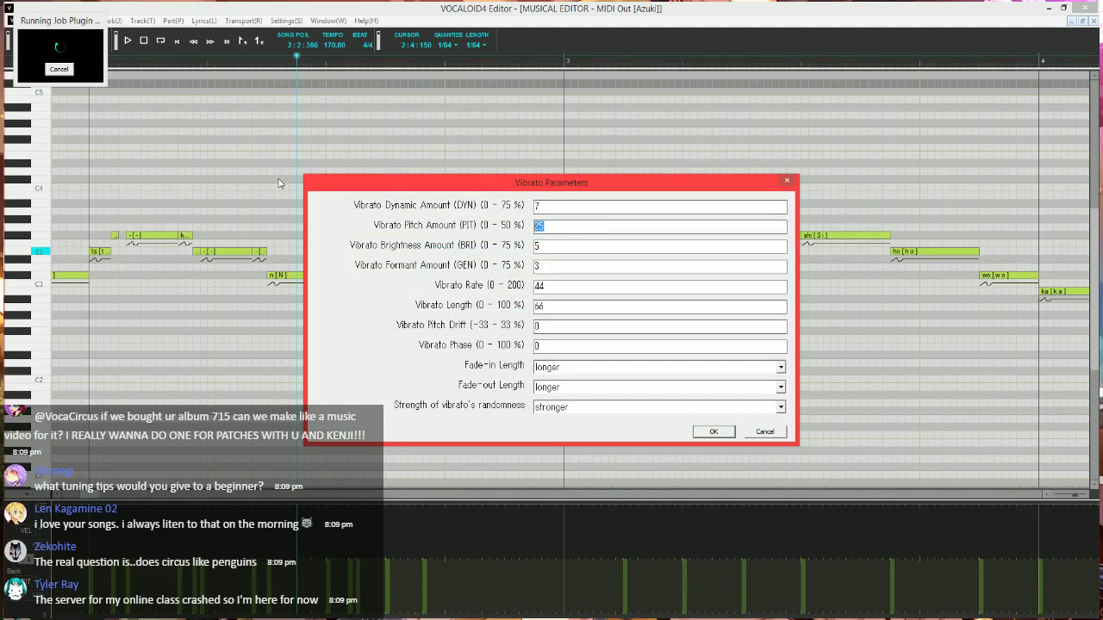
key(Tab)
text(15)
key(Tab)
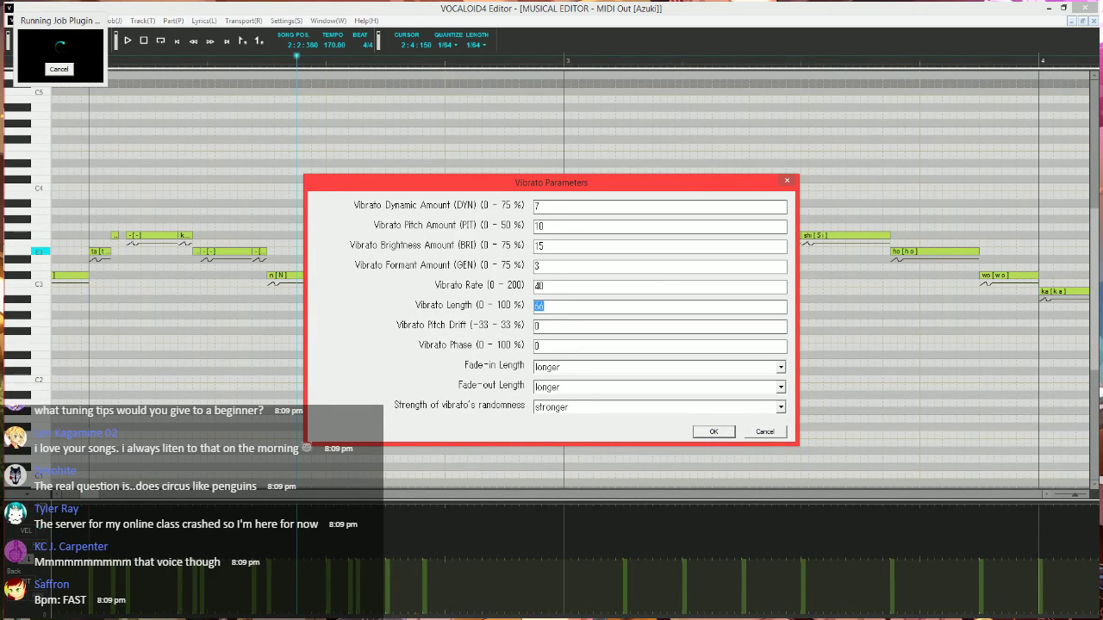
- Set the vibrato length to 80% with a long fade-in and medium fade-out, apply it and play back the phrase
text(80)
key(Tab)
key(Tab)
key(Tab)
key(Up)
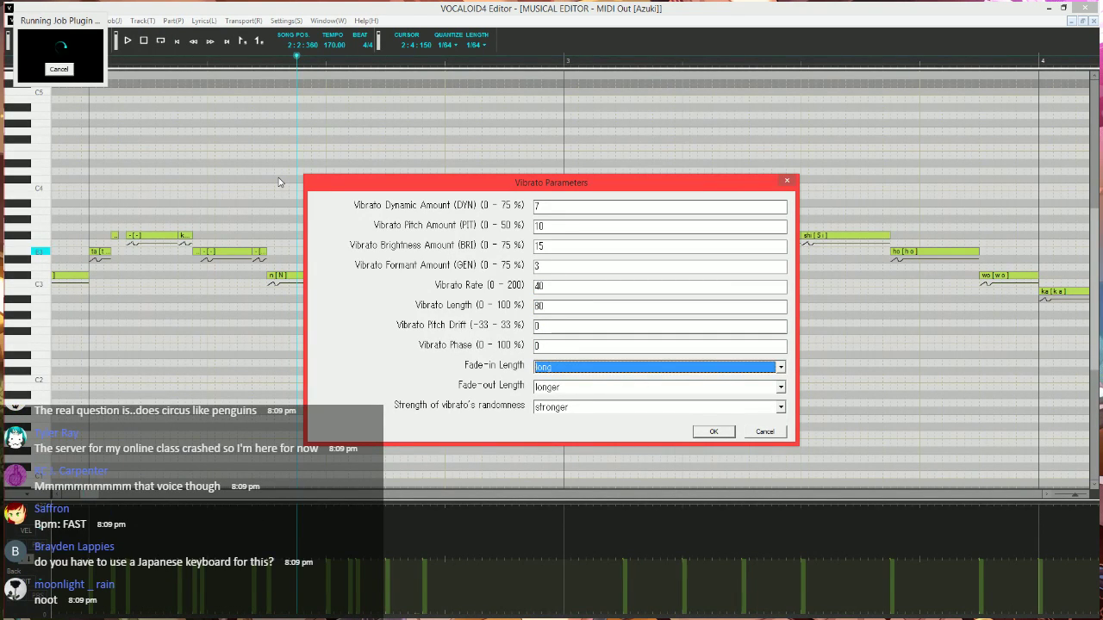
key(Tab)
key(Up)
key(Up)
key(Return)
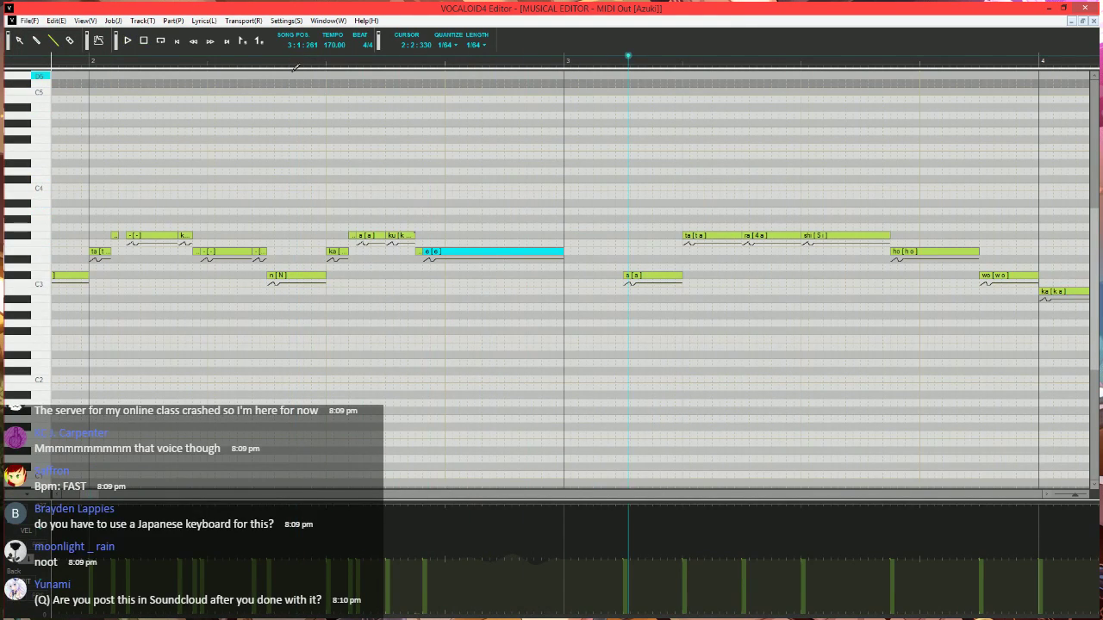
key(space)
- Add a short "a" note with phoneme [h] directly after the long "e" note, and show the pitch bend curve
drag(569, 250, 579, 251)
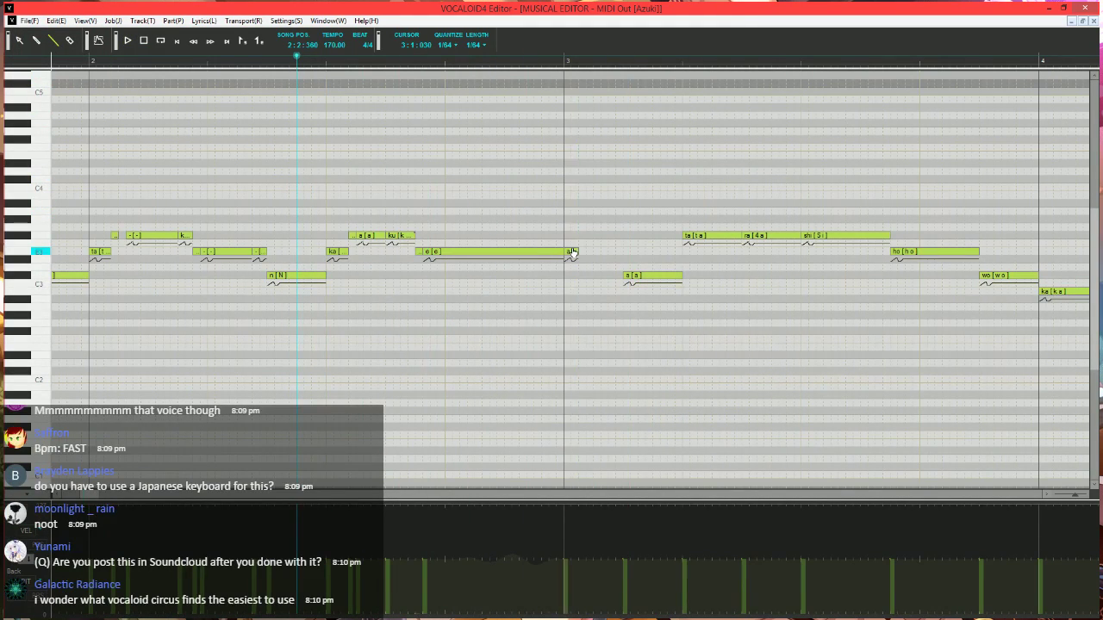
alt+double_click(572, 252)
click(573, 221)
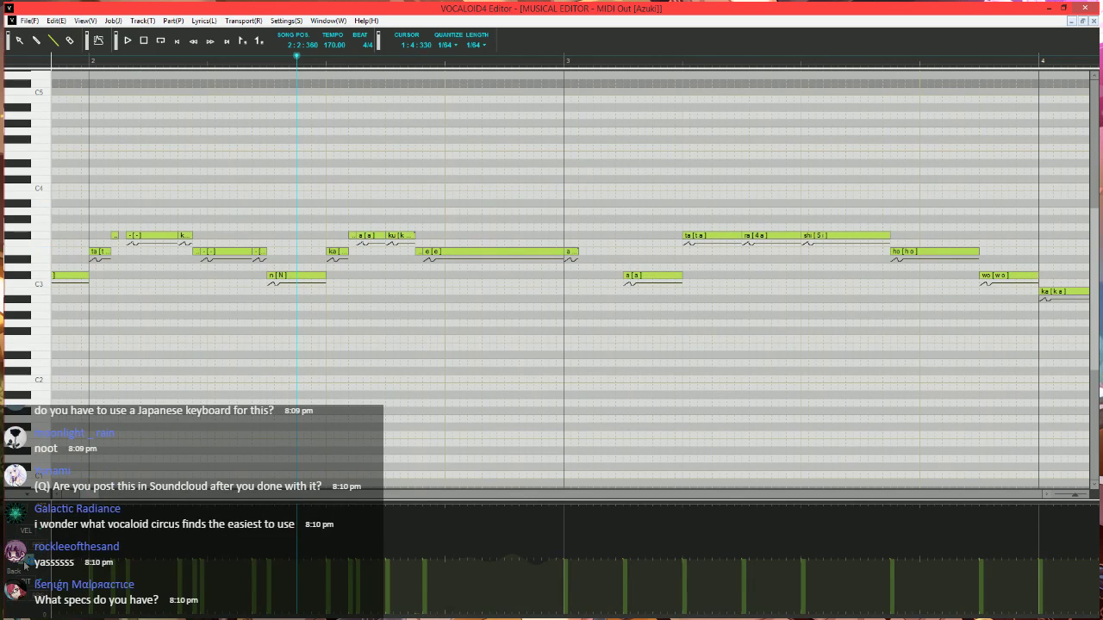
click(32, 561)
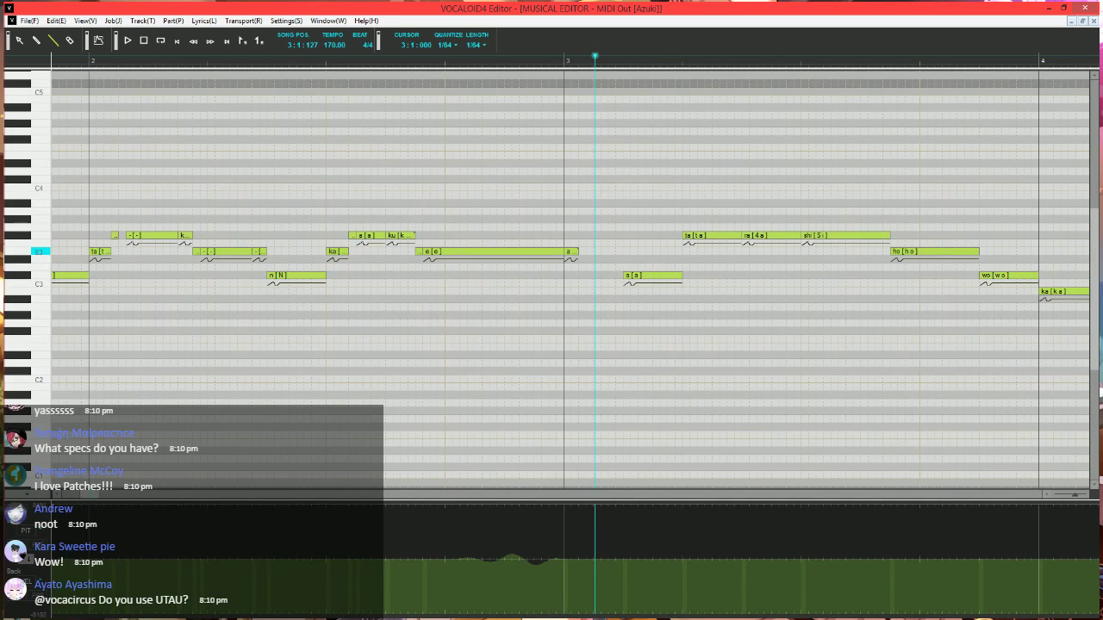
- Shorten the long "e" note so the short [h] note ends at measure 3, and play back from measure 1
drag(562, 251, 555, 256)
scroll(245, 348, down, 3)
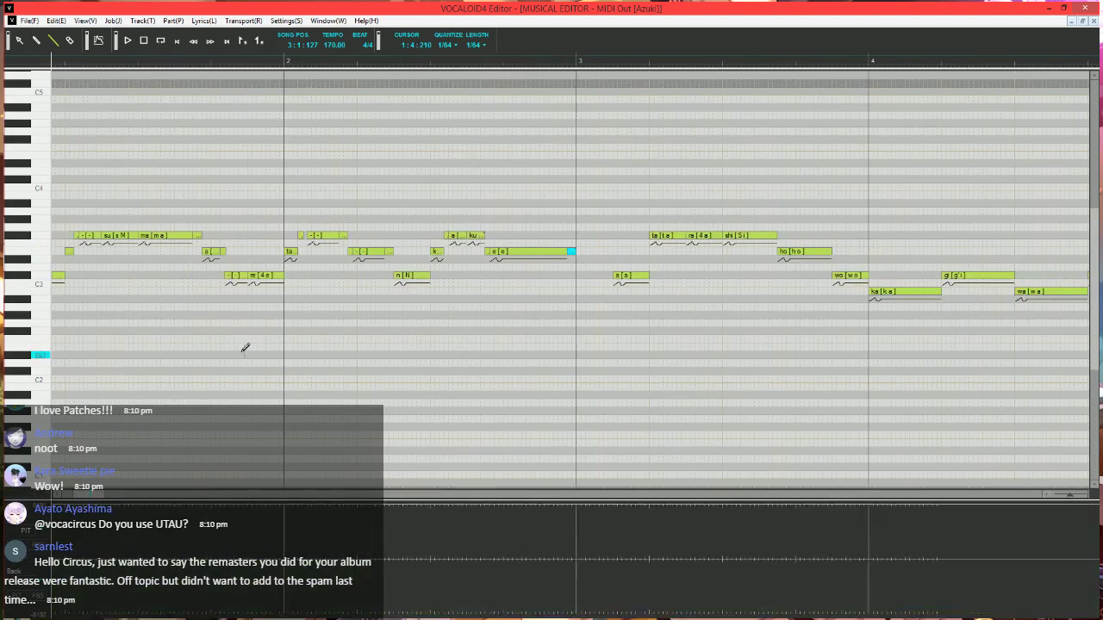
scroll(244, 348, down, 1)
click(75, 61)
key(space)
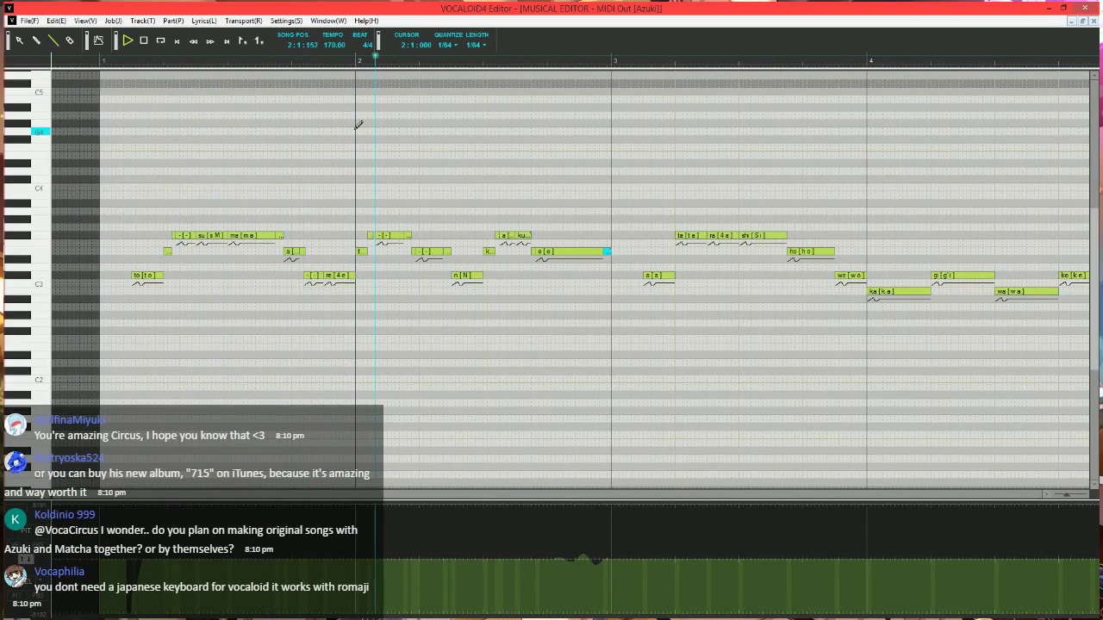
key(space)
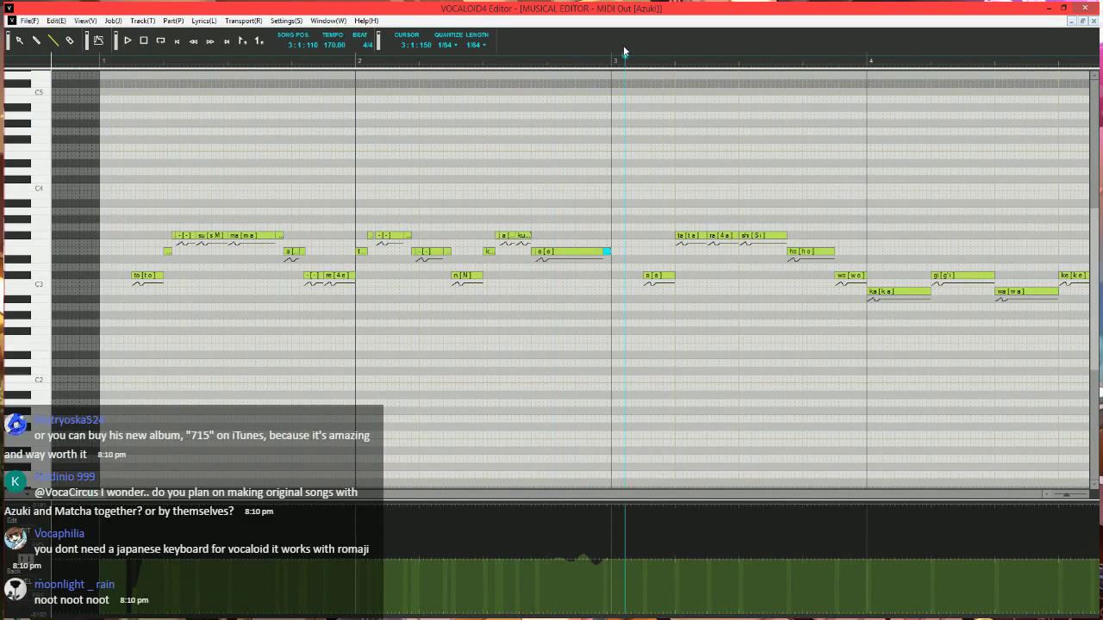
- Draw a pitch bend that starts at the minimum and rises to neutral at the onset of measure 3's first "a" note, and play back
scroll(578, 358, up, 2)
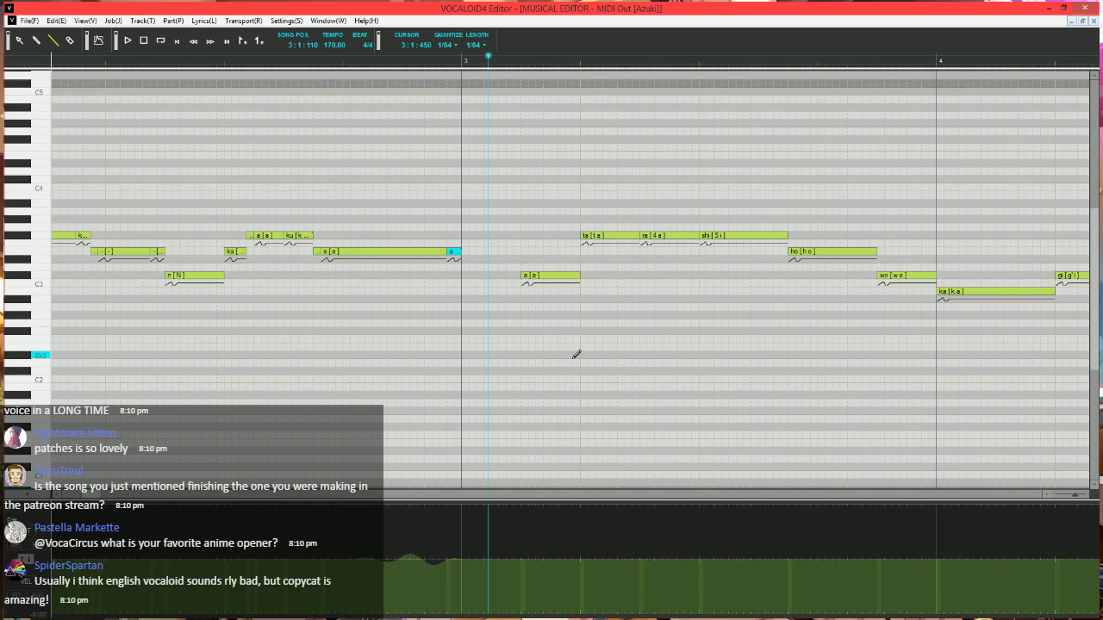
scroll(576, 354, up, 1)
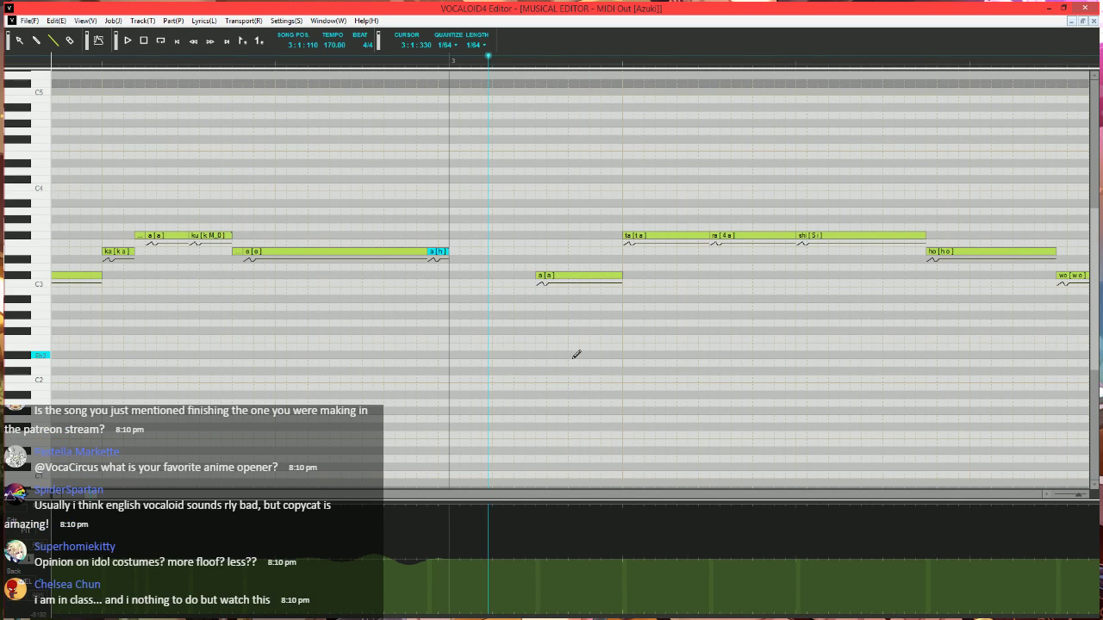
scroll(576, 354, right, 1)
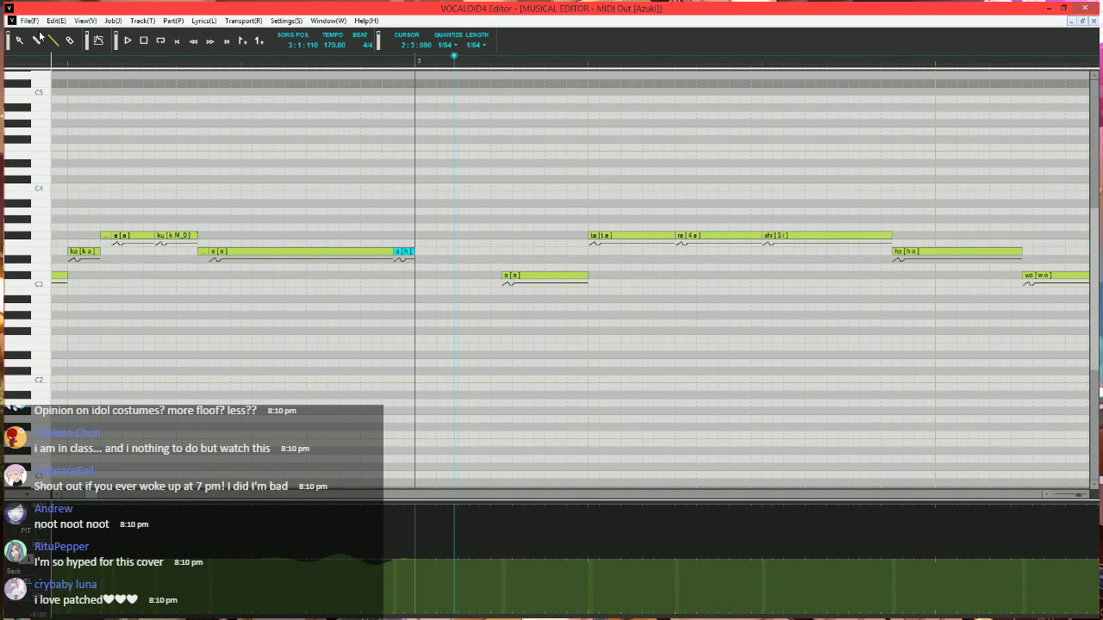
scroll(416, 426, right, 2)
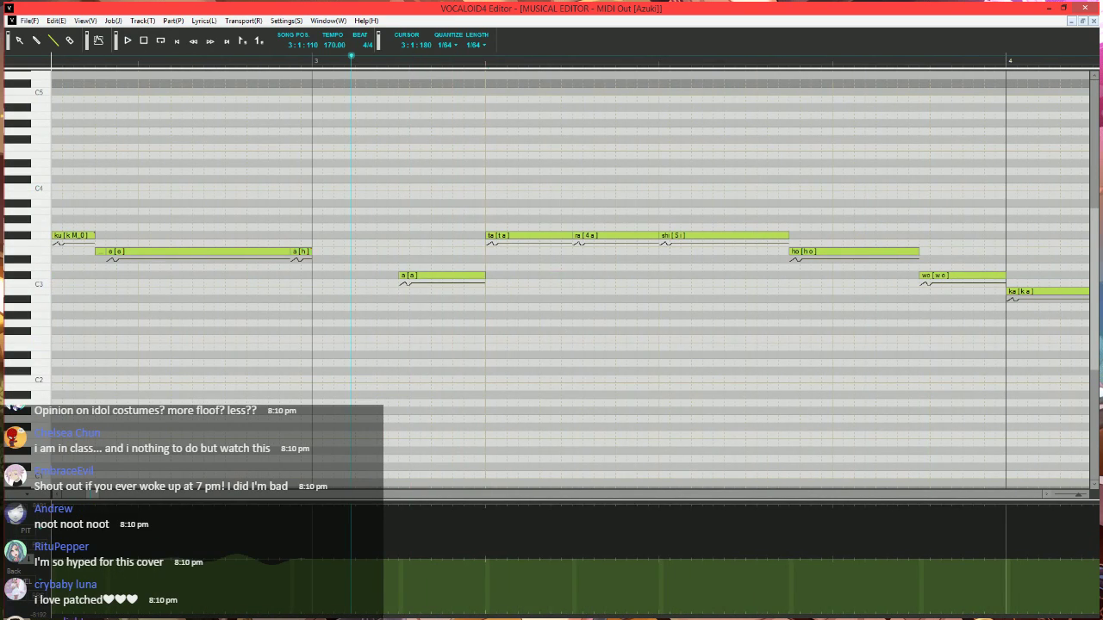
drag(383, 615, 399, 615)
drag(400, 613, 413, 559)
key(space)
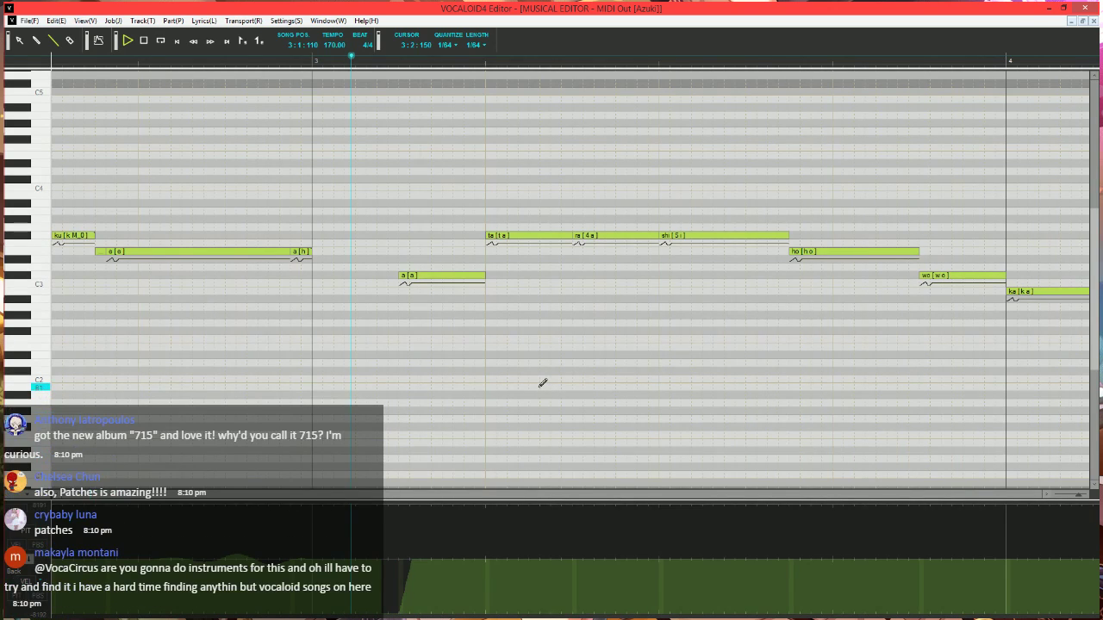
key(space)
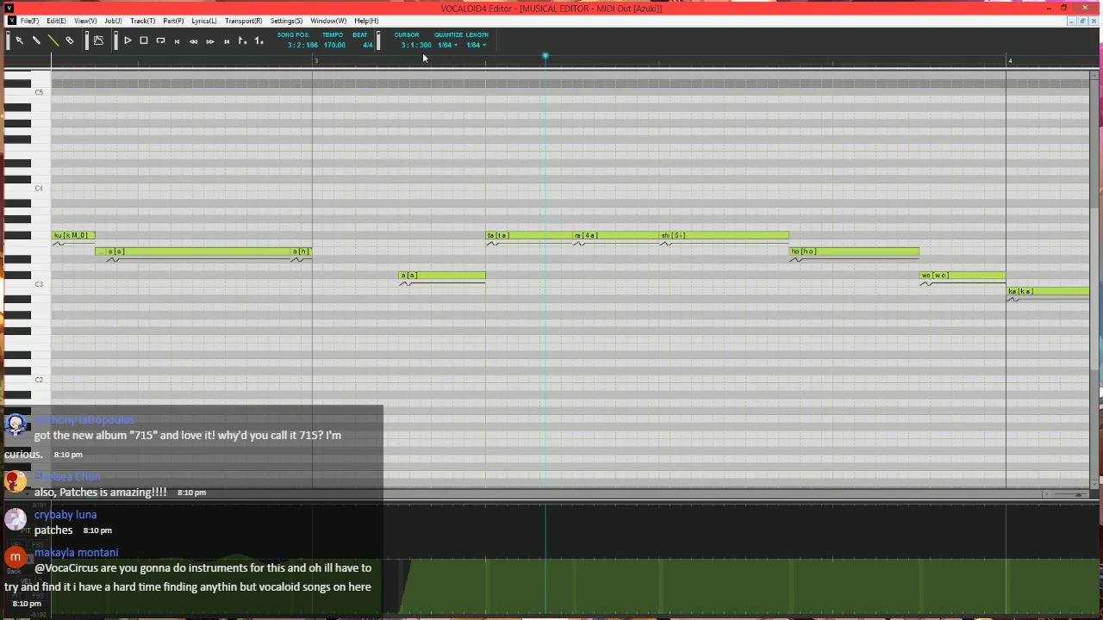
- Split the "ta" note in measure 3 into a lower short "ta", a short "a" and a "-" note, and play back
click(372, 63)
scroll(418, 345, up, 5)
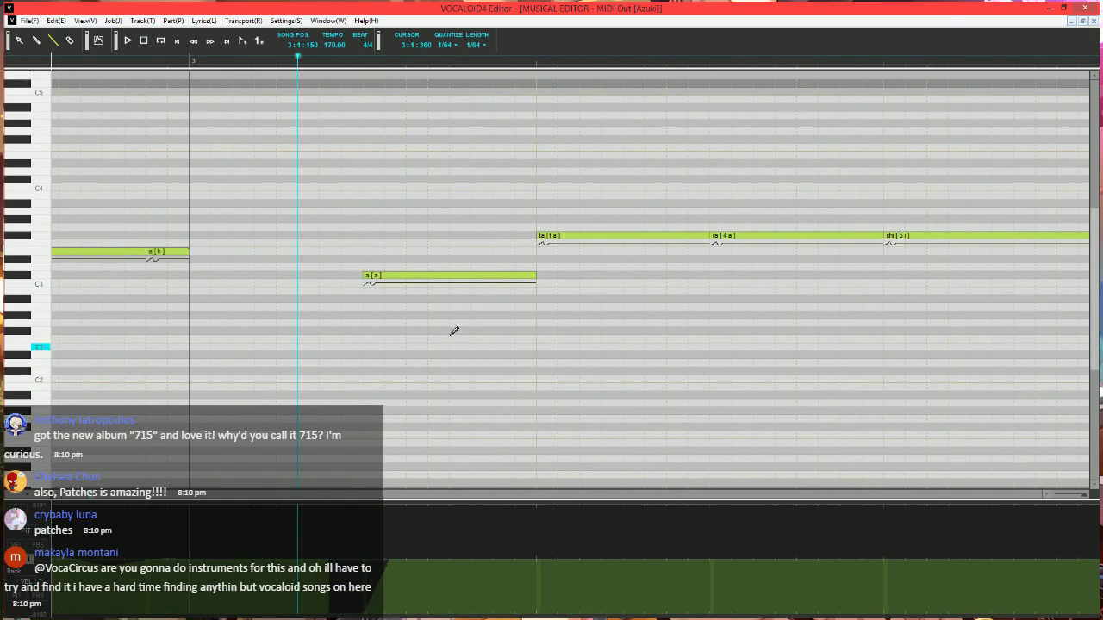
scroll(517, 315, down, 4)
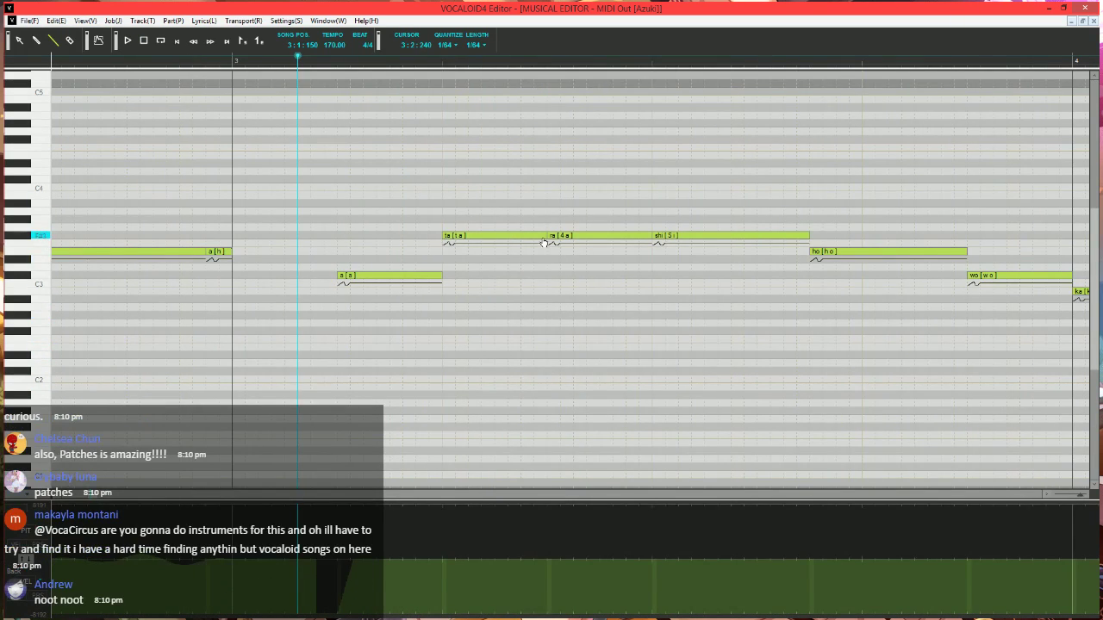
mouse_move(546, 236)
mouse_down()
mouse_move(468, 236)
mouse_move(457, 263)
mouse_move(458, 253)
mouse_move(559, 238)
mouse_move(547, 235)
mouse_up()
double_click(507, 237)
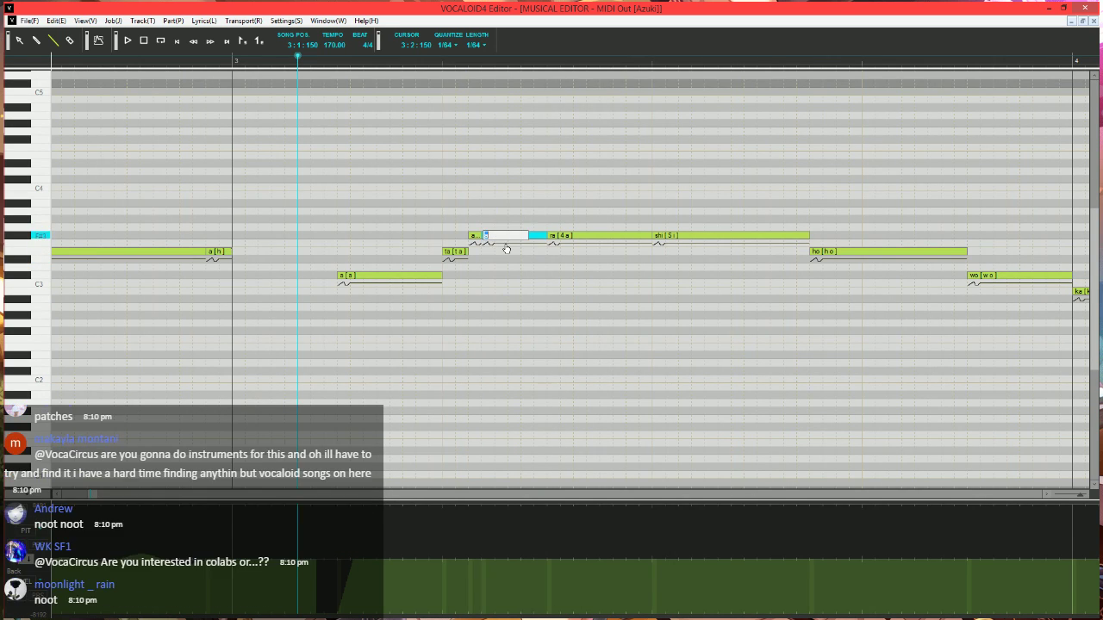
text(-)
key(Return)
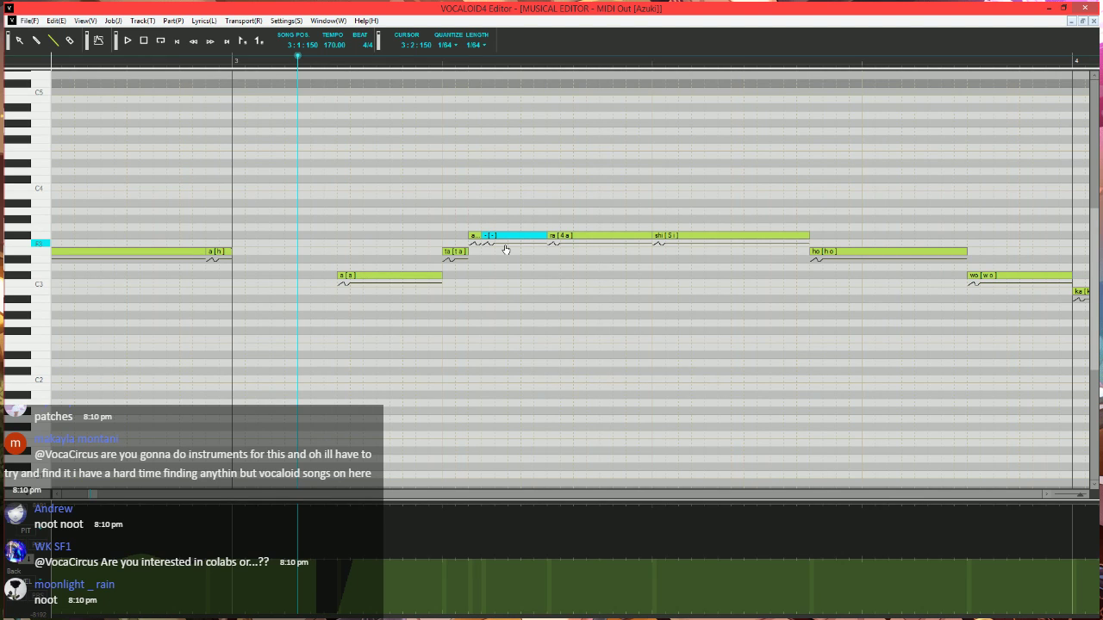
key(space)
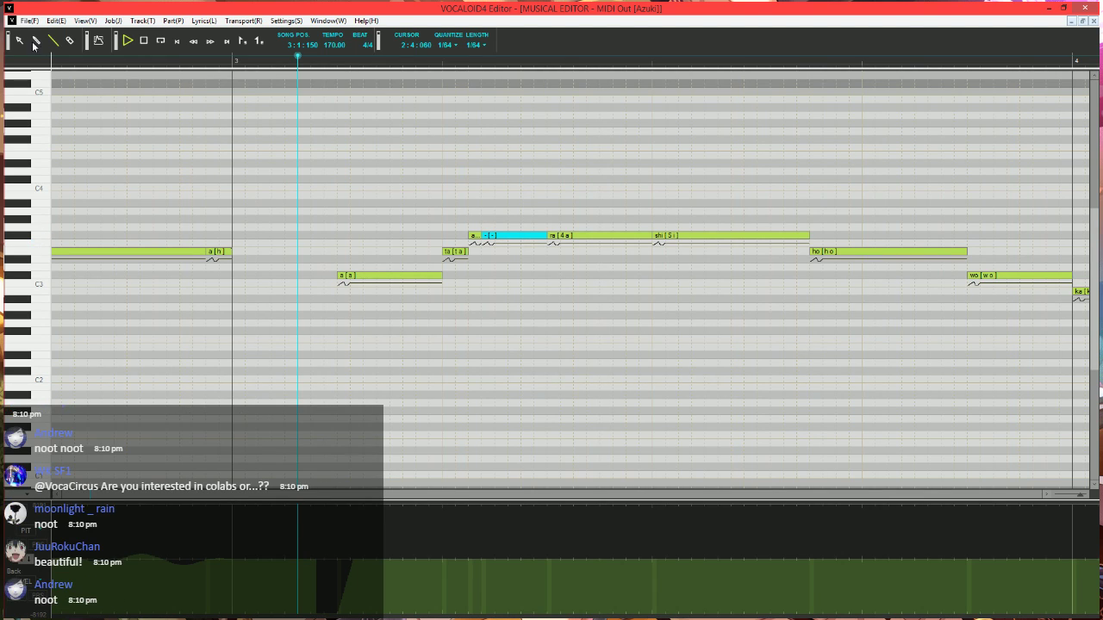
key(space)
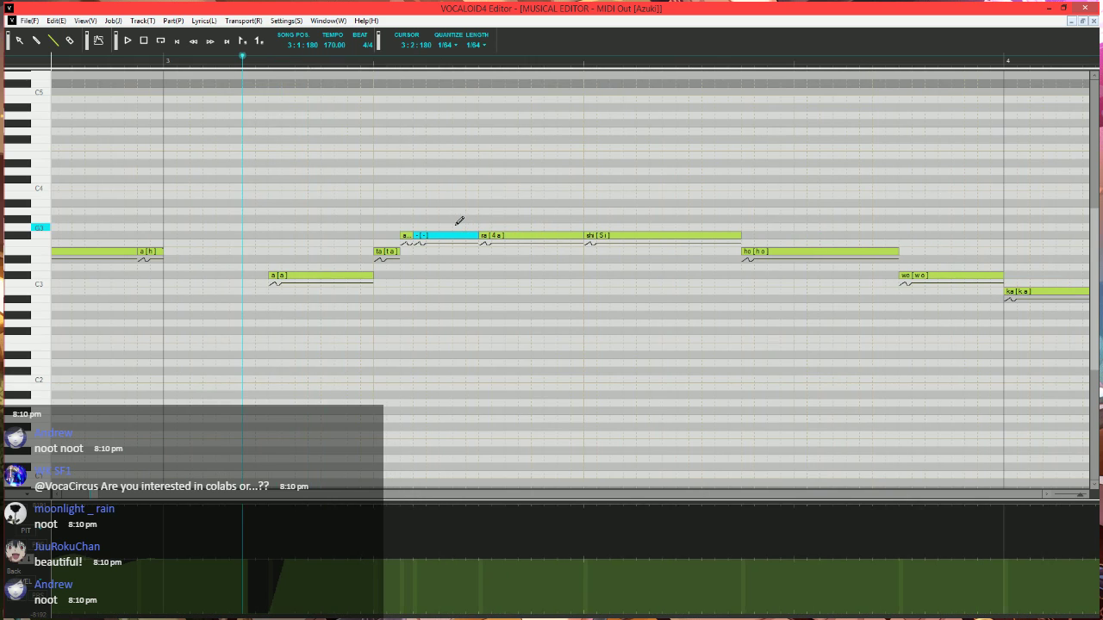
- Lengthen the short "ta" note in measure 3 slightly and lower the "shi" note's velocity to the minimum
mouse_move(415, 237)
mouse_down()
mouse_move(429, 238)
mouse_move(408, 240)
mouse_move(422, 241)
mouse_move(412, 252)
mouse_up()
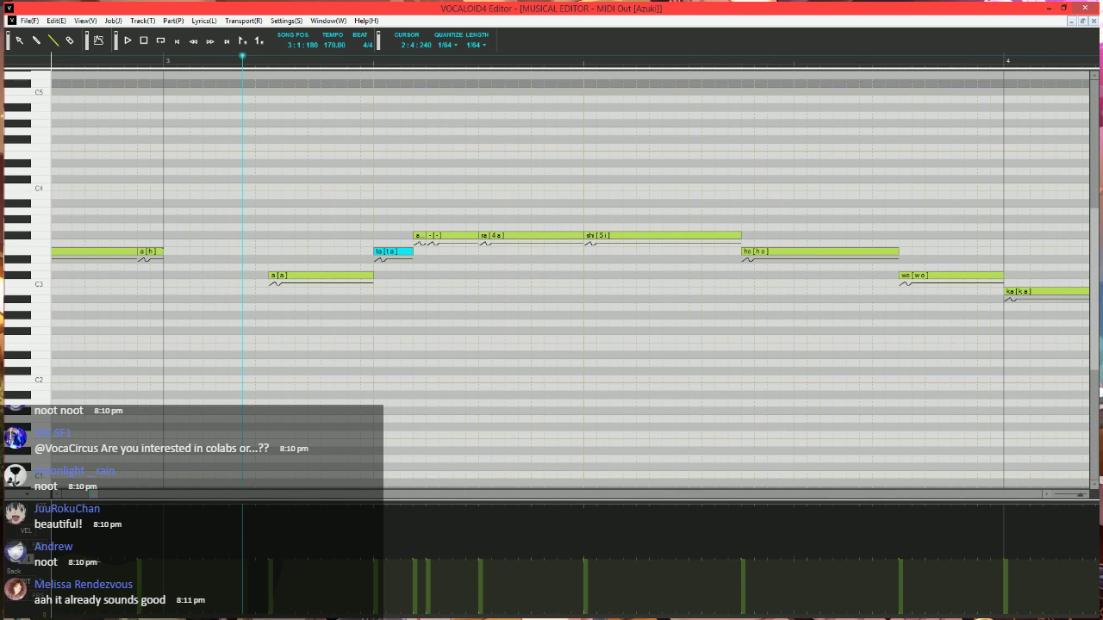
drag(575, 617, 612, 617)
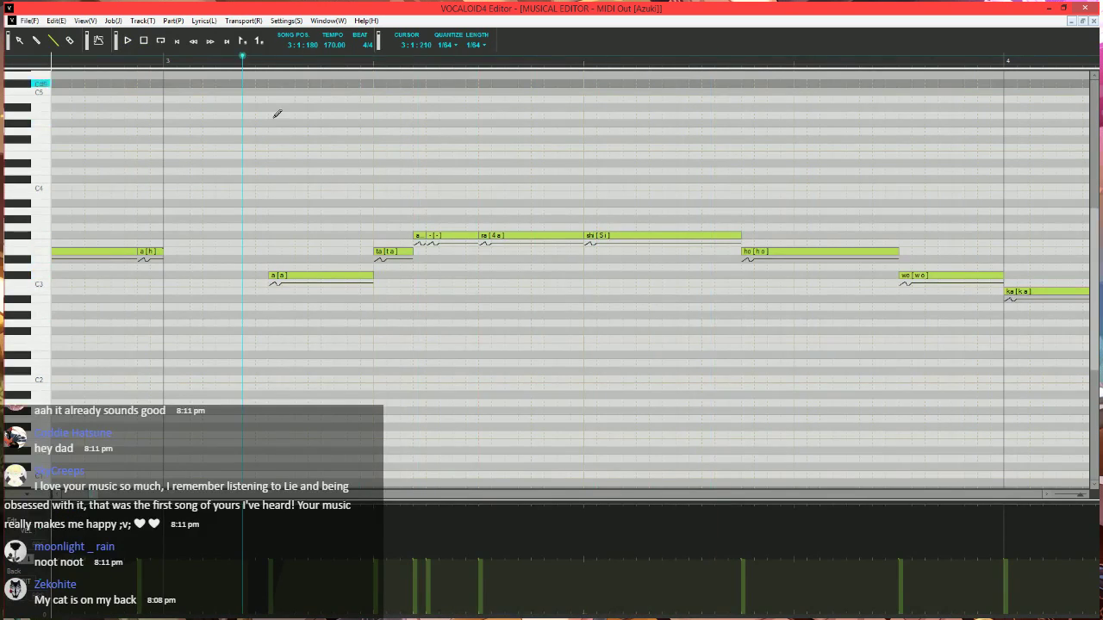
- Run the Expressive Vibrato job plugin on measure 3's "shi" note with a 10% pitch amount and a 15% brightness amount
scroll(277, 113, right, 2)
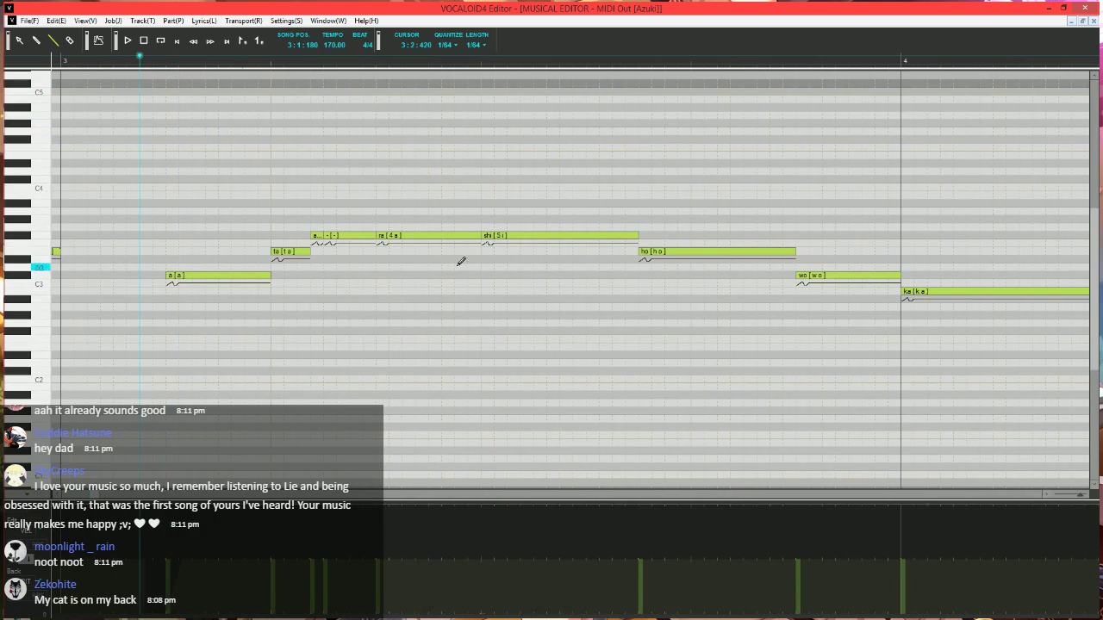
click(521, 237)
key(ctrl+j)
click(416, 318)
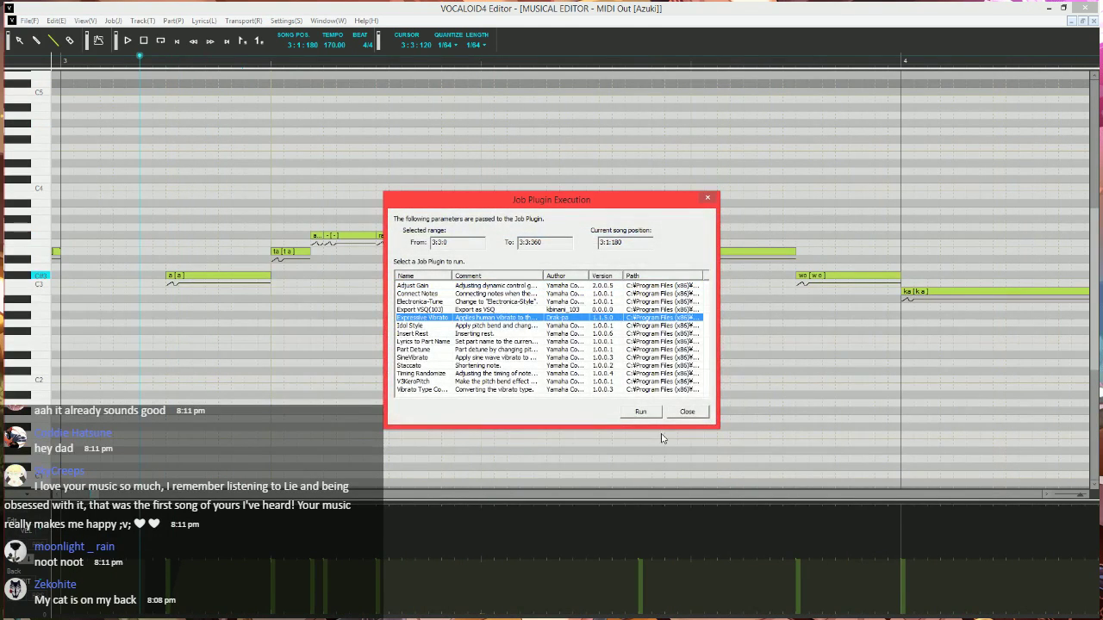
click(652, 415)
key(Tab)
key(Tab)
key(Tab)
key(Tab)
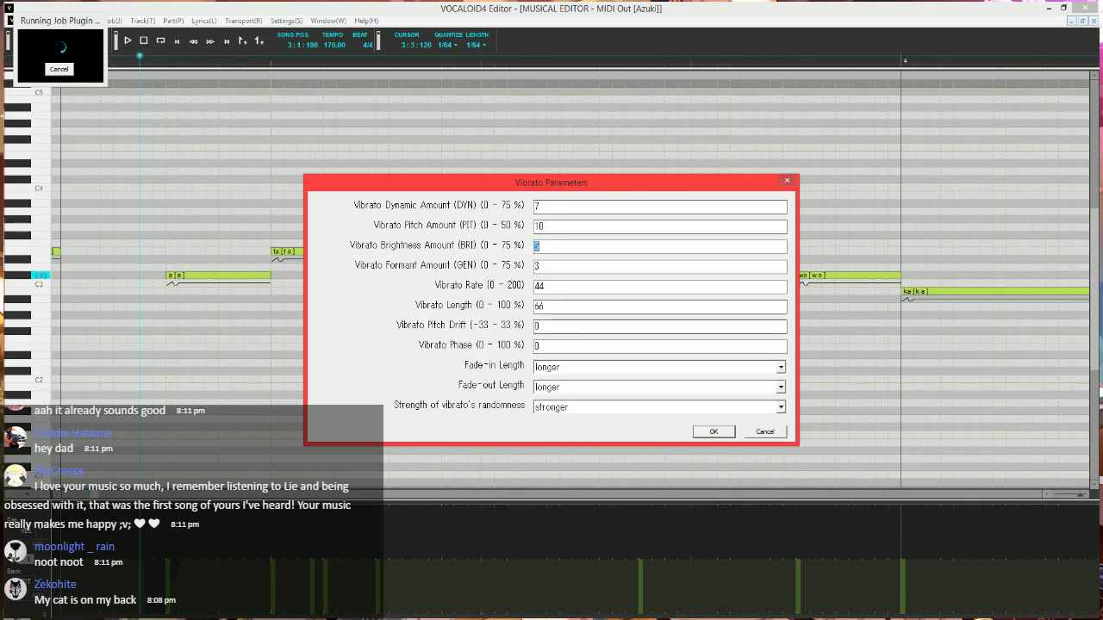
- Set the "shi" vibrato's rate to 45, length to 100%, fade-in to short and fade-out to long, apply it, and play back
text(45)
key(Tab)
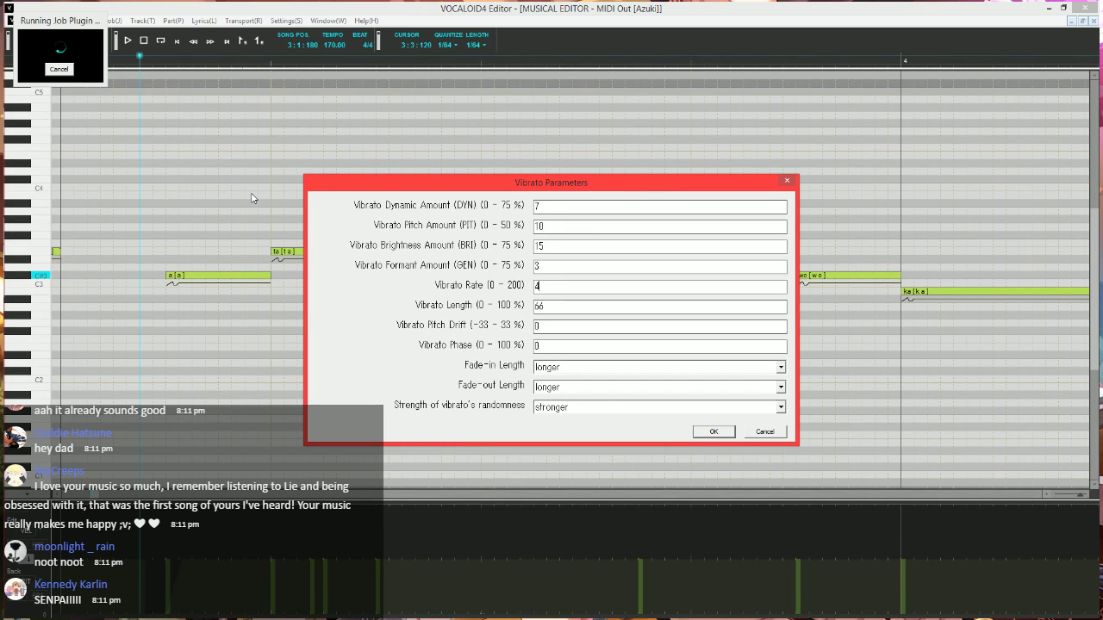
text(100)
key(Tab)
key(Tab)
key(Tab)
key(Up)
key(Up)
key(Tab)
key(Up)
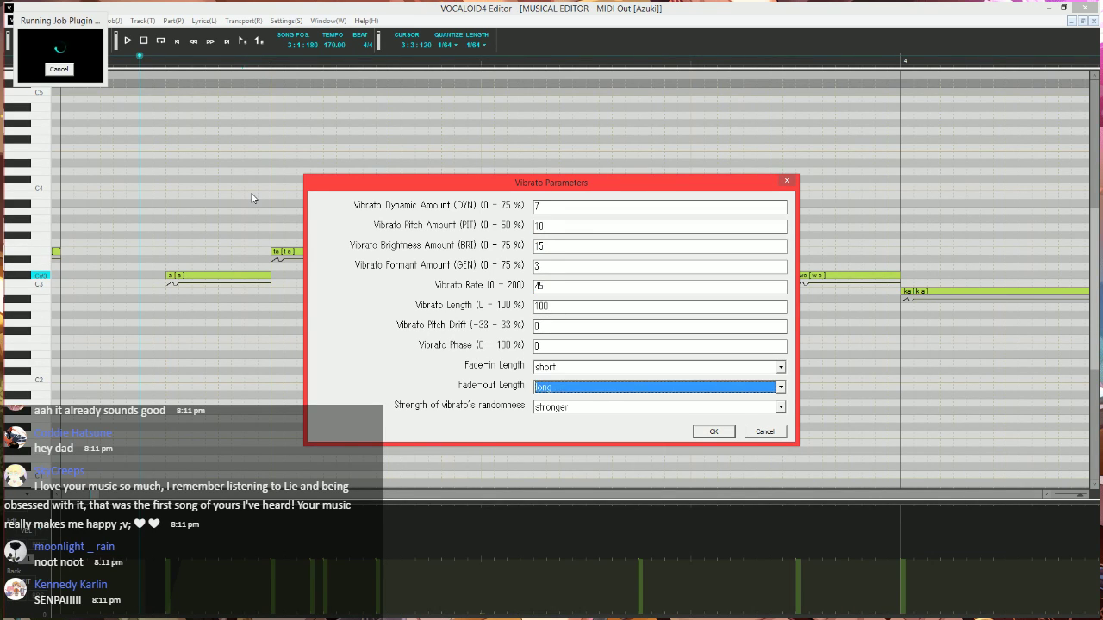
key(Return)
scroll(495, 224, down, 3)
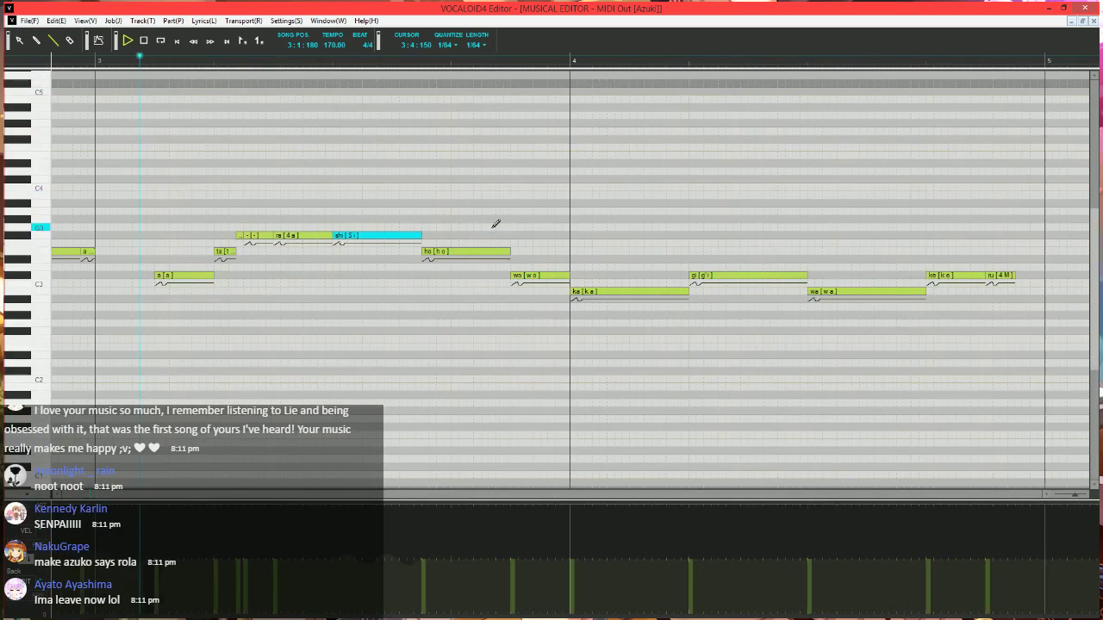
key(space)
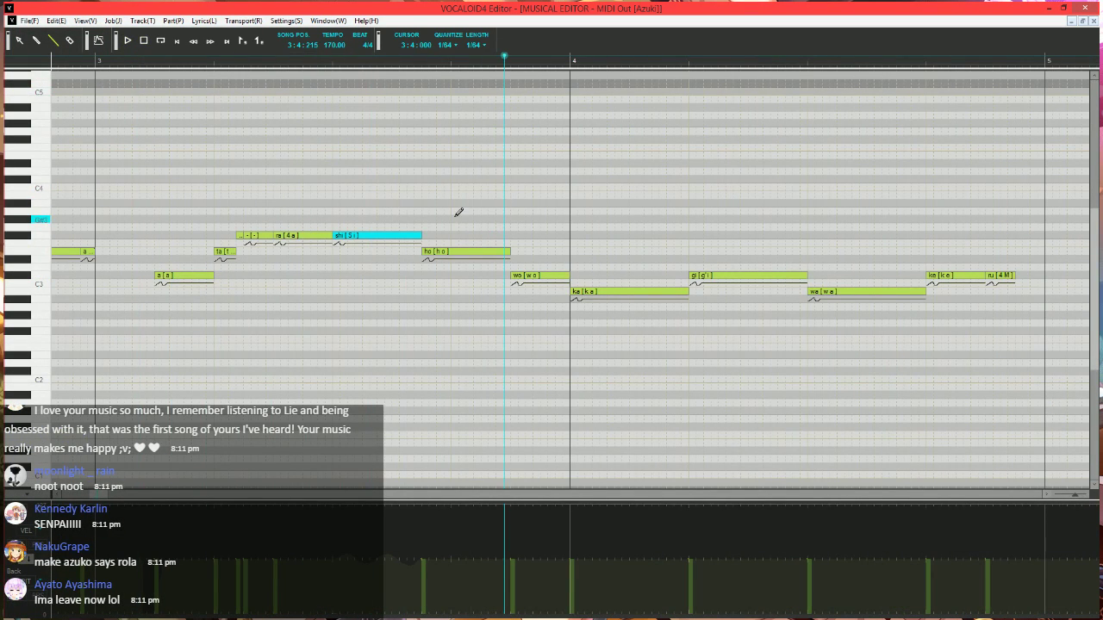
- Split the "ho" note in measure 3 into a higher short "ho", an "o", another short note and a lower "-", and play back
scroll(510, 241, up, 1)
mouse_move(508, 252)
mouse_down()
mouse_move(426, 250)
mouse_move(420, 236)
mouse_move(475, 244)
mouse_move(515, 272)
mouse_up()
click(447, 252)
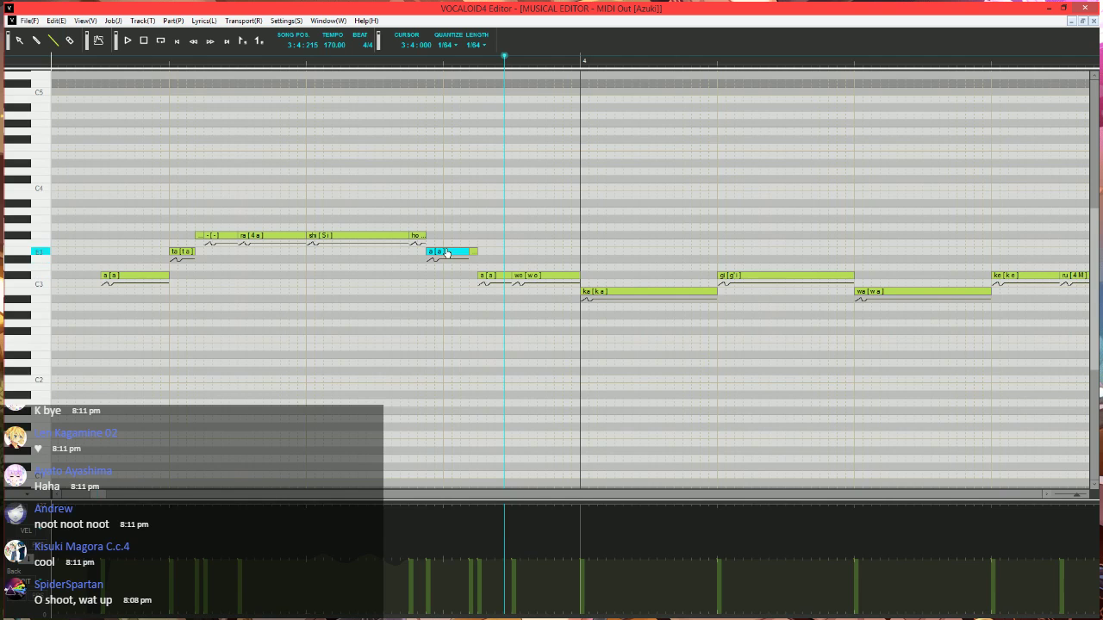
text(o)
key(Tab)
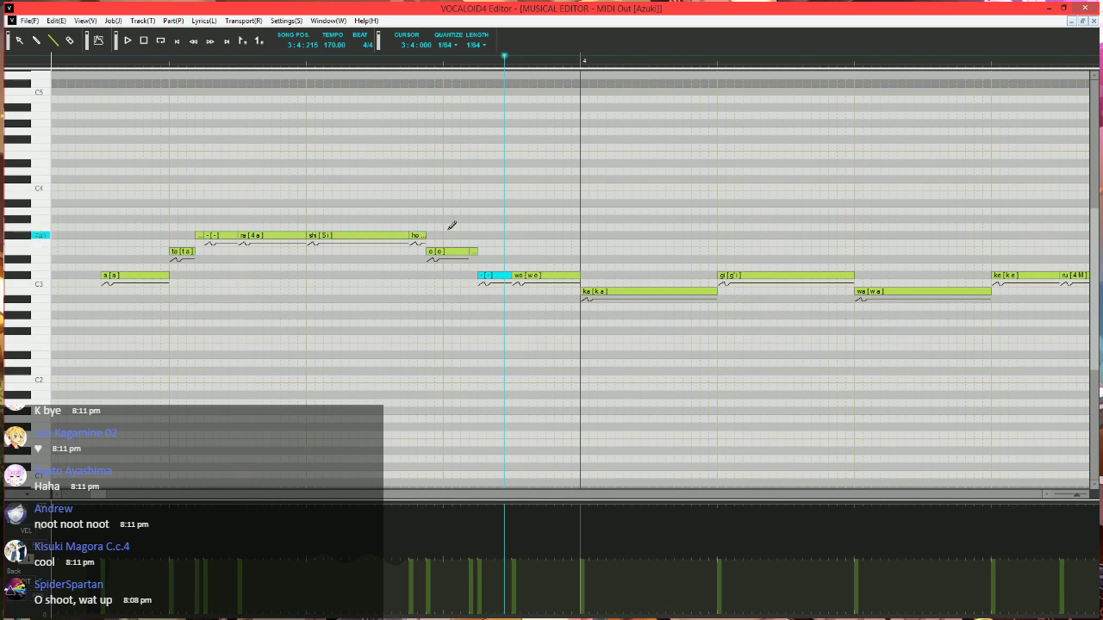
click(83, 59)
key(space)
scroll(336, 196, down, 2)
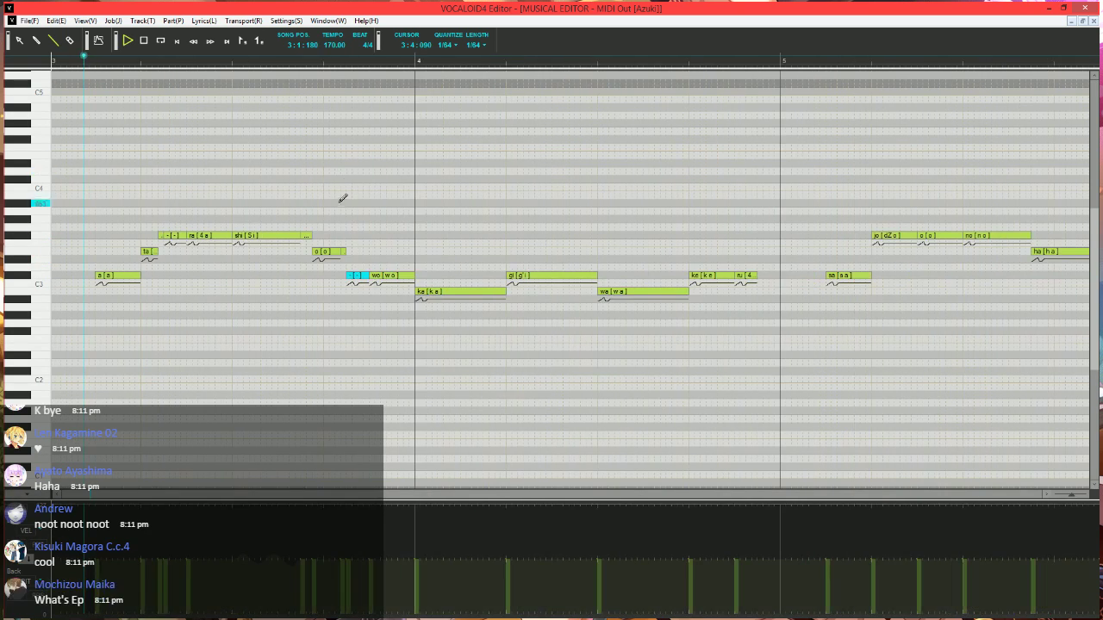
key(space)
click(390, 71)
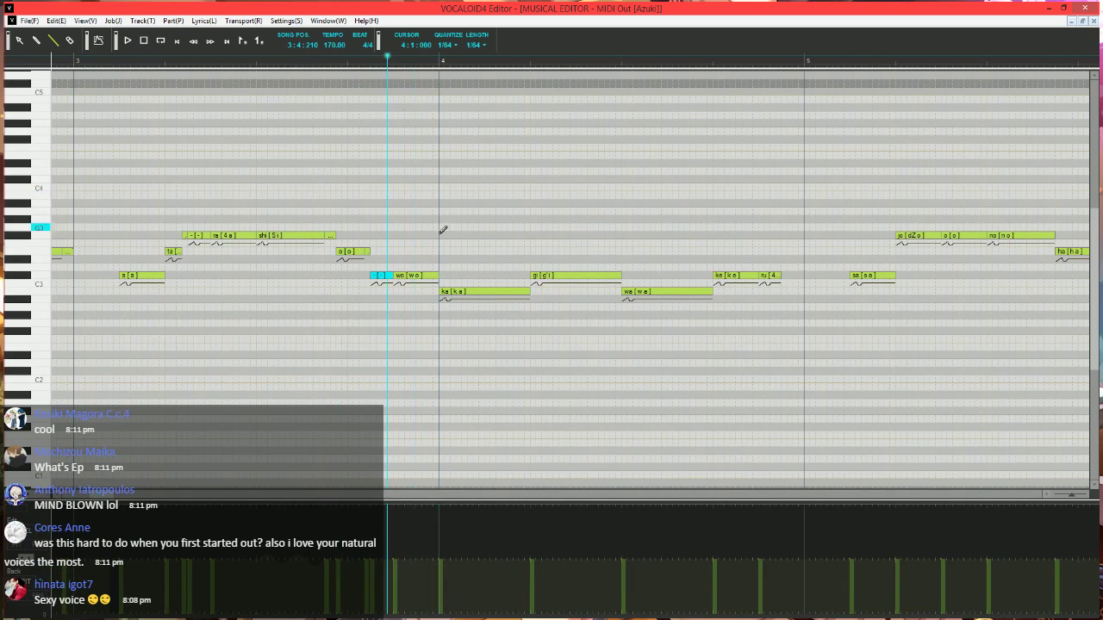
- Split the "ka" note at the start of measure 4 into a higher short "ka", a short note and an "a", and play back
scroll(390, 70, up, 2)
mouse_move(571, 292)
mouse_down()
mouse_move(469, 292)
mouse_move(460, 277)
mouse_move(589, 289)
mouse_move(574, 289)
mouse_up()
click(474, 291)
right_click(590, 383)
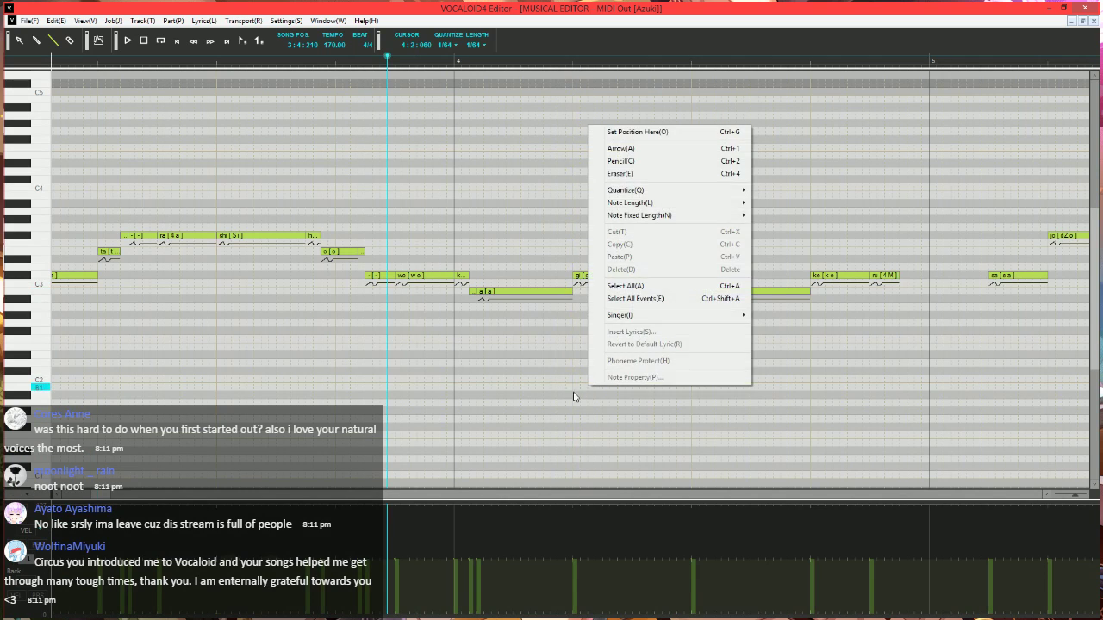
click(573, 394)
key(space)
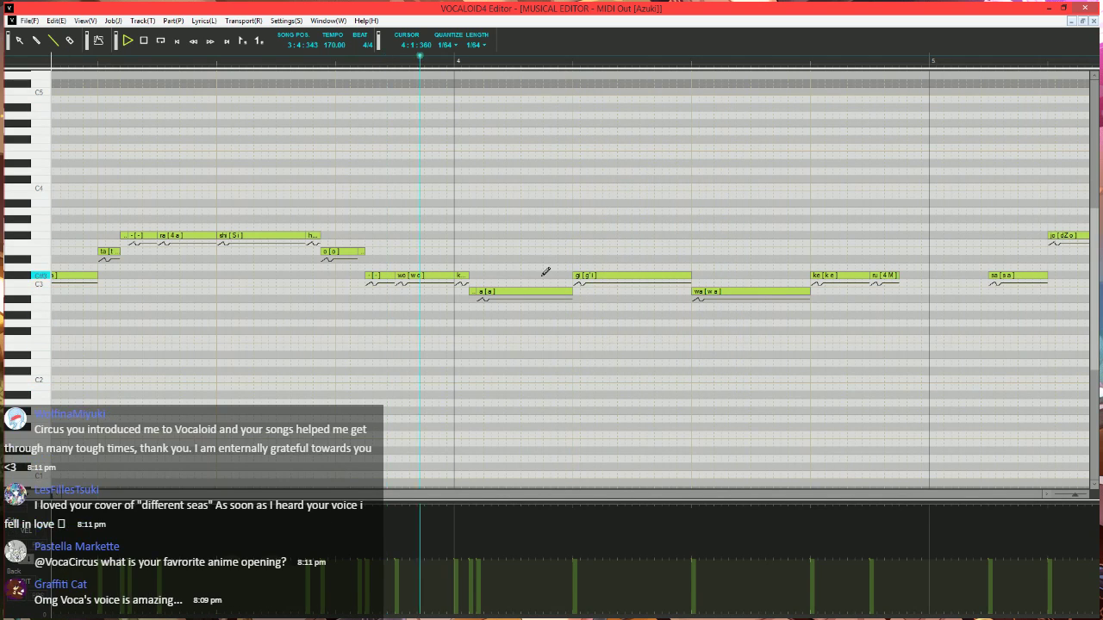
key(space)
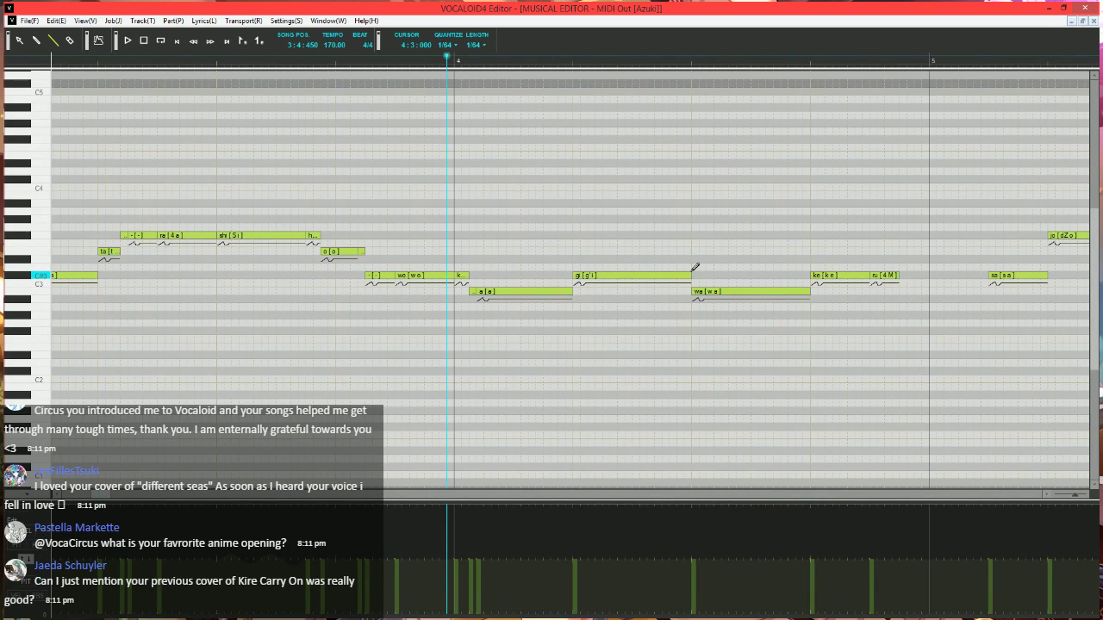
- Split the "gi" note in measure 4 into a lower short "gi", a very short note and a "-" note
mouse_move(690, 276)
mouse_down()
mouse_move(588, 276)
mouse_move(609, 276)
mouse_move(596, 299)
mouse_move(691, 276)
mouse_up()
click(592, 268)
click(604, 276)
double_click(607, 275)
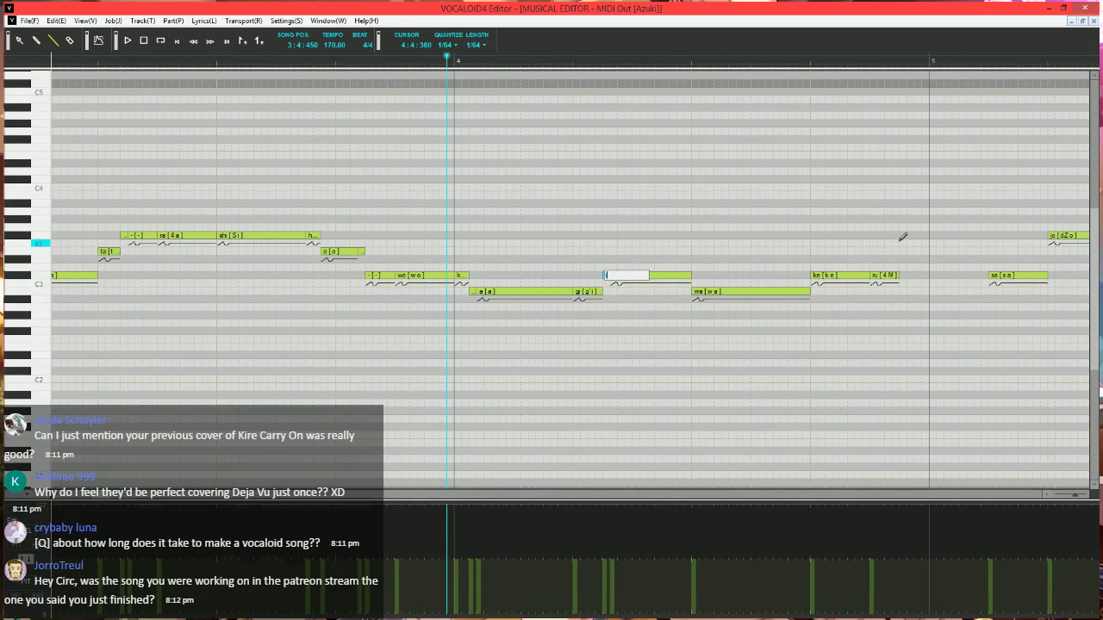
text(-)
key(Return)
scroll(695, 313, right, 3)
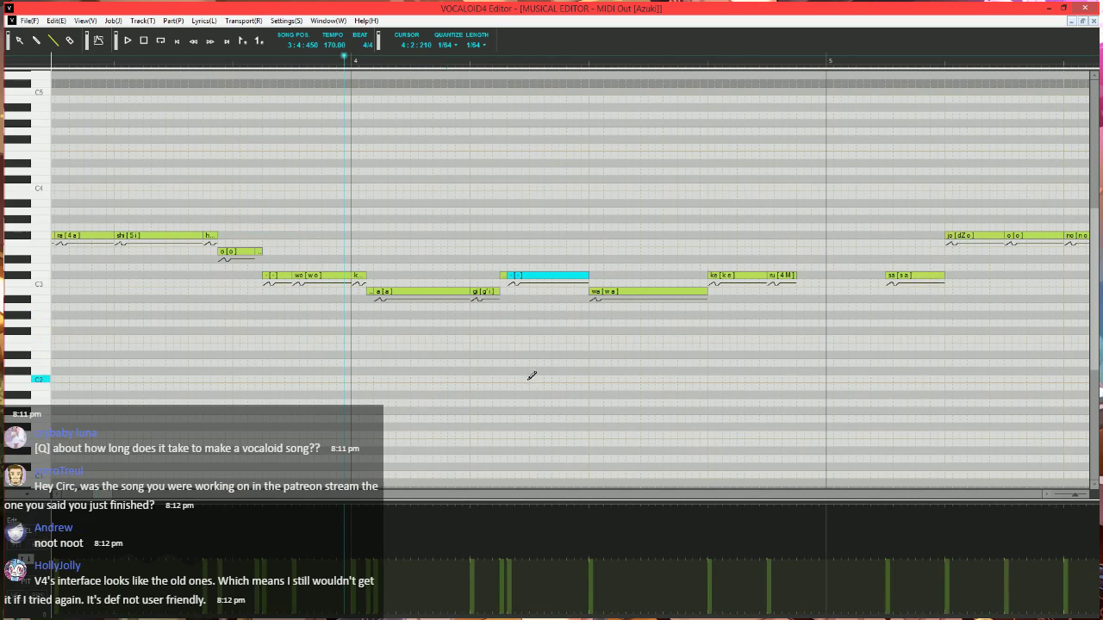
- Split the "wa" note in measure 4 into a higher short "wa", a very short note and a "-" note, and play back
scroll(531, 384, up, 2)
scroll(517, 391, right, 4)
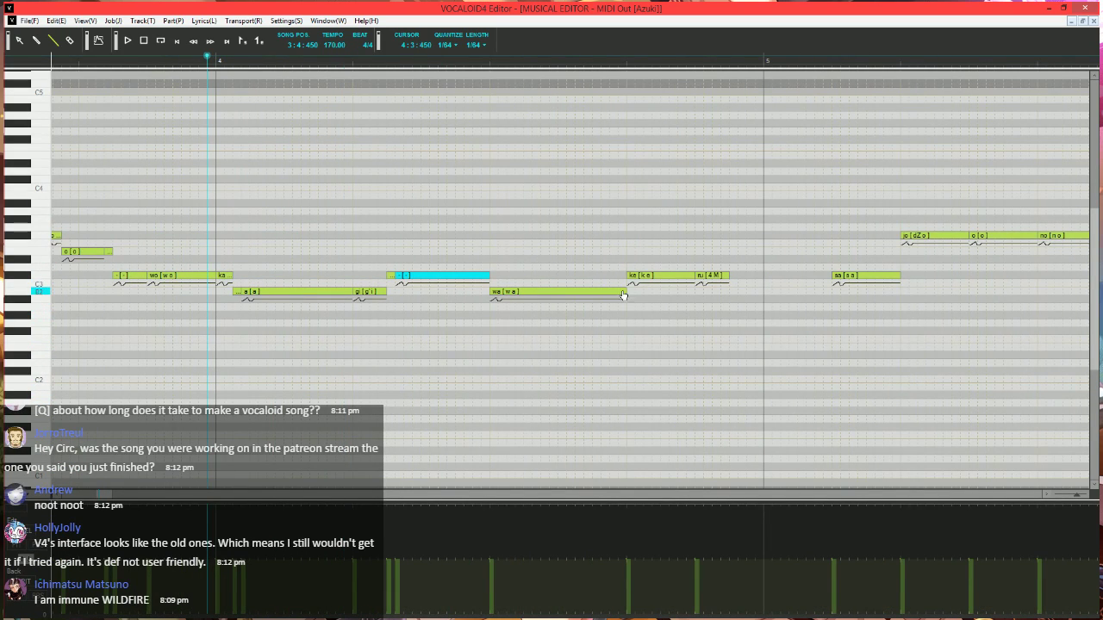
mouse_move(623, 296)
mouse_down()
mouse_move(498, 295)
mouse_move(498, 279)
mouse_move(648, 293)
mouse_move(630, 293)
mouse_up()
double_click(571, 293)
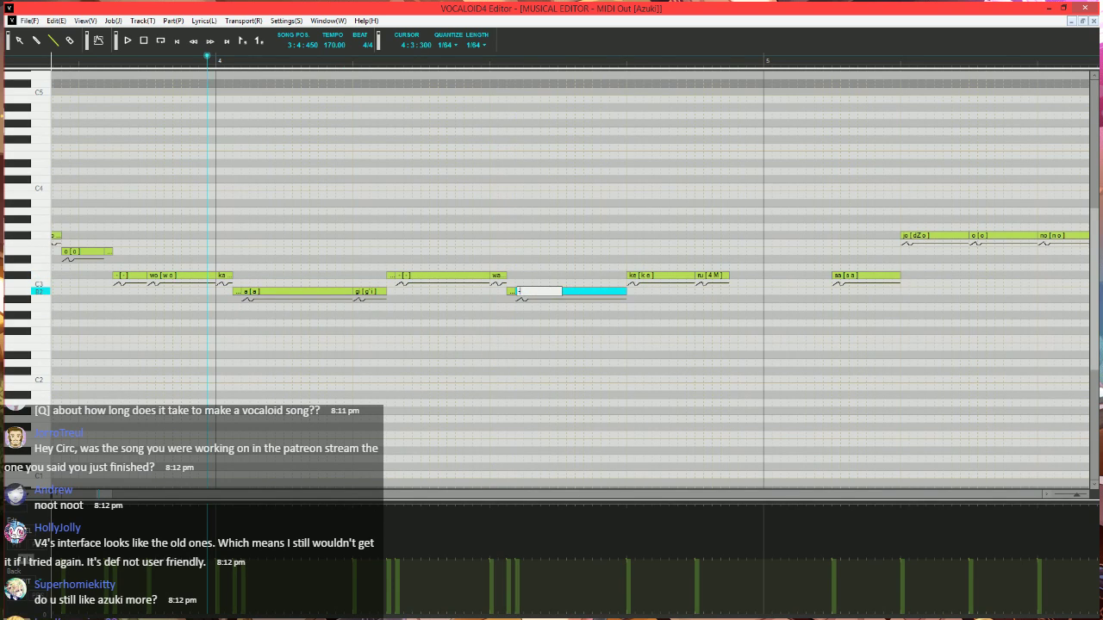
text(-)
key(Return)
key(space)
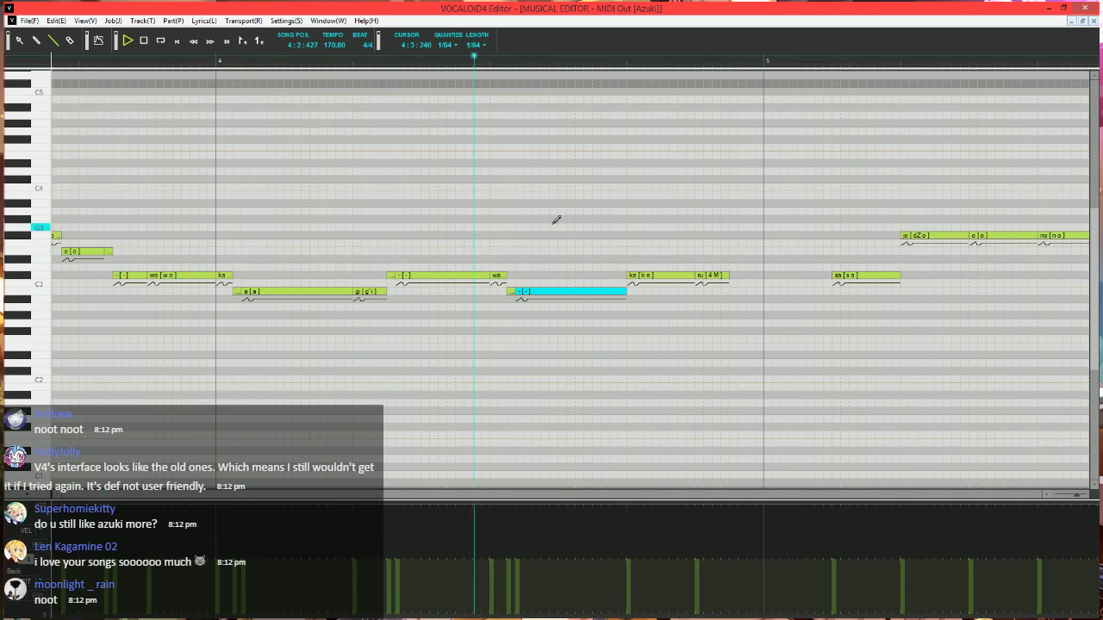
key(space)
scroll(655, 278, down, 2)
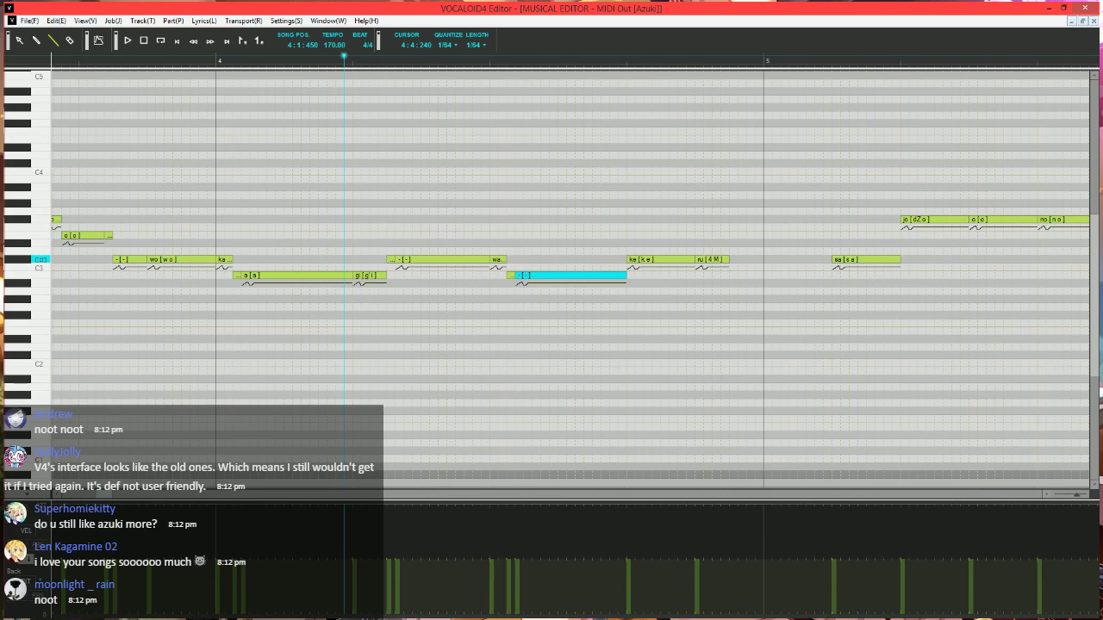
- Reduce the "ru" note in measure 4 to a very short note at its end and lengthen the "ke" note to meet it
click(699, 259)
mouse_move(727, 260)
mouse_down()
mouse_move(695, 260)
mouse_move(718, 260)
mouse_up()
key(Delete)
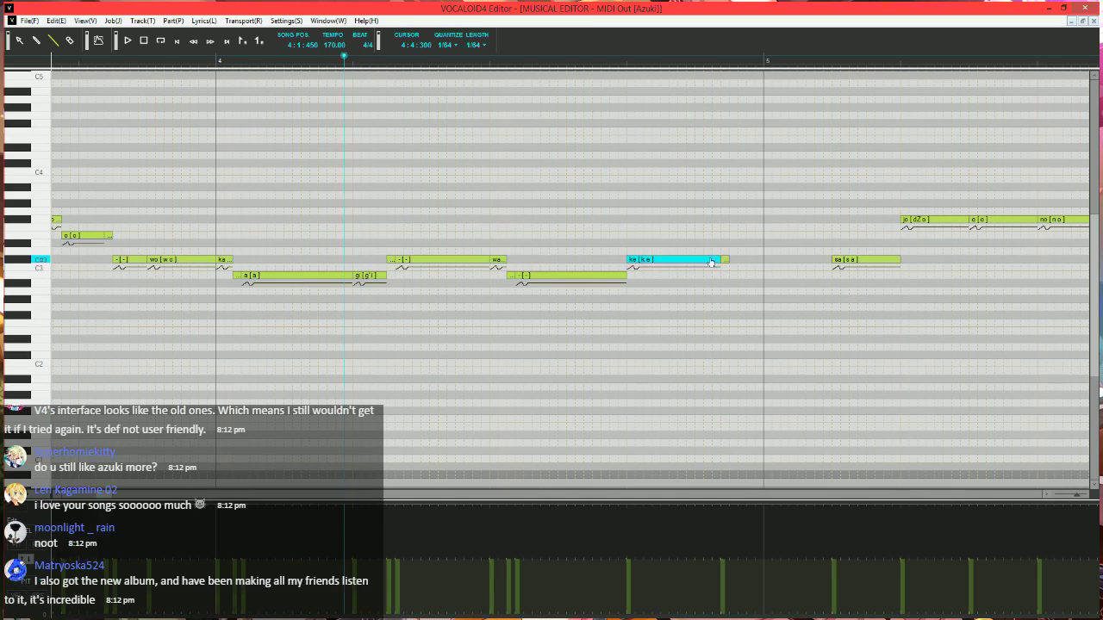
- Run the Expressive Vibrato job plugin on measure 4's "ke" note with pitch amount 10%, brightness amount 15% and rate 45
key(ctrl+j)
click(437, 316)
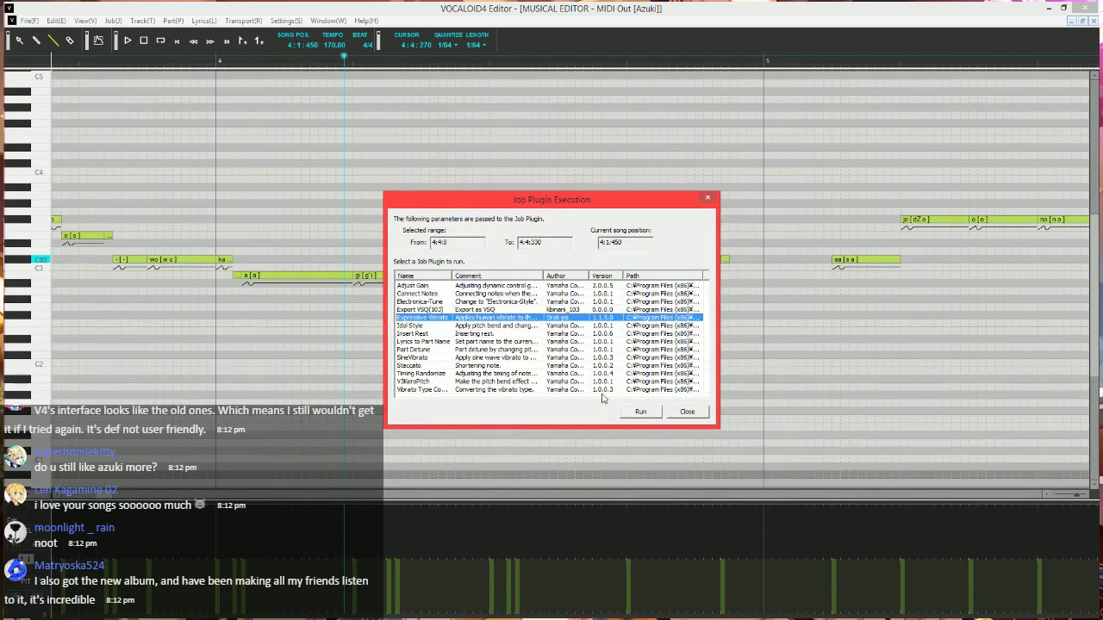
click(636, 406)
key(Tab)
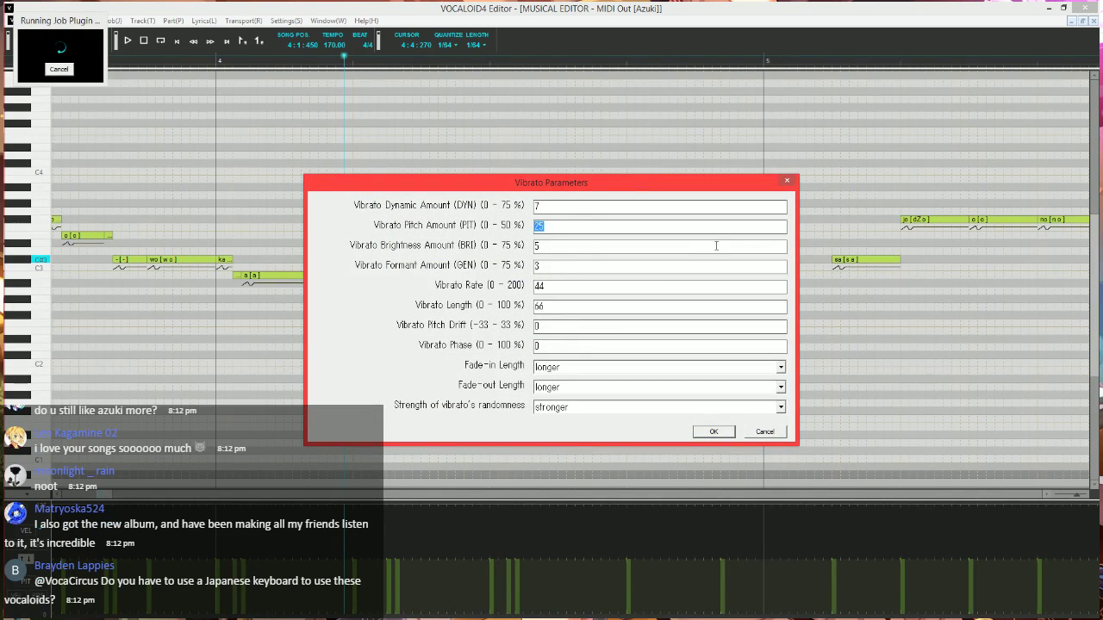
text(15)
key(Tab)
text(45)
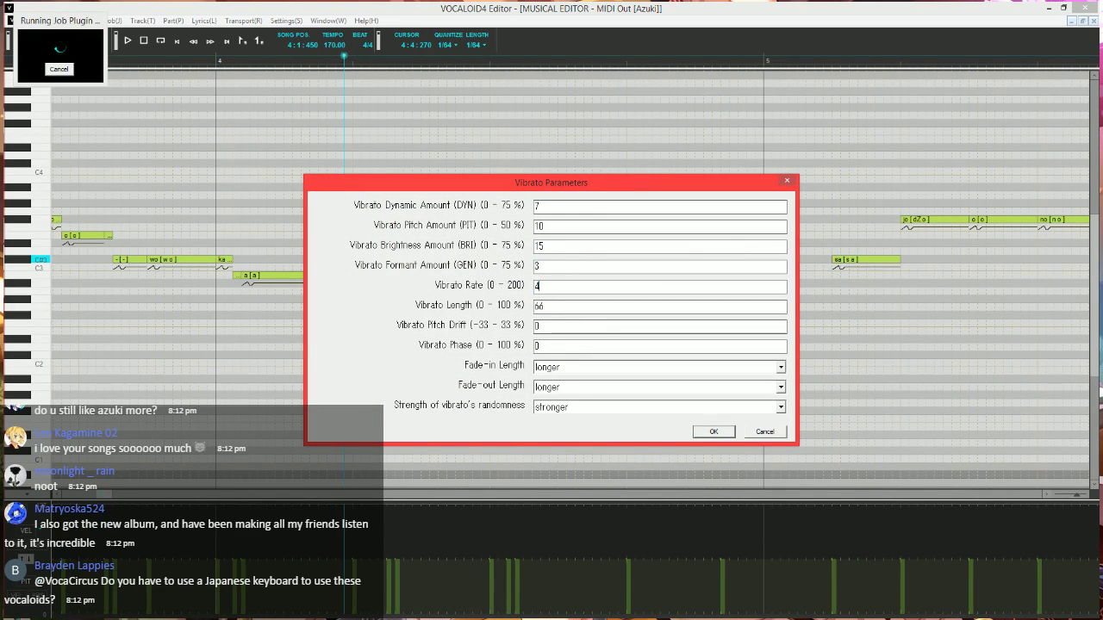
- Set the "ke" vibrato's length to 100% and both its fade-in and fade-out to medium, and apply it
key(Tab)
text(100)
key(Tab)
key(Tab)
key(Tab)
key(Up)
key(Tab)
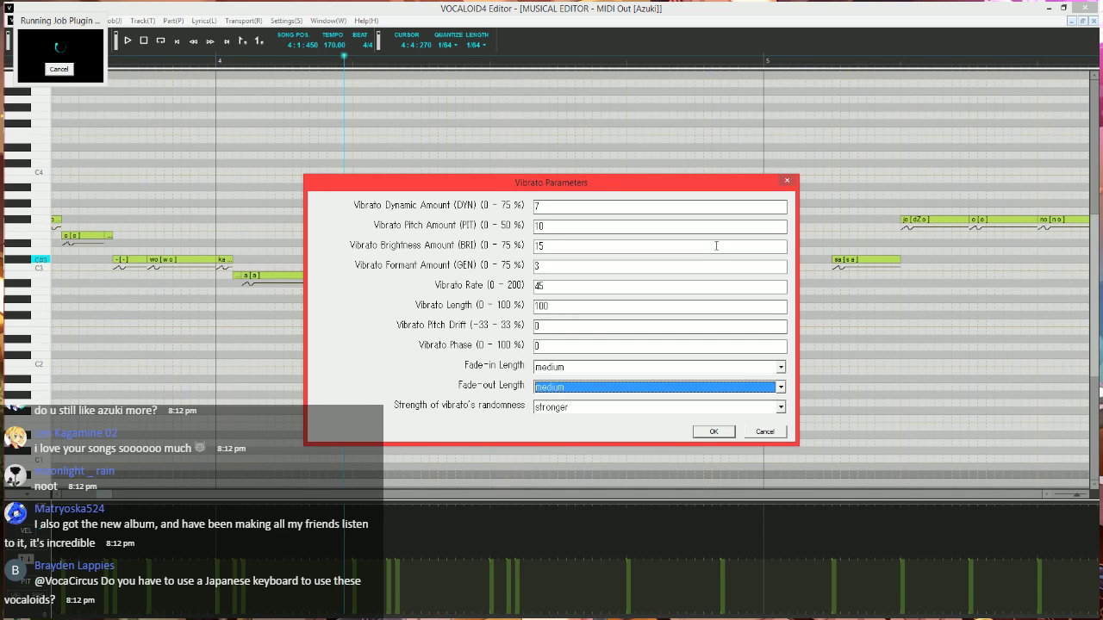
key(Return)
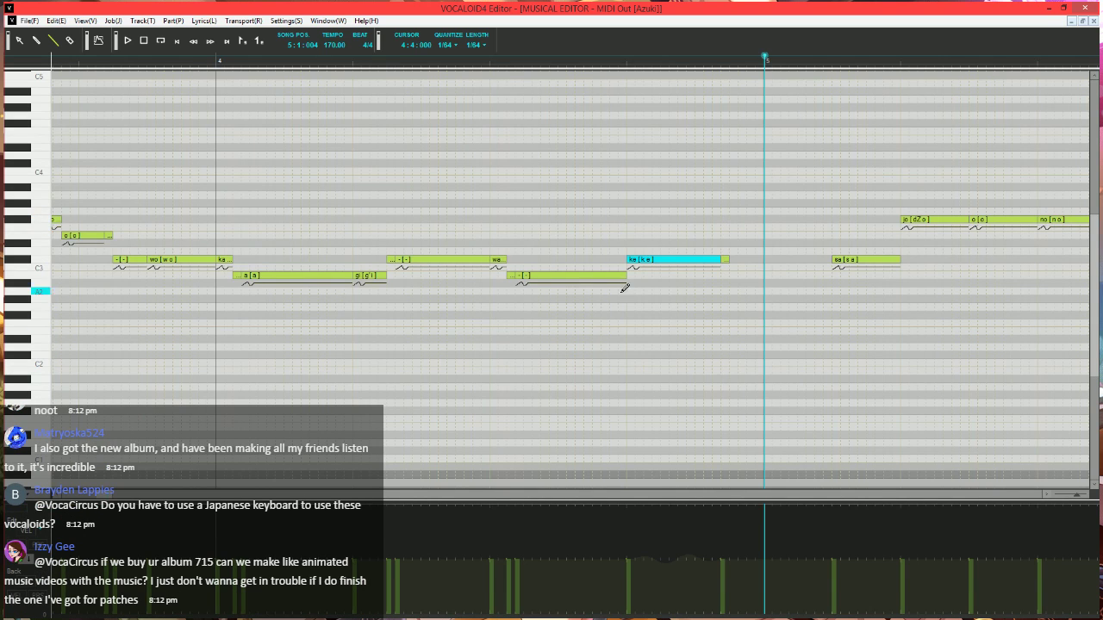
- Play back the tuned melody up to the start of measure 5
scroll(601, 333, right, 2)
click(485, 222)
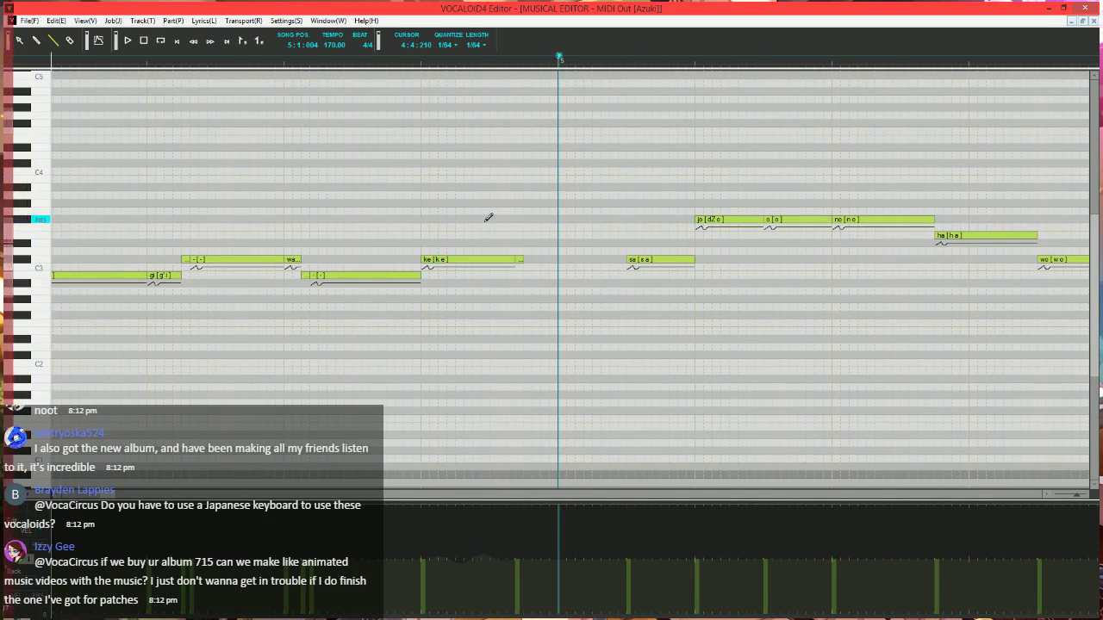
click(454, 261)
scroll(388, 250, down, 2)
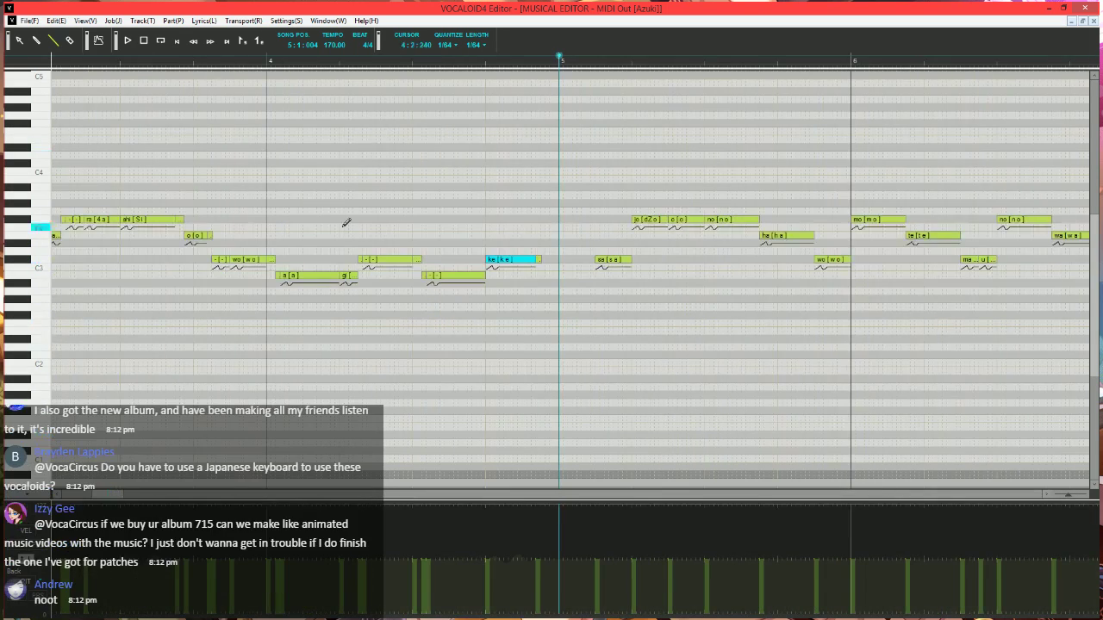
scroll(414, 285, up, 4)
scroll(431, 250, down, 4)
drag(101, 496, 66, 517)
key(space)
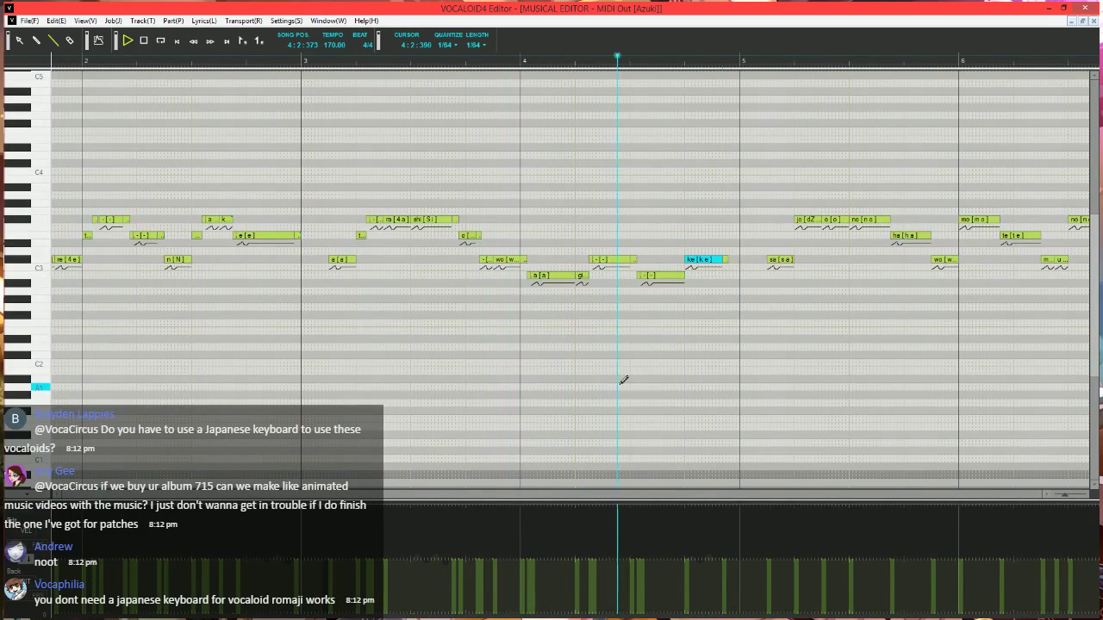
key(space)
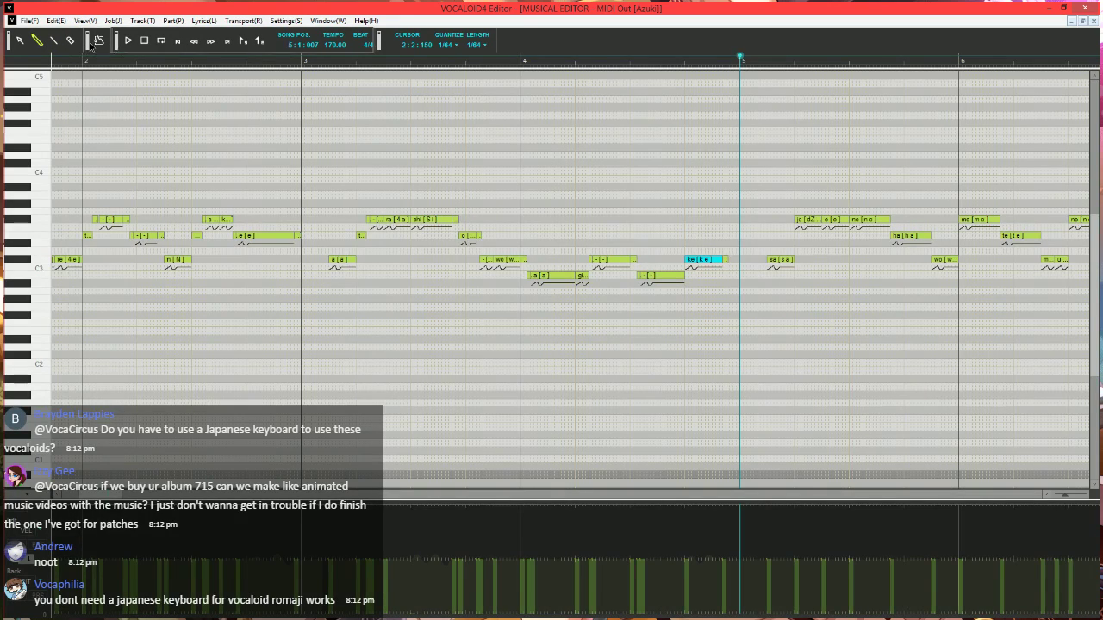
drag(86, 43, 370, 45)
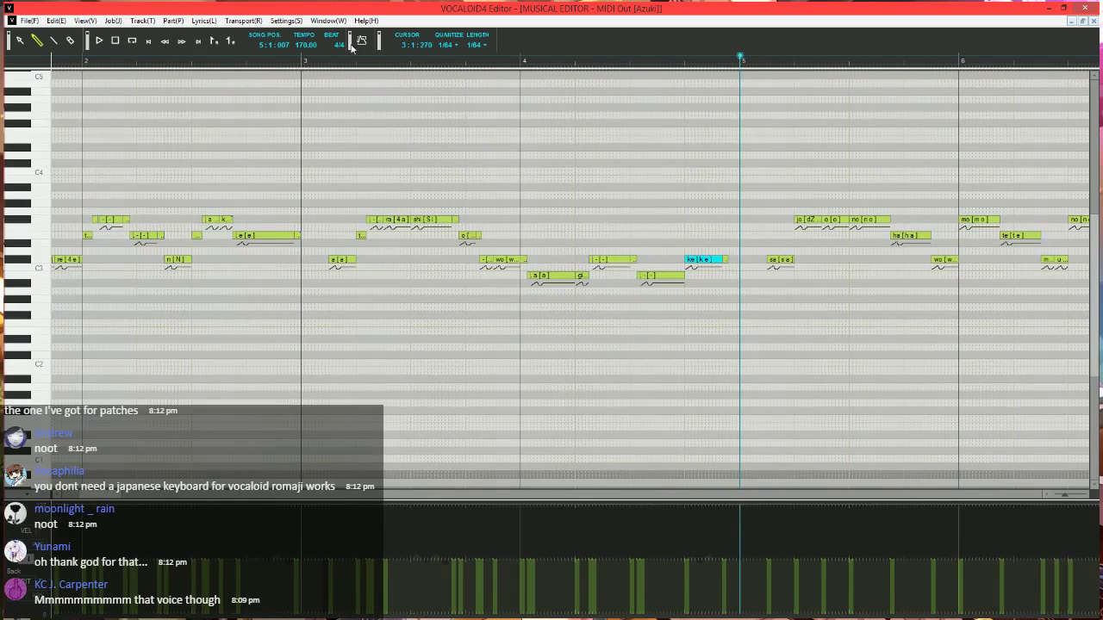
drag(352, 42, 86, 43)
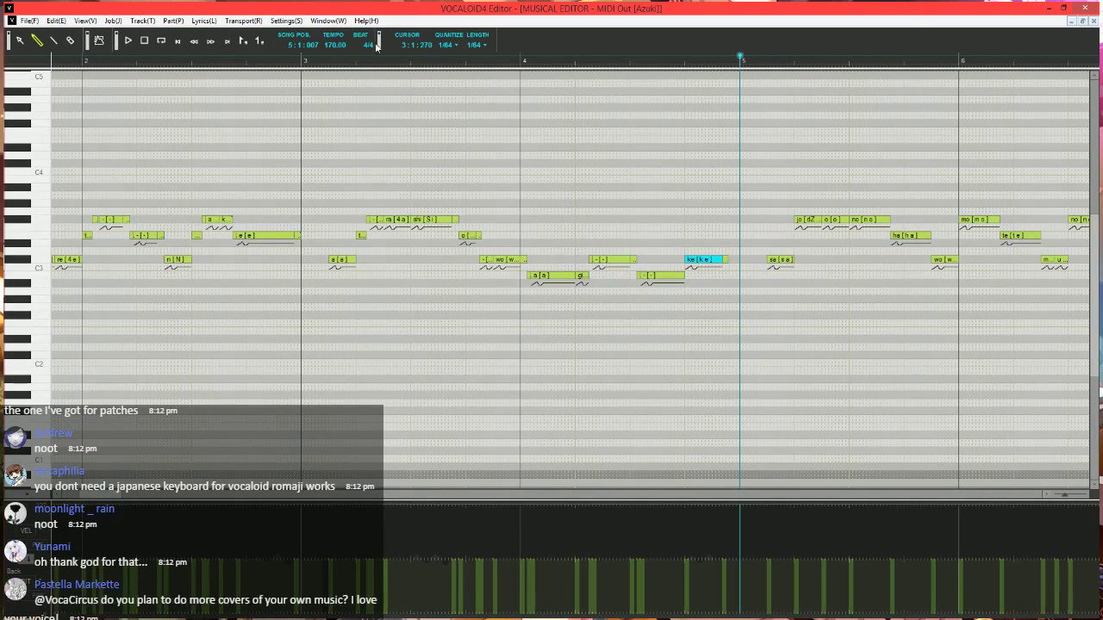
scroll(529, 274, right, 3)
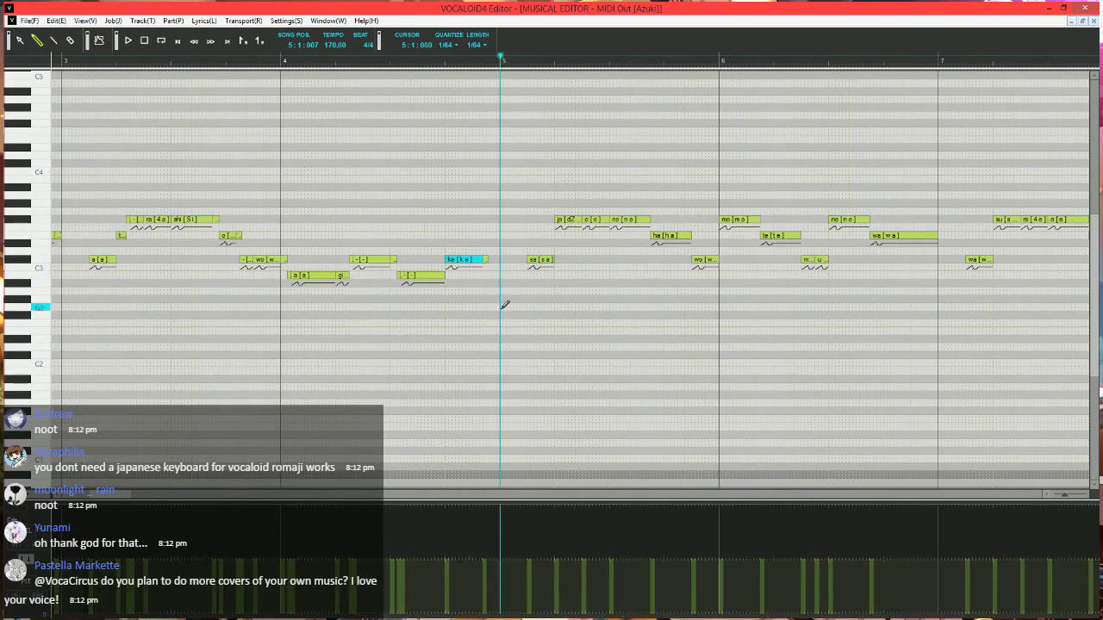
scroll(517, 344, up, 2)
scroll(505, 359, right, 2)
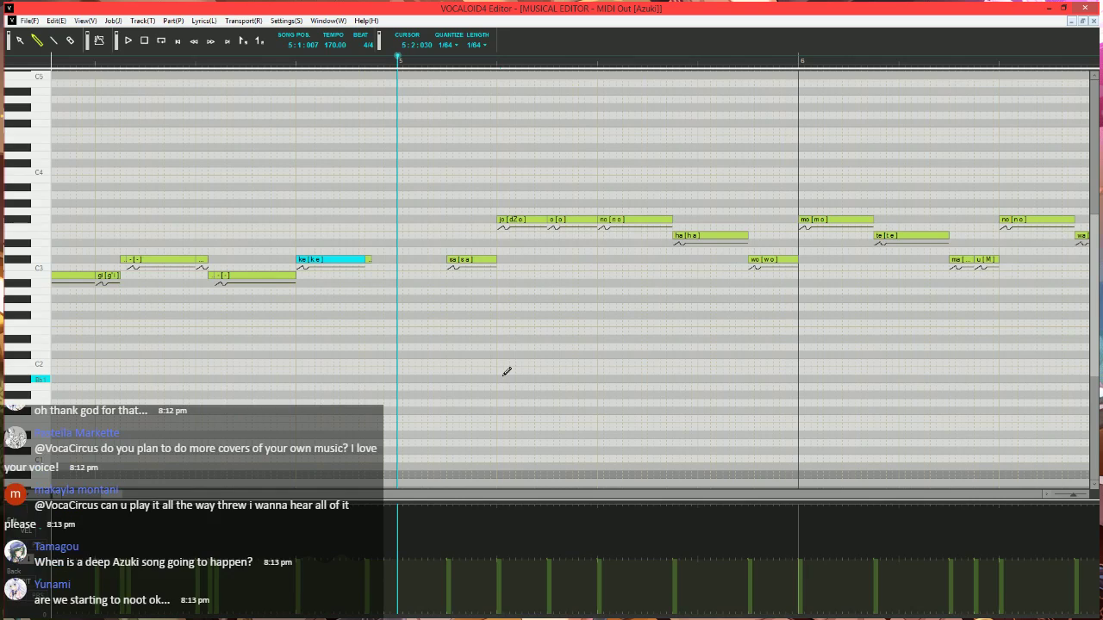
scroll(505, 372, down, 1)
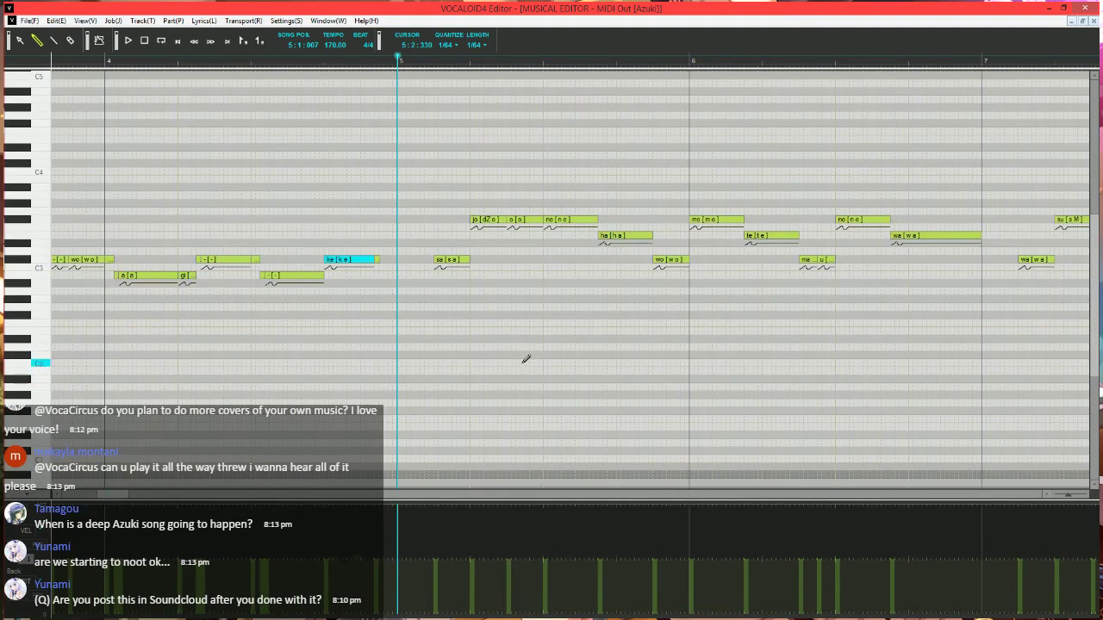
- Play back the tuned melody from just before the first "to" note in measure 1
drag(109, 496, 91, 498)
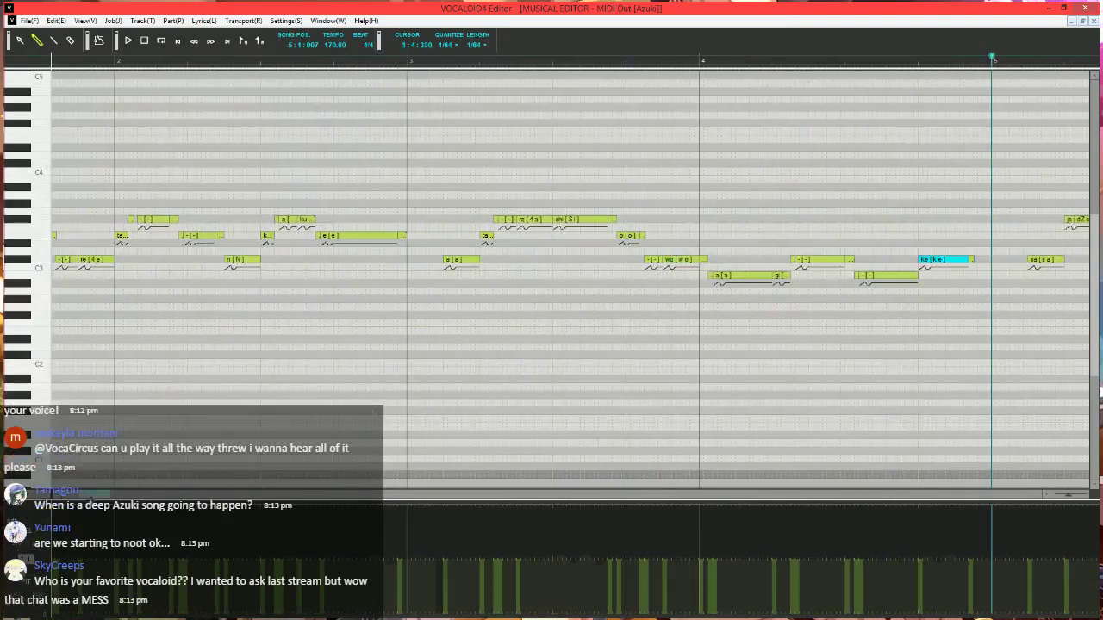
scroll(308, 362, down, 1)
click(136, 62)
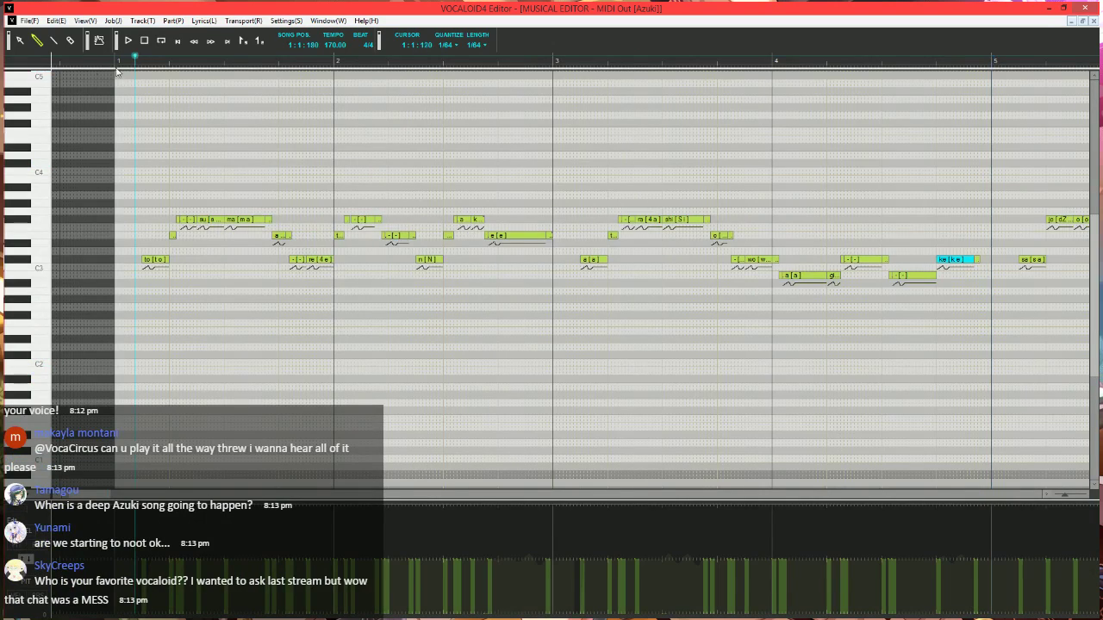
click(53, 41)
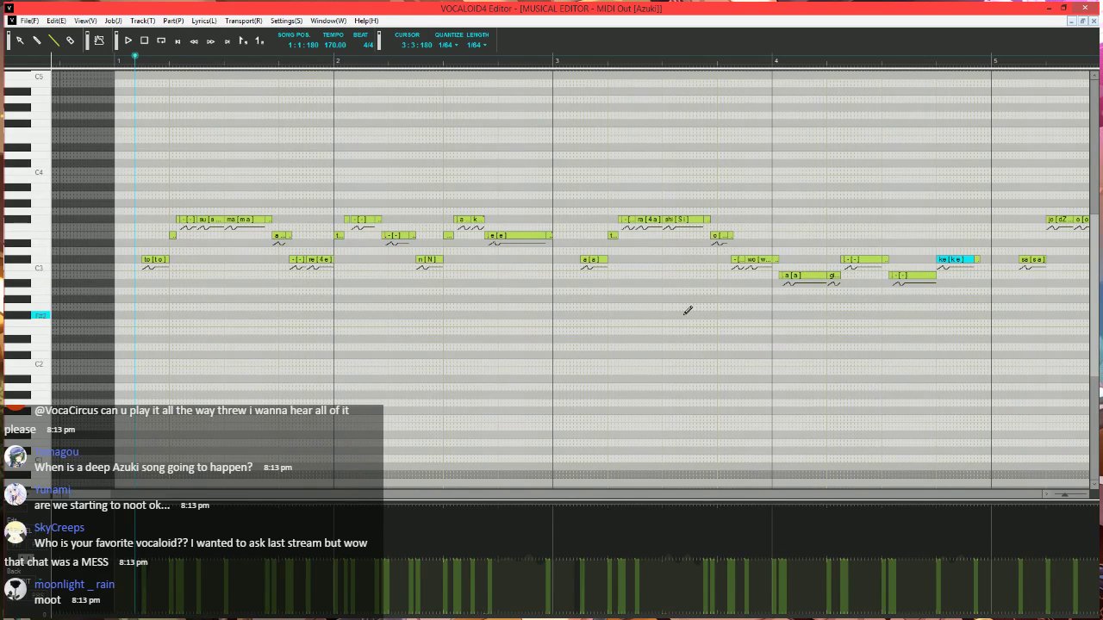
key(space)
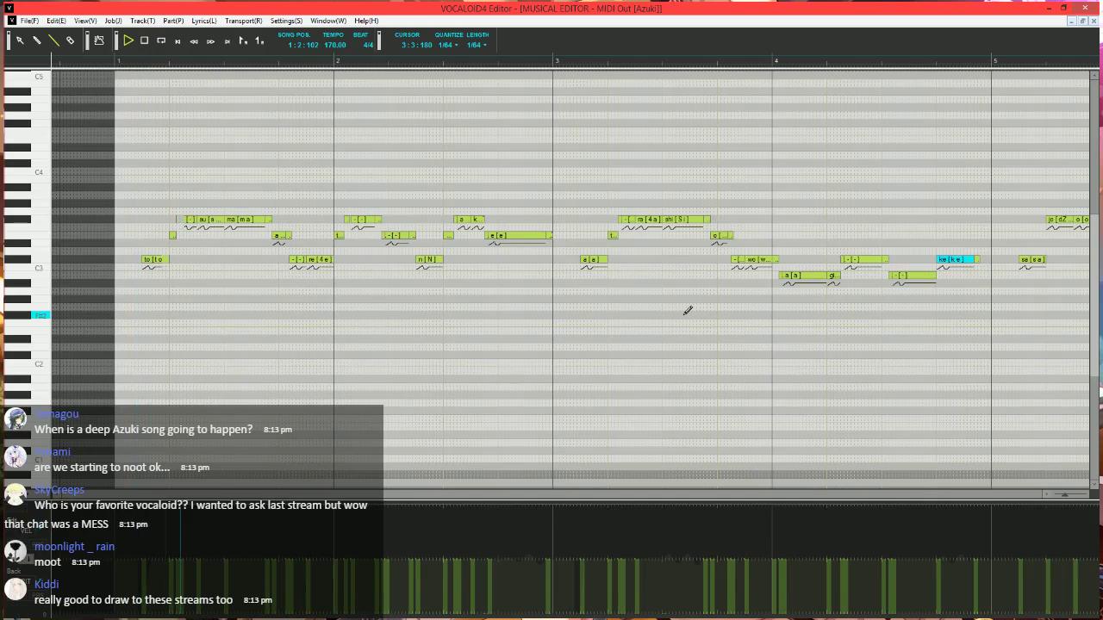
key(space)
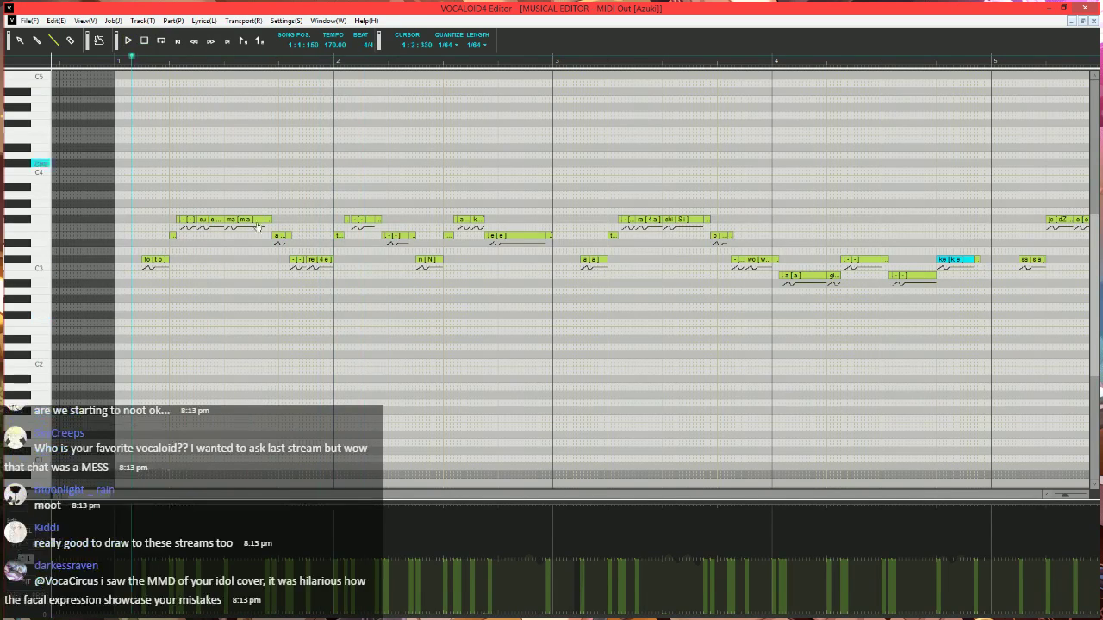
- Split measure 1's "ma" into a short "ma" one semitone lower, a short note and a long "-" at the original pitch, and play it back
scroll(371, 273, up, 3)
scroll(370, 273, up, 2)
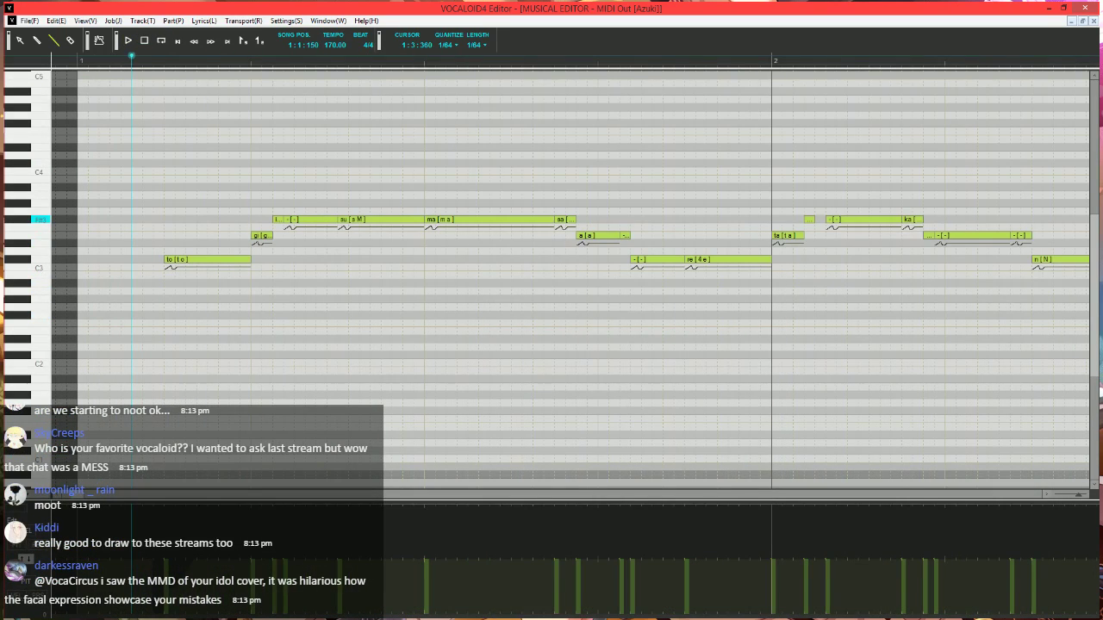
click(435, 219)
mouse_move(554, 219)
mouse_down()
mouse_move(455, 220)
mouse_move(437, 231)
mouse_move(566, 213)
mouse_move(555, 217)
mouse_up()
click(452, 217)
double_click(515, 216)
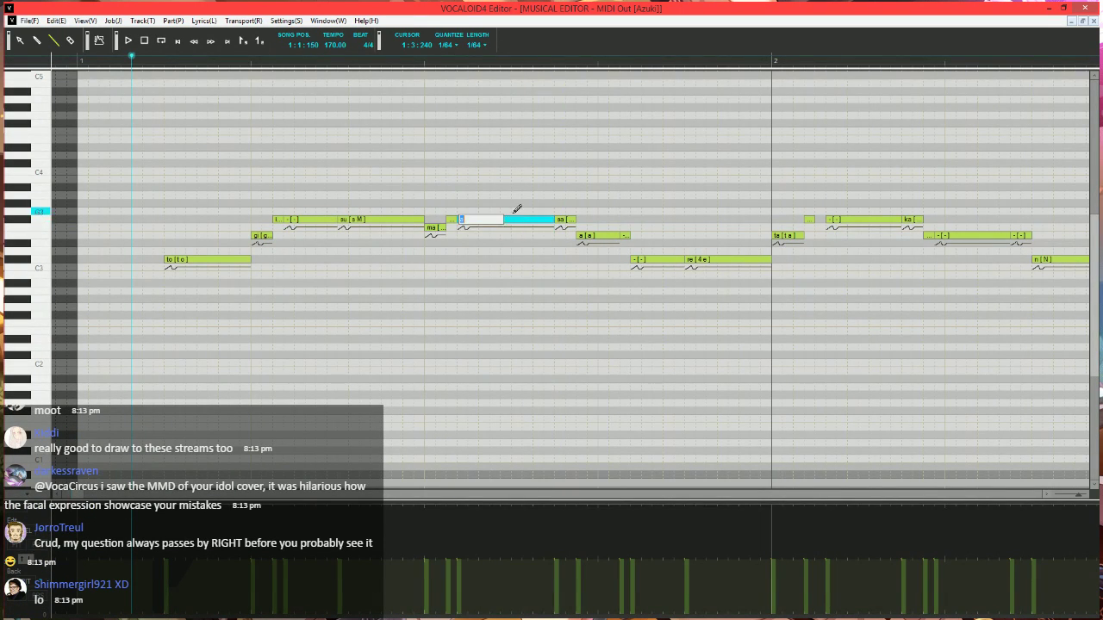
key(Return)
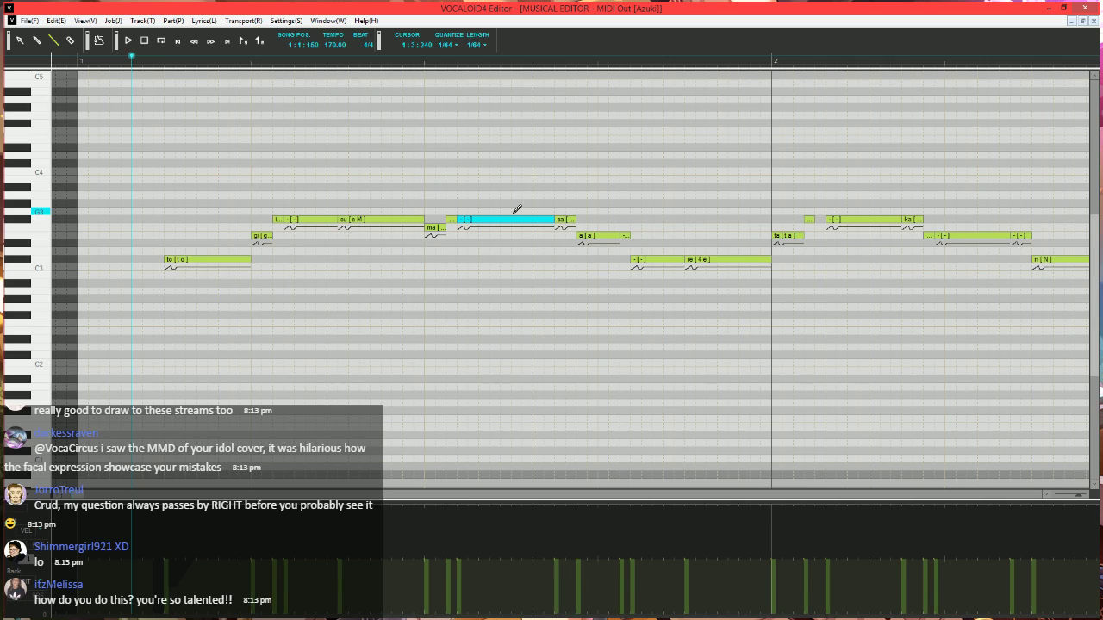
key(space)
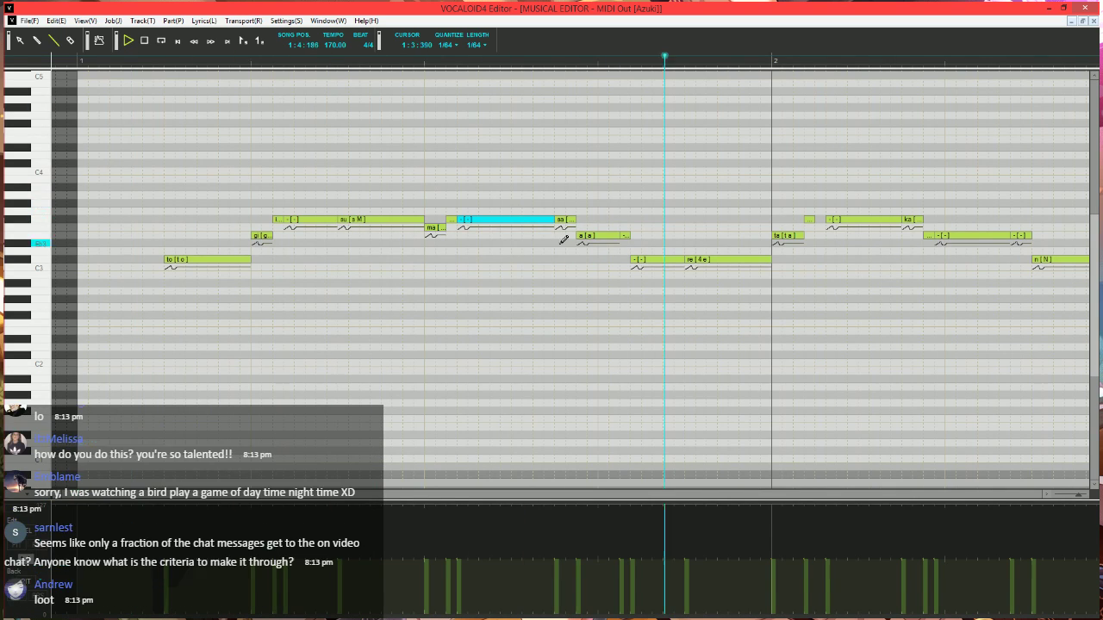
- Draw a pitch bend at measure 5's "sa" note, dipping to the minimum before its start and ramping back to centre, and audition it
scroll(556, 249, down, 2)
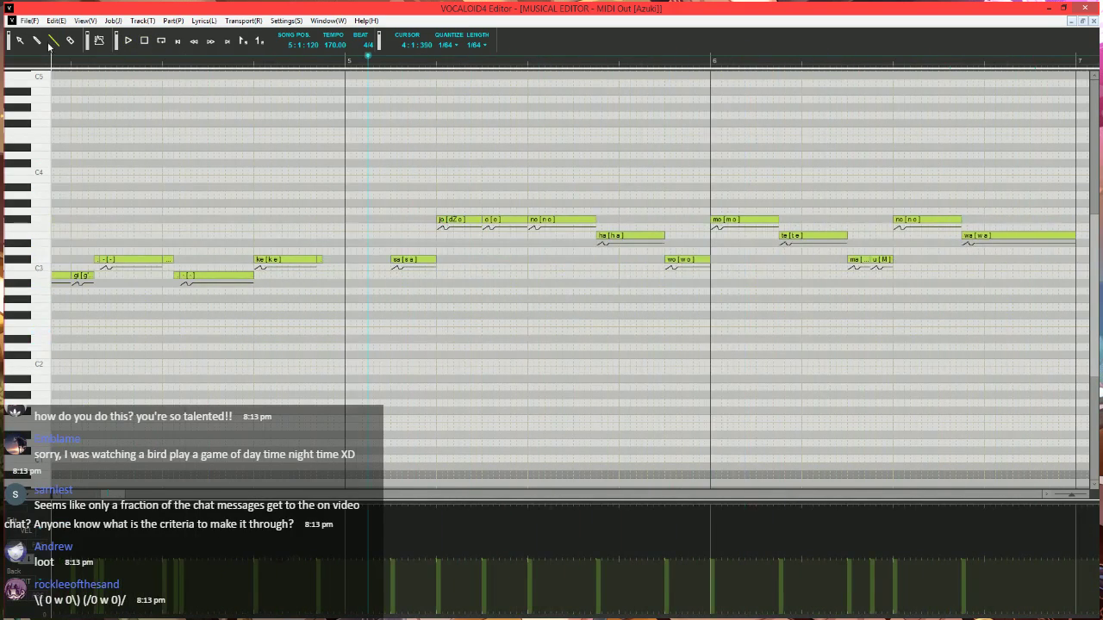
scroll(502, 303, up, 3)
scroll(474, 346, right, 2)
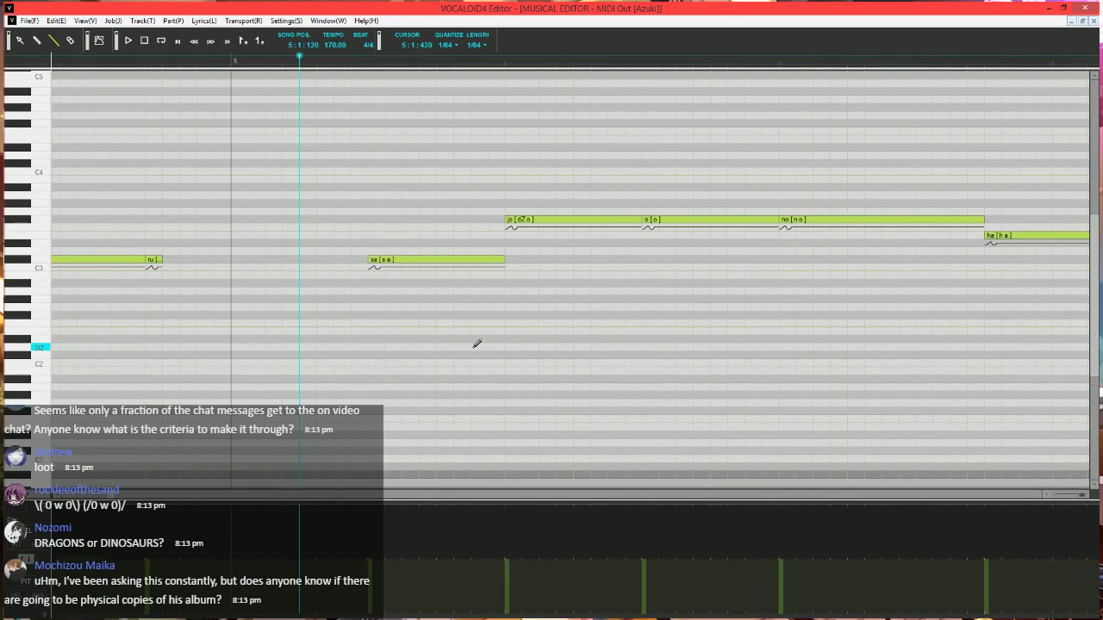
click(28, 564)
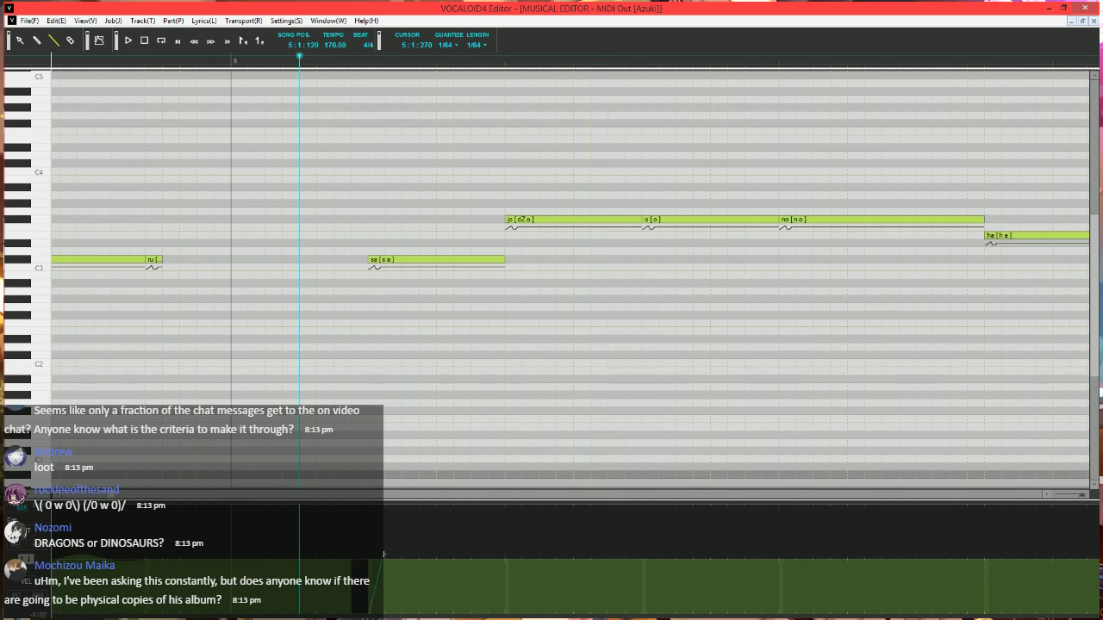
scroll(371, 388, right, 1)
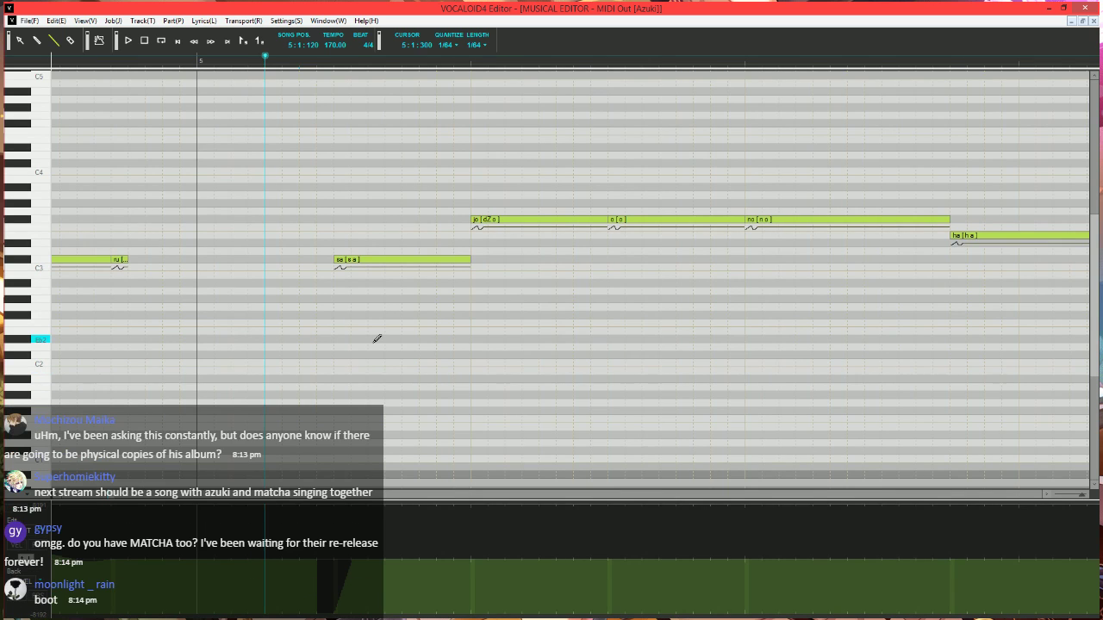
key(space)
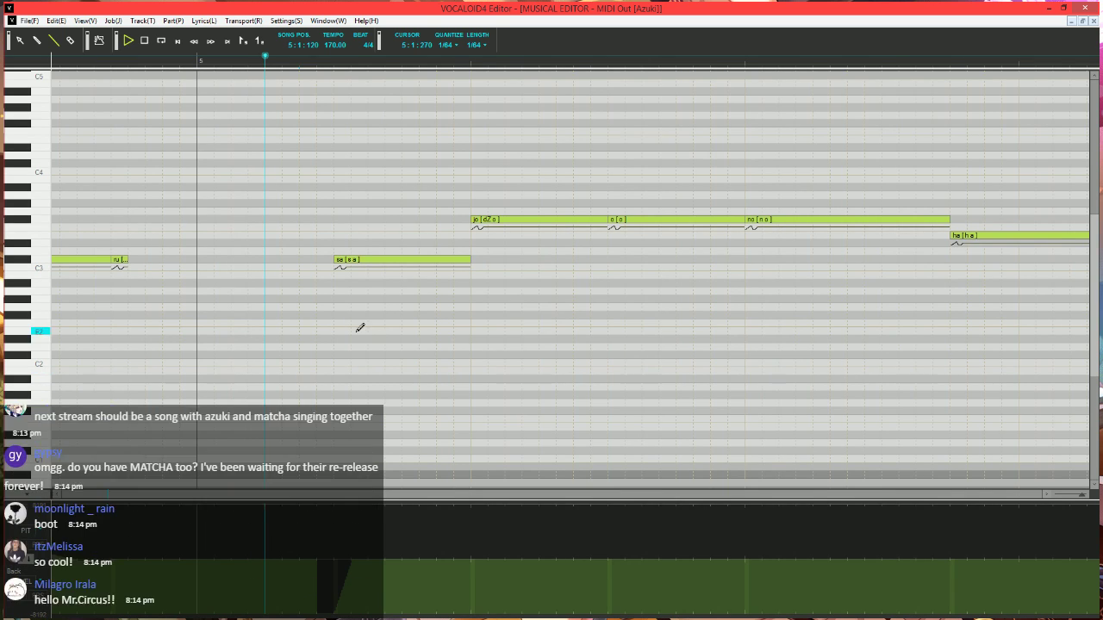
key(space)
key(space)
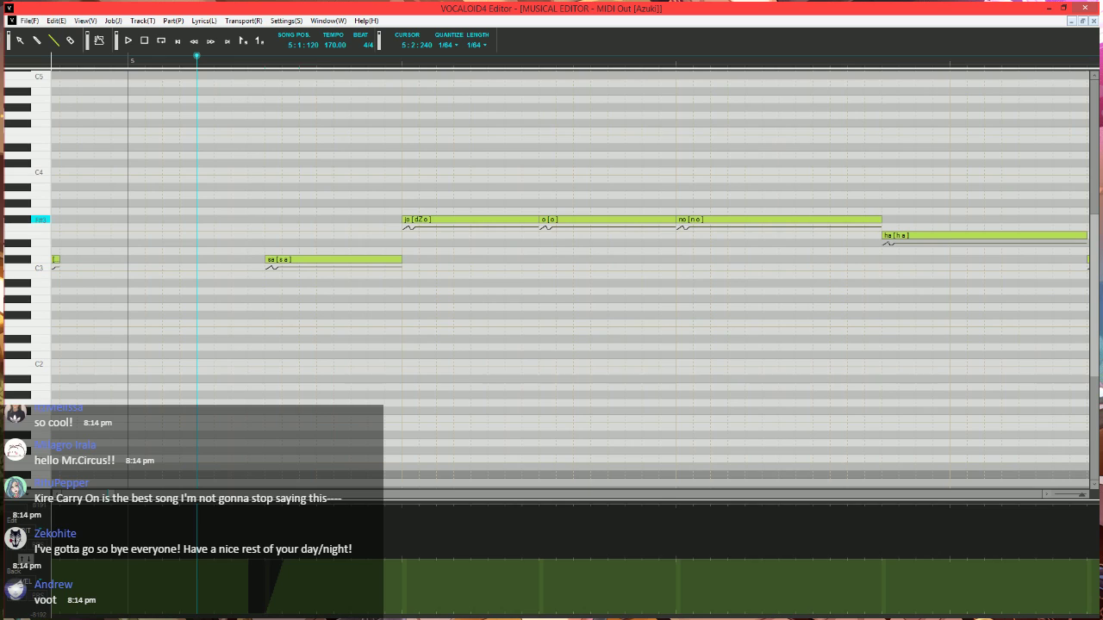
- Split measure 5's "jo" into a short lower "jo" and notes "o", "-", "-", set the following lyric to "wo", and audition the phrase
drag(537, 220, 453, 219)
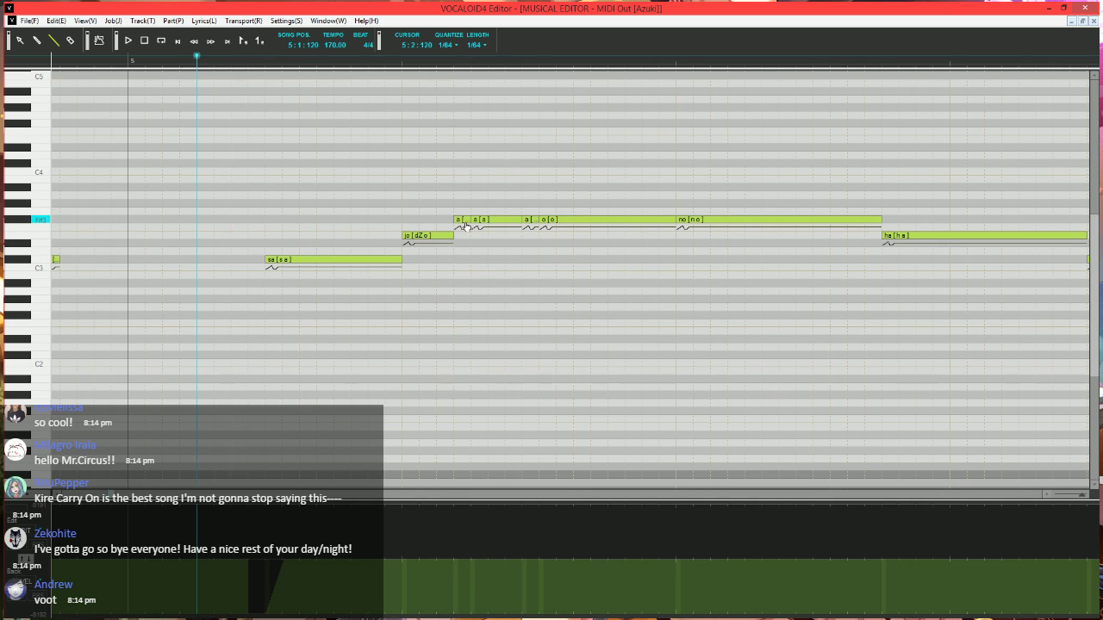
double_click(459, 220)
key(Tab)
text(-)
key(Tab)
text(-)
key(Tab)
text(wo)
key(Return)
key(space)
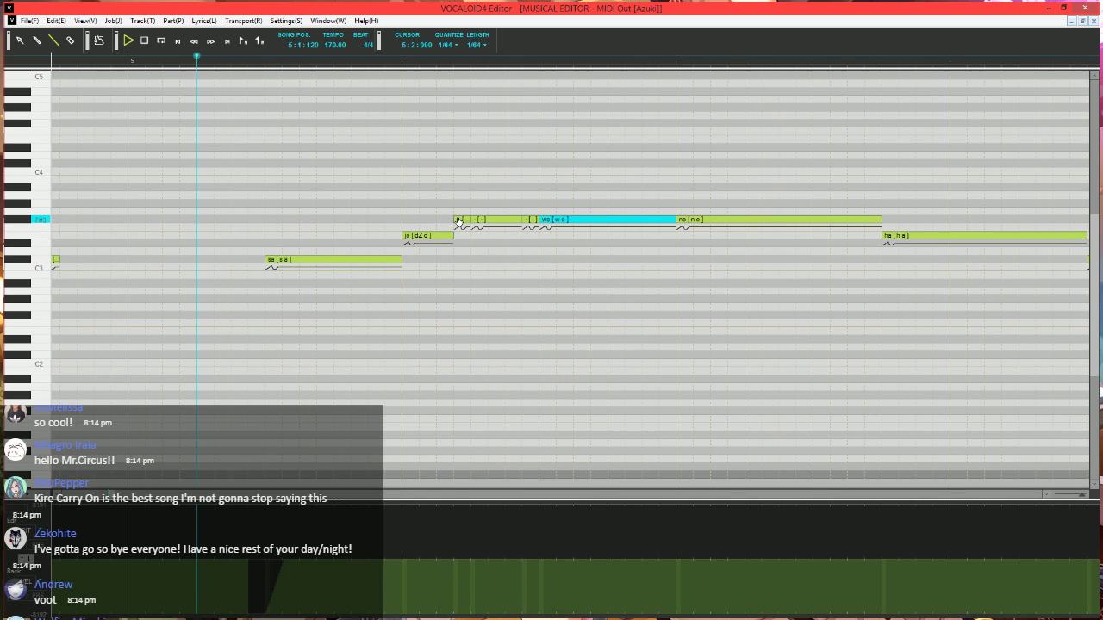
scroll(465, 312, down, 2)
key(space)
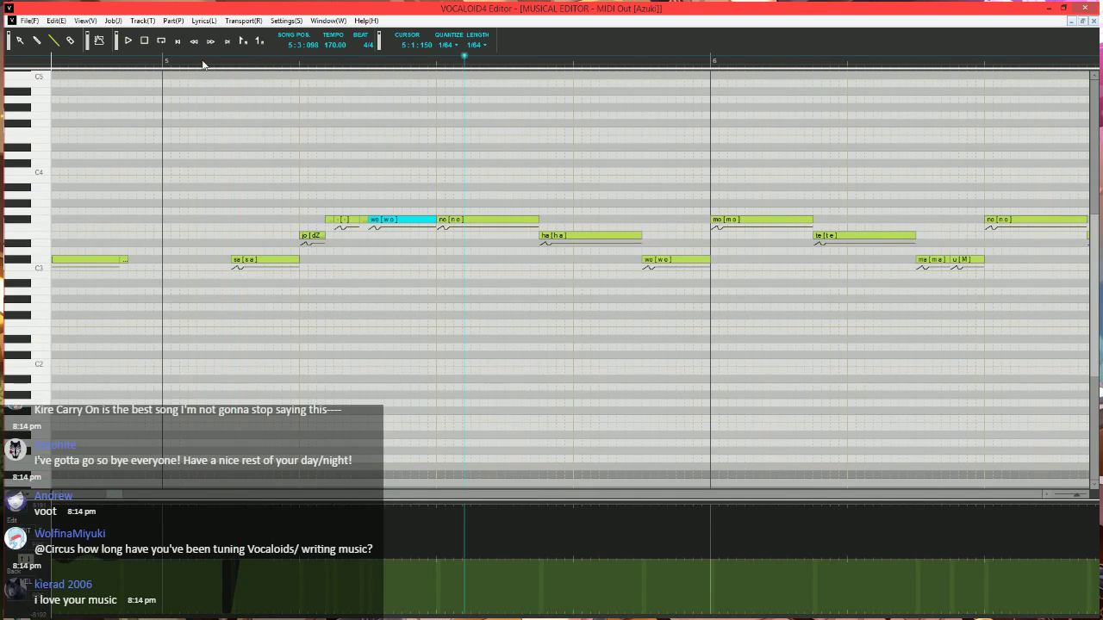
- Set the lyric of the "wo" note before "no" in measure 5 to "o" and play back the phrase
click(204, 62)
scroll(383, 259, up, 2)
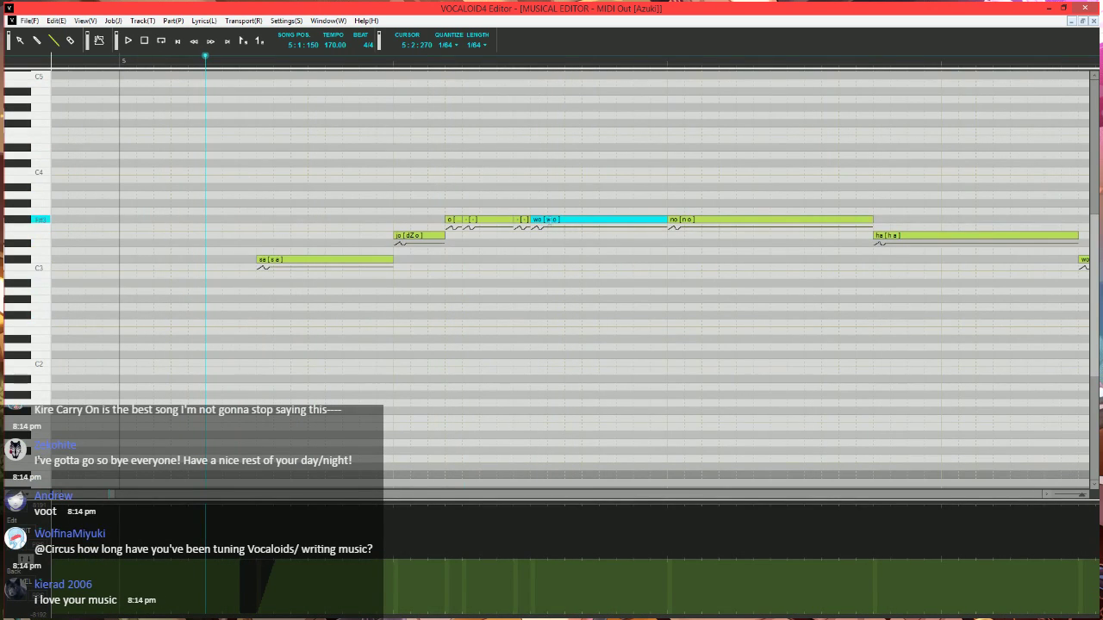
double_click(550, 220)
text(o)
key(Return)
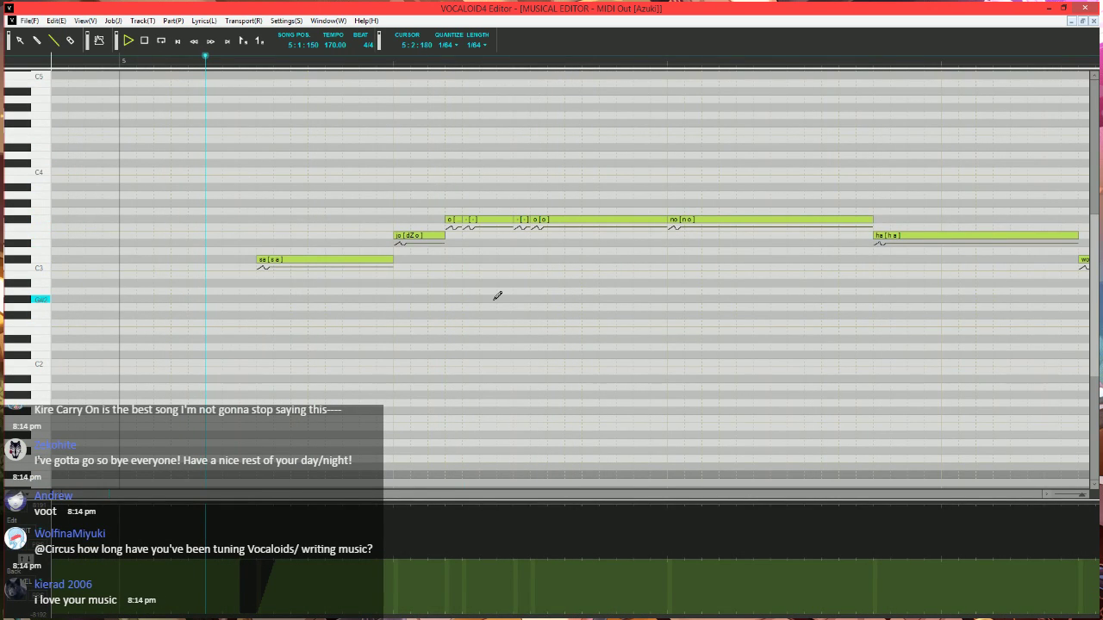
key(space)
key(space)
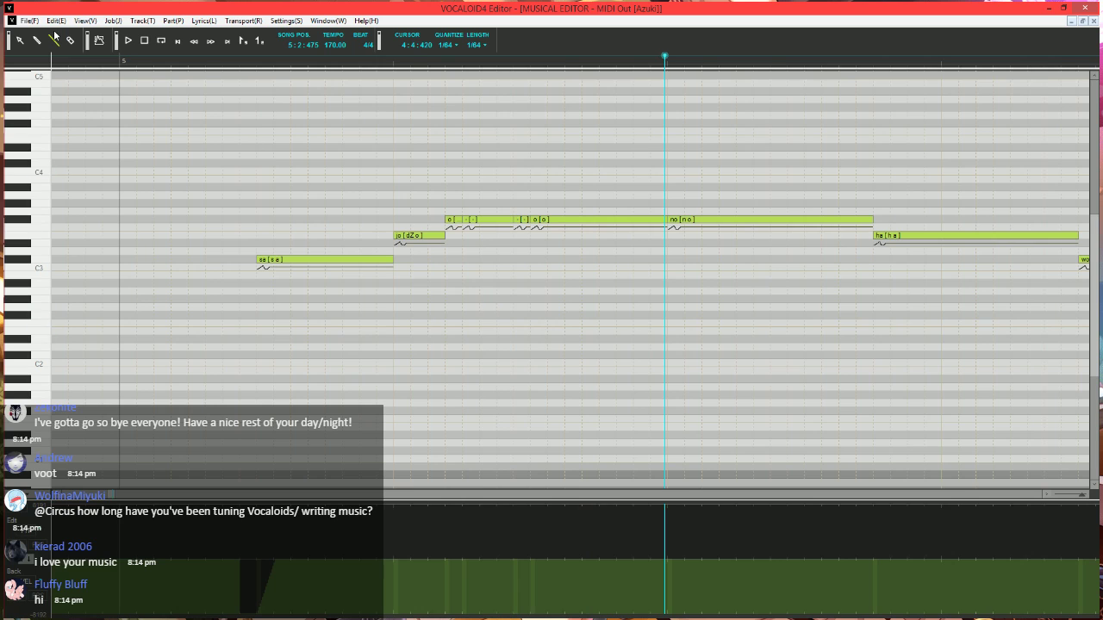
- Split measure 5's "no" into a short "no" one semitone lower, then a short "o" and a long "-" at the original pitch
click(213, 57)
scroll(313, 280, down, 2)
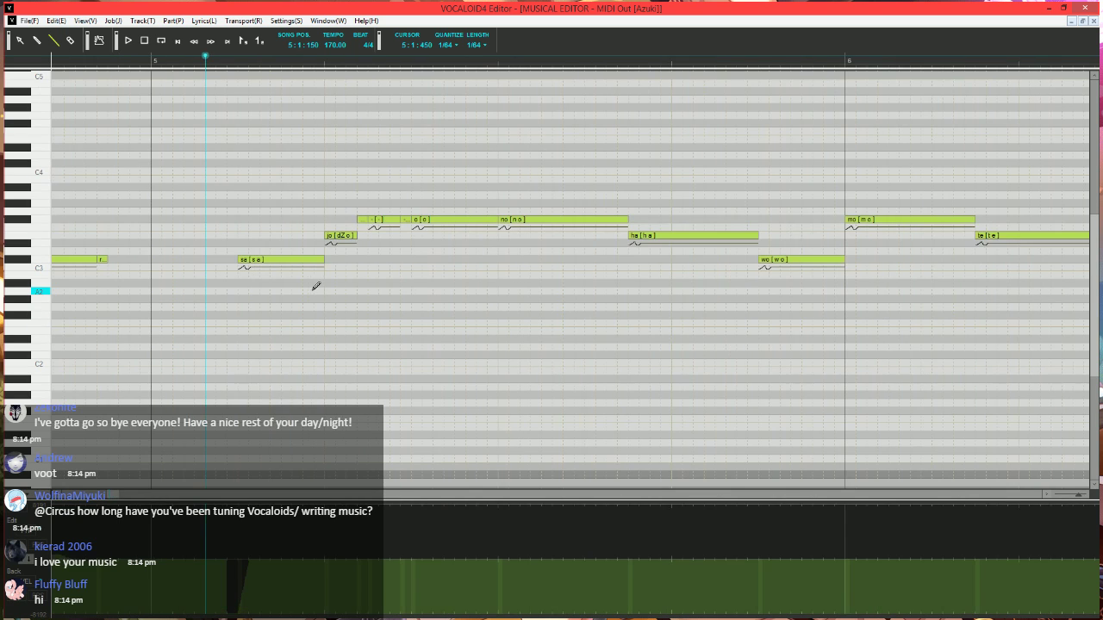
scroll(312, 320, right, 1)
scroll(313, 337, right, 1)
scroll(319, 373, left, 3)
scroll(450, 348, up, 1)
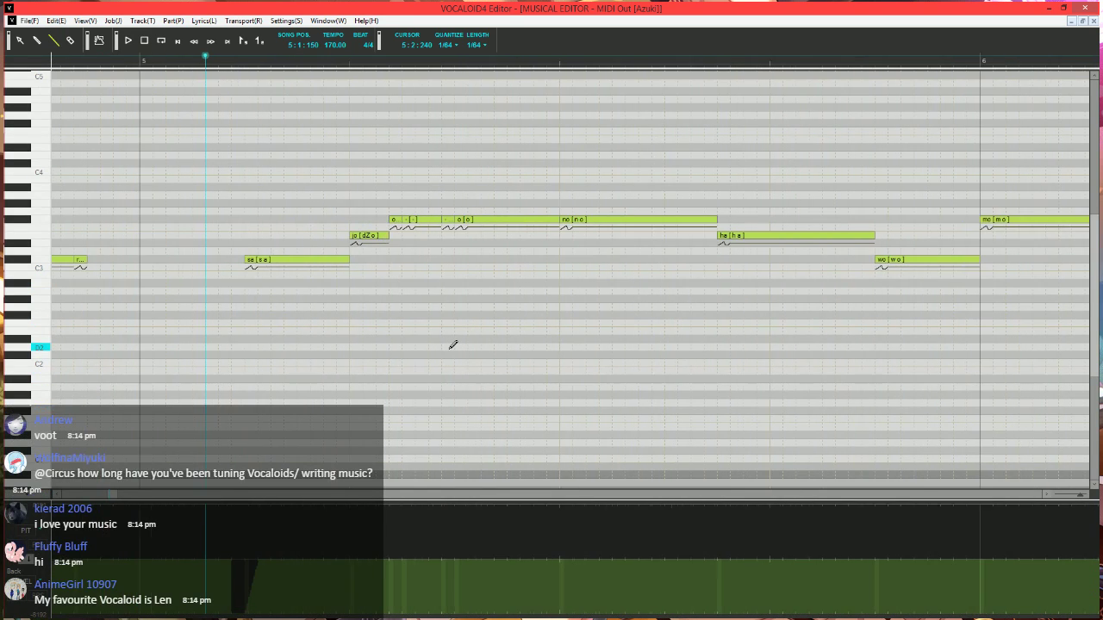
scroll(449, 349, right, 1)
scroll(453, 345, right, 1)
click(646, 221)
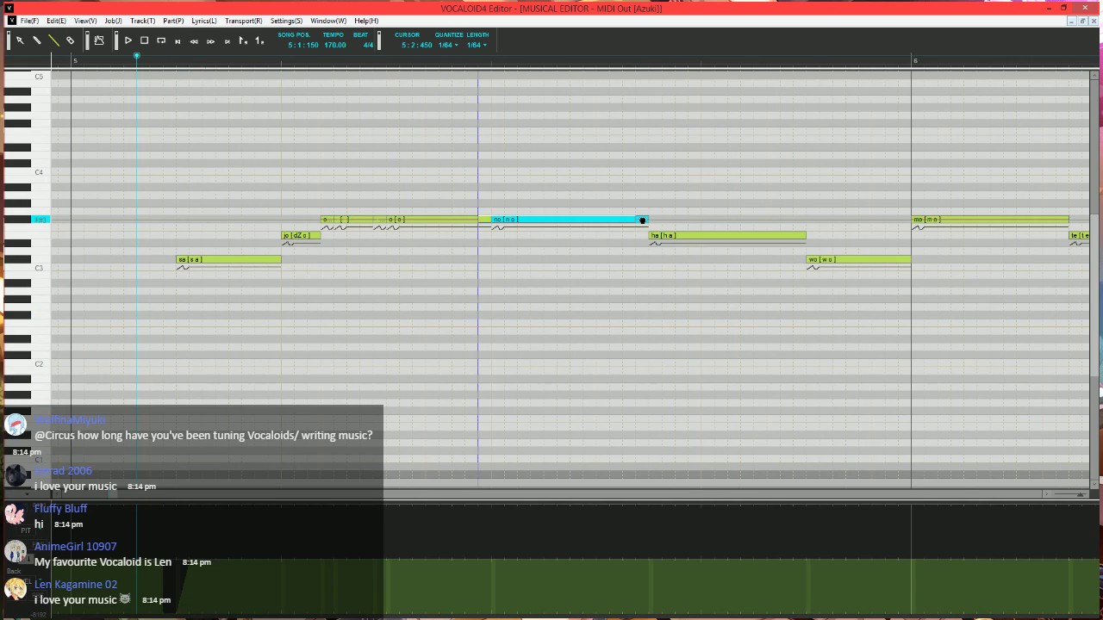
mouse_move(648, 221)
mouse_down()
mouse_move(517, 221)
mouse_move(505, 233)
mouse_move(660, 211)
mouse_move(589, 221)
mouse_up()
click(523, 219)
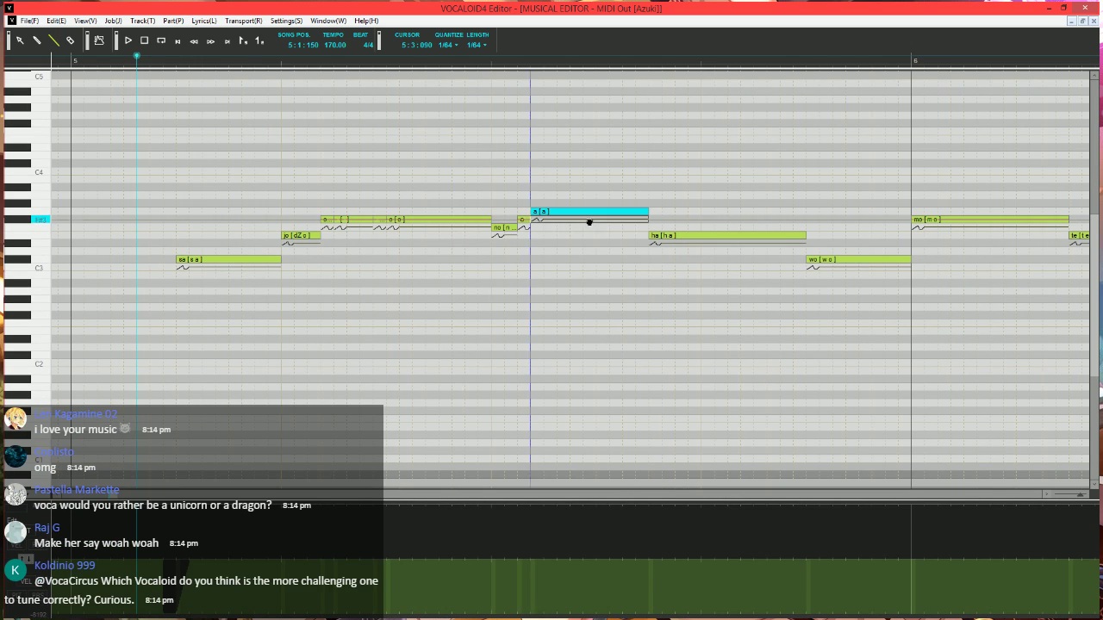
double_click(523, 222)
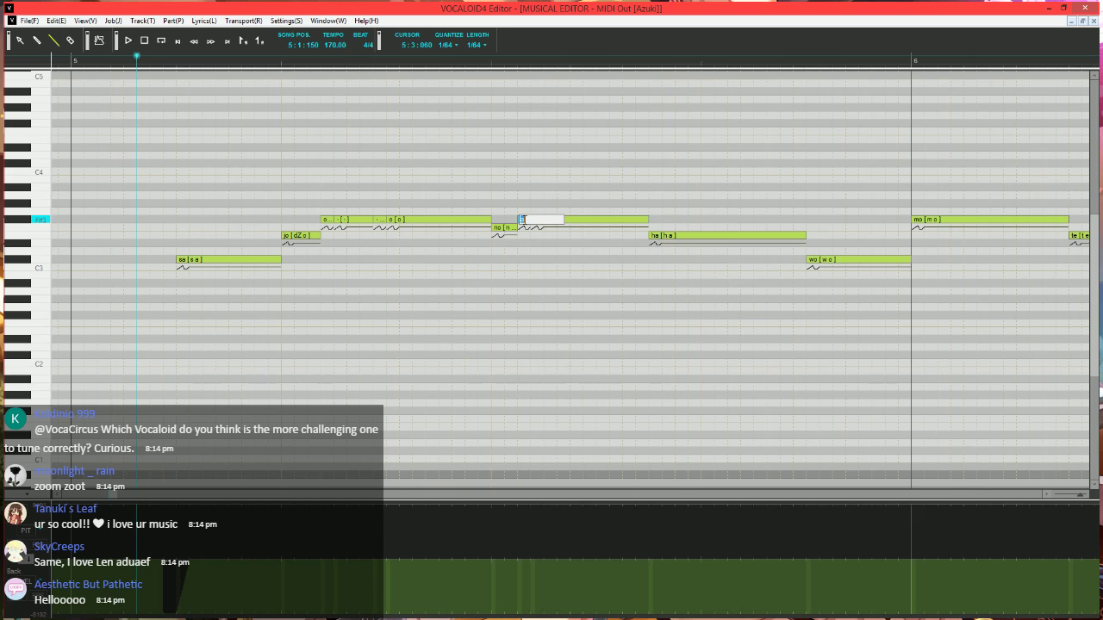
key(Return)
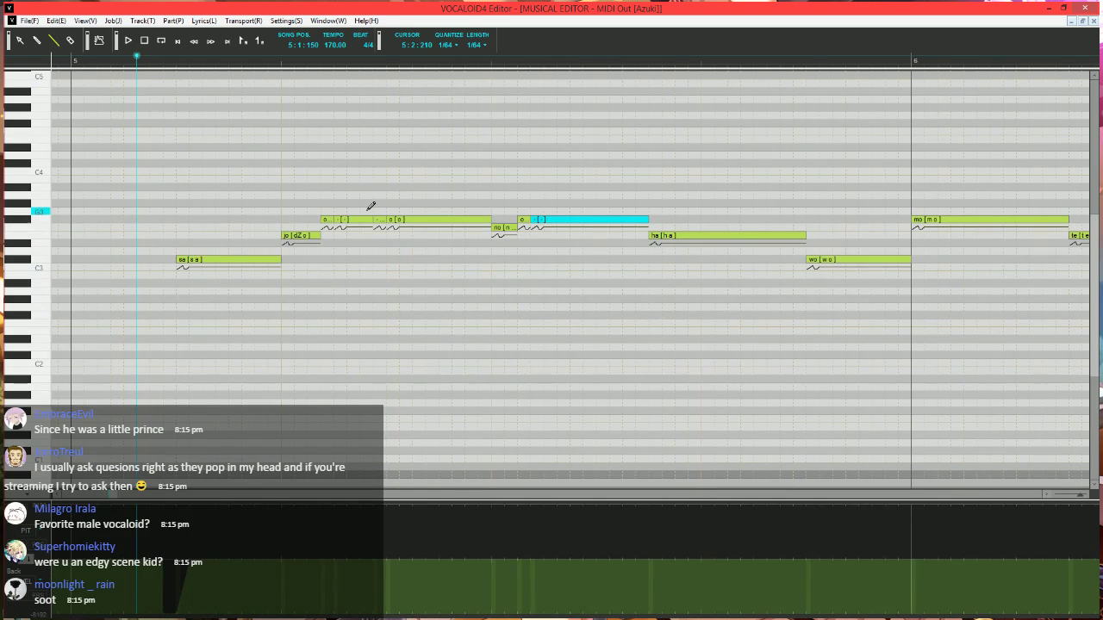
- Play back measure 5 from just before the "sa" note
scroll(367, 210, down, 2)
key(space)
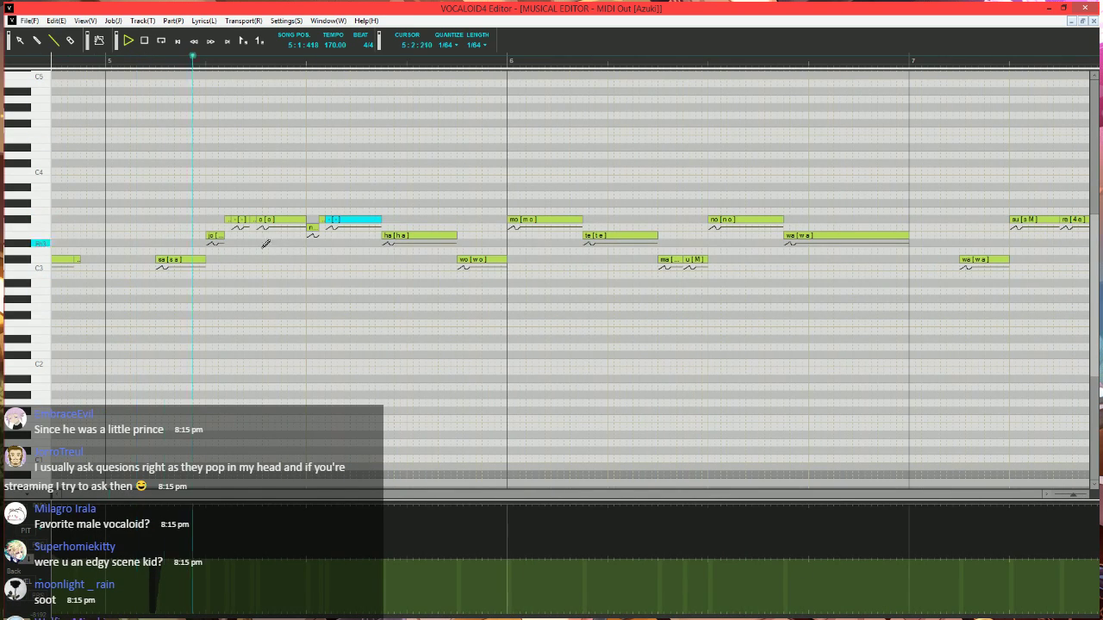
scroll(465, 277, up, 1)
scroll(465, 278, up, 1)
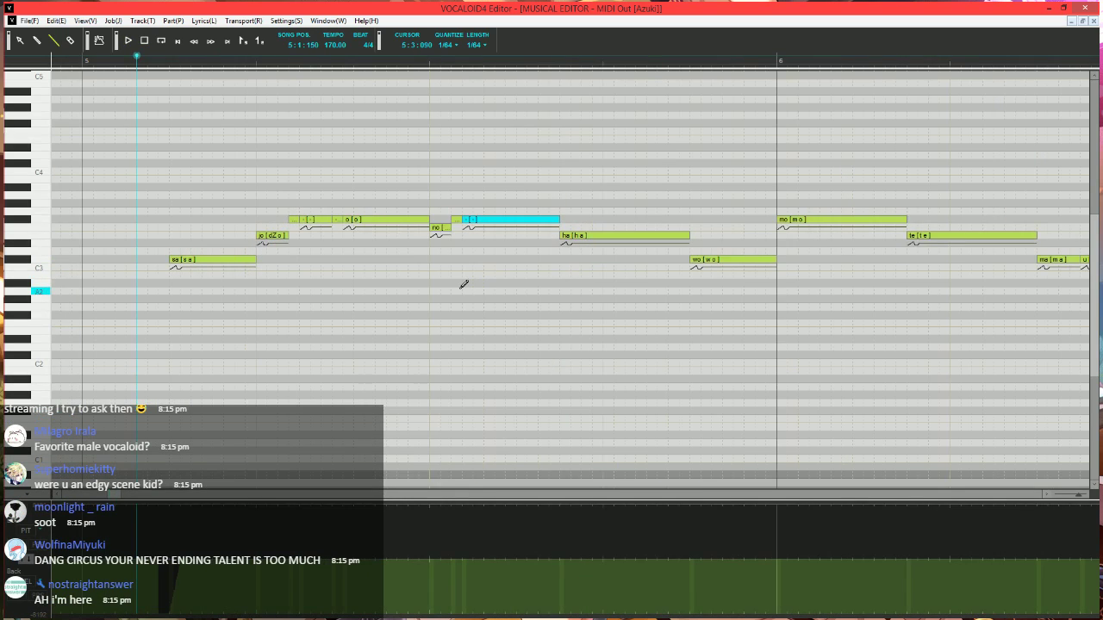
- Split measure 5's "ha" into a short higher "ha", an "a" and short "-" at the original pitch, and a "-" at "wo" pitch, and audition it
drag(688, 235, 581, 235)
mouse_move(574, 235)
mouse_down()
mouse_move(576, 221)
mouse_move(653, 230)
mouse_move(636, 237)
mouse_move(688, 264)
mouse_move(674, 261)
mouse_up()
click(642, 238)
double_click(642, 234)
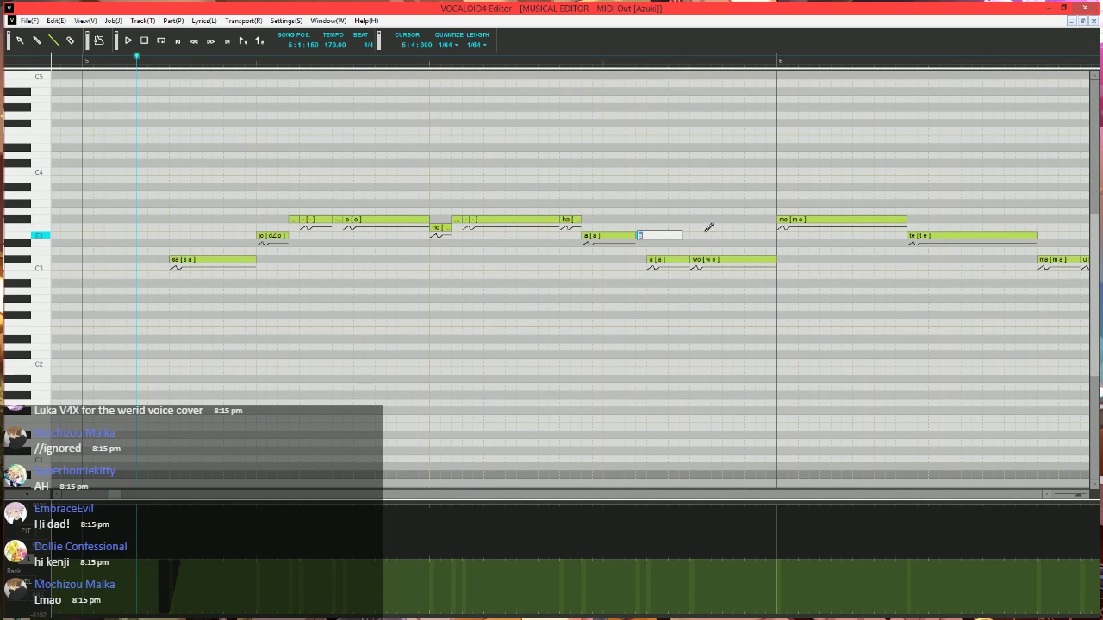
text(-)
key(Tab)
text(-)
key(Return)
key(space)
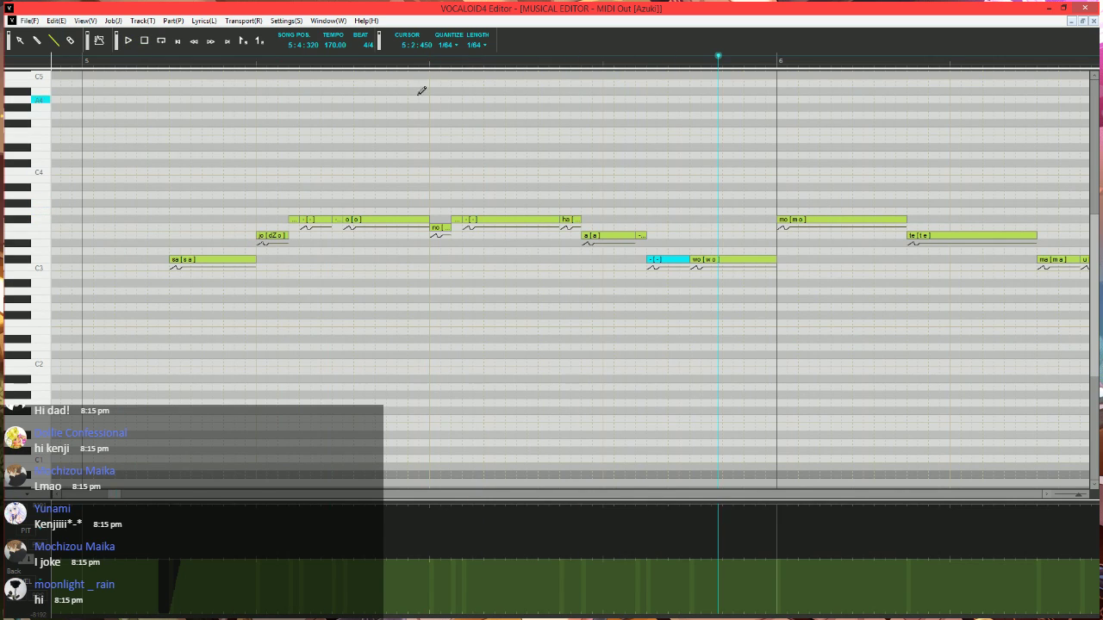
- Draw a pitch bend peak rising to the maximum and returning to centre at the transition into measure 5's "ha" note
click(387, 62)
scroll(493, 277, up, 1)
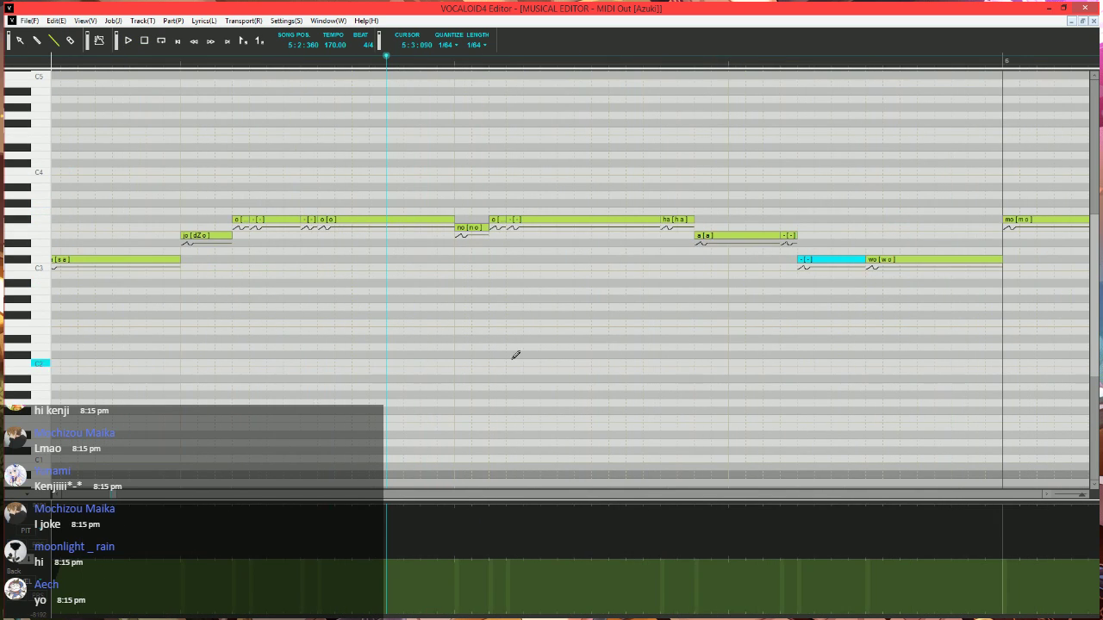
scroll(548, 332, right, 1)
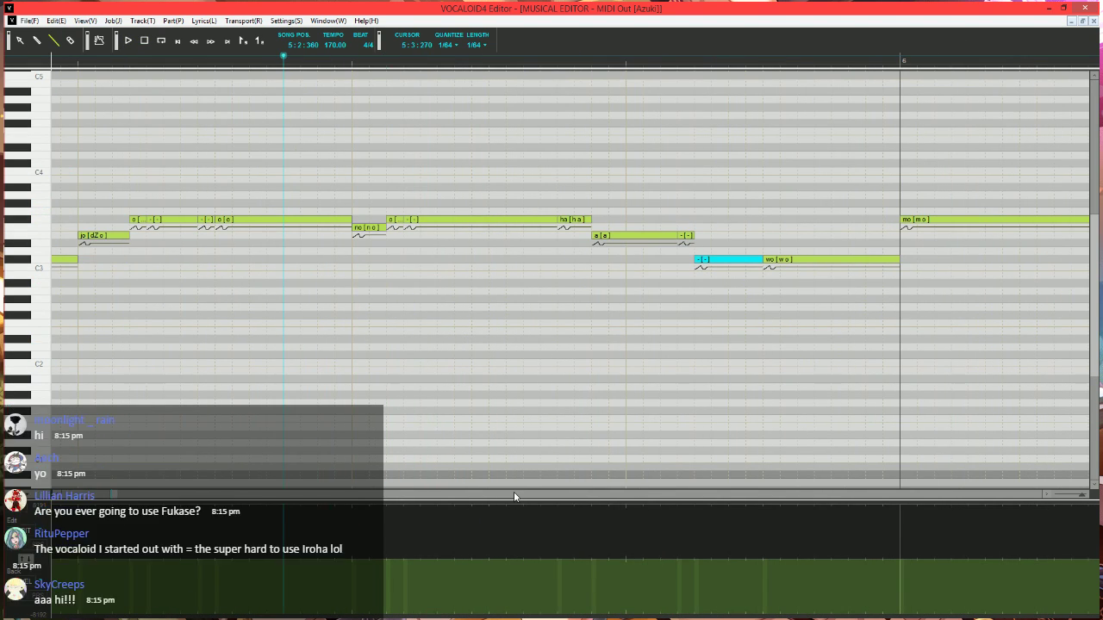
drag(521, 560, 538, 500)
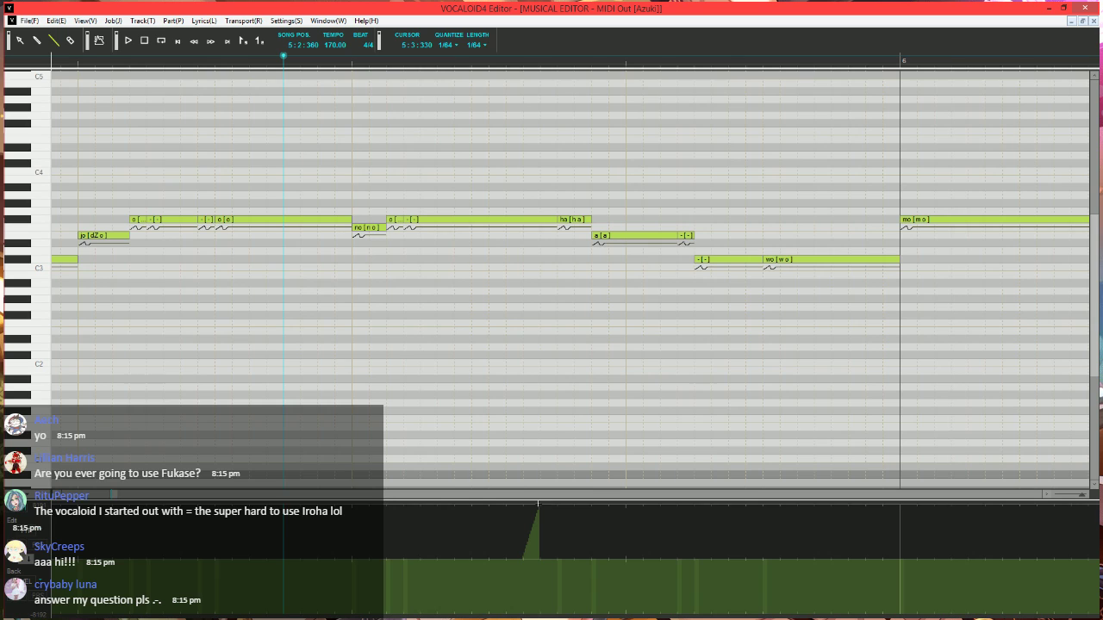
mouse_move(538, 503)
mouse_down()
mouse_move(558, 504)
mouse_move(571, 563)
mouse_up()
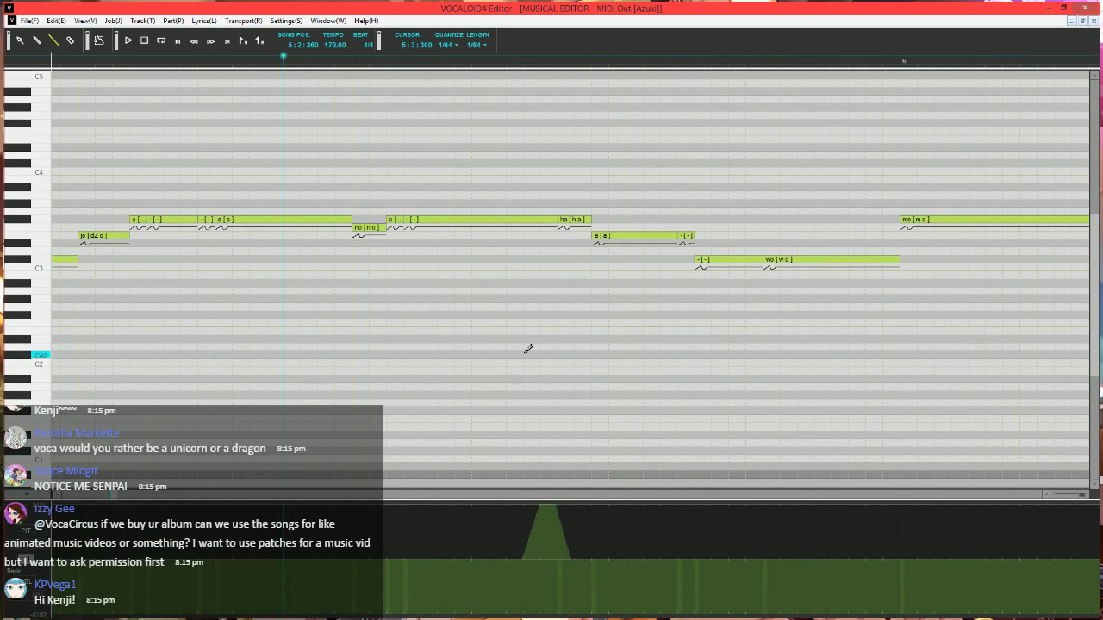
- Play back measure 5 from its beginning, then return the song position to 5:3:330
scroll(526, 355, down, 3)
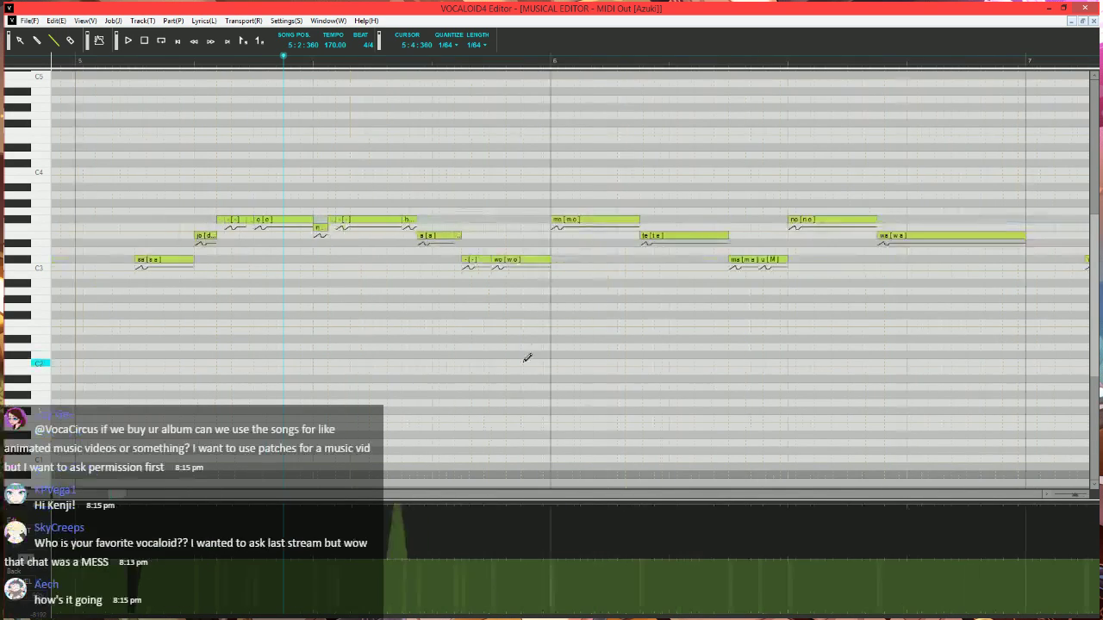
click(77, 61)
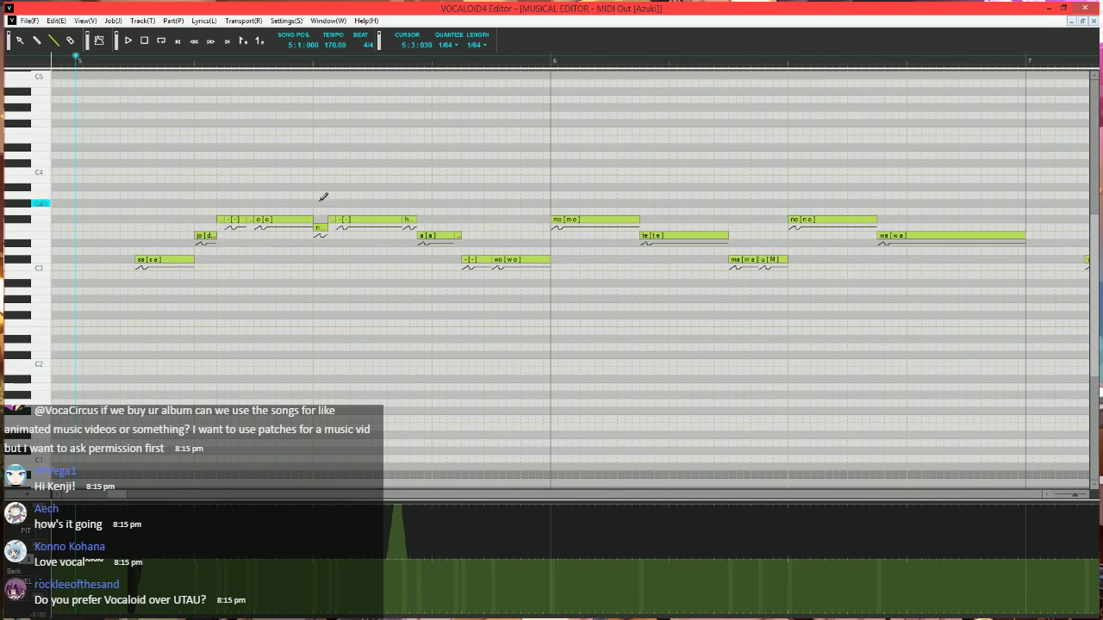
click(53, 41)
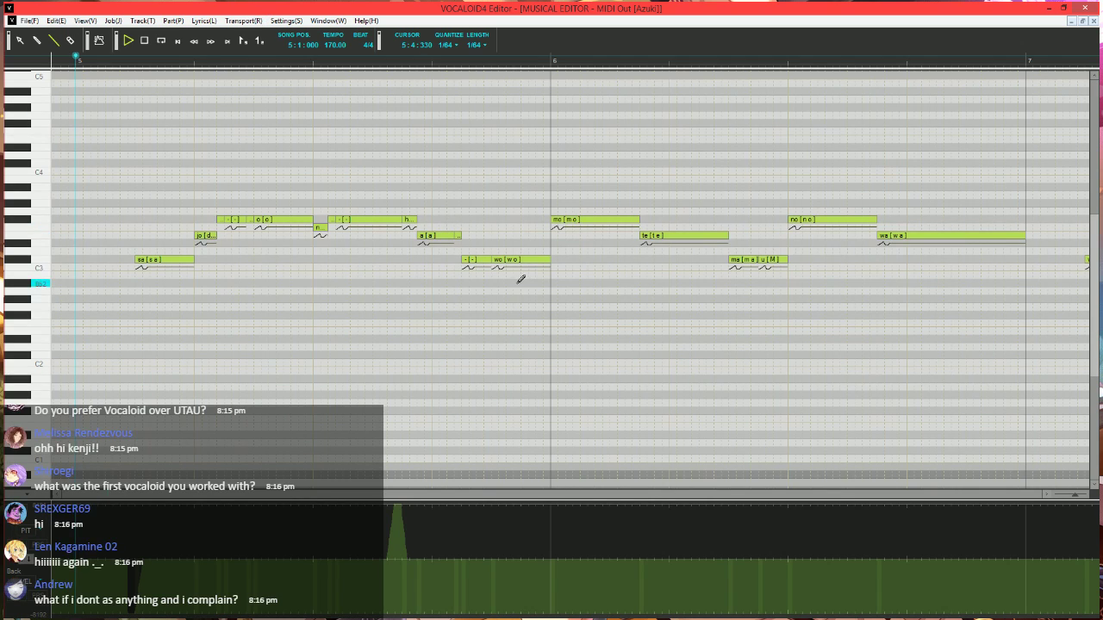
key(space)
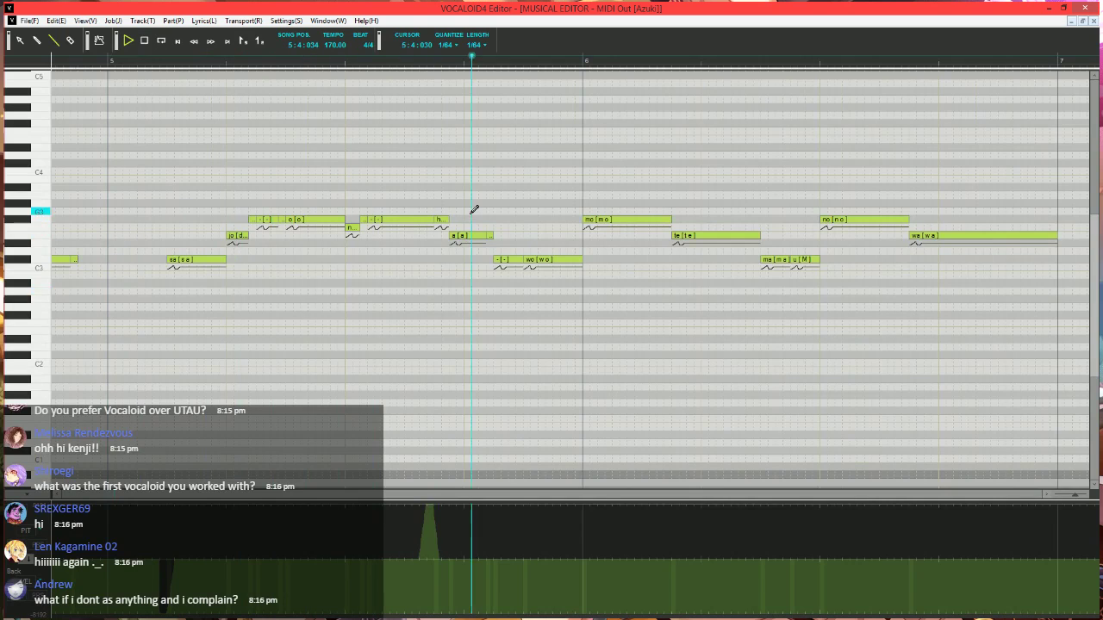
key(space)
click(428, 65)
- Split measure 6's "mo" into a short "mo" two semitones lower, then a short "o" and a long "-" at the original pitch
scroll(477, 247, up, 2)
scroll(476, 248, up, 1)
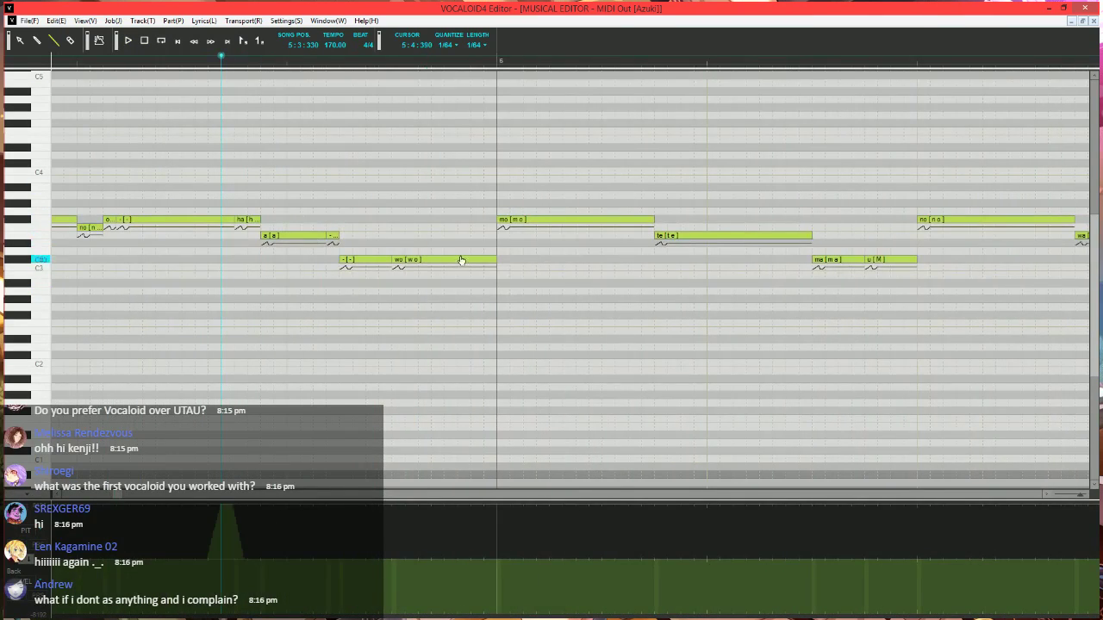
scroll(529, 245, right, 1)
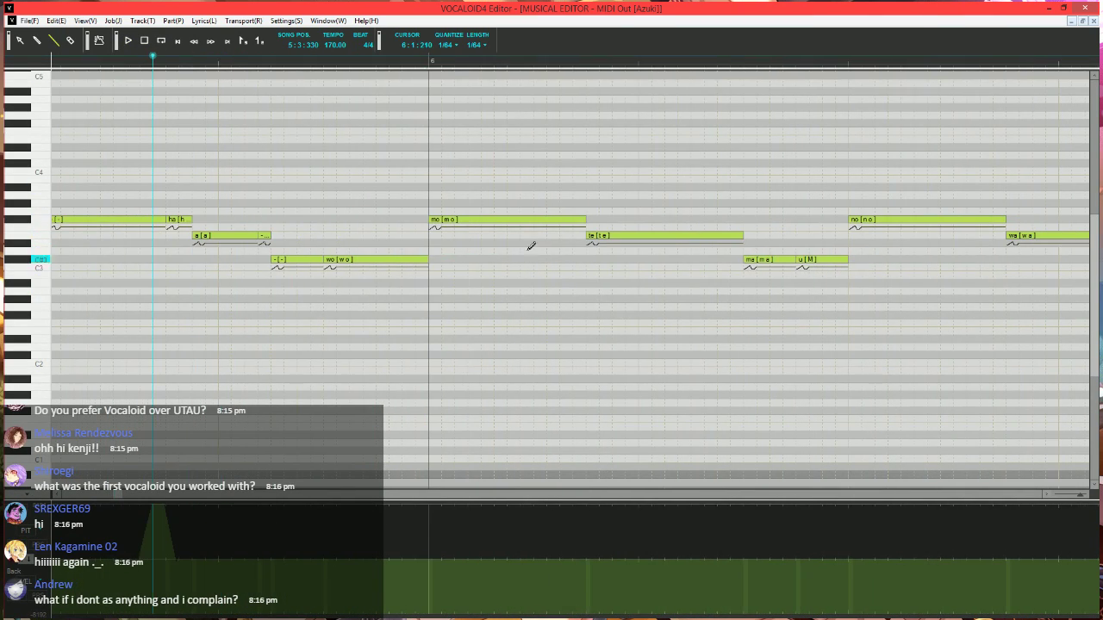
mouse_move(584, 220)
mouse_down()
mouse_move(468, 220)
mouse_move(452, 245)
mouse_move(481, 220)
mouse_move(586, 219)
mouse_up()
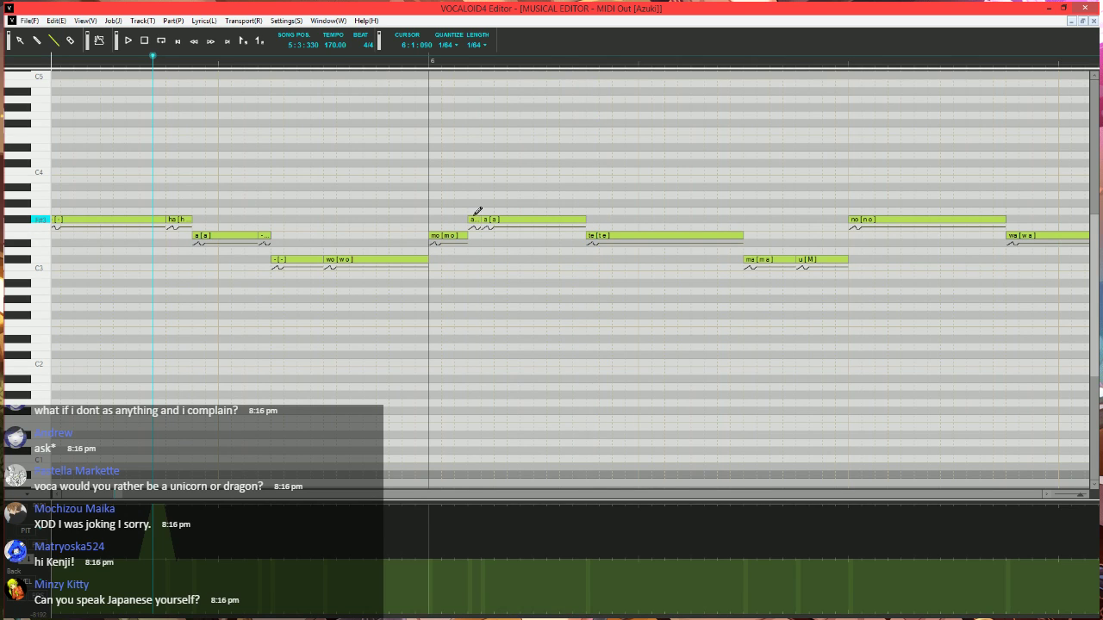
double_click(474, 222)
text(-)
key(Tab)
text(-)
key(Return)
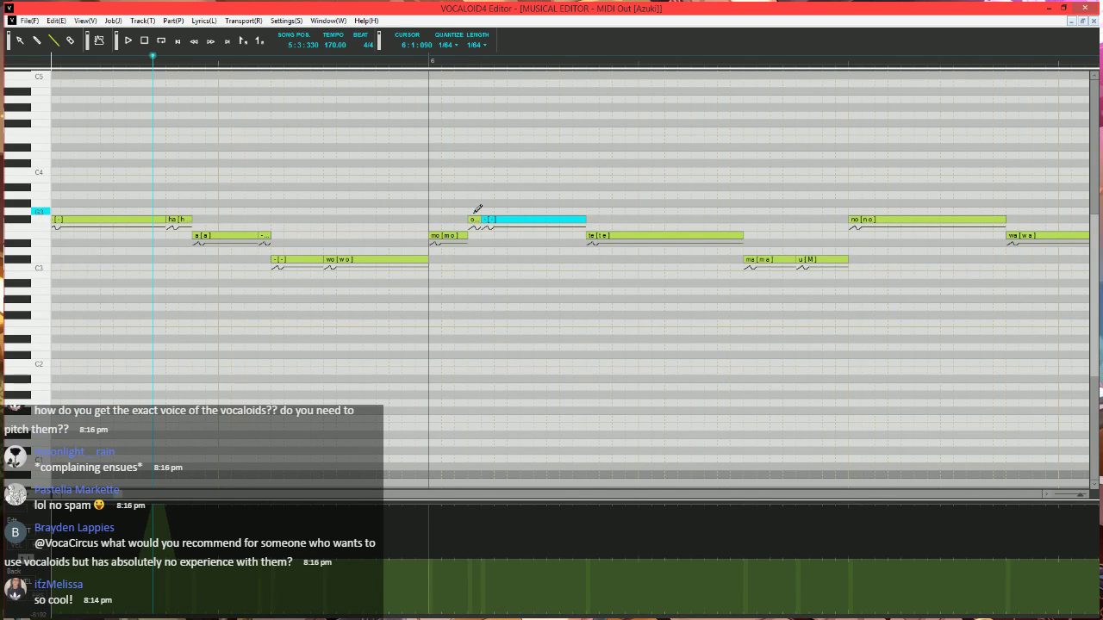
- Play back the split "mo" transition in measure 6 from 5:4:420
scroll(492, 218, down, 2)
scroll(359, 371, up, 3)
click(411, 60)
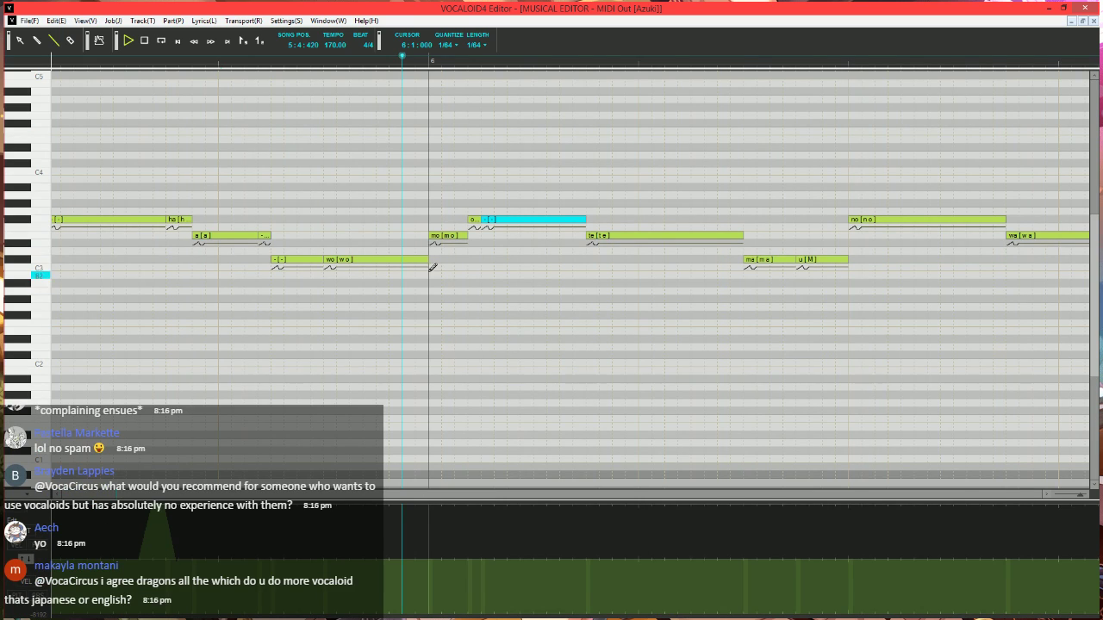
key(space)
key(space)
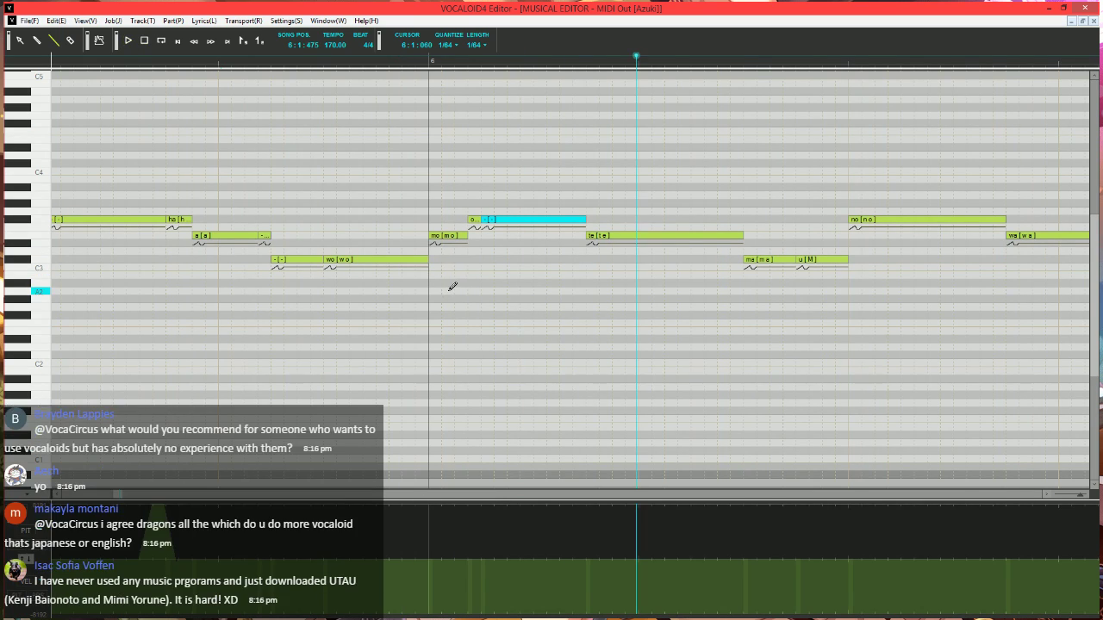
- Split measure 6's "te" into a short higher "te", an "e", "-" and short "-" at the original pitch, and a "-" at "ma" pitch
scroll(454, 280, right, 2)
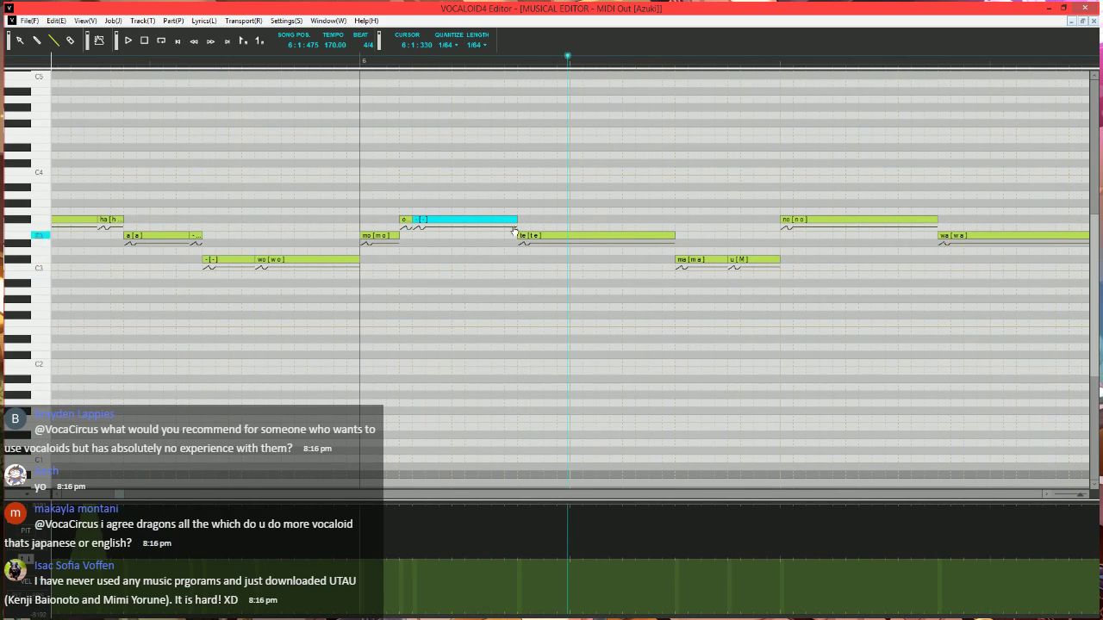
mouse_move(674, 236)
mouse_down()
mouse_move(533, 227)
mouse_move(622, 233)
mouse_move(677, 258)
mouse_up()
double_click(551, 235)
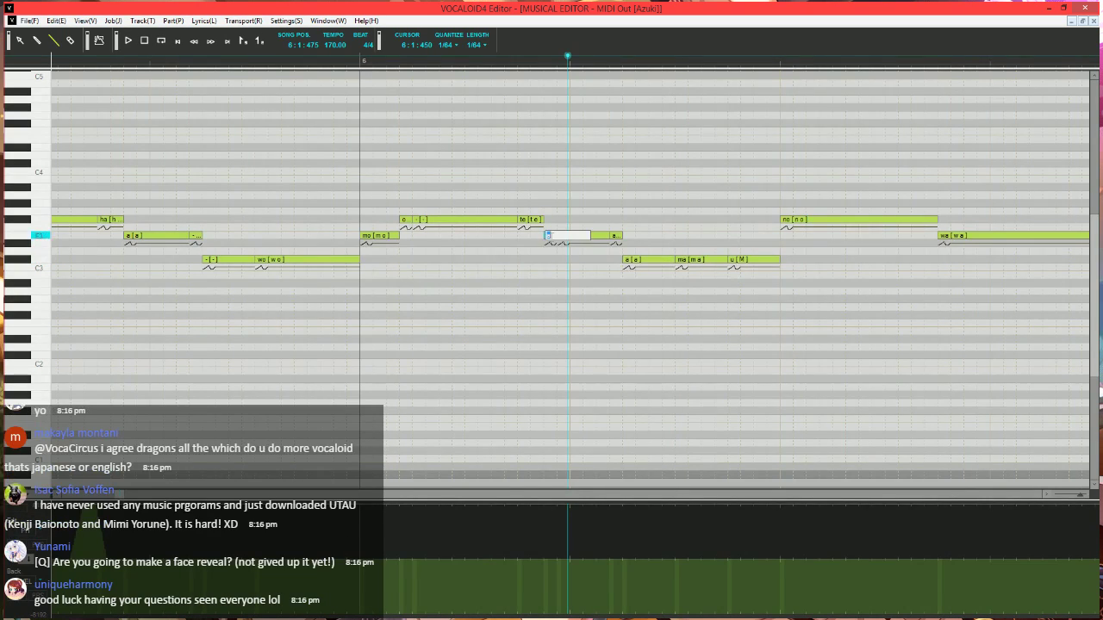
text(e)
key(Tab)
text(-)
key(Tab)
text(-)
key(Tab)
text(-)
key(Return)
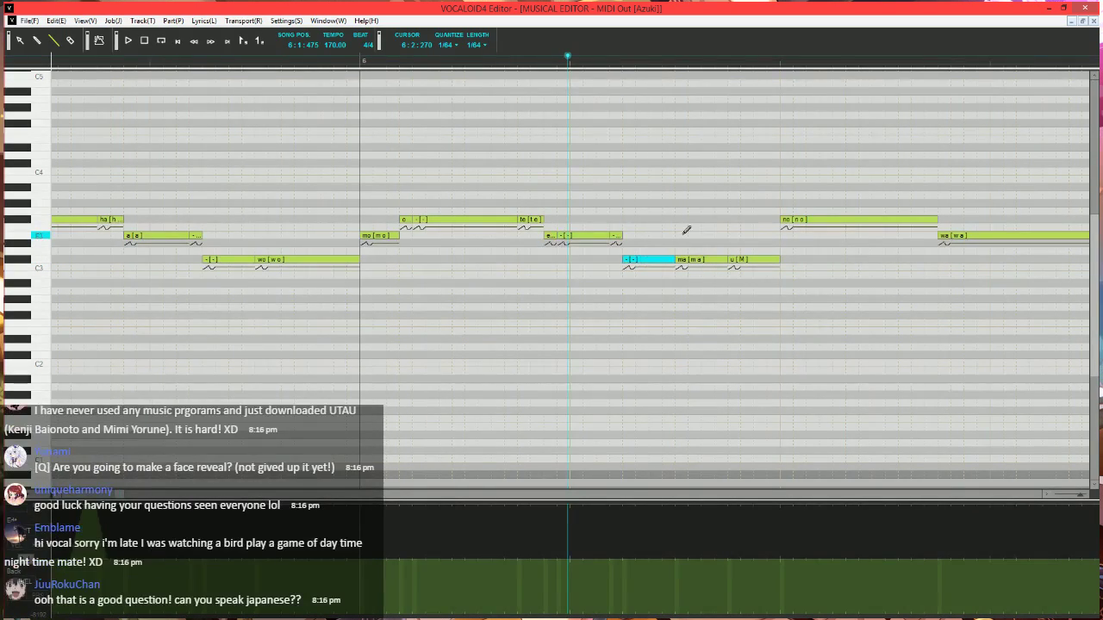
- Play back measure 6 from just before "mo", then place the song position at 6:2:360
key(space)
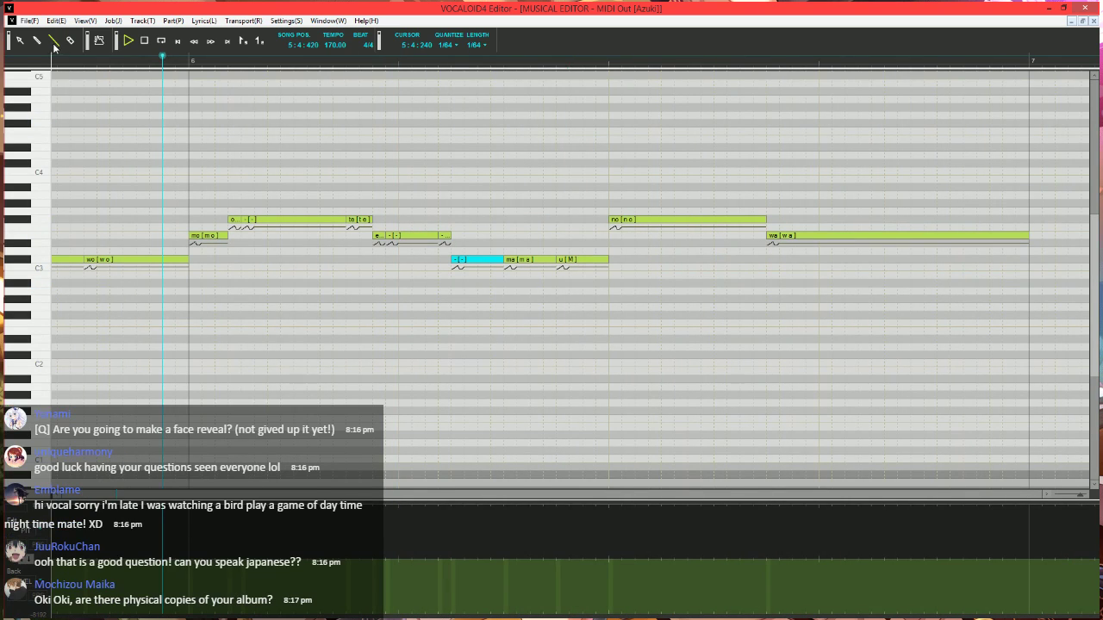
key(space)
click(155, 60)
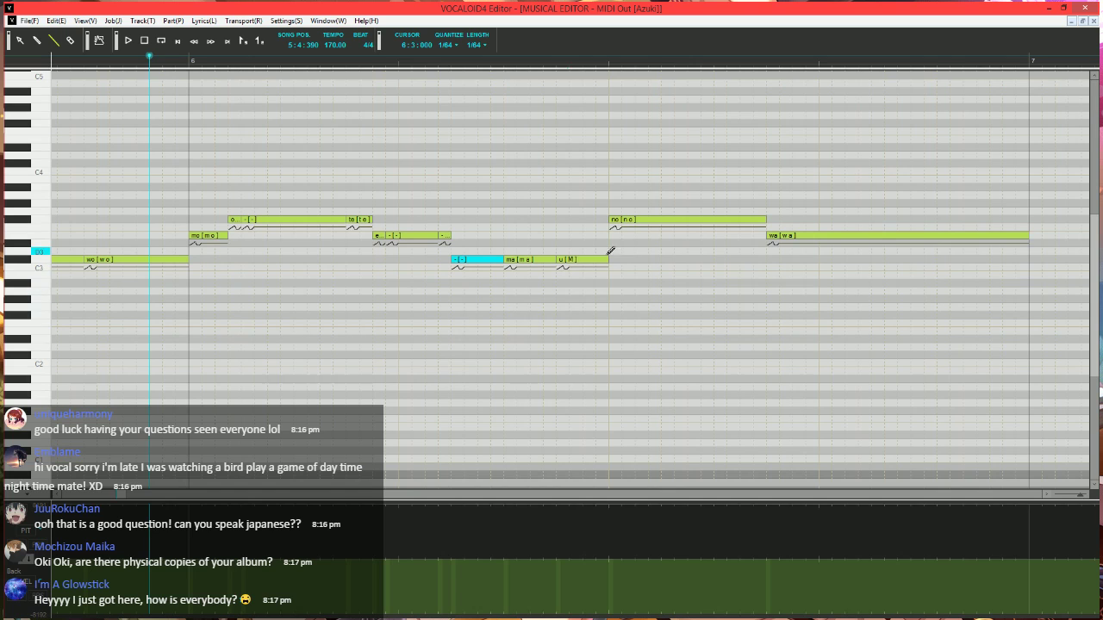
scroll(449, 266, down, 3)
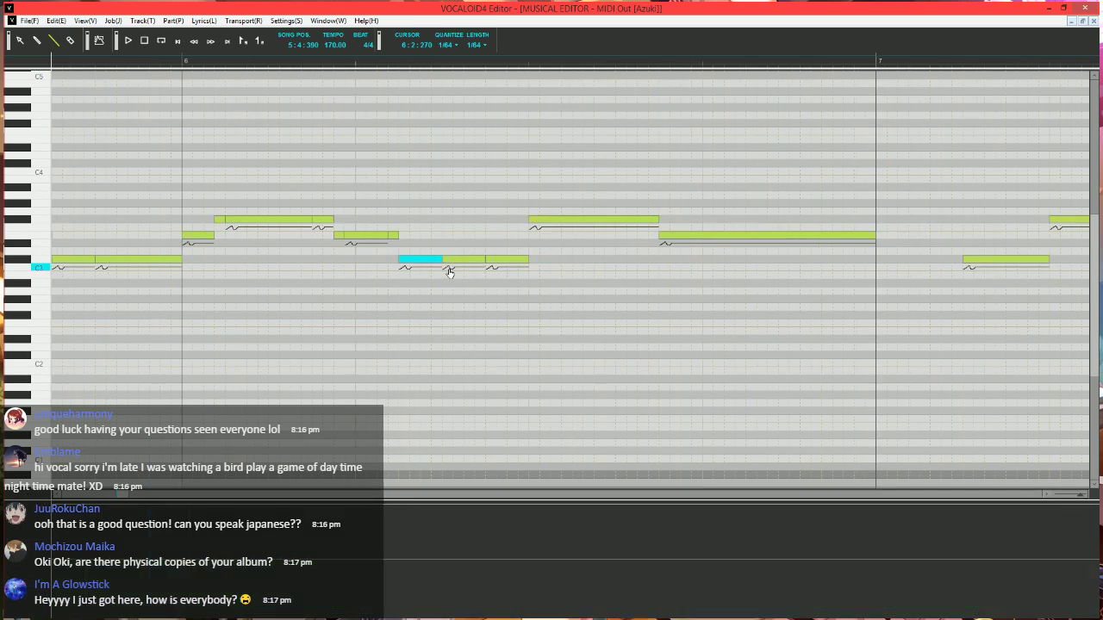
scroll(413, 328, up, 2)
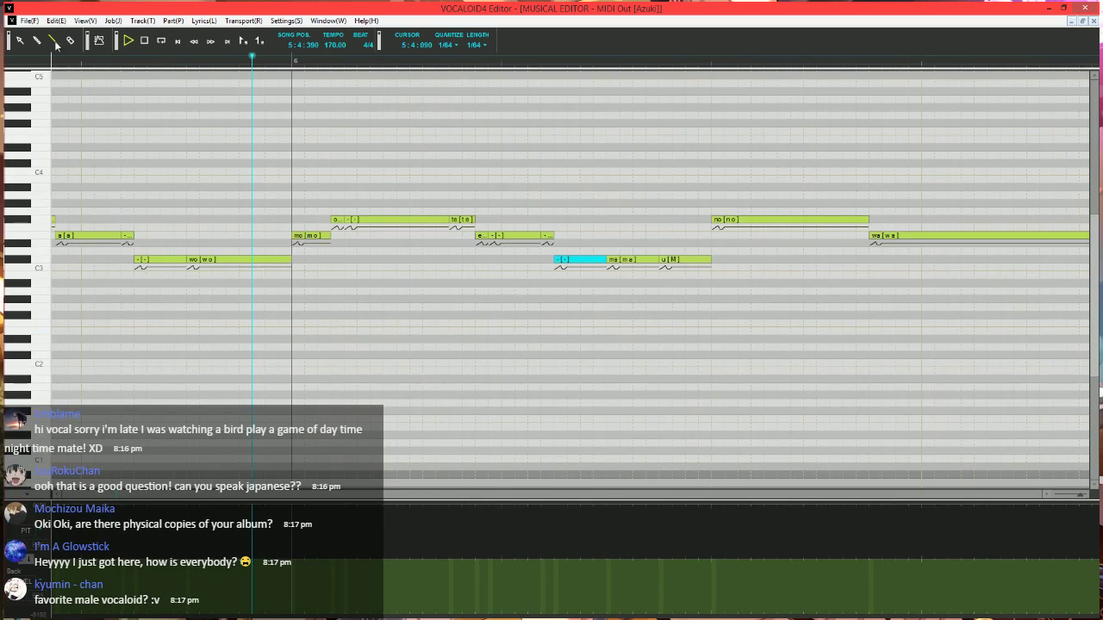
key(space)
click(556, 60)
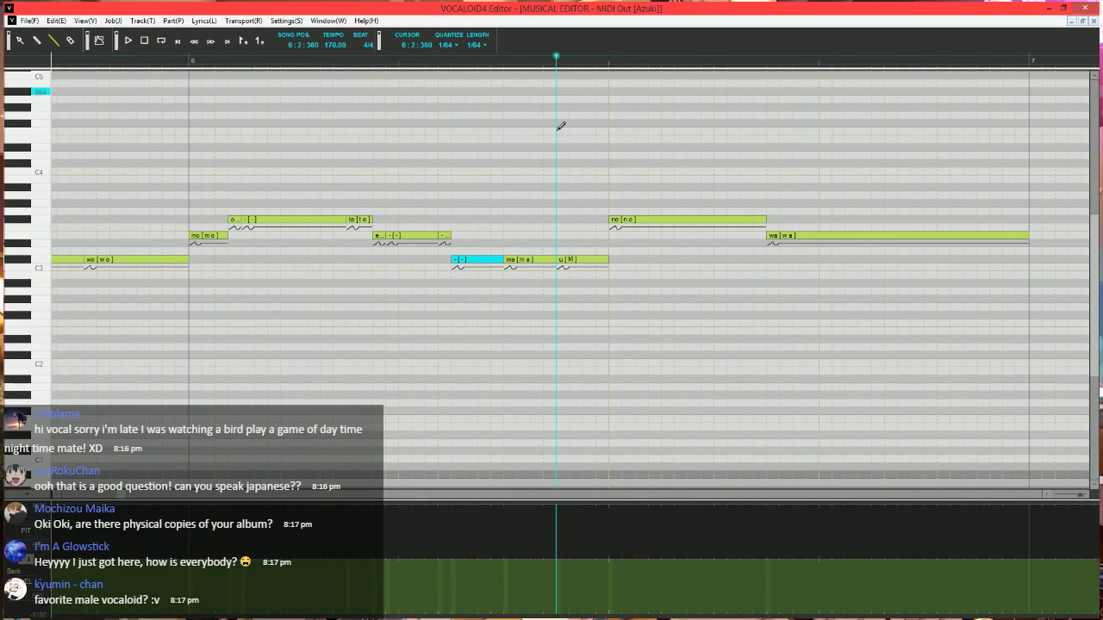
- Split measure 6's "no" into a short lower note and three higher ones, shorten "wa" at its start and add a short higher note before it
click(626, 220)
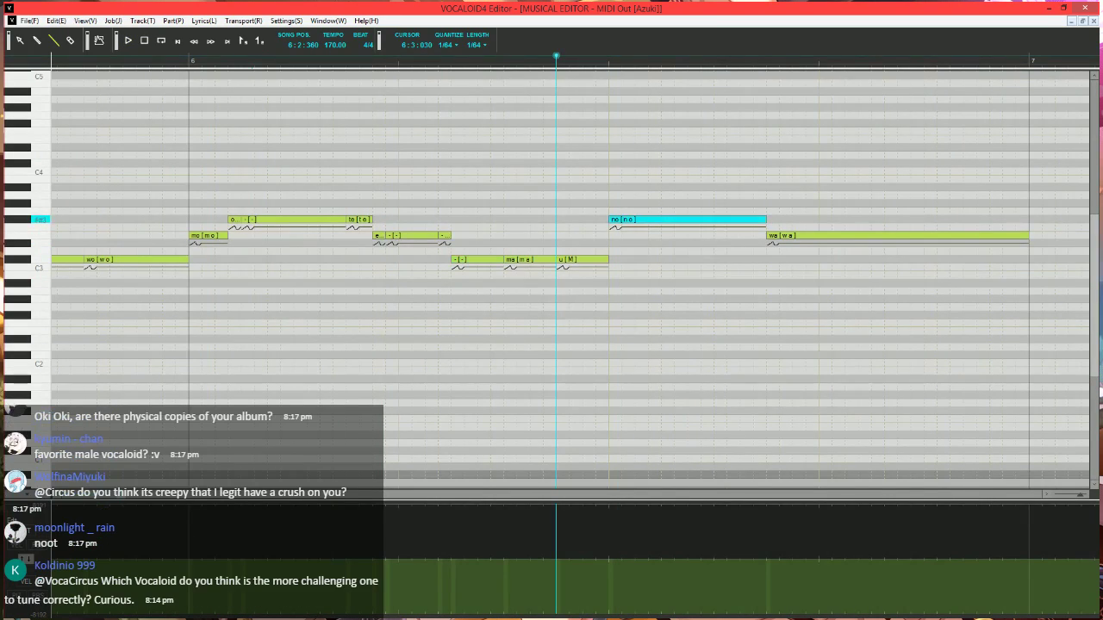
drag(629, 219, 648, 220)
mouse_move(640, 220)
mouse_down()
mouse_move(644, 237)
mouse_move(664, 217)
mouse_move(761, 211)
mouse_move(793, 236)
mouse_move(793, 217)
mouse_up()
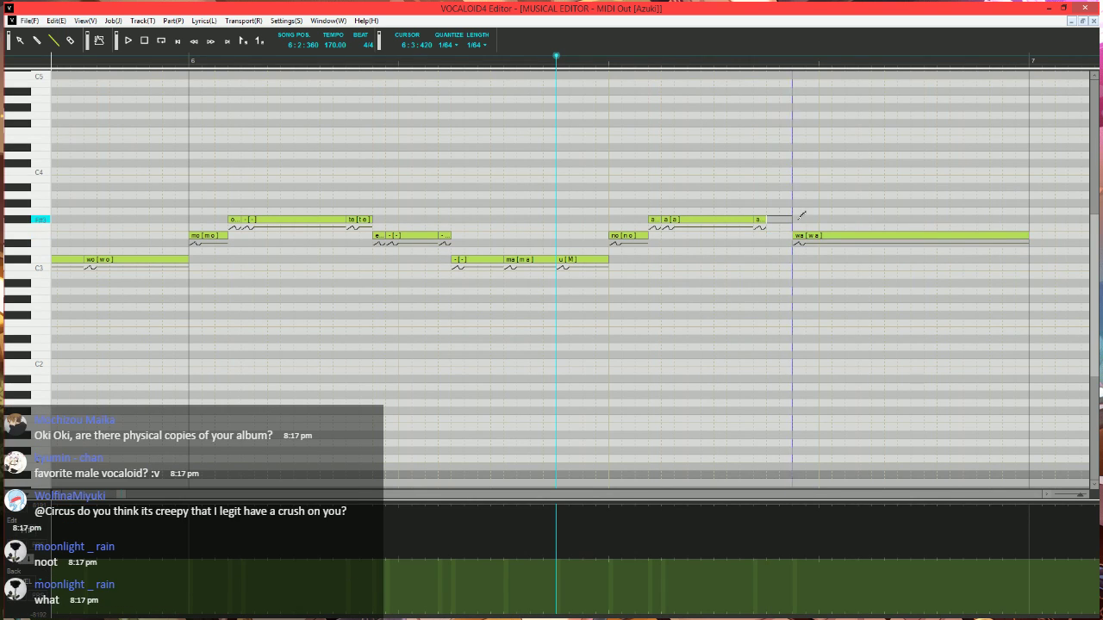
- Enter the lyrics "o", "-", "-" and "wa" on the higher notes following measure 6's "no"
double_click(686, 218)
text(o)
key(Tab)
text(-)
key(Tab)
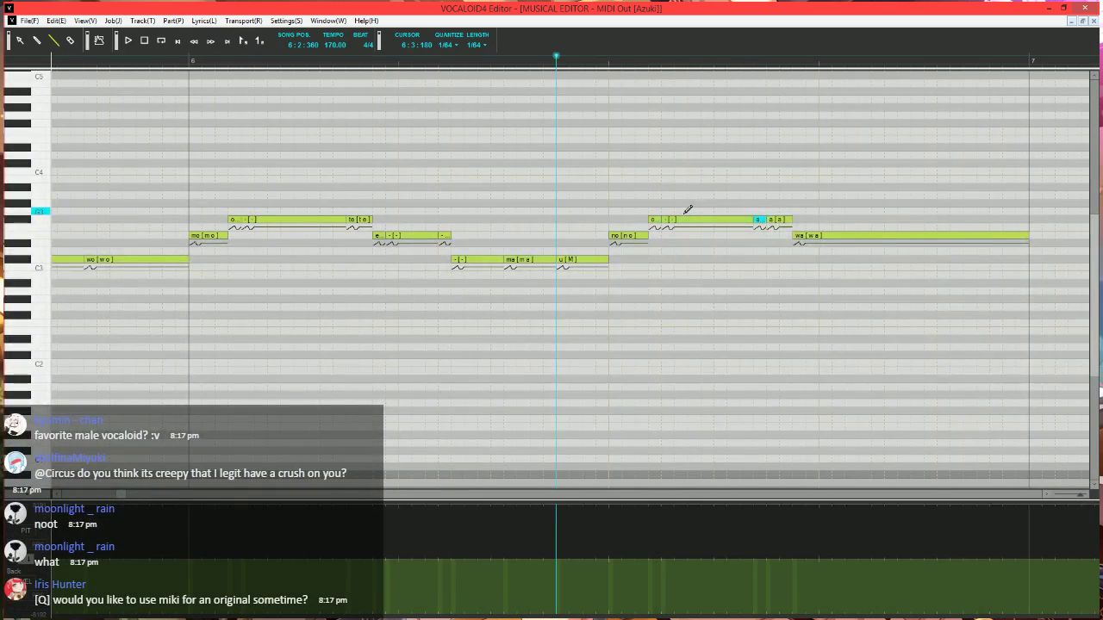
text(-)
key(Tab)
text(wa)
key(Tab)
key(Return)
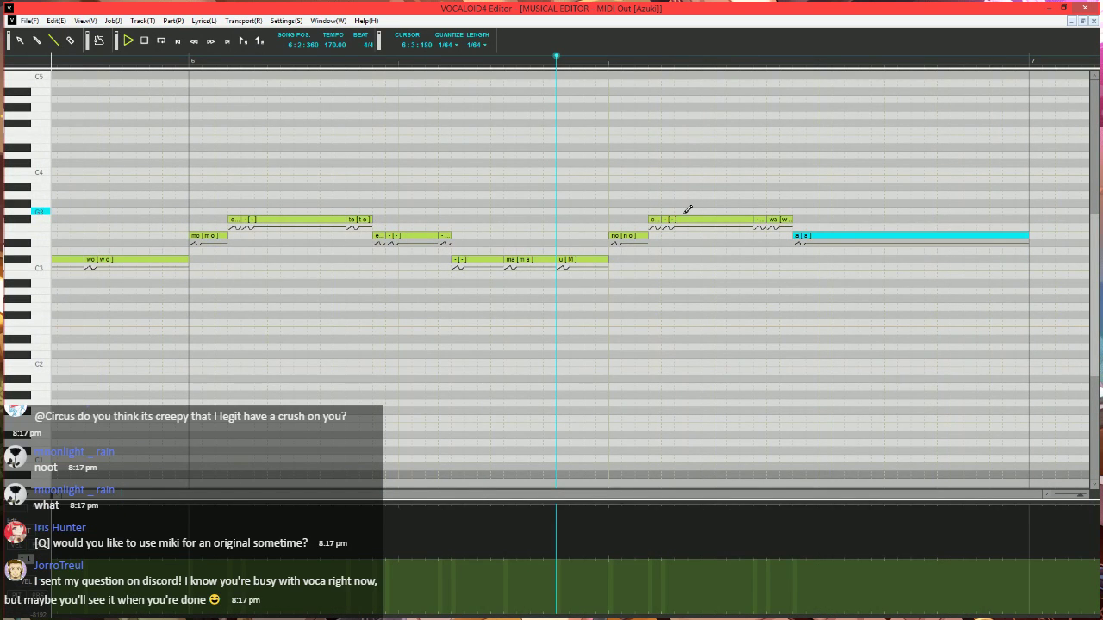
- Play back the second half of measure 6 and change the lyric of its long final note to "-"
key(space)
key(space)
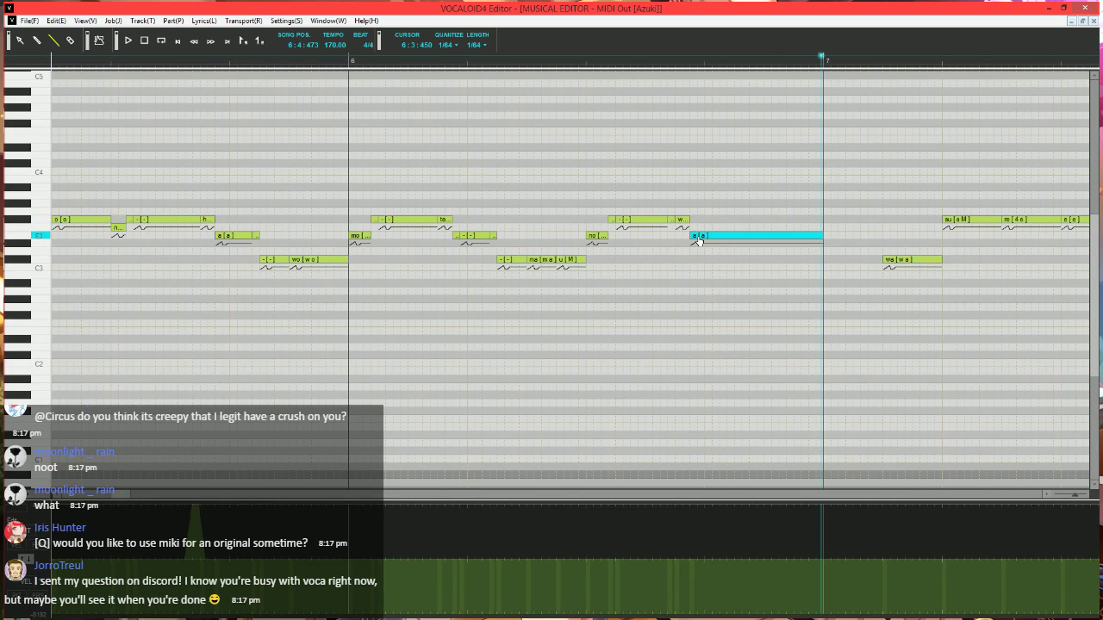
double_click(697, 236)
text(-)
key(Return)
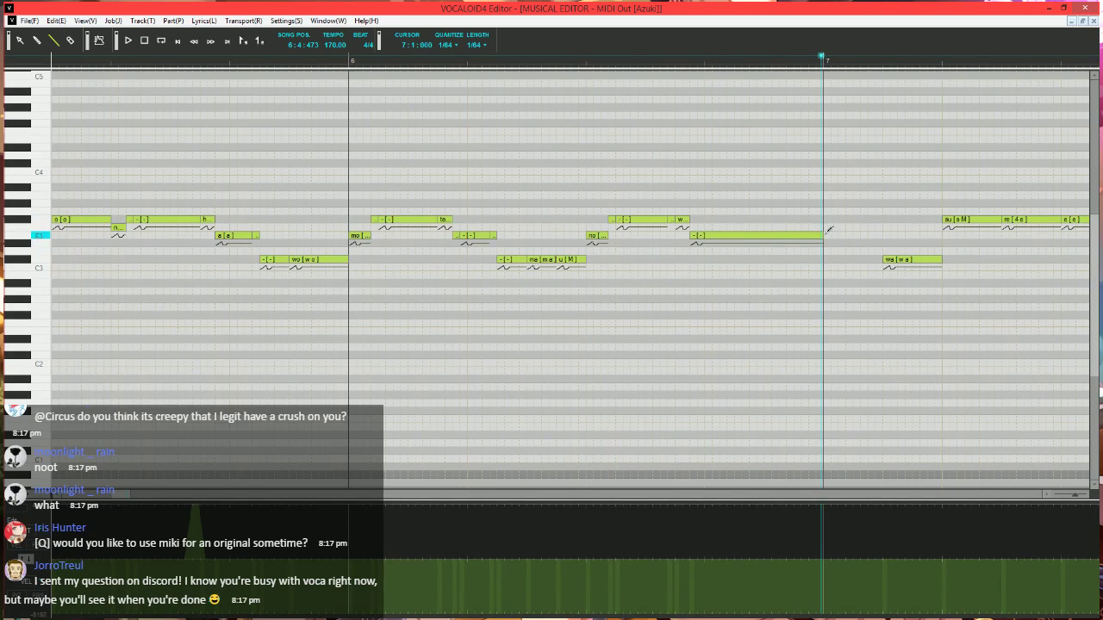
- Add a short note at the start of measure 7 at the preceding long note's pitch, with "h" as its phoneme
drag(826, 234, 833, 238)
double_click(833, 238)
click(839, 204)
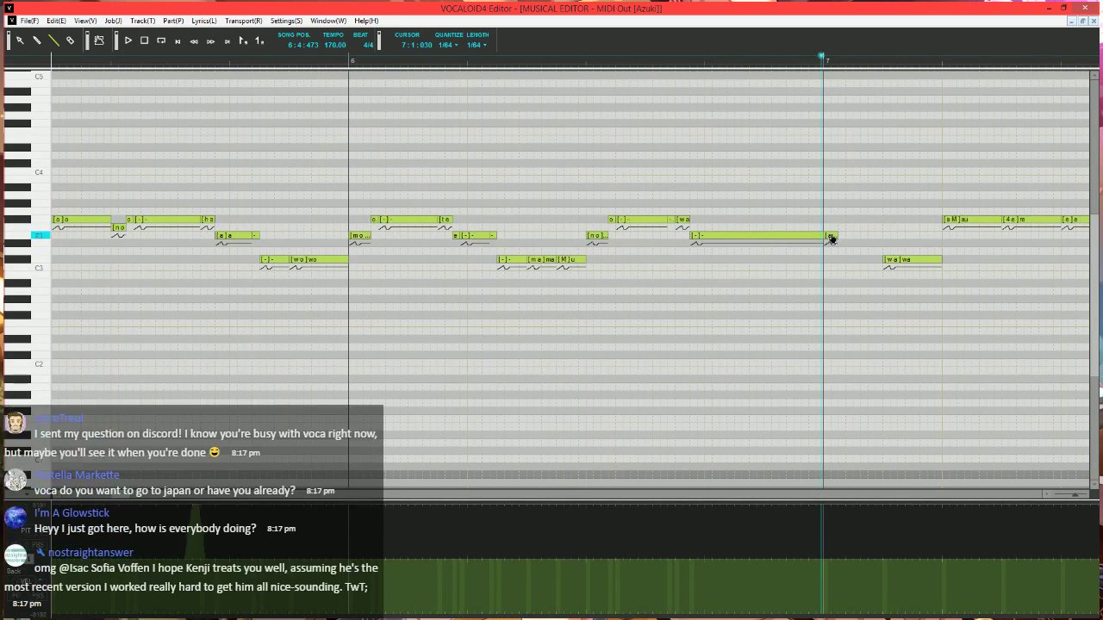
alt+double_click(833, 238)
text(h)
key(Return)
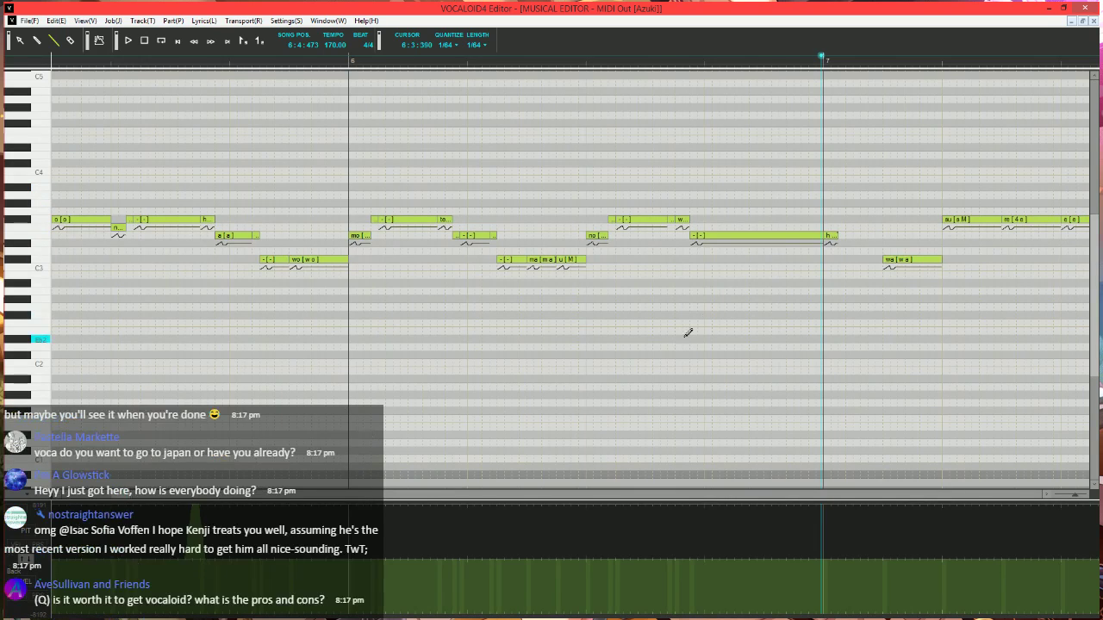
- Draw a pitch bend rising to the maximum into measure 7's short "h" note and holding there across it
scroll(687, 333, right, 2)
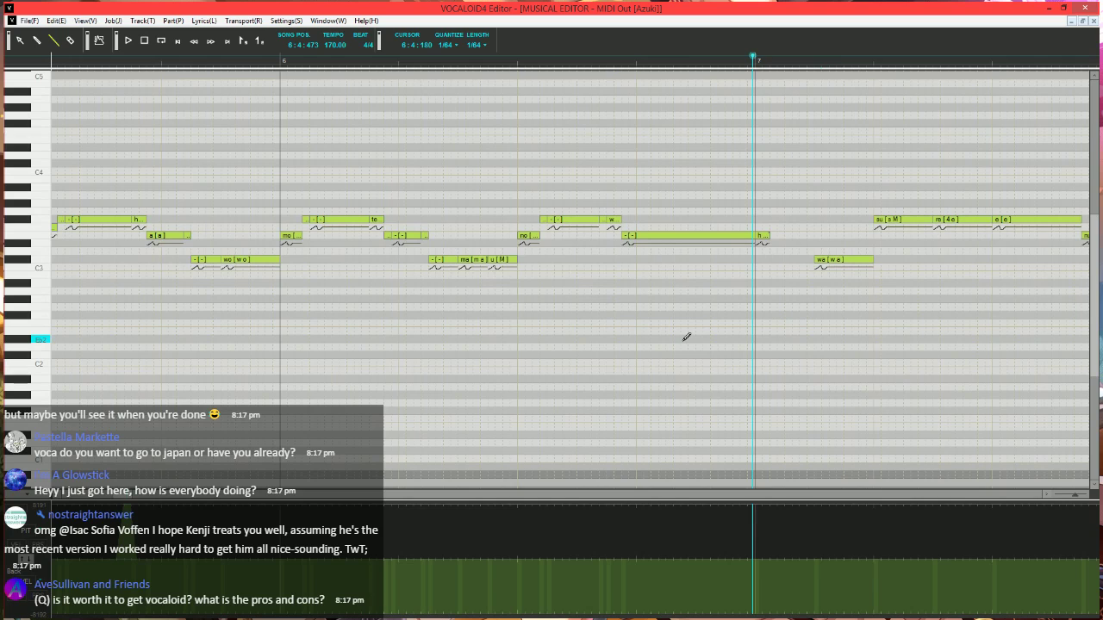
scroll(686, 337, up, 2)
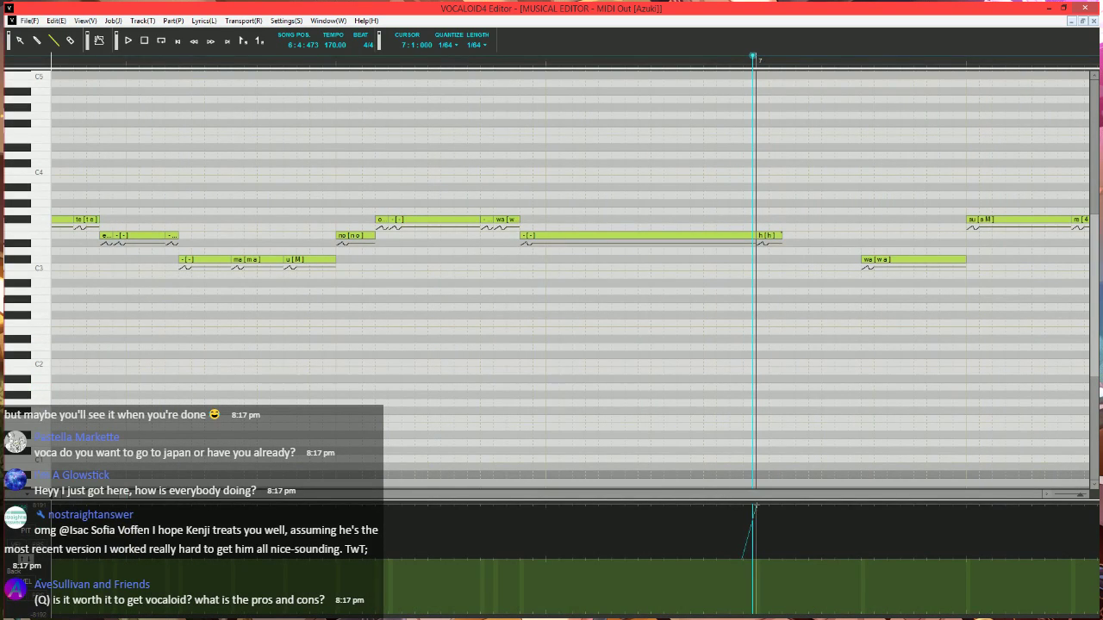
drag(757, 506, 755, 503)
drag(756, 503, 782, 503)
scroll(798, 398, down, 4)
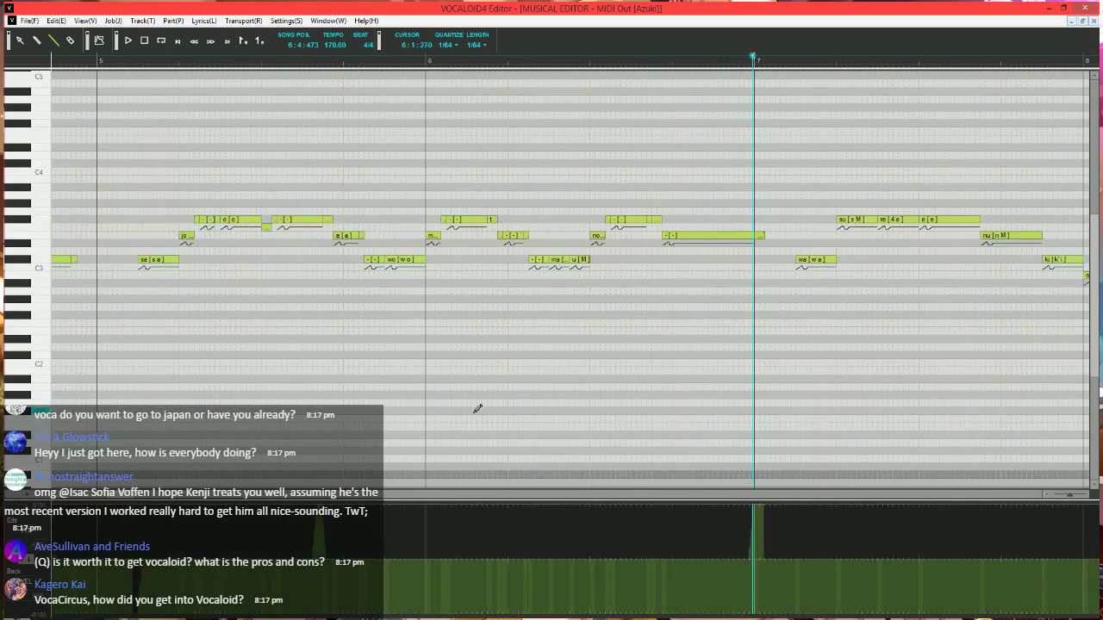
- Play back the tuned phrase in measures 5 and 6, then replay measure 5 from 4:4:450 up to its "o" note
scroll(478, 409, down, 2)
click(317, 61)
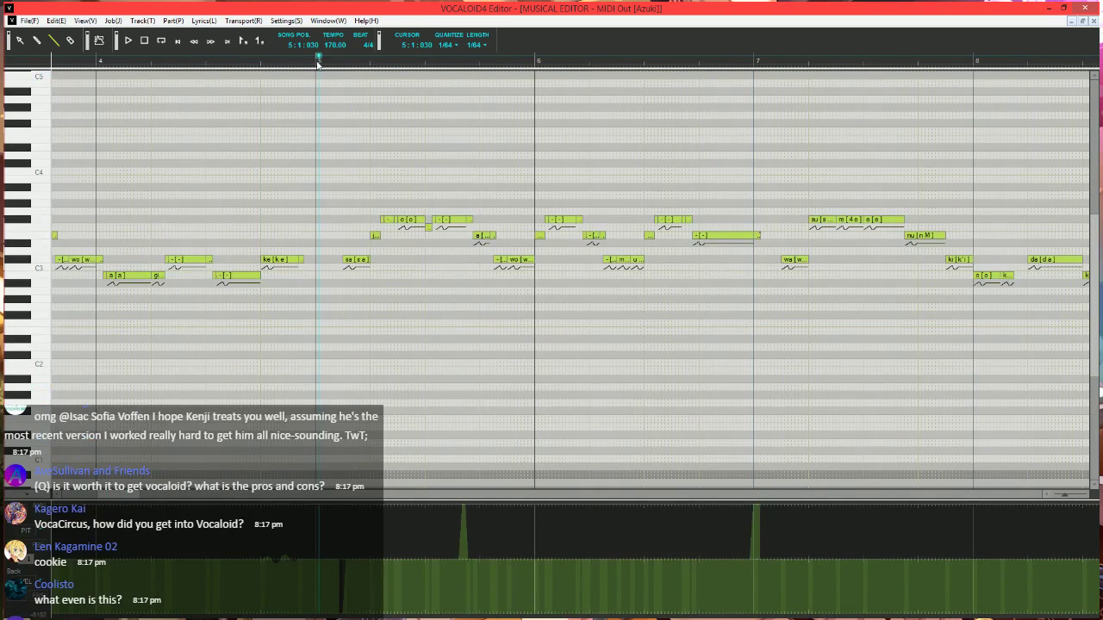
key(space)
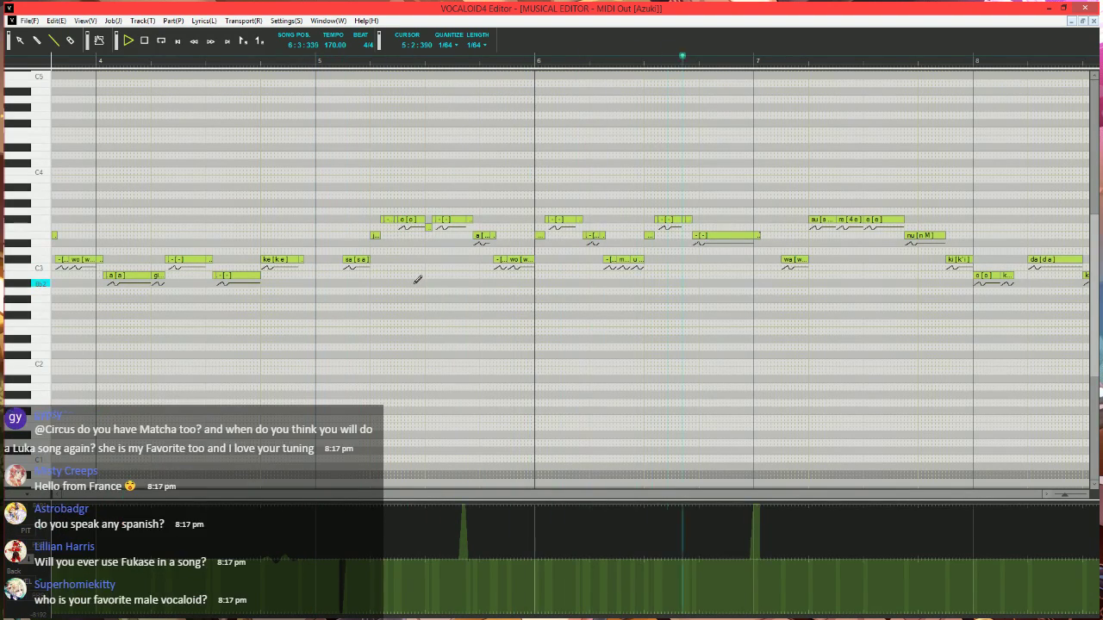
key(space)
click(317, 65)
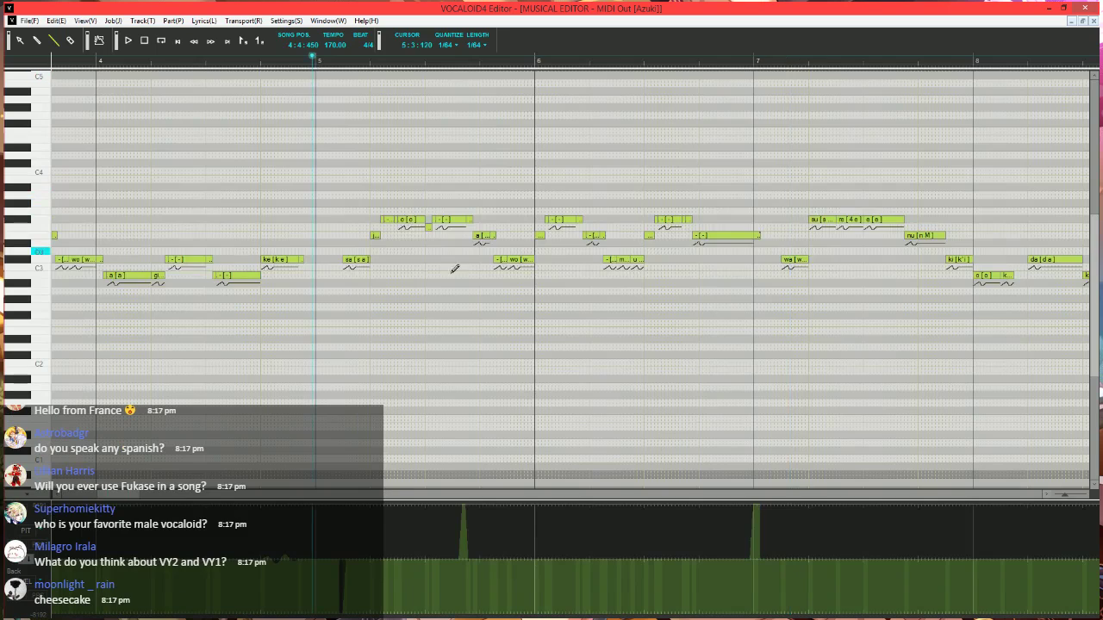
scroll(448, 285, up, 2)
scroll(418, 358, right, 2)
click(80, 64)
key(space)
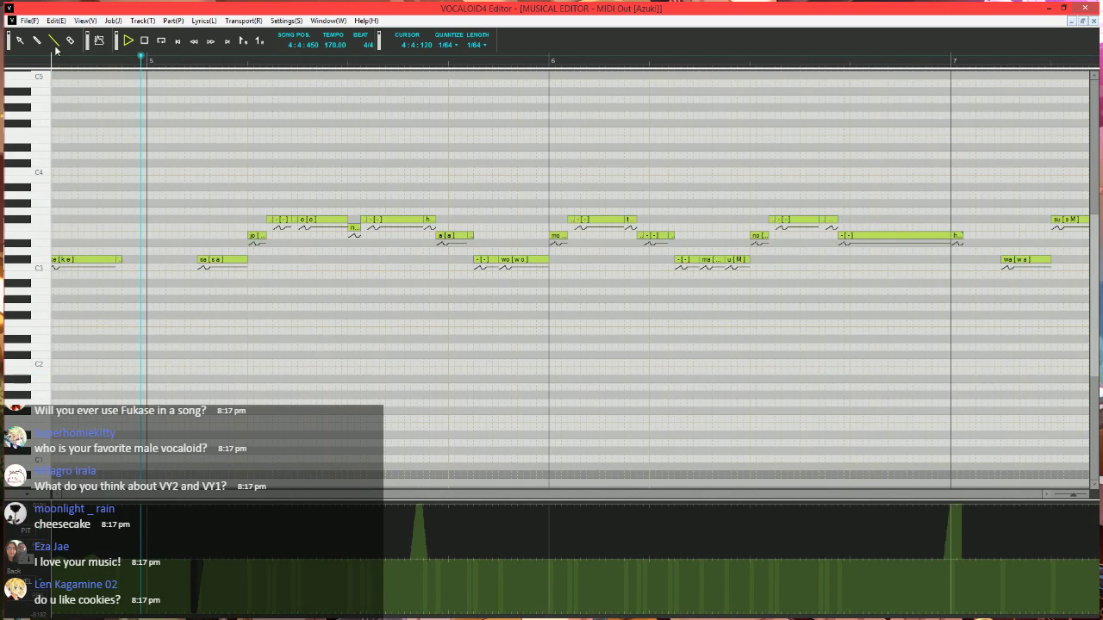
key(space)
- Apply Expressive Vibrato to measure 5's "o" note with pitch 10, brightness 15, rate 45, length 100, and shorter fade-in and fade-out
click(330, 222)
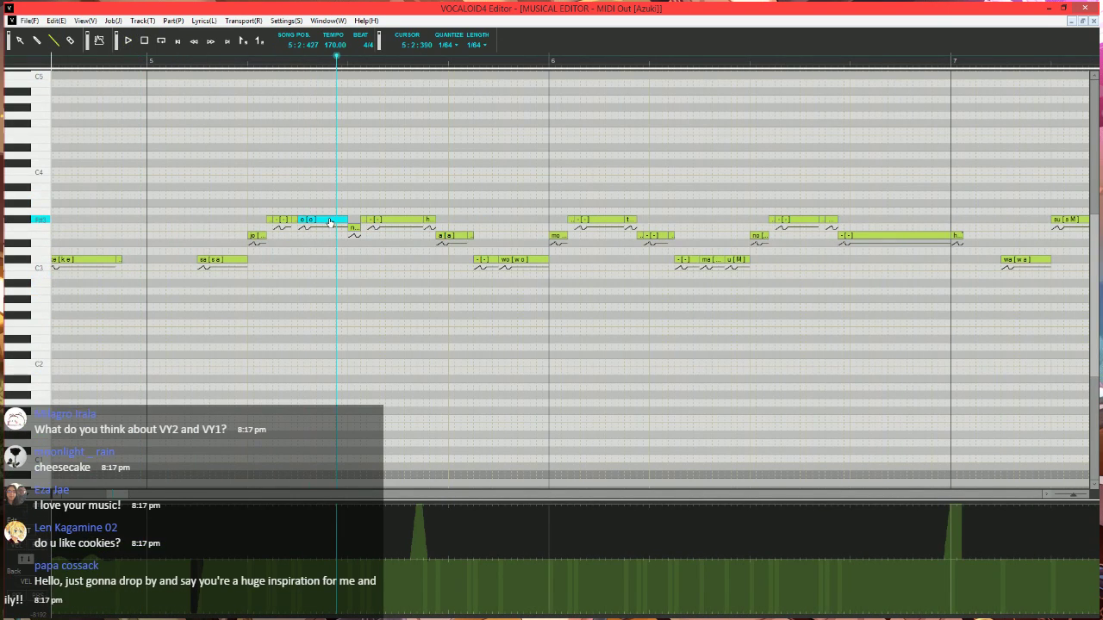
key(ctrl+j)
click(422, 319)
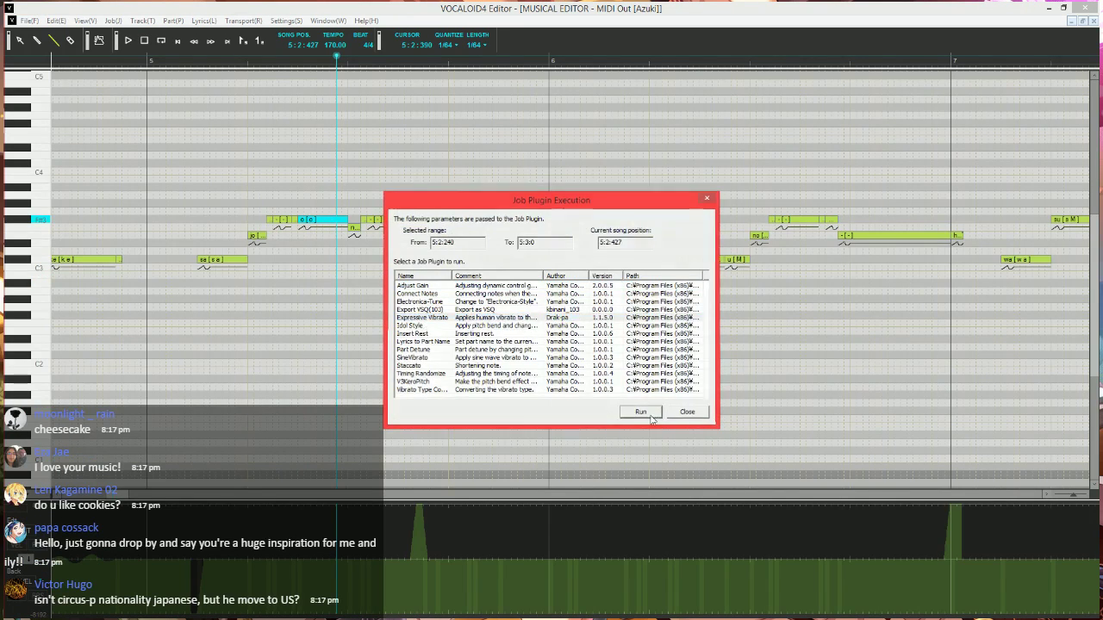
click(640, 412)
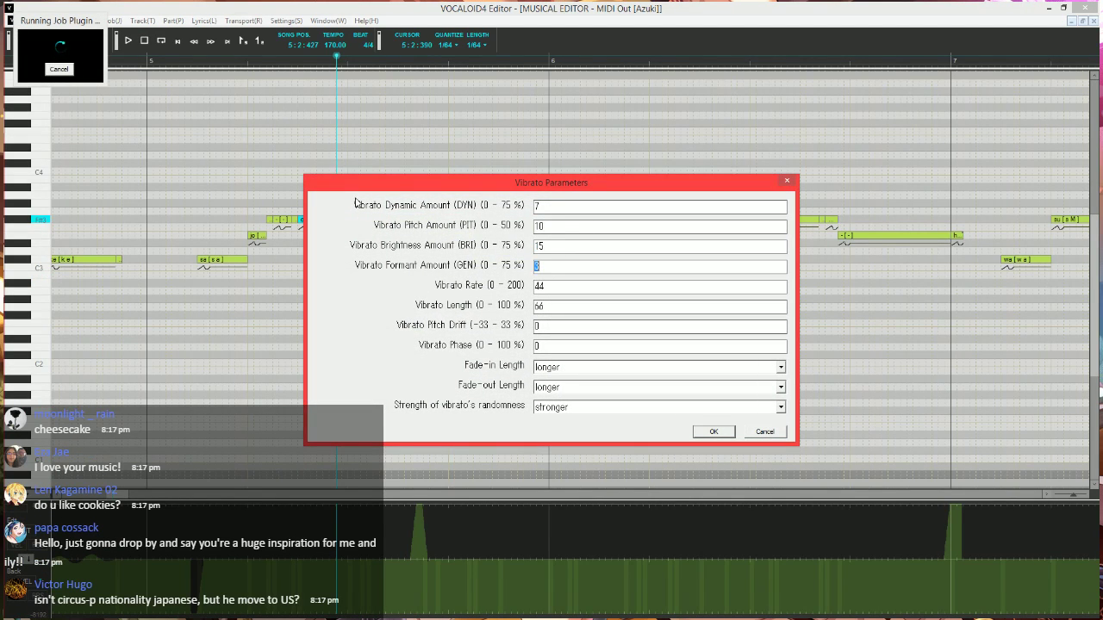
key(Tab)
key(Tab)
key(Up)
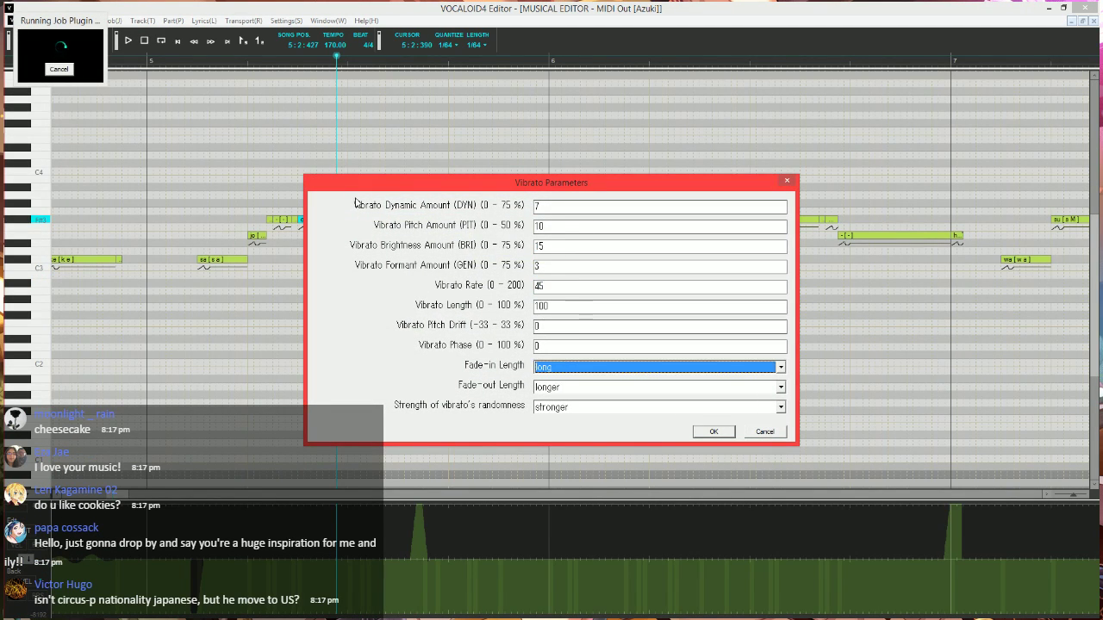
key(Tab)
key(Up)
key(Up)
key(Up)
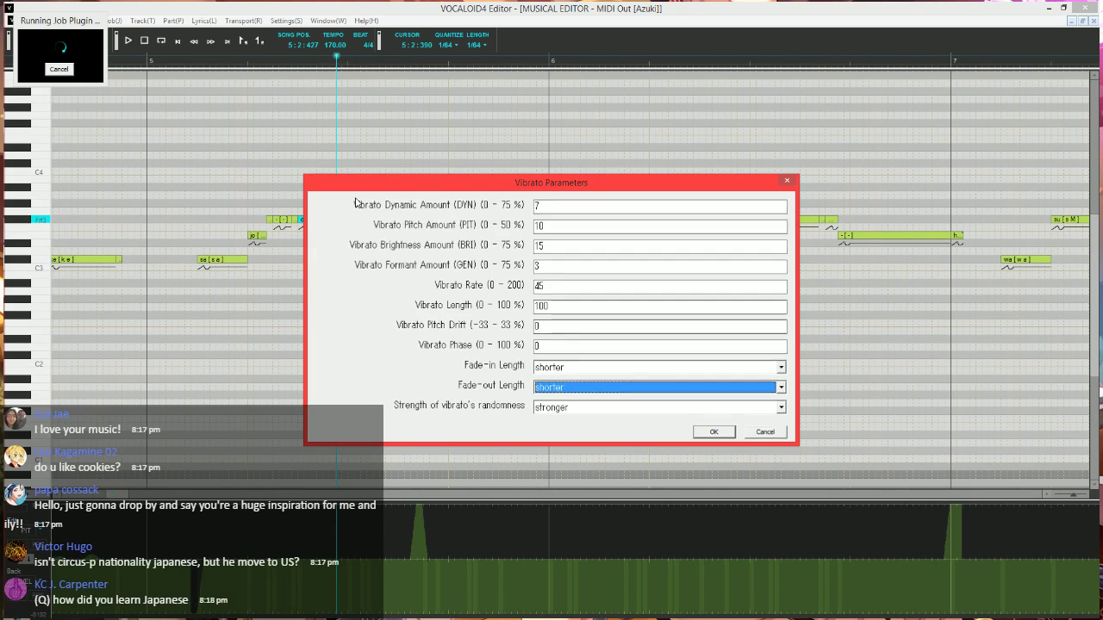
key(Return)
- Play back measure 5 from its start up to the "wo" note
click(154, 58)
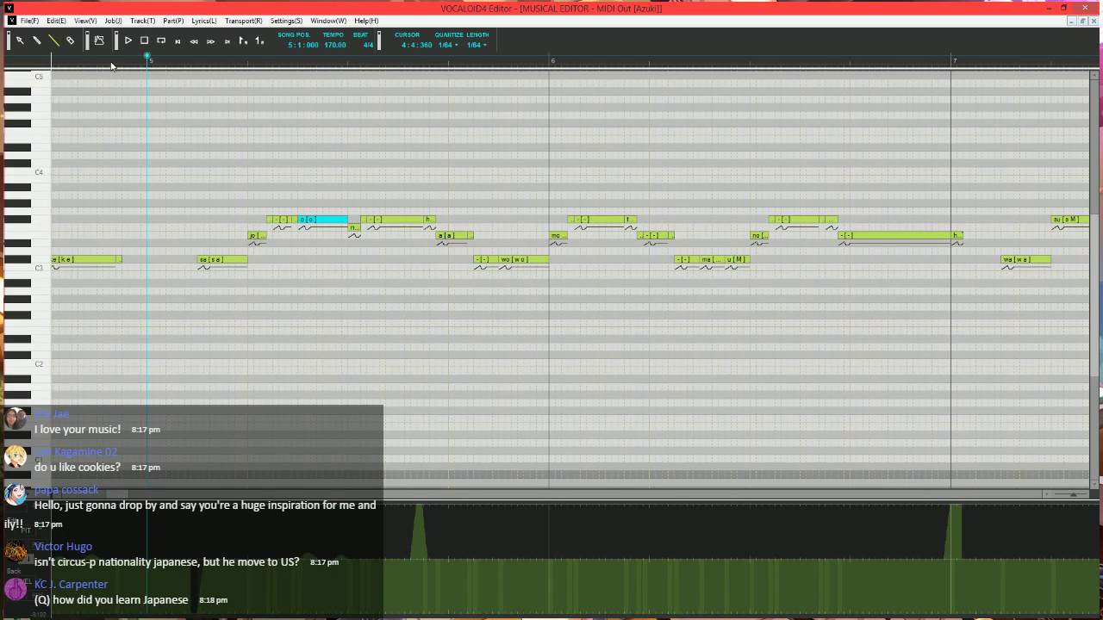
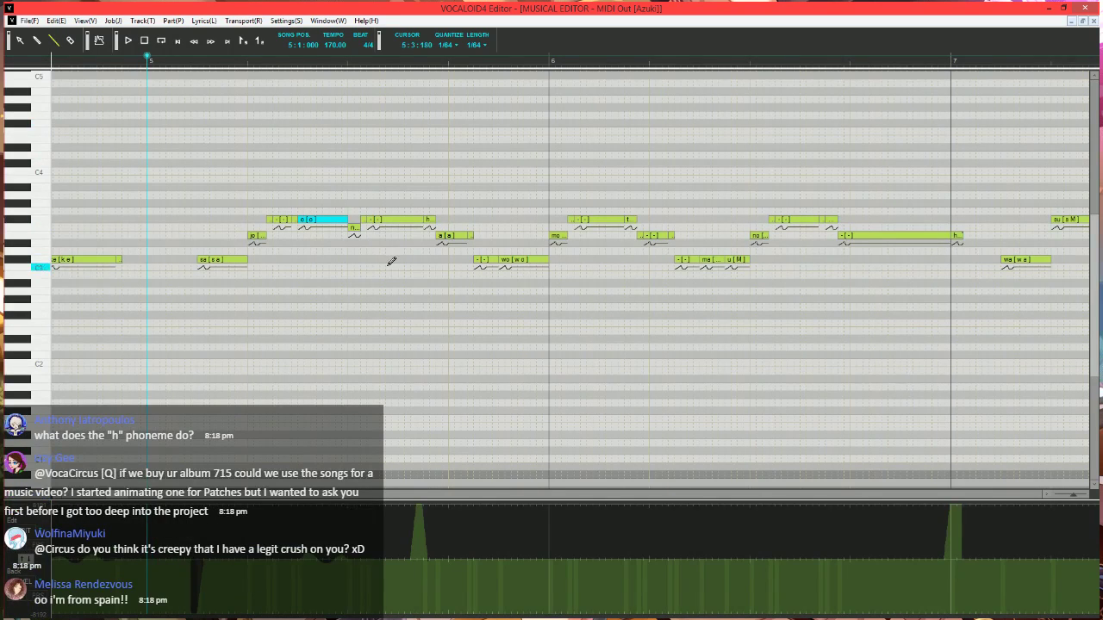
key(space)
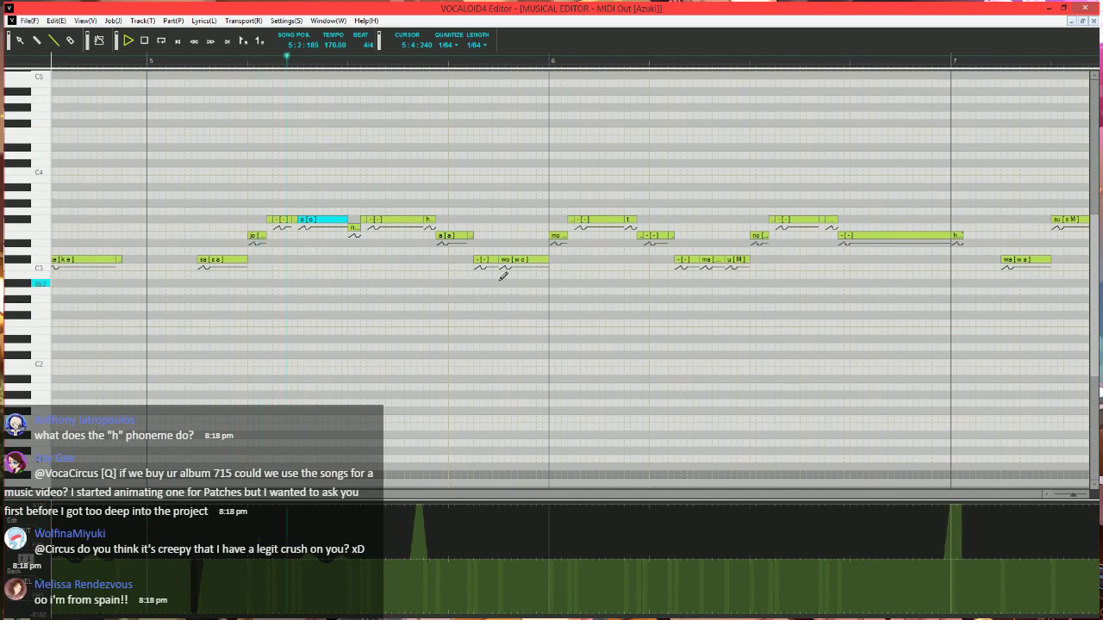
key(space)
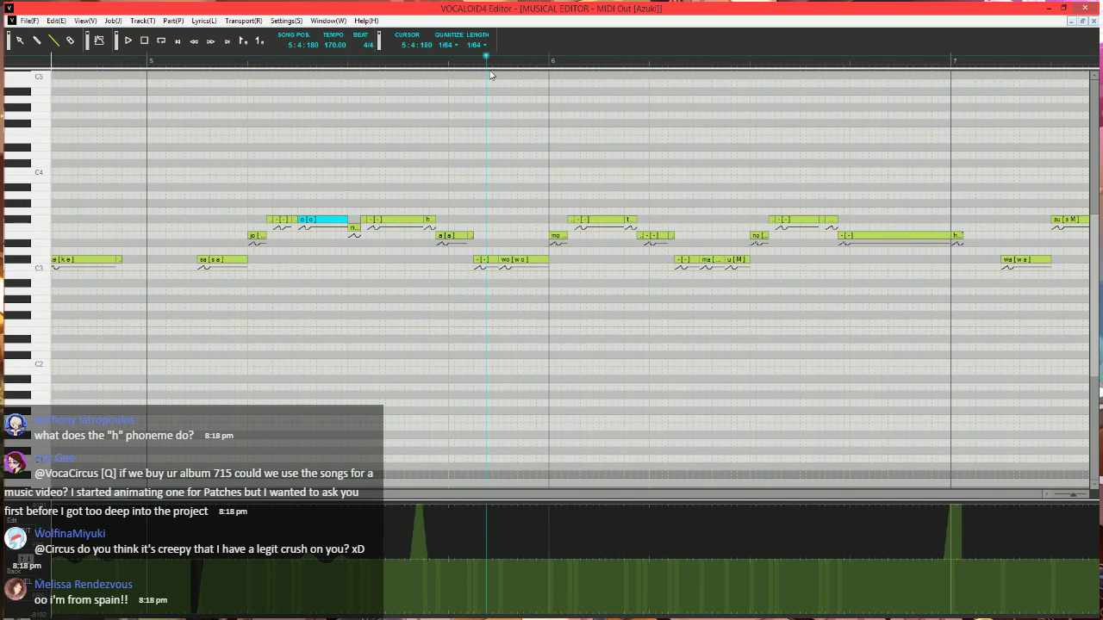
- Run Expressive Vibrato on measure 5's final "wo" note with pitch amount 10, brightness 15 and rate 45
click(535, 261)
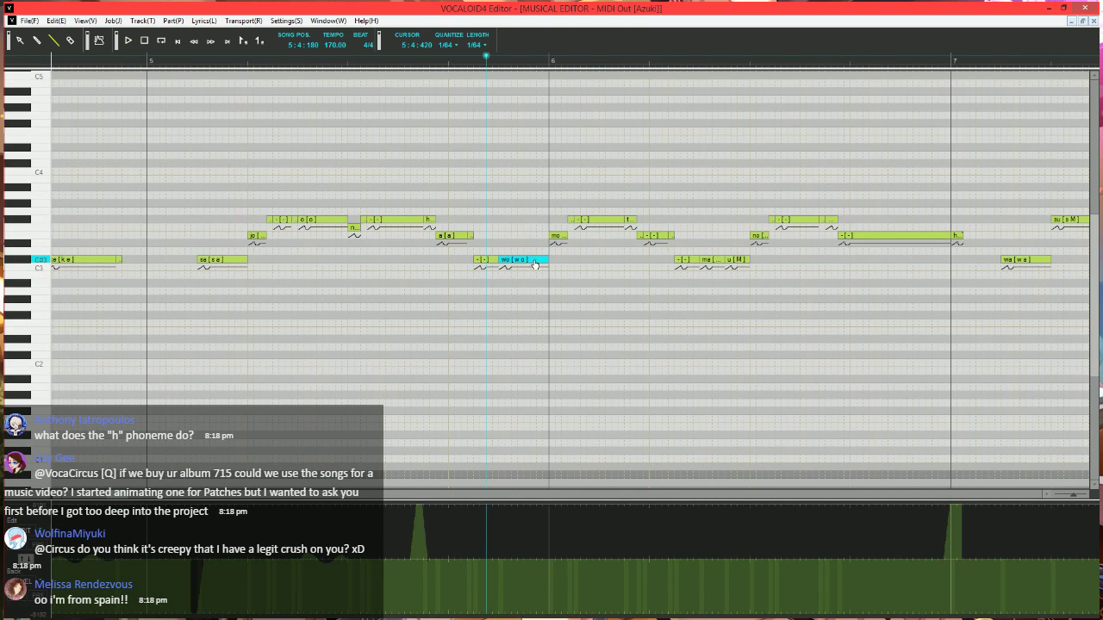
key(ctrl+j)
click(433, 319)
click(640, 413)
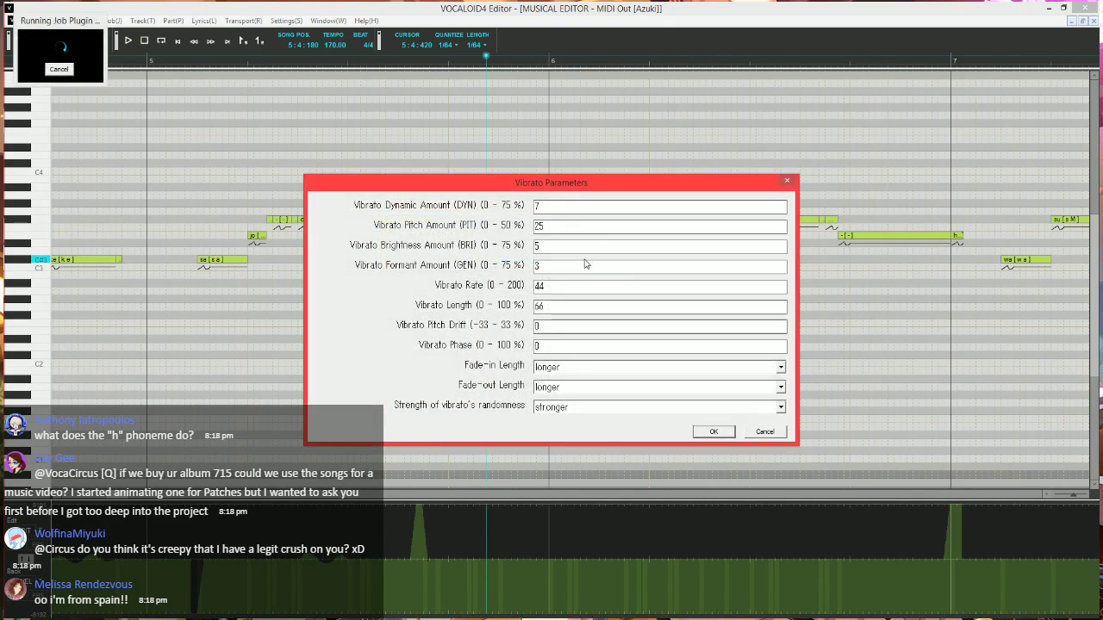
text(10)
key(Tab)
text(45)
key(Tab)
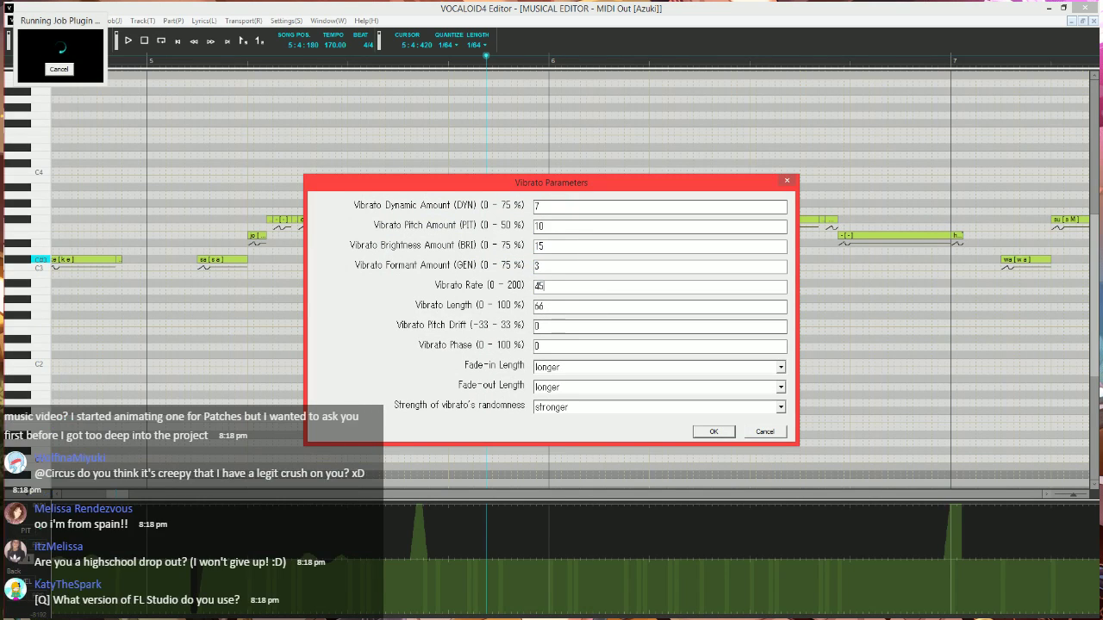
- Set the "wo" vibrato length to 100 and fade-in to shorter, reduce the fade-out length as well, and apply the vibrato
text(100)
key(Tab)
key(Tab)
key(Tab)
key(Up)
key(Up)
key(Tab)
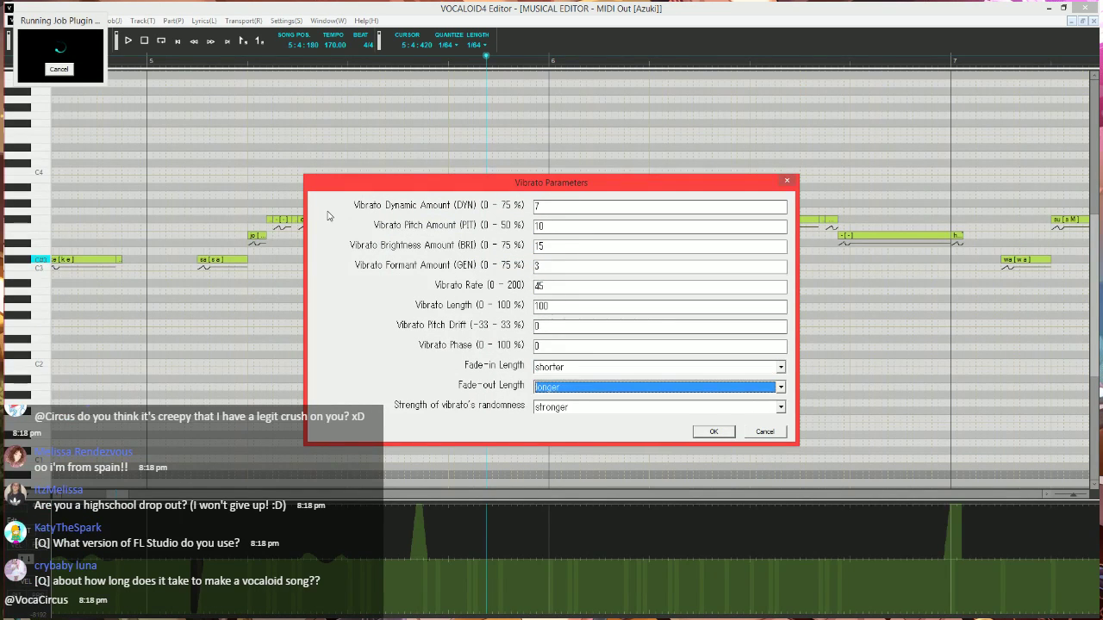
key(s)
key(Return)
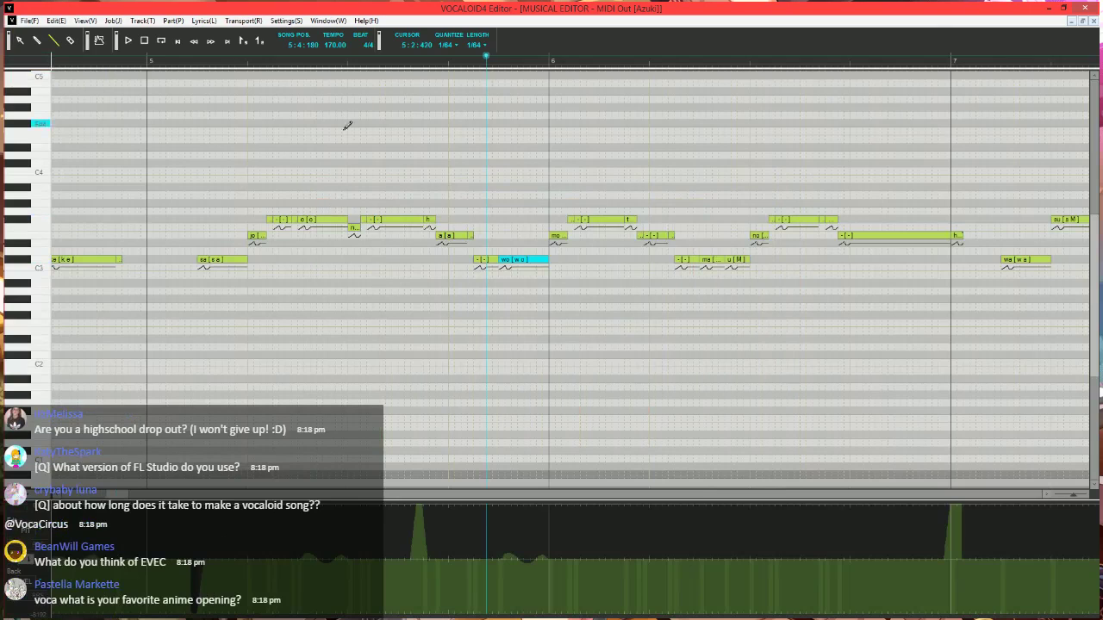
- Play back measures 5 and 6 from the start of measure 5 into the beginning of measure 7
click(149, 68)
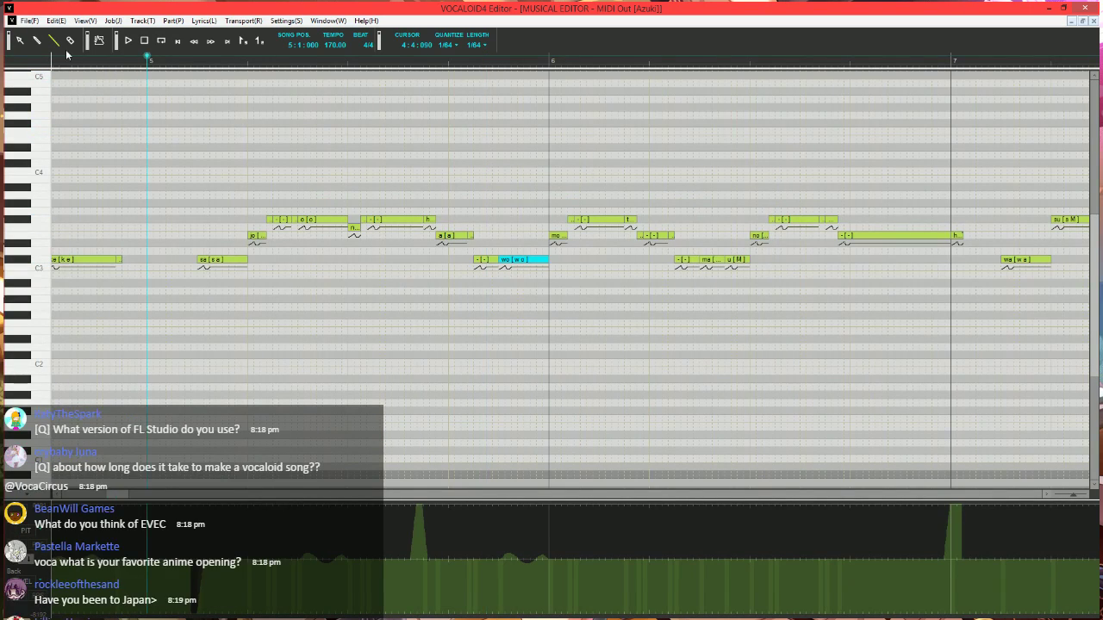
key(space)
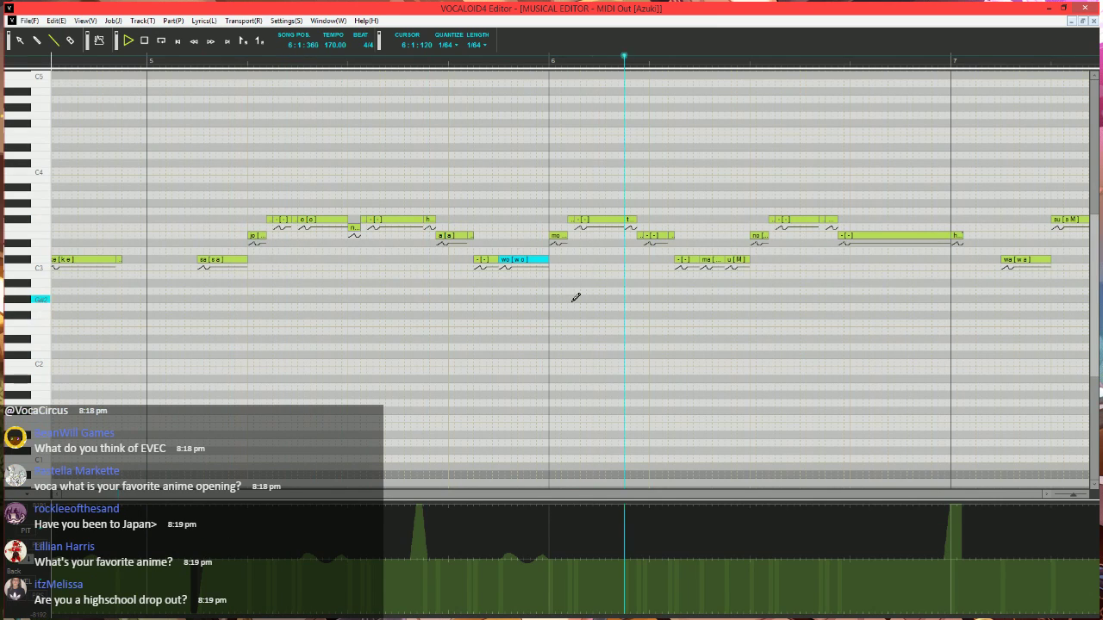
key(space)
scroll(721, 211, right, 2)
key(space)
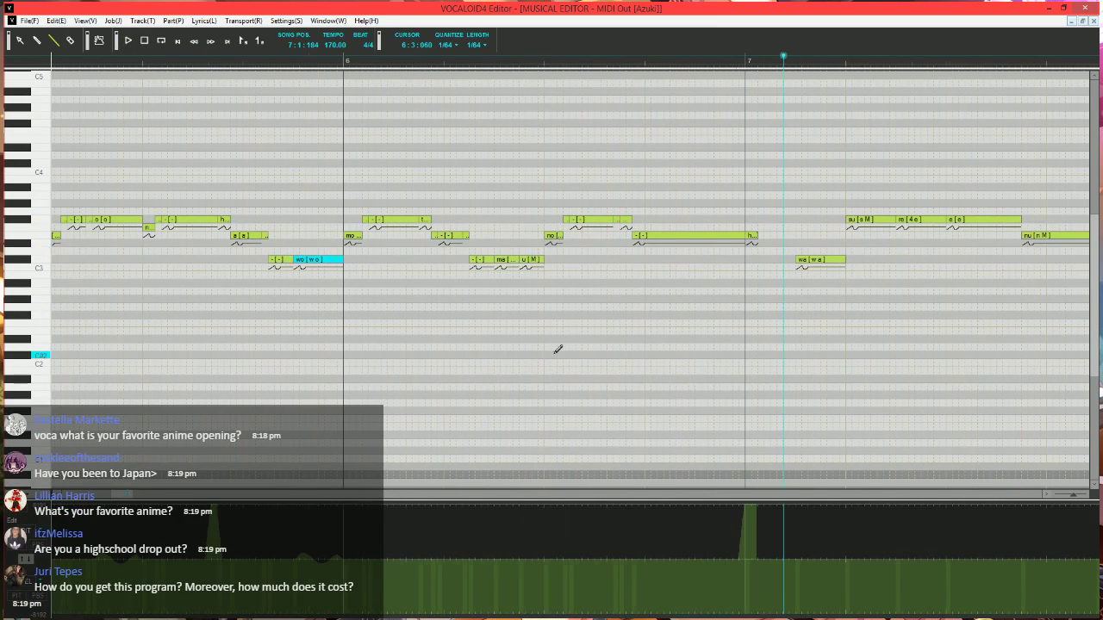
key(space)
- Draw a pitch bend held at the minimum from 7:1:120 and rising to neutral at the start of measure 7's "wa" note
scroll(556, 347, right, 3)
scroll(558, 349, right, 1)
scroll(518, 366, up, 3)
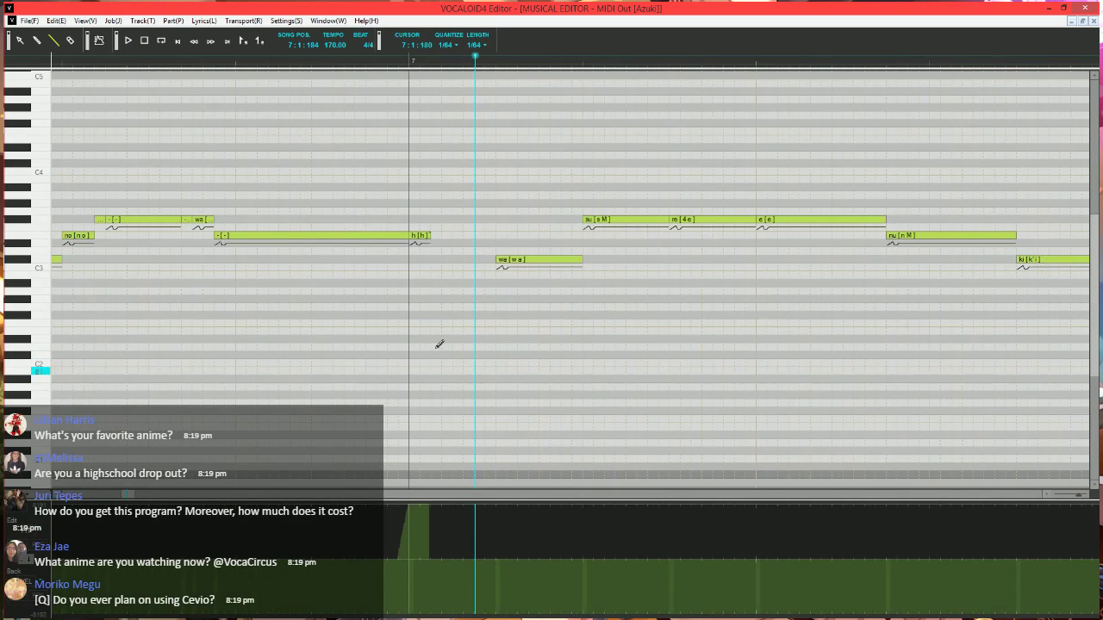
scroll(510, 301, right, 4)
click(317, 58)
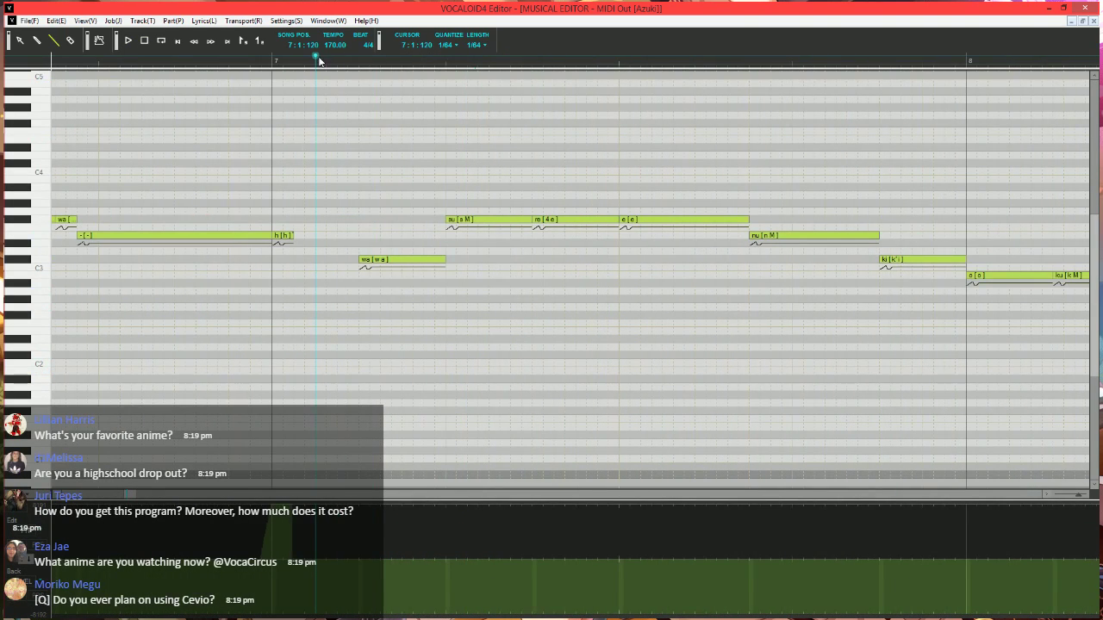
scroll(389, 394, up, 2)
scroll(393, 384, up, 1)
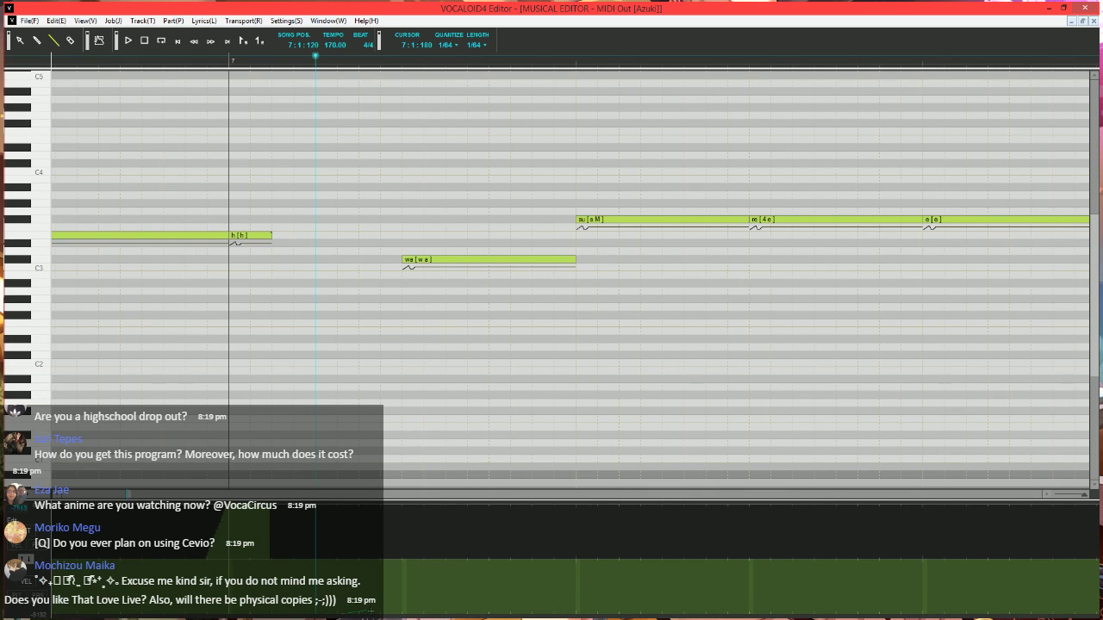
drag(380, 614, 402, 565)
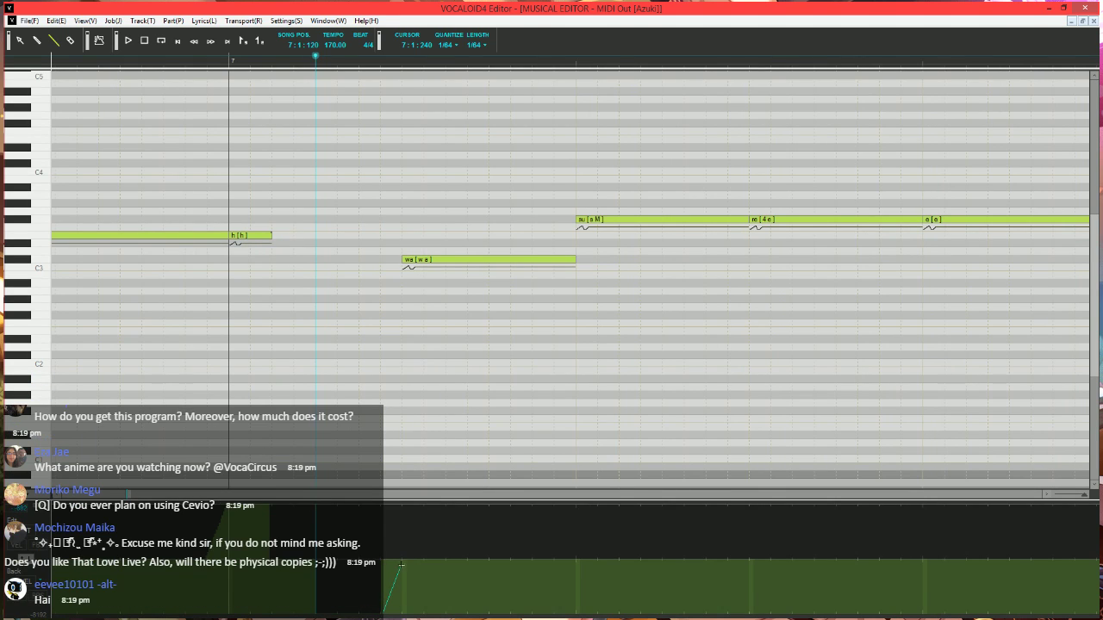
- Play back the "wa" phrase in measure 7 from 7:1:120, then replay it from 7:1:090
scroll(387, 396, down, 3)
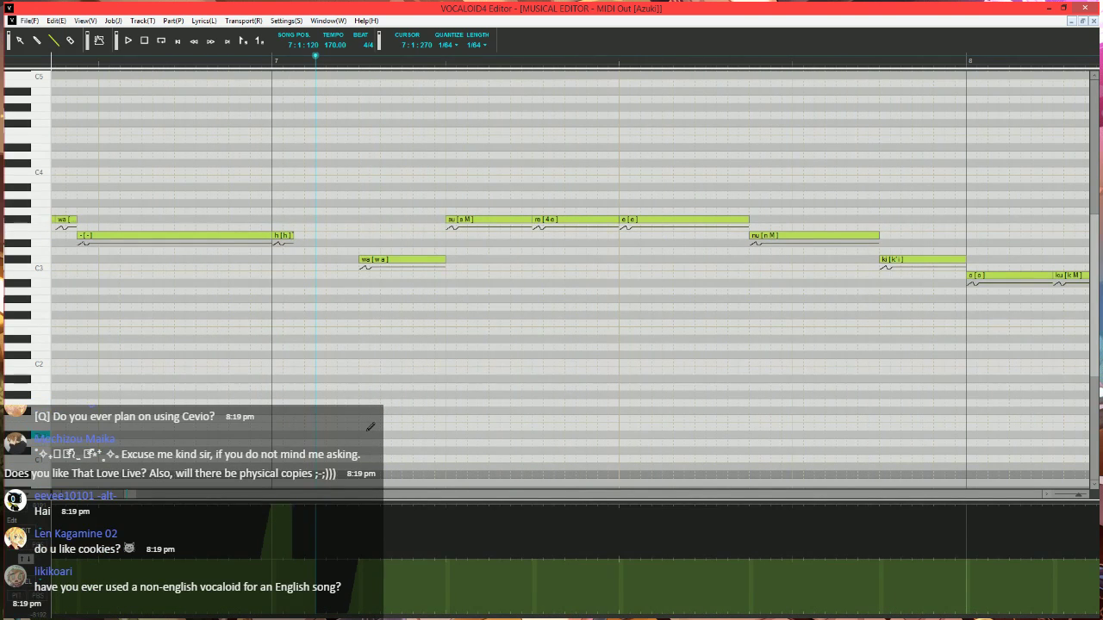
scroll(345, 350, down, 2)
scroll(346, 315, right, 1)
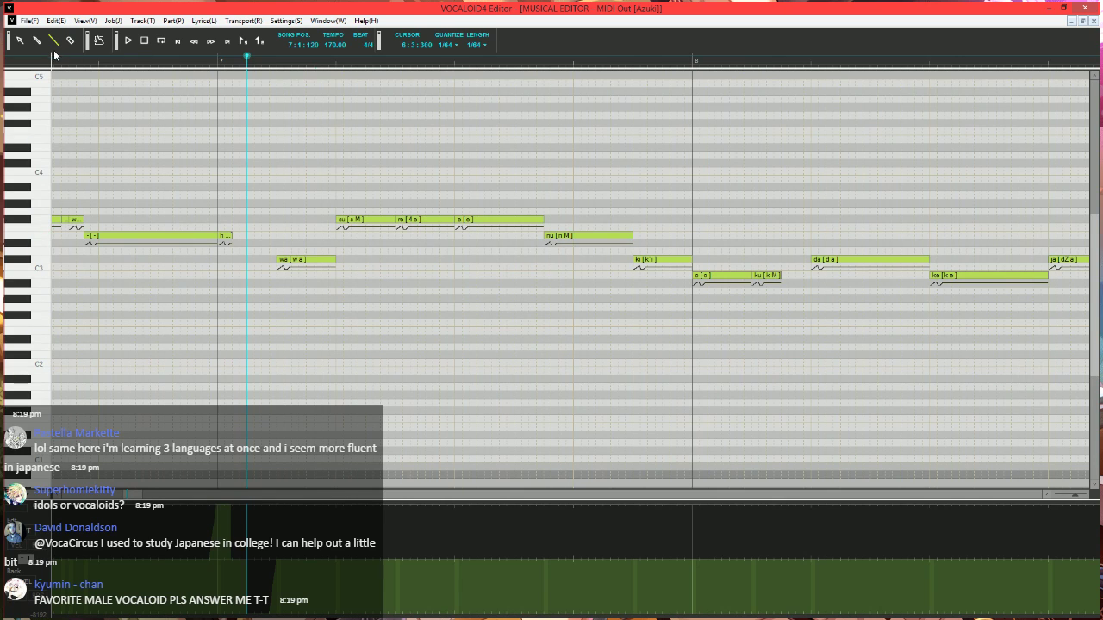
scroll(455, 278, up, 3)
key(space)
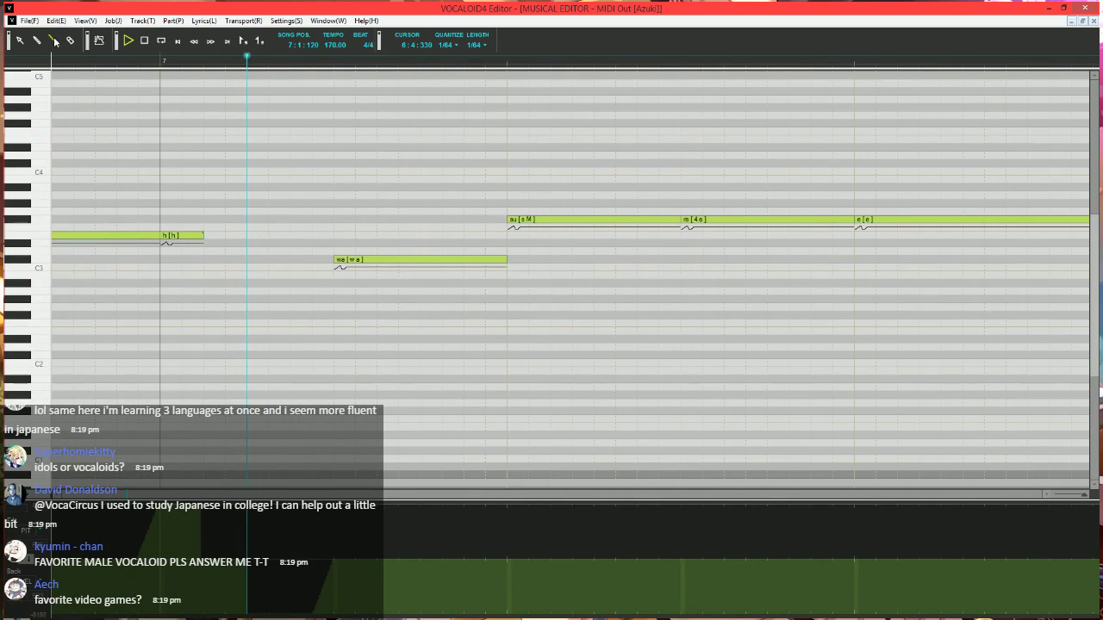
key(space)
click(222, 62)
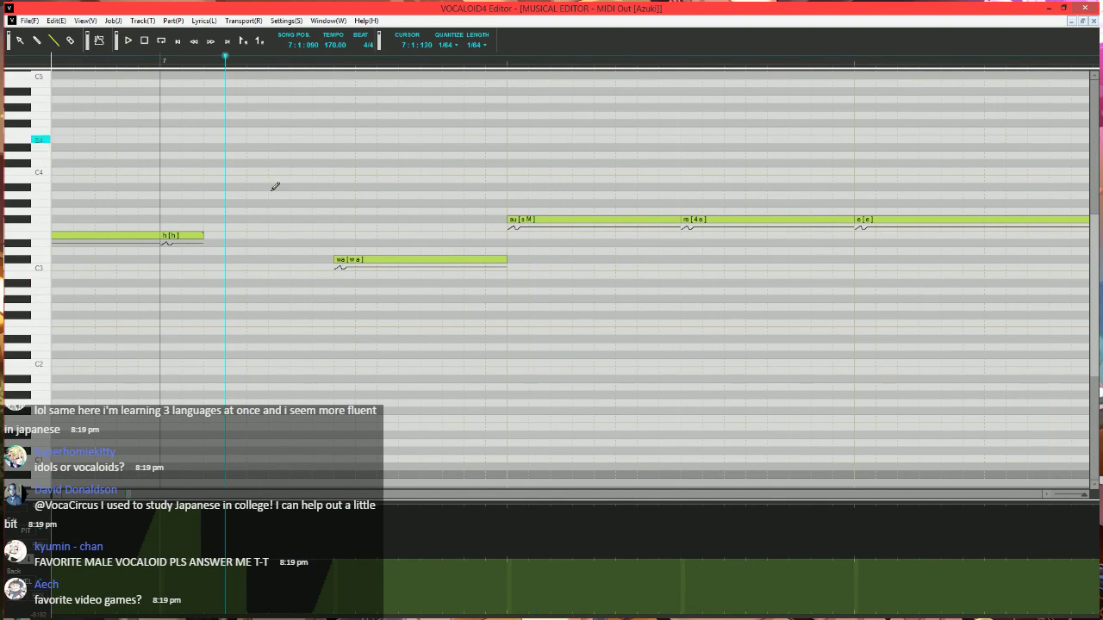
scroll(274, 185, down, 3)
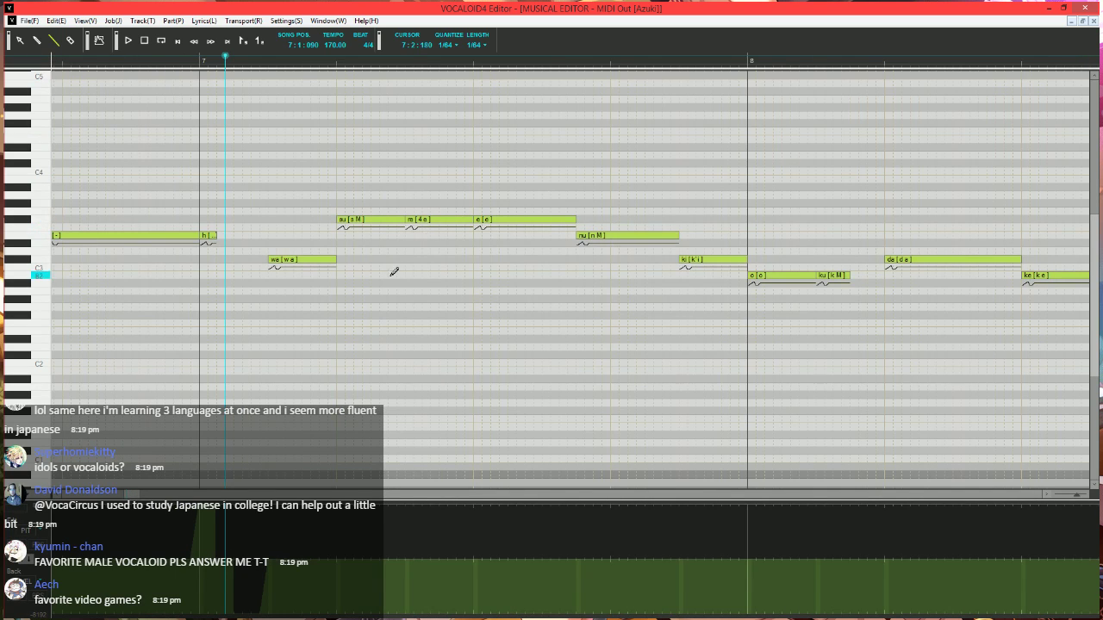
scroll(345, 326, up, 1)
key(space)
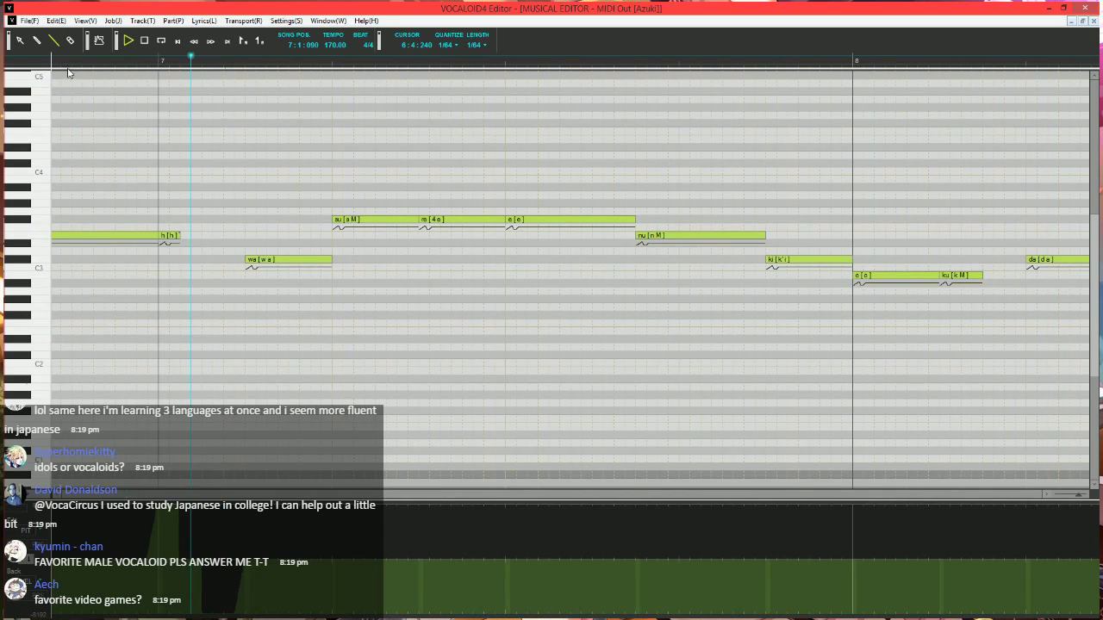
key(space)
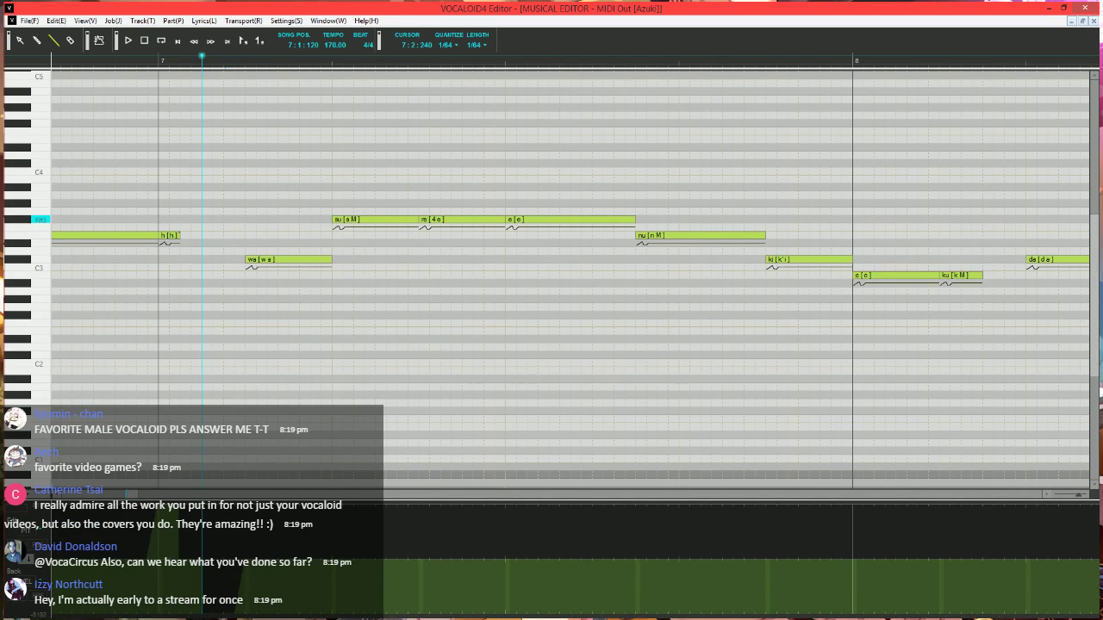
- Split measure 7's "su" note into a short start at the "nu" note's pitch and two notes at the original pitch with lyric "-"
mouse_move(418, 221)
mouse_down()
mouse_move(353, 221)
mouse_move(347, 245)
mouse_move(362, 220)
mouse_move(419, 220)
mouse_up()
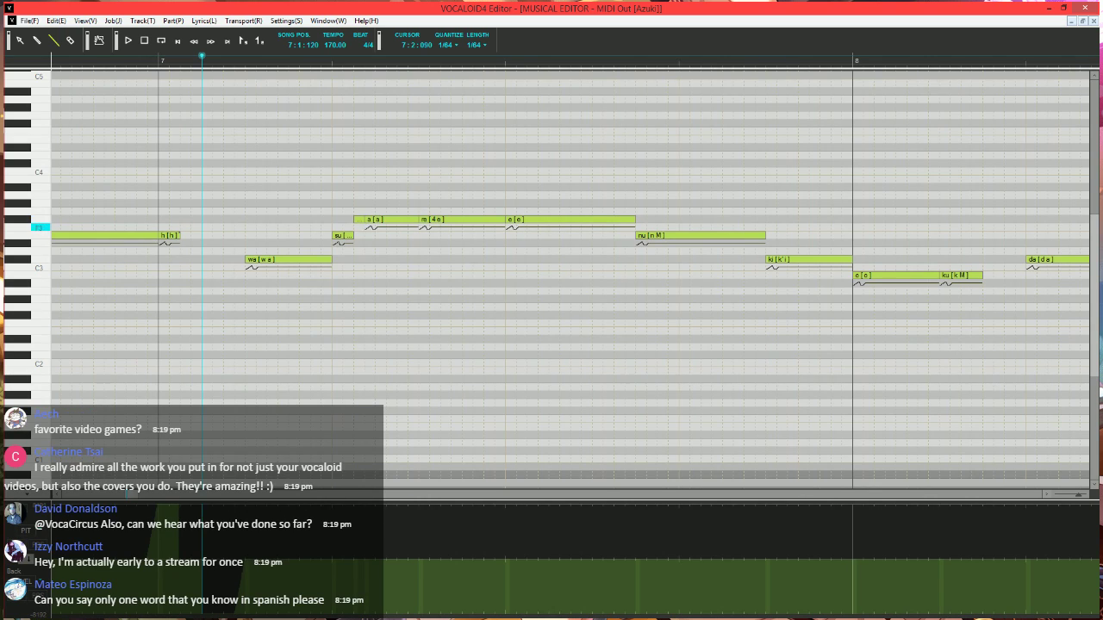
double_click(360, 221)
text(-)
key(Tab)
text(-)
key(Return)
- Play back measure 7 from 7:1:120 through the "re" note and return the song position to 7:1:060
key(space)
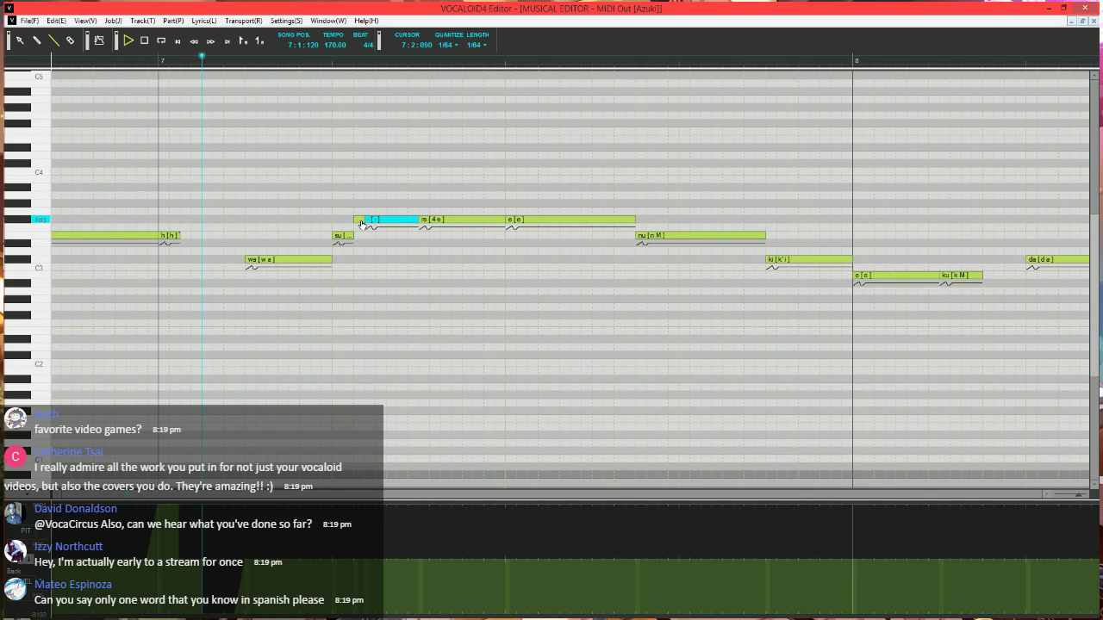
key(space)
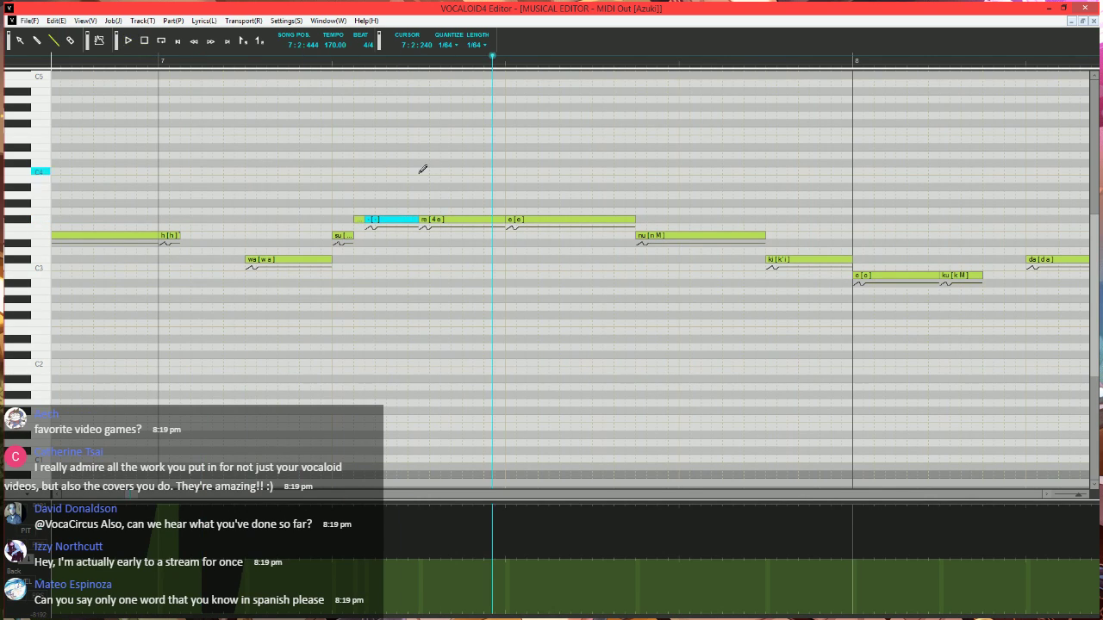
click(182, 62)
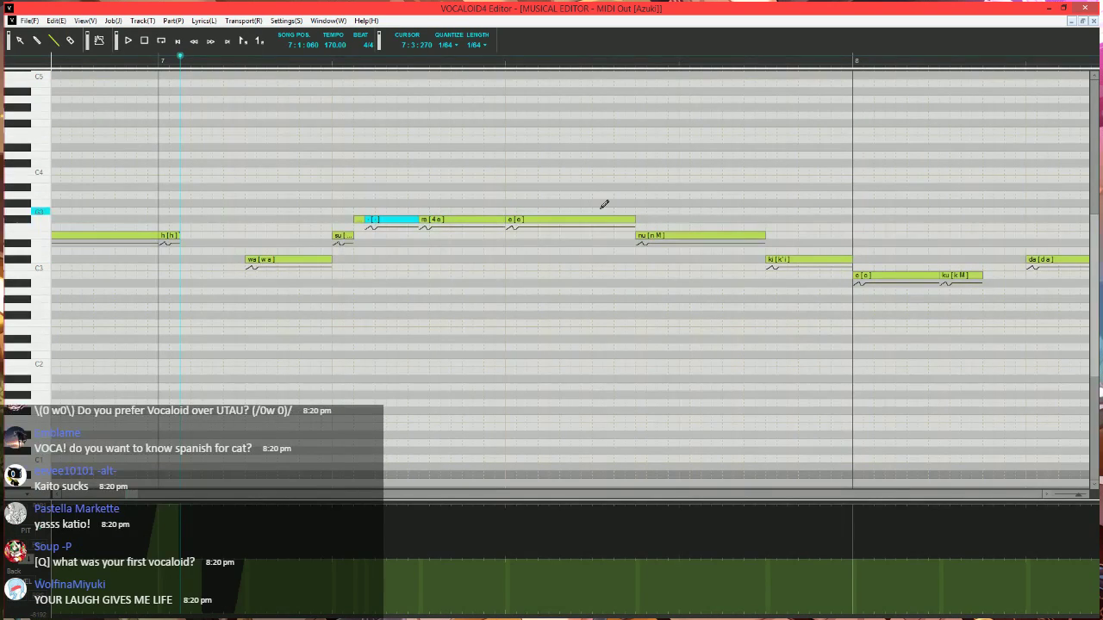
- Shorten the end of measure 7's "re" note and fill the gap with a short note of the same pitch with lyric "-"
click(494, 219)
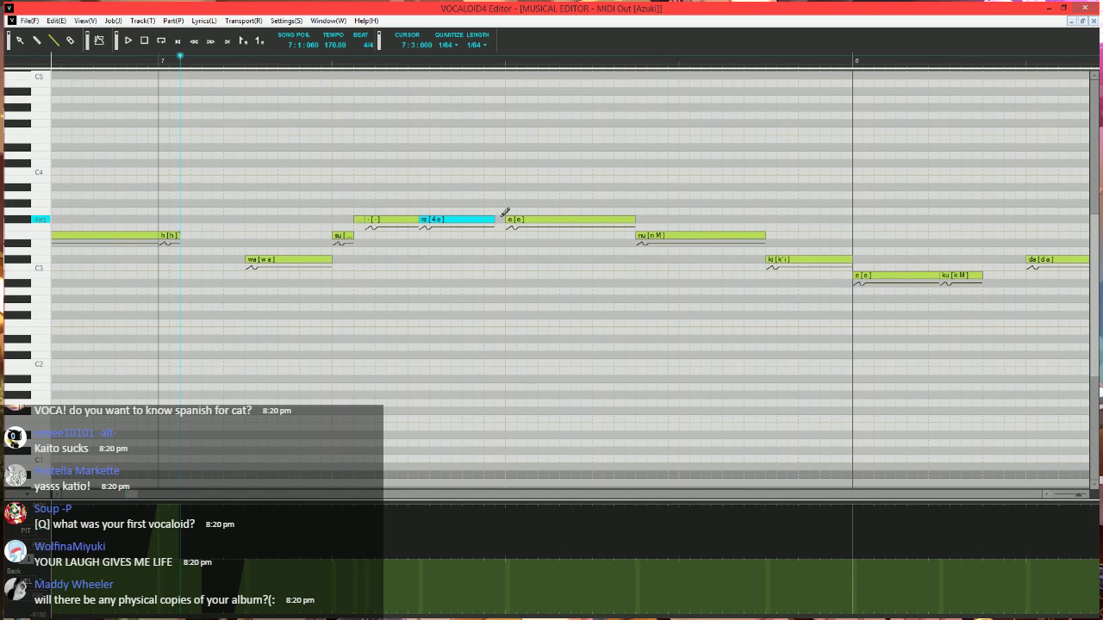
double_click(506, 219)
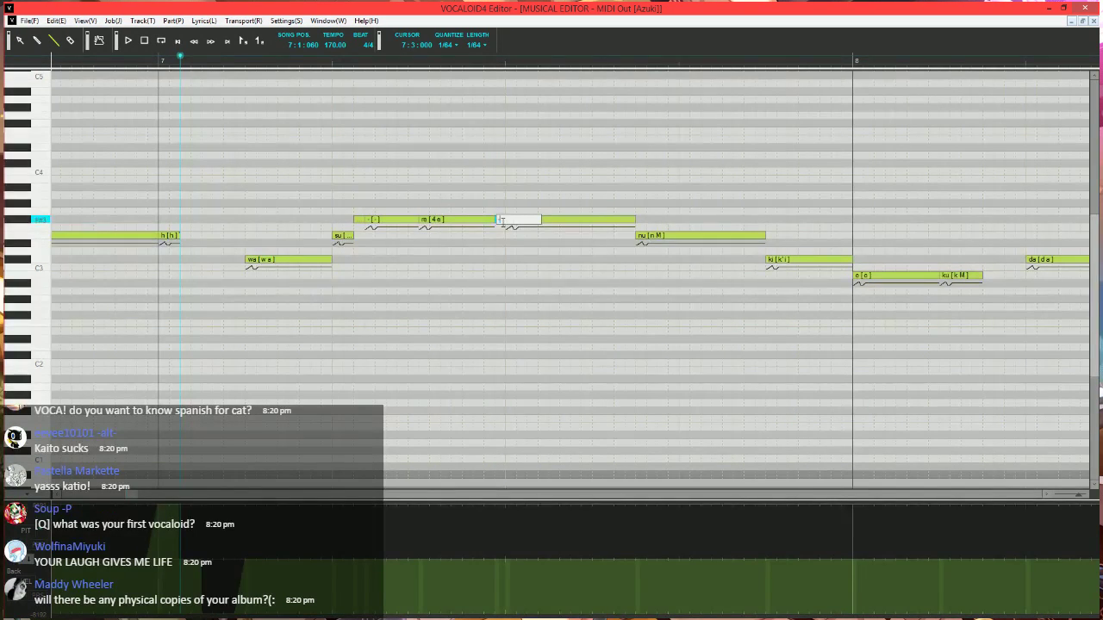
key(Return)
- Trim the start of measure 7's "e" note and place a short note with lyric "e" before it at the "nu" note's pitch
drag(507, 221, 519, 235)
double_click(515, 237)
text(e)
key(Tab)
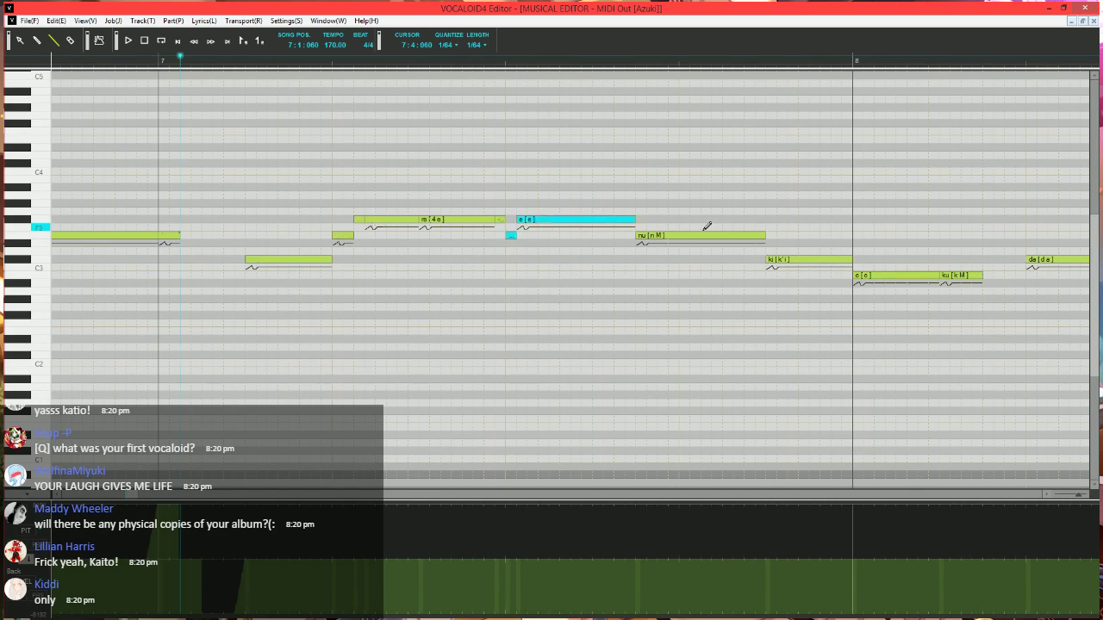
- Set the lyric of measure 7's trimmed long "e" note to "-"
text(-)
key(Return)
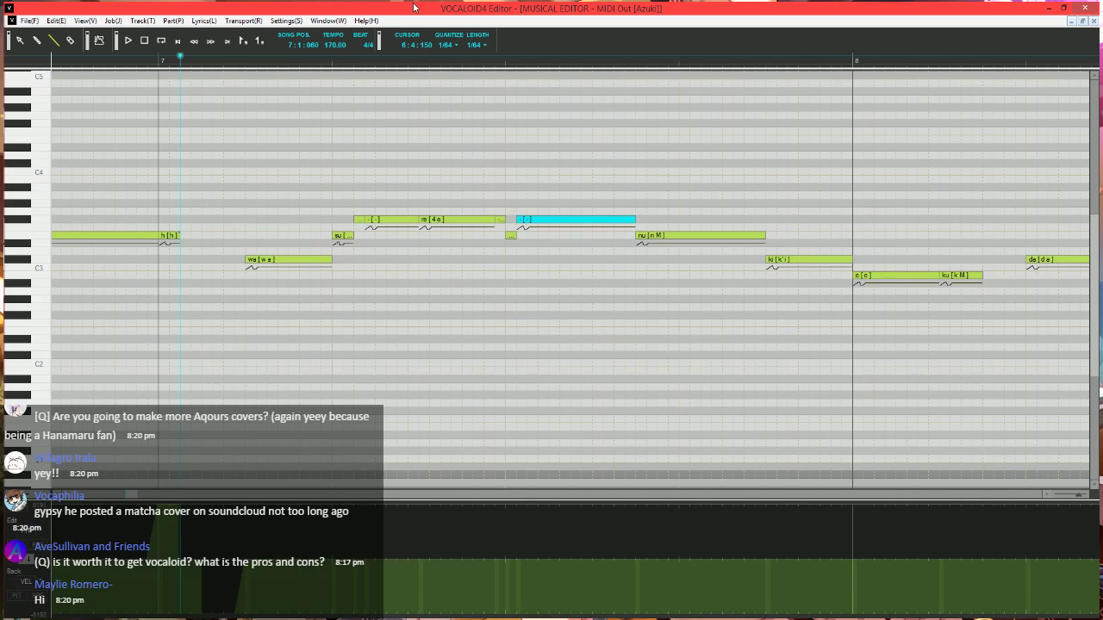
scroll(566, 291, down, 2)
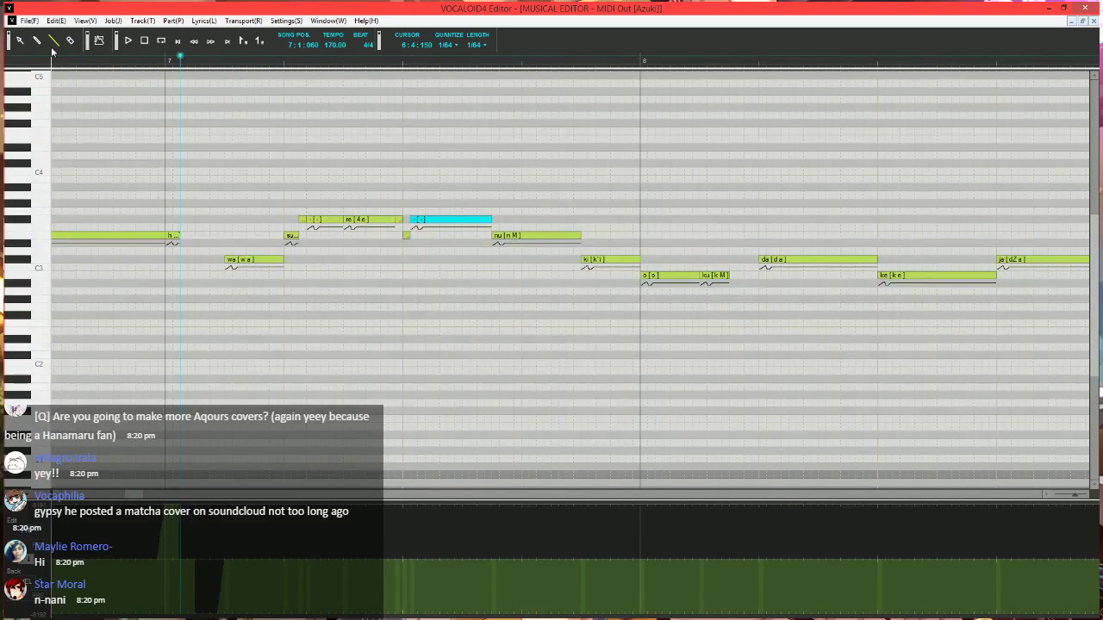
- Play back measure 7 from 7:1:000 and return the song position to 7:1:090
click(166, 62)
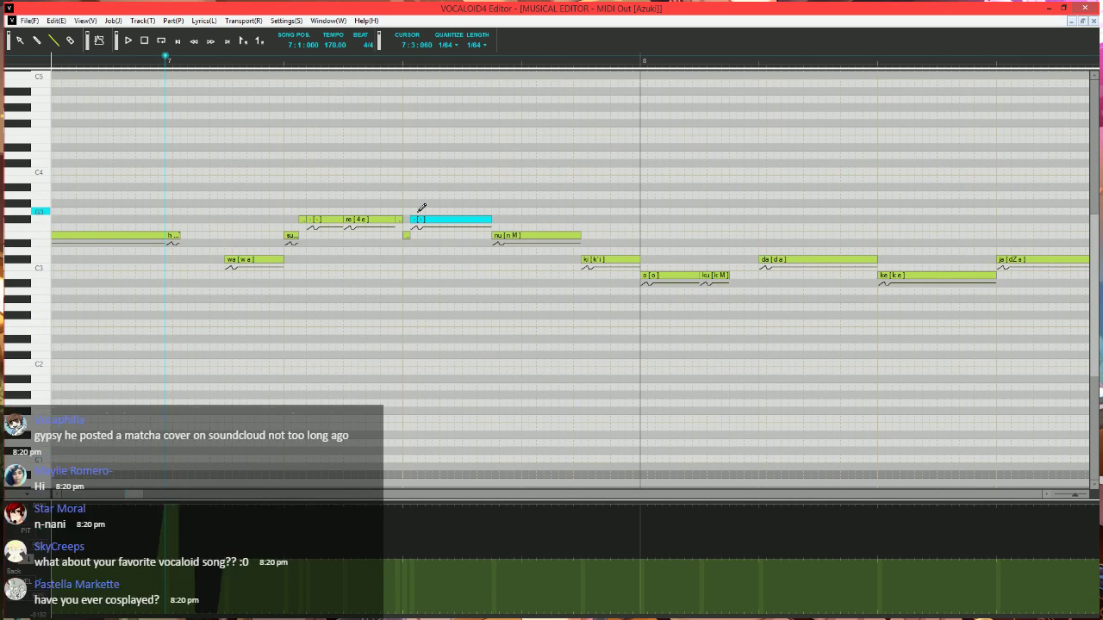
key(space)
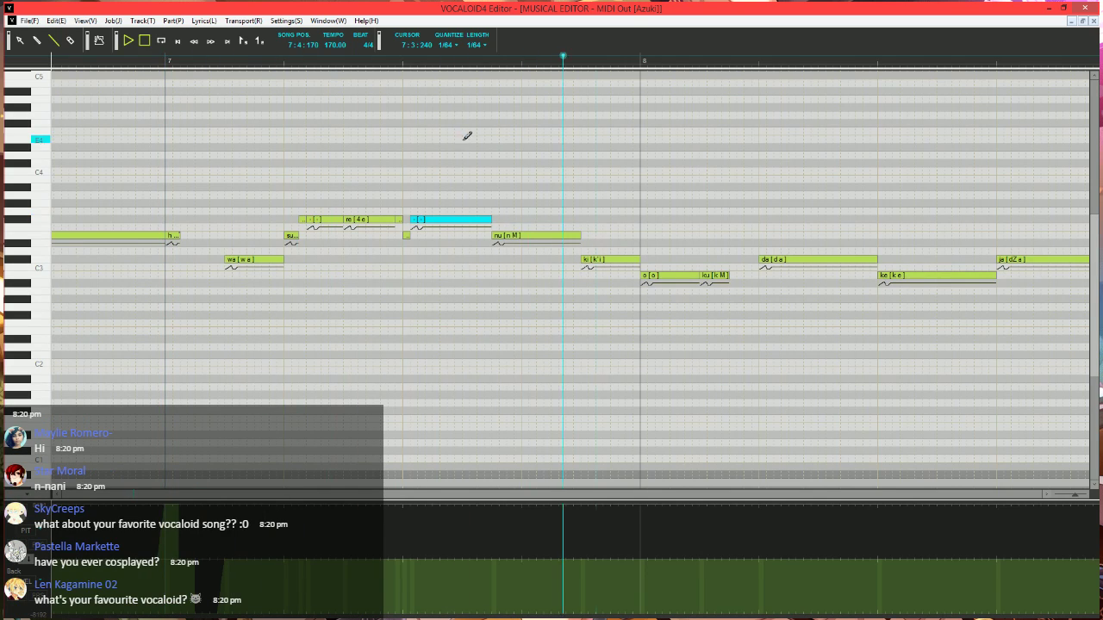
key(space)
click(187, 63)
- Raise measure 7's short "e" transition note one semitone to F3, play it back and set the song position to 7:1:150
scroll(431, 323, up, 2)
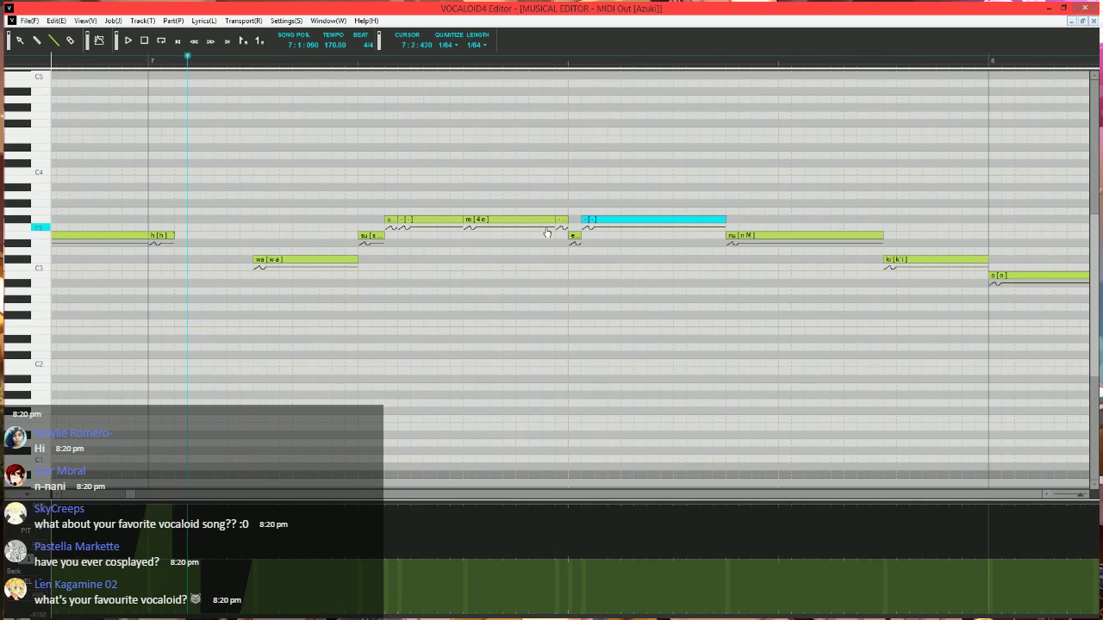
drag(571, 244, 573, 235)
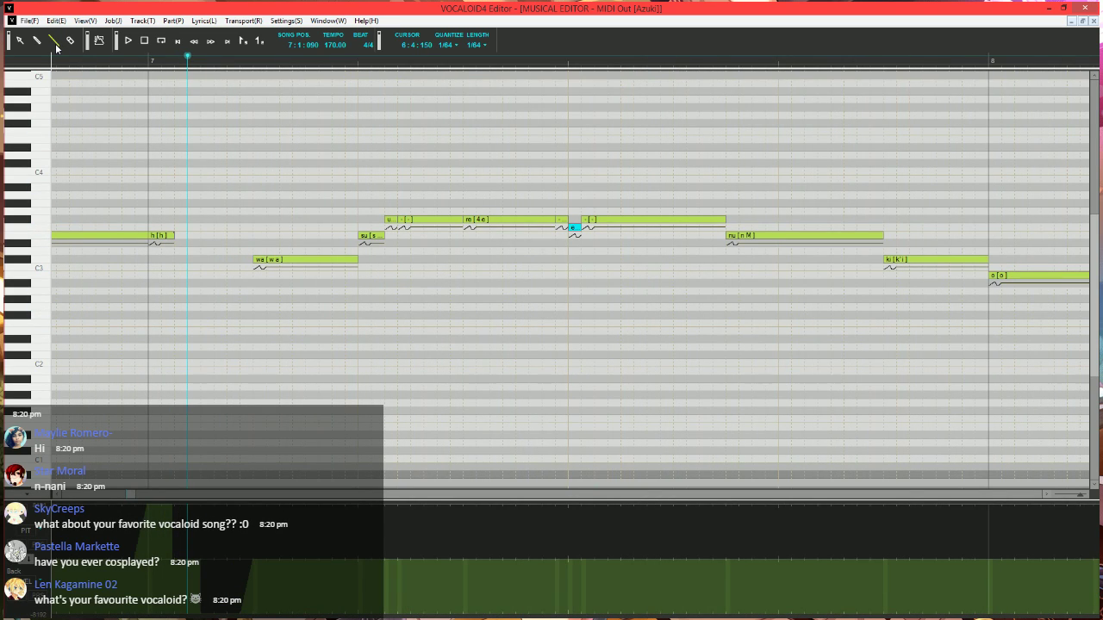
key(space)
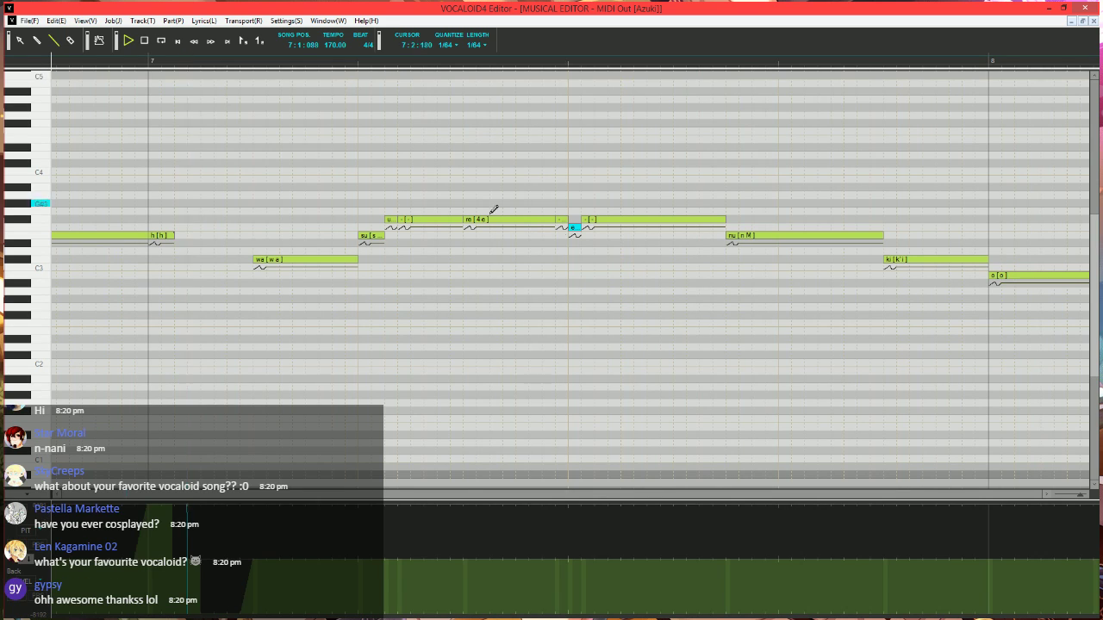
key(space)
click(215, 61)
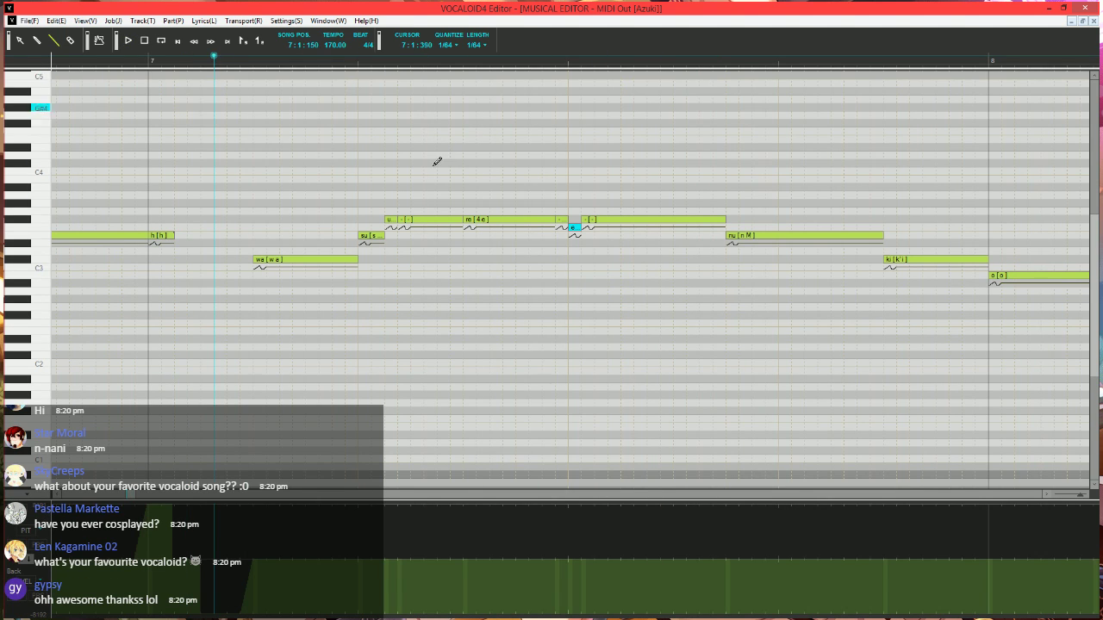
- Split measure 7's "nu" note into a short F#3 start, three E3 notes with lyrics "u", "-", "-", and a C#3 note with lyric "-"
mouse_move(881, 236)
mouse_down()
mouse_move(752, 235)
mouse_move(748, 221)
mouse_move(883, 255)
mouse_up()
click(818, 232)
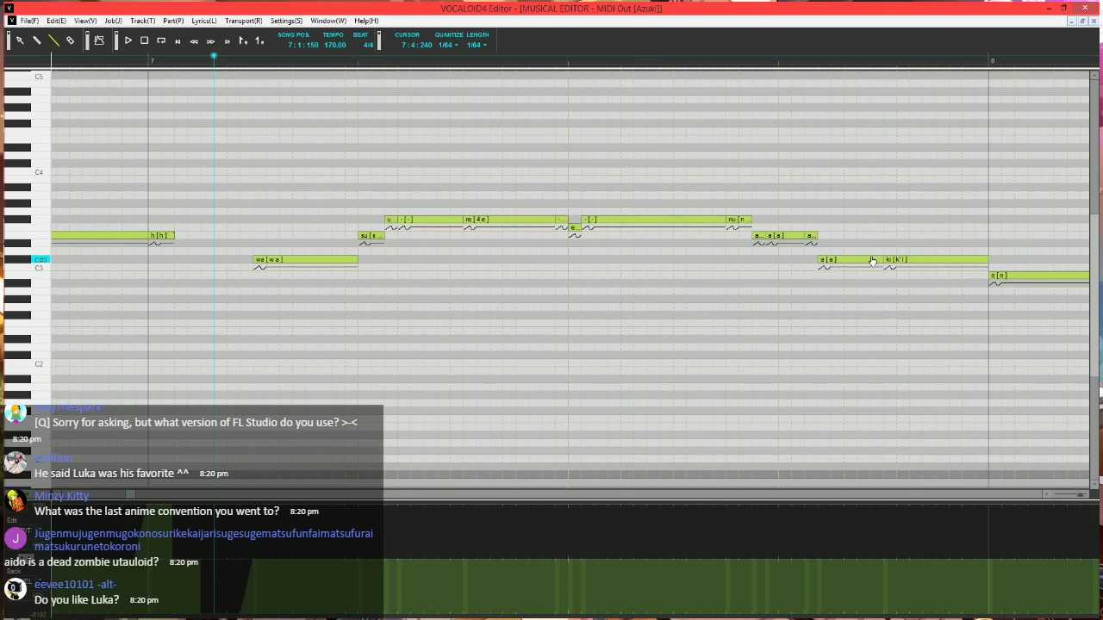
double_click(756, 235)
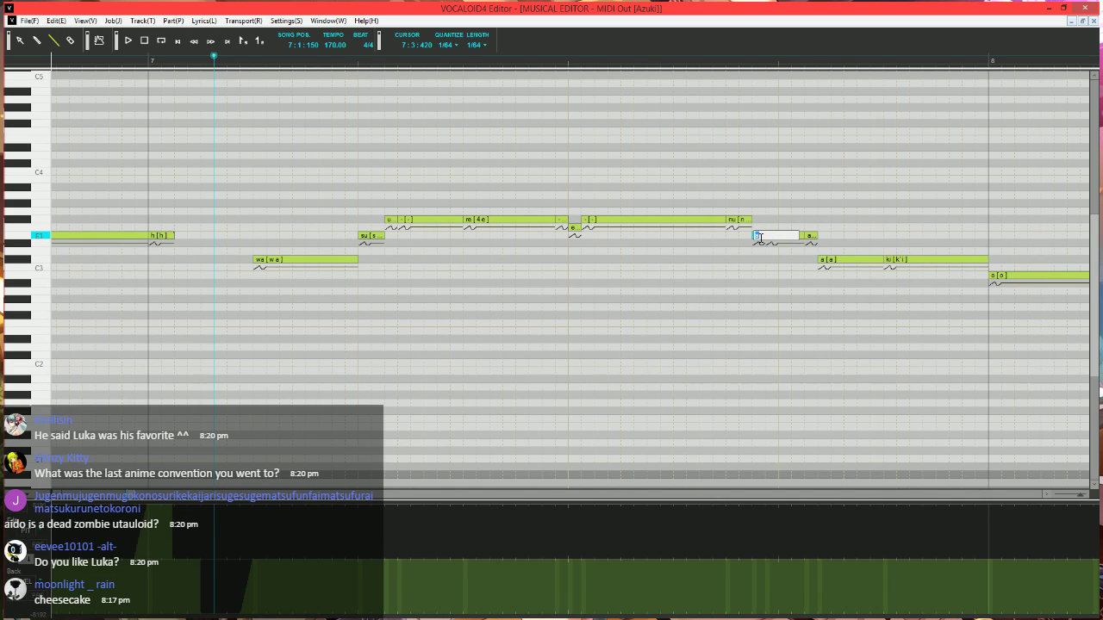
text(u)
key(Tab)
text(-)
key(Tab)
text(-)
key(Tab)
text(-)
key(Return)
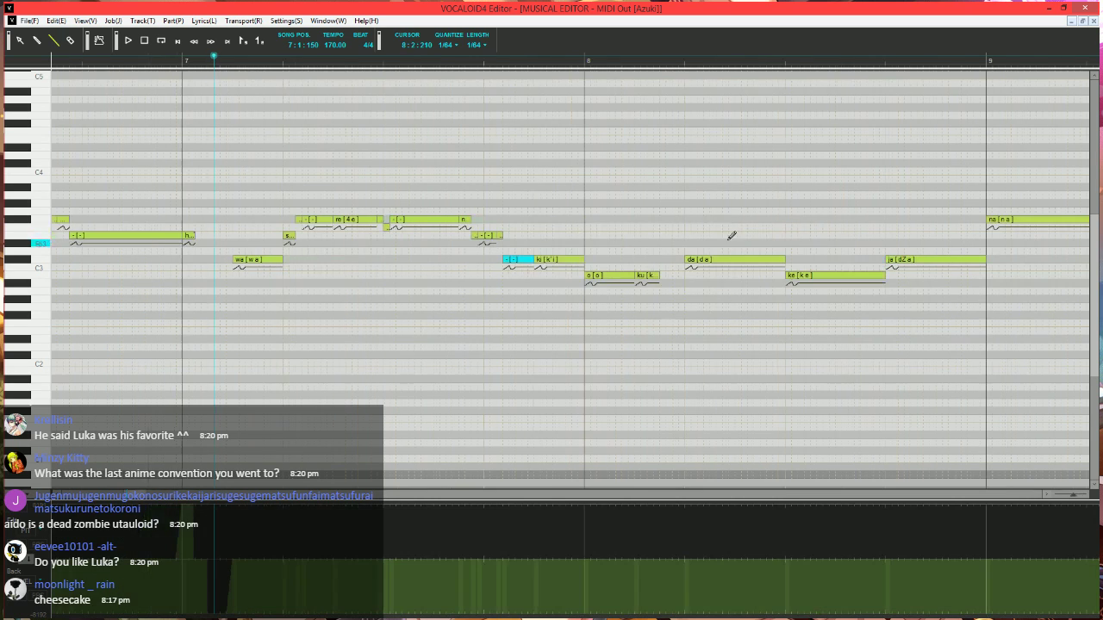
- Run the Expressive Vibrato job plugin on measure 7's "ki" note with dynamic amount 7, pitch amount 10, brightness amount 15 and rate 45
click(582, 259)
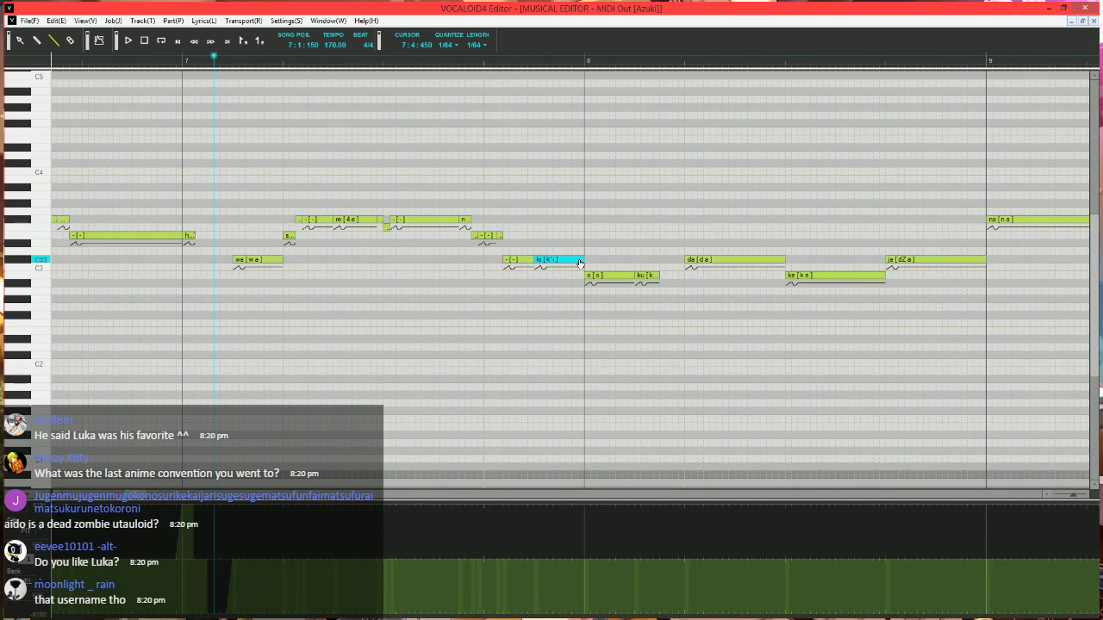
key(ctrl+j)
click(472, 318)
click(641, 415)
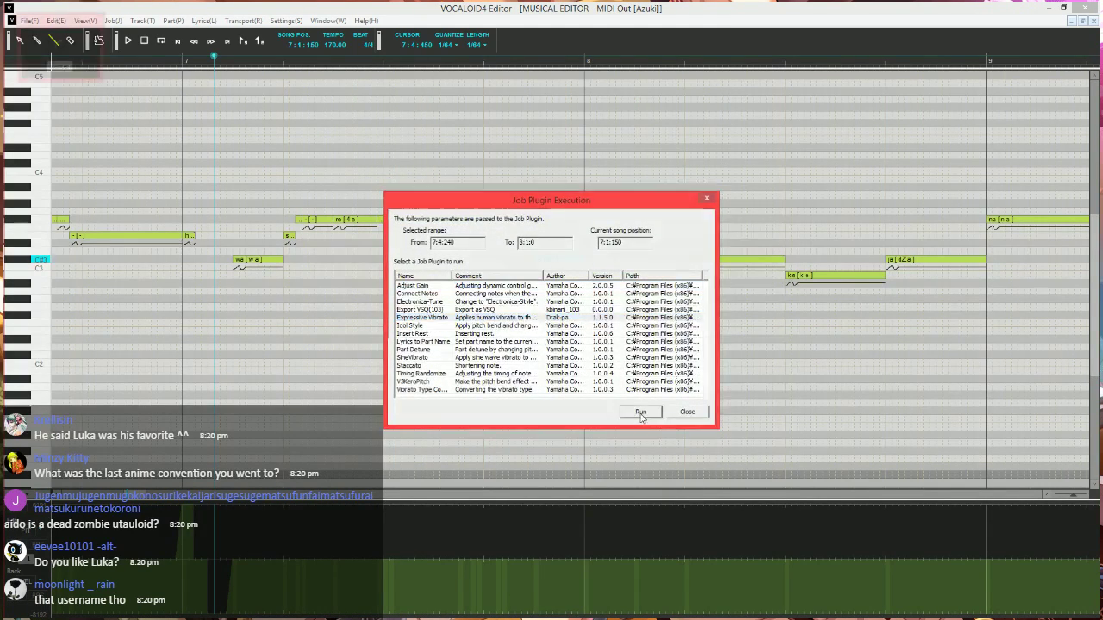
text(1)
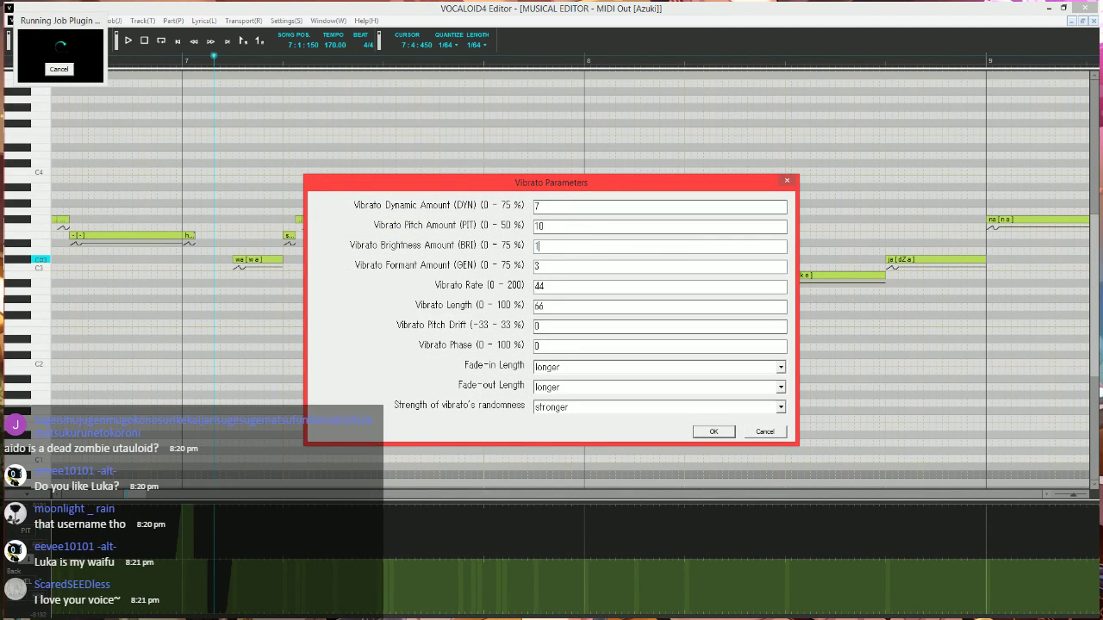
text(5)
key(Tab)
key(Tab)
text(1)
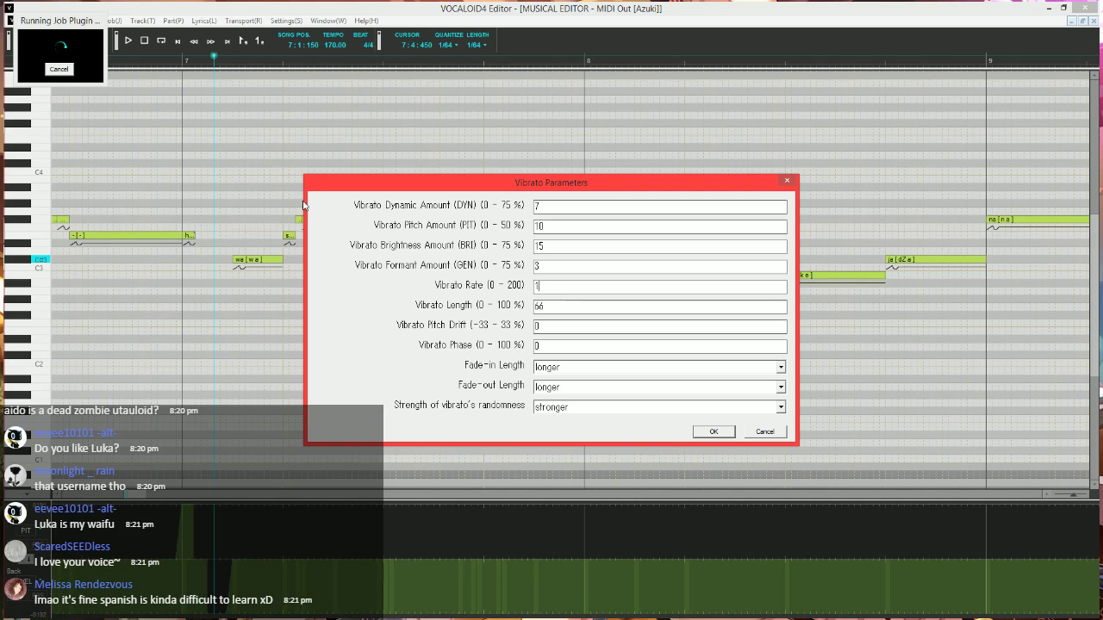
text(5)
- Set the vibrato length to 100, choose shorter fade-in and fade-out lengths, and apply the vibrato to the "ki" note
key(Tab)
text(100)
key(Tab)
key(Tab)
key(Tab)
key(Up)
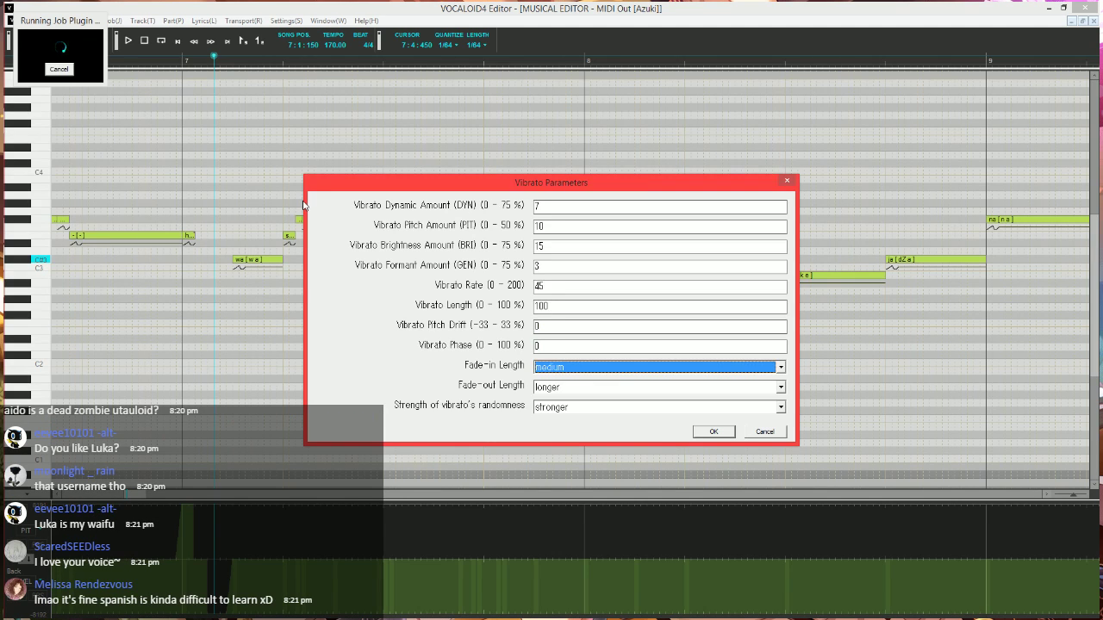
key(Up)
key(Tab)
key(Up)
key(Up)
key(Return)
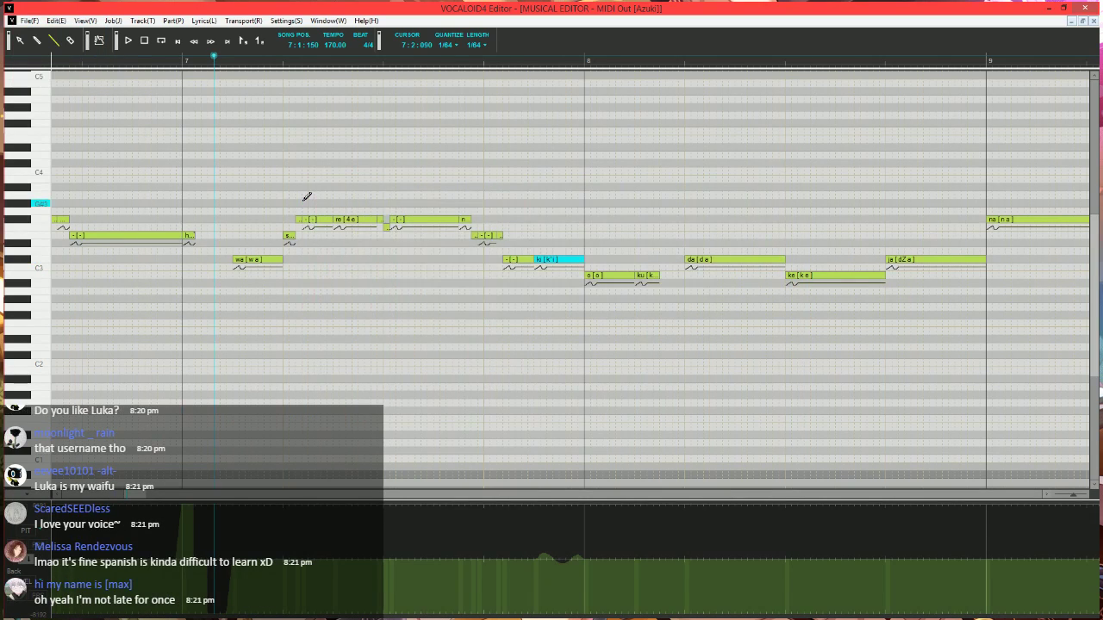
- Play back measure 7 from 7:1:150 and again from 7:1:090 to check the split "nu" note and the "ki" vibrato
key(space)
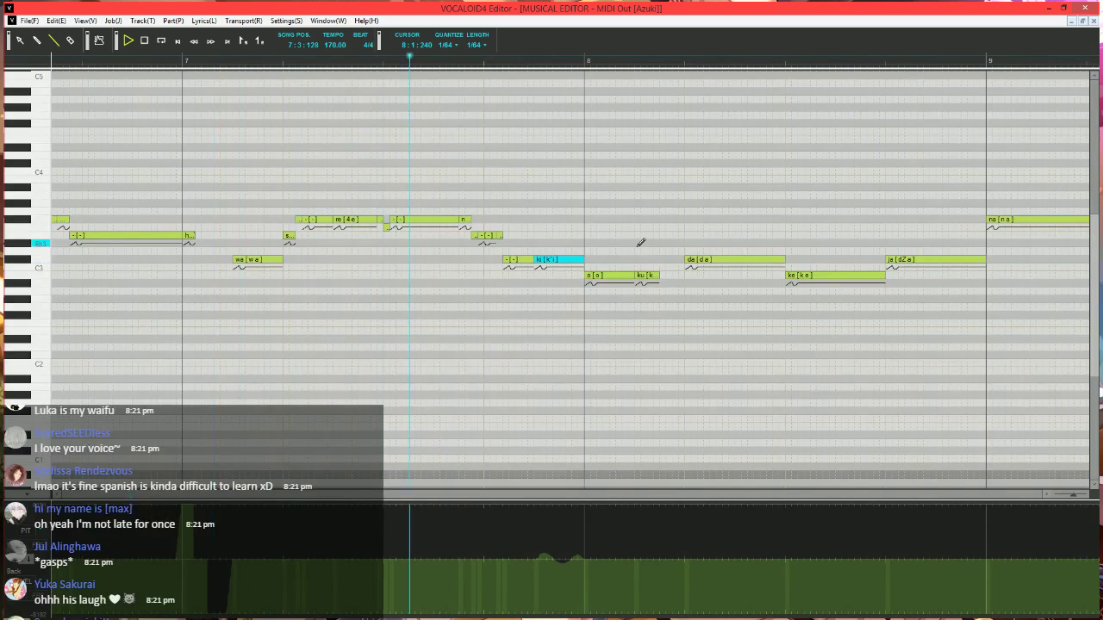
key(space)
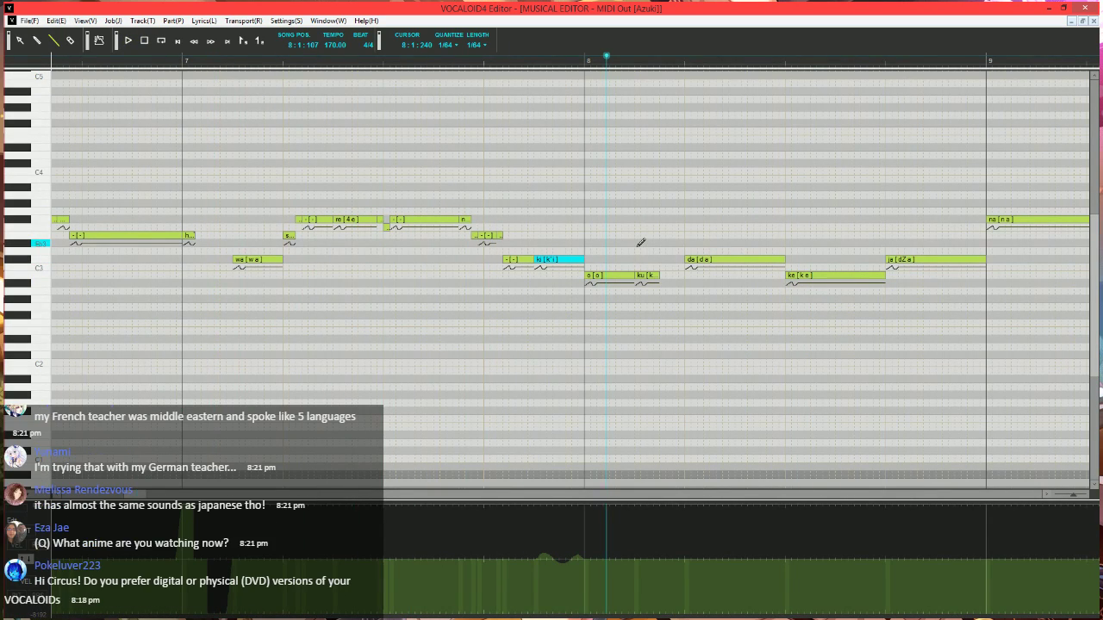
click(204, 64)
scroll(411, 295, up, 3)
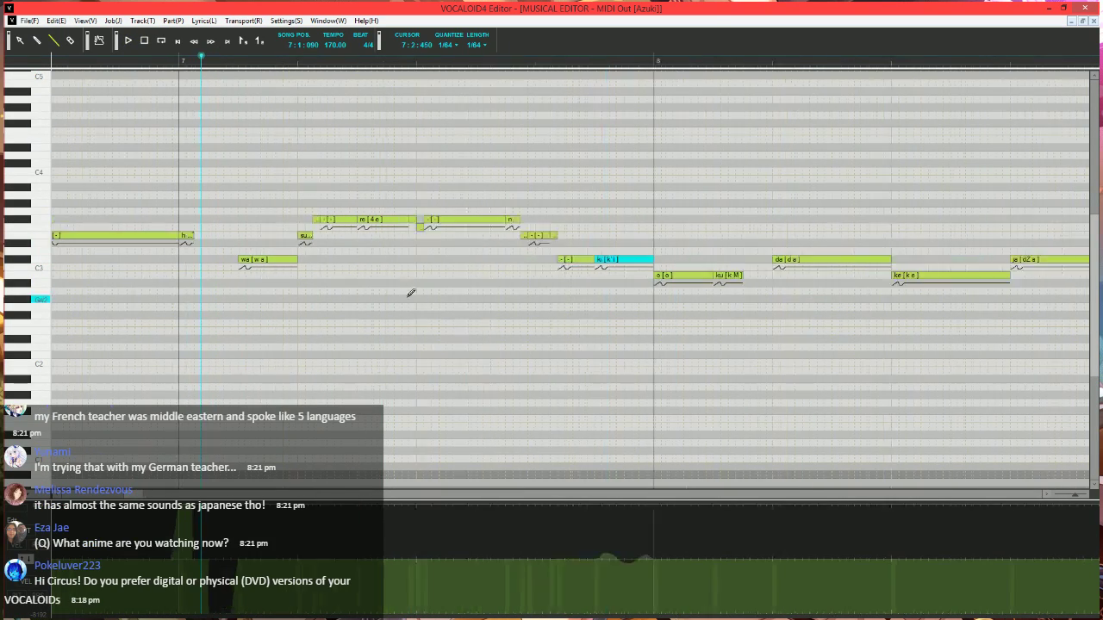
scroll(410, 296, right, 2)
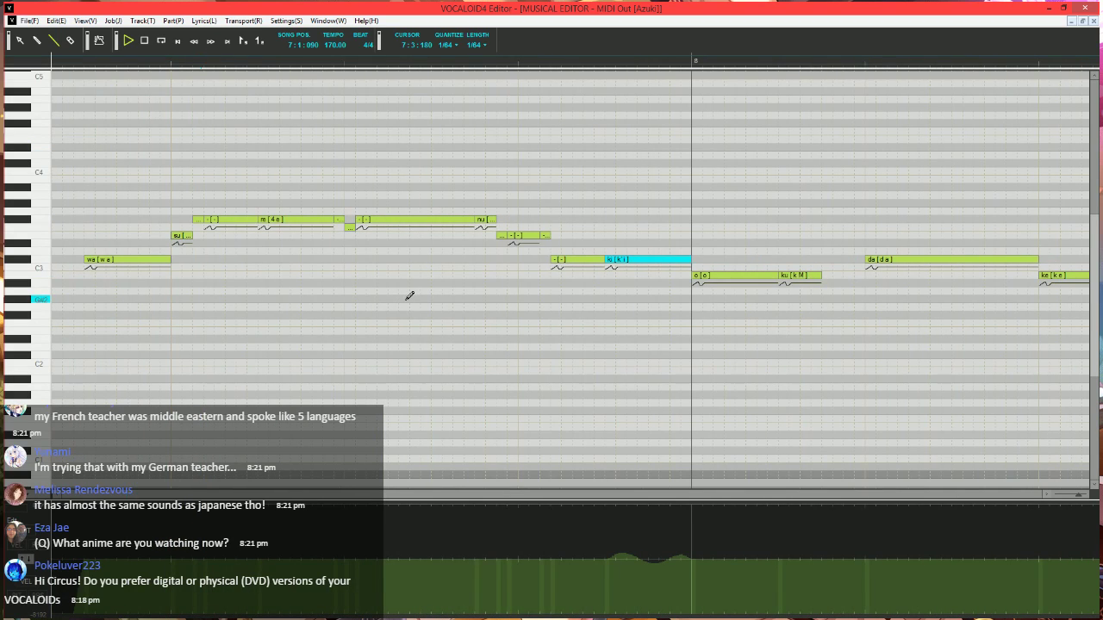
scroll(409, 295, left, 1)
key(space)
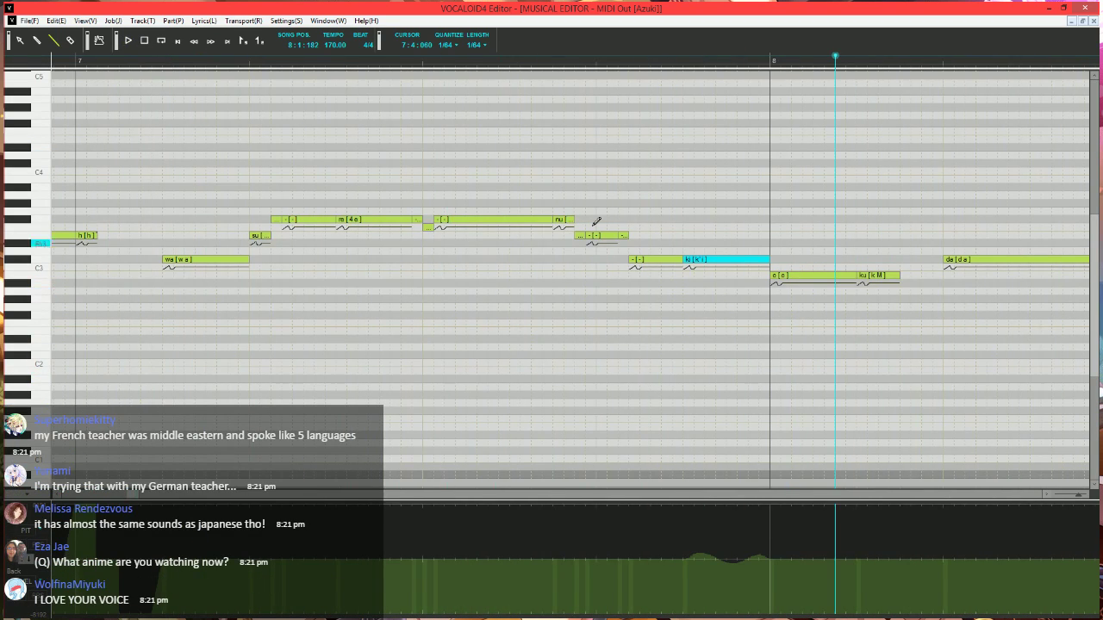
key(space)
- Change the lyric of the first E3 note after "nu" to "-" and split a short "-" note off the end of measure 7's "ki"
double_click(579, 236)
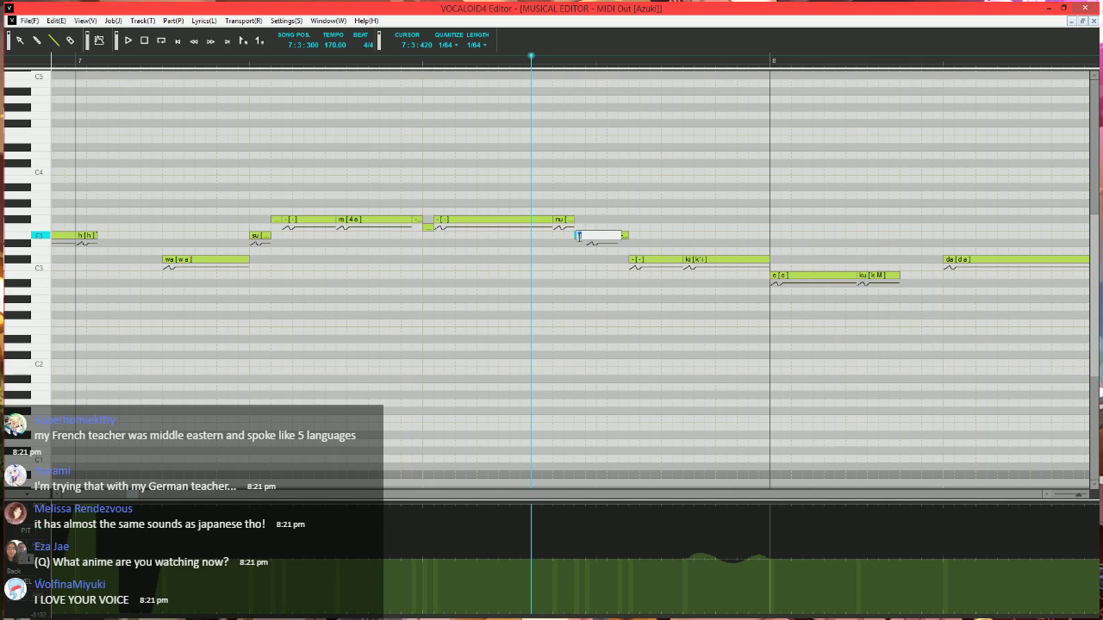
click(618, 168)
scroll(630, 290, right, 3)
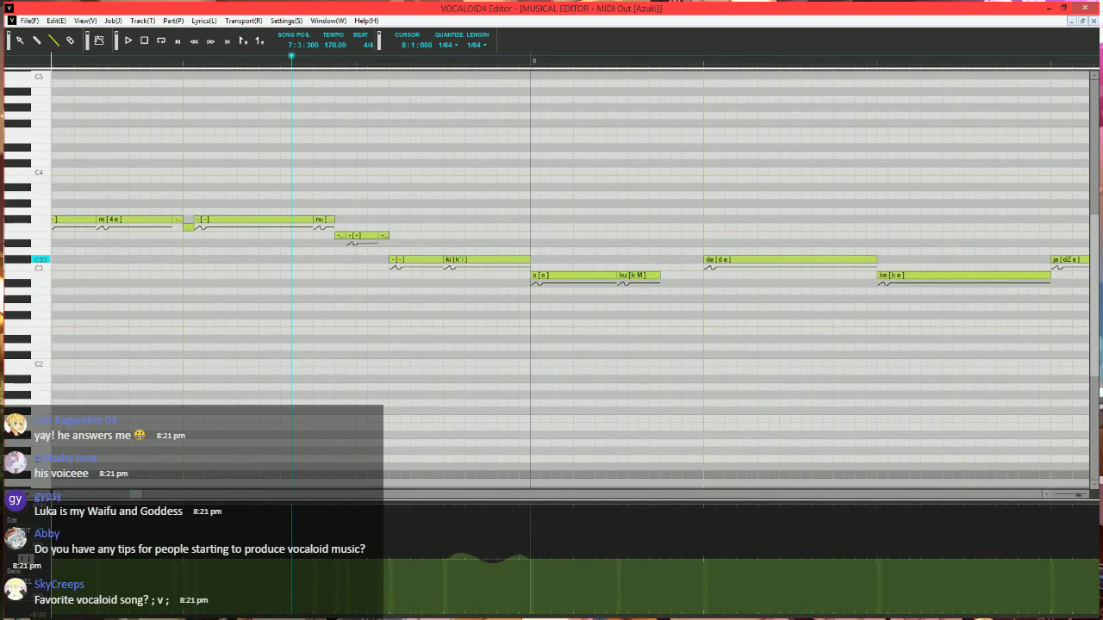
double_click(524, 260)
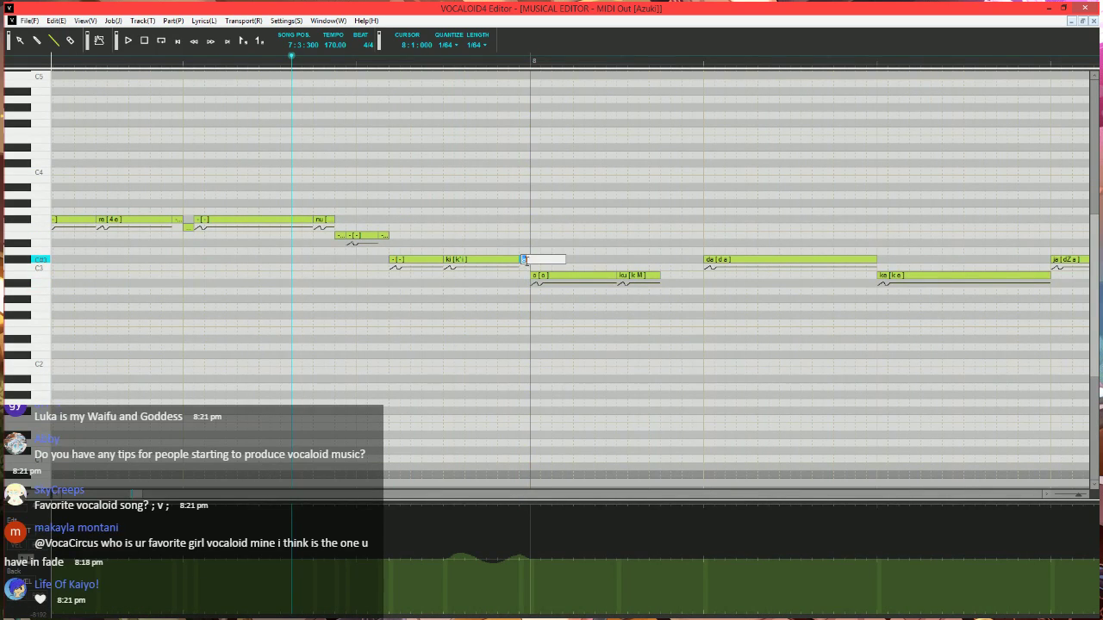
click(603, 138)
- Change the phonemes of measure 8's "ku" note to "k M_0" and shorten the note to half its length
double_click(648, 275)
click(648, 255)
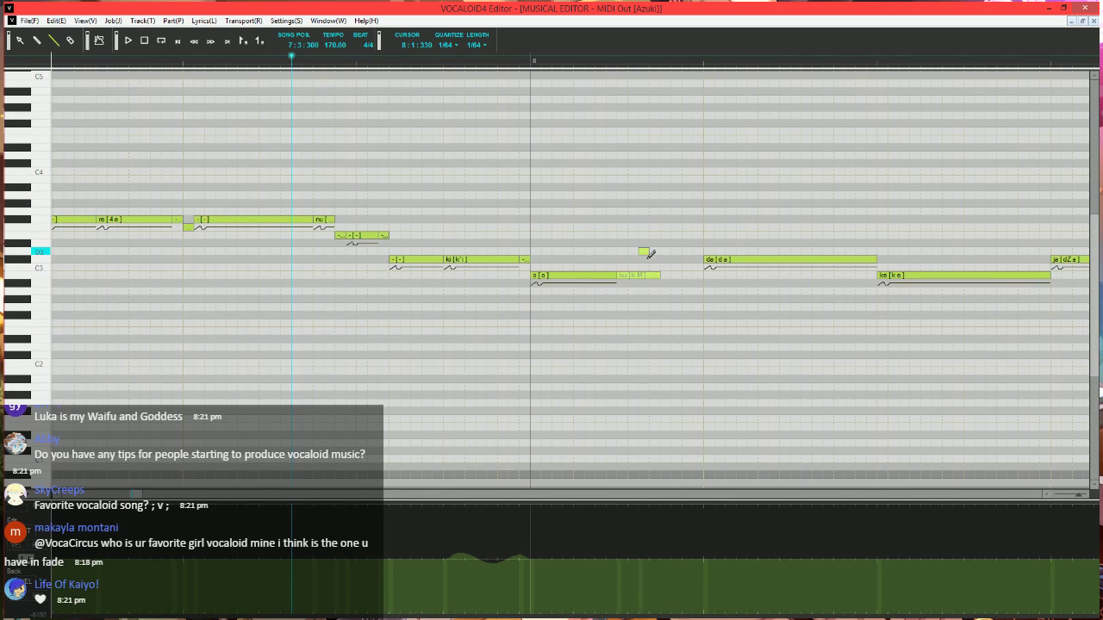
drag(650, 253, 646, 274)
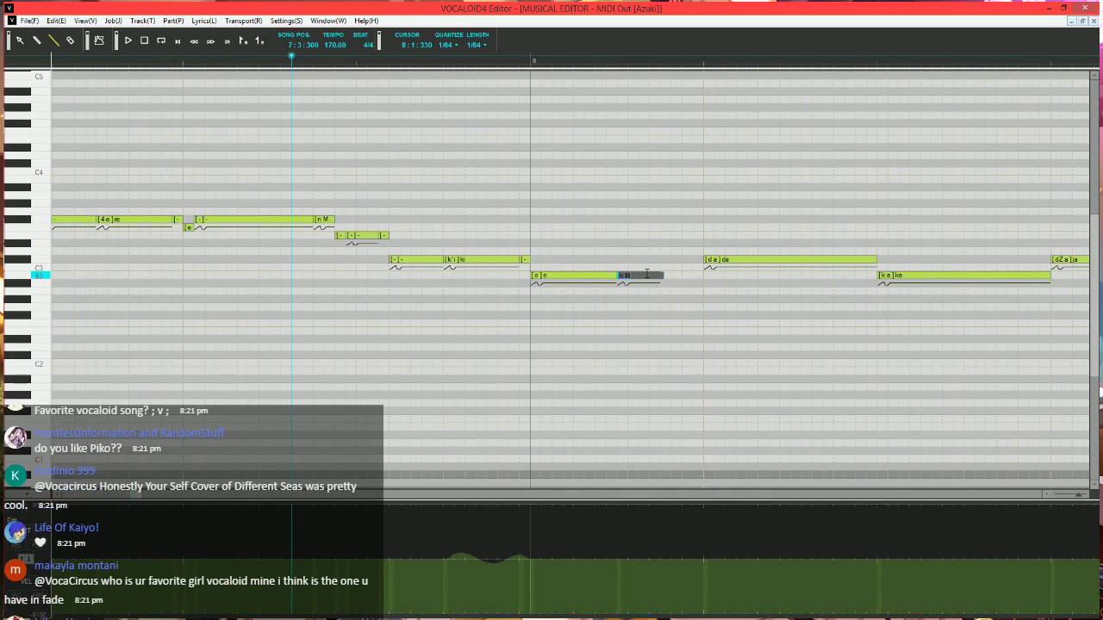
click(648, 274)
text(_0)
key(Return)
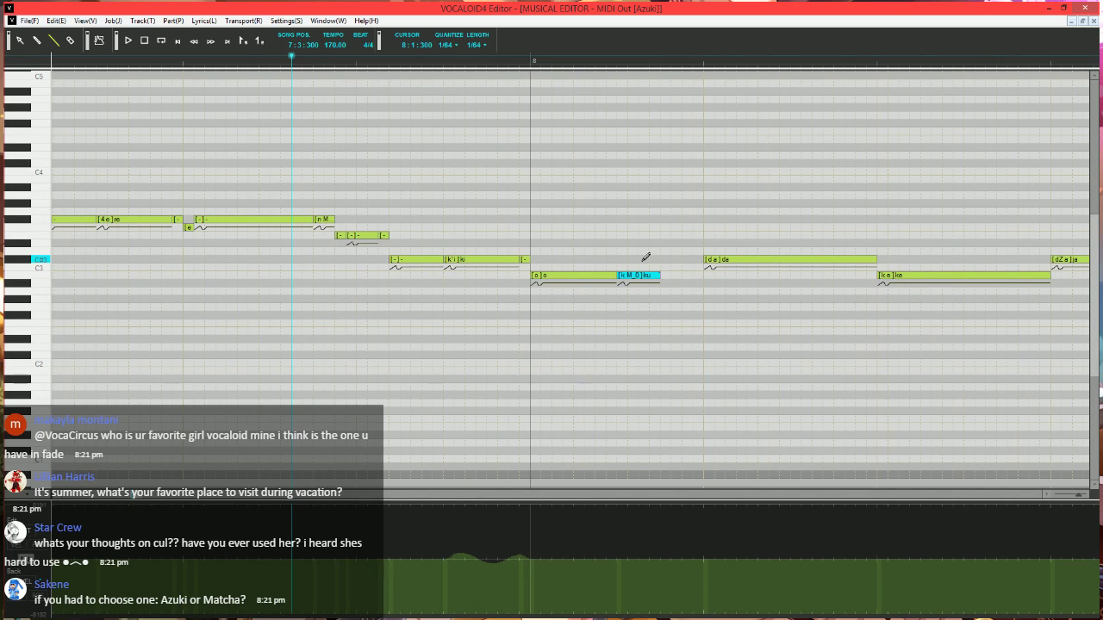
click(662, 274)
drag(657, 277, 640, 278)
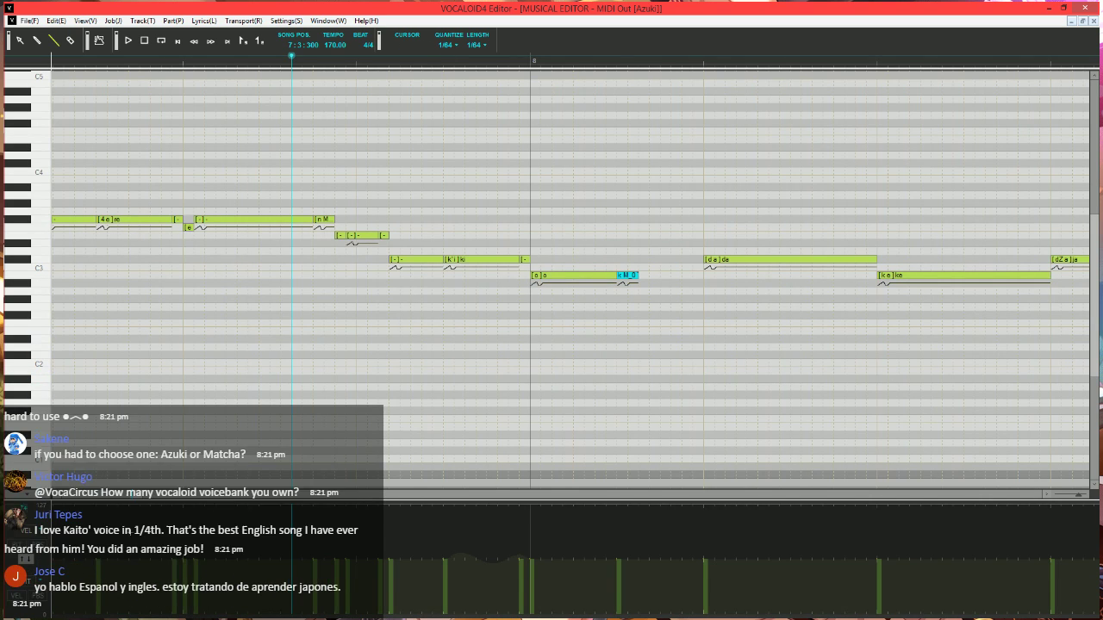
- Draw a pitch bend rising from the minimum to the center line across the start of measure 8's "da" note
scroll(500, 340, right, 3)
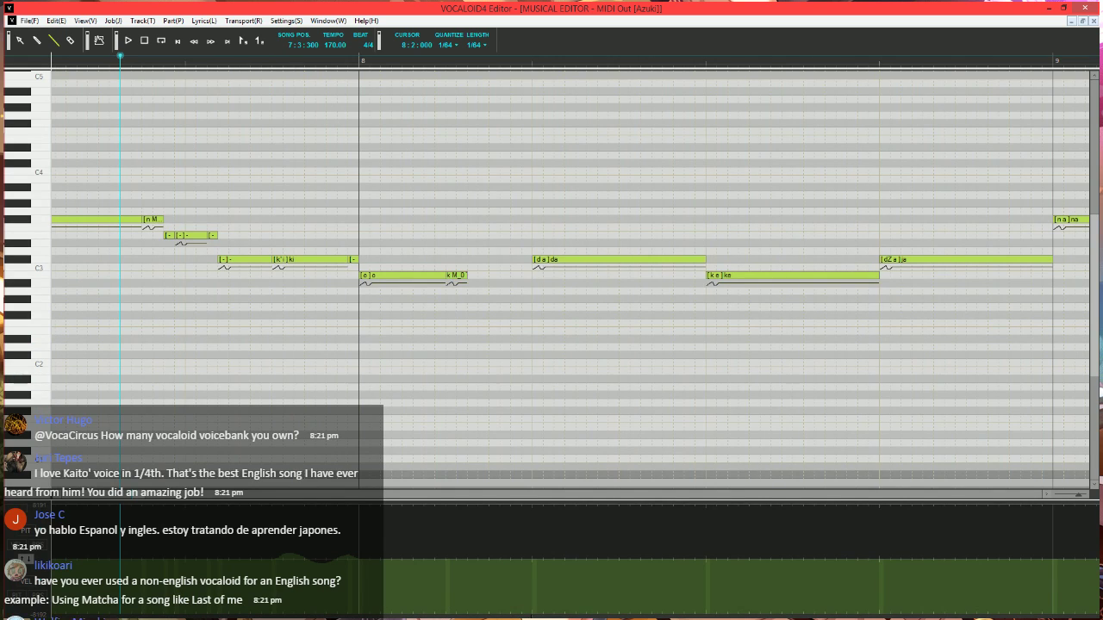
mouse_move(531, 616)
mouse_down()
mouse_move(542, 585)
mouse_move(567, 588)
mouse_move(585, 560)
mouse_up()
scroll(486, 362, down, 3)
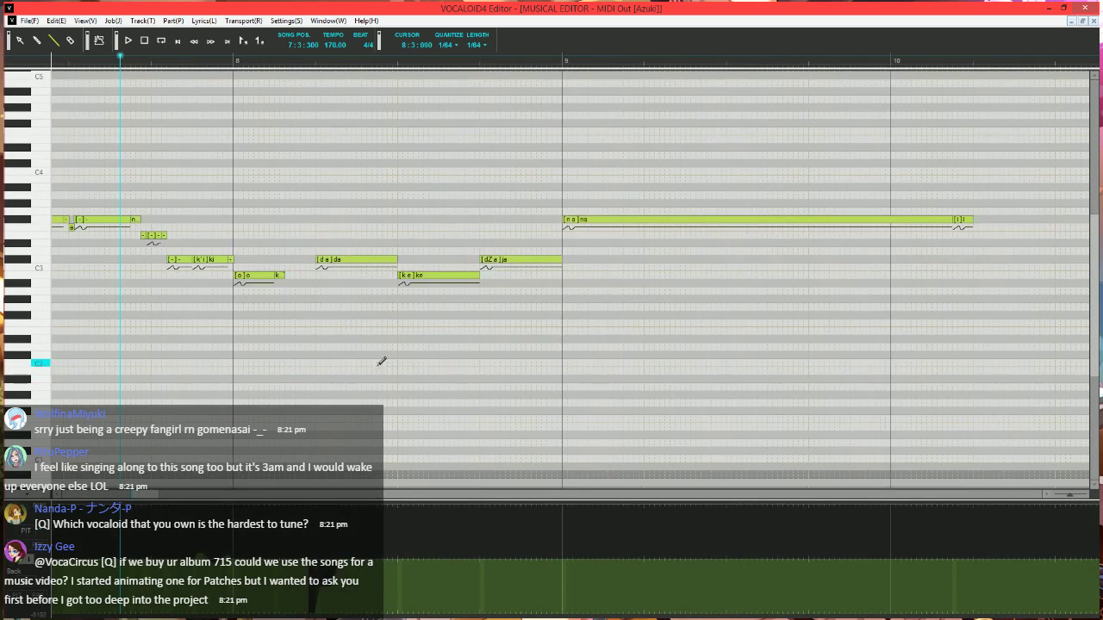
- Set the song position to 7:1:150, ahead of measure 7's "wa" note
scroll(378, 364, left, 5)
click(251, 59)
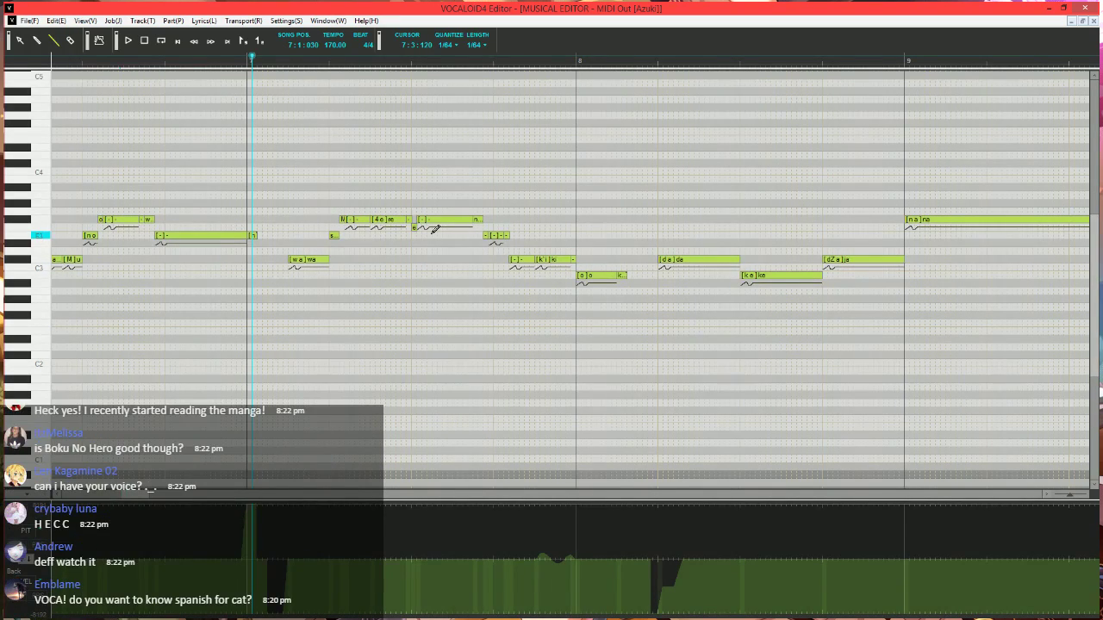
click(248, 62)
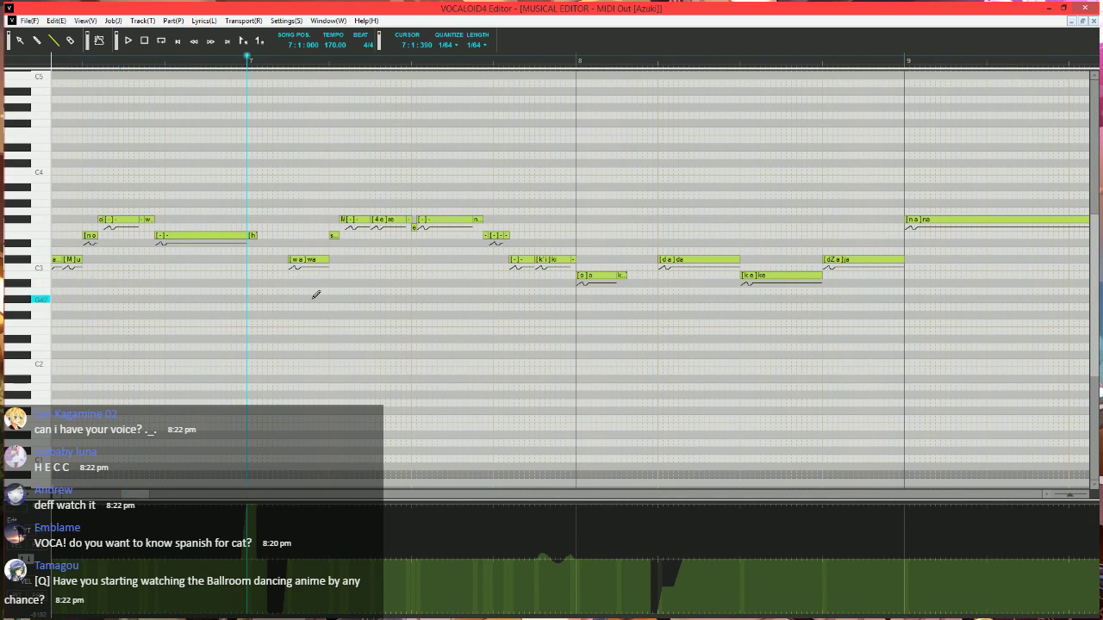
click(267, 62)
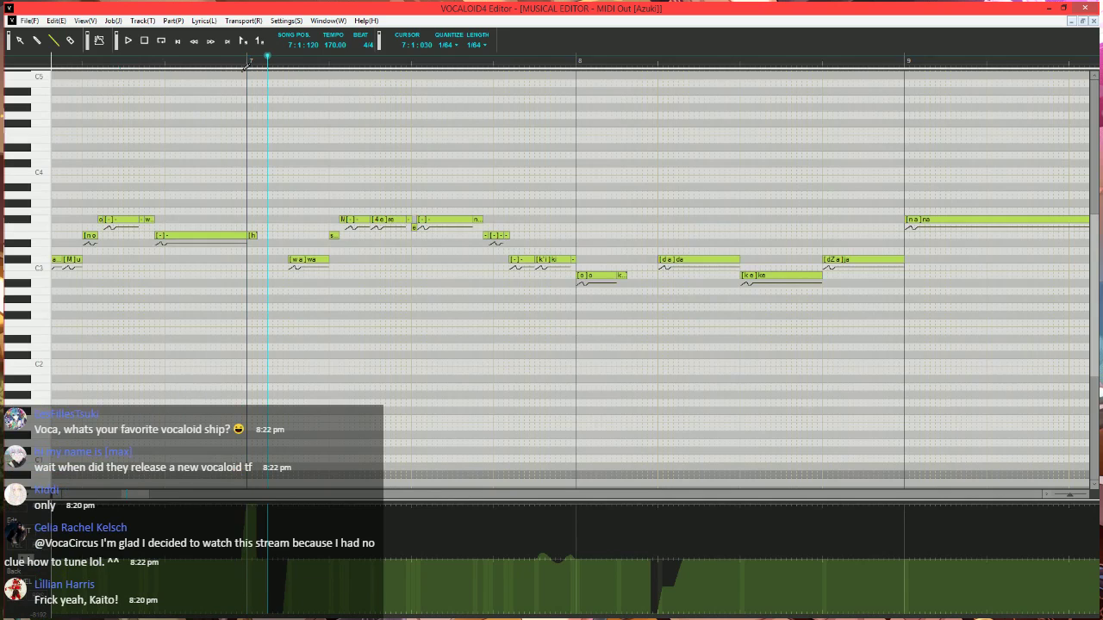
click(273, 61)
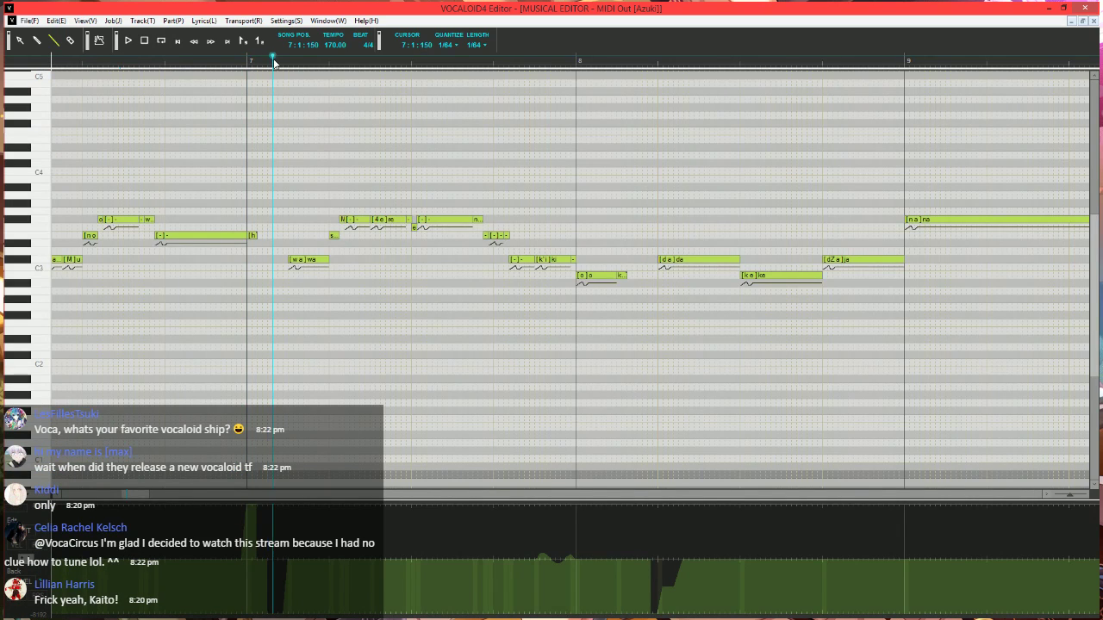
- Play back measure 7 from its start at 7:1:000
scroll(327, 357, up, 3)
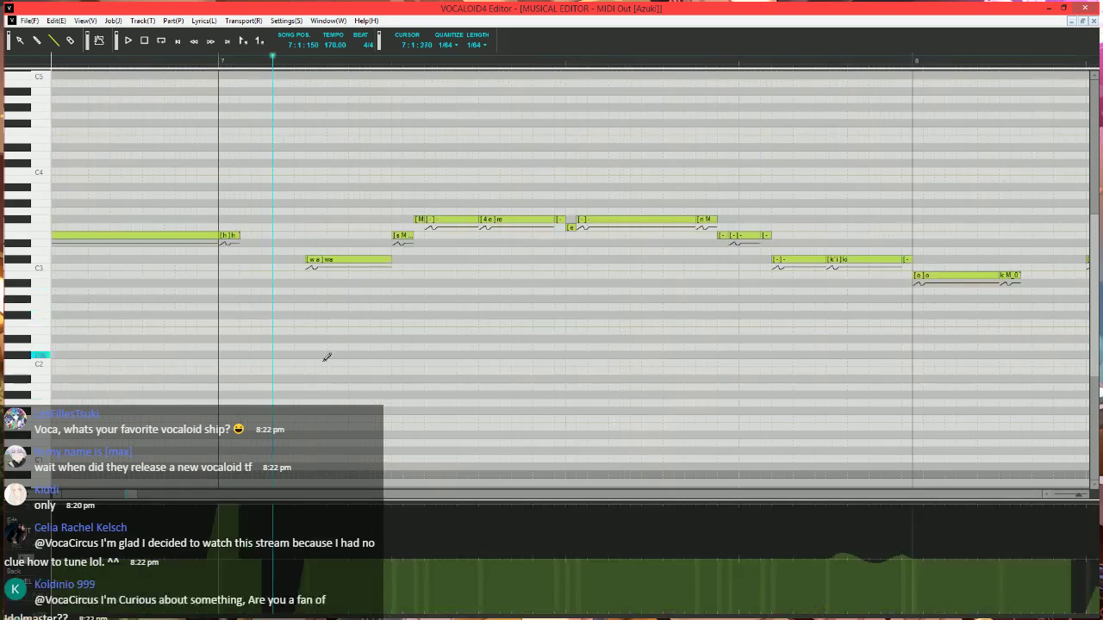
click(57, 41)
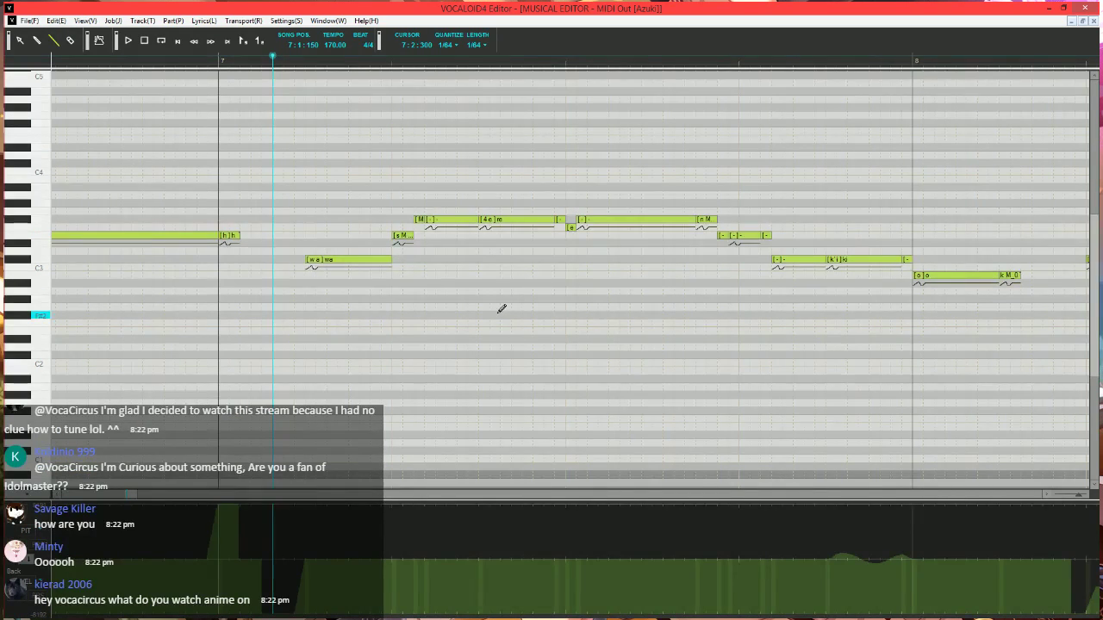
click(217, 61)
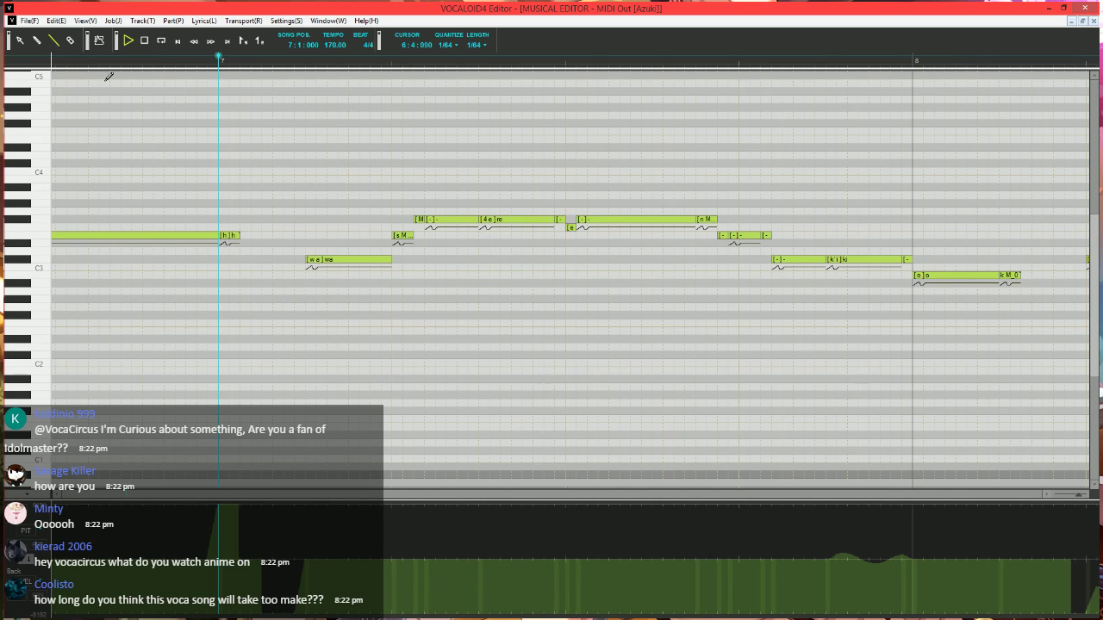
key(space)
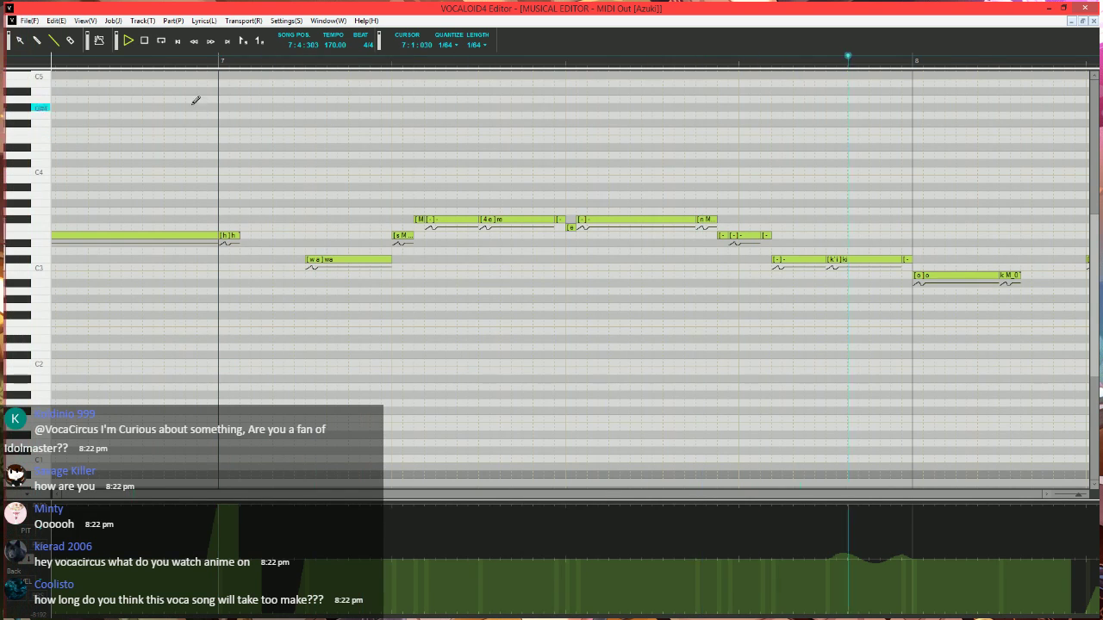
key(space)
- Play back measure 8 from 8:1:300, ahead of the "da" note
scroll(184, 250, down, 3)
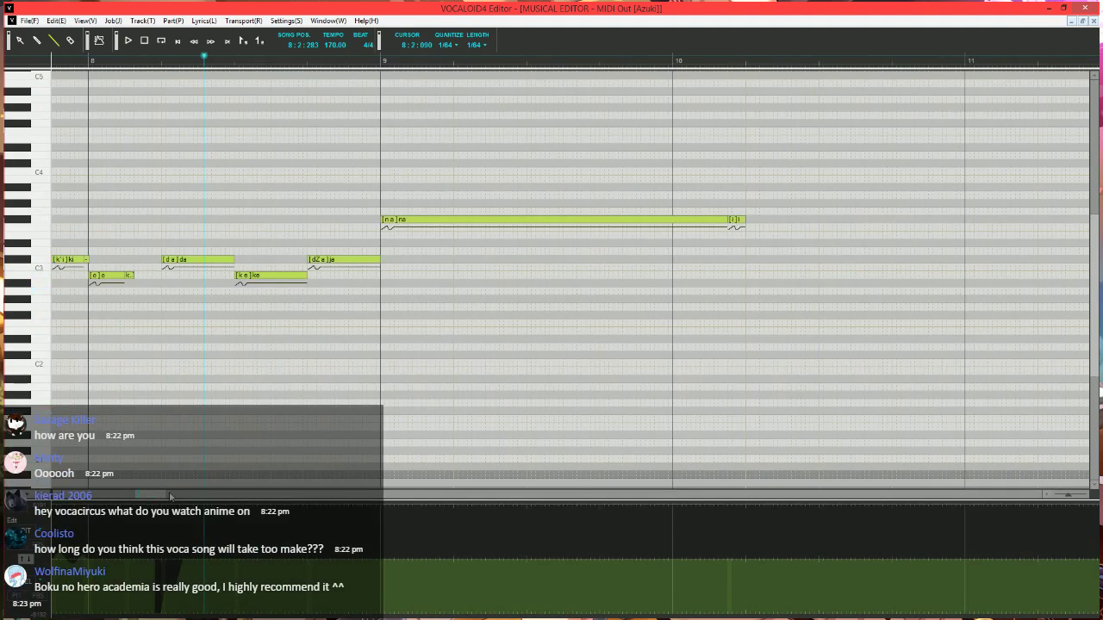
drag(170, 497, 152, 498)
click(303, 59)
key(space)
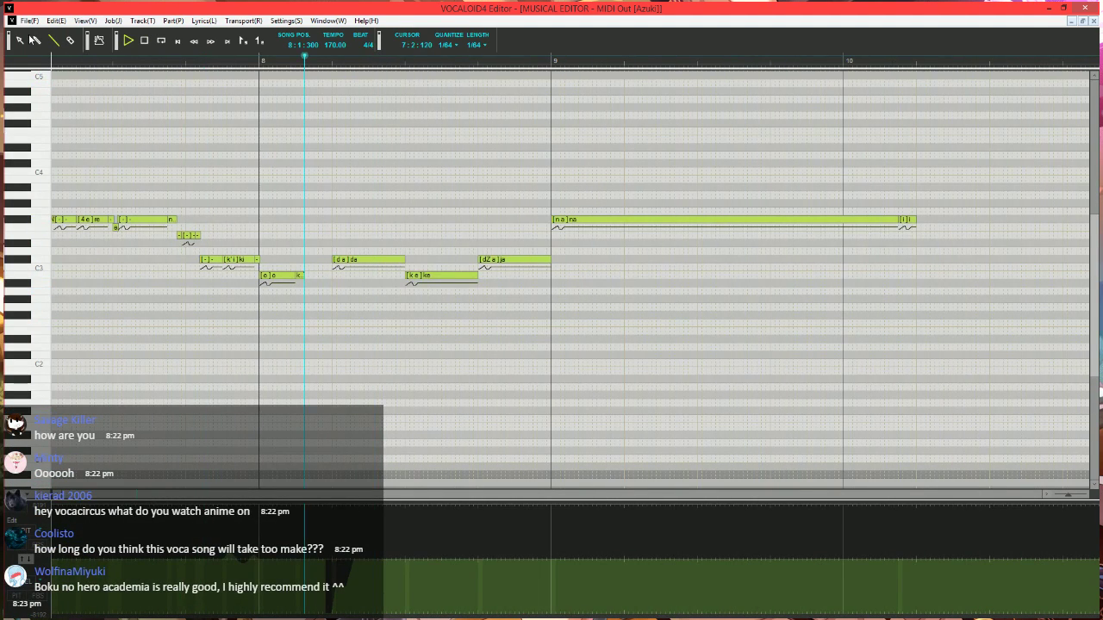
scroll(220, 139, up, 1)
key(space)
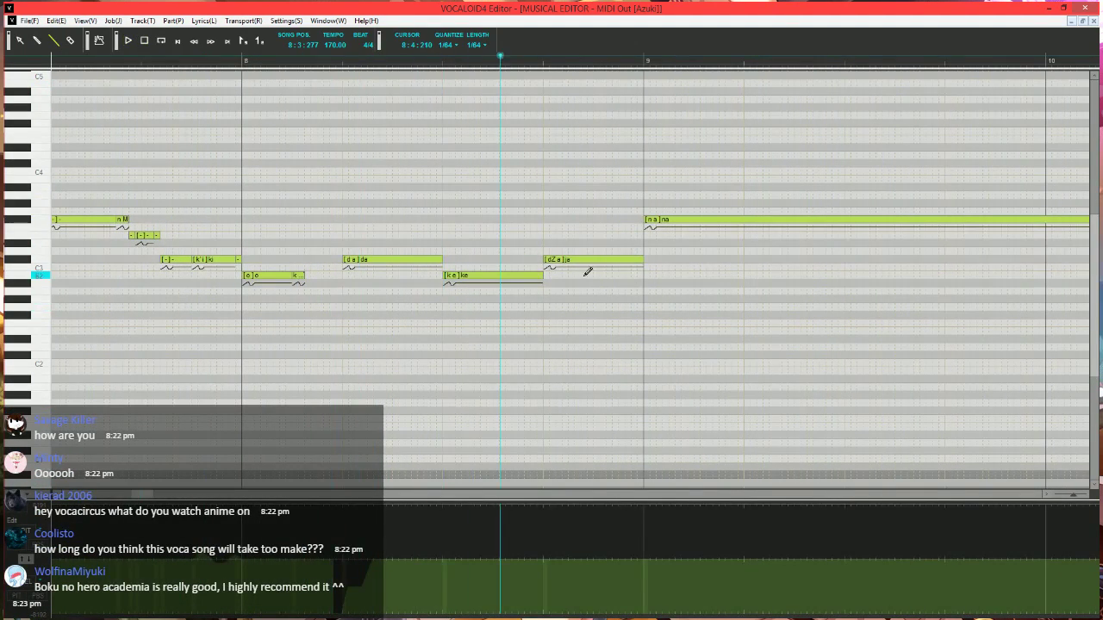
- Split measure 8's "ke" note into a short C#3 start and two B2 notes with the phonemes "e" and "-"
mouse_move(542, 275)
mouse_down()
mouse_move(461, 276)
mouse_move(456, 261)
mouse_move(545, 276)
mouse_up()
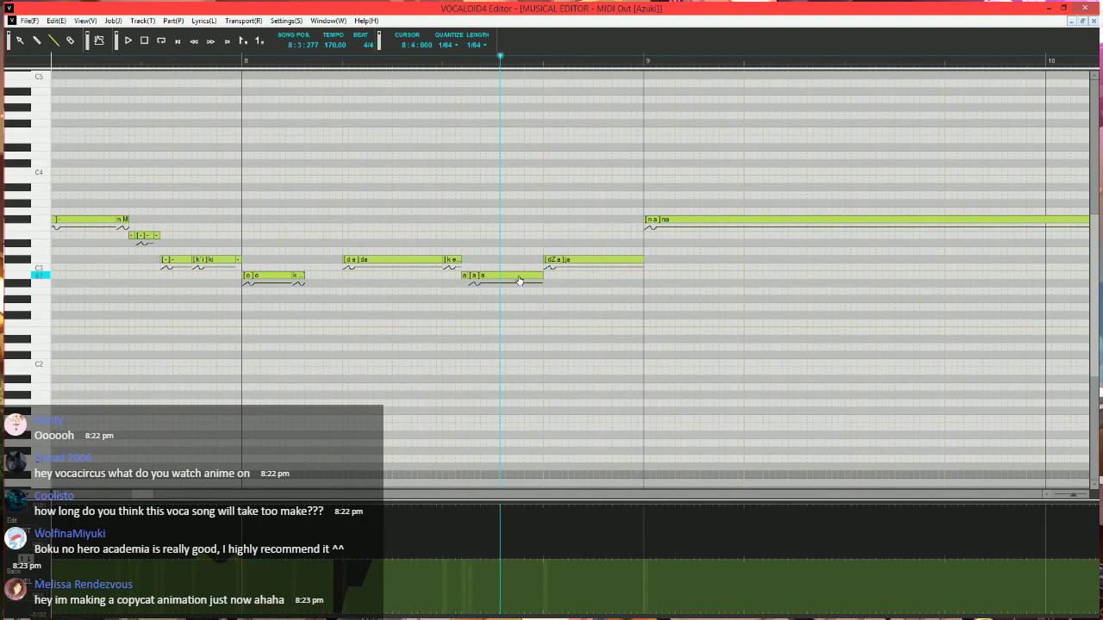
double_click(464, 276)
text(-)
key(Tab)
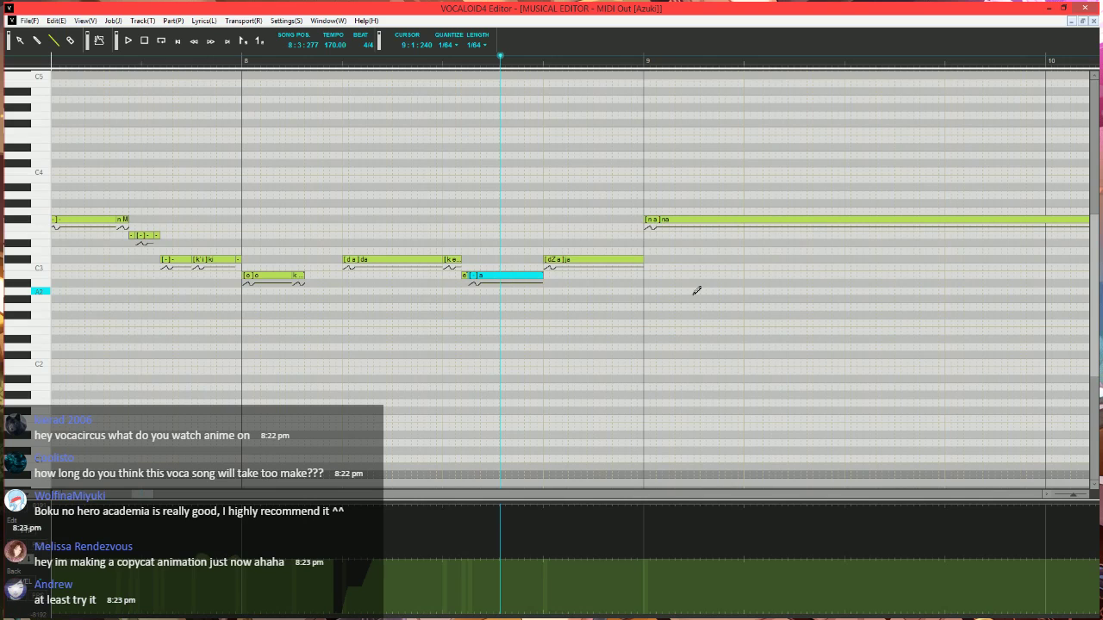
- Split measure 8's "ja" note into a B2 start, three C#3 pieces and a short B2 ending
scroll(497, 301, up, 3)
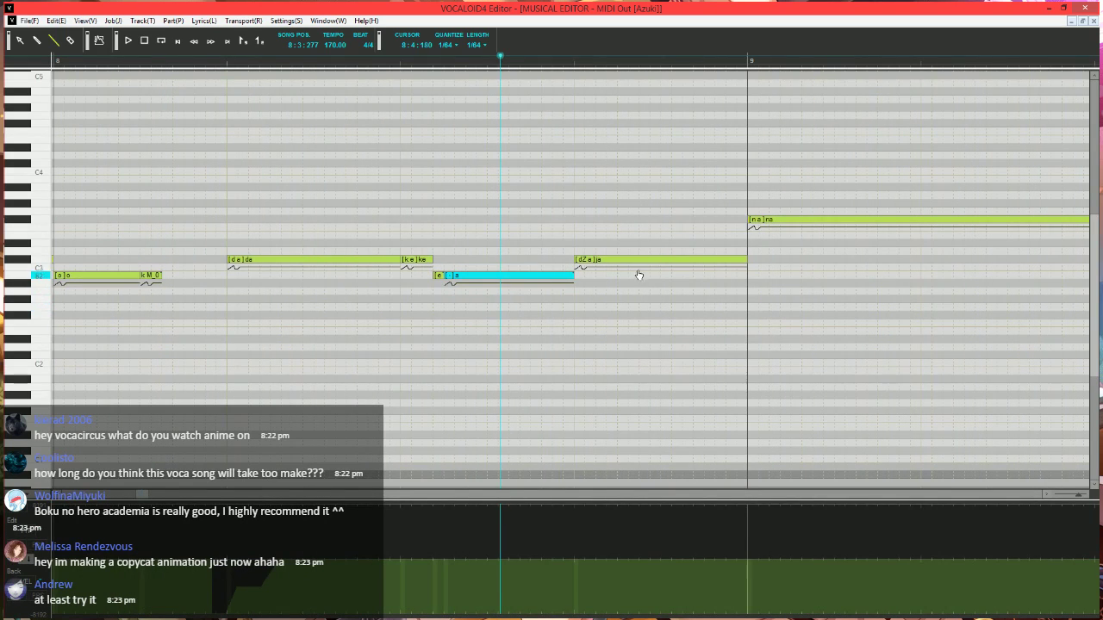
click(744, 261)
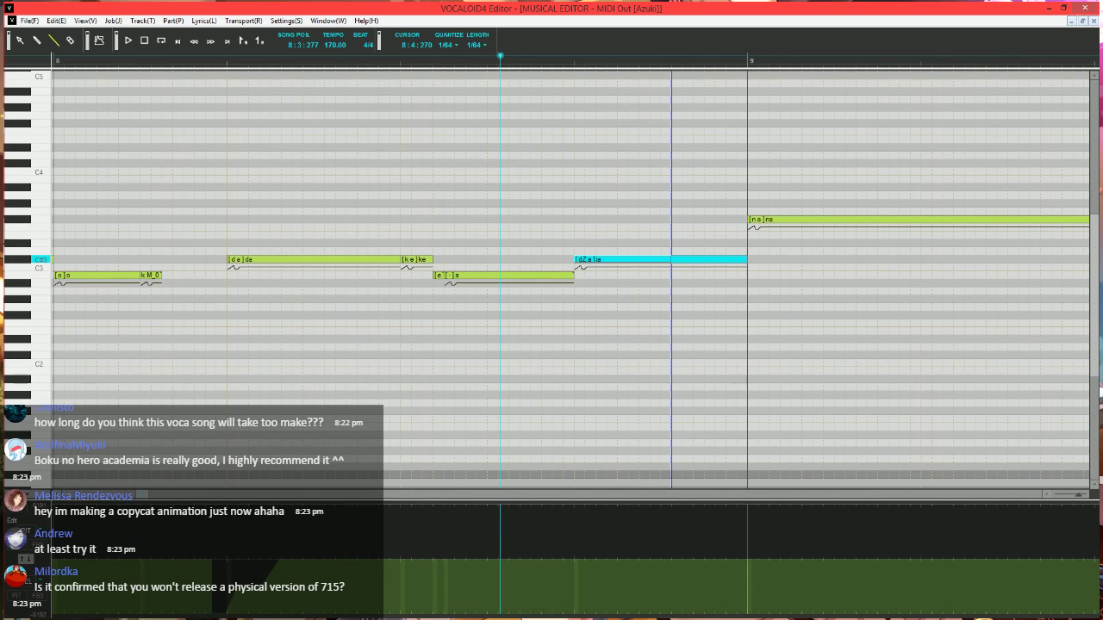
mouse_move(671, 261)
mouse_down()
mouse_move(606, 261)
mouse_move(592, 280)
mouse_move(618, 257)
mouse_move(711, 255)
mouse_move(694, 260)
mouse_up()
drag(696, 258, 759, 274)
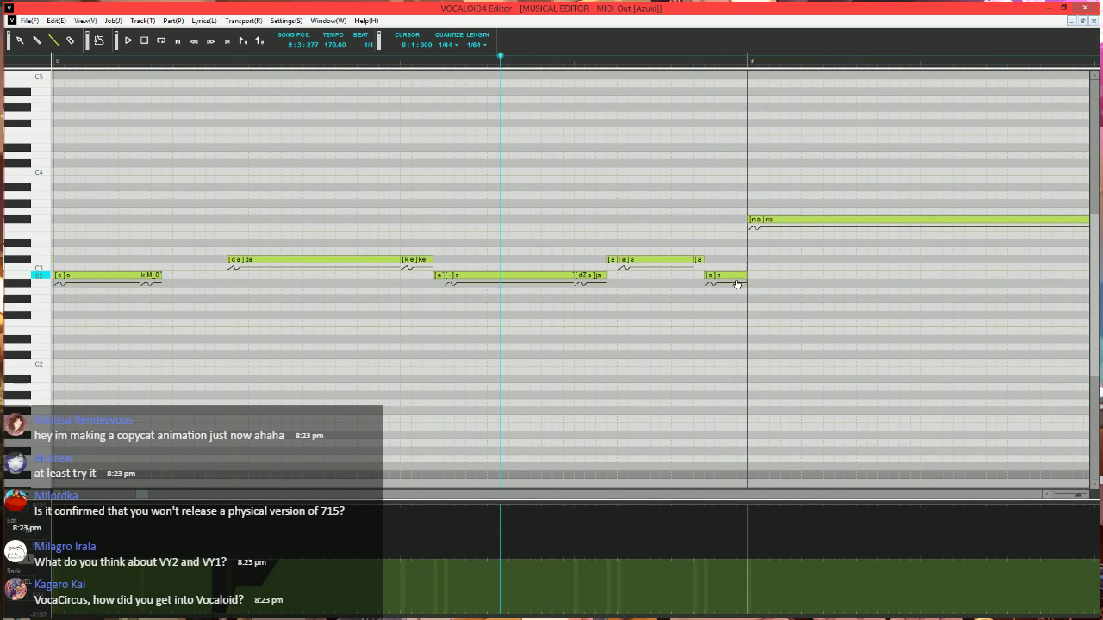
- Set the phonemes of the last two C#3 pieces to "-", the B2 ending to "n" and measure 9's "na" to "a"
double_click(634, 259)
text(-)
key(Tab)
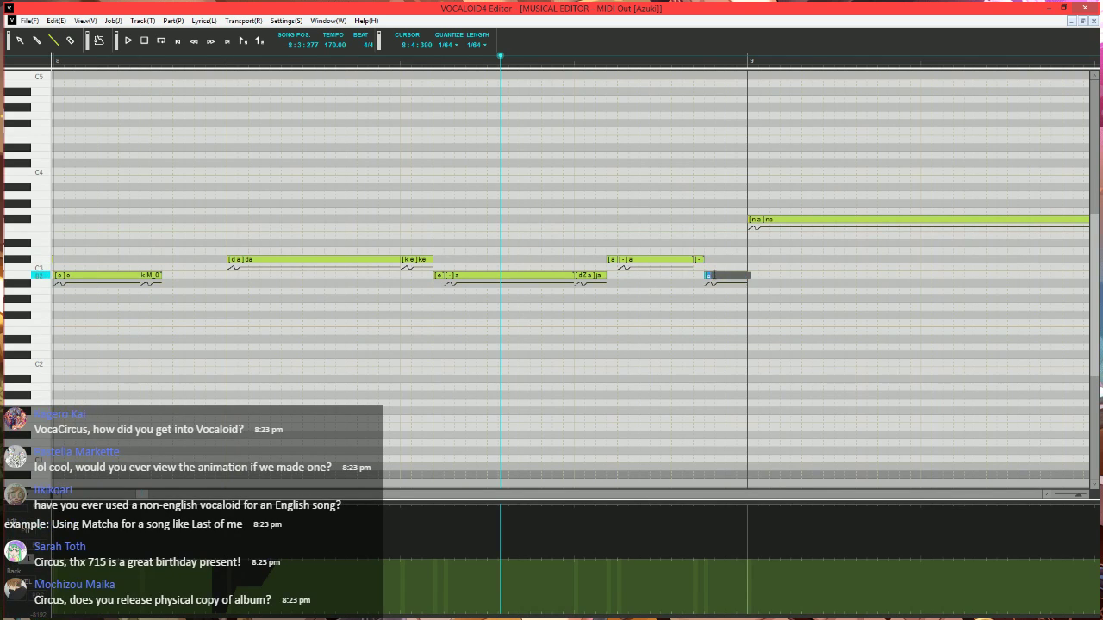
text(na)
key(Tab)
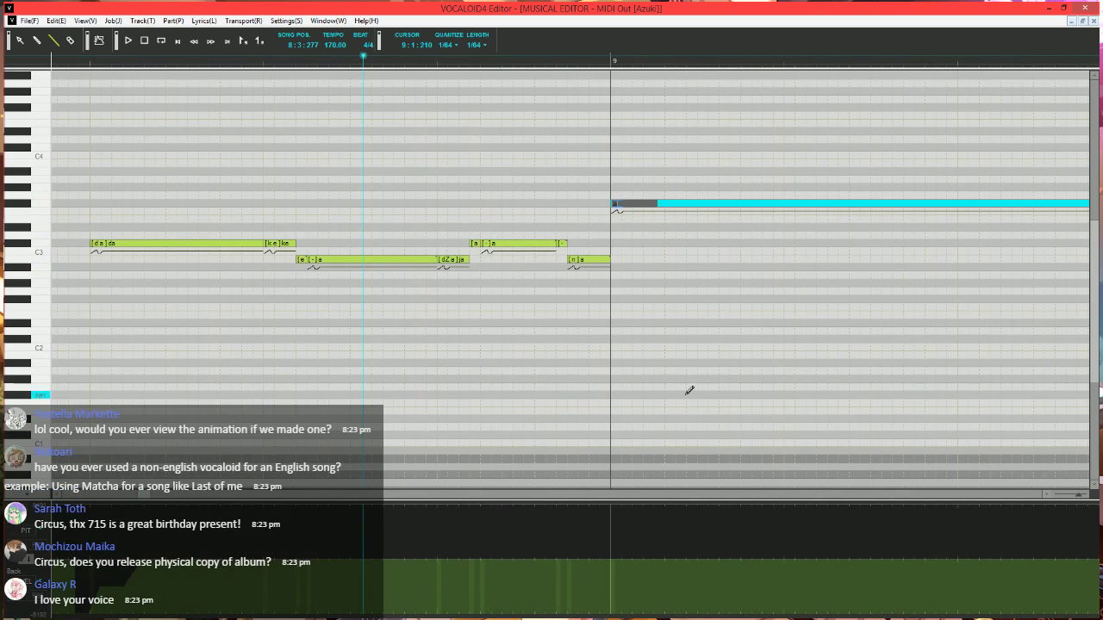
text(a)
key(Return)
- Shorten measure 10's "i" note while extending "na" up to it, and add a short A3 note with phoneme "h" right behind
scroll(401, 342, down, 3)
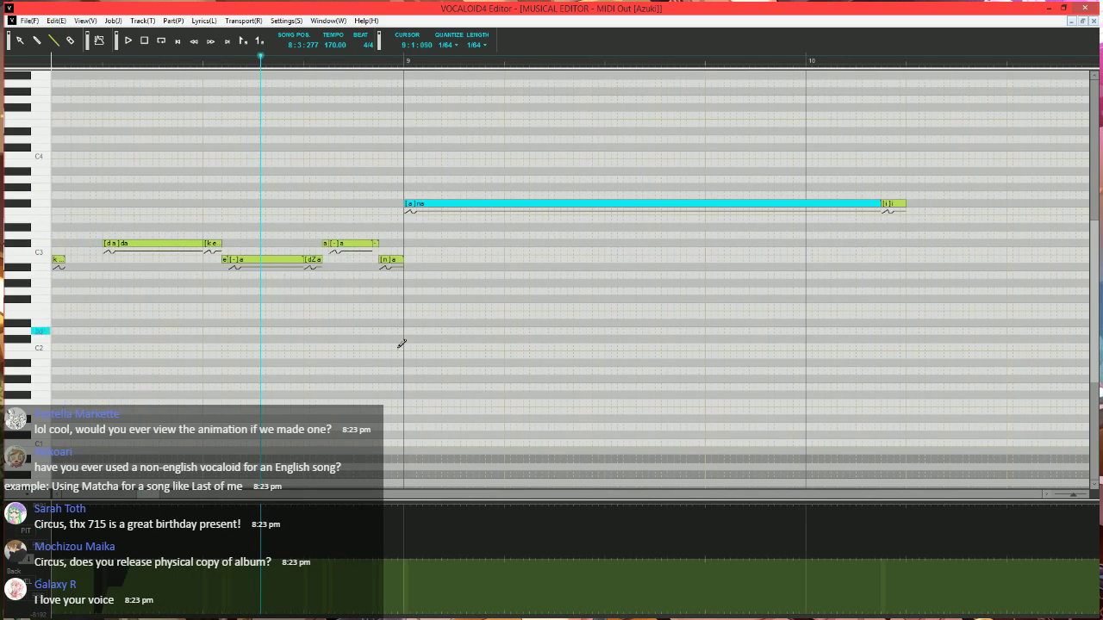
scroll(347, 379, left, 2)
scroll(347, 379, right, 3)
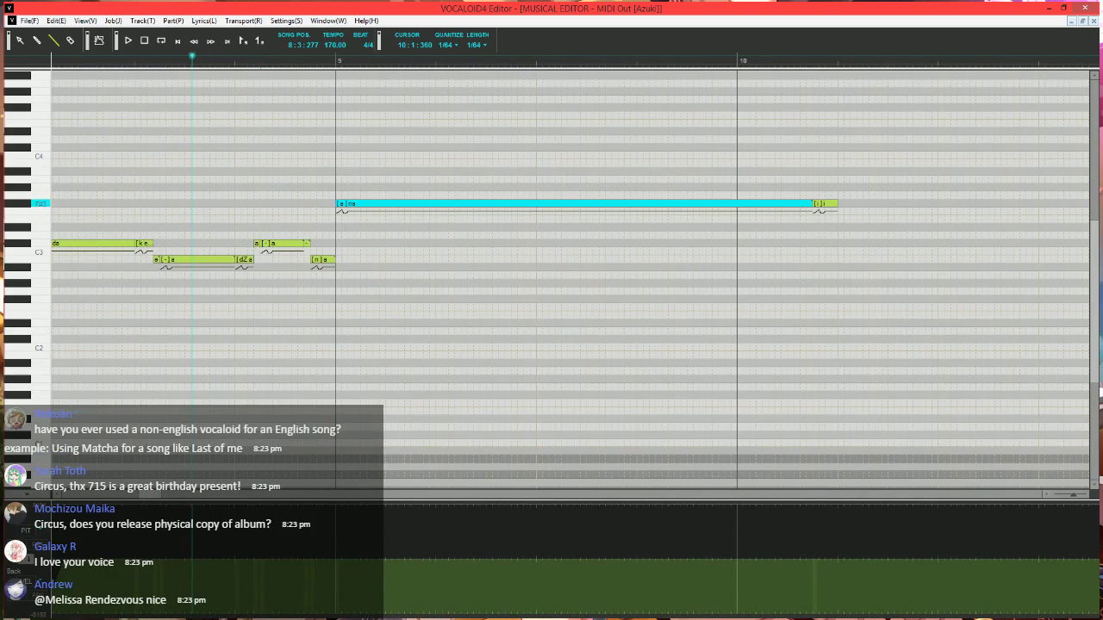
drag(814, 204, 832, 204)
click(811, 204)
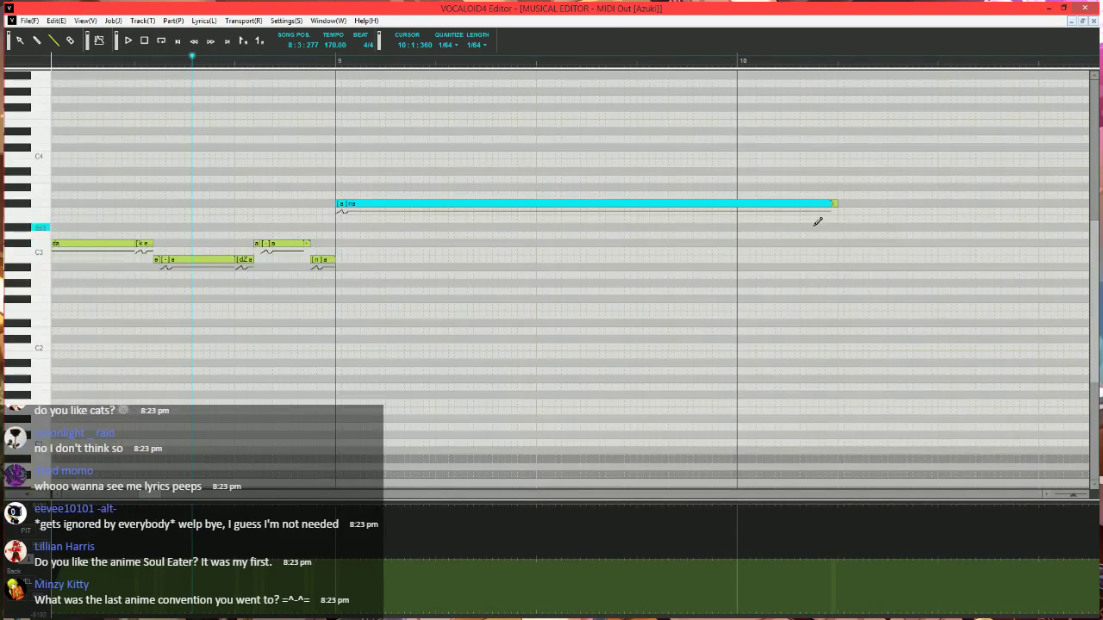
drag(840, 179, 855, 180)
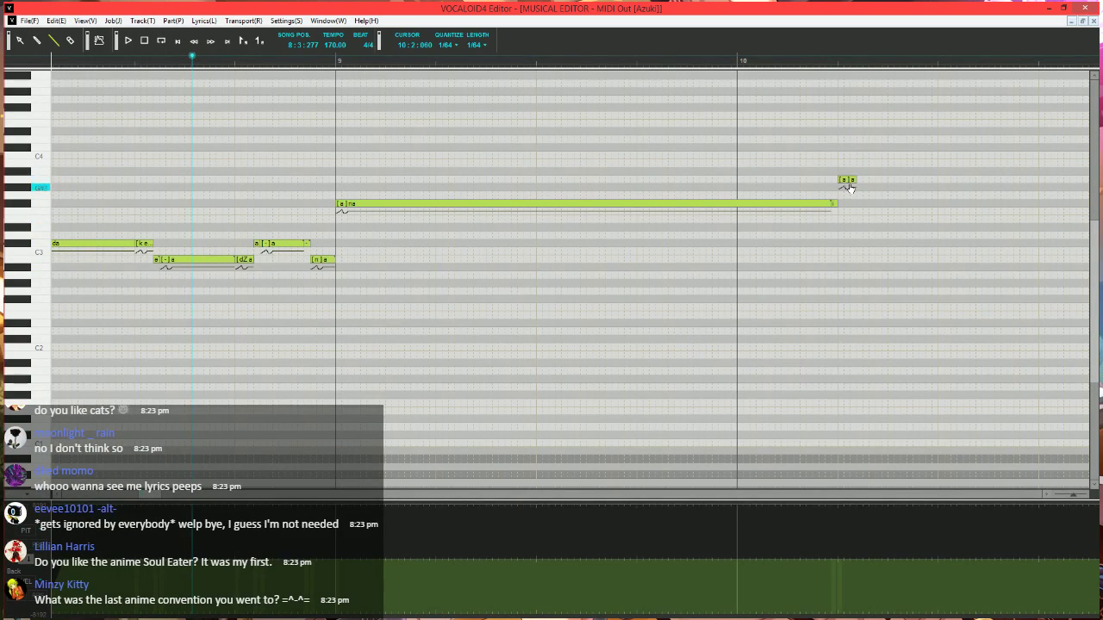
click(857, 299)
- Play back the edited phrase from measure 7 into measure 9
scroll(575, 377, left, 6)
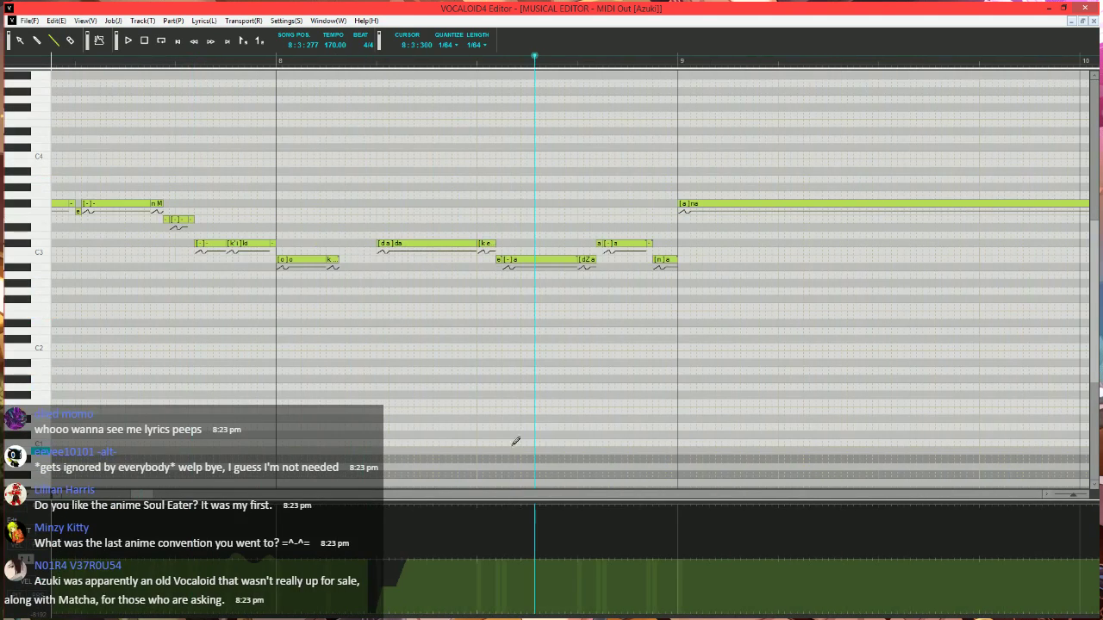
scroll(431, 396, down, 1)
click(100, 60)
key(space)
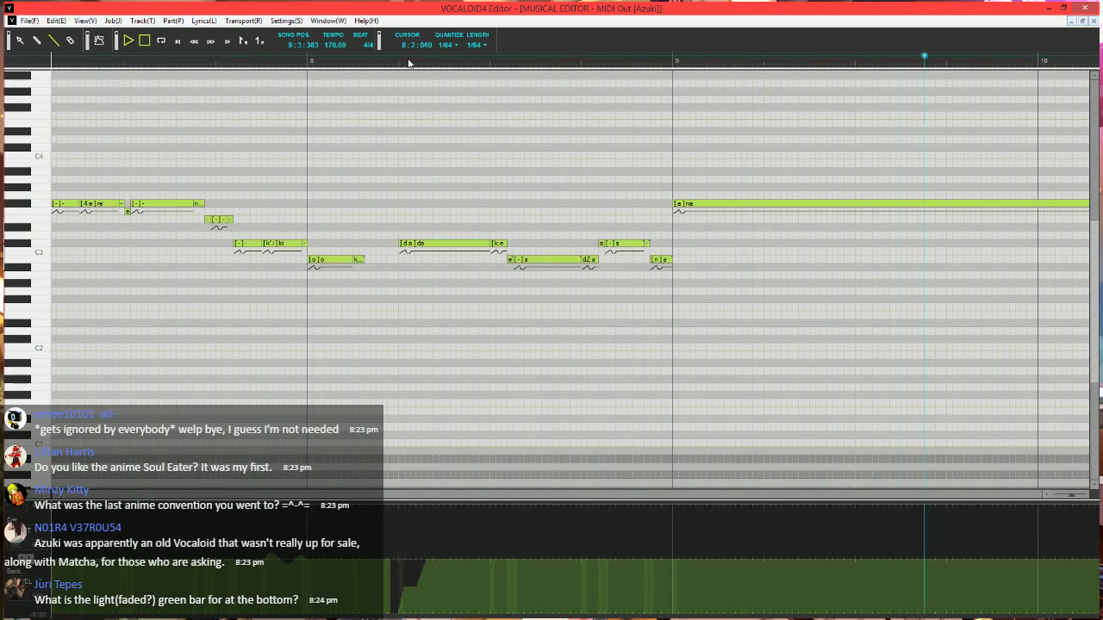
- Change the phoneme of the short B2 note after "ke" to "-" and play back from 8:1:420
key(space)
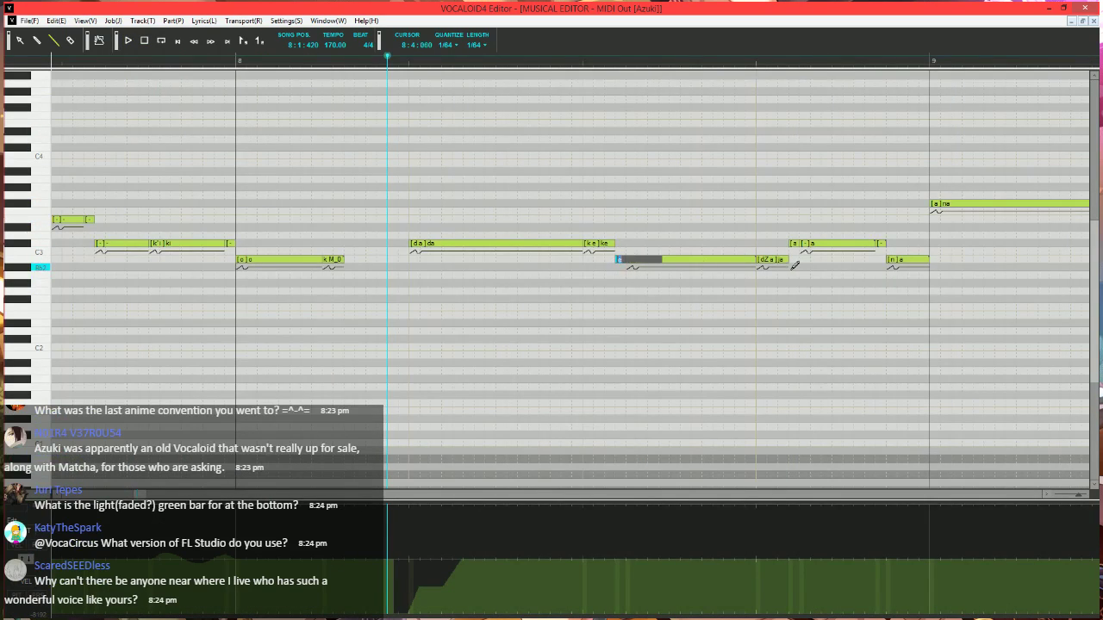
key(space)
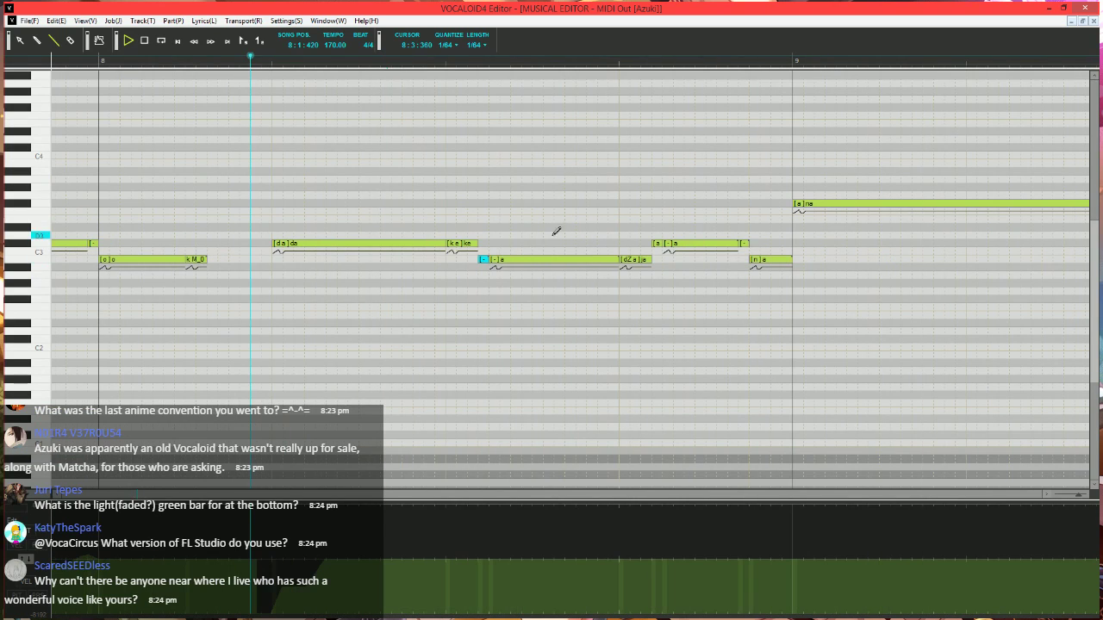
key(space)
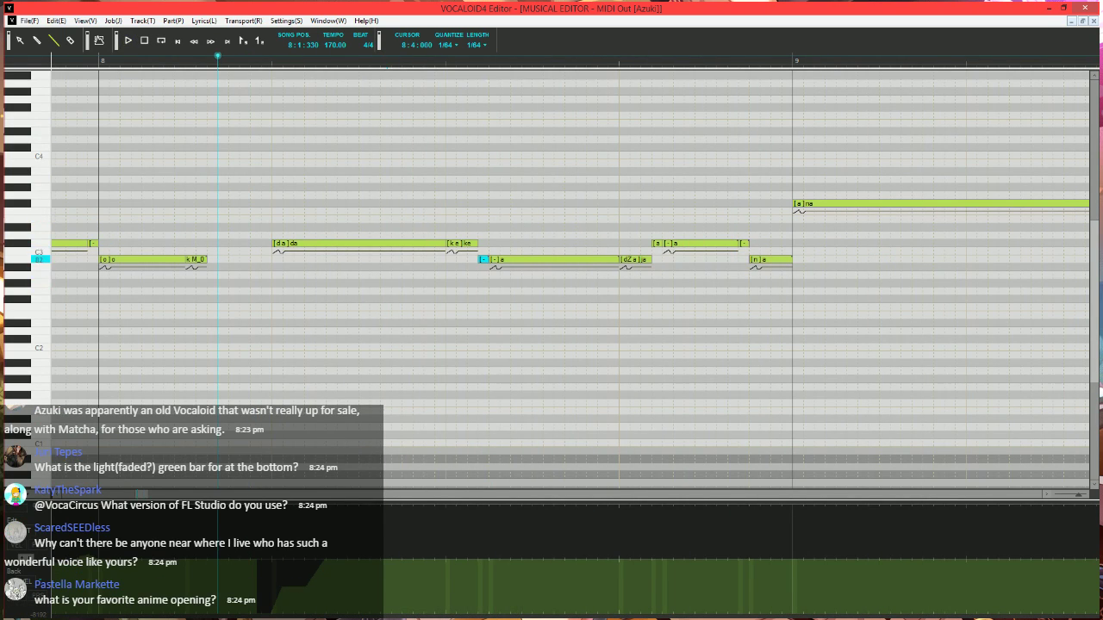
- Split a short note off the end of measure 8's long B2 note with phoneme "dZ", and set the following "ja" note's phoneme to "a"
mouse_move(620, 259)
mouse_down()
mouse_move(600, 257)
mouse_move(614, 260)
mouse_up()
alt+double_click(612, 261)
text(dZ)
key(Tab)
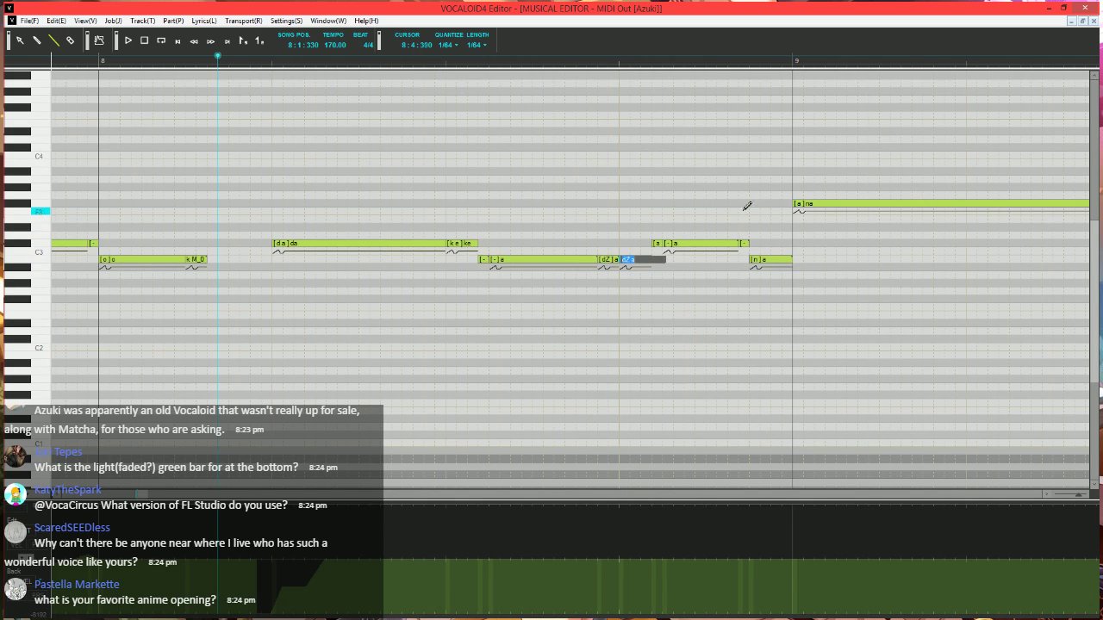
text(a)
key(Return)
- Play back measure 8 from 8:1:330, then set the song position to 8:3:420
key(space)
key(space)
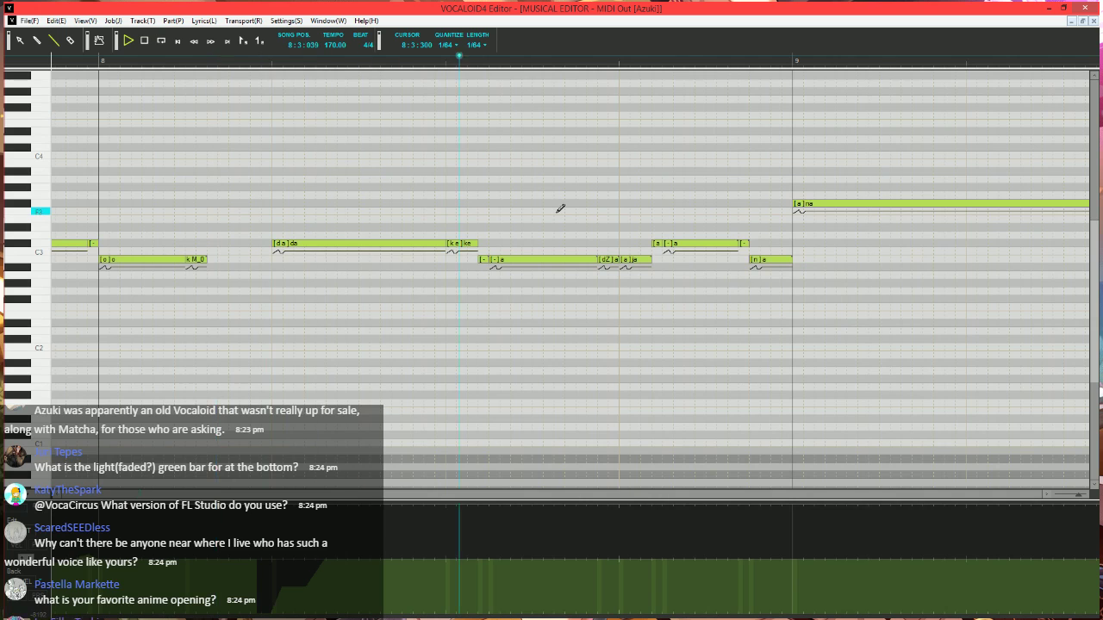
key(space)
scroll(547, 251, left, 5)
scroll(517, 263, down, 2)
scroll(379, 320, right, 5)
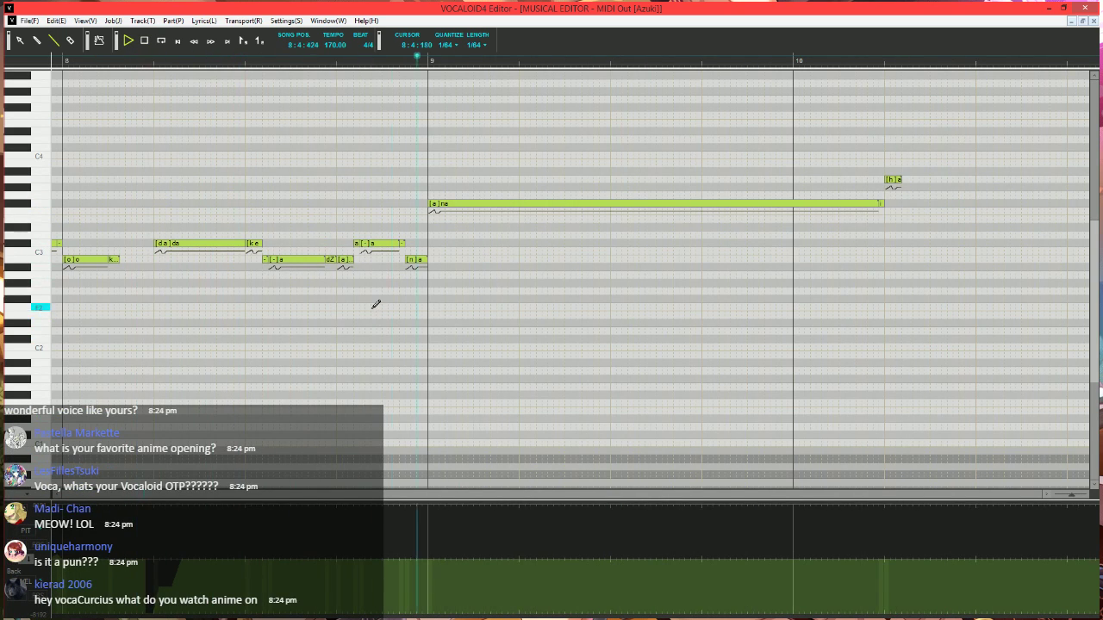
click(325, 57)
- Split the start of measure 9's long F#3 "na" note off as a short E3 note ending at 9:1:150
scroll(518, 229, up, 2)
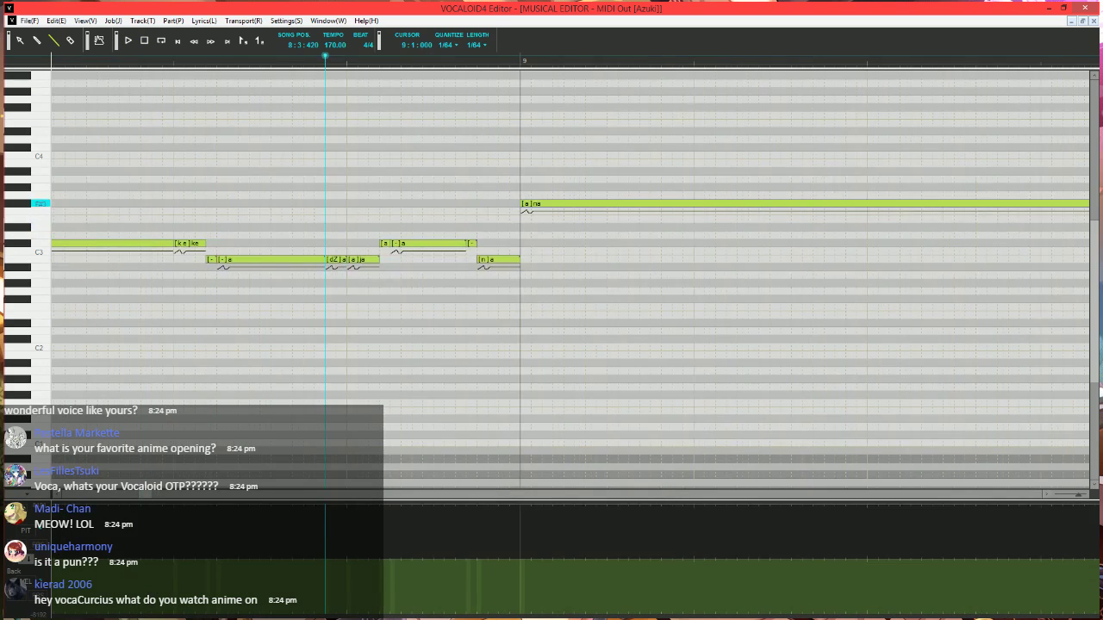
mouse_move(523, 204)
mouse_down()
mouse_move(587, 204)
mouse_move(566, 221)
mouse_move(574, 203)
mouse_up()
scroll(537, 299, down, 1)
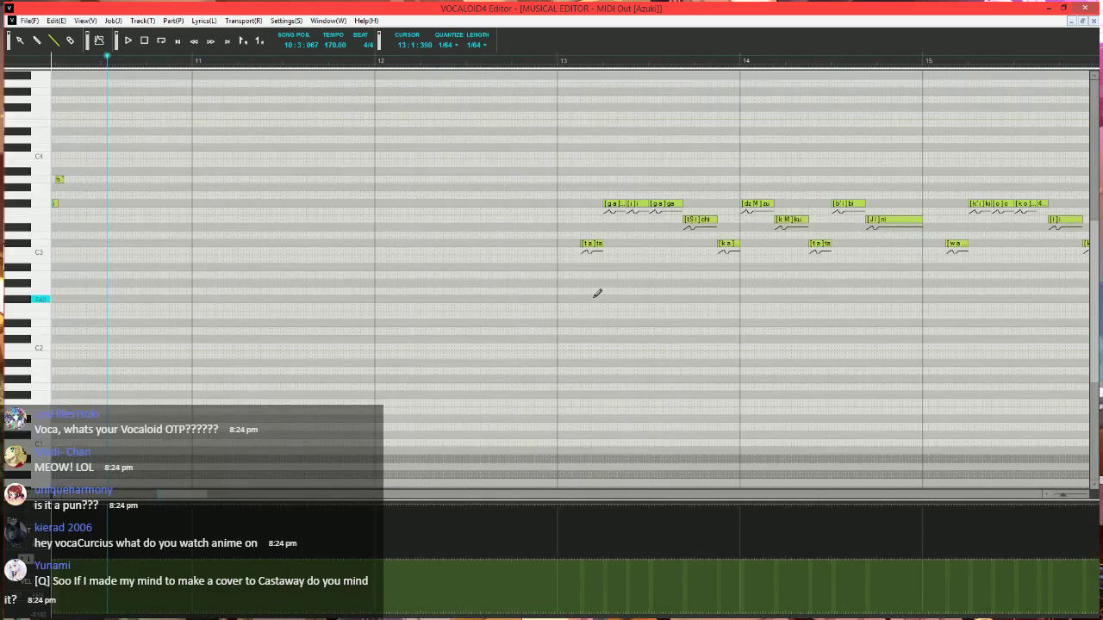
- Play back the whole tuned section from 1:1:000 through the long note in measure 9
scroll(567, 294, left, 3)
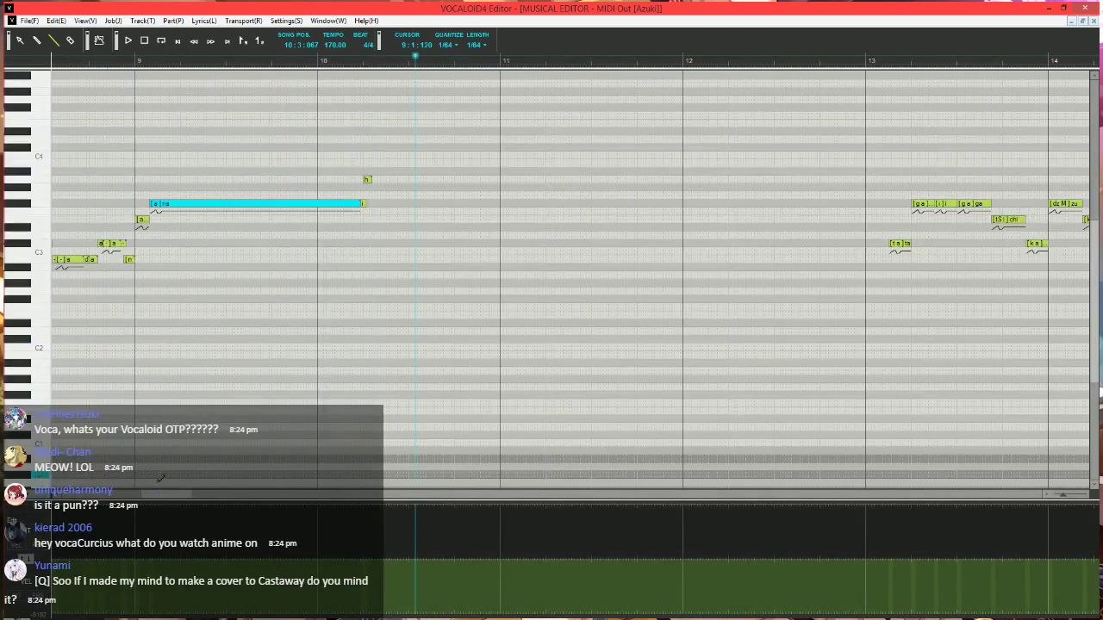
scroll(160, 478, left, 12)
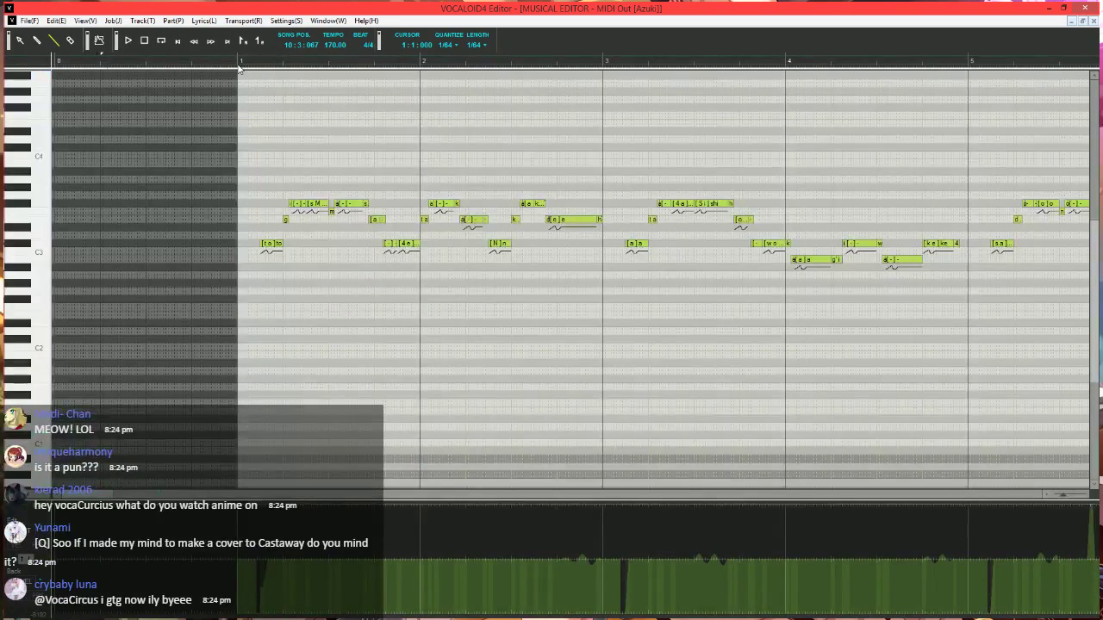
click(239, 66)
scroll(313, 377, up, 3)
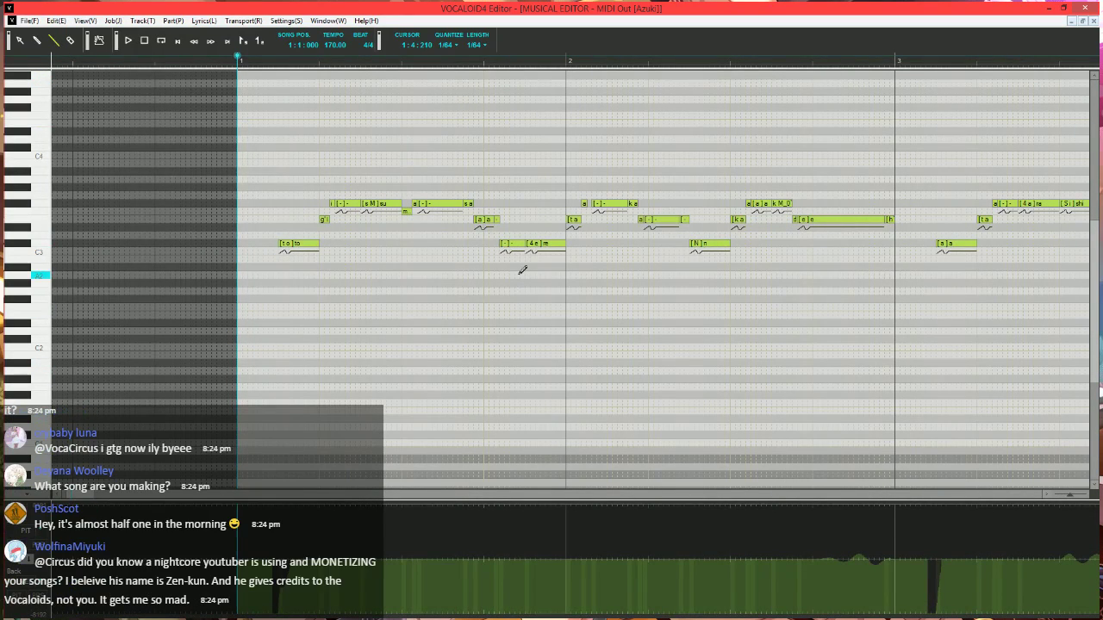
key(space)
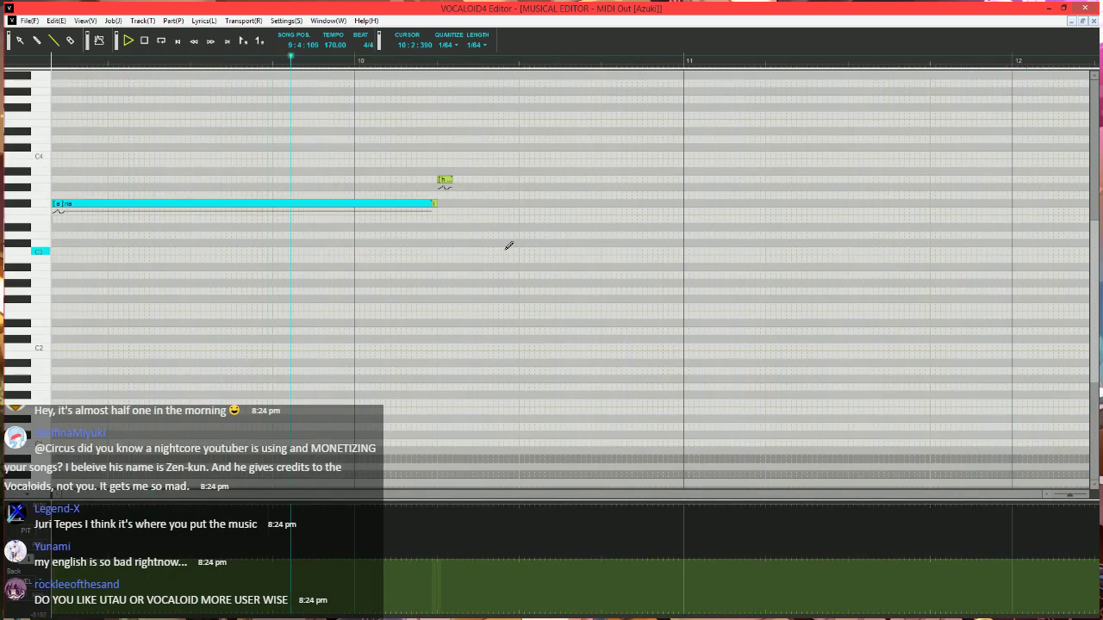
key(space)
- Set the song position to 9:1:150 and split measure 9's long F#3 note at 9:2:240, with vibrato on the second part
drag(166, 496, 151, 500)
click(517, 60)
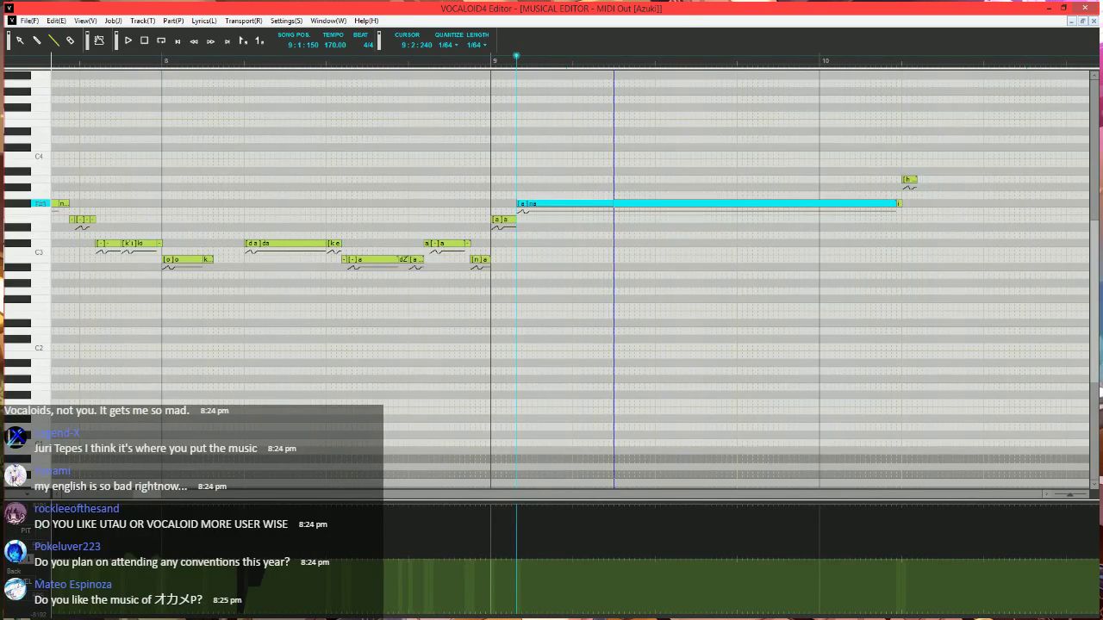
drag(613, 204, 897, 204)
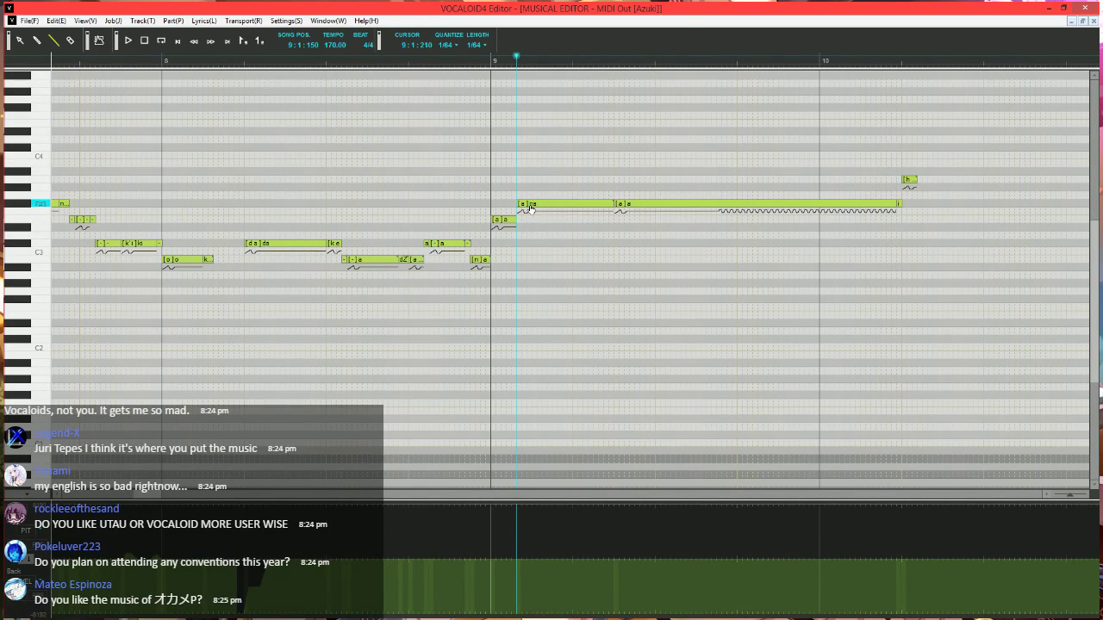
- Run Expressive Vibrato on measure 9's F#3 "na" note from 9:1:150 to 9:2:240, with pitch amount 10 and rate 45
click(548, 206)
key(ctrl+j)
click(429, 320)
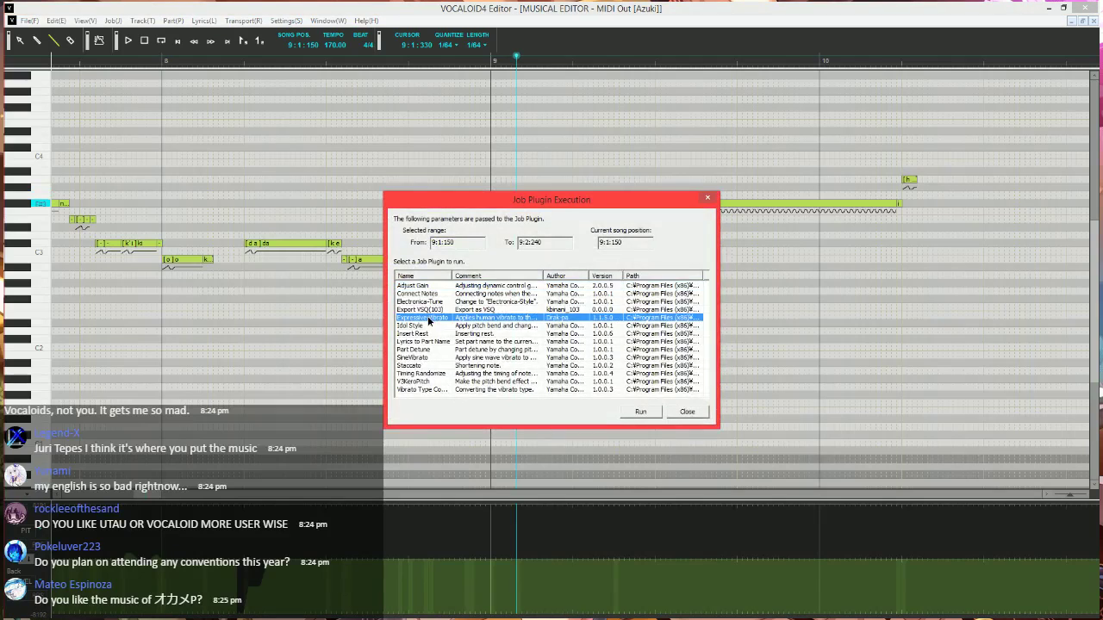
click(648, 415)
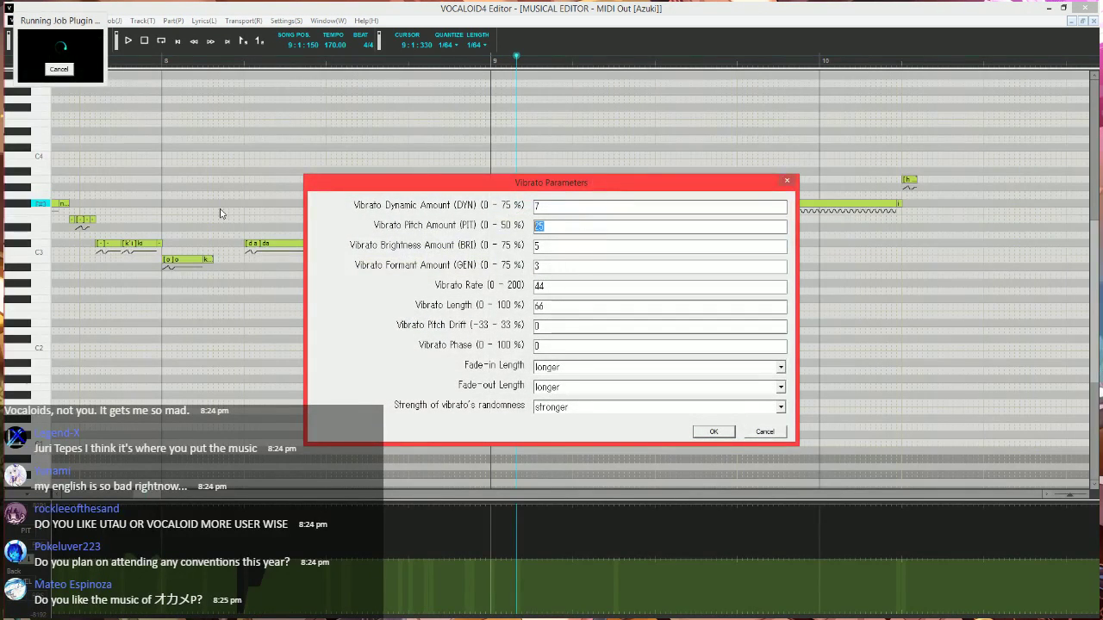
key(Tab)
key(Tab)
key(Tab)
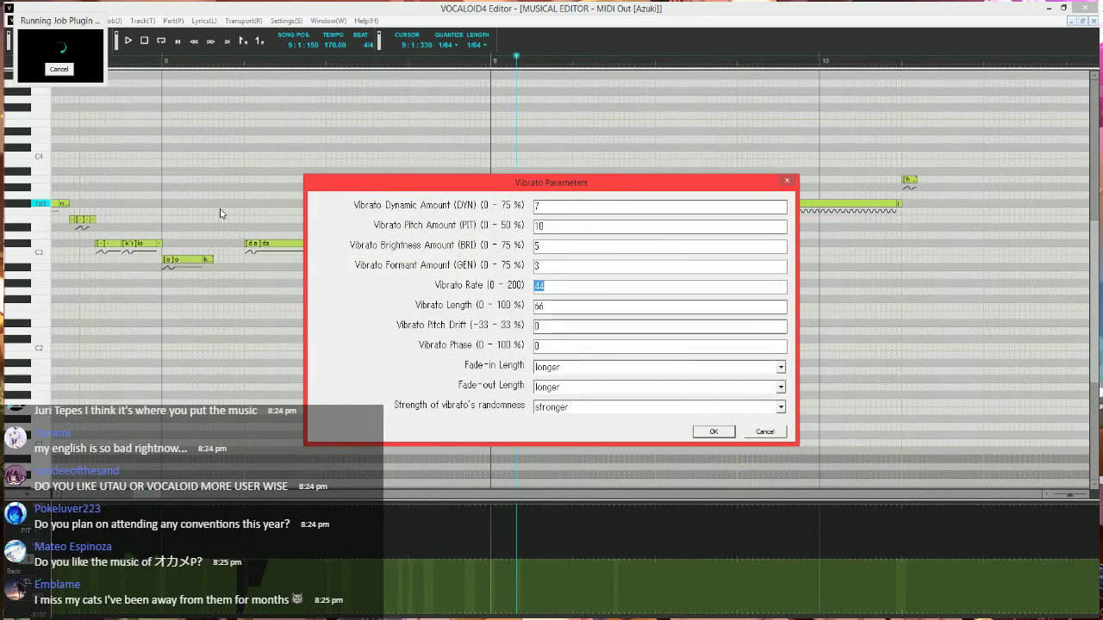
text(45)
- Set the vibrato's fade-in length to shorter and apply it to the "na" note
key(Tab)
key(Tab)
key(Tab)
key(Tab)
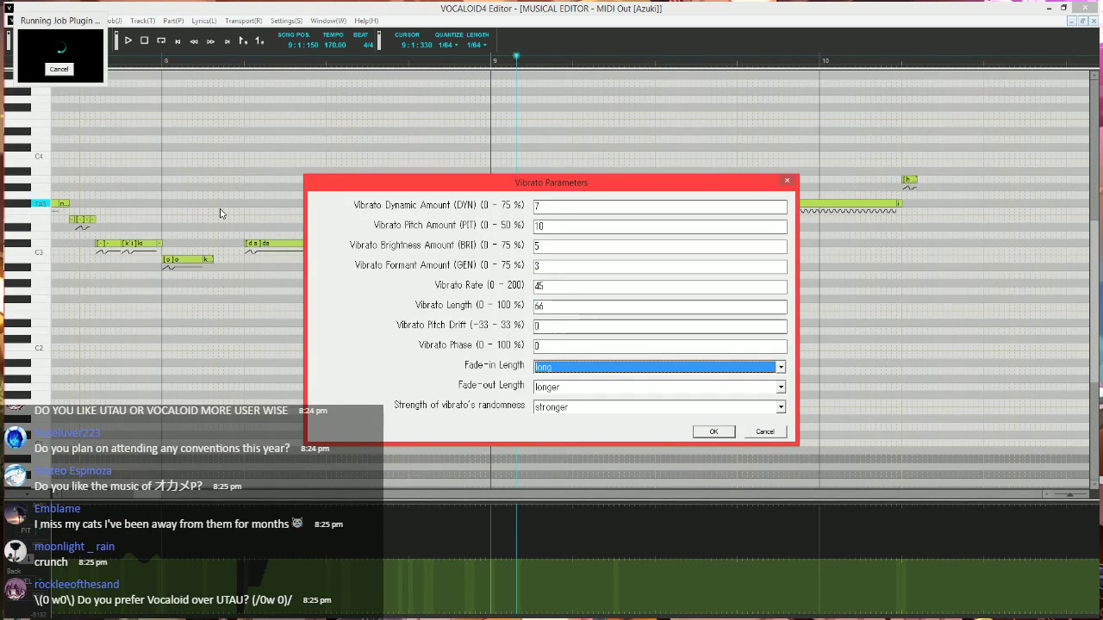
key(Up)
key(Up)
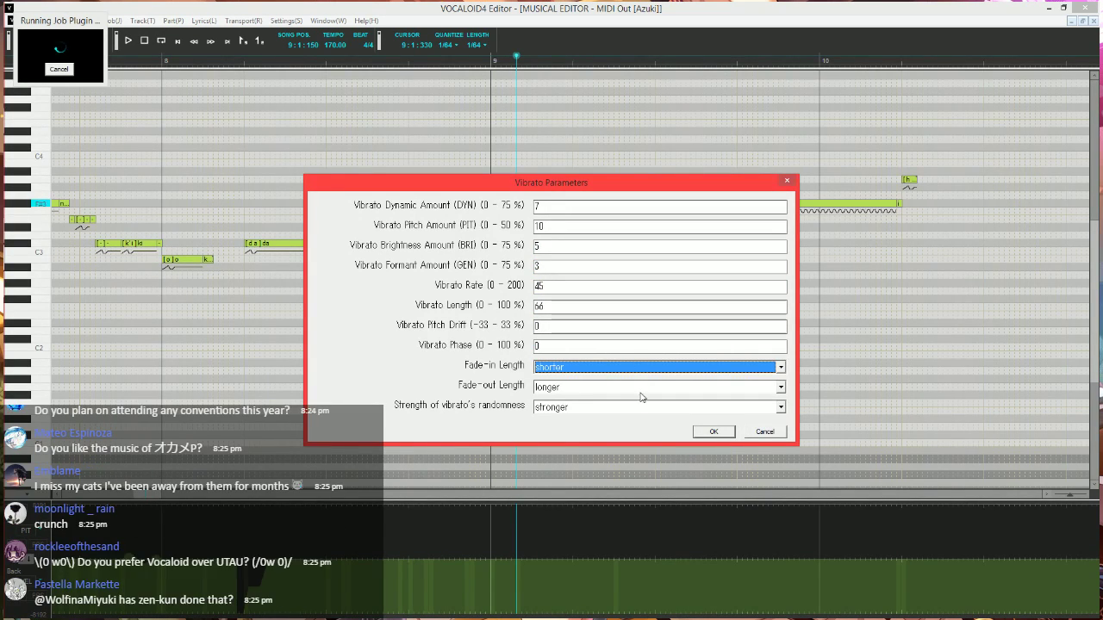
click(714, 431)
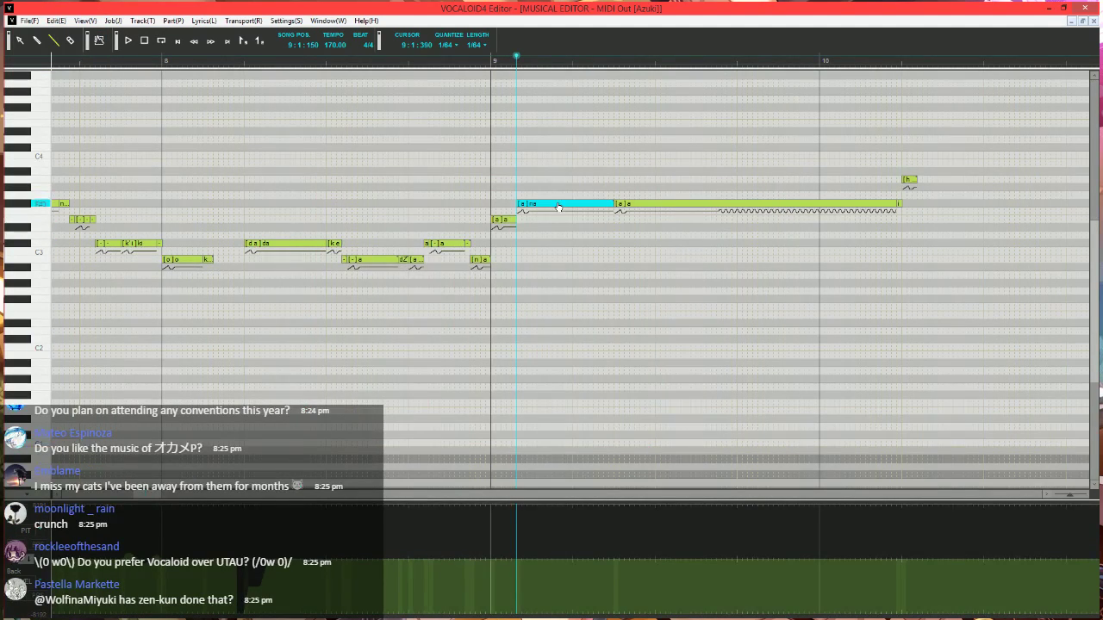
- Apply Expressive Vibrato to the same "na" note with pitch amount 10, rate 45, length 100 and shorter fade-in, and play it back
key(ctrl+j)
click(437, 317)
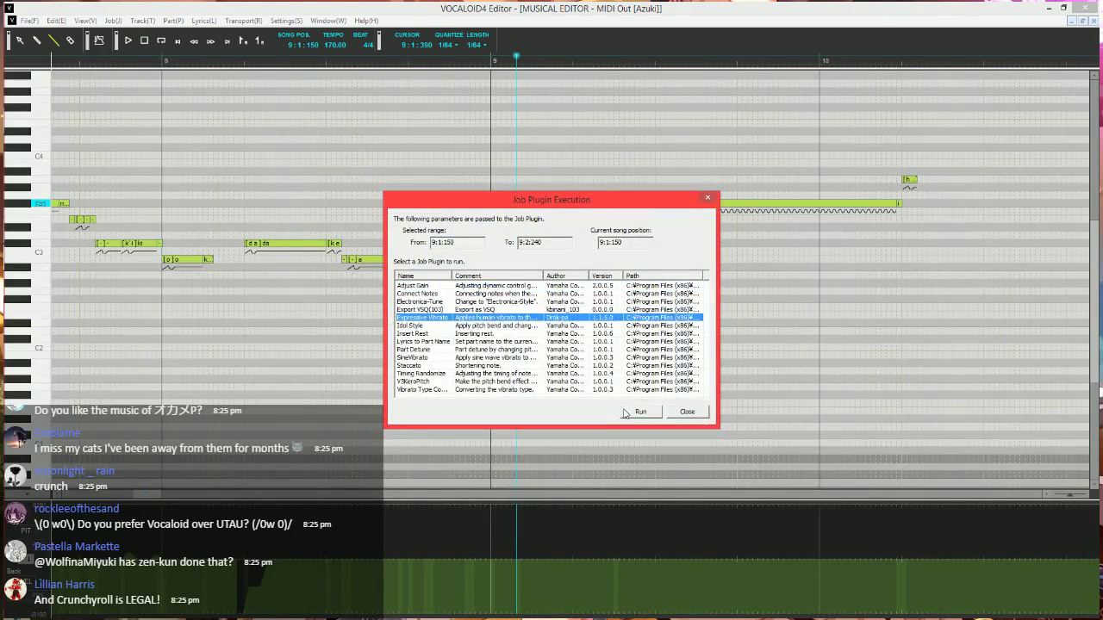
click(625, 410)
double_click(568, 225)
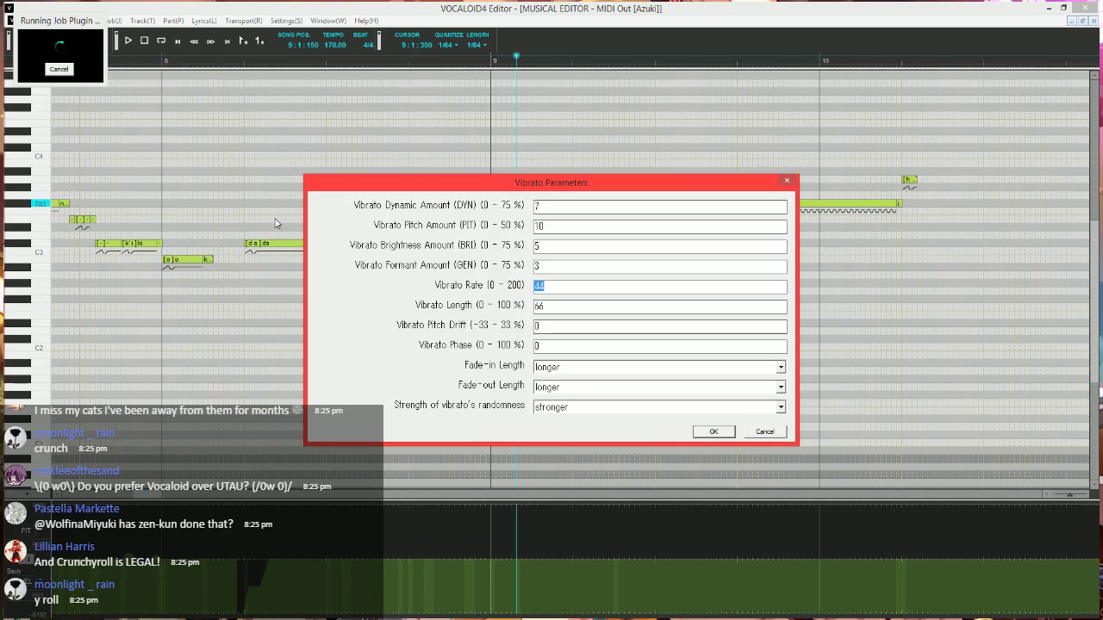
key(Tab)
text(1)
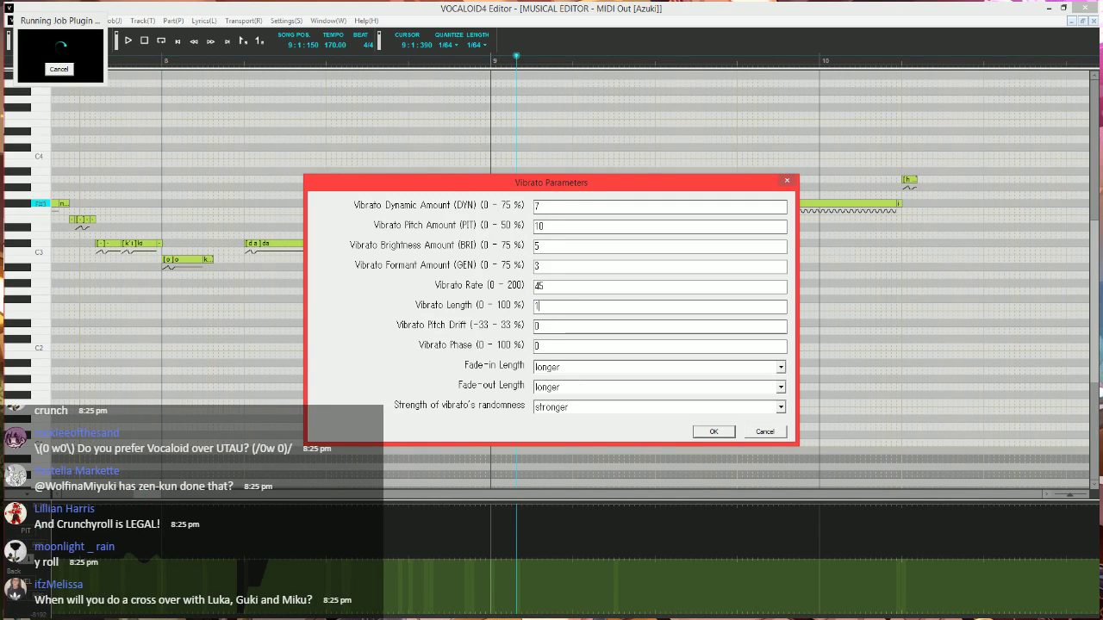
click(554, 369)
click(556, 421)
click(713, 431)
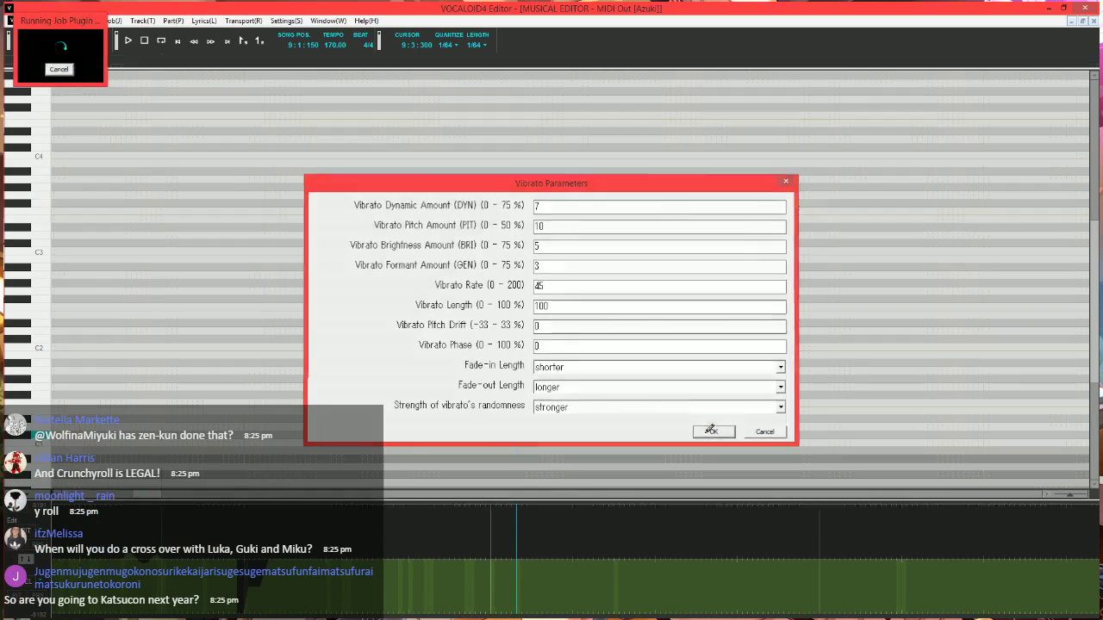
key(space)
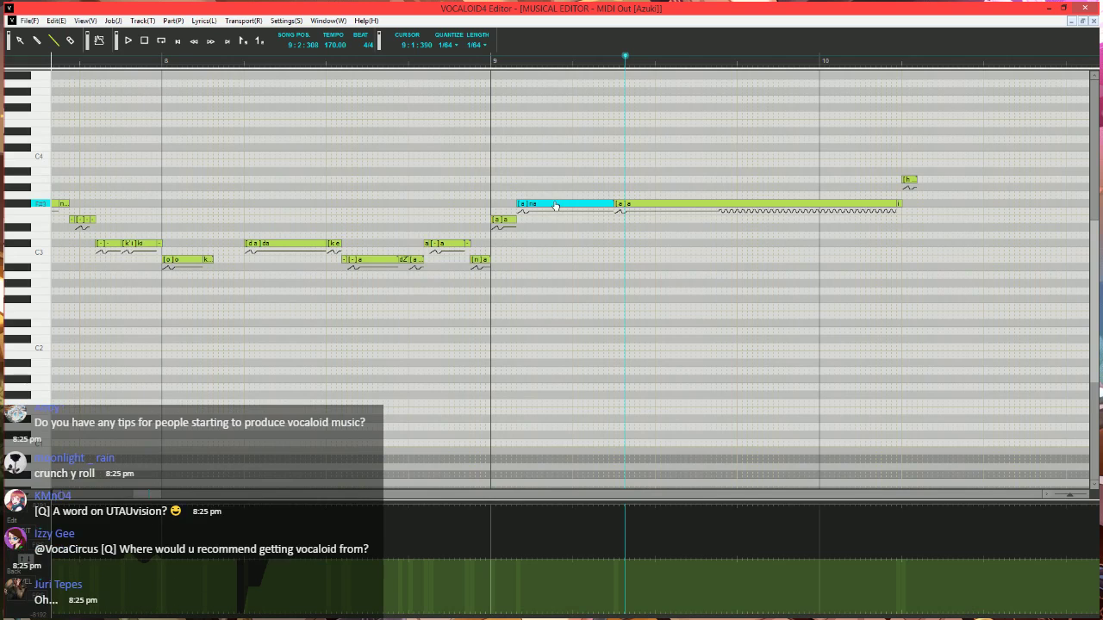
- Run Expressive Vibrato on the "na" note again with pitch amount 10 and rate 40
key(ctrl+j)
click(497, 318)
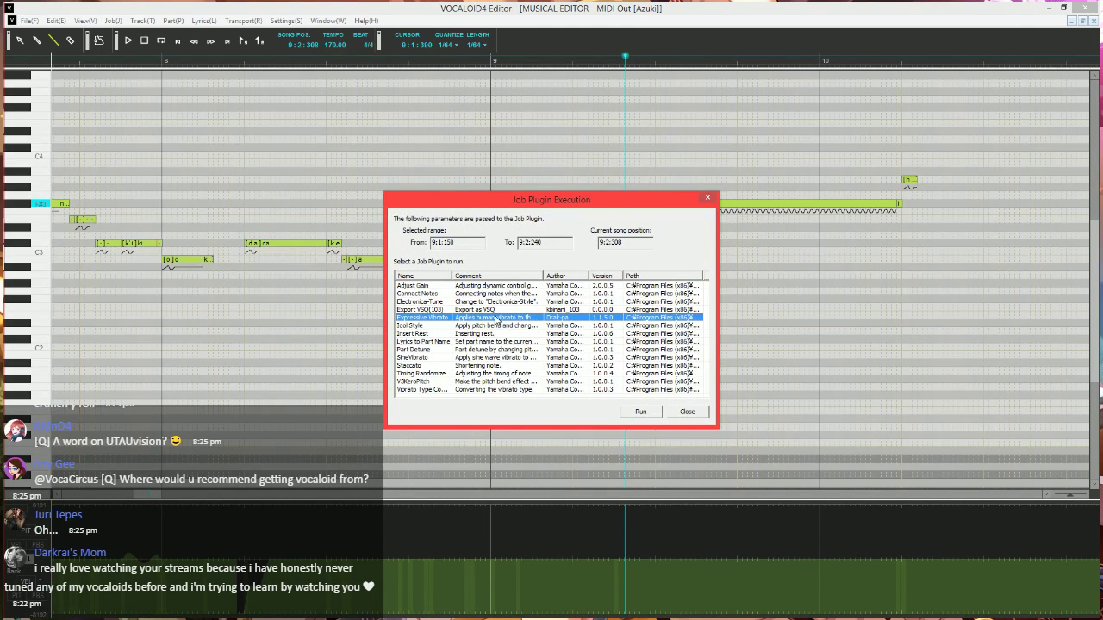
click(640, 412)
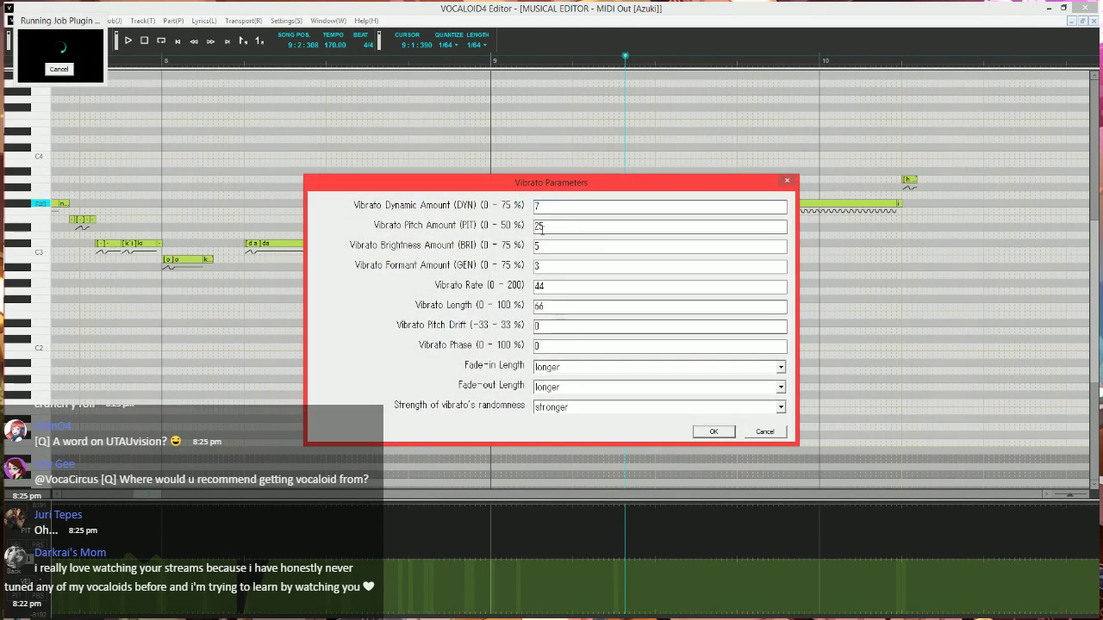
double_click(549, 227)
key(Tab)
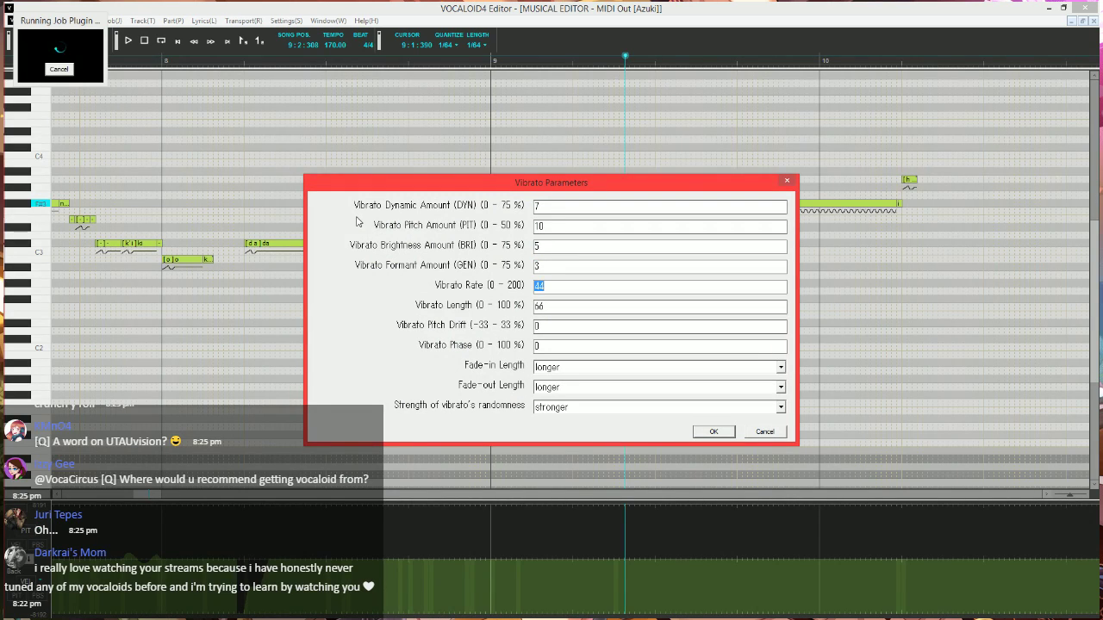
key(Tab)
- Set the vibrato length to 100 and the fade-in length to shorter, and apply the vibrato to the "na" note
text(1)
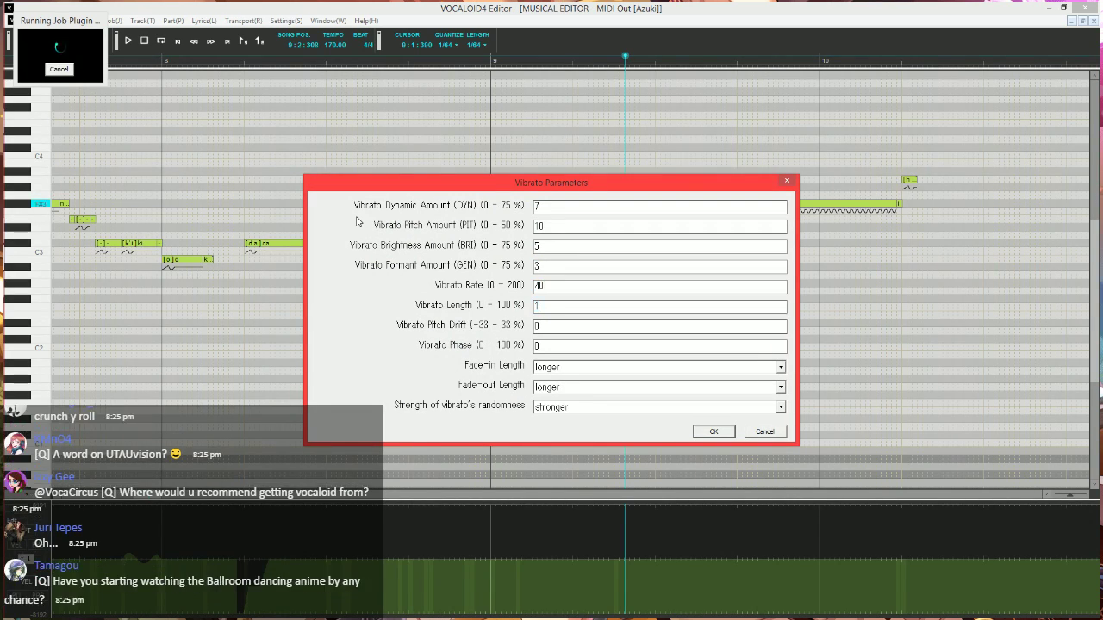
text(00)
key(Tab)
key(Tab)
key(Tab)
key(Down)
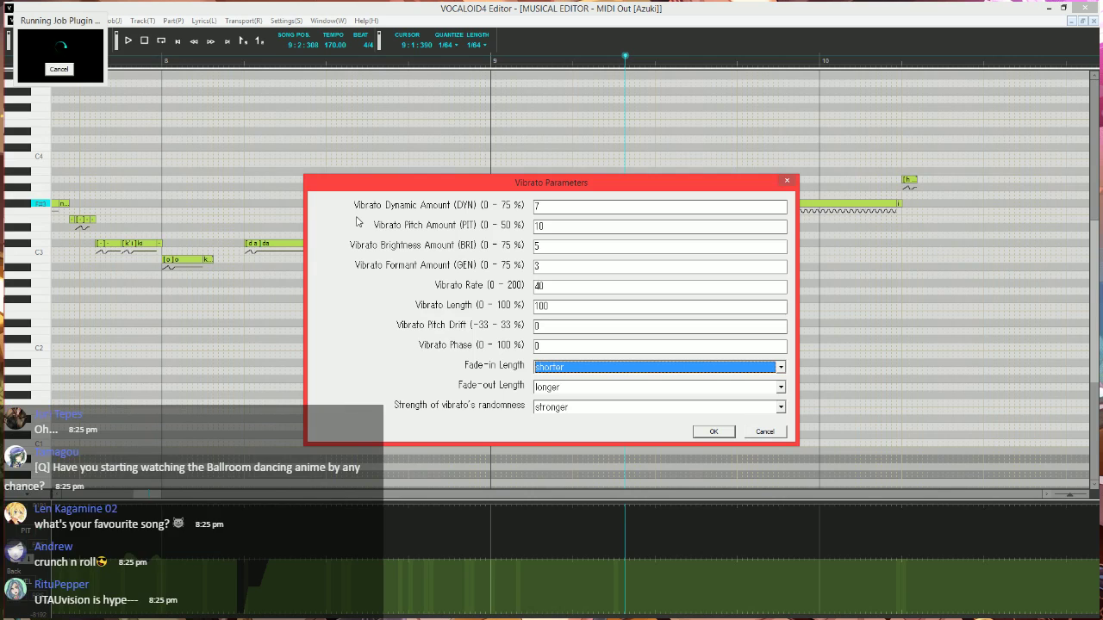
key(Return)
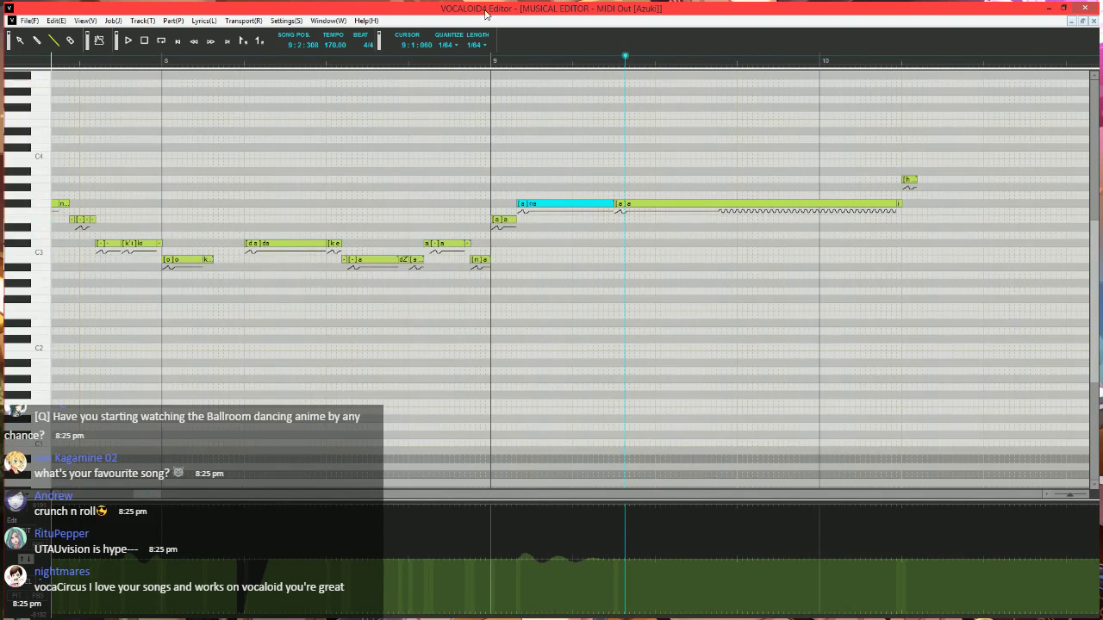
- Split the F#3 "na" note just after its start at 9:1:150 and set the second part's phoneme to "-"
click(443, 64)
drag(518, 204, 524, 204)
double_click(529, 204)
text(-)
click(628, 143)
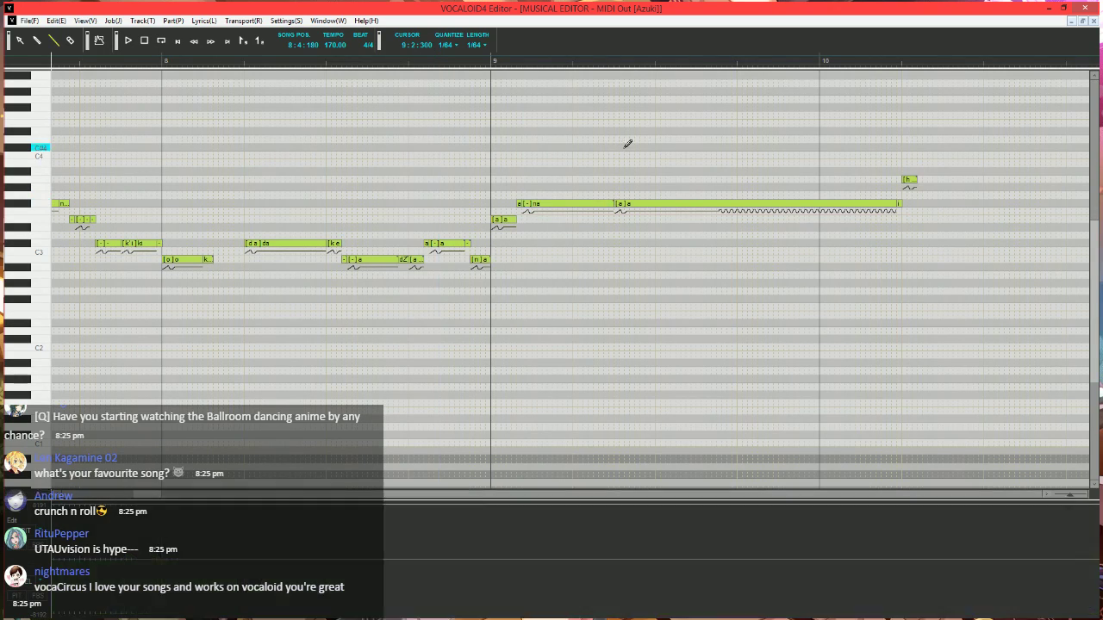
- Delete the F#3 "a" note with built-in vibrato and extend the preceding "-" note over its full length into measure 10
click(626, 206)
key(Delete)
drag(613, 203, 898, 204)
- Play back from 8:3:150 through the long note in measures 9 and 10
click(351, 59)
key(space)
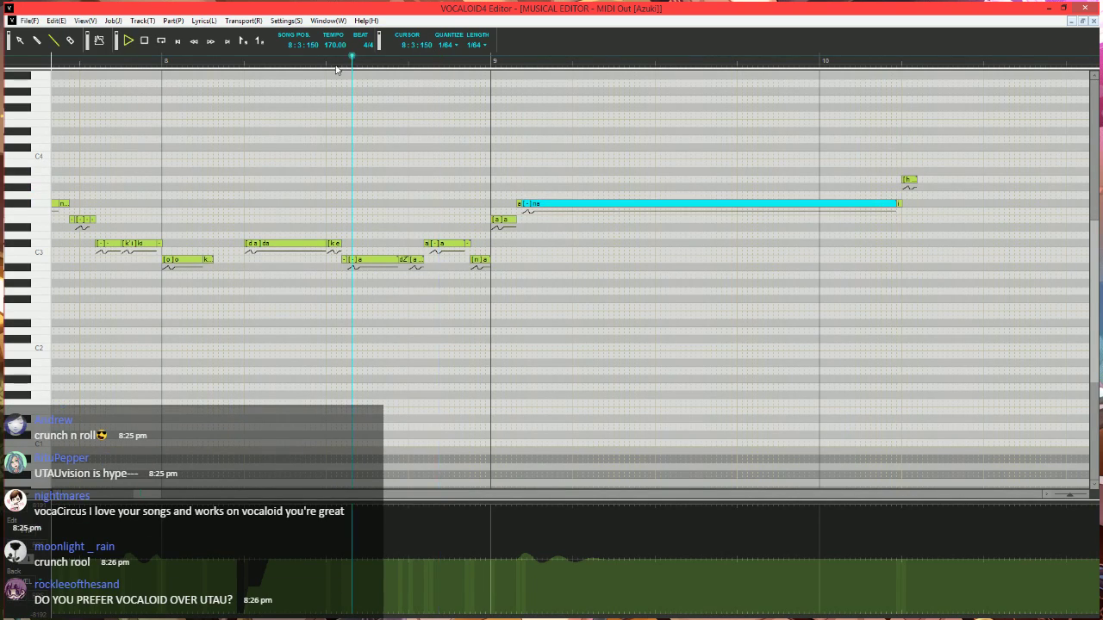
scroll(522, 251, up, 2)
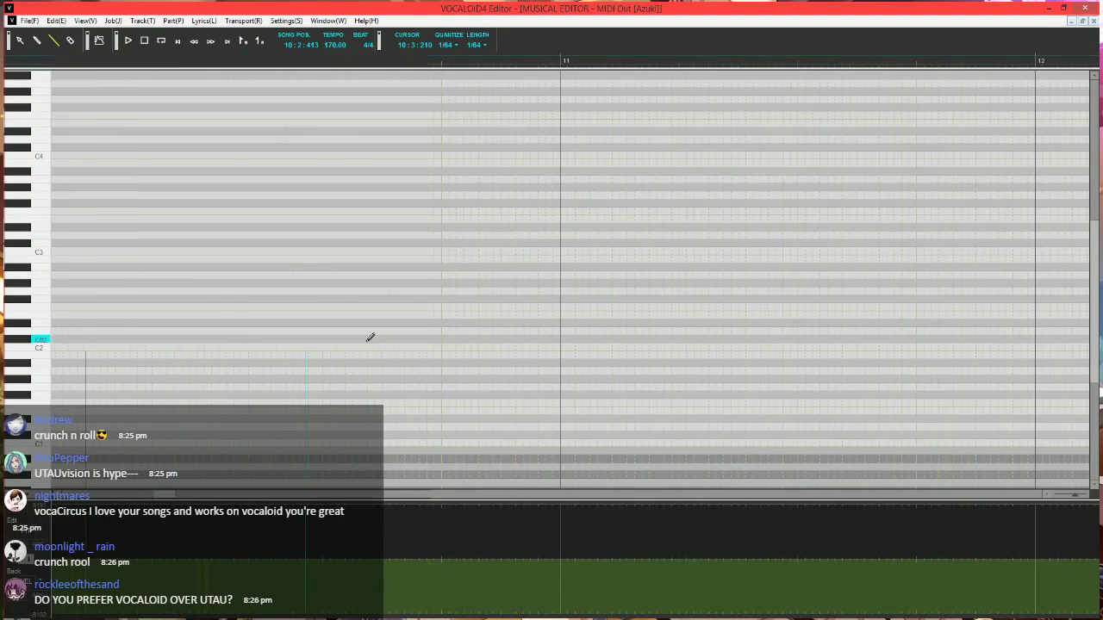
drag(168, 493, 163, 502)
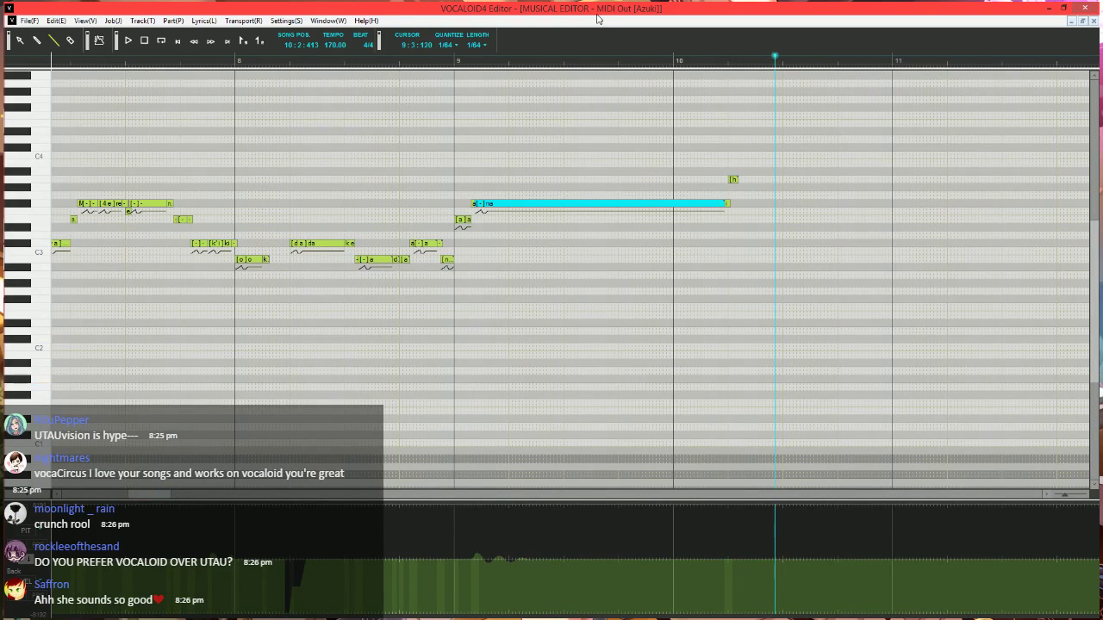
- Set the song position to 13:1:000 and draw the control curve at zero before the "ta" note, ramping up over its start
drag(149, 494, 185, 512)
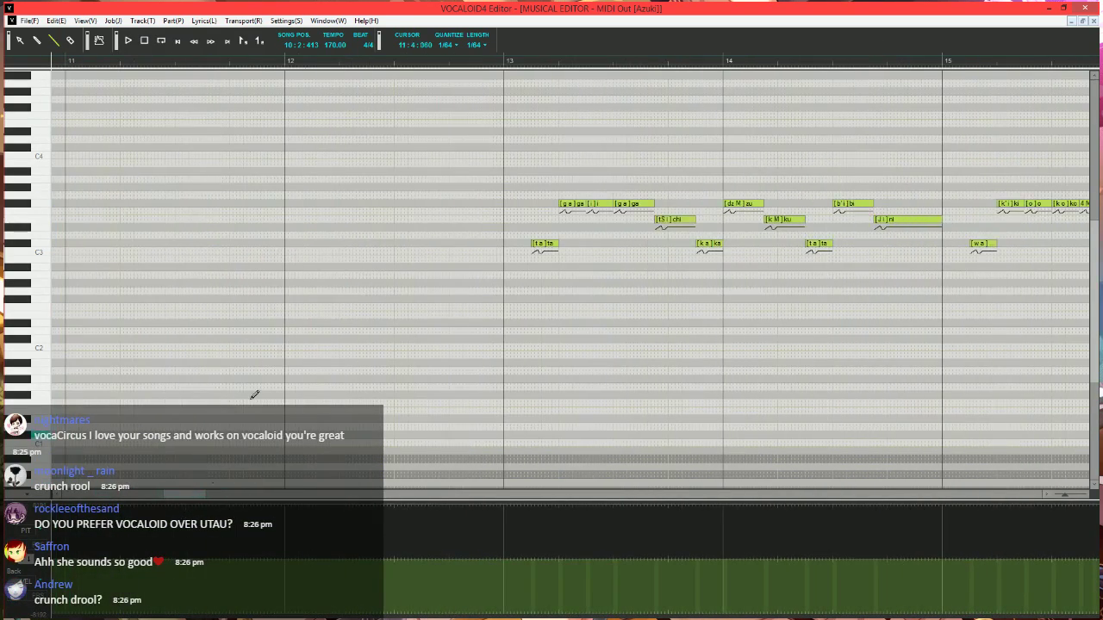
click(506, 64)
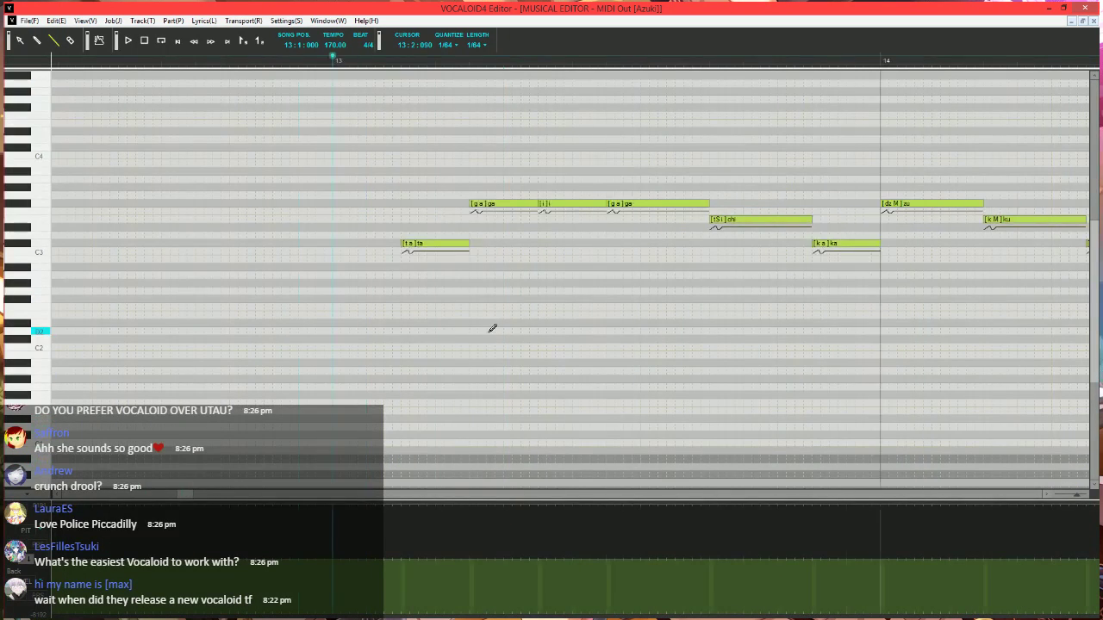
scroll(335, 365, down, 2)
scroll(331, 388, down, 3)
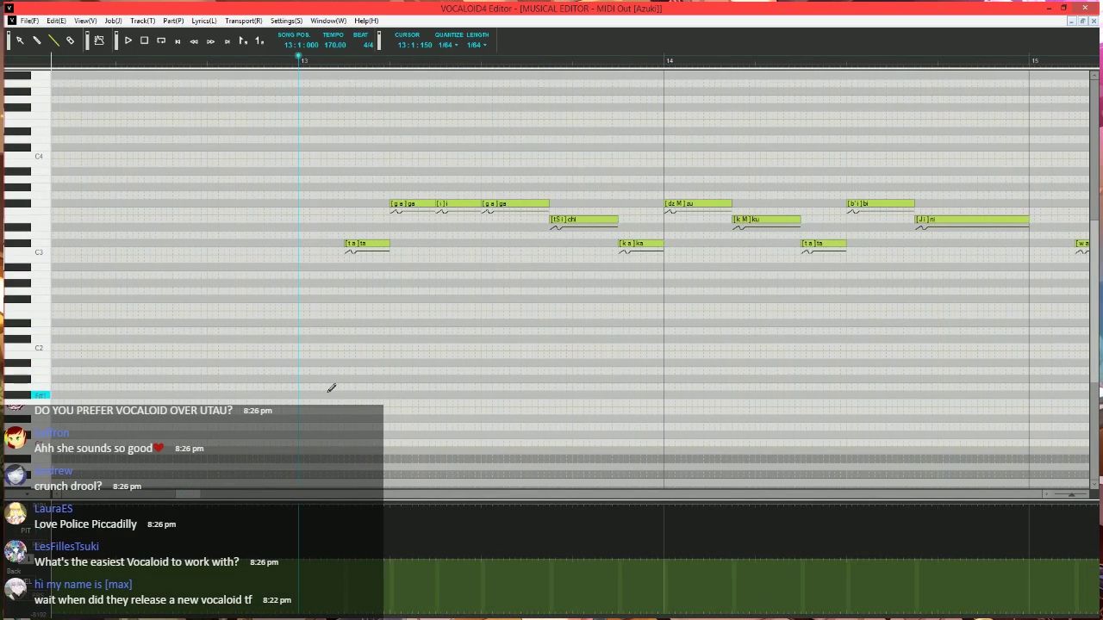
scroll(330, 389, down, 1)
scroll(331, 388, up, 4)
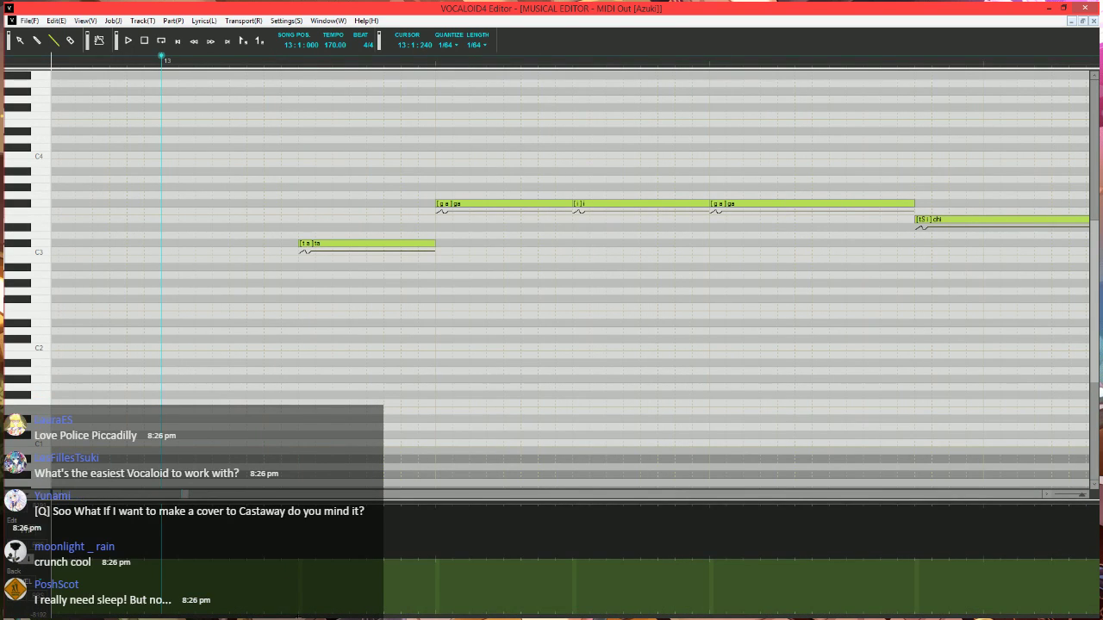
drag(251, 615, 299, 615)
drag(299, 615, 320, 571)
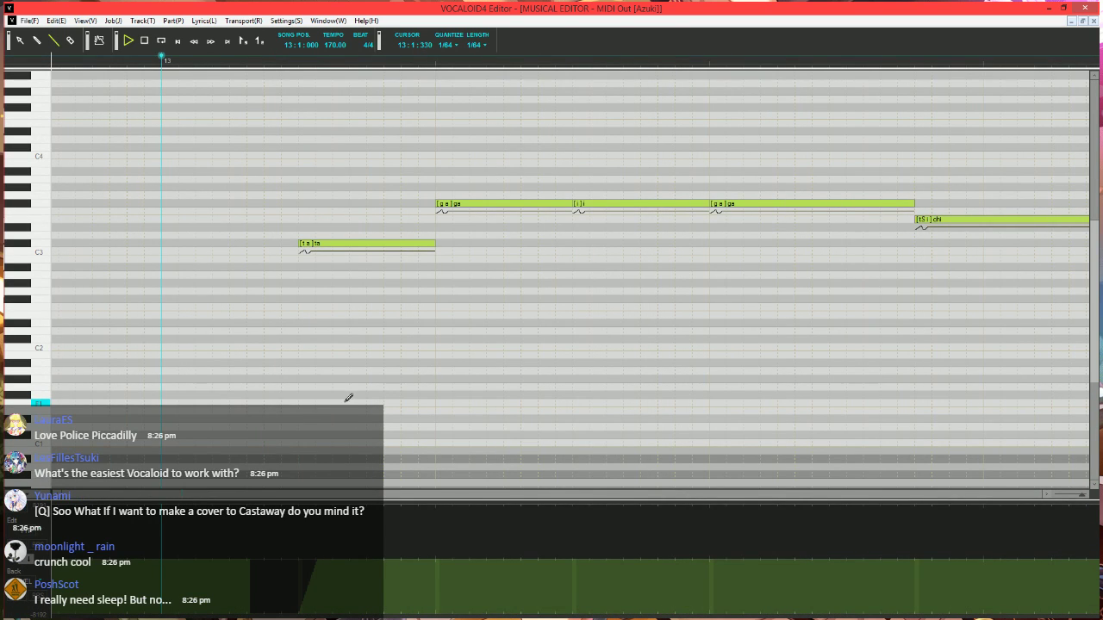
- Play back the opening "ta" note from 13:1:000 and return the song position to 13:1:000
key(space)
key(space)
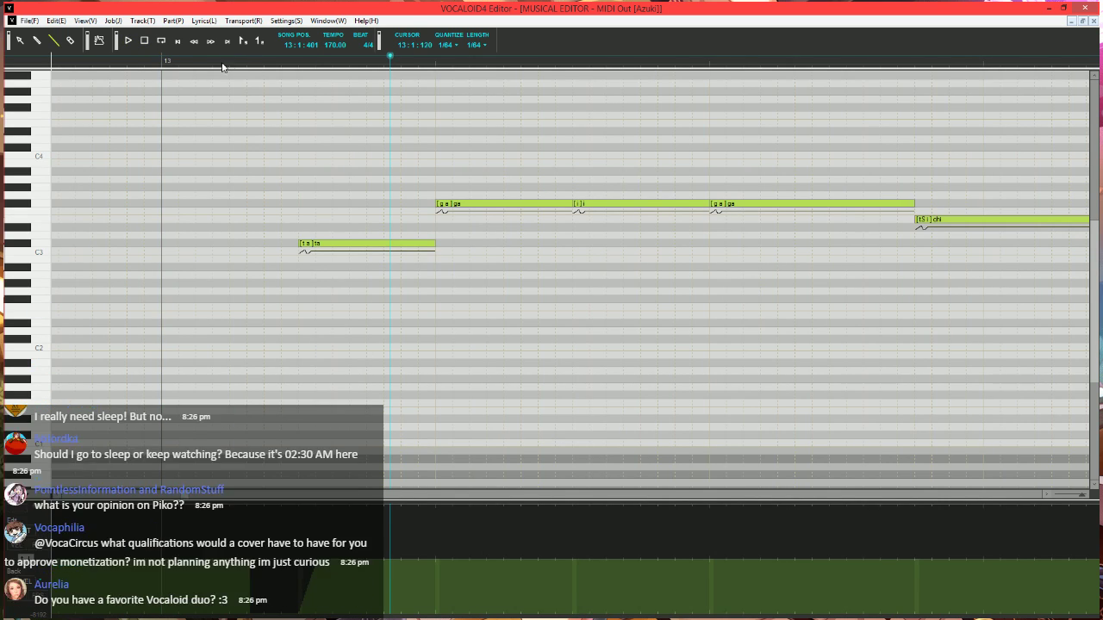
click(164, 62)
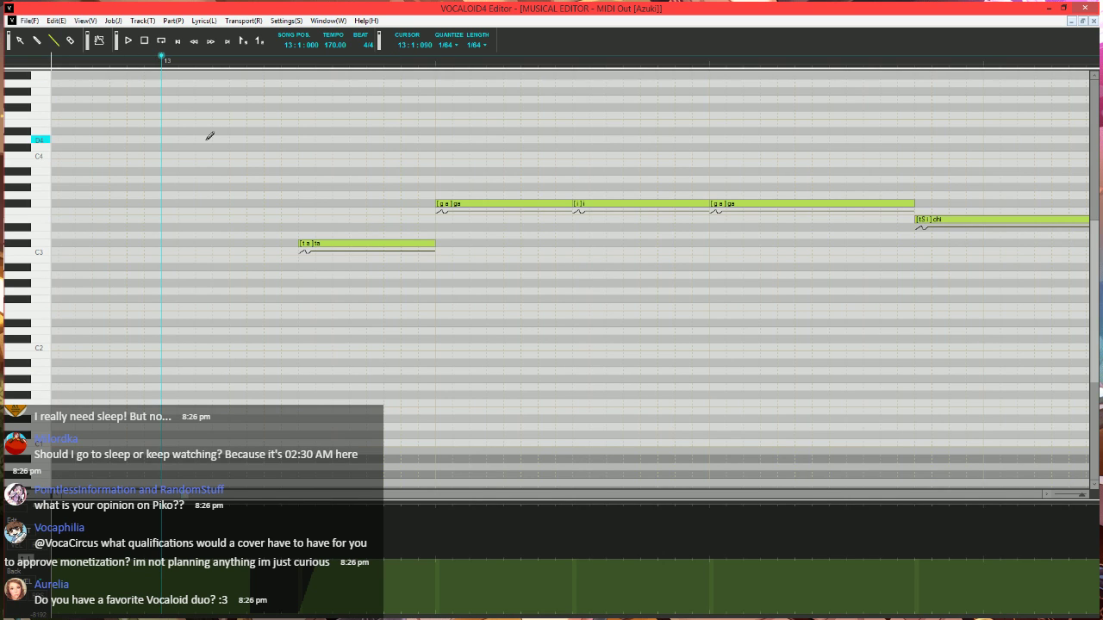
- Split measure 13's first "ga" note into a short E3 start, a short F#3 "a" and a remainder with phoneme "-"
click(577, 208)
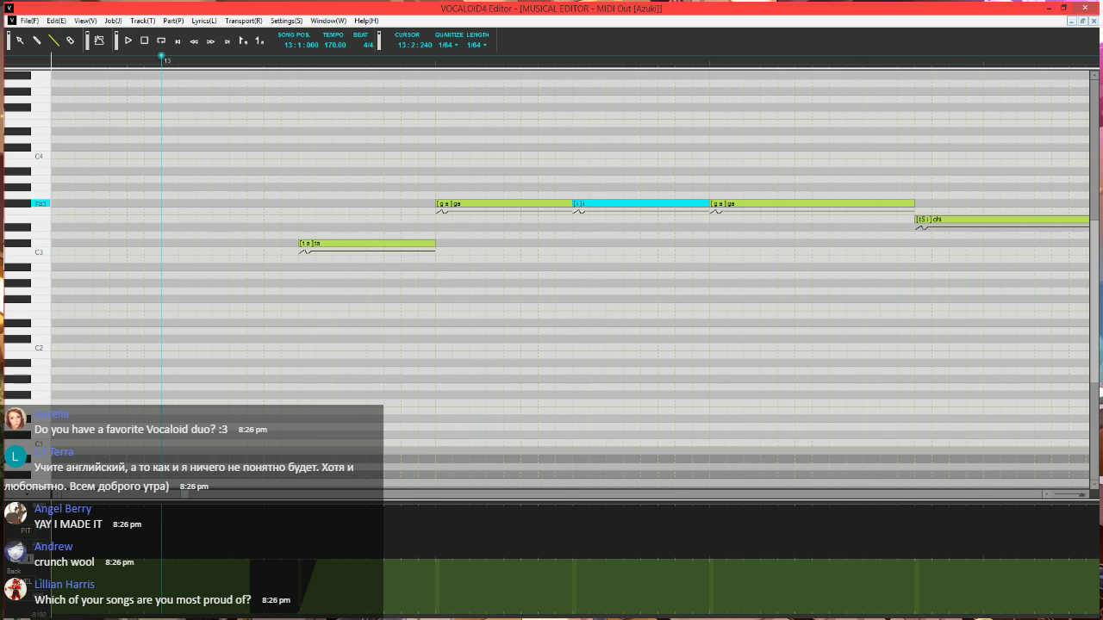
mouse_move(570, 205)
mouse_down()
mouse_move(468, 205)
mouse_move(462, 221)
mouse_move(487, 200)
mouse_move(572, 204)
mouse_move(540, 212)
mouse_up()
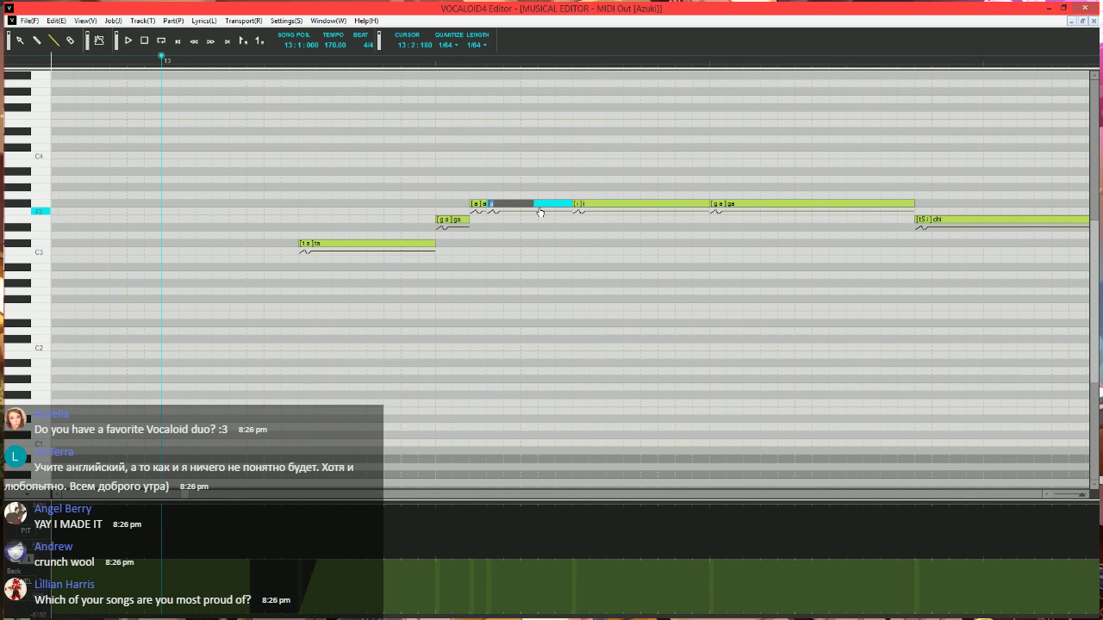
text(-)
key(Return)
- Run the Expressive Vibrato job plugin on the F#3 "ga" note at 13:3:000
scroll(554, 246, right, 1)
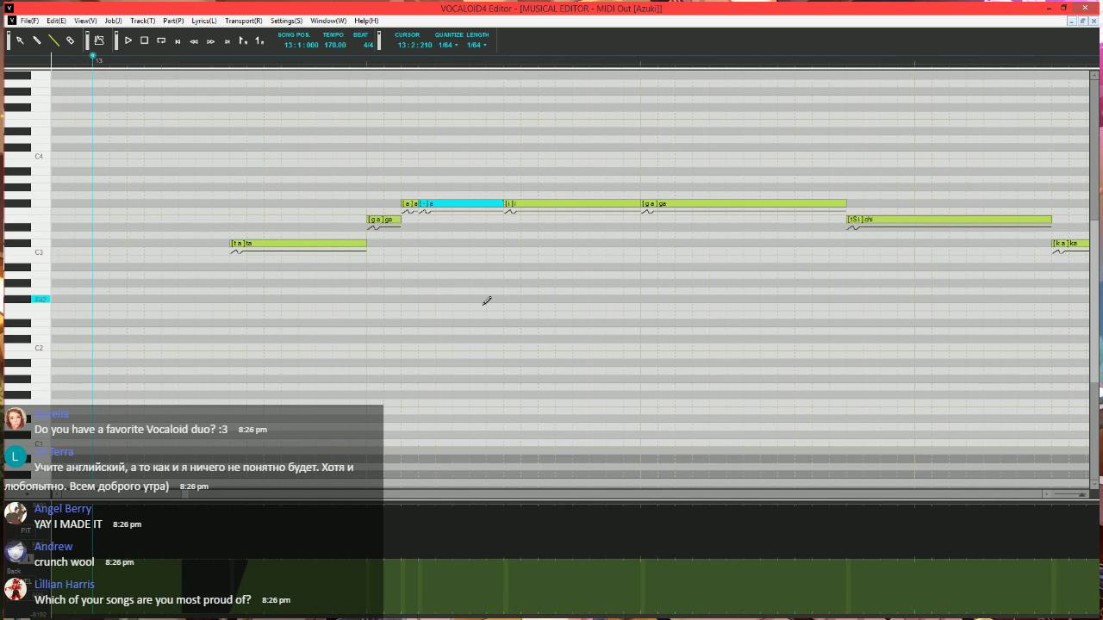
scroll(486, 302, down, 1)
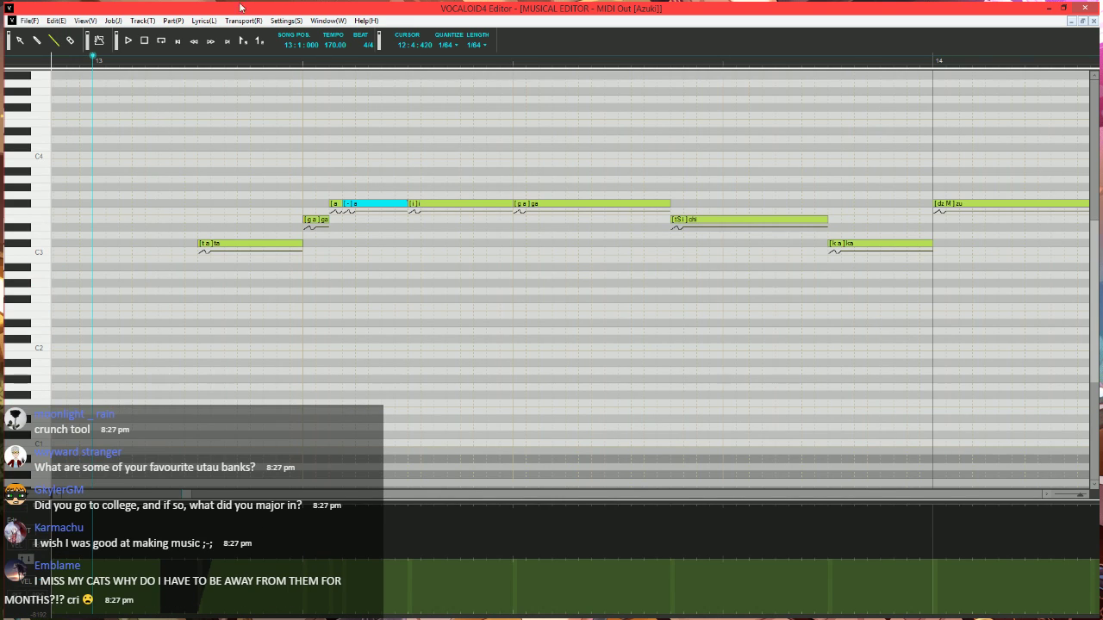
scroll(307, 276, down, 1)
scroll(297, 326, left, 1)
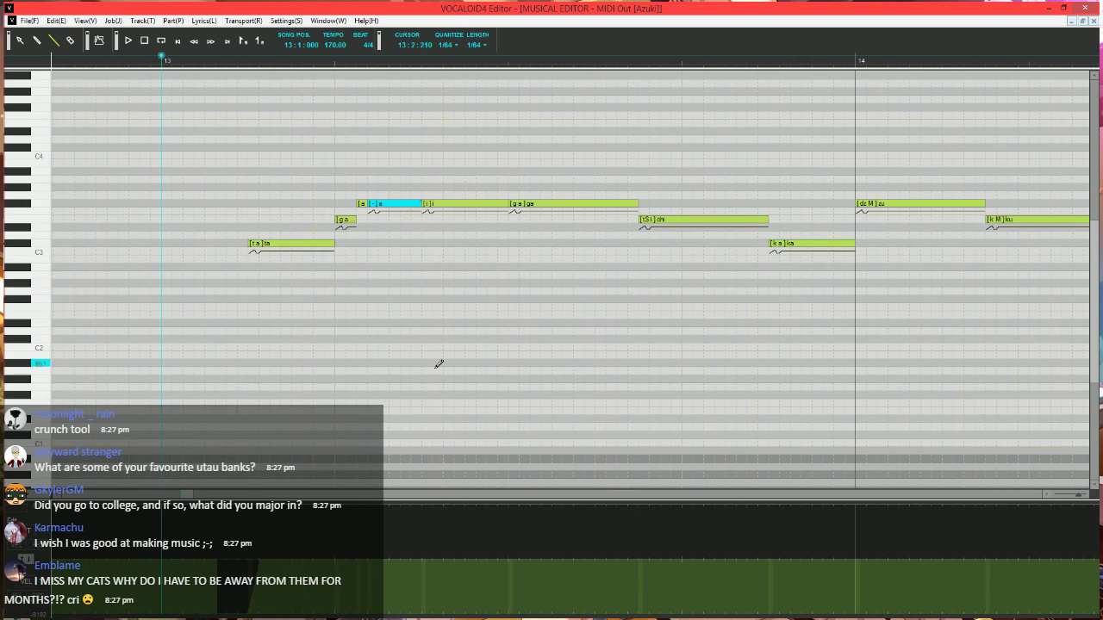
click(615, 206)
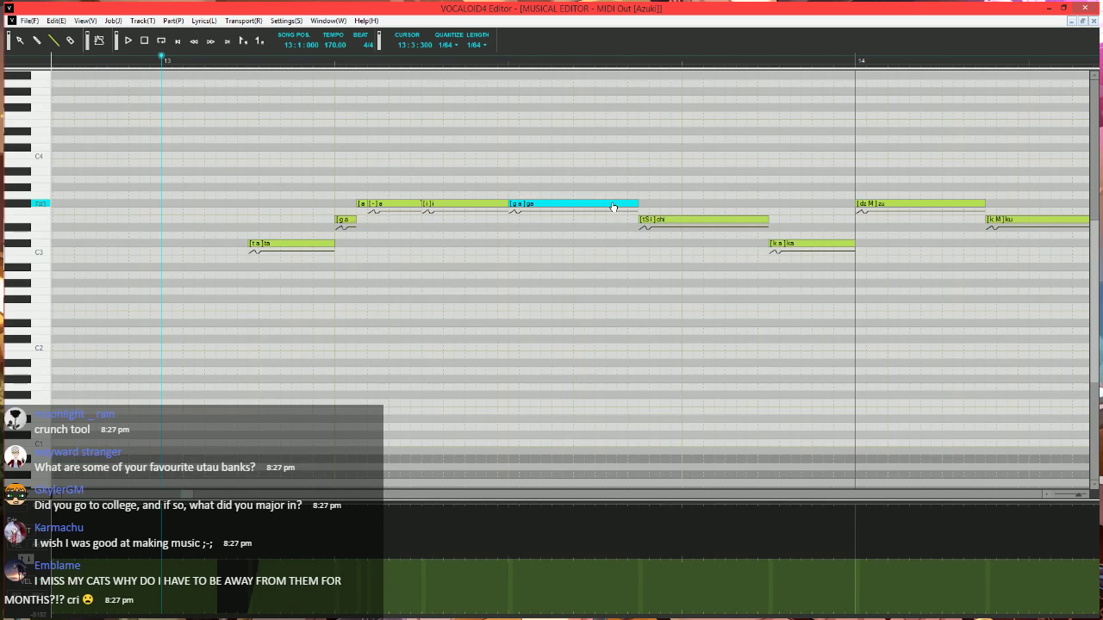
key(ctrl+j)
click(452, 326)
click(460, 318)
click(648, 413)
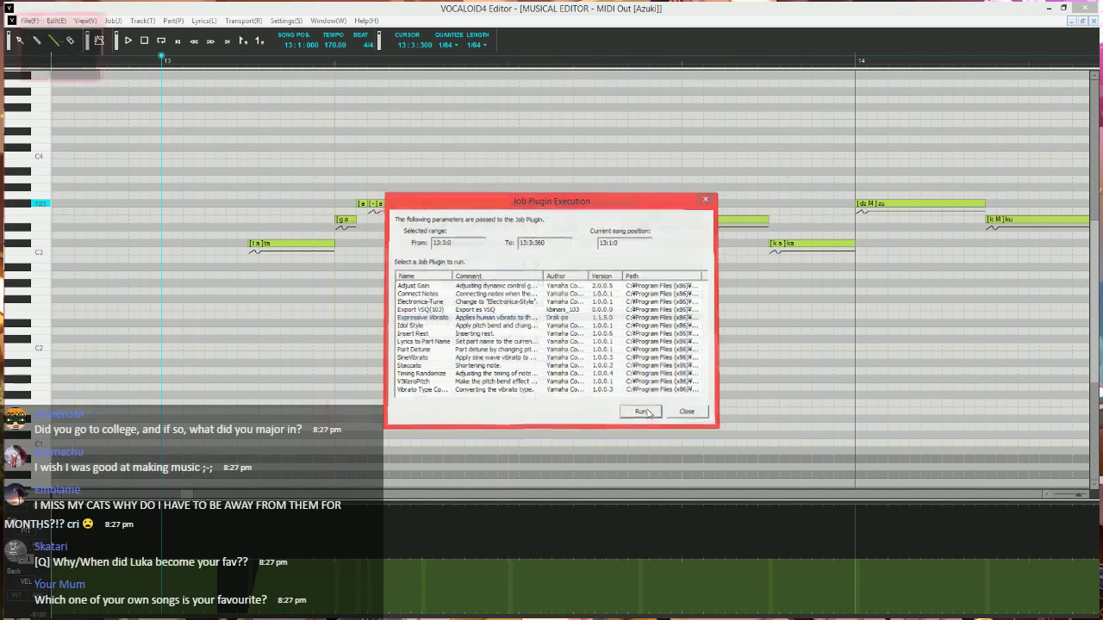
click(642, 412)
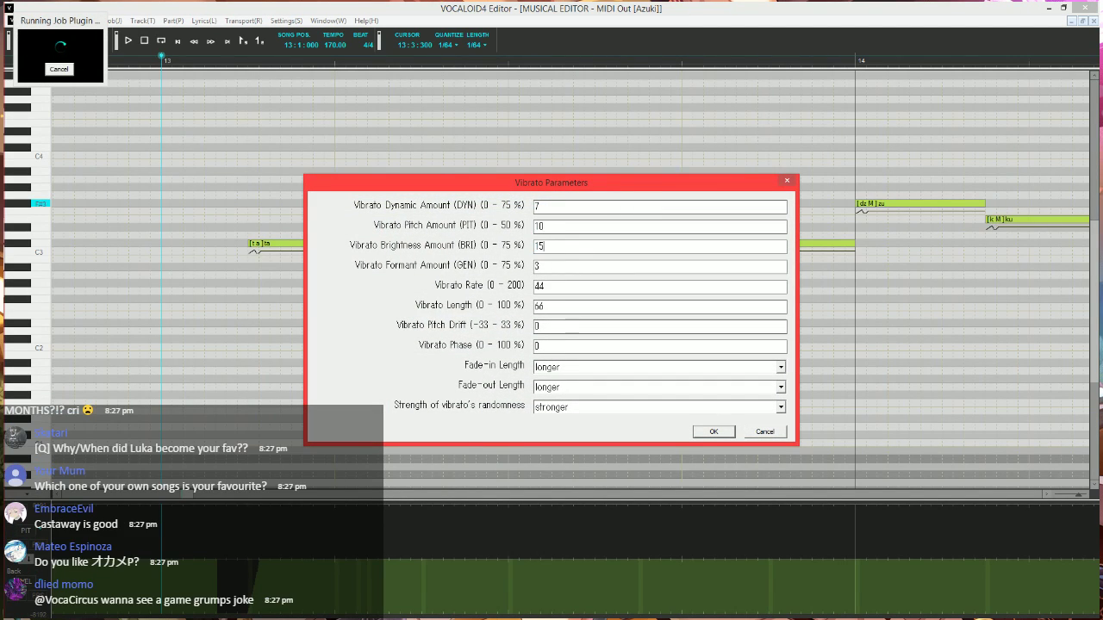
- Apply the vibrato with rate 45, length 100%, and both fade-in and fade-out length set to shorter
key(Tab)
key(Tab)
text(45)
key(Tab)
text(100)
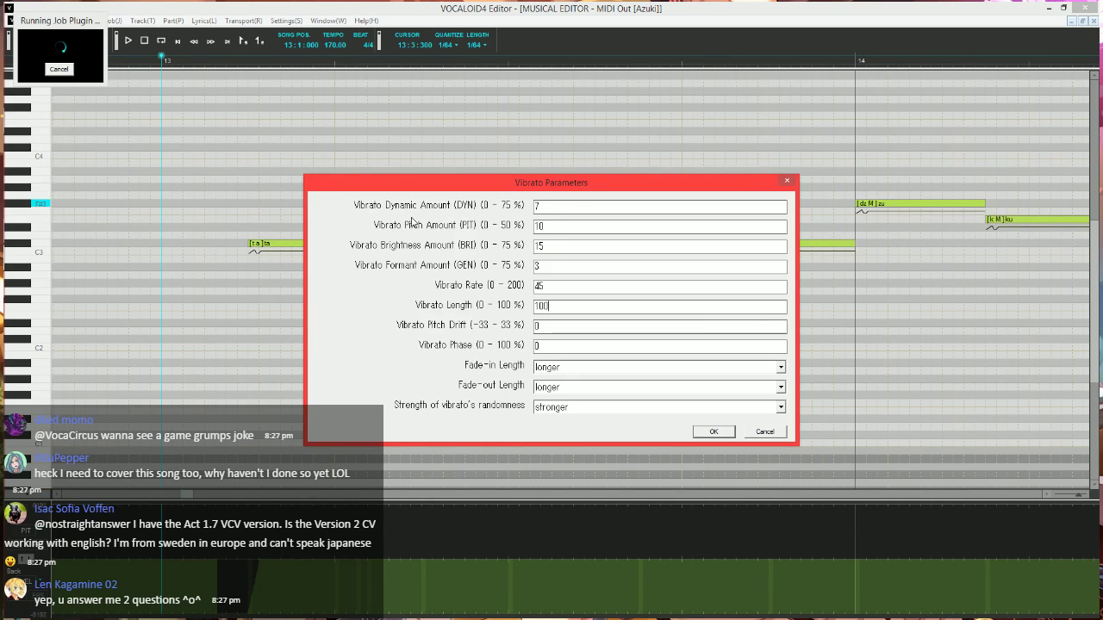
key(Tab)
key(Tab)
key(Tab)
key(Up)
key(Up)
key(Tab)
key(Up)
key(Up)
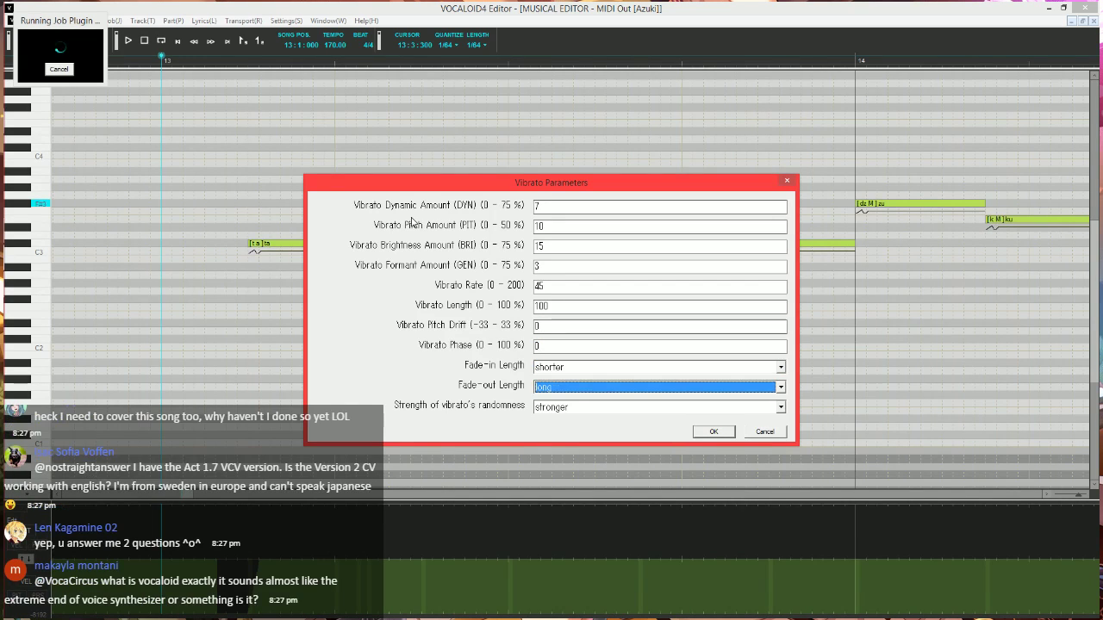
key(Return)
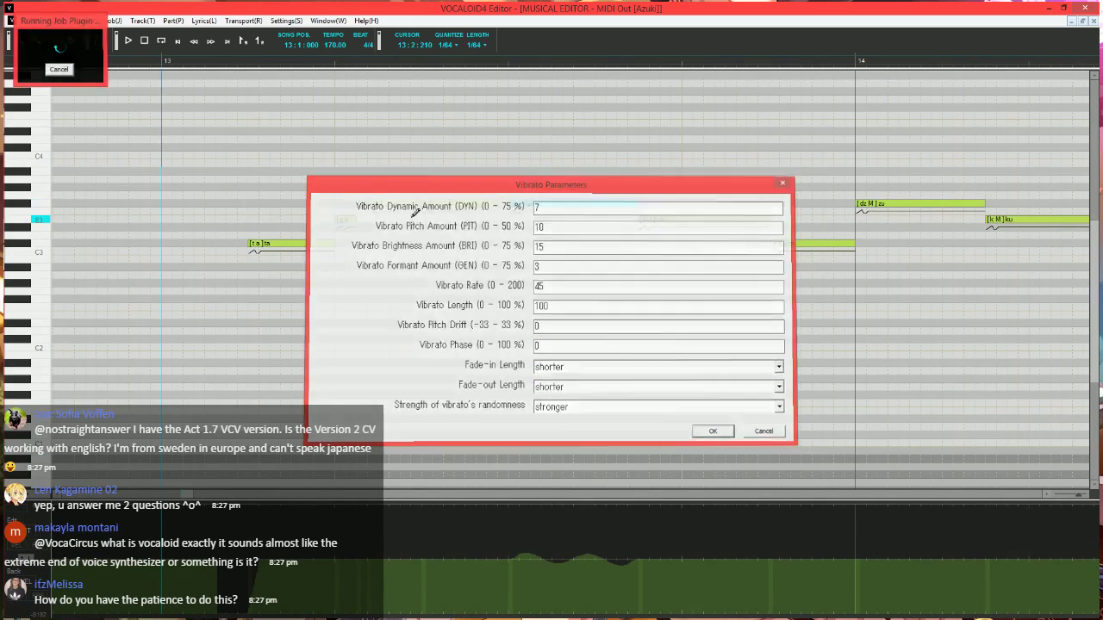
- Play back measure 13 from 13:1:000 through the vibrato "ga" note, replay its opening, and leave the song position at 13:1:150
key(space)
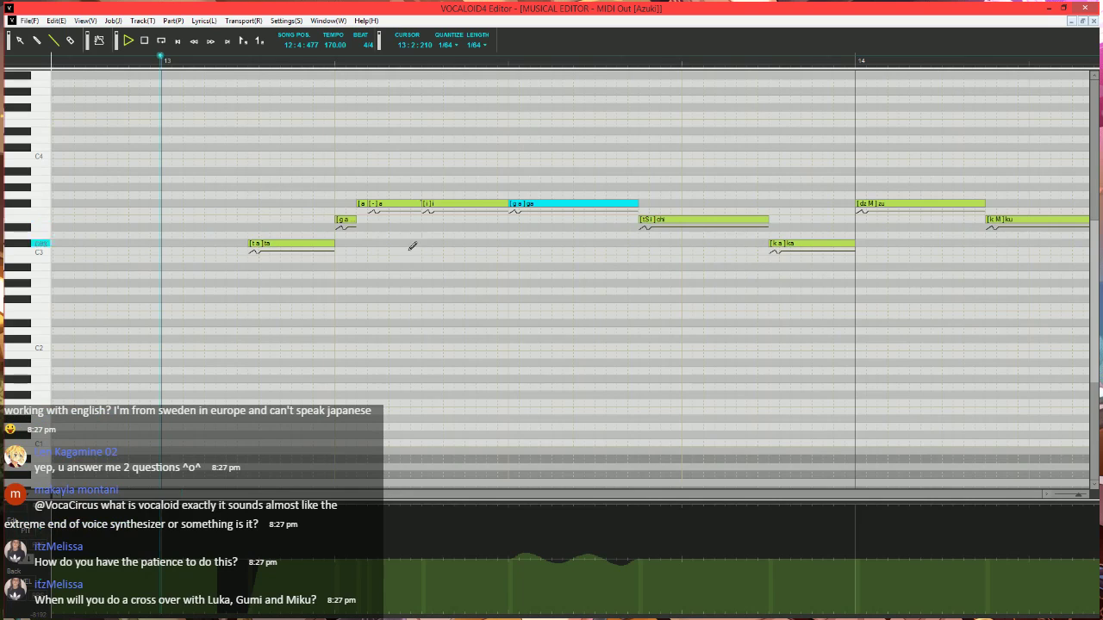
key(space)
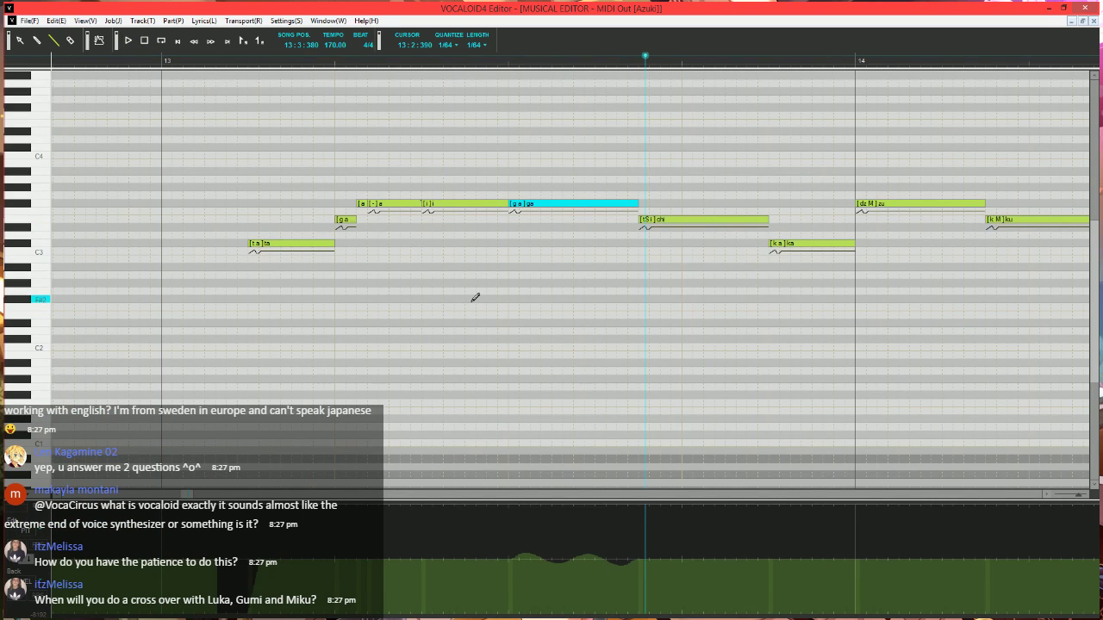
click(159, 62)
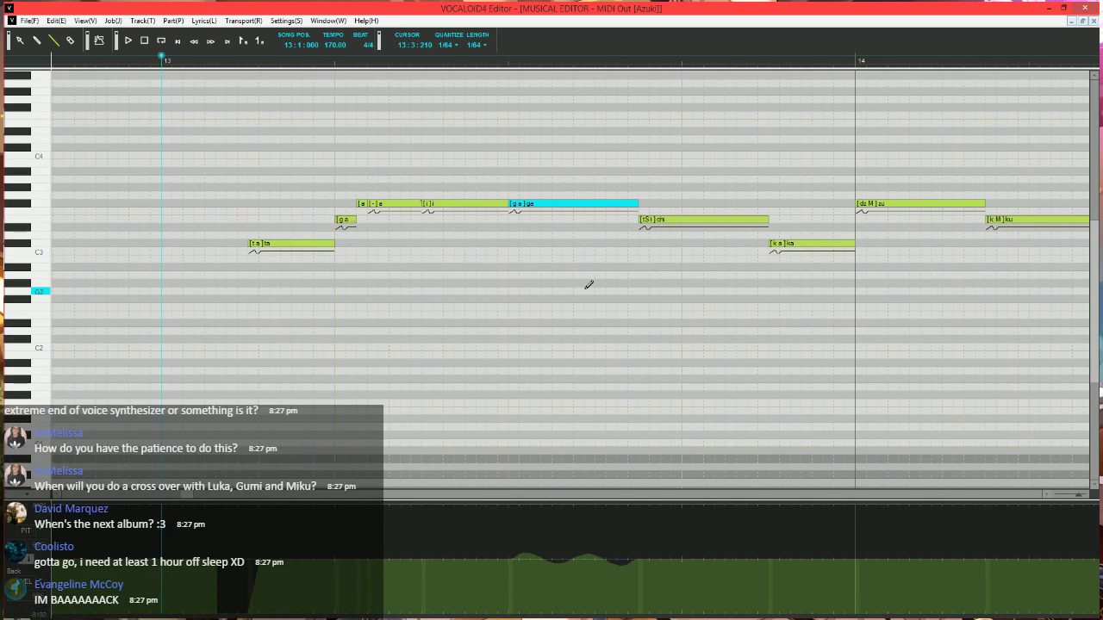
key(space)
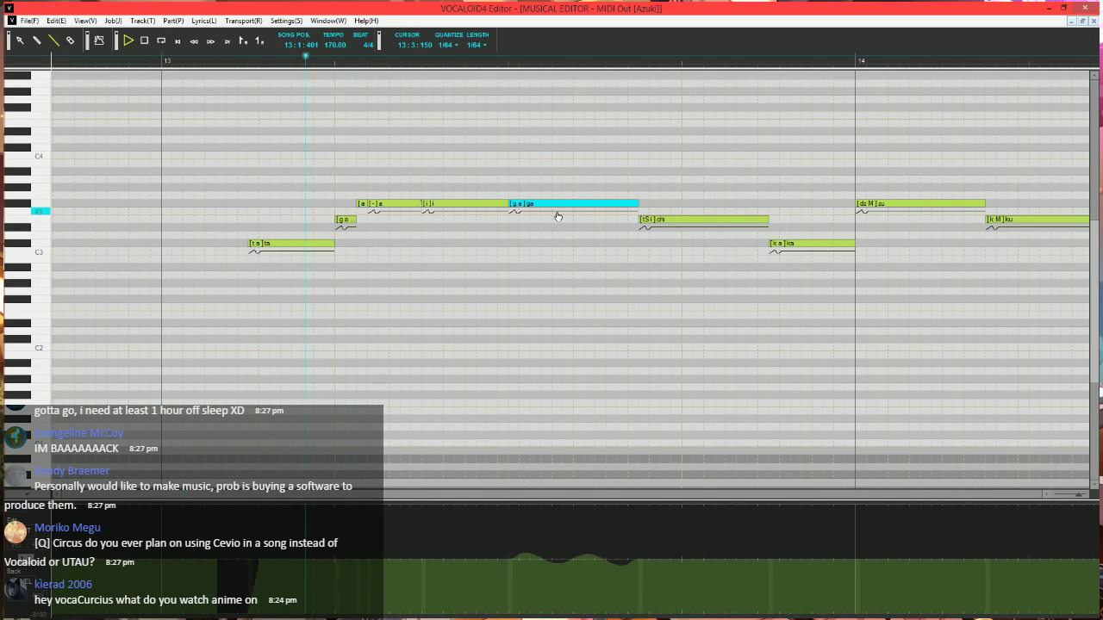
key(space)
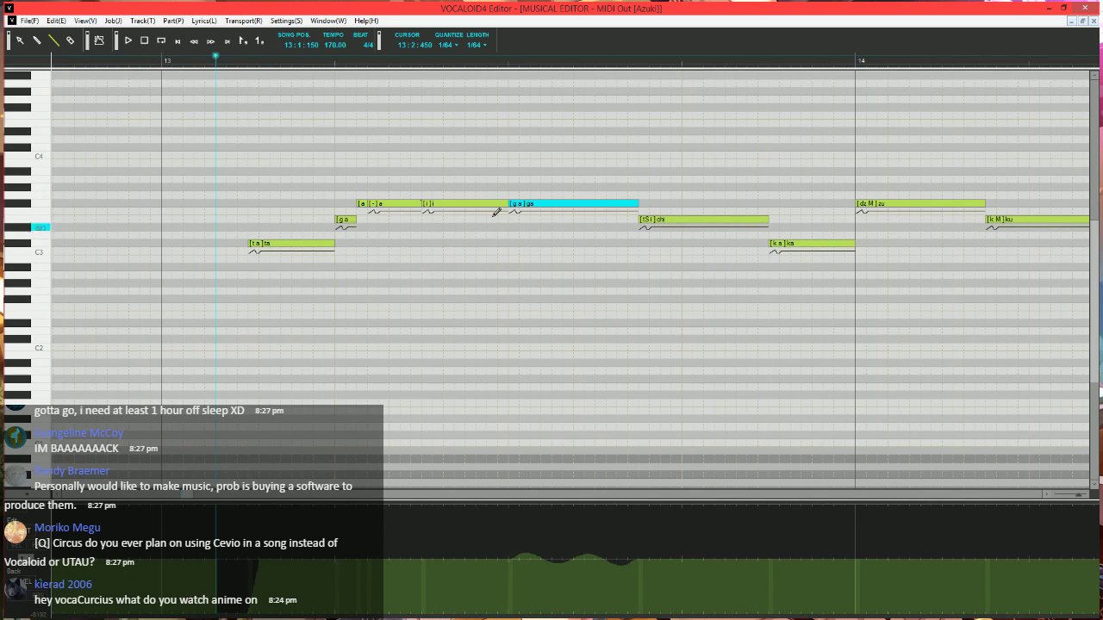
- Split measure 13's "chi" note into a short F#3 start, an E3 "a", a shorter E3 "a" and a C#3 "a"
scroll(517, 211, right, 2)
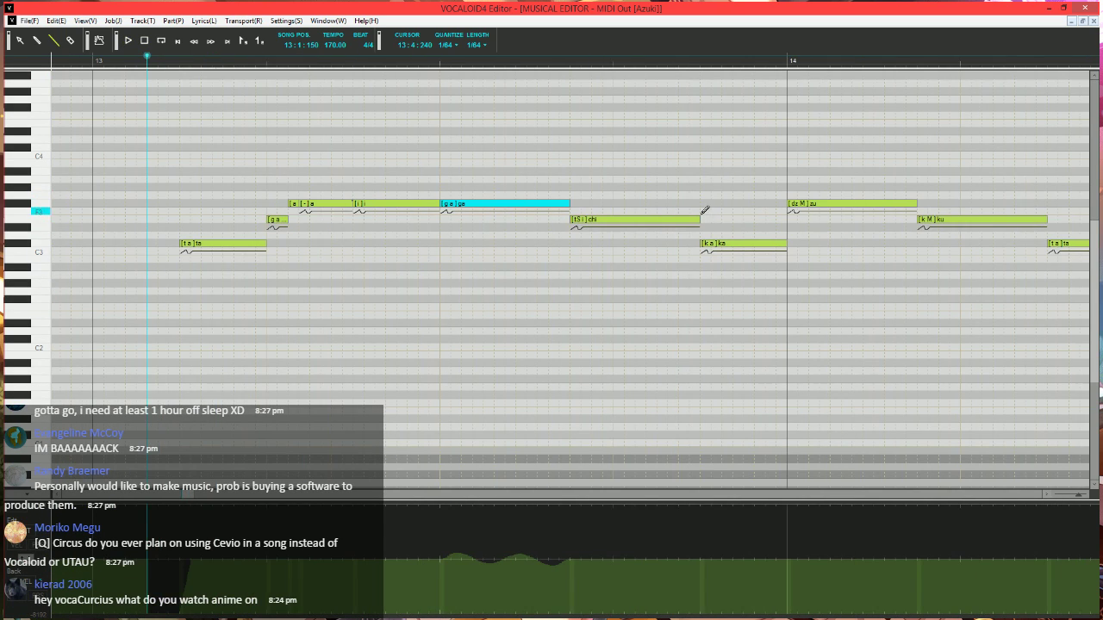
mouse_move(698, 221)
mouse_down()
mouse_move(591, 222)
mouse_move(585, 206)
mouse_up()
mouse_move(593, 219)
mouse_down()
mouse_move(635, 220)
mouse_move(700, 244)
mouse_up()
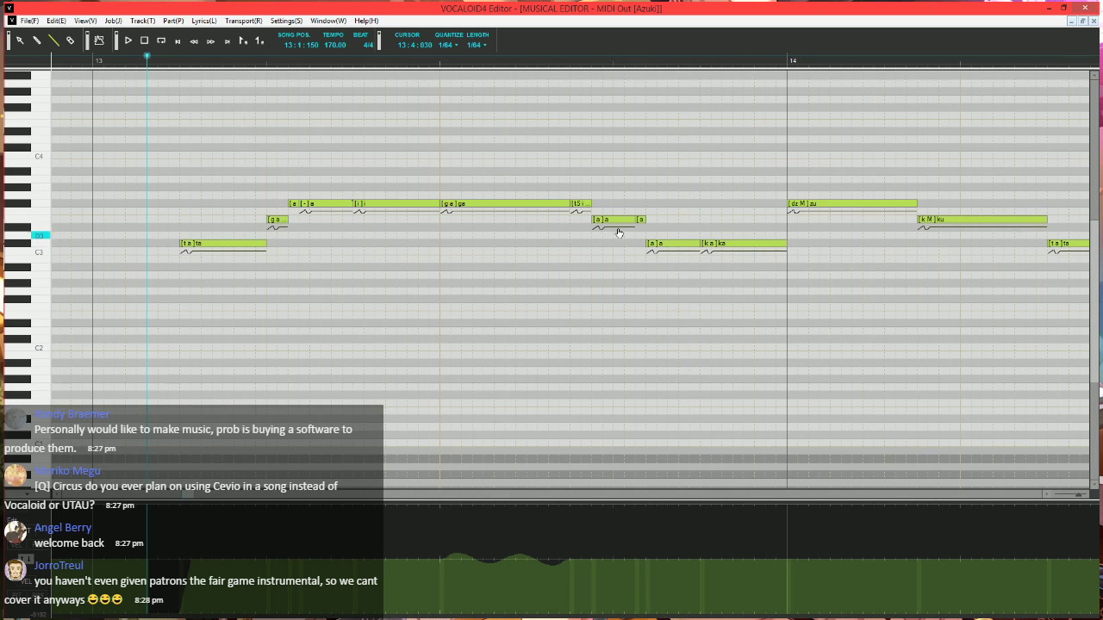
- Set the phonemes of the three "a" notes following the short "chi" to "i", "-" and "-"
double_click(617, 221)
text(i)
key(Tab)
text(-)
key(Tab)
text(-)
key(Return)
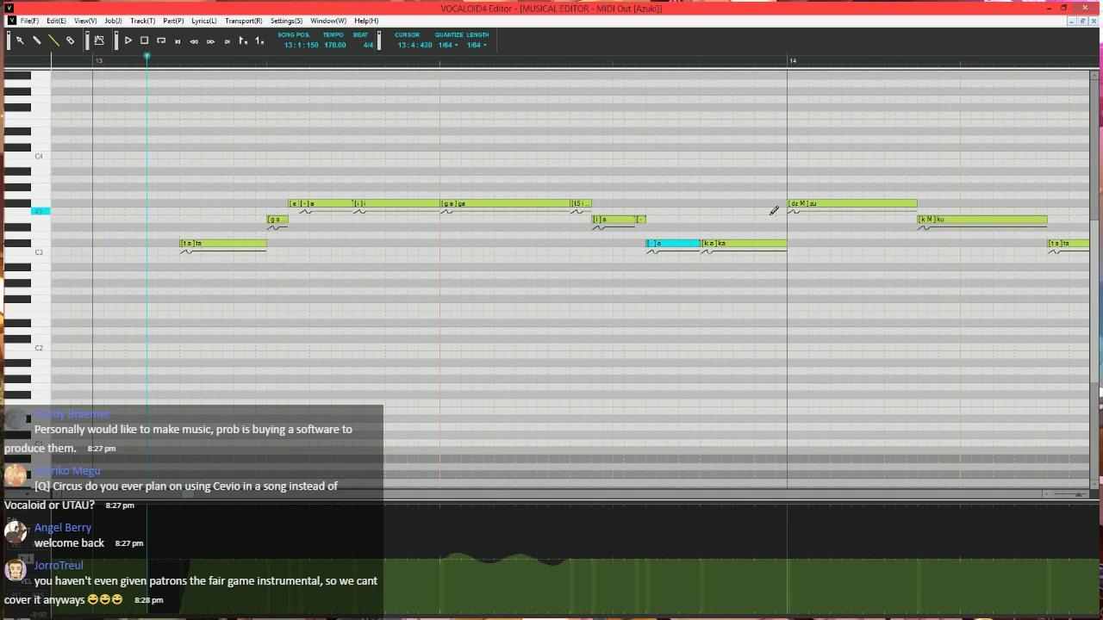
- Play back from 13:1:150 through the split "chi" note and bring the control curve with the vibrato back into display
scroll(659, 229, down, 3)
key(space)
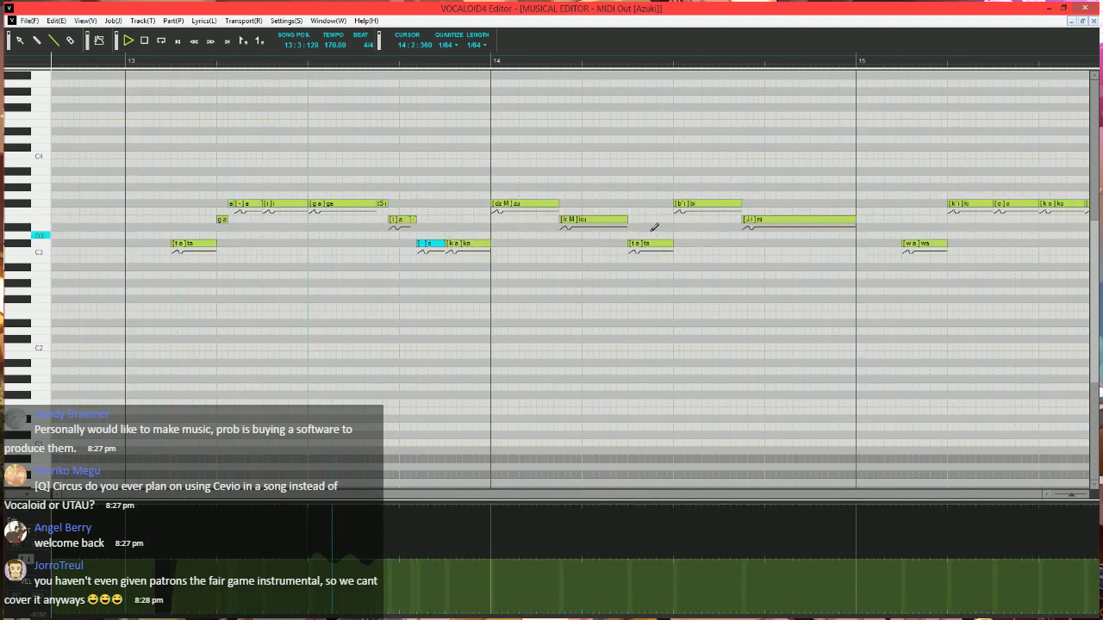
key(space)
scroll(436, 266, up, 2)
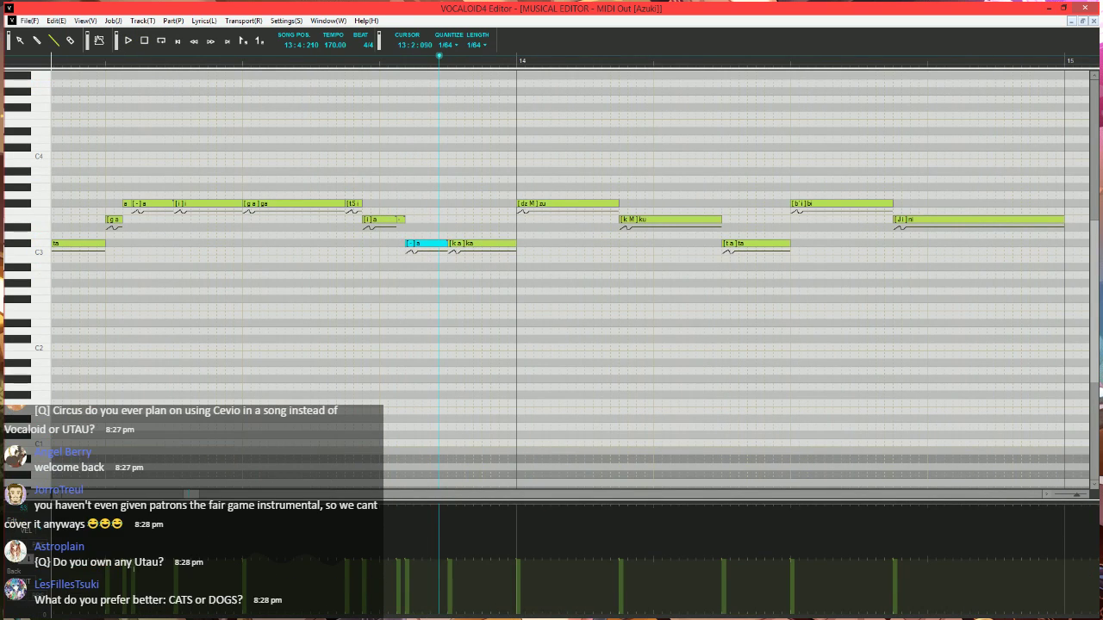
click(25, 565)
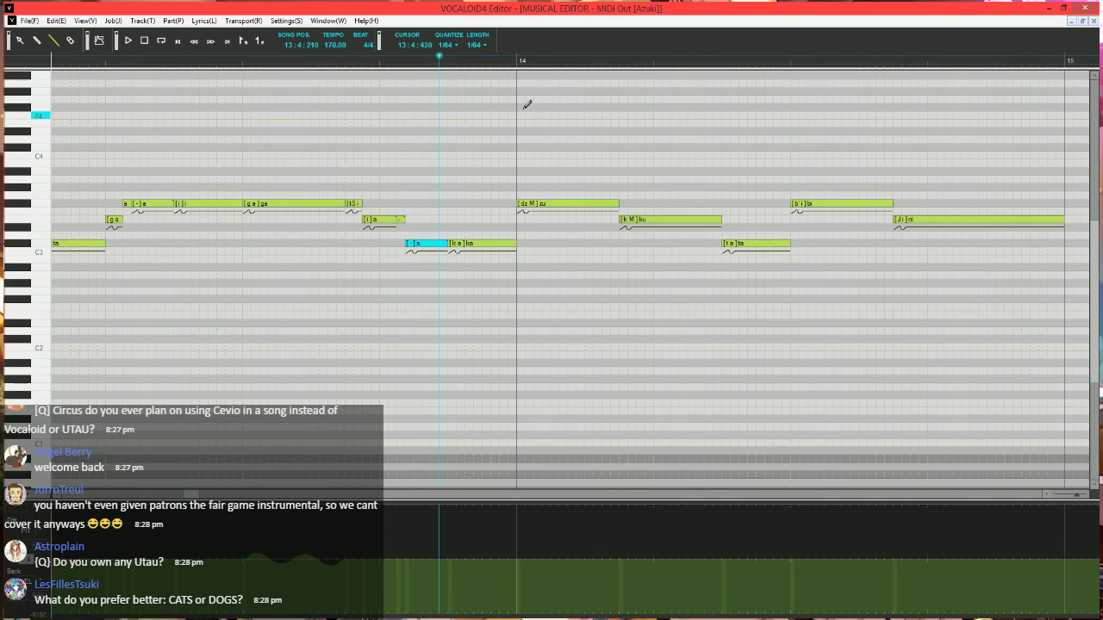
- Shorten the zu note at bar 14, lower it to E3, and fill its remaining span with two F#3 notes
click(505, 62)
scroll(516, 326, up, 2)
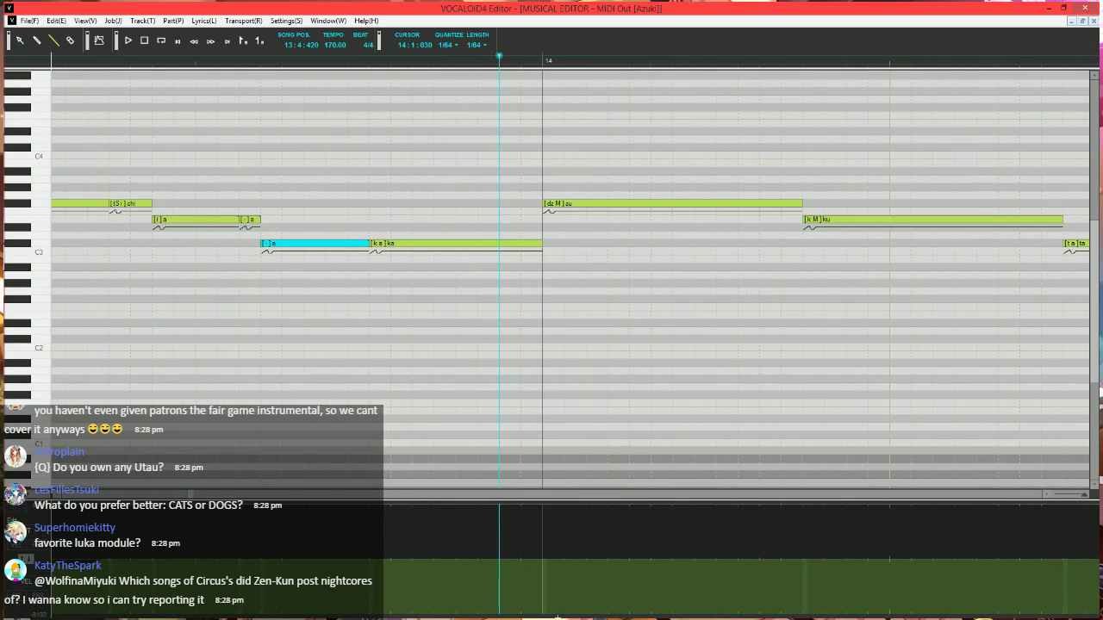
click(523, 615)
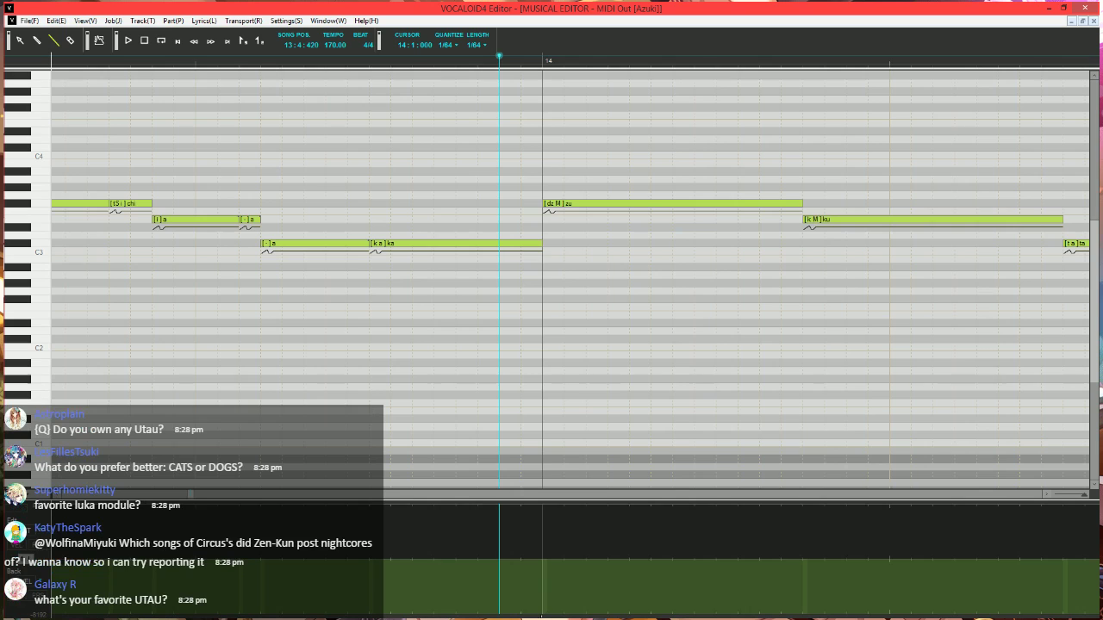
click(797, 203)
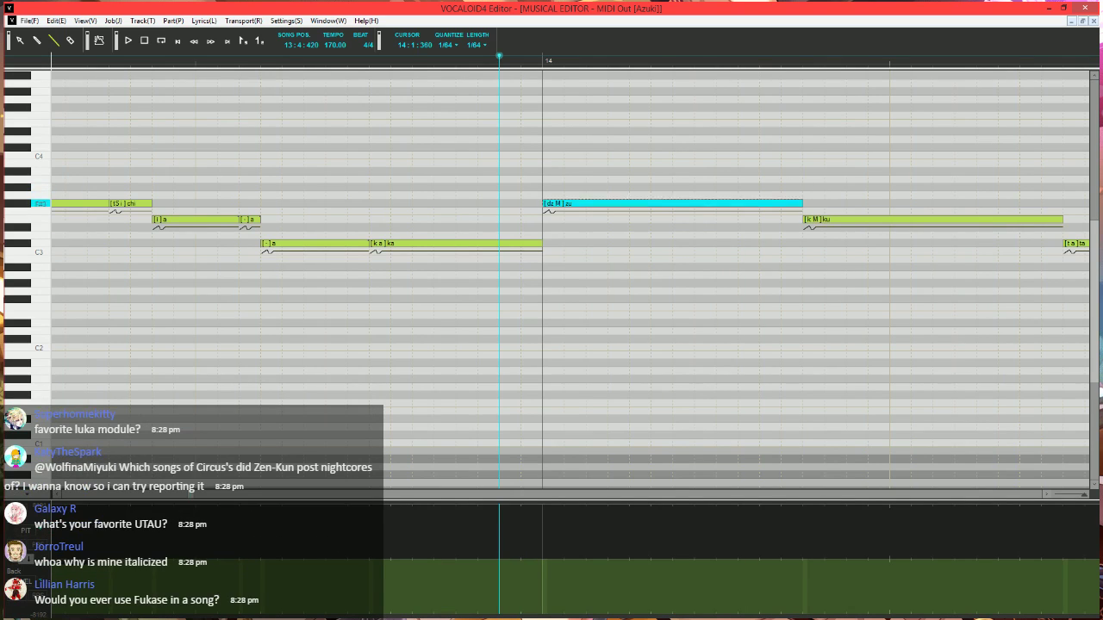
mouse_move(801, 204)
mouse_down()
mouse_move(608, 204)
mouse_move(596, 224)
mouse_move(635, 199)
mouse_move(803, 200)
mouse_up()
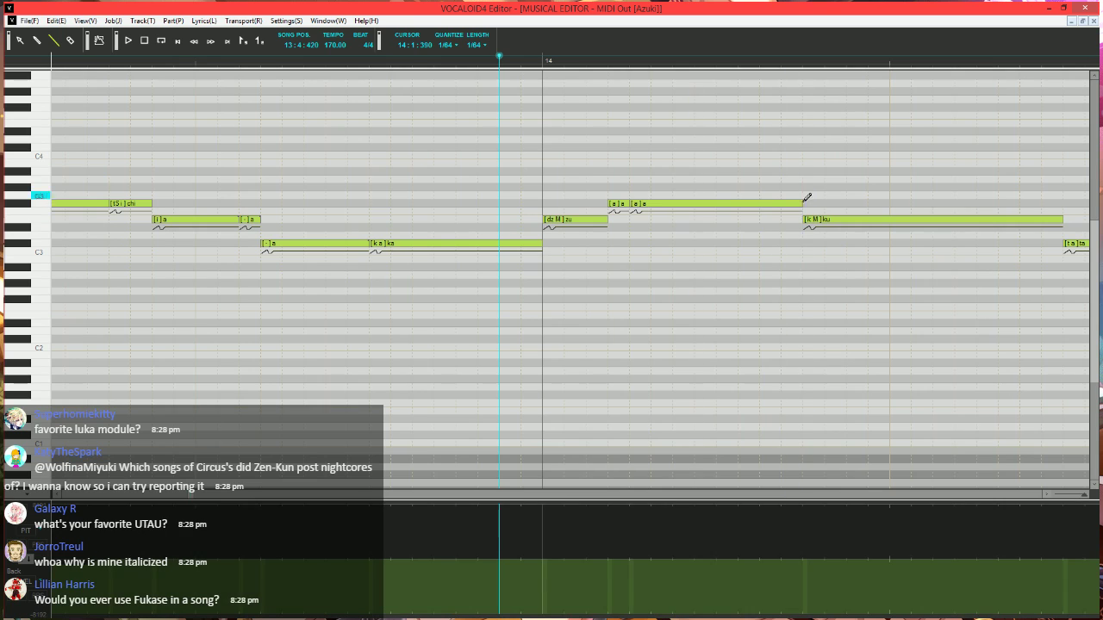
- Set the phonemes of the two F#3 notes following zu to M and -
double_click(617, 205)
key(Tab)
text(-)
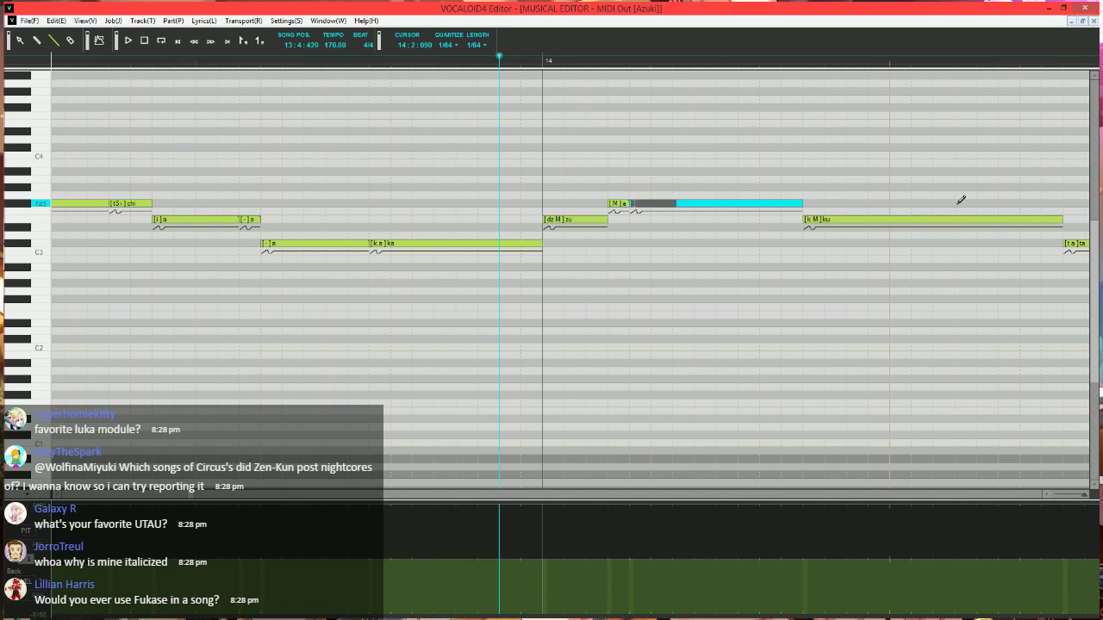
key(Return)
scroll(706, 320, down, 3)
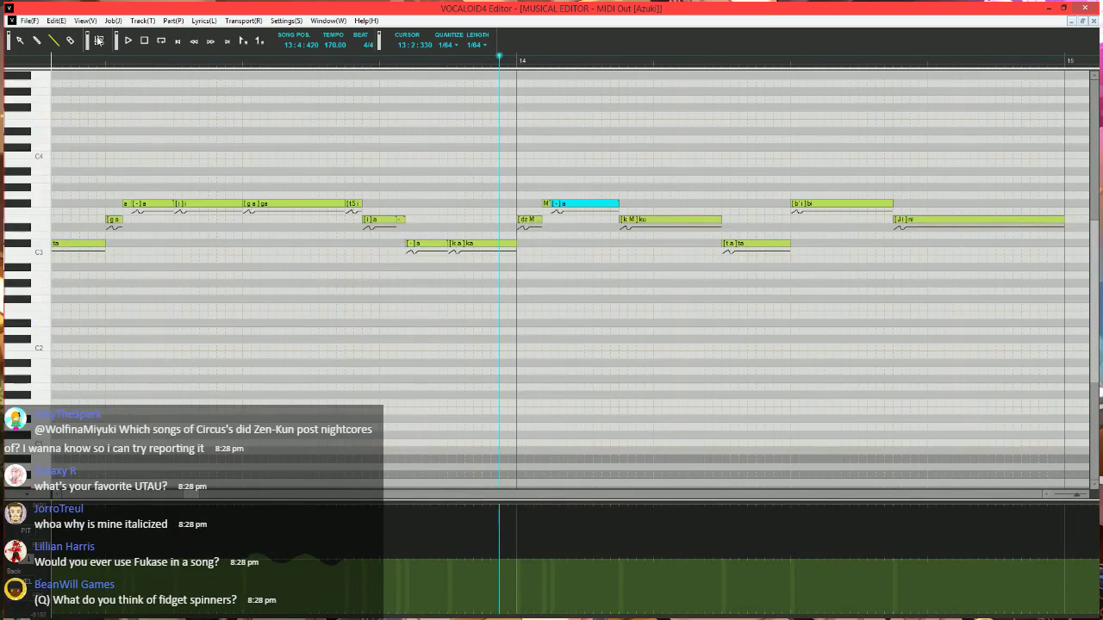
- Shorten the ku note, raise it to F#3, and fill the rest of its original span with two E3 notes
click(51, 39)
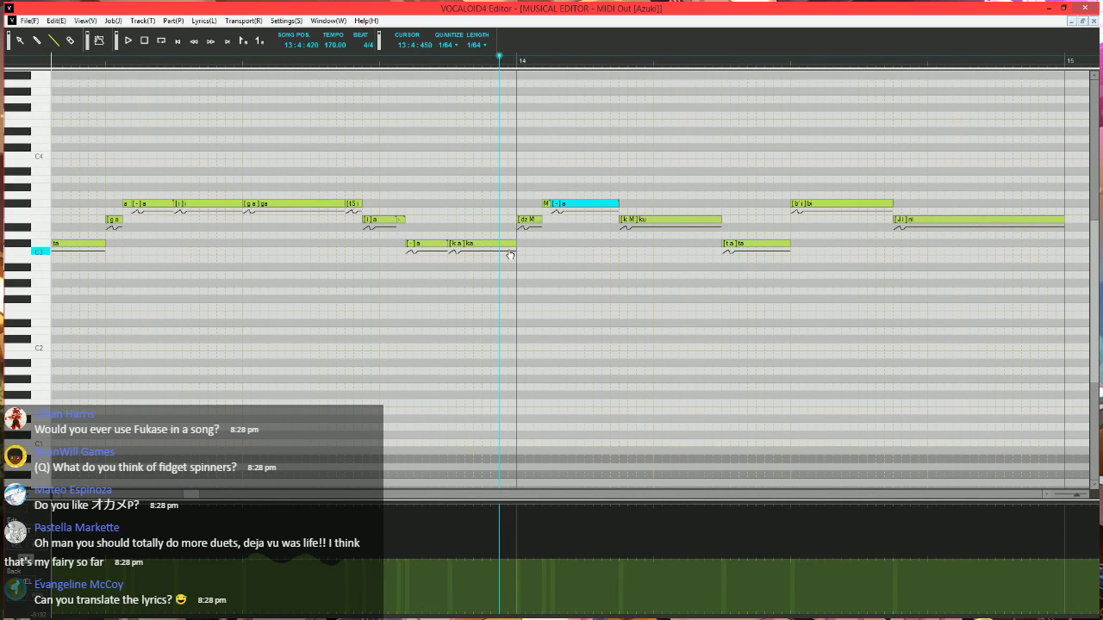
scroll(529, 301, down, 1)
scroll(514, 283, down, 1)
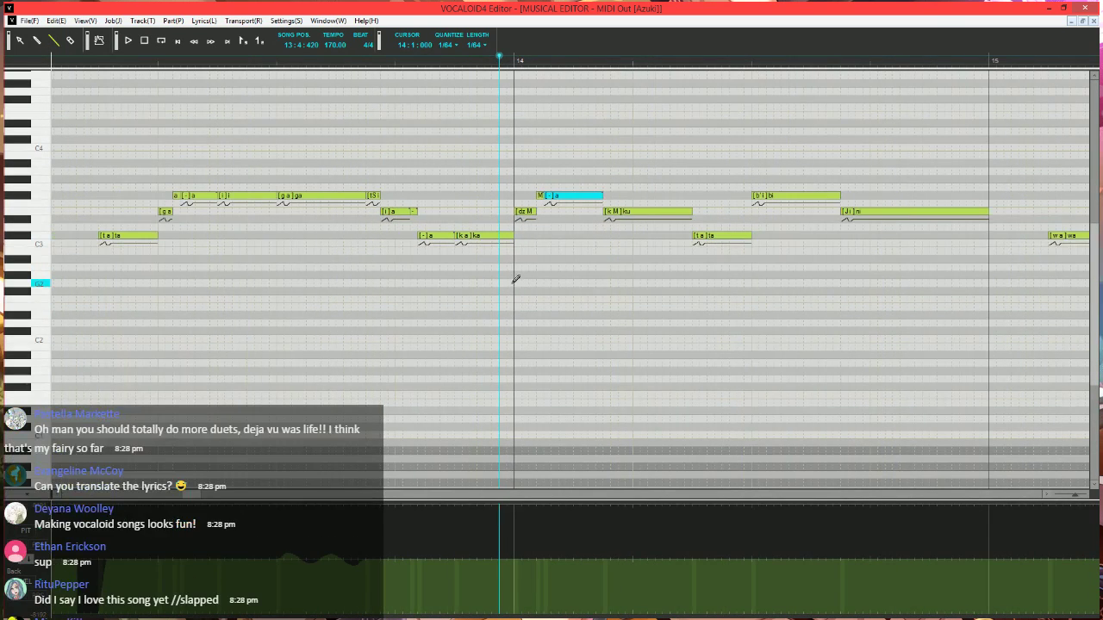
scroll(516, 280, right, 2)
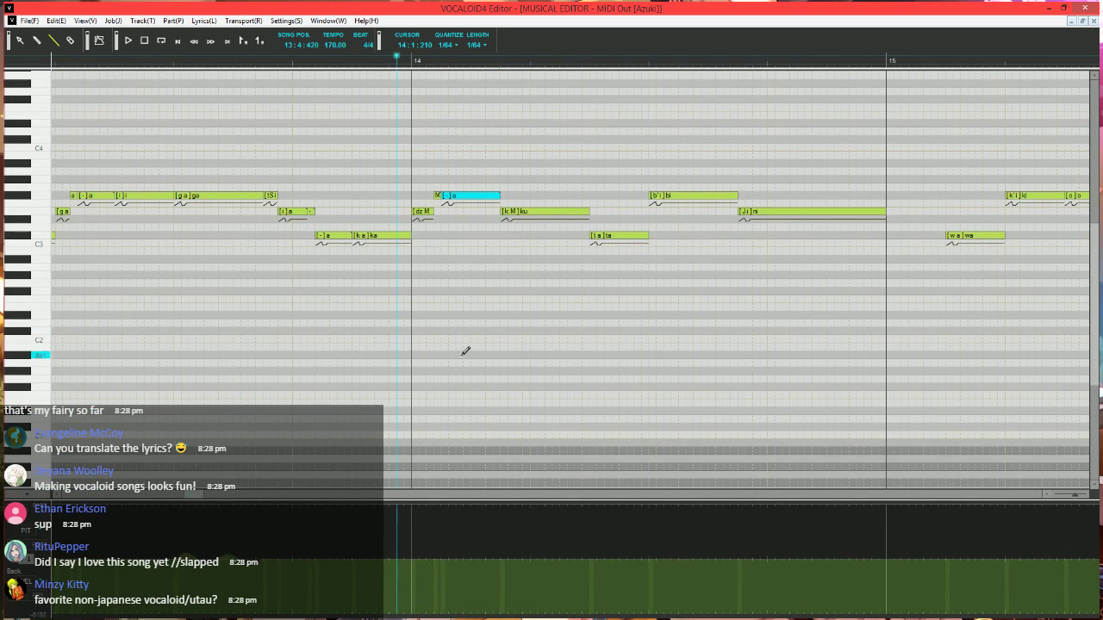
scroll(465, 351, left, 4)
scroll(468, 387, right, 3)
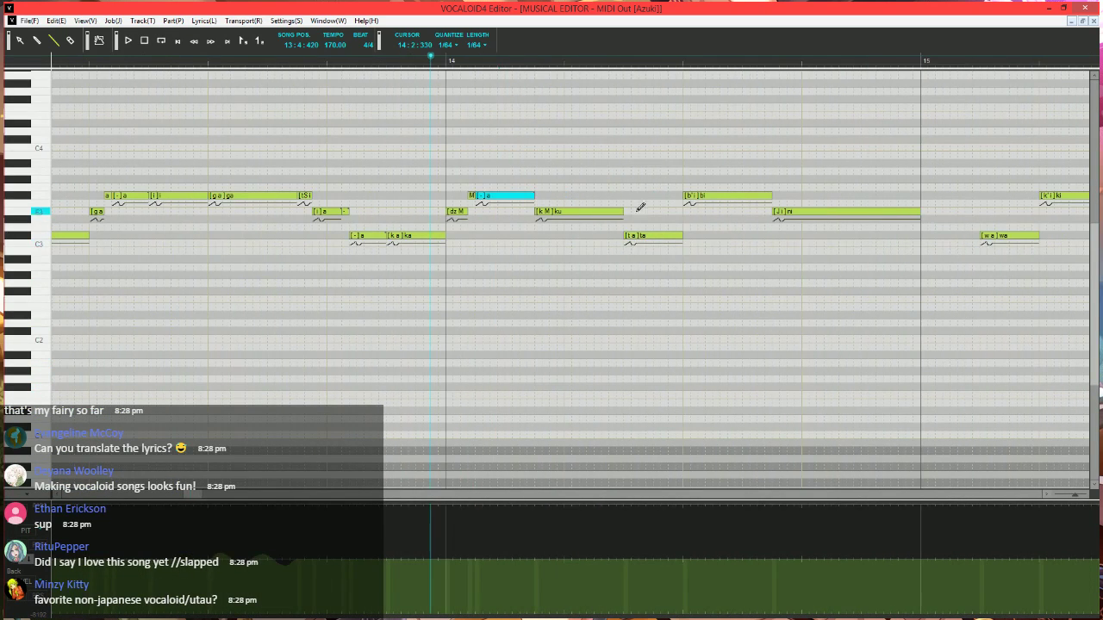
mouse_move(622, 211)
mouse_down()
mouse_move(549, 211)
mouse_move(542, 197)
mouse_up()
click(552, 211)
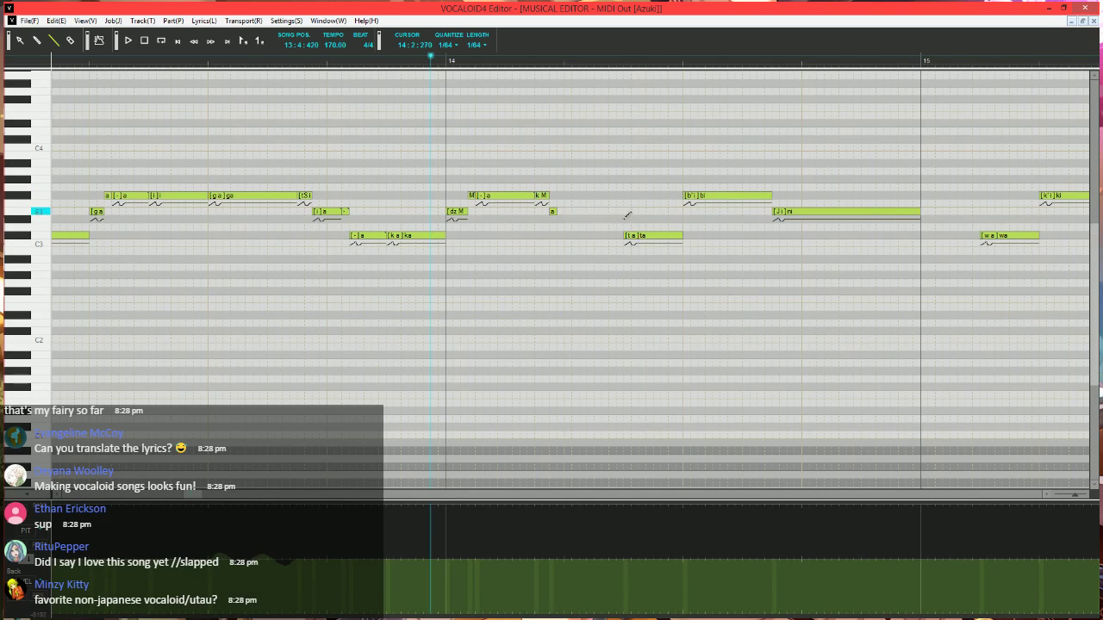
drag(627, 215, 623, 215)
- Set the phonemes of the two E3 notes following ku to M and -
double_click(555, 211)
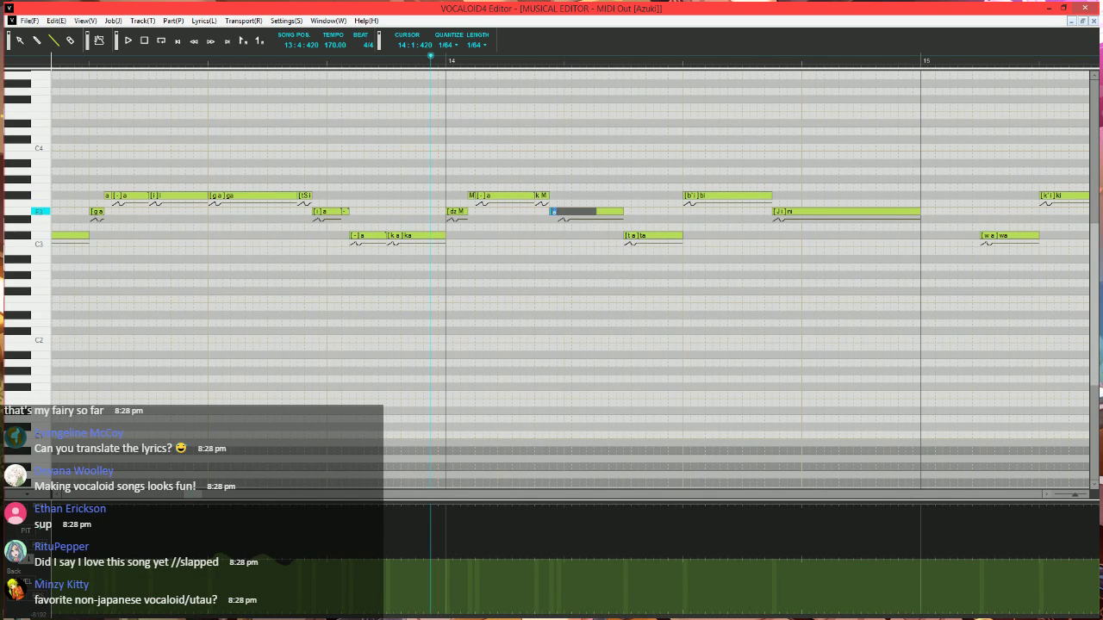
text(M)
key(Tab)
text(-)
key(Return)
scroll(554, 212, down, 2)
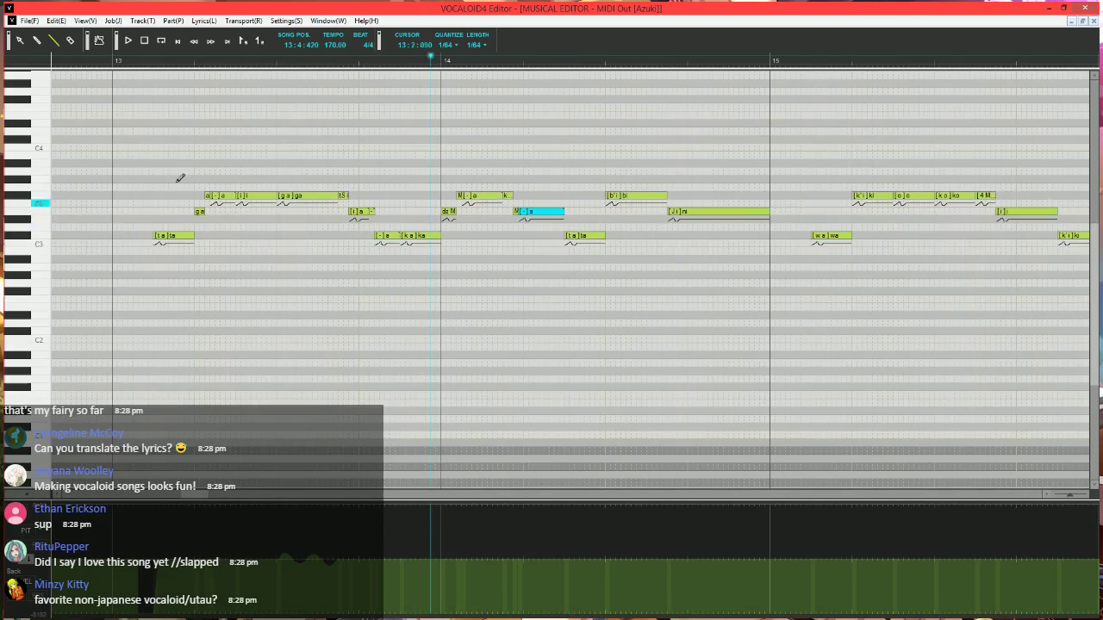
- Play back the vocal line from bar 13 and return the song position to just before bar 14
click(138, 60)
key(space)
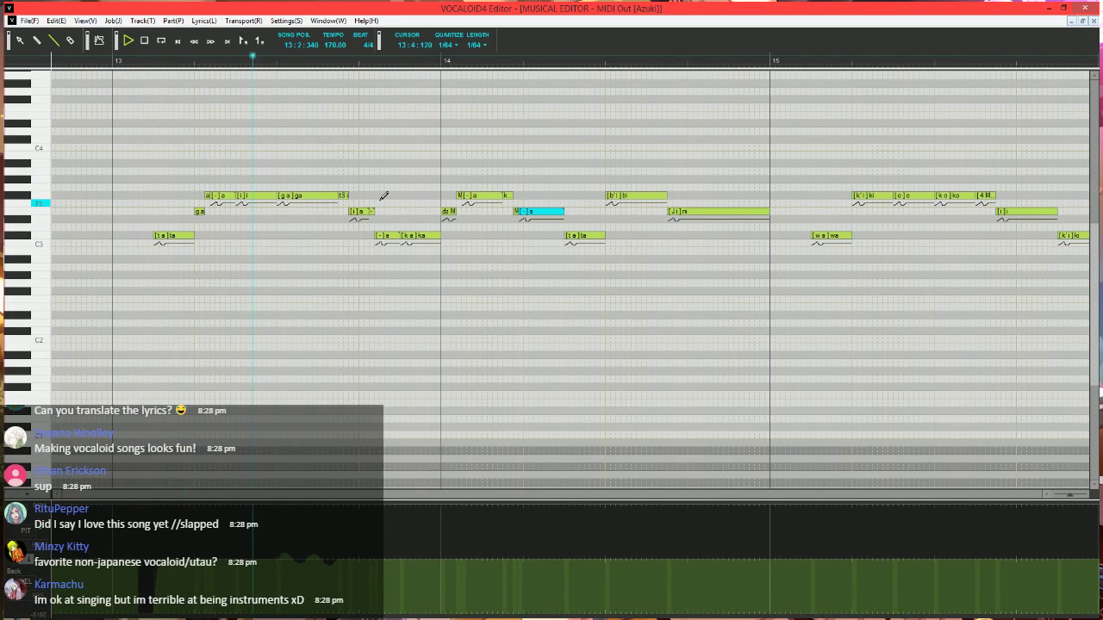
click(436, 60)
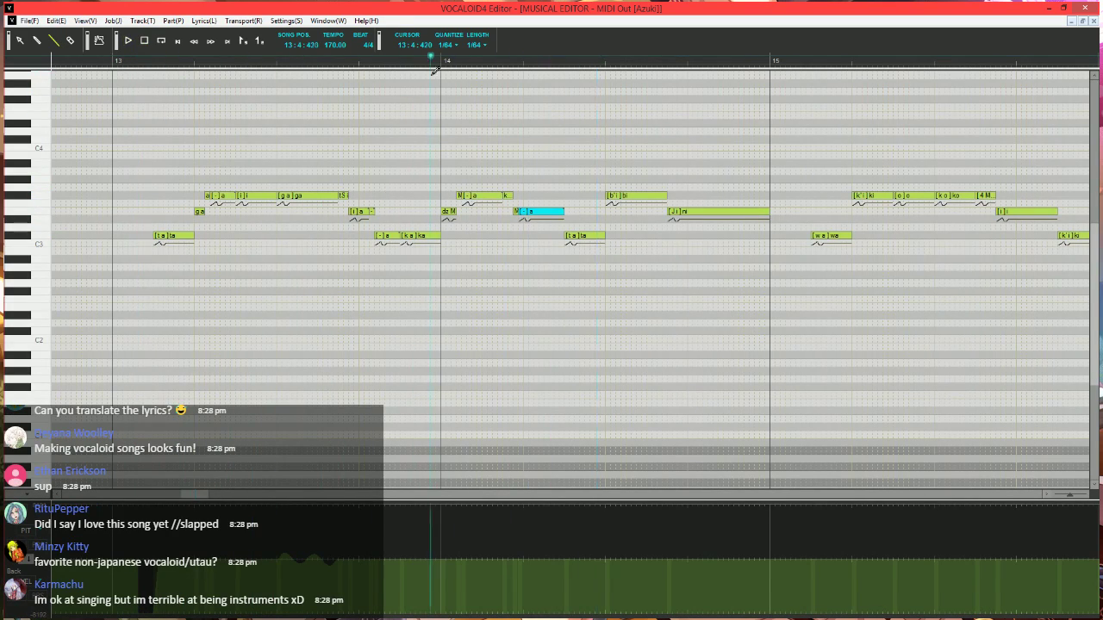
- Shorten the bi note, lower it to E3, and fill its remaining span with two F#3 notes
scroll(524, 296, up, 2)
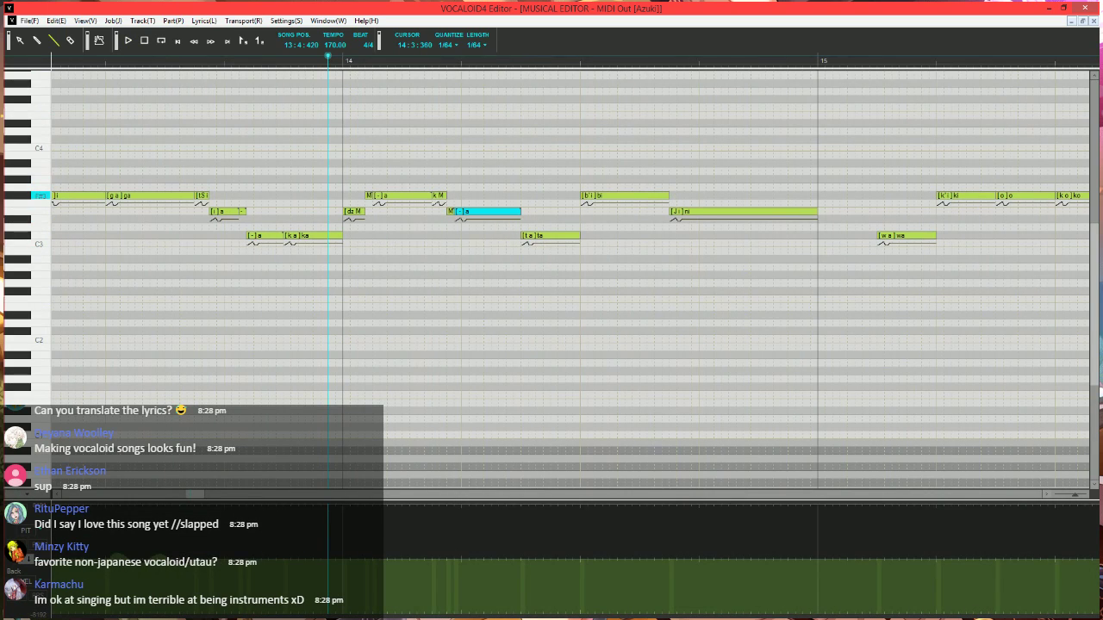
drag(669, 196, 603, 195)
mouse_move(595, 196)
mouse_down()
mouse_move(602, 211)
mouse_move(610, 189)
mouse_move(668, 196)
mouse_up()
click(602, 195)
- Set the phonemes of the two F#3 notes following bi to i and -, and play back the edited passage
double_click(606, 196)
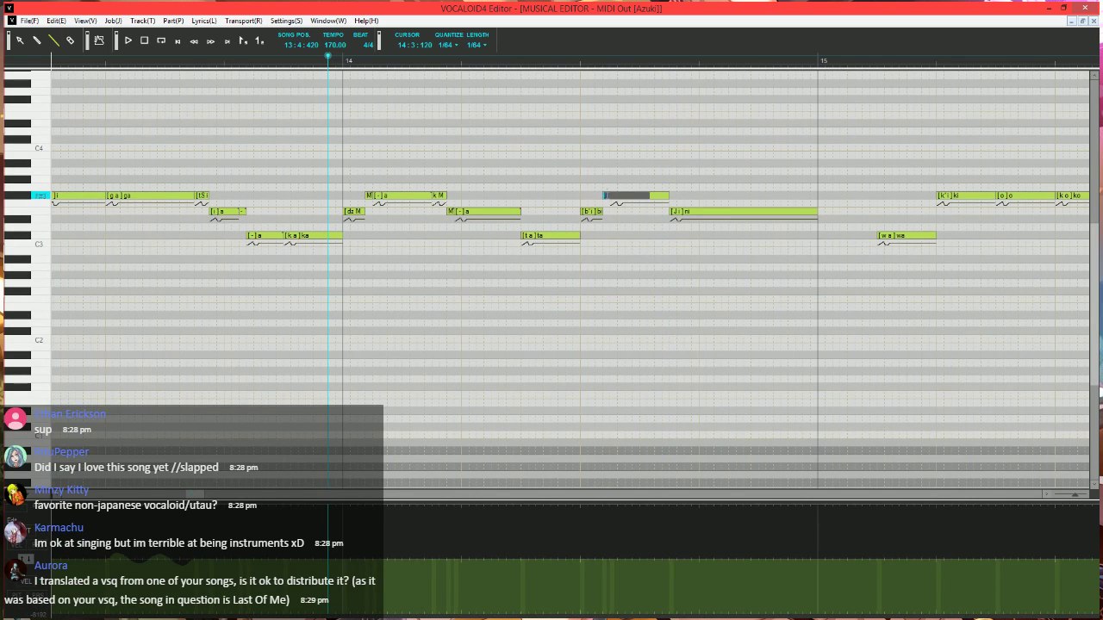
key(Tab)
text(-)
key(Return)
key(space)
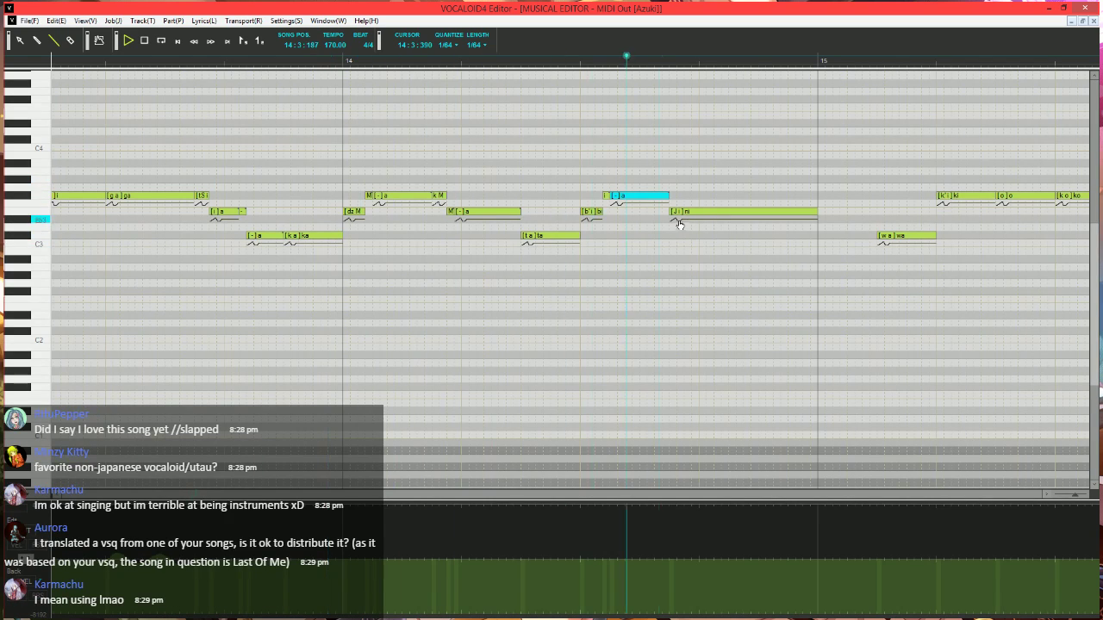
key(space)
- Split the ni note into two short F#3 notes and a delayed long E3 note, with phonemes i and - on the last two
mouse_move(668, 196)
mouse_down()
mouse_move(654, 196)
mouse_move(699, 212)
mouse_move(693, 197)
mouse_up()
double_click(664, 197)
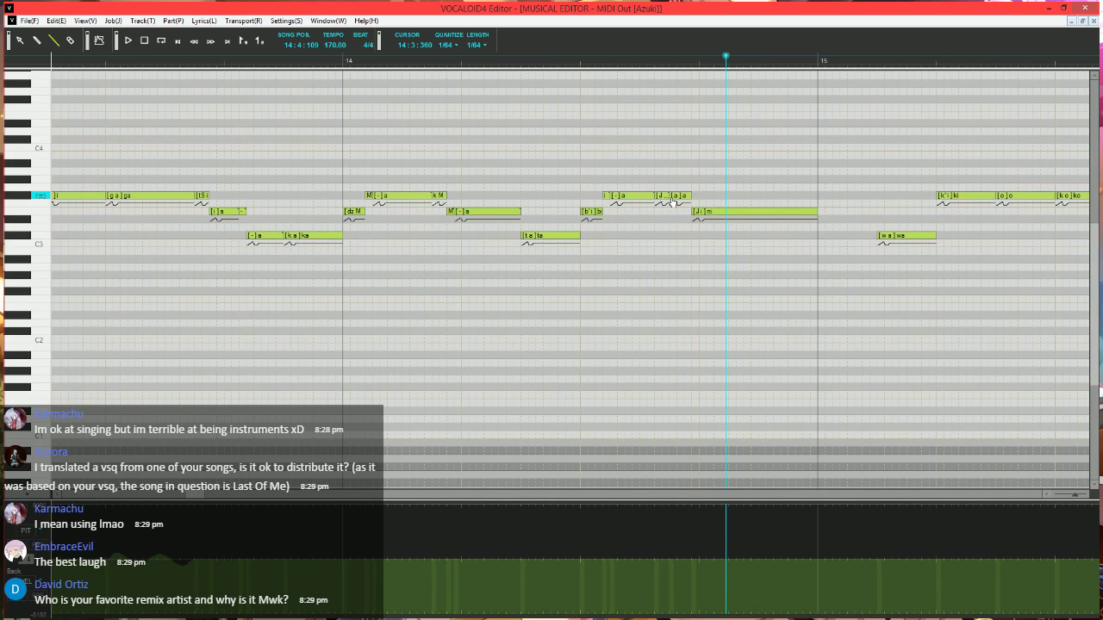
double_click(681, 197)
text(i)
key(Tab)
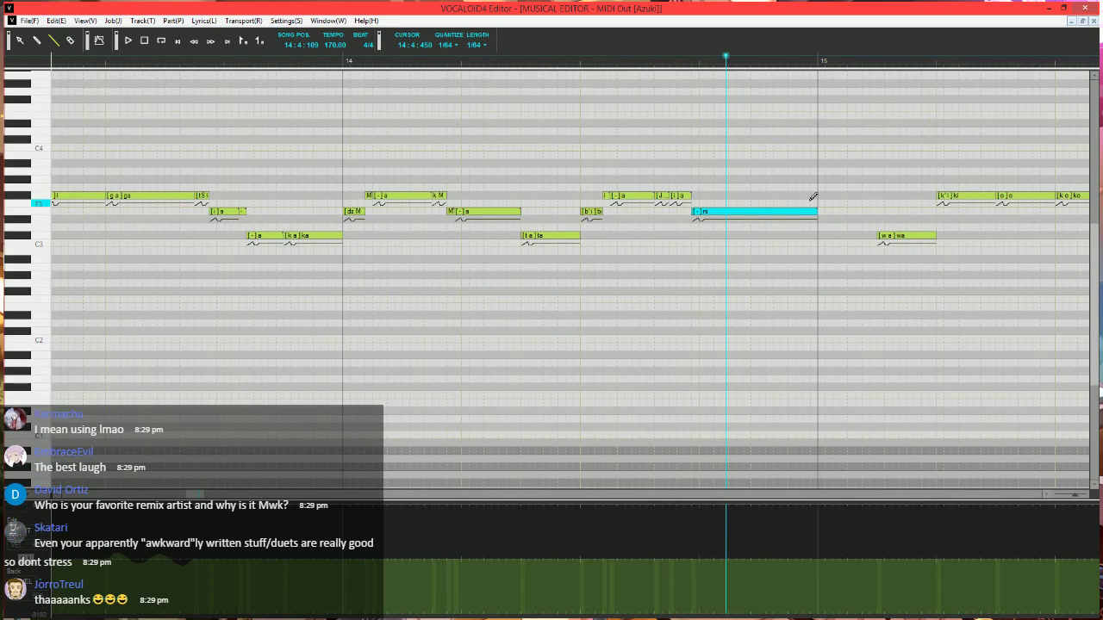
- Add a very short F#3 note with phoneme - directly before the long ni note
drag(691, 197, 694, 197)
double_click(688, 196)
text(-)
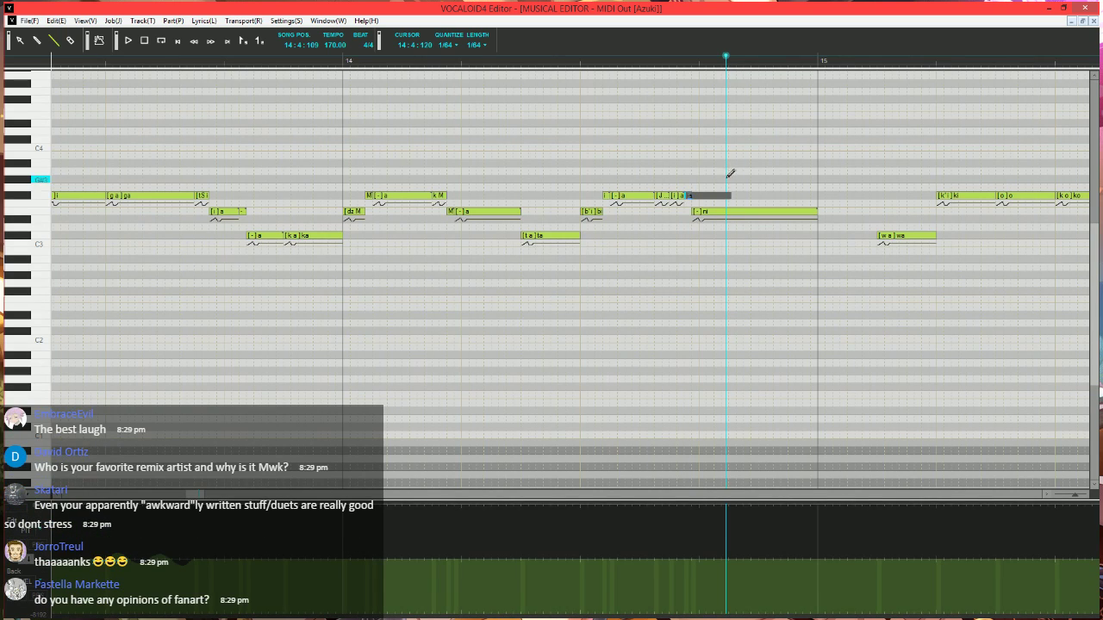
key(Return)
- Run the Expressive Vibrato job plugin on the long ni note ending at bar 15
click(720, 212)
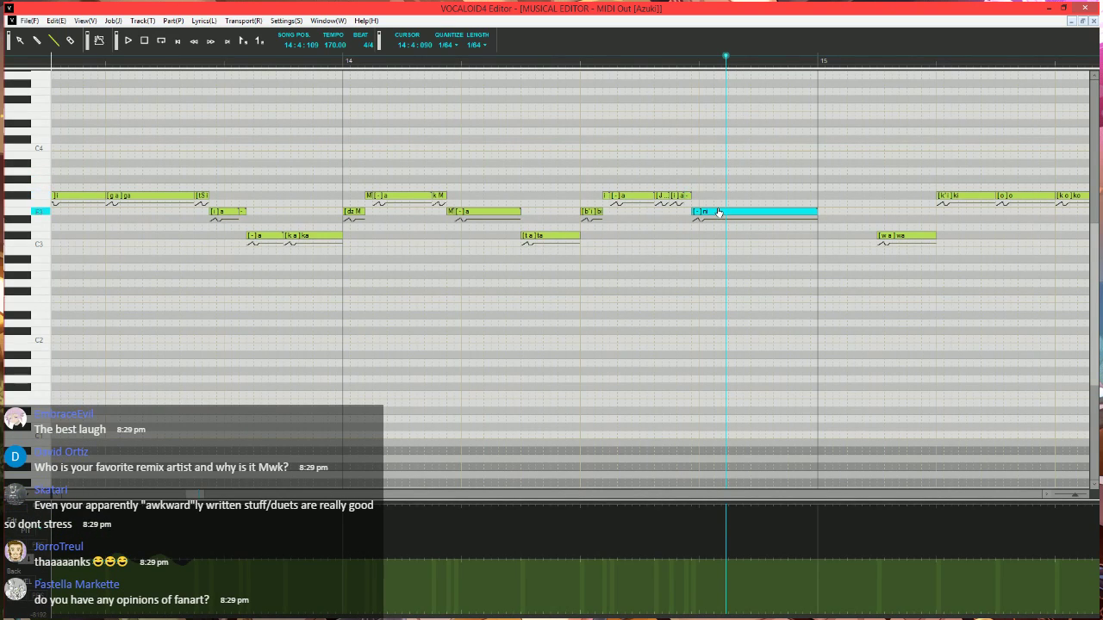
key(ctrl+j)
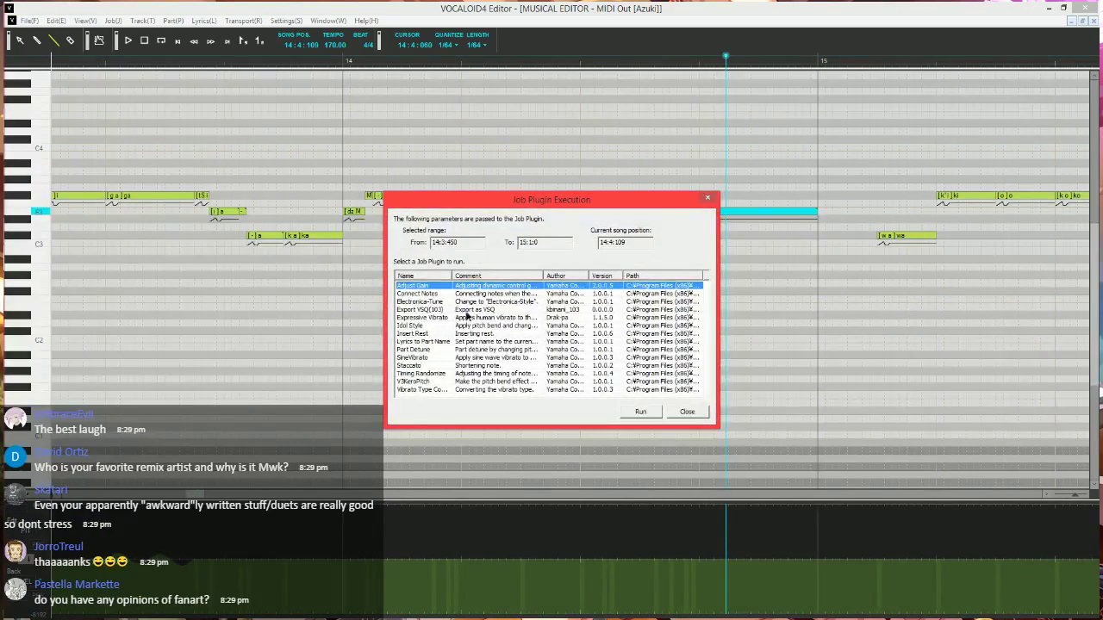
click(467, 317)
click(640, 411)
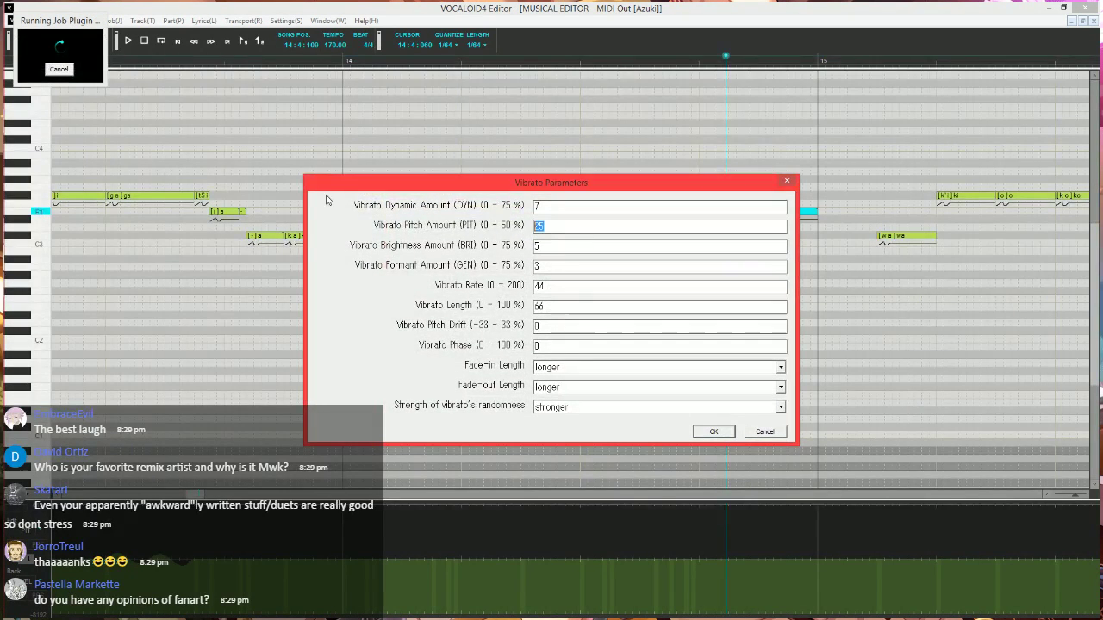
- Set the vibrato pitch amount to 10, the brightness amount to 15 and the vibrato rate to 45
text(10)
key(Tab)
text(15)
key(Tab)
key(Tab)
text(45)
key(Tab)
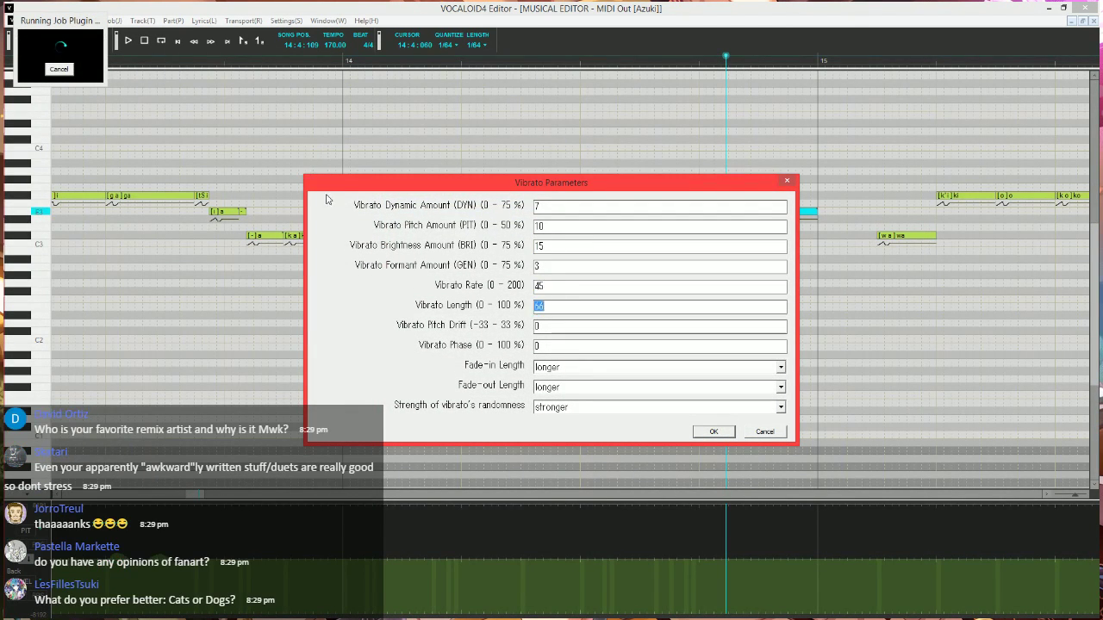
- Set the vibrato length to 100 with medium fade-in and fade-out, and apply the vibrato to the note
key(Tab)
key(Tab)
key(Up)
key(Tab)
key(Up)
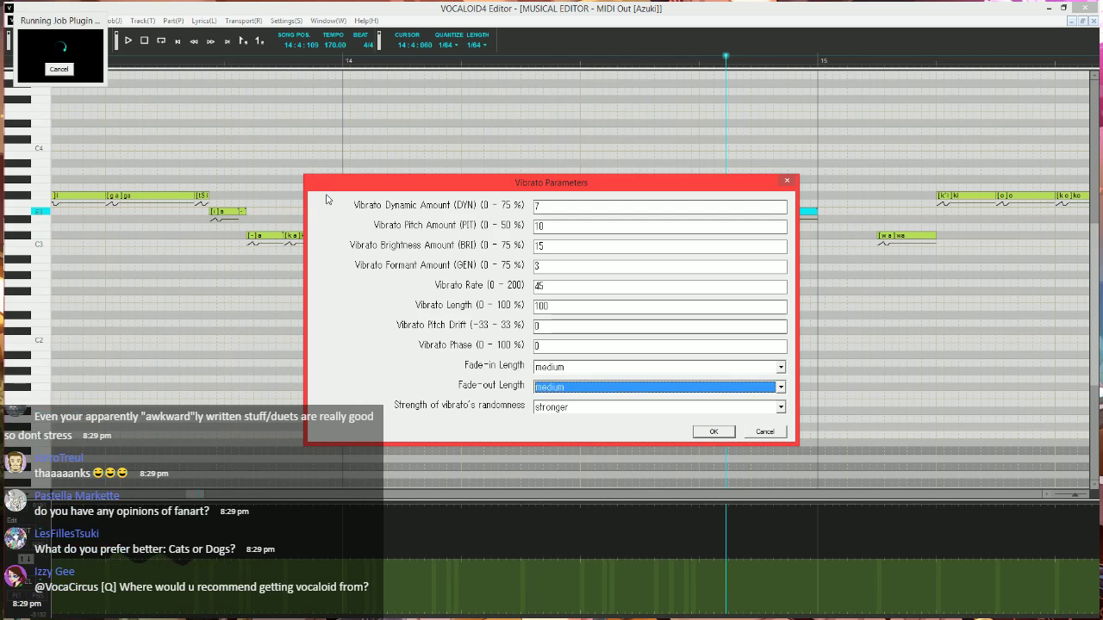
key(Return)
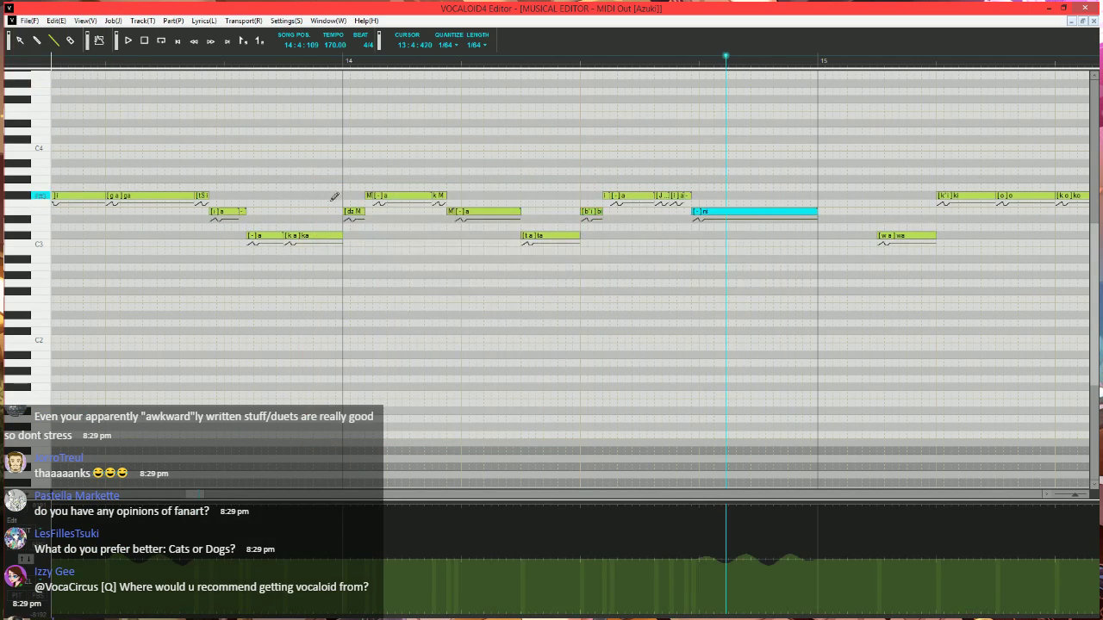
- Play back the tuned phrase from the start of bar 13 into bar 15
click(64, 58)
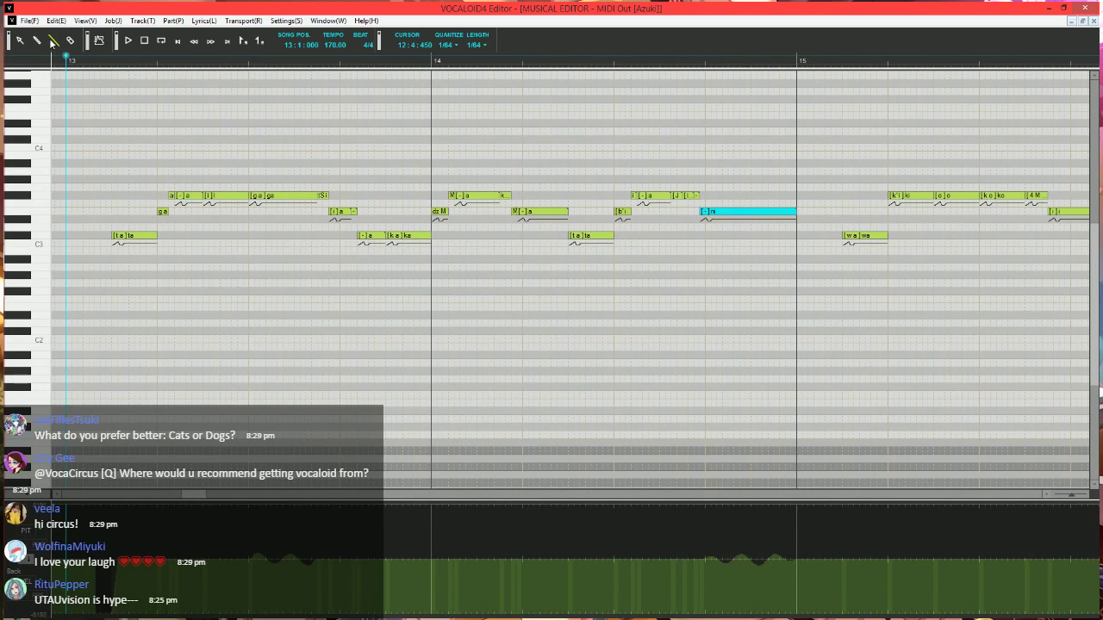
click(52, 42)
key(space)
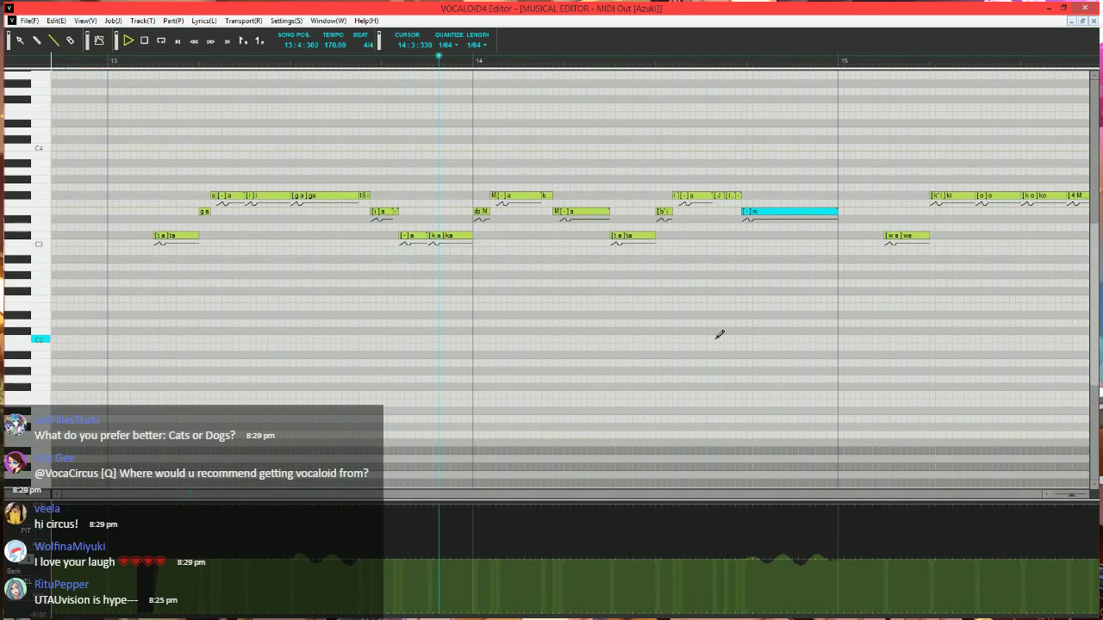
key(space)
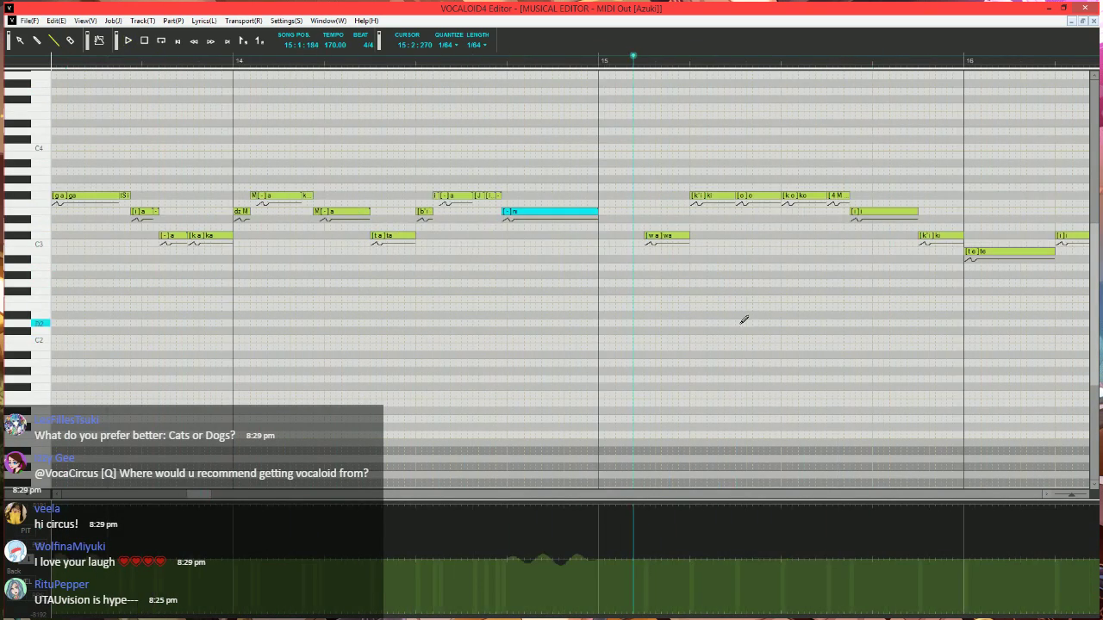
- Draw the control curve down to its minimum before the wa note in bar 15, with a ramp rising to the note's start
scroll(510, 312, up, 2)
scroll(517, 343, right, 1)
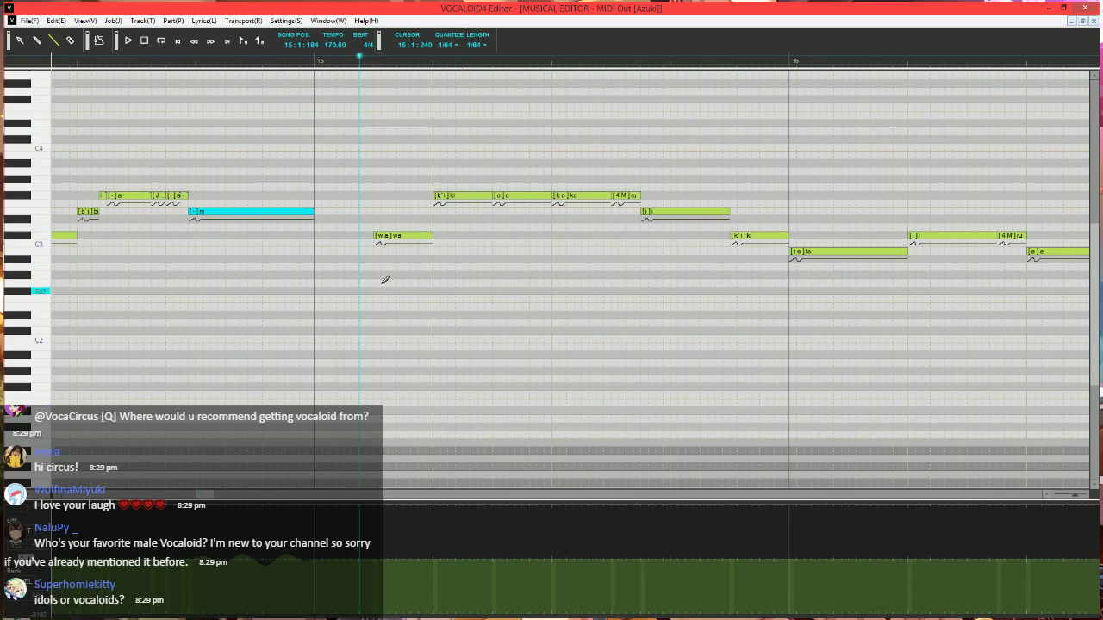
scroll(396, 365, up, 2)
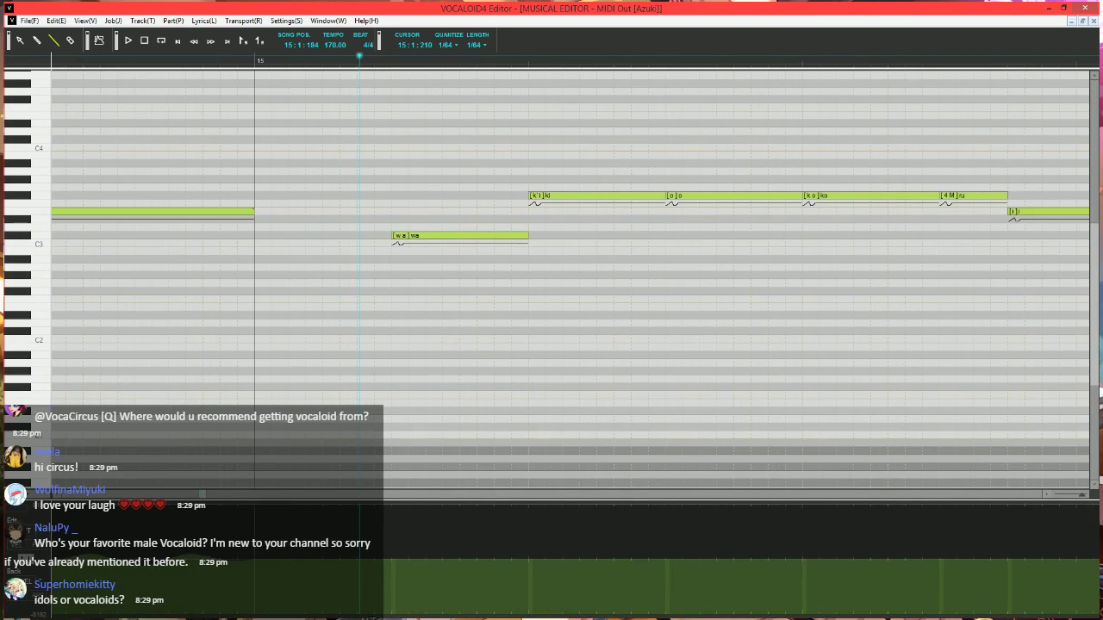
drag(342, 615, 374, 615)
drag(374, 614, 393, 558)
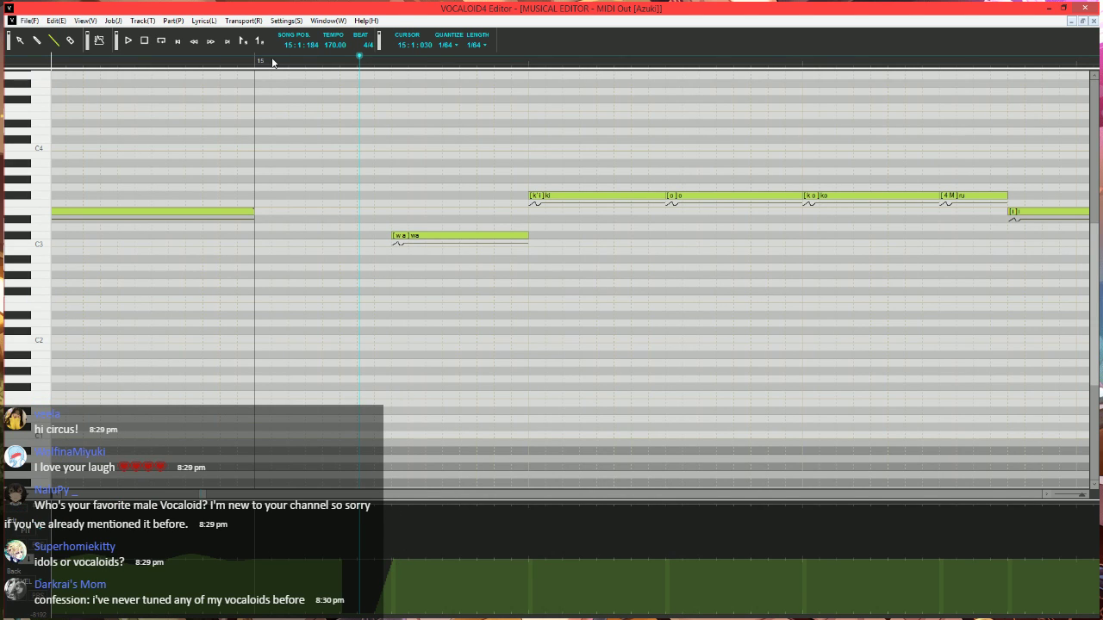
- Set the song position to 15:1:120, just before the wa note
drag(272, 60, 319, 60)
click(330, 67)
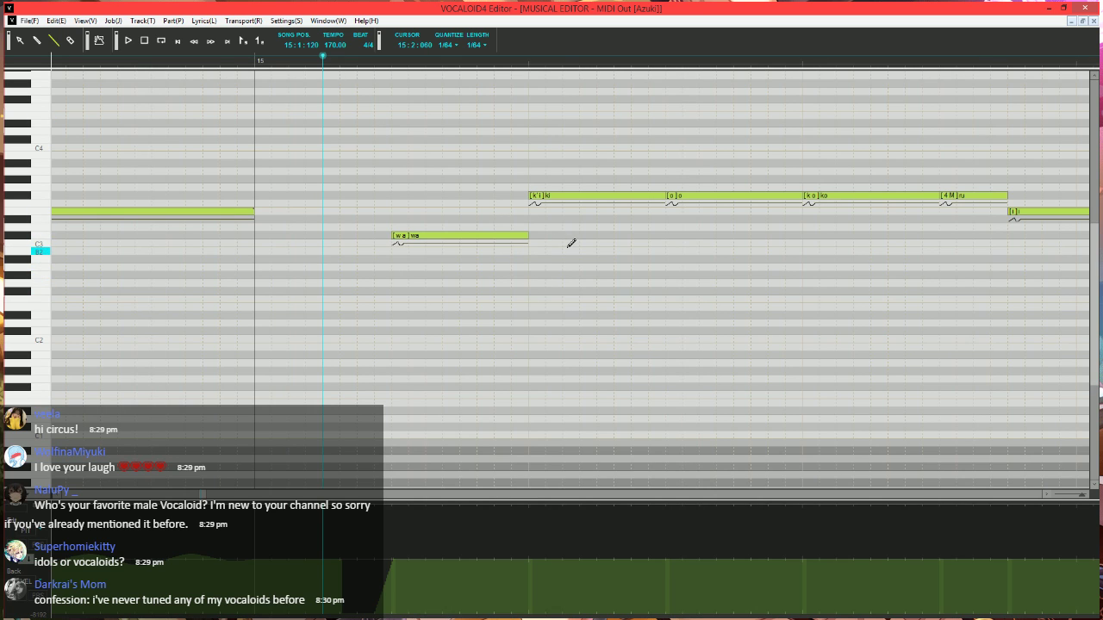
scroll(471, 308, down, 3)
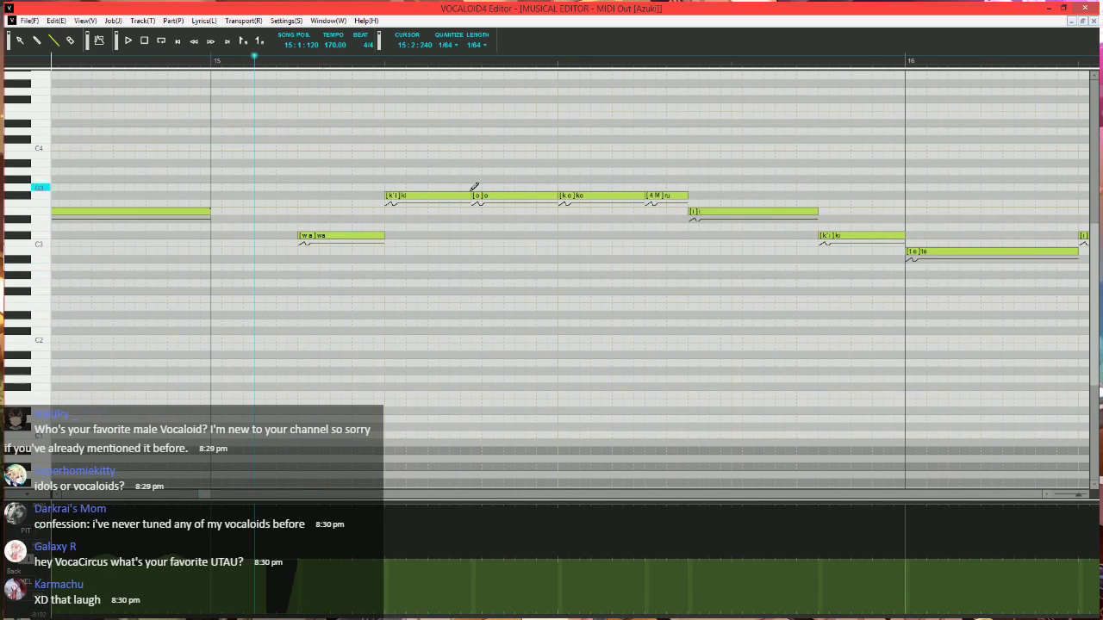
- Split the ki note in bar 15 into a ki two semitones lower, a short i and a sustained - phoneme note, and set the song position to 15:1:150
mouse_move(472, 196)
mouse_down()
mouse_move(405, 196)
mouse_move(402, 214)
mouse_move(473, 197)
mouse_up()
click(409, 196)
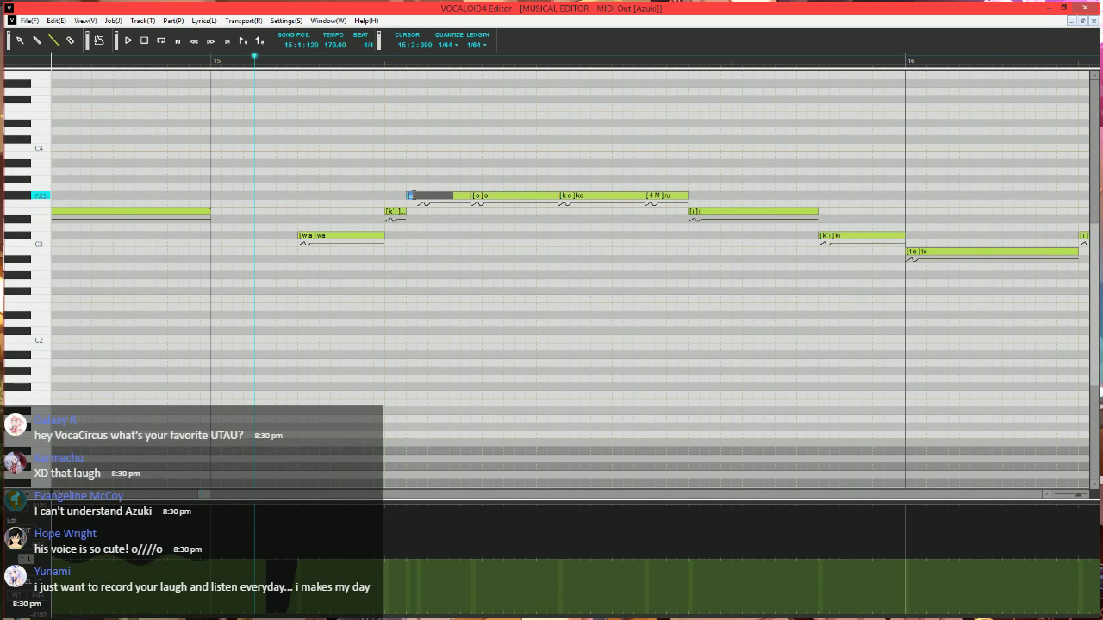
click(413, 198)
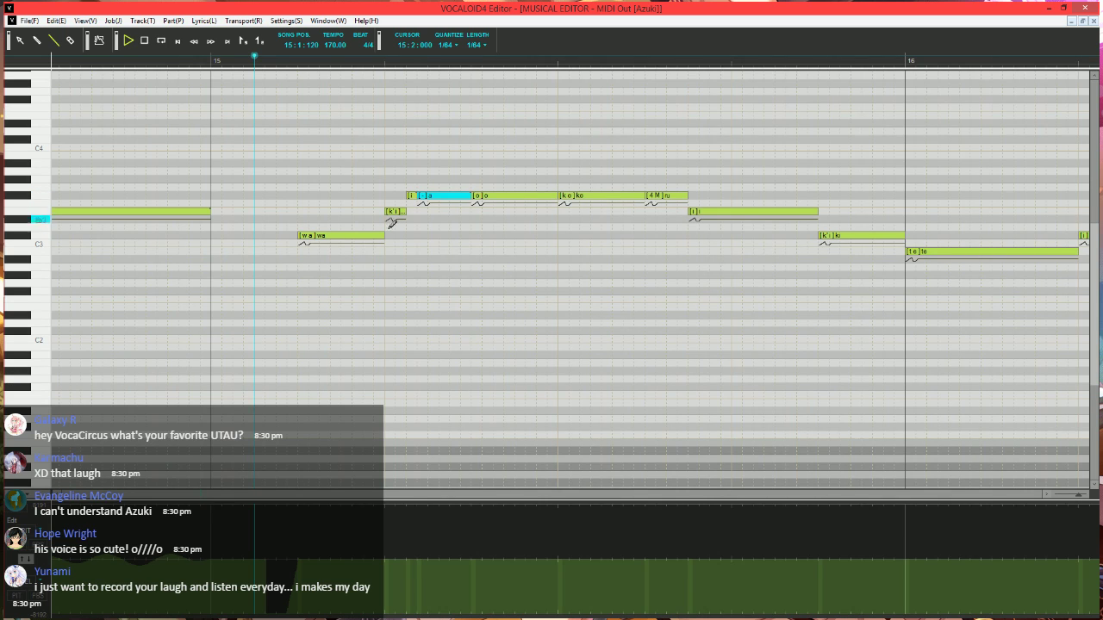
key(space)
click(268, 60)
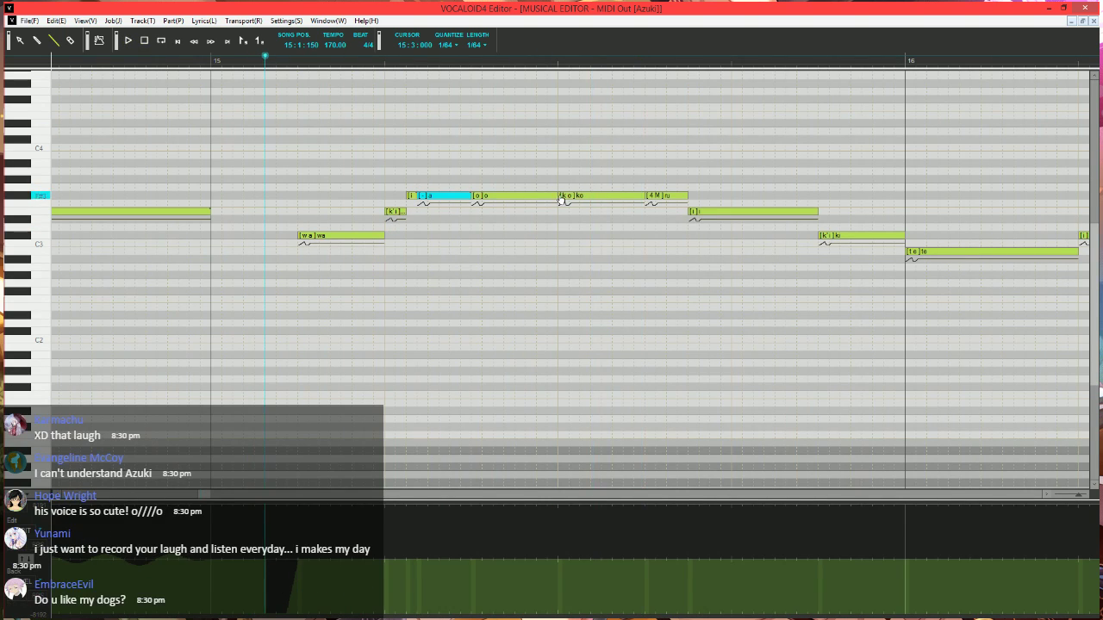
- Shorten the ru note in bar 15 from its start and extend the ko note to meet it
click(655, 196)
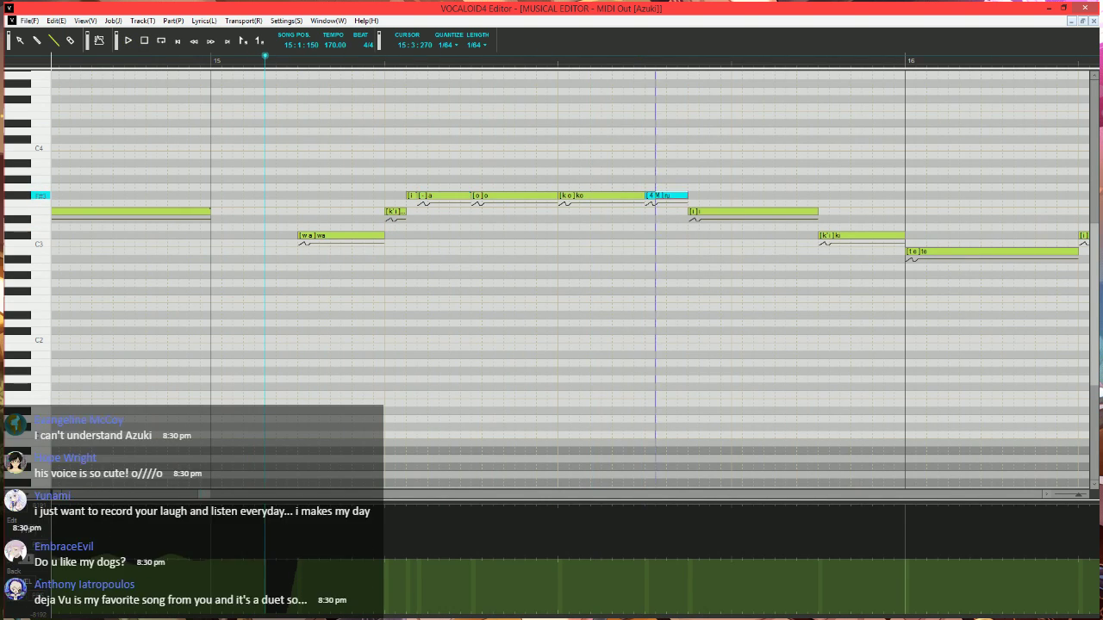
drag(655, 197, 677, 196)
right_click(664, 196)
click(644, 197)
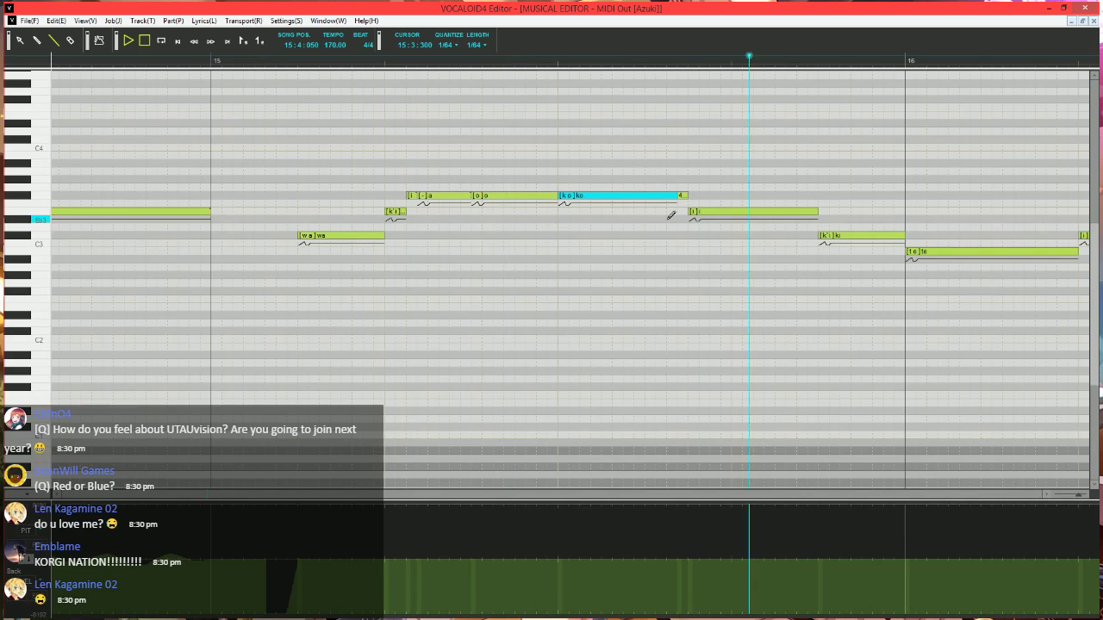
key(space)
click(223, 62)
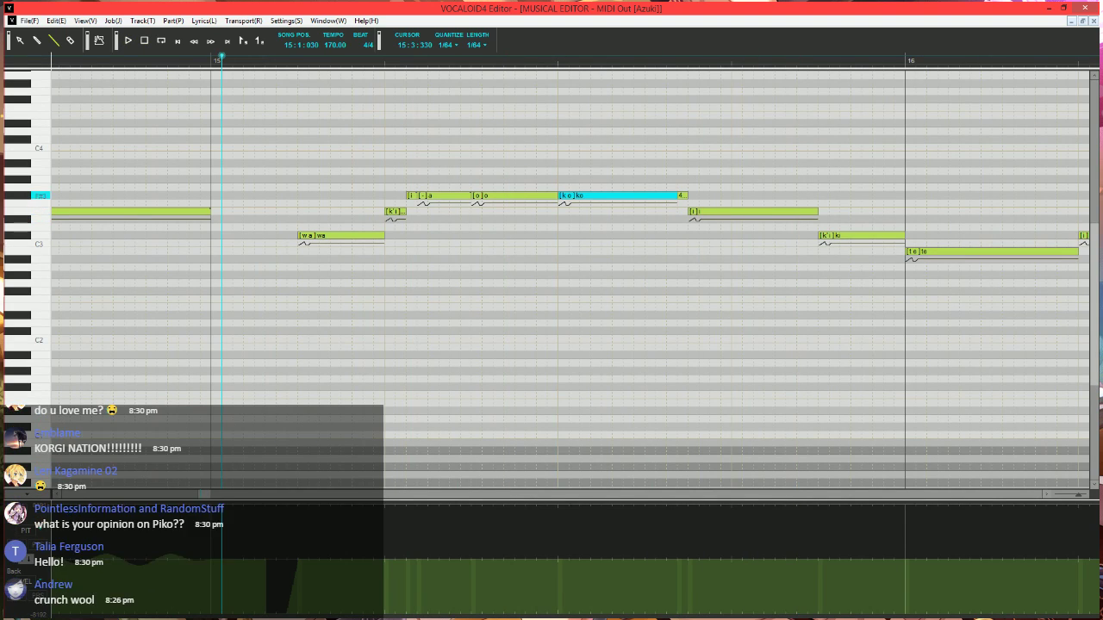
drag(677, 196, 666, 197)
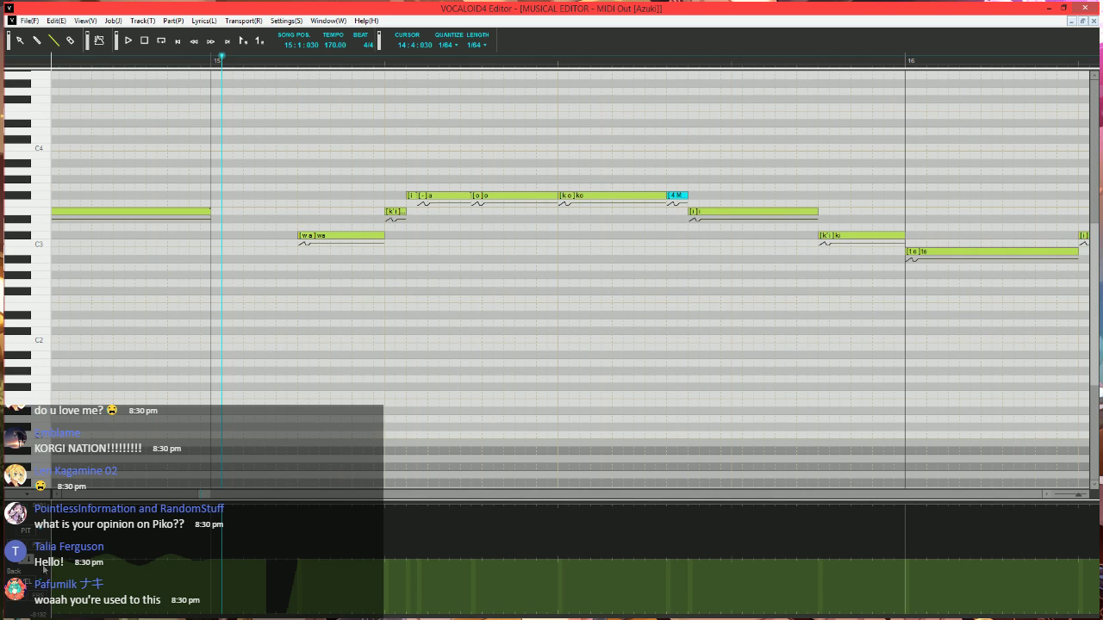
- Split the ko note into a ko one semitone lower, a short o and a sustained - phoneme note, and set the song position to 15:1:210
scroll(583, 249, right, 1)
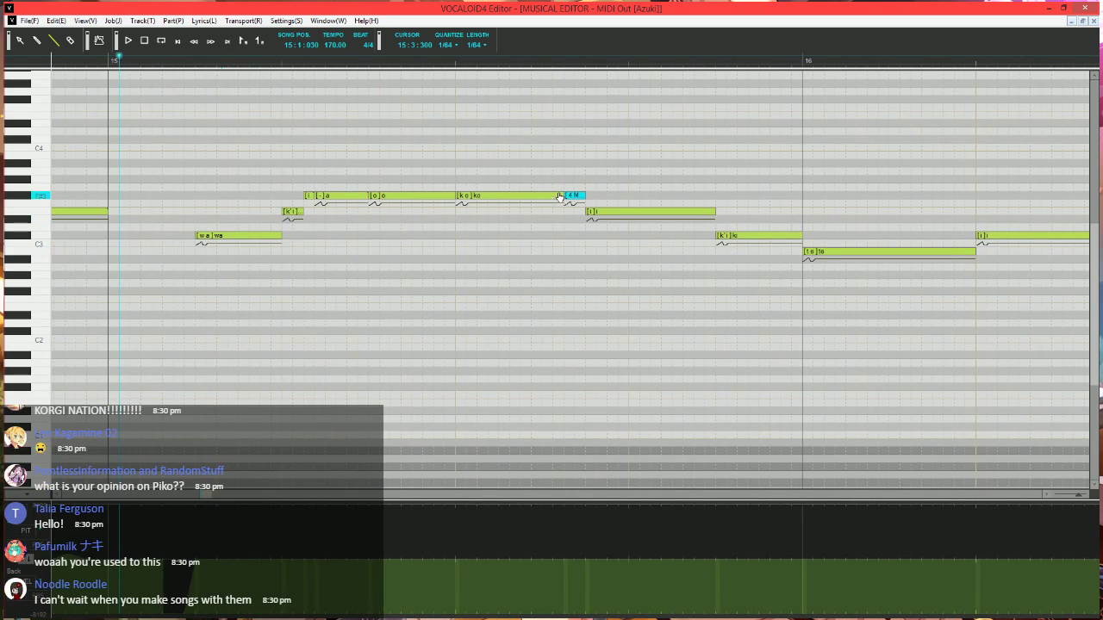
mouse_move(563, 196)
mouse_down()
mouse_move(467, 196)
mouse_move(565, 195)
mouse_up()
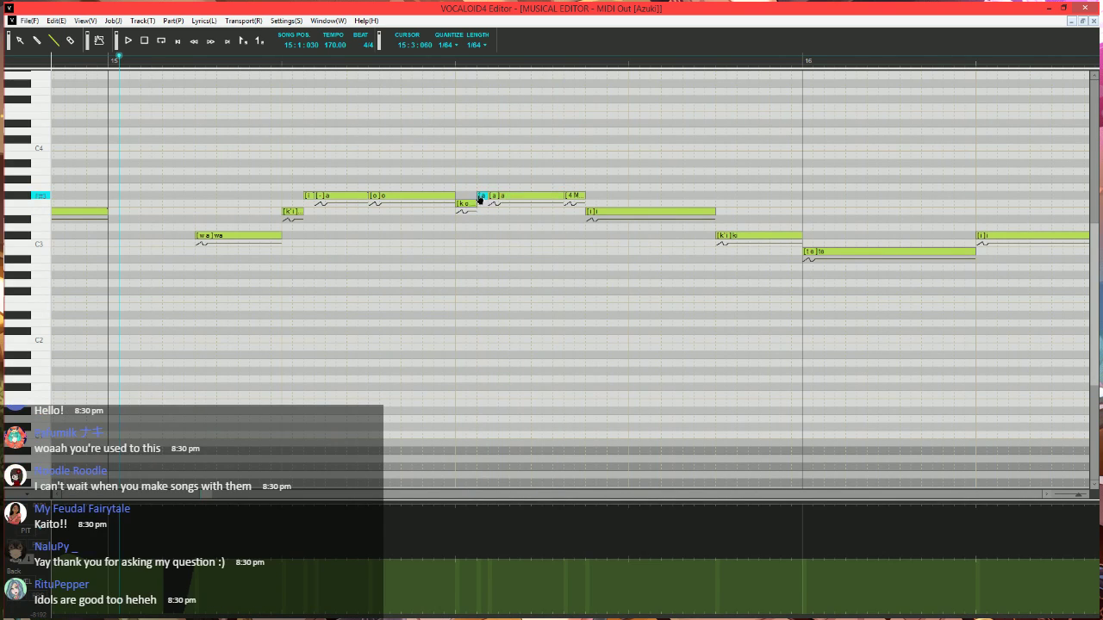
double_click(481, 196)
key(Tab)
key(Return)
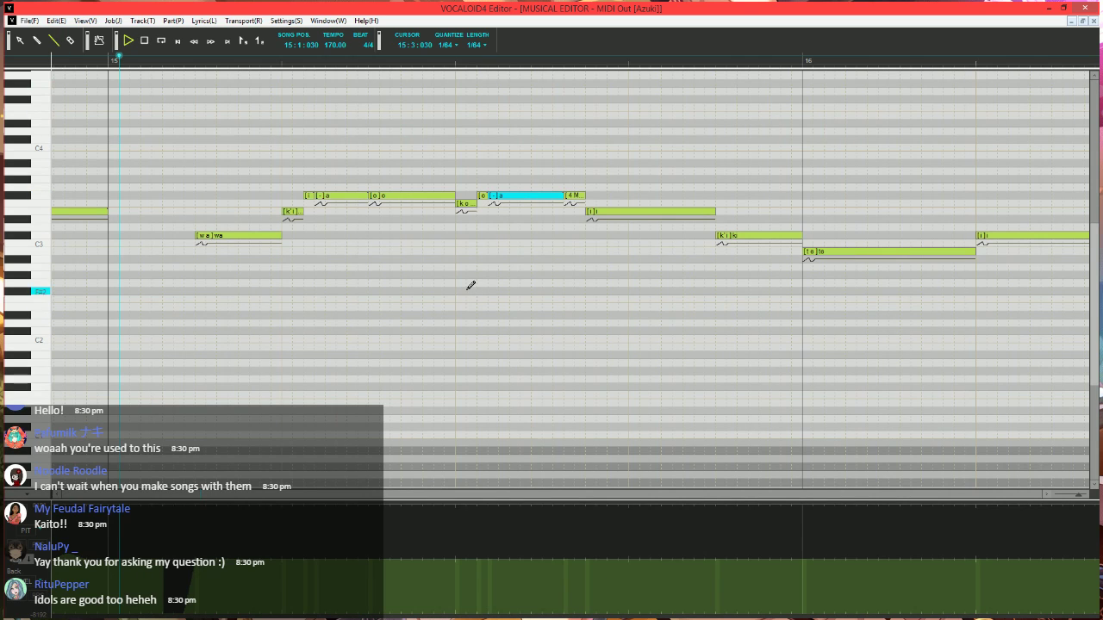
key(space)
key(space)
click(184, 63)
scroll(411, 262, right, 1)
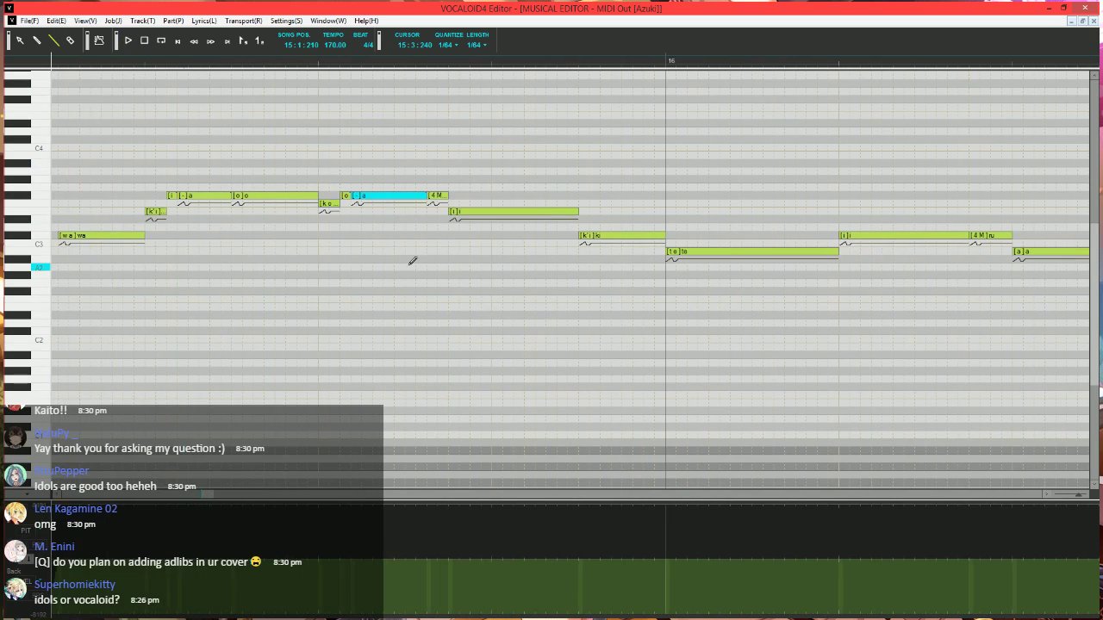
- Run the Expressive Vibrato job plugin on the long i note in bar 15
click(458, 211)
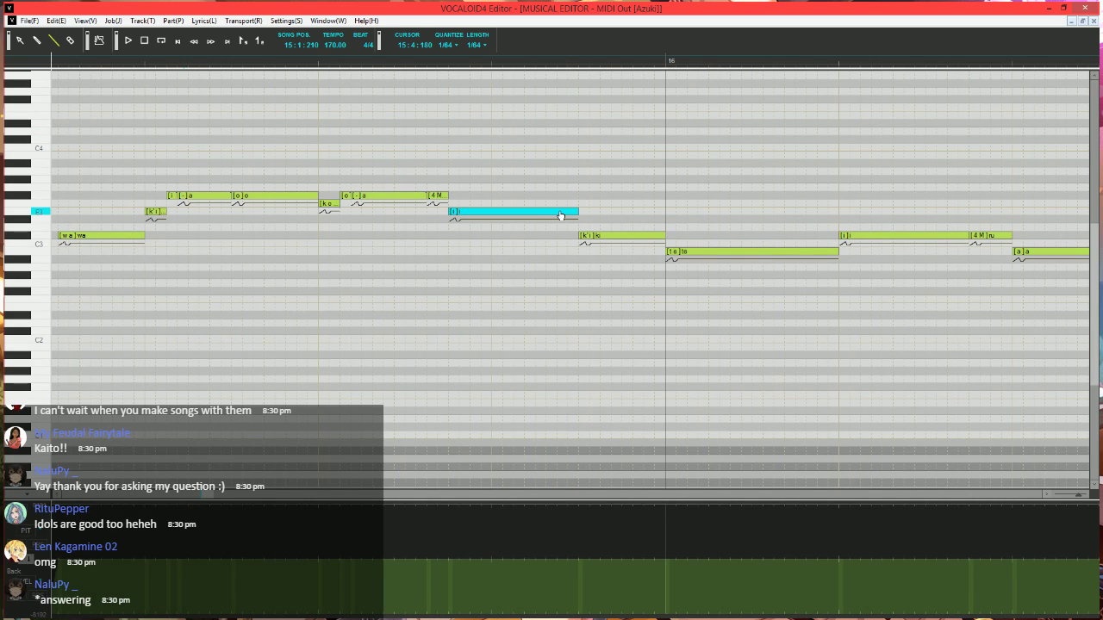
key(ctrl+j)
click(439, 311)
click(439, 320)
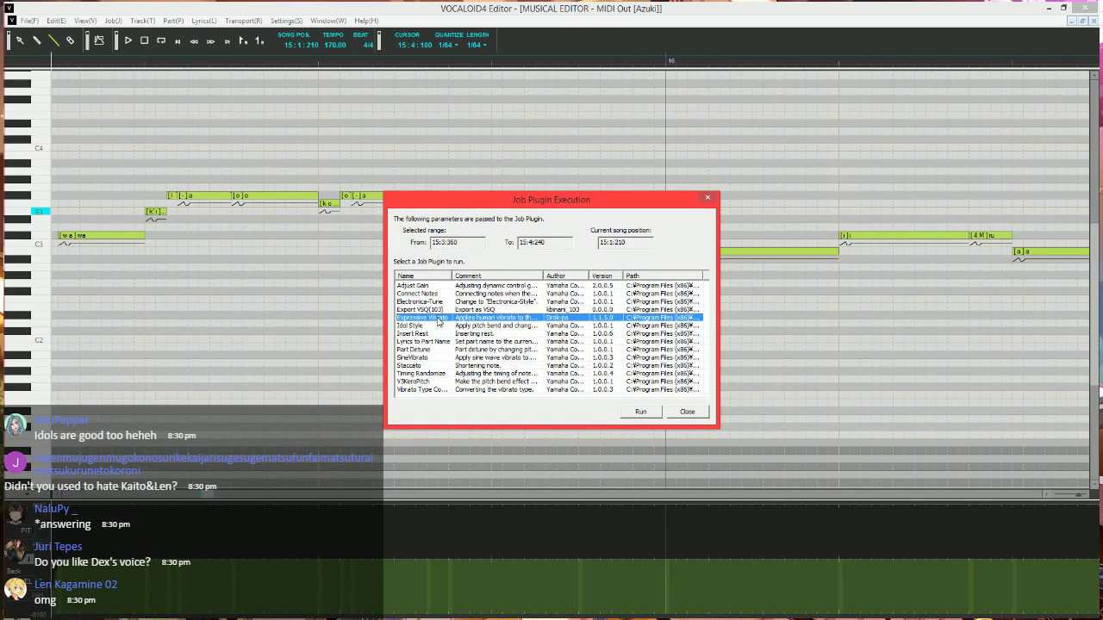
click(640, 412)
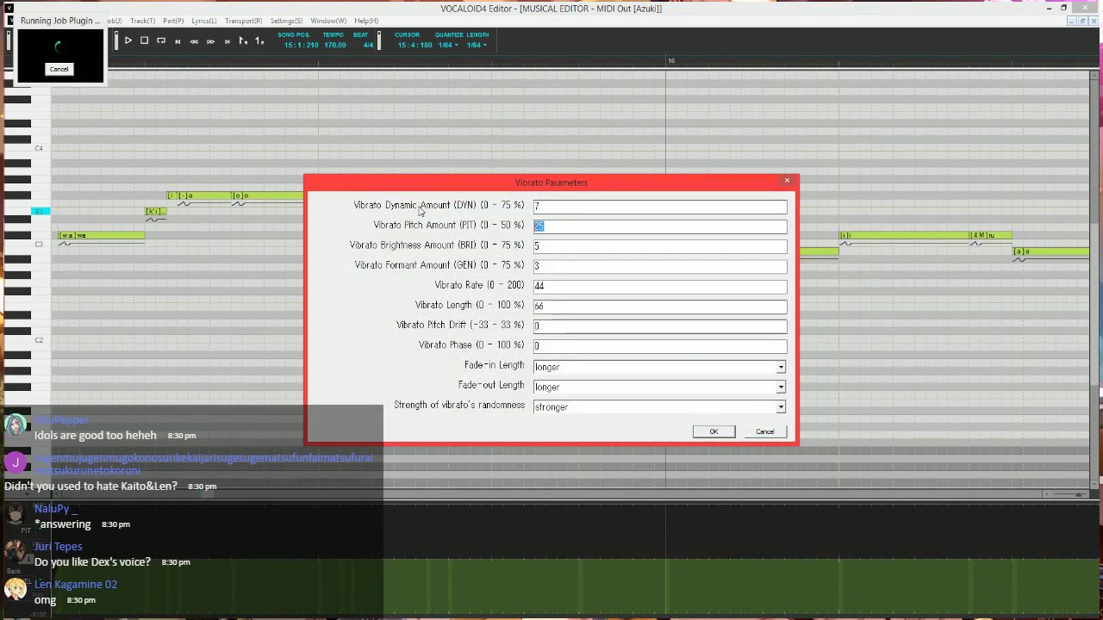
- Set the vibrato pitch amount to 10, brightness amount to 15, rate to 45 and length to 100
key(Tab)
key(Tab)
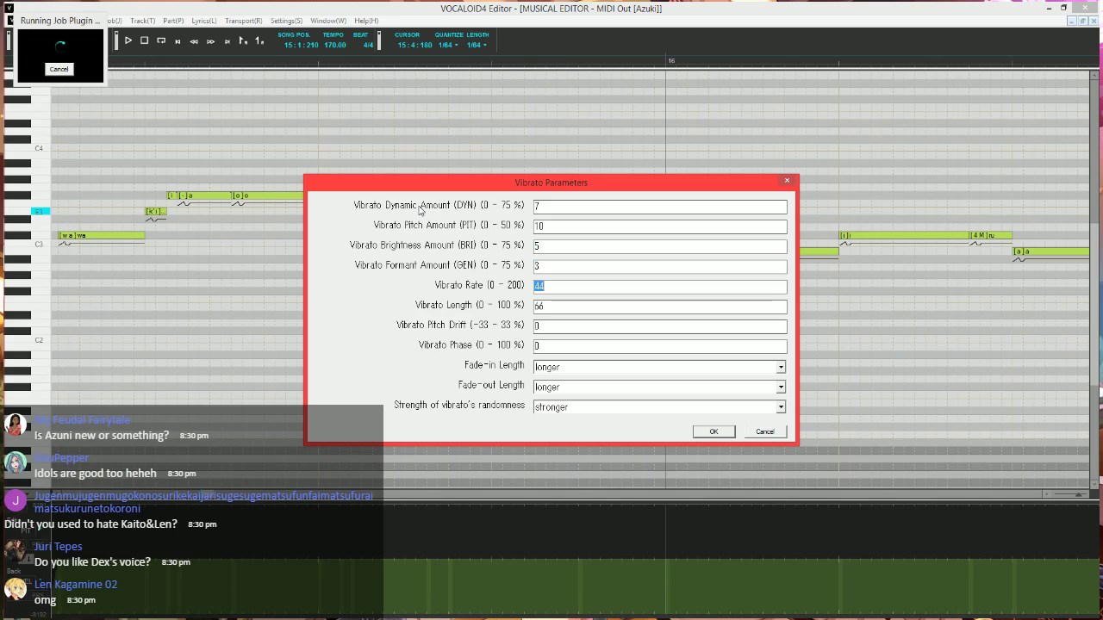
click(579, 247)
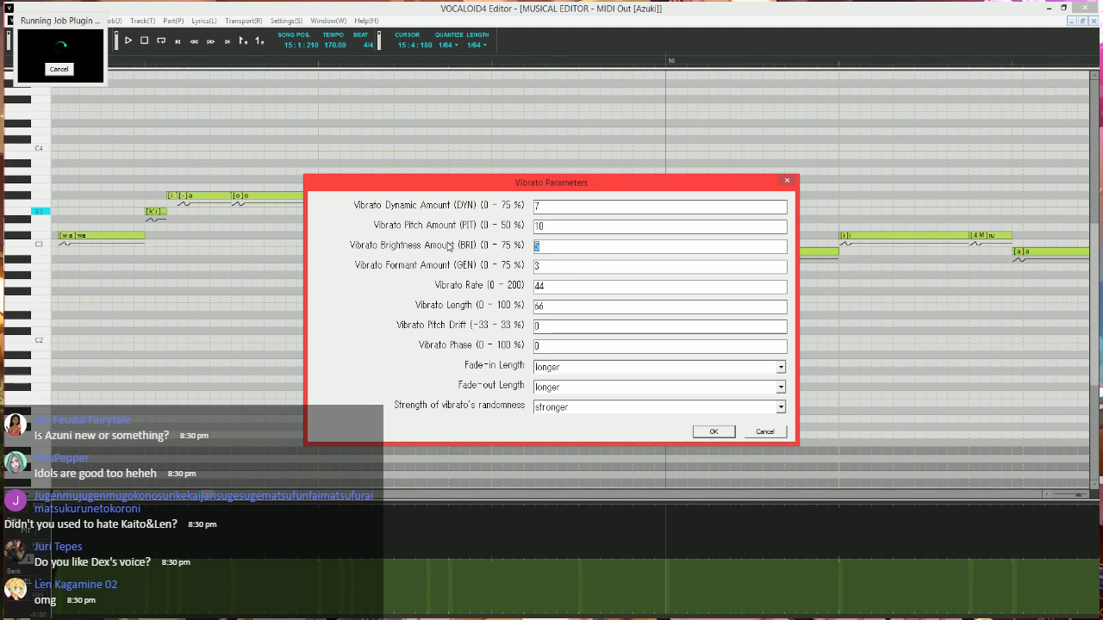
key(Tab)
key(Tab)
text(45)
key(Tab)
text(100)
- Set the vibrato fade-in length to shorter, reduce the fade-out length, and apply the vibrato to the note
key(Tab)
key(Tab)
key(Tab)
key(Down)
key(Down)
key(Down)
key(Down)
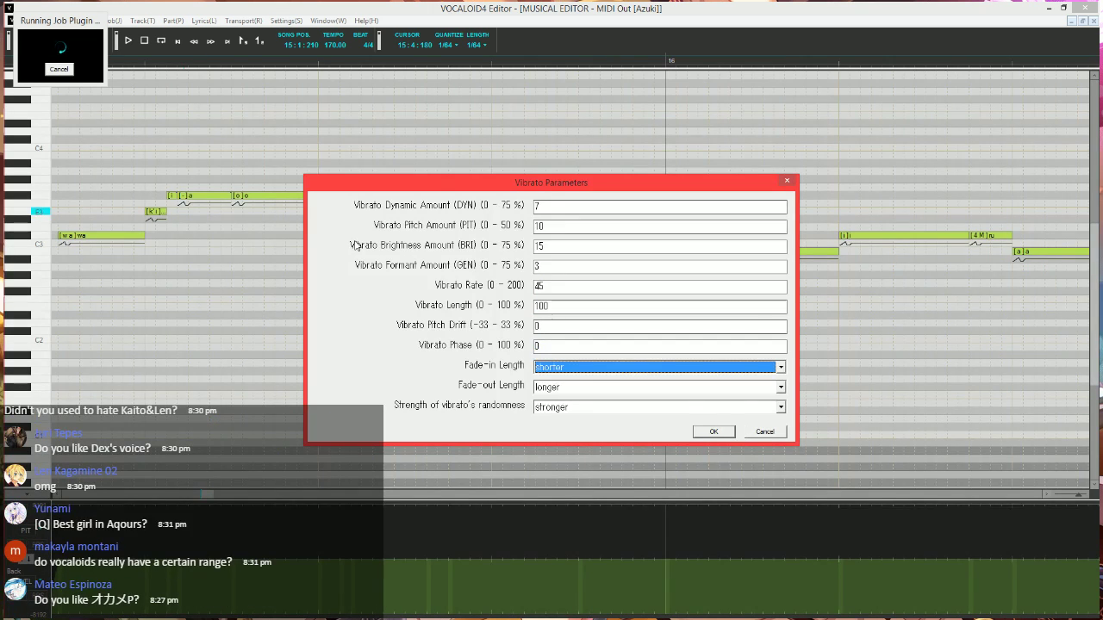
key(Tab)
key(Down)
key(Down)
key(Down)
key(Down)
key(Return)
- Play back the tuned phrase from bar 15 into the start of bar 16
scroll(604, 332, down, 3)
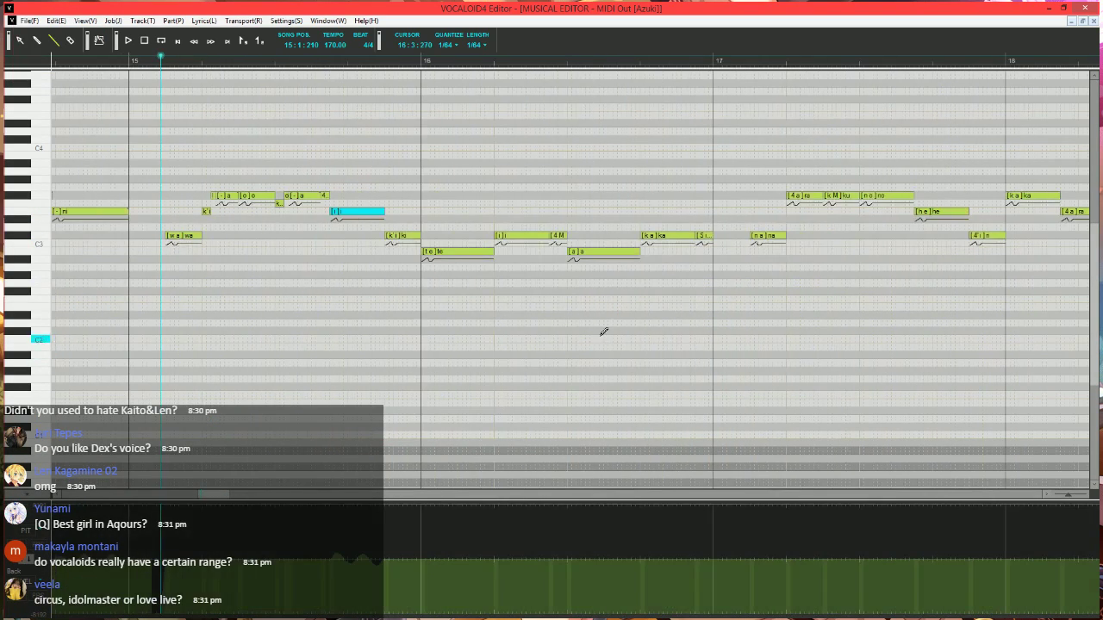
key(space)
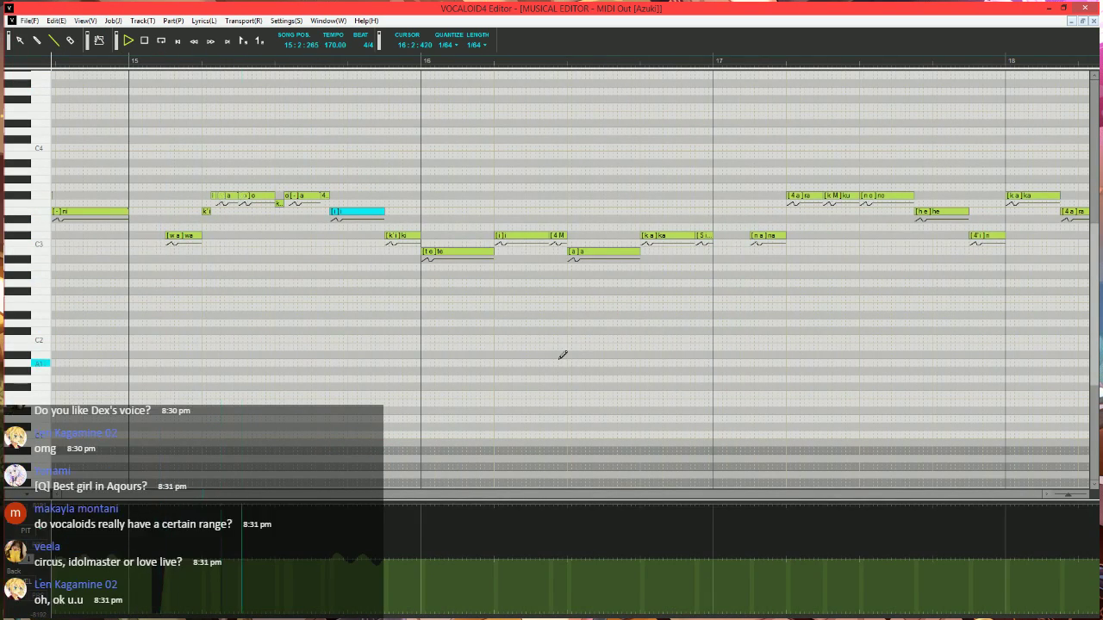
key(space)
scroll(274, 341, up, 3)
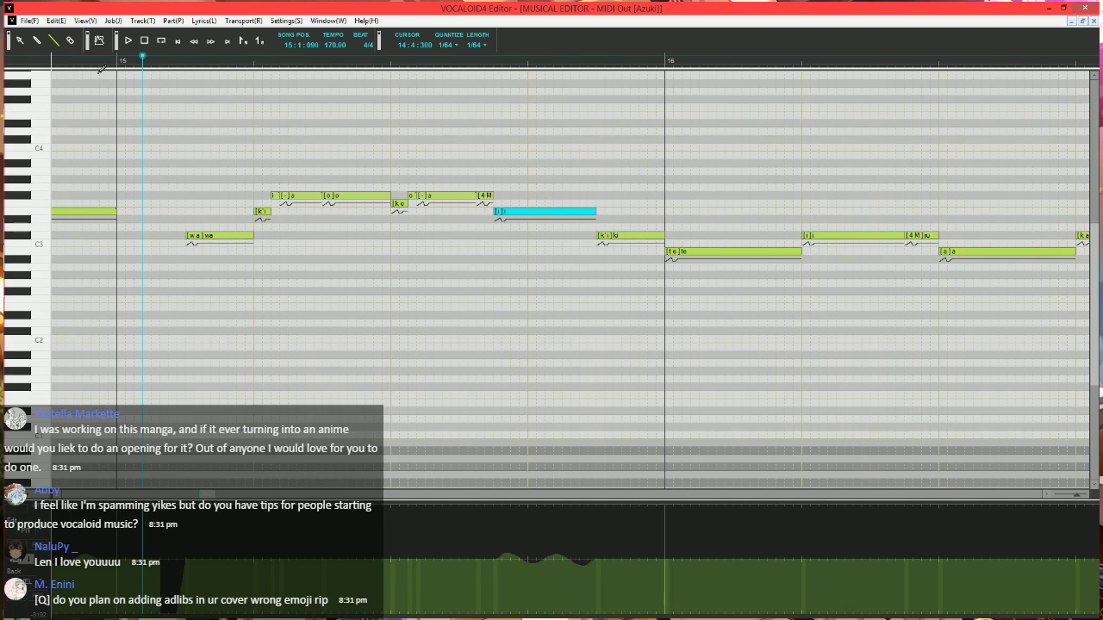
key(space)
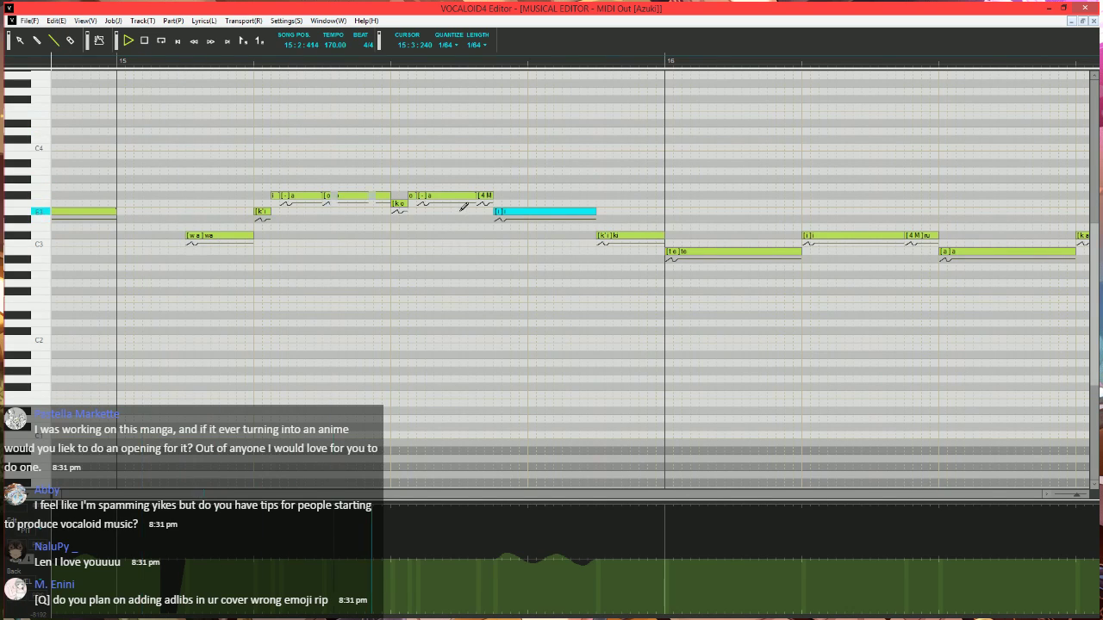
key(space)
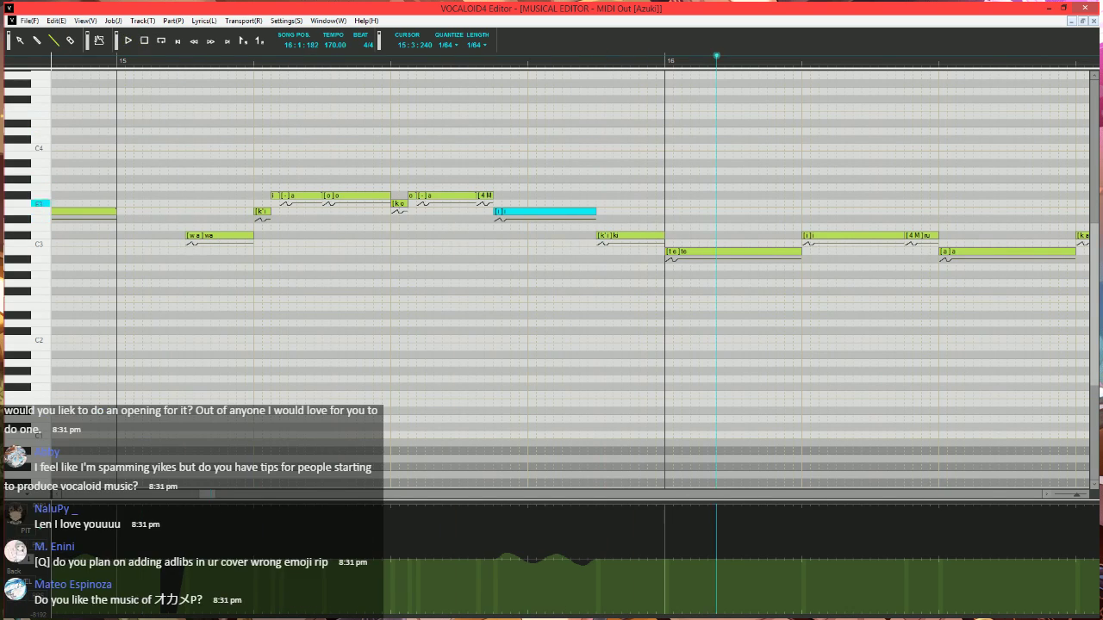
- Set the song position to 15:4:030 and lower the velocity of the te note in bar 16 to its minimum
click(538, 66)
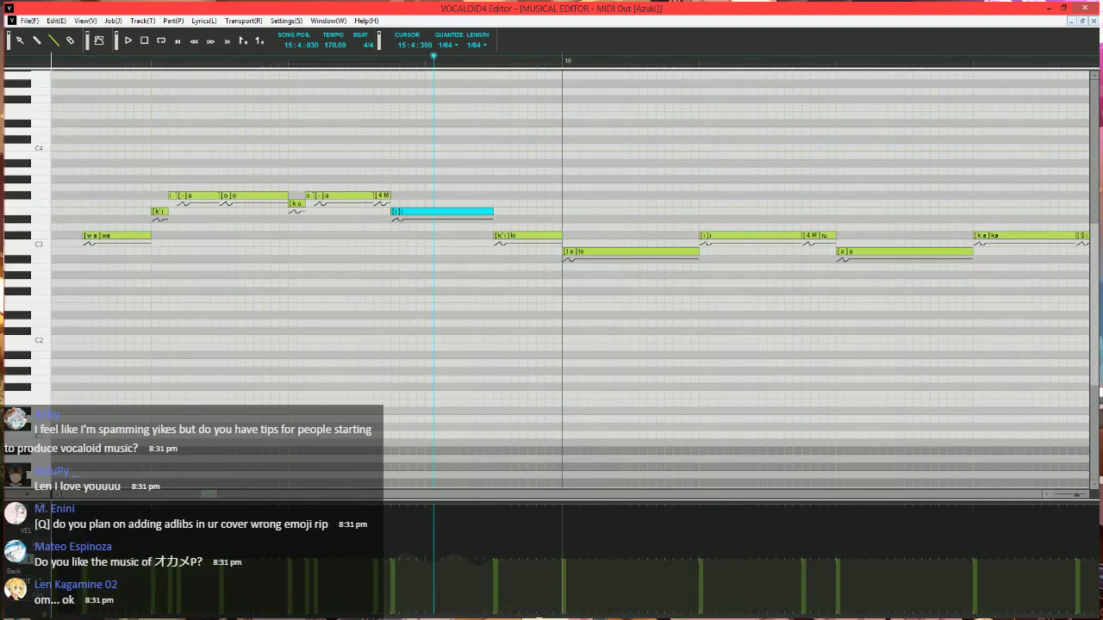
drag(539, 617, 602, 617)
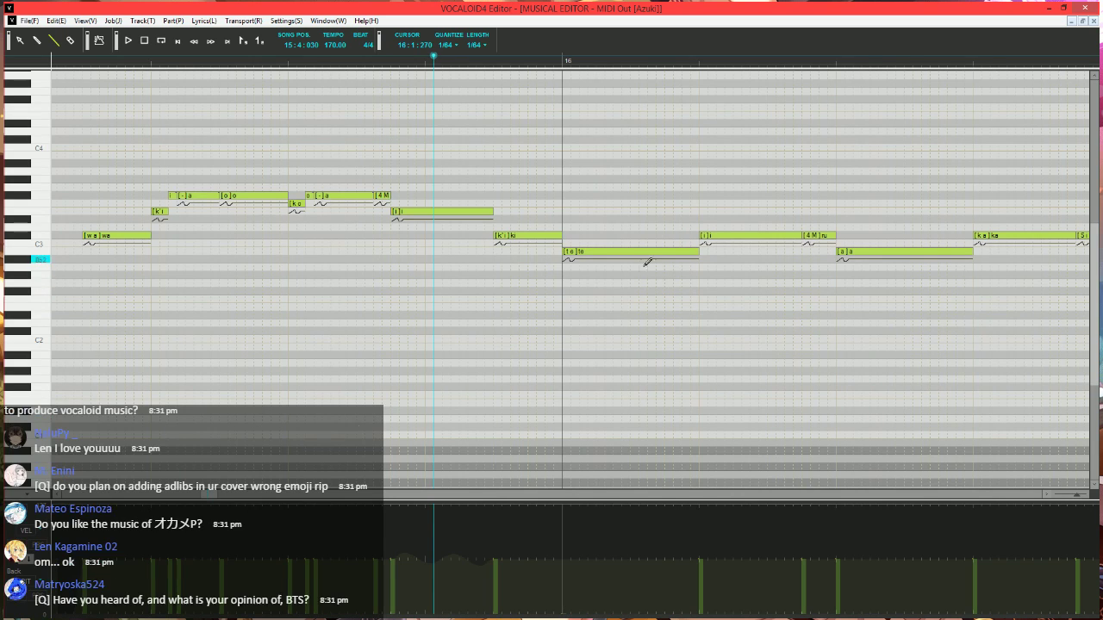
- Split the te note in bar 16 into a short te two semitones higher, a short e and a sustained - phoneme note
click(579, 251)
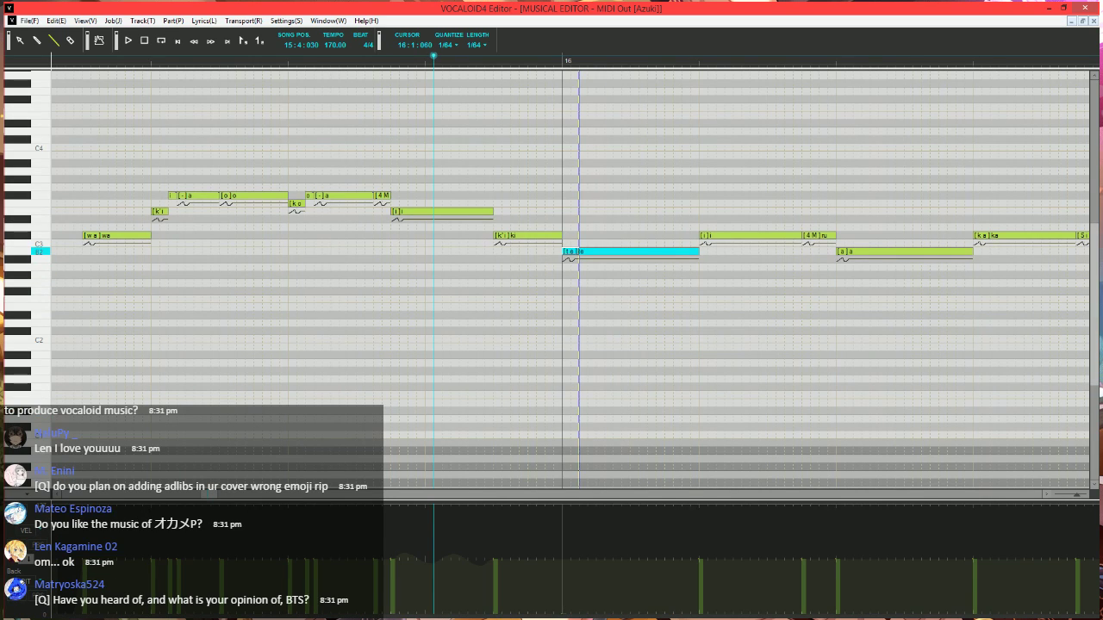
drag(588, 251, 698, 250)
click(591, 251)
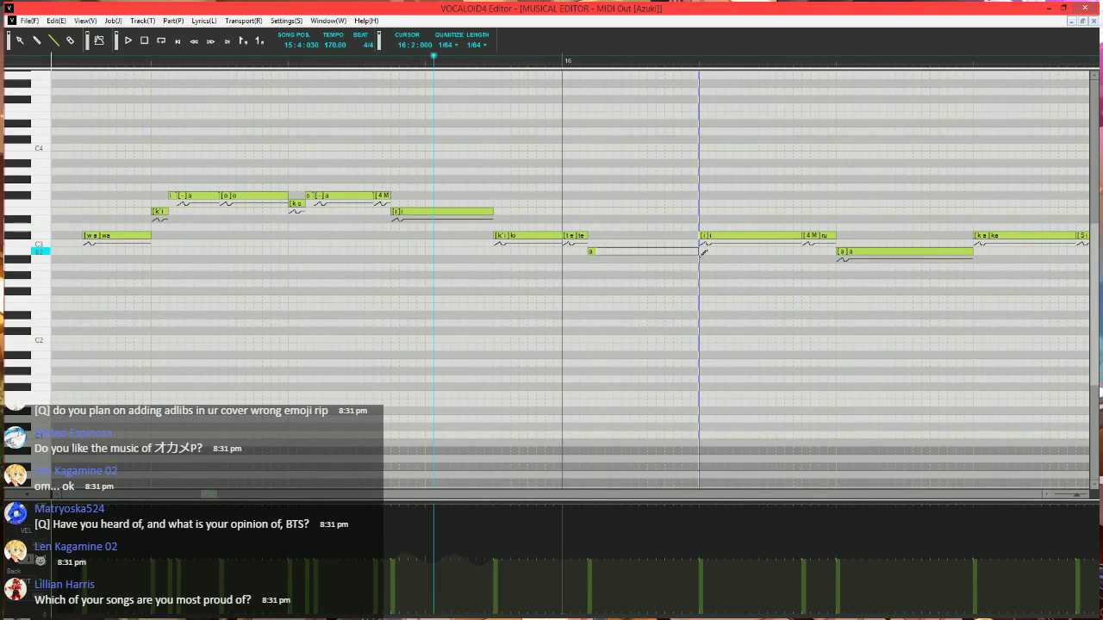
double_click(593, 251)
text(e)
key(Tab)
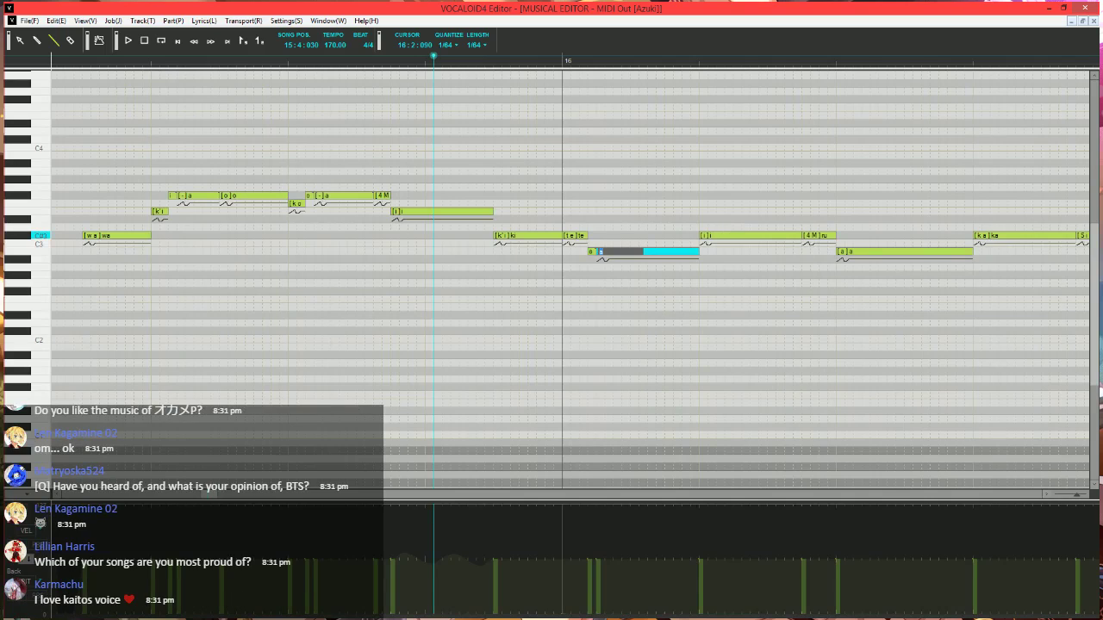
text(-)
key(Return)
scroll(689, 237, right, 2)
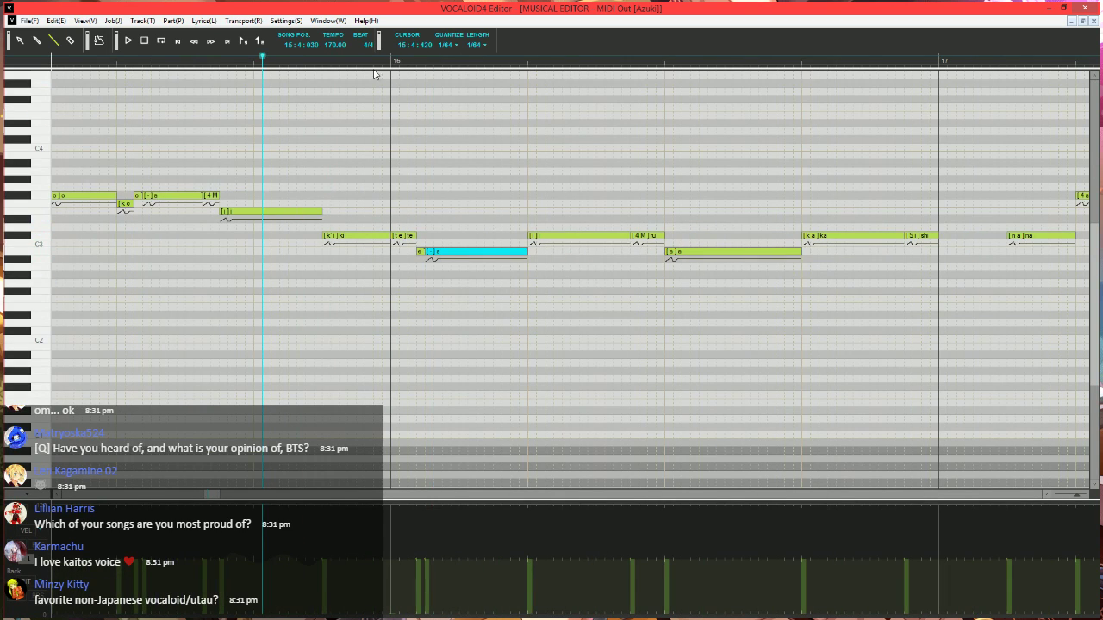
- Bring the pitch bend curve back to the front, play from 15:4:420, and set the song position to 16:1:000
click(27, 563)
click(374, 62)
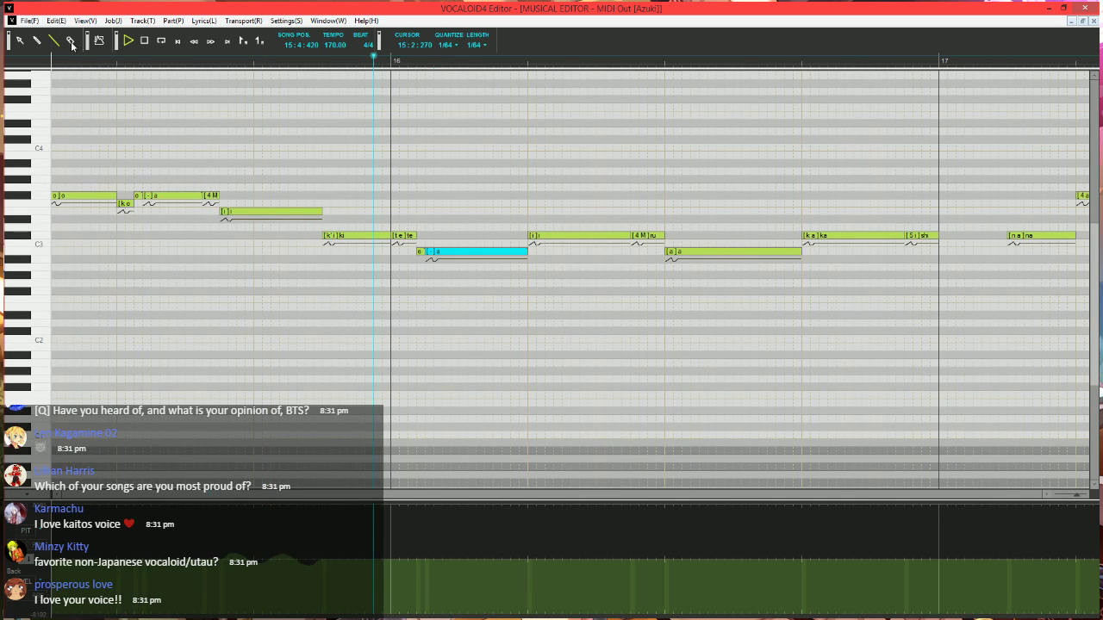
click(390, 60)
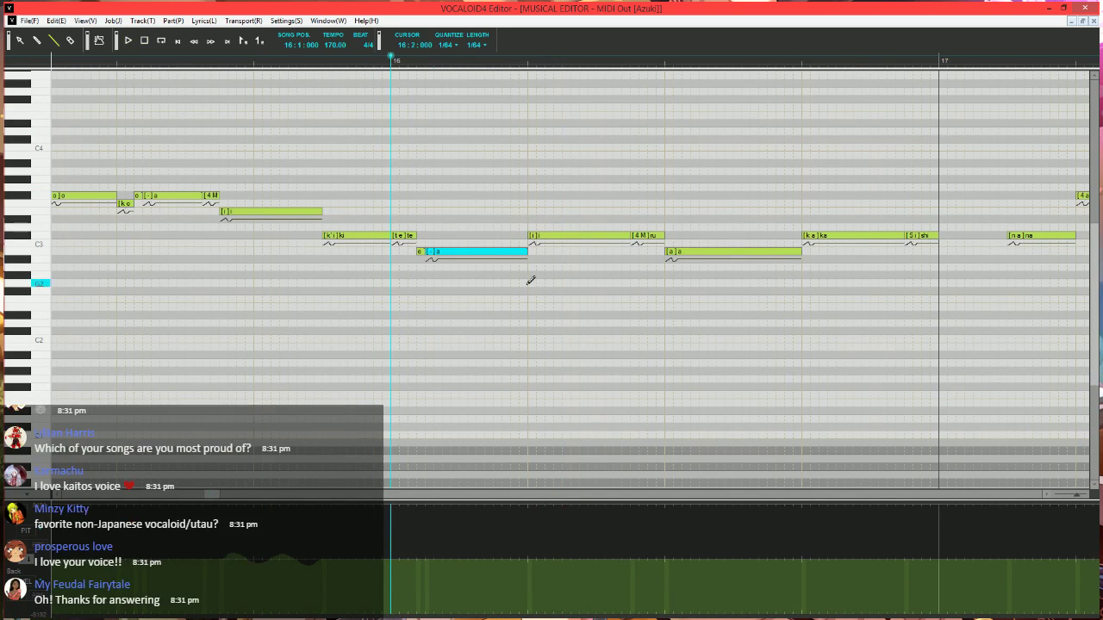
- Split the i note in bar 16 into a short i two semitones lower, another short i and a sustained - phoneme note
click(627, 239)
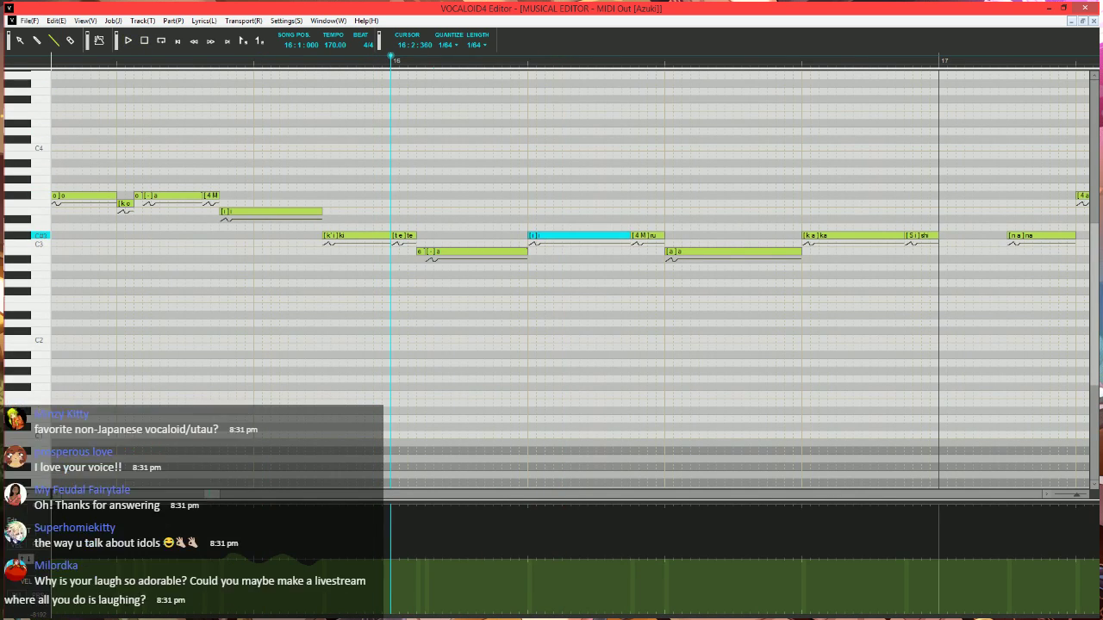
drag(629, 238, 552, 239)
mouse_move(541, 237)
mouse_down()
mouse_move(546, 258)
mouse_move(632, 237)
mouse_up()
double_click(559, 239)
text(i)
key(Tab)
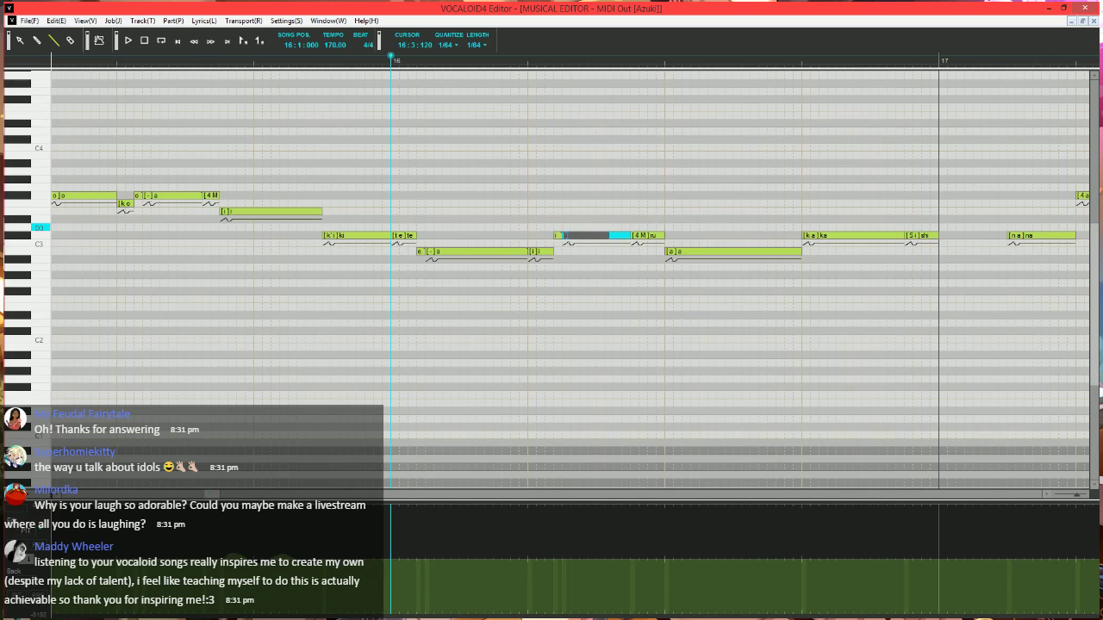
text(-)
key(Return)
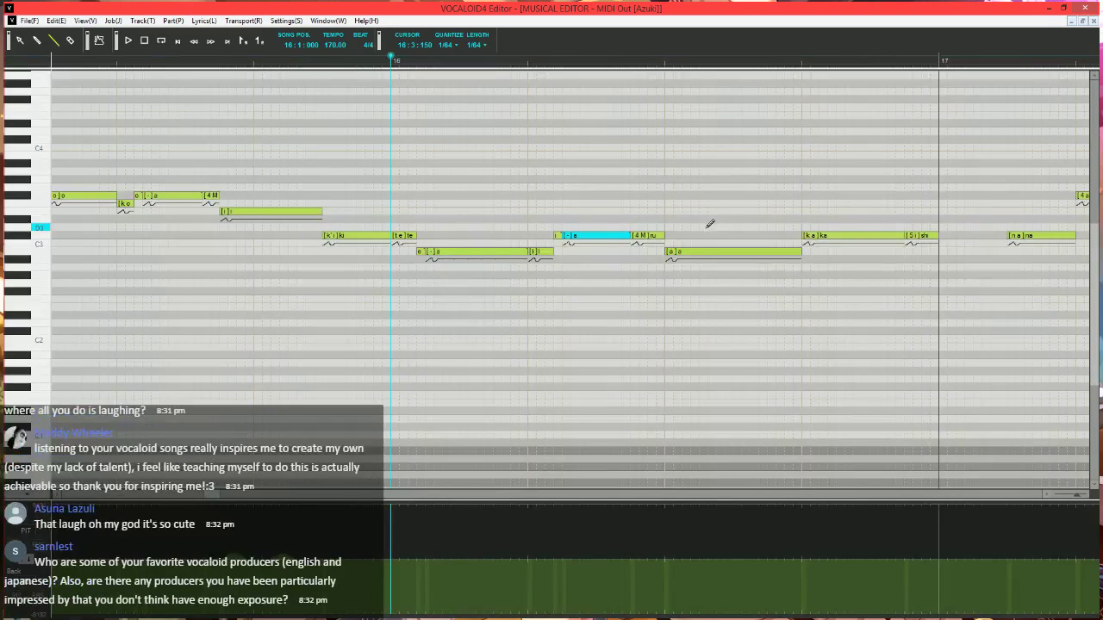
- Shorten the ru note in bar 16 from its start and extend the preceding sustained note up to it
click(636, 237)
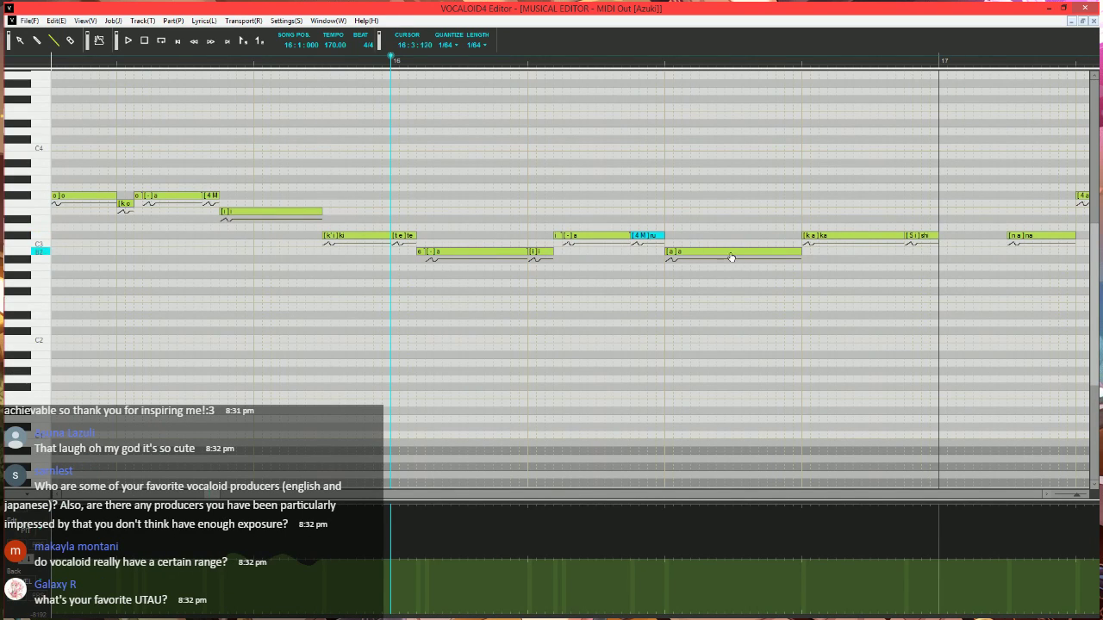
drag(632, 237, 688, 259)
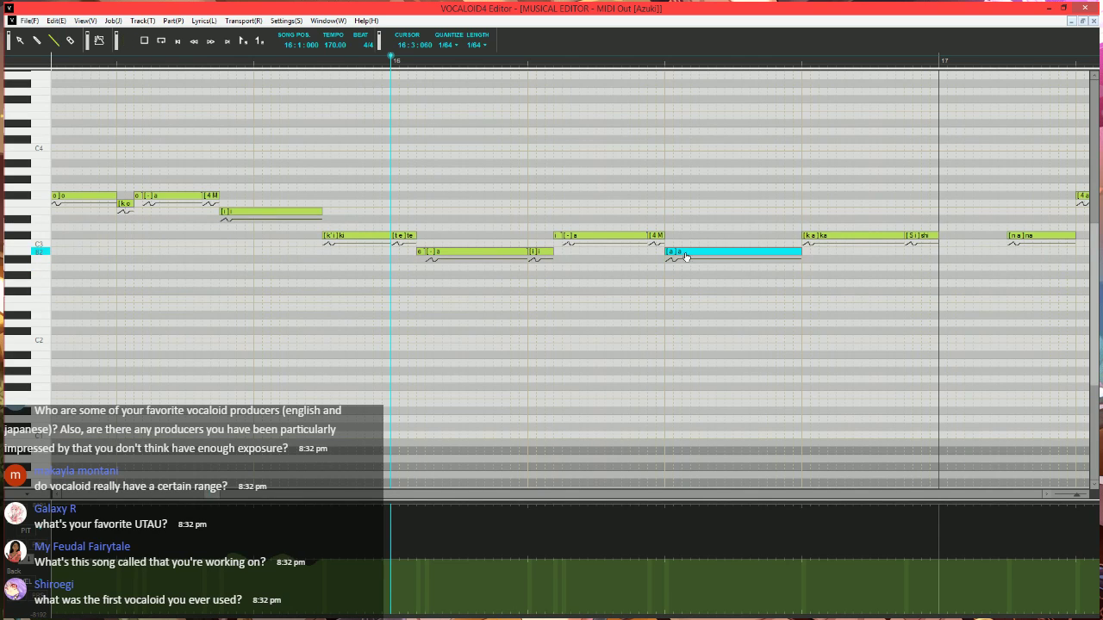
- Try the a note in bar 16 at a lower and a higher octave, and return it to B2
drag(677, 257, 681, 349)
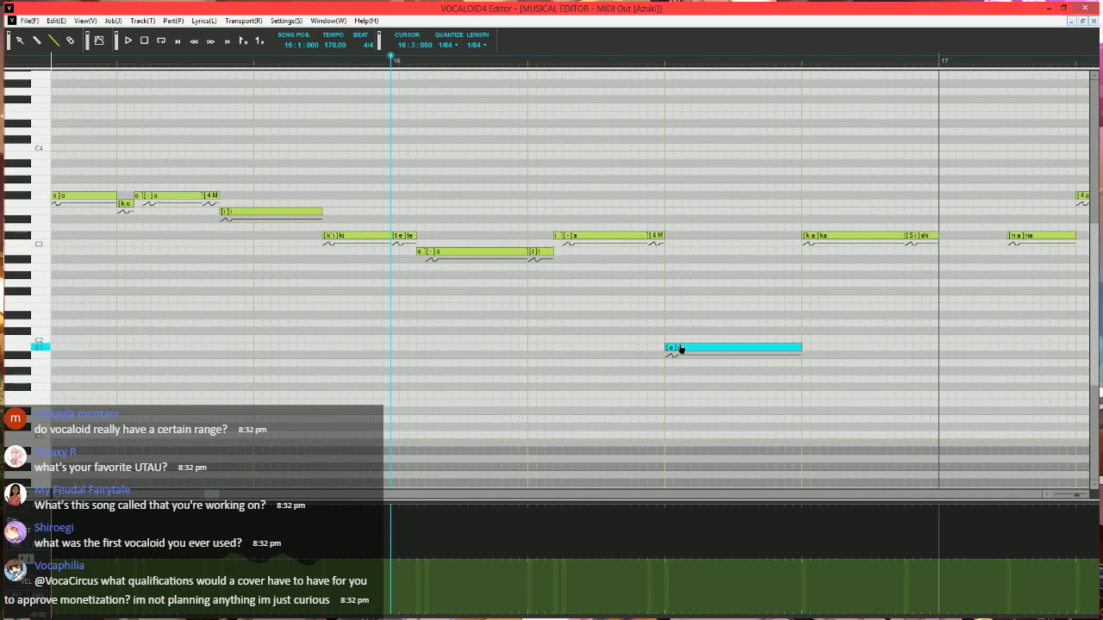
drag(680, 353, 687, 155)
scroll(690, 345, up, 3)
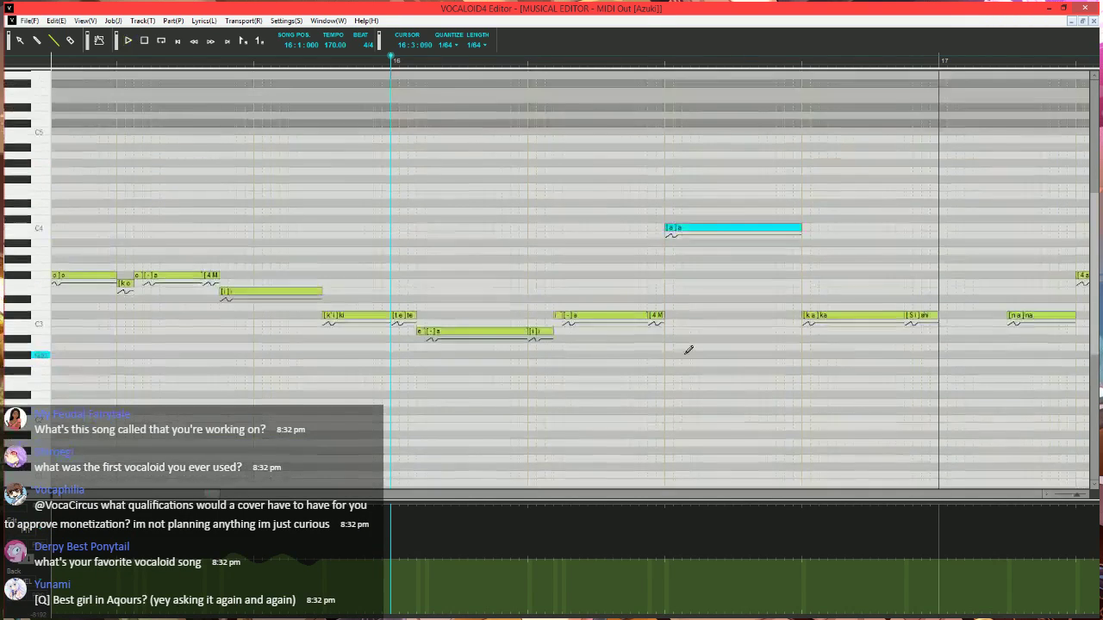
drag(689, 270, 684, 371)
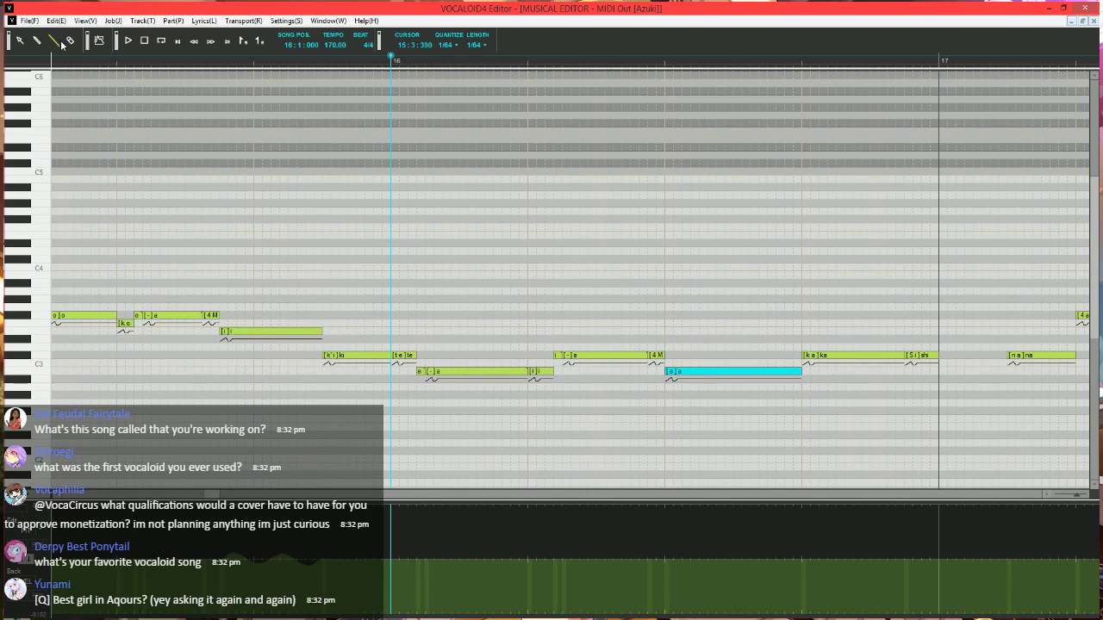
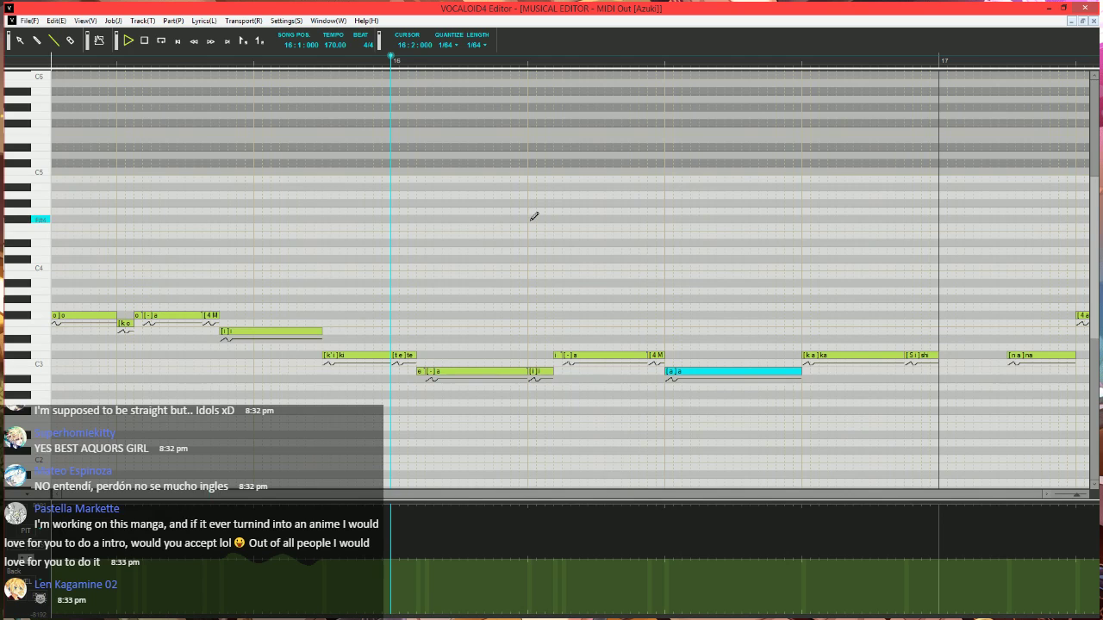
- Play the phrase from 16:1:000 and set the song position back to 15:4:420
key(space)
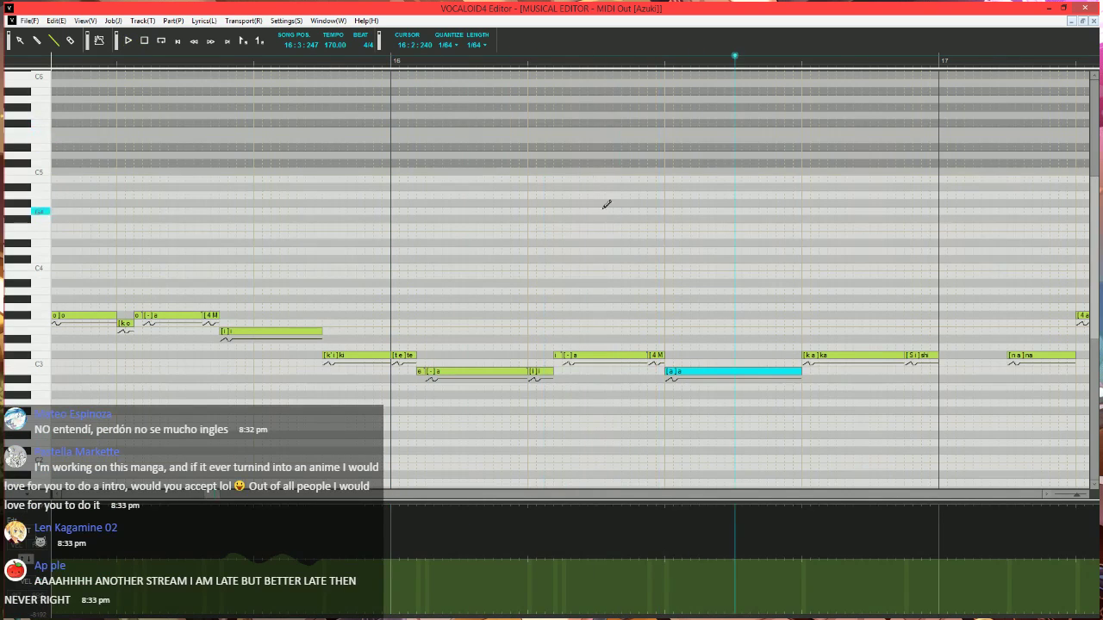
key(space)
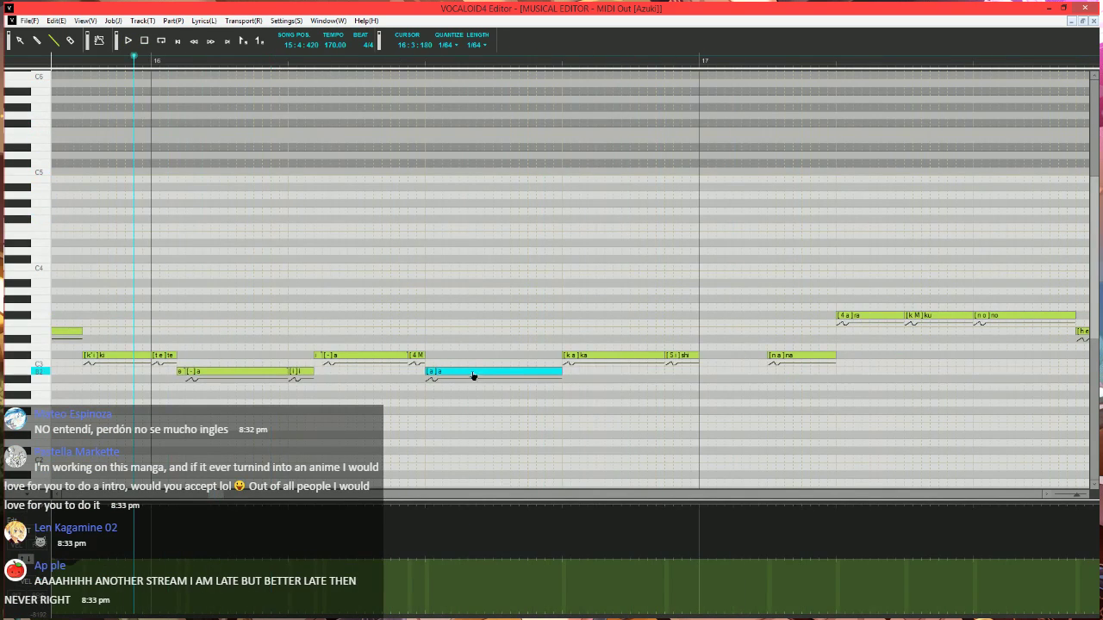
scroll(496, 345, down, 1)
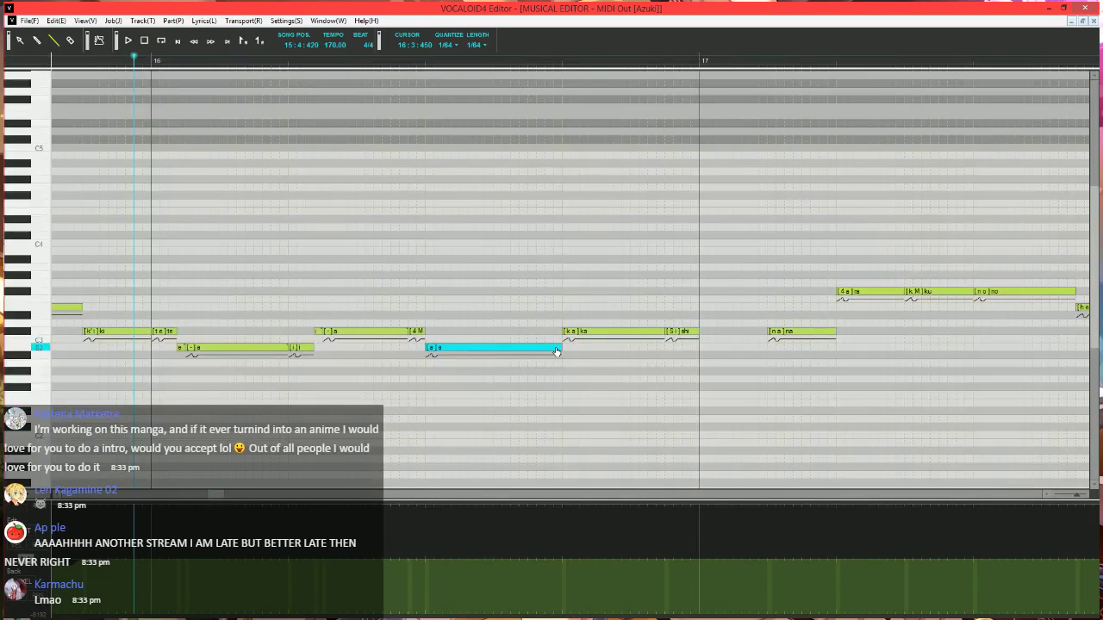
- Extend the ka note to the start of bar 17 and make shi a short note after it with phonemes S i_0
mouse_move(694, 332)
mouse_down()
mouse_move(730, 332)
mouse_move(689, 332)
mouse_move(698, 331)
mouse_up()
click(735, 329)
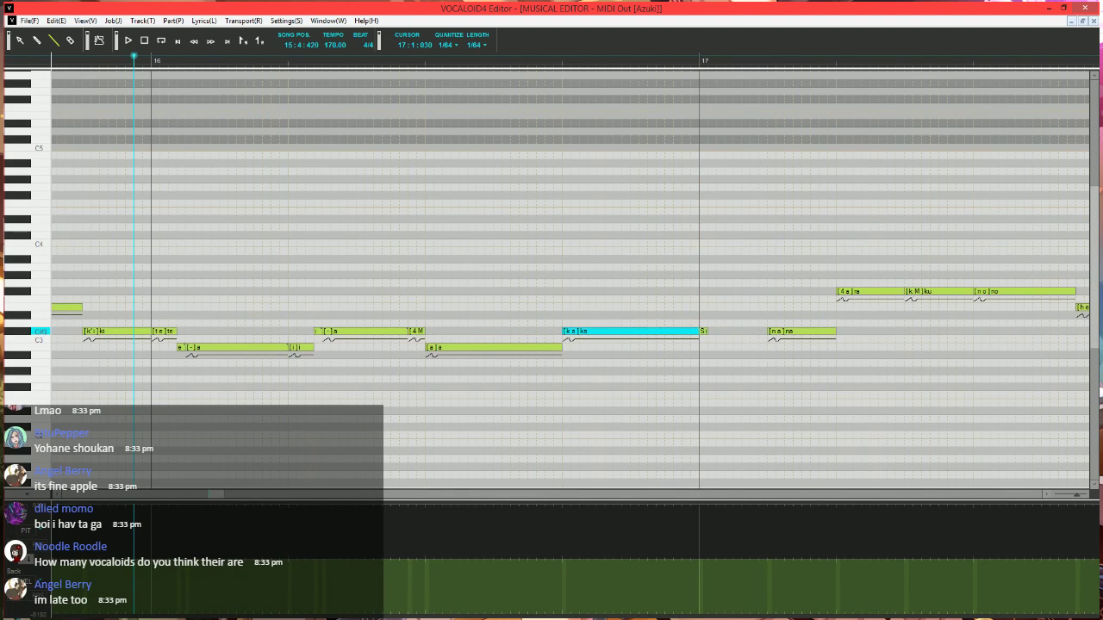
double_click(705, 332)
key(Return)
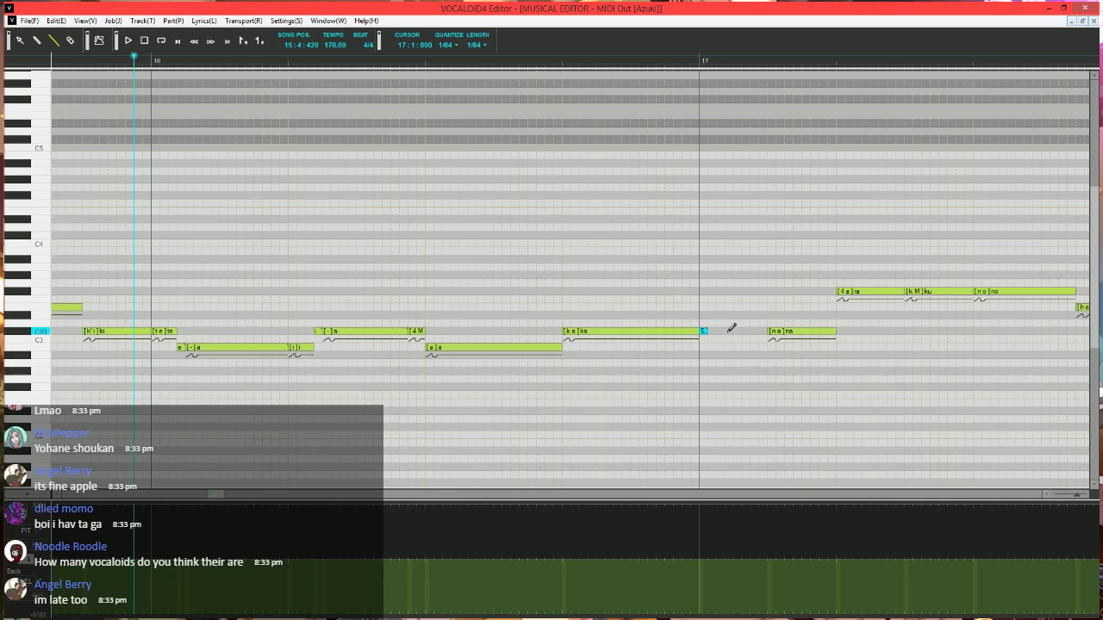
- Run Expressive Vibrato on the extended ka note with pitch amount 10%, brightness amount 15%, rate 45 and length 100%
click(665, 332)
key(ctrl+j)
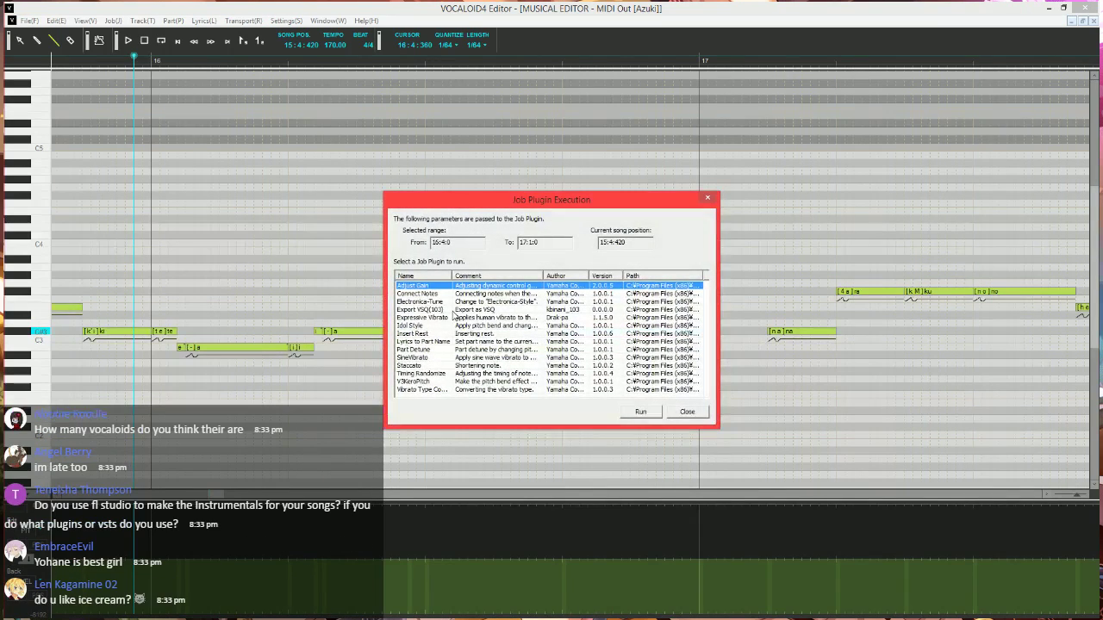
click(440, 318)
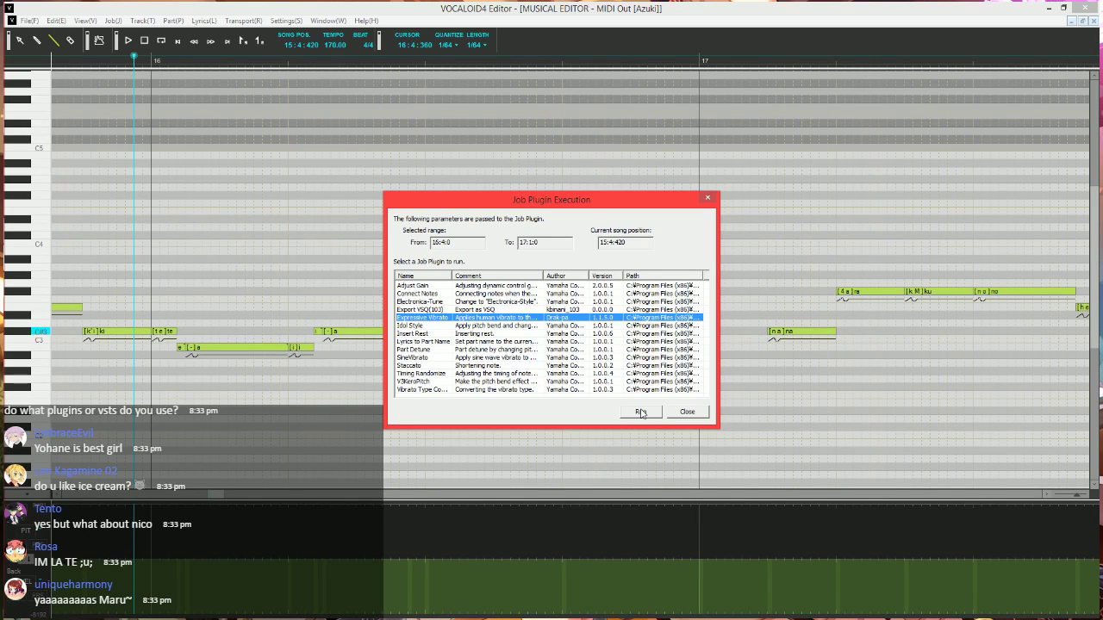
click(641, 413)
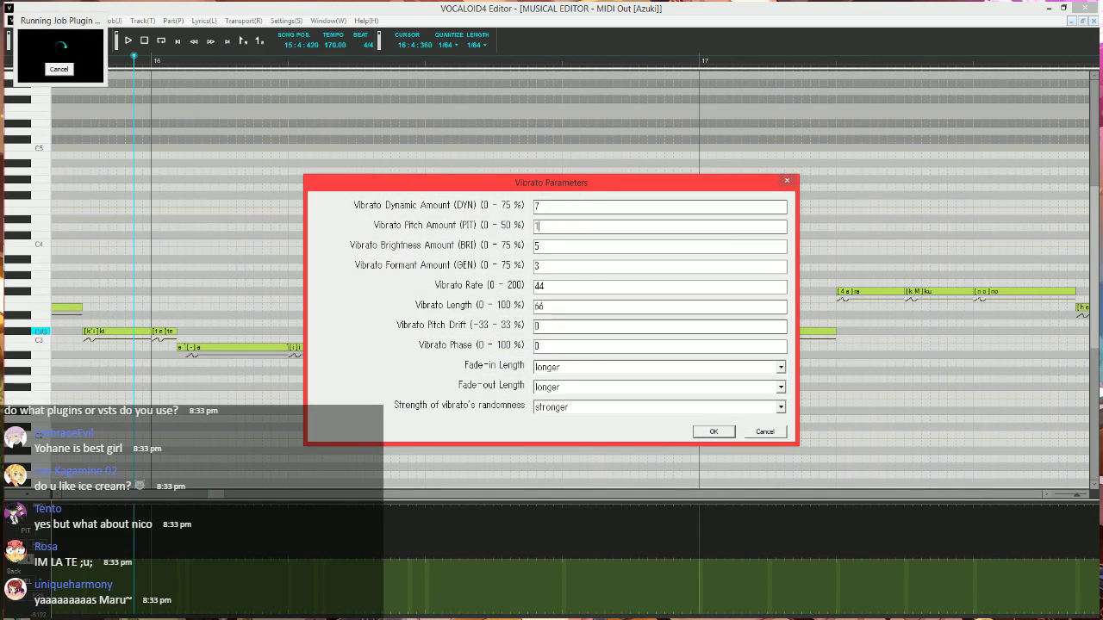
key(Tab)
key(Tab)
text(45)
key(Tab)
text(10)
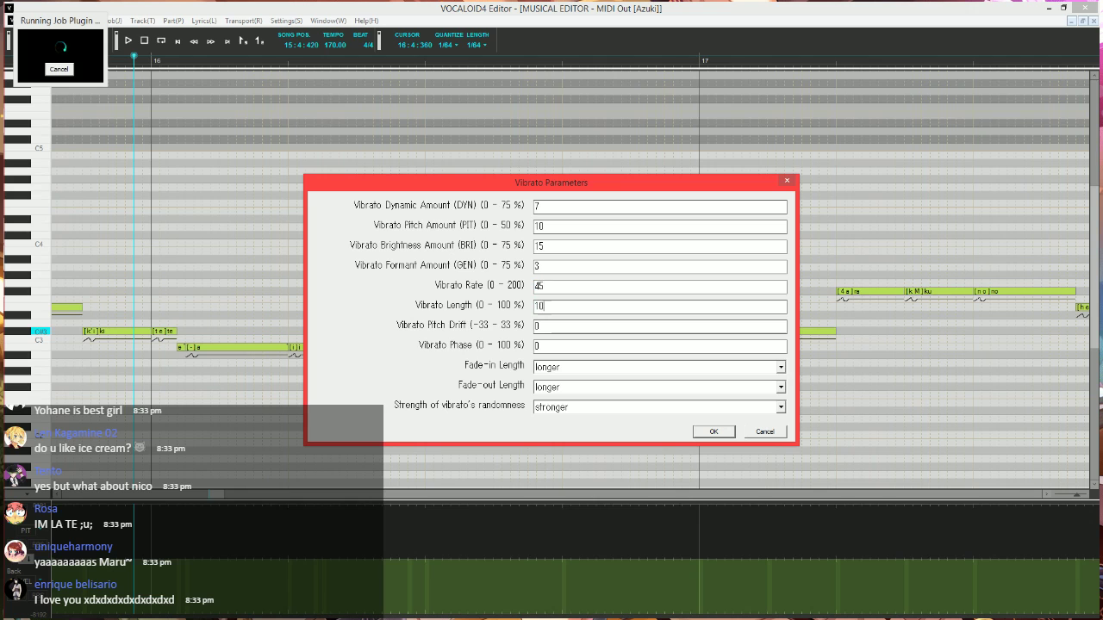
- Set the vibrato fade-in to shorter and fade-out to short, apply it, and play the phrase from 15:4:420
key(Tab)
key(Down)
key(Tab)
key(Down)
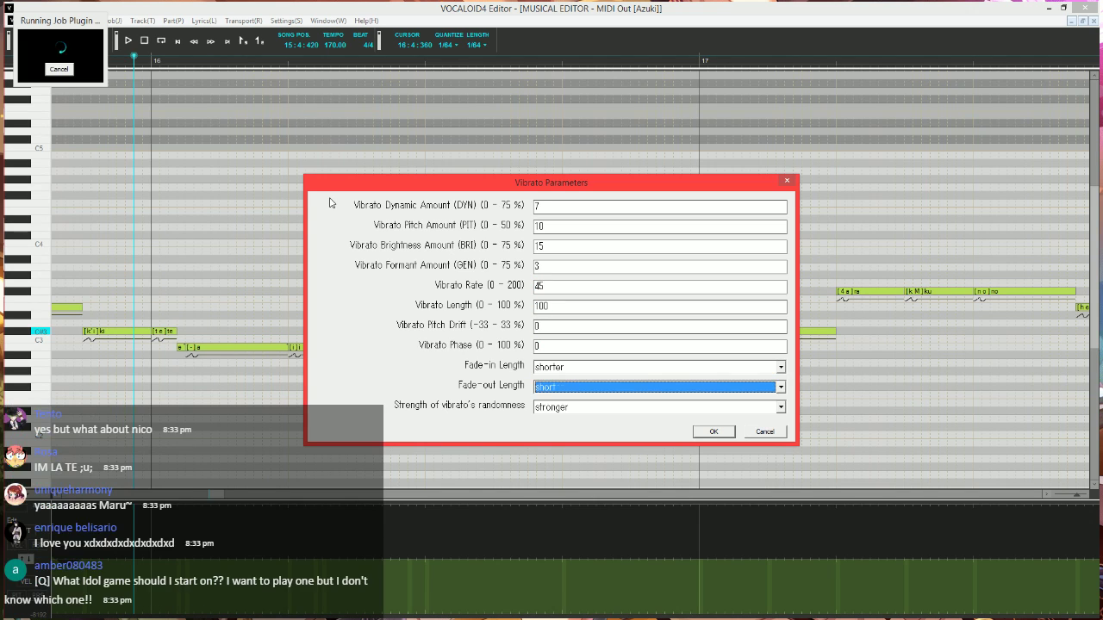
key(Return)
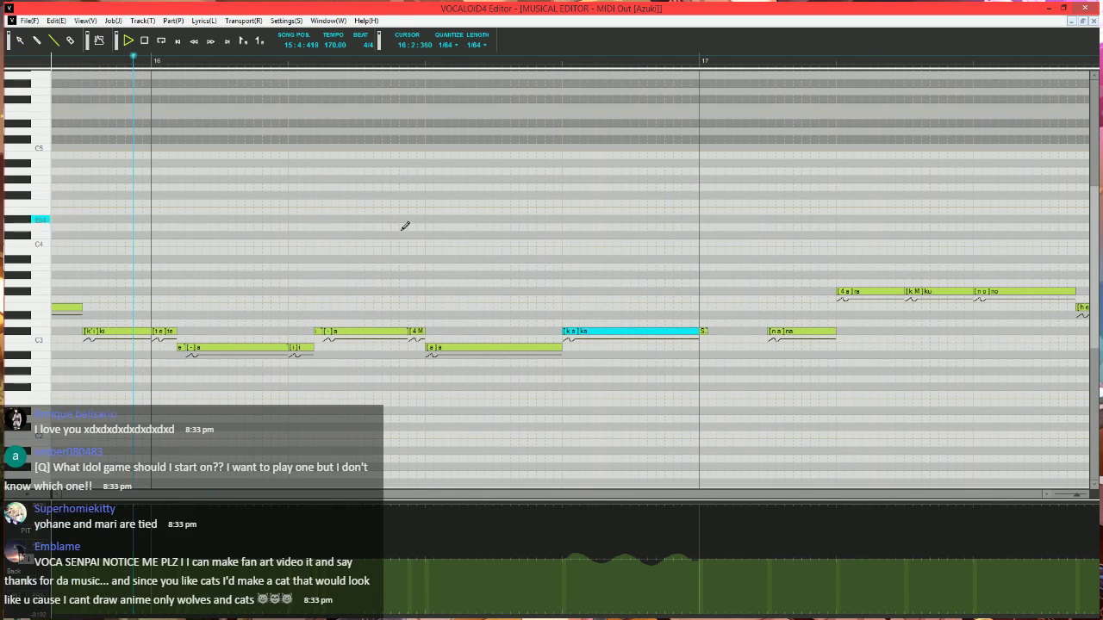
key(space)
key(space)
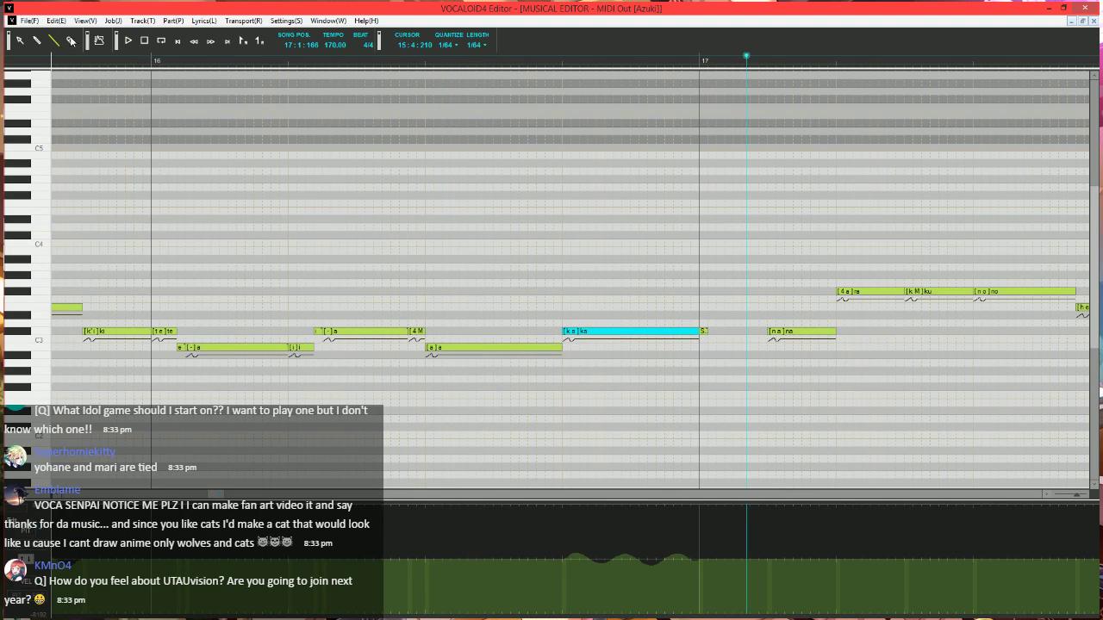
- Draw a pitch bend dip down to the minimum just before the na note in bar 17, rising back to zero within the note
scroll(743, 388, right, 1)
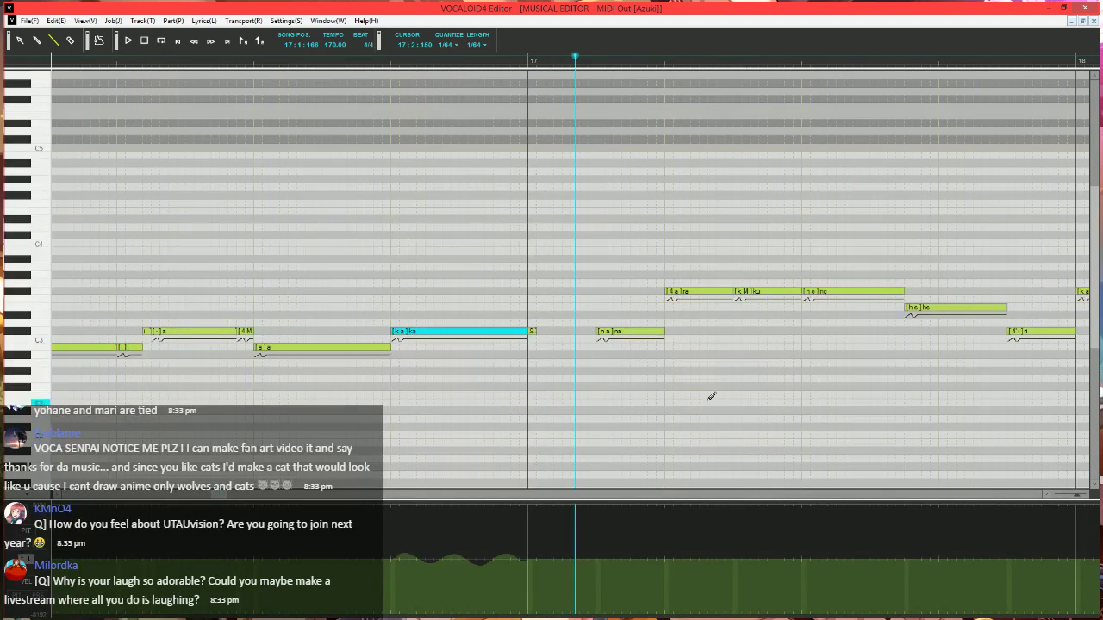
scroll(540, 387, down, 2)
scroll(539, 386, up, 2)
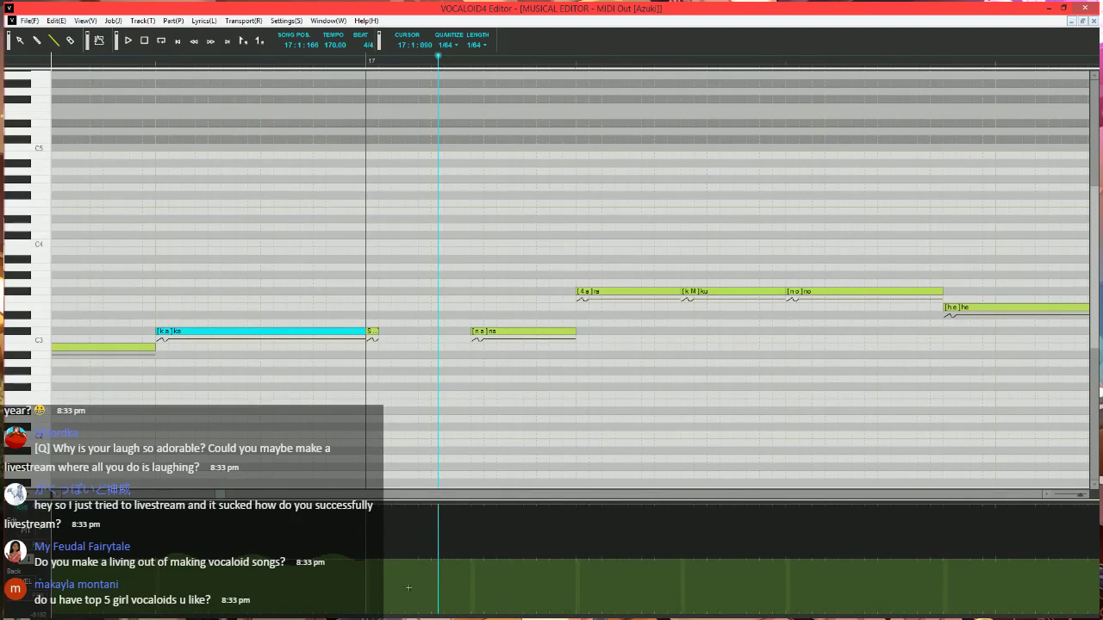
click(450, 617)
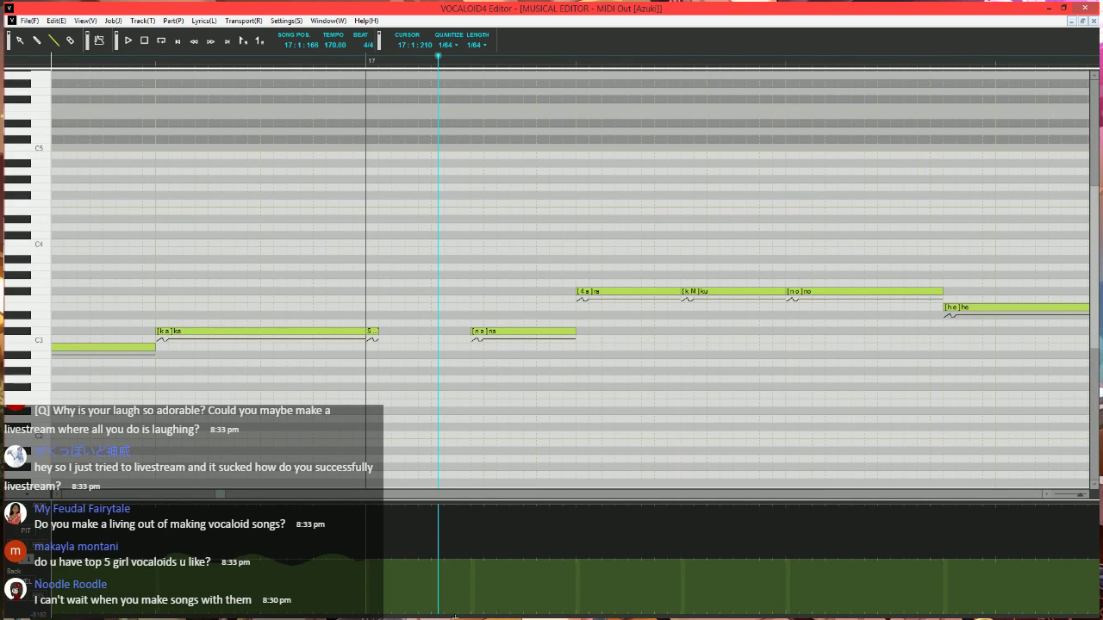
mouse_move(454, 617)
mouse_down()
mouse_move(472, 582)
mouse_move(491, 586)
mouse_move(508, 558)
mouse_up()
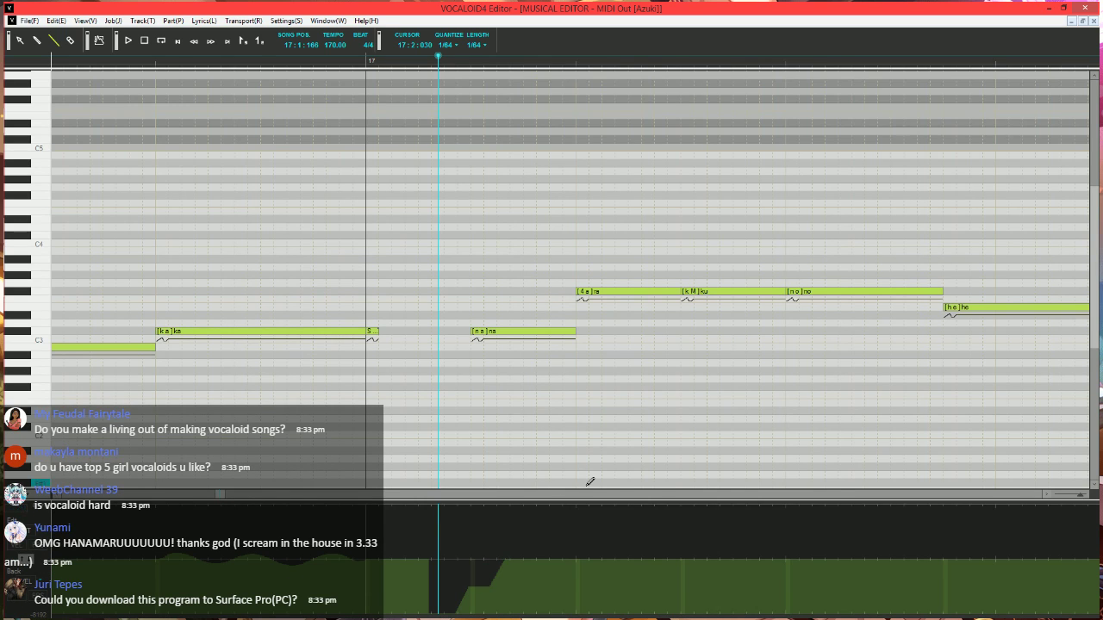
- Set the song position to 17:1:120 and split the ra note into a short ra two semitones lower, a short a and a sustained - phoneme note
scroll(516, 305, down, 4)
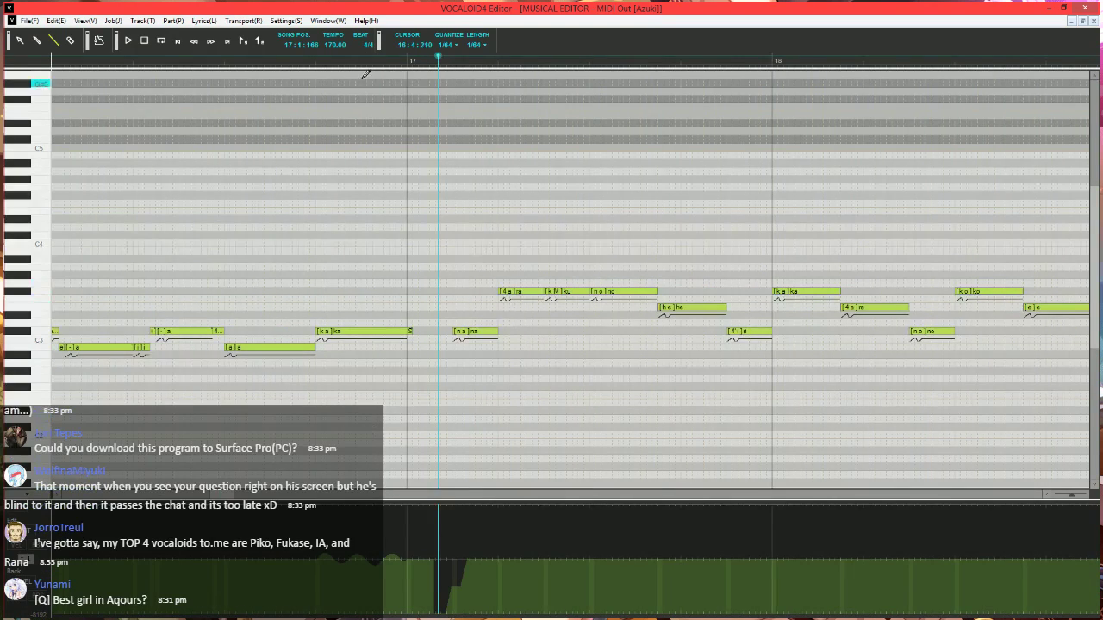
scroll(513, 307, up, 2)
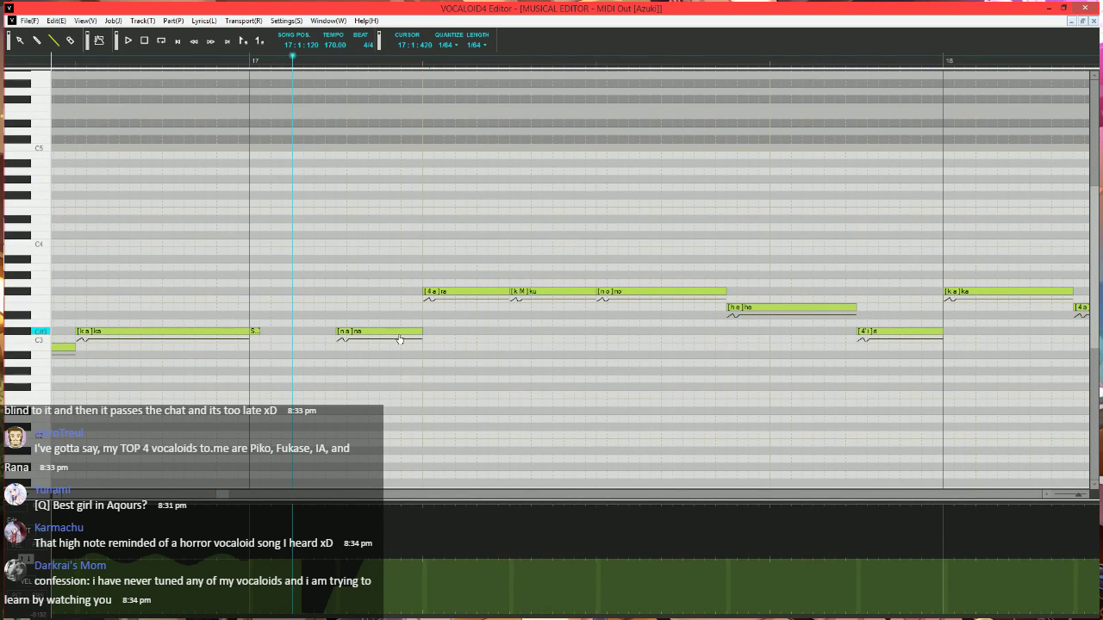
scroll(345, 357, up, 3)
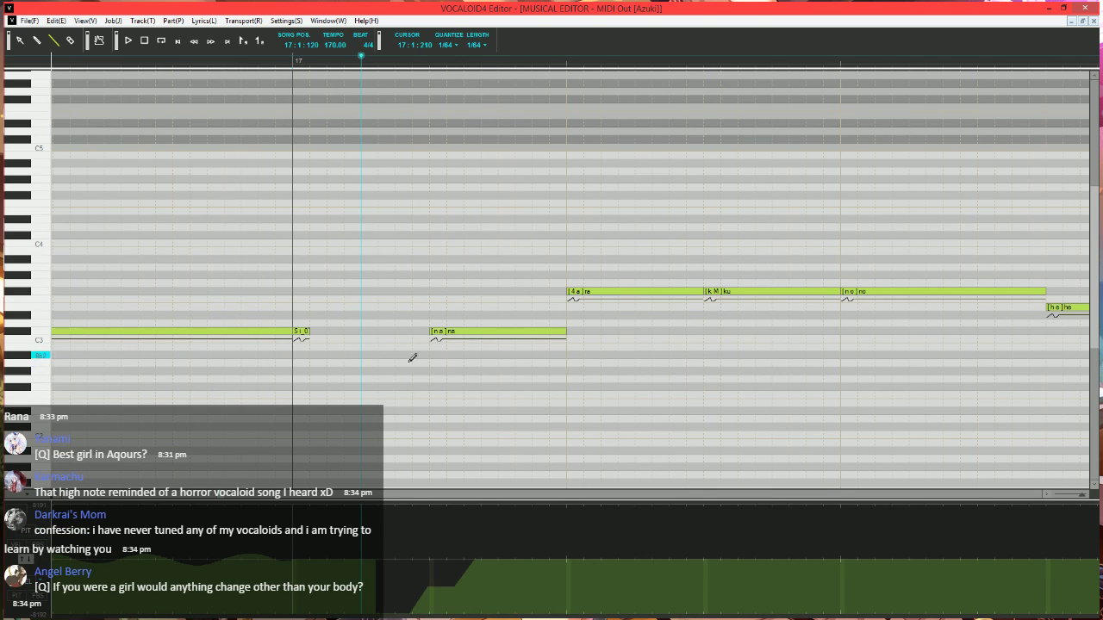
click(565, 334)
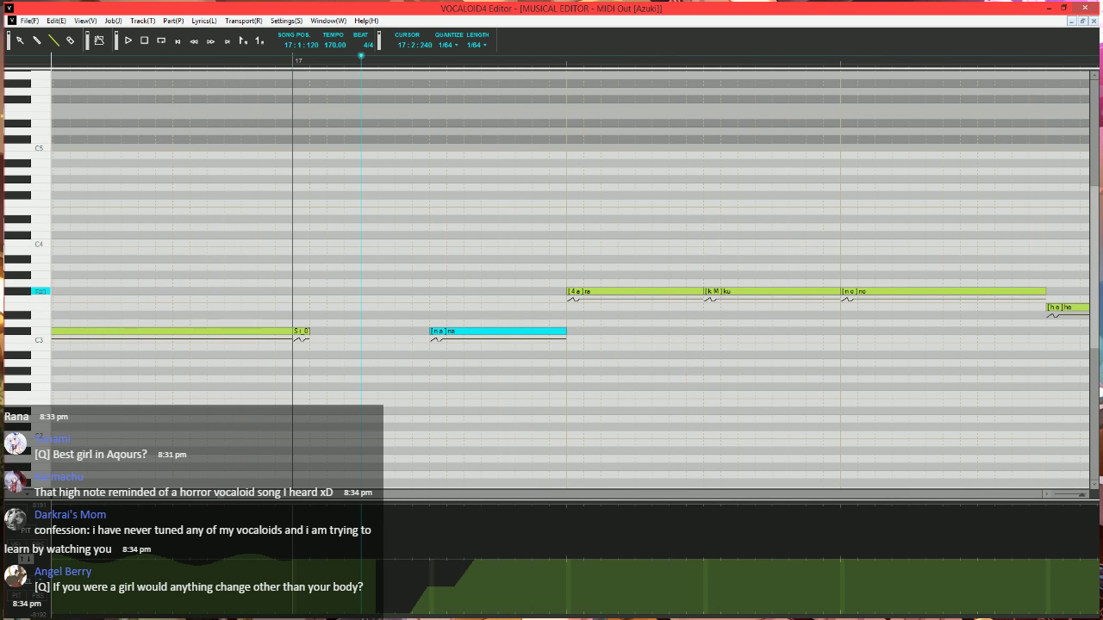
click(600, 292)
mouse_move(600, 292)
mouse_down()
mouse_move(584, 316)
mouse_move(621, 290)
mouse_move(703, 292)
mouse_up()
click(689, 289)
double_click(689, 293)
text(-)
click(667, 192)
scroll(584, 389, down, 3)
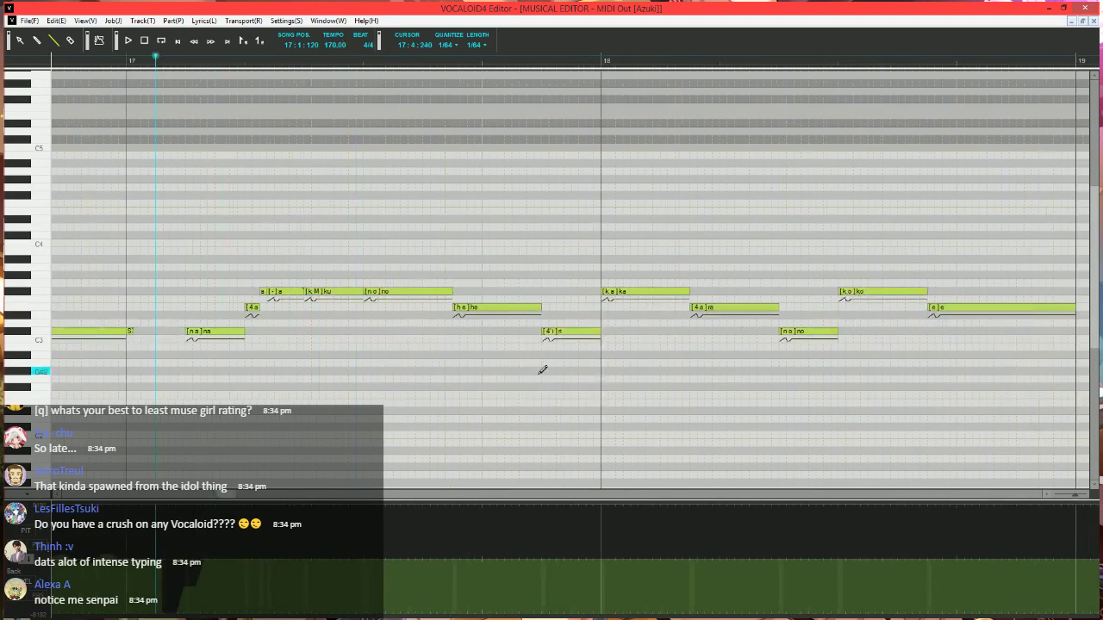
- Split the he note in bar 17 into a short he two semitones higher, pieces at the original pitch and a last piece three semitones lower
scroll(540, 369, right, 3)
scroll(436, 265, up, 3)
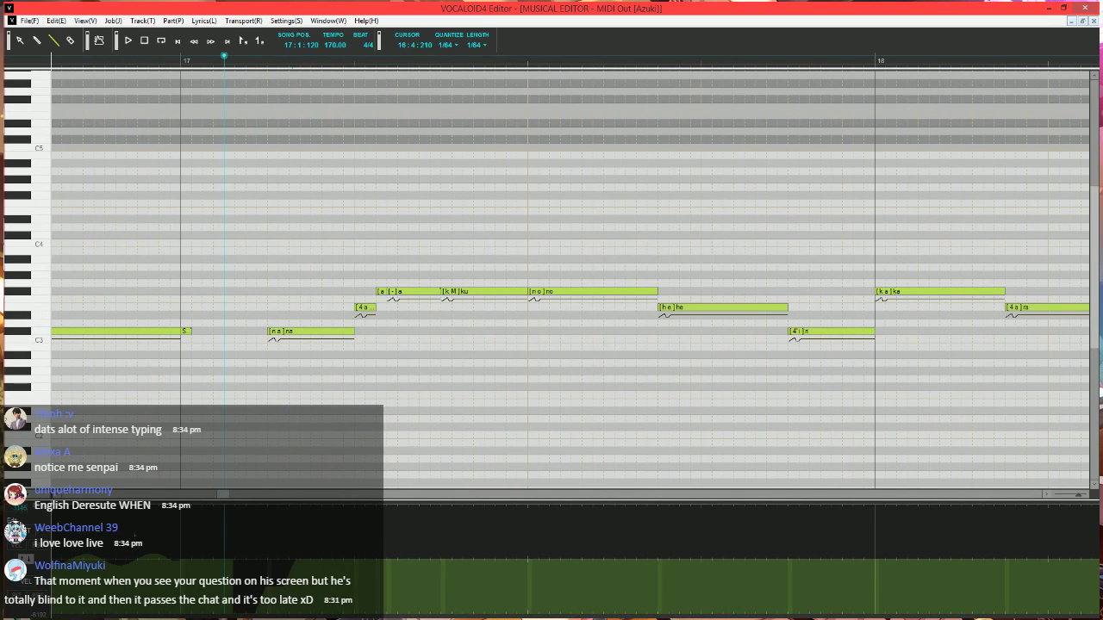
mouse_move(786, 308)
mouse_down()
mouse_move(668, 309)
mouse_move(668, 293)
mouse_move(796, 324)
mouse_up()
click(683, 308)
- Set the phonemes of the four pieces following the short he note to e, -, - and -
double_click(690, 307)
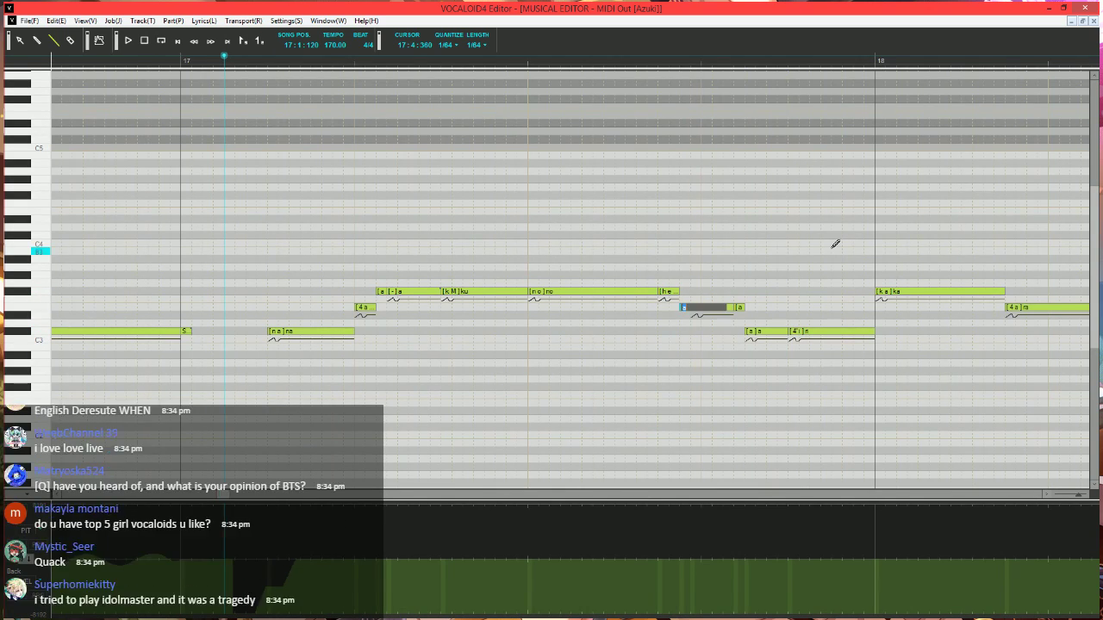
text(e)
key(Tab)
text(-)
key(Tab)
text(-)
key(Tab)
text(-)
key(Return)
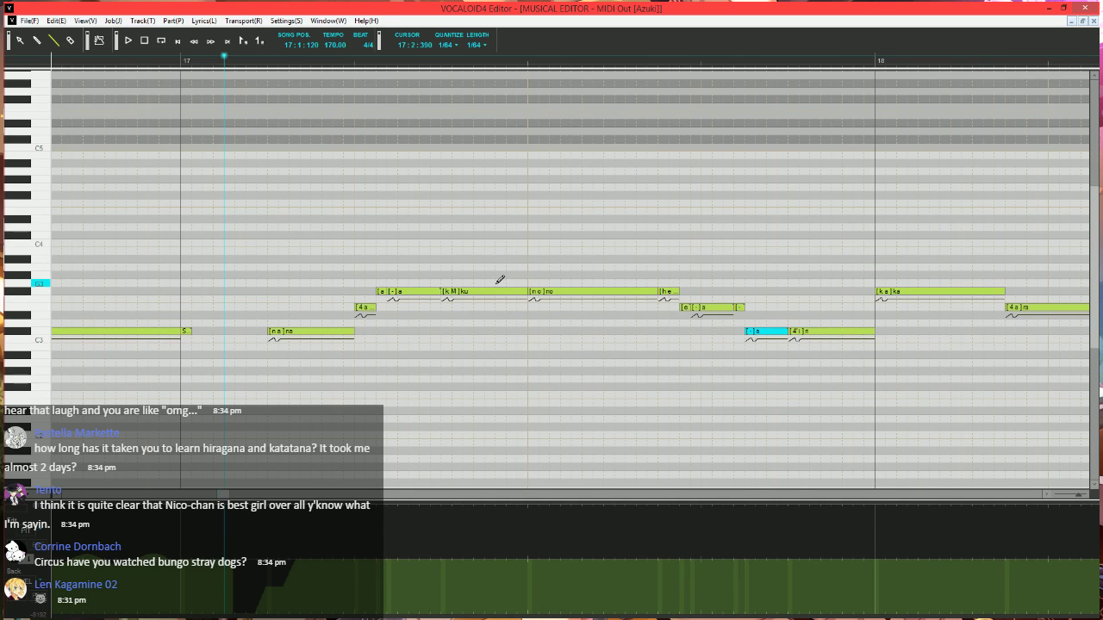
- Play the edited phrase from 17:1:120 and set the song position to 17:1:150
scroll(381, 310, right, 4)
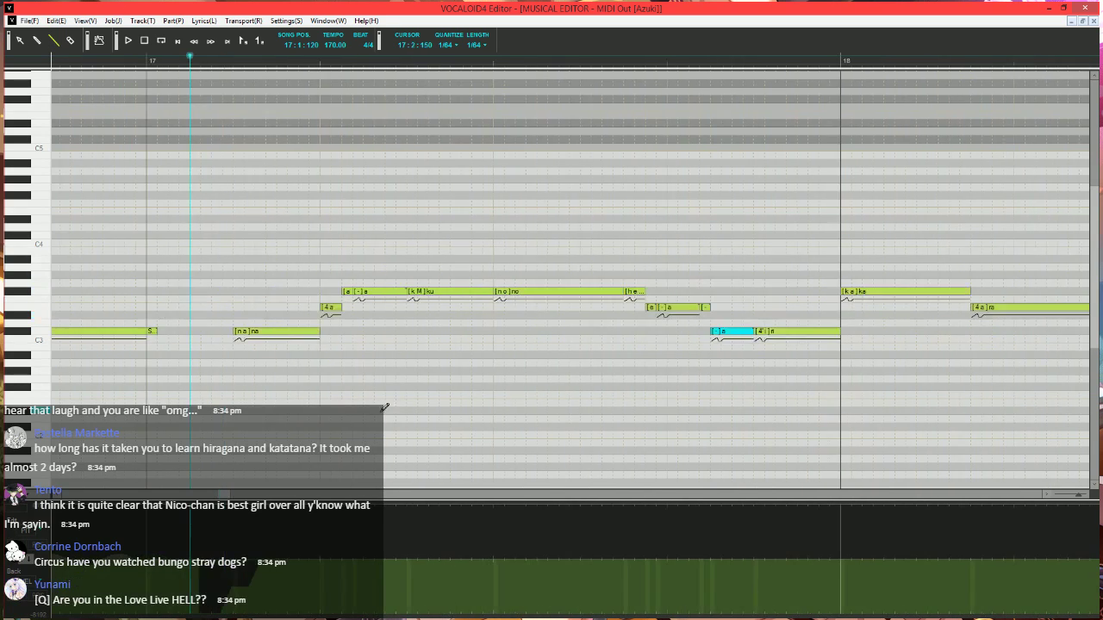
key(space)
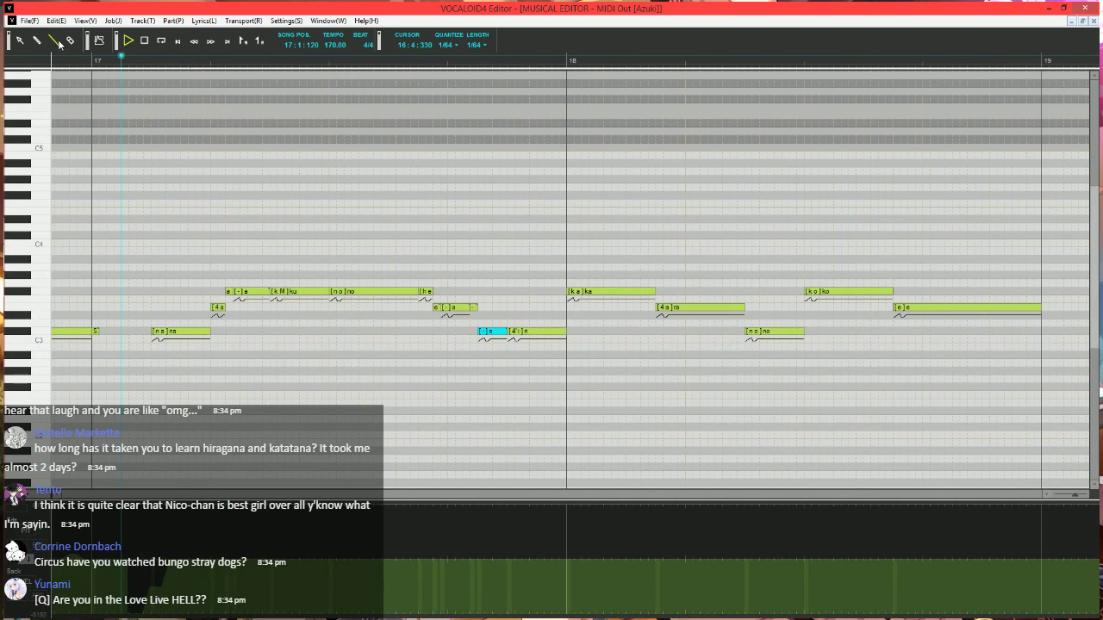
click(129, 57)
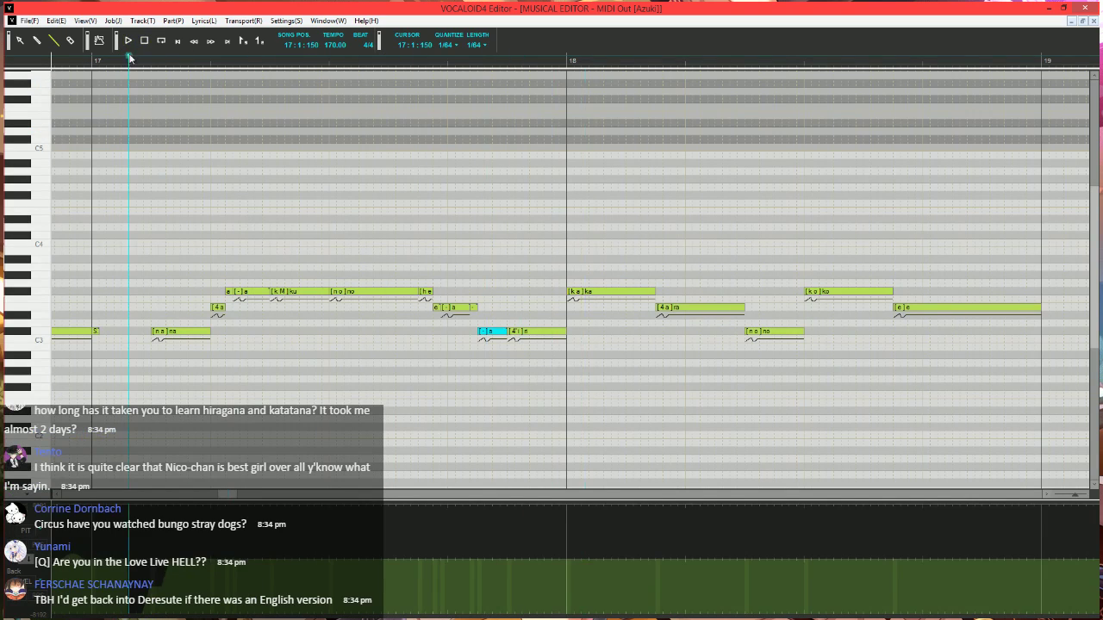
ctrl+scroll(508, 376, up, 3)
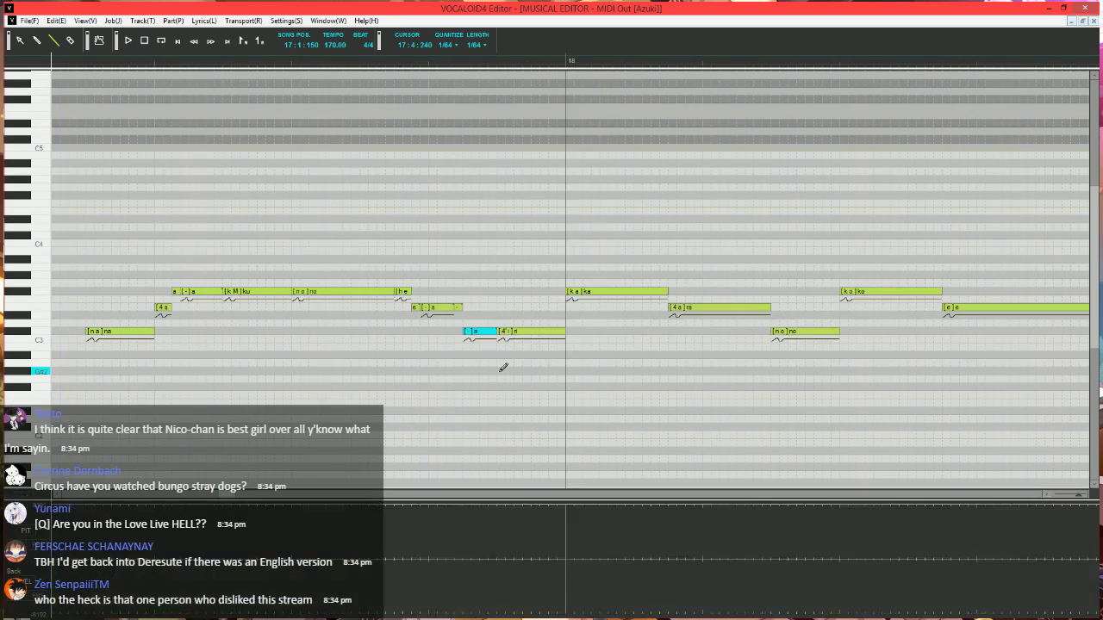
ctrl+scroll(504, 368, down, 1)
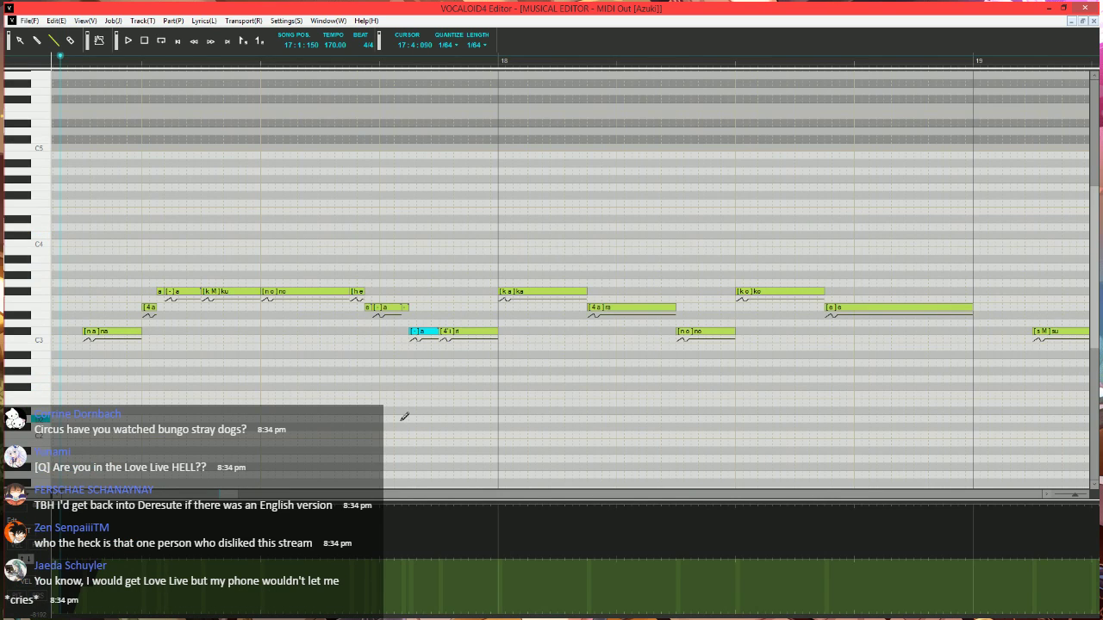
- Set the song position to 17:4:450 and split bar 18's ka note into a short ka two semitones lower, a short a and a sustained - phoneme note
click(491, 60)
ctrl+scroll(500, 293, up, 2)
right_click(560, 292)
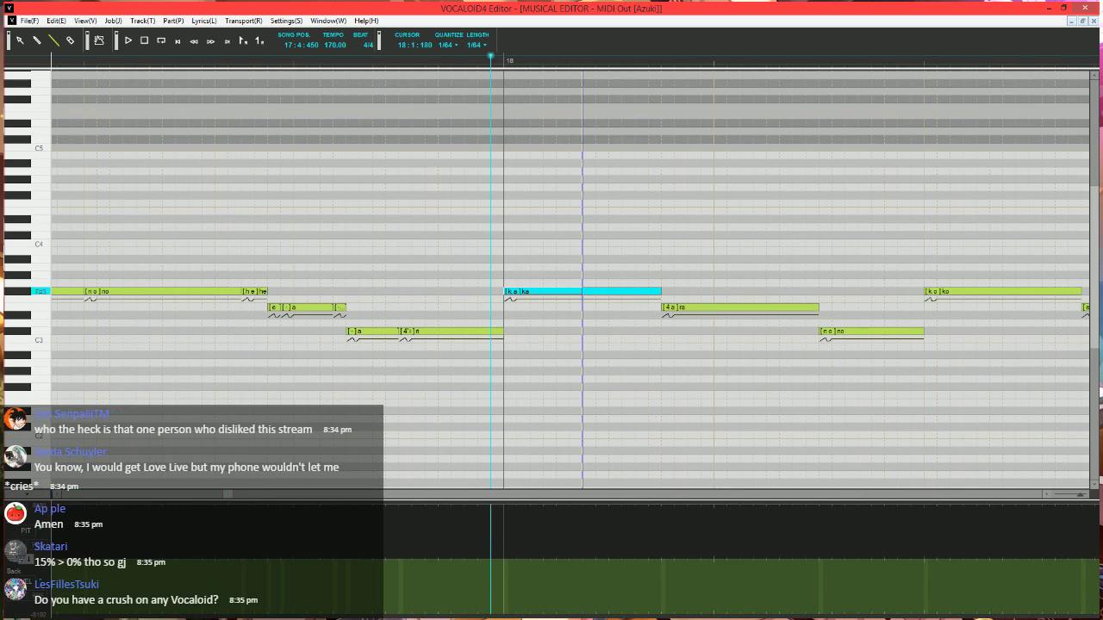
mouse_move(582, 293)
mouse_down()
mouse_move(523, 298)
mouse_move(522, 312)
mouse_move(546, 307)
mouse_up()
key(ctrl+z)
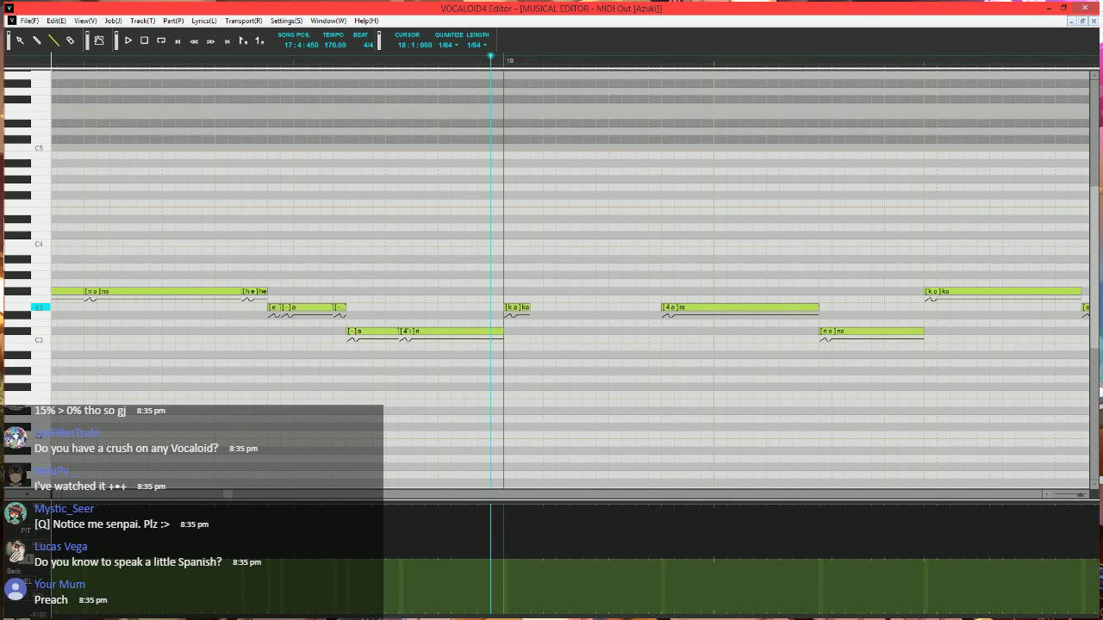
drag(544, 291, 661, 291)
double_click(558, 292)
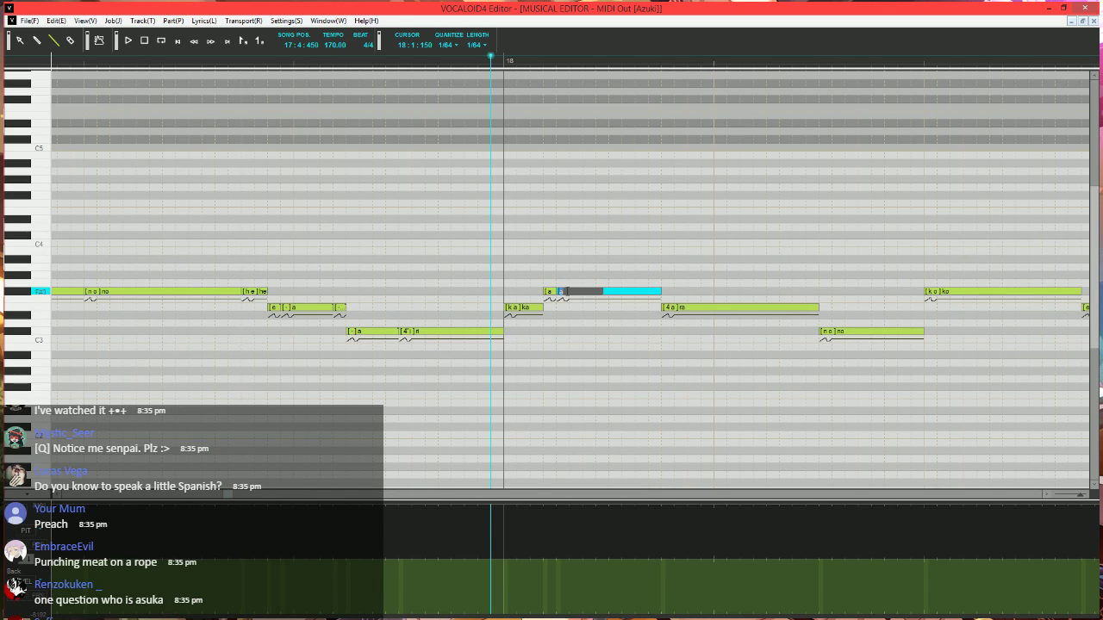
text(-)
key(Return)
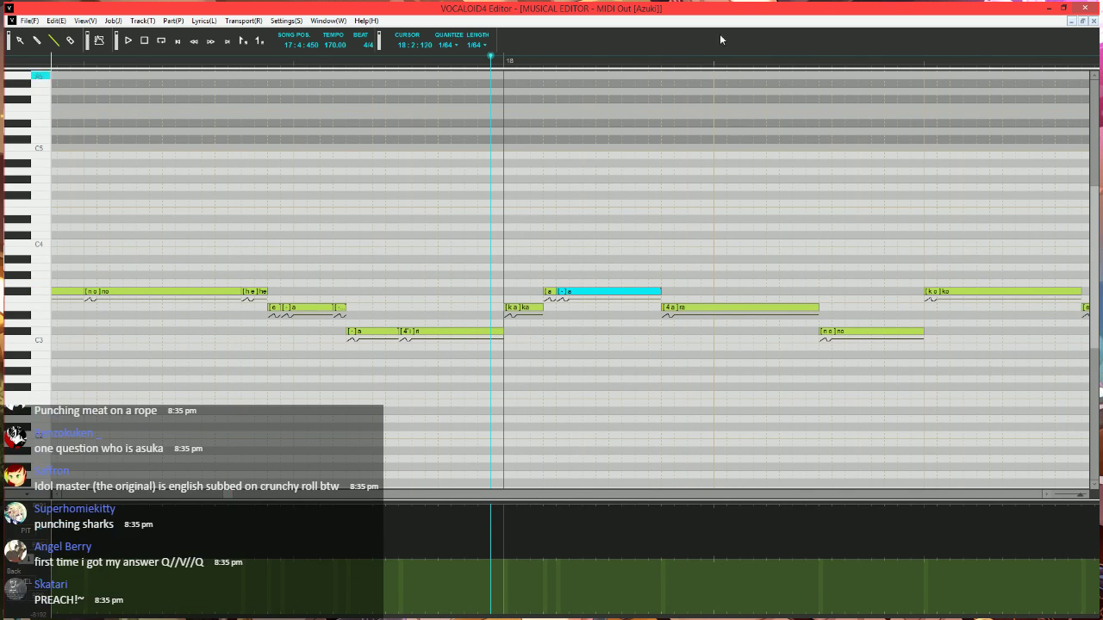
- Split the ra note in bar 18 into a short ra two semitones higher, three pieces at the original pitch and a last piece three semitones lower
ctrl+scroll(608, 98, down, 1)
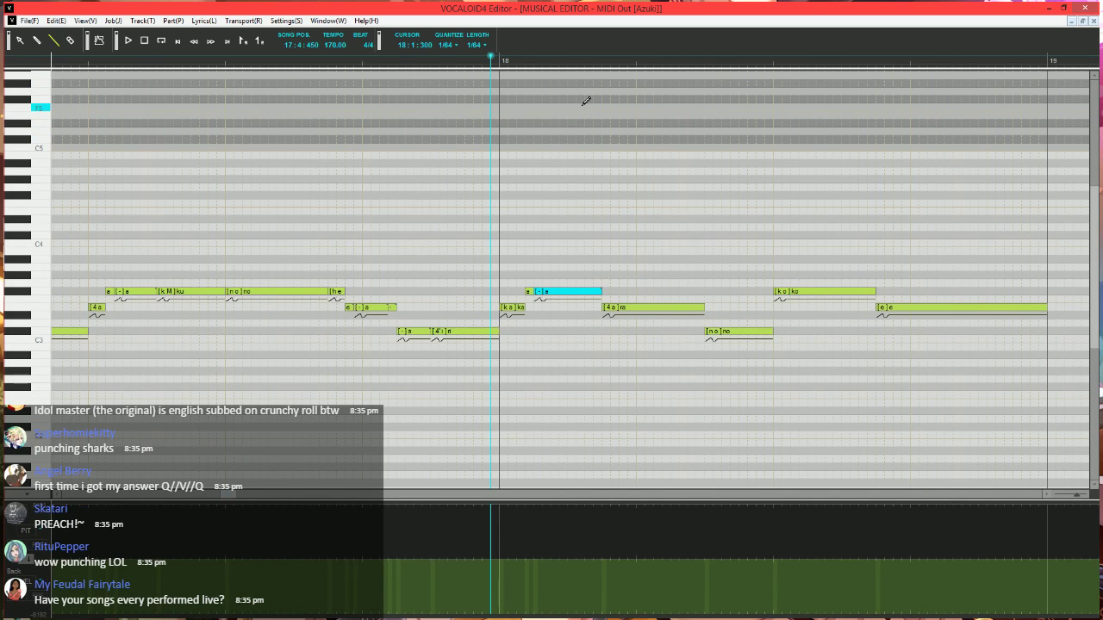
scroll(586, 101, right, 1)
click(550, 308)
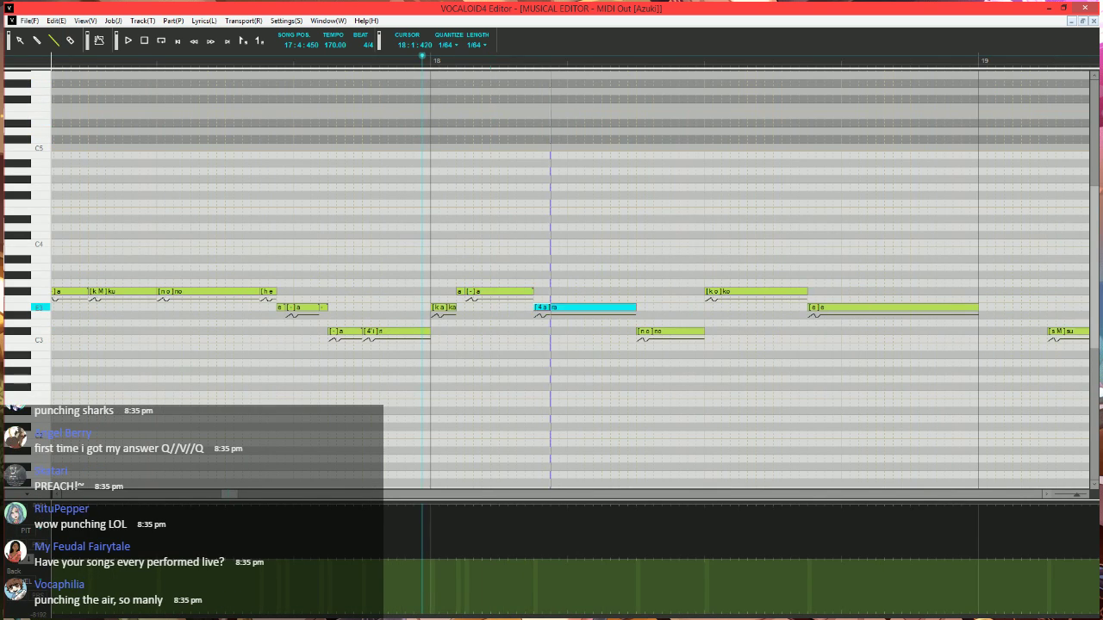
mouse_move(635, 307)
mouse_down()
mouse_move(550, 308)
mouse_move(549, 293)
mouse_move(559, 307)
mouse_move(610, 300)
mouse_move(595, 306)
mouse_move(639, 331)
mouse_up()
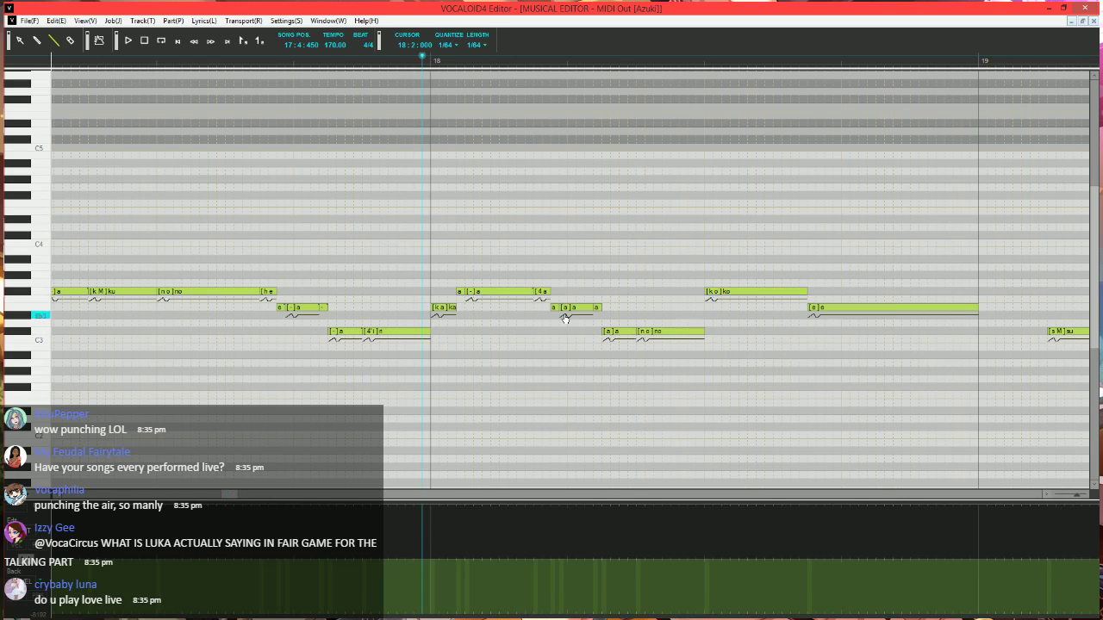
- Set the phoneme of the last three pieces of the split ra note in bar 18 to -
double_click(570, 308)
text(-)
key(Tab)
text(-)
key(Tab)
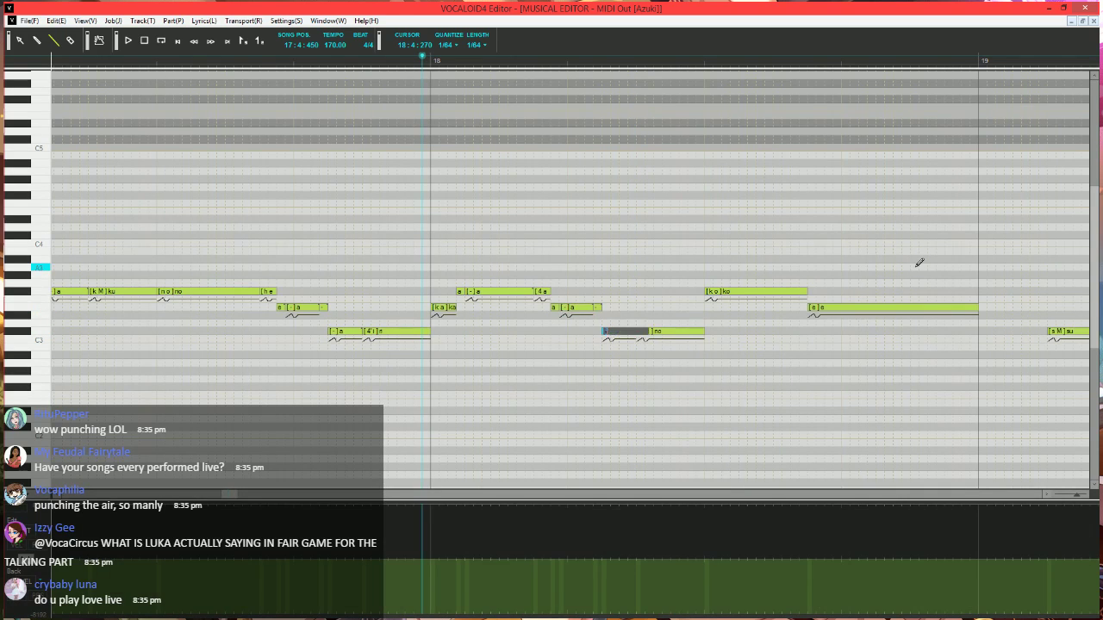
text(-)
key(Return)
- Play the edited phrase from 17:4:450
scroll(635, 255, right, 3)
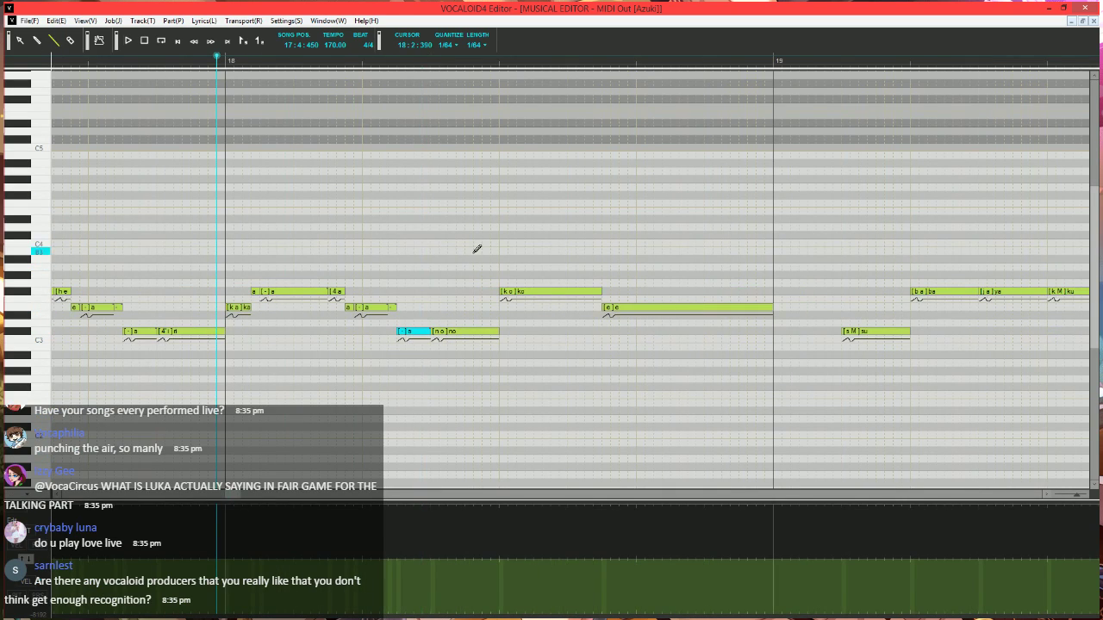
key(space)
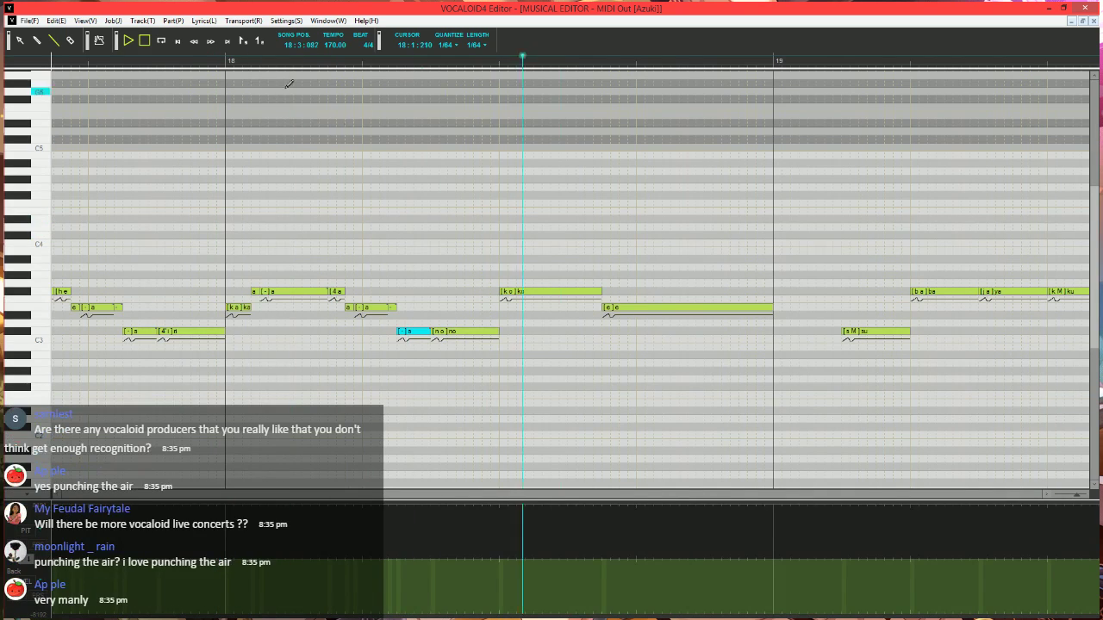
key(space)
- Split the ko note in bar 18 into a short ko two semitones lower and o, - and short - phoneme pieces at the original pitch
scroll(480, 239, right, 2)
mouse_move(470, 288)
mouse_down()
mouse_move(385, 286)
mouse_move(387, 307)
mouse_move(397, 291)
mouse_move(466, 290)
mouse_up()
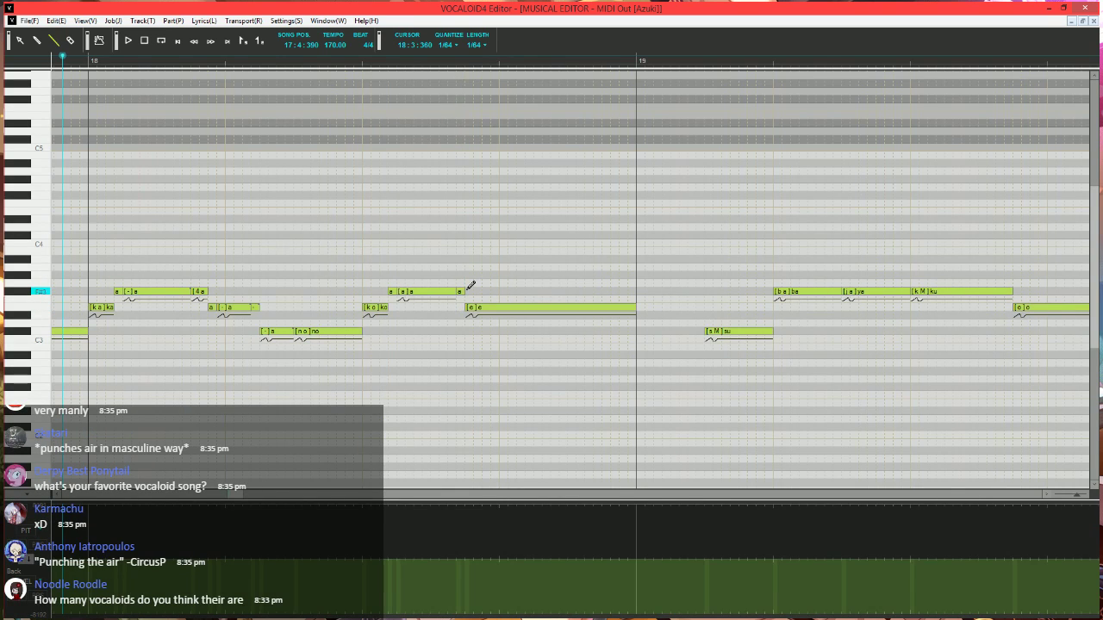
double_click(392, 293)
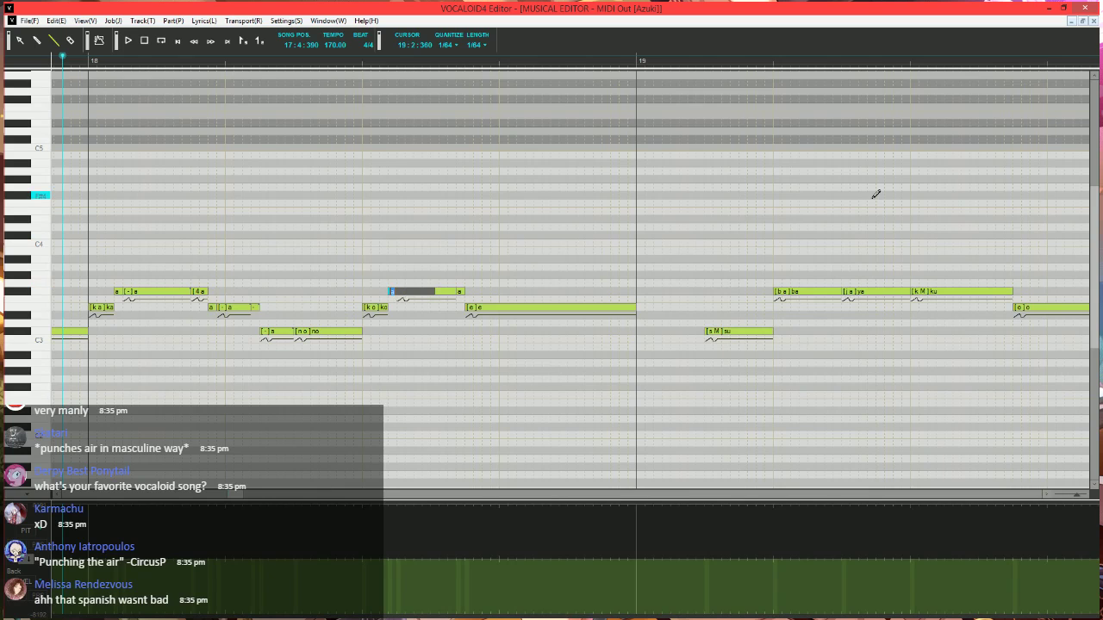
key(Tab)
text(-)
key(Return)
- Play the phrase from 17:4:390 and set the song position to 18:2:450
scroll(853, 187, down, 2)
key(space)
scroll(522, 184, left, 2)
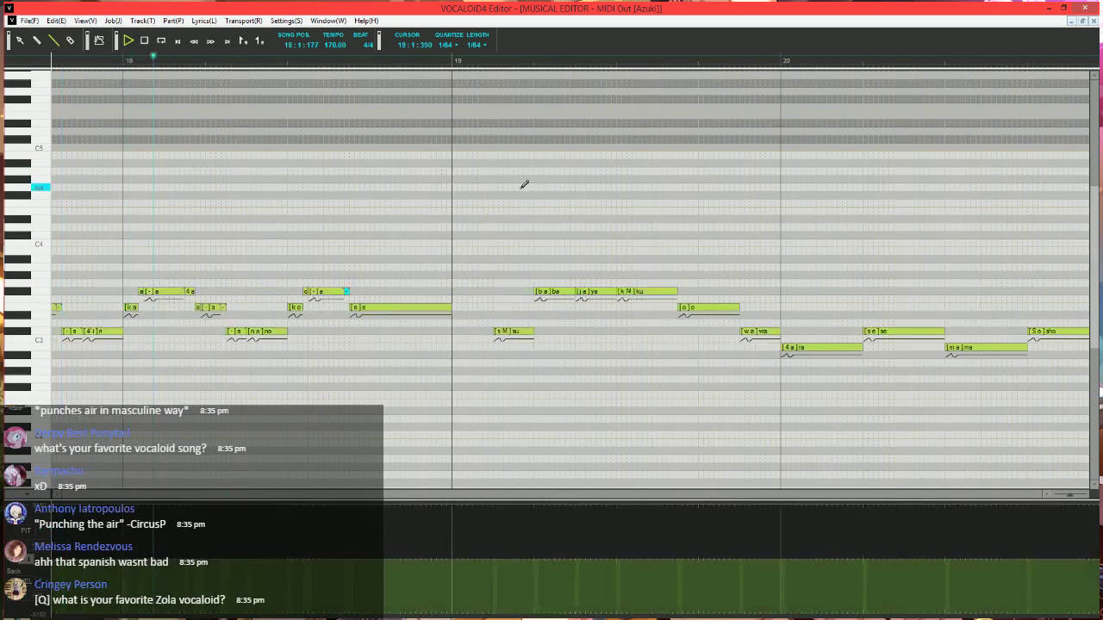
click(284, 60)
scroll(283, 60, up, 1)
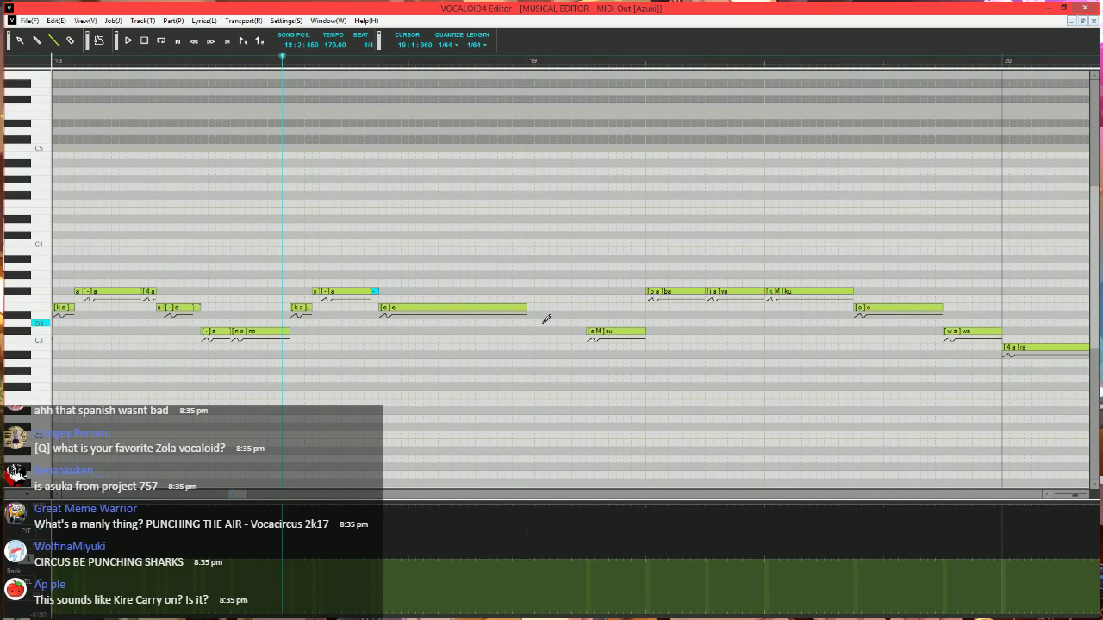
- Add a short note with the phoneme h at the start of bar 19, directly after the long e note and at its pitch
click(522, 308)
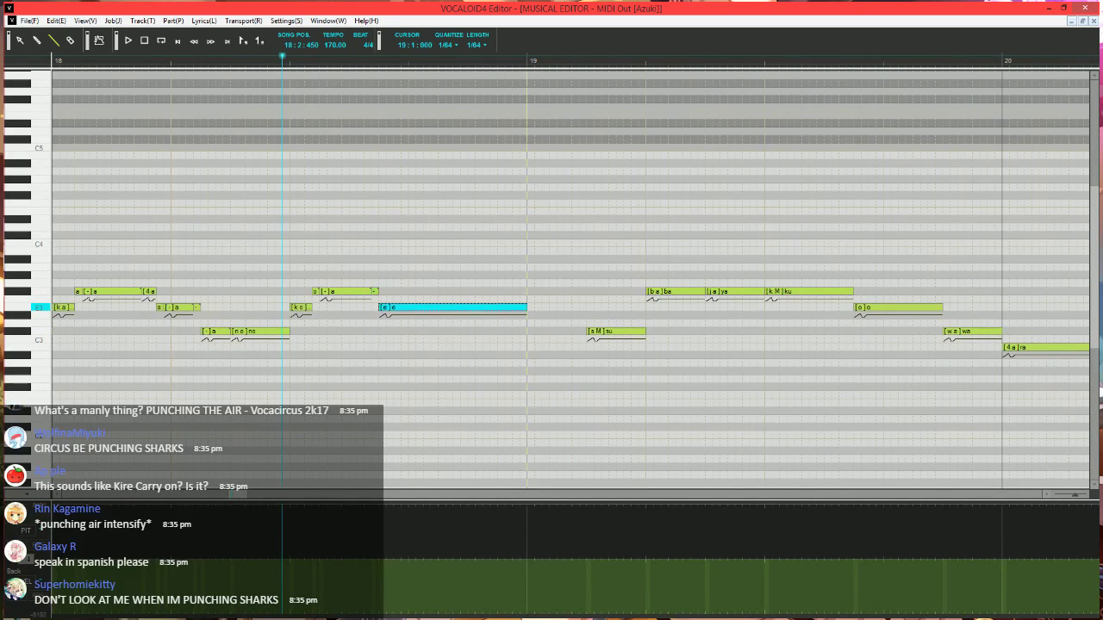
scroll(511, 311, down, 3)
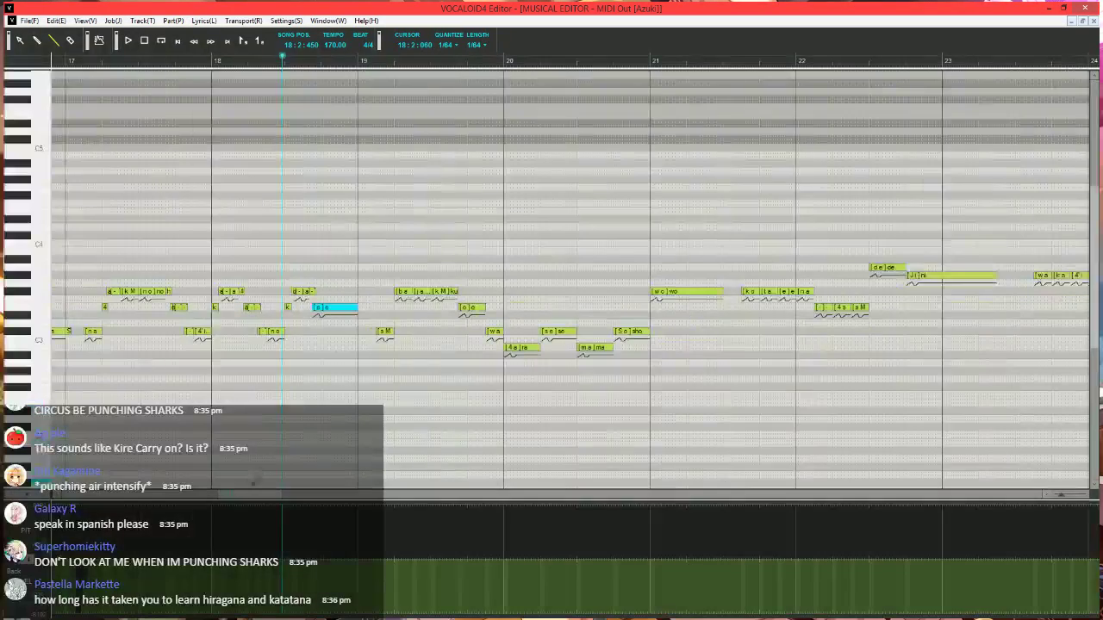
drag(249, 496, 240, 498)
scroll(525, 367, up, 3)
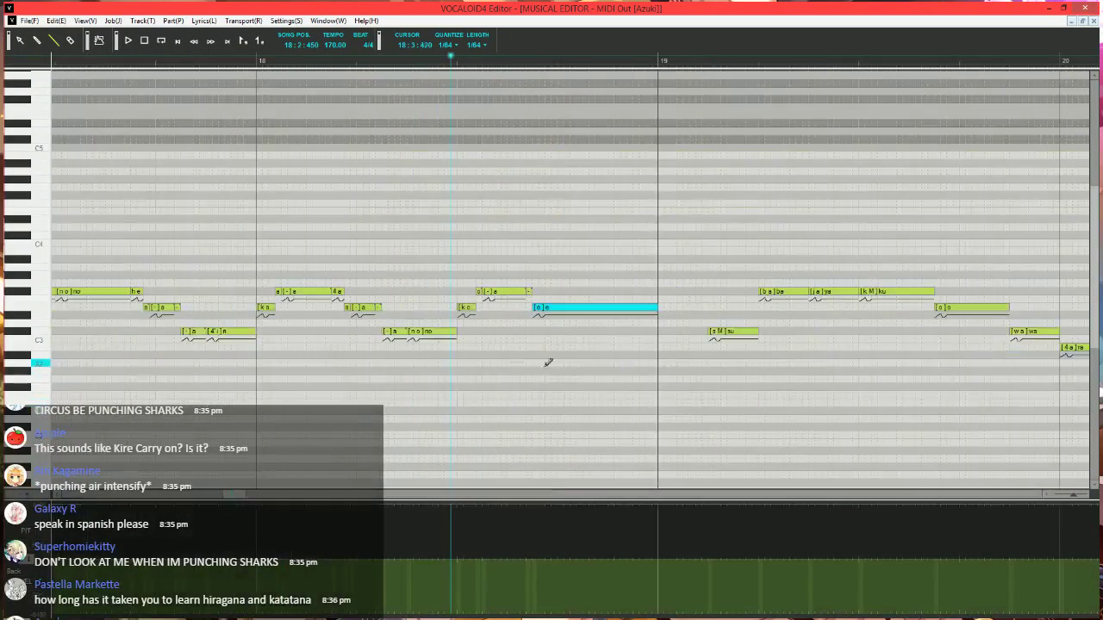
drag(661, 307, 705, 307)
key(Return)
scroll(583, 341, up, 2)
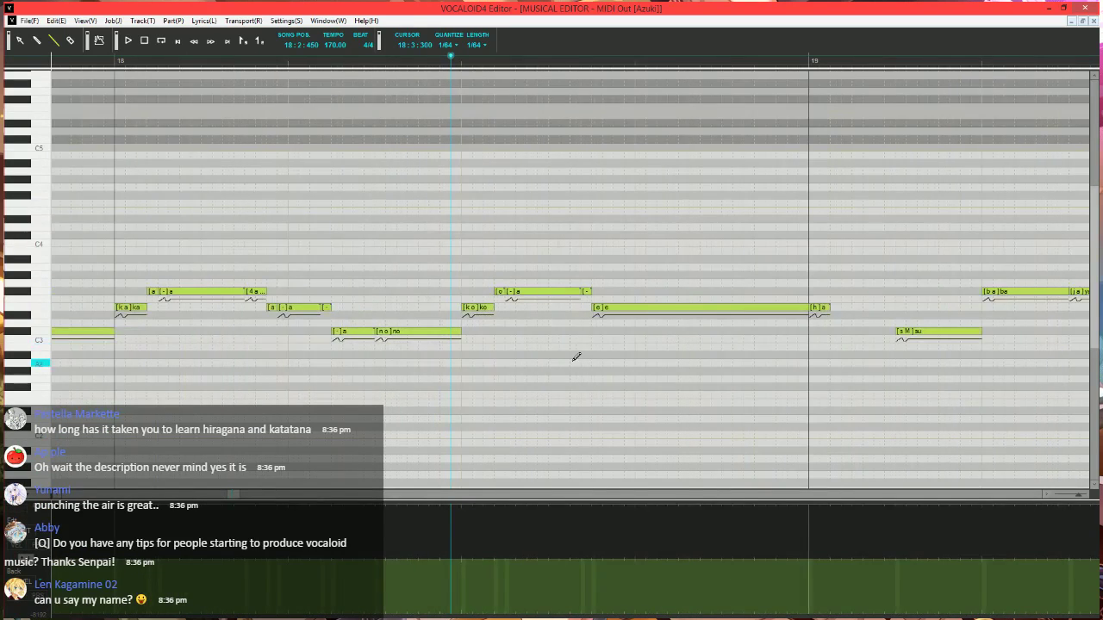
- Draw a pitch bend rising steeply to maximum at the start of bar 19, and play the phrase from 18:2:450
scroll(589, 321, right, 1)
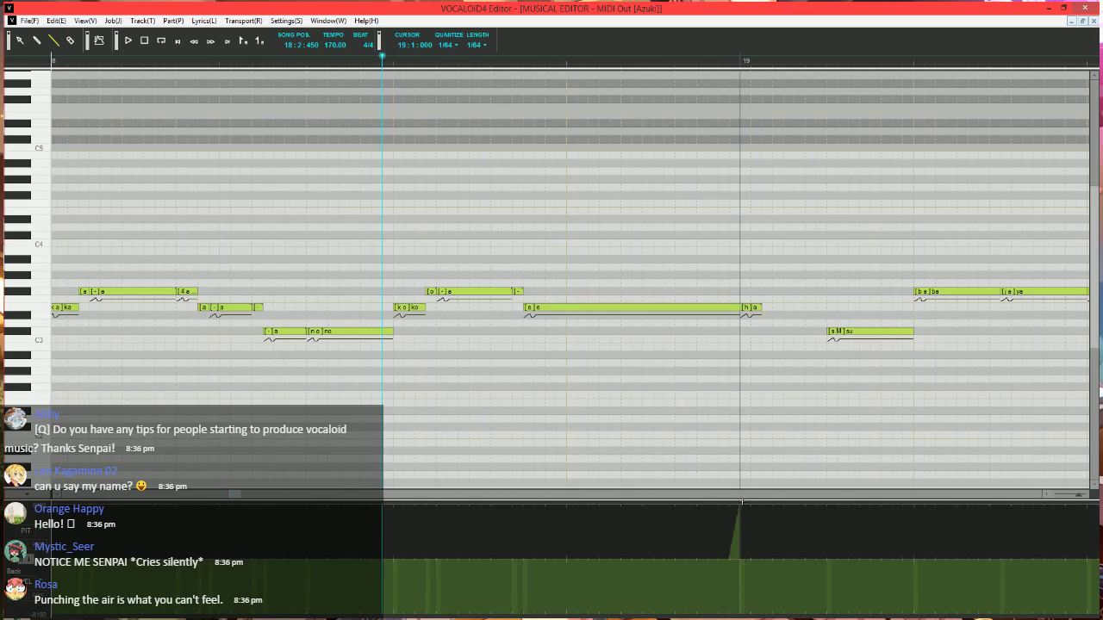
drag(739, 505, 748, 504)
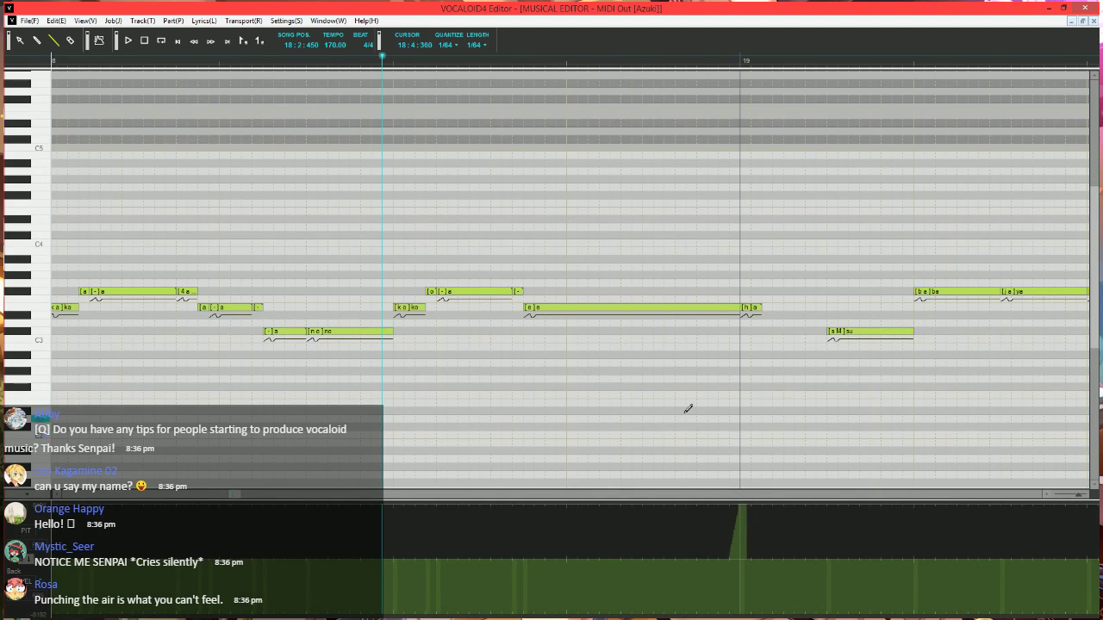
scroll(674, 399, down, 2)
key(space)
key(space)
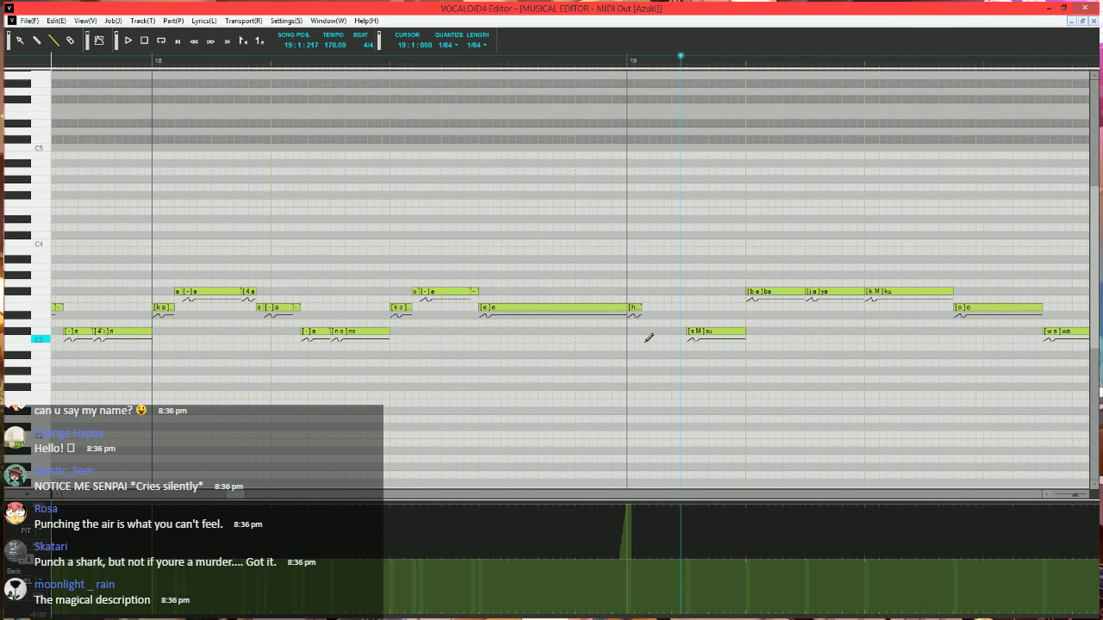
- Shorten the h note so it ends at 19:1:030 and play the phrase from 18:2:420
scroll(648, 337, up, 1)
drag(608, 312, 599, 312)
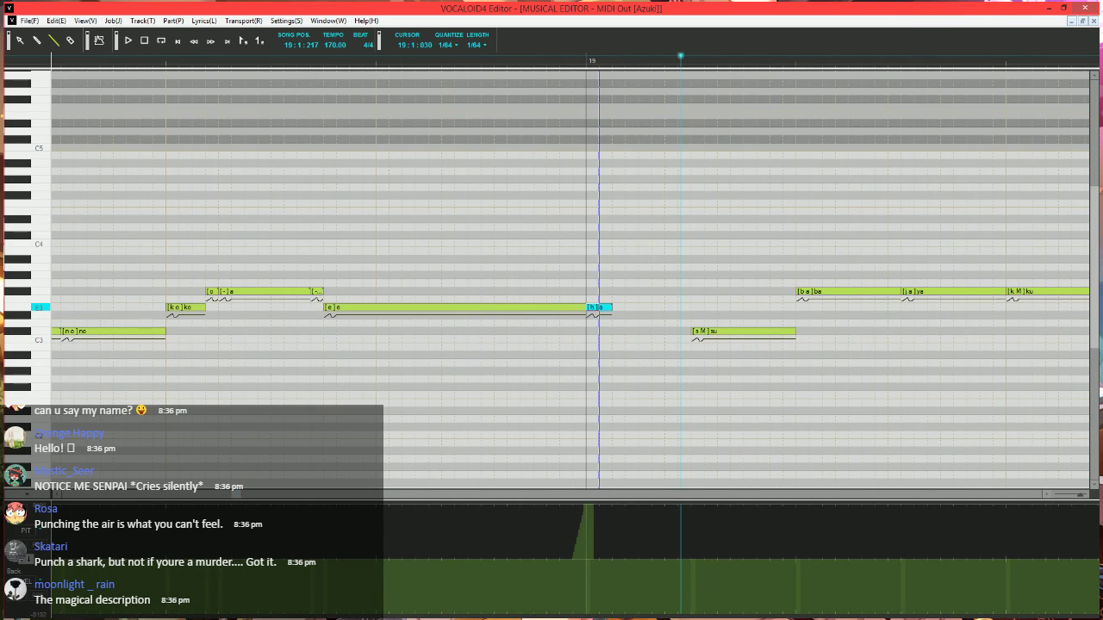
click(140, 57)
key(space)
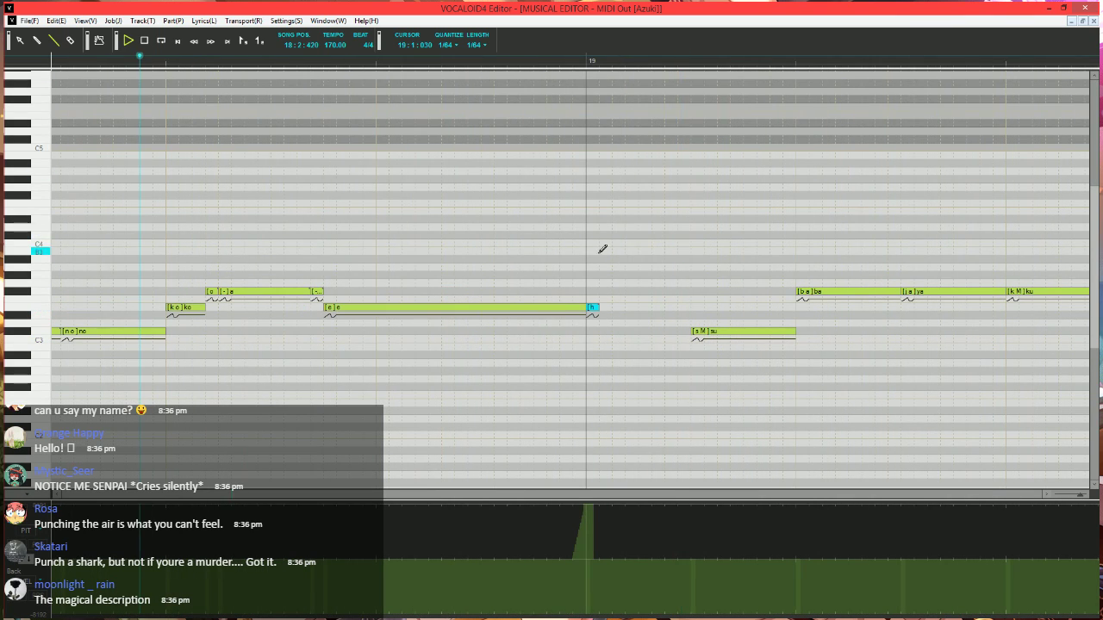
key(space)
- Shorten the long e note so the h note ends at the start of bar 19, and extend the maximum pitch bend over the h note
click(584, 312)
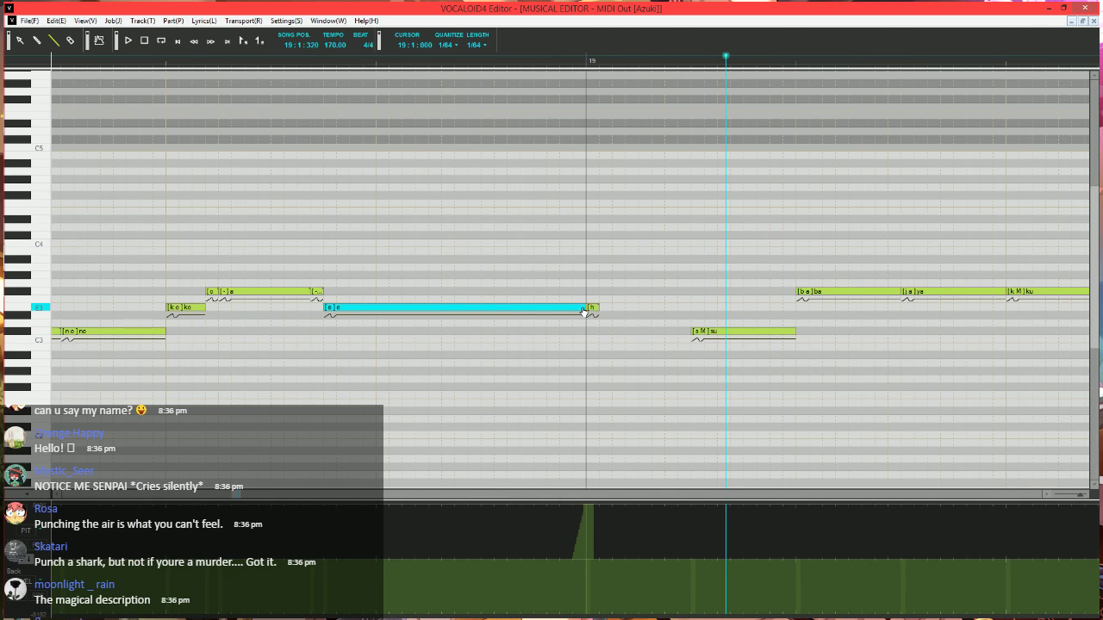
mouse_move(589, 311)
mouse_down()
mouse_move(560, 309)
mouse_move(570, 310)
mouse_up()
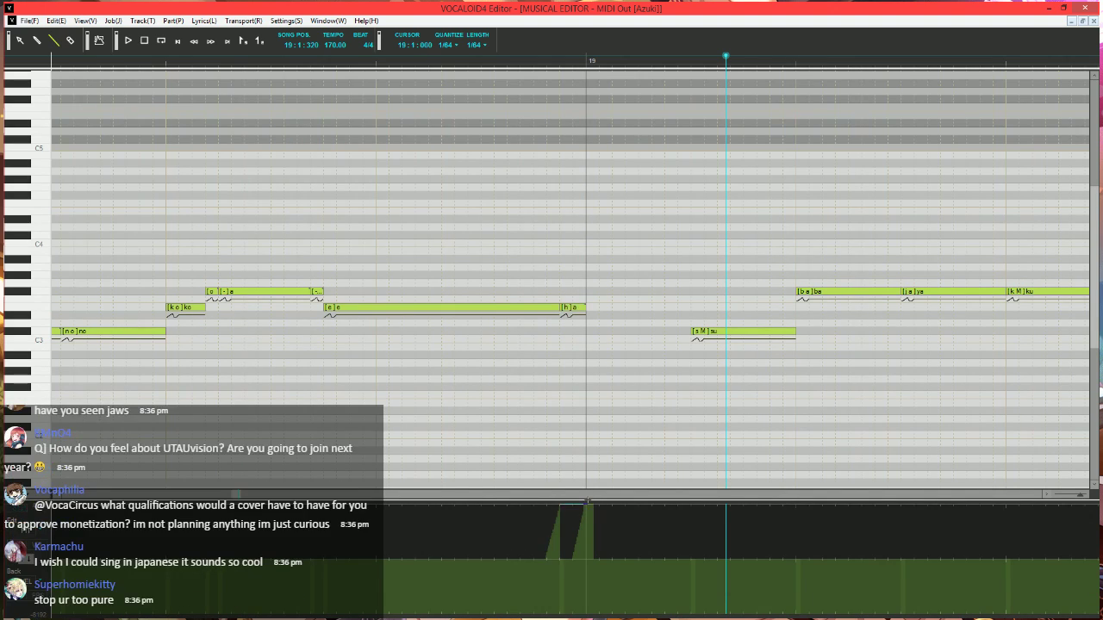
scroll(523, 336, down, 2)
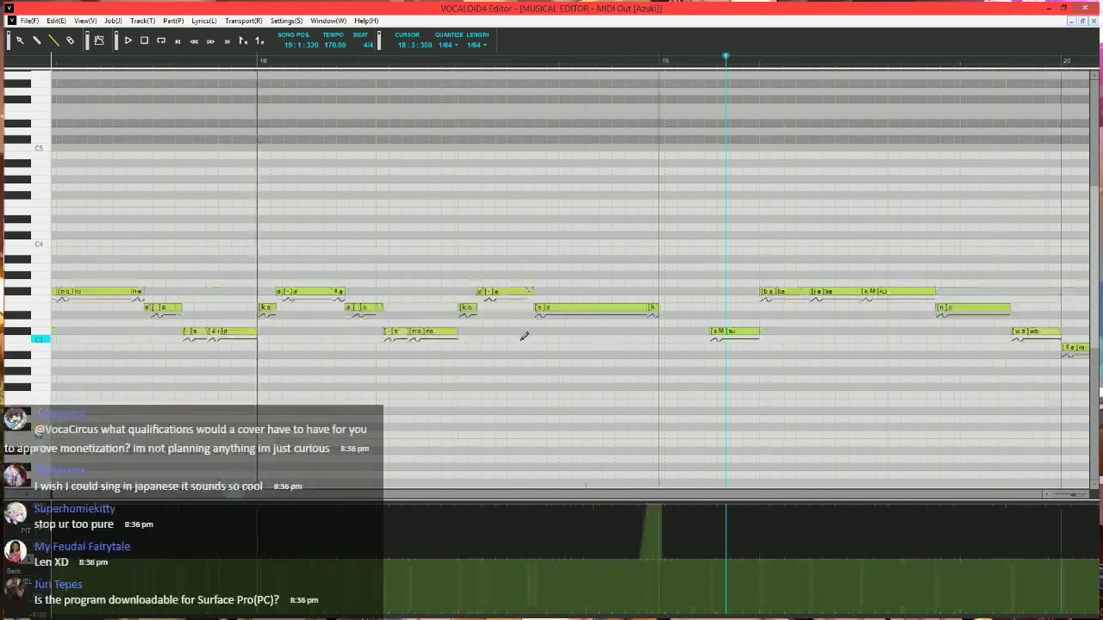
- Play the edited bar 18 phrase from just before bar 18 into bar 19
click(423, 64)
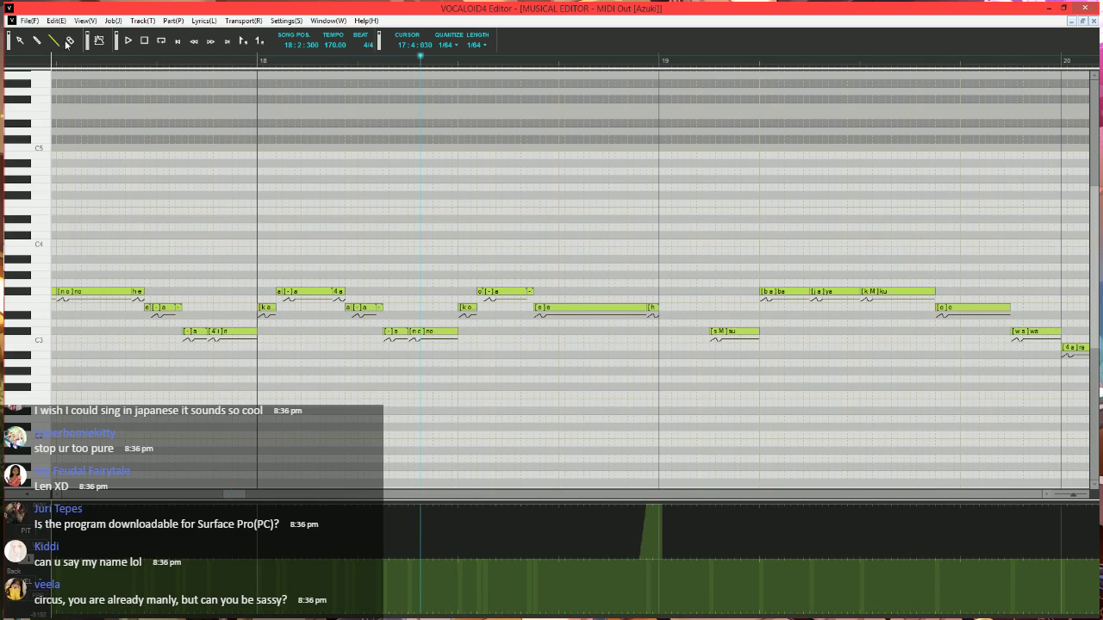
scroll(435, 244, up, 1)
click(181, 64)
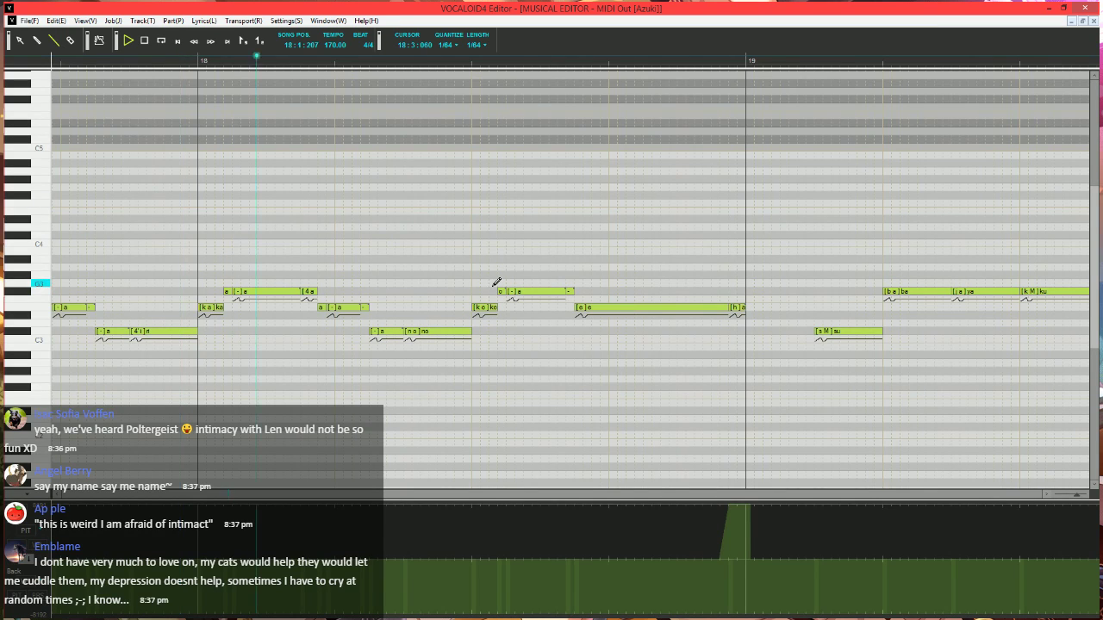
key(space)
scroll(638, 233, right, 2)
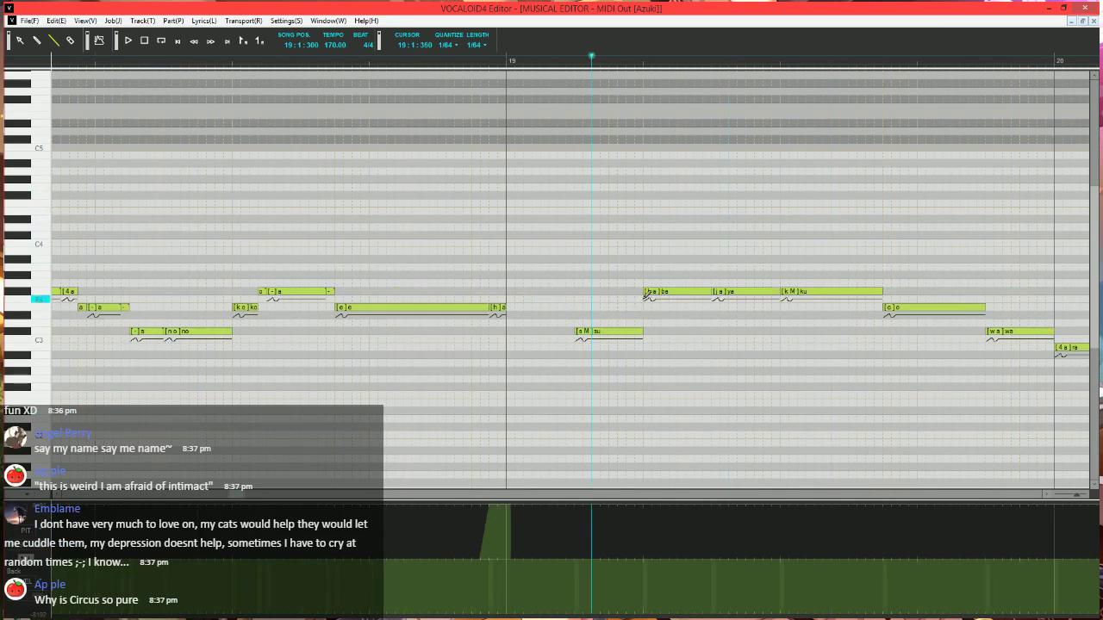
- Set the song position to 19:1:120 and split the su note into a short su three semitones higher and two pieces at the original pitch
click(505, 64)
scroll(569, 314, up, 1)
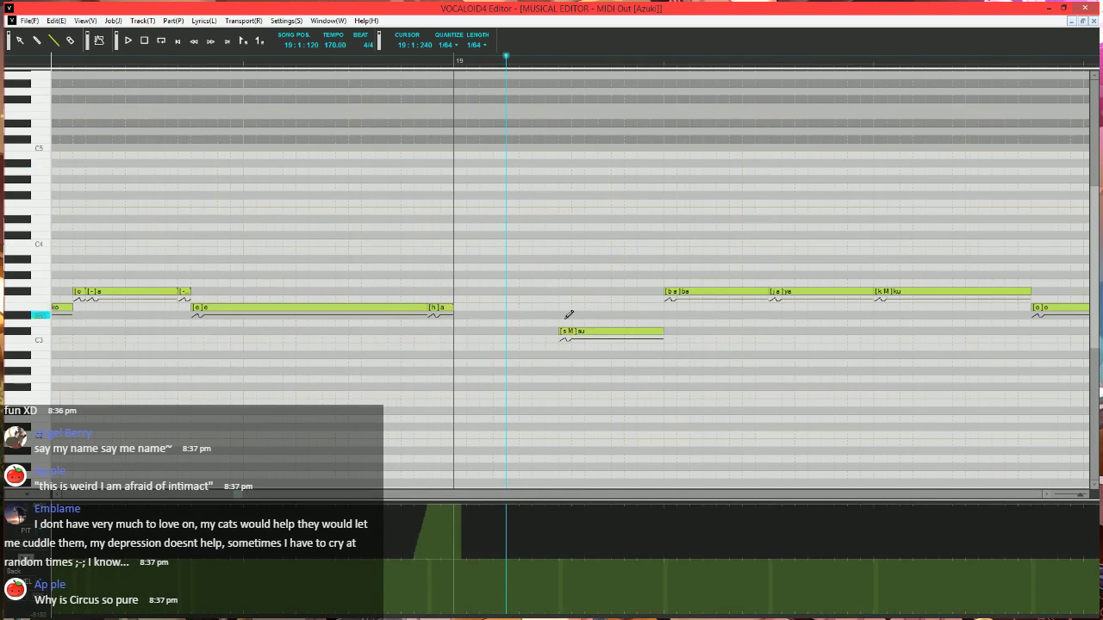
scroll(605, 301, right, 1)
mouse_move(495, 331)
mouse_down()
mouse_move(496, 309)
mouse_move(543, 330)
mouse_move(498, 309)
mouse_move(517, 328)
mouse_move(595, 330)
mouse_up()
key(ctrl+z)
key(ctrl+z)
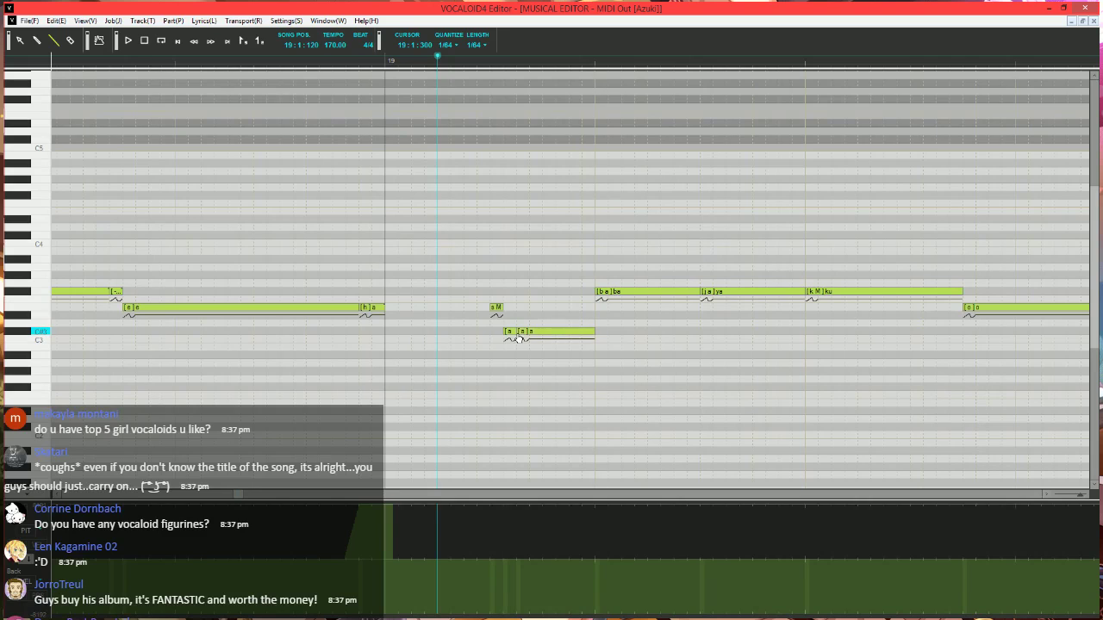
- Set the phonemes of the two pieces following the short su note to M and -
double_click(513, 333)
text(M)
key(Tab)
text(-)
key(Return)
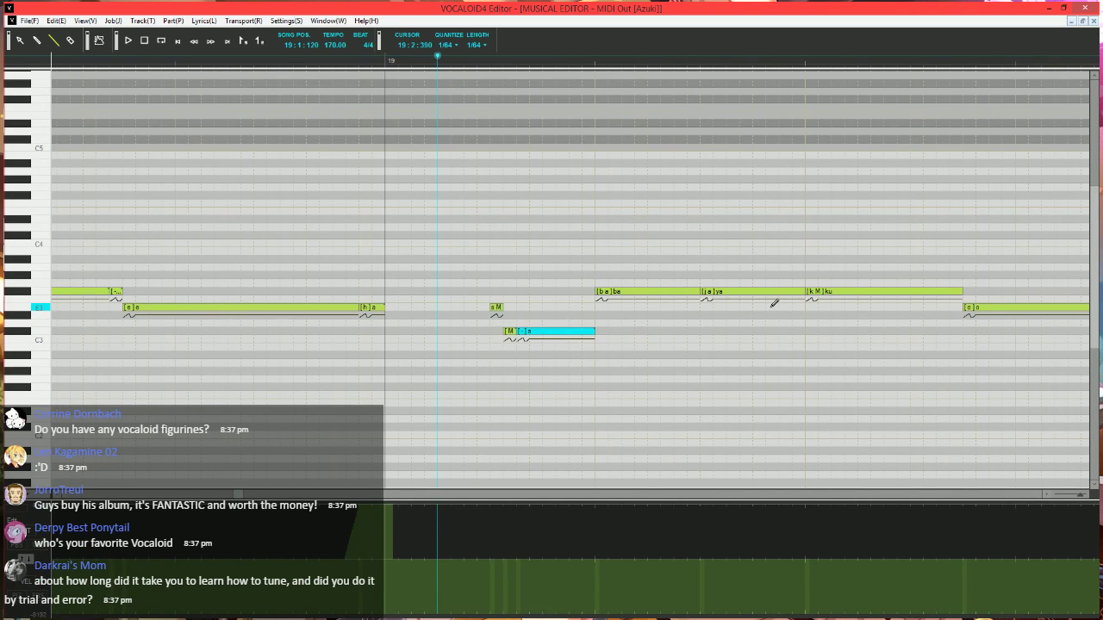
- Play the edited su note from 19:1:120 and set the song position to 19:1:060
scroll(689, 319, left, 3)
key(space)
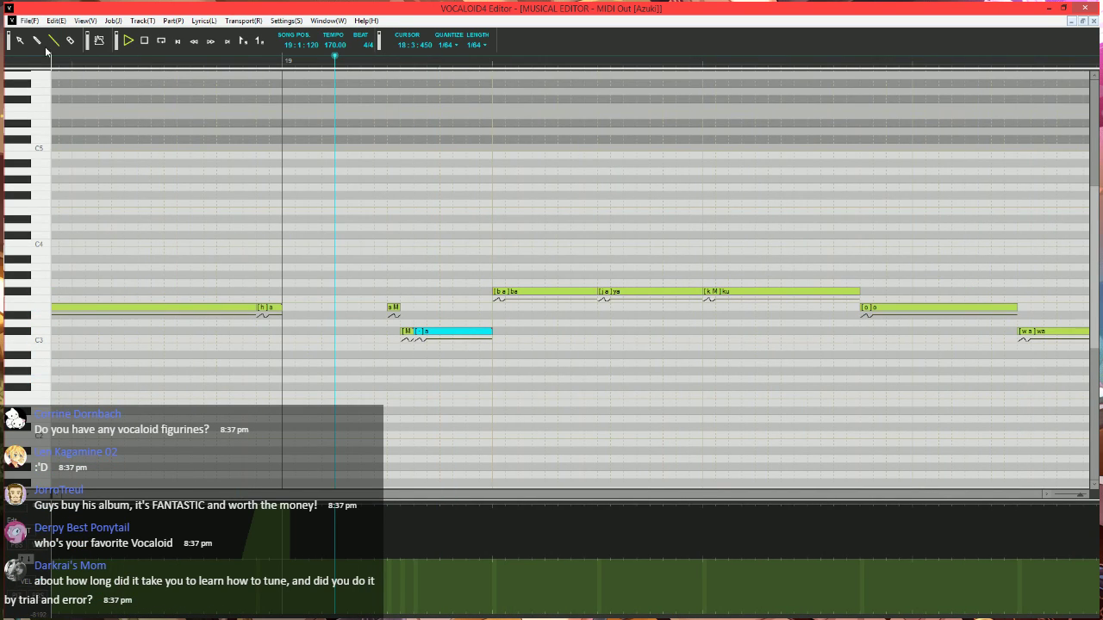
key(space)
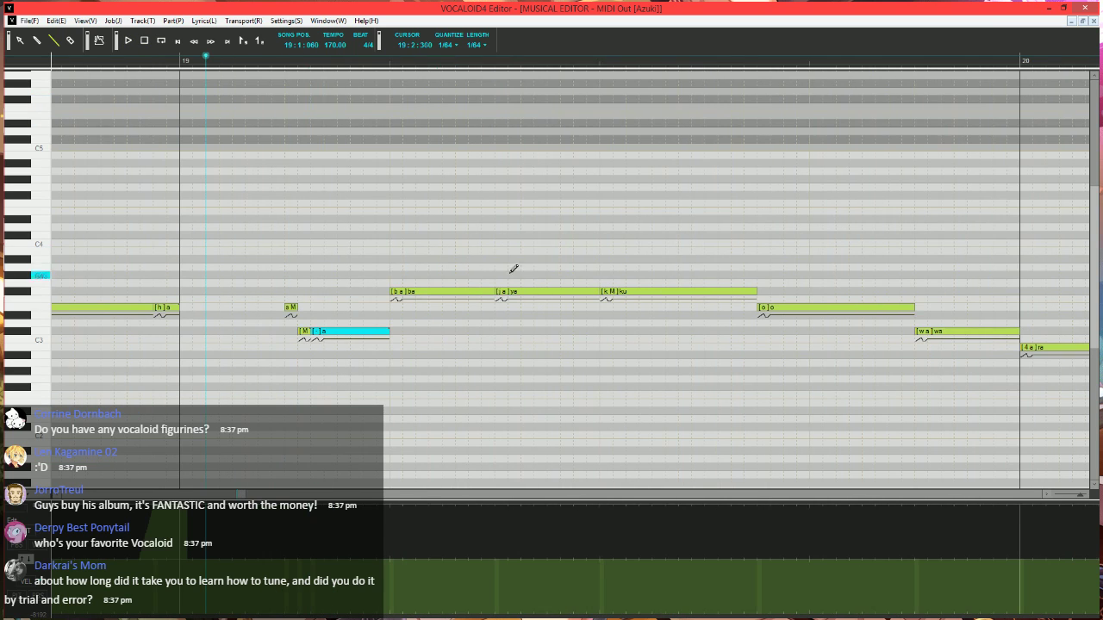
- Split the ba note into a short ba two semitones lower and two pieces at the original pitch with phonemes a and -
scroll(512, 266, right, 3)
drag(493, 292, 417, 292)
mouse_move(404, 293)
mouse_down()
mouse_move(406, 312)
mouse_move(431, 291)
mouse_move(495, 292)
mouse_up()
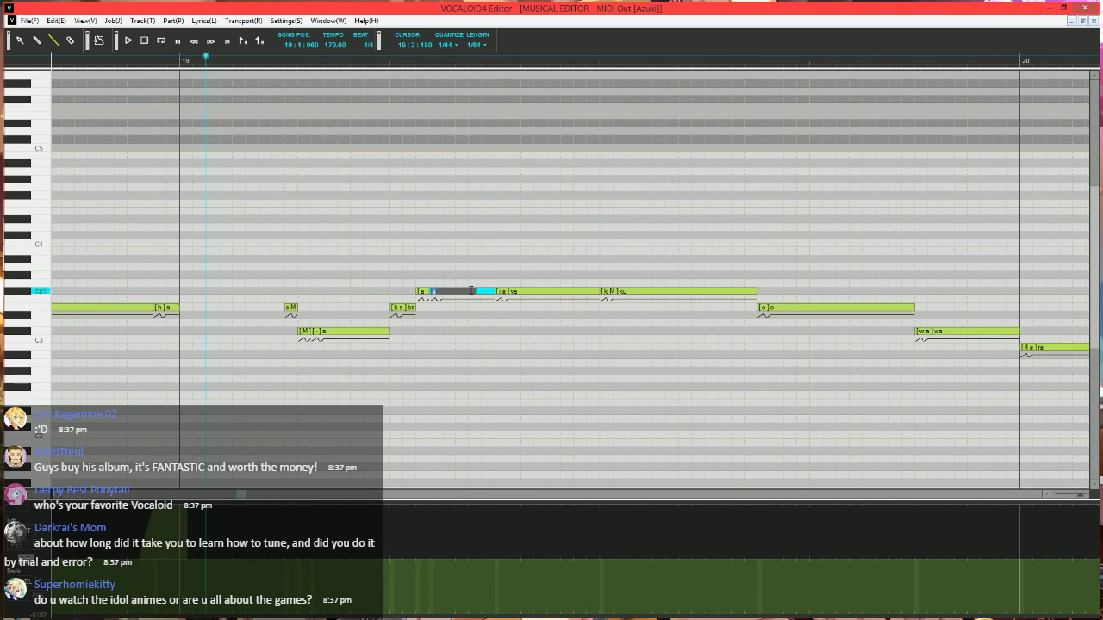
- Split the ku note into a short ku two semitones lower and three pieces at the original pitch with phonemes M, - and -
scroll(692, 307, right, 2)
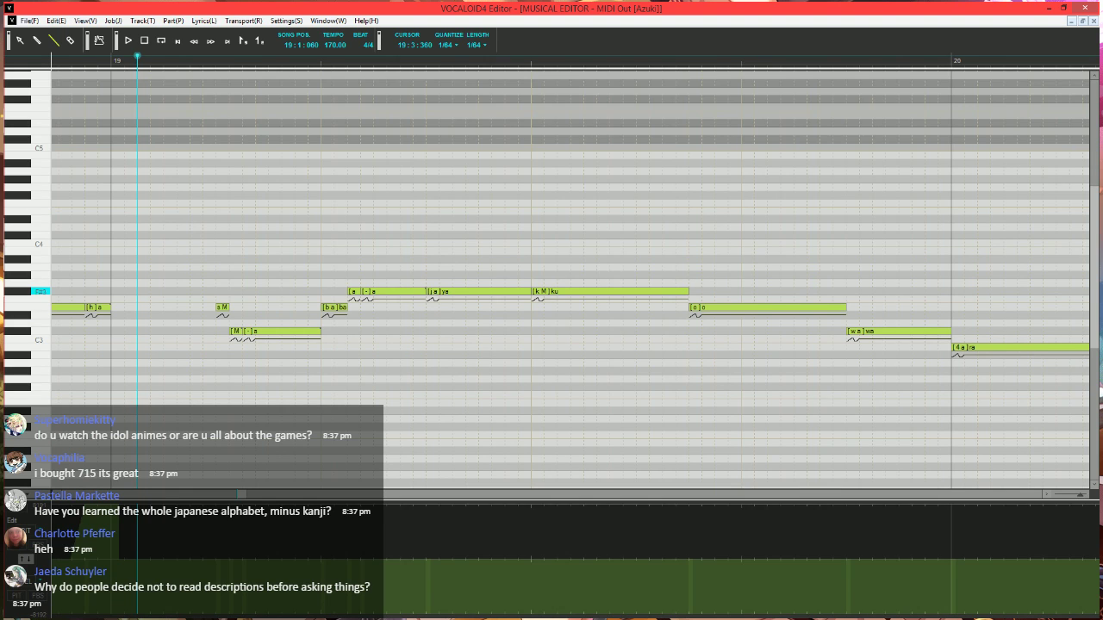
mouse_move(687, 293)
mouse_down()
mouse_move(544, 293)
mouse_move(556, 292)
mouse_move(548, 311)
mouse_move(562, 291)
mouse_move(687, 291)
mouse_up()
double_click(561, 291)
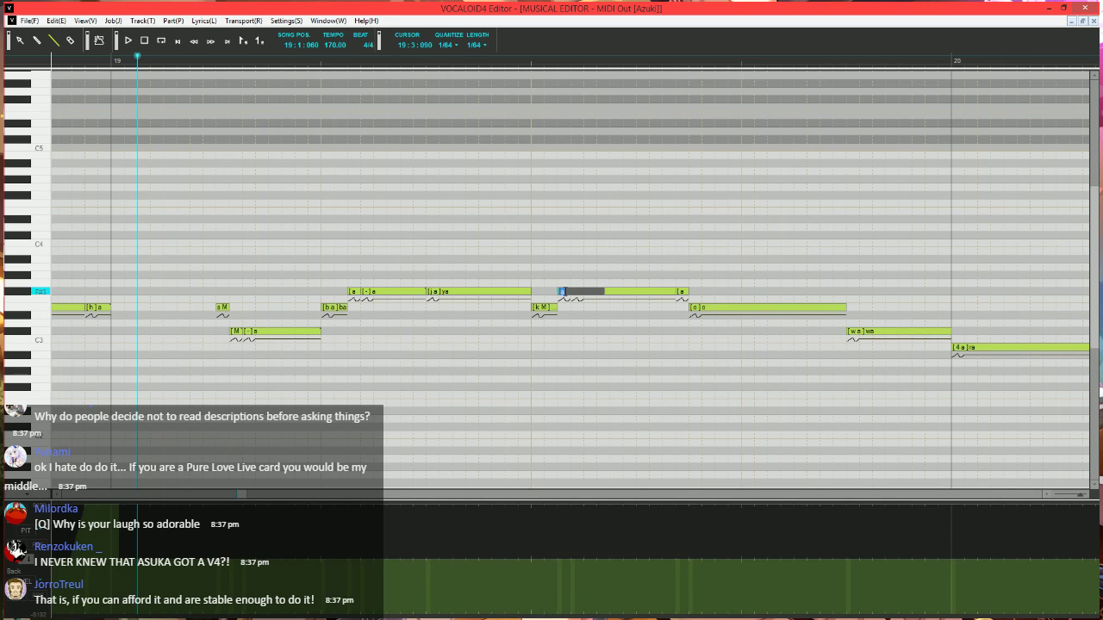
text(M)
key(Tab)
text(-)
key(Tab)
text(-)
key(Return)
- Split the o note into a short o two semitones higher, three pieces at the original pitch and one piece at the wa note's pitch
scroll(569, 290, down, 2)
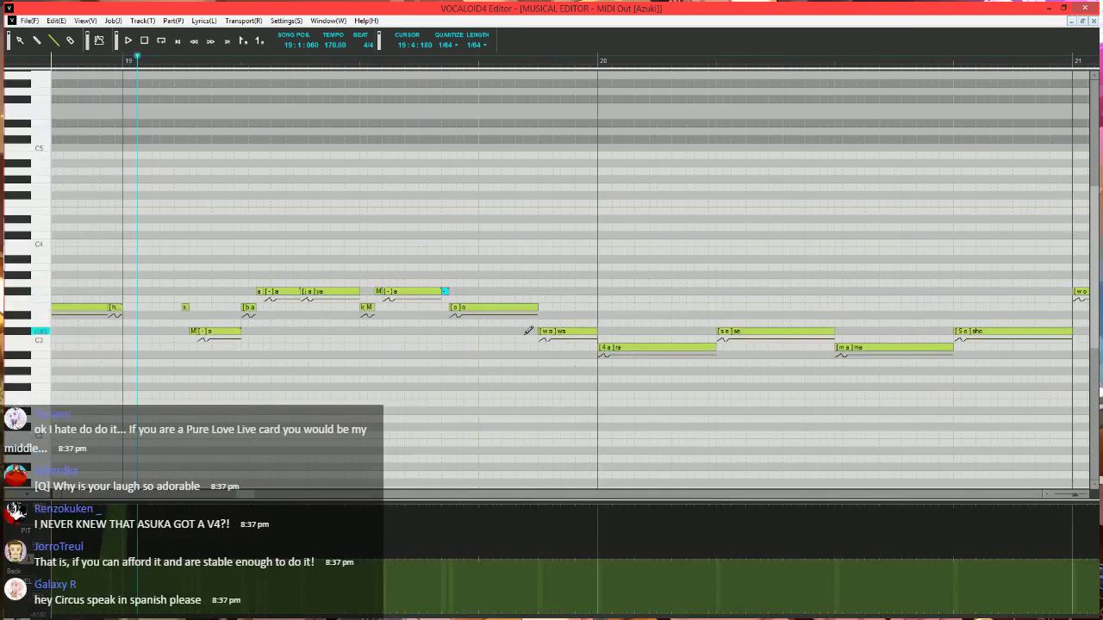
scroll(505, 376, up, 1)
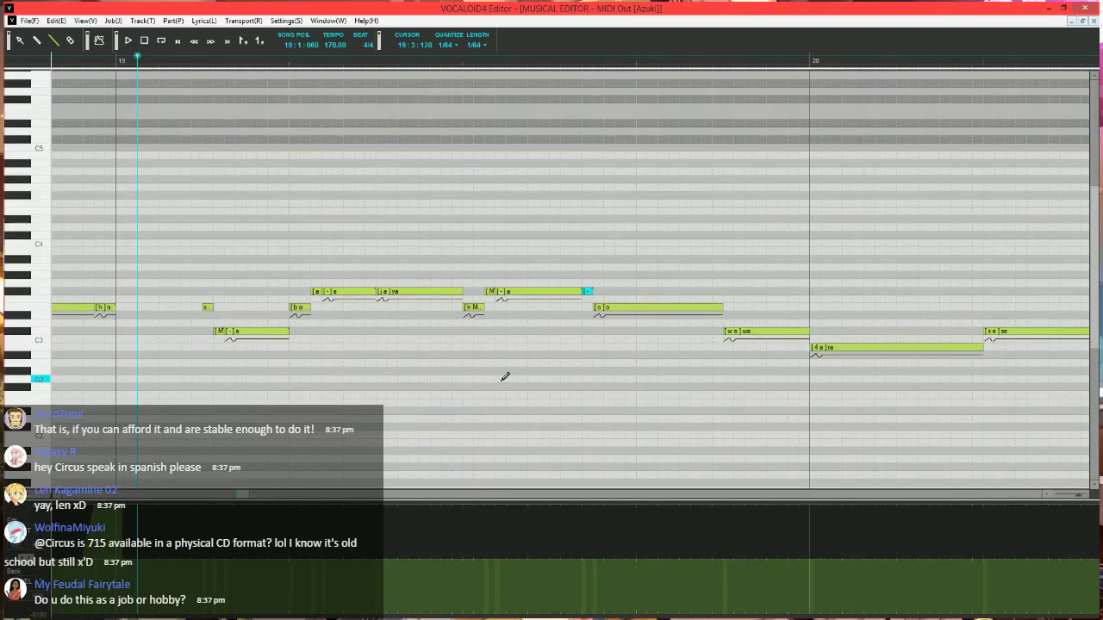
scroll(505, 377, right, 2)
drag(492, 308, 501, 308)
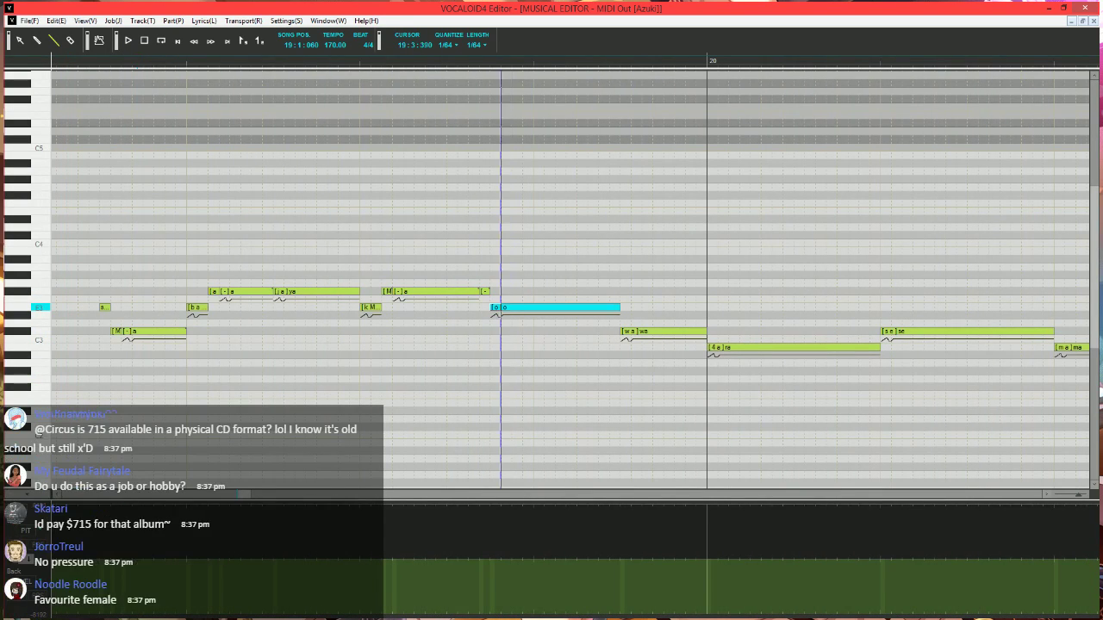
mouse_move(619, 308)
mouse_down()
mouse_move(511, 308)
mouse_move(502, 293)
mouse_move(620, 331)
mouse_up()
- Set the phonemes of the four pieces following the short o note to o, -, - and -
click(513, 307)
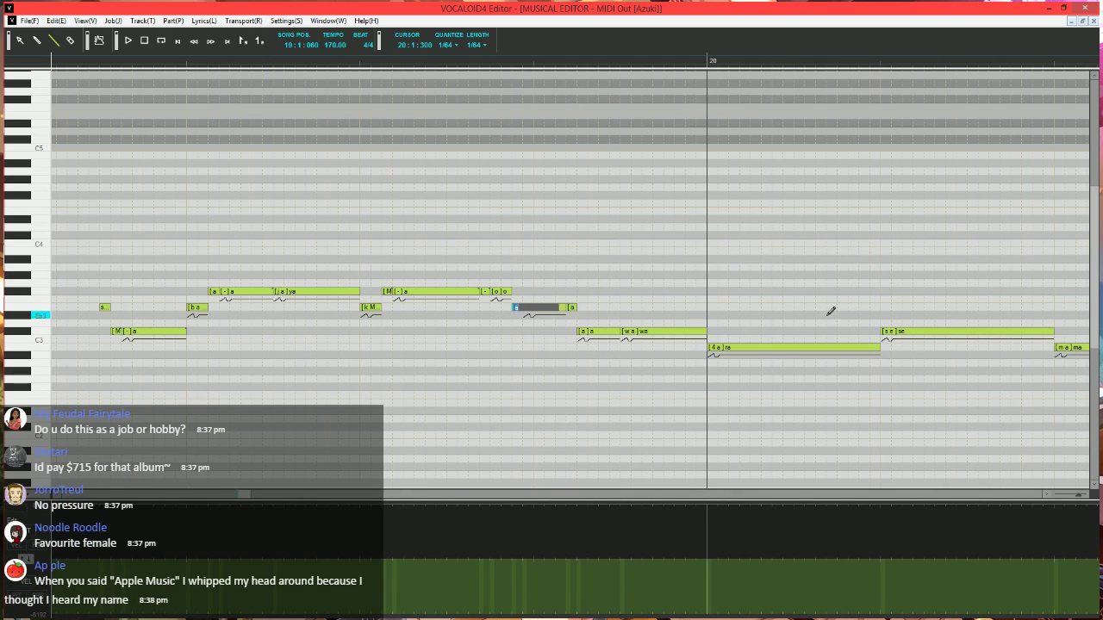
key(Tab)
text(-)
key(Tab)
text(-)
key(Tab)
text(-)
key(Return)
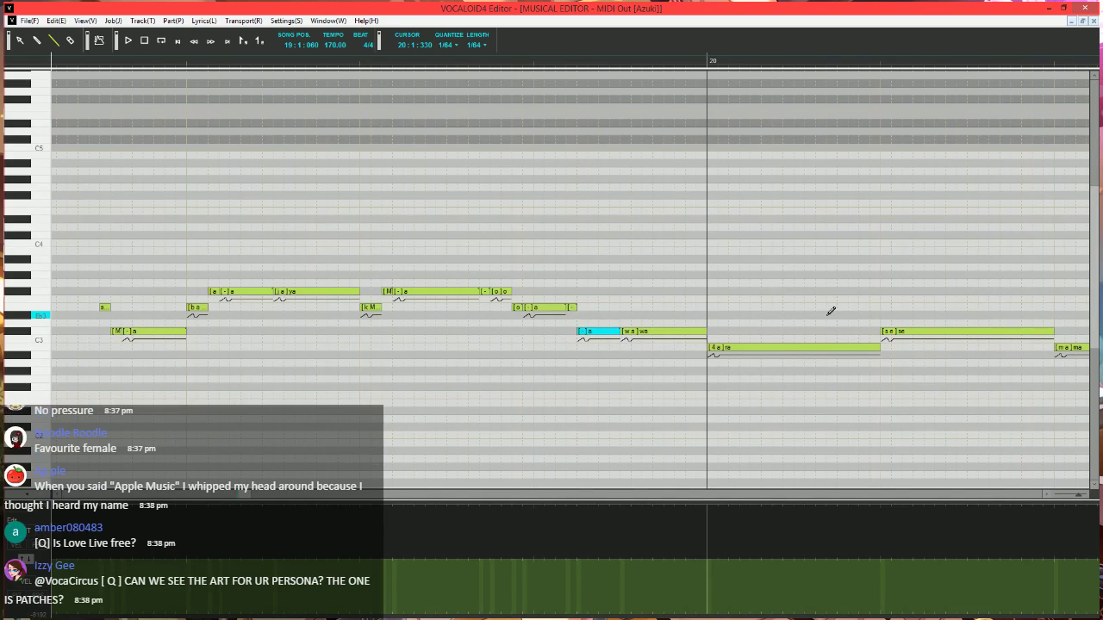
- Look ahead over the upcoming notes from bar 20 to bar 24 before returning to the phrase in bar 19
scroll(733, 354, down, 2)
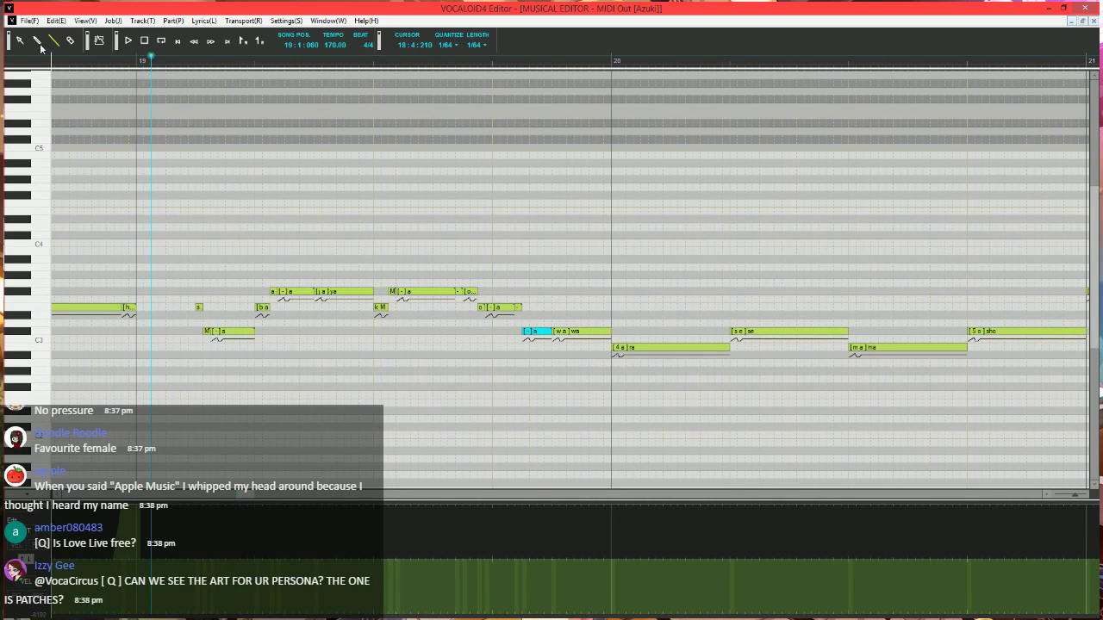
scroll(638, 397, left, 2)
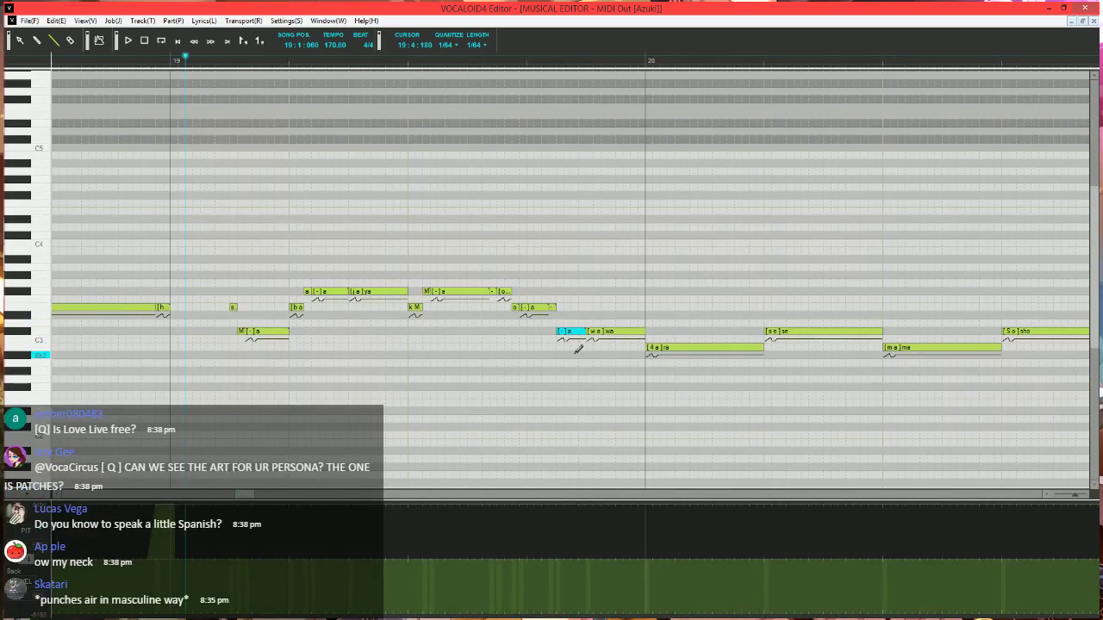
scroll(480, 376, down, 3)
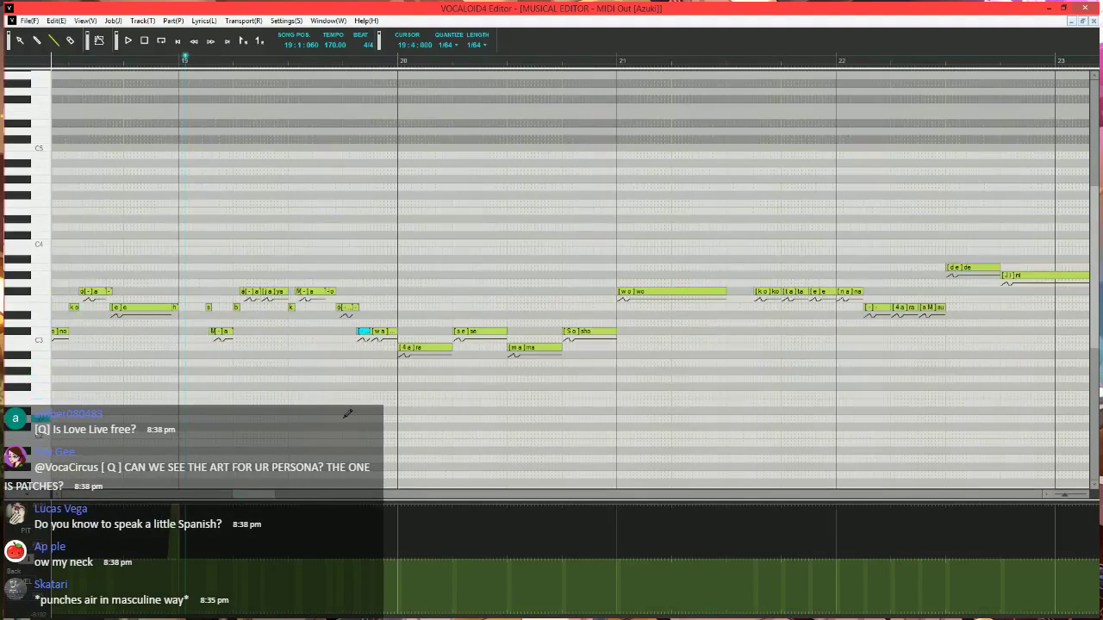
drag(246, 497, 242, 497)
scroll(243, 497, right, 10)
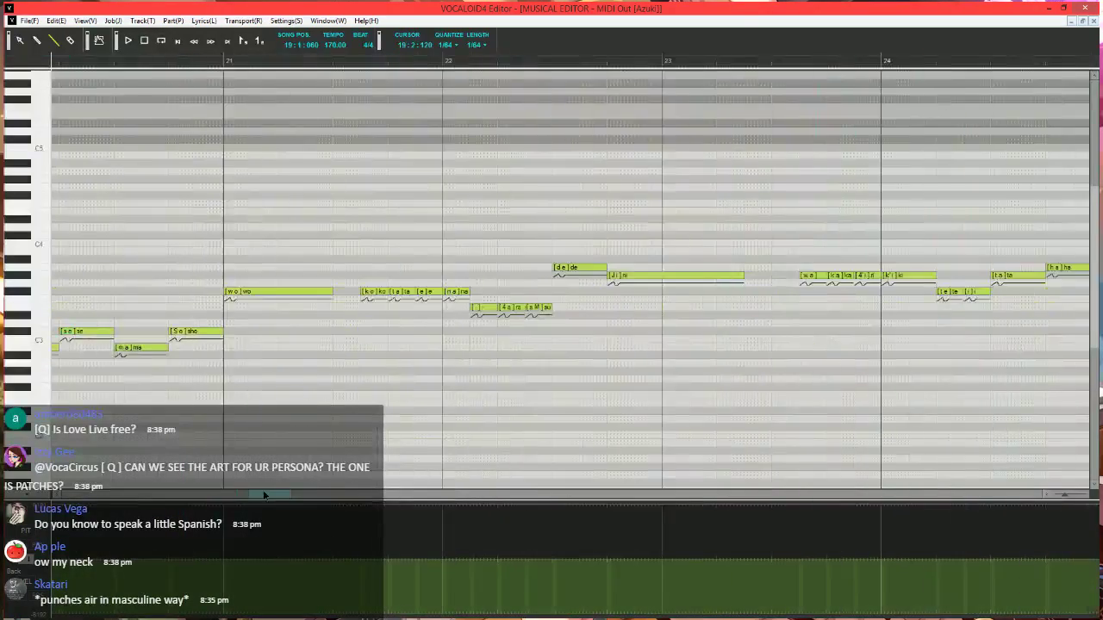
scroll(243, 494, left, 10)
scroll(319, 422, up, 2)
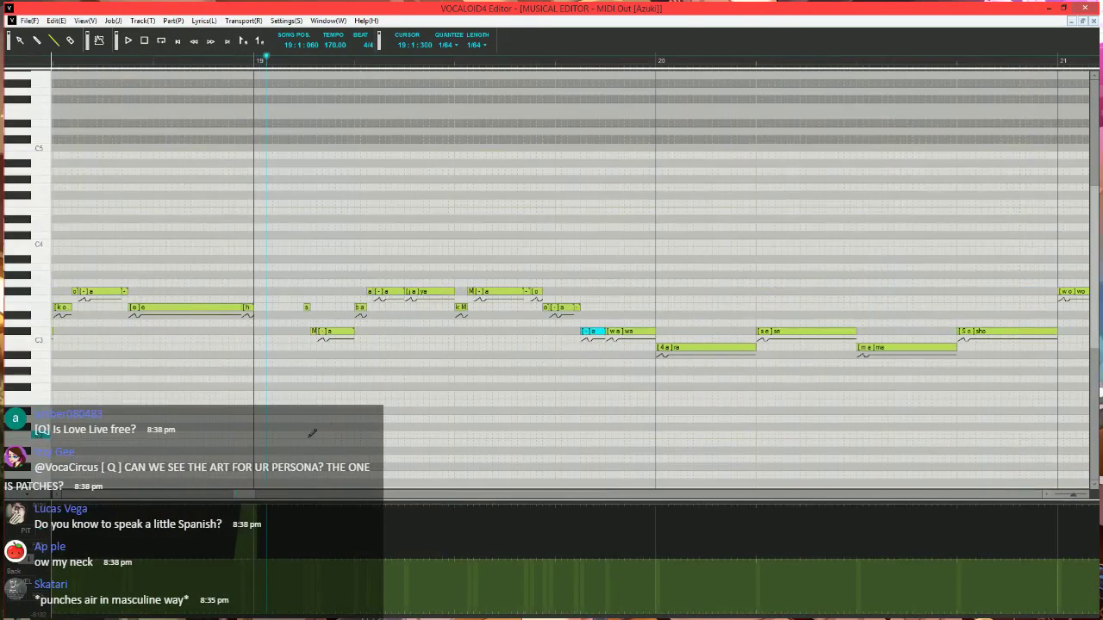
scroll(283, 418, right, 1)
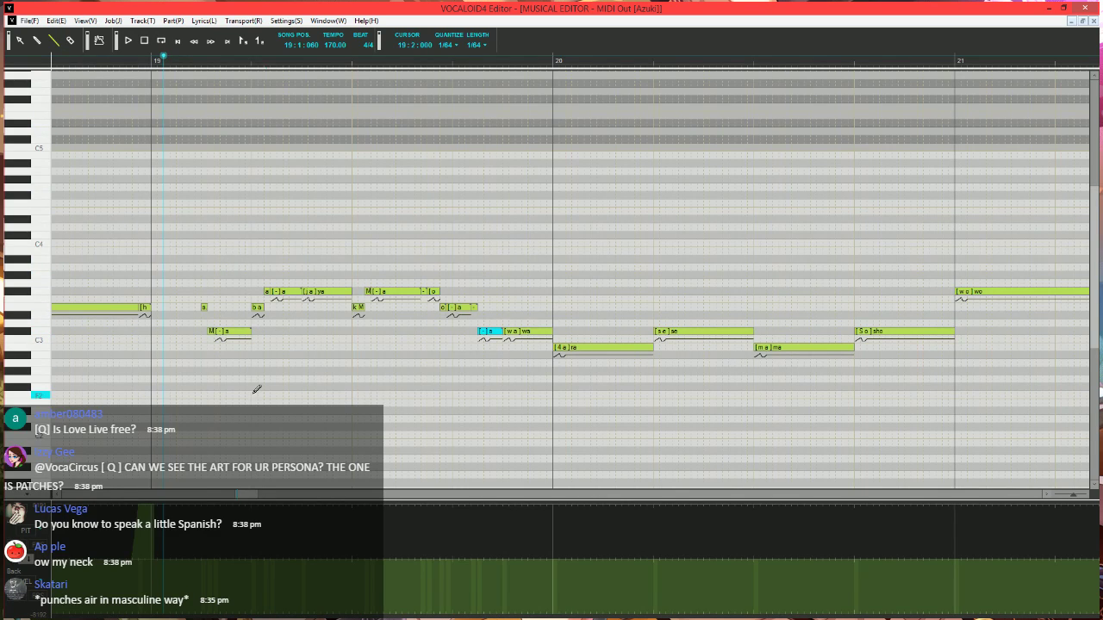
- Split the end of the wa note before bar 20 into a short piece at the same pitch with phoneme -
scroll(256, 388, up, 2)
scroll(256, 387, right, 1)
scroll(607, 360, right, 2)
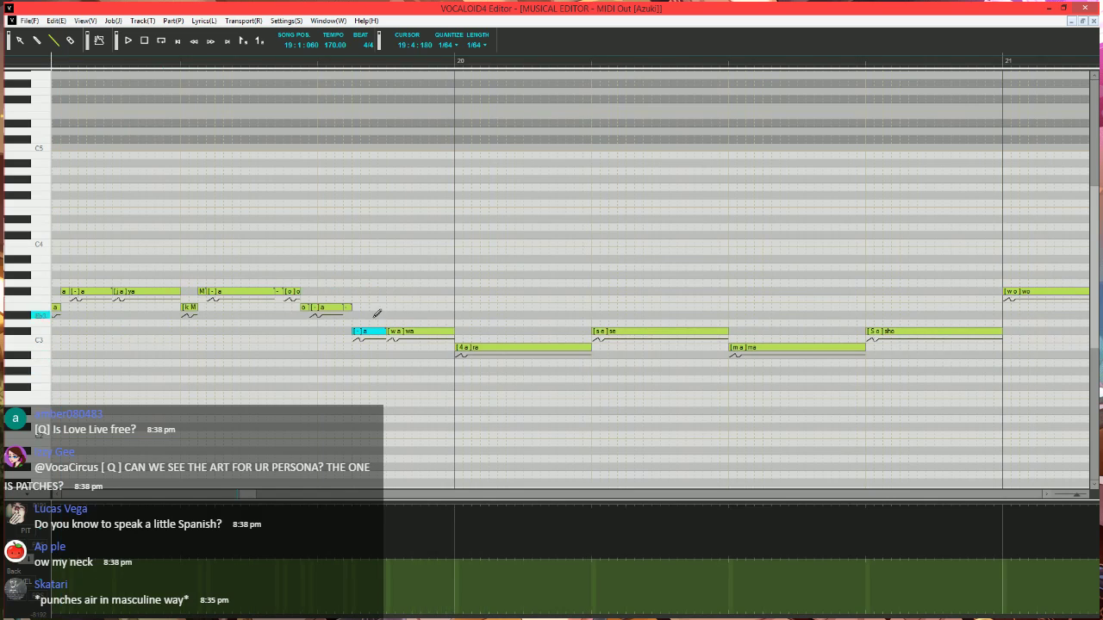
drag(454, 331, 437, 332)
drag(441, 331, 454, 331)
double_click(449, 330)
- Play the edited phrase from 19:3:330 into bar 20 and set the song position to 19:4:390
click(277, 62)
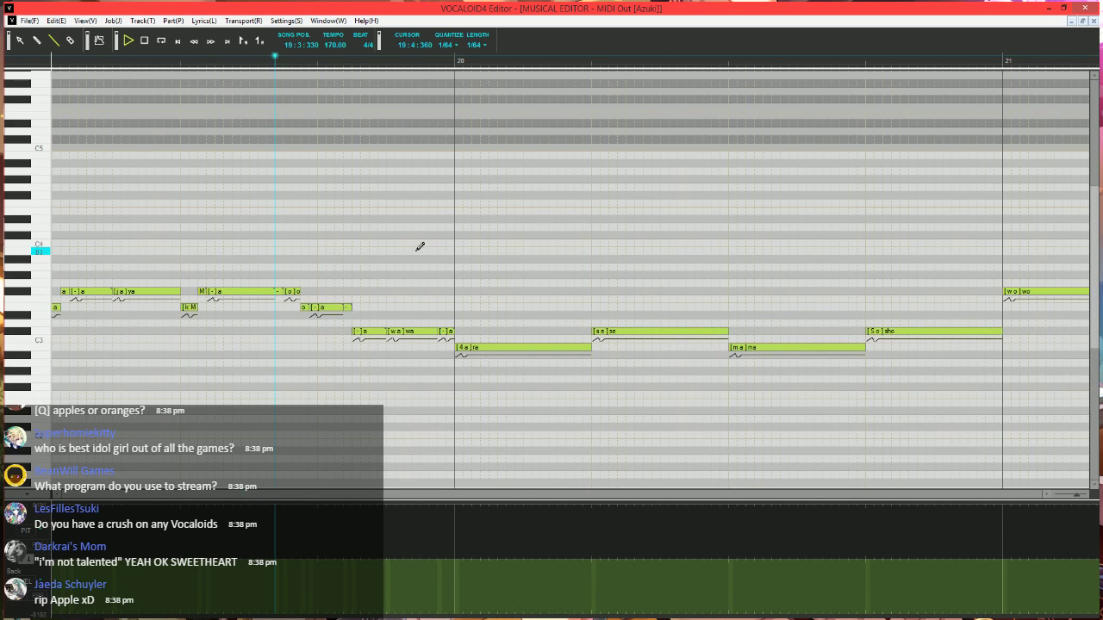
key(space)
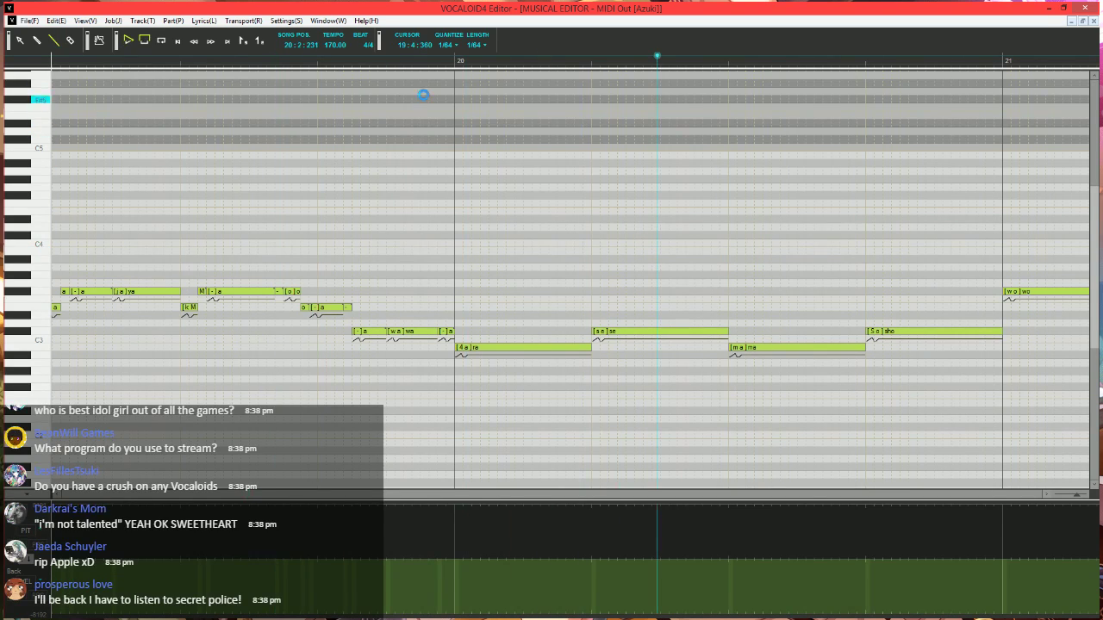
click(431, 62)
- Split the ra note in bar 20 into a short ra two semitones higher and two pieces at B2 with phonemes a and -
scroll(498, 399, down, 3)
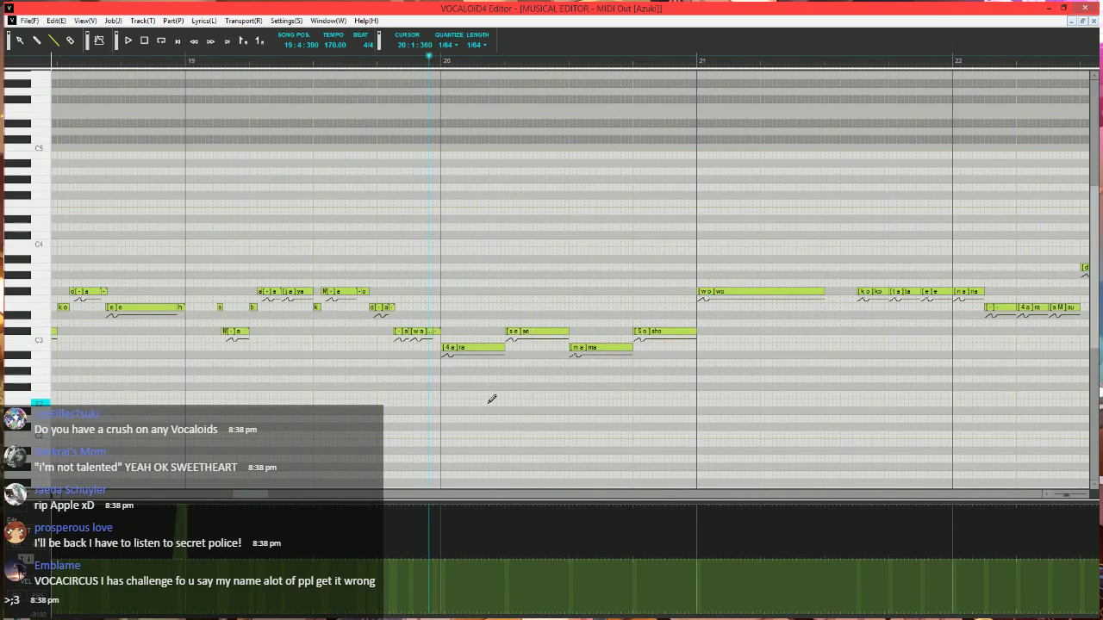
scroll(492, 399, up, 1)
scroll(492, 396, right, 2)
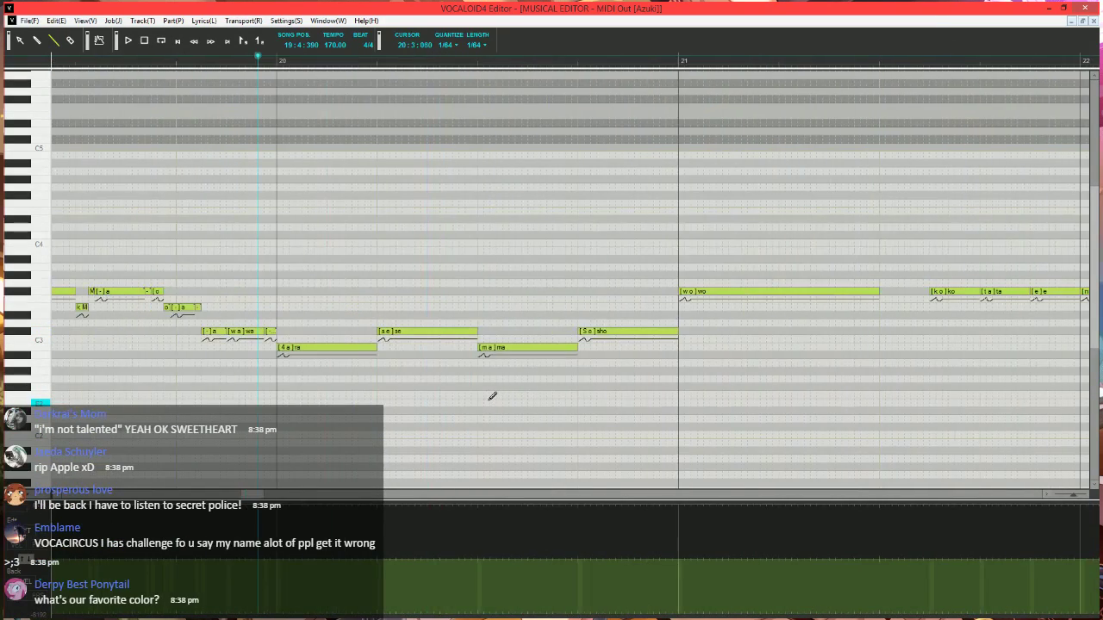
scroll(464, 412, up, 1)
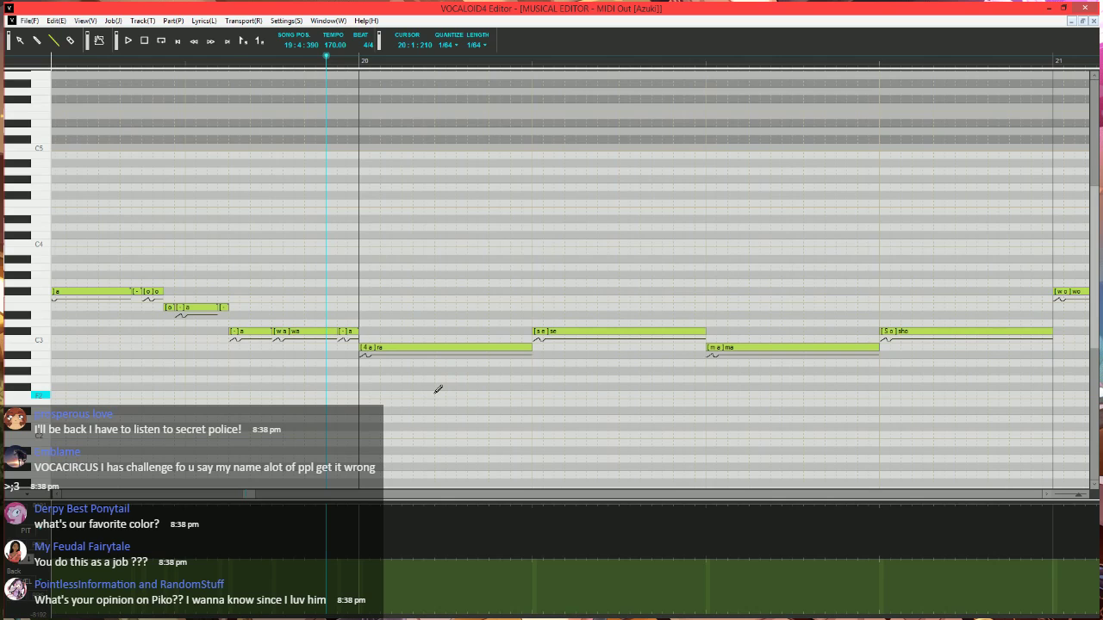
click(529, 348)
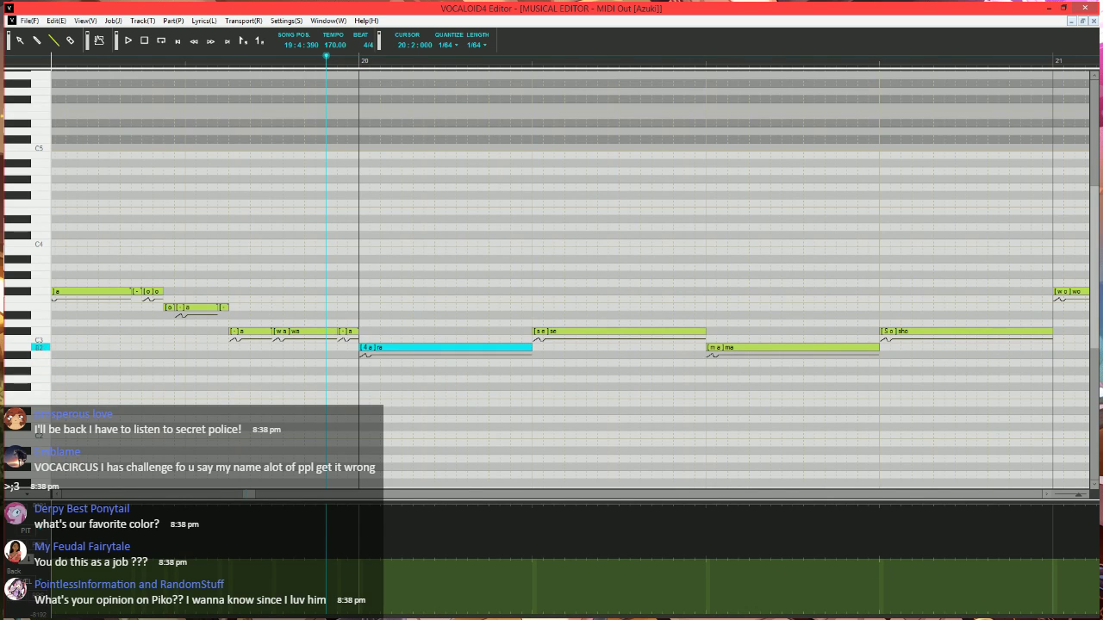
mouse_move(534, 344)
mouse_down()
mouse_move(392, 347)
mouse_move(389, 337)
mouse_move(532, 348)
mouse_up()
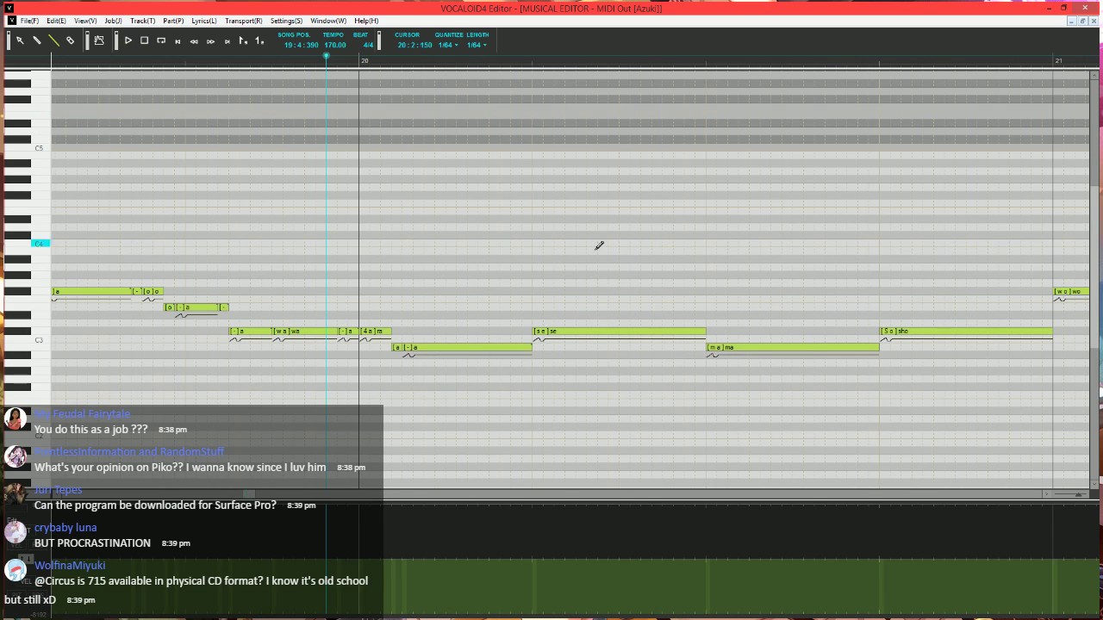
- Split the se note into a shortened se with a brief end piece at the same pitch and two pieces two semitones lower
click(608, 332)
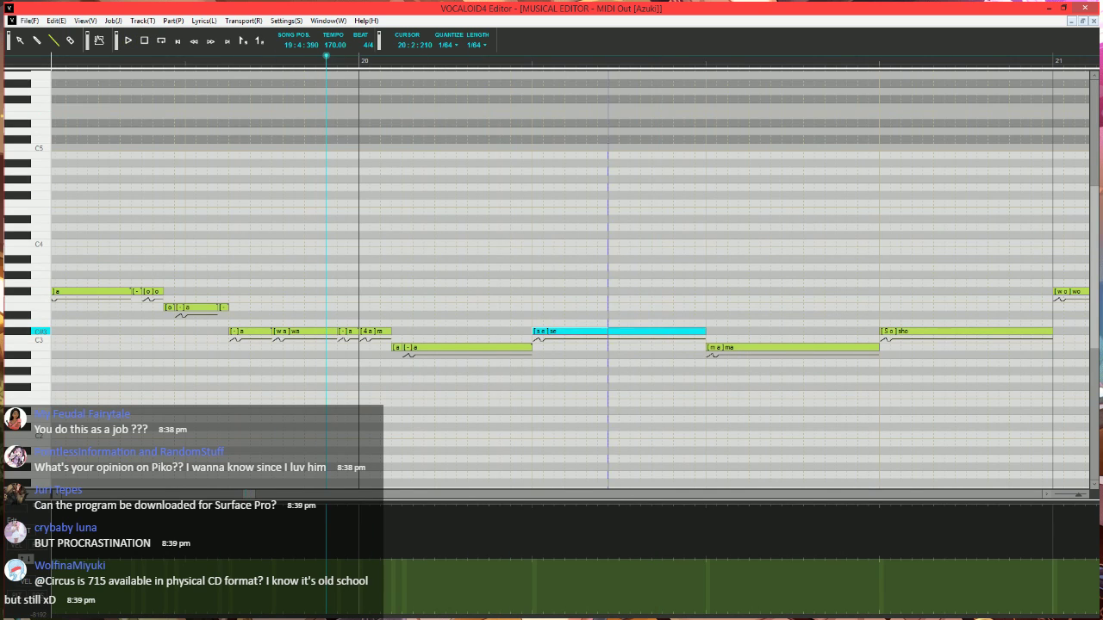
drag(608, 332, 609, 331)
drag(611, 331, 644, 344)
drag(645, 345, 707, 348)
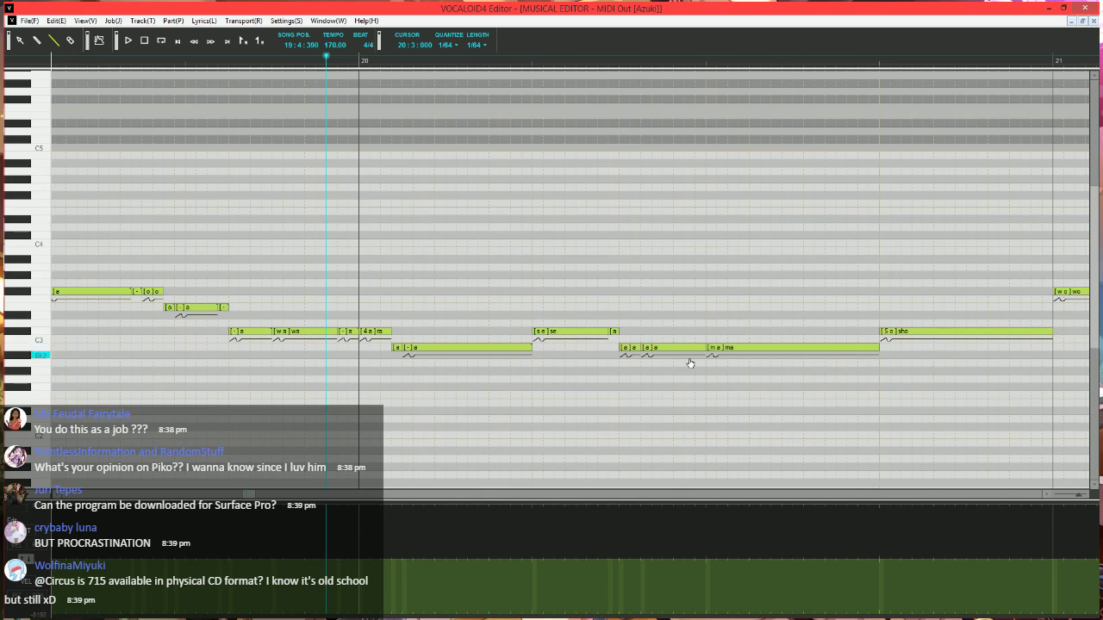
- Set the phonemes of the three pieces following se to -, - and m, and the ma note's phoneme to a
double_click(612, 333)
text(-)
key(Tab)
text(-)
key(Tab)
text(m)
key(Tab)
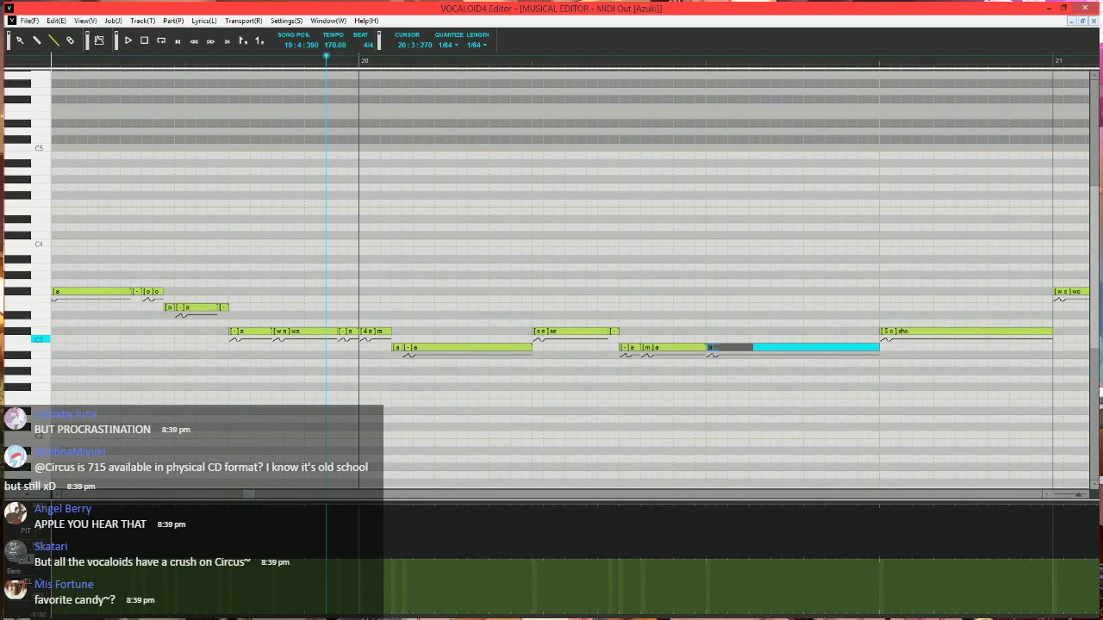
key(Return)
- Play the start of bar 20 from 19:4:390 and set the song position to 19:4:450
key(space)
scroll(692, 355, down, 3)
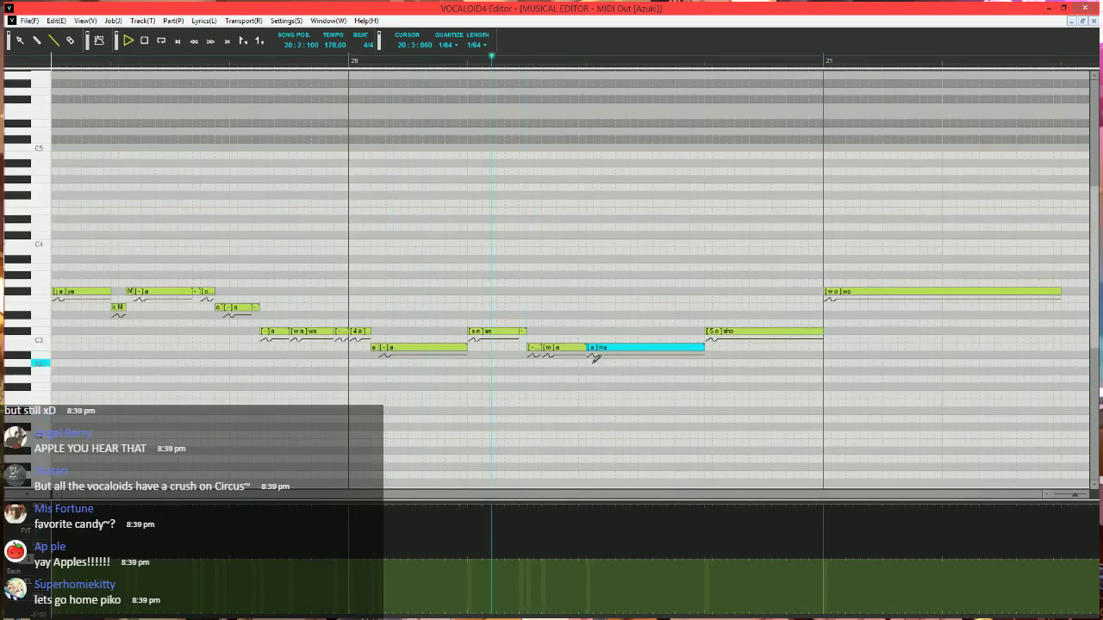
key(space)
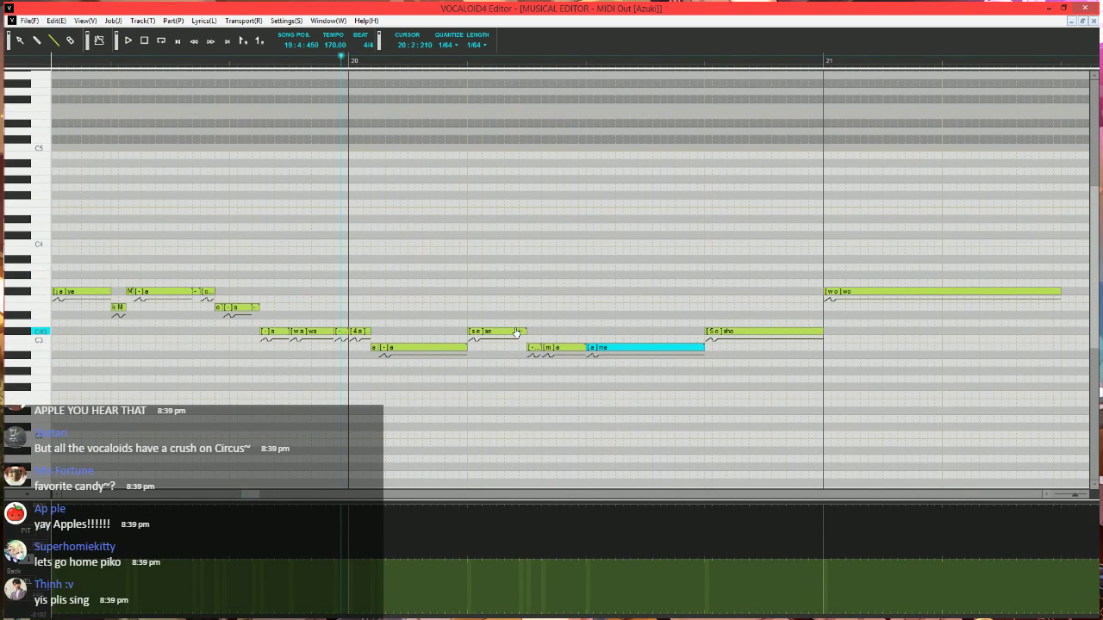
- Rework the se note into a short se at B2 and three pieces two semitones higher with phoneme -, followed directly by the m piece
mouse_move(517, 333)
mouse_down()
mouse_move(482, 332)
mouse_move(484, 351)
mouse_move(494, 333)
mouse_move(517, 332)
mouse_move(507, 338)
mouse_up()
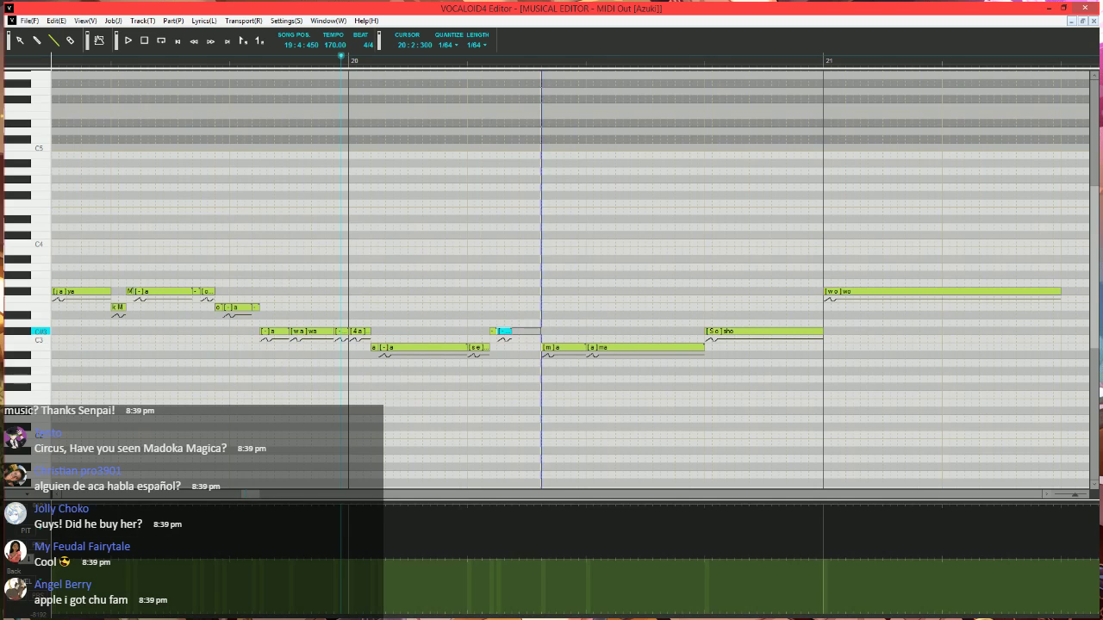
mouse_move(511, 331)
mouse_down()
mouse_move(543, 333)
mouse_move(550, 348)
mouse_move(549, 332)
mouse_up()
click(546, 349)
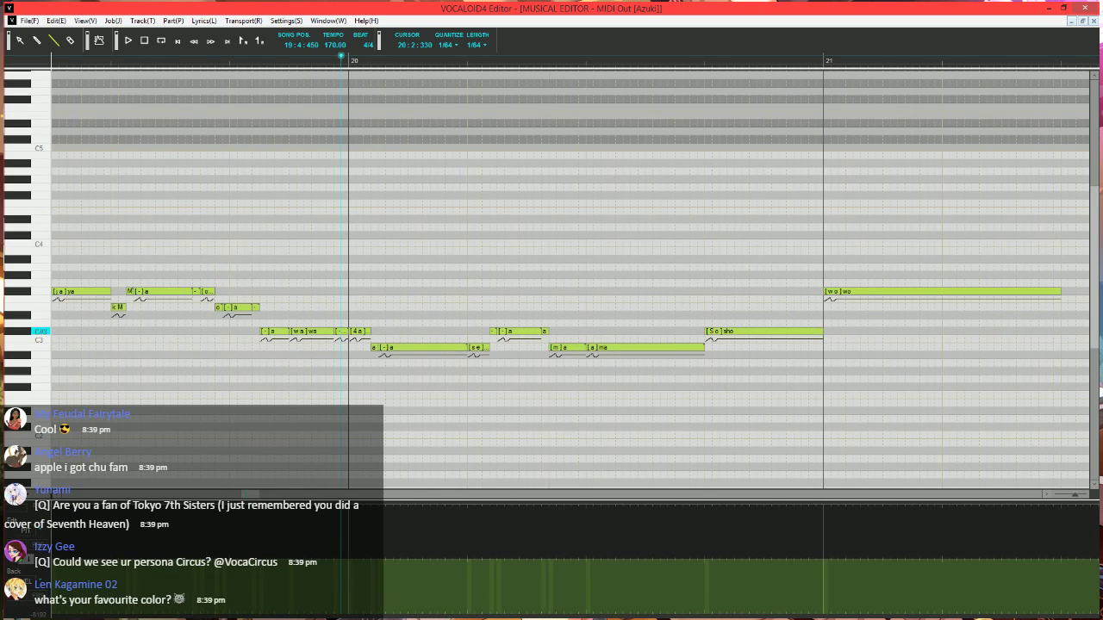
double_click(545, 332)
click(766, 345)
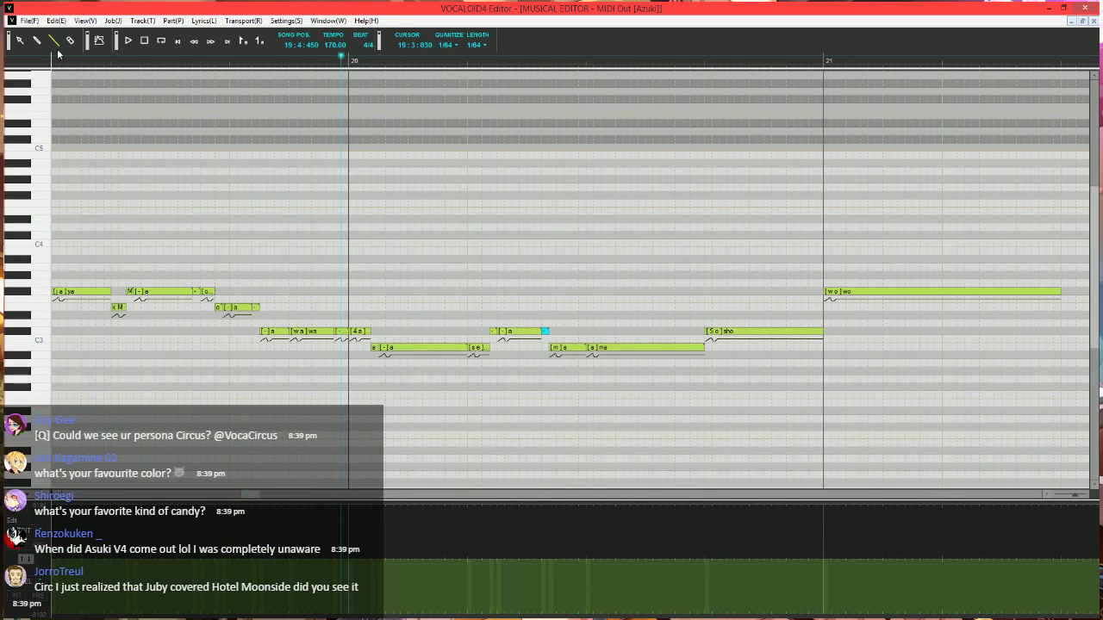
- Play the reworked bar 20 phrase from 19:4:450 and set the song position to 20:1:420
scroll(394, 216, right, 3)
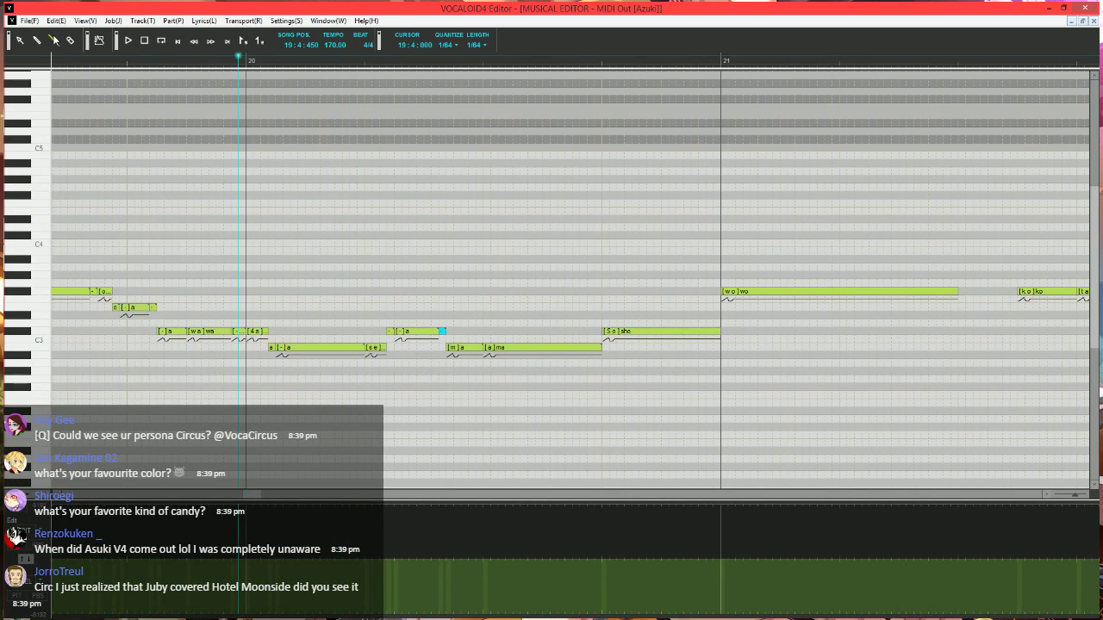
scroll(446, 221, up, 1)
scroll(445, 221, right, 2)
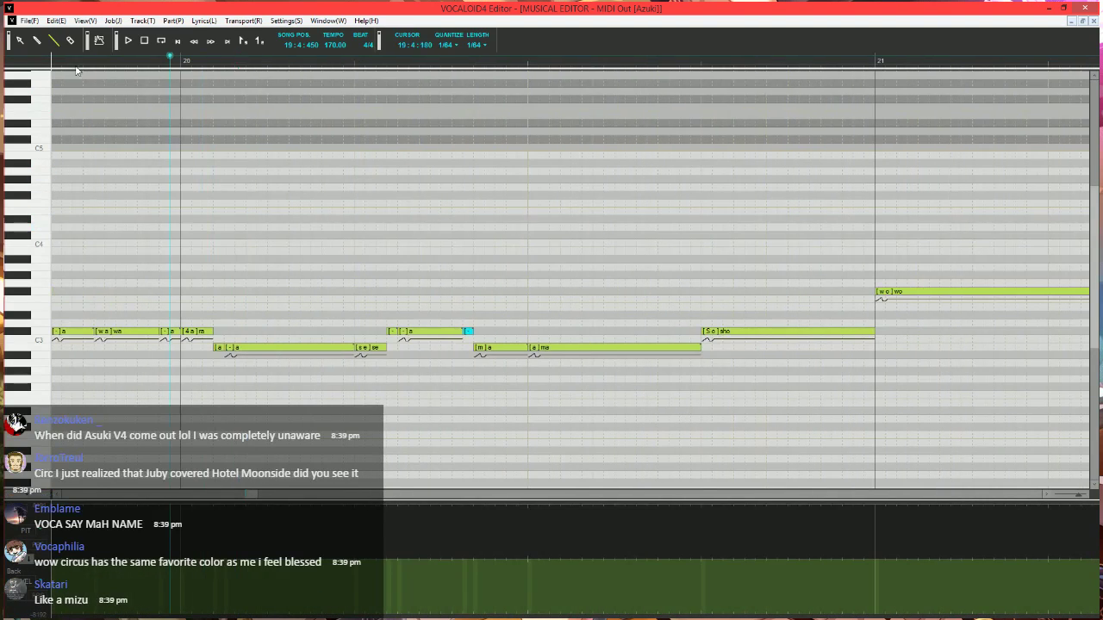
click(52, 41)
key(space)
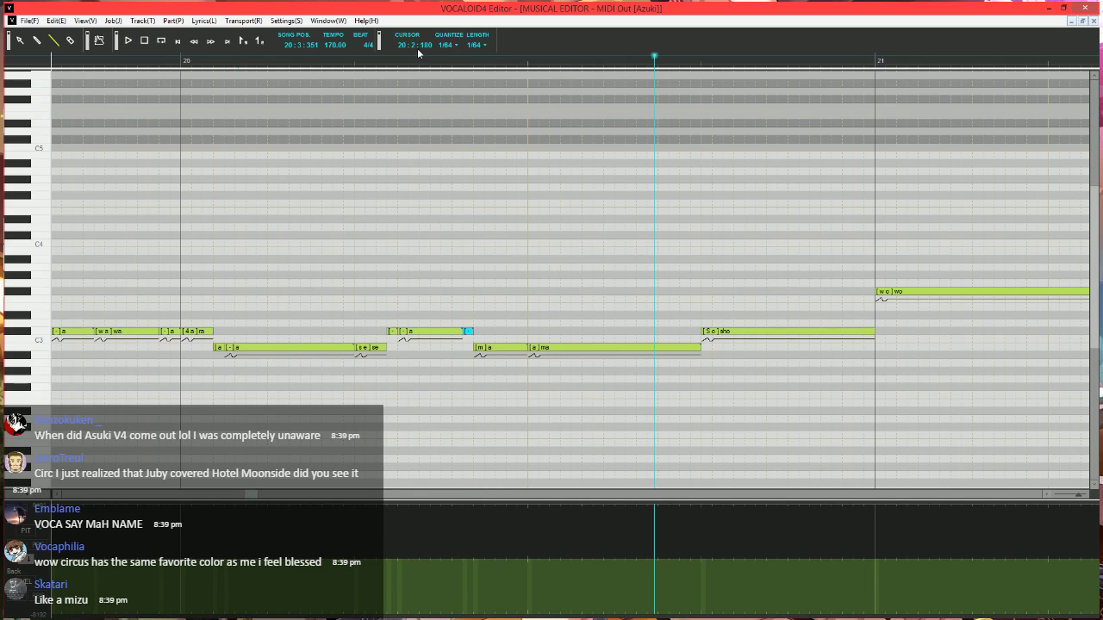
click(337, 60)
- Run the Expressive Vibrato job plugin on the long ma note in bar 20
click(562, 349)
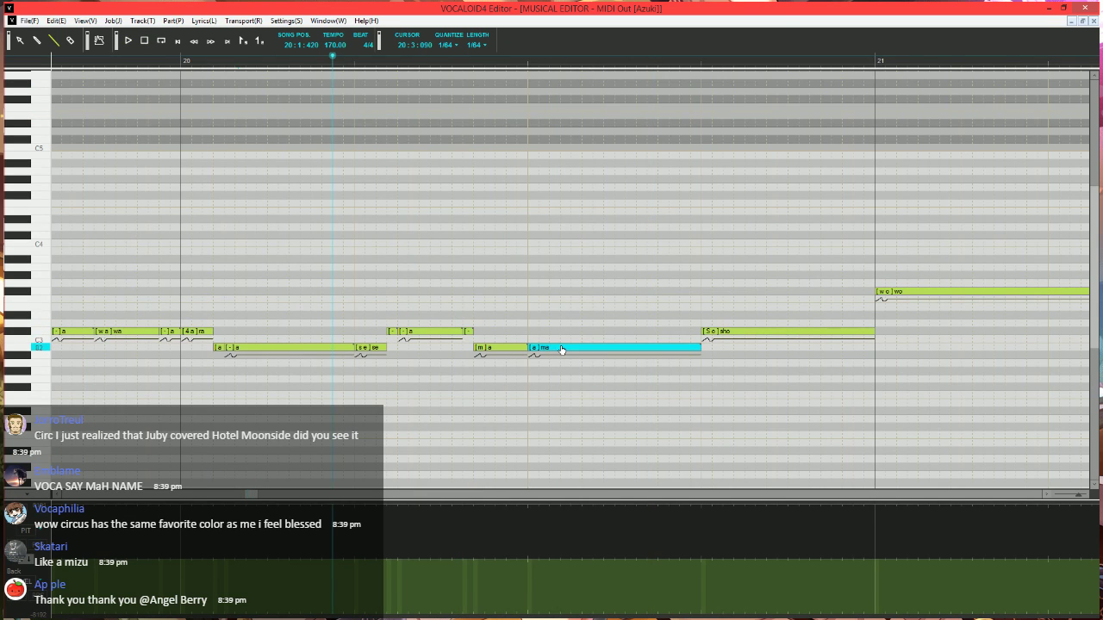
key(ctrl+j)
click(442, 311)
click(442, 316)
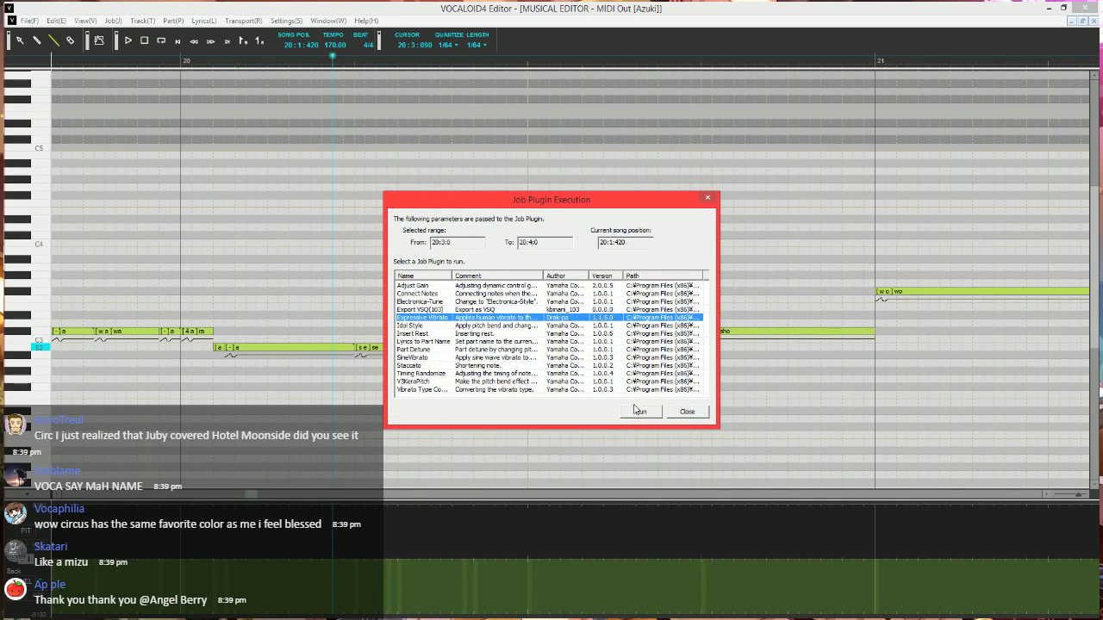
click(633, 407)
- Apply vibrato with pitch amount 10, brightness 15, rate 45, length 100, fade-in shorter and fade-out long
key(Tab)
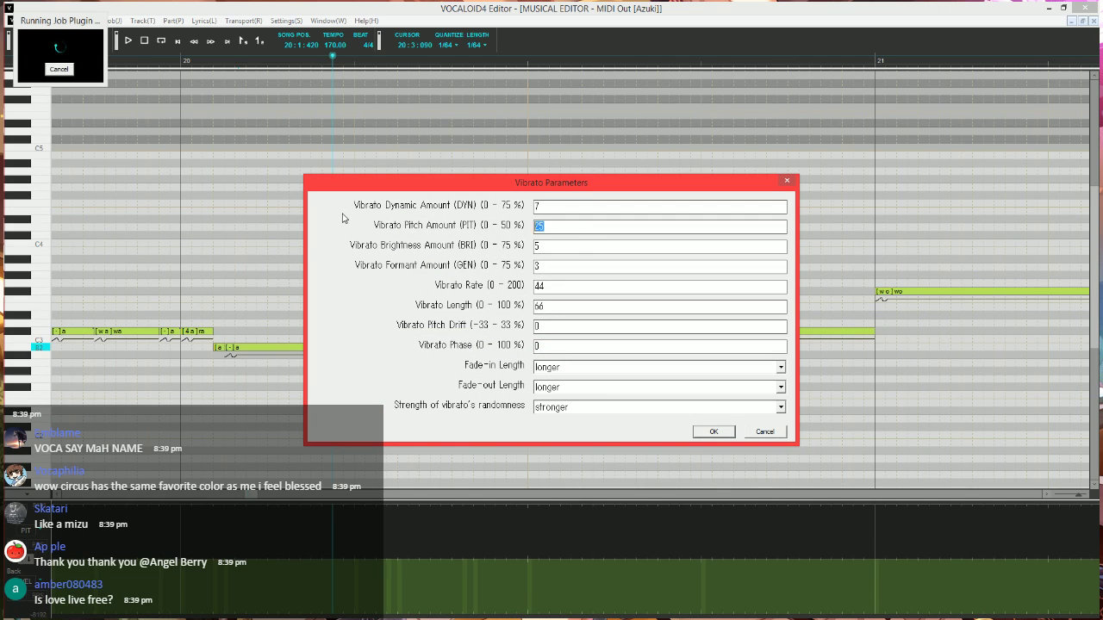
text(15)
key(Tab)
key(Tab)
text(45)
key(Tab)
text(100)
key(Tab)
key(Tab)
key(Tab)
key(Tab)
key(s)
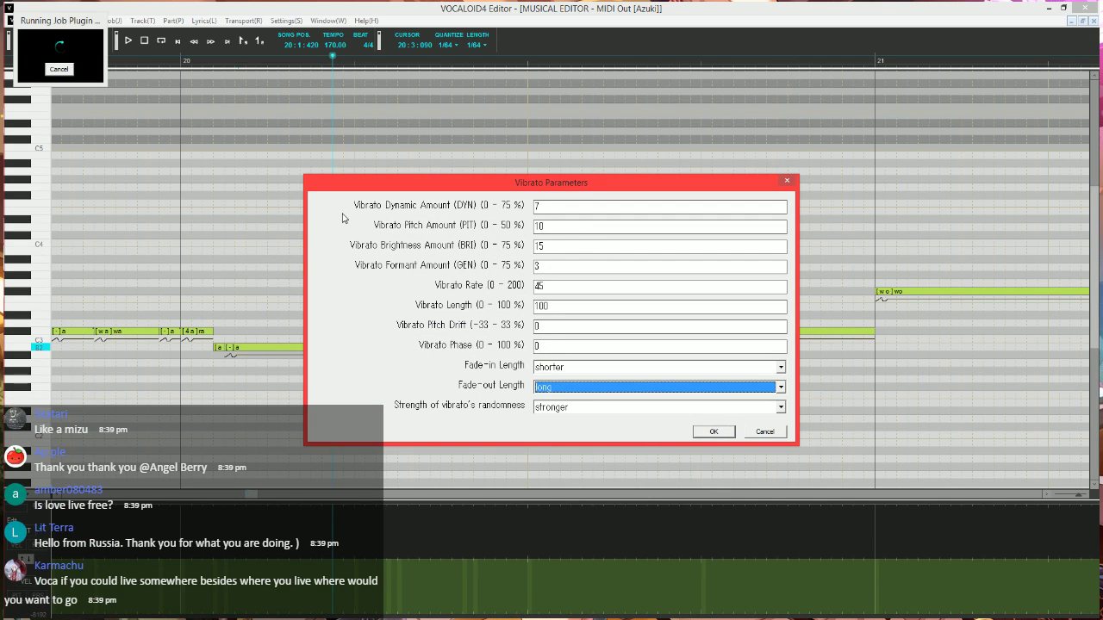
key(Return)
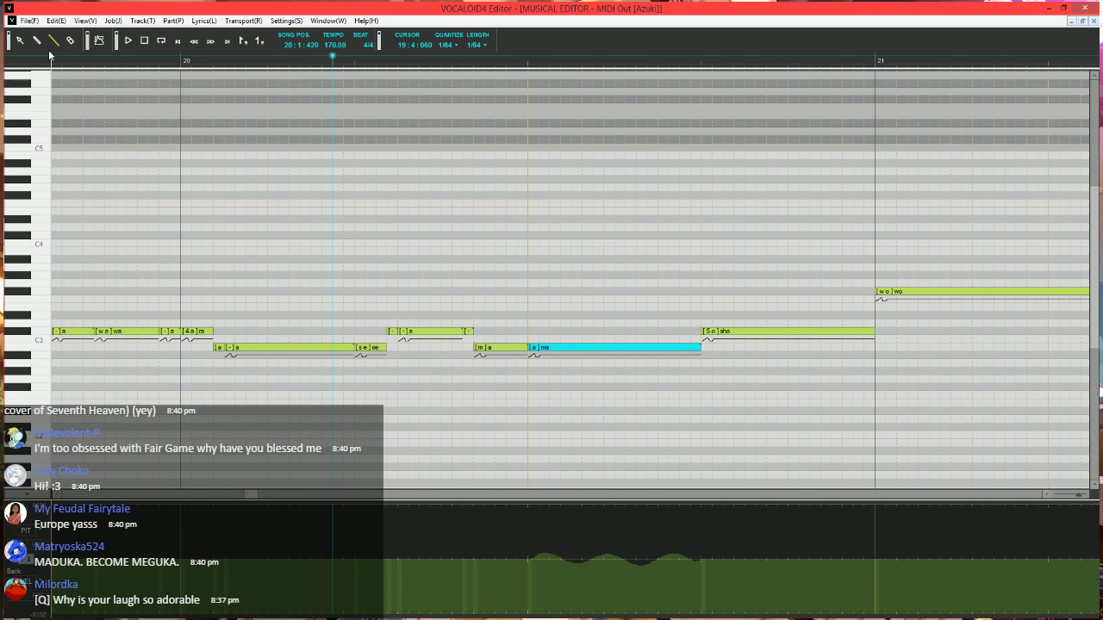
- Play the bar 20 phrase from 19:4:420 and set the song position to 20:2:450
click(160, 62)
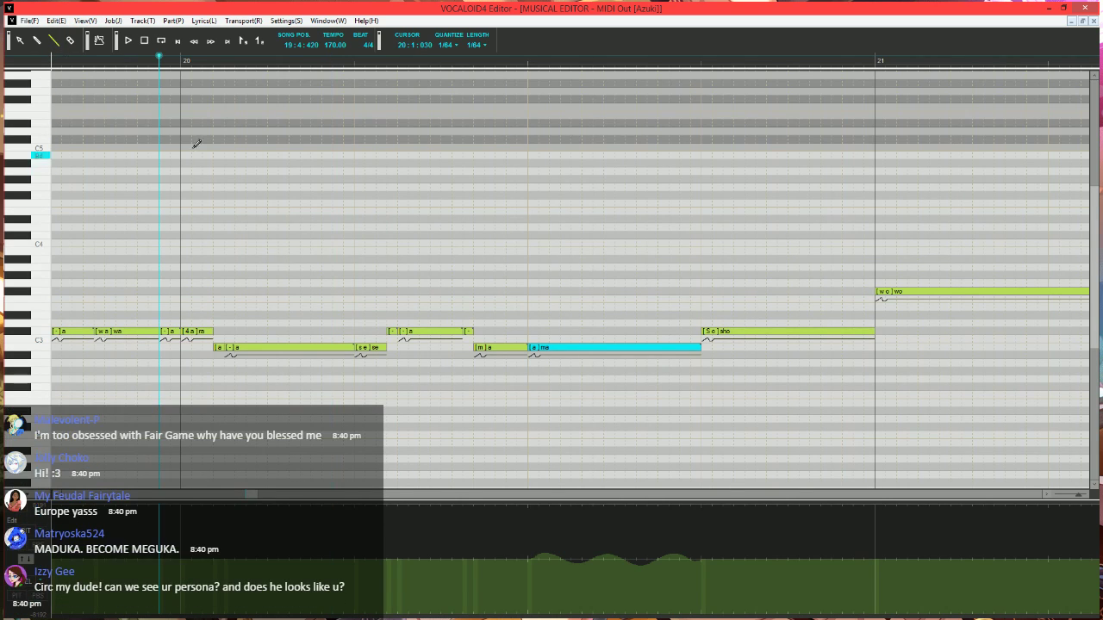
scroll(216, 185, down, 2)
scroll(275, 310, left, 1)
key(space)
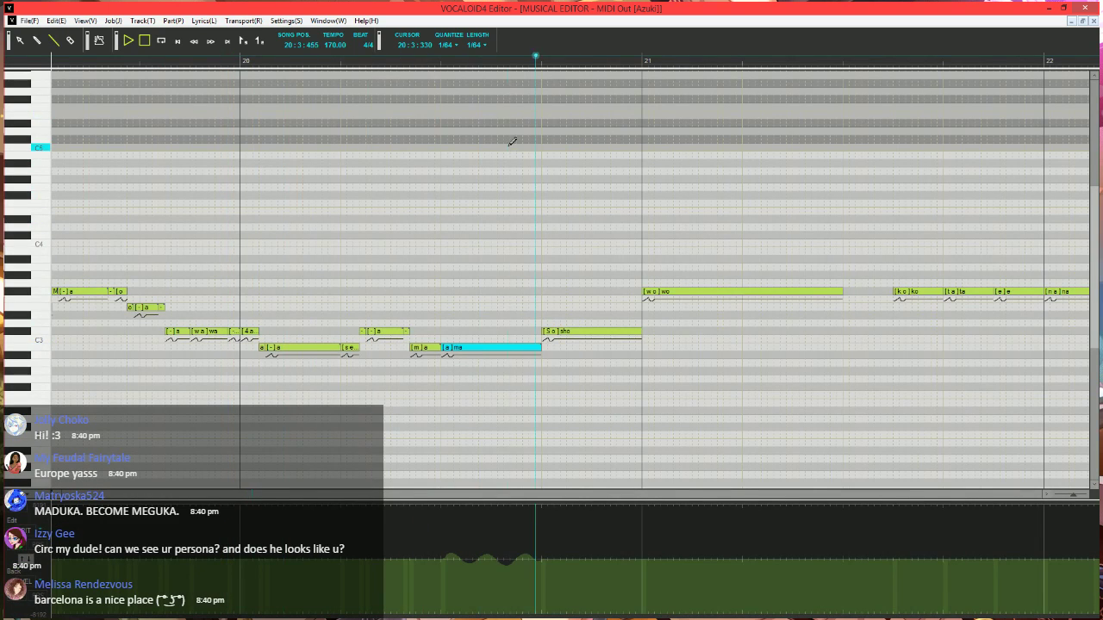
key(space)
click(437, 63)
scroll(526, 343, down, 2)
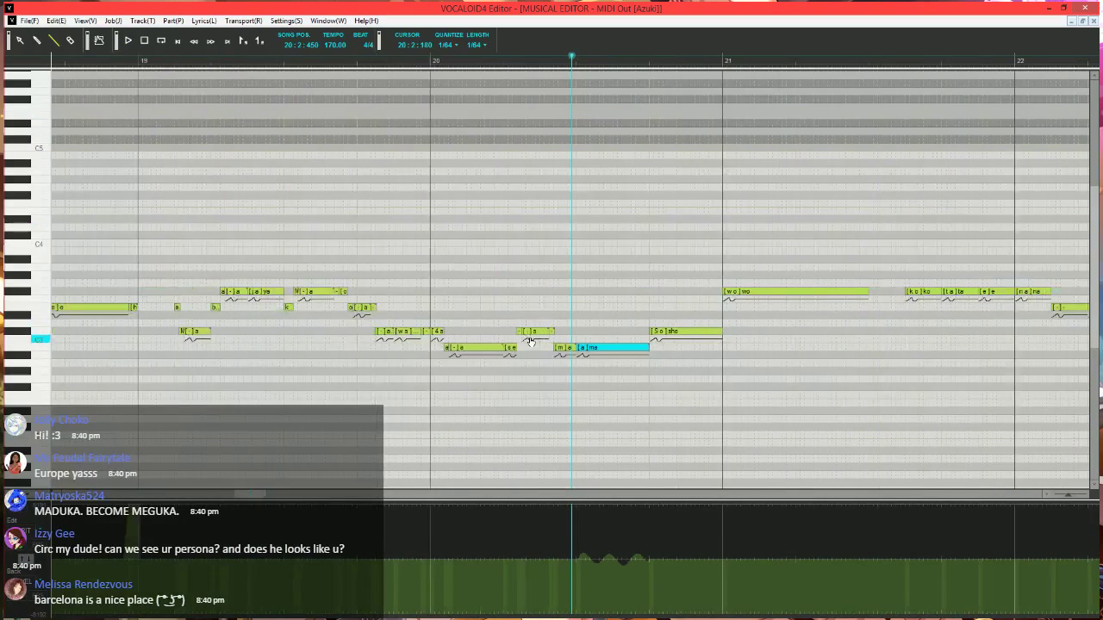
- Drop the pitch bend to its minimum at the end of the ma note and raise it back to neutral over the start of sho
scroll(677, 383, up, 3)
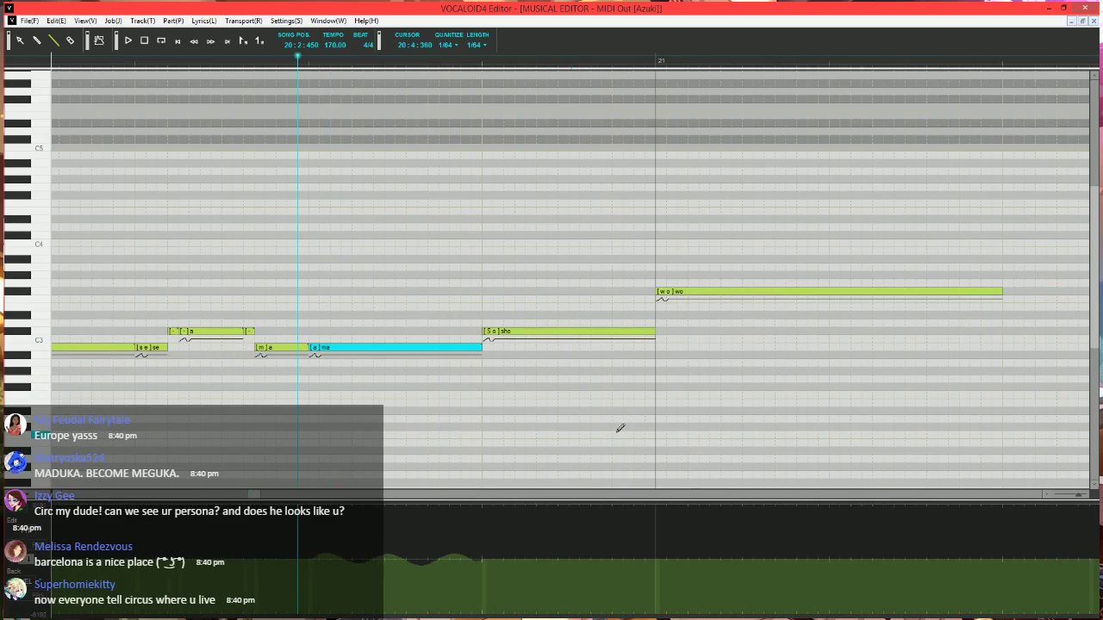
click(472, 617)
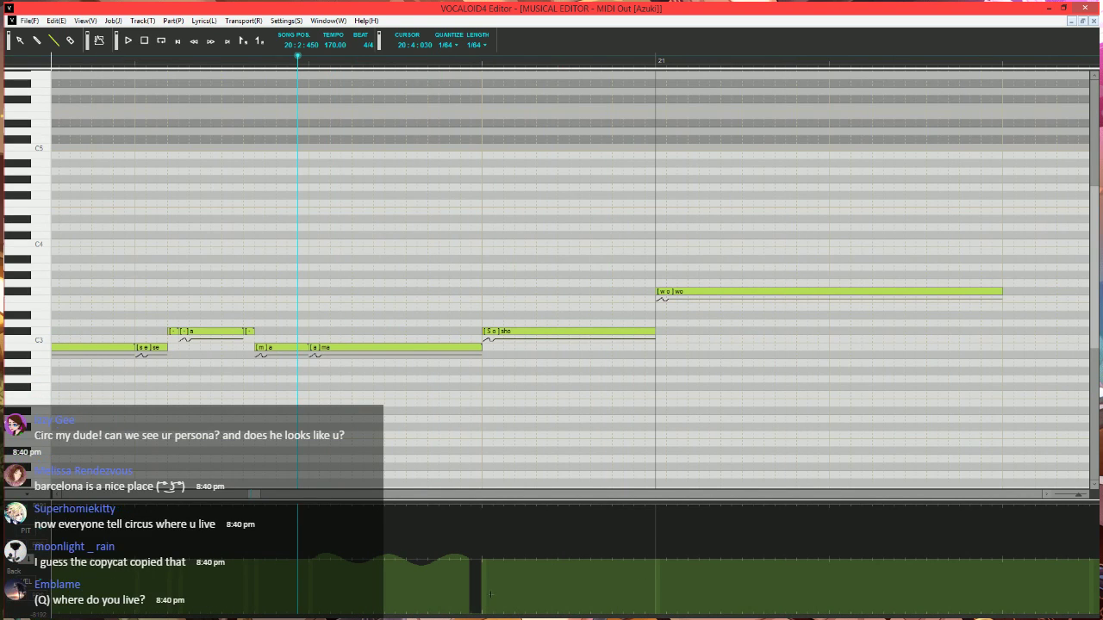
drag(492, 587, 536, 560)
- Play from just before bar 20 and set the song position to 20:3:390
scroll(486, 409, down, 3)
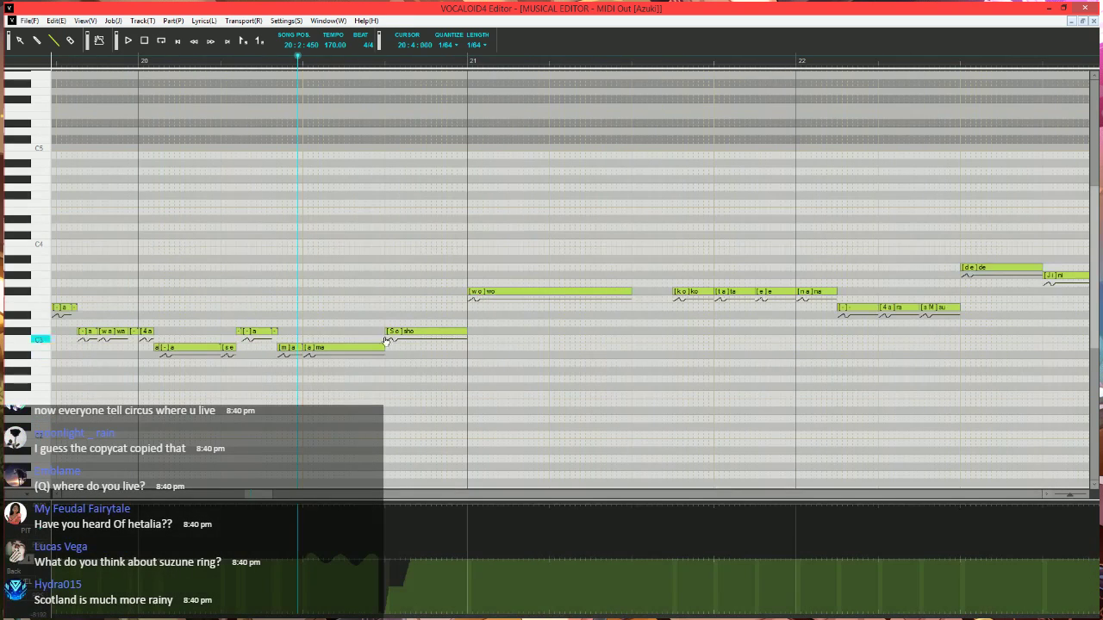
click(128, 62)
key(space)
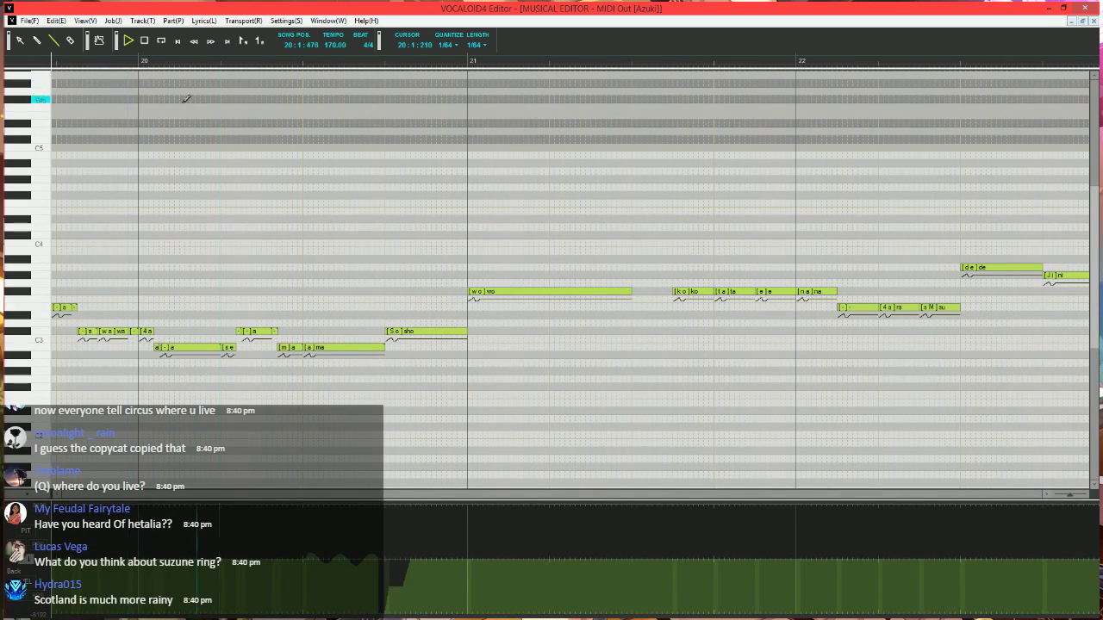
key(space)
click(371, 63)
- Split the start of the bar 21 wo note into an E3 piece and a very short piece at the original pitch
scroll(534, 309, up, 2)
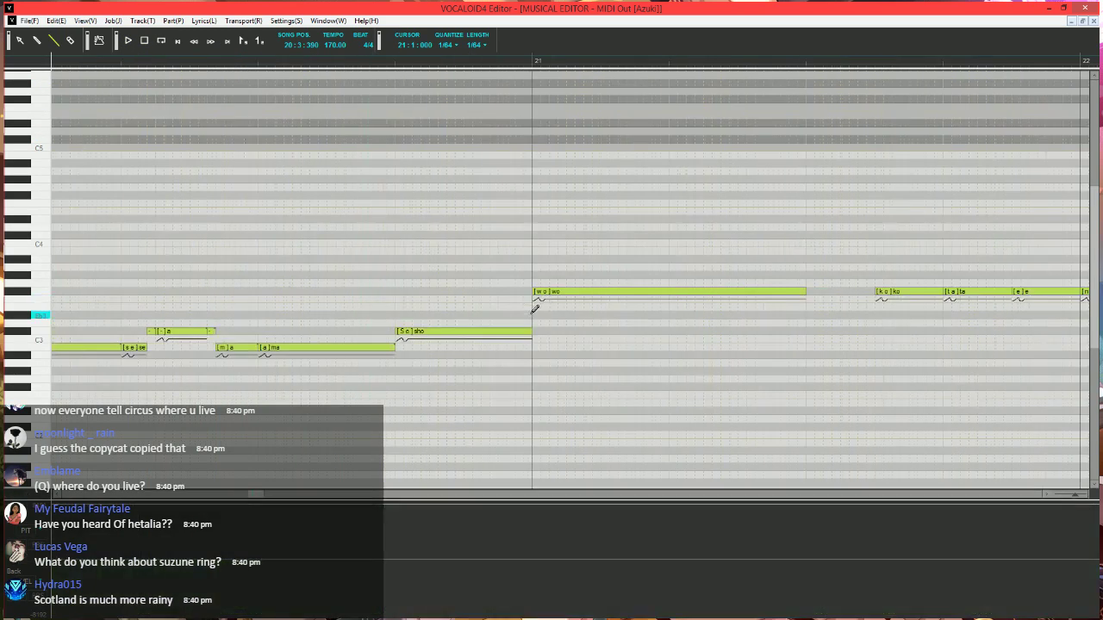
scroll(534, 309, right, 3)
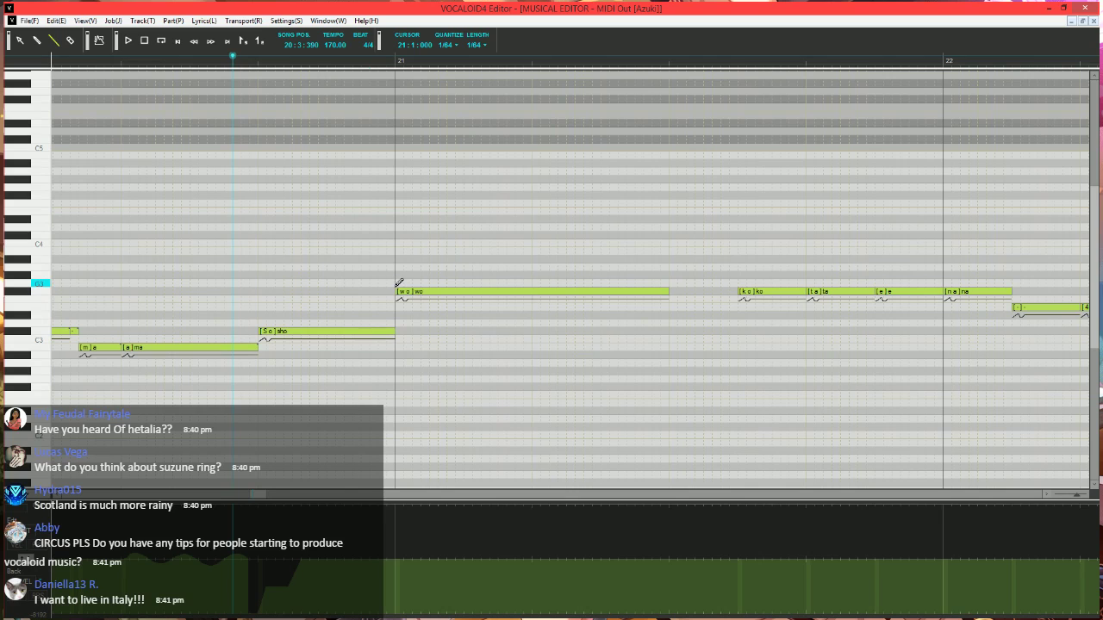
click(397, 291)
mouse_move(397, 291)
mouse_down()
mouse_move(447, 292)
mouse_move(439, 308)
mouse_move(449, 292)
mouse_up()
click(409, 307)
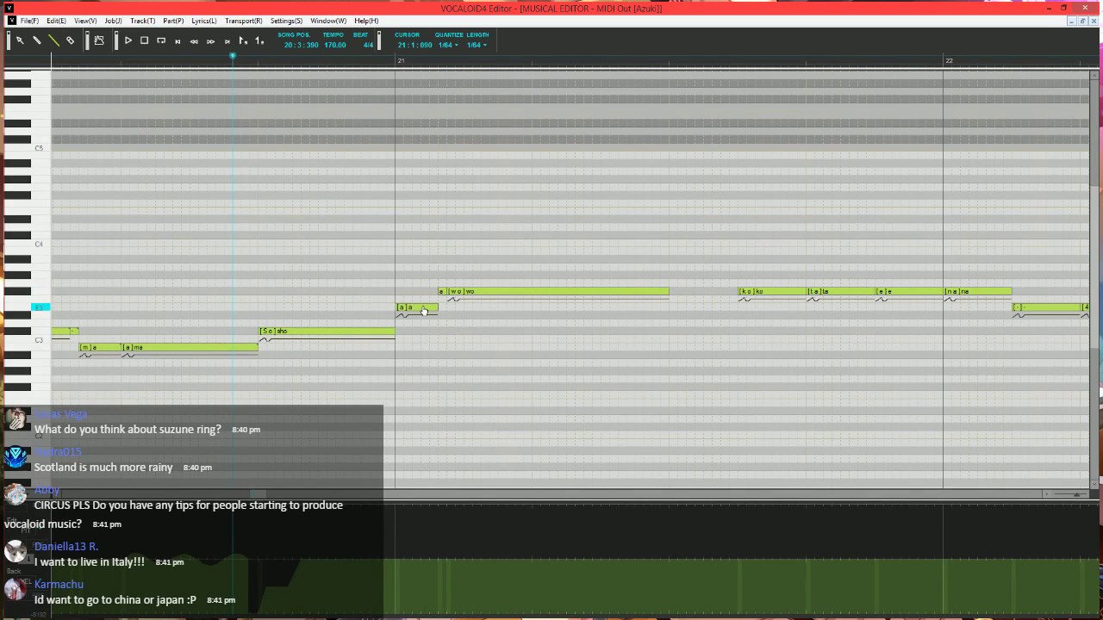
- Set the phonemes of the three wo pieces to w o, o and -, and play the phrase from 20:3:390
double_click(423, 312)
text(wo)
key(Tab)
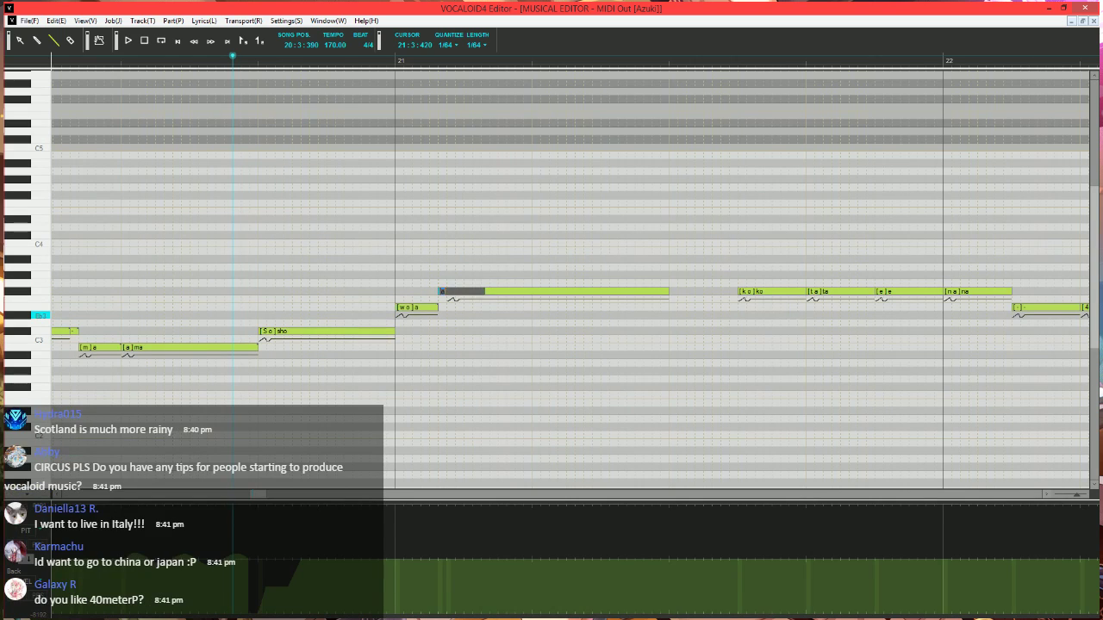
key(Return)
key(space)
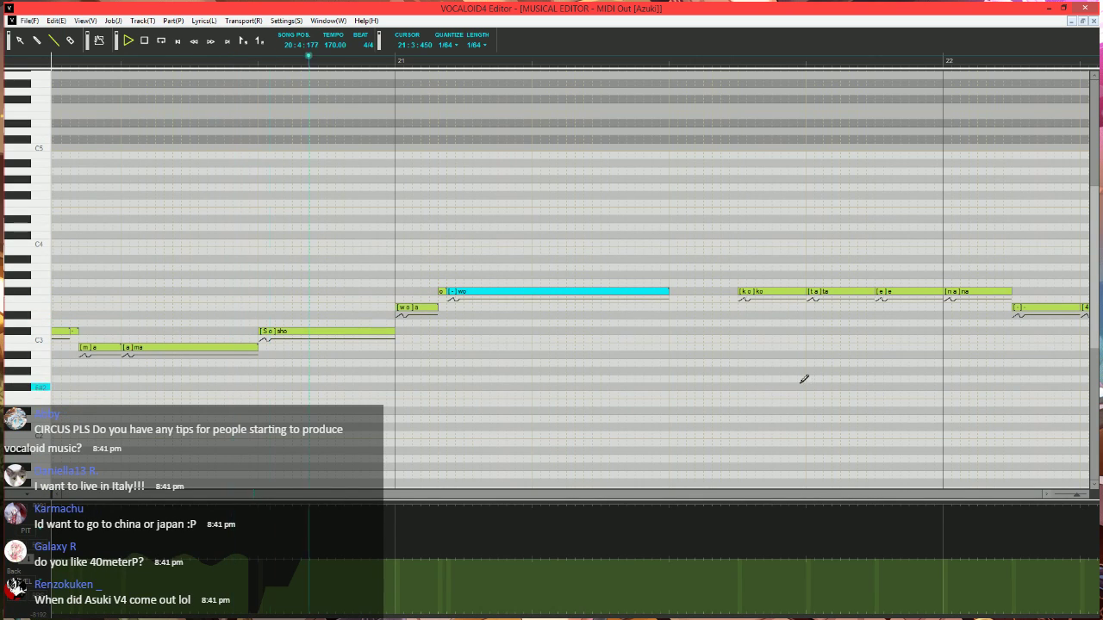
click(390, 59)
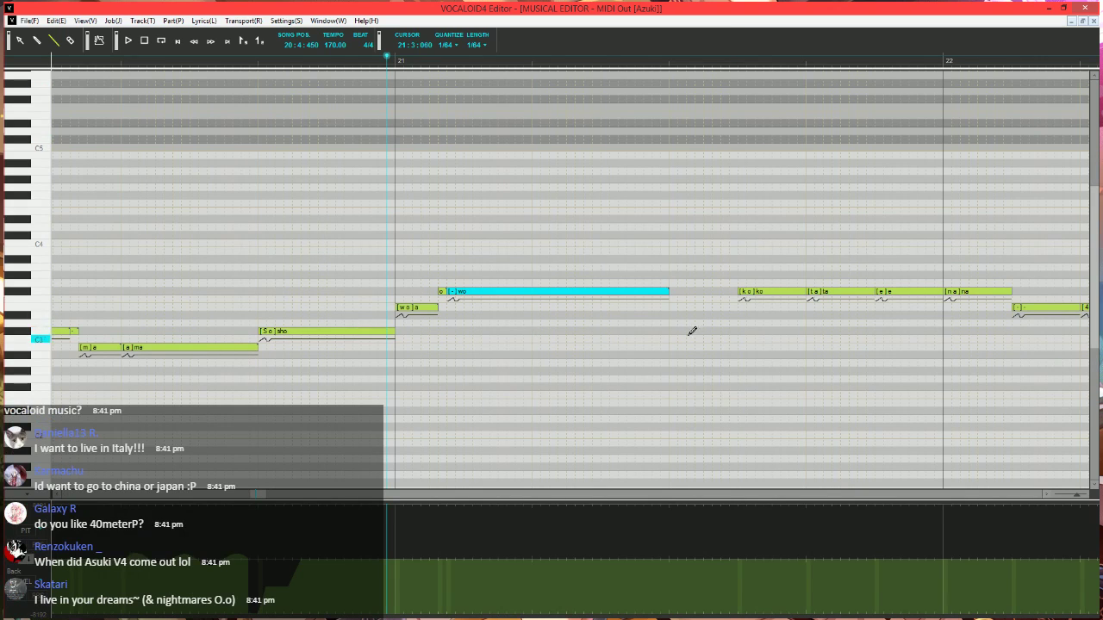
- Rework the end of the wo note into a short piece at the same pitch and two E3 pieces, with phonemes -, - and h
mouse_move(669, 291)
mouse_down()
mouse_move(593, 291)
mouse_move(687, 305)
mouse_up()
drag(596, 283, 646, 278)
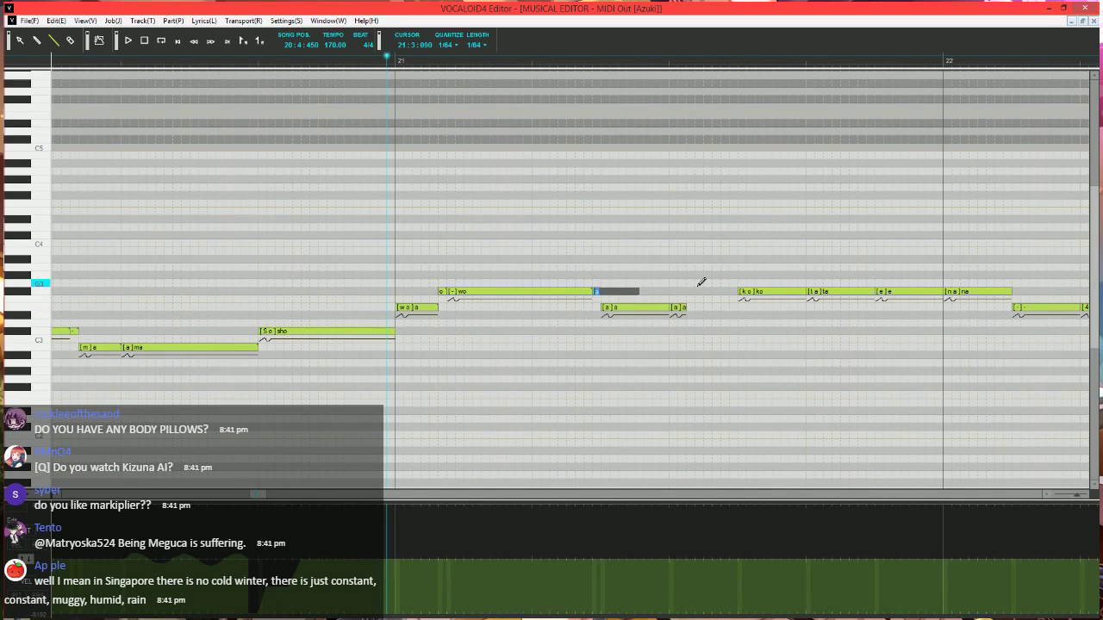
text(-)
key(Tab)
text(-)
key(Tab)
text(h)
key(Return)
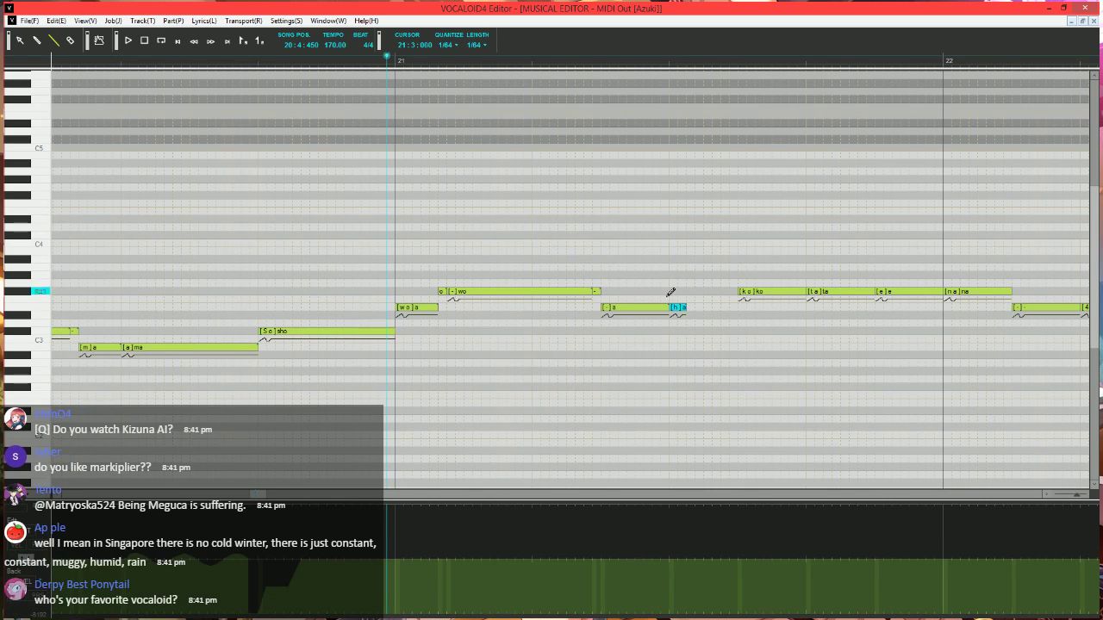
- Draw a steep pitch bend rise to the maximum over the h piece ending the wo note, and play the phrase
mouse_move(660, 560)
mouse_down()
mouse_move(670, 504)
mouse_move(698, 504)
mouse_up()
key(space)
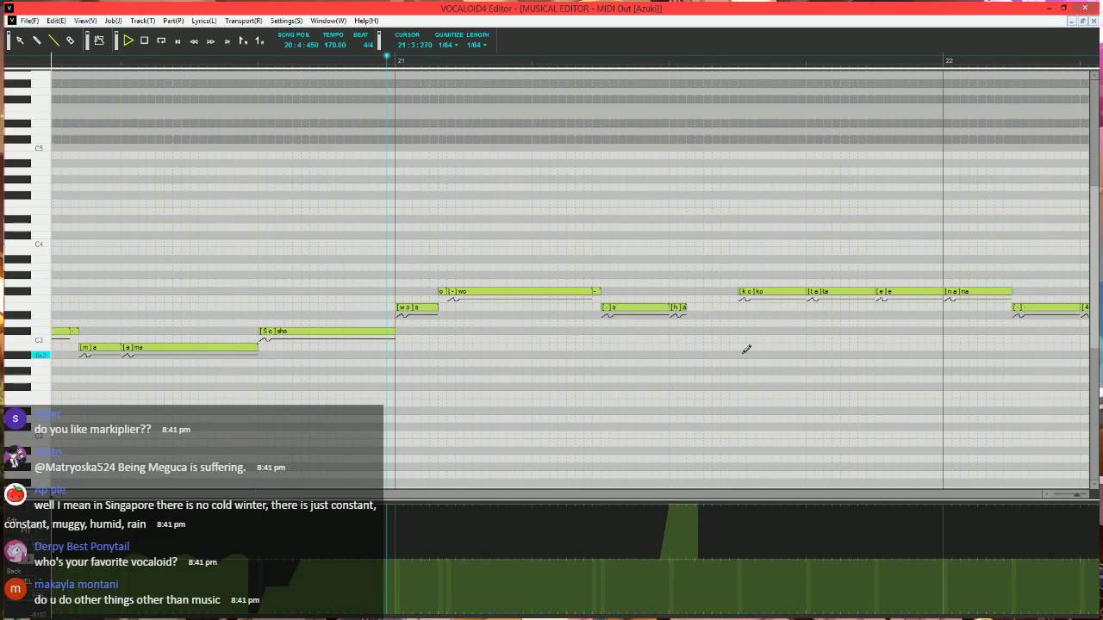
key(space)
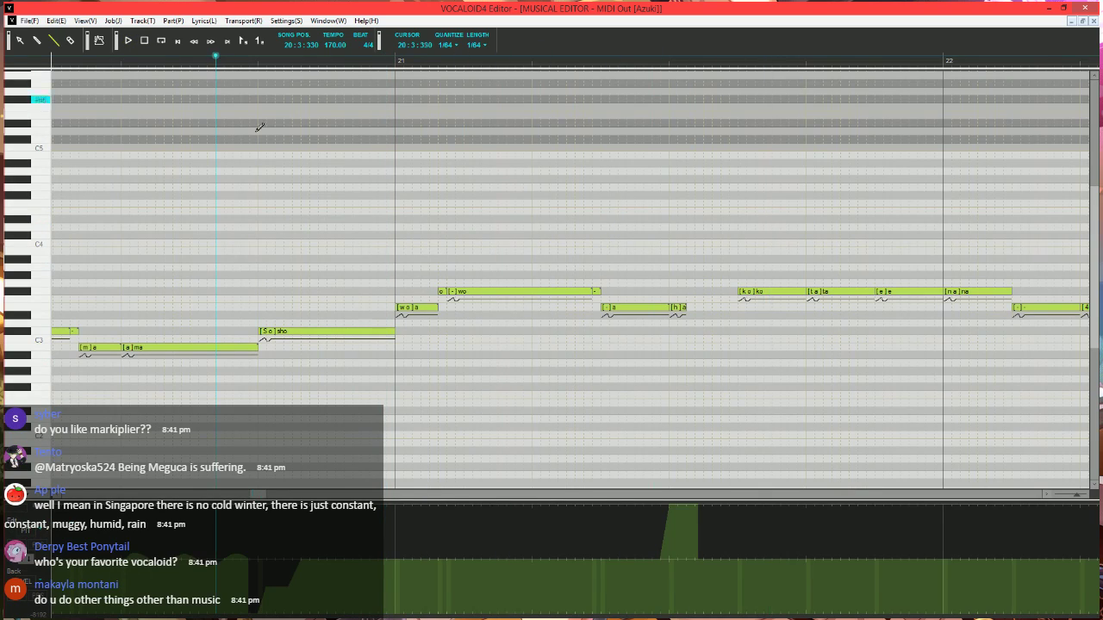
- Save the project as a VOCALOID sequence on the Desktop with a file name ending in Edit
scroll(434, 344, down, 3)
scroll(433, 344, up, 2)
scroll(305, 429, down, 8)
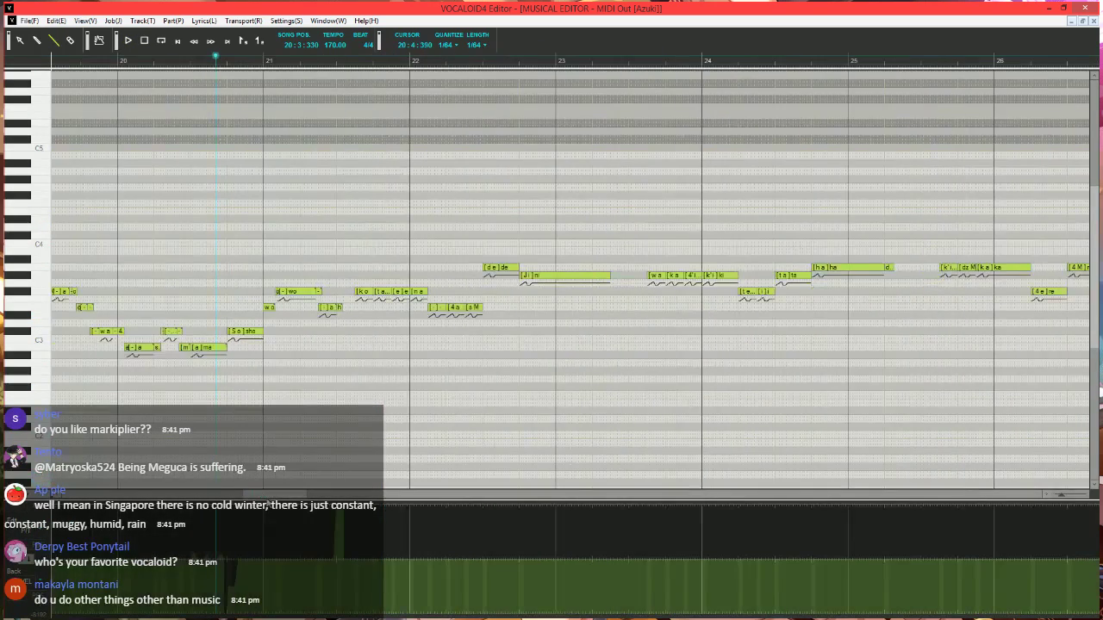
scroll(268, 505, left, 6)
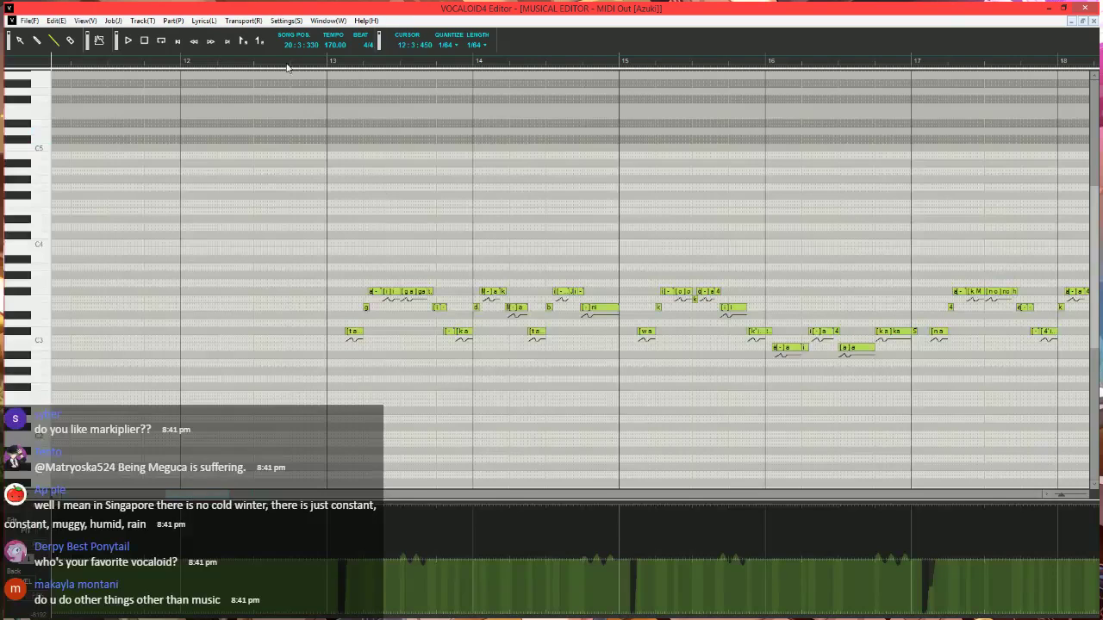
click(28, 20)
click(43, 76)
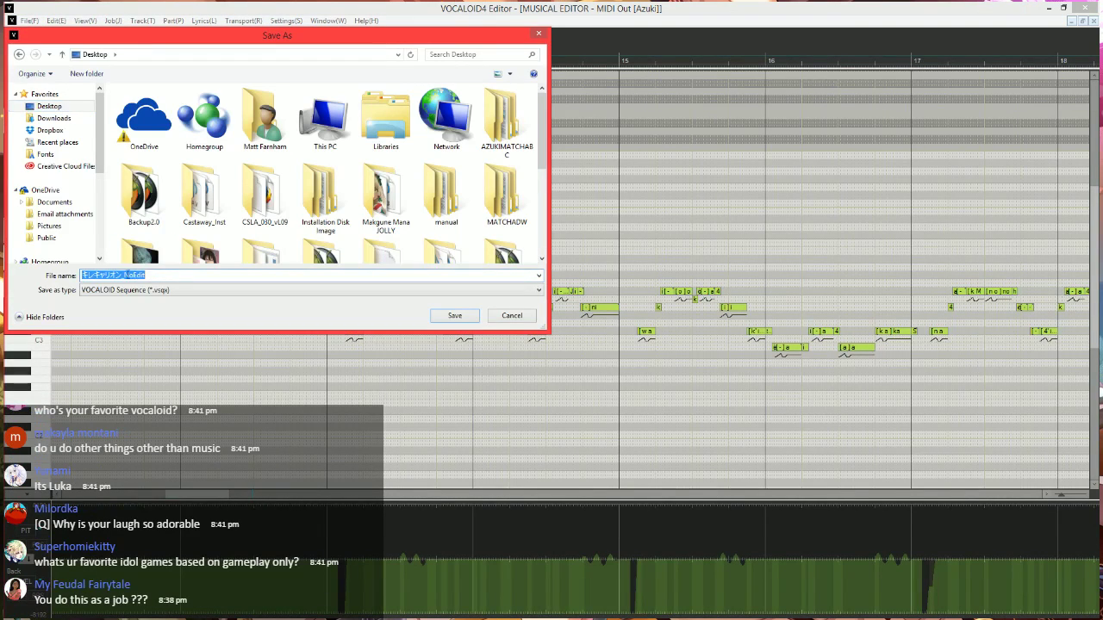
drag(123, 275, 202, 269)
text(Edit)
key(Return)
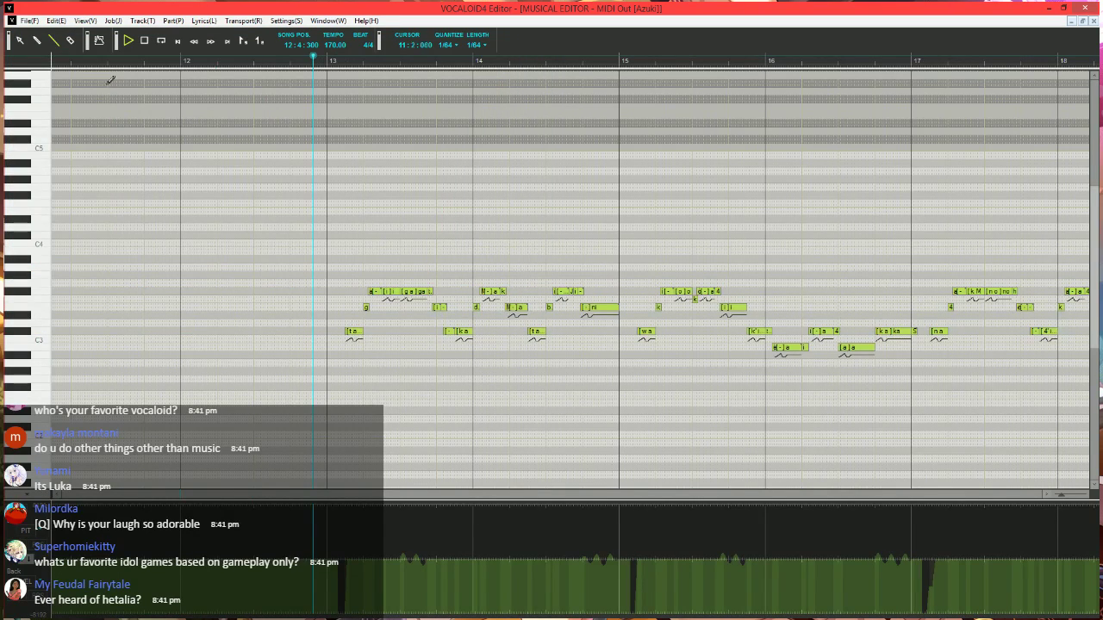
- Play the tuned vocal from 12:4:300 into bar 21 and set the song position to 20:4:420
key(space)
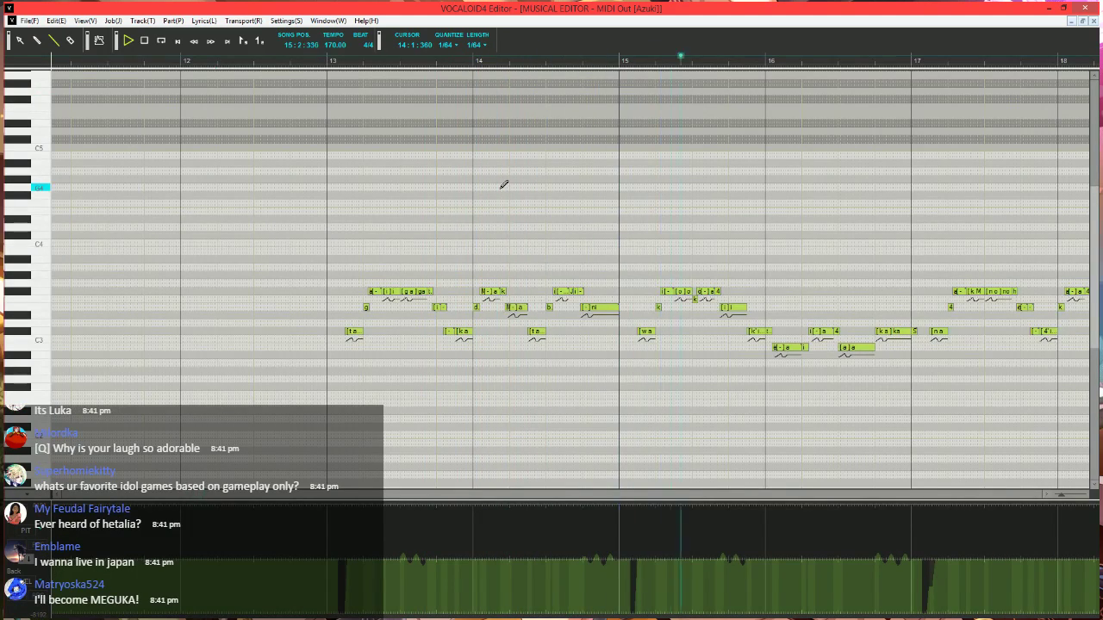
scroll(632, 327, up, 2)
scroll(480, 340, right, 6)
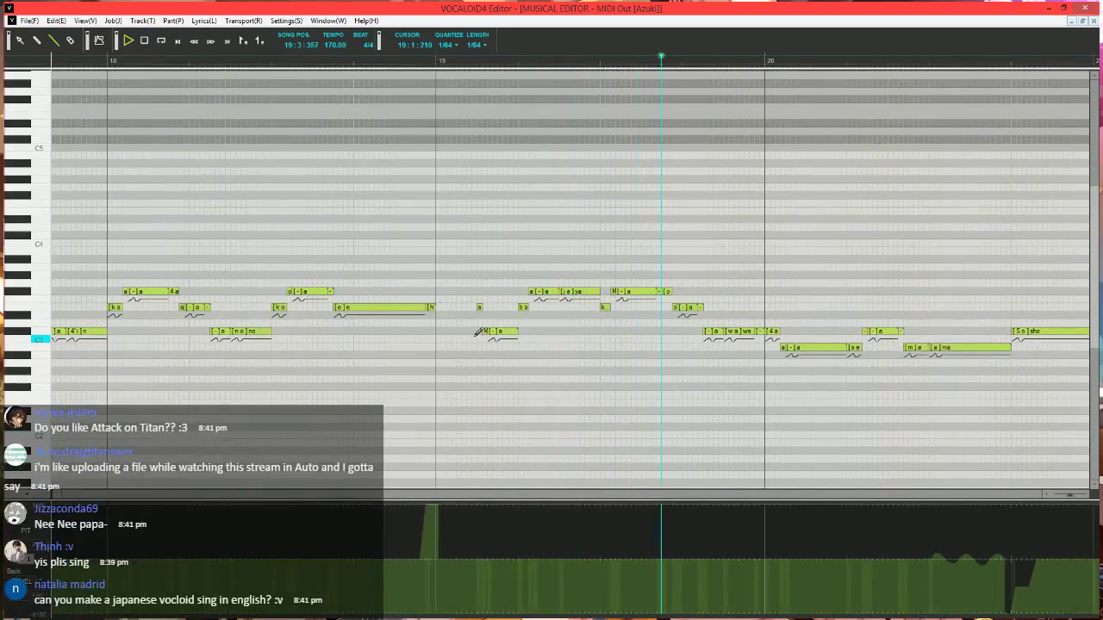
scroll(476, 332, down, 1)
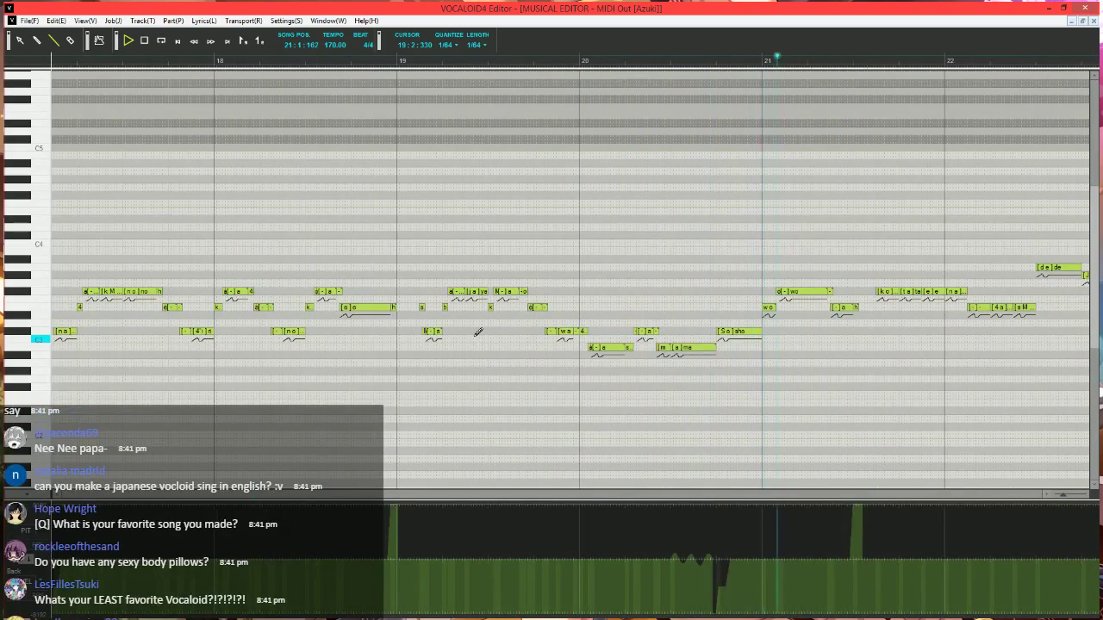
click(414, 62)
- Split the end of the sho note into a very short piece at the same pitch and a short B2 piece
scroll(595, 333, up, 2)
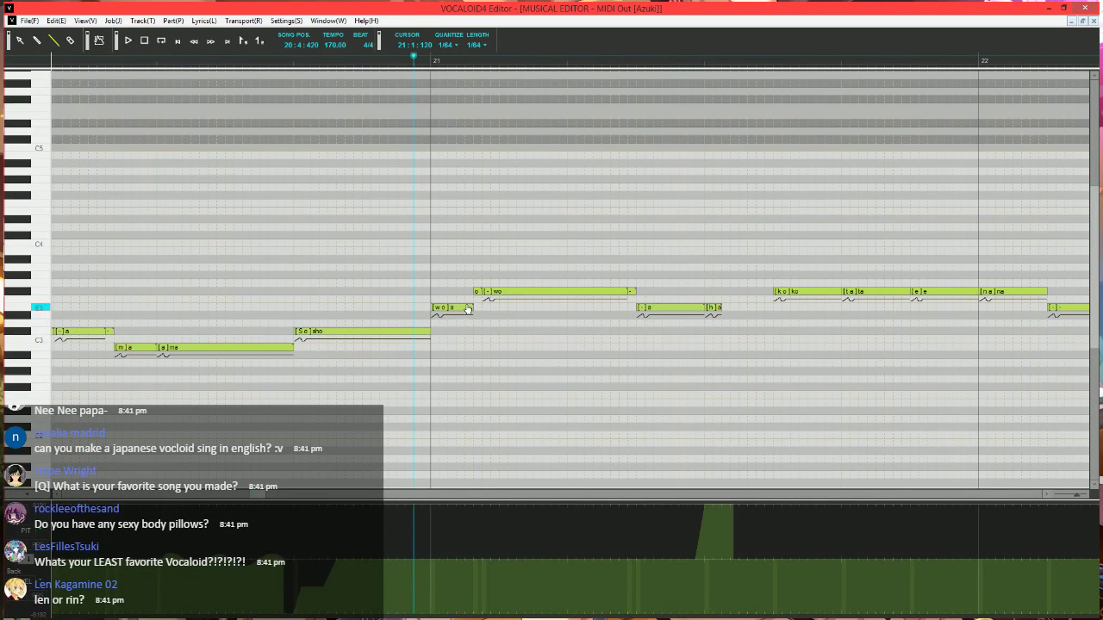
click(422, 331)
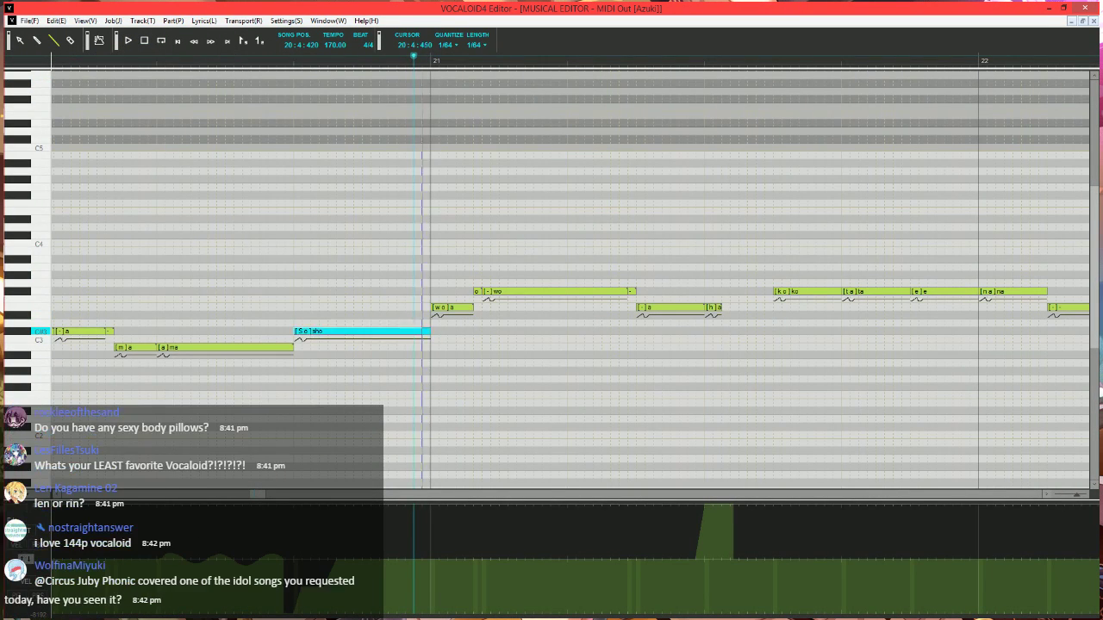
mouse_move(422, 331)
mouse_down()
mouse_move(394, 331)
mouse_move(432, 347)
mouse_up()
- Set the phonemes of the two new pieces after sho to - and w, and the E3 piece starting bar 21 to o
double_click(401, 332)
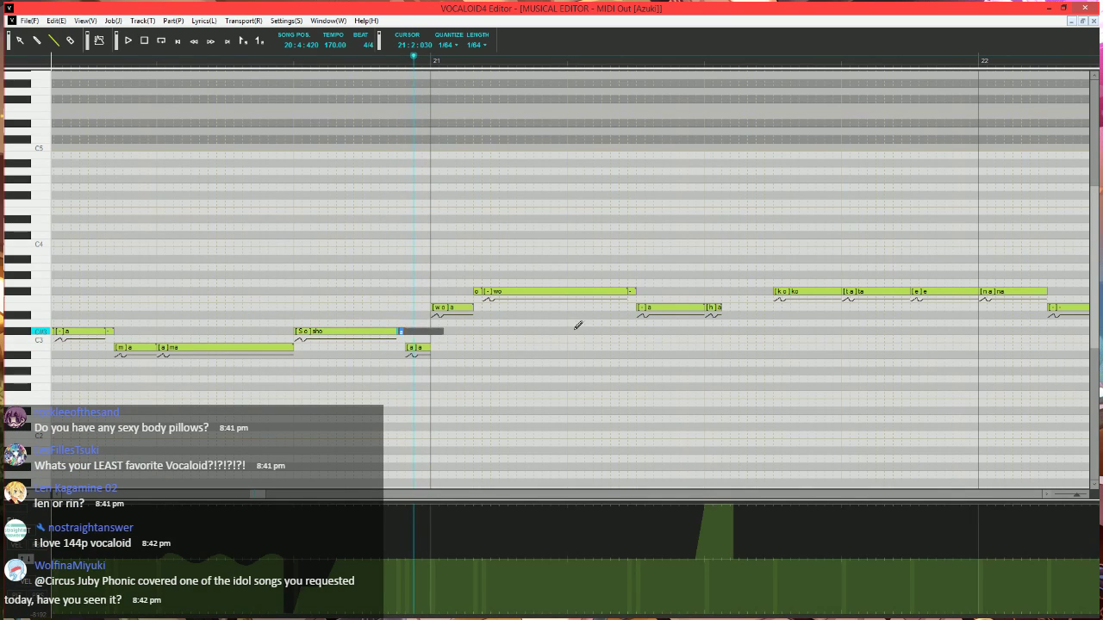
text(-)
key(Tab)
text(wa)
key(Tab)
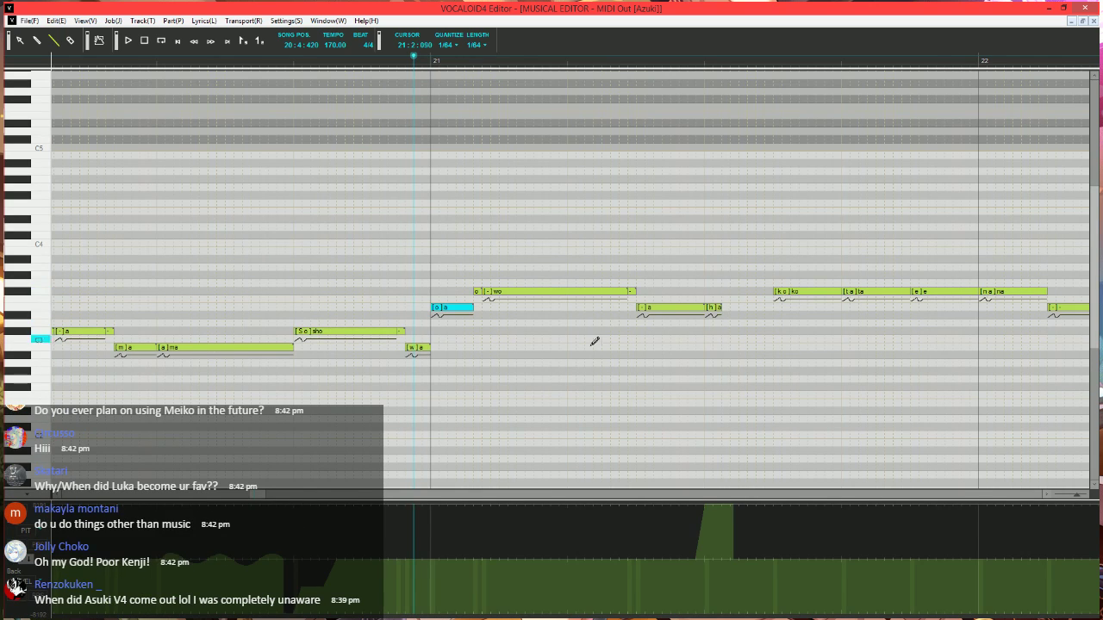
- Lengthen the upper wo piece in bar 21, shortening the E3 piece after it, and play from just before the sho note
mouse_move(637, 307)
mouse_down()
mouse_move(681, 307)
mouse_move(667, 294)
mouse_move(627, 293)
mouse_move(663, 293)
mouse_up()
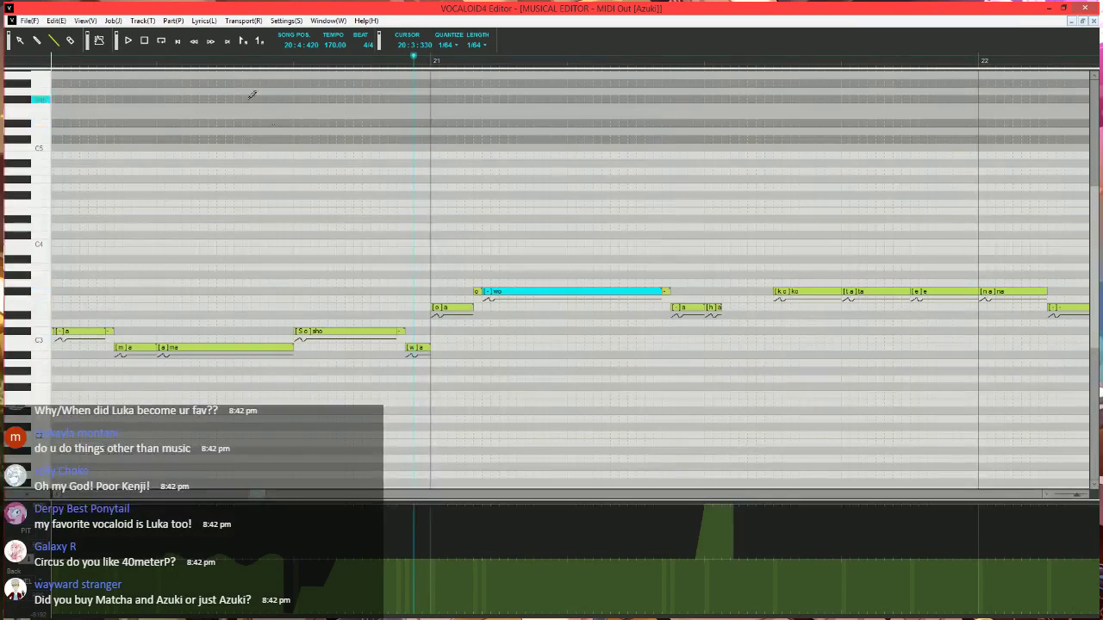
click(282, 59)
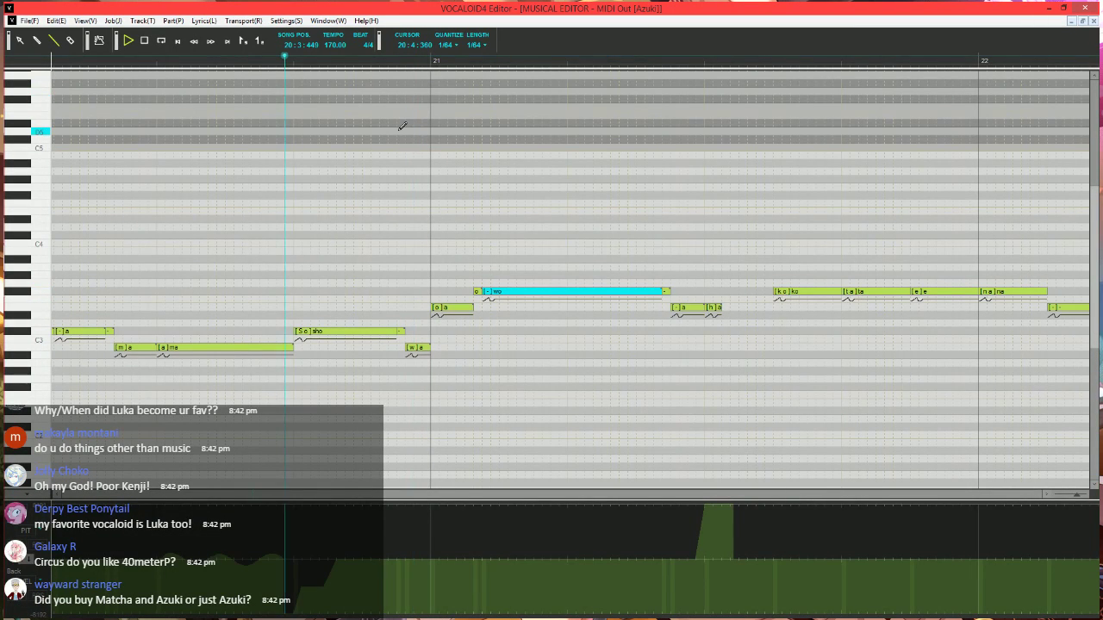
- Play the tuned phrase from 20:4:360 through bar 21
key(space)
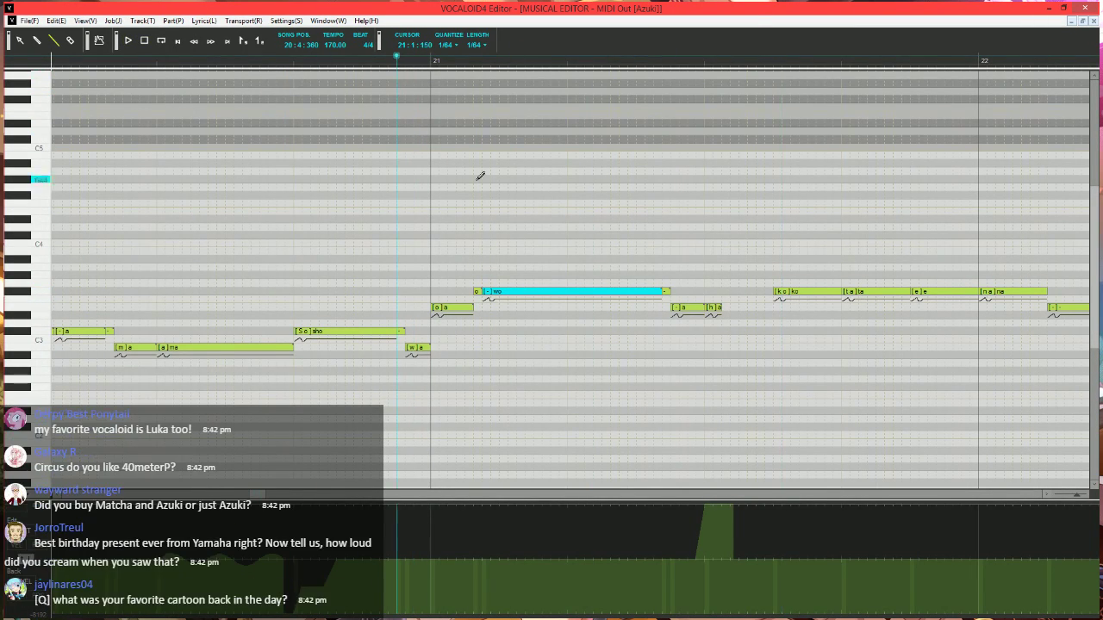
key(space)
scroll(506, 235, right, 1)
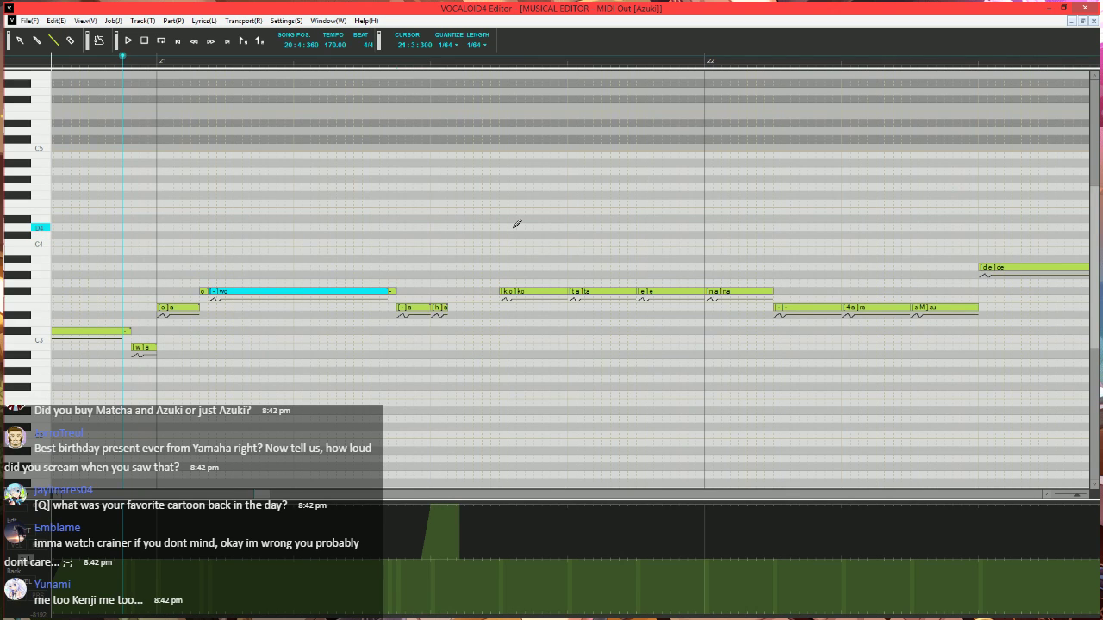
- Draw a pitch bend held at the minimum before the ko note in bar 21, rising to centre at its start, and play it
click(483, 62)
scroll(500, 320, up, 2)
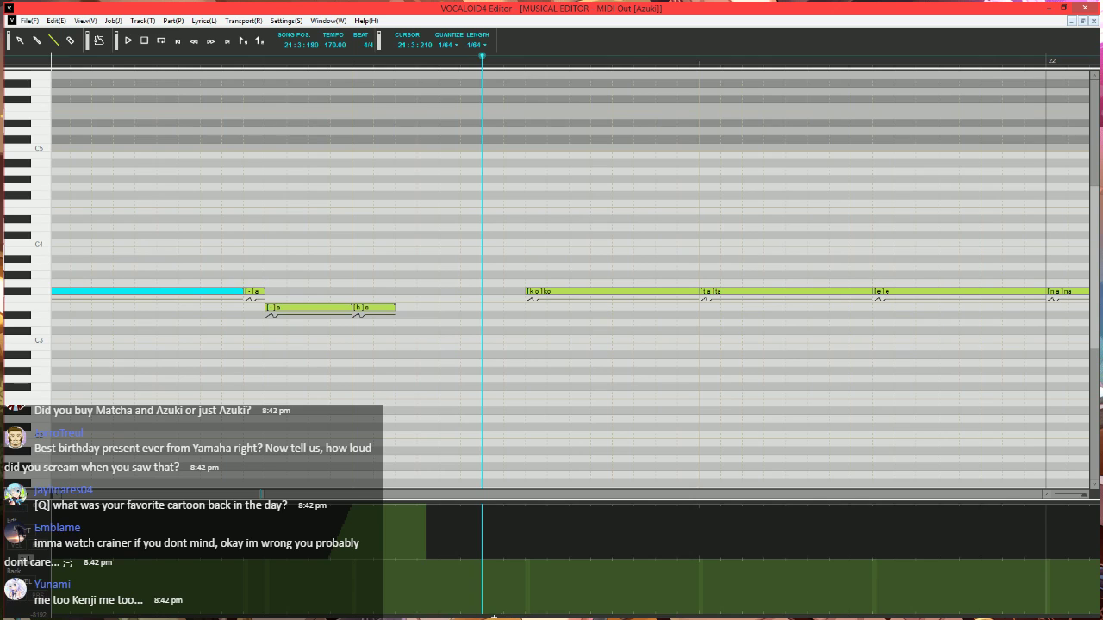
drag(485, 615, 526, 615)
drag(526, 614, 547, 560)
key(space)
scroll(591, 358, down, 2)
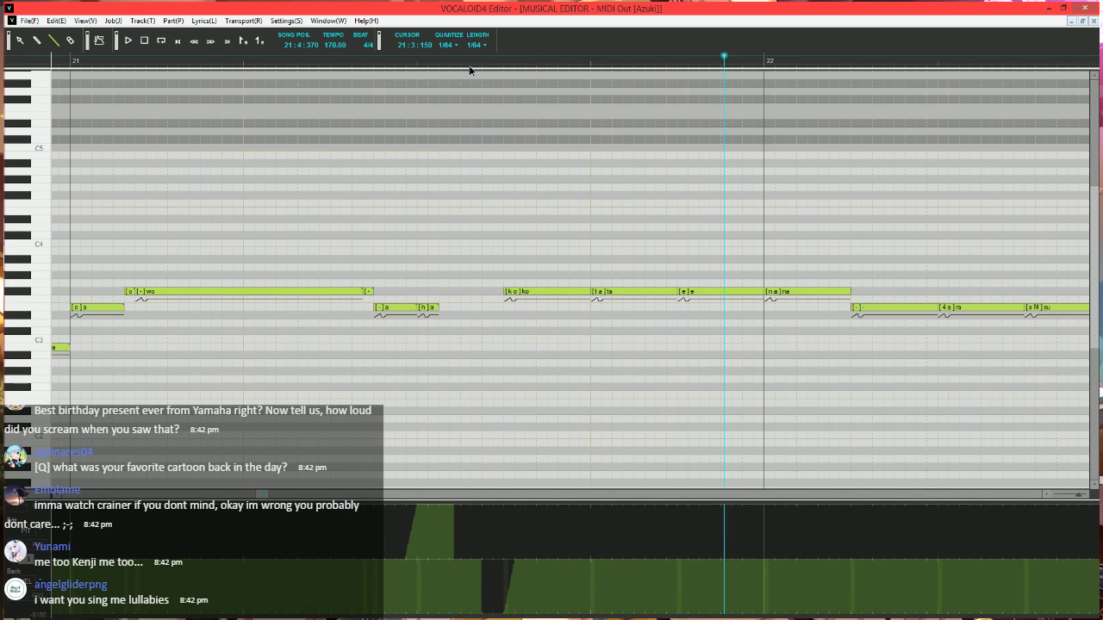
key(space)
- Split the na note starting bar 22 into a short G#3 na and three F#3 pieces with phonemes a, - and a very short closing -
drag(677, 292, 613, 283)
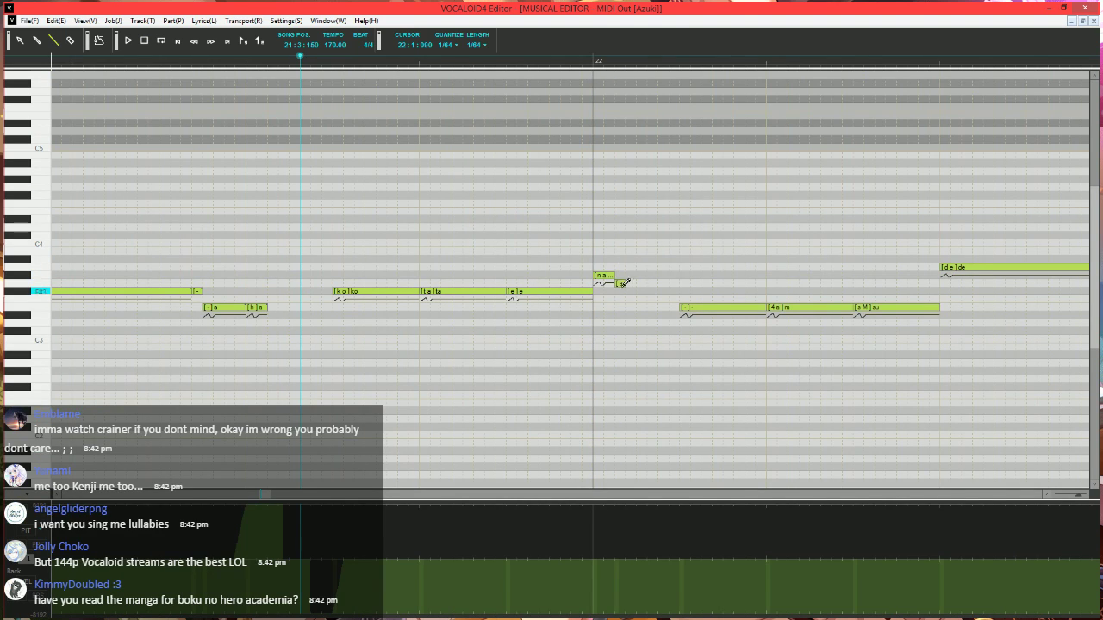
click(617, 291)
drag(629, 291, 669, 291)
drag(672, 291, 679, 290)
double_click(653, 291)
text(-)
key(Tab)
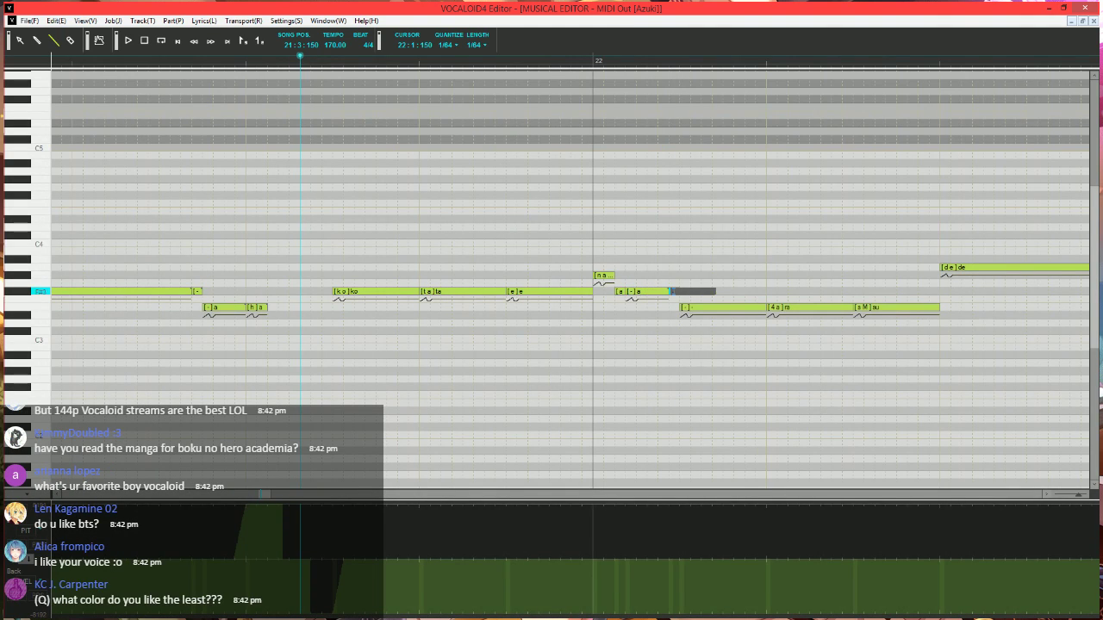
- Play the phrase from 21:3:150 through the split na note to the de note in bar 22, and repeat the playback
key(space)
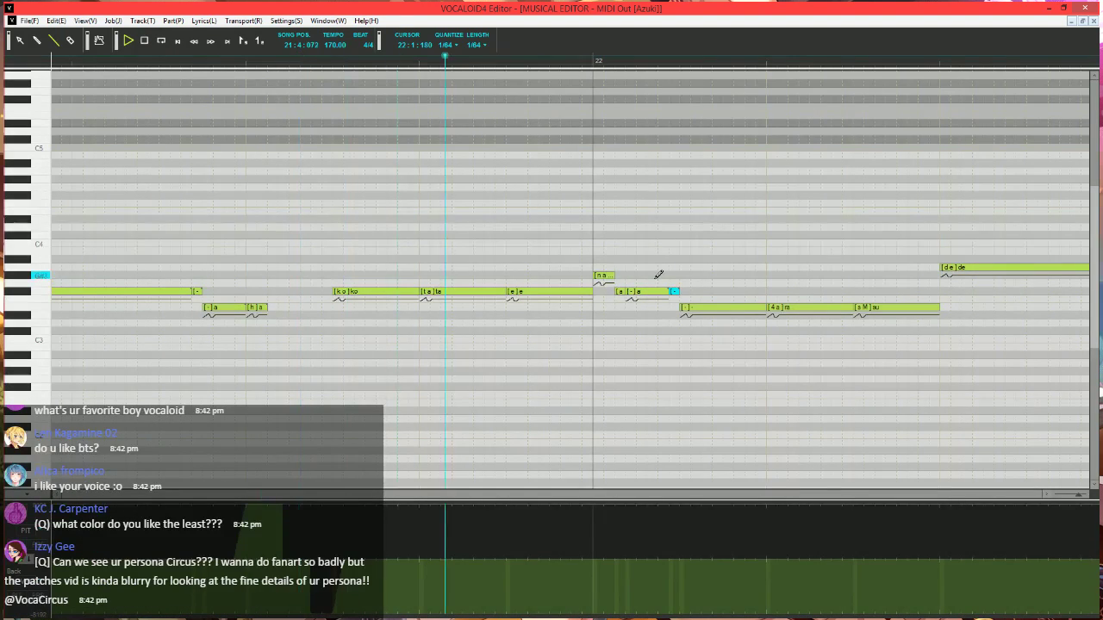
key(space)
scroll(658, 323, right, 5)
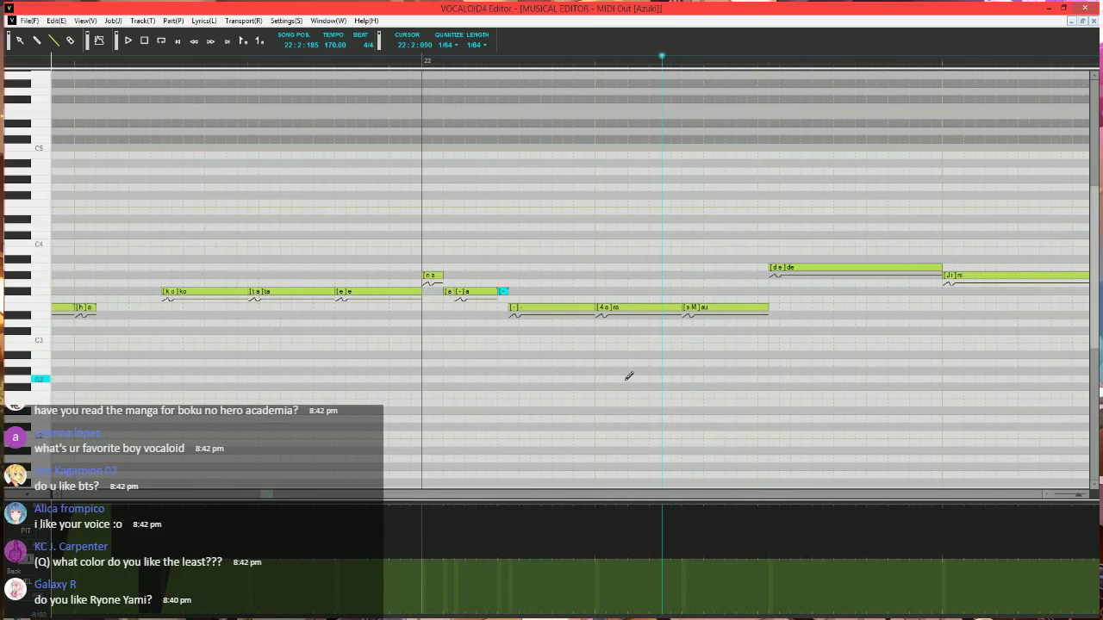
scroll(631, 366, down, 2)
scroll(633, 366, right, 1)
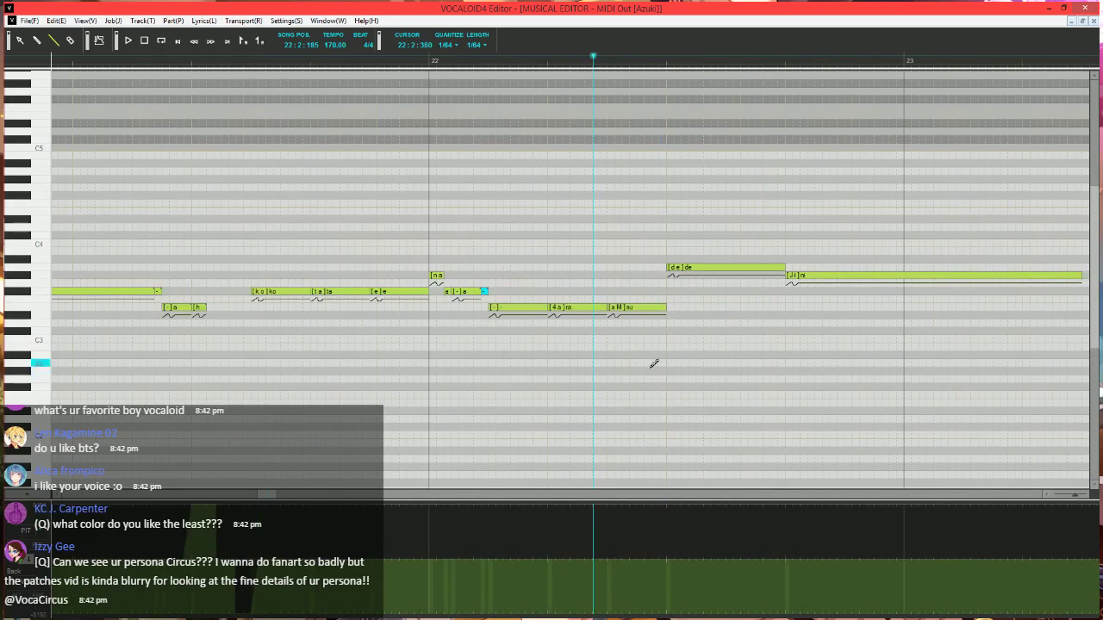
click(227, 60)
scroll(459, 330, right, 1)
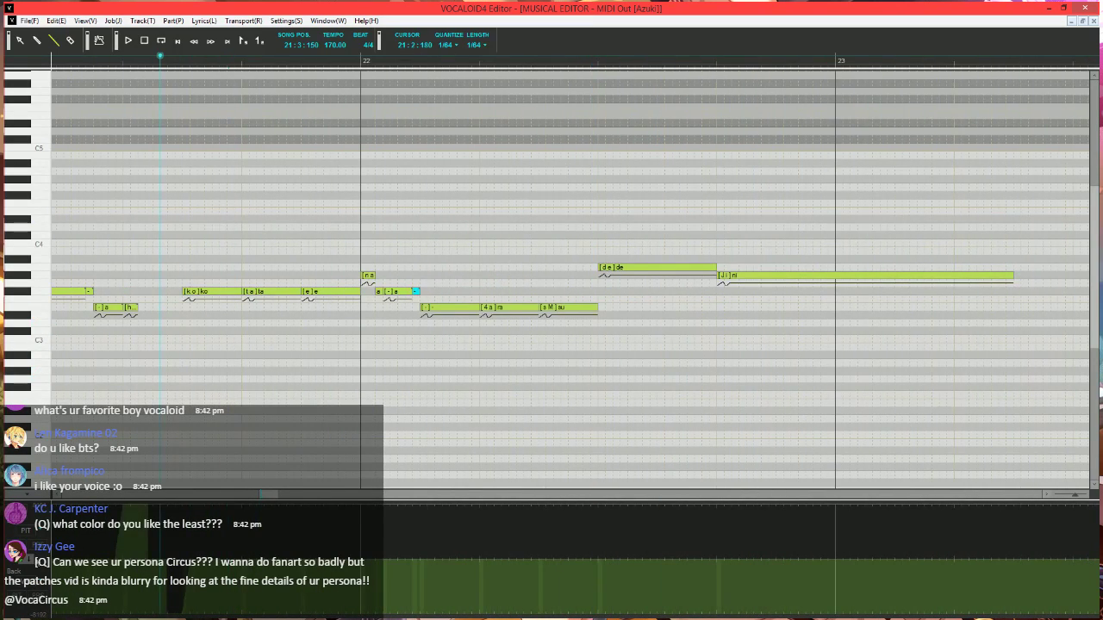
click(28, 561)
key(space)
key(space)
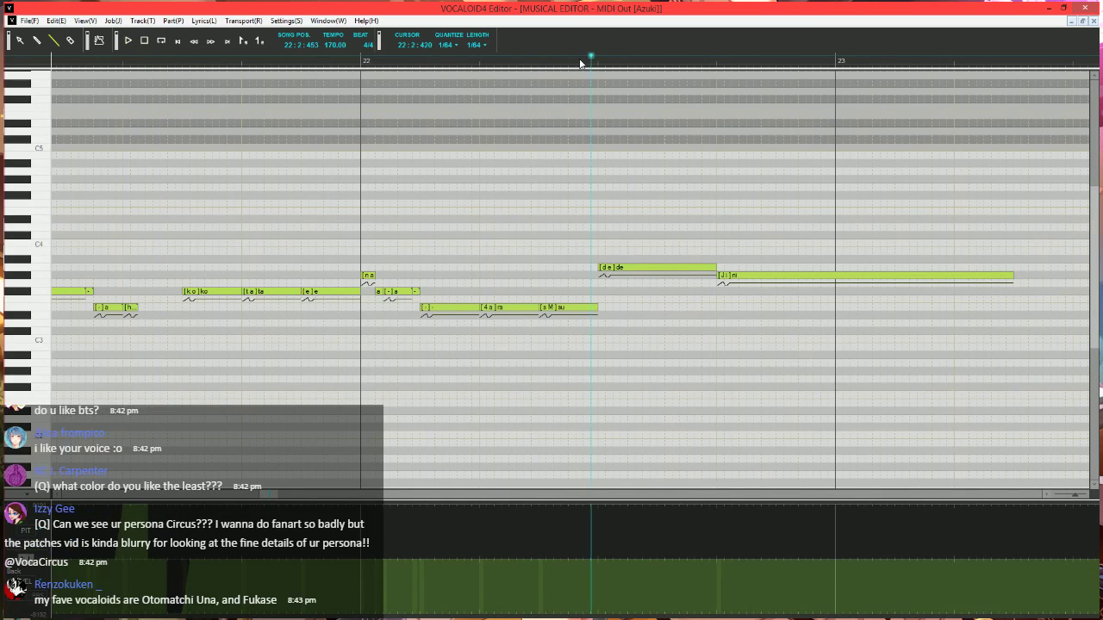
- Try a pitch bend rising from the minimum in stages at the start of the de note in bar 22, and play the phrase
click(582, 62)
scroll(621, 386, up, 2)
scroll(658, 369, right, 1)
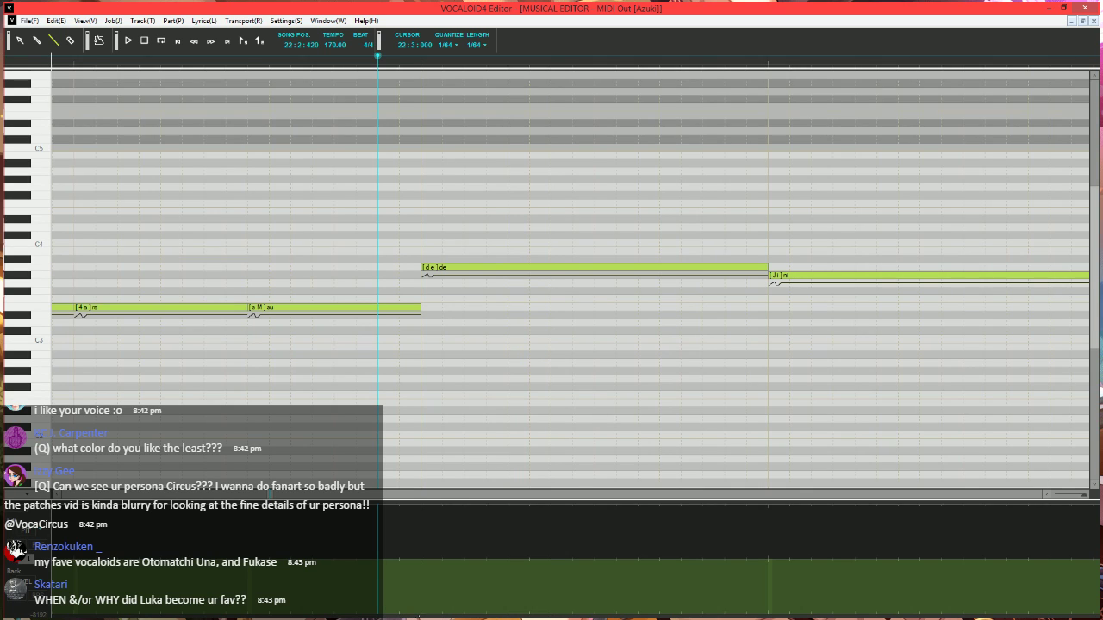
mouse_move(424, 613)
mouse_down()
mouse_move(456, 574)
mouse_move(473, 572)
mouse_up()
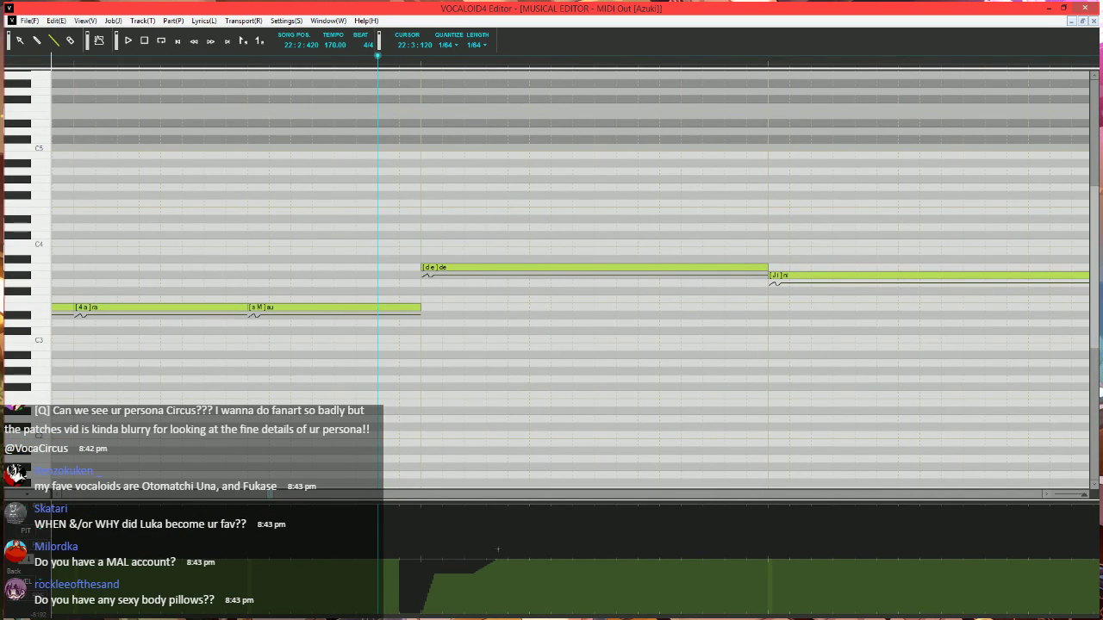
scroll(522, 362, down, 4)
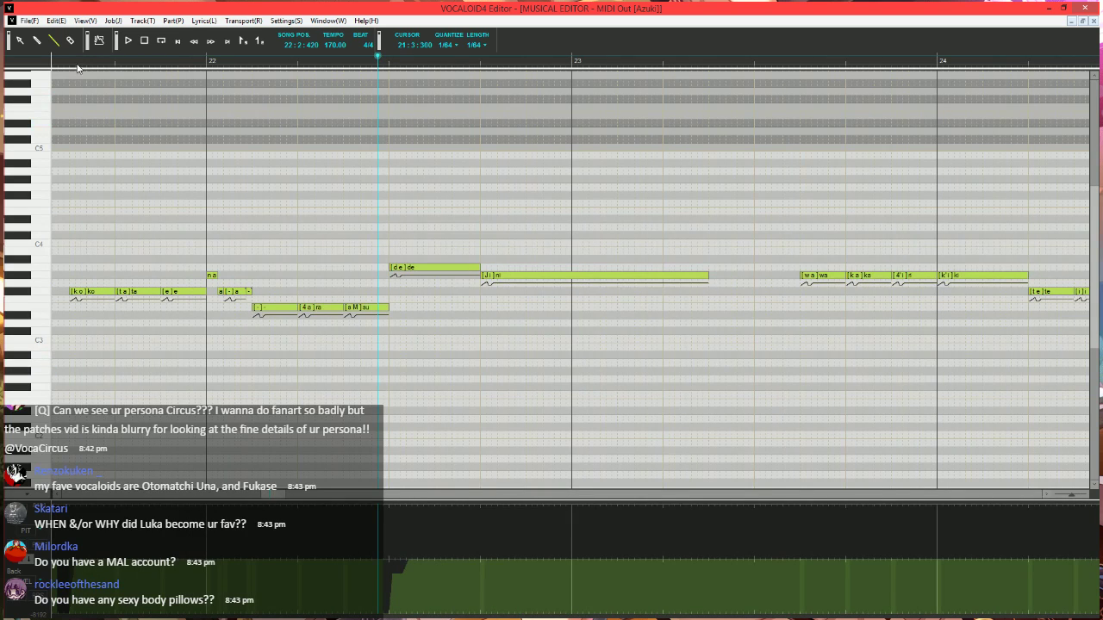
click(58, 59)
key(space)
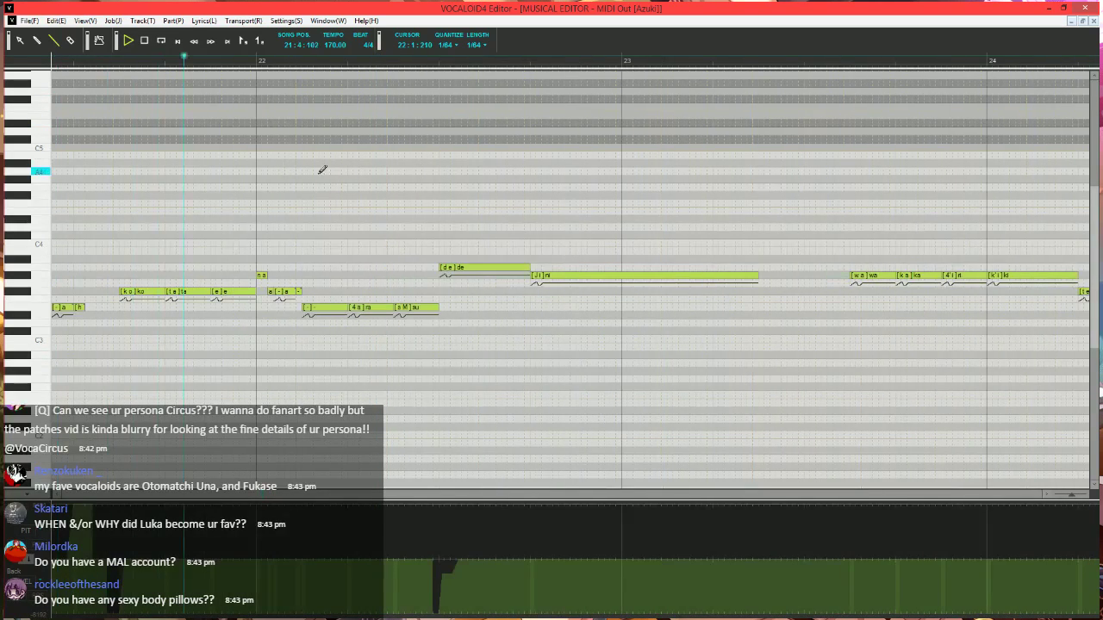
- Split the de note into a short G#3 de and two A3 pieces with phonemes e and -, and play from 22:2:420
click(432, 60)
scroll(475, 276, up, 3)
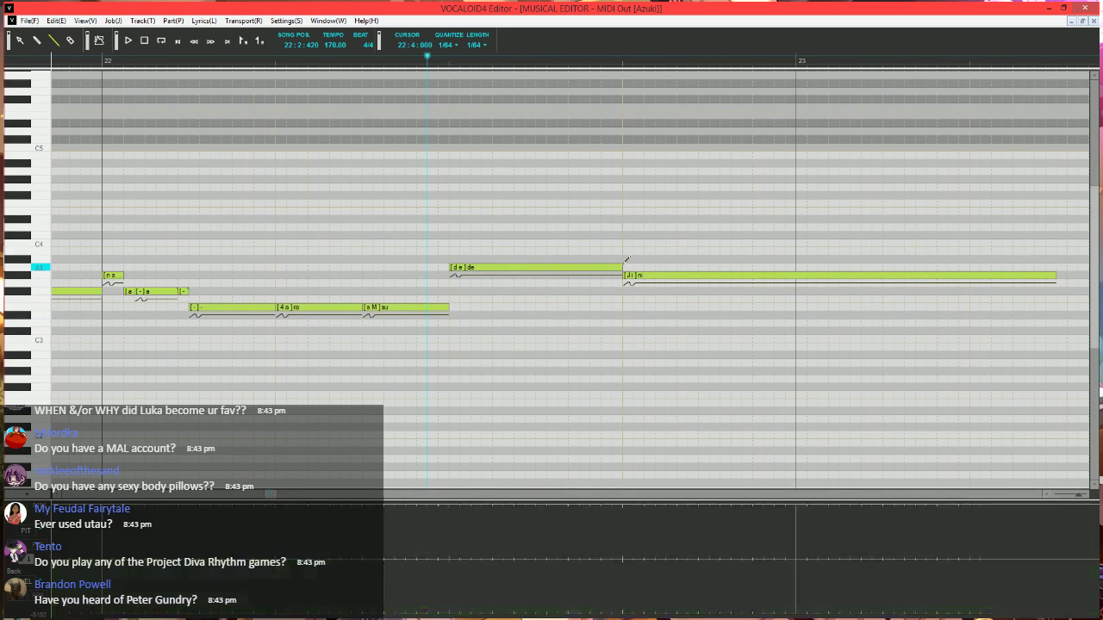
click(481, 267)
mouse_move(481, 268)
mouse_down()
mouse_move(465, 268)
mouse_move(622, 267)
mouse_up()
double_click(596, 274)
text(e)
key(Return)
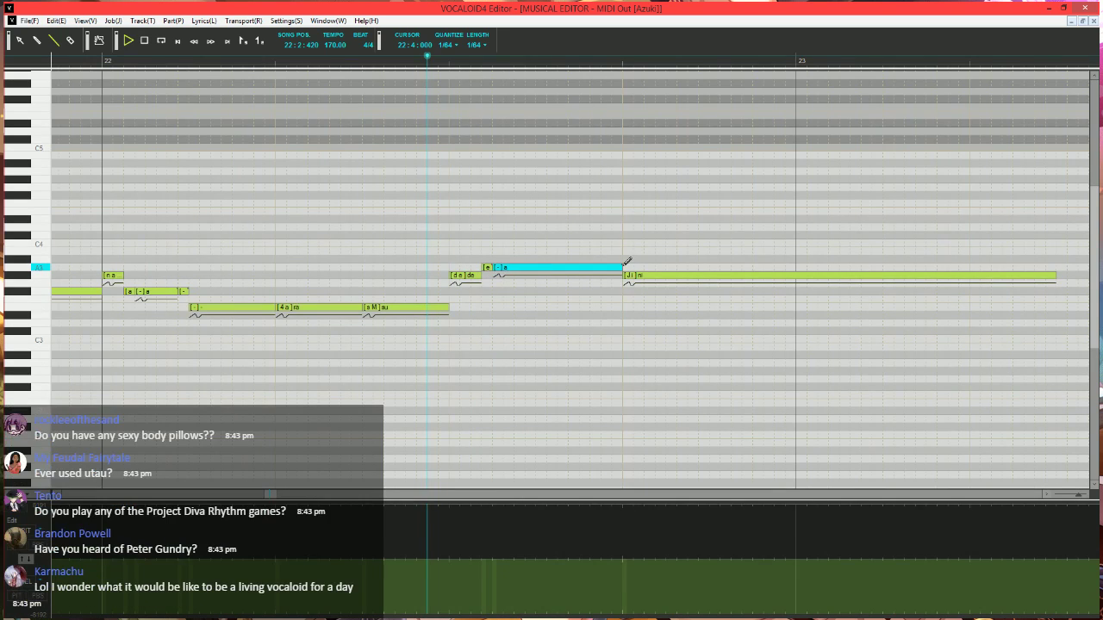
key(space)
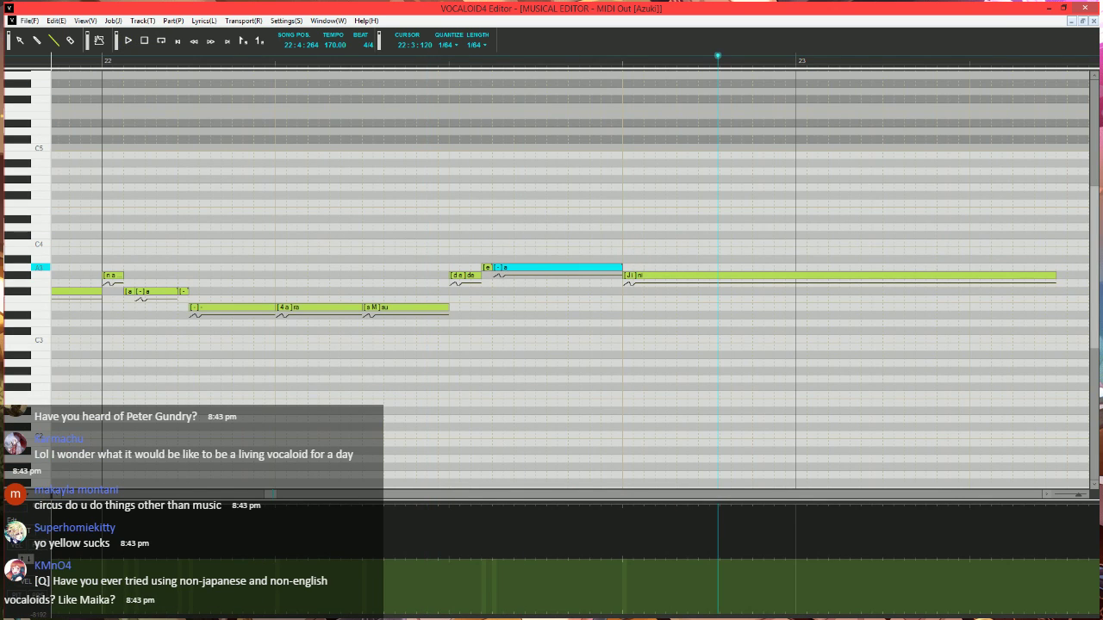
- Start the A3 pieces slightly later, place a very short de on E3 and a G#3 e piece between them, and play the phrase
drag(495, 268, 456, 308)
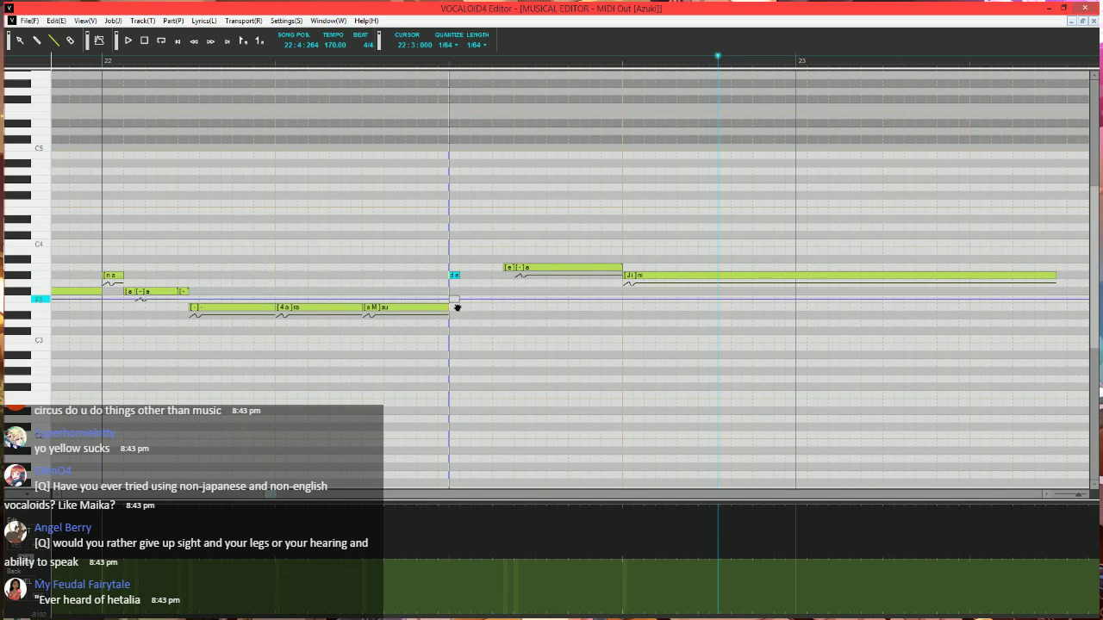
drag(505, 273, 504, 273)
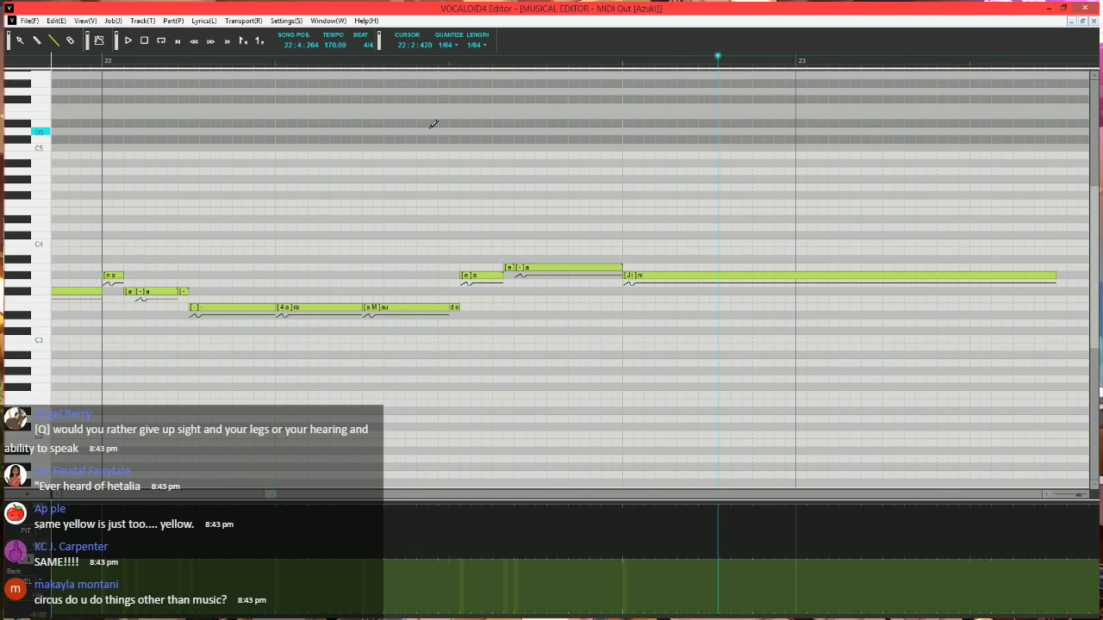
click(182, 61)
key(space)
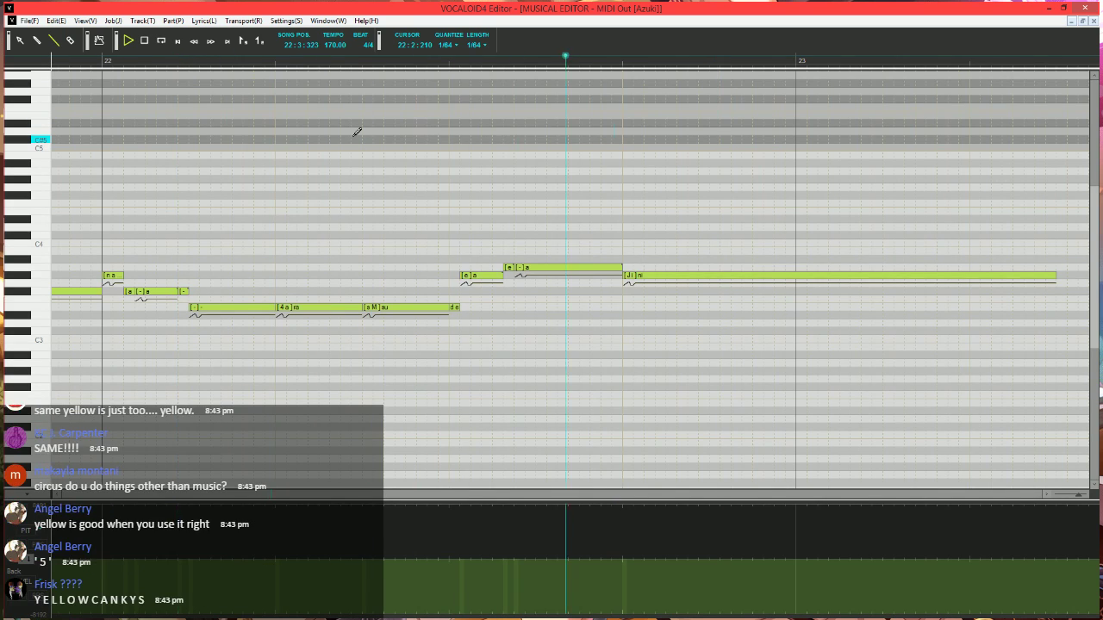
key(space)
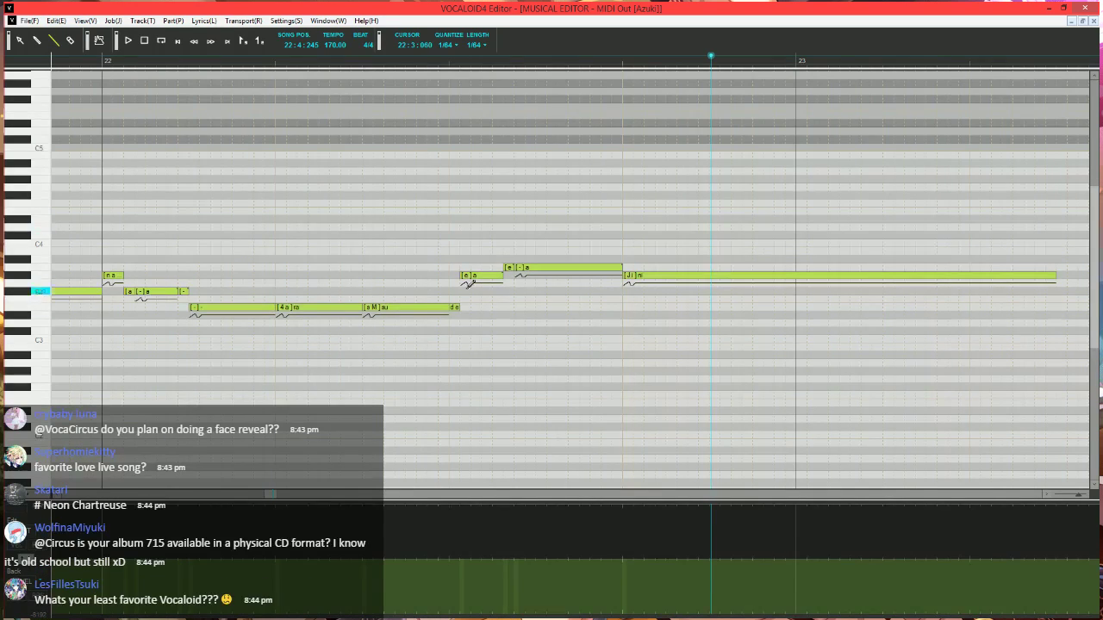
- Move the short de to G#3, delete the G#3 e piece, lengthen de up to the A3 pieces, and play from 21:4:450
click(455, 308)
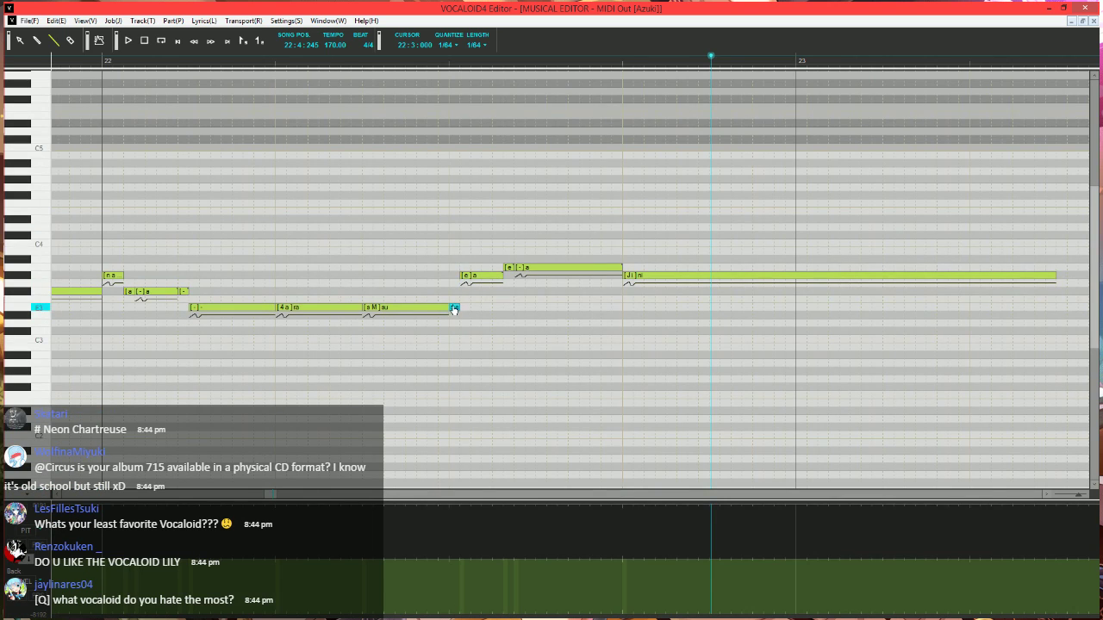
drag(454, 309, 454, 276)
click(472, 278)
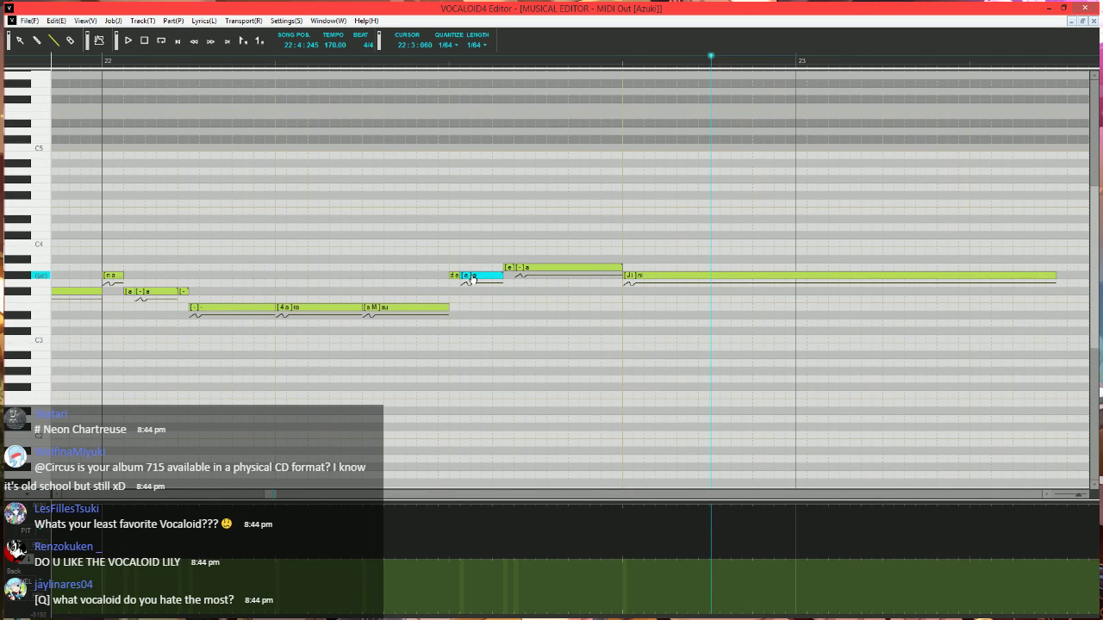
key(Delete)
drag(458, 276, 498, 274)
click(91, 56)
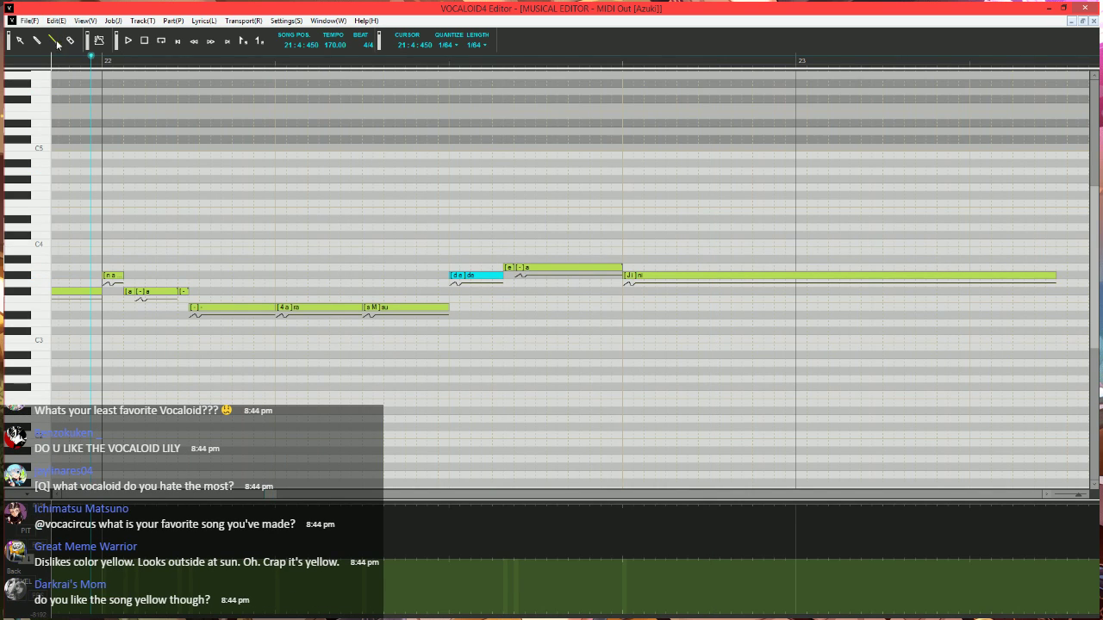
key(space)
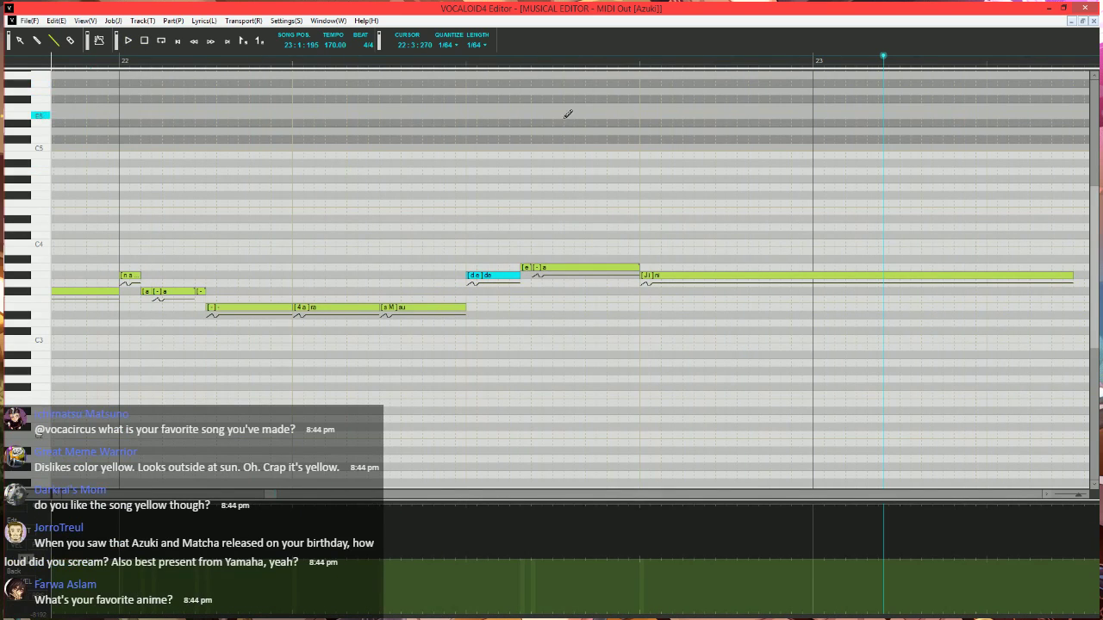
- Split the start of the ni note into a short A3 piece with phonemes J i, and set the remaining G#3 note's phoneme to i
click(457, 61)
scroll(644, 276, right, 2)
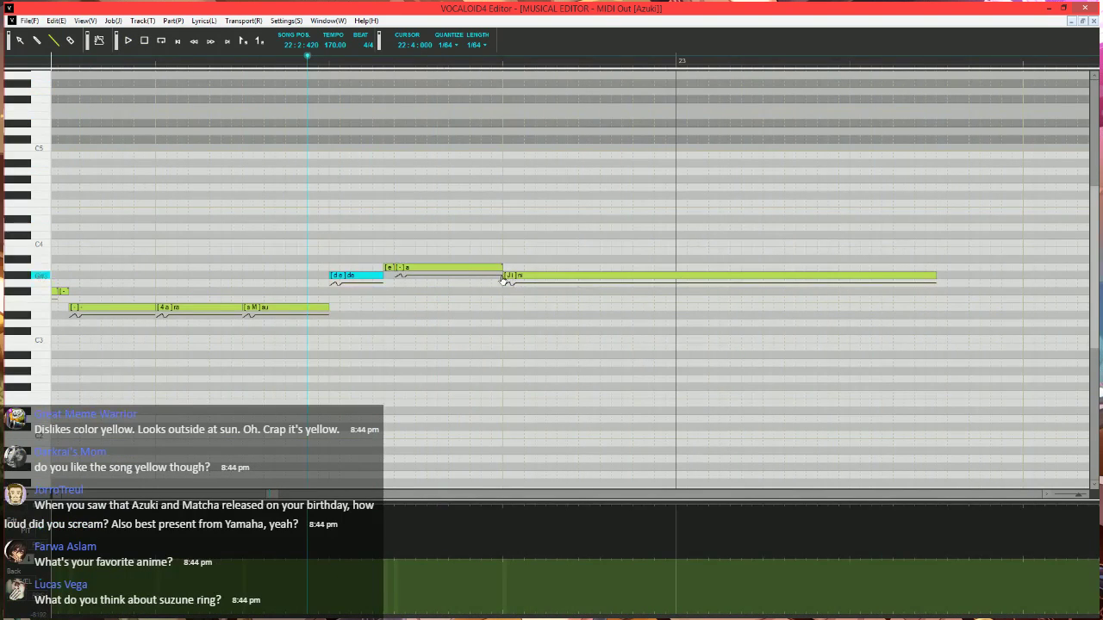
mouse_move(506, 279)
mouse_down()
mouse_move(547, 277)
mouse_move(535, 266)
mouse_move(549, 267)
mouse_up()
click(524, 261)
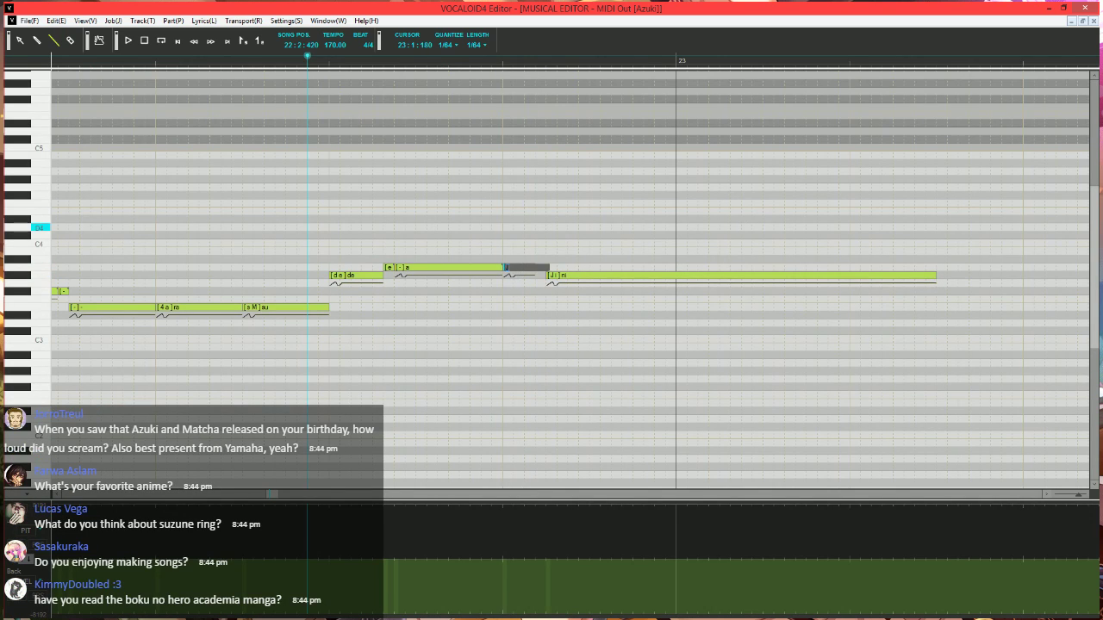
key(Tab)
text(i)
key(Return)
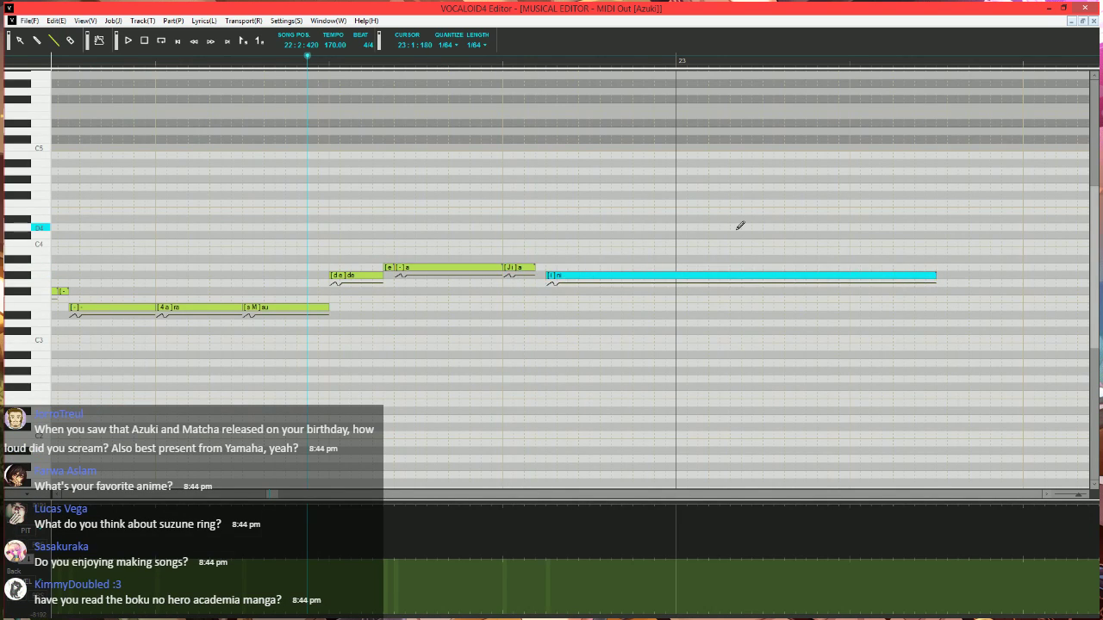
- Add a very short A3 piece with phoneme - between the J i piece and the long i note, and play from 22:2:420
drag(539, 267, 547, 267)
double_click(541, 267)
text(-)
key(Return)
key(space)
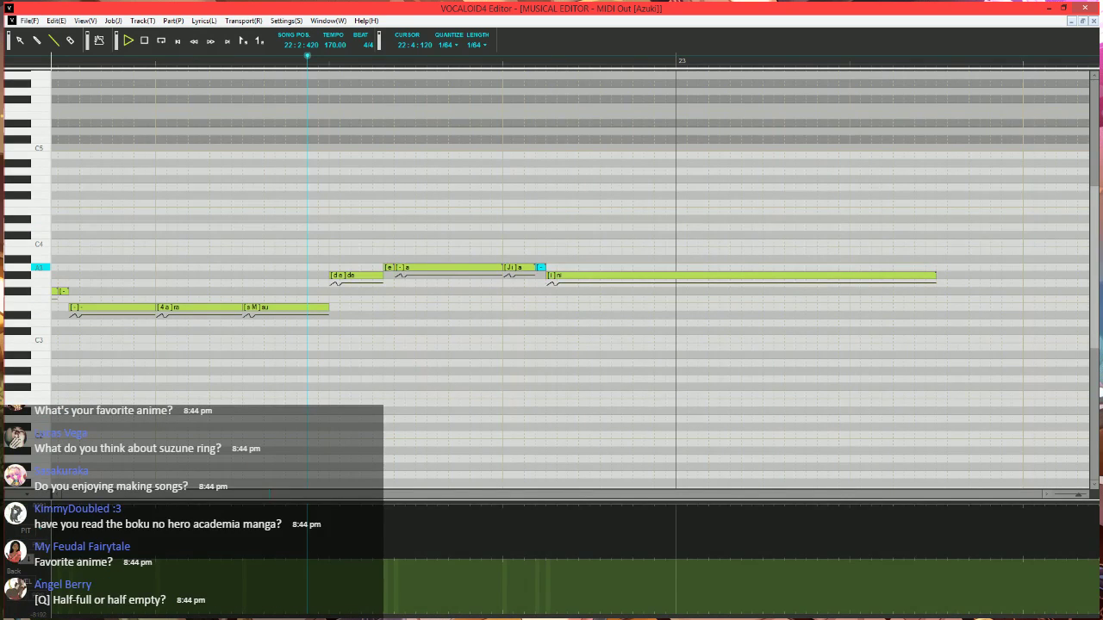
key(space)
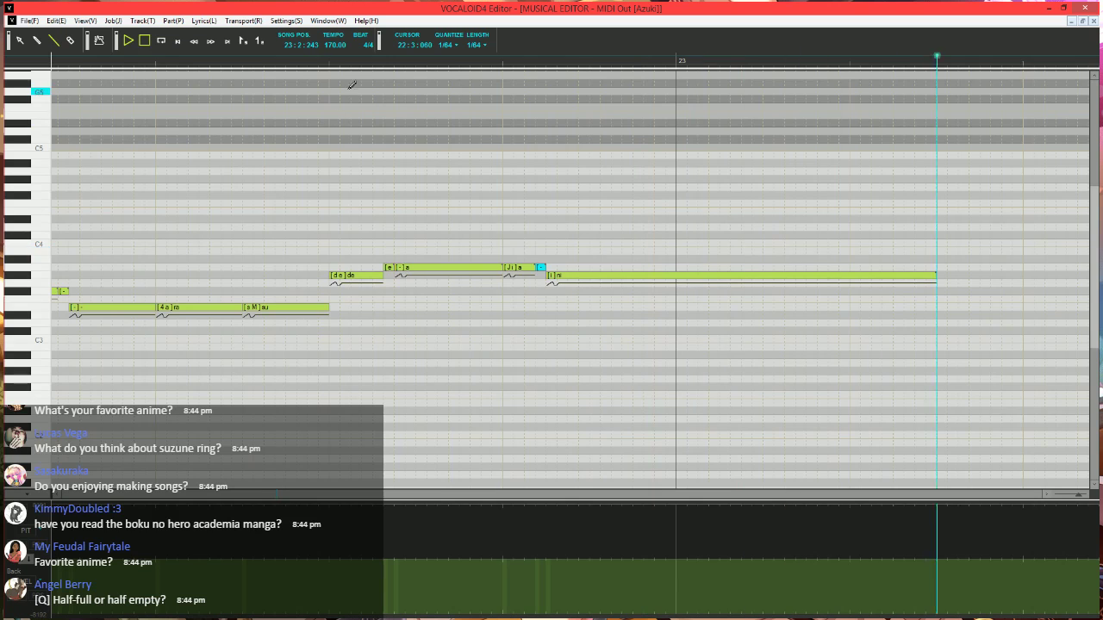
key(space)
- Move the very short - piece before the long i note down to G#3 and play the phrase
scroll(475, 256, right, 3)
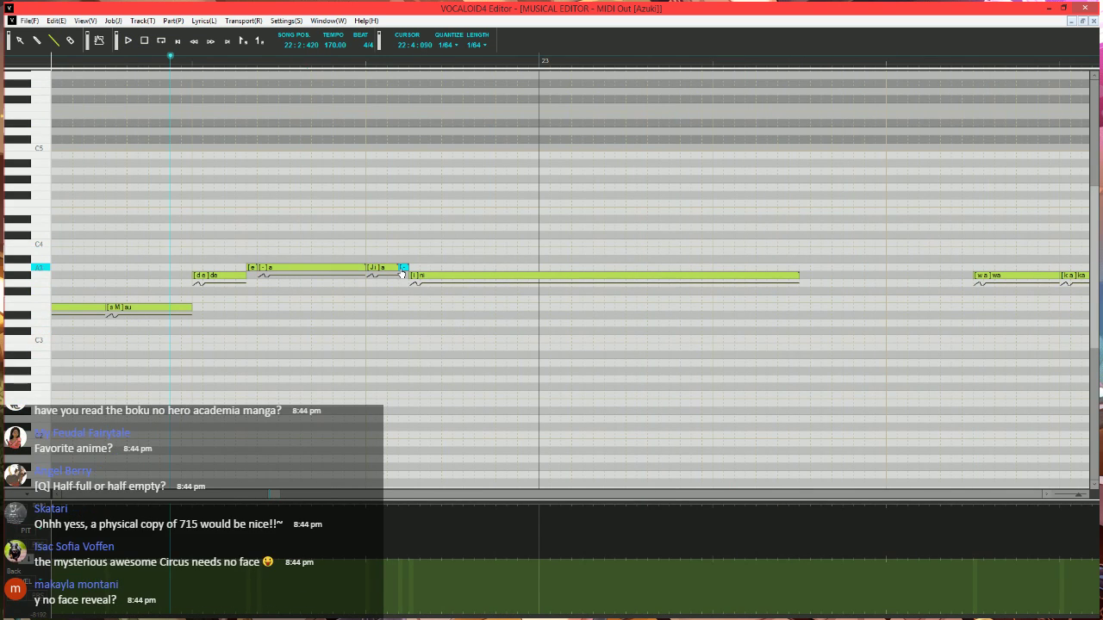
drag(402, 268, 407, 281)
key(space)
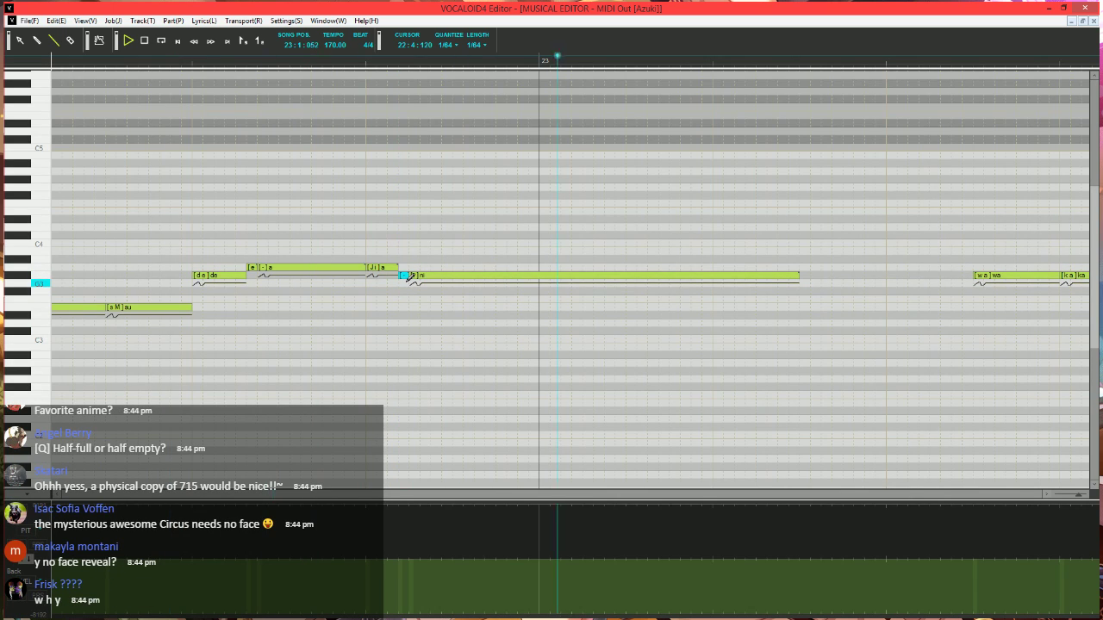
key(space)
- Add a short G#3 note directly after the long i note in bar 23 and give it the phoneme h
click(750, 276)
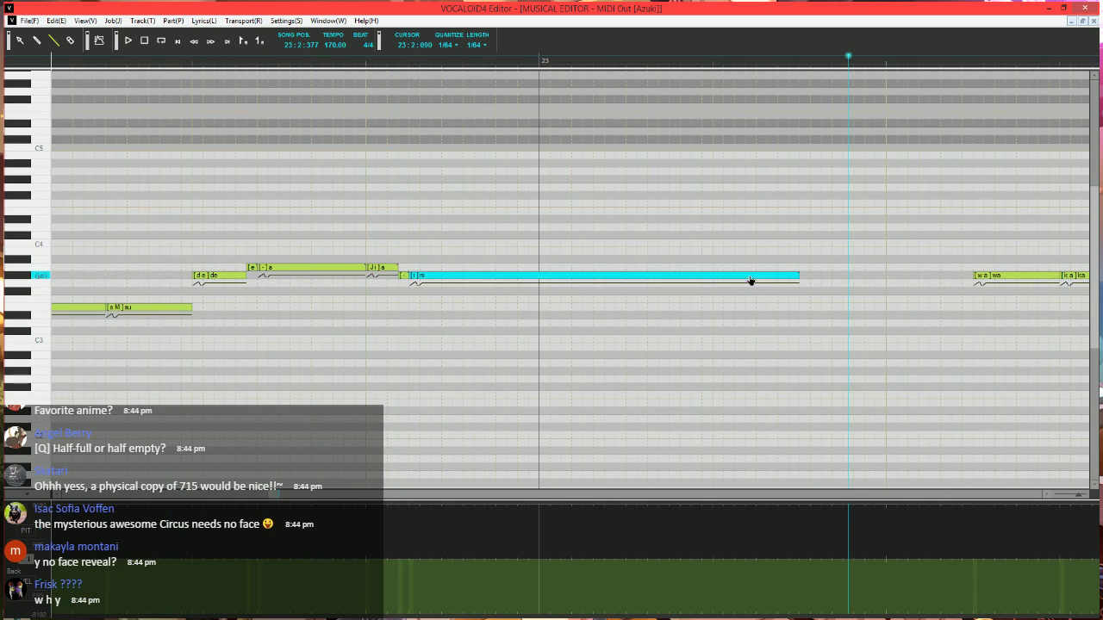
drag(801, 276, 833, 276)
double_click(816, 276)
text(ha)
key(Return)
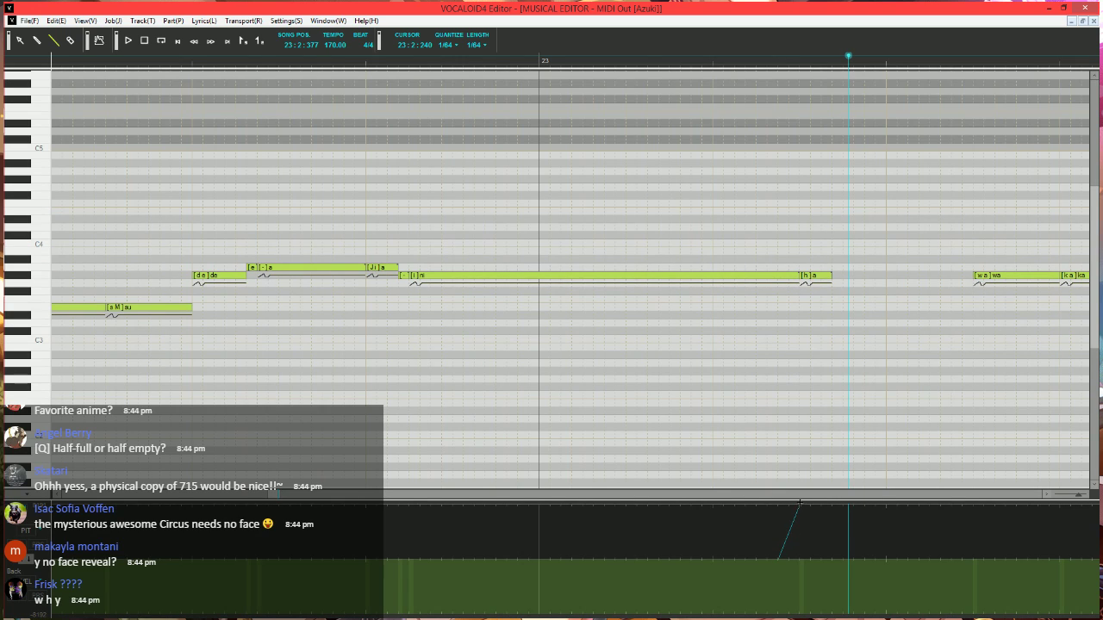
- Try holding the pitch bend at maximum over the h note in bar 23, play from 22:2:360, and undo the drawn pitch bend
drag(799, 503, 837, 503)
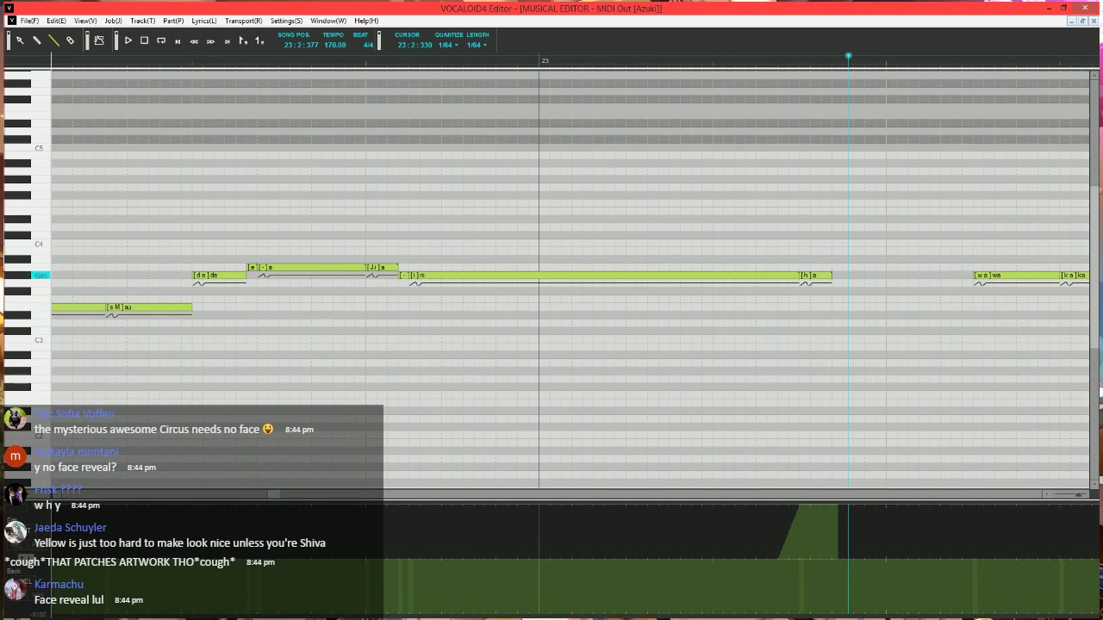
click(151, 59)
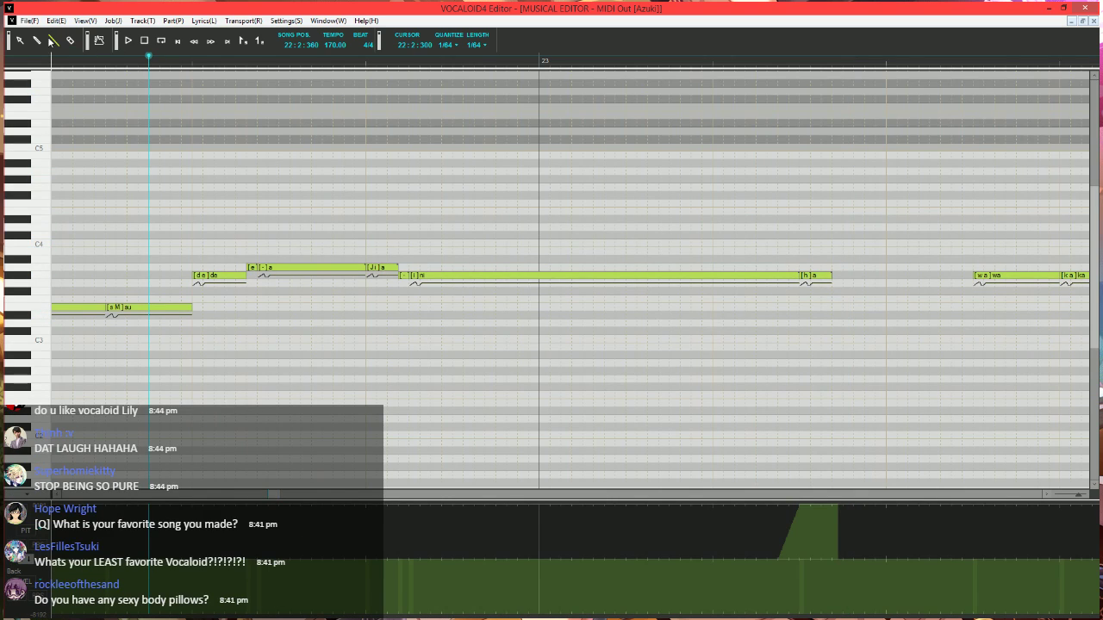
key(space)
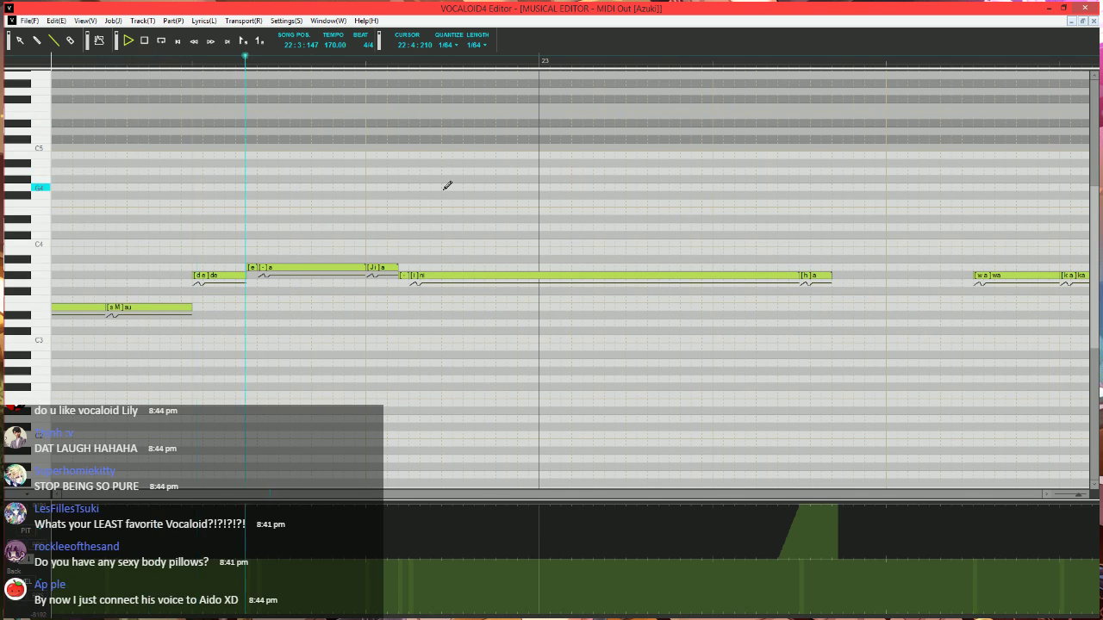
key(space)
key(ctrl+z)
key(ctrl+z)
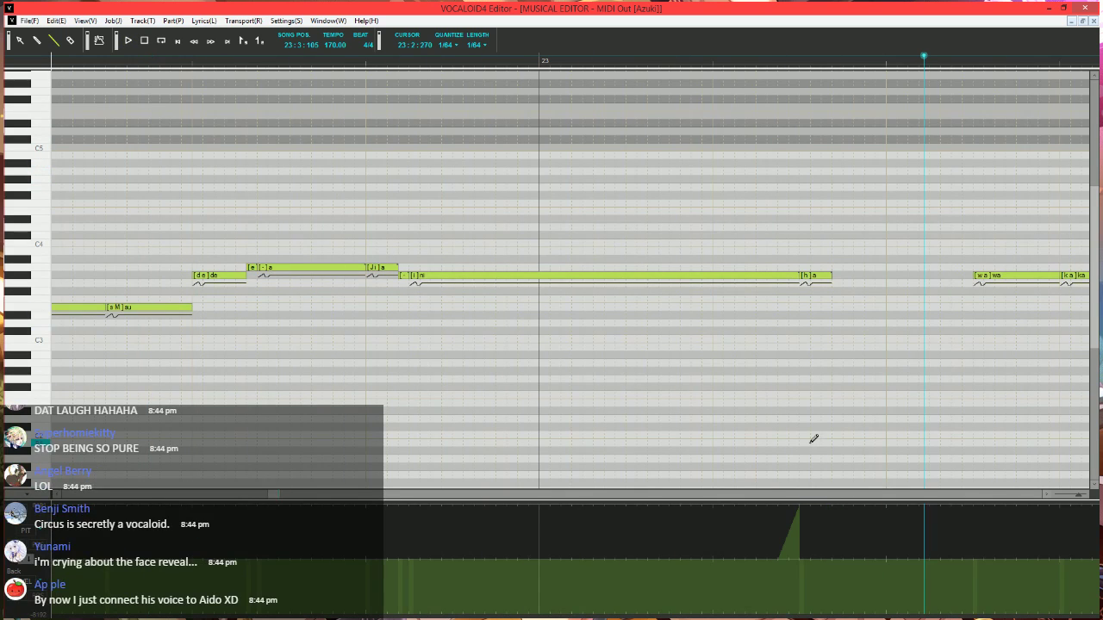
- Apply Expressive Vibrato to the long i note with vibrato pitch amount 10 and vibrato rate 45
click(703, 276)
key(ctrl+j)
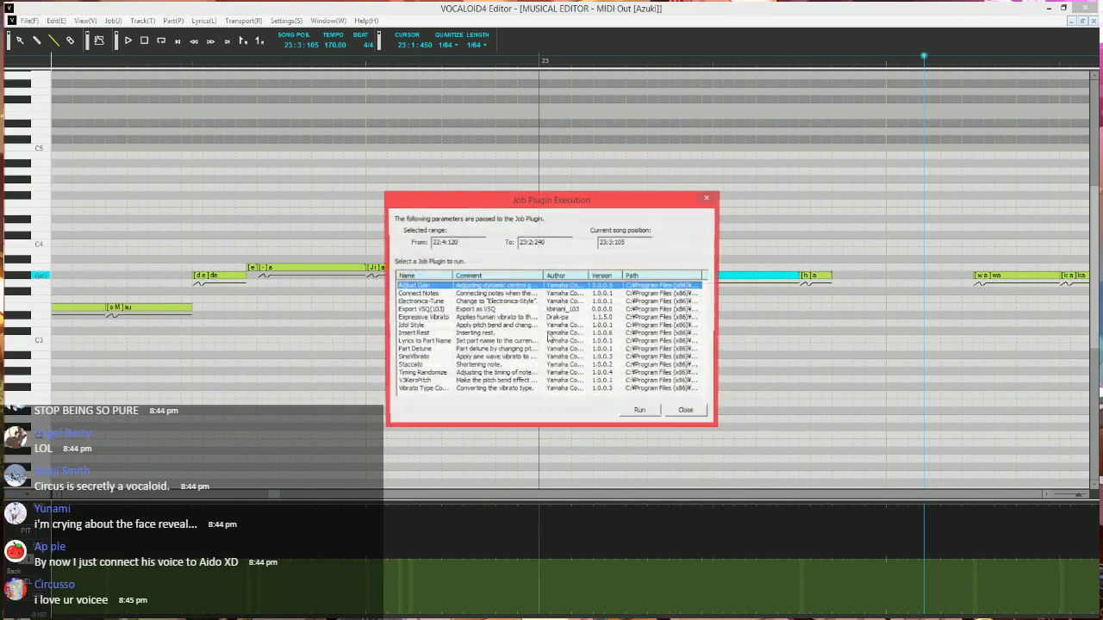
click(423, 318)
click(640, 413)
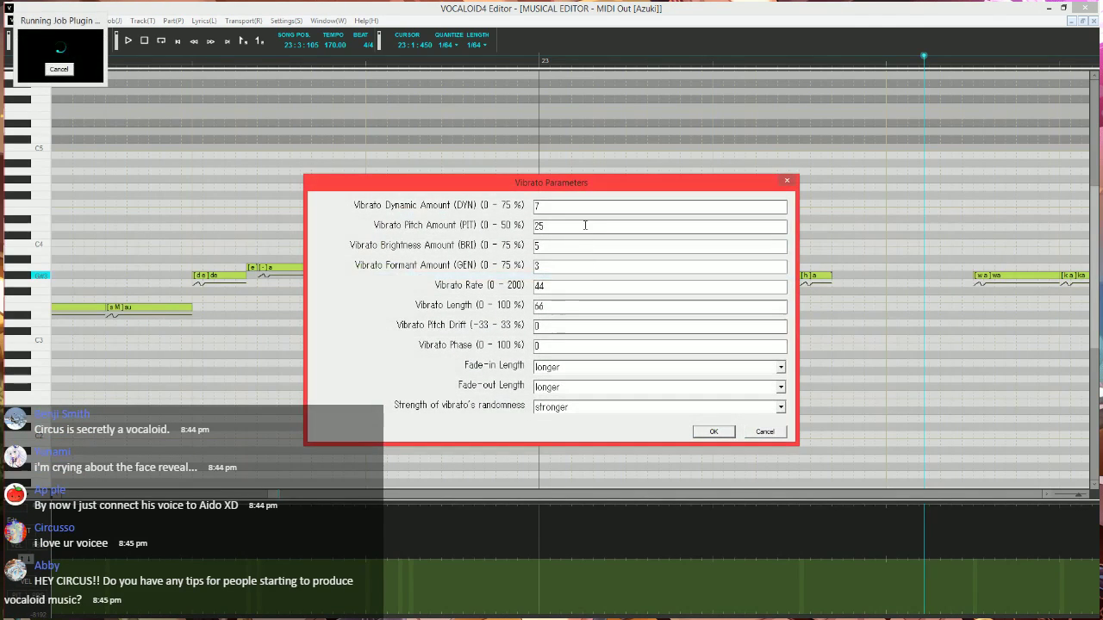
drag(584, 226, 415, 223)
text(10)
key(Tab)
key(Tab)
key(Tab)
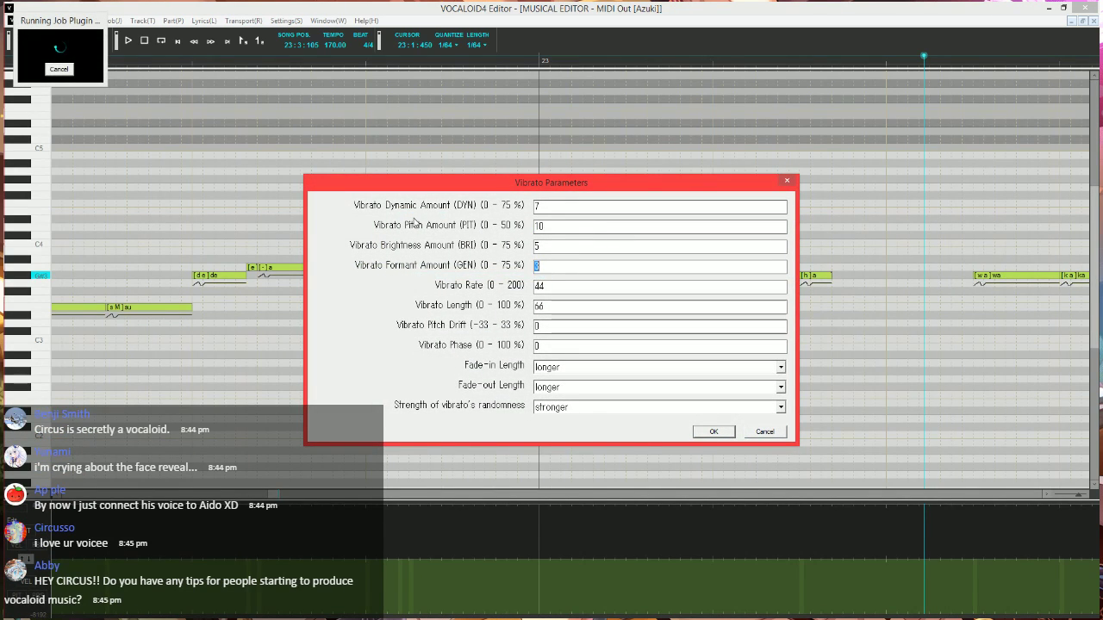
text(45)
key(Tab)
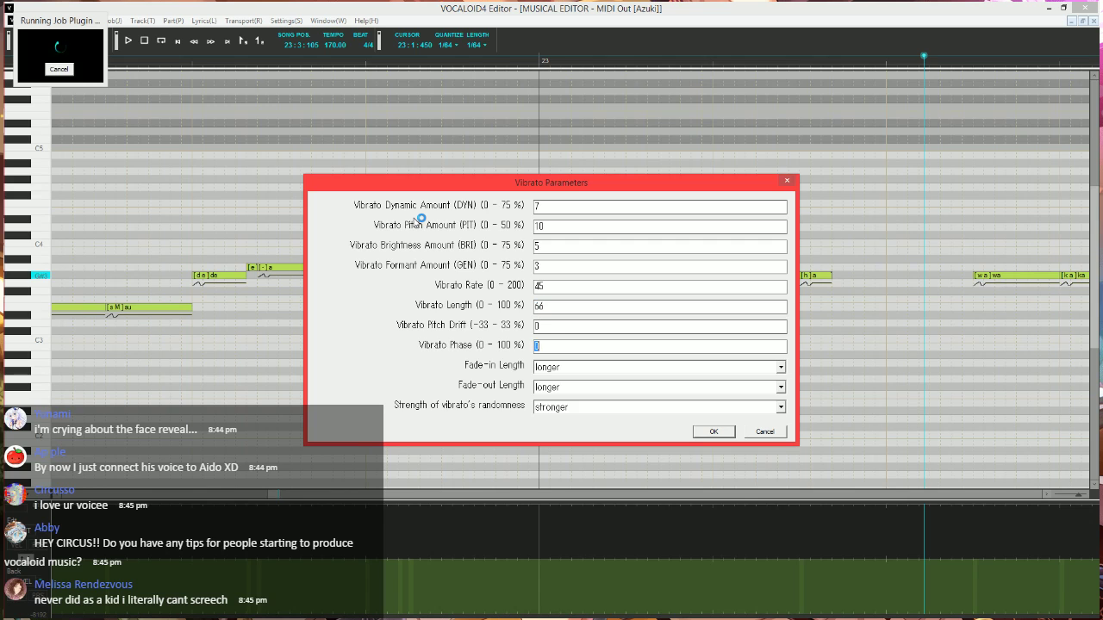
key(Return)
- Play the phrase with the long i note's vibrato from bar 22, and play it again from bar 21
click(160, 61)
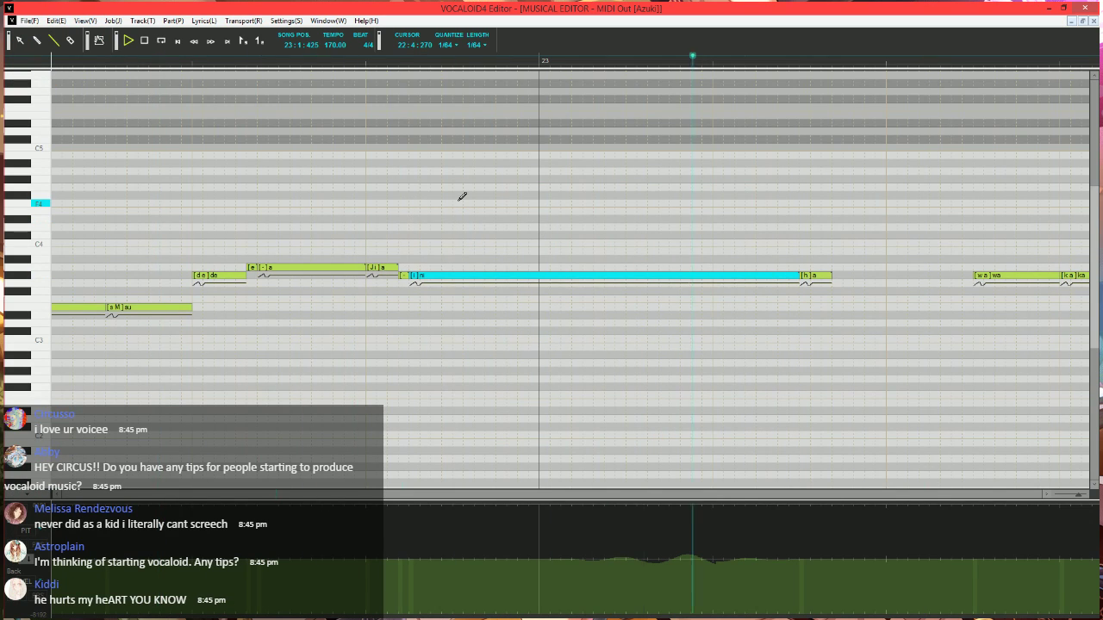
key(space)
scroll(696, 322, down, 8)
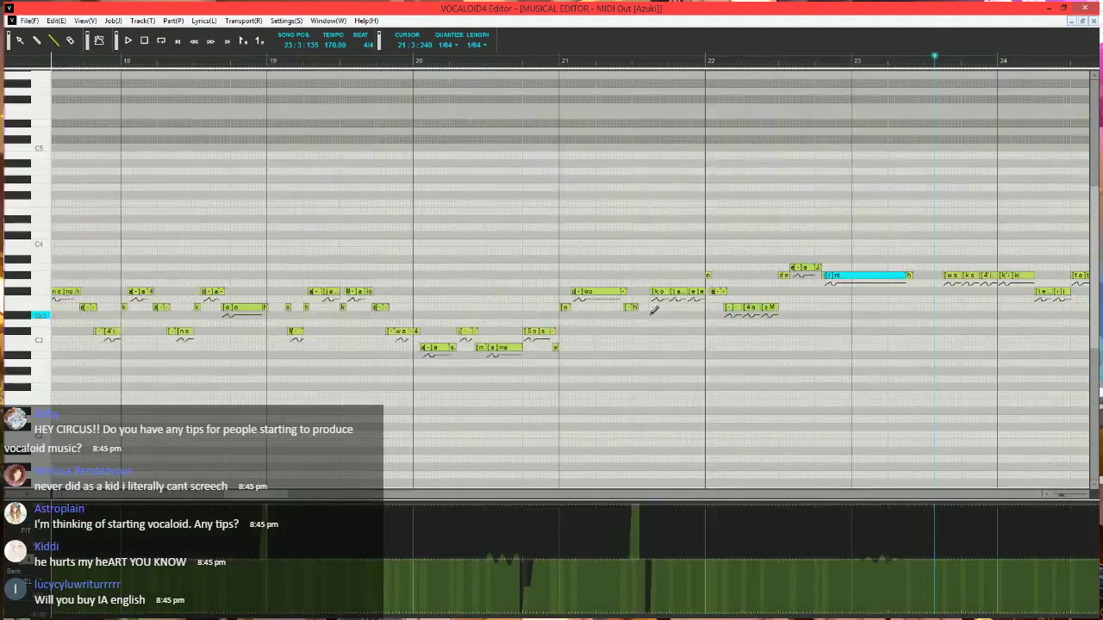
scroll(696, 318, up, 2)
scroll(696, 318, up, 1)
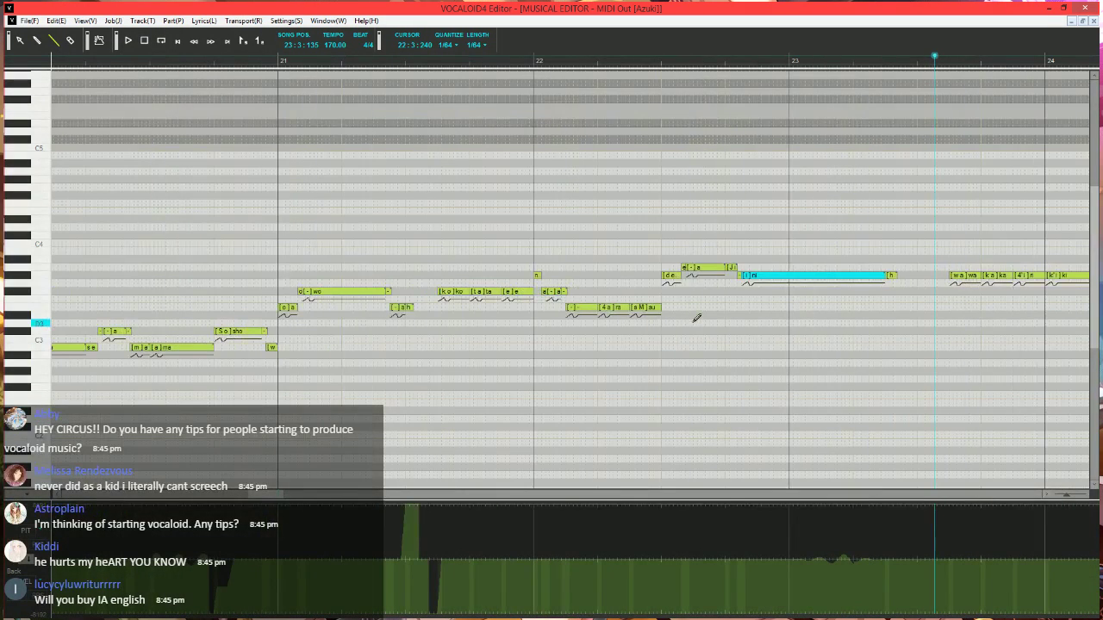
click(419, 62)
click(54, 41)
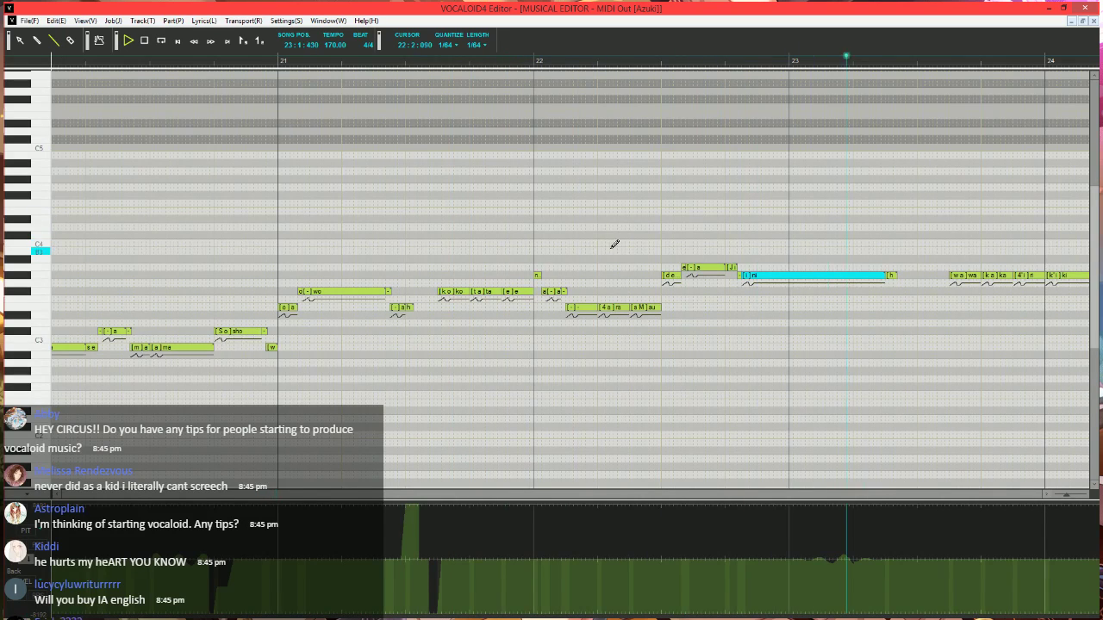
key(space)
- Lower the short h note after the long i note to F#3 and play the phrase from bar 22
scroll(631, 319, right, 6)
scroll(629, 340, up, 2)
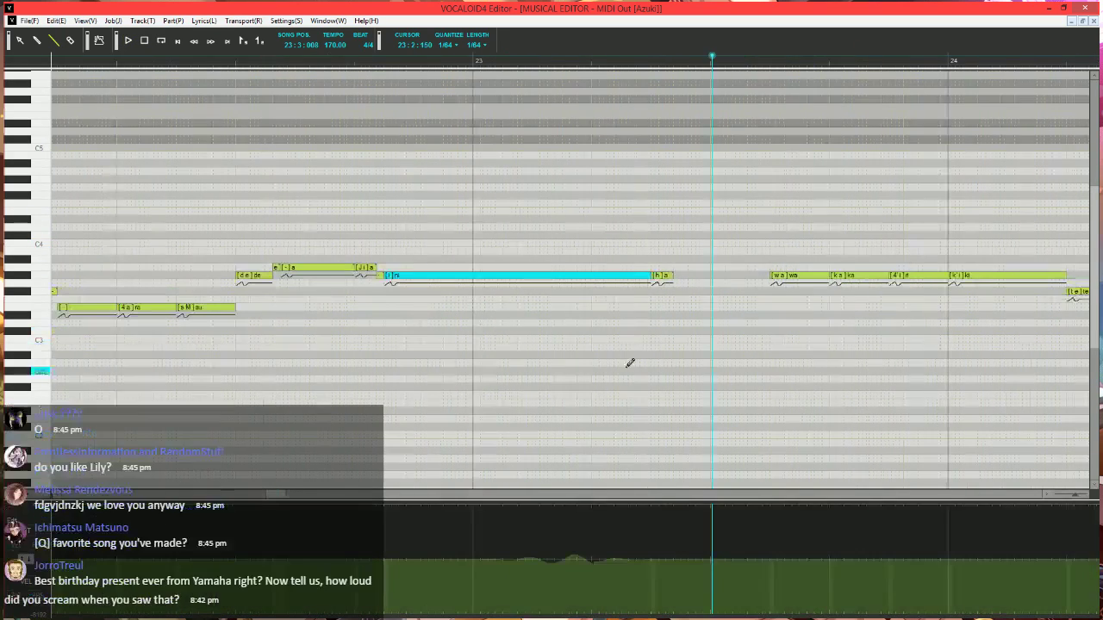
drag(658, 275, 661, 291)
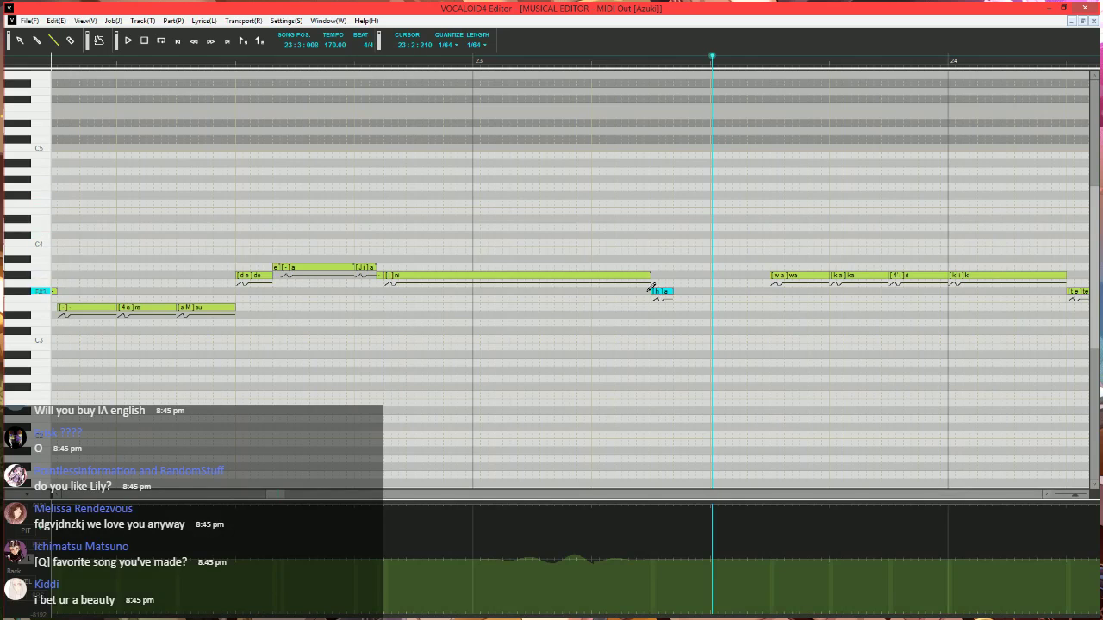
key(space)
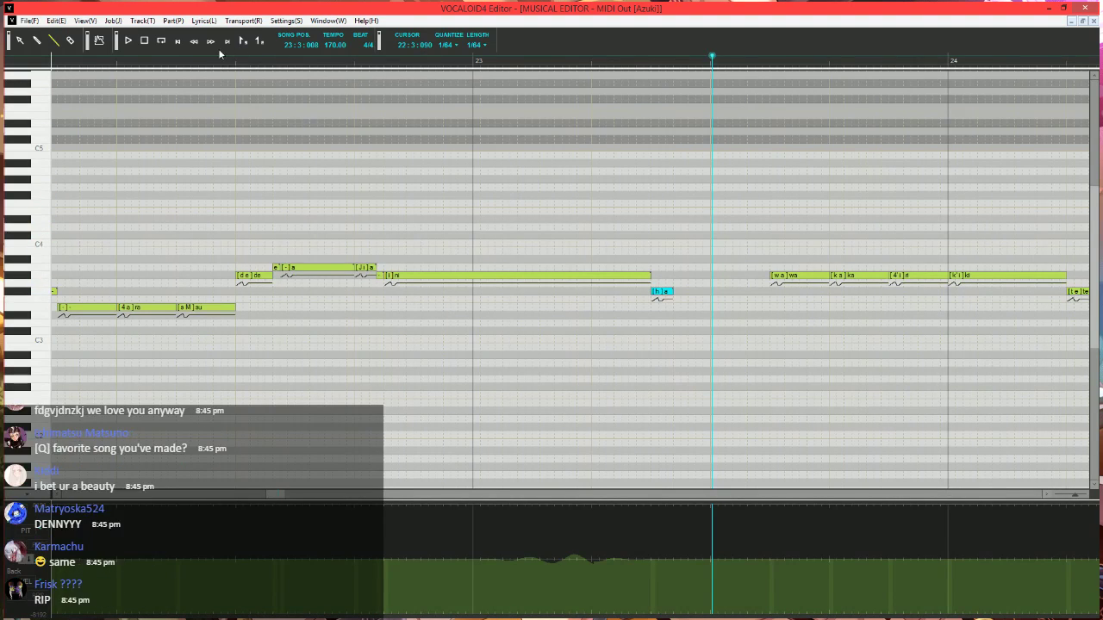
click(215, 65)
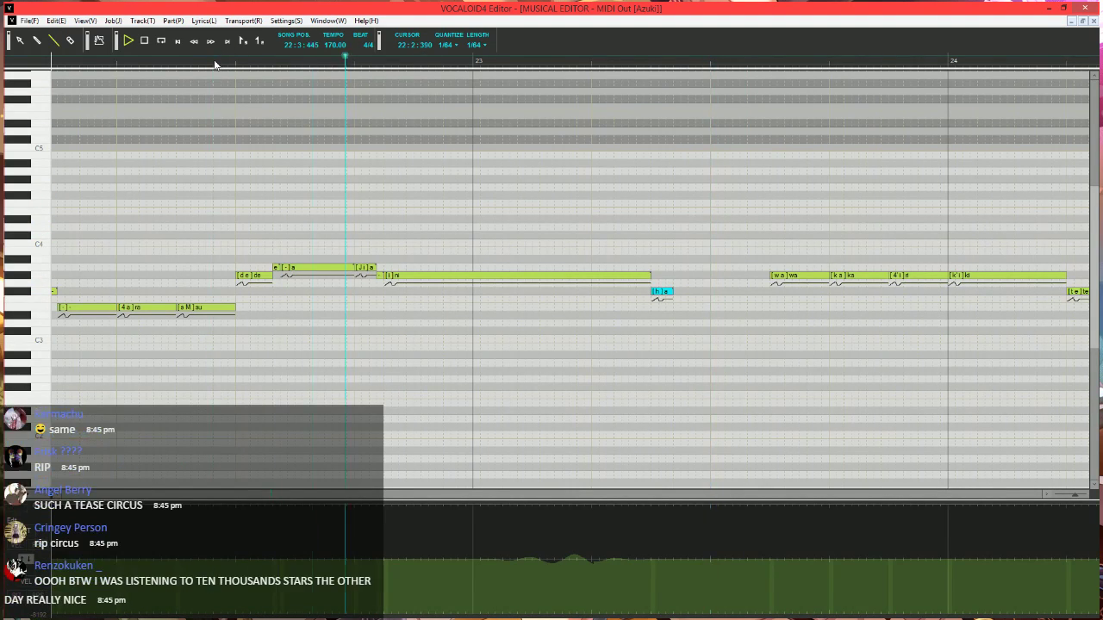
key(space)
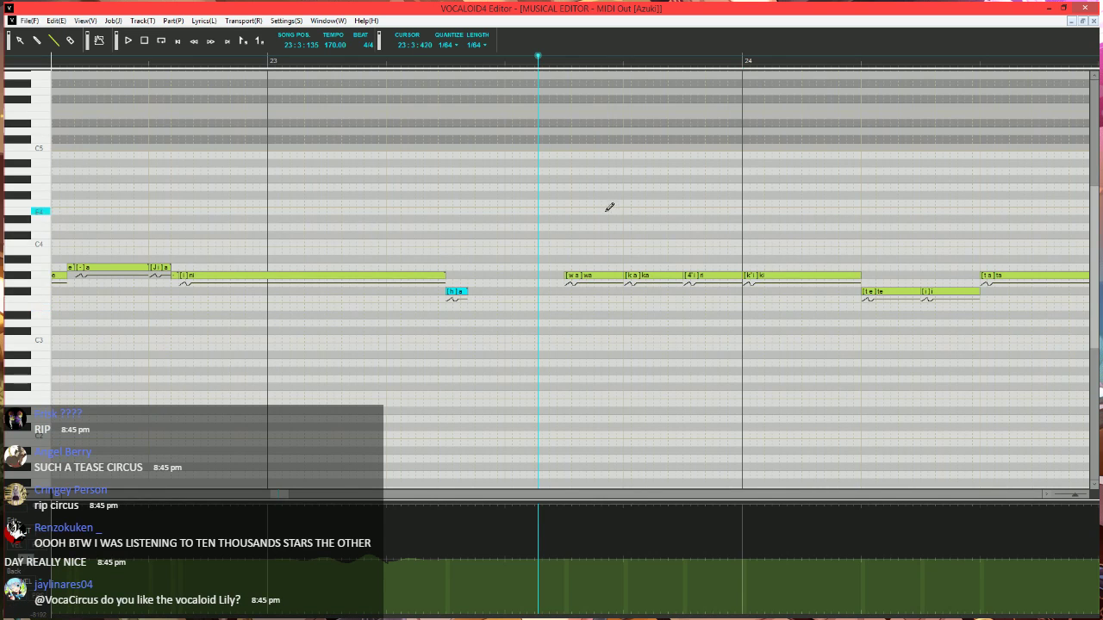
- Draw a pitch slide into the wa note, starting at minimum bend, rising to half depth, holding briefly at the note's start, and ramping to zero
scroll(629, 250, up, 4)
scroll(603, 319, right, 2)
drag(335, 614, 387, 615)
drag(389, 614, 401, 590)
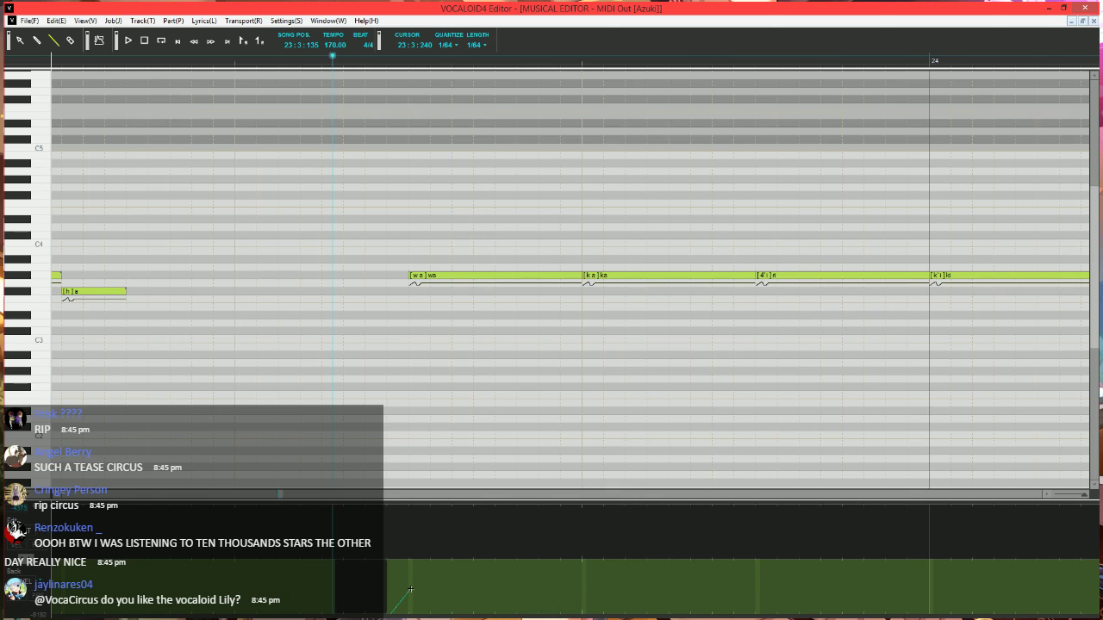
drag(410, 588, 410, 587)
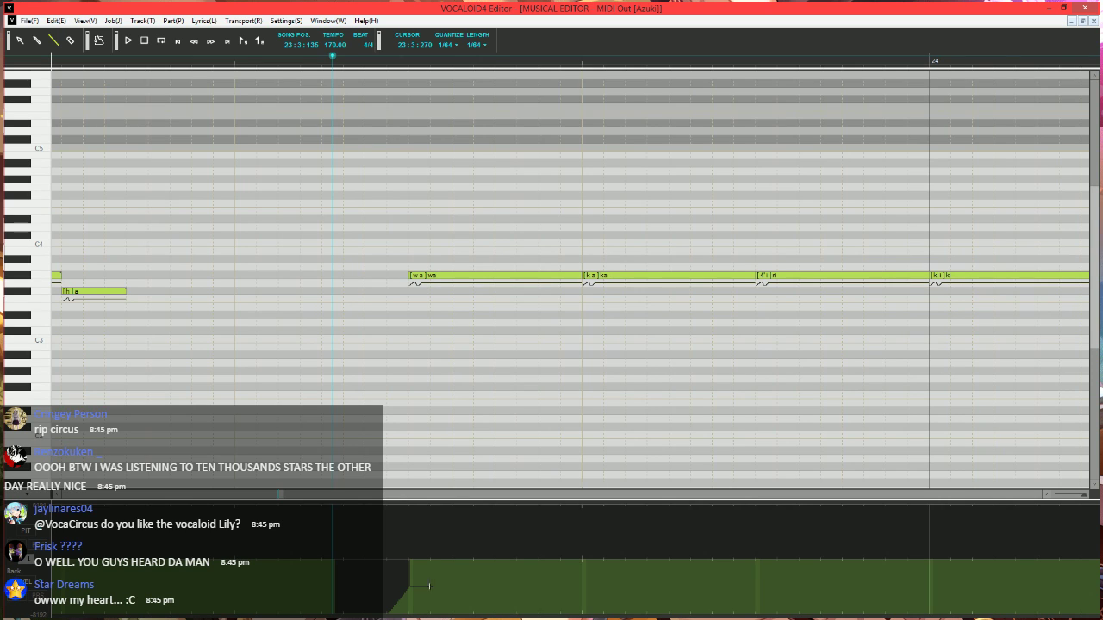
drag(429, 587, 430, 587)
drag(430, 587, 452, 561)
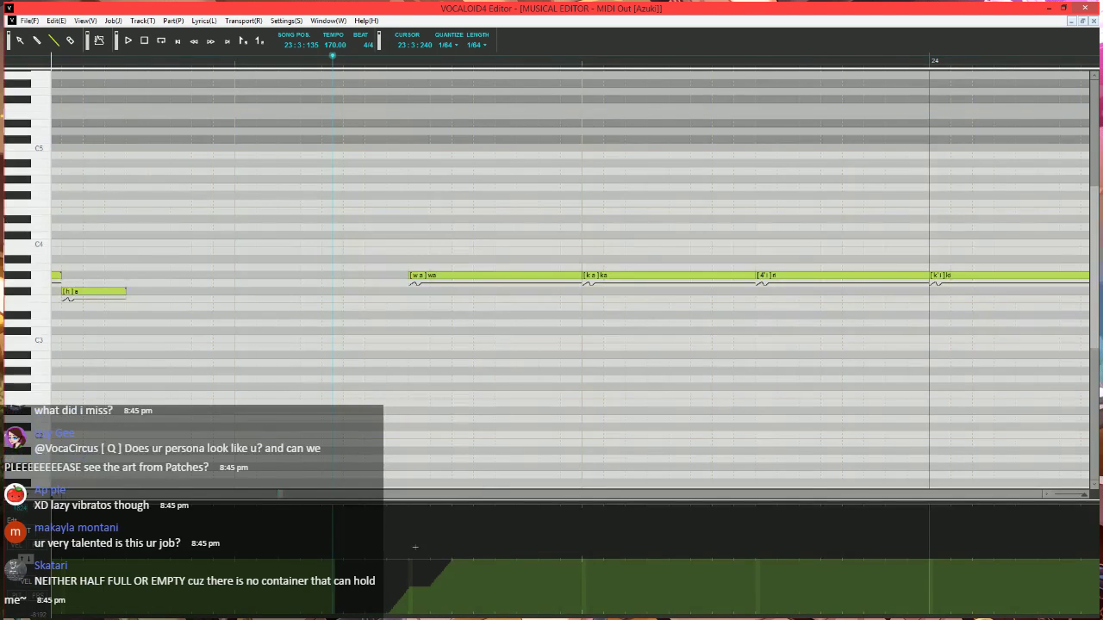
- Play the phrase from 23:3:000 to check the slide into the wa note, and set the song position to 23:3:060
click(253, 58)
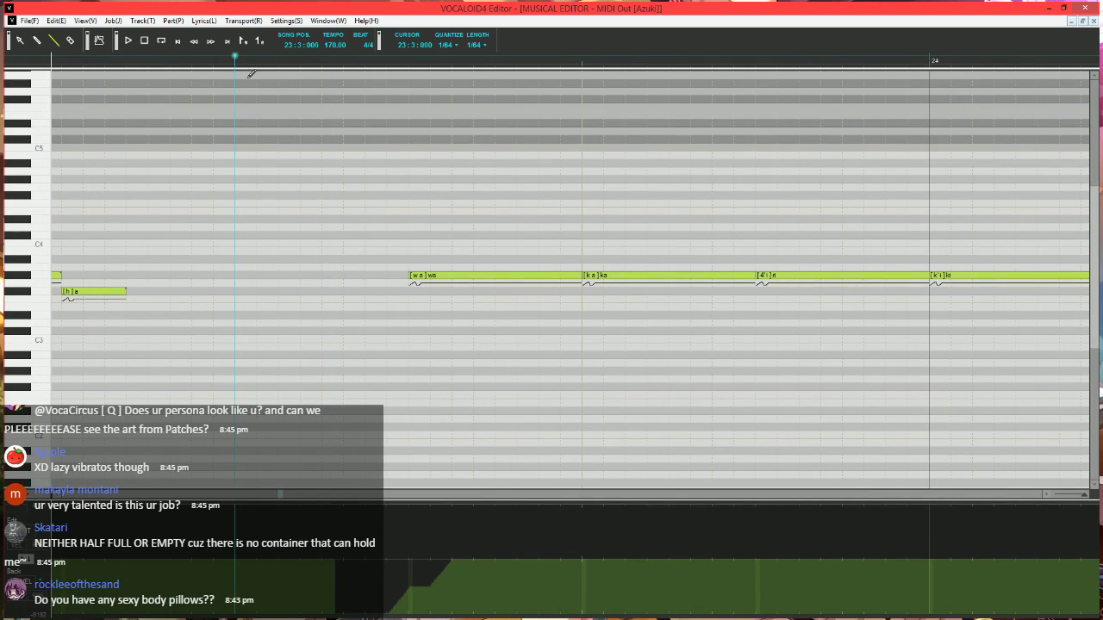
scroll(402, 382, right, 1)
scroll(371, 380, down, 1)
scroll(293, 401, left, 2)
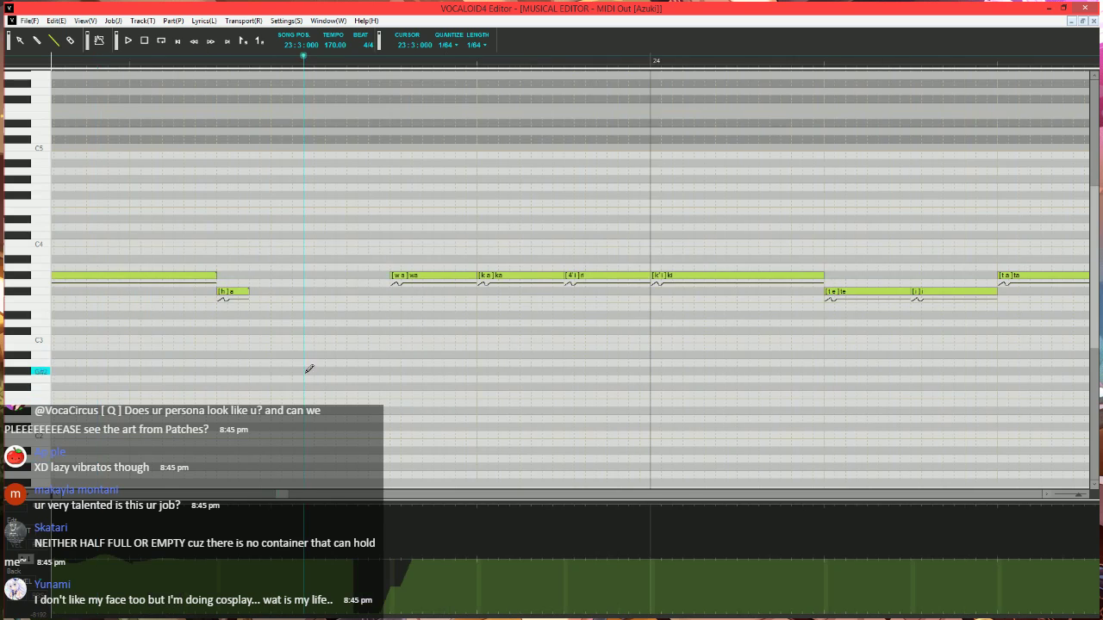
scroll(308, 371, right, 1)
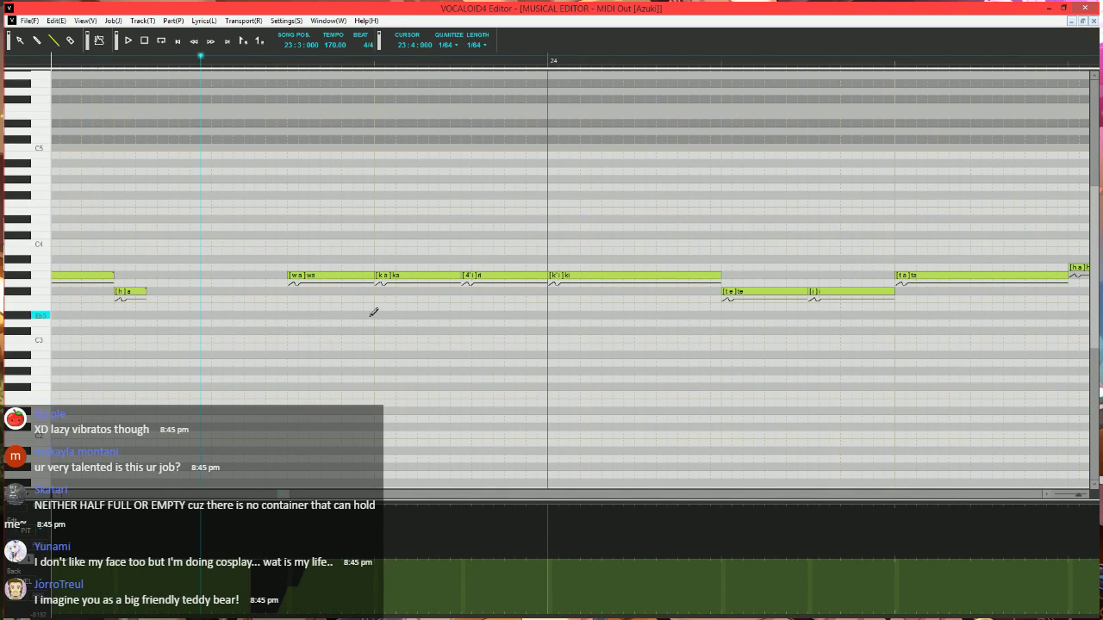
scroll(236, 305, up, 1)
scroll(240, 331, down, 2)
scroll(235, 366, up, 3)
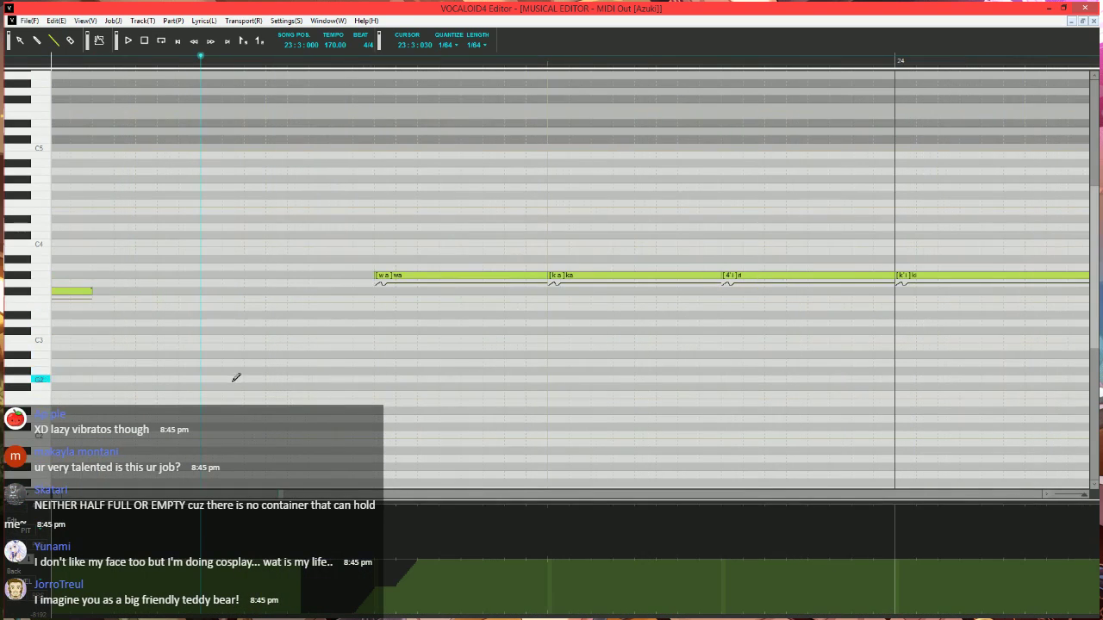
scroll(431, 343, down, 1)
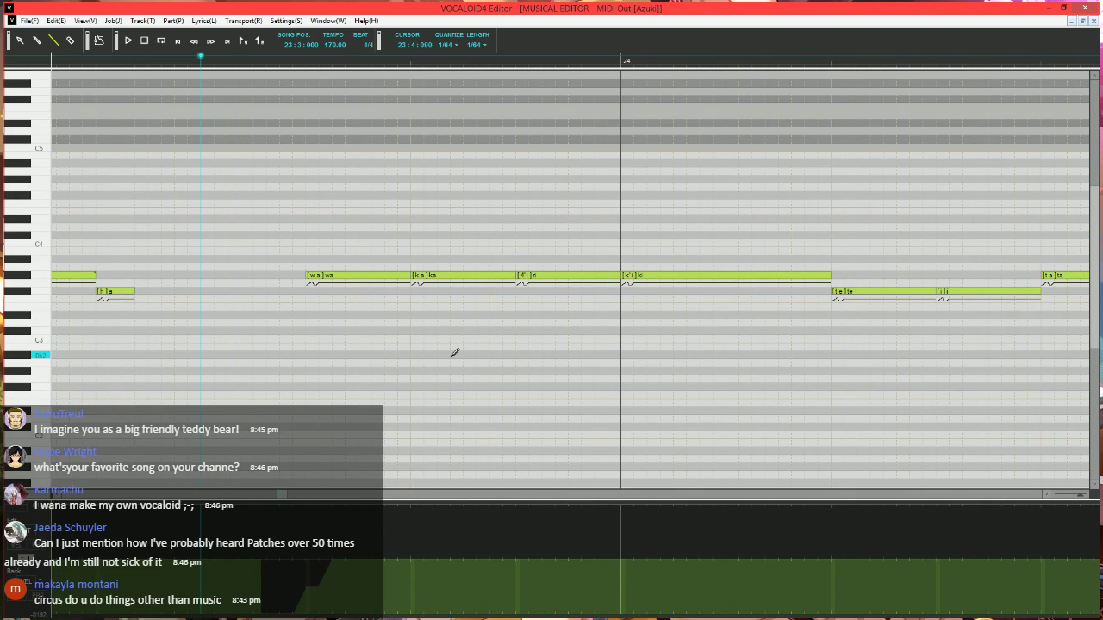
scroll(463, 365, down, 1)
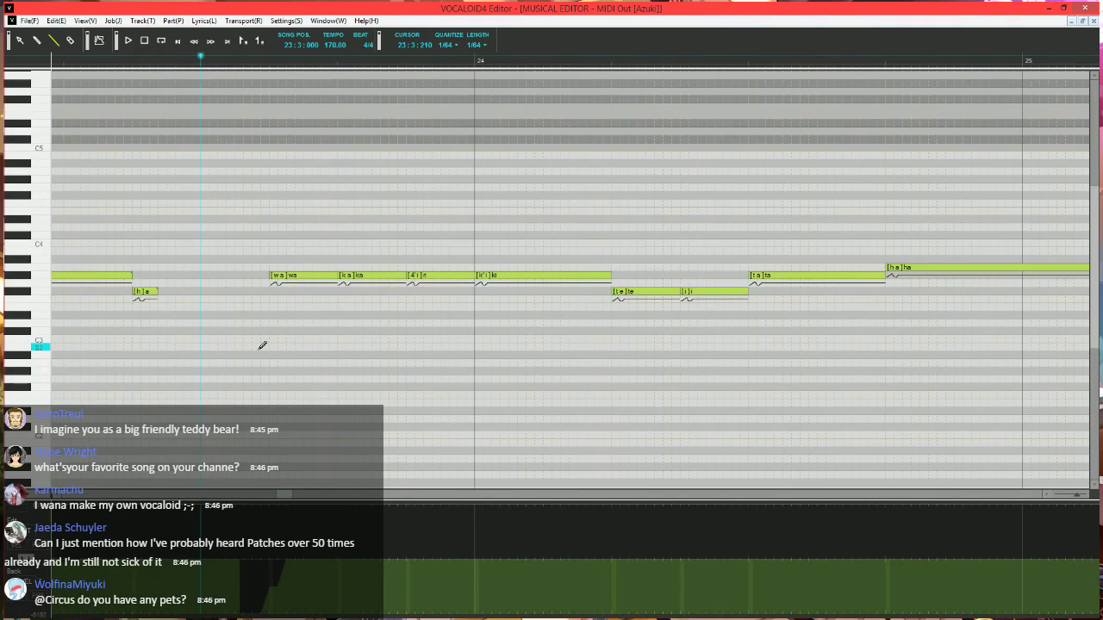
scroll(264, 435, up, 2)
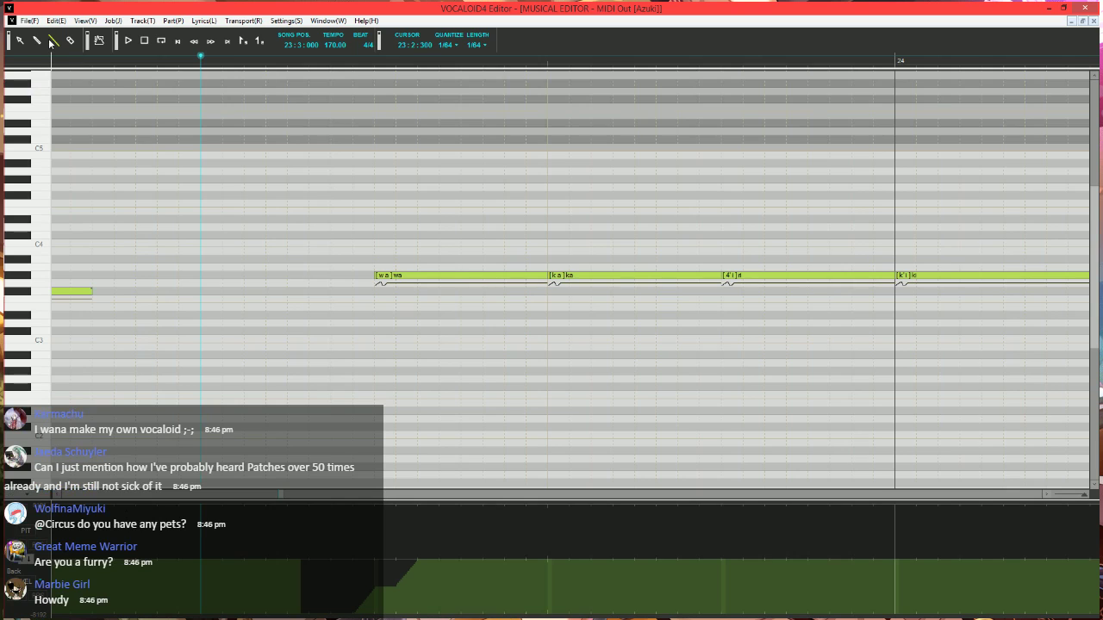
scroll(357, 239, down, 4)
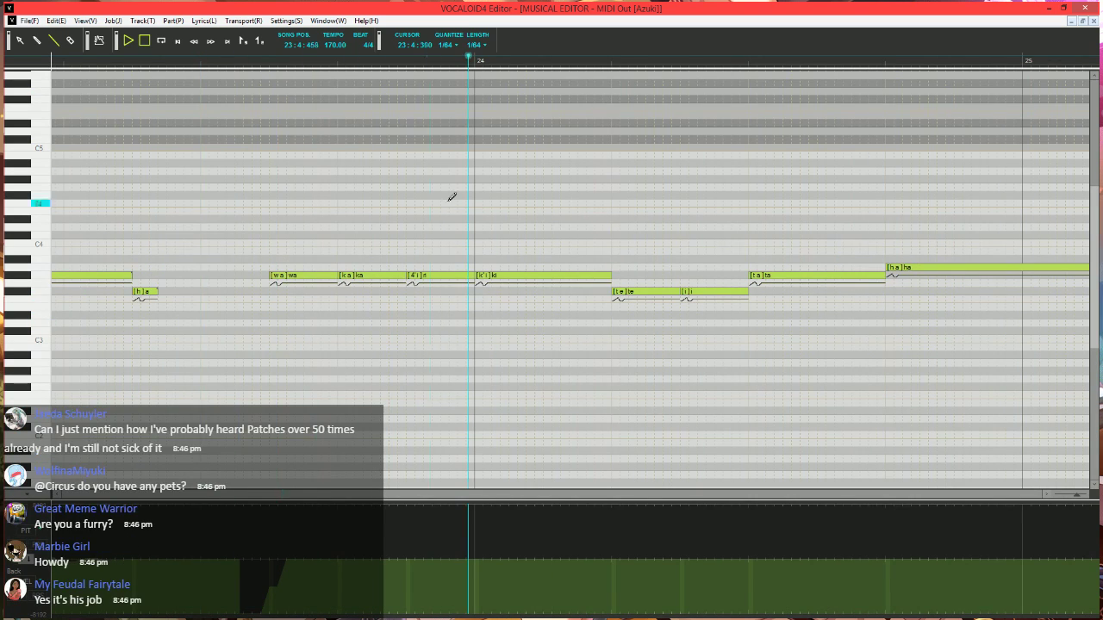
key(space)
click(218, 61)
- Split the ki note at bar 24 into a short ki on F#3, a short i on G#3 and a sustained note with phoneme -
scroll(318, 287, up, 4)
scroll(353, 289, right, 1)
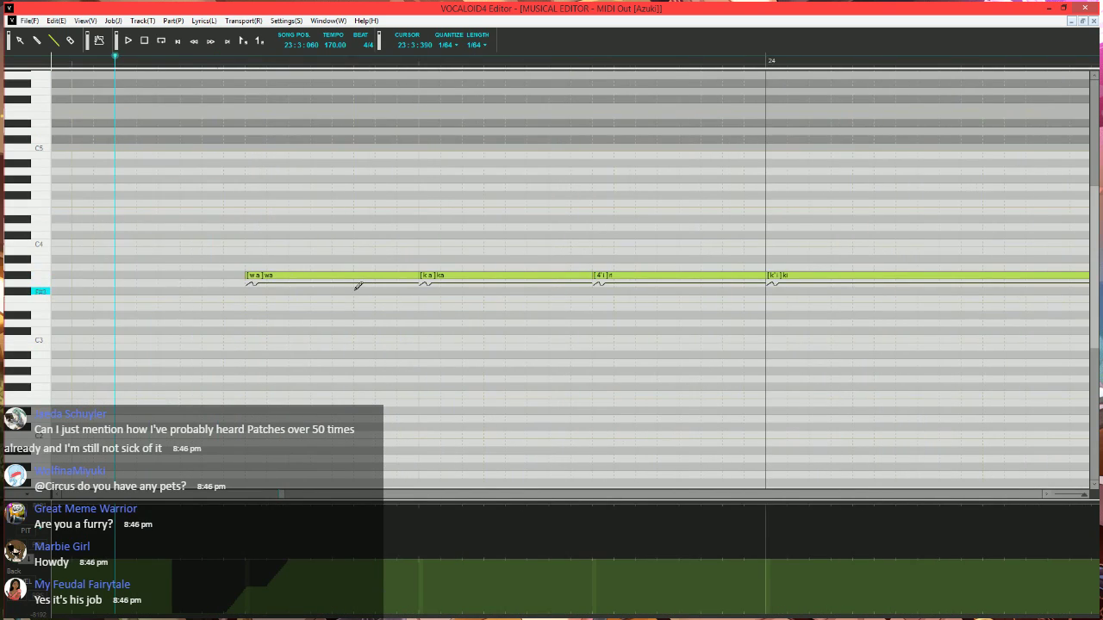
scroll(358, 290, down, 3)
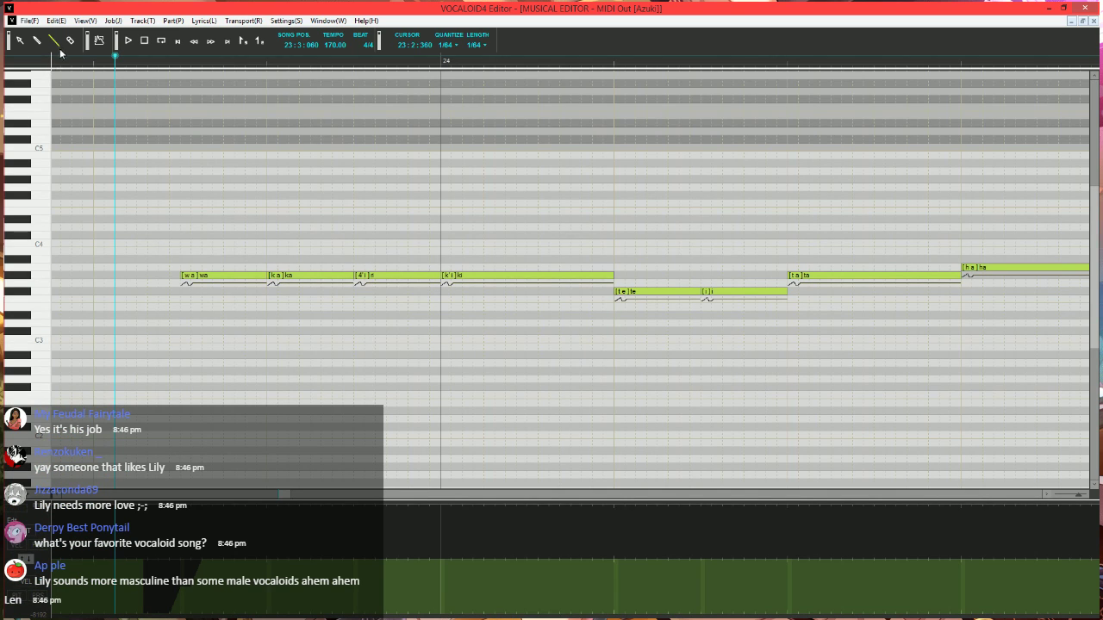
scroll(541, 315, down, 1)
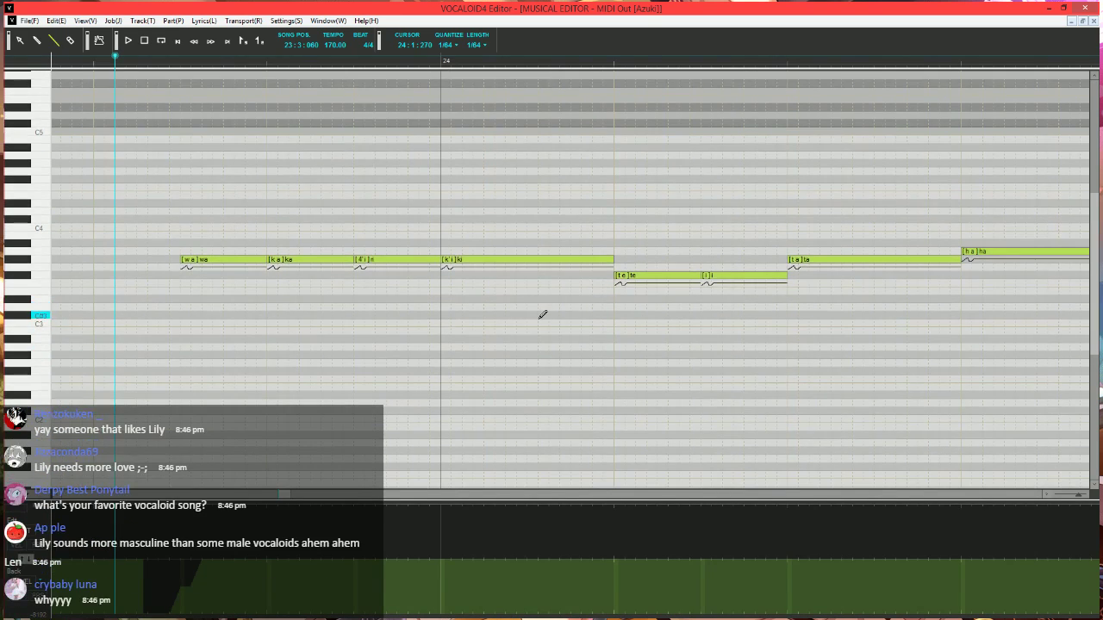
scroll(435, 363, down, 1)
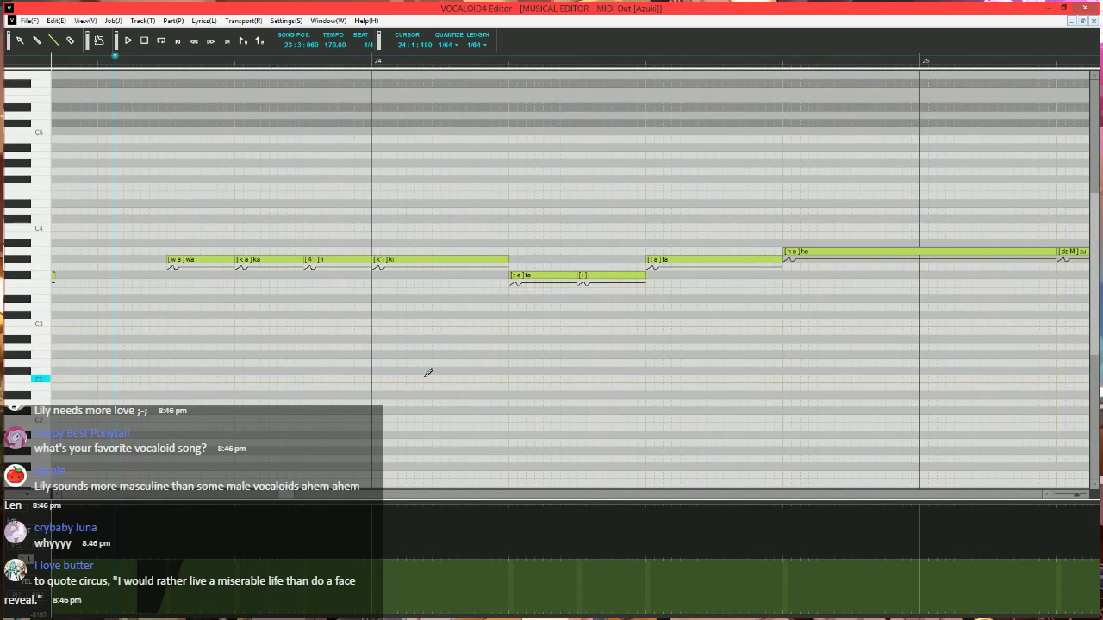
scroll(440, 361, up, 1)
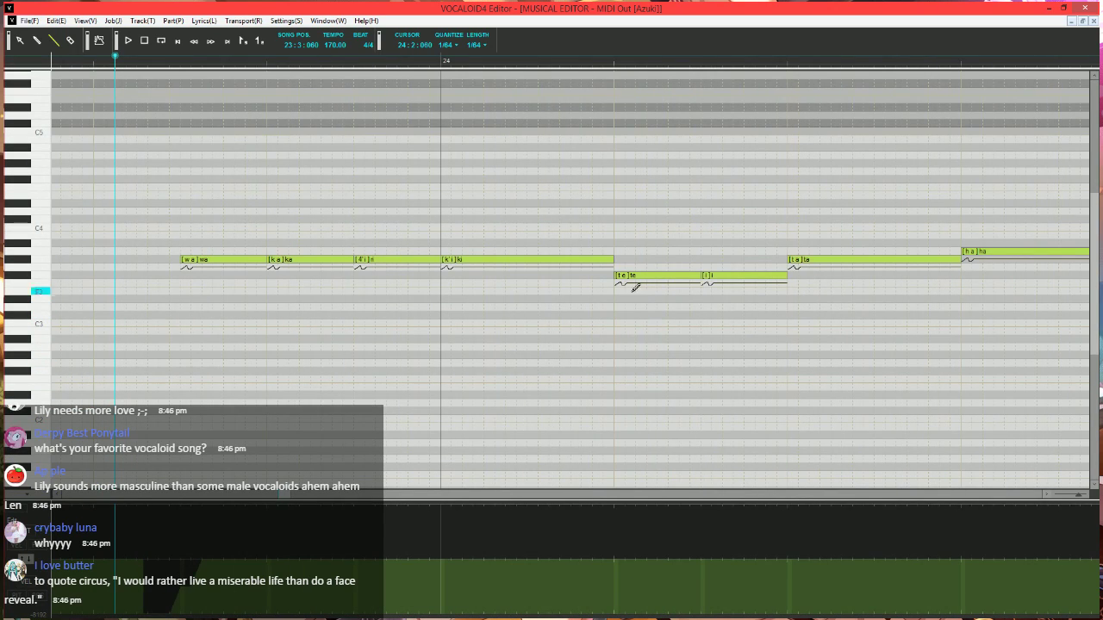
click(568, 259)
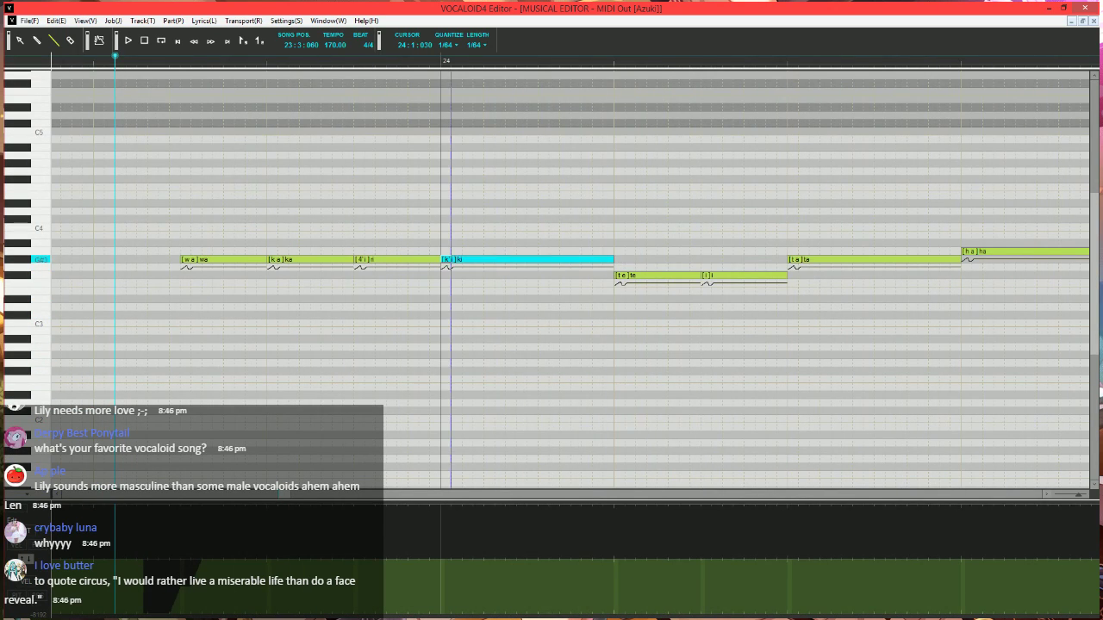
mouse_move(451, 259)
mouse_down()
mouse_move(473, 261)
mouse_move(463, 277)
mouse_move(488, 255)
mouse_move(613, 257)
mouse_up()
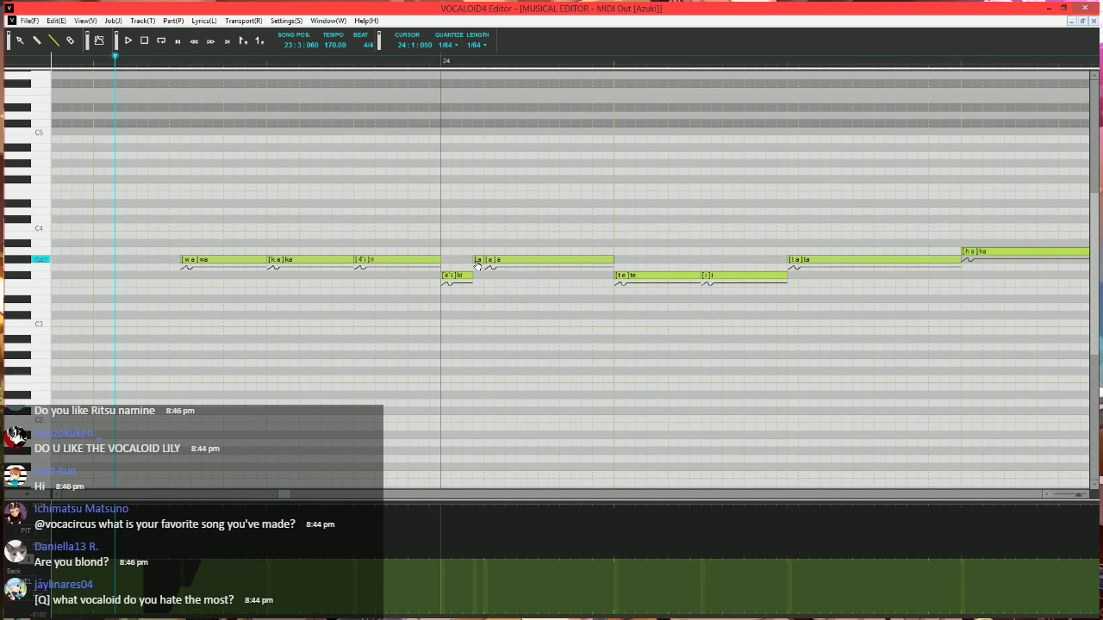
scroll(484, 417, down, 1)
double_click(362, 260)
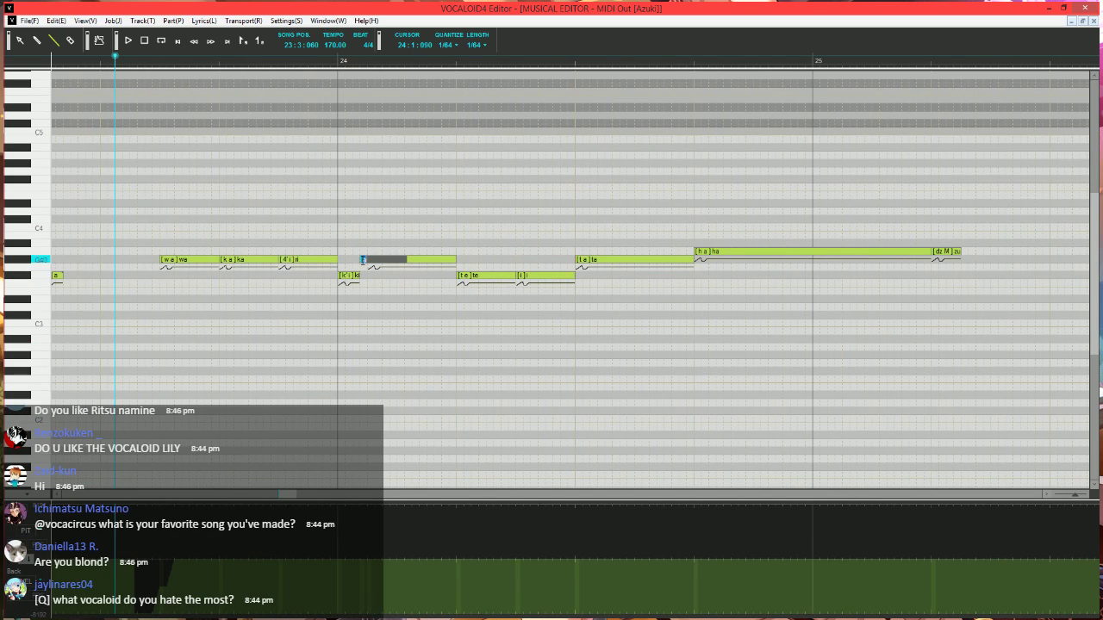
key(Return)
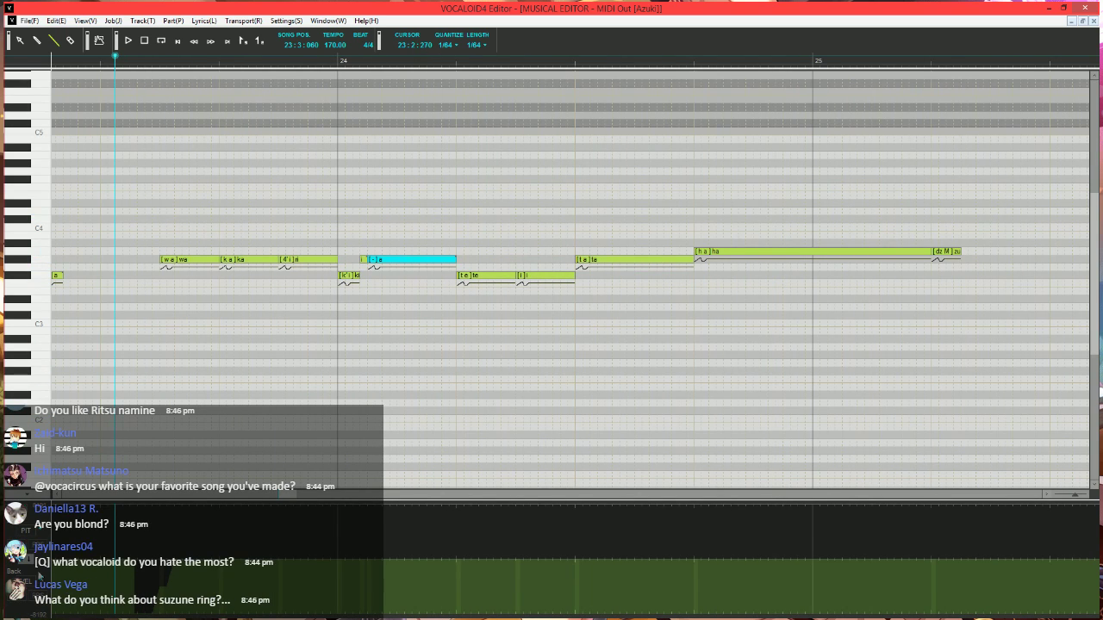
- Lower the te note's velocity to just under half the neighbouring notes' height and play the phrase from 23:3:060
click(31, 561)
drag(470, 612, 438, 613)
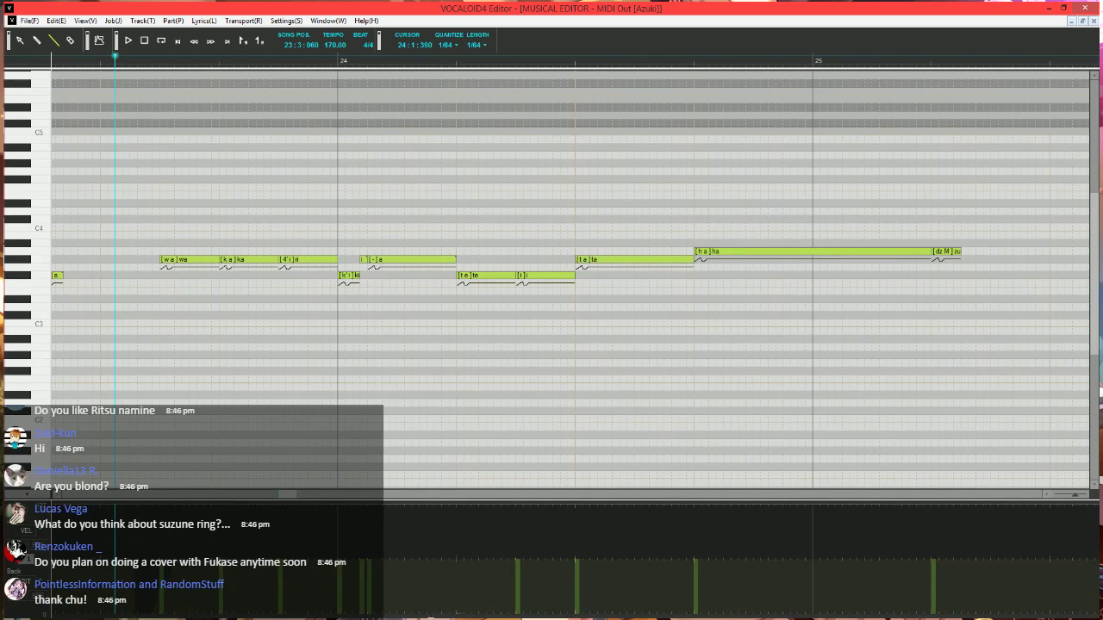
key(space)
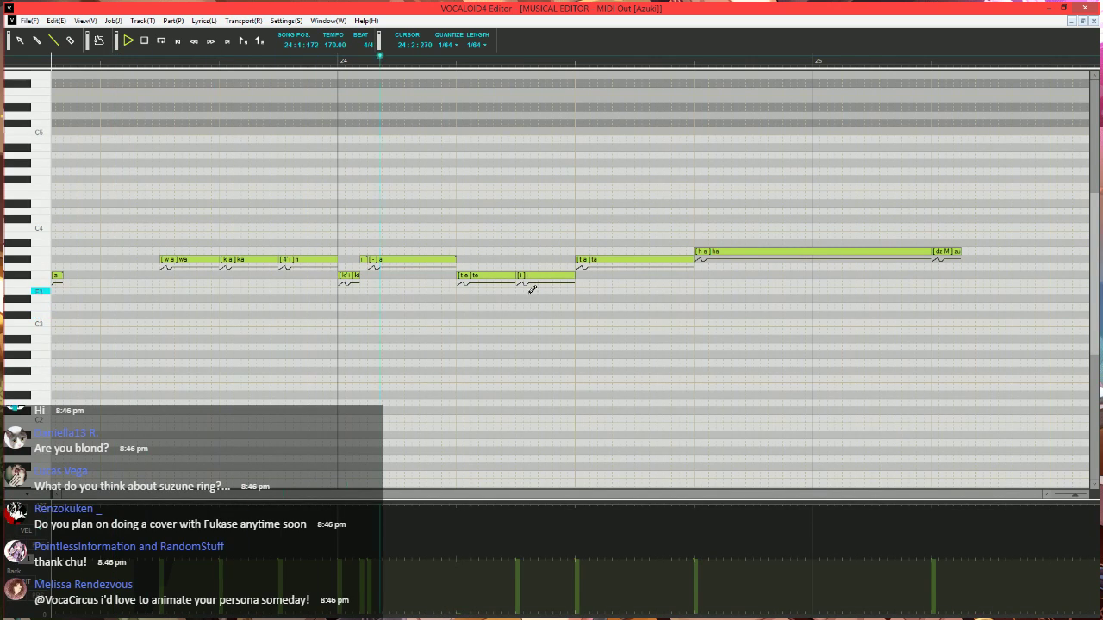
key(space)
key(space)
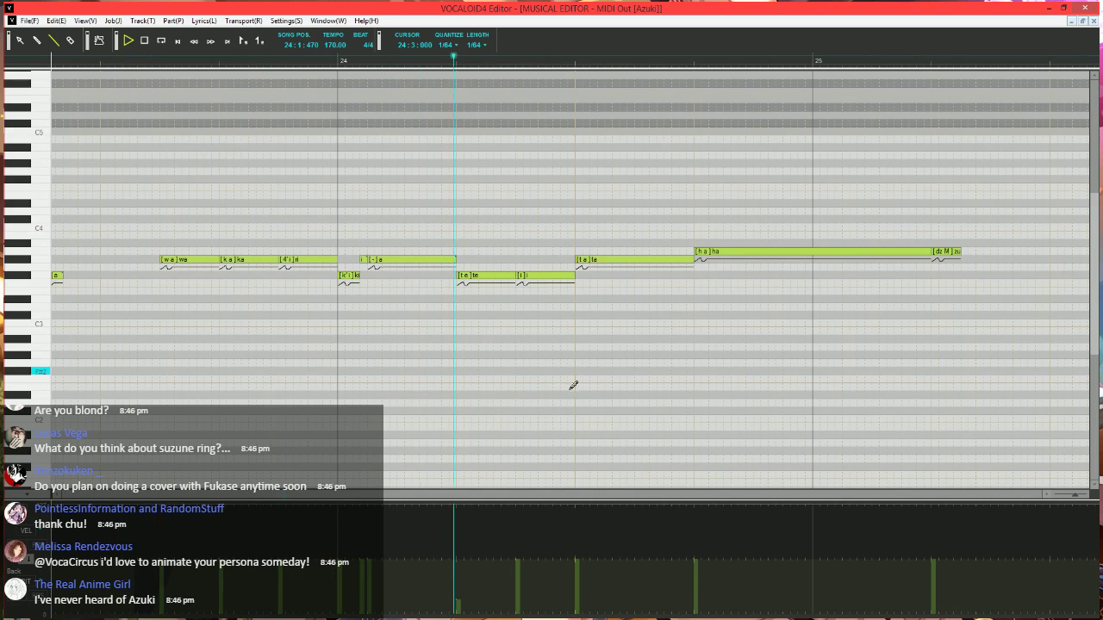
key(space)
key(space)
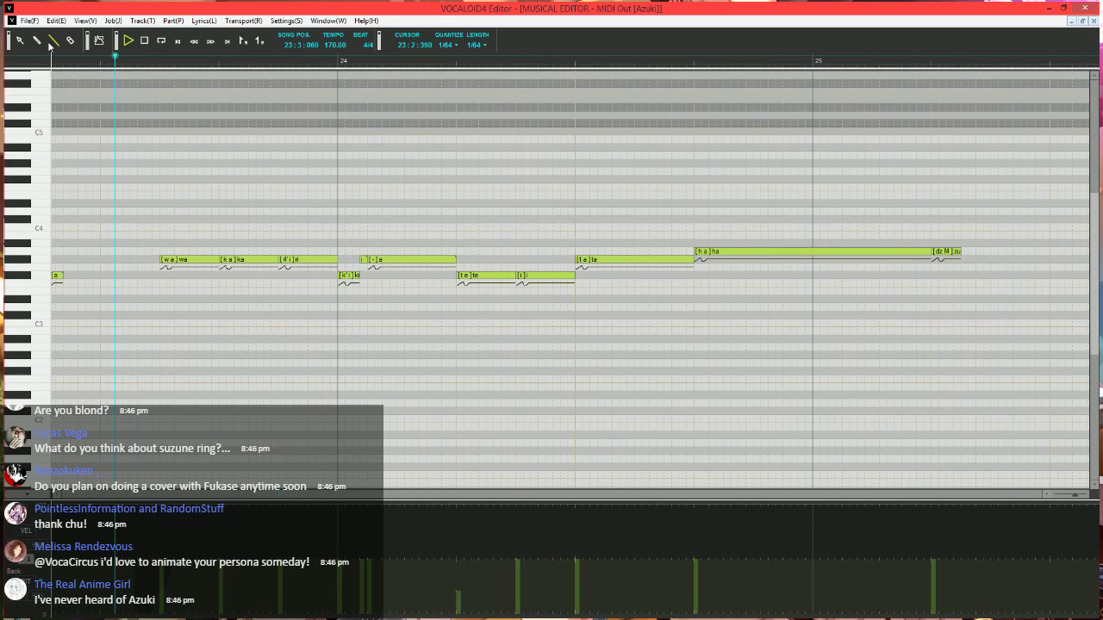
key(space)
- Shorten the ka note, insert a short note between ka and ri, and play the phrase from 23:3:120
drag(276, 260, 271, 260)
click(274, 259)
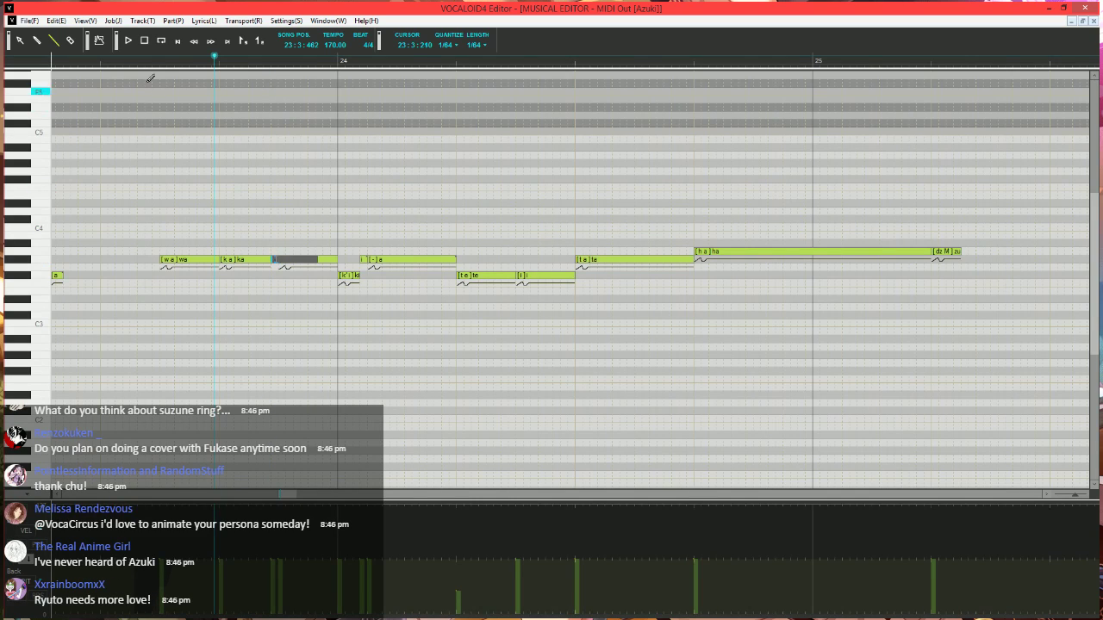
click(115, 62)
key(space)
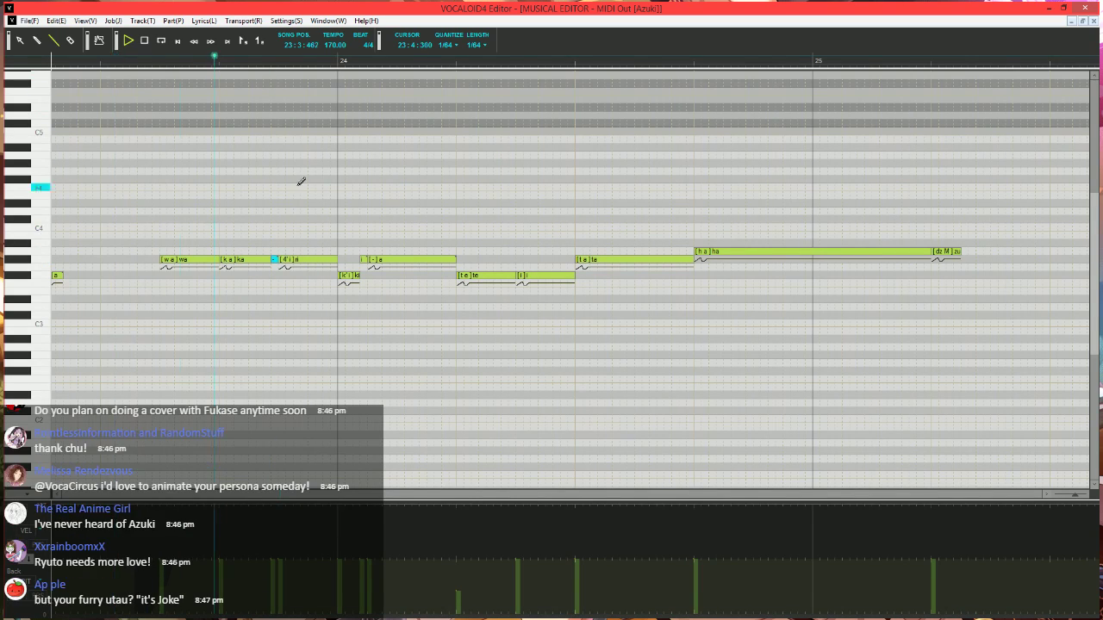
key(space)
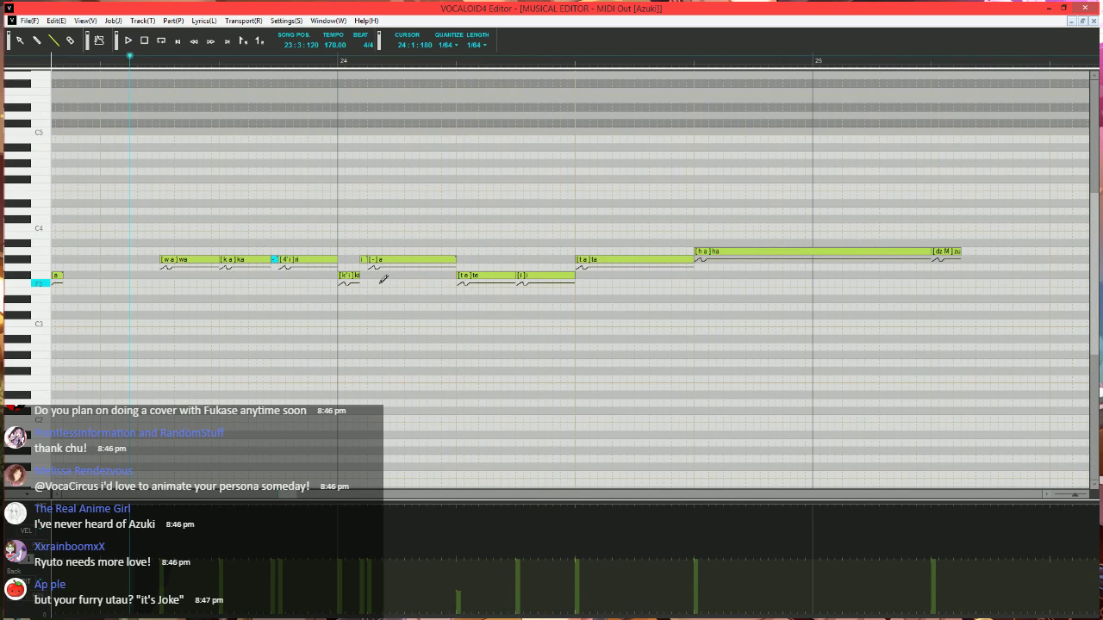
- Delete the short note between ka and ri, leaving a gap, and switch the control parameter back to pitch bend
click(268, 259)
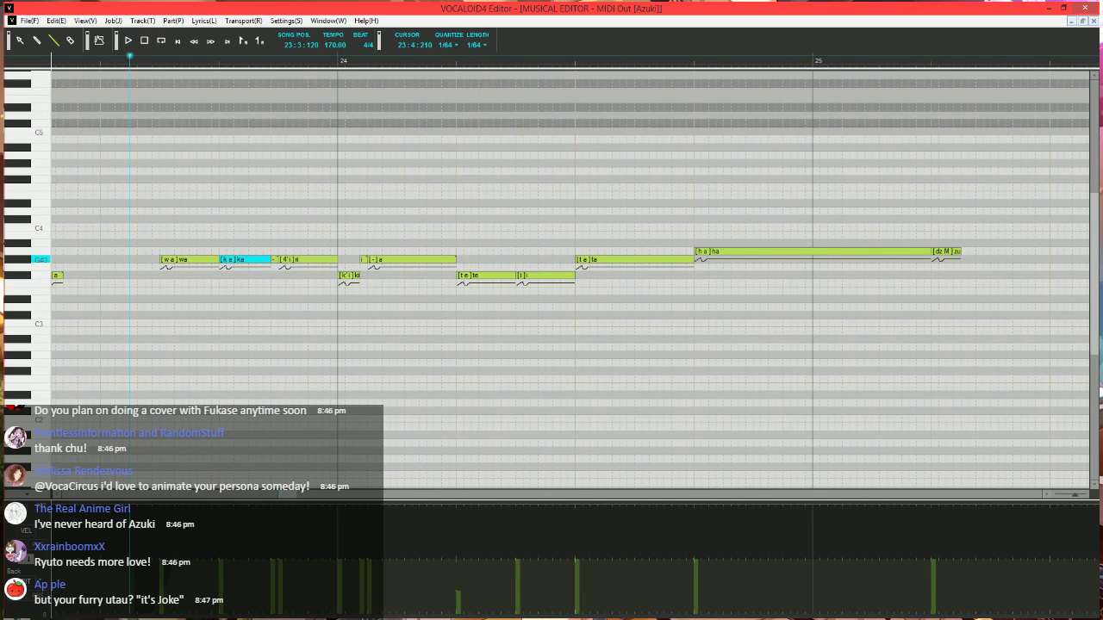
click(274, 262)
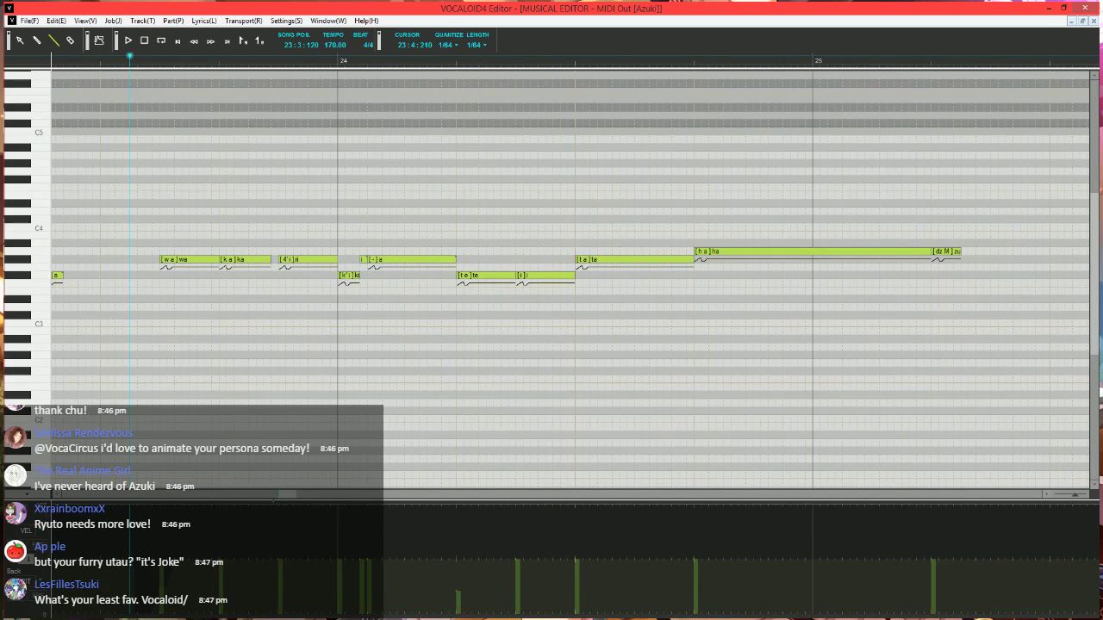
drag(274, 502, 294, 500)
click(28, 560)
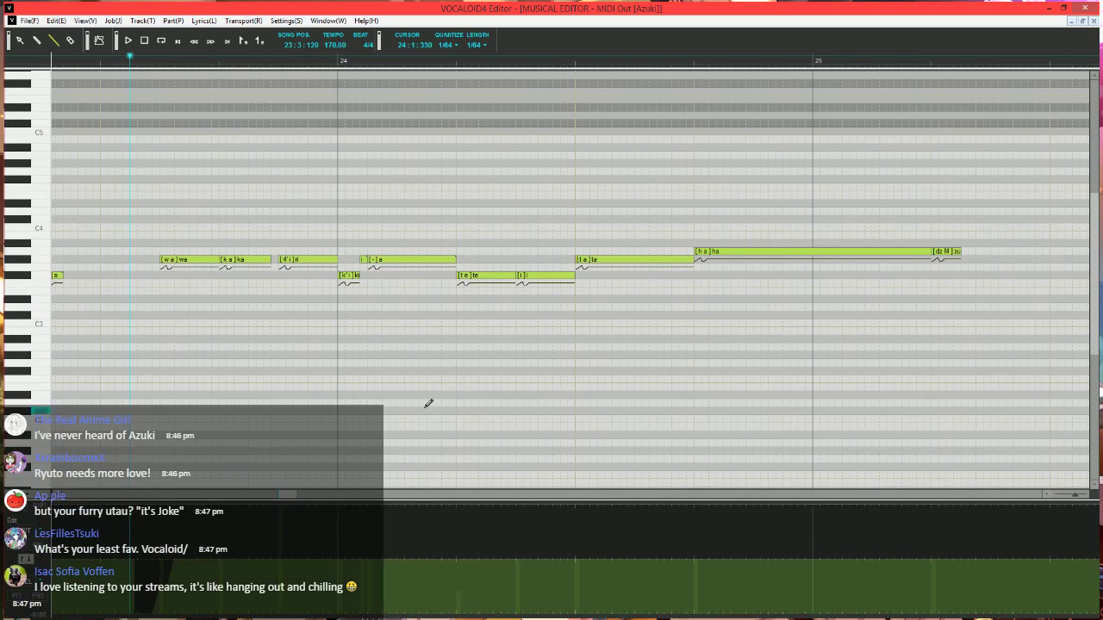
- Split the ta note at 24:3:000 into a short ta on F#3, a short a on G#3 and a sustained note with phoneme -
scroll(603, 274, right, 2)
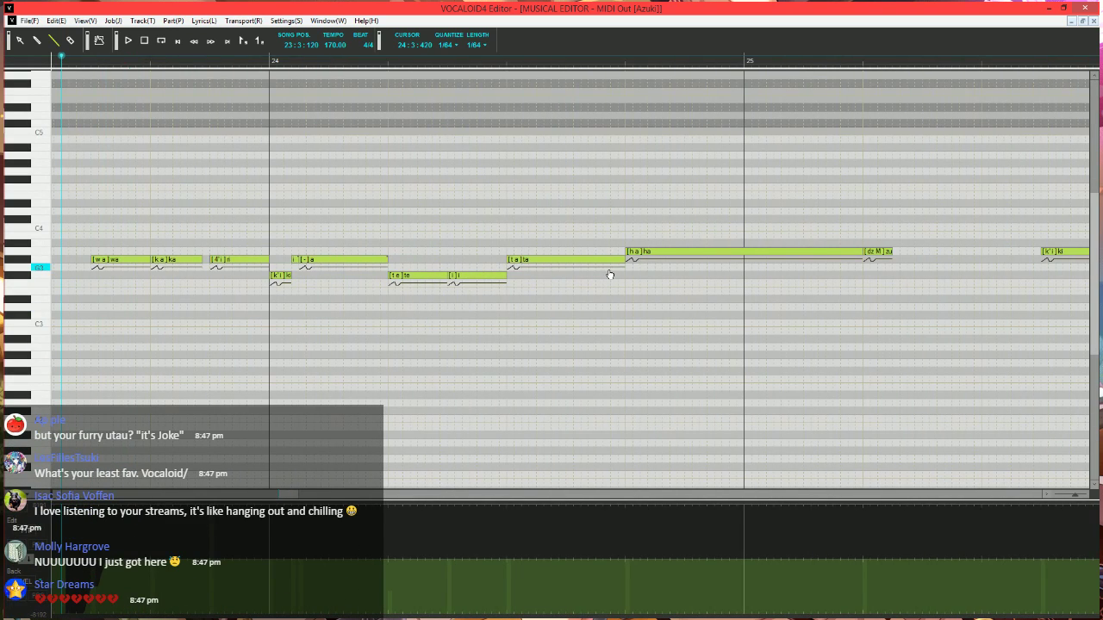
click(507, 62)
scroll(618, 327, up, 2)
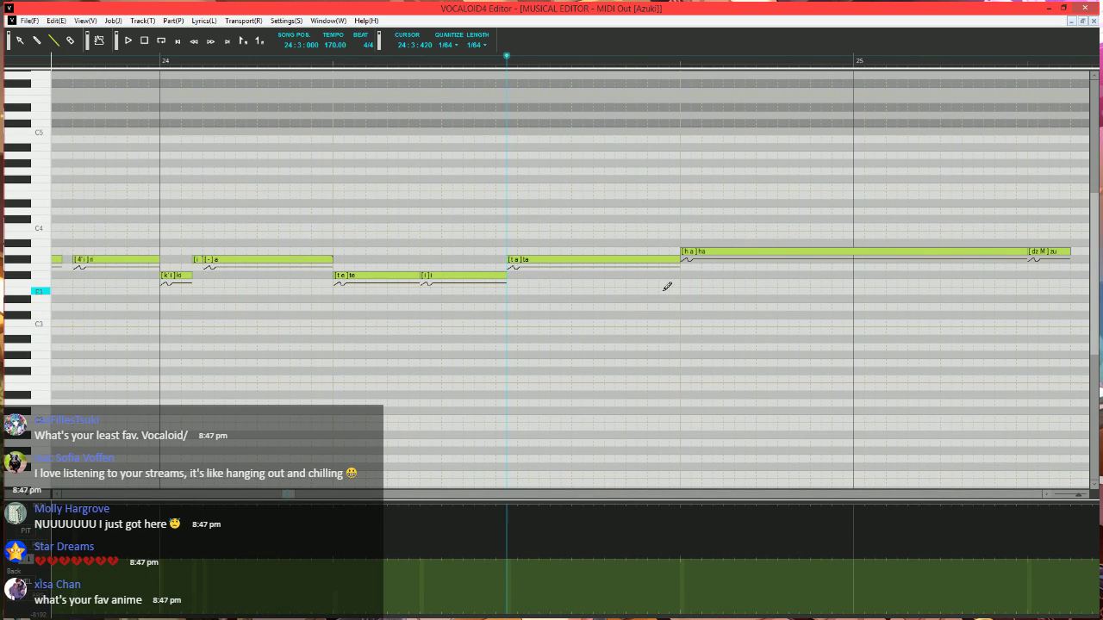
click(658, 260)
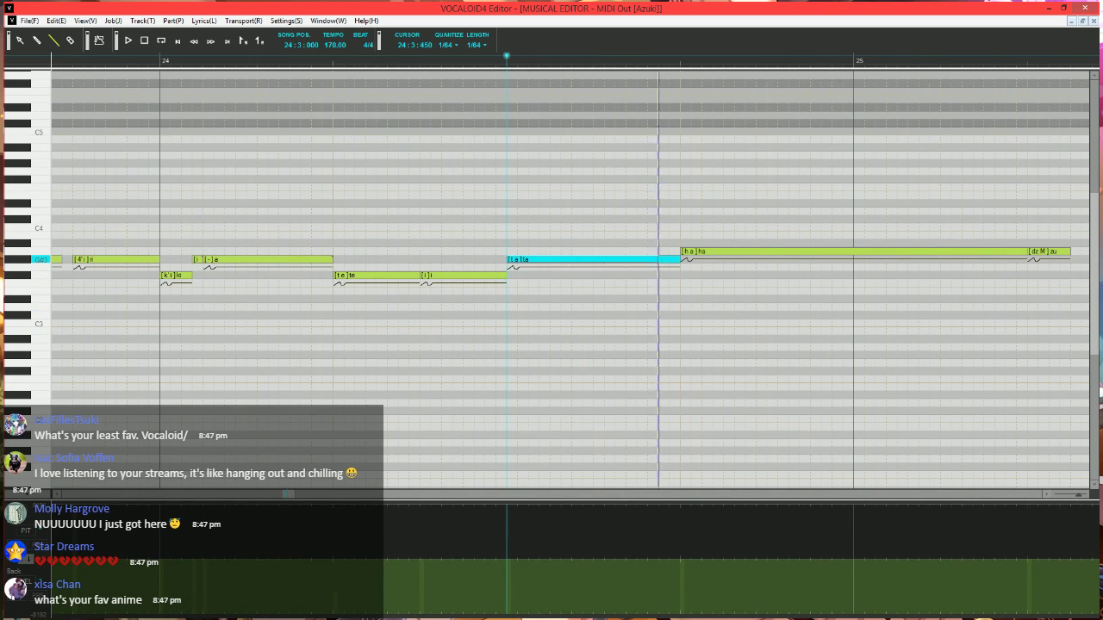
mouse_move(550, 260)
mouse_down()
mouse_move(522, 278)
mouse_move(679, 260)
mouse_up()
click(551, 253)
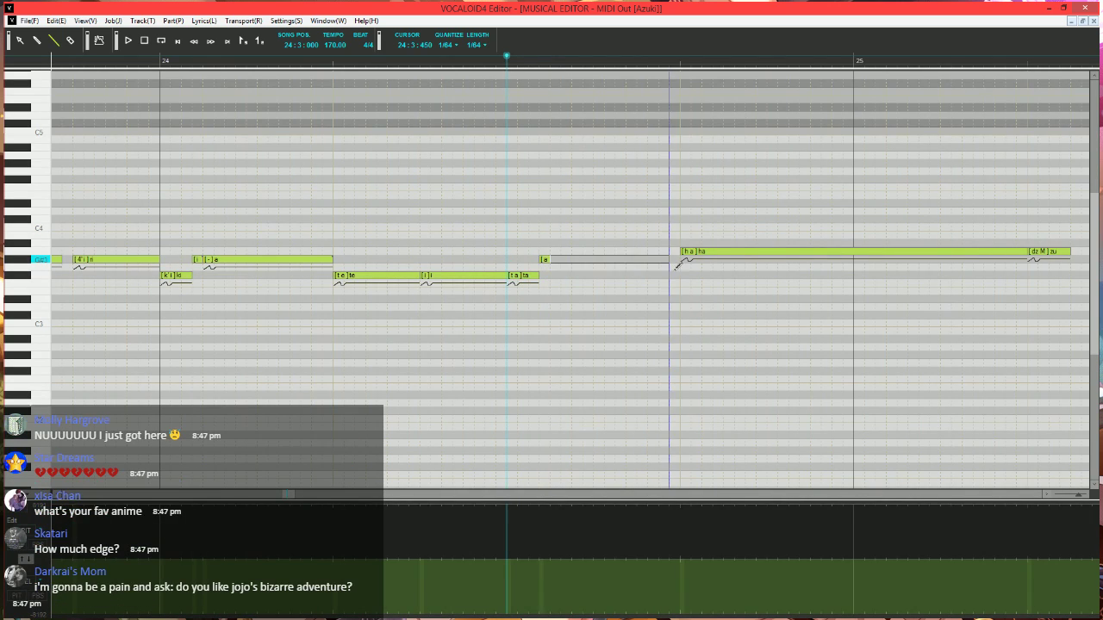
click(567, 261)
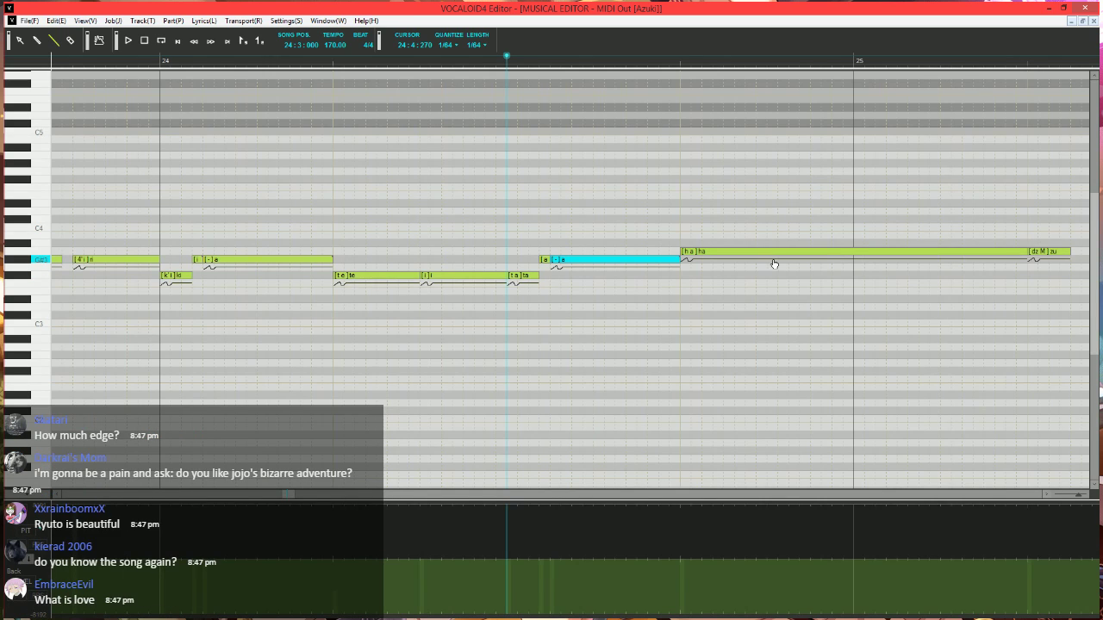
- Draw a pitch slide into the ha note from minimum bend to about quarter depth, holding briefly and ramping to zero, and play it from 24:3:000
scroll(773, 263, down, 1)
scroll(724, 317, right, 1)
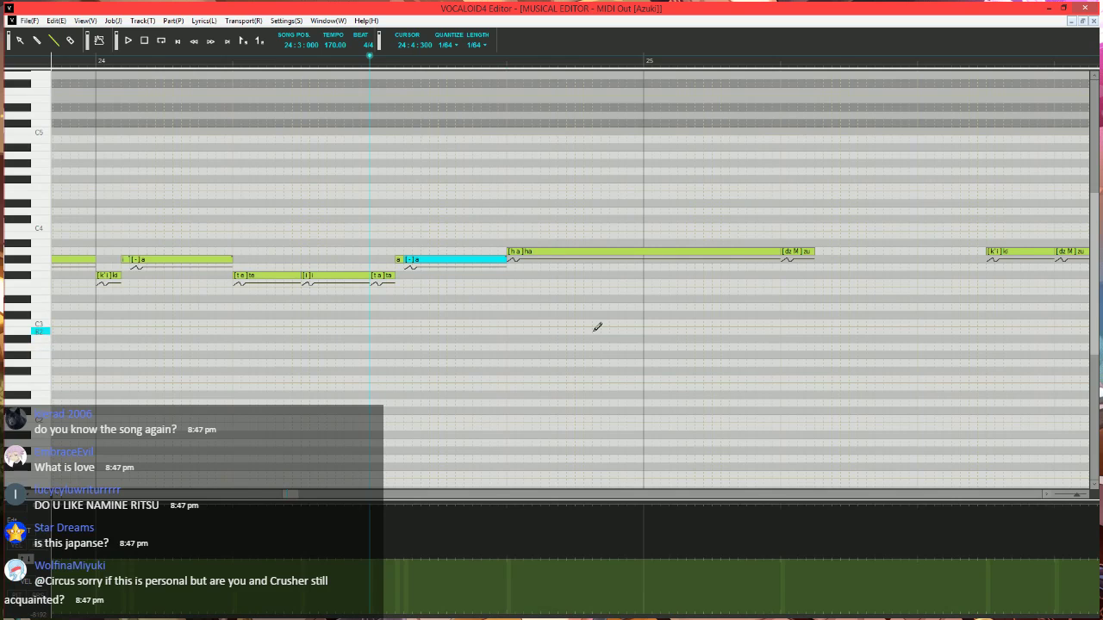
scroll(597, 326, right, 1)
scroll(594, 335, up, 1)
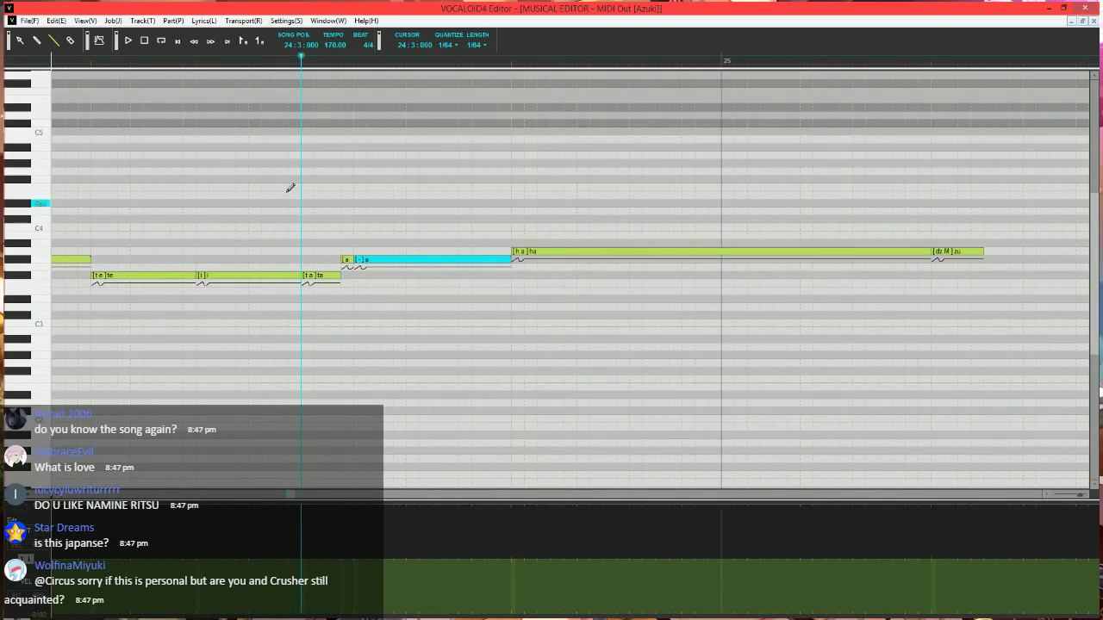
scroll(500, 291, right, 1)
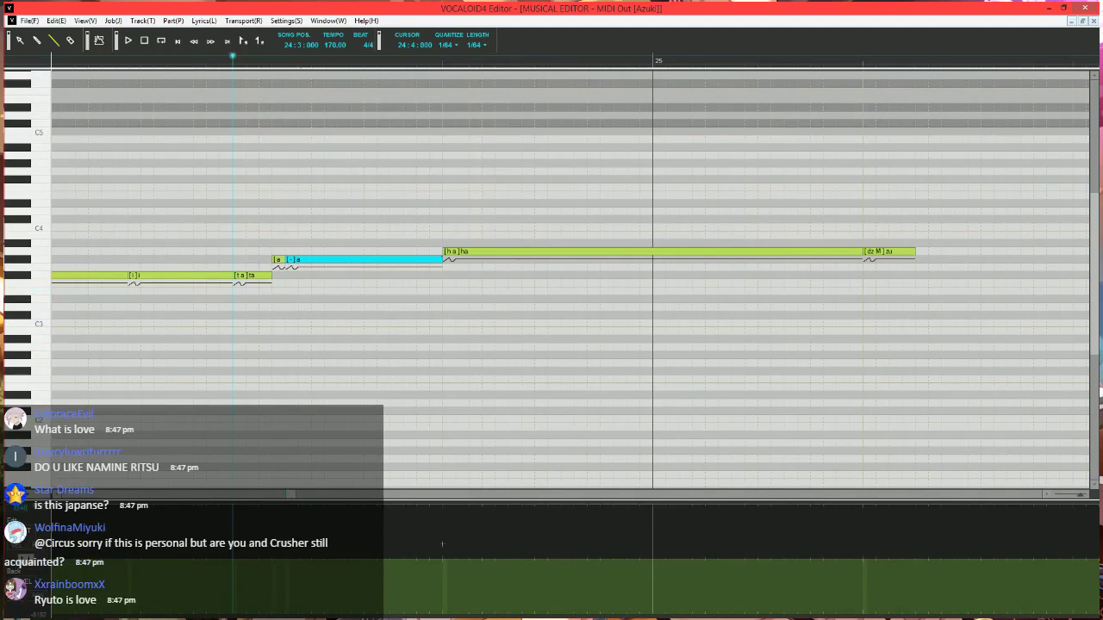
click(444, 280)
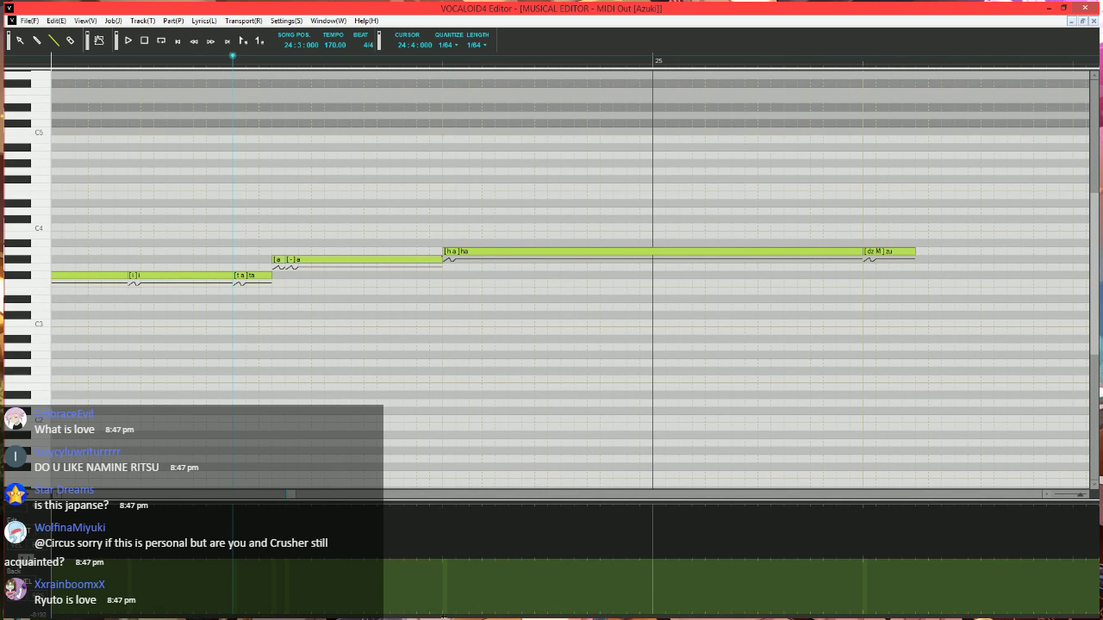
drag(442, 616, 443, 614)
drag(443, 612, 498, 562)
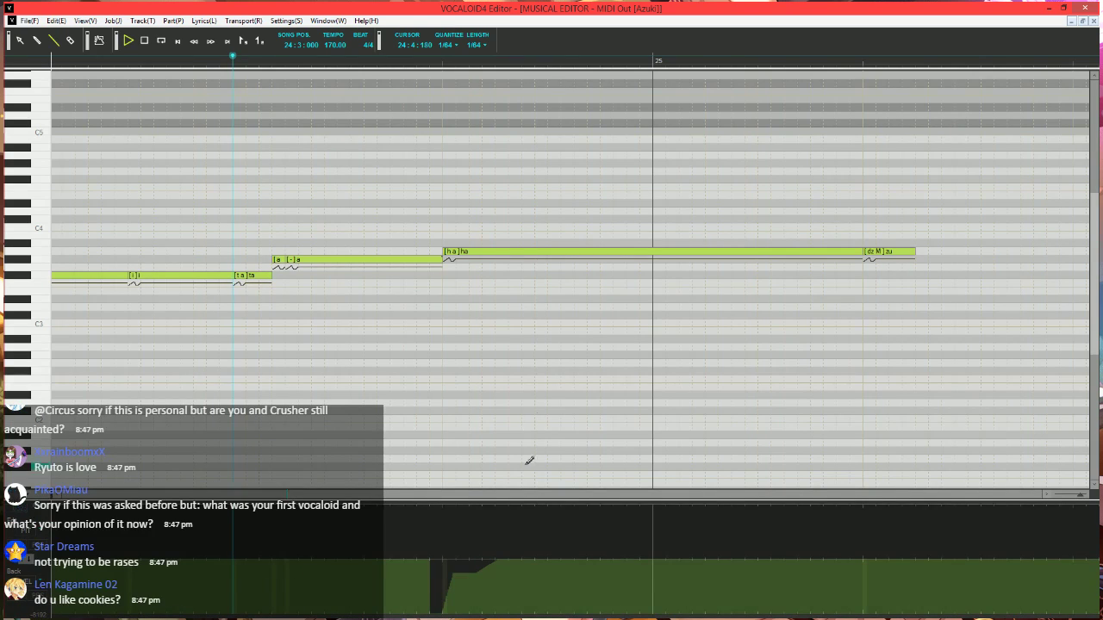
key(space)
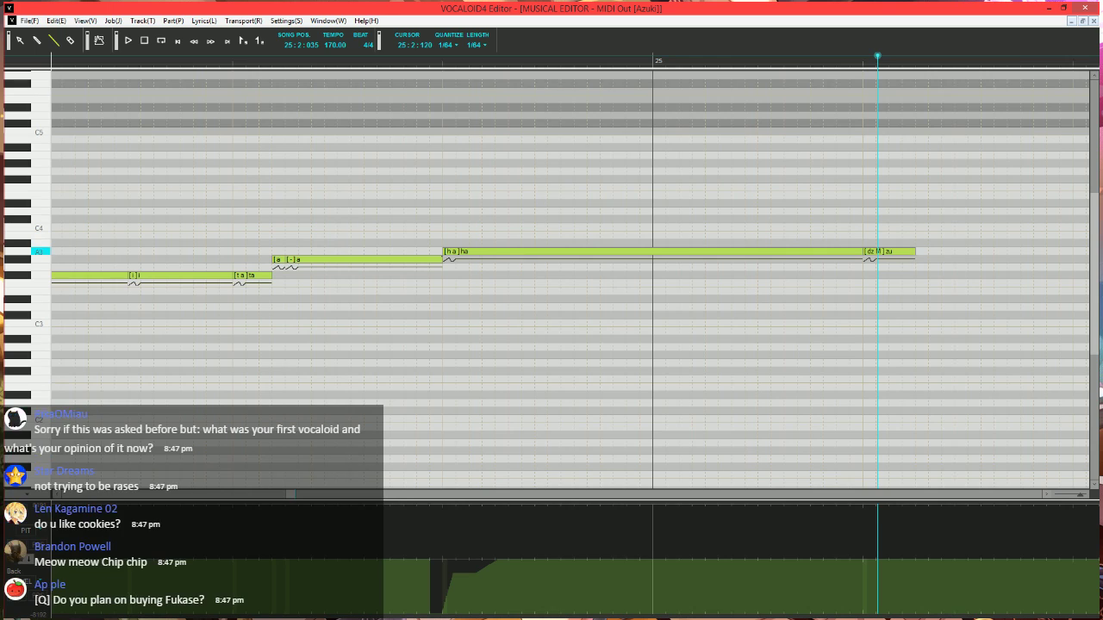
- Split the zu note after ha into a very short zu and an ending note with phoneme h
mouse_move(914, 252)
mouse_down()
mouse_move(852, 258)
mouse_move(912, 253)
mouse_up()
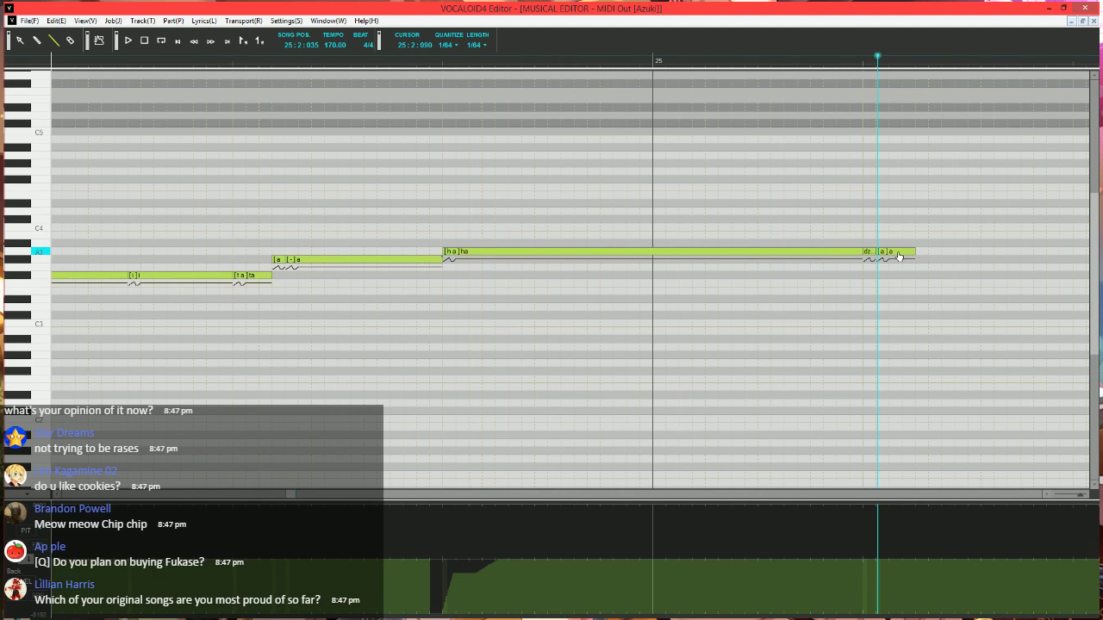
double_click(903, 252)
key(Return)
double_click(868, 253)
key(alt+Down)
key(Return)
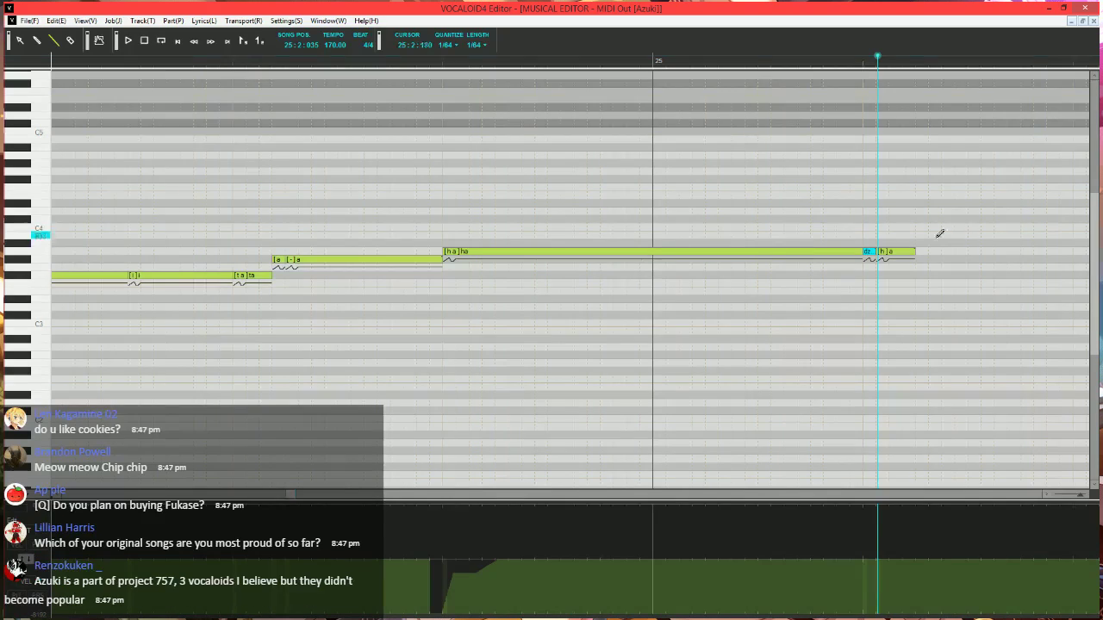
- Play the phrase from the ta note to check the zu ending, and set the song position to 24:2:420
click(229, 64)
key(space)
scroll(639, 238, down, 2)
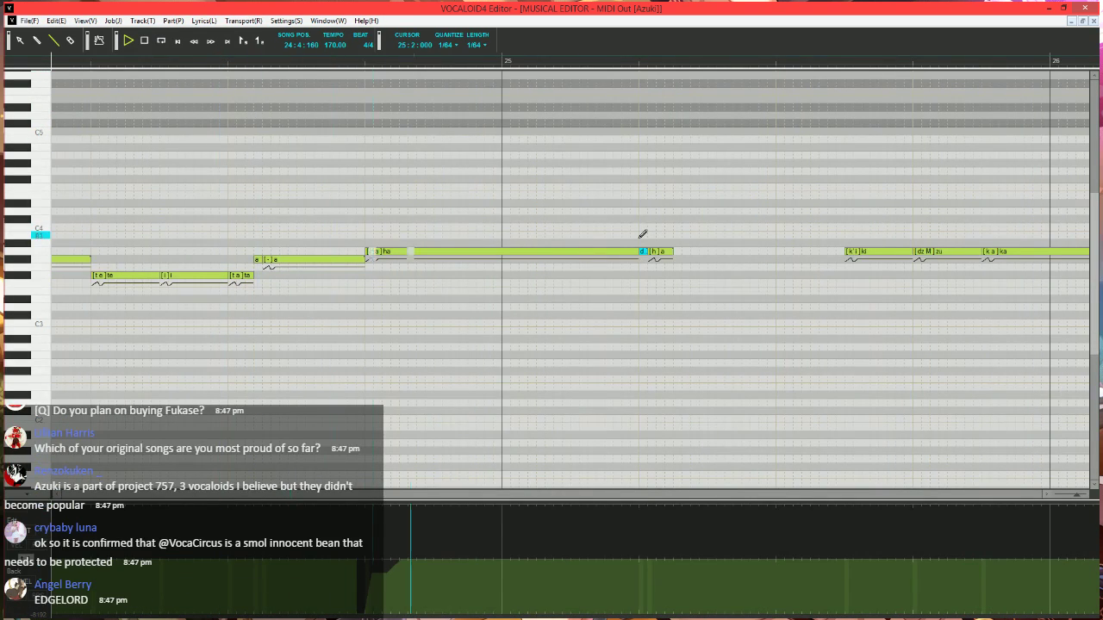
key(space)
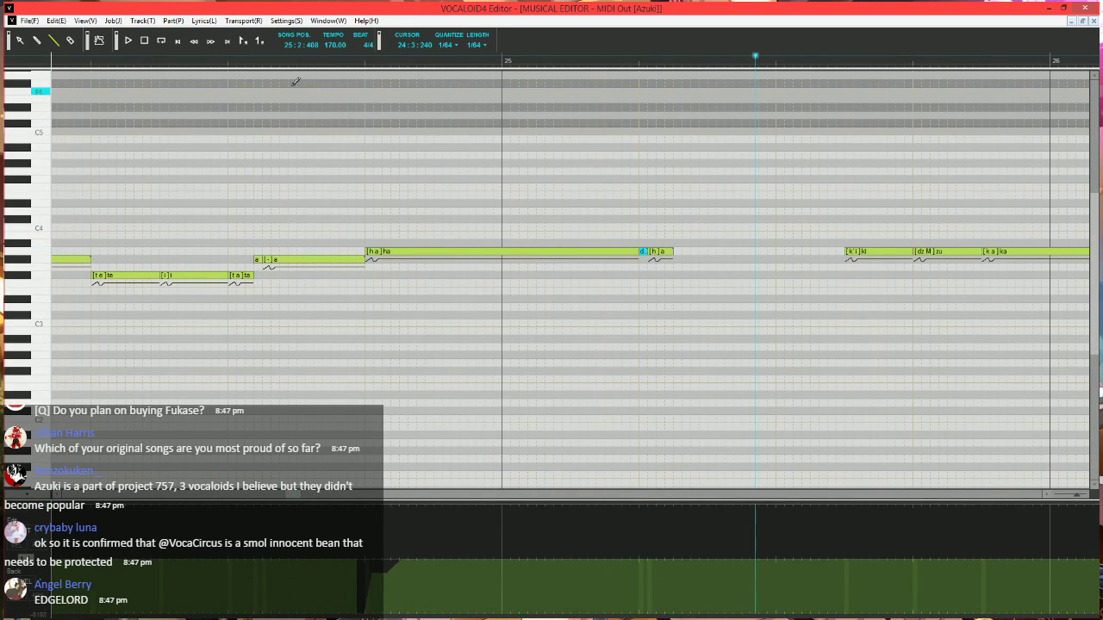
click(211, 59)
scroll(517, 240, up, 1)
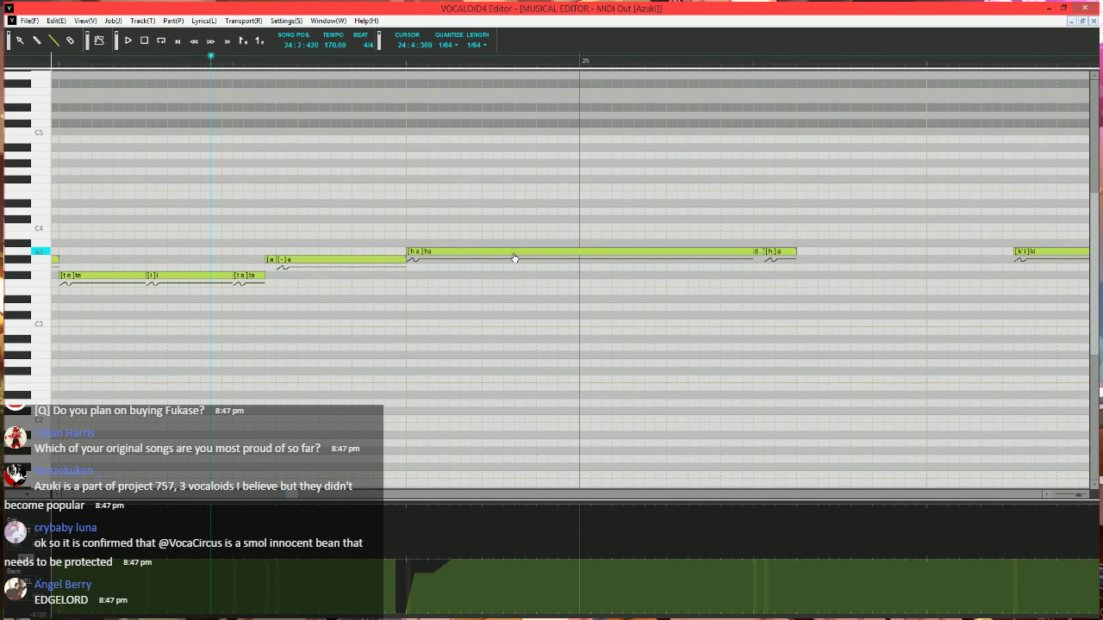
- Draw a slight pitch dip at the end of ha and a steep rise to maximum bend across the zu ending, and play it
click(515, 252)
click(745, 566)
drag(744, 568, 744, 567)
mouse_move(744, 567)
mouse_down()
mouse_move(750, 520)
mouse_move(801, 502)
mouse_up()
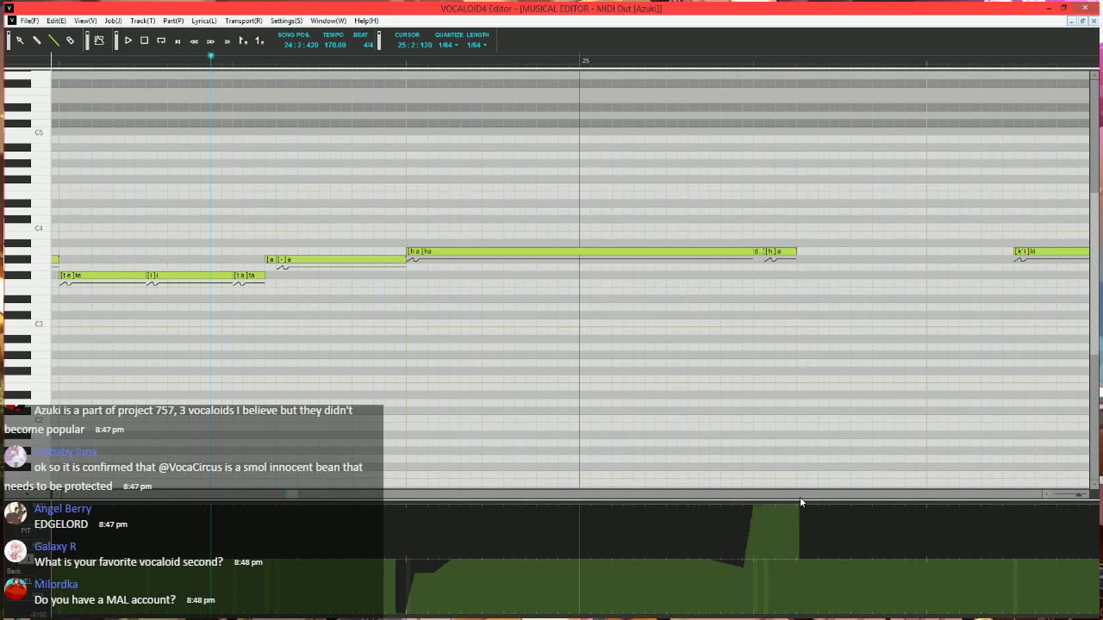
scroll(729, 397, down, 1)
key(space)
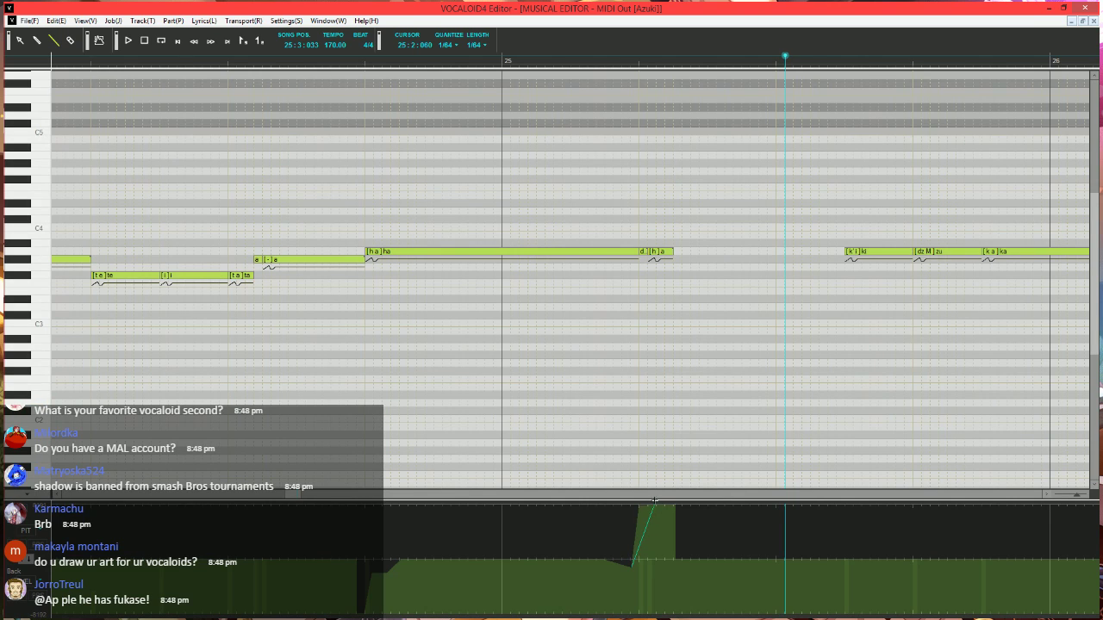
- Redraw the rise over the short zu note as a more gradual ramp to maximum bend and play the phrase
drag(655, 499, 656, 500)
click(194, 63)
key(space)
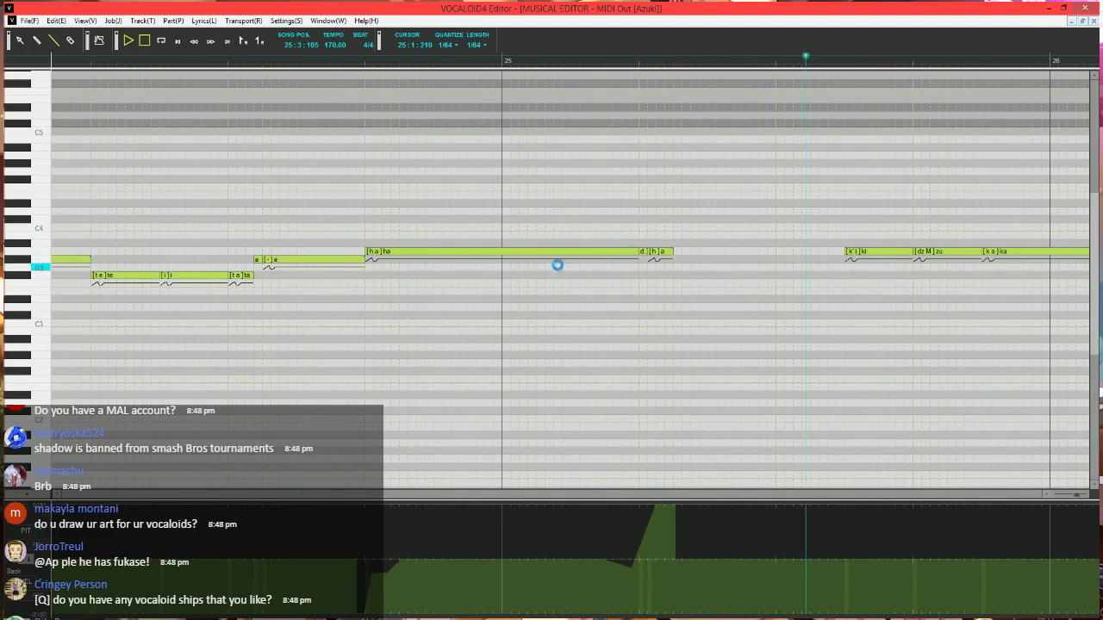
- Try Expressive Vibrato on the whole ha note with pitch amount 10, brightness 15, rate 45, length 100 and a shorter fade-in
click(406, 254)
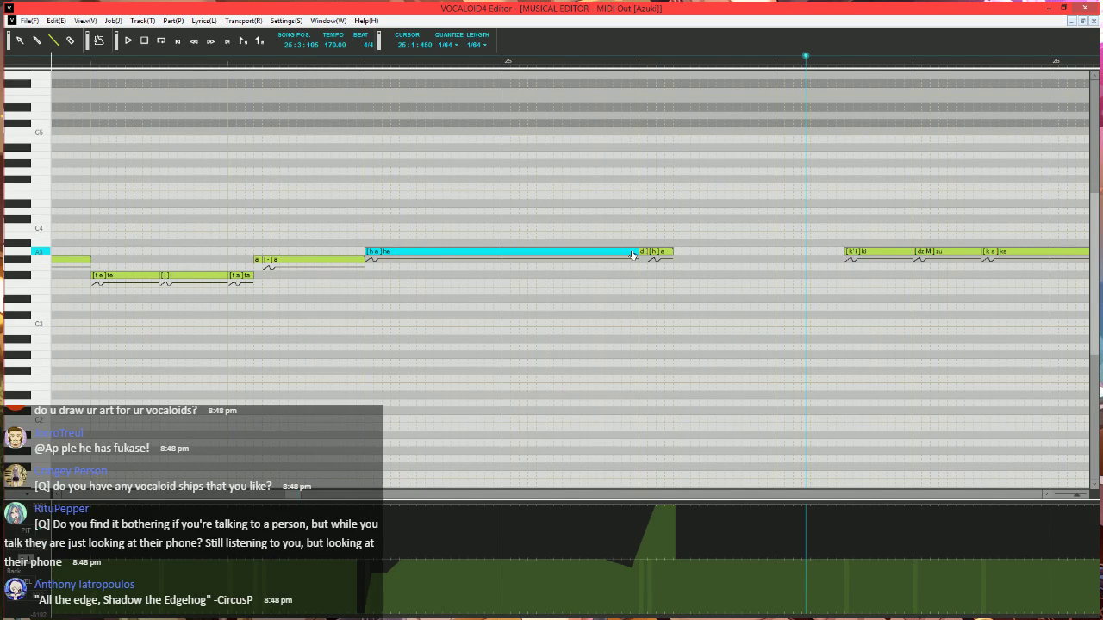
key(ctrl+j)
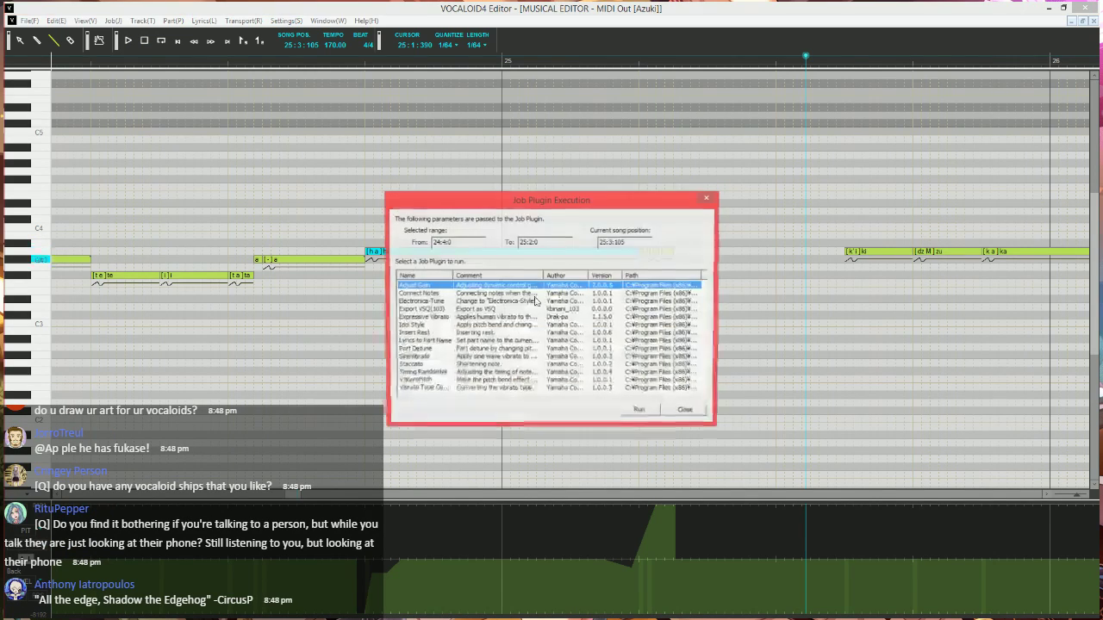
click(439, 319)
click(638, 411)
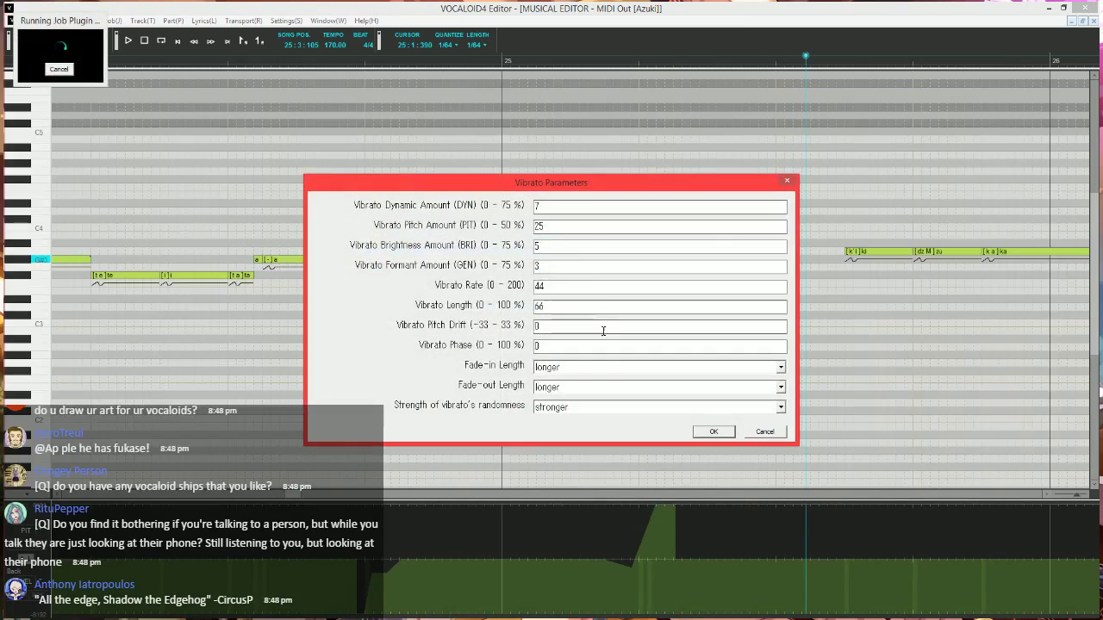
key(Tab)
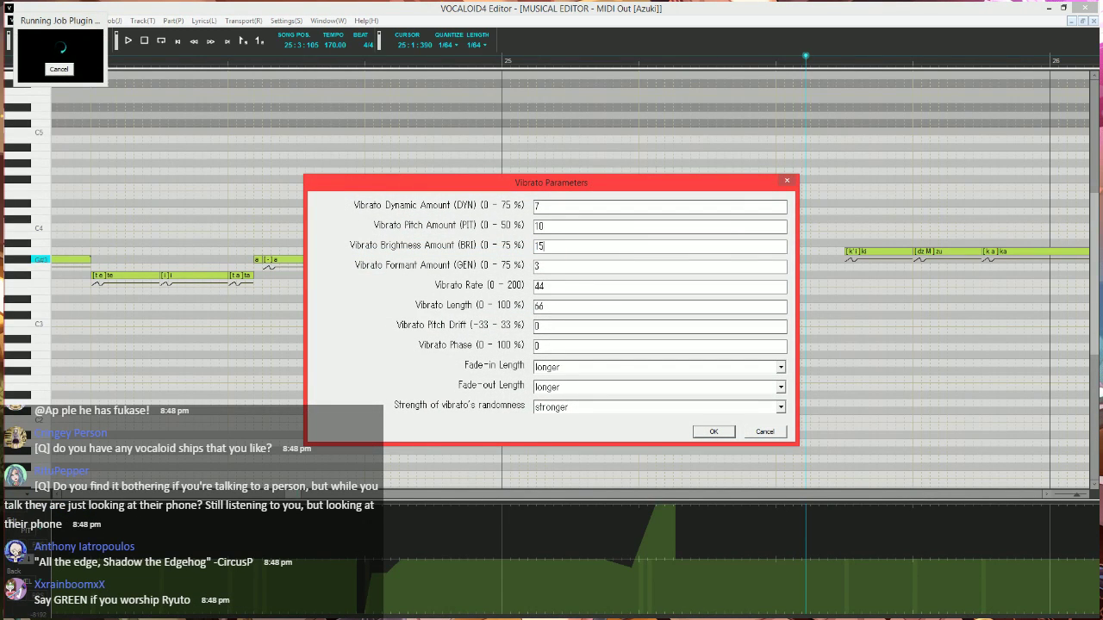
text(45)
key(Tab)
text(100)
key(Tab)
key(Tab)
key(Tab)
key(Down)
key(Return)
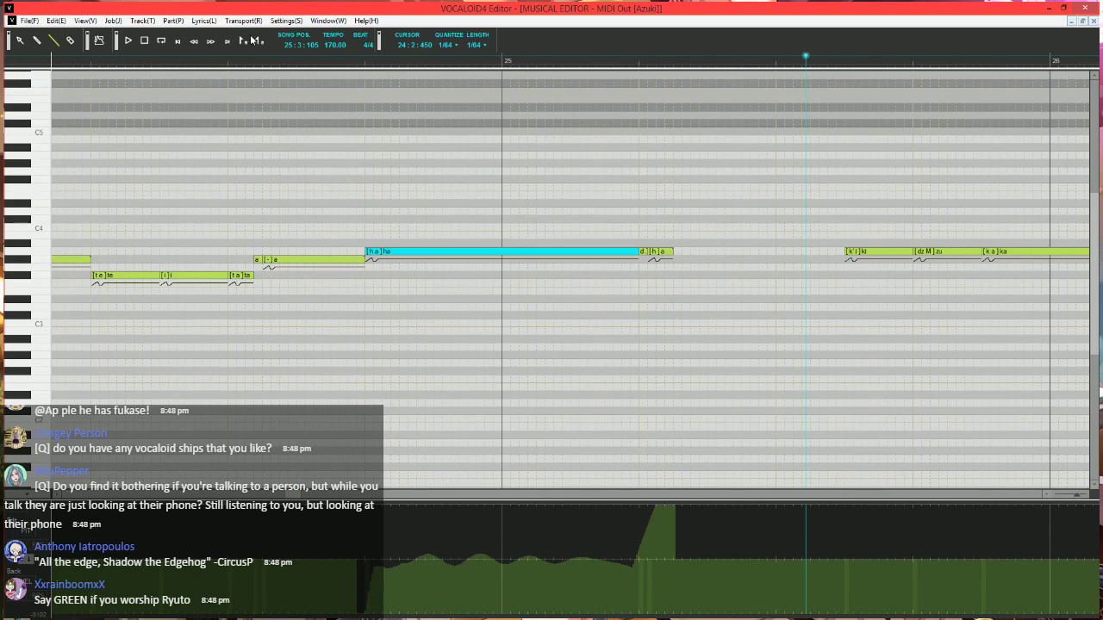
- Play the phrase to hear the vibrato on the ha note and undo that vibrato
click(221, 60)
key(space)
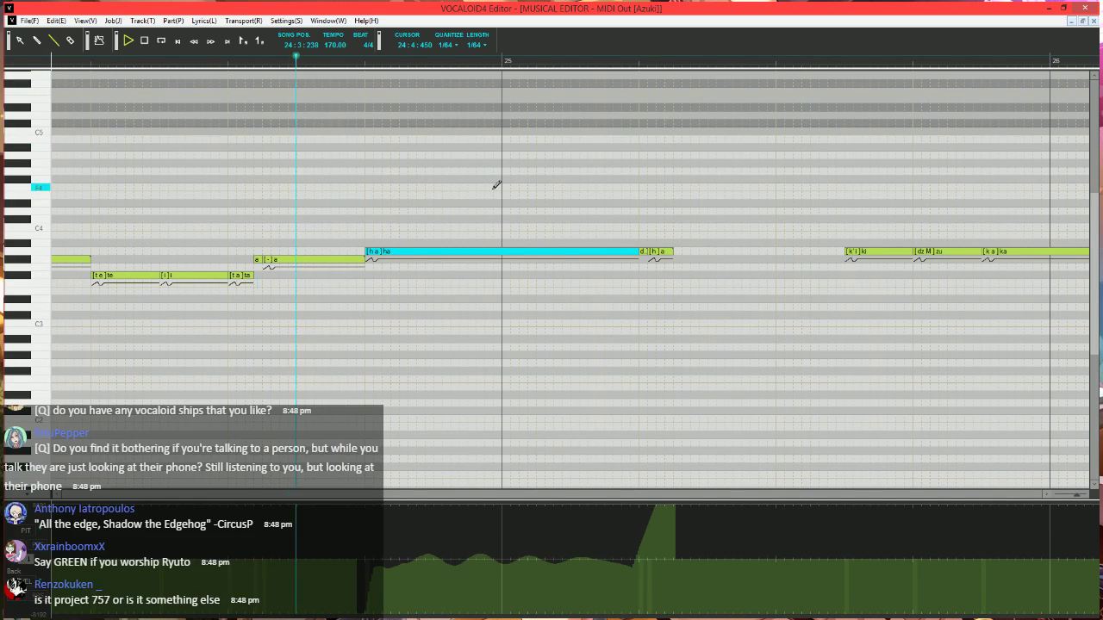
key(space)
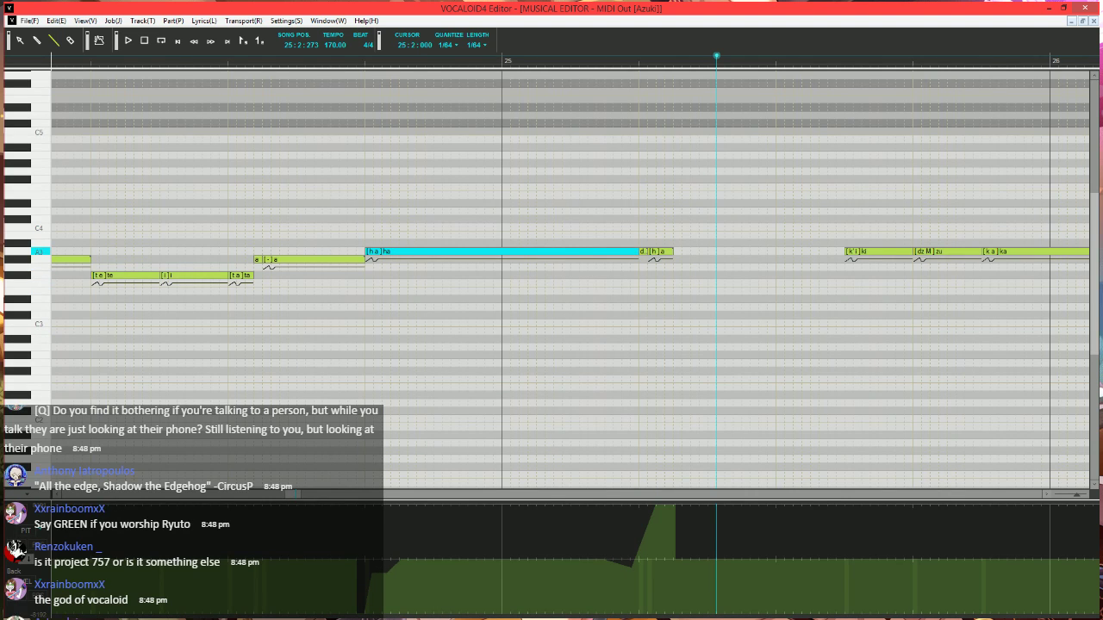
- Shorten the ha note to end at the start of bar 25 and run the Expressive Vibrato job plugin on it
drag(639, 251, 497, 253)
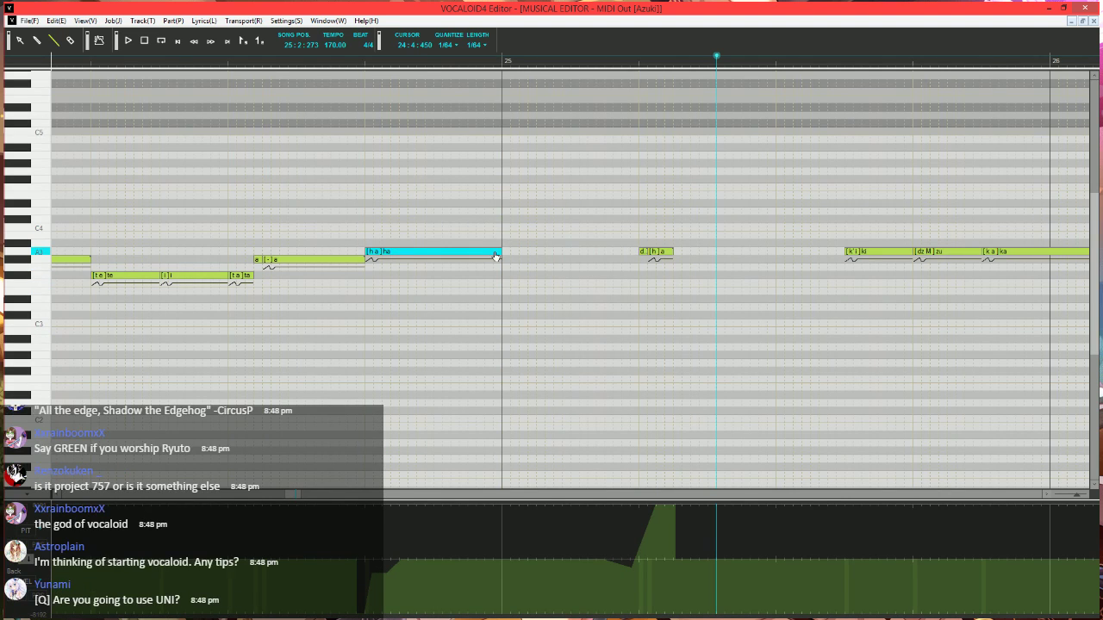
key(ctrl+j)
click(414, 319)
click(639, 411)
- Apply the vibrato with pitch amount 10, brightness 15, rate 45, length 100 and a shorter fade-in
double_click(541, 226)
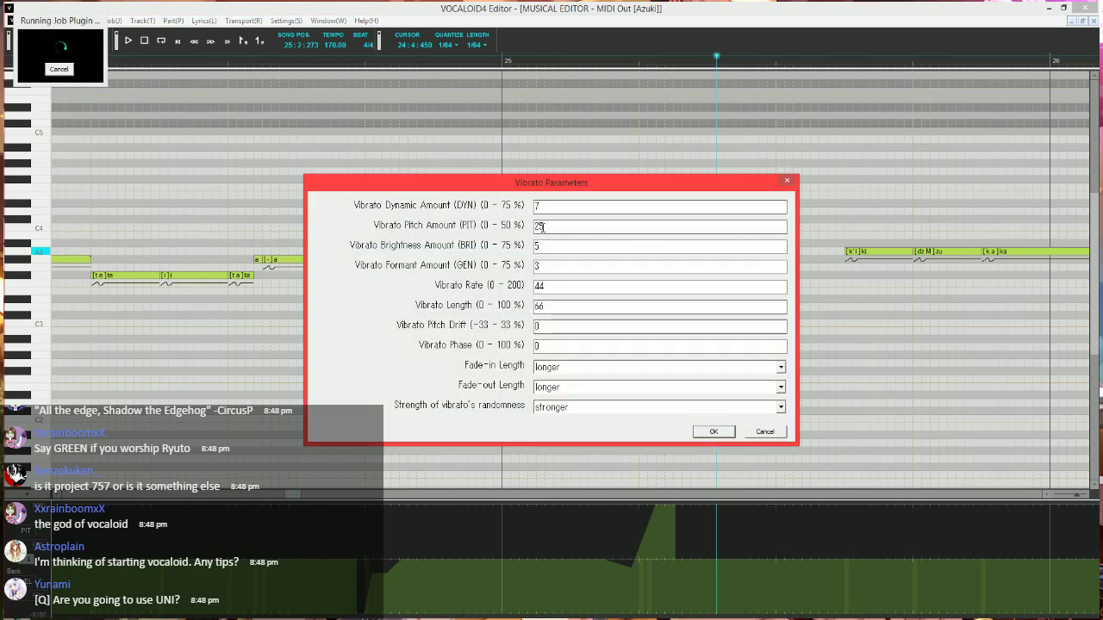
text(10)
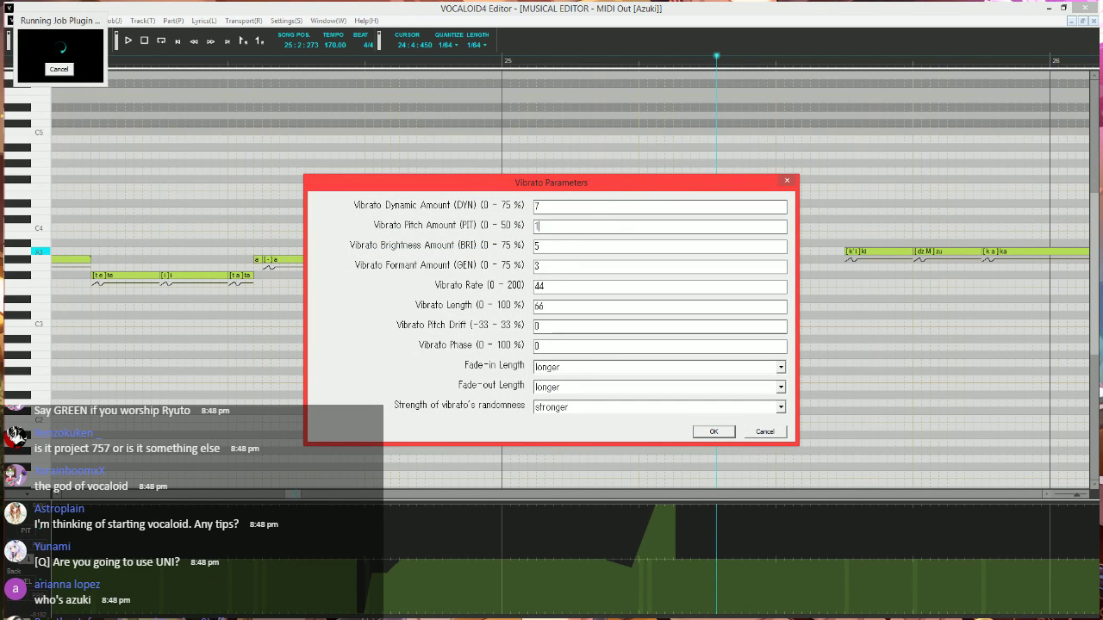
key(Tab)
text(15)
key(Tab)
key(Tab)
text(45)
key(Tab)
text(100)
key(Tab)
key(Tab)
key(Tab)
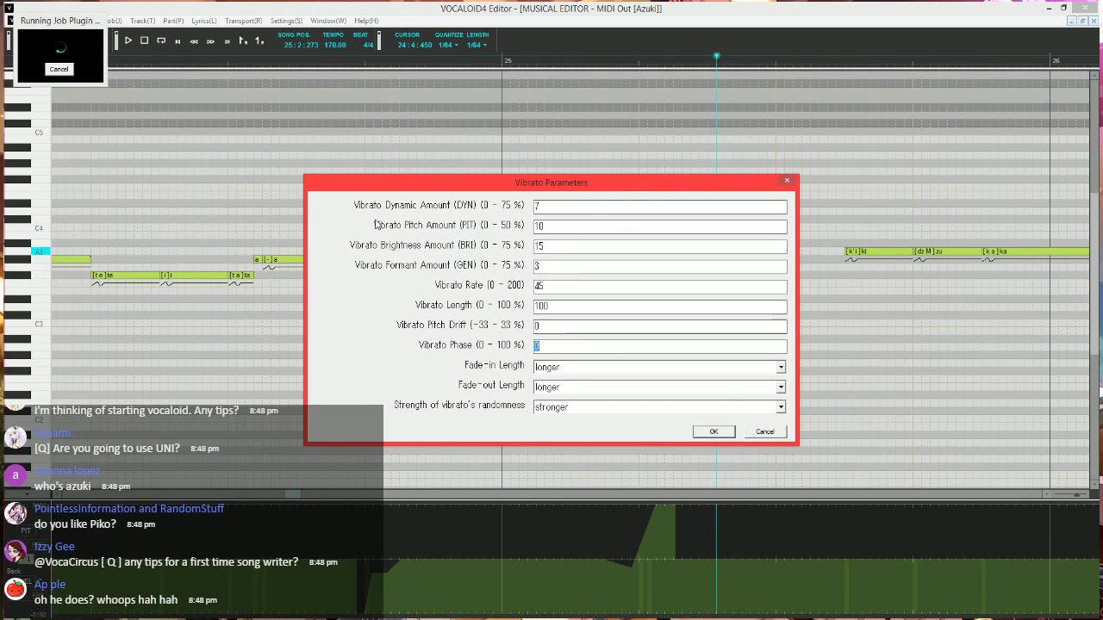
key(Down)
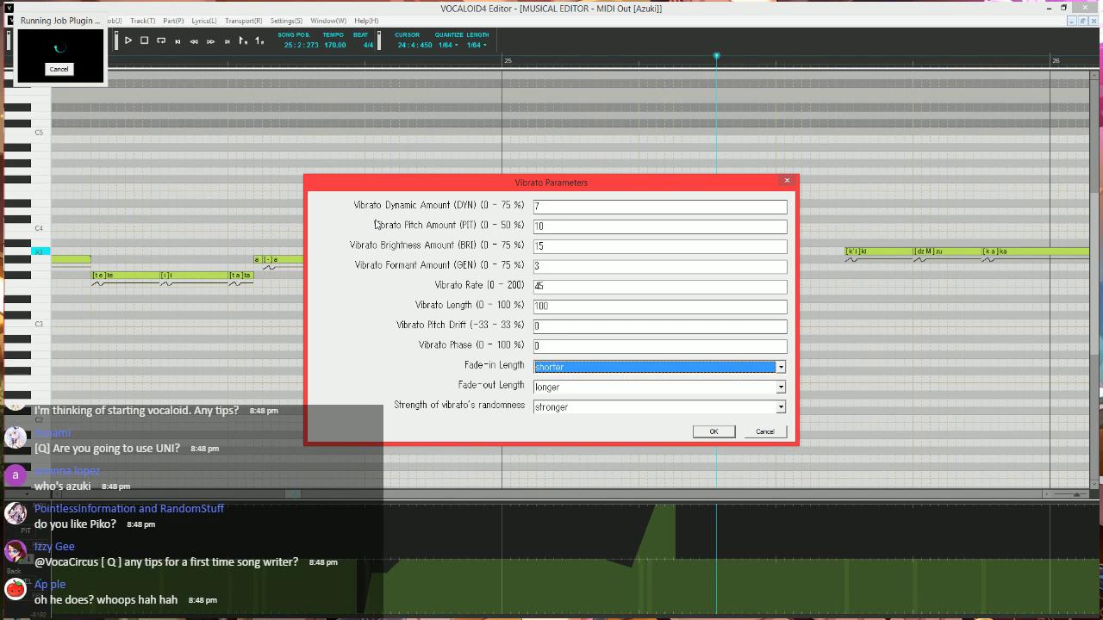
key(Return)
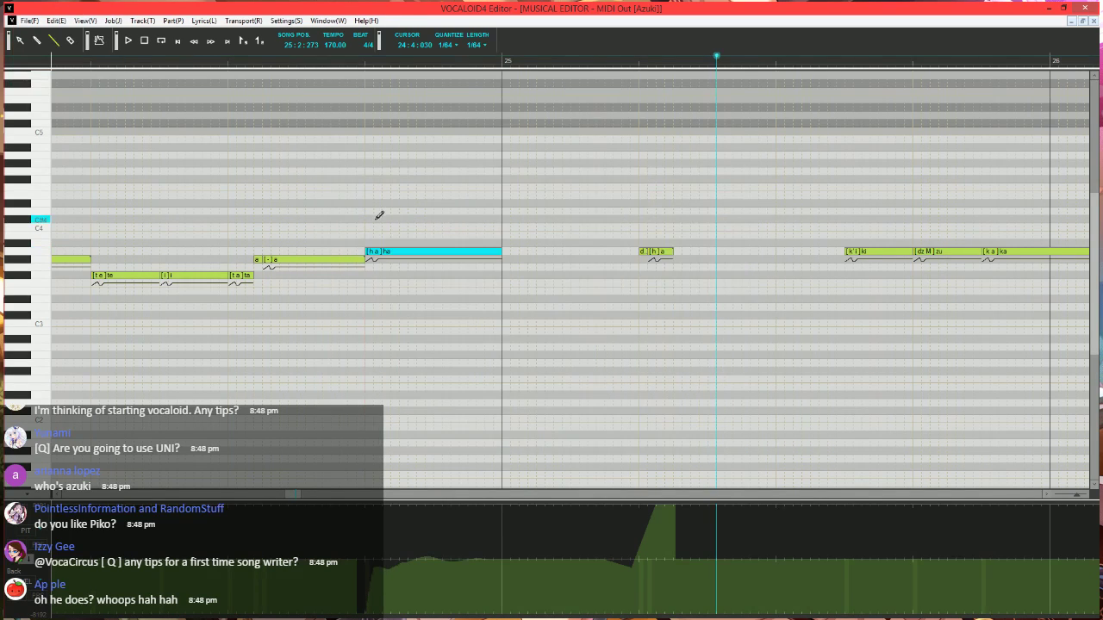
- Extend the ha note back to the start of the short zu note and set the song position to 24:2:150
drag(501, 251, 639, 251)
click(53, 40)
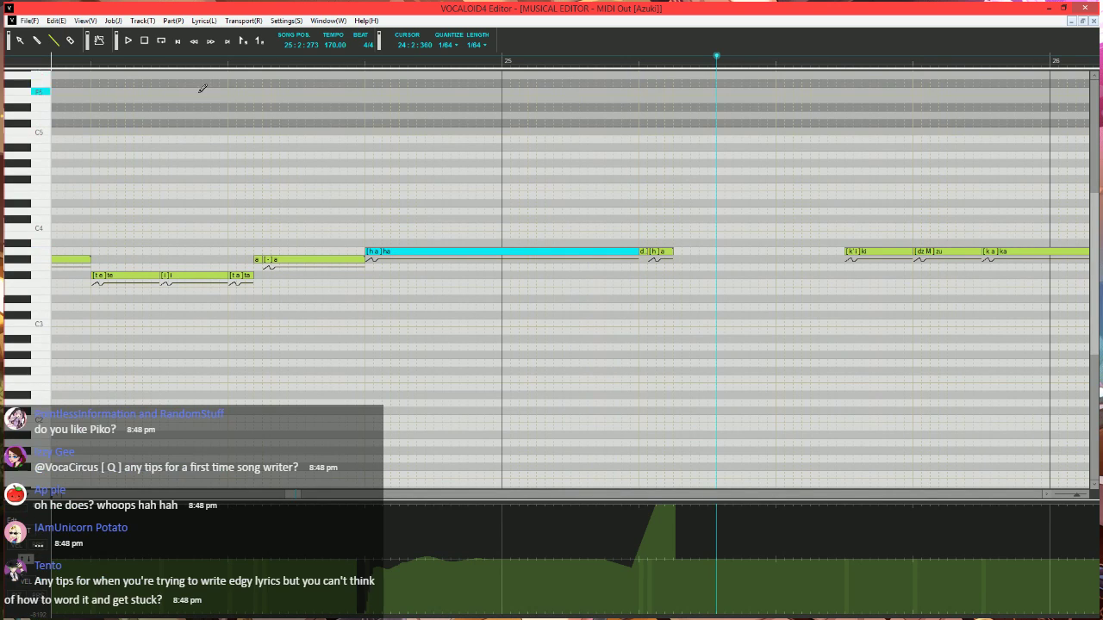
click(137, 62)
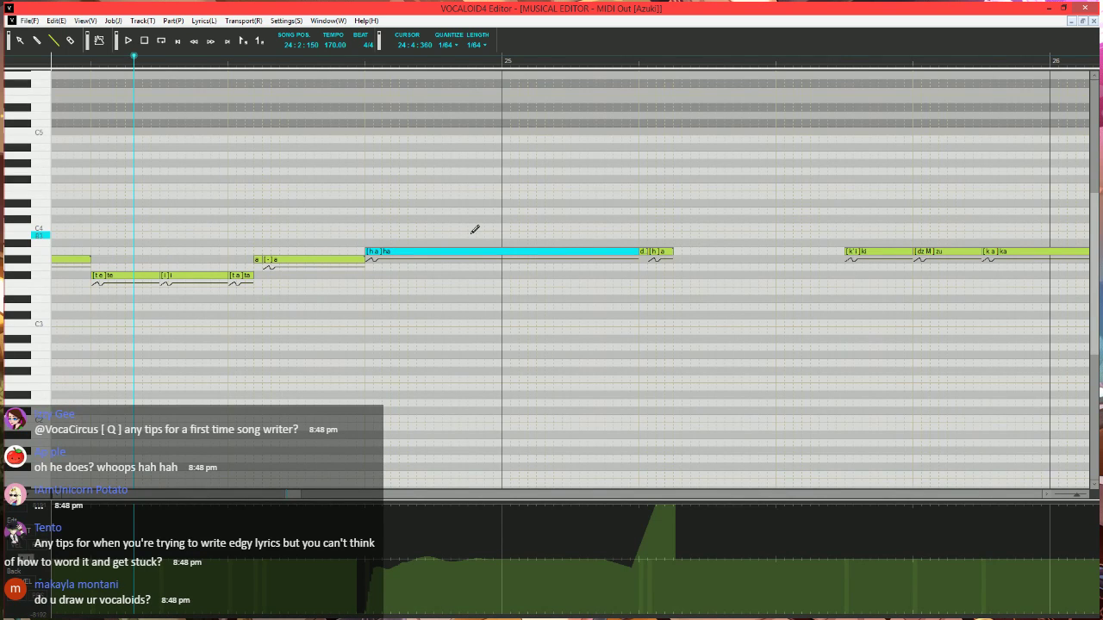
- Set the song position to 23:3:000 and play the phrase through the ha vibrato
scroll(472, 322, up, 2)
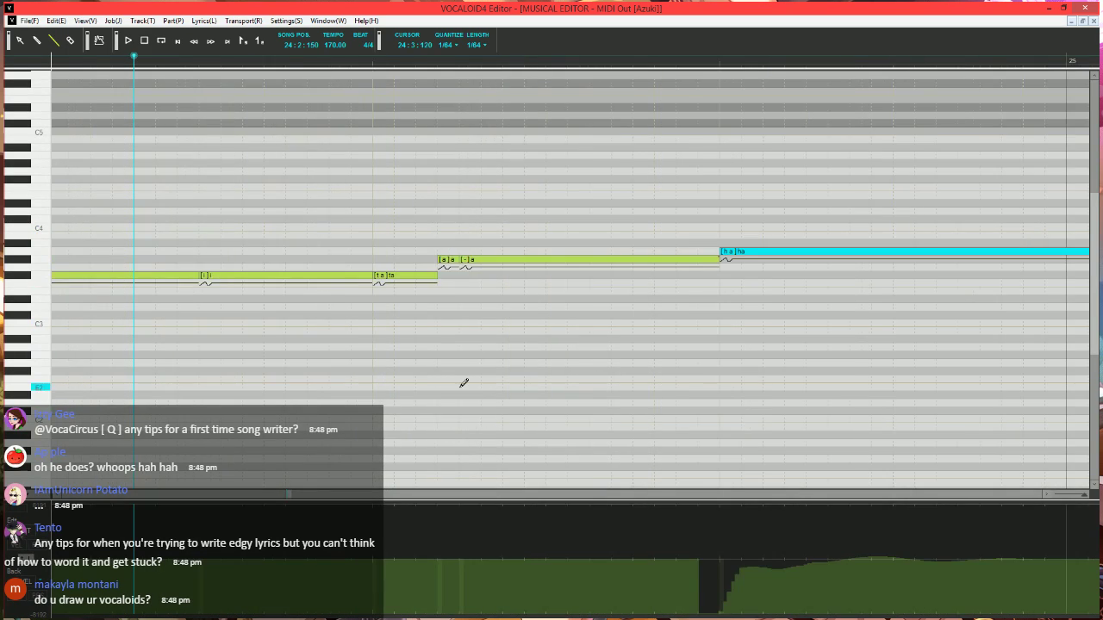
scroll(463, 385, down, 3)
mouse_move(303, 496)
mouse_down()
mouse_move(287, 496)
mouse_move(297, 497)
mouse_up()
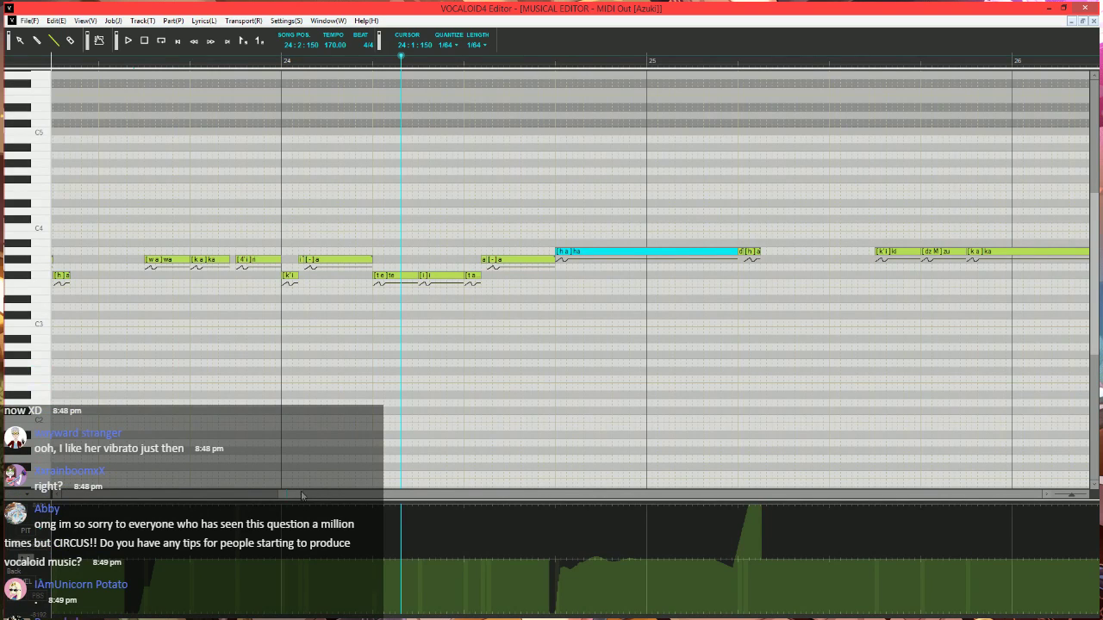
drag(301, 497, 297, 499)
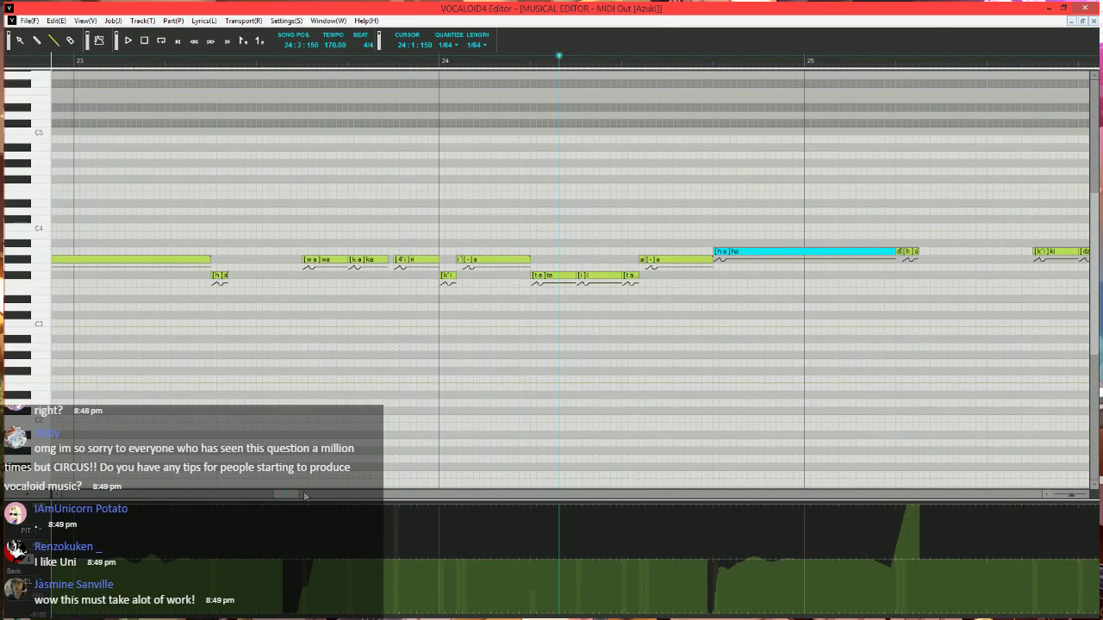
click(257, 64)
scroll(397, 299, right, 1)
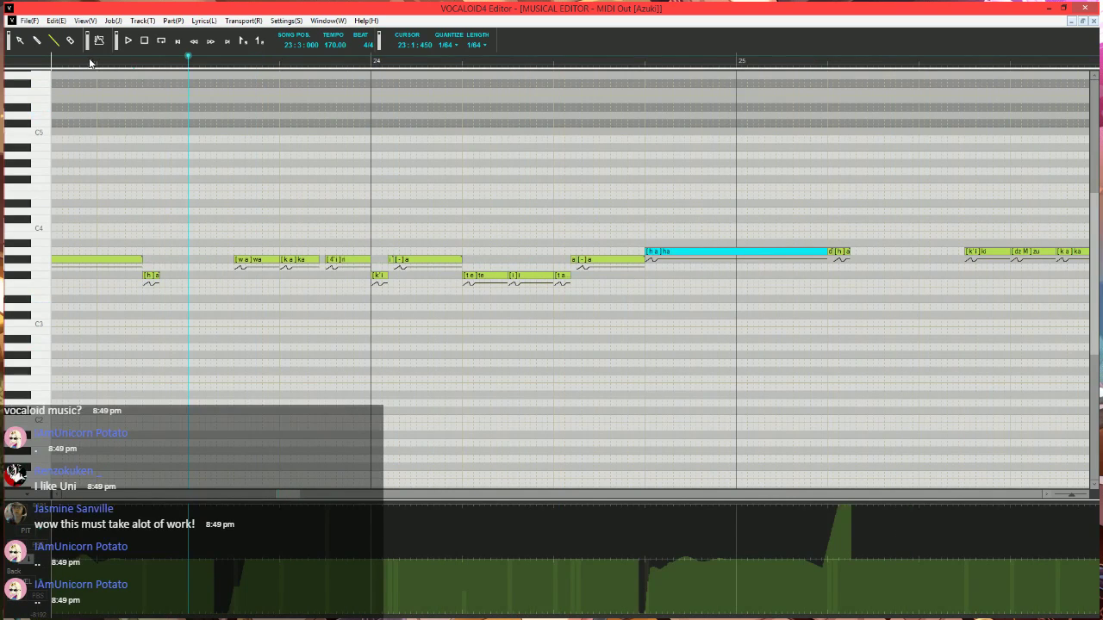
scroll(381, 343, up, 1)
scroll(374, 364, right, 1)
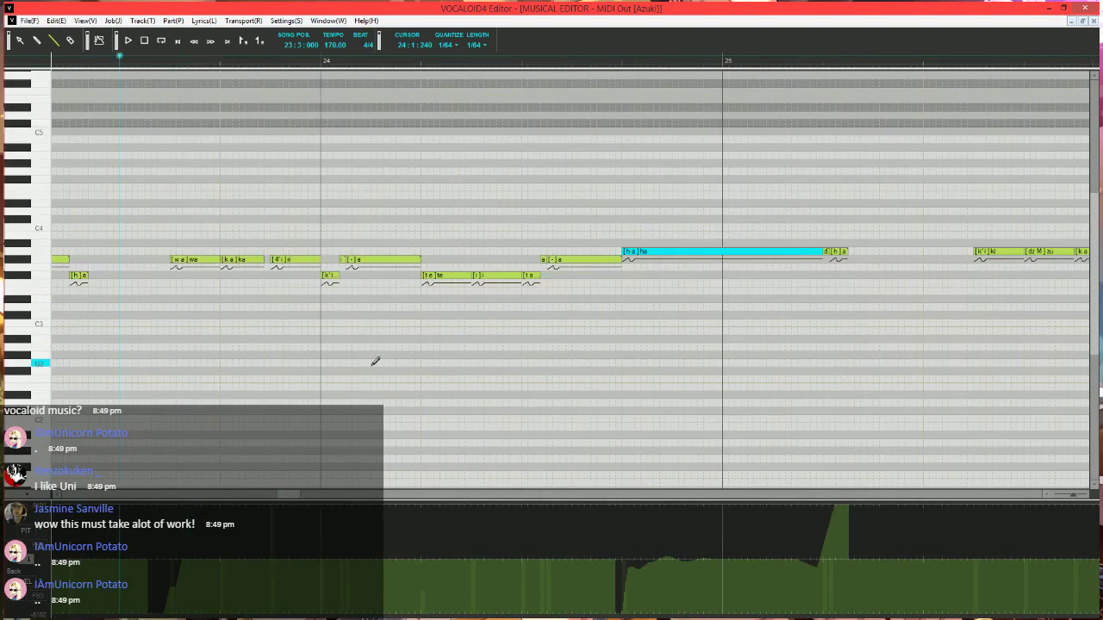
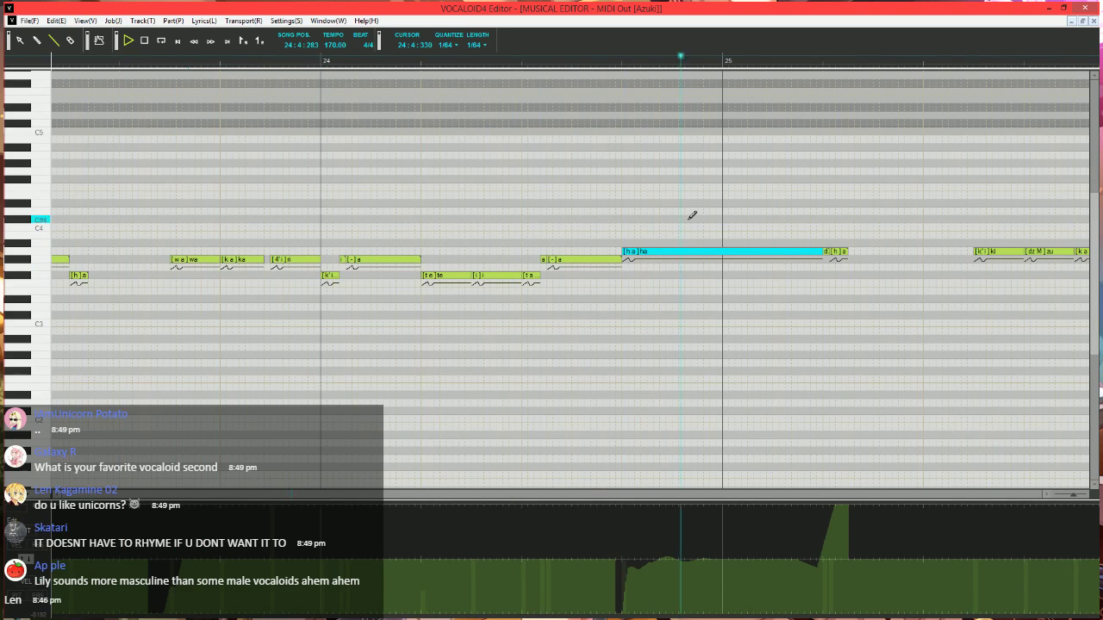
- Set the song position to 25:2:420 and draw a pitch slide into the ki note from minimum bend up to zero
click(483, 62)
scroll(617, 246, right, 7)
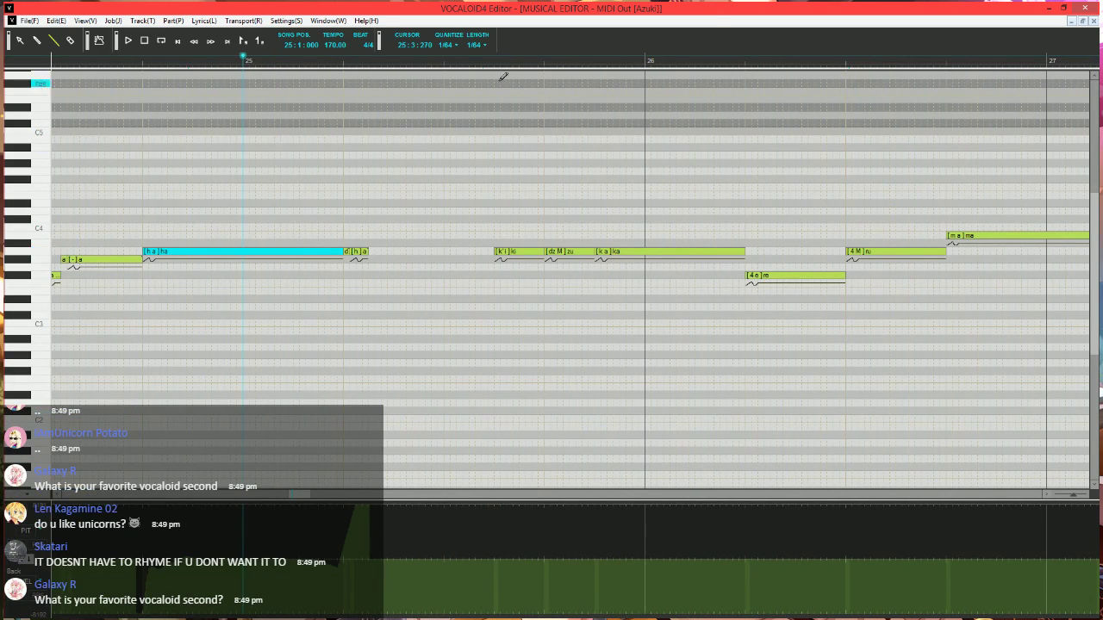
click(474, 45)
click(424, 62)
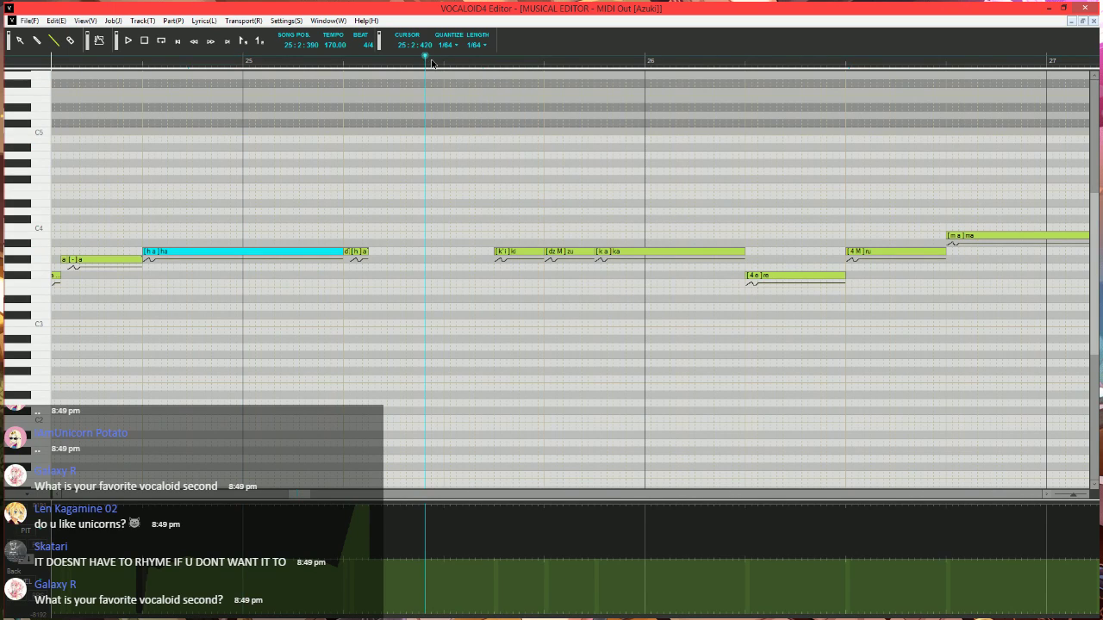
click(432, 62)
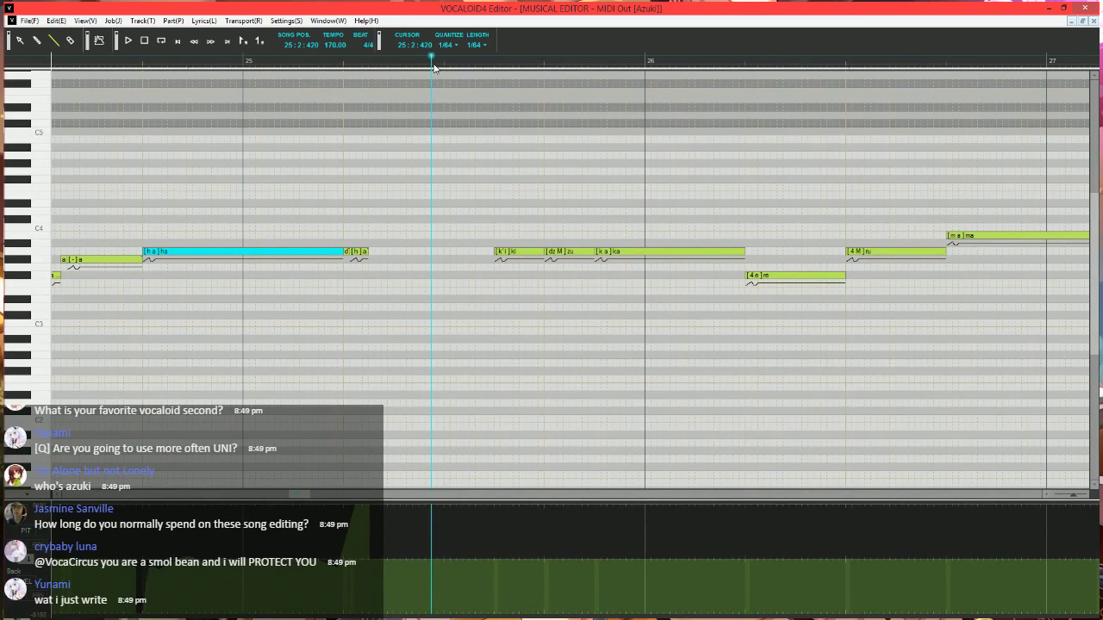
scroll(485, 211, up, 5)
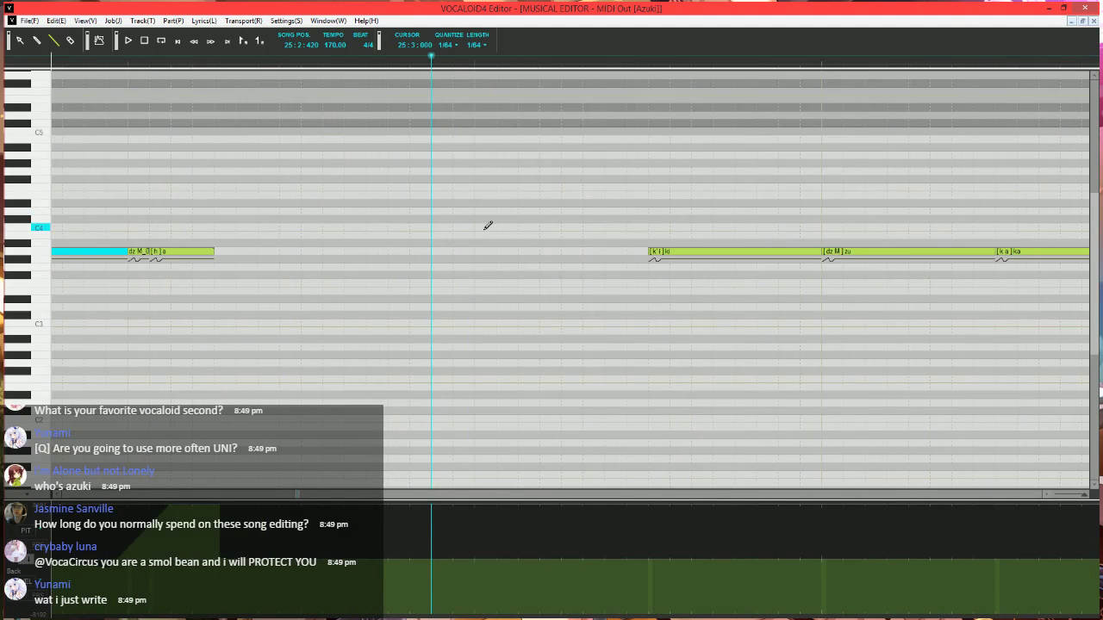
scroll(488, 226, right, 2)
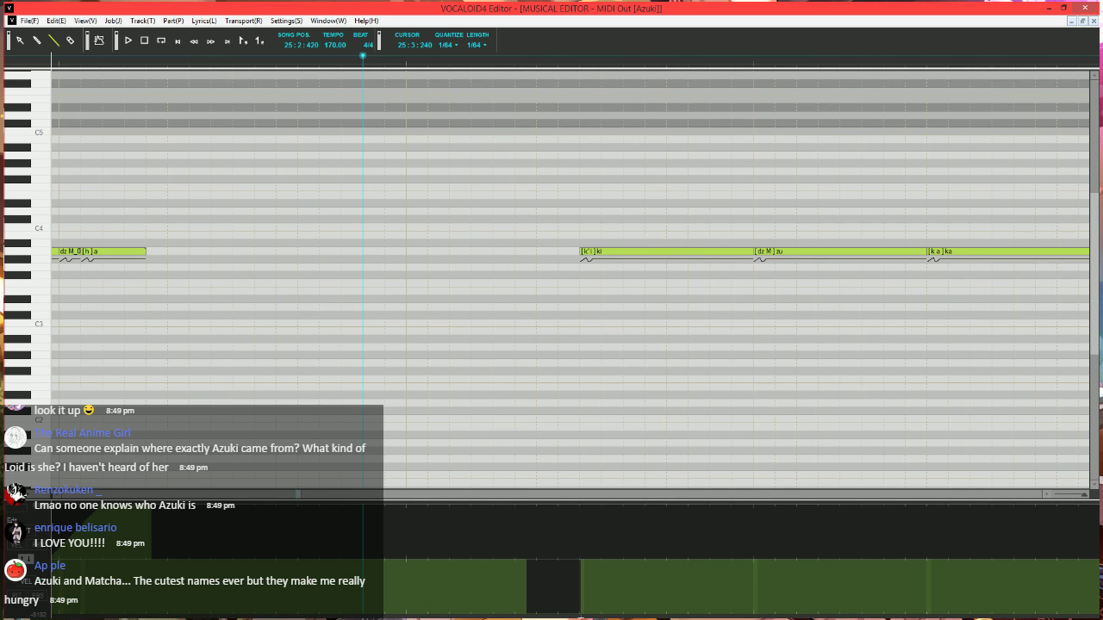
drag(583, 613, 603, 558)
- Play the slide into the ki note and set the song position to 25:3:090
key(space)
scroll(549, 410, down, 2)
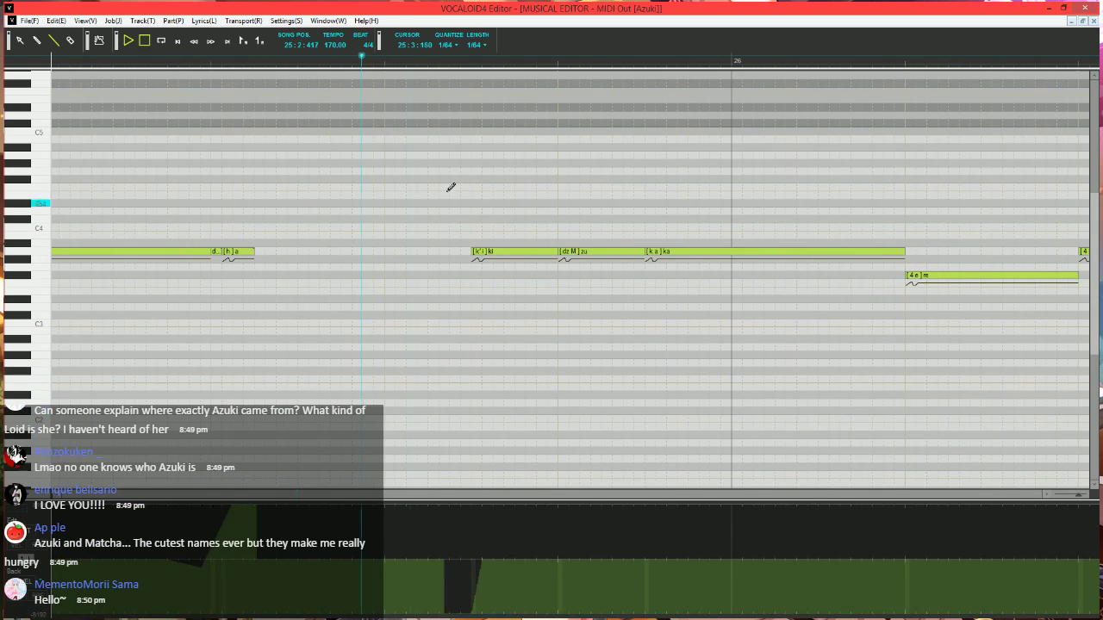
key(space)
click(421, 63)
- Split the ka note into a short ka on B3, short, sustained and short a notes on A3, and an a on F#3
scroll(542, 232, right, 1)
scroll(541, 232, right, 1)
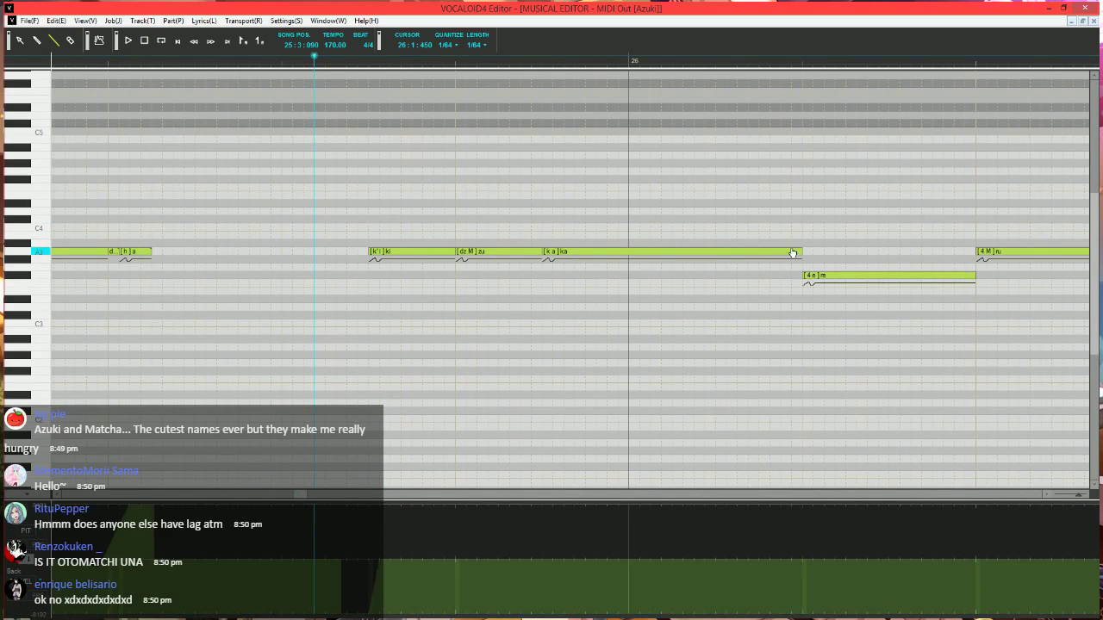
mouse_move(800, 252)
mouse_down()
mouse_move(552, 252)
mouse_move(563, 252)
mouse_move(554, 238)
mouse_move(576, 248)
mouse_up()
mouse_move(576, 250)
mouse_down()
mouse_move(719, 244)
mouse_move(760, 269)
mouse_move(802, 274)
mouse_up()
- Set the phoneme - on the sustained a, the short a after it and the final a on F#3
double_click(587, 250)
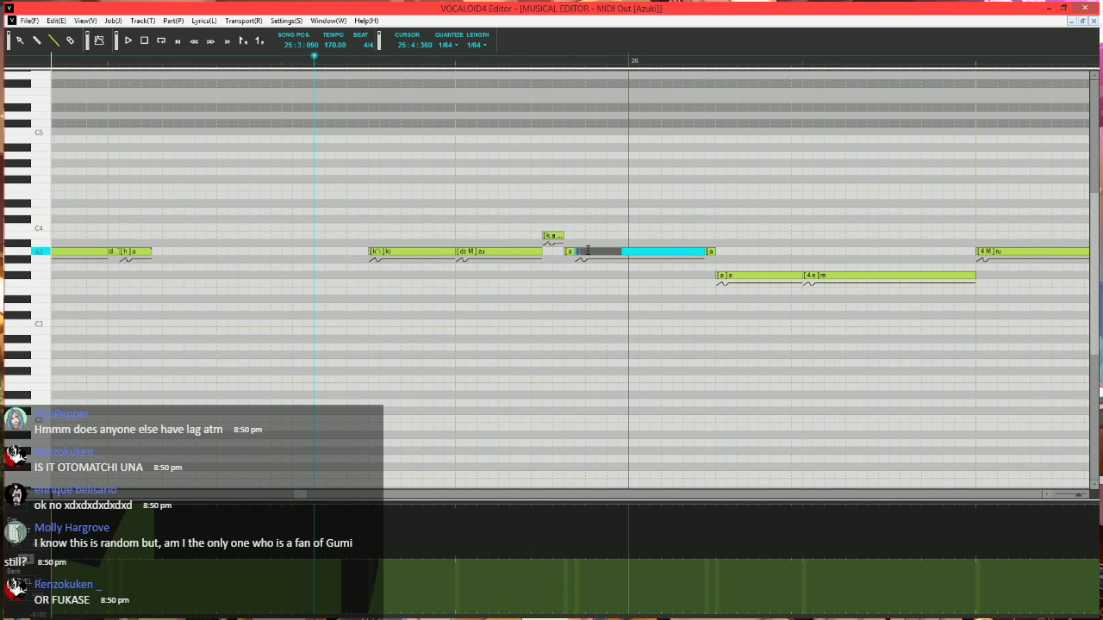
text(-)
key(Tab)
text(-)
key(Tab)
text(-)
key(Return)
- Play the phrase from 25:3:090 to check the split ka notes, and set the song position to 25:3:120
key(space)
scroll(600, 255, down, 1)
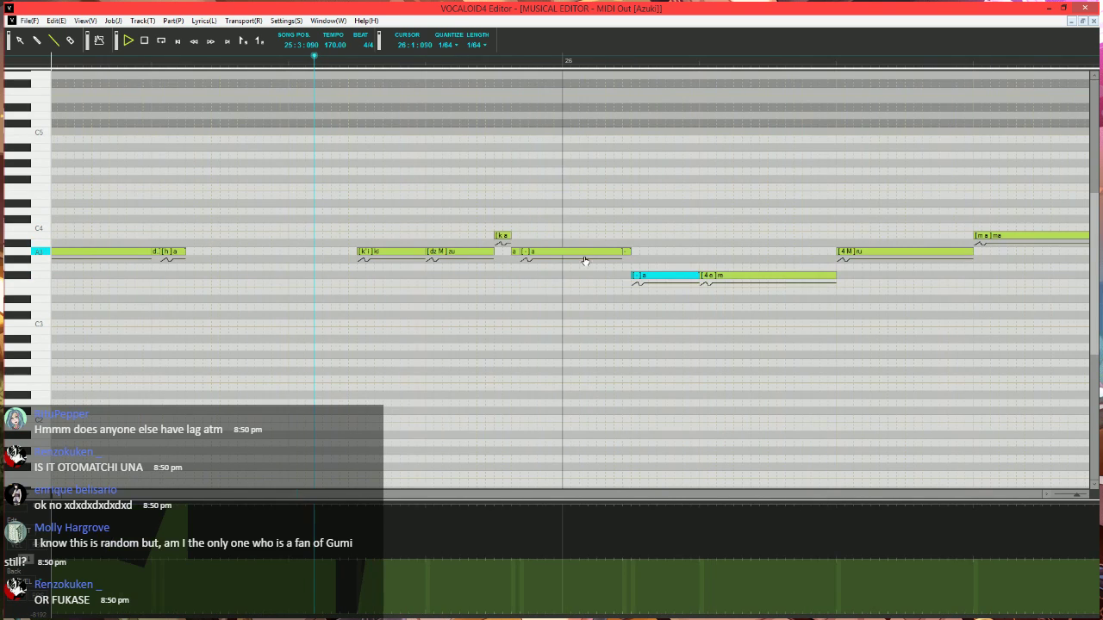
key(space)
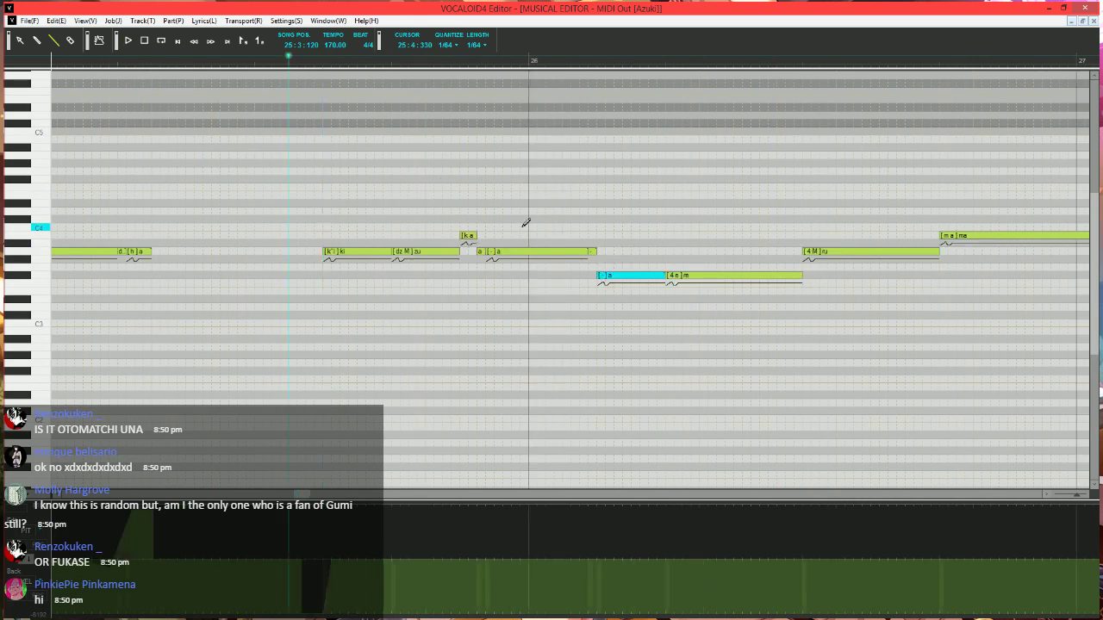
scroll(526, 223, right, 1)
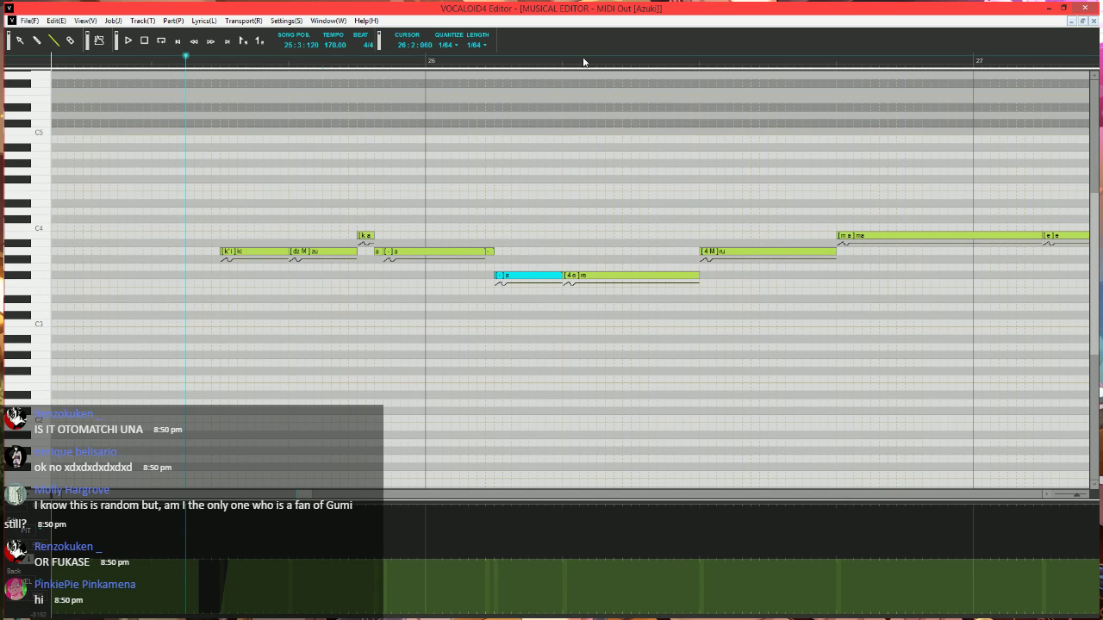
- Set the song position to 26:3:000 and run the Expressive Vibrato job plugin on the re note on F#3
click(702, 75)
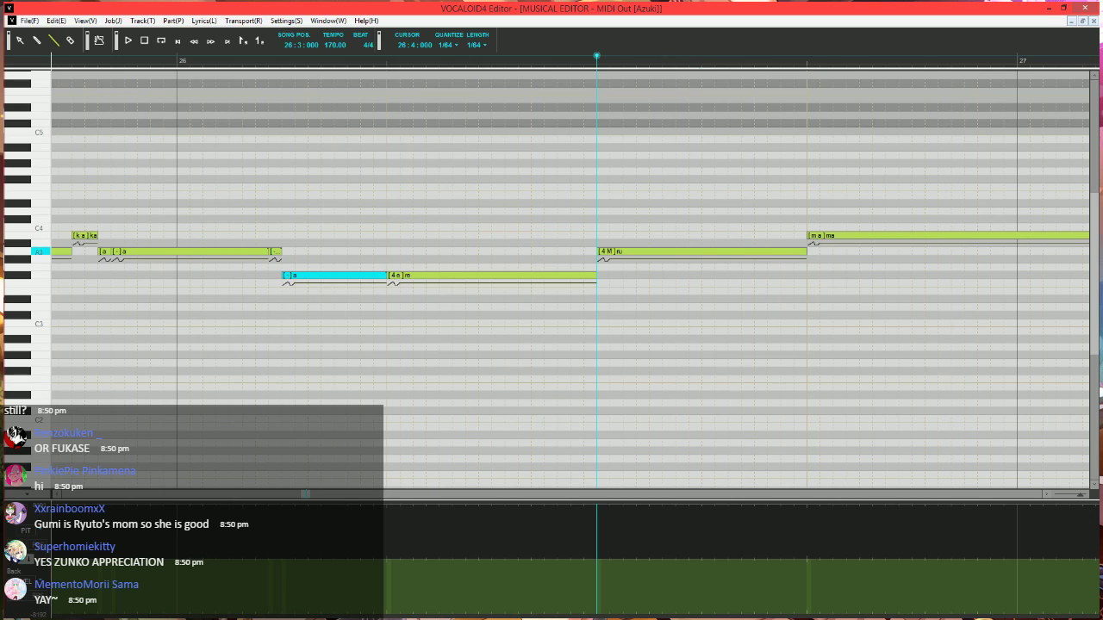
click(805, 251)
scroll(748, 324, down, 2)
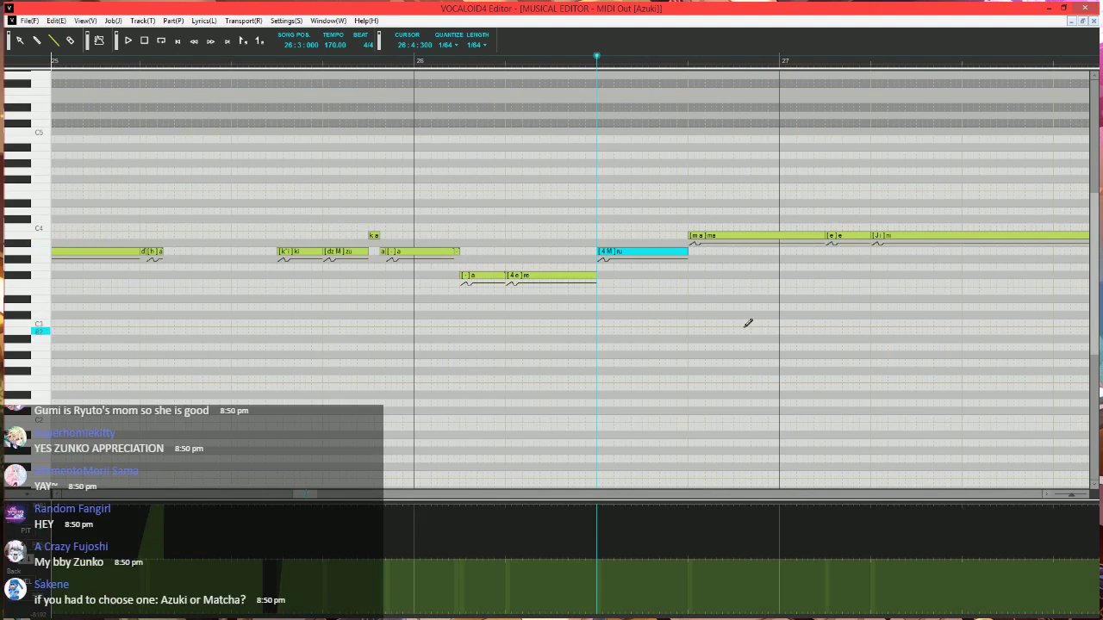
scroll(716, 312, up, 2)
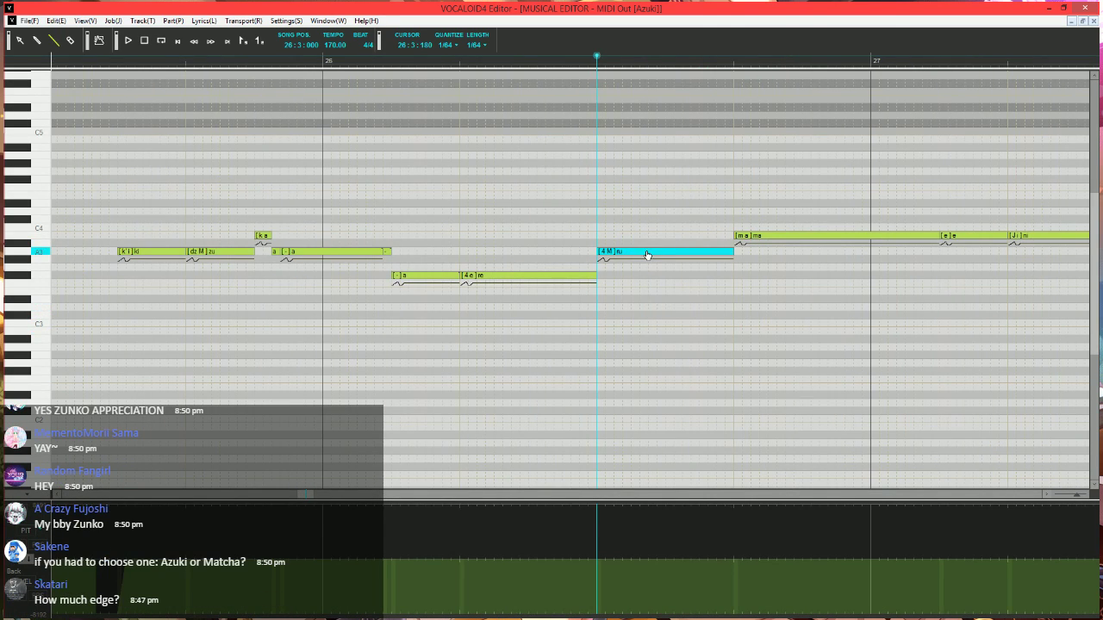
click(488, 276)
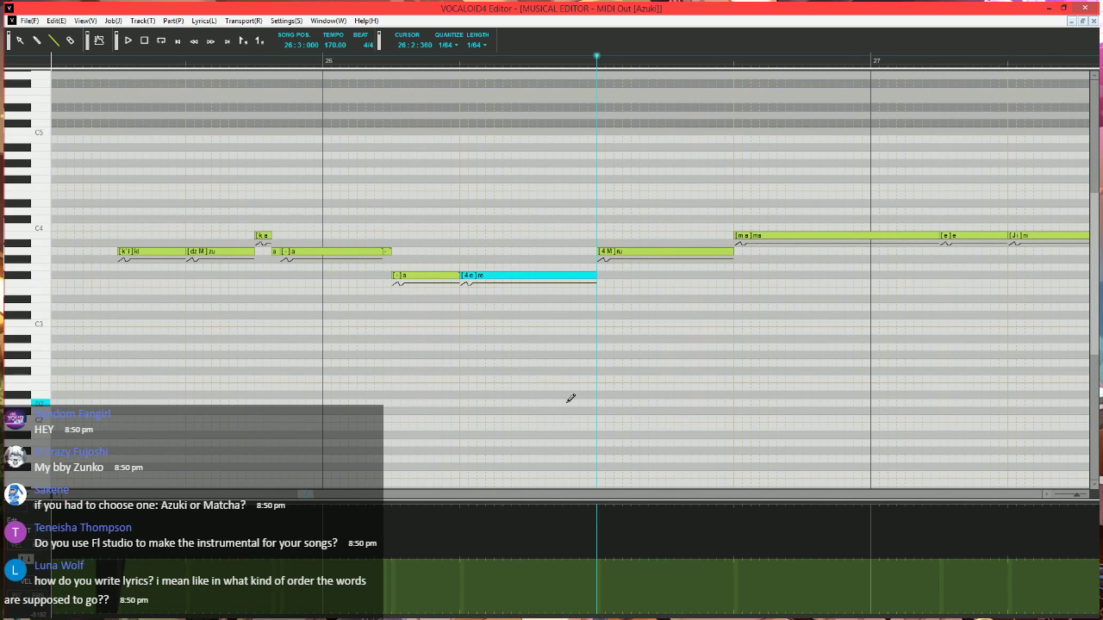
scroll(571, 399, down, 2)
scroll(571, 399, right, 4)
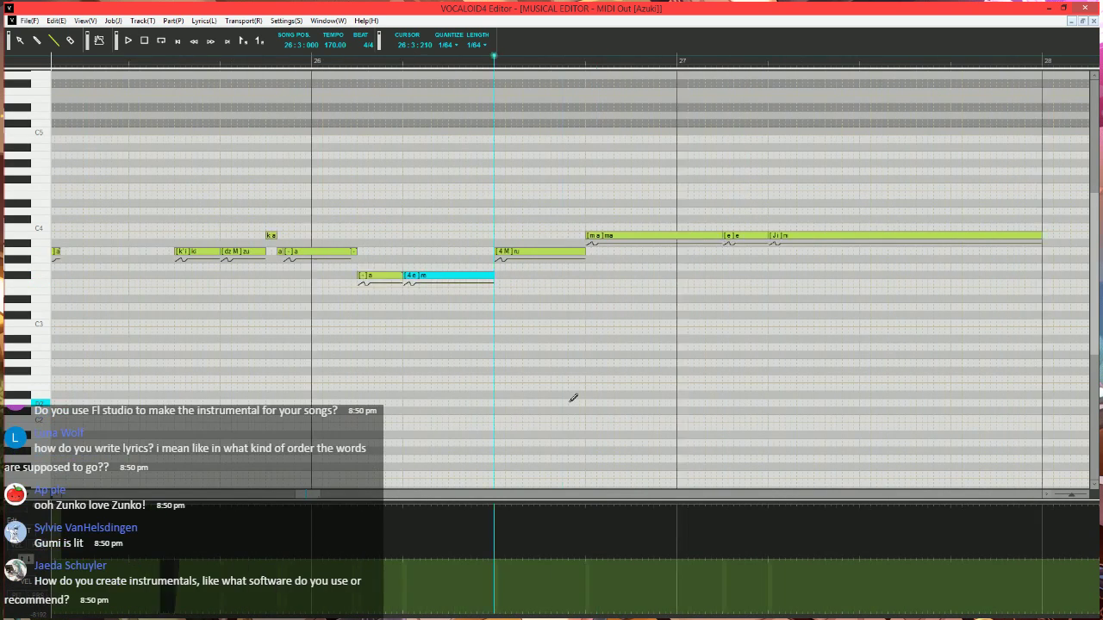
click(447, 270)
click(441, 277)
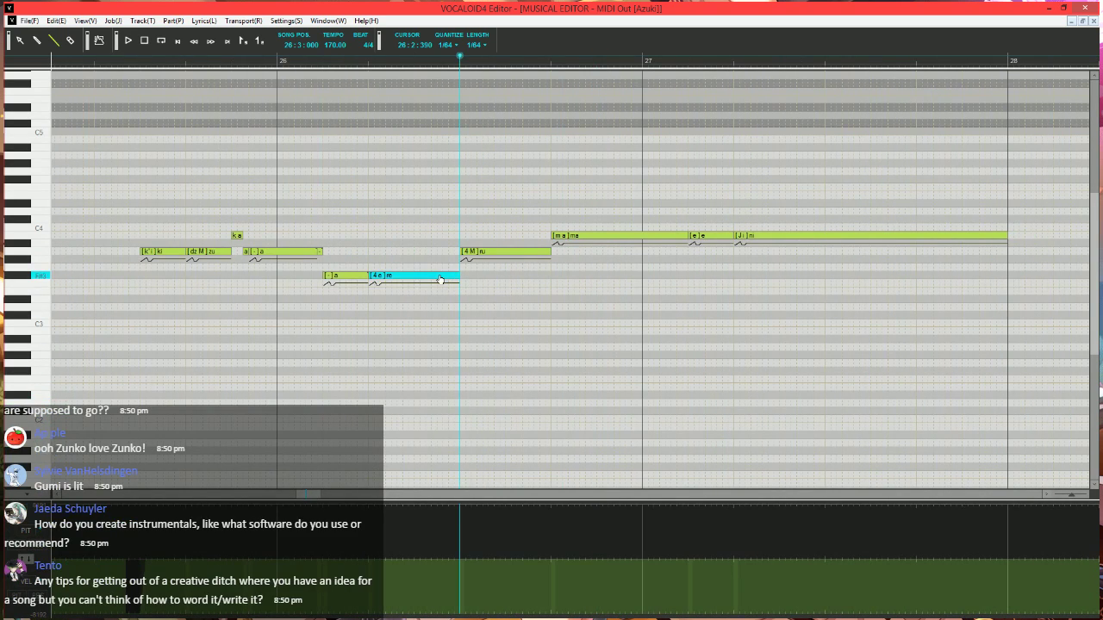
key(ctrl+j)
click(444, 317)
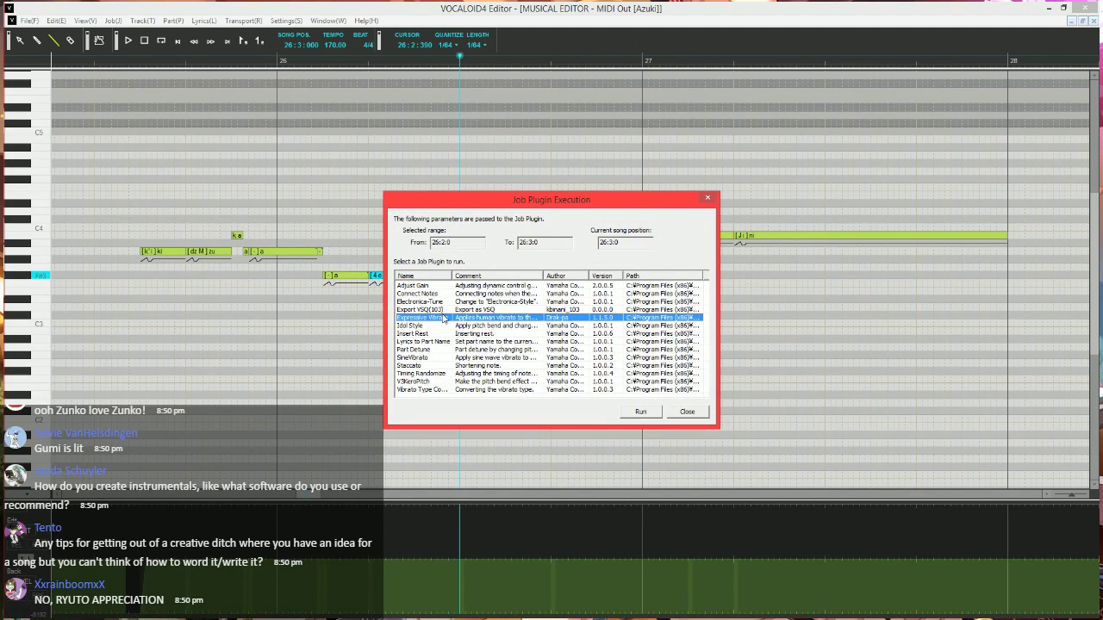
click(639, 414)
- Set the vibrato pitch amount to 10, brightness amount to 15, rate to 45 and length to 100
drag(556, 226, 430, 229)
text(10)
key(Tab)
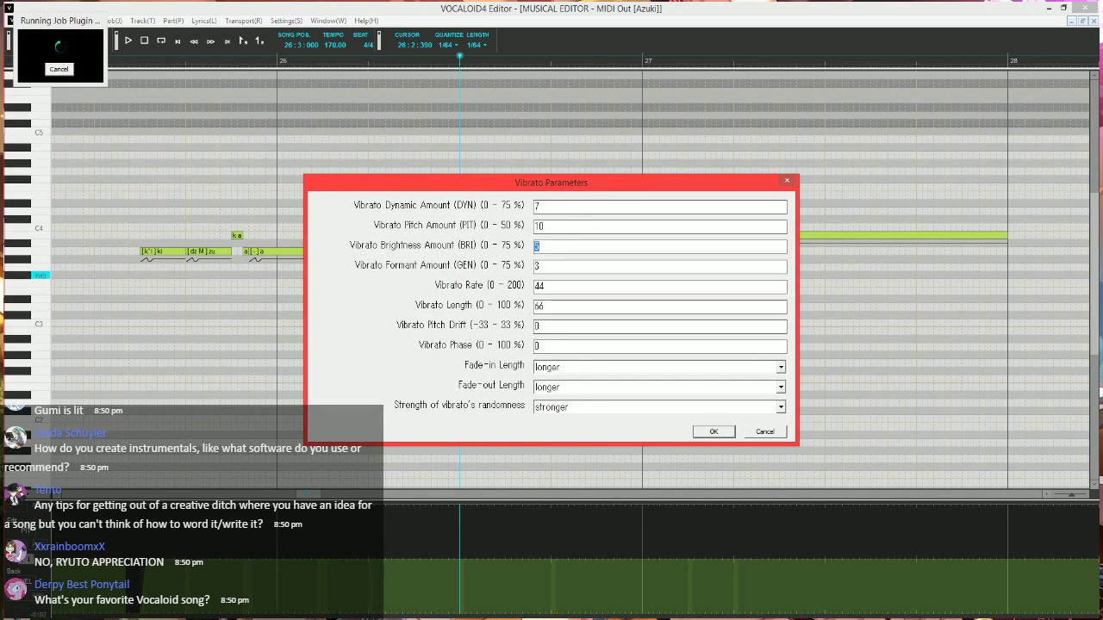
text(15)
key(Tab)
key(Tab)
text(45)
key(Tab)
text(100)
- Set the vibrato fade-in length to long, choose a shorter fade-out length, and apply the vibrato to the re note
key(Tab)
key(Tab)
key(Tab)
key(Up)
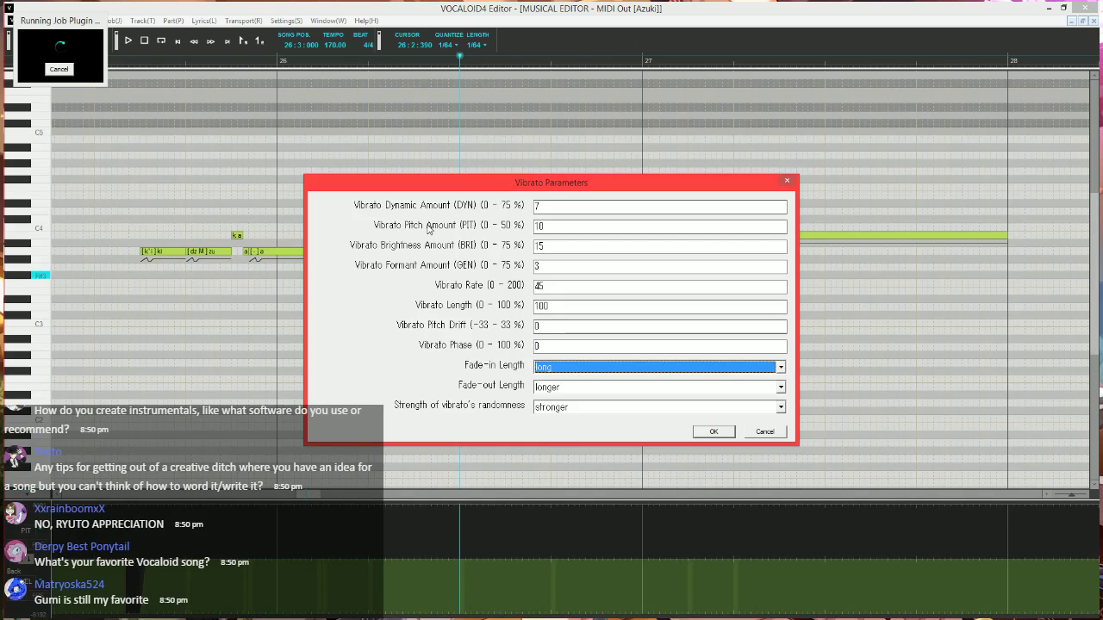
key(Tab)
key(Up)
key(Up)
key(Return)
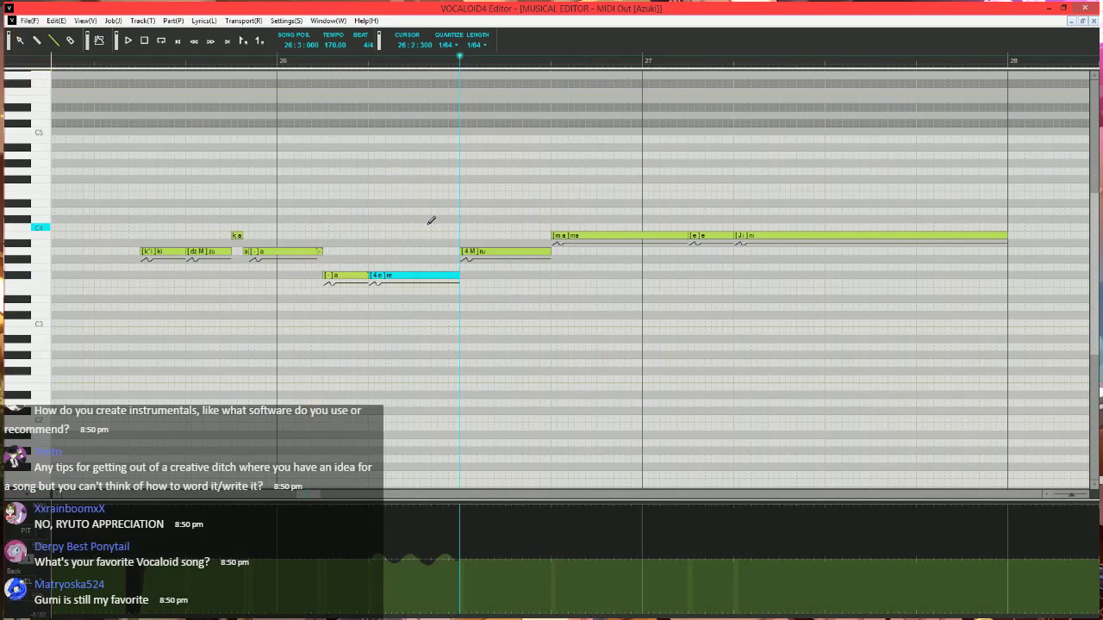
- Play the phrase through the re note to check its vibrato, and set the song position to 26:4:000
key(space)
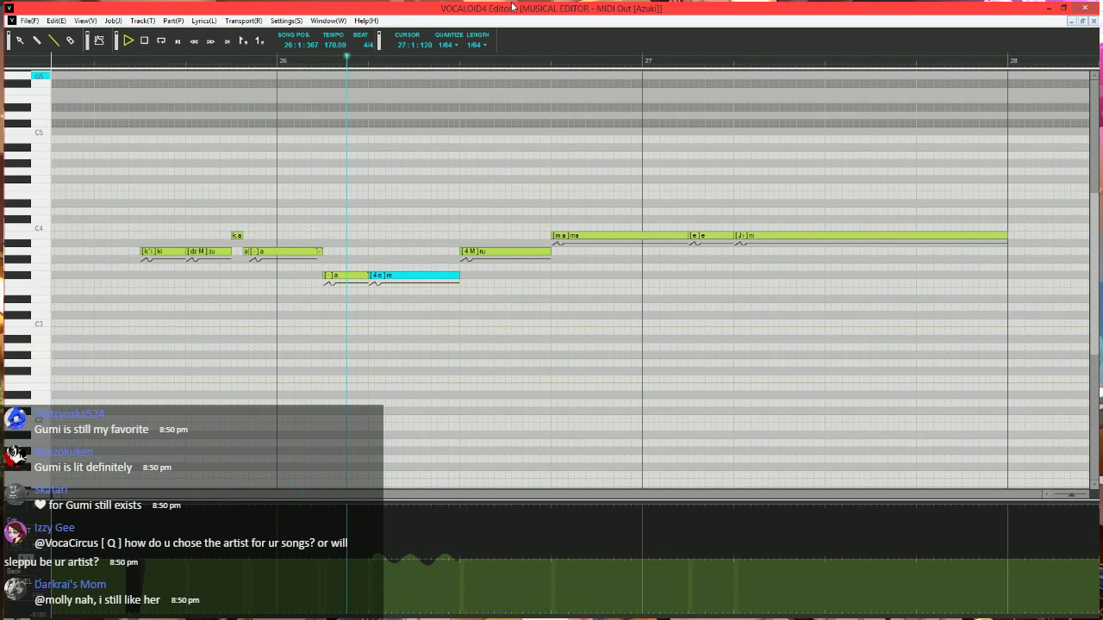
key(space)
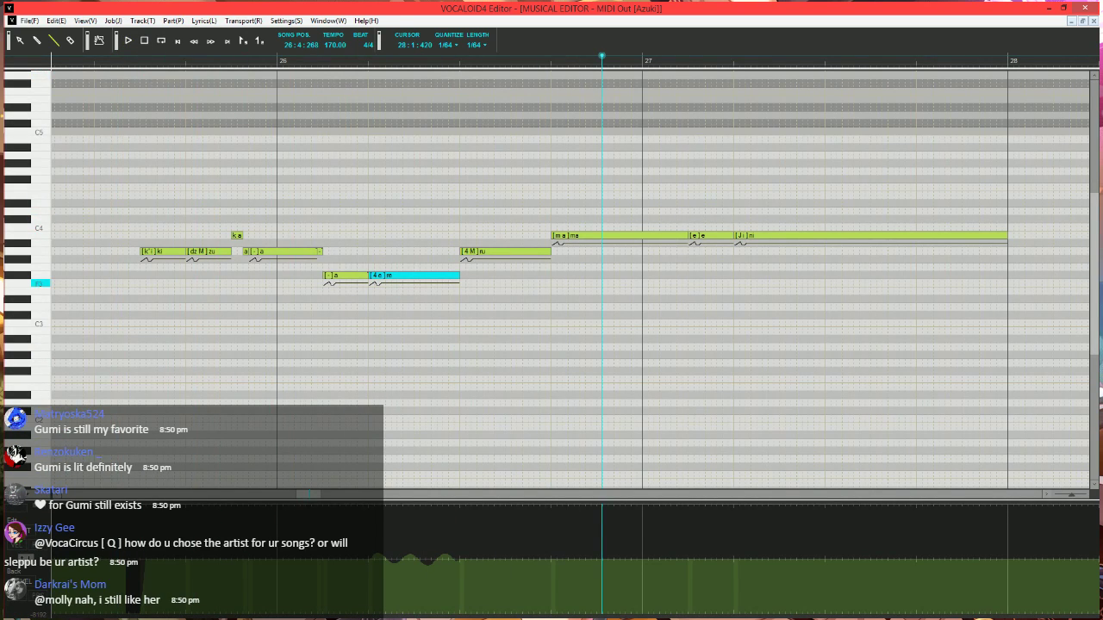
click(554, 60)
- Split the ma note into a short ma on A3 followed by a short a and a sustained a on B3
scroll(697, 243, up, 3)
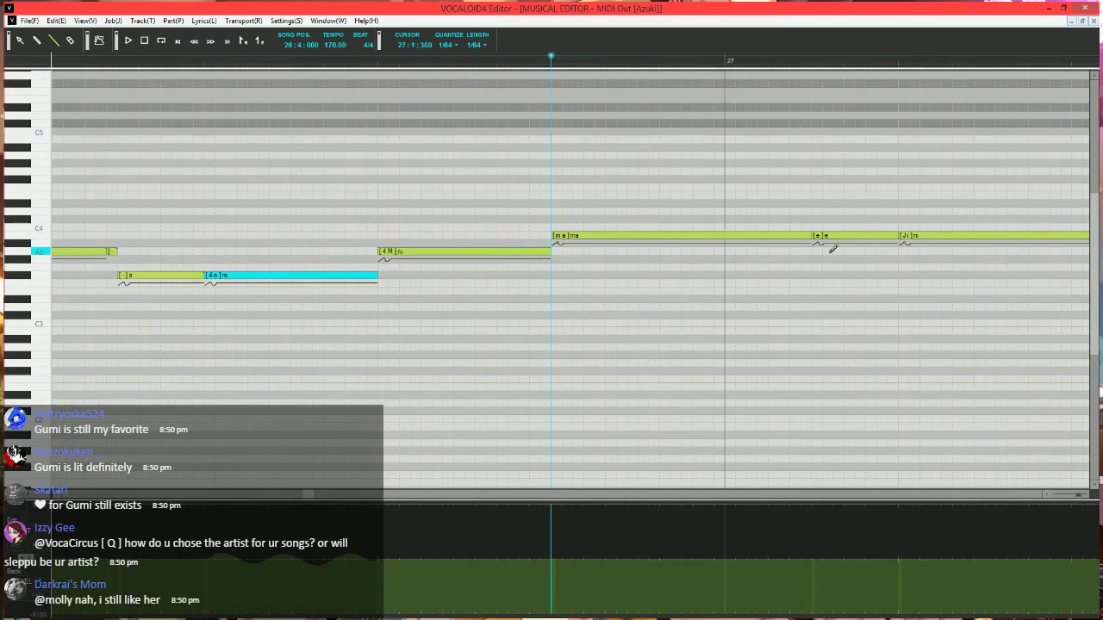
click(808, 235)
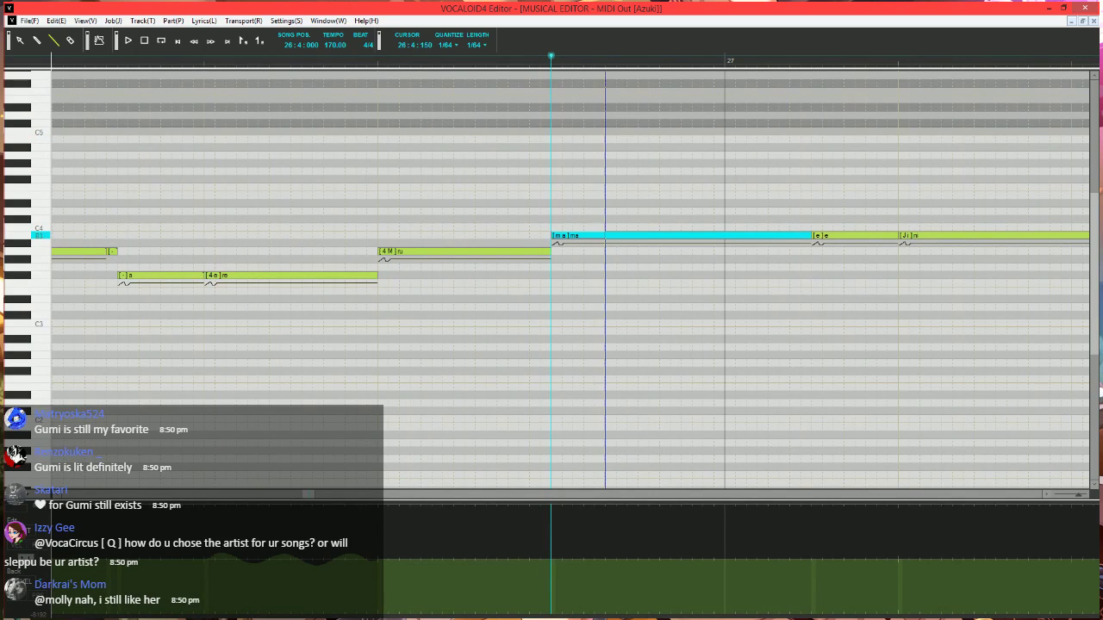
drag(605, 235, 605, 237)
mouse_move(596, 237)
mouse_down()
mouse_move(595, 253)
mouse_move(612, 234)
mouse_move(811, 238)
mouse_up()
scroll(745, 293, down, 2)
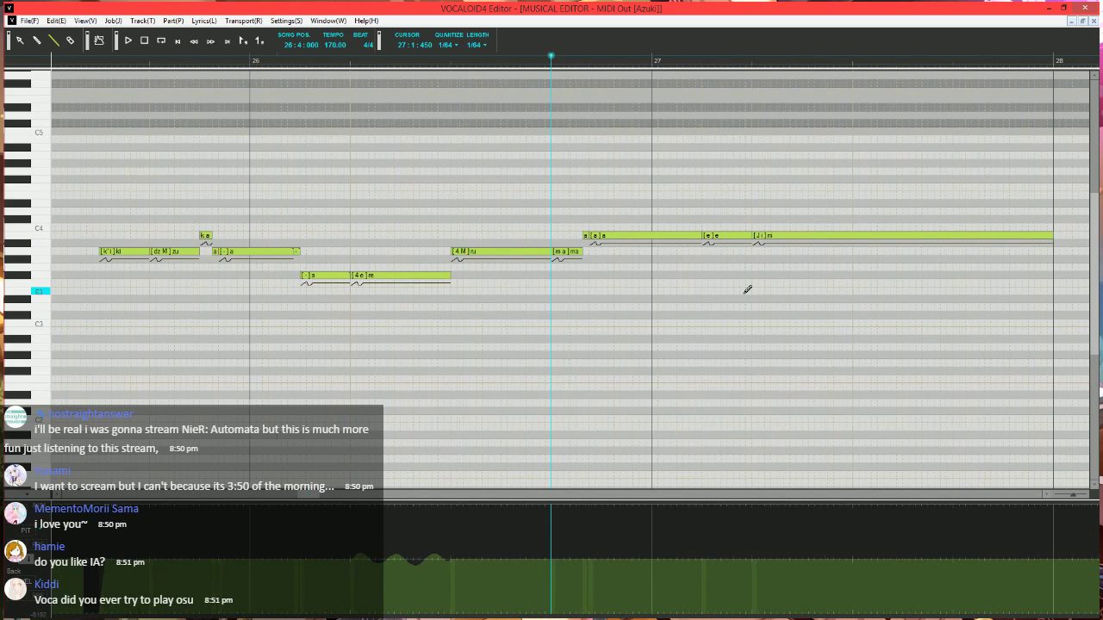
- Play the phrase around the split ma notes, and set the song position to 26:1:420
ctrl+scroll(747, 290, down, 1)
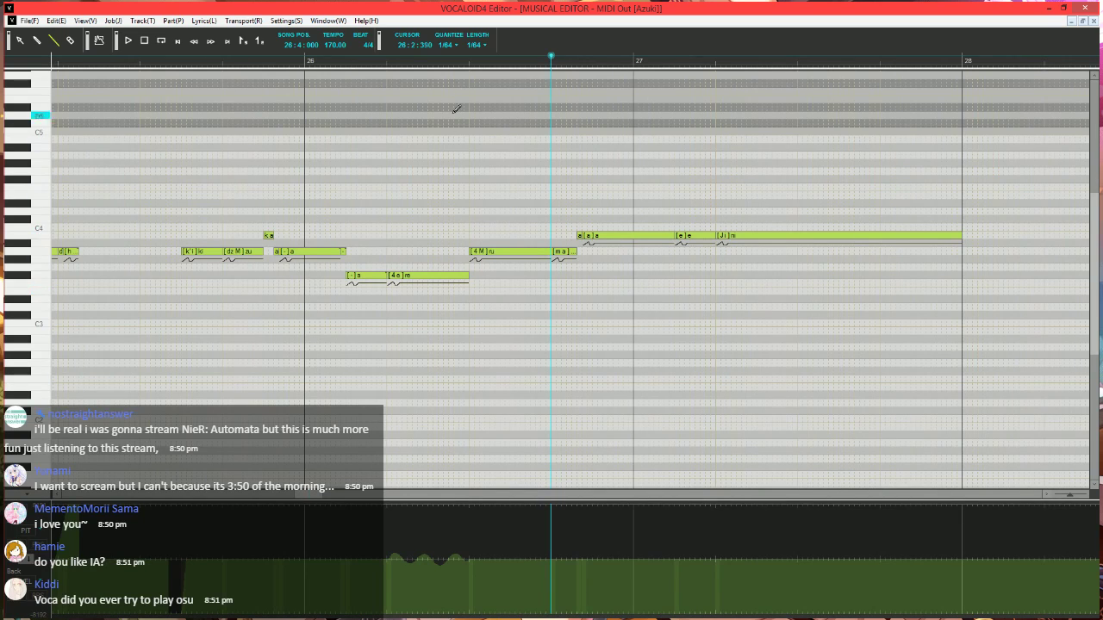
click(437, 63)
key(space)
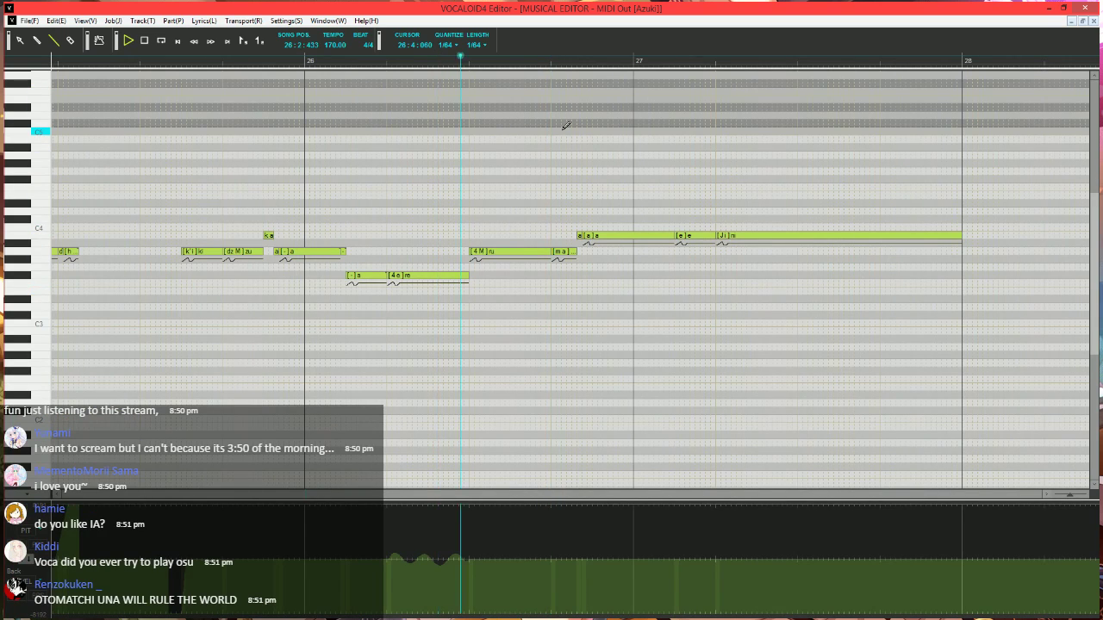
key(space)
click(385, 62)
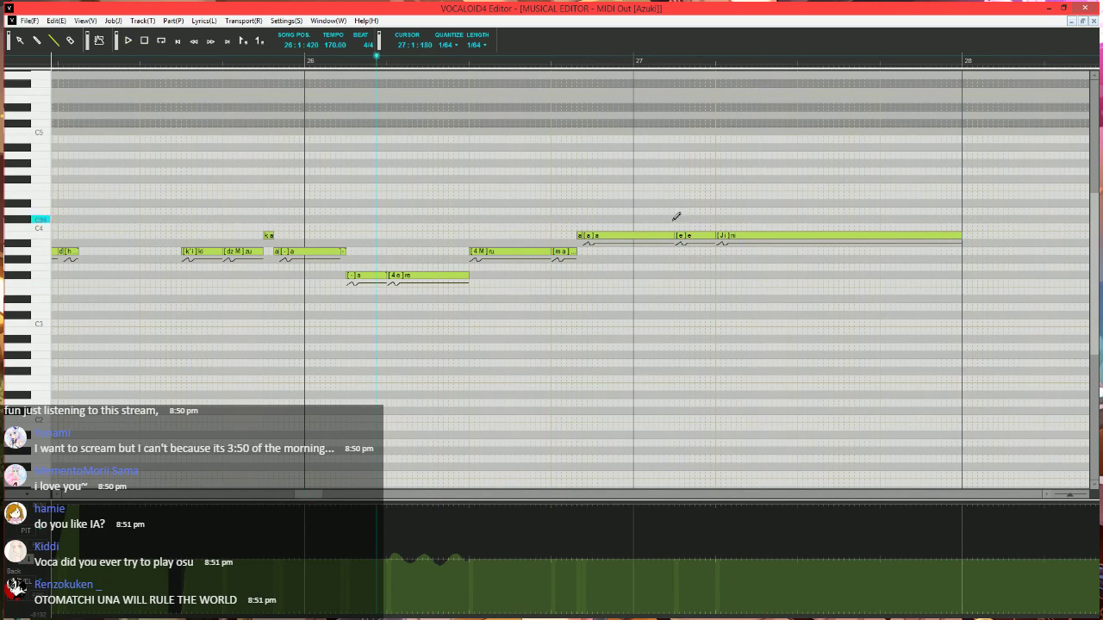
- Split the long ni note into a short ni on A3 followed by a short and a sustained a on B3
scroll(684, 243, left, 1)
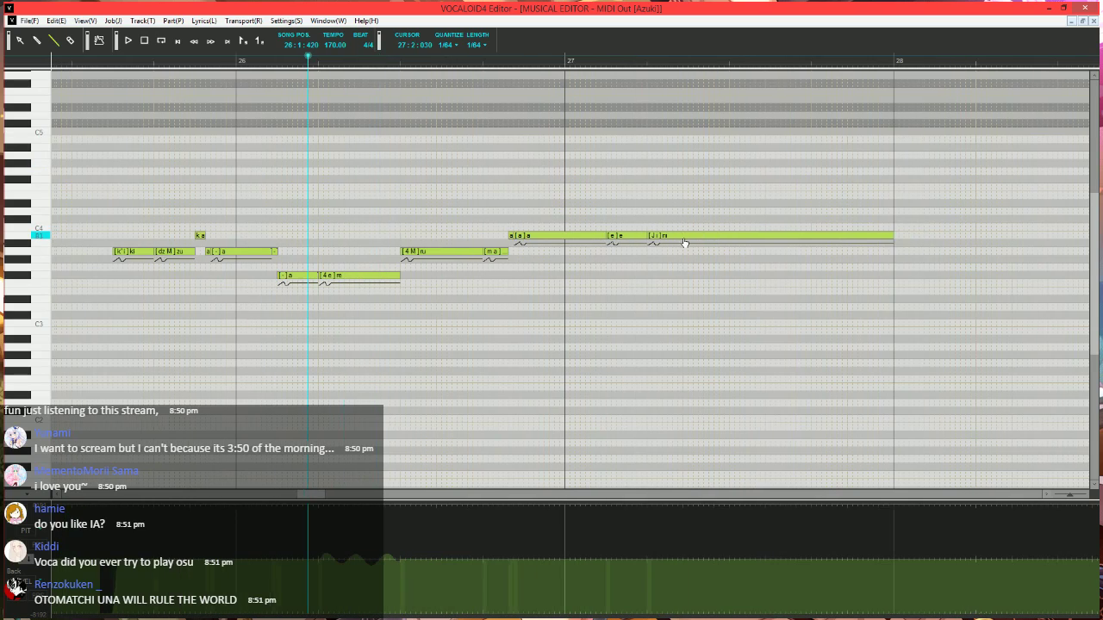
click(893, 235)
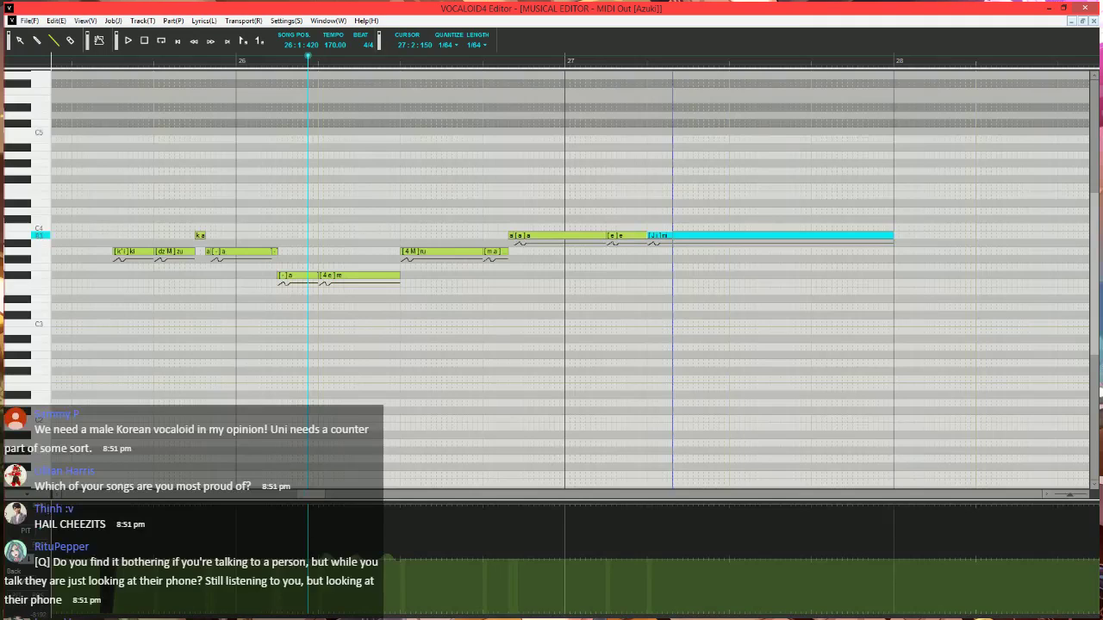
drag(667, 235, 668, 235)
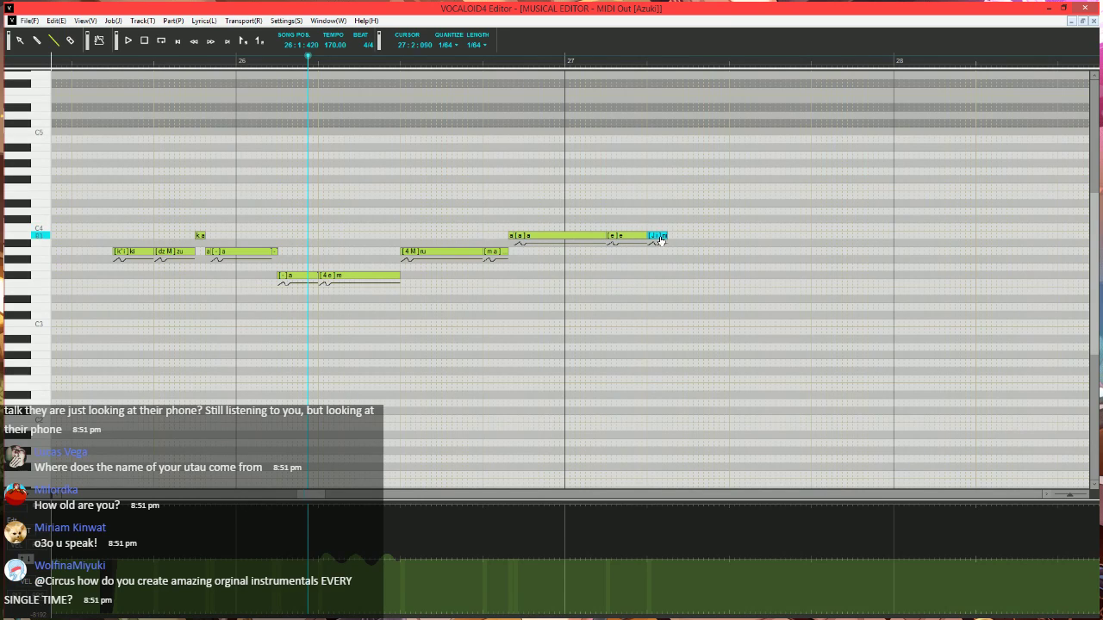
mouse_move(661, 241)
mouse_down()
mouse_move(660, 253)
mouse_move(721, 229)
mouse_move(893, 229)
mouse_up()
click(672, 230)
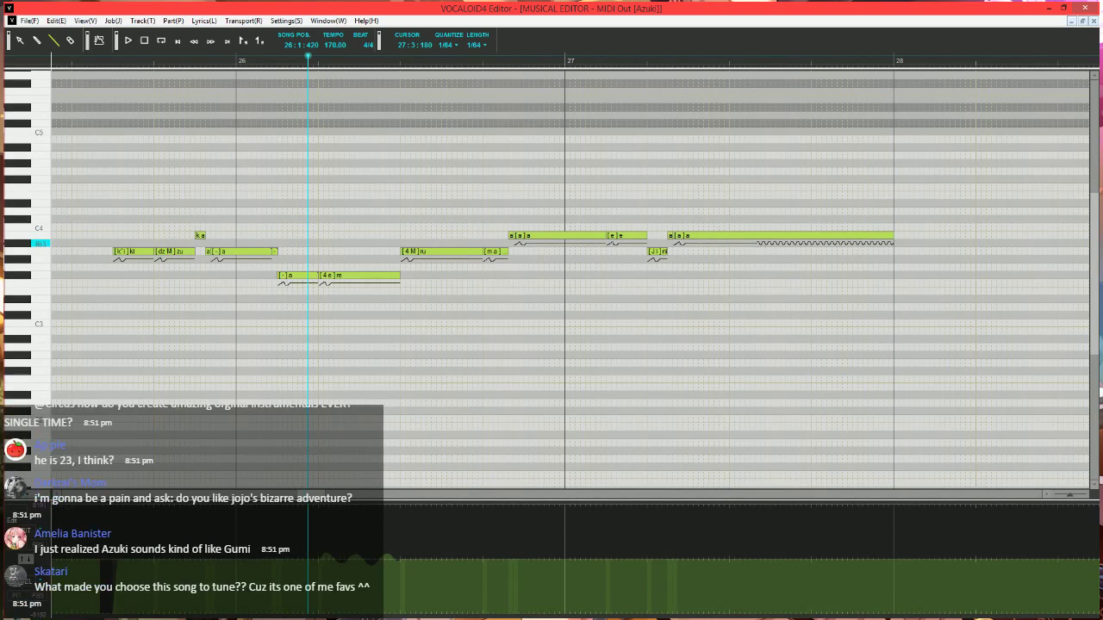
- Remove the vibrato from the sustained a after ni, and set phoneme i on the short note and - on the sustained one
drag(759, 244, 897, 245)
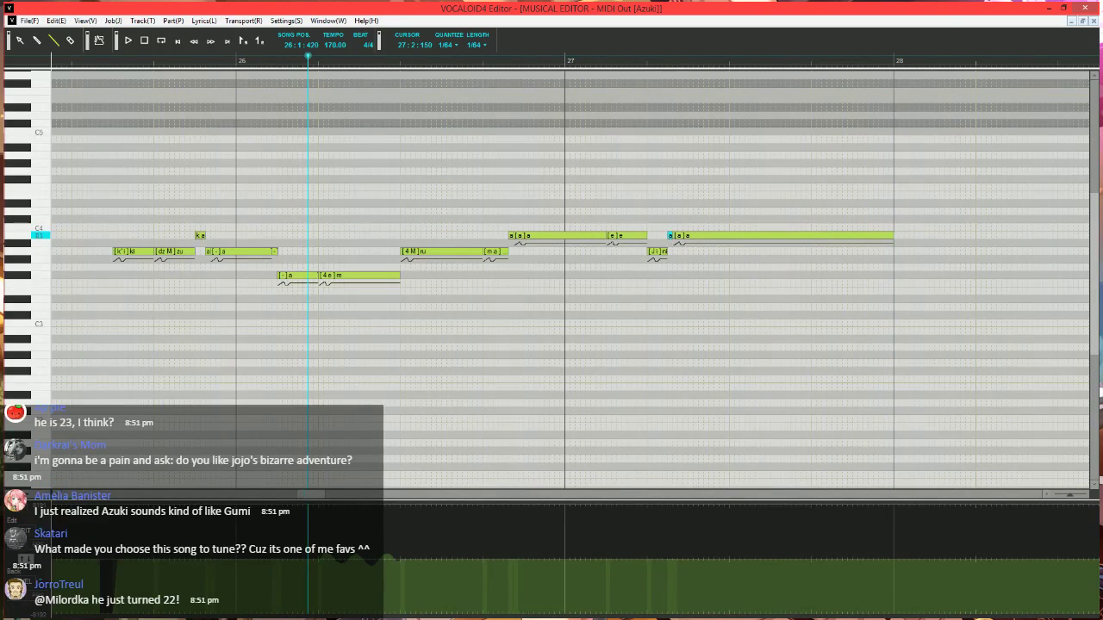
double_click(673, 235)
key(Return)
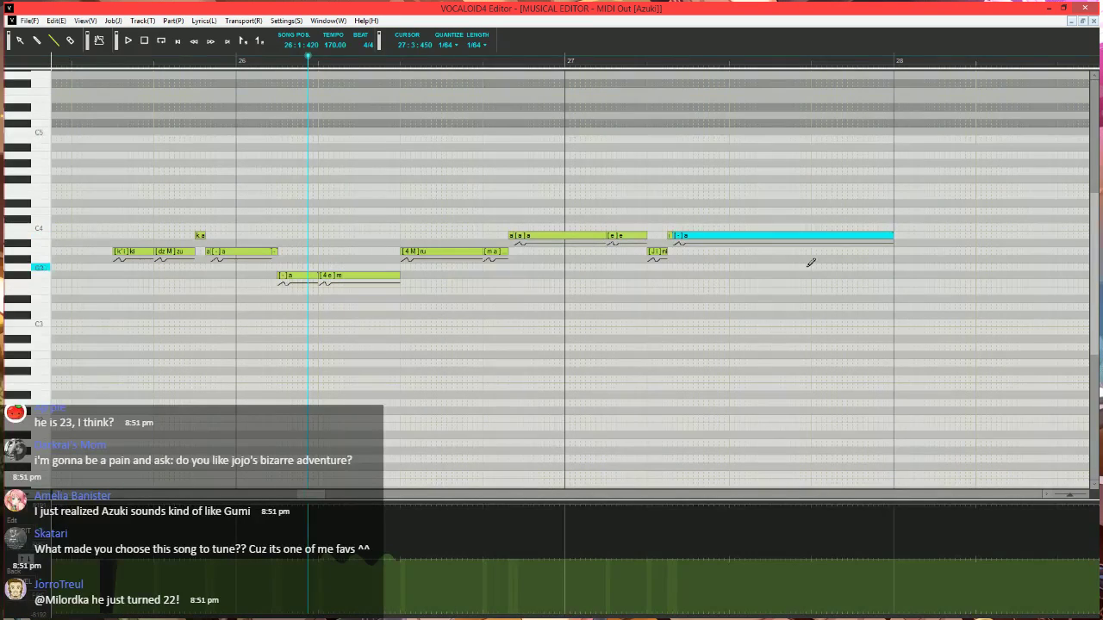
- Add a short a note on B3 at the start of measure 28 with the phoneme h
scroll(813, 261, right, 2)
click(789, 249)
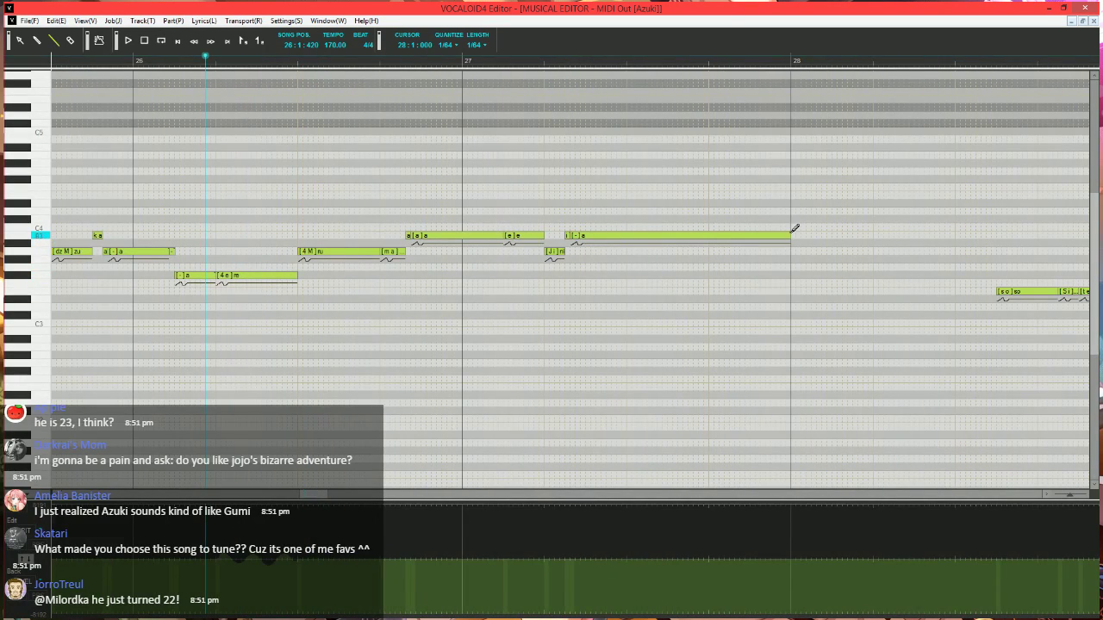
drag(792, 235, 807, 235)
double_click(798, 238)
text(h)
key(Return)
- Set the song position to 27:4:420 and draw a pitch bend rising to the maximum across the ending h note
click(782, 55)
scroll(764, 419, up, 2)
scroll(766, 410, right, 2)
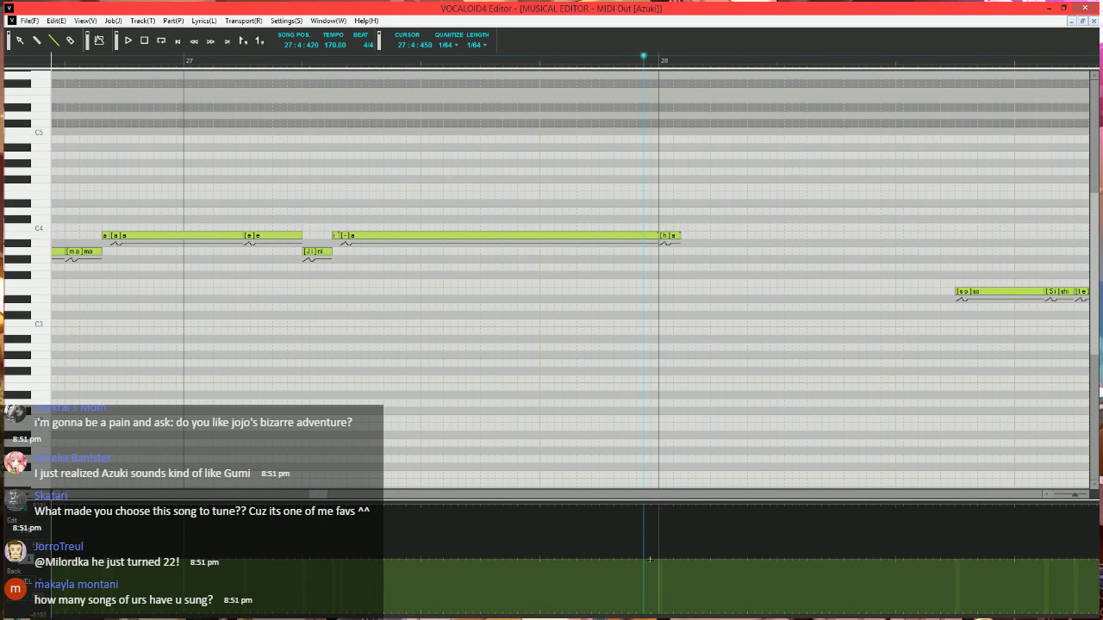
drag(650, 559, 659, 504)
drag(658, 504, 696, 504)
- Play the phrase from 25:3:000 through the ending h note, and set the song position to 26:3:390
scroll(672, 331, down, 2)
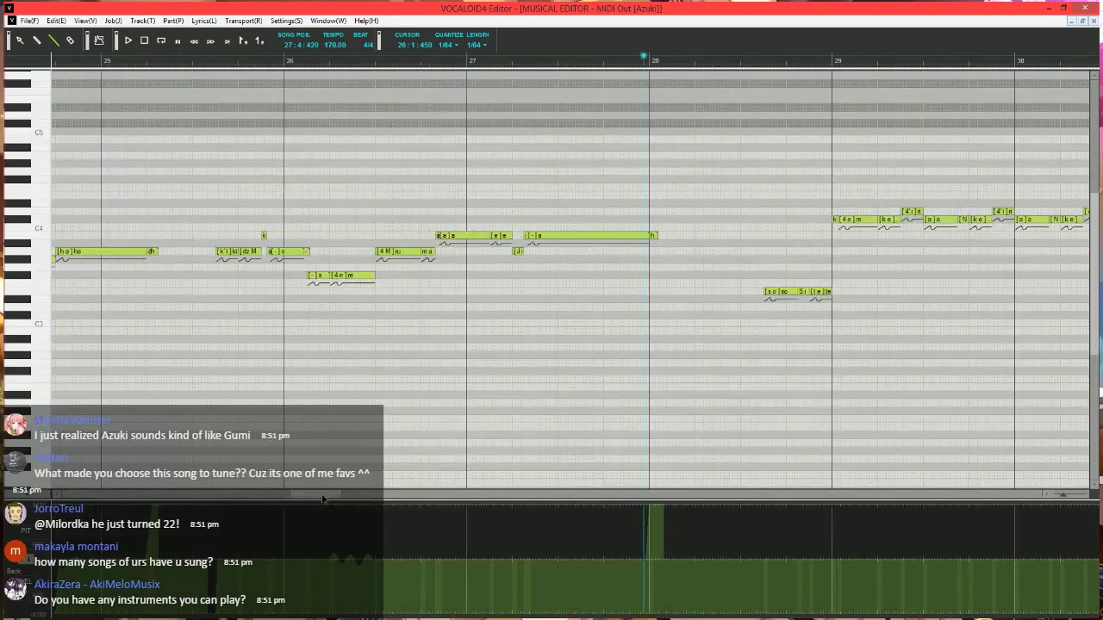
drag(323, 499, 313, 497)
click(395, 63)
scroll(447, 250, up, 3)
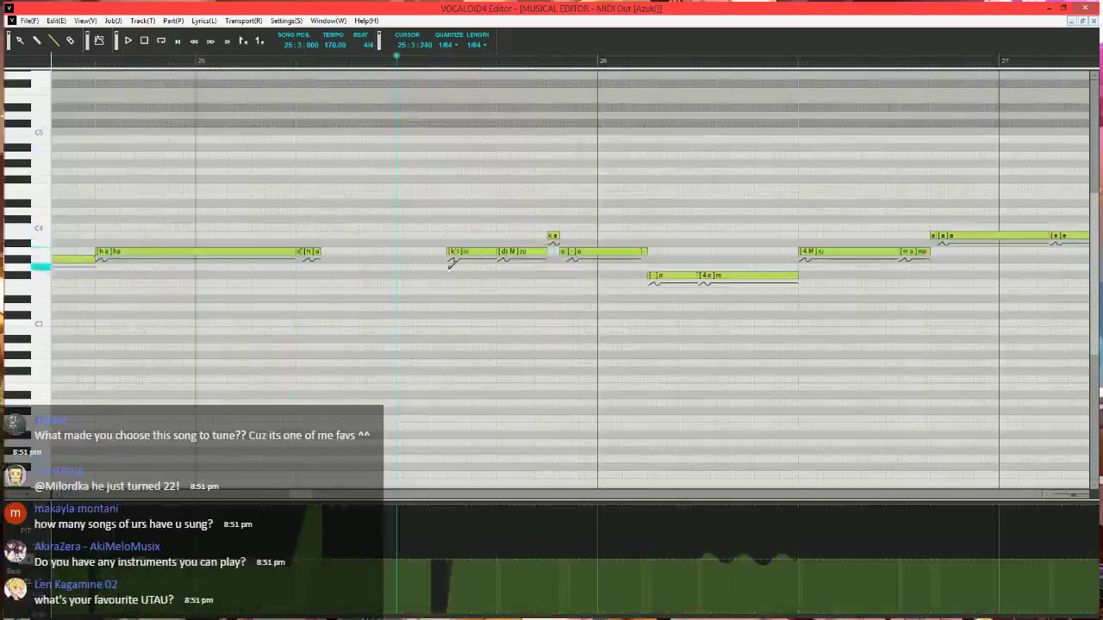
scroll(500, 303, right, 3)
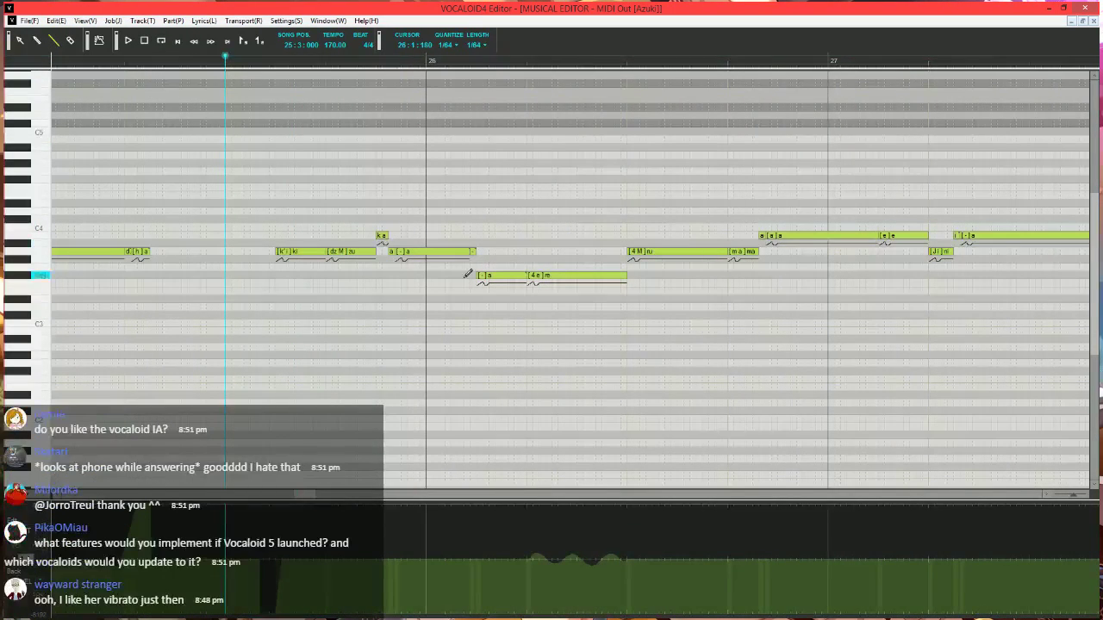
scroll(431, 319, down, 1)
scroll(462, 300, right, 3)
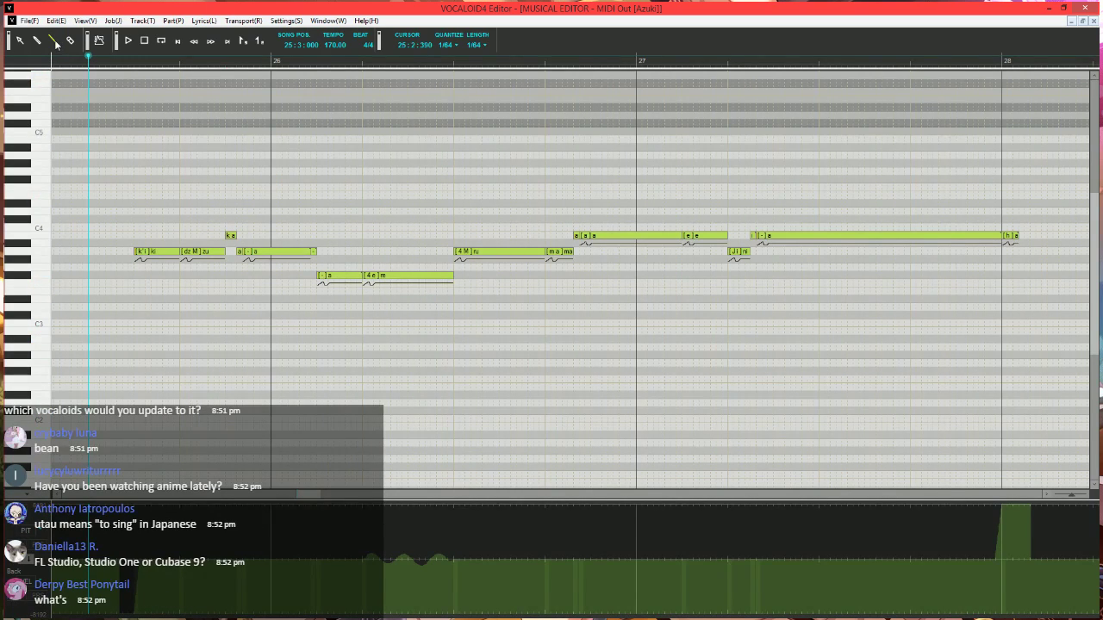
key(space)
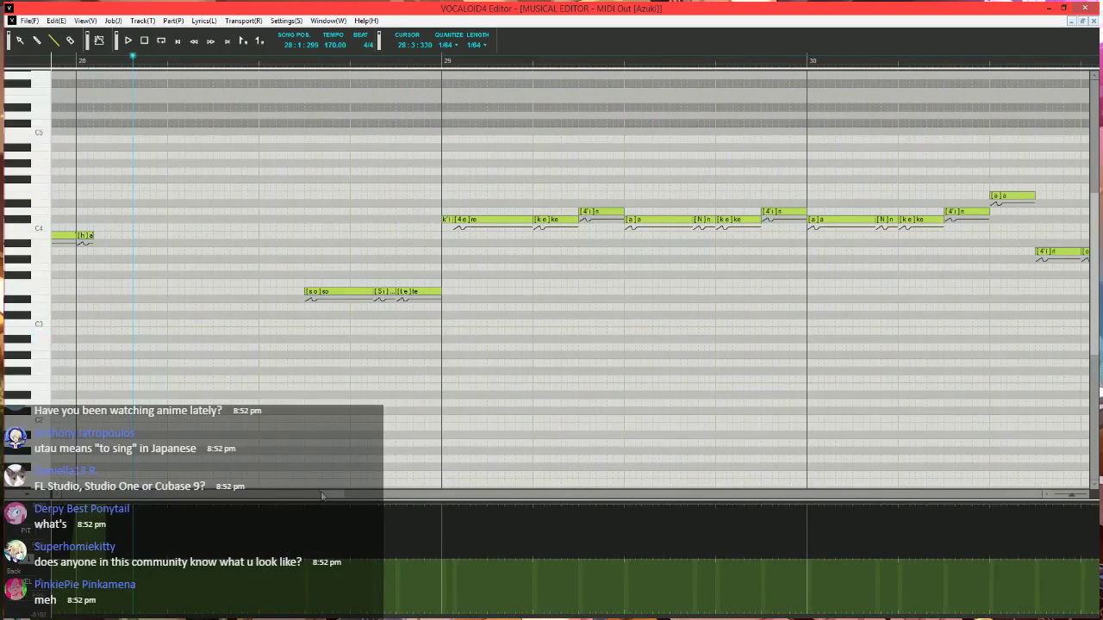
drag(321, 496, 312, 496)
click(163, 64)
- Raise the short ni note to B3, and start the e before it later, extending the sustained a to meet it
scroll(461, 286, up, 2)
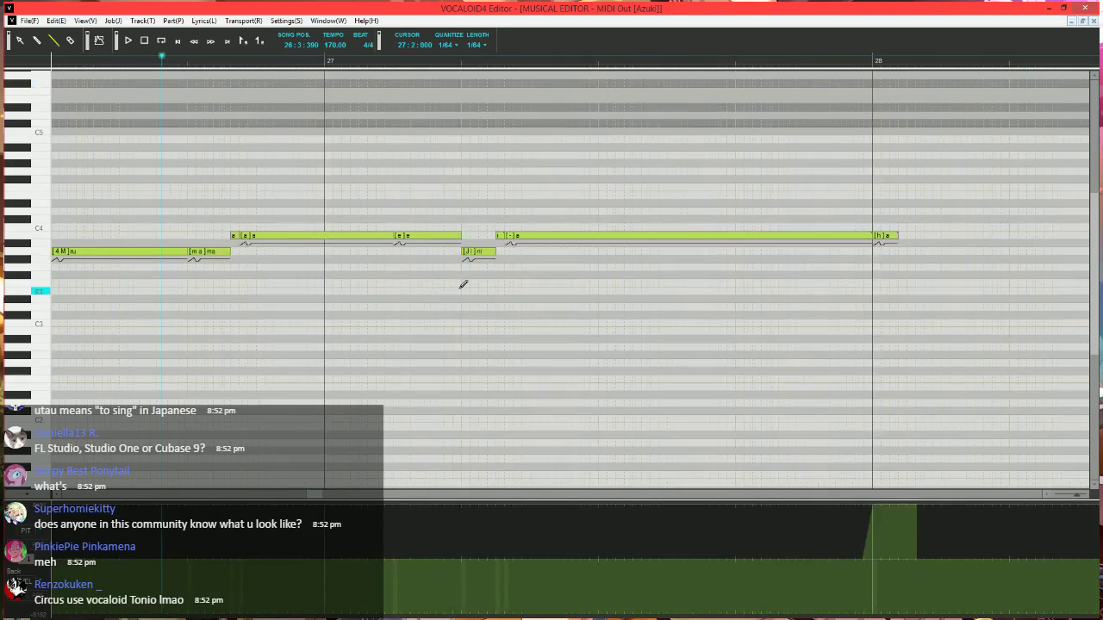
scroll(421, 327, down, 2)
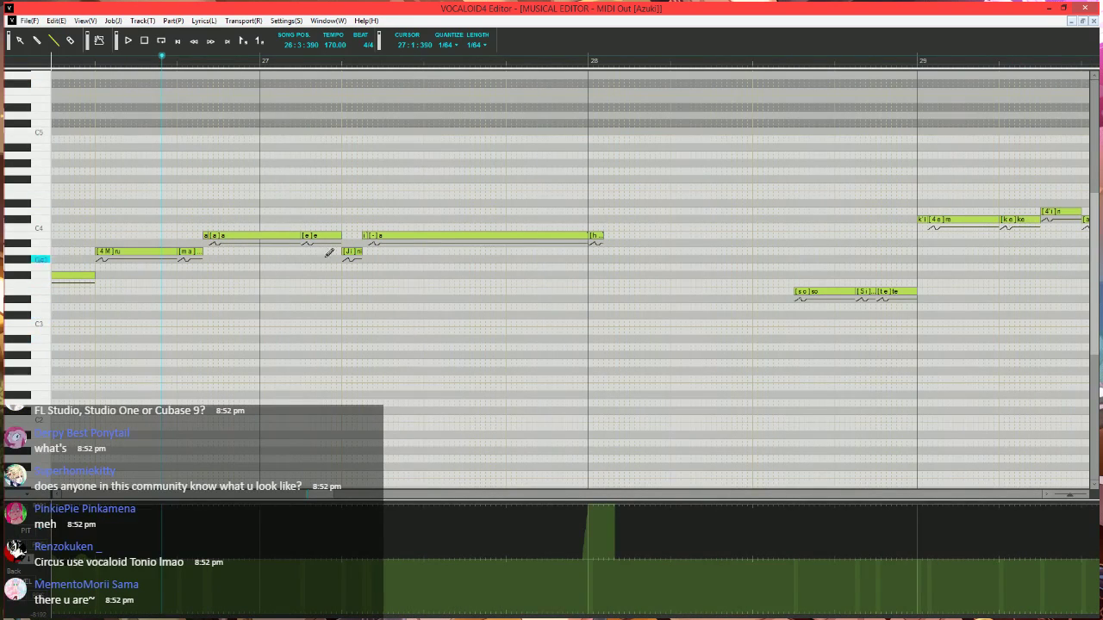
scroll(376, 340, up, 2)
drag(474, 252, 474, 236)
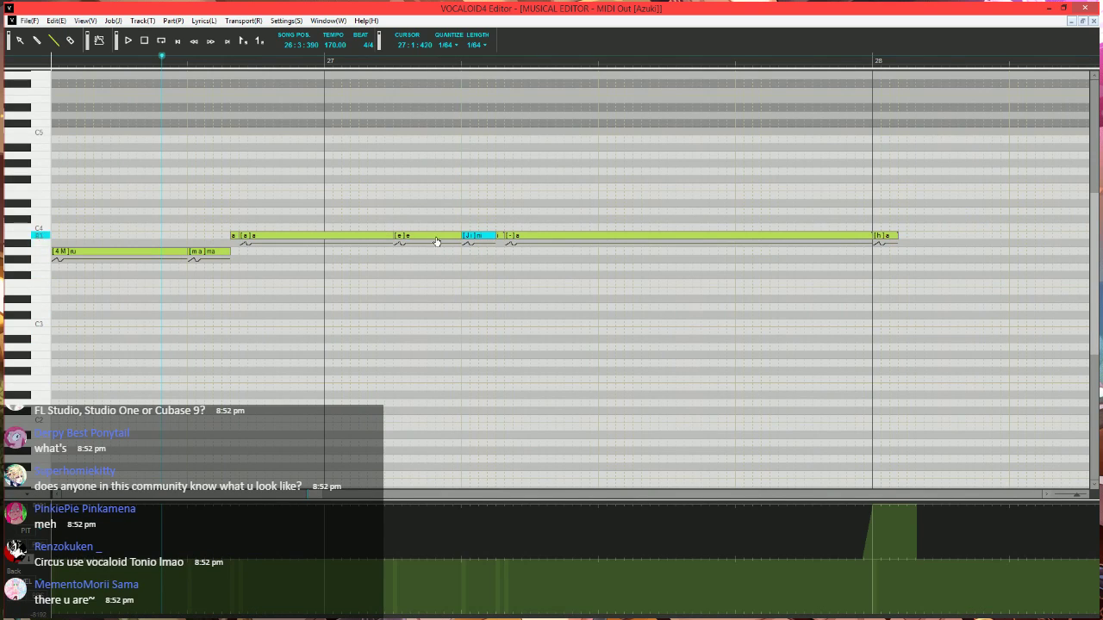
drag(396, 236, 428, 235)
click(396, 236)
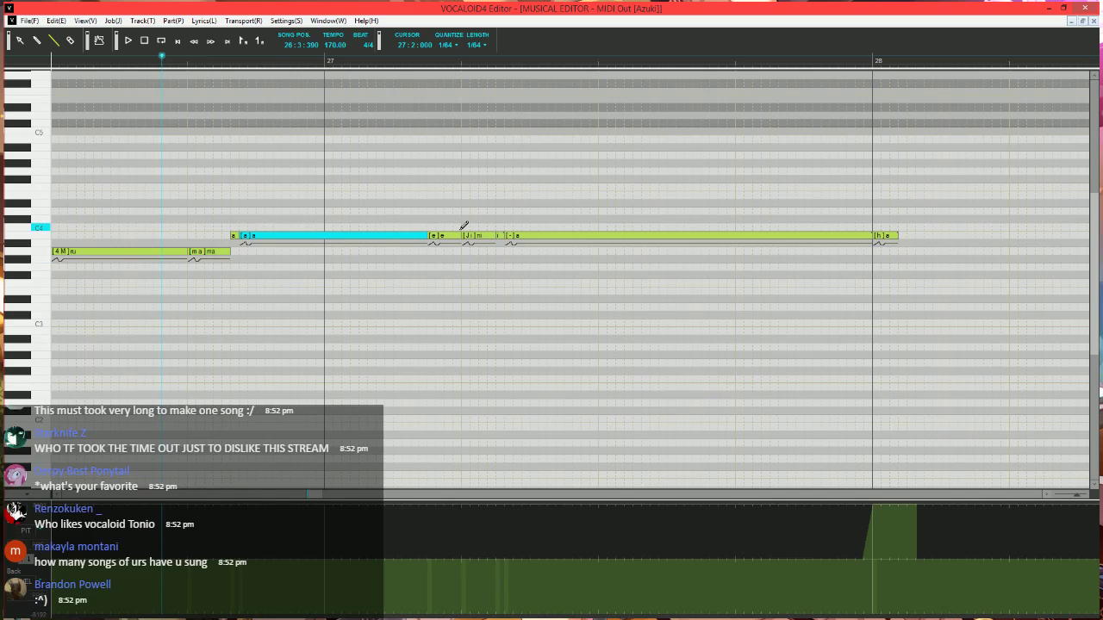
- Shorten the ni note in measure 27 and lower it to A#3, shifting the following i and sustained a starts earlier to meet it
drag(477, 236, 479, 243)
click(503, 236)
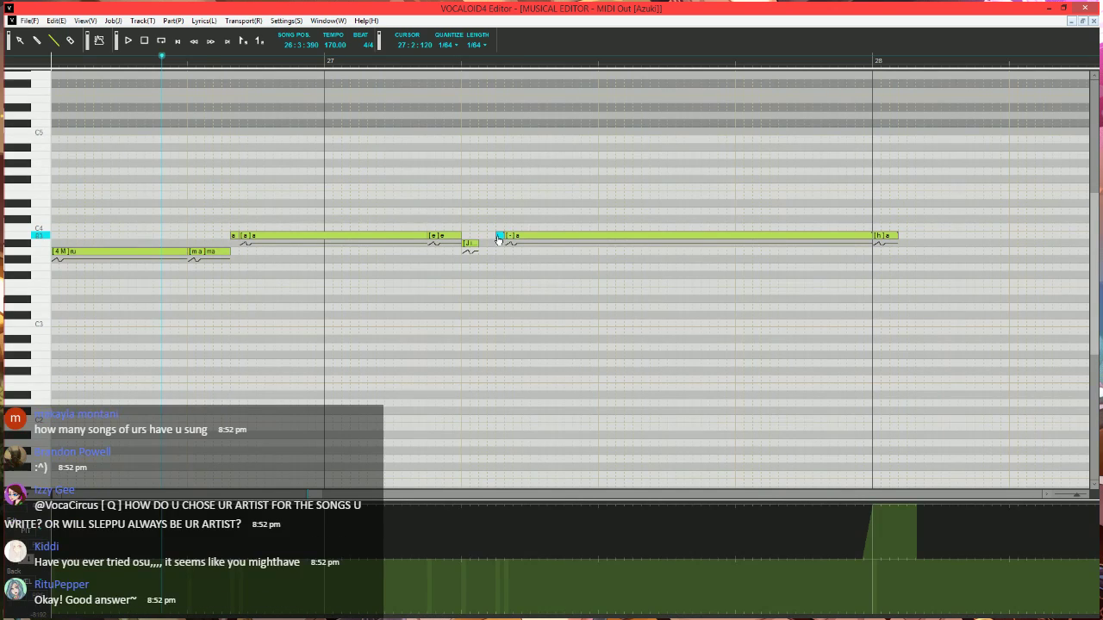
drag(498, 240, 482, 240)
drag(488, 235, 488, 236)
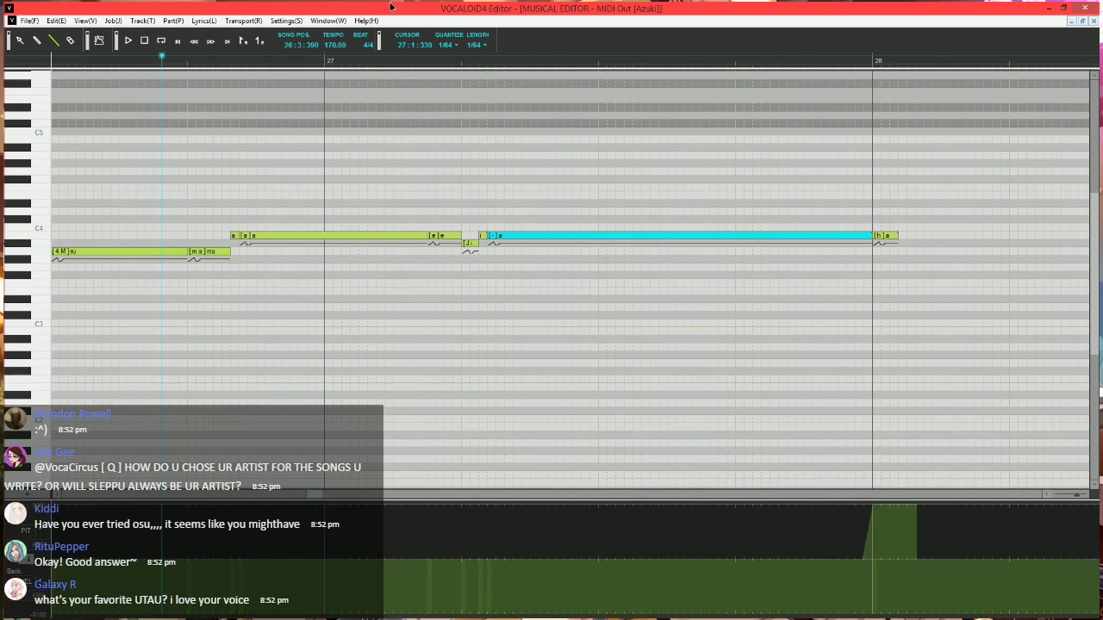
- Play the phrase from 25:3:000 into measure 28 to check the reworked ni slide
scroll(487, 315, down, 1)
scroll(304, 447, left, 4)
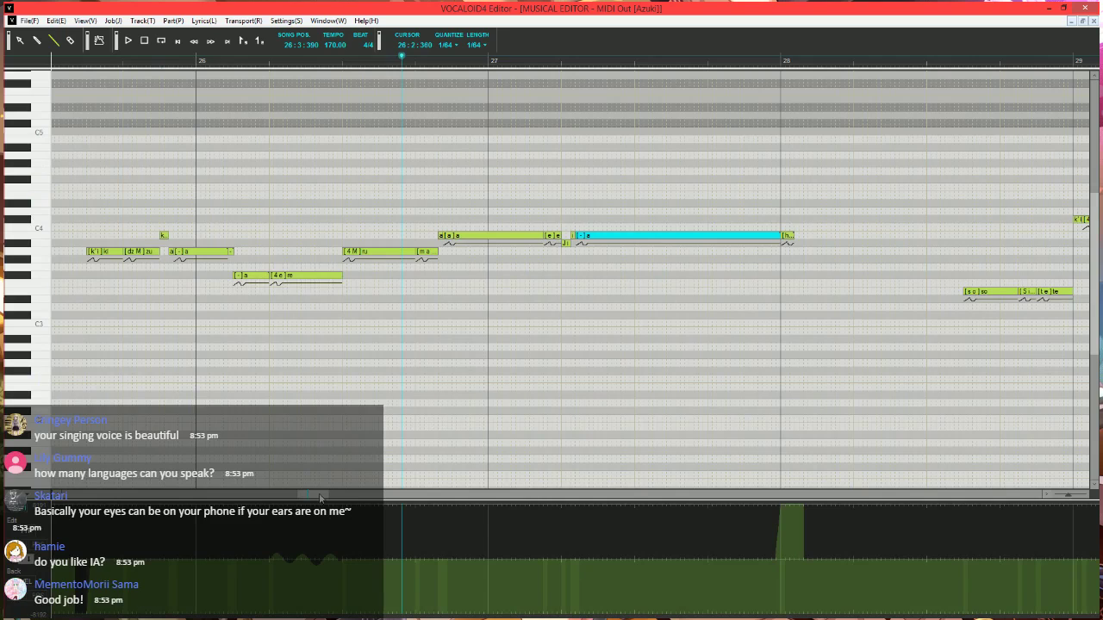
scroll(91, 96, left, 3)
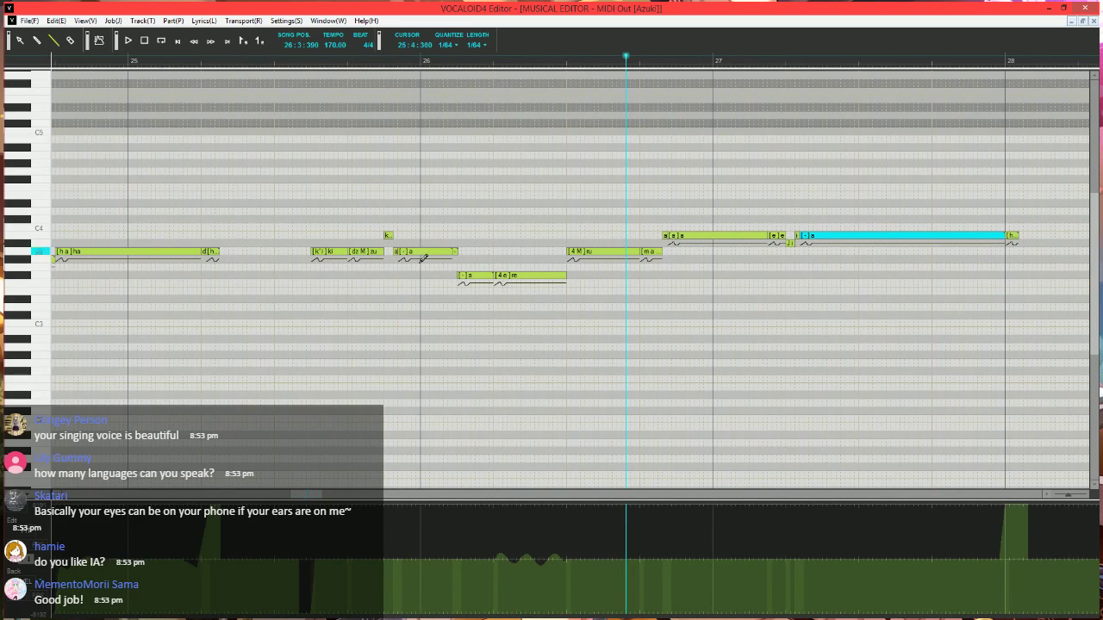
scroll(502, 310, down, 1)
scroll(491, 328, right, 2)
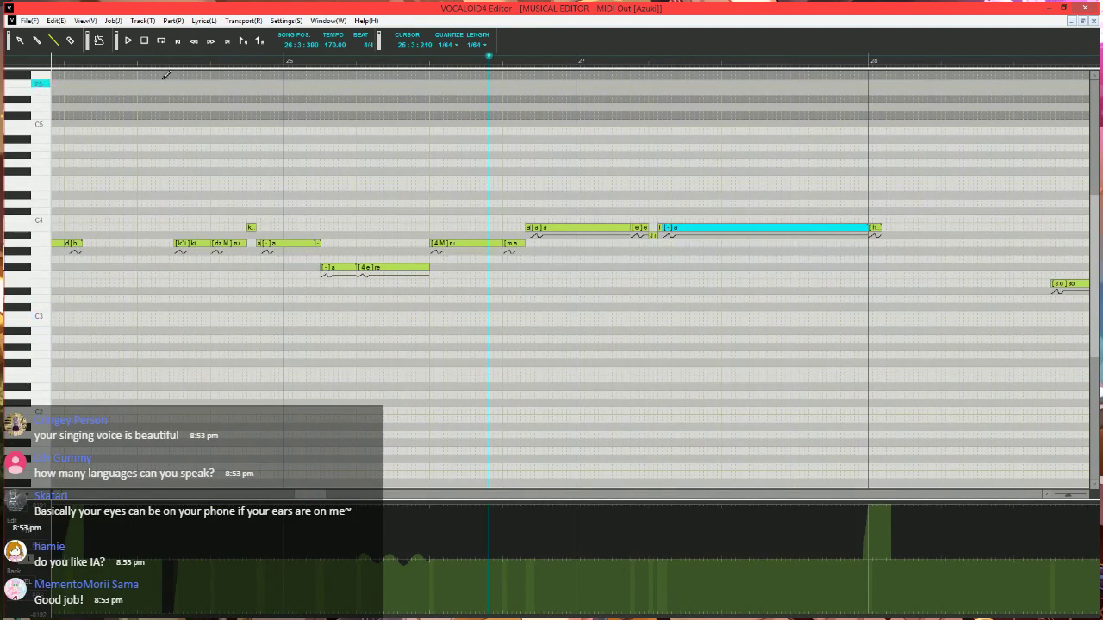
click(137, 61)
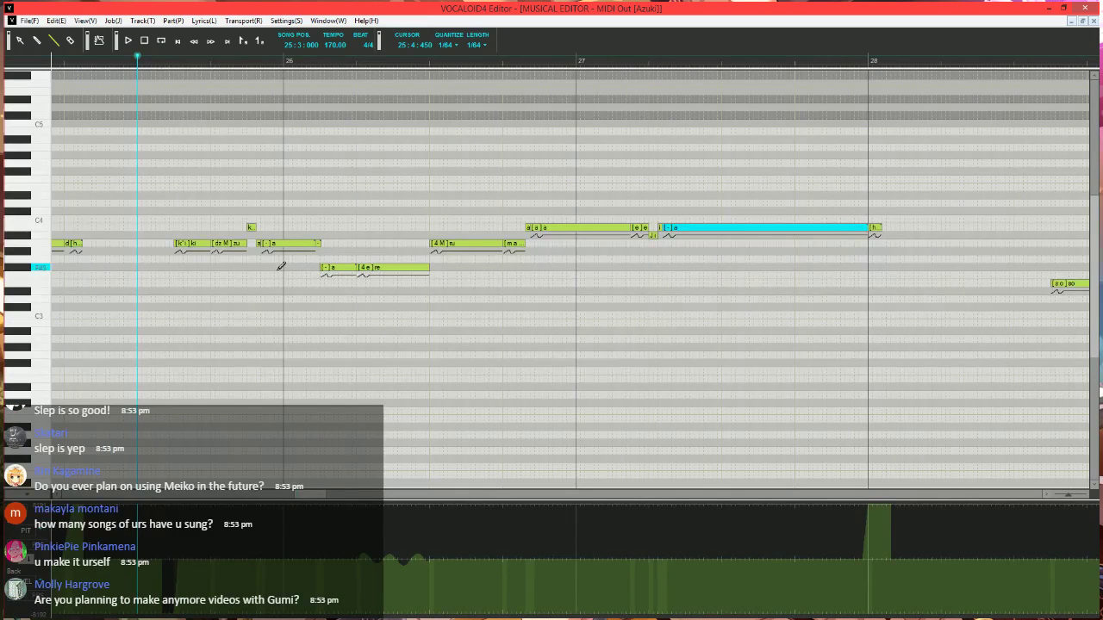
key(space)
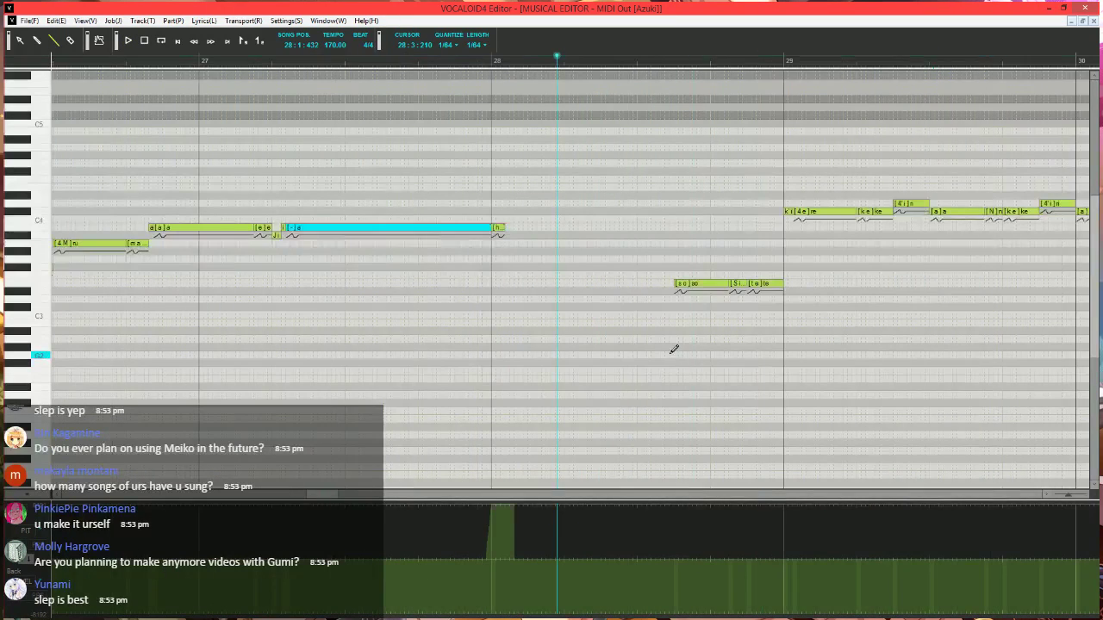
- Set the song position to 28:3:000 and draw a stepped pitch bend rising from the minimum into the start of the so note
scroll(514, 400, up, 1)
click(460, 60)
scroll(564, 298, right, 2)
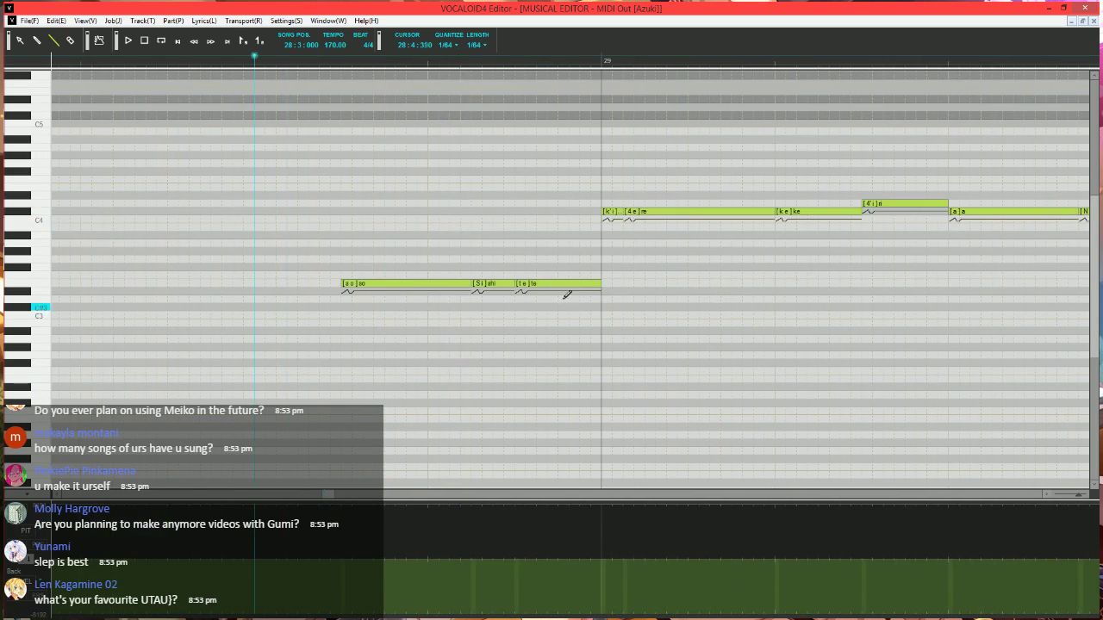
scroll(353, 327, up, 1)
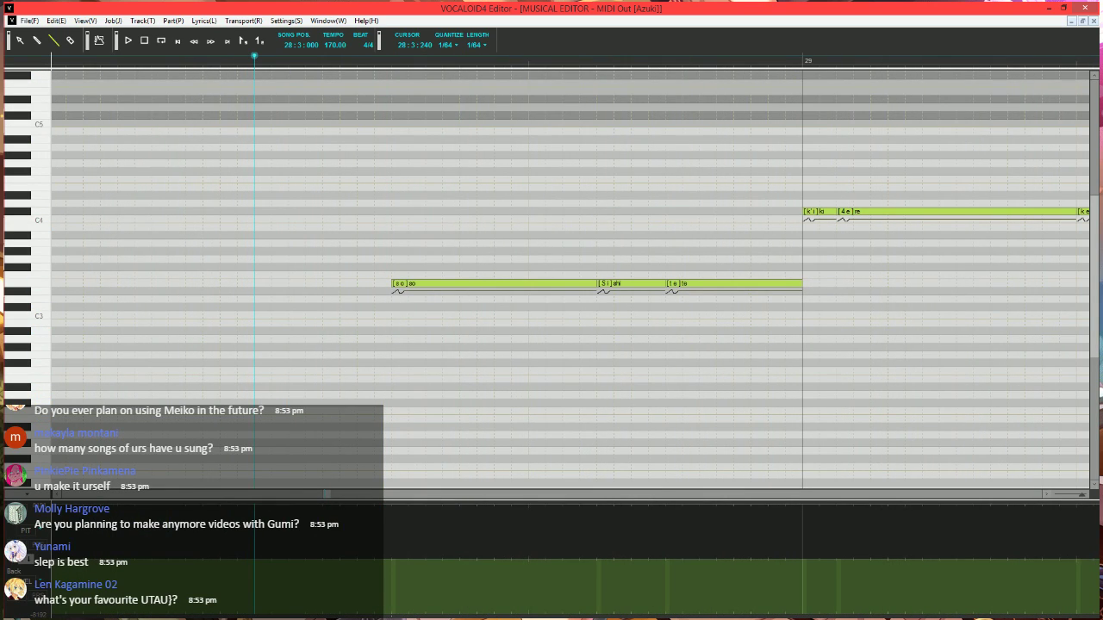
mouse_move(323, 616)
mouse_down()
mouse_move(393, 615)
mouse_move(411, 588)
mouse_up()
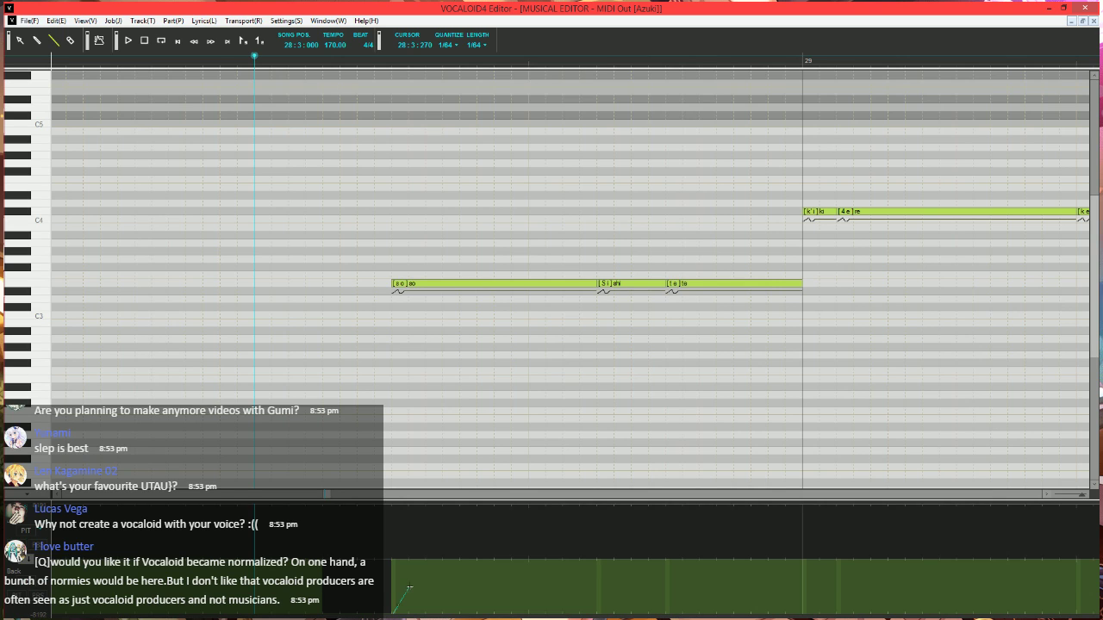
scroll(442, 394, down, 3)
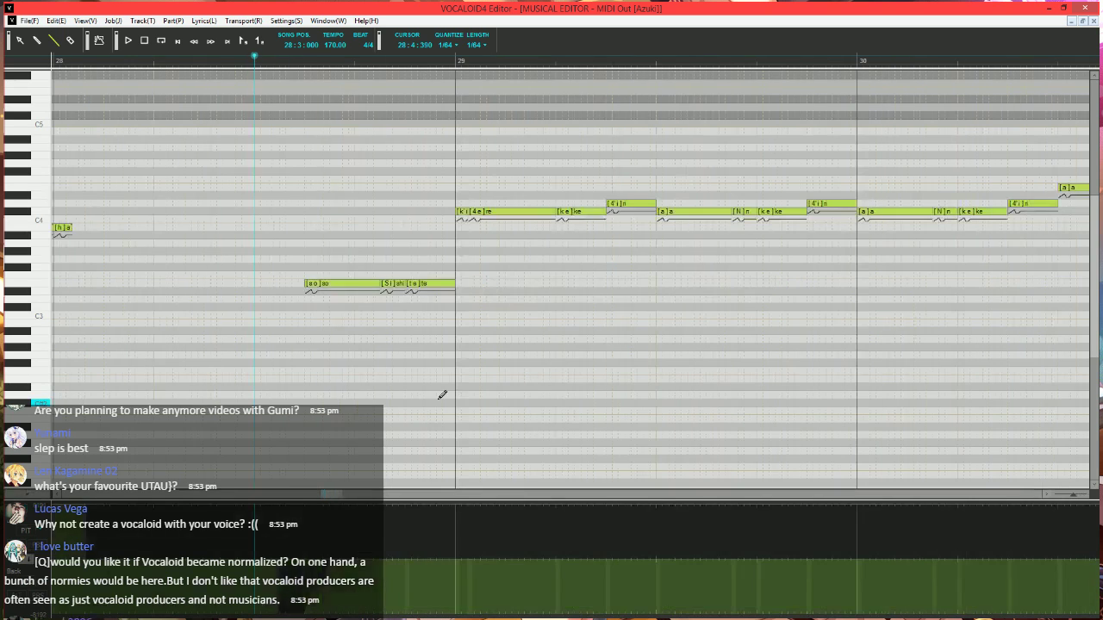
scroll(382, 345, up, 3)
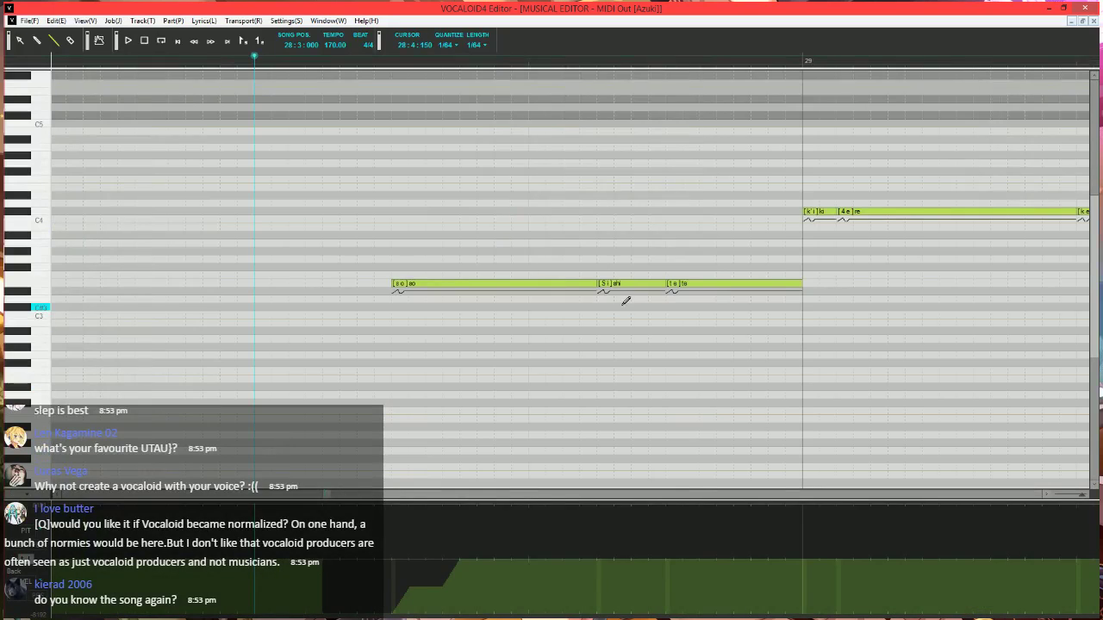
- Devoice the shi note before measure 29 by changing its phoneme to S i_0
click(614, 287)
double_click(614, 287)
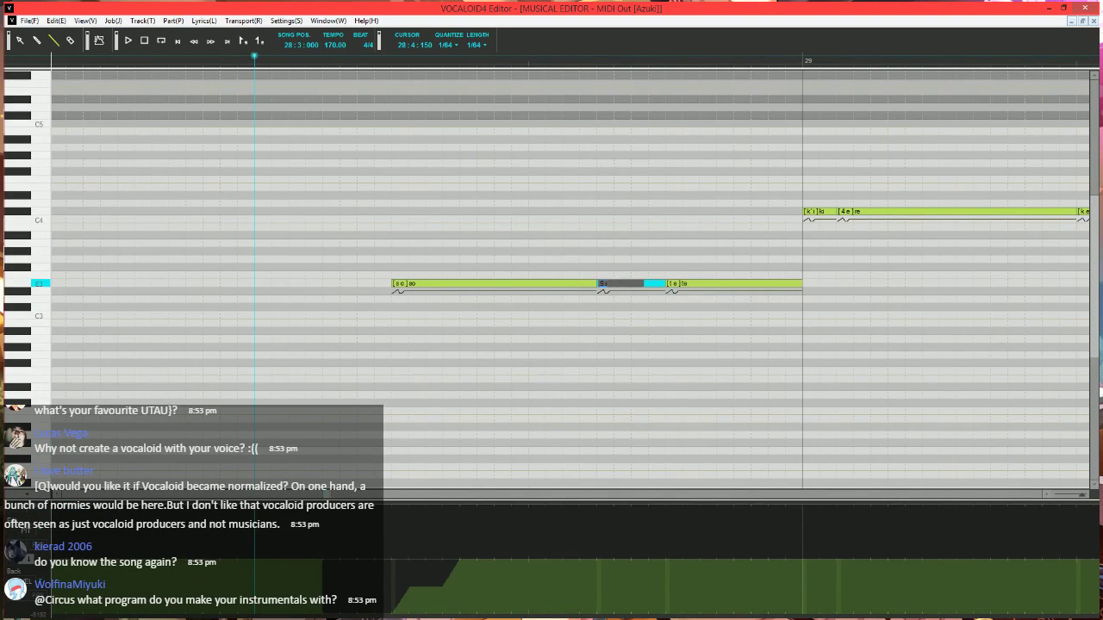
key(Return)
scroll(596, 318, down, 3)
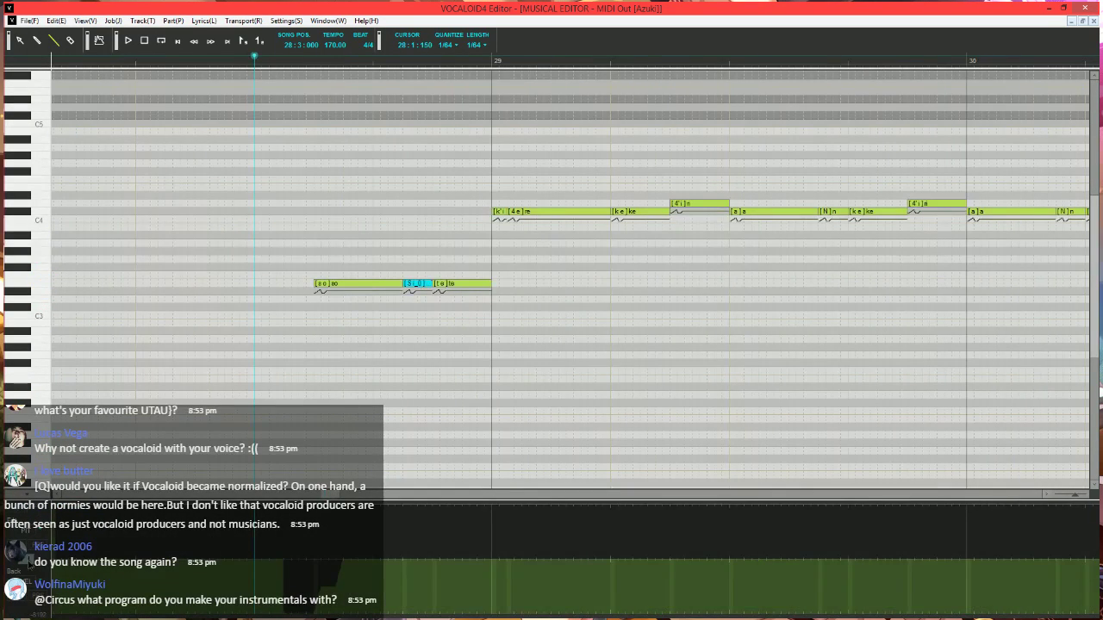
click(29, 565)
click(410, 561)
click(28, 564)
scroll(513, 391, up, 2)
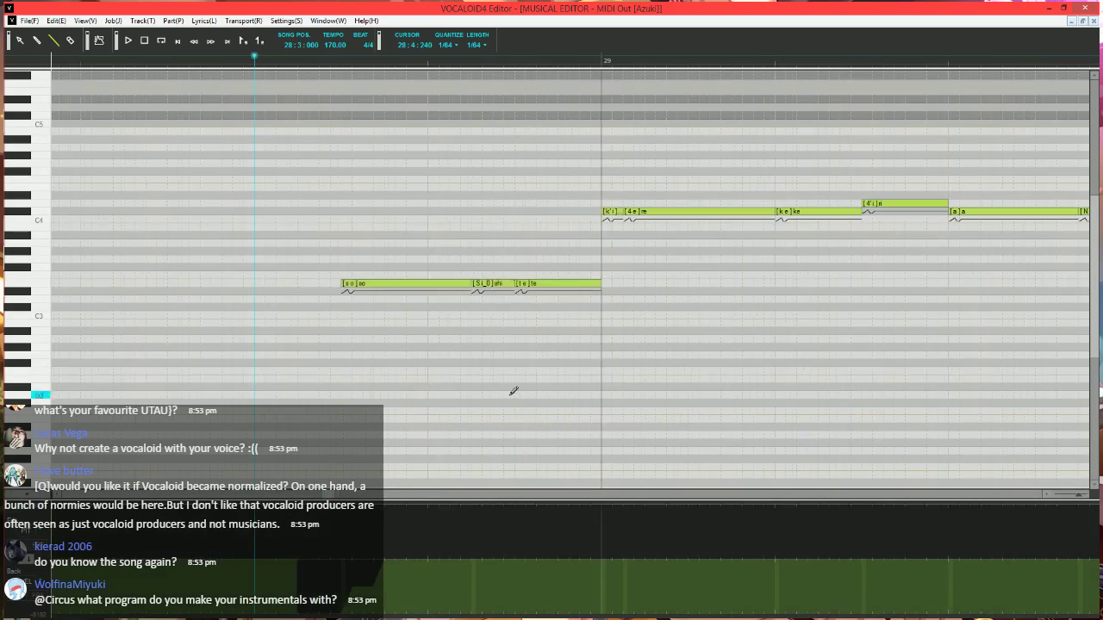
- Play the so-shi-te phrase leading into measure 29, and set the song position to 28:3:150
scroll(512, 391, right, 1)
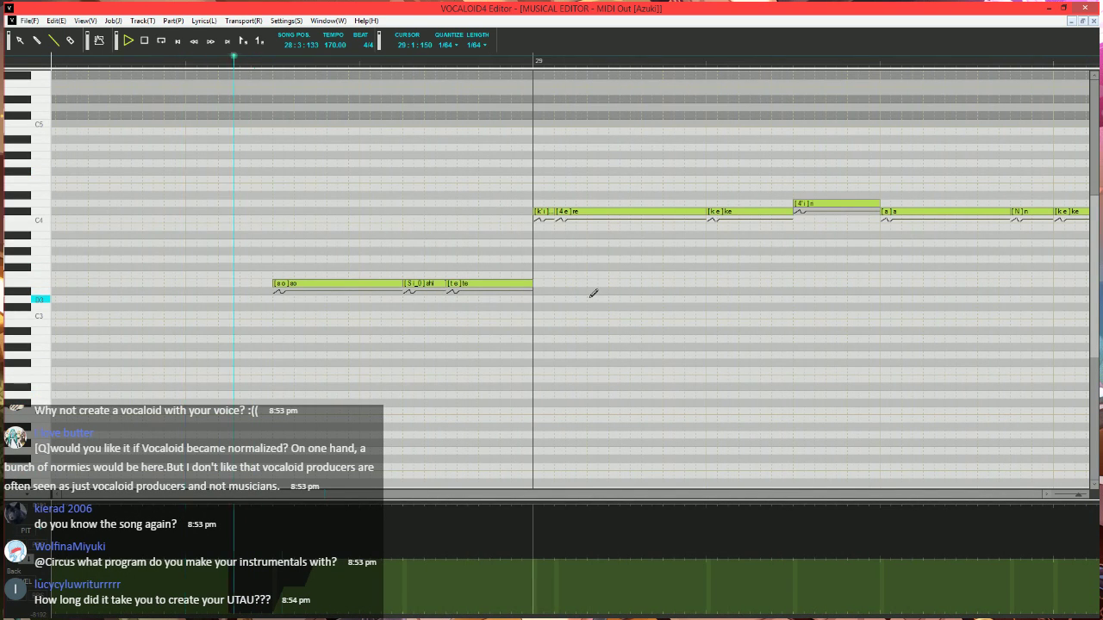
key(space)
click(237, 68)
scroll(387, 214, right, 1)
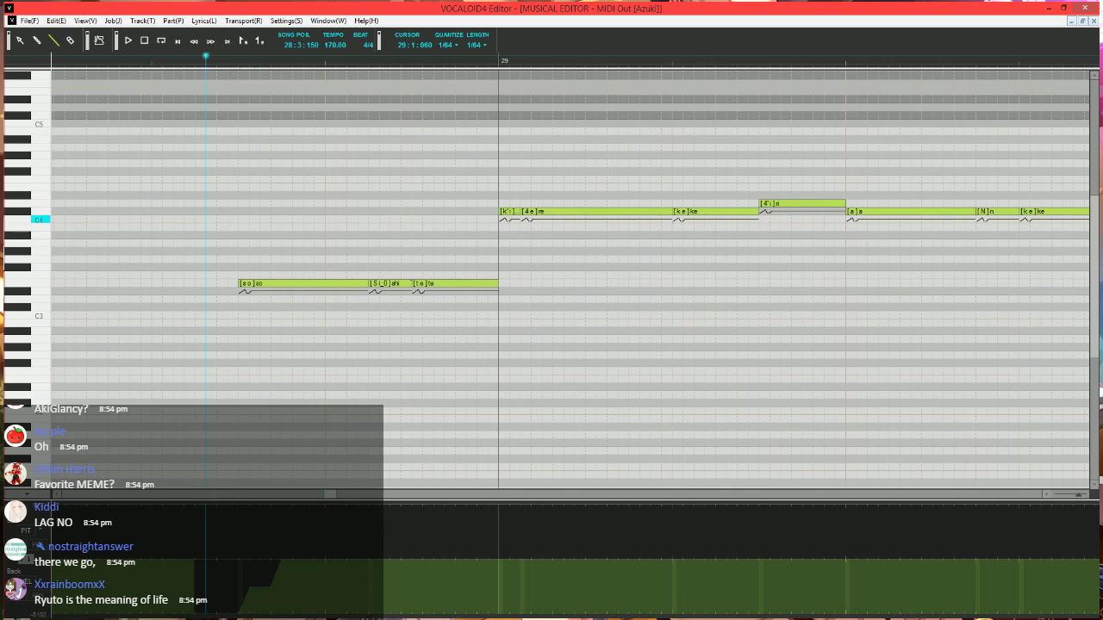
- Shorten the ki note at the start of measure 29 and lower it to B3, extending the re note's start back to meet it
click(510, 211)
mouse_move(510, 211)
mouse_down()
mouse_move(503, 230)
mouse_move(509, 211)
mouse_up()
click(523, 211)
scroll(517, 309, down, 3)
scroll(518, 309, down, 3)
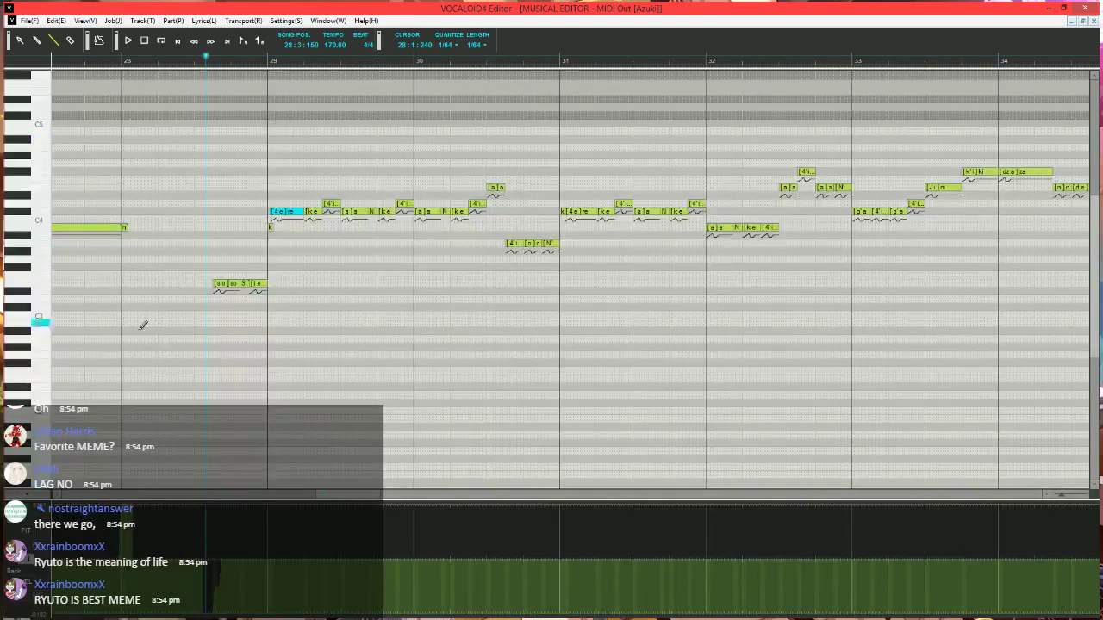
scroll(441, 223, up, 2)
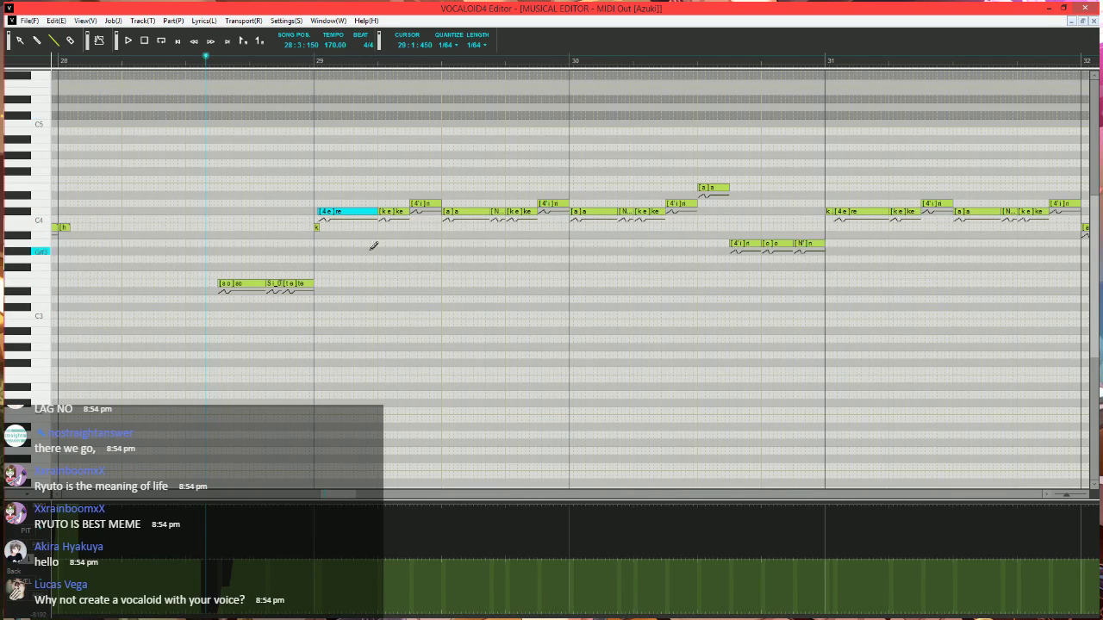
- Split the "ke" note on beat 2 of measure 29 into short consecutive notes, placing the first on D4 and the second on B3
scroll(349, 276, up, 2)
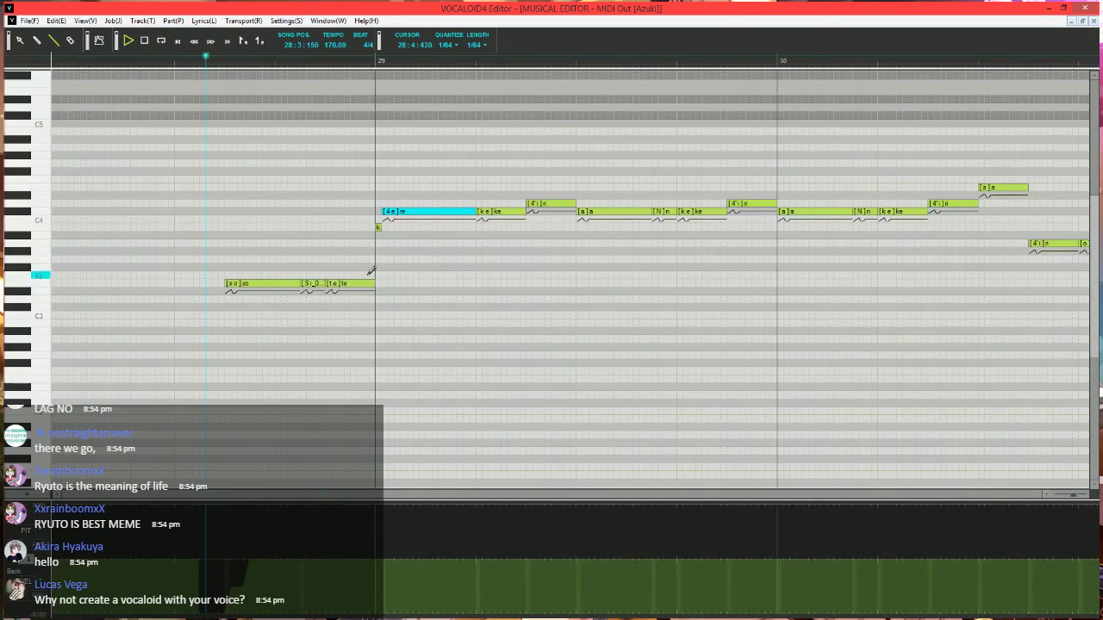
scroll(465, 225, up, 1)
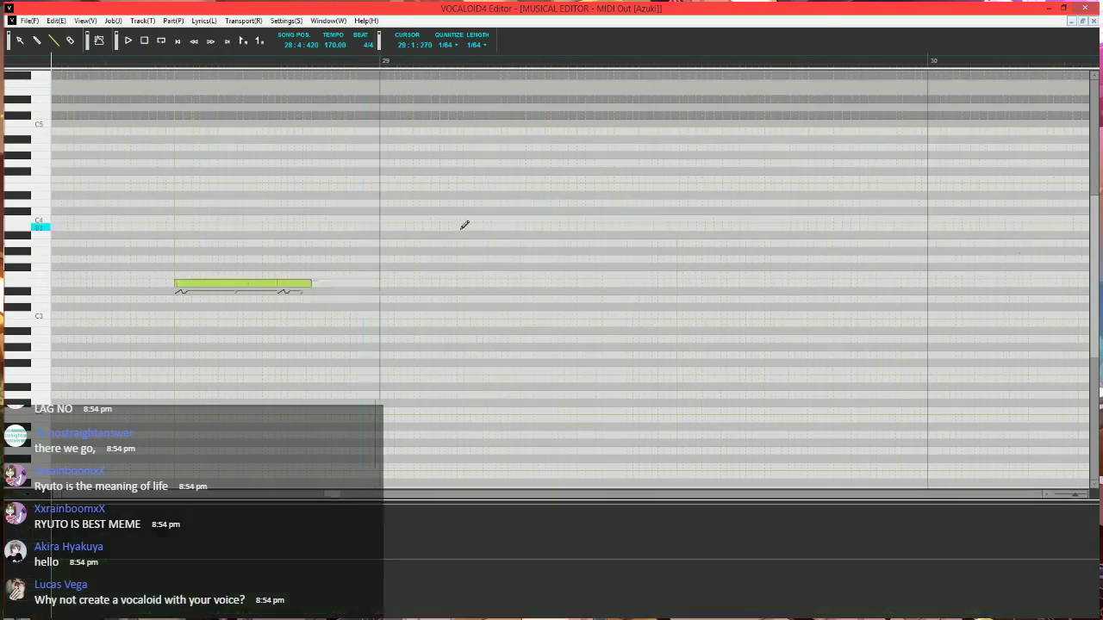
drag(415, 212, 475, 211)
- Set the lyric of the short B3 note in measure 29 to "e" and the lyrics of the C#4 pieces after it to "-"
double_click(427, 229)
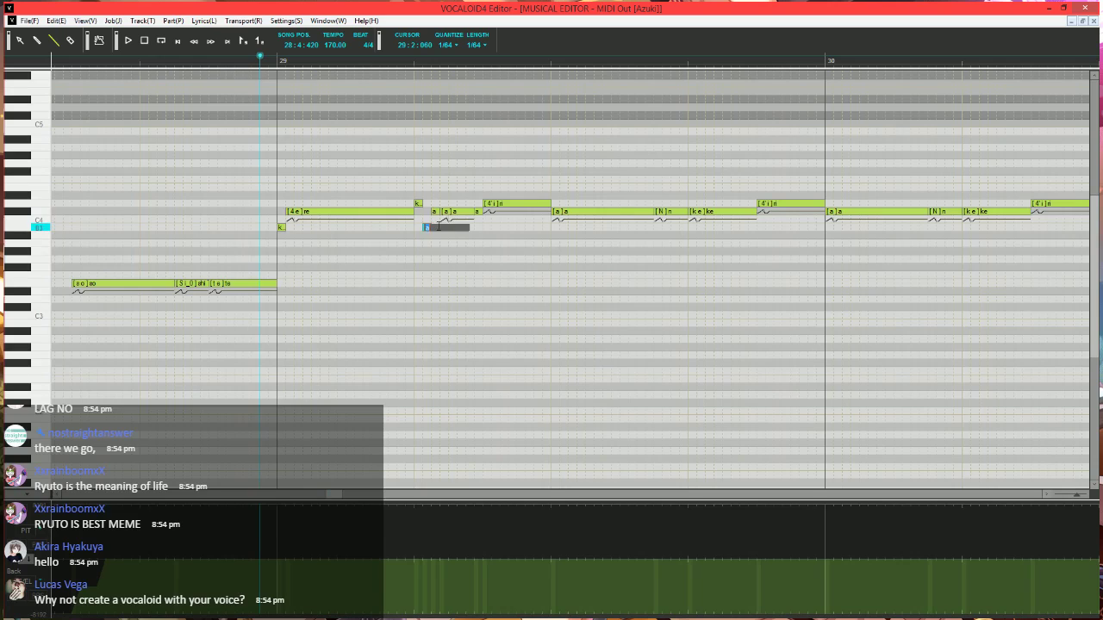
text(e)
key(Tab)
text(-)
key(Tab)
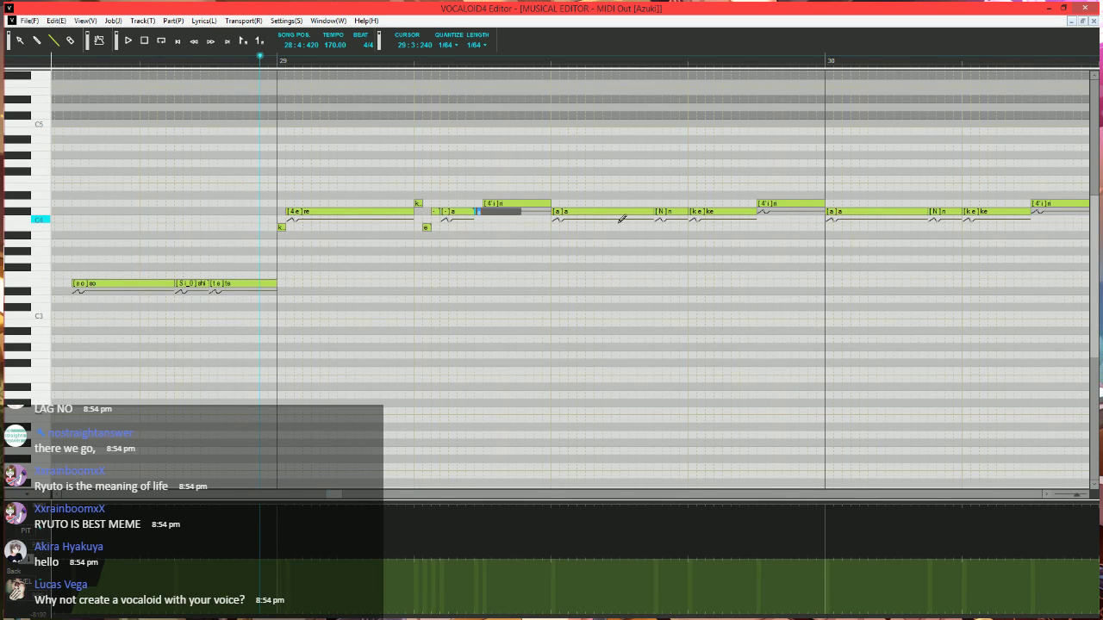
text(-)
key(Return)
- Play back the edited passage, and split a short "-" note off the end of the D4 "ri" note before beat 3 of measure 29
key(space)
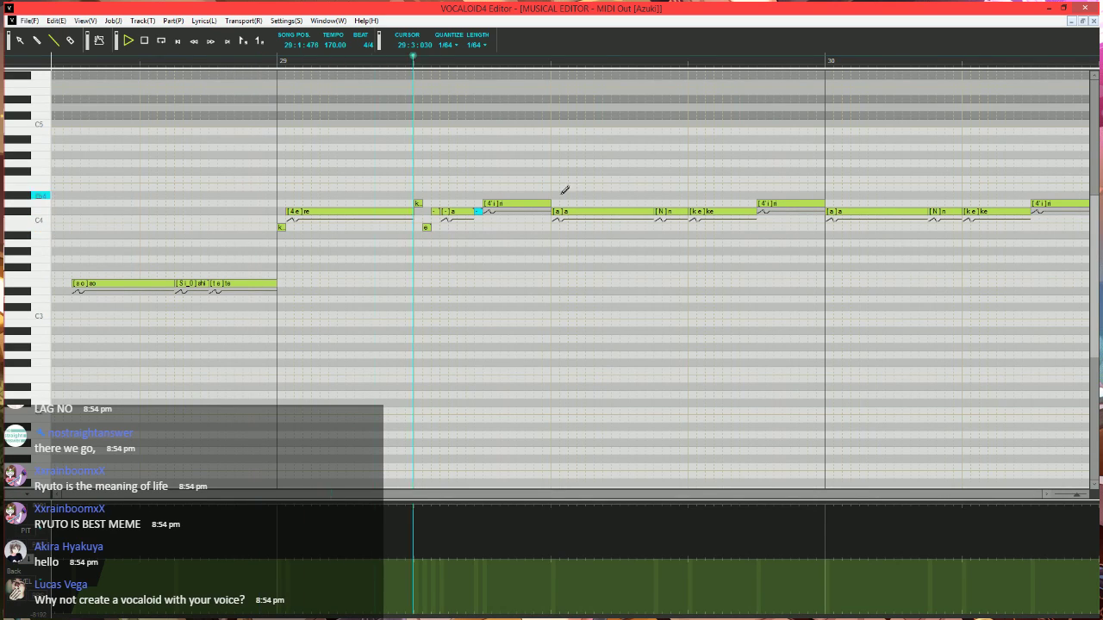
key(space)
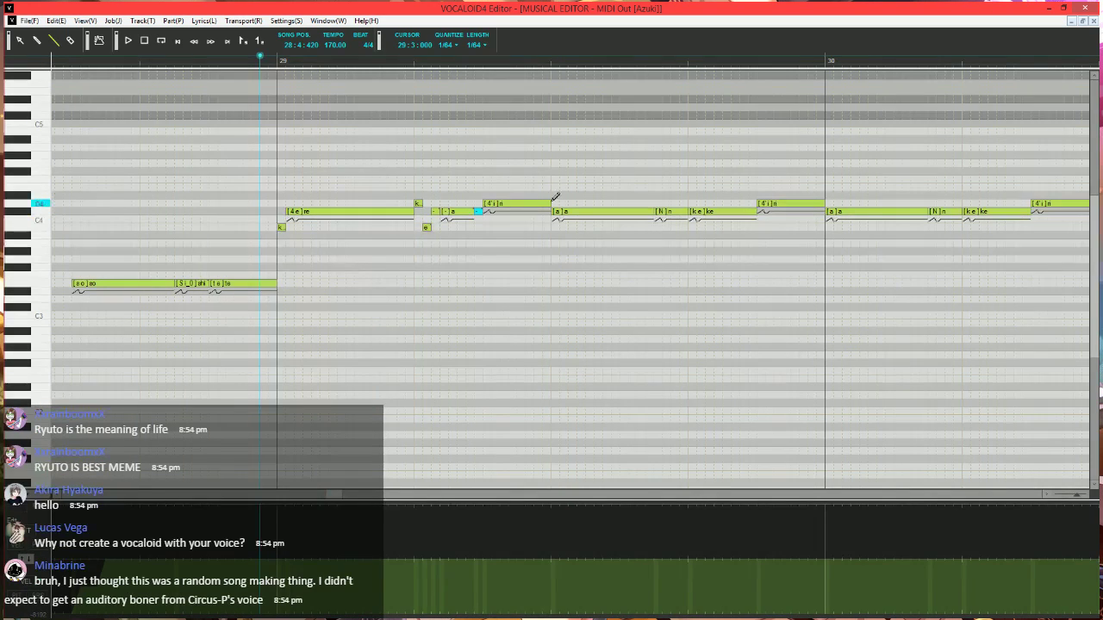
drag(549, 204, 688, 175)
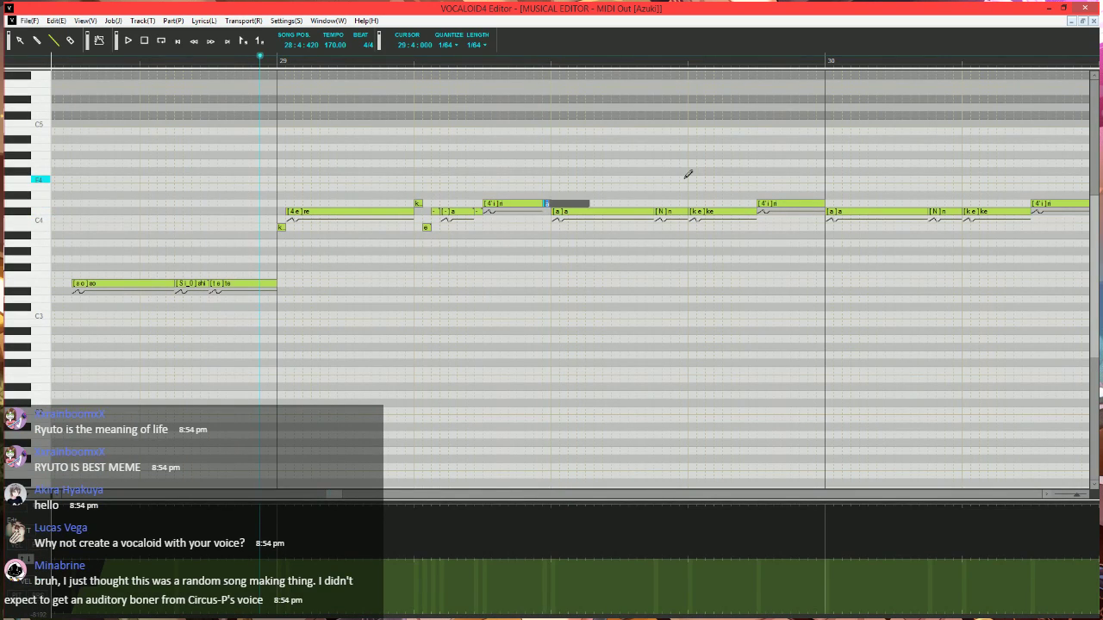
key(Return)
- Split the "ke" note on beat 4 of measure 29, moving a short "ke" to B3 and filling the rest with C#4 pieces
scroll(608, 227, right, 2)
scroll(460, 310, down, 3)
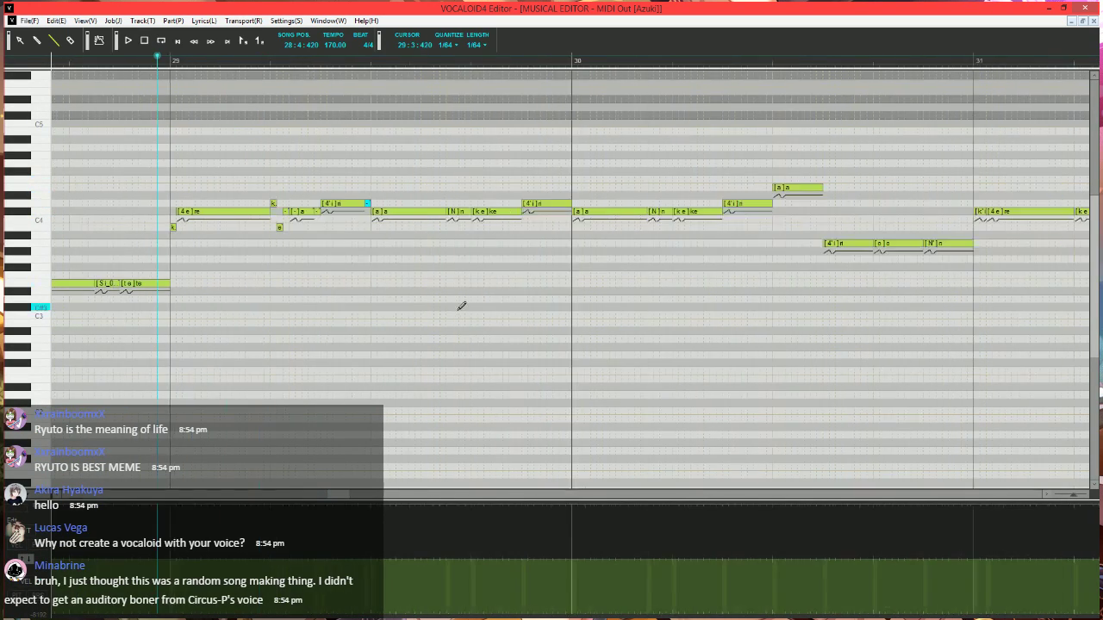
scroll(374, 353, left, 3)
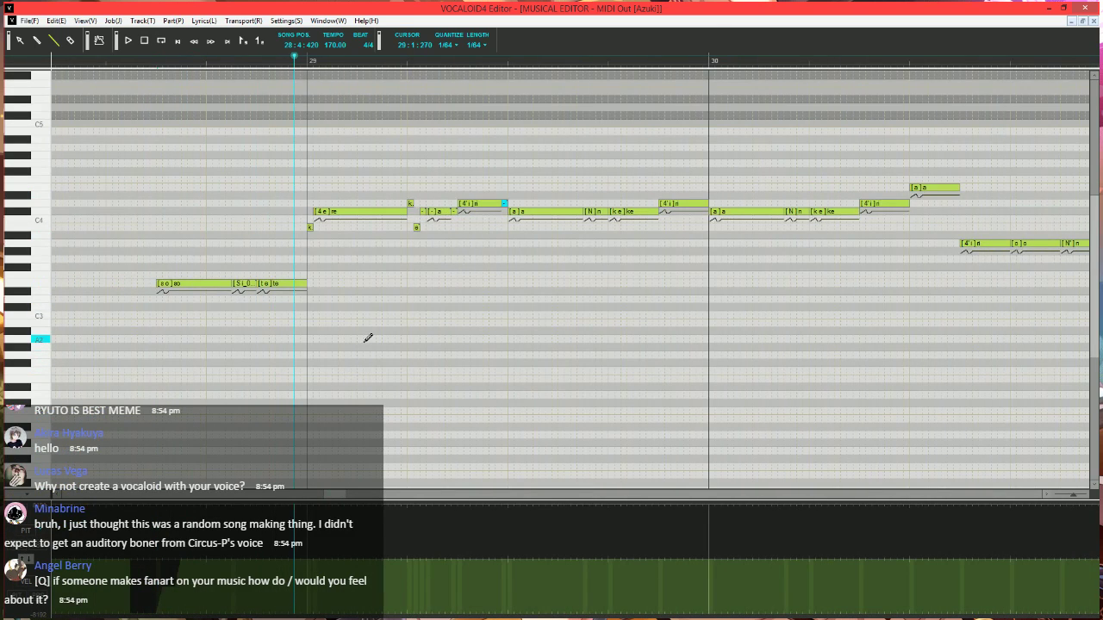
click(548, 211)
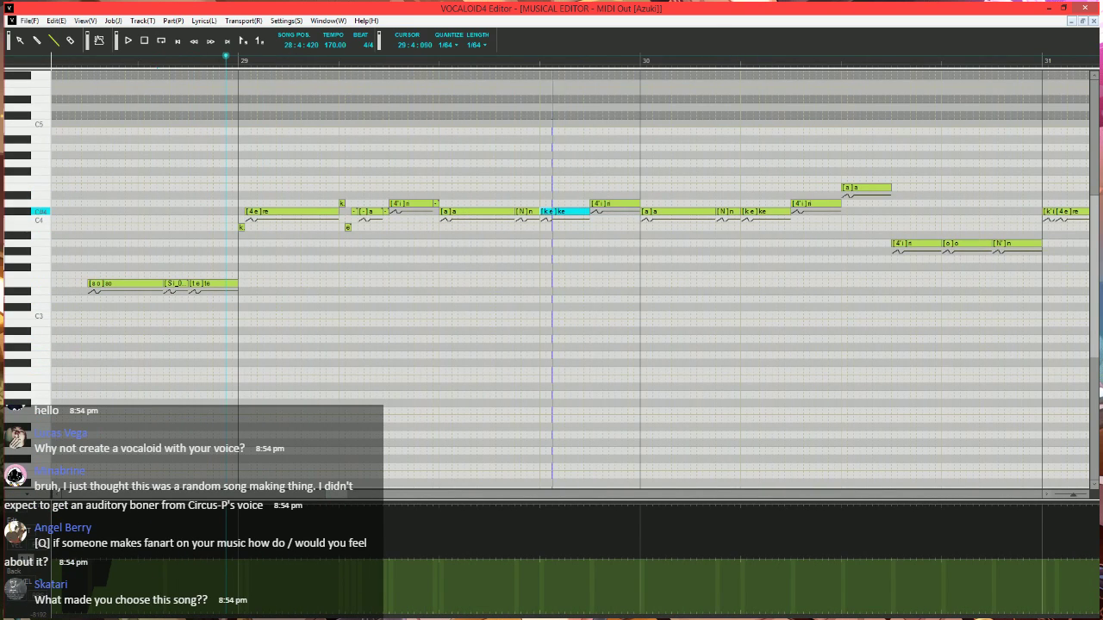
scroll(632, 263, up, 2)
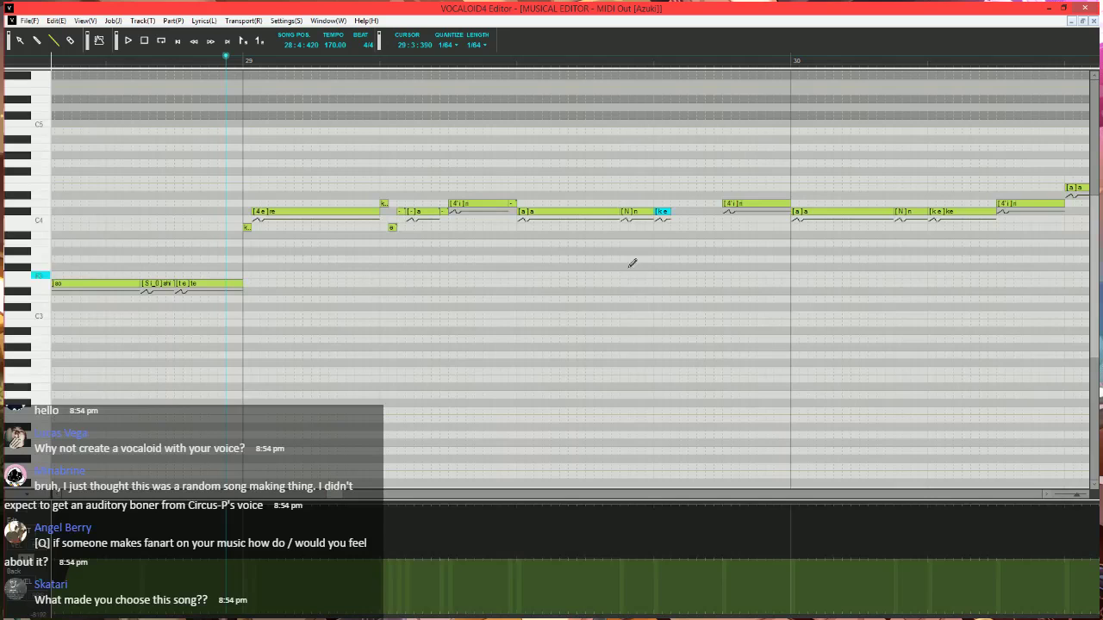
mouse_move(660, 214)
mouse_down()
mouse_move(665, 230)
mouse_move(714, 212)
mouse_up()
click(674, 211)
click(717, 213)
- Set the lyrics of the three C#4 pieces after the lowered "ke" on beat 4 to "e", "-" and "-"
double_click(675, 212)
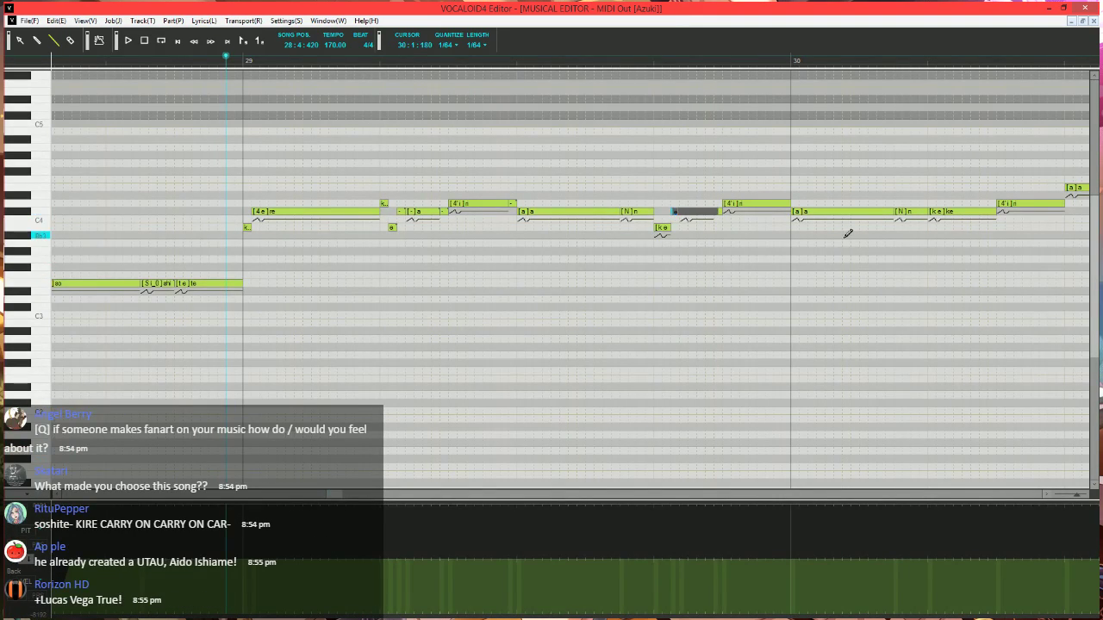
text(e)
key(Tab)
text(-)
key(Tab)
text(-)
key(Return)
- Set the song position to 29:4:000 and split a short "-" note off the end of the last "ri" note in measure 29
scroll(638, 224, right, 2)
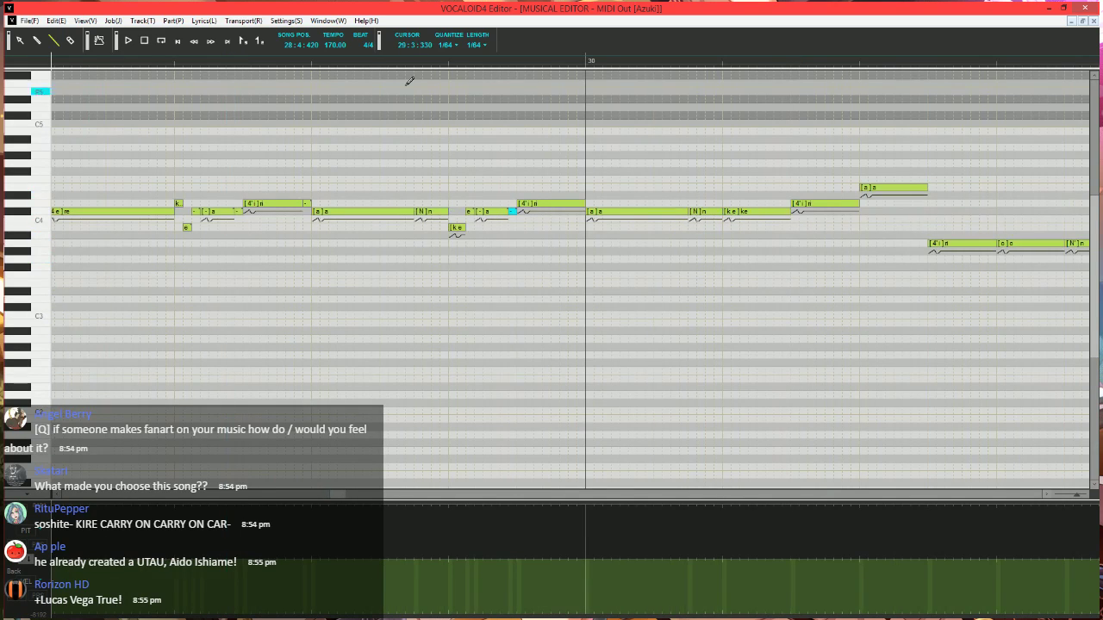
click(446, 59)
drag(584, 204, 577, 204)
click(582, 204)
double_click(582, 204)
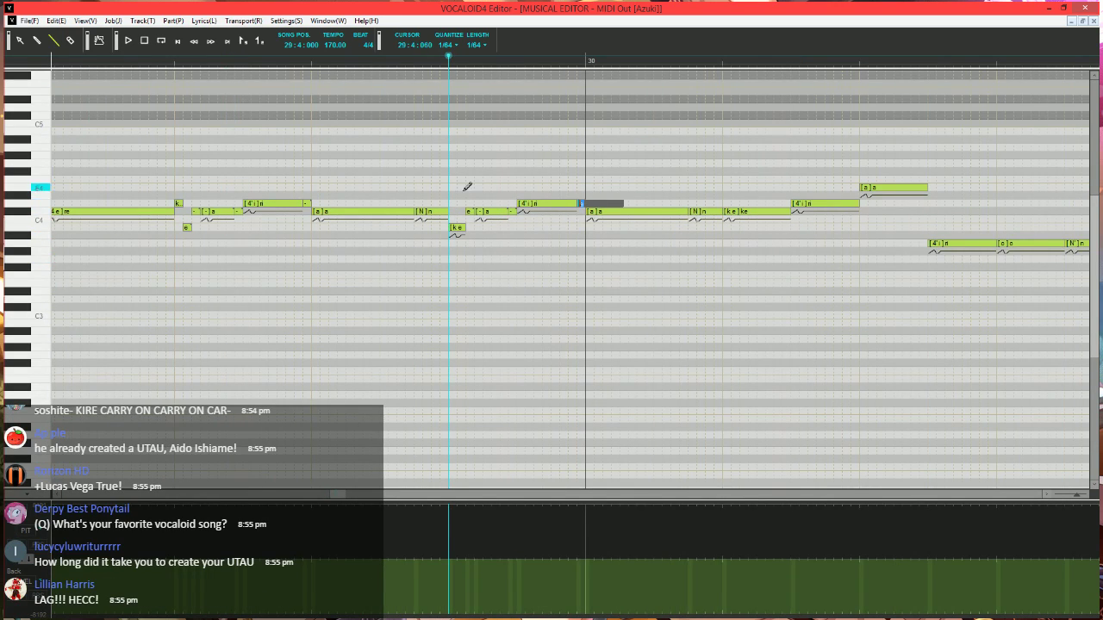
drag(467, 186, 465, 185)
- Play the passage from 29:4:000 to check the edited notes, and set the song position to 29:3:390
scroll(477, 183, right, 2)
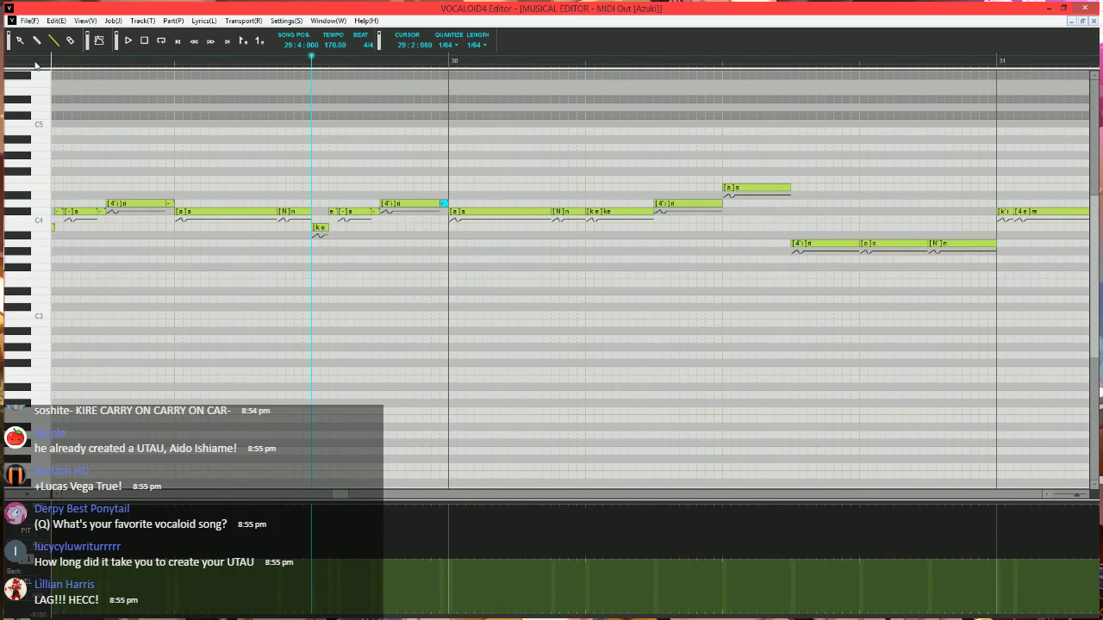
scroll(357, 253, right, 2)
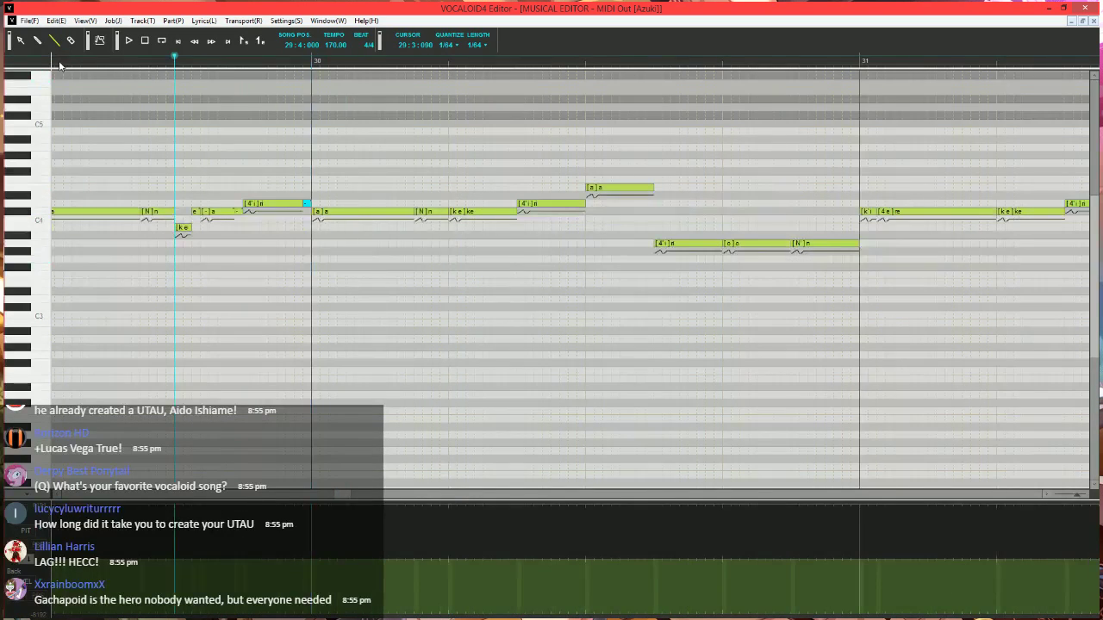
scroll(241, 202, down, 1)
scroll(345, 286, left, 1)
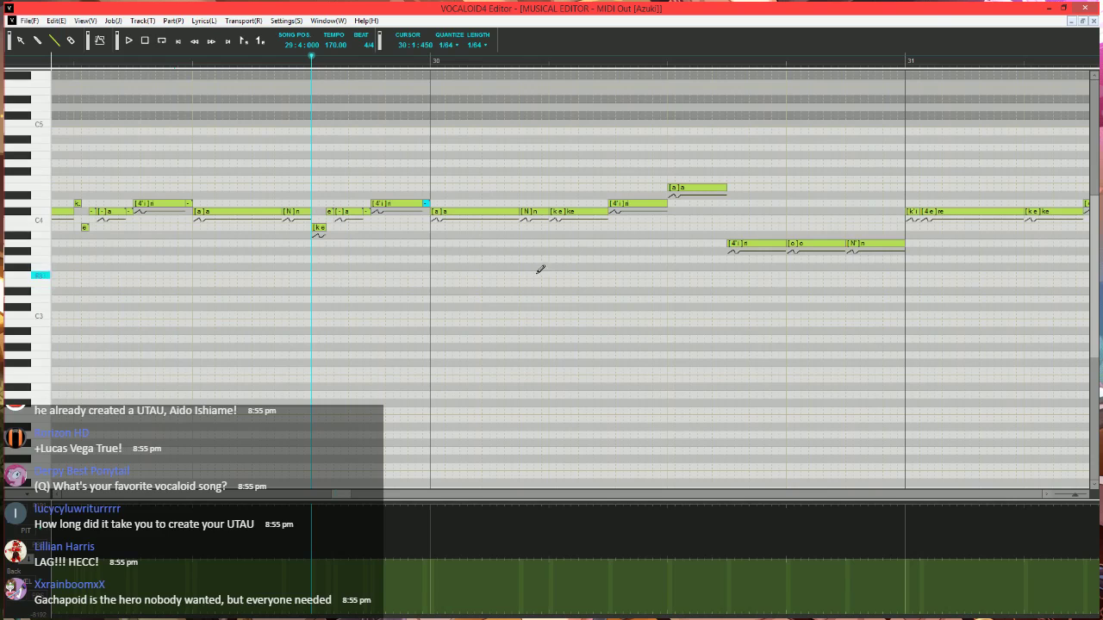
scroll(351, 326, down, 3)
key(space)
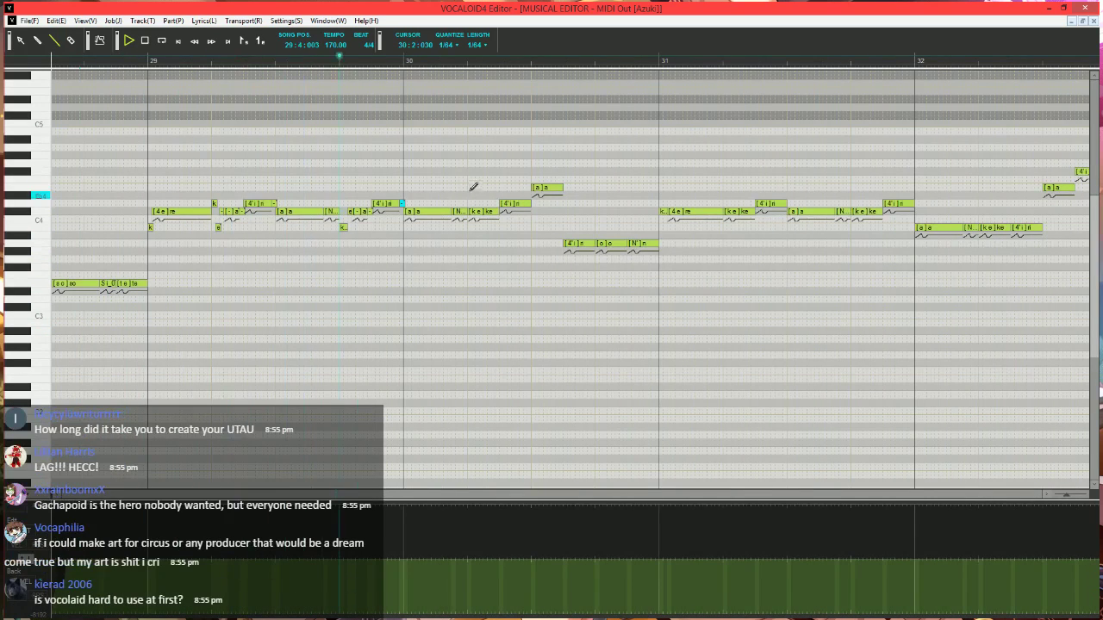
key(space)
click(327, 58)
- Split the last "ri" note of measure 29, lowering its short start to C#4 and adding "i" and "-" notes on D4, and play it back
scroll(332, 86, up, 2)
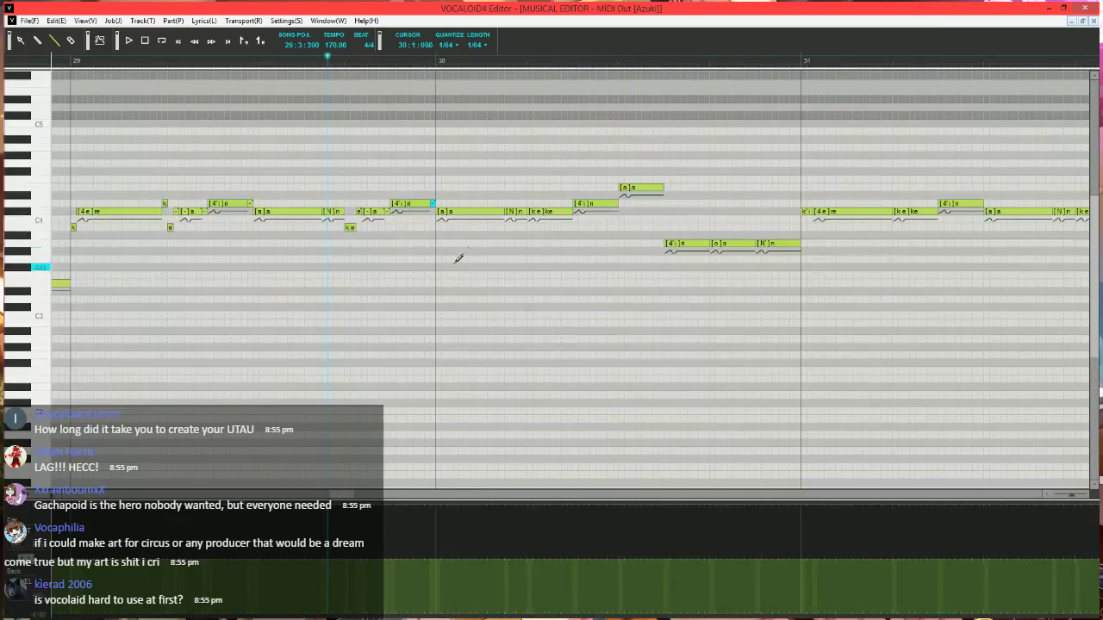
click(486, 216)
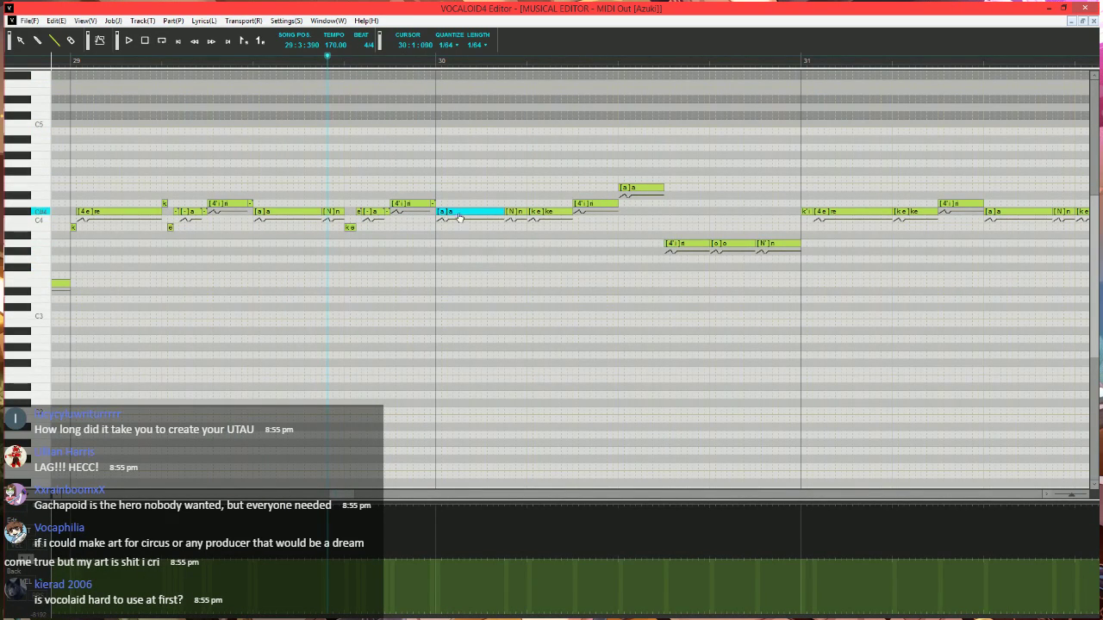
click(403, 204)
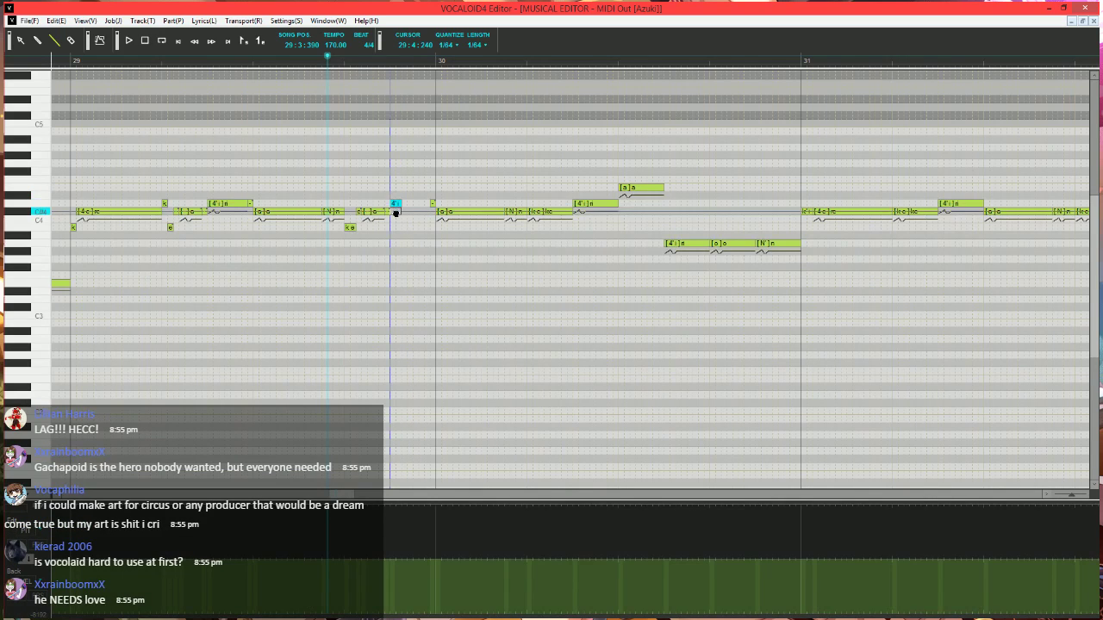
key(Delete)
scroll(409, 202, up, 2)
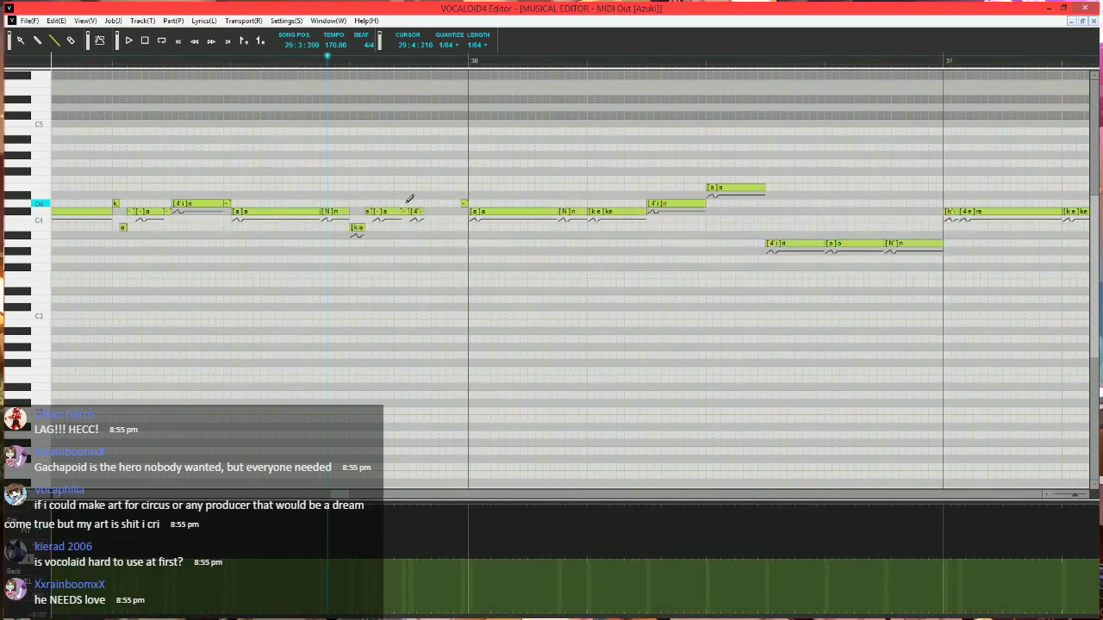
drag(426, 203, 470, 196)
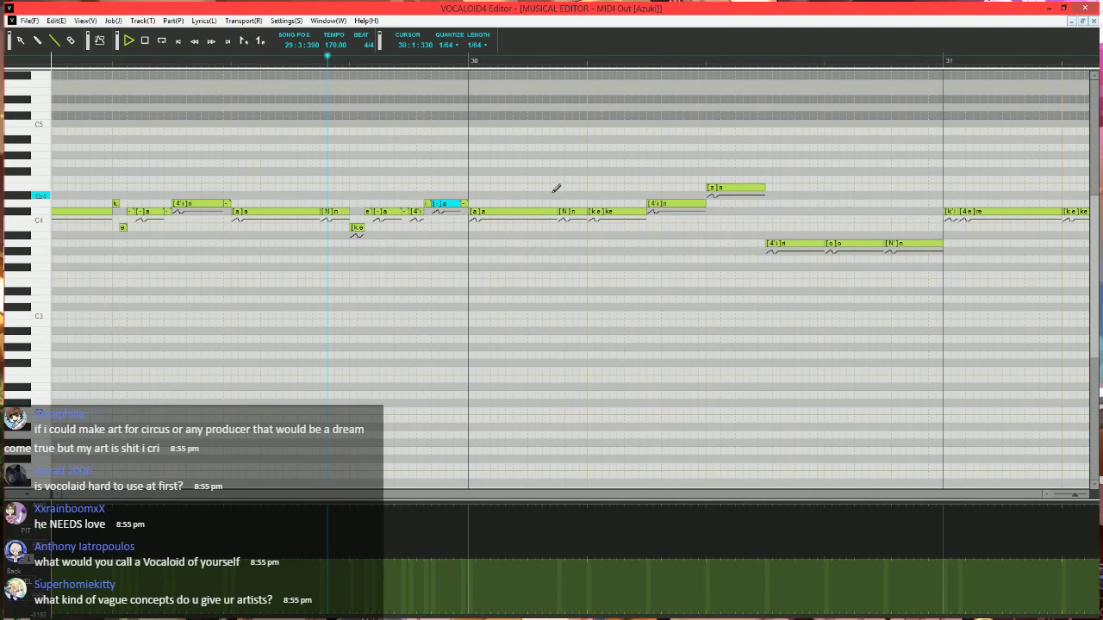
key(space)
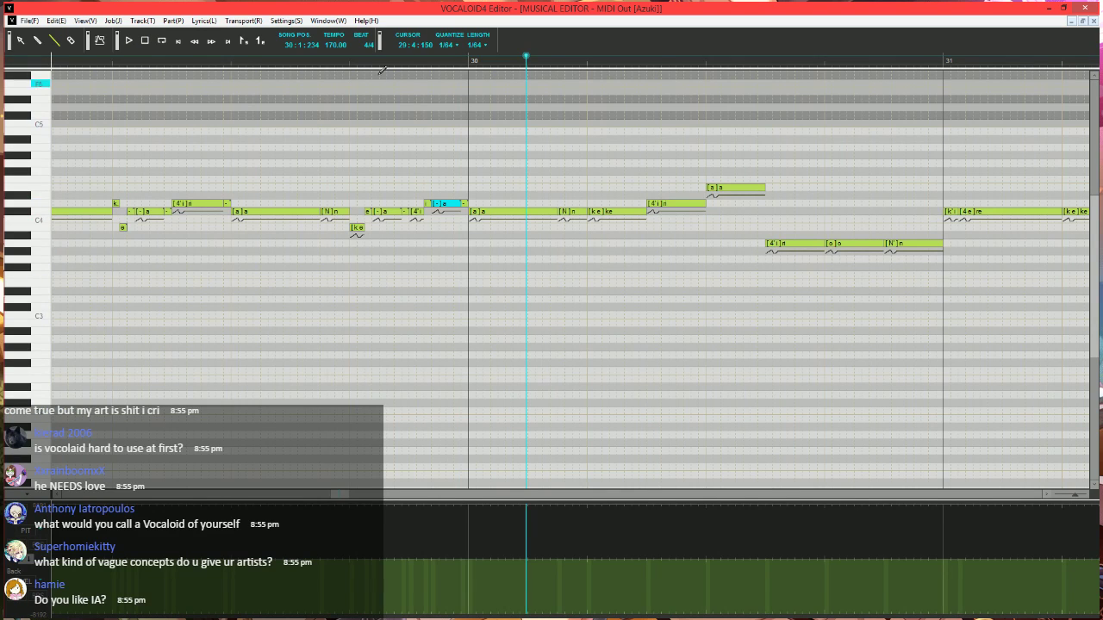
- Set the song position to 29:3:420 and split the "ke" note on beat 2 of measure 30, with a short "ke" on B3 and the rest on C#4
click(335, 64)
scroll(475, 247, right, 3)
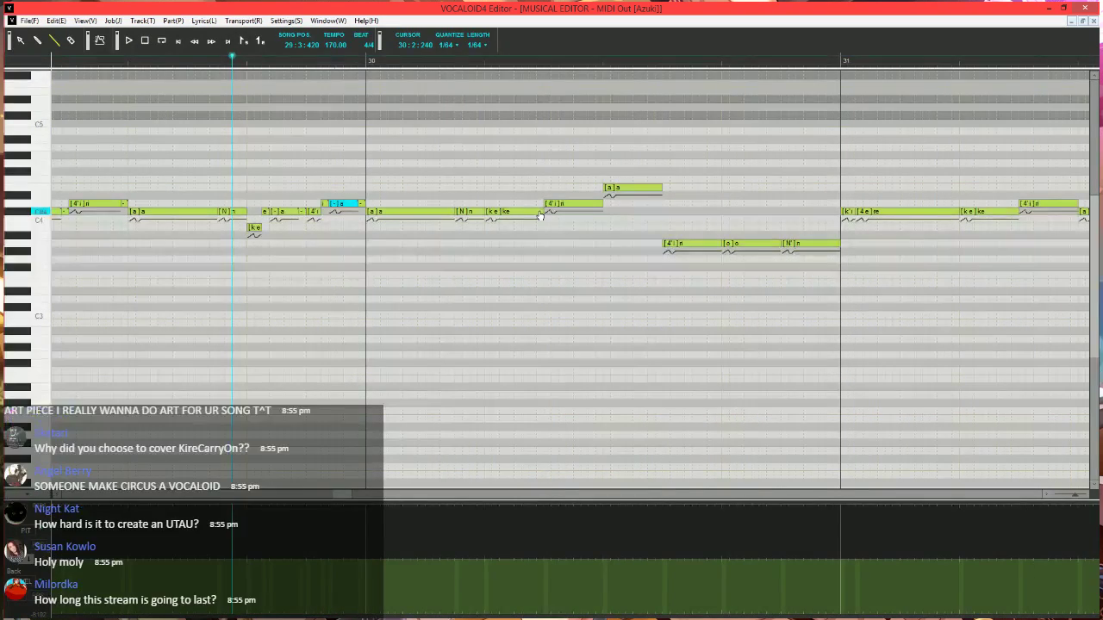
scroll(543, 210, right, 1)
click(506, 213)
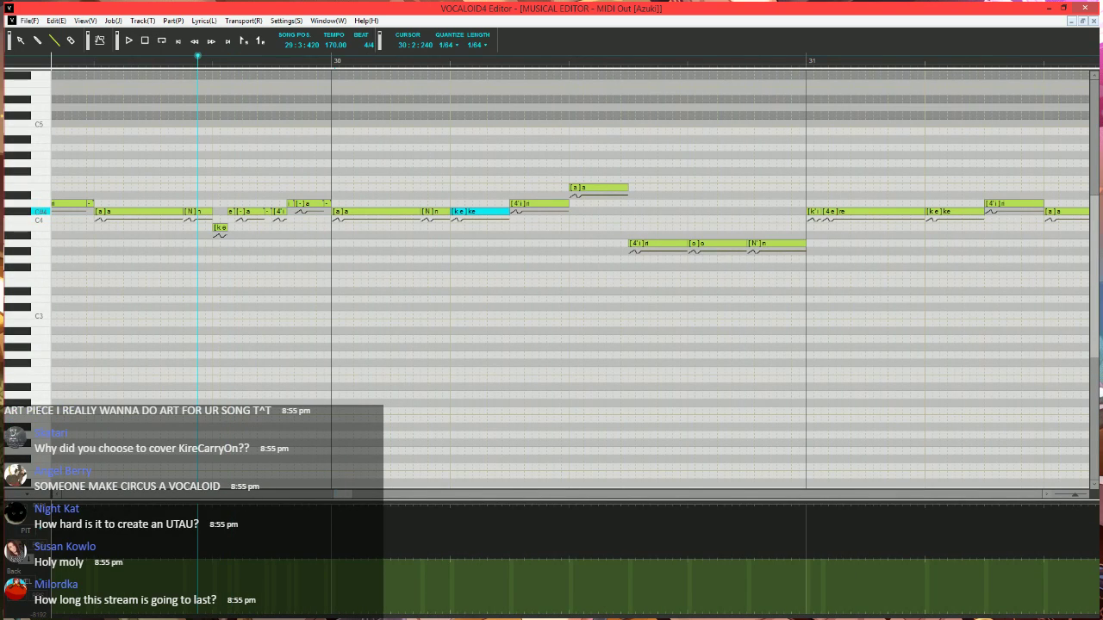
mouse_move(507, 213)
mouse_down()
mouse_move(464, 212)
mouse_move(458, 227)
mouse_move(509, 211)
mouse_up()
- Set the lyrics of the two C#4 pieces after the "ke" in measure 30 to "e" and "-", and set the song position to 30:1:450
double_click(468, 212)
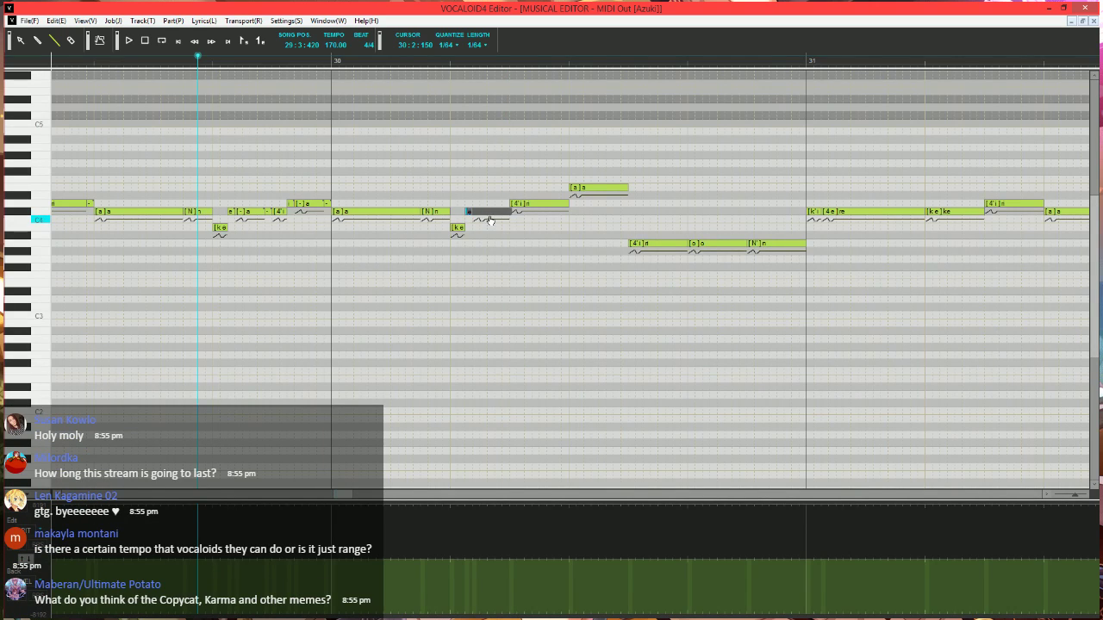
text(-)
key(Return)
click(447, 62)
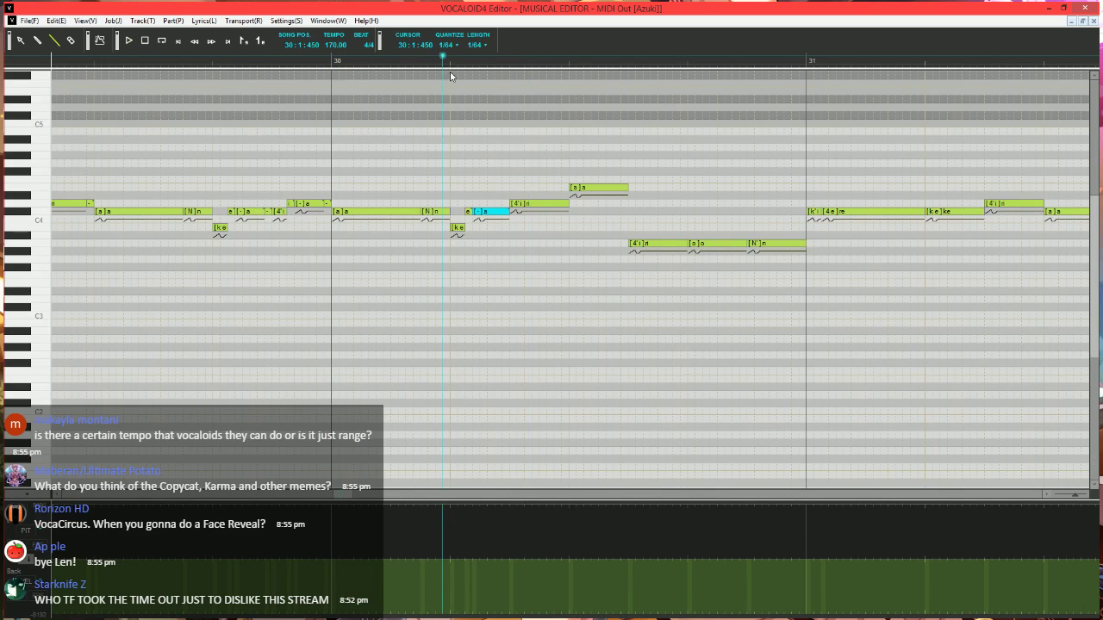
- Split a short "-" note off the end of measure 30's "ri", and split the following E4 "a" note, lowering its short first part to D4
drag(567, 205, 561, 205)
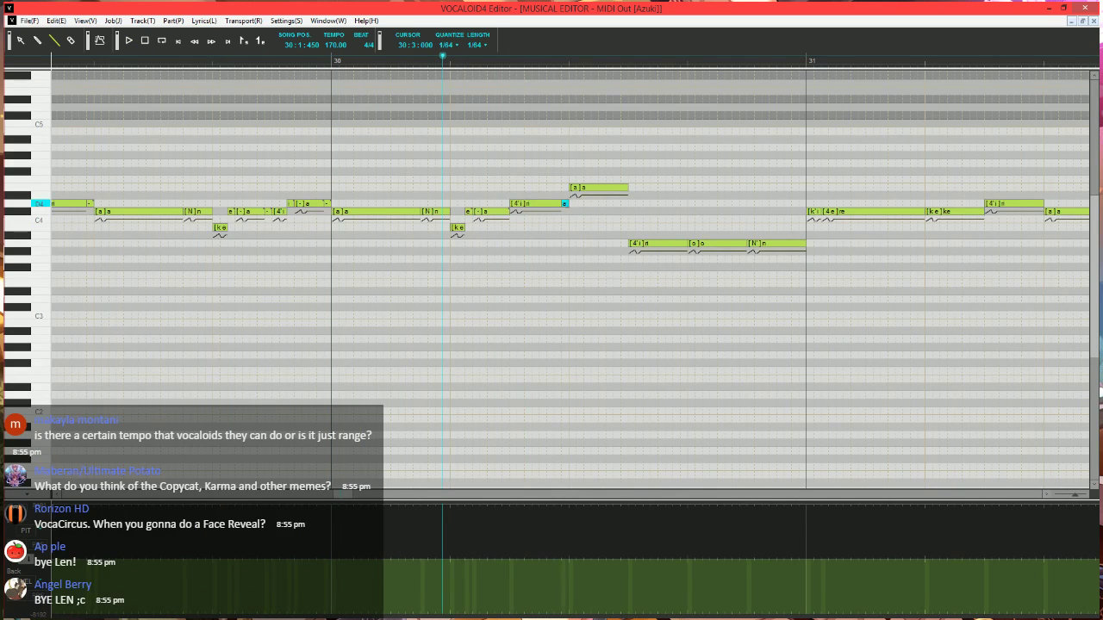
scroll(542, 210, right, 3)
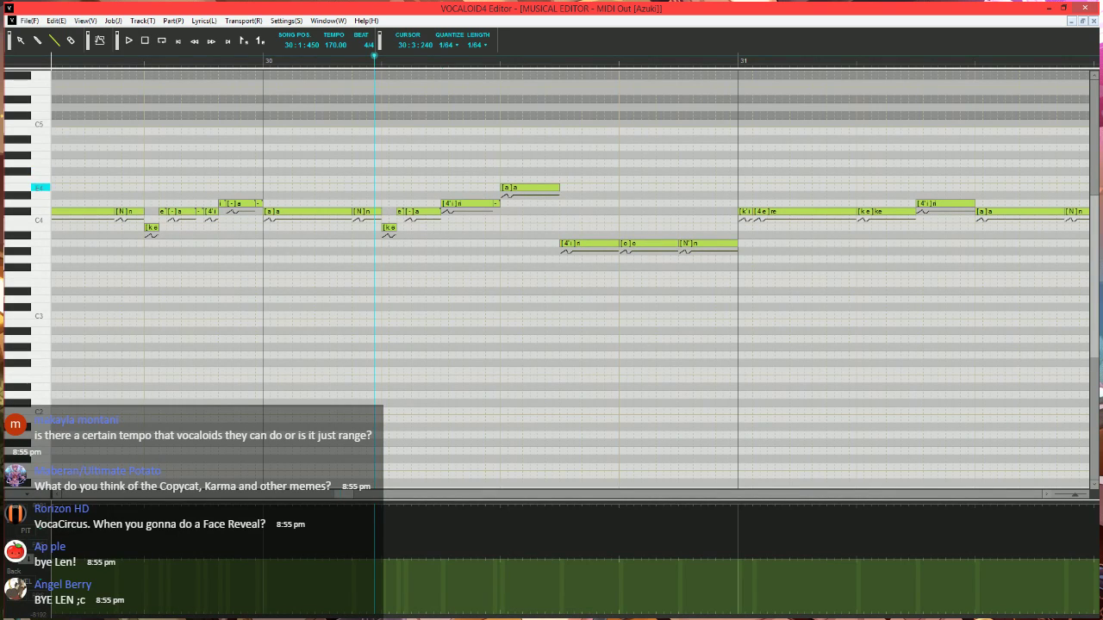
click(514, 187)
mouse_move(558, 187)
mouse_down()
mouse_move(516, 187)
mouse_move(506, 207)
mouse_move(524, 187)
mouse_move(554, 185)
mouse_up()
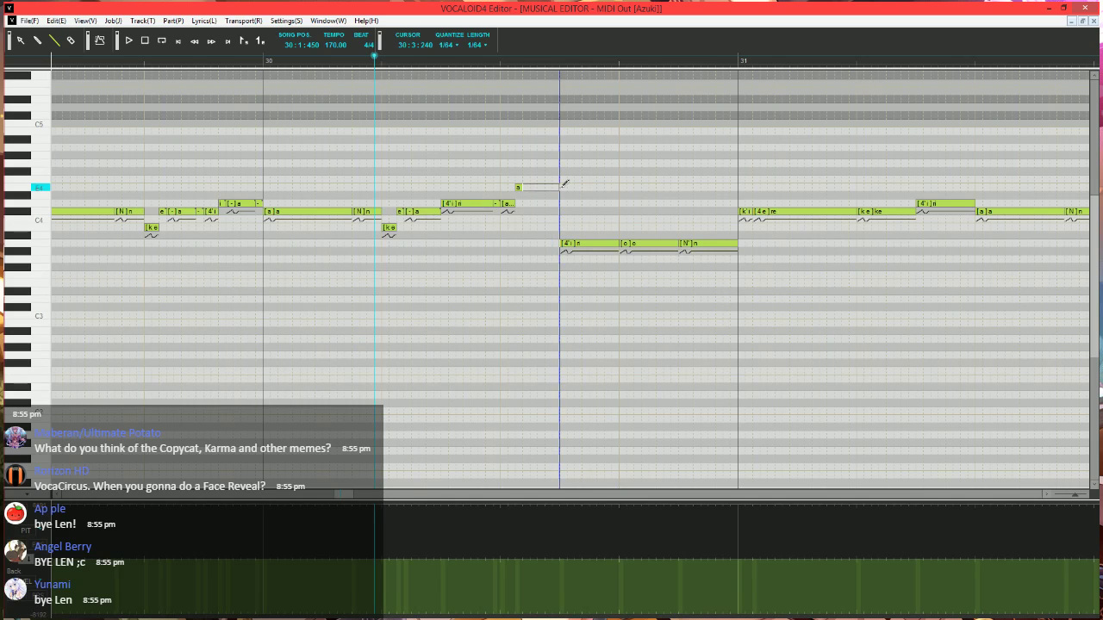
- Set the lyric of the longer E4 piece after the short "a" in measure 30 to "-" and play the phrase
double_click(548, 187)
key(Return)
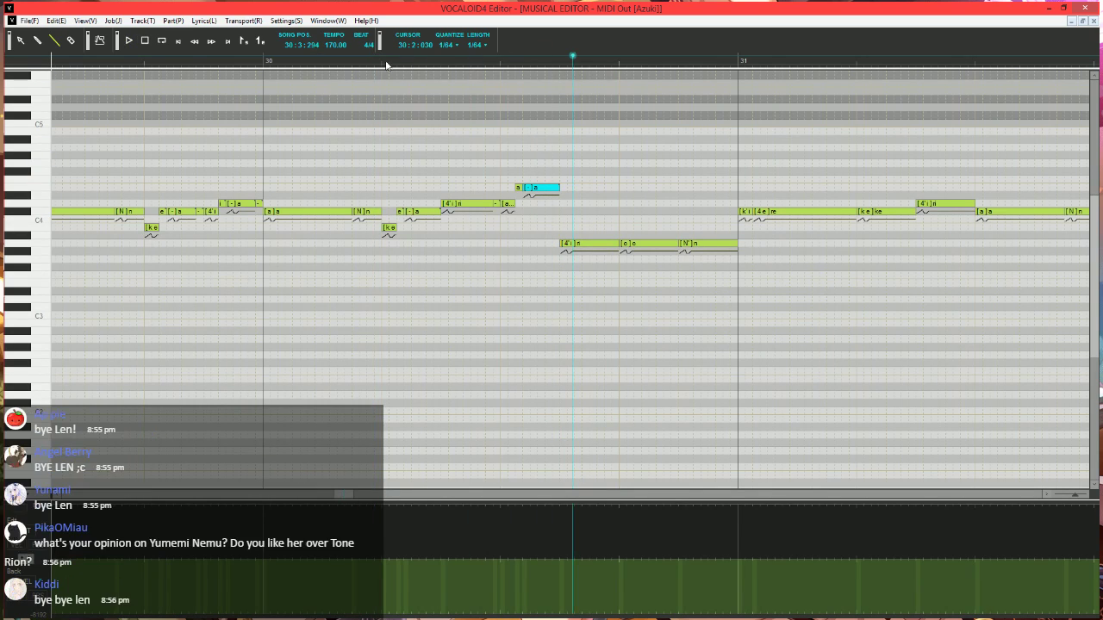
key(space)
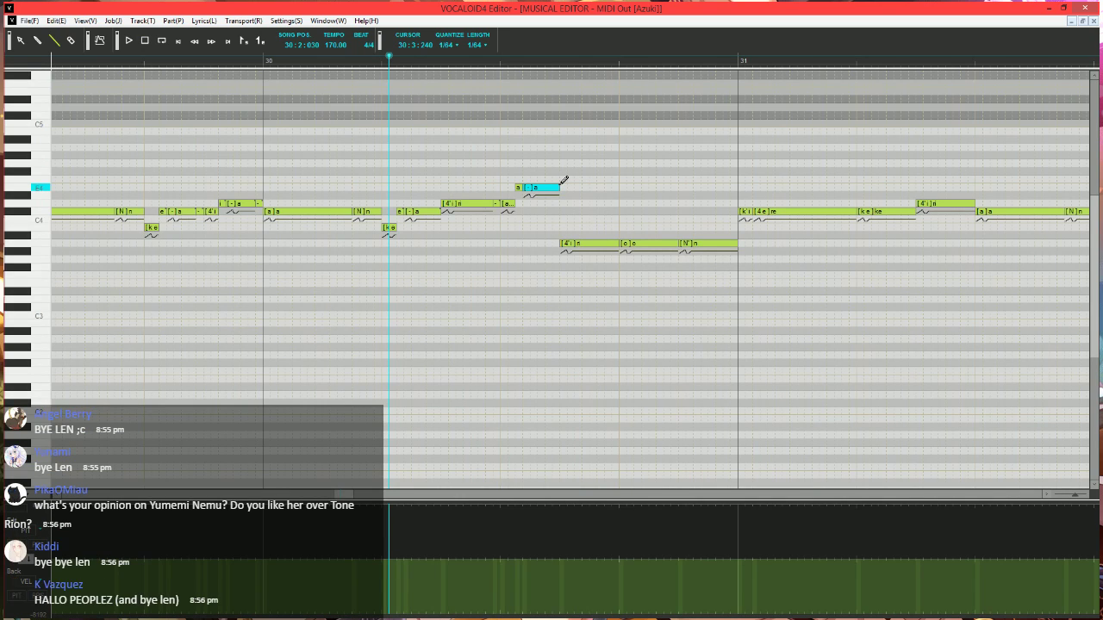
- Split a short "-" note off the end of the long E4 piece in measure 30 and play the phrase from 30:2:030
drag(559, 188, 551, 187)
drag(555, 187, 559, 186)
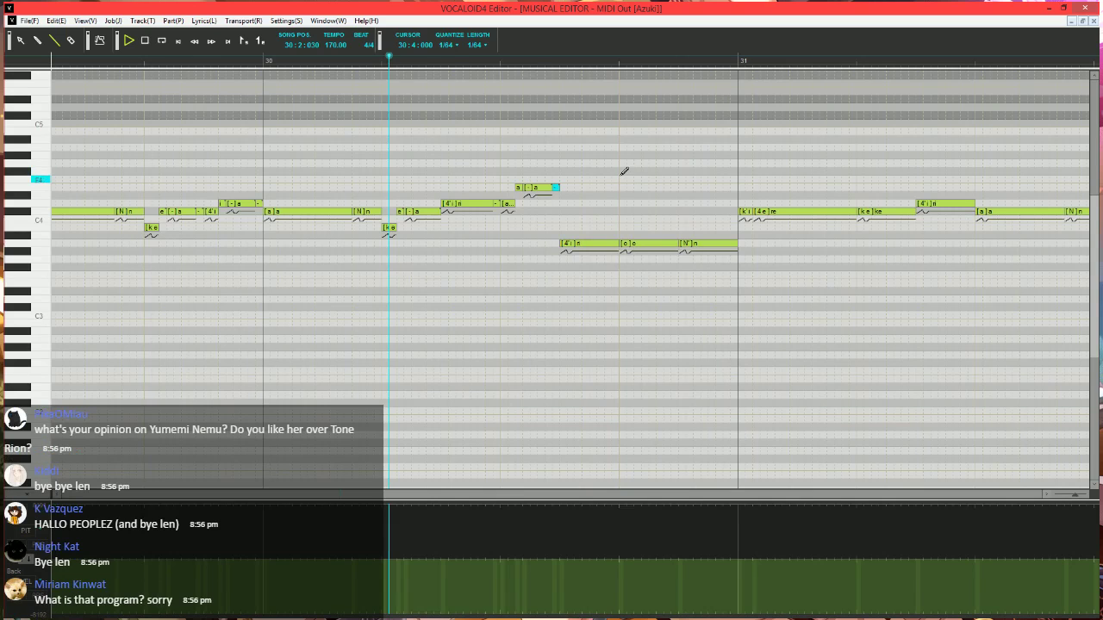
key(space)
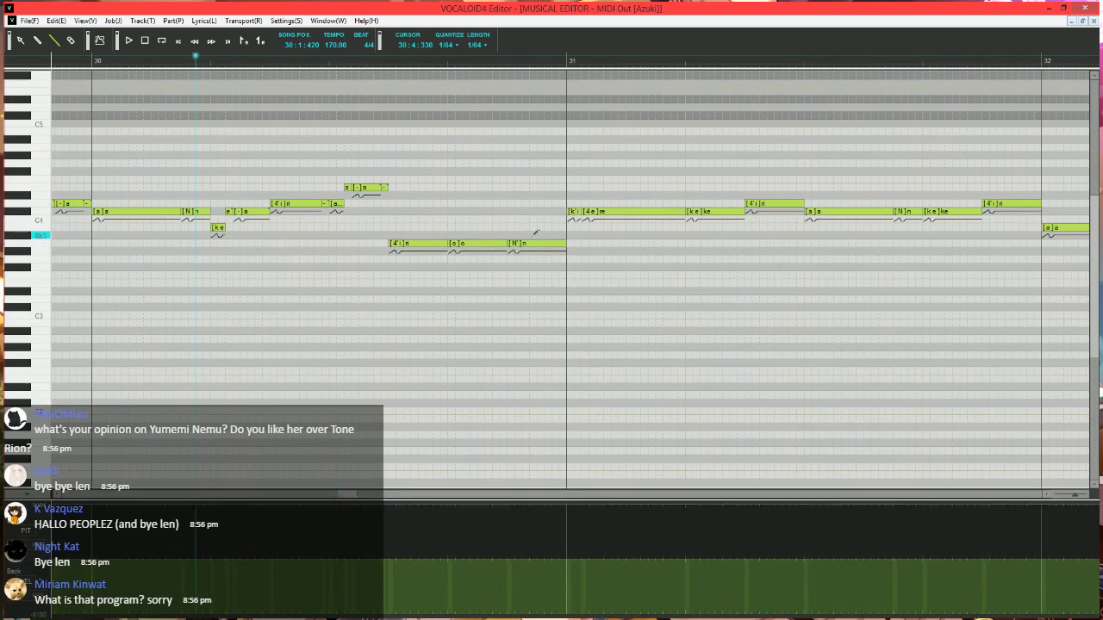
- Delete the A3 "n" note at the end of measure 30 and lengthen the preceding "o" note to the bar line
click(522, 245)
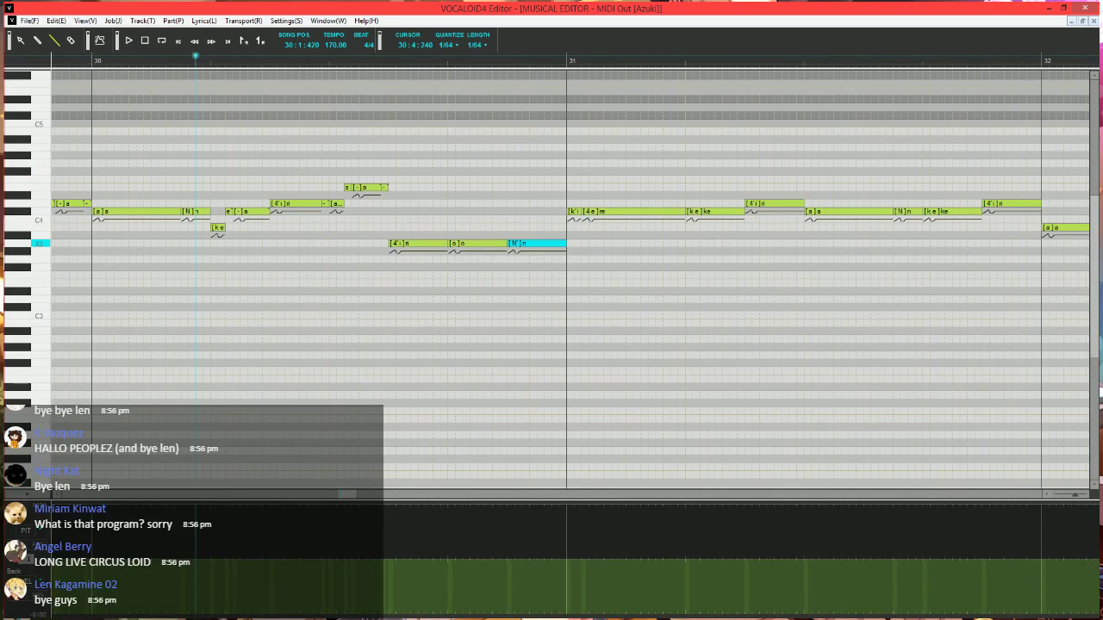
key(Delete)
drag(506, 244, 562, 246)
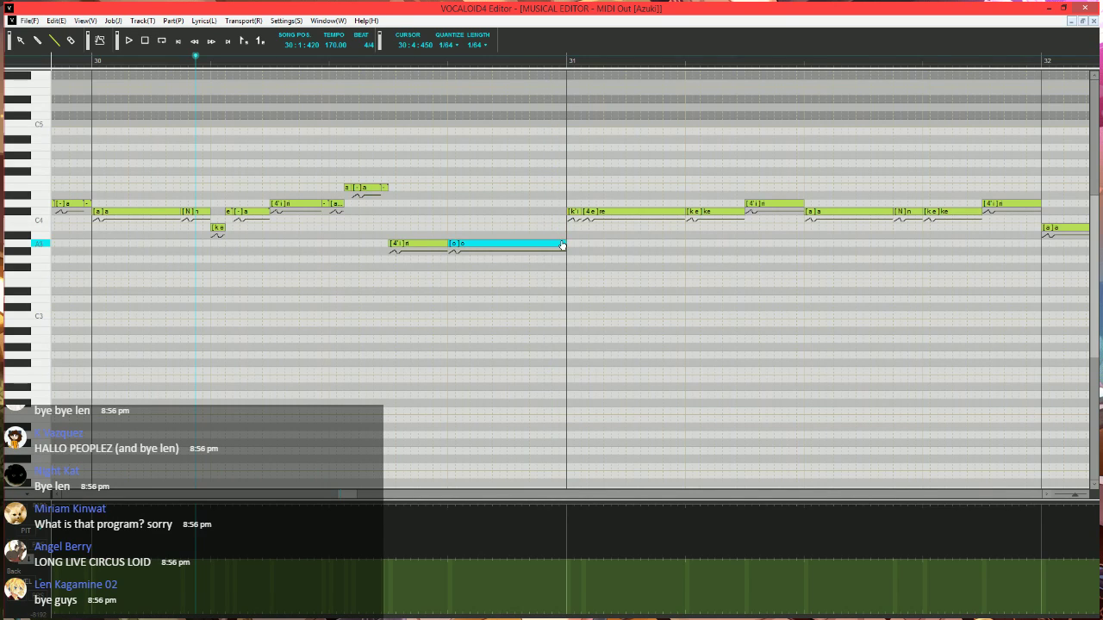
- Run the vibrato job plugin on the lengthened "o" note with pitch amount 10, brightness amount 15 and rate 45
key(ctrl+j)
click(456, 317)
click(640, 413)
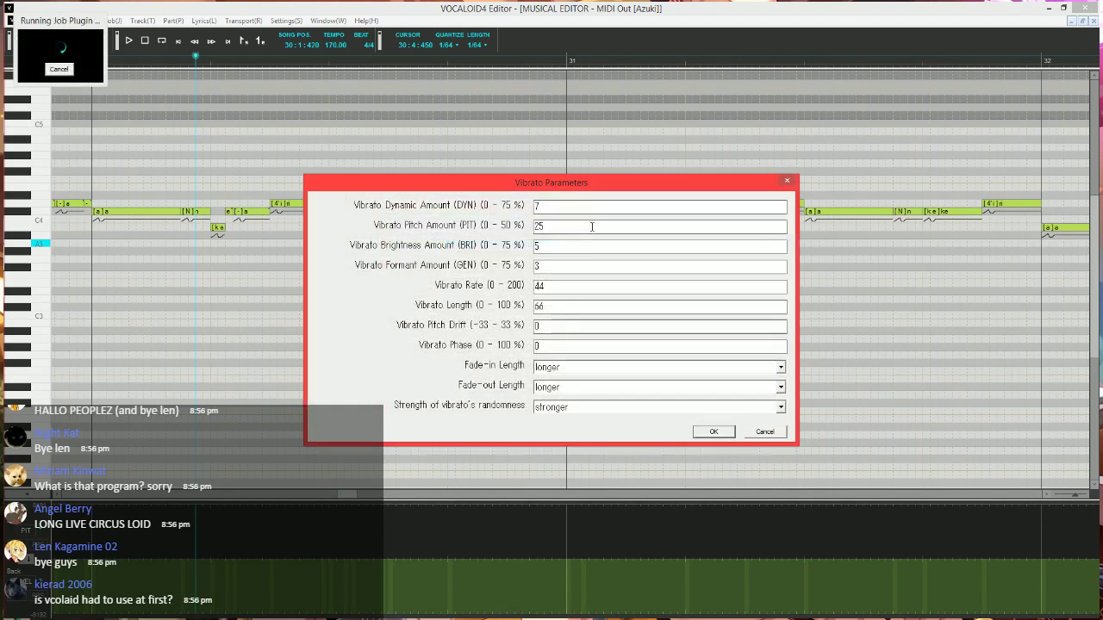
double_click(592, 227)
text(10)
key(Tab)
text(15)
key(Tab)
key(Tab)
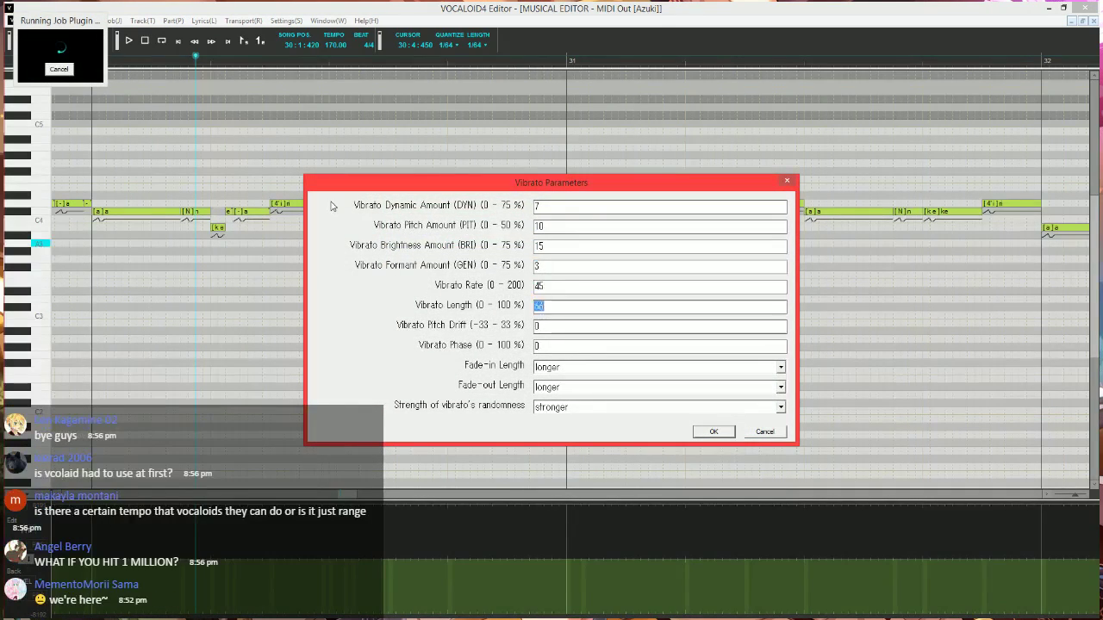
- Set the vibrato length to 100, fade-in to short and fade-out to medium, and apply the vibrato
text(100)
key(Tab)
key(Tab)
key(Tab)
key(Up)
key(Up)
key(Tab)
key(Up)
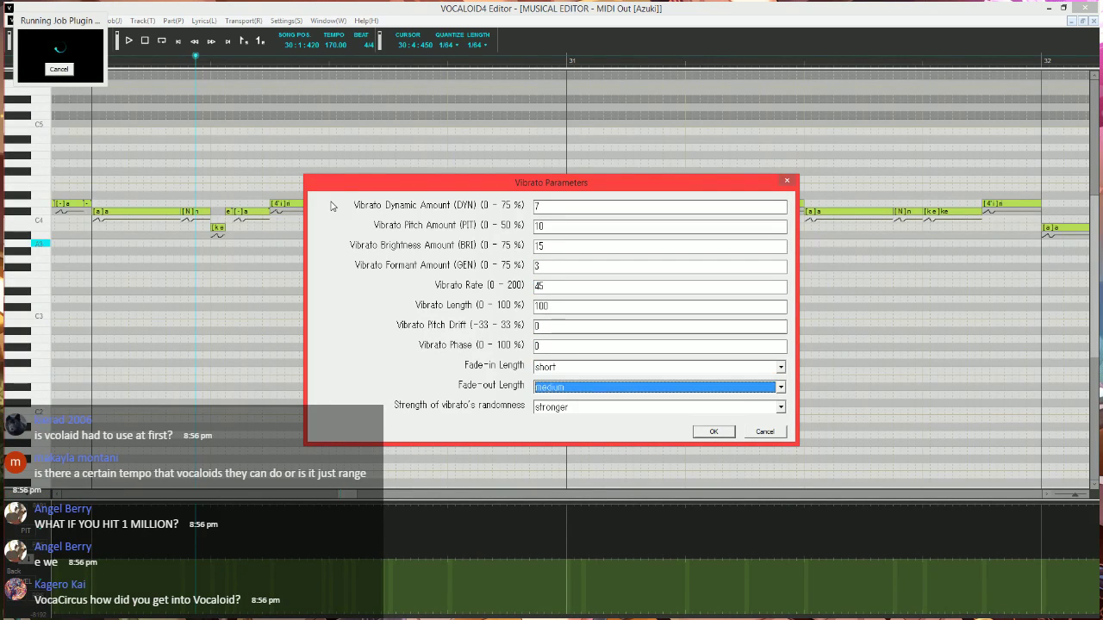
key(Return)
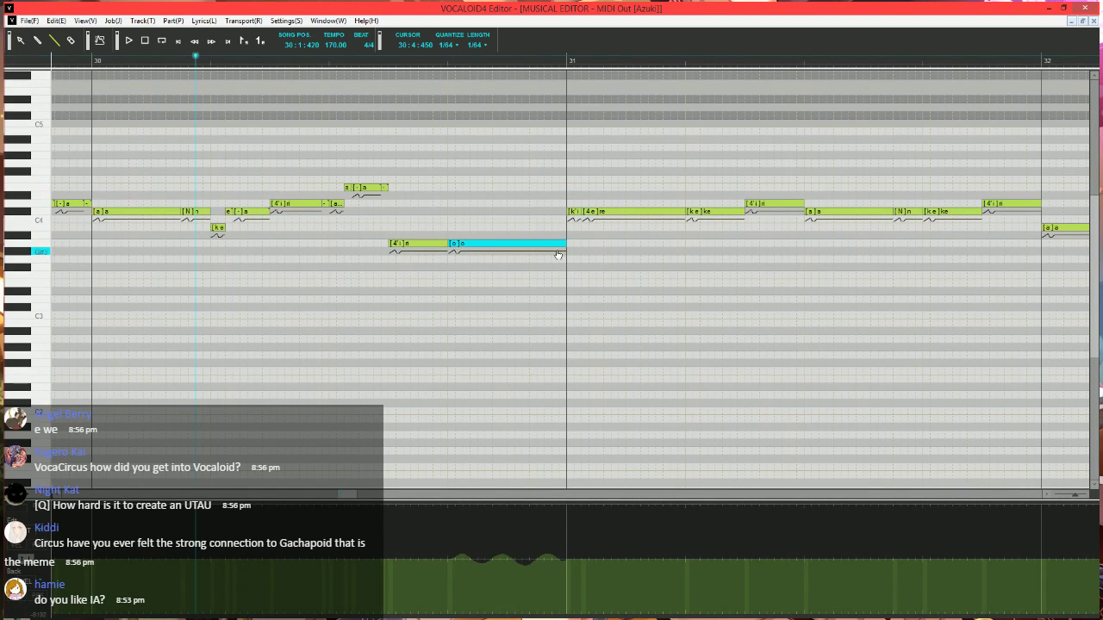
- Split the end of measure 30's long "o" note into a separate A3 note with lyric "n" and play the phrase
mouse_move(566, 243)
mouse_down()
mouse_move(516, 243)
mouse_move(574, 243)
mouse_move(556, 245)
mouse_up()
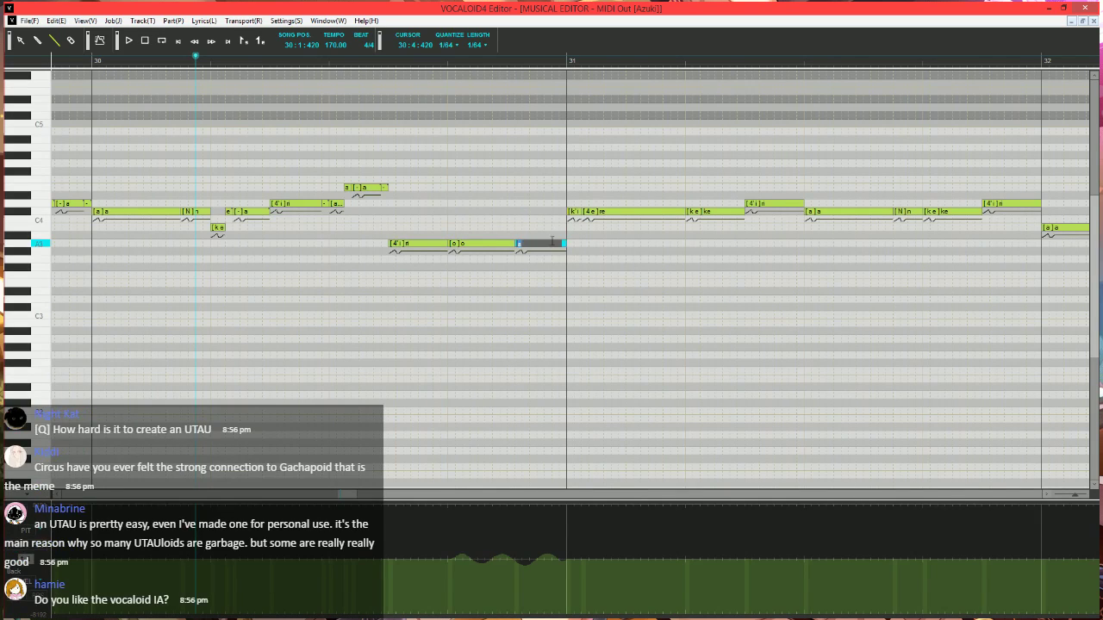
text(n)
key(Return)
key(space)
scroll(480, 293, down, 2)
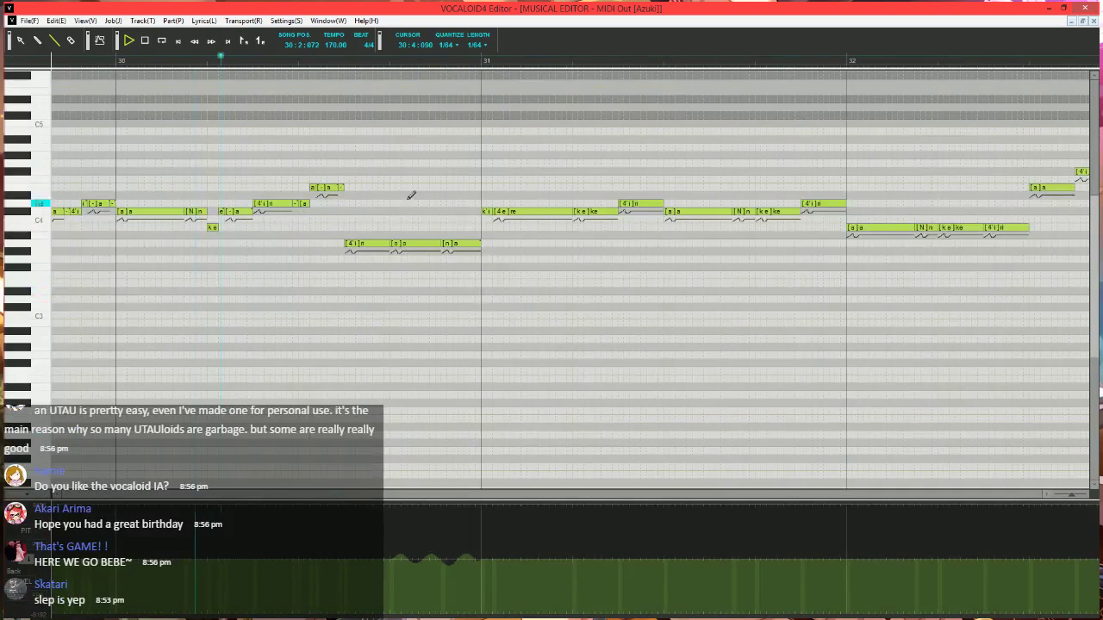
key(space)
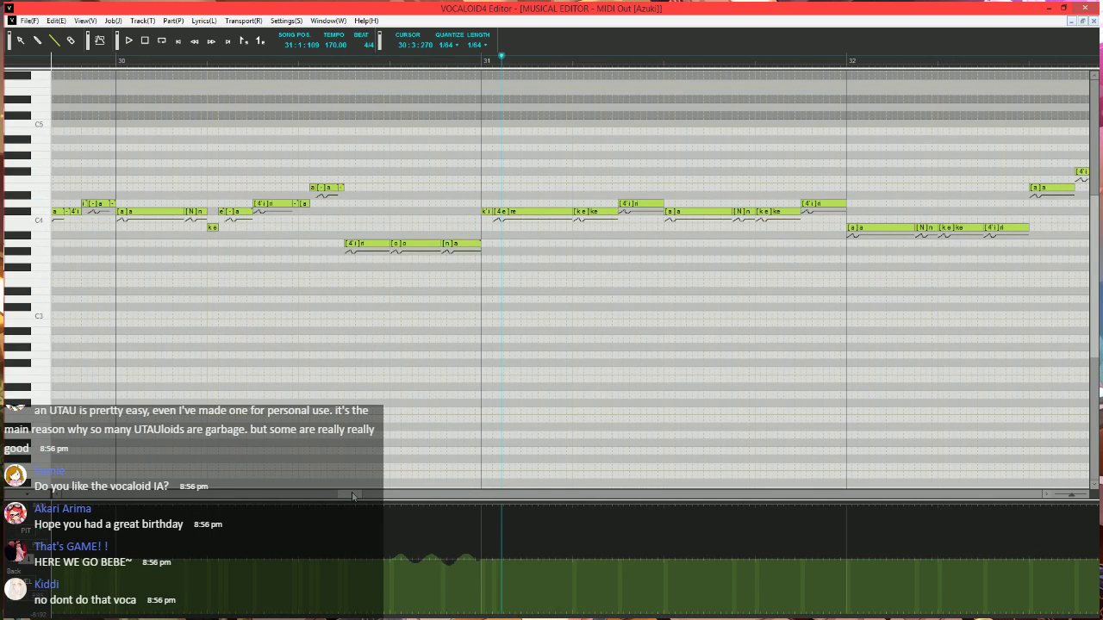
- Play the tuned passage from the middle of measure 28 through the end of measure 30
drag(351, 494, 343, 496)
scroll(345, 441, down, 2)
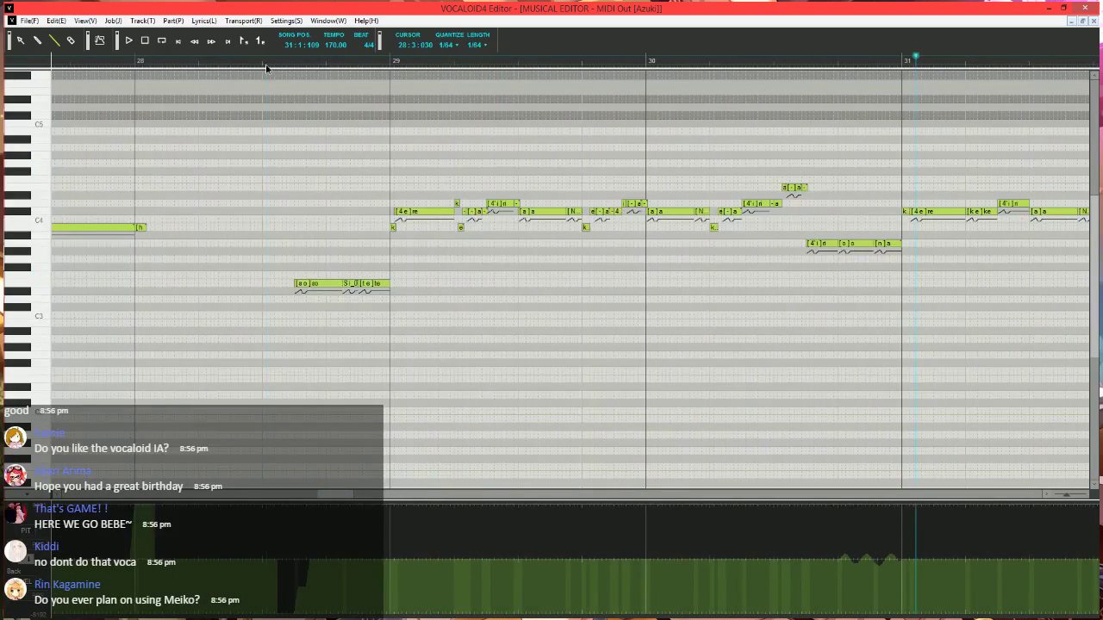
click(266, 69)
key(space)
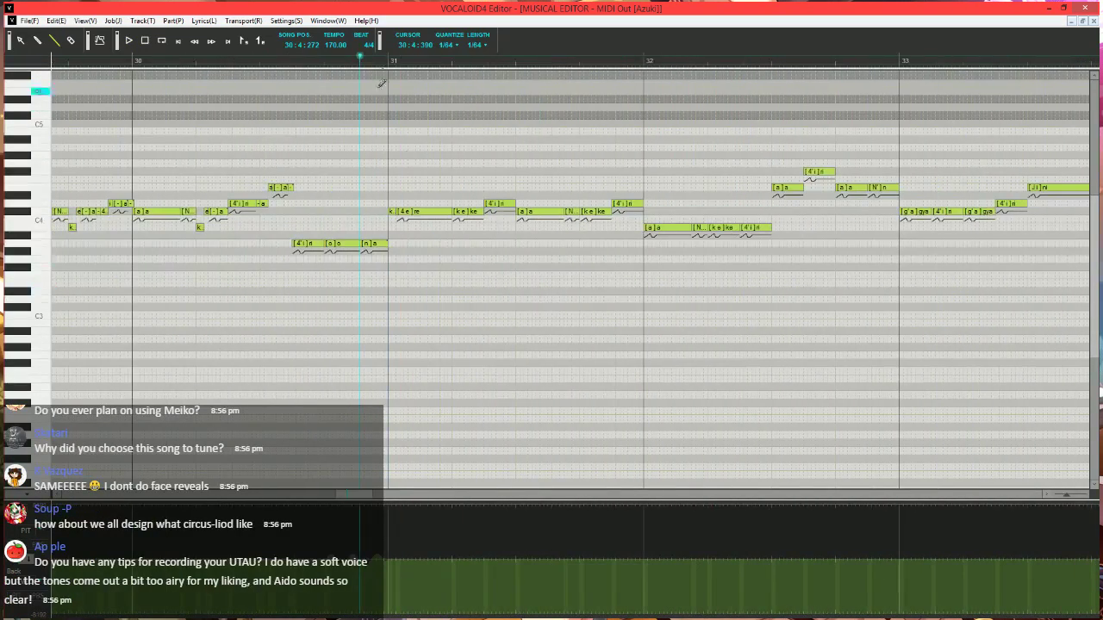
- Set the song position to 30:4:360, split measure 31's "re" into three pieces, and lower "ki" and the short first "re" piece to B3
click(372, 65)
scroll(460, 266, up, 3)
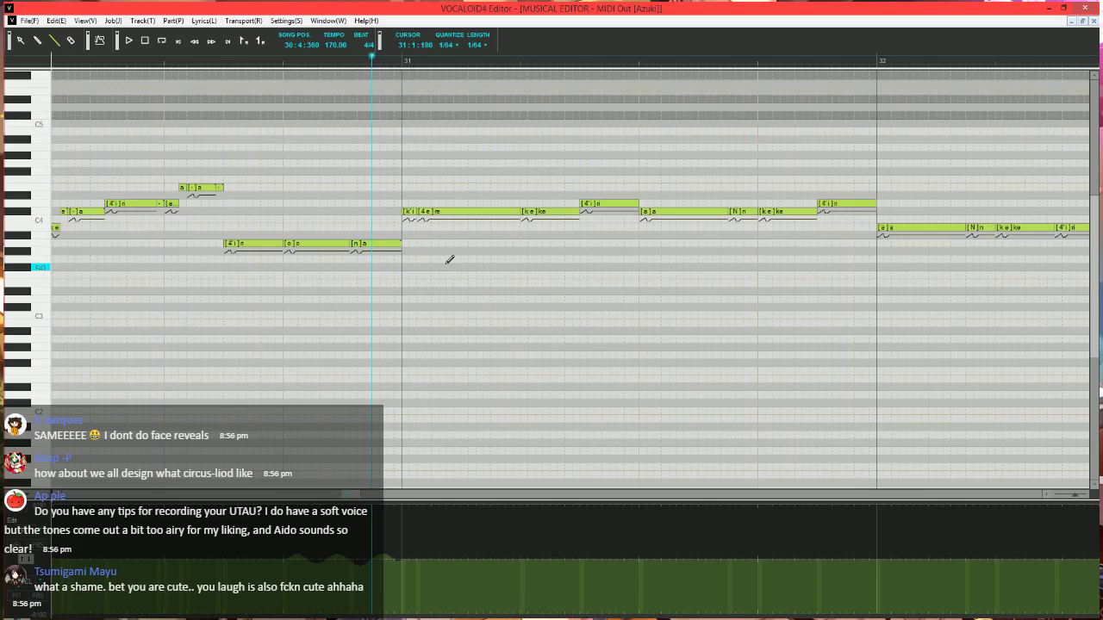
scroll(449, 260, up, 1)
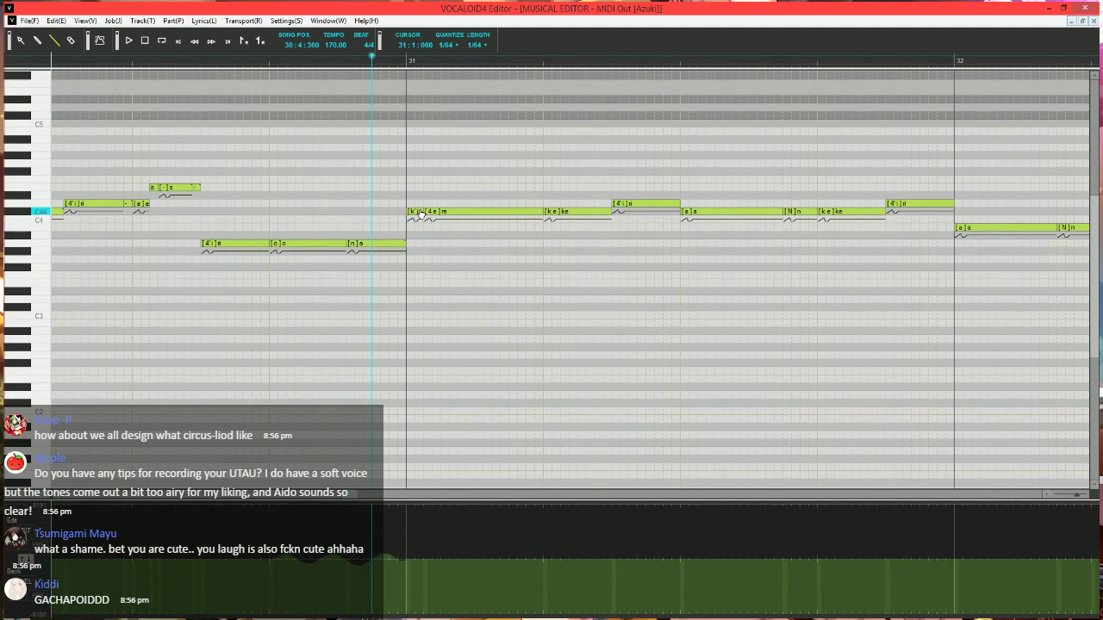
drag(412, 212, 410, 228)
mouse_move(541, 216)
mouse_down()
mouse_move(427, 214)
mouse_move(440, 213)
mouse_move(429, 232)
mouse_move(542, 209)
mouse_up()
- Set the lyrics of the two C#4 pieces after measure 31's "re" to "e" and "-", play, and move the song position to 30:4:390
click(436, 212)
double_click(436, 212)
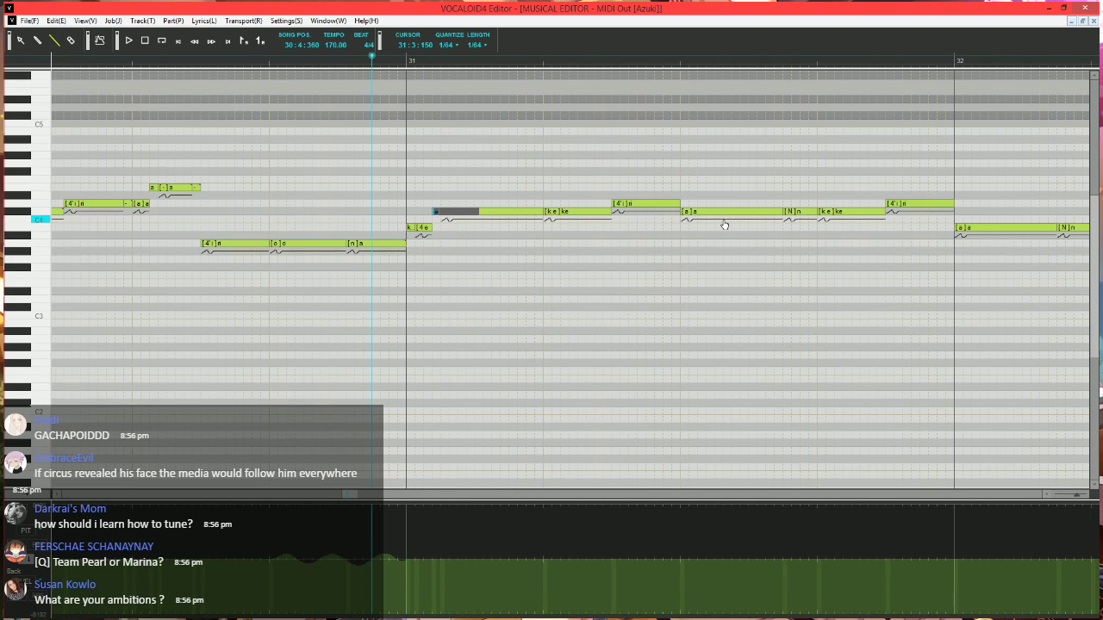
text(e)
key(Tab)
text(-)
key(Return)
key(space)
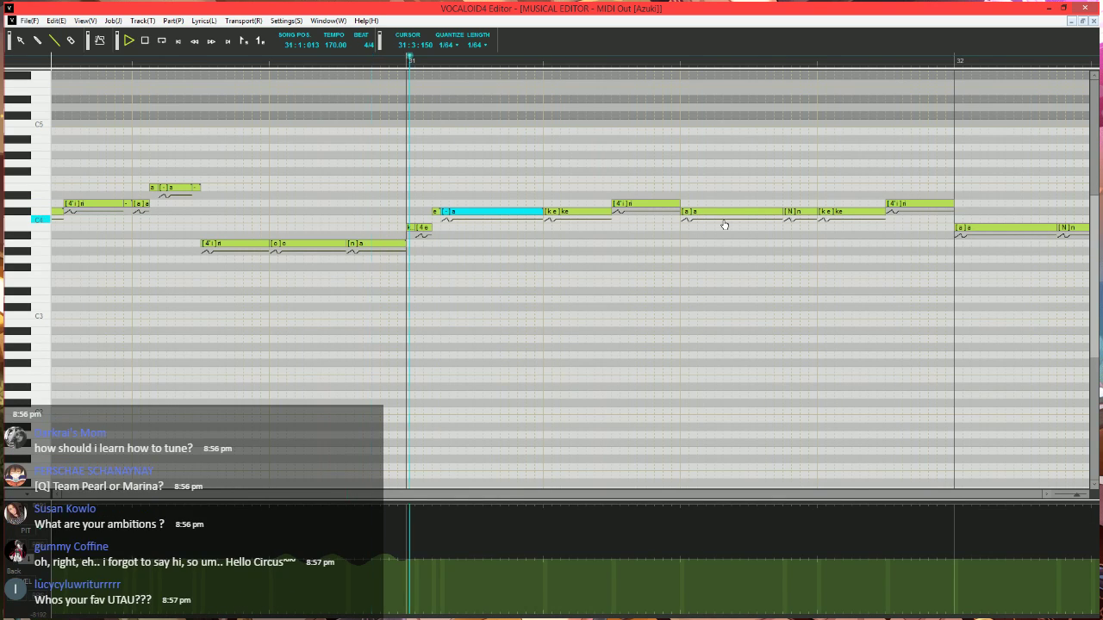
key(space)
click(382, 63)
- Split measure 31's first D4 "ri" into a short C#4 "ri" and three D4 pieces, the last two with lyric "-", and start playback
scroll(536, 213, right, 1)
scroll(536, 213, right, 1)
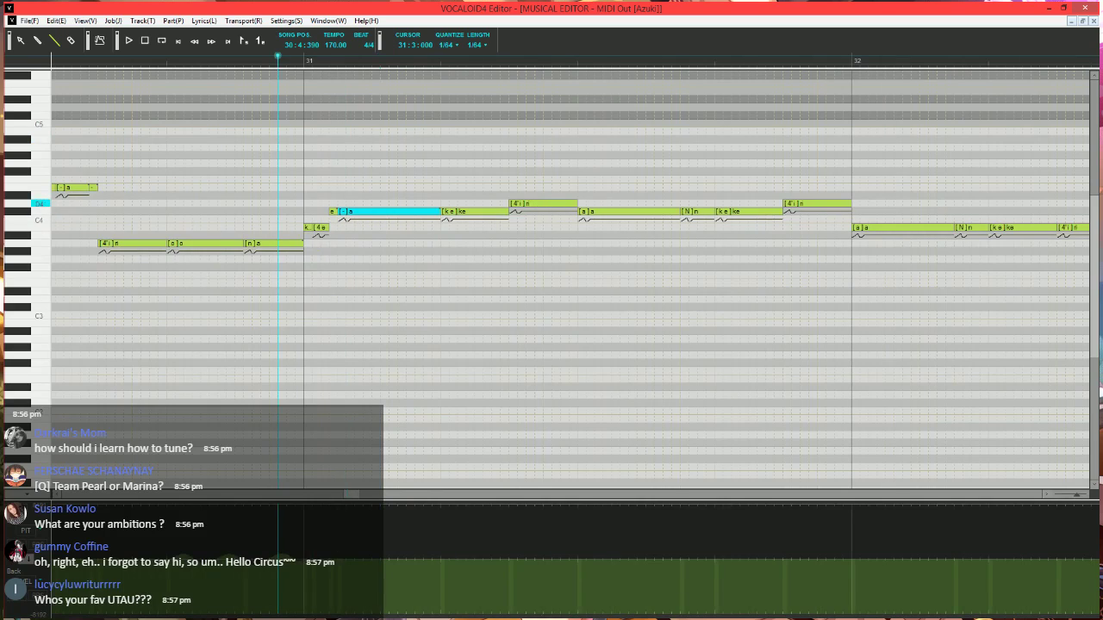
mouse_move(576, 204)
mouse_down()
mouse_move(526, 205)
mouse_move(577, 198)
mouse_up()
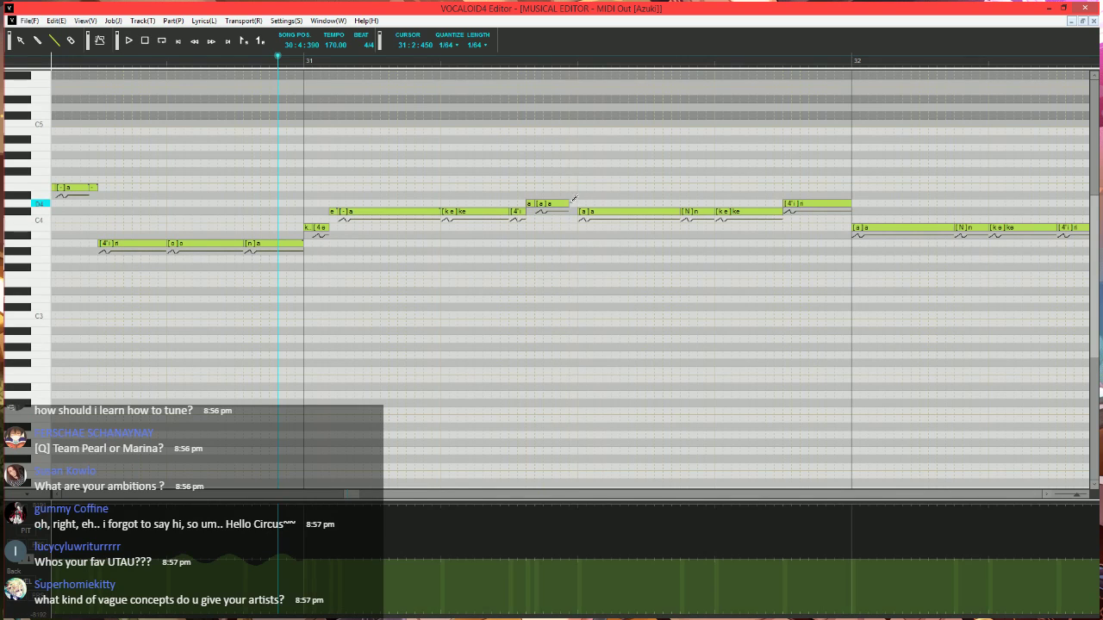
key(Tab)
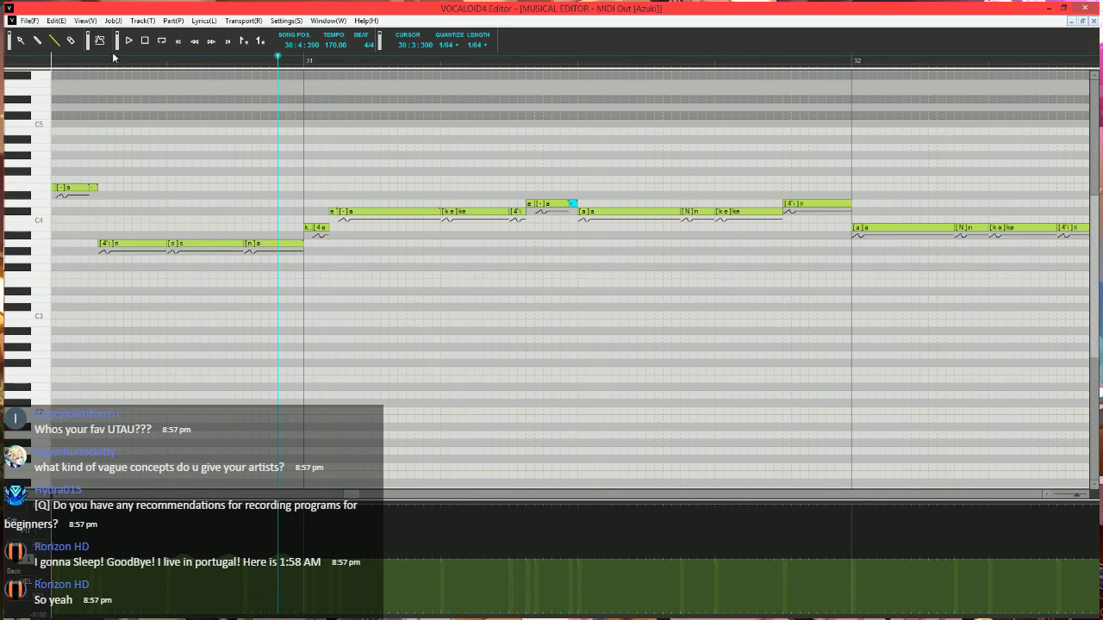
key(space)
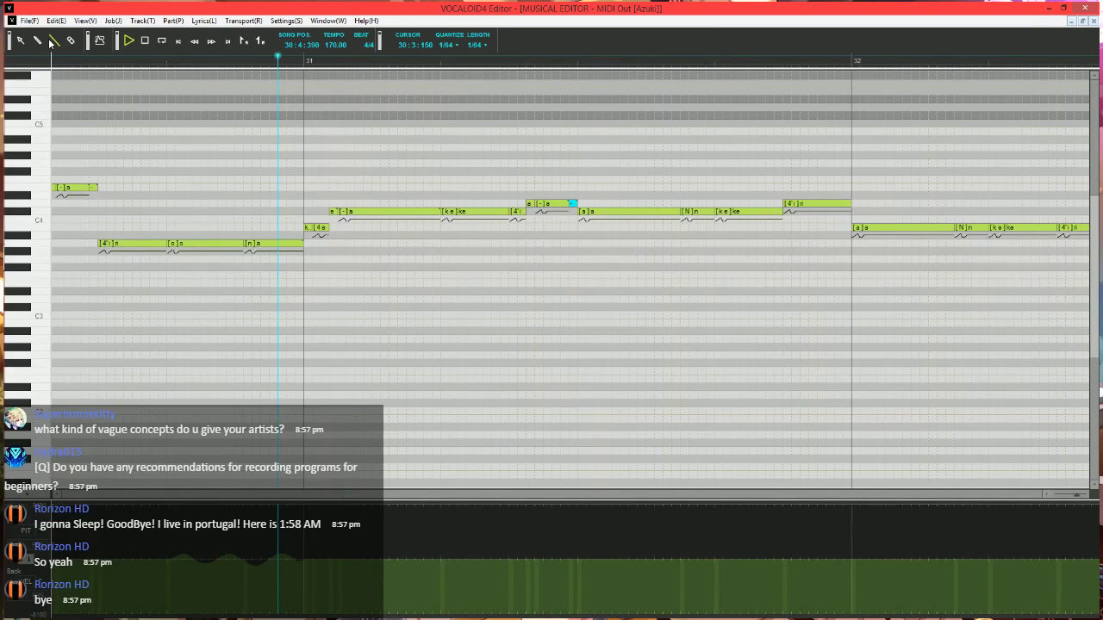
- Set the lyric of the short D4 piece after measure 31's C#4 "ri" to "i" and play from 31:1:360
click(409, 60)
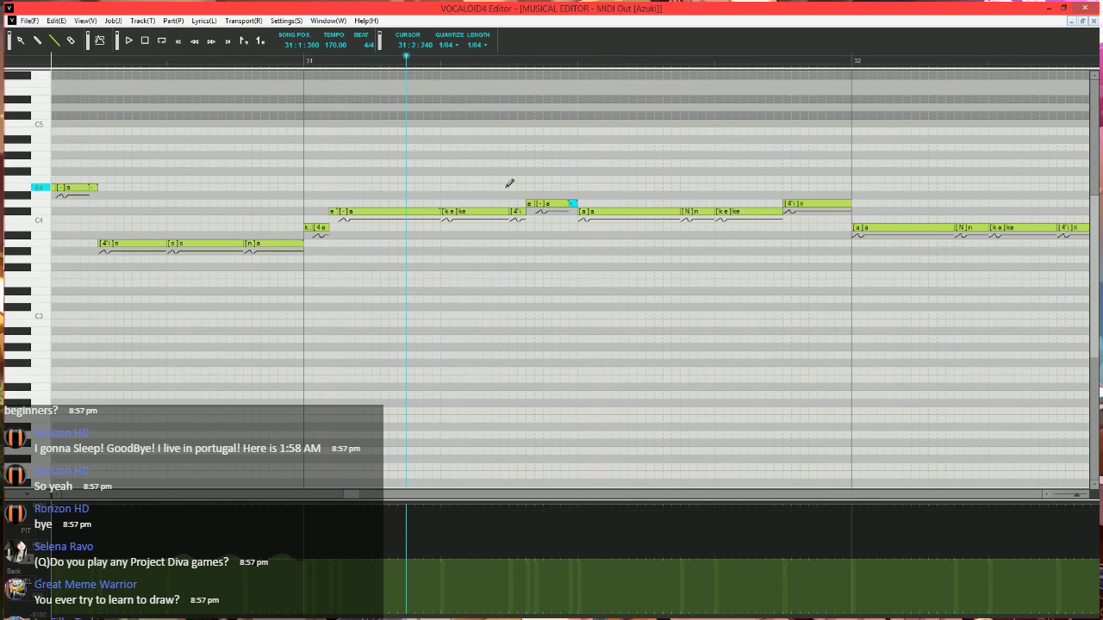
double_click(530, 203)
key(Return)
key(space)
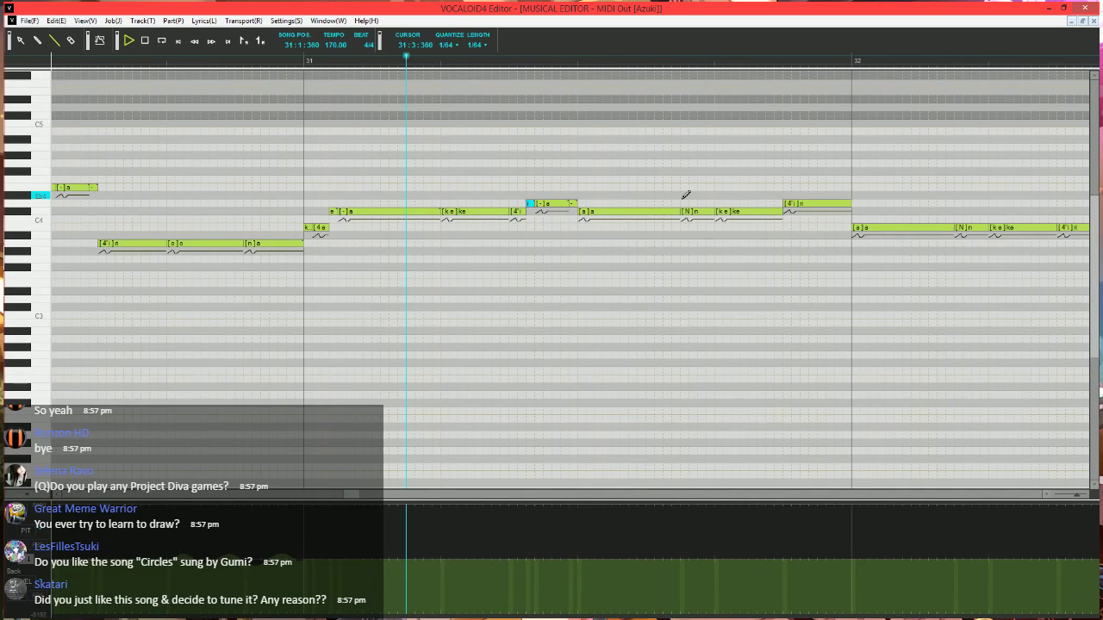
scroll(641, 224, down, 1)
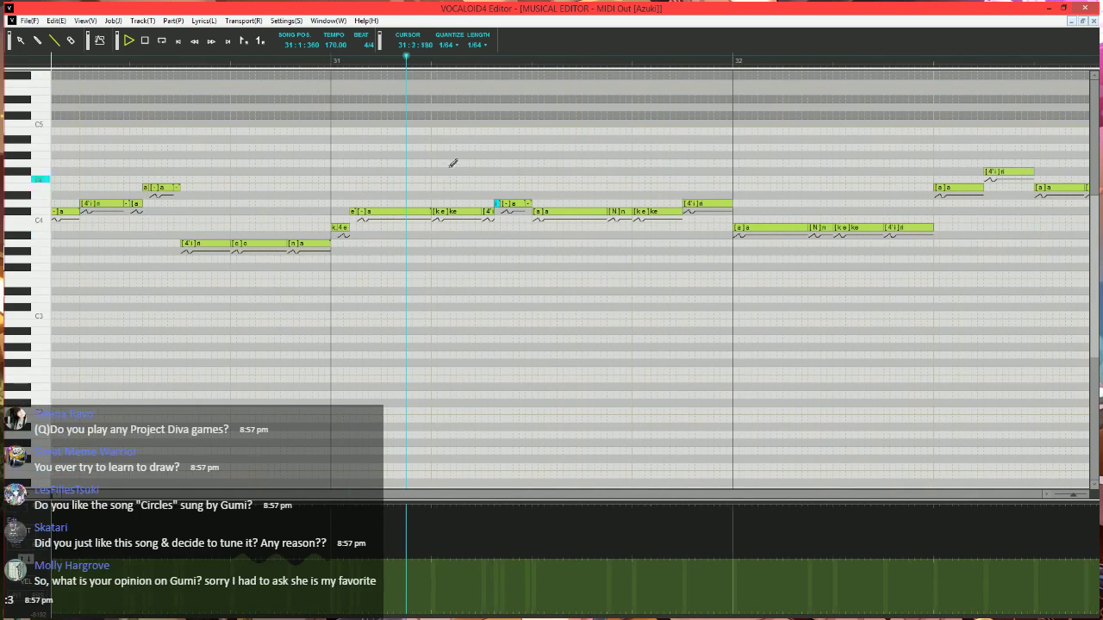
click(269, 62)
- From song position 31:2:390, split measure 31's C#4 "a" into three, raise the short first piece to E4, and set the longest piece's lyric to "-"
click(512, 64)
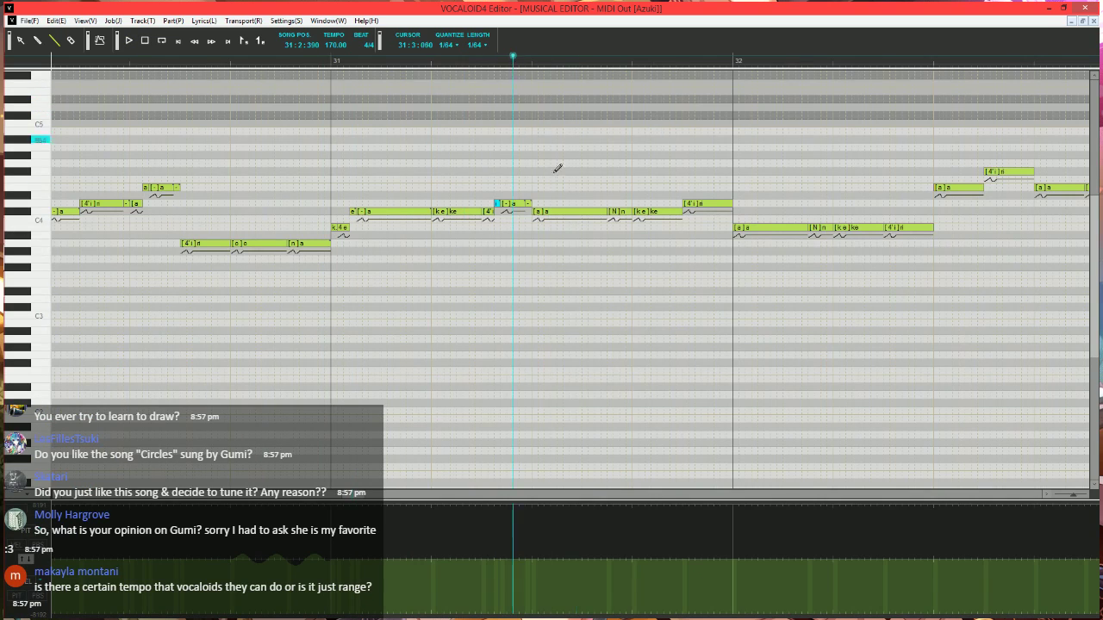
scroll(556, 167, up, 1)
scroll(685, 227, right, 1)
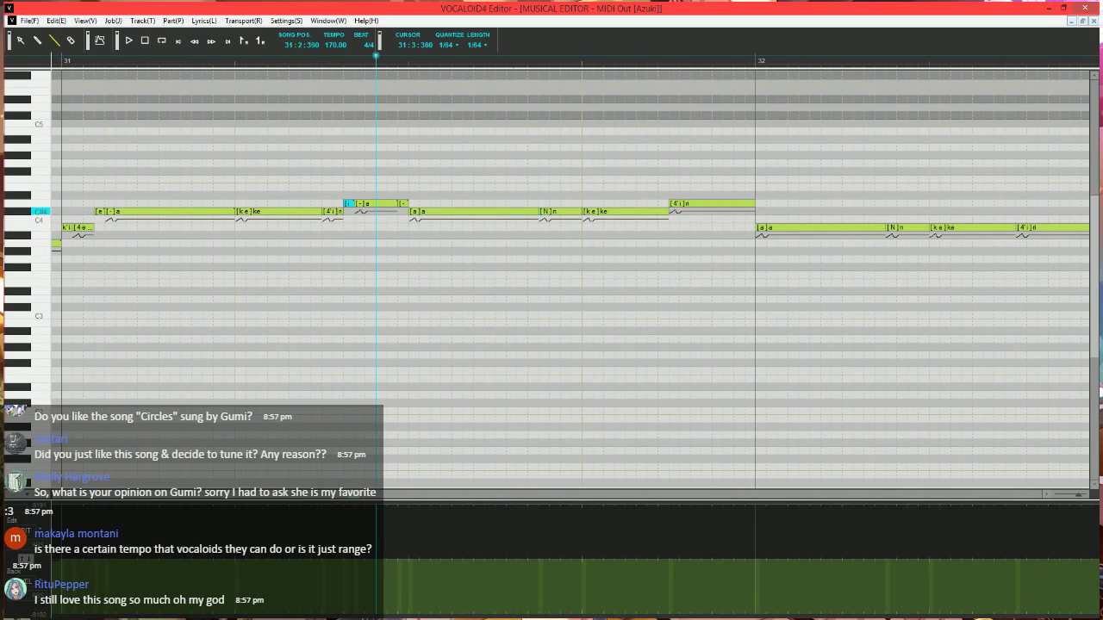
drag(538, 211, 419, 211)
mouse_move(413, 211)
mouse_down()
mouse_move(415, 188)
mouse_move(425, 212)
mouse_move(539, 212)
mouse_move(544, 201)
mouse_up()
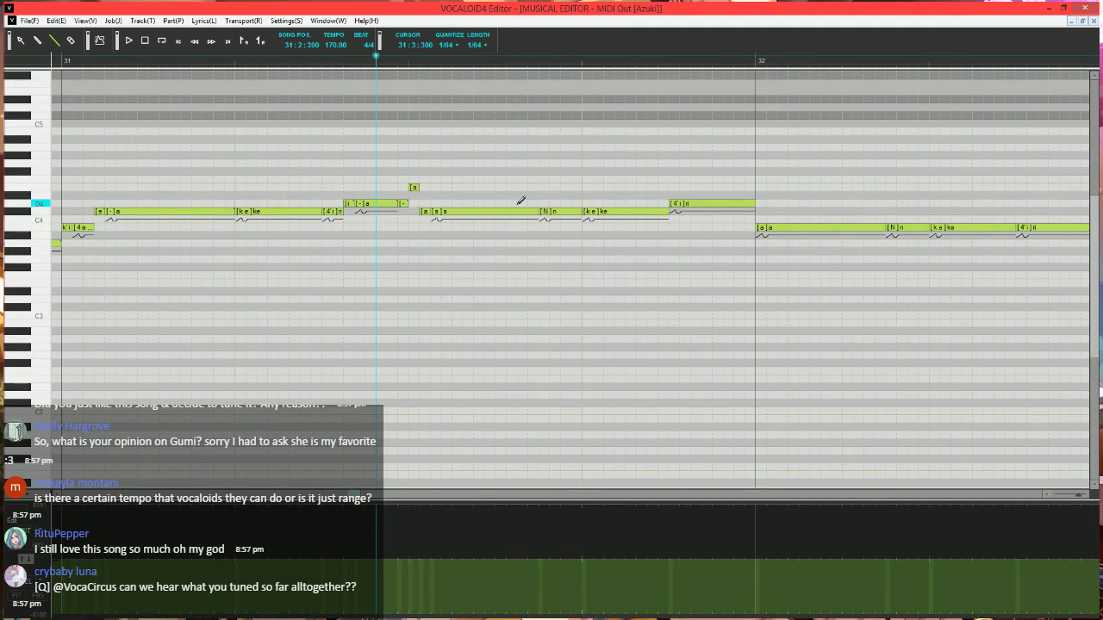
double_click(449, 212)
text(-)
key(Return)
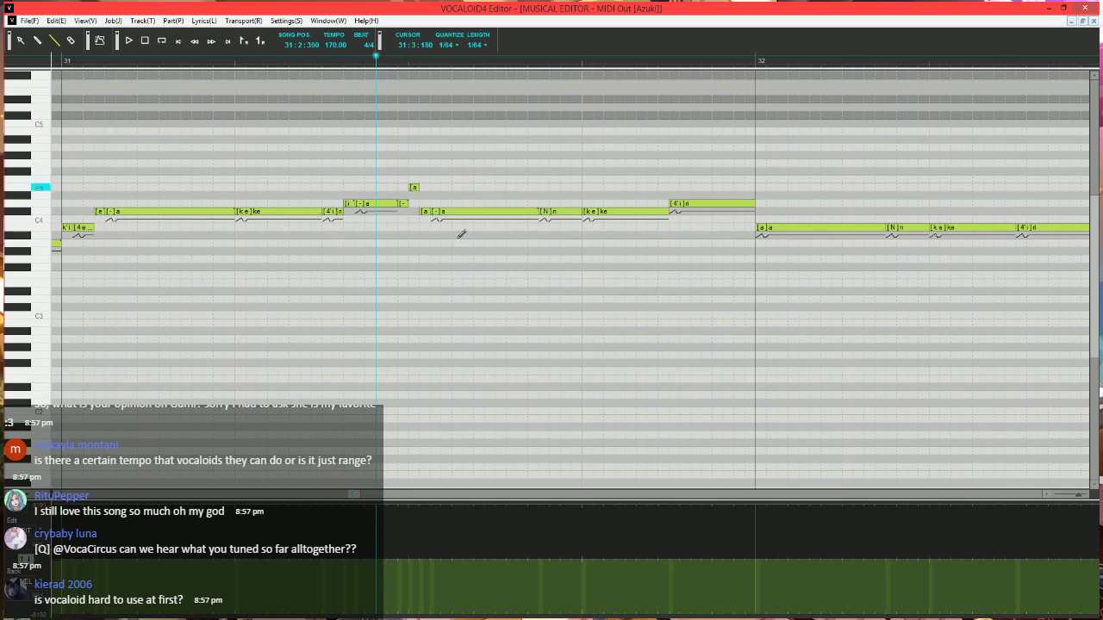
- Play the phrase from 30:4:210 into measure 31, and set the song position to 31:2:360
scroll(552, 332, down, 6)
click(289, 61)
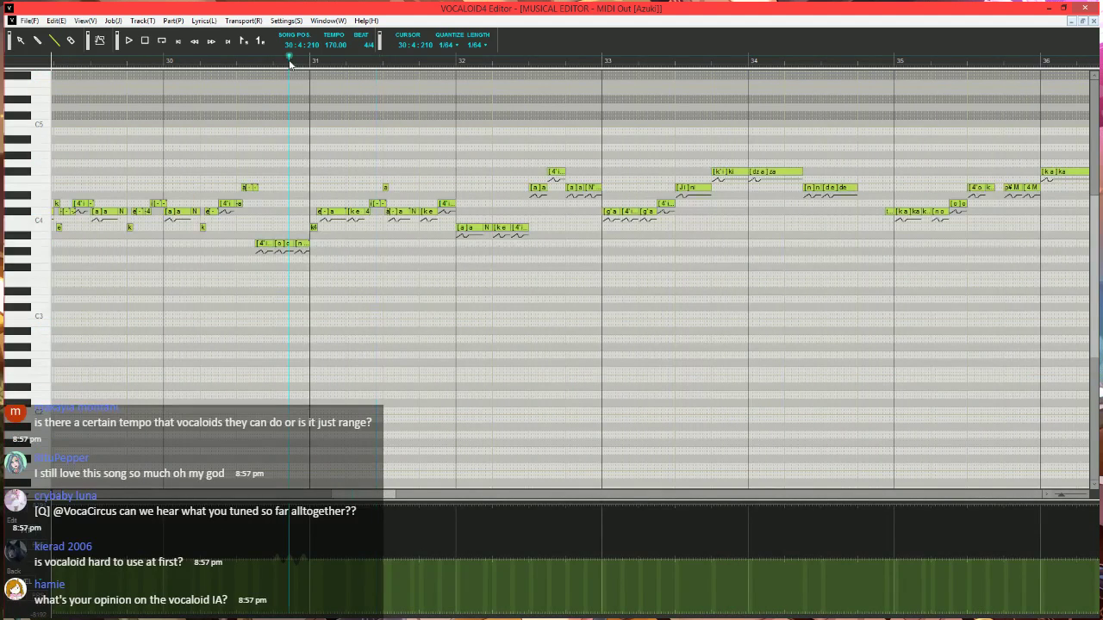
key(space)
scroll(527, 235, up, 2)
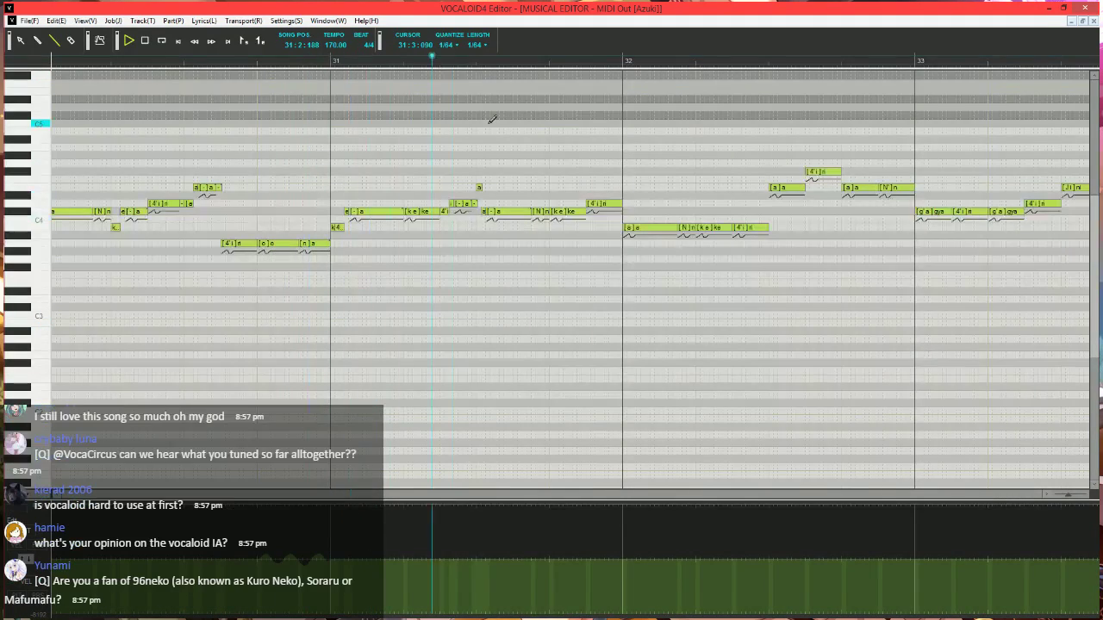
key(space)
click(457, 62)
- Lower the short E4 "a" note in measure 31 to D4 and play the phrase from the end of measure 30
scroll(487, 181, up, 2)
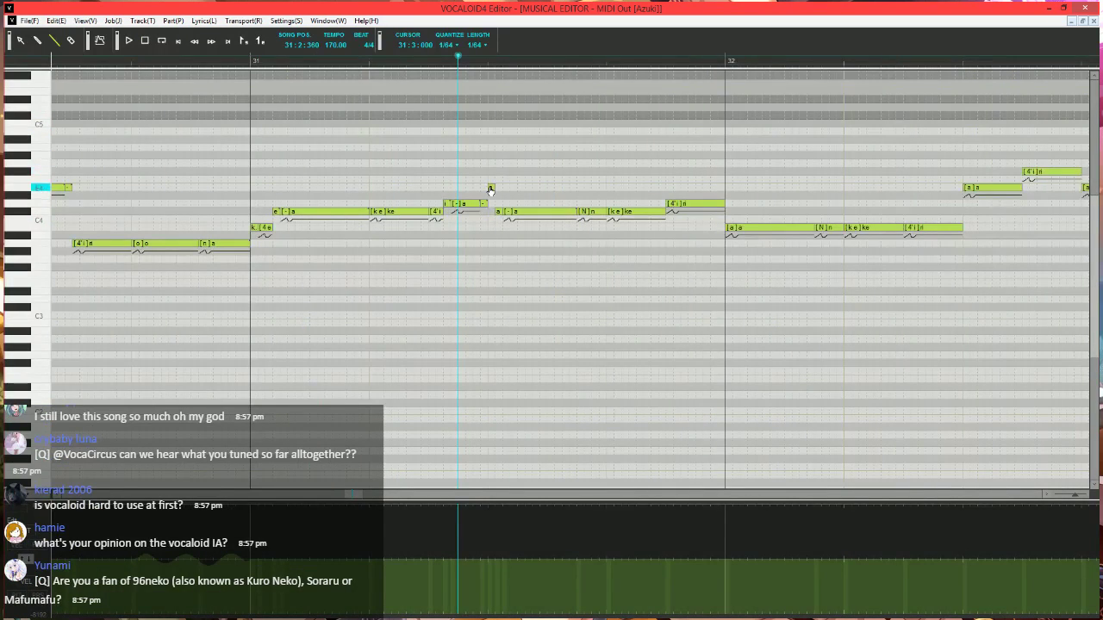
drag(491, 190, 492, 205)
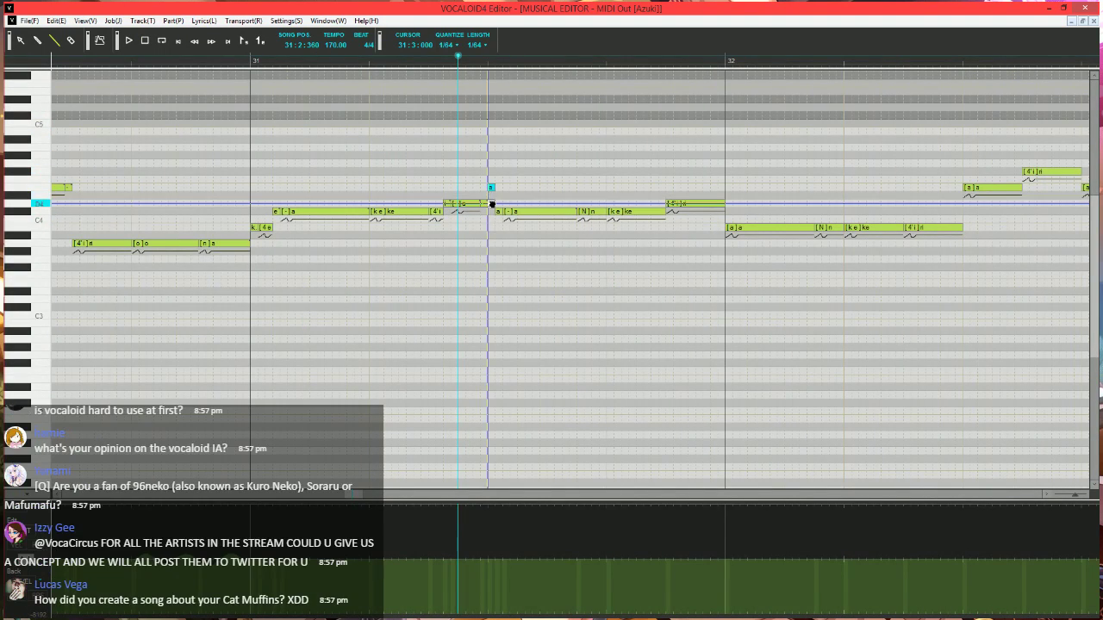
key(space)
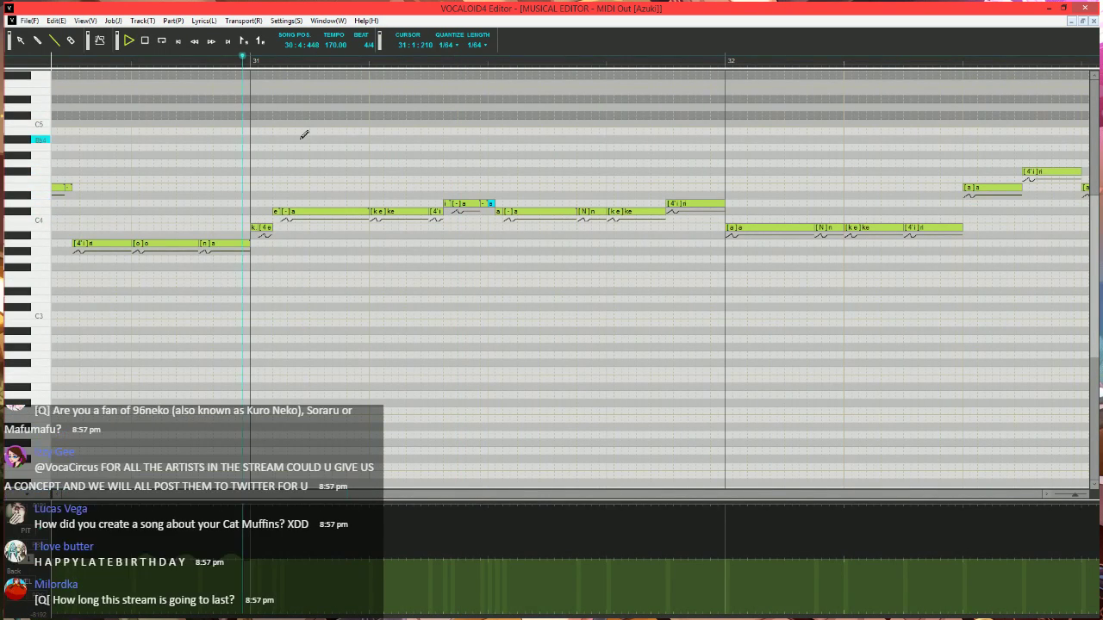
key(space)
- Set the song position to 31:4:000 and split the "ke" there into a short B3 "ke" and C#4 pieces with lyrics "e" and "-"
scroll(482, 219, right, 4)
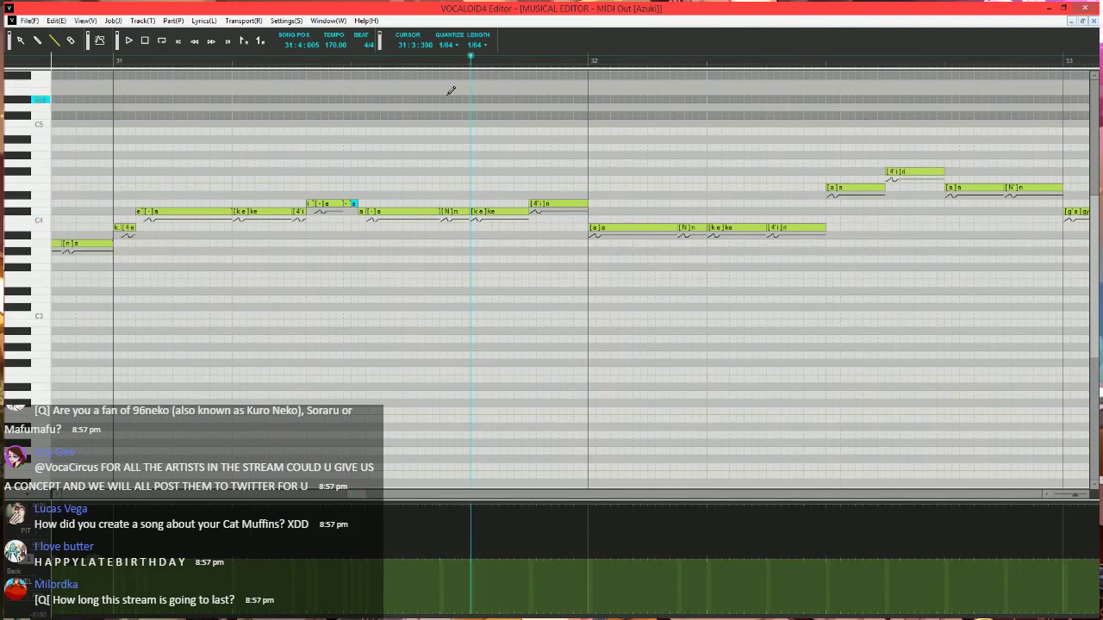
click(470, 64)
scroll(530, 221, up, 2)
scroll(529, 221, down, 2)
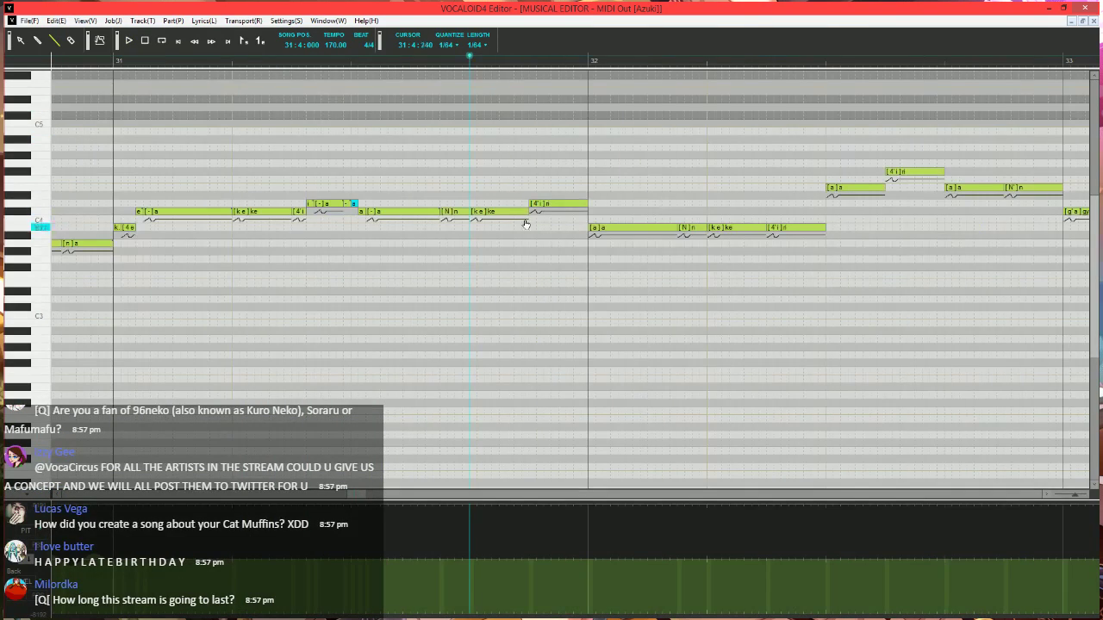
mouse_move(527, 213)
mouse_down()
mouse_move(483, 215)
mouse_move(480, 227)
mouse_move(490, 211)
mouse_move(544, 203)
mouse_move(538, 211)
mouse_up()
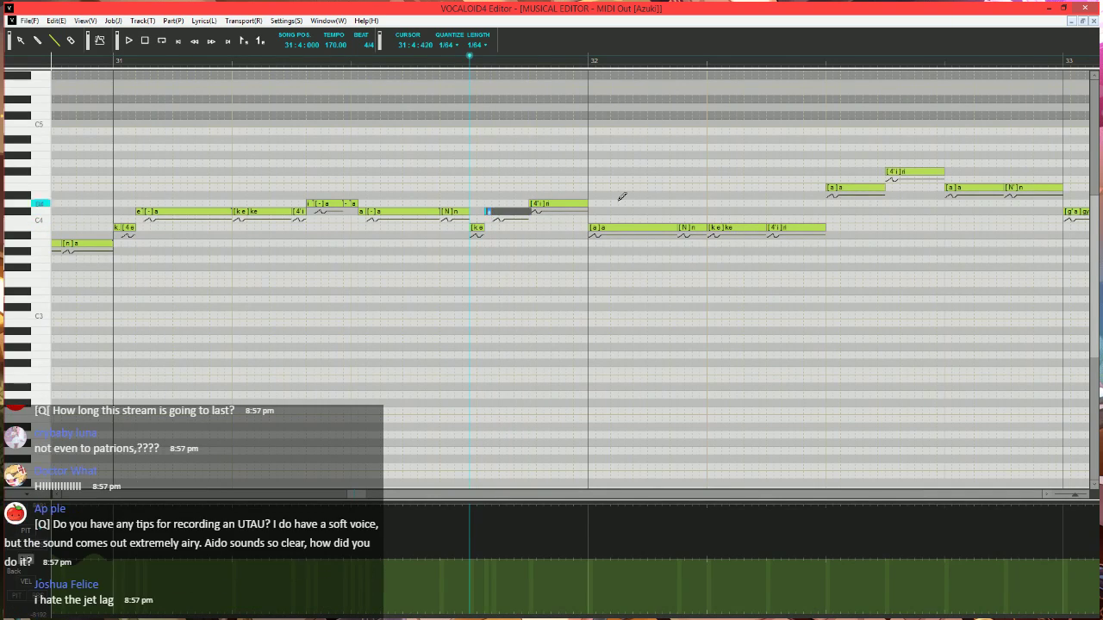
scroll(638, 204, up, 2)
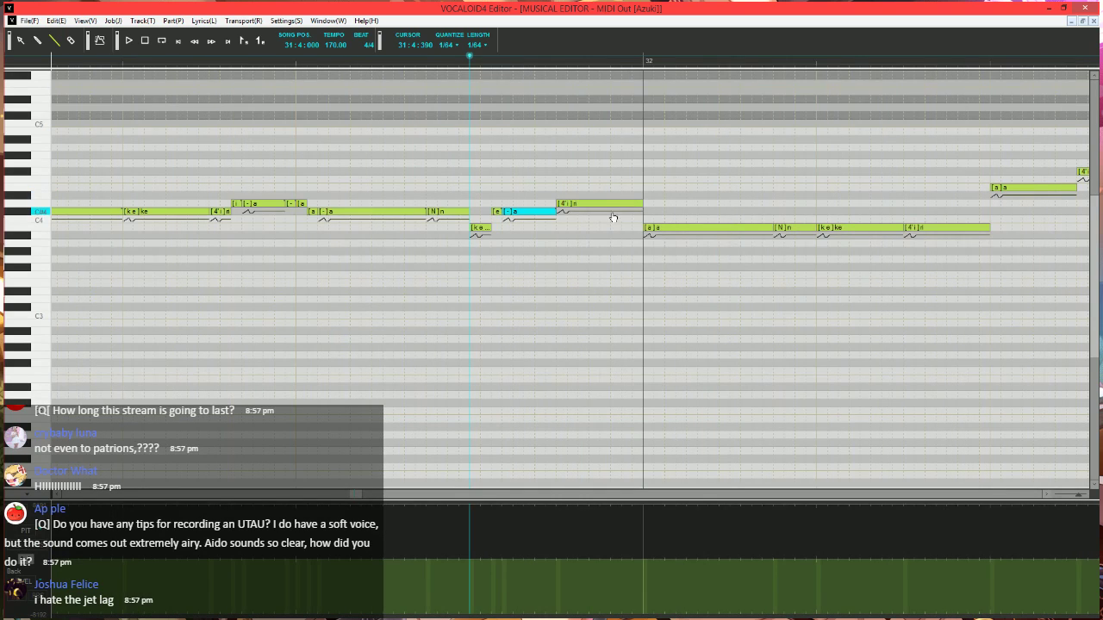
- Split measure 31's last D4 "ri" into a short C#4 "ri" and D4 pieces with phonemes "i", "-" and "-"
mouse_move(641, 203)
mouse_down()
mouse_move(578, 205)
mouse_move(576, 216)
mouse_move(635, 199)
mouse_move(643, 208)
mouse_move(636, 204)
mouse_up()
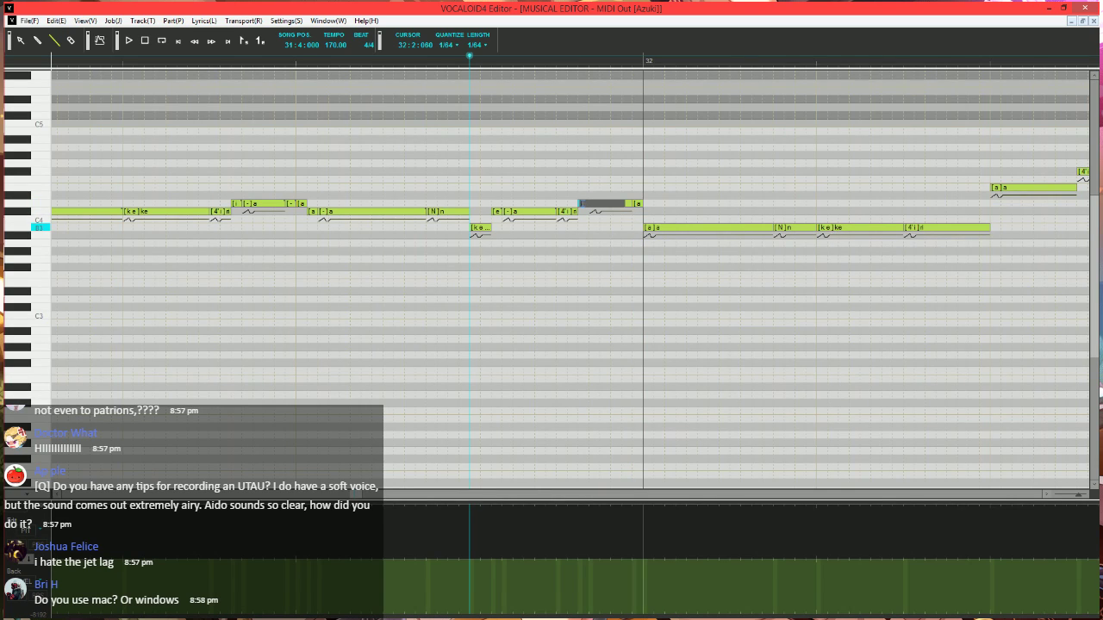
text(-)
key(Tab)
text(-)
key(Return)
- Play the phrase from 31:4:000 into measure 32, and set the song position to 31:3:420
scroll(829, 231, down, 2)
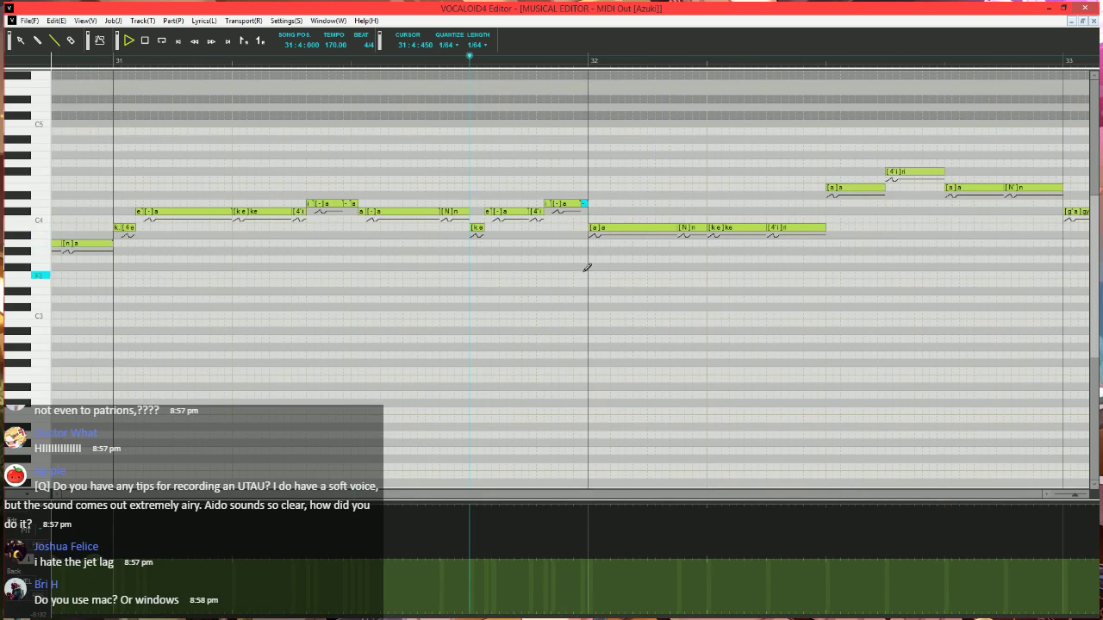
key(space)
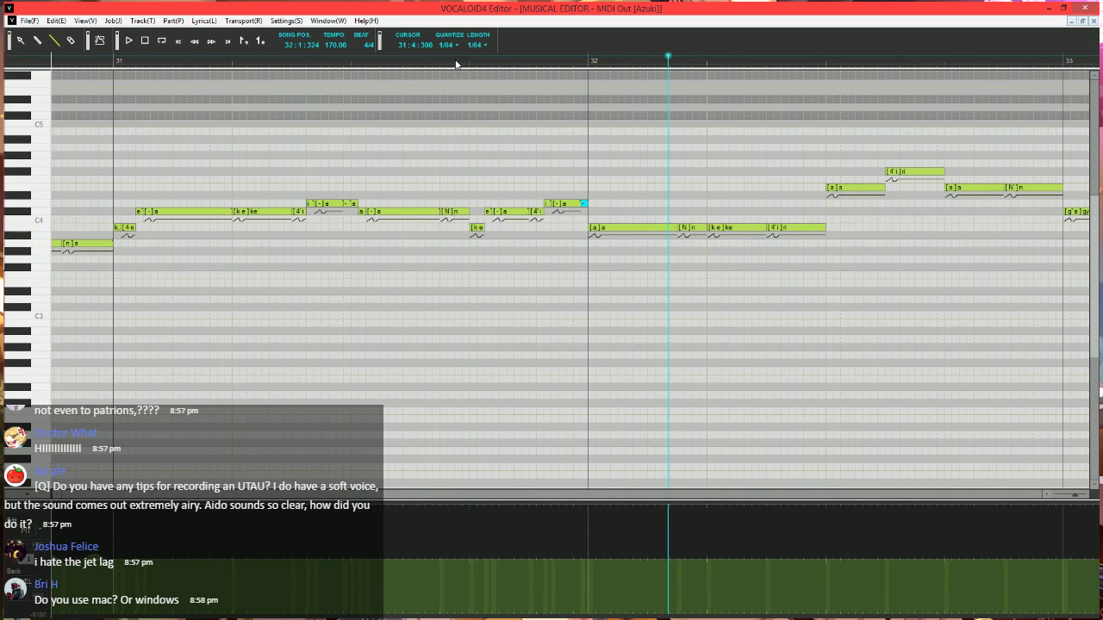
click(456, 64)
- Split measure 32's B3 "ke" into a short A3 "ke" and B3 pieces with phonemes "e" and "-"
scroll(591, 241, right, 3)
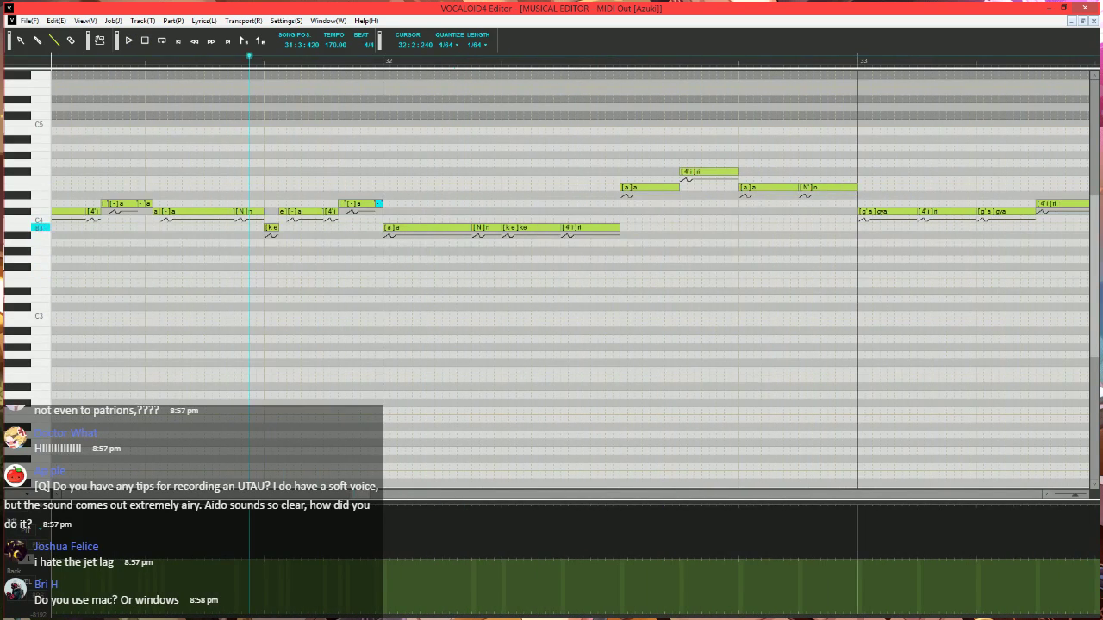
mouse_move(561, 228)
mouse_down()
mouse_move(516, 233)
mouse_move(514, 250)
mouse_move(562, 233)
mouse_up()
click(519, 227)
double_click(522, 227)
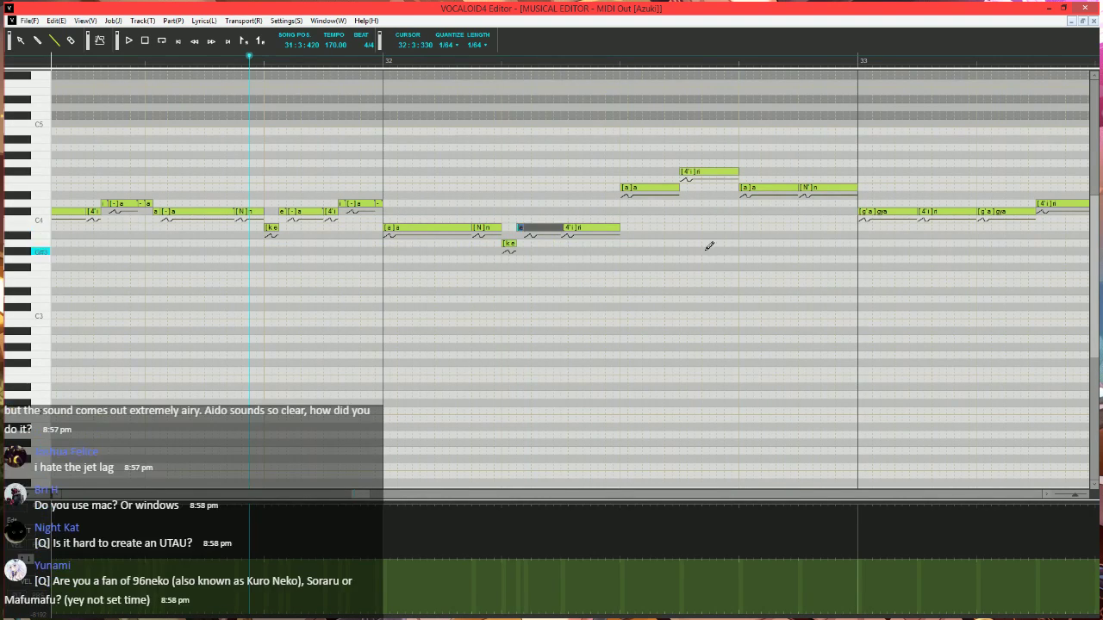
text(e)
key(Tab)
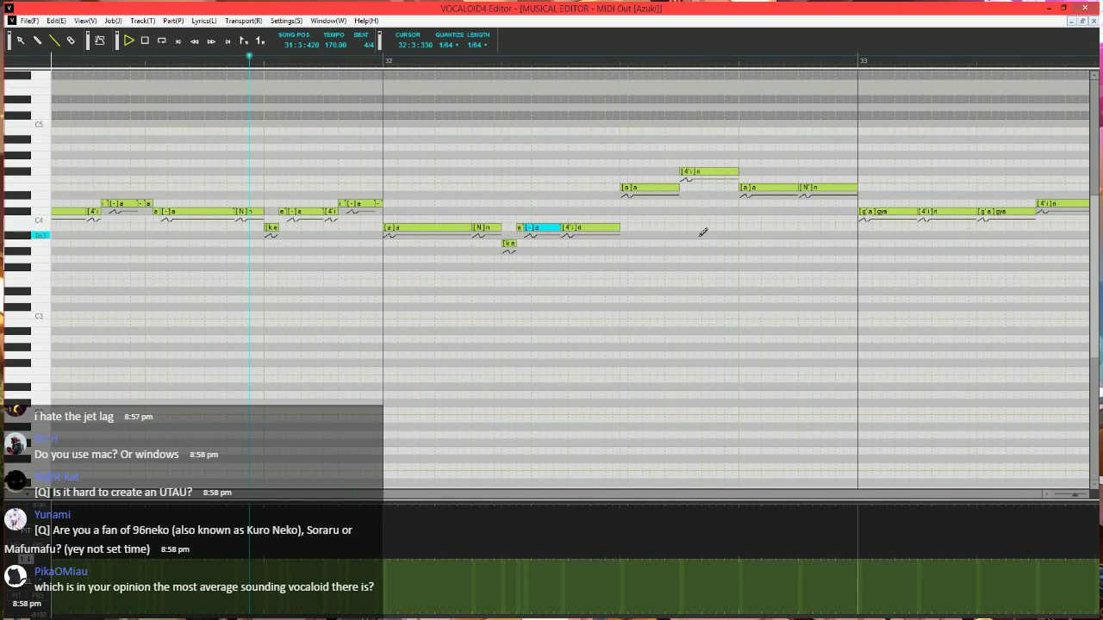
- Play the phrase from 31:3:420, and set the song position to 32:1:450
key(space)
click(495, 61)
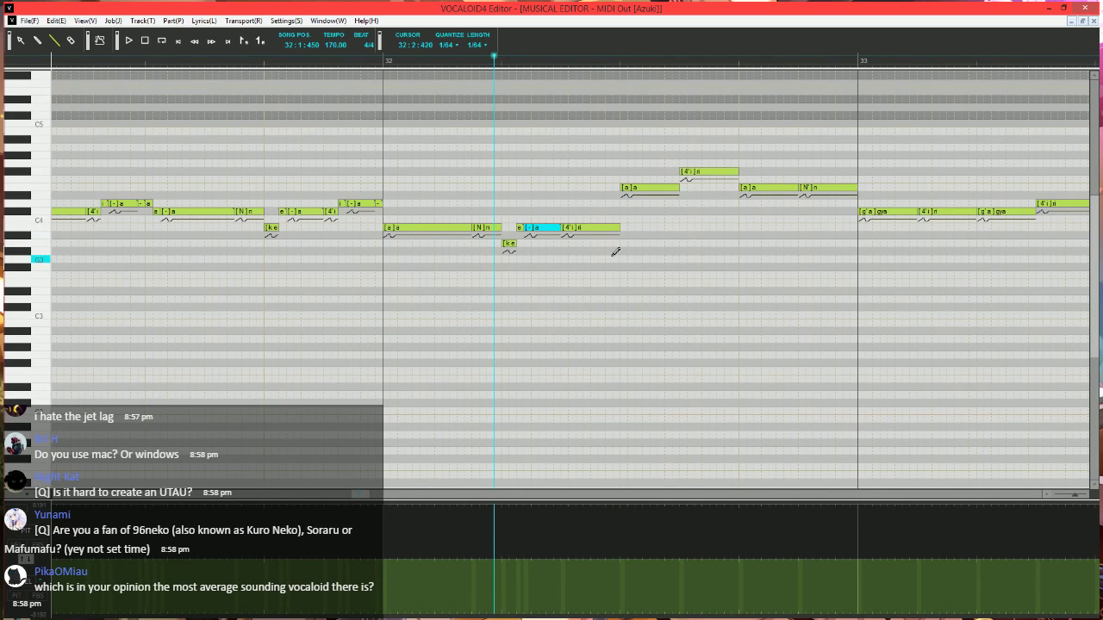
- Split a short B3 piece off the end of measure 32's first "ri" and set its phoneme to "-"
drag(619, 227, 621, 225)
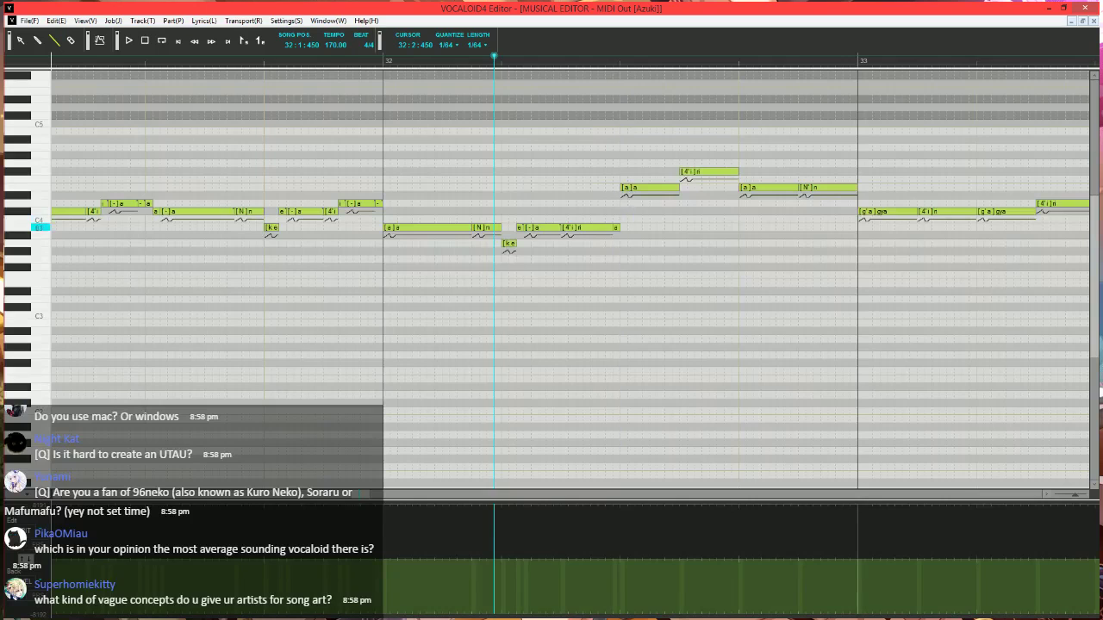
double_click(616, 227)
text(-)
key(Return)
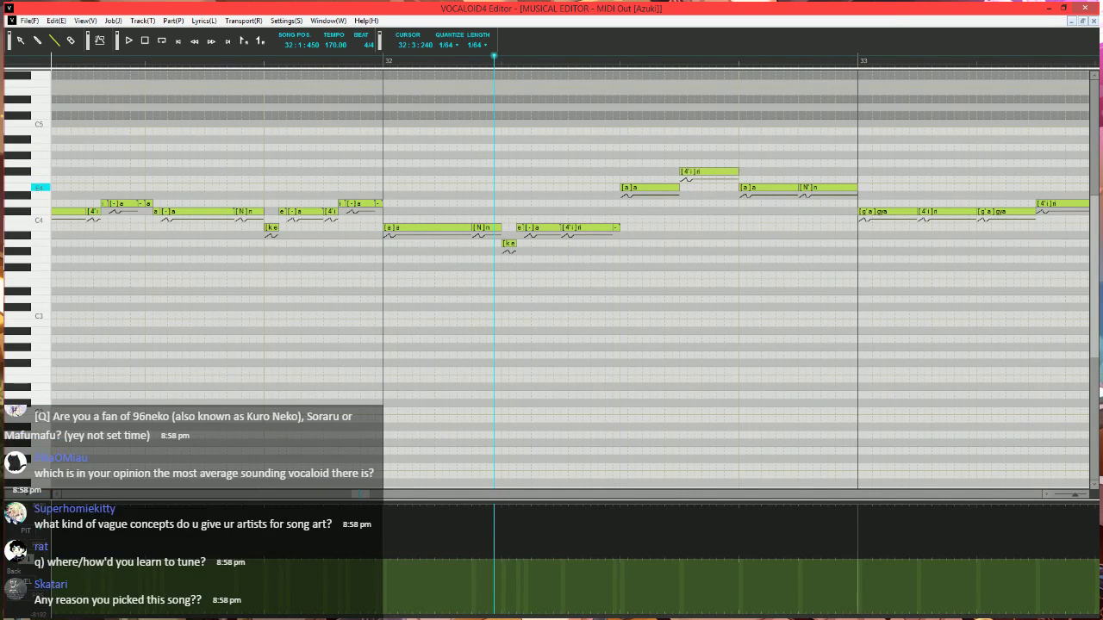
- Split measure 32's first E4 "a" into a short D4 "a" and E4 pieces with phonemes "a", "-" and "-"
mouse_move(677, 187)
mouse_down()
mouse_move(634, 188)
mouse_move(628, 204)
mouse_move(648, 189)
mouse_up()
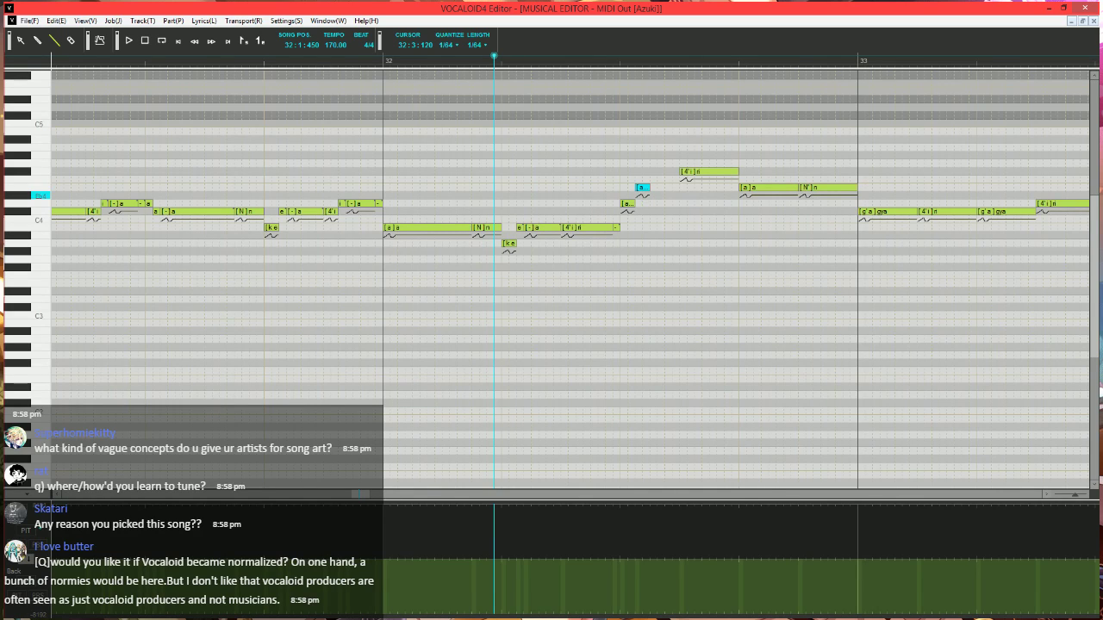
drag(649, 182, 678, 187)
text(-)
key(Tab)
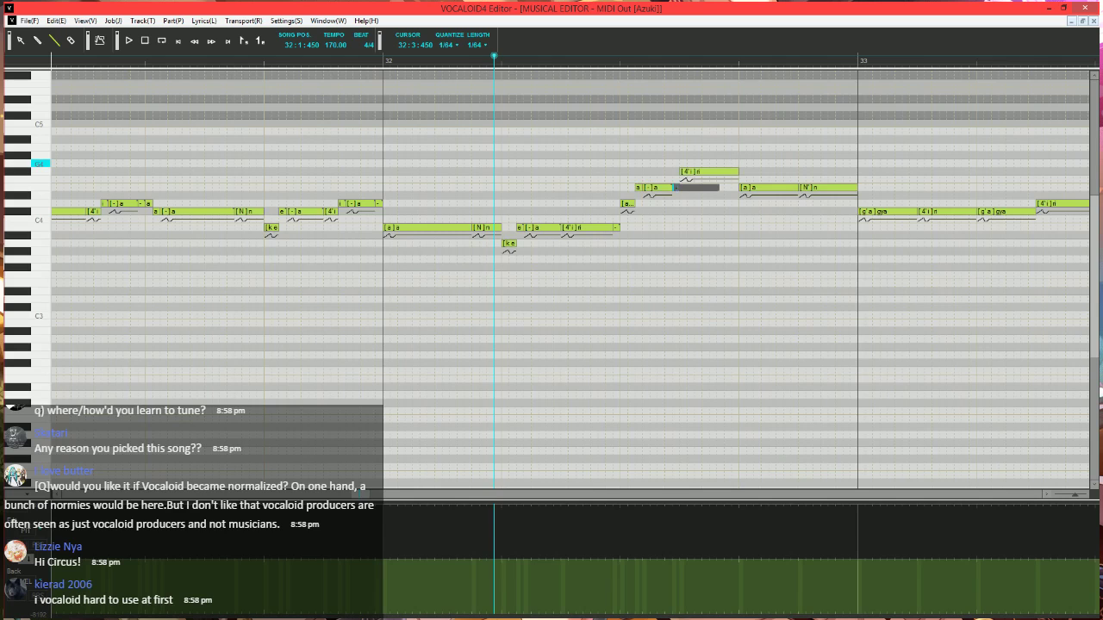
text(-)
key(Return)
- Split measure 32's F#4 "ri" into a short E4 "ri" and F#4 pieces with phonemes "i", "-" and "-"
scroll(534, 244, right, 1)
scroll(526, 261, up, 1)
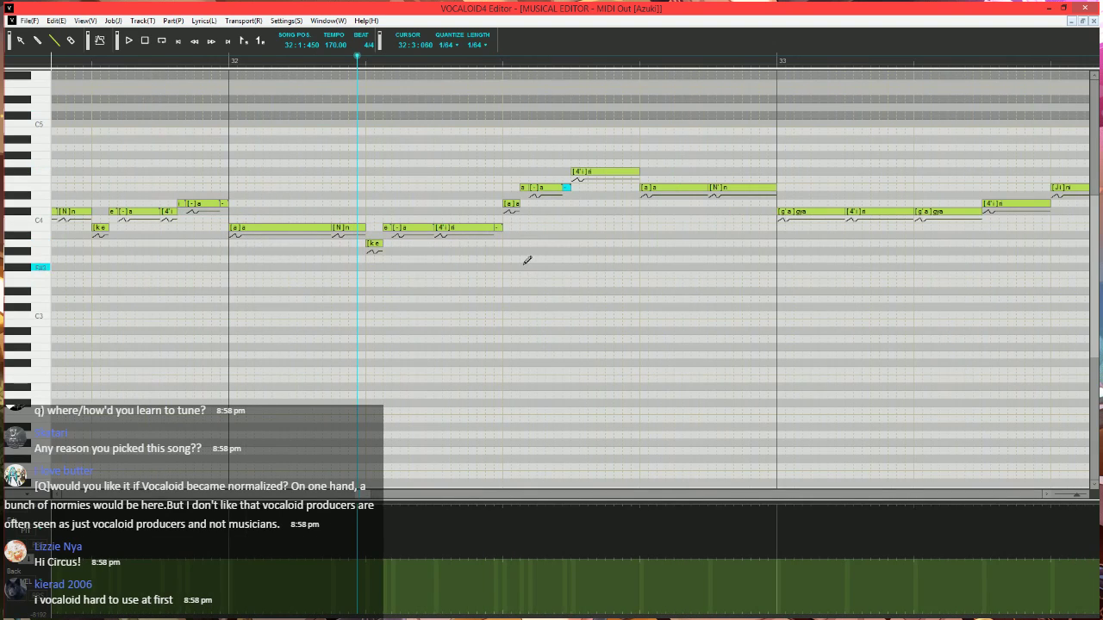
click(603, 171)
mouse_move(589, 172)
mouse_down()
mouse_move(581, 189)
mouse_move(604, 171)
mouse_move(639, 172)
mouse_up()
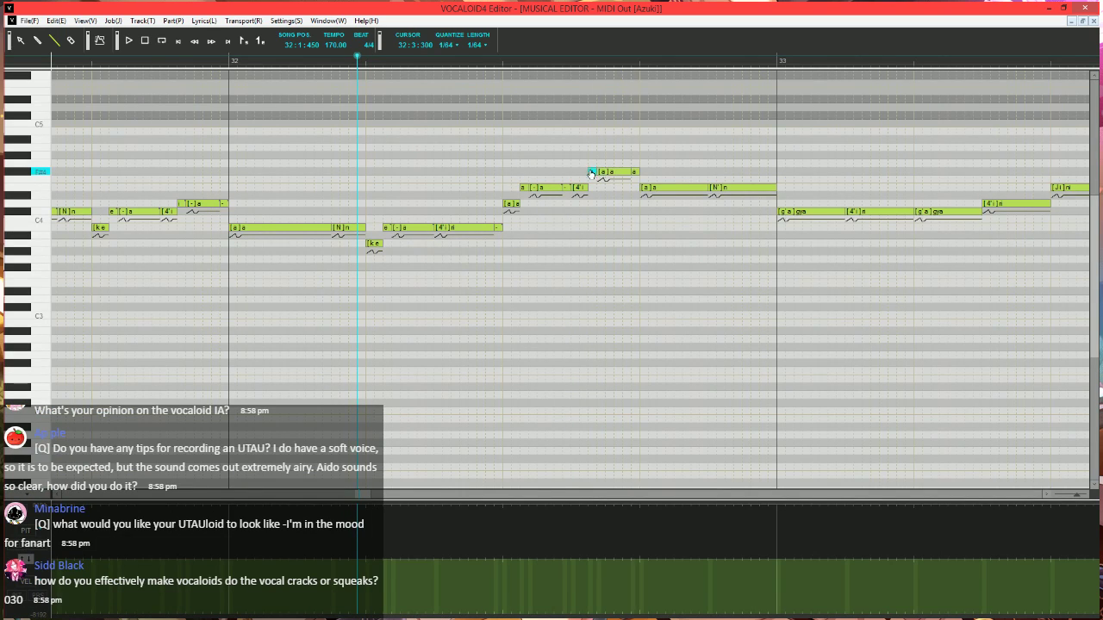
double_click(591, 172)
text(-)
key(Tab)
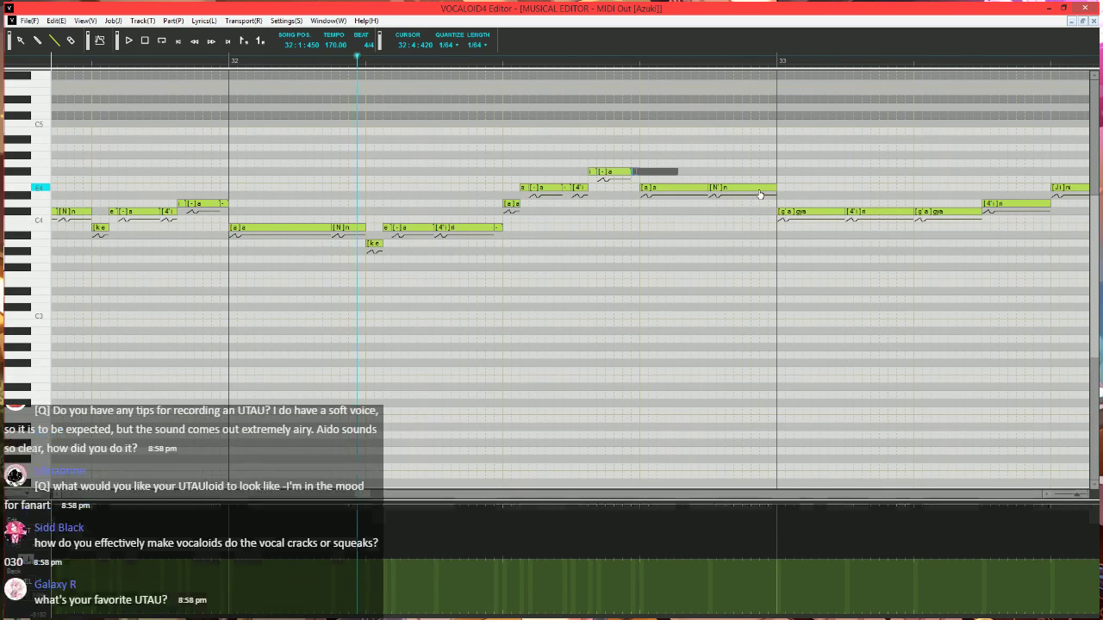
text(-)
key(Return)
- Delete the B3 "n" in measure 32 and lengthen the "a" before it to fill the gap up to "ke"
scroll(717, 288, right, 1)
scroll(441, 317, right, 3)
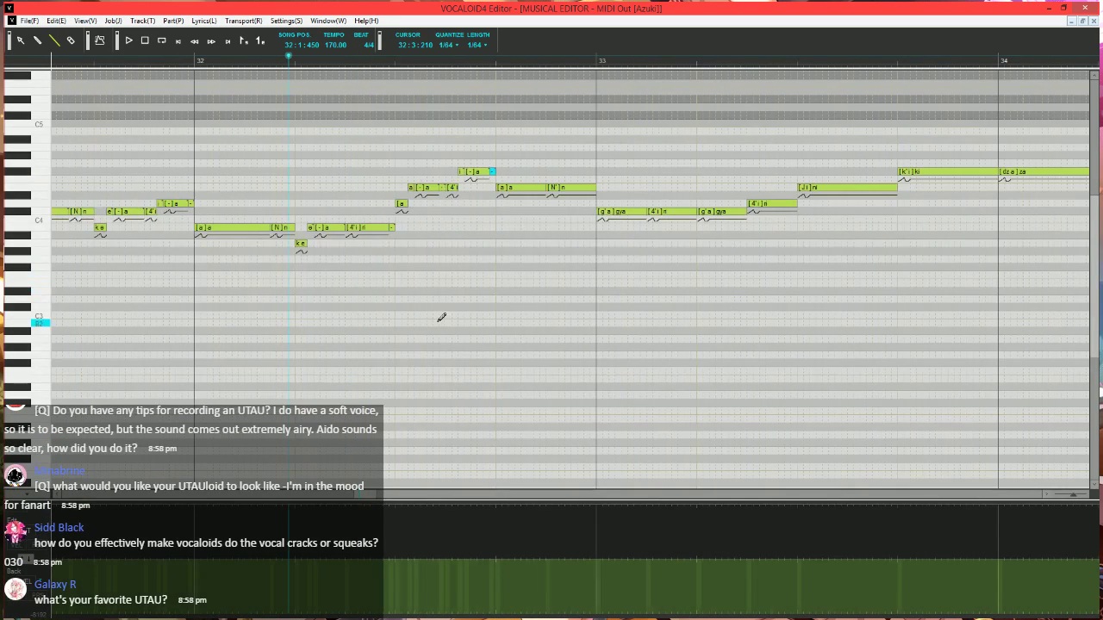
scroll(365, 493, left, 10)
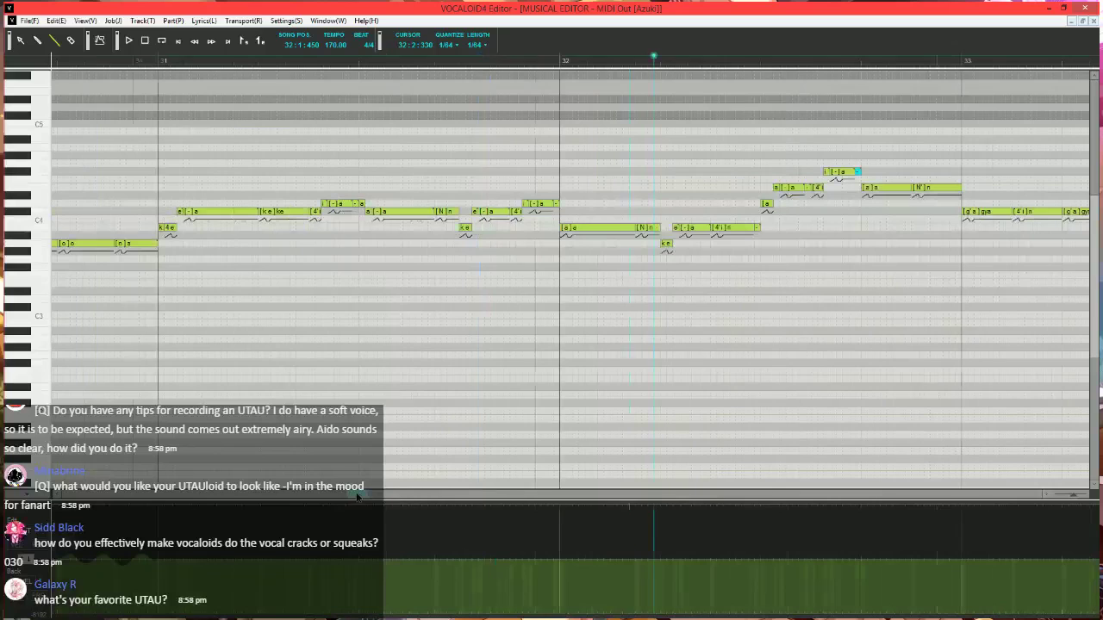
click(647, 228)
key(Delete)
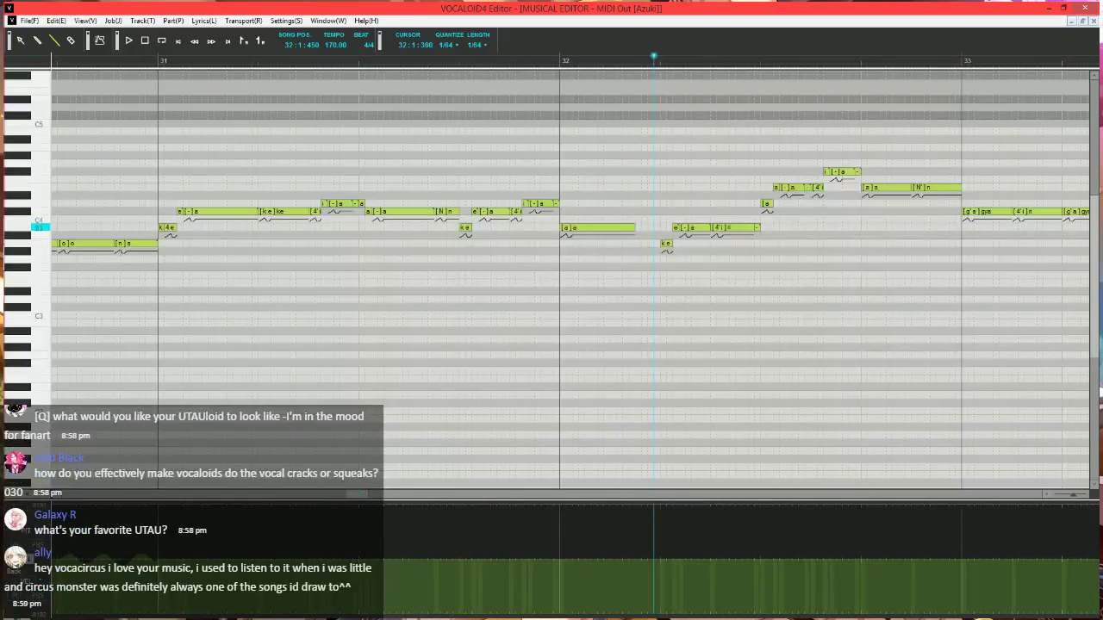
drag(634, 228, 660, 228)
- Run Expressive Vibrato on the lengthened B3 "a" with pitch amount 10, brightness amount 15, rate 45 and length 100
key(ctrl+j)
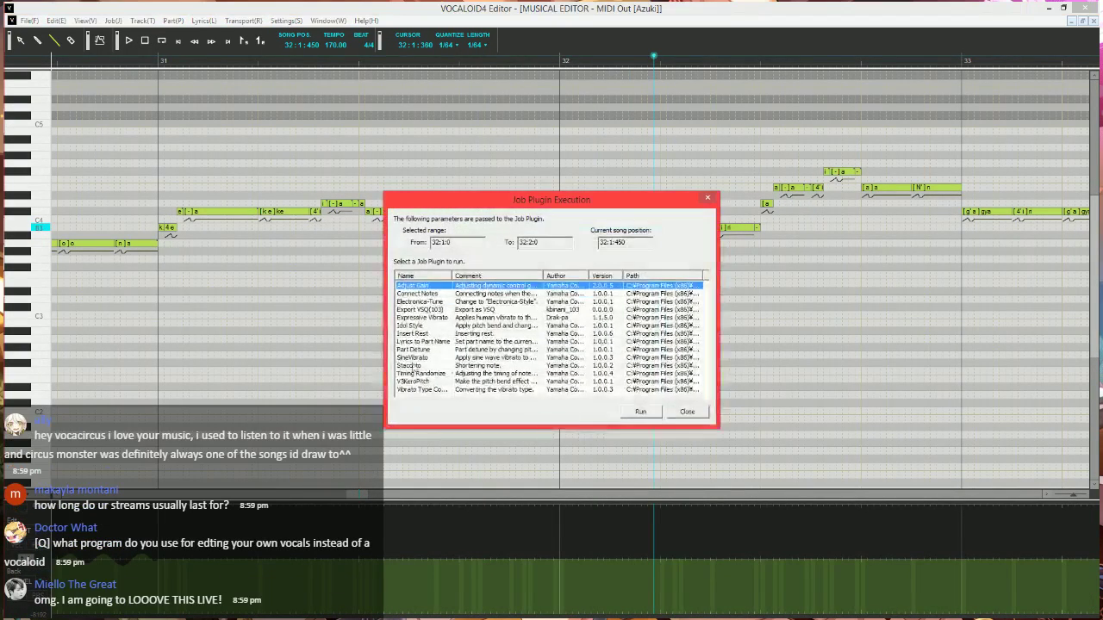
click(422, 317)
click(640, 412)
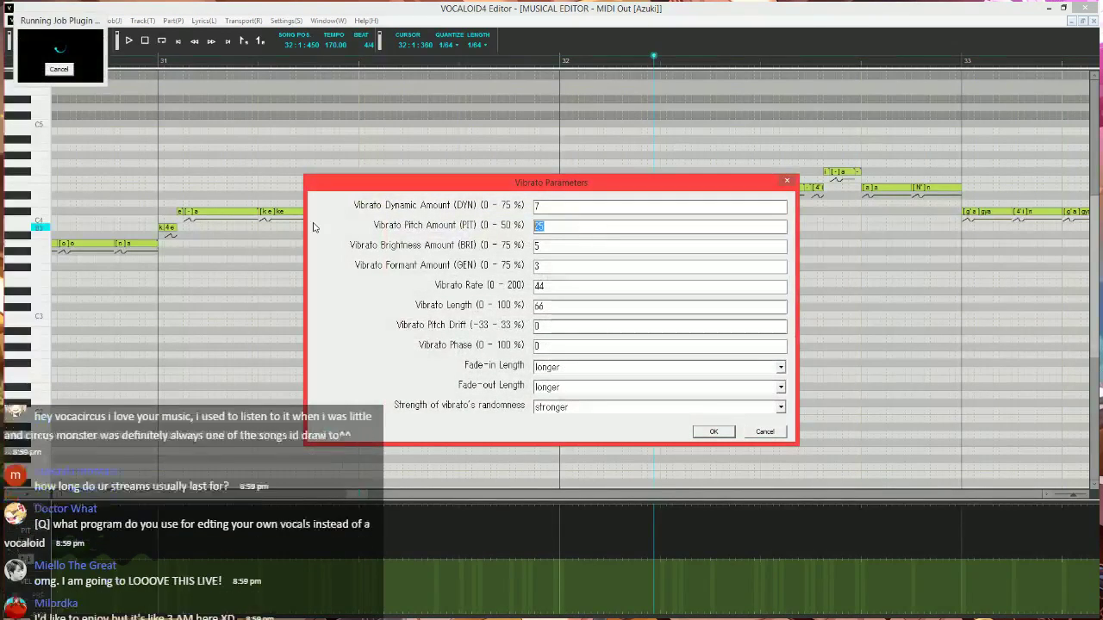
text(10)
key(Tab)
text(15)
key(Tab)
key(Tab)
text(45)
key(Tab)
text(10)
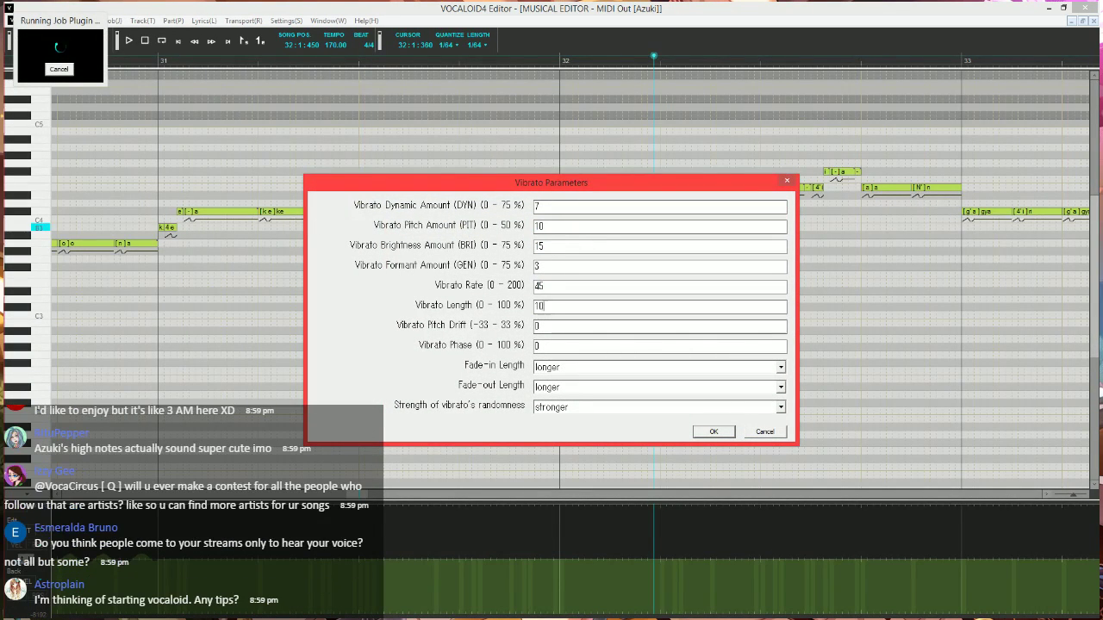
- Set the vibrato's fade-in length to short and fade-out length to shorter, and apply it to the note
key(Tab)
key(Up)
key(Up)
key(Up)
key(Tab)
key(Up)
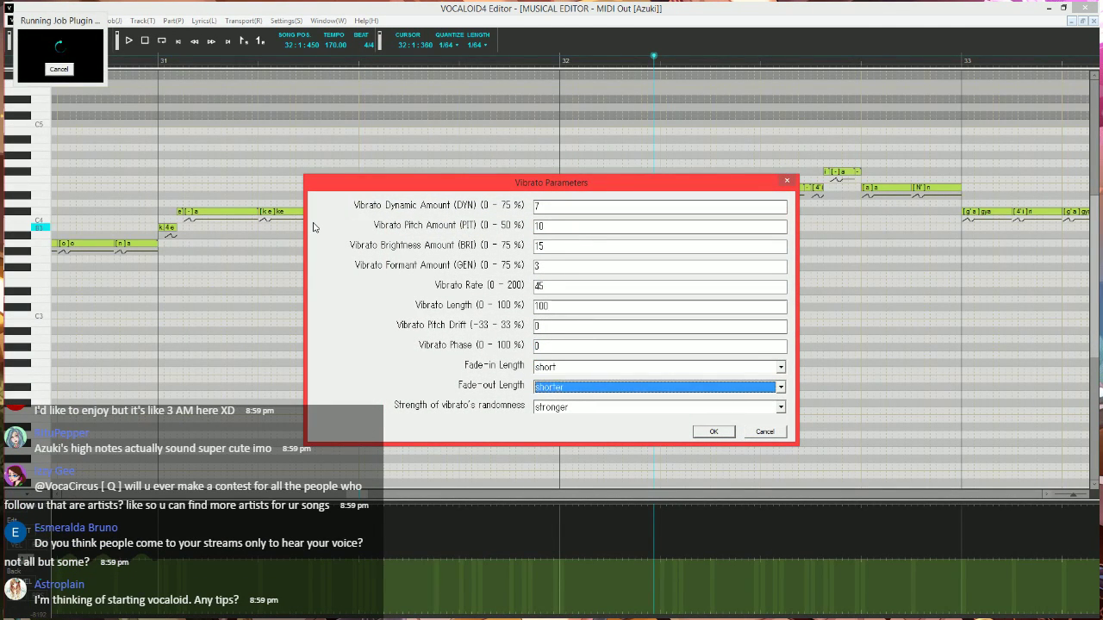
key(Return)
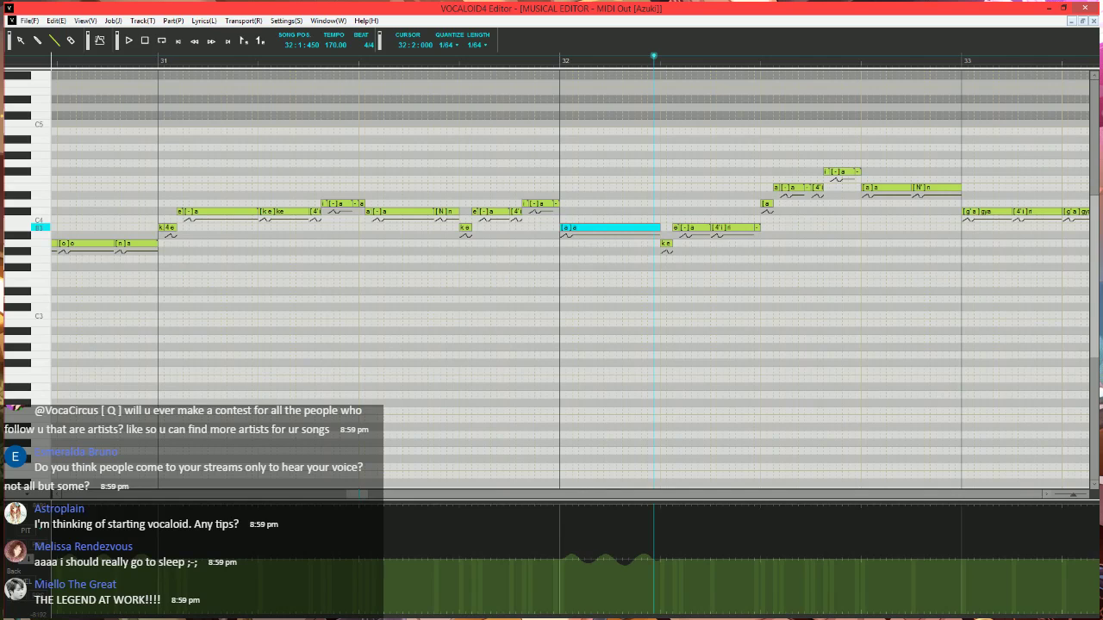
- Shorten the B3 "a" at the start of measure 32 and fill the freed space with a B3 note with phoneme "n"
drag(659, 227, 635, 227)
mouse_move(639, 226)
mouse_down()
mouse_move(670, 226)
mouse_move(660, 226)
mouse_up()
double_click(656, 227)
text(n)
key(Return)
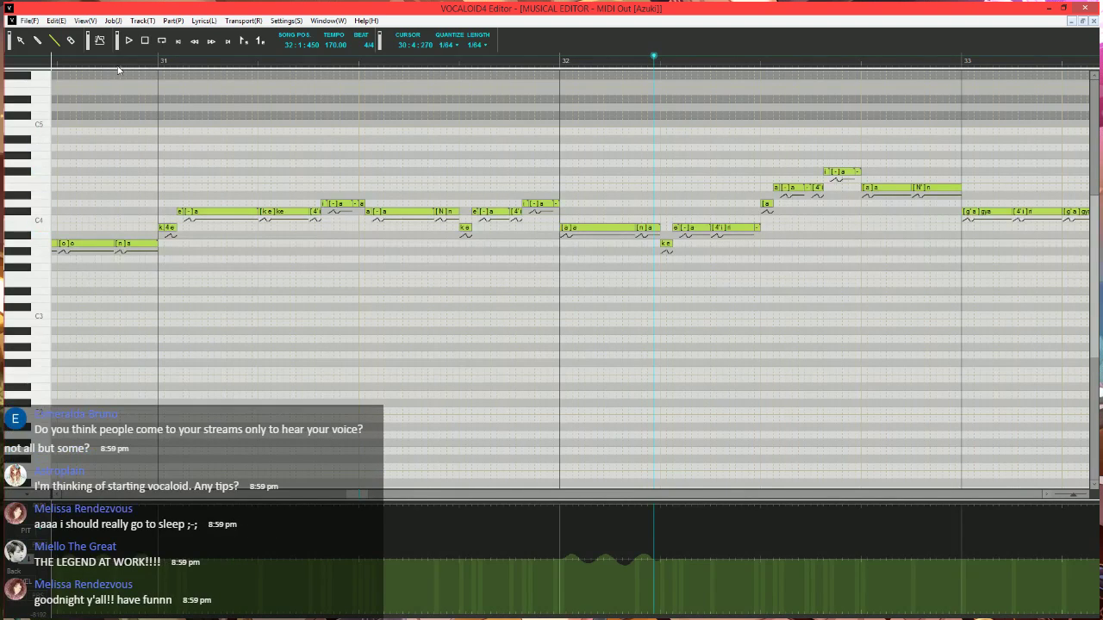
- Play the tuned phrase from 30:4:360 through measure 31 and into measure 32
scroll(269, 236, down, 6)
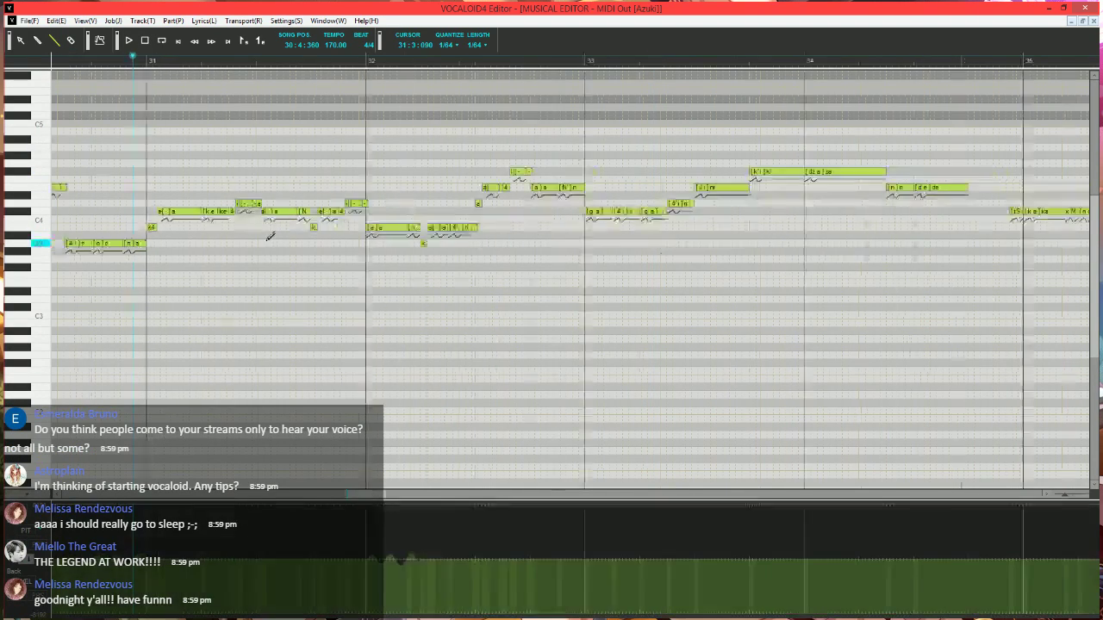
scroll(290, 380, up, 2)
scroll(292, 389, left, 2)
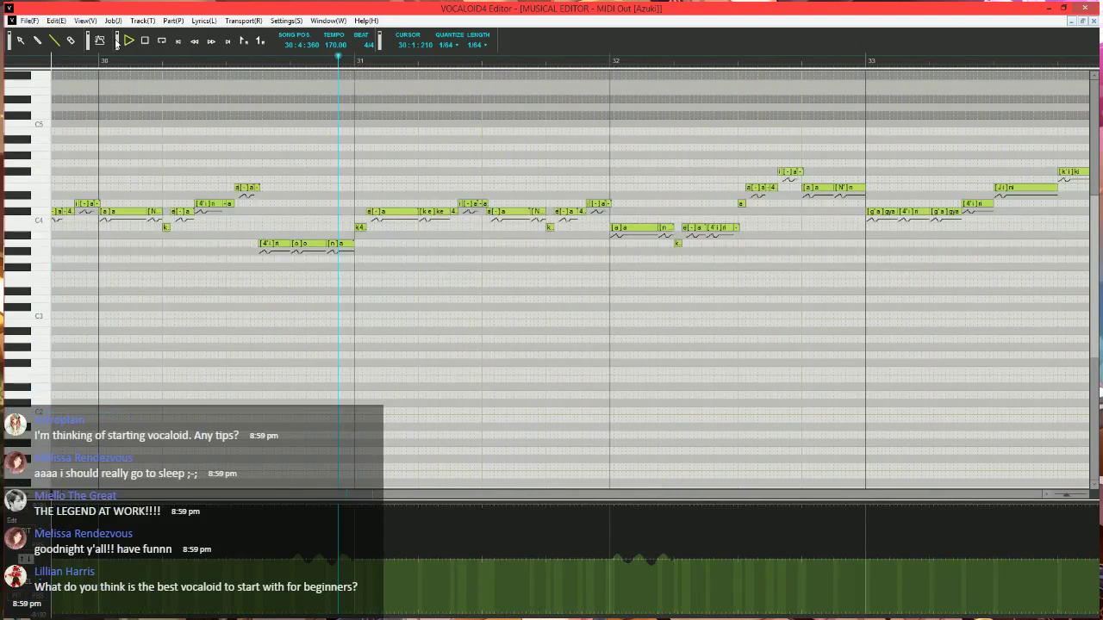
key(space)
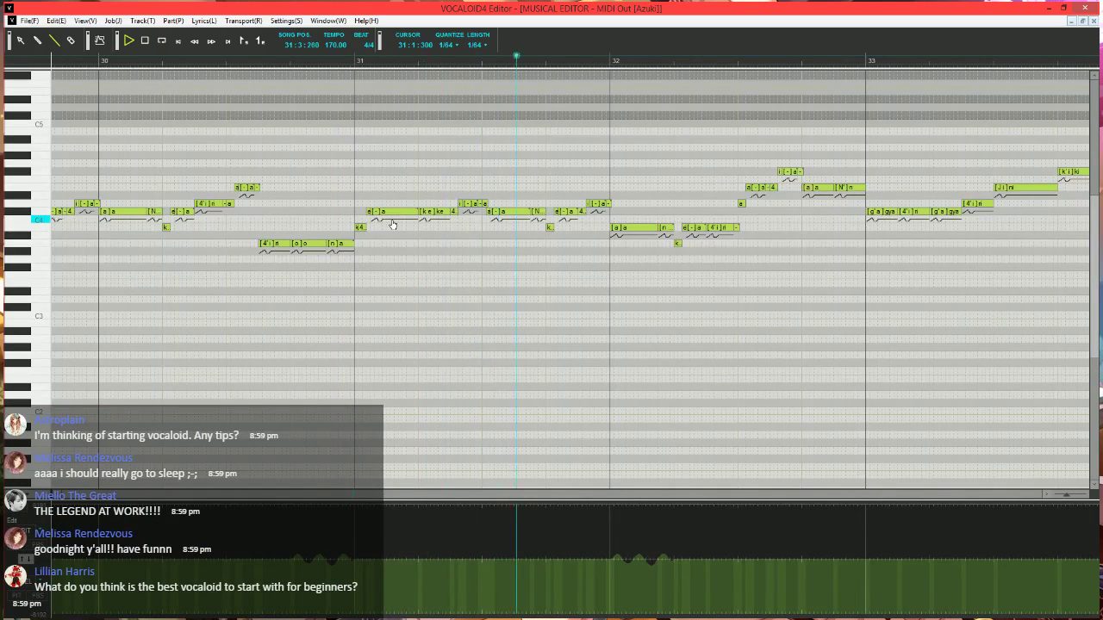
key(space)
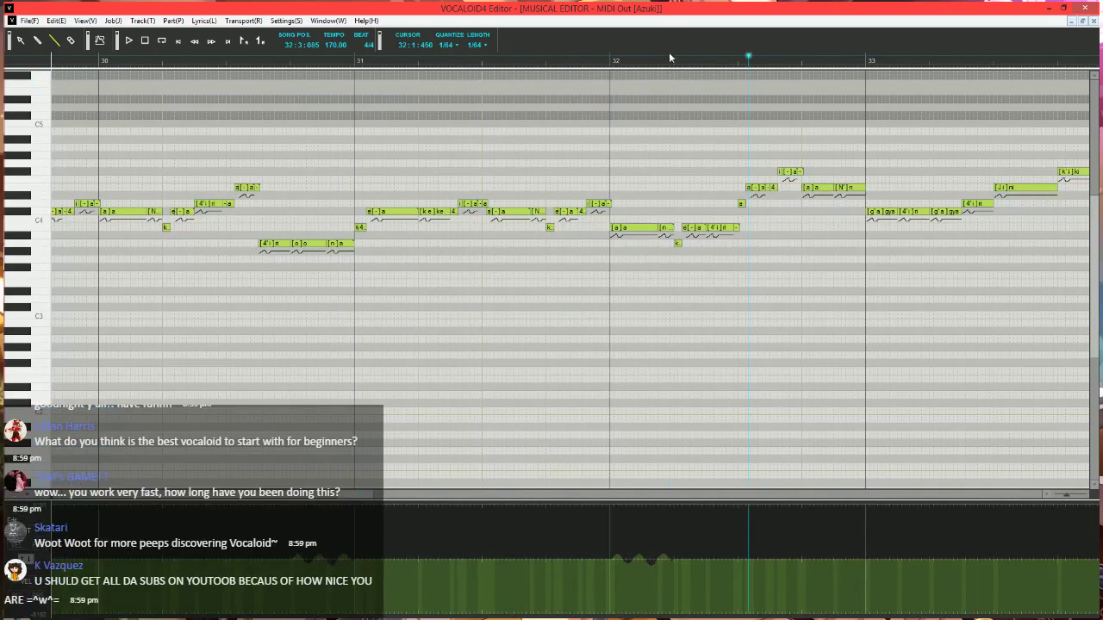
- Play the rest of measure 32 from song position 32:1:450
click(669, 57)
scroll(691, 309, right, 2)
key(space)
scroll(522, 261, up, 3)
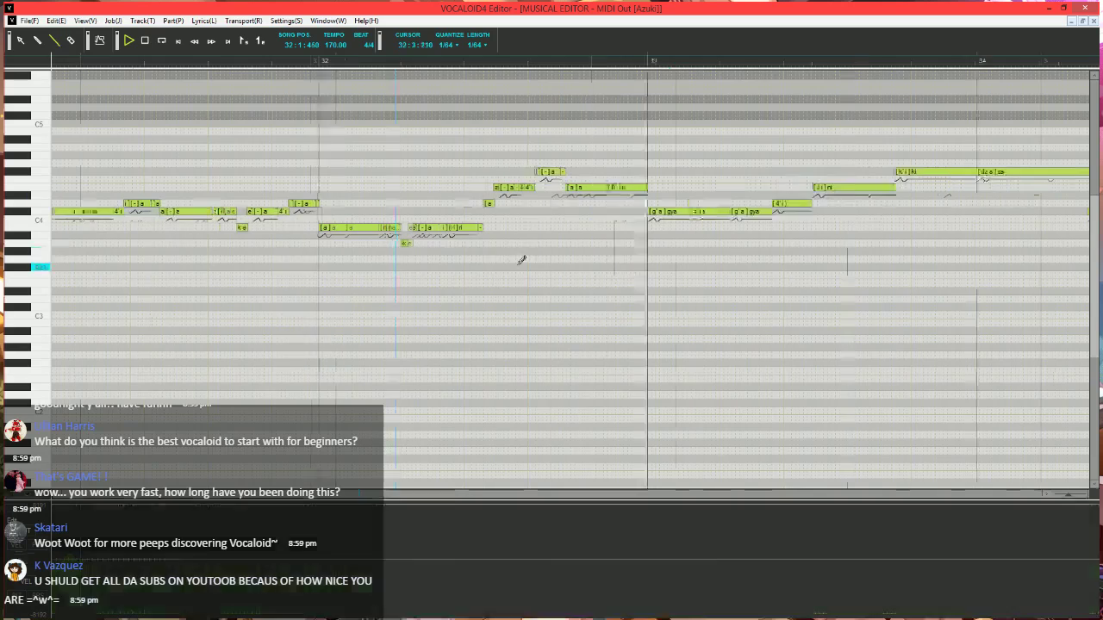
key(space)
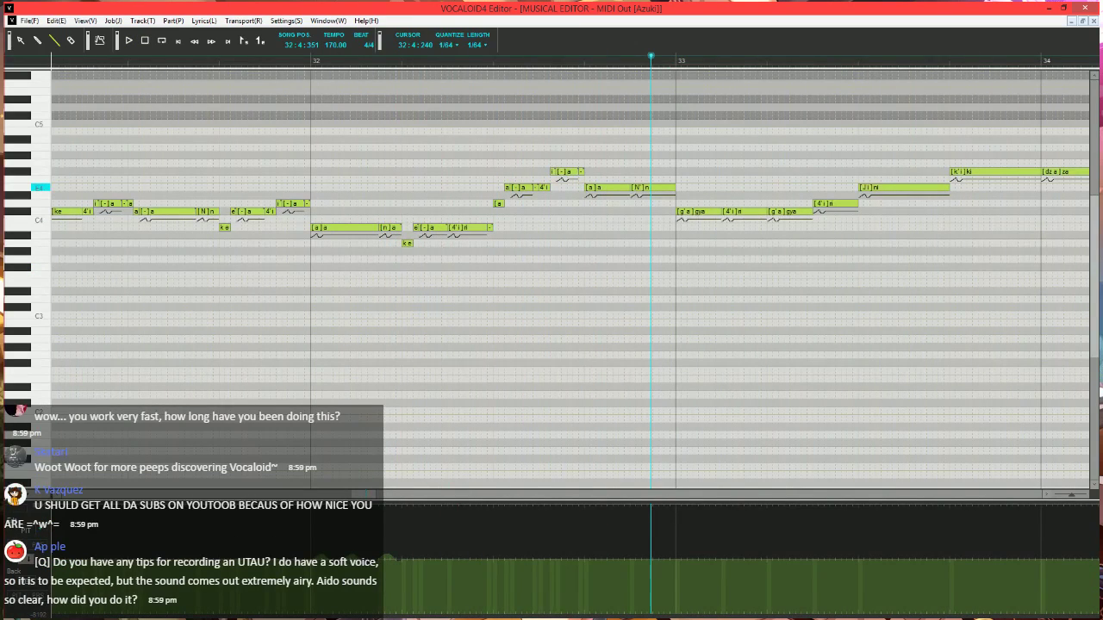
- Rework measure 32's final E4 "a" and "n" into a short F#4 "a", three E4 "a" pieces, a C#4 "a" and a short C#4 "n"
drag(673, 187, 591, 172)
click(595, 187)
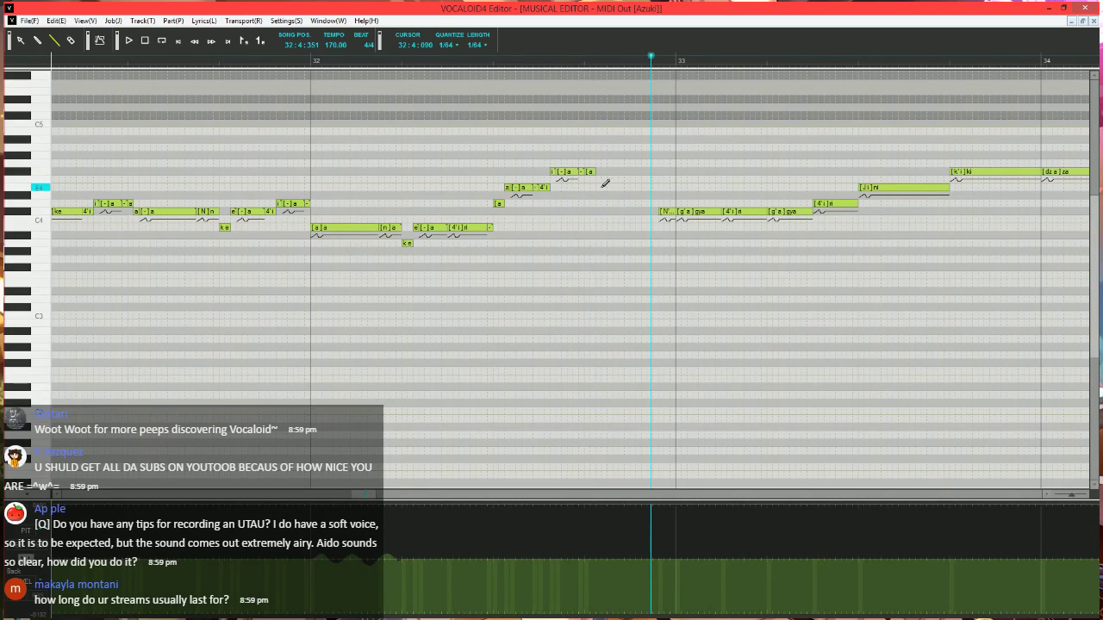
ctrl+scroll(604, 182, up, 1)
mouse_move(593, 183)
mouse_down()
mouse_move(630, 182)
mouse_move(660, 211)
mouse_up()
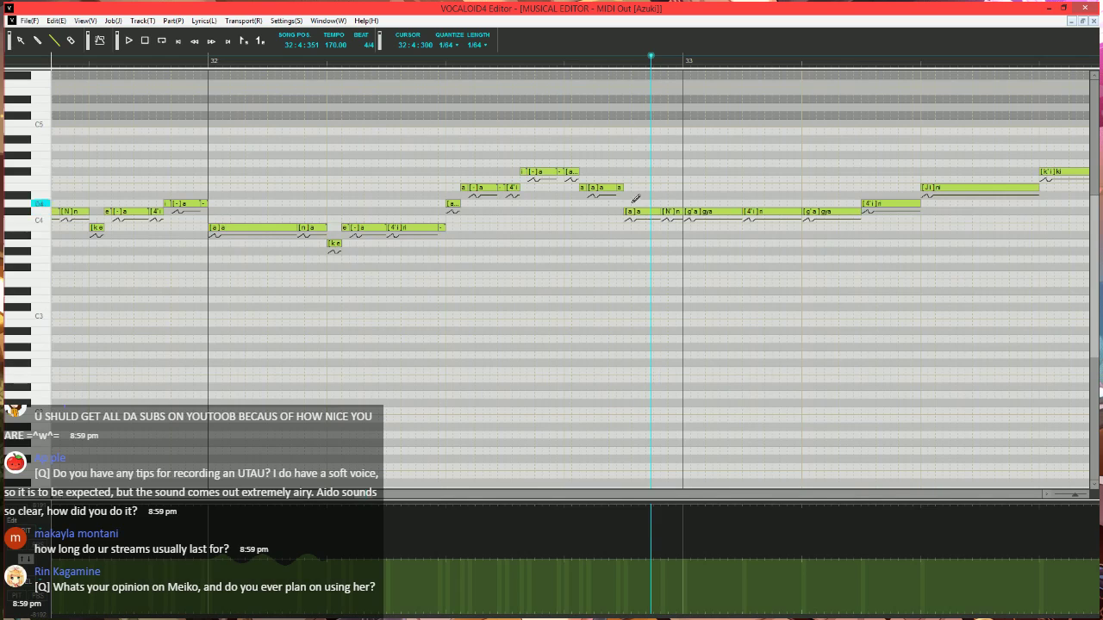
- Play the reworked phrase in measure 32, and set the song position to 32:1:300
key(space)
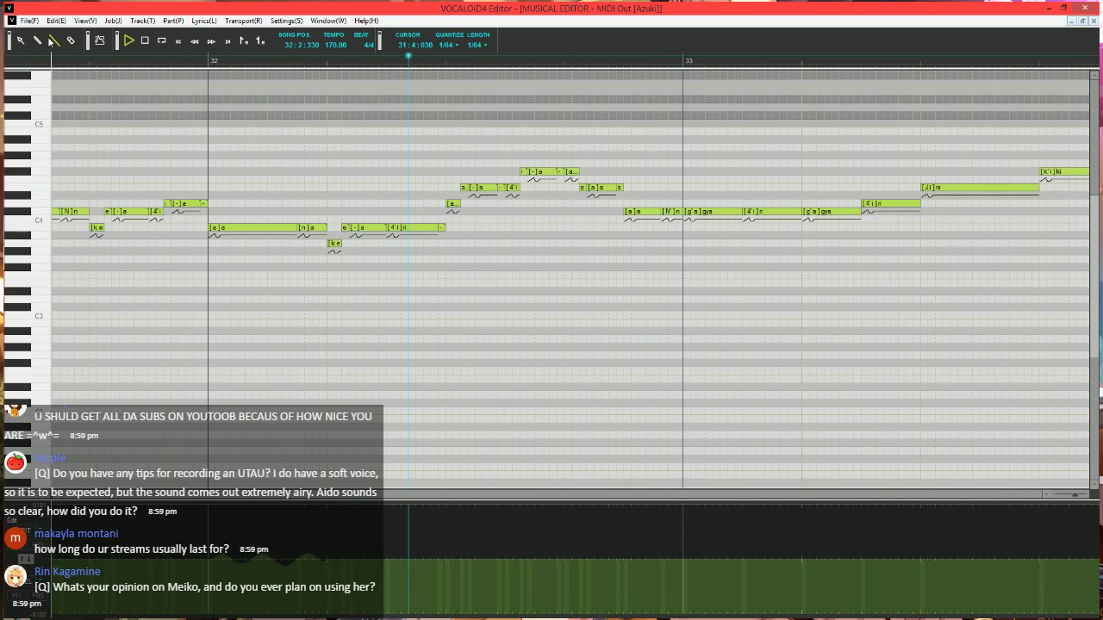
key(space)
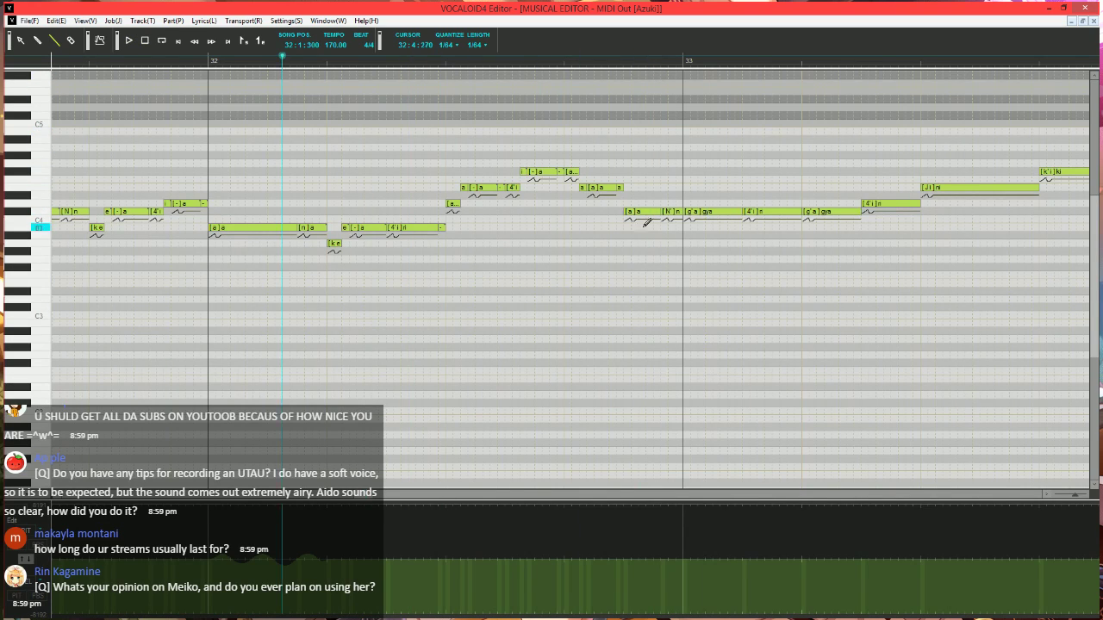
- Delete the C#4 "a" near the end of measure 32, and fill the gap by extending the E4 "a" pieces and the following "n"
click(640, 213)
key(Delete)
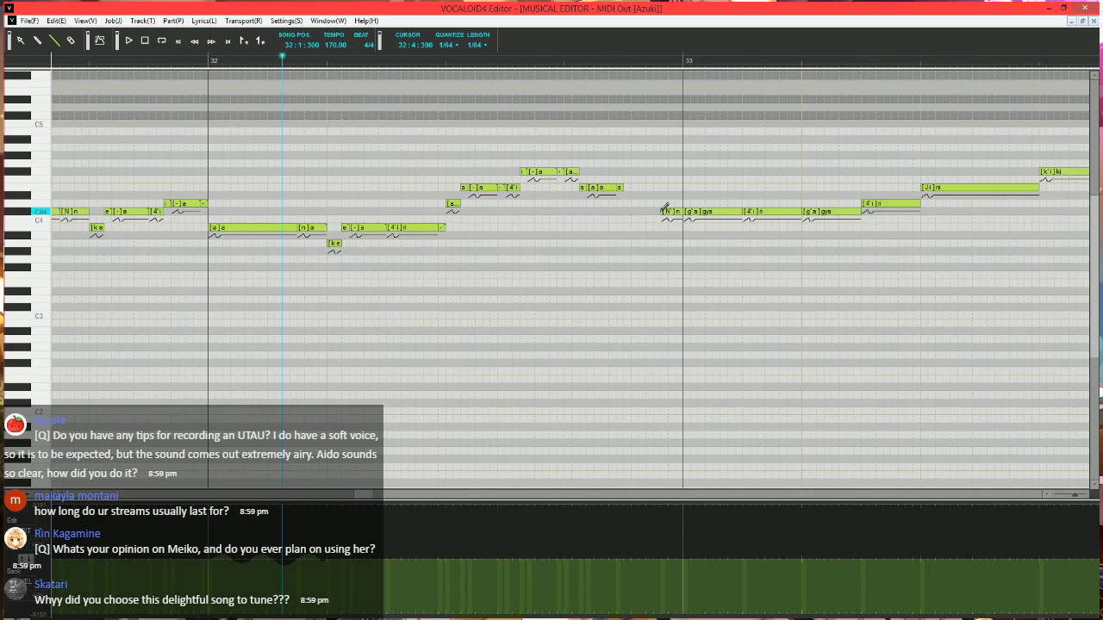
click(648, 187)
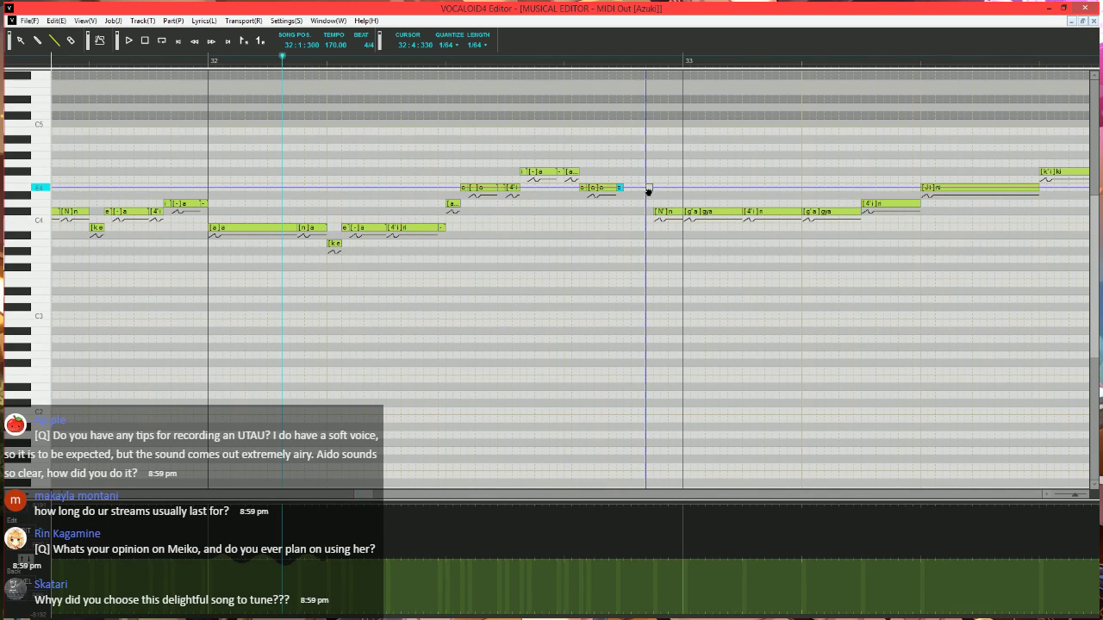
drag(617, 187, 647, 188)
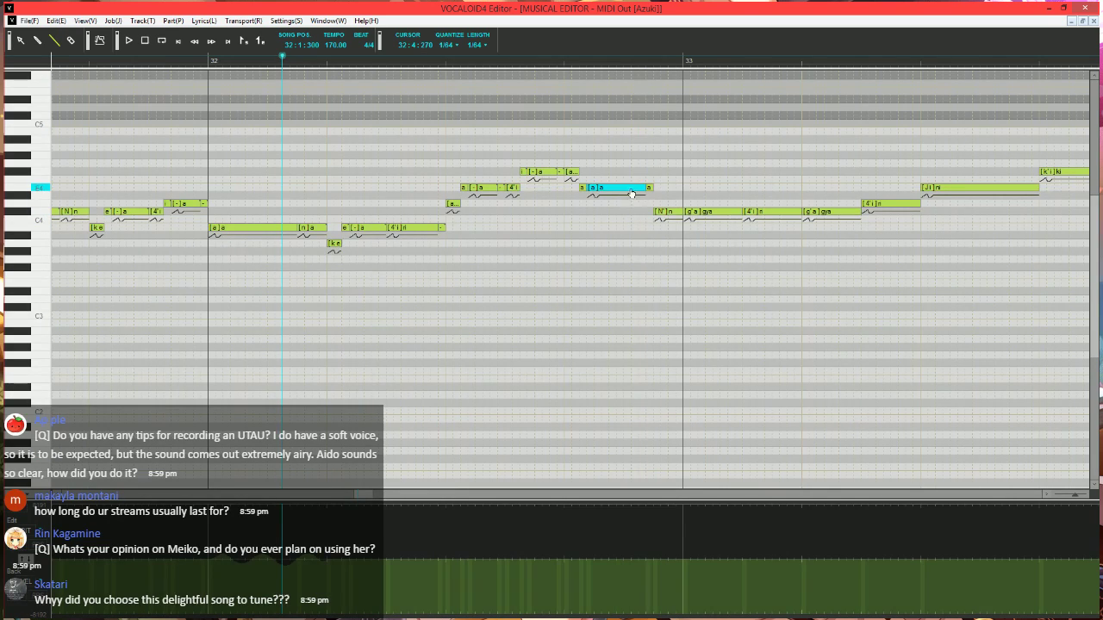
- Set the phonemes of the last two E4 "a" pieces in measure 32 to "-", and play the phrase from 32:1:300
text(-)
key(Tab)
text(-)
key(Return)
key(space)
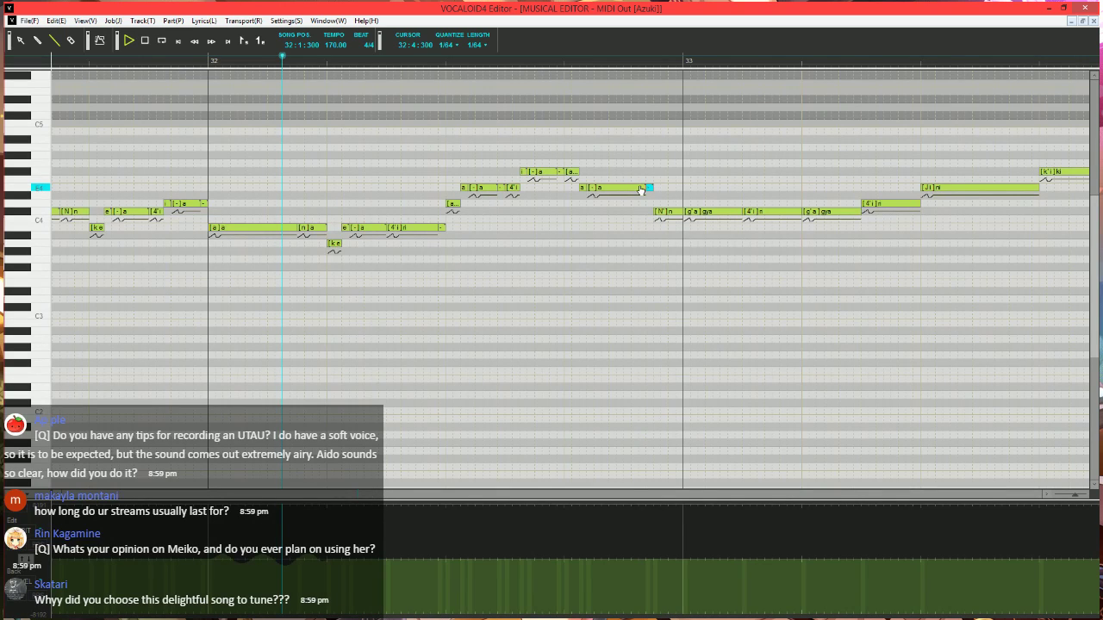
key(space)
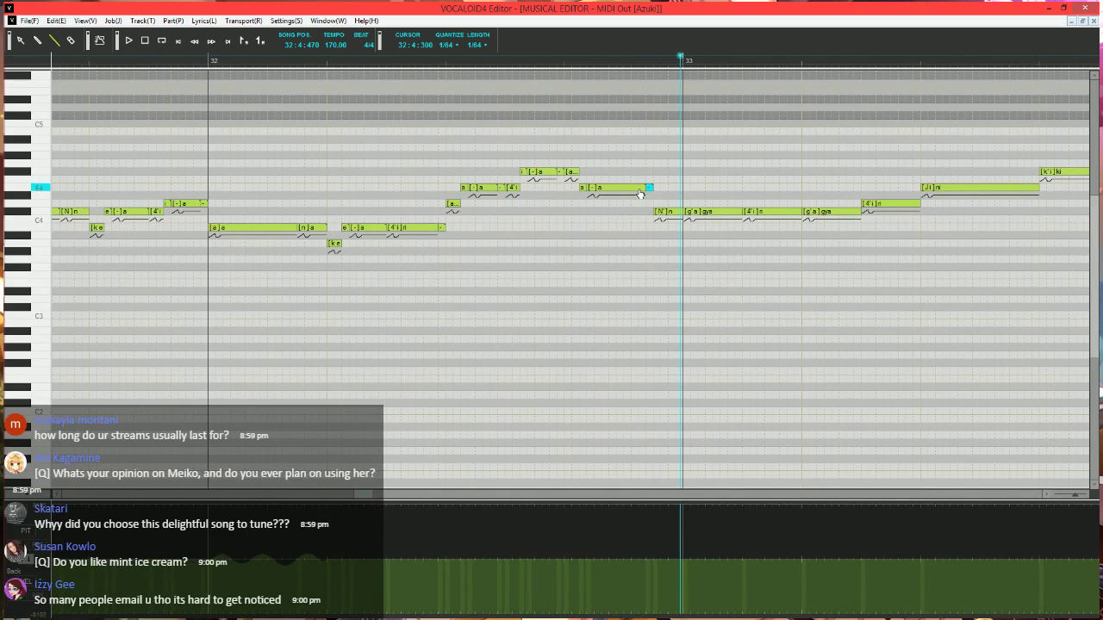
- Run Expressive Vibrato on the long E4 "a" late in measure 32, with pitch amount 10 and brightness amount 15
click(612, 189)
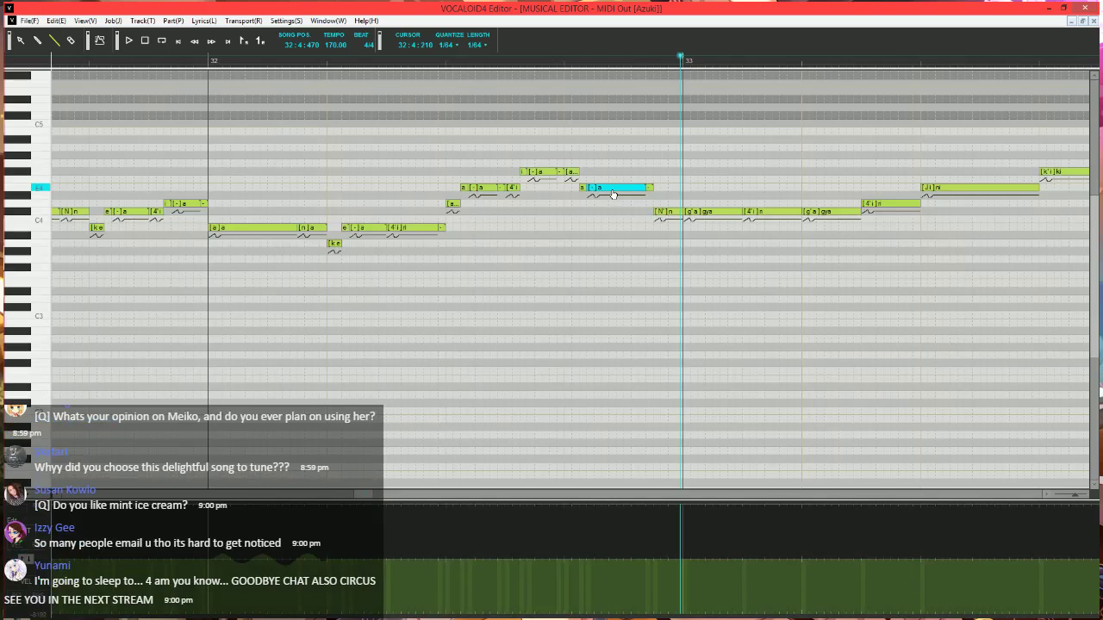
key(ctrl+j)
click(442, 318)
click(642, 412)
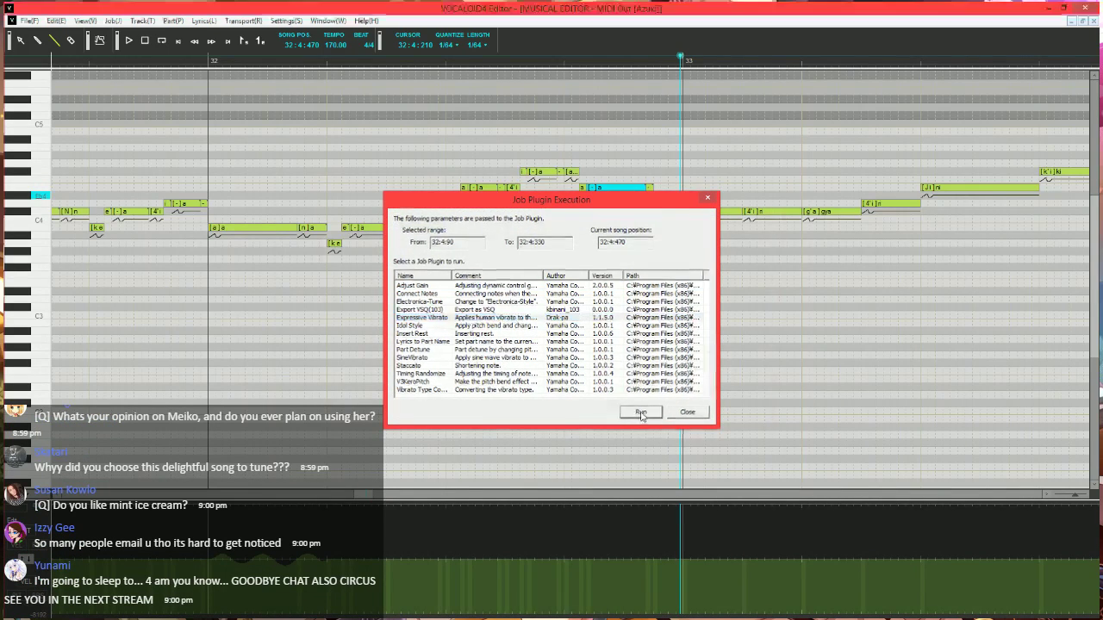
text(10)
key(Tab)
text(15)
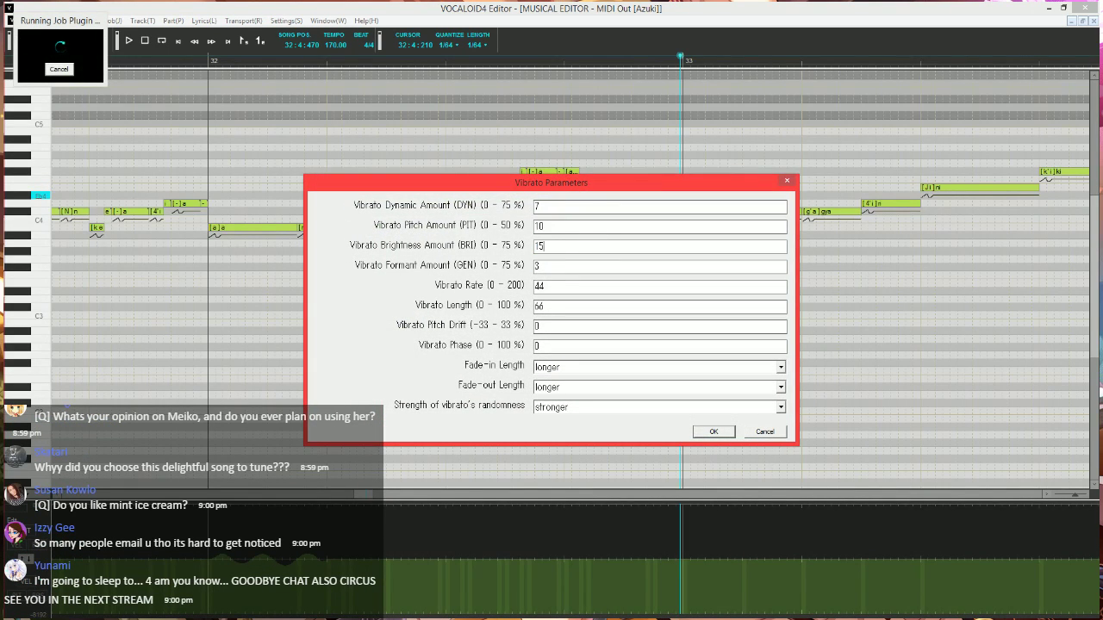
- Set the vibrato rate to 45, the length to 100 and the fade-in to medium, shorten the fade-out, and apply the vibrato
text(45)
key(Tab)
text(100)
key(Tab)
key(Up)
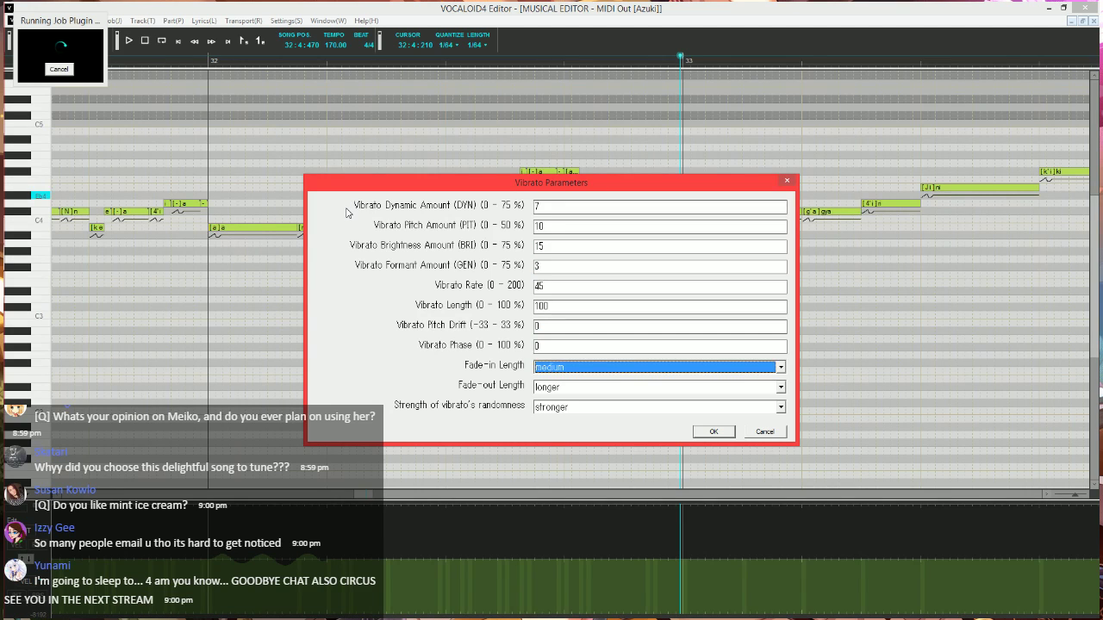
key(Tab)
key(Up)
key(Return)
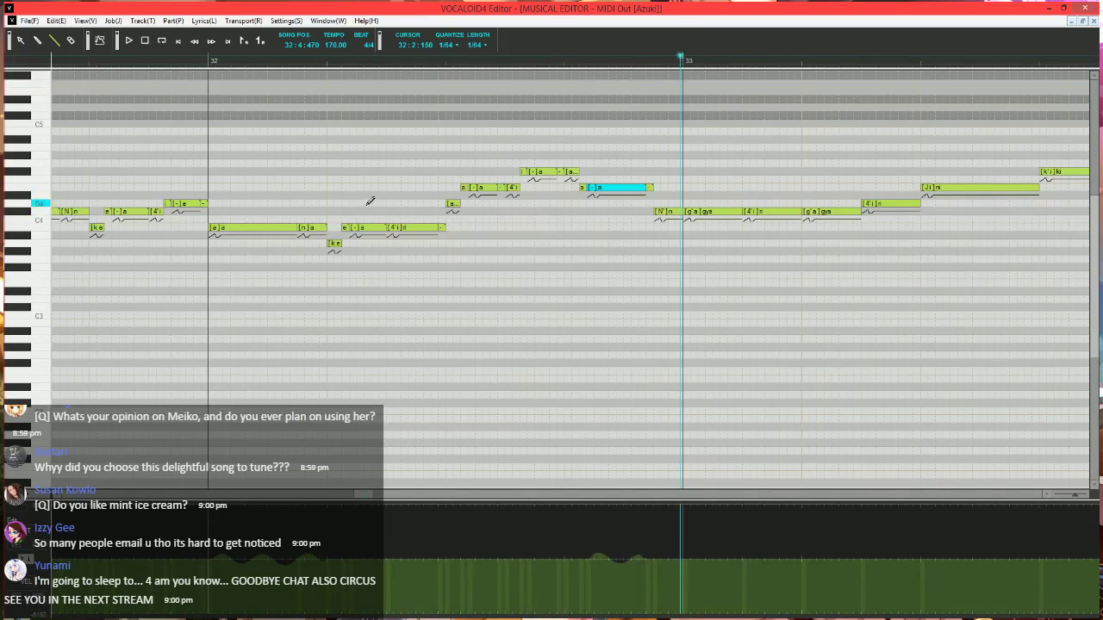
- Play the phrase from 31:4:390 into measure 33, and undo the vibrato just applied to the E4 "a"
click(186, 58)
key(space)
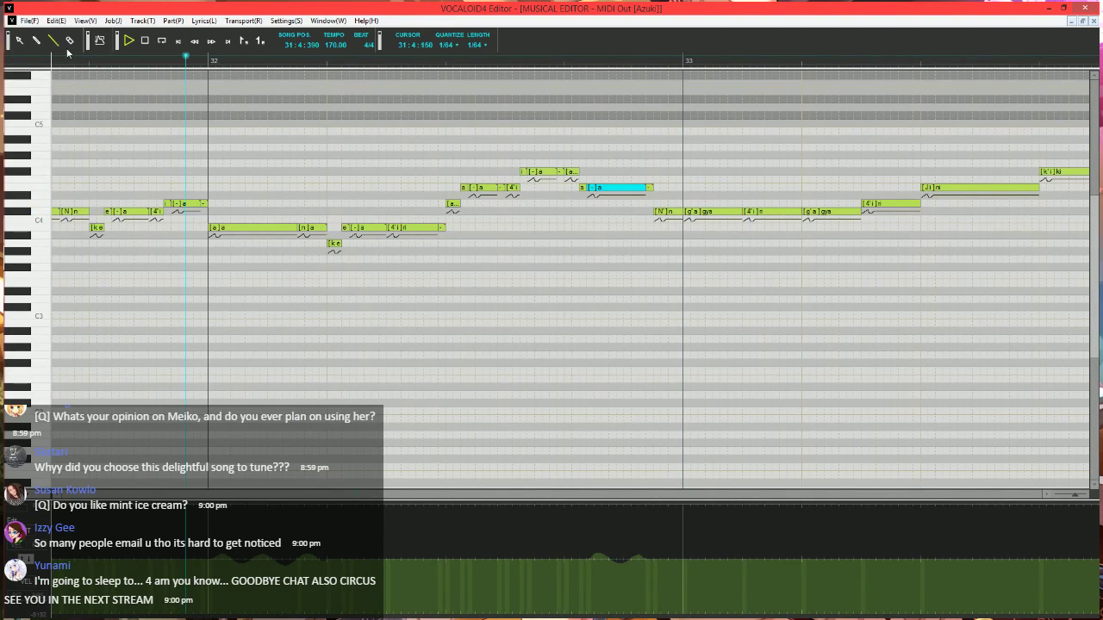
key(space)
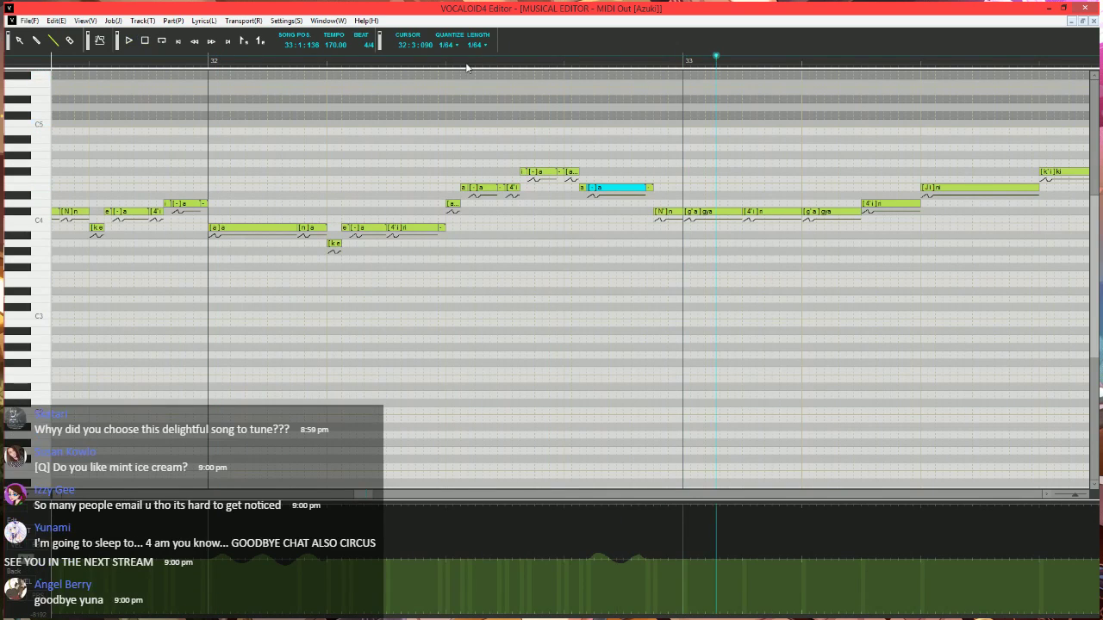
click(466, 67)
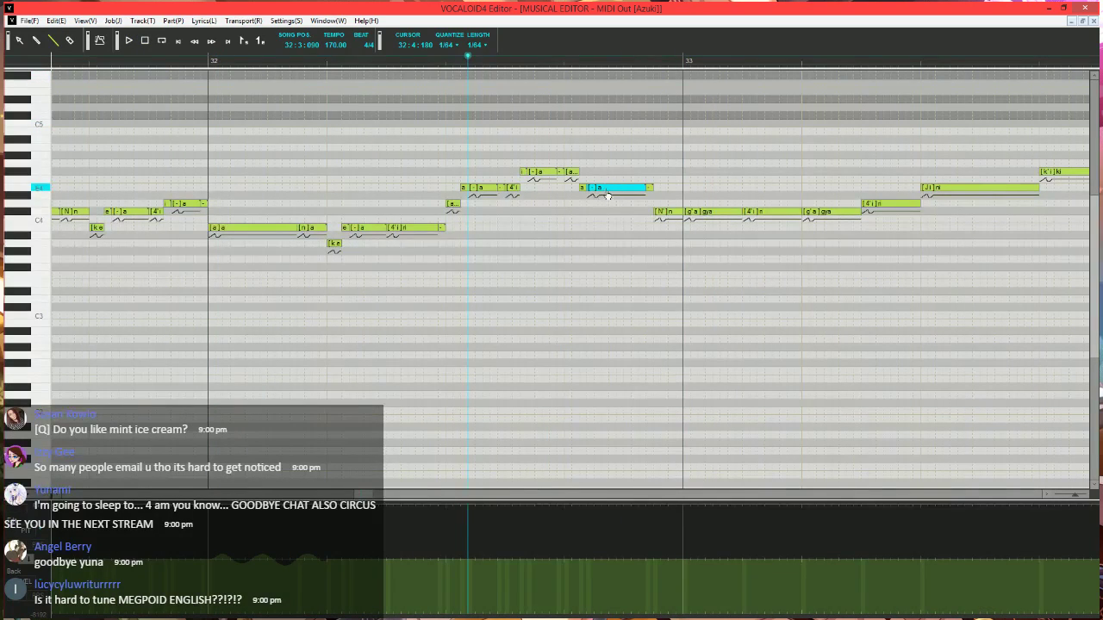
- Run Expressive Vibrato again on measure 32's long E4 "a", with pitch amount 10 and brightness amount 15
key(ctrl+j)
click(422, 318)
click(642, 412)
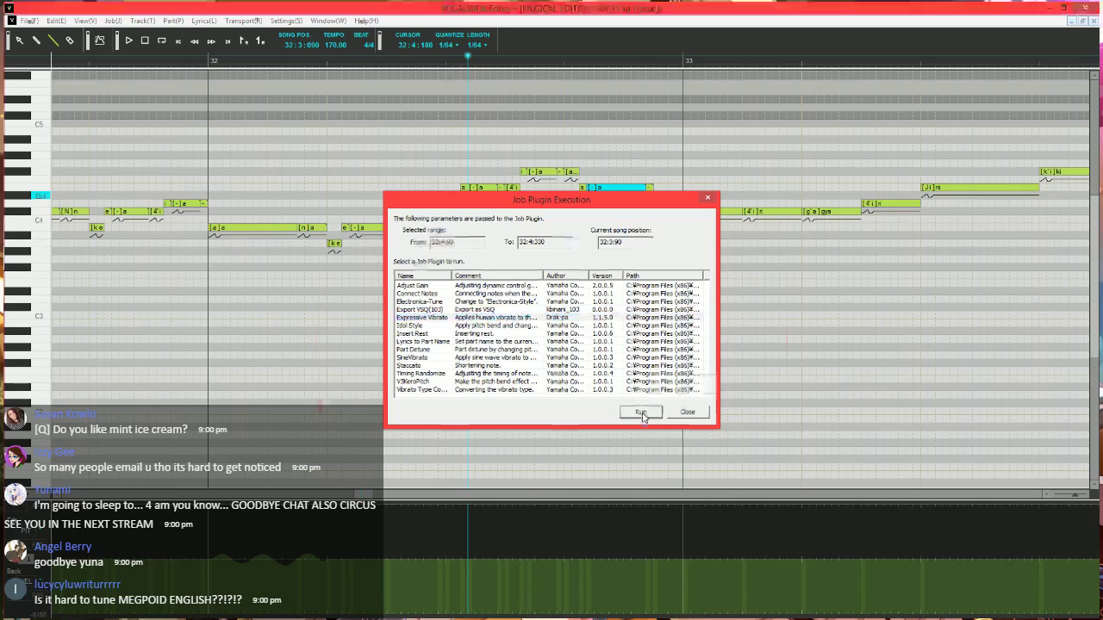
key(Tab)
text(10)
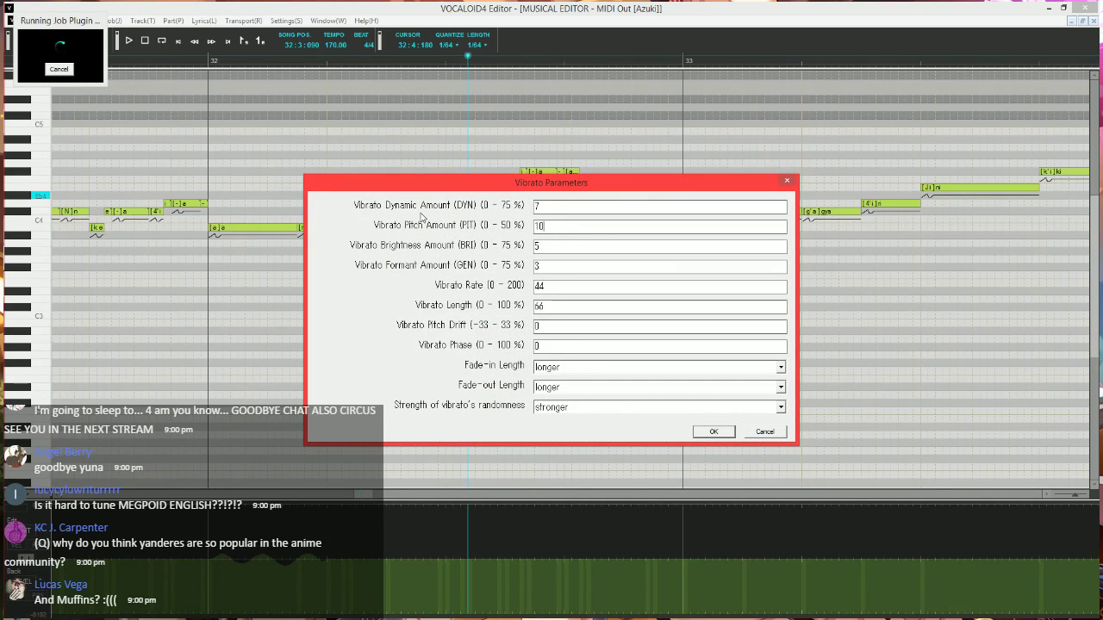
text(15)
- Set the vibrato rate to 40, the length to 100 and both fades to shorter, and apply the vibrato
key(Tab)
key(Tab)
text(40)
key(Tab)
text(100)
key(Tab)
key(Tab)
key(Tab)
key(Tab)
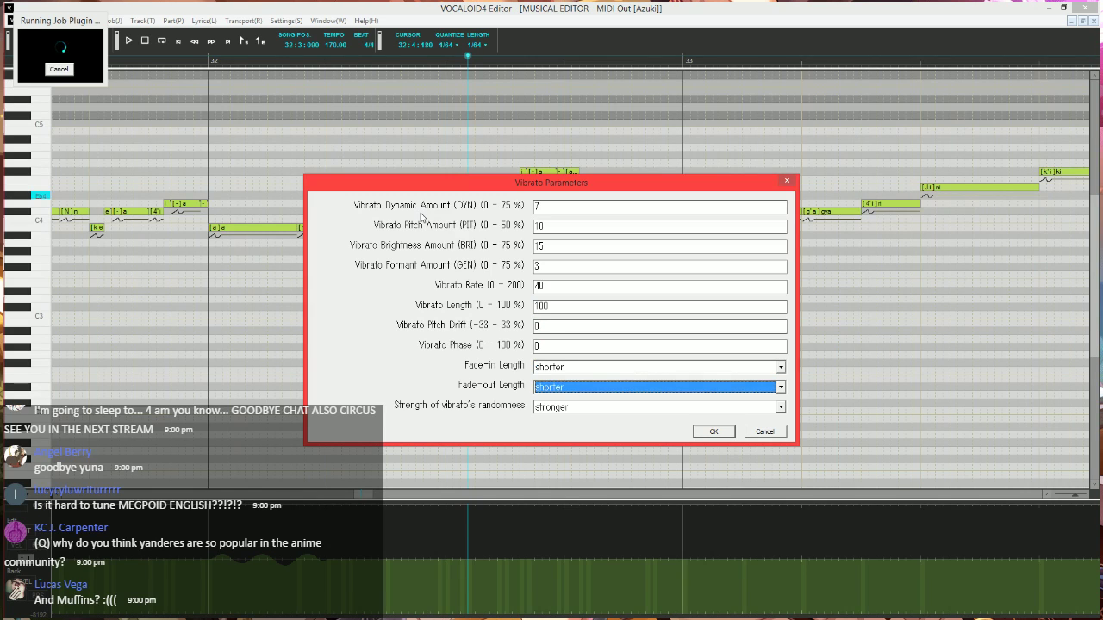
key(Return)
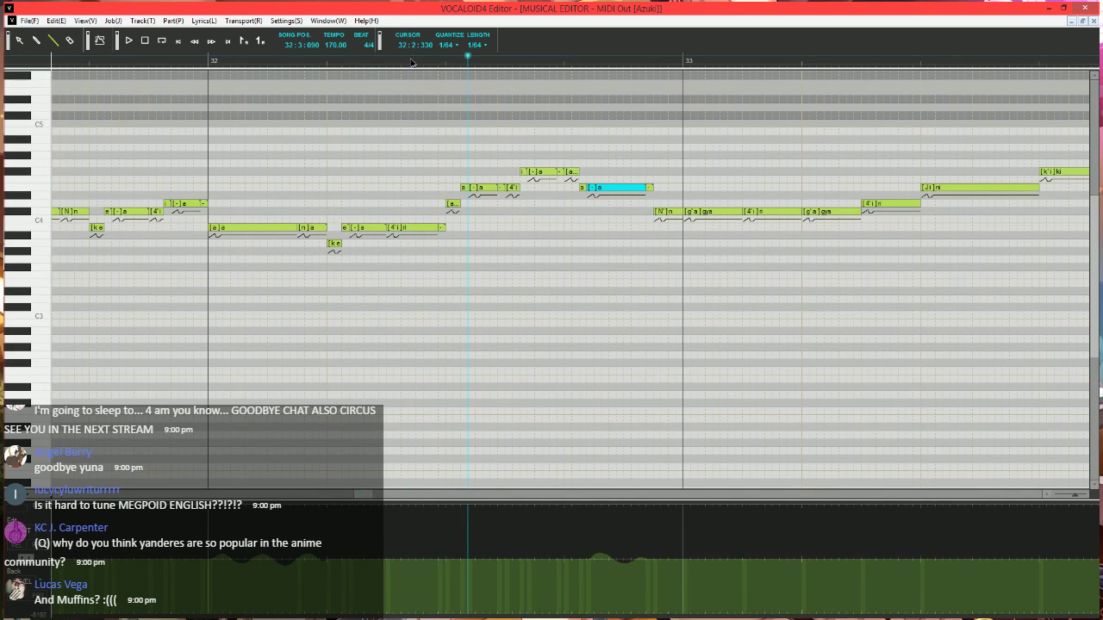
- Play the phrase with the new vibrato from song position 32:2:330
click(412, 61)
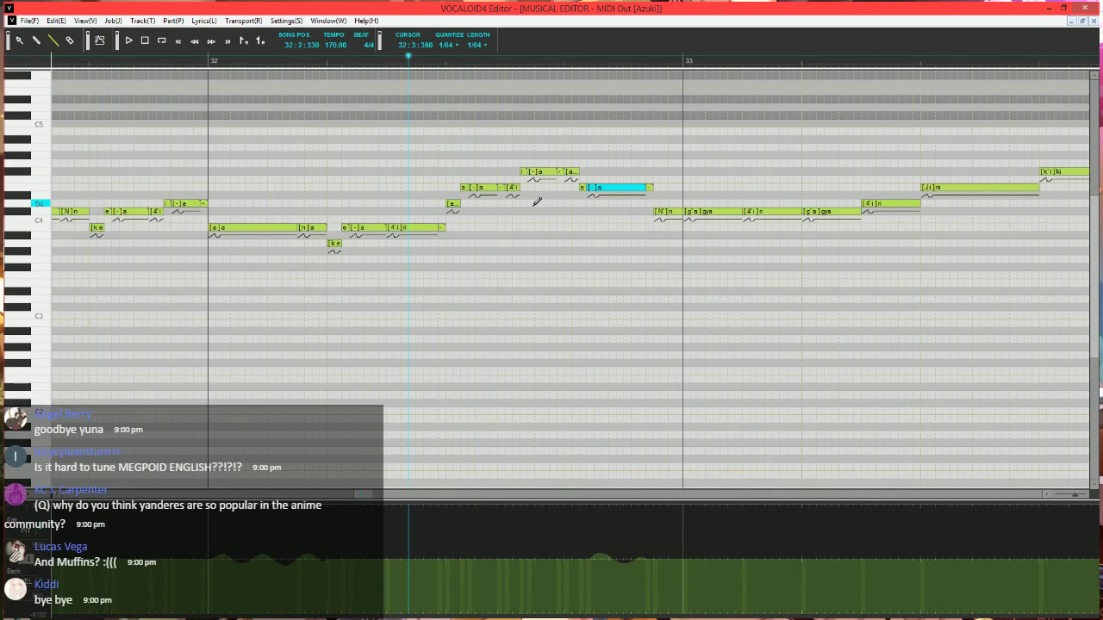
key(space)
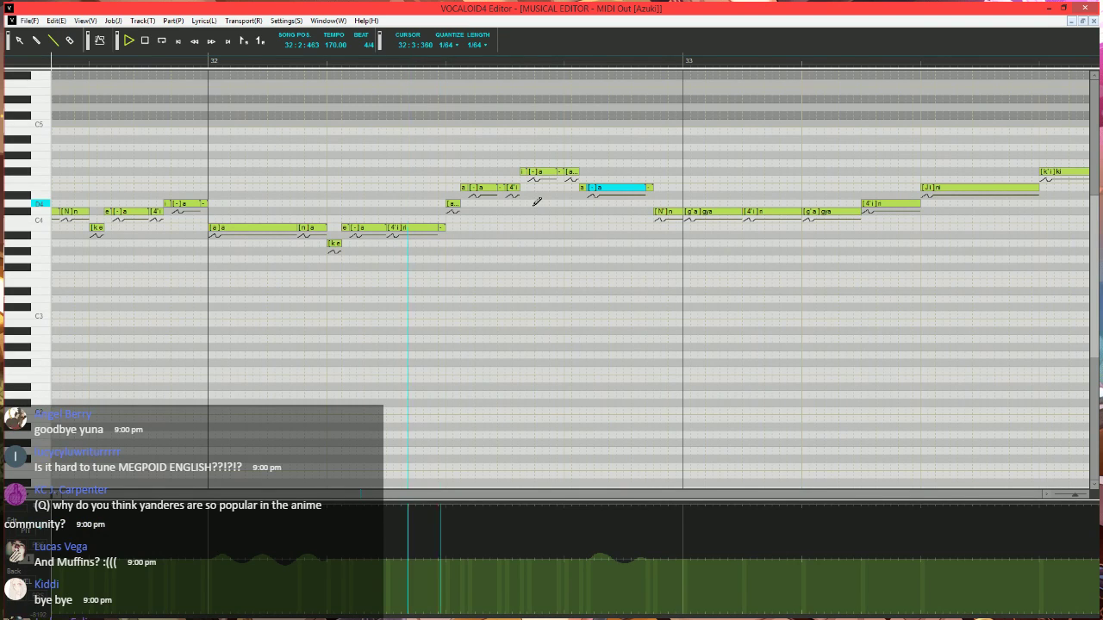
key(space)
- Split the "gya" at the start of measure 33 into a short B3 "gya" and two C#4 "a" pieces, and play the result
scroll(627, 268, right, 2)
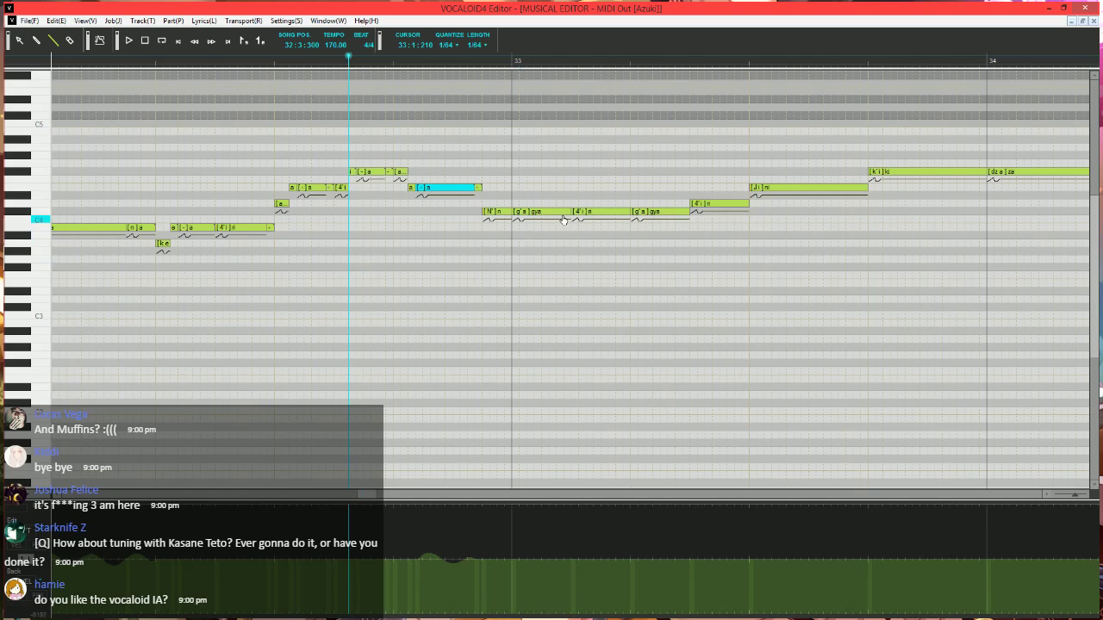
mouse_move(569, 213)
mouse_down()
mouse_move(525, 214)
mouse_move(516, 232)
mouse_move(525, 212)
mouse_move(572, 225)
mouse_up()
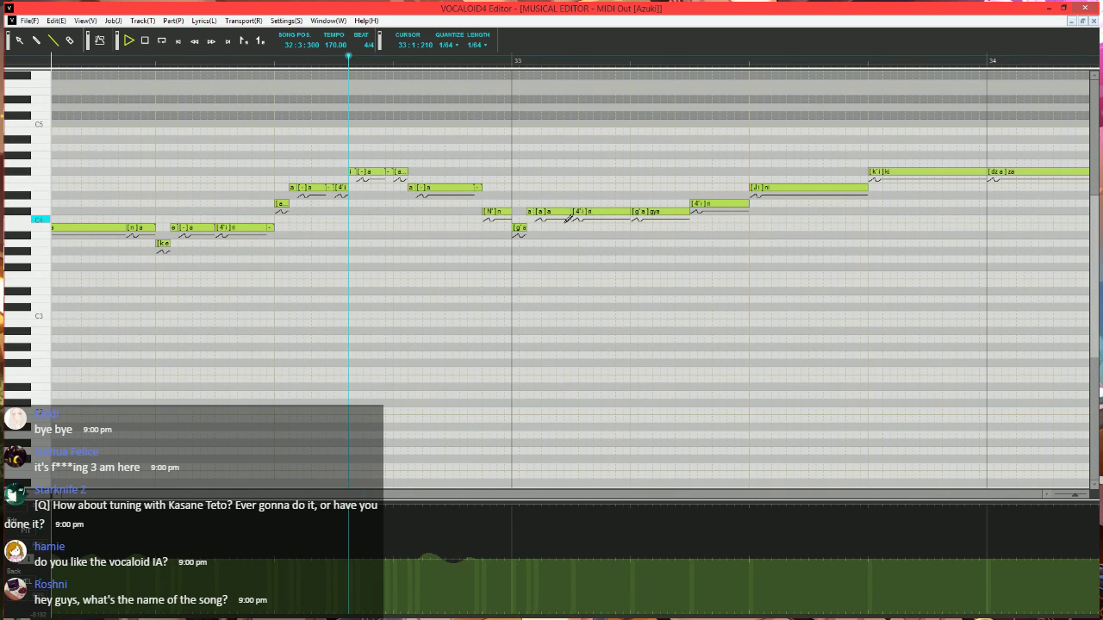
key(space)
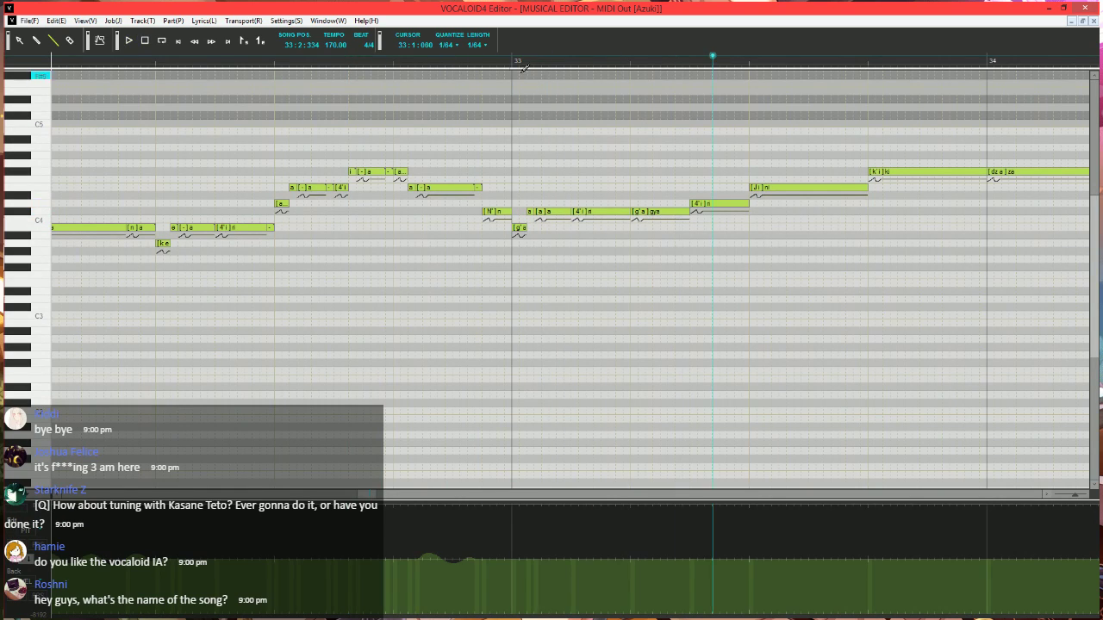
click(505, 62)
- Shorten the second "gya" in measure 33, add a short C#4 "-" piece after it, and play the passage
scroll(580, 195, right, 1)
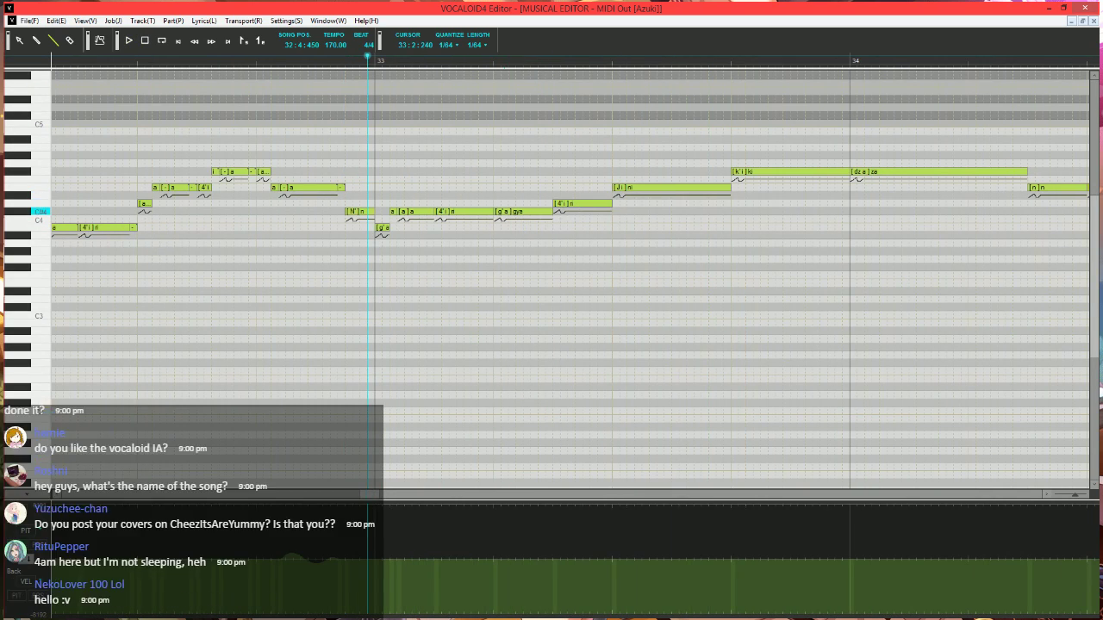
drag(551, 212, 553, 212)
double_click(548, 212)
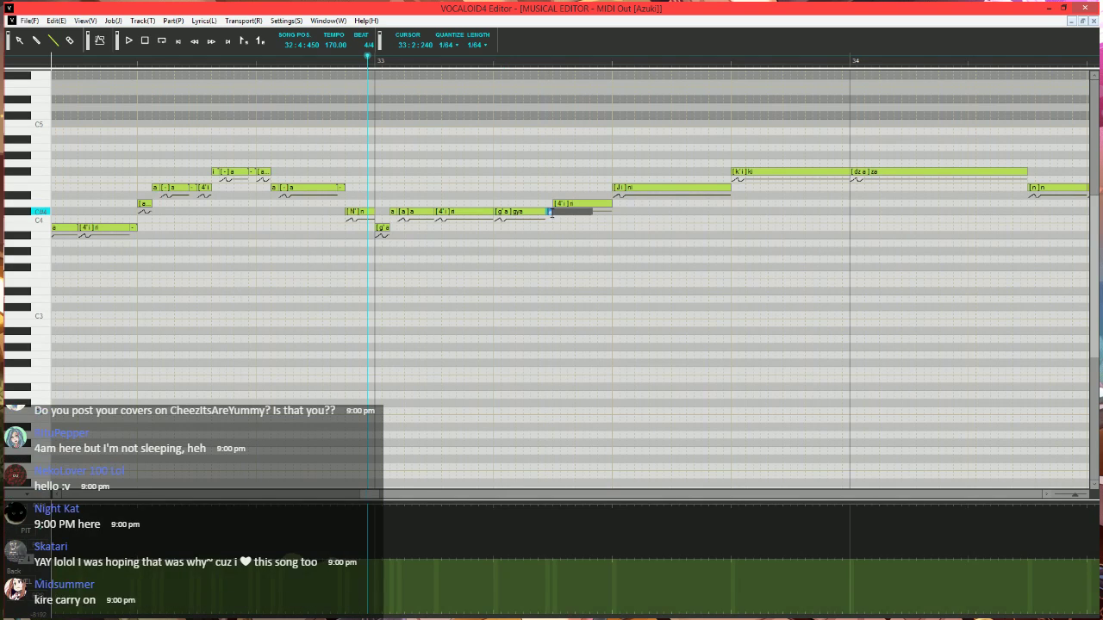
text(-)
key(Return)
key(space)
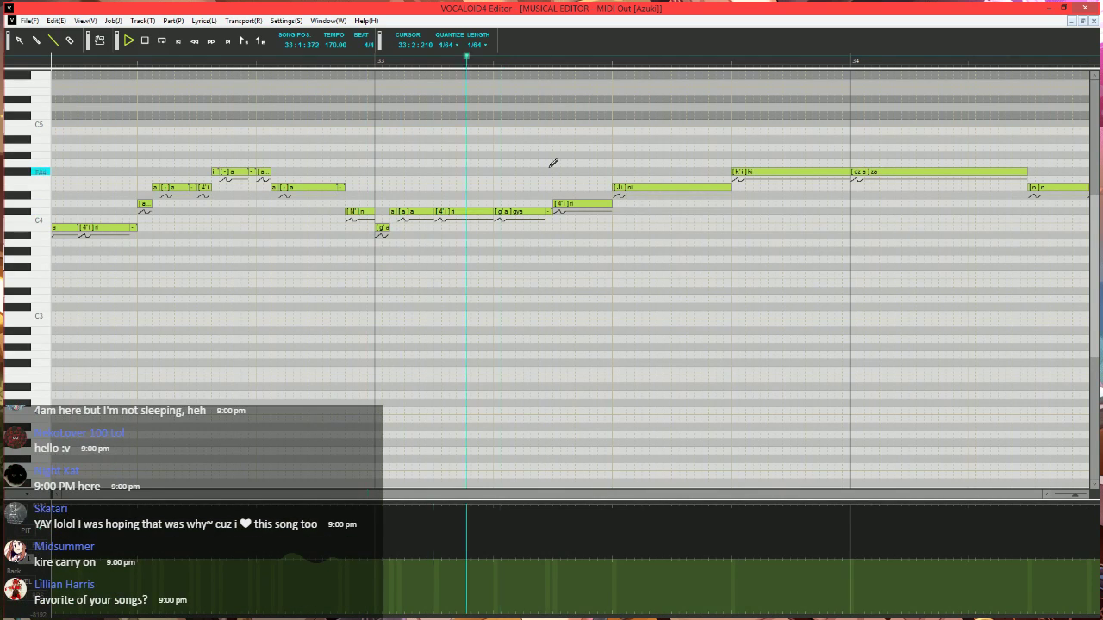
key(space)
click(362, 63)
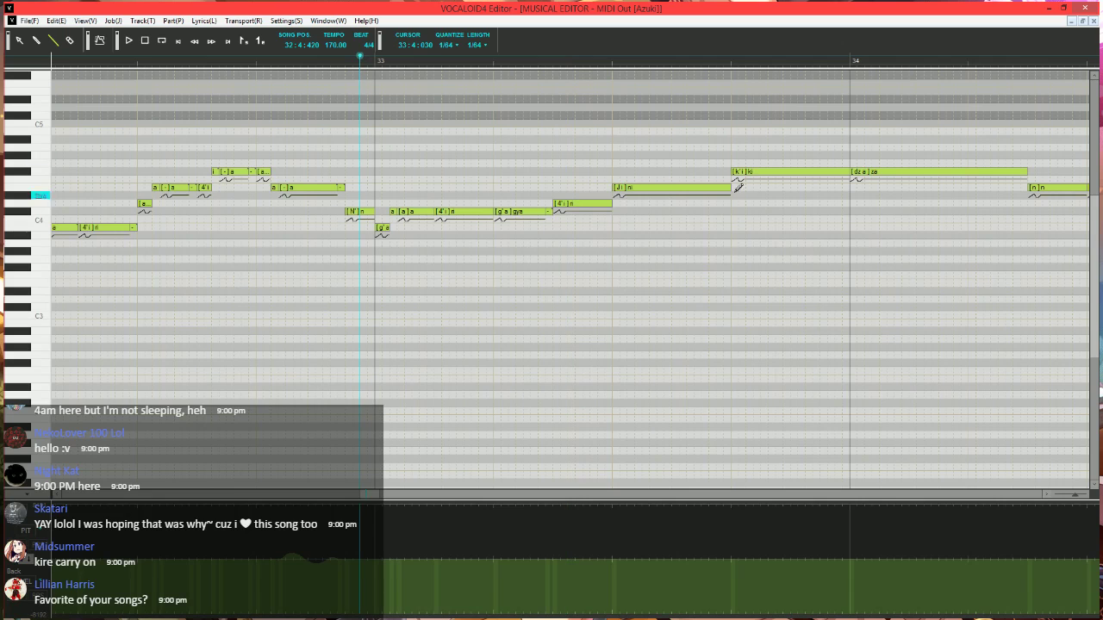
- Rework measure 33's E4 "ni" into a short D4 "ni", a short E4 "i" piece and a long E4 "-" piece, and play it
mouse_move(728, 188)
mouse_down()
mouse_move(626, 188)
mouse_move(622, 206)
mouse_move(641, 180)
mouse_move(731, 177)
mouse_up()
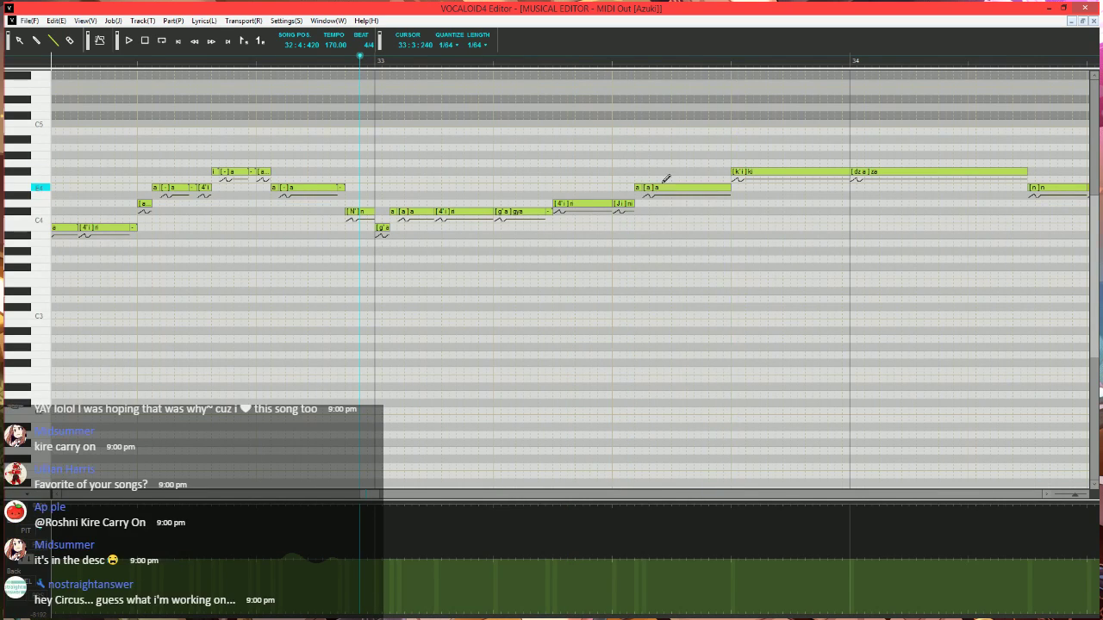
key(Tab)
key(Return)
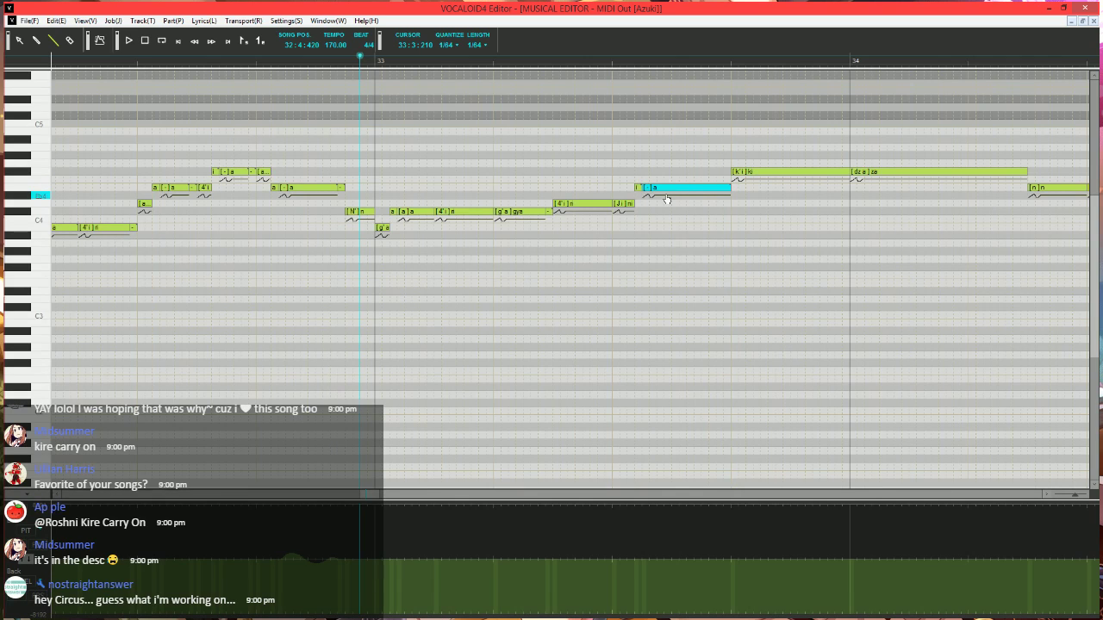
key(space)
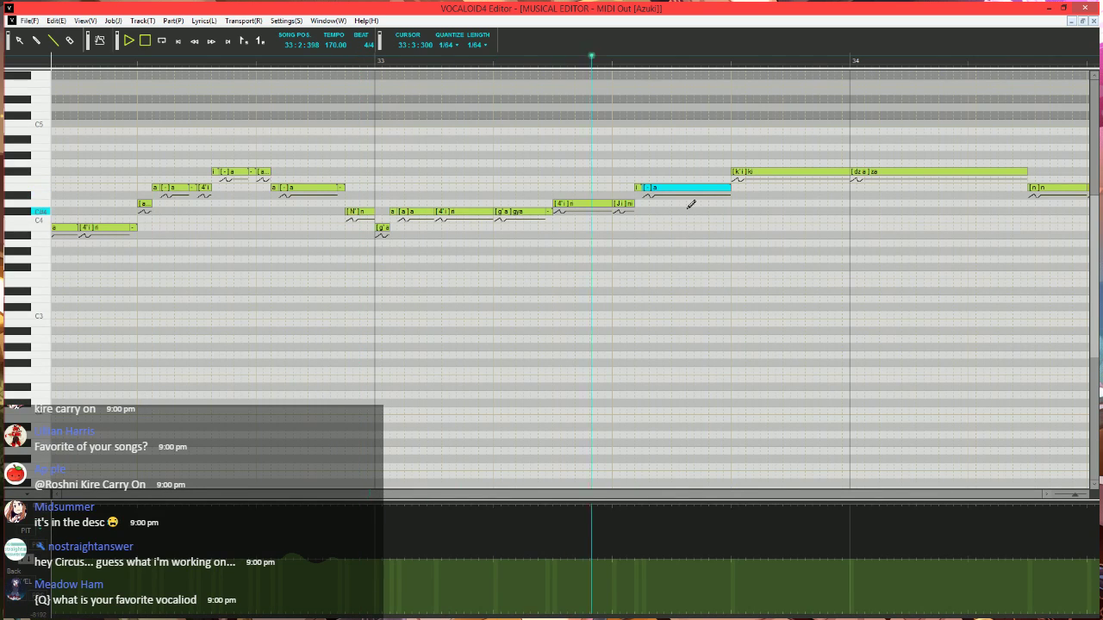
key(space)
- Rework measure 33's F#4 "ki" into a short E4 "ki", a short F#4 "i" piece and a long F#4 "-" piece, and play it
scroll(655, 138, right, 3)
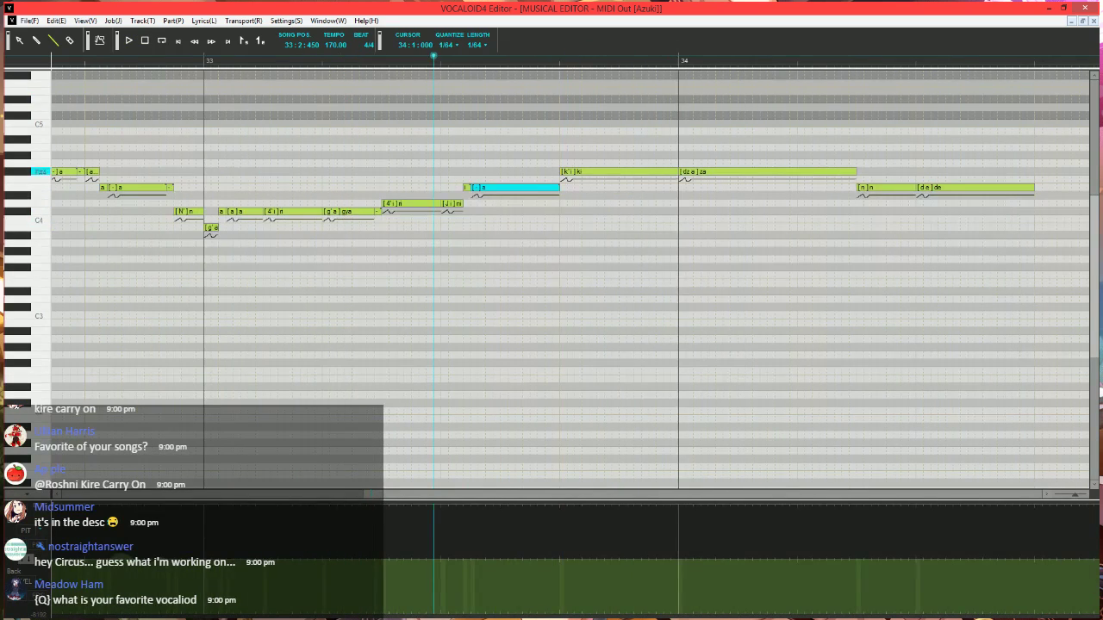
mouse_move(678, 172)
mouse_down()
mouse_move(592, 172)
mouse_move(583, 197)
mouse_move(679, 172)
mouse_up()
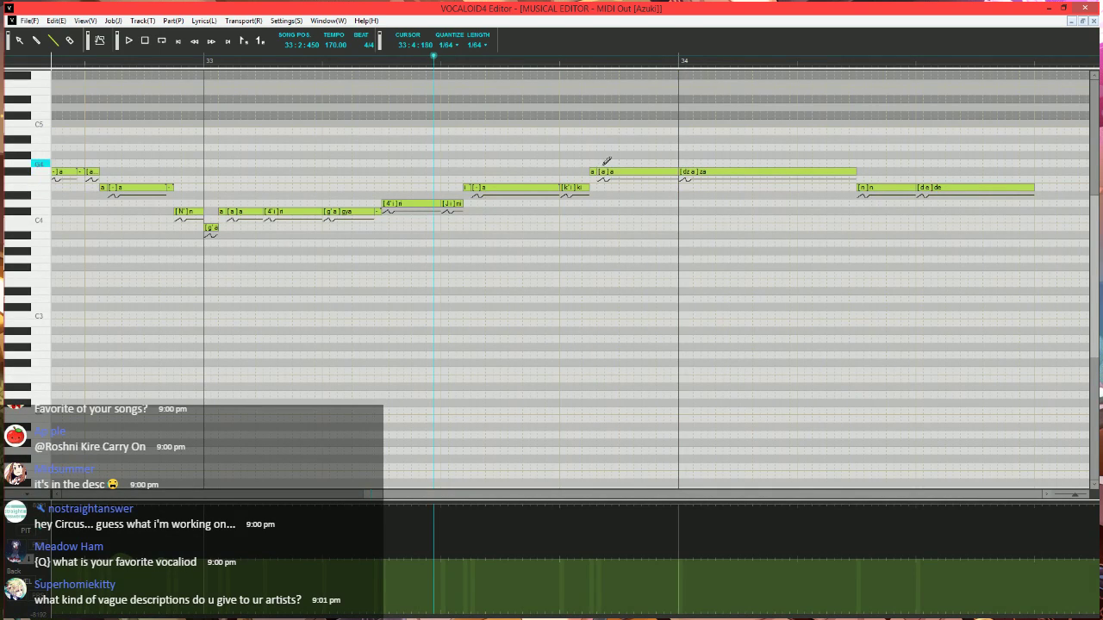
key(Return)
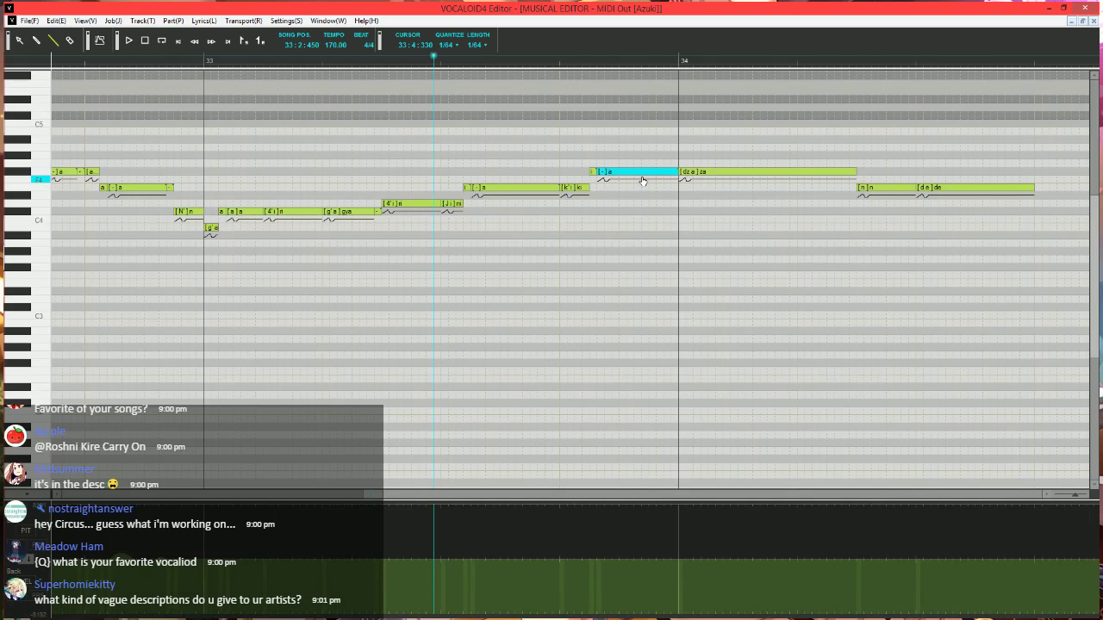
key(space)
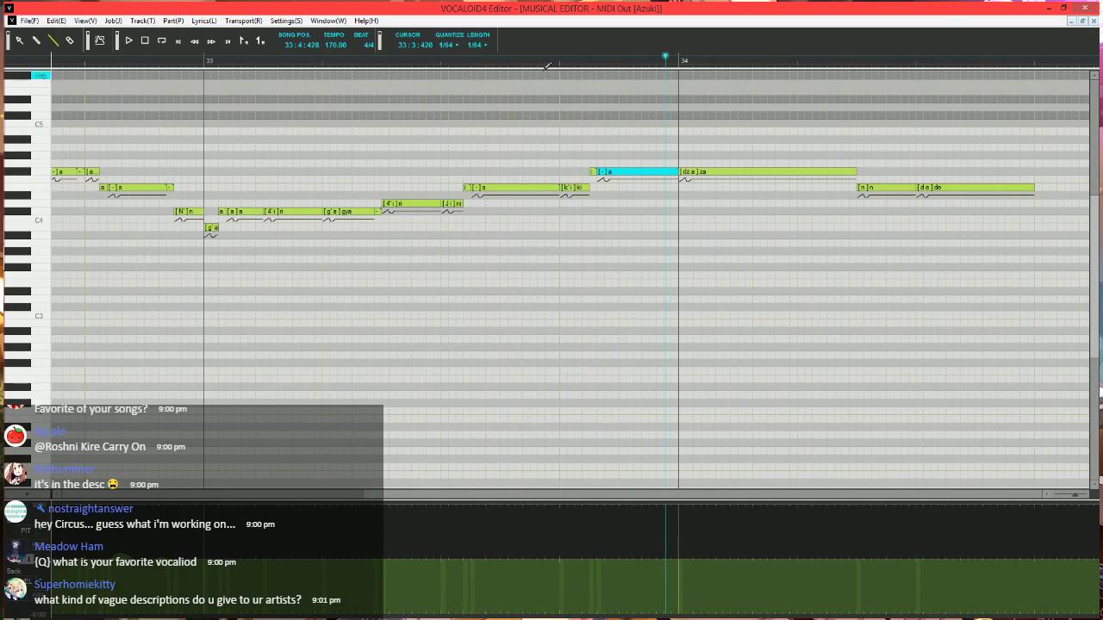
click(545, 64)
- Rework measure 34's F#4 "za" into a short E4 "za", a short F#4 "a" and a long F#4 "a" with phoneme "-"
scroll(732, 178, right, 2)
drag(682, 174, 522, 191)
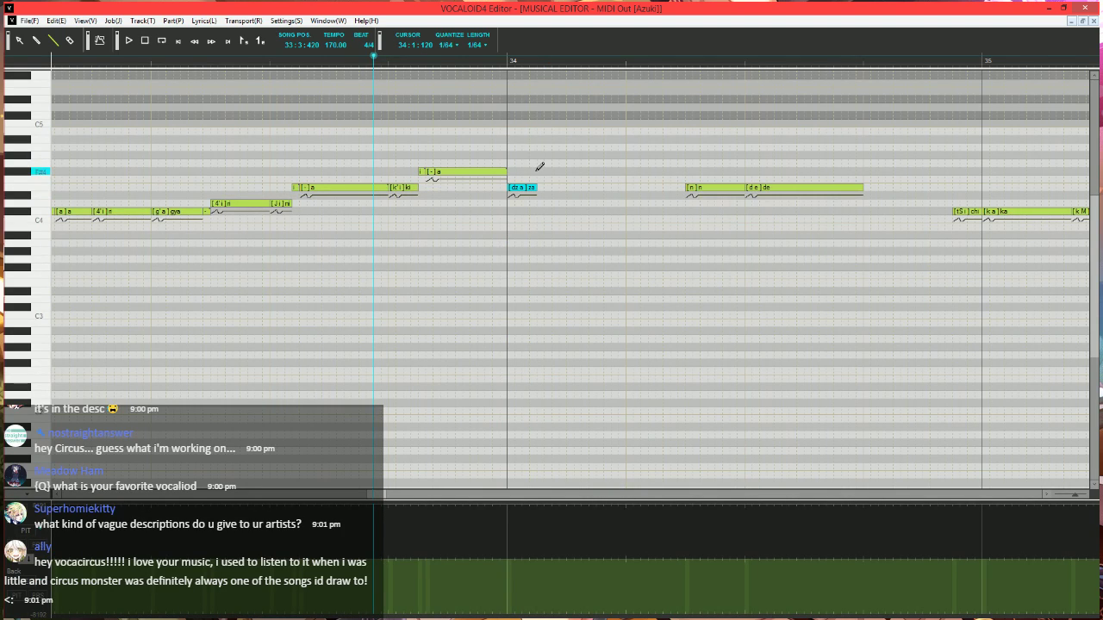
drag(537, 171, 685, 172)
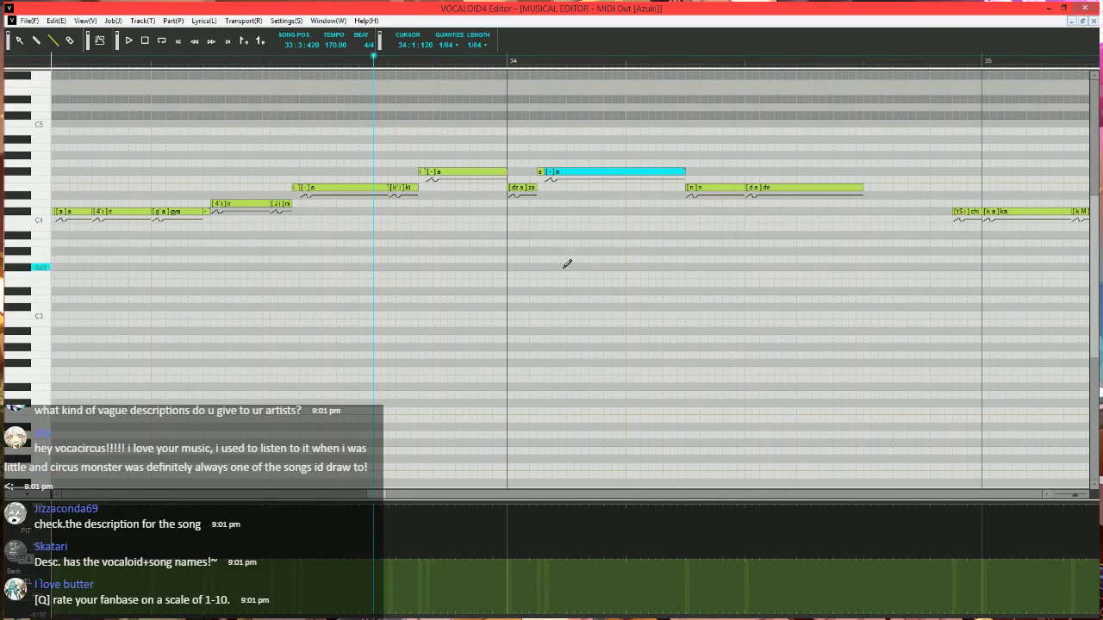
- Shorten measure 34's long F#4 "a" and add a short F#4 piece with phoneme "h" at its end
scroll(579, 265, down, 2)
scroll(591, 266, up, 3)
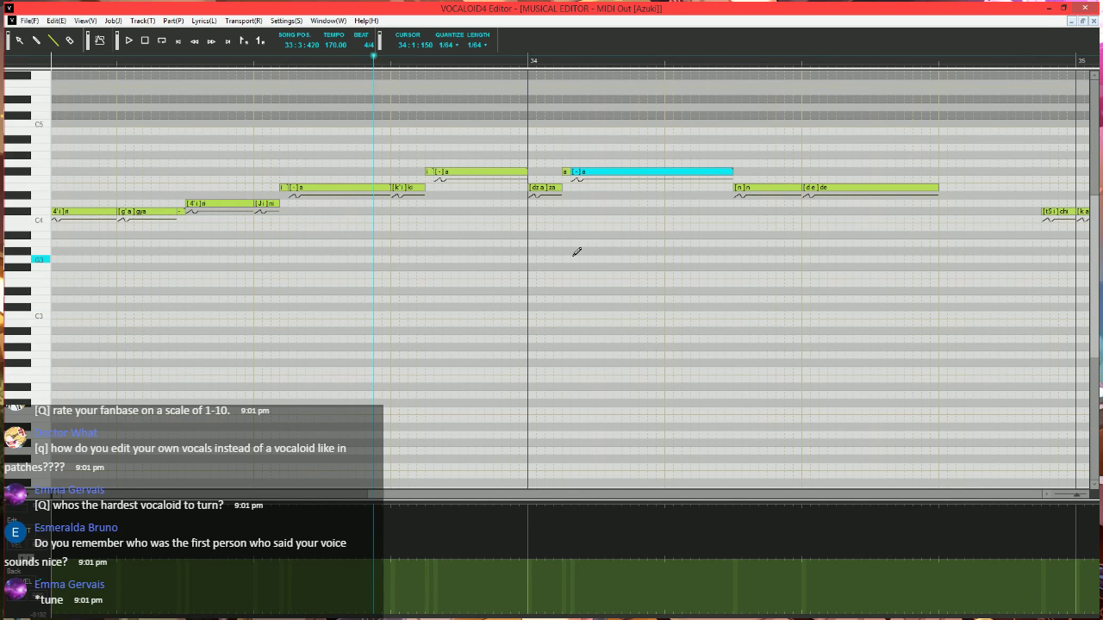
scroll(541, 229, down, 2)
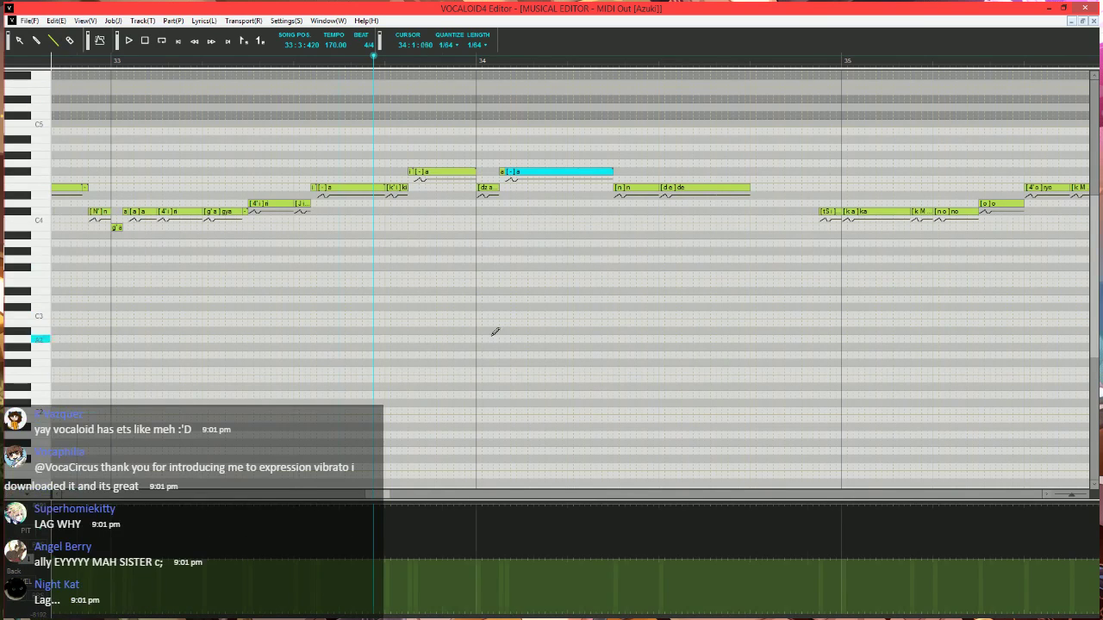
scroll(483, 344, right, 2)
scroll(485, 347, left, 2)
scroll(500, 343, up, 1)
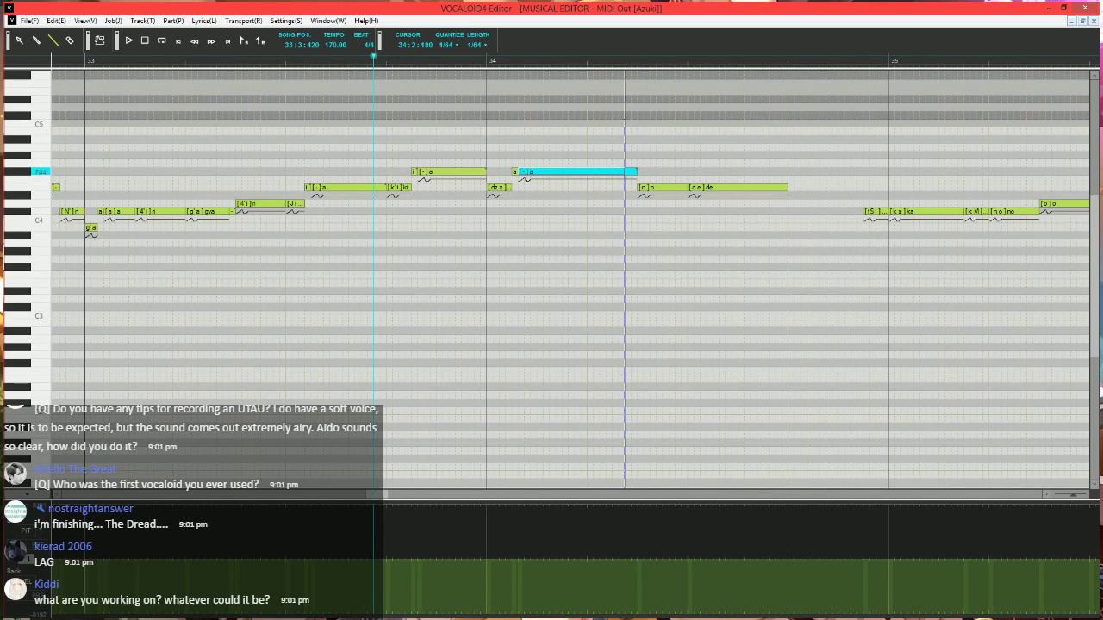
mouse_move(636, 172)
mouse_down()
mouse_move(625, 171)
mouse_move(639, 170)
mouse_up()
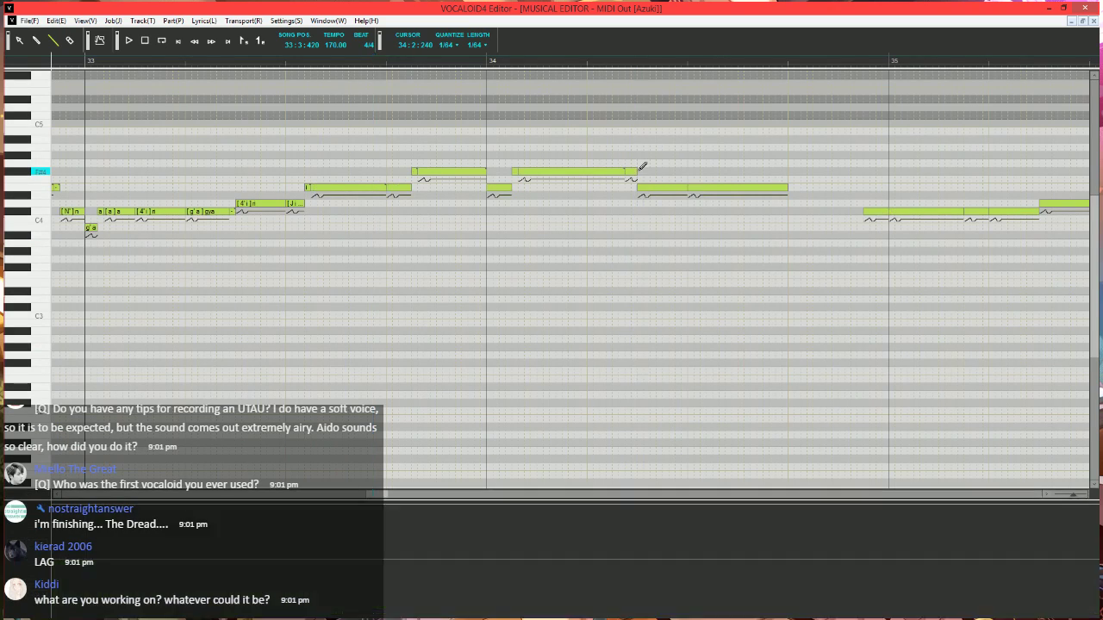
double_click(631, 172)
text(ha)
key(Return)
- Change the phoneme of the short F#4 end piece in measure 34 to "-" and play the passage
key(space)
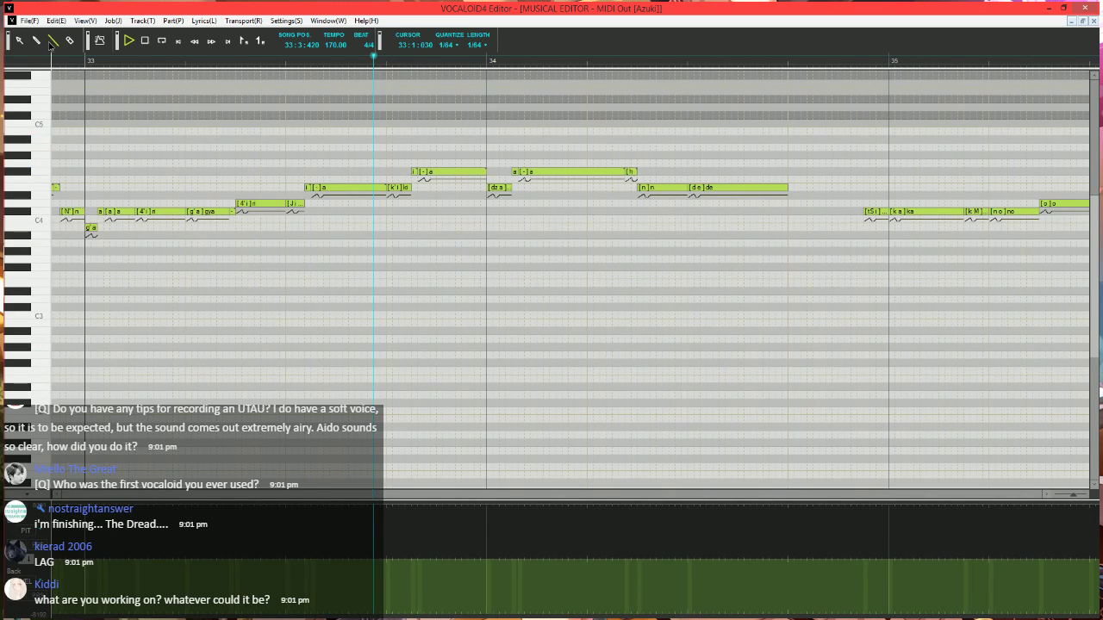
key(space)
click(380, 61)
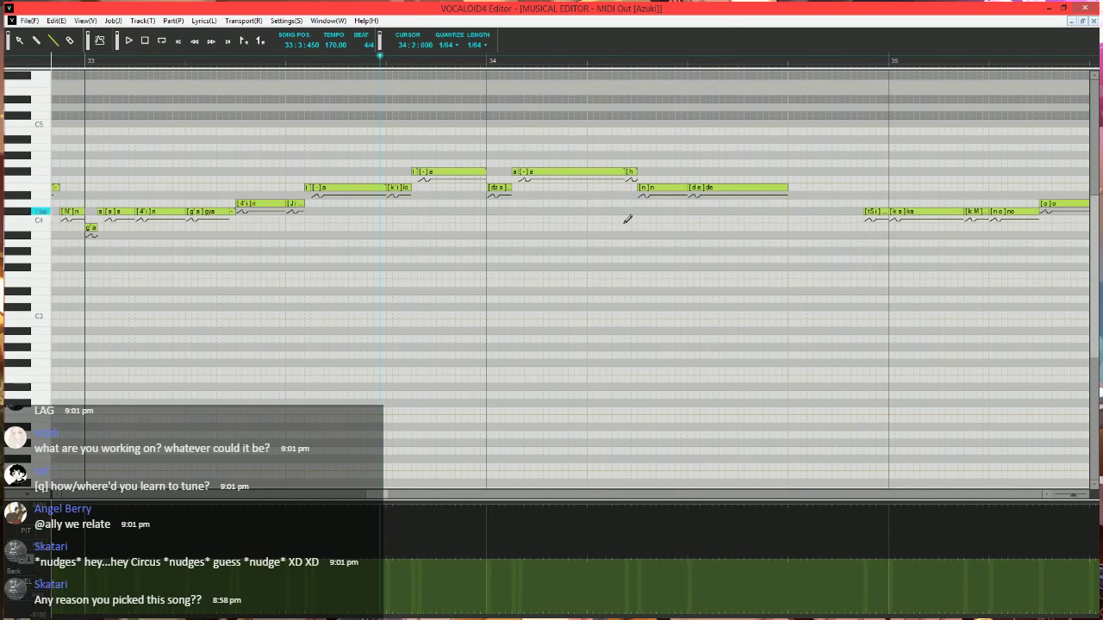
text(-)
key(Return)
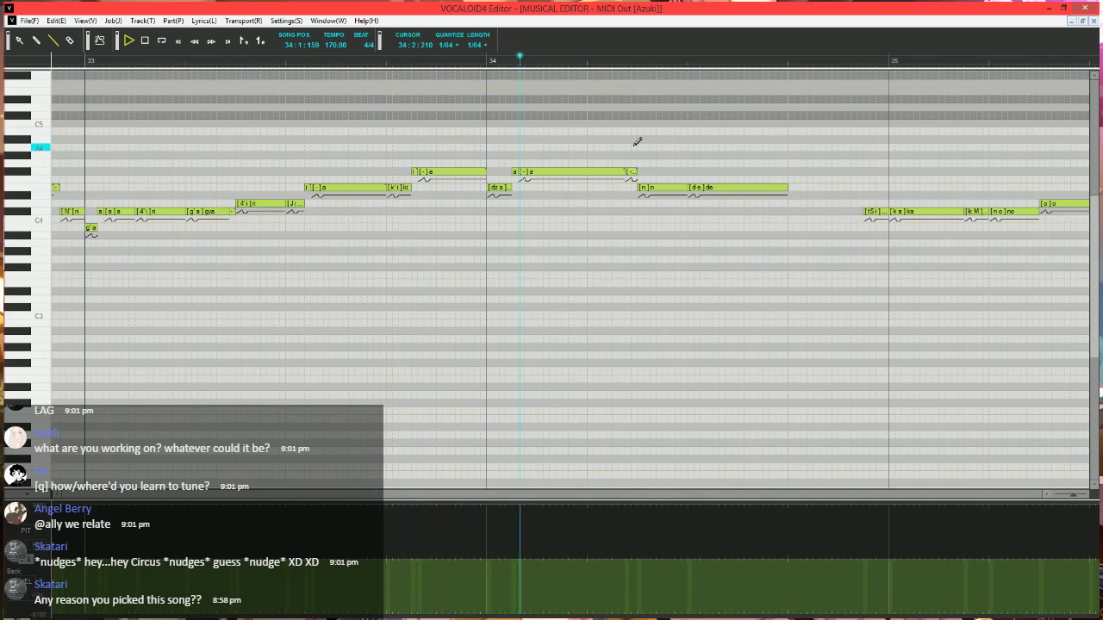
key(space)
click(363, 63)
- Play the vocal line from beat 3 of measure 28 into measure 33
scroll(386, 331, down, 5)
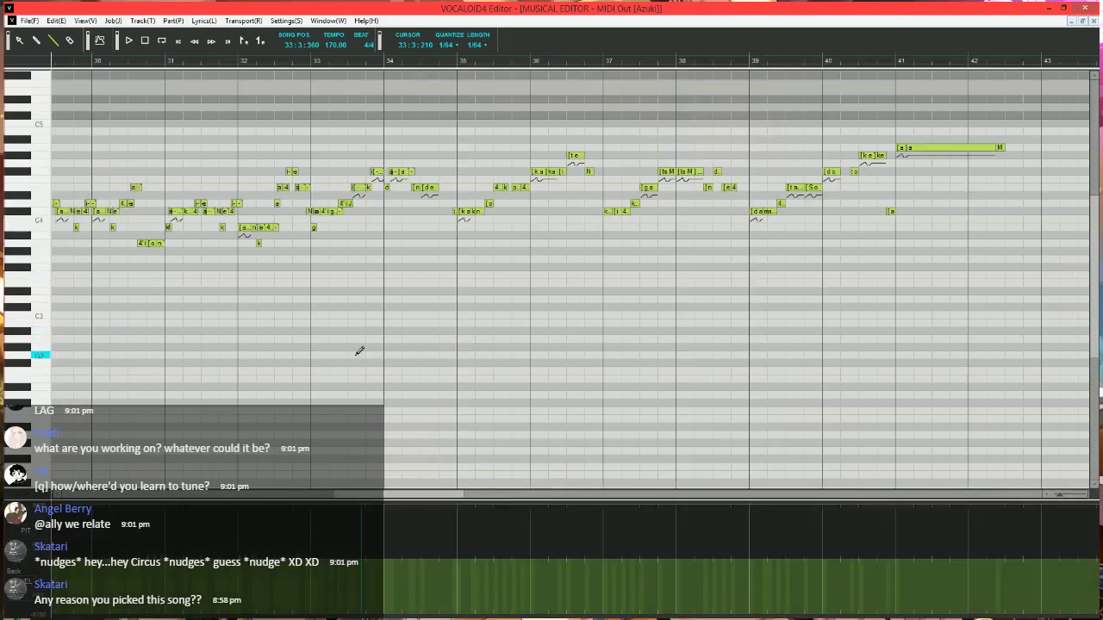
scroll(375, 354, up, 3)
drag(374, 501, 327, 501)
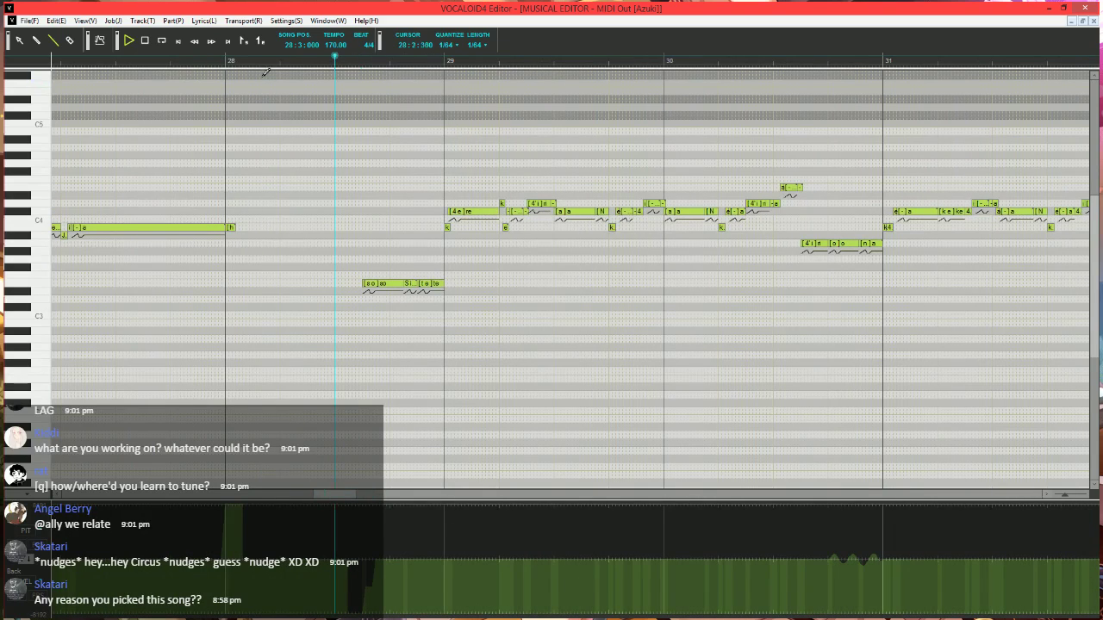
key(space)
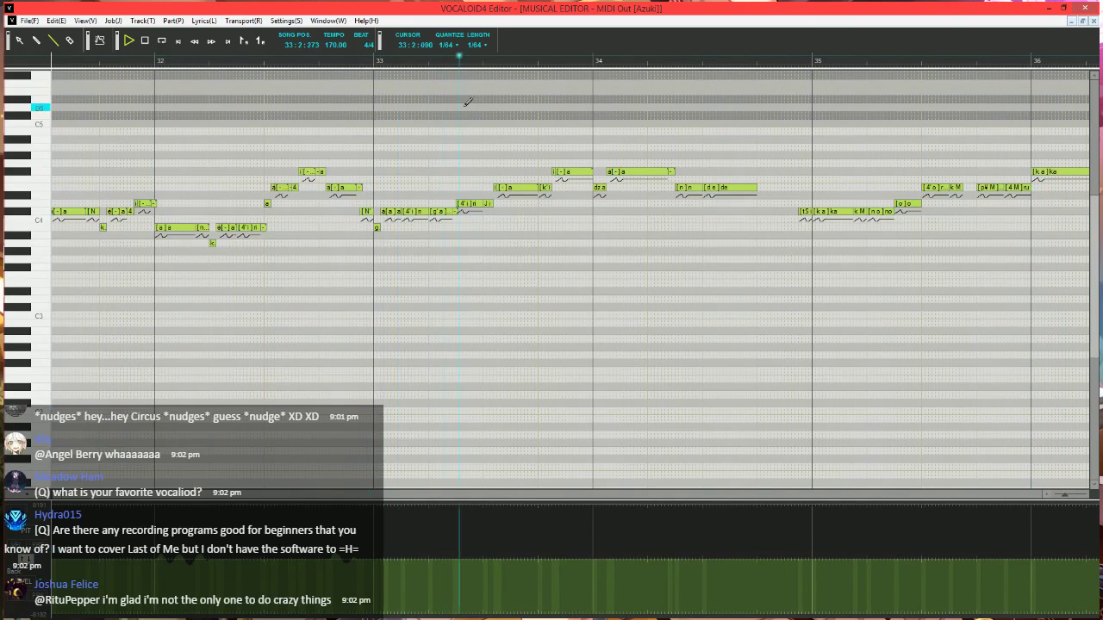
key(space)
click(535, 62)
- Shorten measure 34's "za" and raise it to A4, fill in an E4 "a" after it, and play the passage
scroll(642, 315, up, 4)
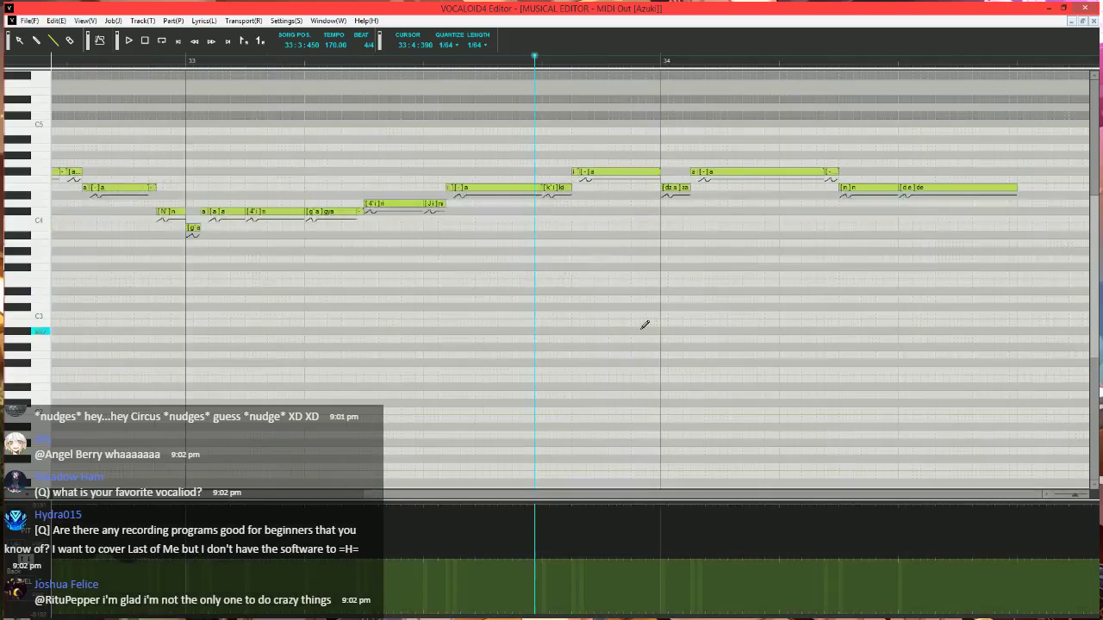
scroll(642, 293, right, 8)
mouse_move(400, 187)
mouse_down()
mouse_move(405, 148)
mouse_move(395, 149)
mouse_up()
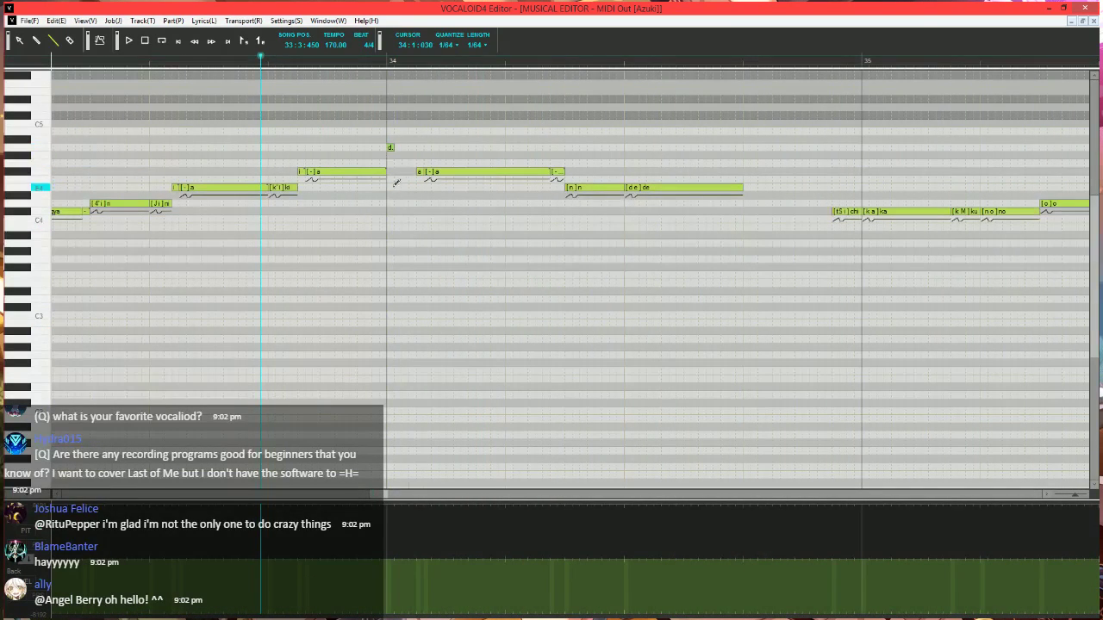
drag(395, 187, 436, 175)
key(space)
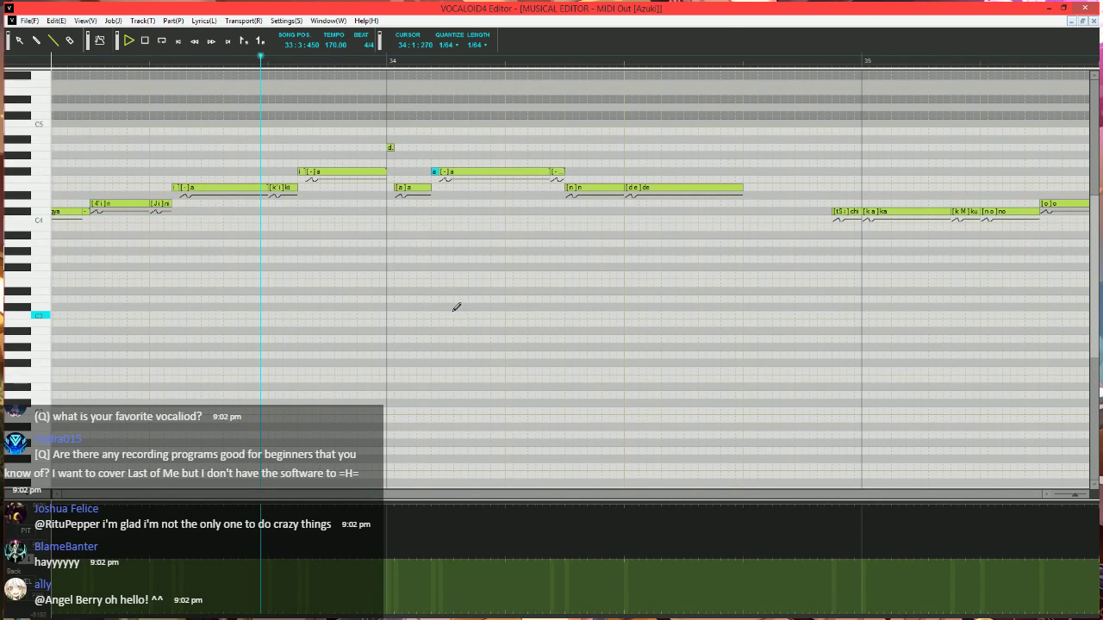
key(space)
click(246, 58)
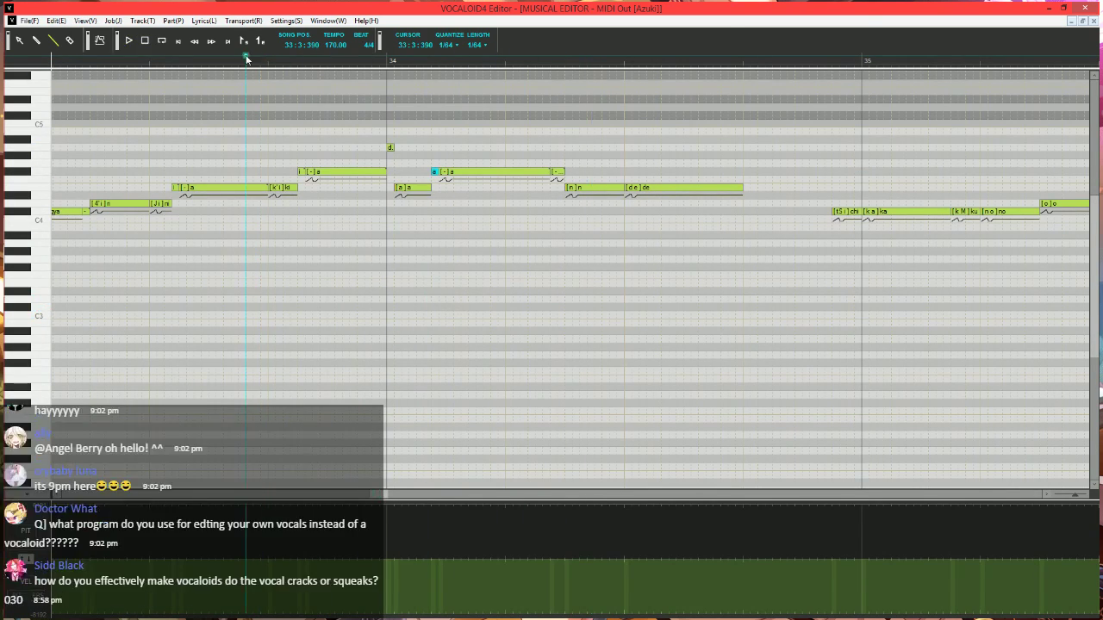
- Lower the "-" piece before measure 34's "n" to E4 and add a very short F#4 "-" piece before it
mouse_move(554, 175)
mouse_down()
mouse_move(556, 190)
mouse_move(543, 171)
mouse_up()
drag(544, 171, 552, 172)
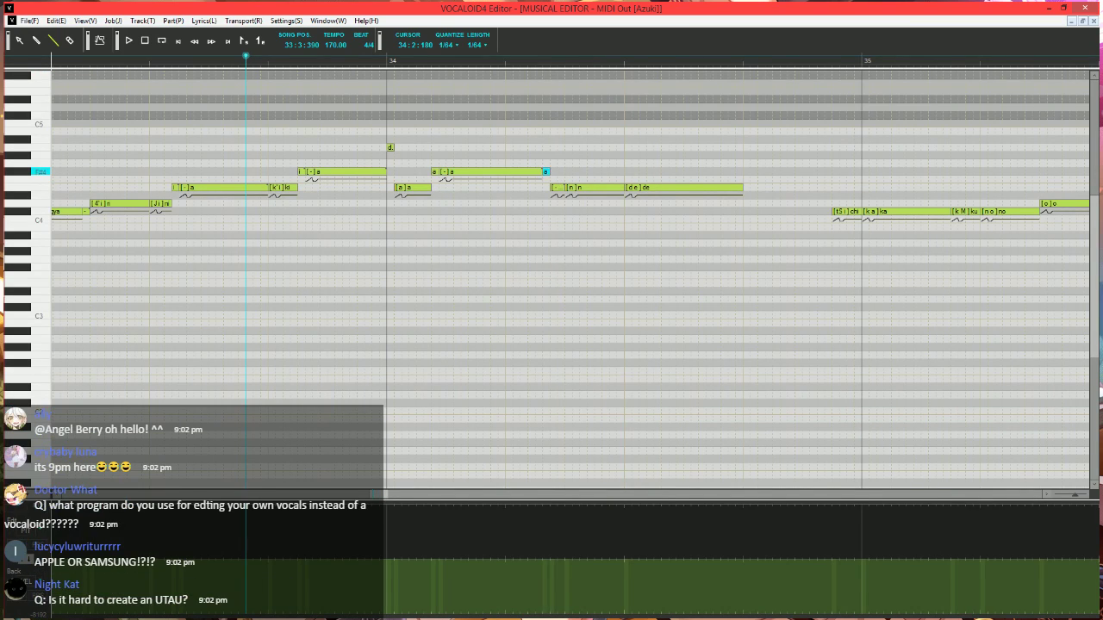
text(-)
key(Return)
- Apply Expressive Vibrato to measure 34's "de" with dynamics 7, pitch 10, brightness 15, formant 3, rate 45, length 100 and shorter fades, and play it
click(663, 190)
key(ctrl+j)
click(436, 318)
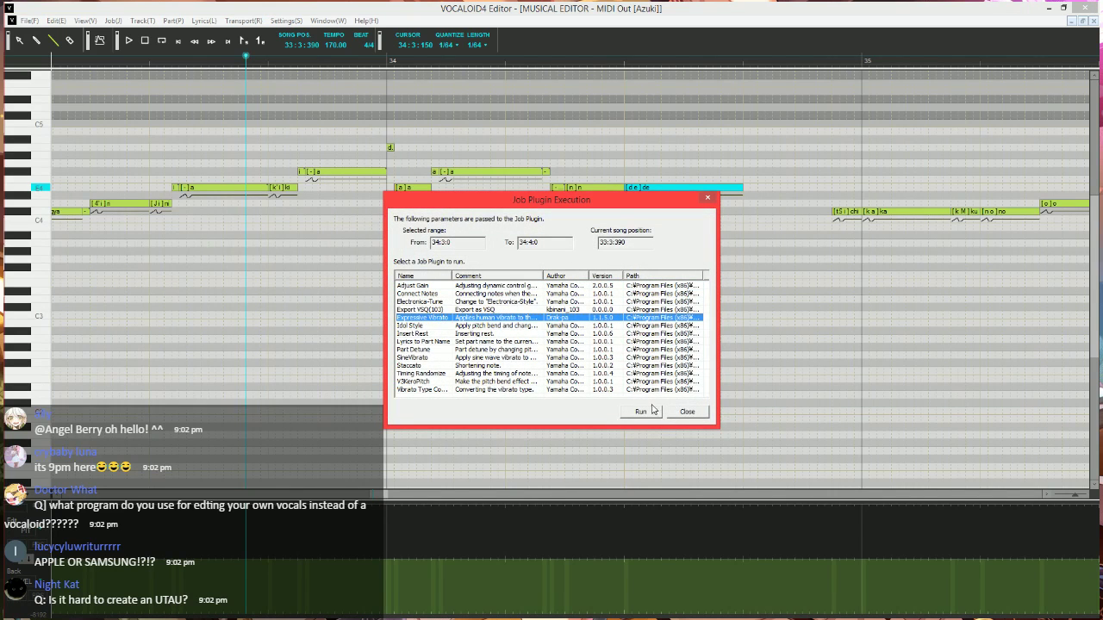
click(653, 411)
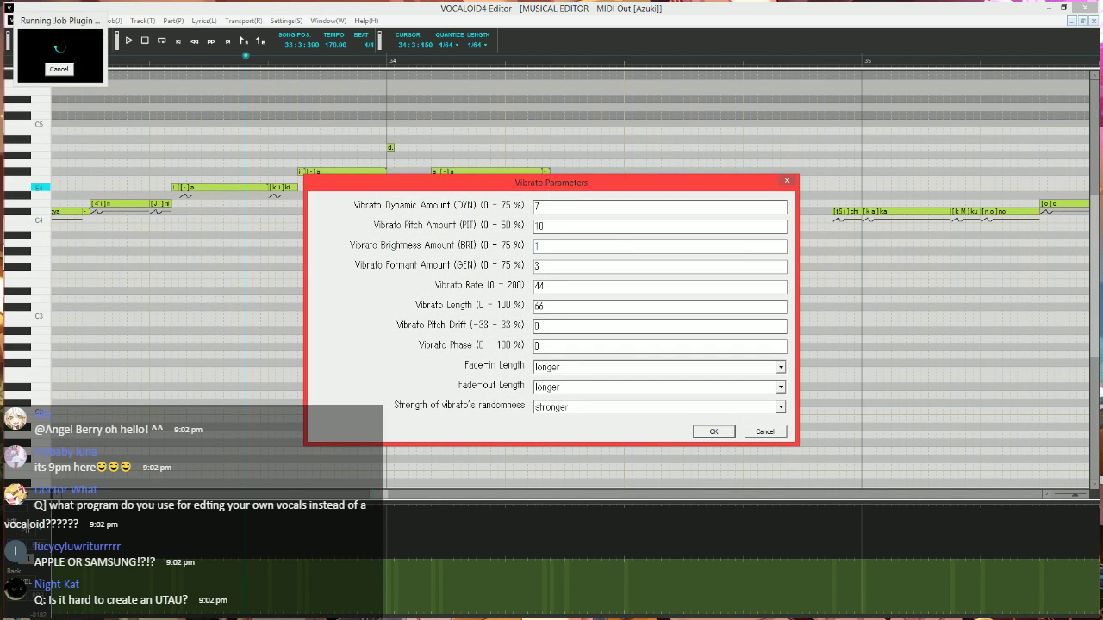
key(Tab)
text(100)
key(Tab)
key(Tab)
key(Tab)
key(Up)
key(Tab)
key(Up)
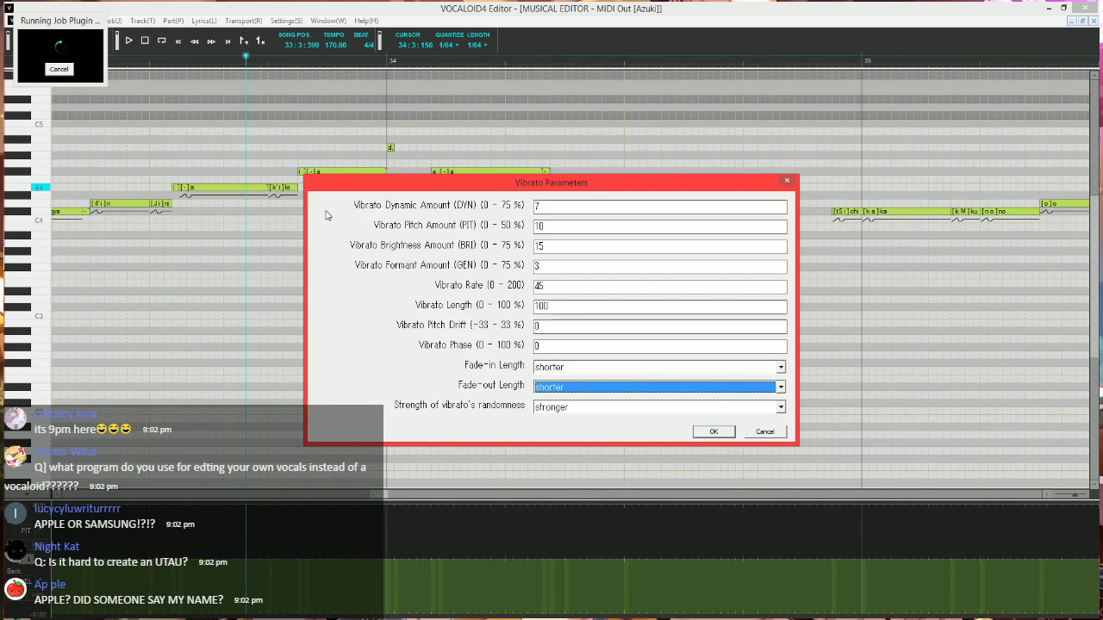
key(Return)
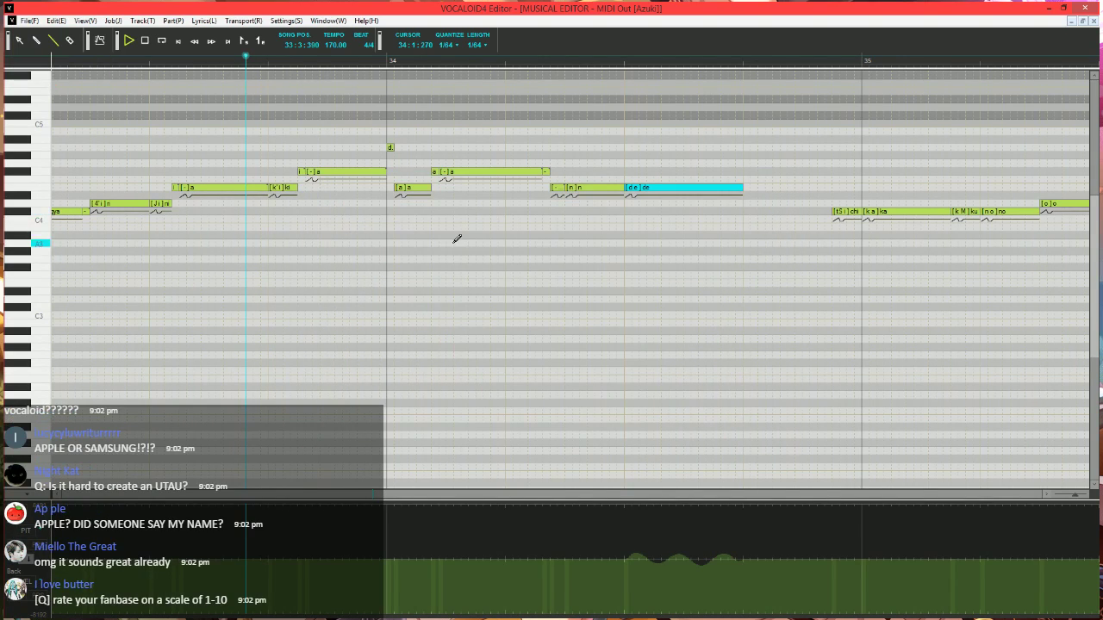
key(space)
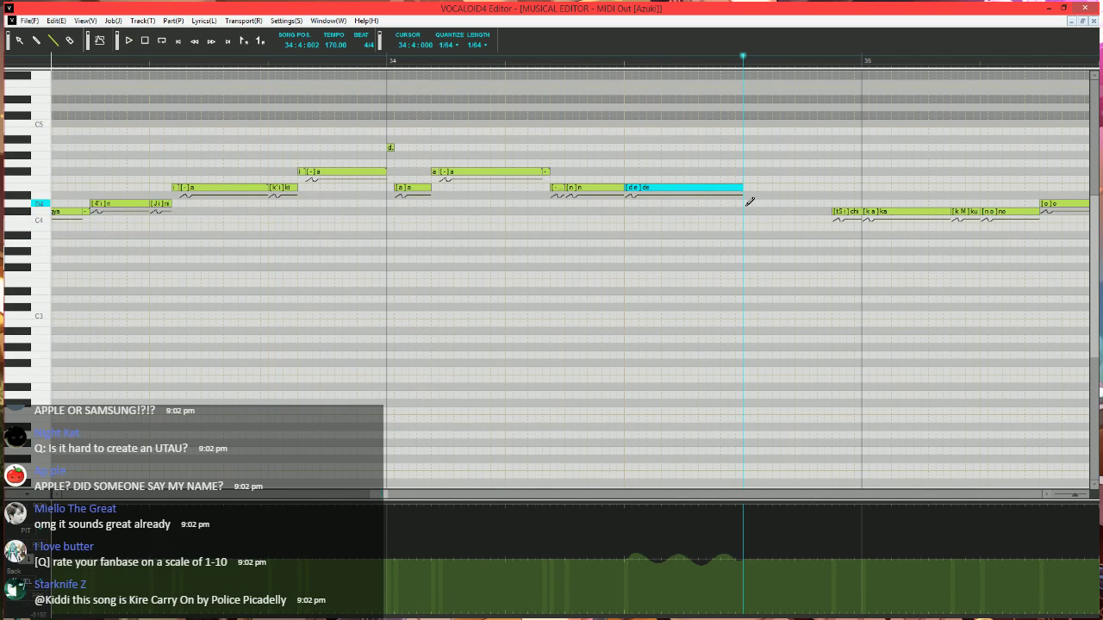
- Add a short C#4 "a" with phoneme "h" directly after measure 34's "de" and play the passage
drag(746, 211, 753, 213)
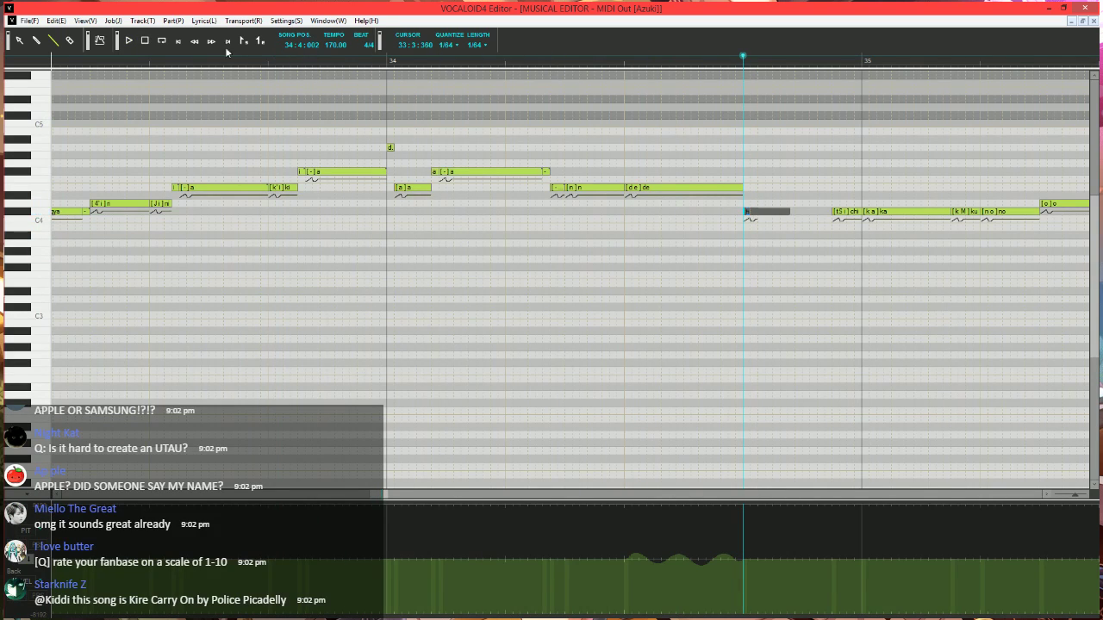
click(259, 65)
key(space)
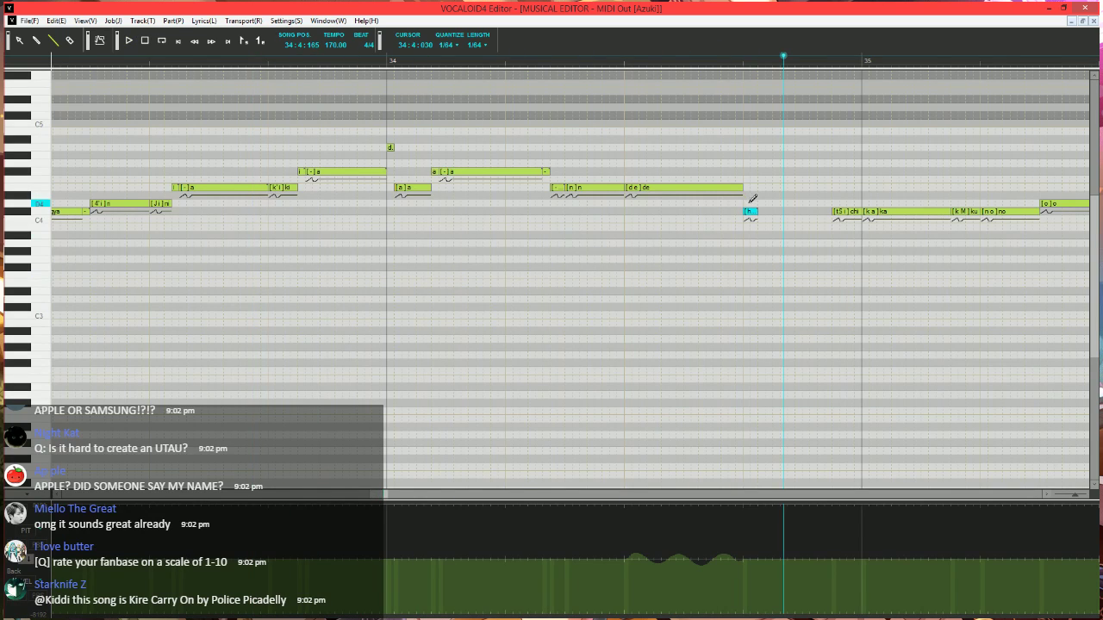
drag(757, 212, 752, 189)
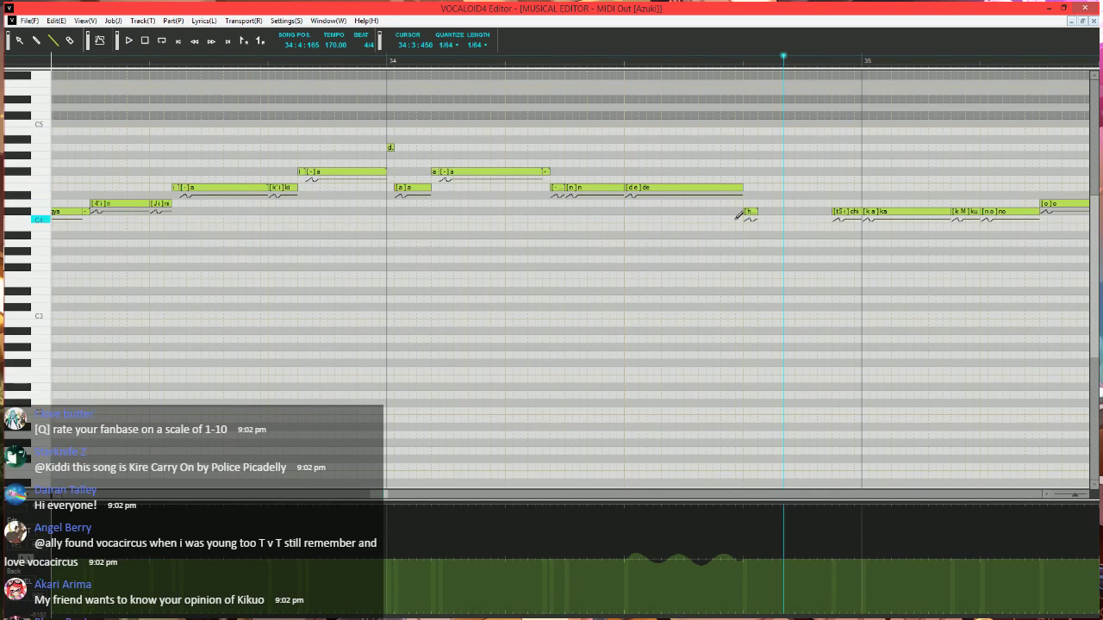
double_click(750, 214)
click(772, 177)
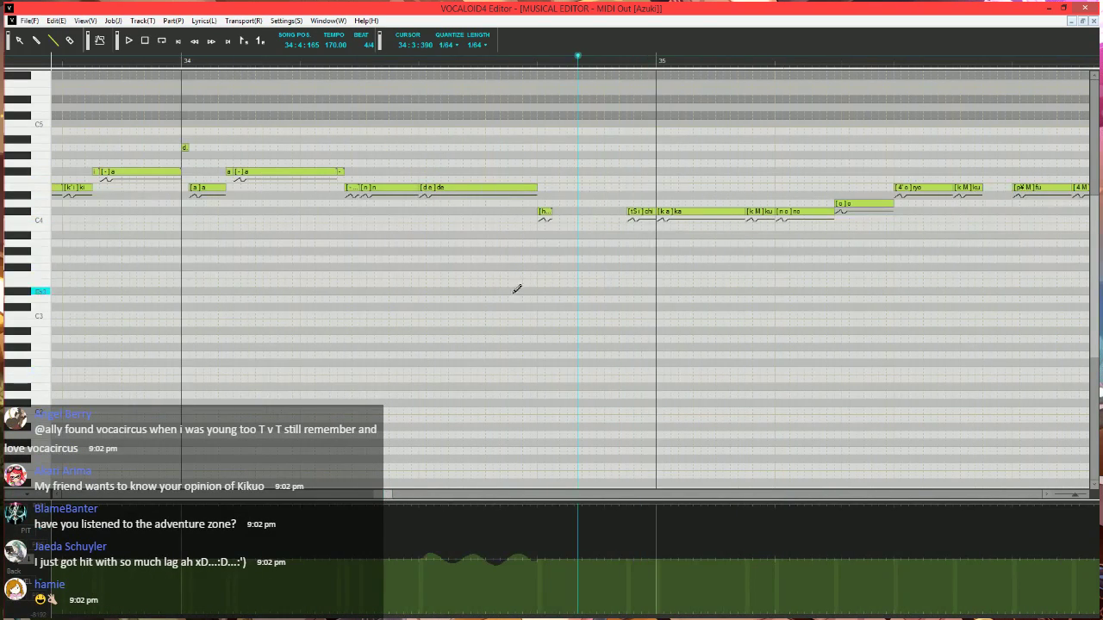
- Change the phoneme of the short C#4 "a" after measure 34's "de" to "-" and play the passage
scroll(524, 302, down, 1)
scroll(491, 358, up, 3)
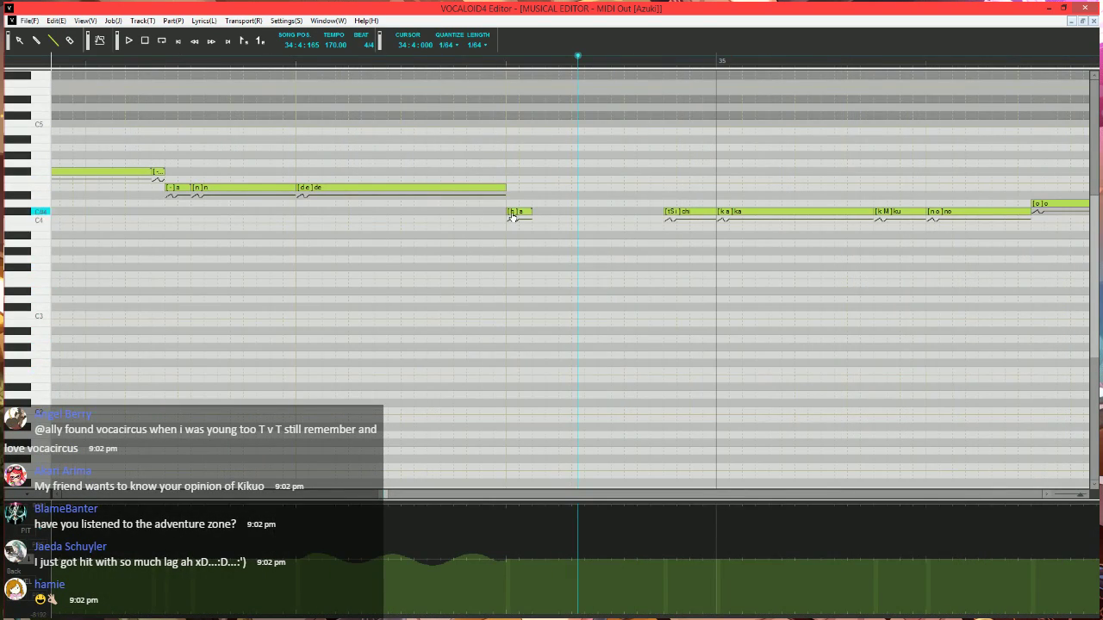
scroll(517, 370, left, 1)
double_click(650, 213)
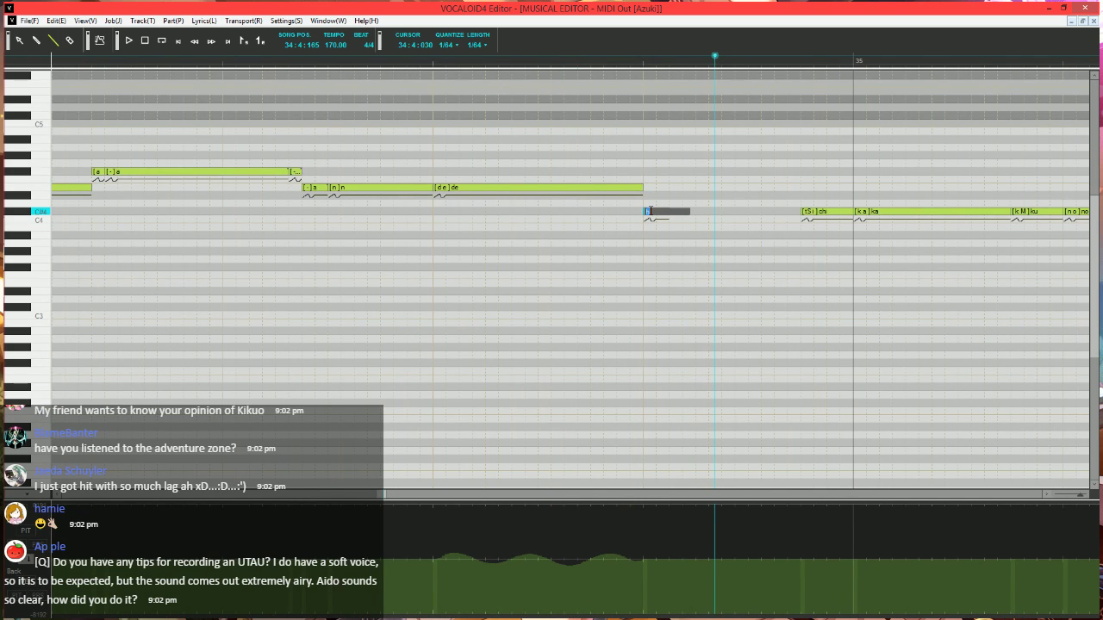
click(65, 59)
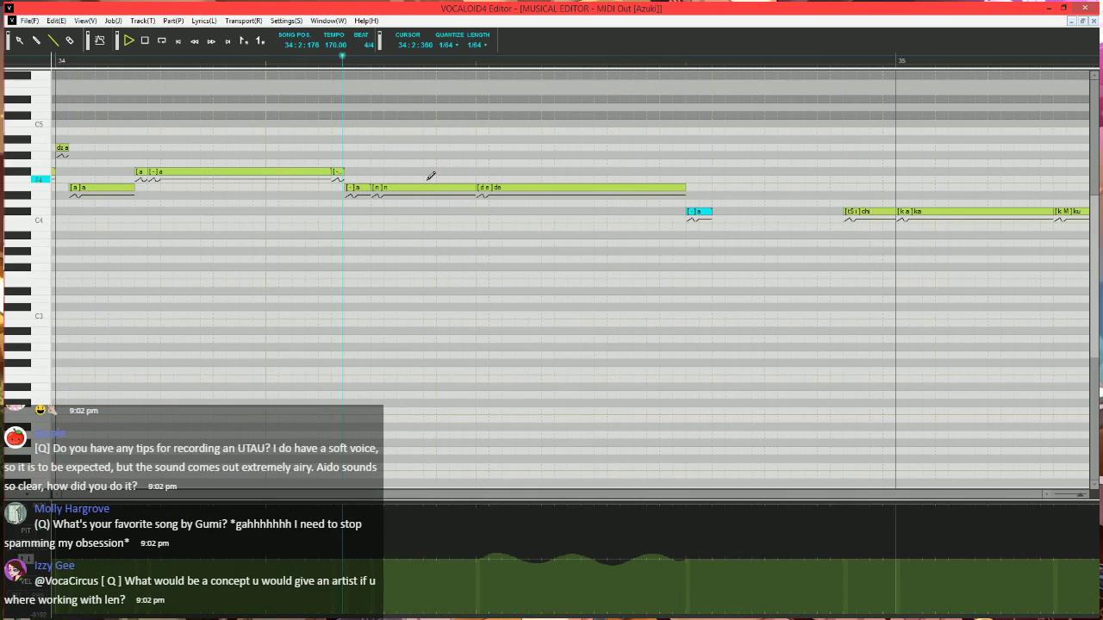
key(space)
click(448, 61)
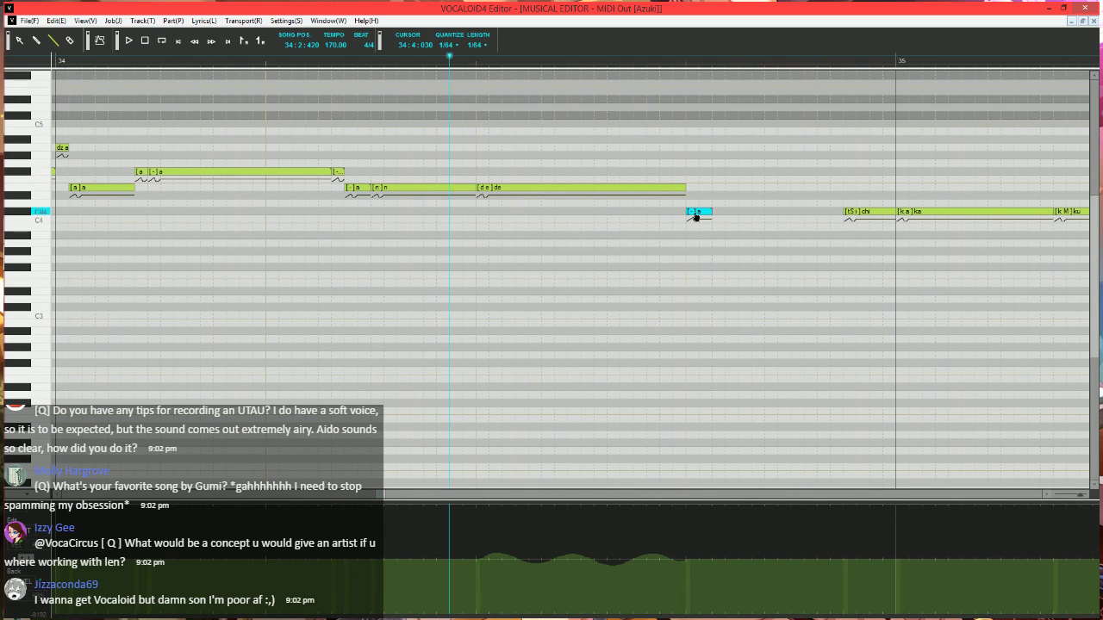
- Raise the short "-" piece after measure 34's "de" to D#4 and play the phrase ending
drag(696, 216, 696, 200)
scroll(523, 291, down, 2)
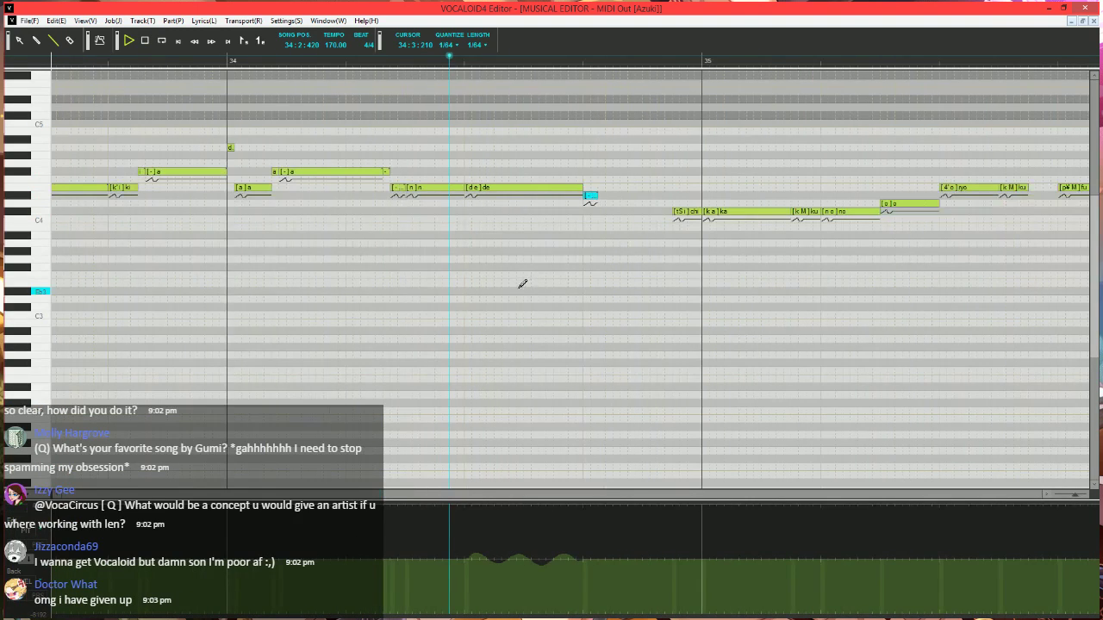
key(space)
- Devoice the "chi" just before measure 35 by changing its phonemes to "tS i_0", and play it
scroll(519, 286, right, 2)
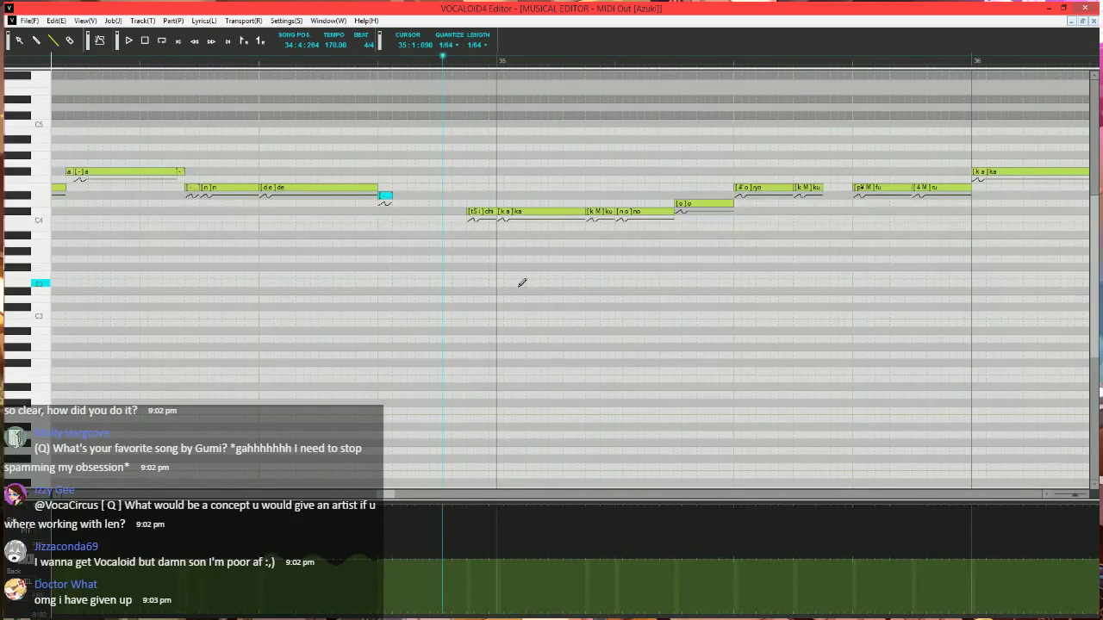
scroll(531, 210, left, 1)
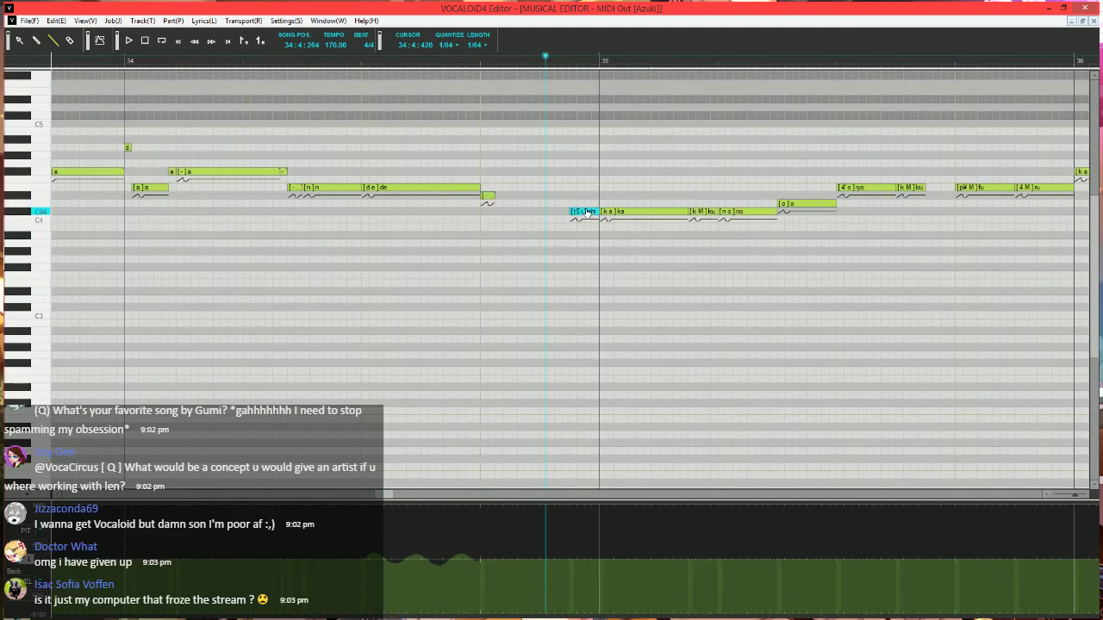
key(Return)
key(space)
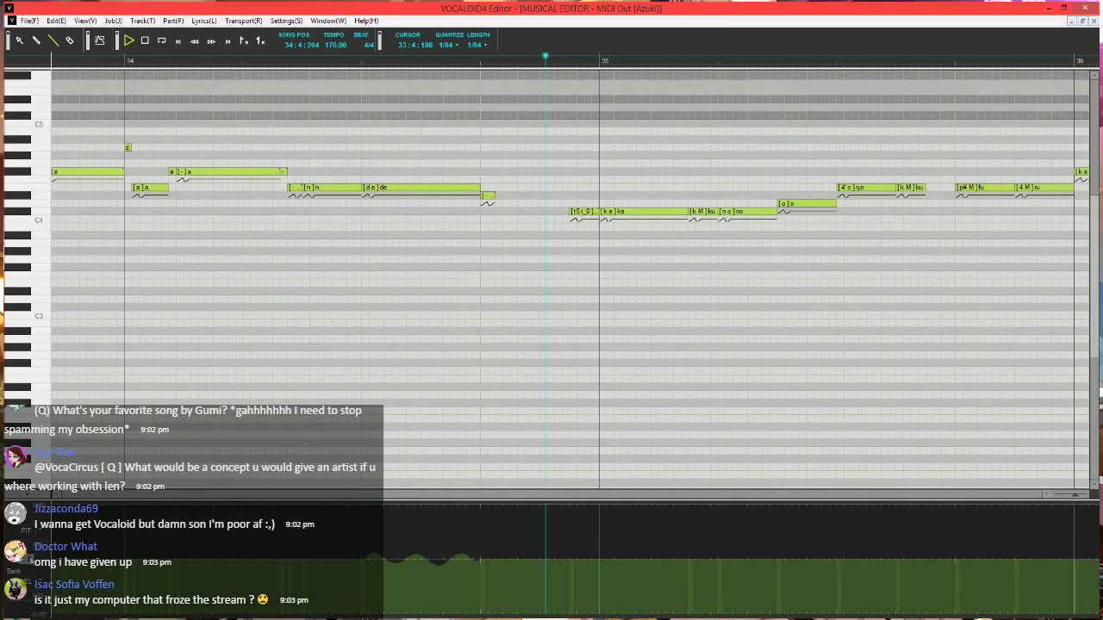
click(536, 61)
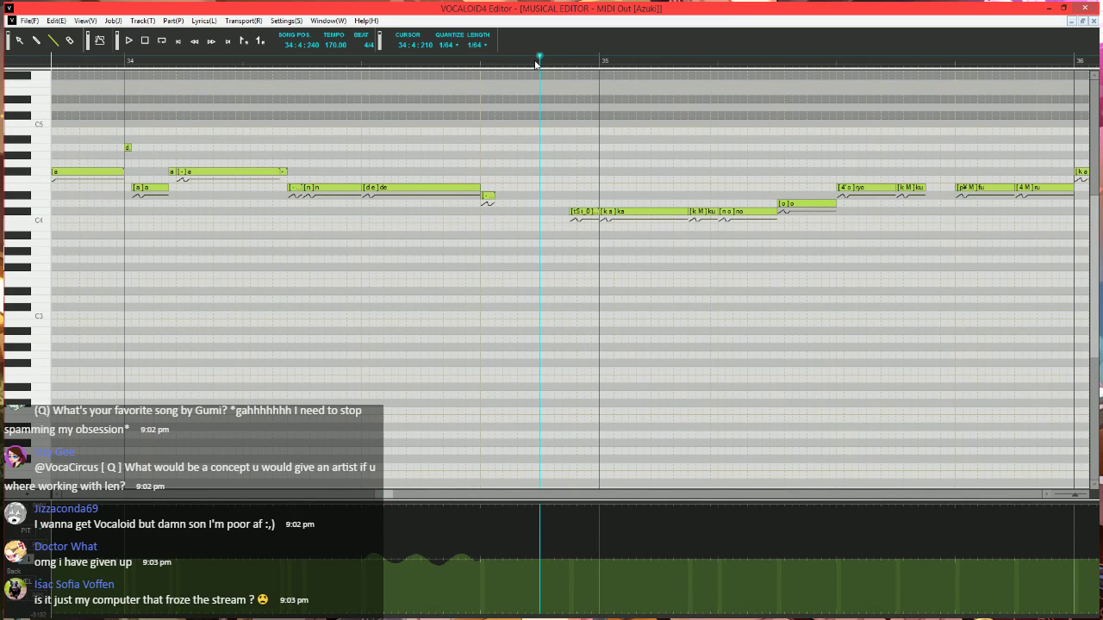
- Change the phonemes of the C#4 "ku" in measure 35 to "k M_0 Sil" and play the phrase
scroll(604, 224, right, 3)
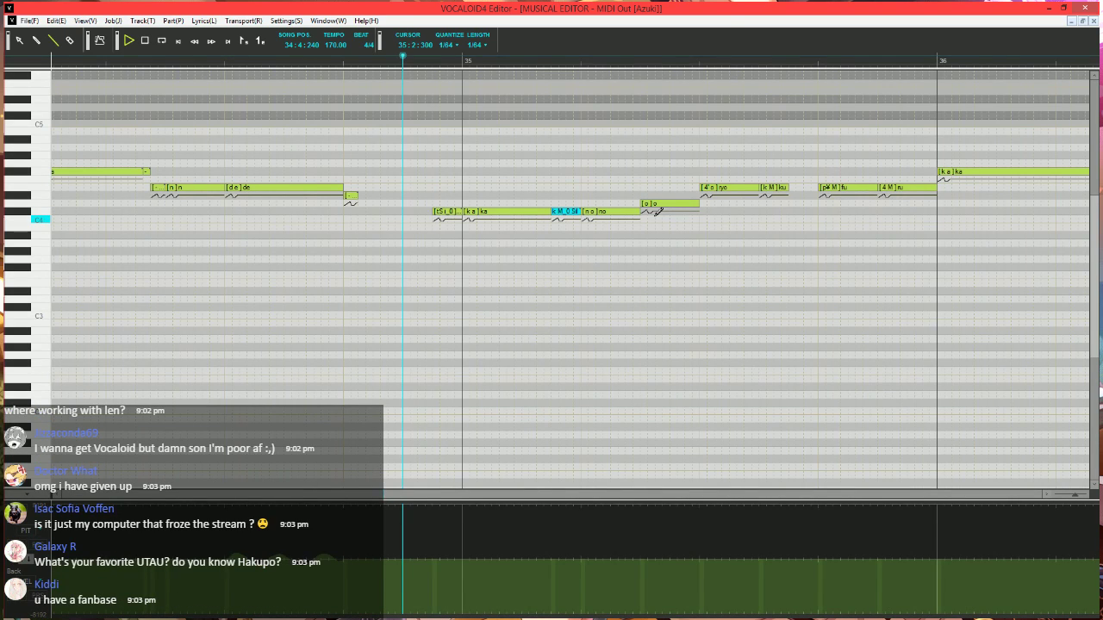
key(space)
click(395, 62)
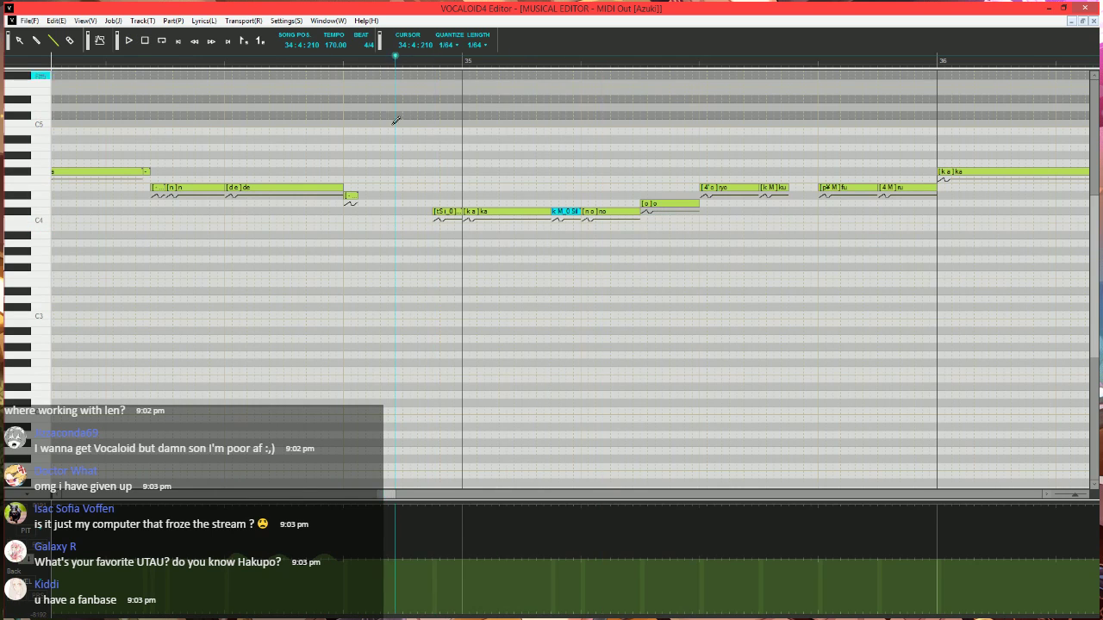
- Draw the pitch bend at its minimum across "chi", climbing in steps to centre over the start of measure 35's "ka", and play it
scroll(394, 122, up, 3)
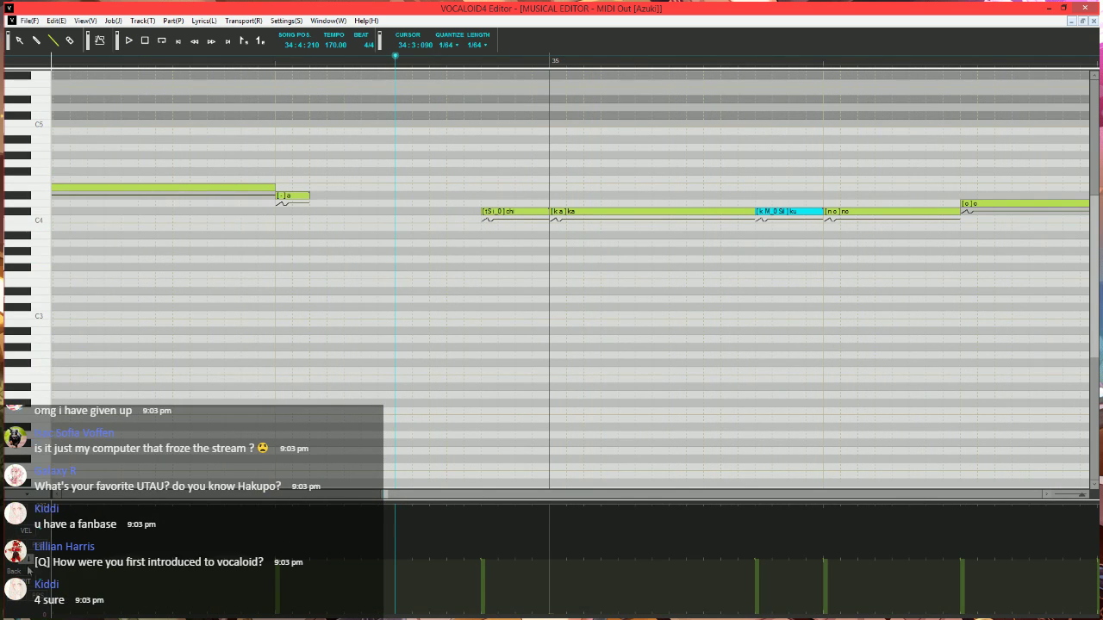
scroll(409, 381, right, 2)
click(414, 354)
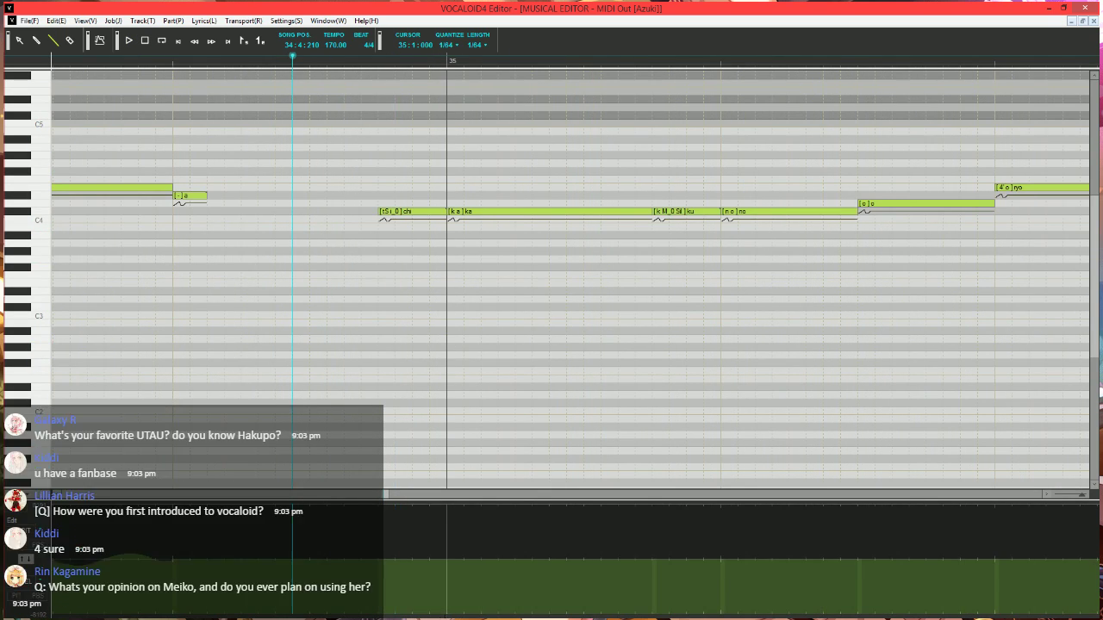
drag(379, 617, 446, 618)
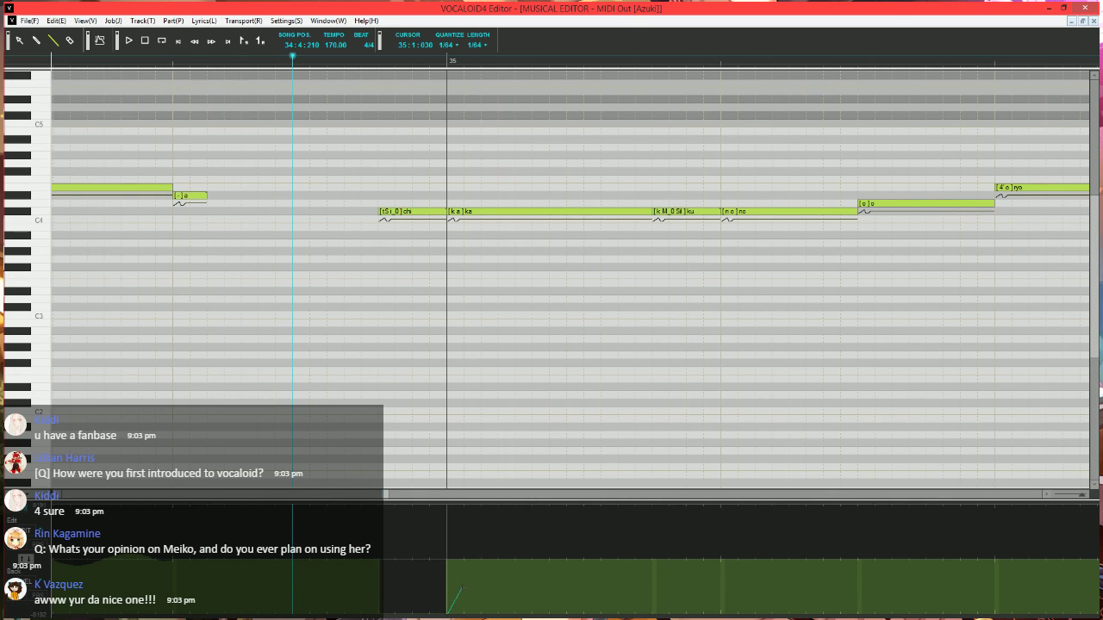
drag(461, 587, 462, 587)
drag(462, 587, 495, 588)
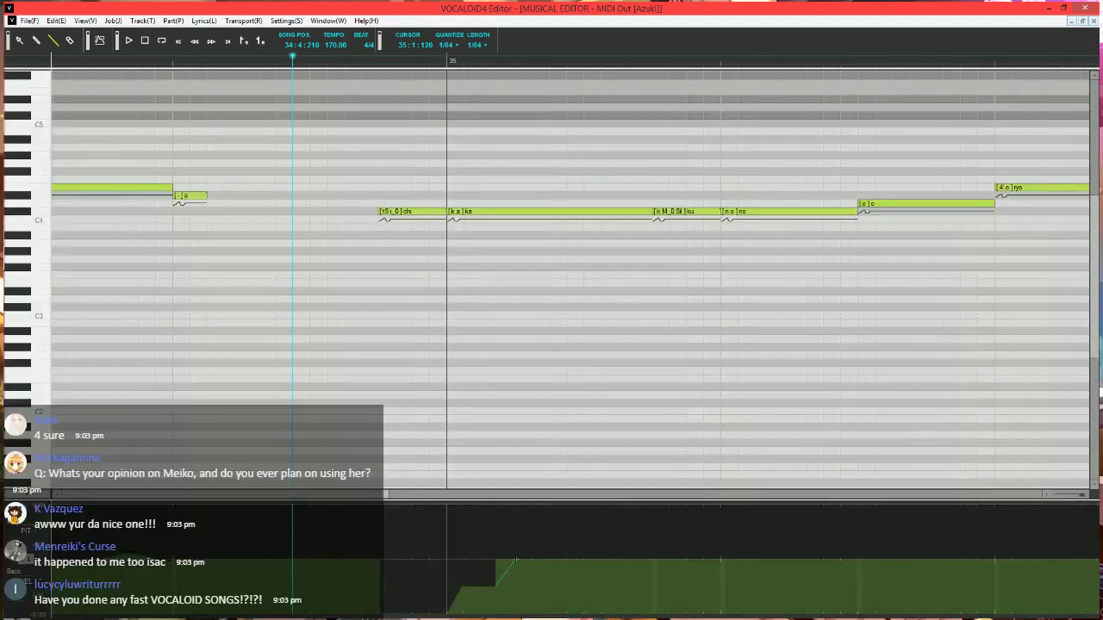
scroll(489, 366, down, 2)
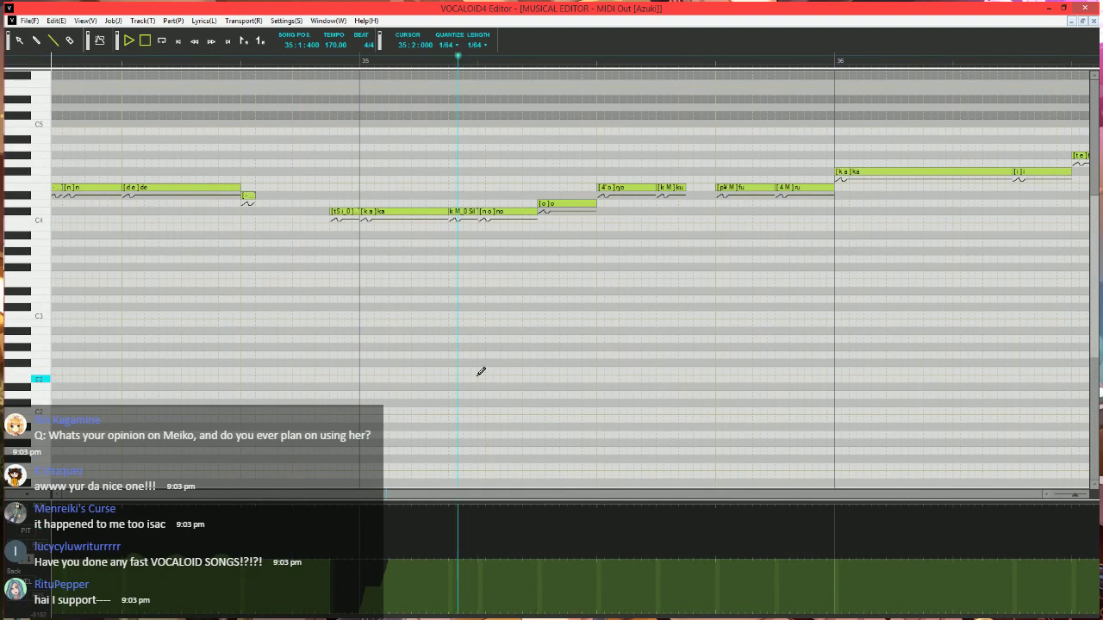
key(space)
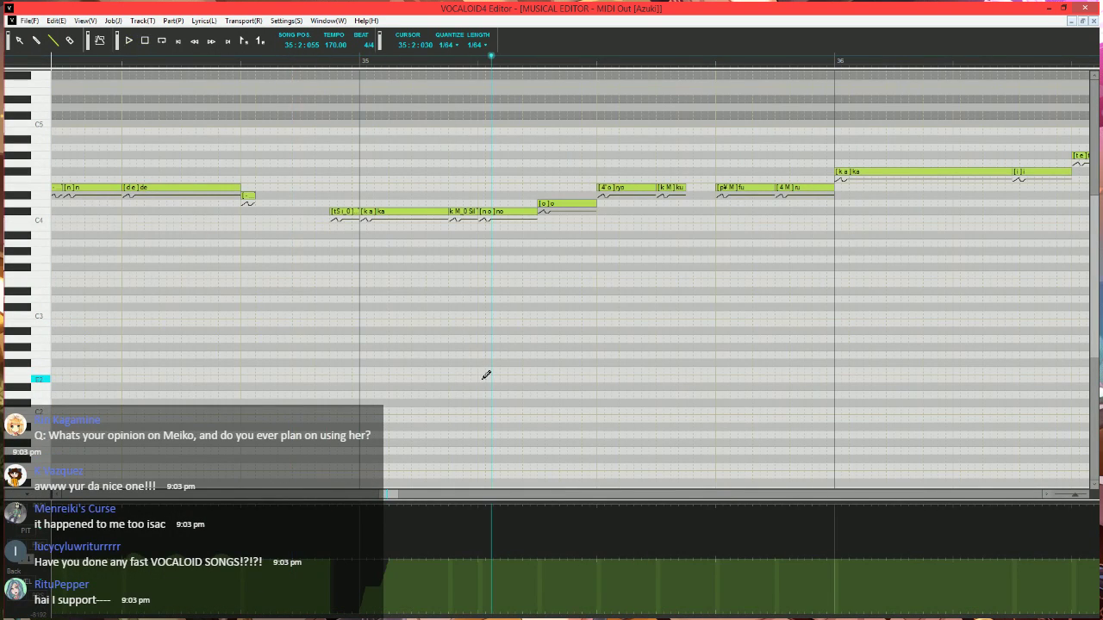
- Replay the phrase from just before the "chi" at the end of measure 34 to check the pitch bend
click(301, 57)
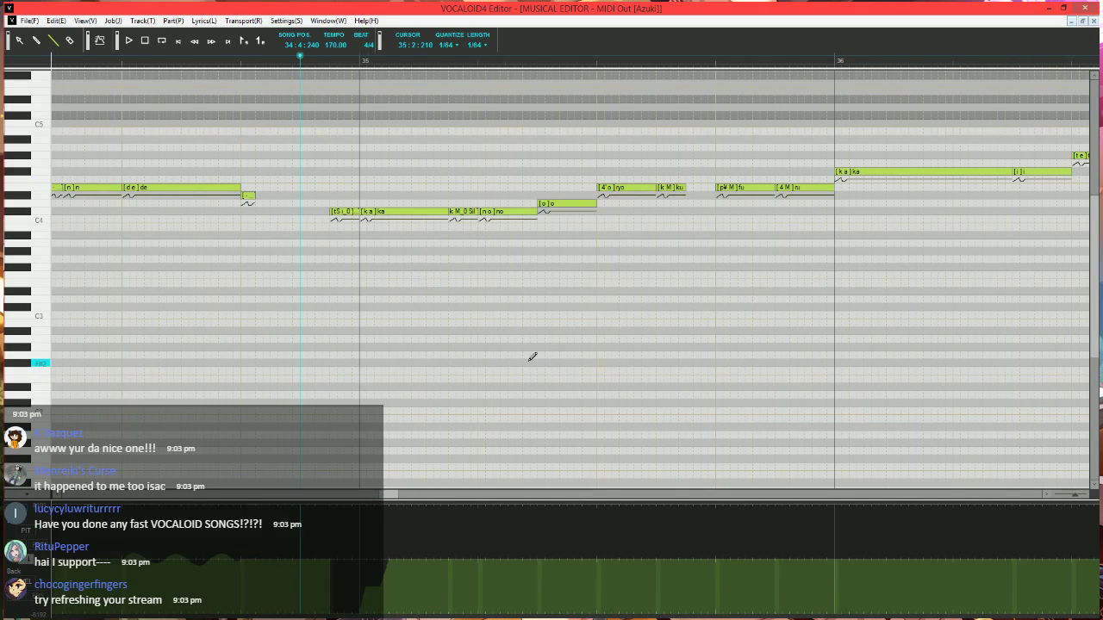
scroll(532, 352, up, 2)
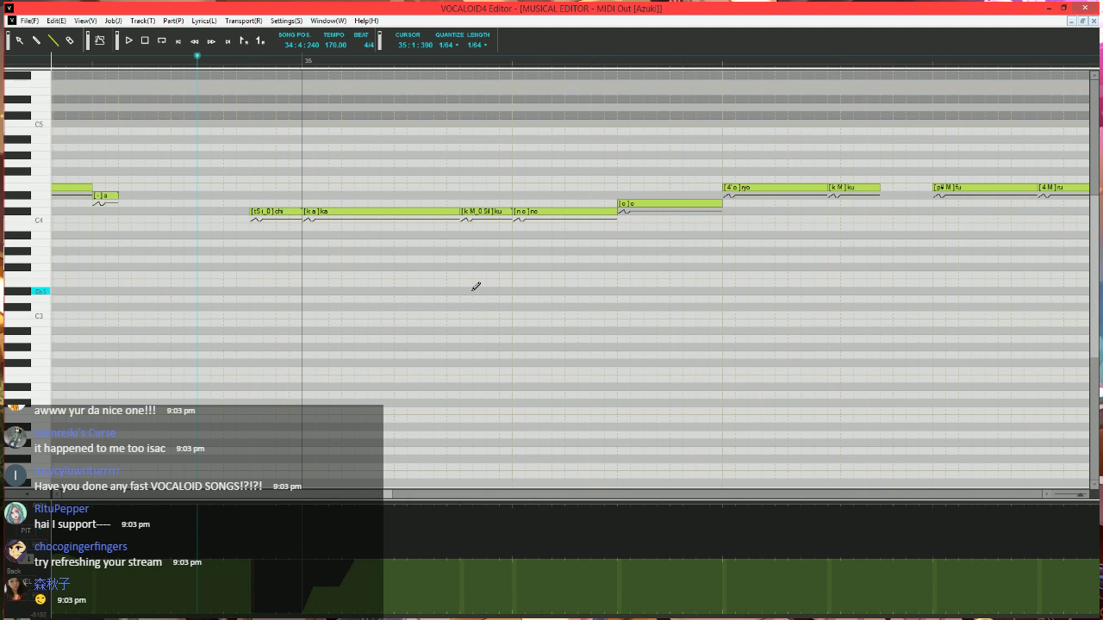
key(space)
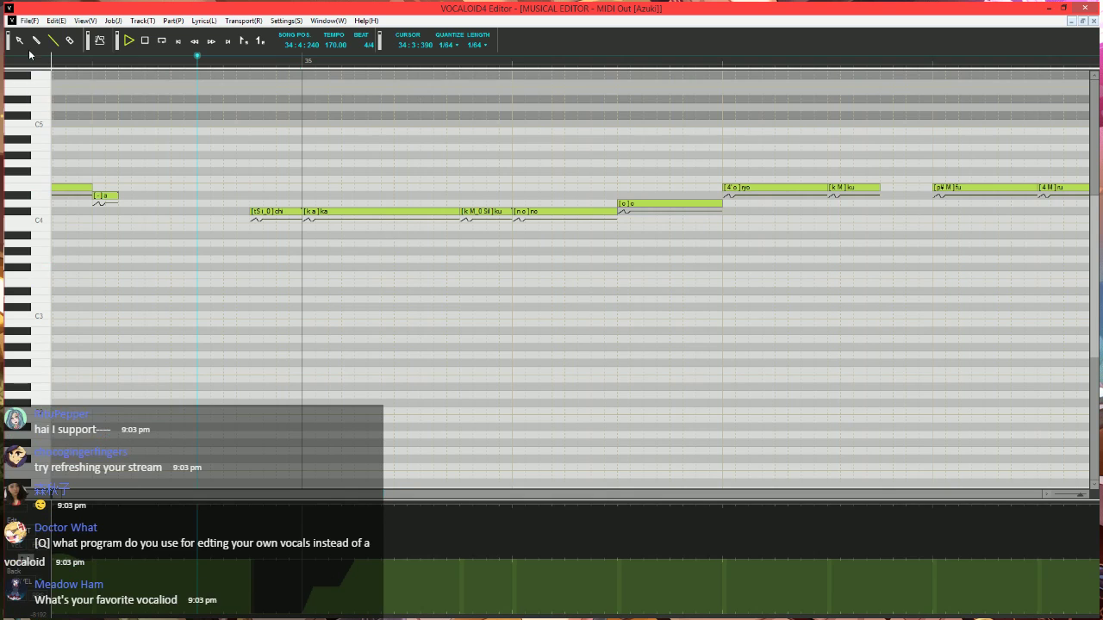
key(space)
click(236, 60)
scroll(505, 296, down, 1)
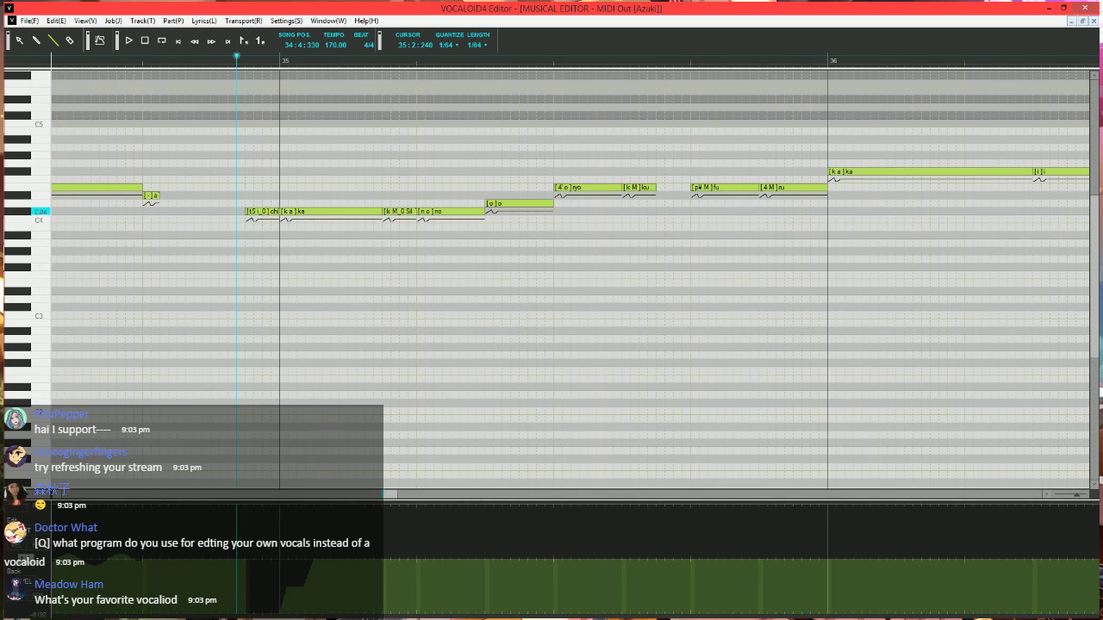
- Split a short "-" piece off the end of the C#4 "no" in measure 35 and play the passage
drag(484, 212, 475, 211)
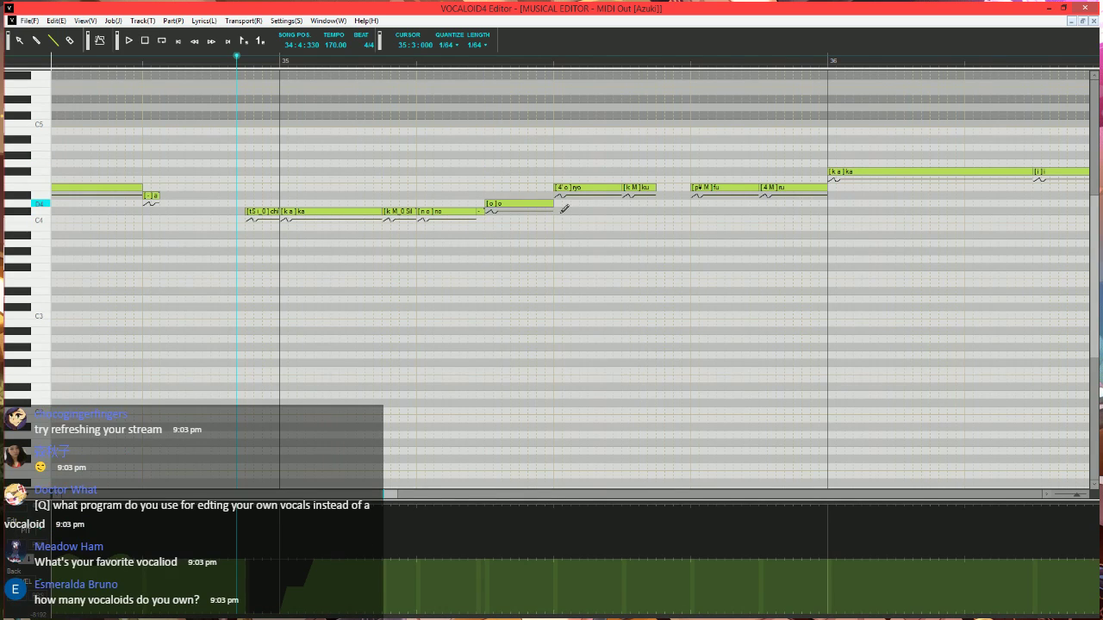
scroll(560, 207, right, 3)
scroll(516, 278, left, 2)
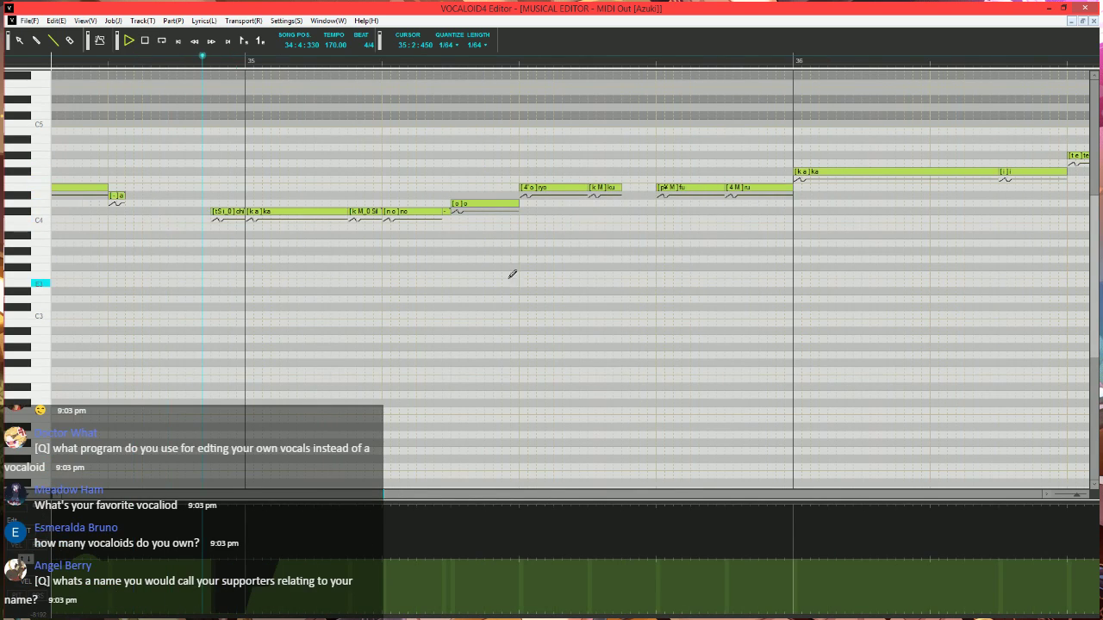
click(368, 64)
- Split measure 35's "ryo" into a short opening piece lowered to D4, a short "o" and a longer "-" piece on E4
click(527, 187)
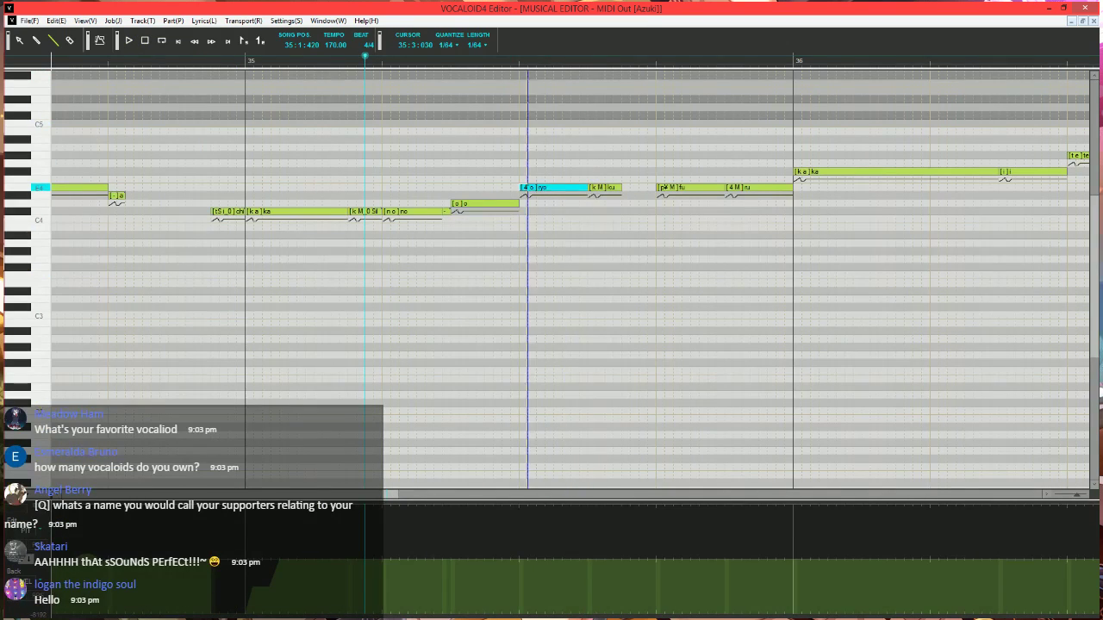
drag(528, 188, 589, 187)
click(539, 187)
double_click(540, 188)
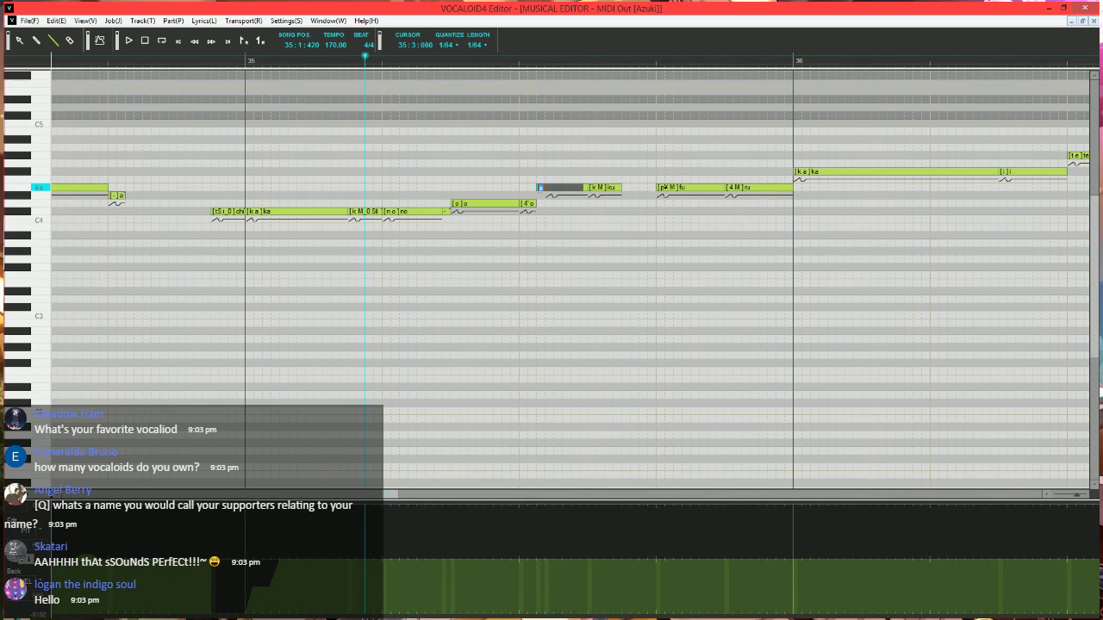
text(o)
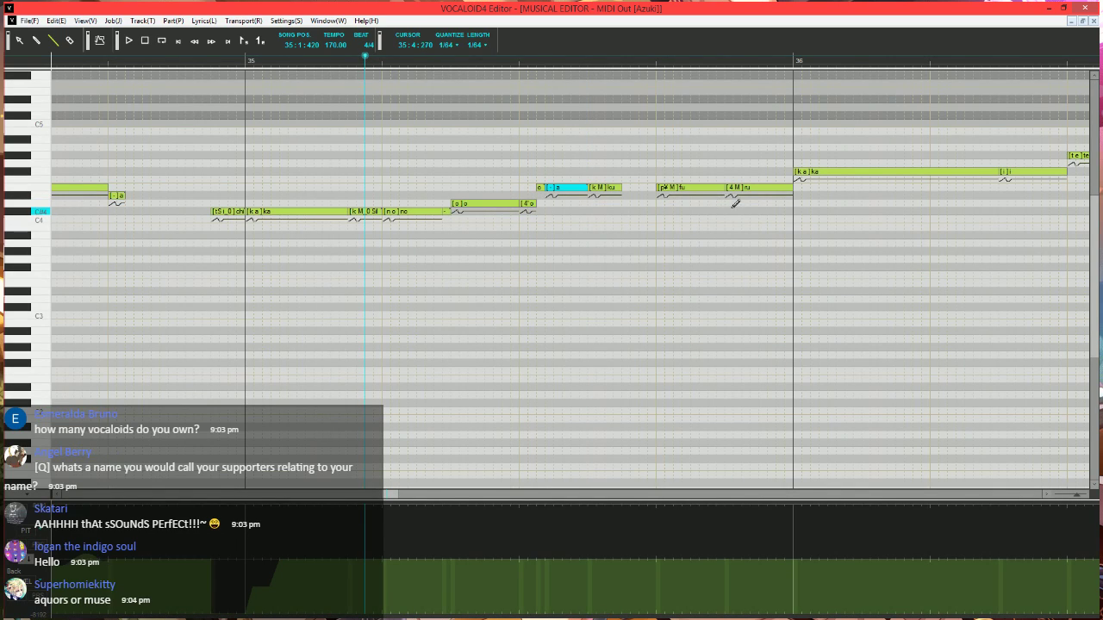
- Change the phonemes of the E4 "ku" in measure 35 to "k M_0 Sil" and play the phrase
double_click(609, 188)
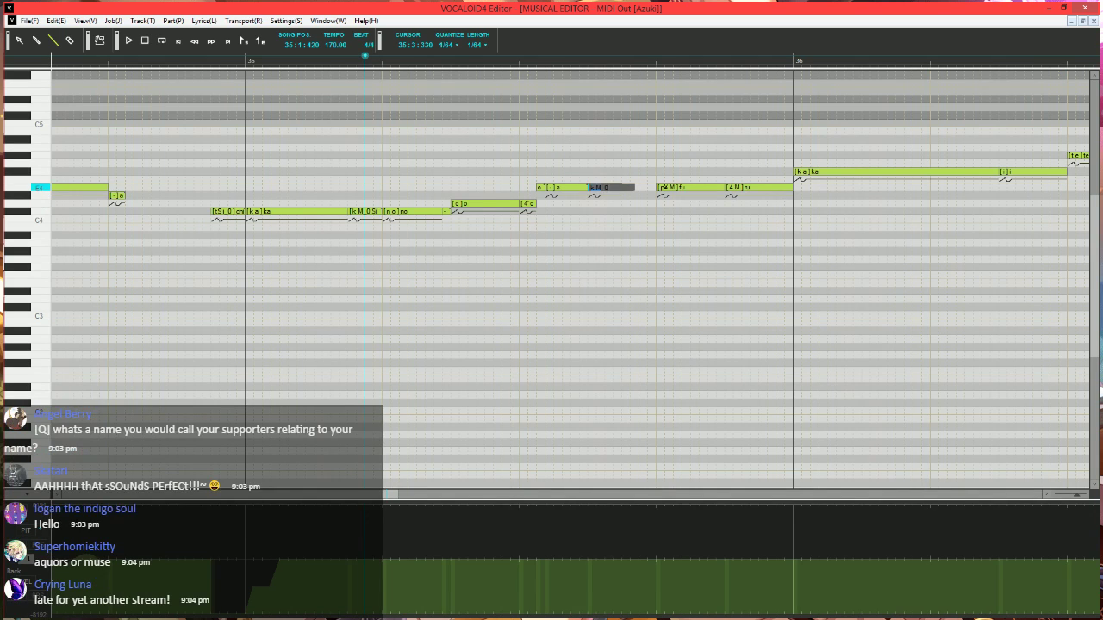
key(Return)
key(space)
scroll(495, 238, down, 2)
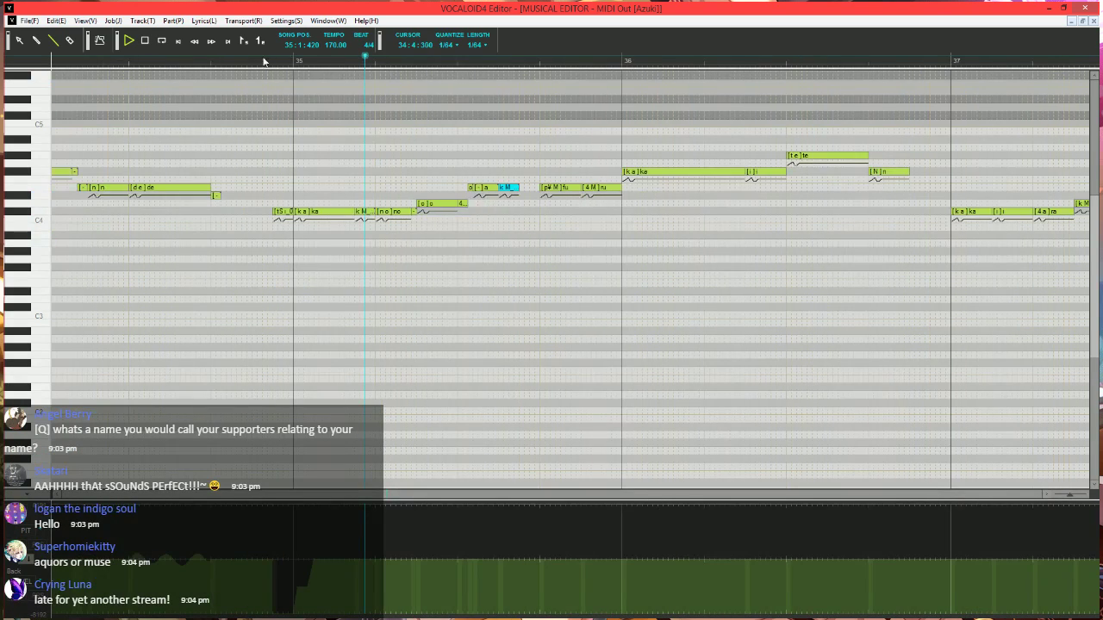
click(243, 62)
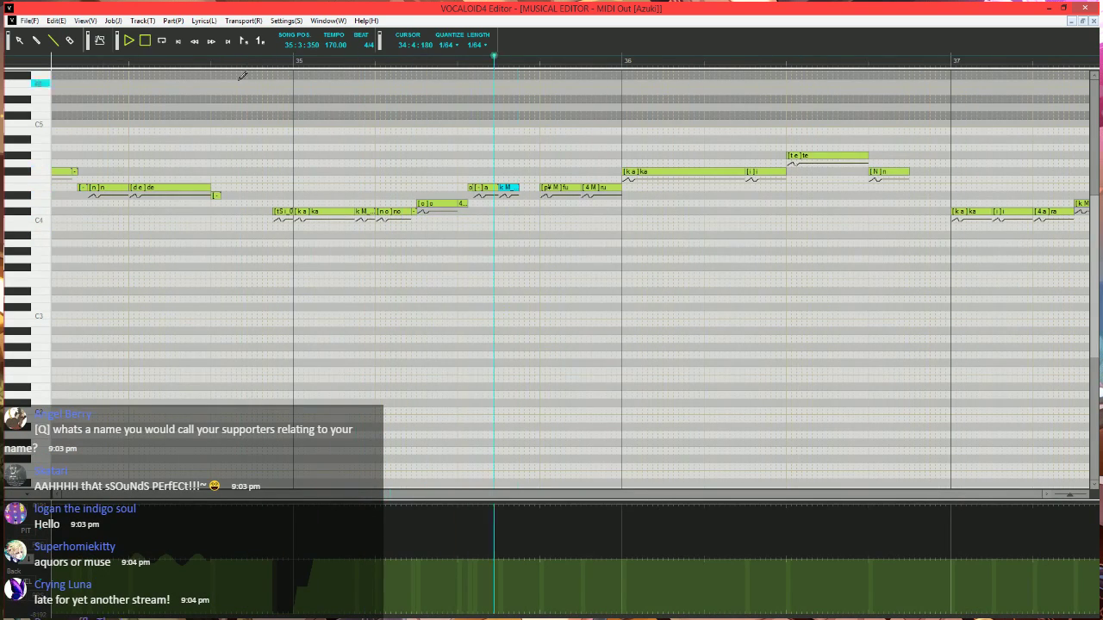
key(space)
- Shorten both devoiced "ku" notes in measure 35 to a 1/64 length and play the phrase
click(257, 62)
scroll(561, 217, up, 2)
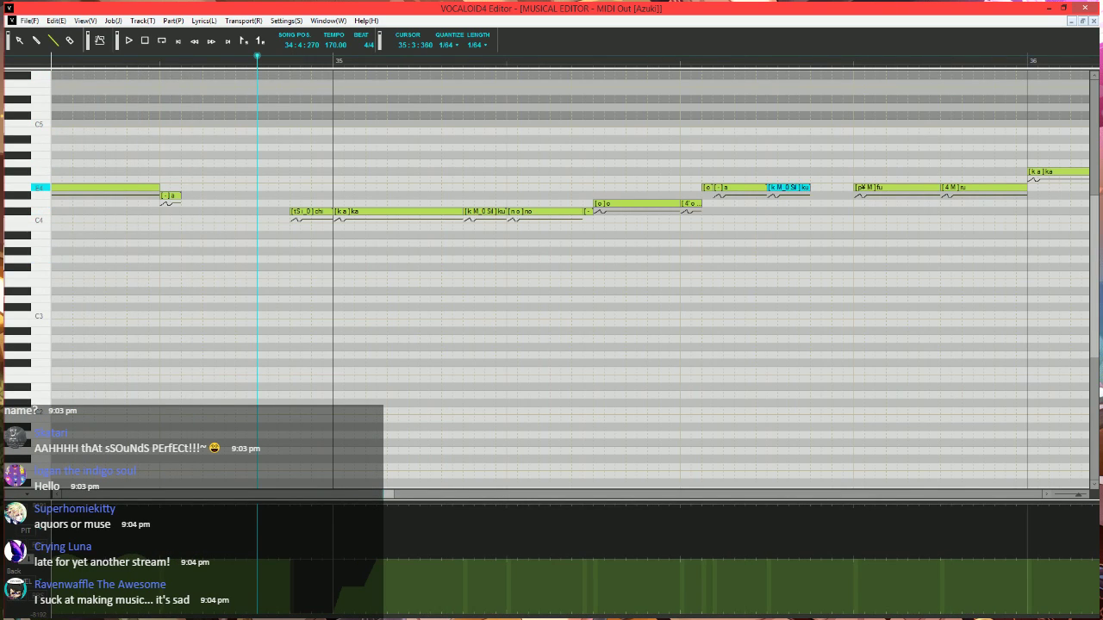
drag(810, 187, 554, 216)
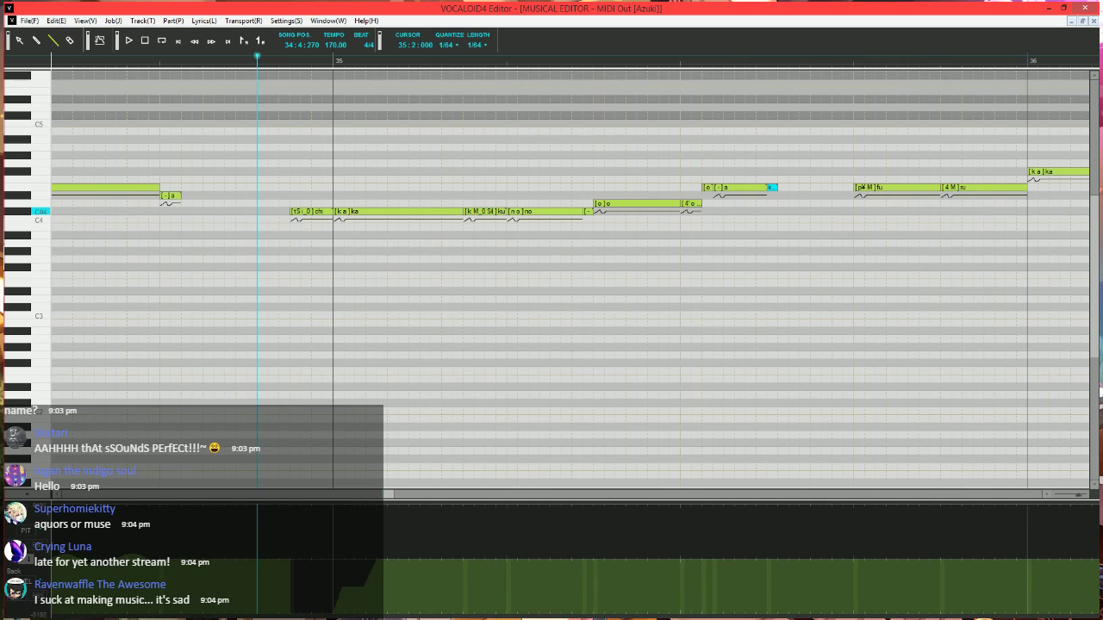
key(space)
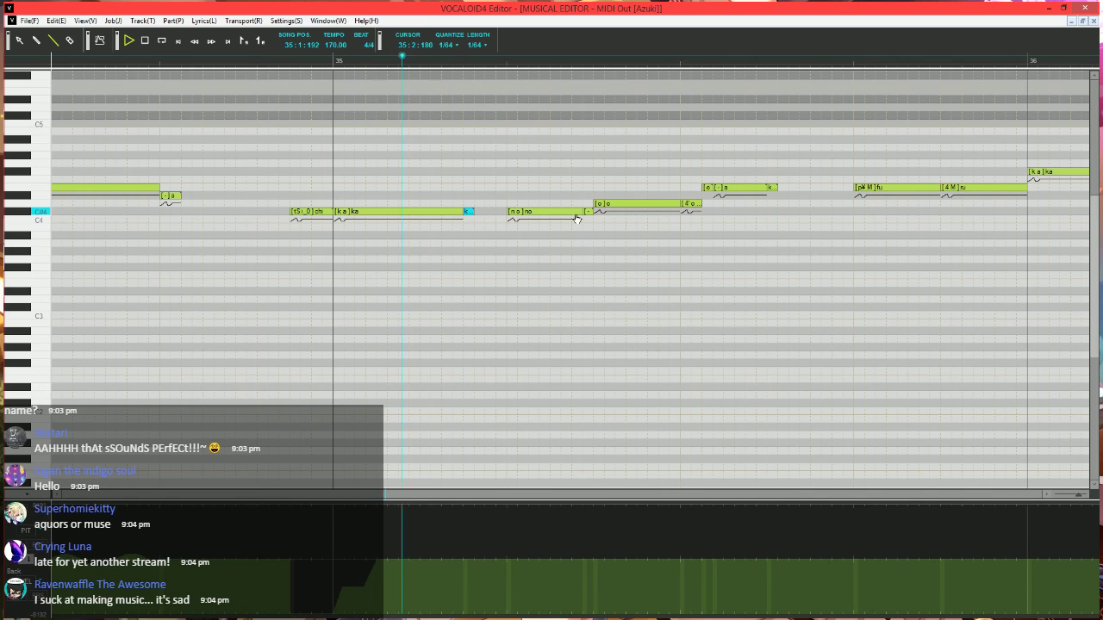
- Split measure 35's "no" into a short opening piece lowered to B3, a short "o" and a "-" on C#4, and play it
mouse_move(576, 217)
mouse_down()
mouse_move(518, 218)
mouse_move(518, 234)
mouse_move(579, 205)
mouse_up()
click(530, 211)
double_click(535, 210)
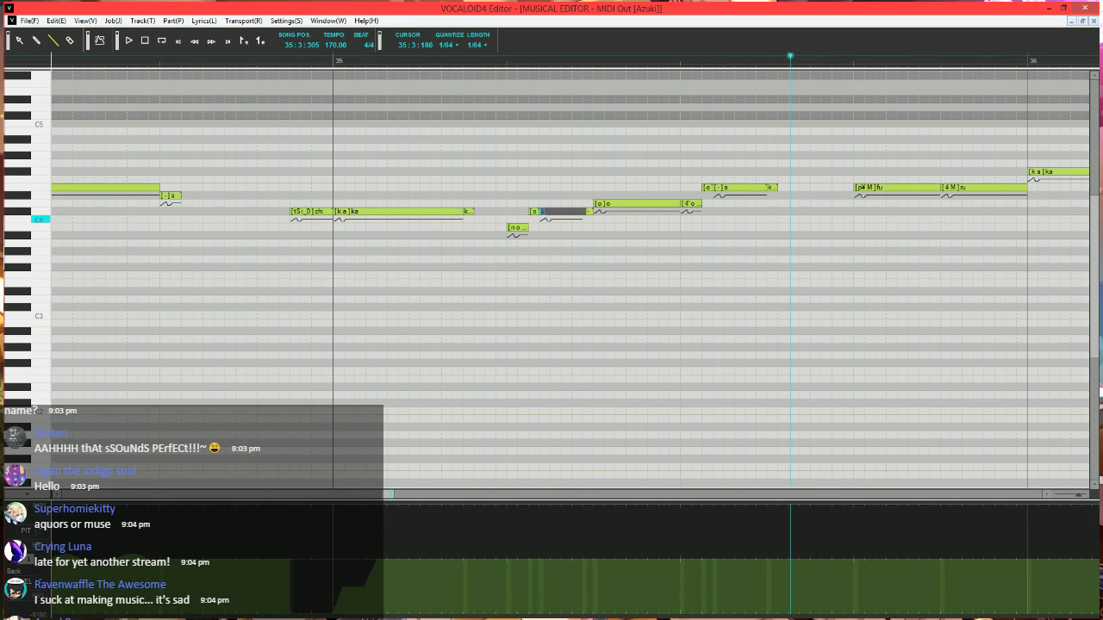
key(Return)
click(237, 58)
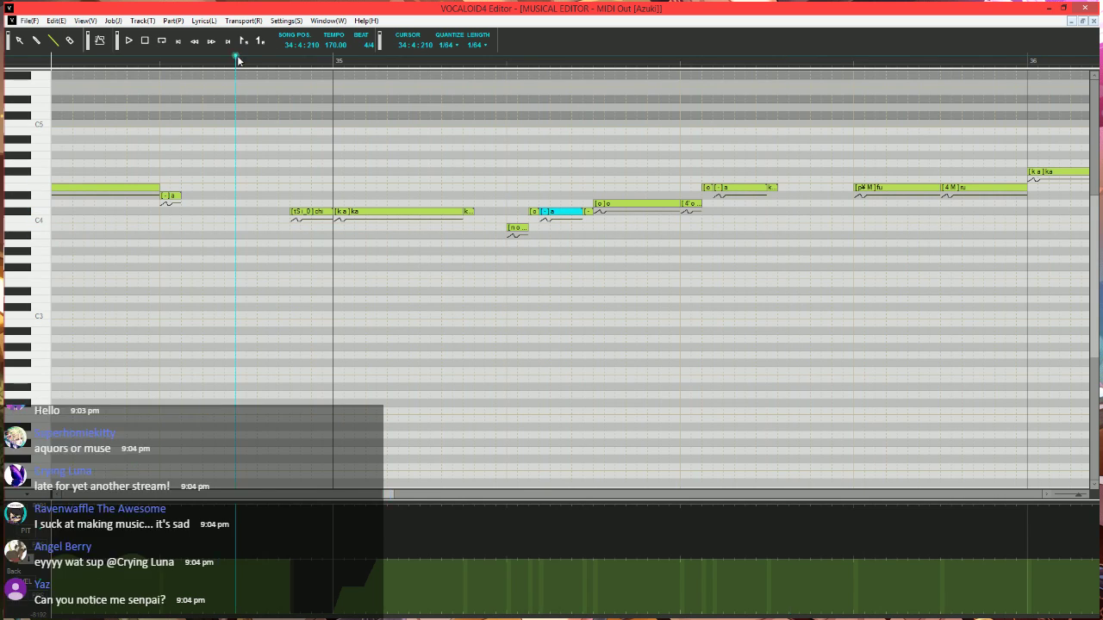
scroll(540, 265, down, 2)
key(space)
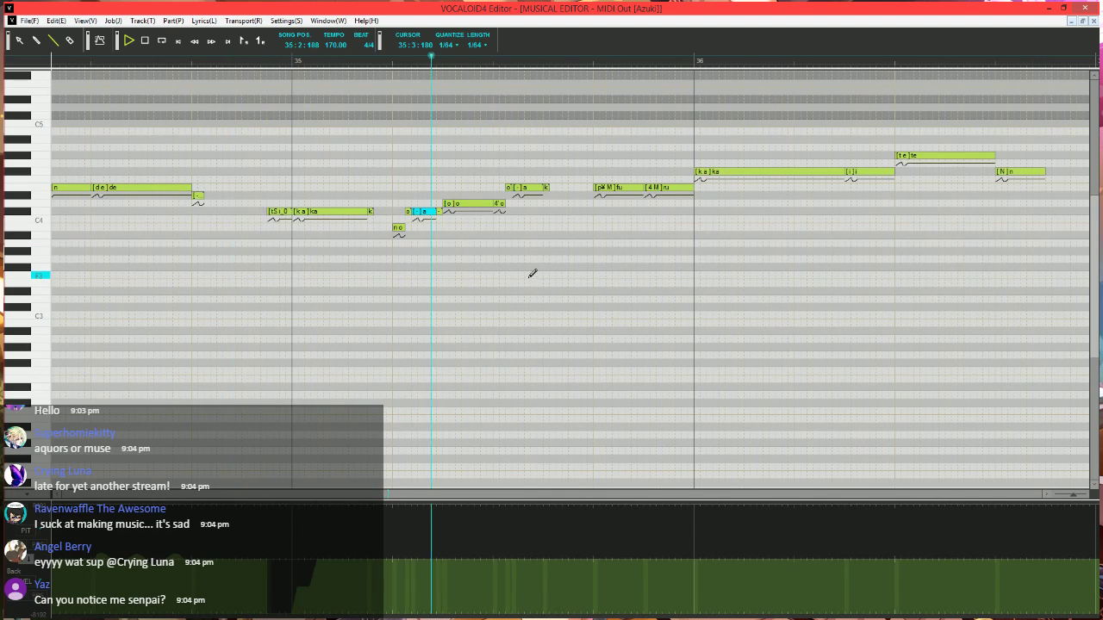
key(space)
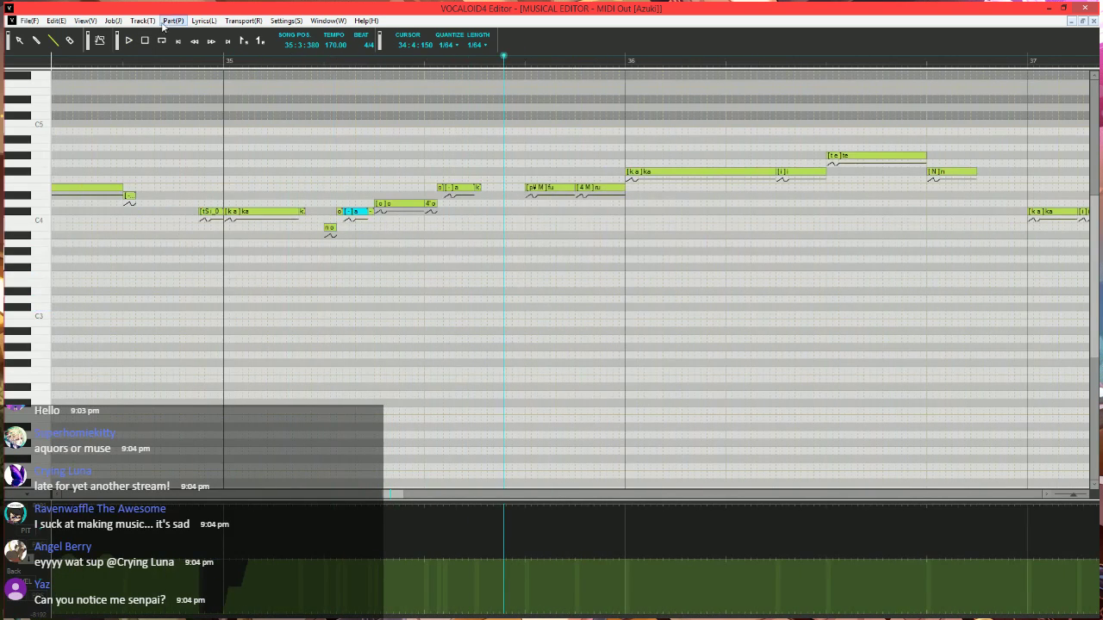
- Draw a pitch bend at its minimum just before measure 35's "fu", climbing in steps to centre over the note, and play it
click(52, 41)
scroll(525, 256, down, 2)
scroll(527, 257, up, 5)
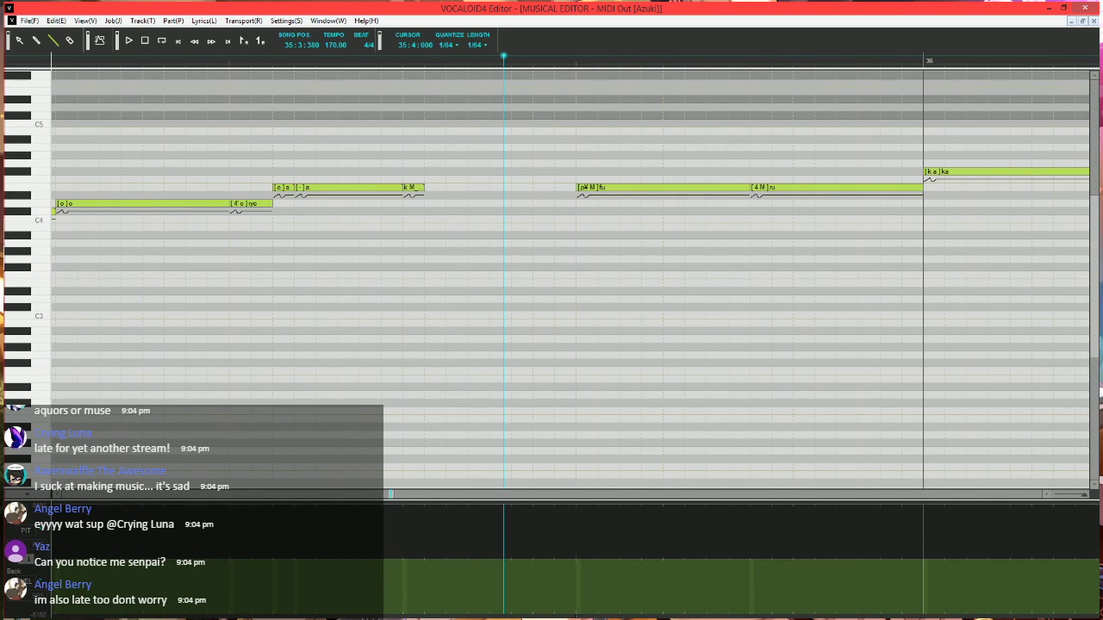
mouse_move(533, 614)
mouse_down()
mouse_move(577, 614)
mouse_move(616, 588)
mouse_up()
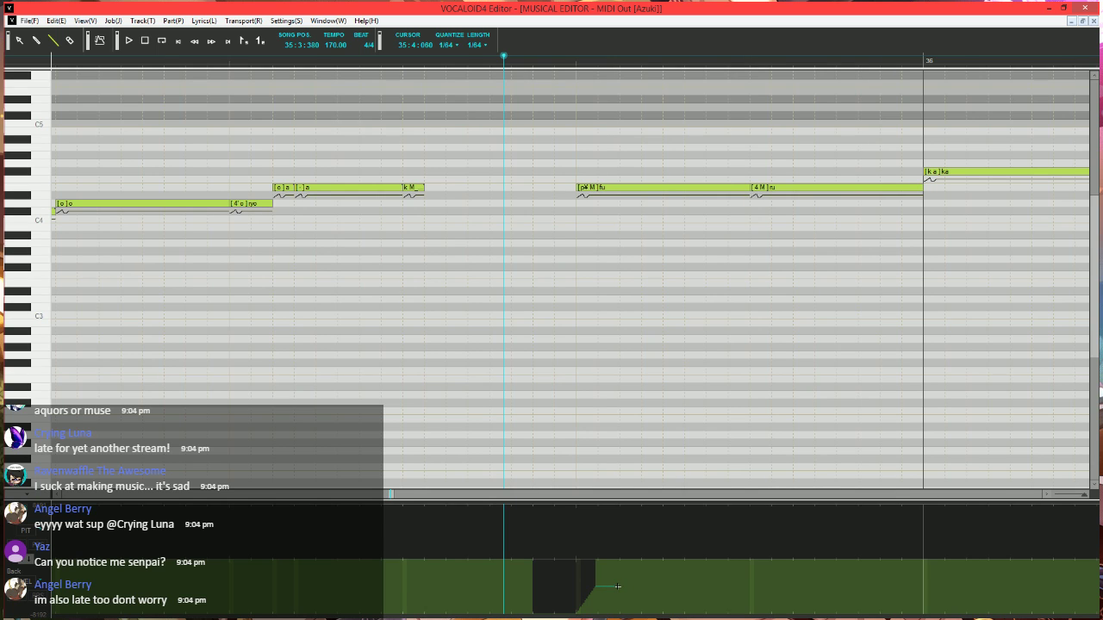
drag(617, 588, 643, 560)
key(space)
scroll(595, 370, down, 1)
key(space)
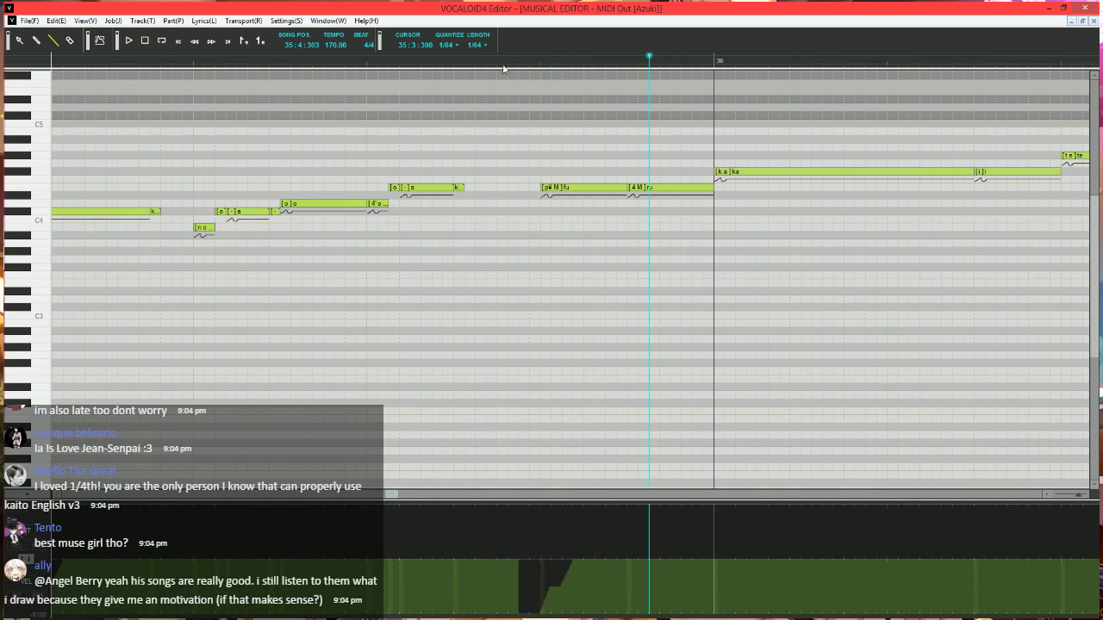
- Draw a pitch bend starting at its minimum just before measure 36's "ka", climbing in steps to centre, and play it
key(space)
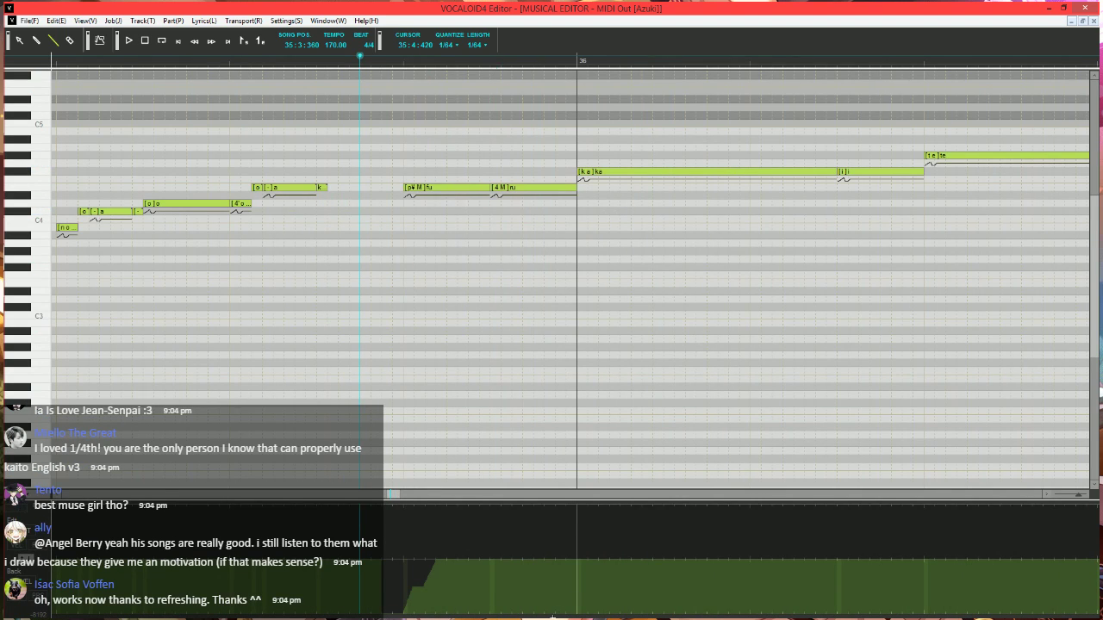
drag(578, 616, 578, 616)
drag(579, 614, 591, 588)
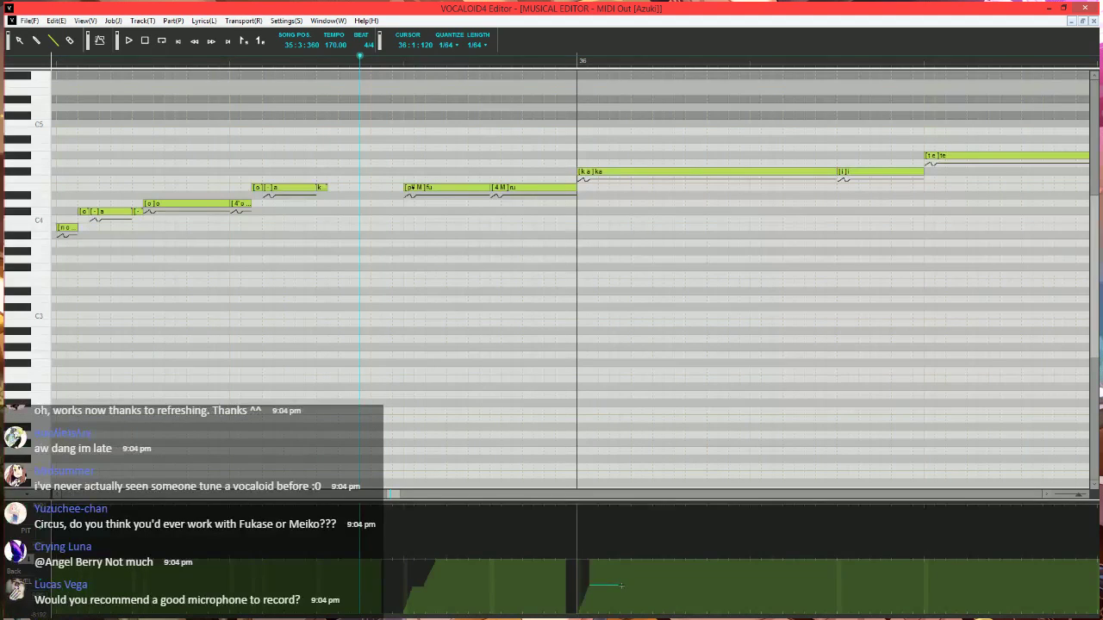
drag(620, 586, 641, 560)
key(space)
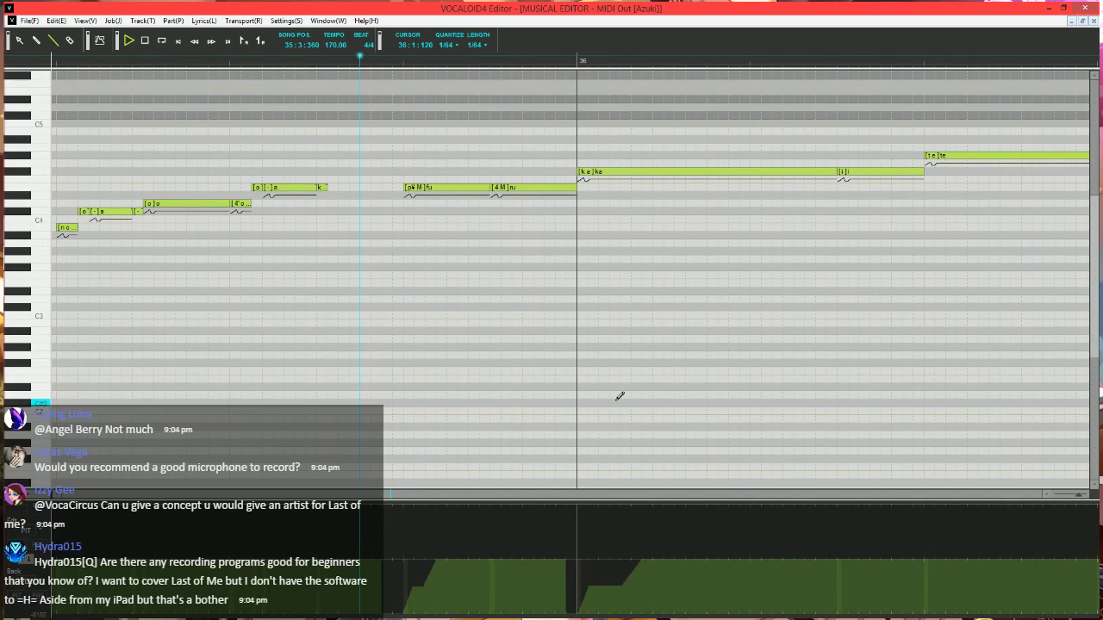
key(space)
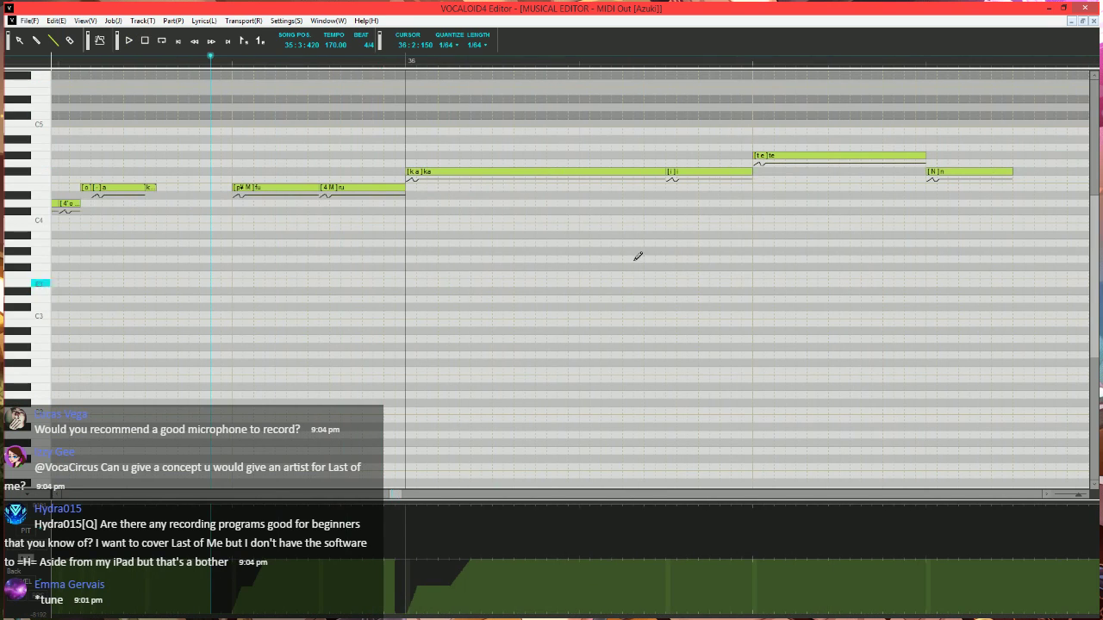
- Split a short "-" piece off the end of measure 36's "ka", lower the following "i" to E4, and play the phrase
click(660, 173)
drag(662, 173, 694, 193)
click(660, 173)
double_click(660, 173)
text(-)
key(Return)
key(space)
scroll(702, 311, down, 2)
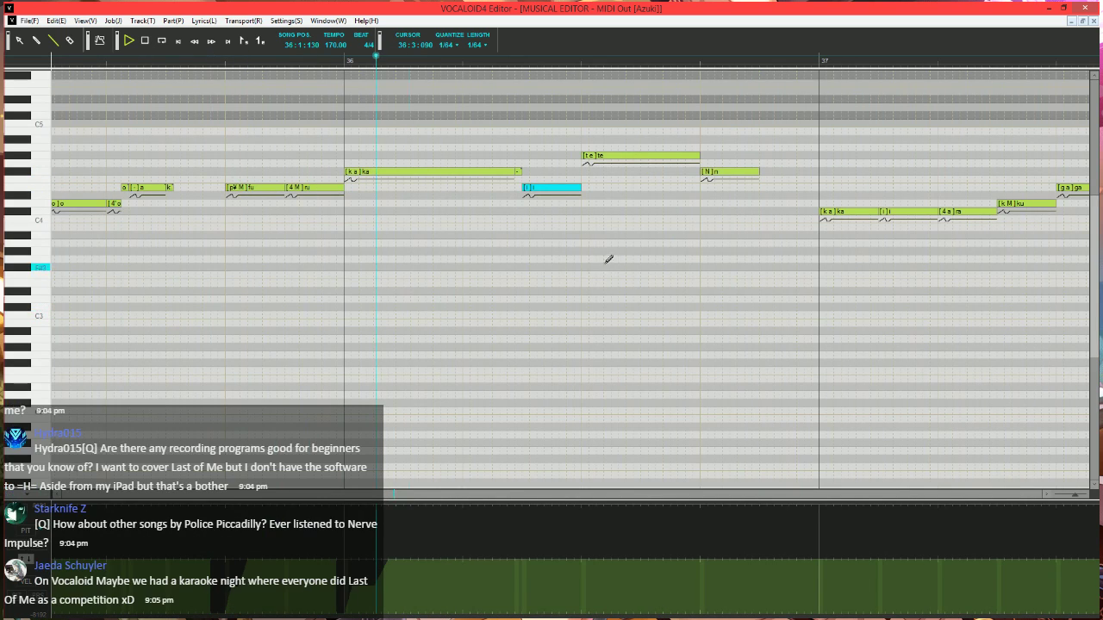
key(space)
- Lower the velocity of the G#4 "te" in measure 36 to the minimum
click(328, 62)
scroll(650, 197, up, 1)
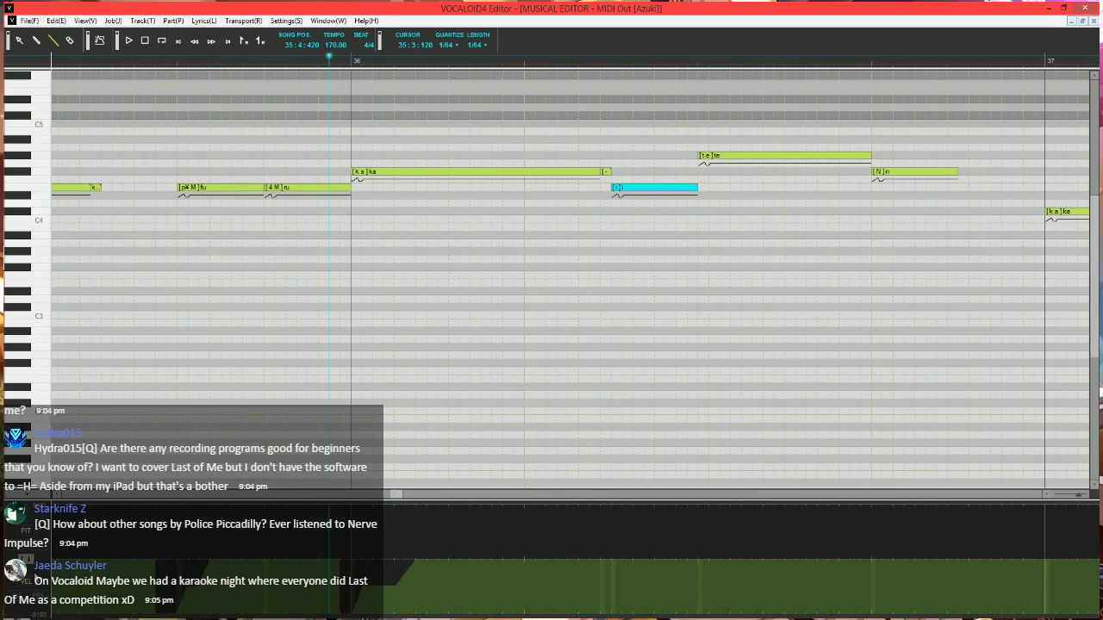
click(34, 576)
drag(693, 615, 743, 615)
- Split measure 36's "te" into pieces on B4, F#4 and G#4, lengthening it, and shift the "n" to end at measure 37
mouse_move(857, 163)
mouse_down()
mouse_move(705, 160)
mouse_move(703, 134)
mouse_move(741, 172)
mouse_move(959, 153)
mouse_move(951, 171)
mouse_move(1026, 177)
mouse_up()
click(746, 155)
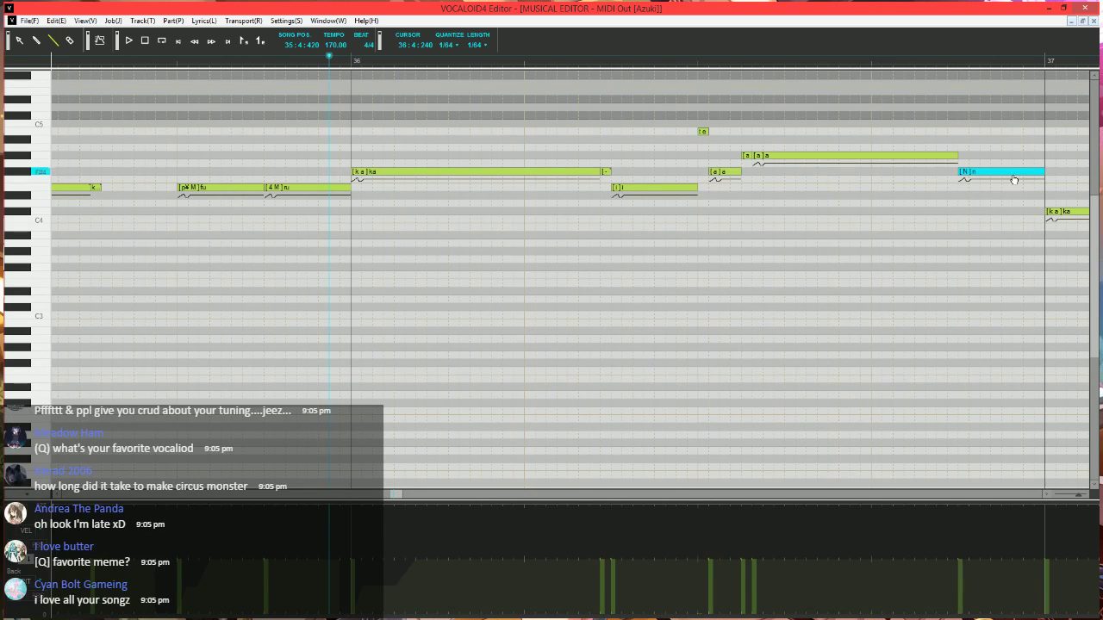
- Set the phonemes of the three pieces following measure 36's B4 "te" to "e", "-" and "-"
double_click(734, 174)
text(e)
key(Tab)
text(-)
key(Tab)
text(-)
key(Return)
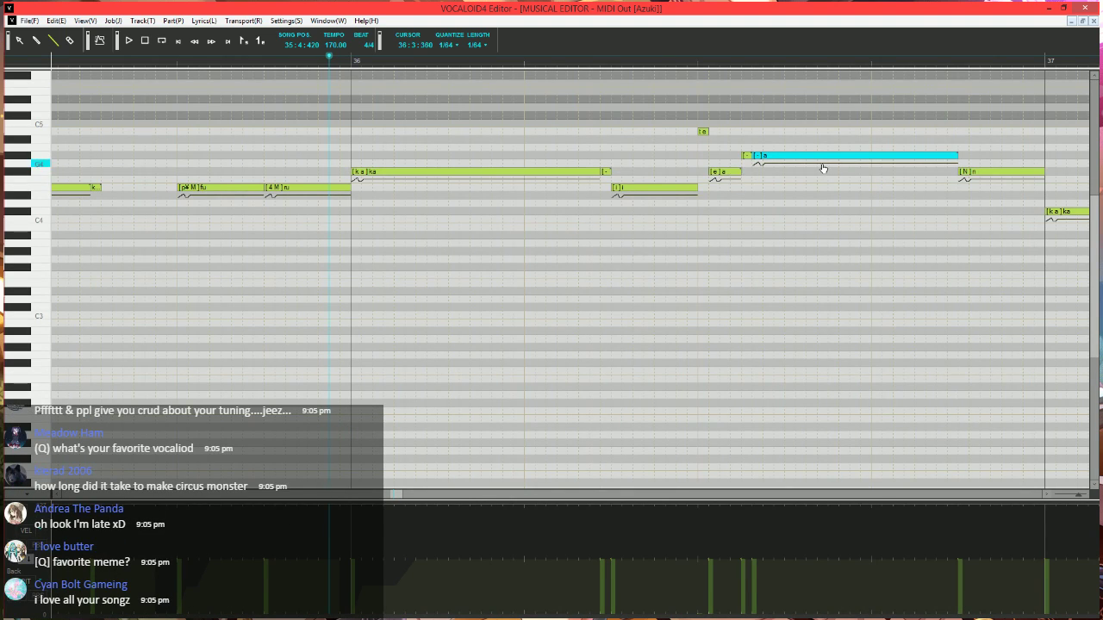
- Apply Expressive Vibrato to measure 36's long G#4 piece with pitch amount 10, brightness 15, rate 45 and length 100, adjusting both fades
key(ctrl+j)
click(448, 314)
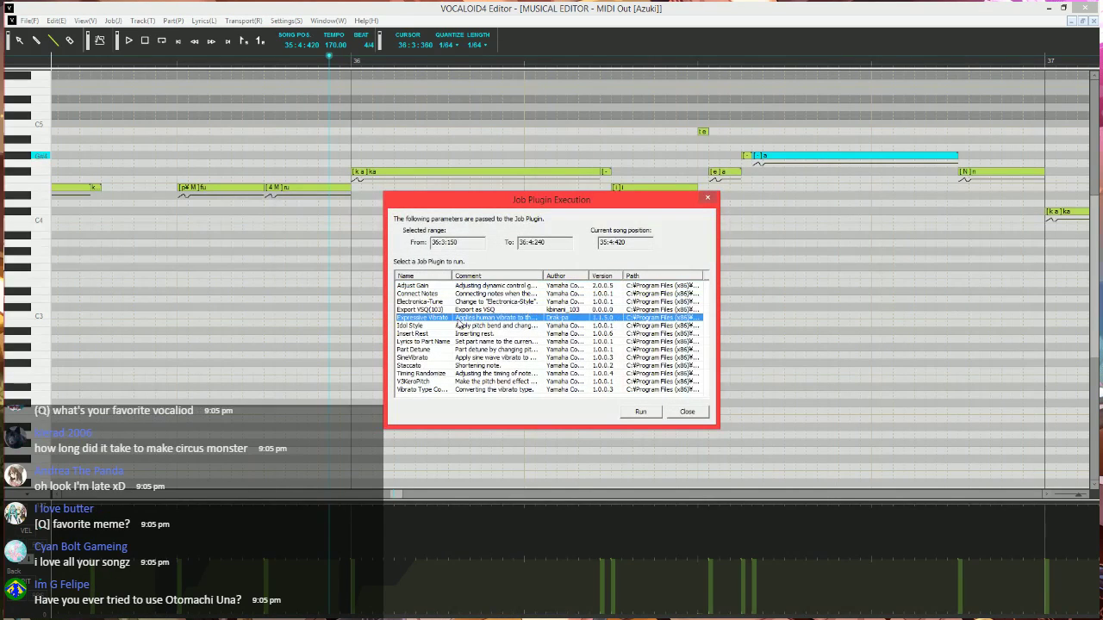
click(635, 403)
text(10)
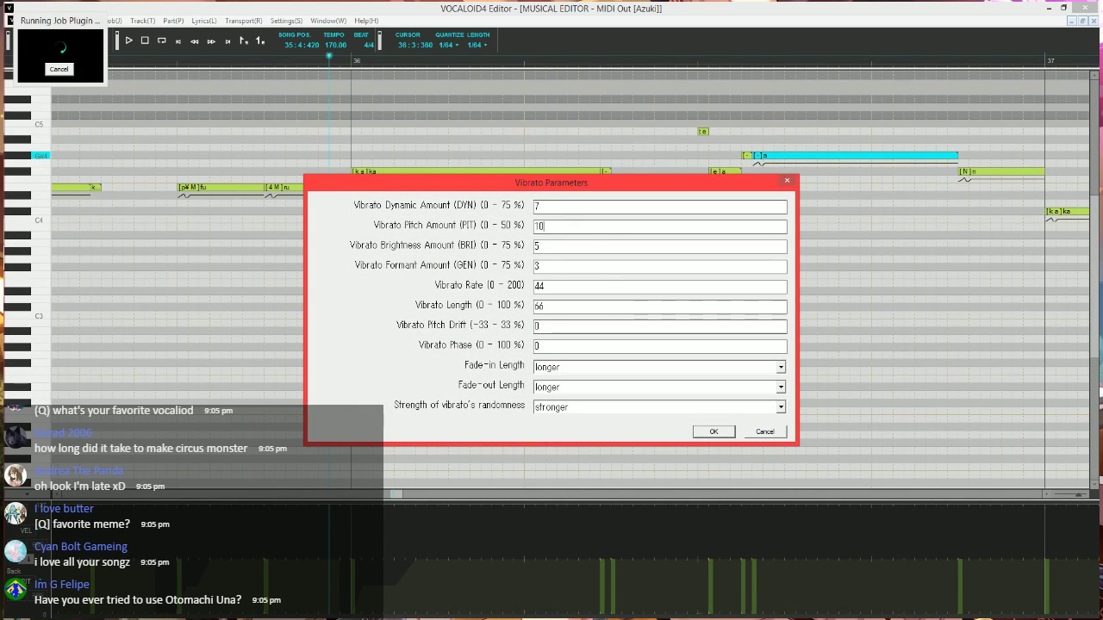
key(Tab)
key(Tab)
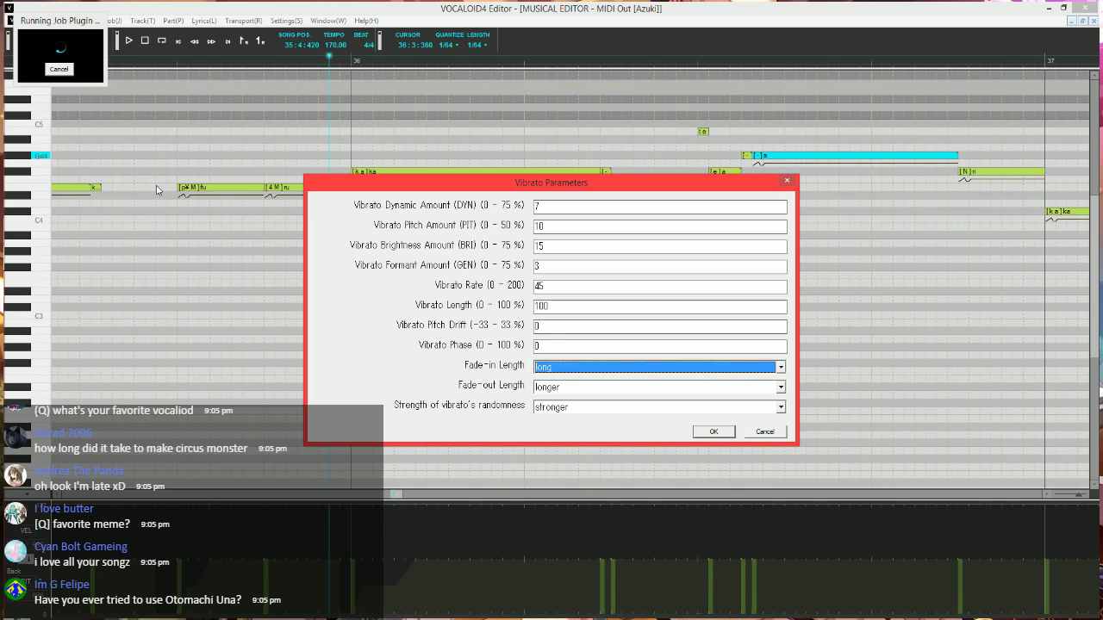
key(Down)
key(Tab)
key(Down)
key(Return)
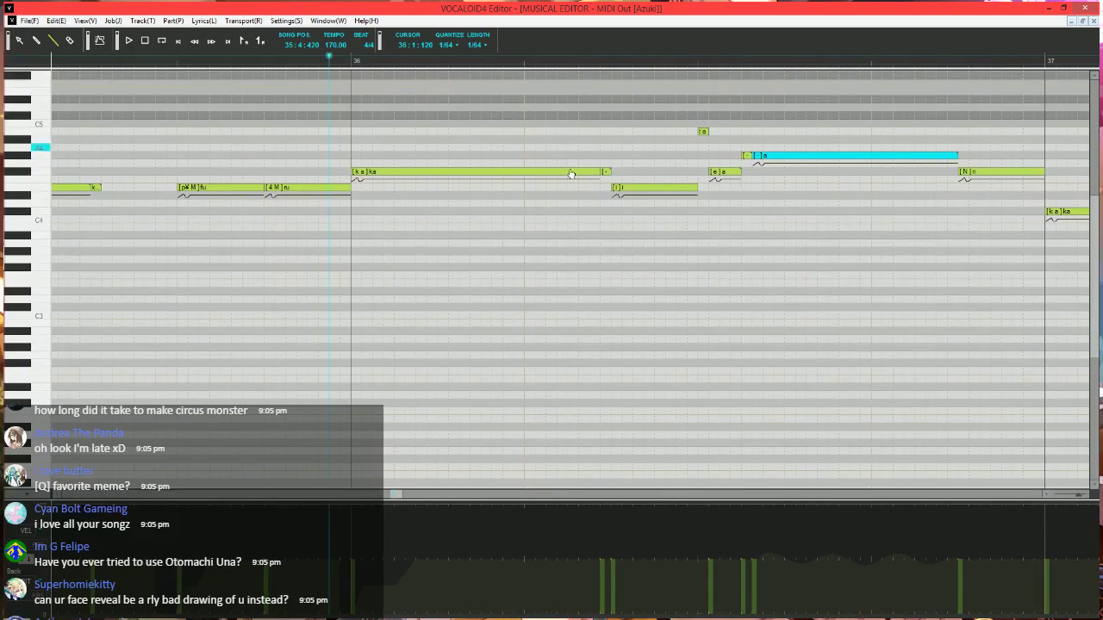
- Try shortening measure 36's long G#4 piece to beat 4, starting "n" there, and splitting a short "-" off the G#4's end
drag(957, 156, 872, 156)
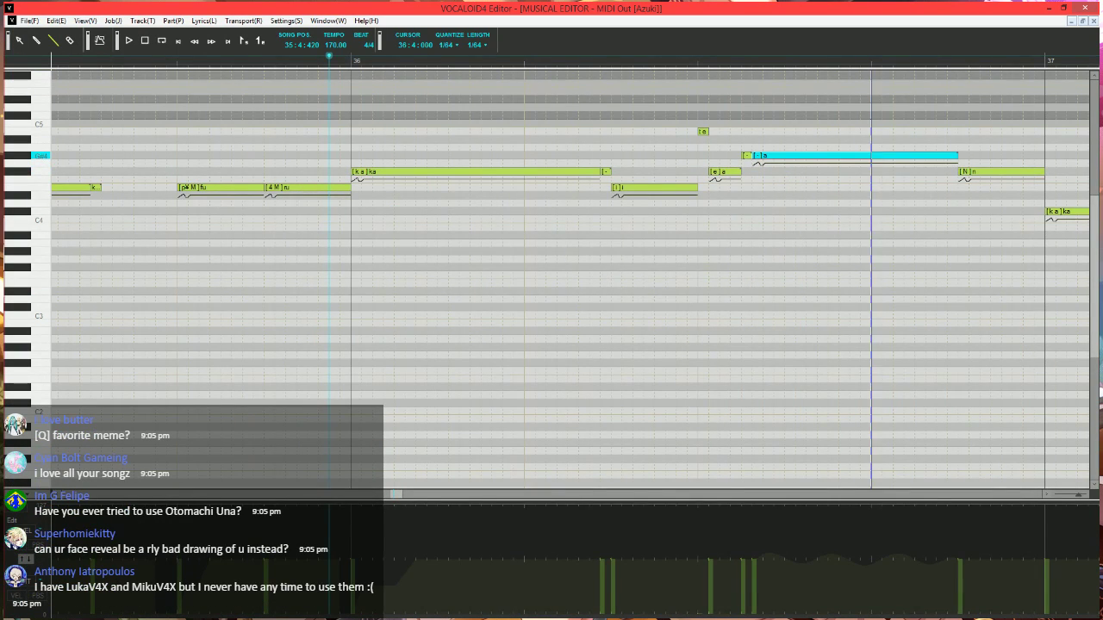
mouse_move(1010, 177)
mouse_down()
mouse_move(879, 177)
mouse_move(927, 177)
mouse_up()
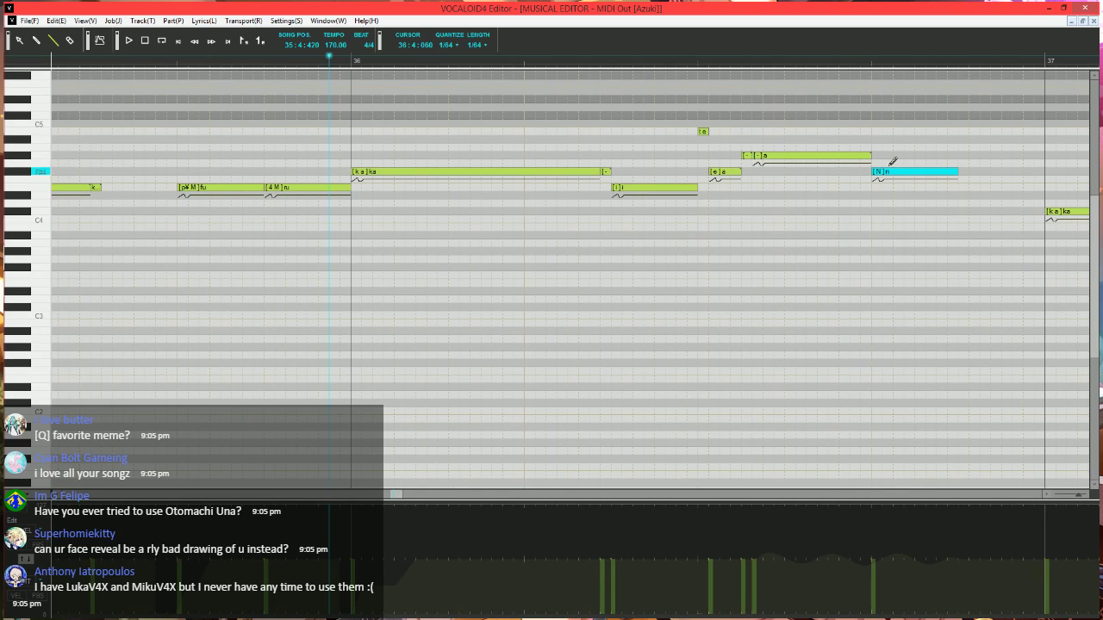
mouse_move(869, 157)
mouse_down()
mouse_move(860, 157)
mouse_move(872, 157)
mouse_up()
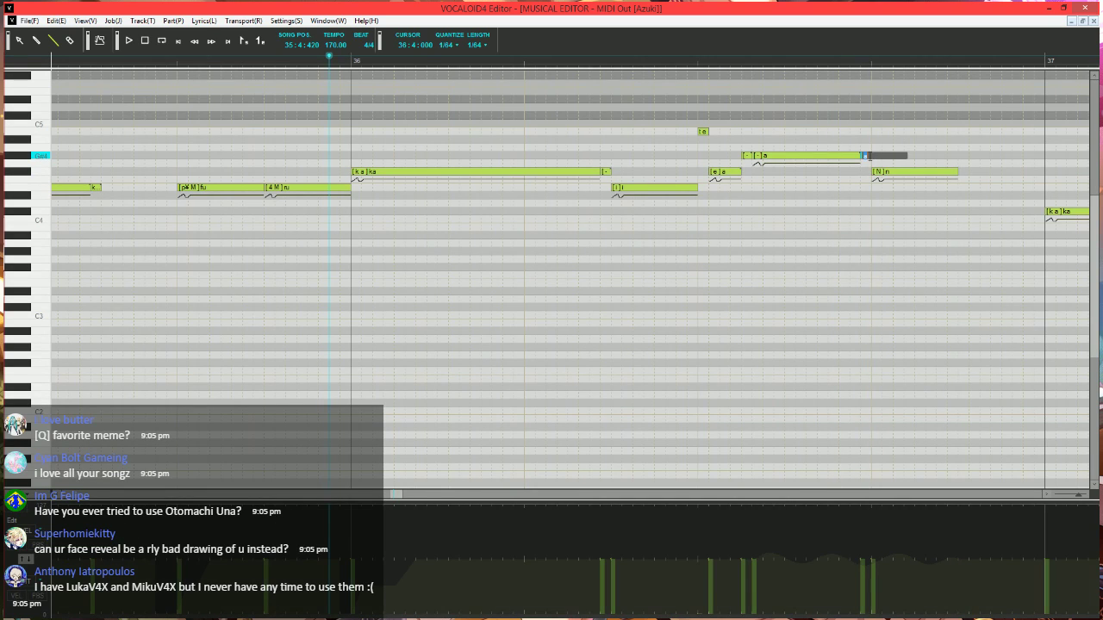
text(-)
key(Return)
- Play the phrase from the second half of measure 35 and set the playback position to measure 36, beat 2
scroll(450, 241, down, 3)
click(230, 58)
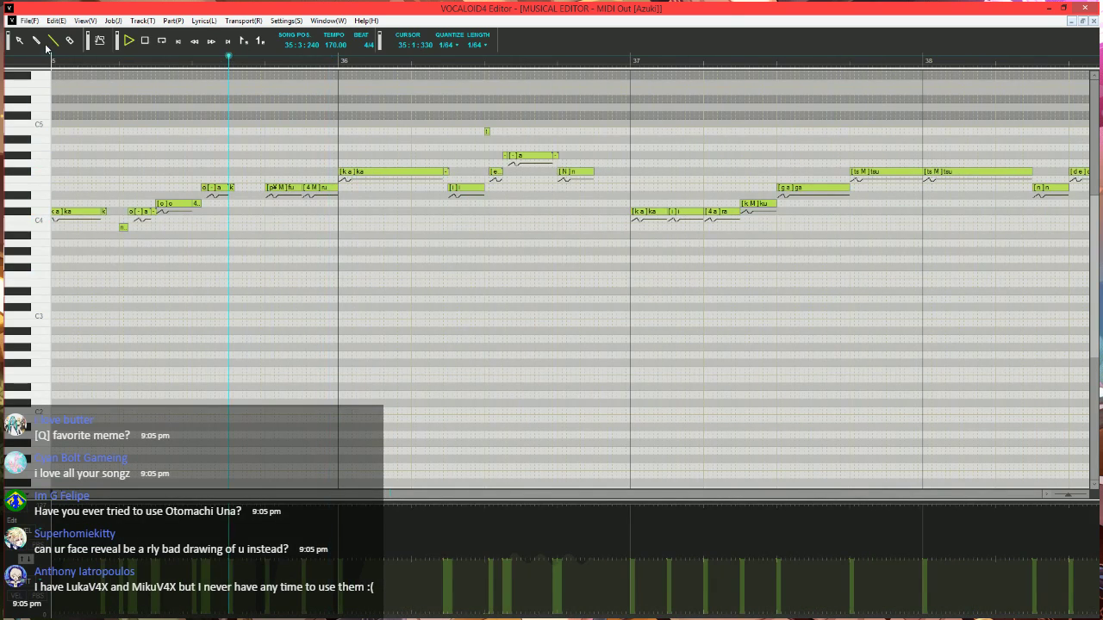
key(space)
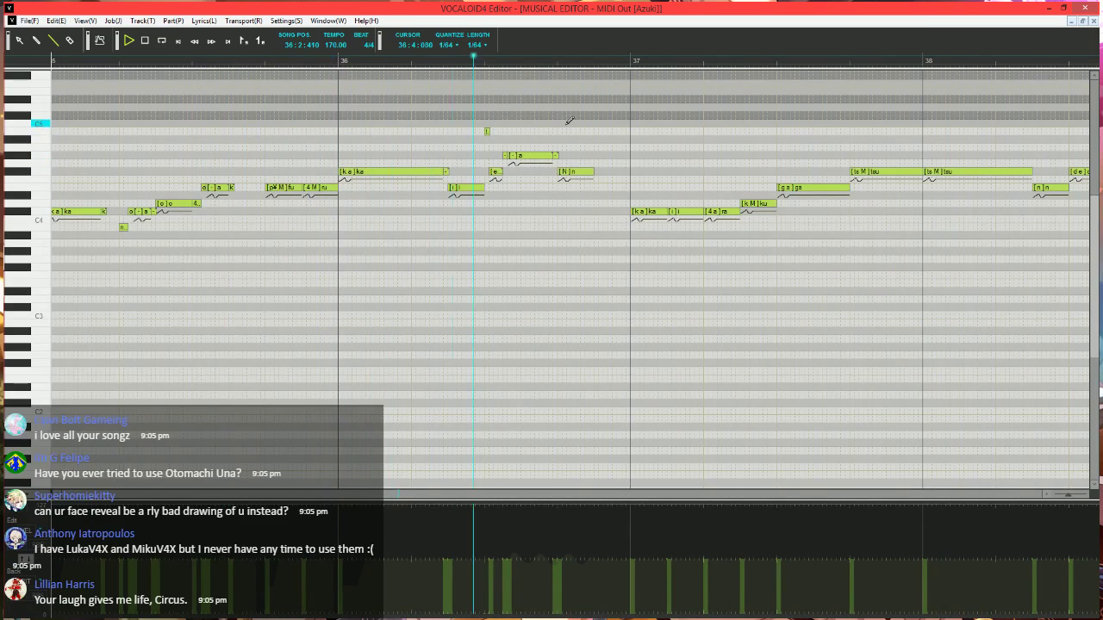
key(space)
click(433, 58)
scroll(519, 288, up, 3)
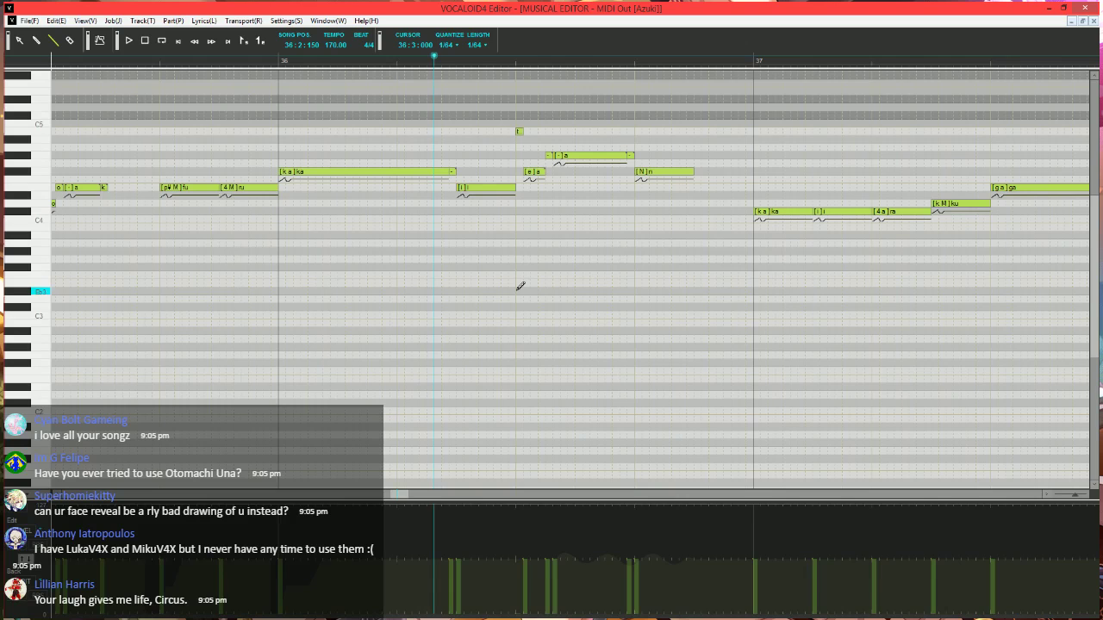
- Undo the G#4 shortening, the "n" move and the short end split in measure 36
key(ctrl+z)
key(ctrl+z)
key(ctrl+z)
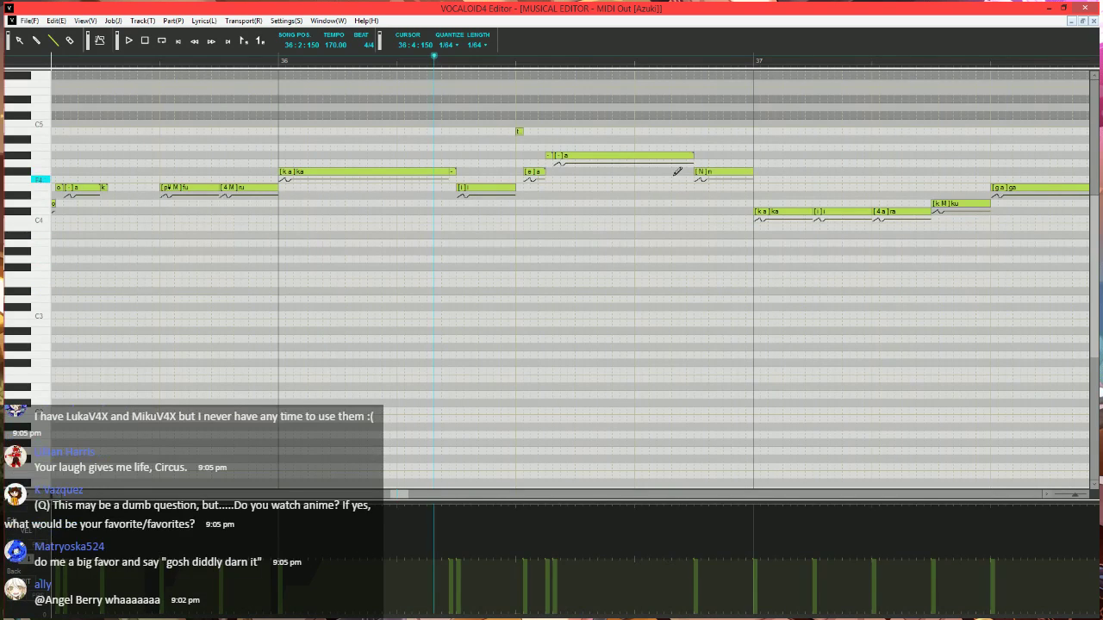
- Shorten measure 36's long G#4 to beat 4, split a short piece off its end, start "n" at beat 4, and play
mouse_move(691, 156)
mouse_down()
mouse_move(621, 156)
mouse_move(636, 157)
mouse_up()
double_click(632, 157)
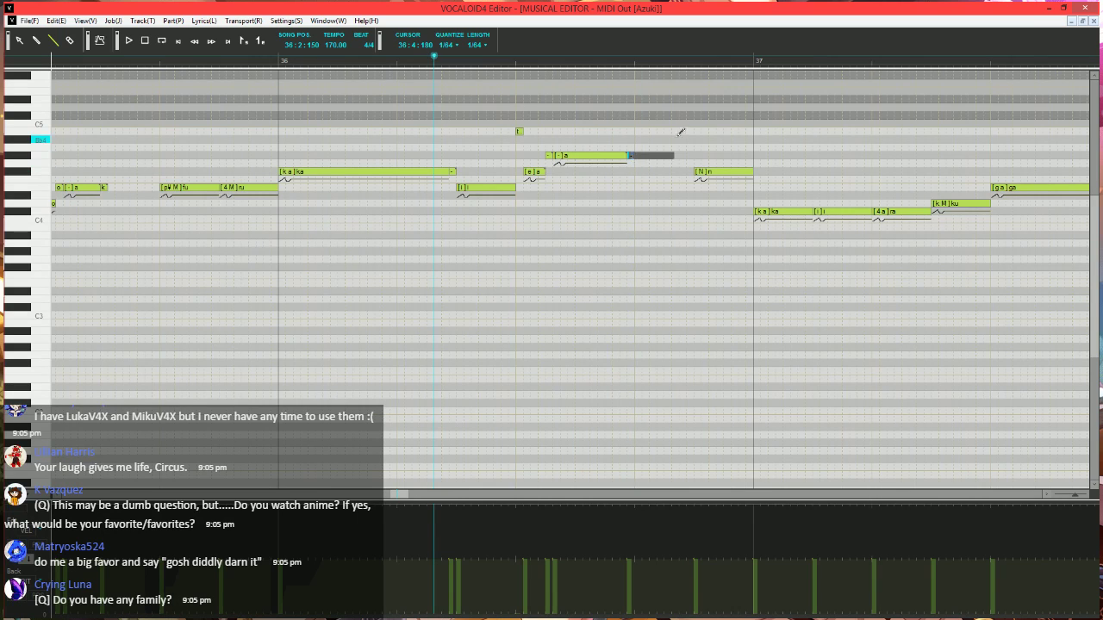
drag(697, 173, 638, 172)
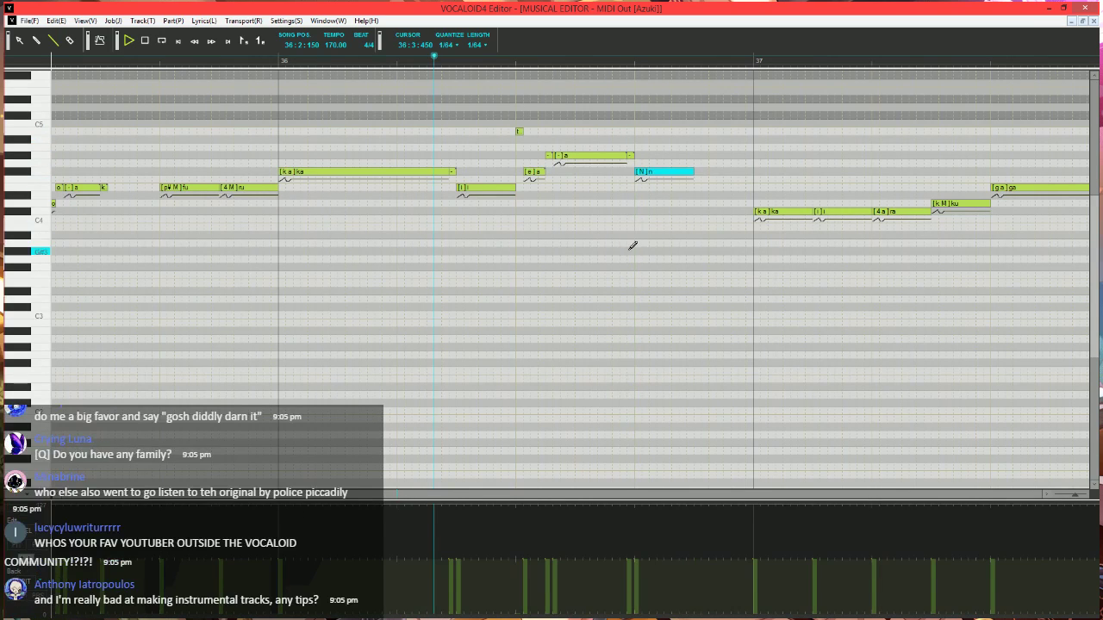
key(space)
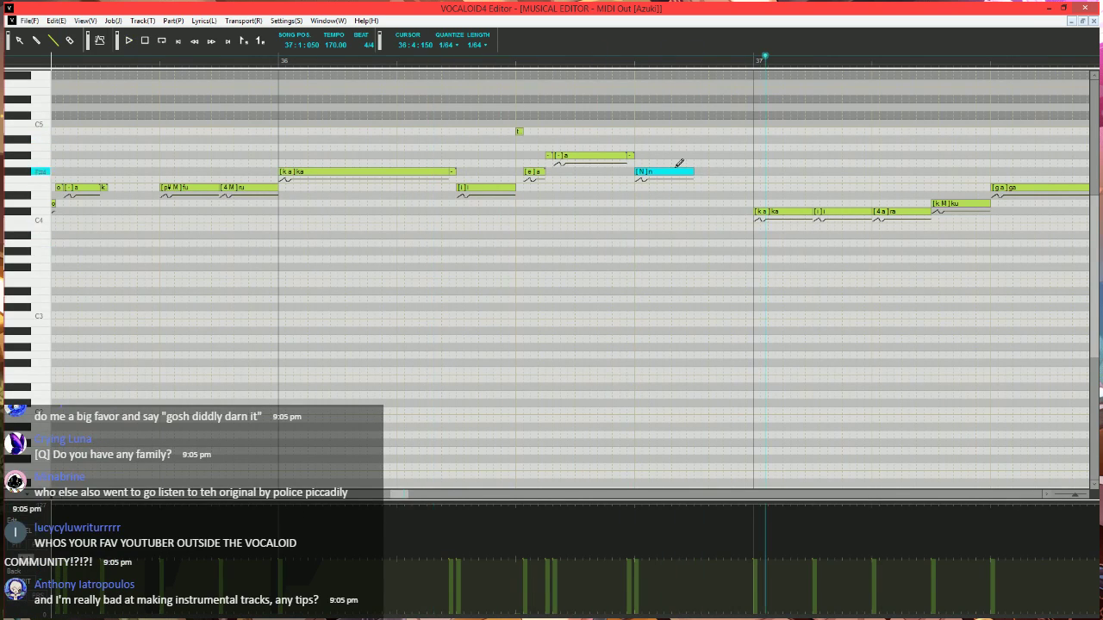
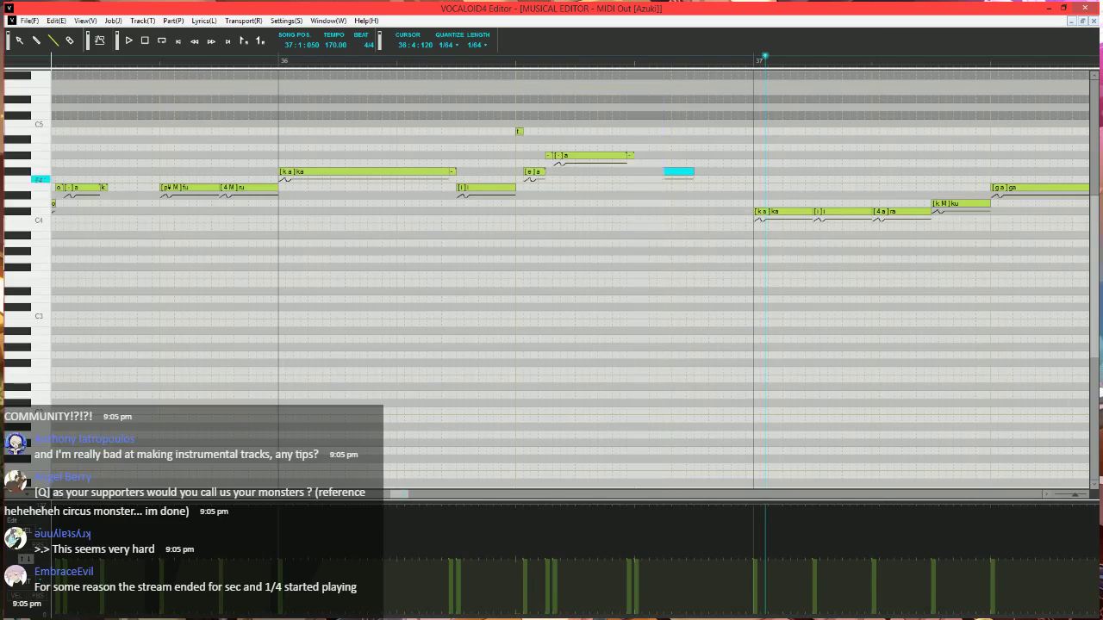
- Split off the second half of measure 36's "n" as a shorter D4 piece with phoneme "-", and play the phrase
drag(666, 203, 675, 205)
text(-)
key(Return)
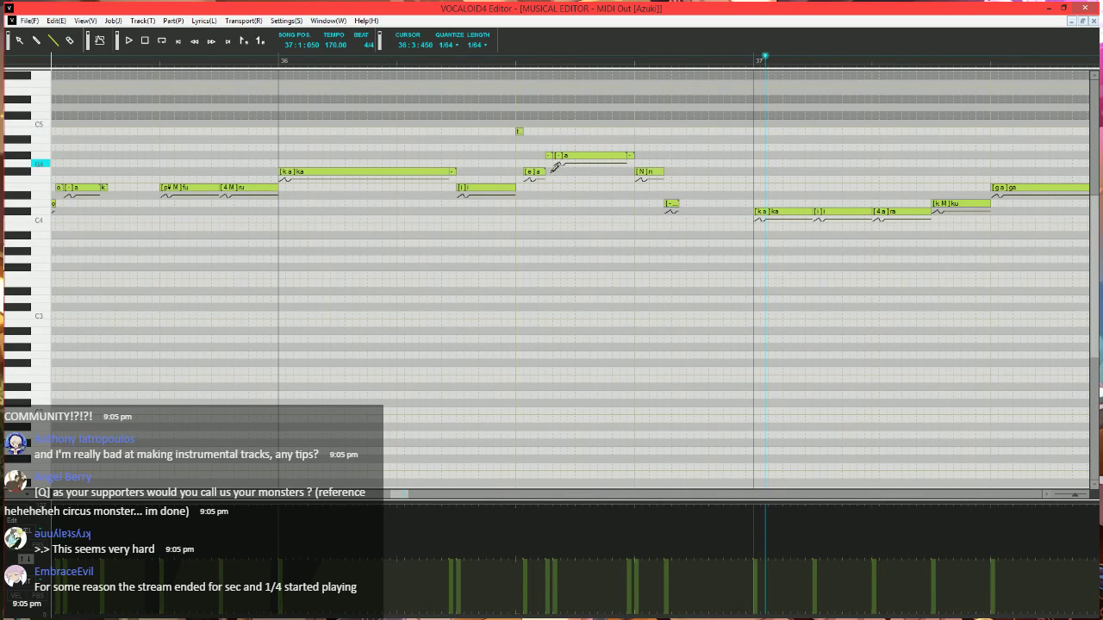
scroll(552, 167, down, 2)
click(331, 61)
key(space)
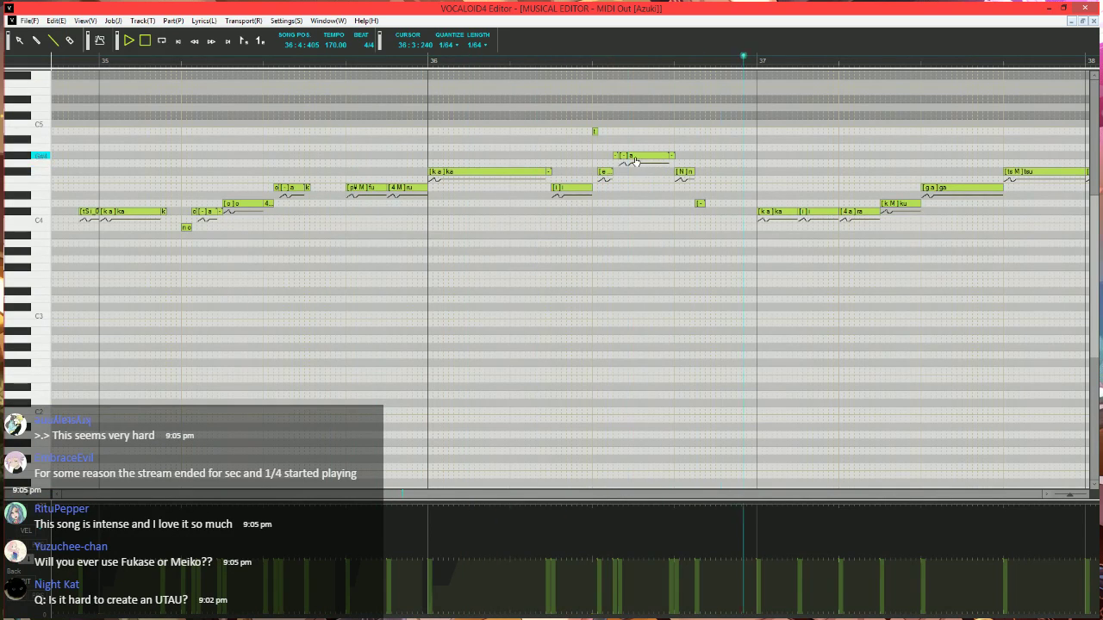
key(space)
- Raise the short "-" piece after "n" to E4, lengthen the F#4 "e" piece into the G#4, and play the result
scroll(762, 203, up, 1)
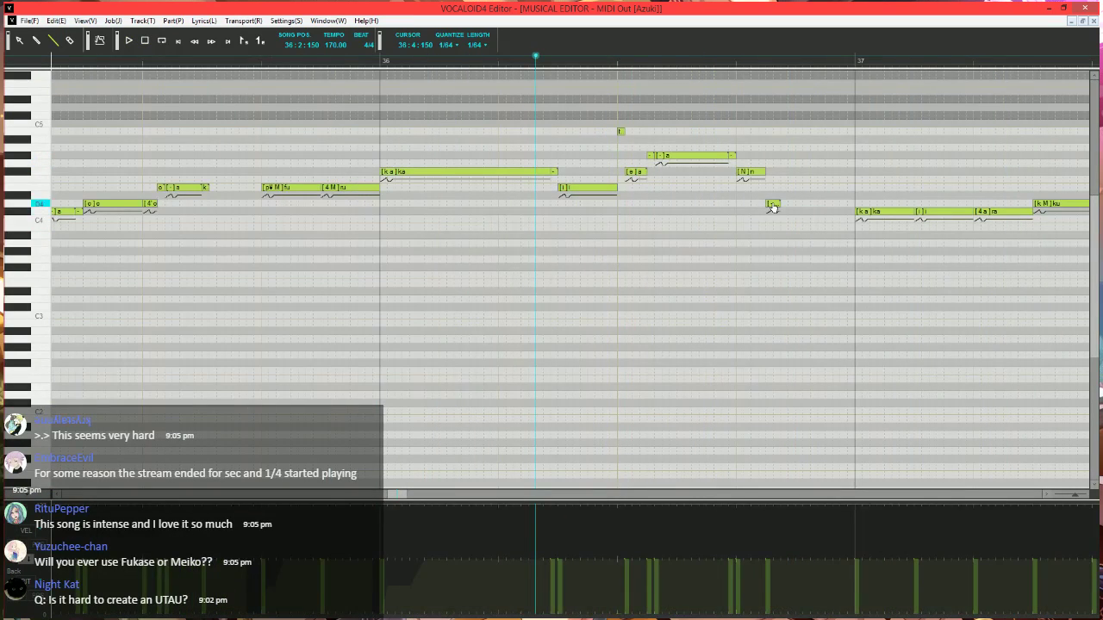
drag(772, 204, 773, 188)
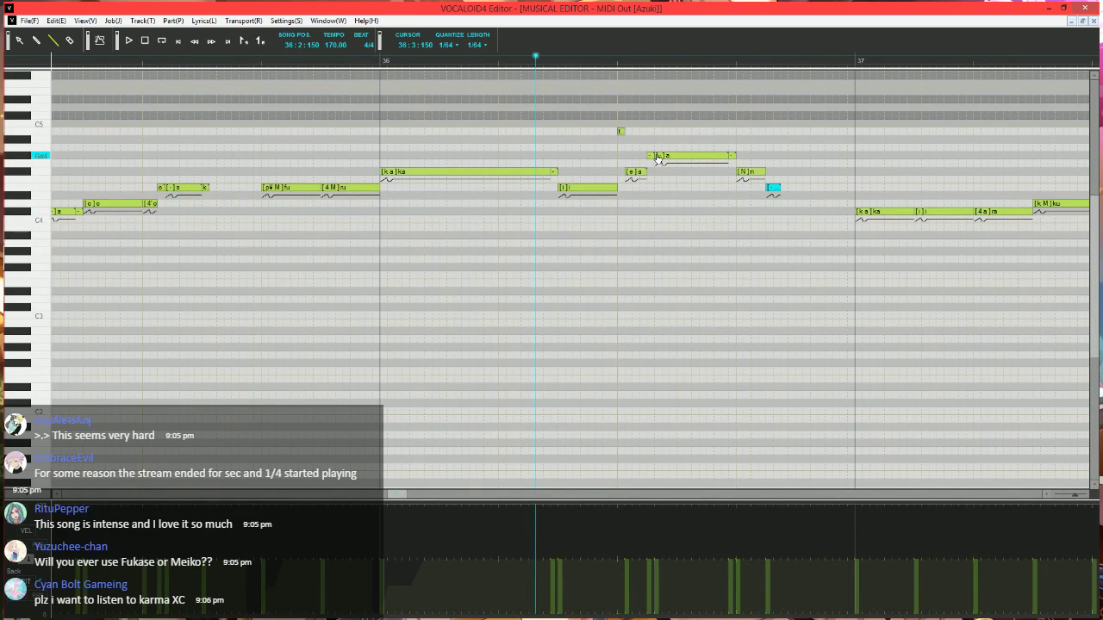
mouse_move(657, 157)
mouse_down()
mouse_move(678, 157)
mouse_move(651, 158)
mouse_move(674, 158)
mouse_move(668, 171)
mouse_up()
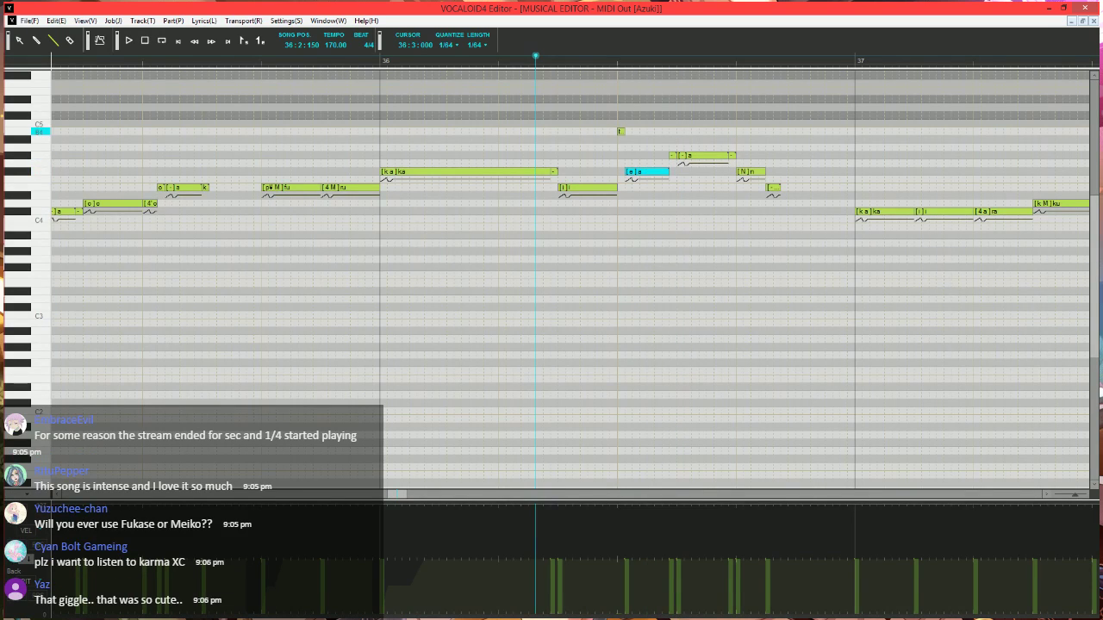
click(642, 131)
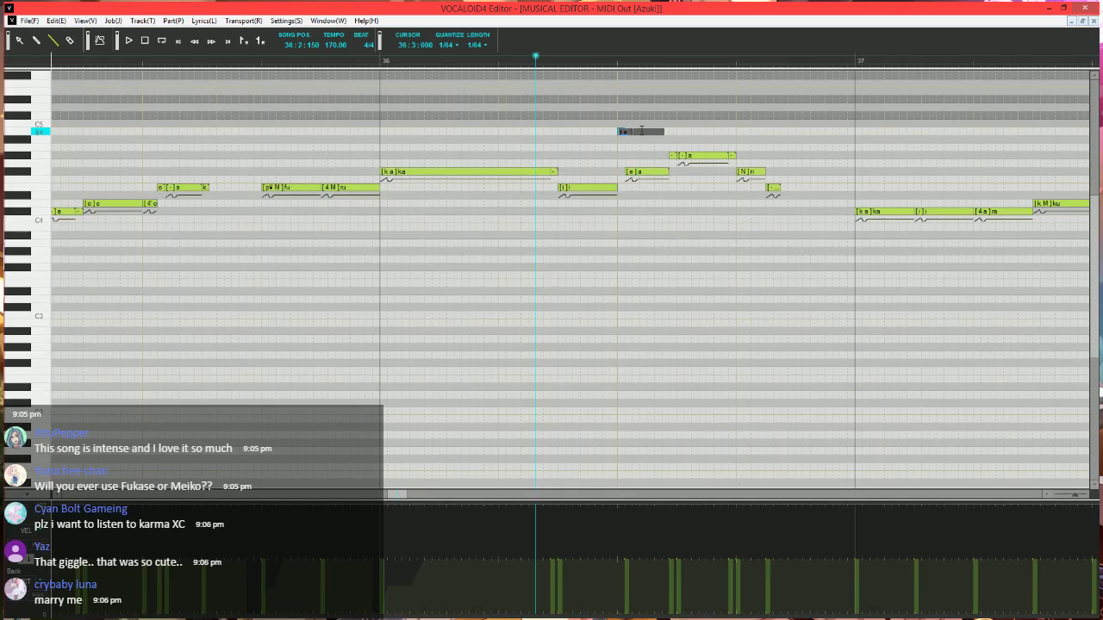
key(Return)
key(space)
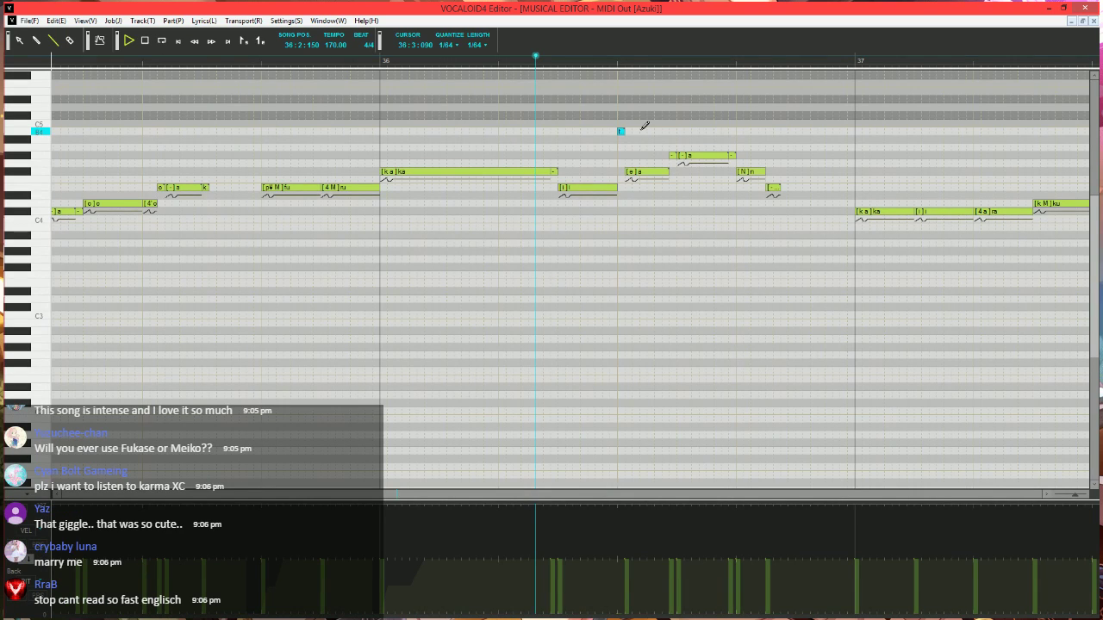
key(space)
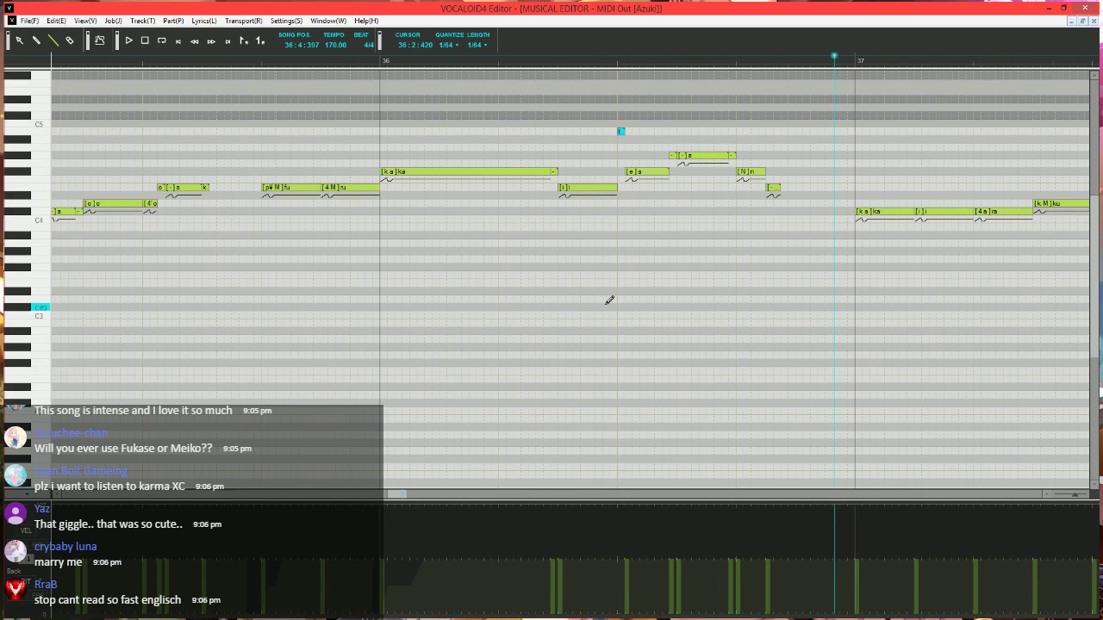
- Configure vibrato for measure 36's long G#4 piece with rate 50 and length 100, adjusting the fade-in and fade-out lengths
scroll(609, 300, down, 4)
scroll(610, 299, right, 2)
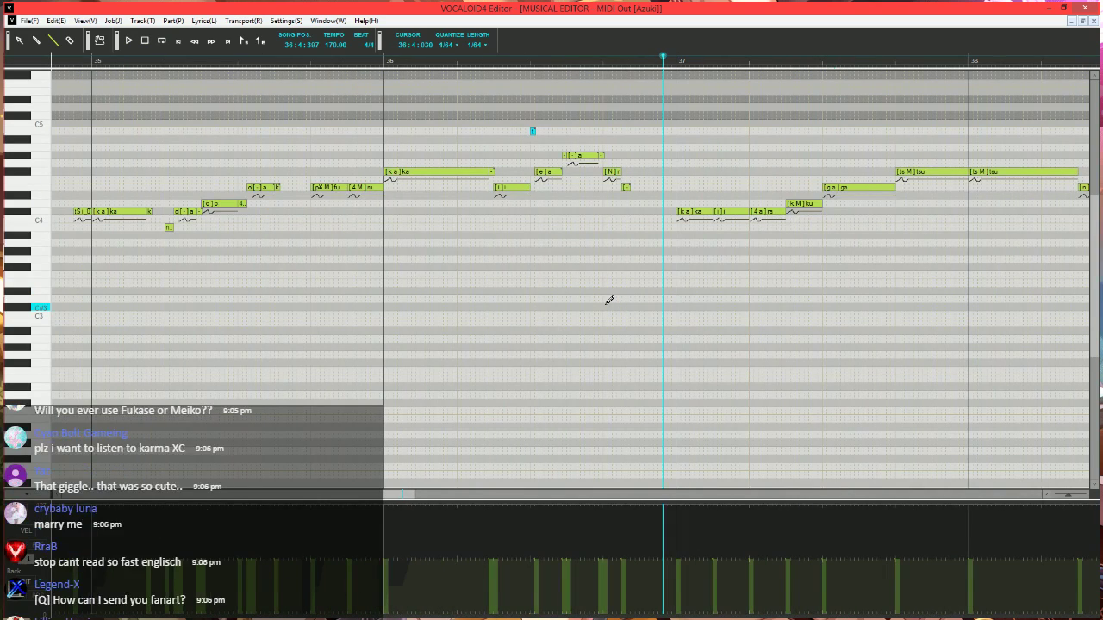
scroll(535, 273, up, 3)
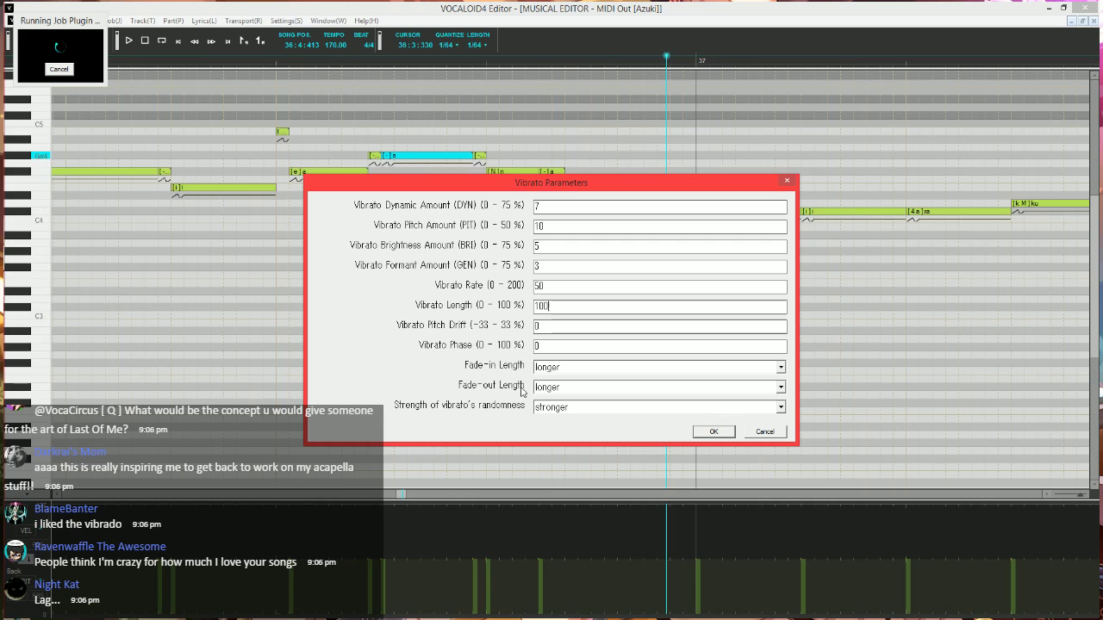
click(575, 367)
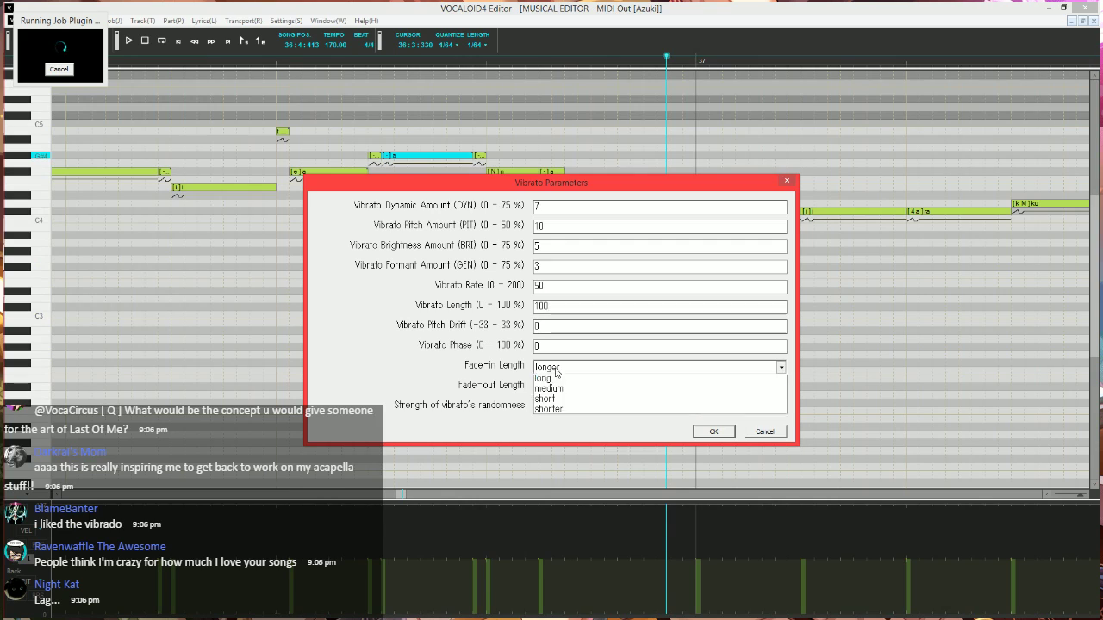
click(575, 418)
click(574, 387)
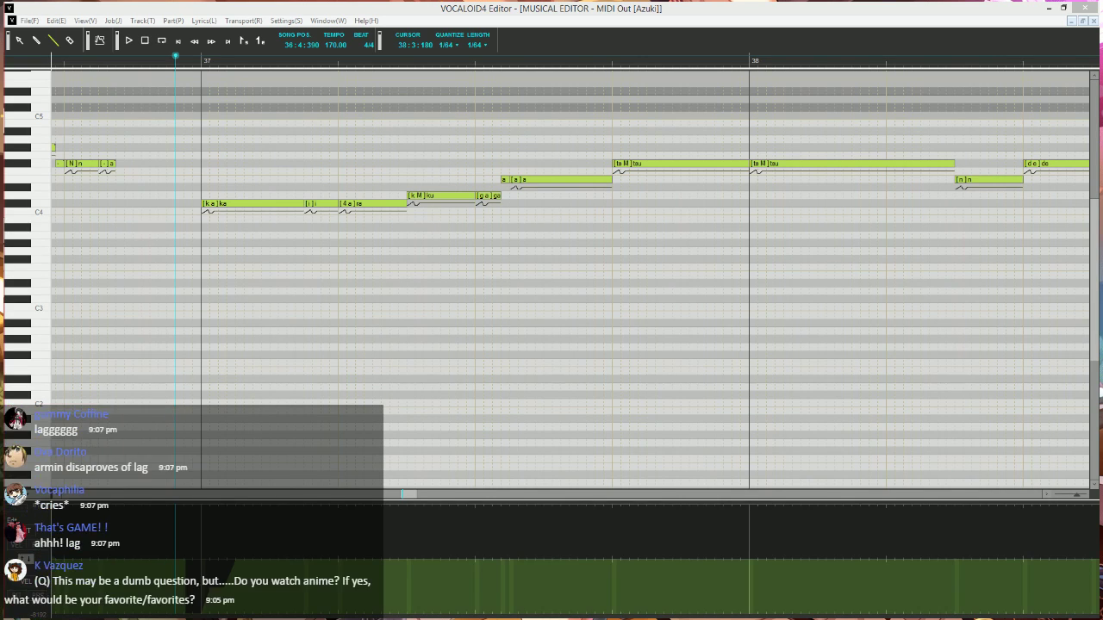
- Play the phrase from just before measure 37 to check its tuning
click(164, 60)
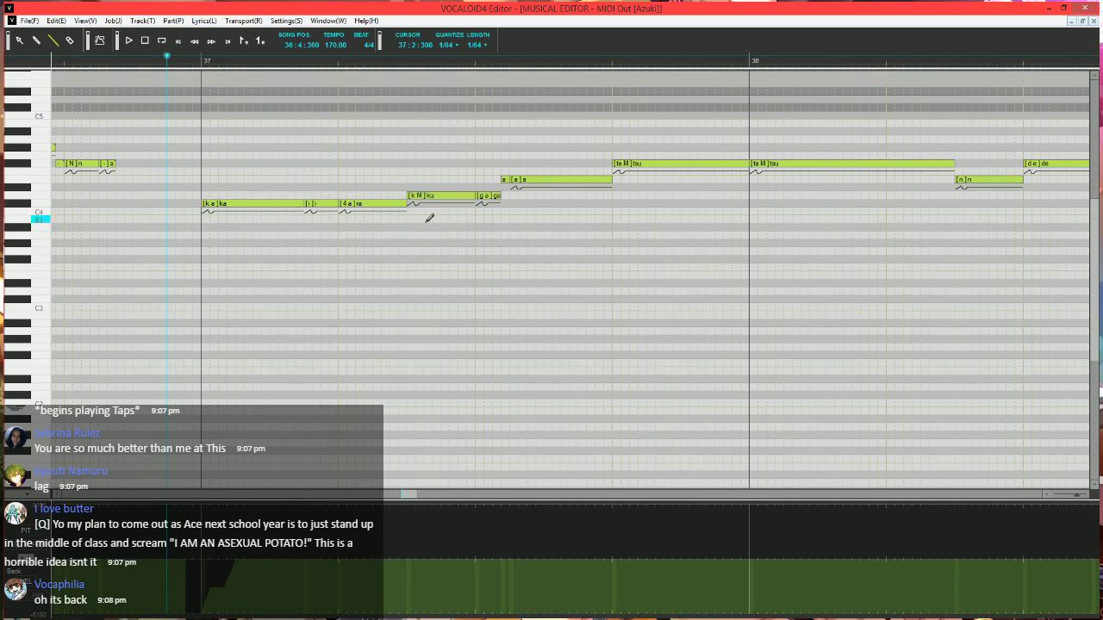
key(space)
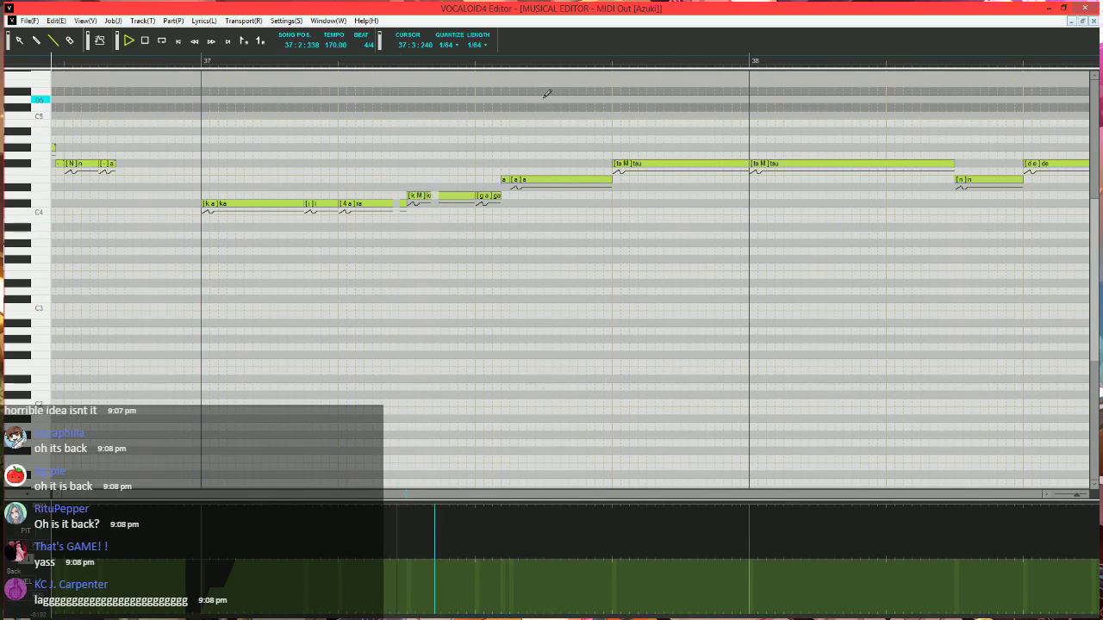
key(space)
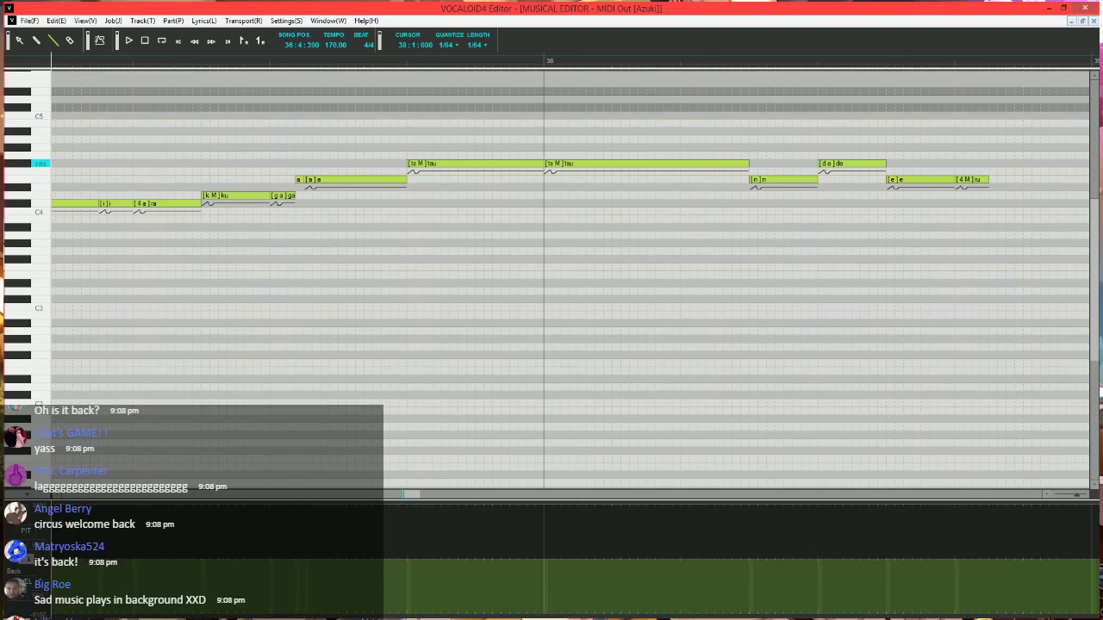
- Split measure 37's "tsu" into an E4 piece and two F#4 pieces, and shorten measure 38's "tsu" to under half a beat
click(448, 163)
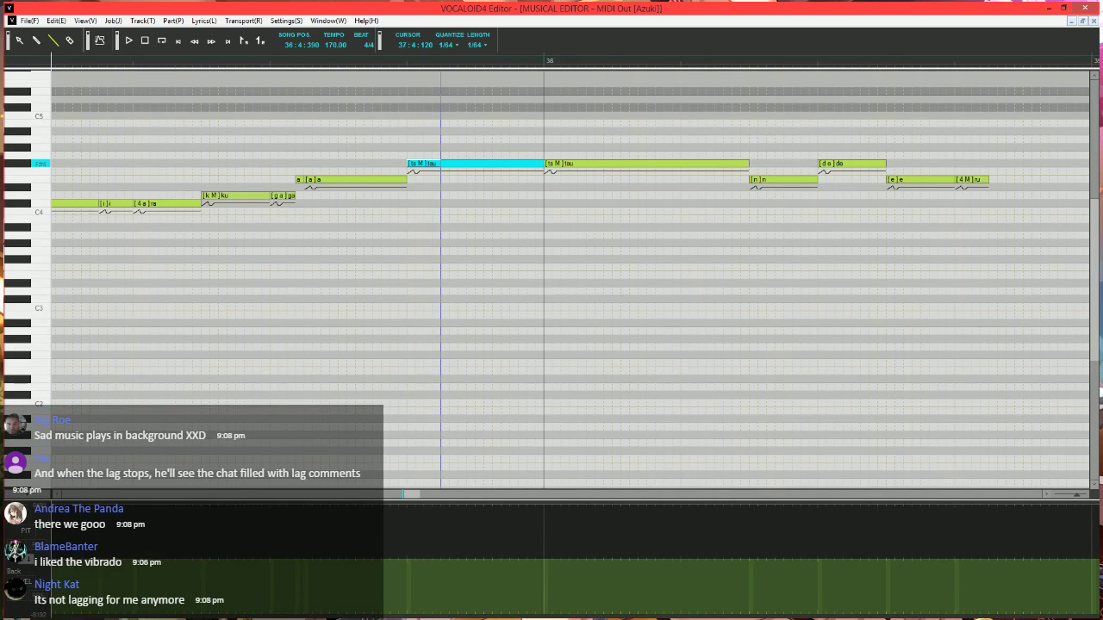
mouse_move(428, 166)
mouse_down()
mouse_move(426, 187)
mouse_move(541, 163)
mouse_up()
drag(747, 165, 586, 164)
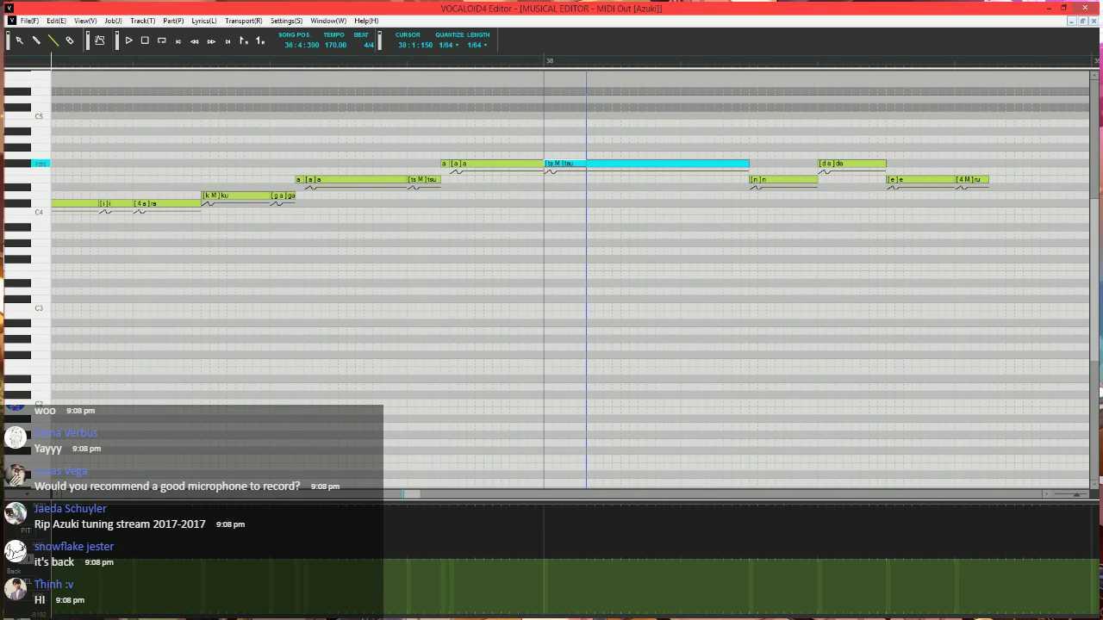
drag(586, 165, 603, 165)
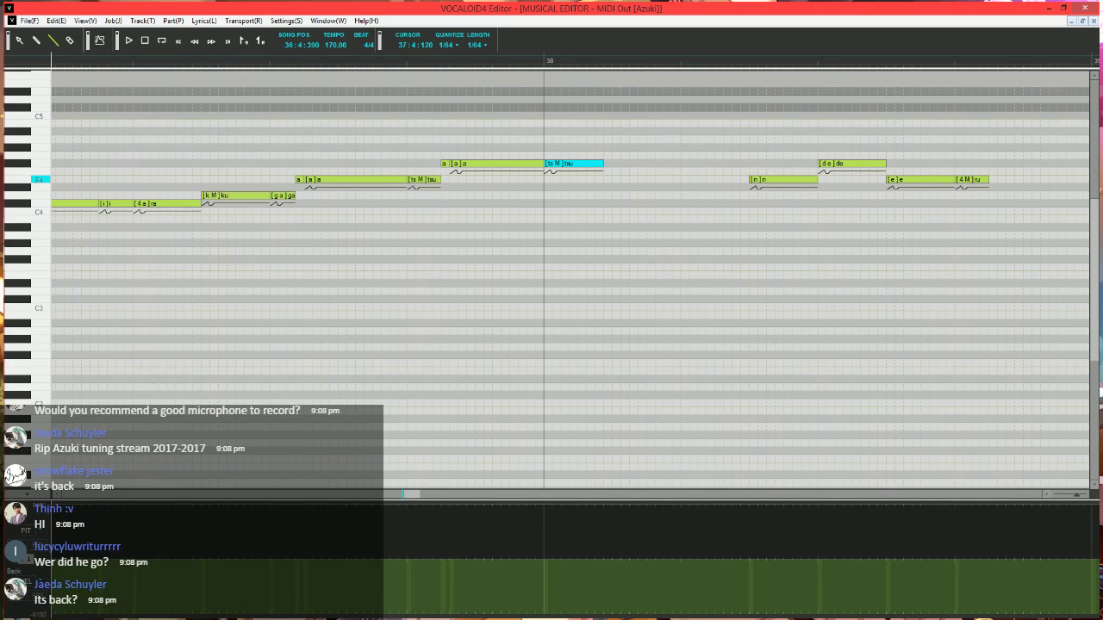
- Start measure 37's F#4 "tsu" pieces slightly earlier and set their phonemes to "M" and "-"
mouse_move(441, 179)
mouse_down()
mouse_move(424, 179)
mouse_move(428, 167)
mouse_up()
click(452, 164)
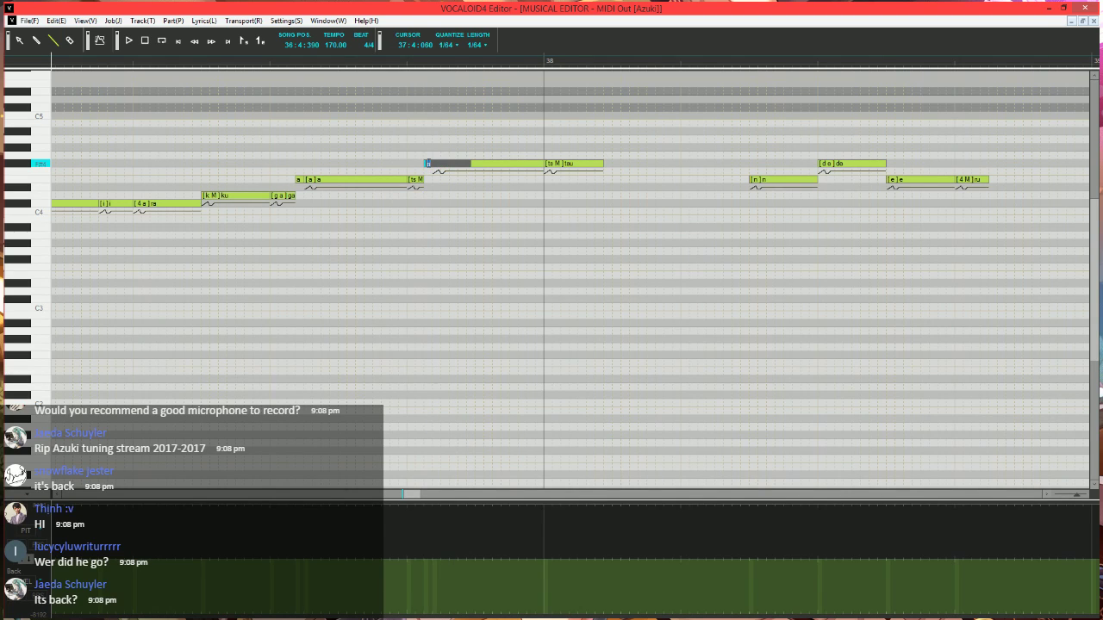
click(428, 164)
- Split measure 38's "tsu" into an E4 piece and three F#4 pieces with the phonemes "M", "-" and "h"
mouse_move(593, 165)
mouse_down()
mouse_move(592, 184)
mouse_move(608, 160)
mouse_move(772, 151)
mouse_move(735, 163)
mouse_up()
drag(735, 163, 751, 161)
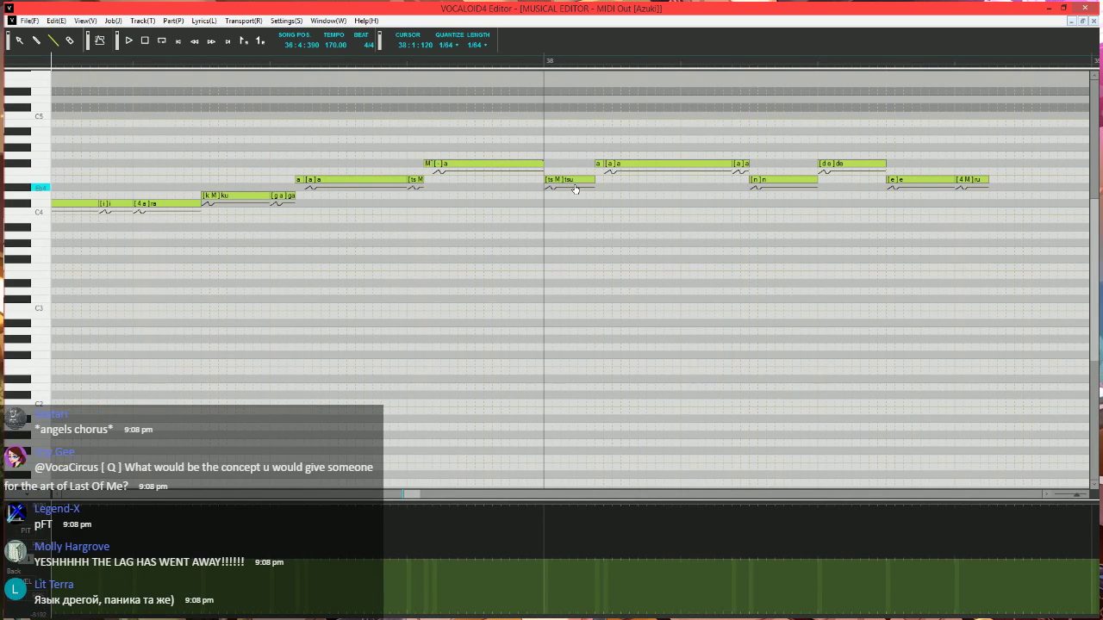
double_click(601, 163)
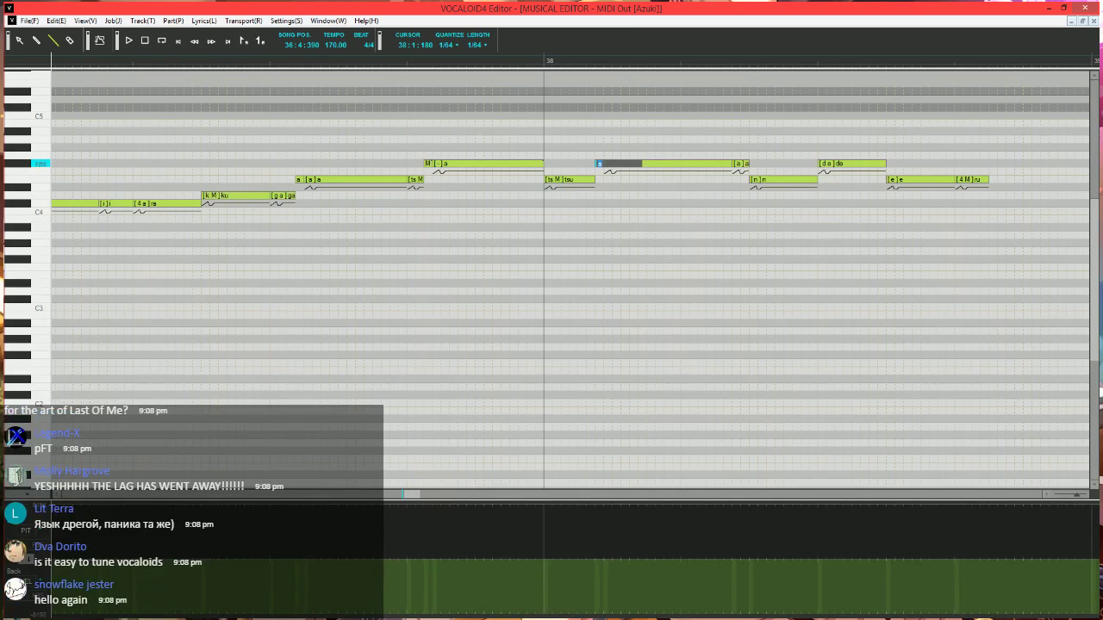
text(M)
key(Tab)
text(-)
key(Tab)
text(h)
key(Return)
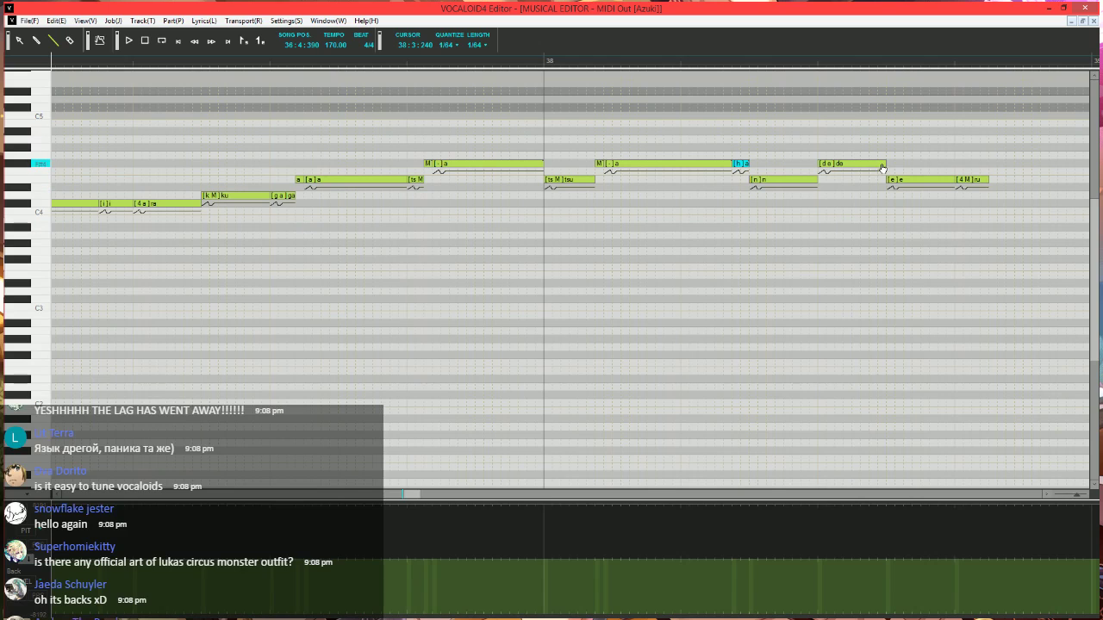
- Split measure 38's "de" into an E4 piece and three F#4 pieces, and shorten the final "ru"
mouse_move(826, 163)
mouse_down()
mouse_move(828, 182)
mouse_move(881, 162)
mouse_up()
click(840, 162)
click(882, 162)
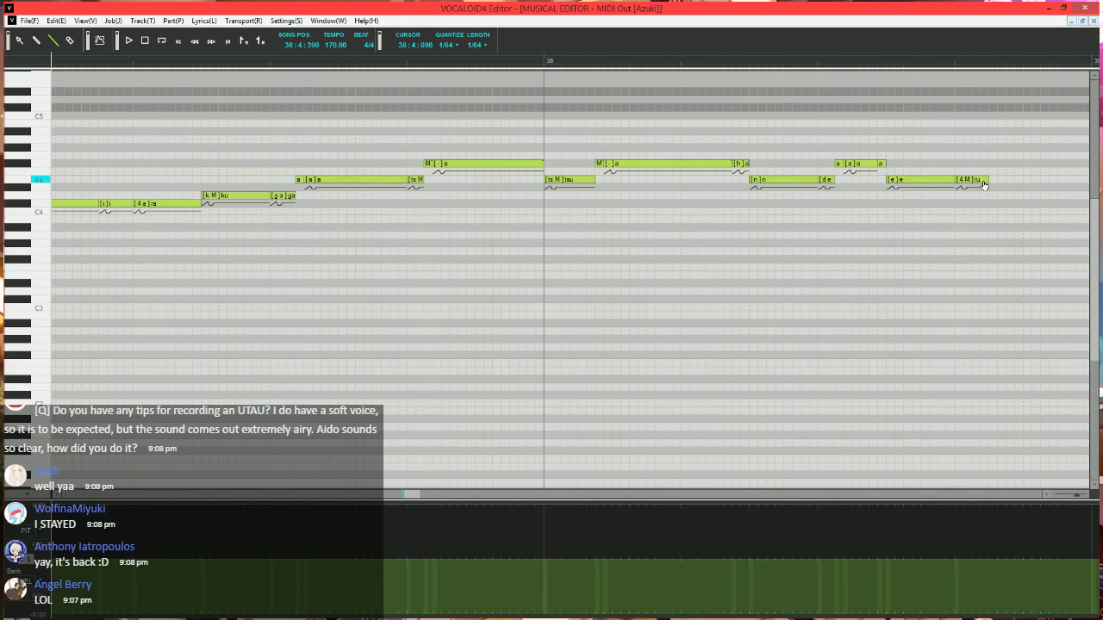
drag(988, 179, 962, 179)
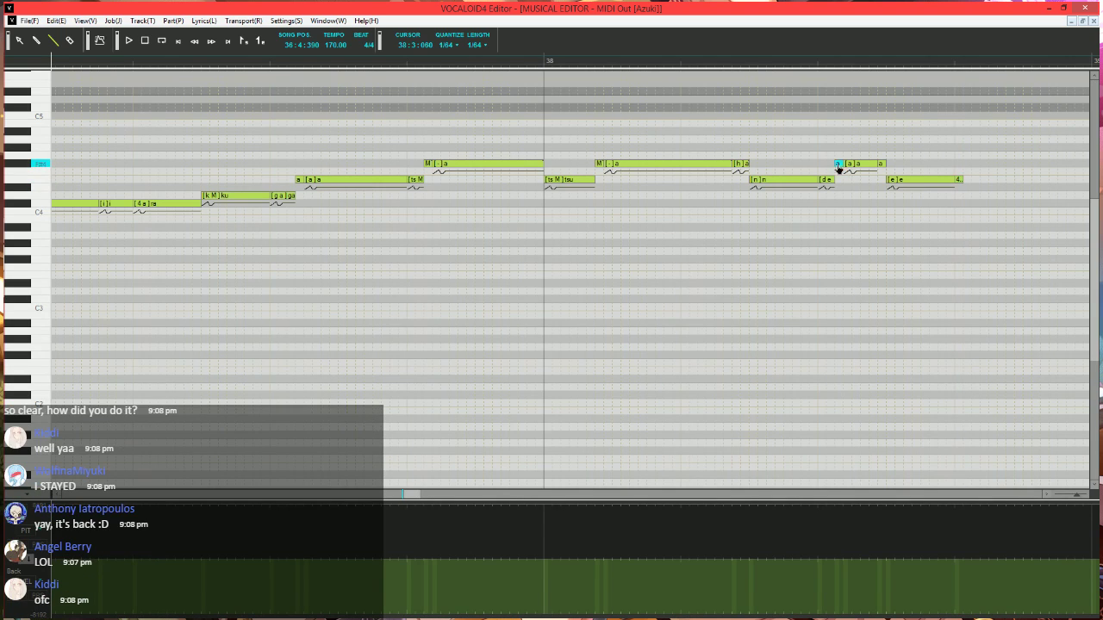
- Set the phonemes of the last two F#4 pieces of "de" to "-" and play measures 37 and 38
key(Tab)
text(-)
key(Tab)
text(-)
key(Return)
key(space)
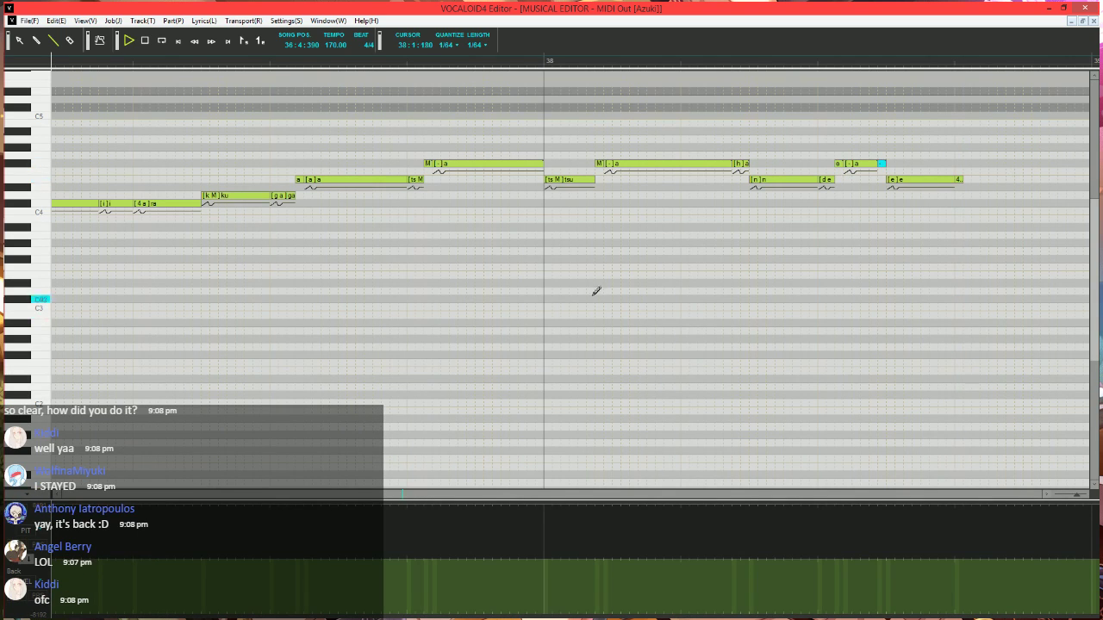
scroll(596, 290, down, 3)
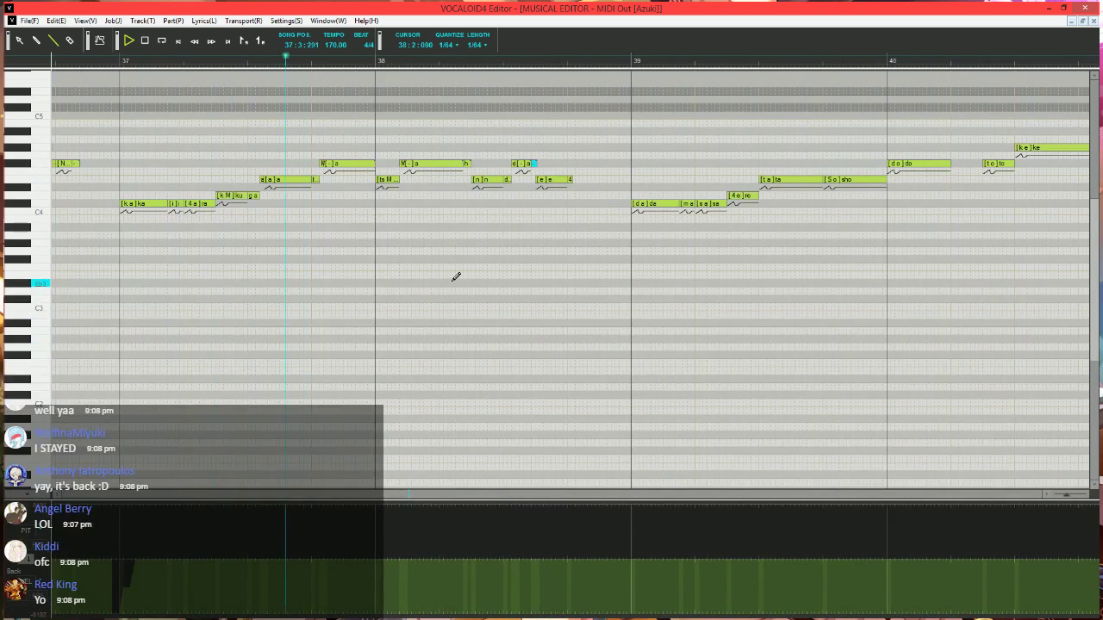
key(space)
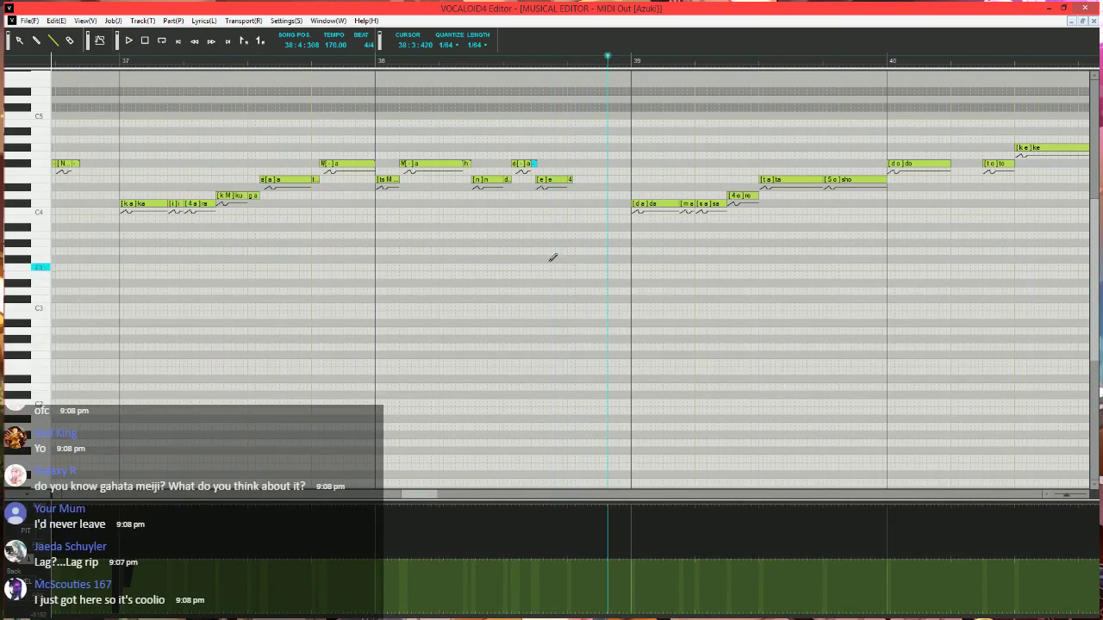
- Lengthen measure 38's final "e", move the short "ru" to its new end, and play the measure
scroll(544, 203, up, 2)
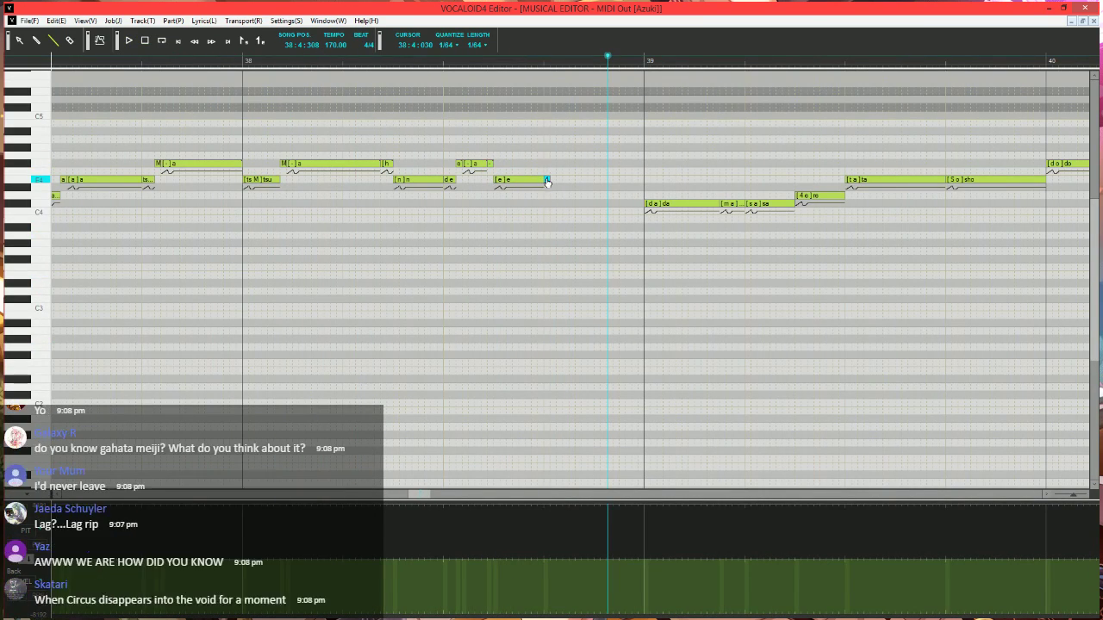
drag(543, 179, 570, 180)
click(223, 60)
key(space)
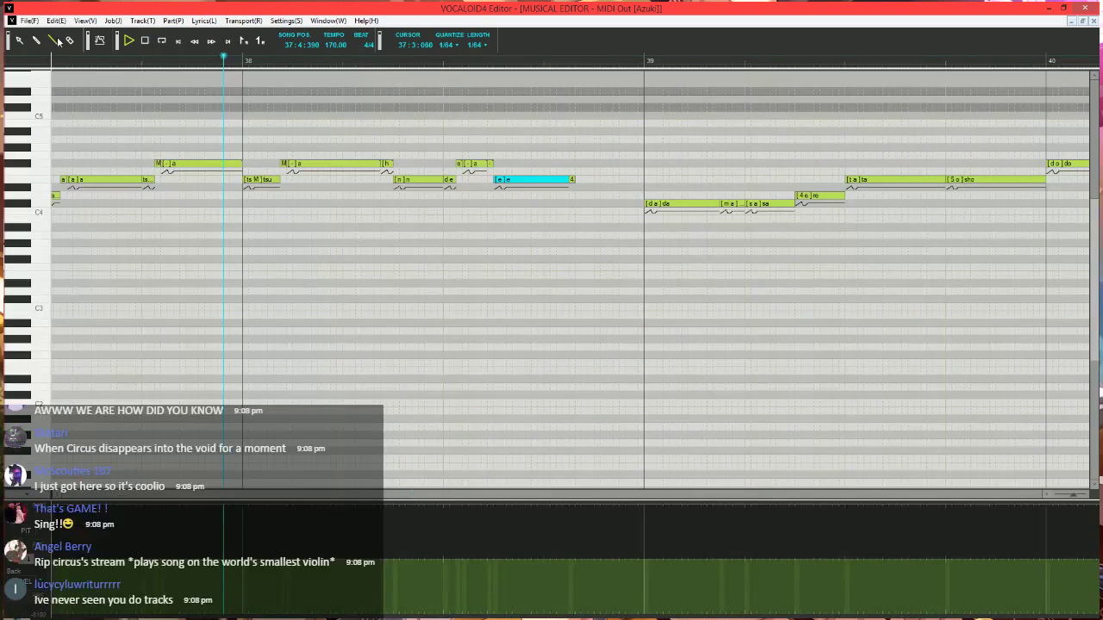
key(space)
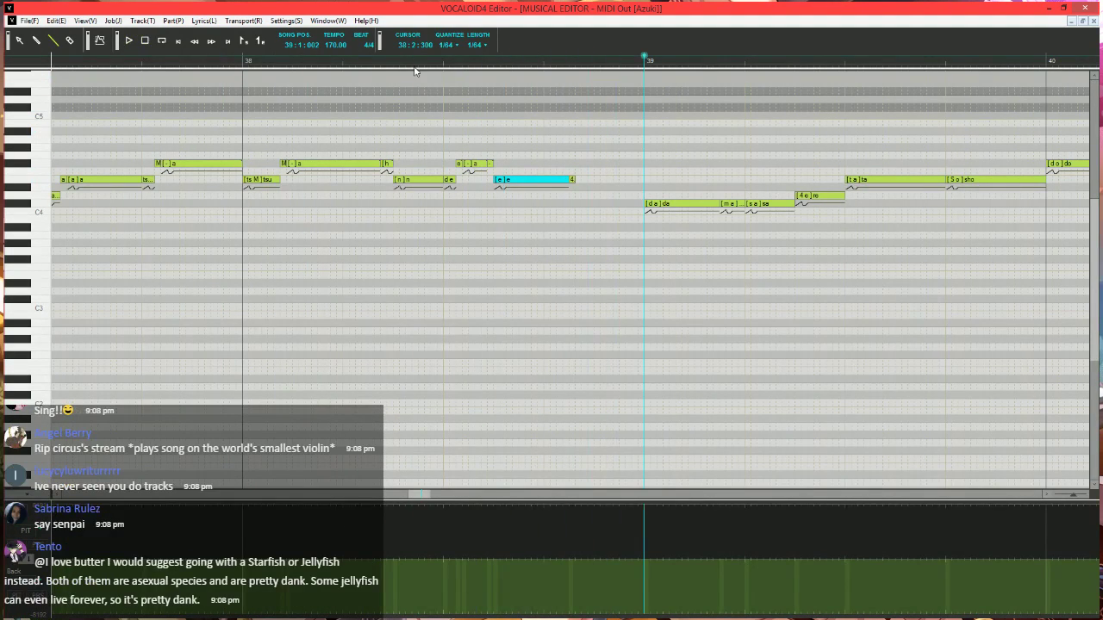
- Draw a rising pitch bend from below into the start of measure 39's "da" and play the result
click(432, 63)
scroll(529, 178, right, 2)
click(463, 63)
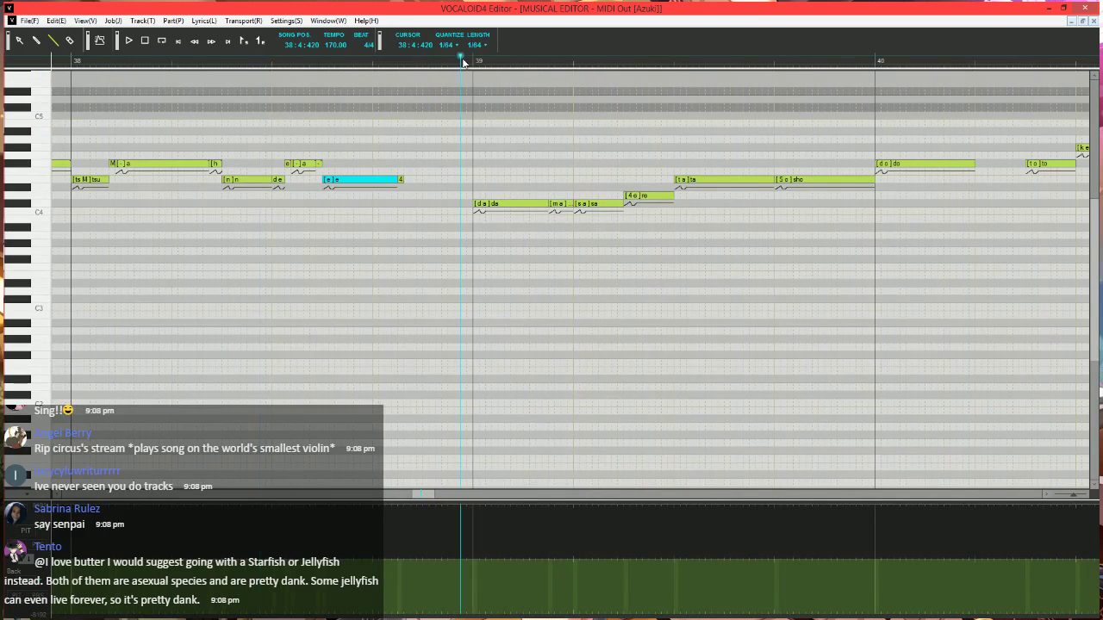
scroll(468, 255, up, 1)
scroll(393, 393, right, 2)
mouse_move(319, 617)
mouse_down()
mouse_move(338, 617)
mouse_move(349, 588)
mouse_up()
drag(349, 588, 361, 585)
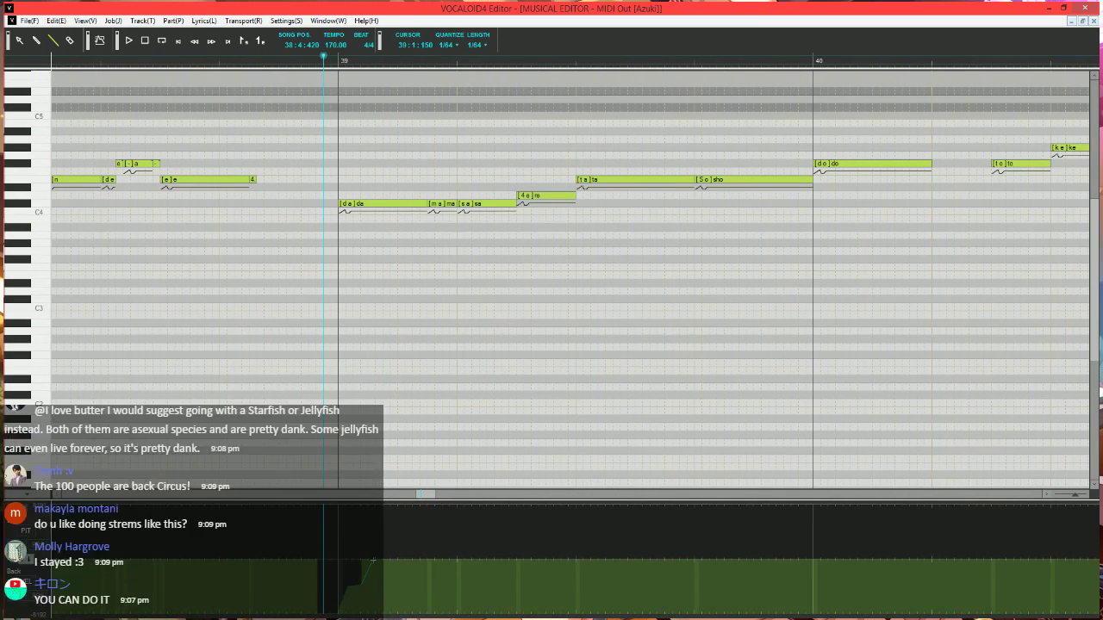
key(space)
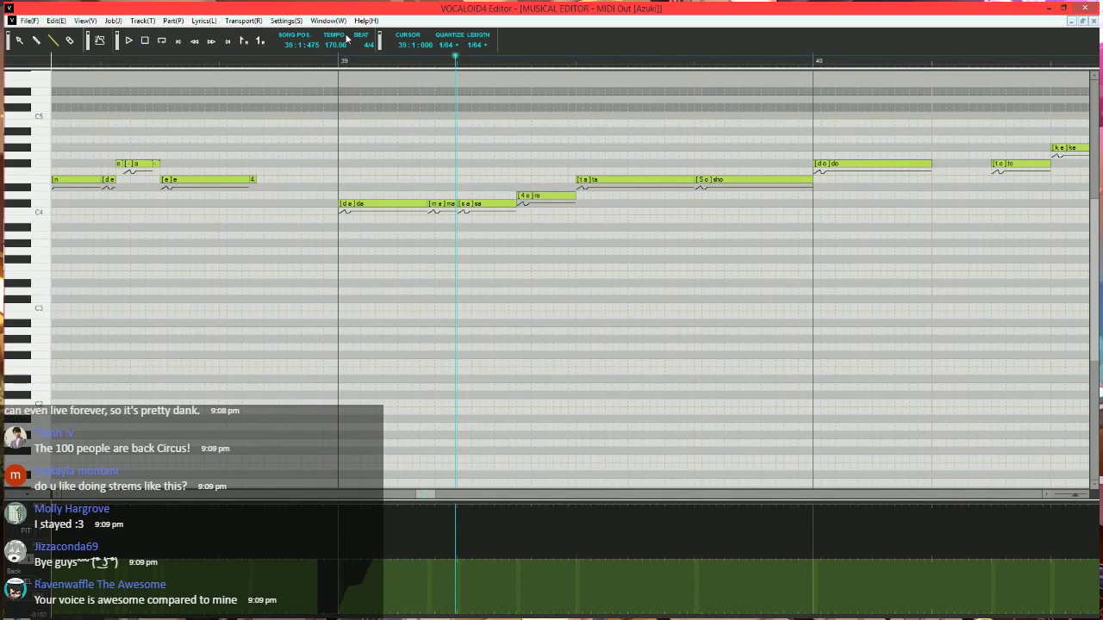
click(281, 61)
scroll(364, 212, right, 1)
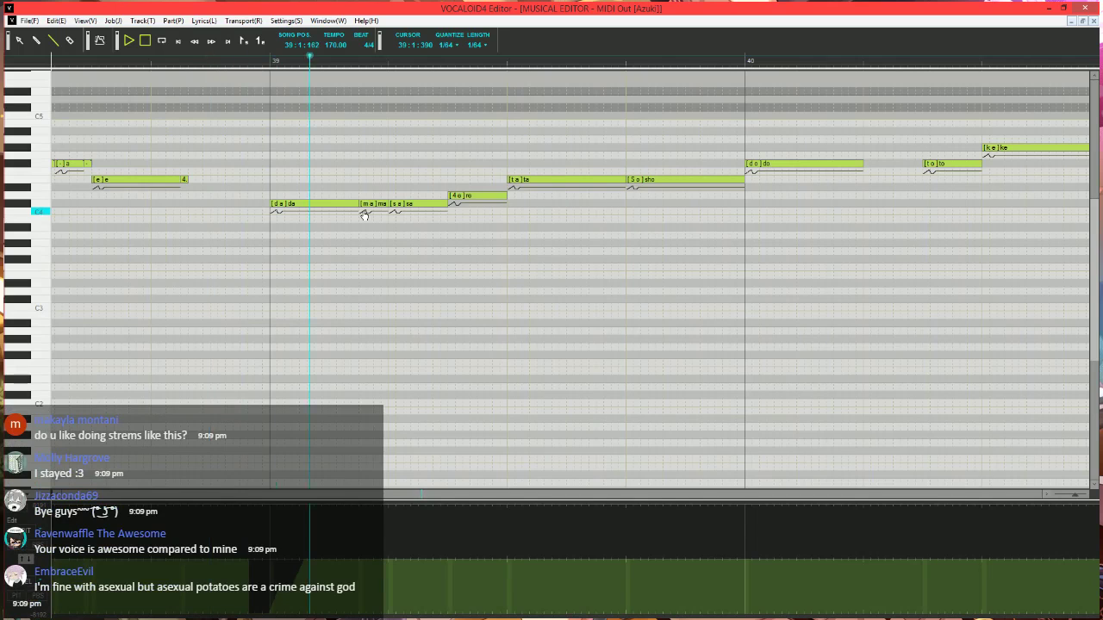
key(space)
- Split a short piece off the end of measure 39's "sa" and set its phoneme to "-"
click(213, 60)
scroll(438, 251, up, 2)
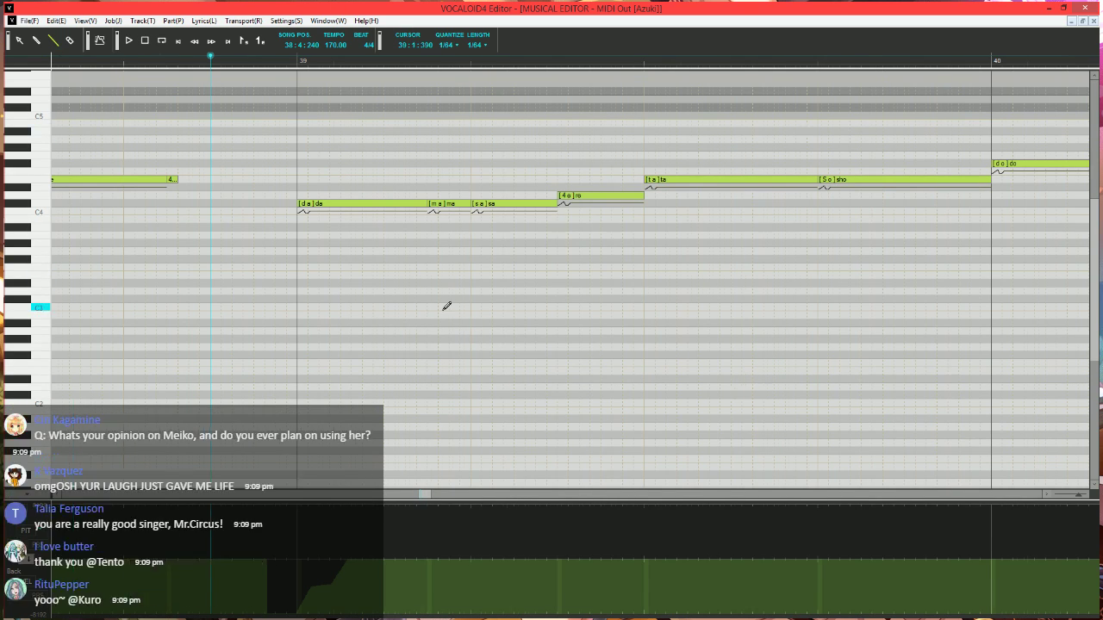
scroll(431, 325, right, 2)
scroll(366, 398, left, 1)
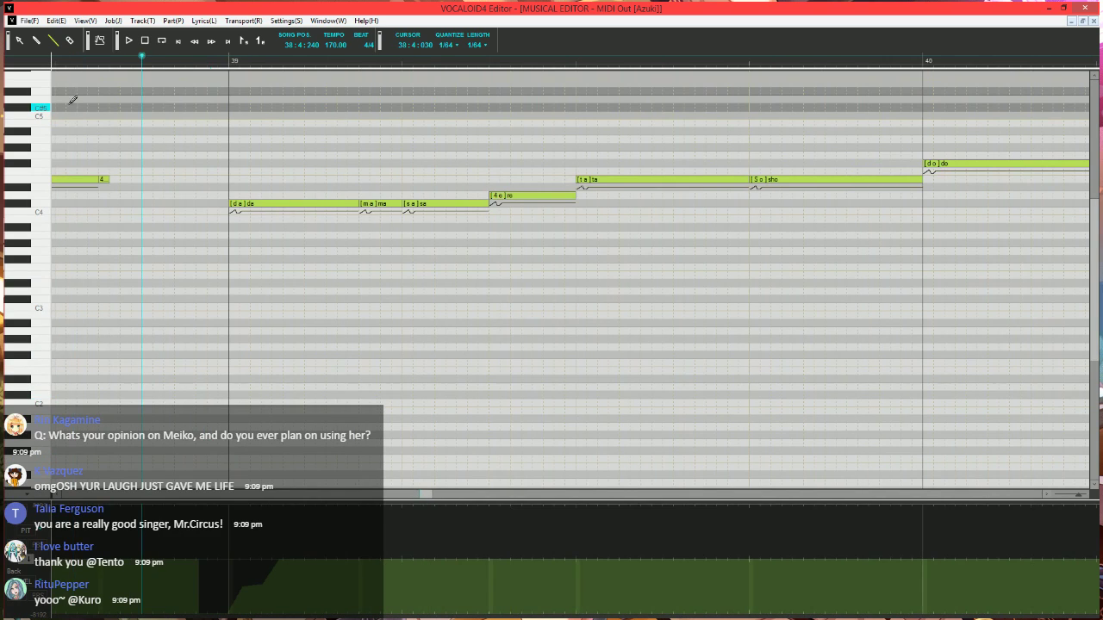
scroll(414, 207, right, 1)
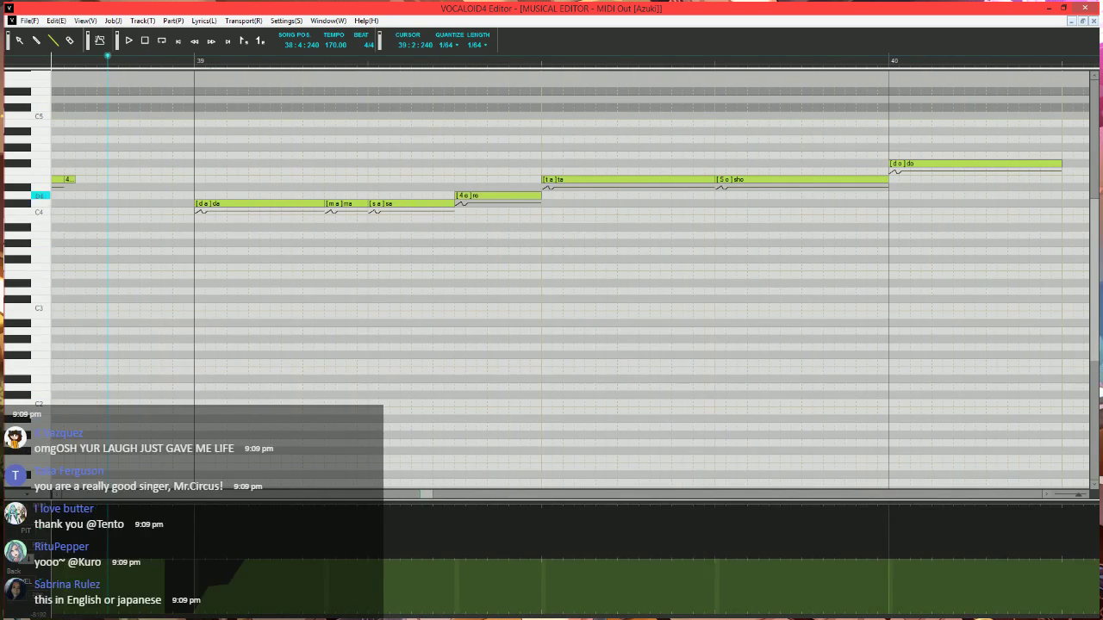
mouse_move(453, 204)
mouse_down()
mouse_move(444, 204)
mouse_move(454, 204)
mouse_up()
double_click(450, 204)
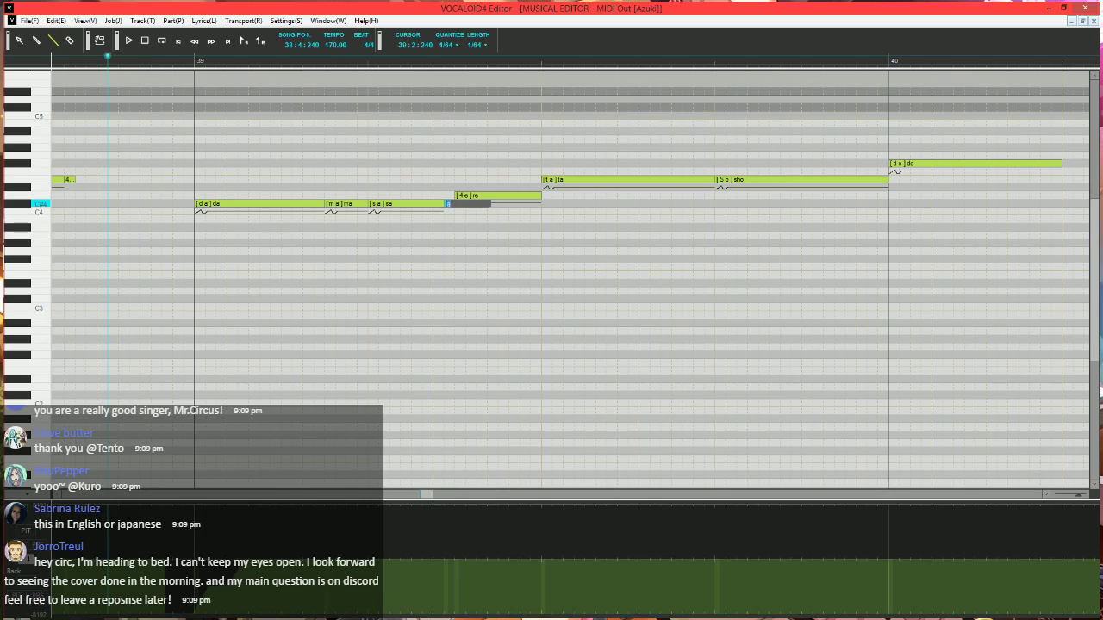
text(-)
key(Return)
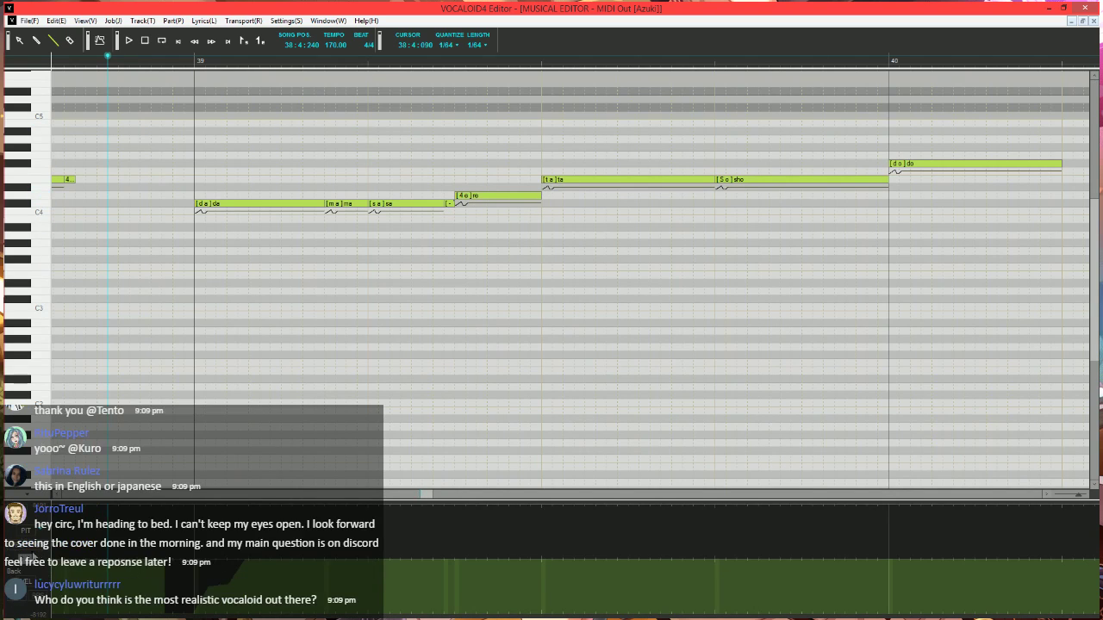
- Split measure 39's "ta" into a D4 piece and two E4 pieces, give the long one the phoneme "-", and play it
click(28, 560)
click(31, 561)
scroll(412, 270, right, 1)
click(614, 180)
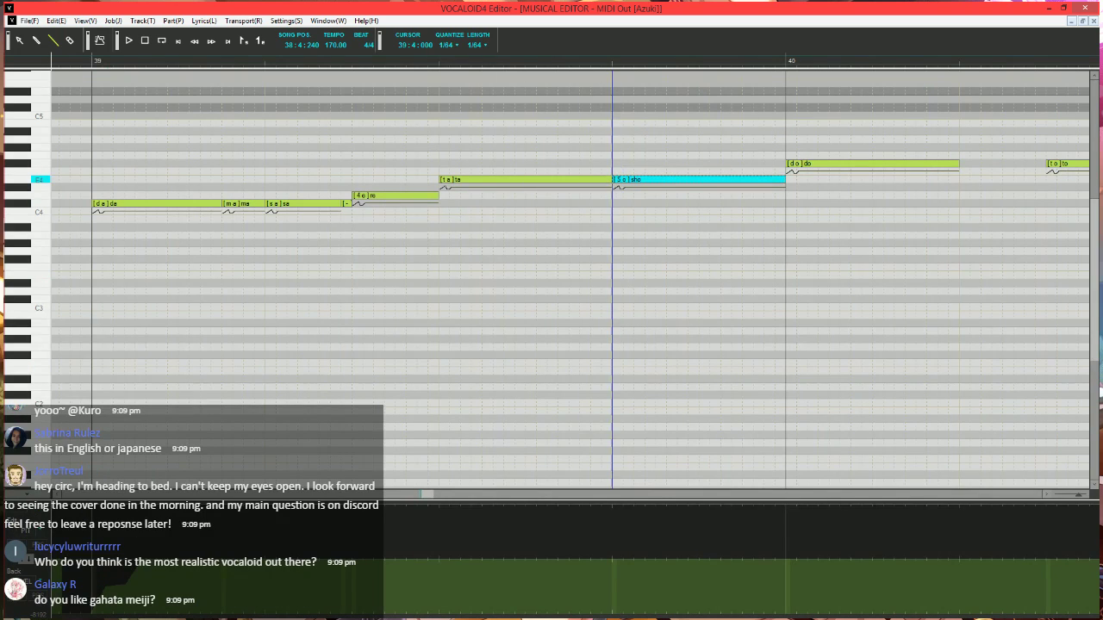
click(517, 179)
mouse_move(484, 180)
mouse_down()
mouse_move(471, 196)
mouse_move(496, 179)
mouse_move(617, 174)
mouse_up()
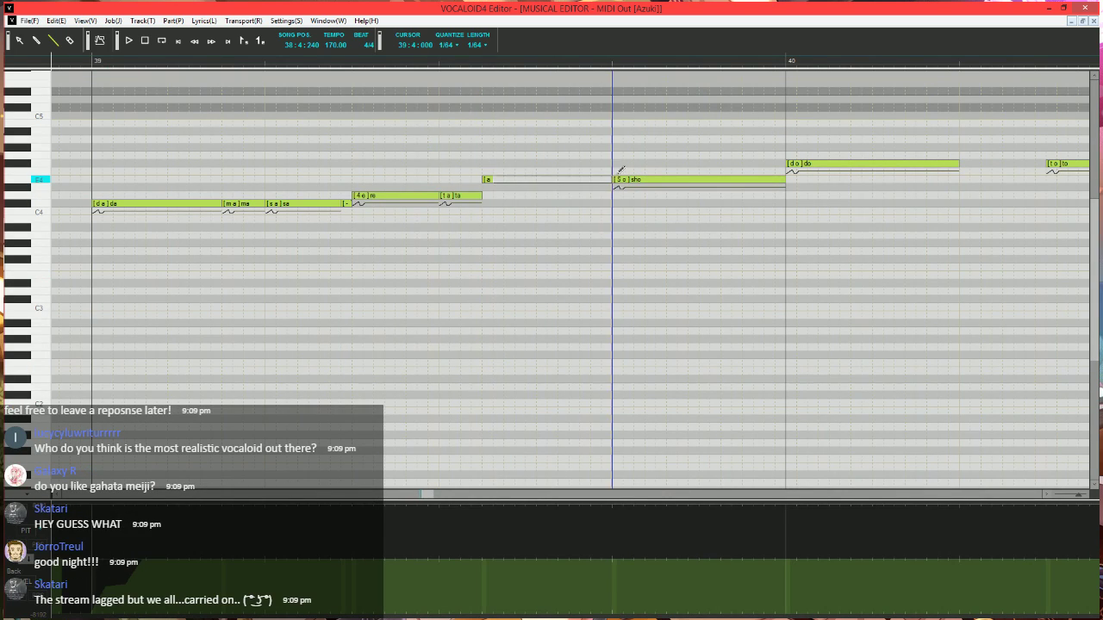
click(569, 183)
key(Return)
key(space)
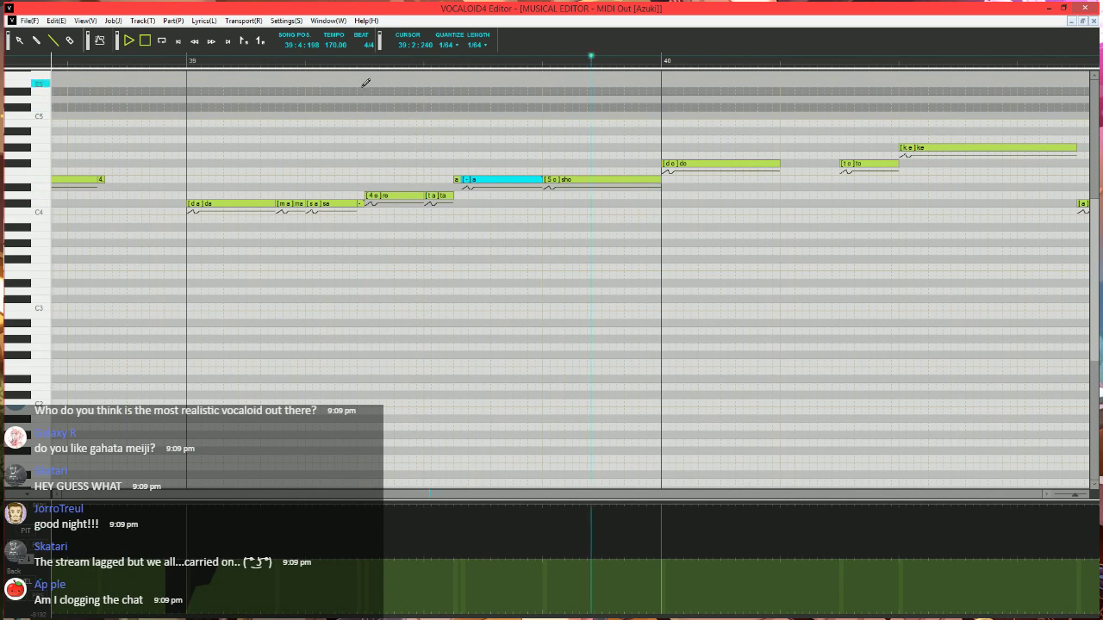
key(space)
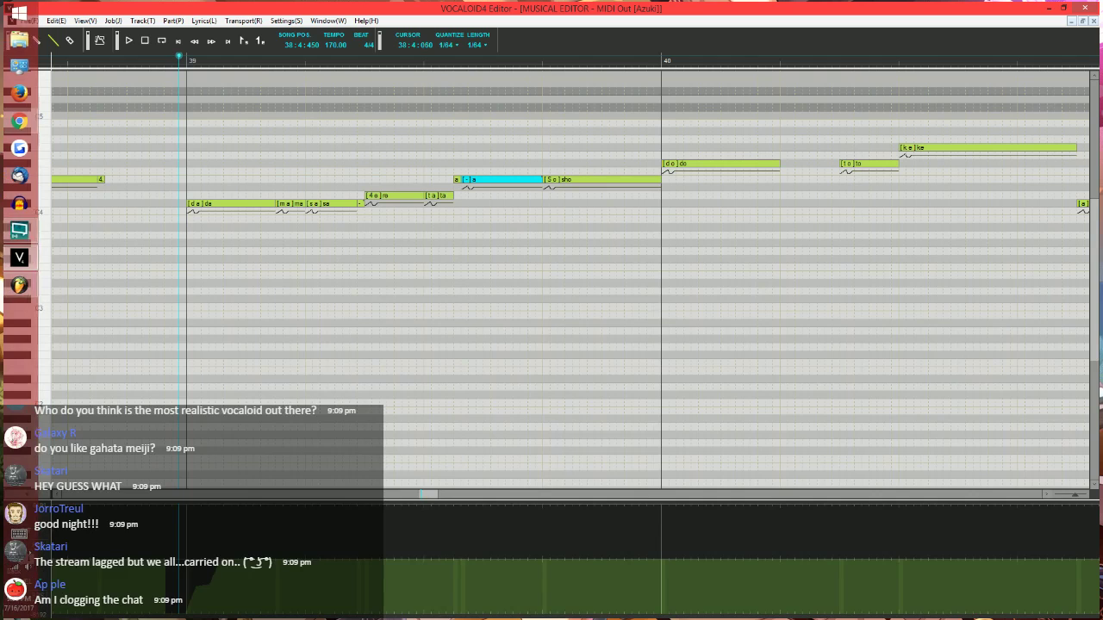
- Adjust the velocity of measure 39's D4 "ta" piece and play the phrase
click(26, 531)
click(426, 584)
key(space)
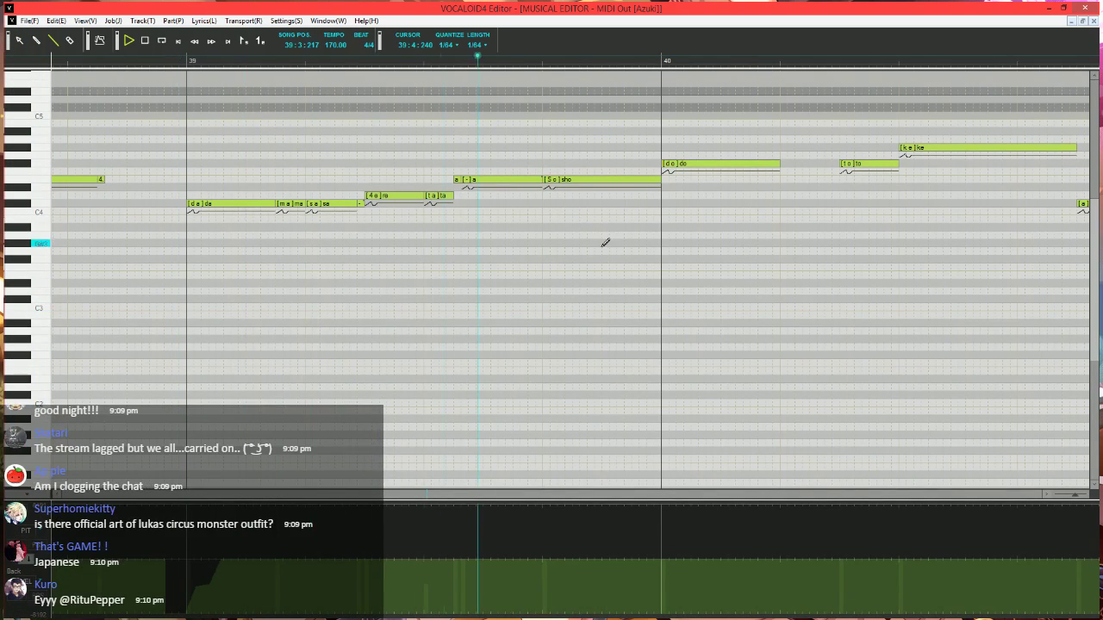
click(418, 67)
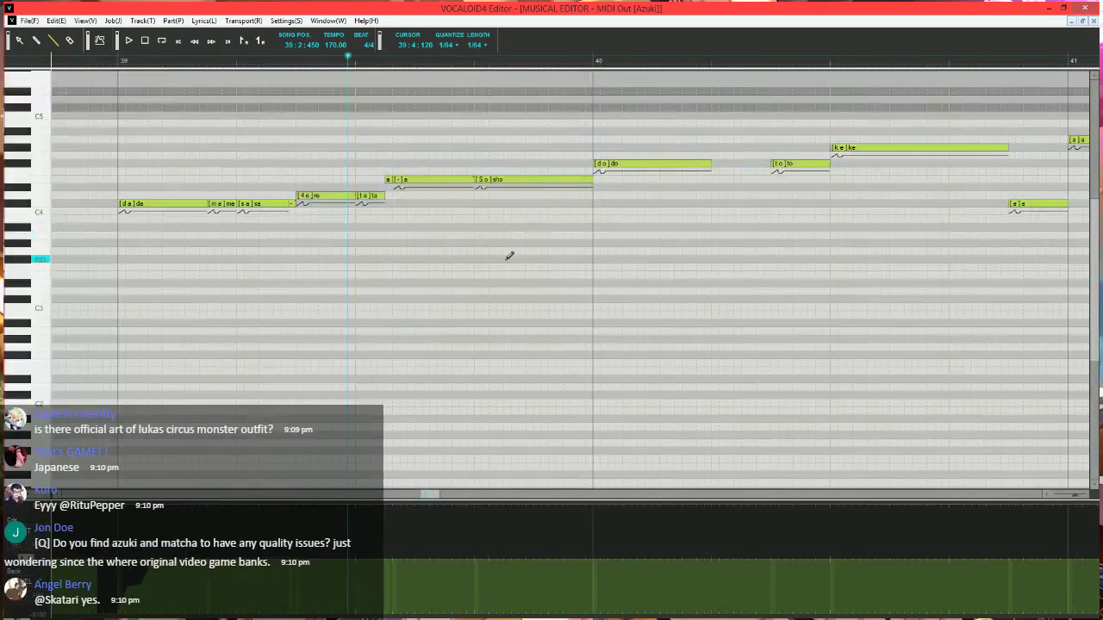
- Run the Expressive Vibrato plugin on measure 39's long E4 "-" piece and set the vibrato pitch amount to 10
scroll(532, 307, right, 3)
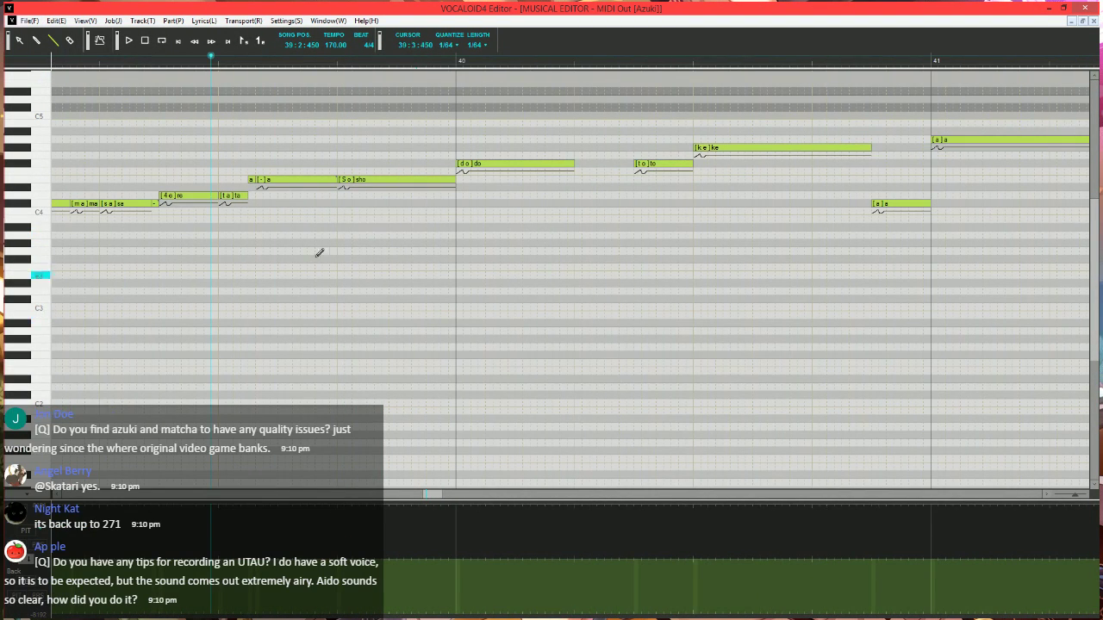
scroll(261, 289, down, 1)
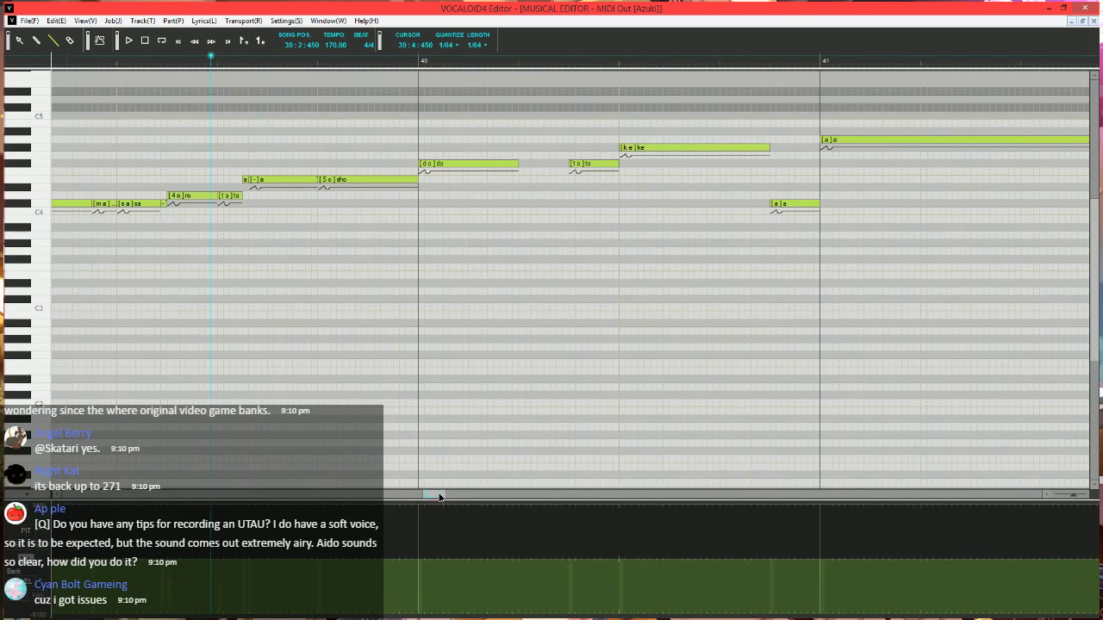
scroll(439, 482, left, 3)
click(419, 184)
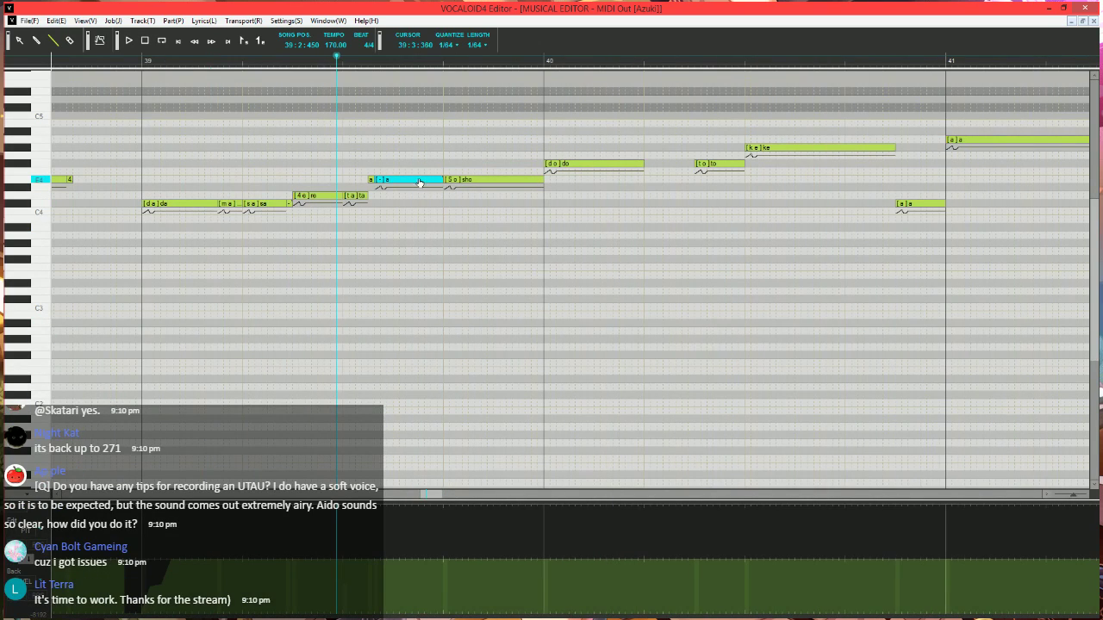
key(ctrl+j)
click(436, 319)
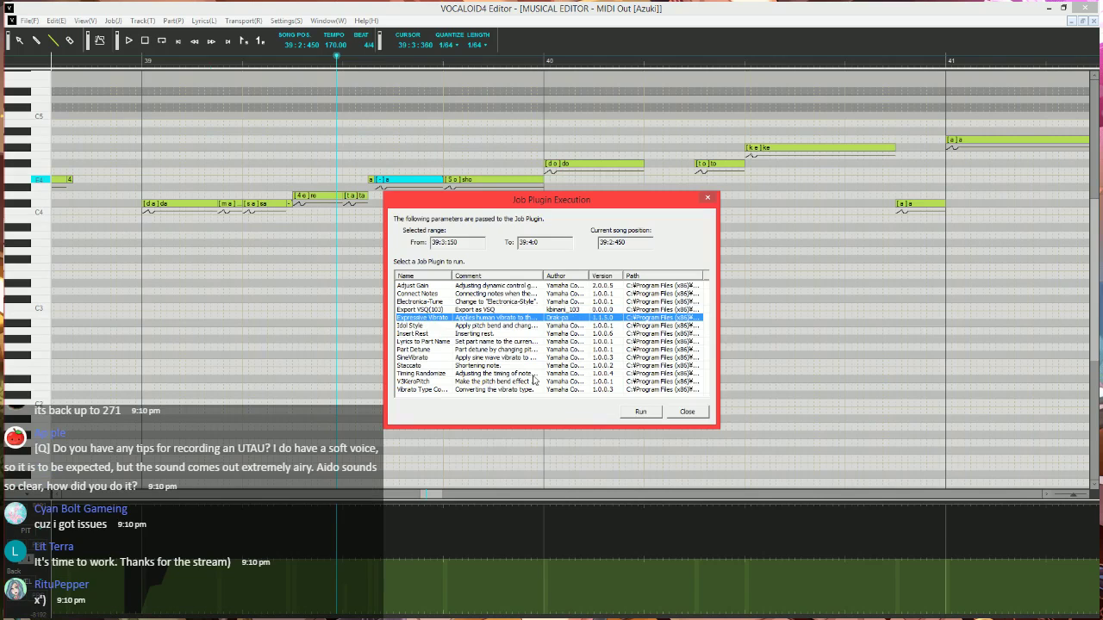
click(645, 412)
drag(573, 226, 421, 217)
text(10)
key(Tab)
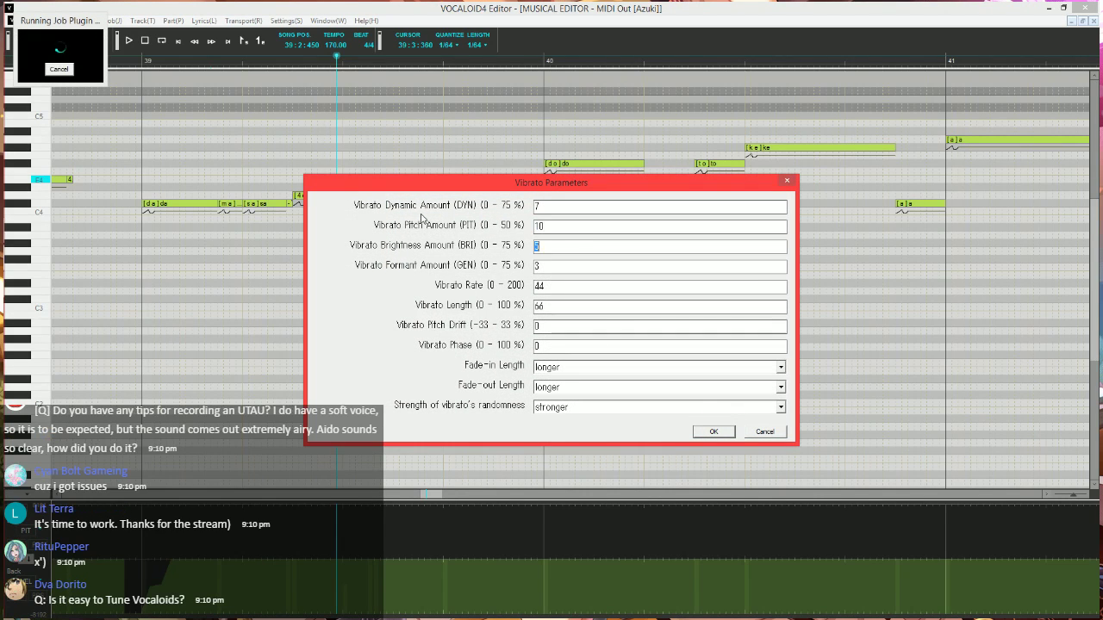
- Apply the vibrato with brightness amount 15, rate 45, length 100 and medium fade-in, and place the song position just before measure 39
text(15)
key(Tab)
key(Tab)
text(45)
key(Tab)
text(100)
key(Tab)
key(Tab)
key(Tab)
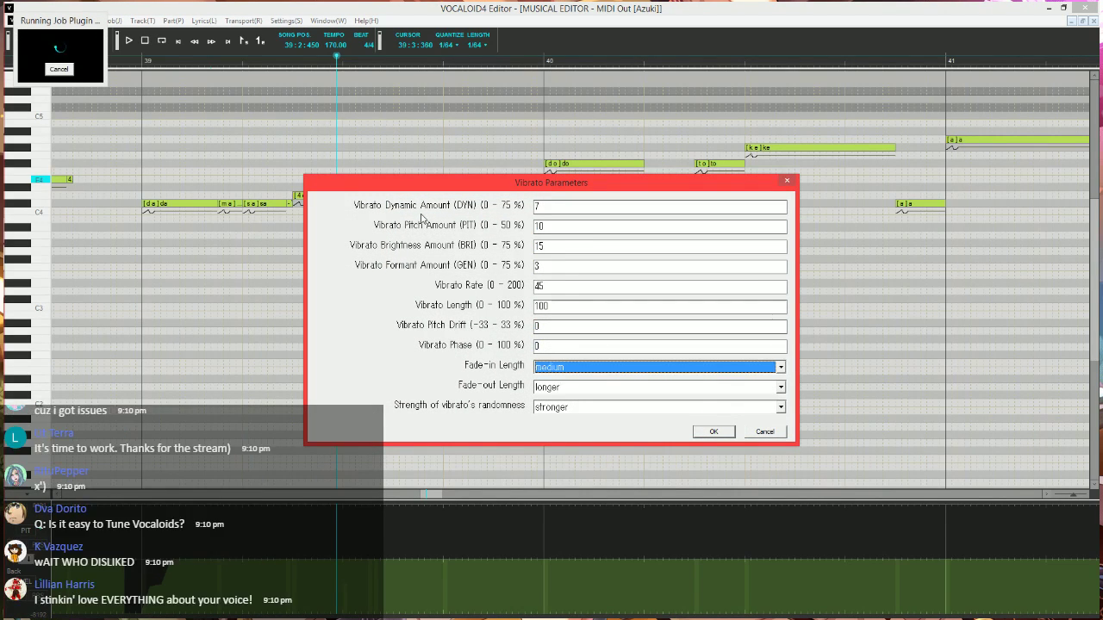
key(Down)
key(Tab)
key(Return)
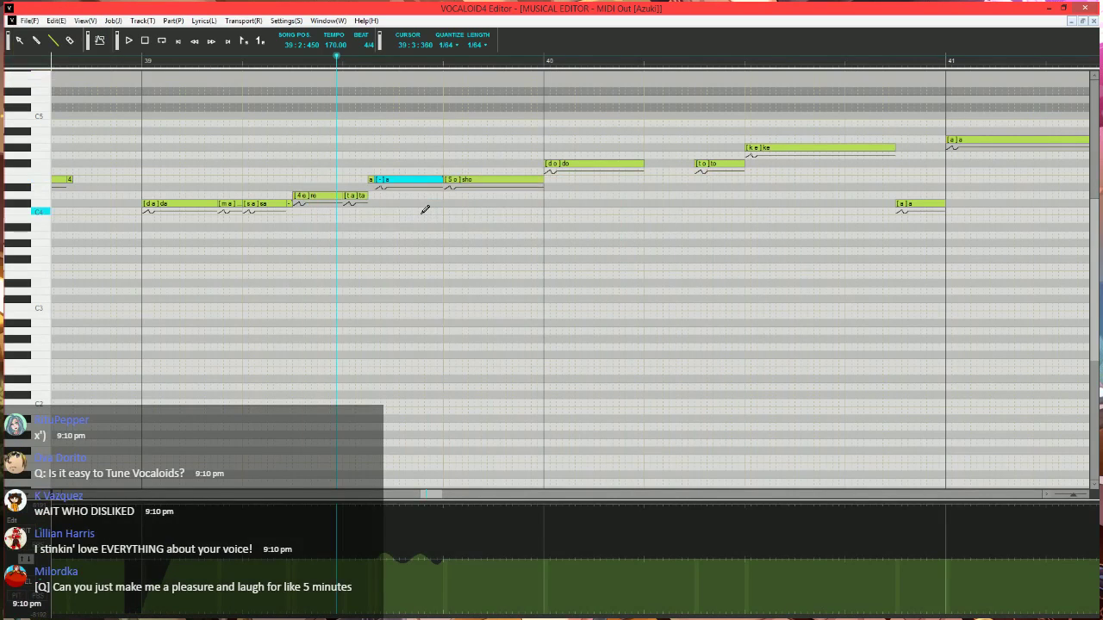
click(119, 62)
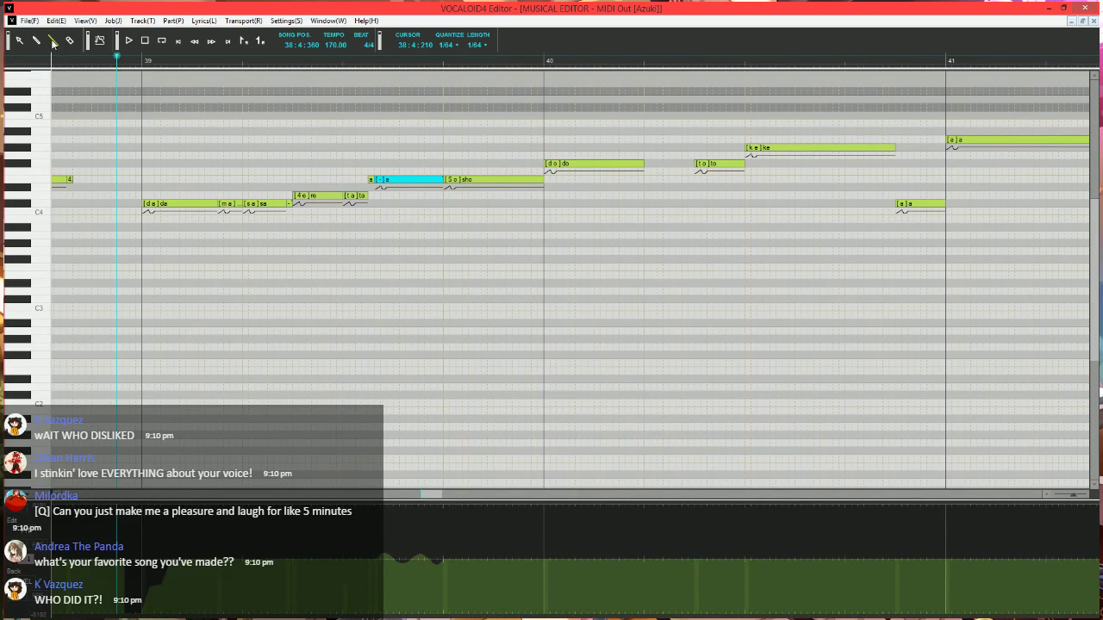
- Play measure 39's phrase and place the song position at 39:2:390
key(space)
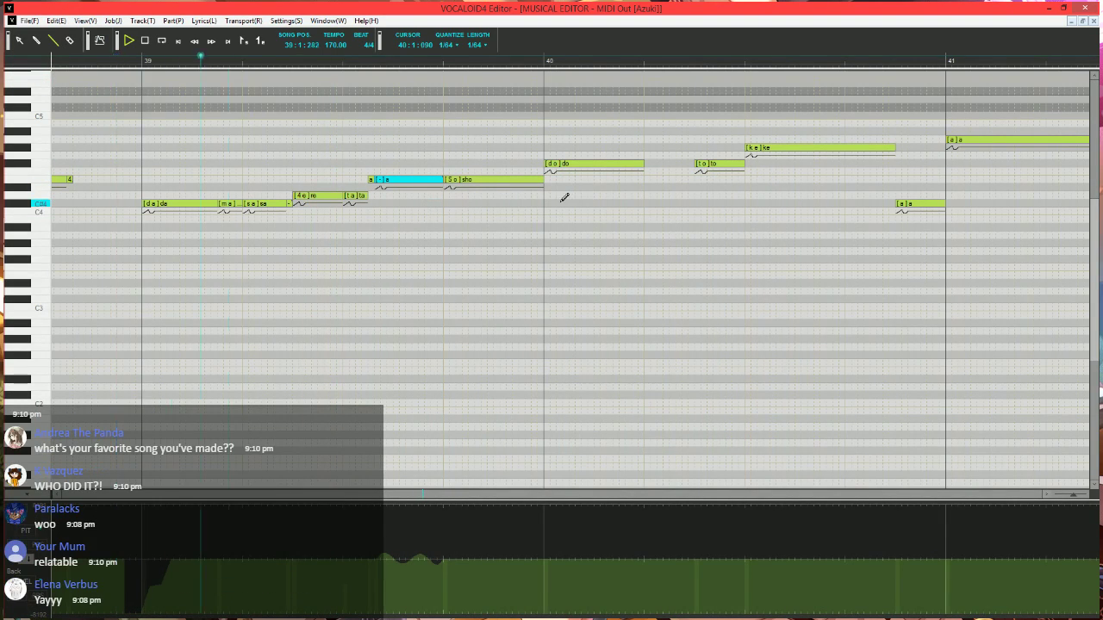
key(space)
click(326, 64)
- Split measure 40's "do" into one E4, three F#4 and one C#4 piece, set the last three phonemes to "-", "-" and "h", and play it
scroll(326, 66, up, 3)
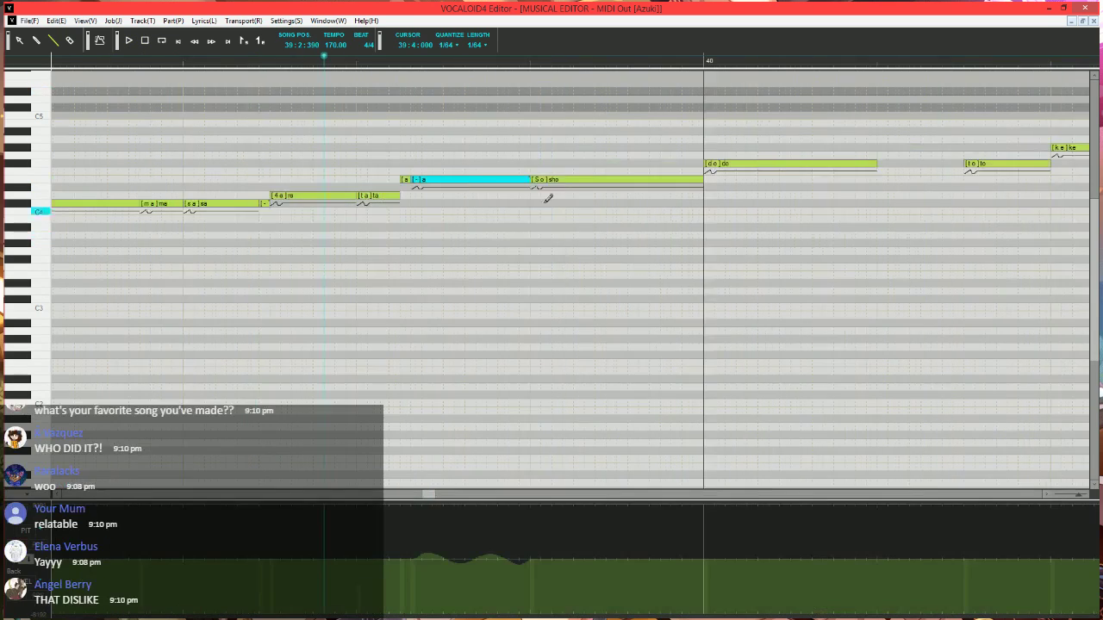
scroll(552, 191, right, 5)
mouse_move(702, 166)
mouse_down()
mouse_move(564, 166)
mouse_move(562, 181)
mouse_move(586, 163)
mouse_move(709, 161)
mouse_move(728, 123)
mouse_move(716, 207)
mouse_up()
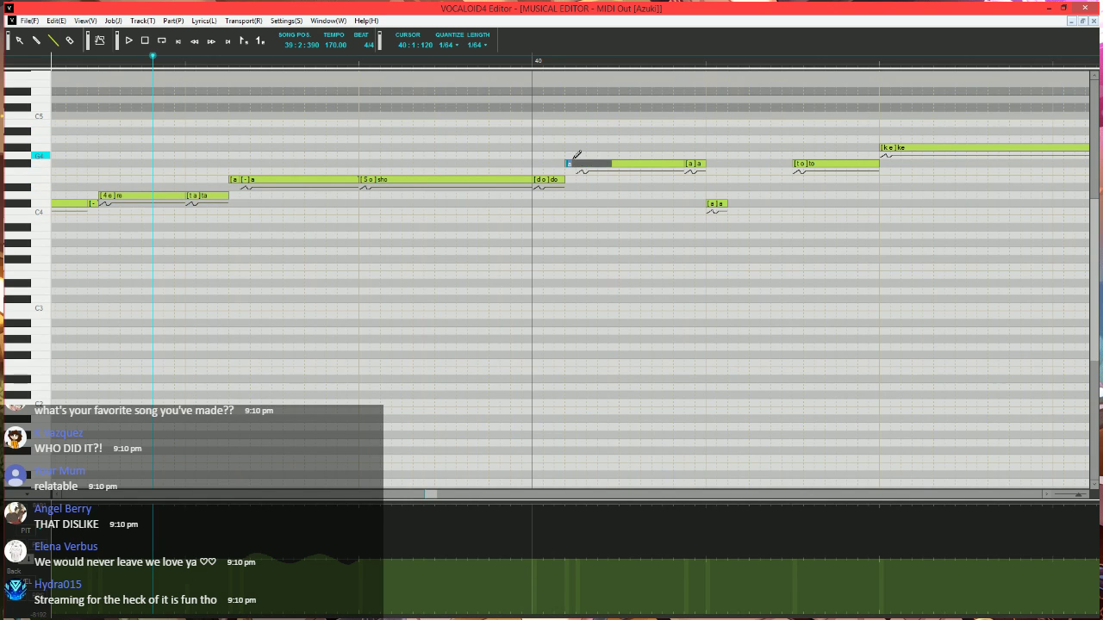
key(Tab)
key(Tab)
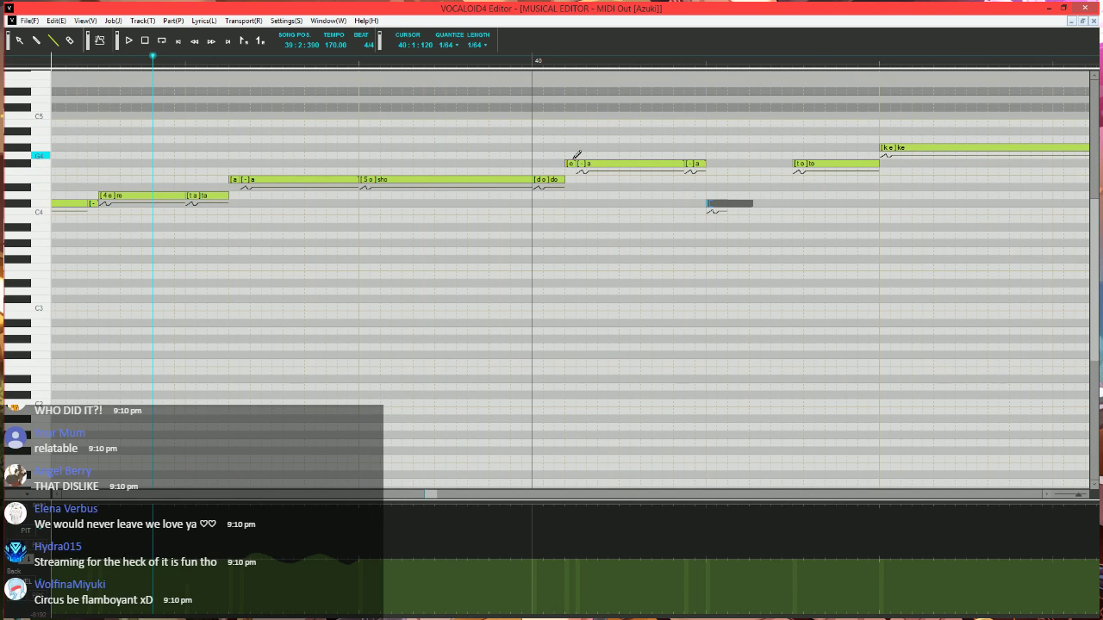
scroll(573, 151, down, 2)
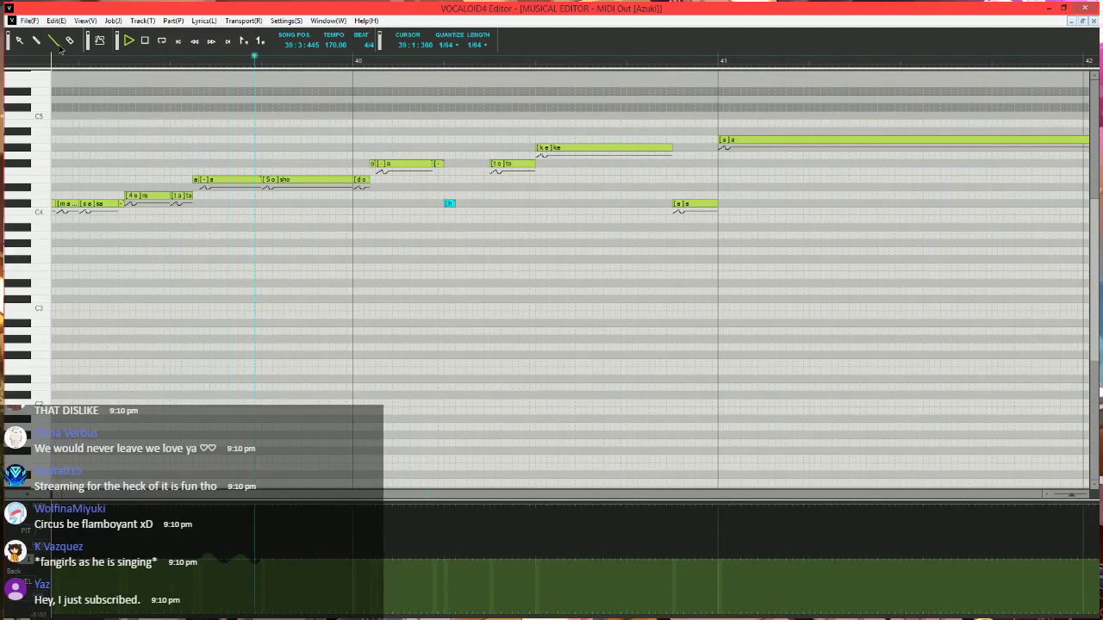
key(space)
click(353, 64)
- Rework the end of measure 40's "do" with short A4 and E4 pieces, raise the "h" piece to F#4, and play it
scroll(505, 195, up, 1)
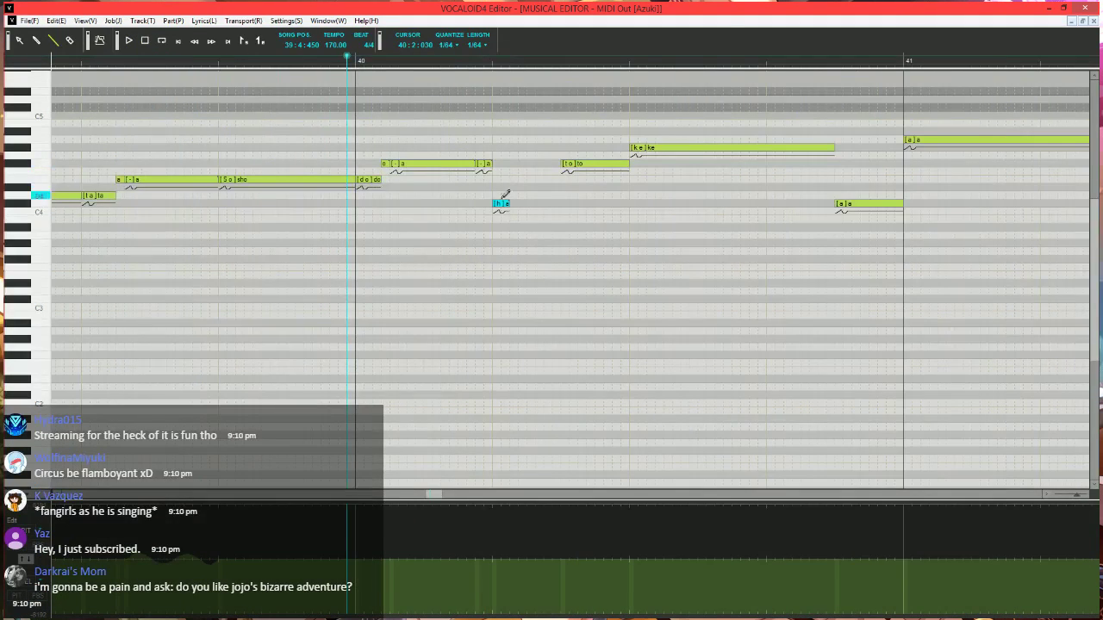
drag(474, 164, 458, 164)
mouse_move(480, 164)
mouse_down()
mouse_move(462, 164)
mouse_move(491, 179)
mouse_move(498, 164)
mouse_up()
click(470, 140)
key(Tab)
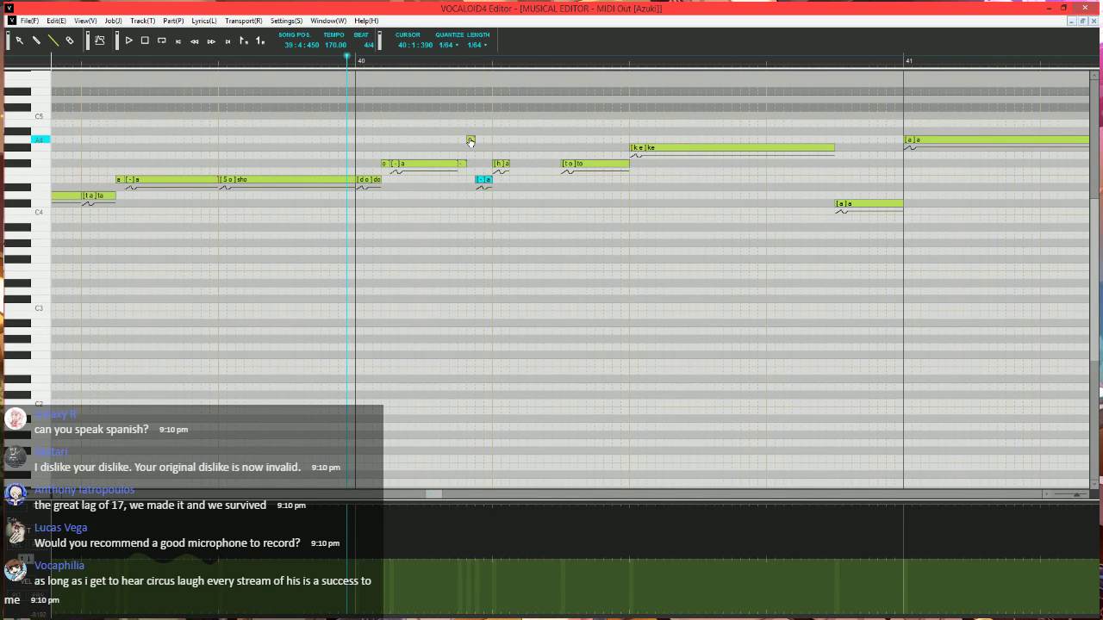
key(space)
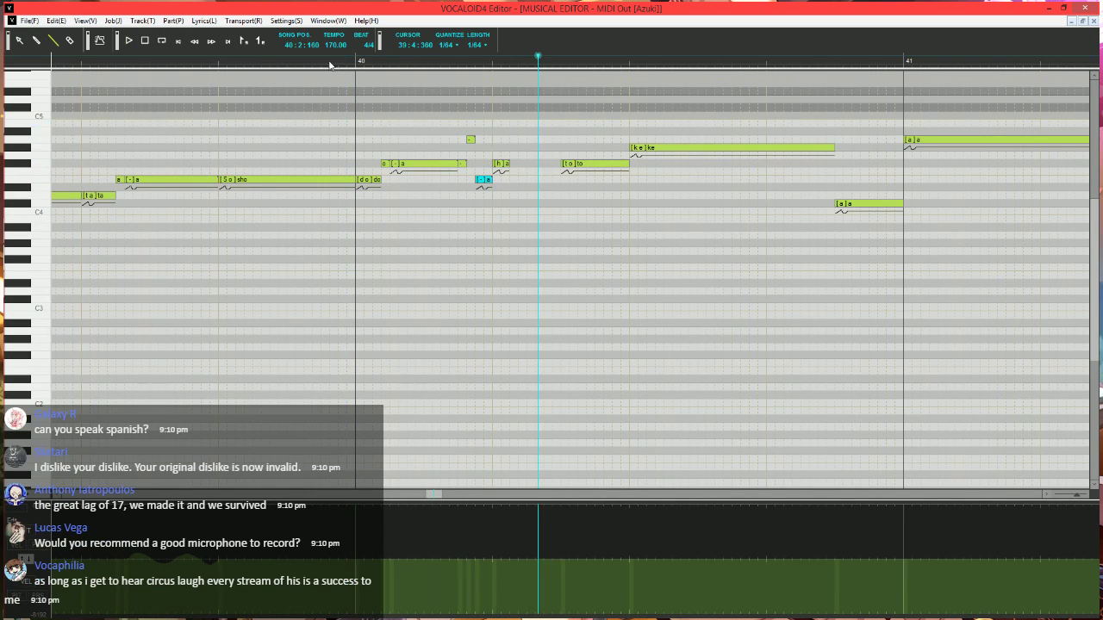
click(335, 63)
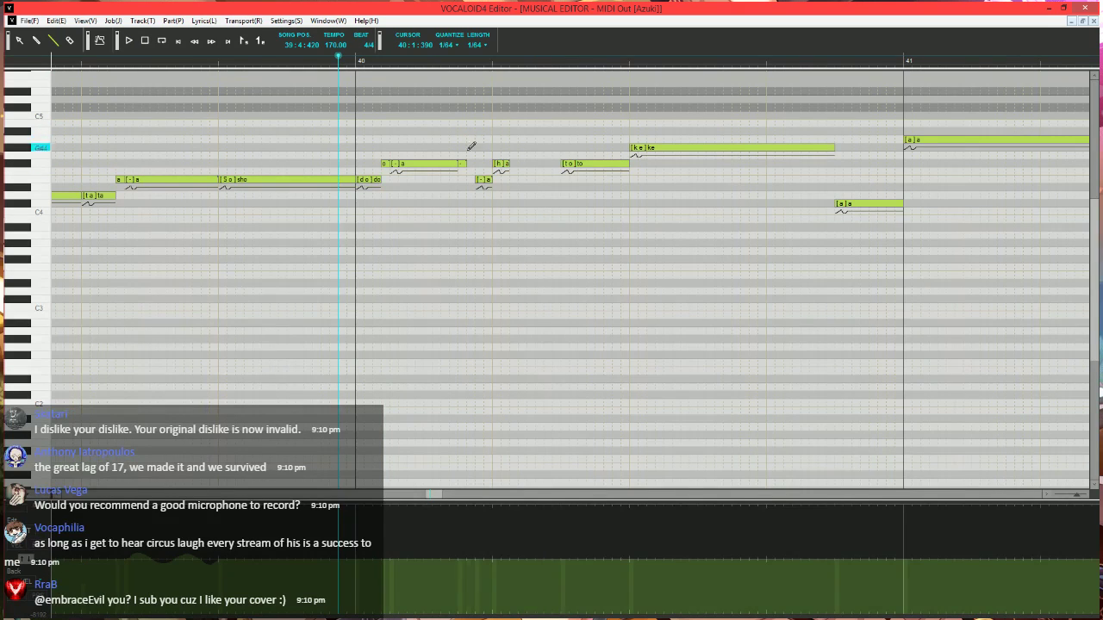
- Remove the A4 piece in measure 40, lengthen the long F#4 "-" piece to close the gap, and play it
drag(462, 165, 466, 167)
key(space)
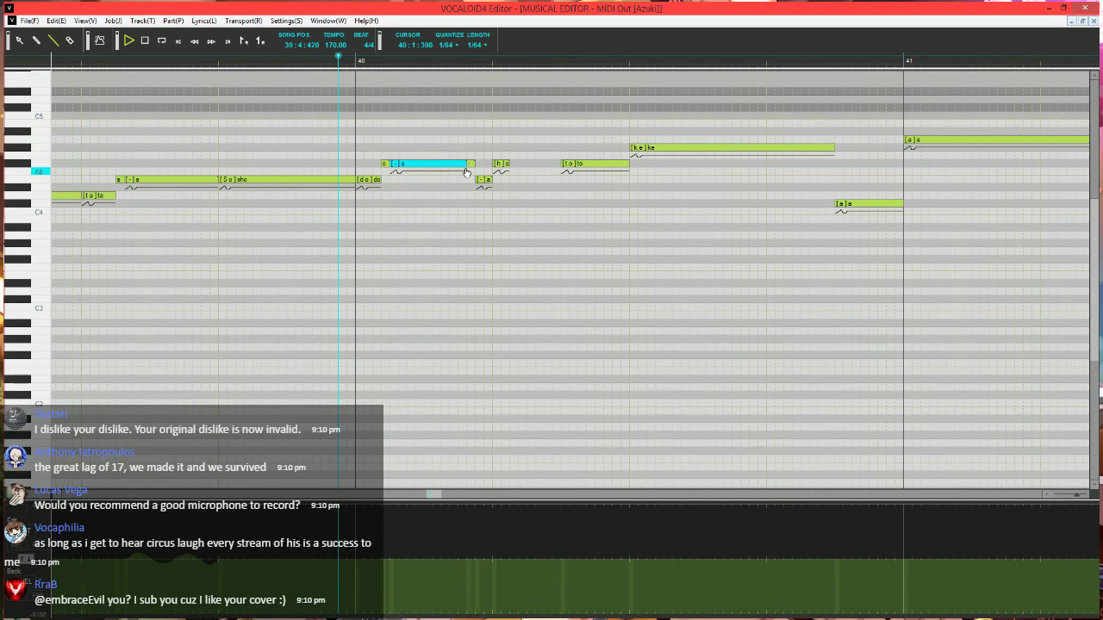
key(space)
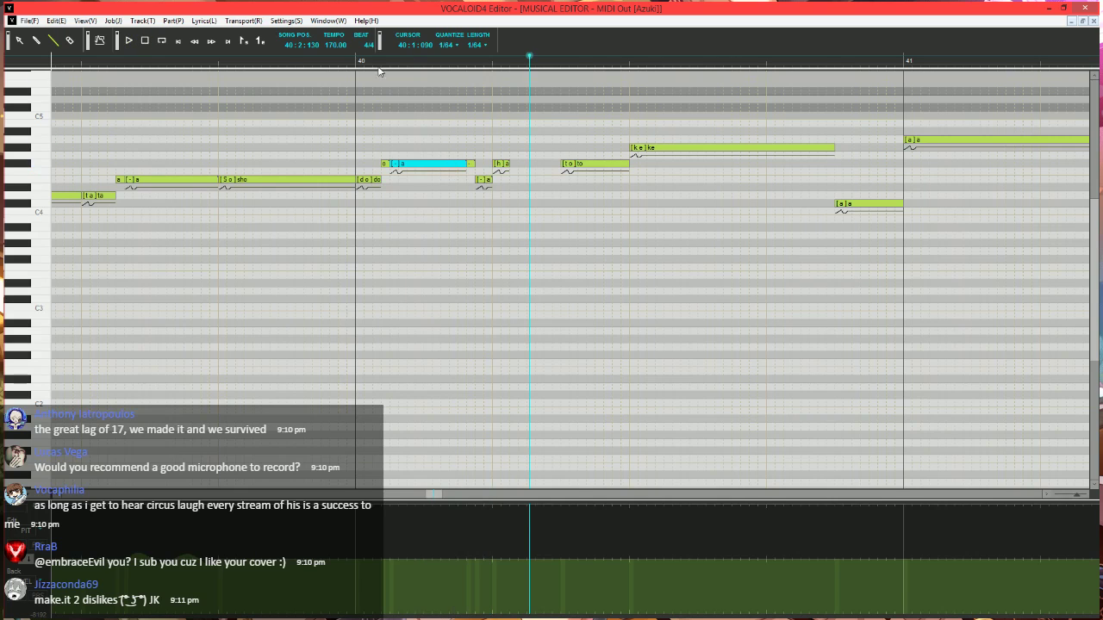
- Raise measure 40's "h" piece to B4 and the "-" piece before it to F4, then play the phrase
drag(498, 168, 499, 128)
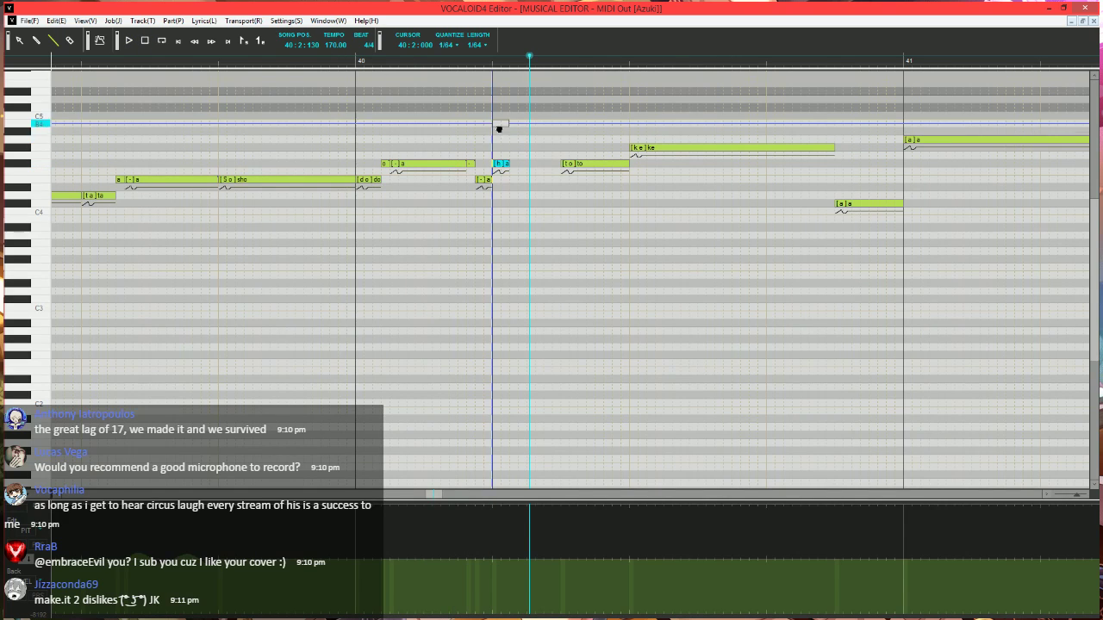
click(345, 61)
drag(485, 179, 486, 172)
key(space)
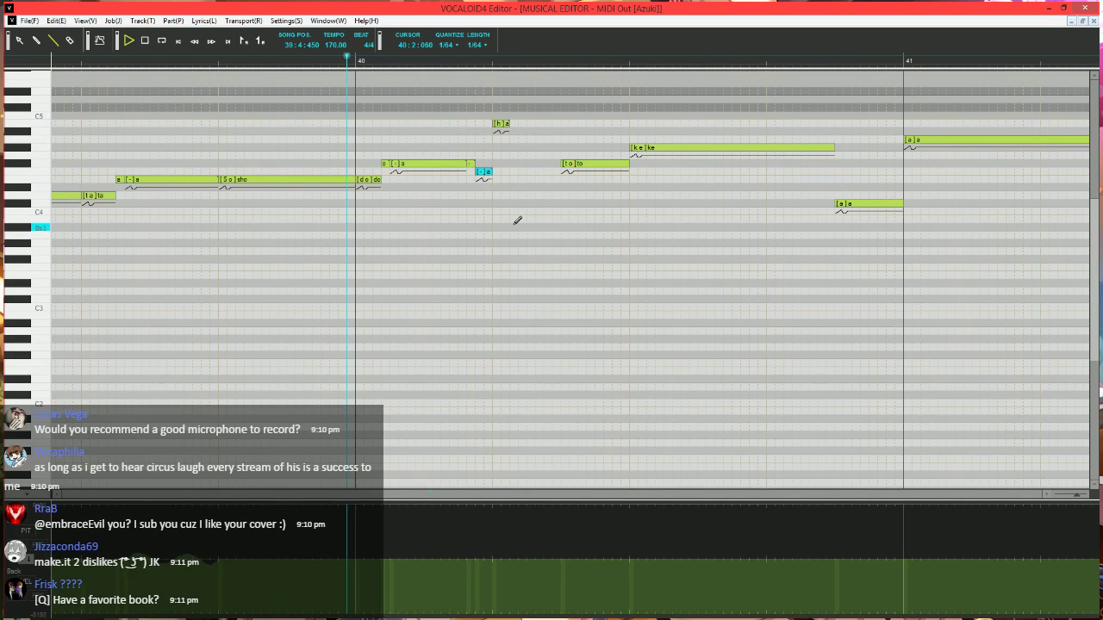
key(space)
- Shorten measure 40's B4 "h" piece, place the song position at 40:2:150, and play from there
click(499, 58)
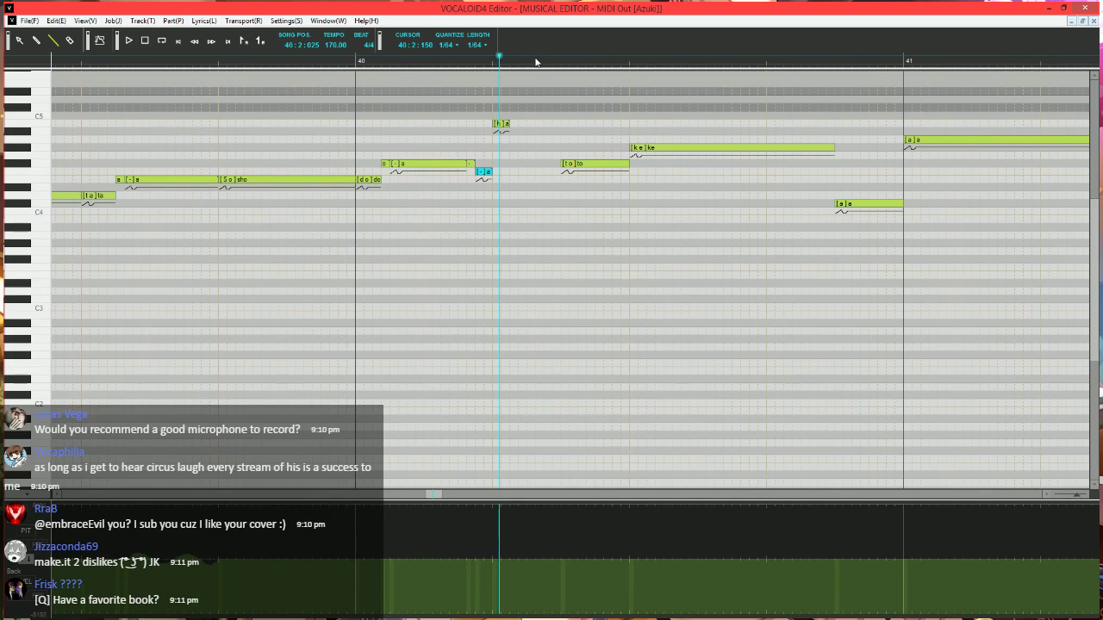
click(536, 61)
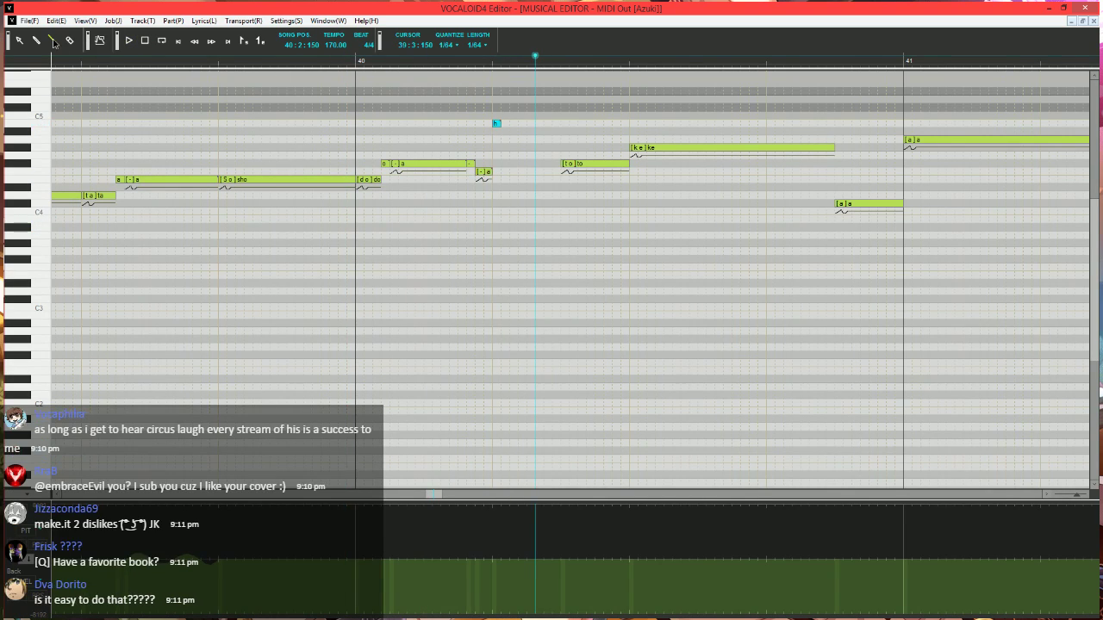
scroll(278, 324, right, 3)
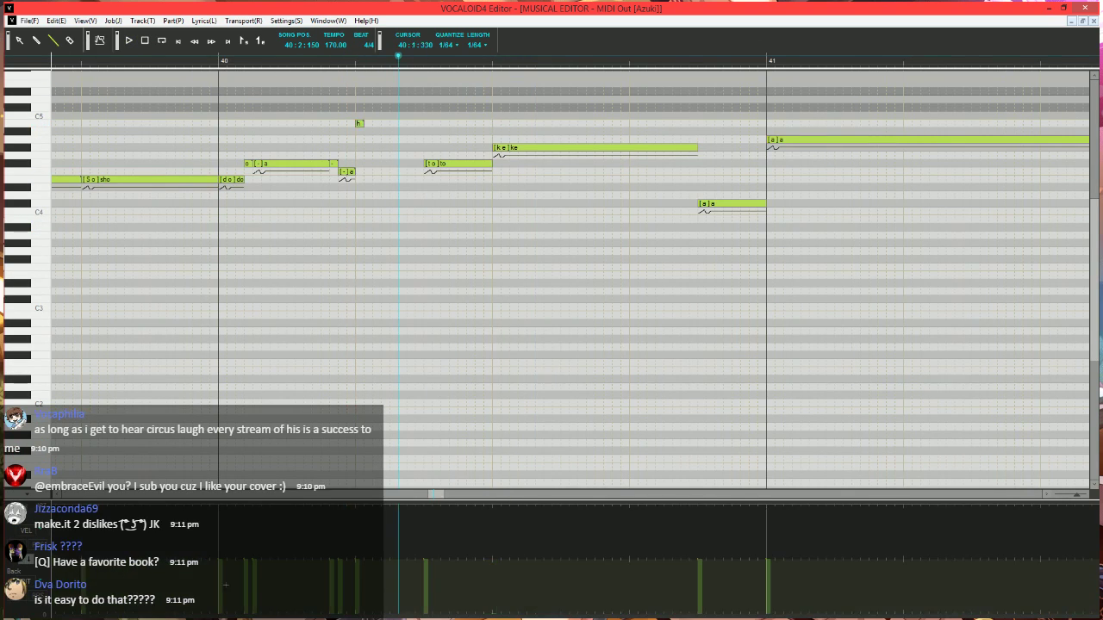
key(space)
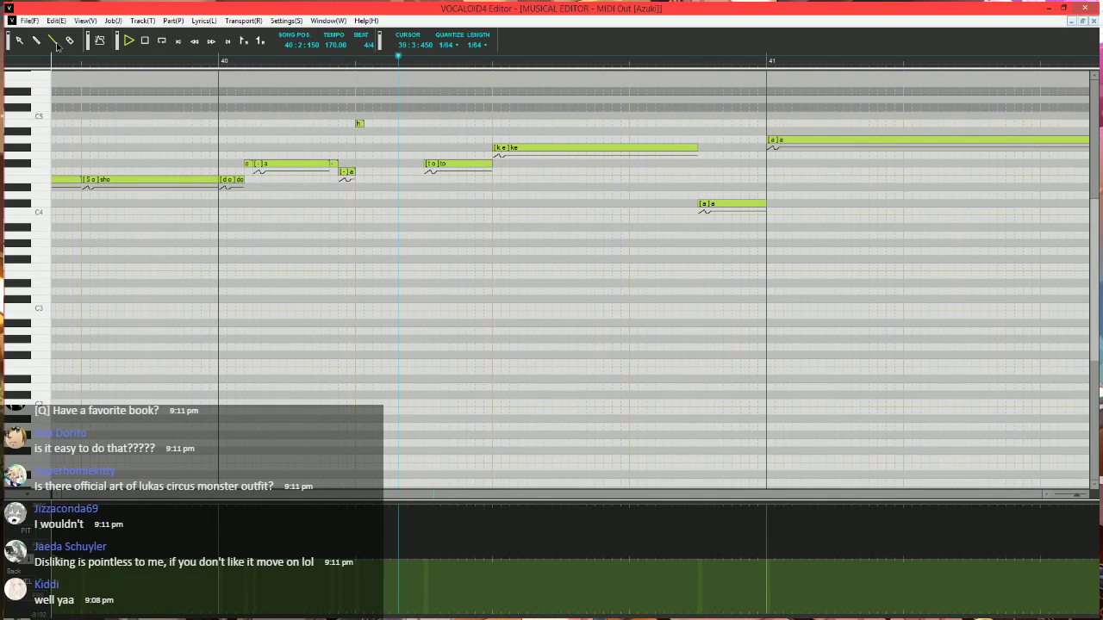
key(space)
- Draw a pitch bend rising in stages into the start of measure 40's "ke" and play it
scroll(411, 109, down, 1)
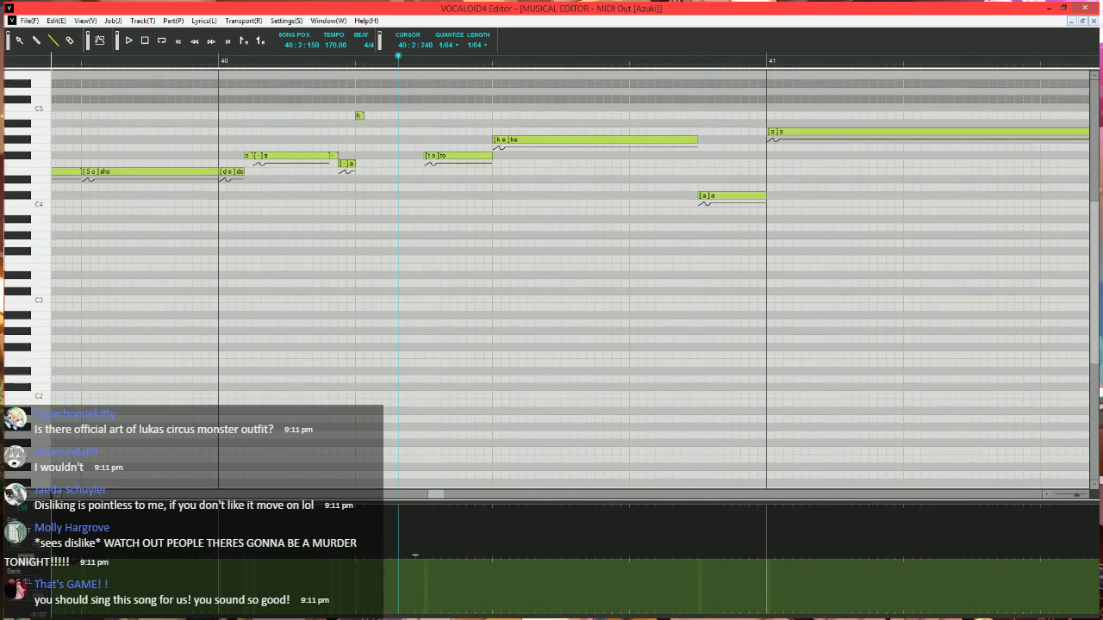
scroll(627, 228, right, 2)
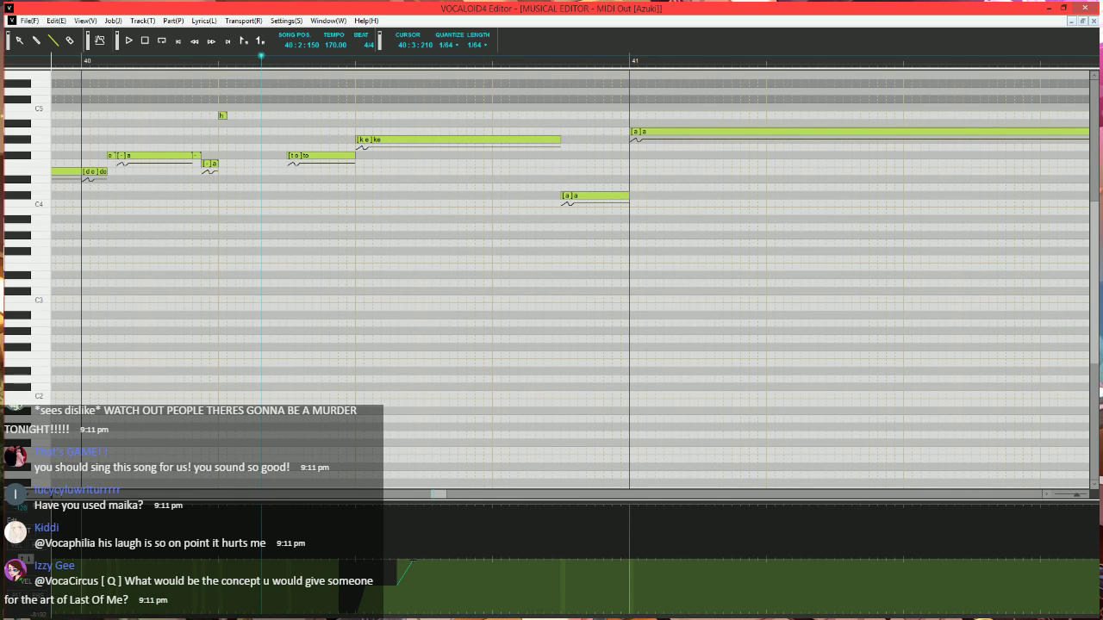
key(space)
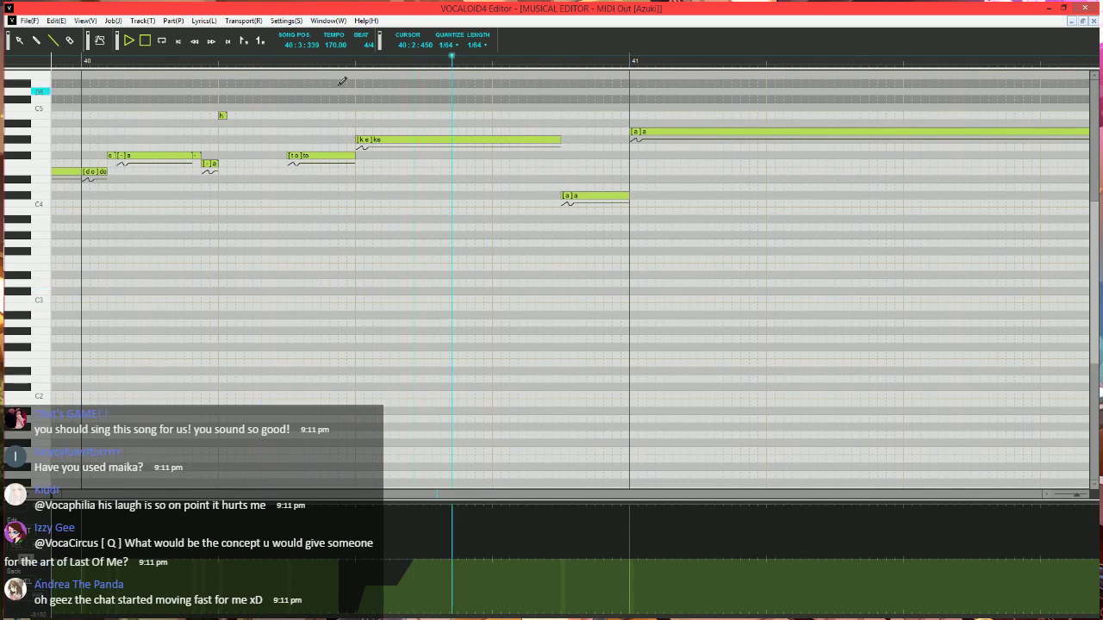
key(space)
- Split the end of measure 40's "ke" into a short G#4 "-" piece and an A4 piece with phoneme "h"
scroll(475, 159, right, 1)
mouse_move(497, 139)
mouse_down()
mouse_move(471, 138)
mouse_move(477, 131)
mouse_up()
key(Tab)
text(h)
key(Return)
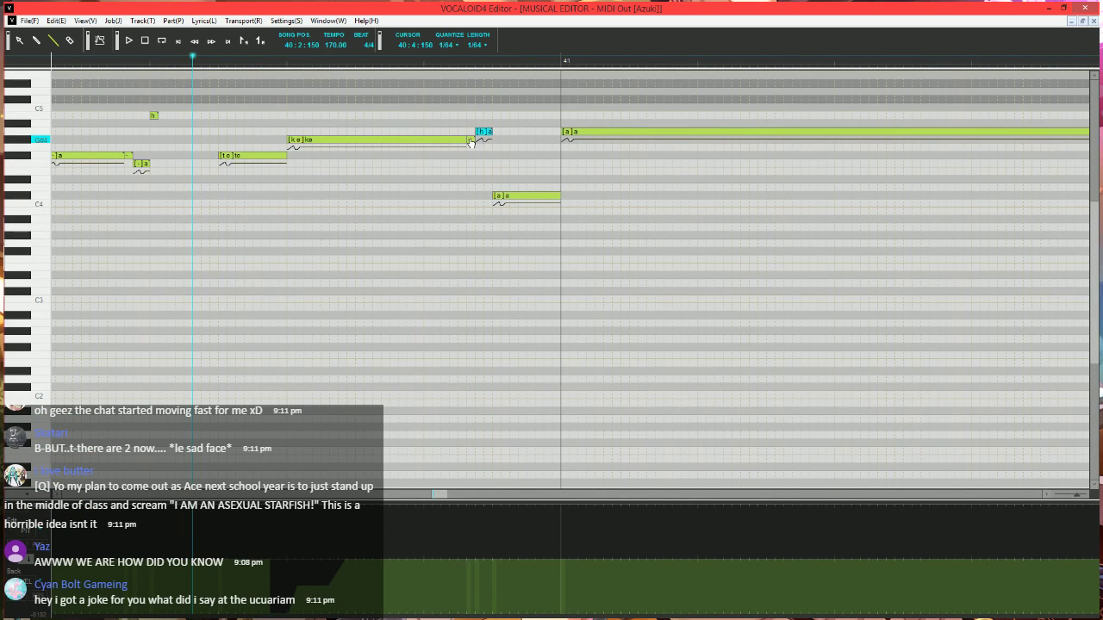
- Run the Expressive Vibrato plugin on measure 40's C#4 "a" and set pitch amount 10, brightness amount 15 and rate 45
click(529, 198)
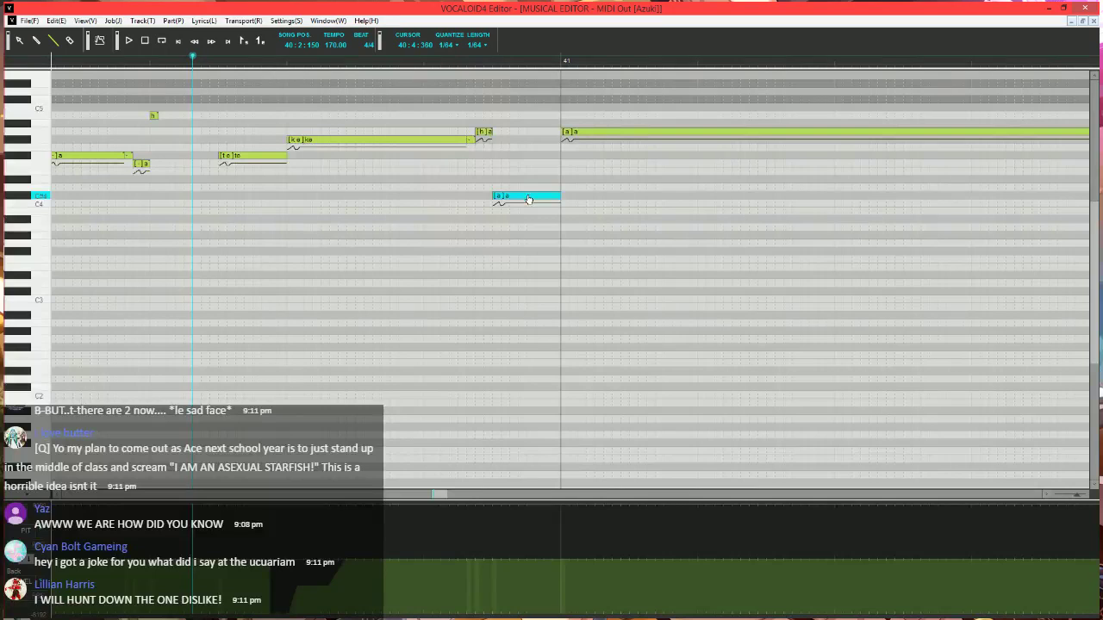
key(ctrl+j)
click(415, 318)
click(641, 410)
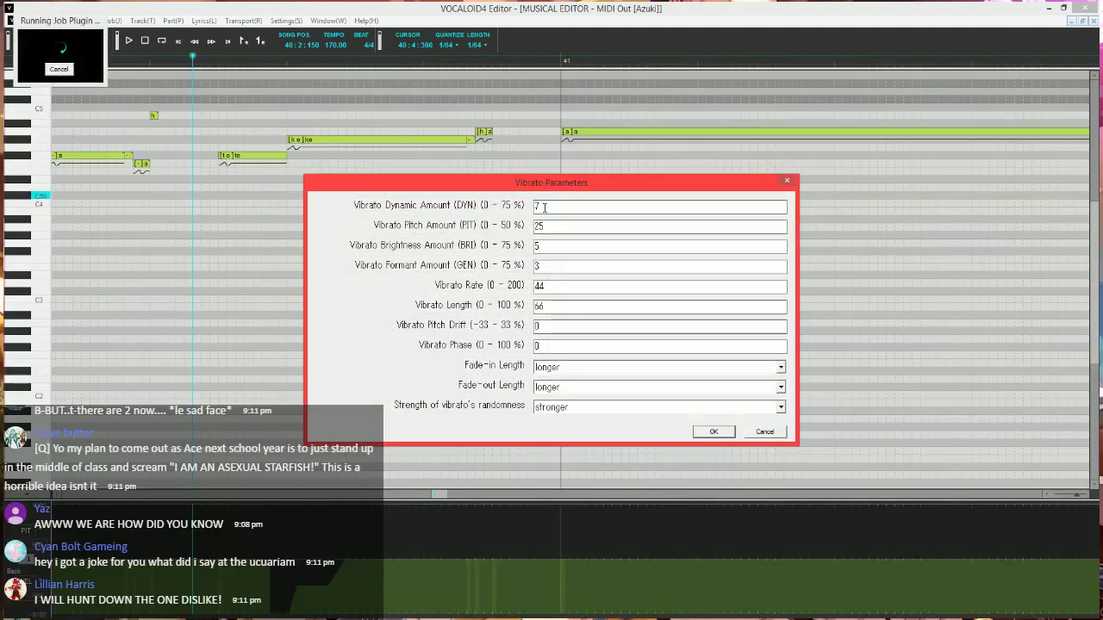
key(Tab)
text(10)
key(Tab)
text(15)
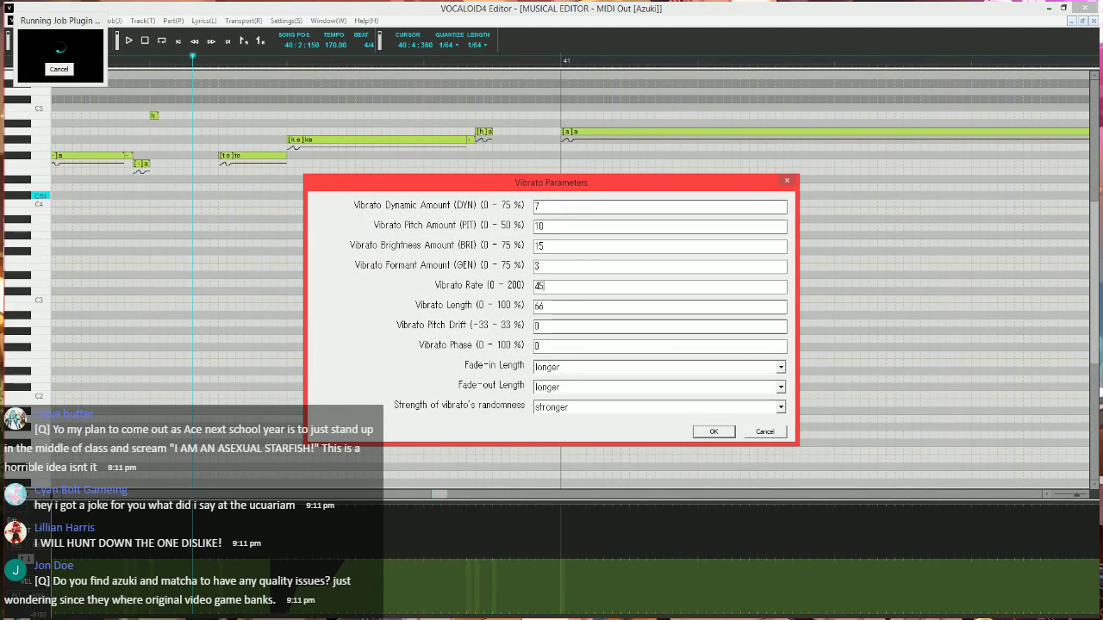
- Apply the vibrato with length 100, shorter fade-in and medium fade-out, play it, and place the song position at 40:2:180
key(Tab)
text(100)
key(Tab)
key(Tab)
key(Tab)
key(s)
key(Tab)
key(m)
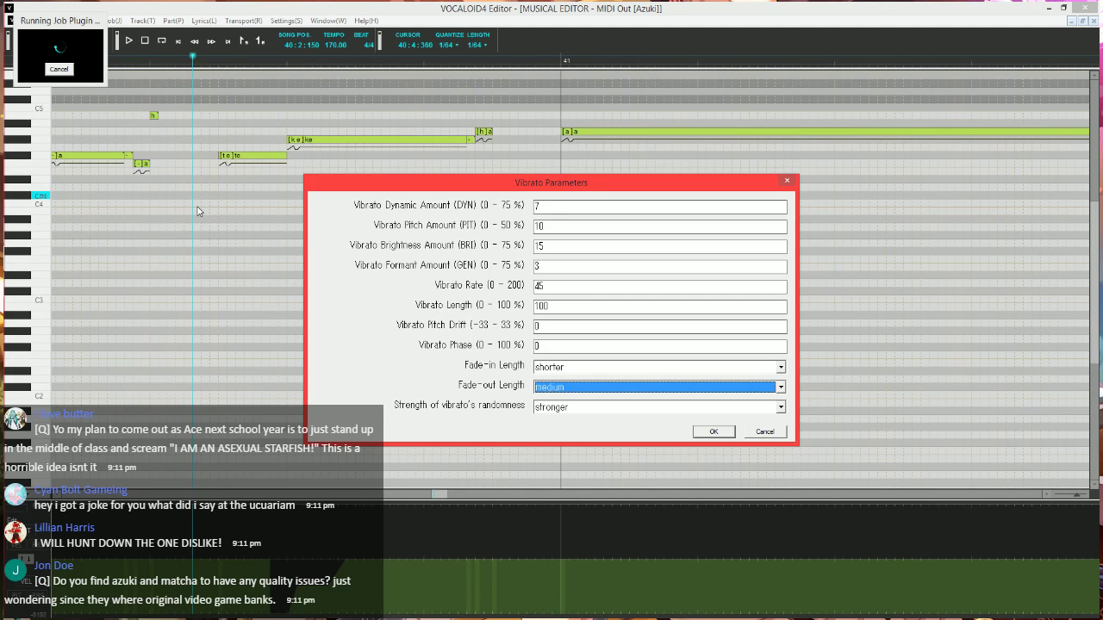
key(Return)
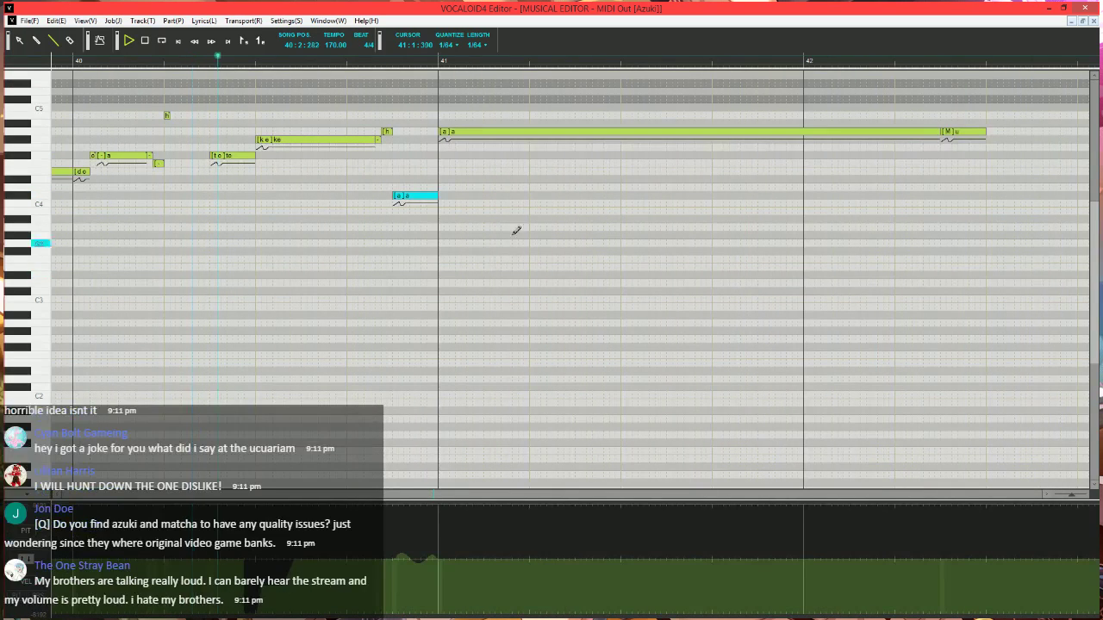
key(space)
click(198, 65)
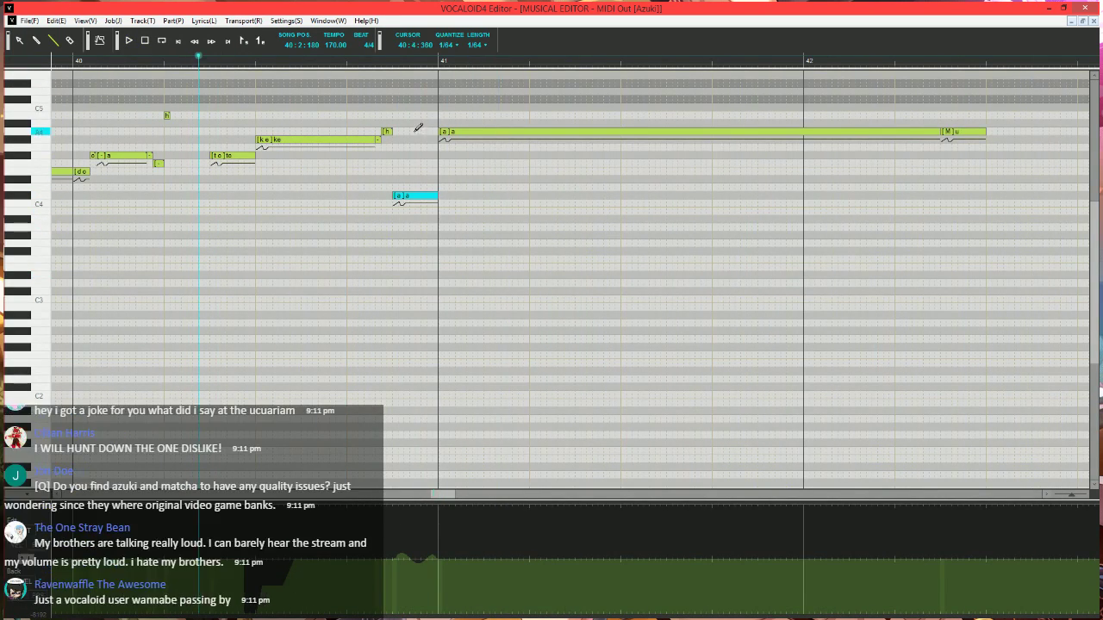
- Split measure 41's long "a" into a G#4 piece, a very short A4 piece and a long A4 piece, and play it
drag(440, 131, 507, 132)
scroll(477, 131, up, 1)
key(space)
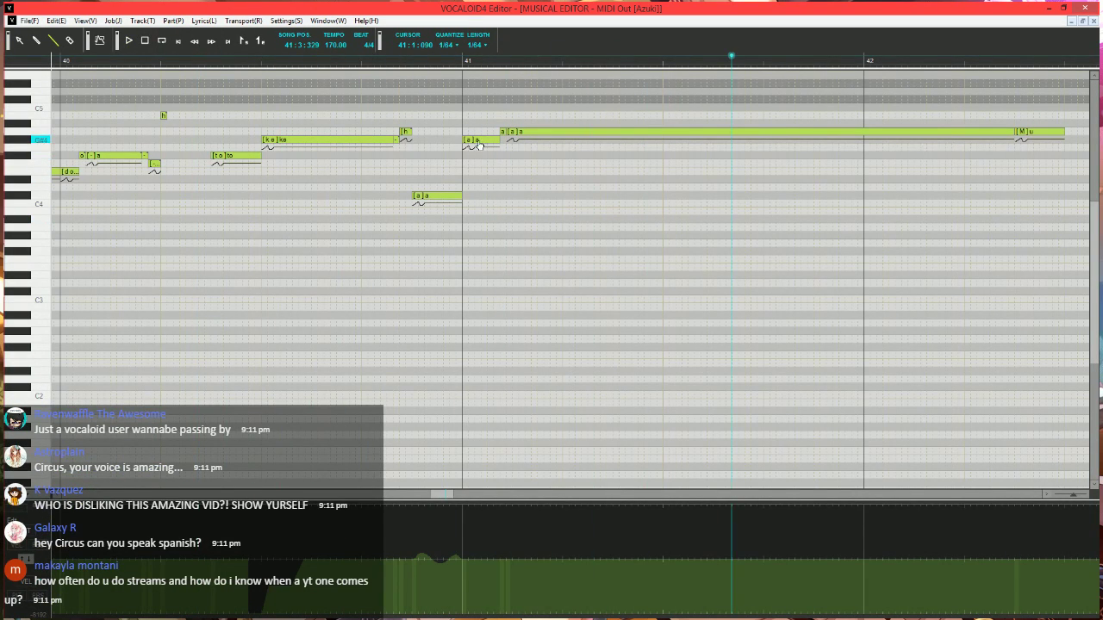
- Add a very short F#4 "a" piece at the start of measure 41, extend the G#4 piece's end, and play the phrase
mouse_move(481, 141)
mouse_down()
mouse_move(484, 162)
mouse_move(493, 156)
mouse_move(468, 156)
mouse_move(488, 139)
mouse_move(534, 134)
mouse_move(523, 135)
mouse_up()
click(98, 59)
key(space)
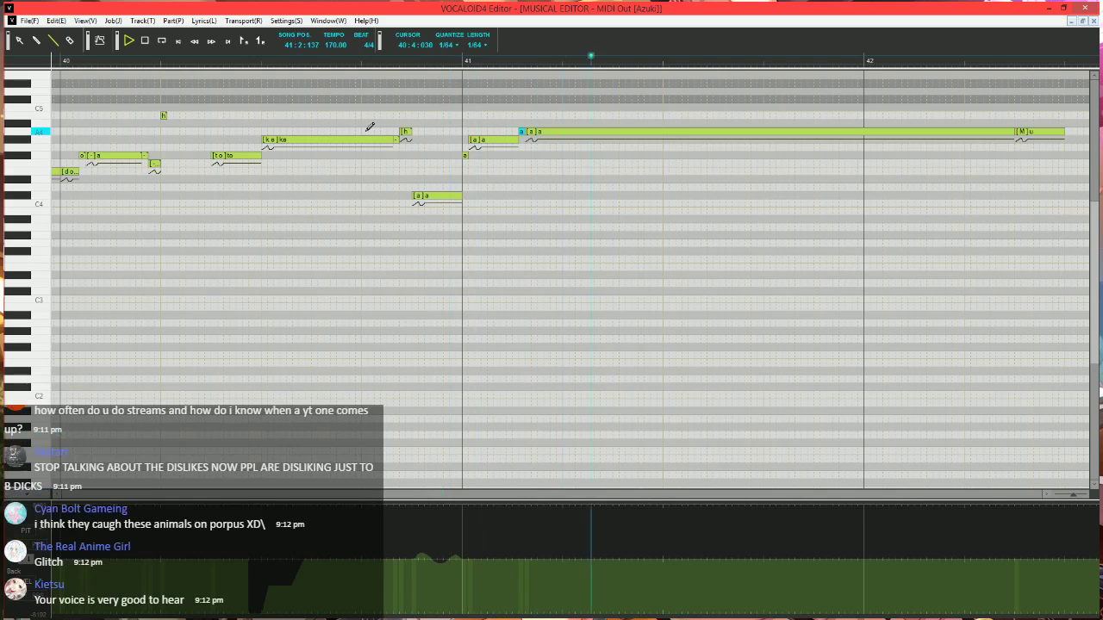
key(space)
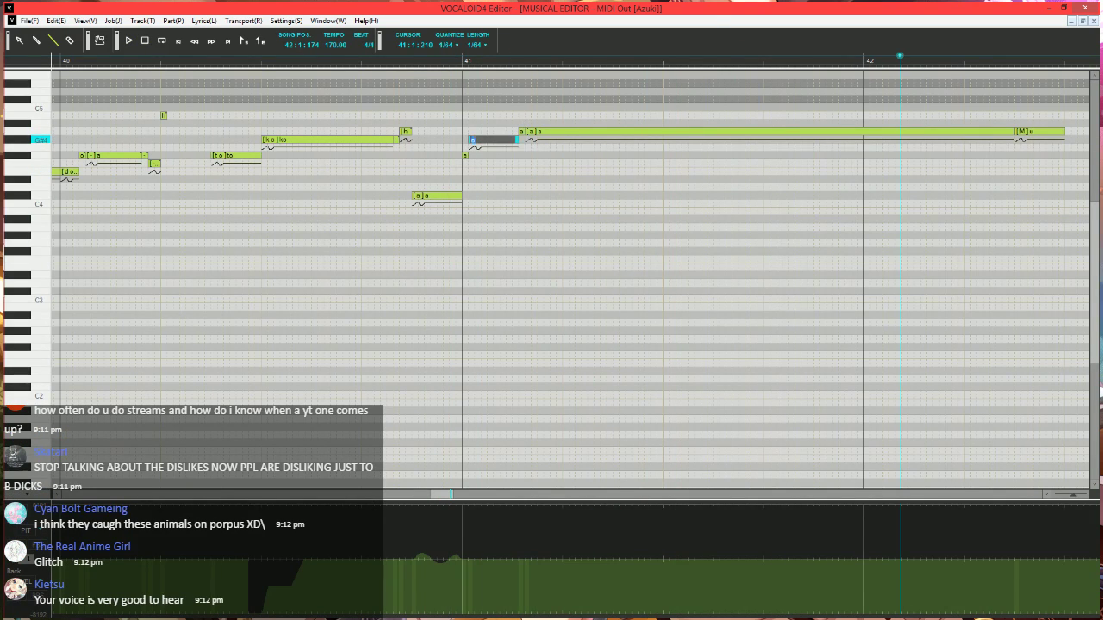
- Set the phoneme of measure 41's G#4 piece and both A4 pieces to "-"
text(-)
key(Tab)
text(-)
key(Tab)
text(-)
key(Return)
- Extend the long A4 "-" over most of measure 42's "u", add a short F#4 "h" piece after it, and play the phrase
scroll(512, 147, down, 2)
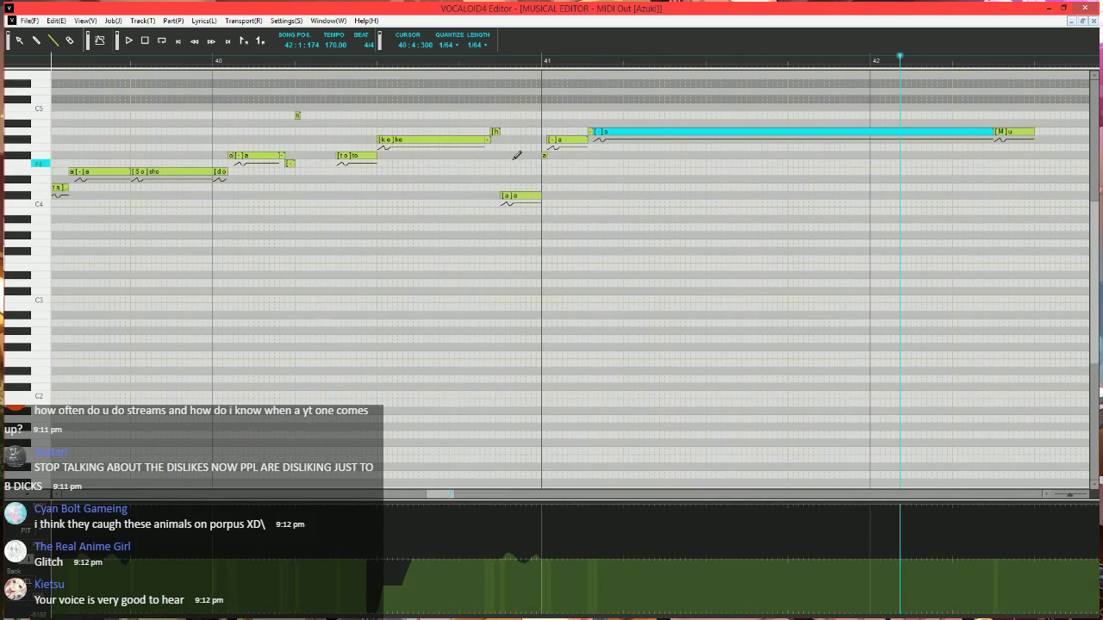
drag(859, 132, 888, 131)
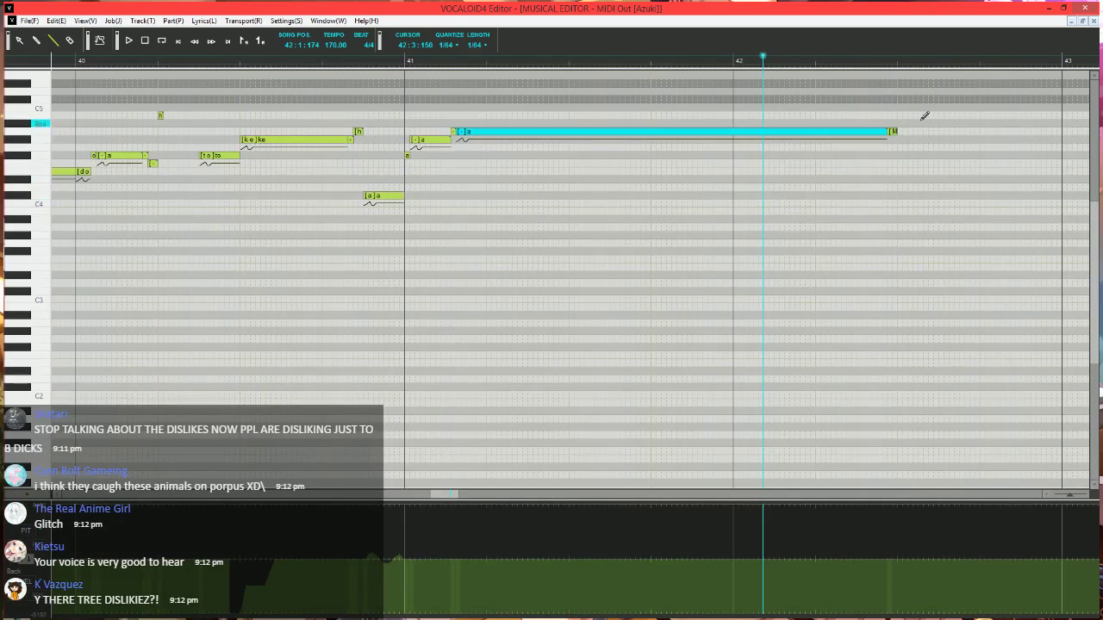
click(905, 152)
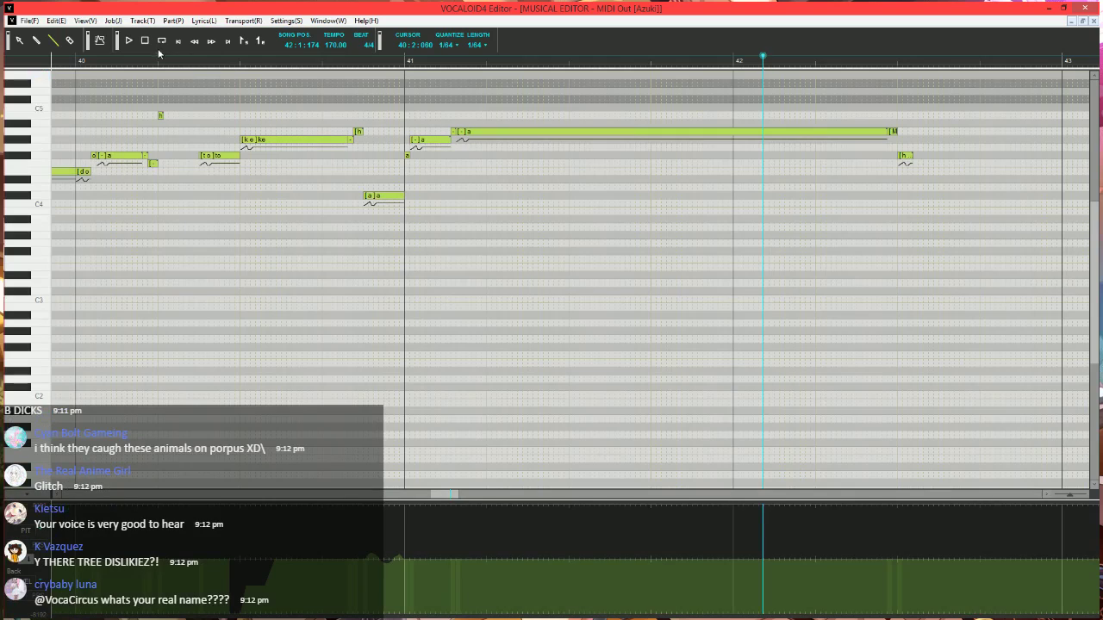
key(space)
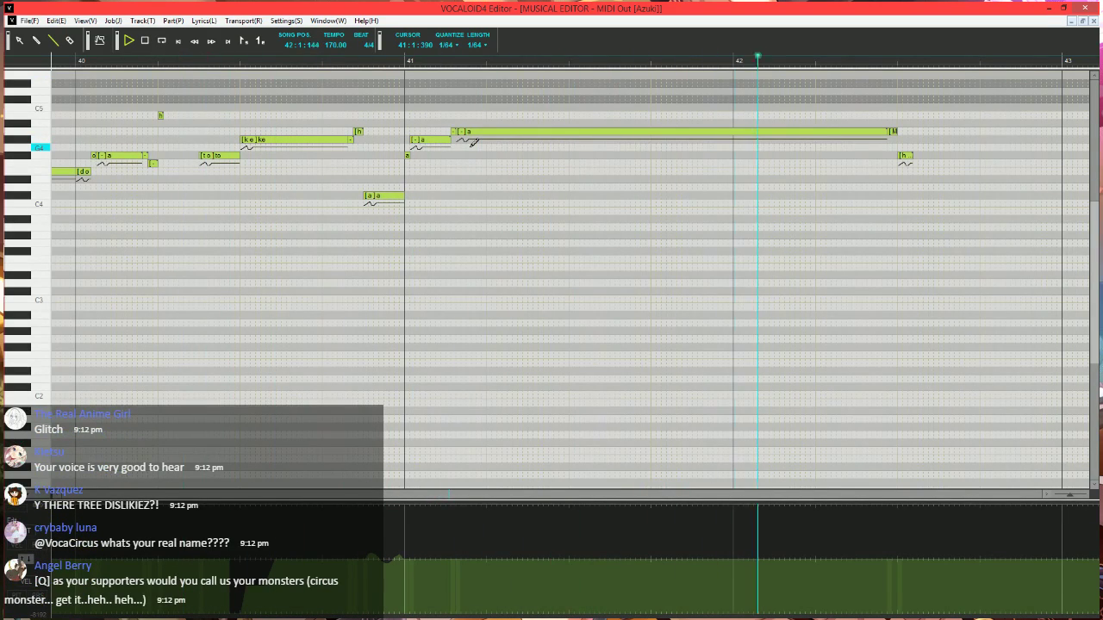
key(space)
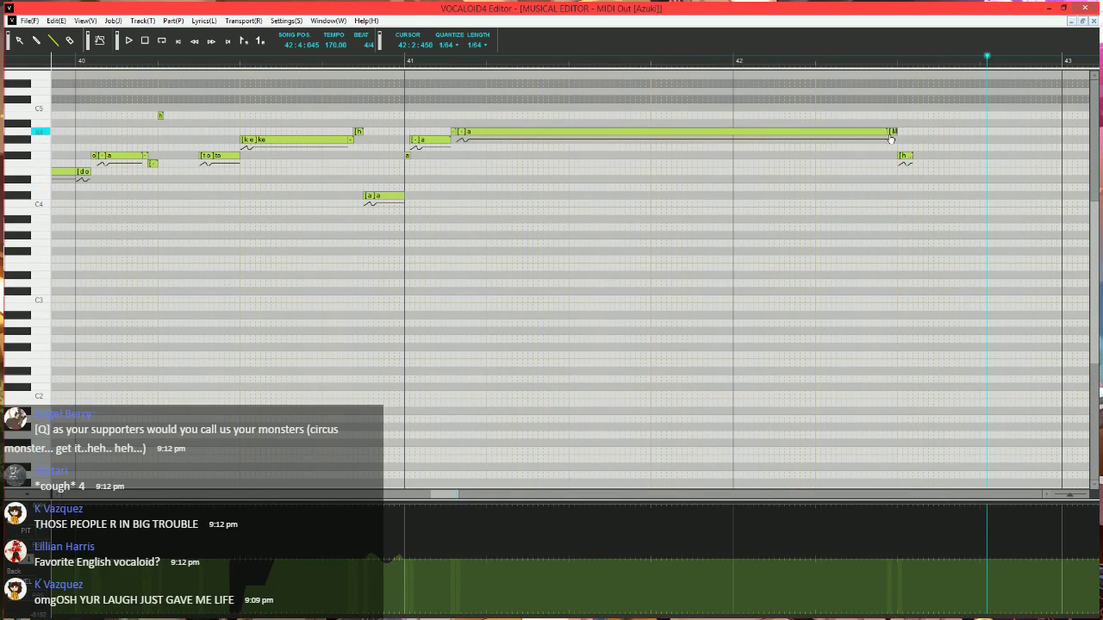
- Lengthen the F#4 "a" at the start of measure 41, split a short piece off the G#4 note's start, and play the phrase
click(375, 62)
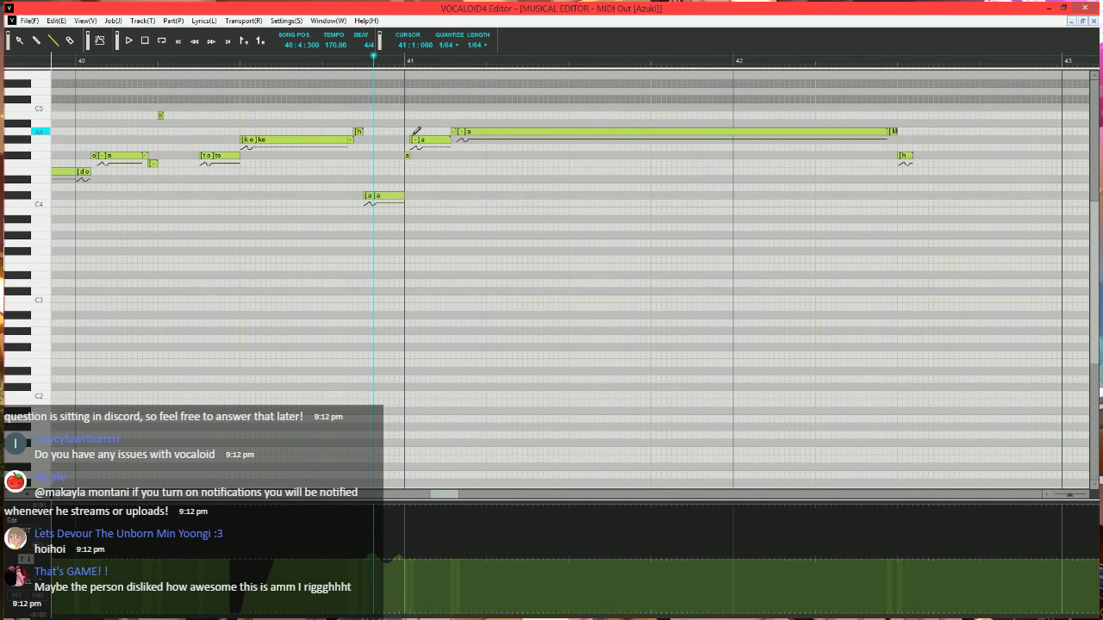
click(420, 138)
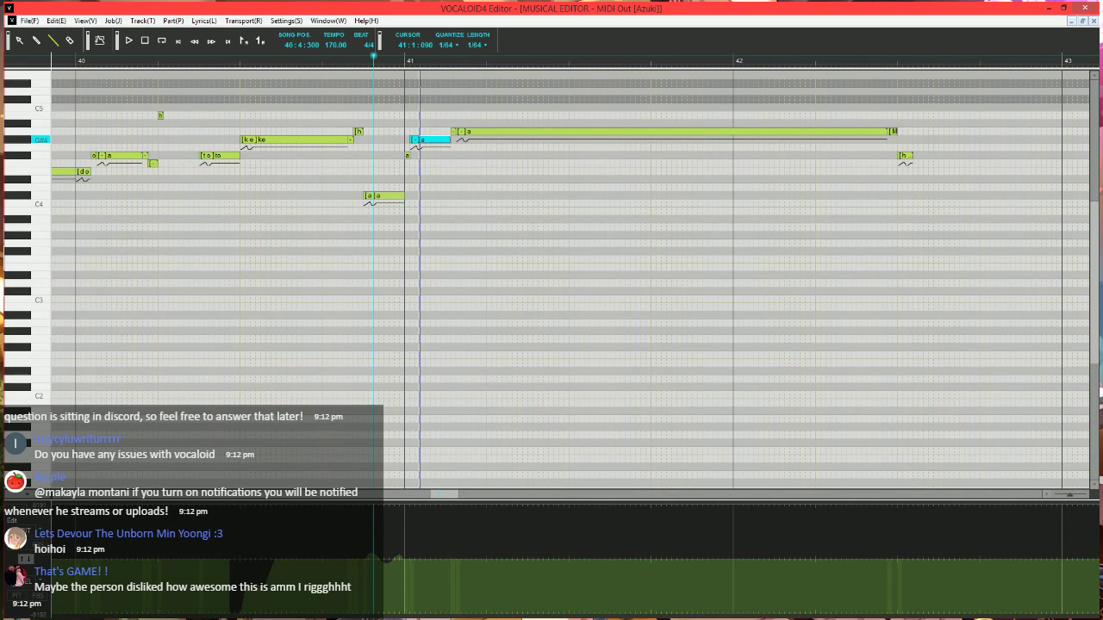
drag(412, 139, 415, 156)
drag(416, 139, 420, 139)
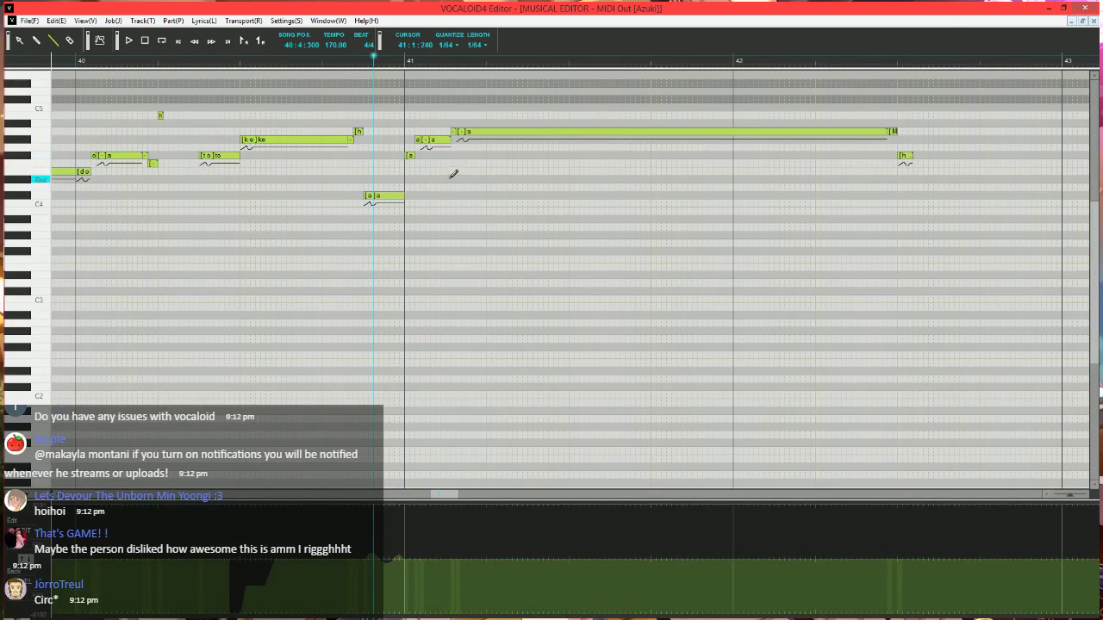
key(space)
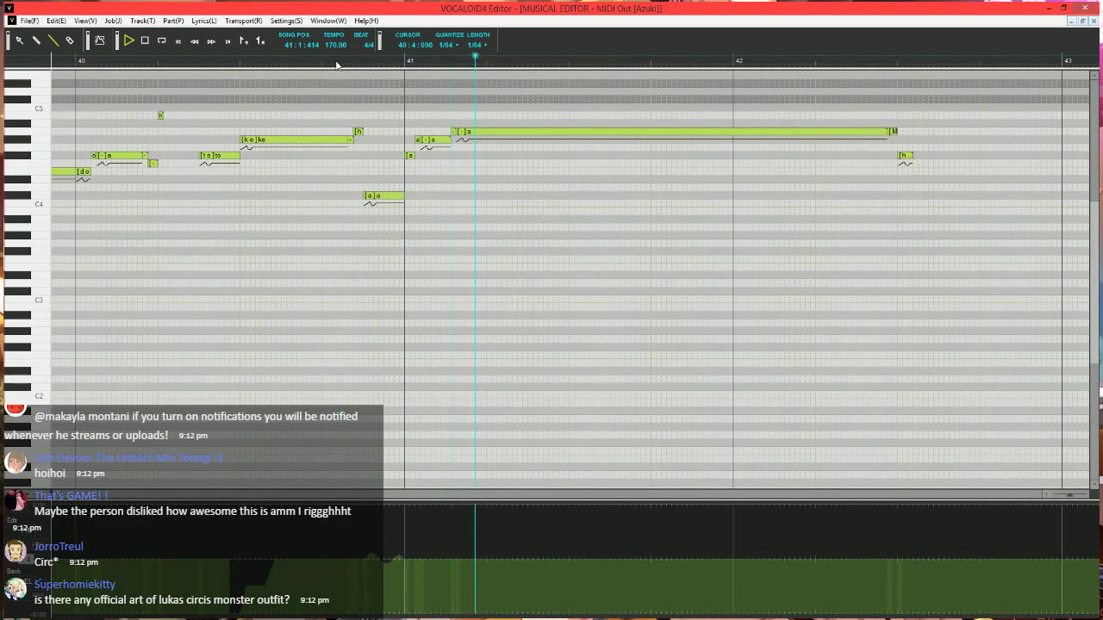
key(space)
- Play the vocal line from late in measure 28, just before the phrase leading into measure 29
scroll(472, 241, down, 4)
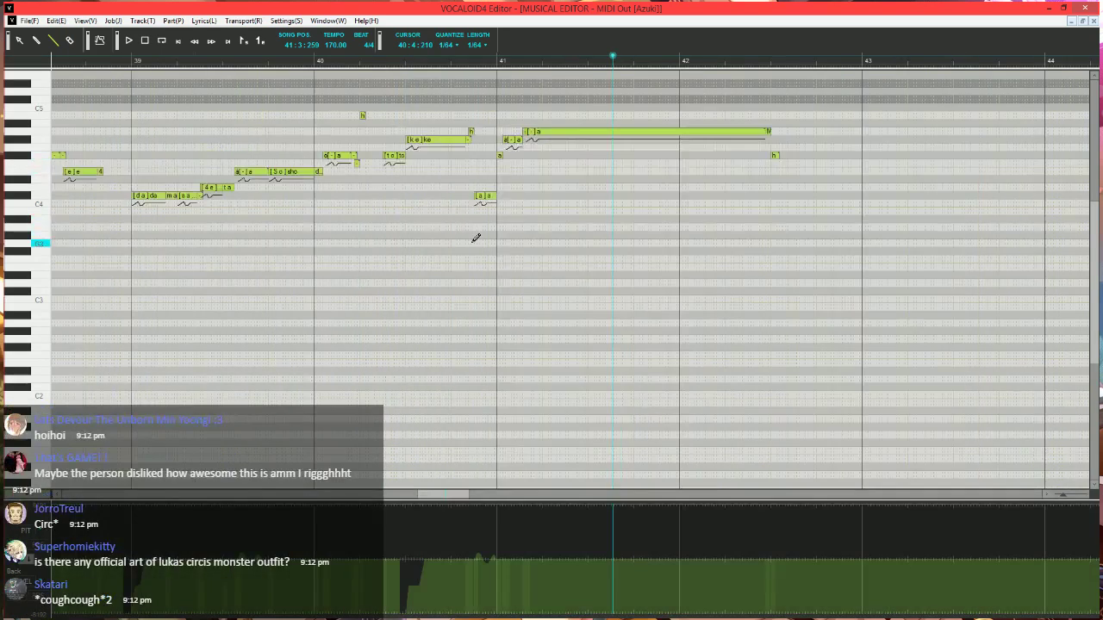
scroll(474, 237, down, 2)
scroll(573, 245, up, 1)
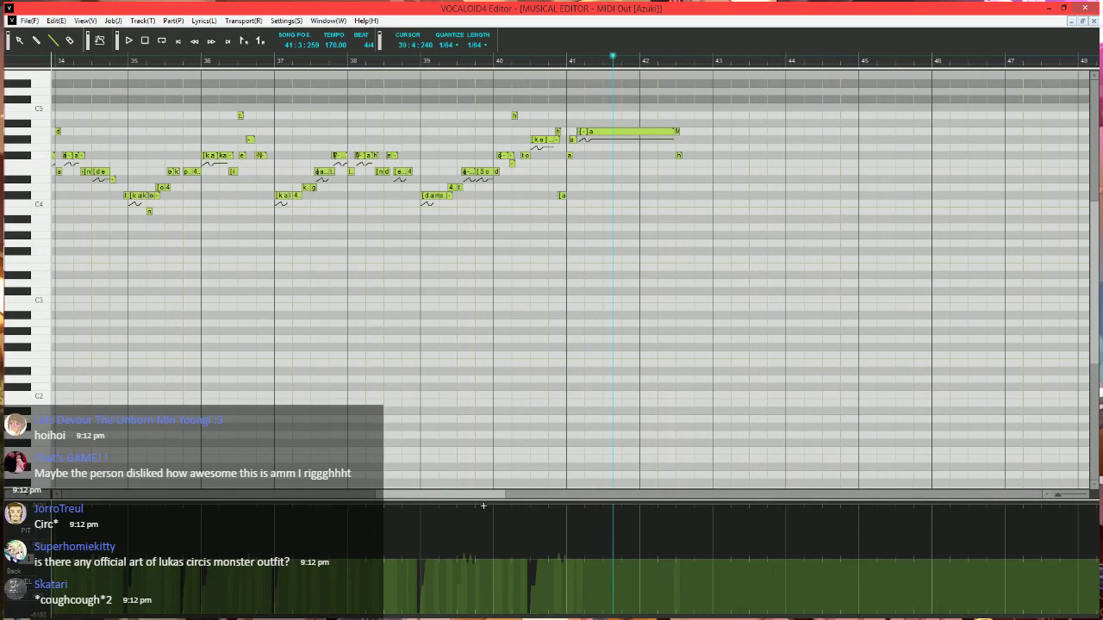
drag(483, 495, 386, 495)
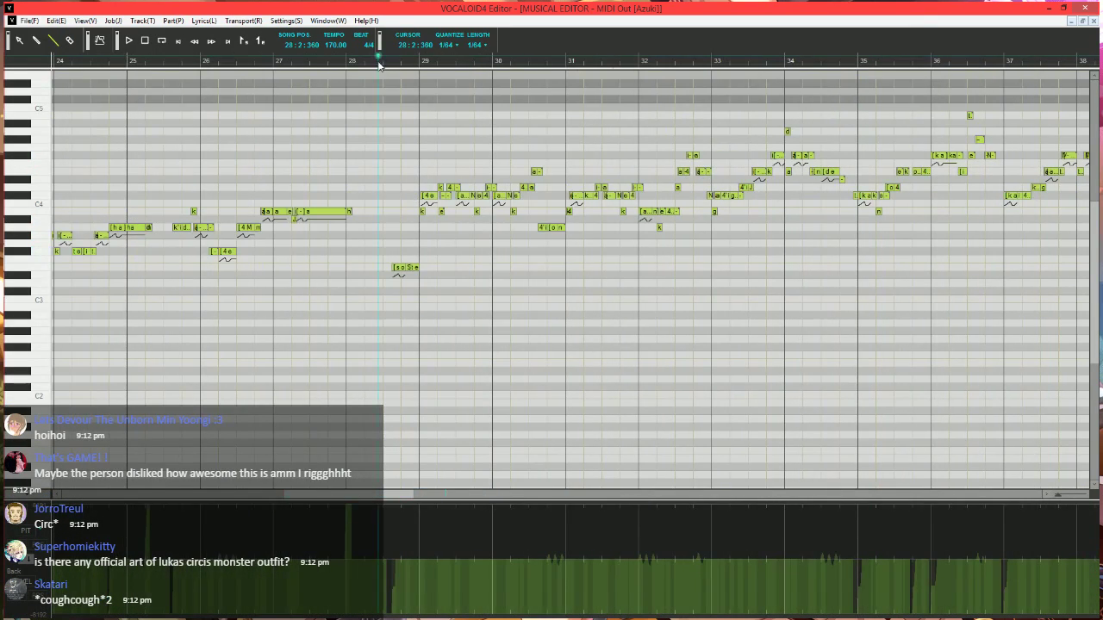
scroll(509, 252, up, 3)
key(space)
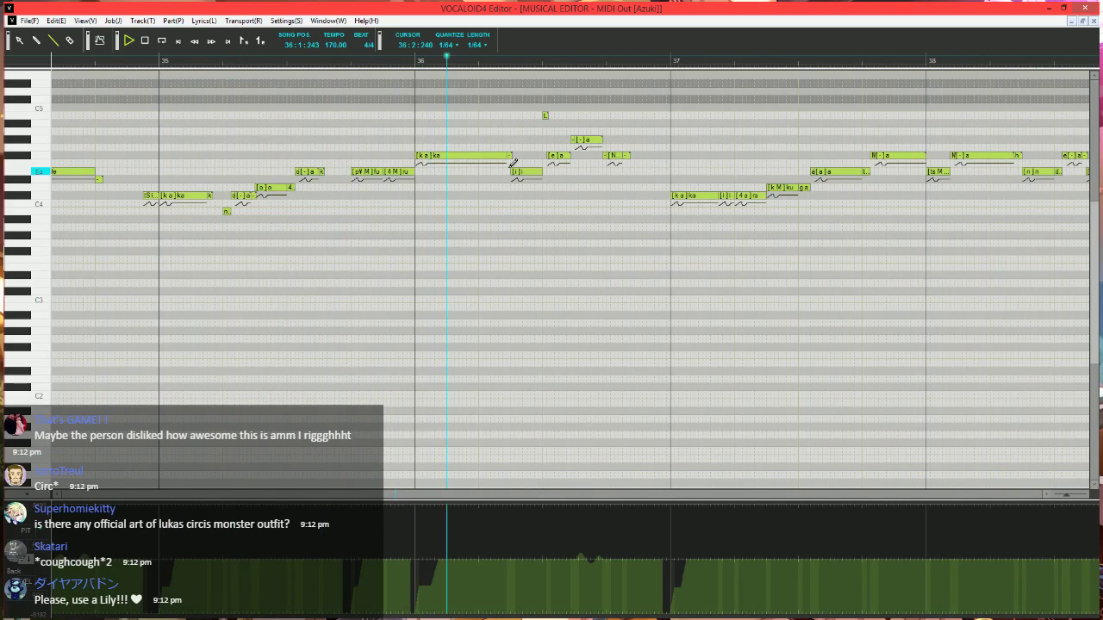
- Shorten measure 36's F#4 "e" note, start the following G#4 pieces earlier, and play the phrase from just before measure 35
click(503, 67)
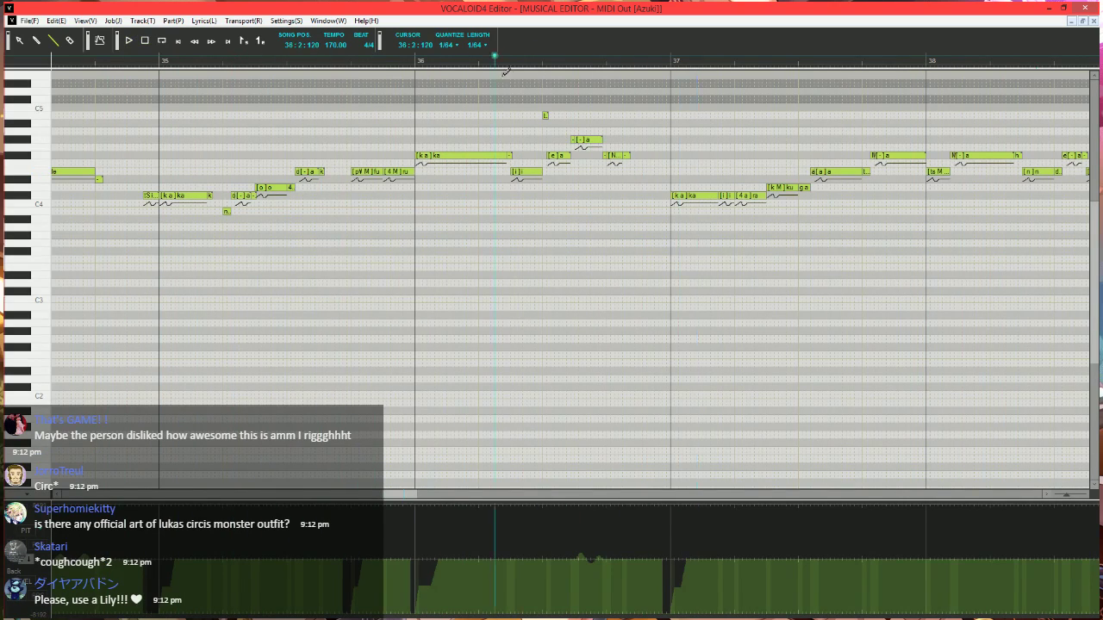
scroll(525, 155, up, 2)
drag(614, 153, 594, 154)
click(597, 140)
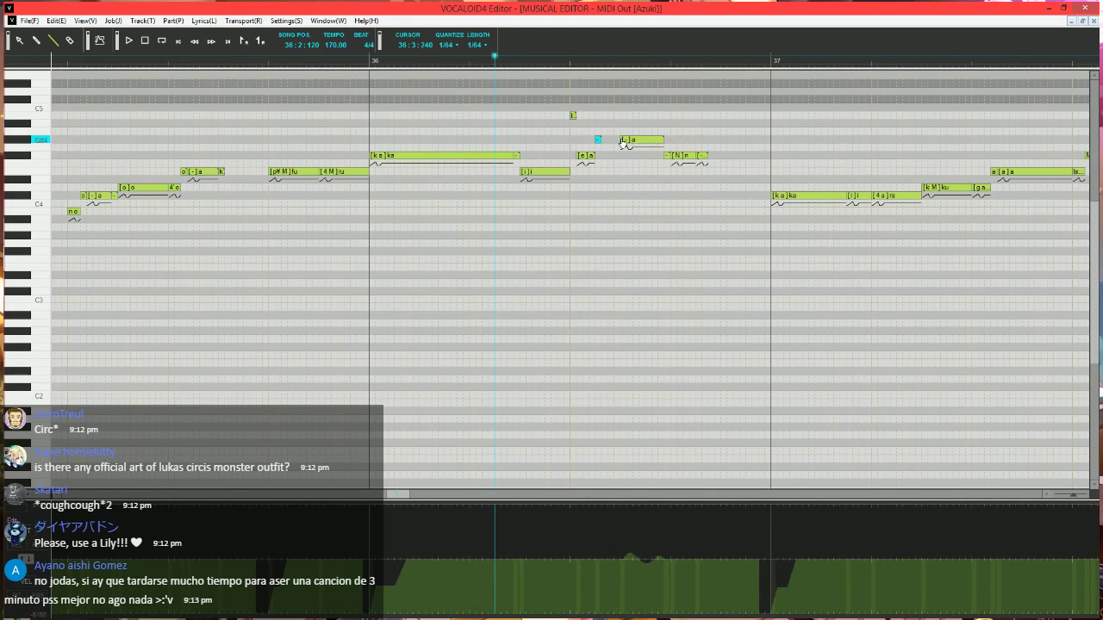
scroll(247, 125, down, 3)
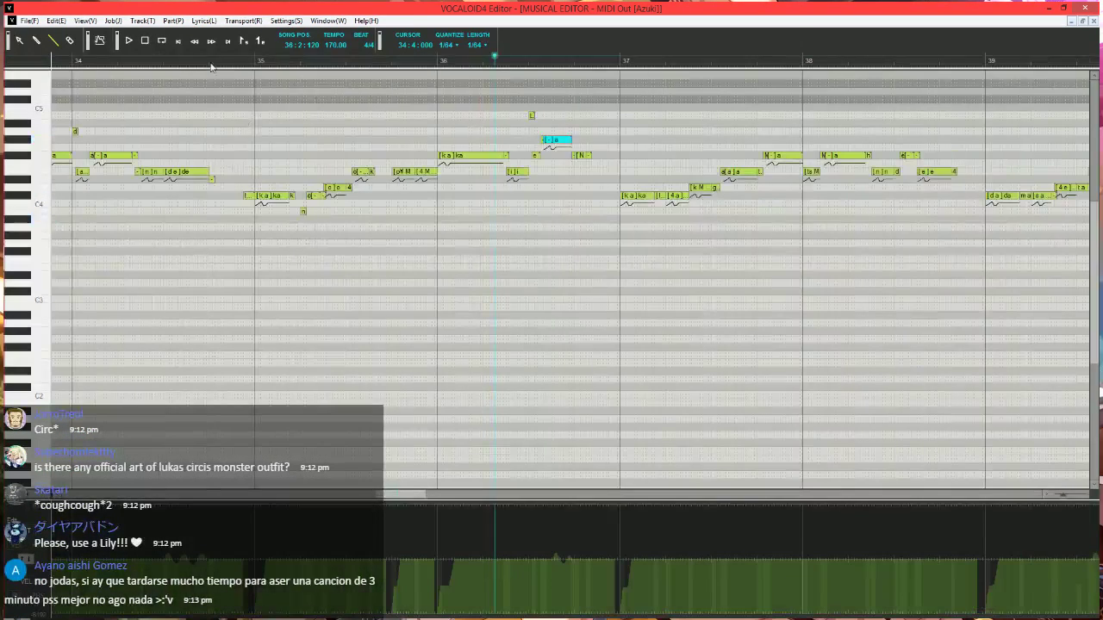
click(236, 58)
key(space)
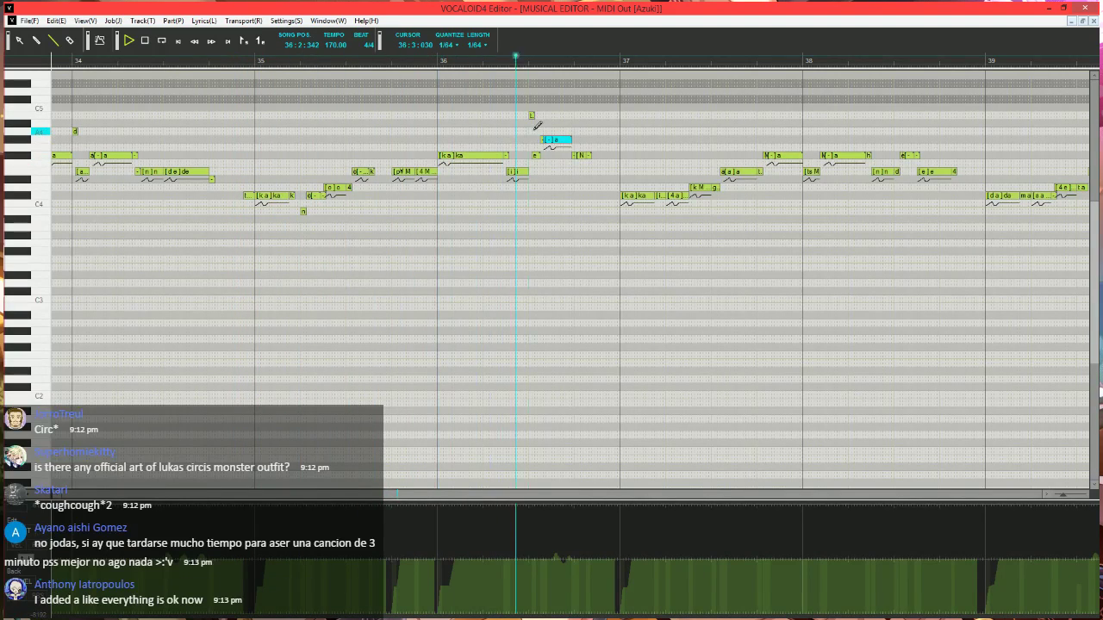
click(145, 40)
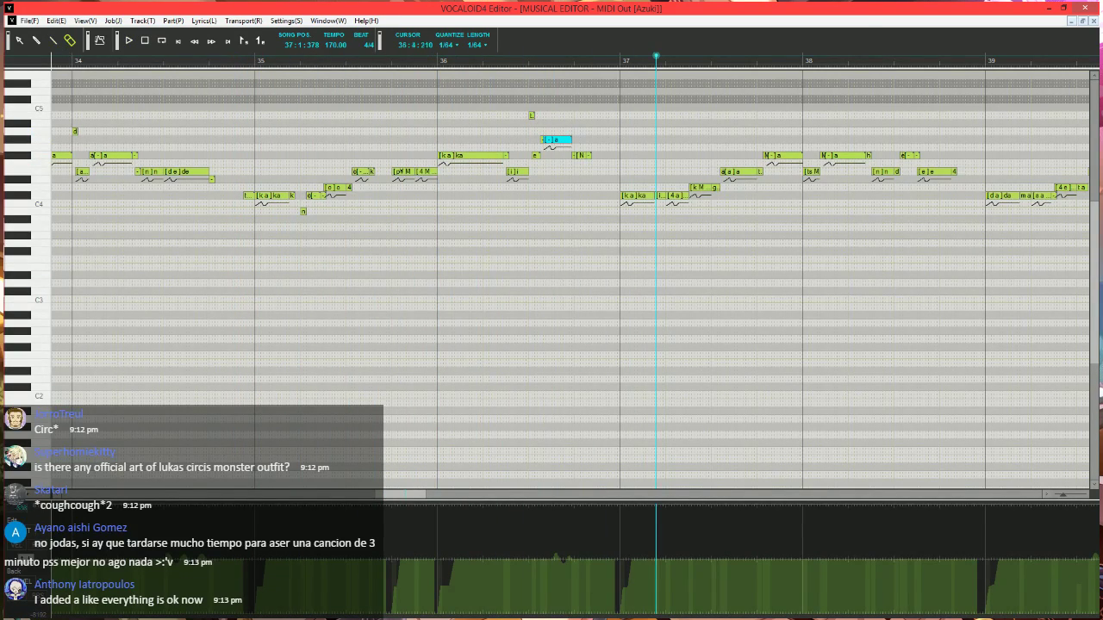
- Erase the pitch bend and brightness edits around measure 36's G#4 note, and play from just before measure 35
drag(583, 557, 500, 557)
click(33, 538)
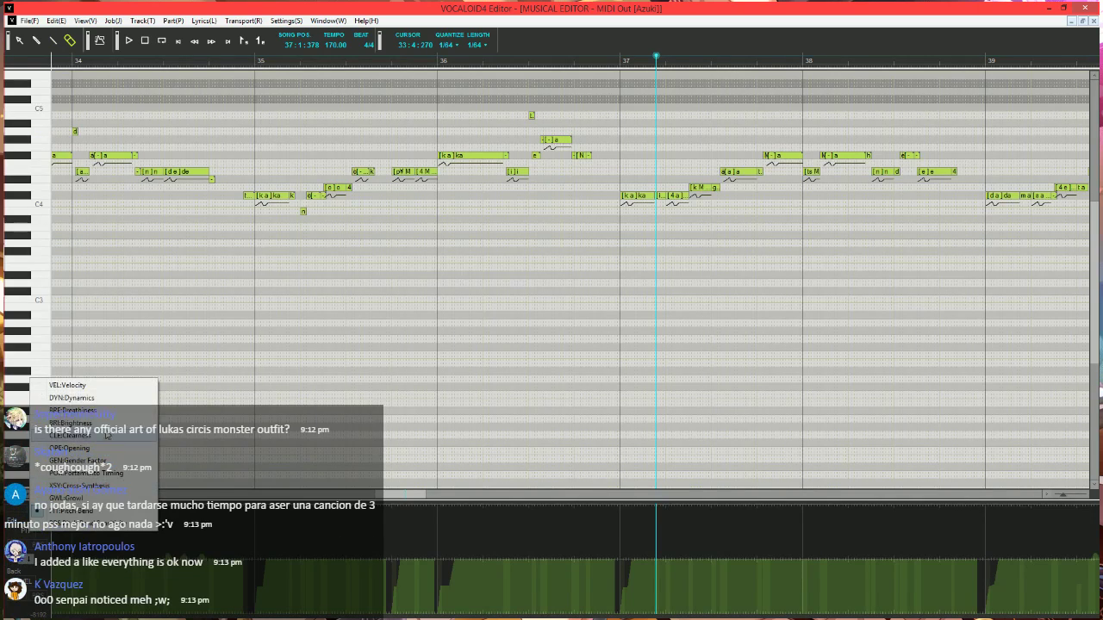
click(89, 424)
drag(593, 559, 517, 558)
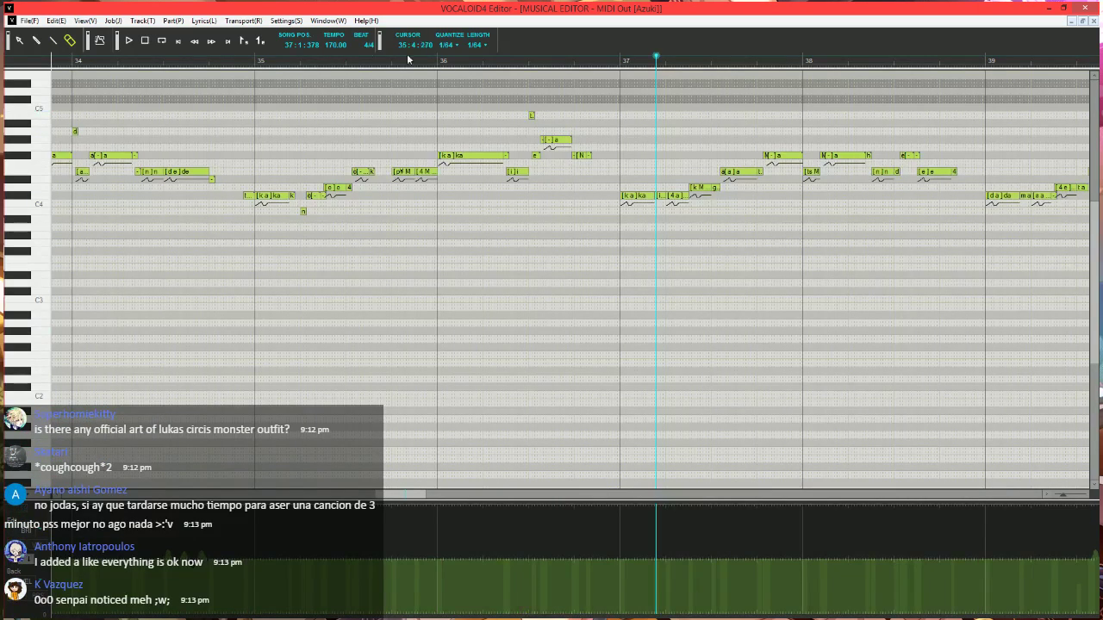
click(227, 64)
key(space)
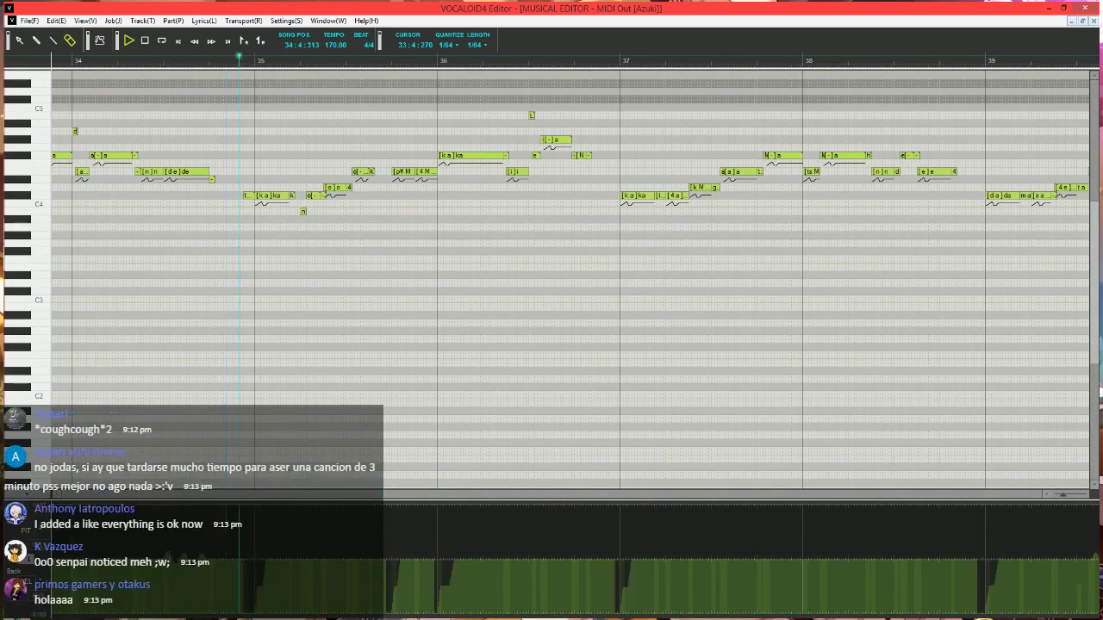
- Raise the short "-" and "N" pieces after measure 36's G#4 note to G#4, and play them from beat 2
click(53, 42)
key(space)
click(507, 64)
scroll(608, 183, up, 1)
scroll(613, 179, up, 3)
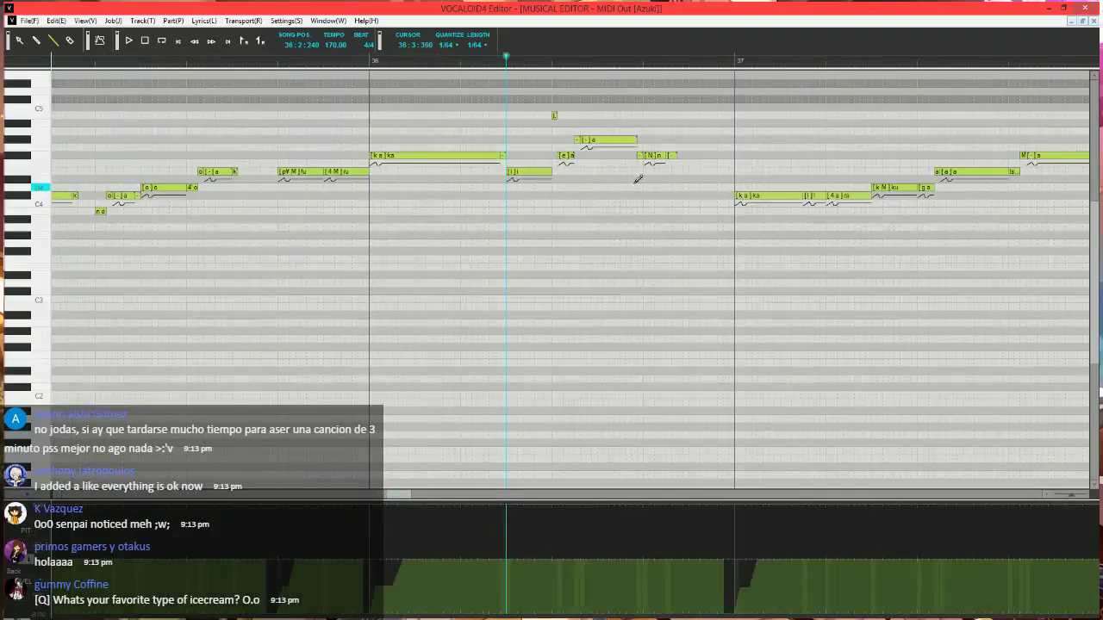
mouse_move(641, 157)
mouse_down()
mouse_move(641, 140)
mouse_move(657, 154)
mouse_move(655, 140)
mouse_up()
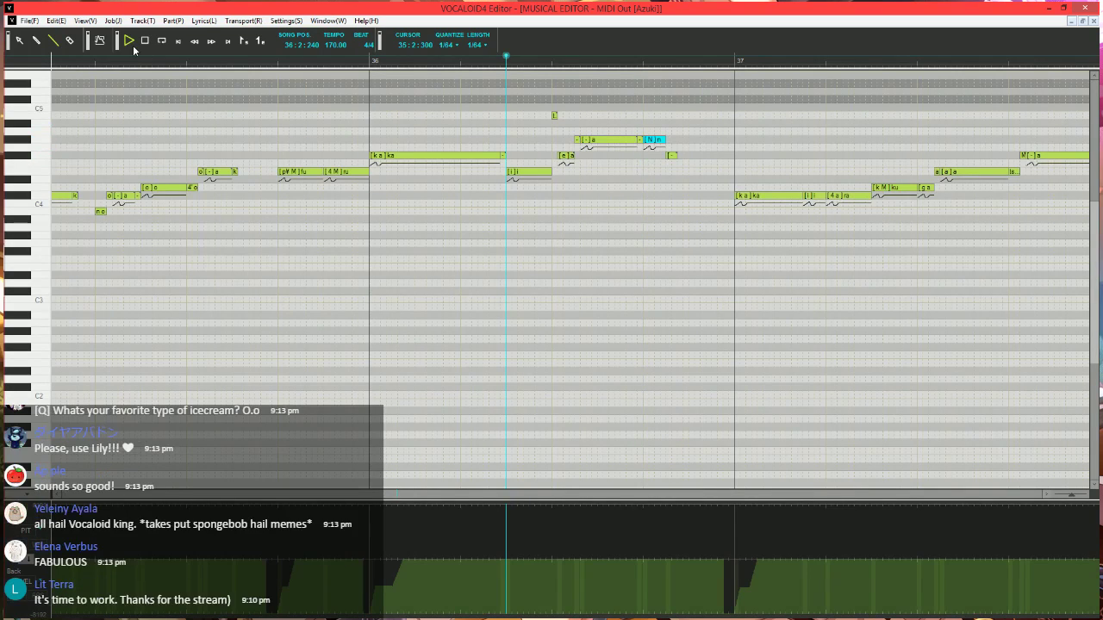
click(128, 40)
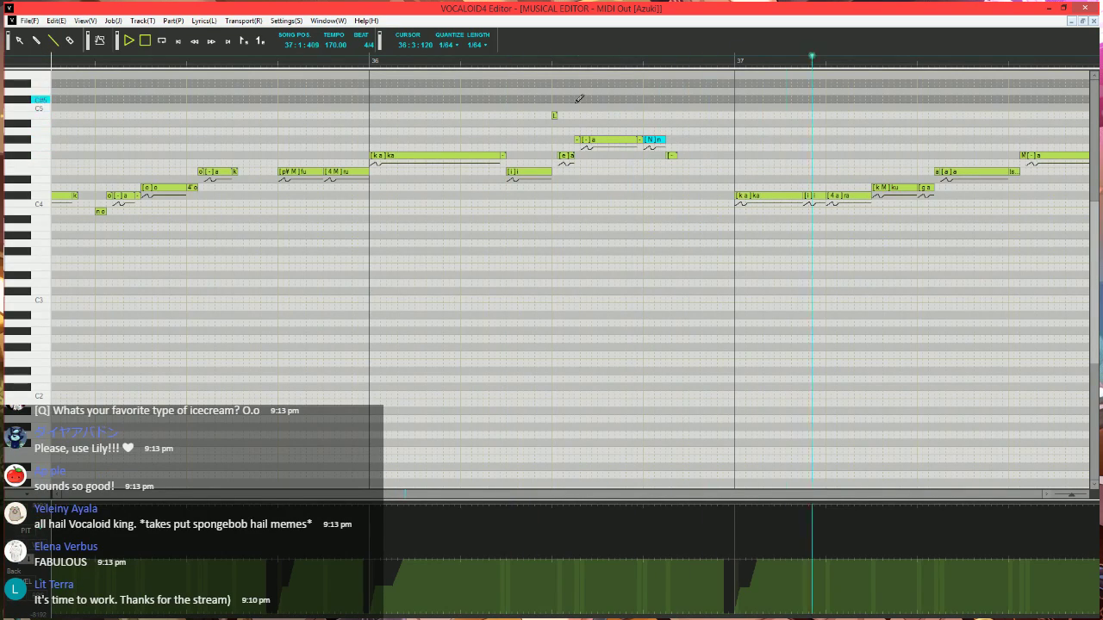
- Play the remaining vocal line through measure 42 and save the sequence
click(706, 57)
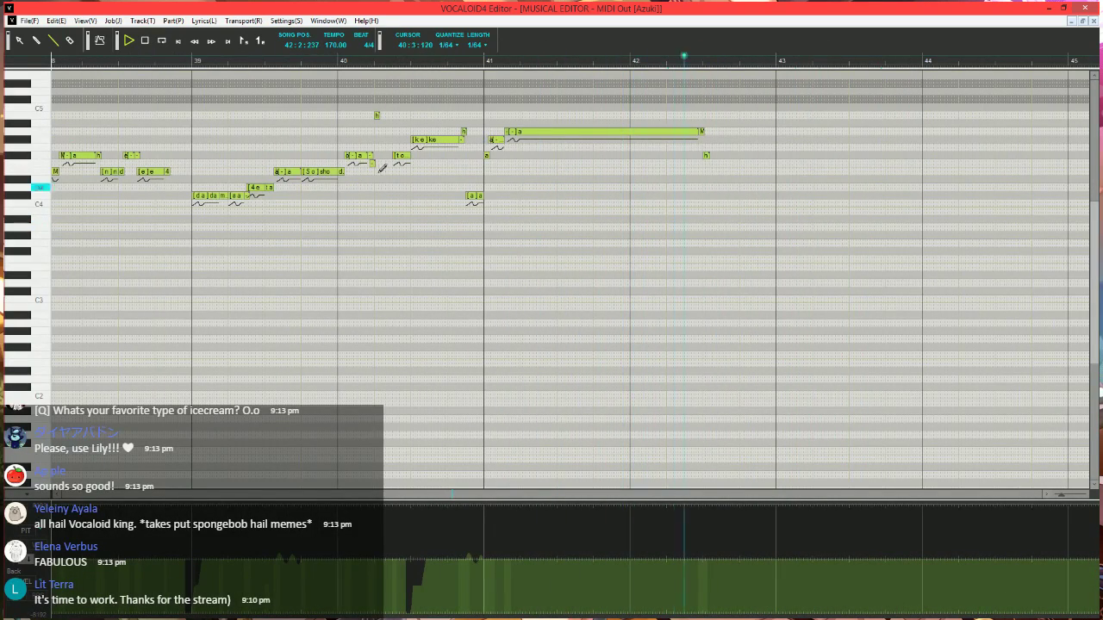
click(145, 41)
click(28, 20)
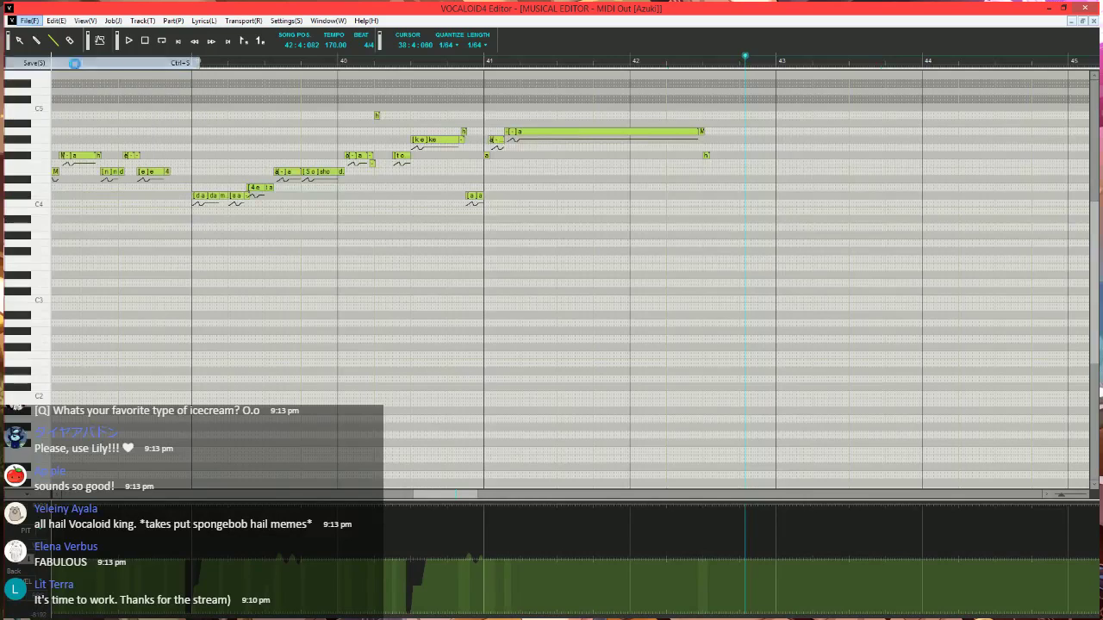
mouse_move(86, 104)
click(250, 105)
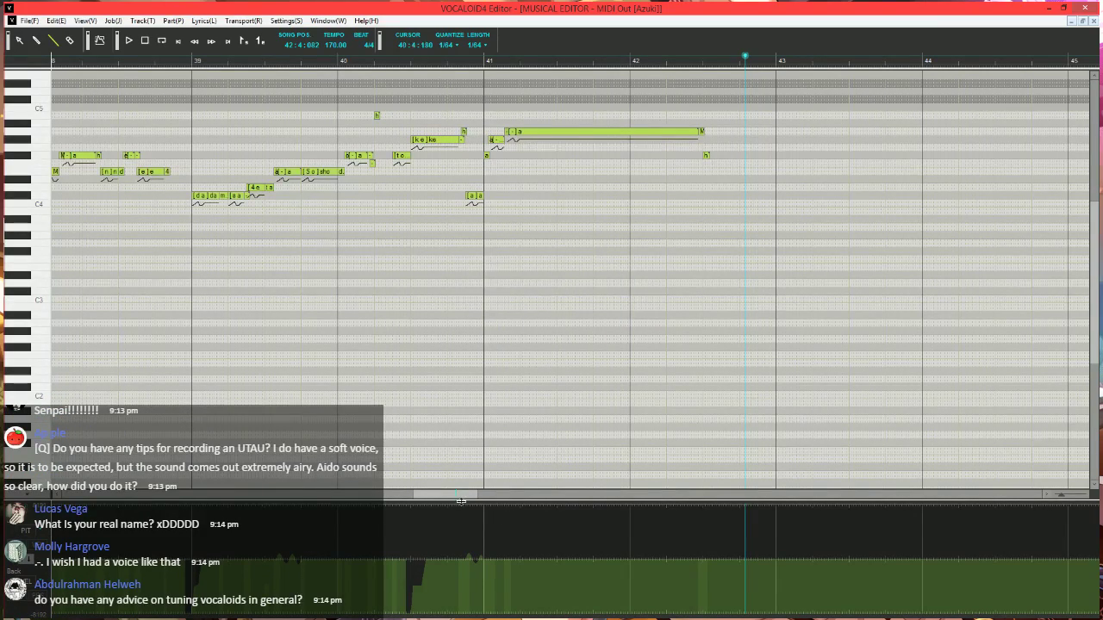
- Return to the beginning of the vocal part and set the playback position at measure 1
drag(461, 500, 86, 497)
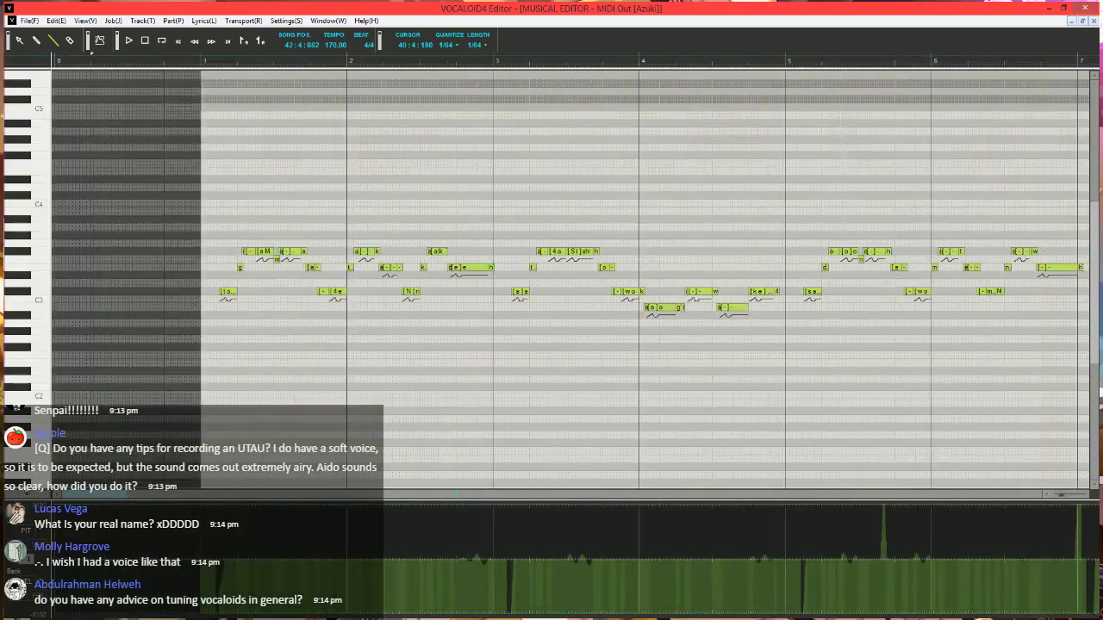
click(203, 63)
scroll(238, 300, up, 4)
scroll(239, 384, down, 3)
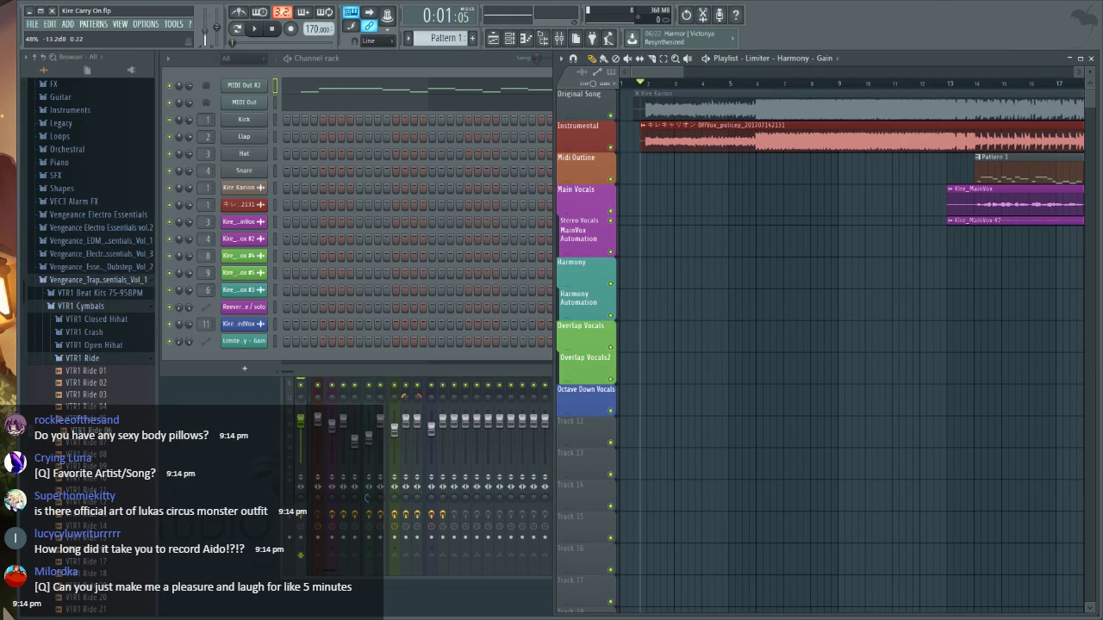
- Play the opening bars of the Kire Carry On arrangement and look over its vocal, harmony and overlap tracks
key(space)
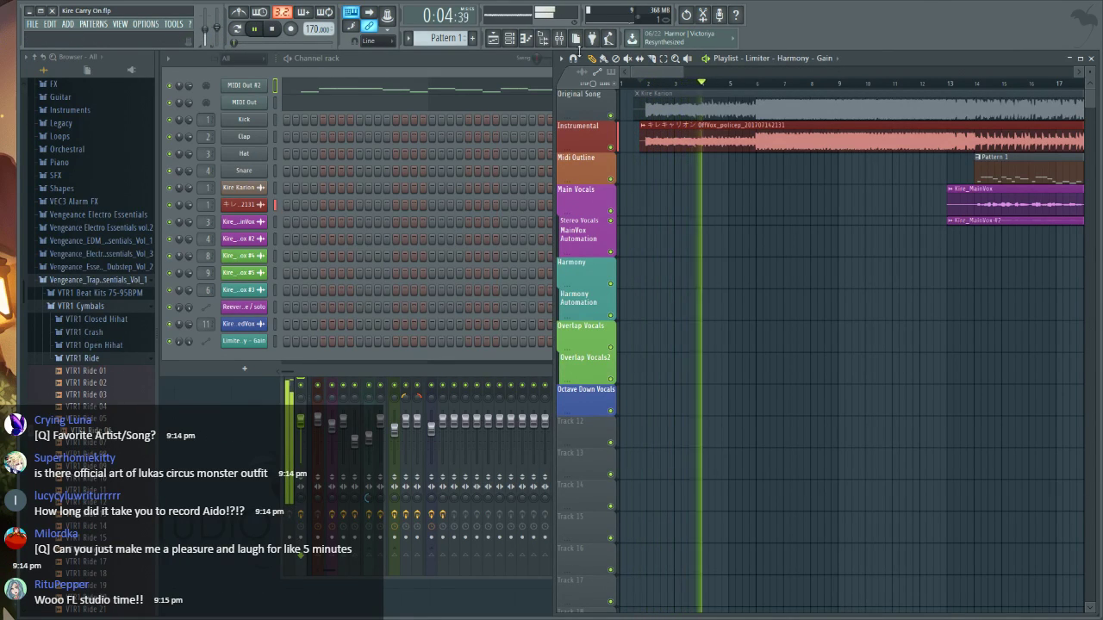
key(space)
scroll(690, 86, down, 6)
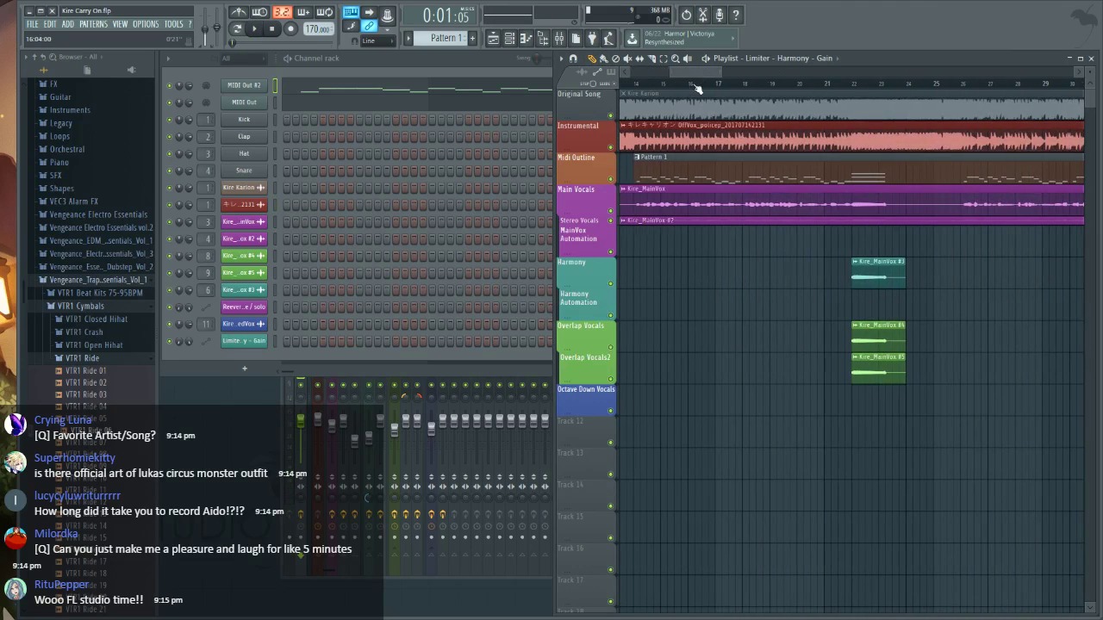
scroll(694, 91, down, 2)
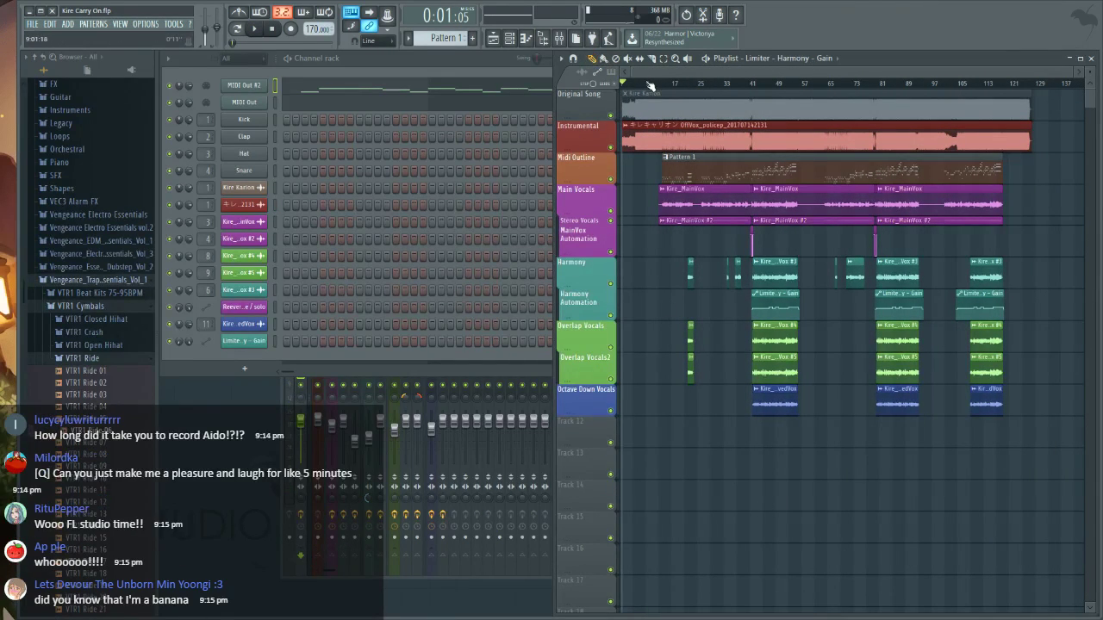
scroll(650, 86, up, 8)
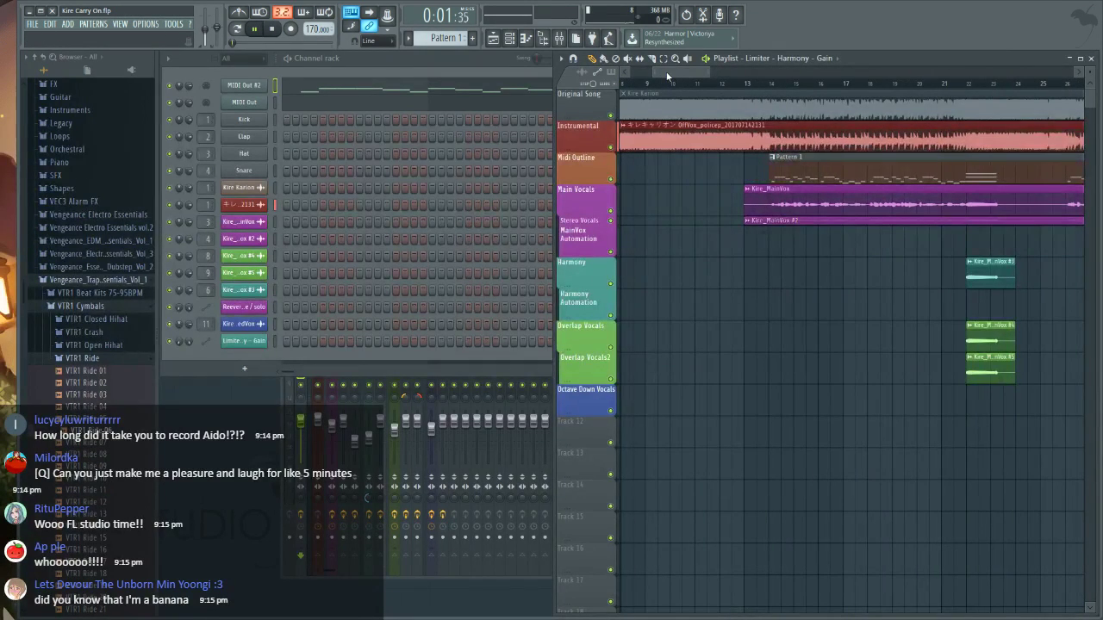
- Play the arrangement from the main vocal's entry at about bar 13, and follow it through the layered section near bar 55
click(753, 84)
key(space)
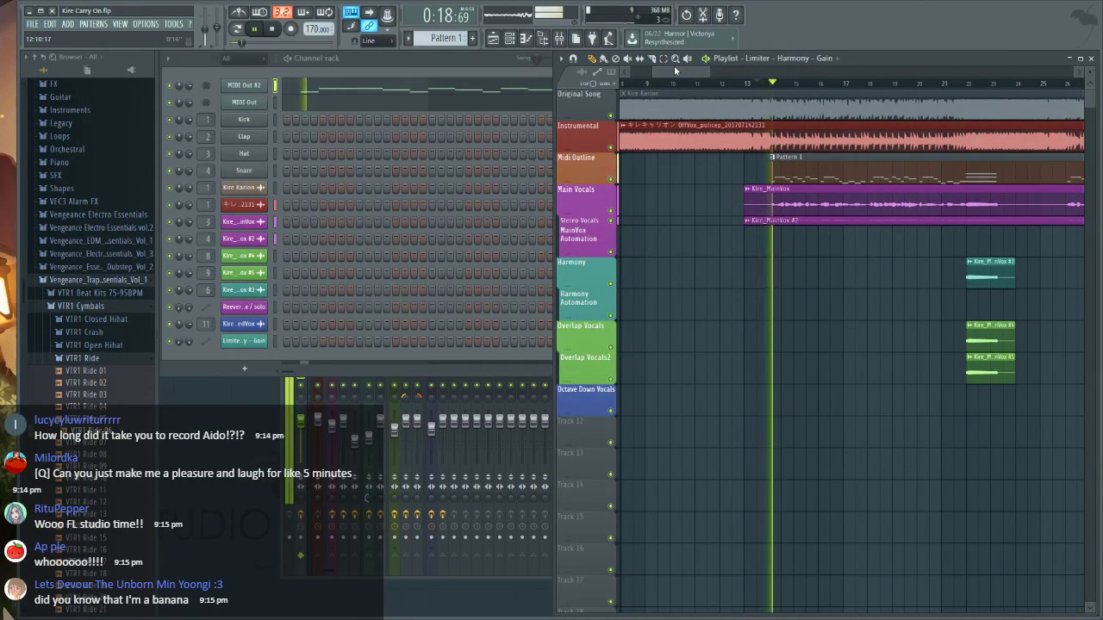
drag(664, 73, 674, 80)
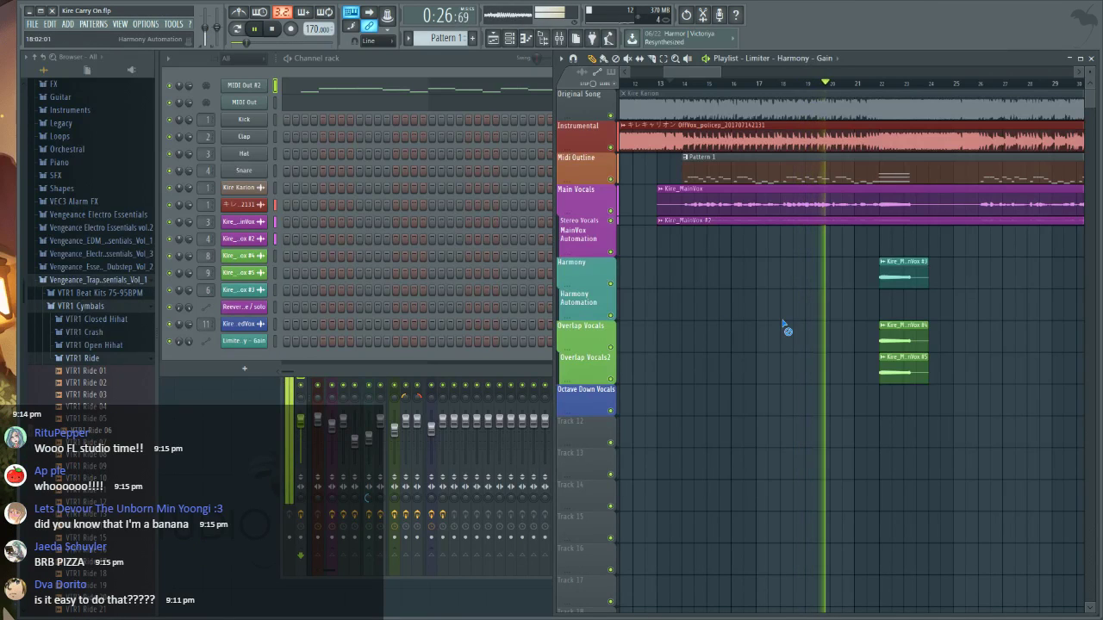
drag(688, 71, 703, 72)
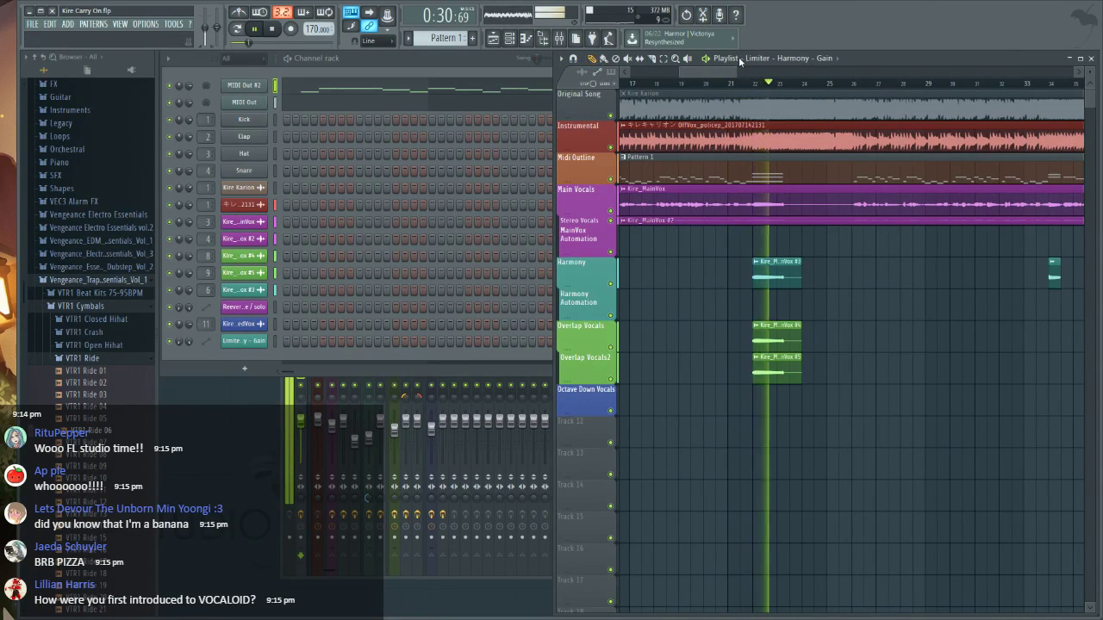
scroll(704, 81, right, 4)
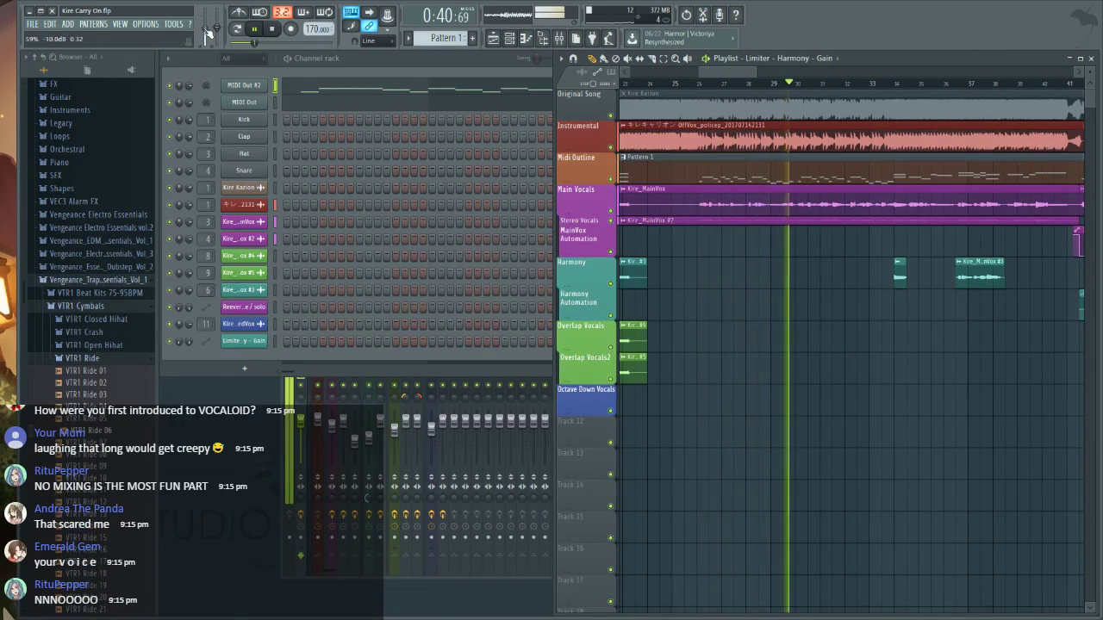
drag(715, 72, 732, 74)
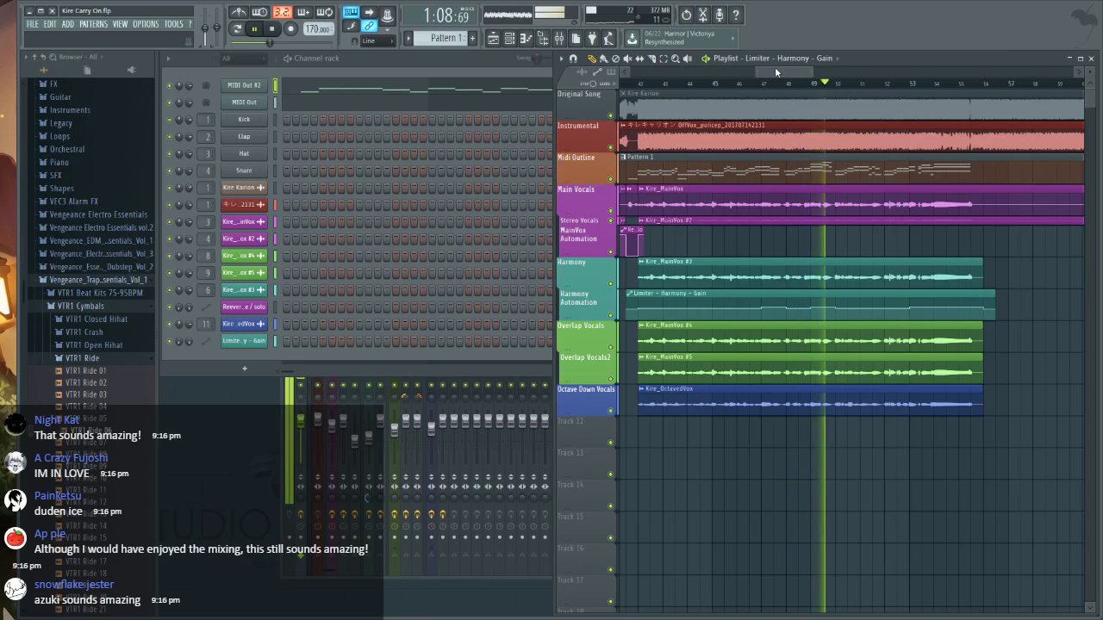
drag(776, 72, 792, 75)
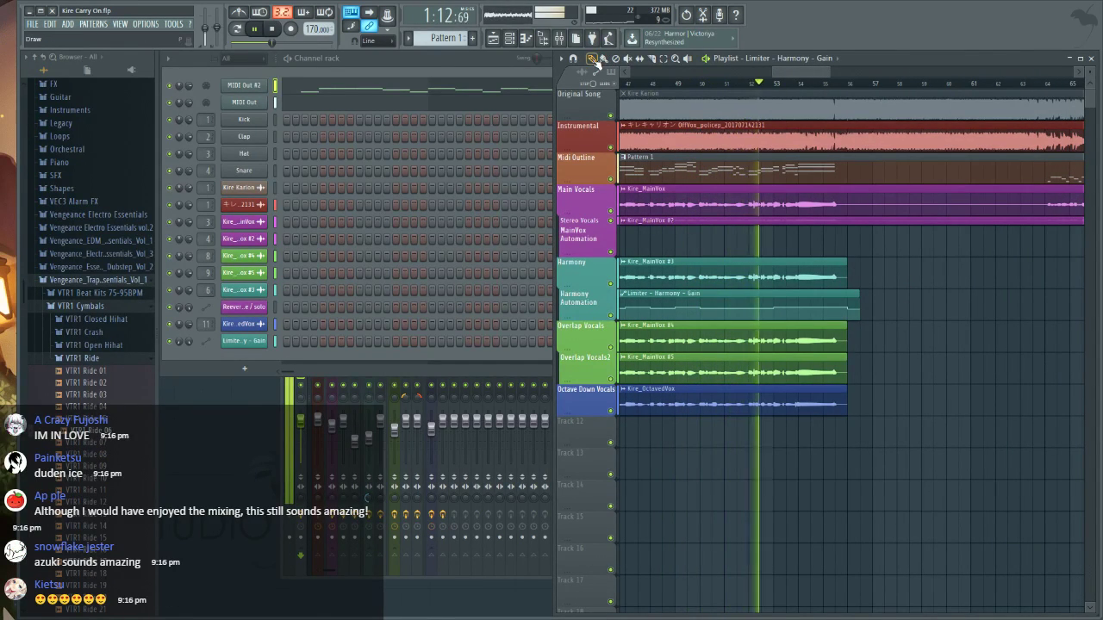
drag(785, 75, 783, 82)
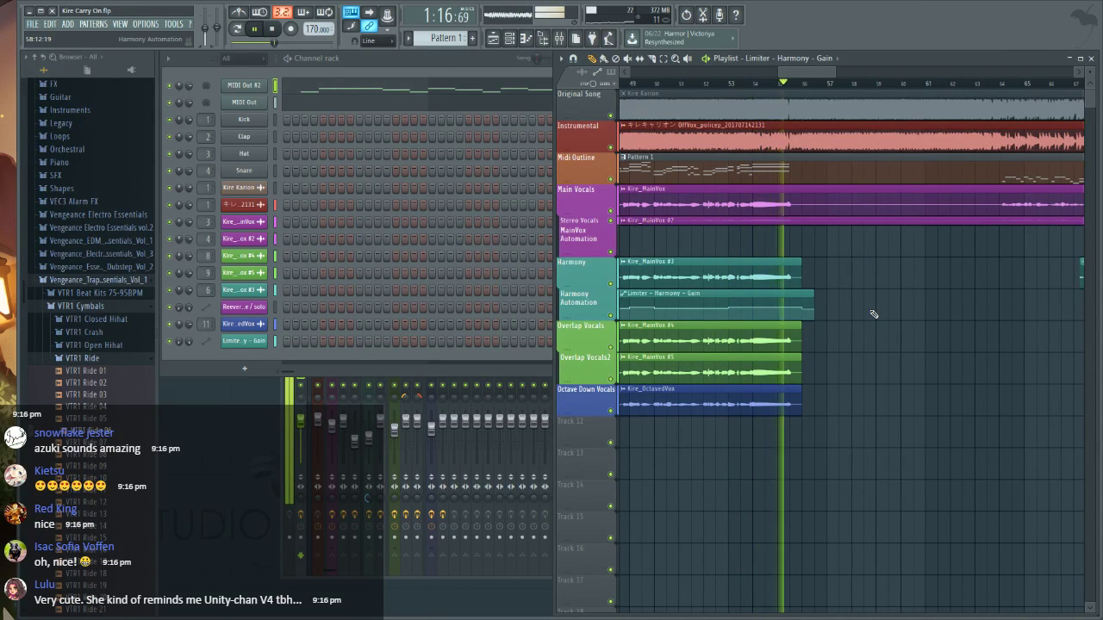
- Check the Harmony track in the mixer during playback near bar 58, return to the playlist and end playback
click(405, 579)
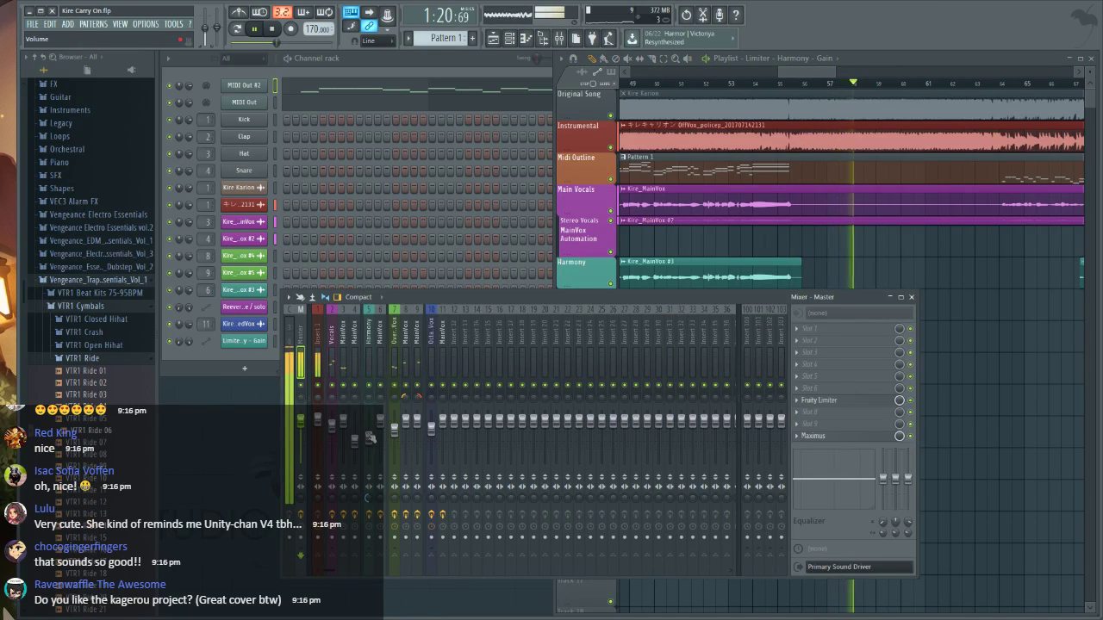
click(821, 66)
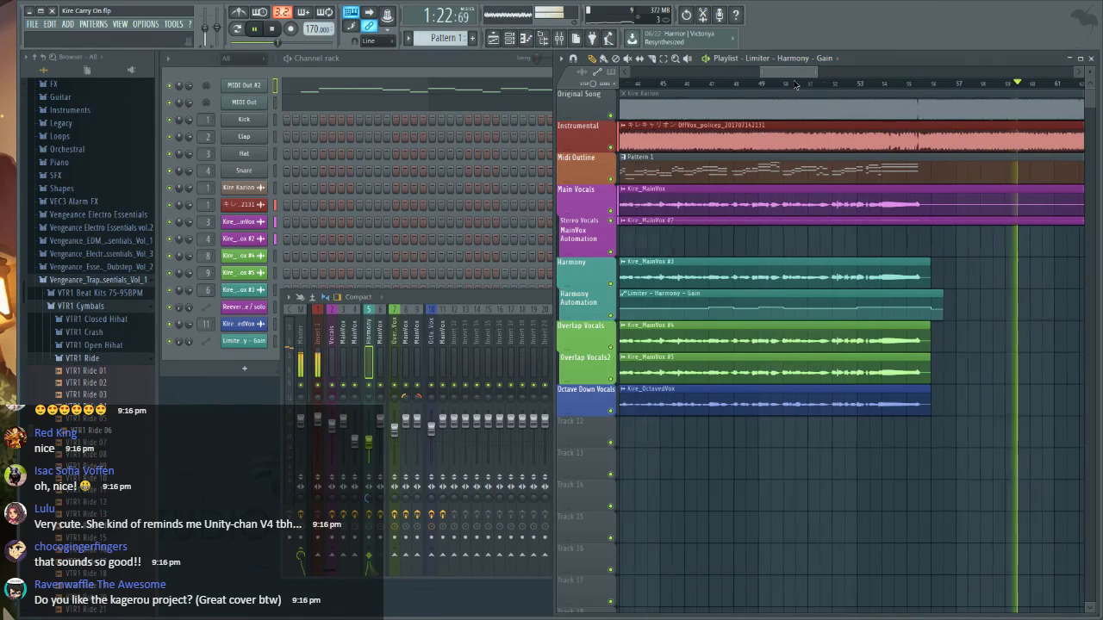
scroll(793, 86, down, 5)
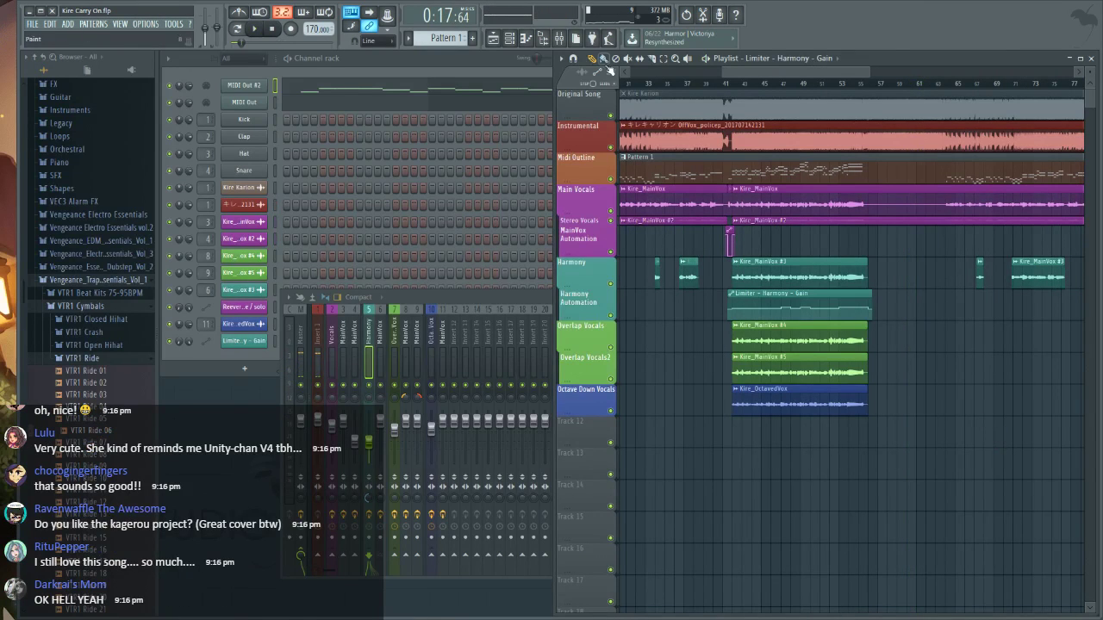
- Play the arrangement from the main vocal's entry near bar 13 through the first harmony and overlap phrase near bar 23
drag(800, 72, 740, 73)
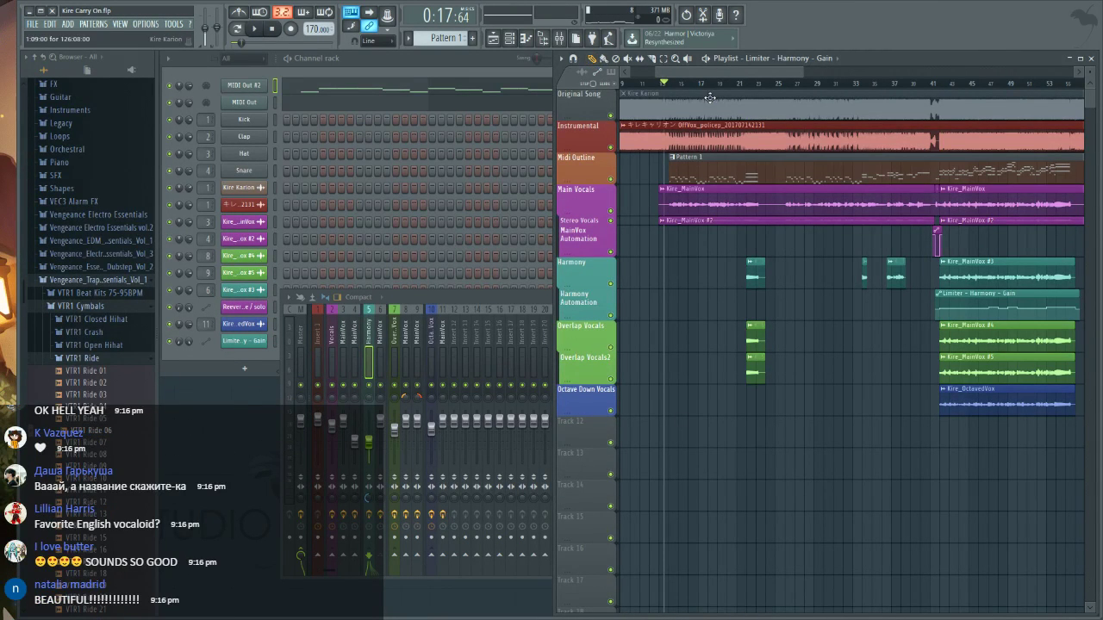
drag(711, 98, 830, 94)
scroll(772, 85, up, 5)
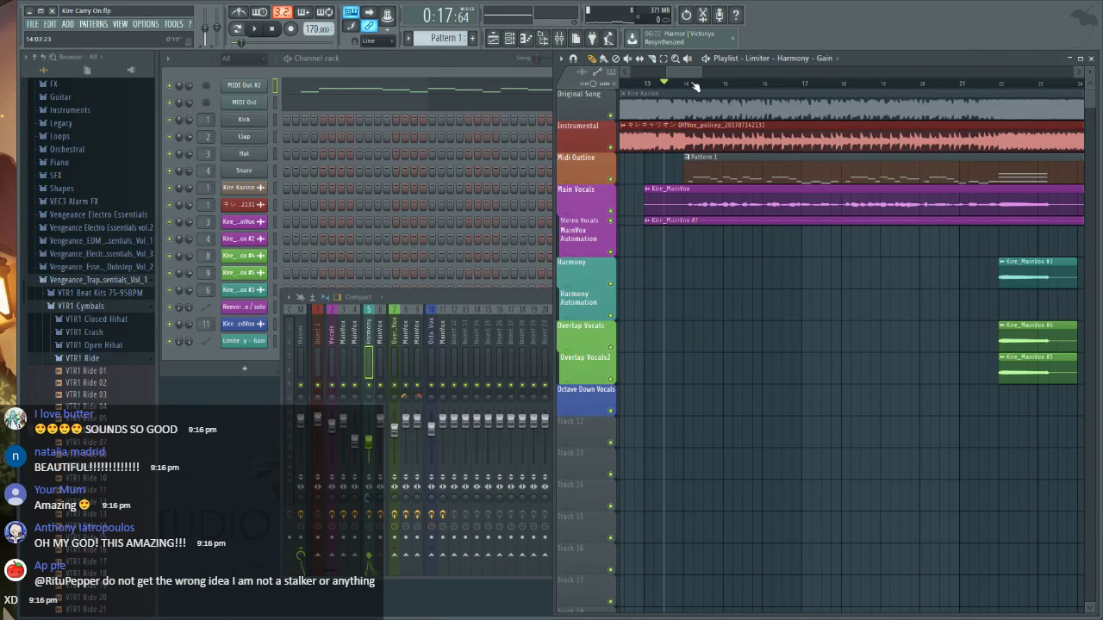
key(space)
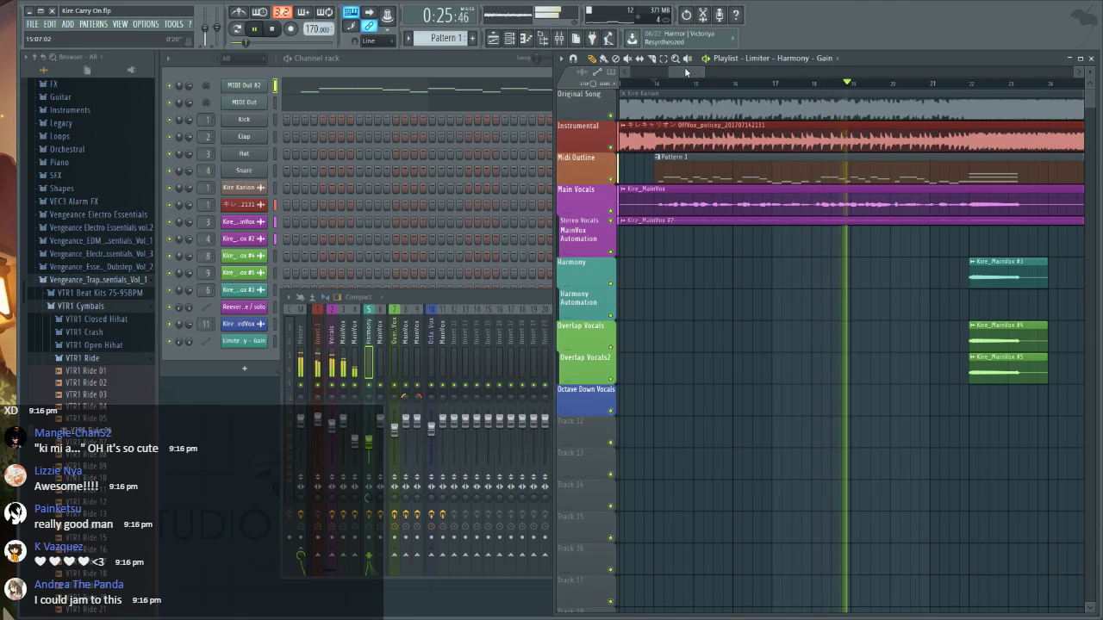
drag(684, 69, 710, 78)
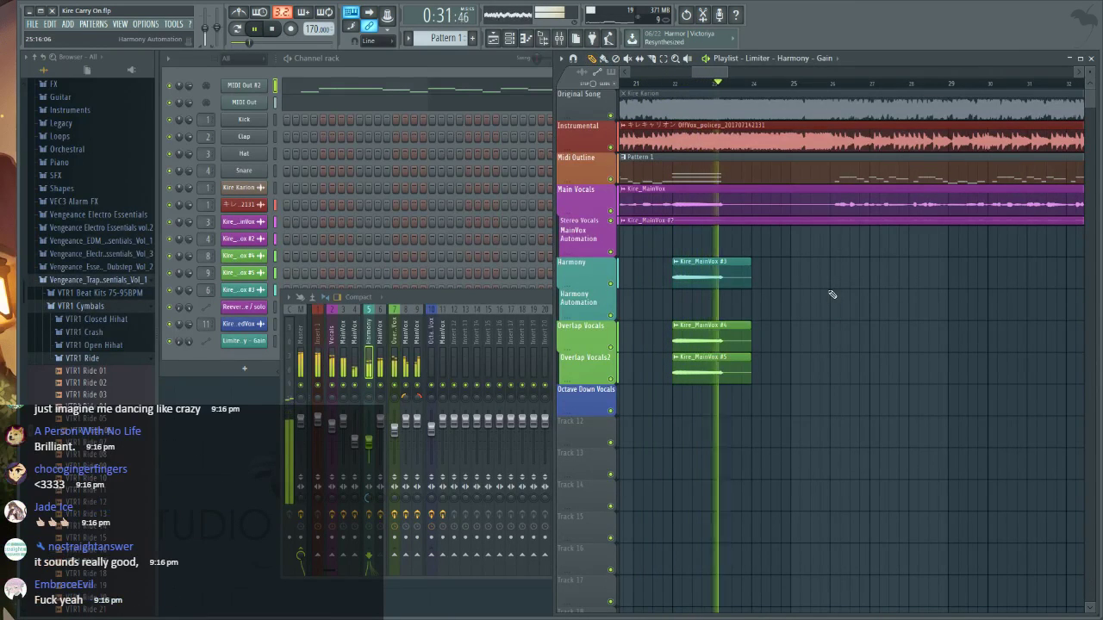
drag(704, 74, 717, 76)
key(space)
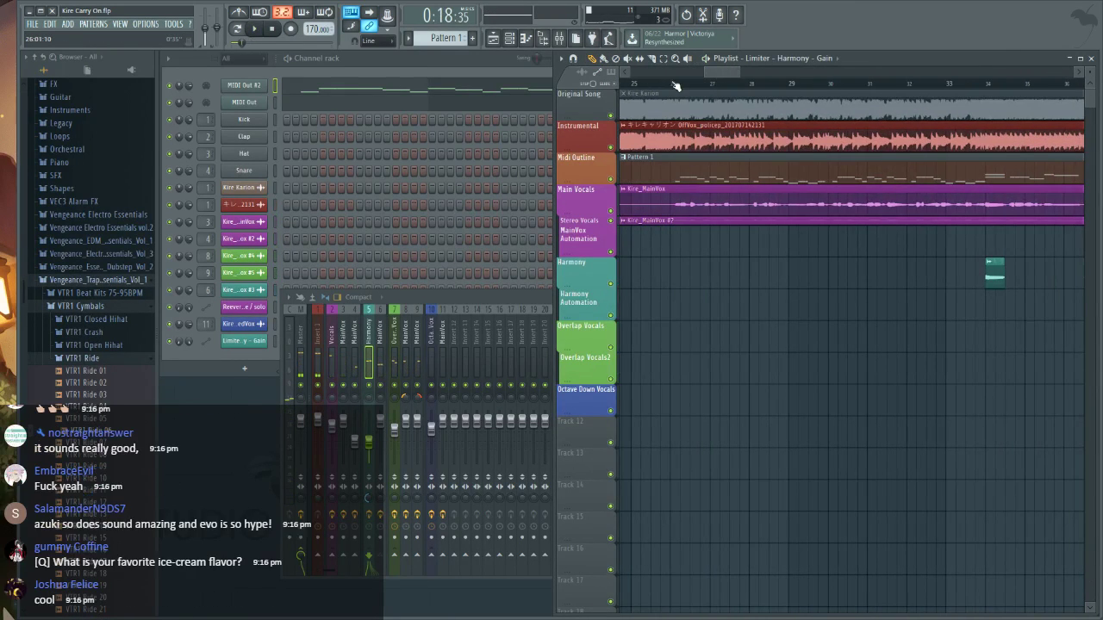
- Mute the Instrumental track and play the vocals from bar 26 into the layered section after bar 42
click(672, 84)
click(611, 148)
key(space)
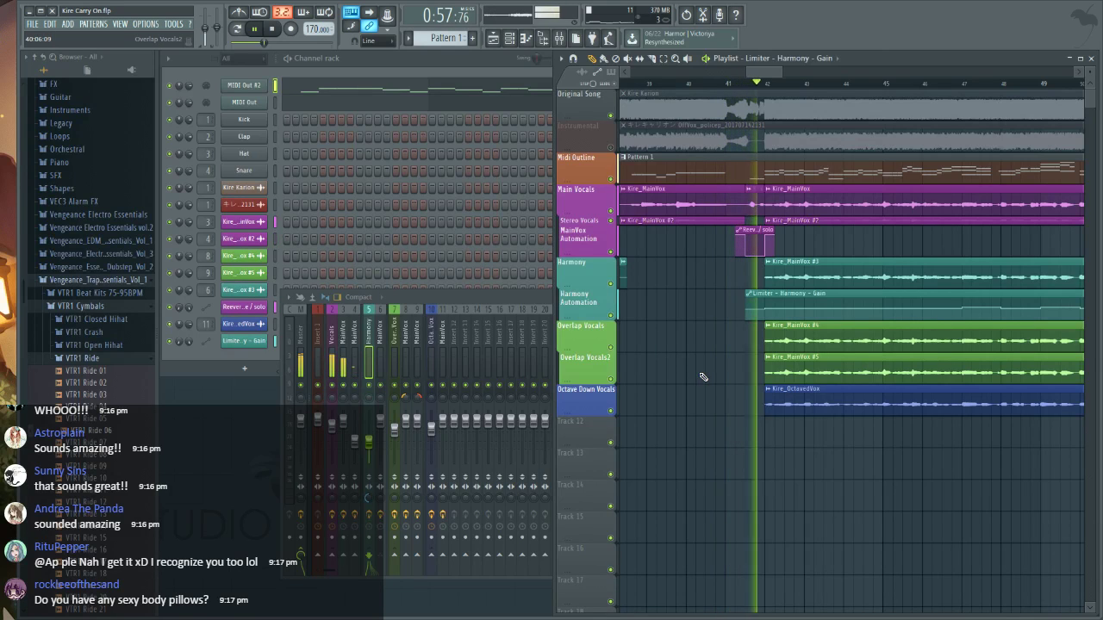
drag(764, 73, 771, 76)
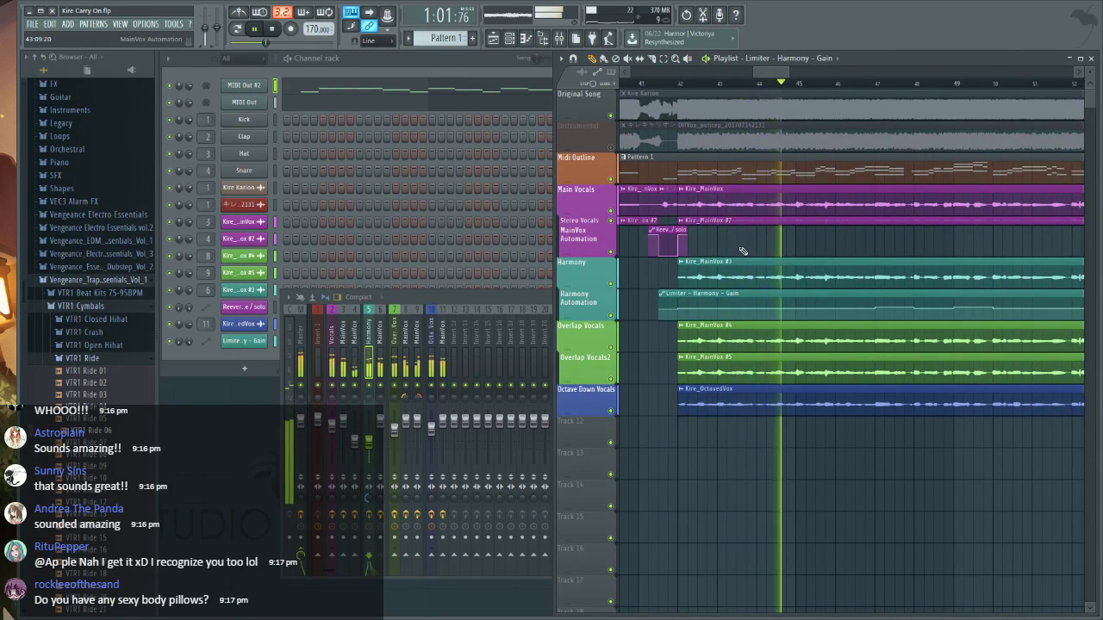
drag(773, 74, 776, 74)
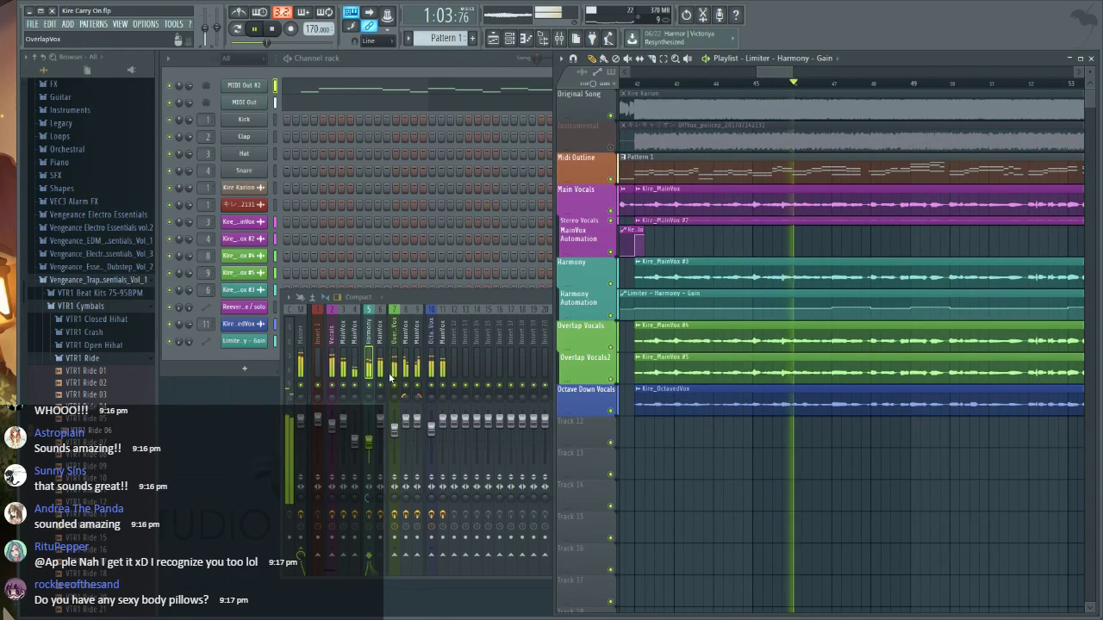
- Set the OverlapVox mixer track's level to 85% (-3.5 dB) and stop playback
click(419, 298)
click(395, 428)
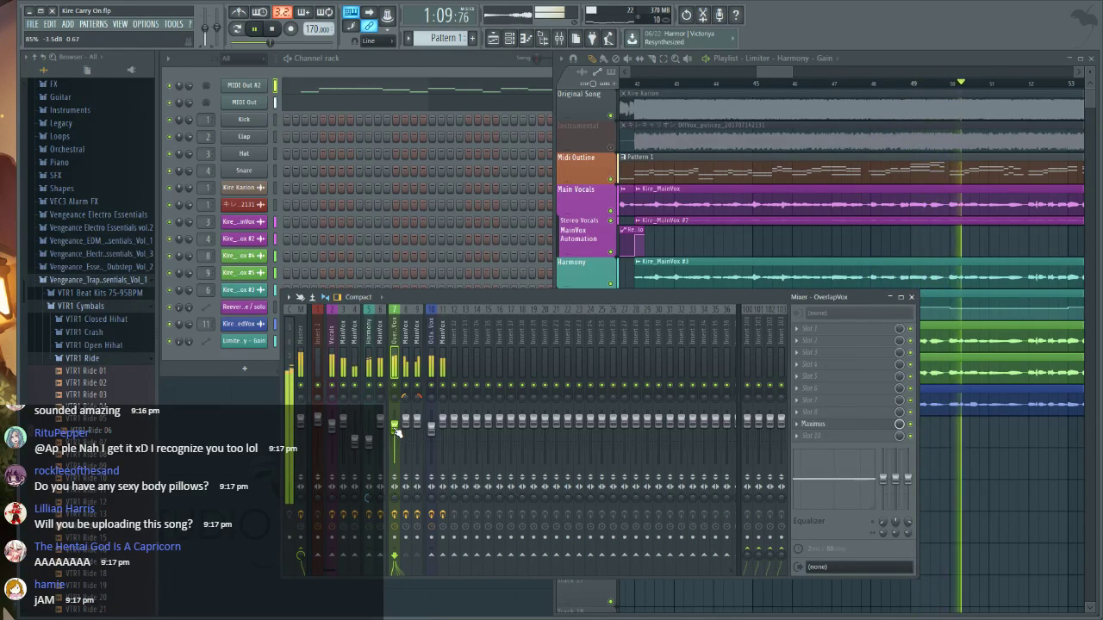
click(715, 115)
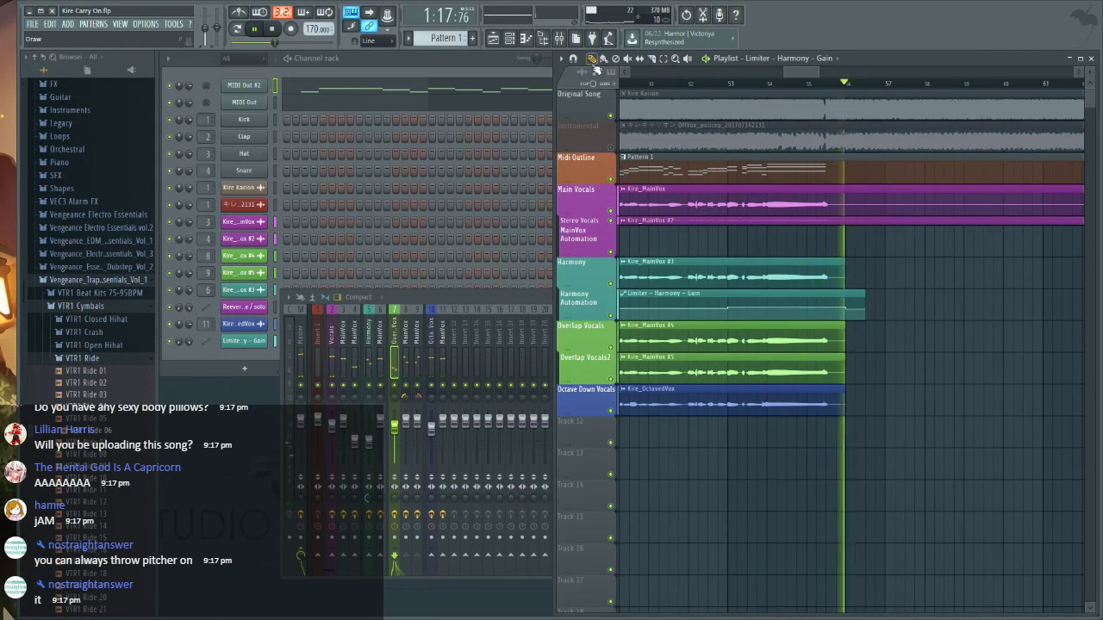
key(space)
- Unmute the Instrumental track and set the playback position at bar 14, where the vocal pattern starts
scroll(867, 81, down, 4)
drag(827, 75, 756, 71)
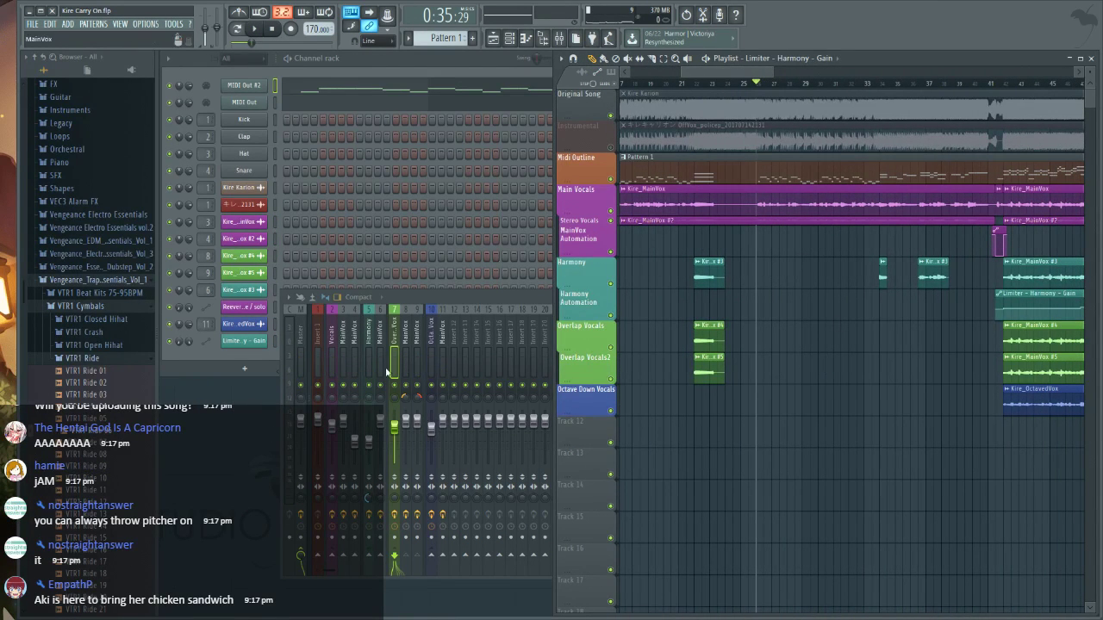
click(615, 146)
drag(717, 73, 684, 75)
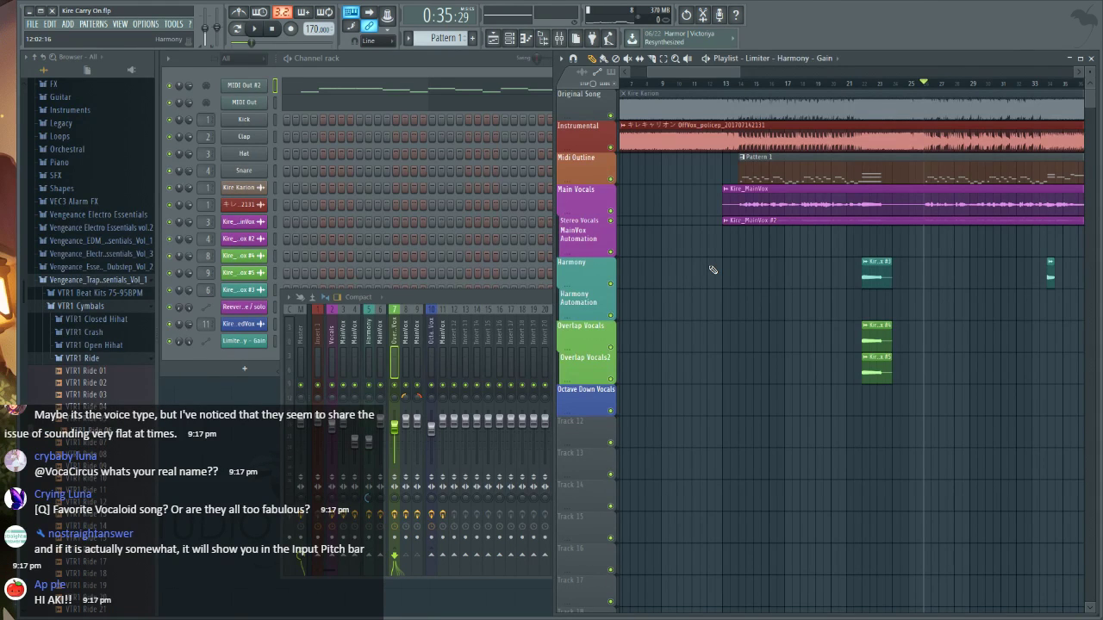
click(739, 86)
scroll(741, 86, up, 4)
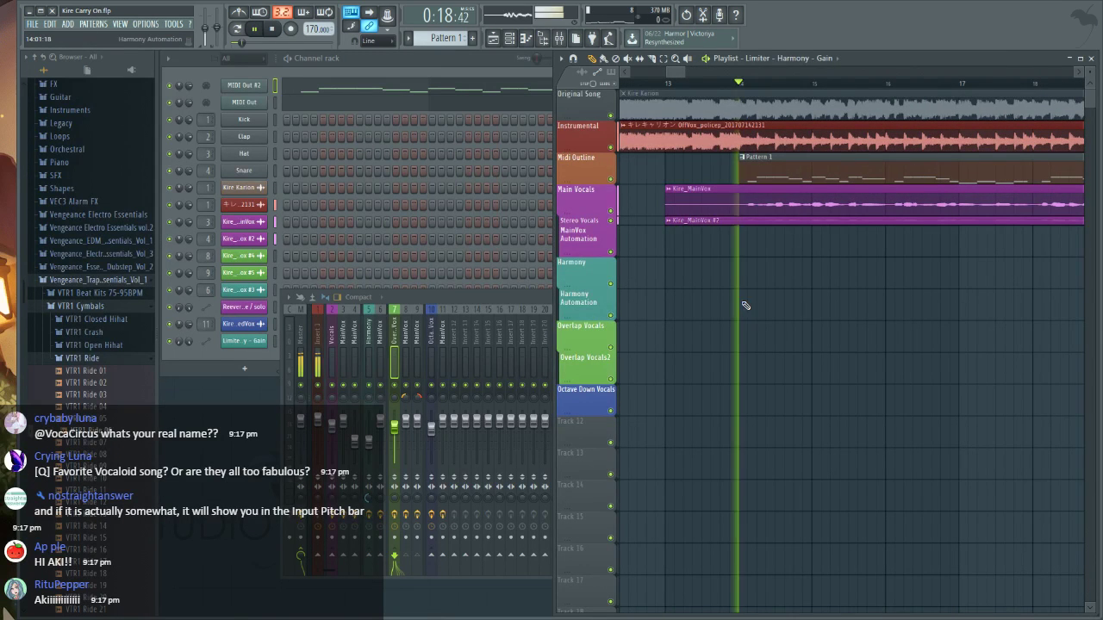
- Add the Pitcher effect to the first effect slot of the main vocal's MainVox mixer track
click(337, 349)
click(343, 346)
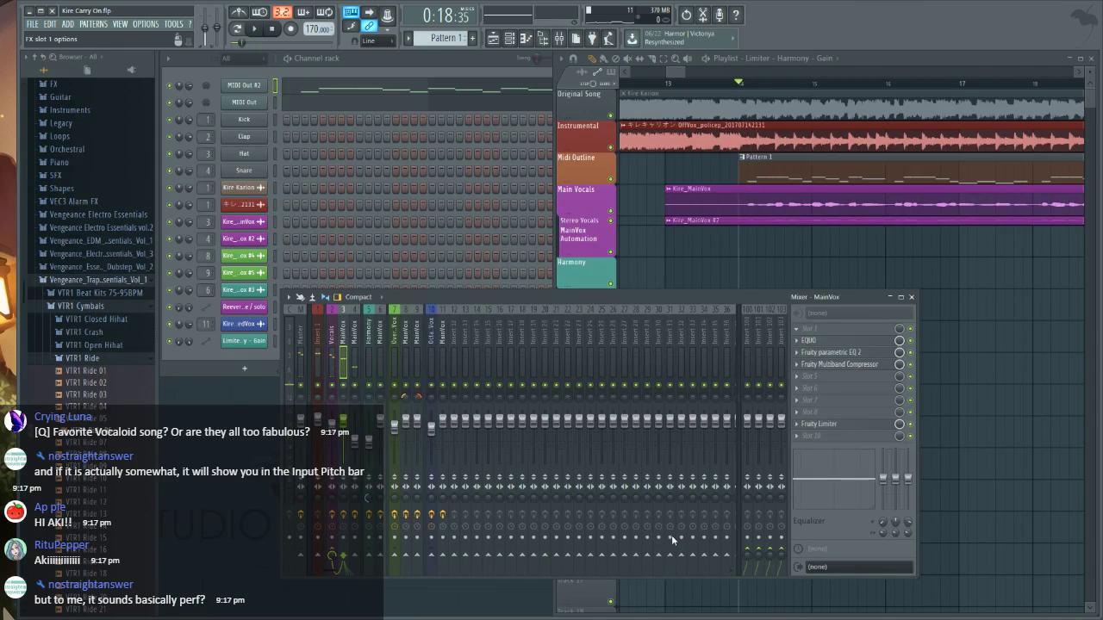
drag(370, 110, 724, 256)
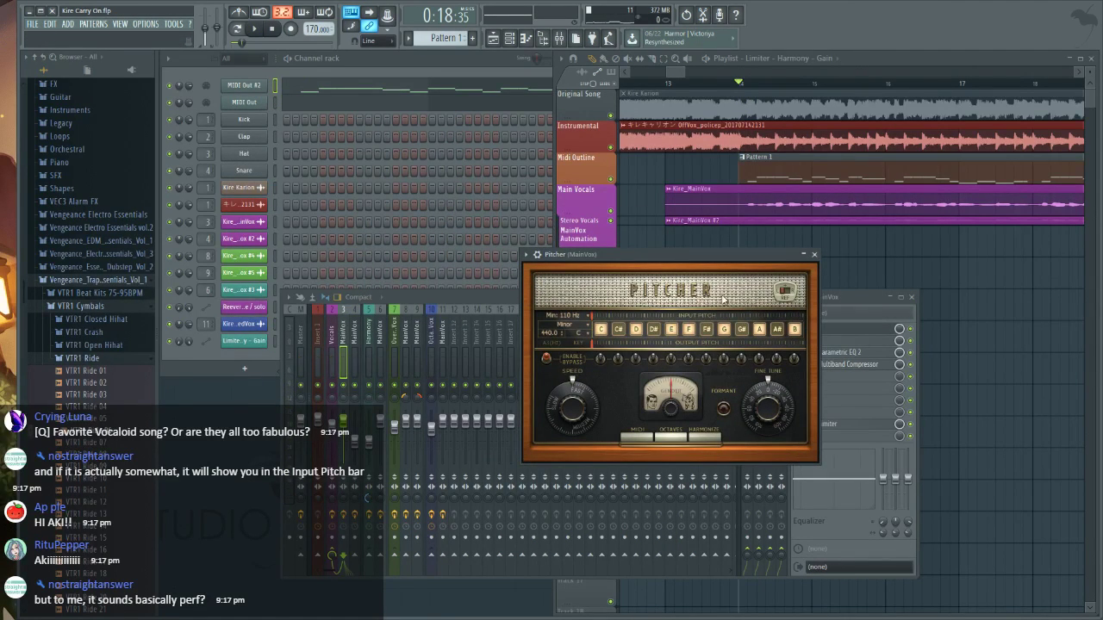
key(space)
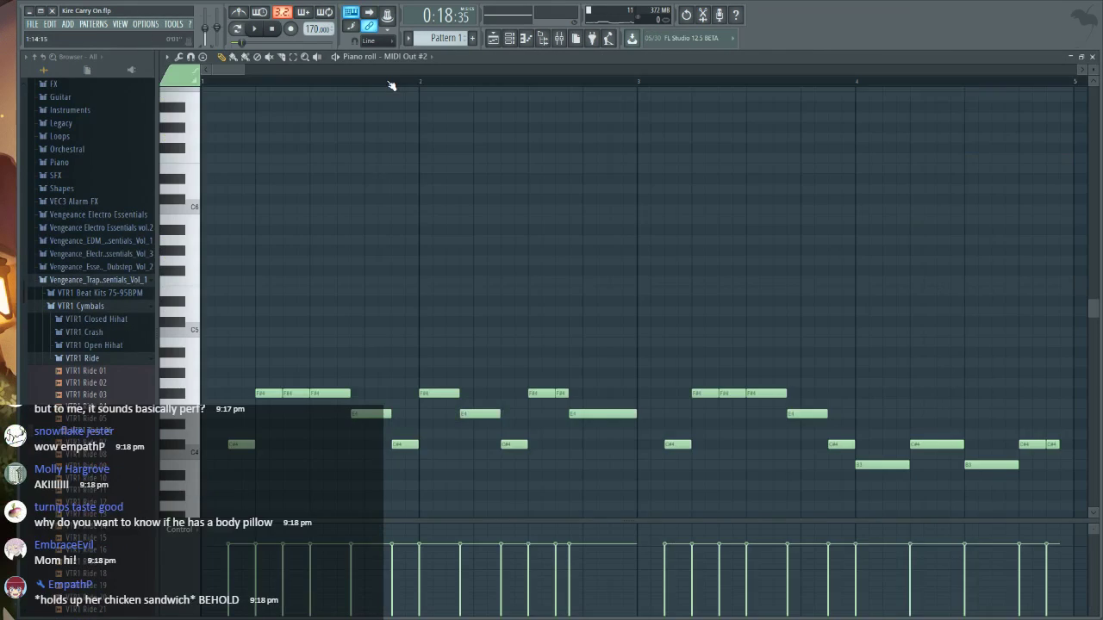
- Review the vocal melody in the MIDI Out #2 piano roll, and set the main vocal's Pitcher scale to F# minor
click(390, 86)
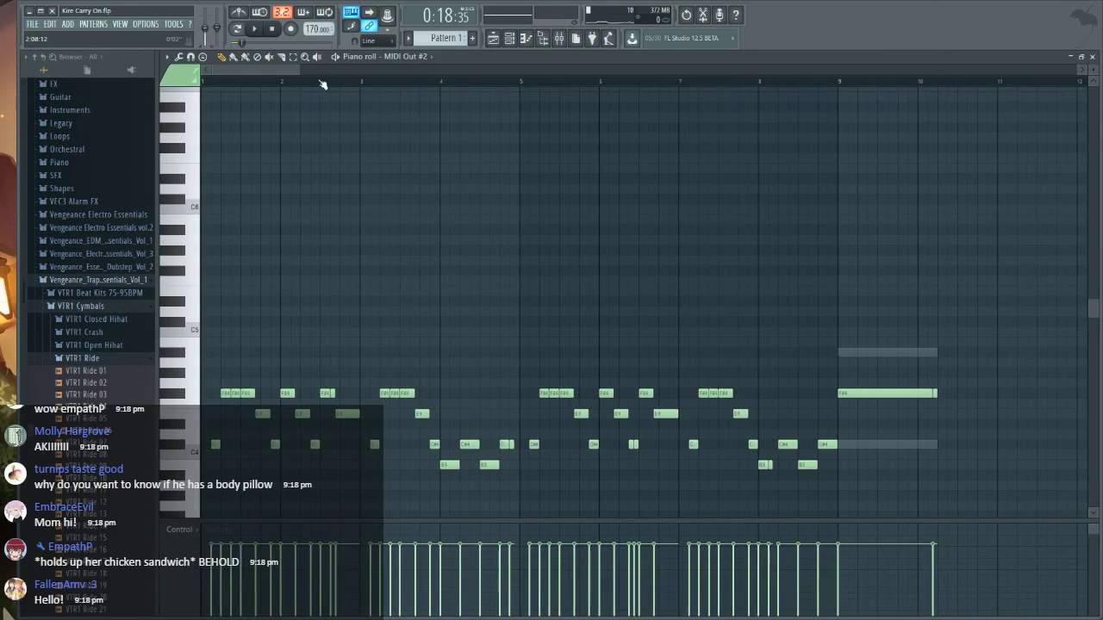
scroll(323, 83, right, 15)
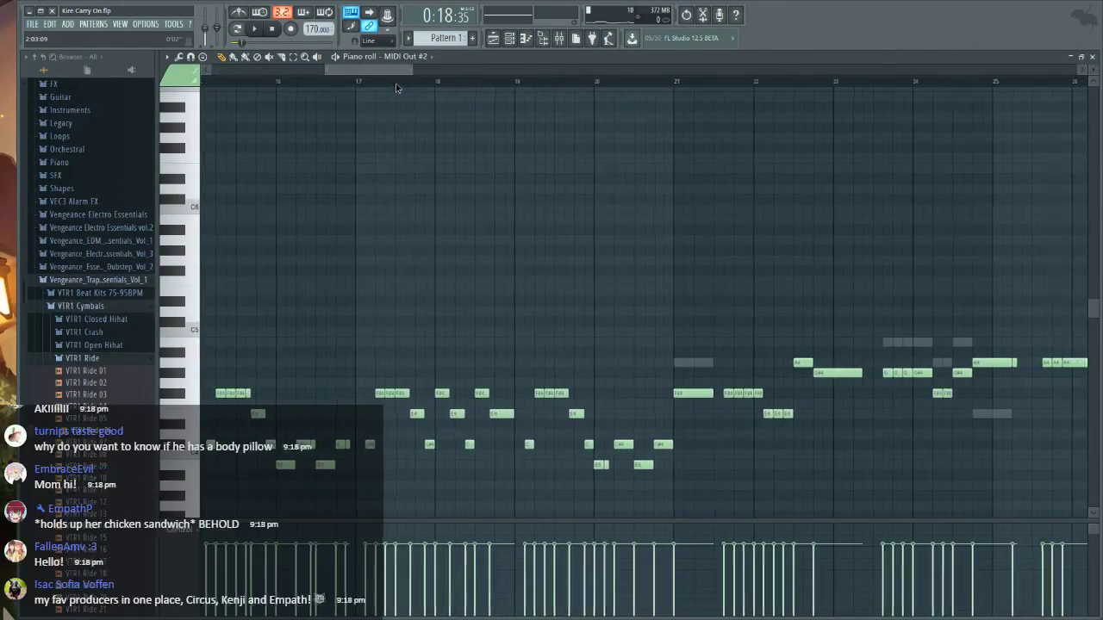
drag(397, 87, 482, 95)
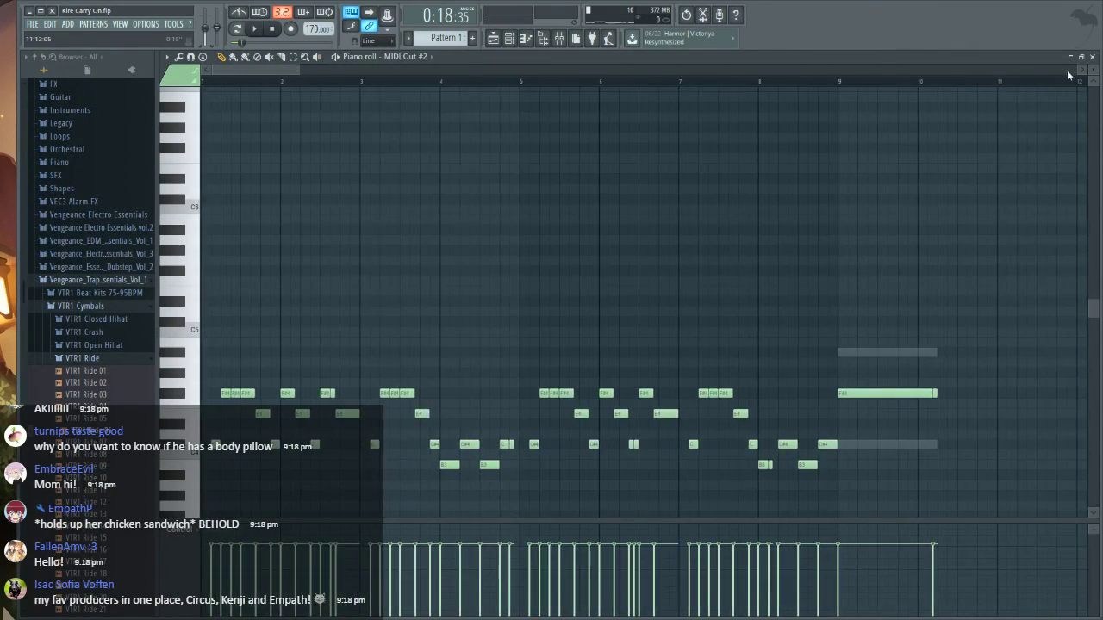
click(1092, 56)
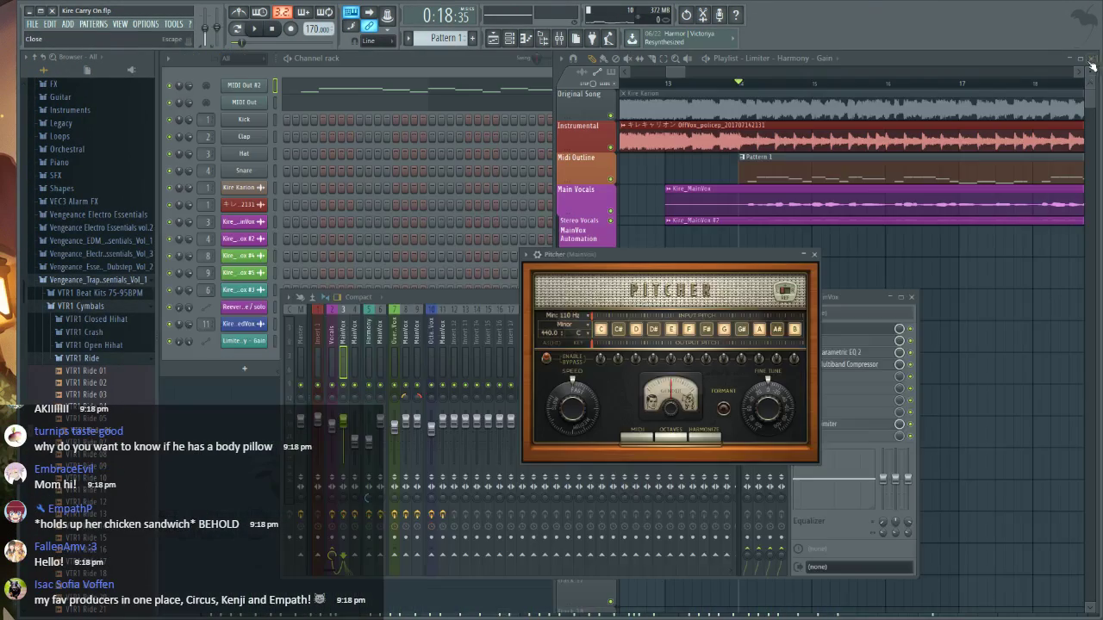
click(586, 338)
click(617, 339)
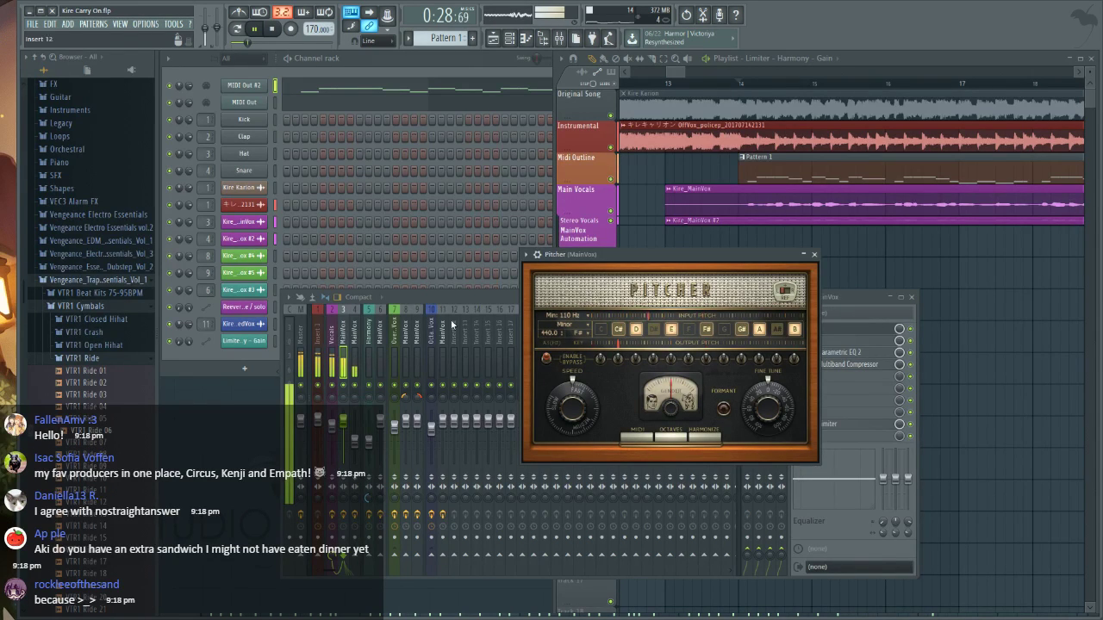
- Inspect the Pitcher settings on the two overlap MainVox mixer tracks, 8 and 9, and close each plugin window
click(408, 339)
click(811, 328)
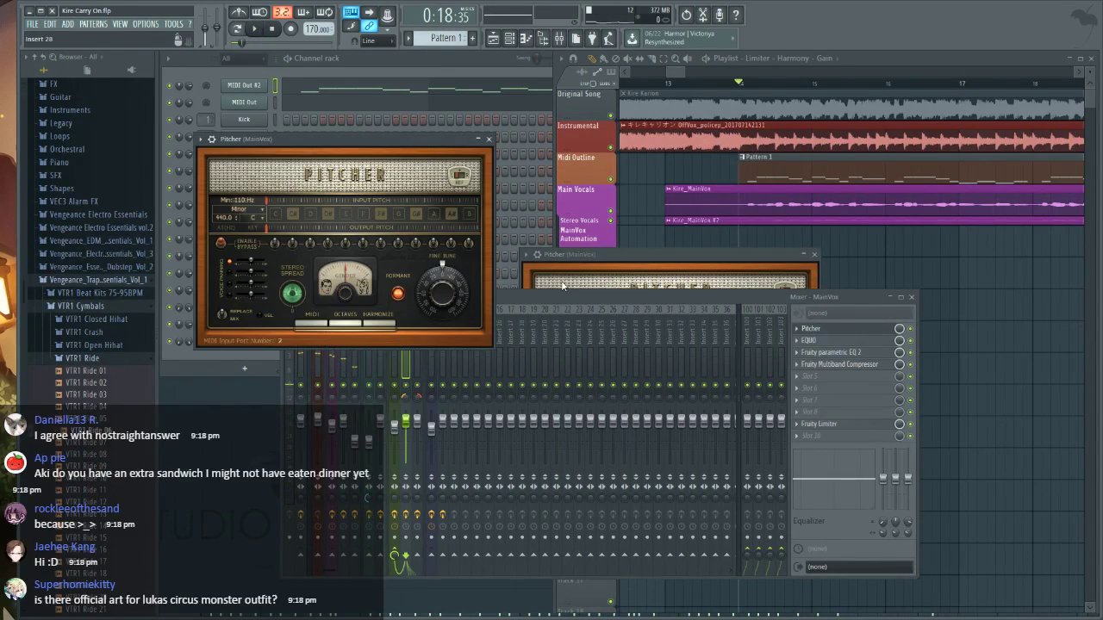
click(488, 140)
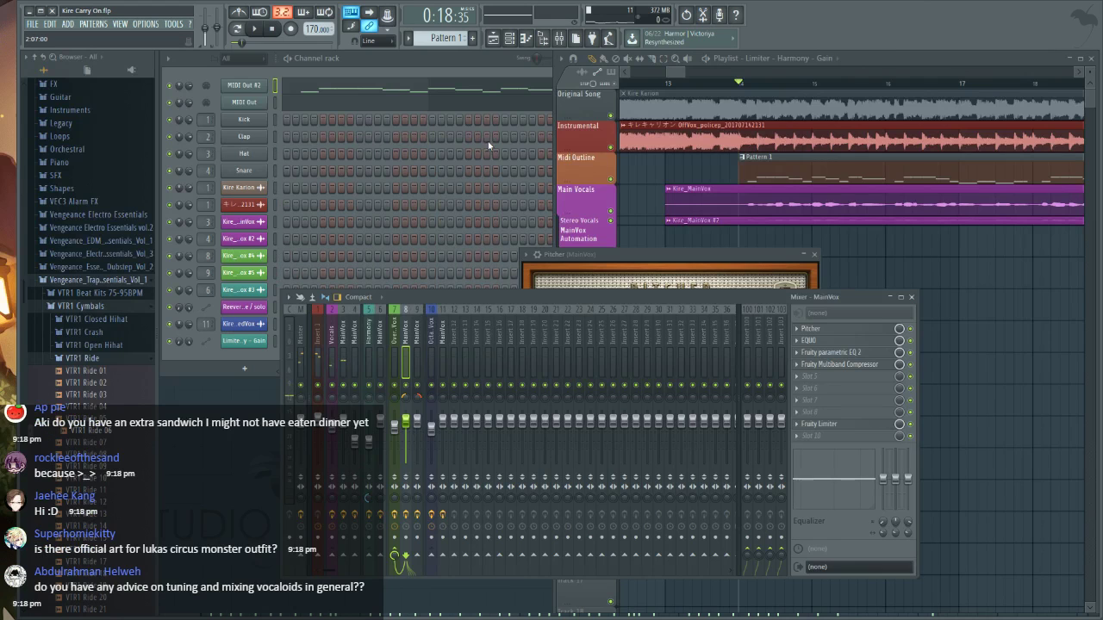
click(417, 328)
click(842, 328)
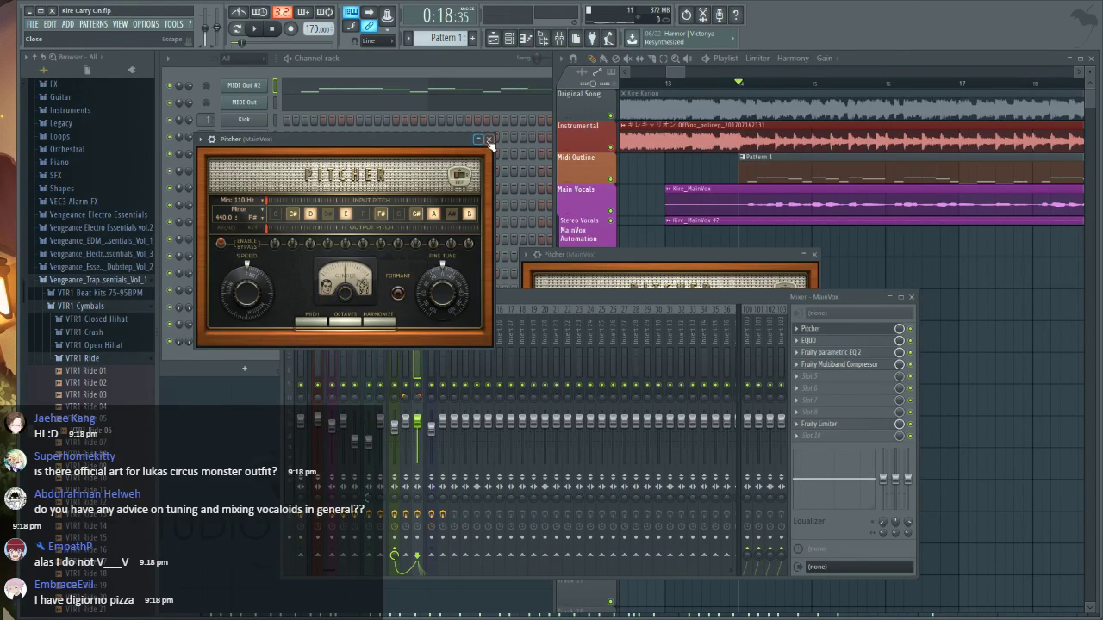
click(489, 140)
- Look over the Vocals bus effects and the main vocal's Pitcher settings, and close the Pitcher window
click(332, 336)
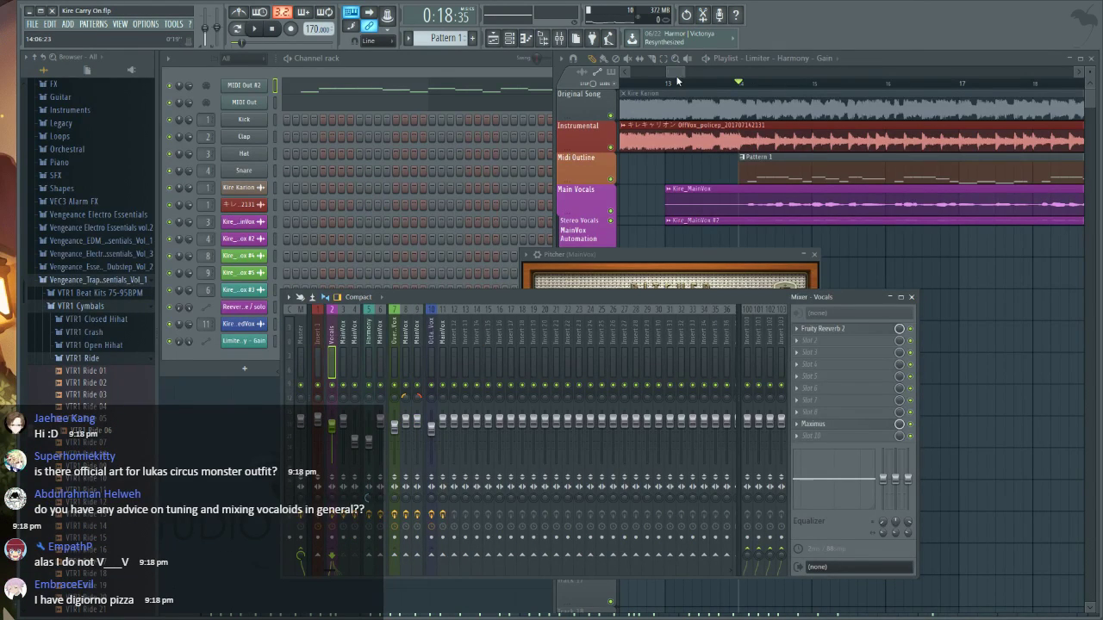
click(673, 261)
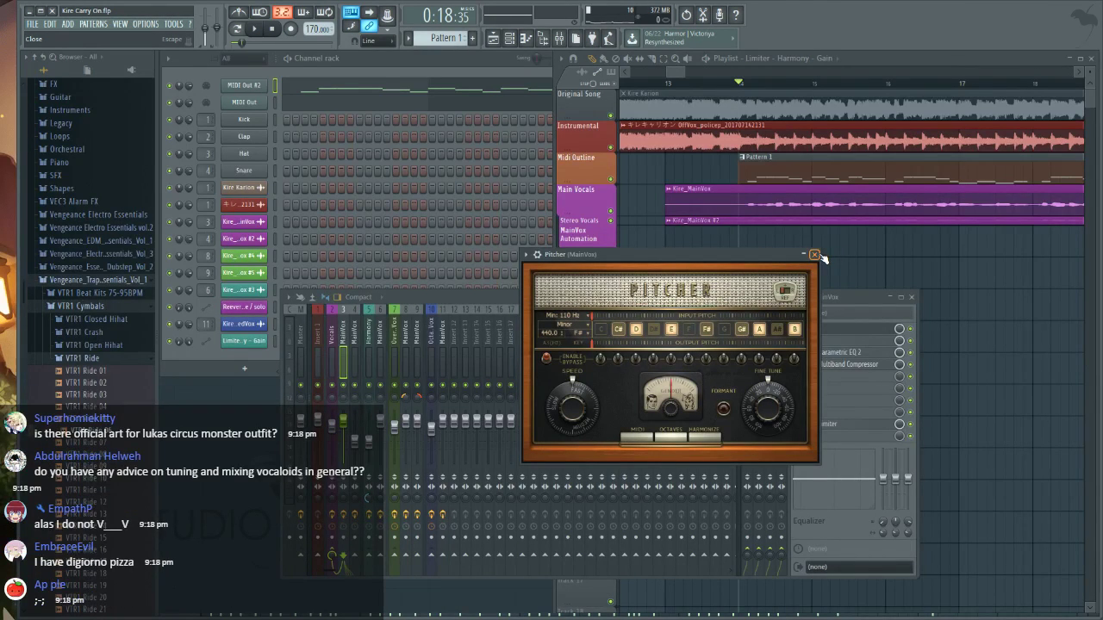
click(814, 255)
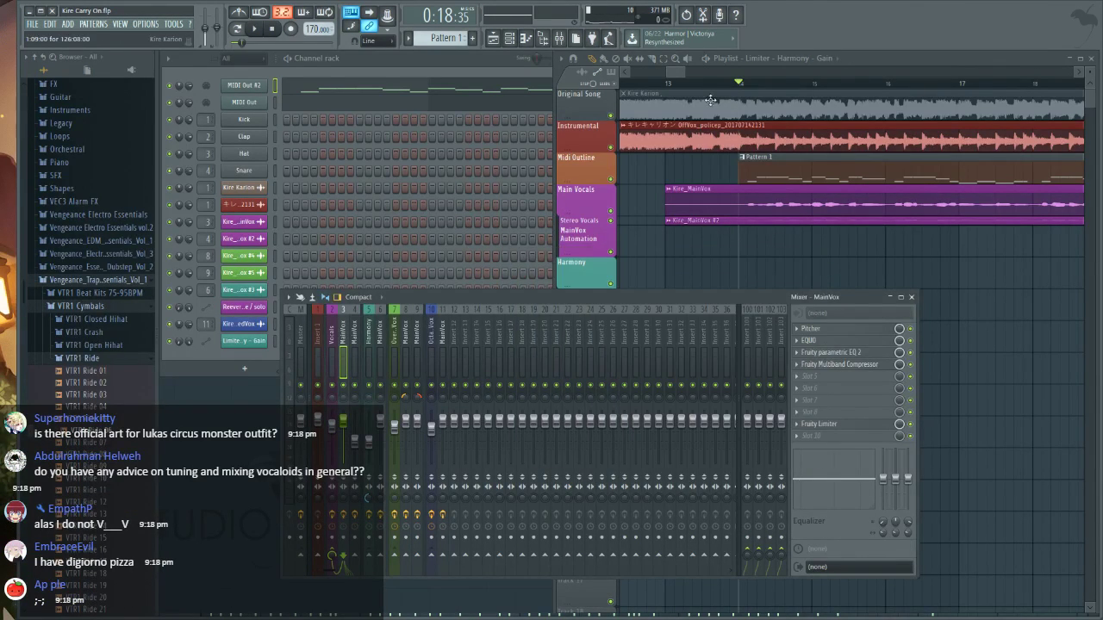
- Play the arrangement from bar 64, where the second verse begins, with the Pitcher on the main vocal
click(678, 72)
scroll(679, 85, down, 8)
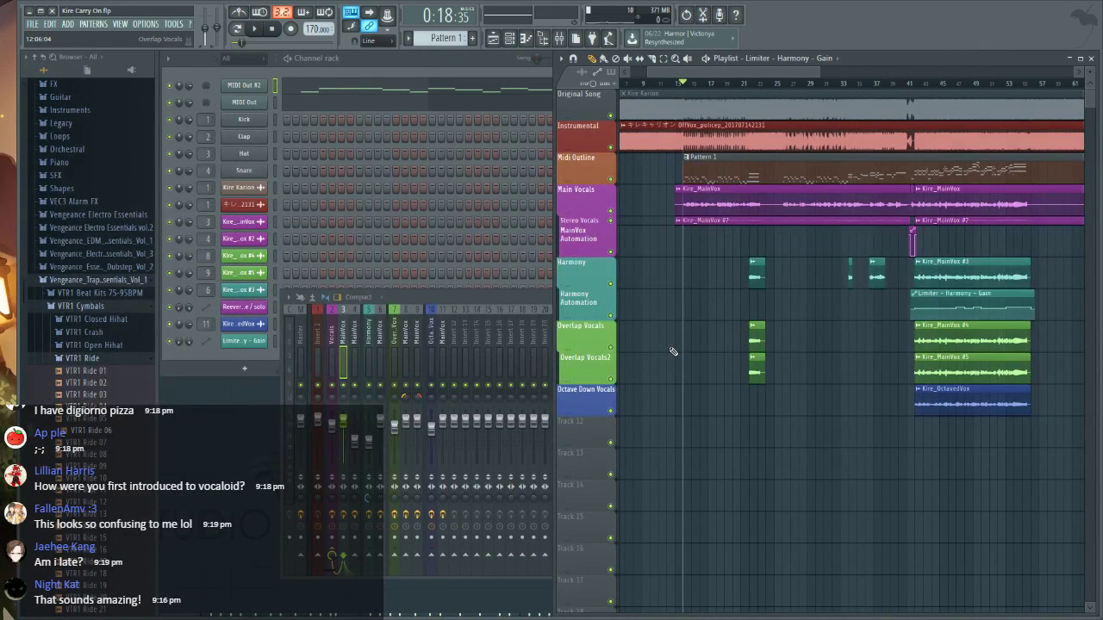
click(473, 313)
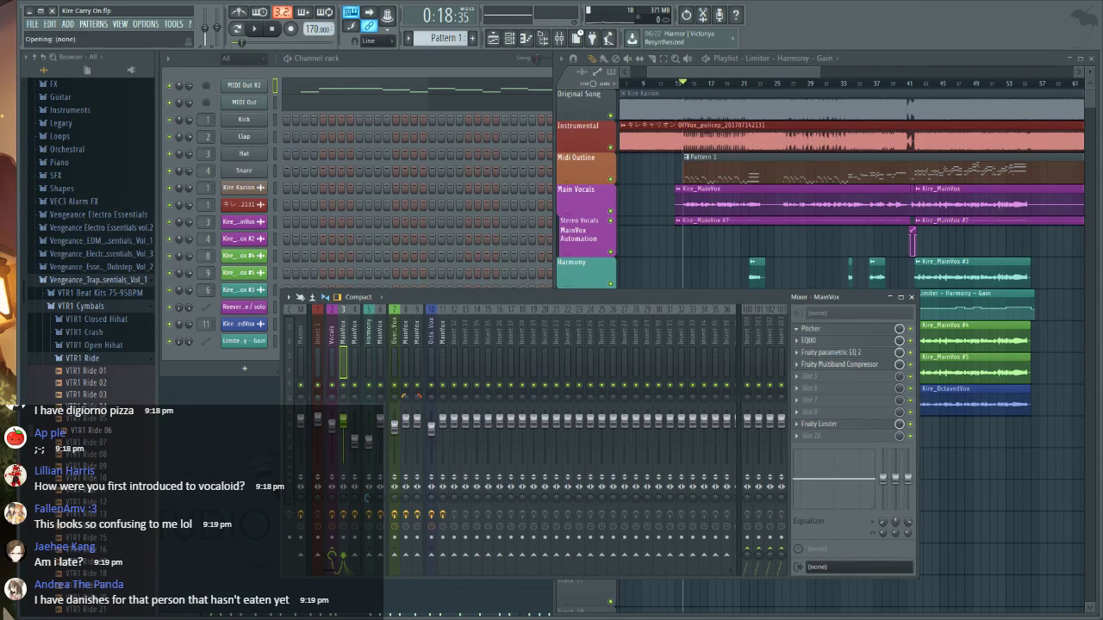
click(662, 74)
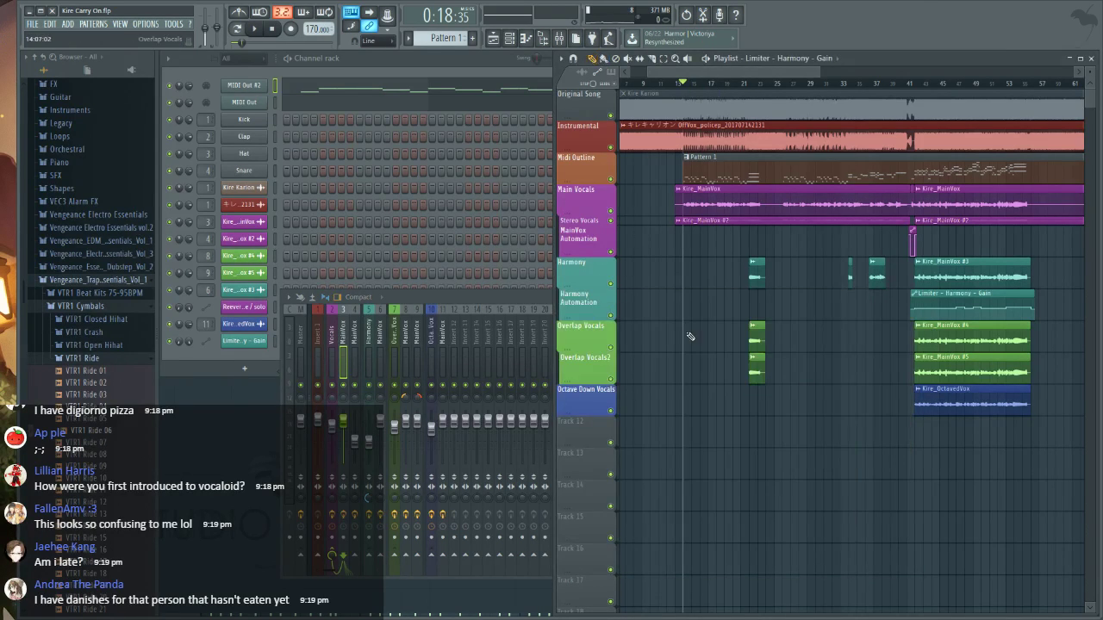
click(1006, 86)
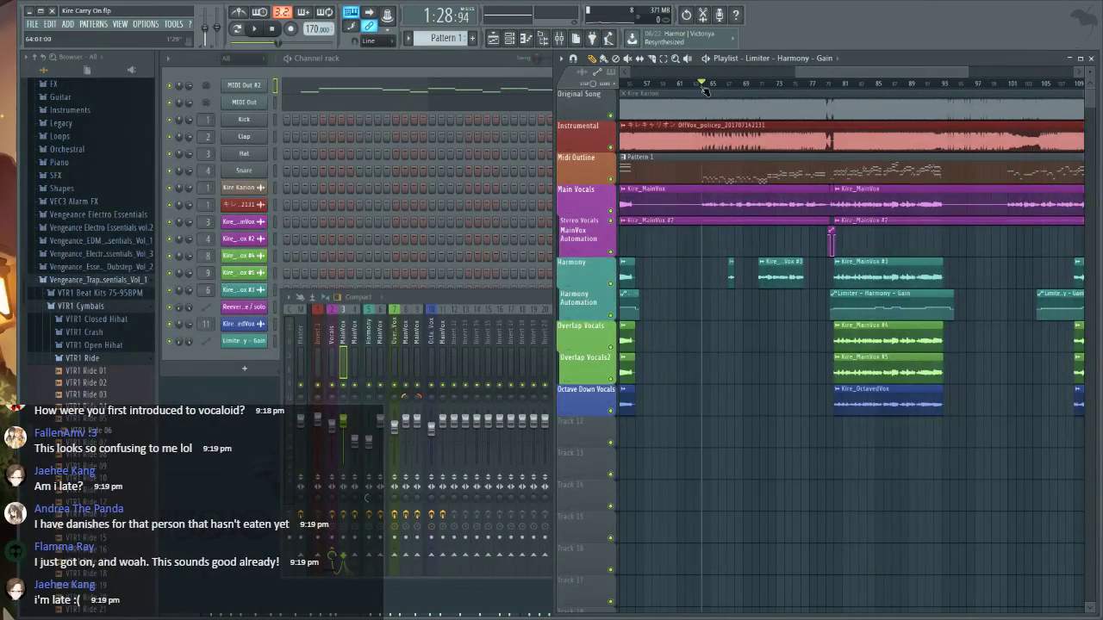
key(space)
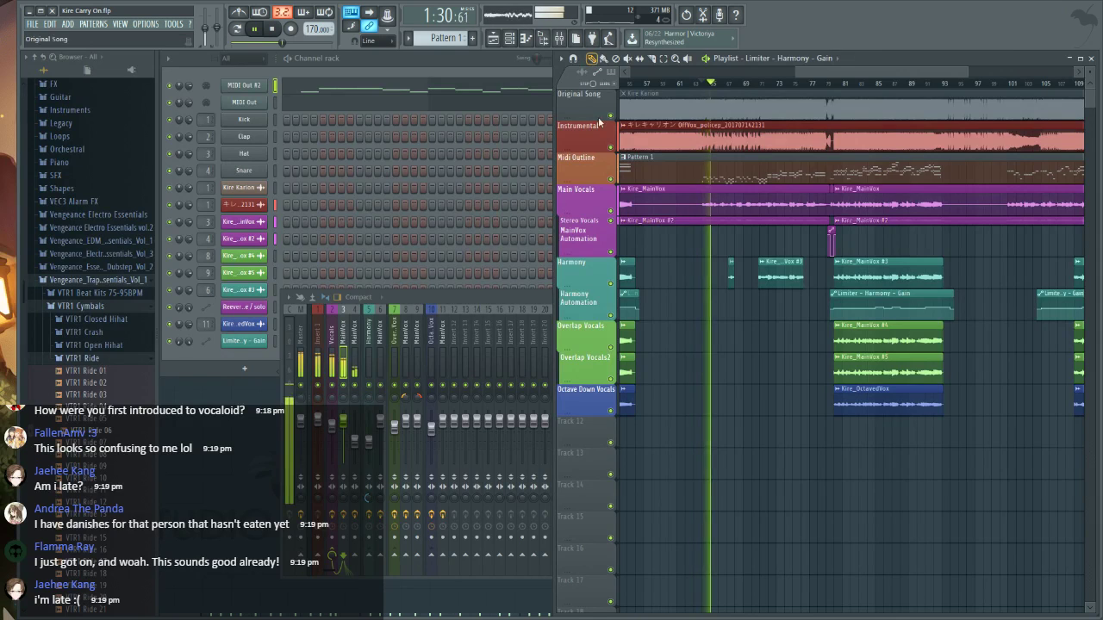
- Listen through the second verse into the chorus at about bar 80, following the arrangement, and stop playback
scroll(719, 86, up, 2)
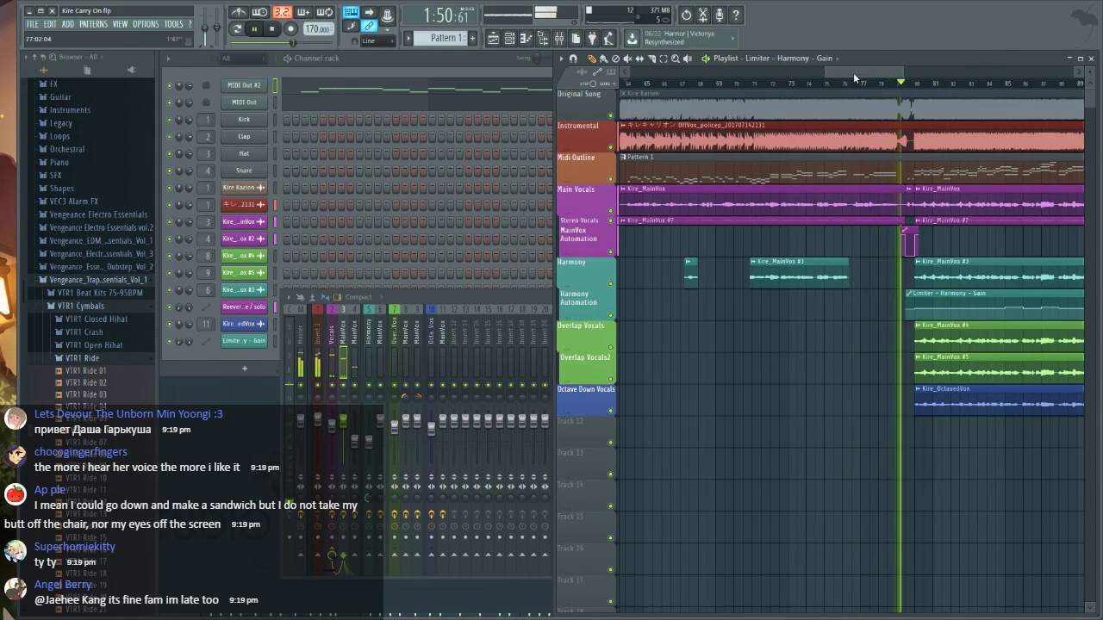
drag(854, 75, 865, 76)
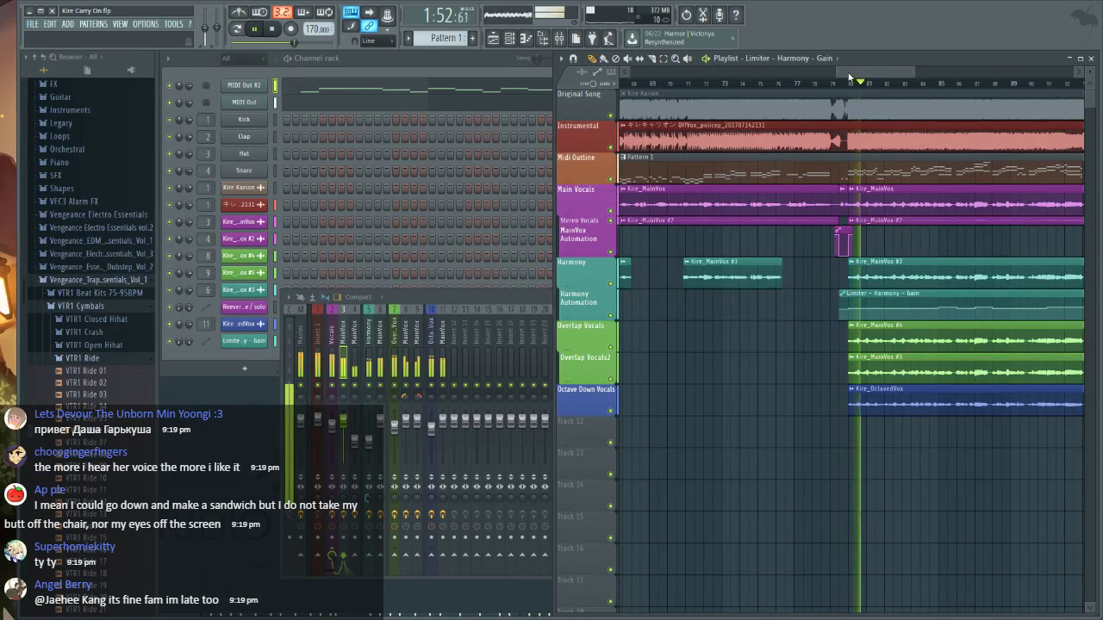
scroll(851, 72, right, 3)
key(space)
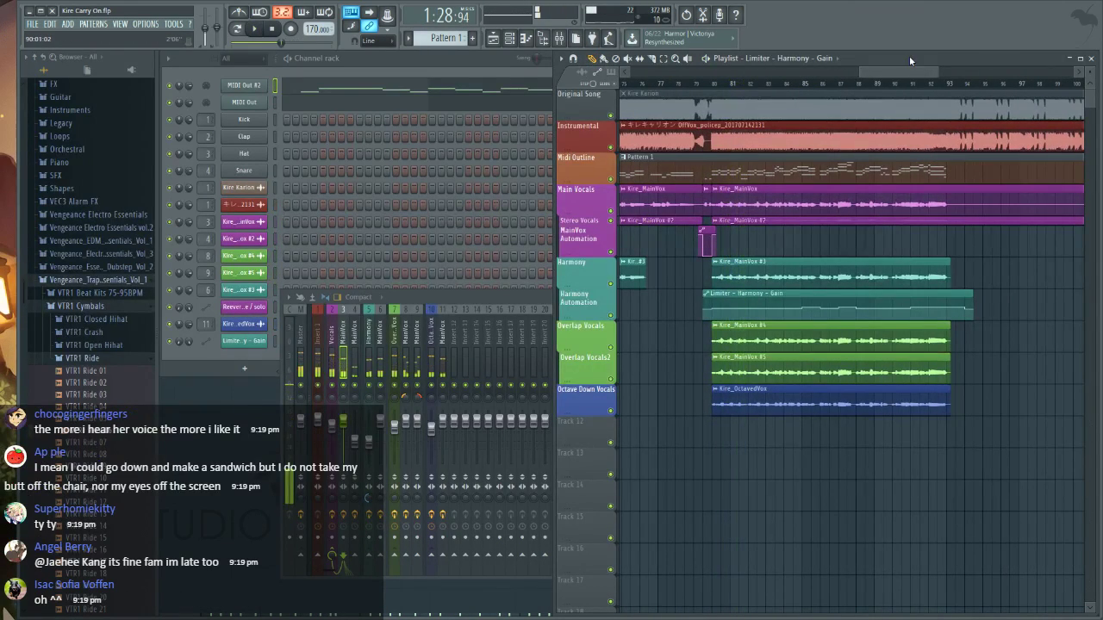
- Play the arrangement from about bar 26 in the first verse into the chorus at bar 42, and stop playback
drag(914, 73, 849, 72)
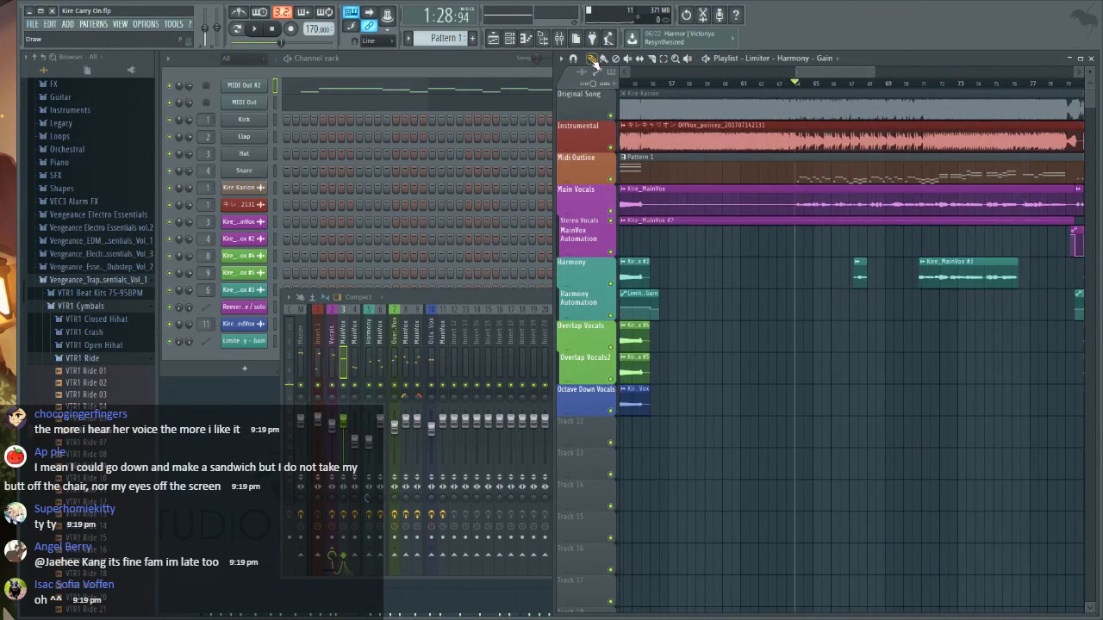
scroll(817, 74, left, 14)
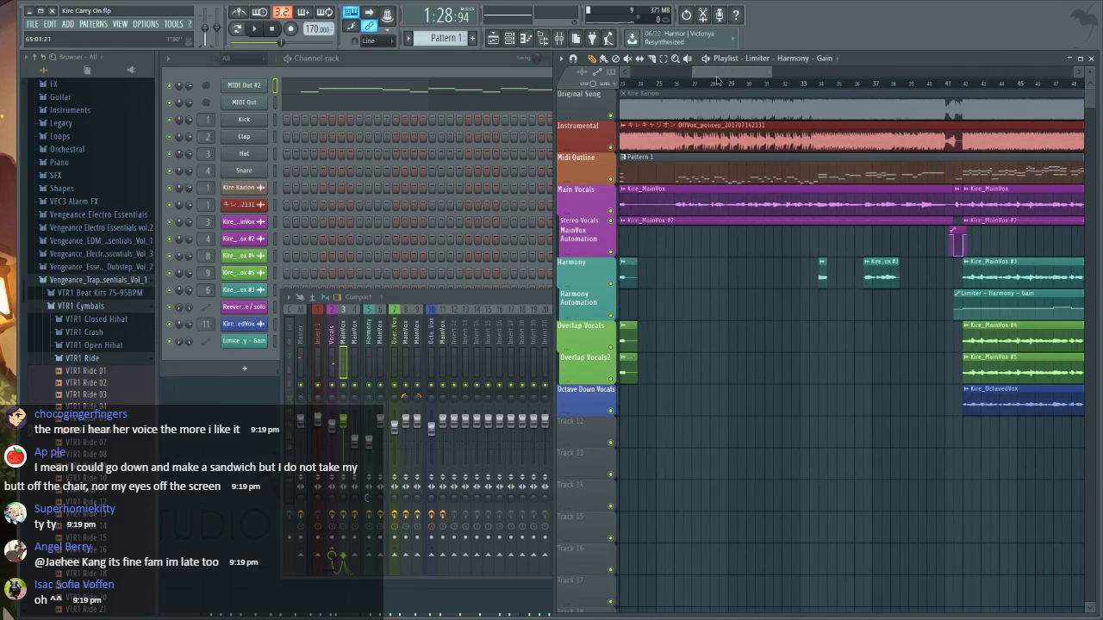
drag(730, 76, 729, 77)
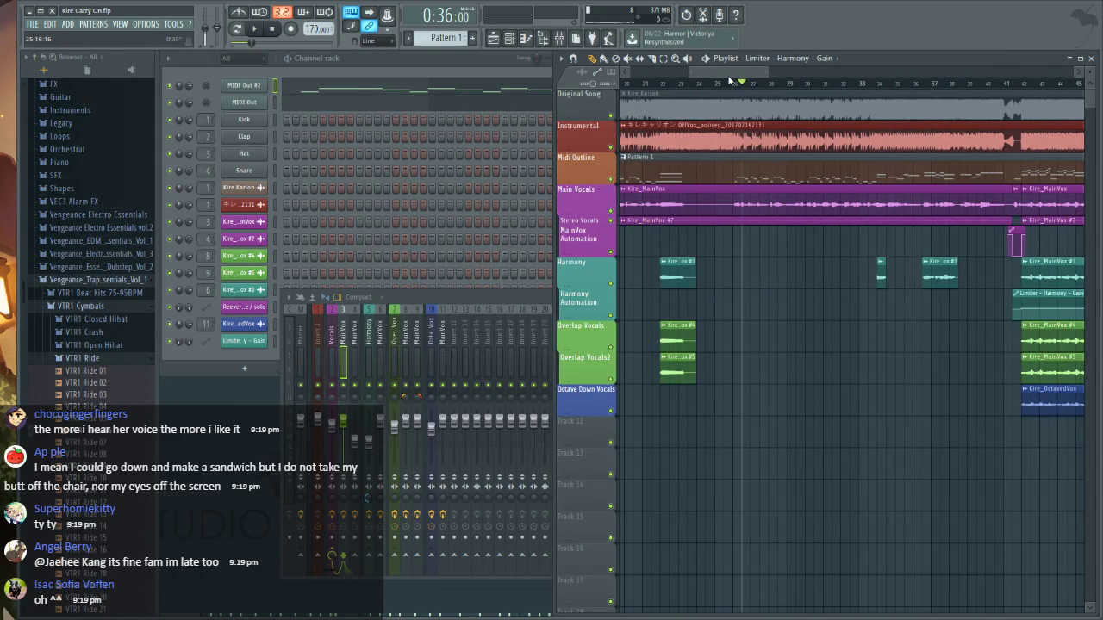
key(space)
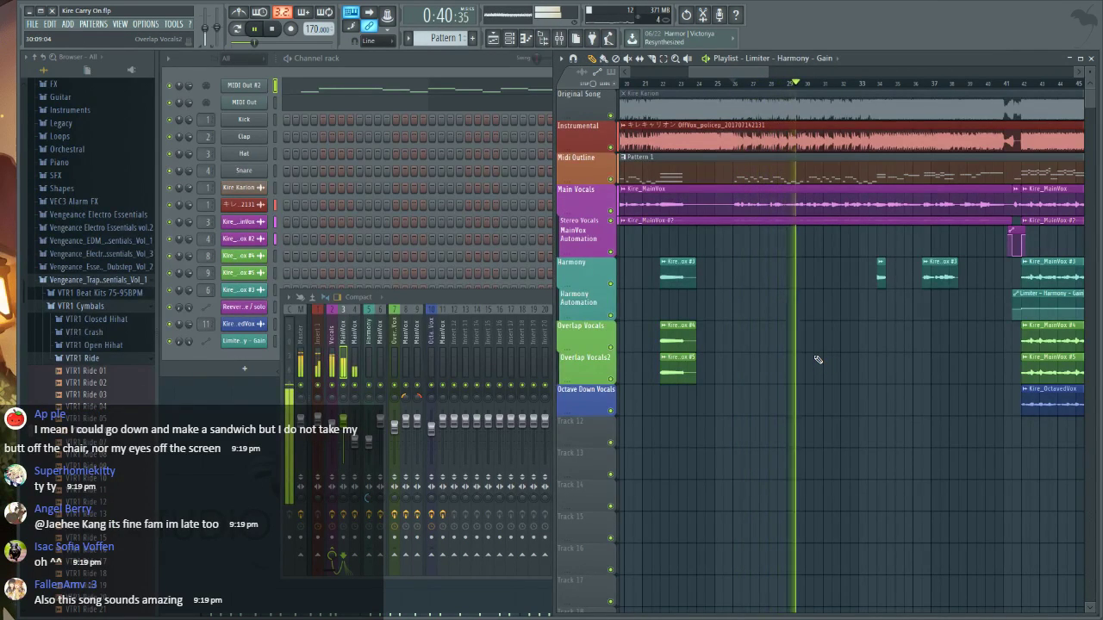
drag(739, 72, 763, 71)
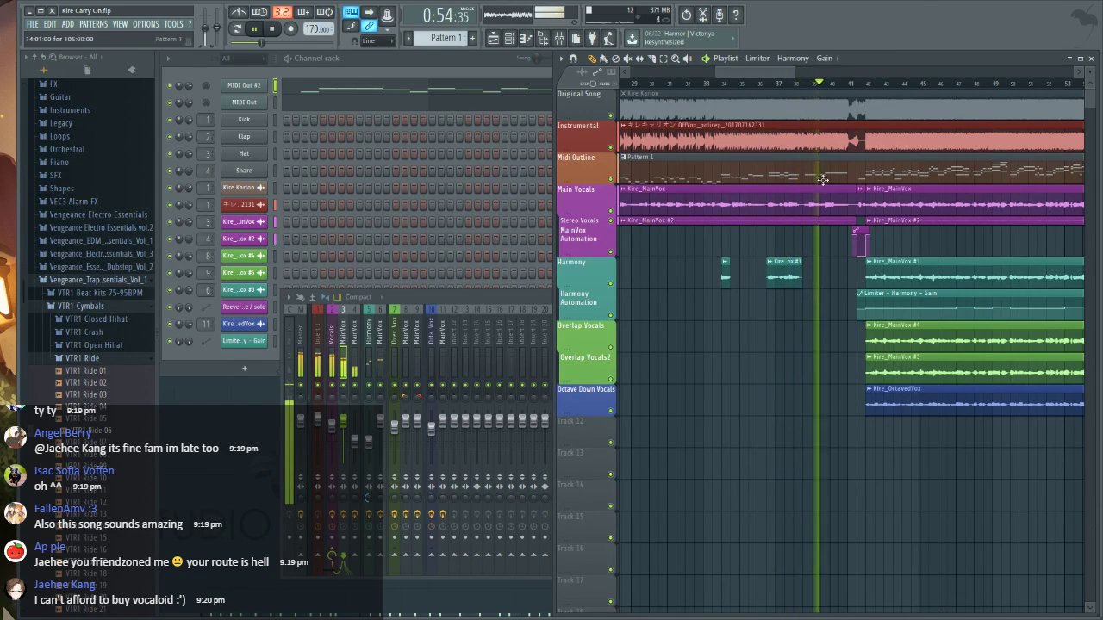
drag(754, 73, 781, 72)
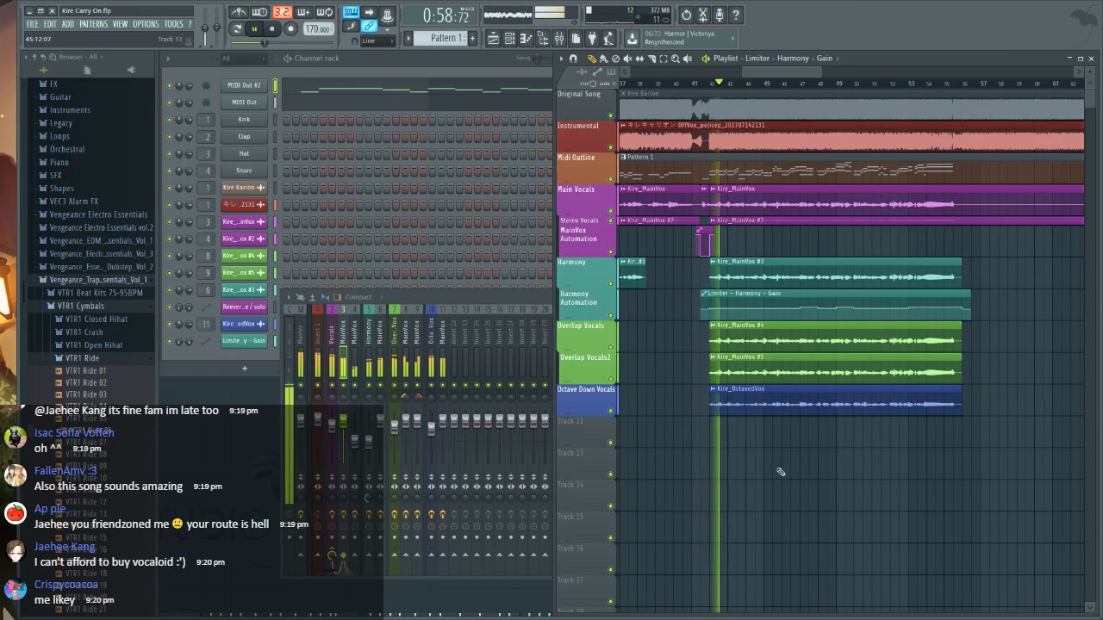
key(space)
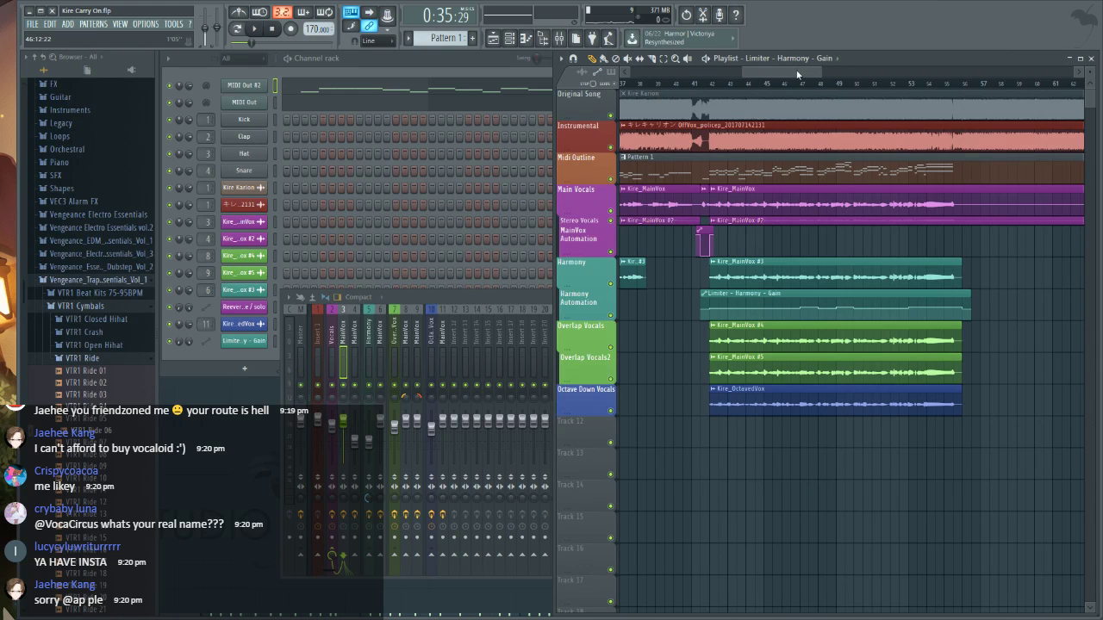
drag(797, 75, 820, 75)
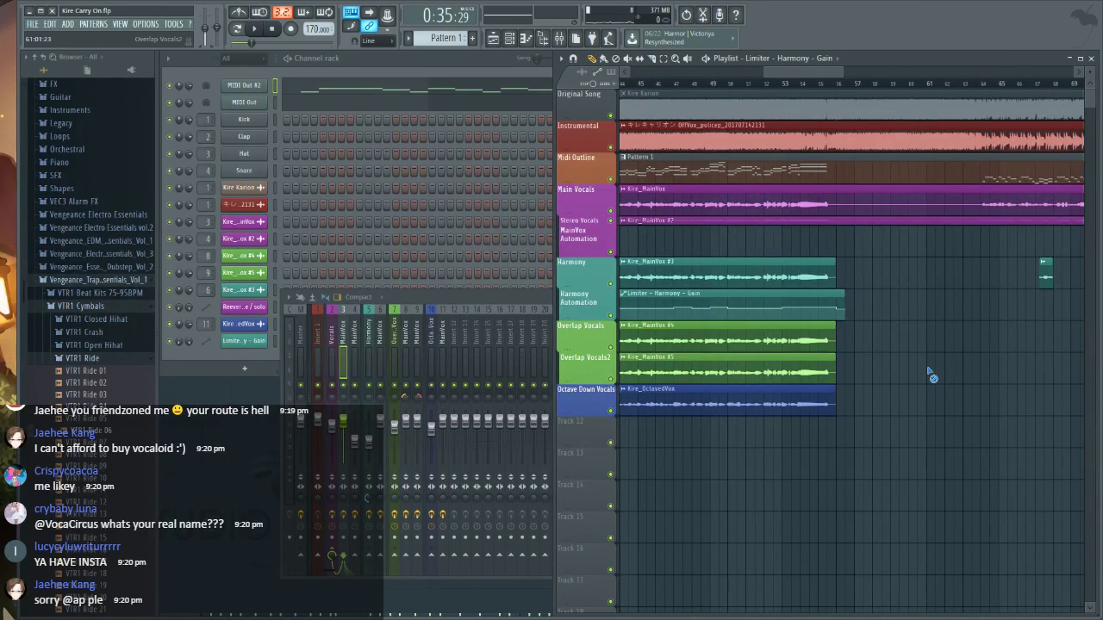
- Switch from the FL Studio playlist to the VOCALOID4 Editor and undo the last downward octave shift of the vocal notes
scroll(764, 75, left, 4)
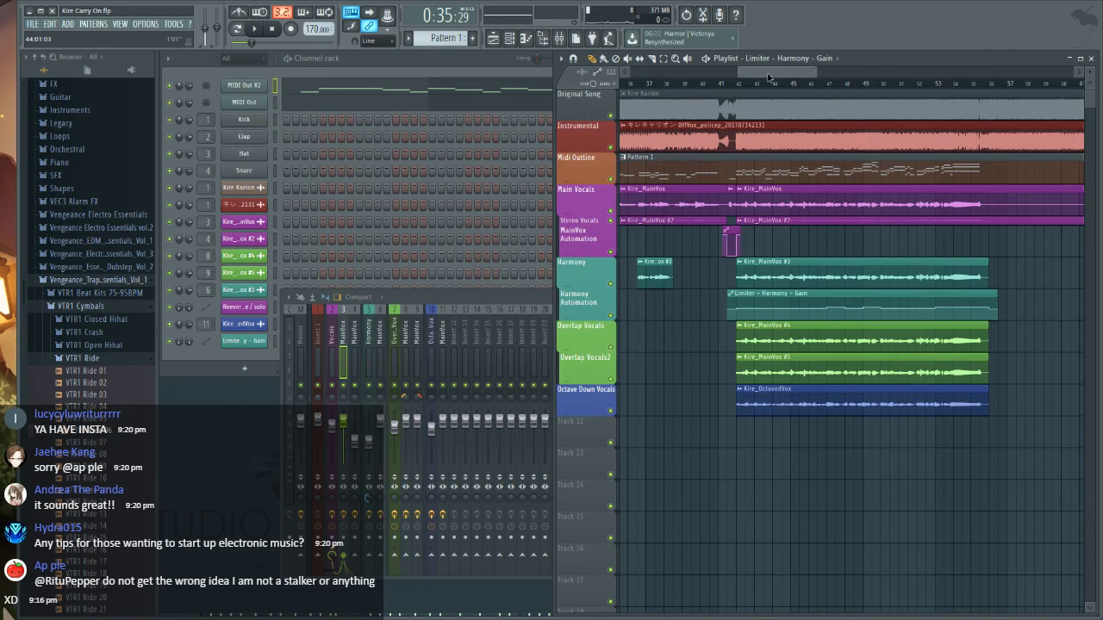
scroll(767, 77, left, 6)
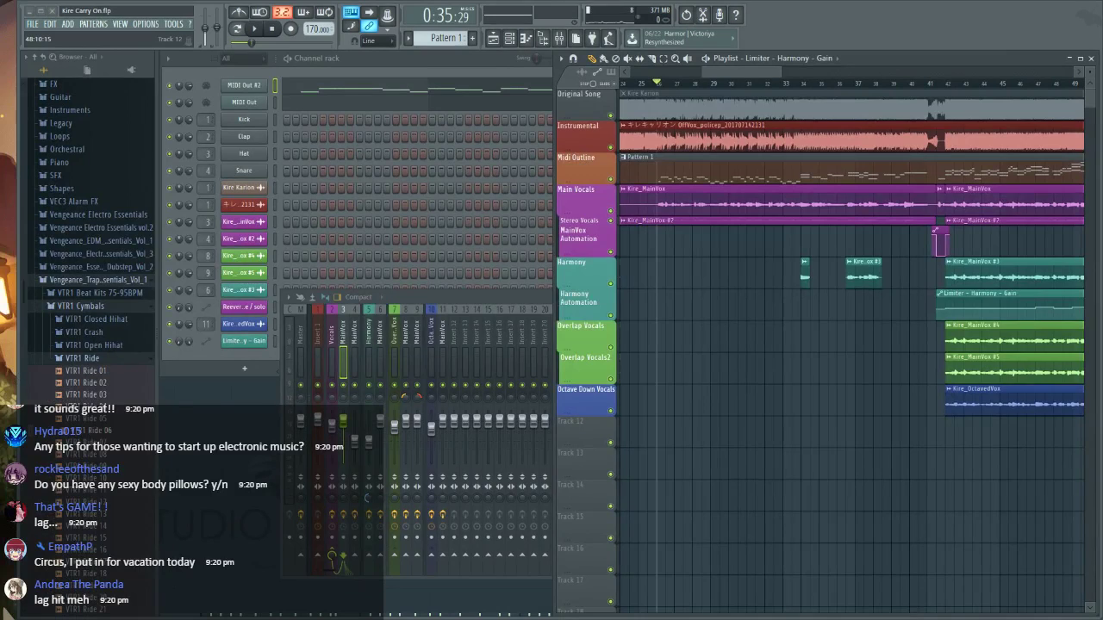
key(super+d)
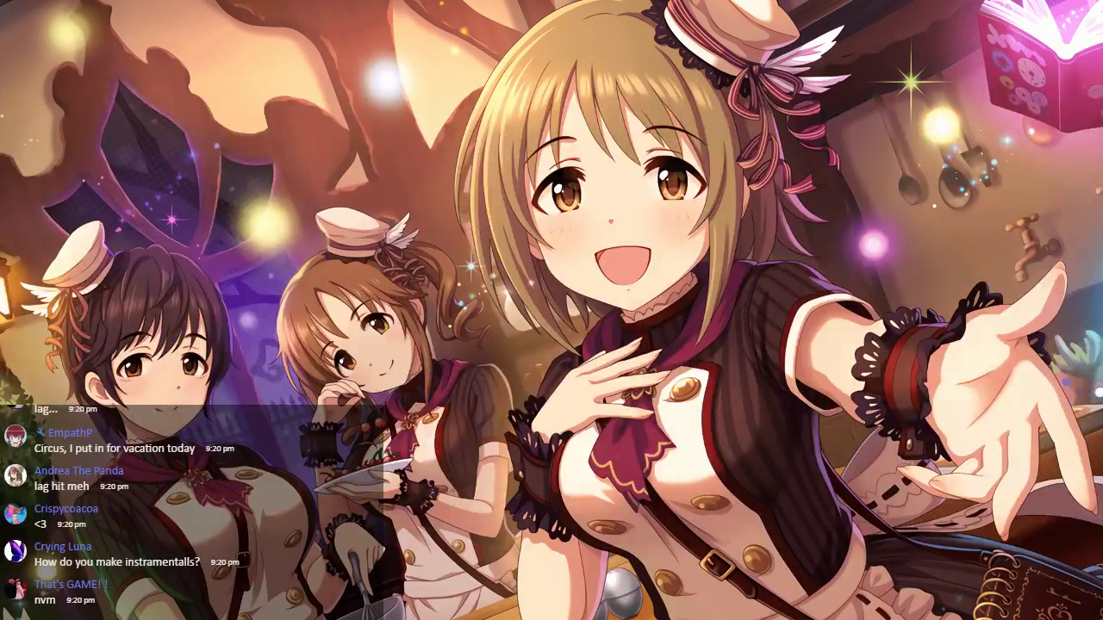
key(alt+Tab)
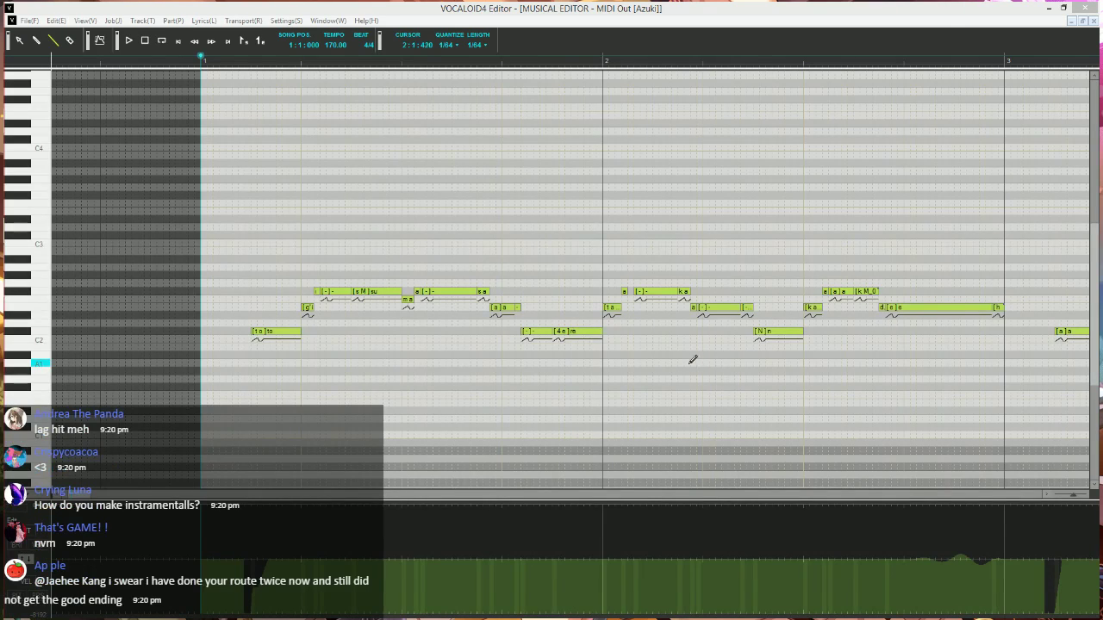
ctrl+scroll(461, 220, down, 2)
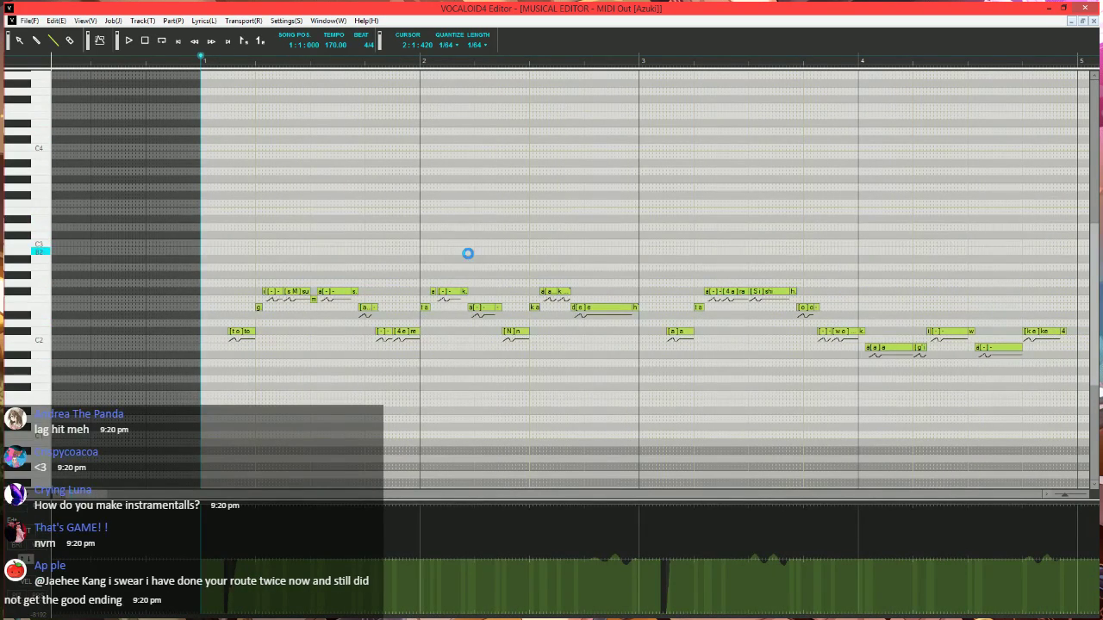
key(ctrl+z)
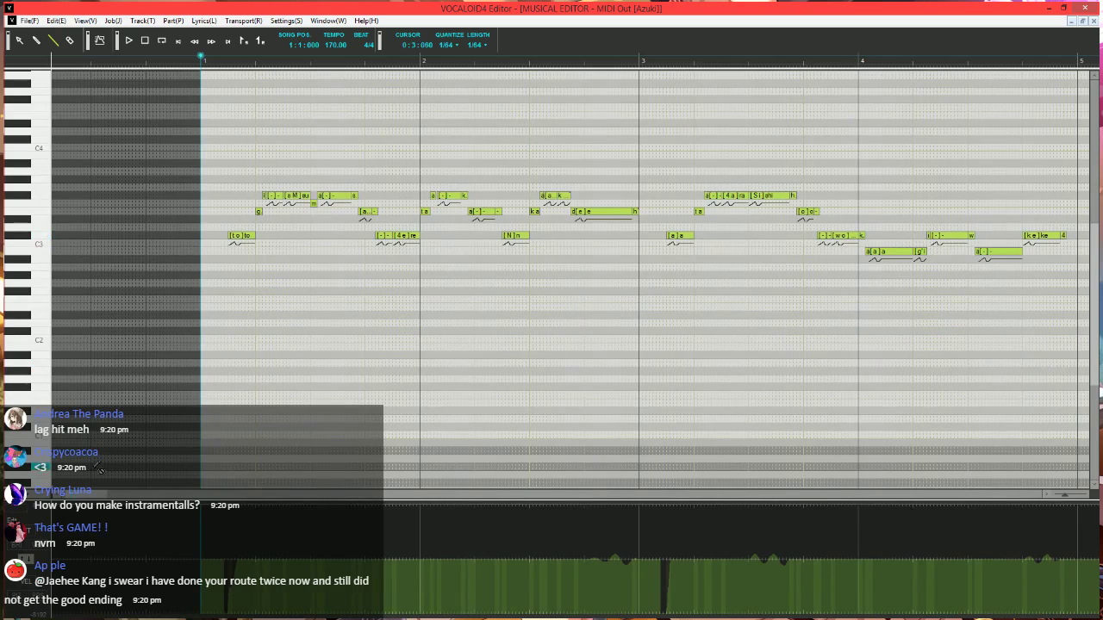
- Set the song position to 50:4:450 and draw a sharp dip in the control parameter curve just before measure 51's "ta" note
drag(77, 498, 538, 506)
click(287, 61)
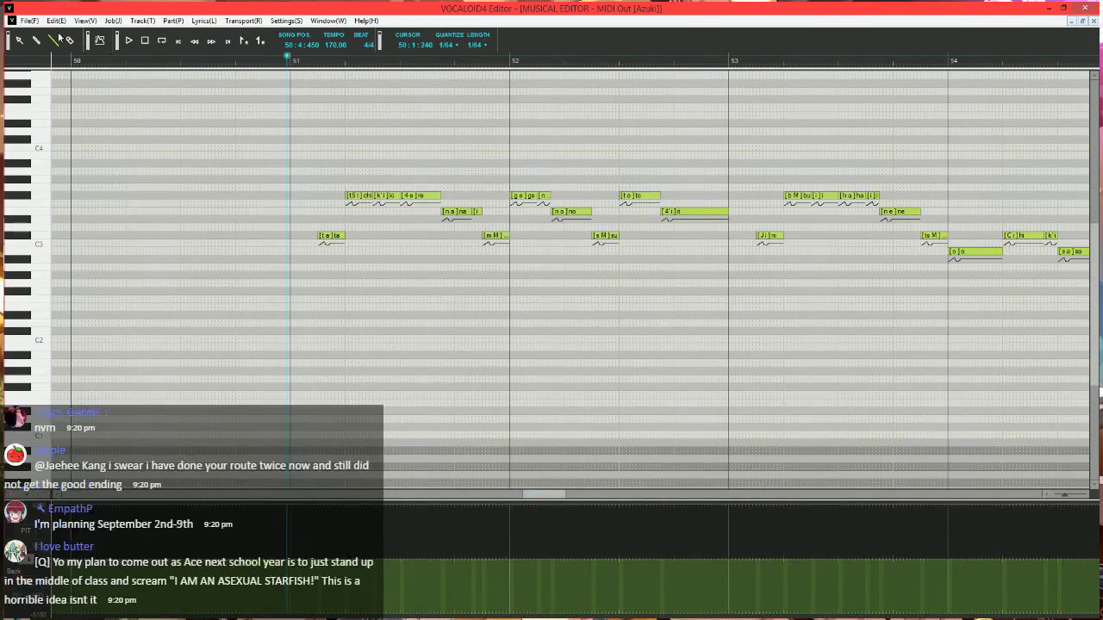
scroll(381, 343, up, 3)
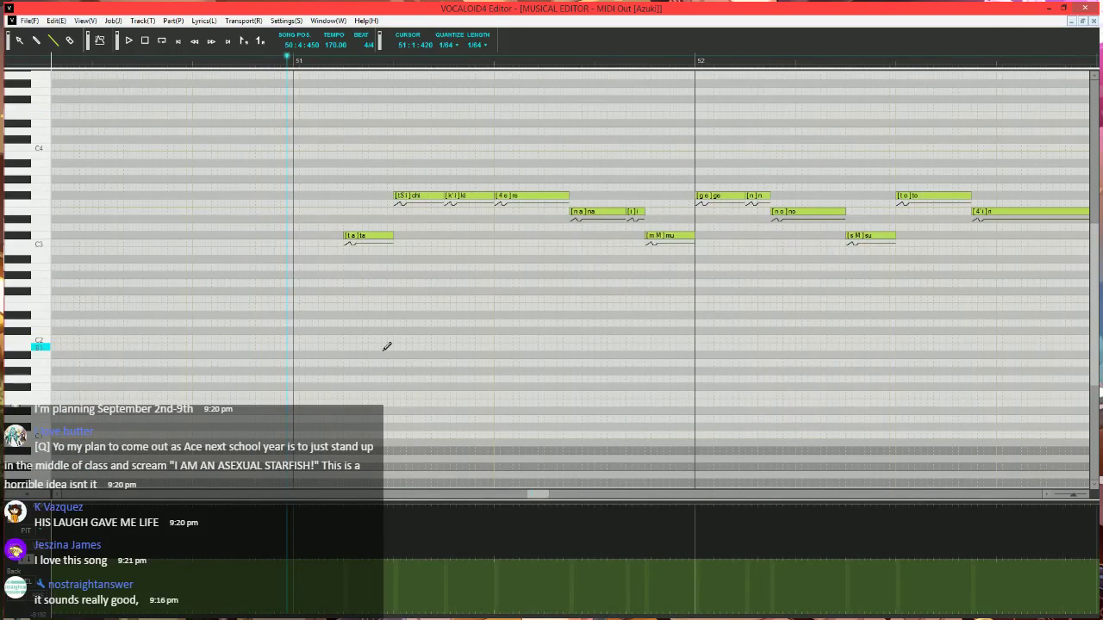
scroll(387, 346, up, 3)
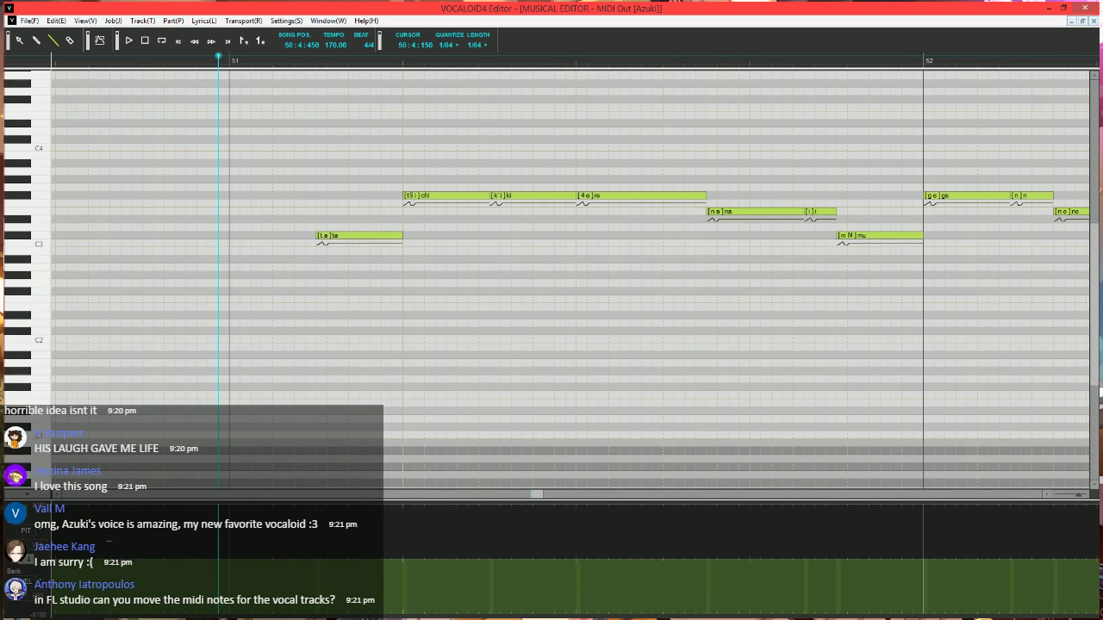
click(56, 40)
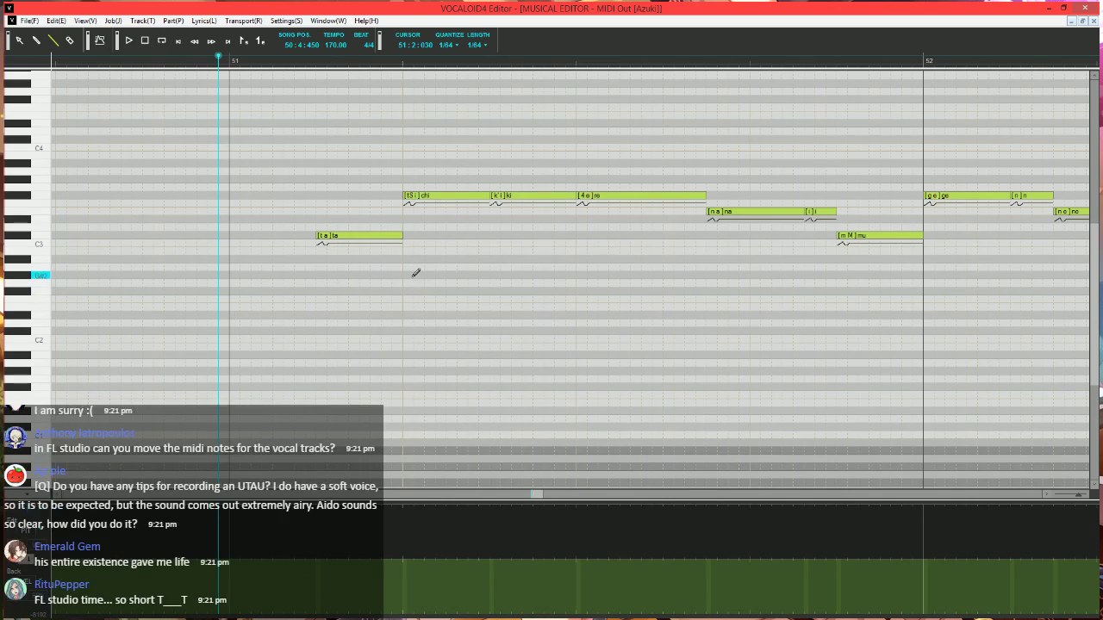
scroll(438, 273, up, 2)
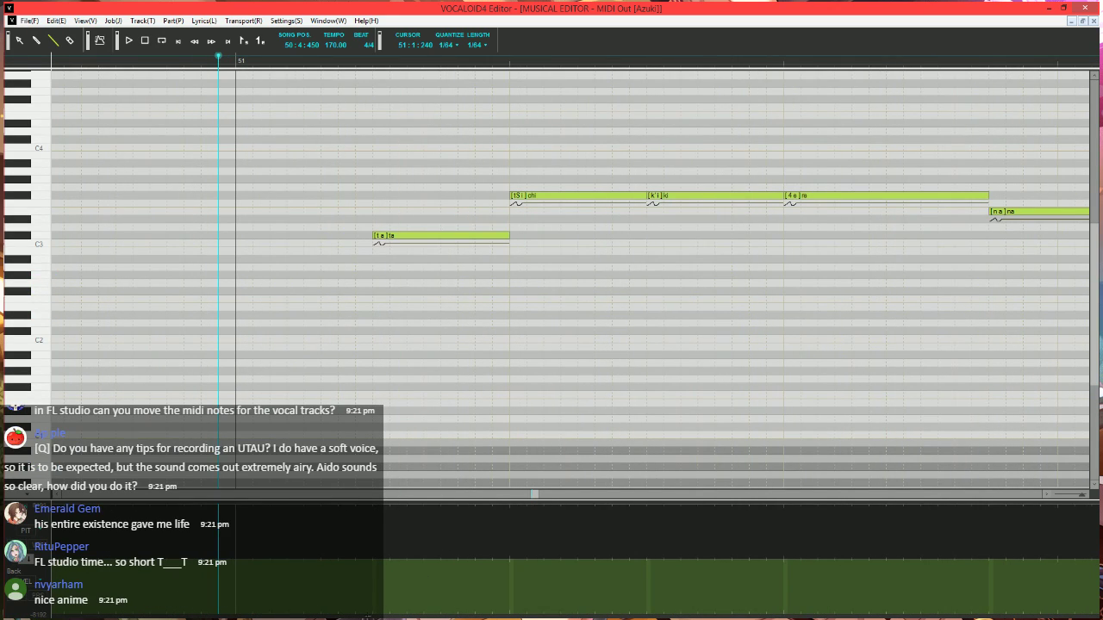
drag(339, 612, 392, 560)
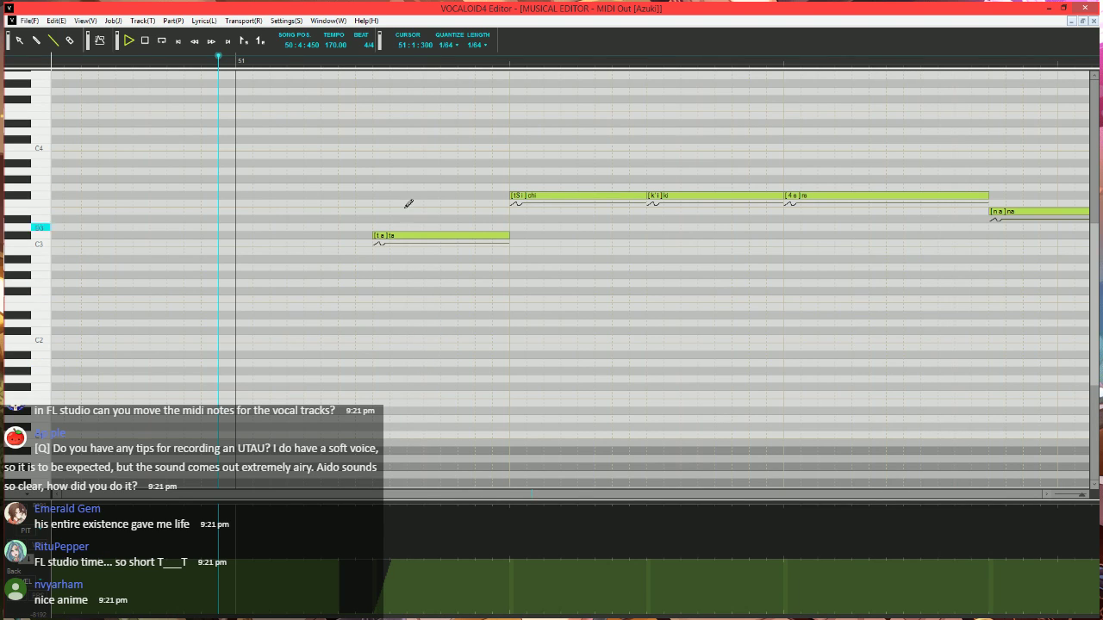
- Play back the start of measure 51 to check the curve dip, and set the song position to 51:1:150
key(space)
key(space)
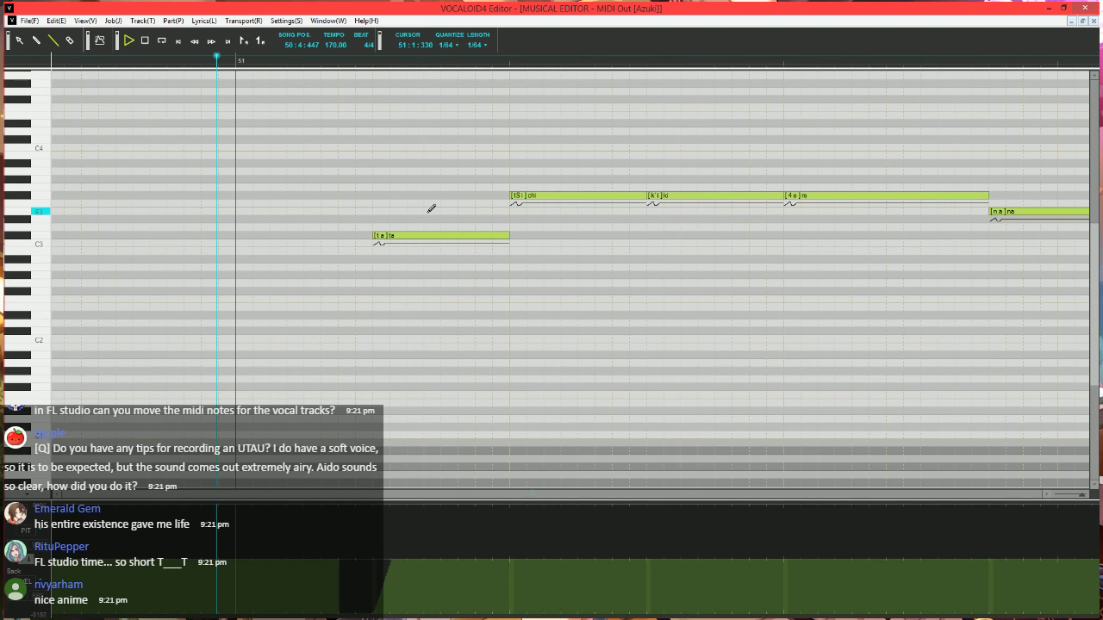
key(space)
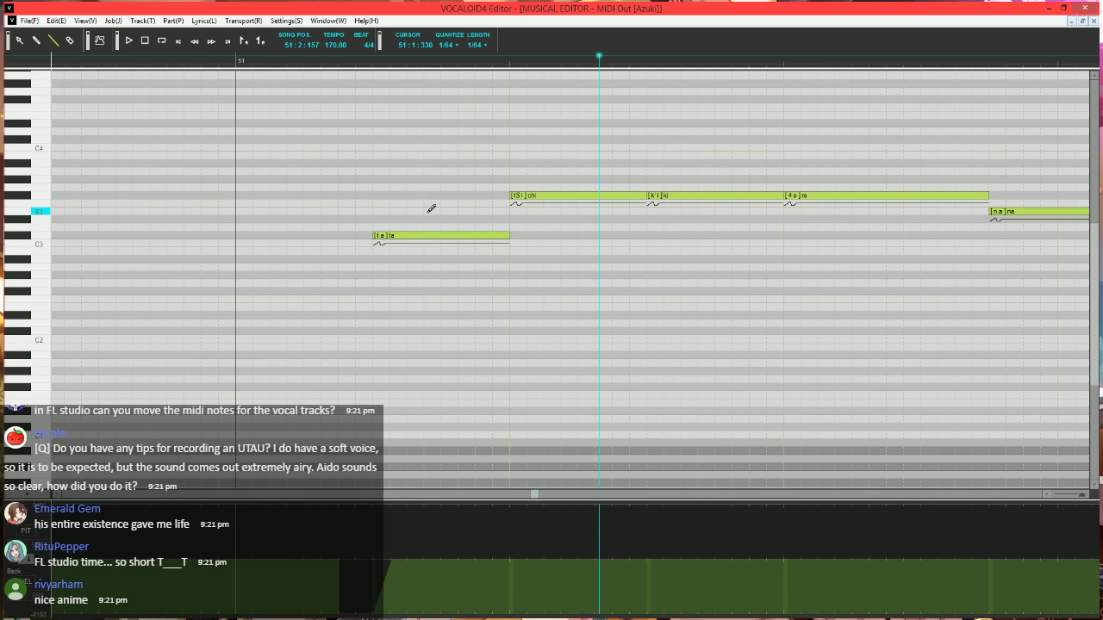
click(321, 64)
- Split measure 51's "chi" note into a short "chi" on E3 and two F#3 notes with phonemes "i" and "-"
scroll(459, 188, down, 1)
scroll(403, 247, right, 1)
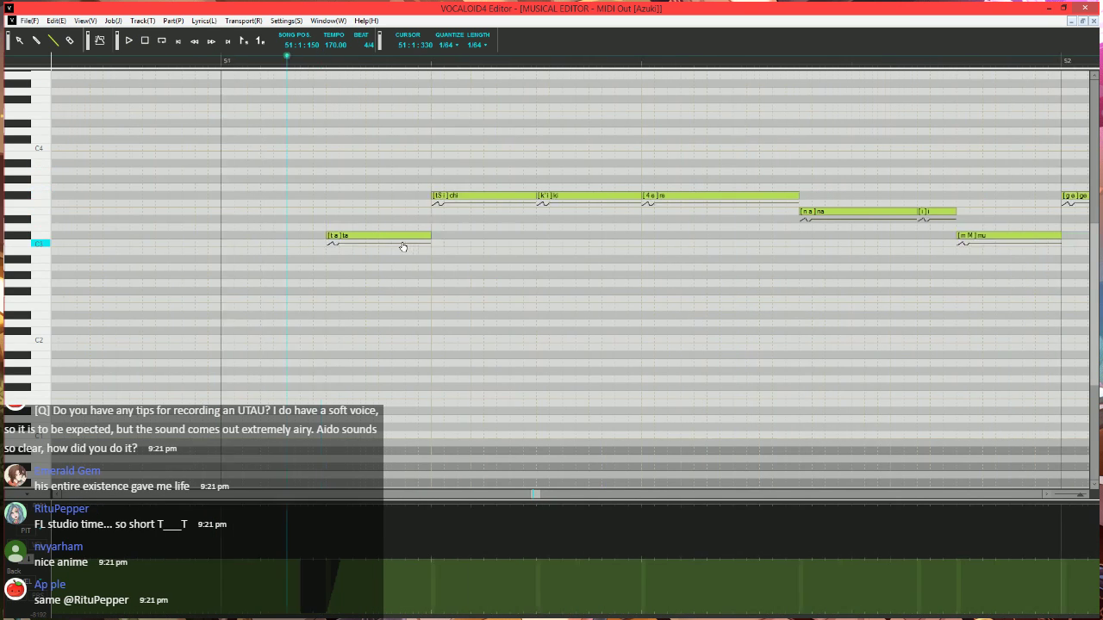
scroll(403, 246, right, 1)
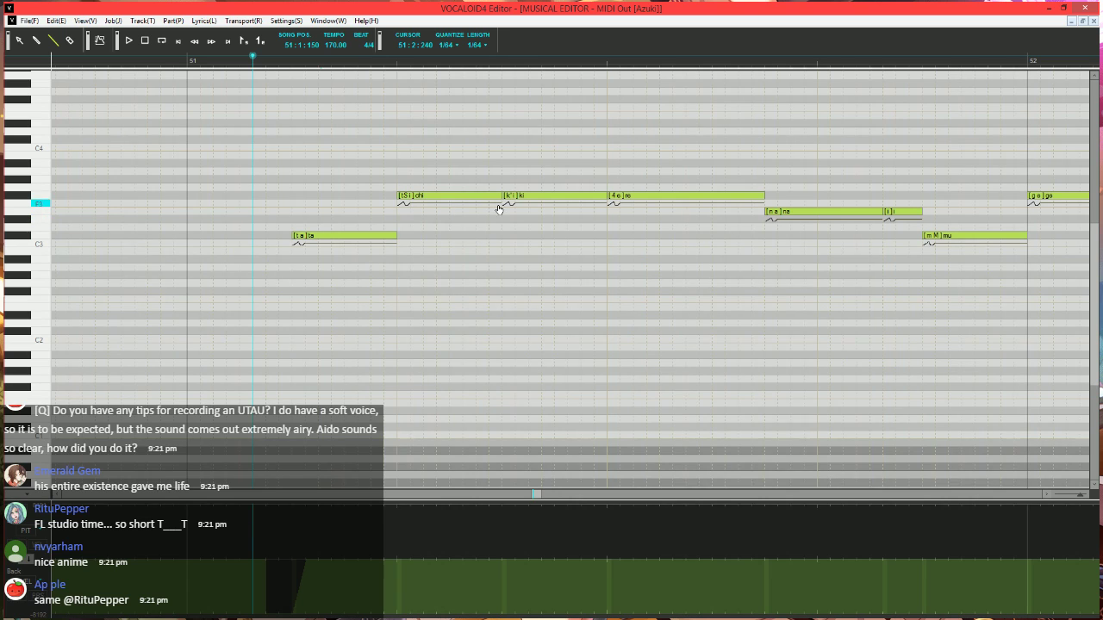
click(450, 196)
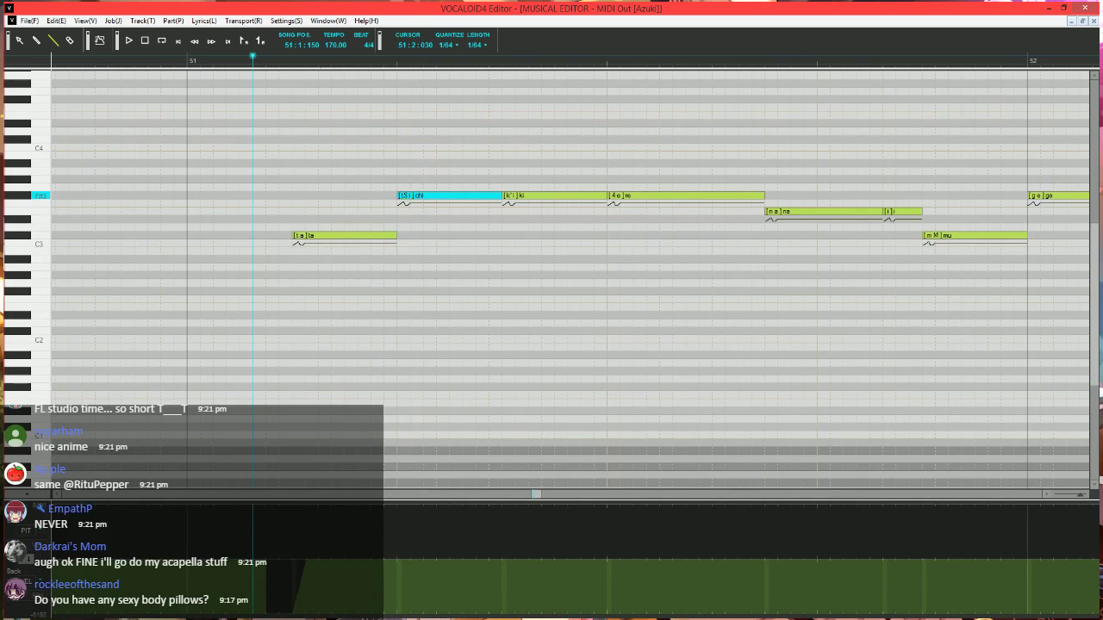
mouse_move(500, 196)
mouse_down()
mouse_move(422, 197)
mouse_move(409, 221)
mouse_move(437, 194)
mouse_move(502, 191)
mouse_up()
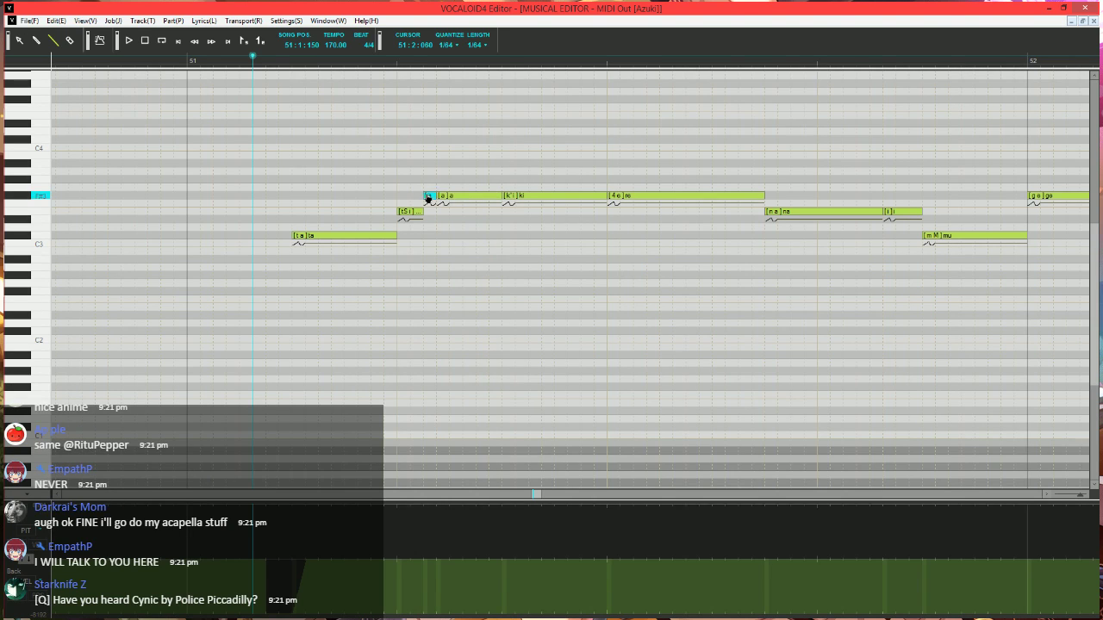
double_click(429, 198)
text(i)
key(Tab)
text(-)
key(Return)
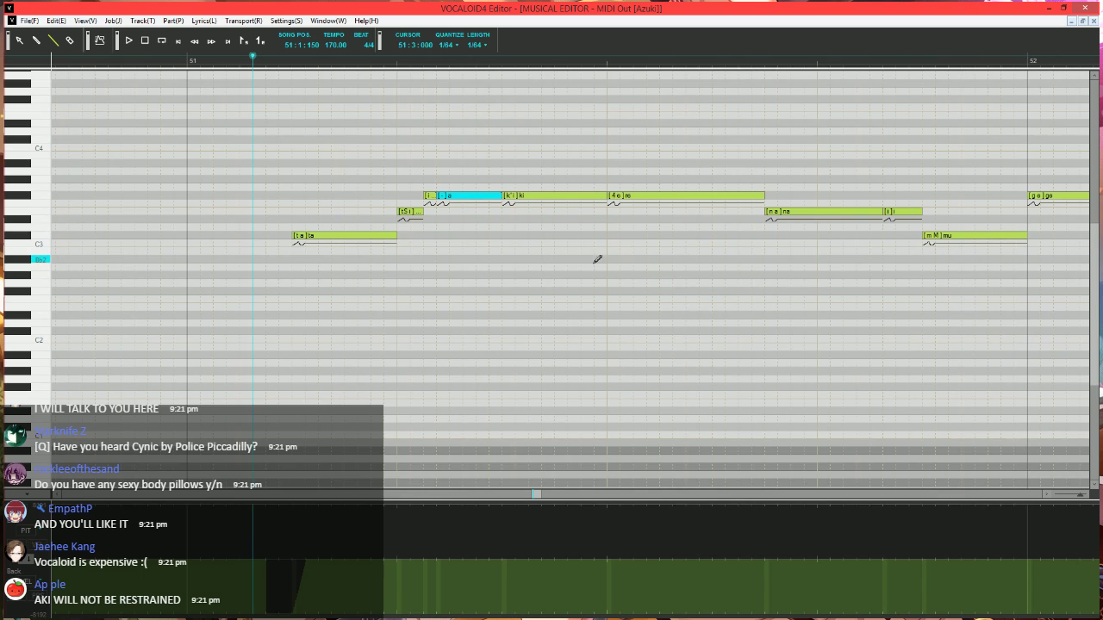
- Shorten measure 51's "ki" note, fill the gap with a short F#3 note using phoneme "-", and play back the phrase
scroll(433, 295, left, 2)
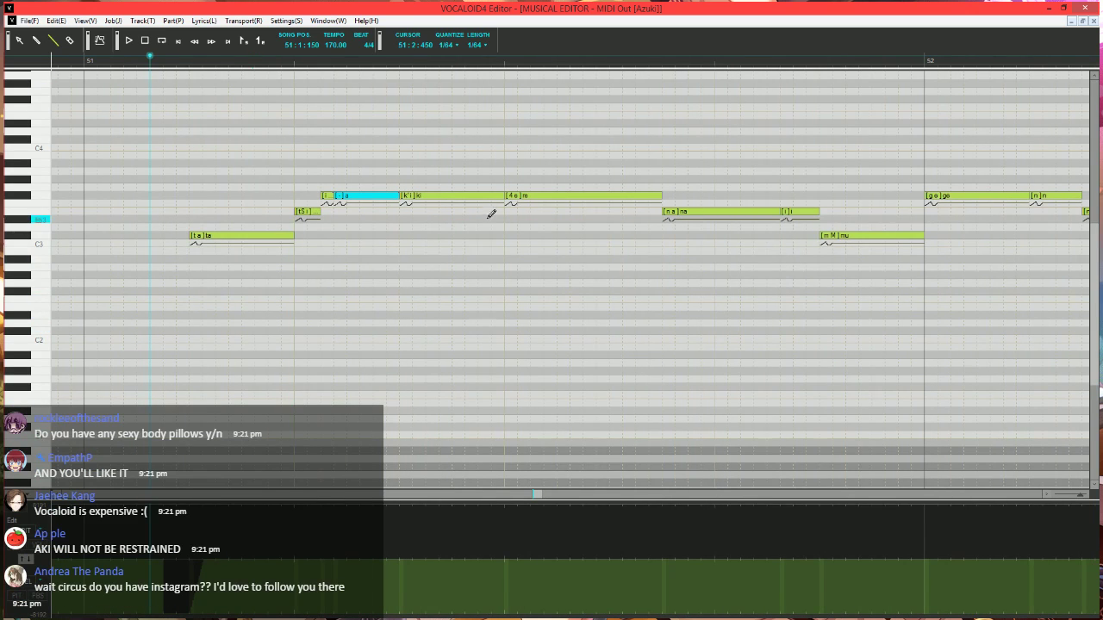
drag(502, 196, 492, 197)
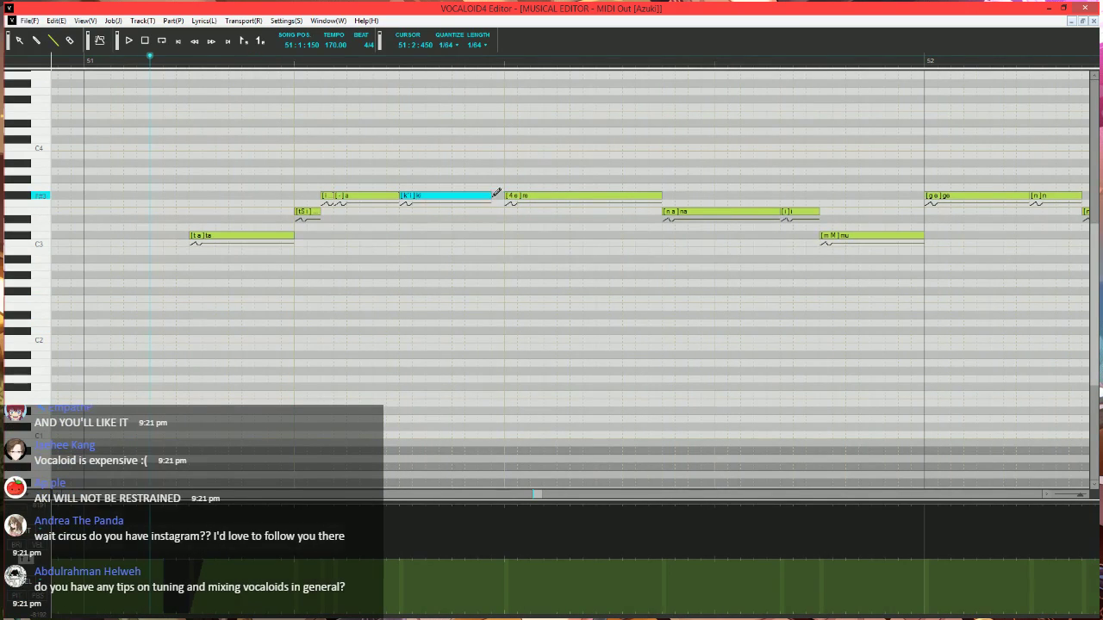
click(497, 196)
double_click(496, 197)
text(-)
key(Return)
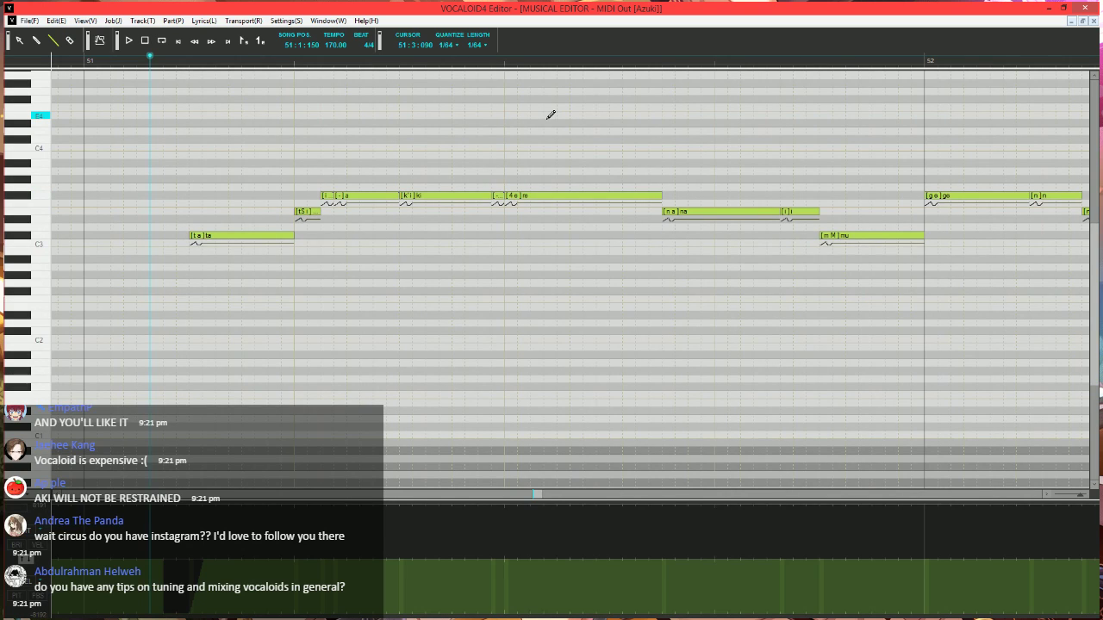
key(space)
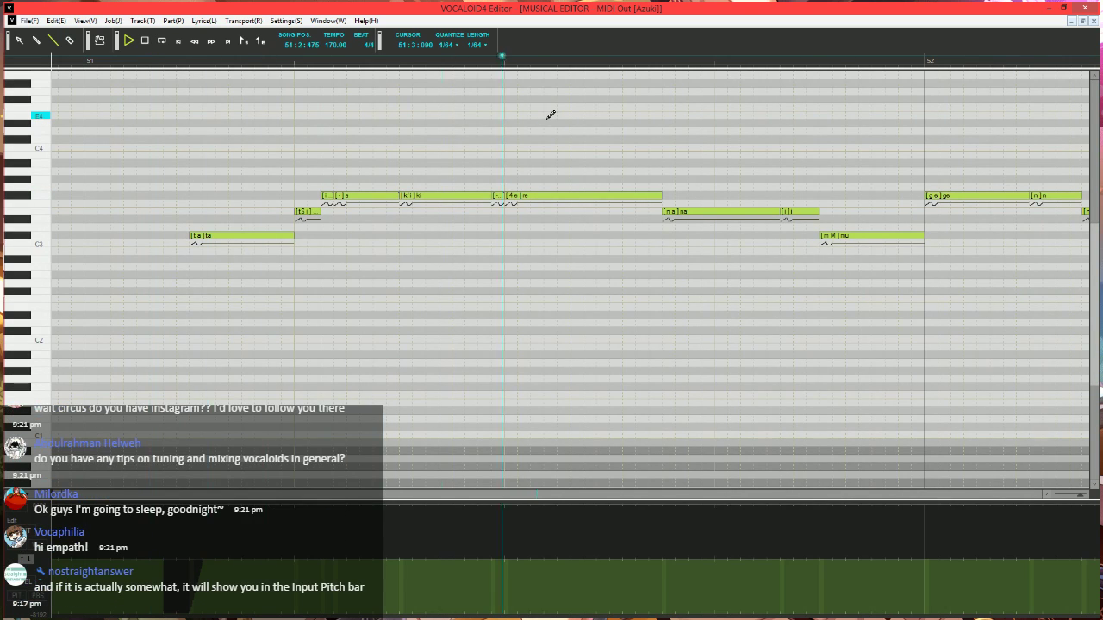
click(145, 41)
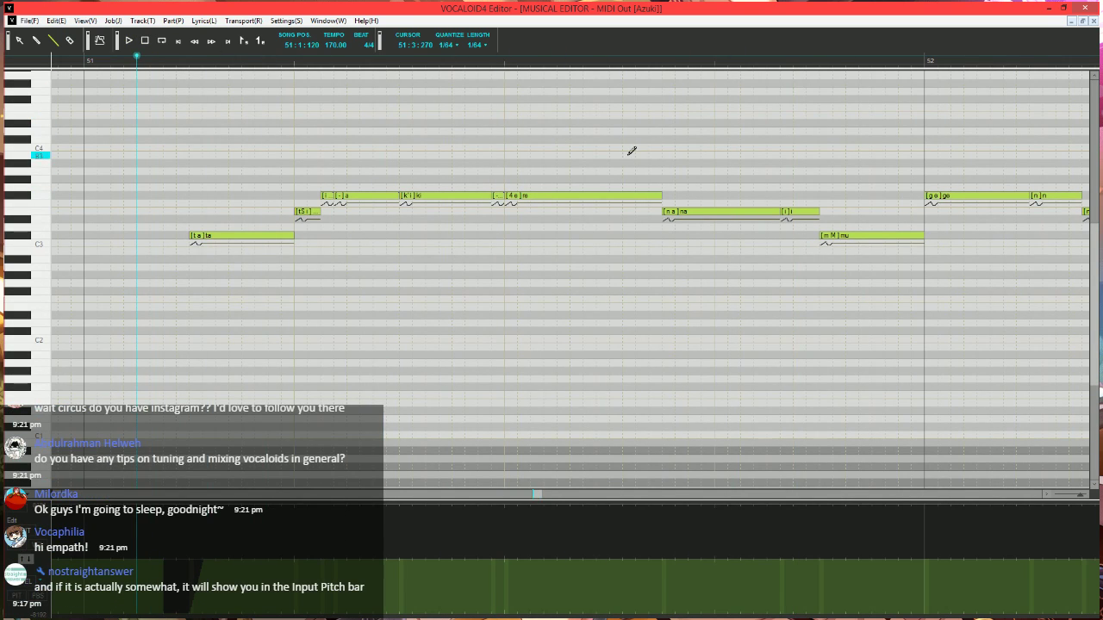
- Shorten measure 51's "re" note, lower it to F3, and follow it with two F#3 notes using phonemes "e" and "-"
click(658, 200)
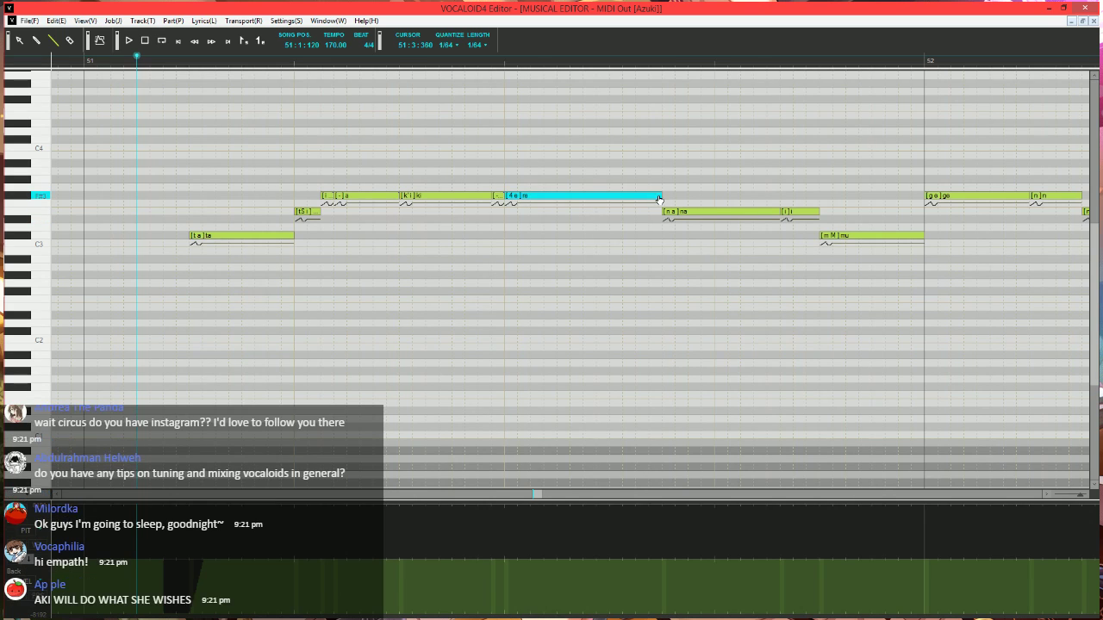
drag(667, 192, 518, 211)
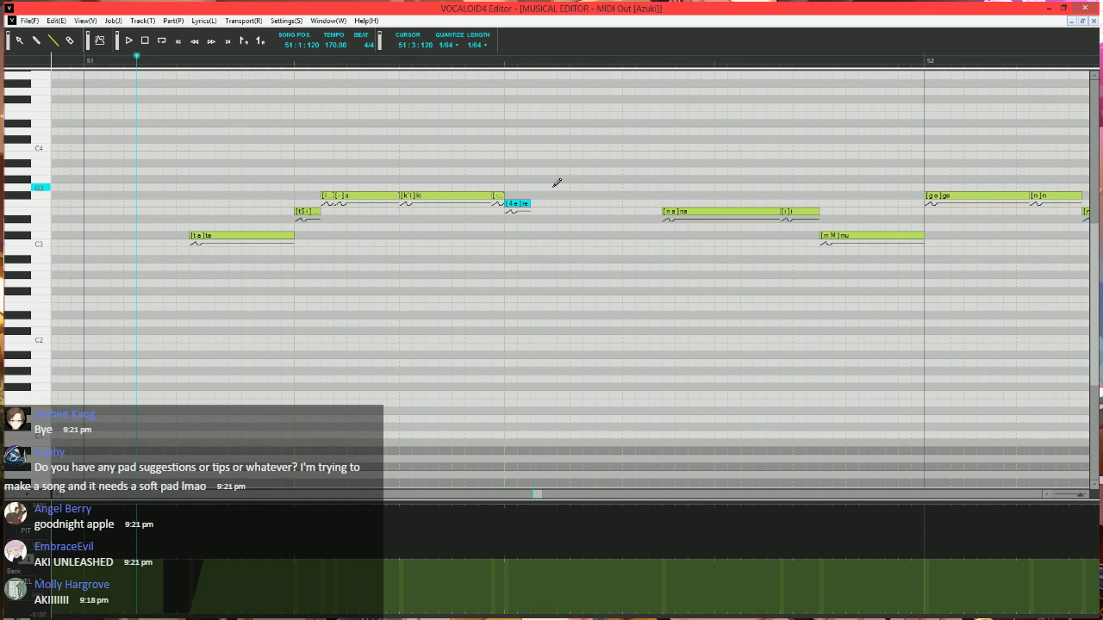
drag(532, 191, 662, 189)
double_click(537, 196)
text(e)
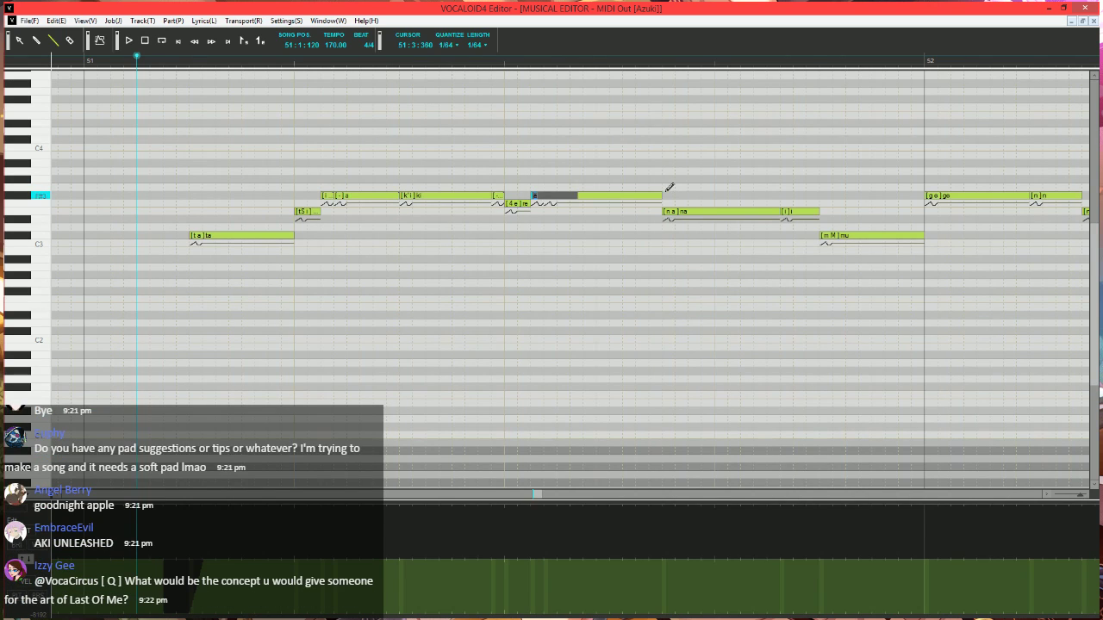
key(Tab)
text(-)
key(Return)
- Play back the retuned notes of measure 51 and set the song position to 51:1:090
key(space)
scroll(571, 177, down, 4)
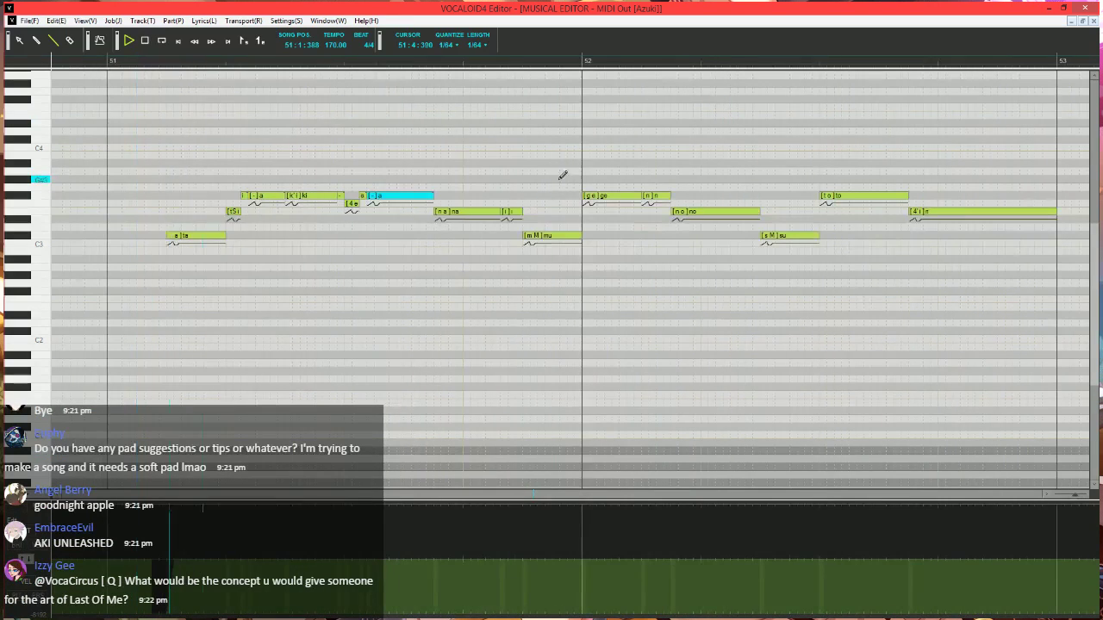
key(space)
click(129, 62)
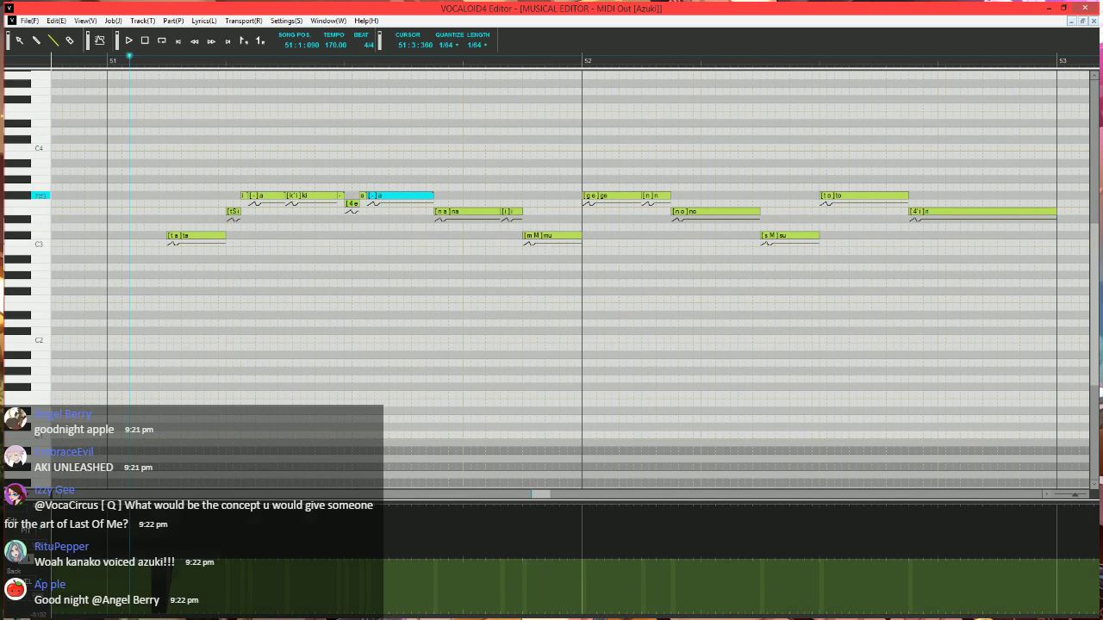
- Shorten the sustain note before "na", fill the gap with a short F#3 note using phonemes "n a", and set the "na" note's phoneme to "a"
drag(432, 196, 419, 196)
drag(421, 196, 434, 195)
double_click(427, 197)
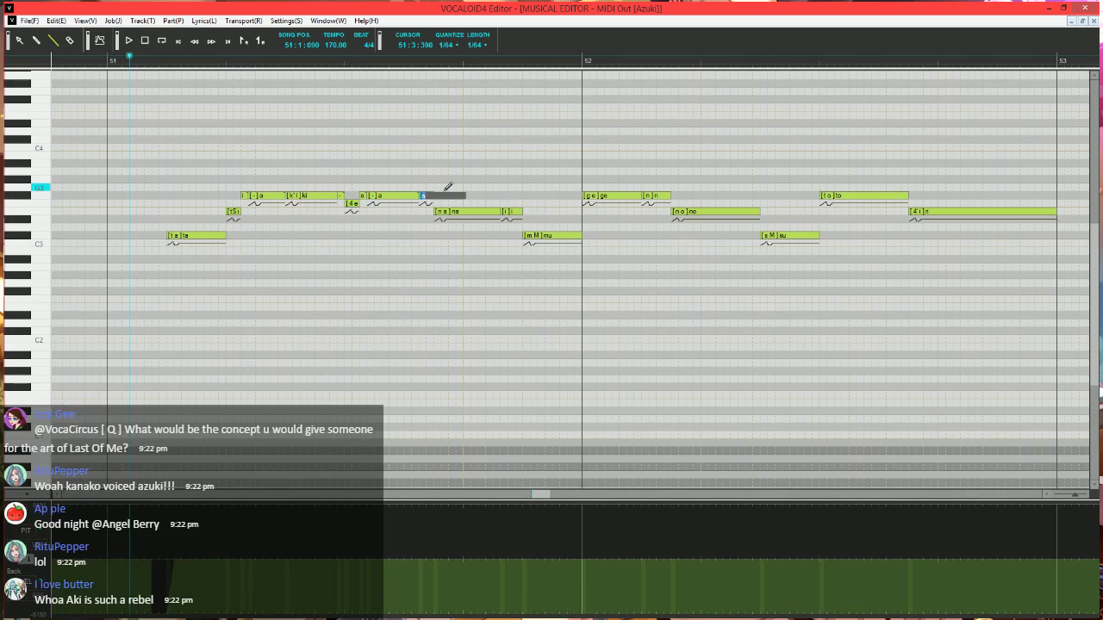
text(n)
key(Tab)
text(a)
key(Return)
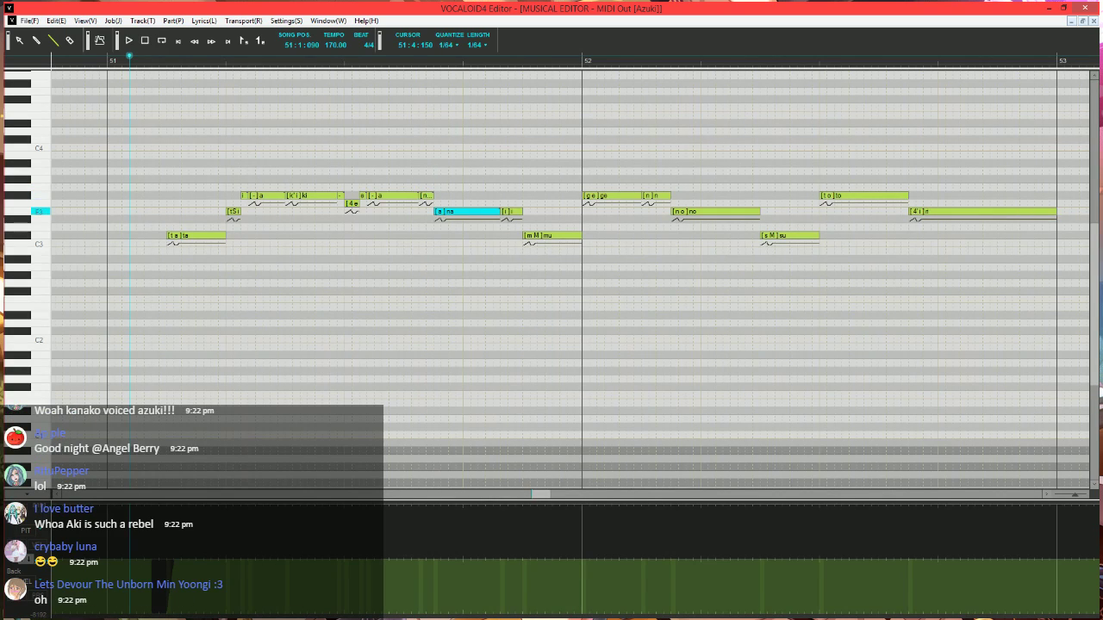
- Split measure 51's "na" note into a short F#3 note and two E3 notes with phonemes "a" and "-", and play back the phrase
mouse_move(499, 212)
mouse_down()
mouse_move(448, 212)
mouse_move(442, 197)
mouse_move(456, 210)
mouse_move(502, 209)
mouse_up()
double_click(481, 211)
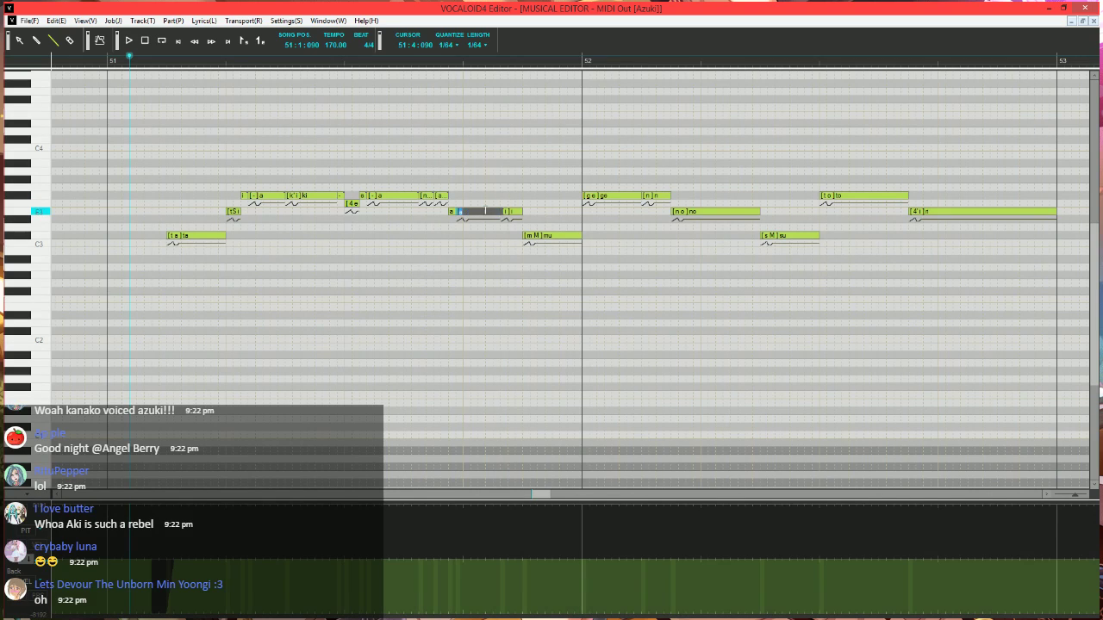
key(Return)
key(space)
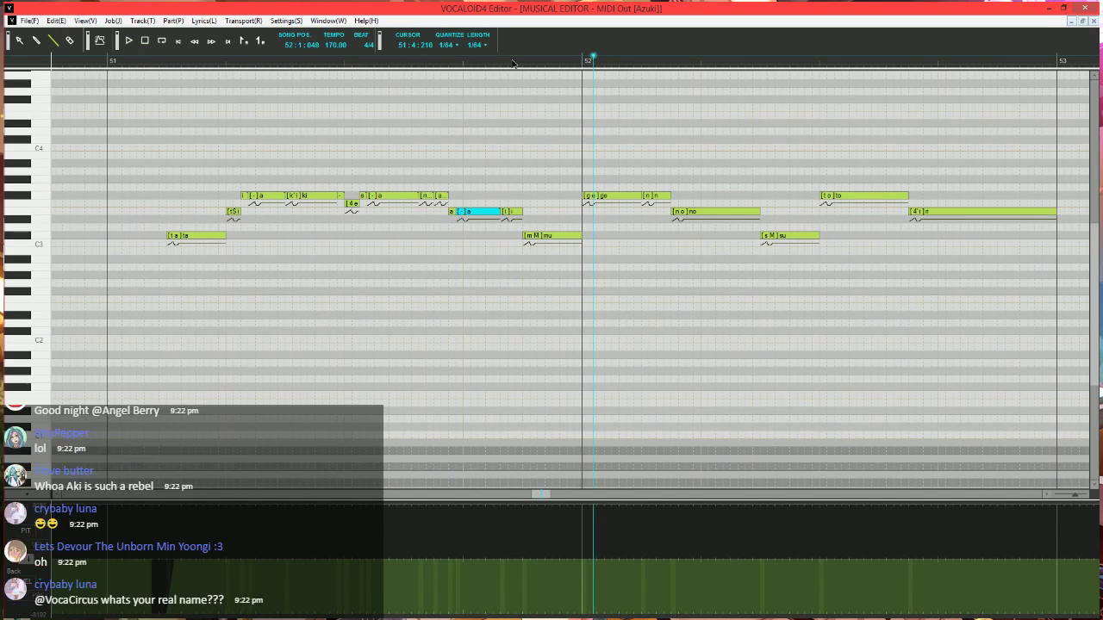
key(space)
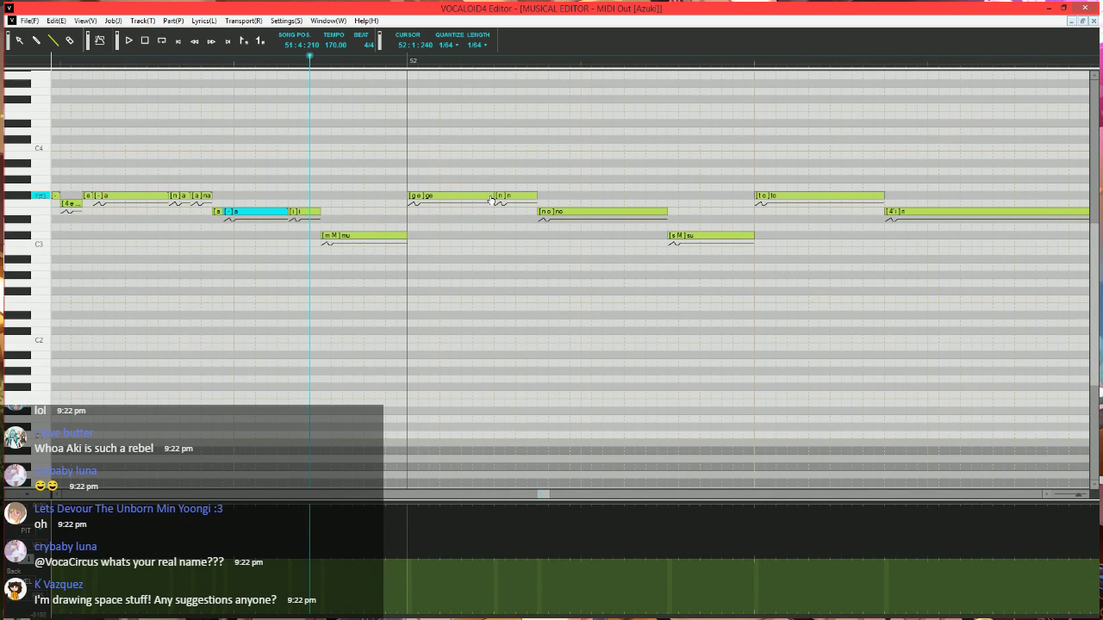
- Split measure 52's "ge" note into a short E3 note and two F#3 notes with phonemes "e" and "-"
mouse_move(493, 196)
mouse_down()
mouse_move(429, 196)
mouse_move(419, 214)
mouse_move(493, 196)
mouse_up()
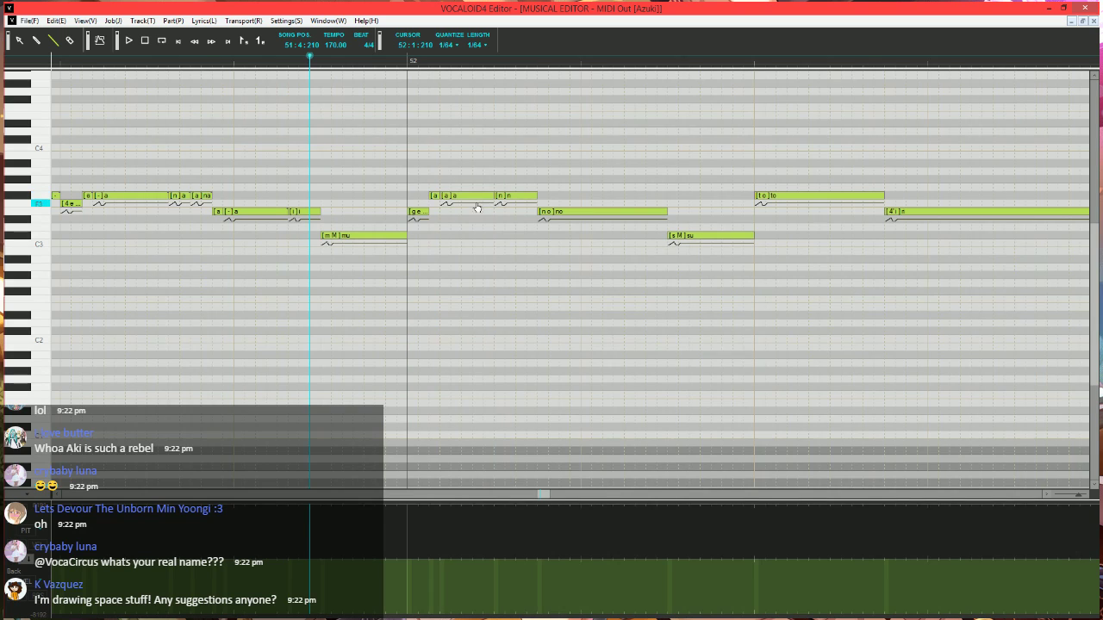
double_click(434, 198)
key(Tab)
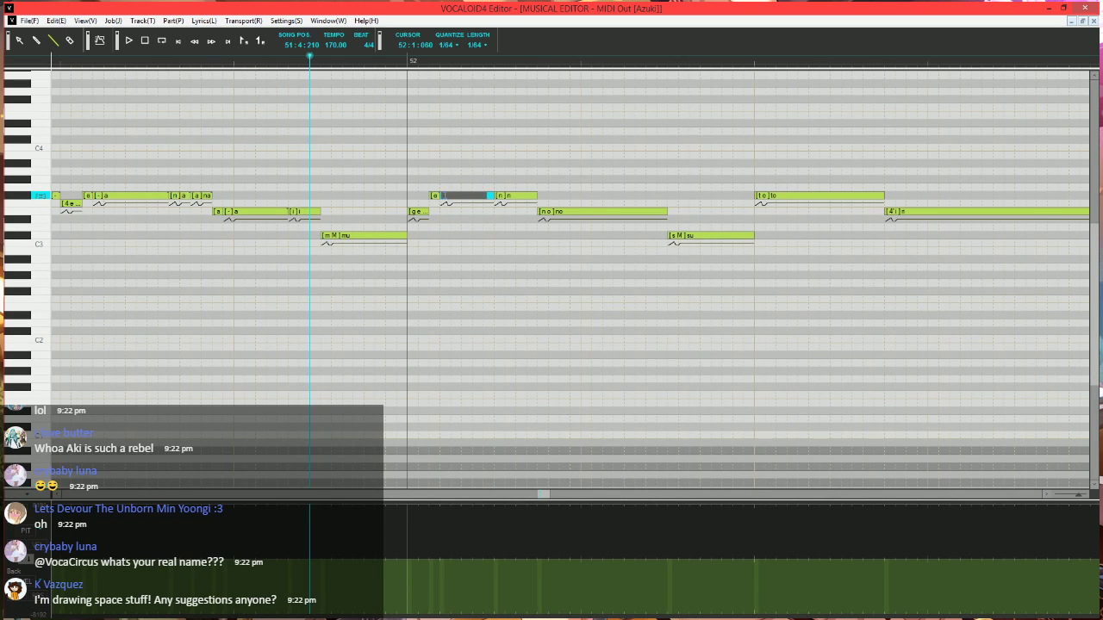
text(-)
key(Return)
- Shorten measure 52's "no" note, raise it to F#3, and fill the gap before "su" with three E3 notes and one C#3 note
click(559, 212)
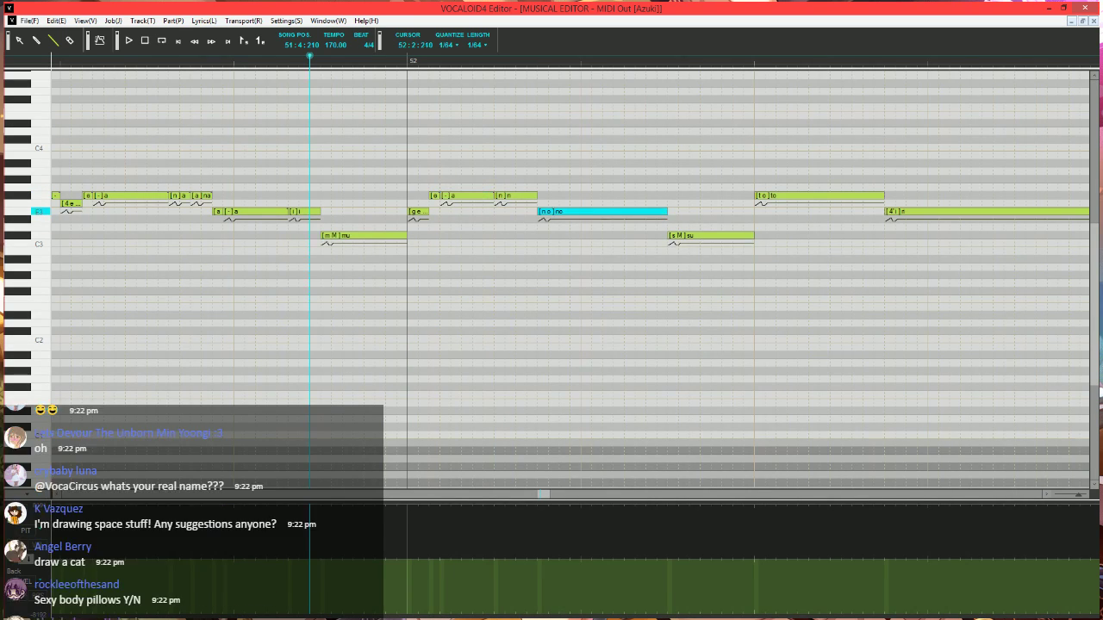
drag(667, 211, 559, 211)
mouse_move(552, 212)
mouse_down()
mouse_move(554, 196)
mouse_move(571, 211)
mouse_move(620, 208)
mouse_move(668, 236)
mouse_up()
- Set the phonemes of the three E3 notes after "no" to "o", "-" and "-", and the C#3 note's to "-"
double_click(563, 214)
text(o)
key(Tab)
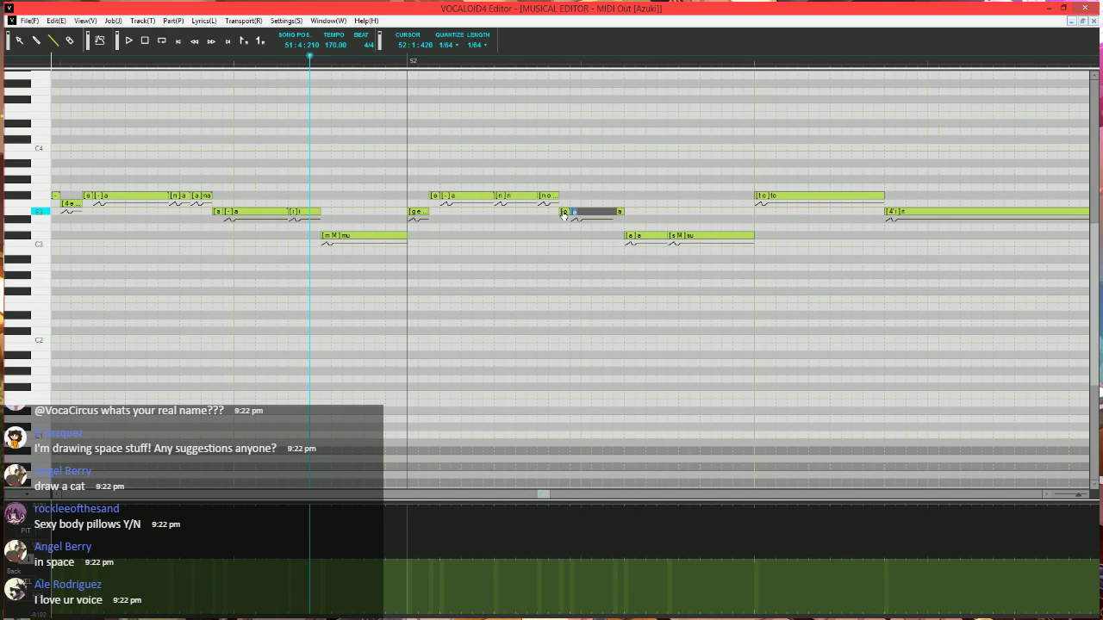
text(-)
key(Tab)
text(-)
key(Return)
double_click(642, 236)
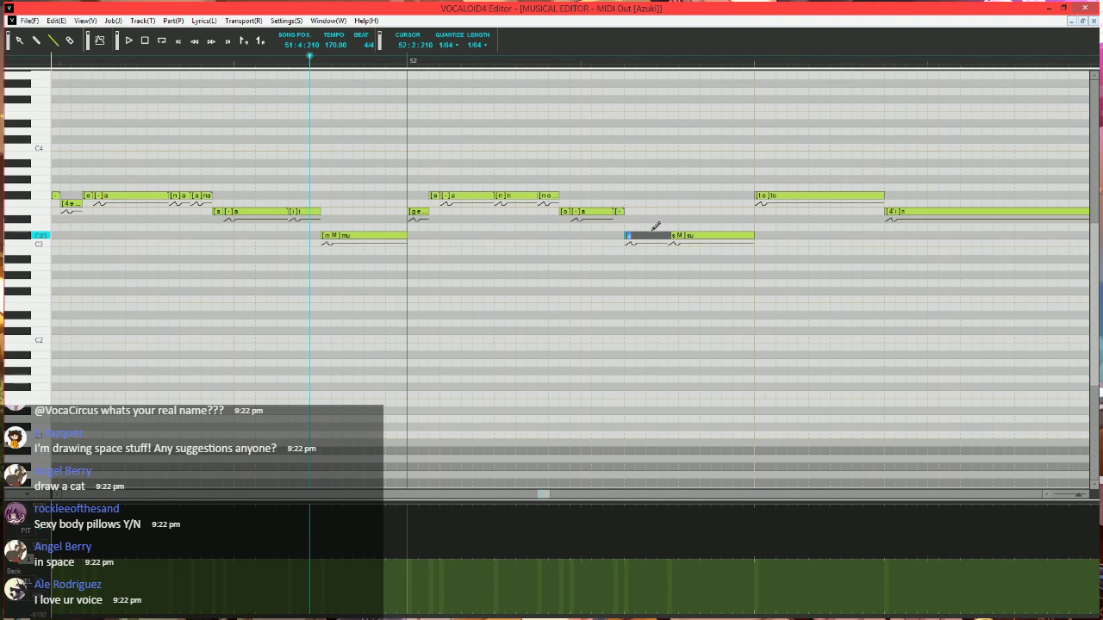
text(-)
key(Return)
- Play back the edited notes of measure 52 and set the song position to 51:4:360
scroll(649, 226, right, 3)
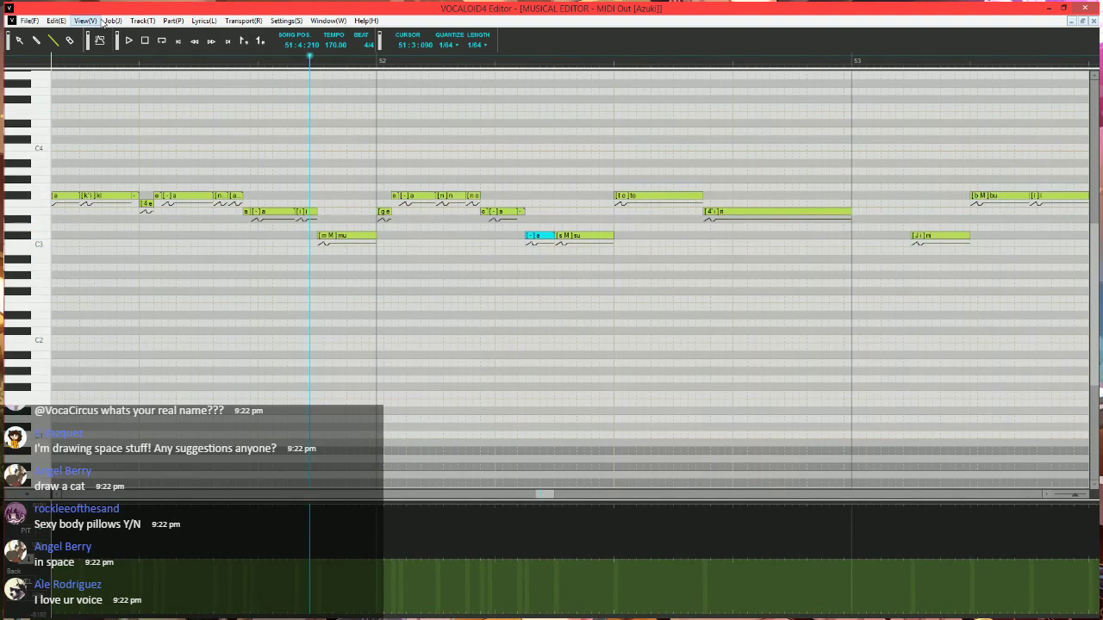
scroll(561, 265, right, 1)
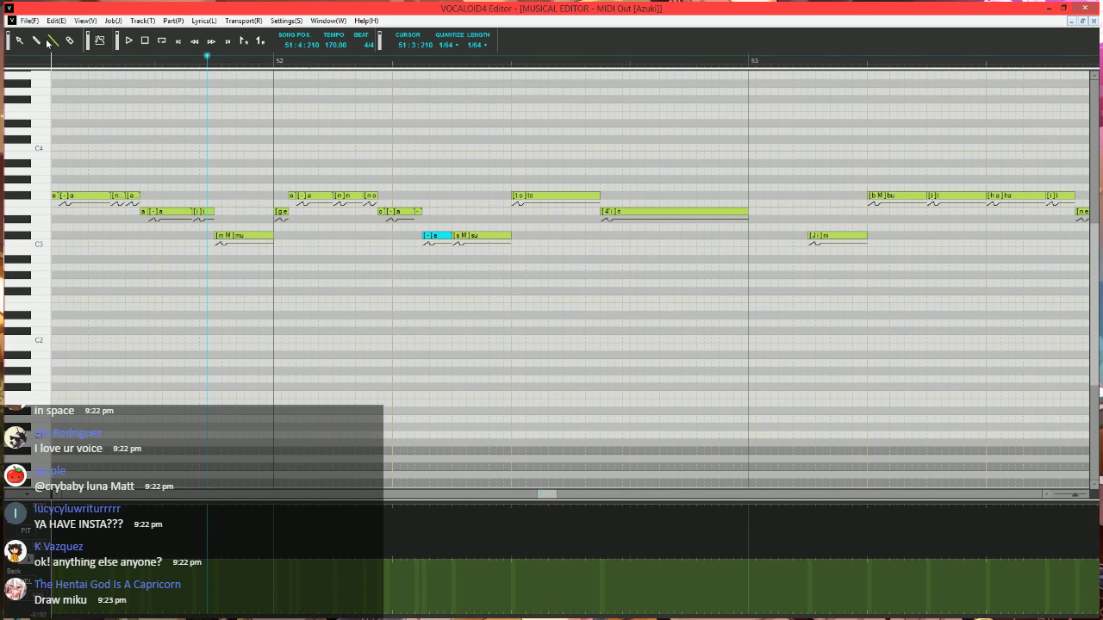
scroll(333, 248, up, 1)
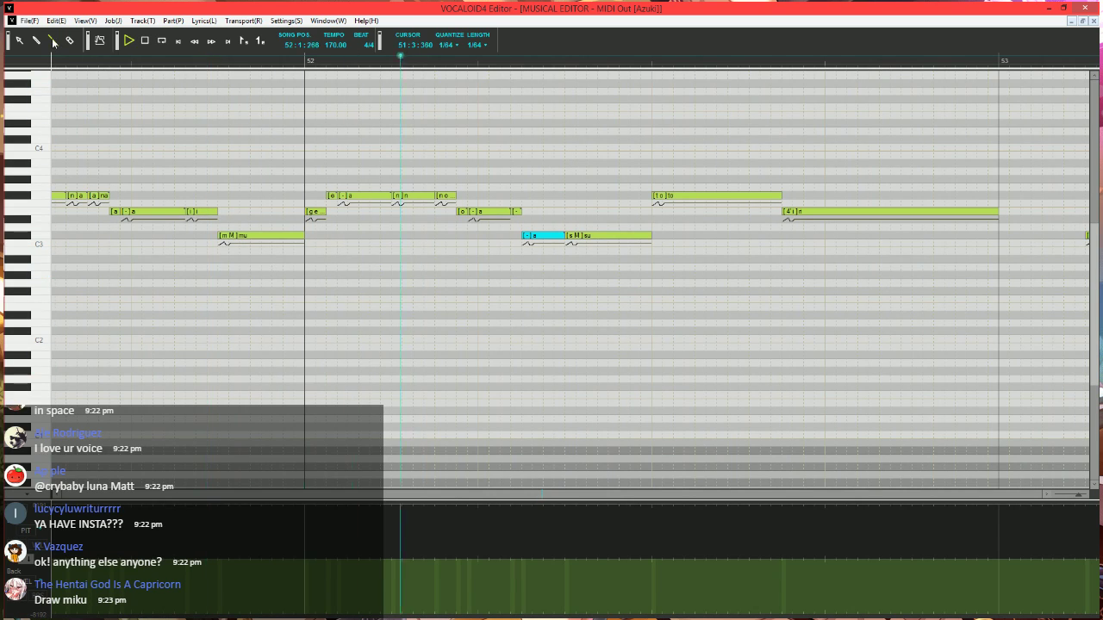
key(space)
click(265, 63)
scroll(422, 233, right, 4)
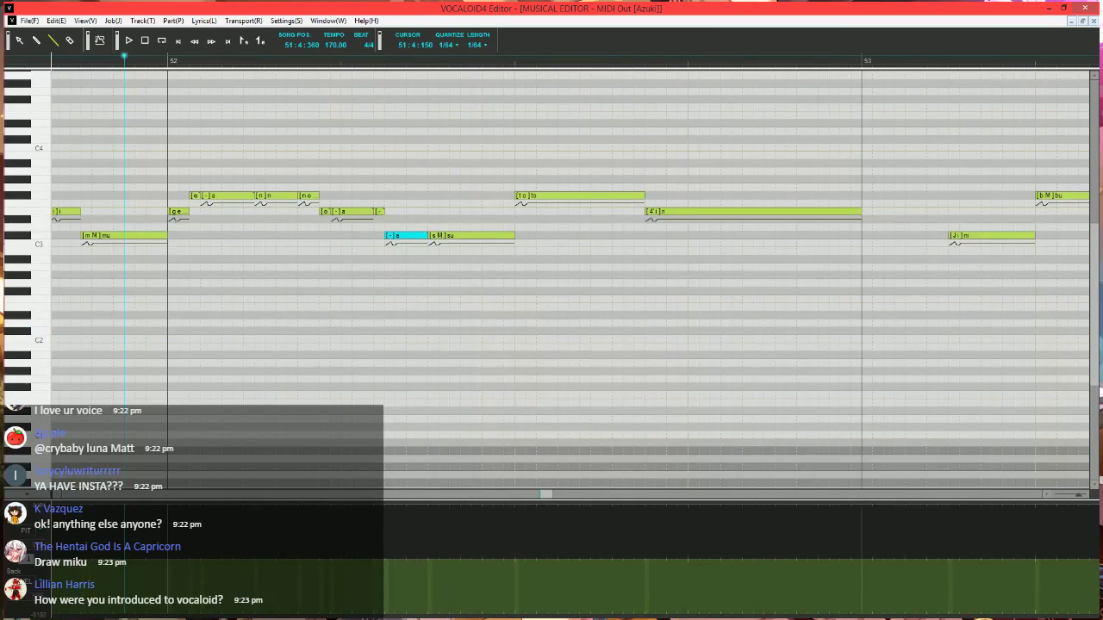
- Lower the velocity of measure 52's "to" note to near the minimum and redisplay the pitch curve
click(27, 560)
drag(509, 612, 527, 613)
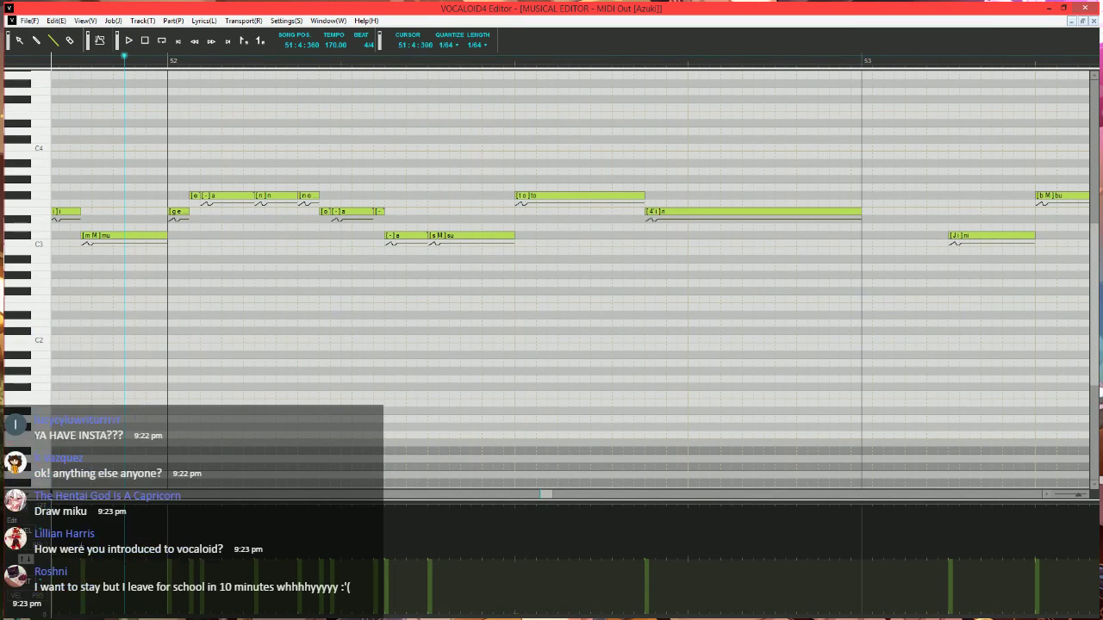
click(23, 561)
- Shorten measure 52's "to" note, lower it to E3, and follow it with two F#3 notes using phonemes "o" and "-"
scroll(623, 254, right, 1)
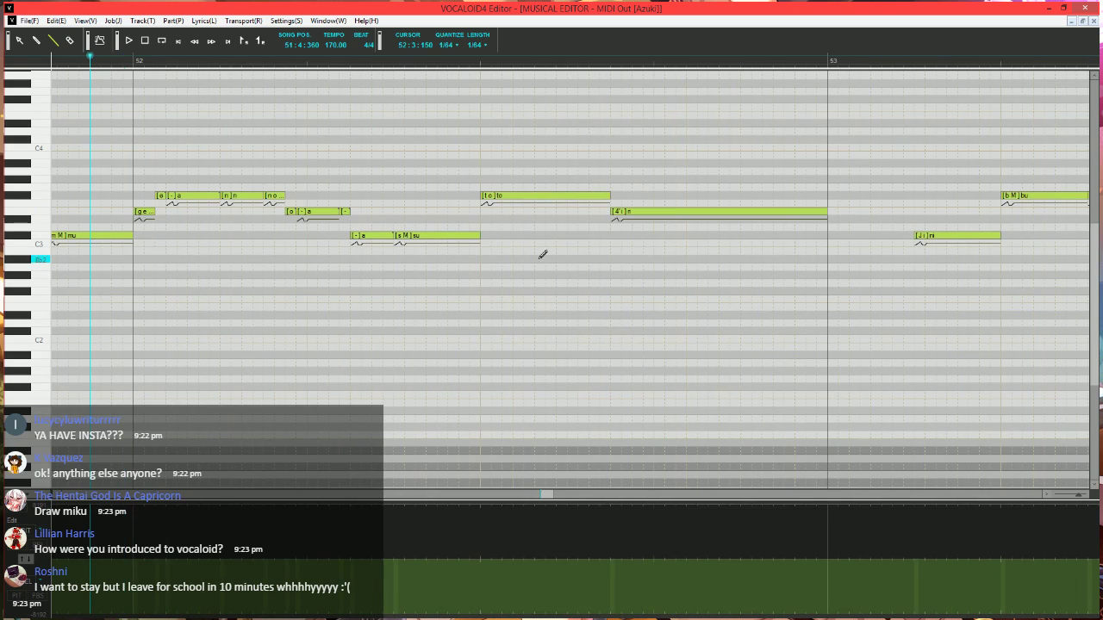
click(512, 196)
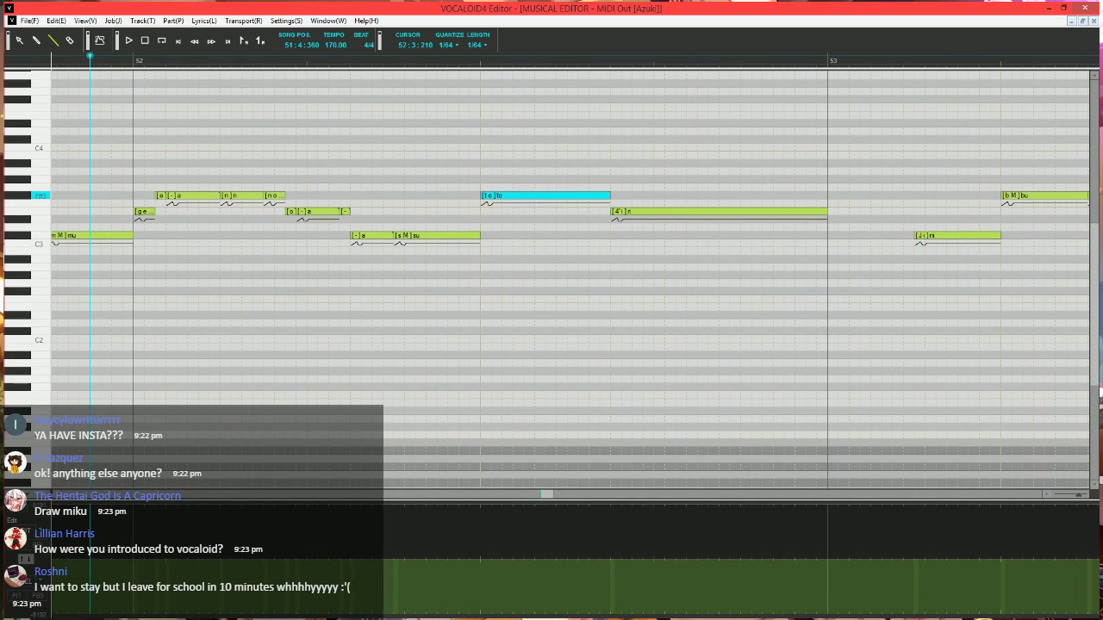
mouse_move(515, 197)
mouse_down()
mouse_move(505, 215)
mouse_move(527, 195)
mouse_move(611, 196)
mouse_up()
double_click(543, 196)
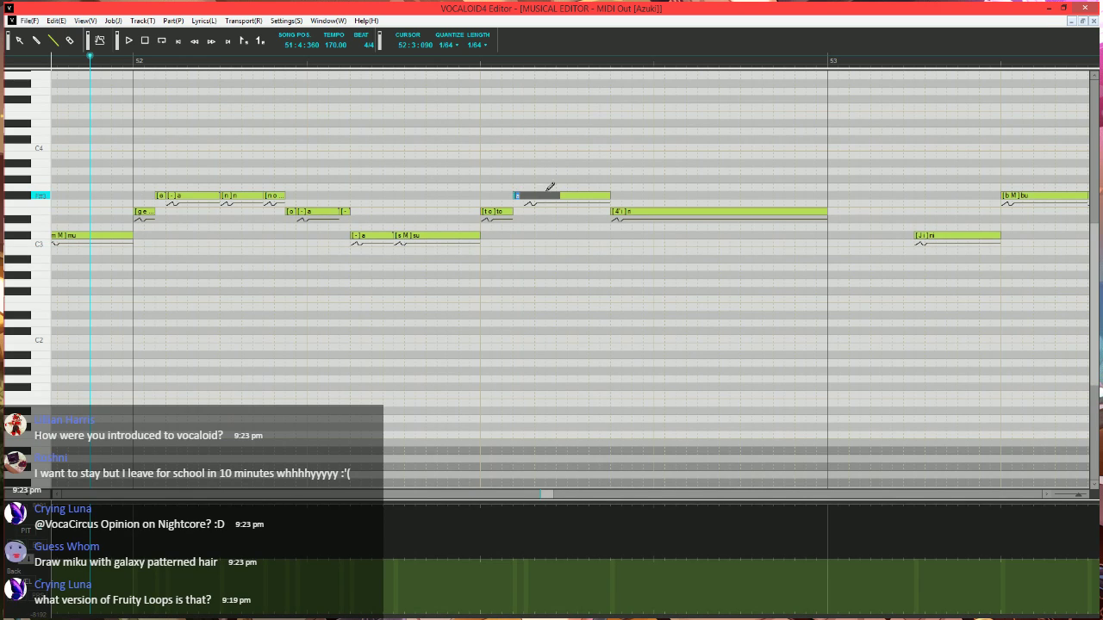
key(Return)
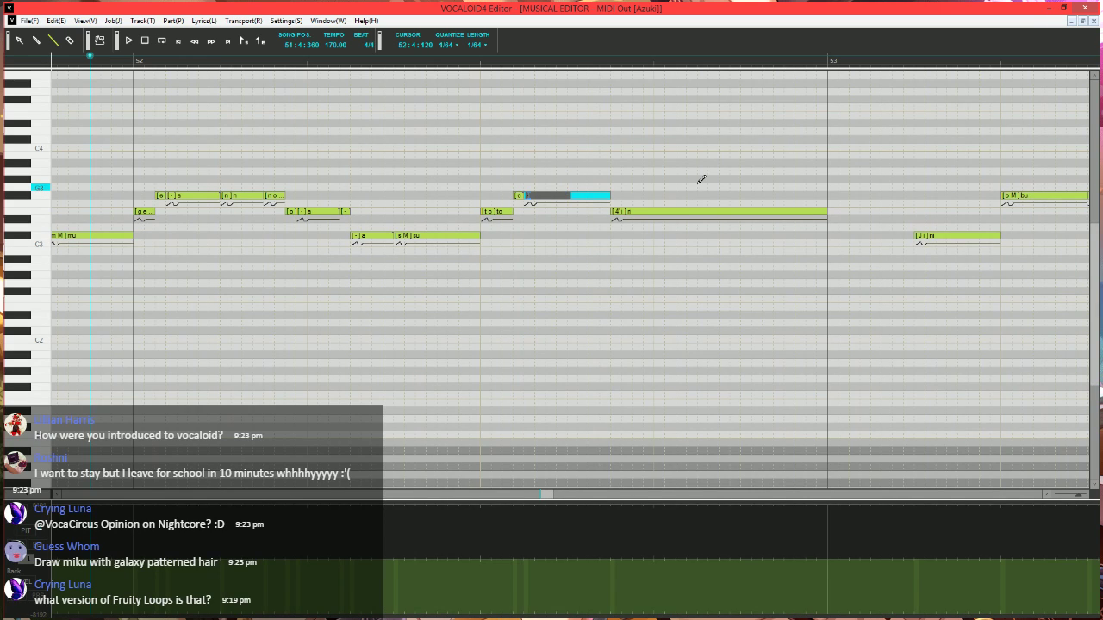
text(-)
key(Return)
- Run the Expressive Vibrato job plugin on the long E3 note at the end of measure 52
scroll(581, 162, down, 3)
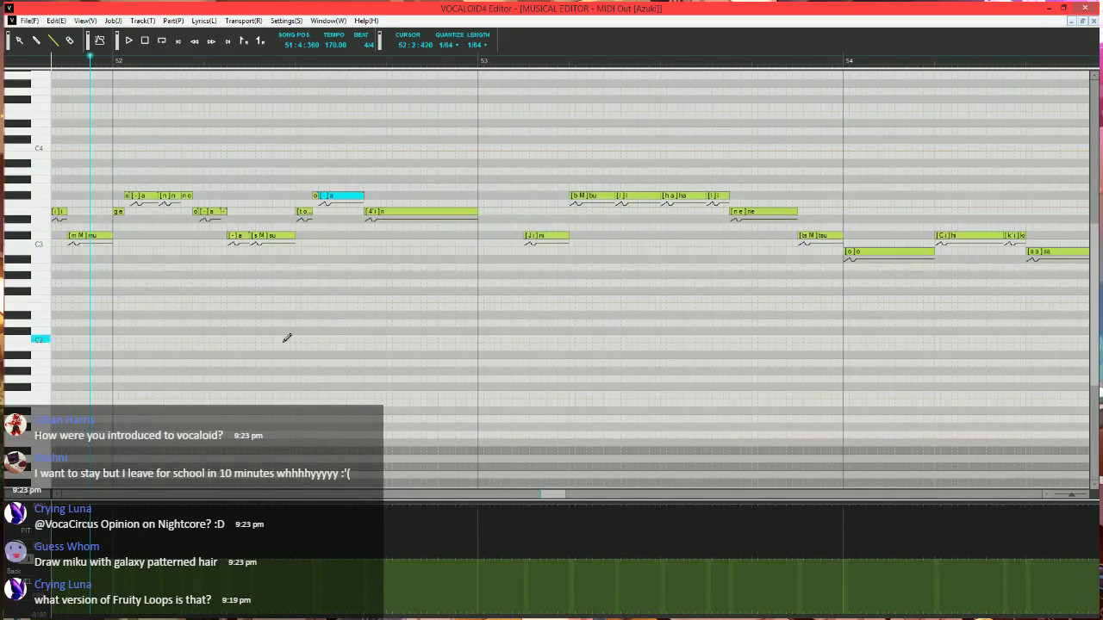
scroll(431, 310, up, 1)
click(555, 214)
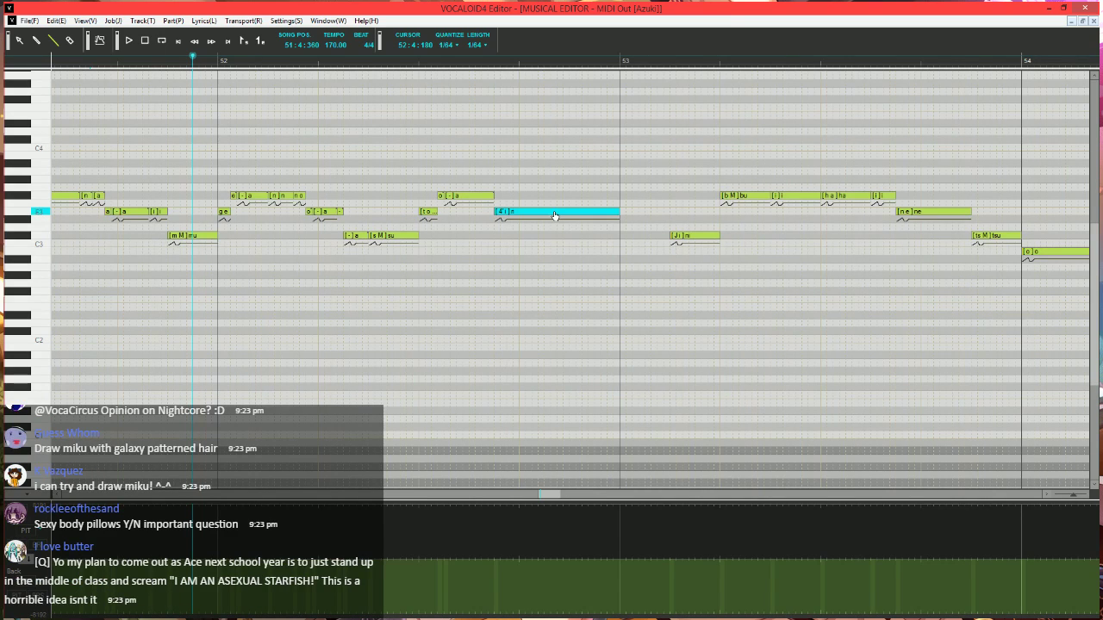
key(ctrl+j)
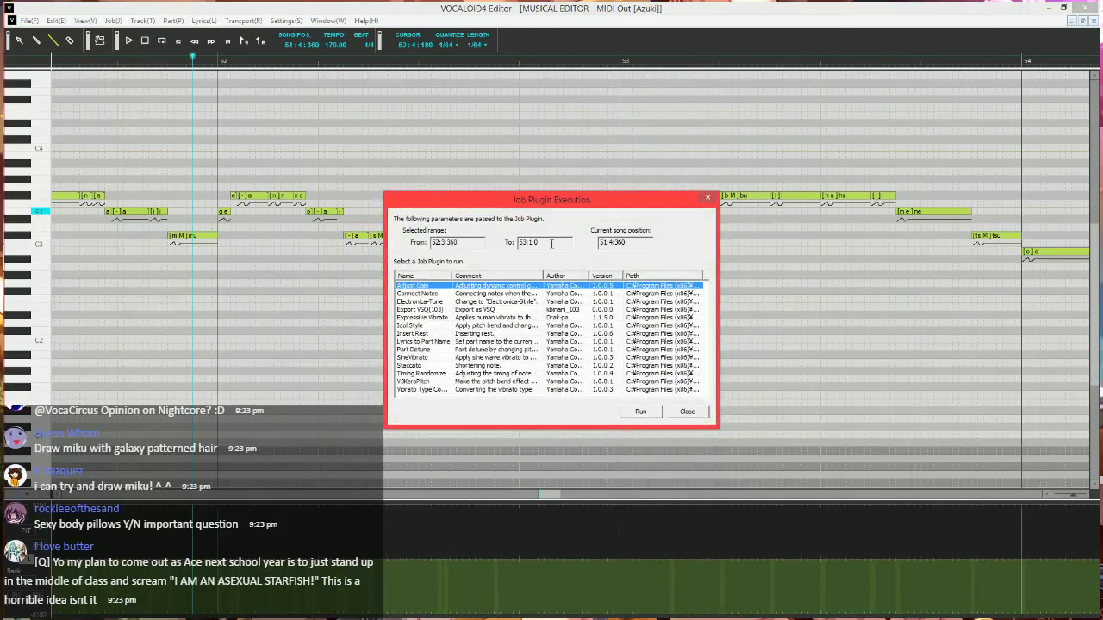
click(427, 317)
click(641, 412)
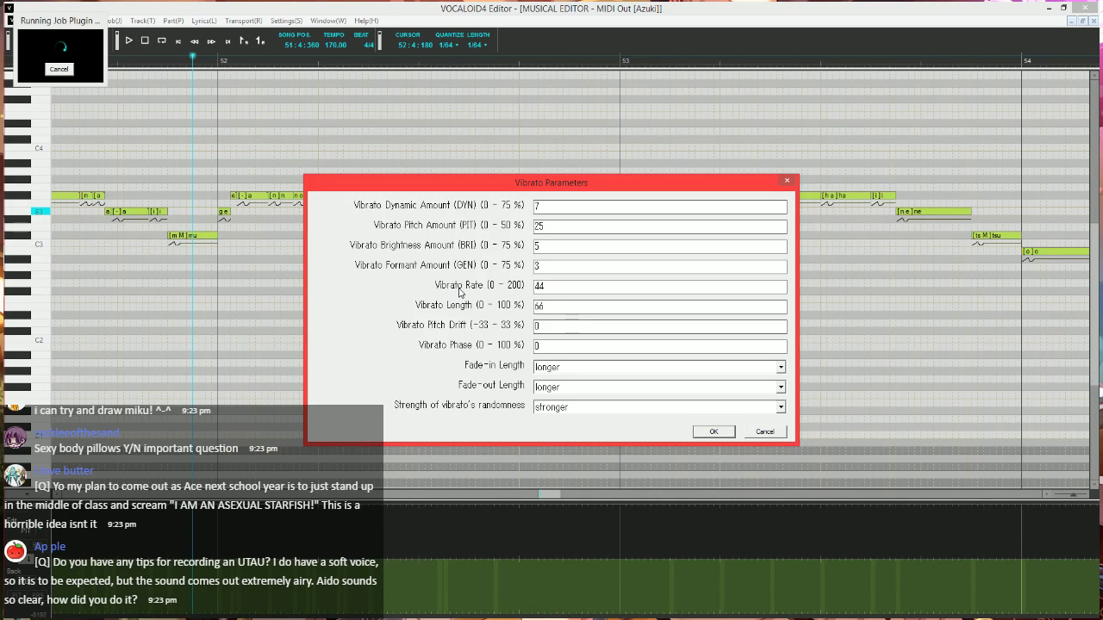
- Set the vibrato pitch amount to 10, brightness amount to 15, rate to 45 and length to 100
key(Tab)
text(10)
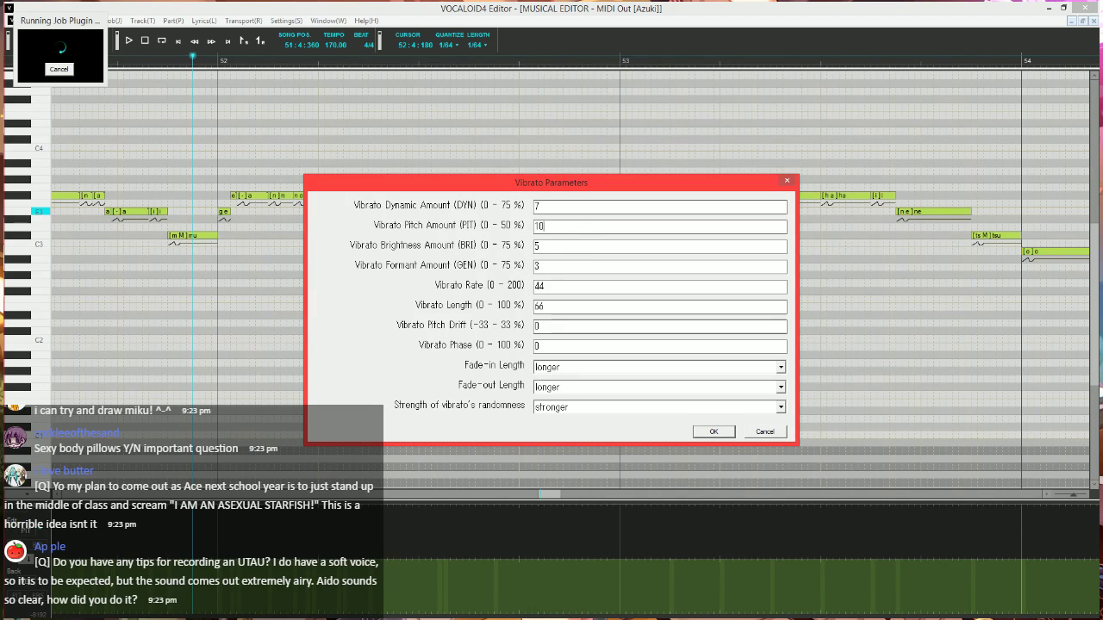
text(15)
key(Tab)
key(Tab)
key(Tab)
text(100)
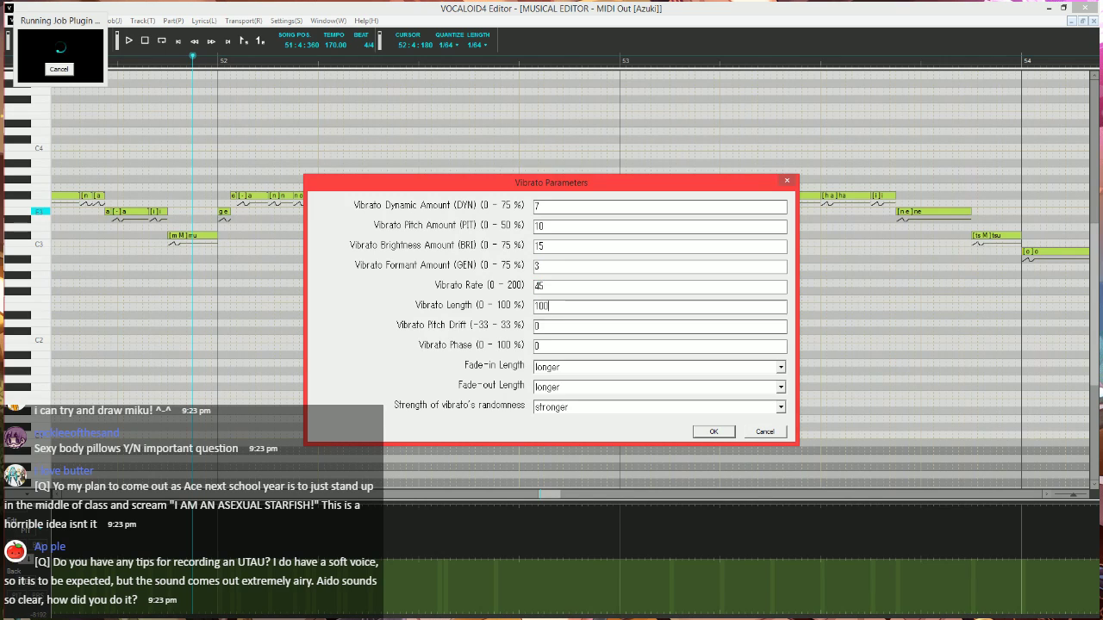
- Set the vibrato fade-in to shorter and fade-out to medium, and apply the vibrato to the note
key(Tab)
key(Tab)
key(Tab)
key(Down)
key(Down)
key(Tab)
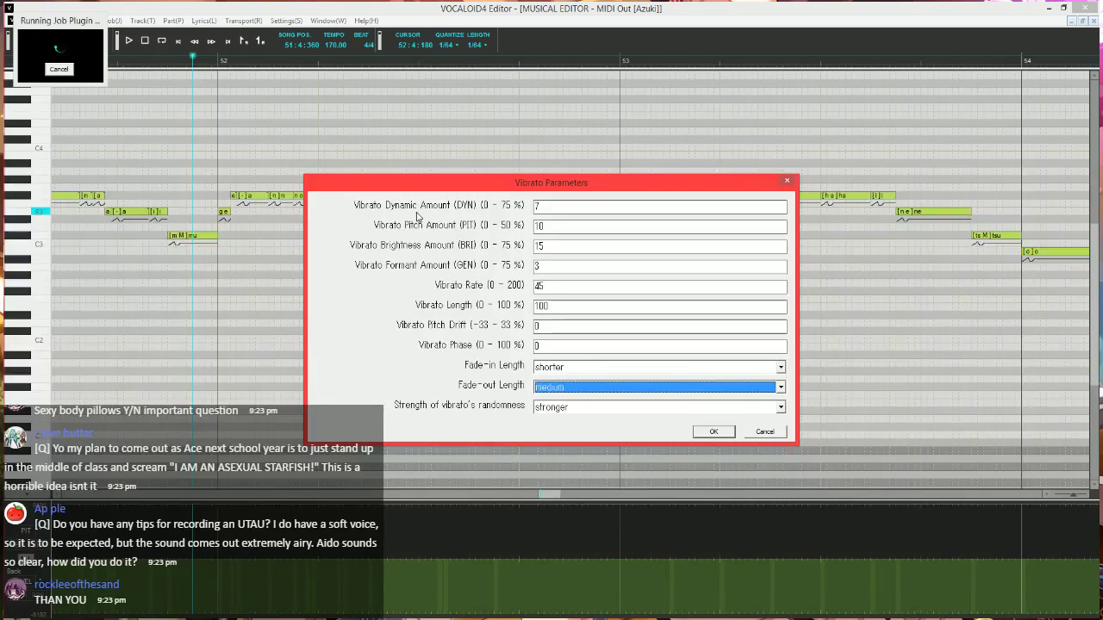
key(Return)
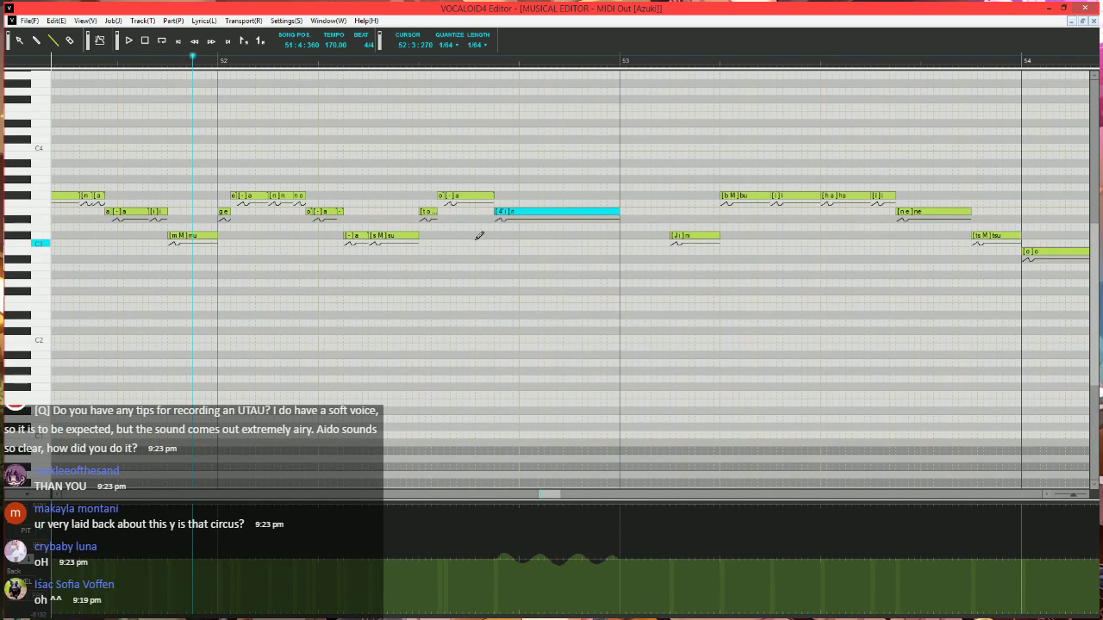
- Add a short E3 "h" note at the start of measure 53 and draw a steep upward pitch bend into it
mouse_move(619, 211)
mouse_down()
mouse_move(642, 205)
mouse_move(631, 211)
mouse_up()
scroll(562, 325, right, 1)
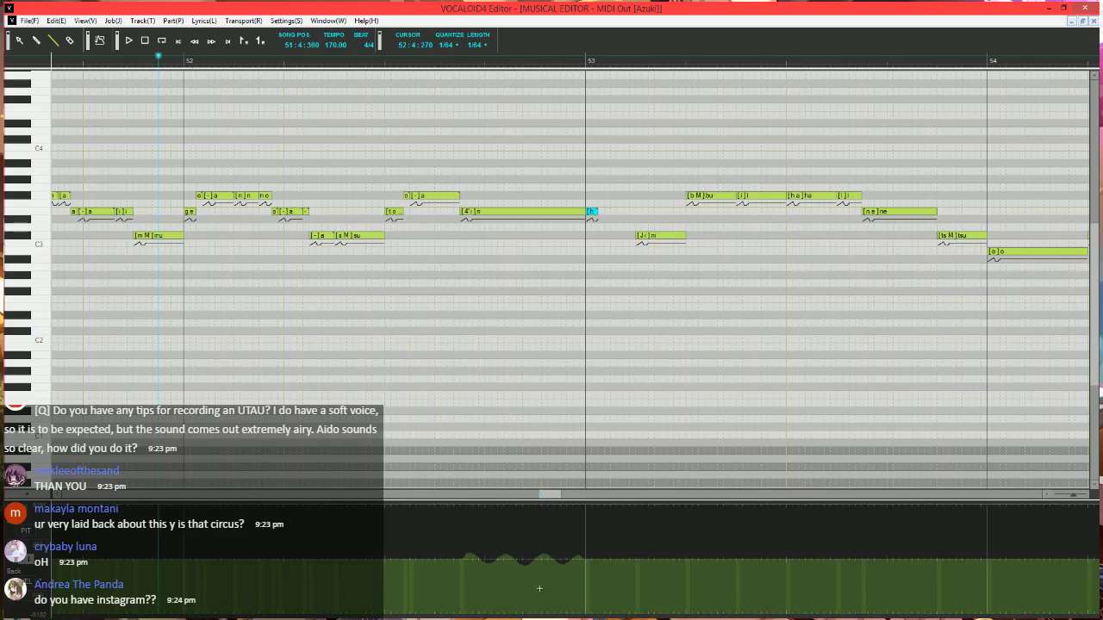
mouse_move(576, 558)
mouse_down()
mouse_move(583, 510)
mouse_move(599, 505)
mouse_up()
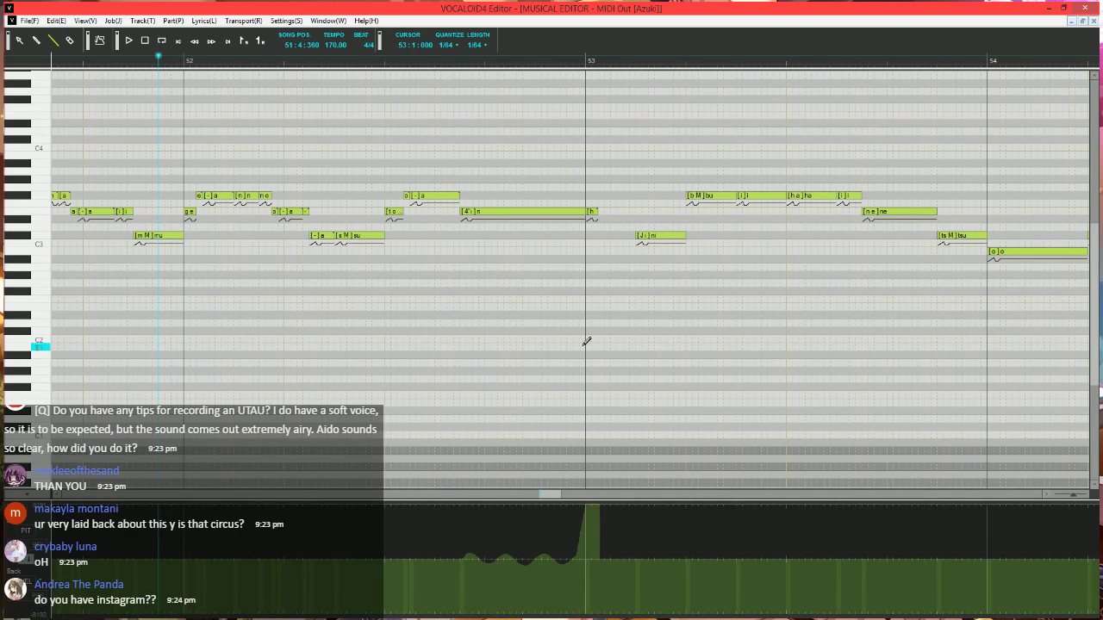
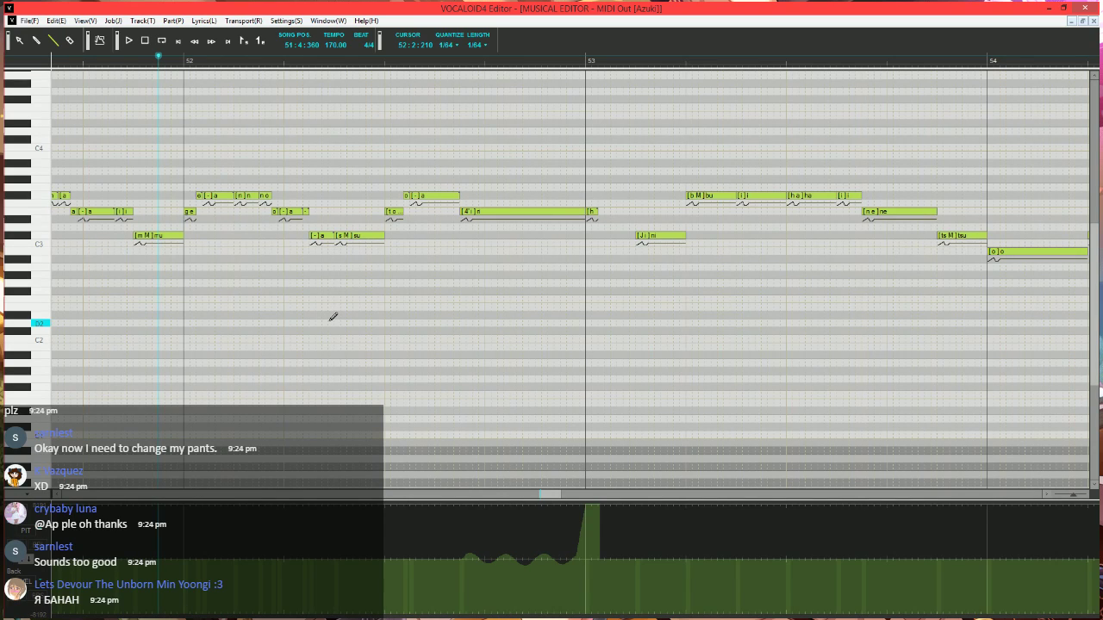
- Play back measure 52 with the vibrato and pitch bend, and set the song position to 52:2:360
scroll(367, 359, down, 2)
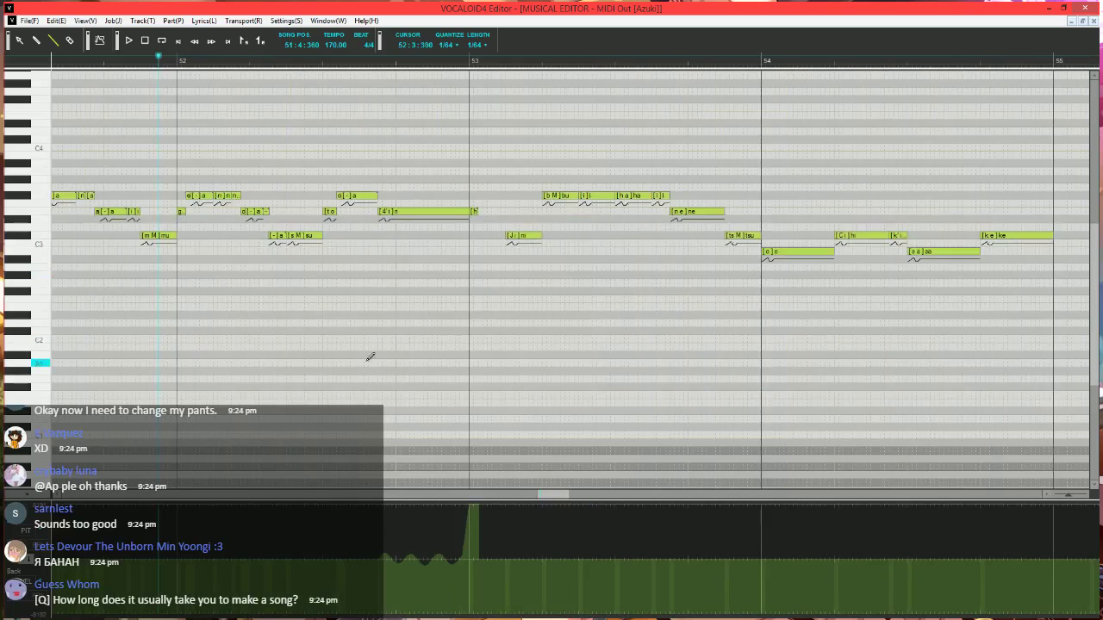
scroll(345, 359, left, 2)
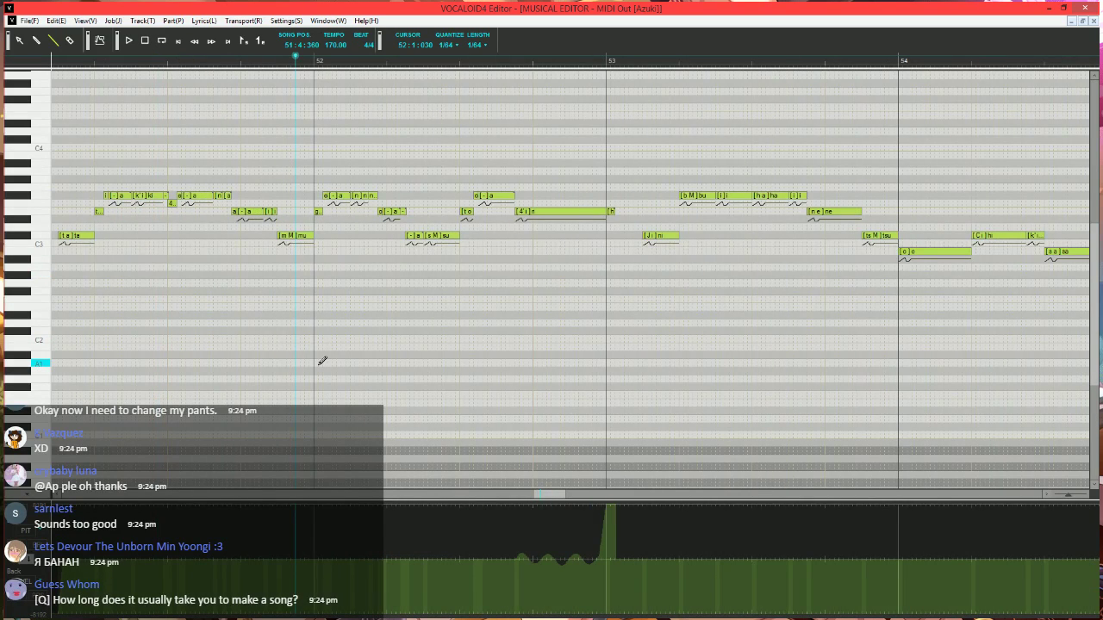
scroll(322, 360, up, 2)
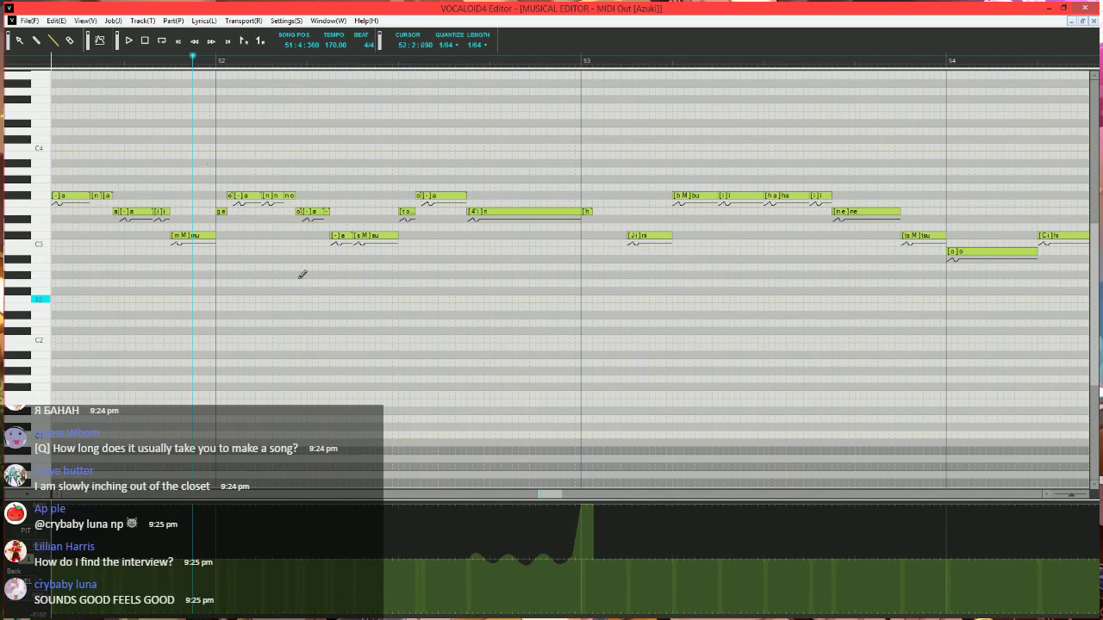
key(space)
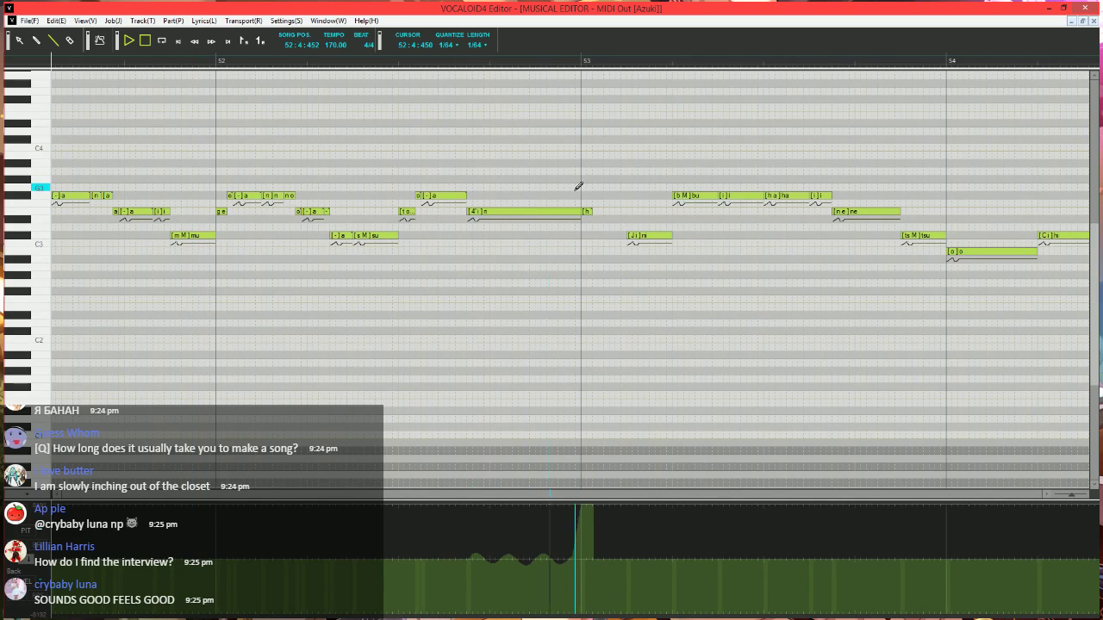
key(space)
click(377, 57)
scroll(503, 222, up, 1)
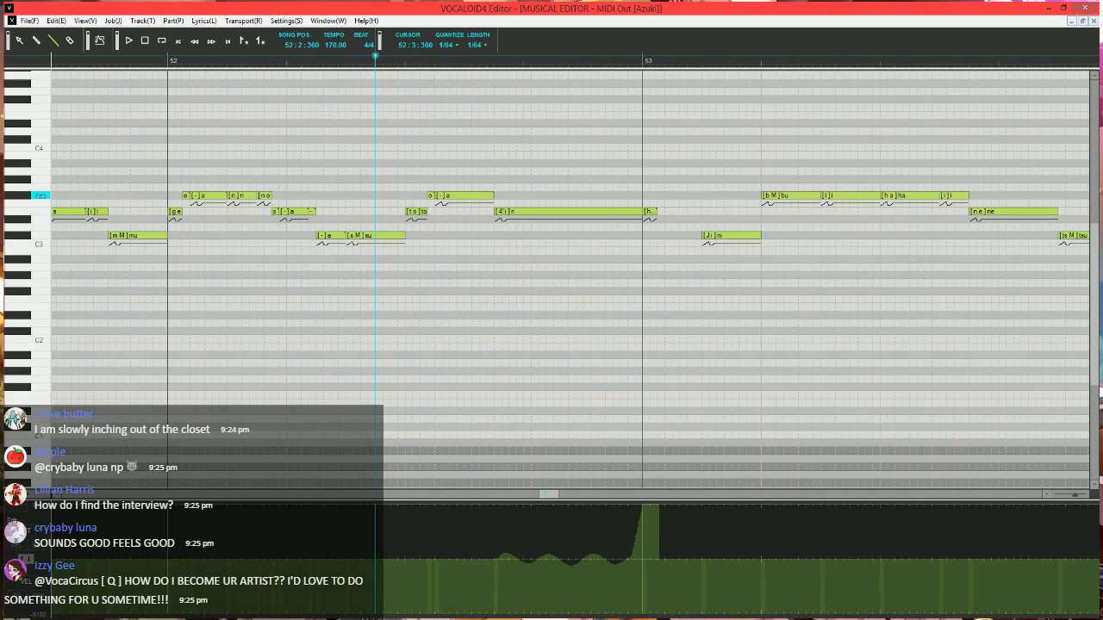
- Undo the sustain note shortening, the upward pitch bend, the short "h" note and the vibrato
drag(494, 196, 486, 196)
key(ctrl+z)
key(ctrl+z)
key(ctrl+z)
key(ctrl+z)
key(ctrl+z)
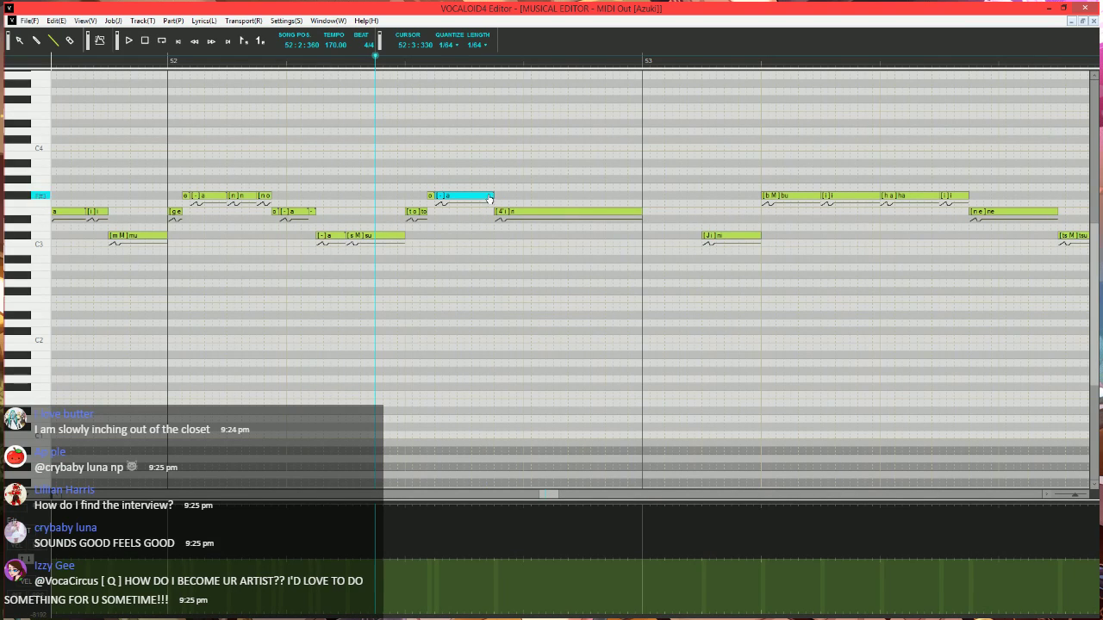
- Shorten the F#3 sustain note after "to" and fill the gap with a short F#3 note using phoneme "-"
drag(494, 196, 479, 196)
drag(480, 195, 494, 195)
double_click(485, 196)
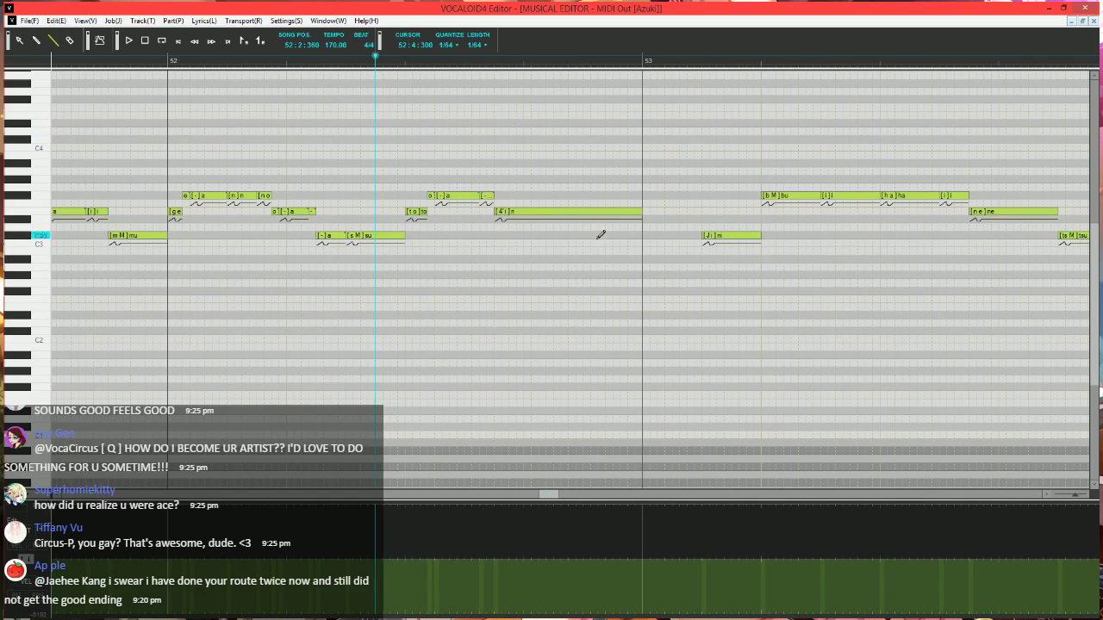
- Add a short E3 note with the text "ha" at the start of measure 53, directly after the long E3 note
click(529, 213)
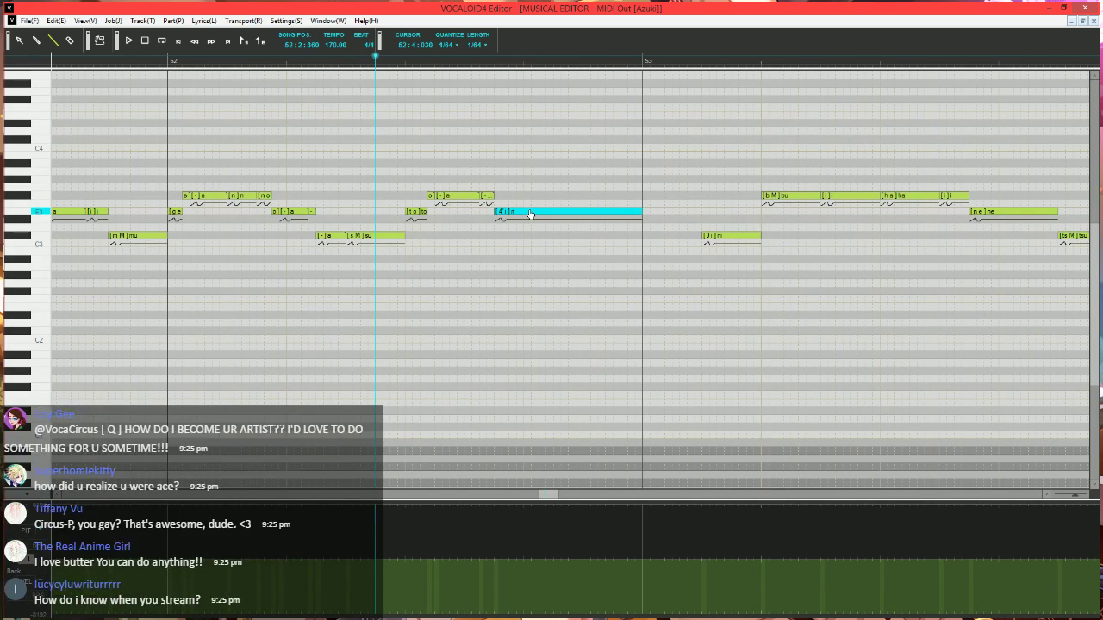
drag(650, 213, 657, 213)
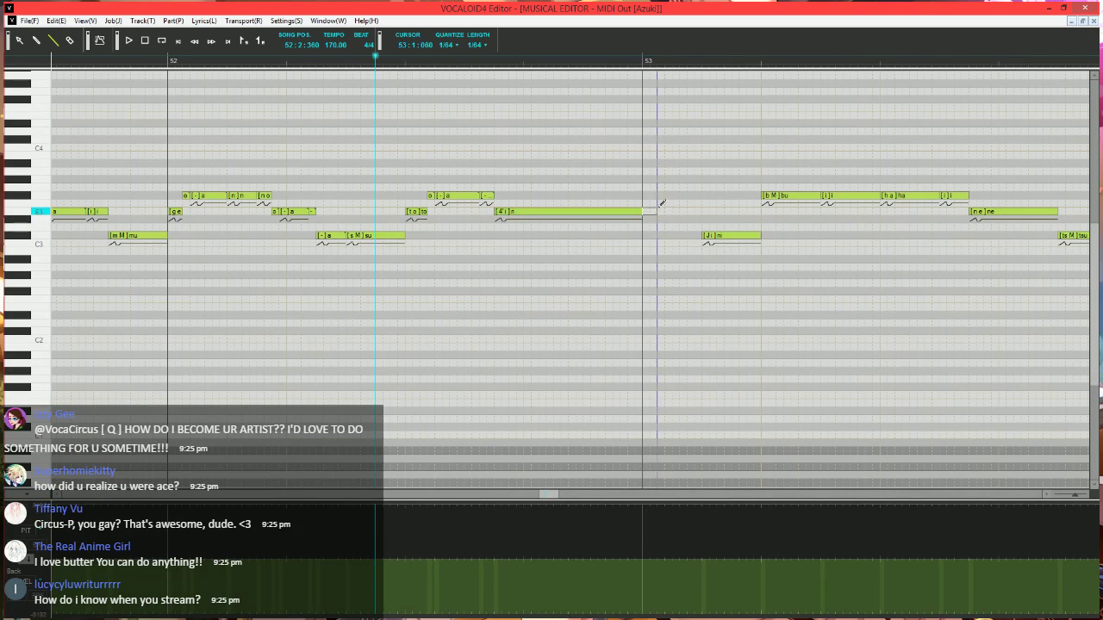
double_click(652, 213)
text(ha)
click(664, 154)
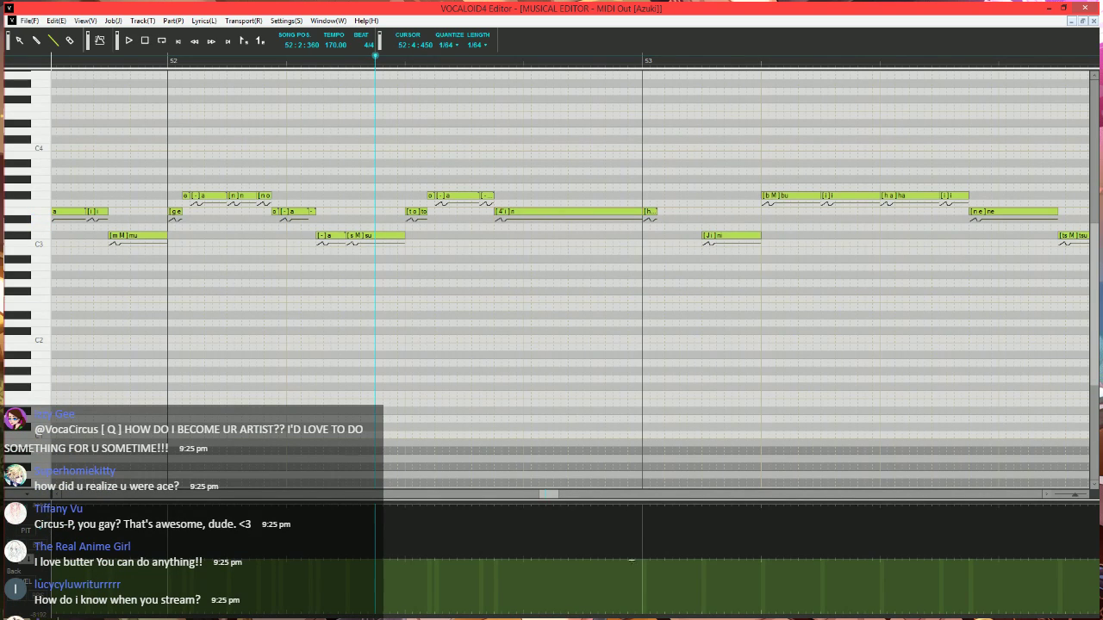
- Draw a pitch bend rising to the maximum at the end of the long E3 note, held into measure 53, and play it back
mouse_move(627, 559)
mouse_down()
mouse_move(642, 505)
mouse_move(653, 505)
mouse_up()
key(space)
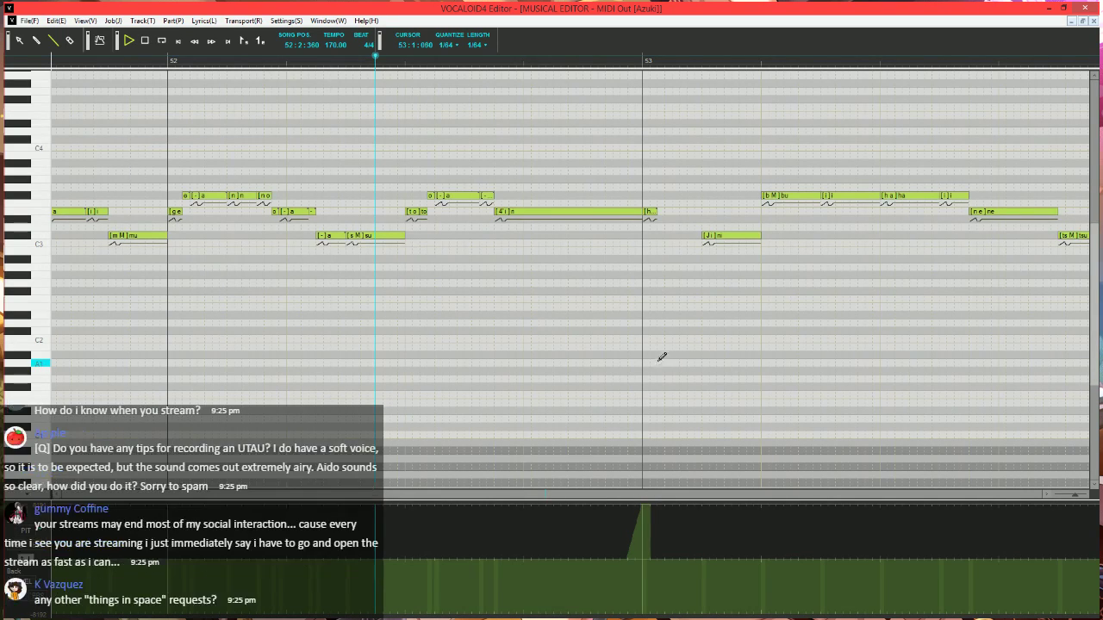
key(space)
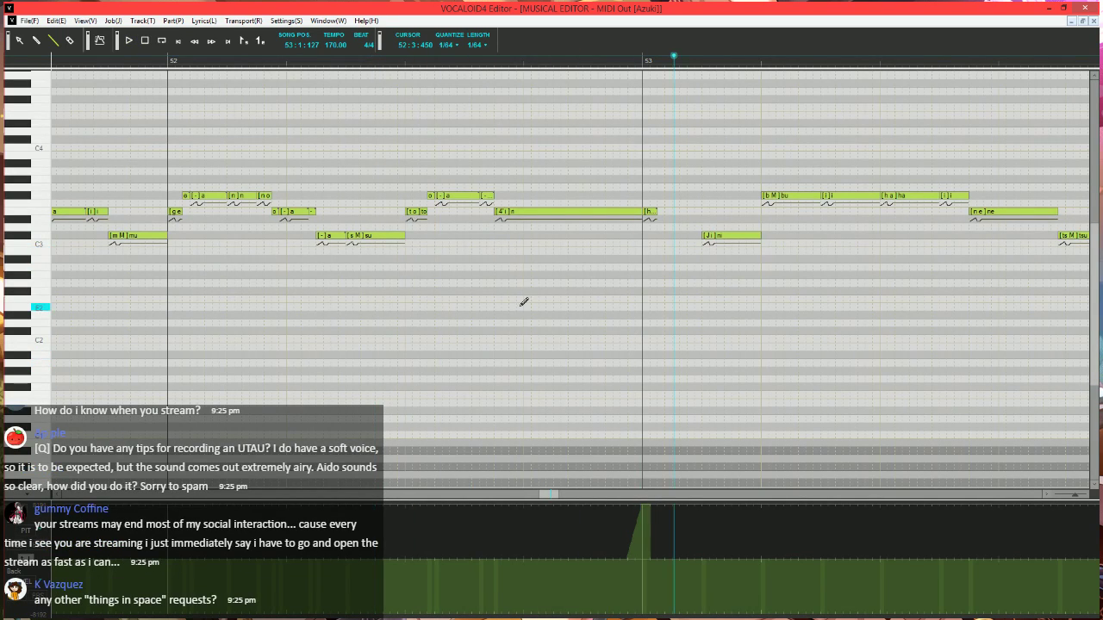
- Play back the vocal line from 51:1:030 into measure 53
scroll(544, 311, down, 1)
scroll(545, 311, down, 3)
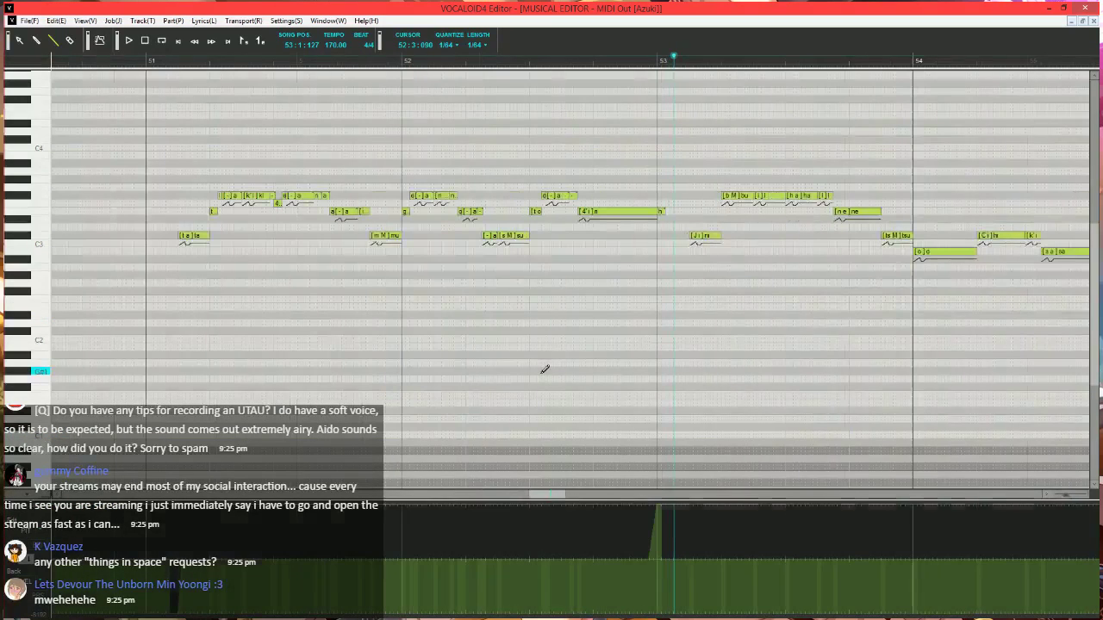
click(151, 62)
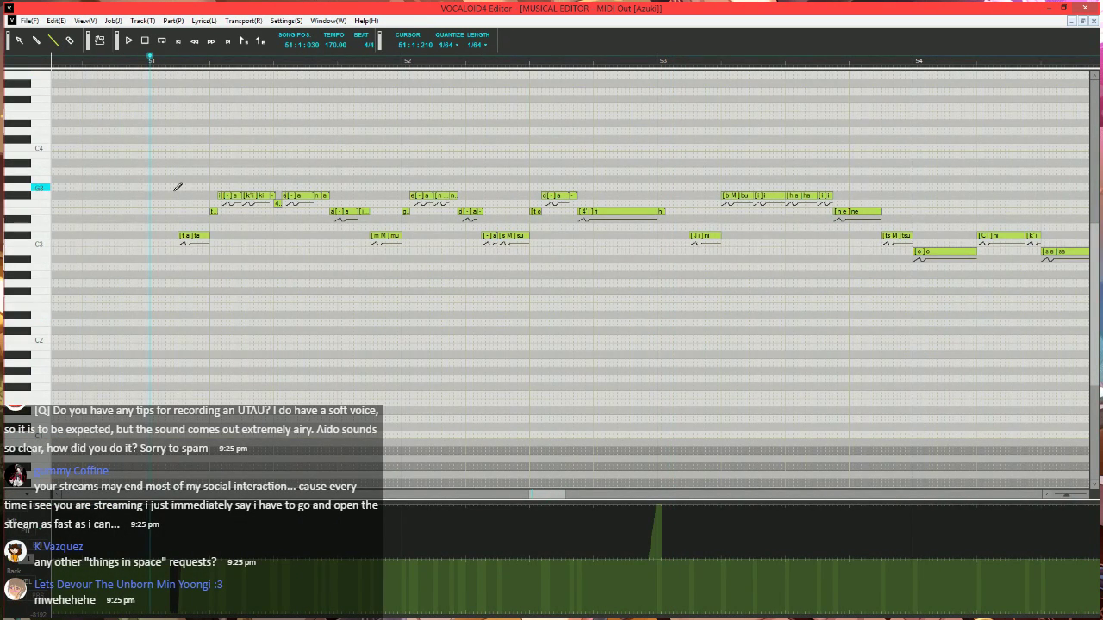
key(space)
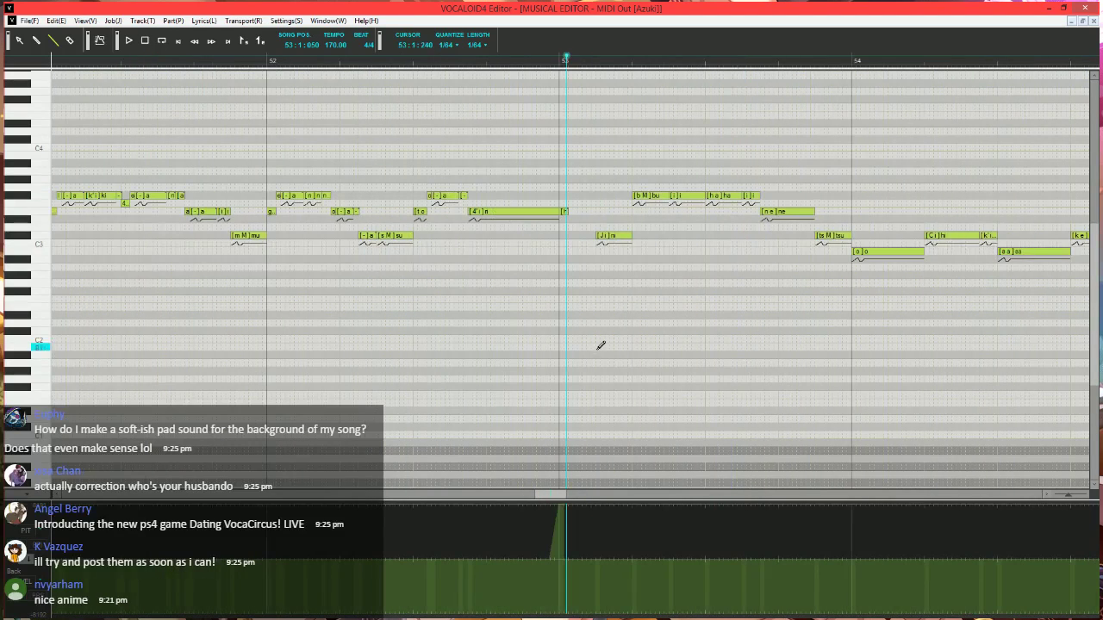
- Draw a pitch curve ramping up from the minimum into the "ni" note in measure 53, plus a short dip at the start of "bu"
ctrl+scroll(545, 320, up, 2)
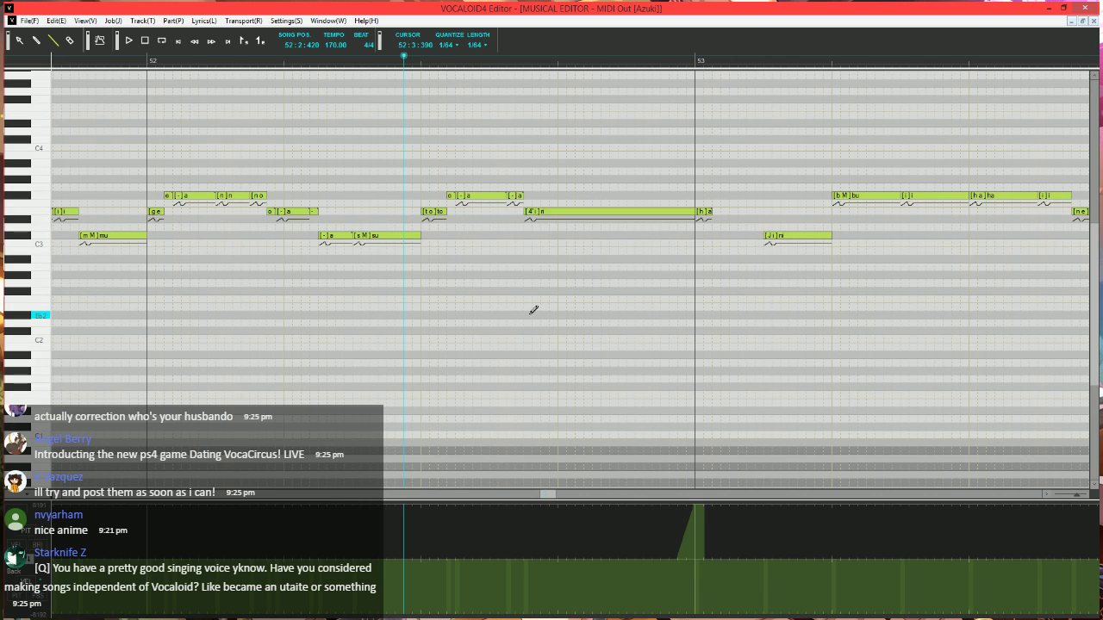
scroll(491, 280, right, 2)
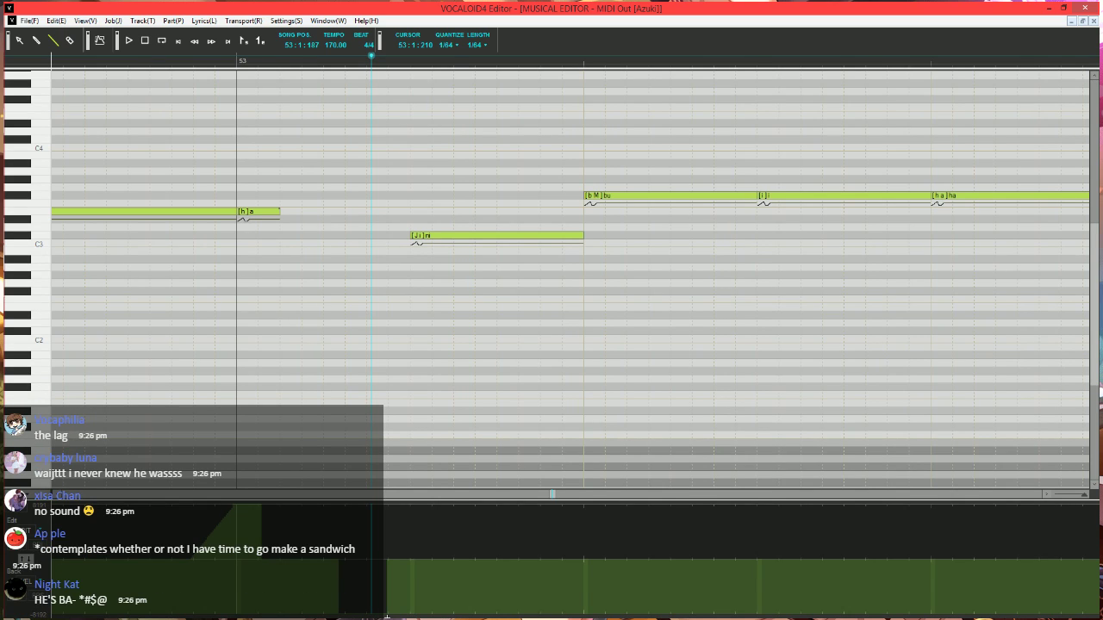
drag(387, 617, 410, 588)
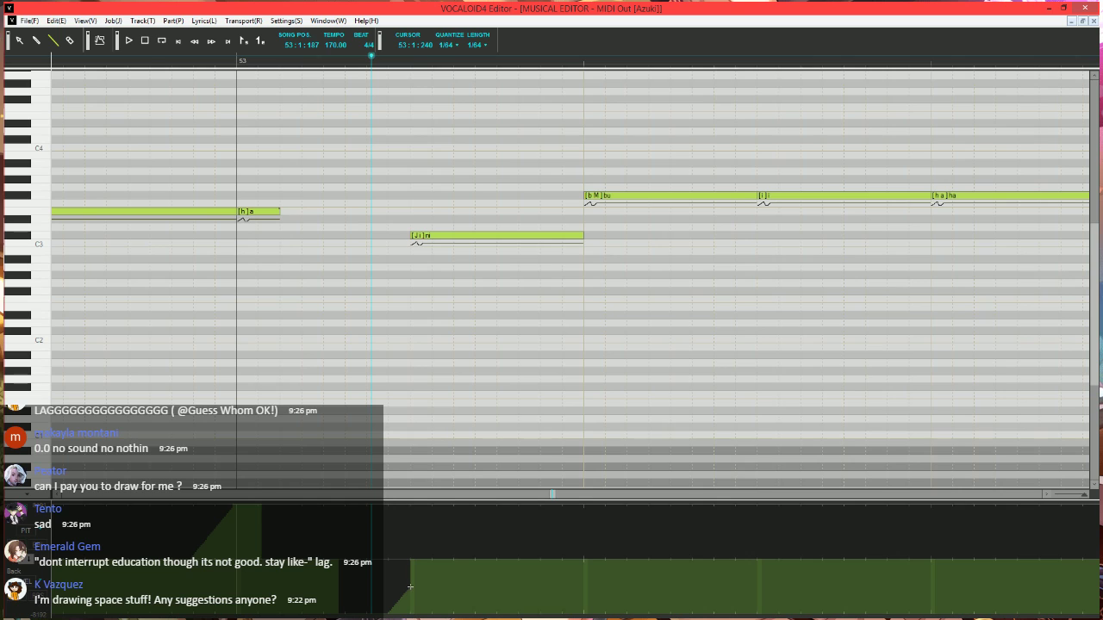
drag(410, 587, 433, 587)
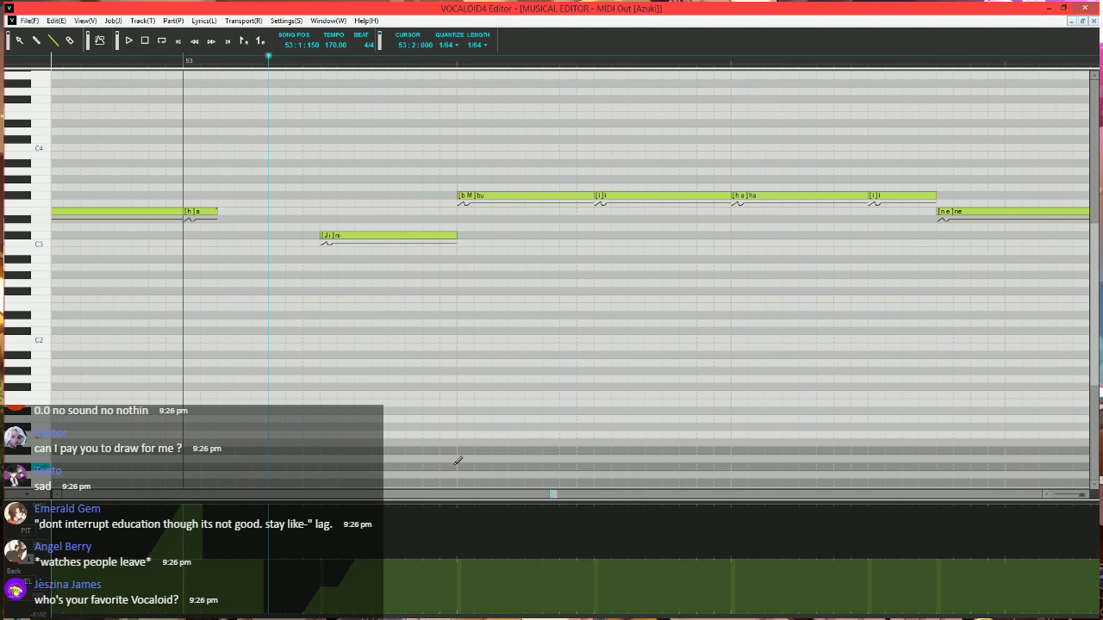
- Split the "ha" note in measure 53 into short G#3 "ha", E3 "a" and F#3 "a" notes followed by an F#3 sustain with phoneme "-"
scroll(445, 562, down, 1)
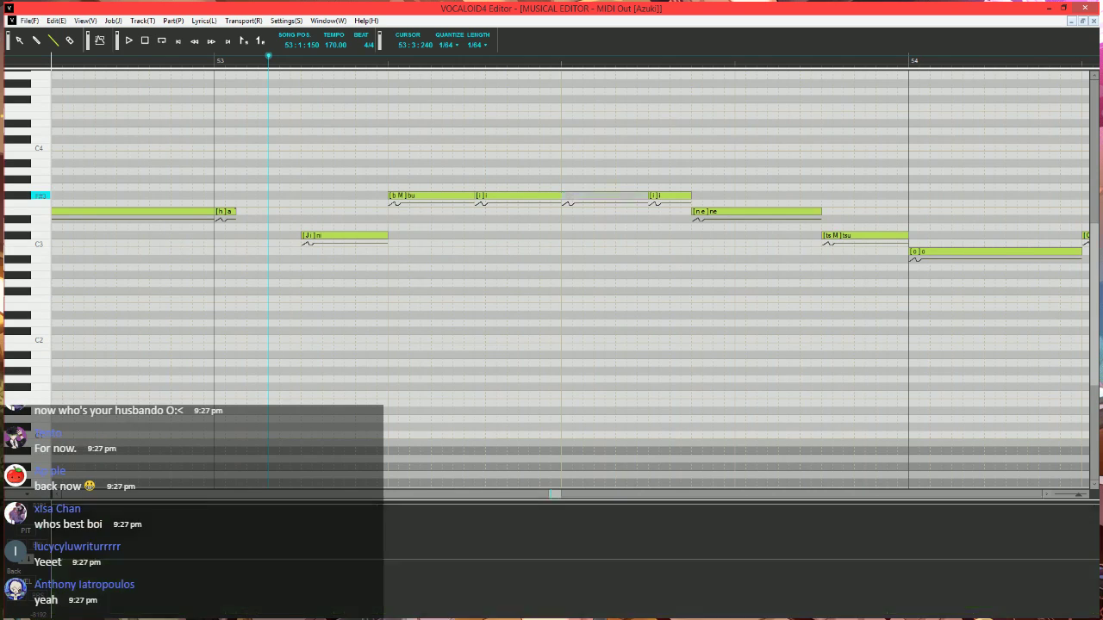
click(579, 196)
drag(573, 197, 568, 198)
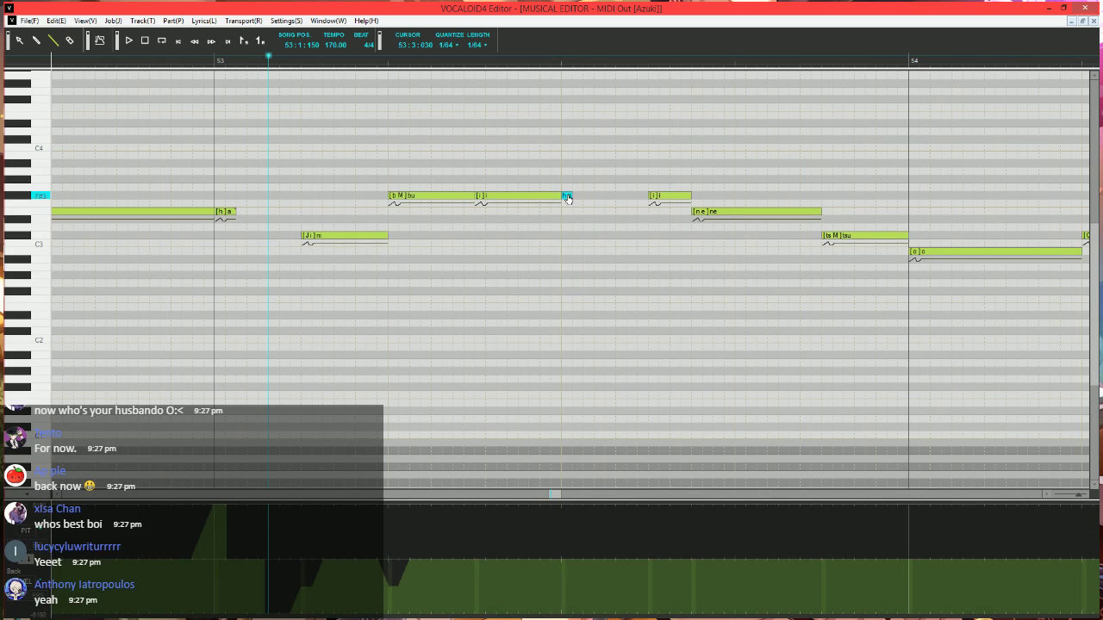
drag(606, 195, 650, 193)
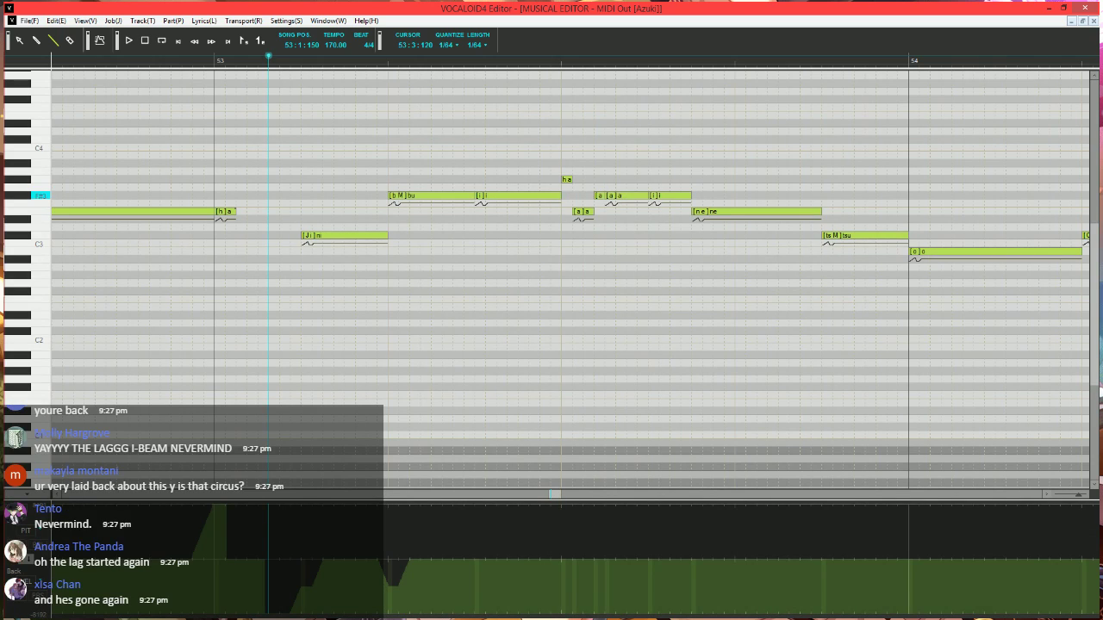
double_click(623, 197)
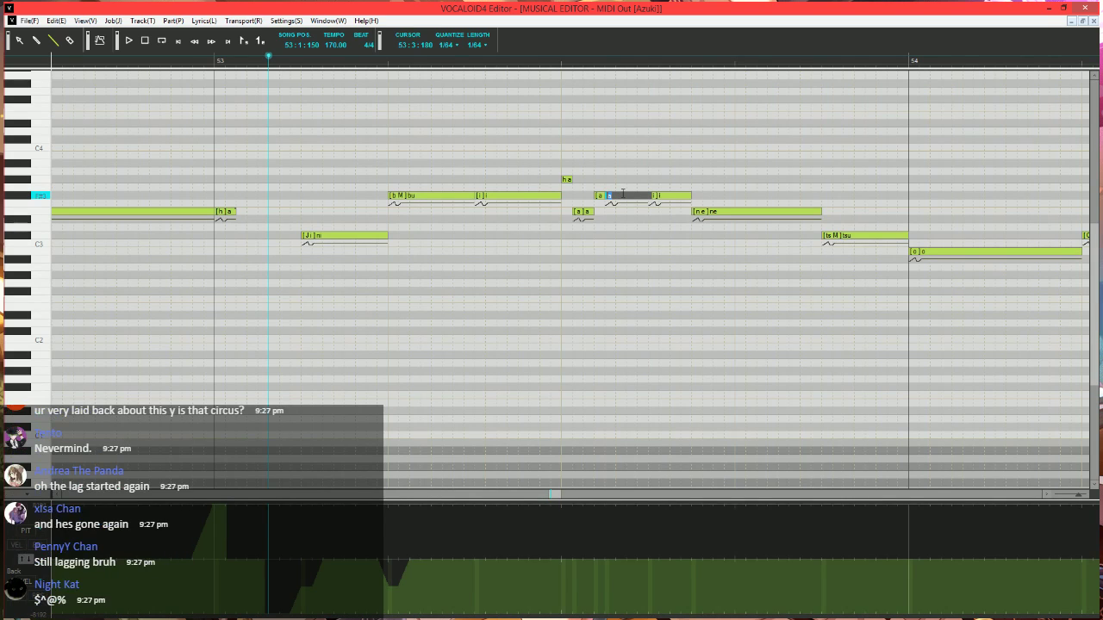
key(Return)
scroll(622, 192, down, 2)
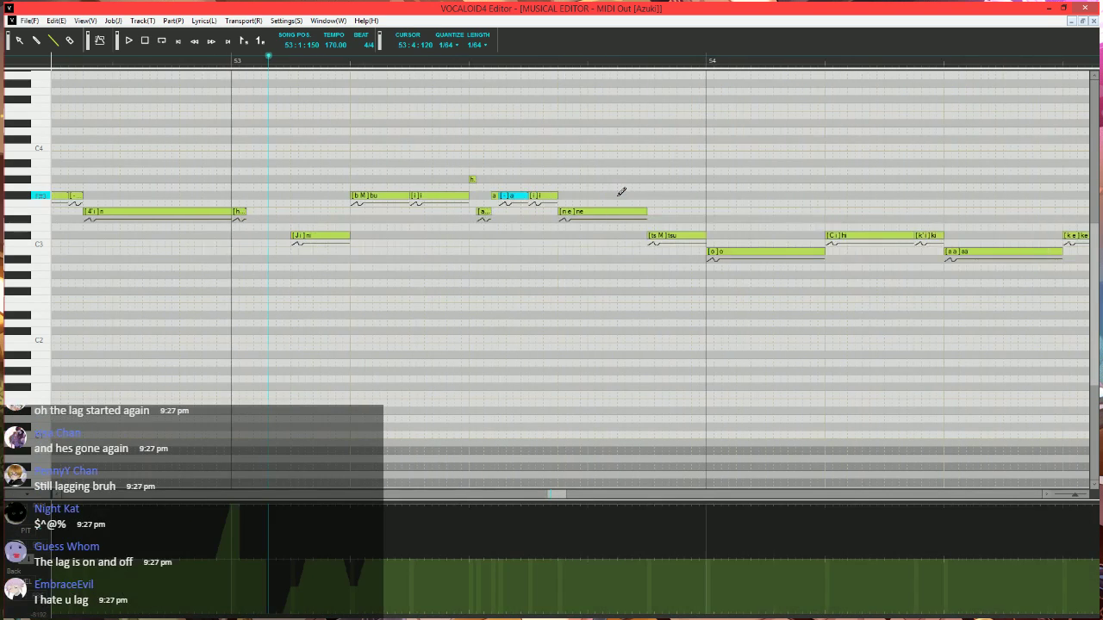
- Split the "ne" note in measure 53 into a short F#3 "ne", an E3 "e", two E3 "-" sustains and a C#3 "-" sustain
mouse_move(445, 211)
mouse_down()
mouse_move(474, 211)
mouse_move(512, 234)
mouse_up()
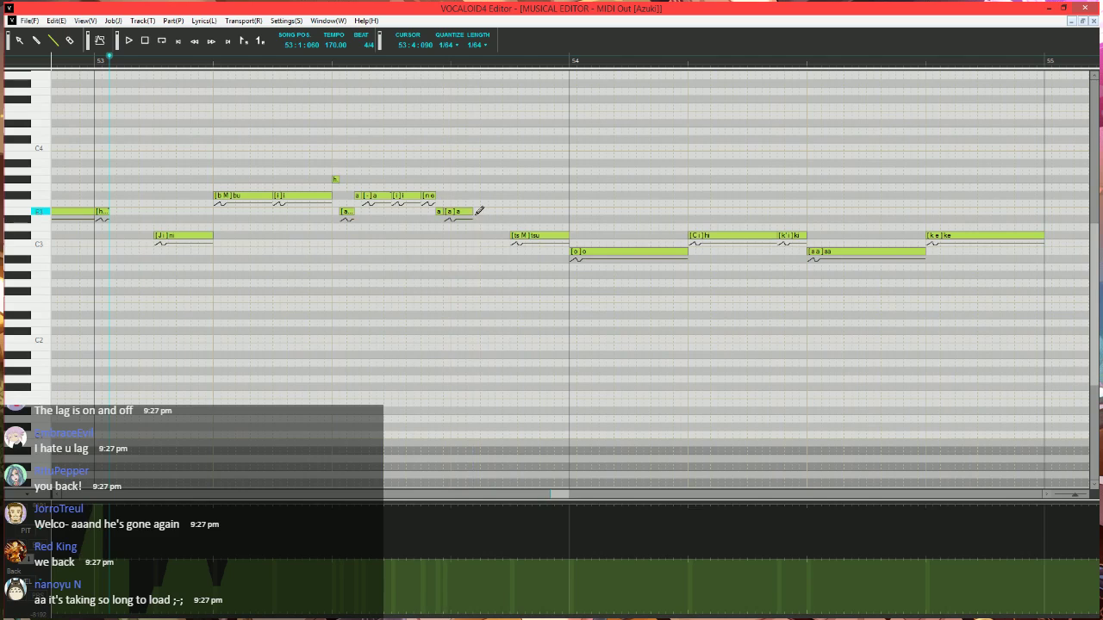
click(477, 211)
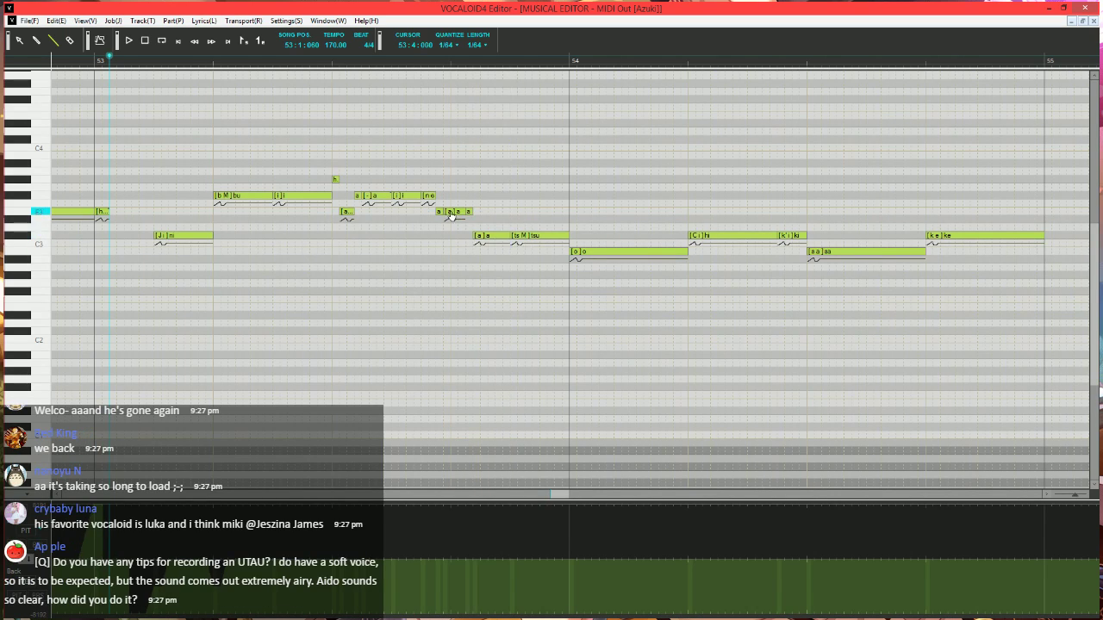
double_click(440, 212)
text(e)
key(Tab)
text(-)
key(Tab)
text(-)
key(Tab)
text(-)
key(Return)
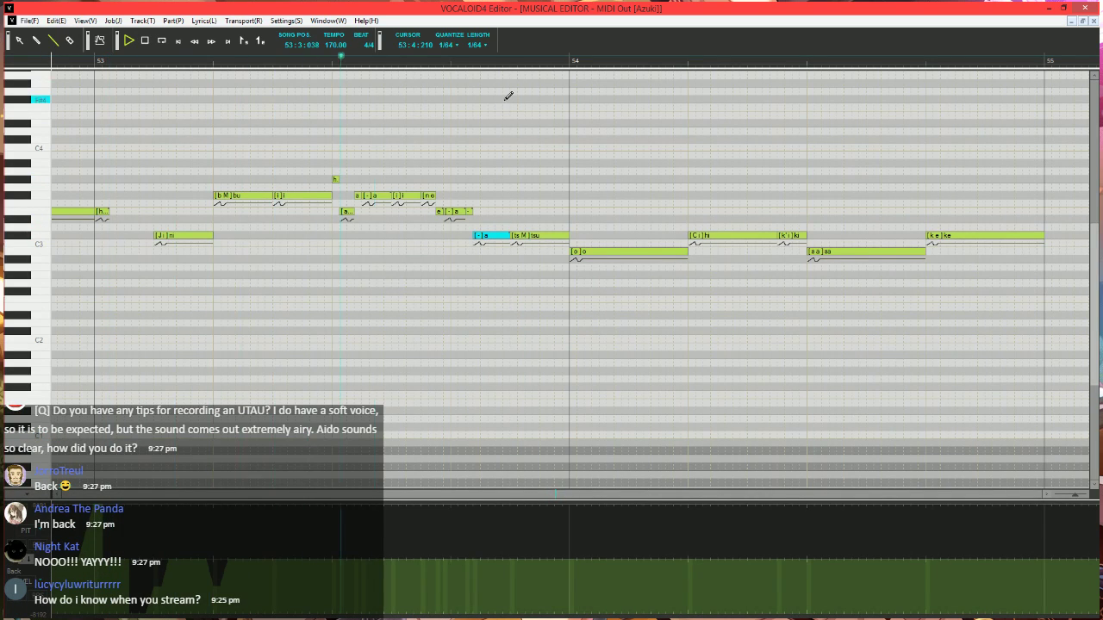
- Set the song position to 53:2:420, shorten the C#3 "tsu" note and fill its end with a short "-" note before measure 54
click(318, 61)
scroll(471, 212, right, 2)
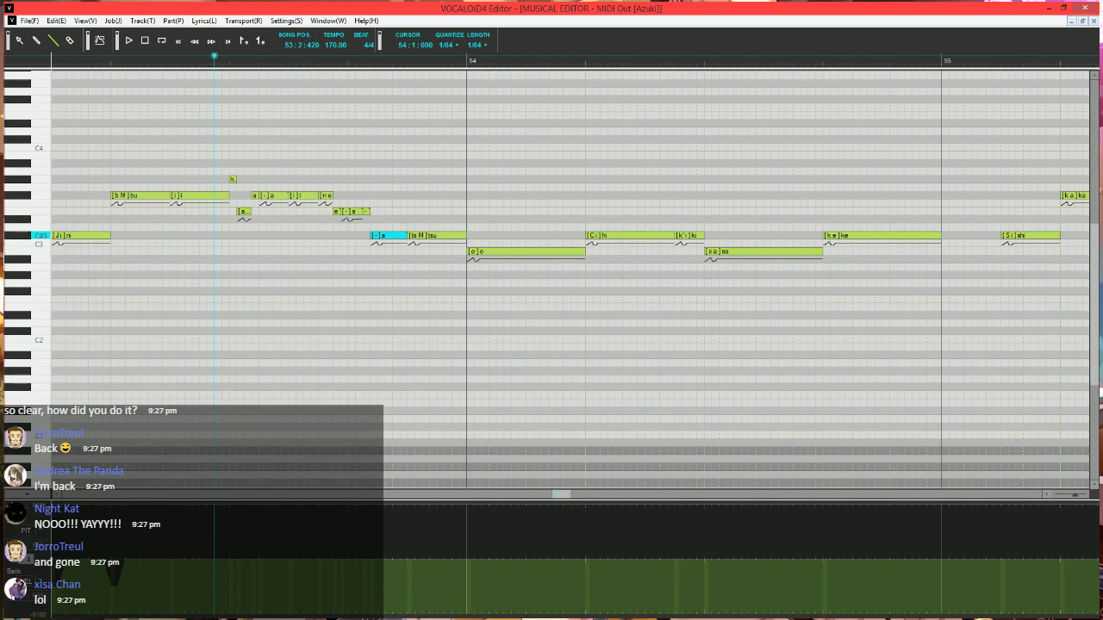
click(461, 235)
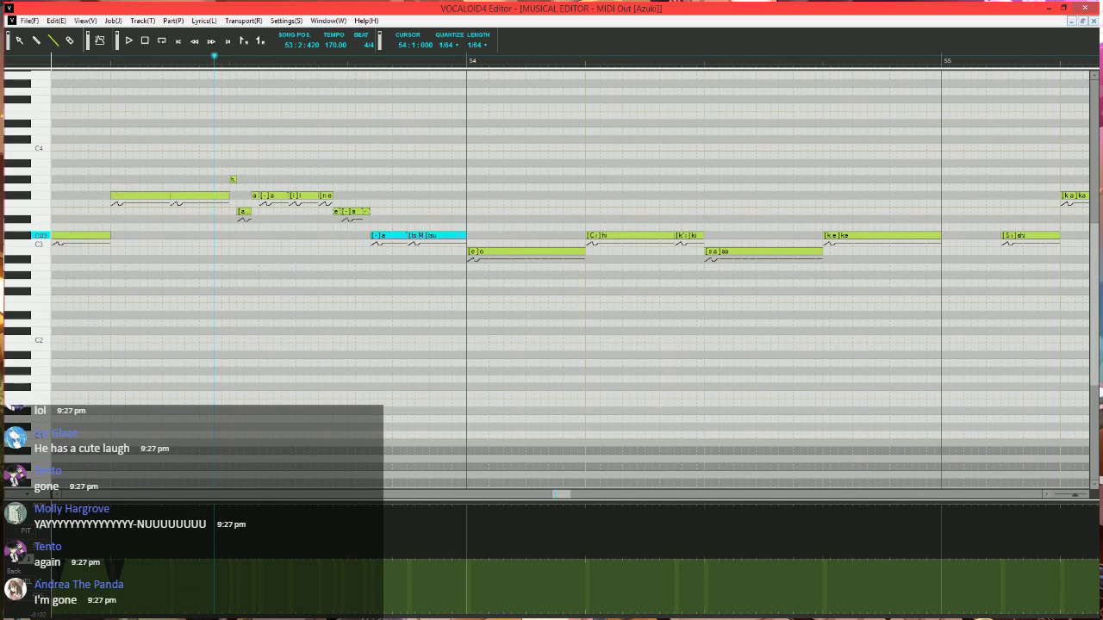
drag(462, 234, 466, 234)
double_click(463, 235)
text(-)
key(Return)
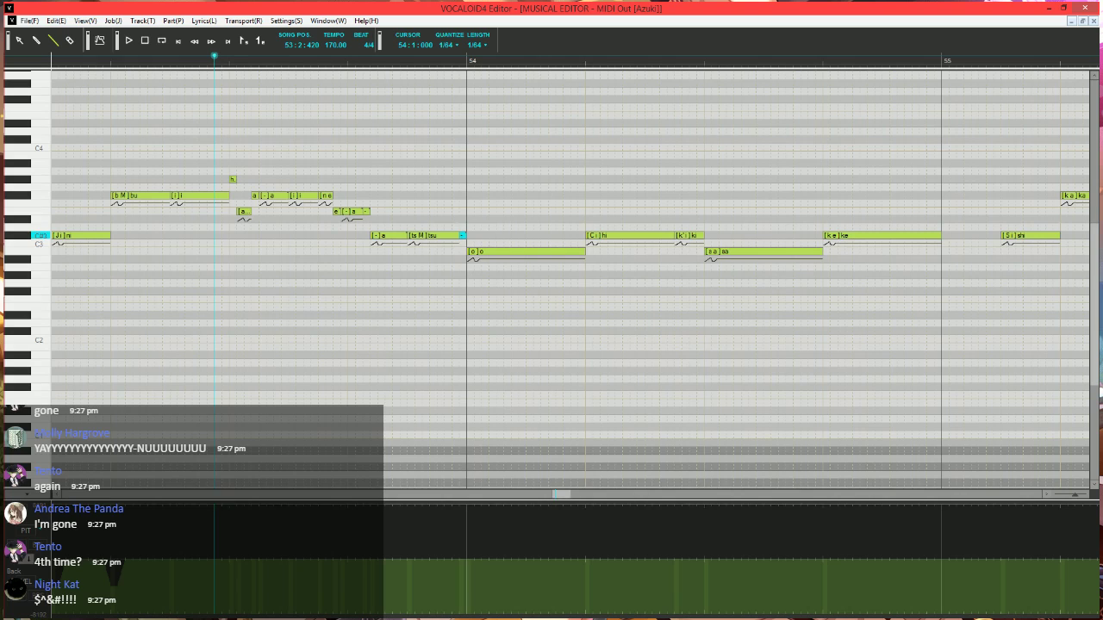
- Play back the end of measure 53 from 53:2:420 into measure 54
click(484, 249)
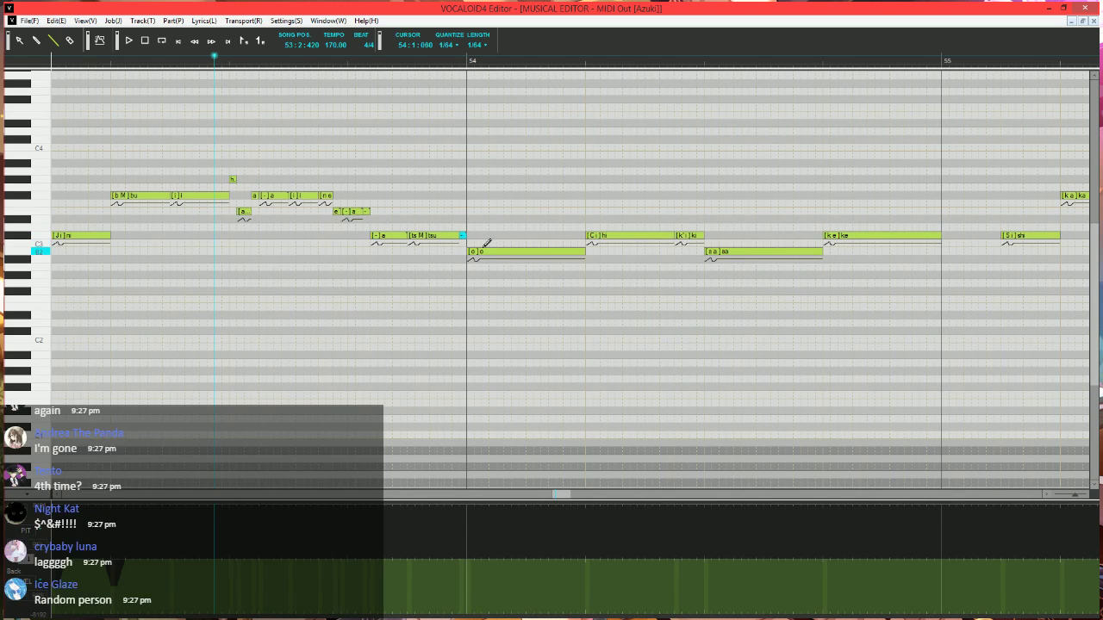
key(space)
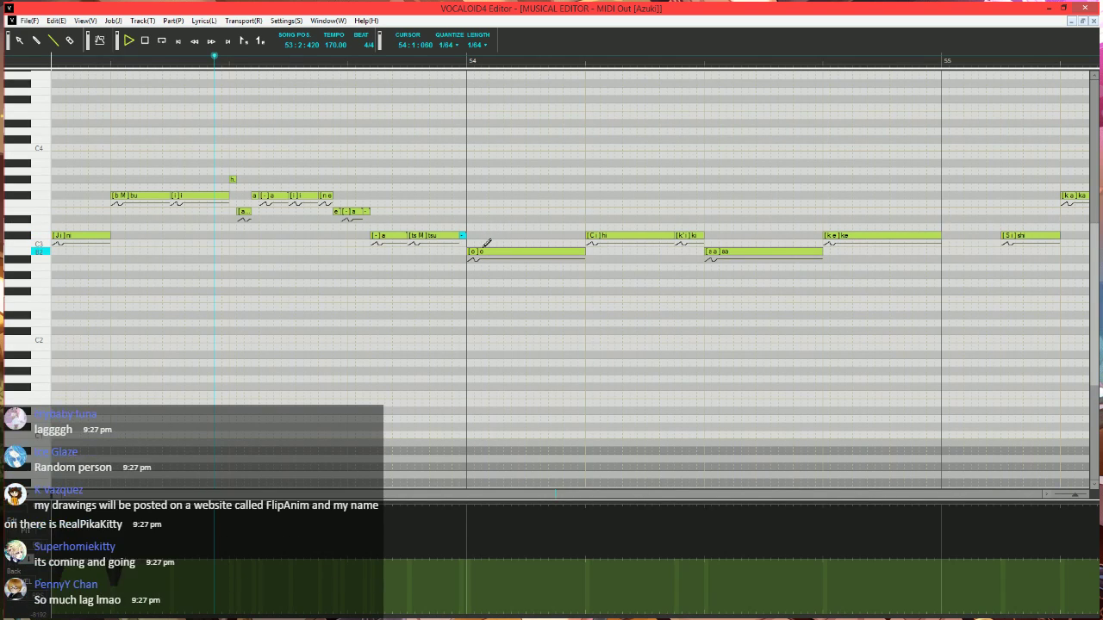
key(space)
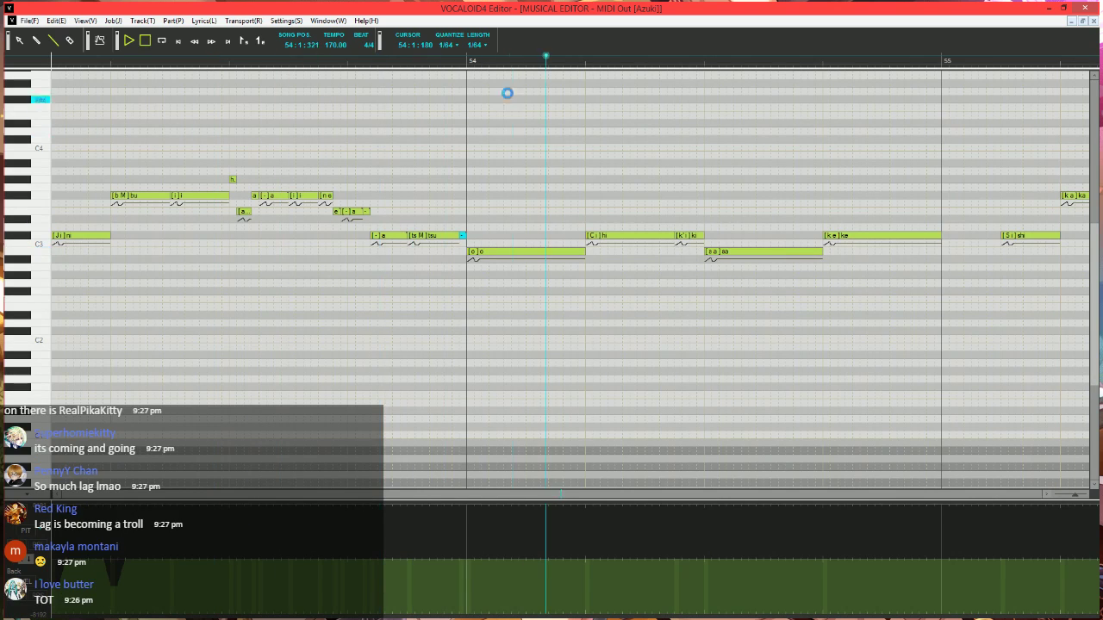
- Split the "hi" note in measure 54 into a short B2 "hi", a short C#3 "i" and a C#3 "-" sustain, and play from 54:1:000
click(488, 236)
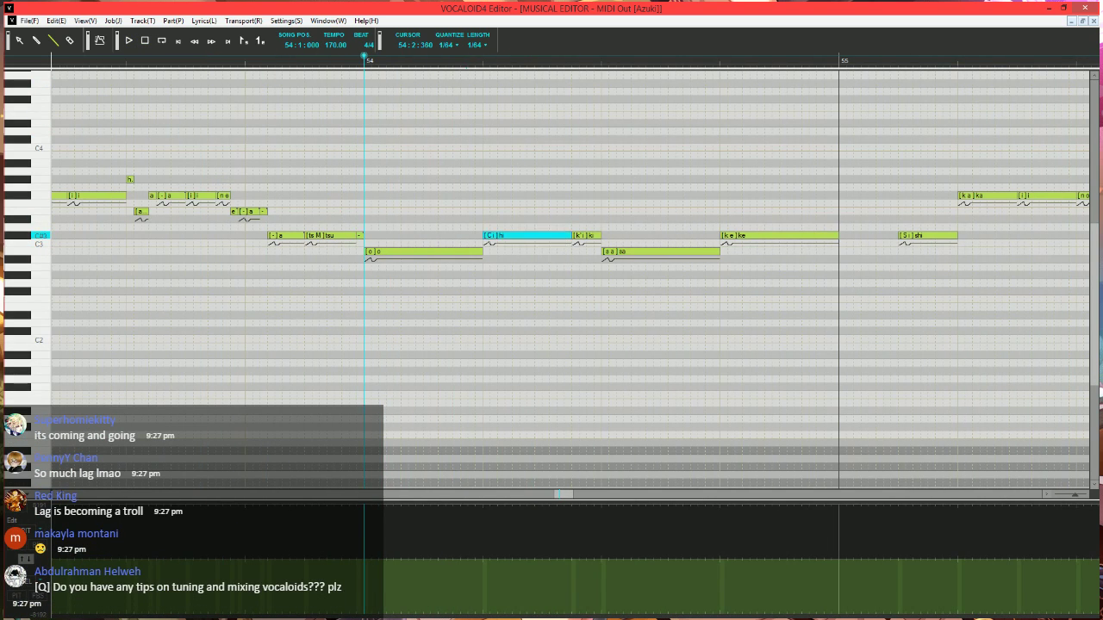
mouse_move(570, 237)
mouse_down()
mouse_move(506, 236)
mouse_move(494, 252)
mouse_move(514, 232)
mouse_up()
drag(516, 234, 574, 232)
double_click(508, 236)
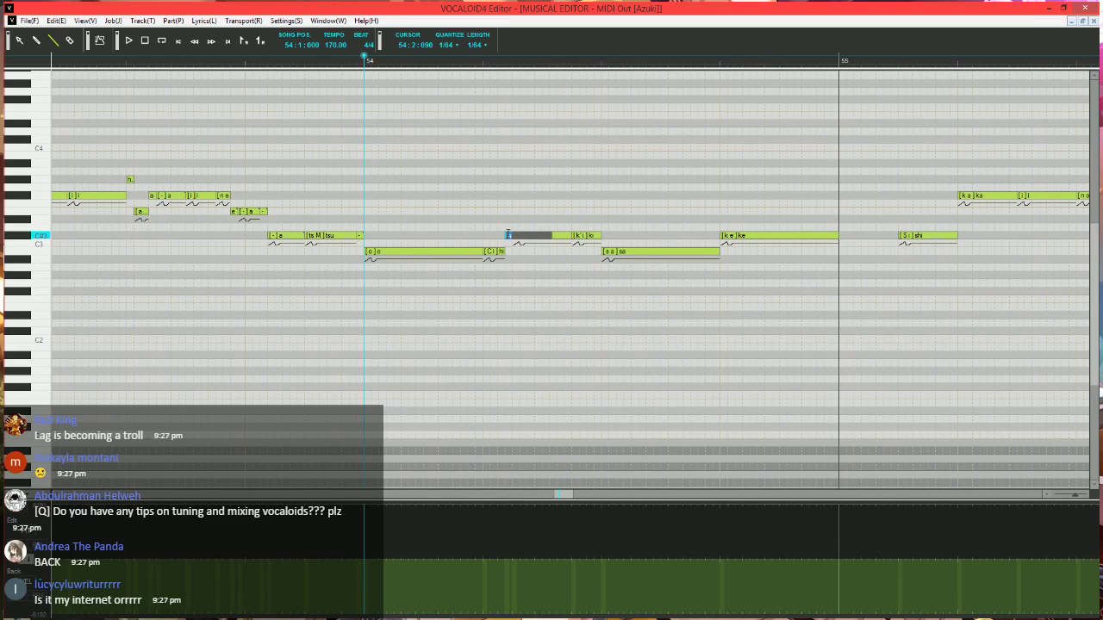
text(i)
key(Tab)
key(Return)
key(space)
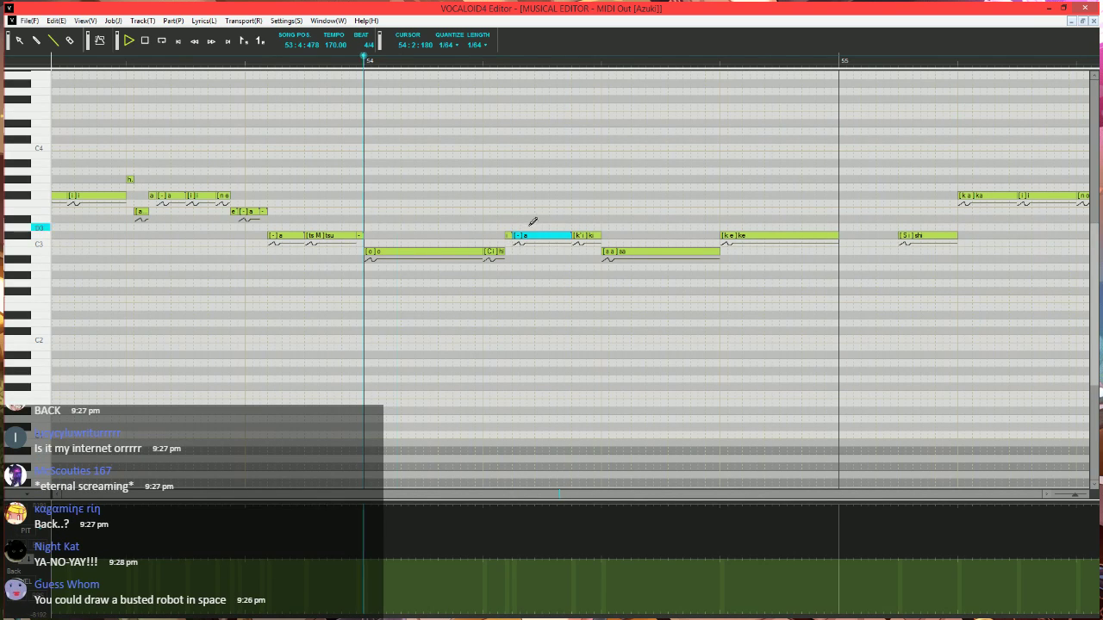
- Set the phoneme of the "ki" note in measure 54 to "k' i_0", shorten the note to a brief C#3 and show the VEL parameter
ctrl+click(588, 239)
double_click(587, 242)
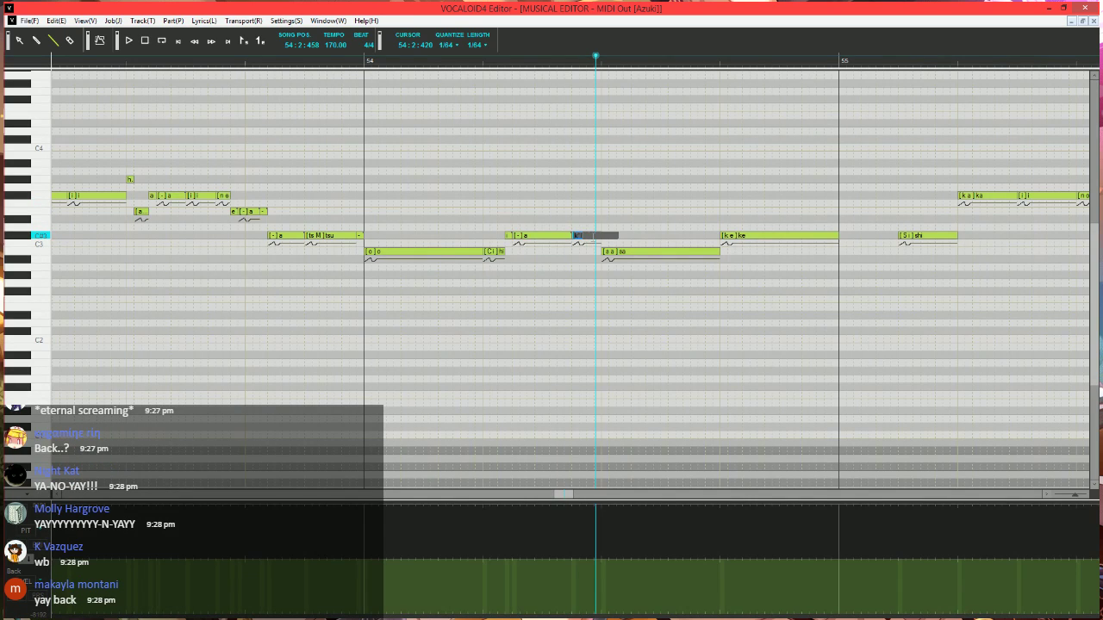
click(593, 241)
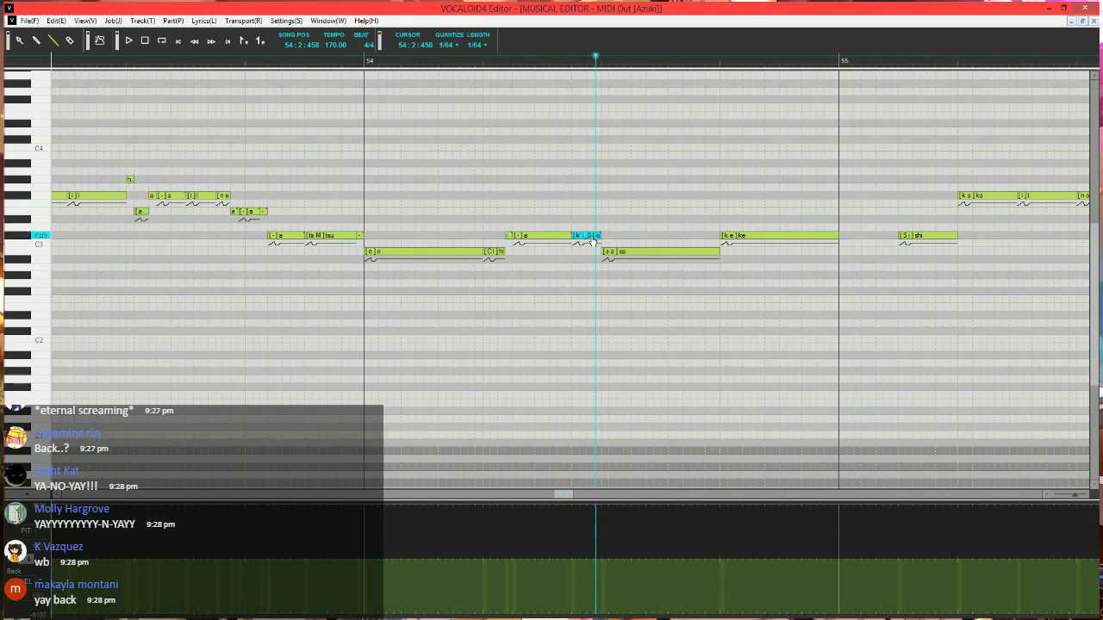
click(26, 560)
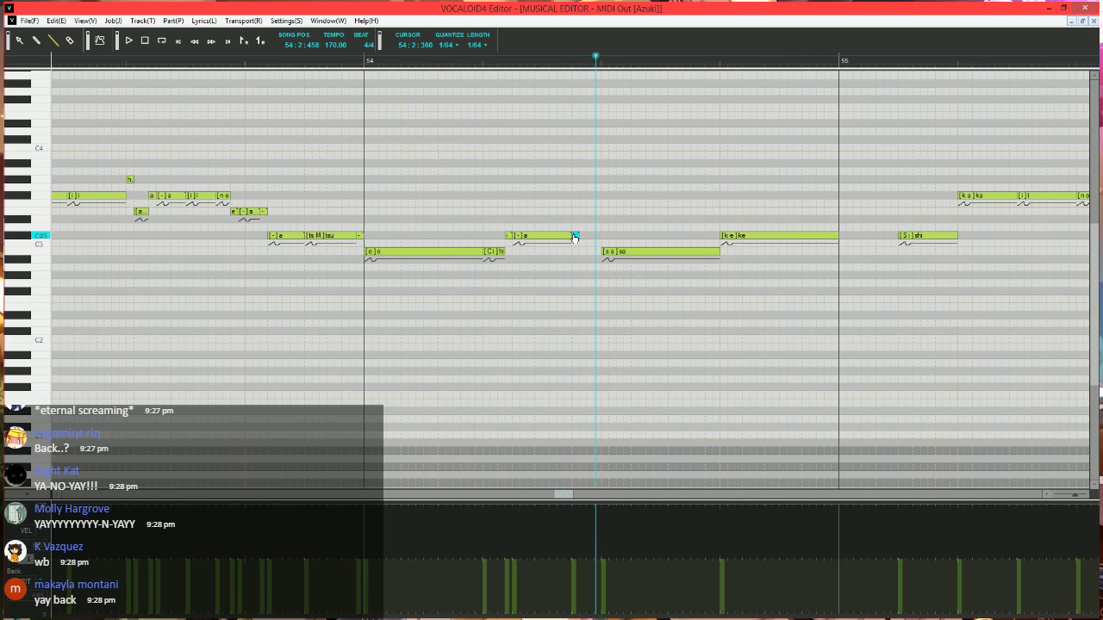
double_click(579, 235)
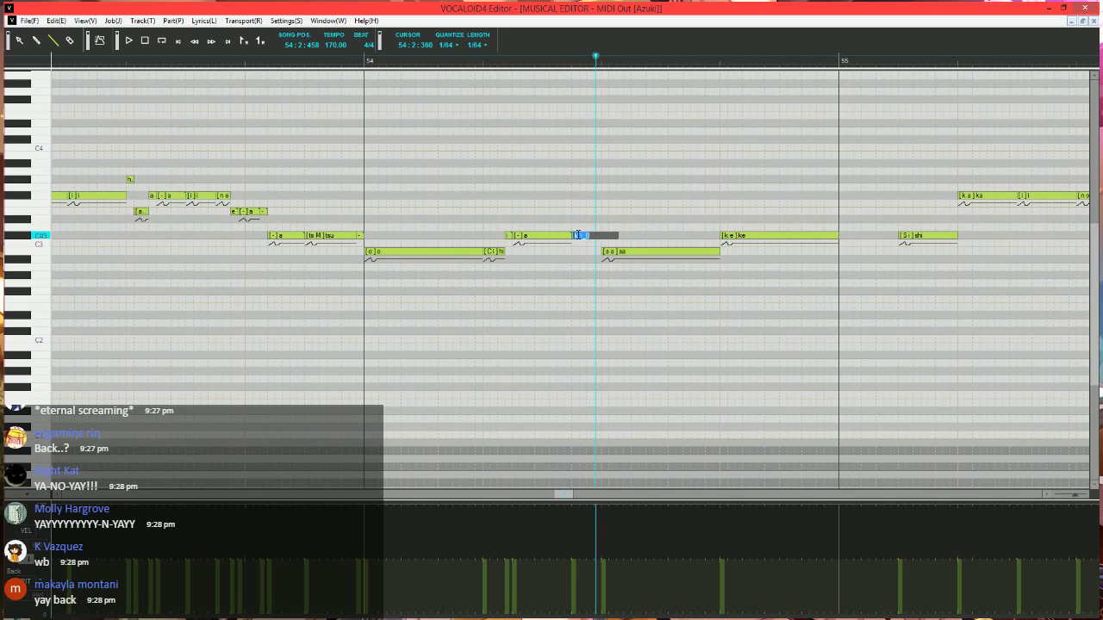
- Play back measure 54 from 54:1:389 through the shortened "ki" note
click(460, 55)
key(space)
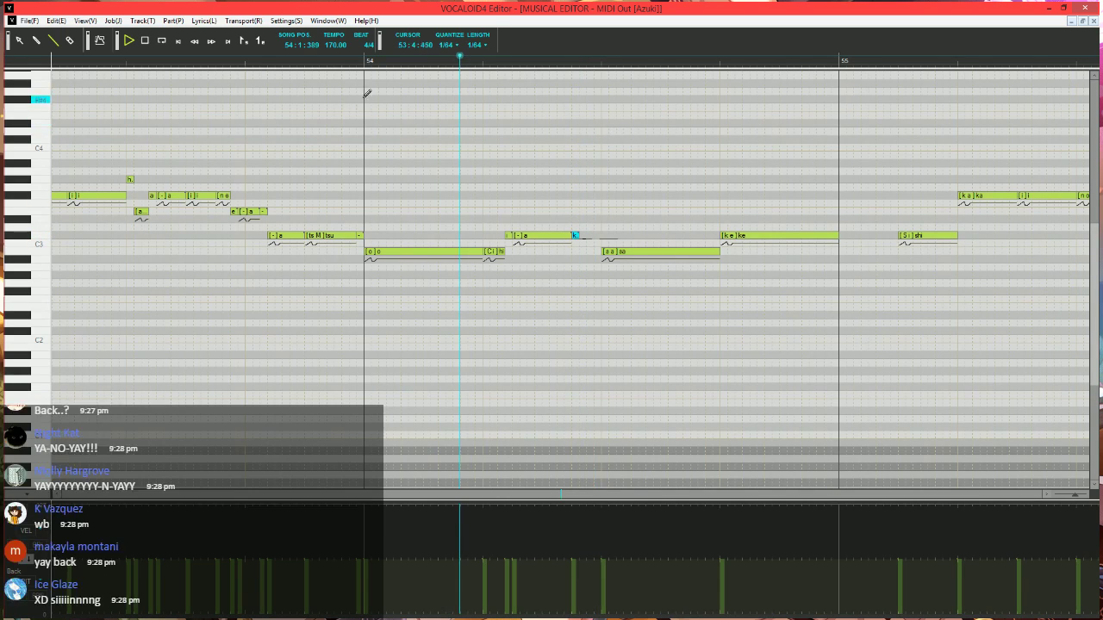
key(space)
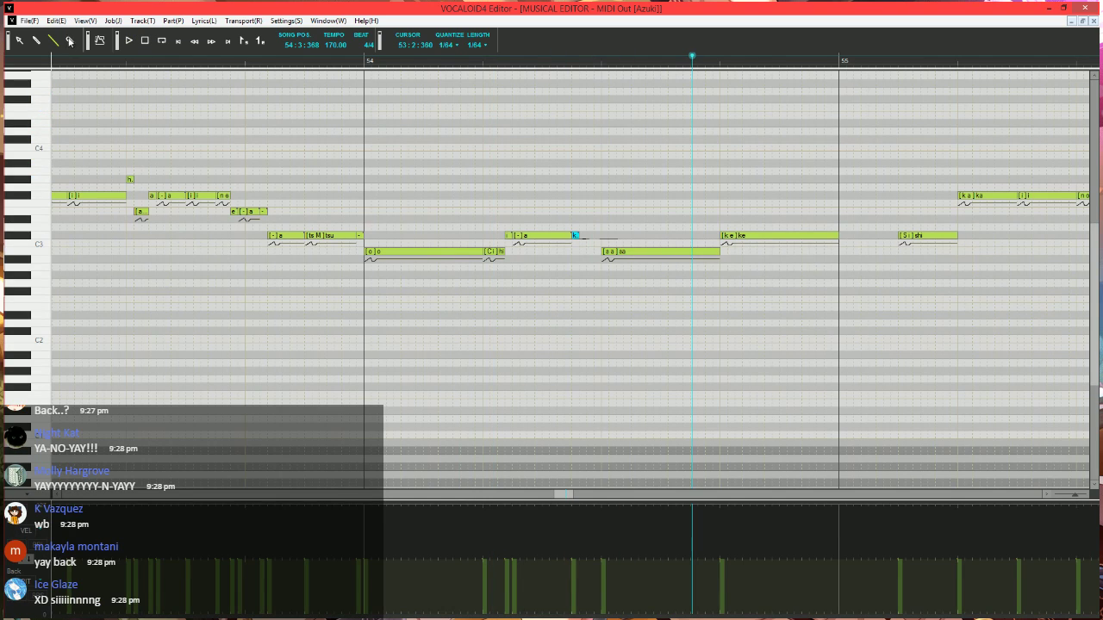
- Split the "ke" note at the end of measure 54 into a short B2 "ke", a short C#3 "e" and a C#3 "-" sustain
click(649, 252)
scroll(625, 264, right, 2)
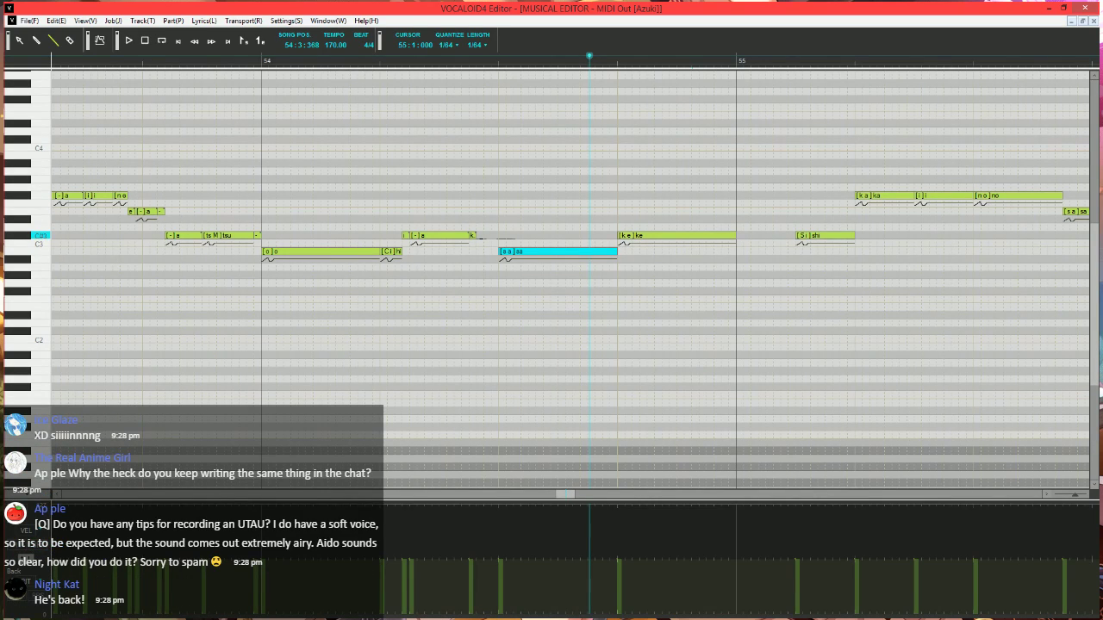
mouse_move(734, 235)
mouse_down()
mouse_move(647, 235)
mouse_move(640, 250)
mouse_move(651, 234)
mouse_move(738, 230)
mouse_up()
double_click(652, 235)
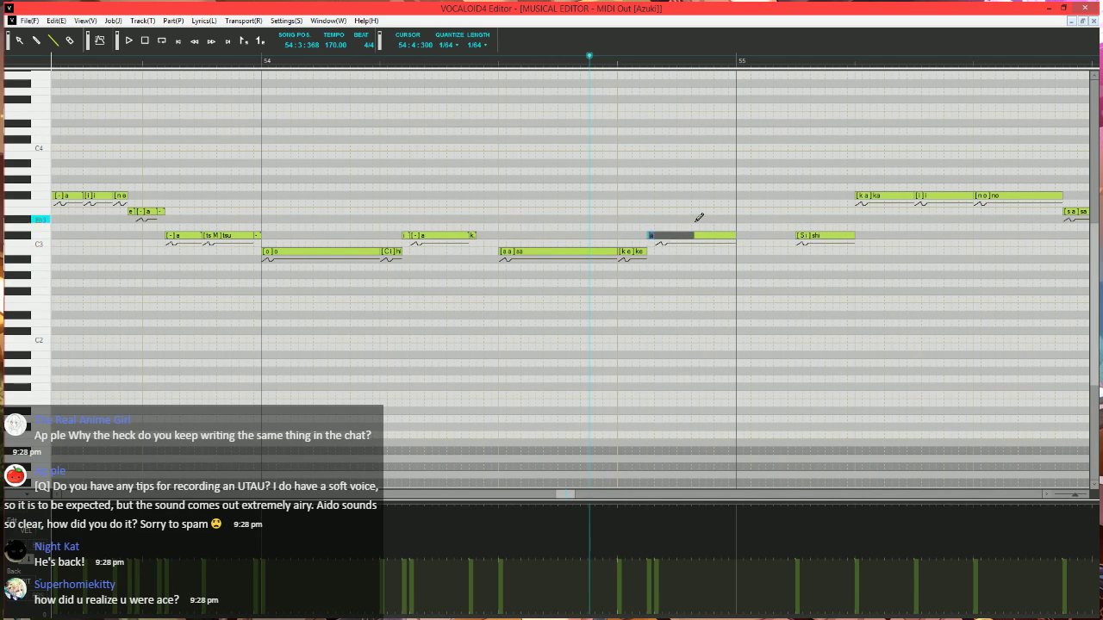
key(Return)
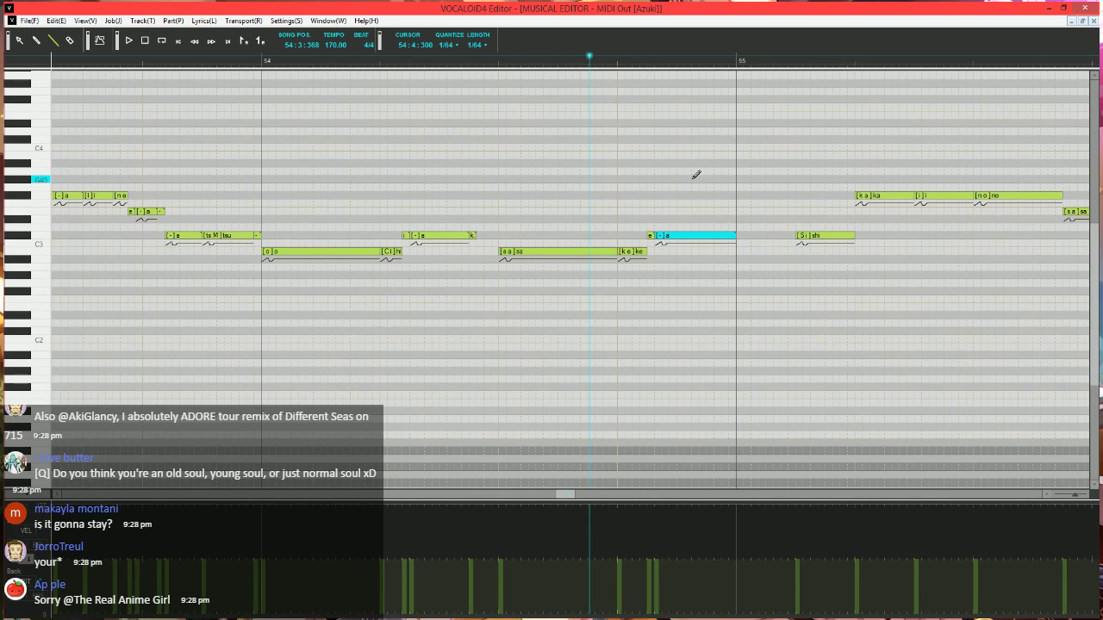
- Add a short C#3 "ha" note at the start of measure 55 and play back from the start of measure 54
click(742, 235)
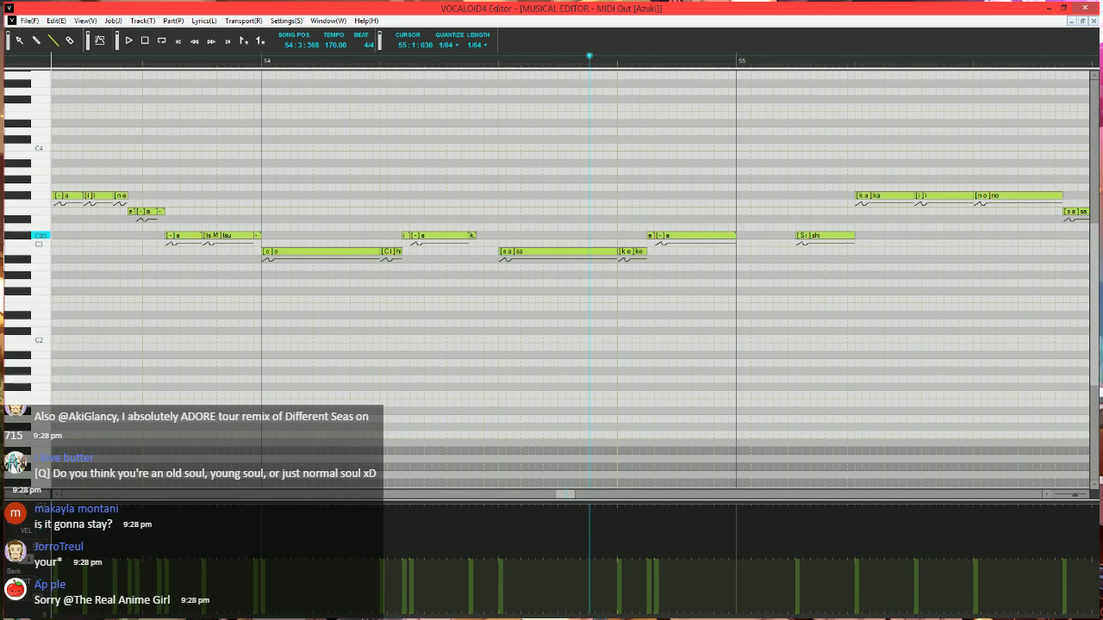
double_click(747, 238)
text(ha)
key(Return)
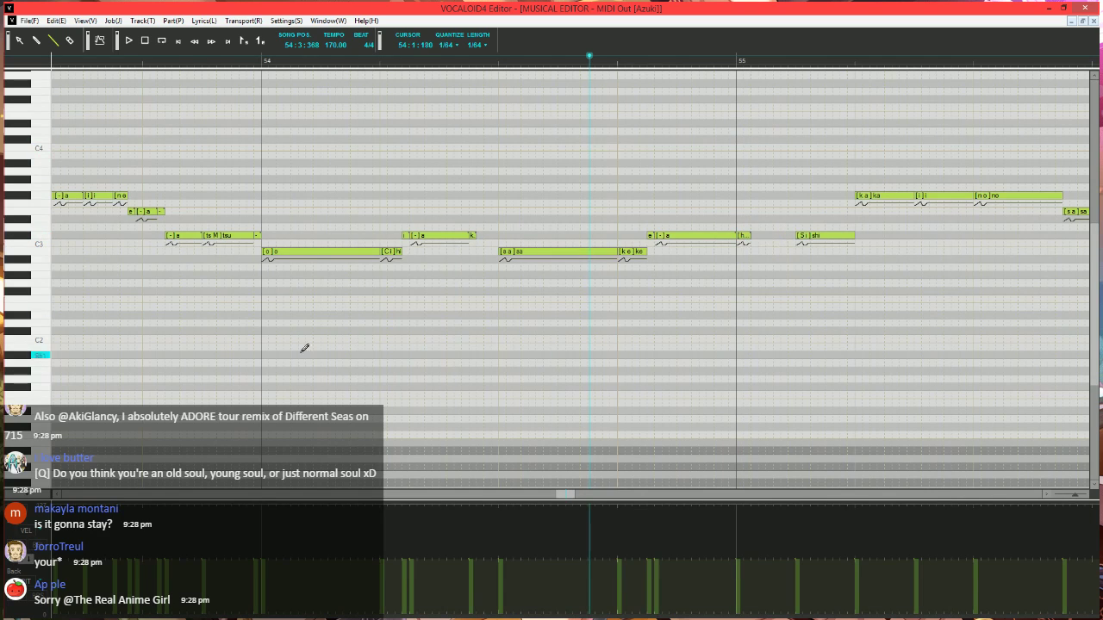
click(249, 63)
key(space)
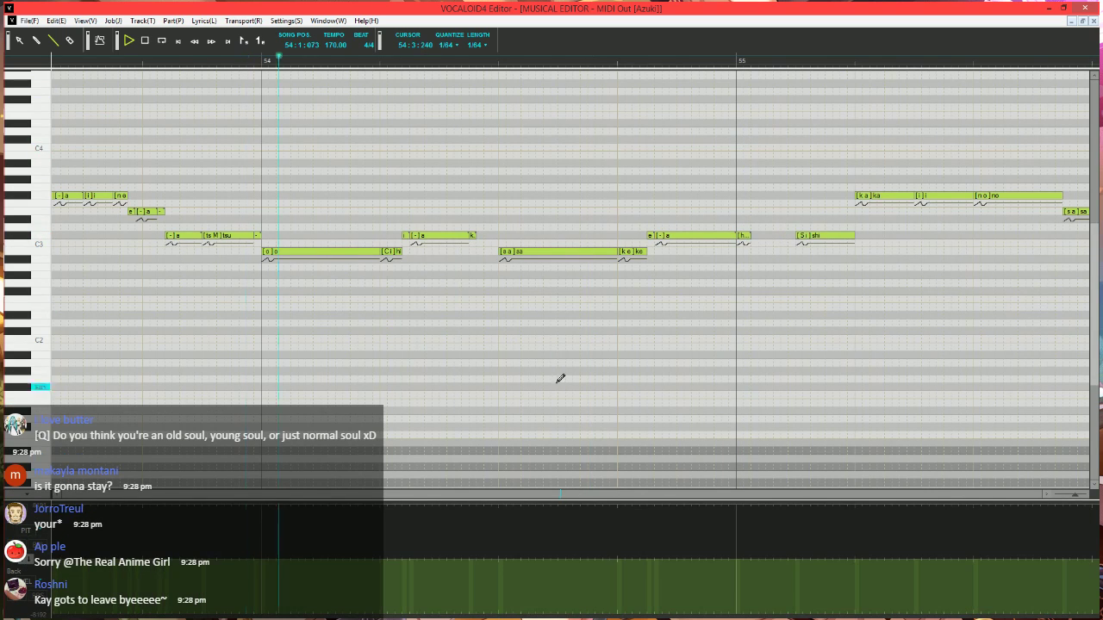
key(space)
- Set the song position to 54:3:000 and run the Expressive Vibrato job plugin on the B2 "sa" note in measure 54
click(499, 63)
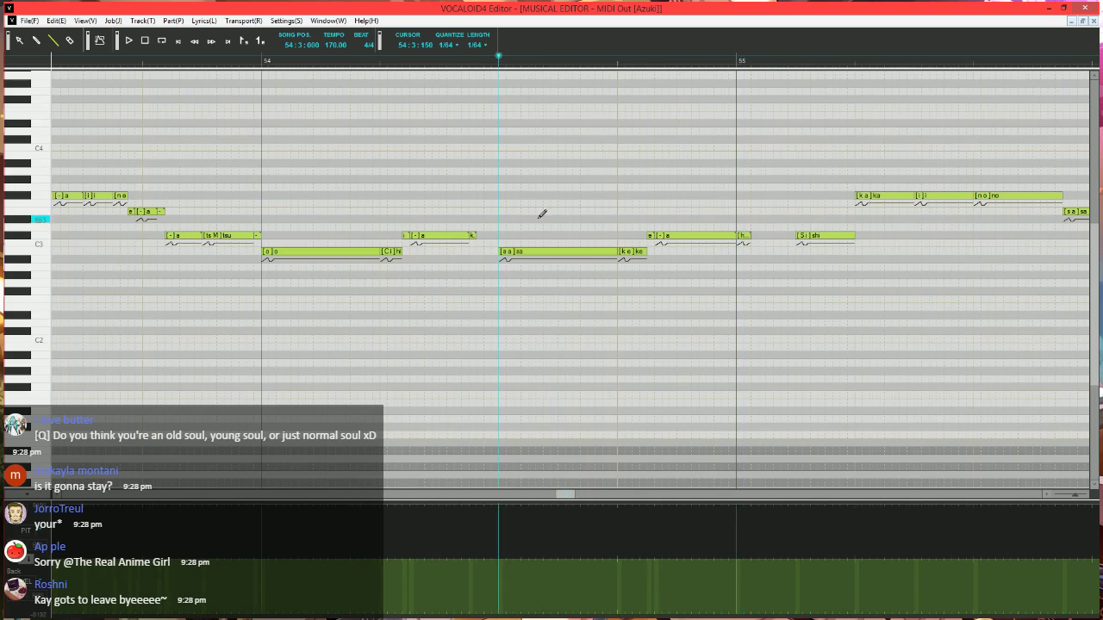
scroll(542, 214, right, 2)
click(451, 253)
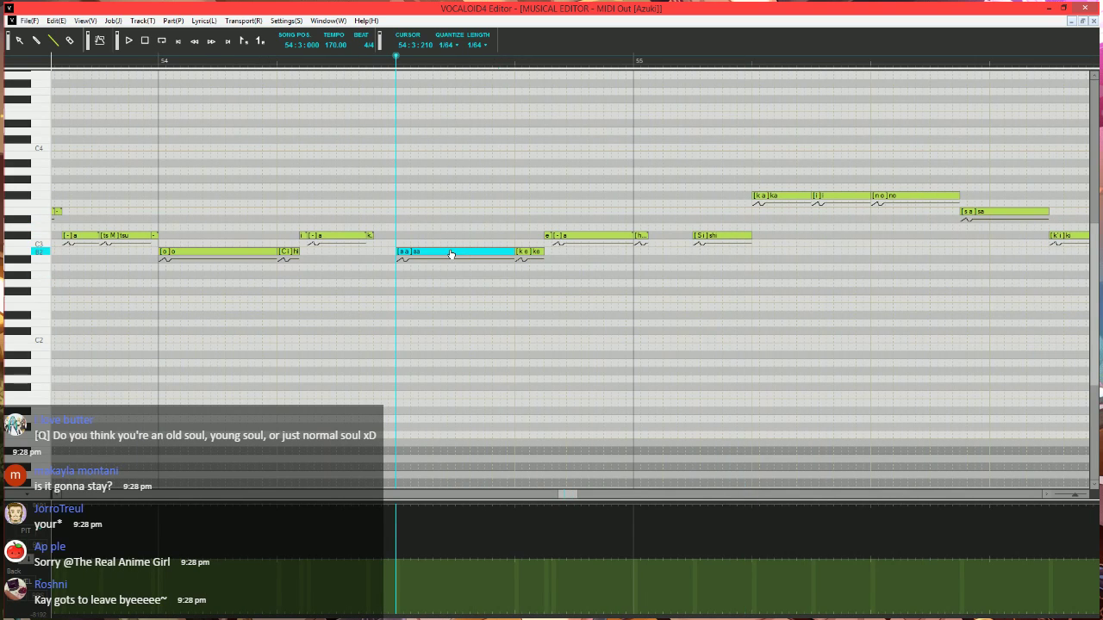
key(ctrl+j)
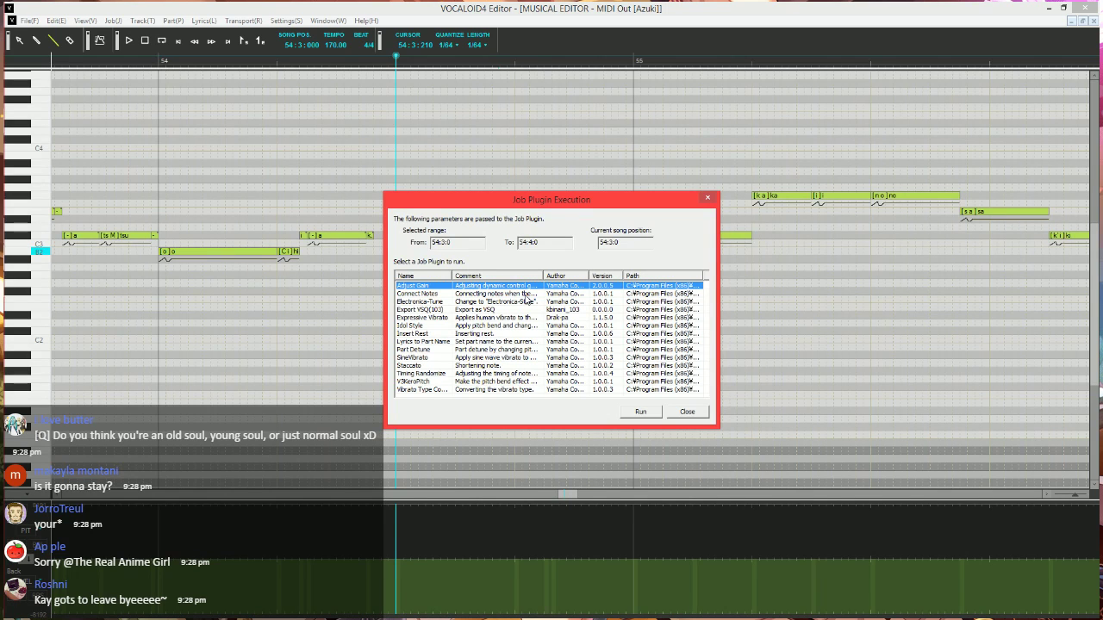
click(483, 310)
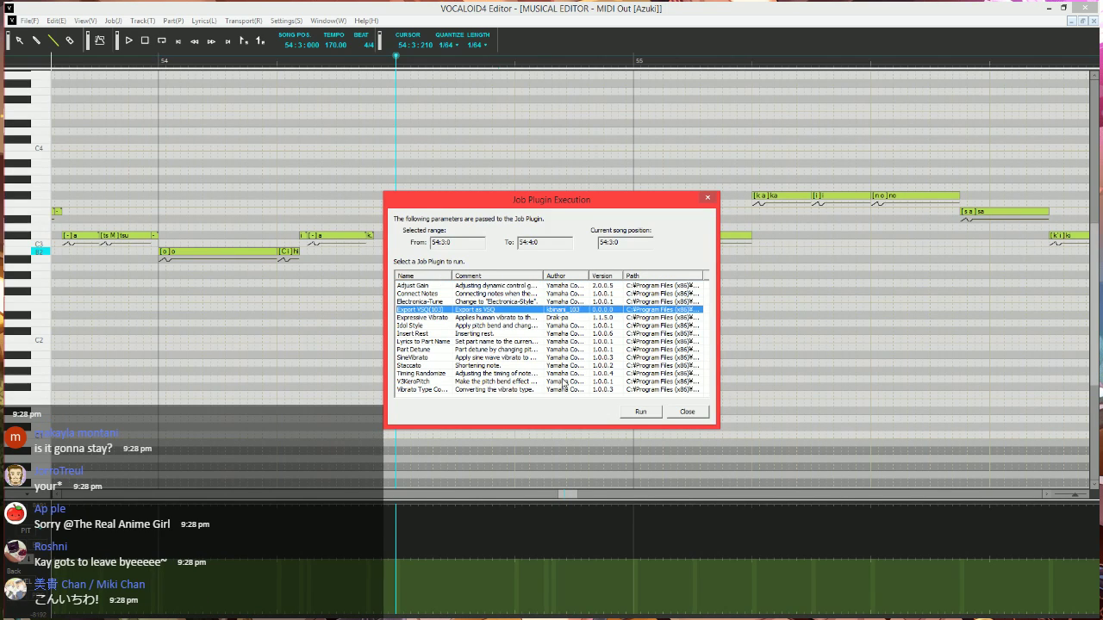
click(527, 317)
click(637, 411)
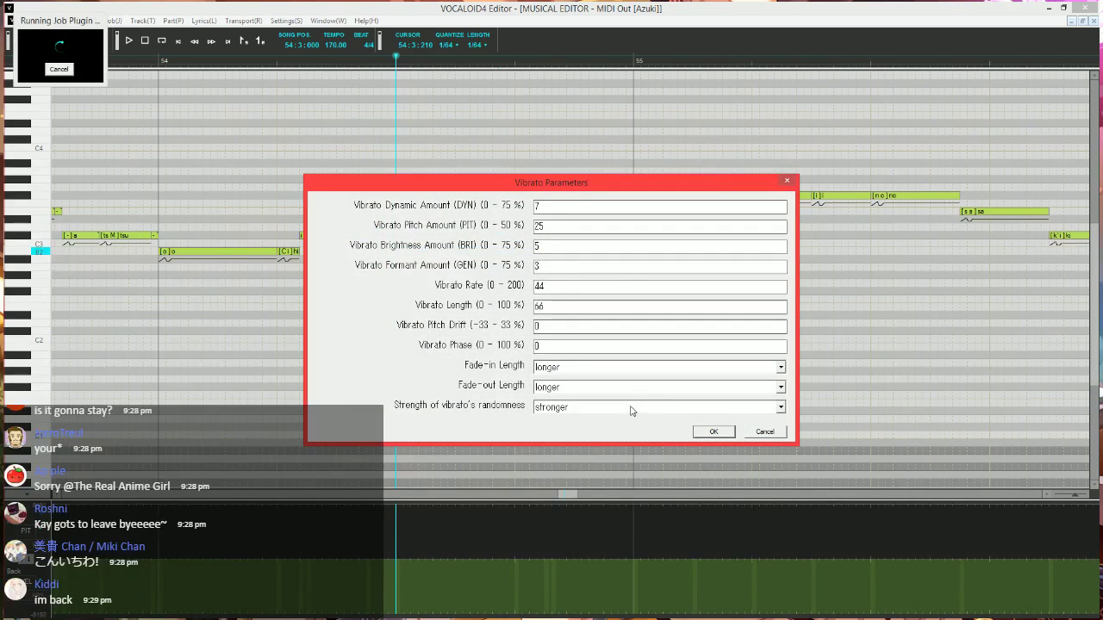
- Set the vibrato pitch amount to 10, brightness amount to 15, rate to 45 and length to 100
drag(558, 228, 403, 224)
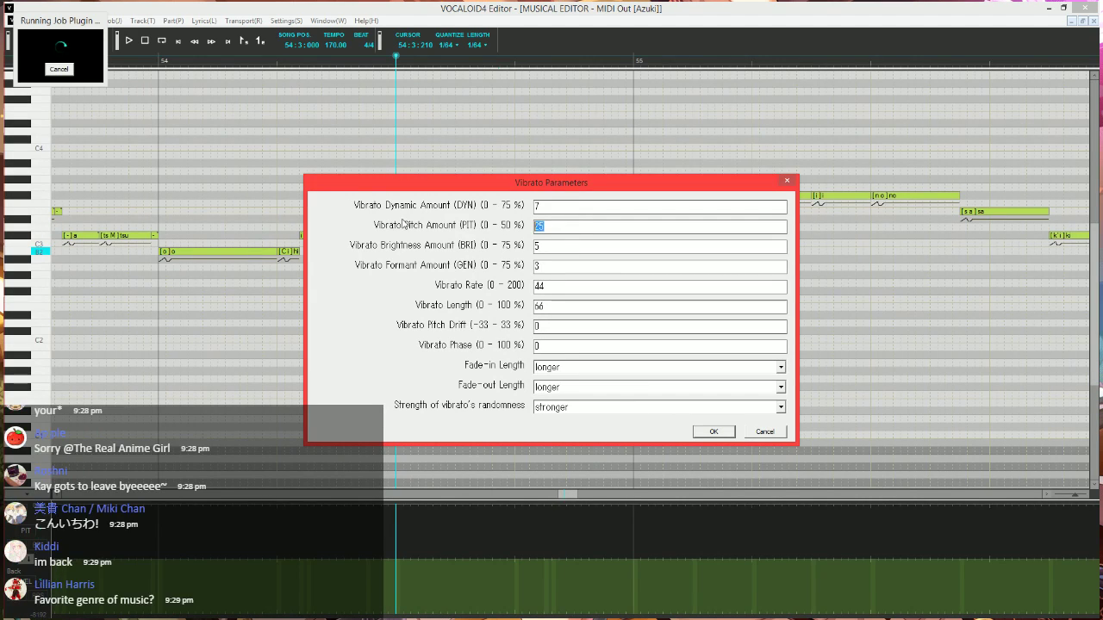
text(10)
key(Tab)
text(15)
key(Tab)
key(Tab)
text(45)
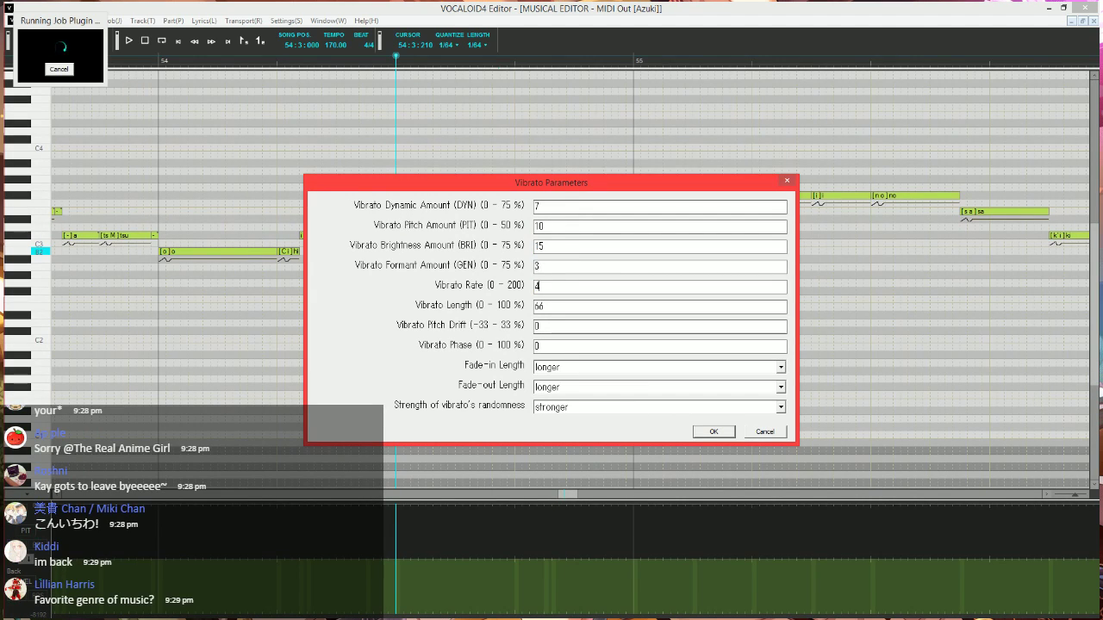
key(Tab)
text(100)
- Set the vibrato's fade-in length to shorter, change its fade-out length, apply the plugin and play from 54:3:000
key(Tab)
key(Tab)
key(Tab)
key(Down)
key(Down)
key(Down)
key(Tab)
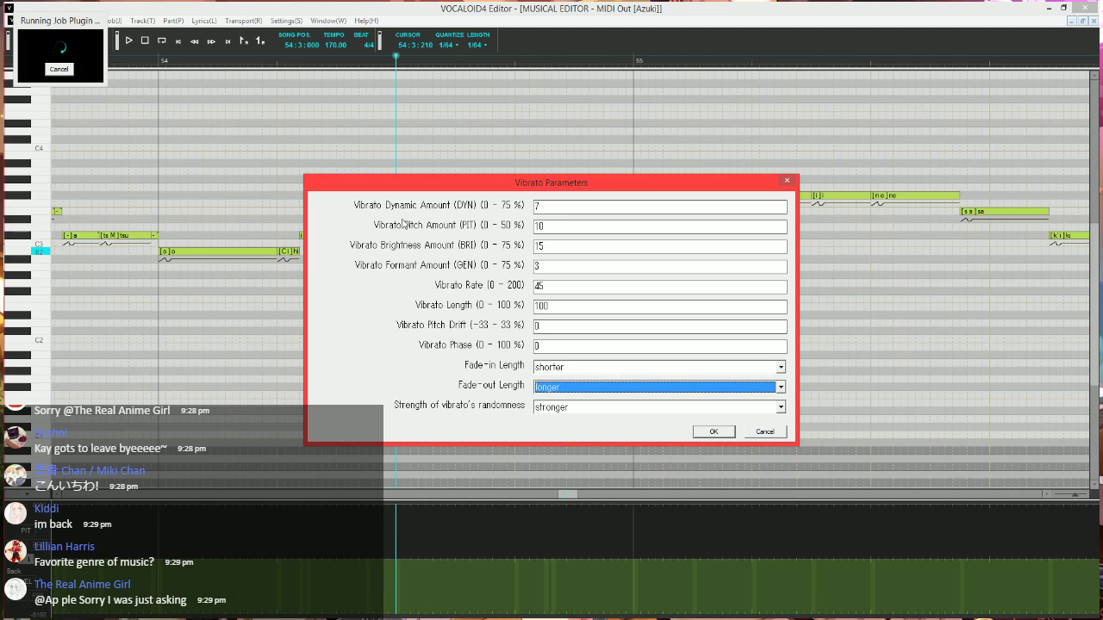
key(Down)
key(Down)
key(Return)
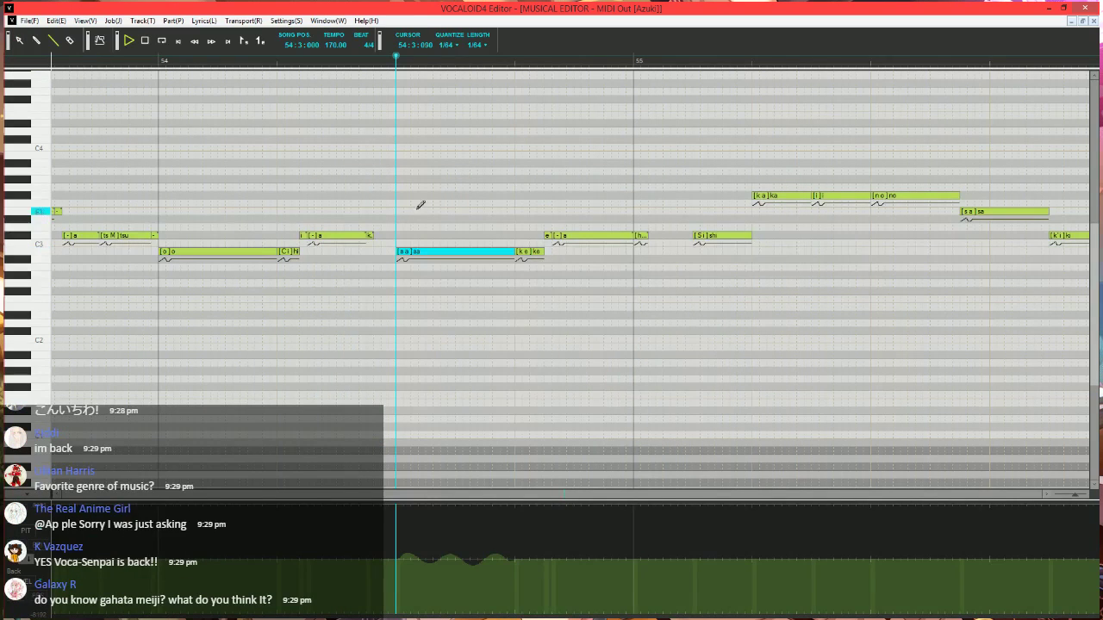
key(space)
key(space)
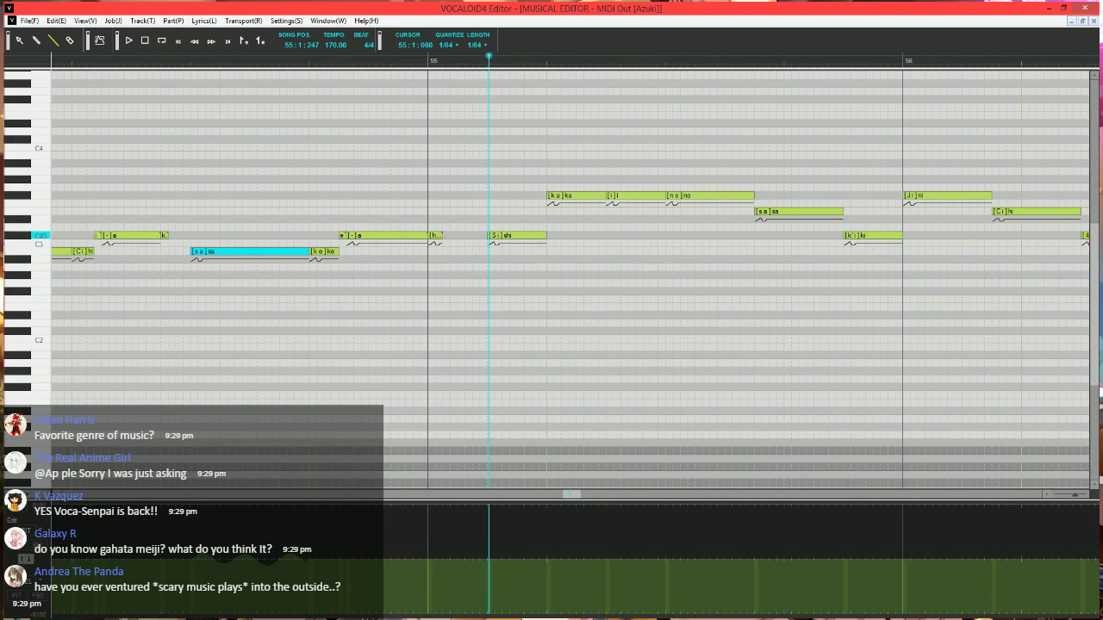
- Shorten the C#3 "ha" note at the start of measure 55 and set the song position to 55:1:090
drag(442, 235, 435, 235)
click(450, 62)
scroll(463, 235, up, 2)
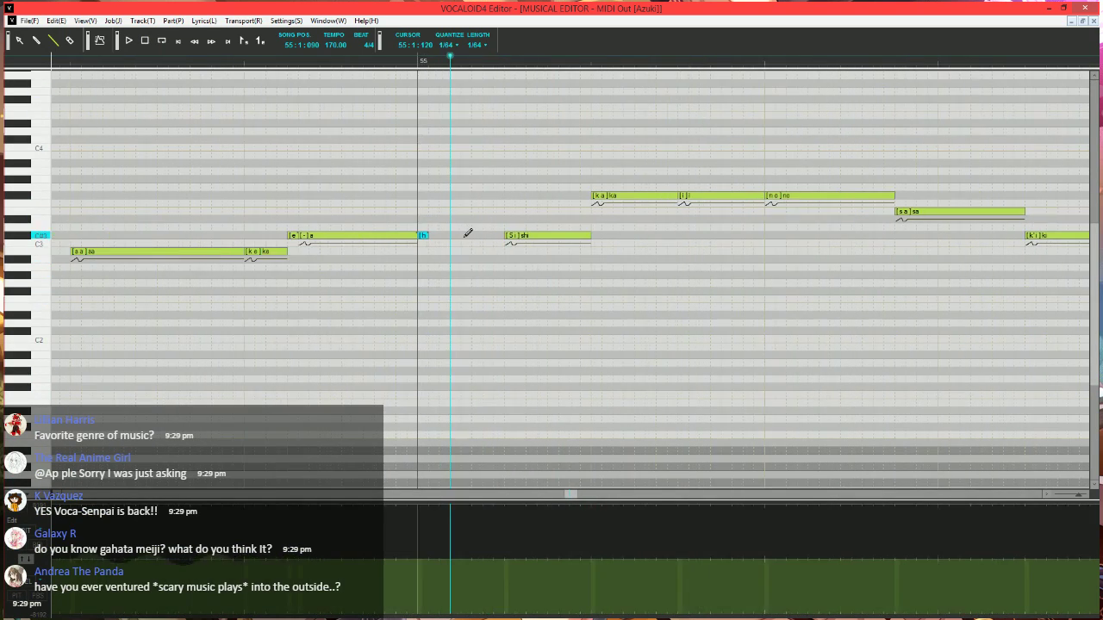
- Split the "ka" note in measure 55 into a short E3 "ka", a short F#3 "a" and an F#3 "-" sustain
scroll(464, 238, right, 4)
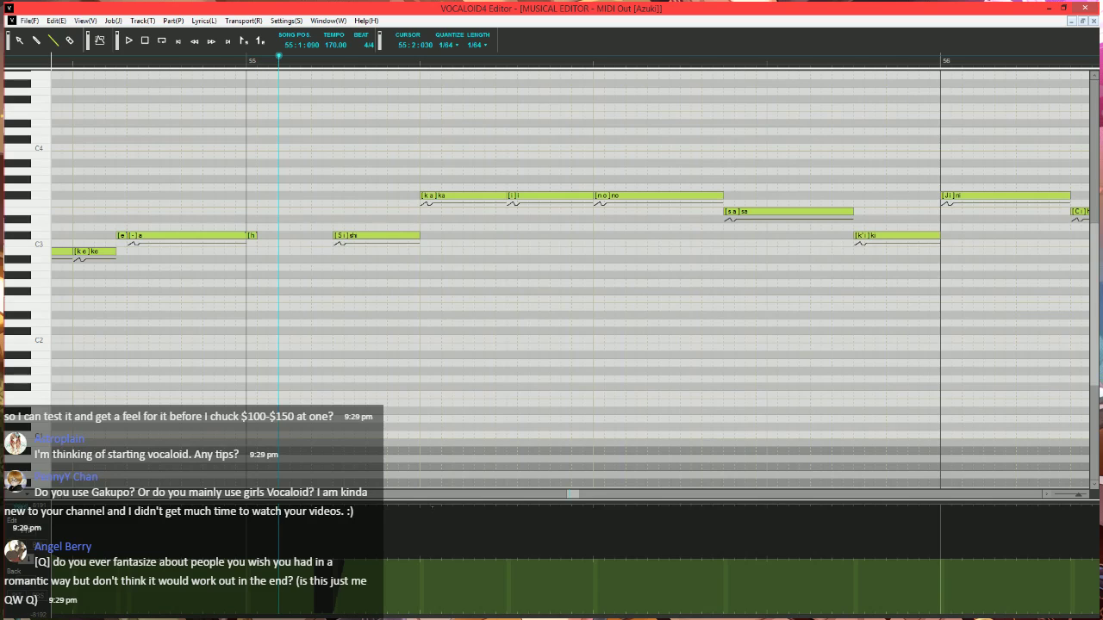
mouse_move(505, 195)
mouse_down()
mouse_move(441, 196)
mouse_move(452, 195)
mouse_move(448, 213)
mouse_move(510, 189)
mouse_up()
double_click(485, 195)
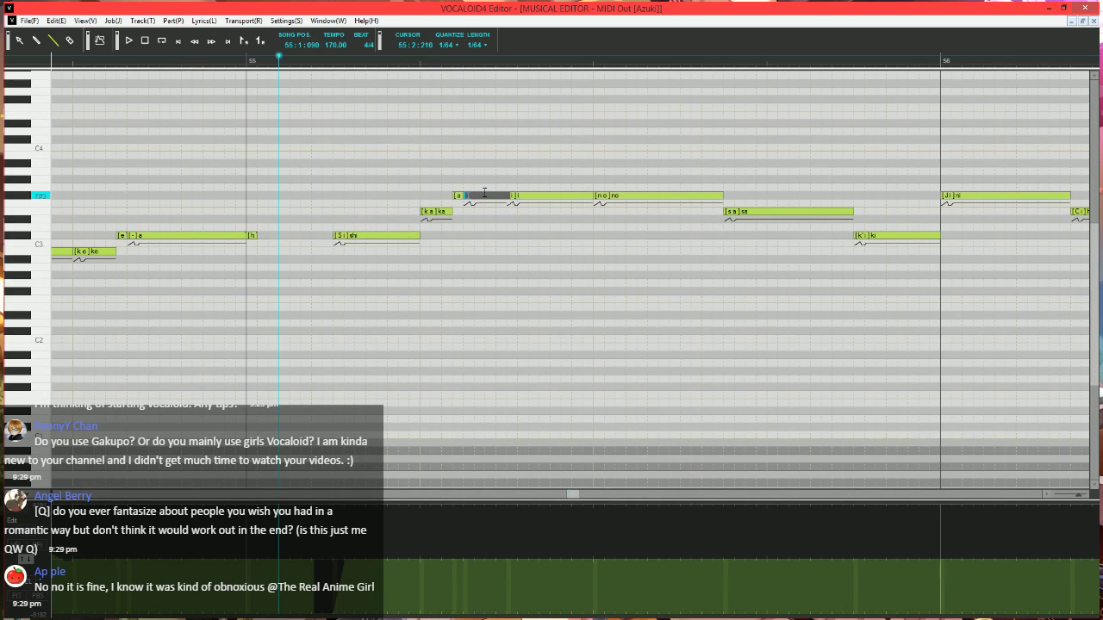
text(-)
key(Return)
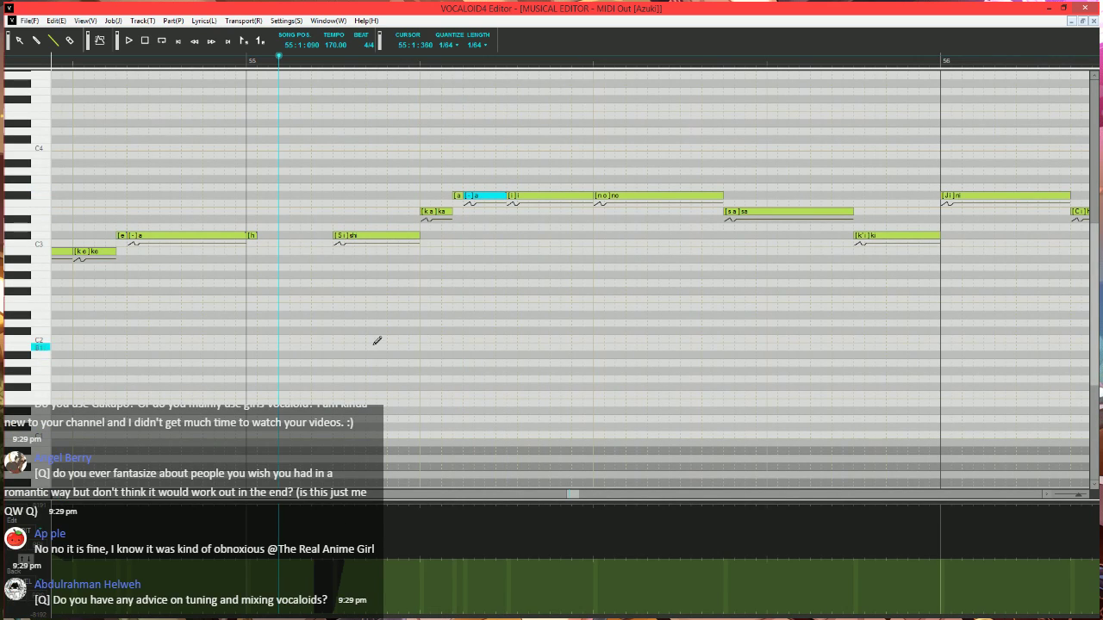
- Draw a low line in the VEL parameter across the "shi" and "ka" notes of measure 55 and return to the previous parameter
click(26, 559)
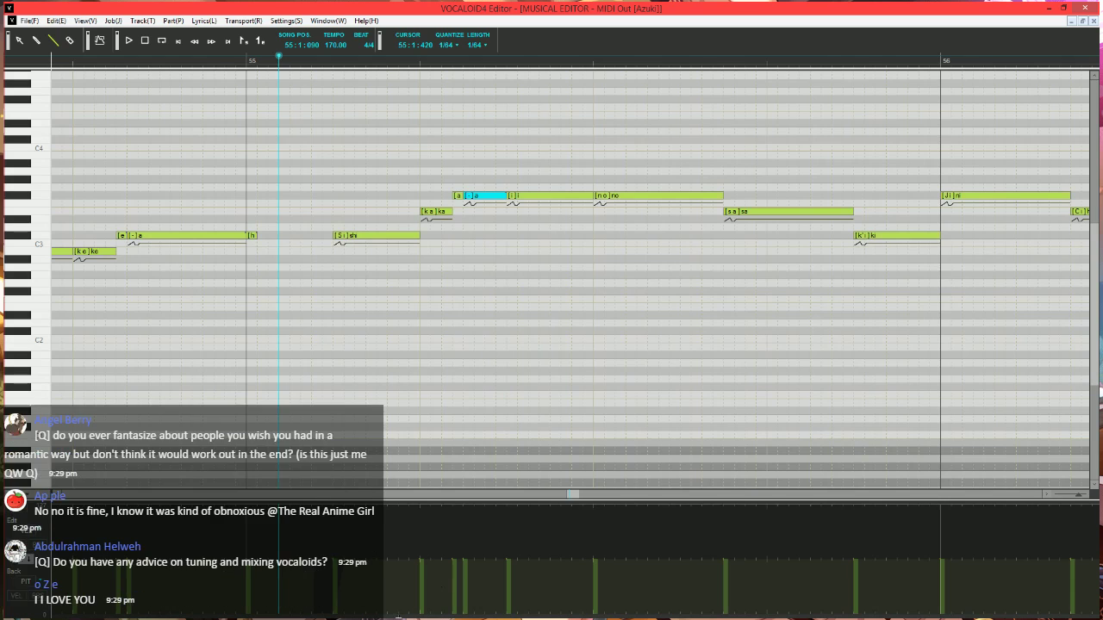
drag(427, 612, 255, 617)
click(31, 565)
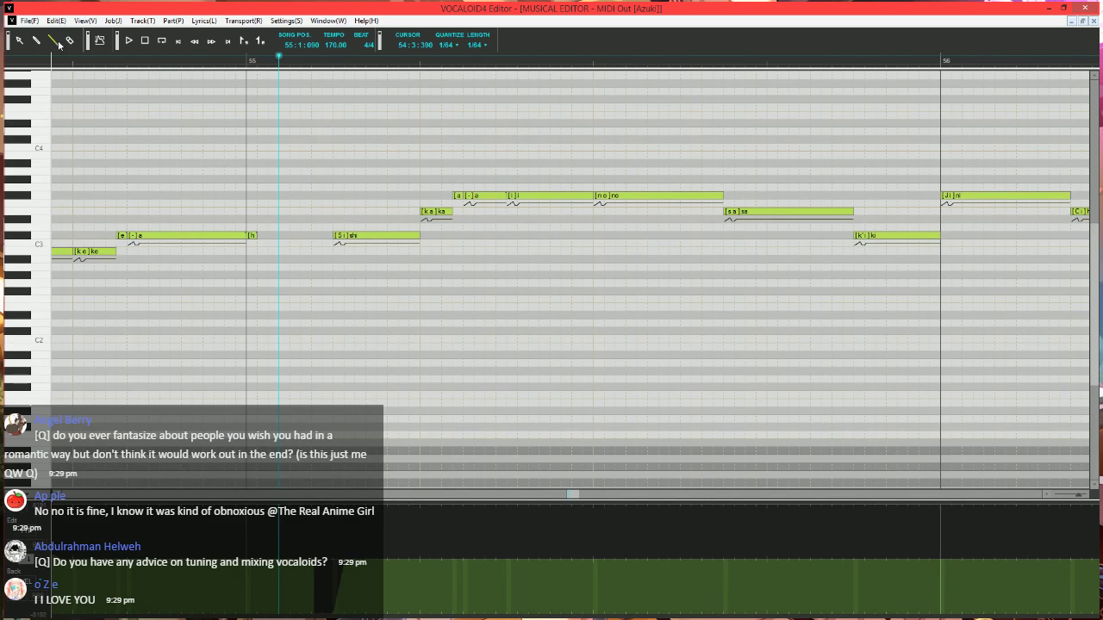
- Split the "sa" note in measure 55 into F#3 "sa", E3 "a", two E3 "-" sustains and a C#3 "-", and play from 55:1:090
ctrl+scroll(452, 345, down, 3)
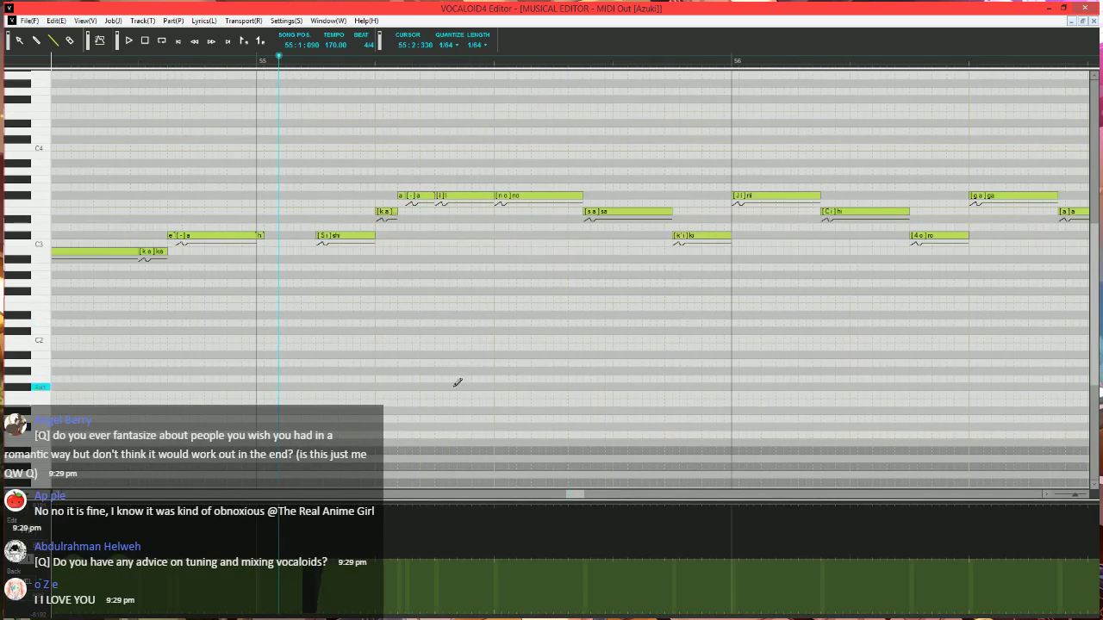
scroll(485, 321, left, 2)
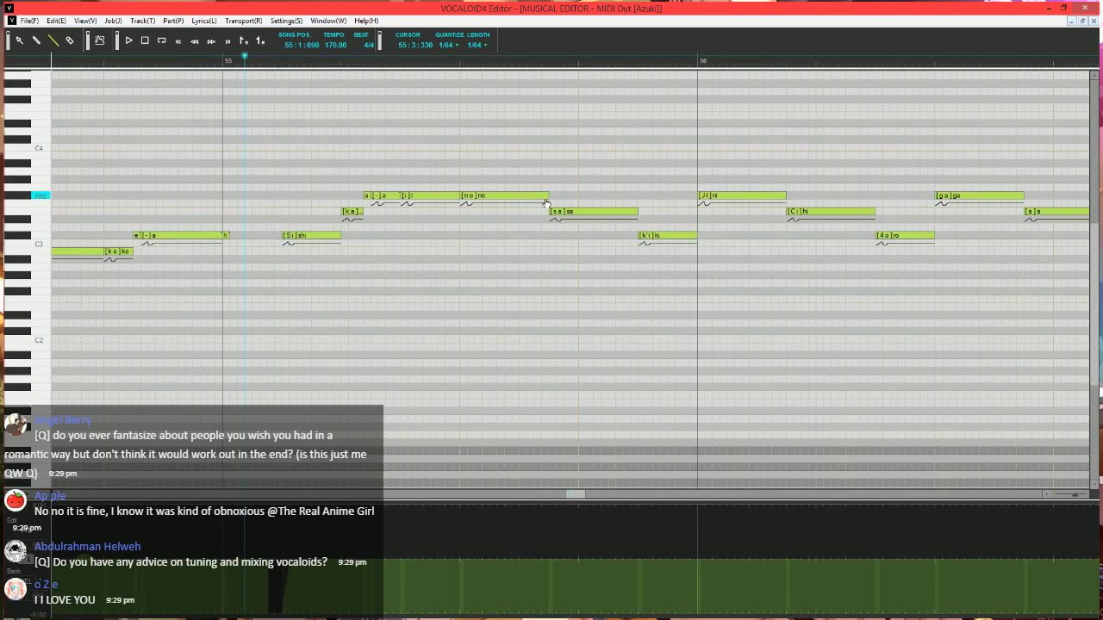
mouse_move(643, 215)
mouse_down()
mouse_move(564, 214)
mouse_move(556, 197)
mouse_move(601, 211)
mouse_move(606, 234)
mouse_move(641, 228)
mouse_up()
double_click(583, 212)
text(-)
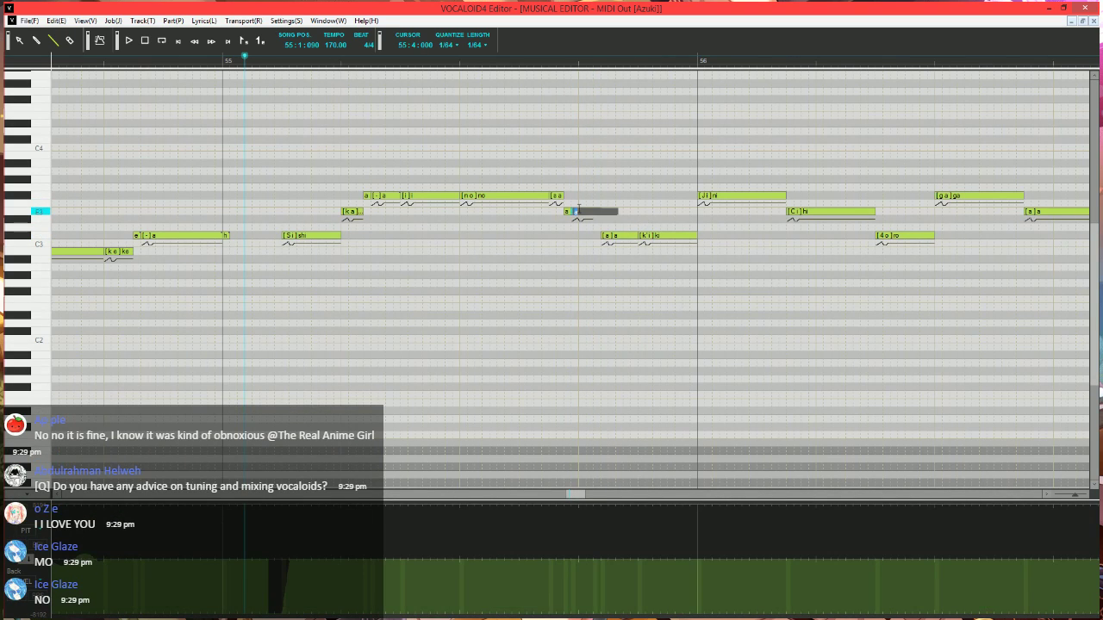
key(Tab)
text(-)
key(Tab)
text(-)
key(Return)
key(space)
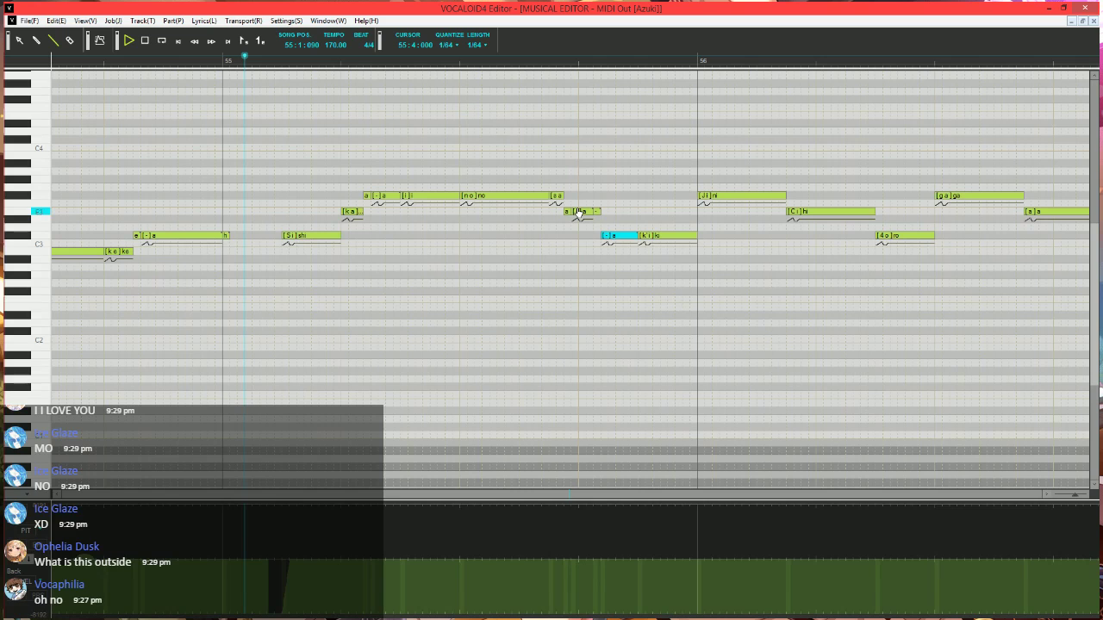
key(space)
- Split the "no" note in measure 55 into a short F3 "no", a short F#3 "o" and an F#3 "-", and play from 55:1:150
scroll(604, 341, right, 1)
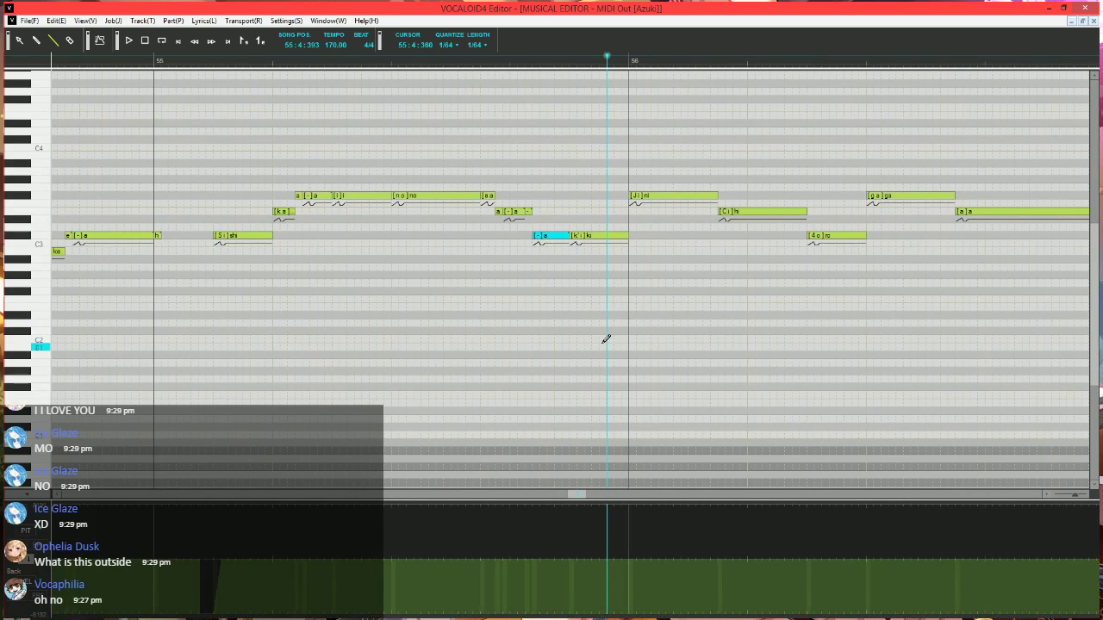
click(443, 196)
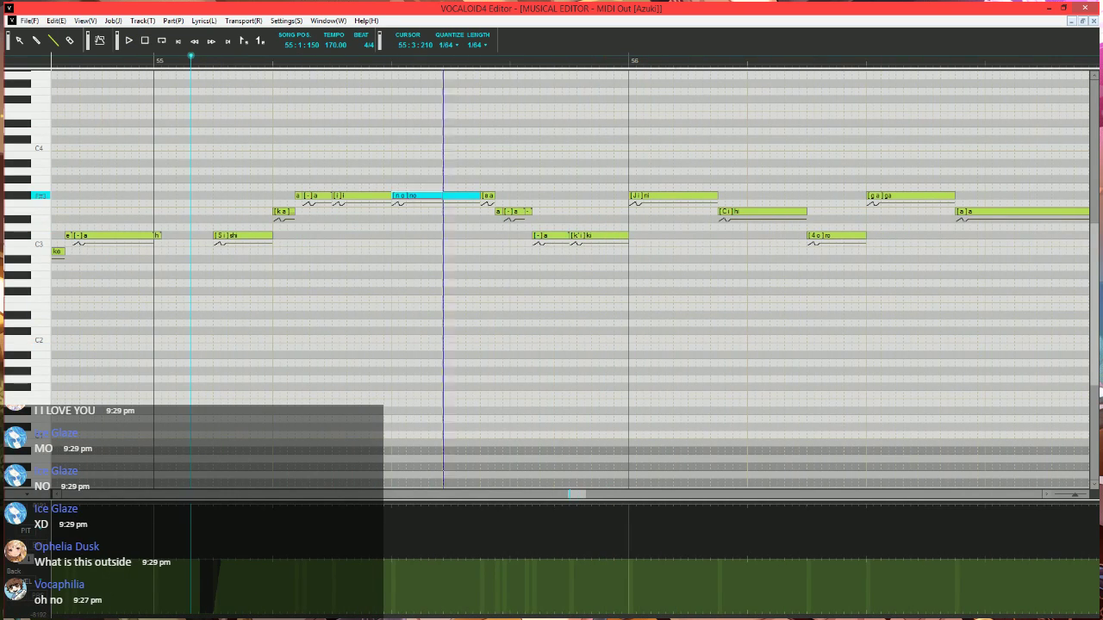
drag(443, 195, 405, 196)
drag(399, 196, 480, 196)
double_click(410, 196)
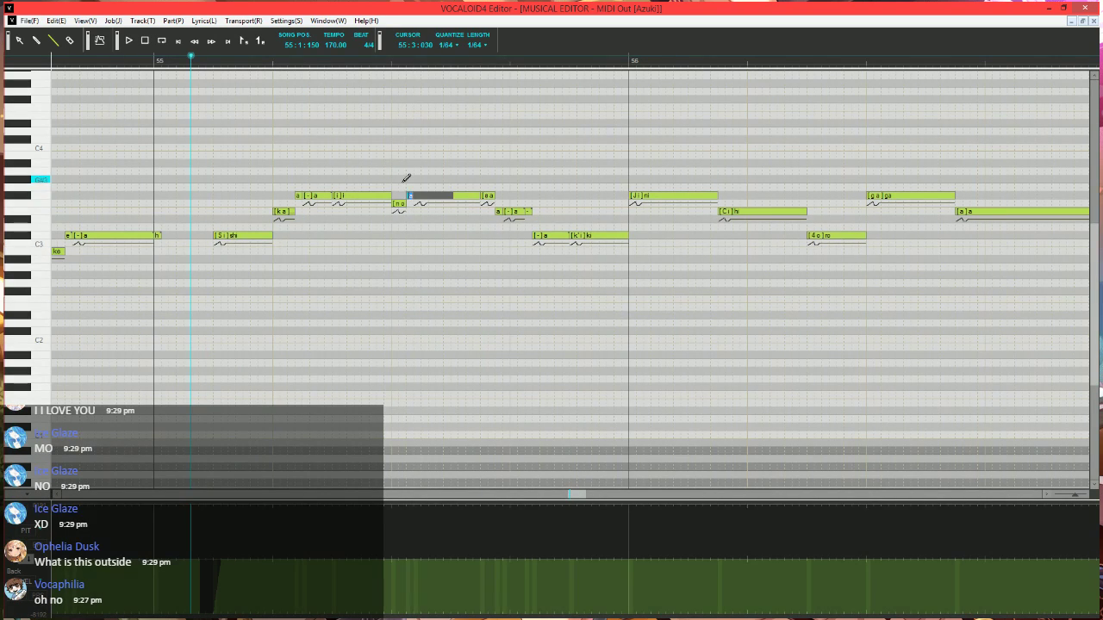
text(o)
key(Return)
key(space)
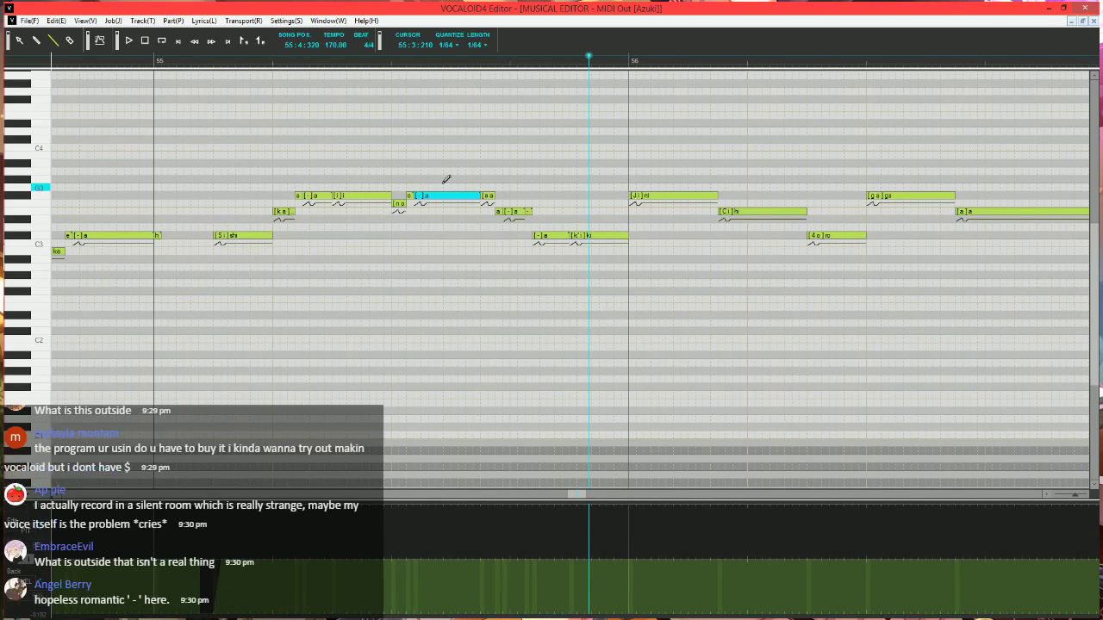
- Split the "ni" note at the start of measure 56 into a short E3 "ni", a short F#3 "i" and an F#3 "-" sustain
scroll(479, 226, right, 1)
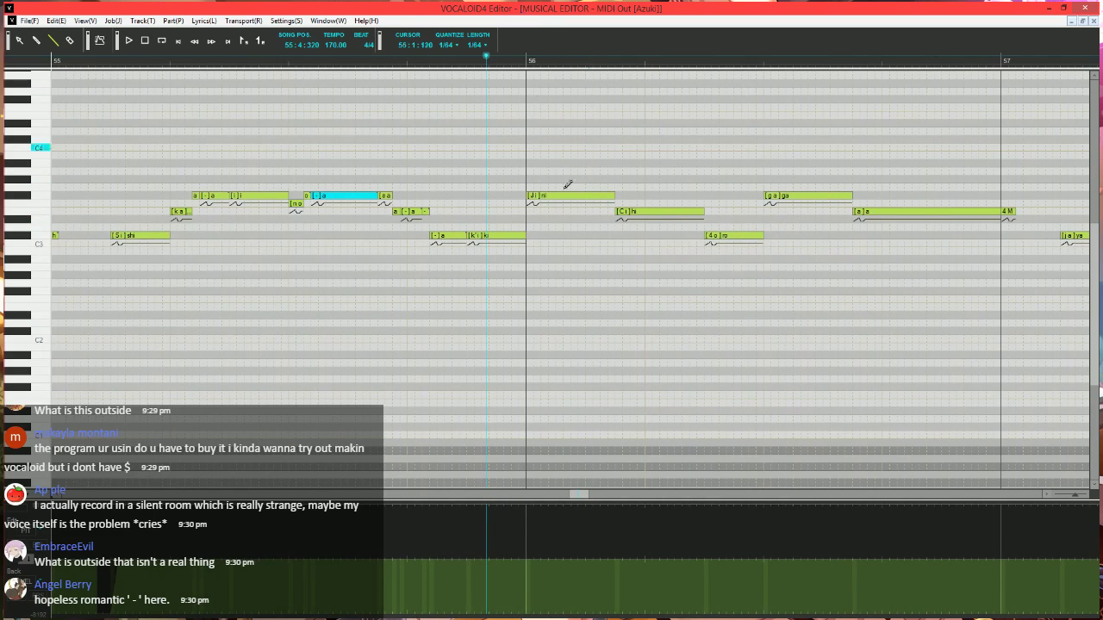
scroll(576, 295, up, 6)
scroll(574, 314, down, 4)
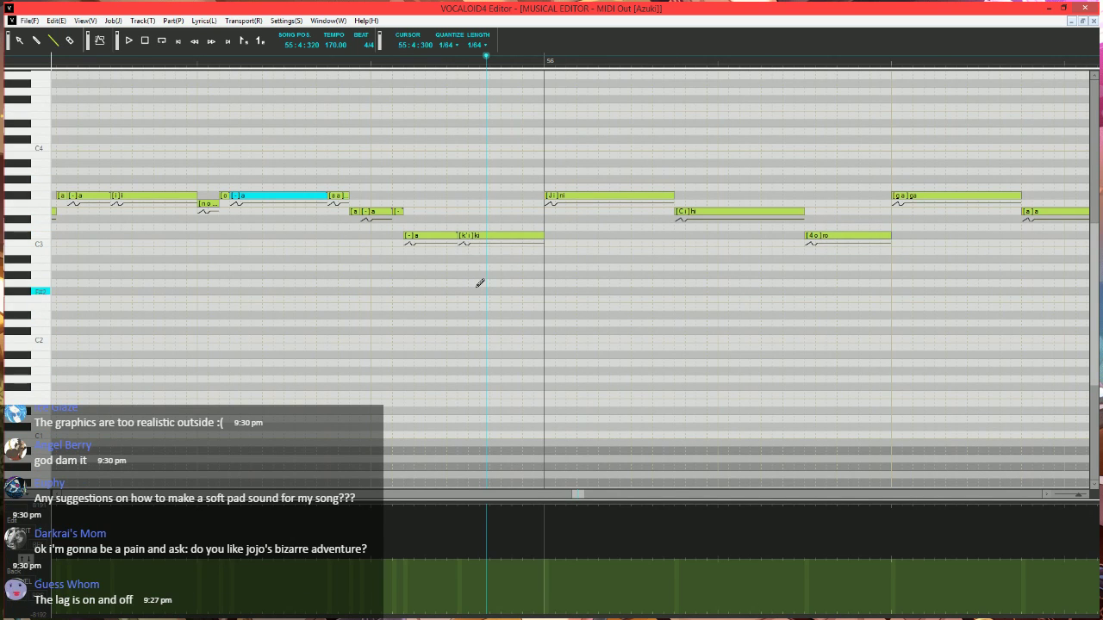
scroll(372, 337, right, 2)
mouse_move(607, 196)
mouse_down()
mouse_move(508, 195)
mouse_move(498, 213)
mouse_move(513, 194)
mouse_move(605, 195)
mouse_up()
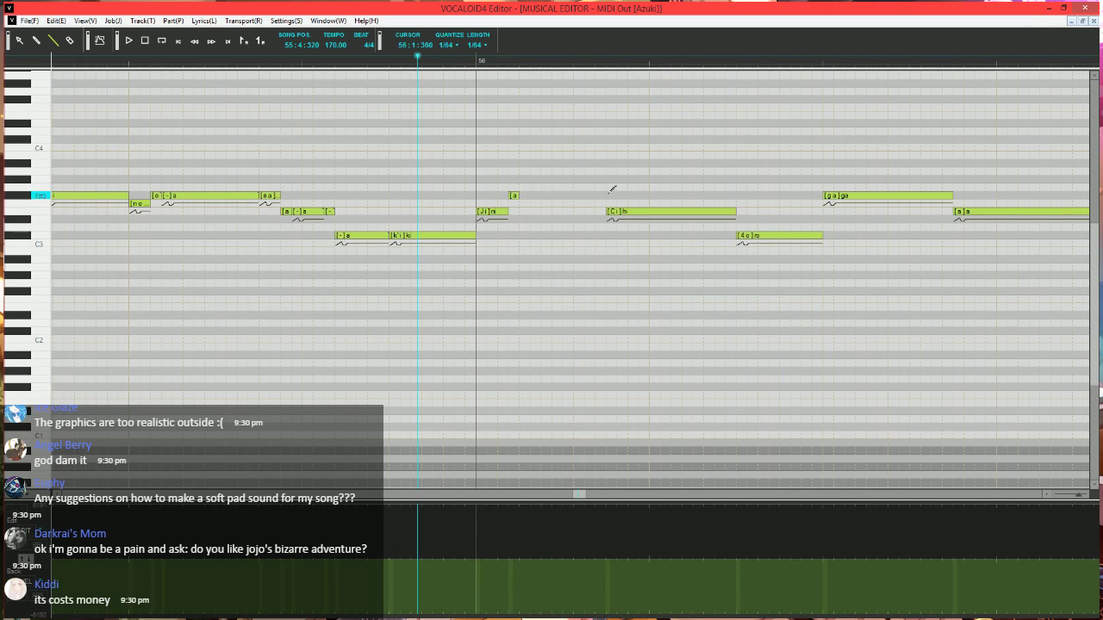
alt+double_click(513, 197)
text(i)
key(Tab)
text(-)
key(Return)
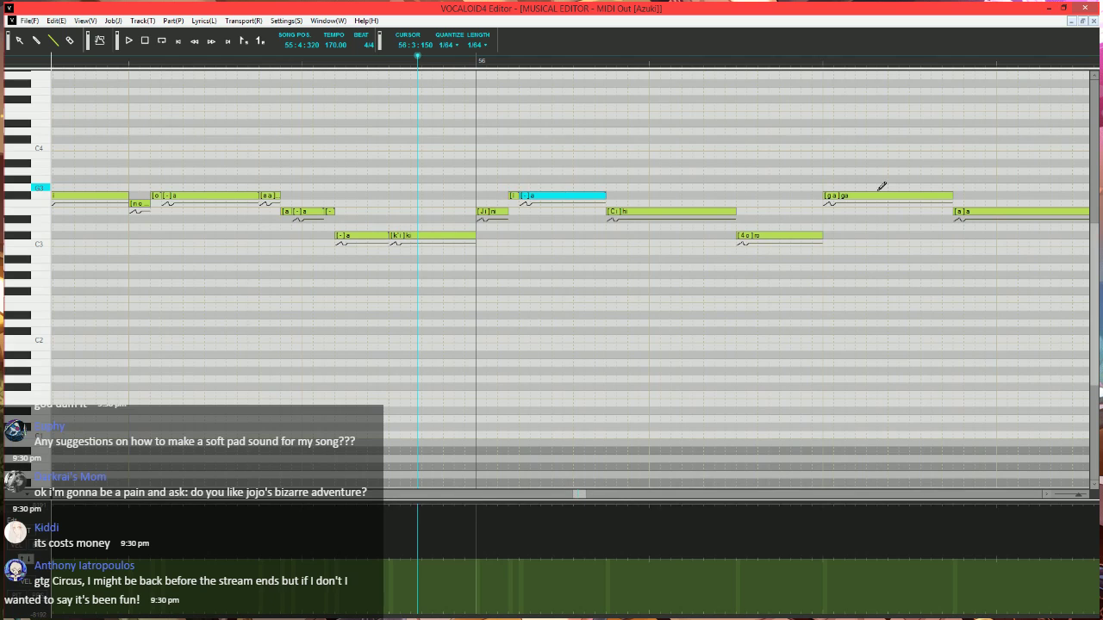
- Split the "hi" note in measure 56 into F#3 "hi", E3 "i", two E3 "-" sustains and a C#3 "-", and play from 55:4:320
scroll(861, 198, right, 2)
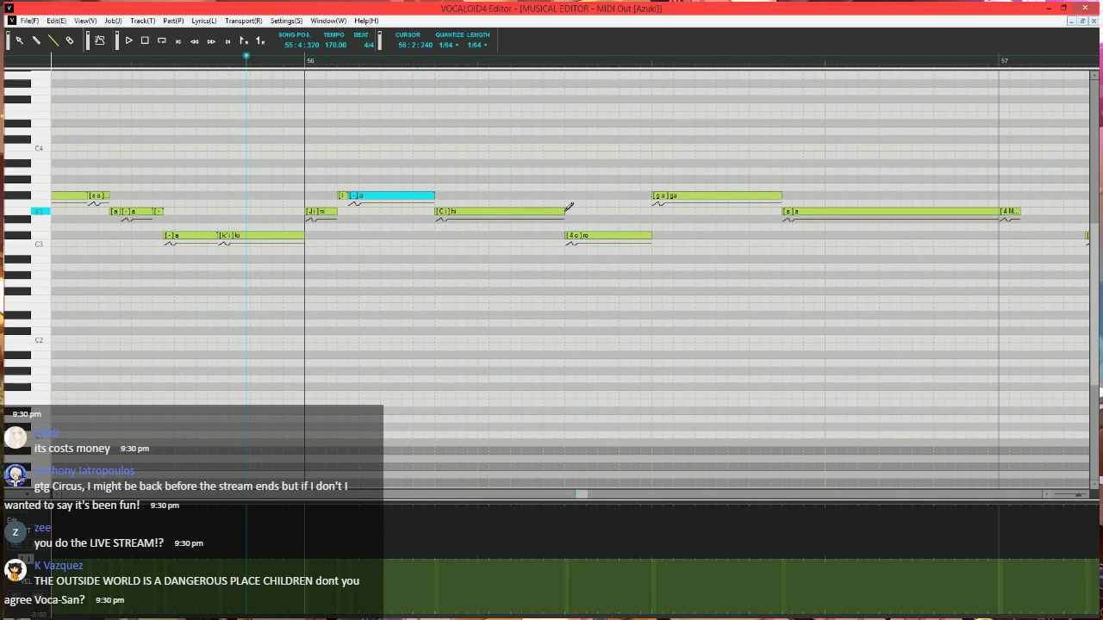
mouse_move(564, 211)
mouse_down()
mouse_move(456, 211)
mouse_move(452, 197)
mouse_move(523, 207)
mouse_move(526, 236)
mouse_move(565, 236)
mouse_up()
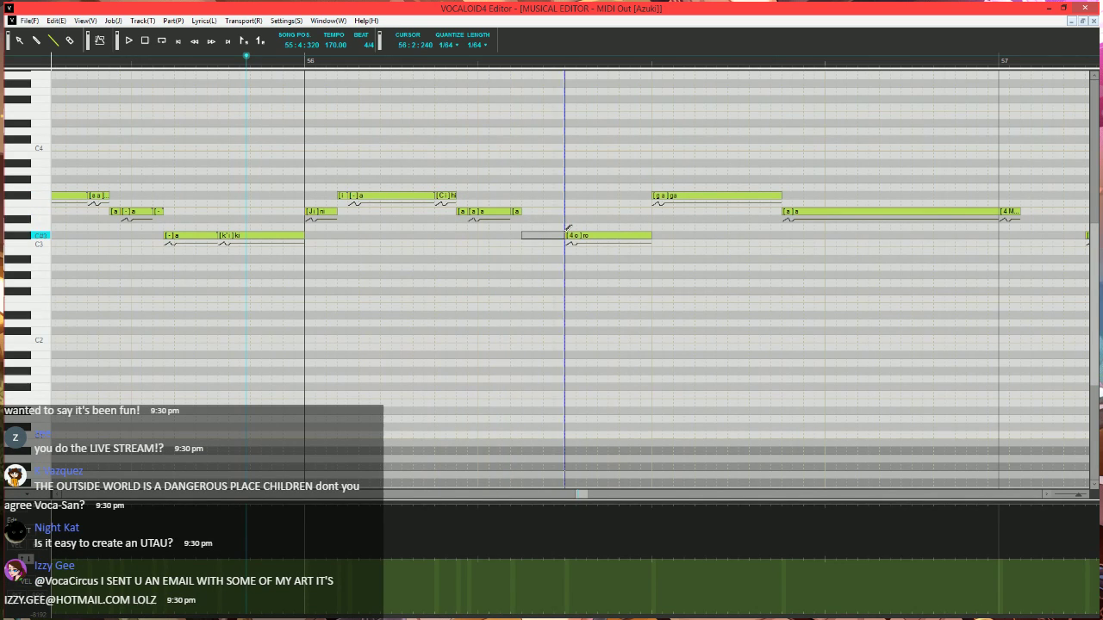
click(460, 211)
key(Tab)
text(-)
key(Tab)
text(-)
key(Tab)
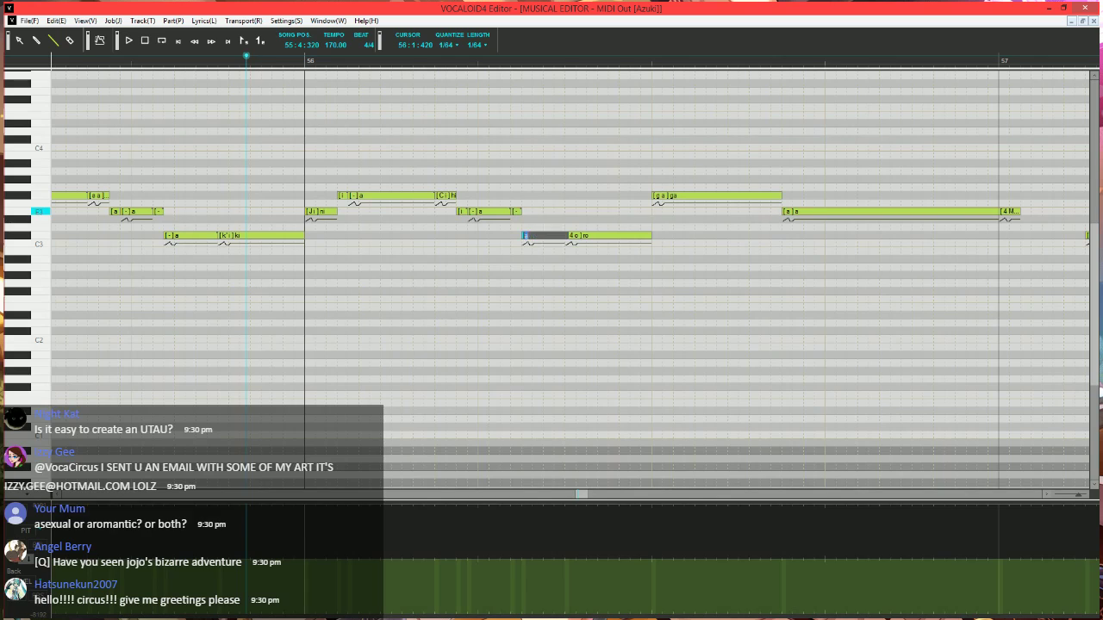
text(-)
key(Return)
key(space)
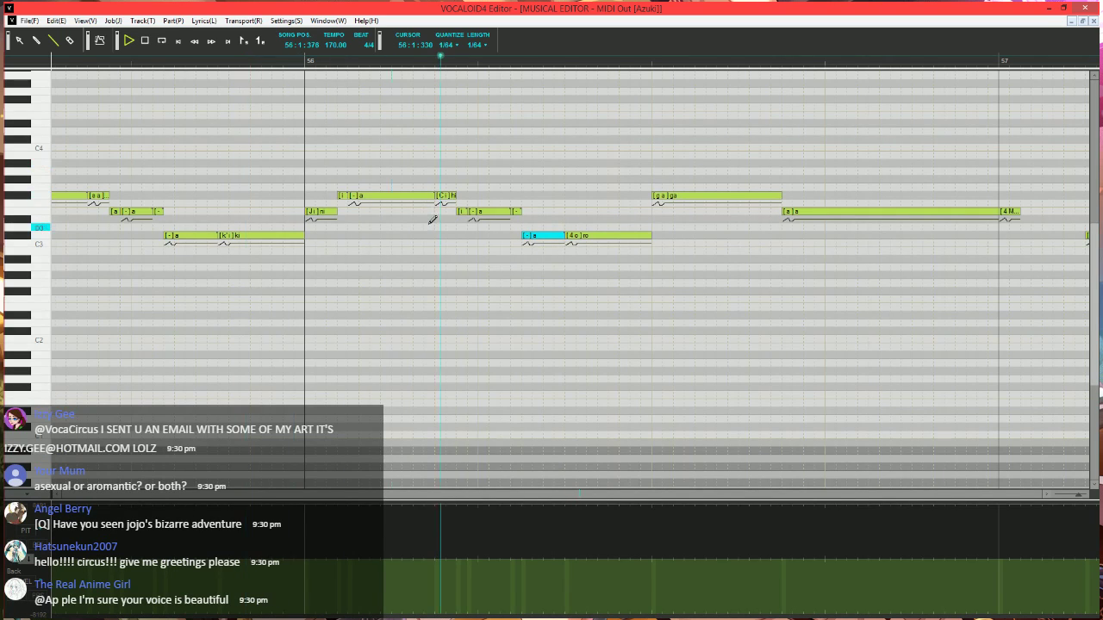
- Split the "ga" note in measure 56 into a short E3 "ga", a short F#3 "a" and two F#3 "-" sustains, and play from 56:1:390
key(space)
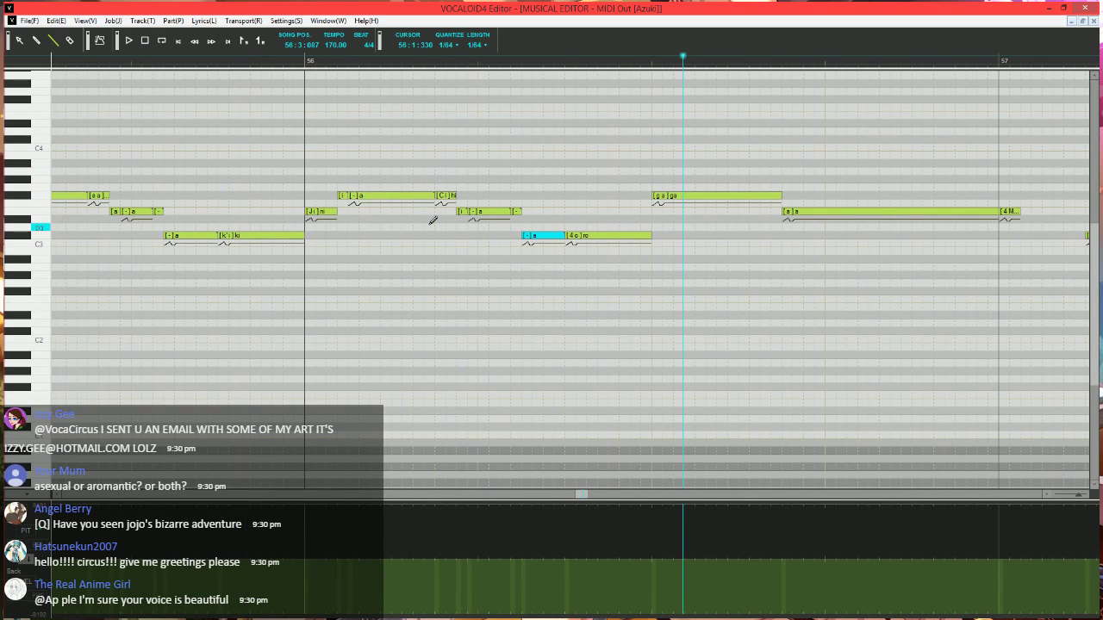
click(447, 63)
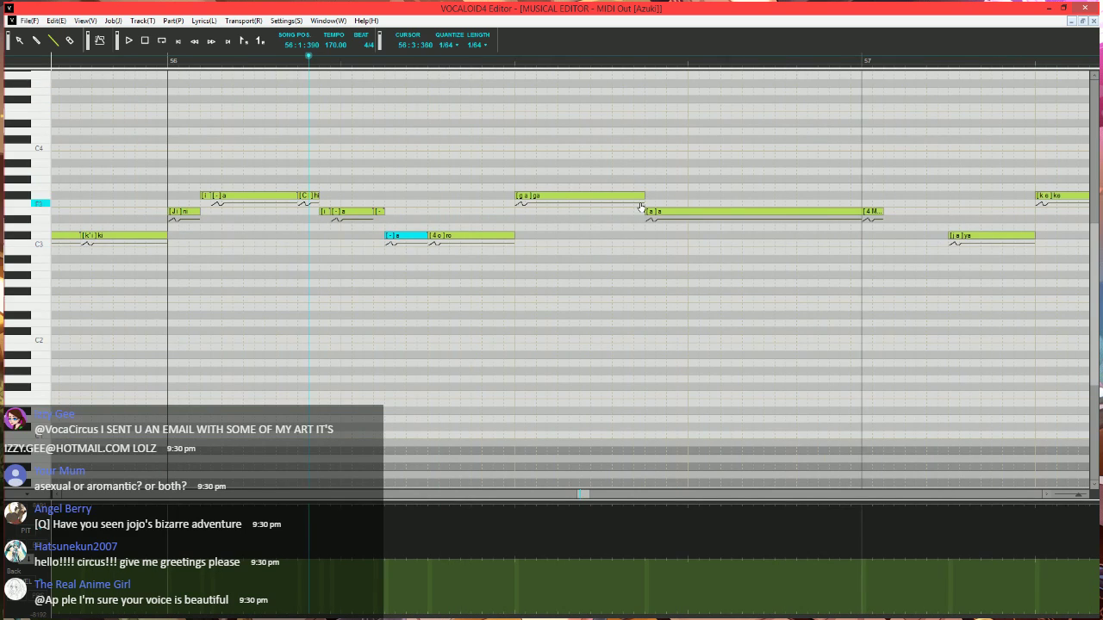
mouse_move(642, 197)
mouse_down()
mouse_move(524, 200)
mouse_move(528, 217)
mouse_move(561, 195)
mouse_move(645, 195)
mouse_up()
click(552, 194)
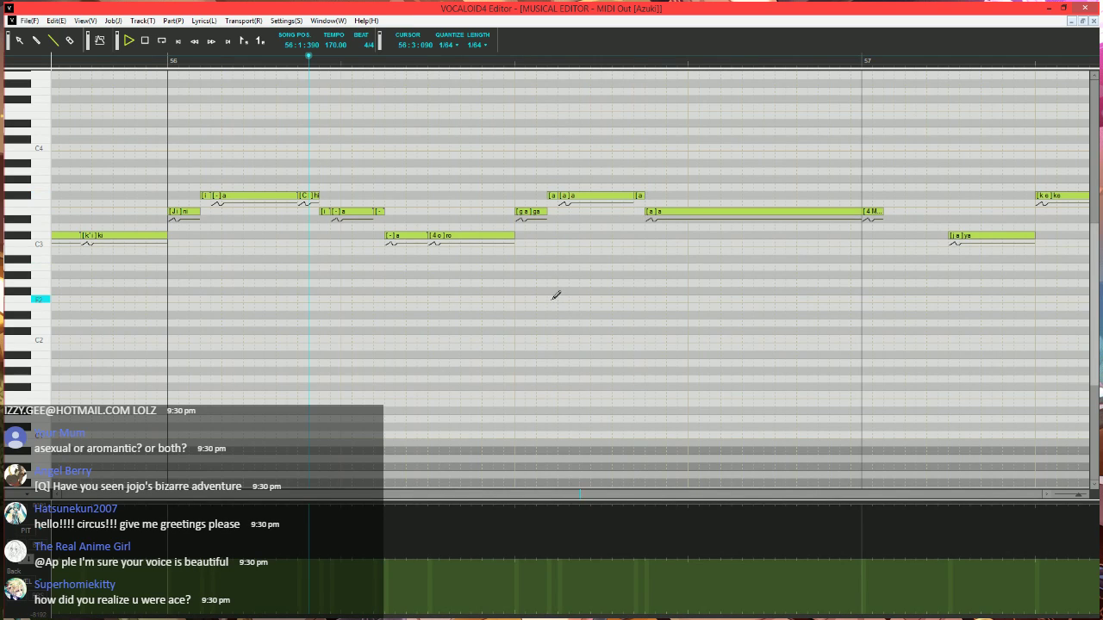
scroll(556, 295, down, 2)
key(space)
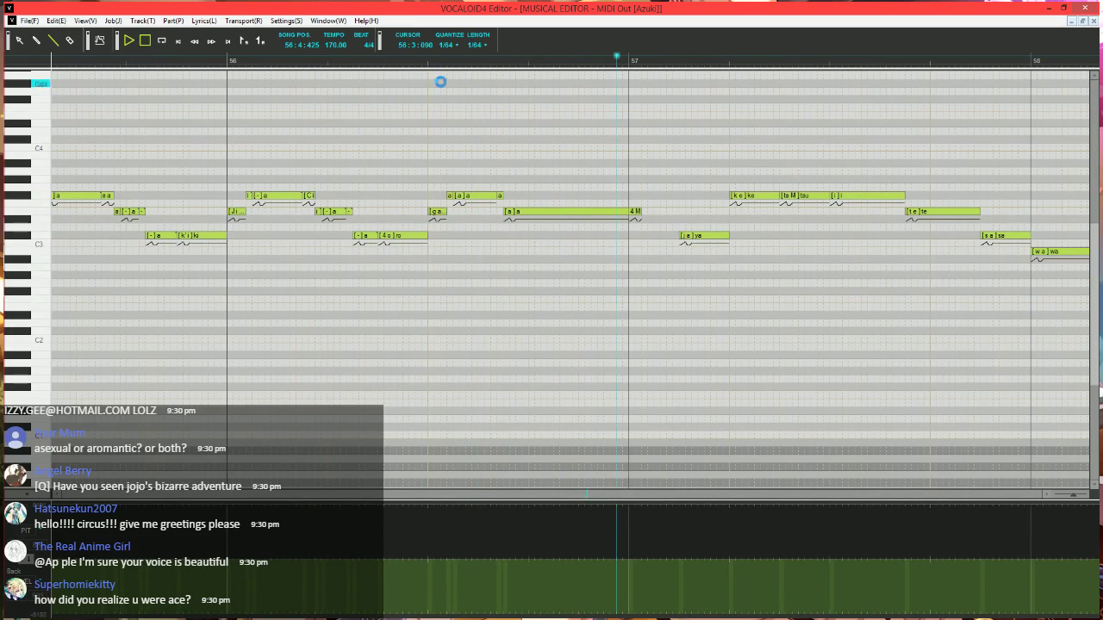
key(space)
click(479, 195)
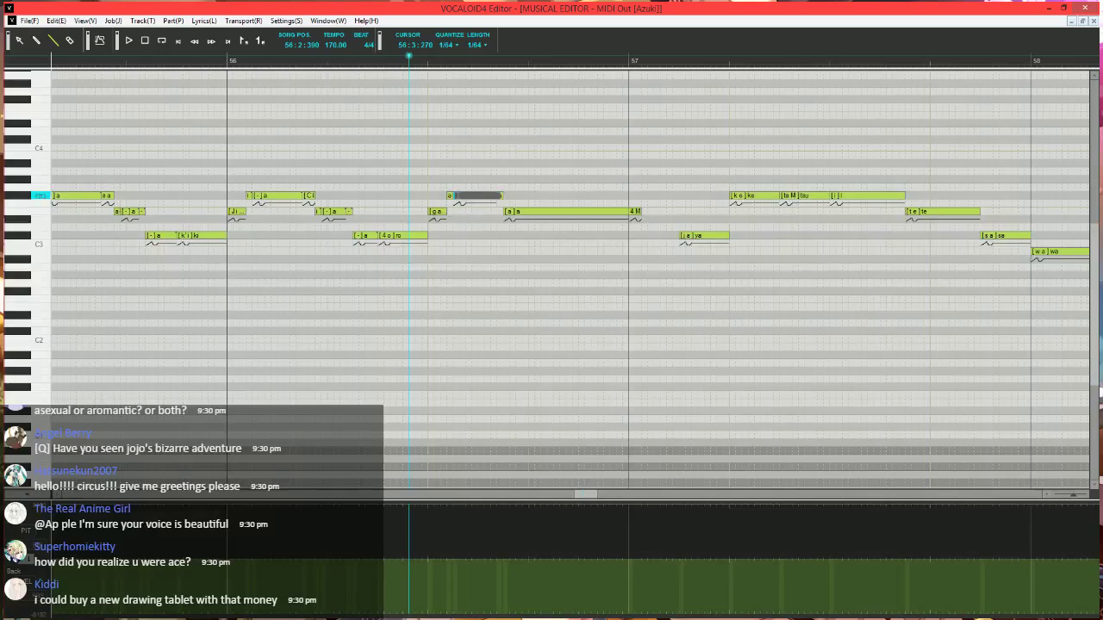
- Run Expressive Vibrato on the long E3 "a" note in measure 56 with pitch amount 10, rate 45 and length 100
click(581, 216)
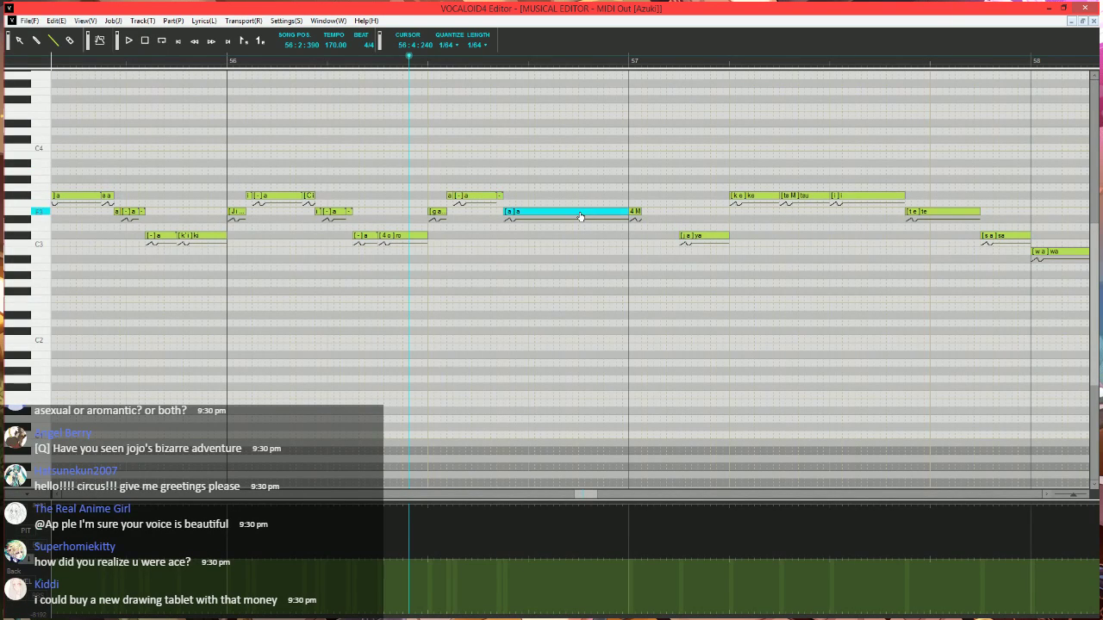
key(ctrl+j)
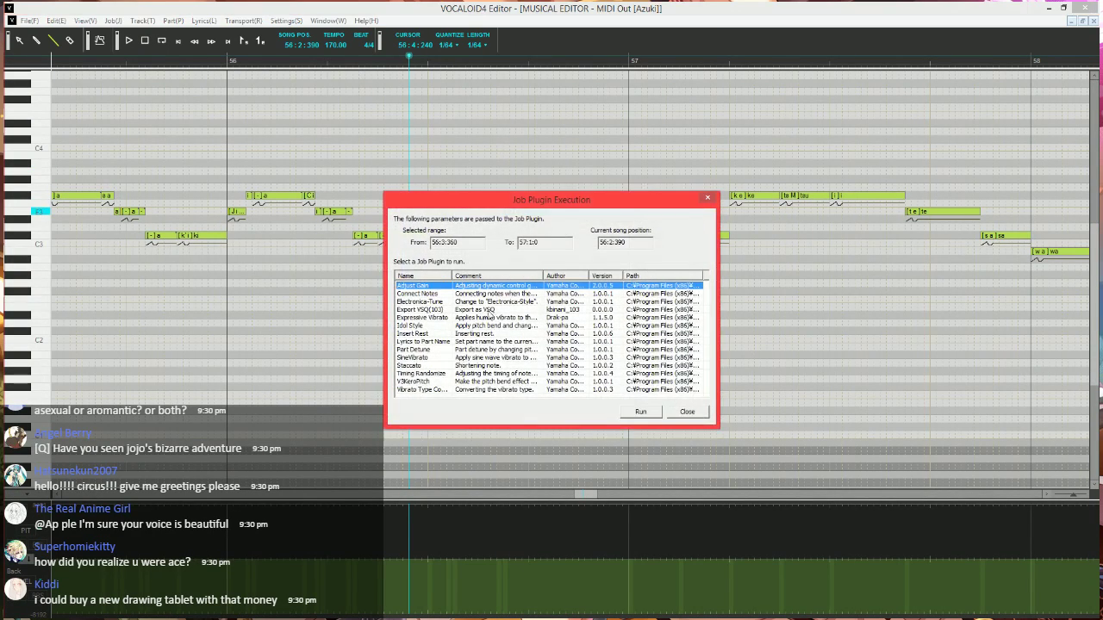
click(444, 341)
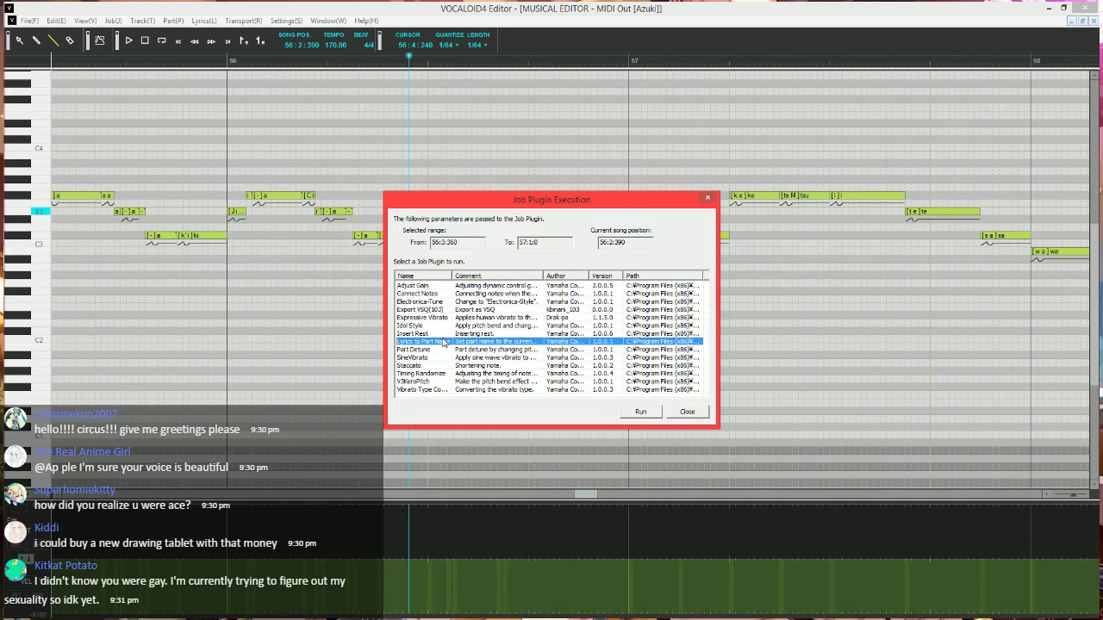
click(435, 319)
click(640, 412)
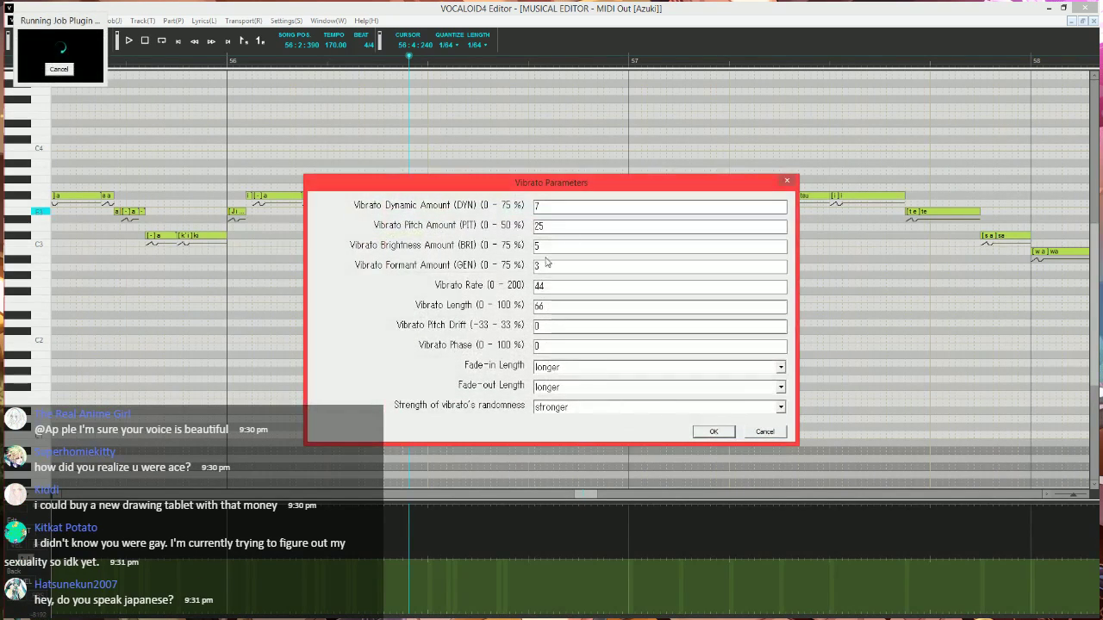
key(Tab)
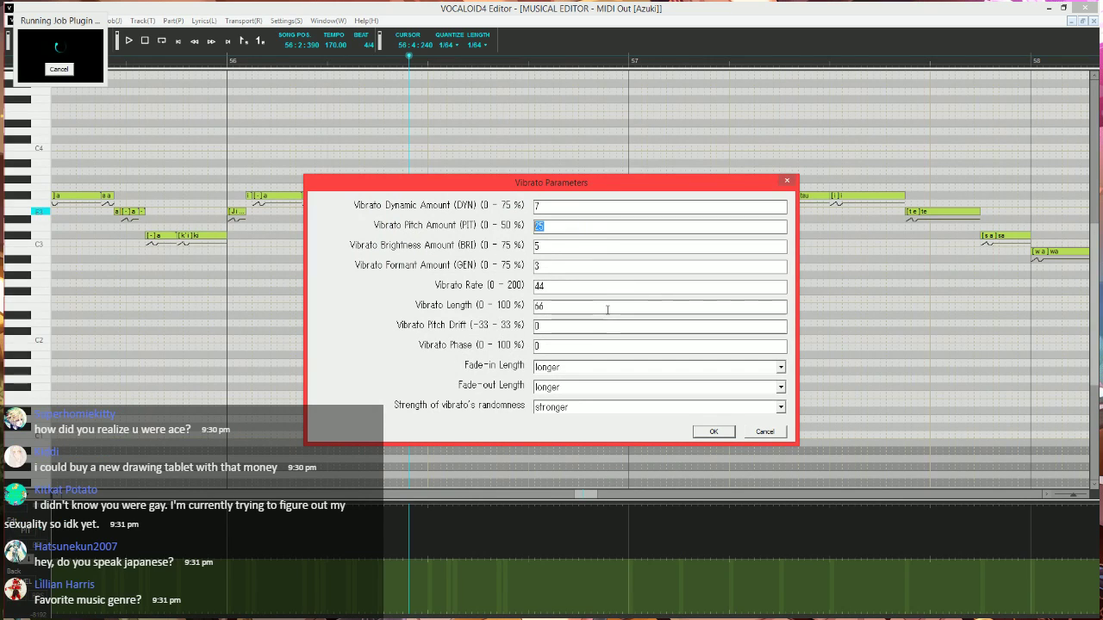
text(10)
key(Tab)
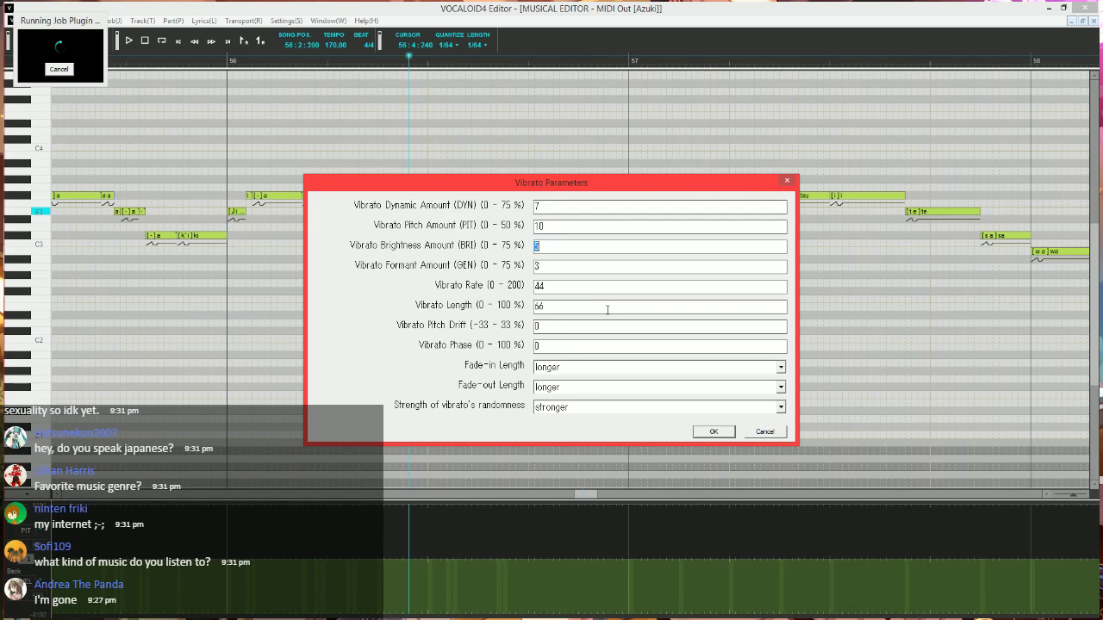
key(Tab)
text(100)
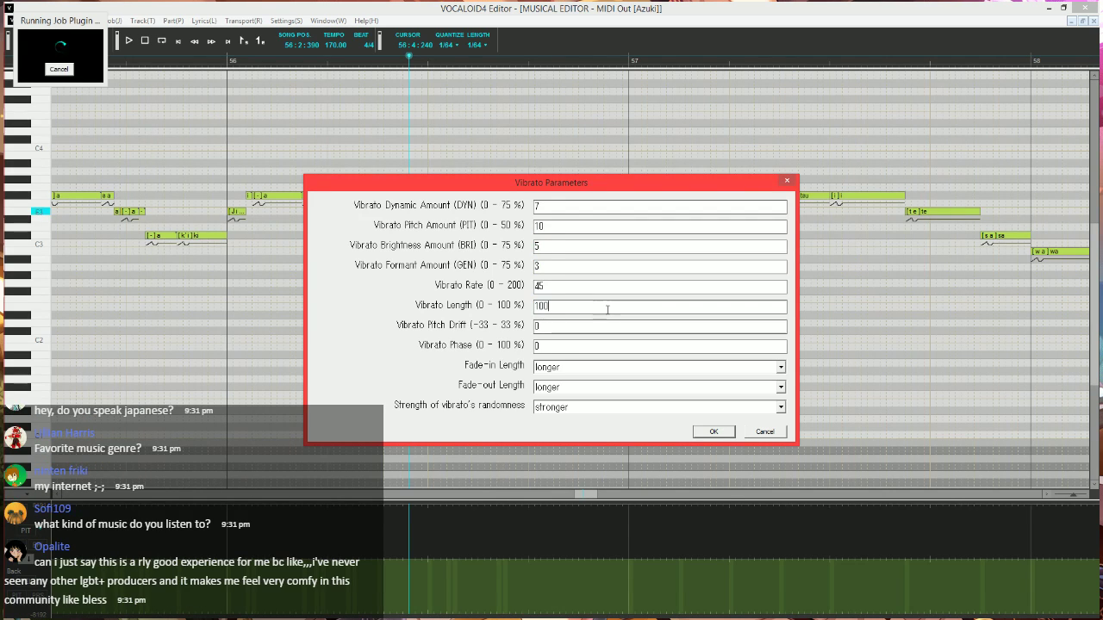
- Set the vibrato's fade-in length to shorter, reduce its fade-out length, and apply the vibrato to the E3 "a" note
key(Tab)
key(Tab)
key(Tab)
key(Up)
key(Tab)
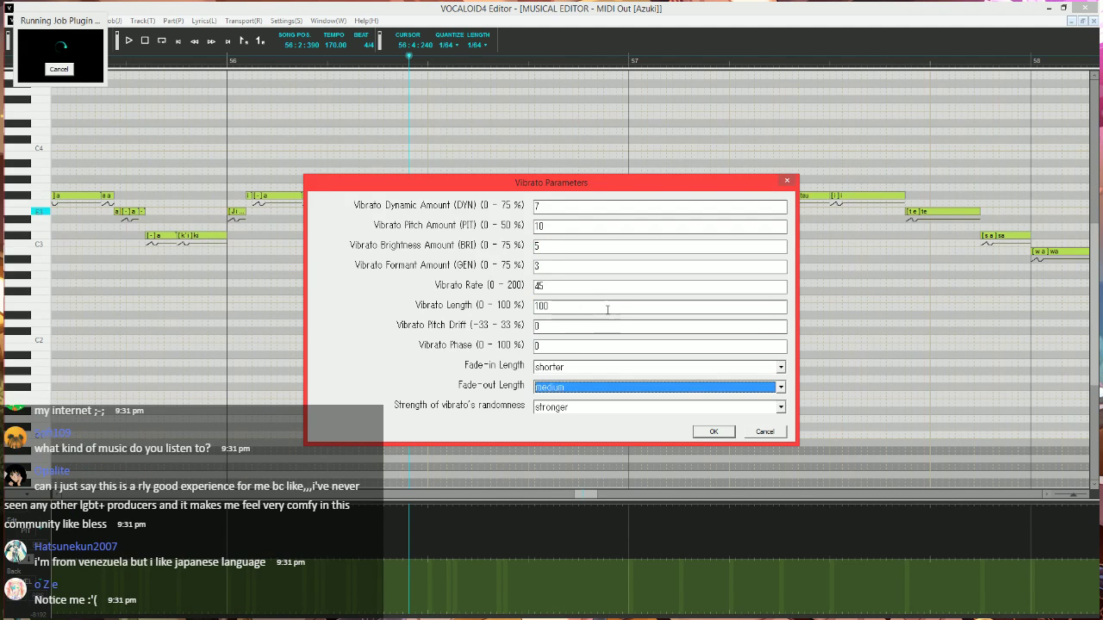
key(Up)
key(Return)
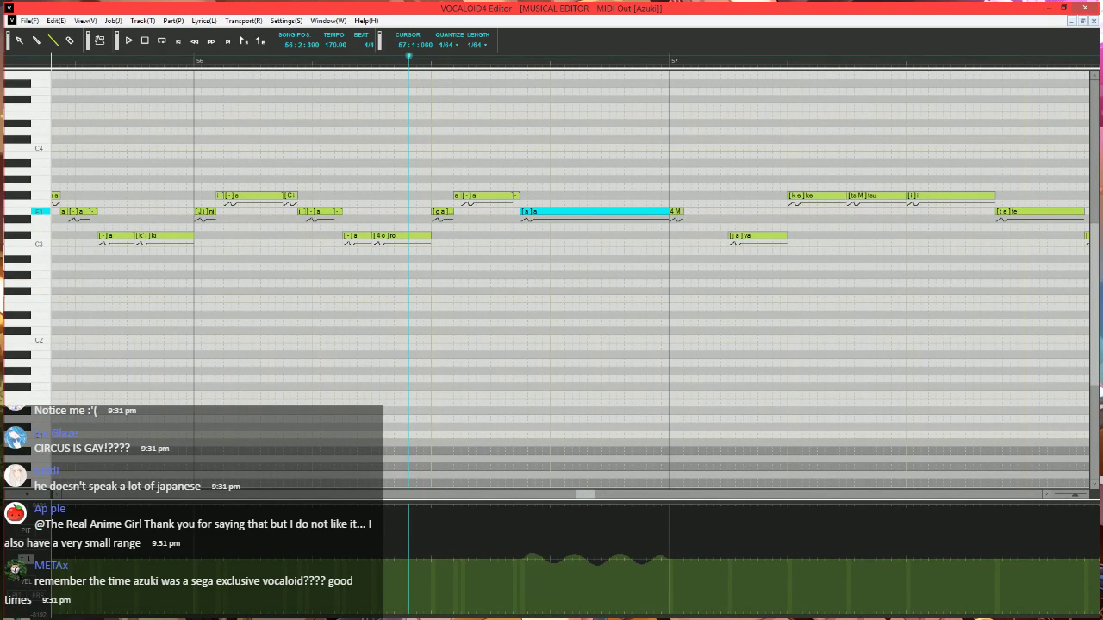
- Try to add a short C#3 note after a shortened "ru" at the start of measure 57, and play the passage
click(678, 236)
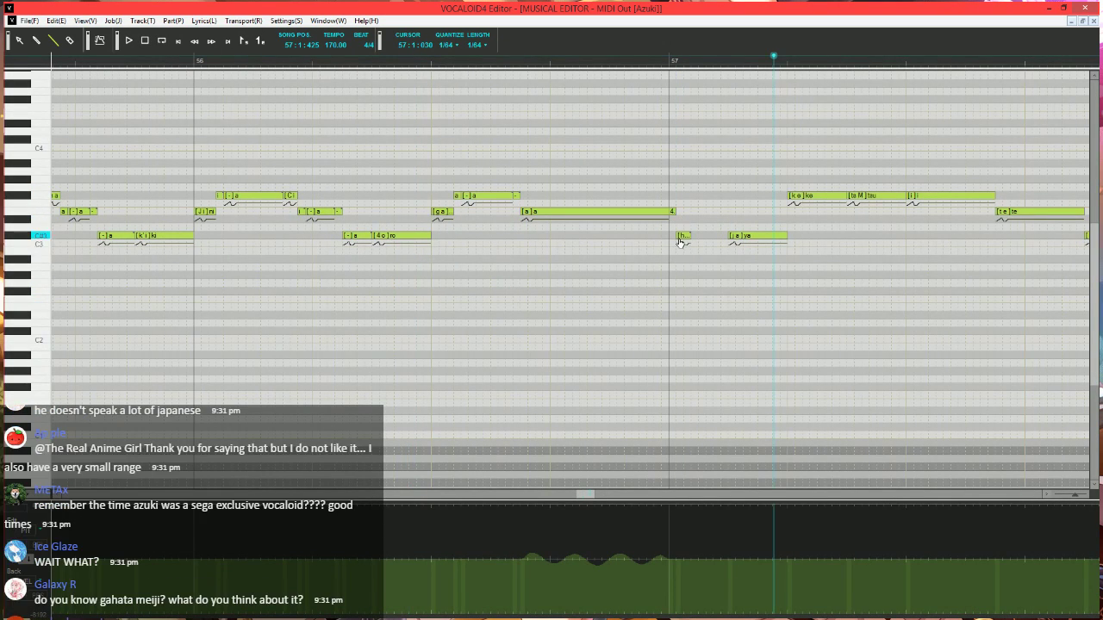
scroll(680, 308, down, 3)
click(301, 62)
key(space)
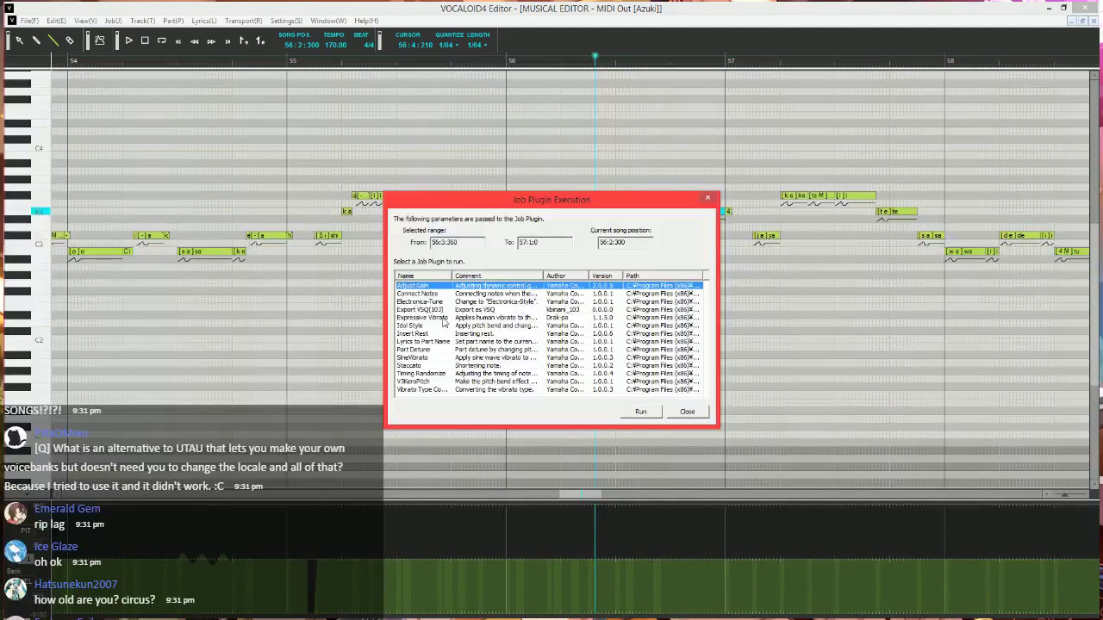
- Apply Expressive Vibrato to the long E3 "a" with pitch 10, brightness 15, rate 45, length 75, short fade-in and shorter fade-out, and play it
click(443, 320)
click(620, 411)
click(594, 226)
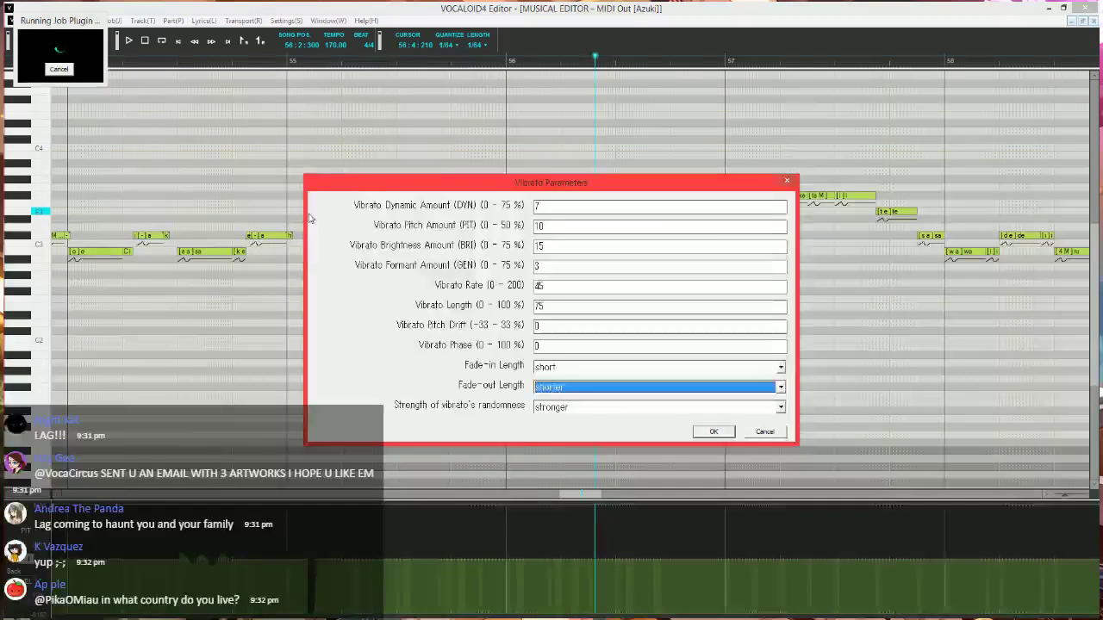
key(Return)
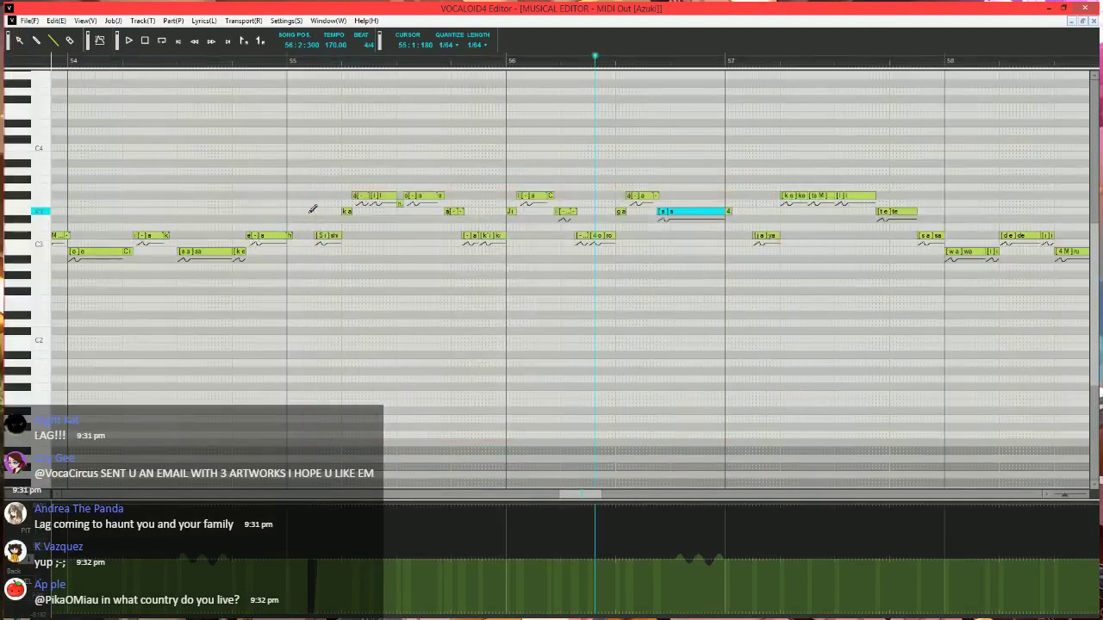
key(space)
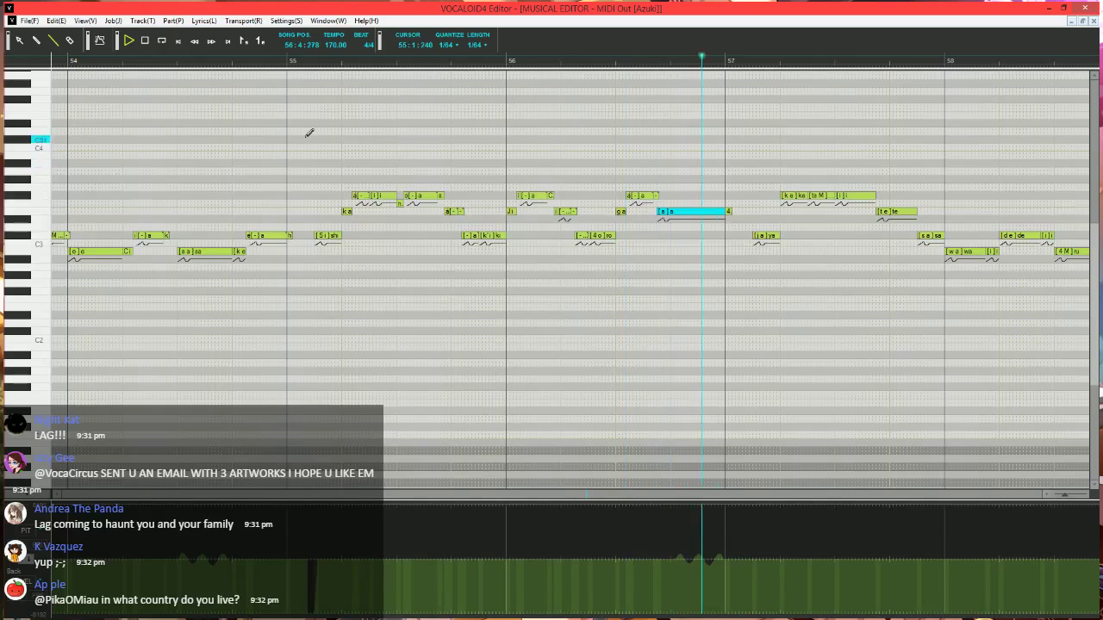
click(307, 62)
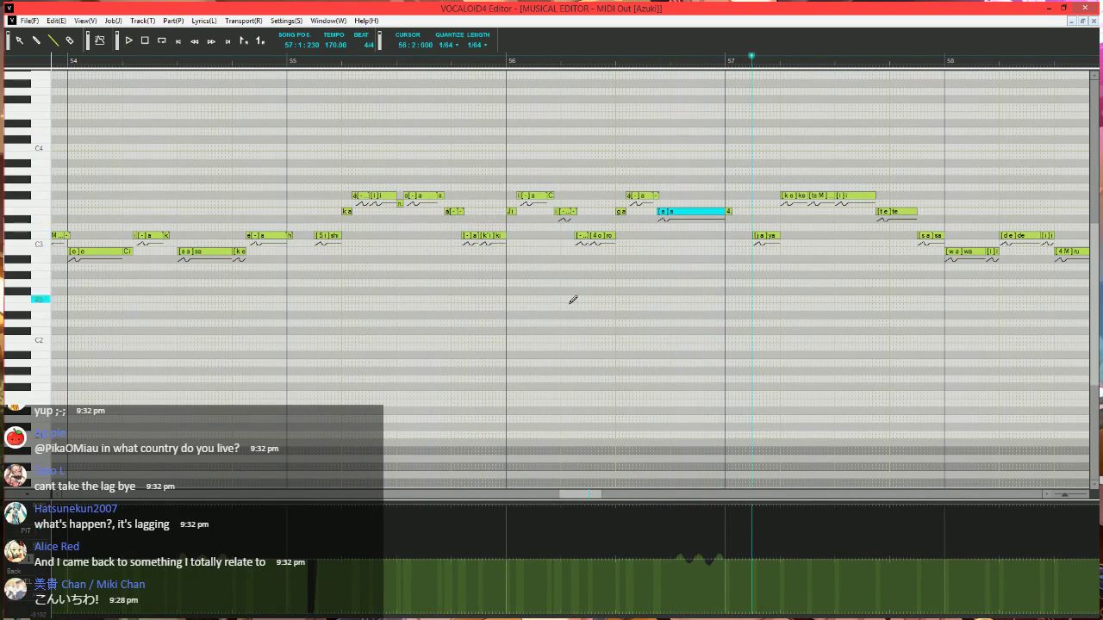
- Draw a pitch bend held at the minimum from 57:1:120 and rising to zero across the start of the C#3 "ya" note, and play it
scroll(450, 288, up, 5)
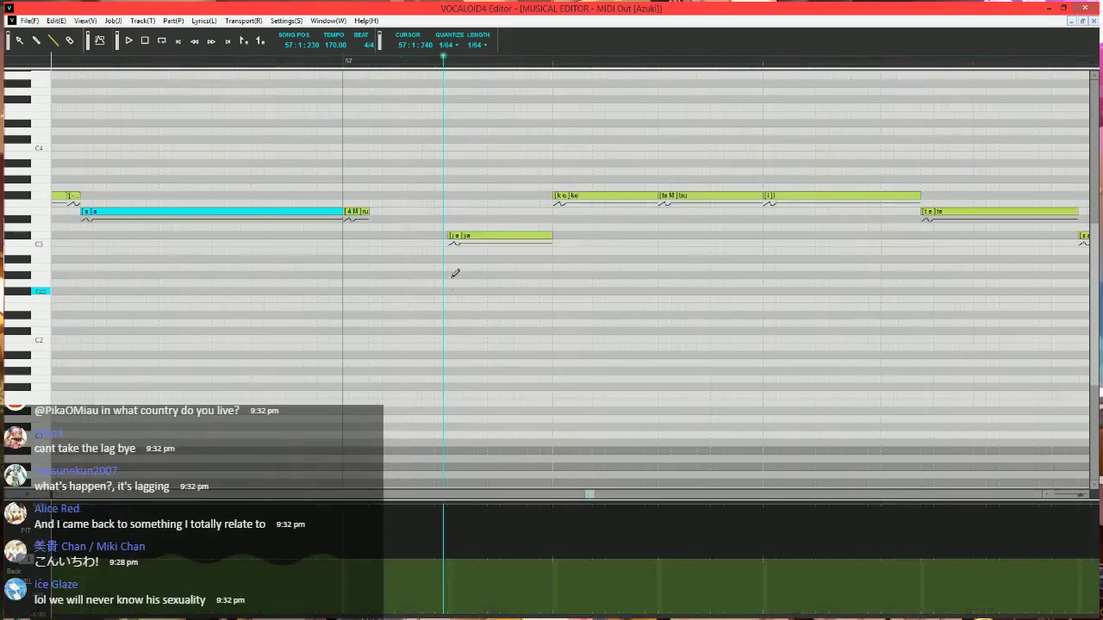
click(396, 63)
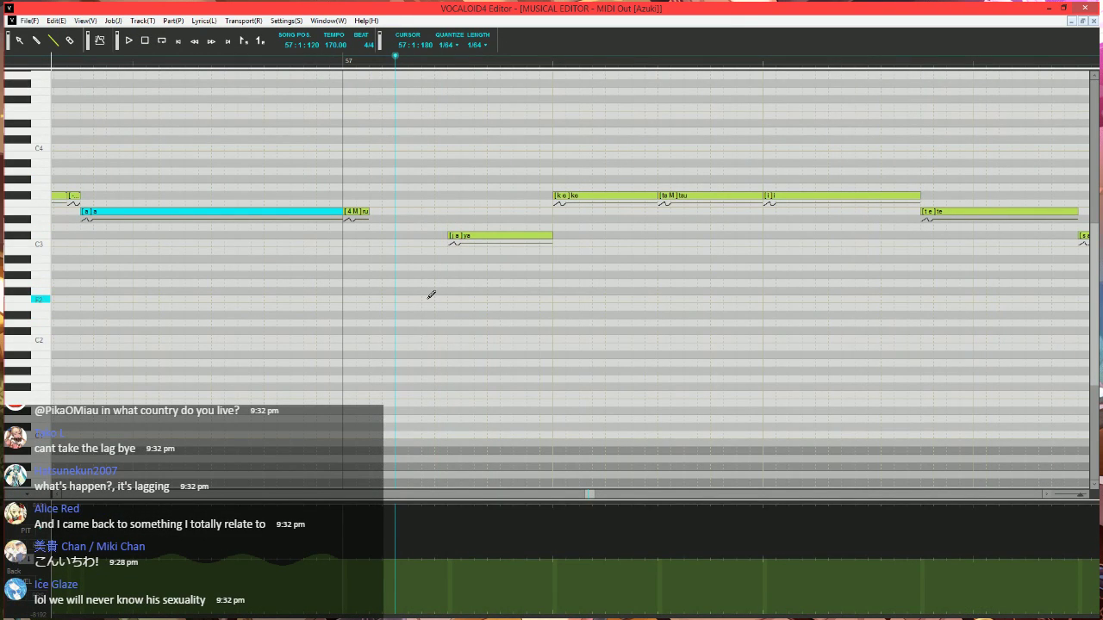
scroll(448, 288, up, 1)
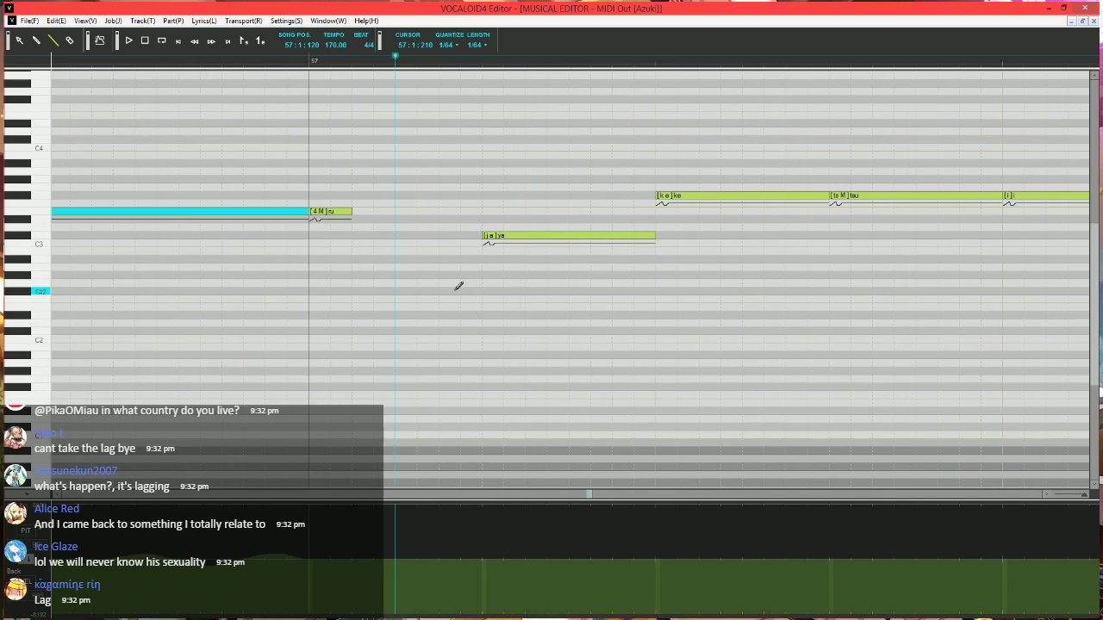
drag(395, 613, 459, 613)
drag(459, 613, 481, 587)
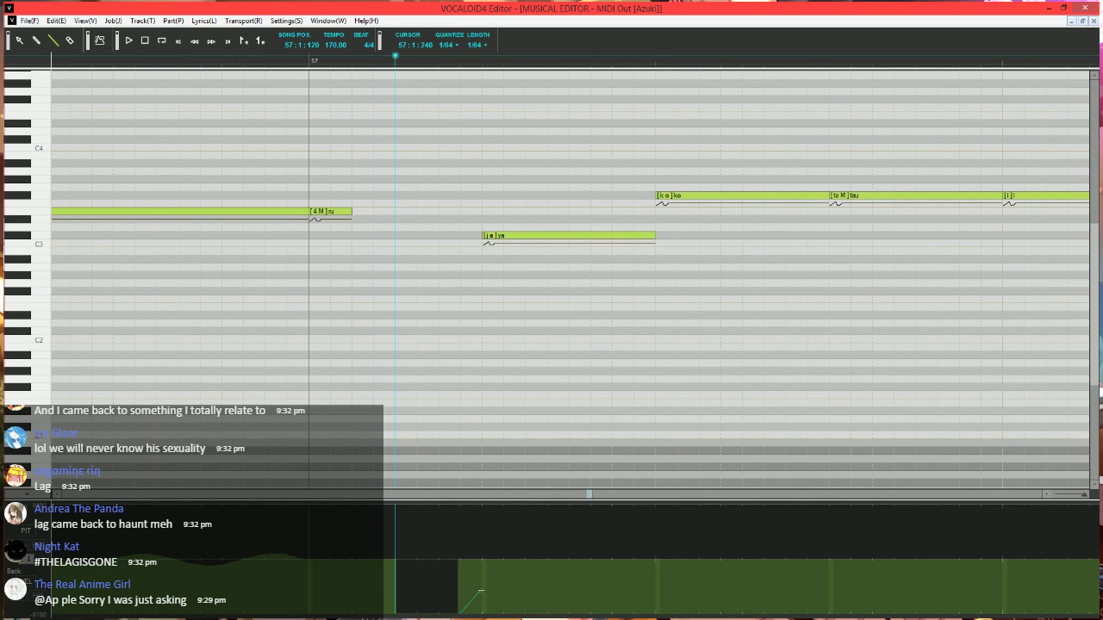
mouse_move(480, 587)
mouse_down()
mouse_move(516, 586)
mouse_move(527, 559)
mouse_up()
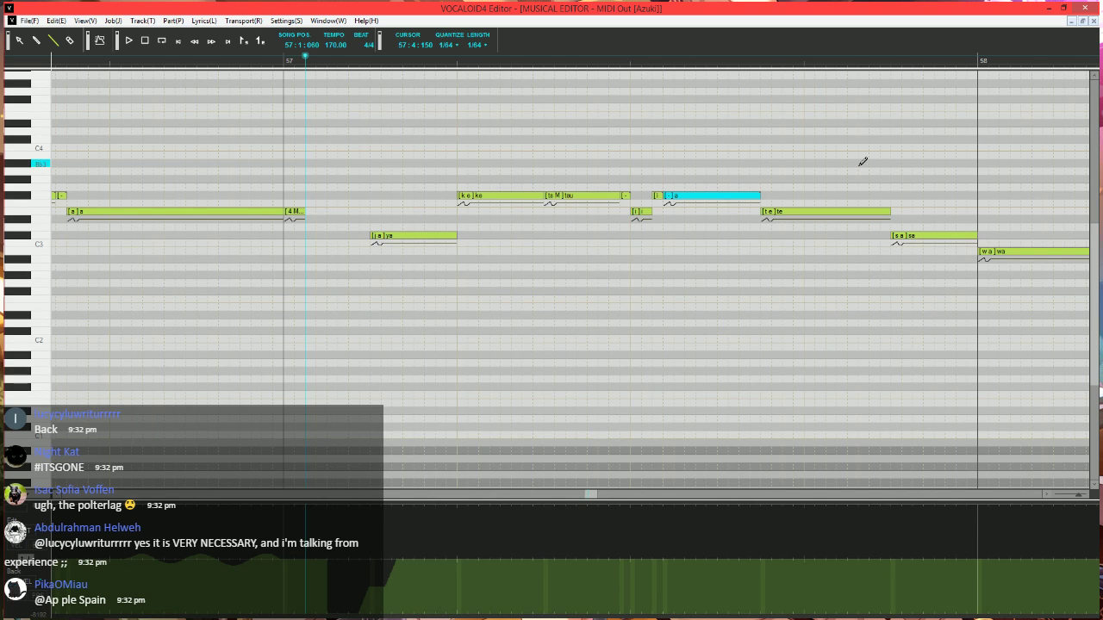
key(space)
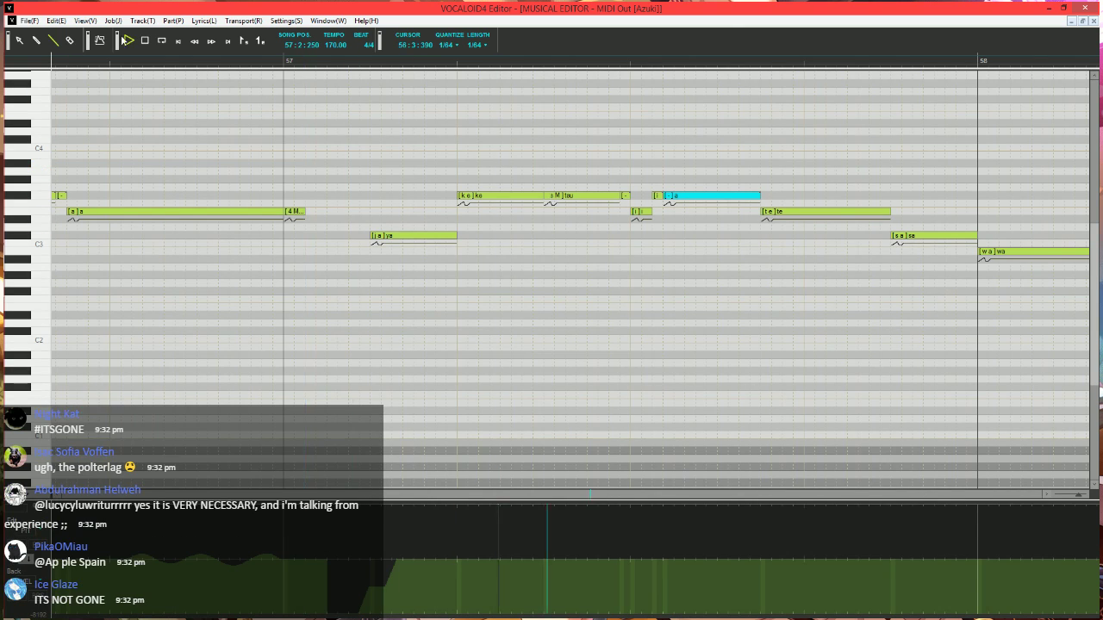
key(space)
- Split the "te" note in measure 57 into a short F#3 "te", a short E3 "e" and an E3 "-" sustain, and play from 57:1:180
click(353, 65)
scroll(453, 148, down, 2)
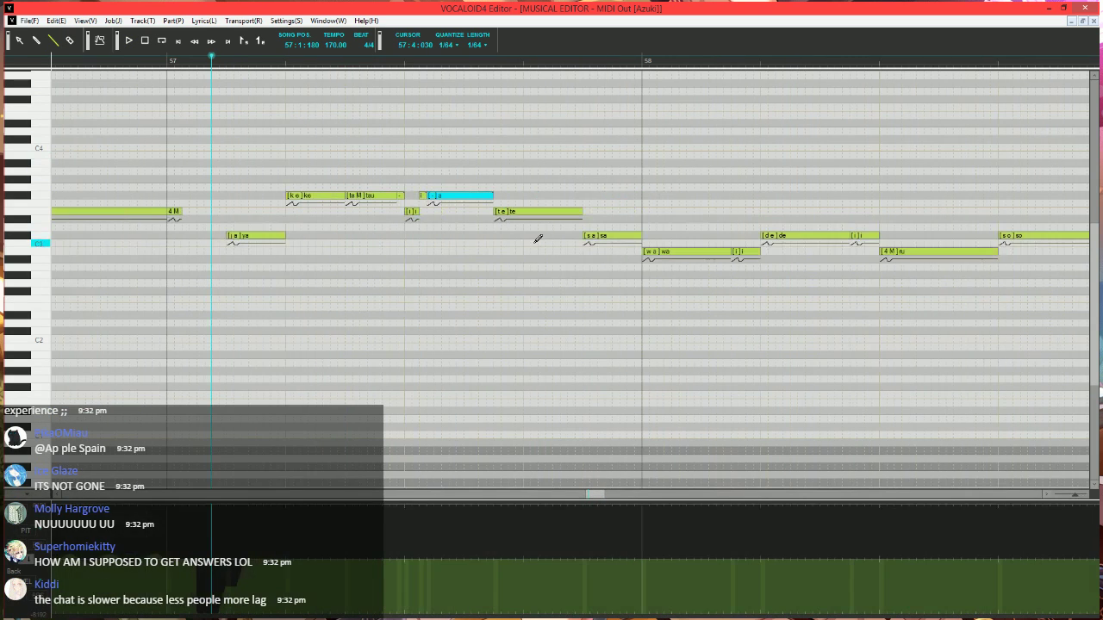
drag(582, 212, 515, 211)
mouse_move(507, 212)
mouse_down()
mouse_move(509, 197)
mouse_move(524, 212)
mouse_move(601, 208)
mouse_move(583, 211)
mouse_up()
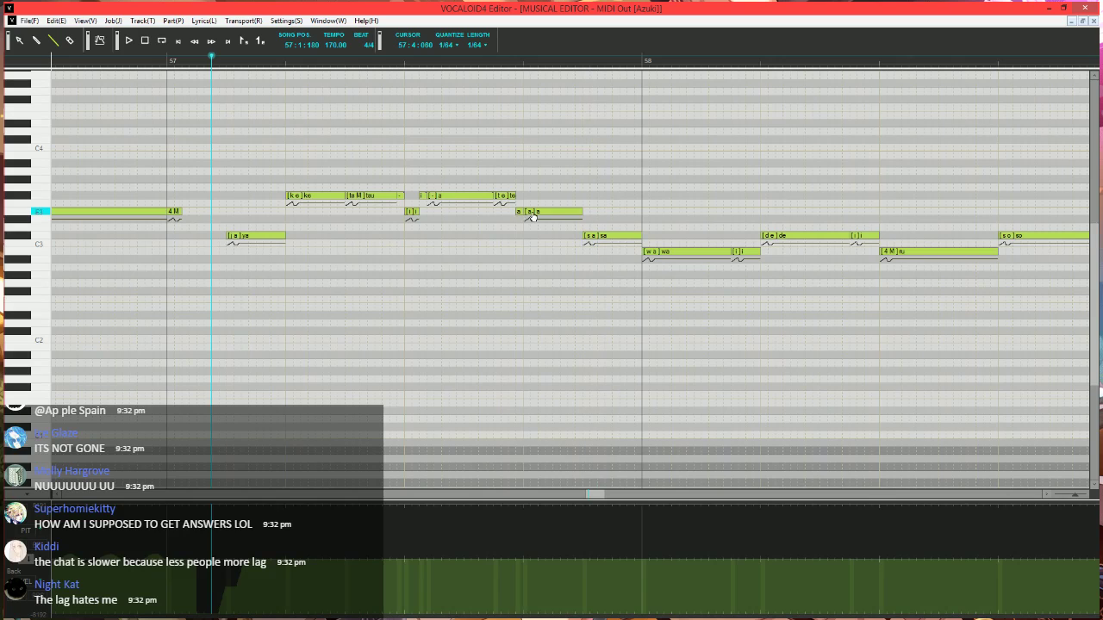
alt+double_click(519, 213)
text(e)
key(Tab)
text(-)
key(Return)
key(space)
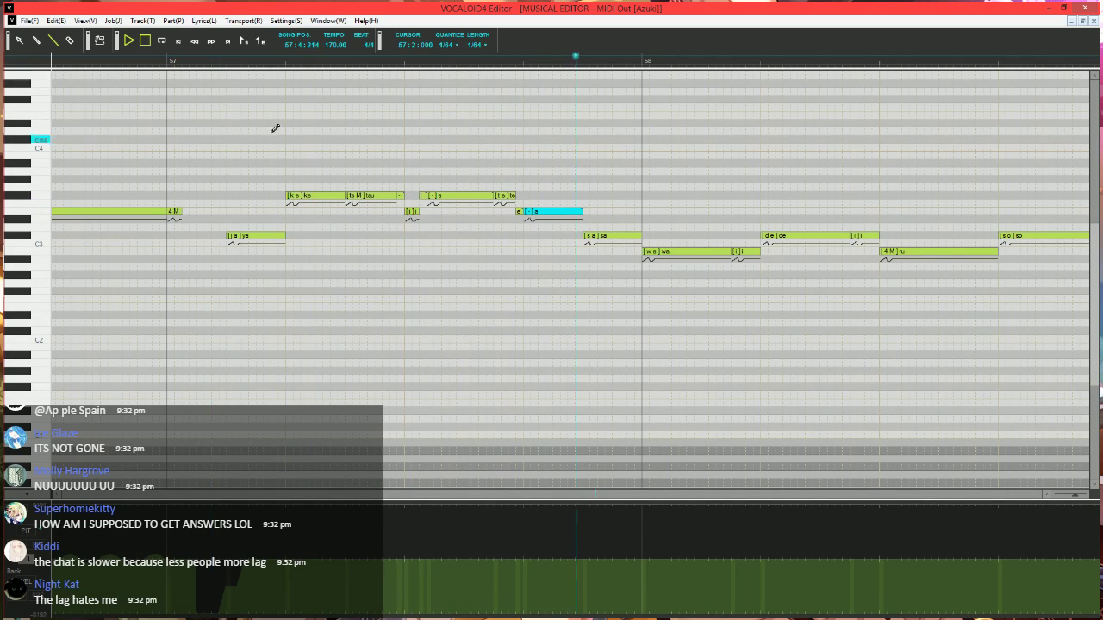
click(211, 67)
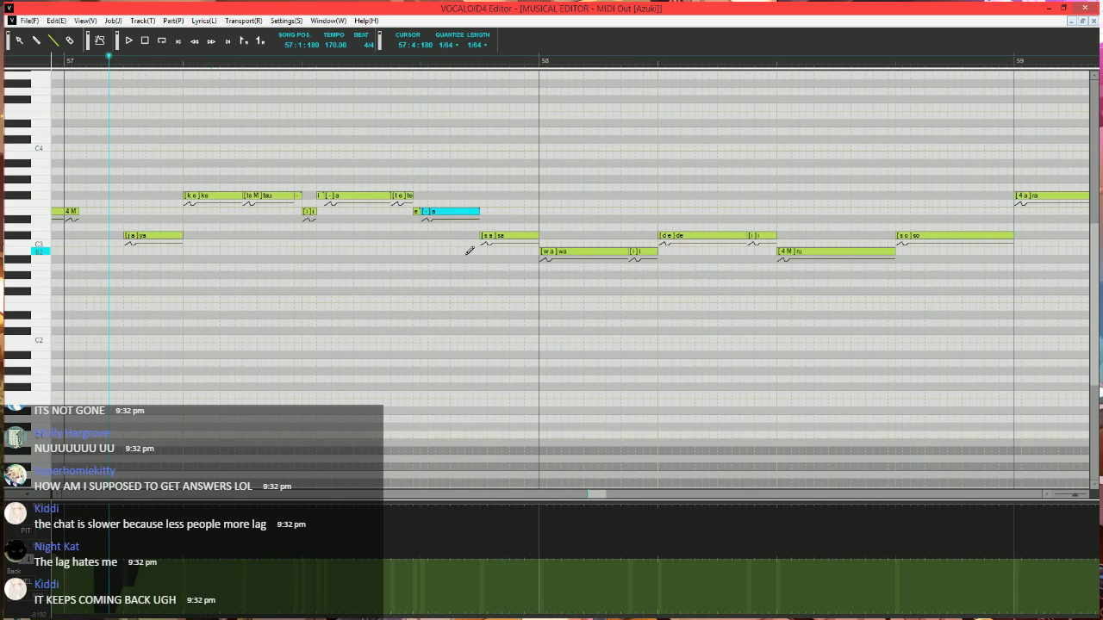
- Split the "sa" note at the end of measure 57 into short E3, C#3 and B2 notes, and play the passage
mouse_move(603, 236)
mouse_down()
mouse_move(544, 237)
mouse_move(542, 212)
mouse_move(607, 251)
mouse_up()
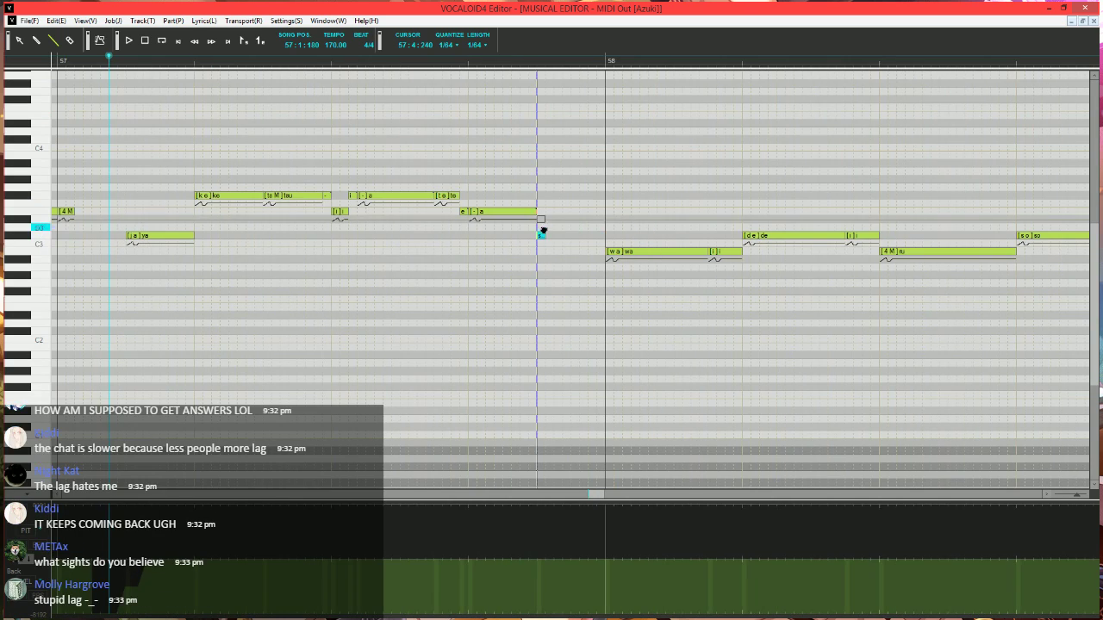
key(space)
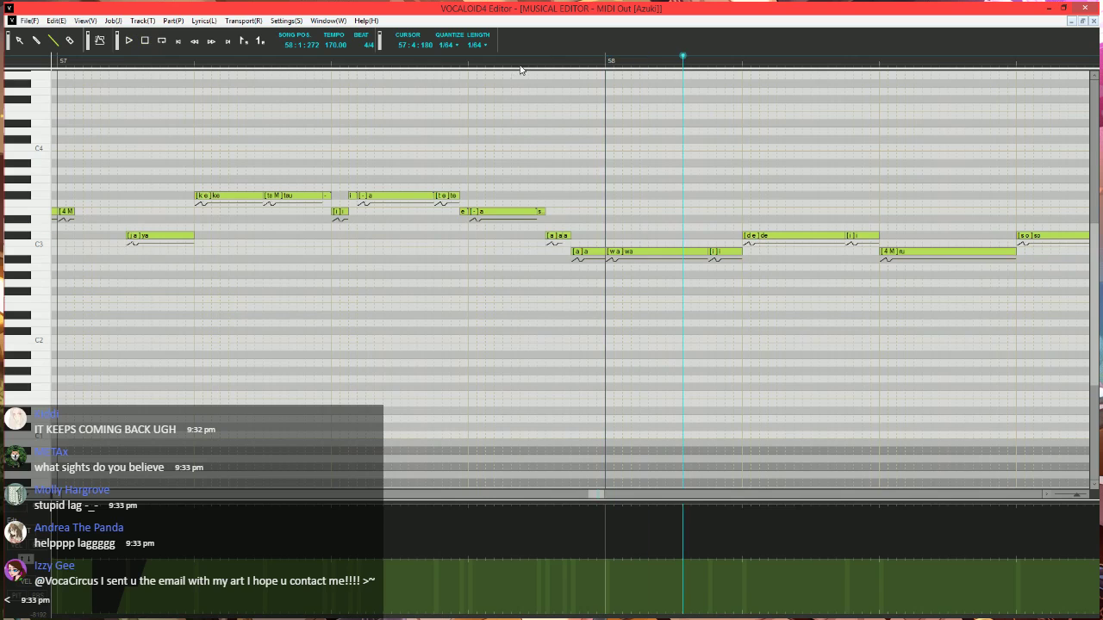
key(space)
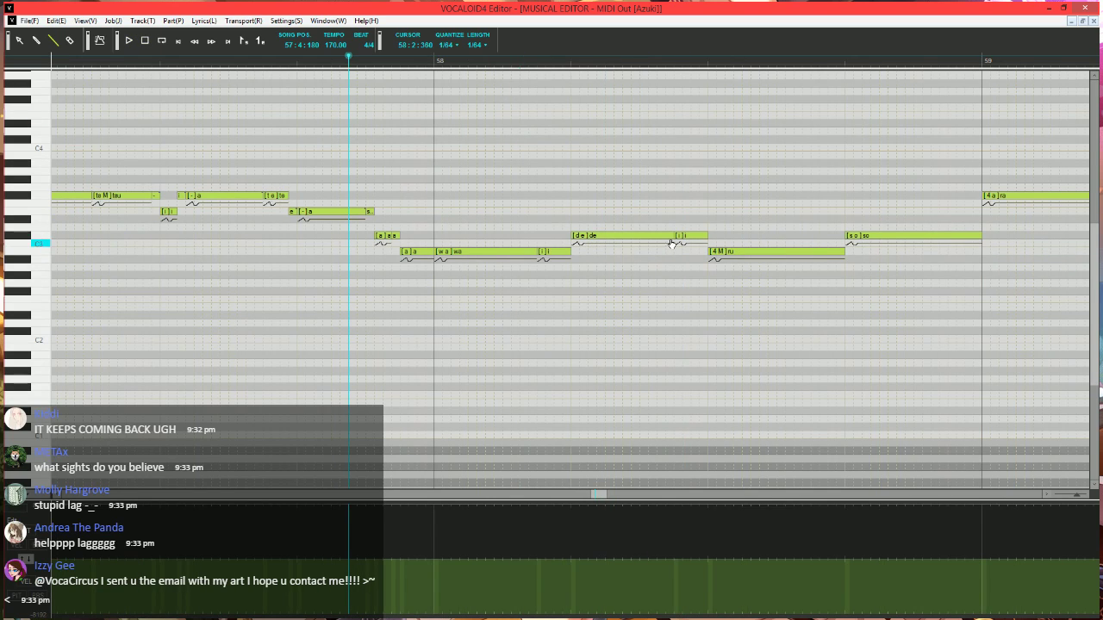
- Split the "de" note in measure 58 into a short B2 "de", a short C#3 "e" and a C#3 "-" sustain, and play from 57:4:180
mouse_move(672, 235)
mouse_down()
mouse_move(595, 236)
mouse_move(587, 256)
mouse_move(603, 235)
mouse_move(674, 236)
mouse_up()
double_click(599, 236)
text(e)
key(Tab)
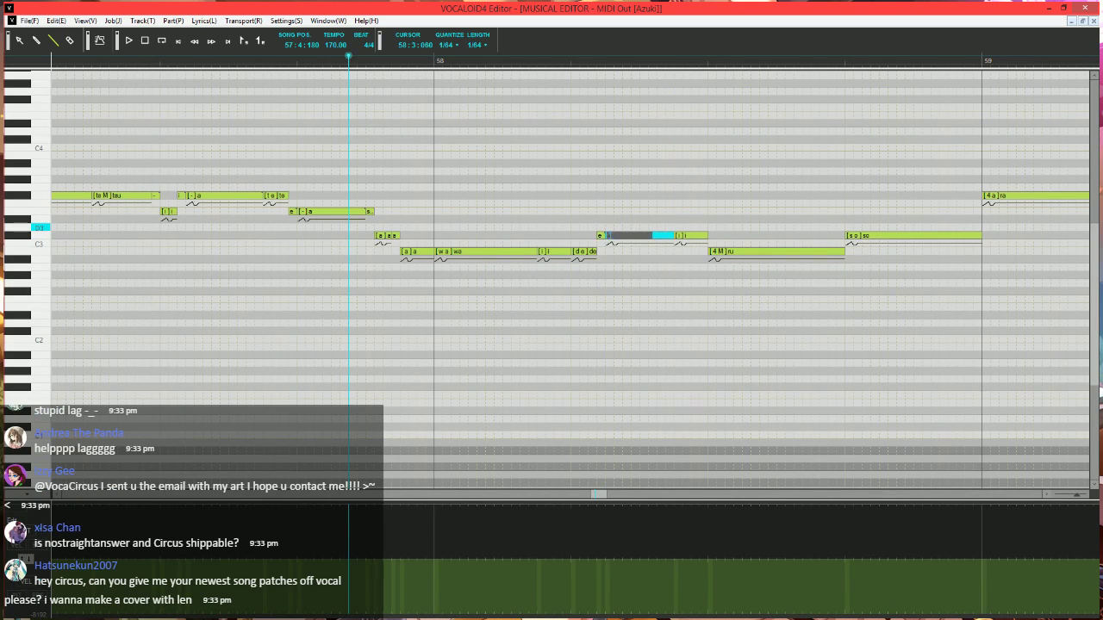
text(-)
key(Return)
key(space)
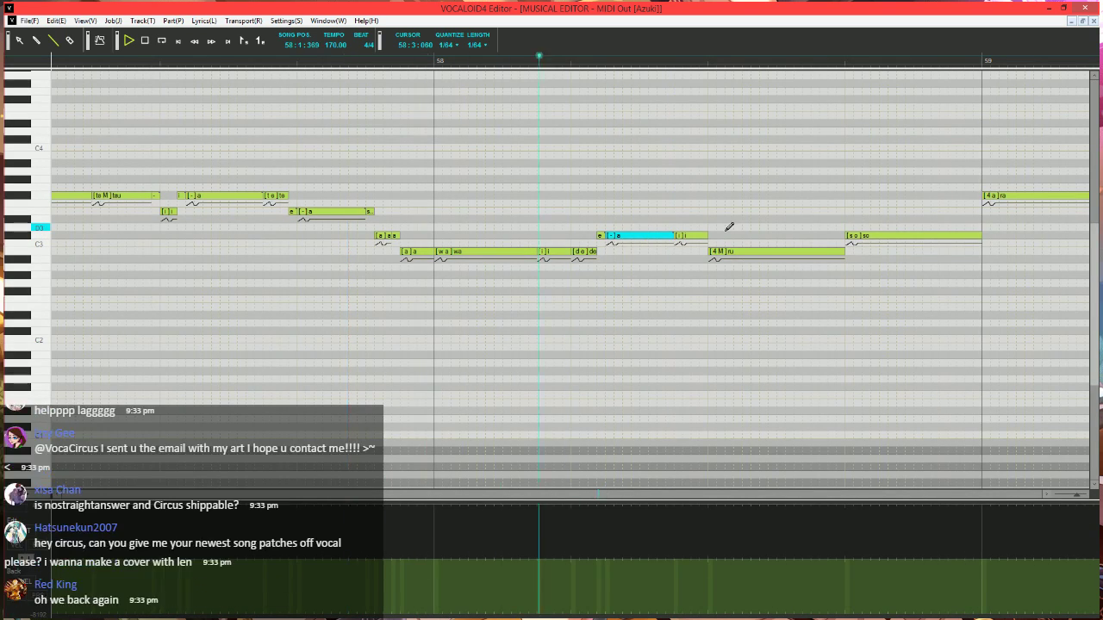
- Play the passage into measure 58 and return the song position to 57:4:450
key(space)
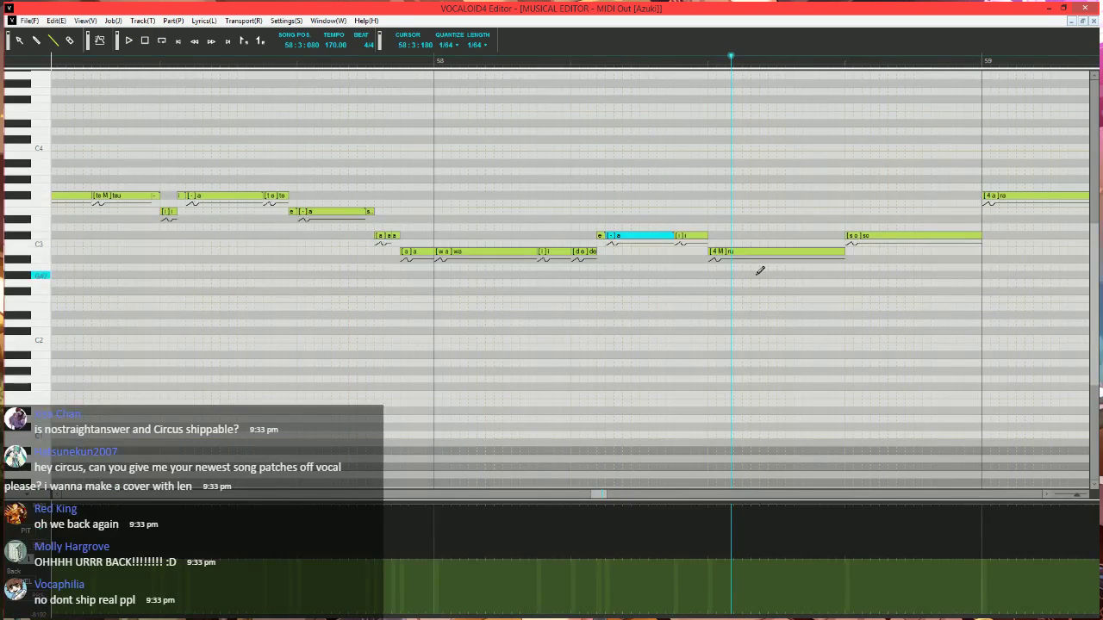
click(426, 62)
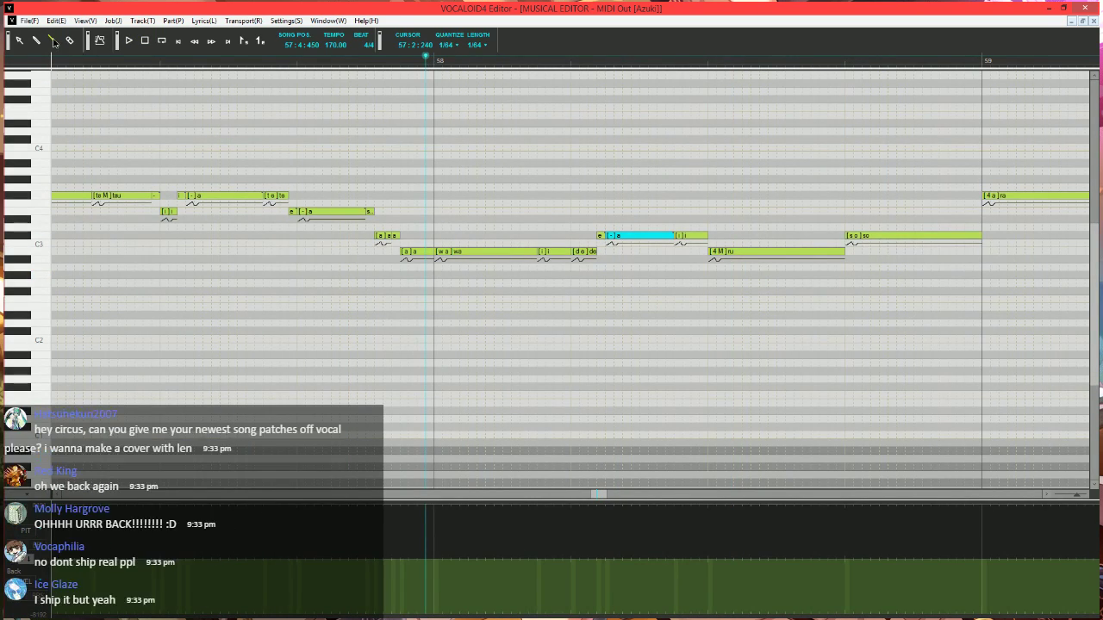
scroll(612, 333, right, 2)
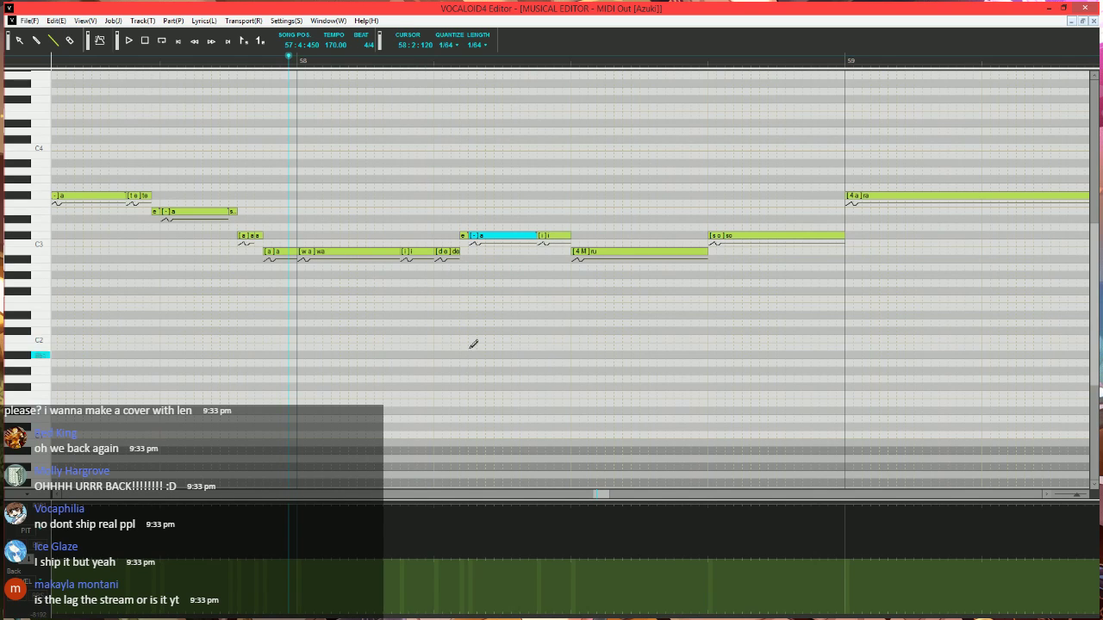
scroll(595, 298, right, 1)
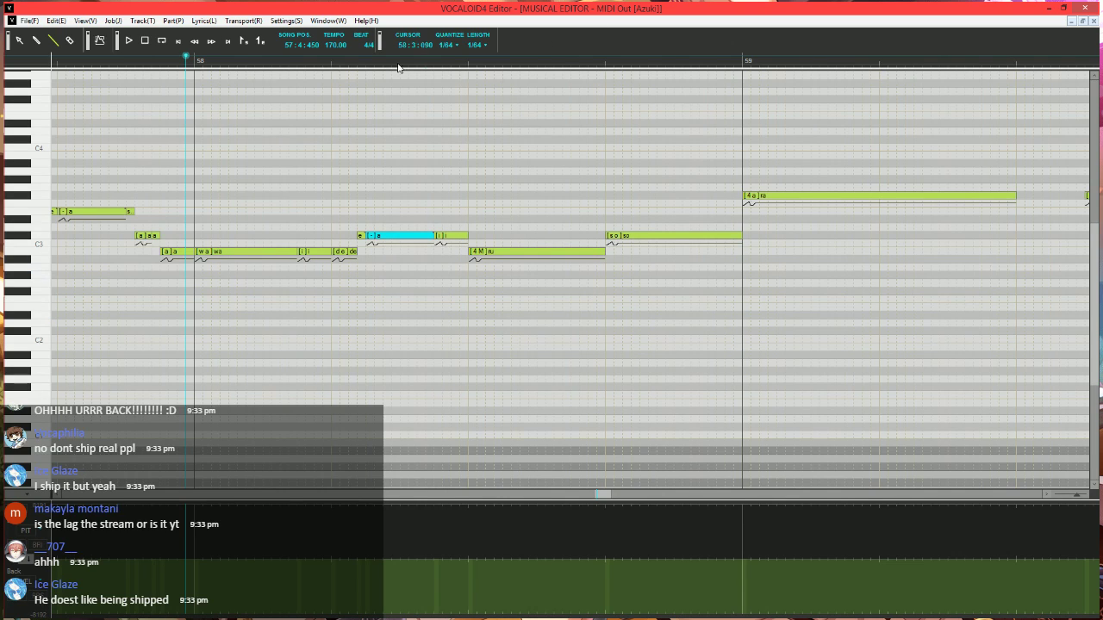
click(138, 160)
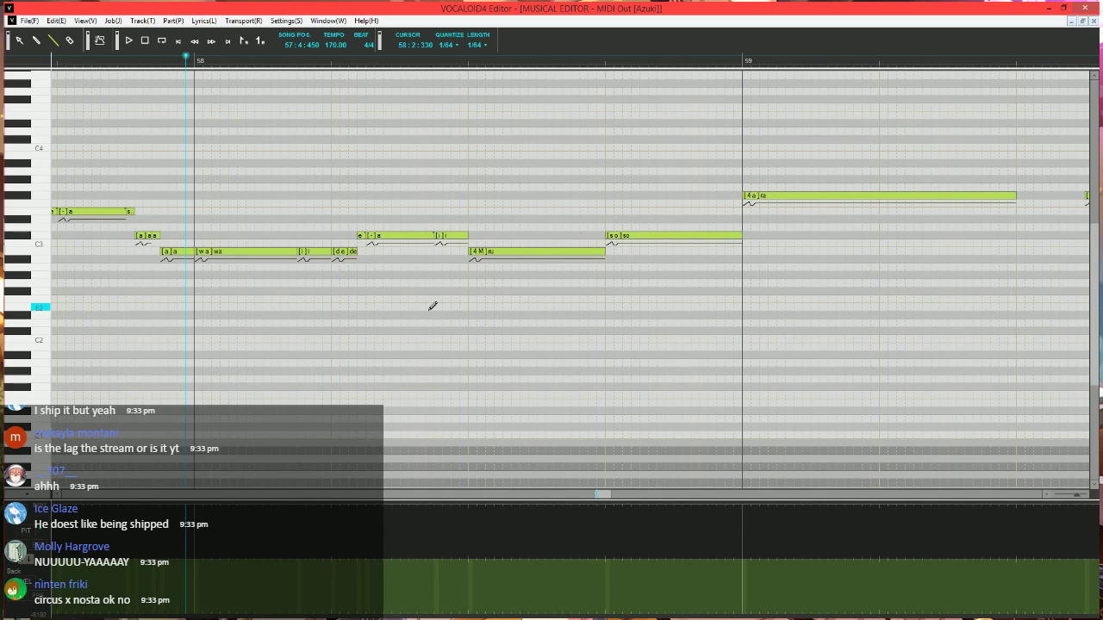
- Split the "so" note in measure 58 into a short B2 "so", a short C#3 "o" and a C#3 "-" sustain, and play from 57:4:450
click(522, 252)
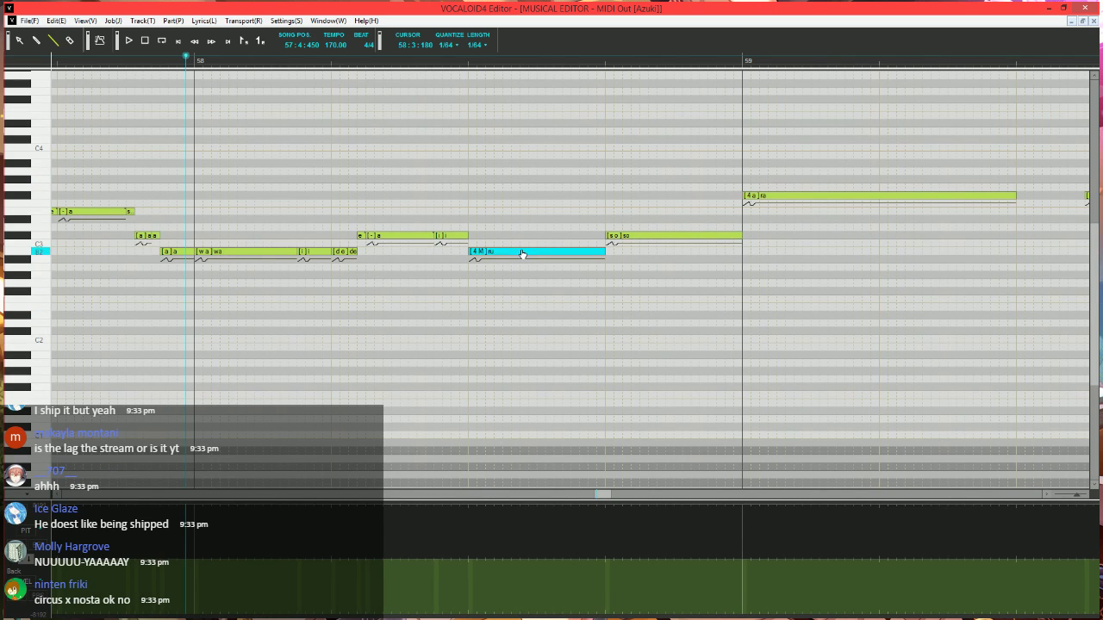
scroll(508, 328, right, 2)
scroll(579, 265, left, 1)
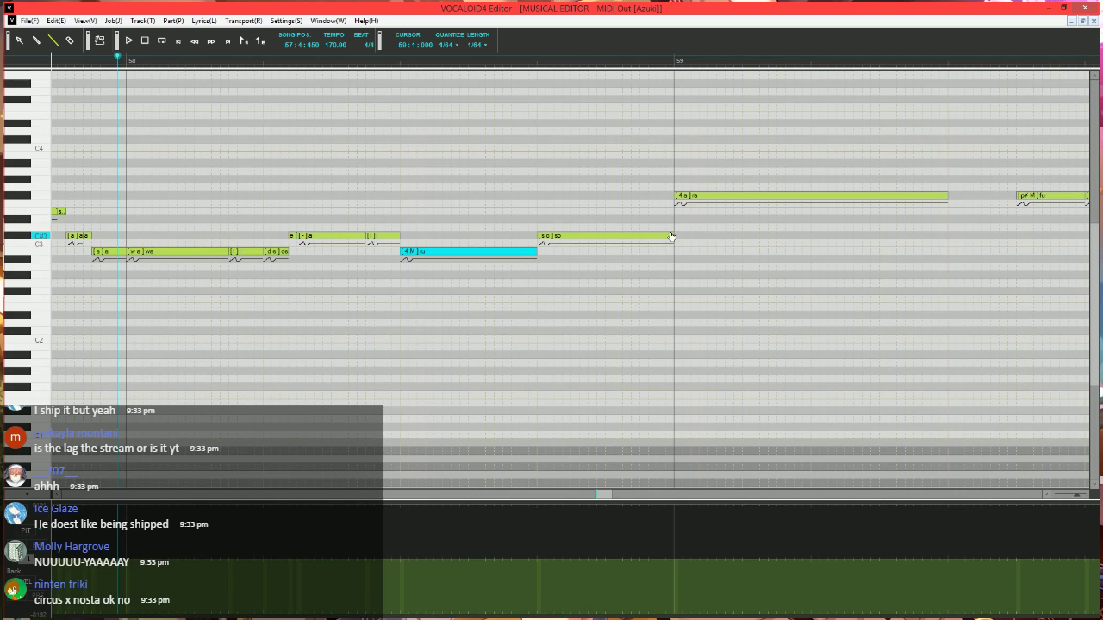
mouse_move(672, 236)
mouse_down()
mouse_move(561, 237)
mouse_move(570, 238)
mouse_move(564, 252)
mouse_move(579, 236)
mouse_move(677, 225)
mouse_up()
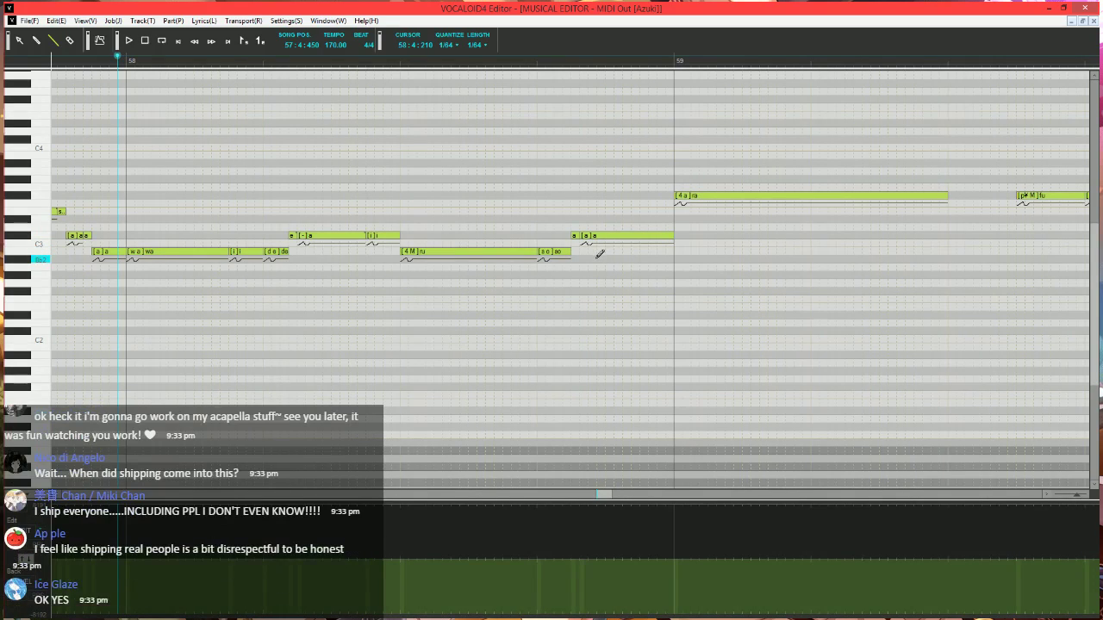
double_click(576, 235)
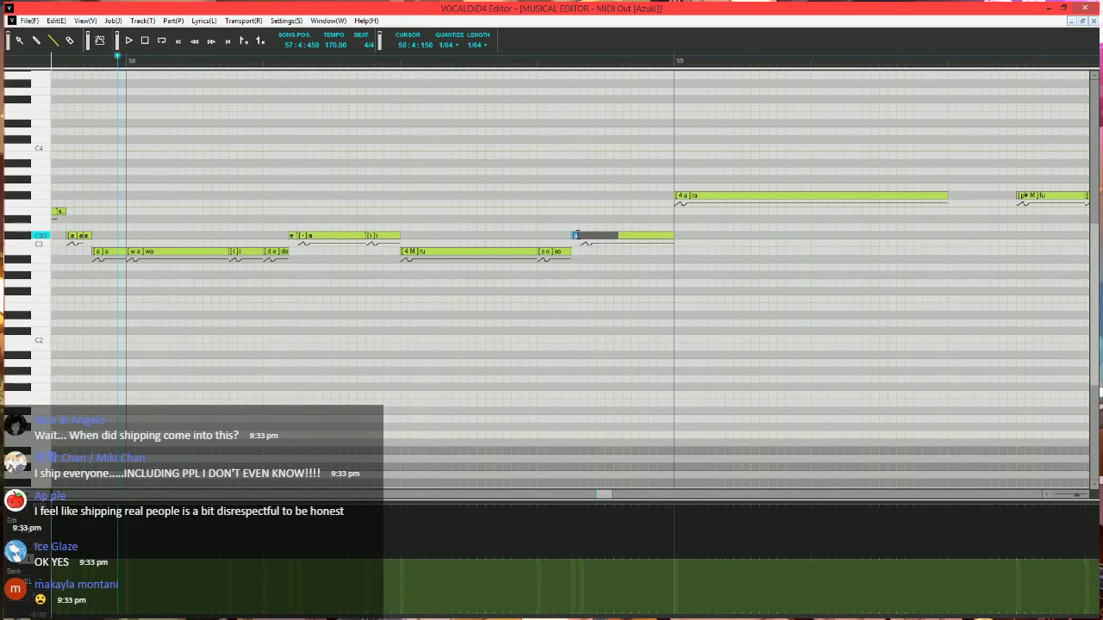
text(o)
key(Return)
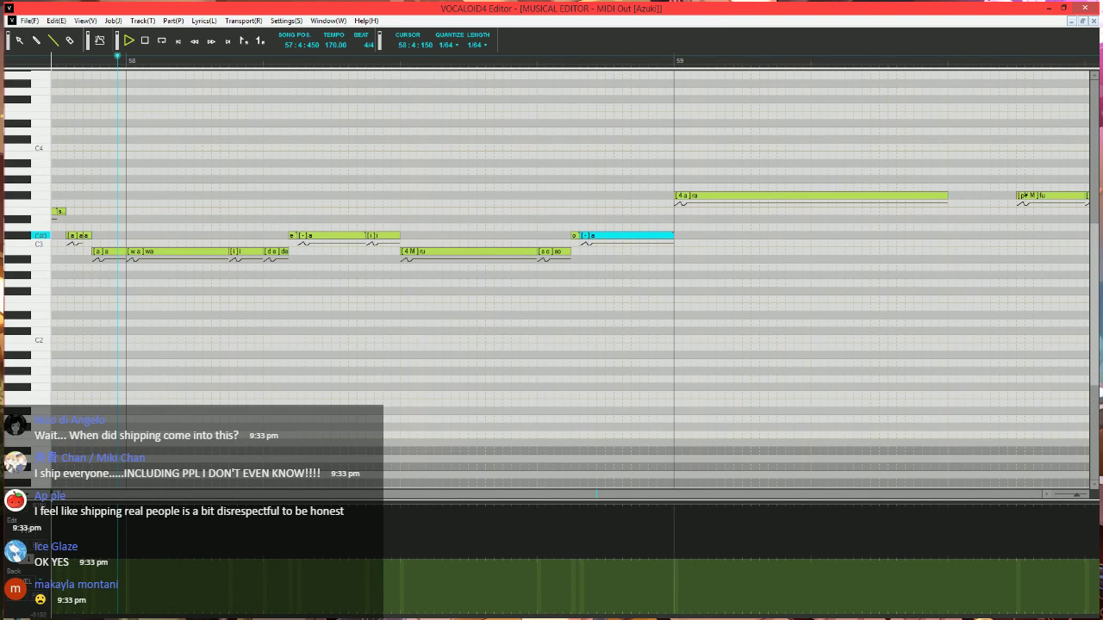
key(space)
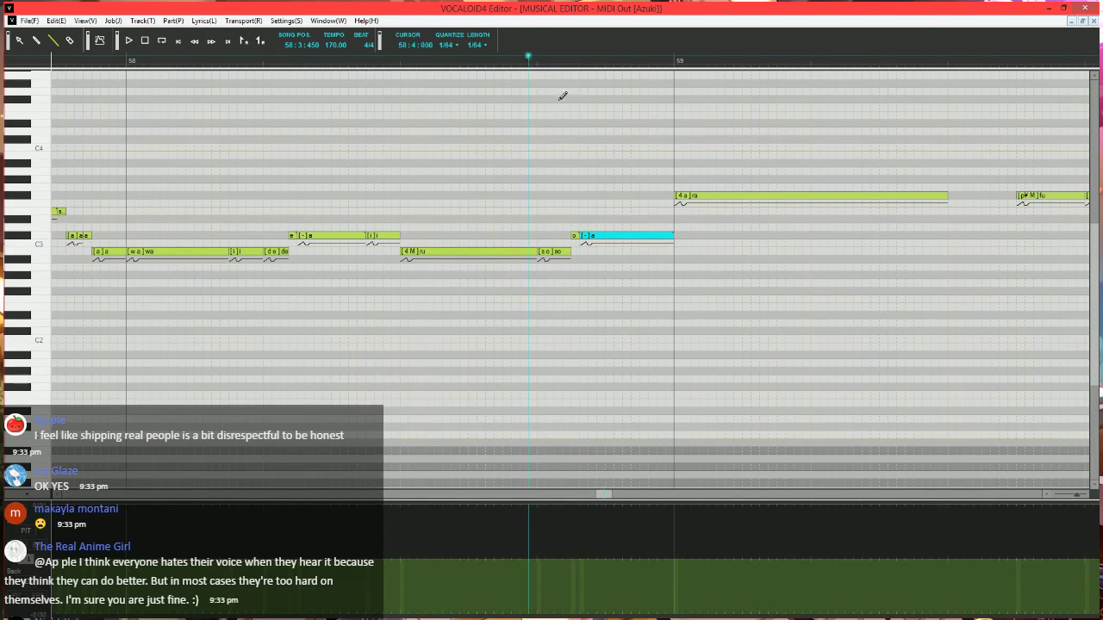
- Split the "ra" note starting measure 59 into a short E3 "4 a", a short F#3 "a" and an F#3 "-" sustain, and play it
scroll(560, 99, right, 1)
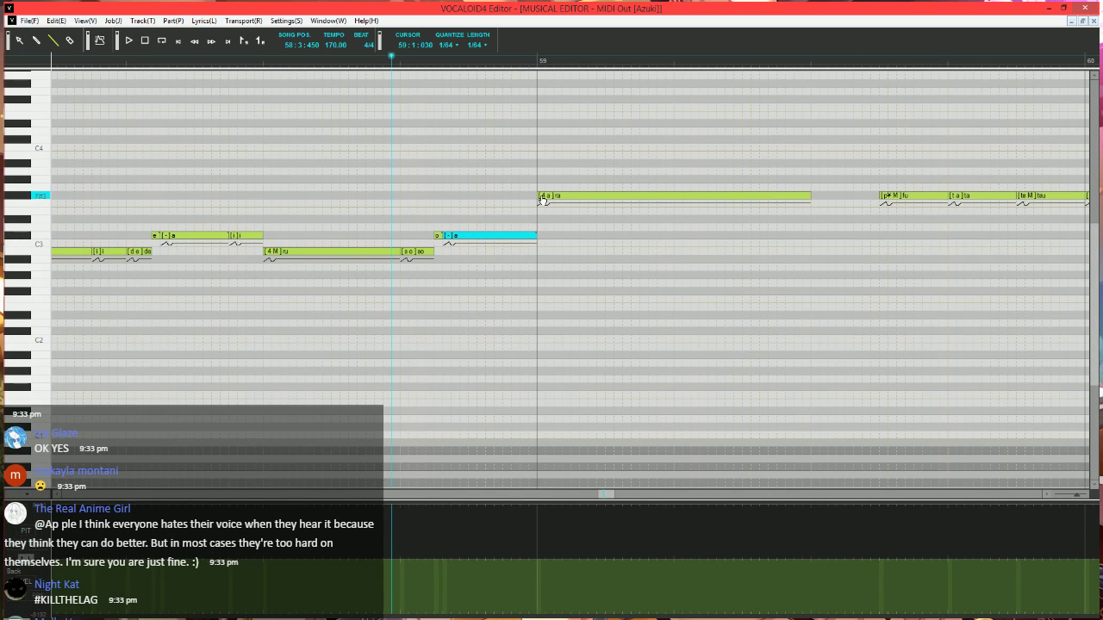
mouse_move(543, 200)
mouse_down()
mouse_move(605, 200)
mouse_move(596, 211)
mouse_move(604, 196)
mouse_up()
double_click(580, 212)
click(621, 197)
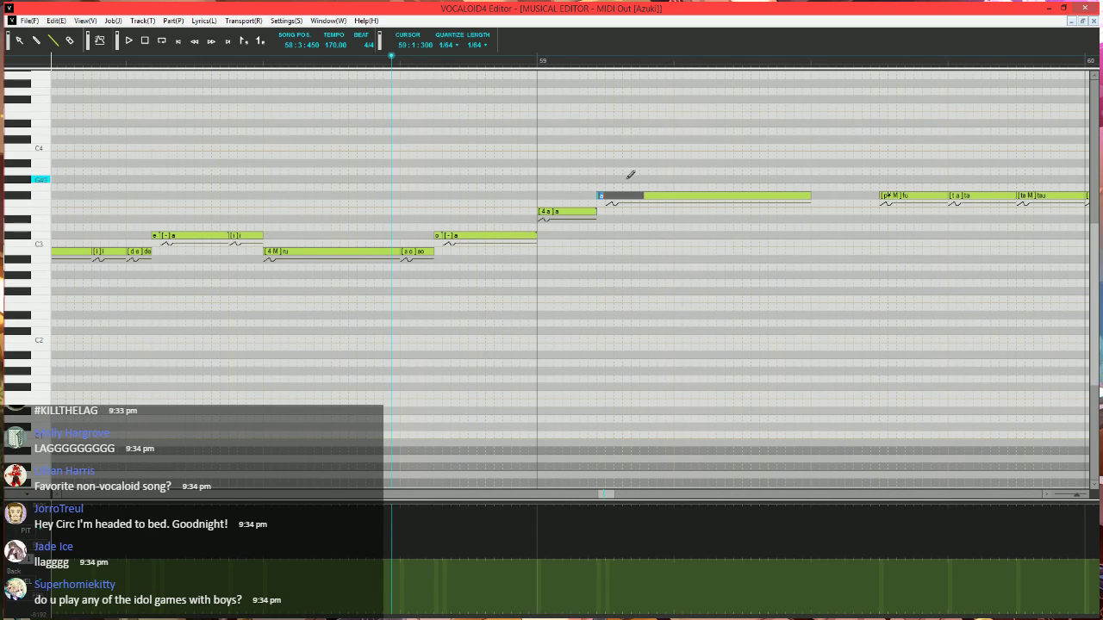
key(space)
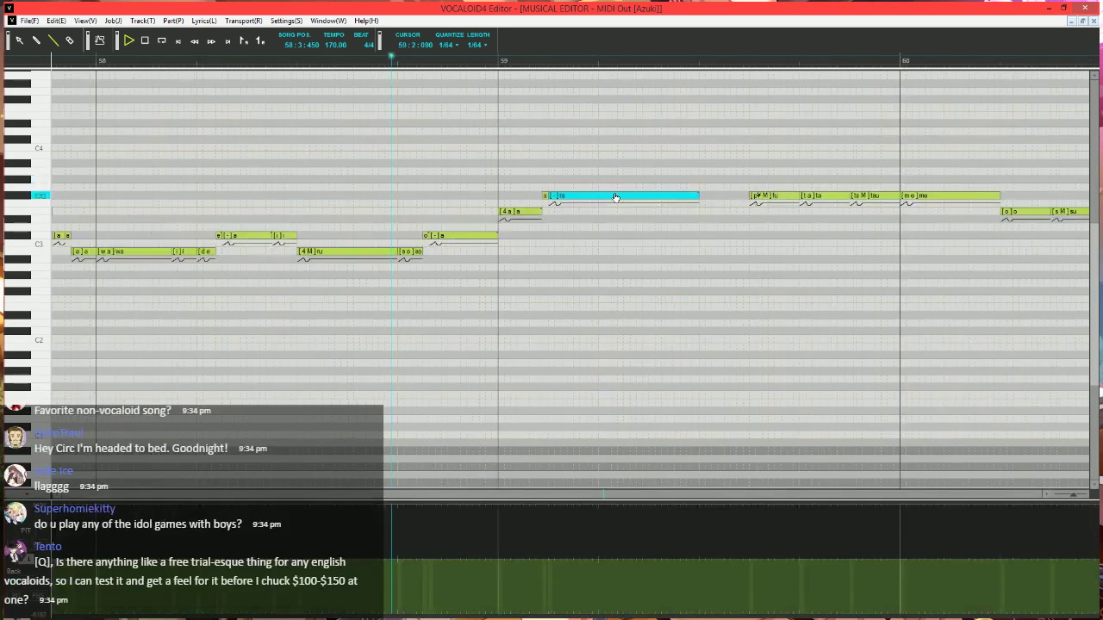
scroll(615, 197, right, 2)
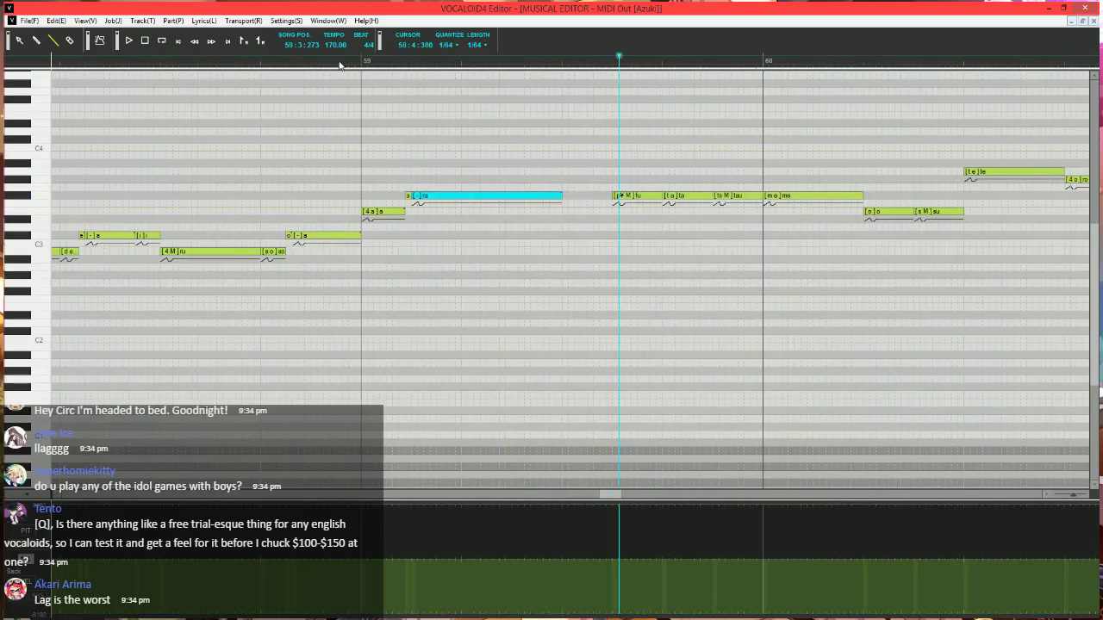
- Return the song position to 58:3:450 and add a short F#3 note with the phoneme "h" right after the "ra" sustain in measure 59
click(255, 61)
scroll(702, 178, up, 3)
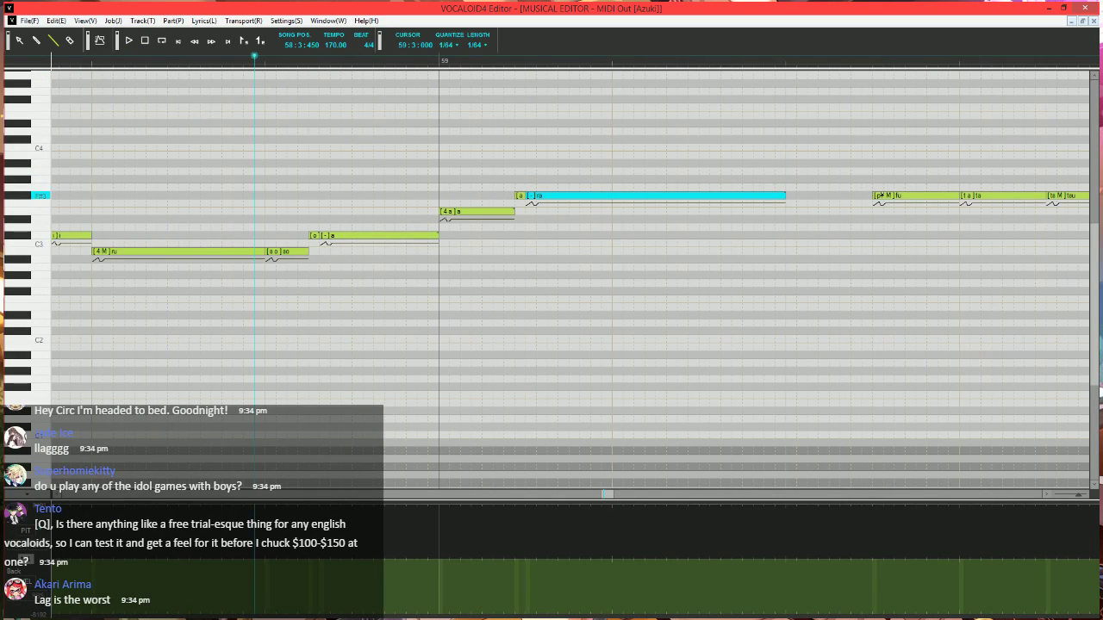
drag(788, 195, 806, 196)
double_click(793, 197)
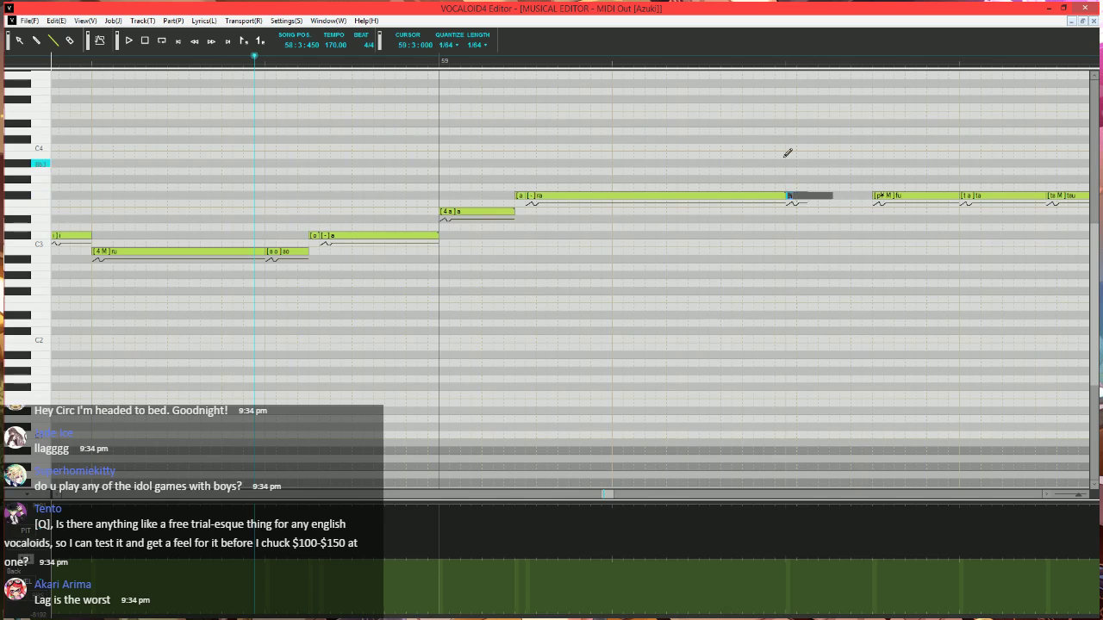
text(h)
key(Return)
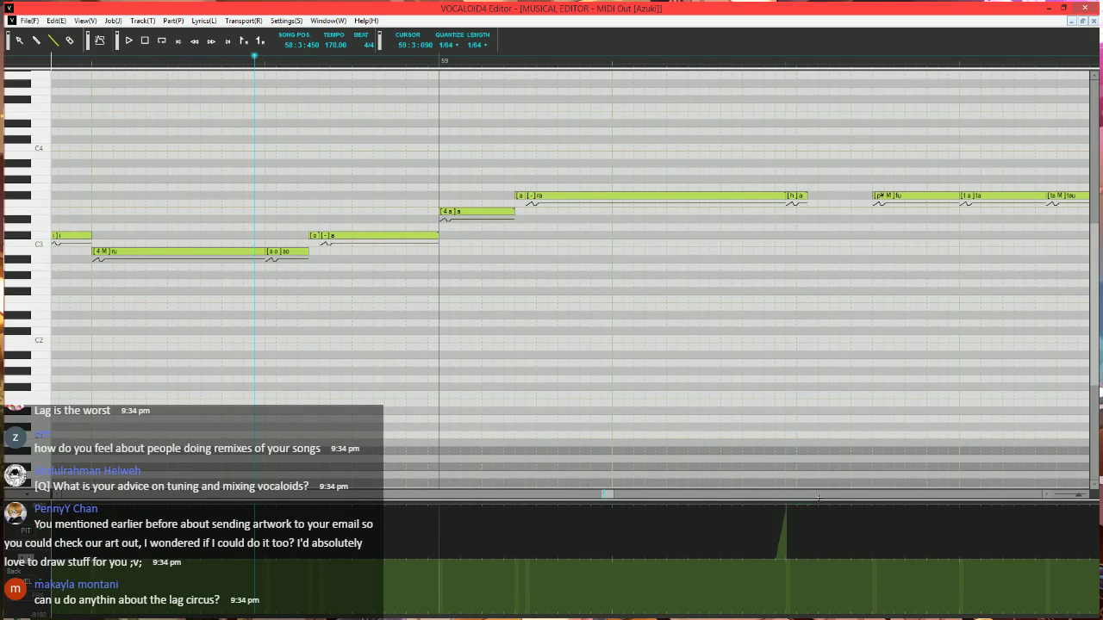
- Draw a pitch bend rising to the maximum and held across the short "h" note in measure 59, and play the passage
drag(818, 498, 821, 502)
scroll(638, 328, down, 3)
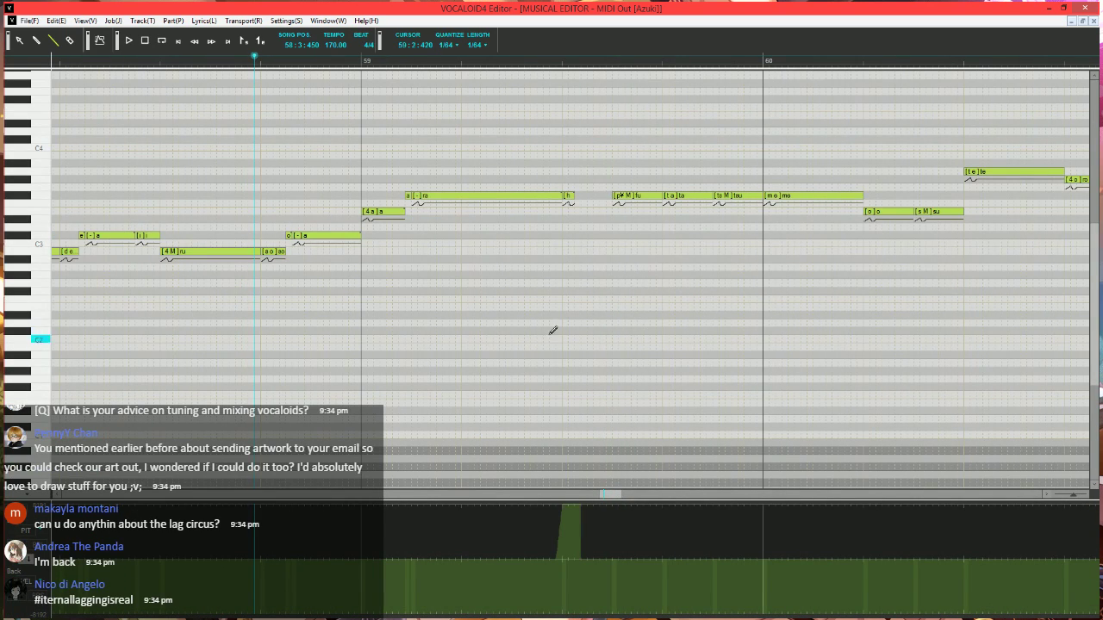
key(space)
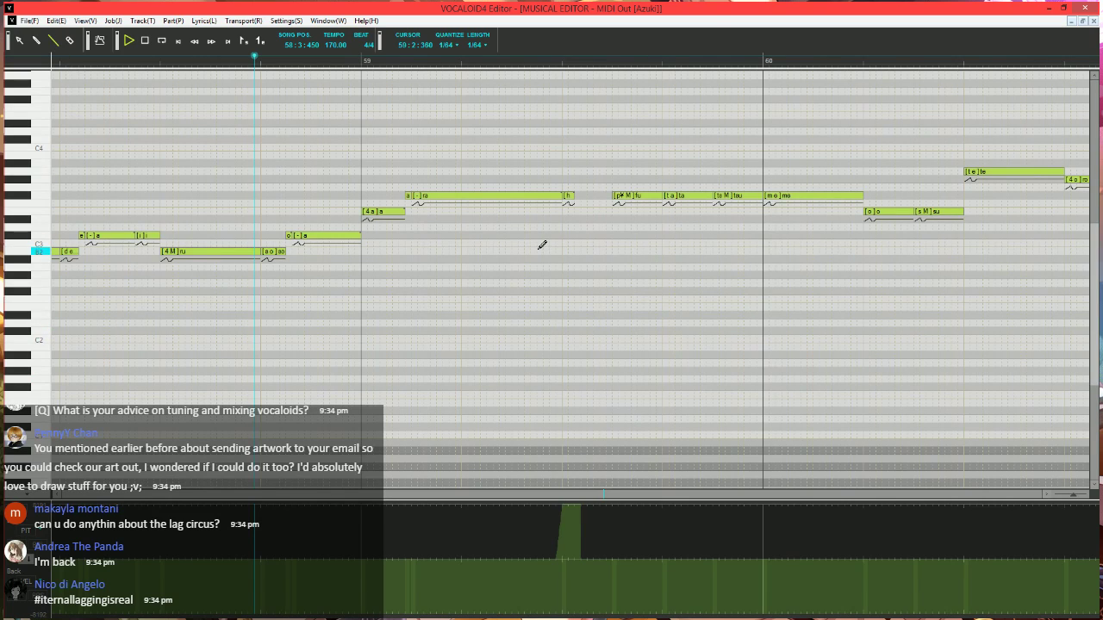
key(space)
scroll(574, 290, right, 5)
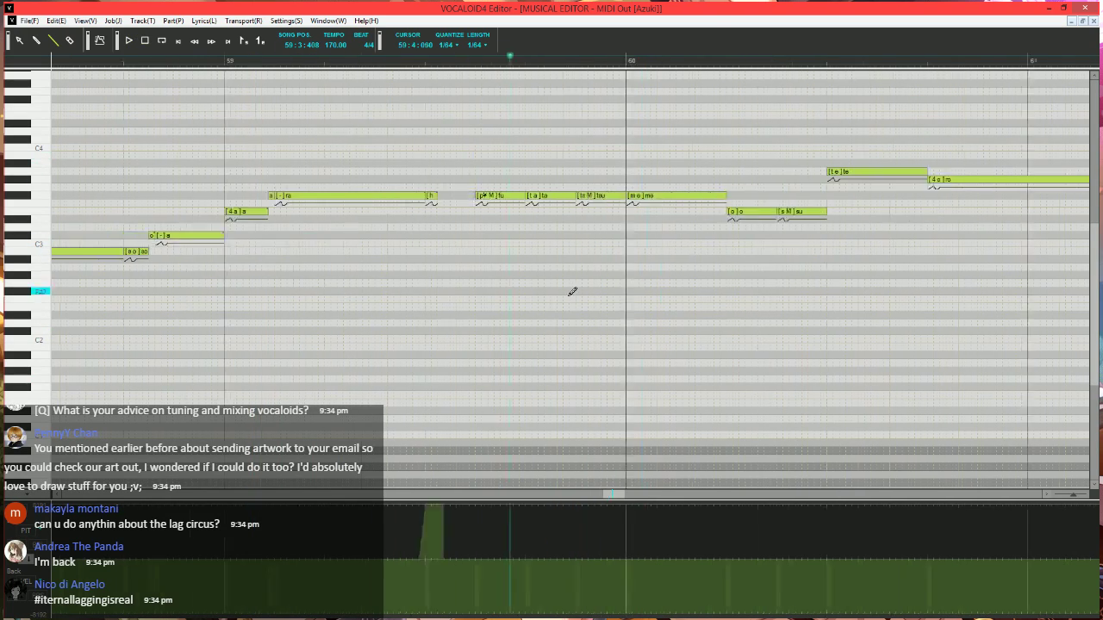
- Draw a pitch bend held at the minimum from 59:3:150 and rising to zero across the start of the "fu" note, and play it
click(423, 59)
scroll(507, 208, up, 1)
scroll(508, 207, right, 2)
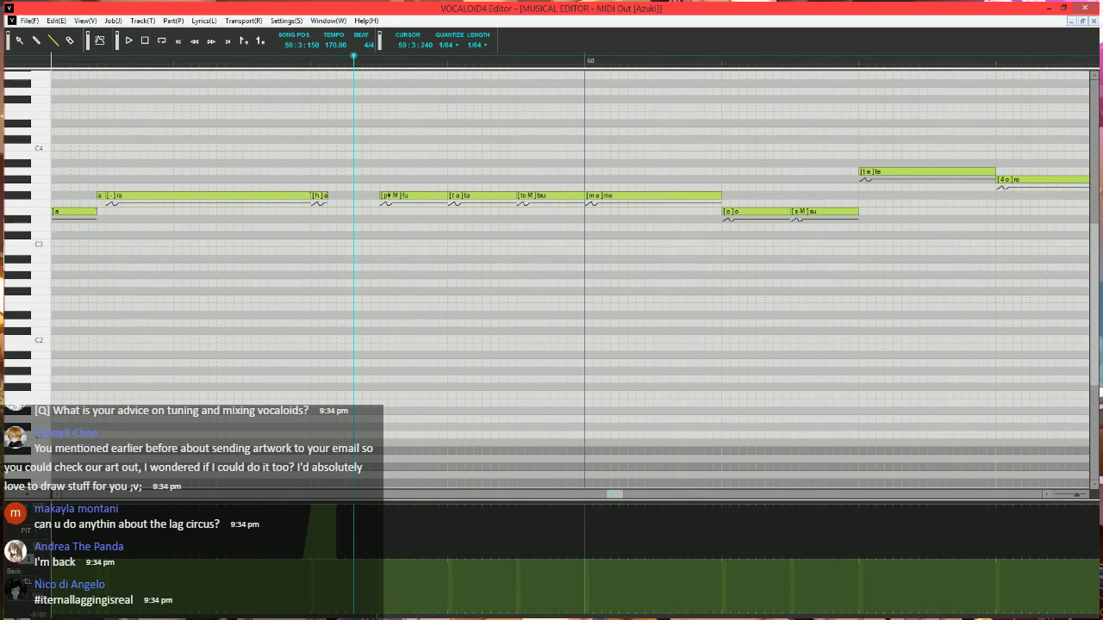
drag(357, 615, 382, 615)
drag(382, 615, 396, 559)
key(space)
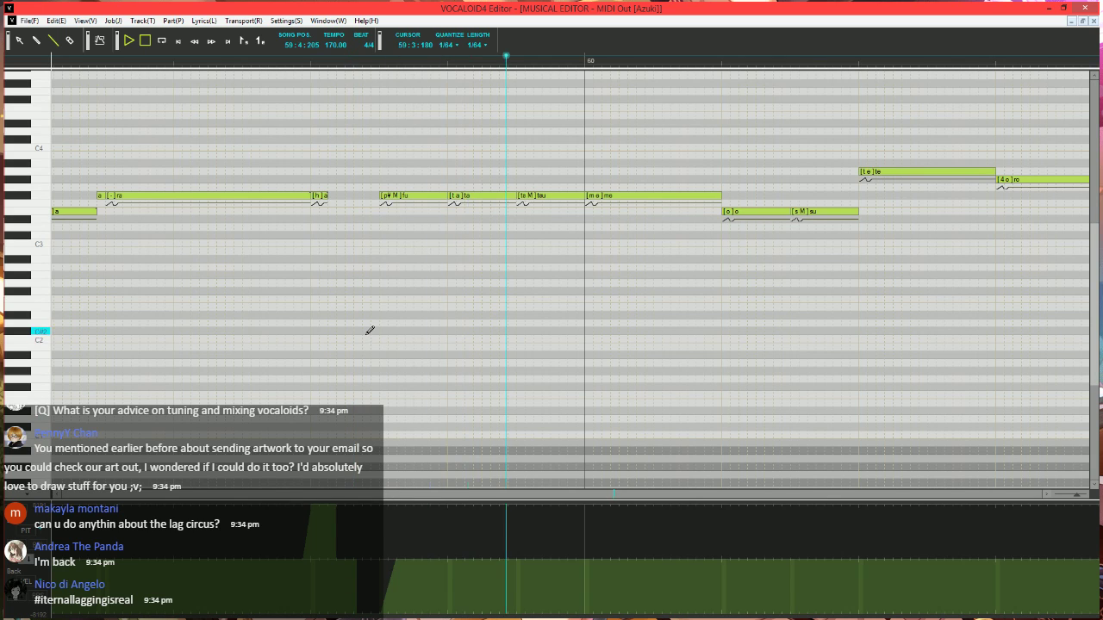
key(space)
- Split the "me" note in measure 60 into a short F3 "me", a short F#3 "e" and two F#3 "-" sustains, and play around 59:3:180
mouse_move(721, 195)
mouse_down()
mouse_move(609, 196)
mouse_move(609, 205)
mouse_move(619, 192)
mouse_move(720, 191)
mouse_up()
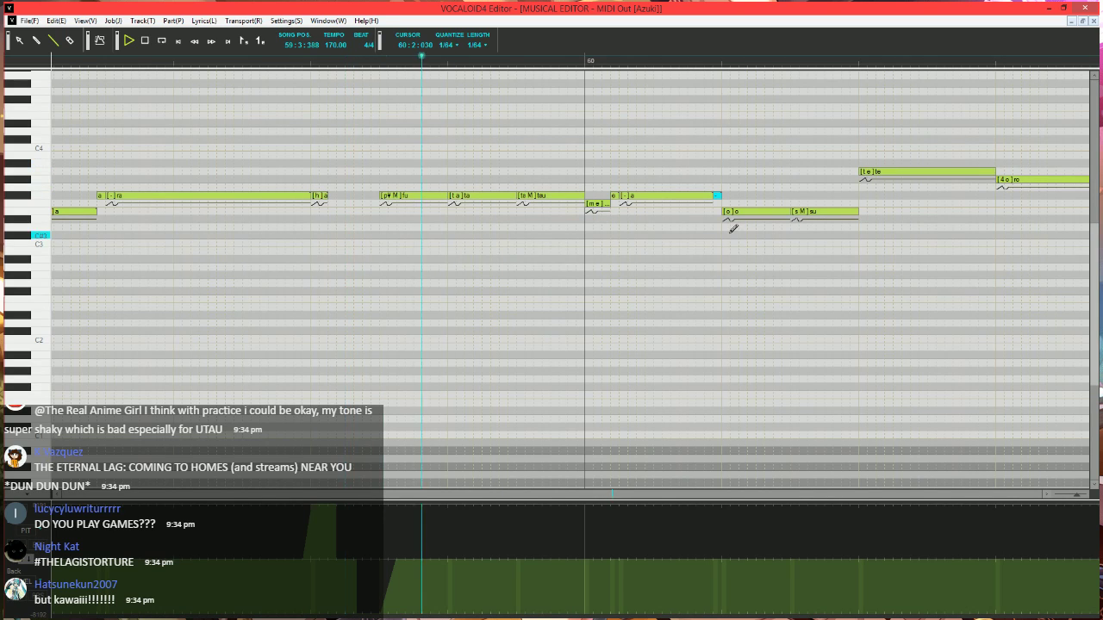
key(space)
click(365, 61)
scroll(456, 191, right, 1)
scroll(457, 191, right, 1)
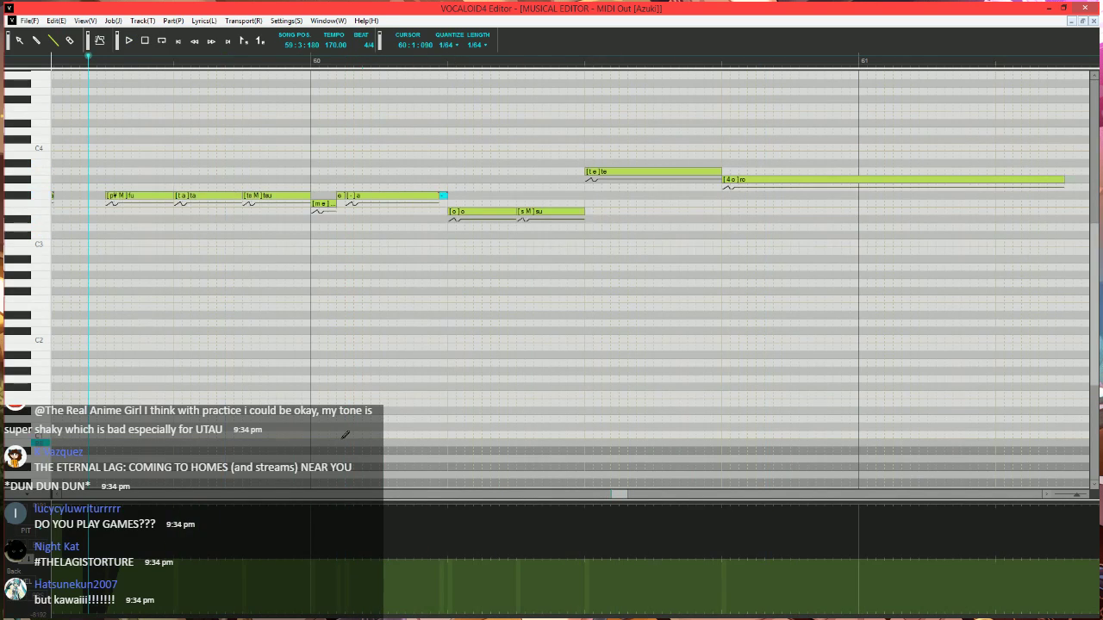
- Lower the velocity of the "te" note in measure 60 to the minimum and split it into a short G#3 note and three A3 notes
click(32, 560)
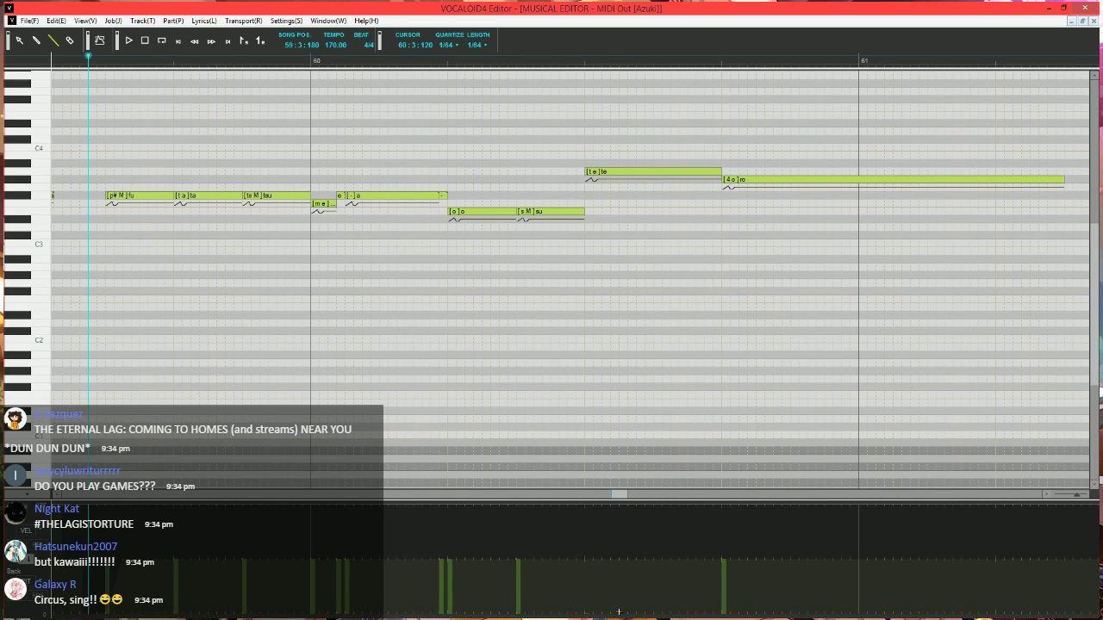
click(715, 175)
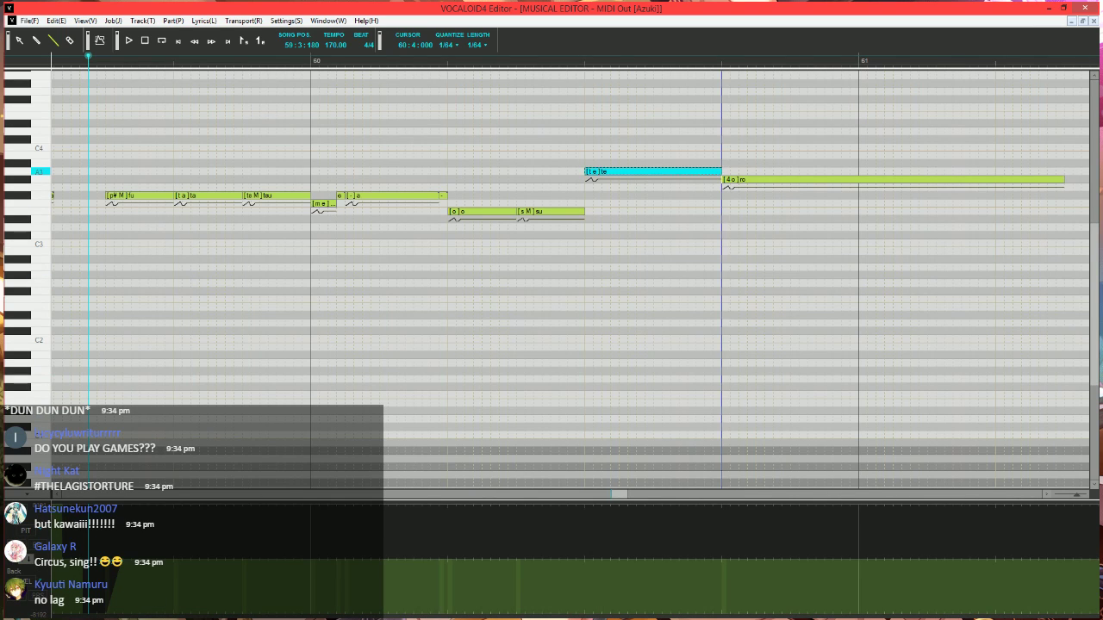
drag(721, 172, 598, 184)
click(618, 168)
mouse_move(671, 166)
mouse_down()
mouse_move(730, 166)
mouse_move(721, 166)
mouse_up()
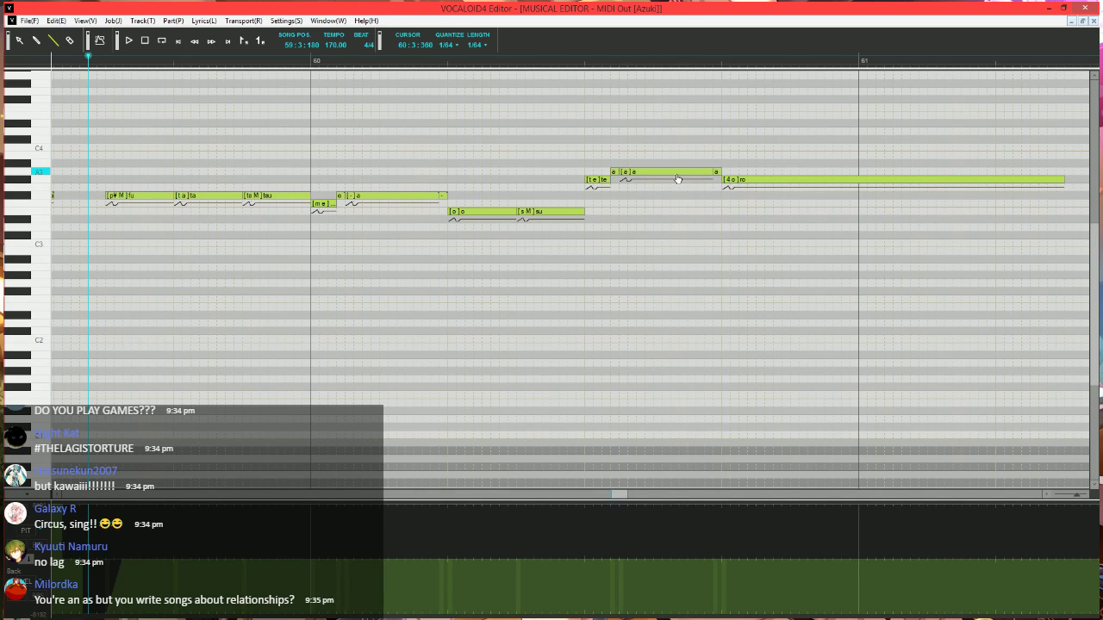
- Set the phonemes of the three A3 notes after "te" to "e", "-" and "-", and play from 59:3:180
click(613, 171)
text(-)
key(Tab)
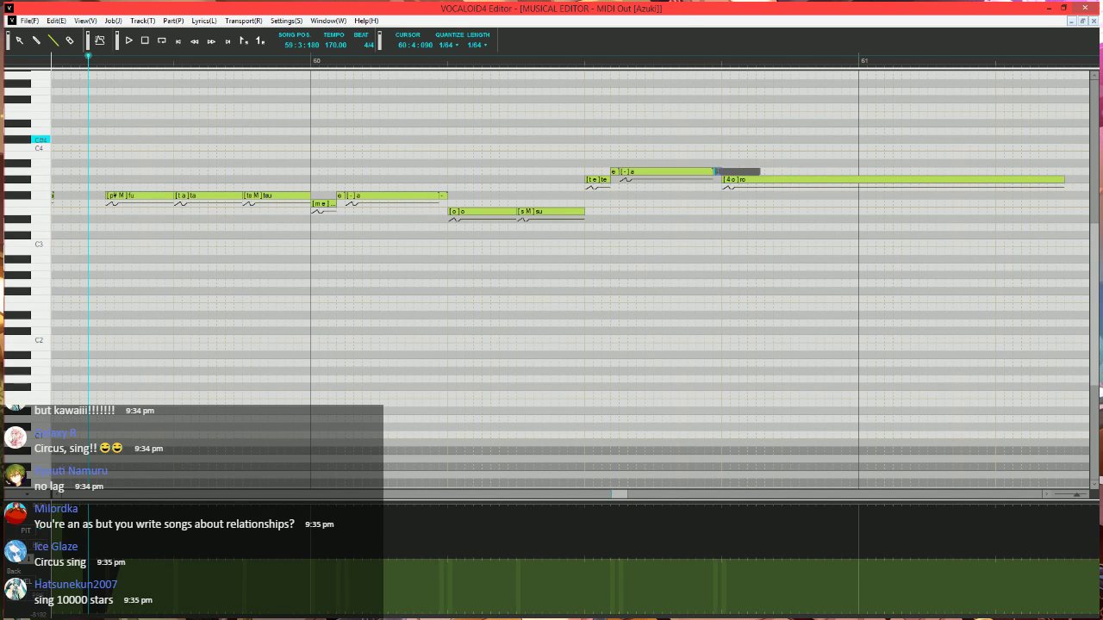
text(-)
key(Return)
scroll(642, 189, down, 2)
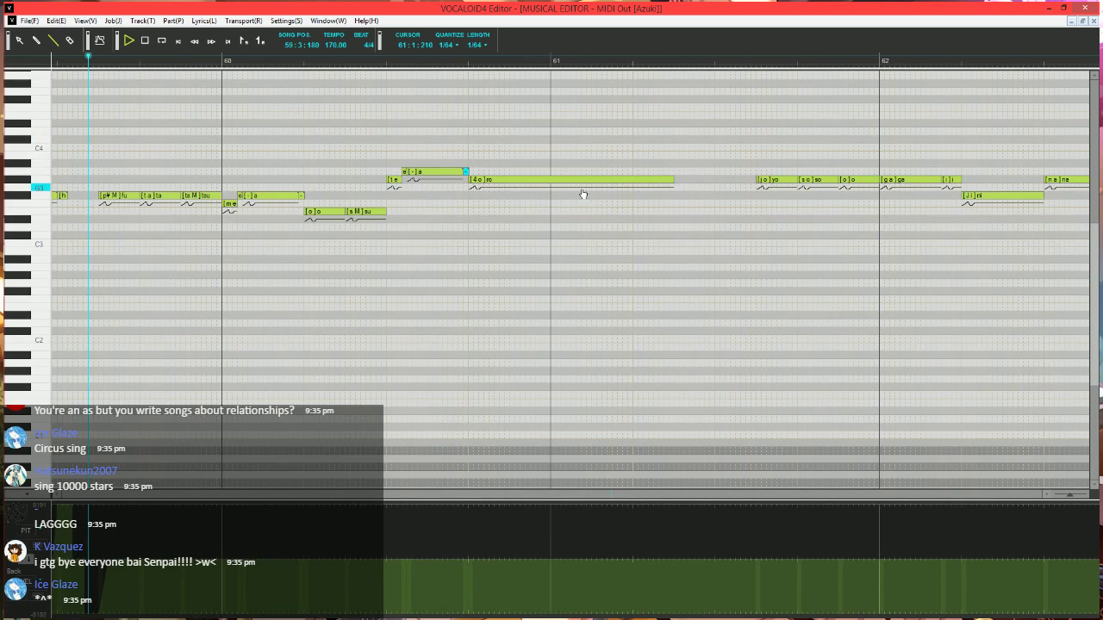
key(space)
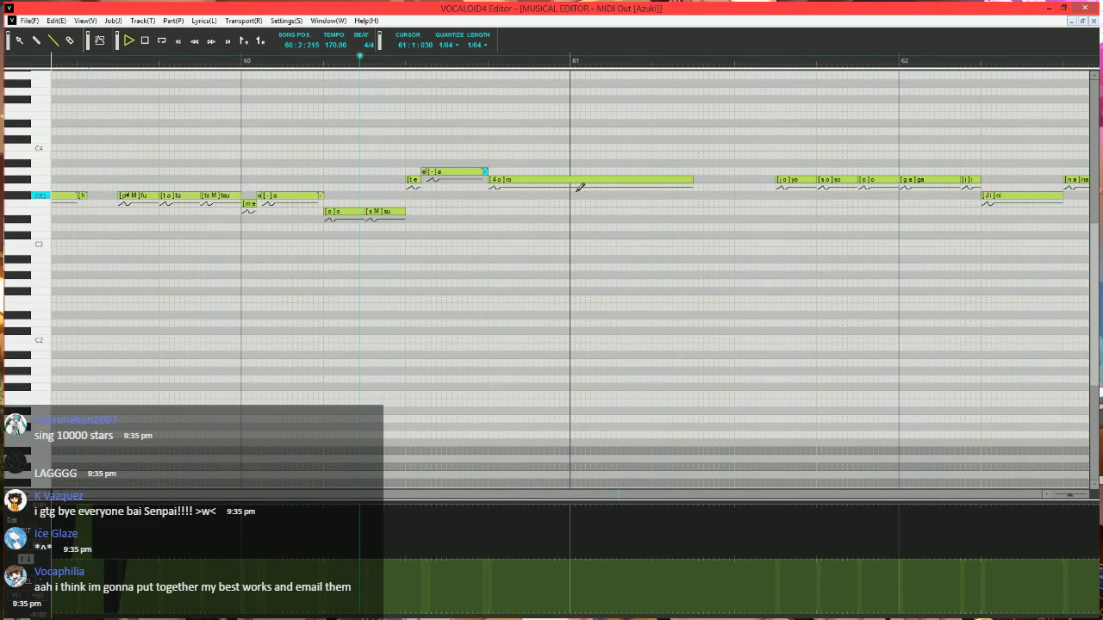
key(space)
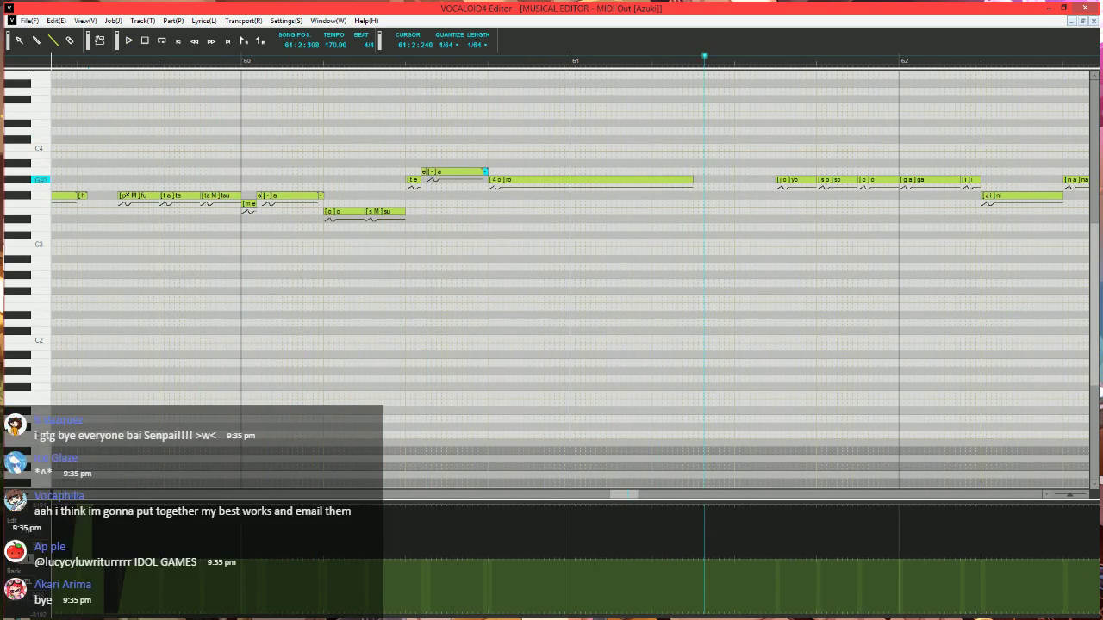
- Run the ExpressiveVibrato job plugin on the long "ro" note spanning measures 60 and 61
click(686, 181)
key(ctrl+j)
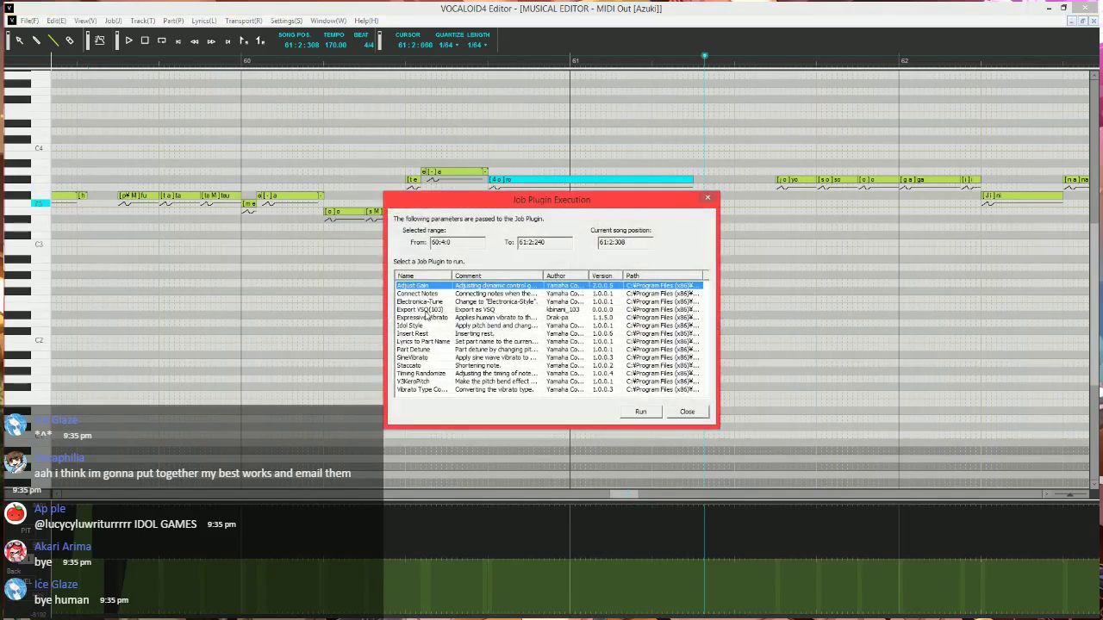
click(425, 317)
click(640, 411)
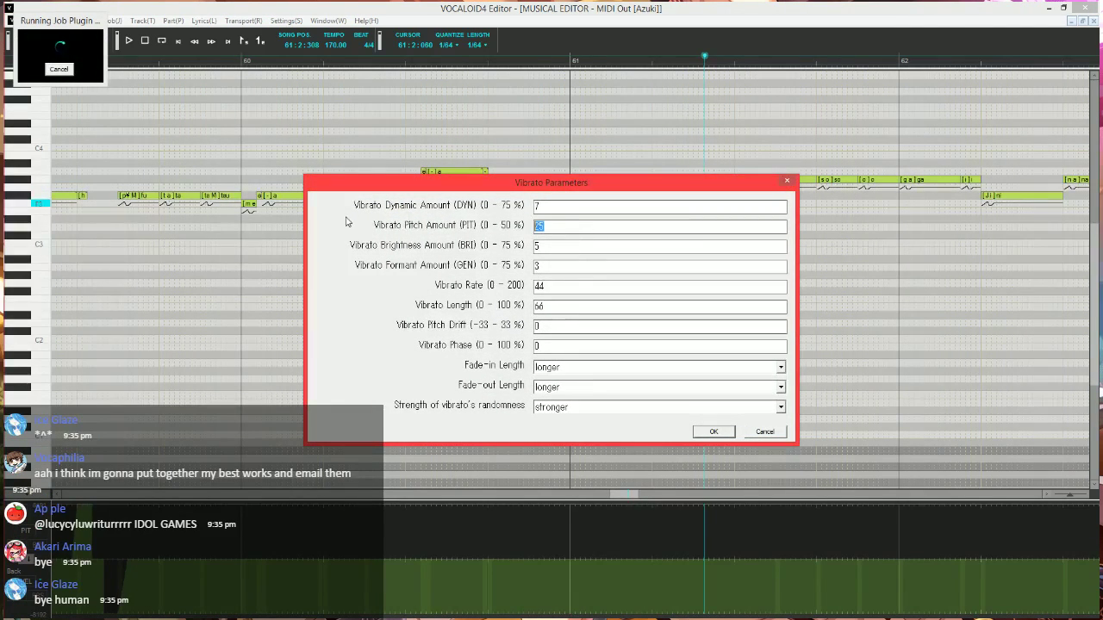
- Apply the vibrato with pitch amount 10%, brightness amount 15% and rate 45, and play the "ro" note
text(15)
key(Tab)
key(Tab)
text(45)
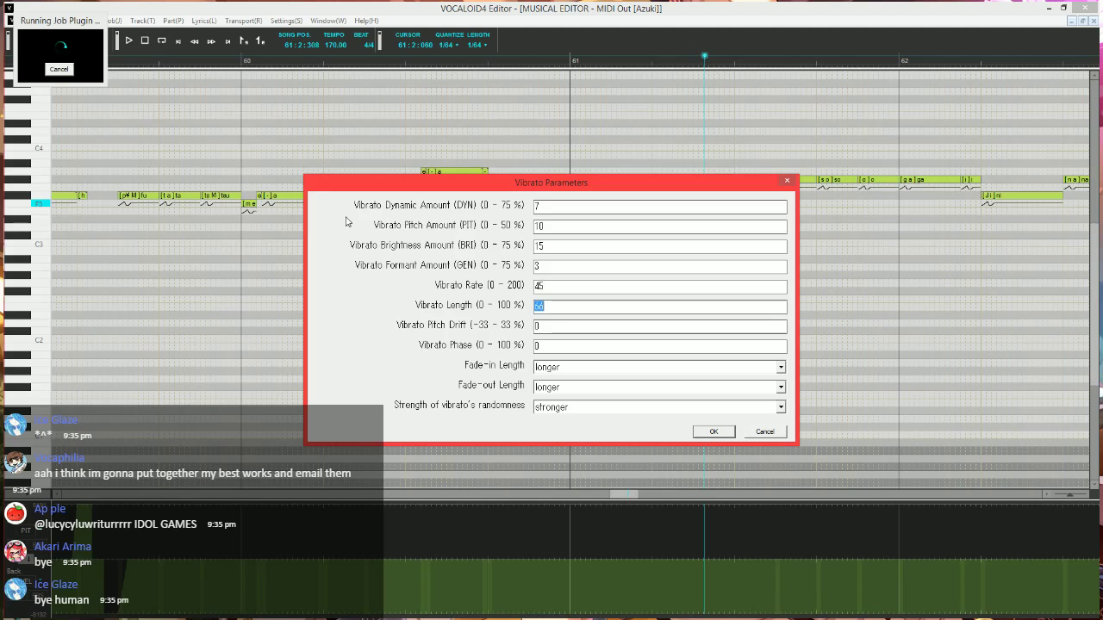
key(Tab)
key(Tab)
key(Tab)
key(Tab)
key(Return)
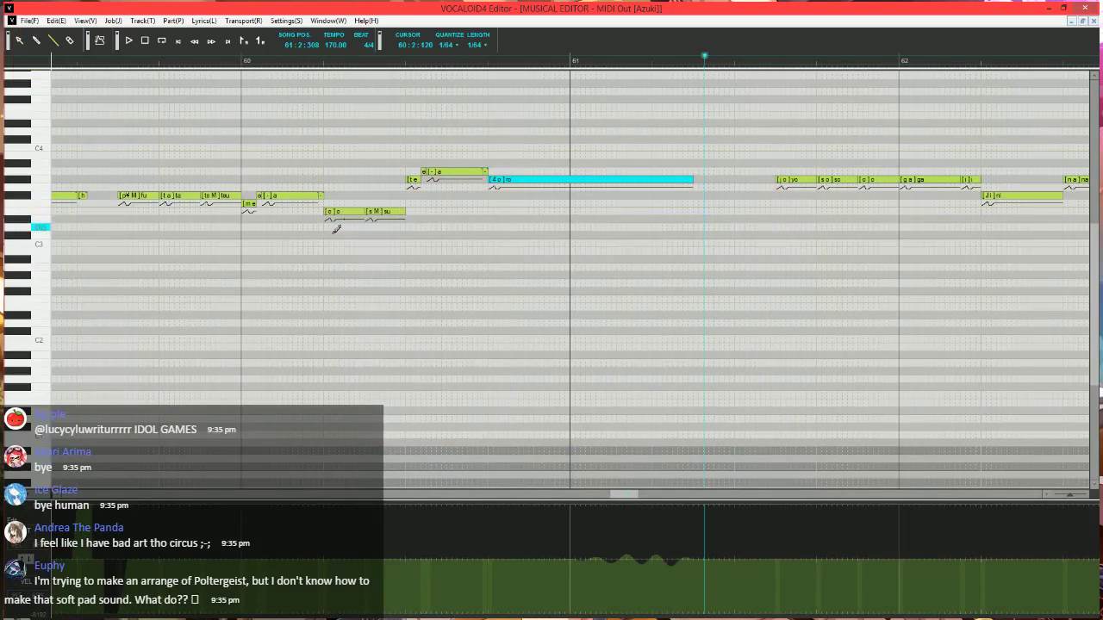
key(space)
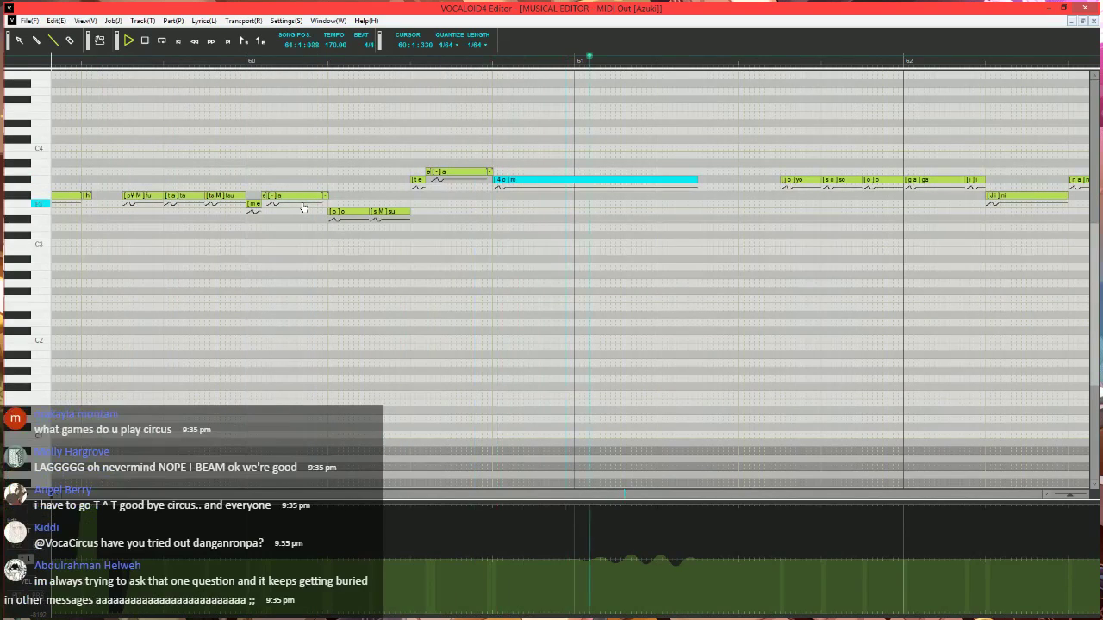
key(space)
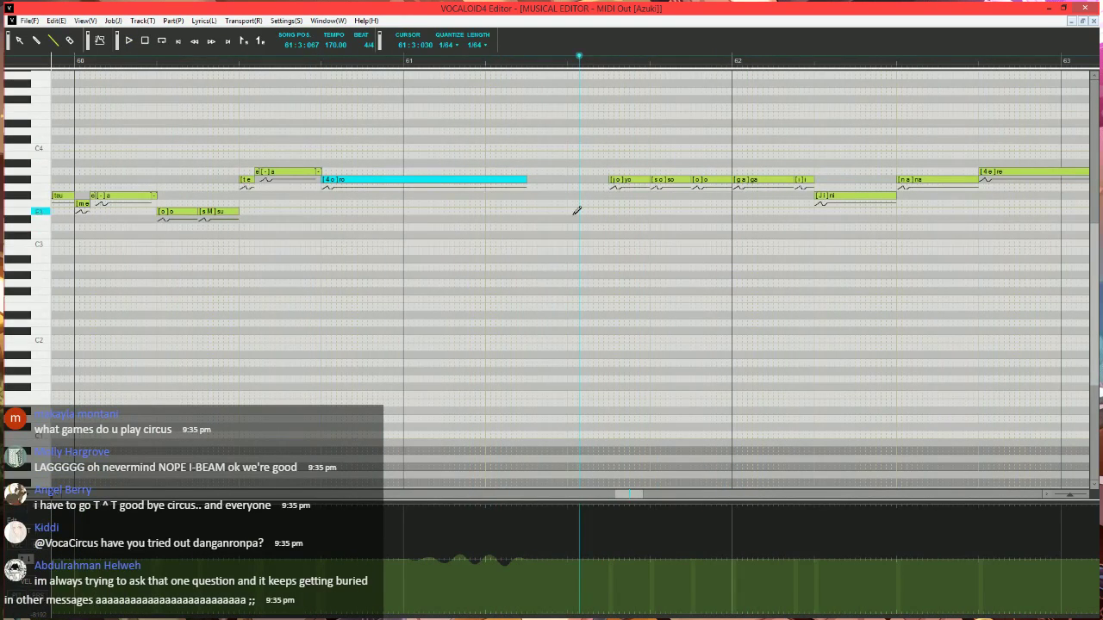
- Draw a pitch bend held at the minimum before the "yo" note in measure 61 and rising in stages to zero across its start, and play it
scroll(574, 255, up, 2)
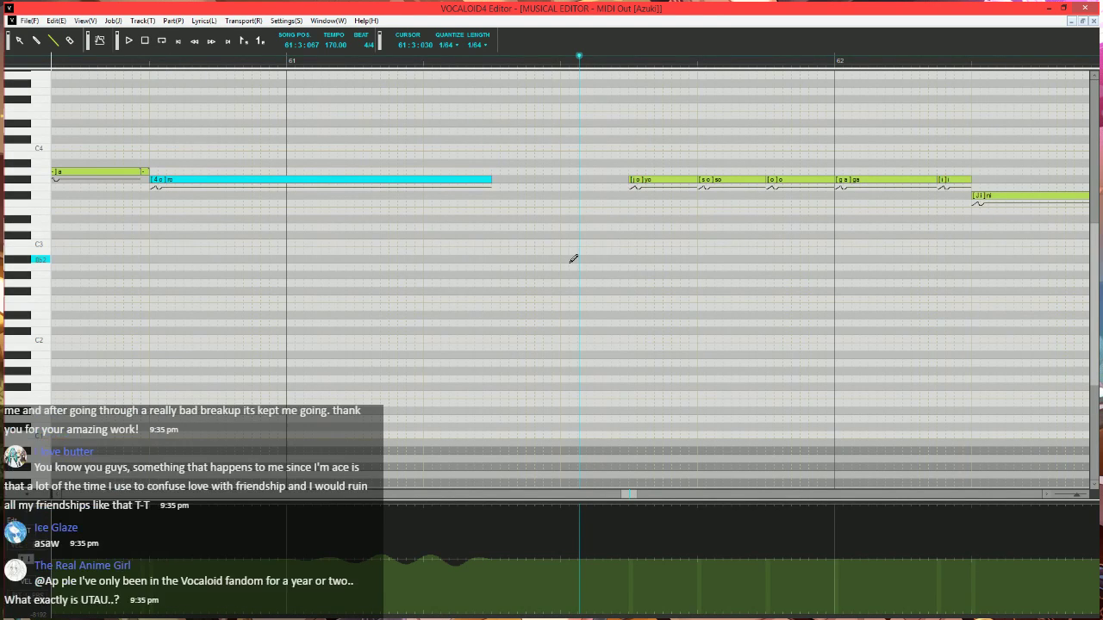
scroll(572, 258, right, 2)
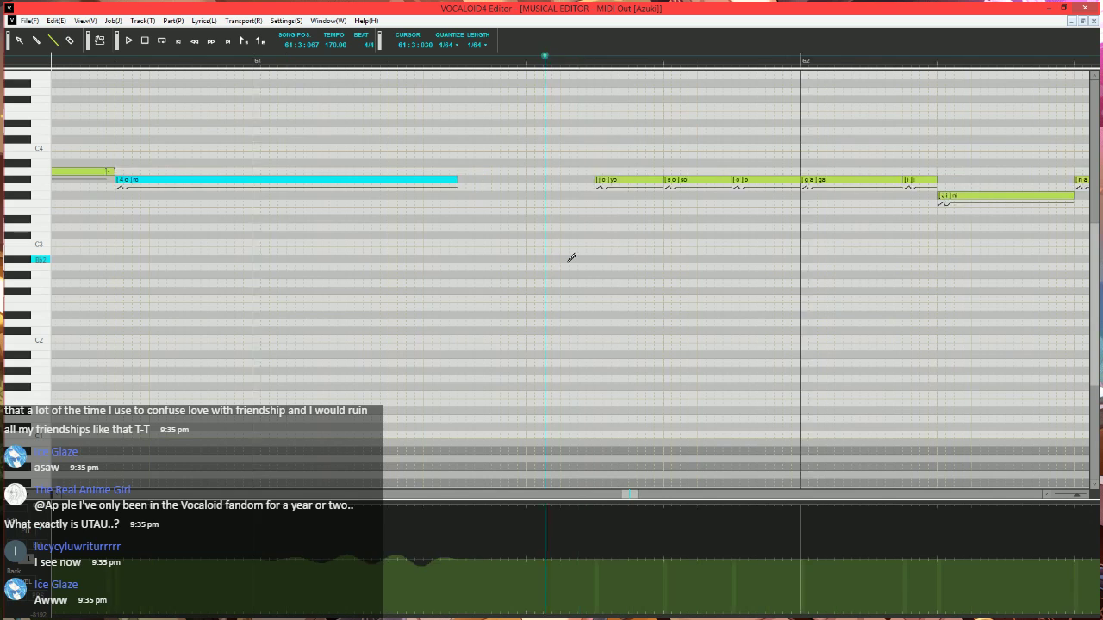
scroll(571, 257, up, 1)
scroll(572, 258, right, 2)
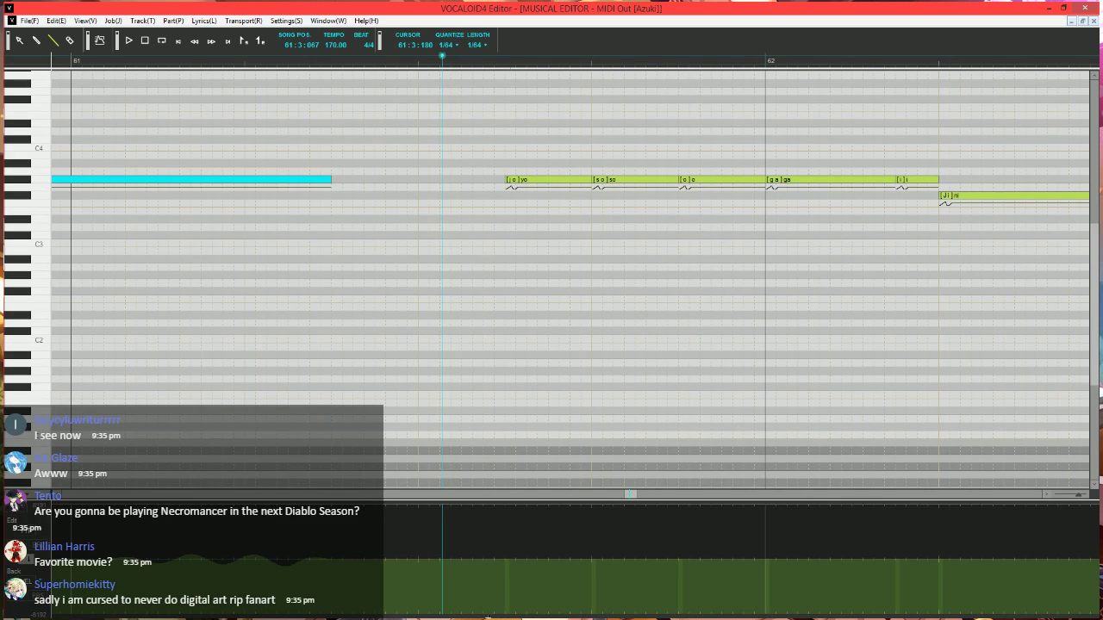
click(477, 617)
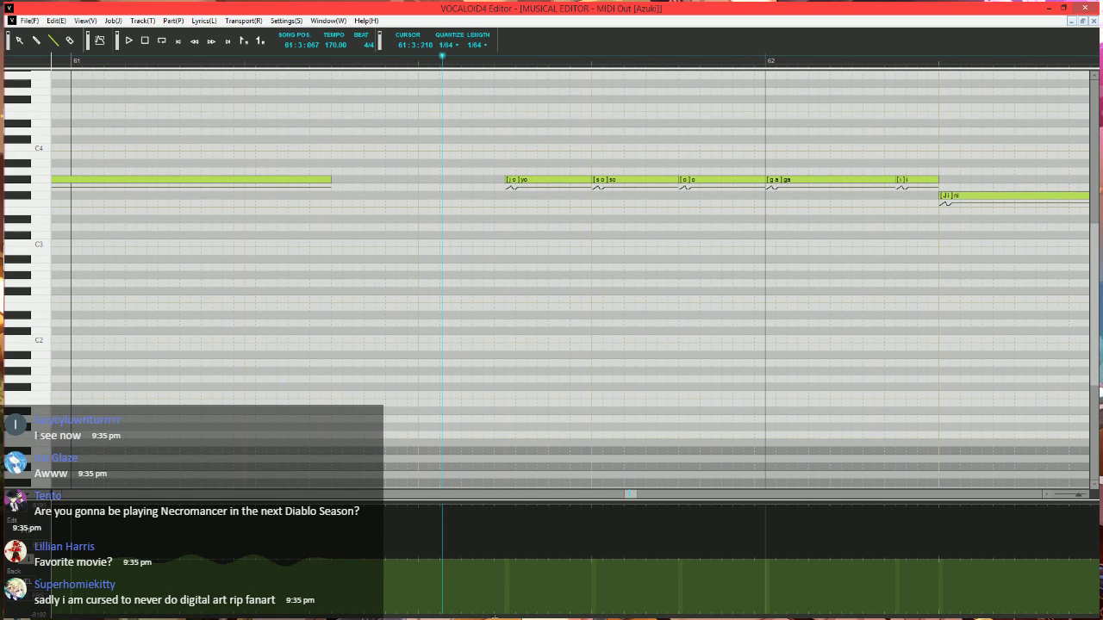
drag(464, 617, 494, 616)
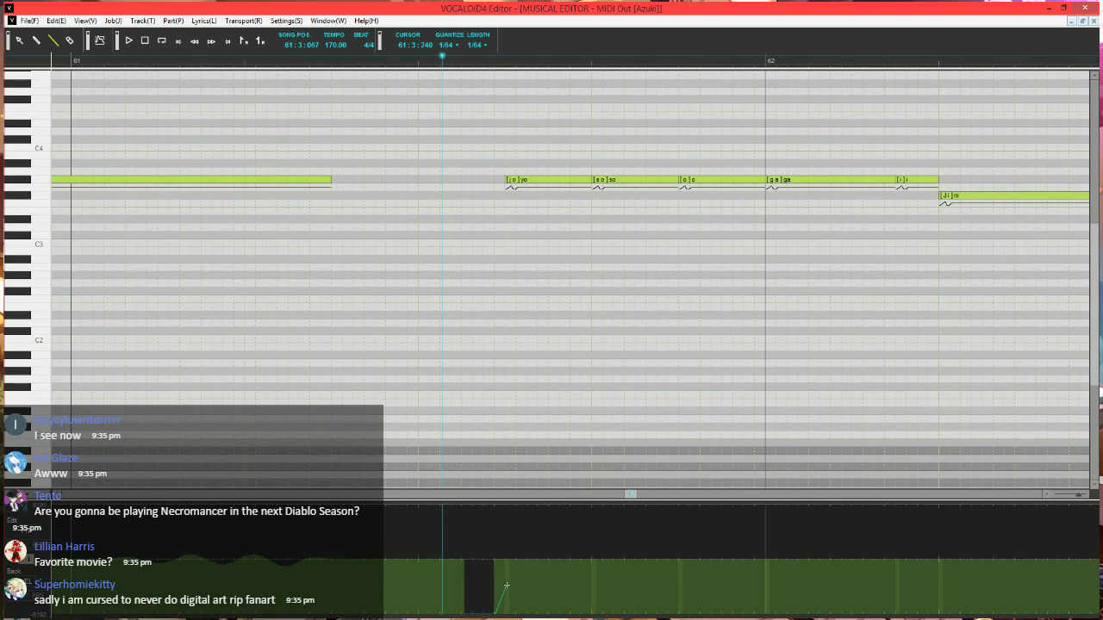
drag(509, 587, 513, 587)
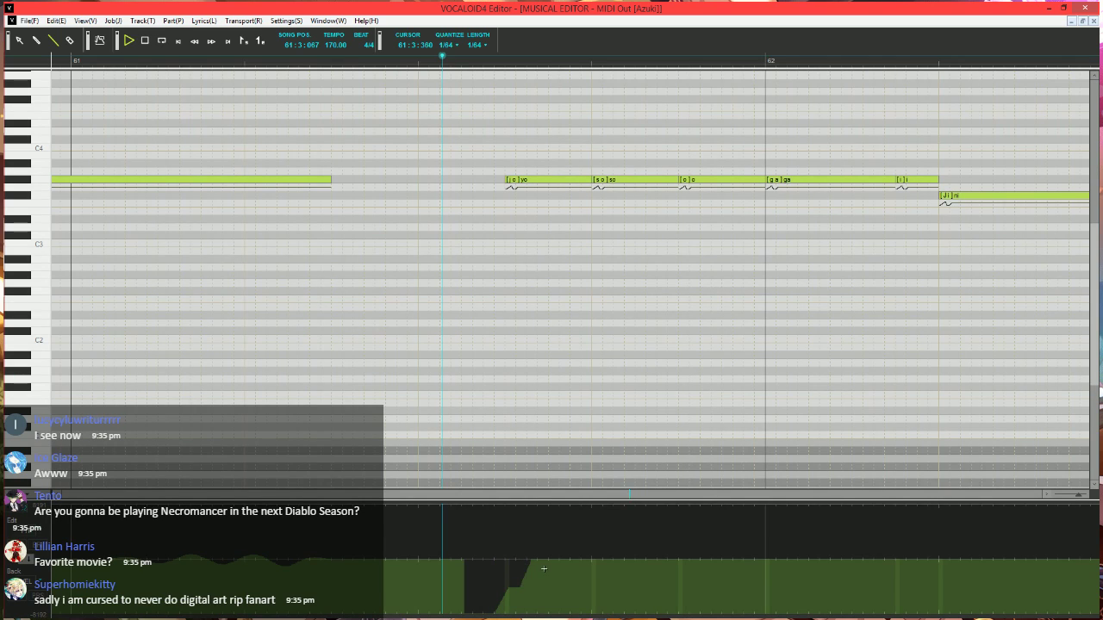
key(space)
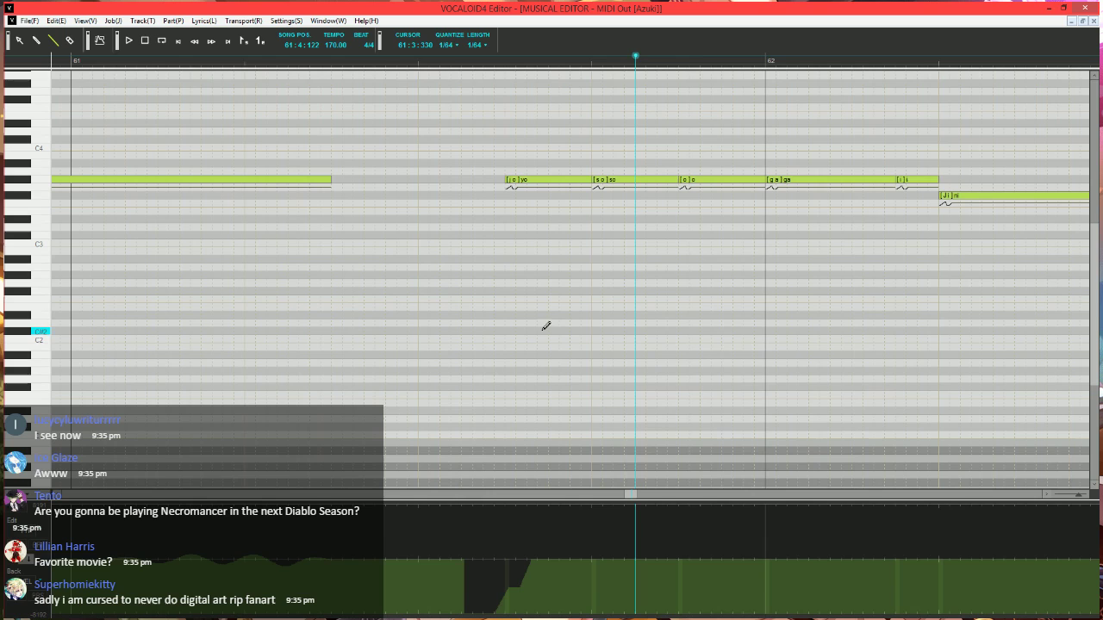
- Shorten the "so" note in measure 61 and fill the gap before "o" with a short G#3 note using the phoneme "-"
click(454, 57)
scroll(515, 180, right, 4)
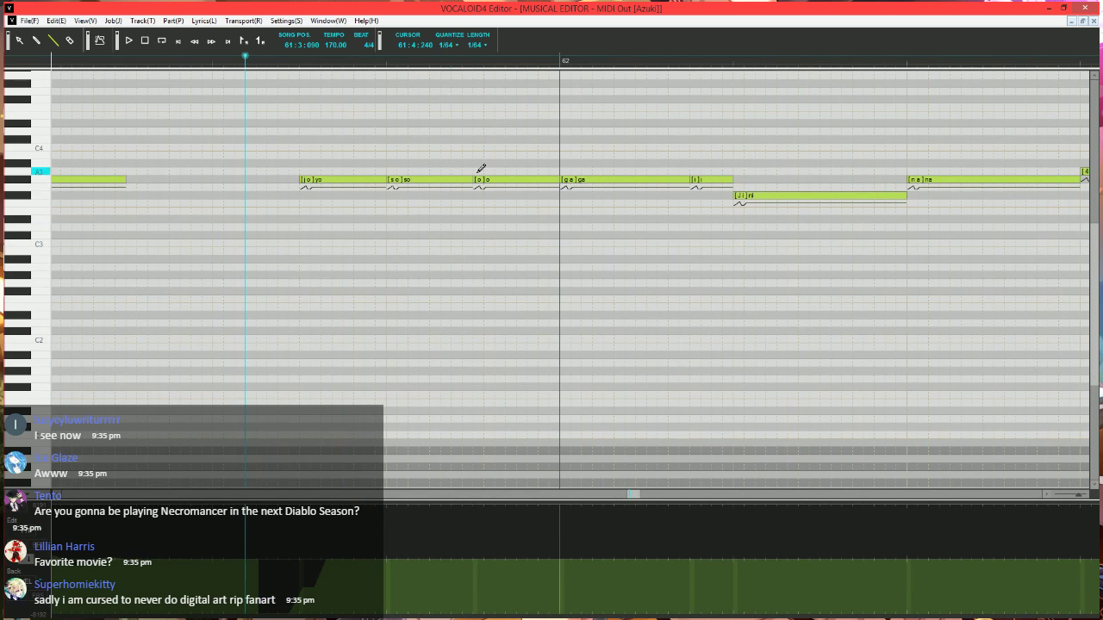
mouse_move(471, 179)
mouse_down()
mouse_move(462, 179)
mouse_move(472, 179)
mouse_up()
double_click(468, 180)
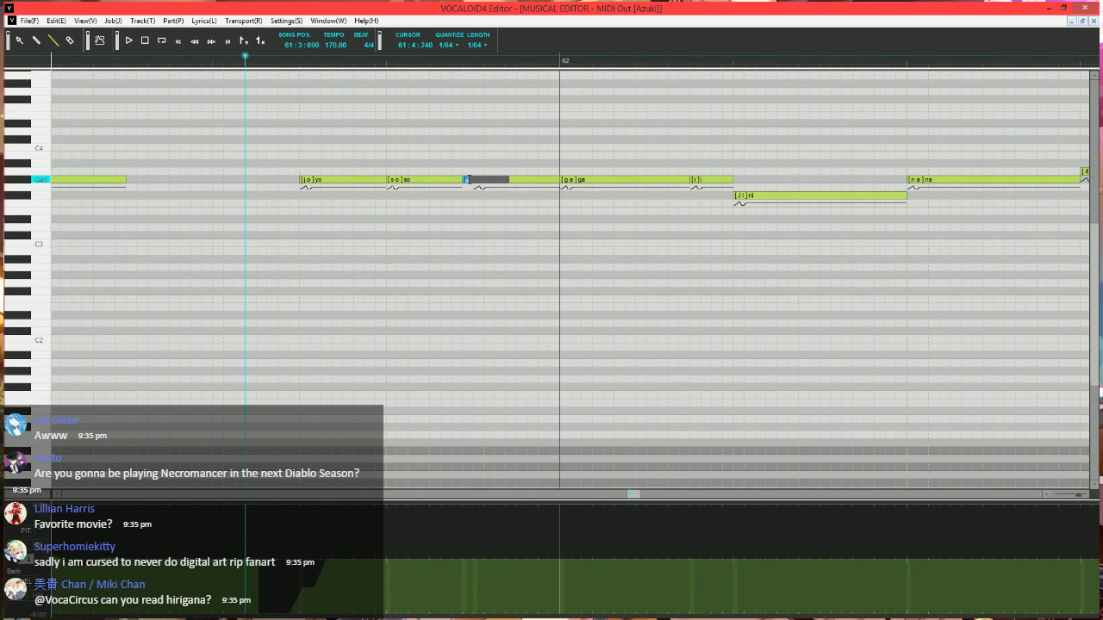
- Split the "ga" note in measure 62 into a short F#3 "ga", a short G#3 "a" and a G#3 "-" sustain, and play from 61:3:090
click(684, 181)
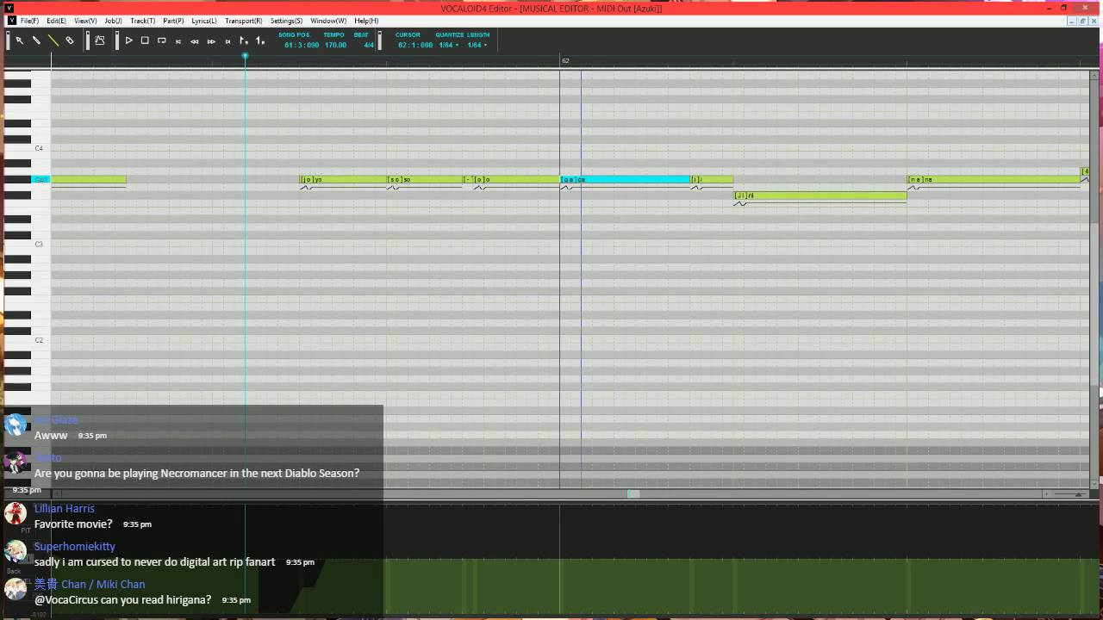
mouse_move(581, 180)
mouse_down()
mouse_move(571, 197)
mouse_move(592, 174)
mouse_move(585, 181)
mouse_move(692, 180)
mouse_up()
scroll(675, 183, down, 1)
scroll(671, 183, up, 1)
double_click(665, 182)
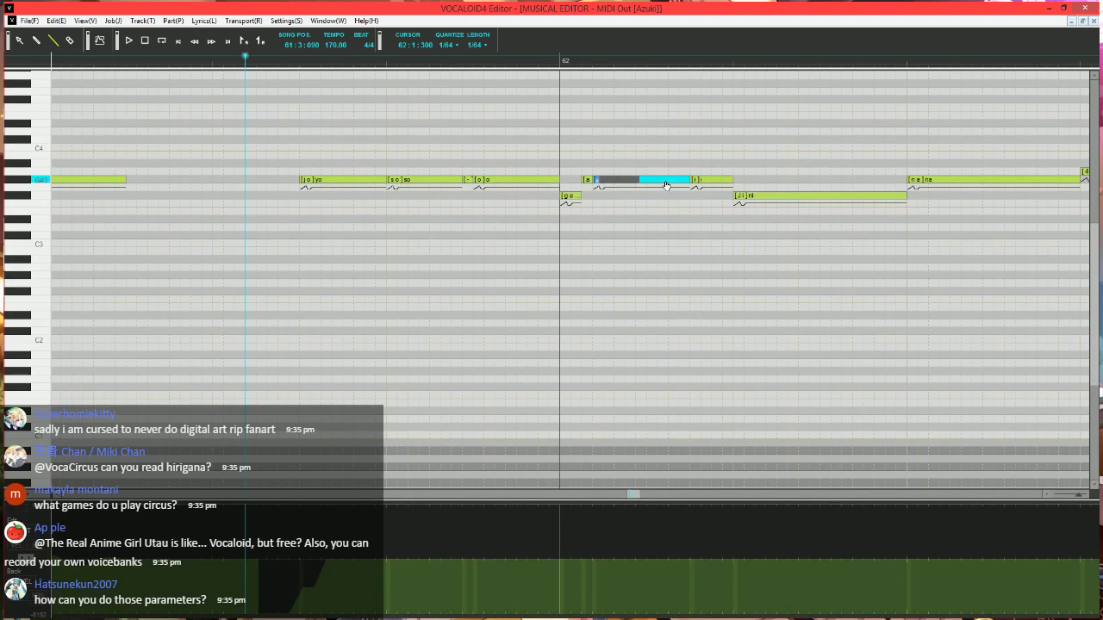
click(648, 143)
key(space)
scroll(520, 314, down, 2)
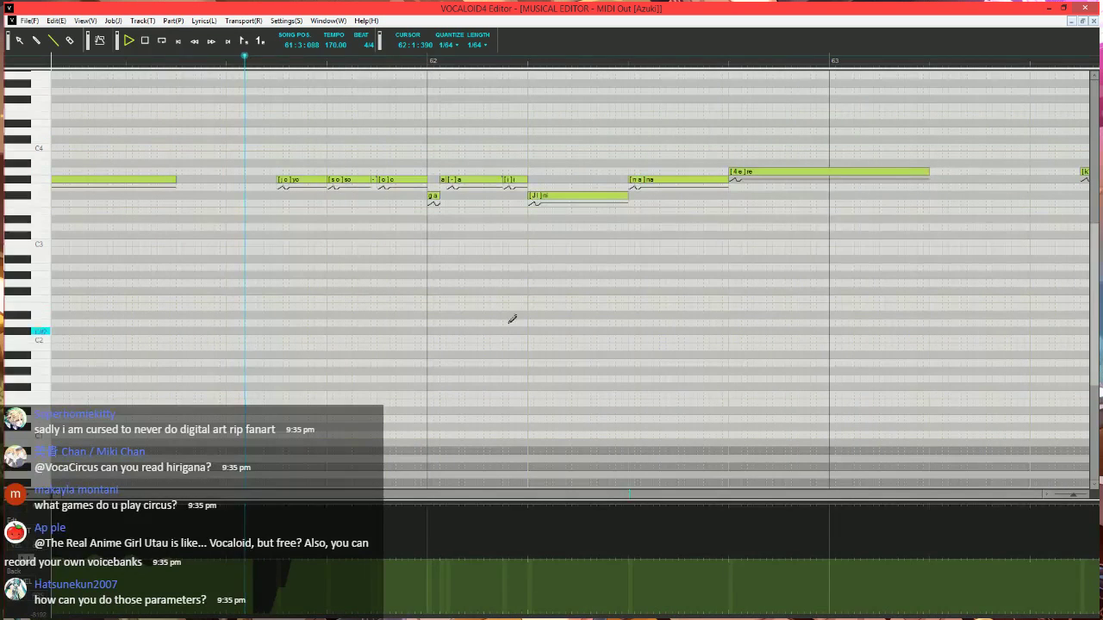
- Split the "na" note in measure 62 into a short F#3 "na", three G#3 notes and a short A3 note, and play from 61:3:150
click(257, 61)
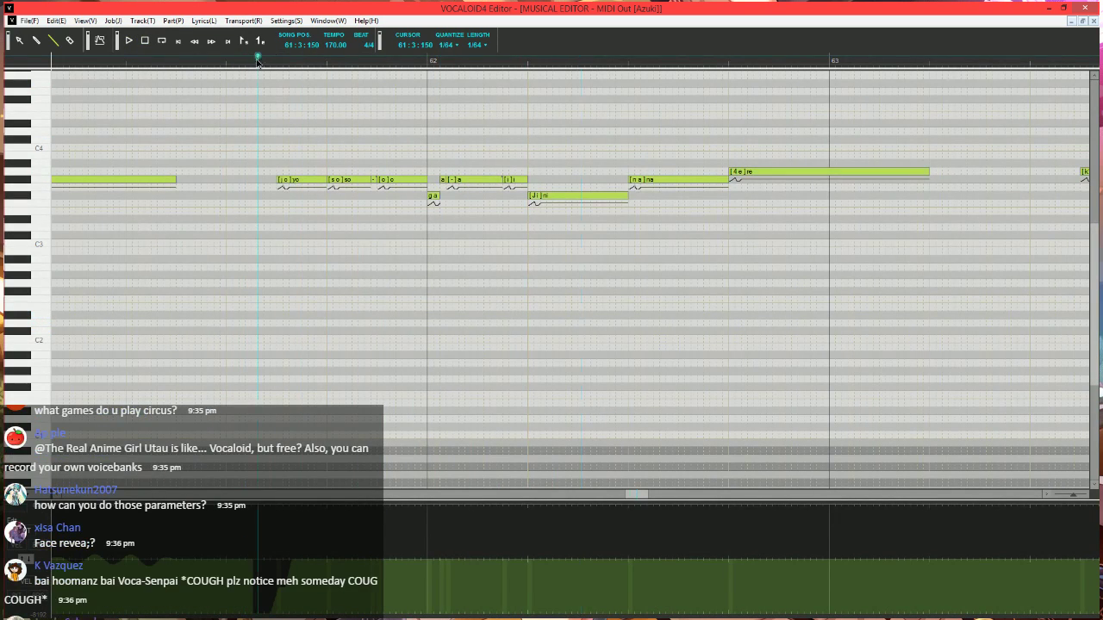
scroll(482, 164, right, 2)
mouse_move(589, 180)
mouse_down()
mouse_move(511, 180)
mouse_move(505, 199)
mouse_move(517, 179)
mouse_move(591, 171)
mouse_up()
key(space)
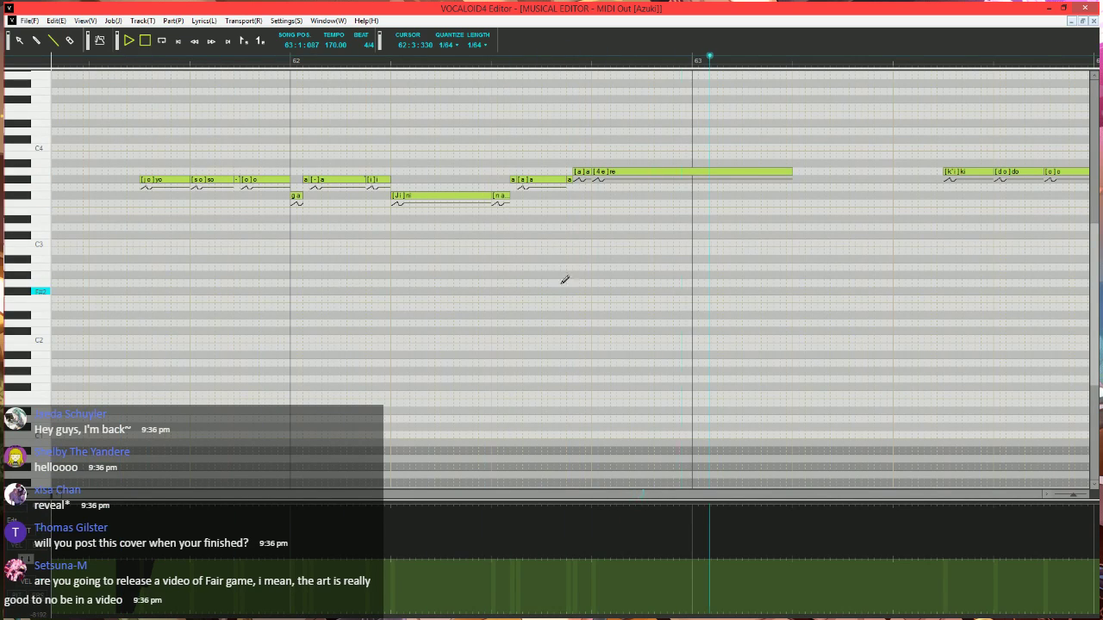
key(space)
- Set the phonemes of the last three notes split from "na" in measure 62 to "-"
double_click(540, 179)
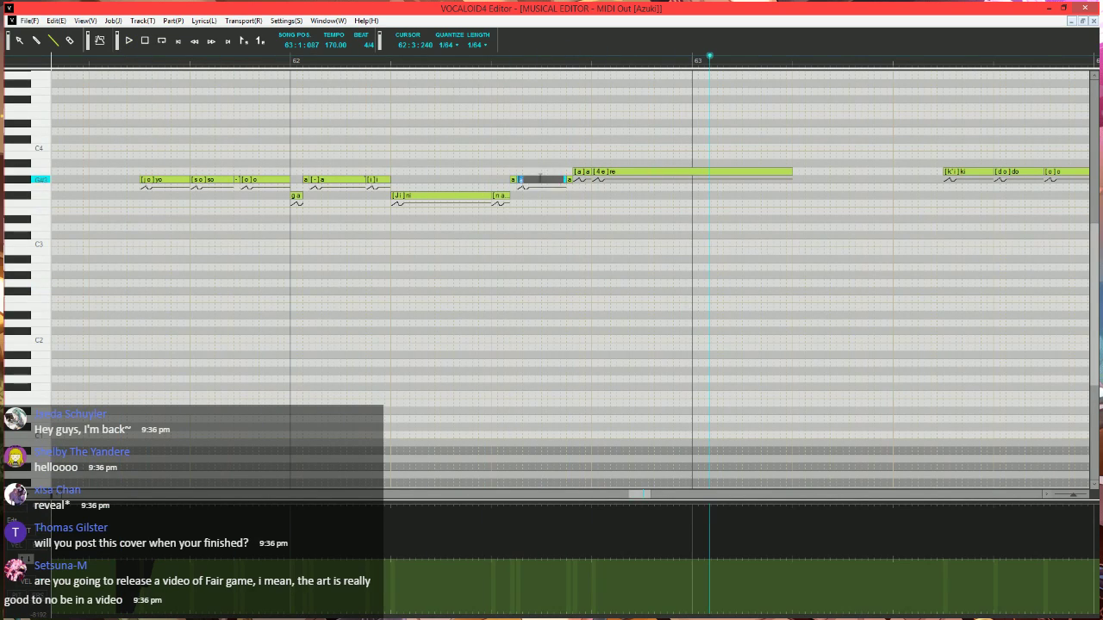
key(Tab)
key(Return)
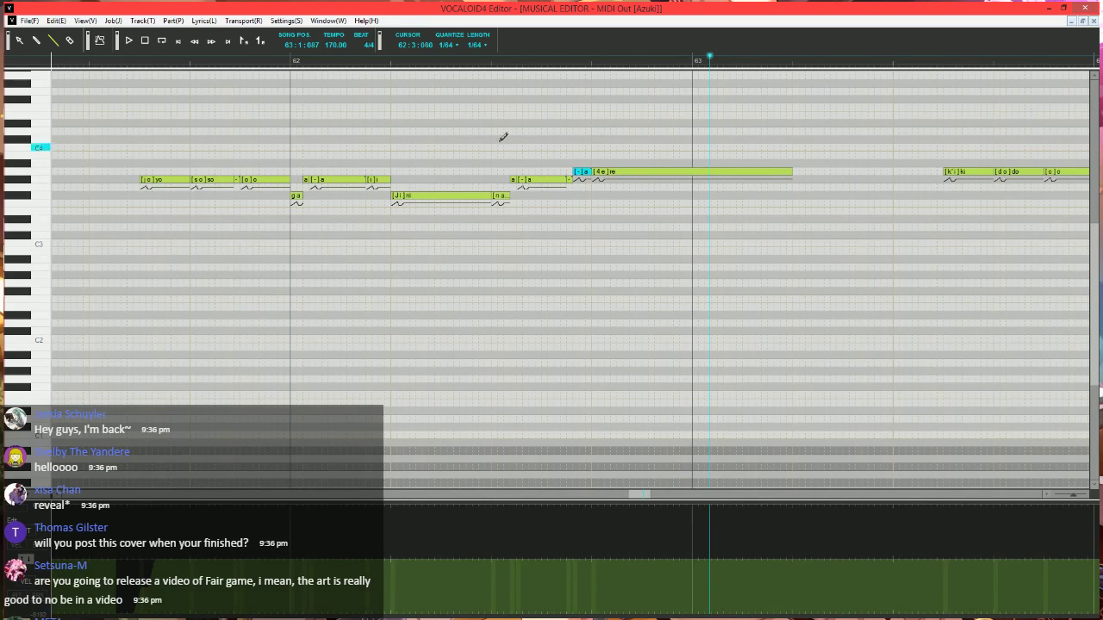
- Set the song position to 62:2:360 and try lowering the "-" note just before "re" to F#3
click(467, 60)
scroll(617, 229, up, 2)
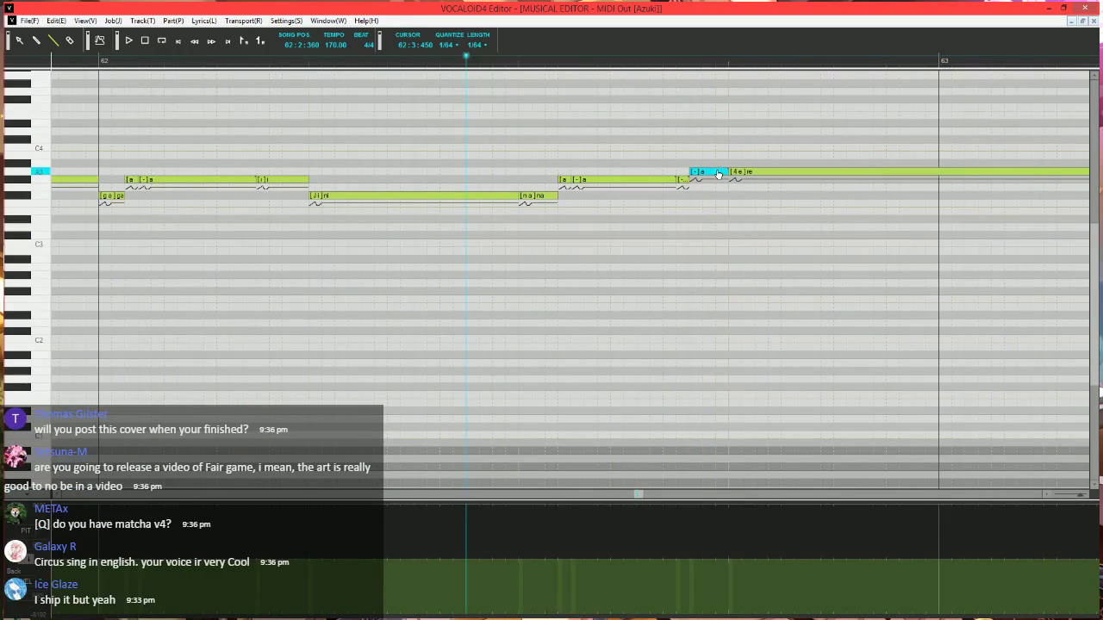
drag(712, 175, 713, 197)
scroll(707, 211, down, 1)
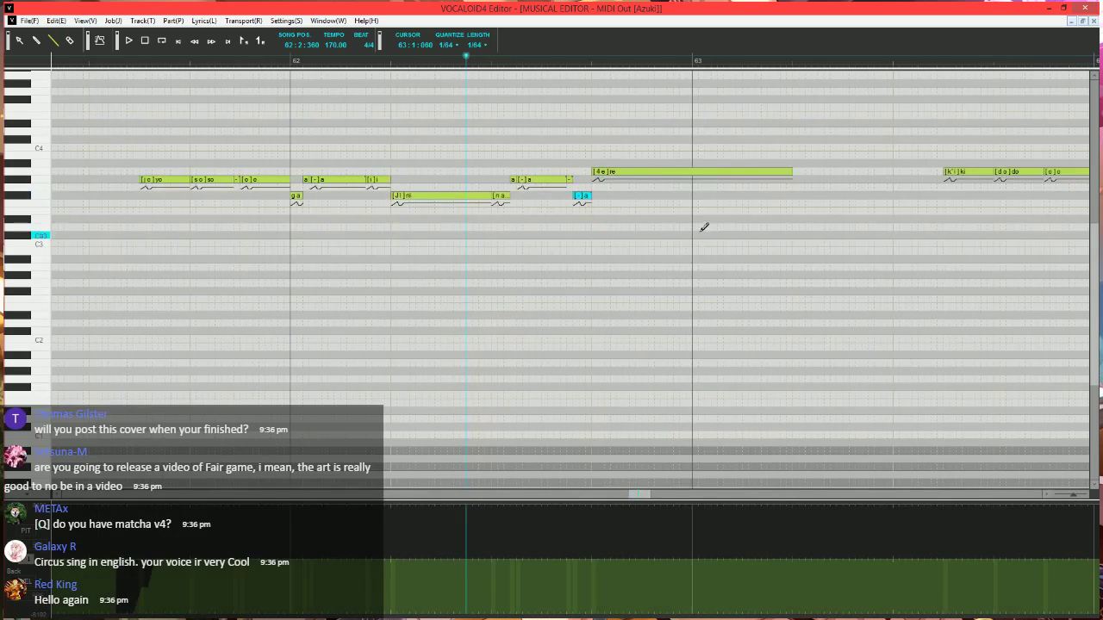
- Split the "re" note in measure 62 into a short G#3 "4 e", a very short A3 "e" and a long A3 "-" sustain
scroll(605, 296, right, 2)
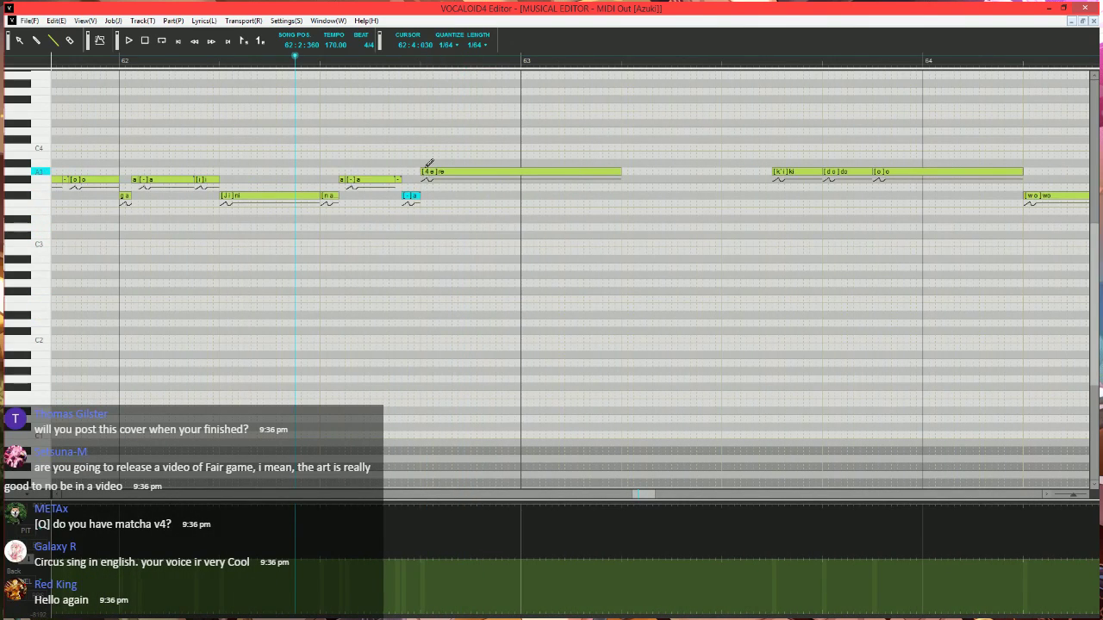
mouse_move(422, 173)
mouse_down()
mouse_move(464, 172)
mouse_move(445, 179)
mouse_move(452, 172)
mouse_up()
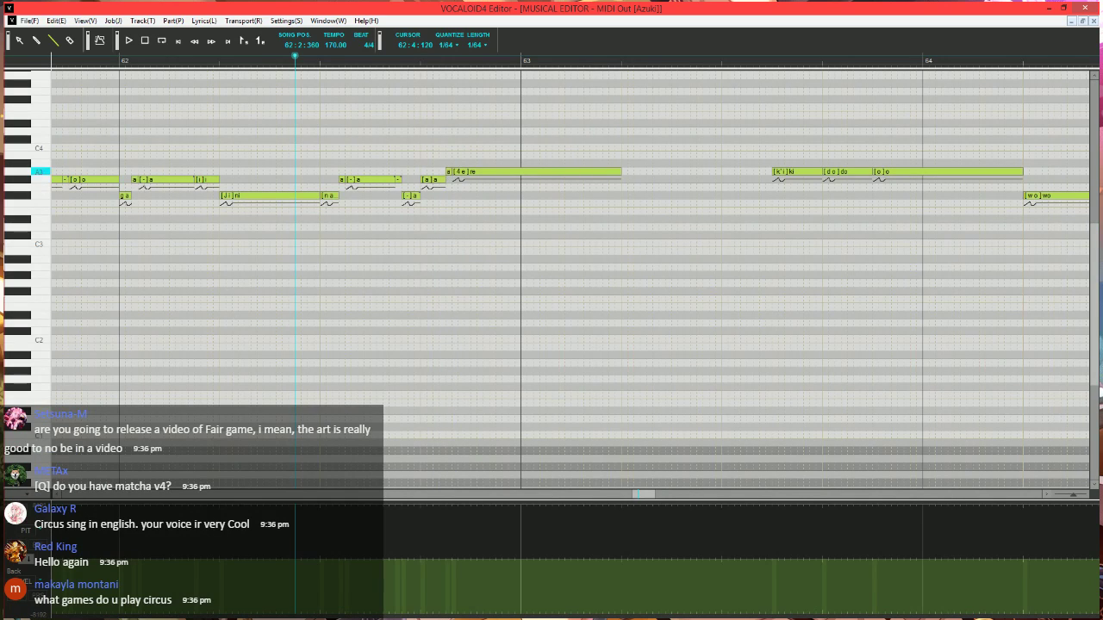
double_click(438, 180)
text(4 e)
key(Tab)
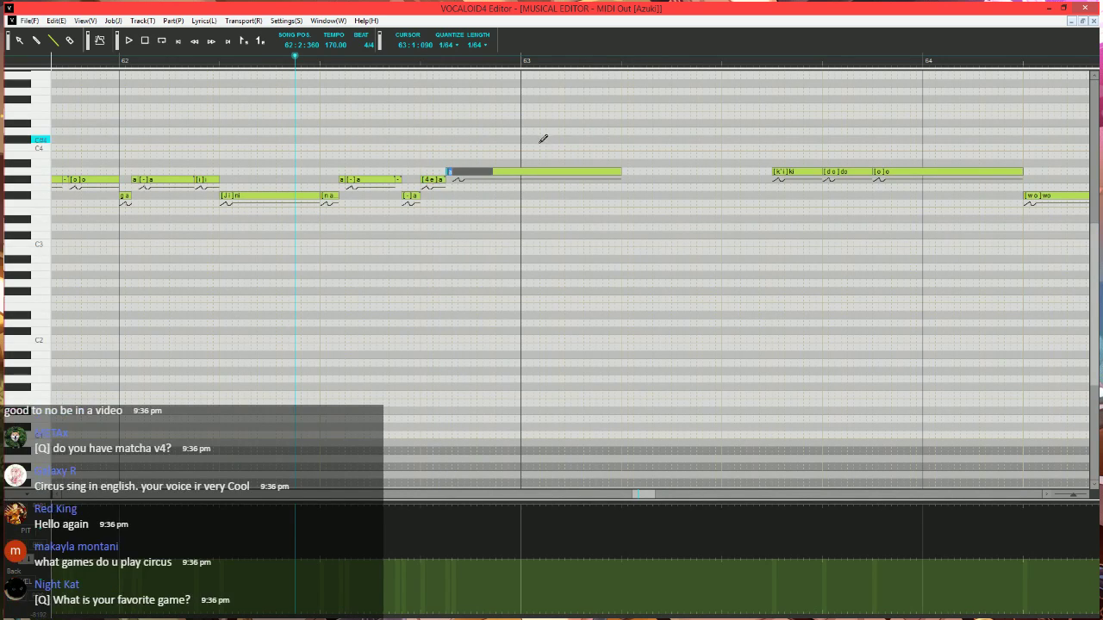
text(e)
key(Tab)
text(-)
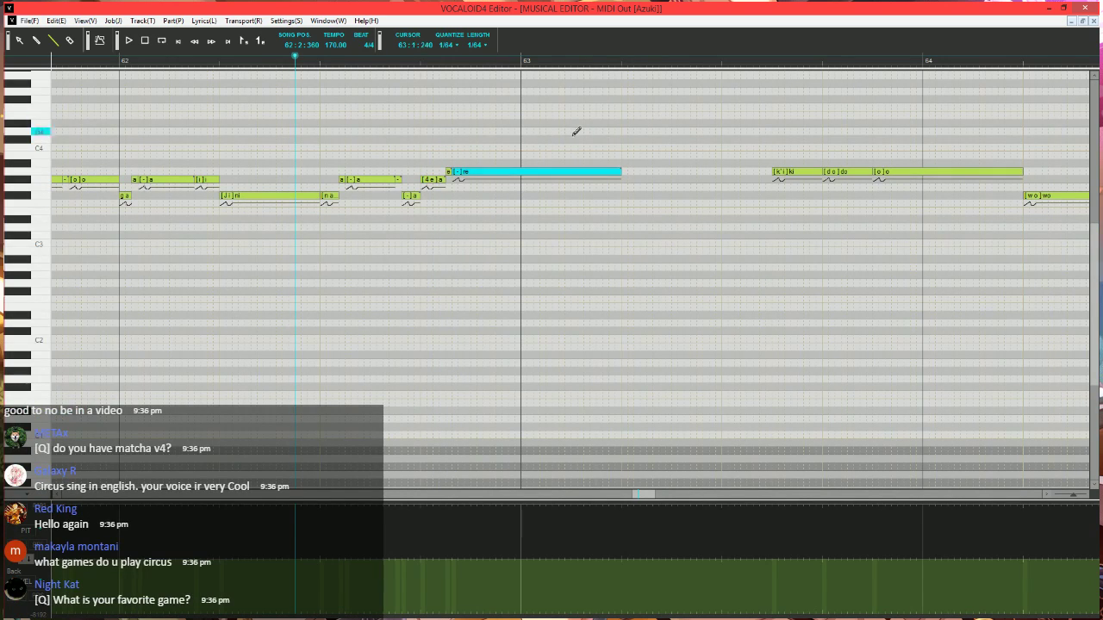
- Add a short A3 note with the phoneme "h" after the long "re" sustain in measure 63, and play from 62:2:360
drag(622, 170, 633, 171)
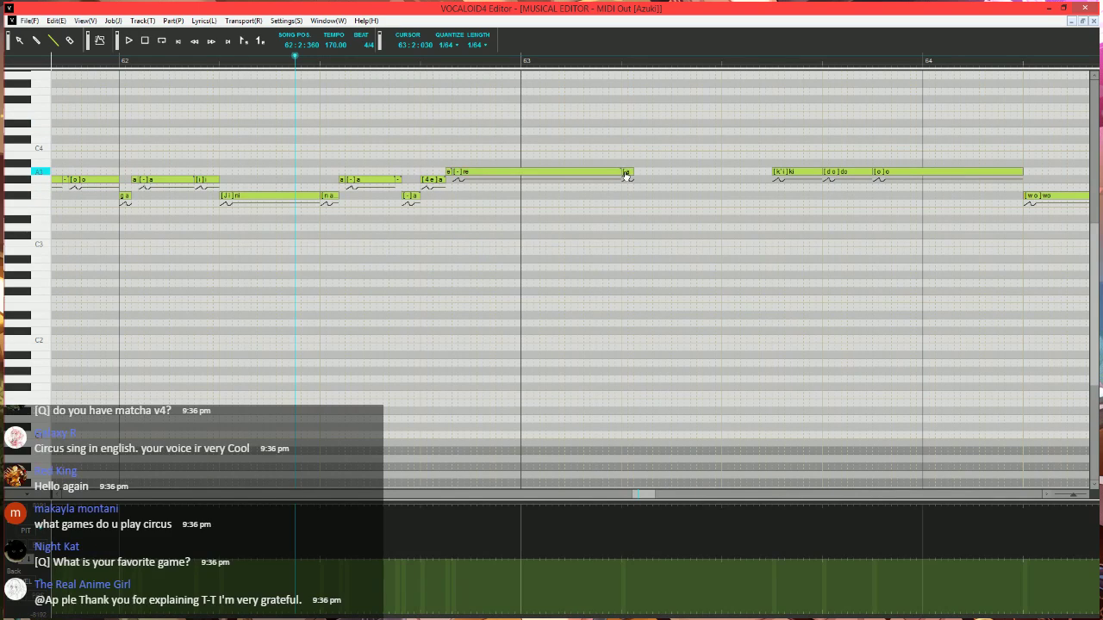
double_click(627, 173)
text(h)
key(Return)
key(space)
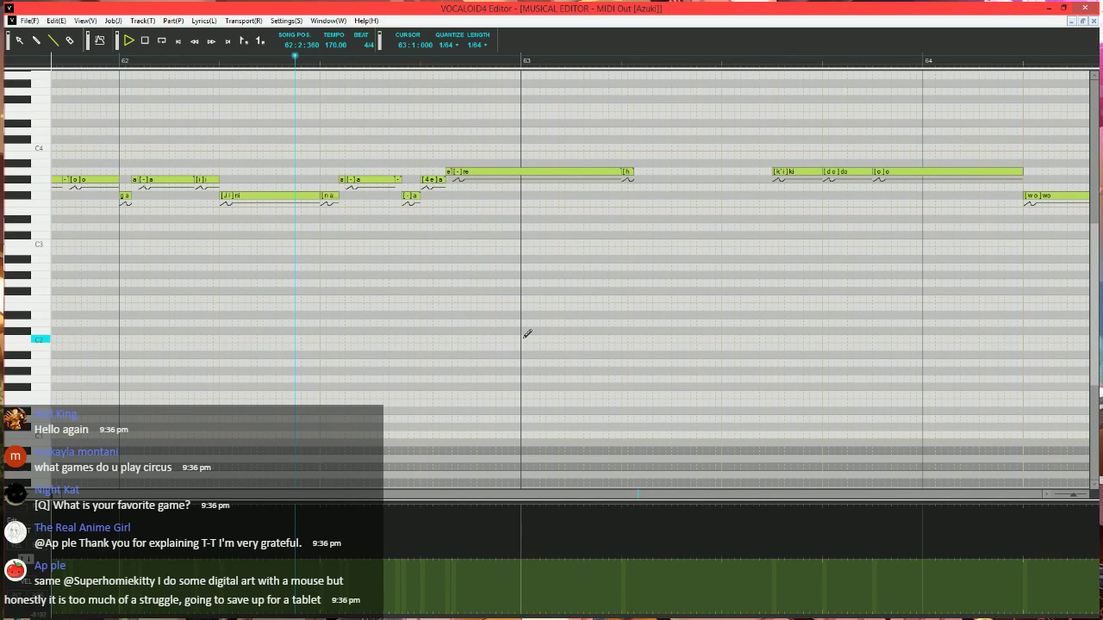
key(space)
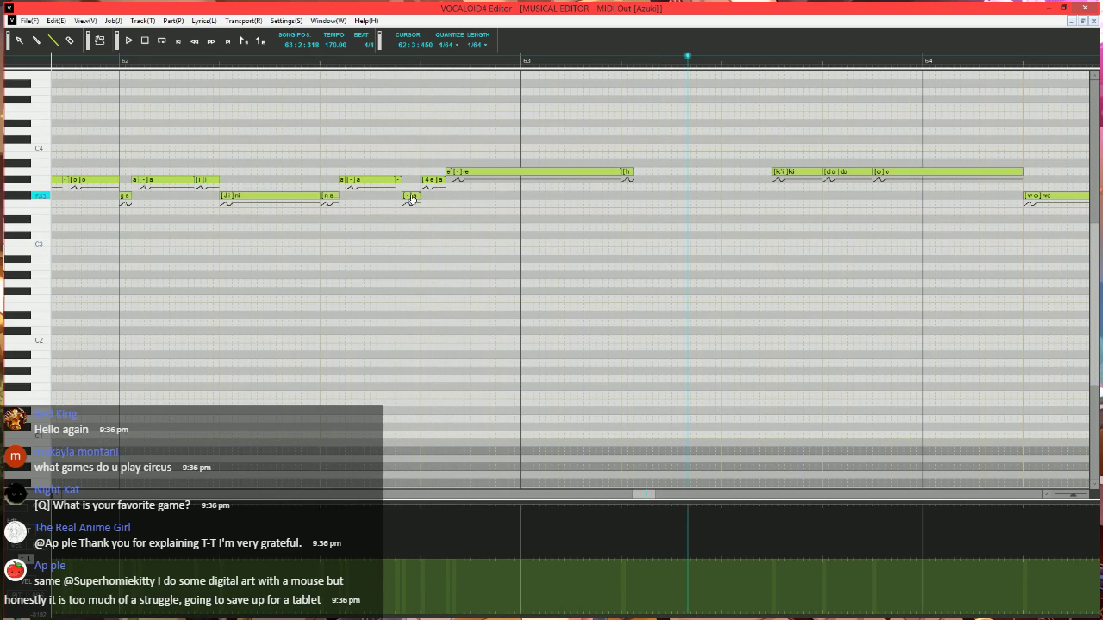
- Delete the two short "-" notes before "4 e", extend the G#3 "-" sustain to fill the gap, and set the song position to 62:2:420
key(Delete)
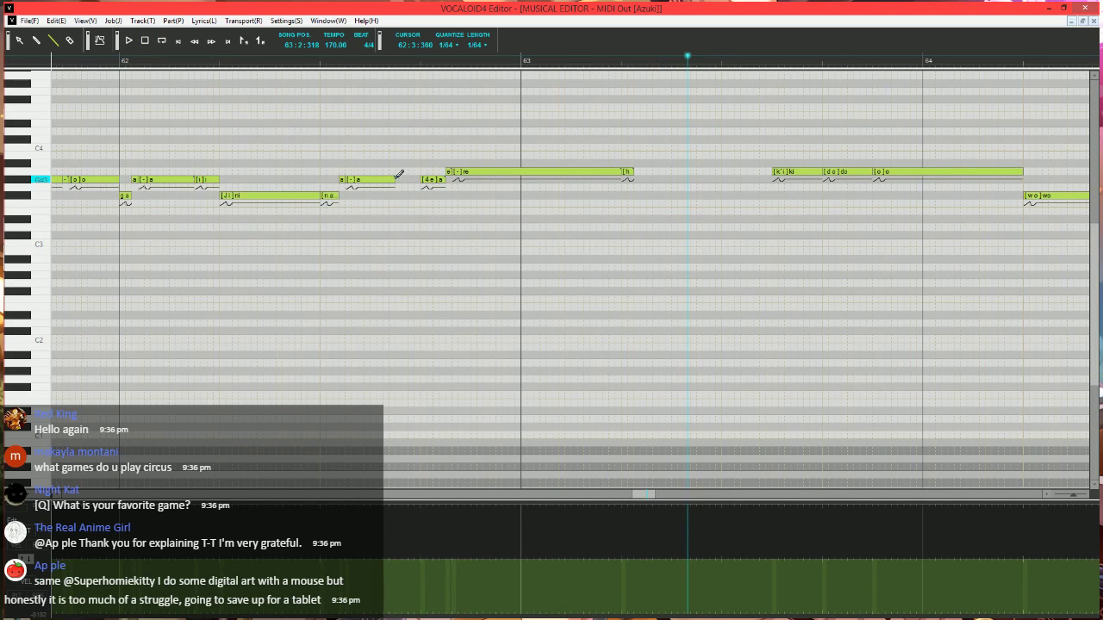
drag(396, 179, 422, 179)
click(308, 62)
scroll(626, 281, left, 2)
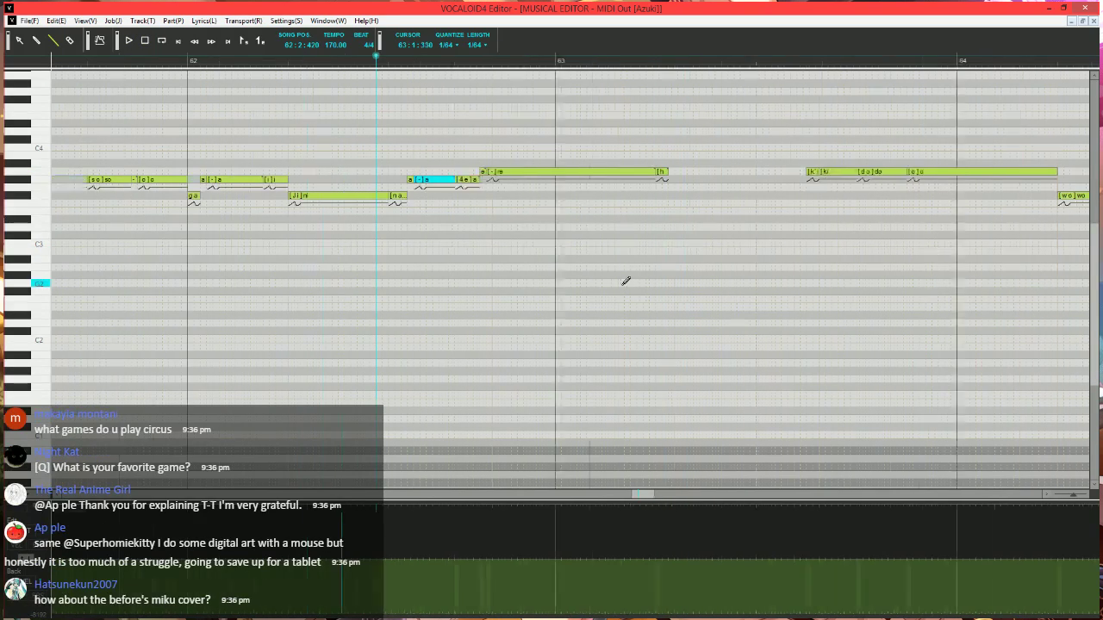
- Lower the short "h" note in measure 63 to G#3, select the long "re" sustain before it, and play from 62:2:420
click(573, 172)
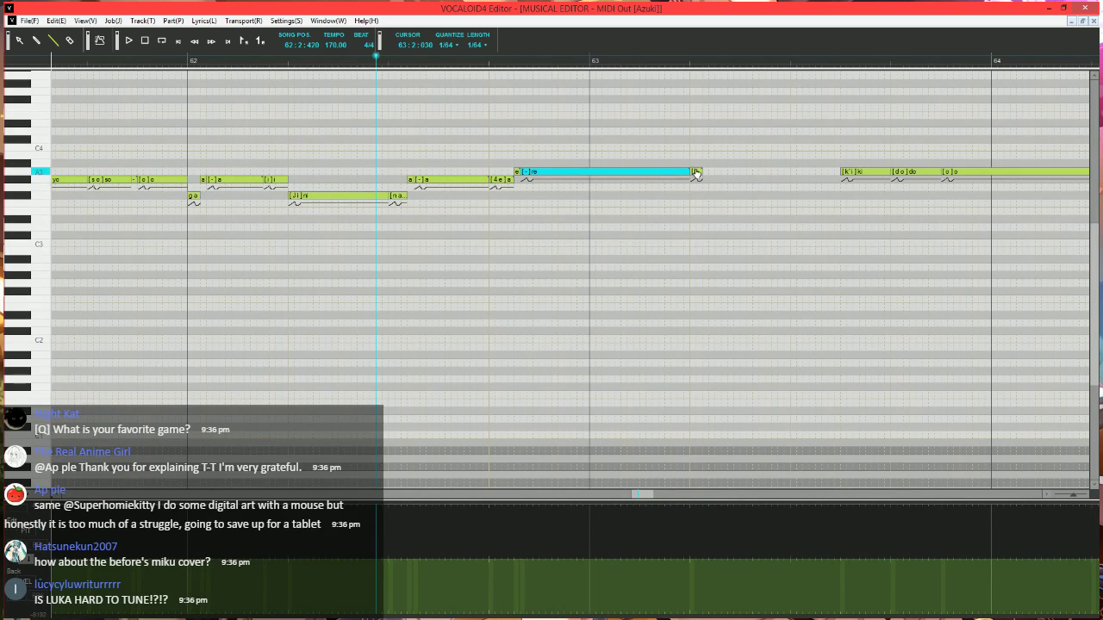
click(696, 174)
drag(696, 176, 697, 182)
click(671, 174)
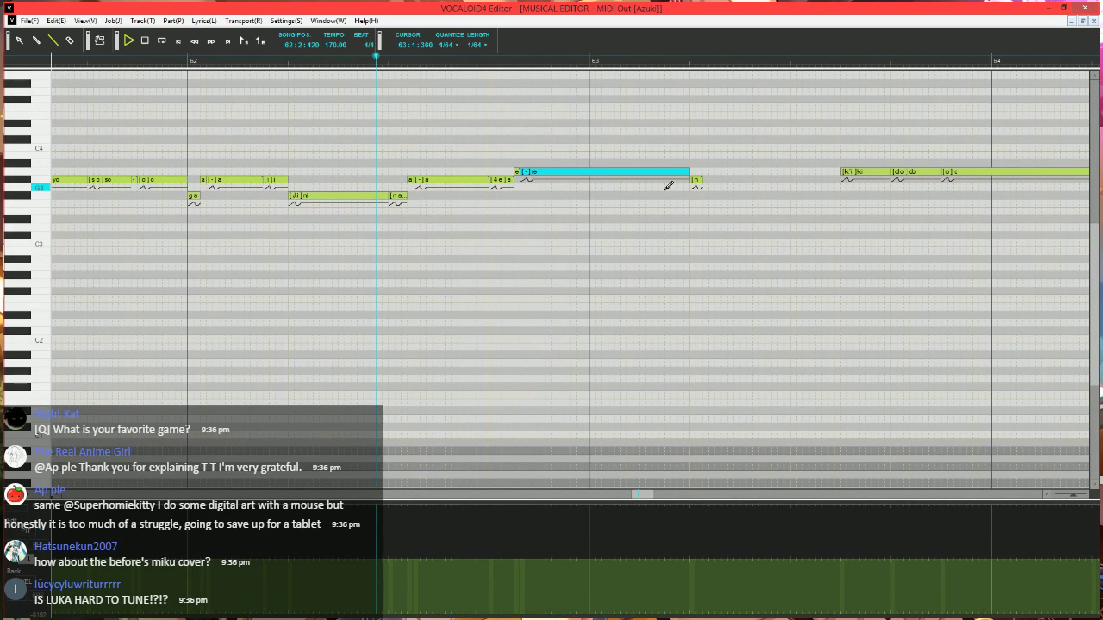
- Play the phrase in measures 62 and 63 from 62:2:420, and play it again from 61:3:030
key(space)
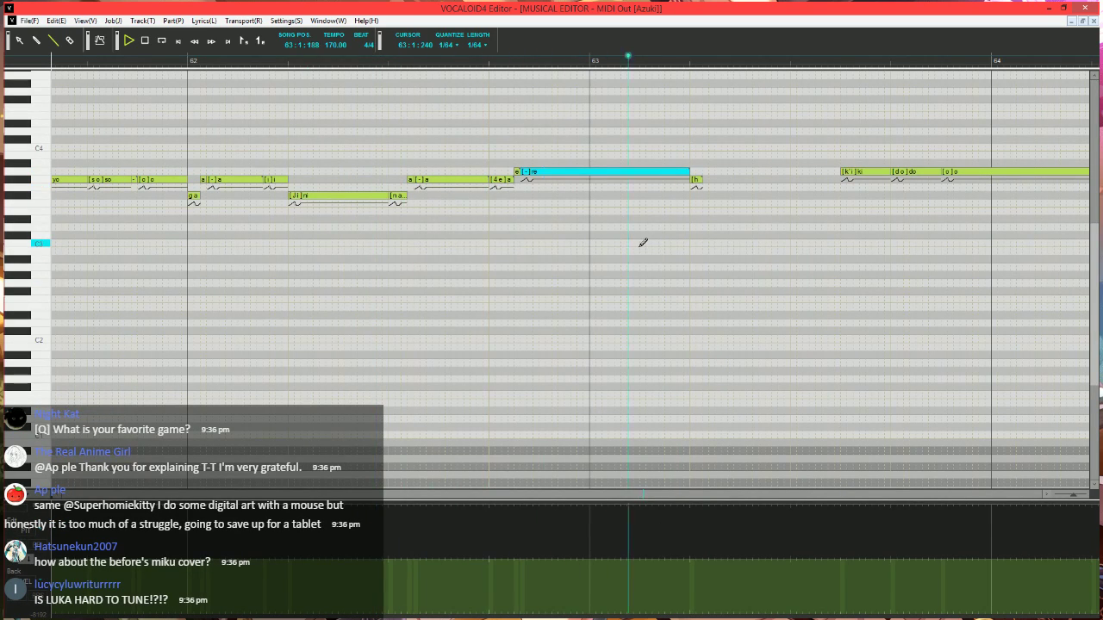
key(space)
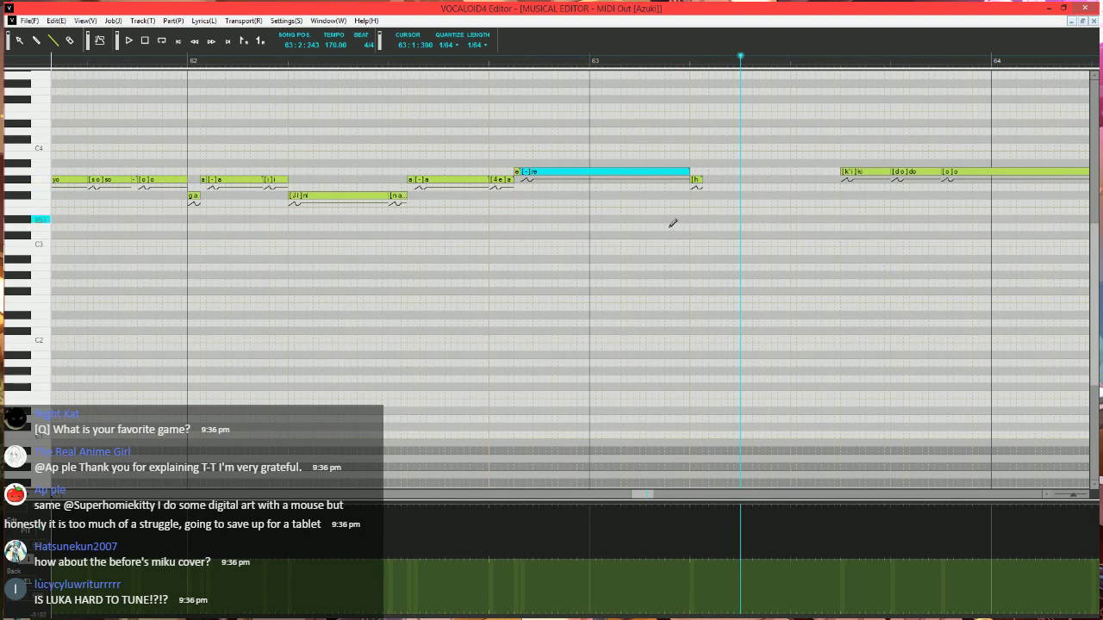
scroll(670, 234, down, 1)
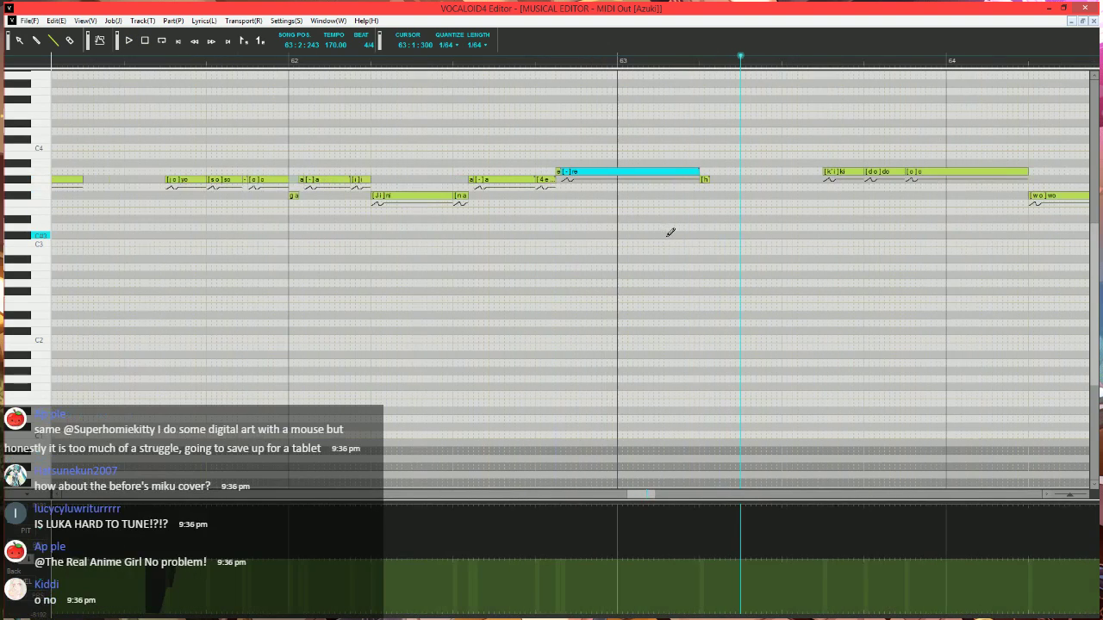
click(129, 57)
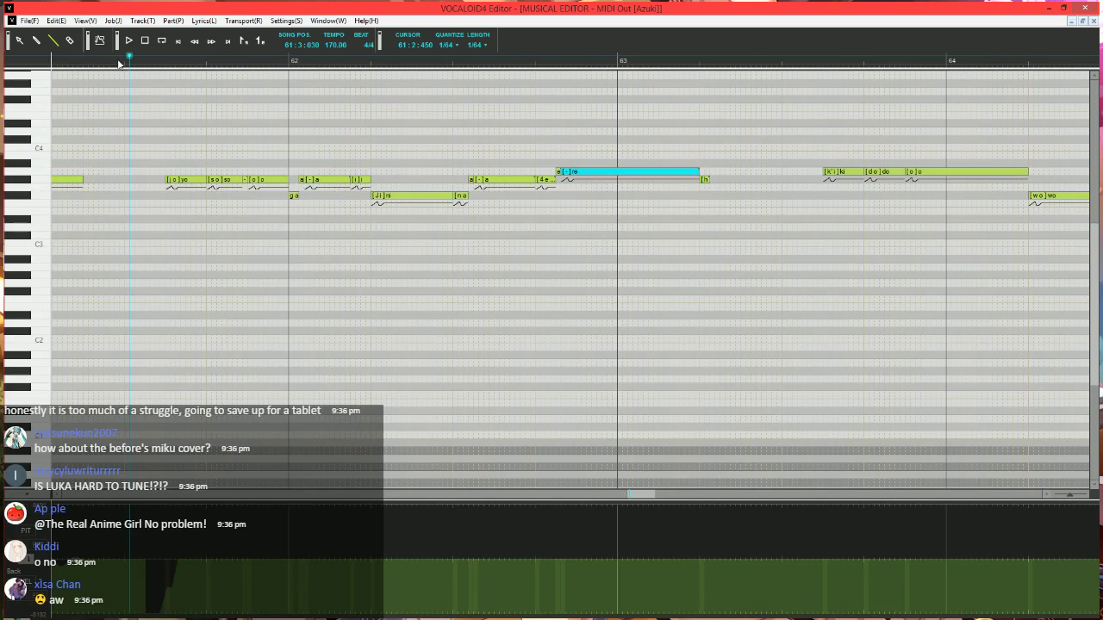
key(space)
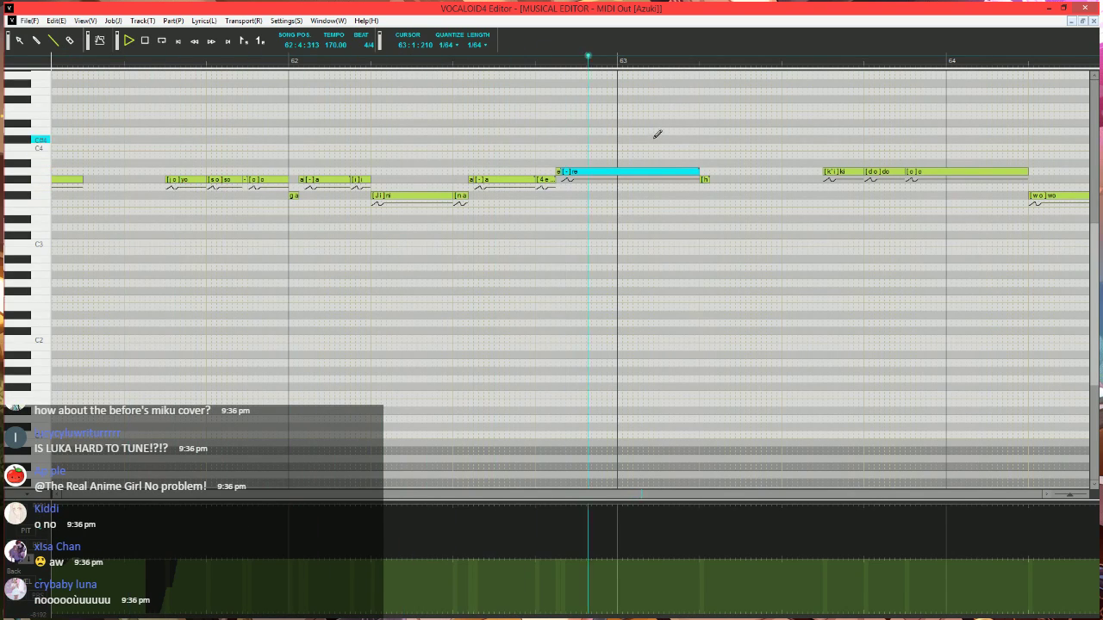
key(space)
- Split a short "-" note off the end of the long "re" sustain in measure 63 and raise the following "h" note to C#4
click(333, 65)
scroll(333, 64, up, 1)
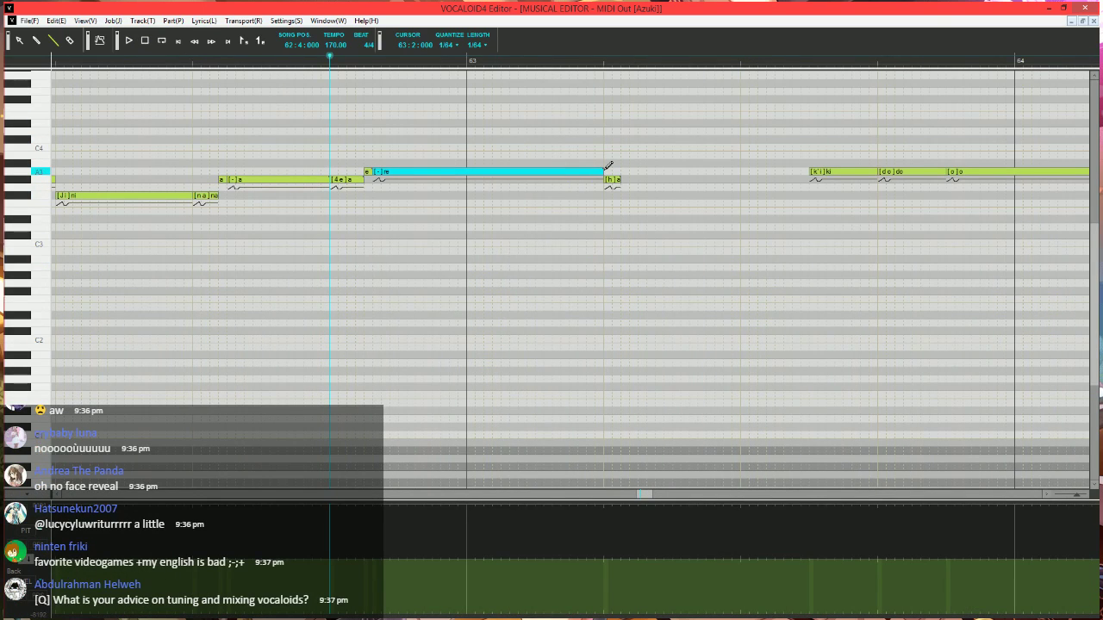
drag(602, 172, 611, 147)
text(-)
key(Return)
key(space)
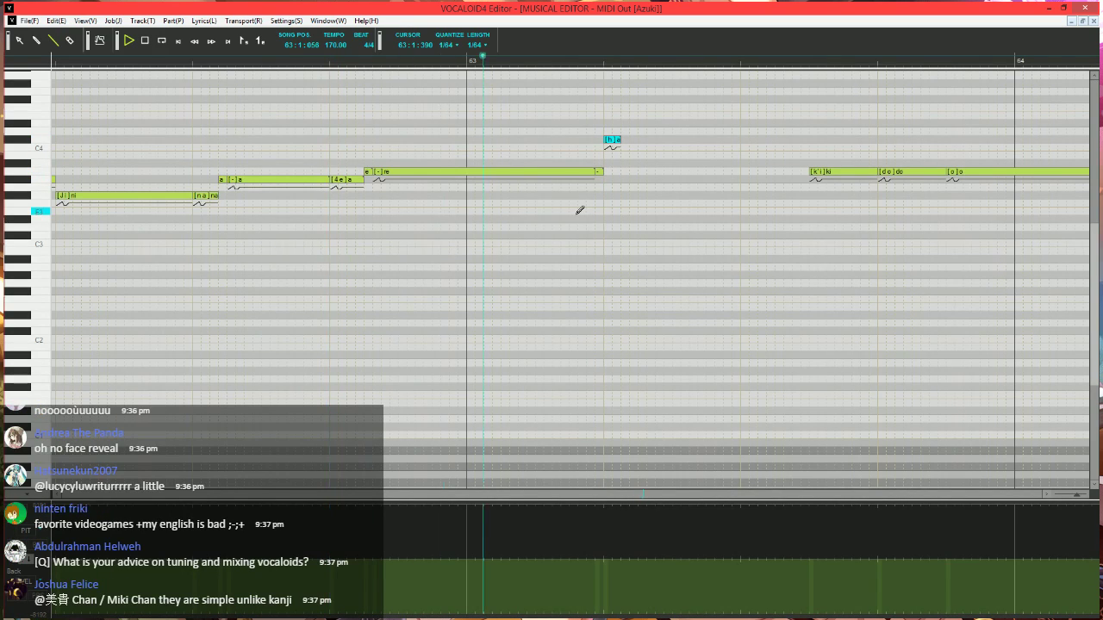
key(space)
scroll(580, 289, right, 3)
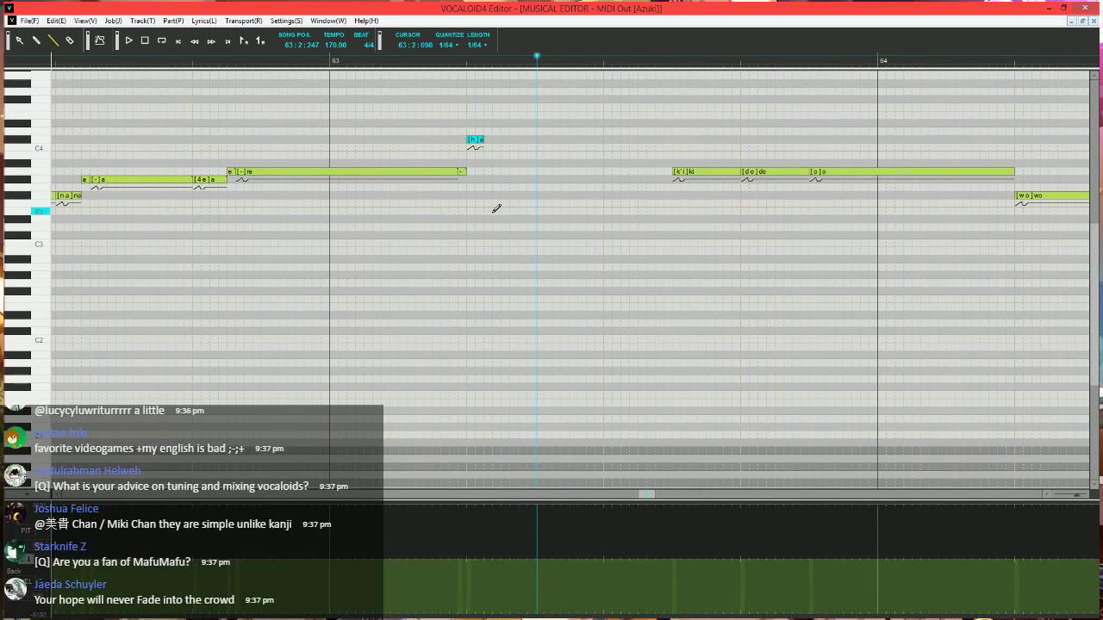
drag(456, 172, 450, 172)
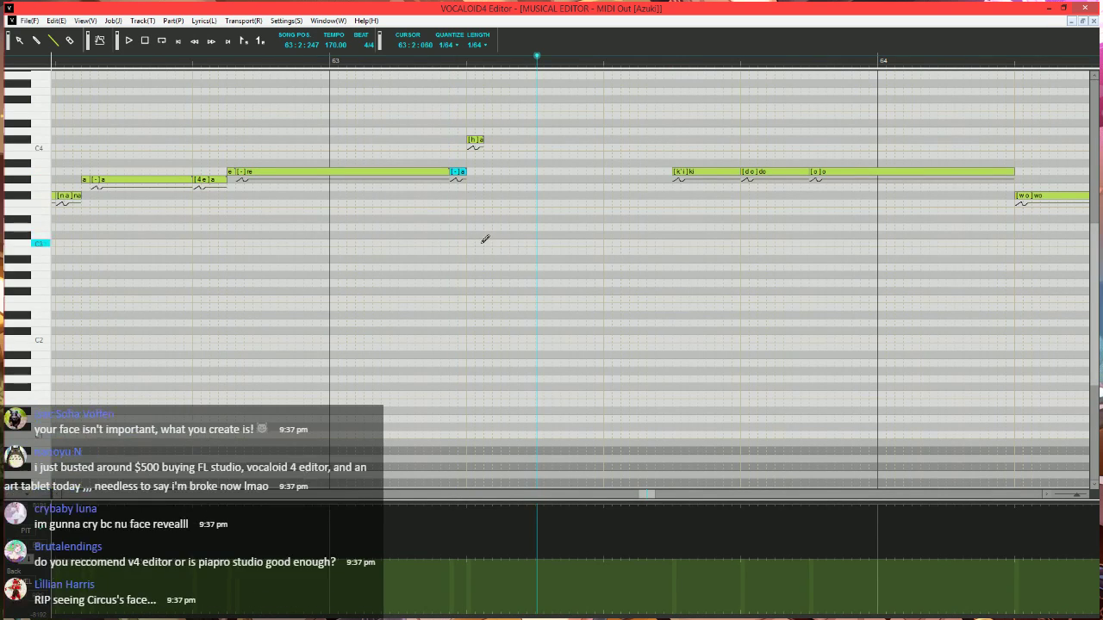
- Draw a steep upward pitch bend from the minimum into the "ki" note in measure 63, and play the result
scroll(479, 245, right, 2)
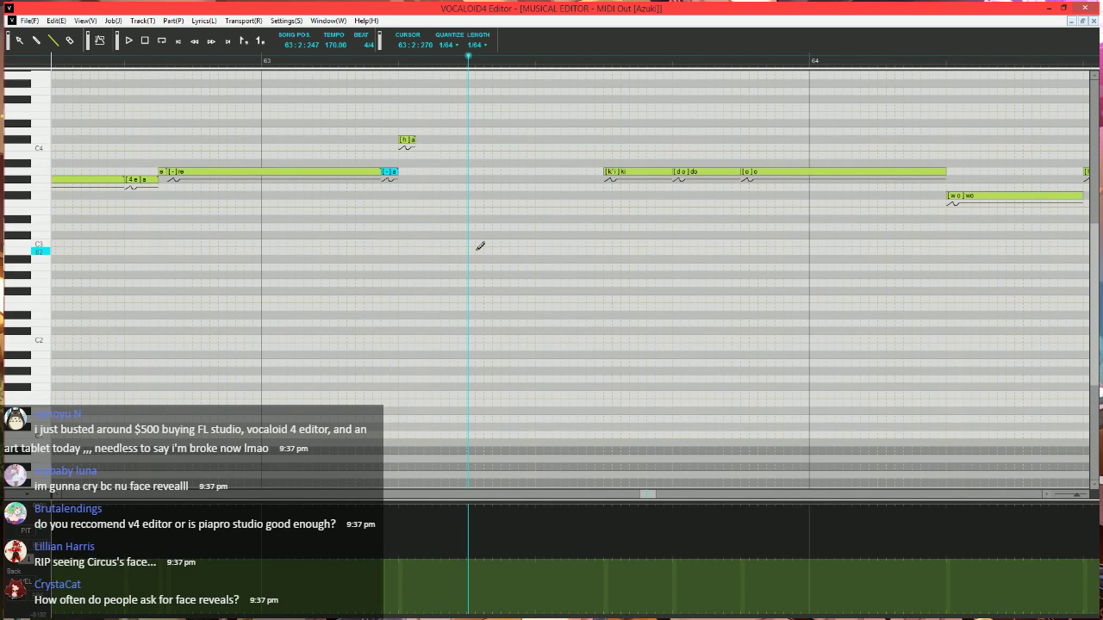
scroll(539, 249, right, 4)
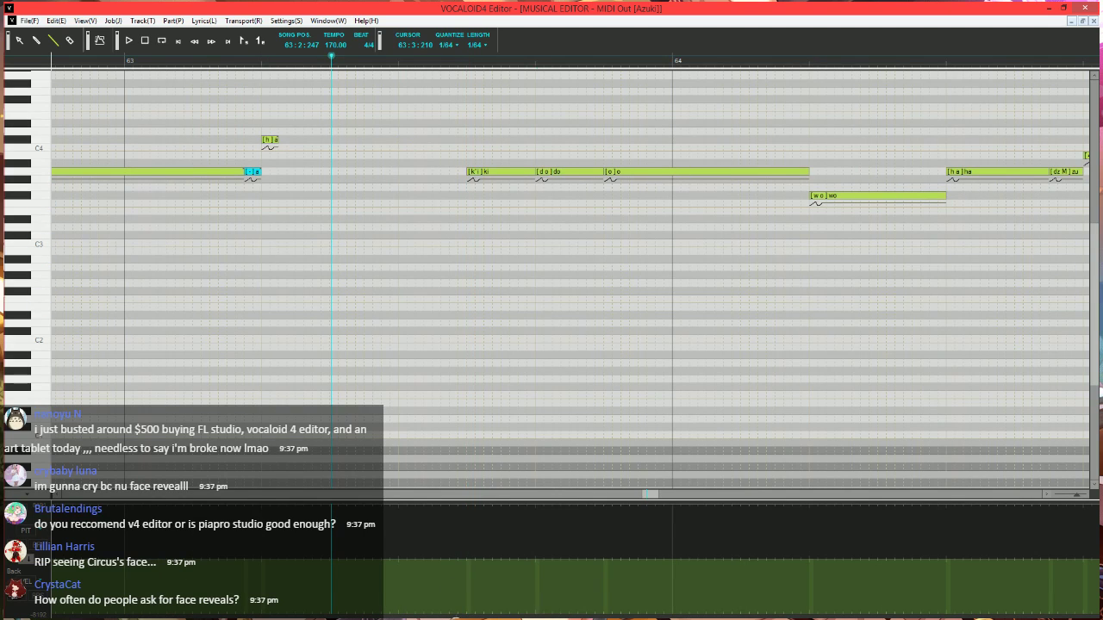
drag(456, 615, 467, 615)
key(space)
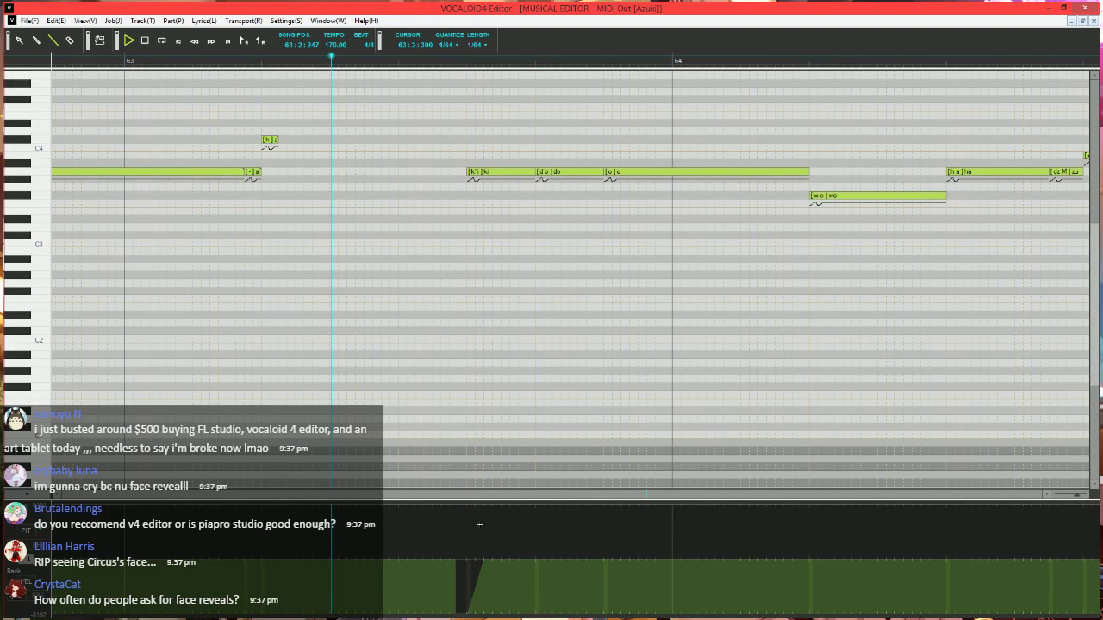
key(space)
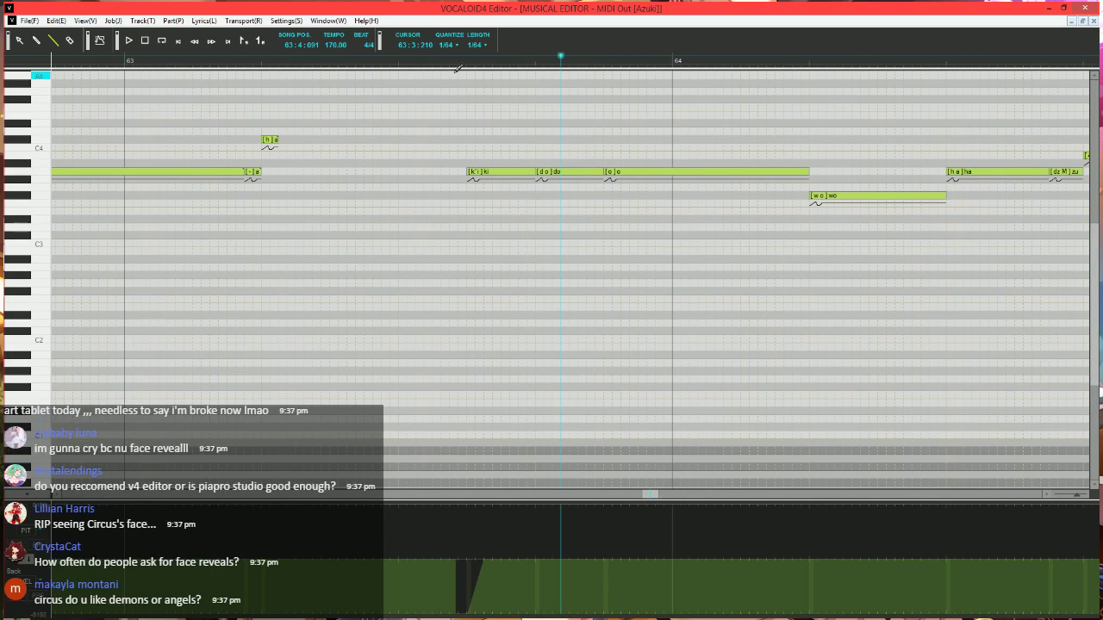
- Split the "do" note in measure 63 into a short G3 "d o", a very short A3 "o" and an A3 "-" sustain
click(428, 62)
scroll(557, 225, right, 1)
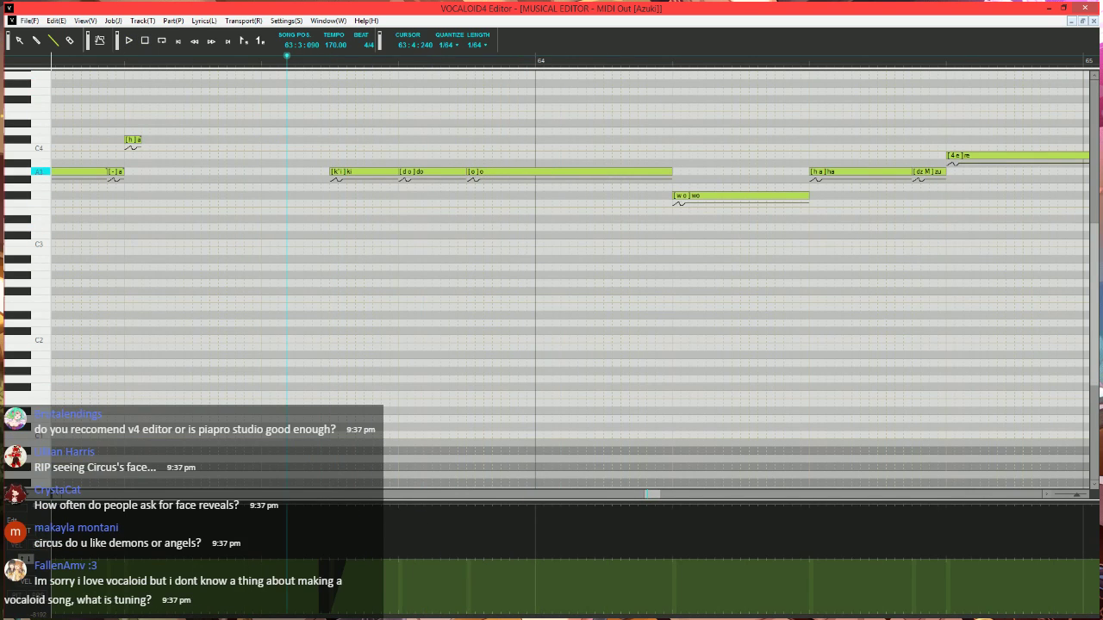
mouse_move(466, 172)
mouse_down()
mouse_move(412, 173)
mouse_move(409, 189)
mouse_move(425, 171)
mouse_up()
drag(428, 172, 465, 173)
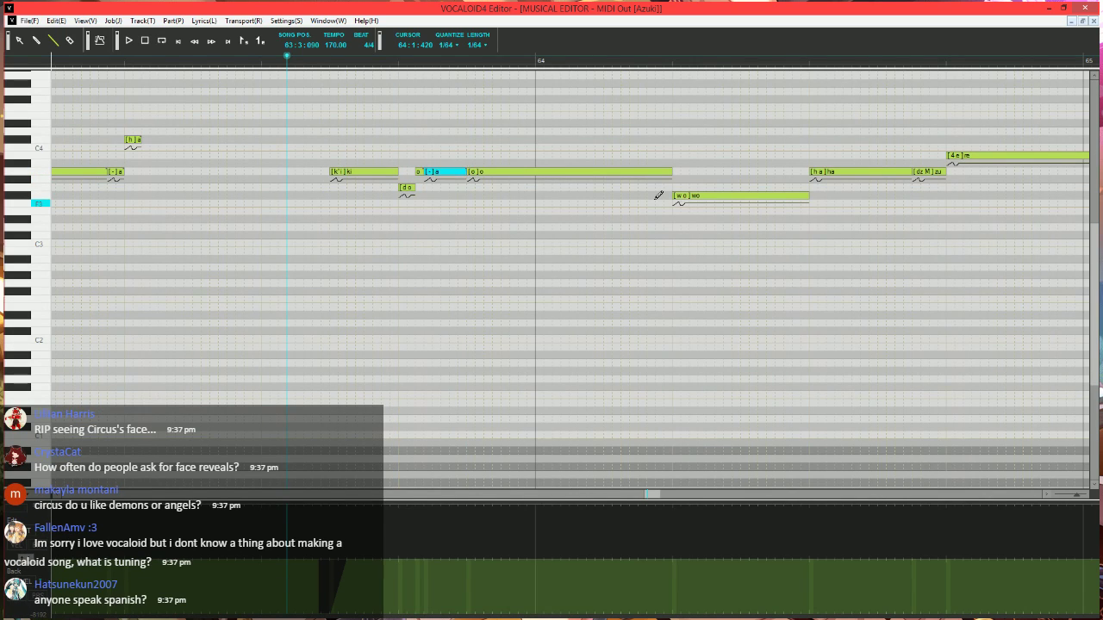
scroll(414, 276, down, 2)
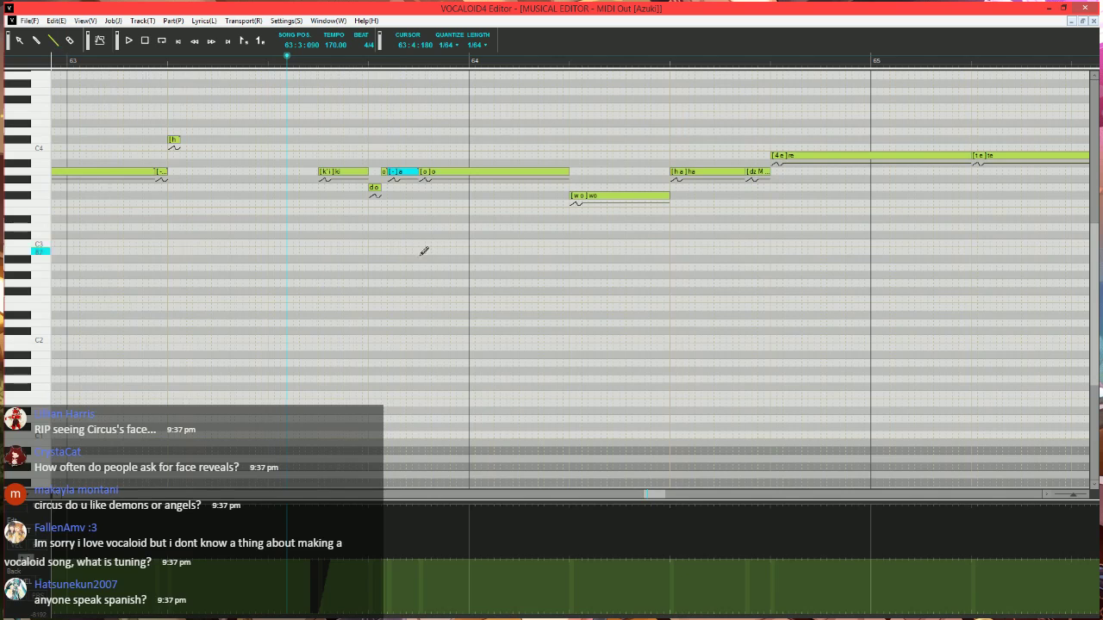
scroll(424, 251, up, 1)
scroll(339, 212, down, 1)
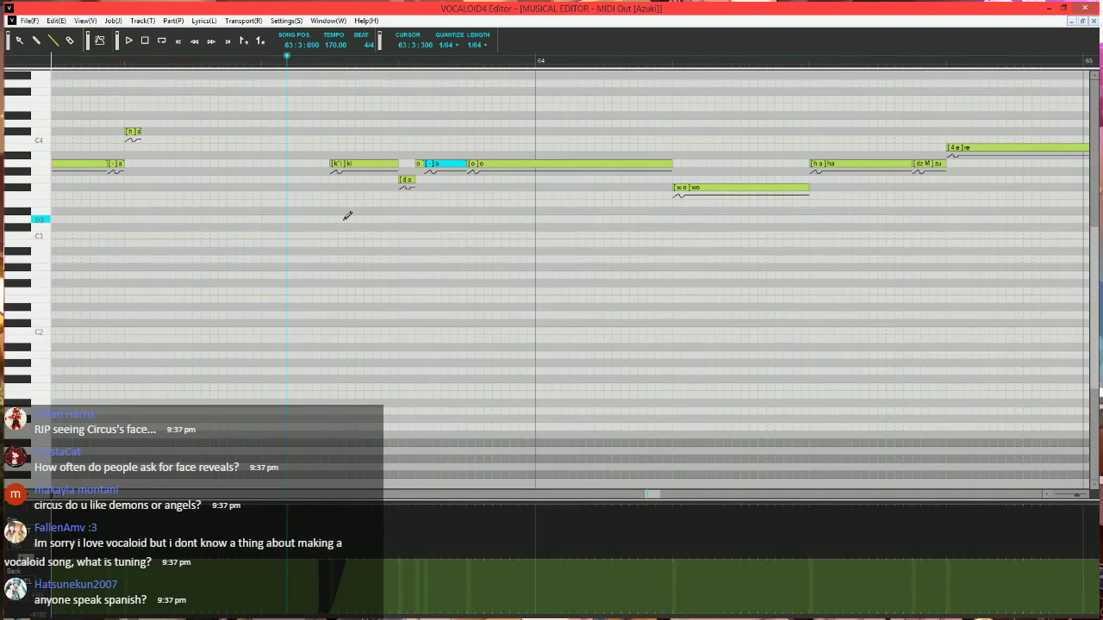
scroll(346, 218, right, 1)
scroll(368, 267, up, 2)
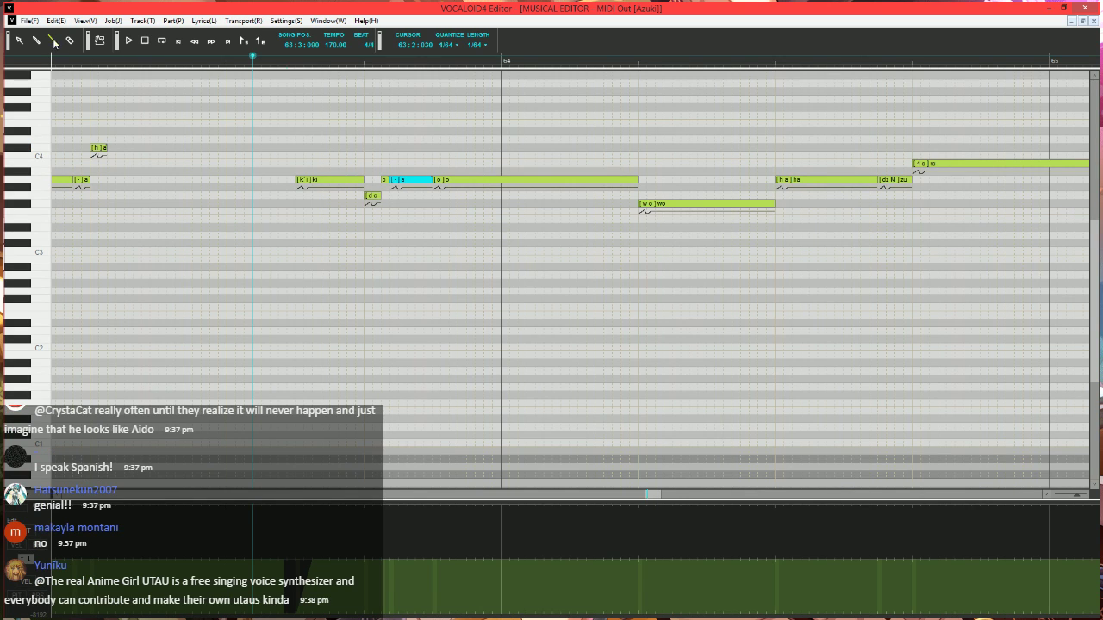
- Show the velocity curve, lower the velocity of the short "do" note in measure 63, and play the phrase
scroll(423, 259, right, 4)
key(space)
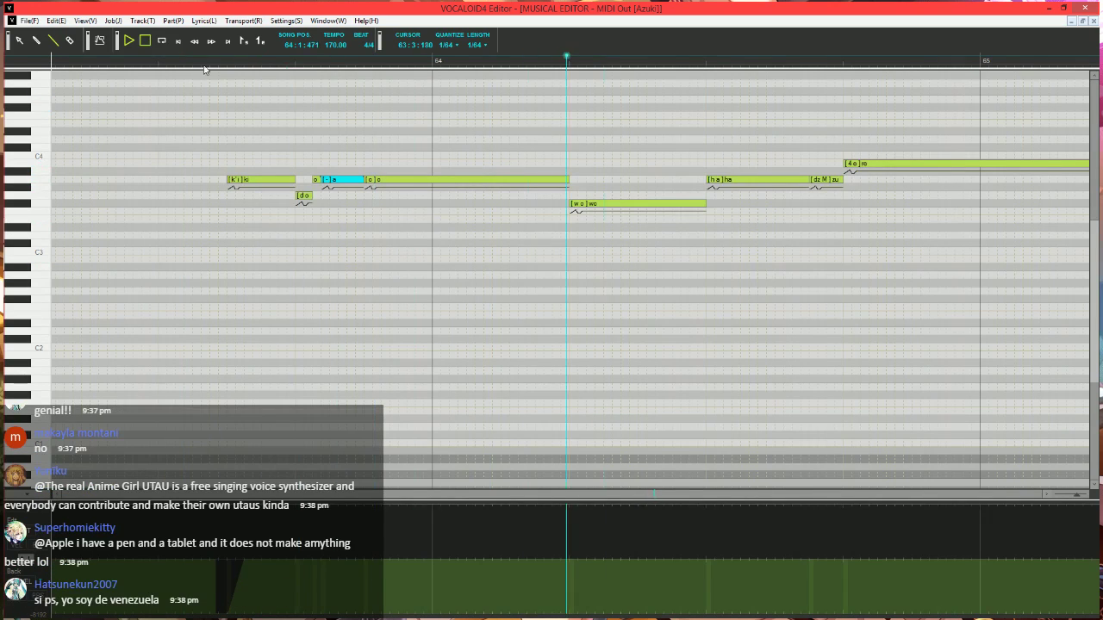
key(space)
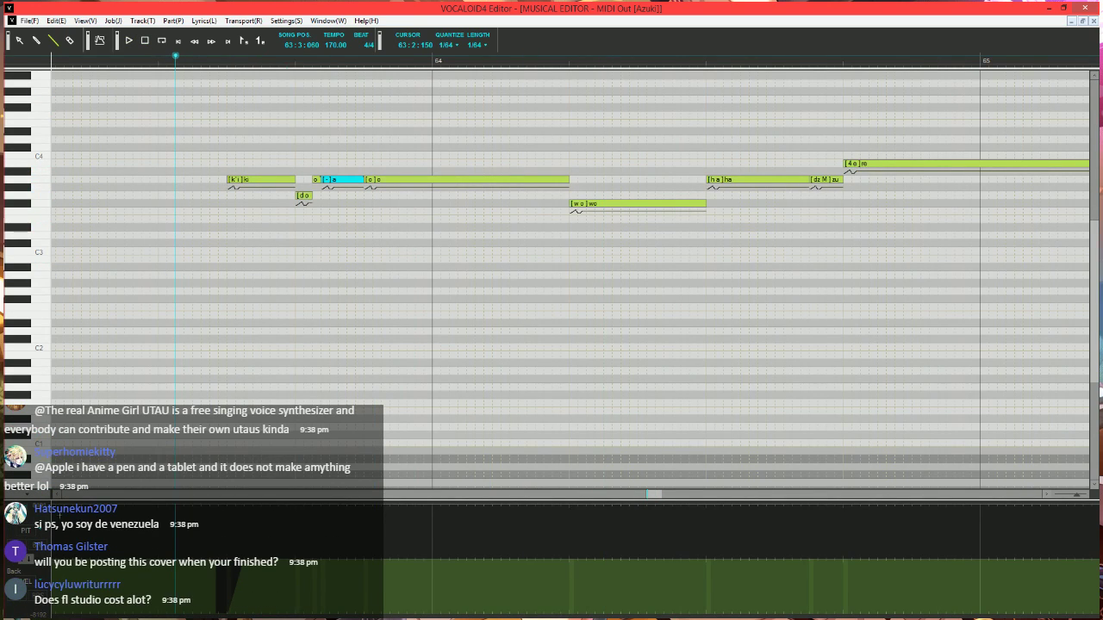
click(26, 563)
key(space)
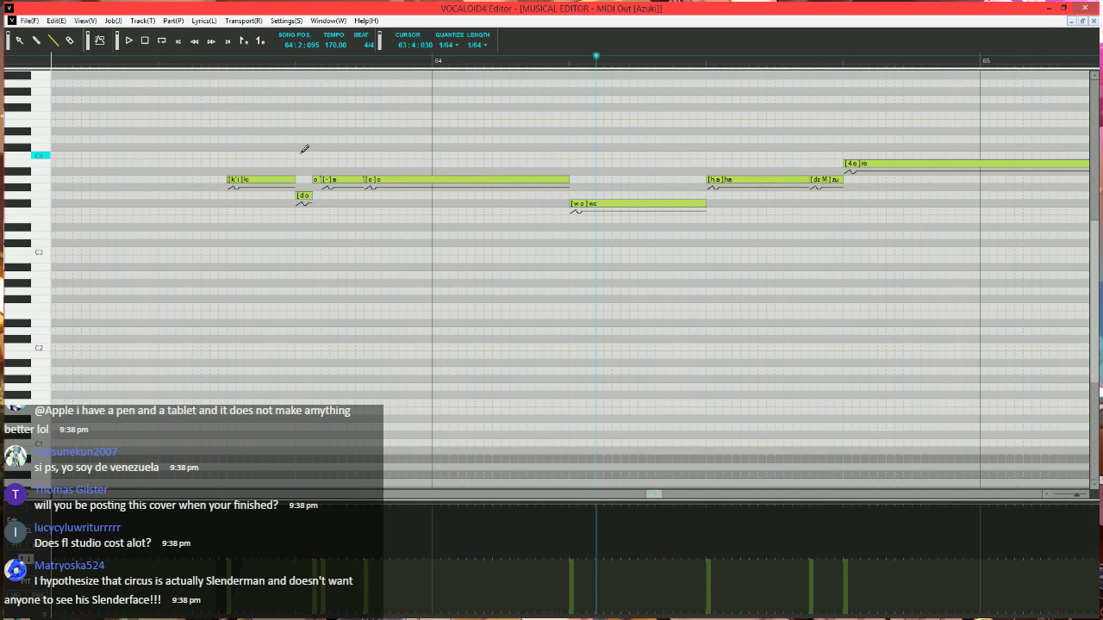
key(space)
- Run the Expressive Vibrato job plugin on the "wo" note in measure 64
click(471, 207)
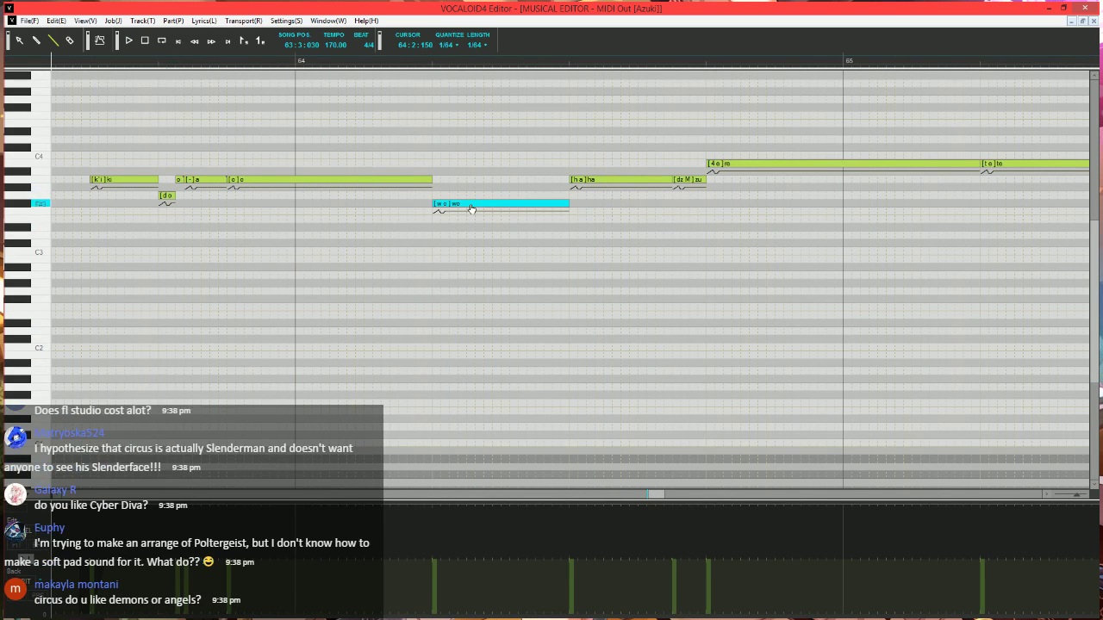
ctrl+scroll(392, 328, down, 1)
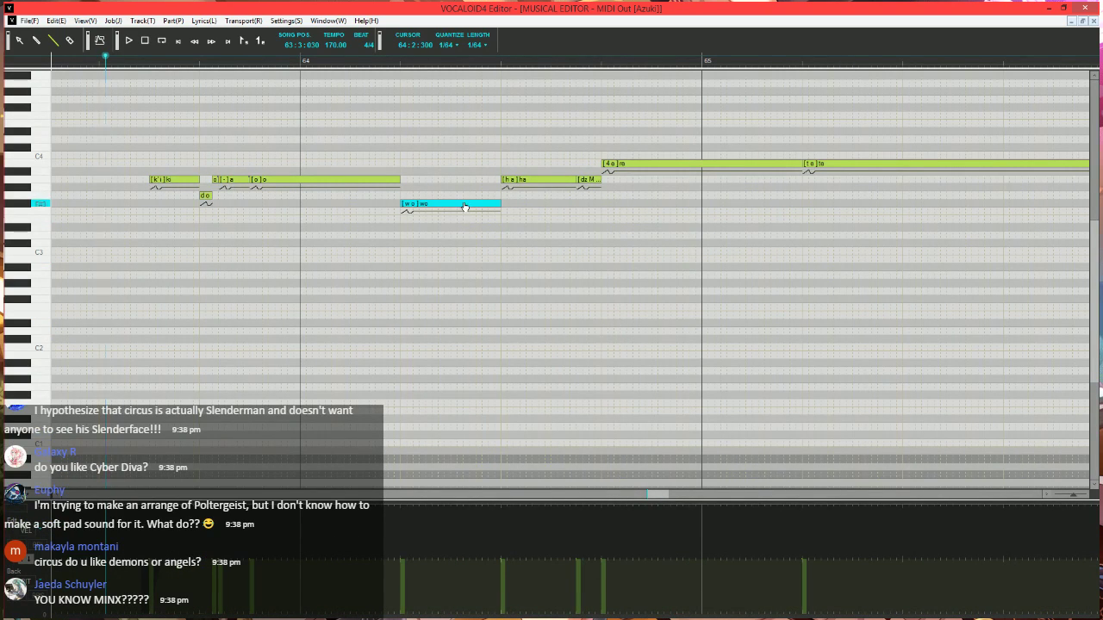
key(ctrl+j)
click(425, 327)
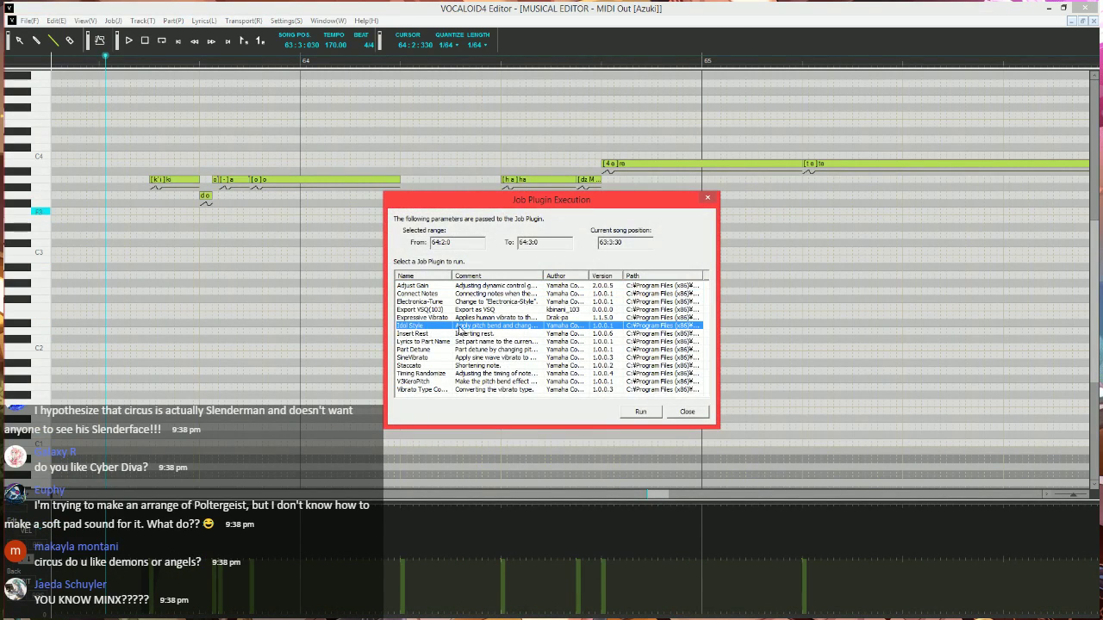
click(641, 411)
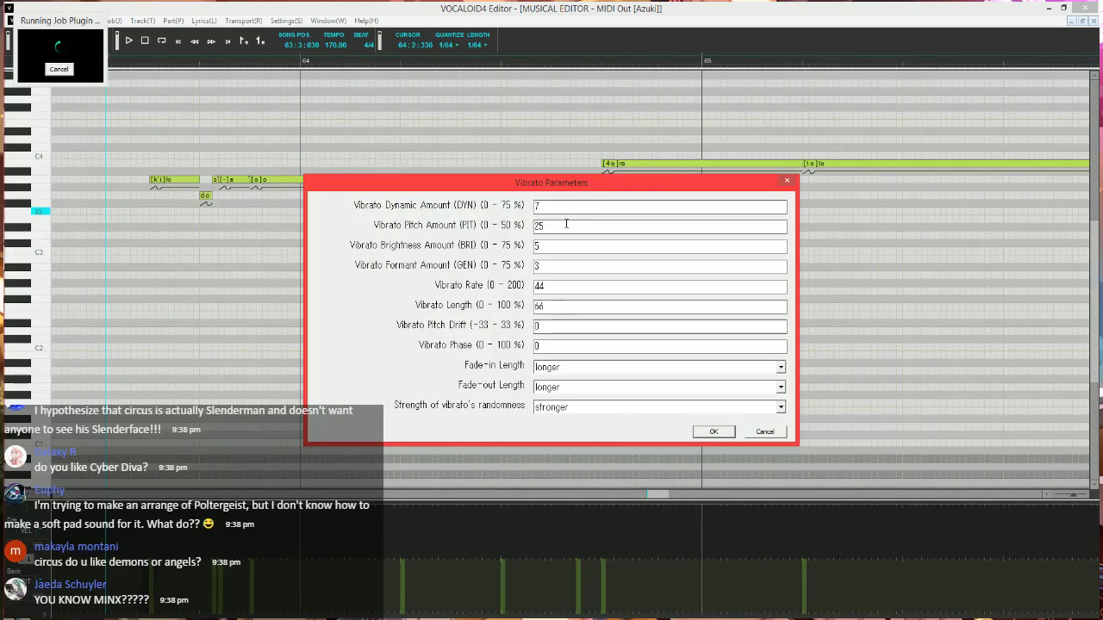
- Set the vibrato pitch amount to 10 and the vibrato rate to 45
double_click(566, 225)
key(Tab)
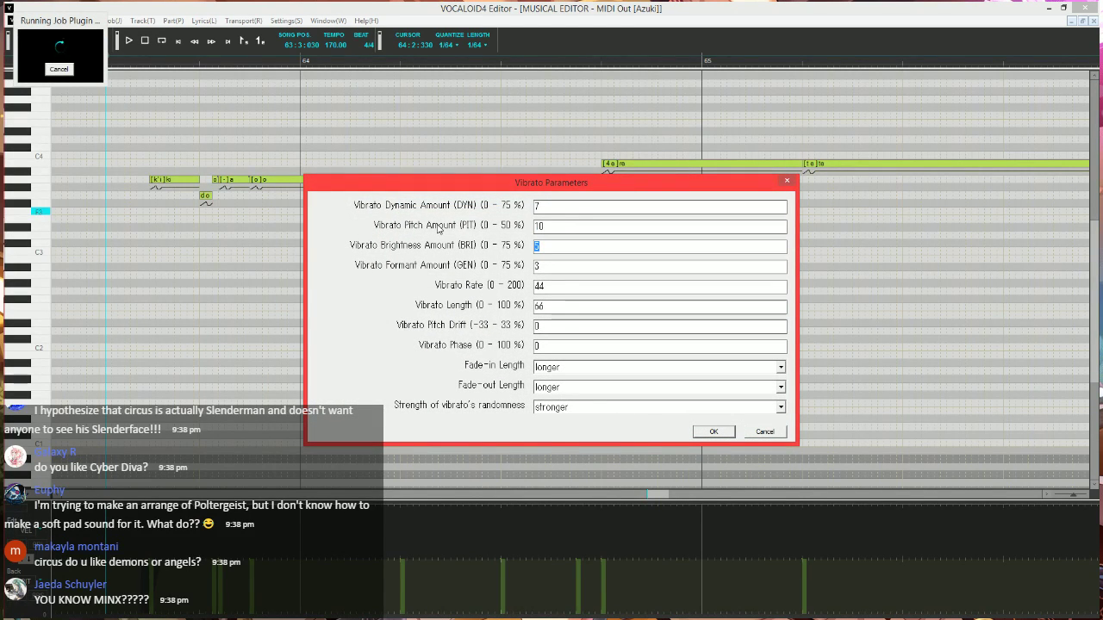
key(Tab)
key(Tab)
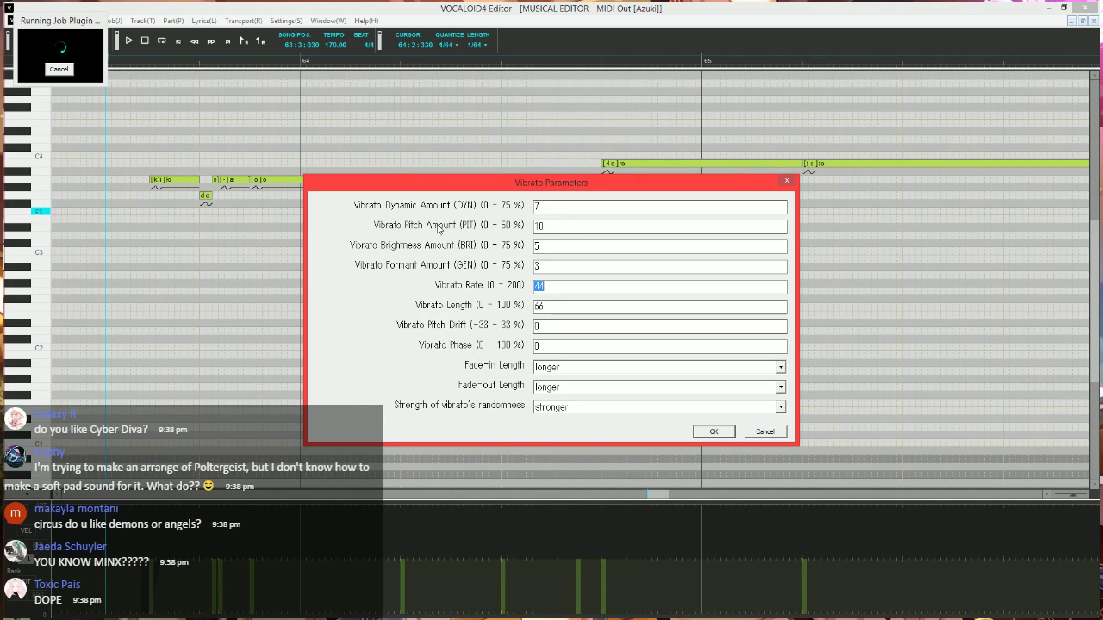
text(45)
key(Tab)
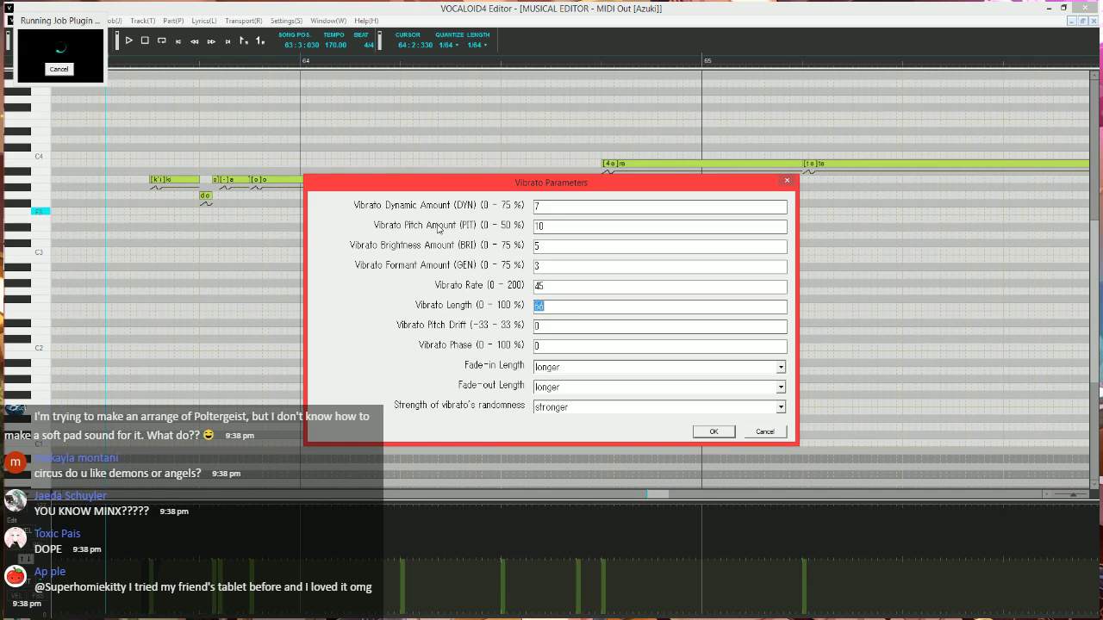
- Set the vibrato length to 100 with shorter fade-in and fade-out lengths, and apply the vibrato
key(Tab)
key(Tab)
key(Tab)
key(Up)
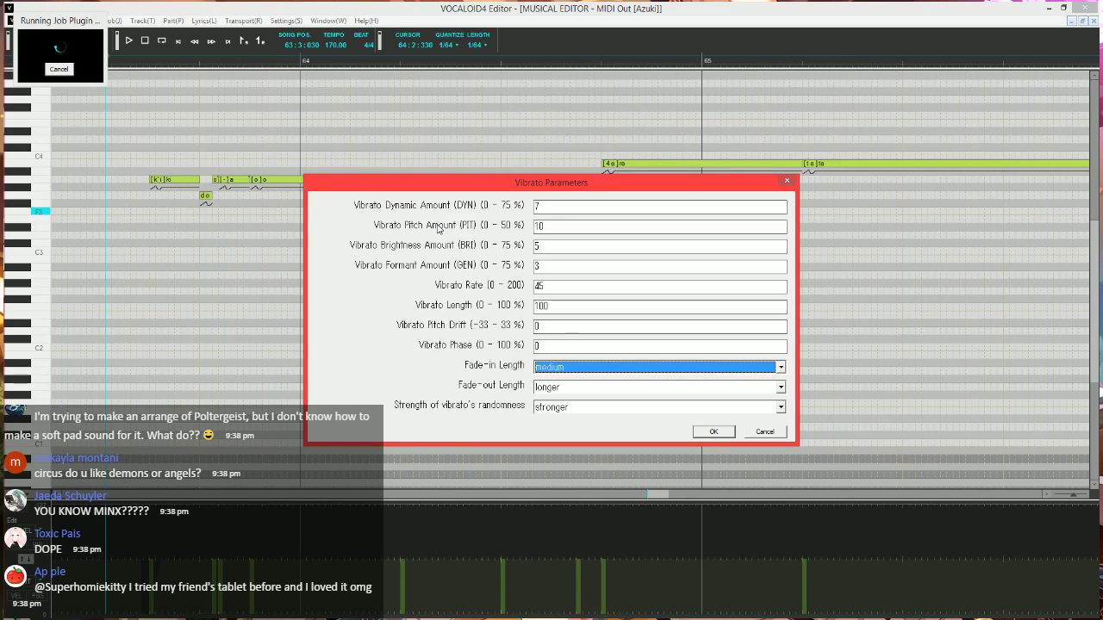
key(Tab)
key(Up)
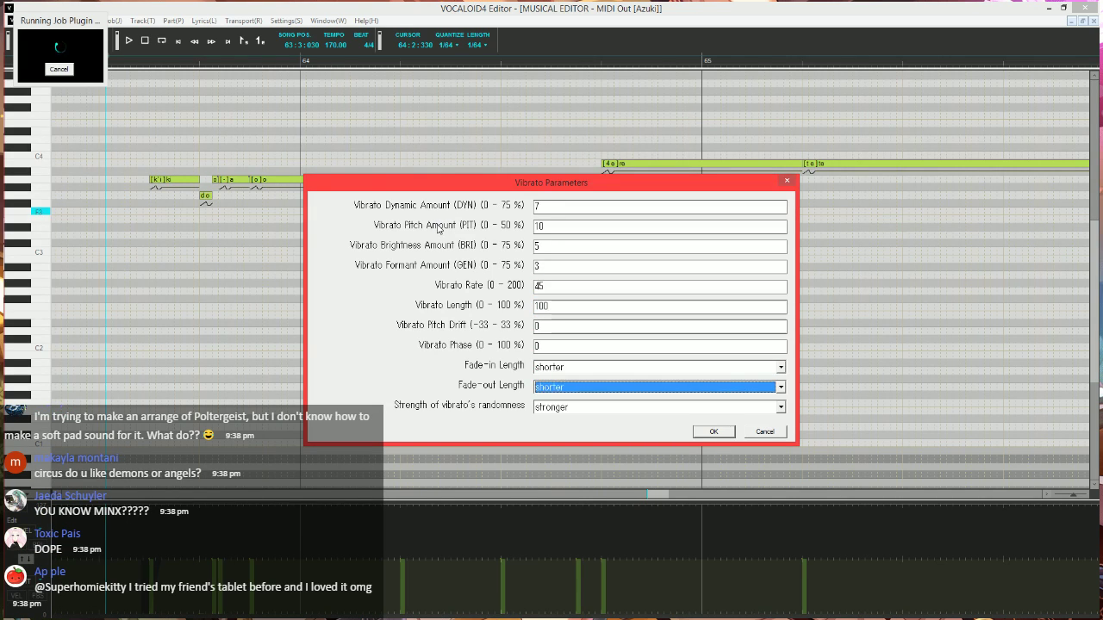
key(Return)
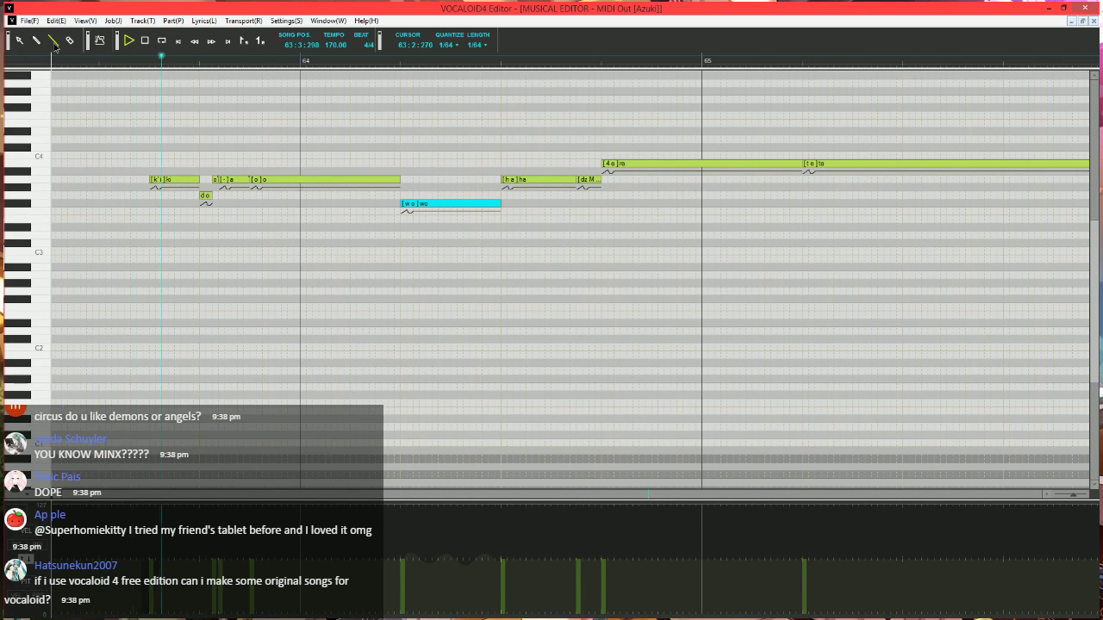
- Stop playback, set the song position to 64:1:390, and bring the pitch curve back to the front
key(space)
click(382, 62)
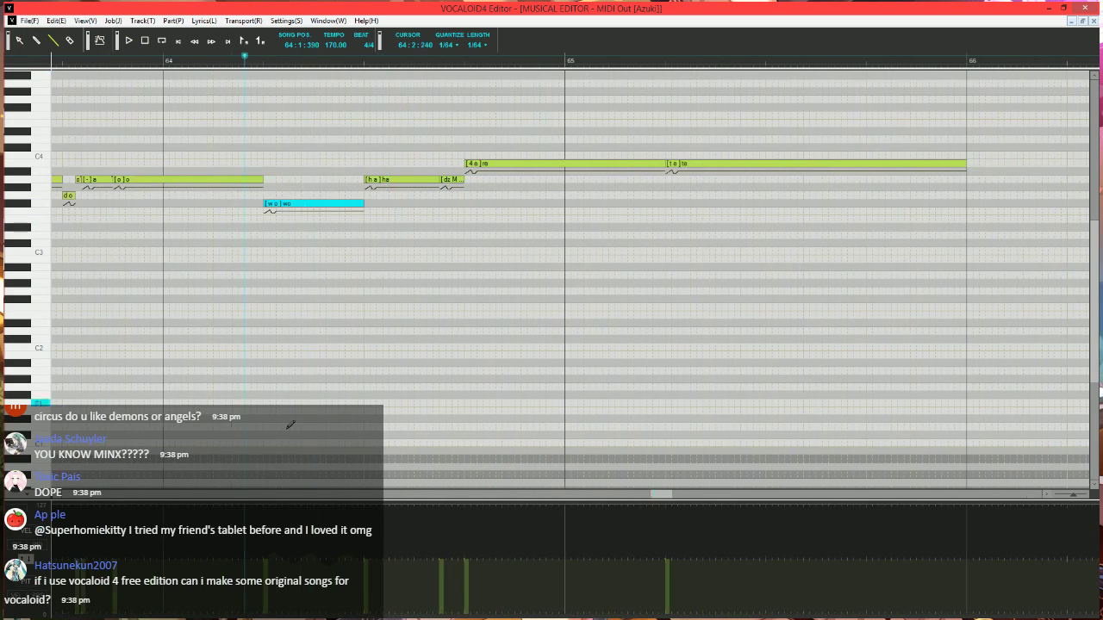
click(31, 564)
scroll(509, 274, up, 1)
scroll(483, 232, right, 1)
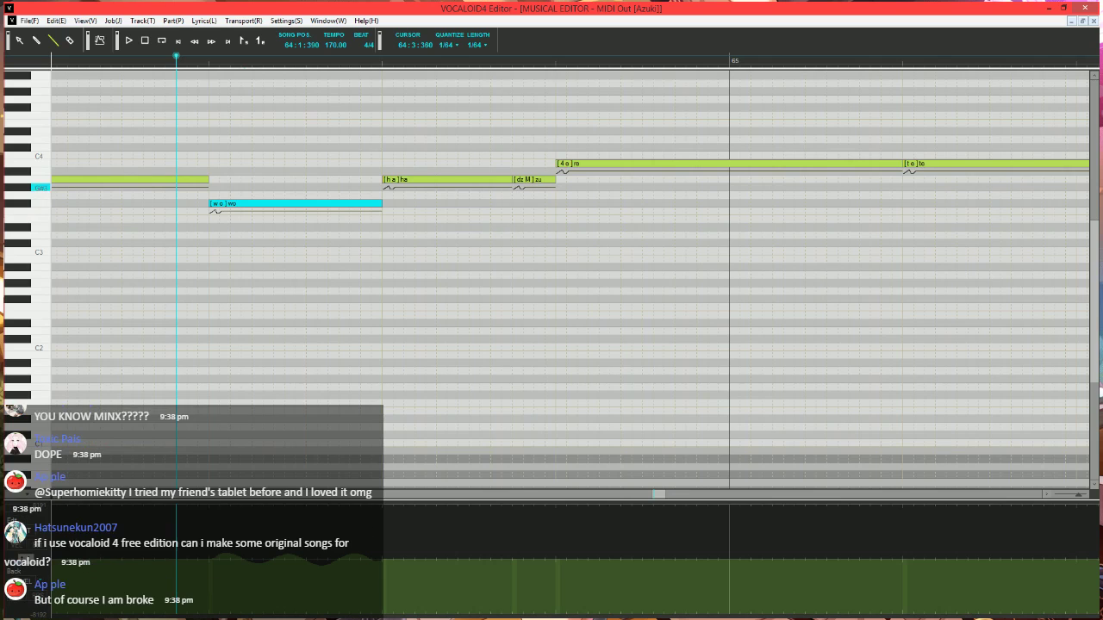
- Split the "ha" note in measure 64 into a short G3 "h a", a very short A3 "a" and an A3 "-" sustain, and play from 64:1:390
click(506, 180)
mouse_move(503, 180)
mouse_down()
mouse_move(415, 180)
mouse_move(397, 199)
mouse_move(431, 178)
mouse_move(514, 172)
mouse_move(487, 181)
mouse_up()
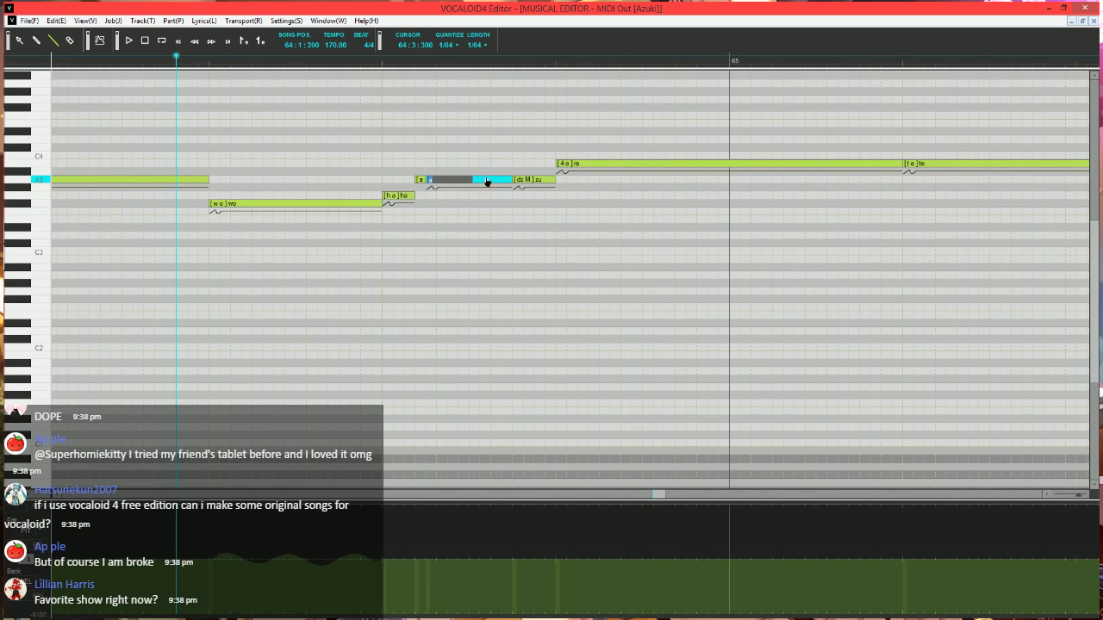
key(space)
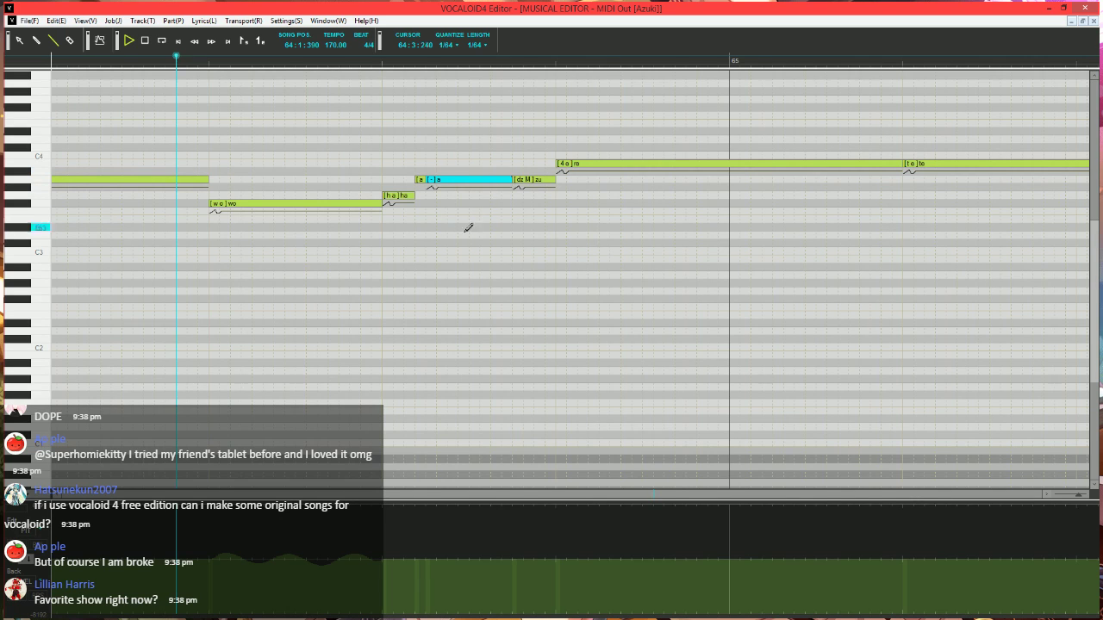
- Shorten the "zu" note in measure 64 from its start, extend the preceding "-" sustain to meet it, and replay the passage
key(space)
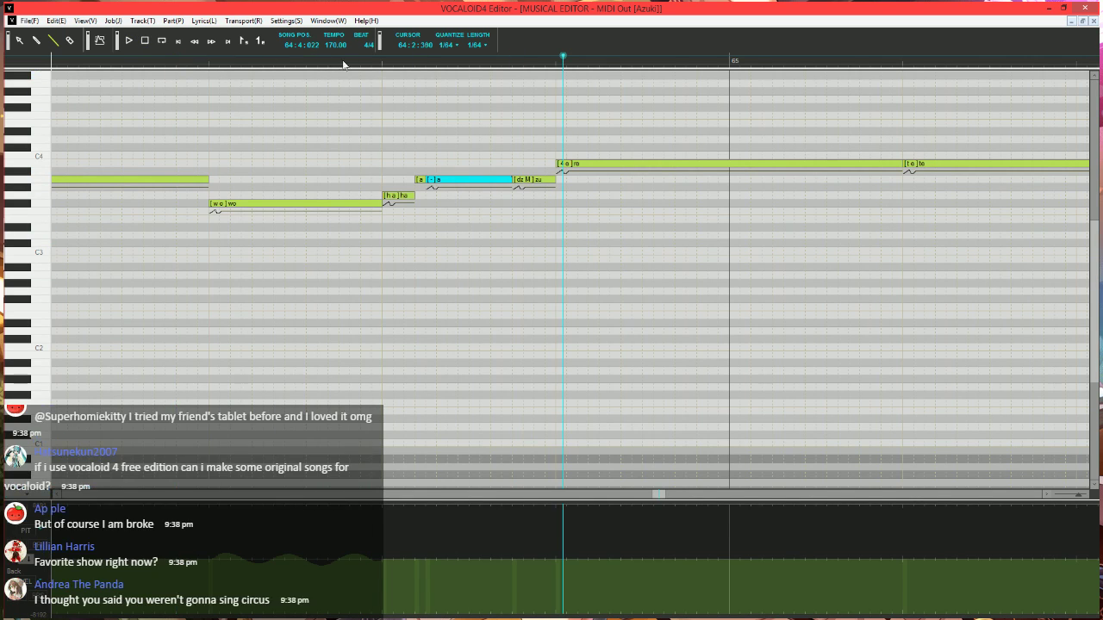
double_click(535, 178)
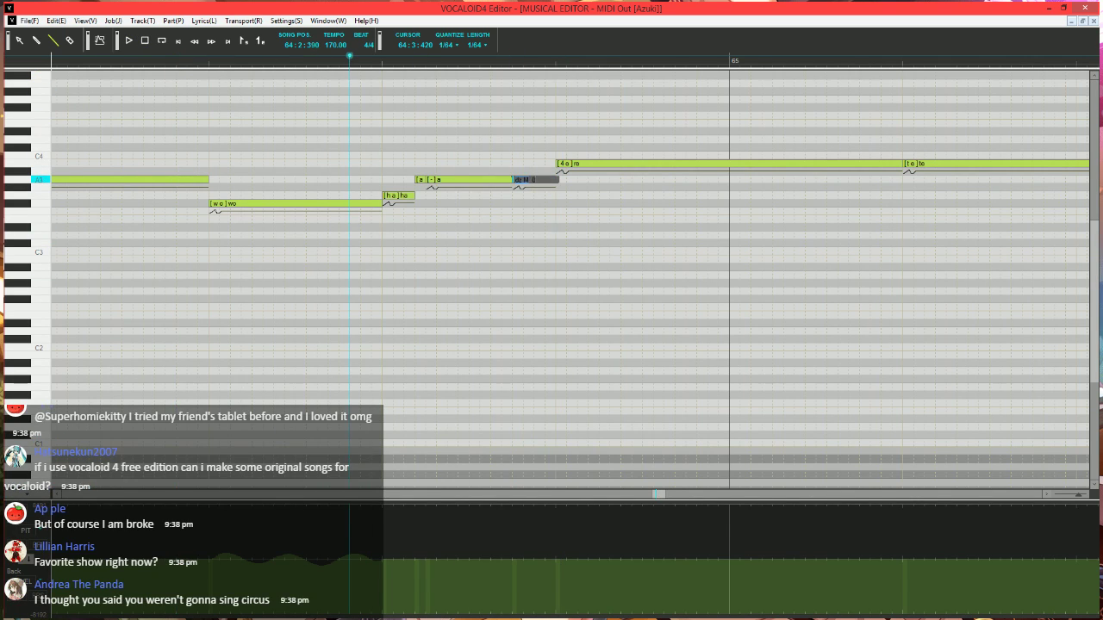
drag(515, 179, 545, 181)
click(539, 183)
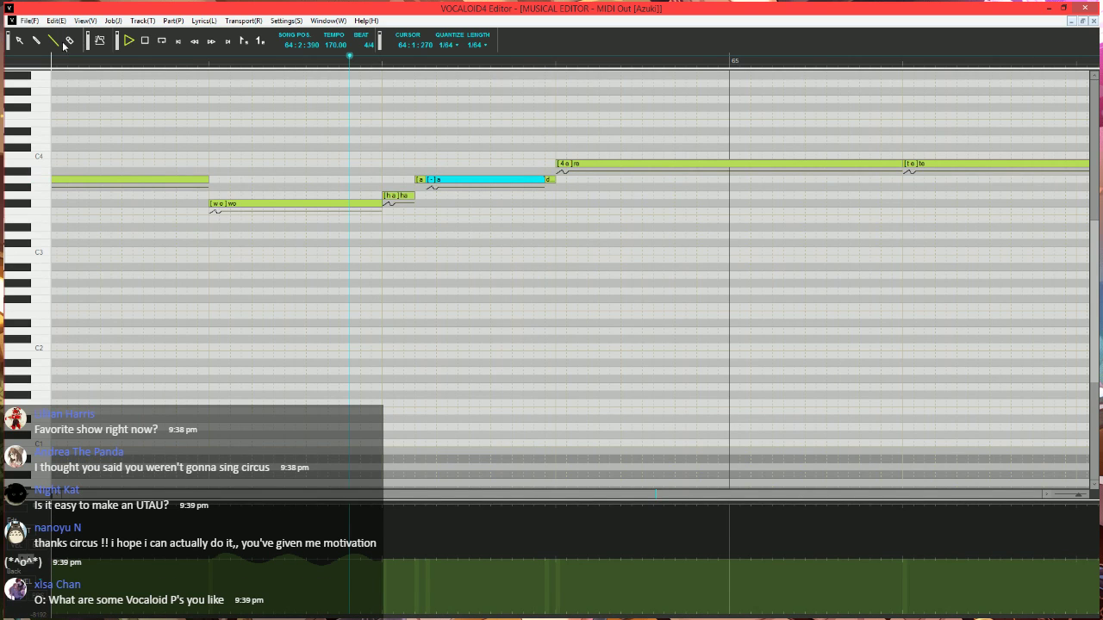
key(space)
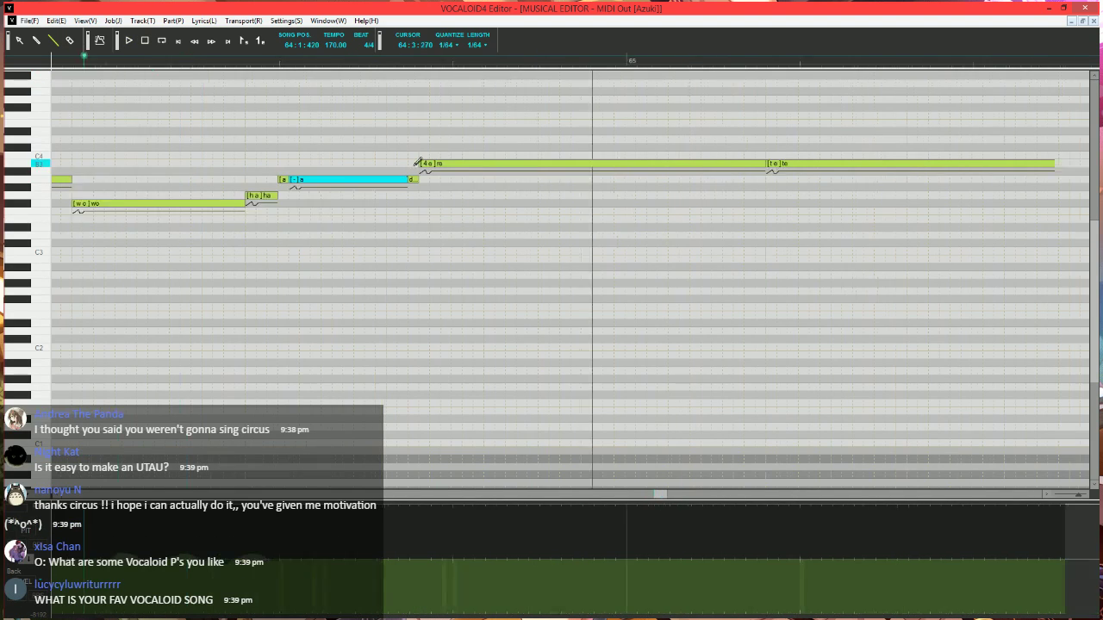
drag(373, 180, 363, 179)
key(space)
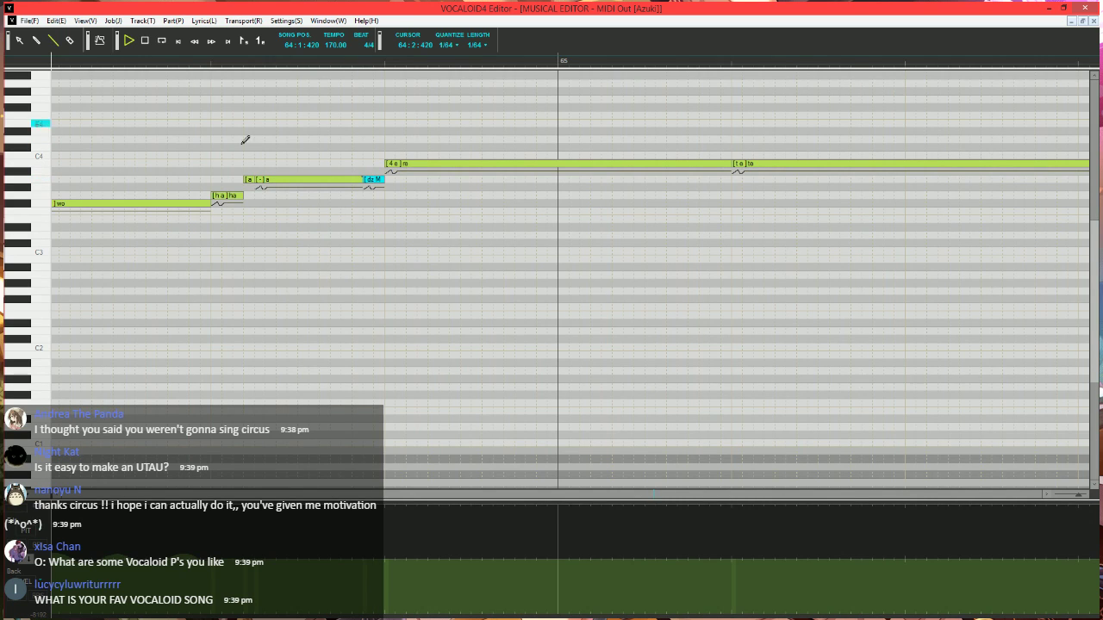
key(space)
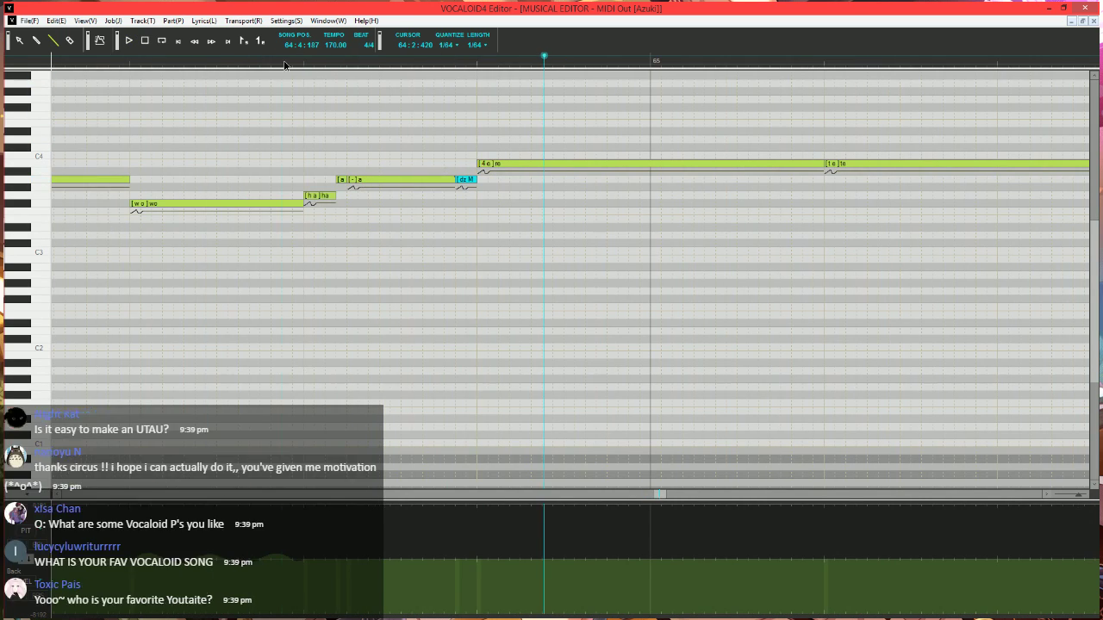
click(284, 65)
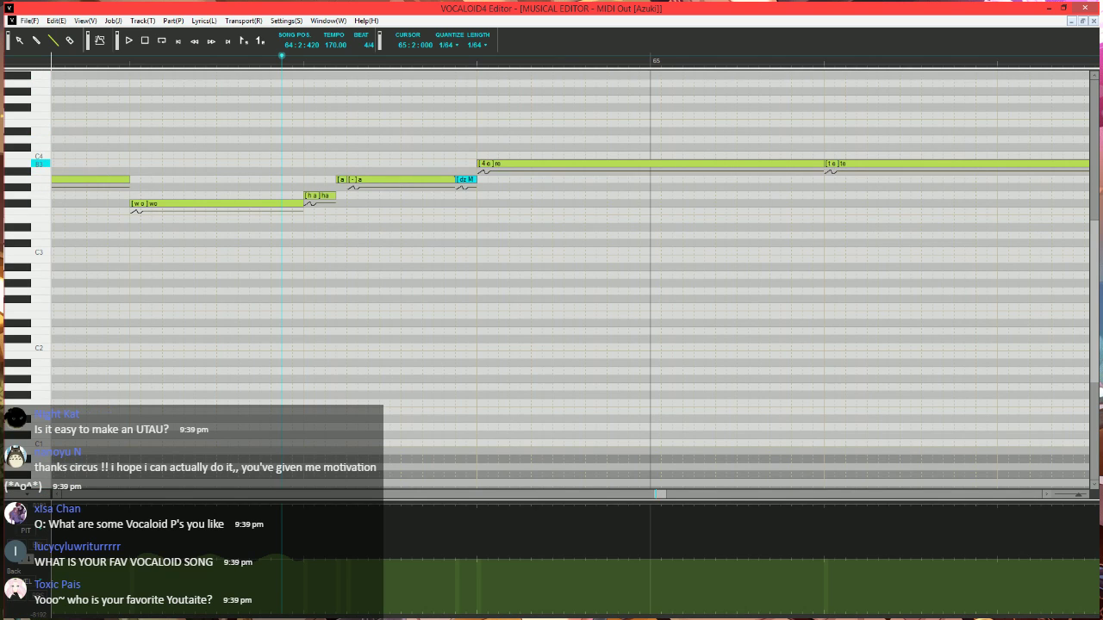
- Split the "re" note in measure 64 into a short A3 "re", a very short B3 "e" and a B3 "-" sustain, and play
click(542, 164)
drag(542, 164, 531, 183)
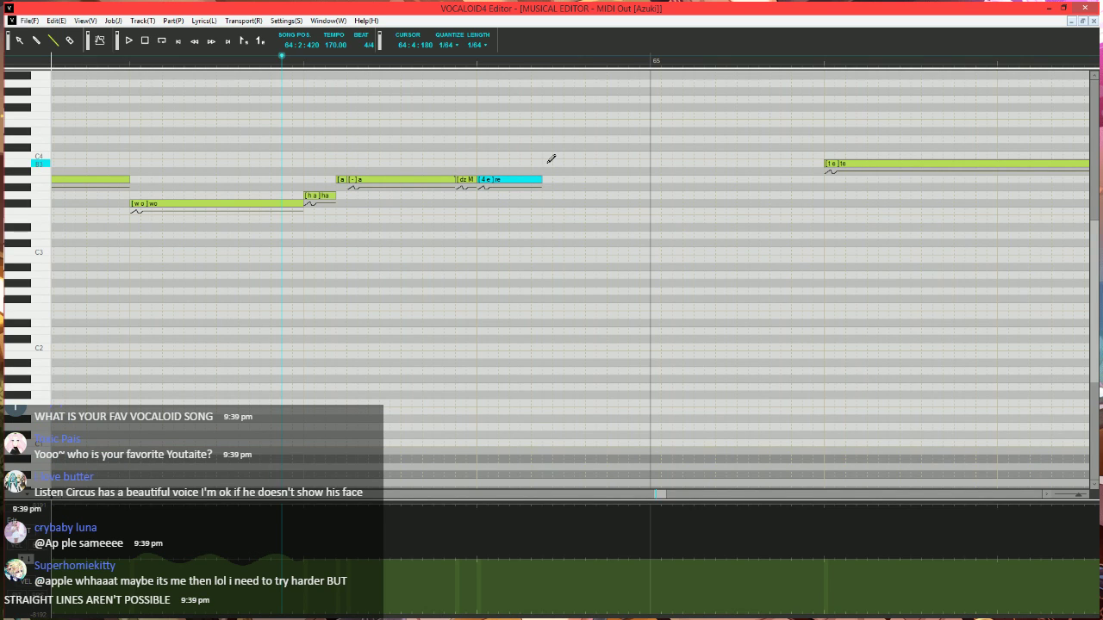
mouse_move(547, 163)
mouse_down()
mouse_move(847, 158)
mouse_move(825, 157)
mouse_up()
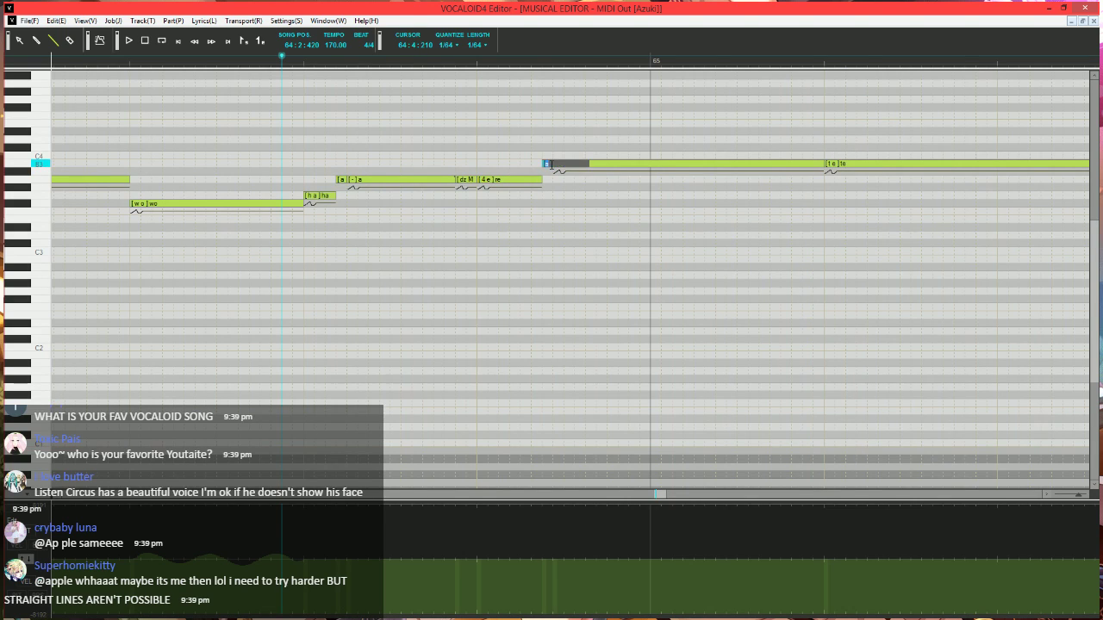
text(e)
key(Tab)
scroll(595, 187, down, 3)
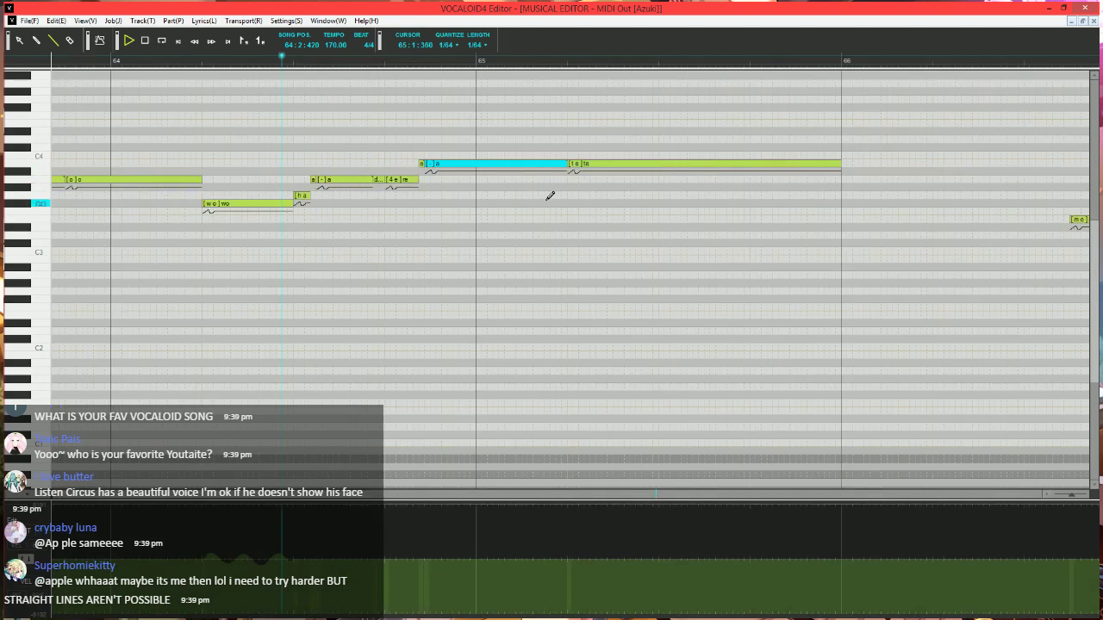
key(space)
key(space)
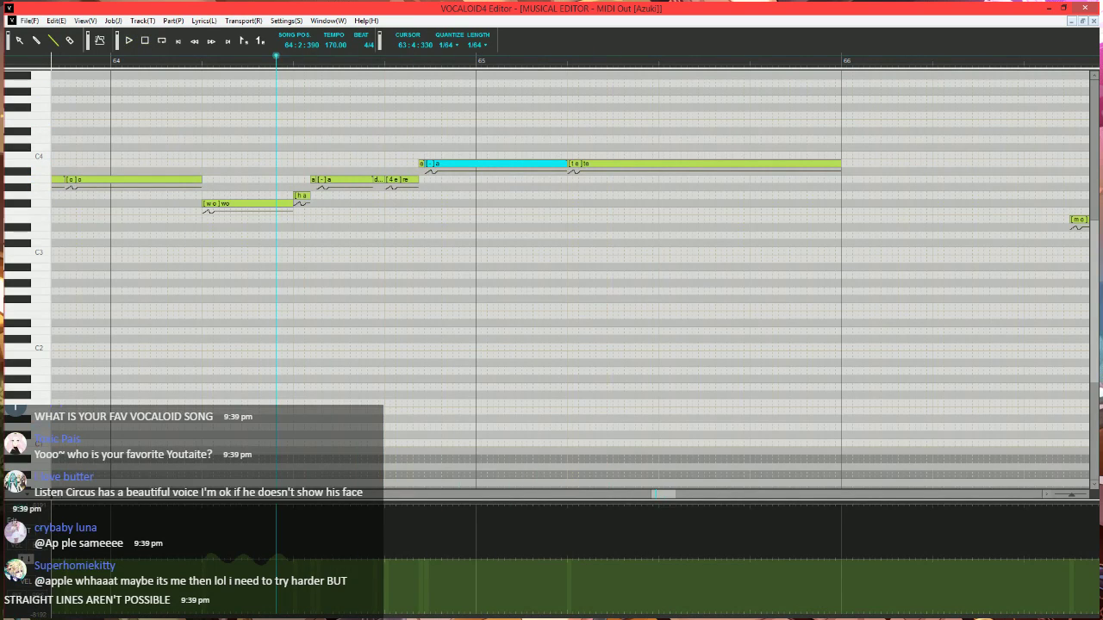
- Lower the velocity of the "te" note in measure 65 and split it into a very short B3, an A3, a very short B3 and a long B3 note
click(22, 548)
drag(557, 582, 617, 589)
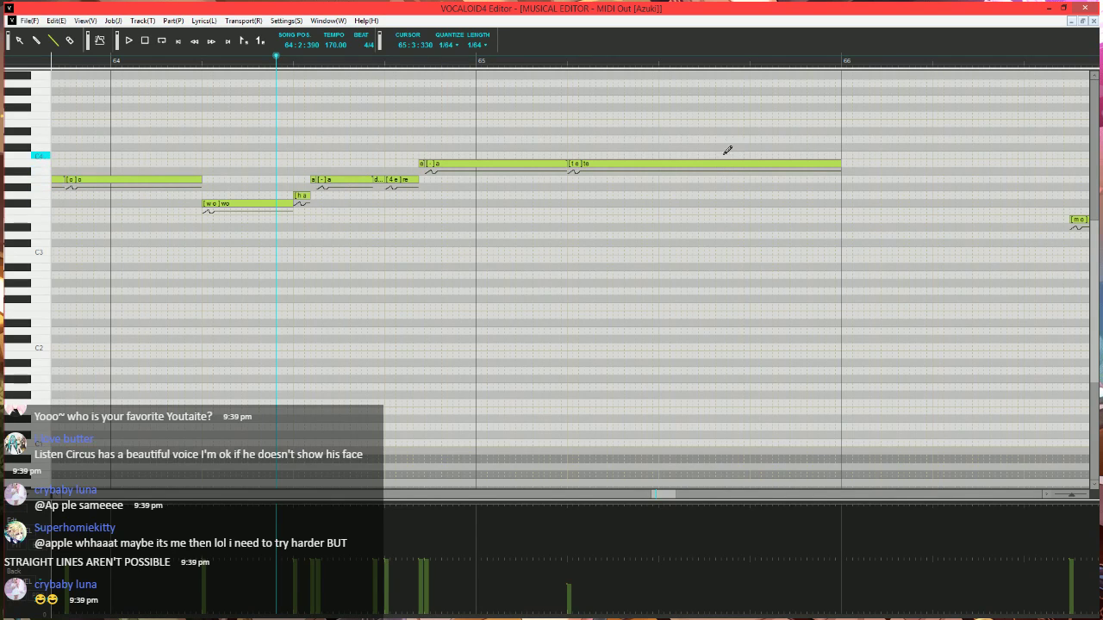
mouse_move(840, 164)
mouse_down()
mouse_move(573, 163)
mouse_move(606, 175)
mouse_up()
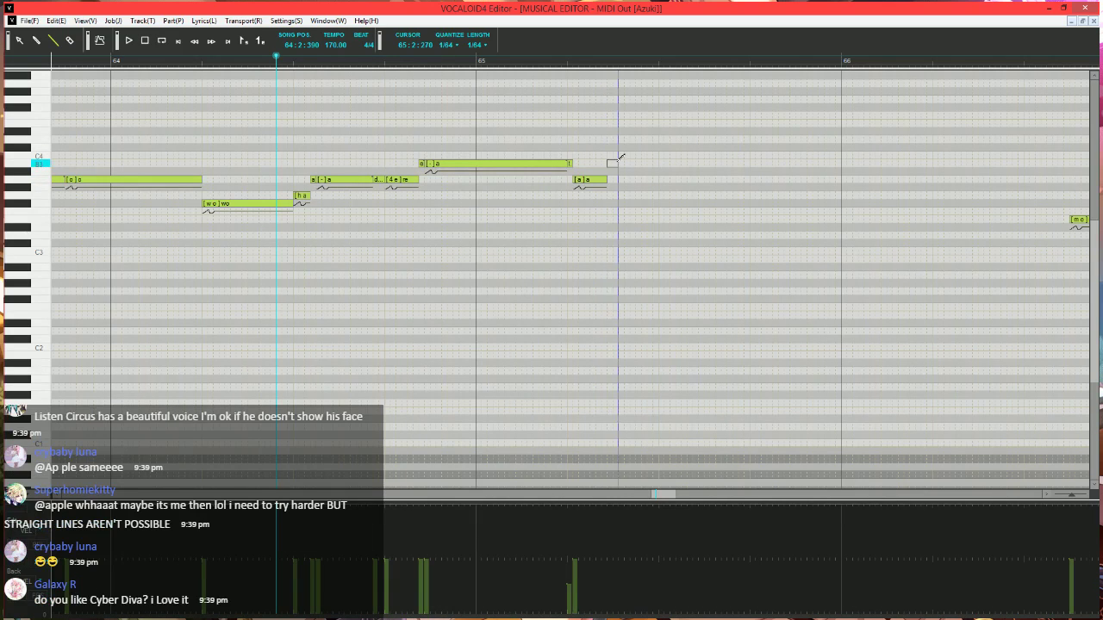
click(610, 163)
drag(790, 161, 838, 159)
scroll(808, 214, up, 1)
scroll(803, 212, right, 1)
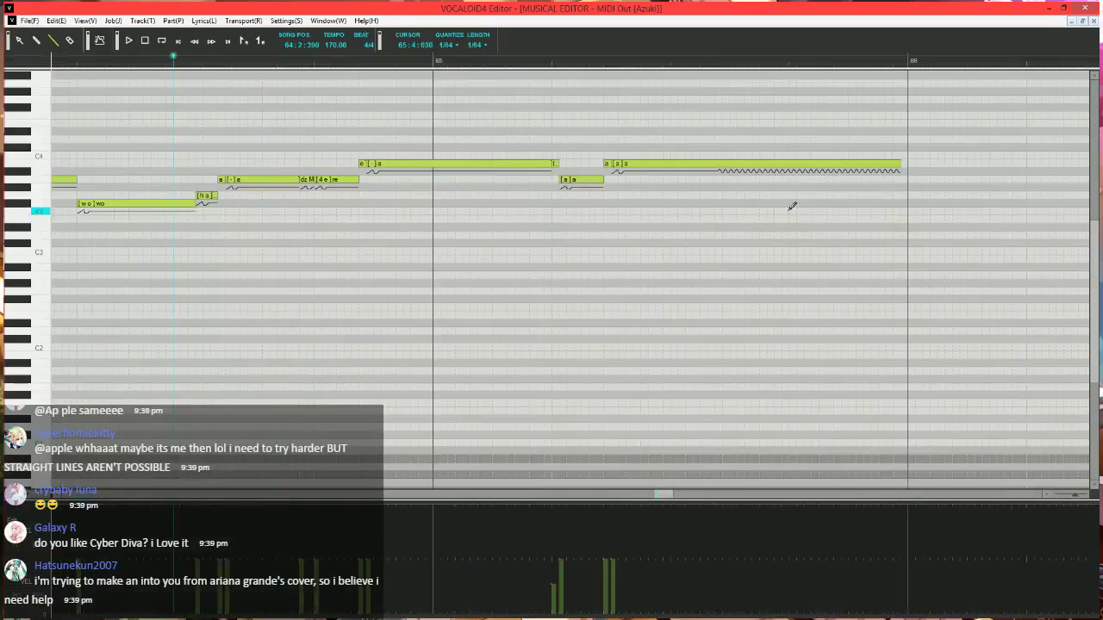
- Extend the long B3 note without vibrato to the start of measure 66 and add a short B3 note with the phoneme "h" after it
click(899, 165)
drag(898, 166, 924, 163)
double_click(921, 163)
text(h)
key(Return)
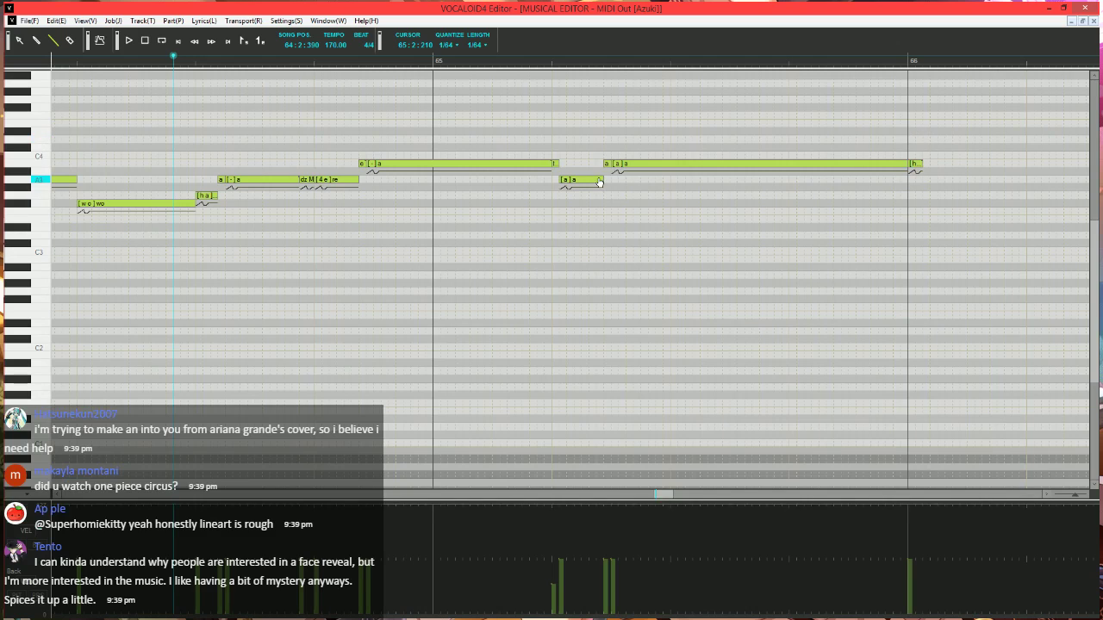
- Set the A3 note in measure 65 to the phoneme "e" and the two following B3 notes to "-", and play the passage
double_click(598, 180)
text(e)
key(Tab)
text(-)
key(Tab)
key(Return)
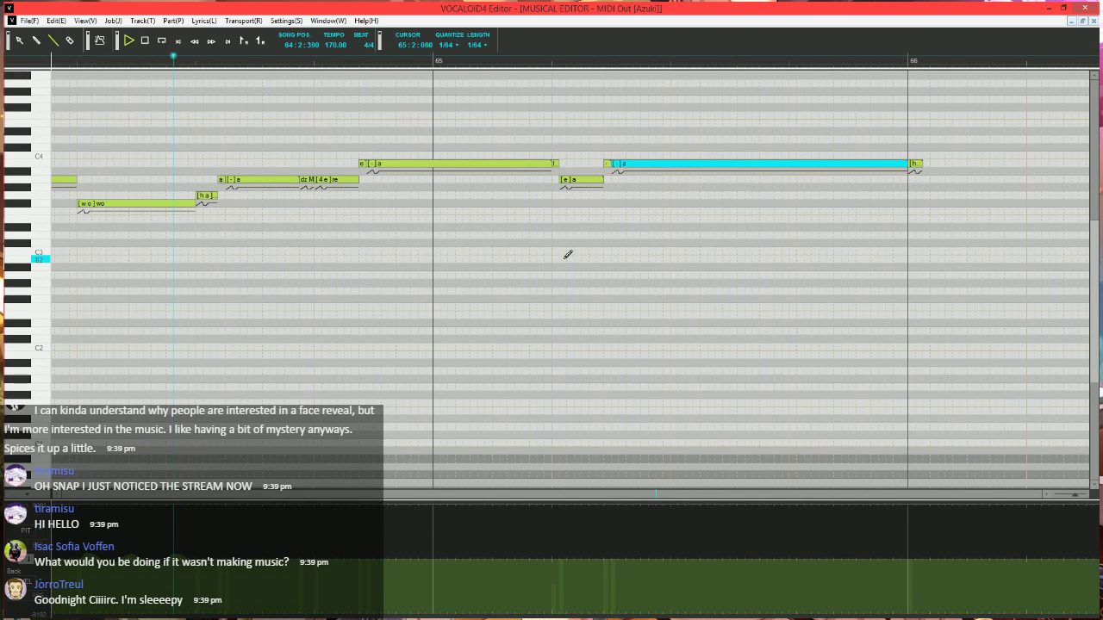
key(space)
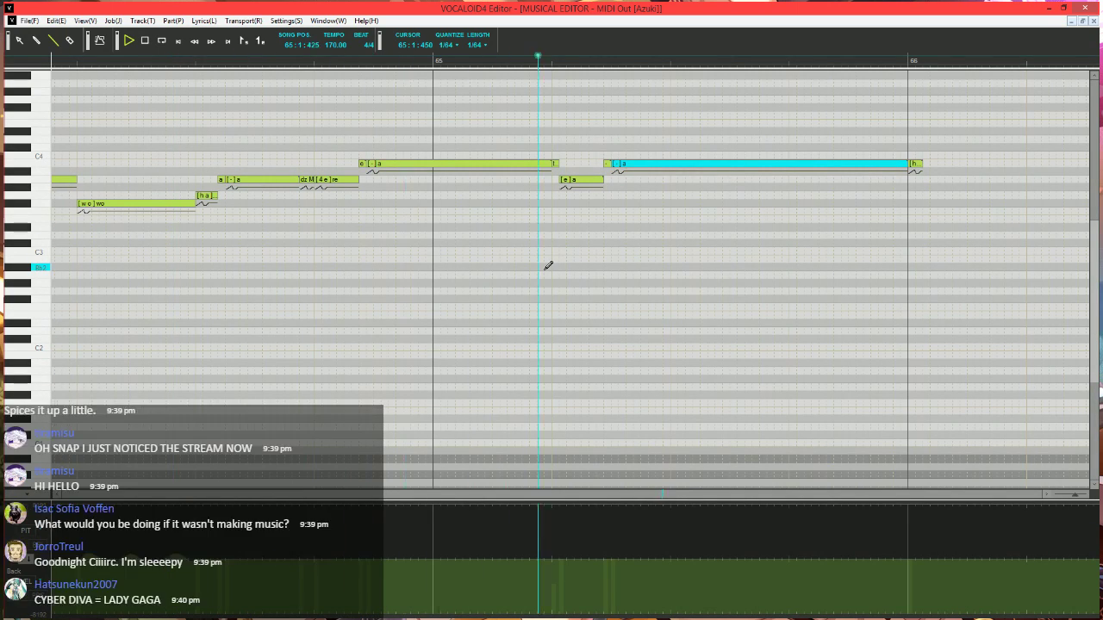
key(space)
scroll(658, 214, right, 1)
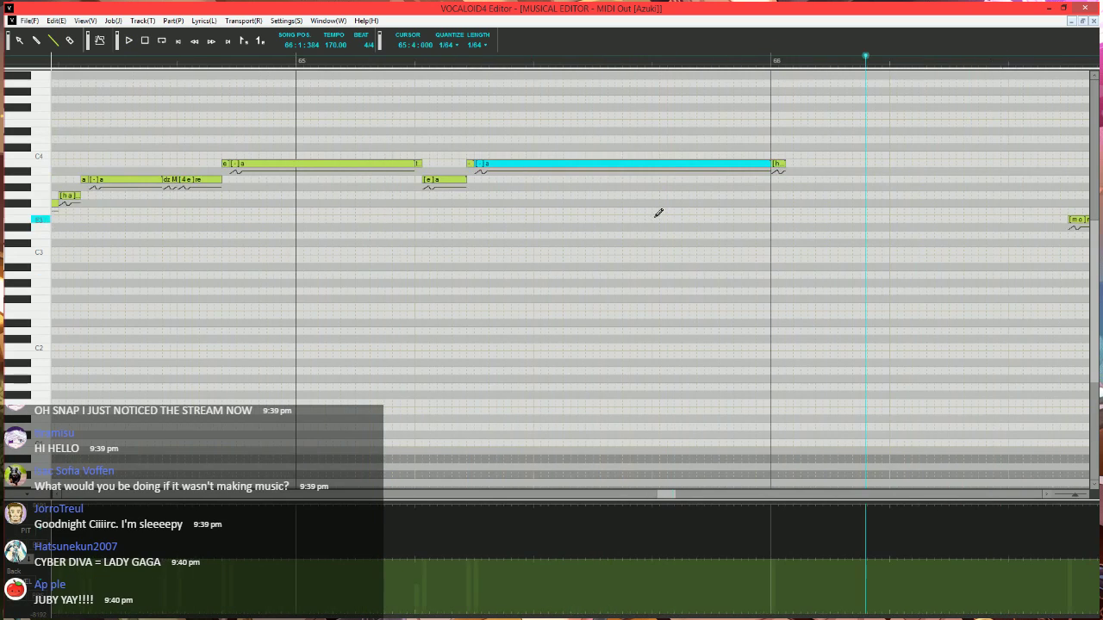
- Draw a pitch bend rising to the maximum over the "h" note at measure 66 and play from 65:1:420
click(401, 75)
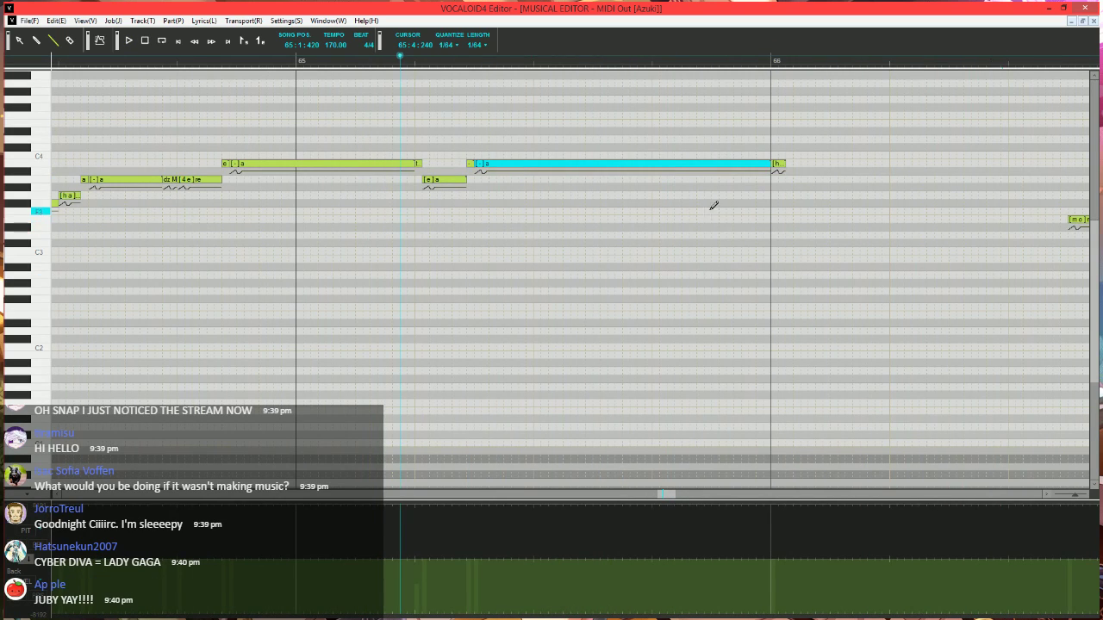
mouse_move(756, 560)
mouse_down()
mouse_move(770, 505)
mouse_move(814, 498)
mouse_up()
key(space)
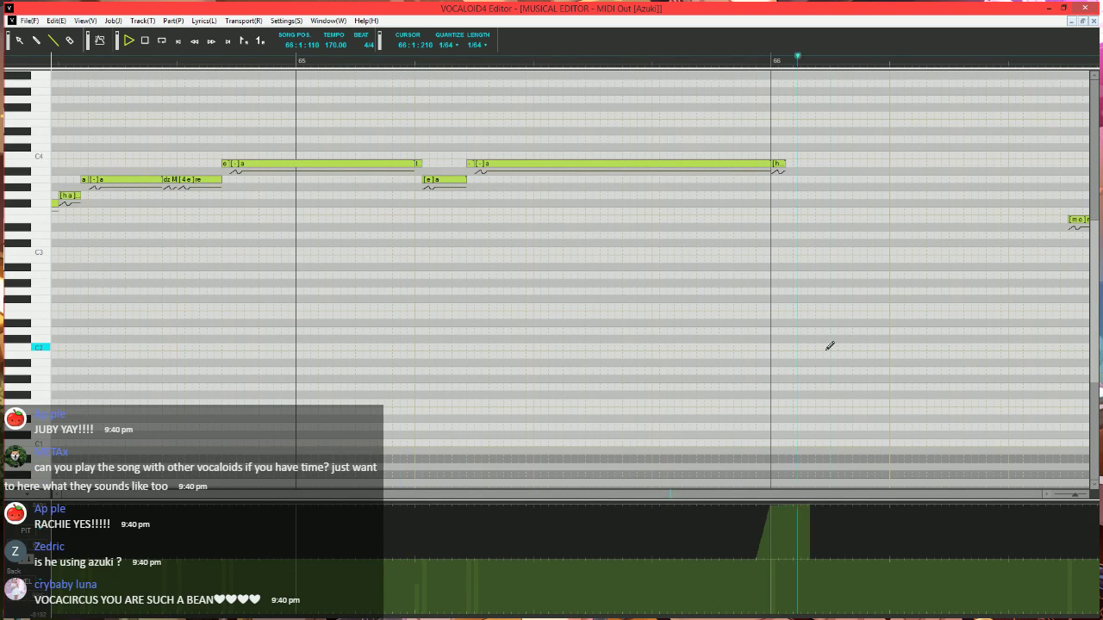
key(space)
- Play the tuned vocal from just before measure 51 through to measure 66
scroll(719, 325, down, 3)
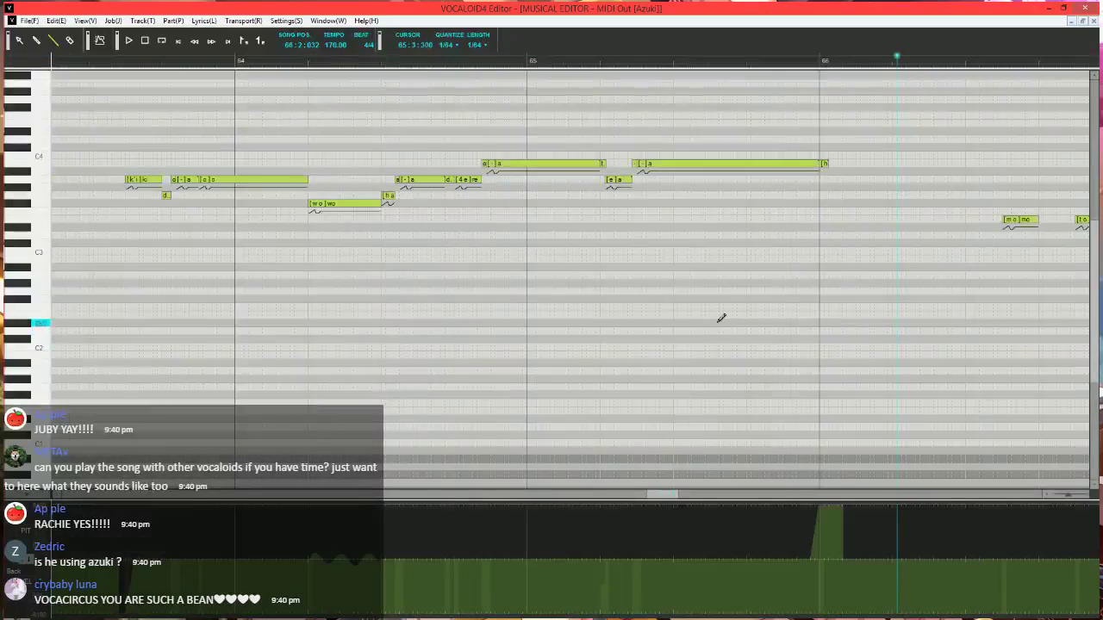
scroll(719, 321, up, 3)
scroll(721, 318, down, 4)
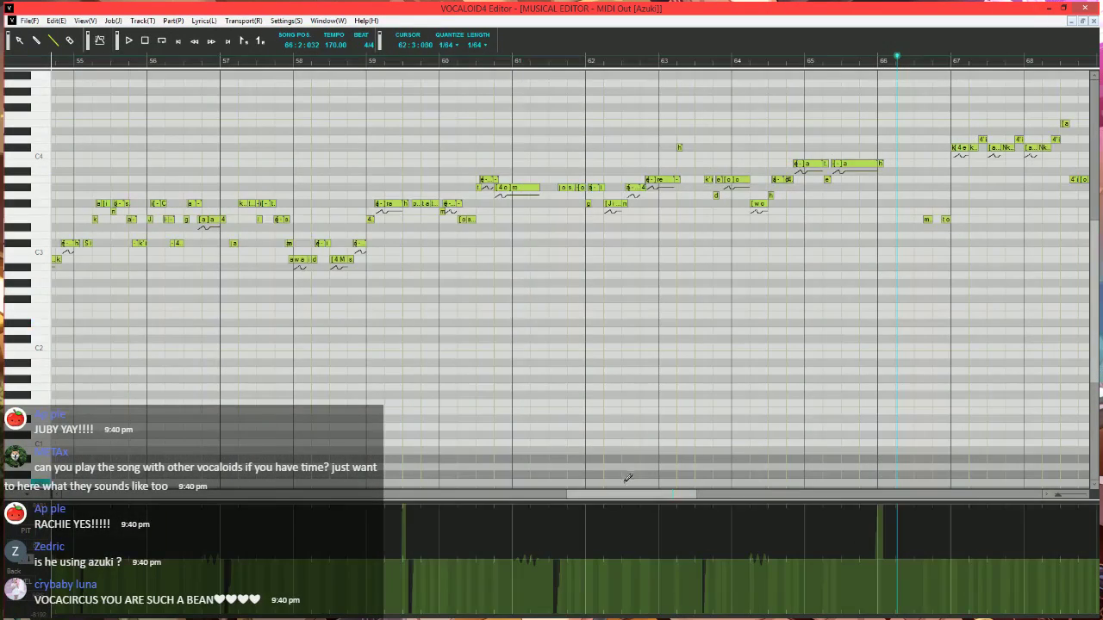
drag(618, 494, 540, 505)
click(400, 64)
key(space)
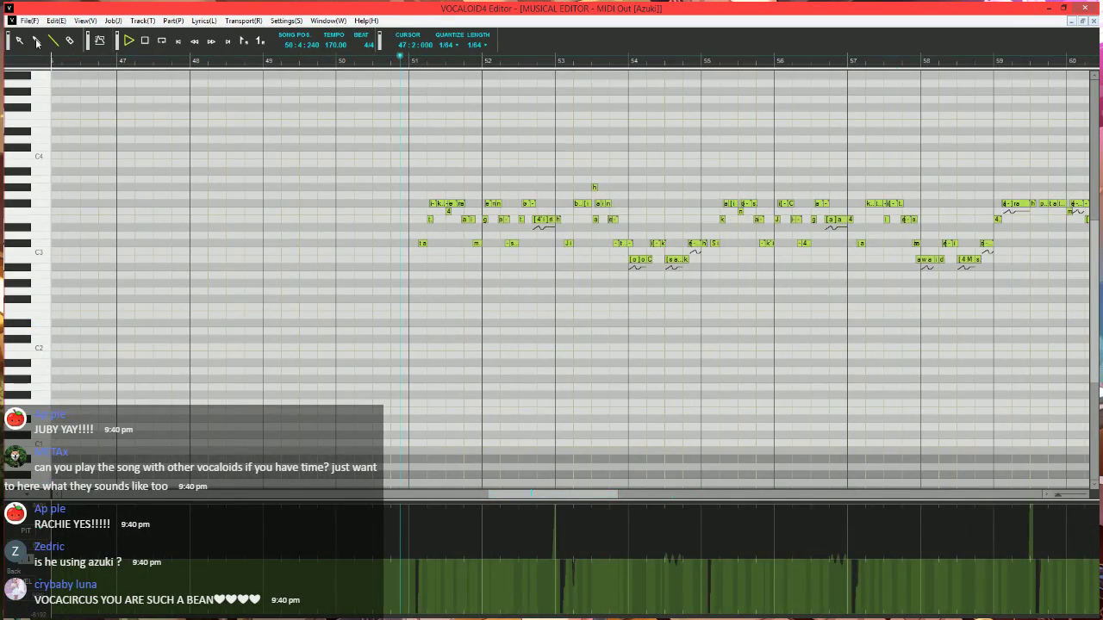
scroll(468, 257, up, 4)
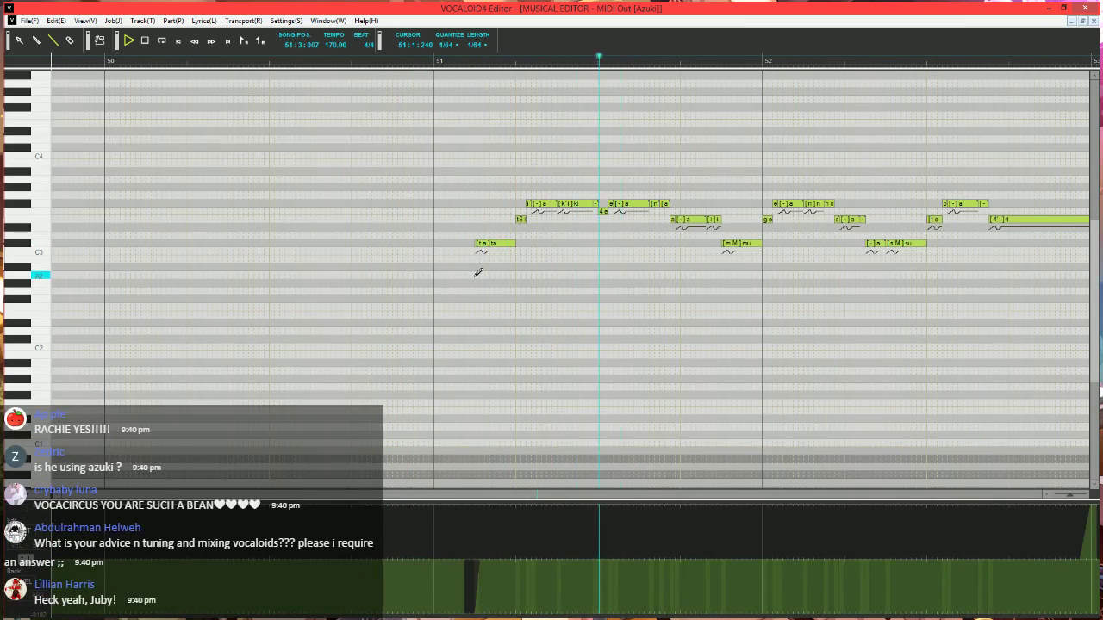
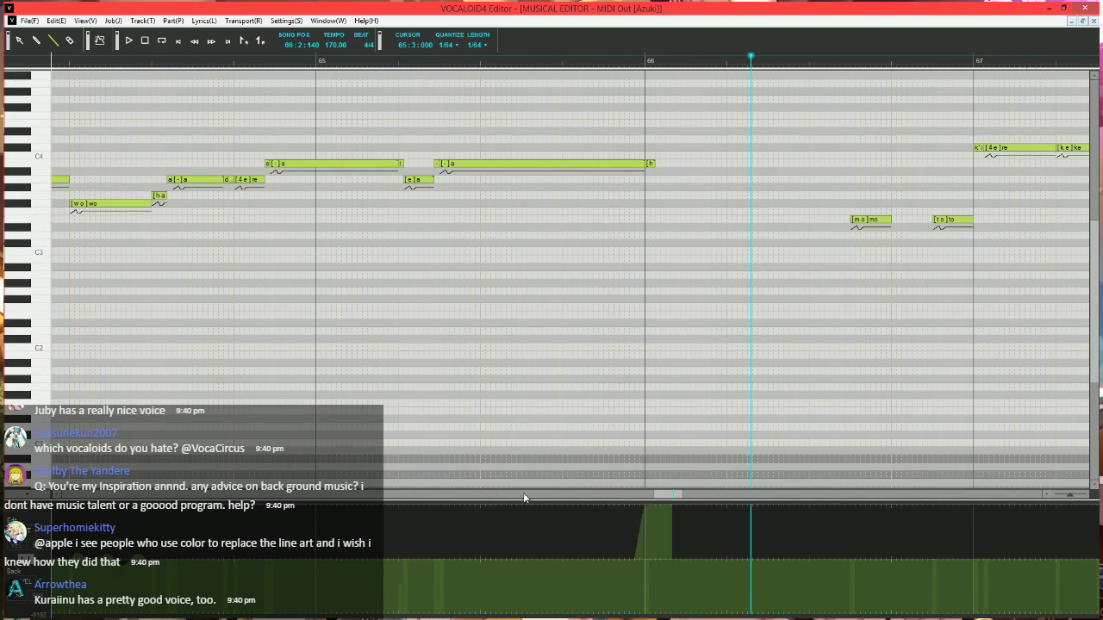
- Draw a pitch dip to the minimum before the "mo" note in measure 66, rising in two stages back to centre, and play from 66:2:390
mouse_move(665, 500)
mouse_down()
mouse_move(691, 501)
mouse_move(677, 502)
mouse_up()
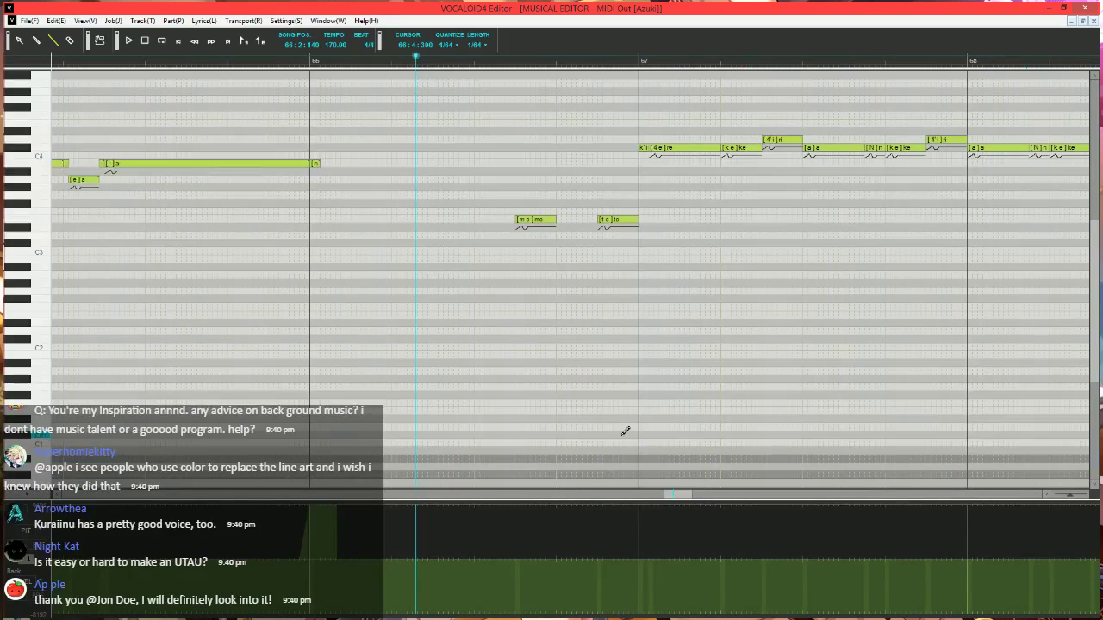
click(473, 59)
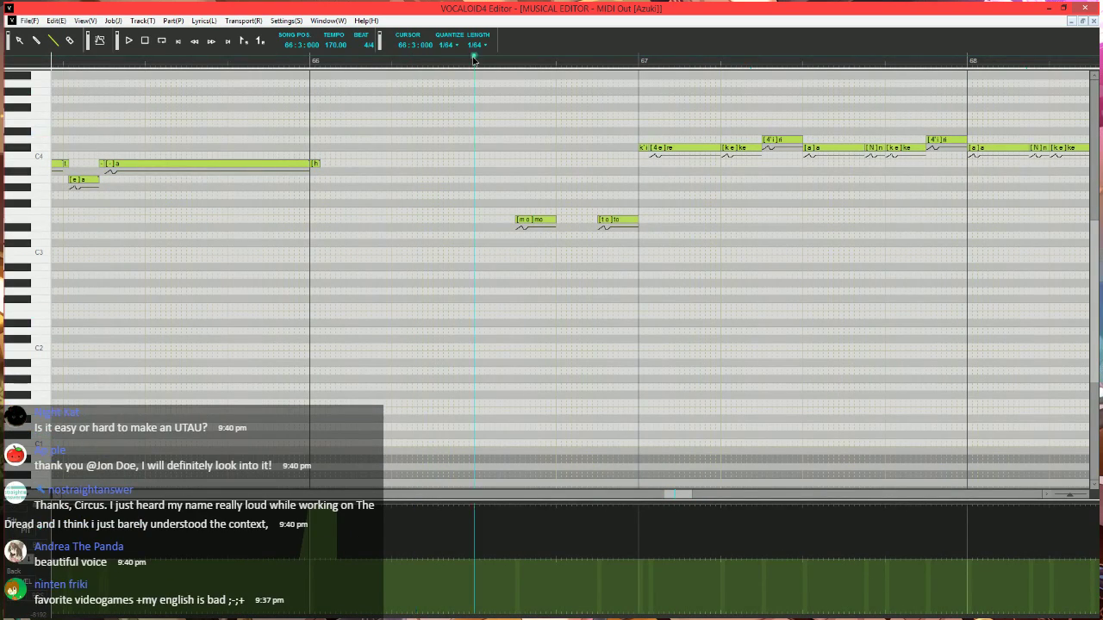
scroll(520, 282, up, 3)
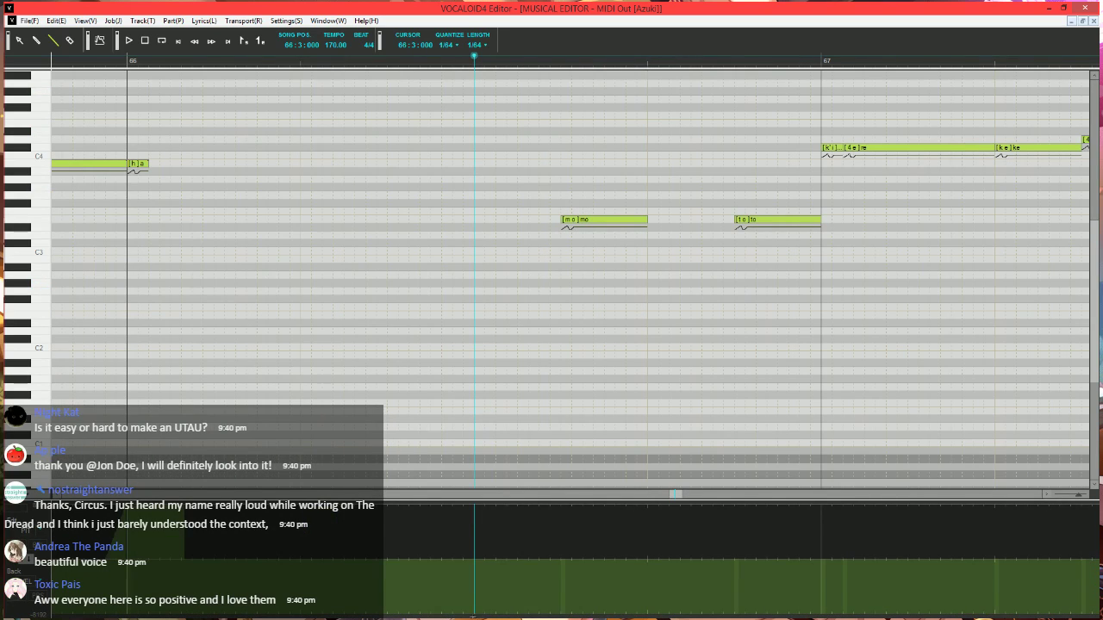
drag(473, 617, 550, 617)
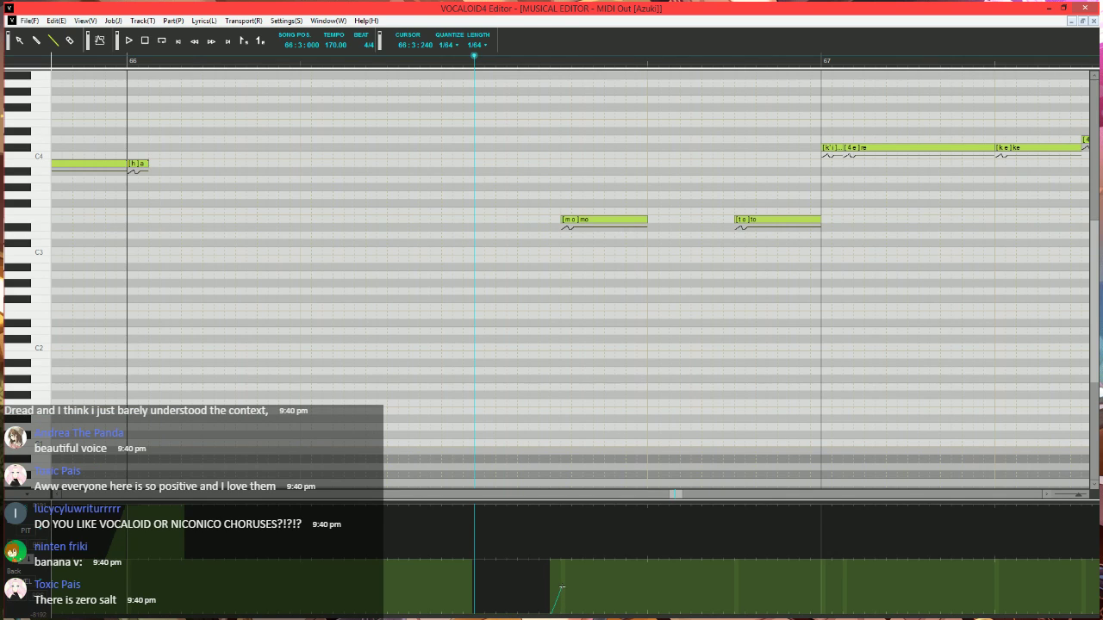
drag(562, 587, 574, 587)
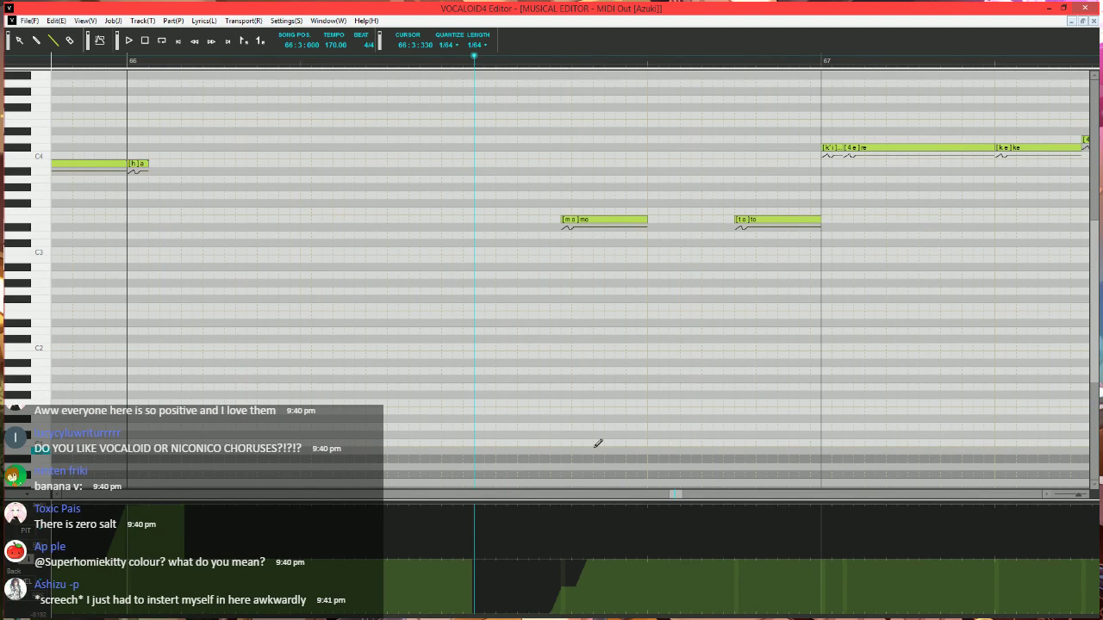
click(445, 60)
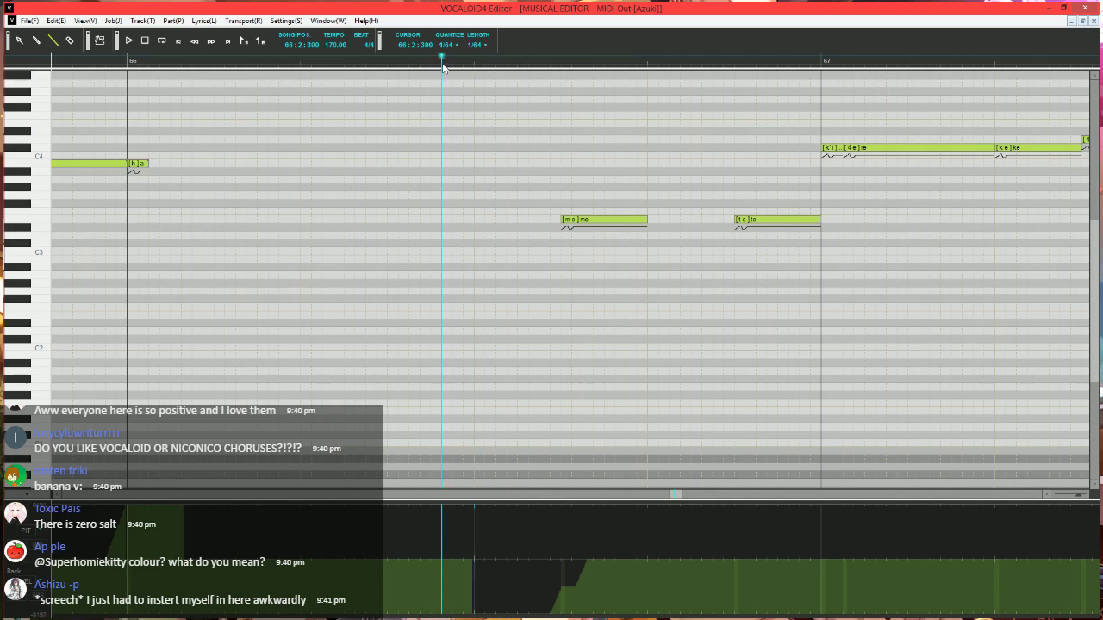
key(space)
key(space)
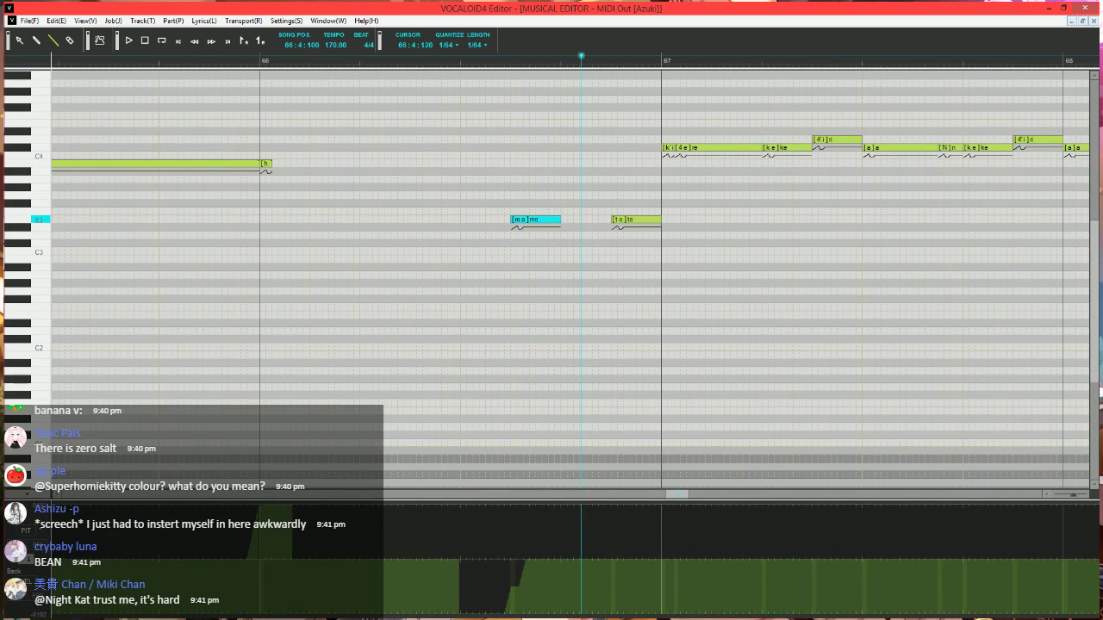
- Lengthen the "mo" note in measure 66 to meet the "to" note and set the song position to 66:3:000
drag(560, 219, 611, 219)
click(460, 59)
scroll(460, 59, up, 2)
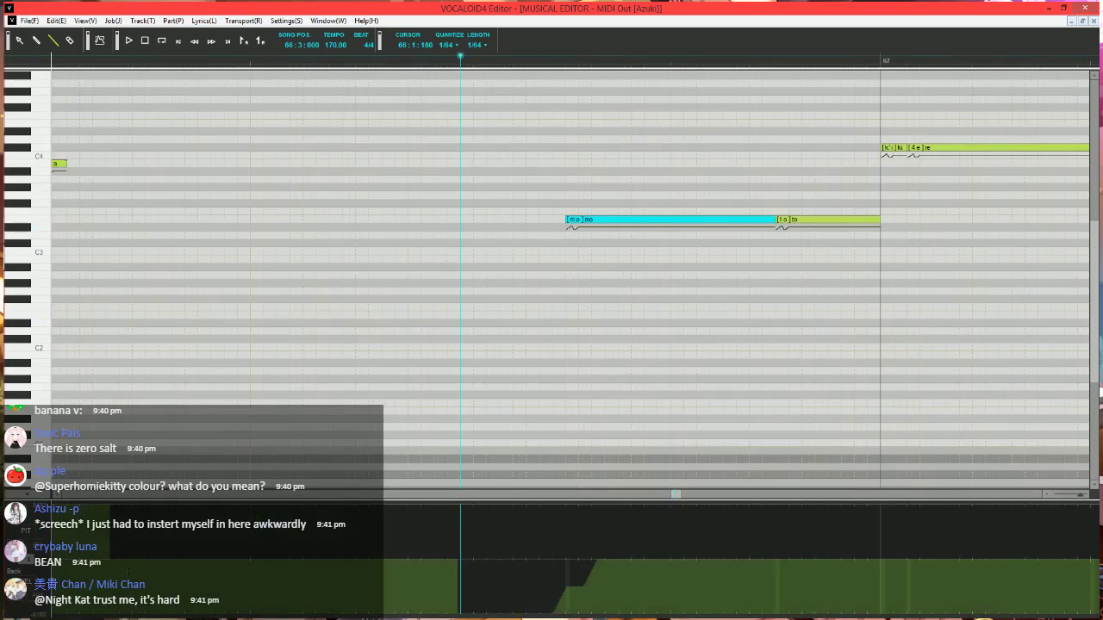
- Lower the velocity of the "to" note in measure 66 to the minimum and play from 66:3:000
click(17, 564)
click(552, 403)
key(space)
scroll(575, 346, down, 3)
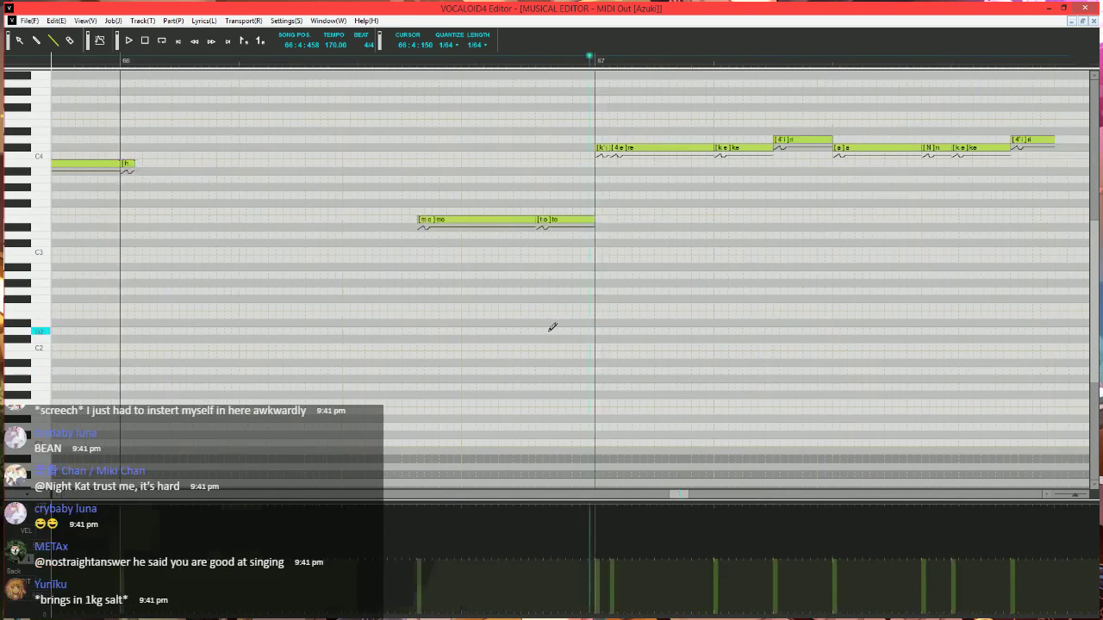
key(space)
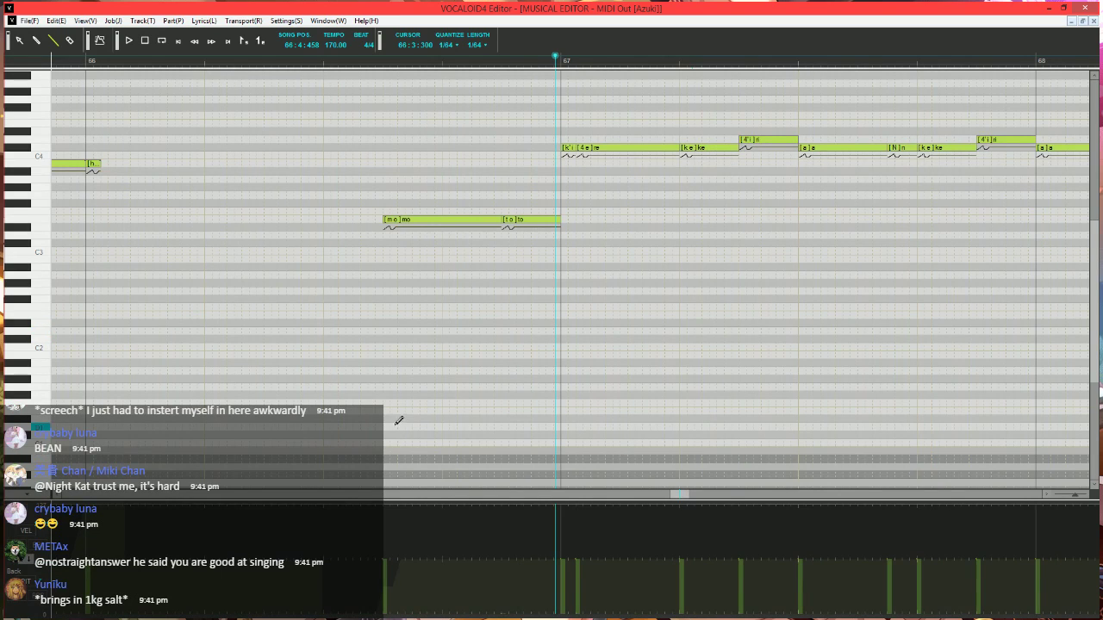
- Lower the "ki" note and a shortened "re" note opening measure 67 to B3, and draw two follow-on notes at C#4
scroll(623, 352, up, 1)
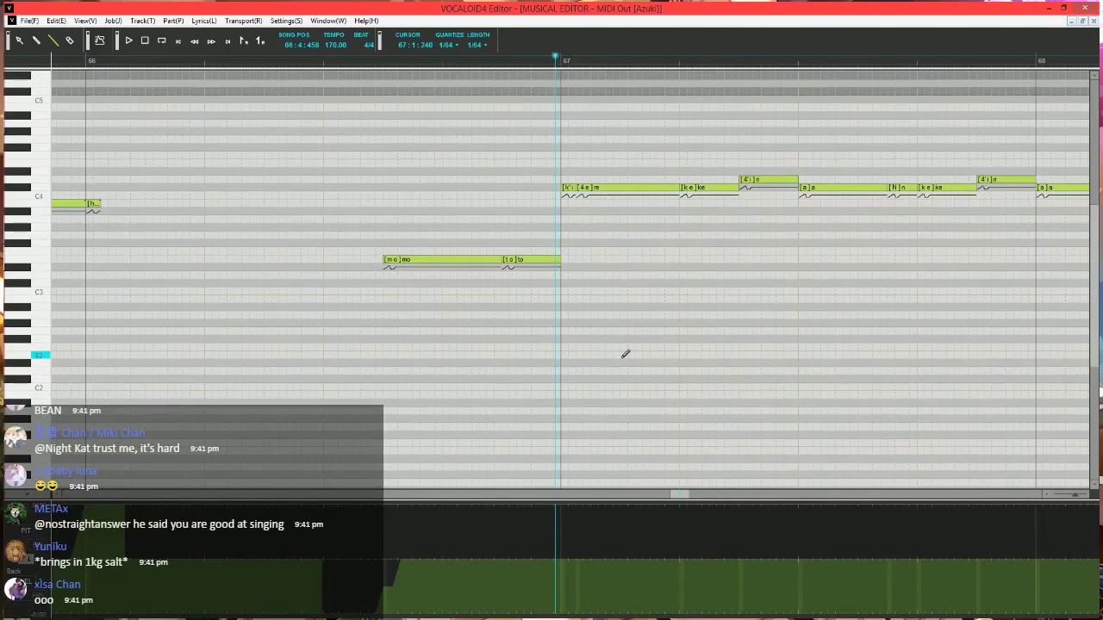
scroll(626, 327, up, 1)
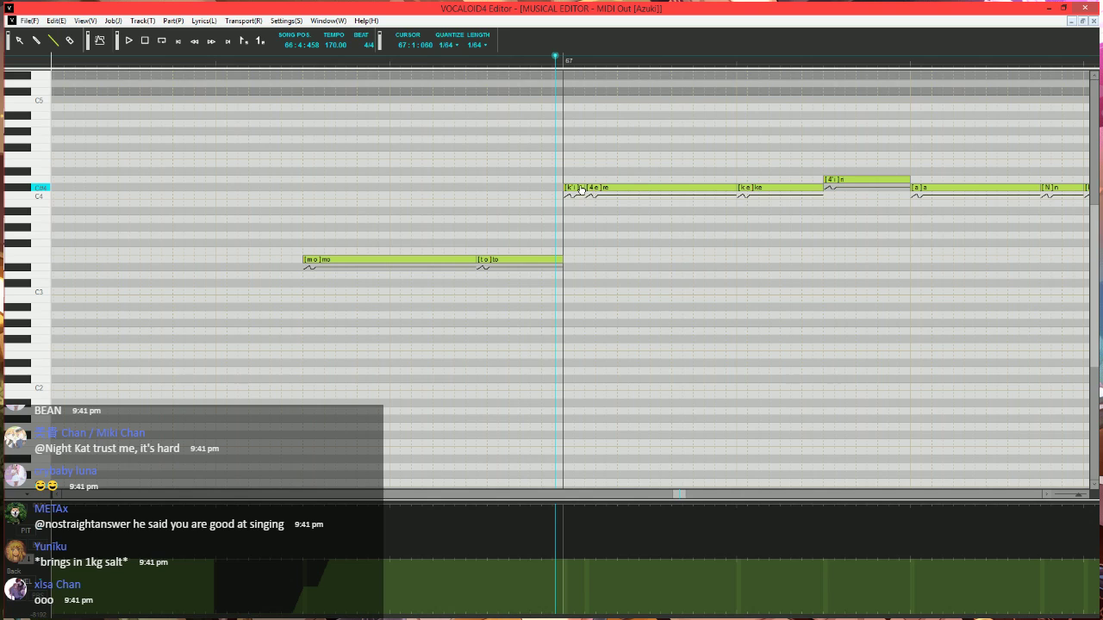
drag(584, 188, 568, 210)
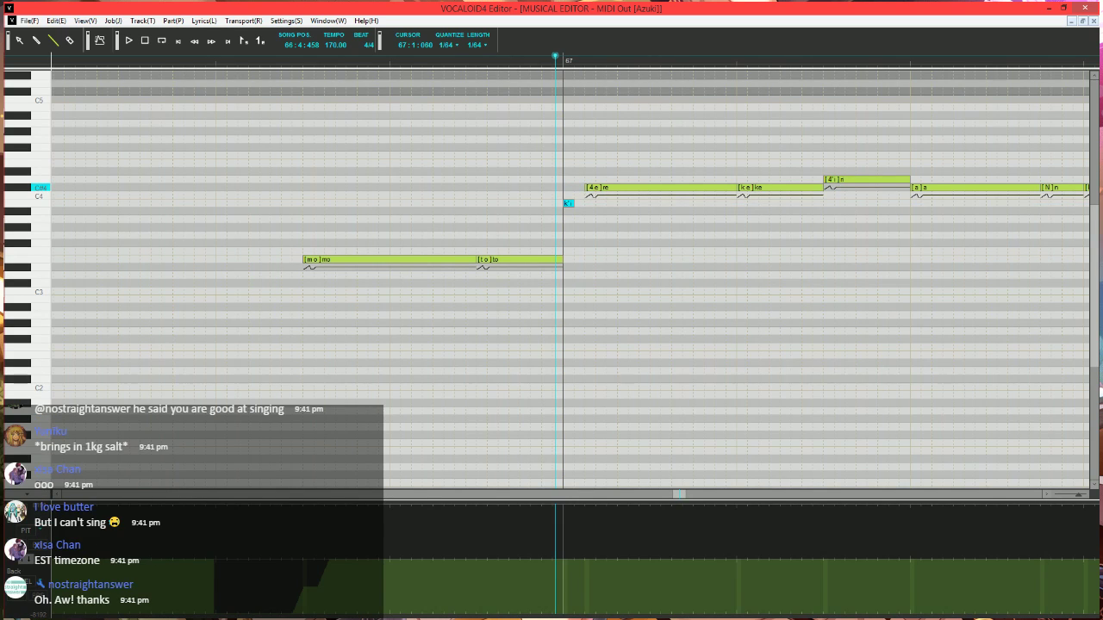
drag(599, 190, 589, 206)
drag(725, 205, 605, 204)
drag(612, 187, 737, 187)
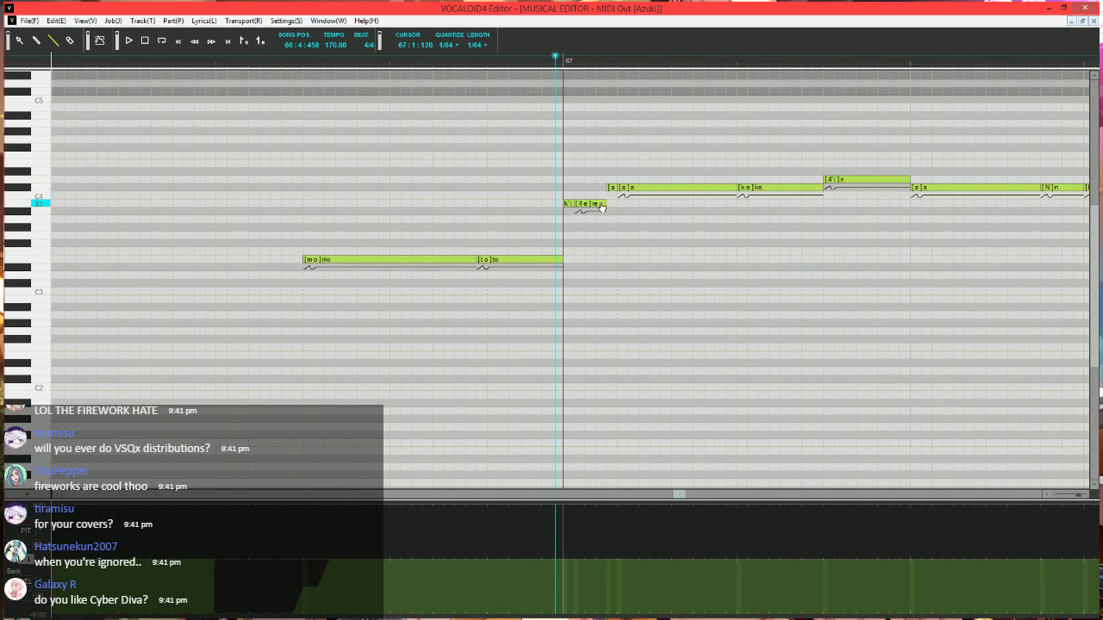
- Shorten the B3 "re" note, extend the two C#4 notes back to meet it, and set their phonemes to "e" and "-"
drag(606, 204, 595, 203)
drag(611, 188, 601, 187)
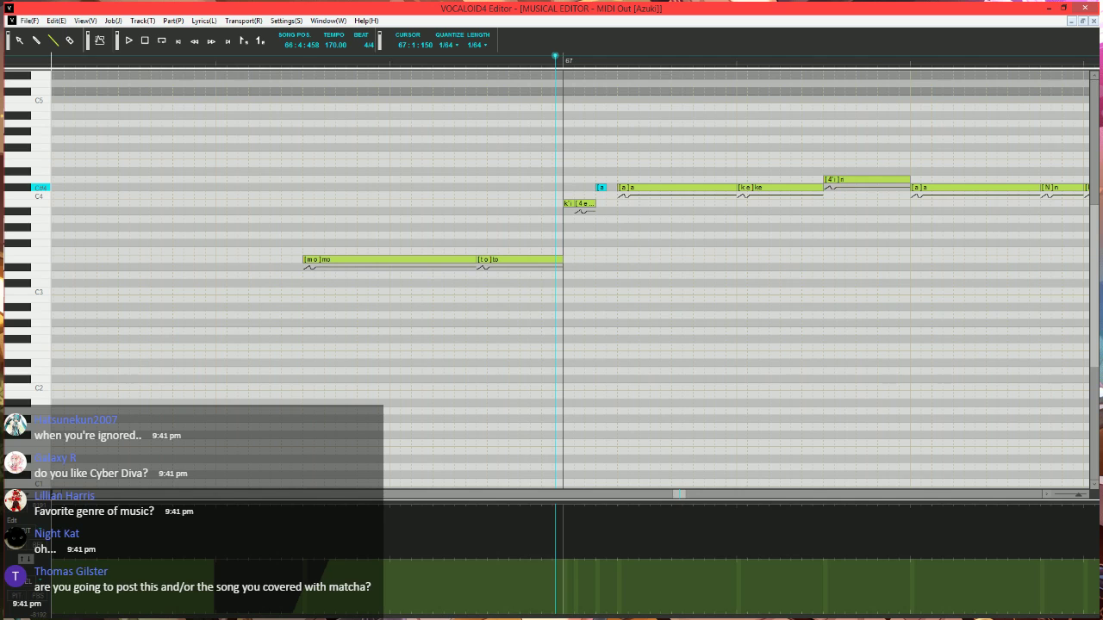
drag(619, 187, 609, 187)
double_click(602, 187)
text(e)
key(Return)
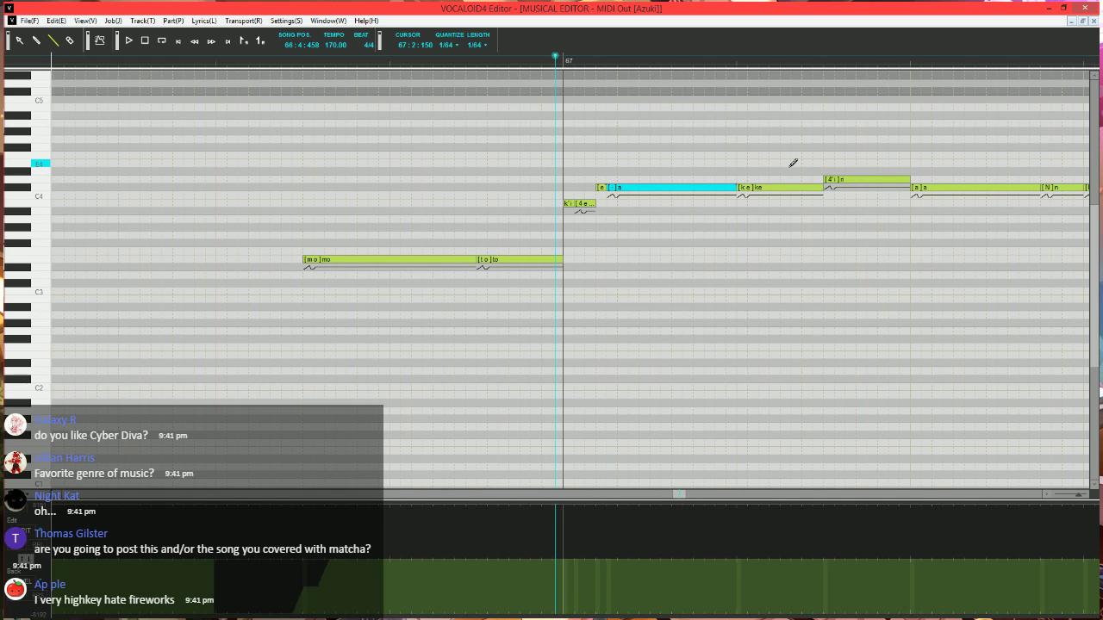
- Play the transition into measure 67 from 66:3:000 and set the song position to 66:4:420
scroll(745, 311, down, 1)
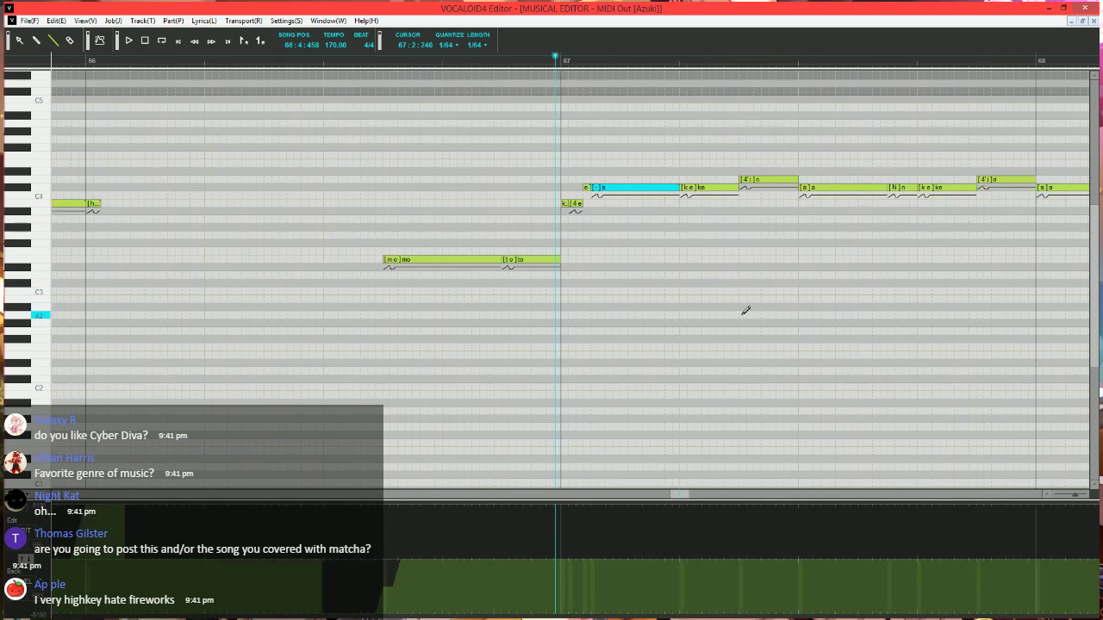
click(323, 61)
key(space)
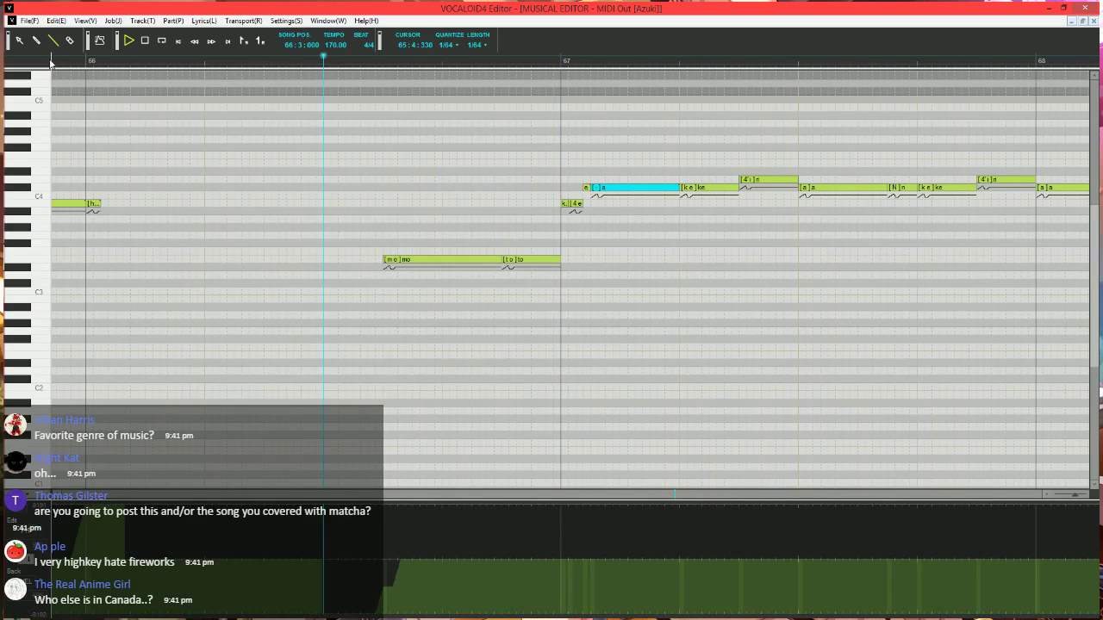
key(space)
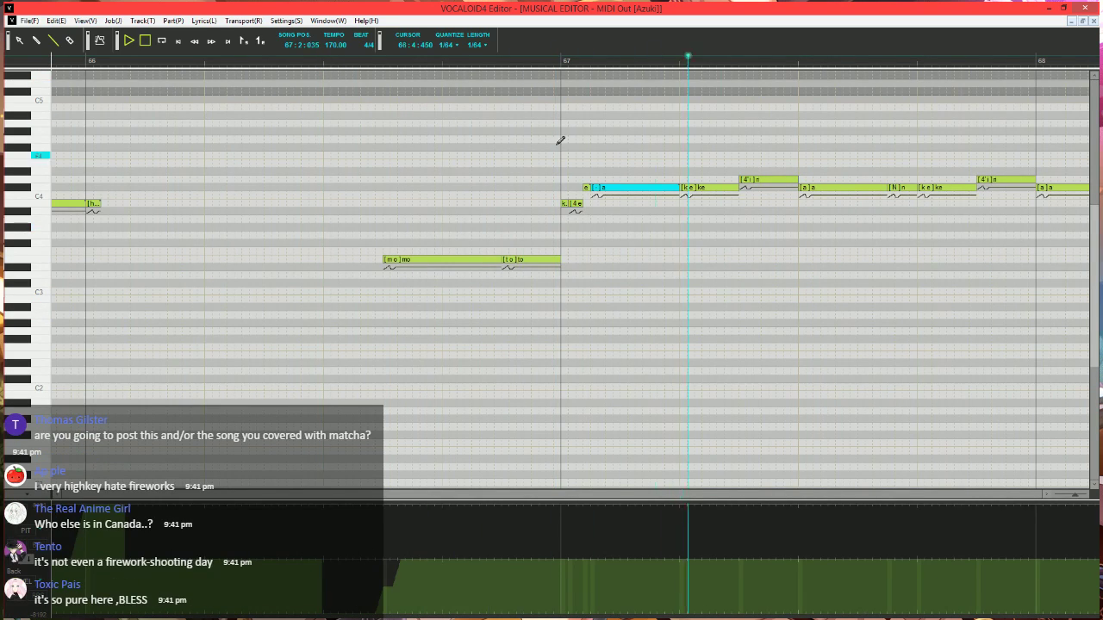
click(549, 68)
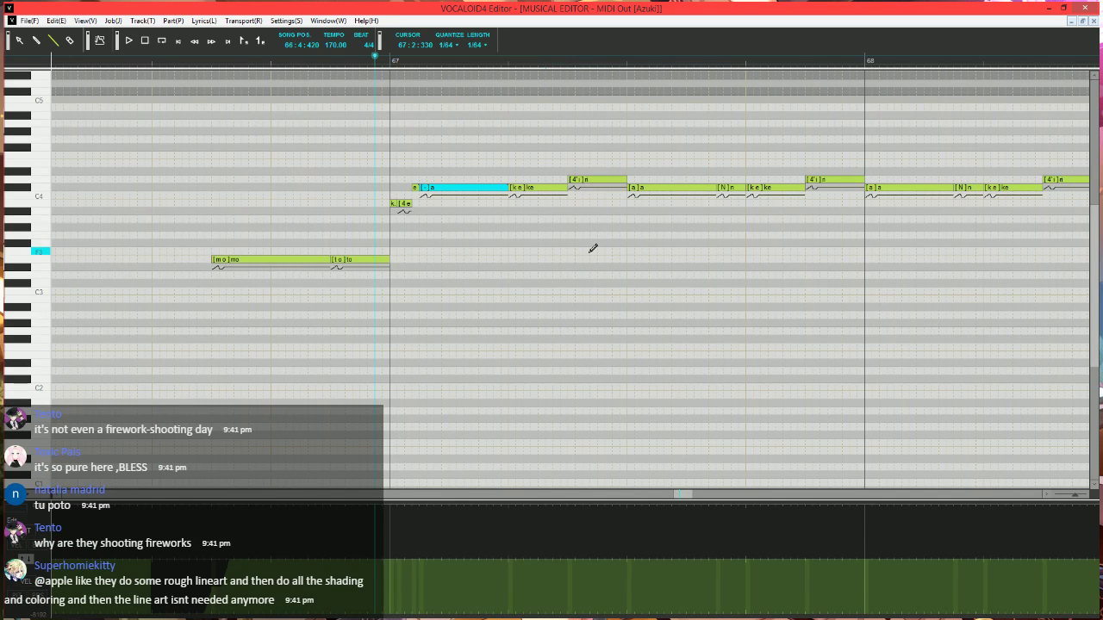
- Split the "ke" note in beat 2 of measure 67 into a short B3 "ke" and C#4 notes with phonemes "e", "-" and "-"
scroll(426, 264, right, 3)
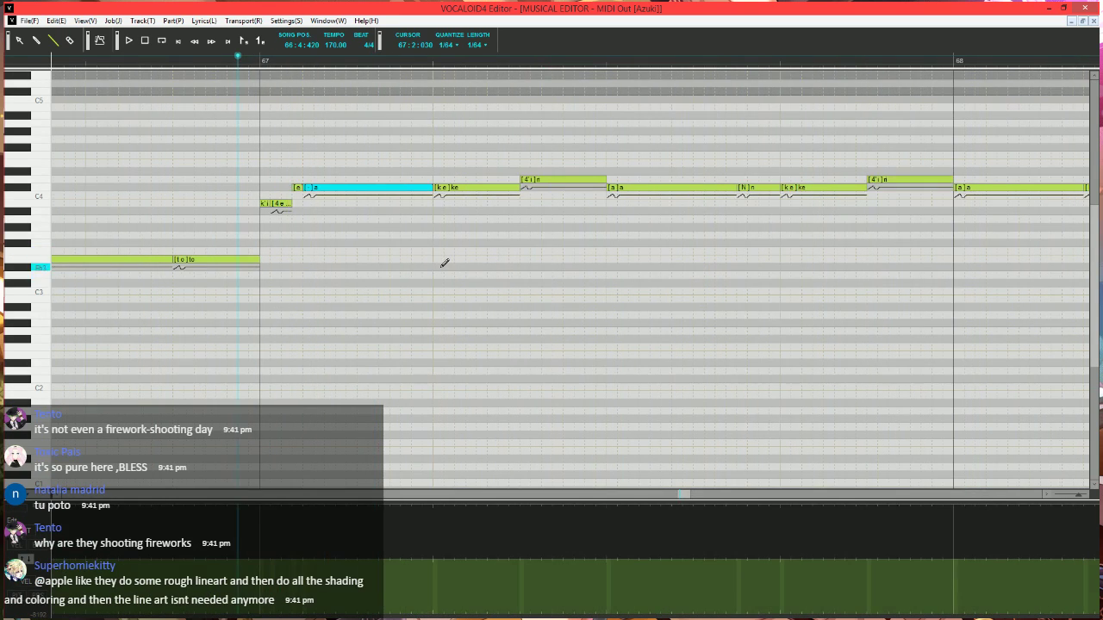
scroll(445, 265, left, 2)
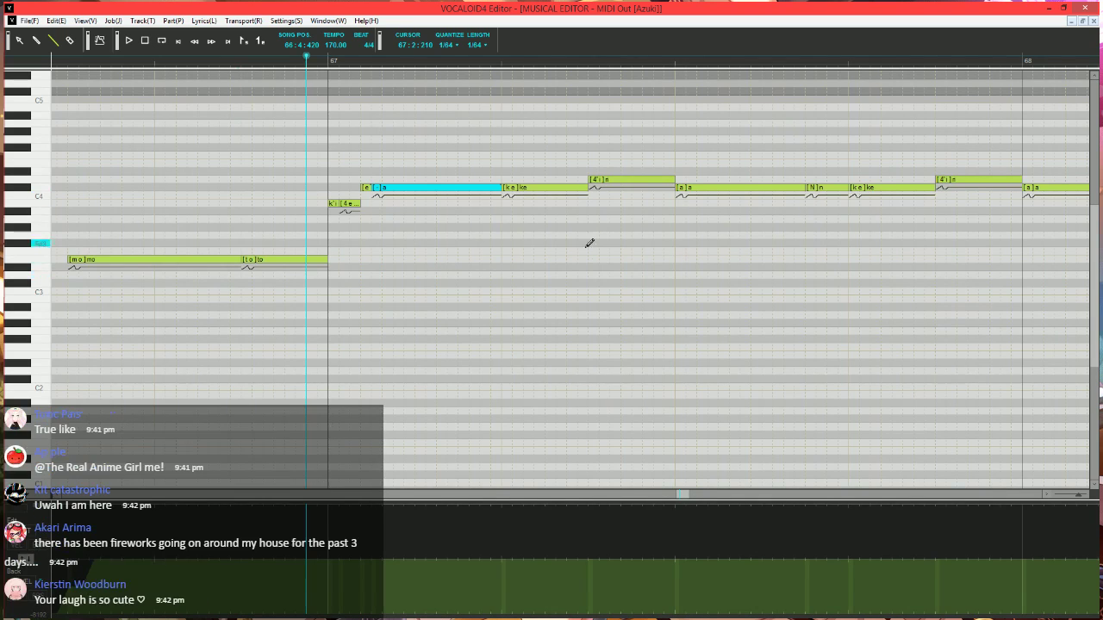
scroll(589, 242, left, 2)
mouse_move(654, 187)
mouse_down()
mouse_move(576, 187)
mouse_move(576, 199)
mouse_move(655, 183)
mouse_up()
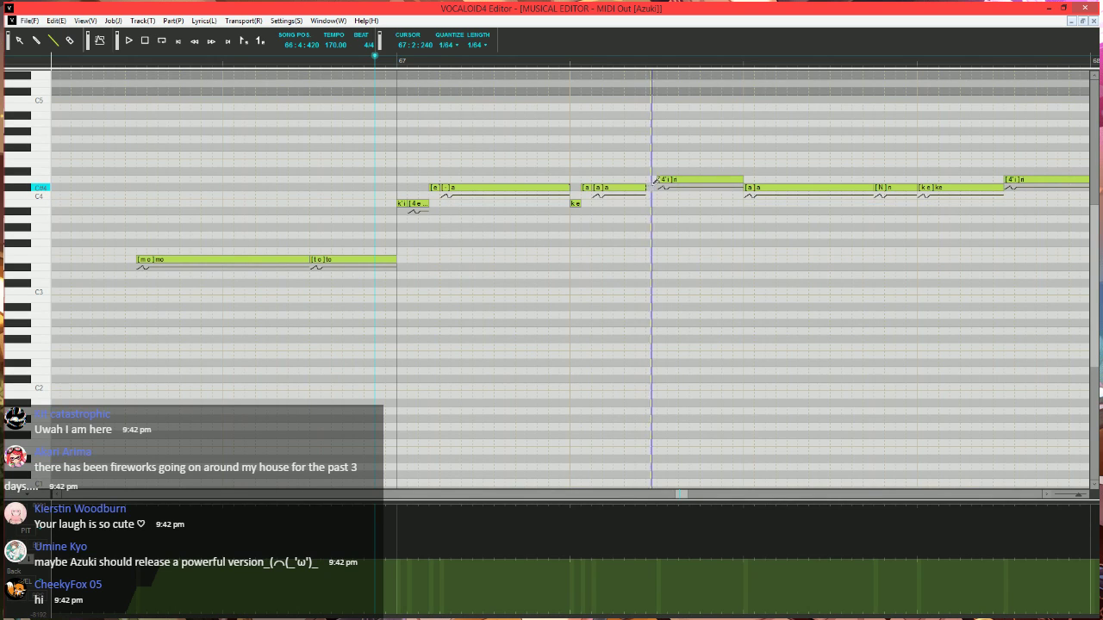
double_click(586, 188)
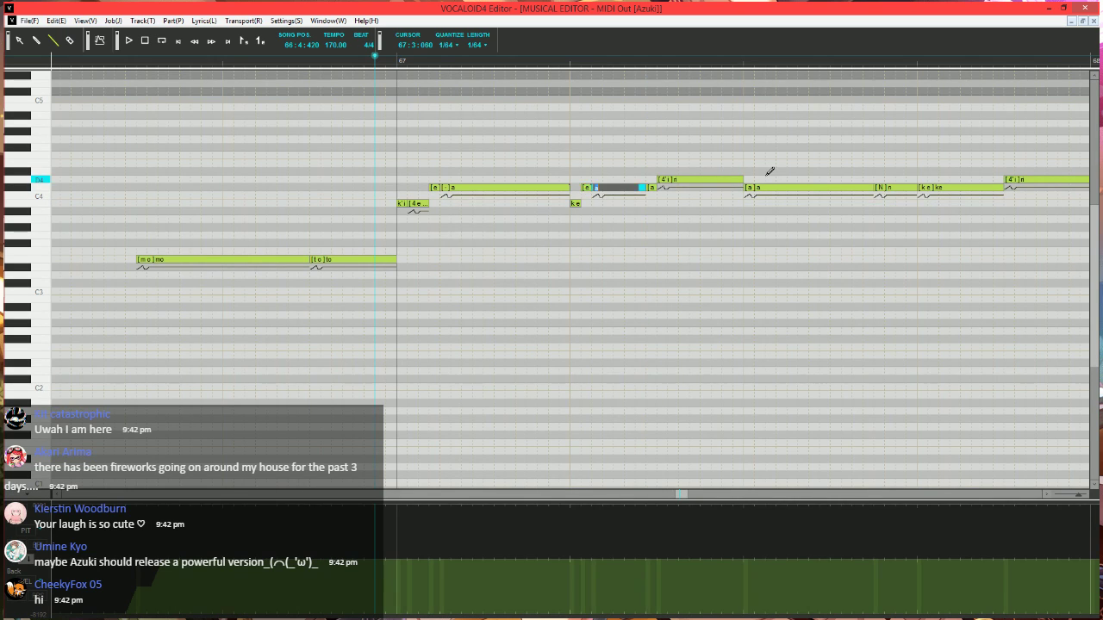
text(-)
key(Tab)
text(-)
key(Return)
scroll(684, 207, down, 2)
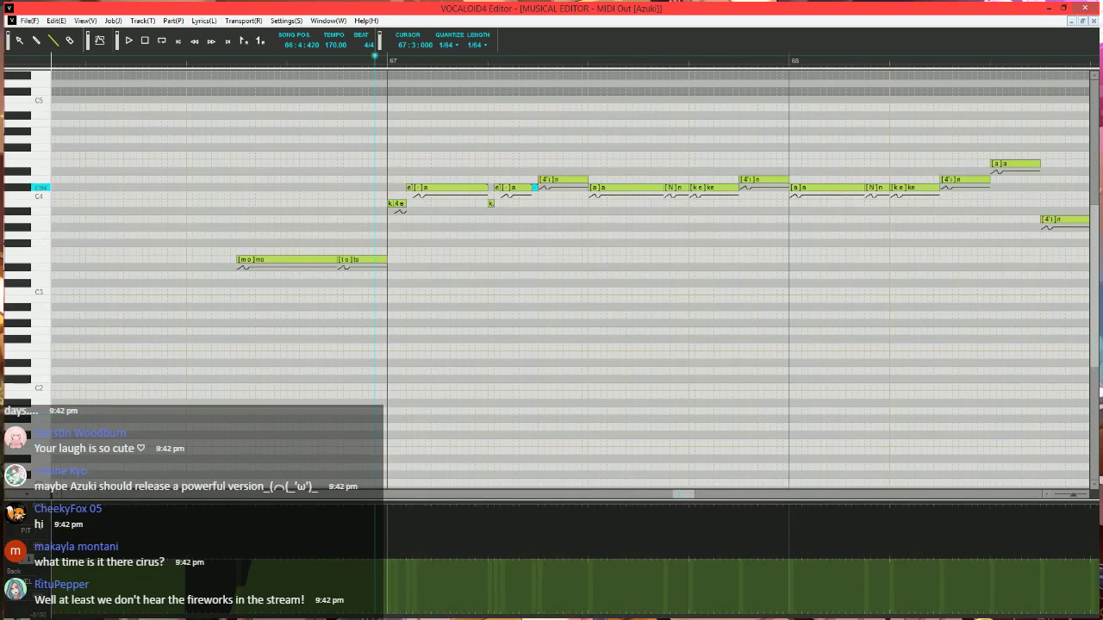
- Split the "ri" note in beat 2 of measure 67 into a short C#4 "ri" and D4 notes with phonemes "i" and "-"
scroll(591, 181, up, 2)
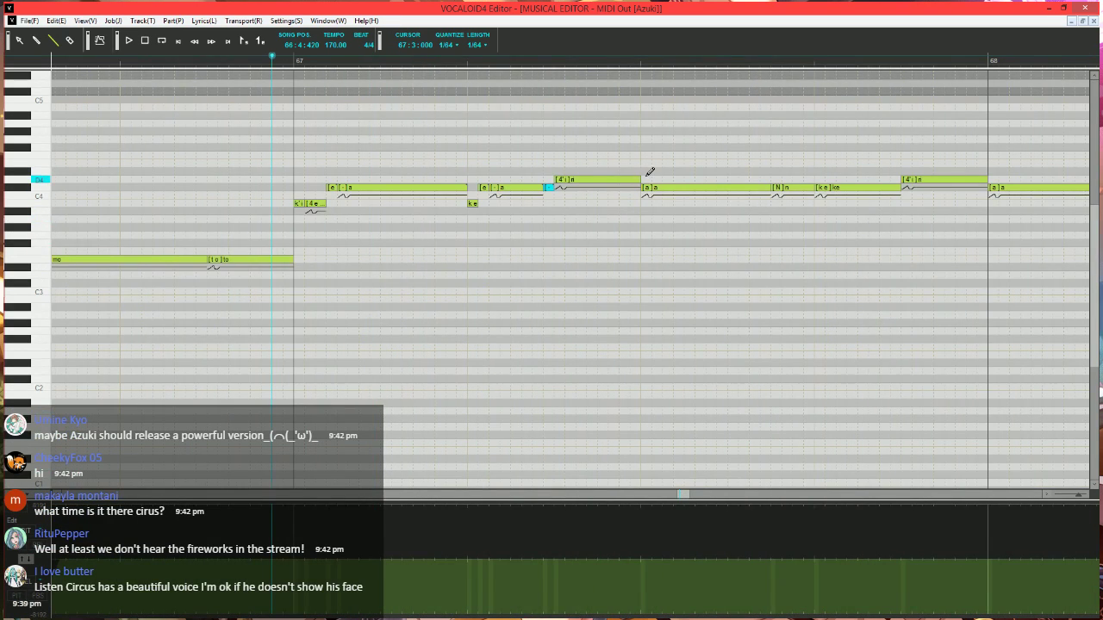
mouse_move(642, 179)
mouse_down()
mouse_move(564, 190)
mouse_move(590, 172)
mouse_move(643, 169)
mouse_up()
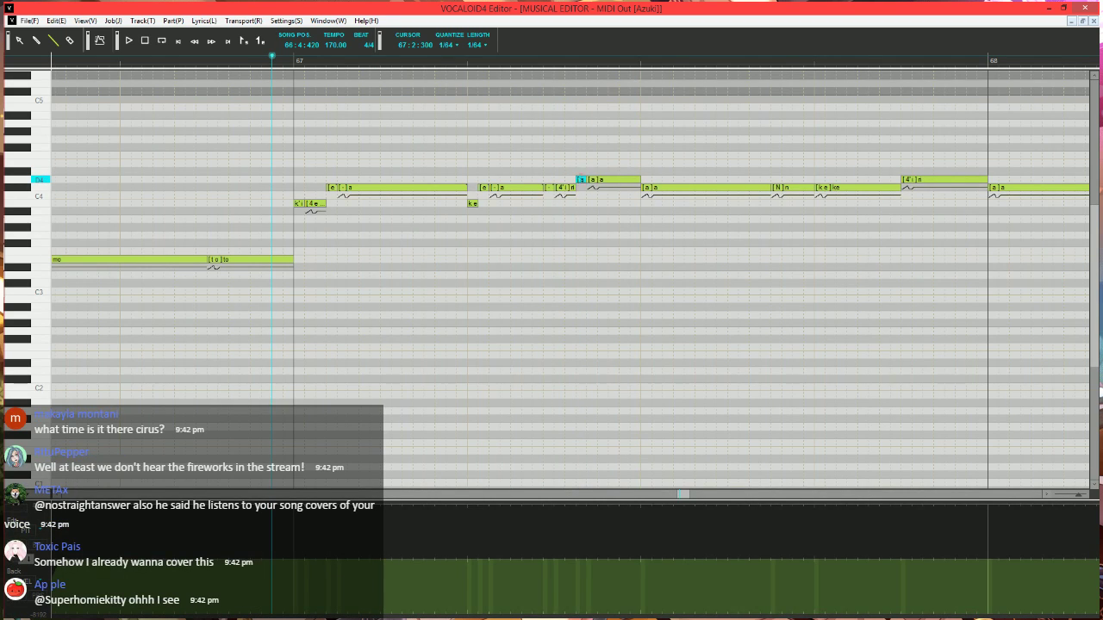
double_click(579, 179)
text(-)
key(Return)
drag(640, 180, 630, 179)
- Add a short D4 note with phoneme "-" before beat 3 of measure 67, play the phrase, and set the song position to 67:1:450
click(637, 179)
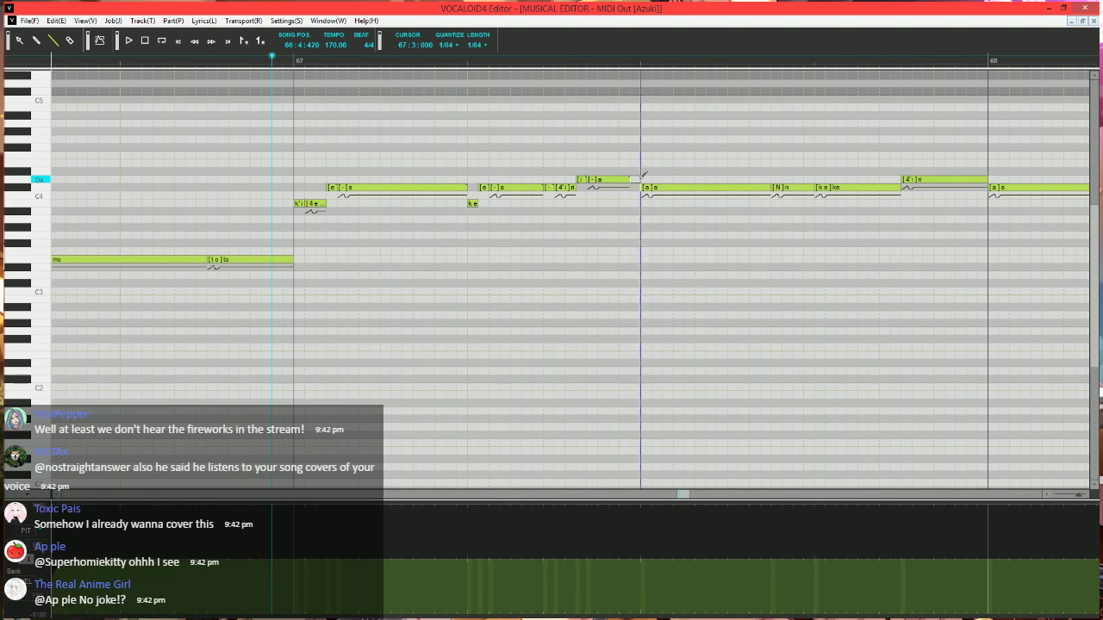
double_click(636, 179)
text(-)
click(668, 140)
key(ctrl+z)
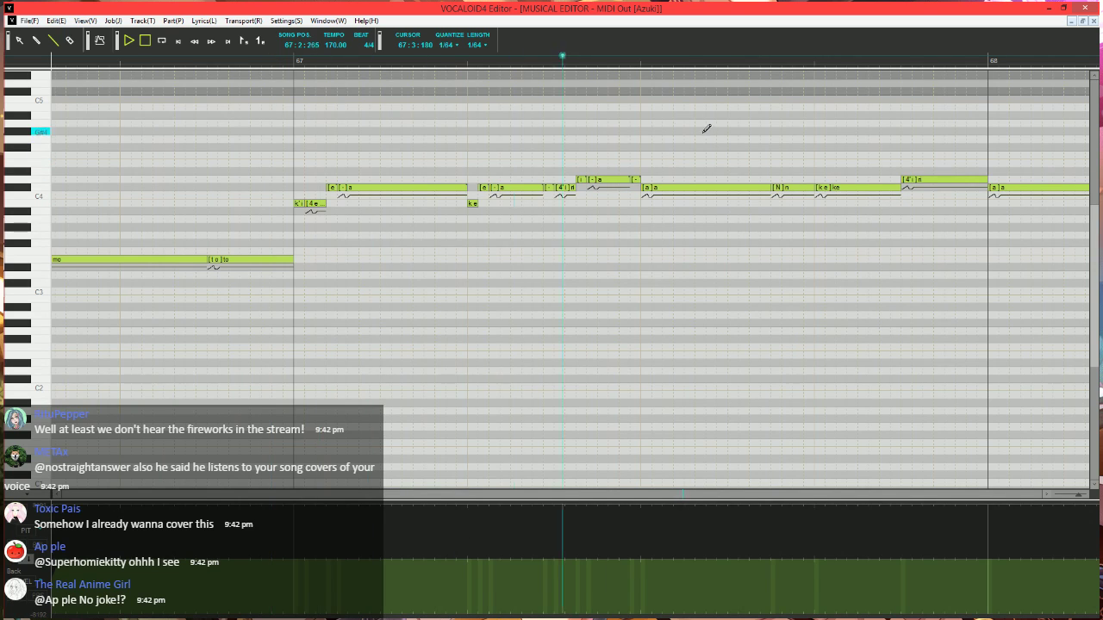
key(space)
click(458, 61)
- Split the "a" note at beat 3 of measure 67 into a short D4 note and C#4 notes with phonemes "a" and "-"
scroll(608, 215, right, 2)
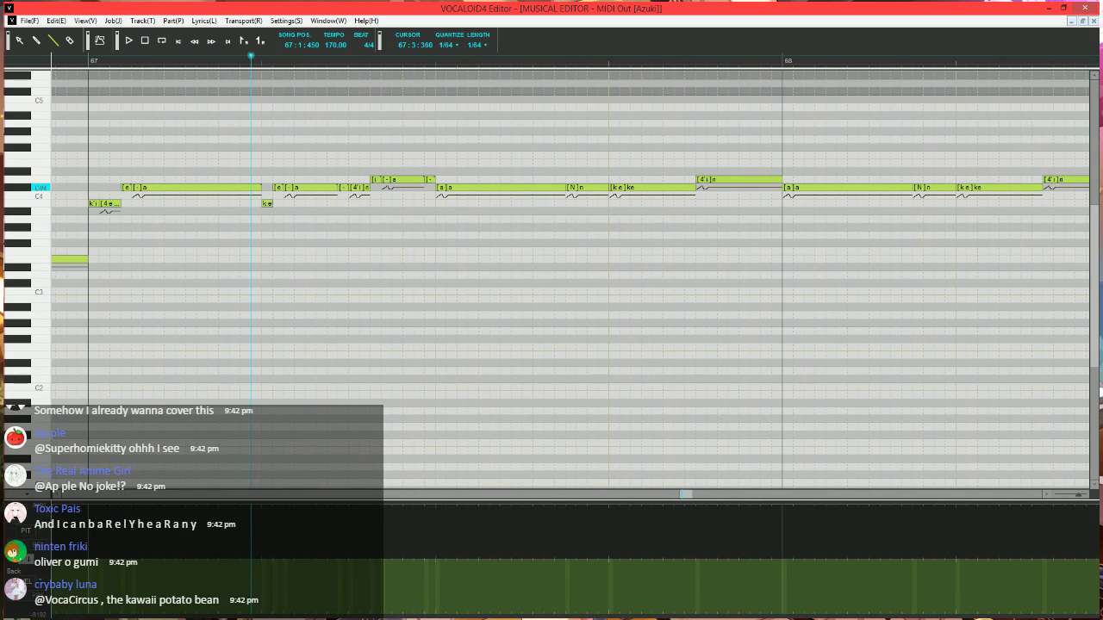
click(565, 187)
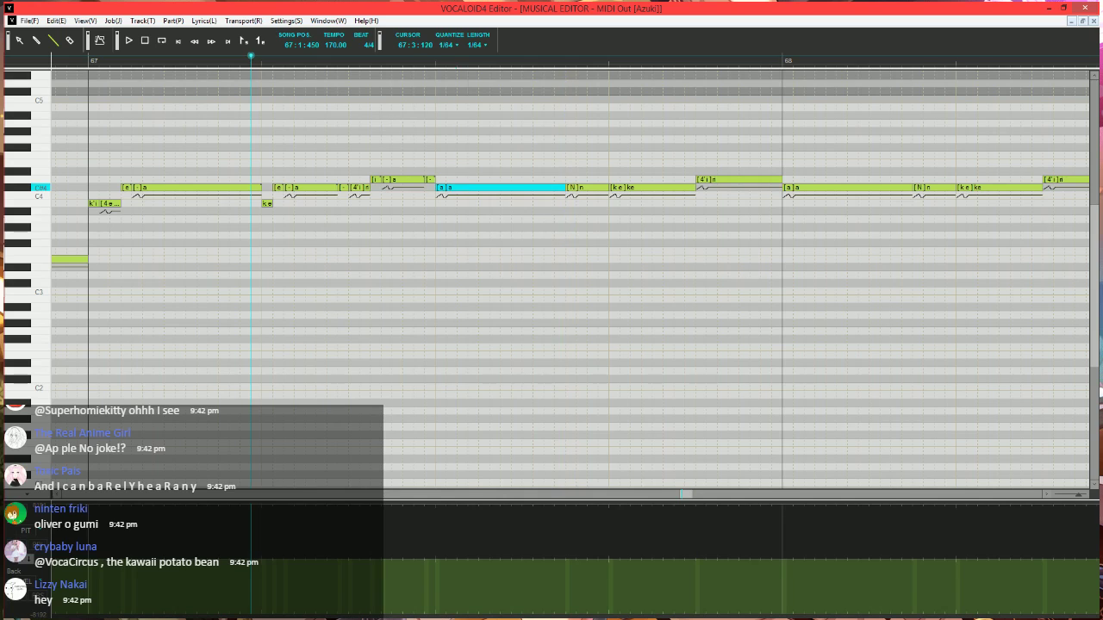
mouse_move(565, 187)
mouse_down()
mouse_move(455, 181)
mouse_move(563, 188)
mouse_up()
double_click(544, 188)
text(-)
key(Return)
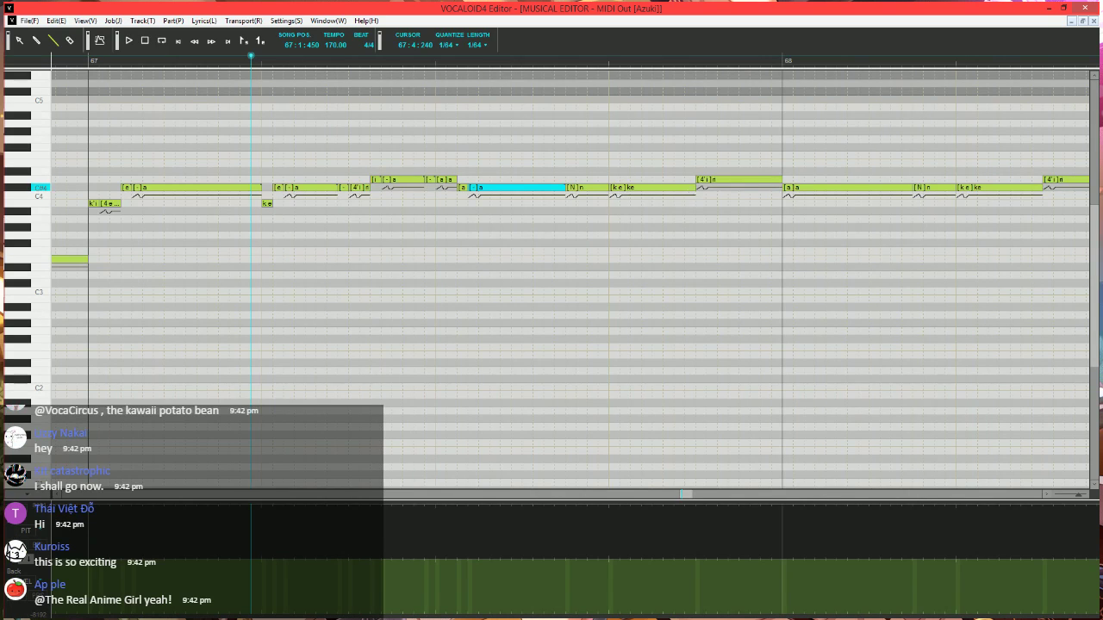
- Split the "ke" note at beat 4 of measure 67 into a short B3 "ke" and C#4 notes with phonemes "e" and "-"
mouse_move(696, 189)
mouse_down()
mouse_move(630, 189)
mouse_move(619, 204)
mouse_move(635, 189)
mouse_move(696, 189)
mouse_up()
double_click(639, 188)
text(-)
key(Return)
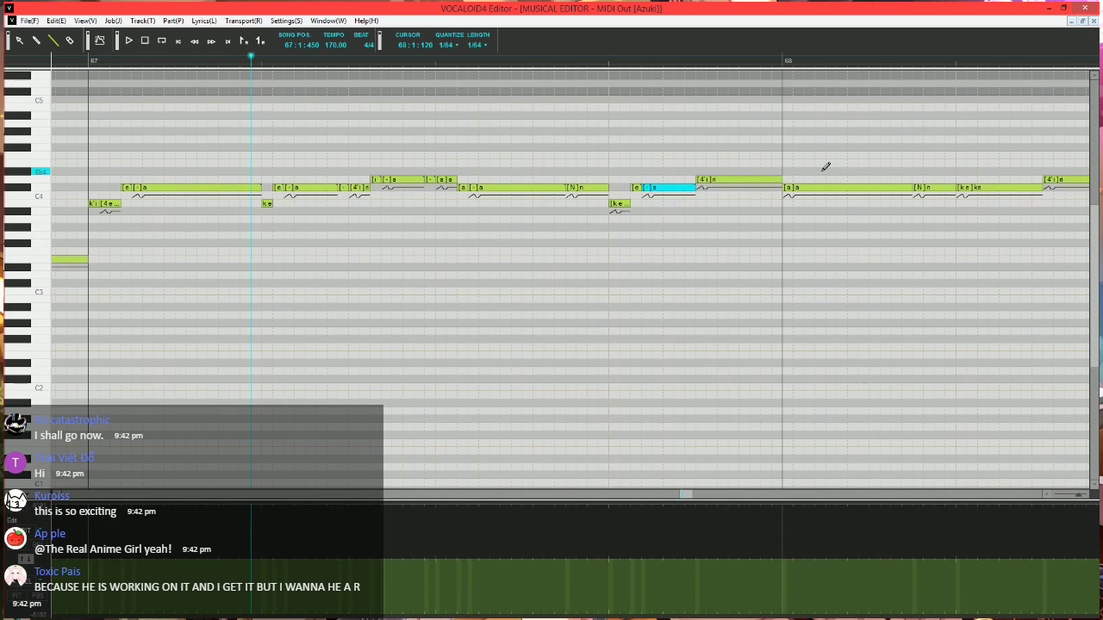
- Split a short "-" note off the end of the "ri" note closing measure 67, play it, and set the song position to 67:3:450
scroll(610, 227, right, 1)
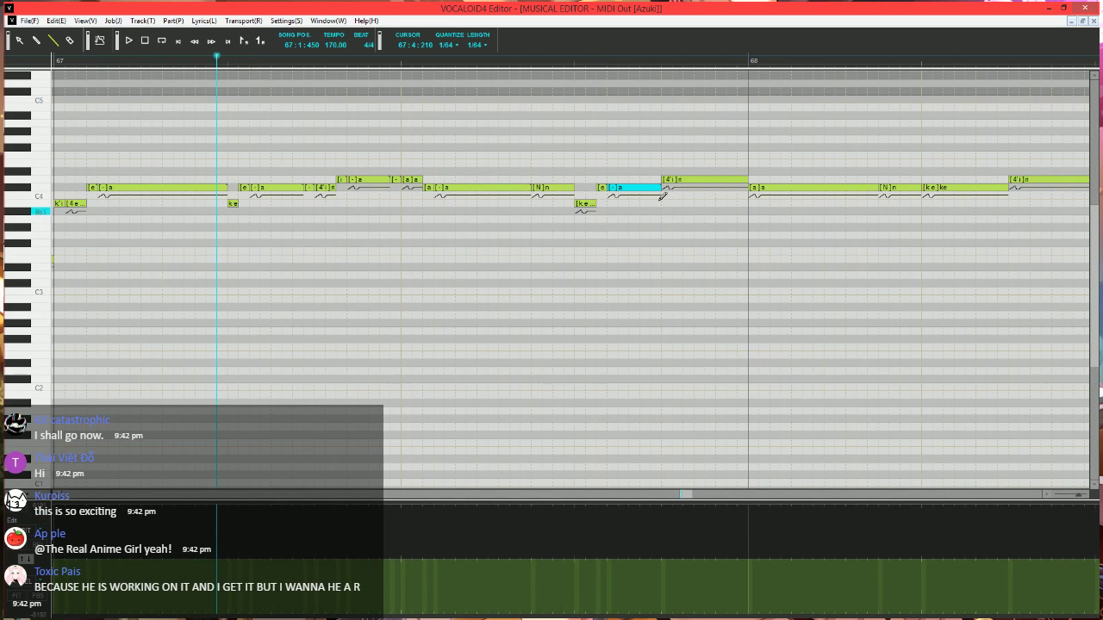
drag(745, 181, 745, 184)
double_click(743, 181)
key(space)
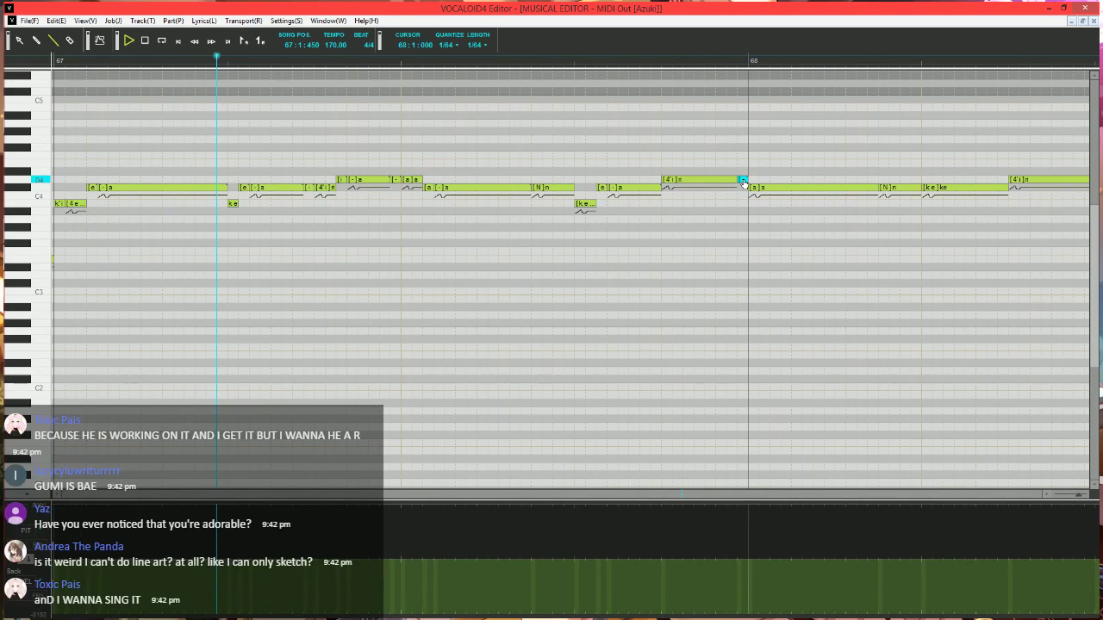
click(567, 60)
- Split the "a" note opening measure 68 into short D4 and C4 notes followed by C#4 notes with phonemes "a" and "-"
scroll(600, 248, right, 2)
scroll(597, 241, right, 2)
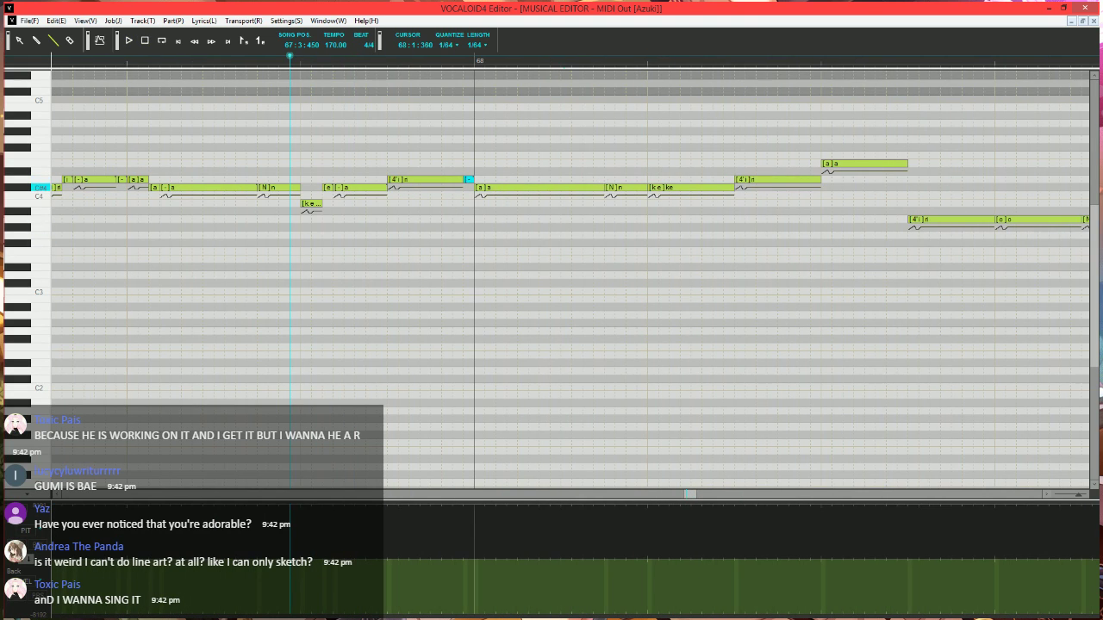
drag(604, 187, 487, 182)
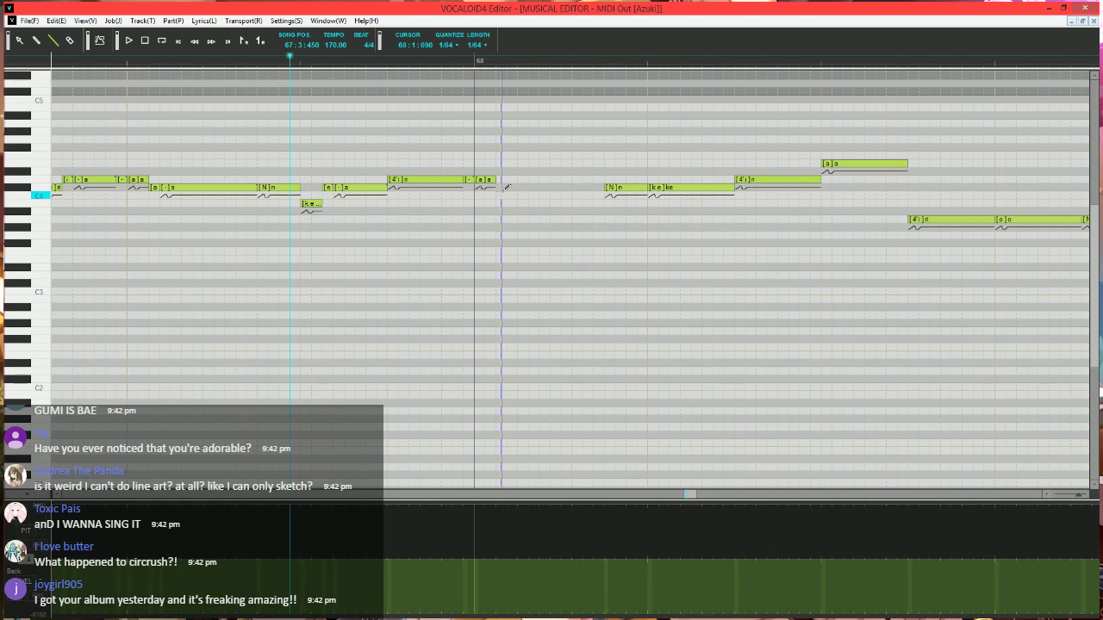
click(498, 196)
drag(508, 187, 605, 183)
click(577, 189)
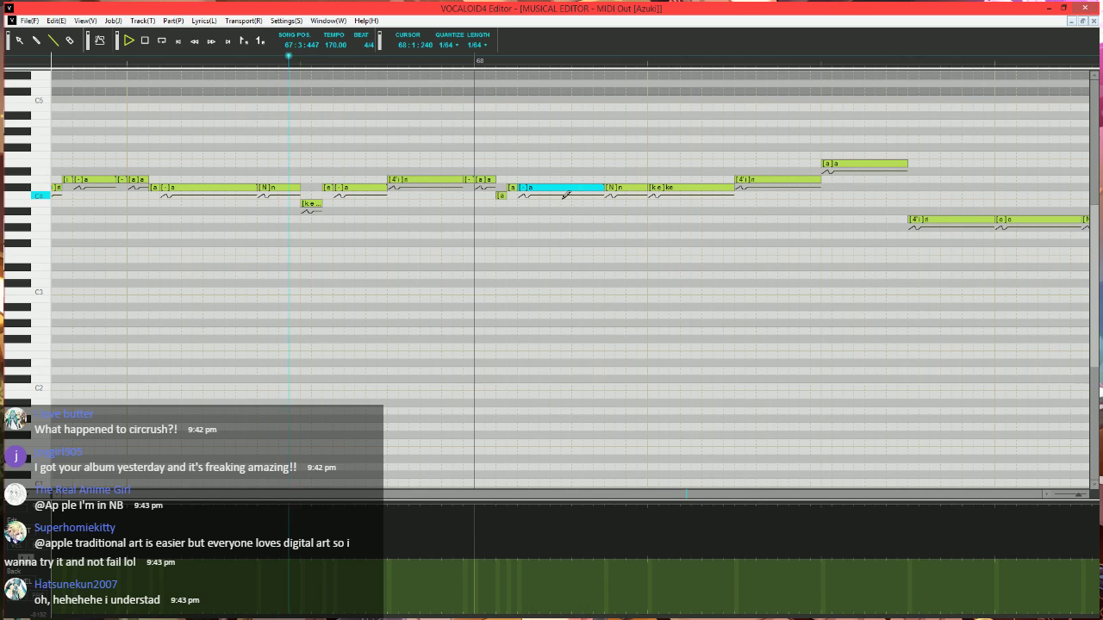
- Remove the short C4 note near the start of measure 68 and extend the C#4 notes back to meet the D4 note
key(space)
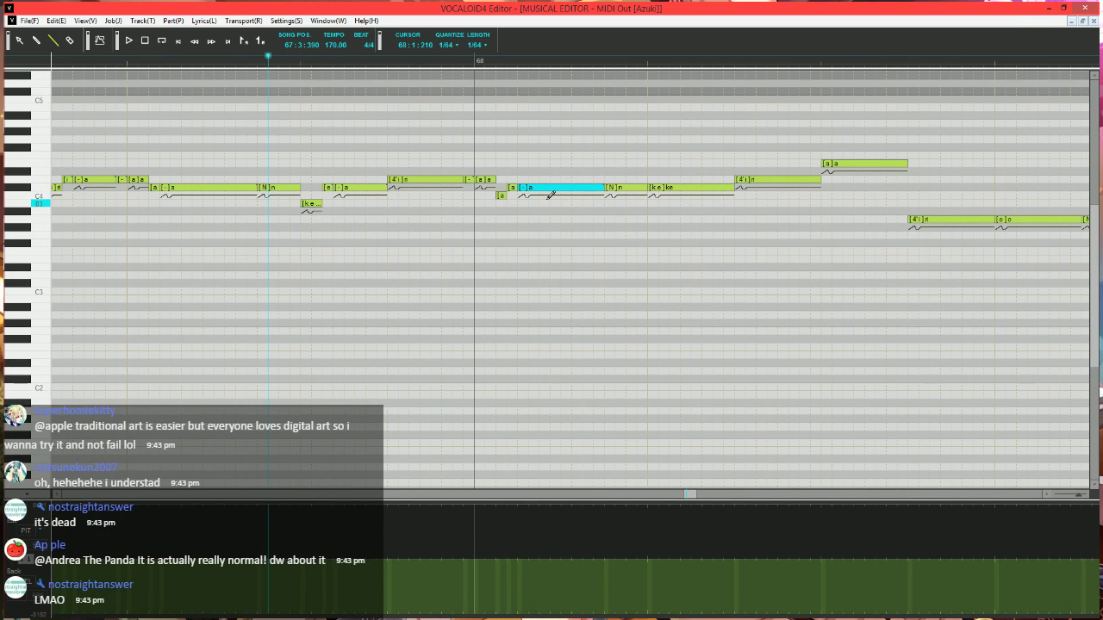
click(502, 189)
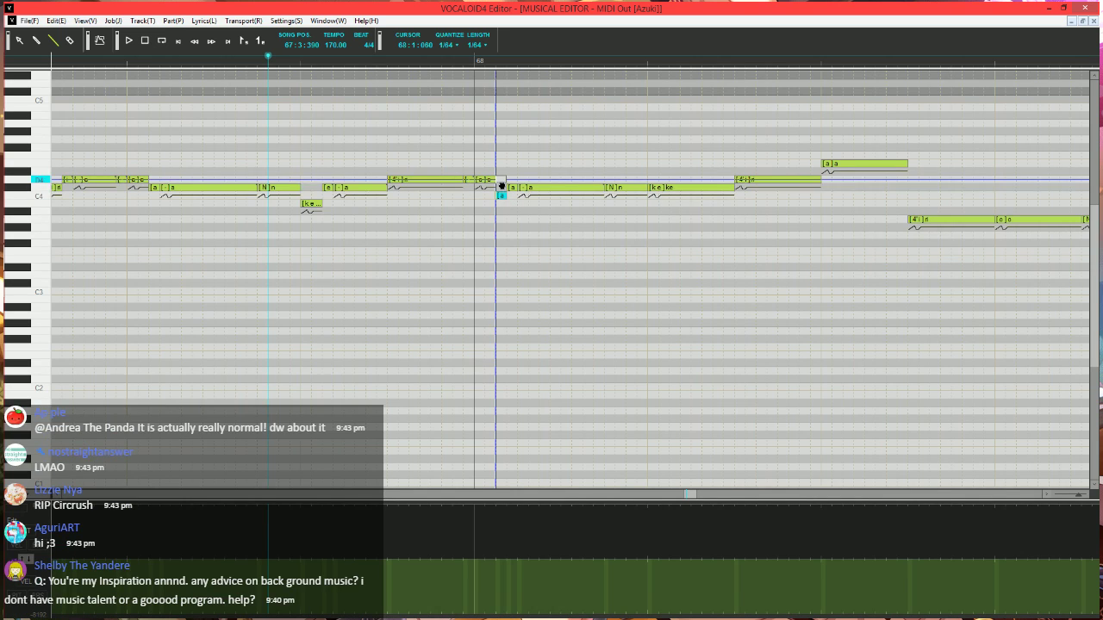
drag(502, 186, 508, 189)
- Split the "ke" note at beat 2 of measure 68 into a short B3 "ke" and C#4 notes with phonemes "e", "-" and "-"
scroll(519, 276, right, 1)
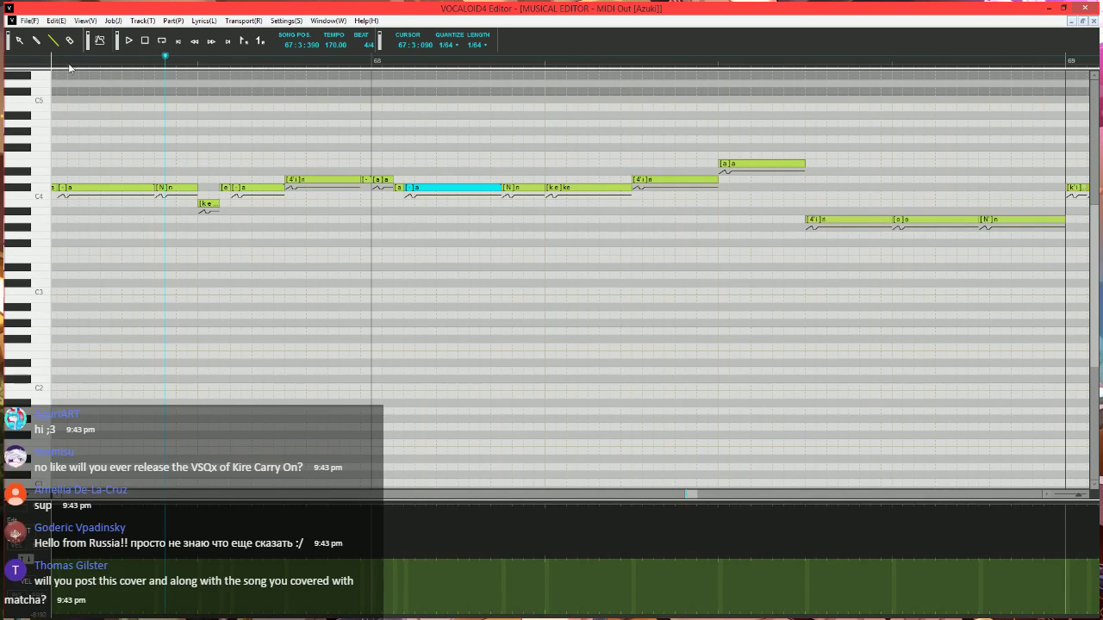
scroll(569, 200, right, 1)
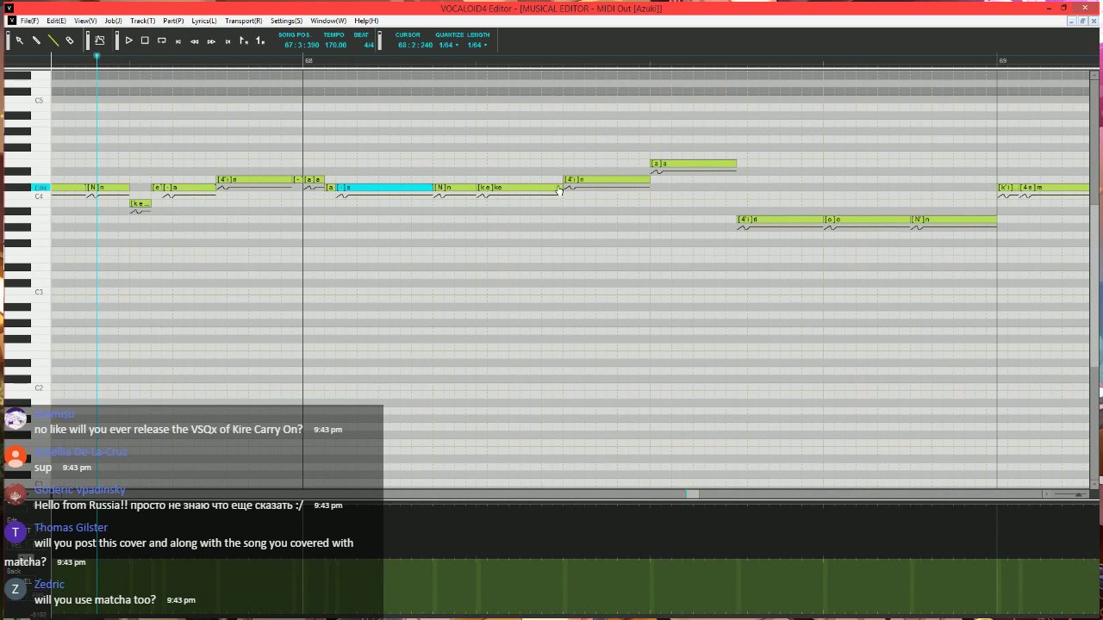
mouse_move(561, 195)
mouse_down()
mouse_move(498, 194)
mouse_move(494, 208)
mouse_move(556, 187)
mouse_up()
double_click(506, 189)
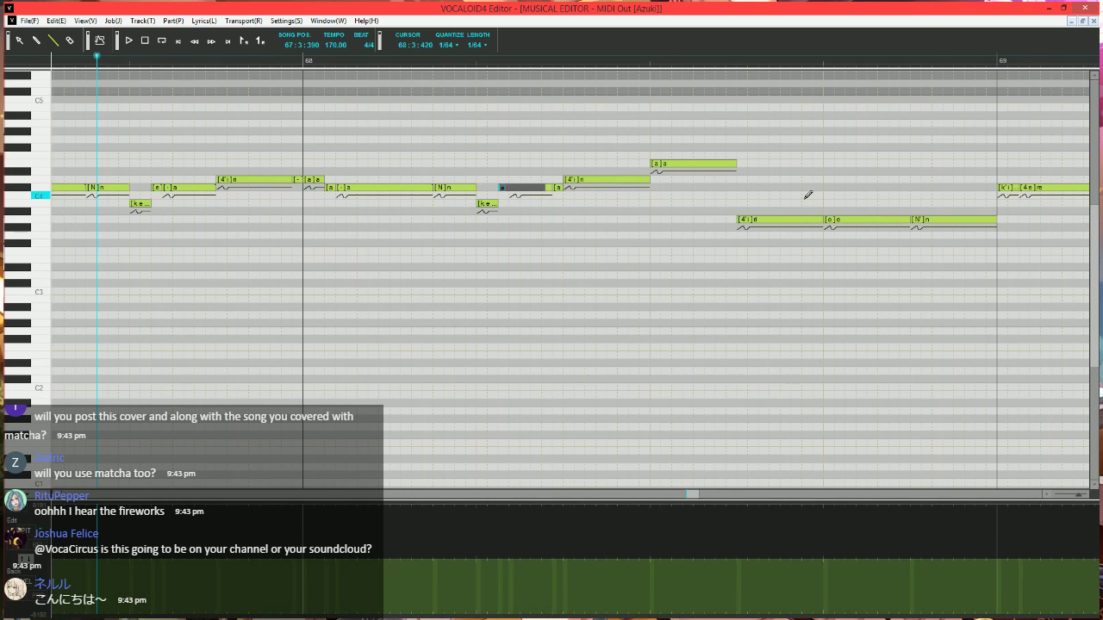
text(e)
key(Tab)
text(-)
key(Tab)
text(-)
key(Return)
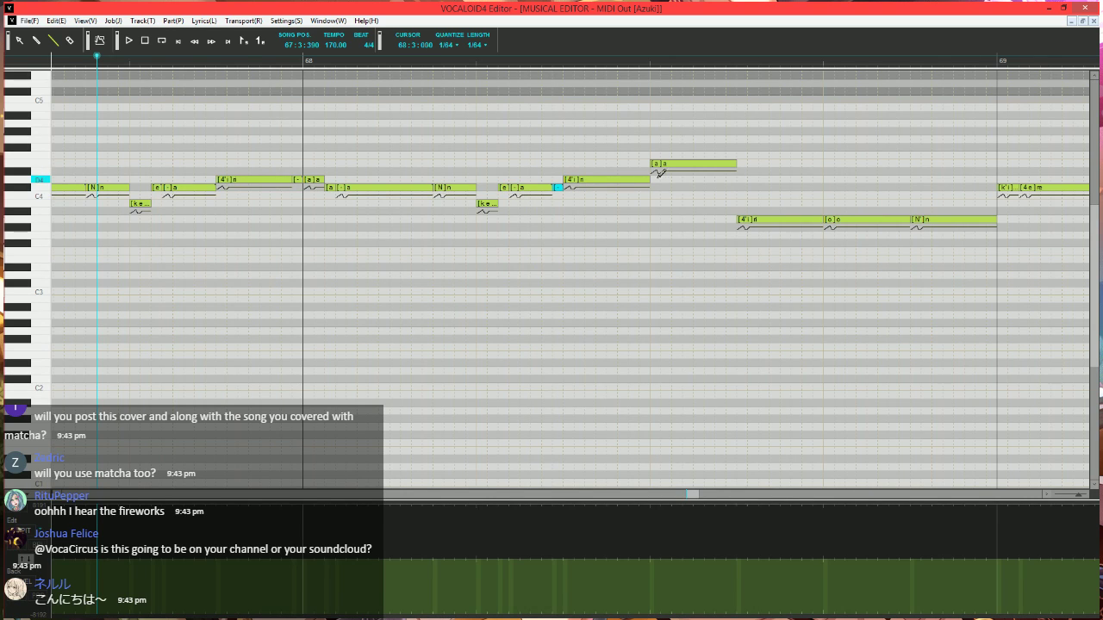
- Split the "ri" note before beat 3 of measure 68 into a short C#4 "ri" and D4 notes with phonemes "i", "-" and "-"
mouse_move(650, 178)
mouse_down()
mouse_move(575, 181)
mouse_move(653, 173)
mouse_up()
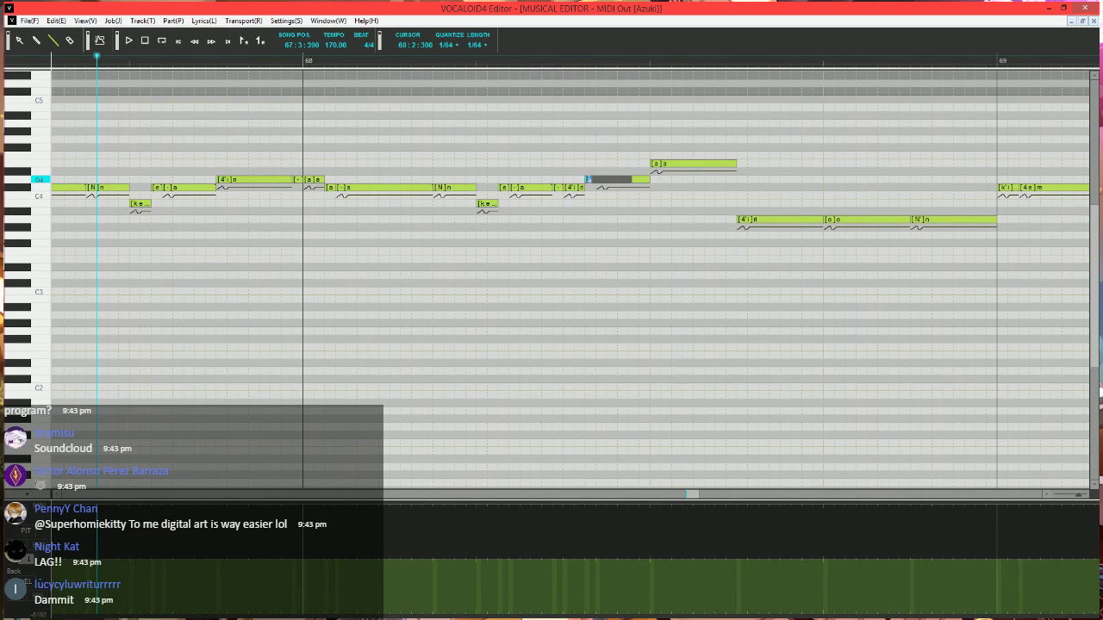
scroll(591, 177, down, 1)
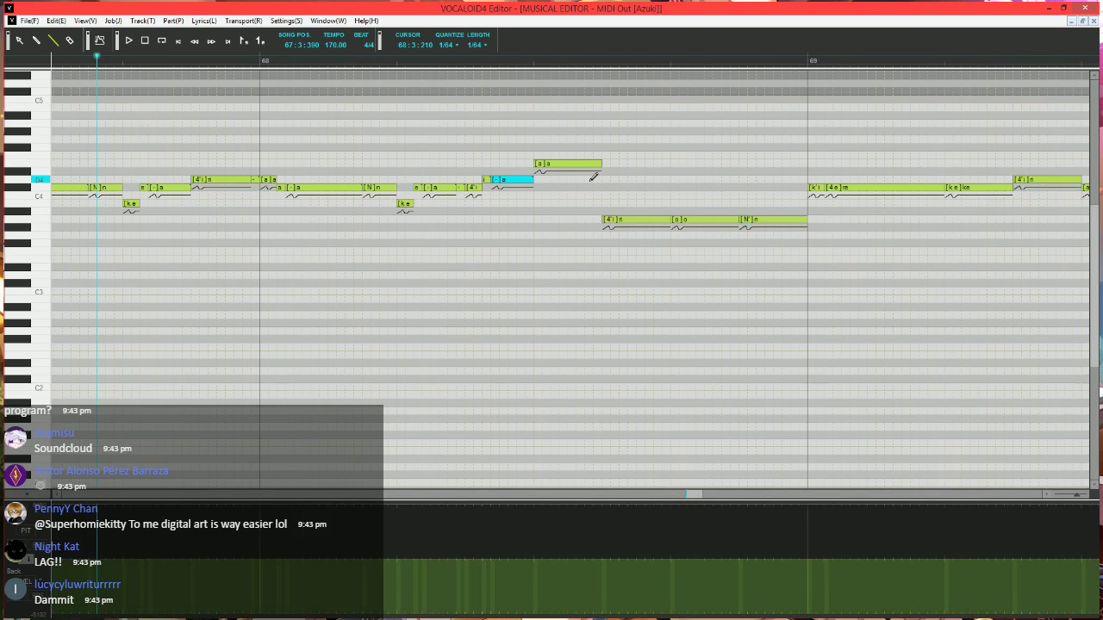
drag(530, 181, 524, 181)
drag(527, 181, 533, 180)
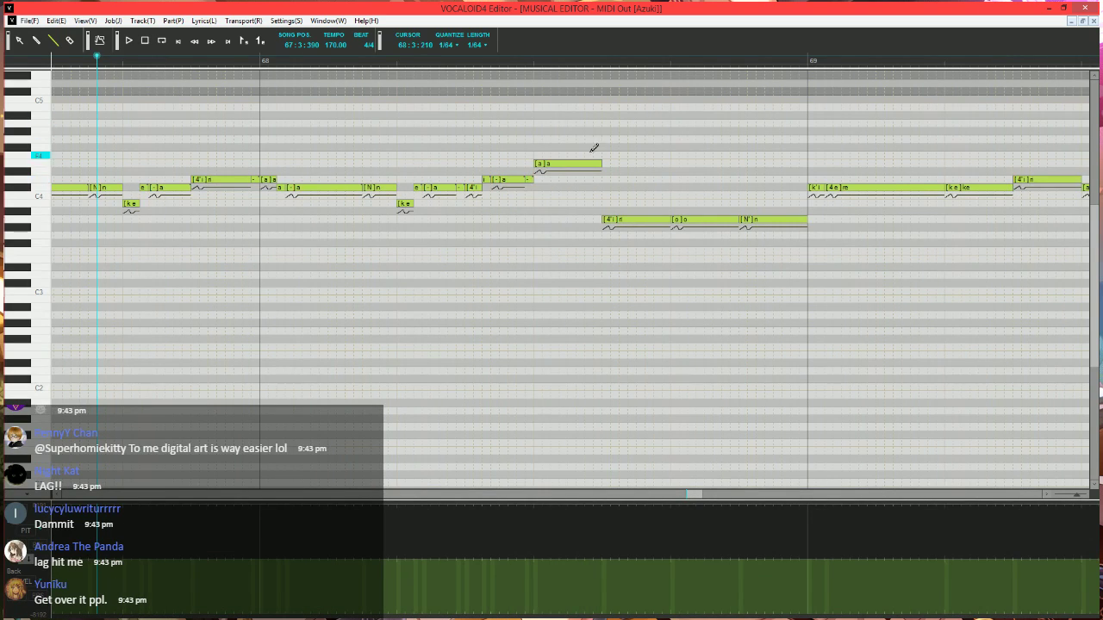
- Split the E4 "a" note at beat 3 of measure 68 into a short D4 "a" and E4 notes with phonemes "a", "-" and "-"
mouse_move(601, 164)
mouse_down()
mouse_move(550, 164)
mouse_move(542, 185)
mouse_move(561, 161)
mouse_move(602, 161)
mouse_up()
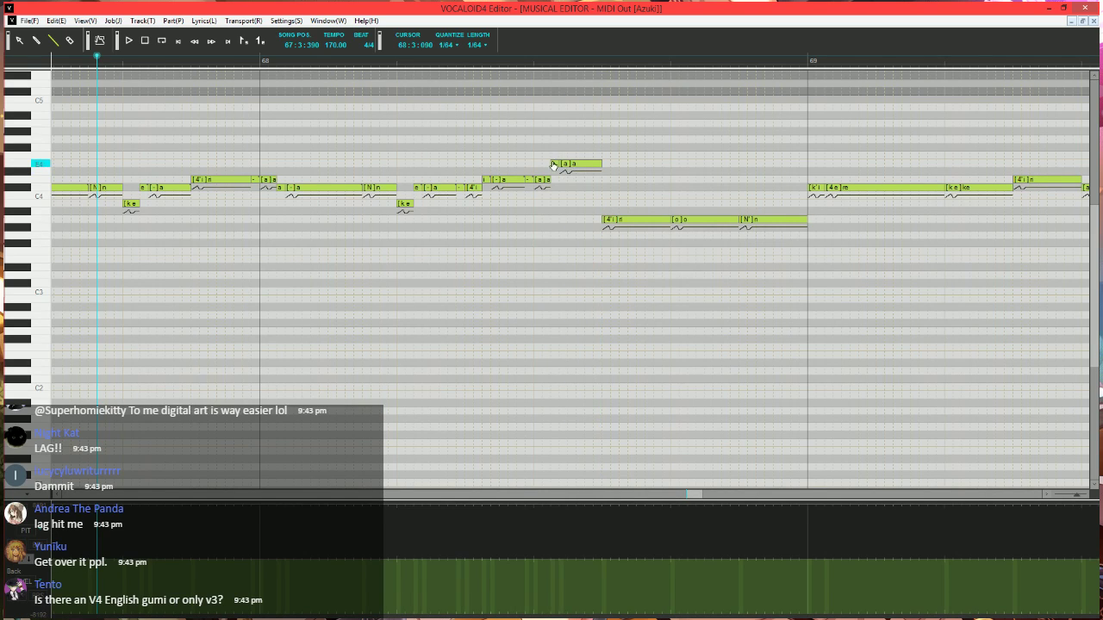
click(589, 132)
double_click(570, 165)
key(Return)
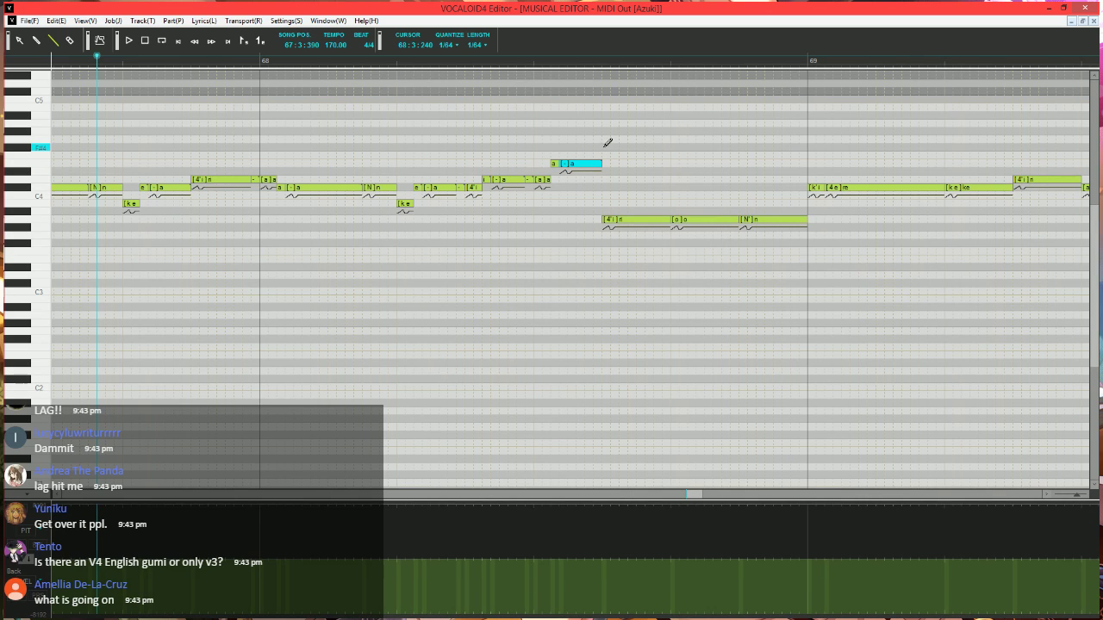
drag(601, 162, 593, 162)
drag(597, 162, 600, 163)
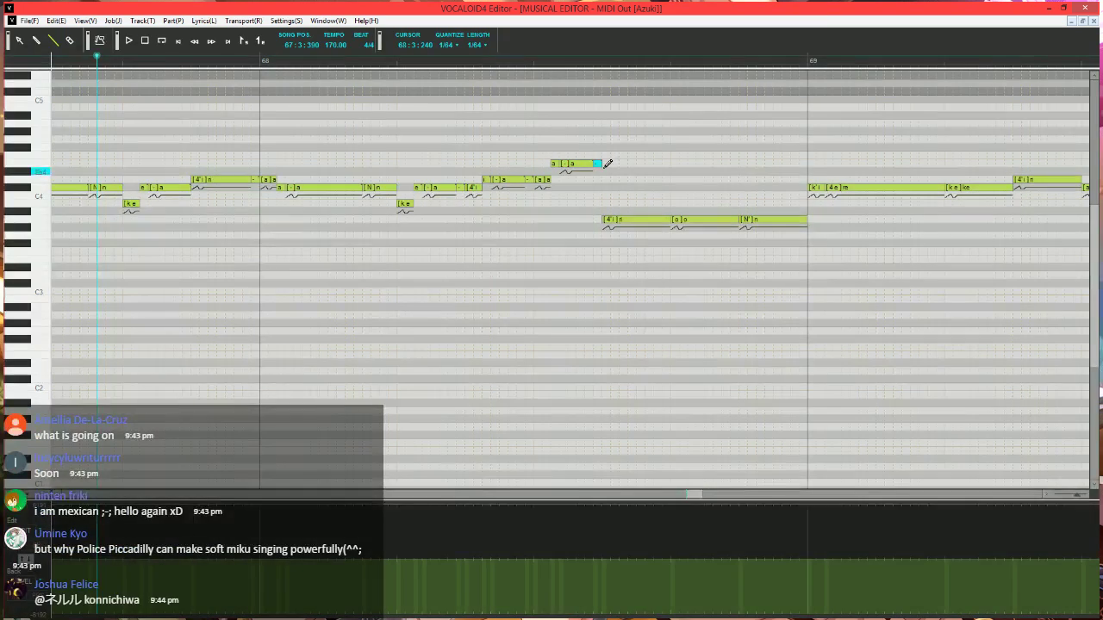
- Play back measure 68 and set the song position to 68:2:420
key(space)
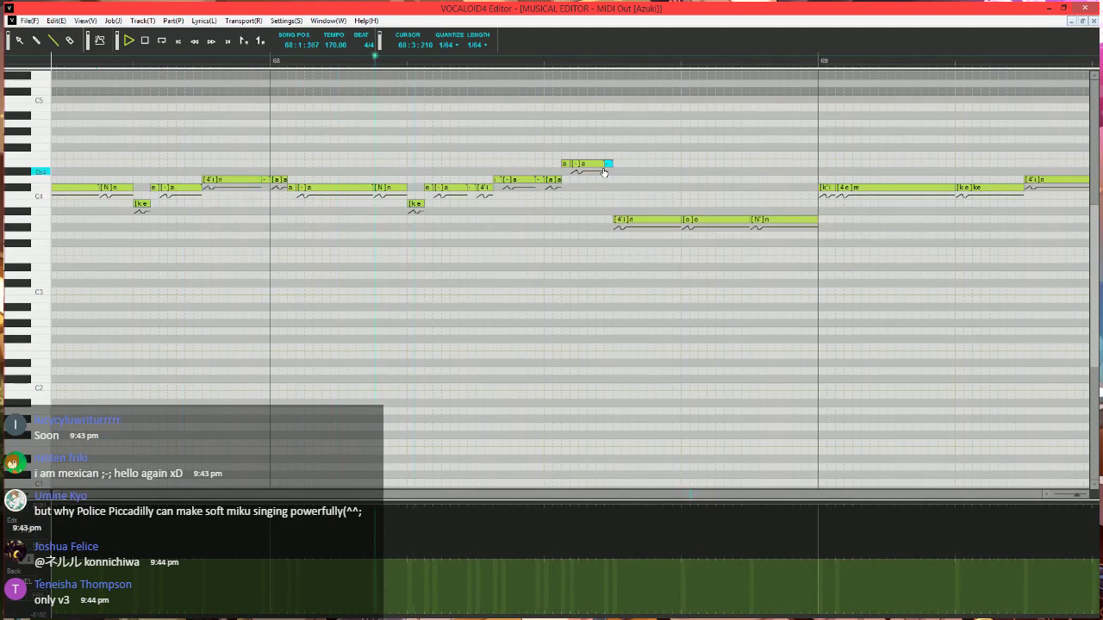
scroll(608, 174, right, 3)
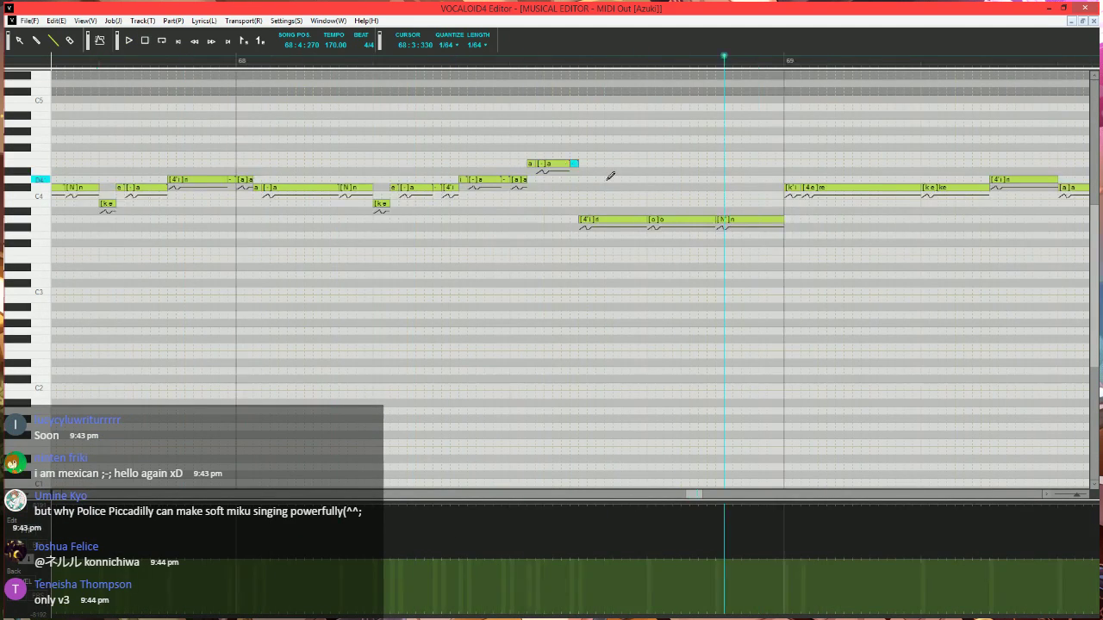
click(427, 61)
- Delete the "n" note closing measure 68 and extend the preceding A3 "o" note to the start of measure 69
scroll(483, 203, right, 2)
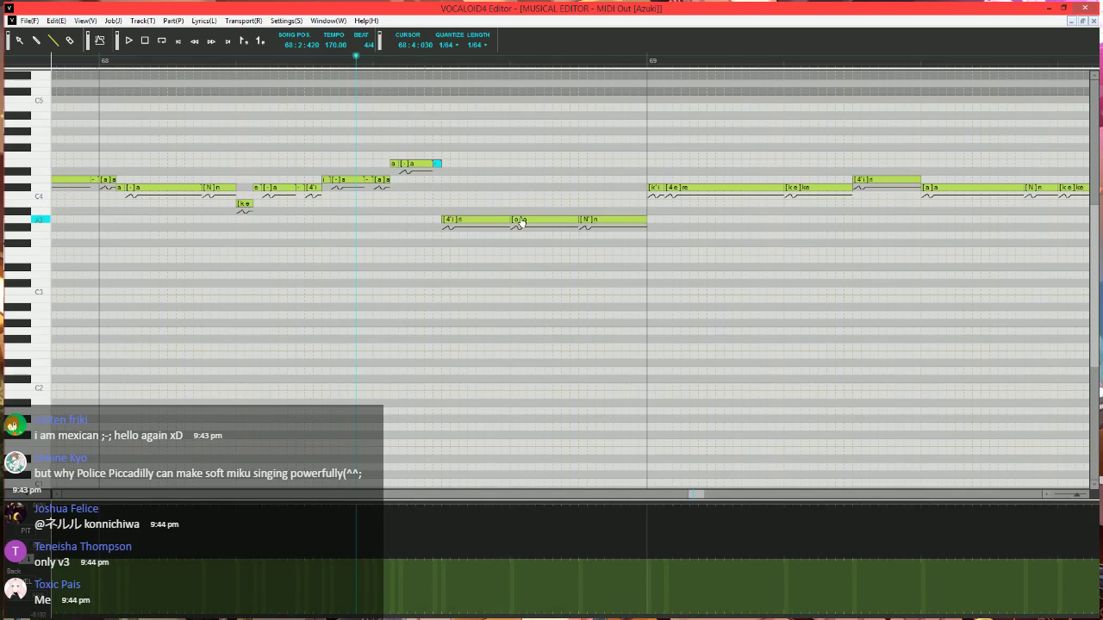
click(595, 222)
key(Delete)
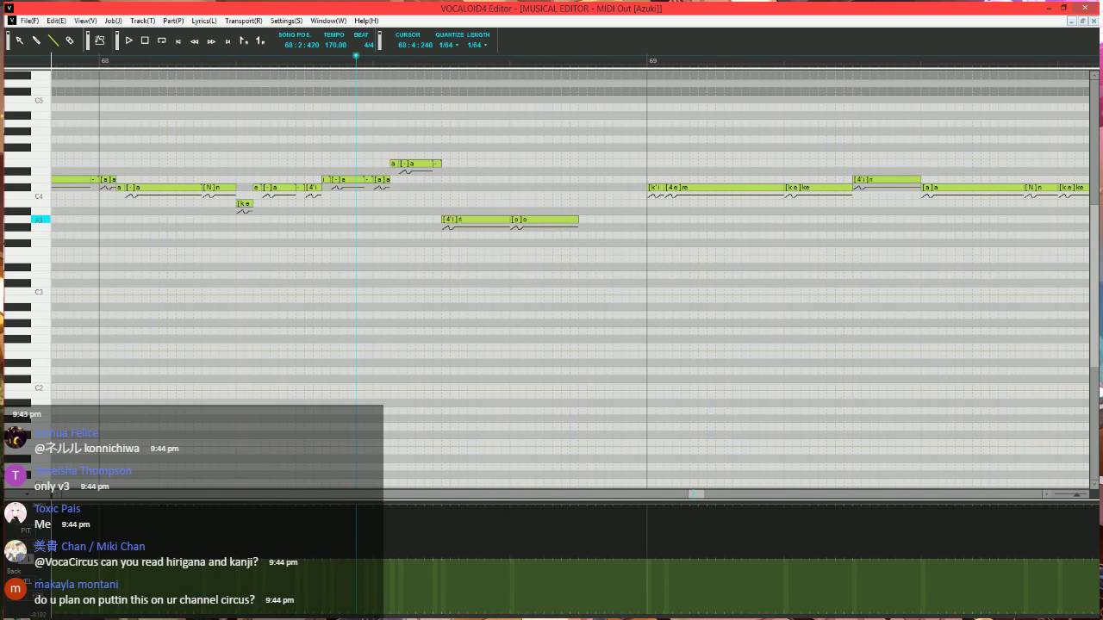
drag(577, 222, 629, 224)
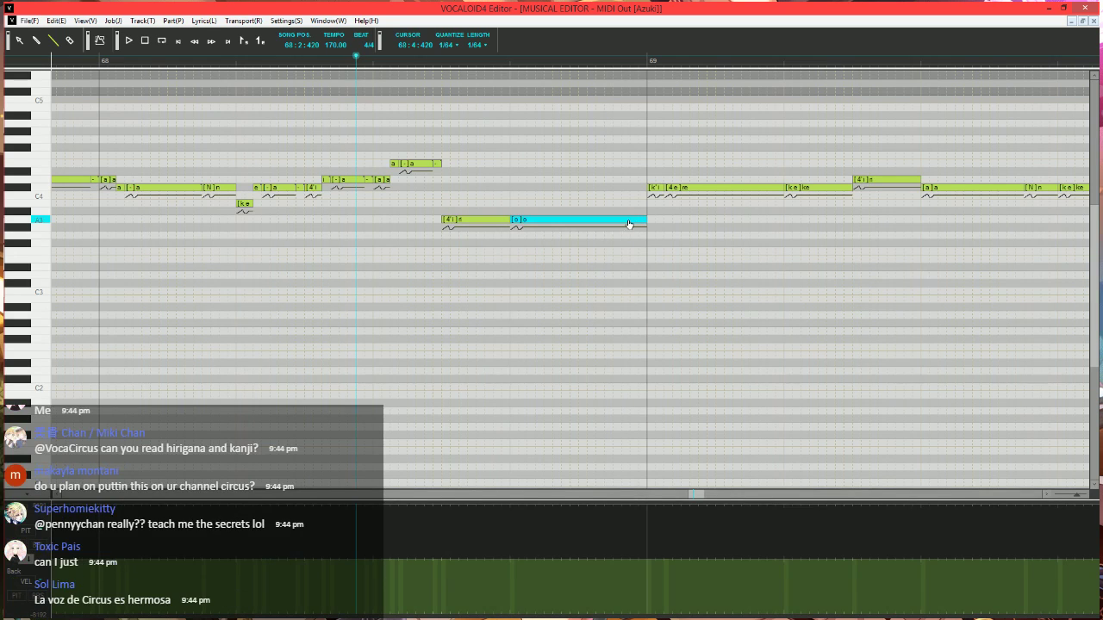
- Run the Expressive Vibrato job plugin on the extended "o" note with pitch amount 10, brightness amount 15 and rate 45
key(ctrl+j)
click(430, 318)
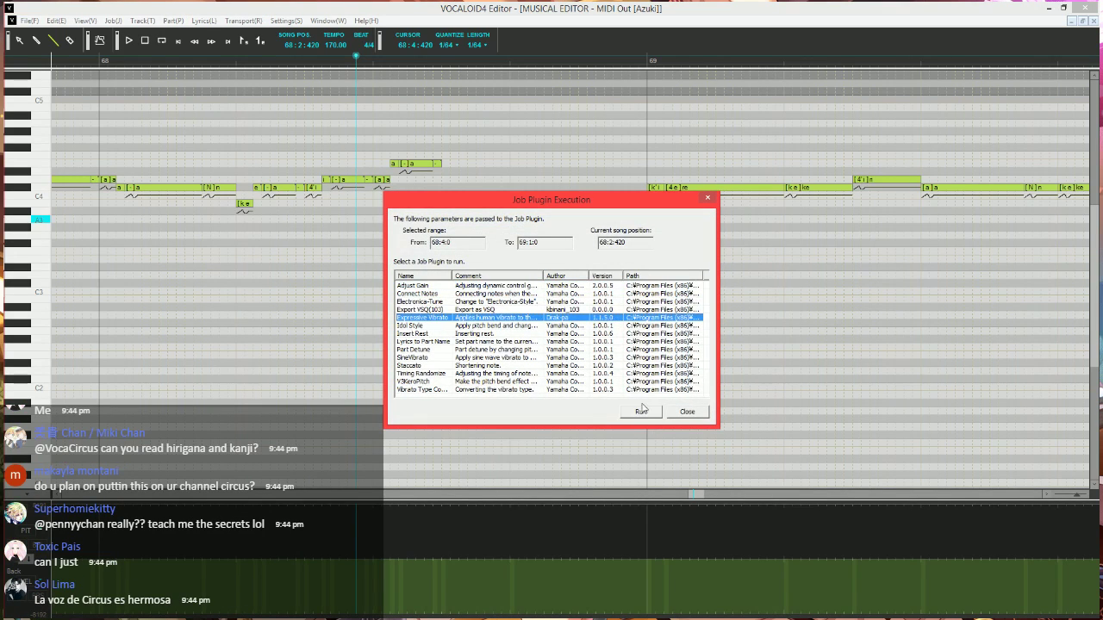
click(641, 411)
text(10)
key(Tab)
text(15)
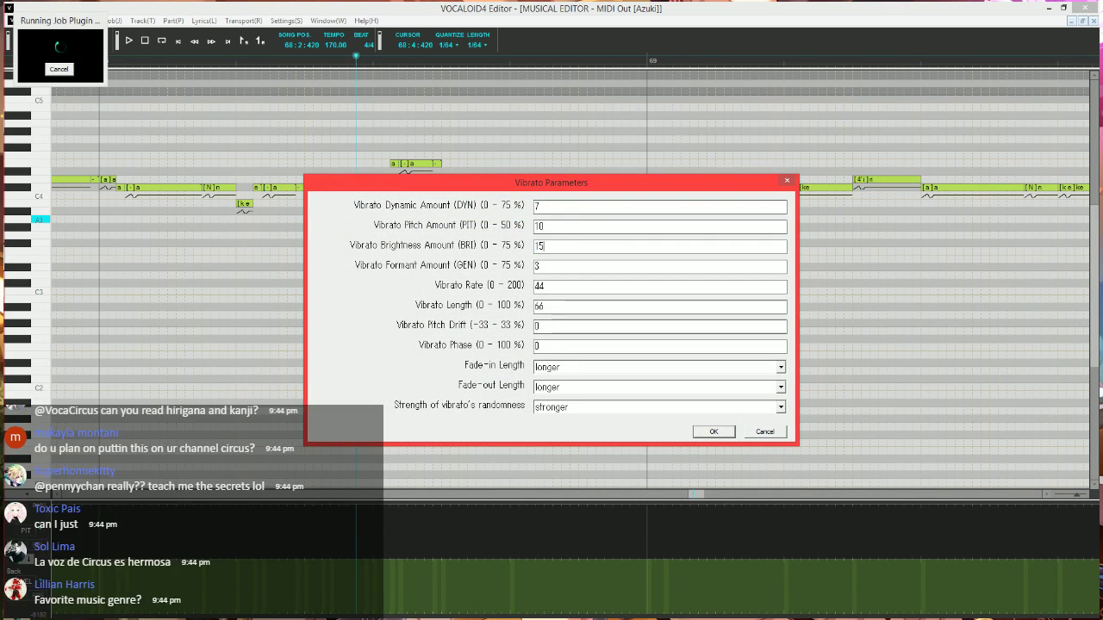
key(Tab)
key(Tab)
text(45)
- Set the vibrato length to 100 with shorter fade-in and fade-out, and apply the vibrato to the "o" note
key(Tab)
key(Tab)
key(Tab)
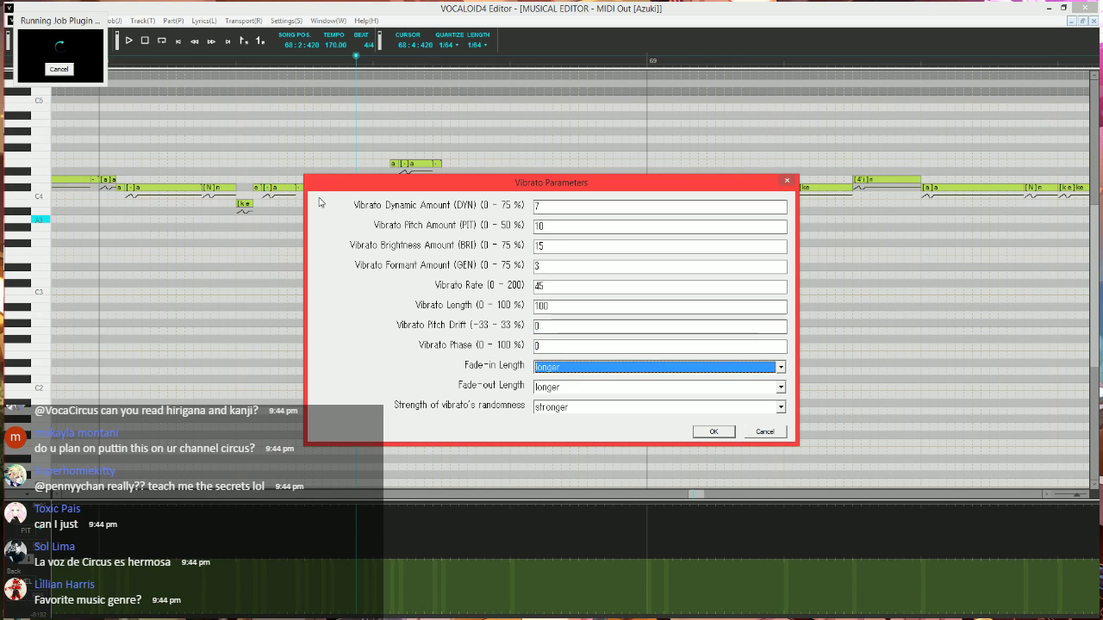
key(Up)
key(Tab)
key(Up)
key(Up)
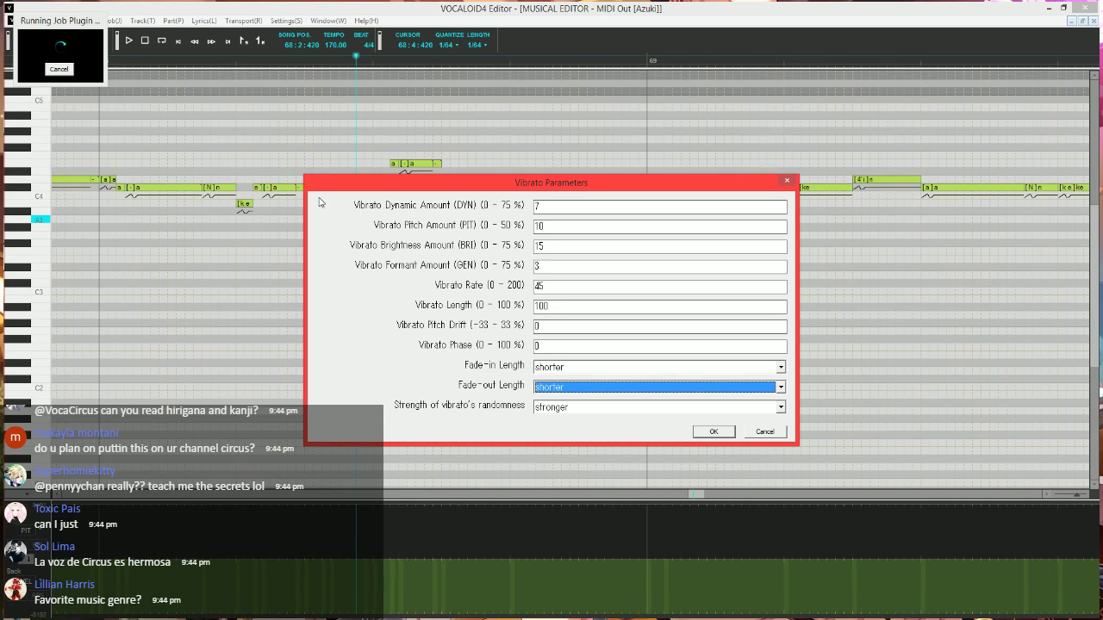
key(Return)
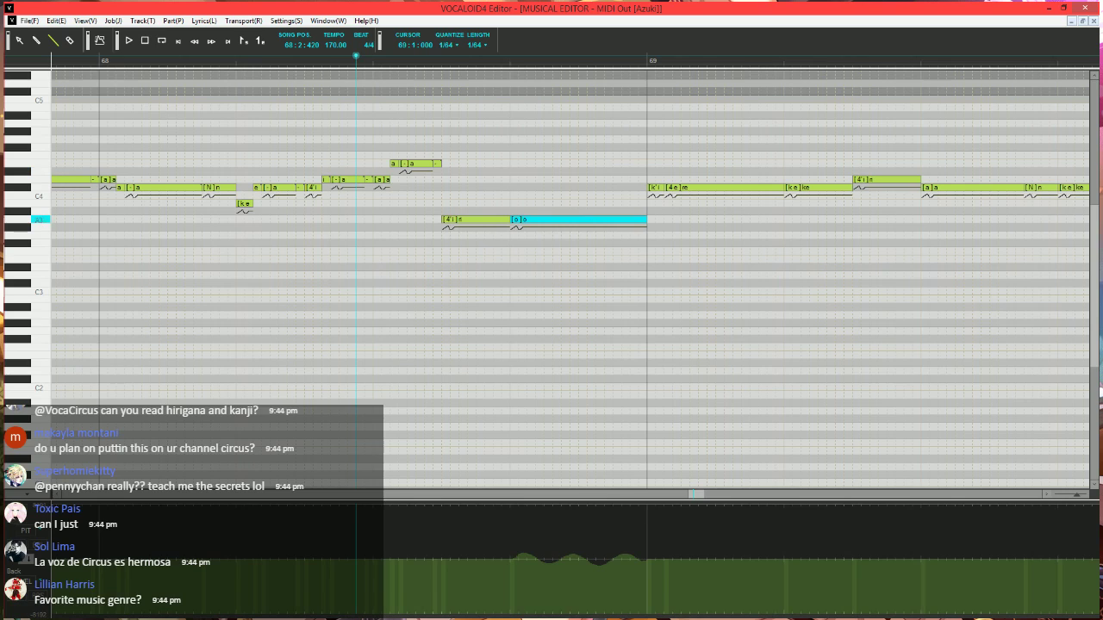
- Shorten the "o" note and fill the rest of measure 68 with an A3 note using phoneme "n"
drag(645, 219, 605, 219)
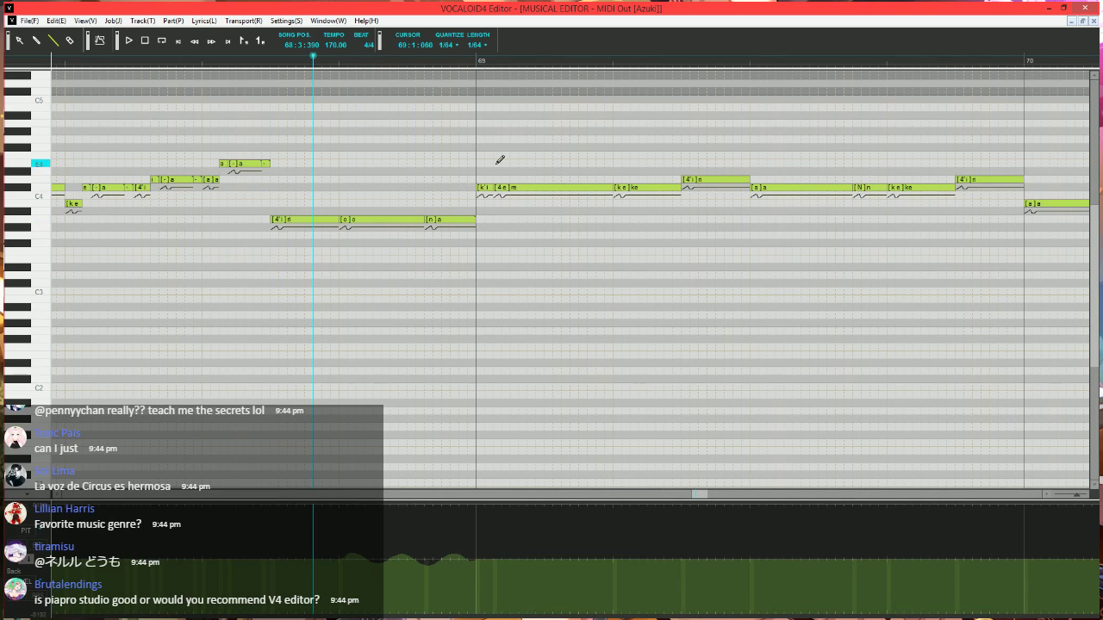
- Lower and shorten the two notes opening measure 69 to B3, followed by C#4 notes with phonemes "e" and "-" up to beat 2
drag(484, 187, 485, 204)
drag(496, 187, 486, 188)
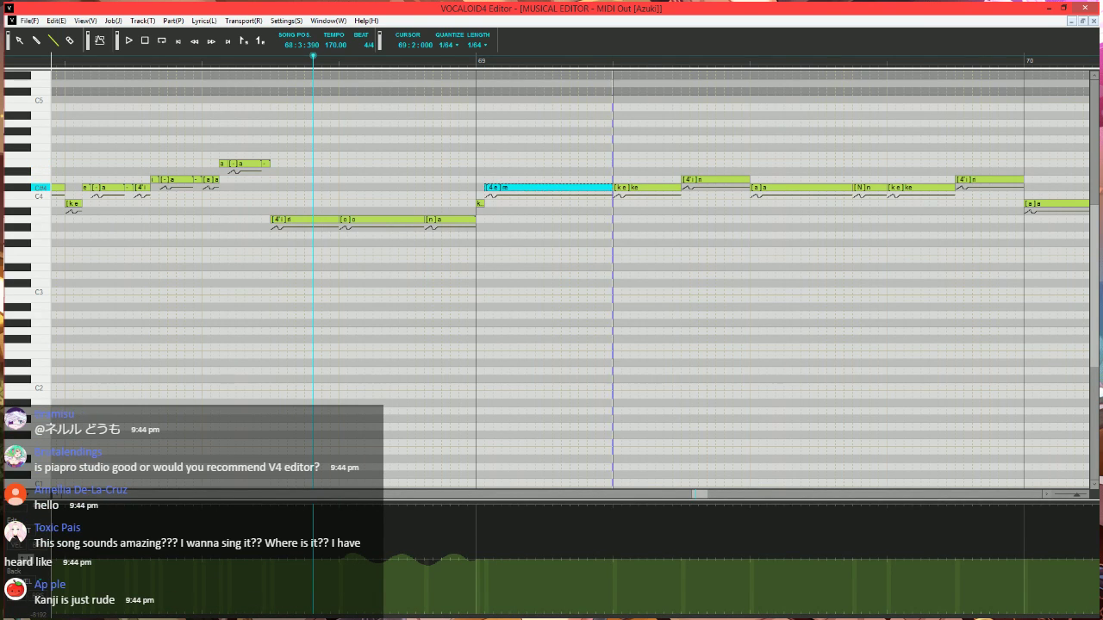
drag(613, 188, 493, 207)
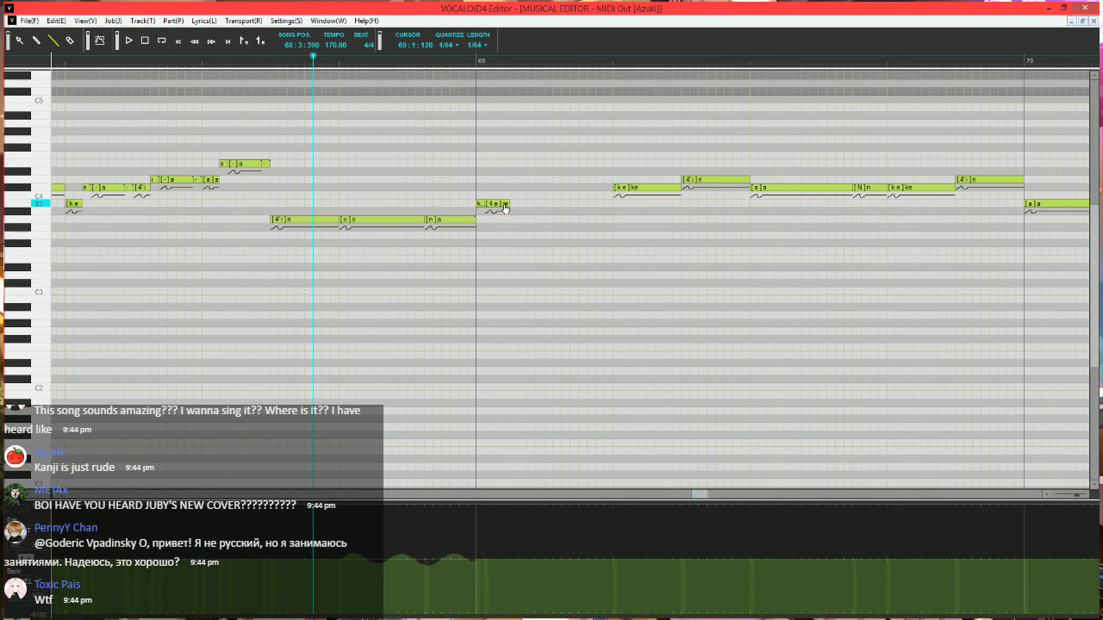
double_click(507, 188)
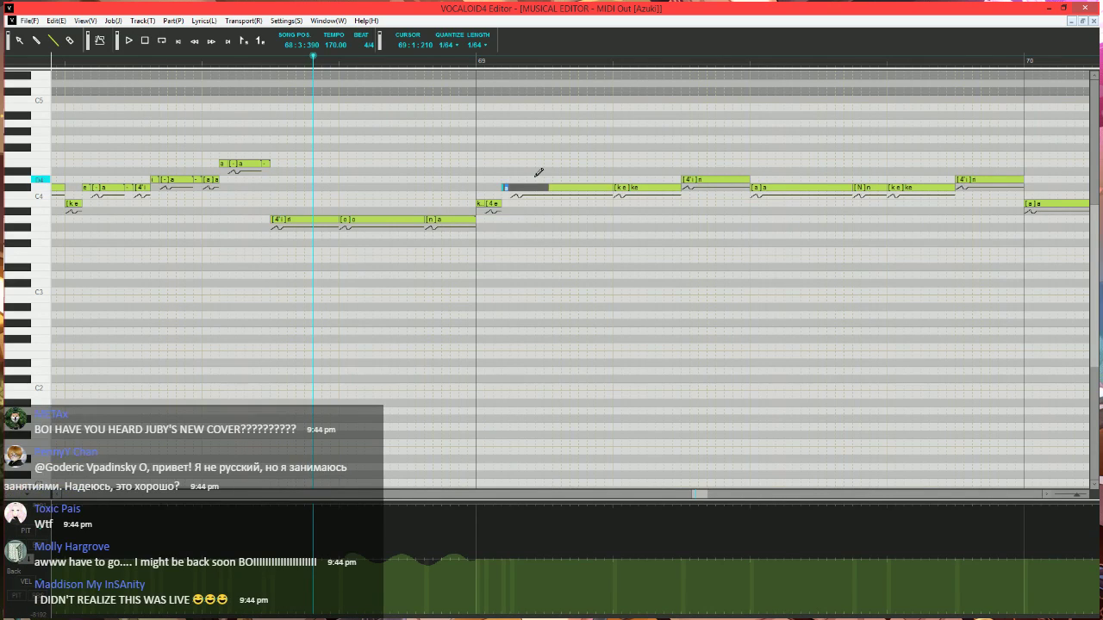
text(e)
key(Tab)
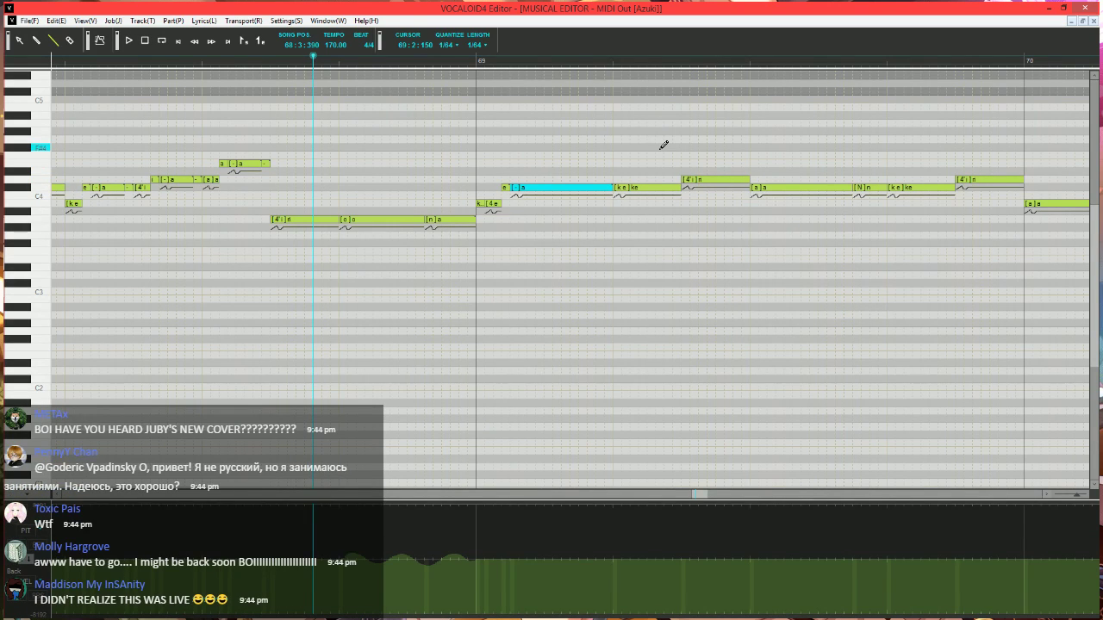
- Play the transition into measure 69 and set the song position to 68:4:420
key(space)
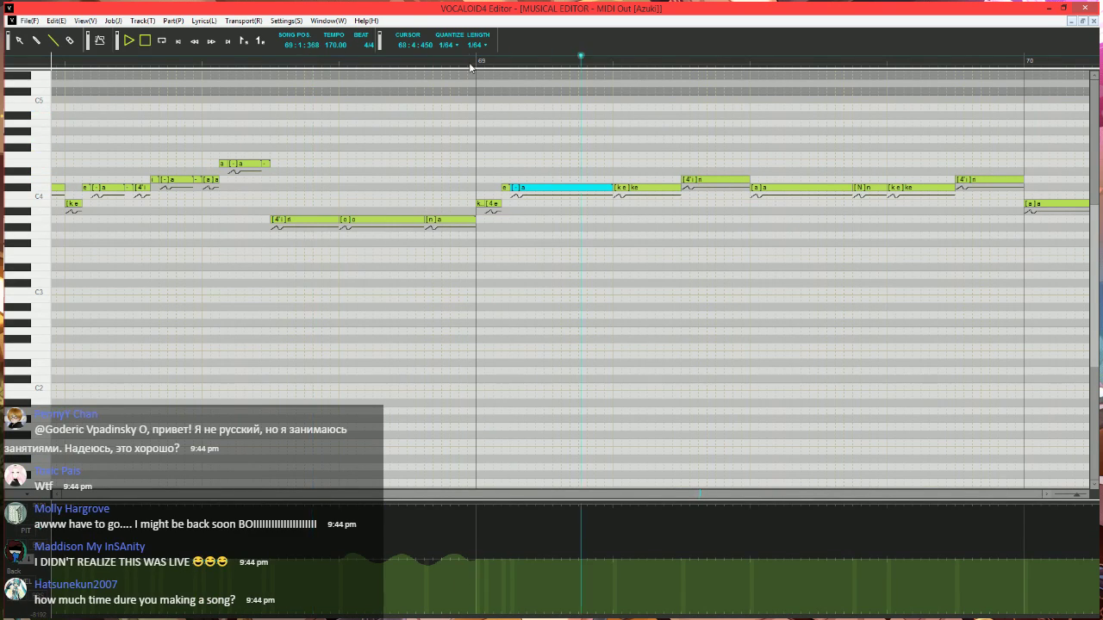
key(space)
click(463, 62)
- Split the "ke" note at beat 2 of measure 69 into a short B3 note and C#4 notes with phonemes "e", "-" and "-"
scroll(503, 186, right, 1)
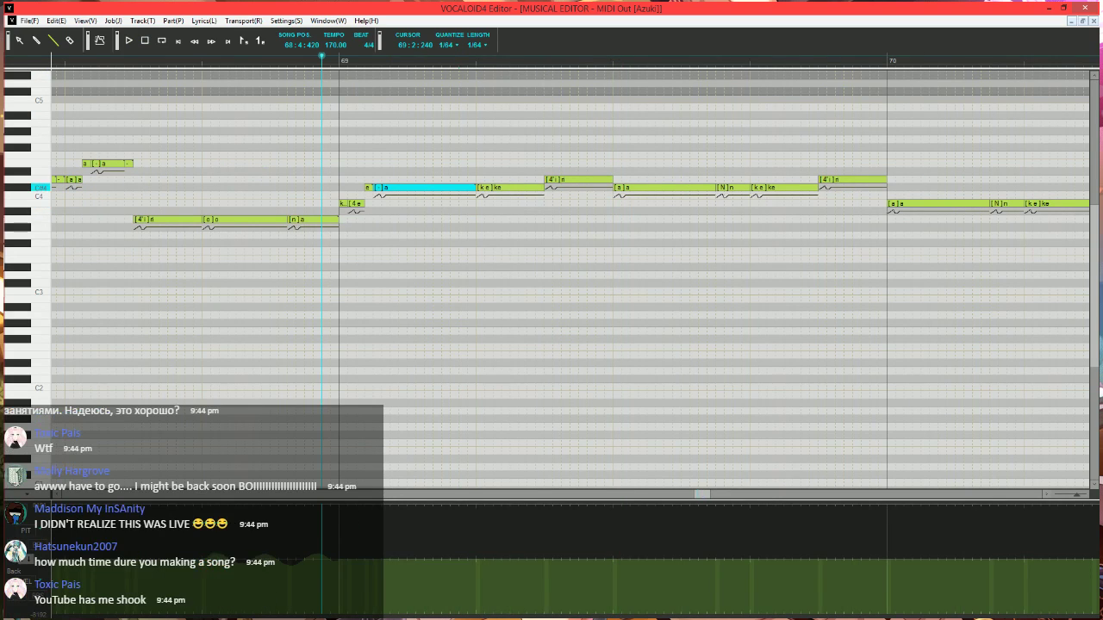
mouse_move(542, 188)
mouse_down()
mouse_move(484, 188)
mouse_move(480, 211)
mouse_move(495, 187)
mouse_move(536, 187)
mouse_up()
drag(537, 187, 544, 187)
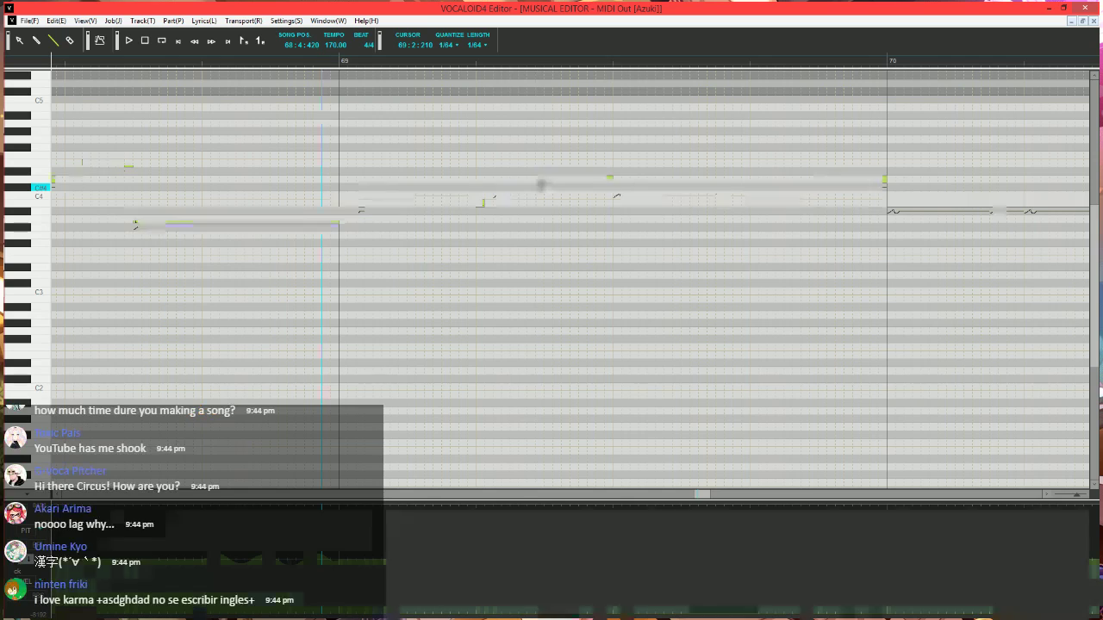
alt+double_click(489, 189)
text(e)
key(Tab)
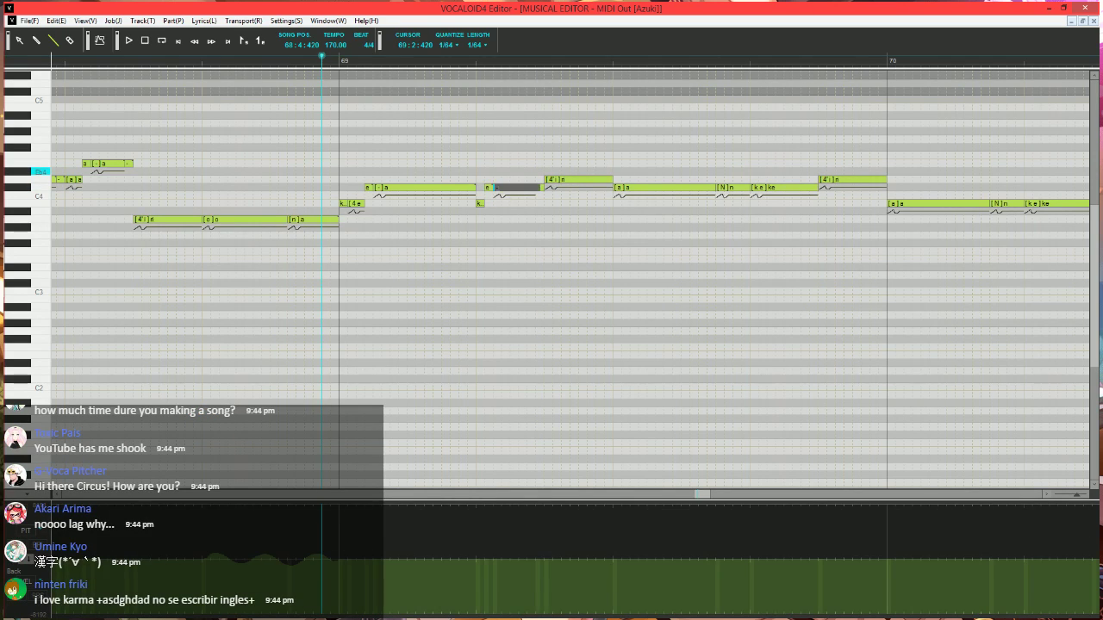
text(-)
key(Tab)
text(-)
key(Return)
scroll(603, 169, right, 1)
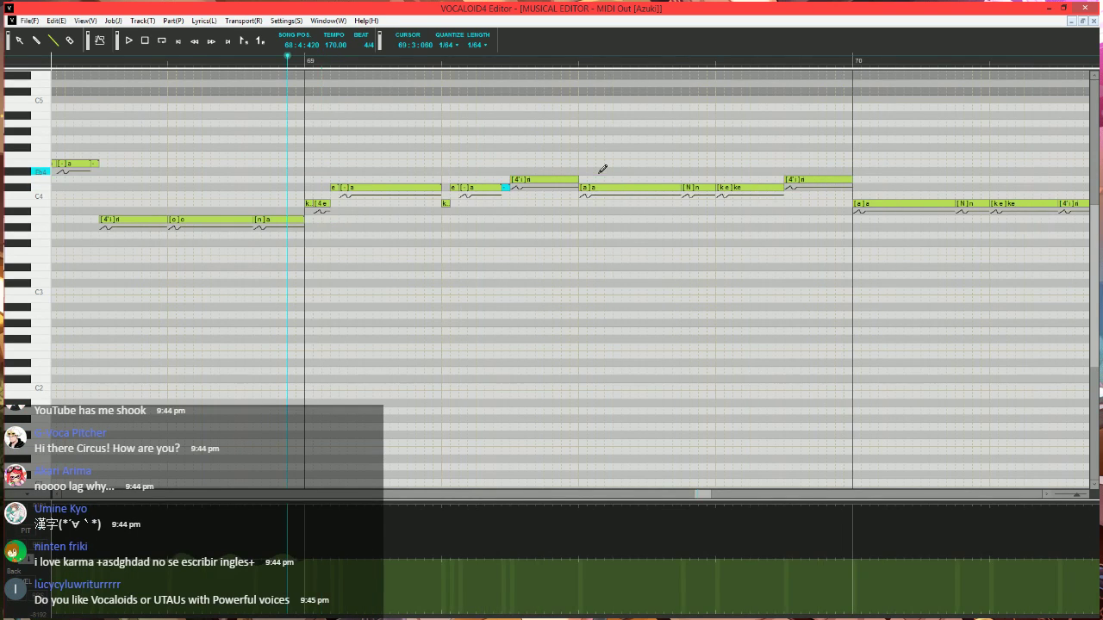
- Play from the end of measure 68, then split a short "-" note off the end of the D4 "ri" note before beat 3 of measure 69
click(52, 41)
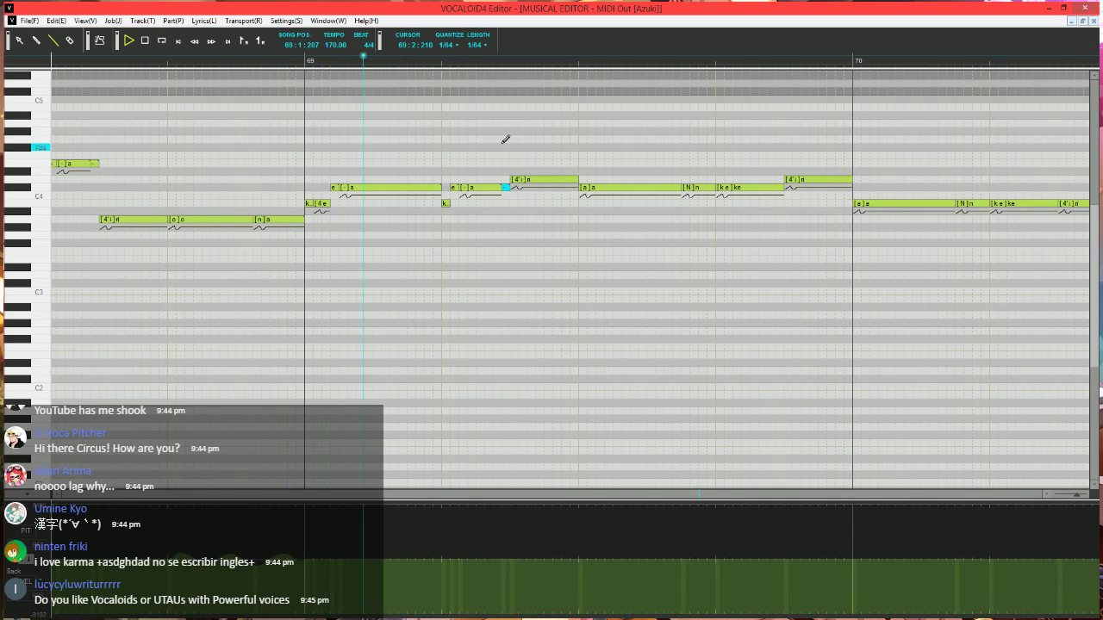
key(space)
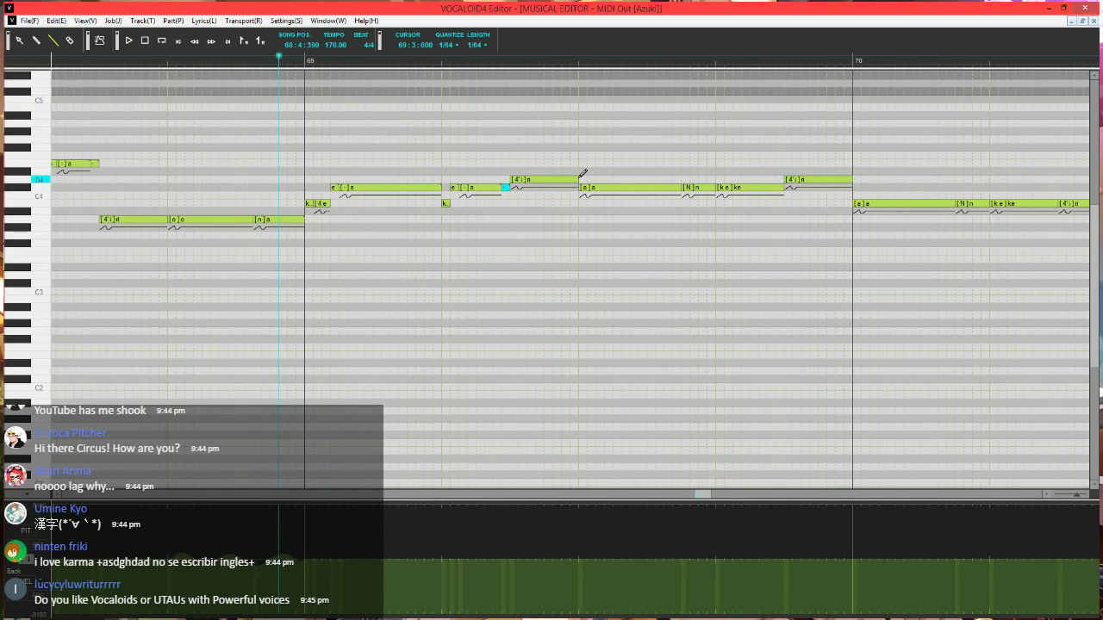
drag(578, 180, 569, 180)
drag(572, 179, 577, 180)
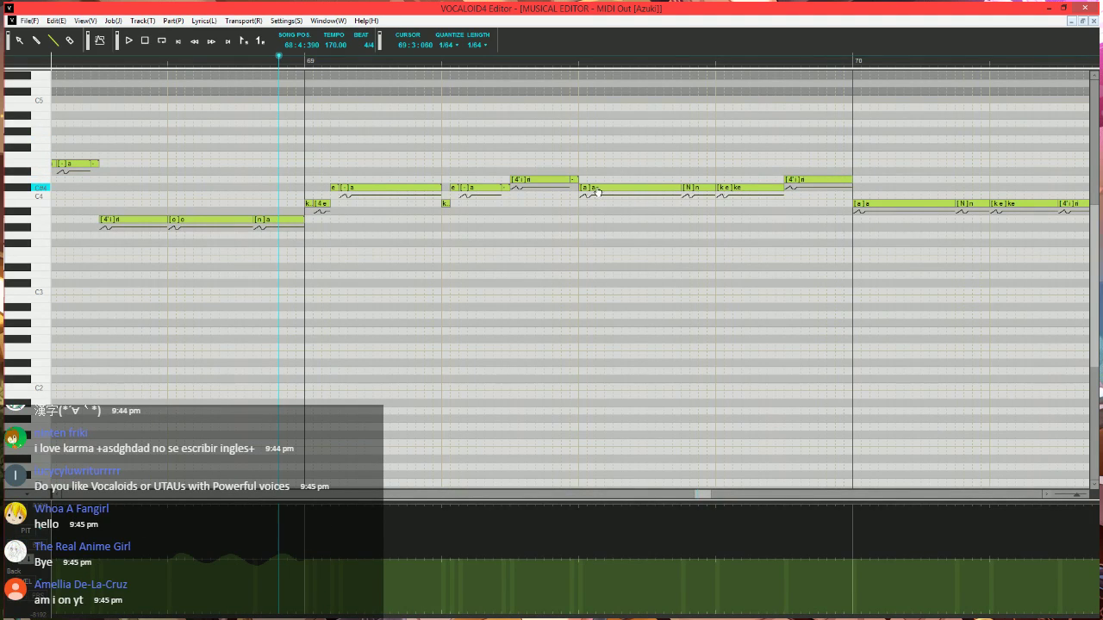
- Split the "a" note at beat 3 of measure 69 into a short D4 "a" and two C#4 "-" notes, and play it
drag(581, 187, 597, 187)
drag(581, 179, 606, 187)
drag(597, 188, 601, 191)
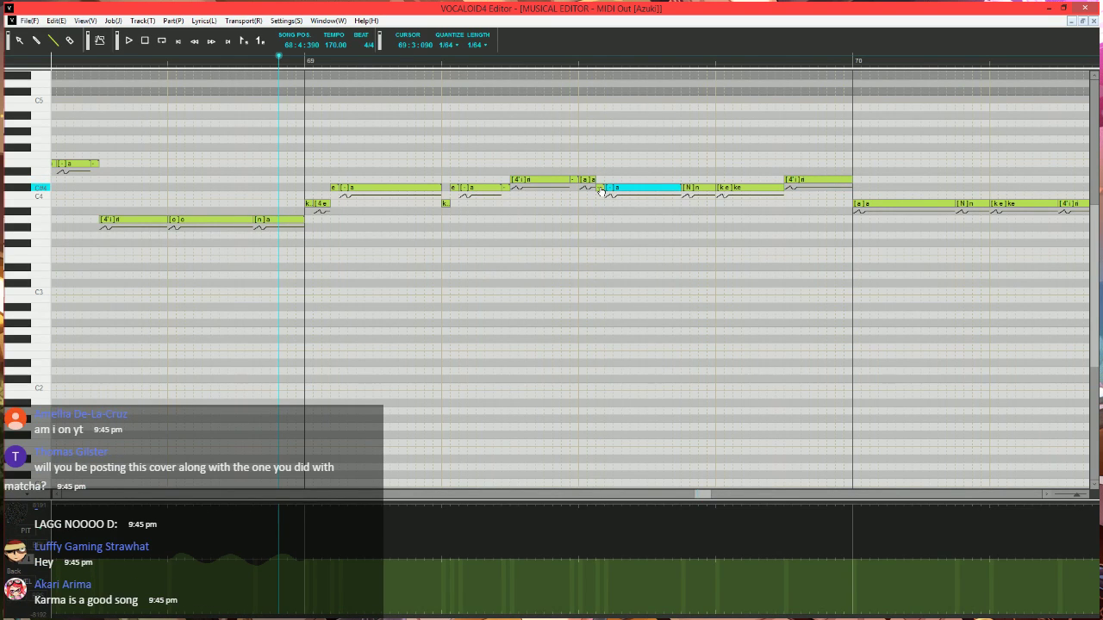
key(space)
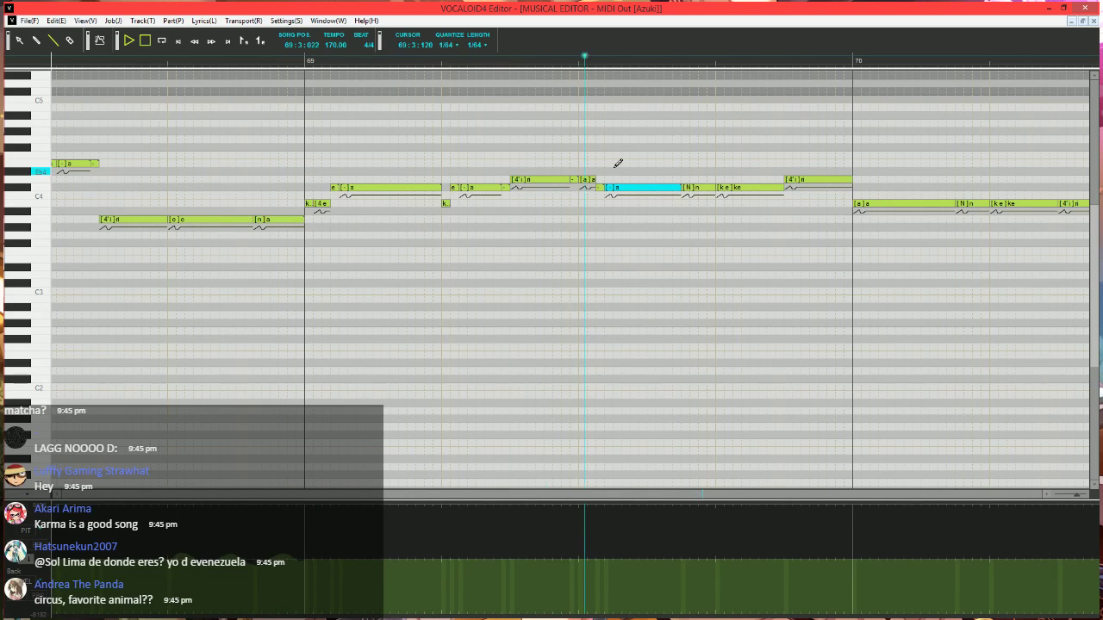
key(space)
- Split the "ke" note at beat 4 of measure 69 into a short B3 "ke" and C#4 notes with phonemes "e" and "-"
scroll(621, 204, right, 1)
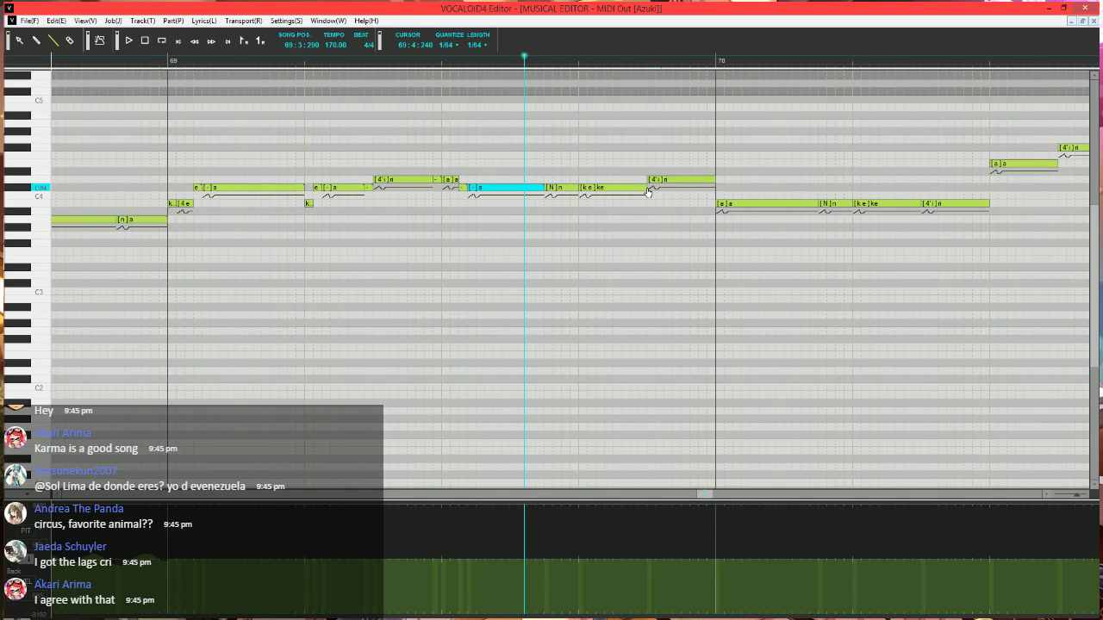
drag(646, 188, 586, 206)
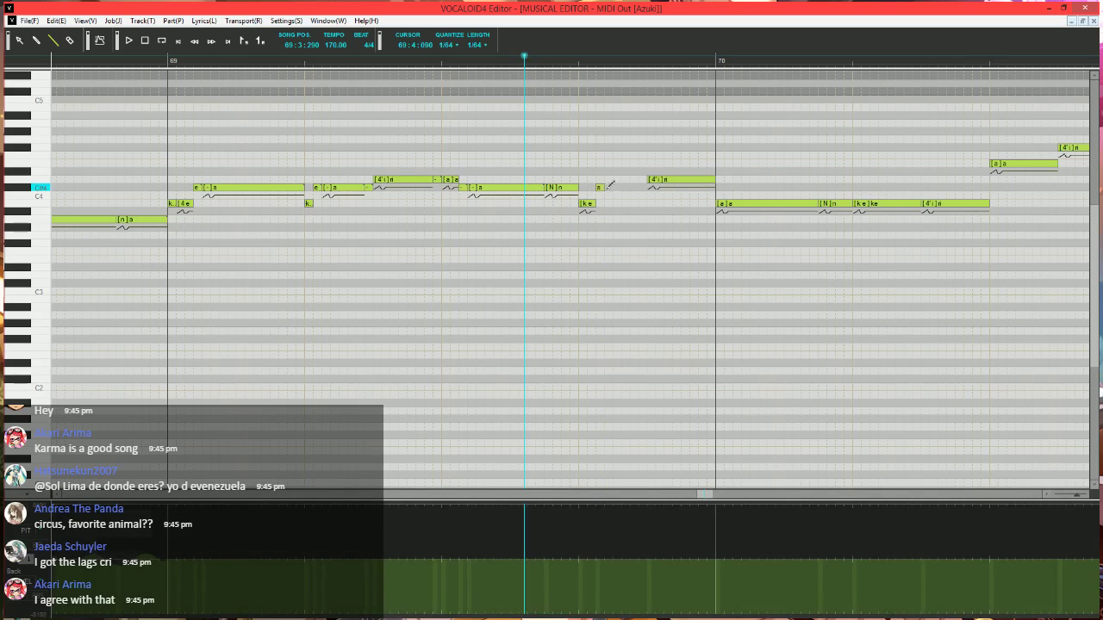
double_click(602, 188)
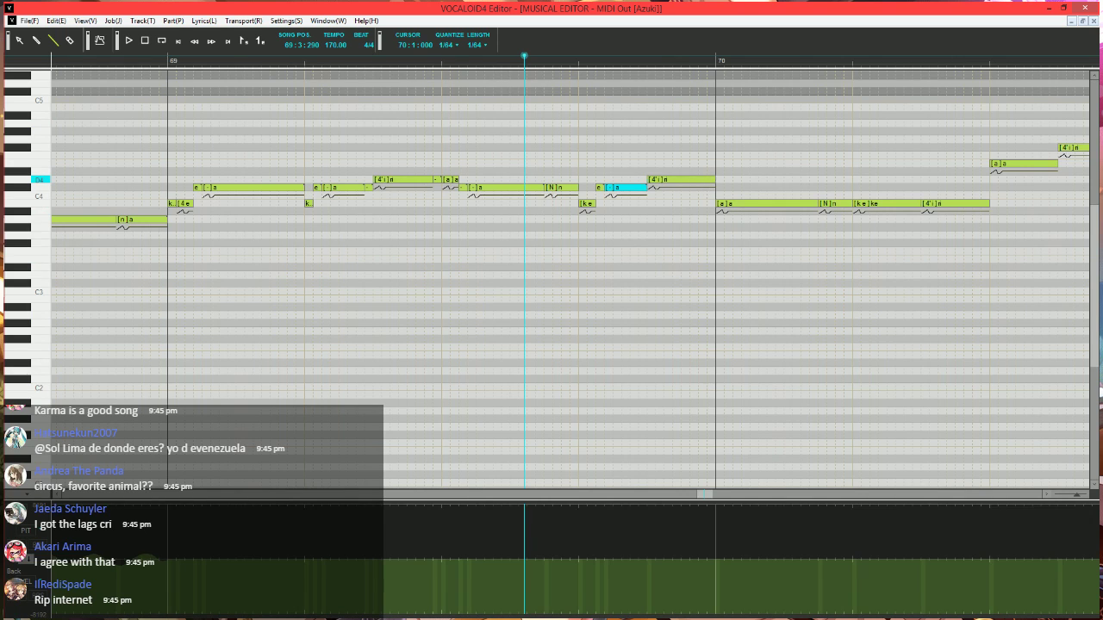
- Split a short "-" note off the end of the D4 "ri" note closing measure 69
drag(714, 179, 713, 179)
text(-)
key(Return)
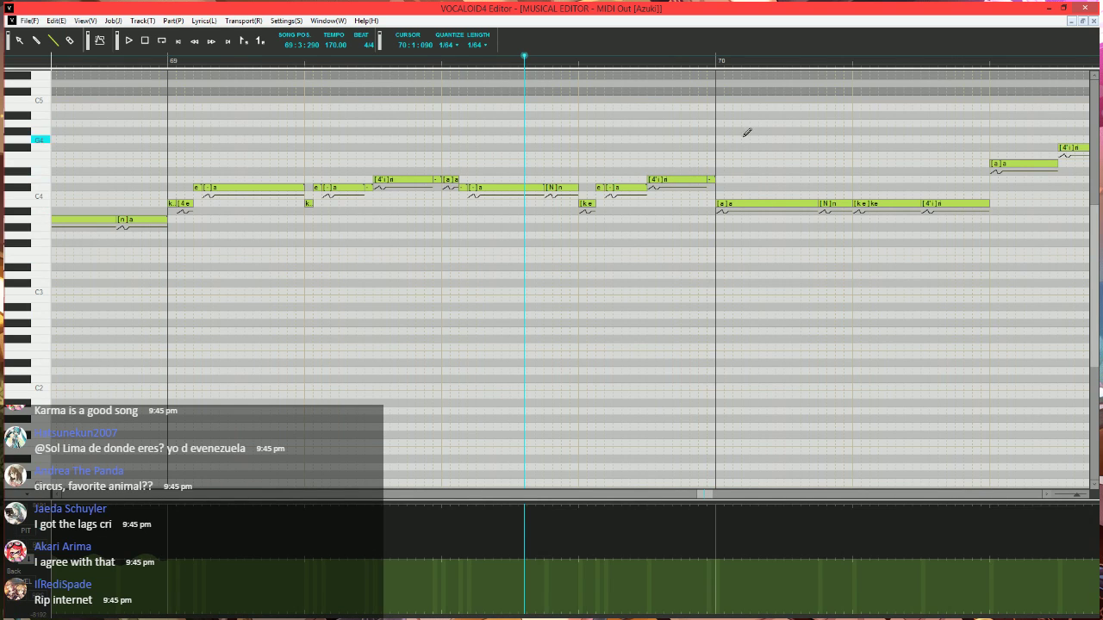
- Delete the B3 "n" note before beat 2 of measure 70 and extend the preceding "a" note to beat 2
scroll(661, 265, right, 2)
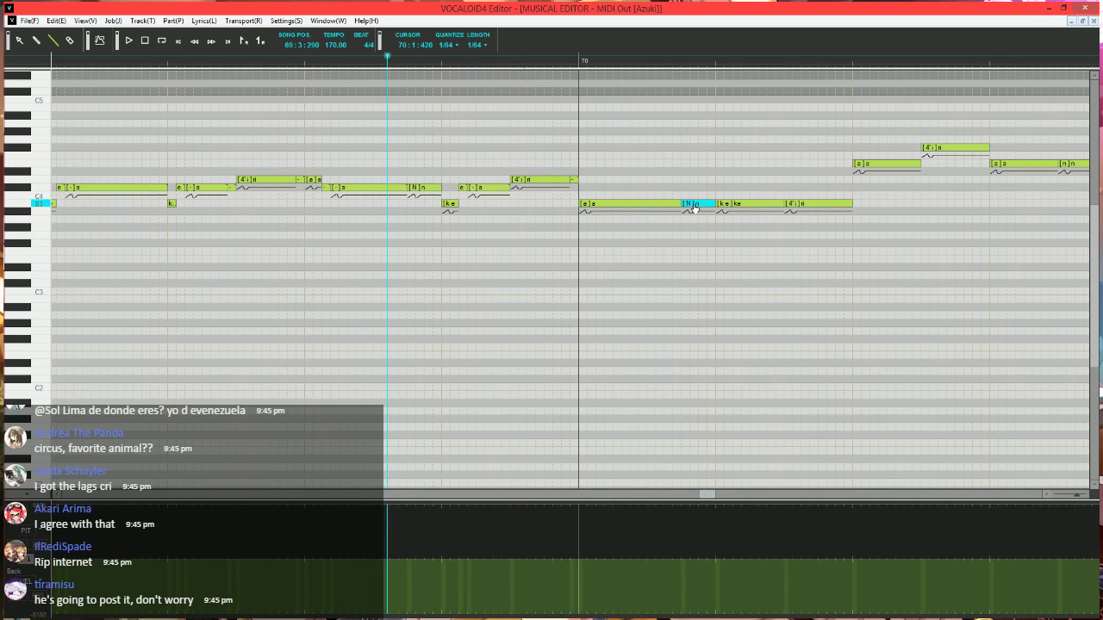
key(Delete)
drag(681, 203, 714, 204)
- Run Expressive Vibrato on the B3 "a" note opening measure 70 with pitch amount 10, brightness 15, rate 45 and length 100
key(ctrl+j)
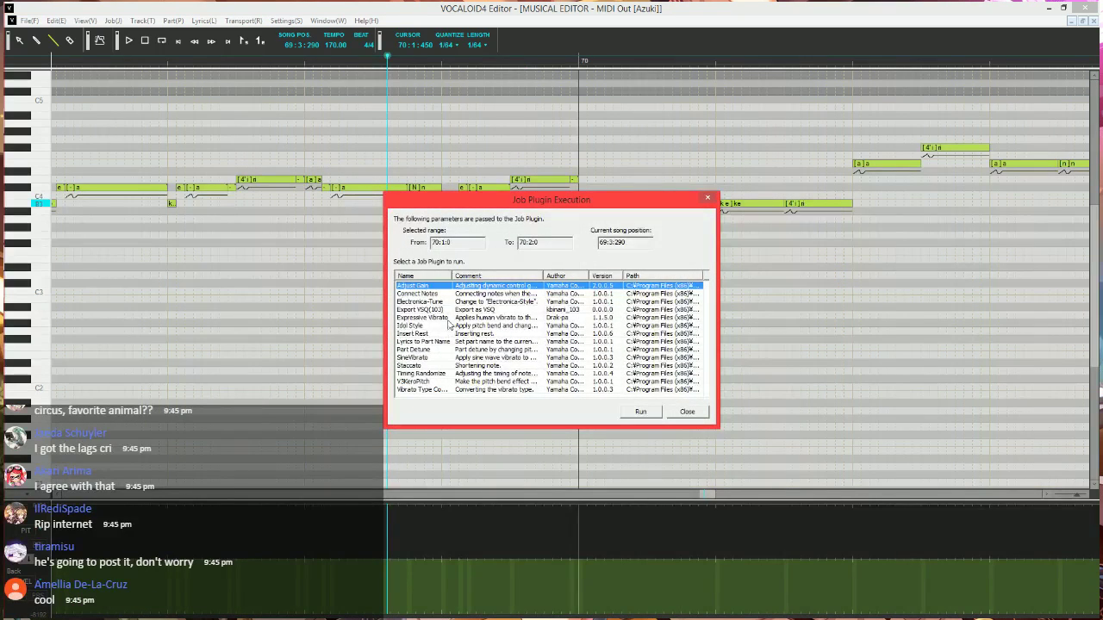
click(448, 319)
click(640, 411)
key(Tab)
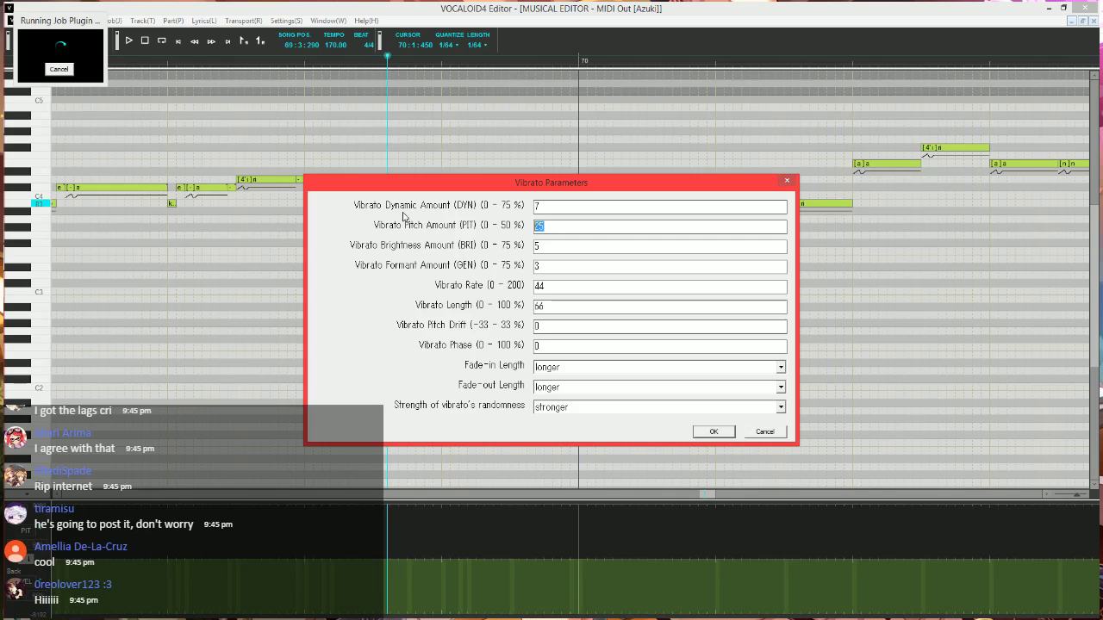
text(10)
key(Tab)
text(15)
key(Tab)
key(Tab)
text(45)
key(Tab)
text(100)
key(Tab)
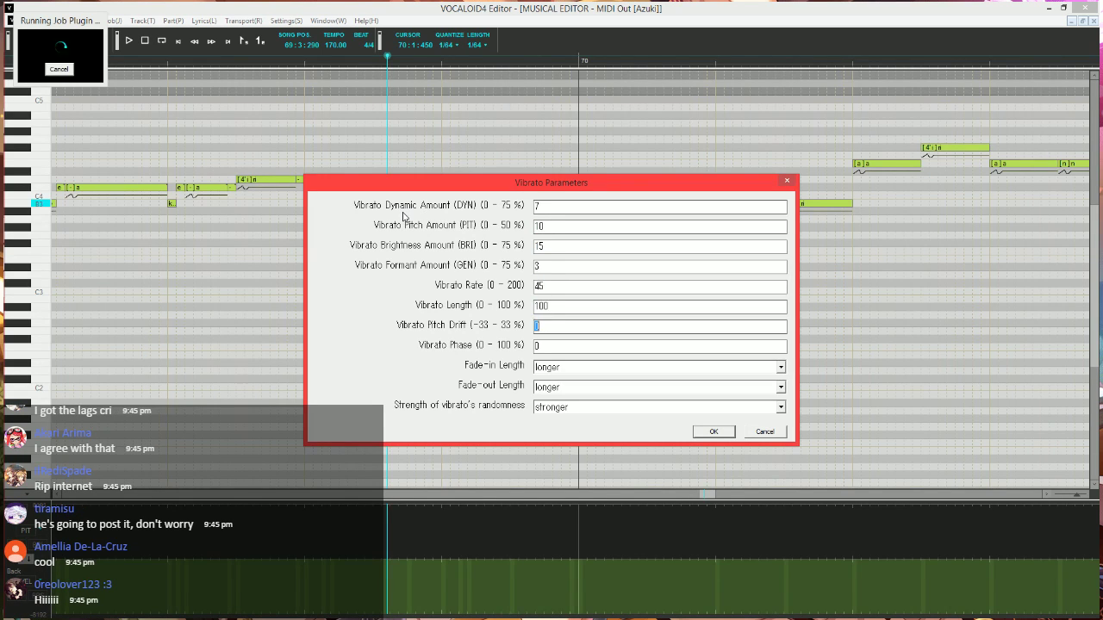
- Set the vibrato's fade-in and fade-out lengths to shorter, apply it, and play the phrase
key(Tab)
key(Tab)
key(Up)
key(Tab)
key(Up)
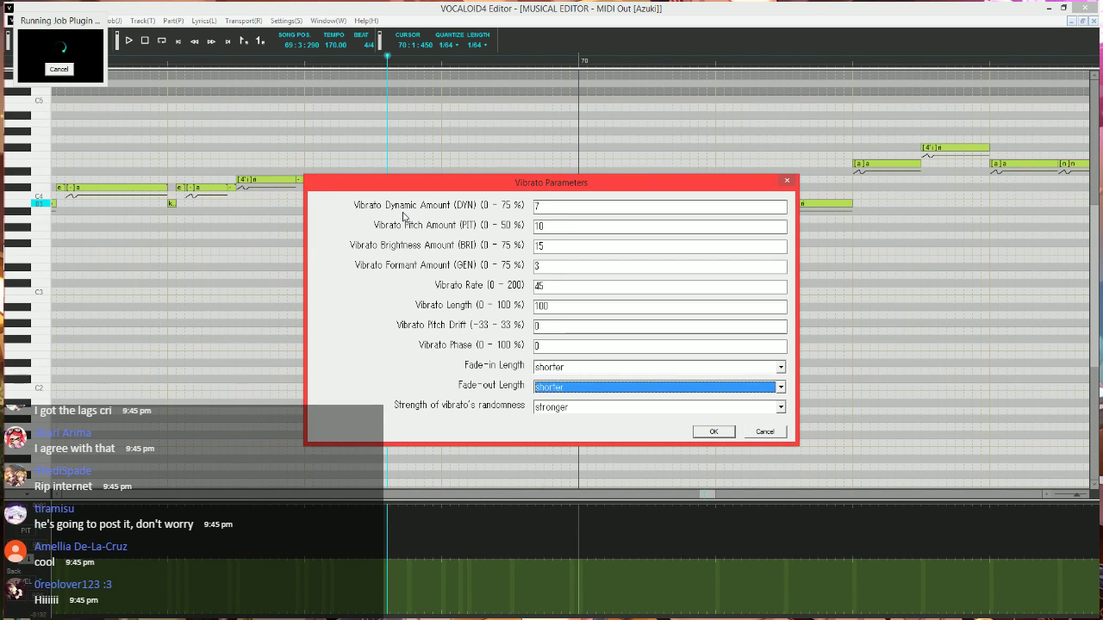
key(Return)
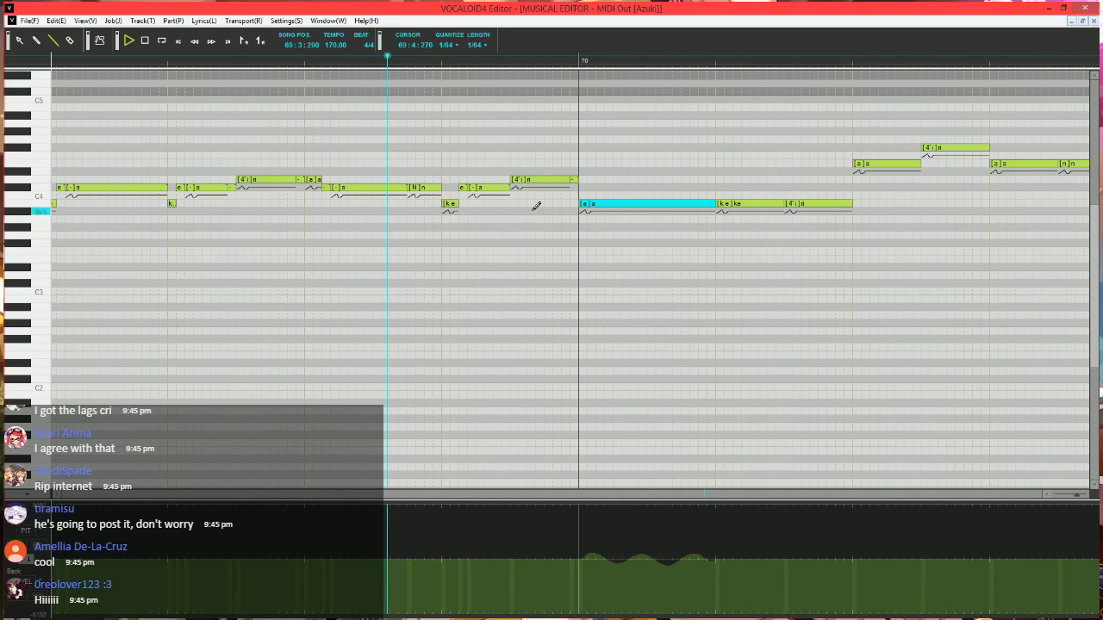
key(space)
- Shorten the B3 "a" note opening measure 70 and fill the gap up to beat 2 with a B3 "n" note
drag(713, 204, 674, 204)
drag(676, 204, 716, 204)
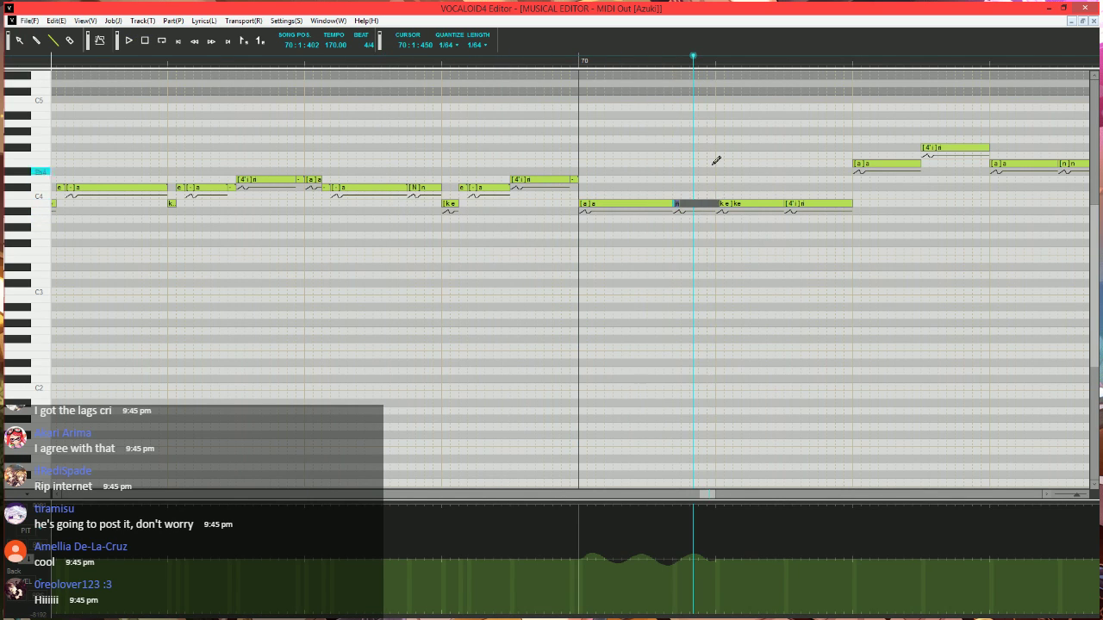
text(n)
key(Return)
scroll(662, 279, right, 5)
scroll(417, 197, left, 2)
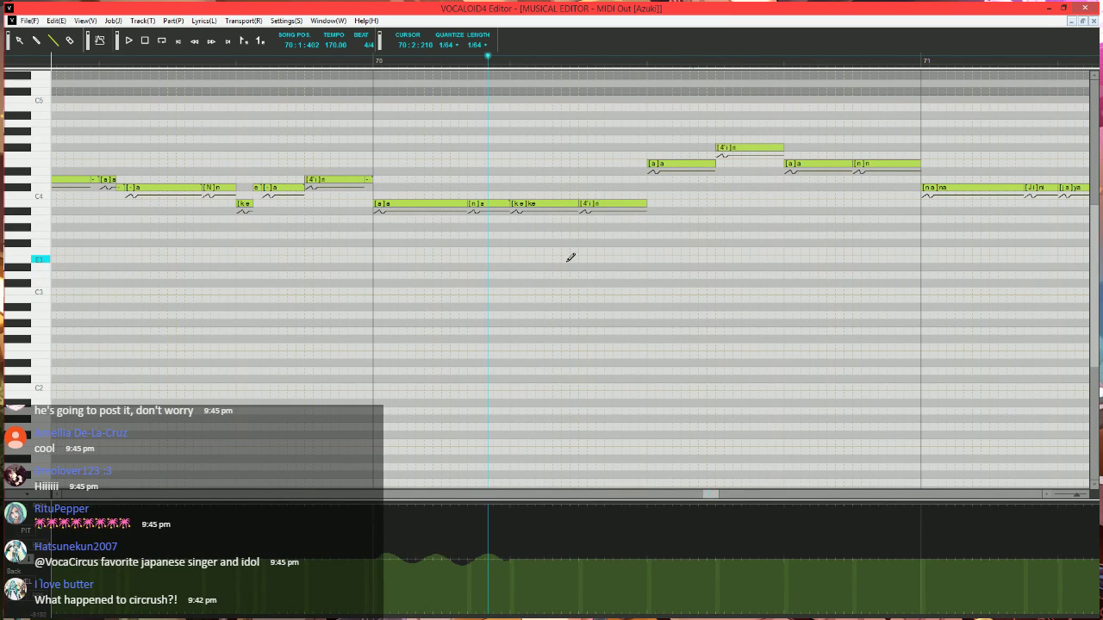
- Split the "ke" note at beat 2 of measure 70 into short A3 "ke", B3 "e" and B3 "-" notes, then move playback to measure 69's end
click(521, 204)
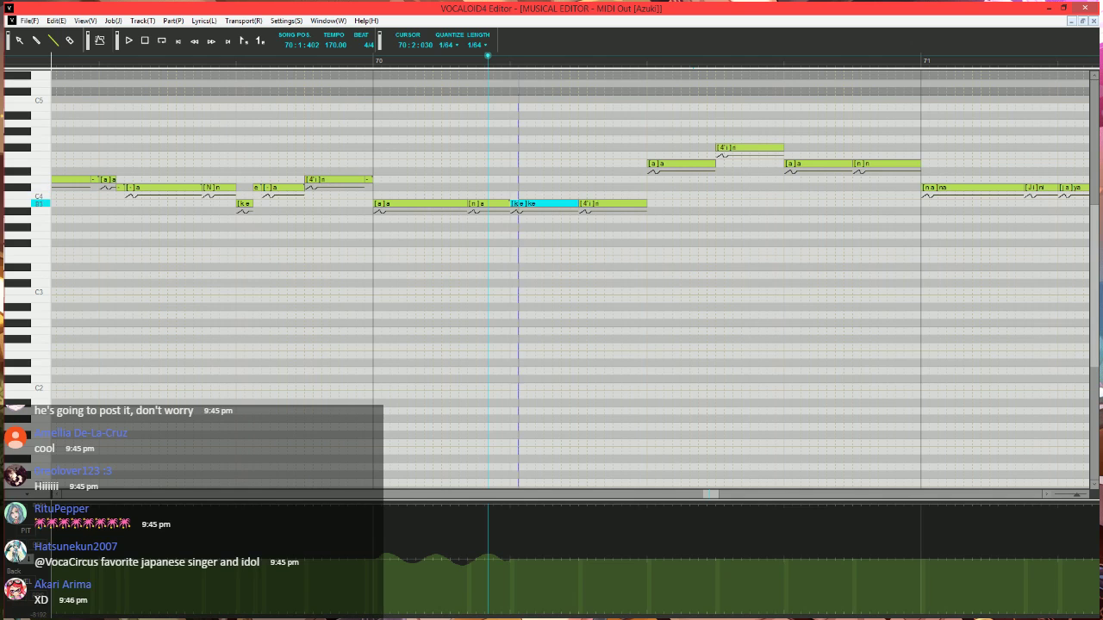
mouse_move(527, 203)
mouse_down()
mouse_move(516, 221)
mouse_move(527, 204)
mouse_move(579, 205)
mouse_up()
double_click(524, 203)
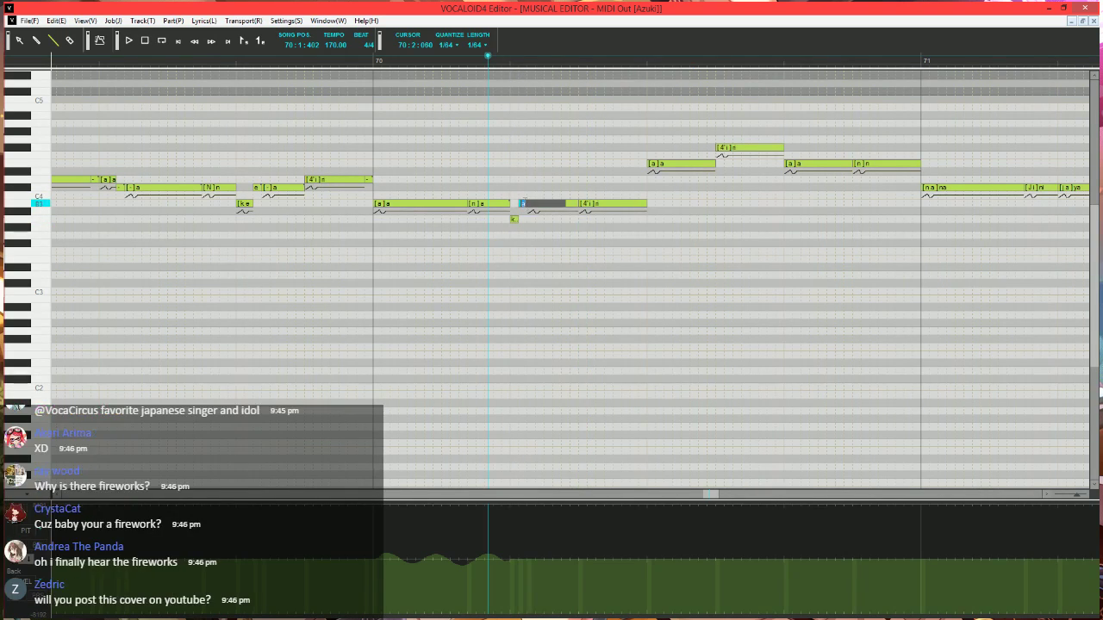
text(-)
key(Return)
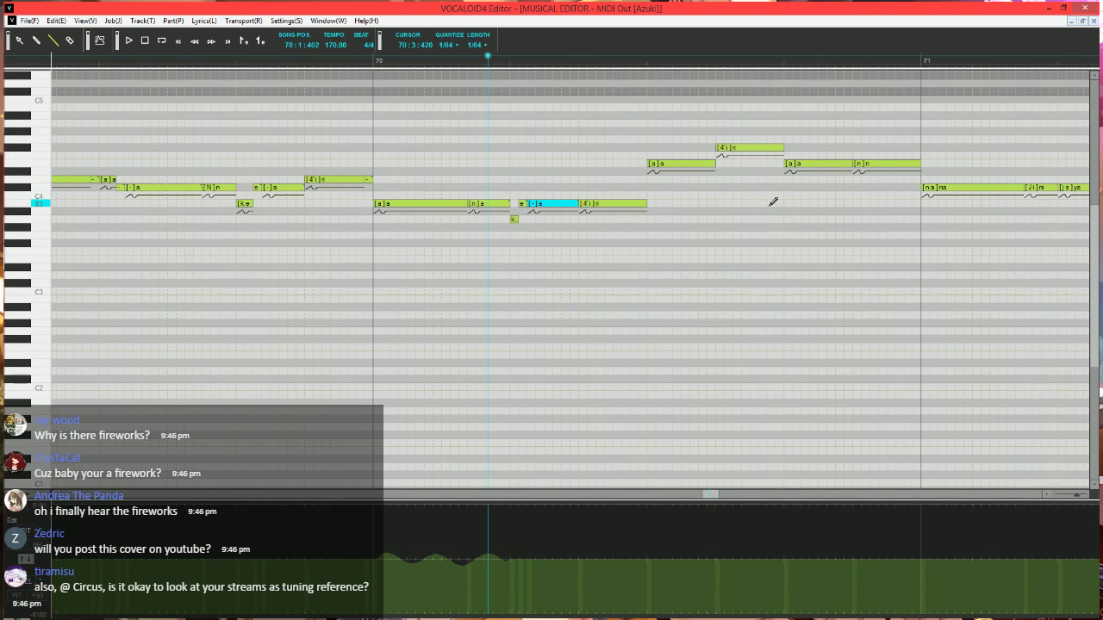
click(349, 62)
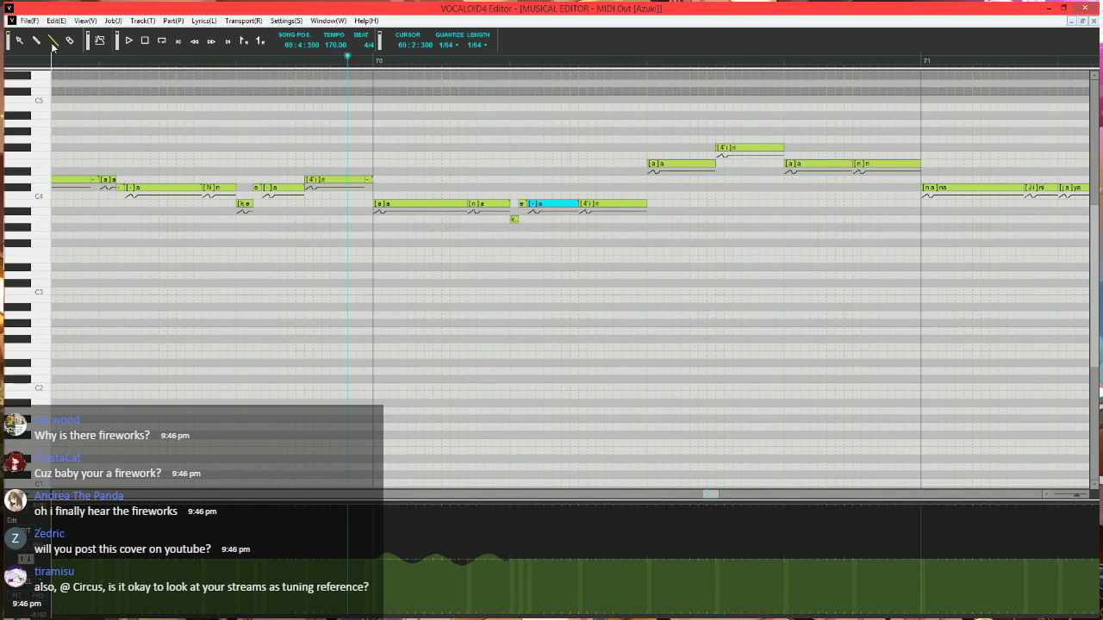
- Split a short tail off the [4'i] note ending before beat 3 of measure 70 and set its lyric to "-"
scroll(561, 224, right, 2)
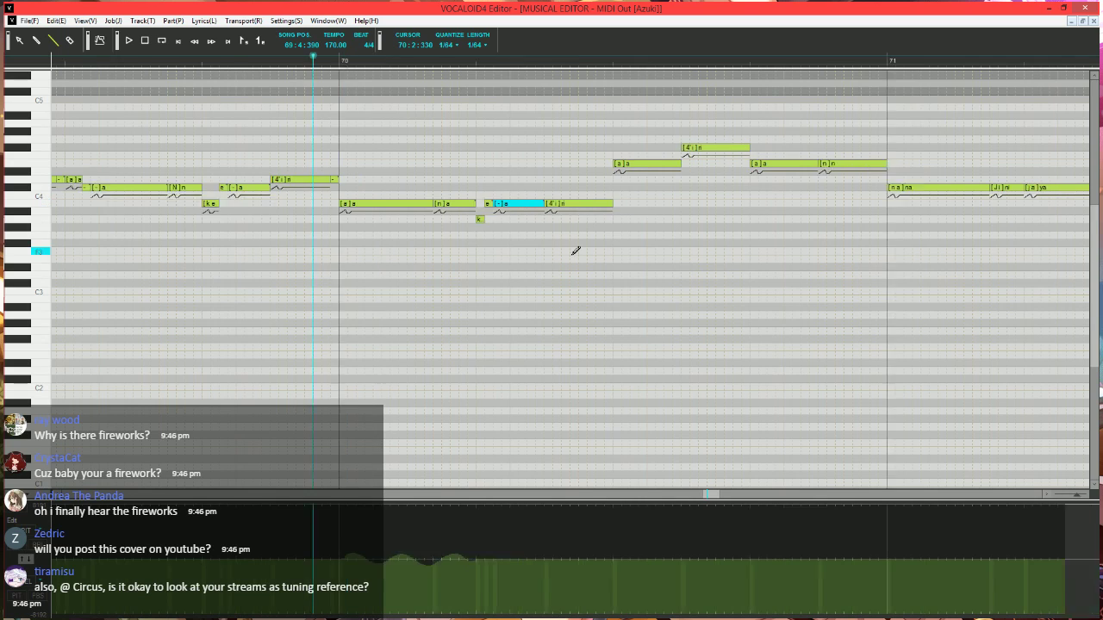
click(52, 42)
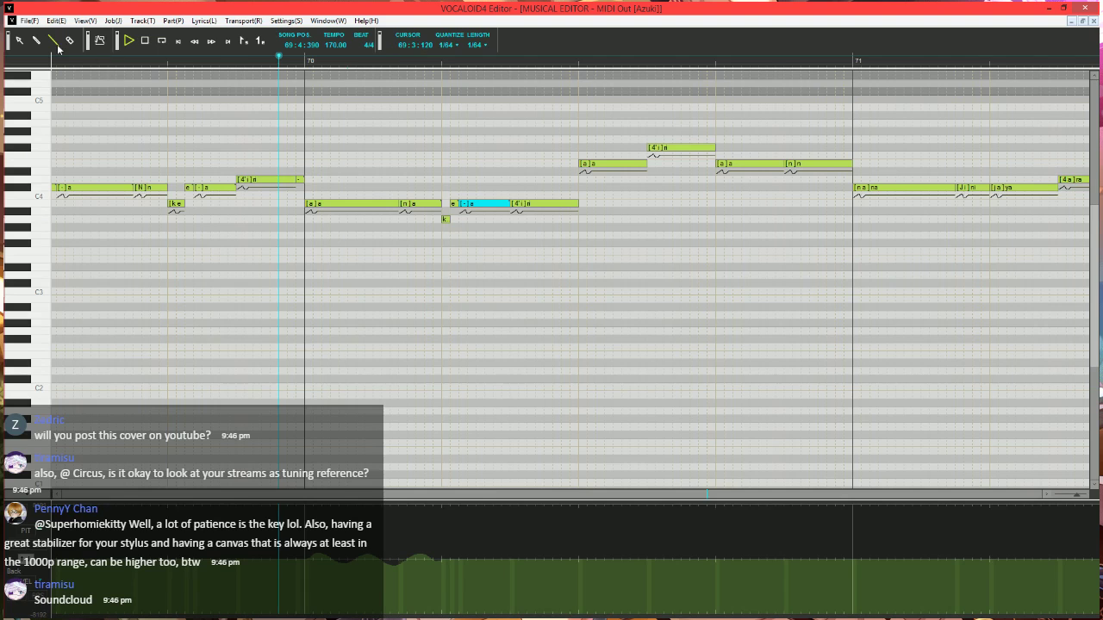
key(space)
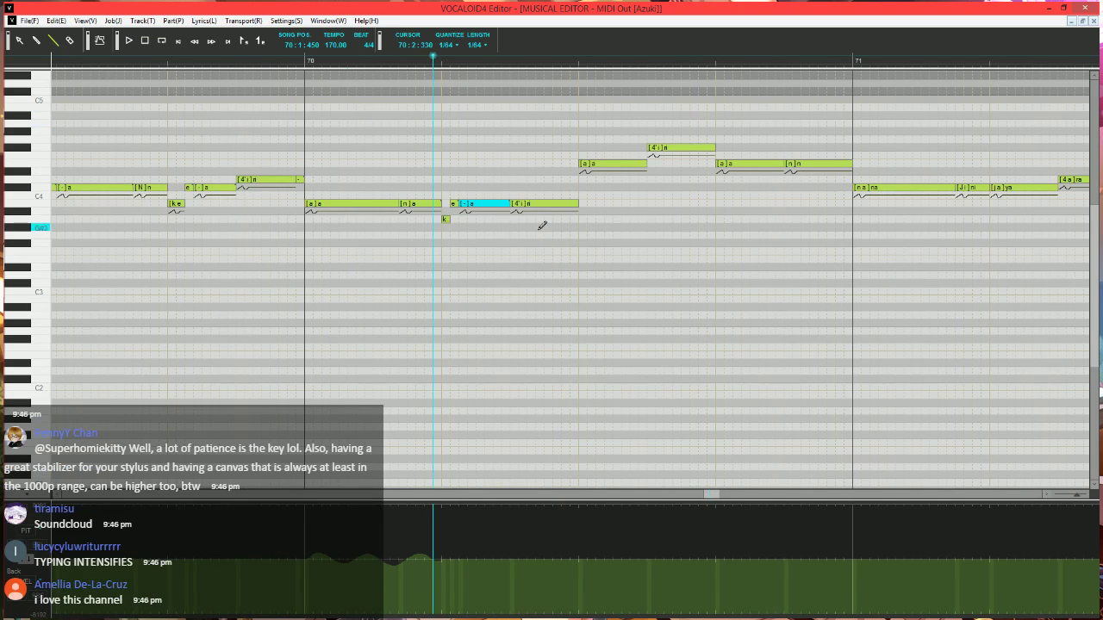
drag(578, 204, 578, 204)
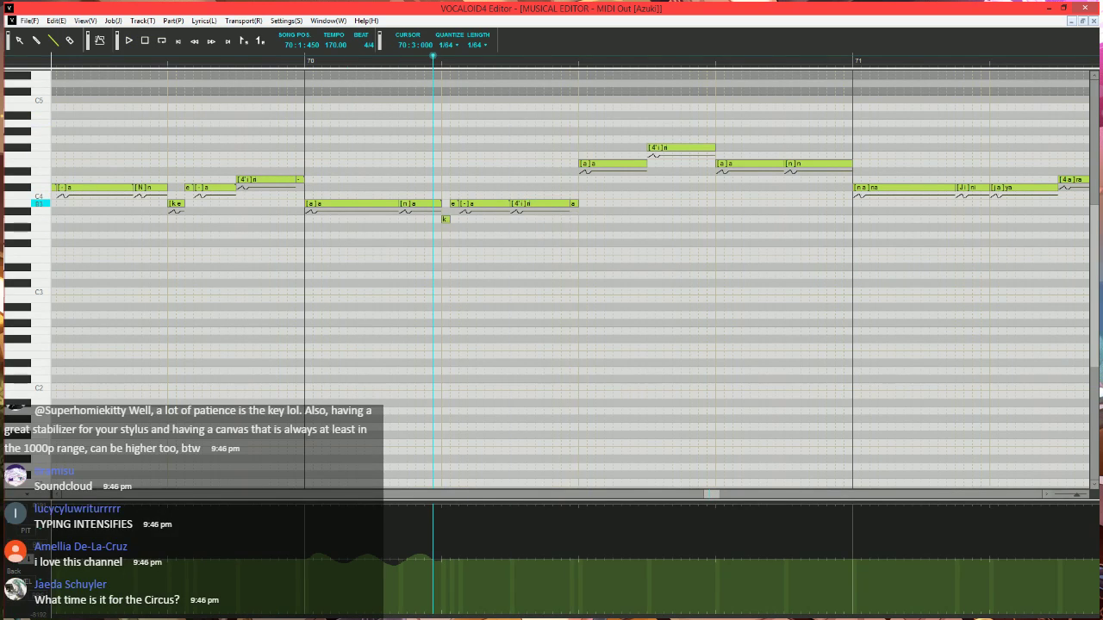
text(-)
key(Return)
scroll(636, 168, right, 1)
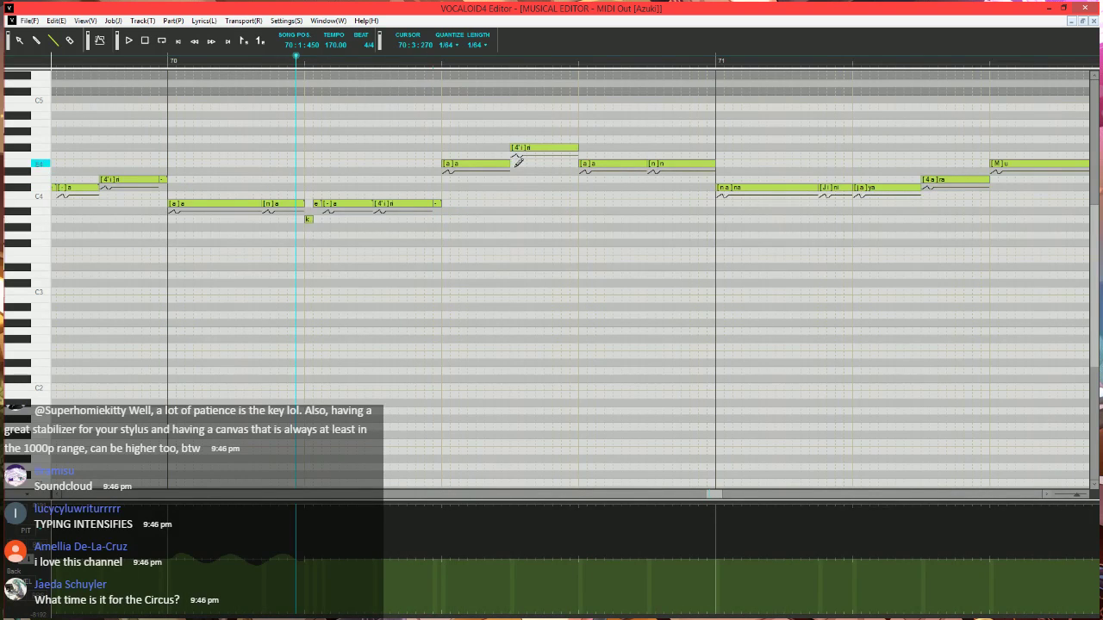
- Split the [a] note at beat 3 of measure 70 into a D4 onset and E4 continuation, adding "-" tails to it and the following [4'i]
mouse_move(508, 164)
mouse_down()
mouse_move(449, 165)
mouse_move(459, 165)
mouse_move(452, 181)
mouse_move(470, 164)
mouse_move(515, 164)
mouse_up()
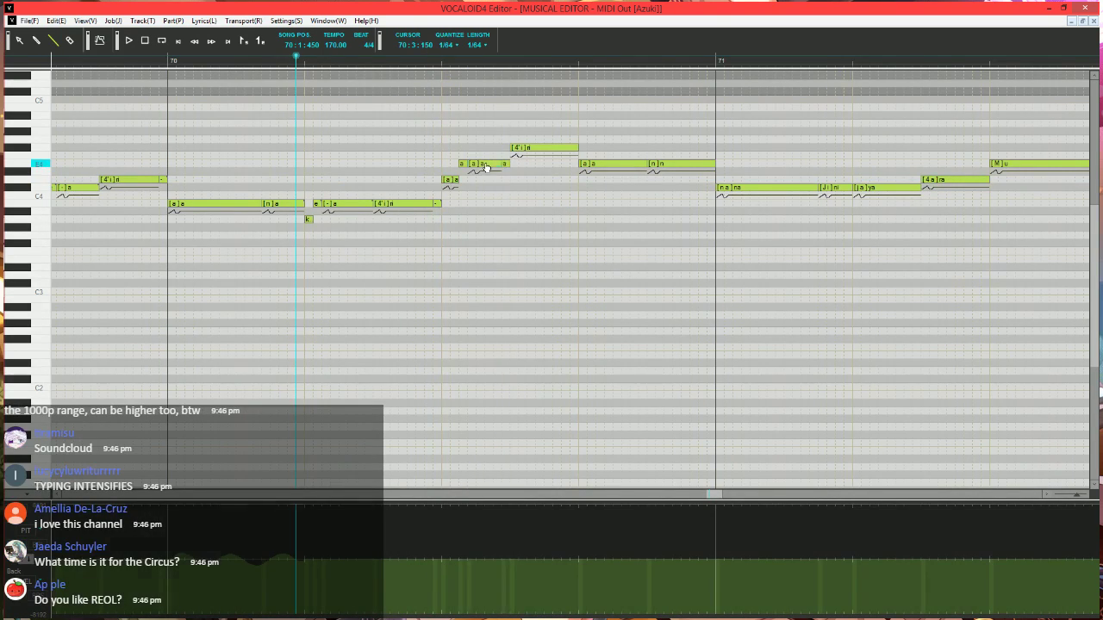
key(Tab)
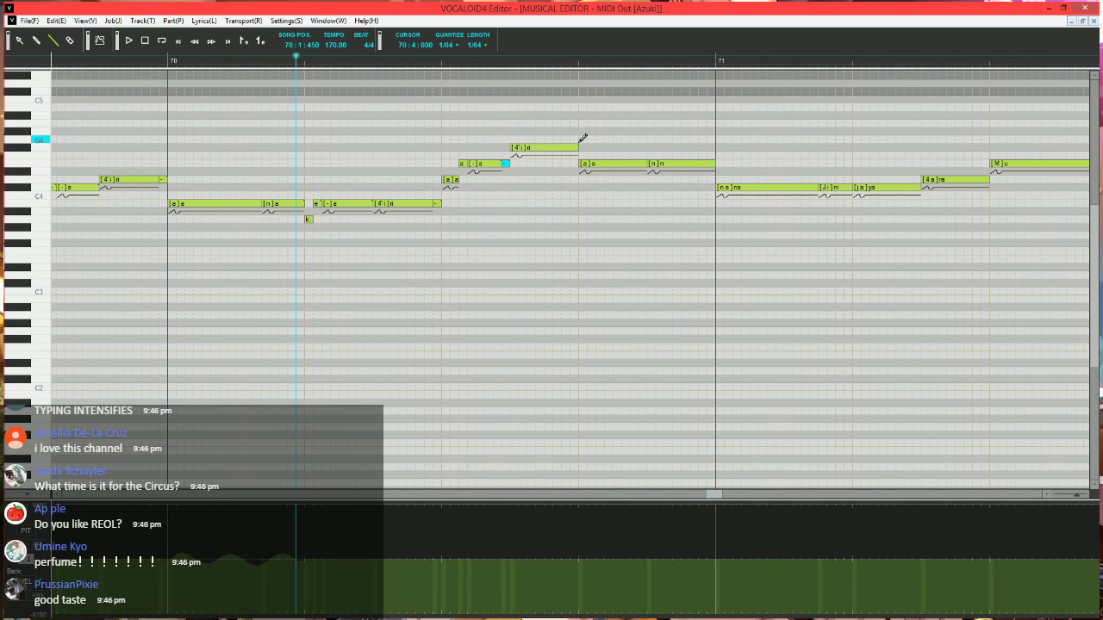
drag(578, 148, 578, 147)
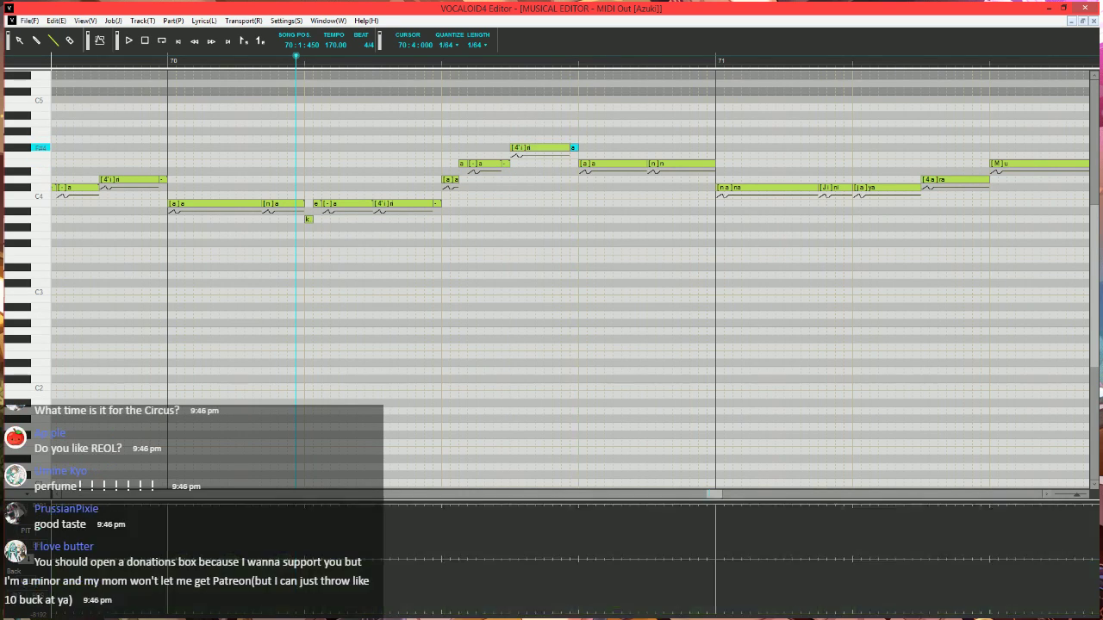
double_click(575, 147)
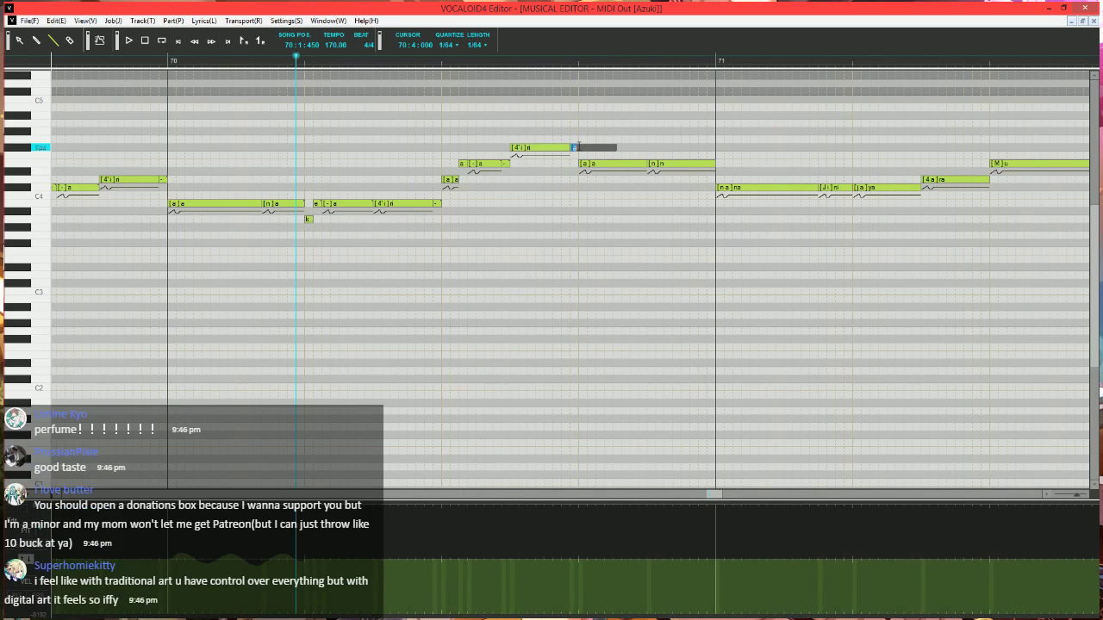
- Split measure 70's beat-4 [a] into an F#4 onset and E4 continuation with "-" tail, lower the shortened [n] to C#4, and play the passage
click(648, 163)
mouse_move(644, 163)
mouse_down()
mouse_move(595, 164)
mouse_move(589, 150)
mouse_move(605, 164)
mouse_move(681, 162)
mouse_move(699, 188)
mouse_up()
click(659, 163)
click(638, 163)
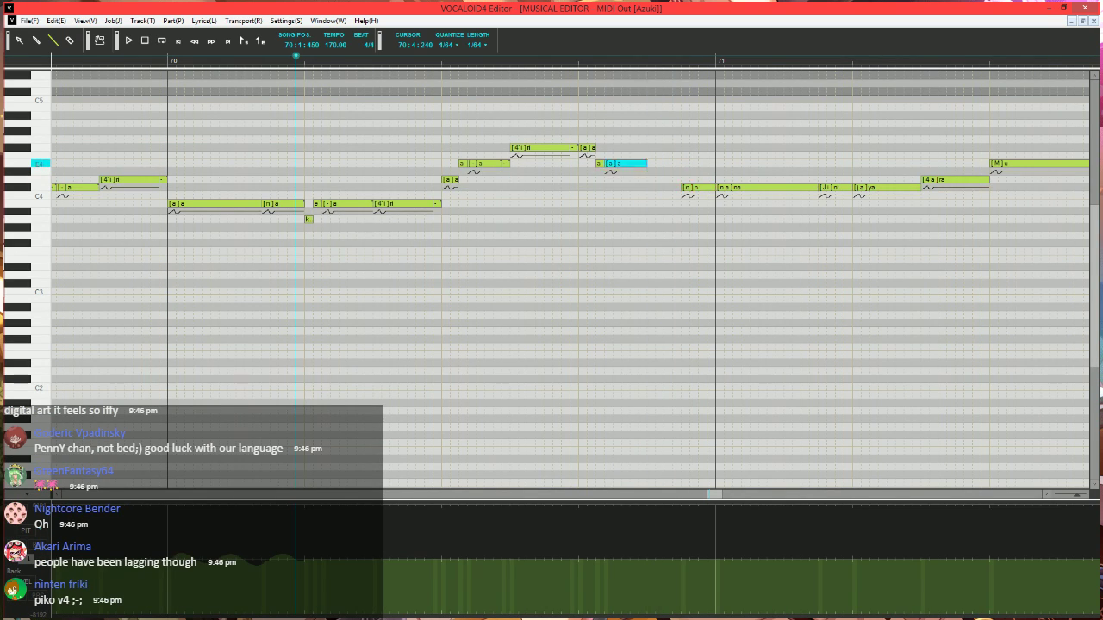
drag(646, 163, 681, 162)
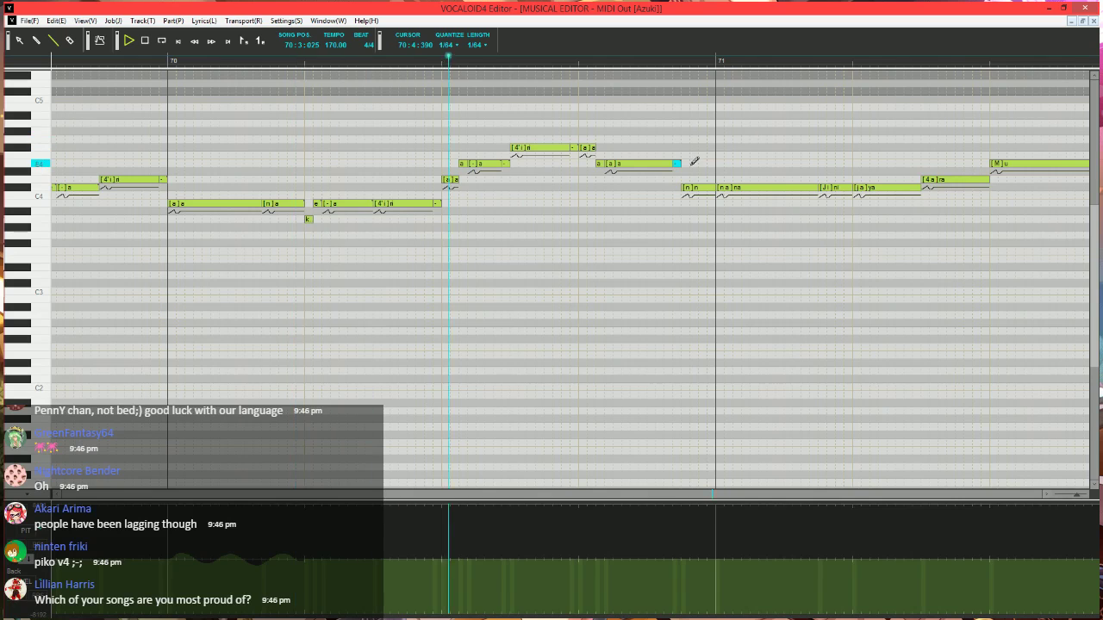
key(space)
scroll(641, 263, right, 2)
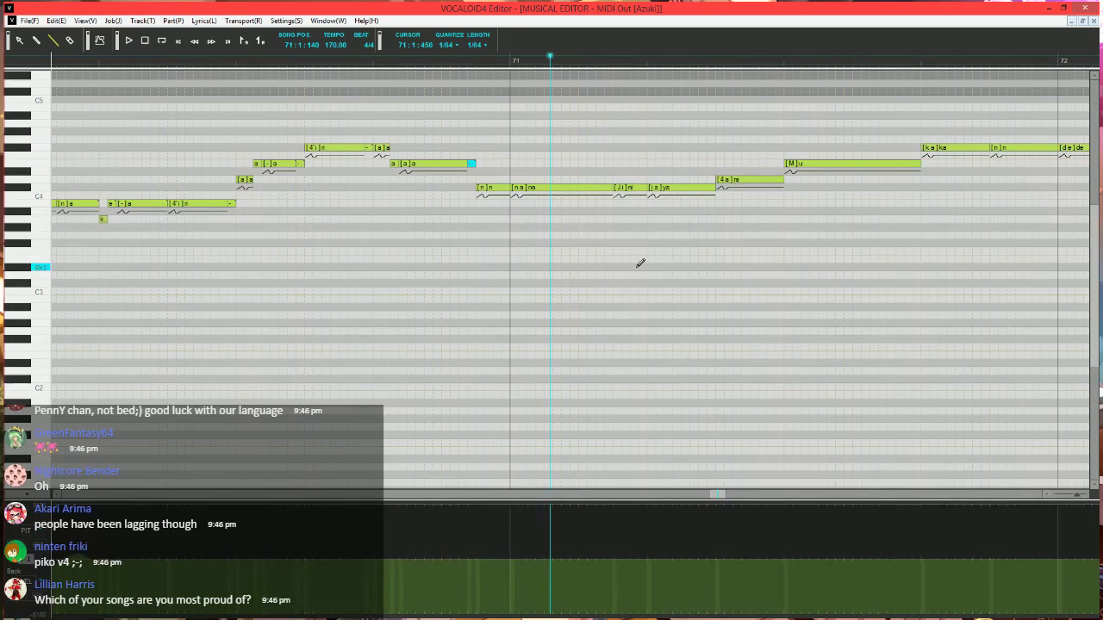
- Split the [na] note at the start of measure 71 into a B3 onset and a C#4 continuation with the lyric "-", and play it
click(494, 62)
click(535, 187)
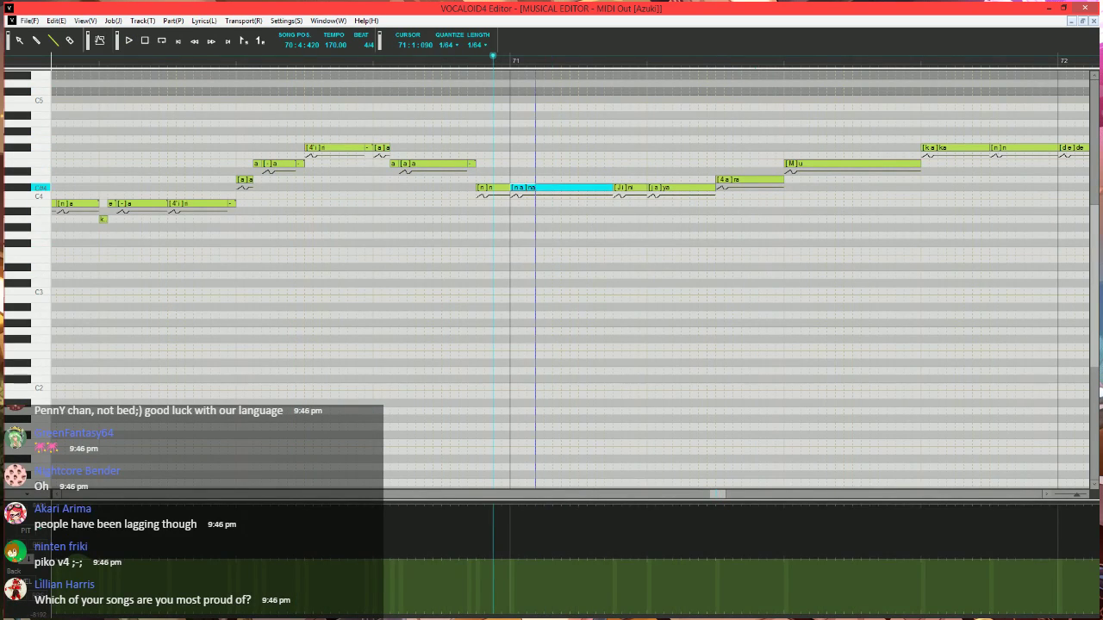
mouse_move(535, 187)
mouse_down()
mouse_move(539, 204)
mouse_move(556, 187)
mouse_move(613, 188)
mouse_move(595, 191)
mouse_up()
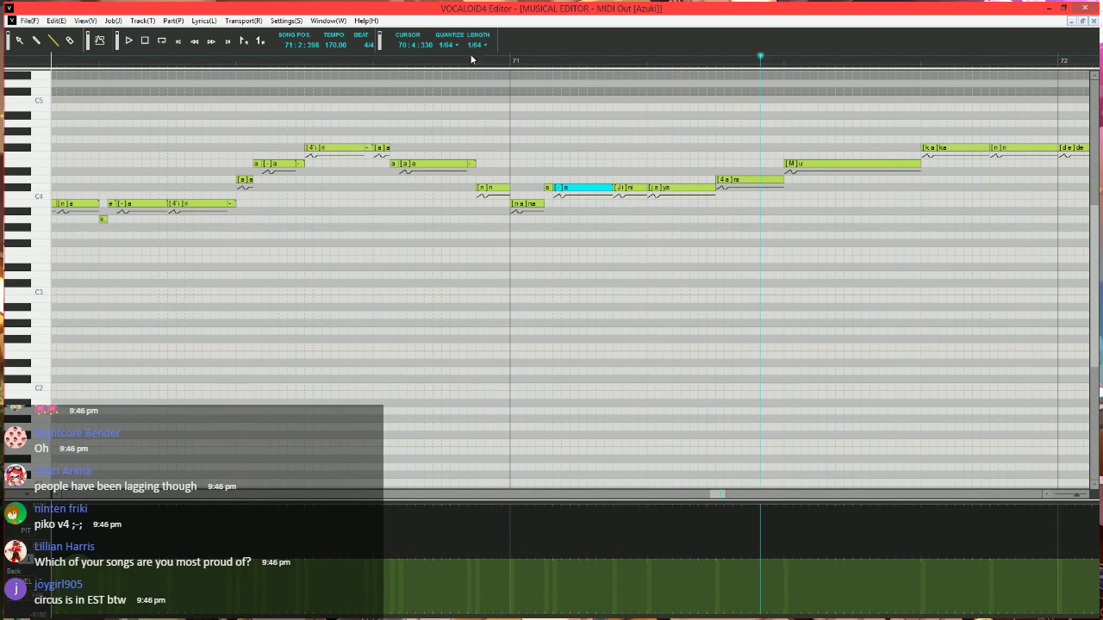
- Split the [ja] note at beat 2 of measure 71 into a short onset on C4 and a C#4 continuation with the lyric "-"
scroll(542, 167, right, 3)
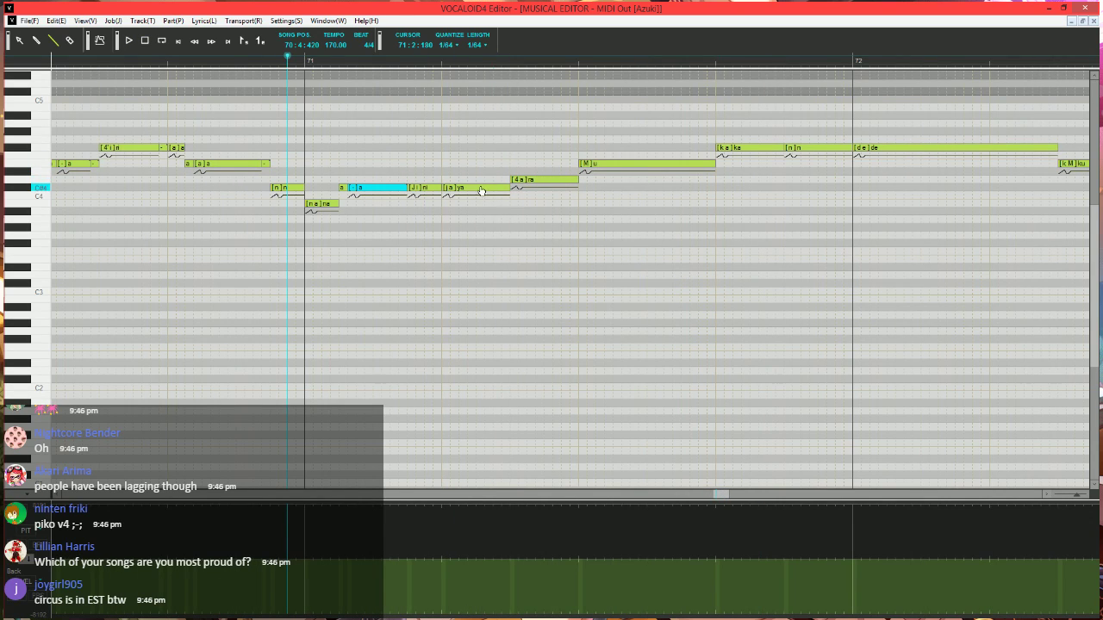
mouse_move(509, 187)
mouse_down()
mouse_move(449, 184)
mouse_move(446, 203)
mouse_move(515, 187)
mouse_move(500, 189)
mouse_up()
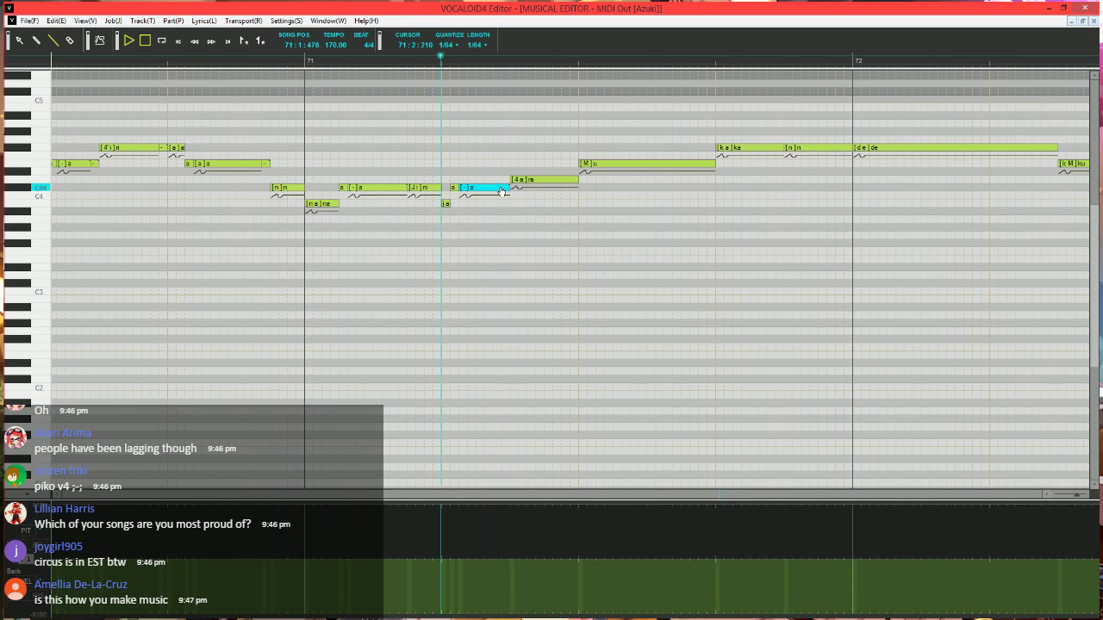
key(space)
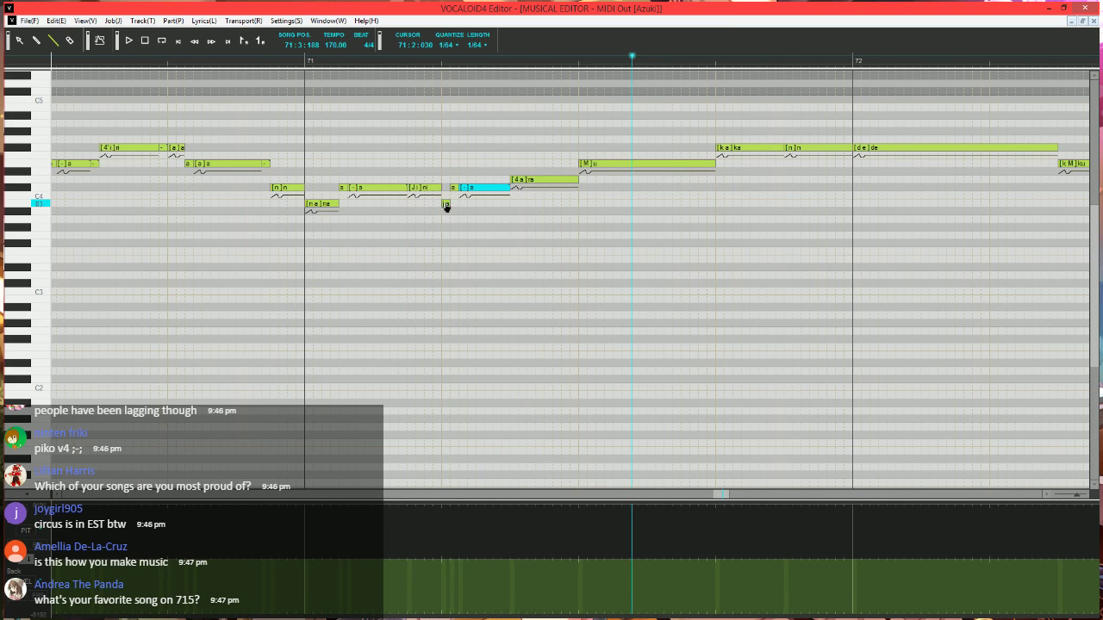
drag(445, 207, 445, 196)
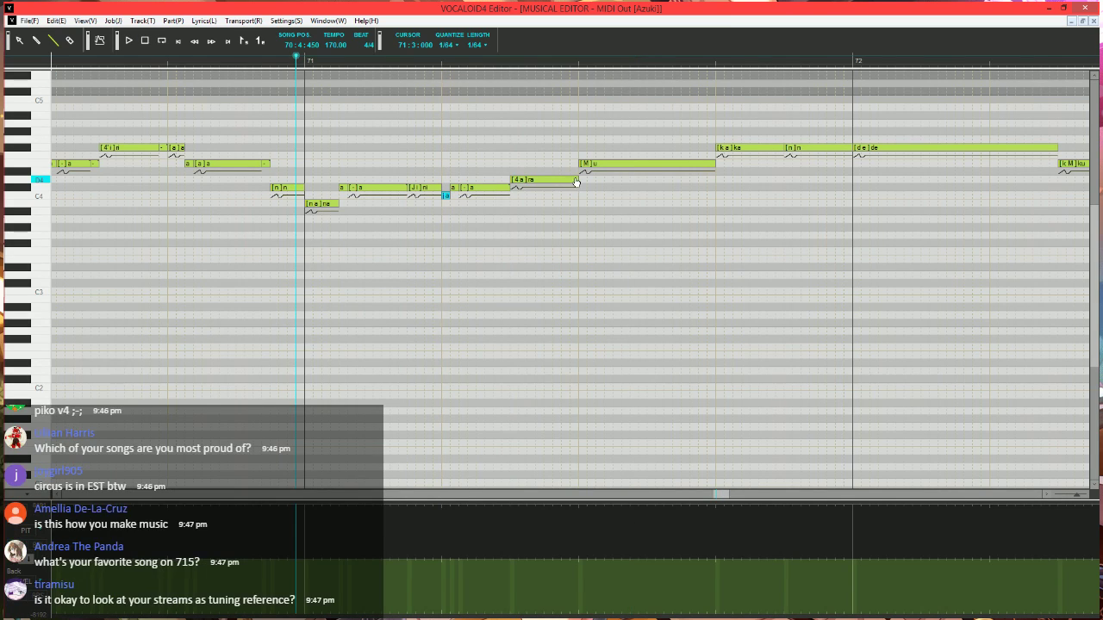
- Split measure 71's [4a] and [M] notes into onsets on C#4 and D4, with "-" continuations on D4 and E4 respectively
mouse_move(577, 181)
mouse_down()
mouse_move(515, 188)
mouse_move(535, 180)
mouse_up()
drag(538, 180, 578, 179)
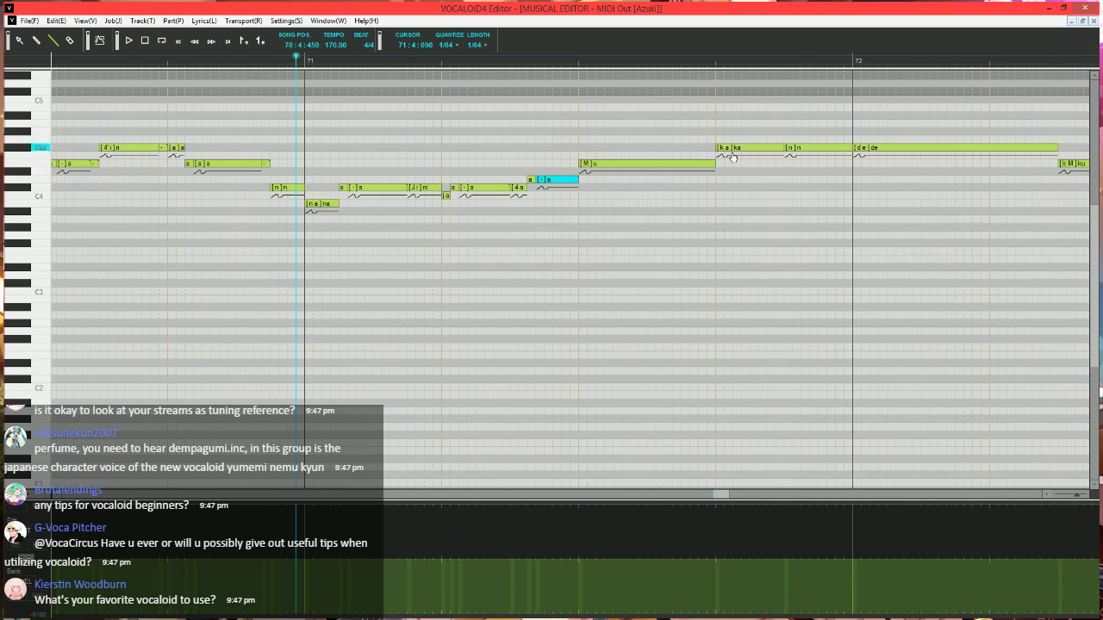
mouse_move(715, 165)
mouse_down()
mouse_move(596, 168)
mouse_move(612, 167)
mouse_move(601, 184)
mouse_move(715, 164)
mouse_up()
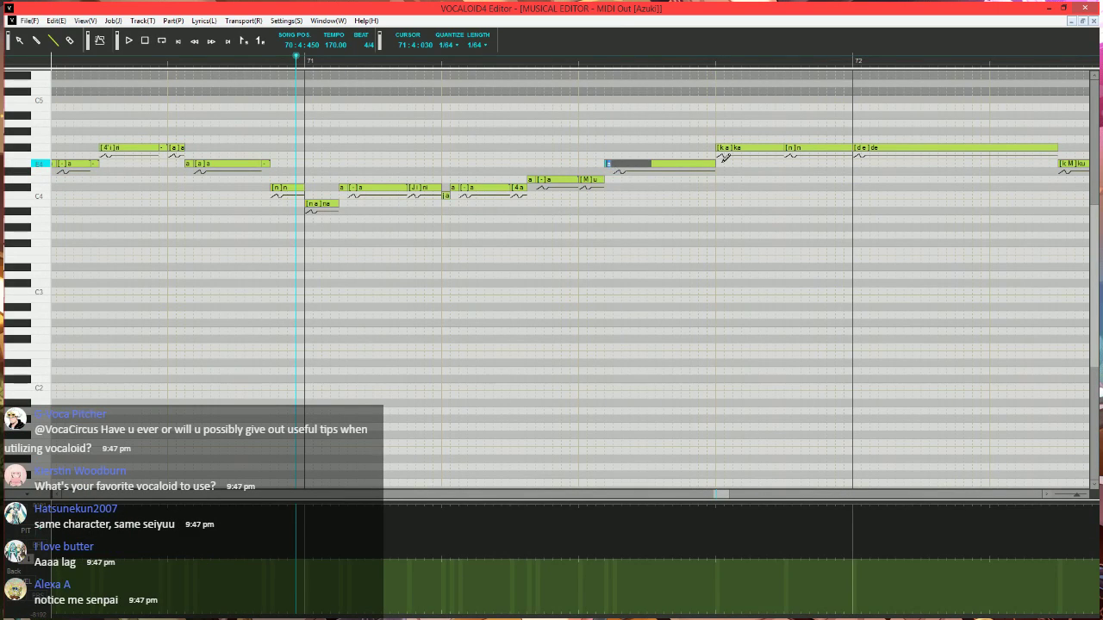
key(Tab)
text(-)
key(Return)
- Split the [ka] note before measure 72 into a short E4 onset and an F#4 continuation, play it, and set the song position to 71:3:420
scroll(664, 194, right, 4)
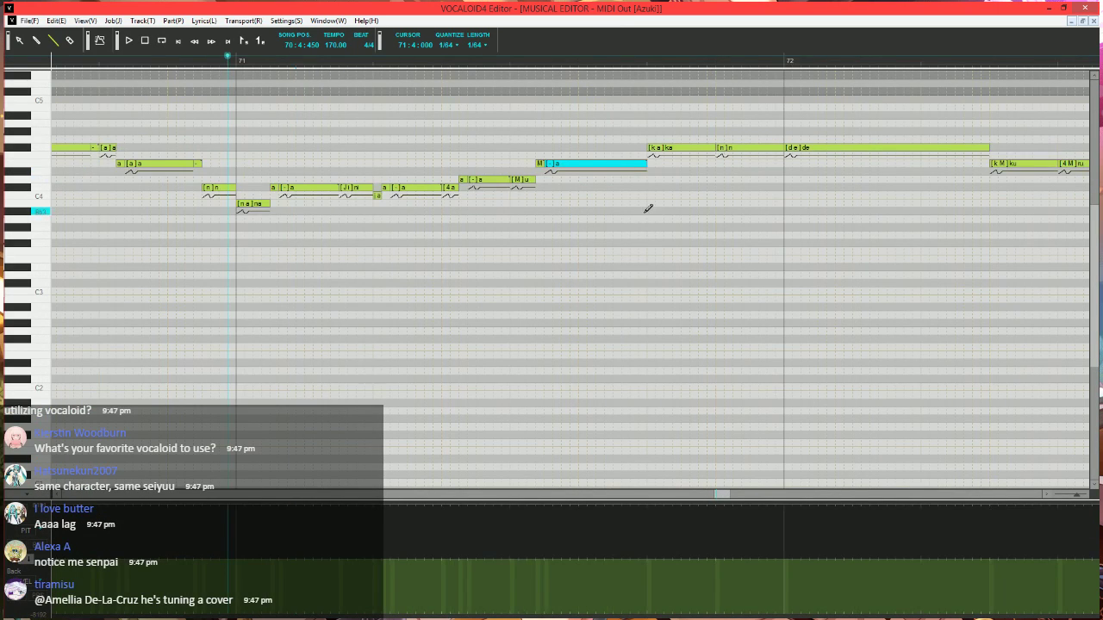
drag(645, 147, 595, 148)
mouse_move(590, 149)
mouse_down()
mouse_move(591, 169)
mouse_move(604, 149)
mouse_move(648, 147)
mouse_up()
key(space)
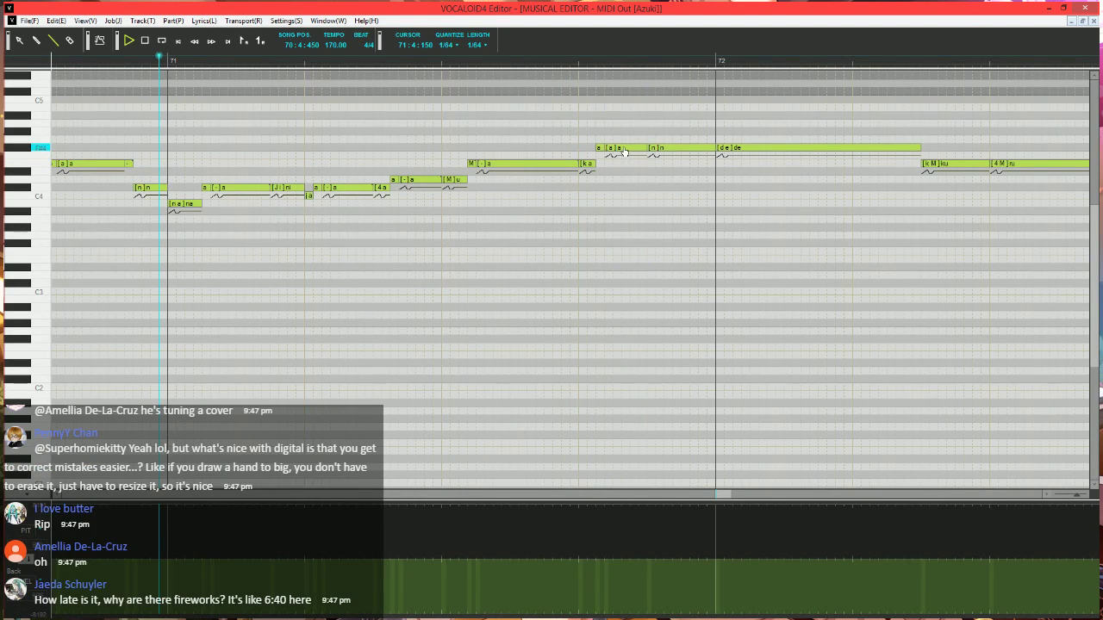
scroll(591, 241, down, 2)
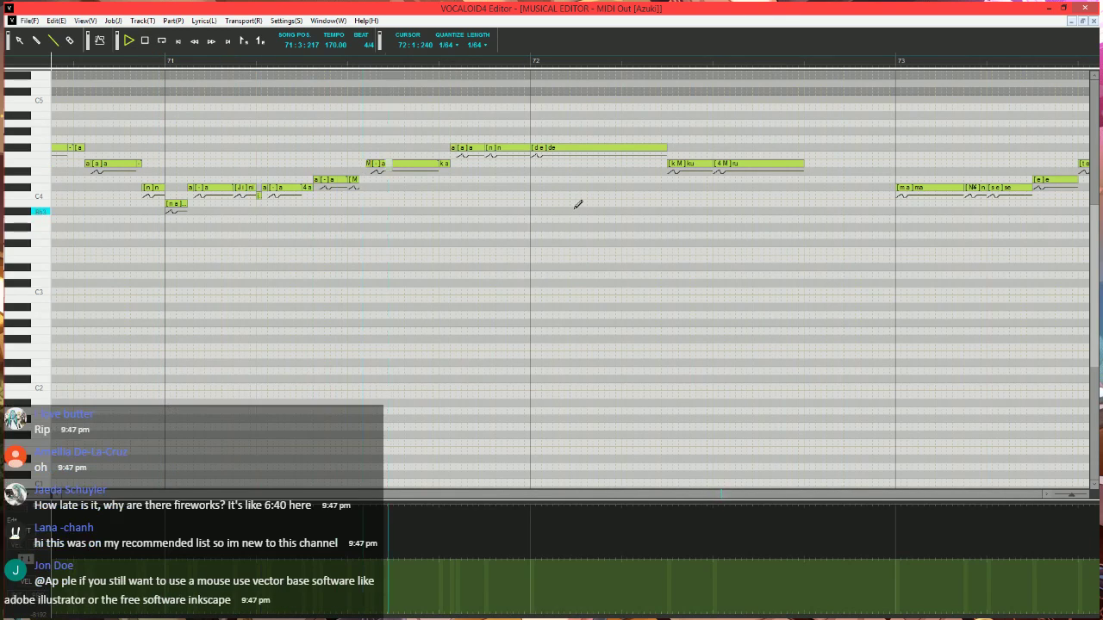
click(427, 59)
- Split measure 72's [de] into an E4 onset and F#4 continuation with "-" tail, and separate a short [k] note on A#4 from [k M]
scroll(573, 204, up, 2)
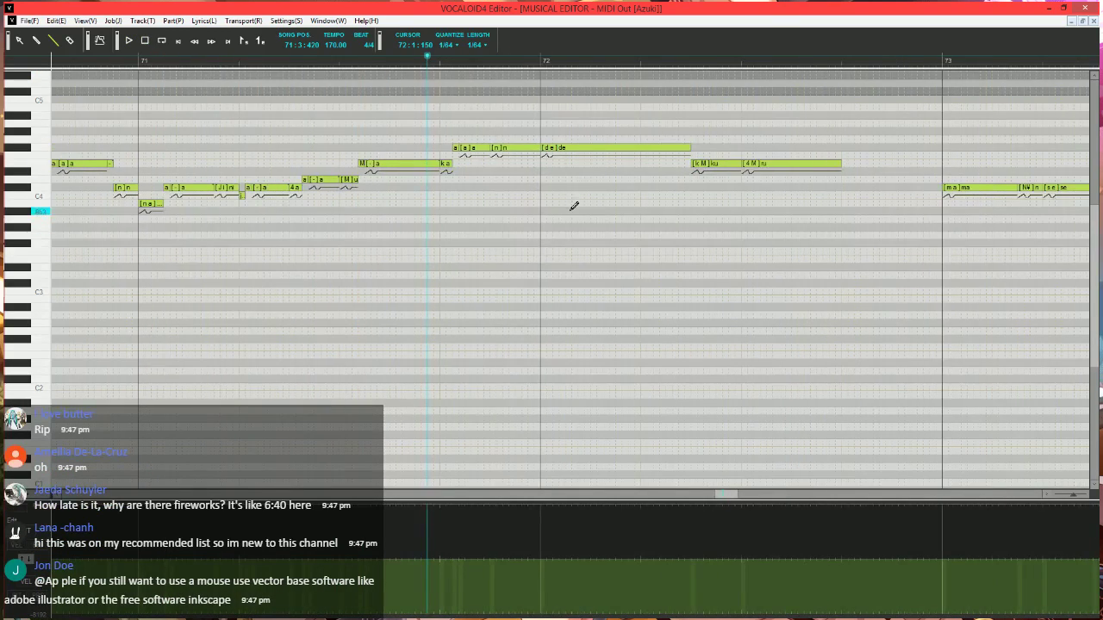
drag(621, 148, 509, 148)
mouse_move(499, 149)
mouse_down()
mouse_move(502, 166)
mouse_move(517, 148)
mouse_move(615, 147)
mouse_move(598, 147)
mouse_move(621, 115)
mouse_up()
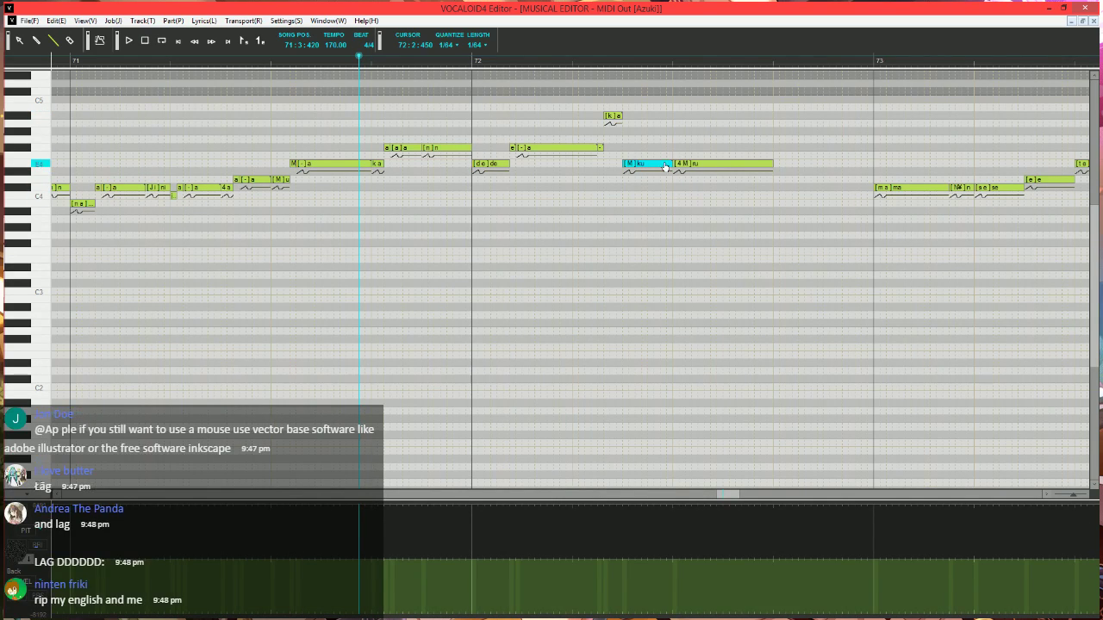
- Shorten the [M] note in measure 72, lower it to D4, and fill the gap with E4 continuation notes, the last with lyric "-"
drag(673, 164, 630, 180)
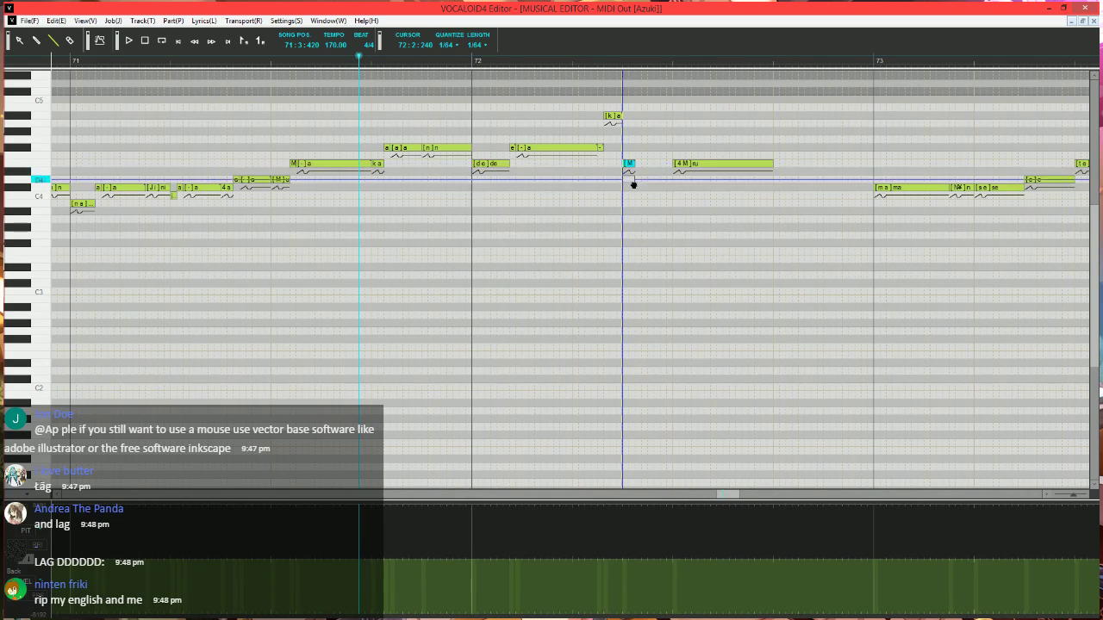
scroll(686, 169, up, 1)
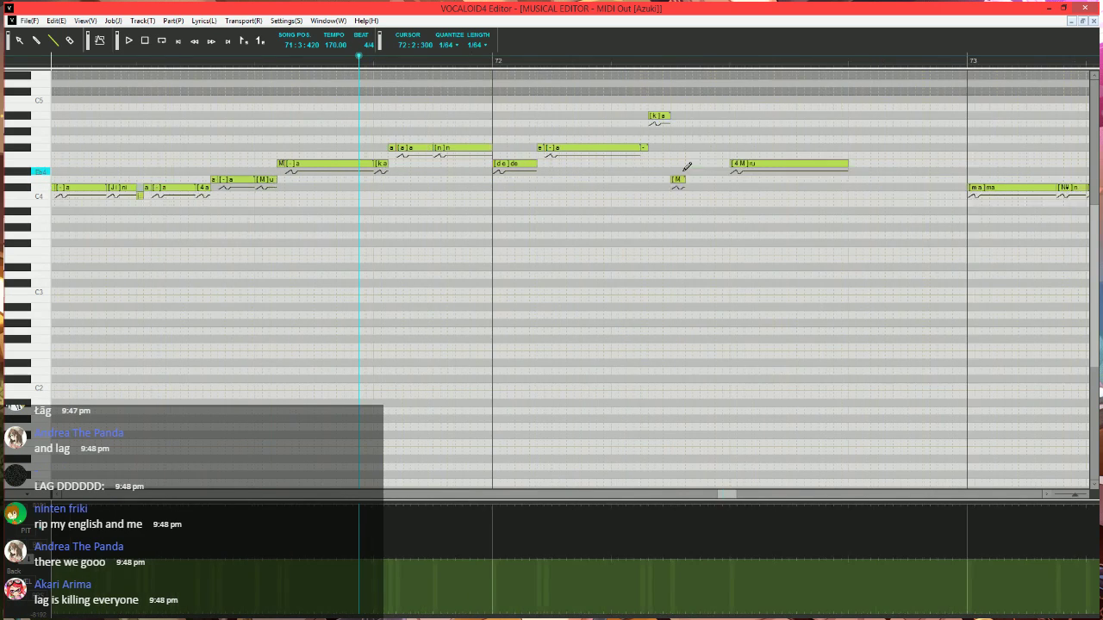
scroll(686, 169, right, 1)
drag(619, 162, 662, 163)
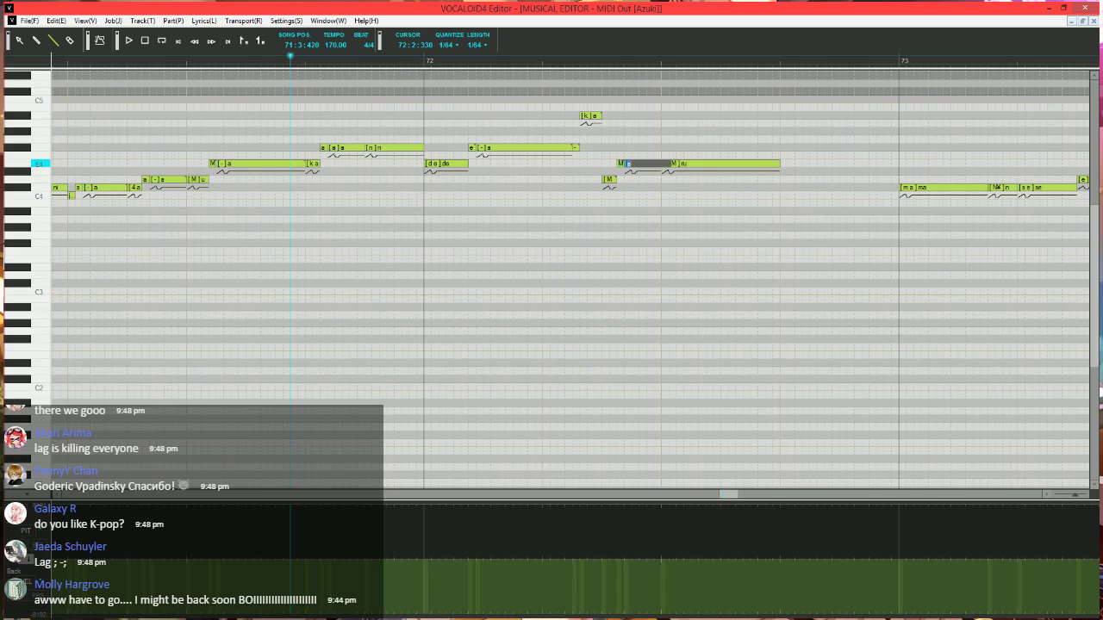
text(-)
key(Return)
- Run the Expressive Vibrato job plugin on the [4 M] note at beat 3 of measure 72
scroll(677, 178, right, 2)
click(629, 167)
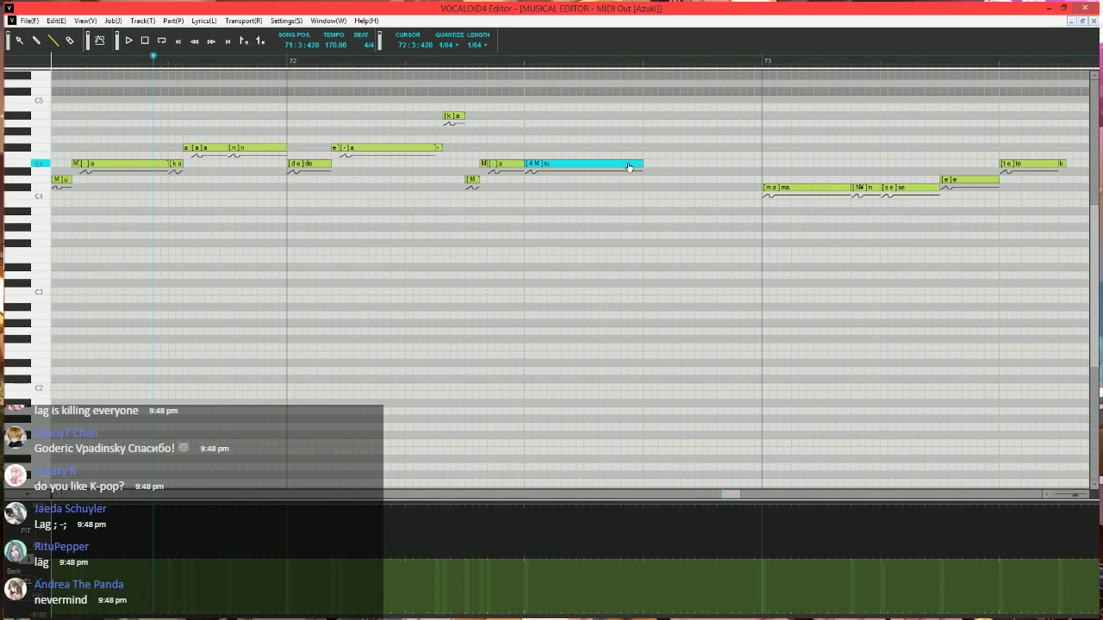
key(ctrl+j)
click(449, 318)
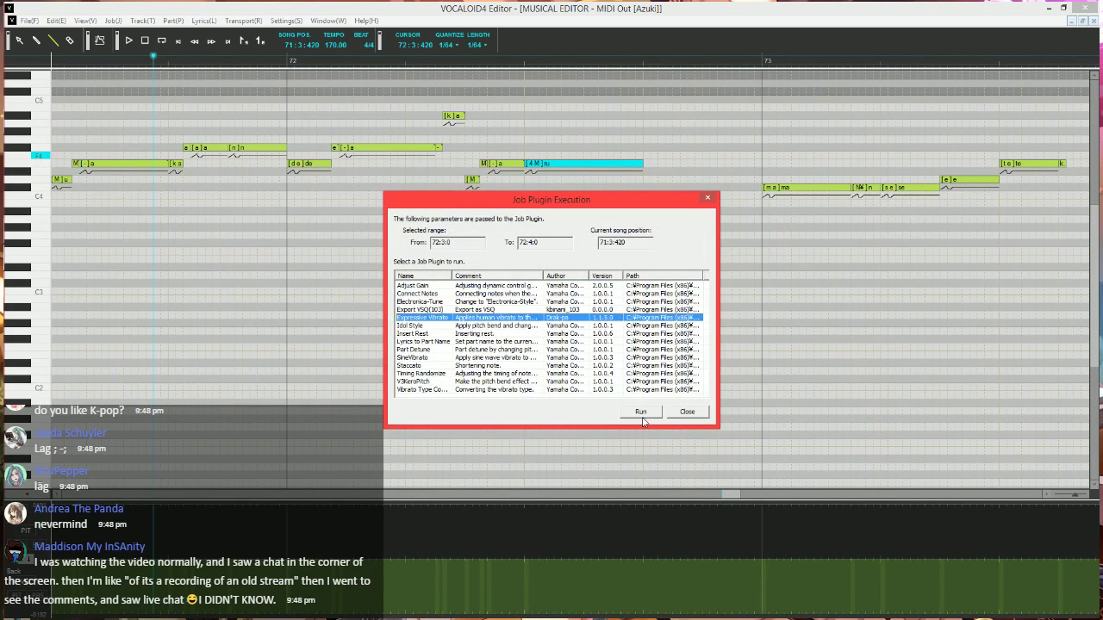
click(642, 413)
- Apply vibrato with pitch amount 10, rate 45, length 100 and short fade-in and fade-out lengths, and play back the note
double_click(570, 227)
text(10)
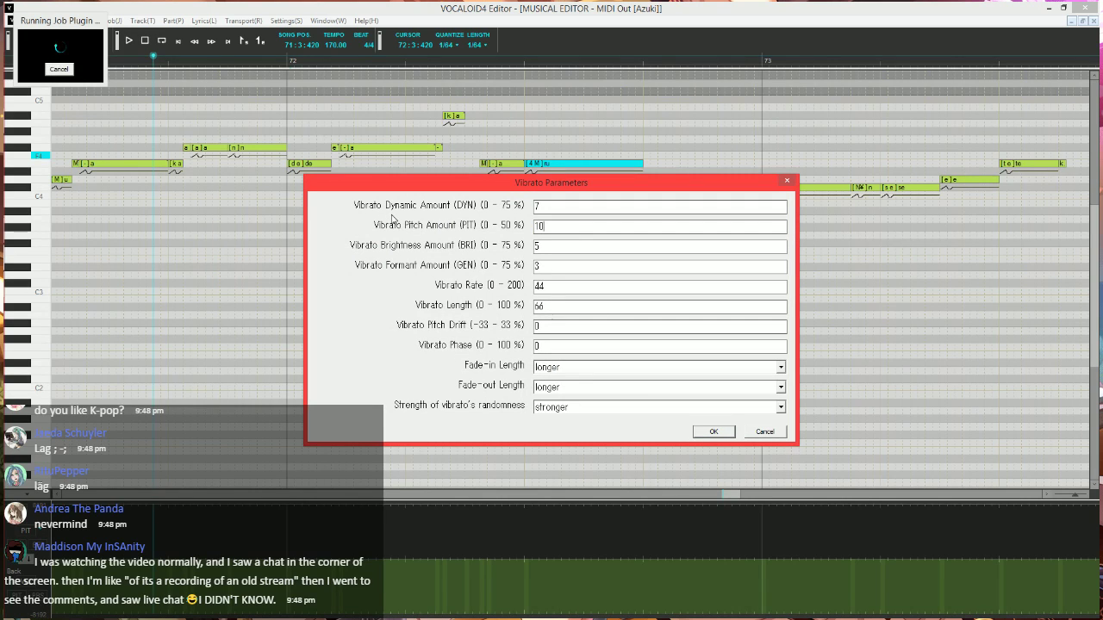
text(45)
key(Tab)
text(100)
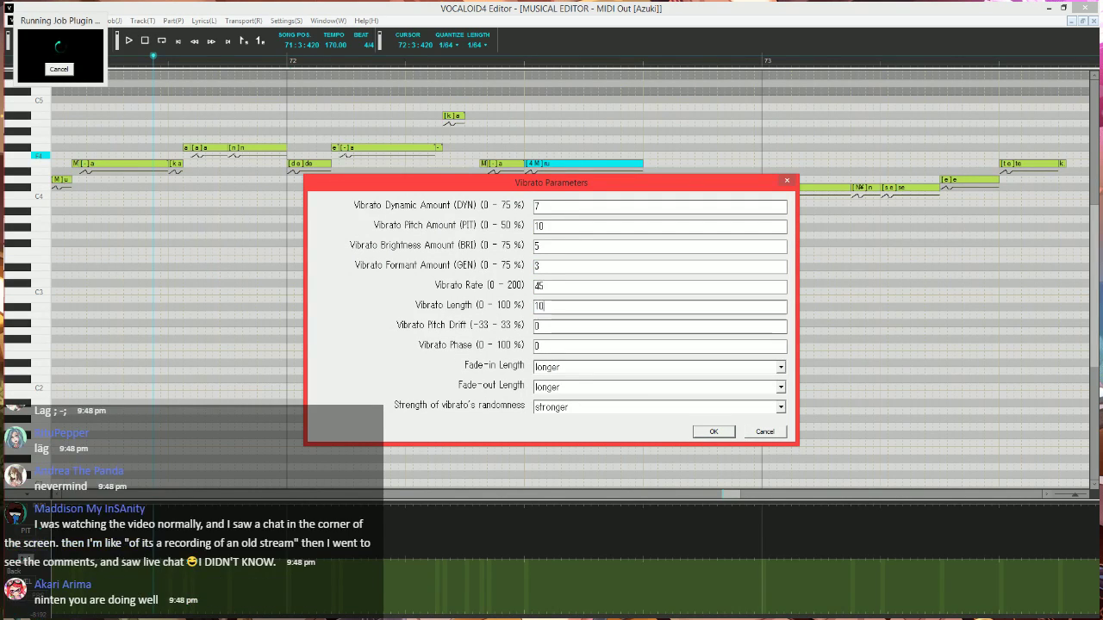
key(Tab)
key(Tab)
key(Tab)
key(Up)
key(Tab)
key(Up)
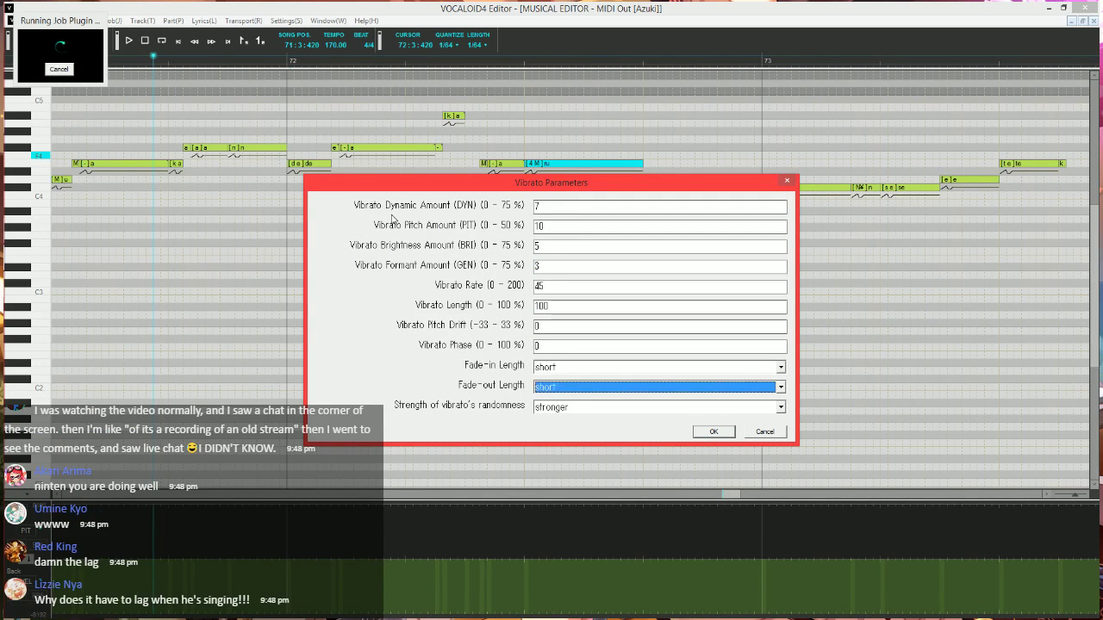
key(Return)
key(space)
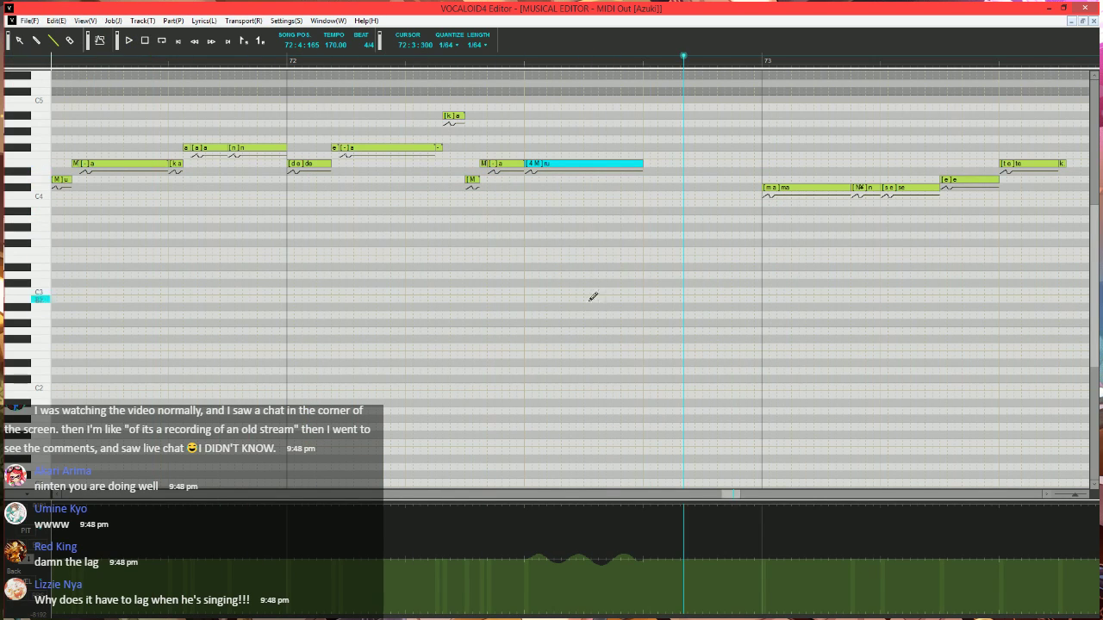
scroll(593, 297, down, 5)
scroll(695, 325, up, 4)
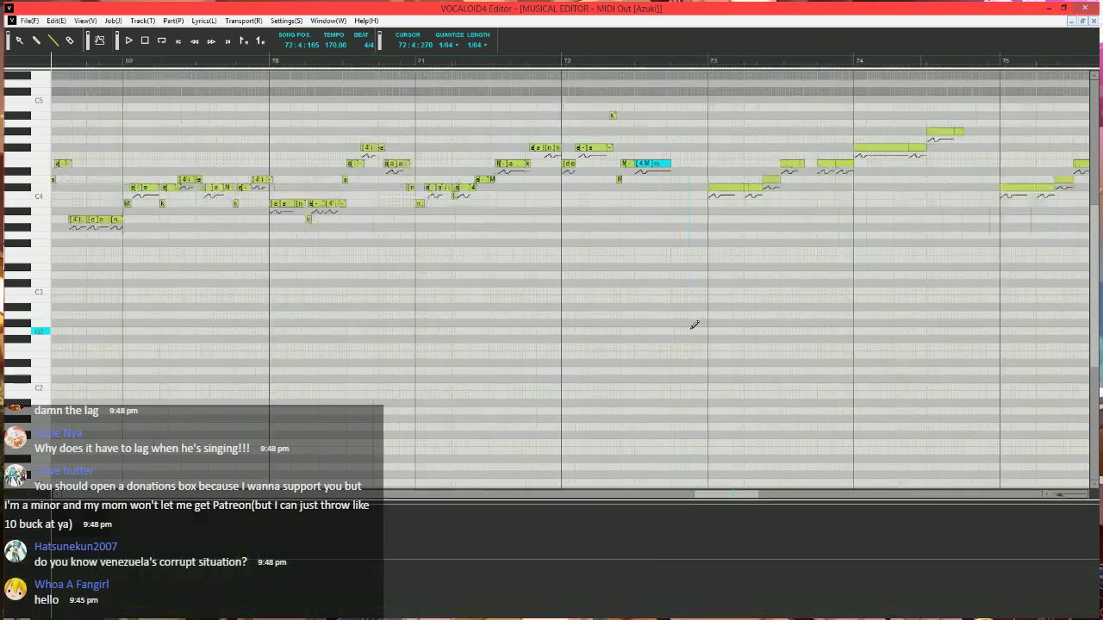
- Draw a pitch bend rising from the minimum at the start of the [m a] note in measure 73, and play it back
scroll(638, 348, right, 2)
ctrl+scroll(603, 341, up, 1)
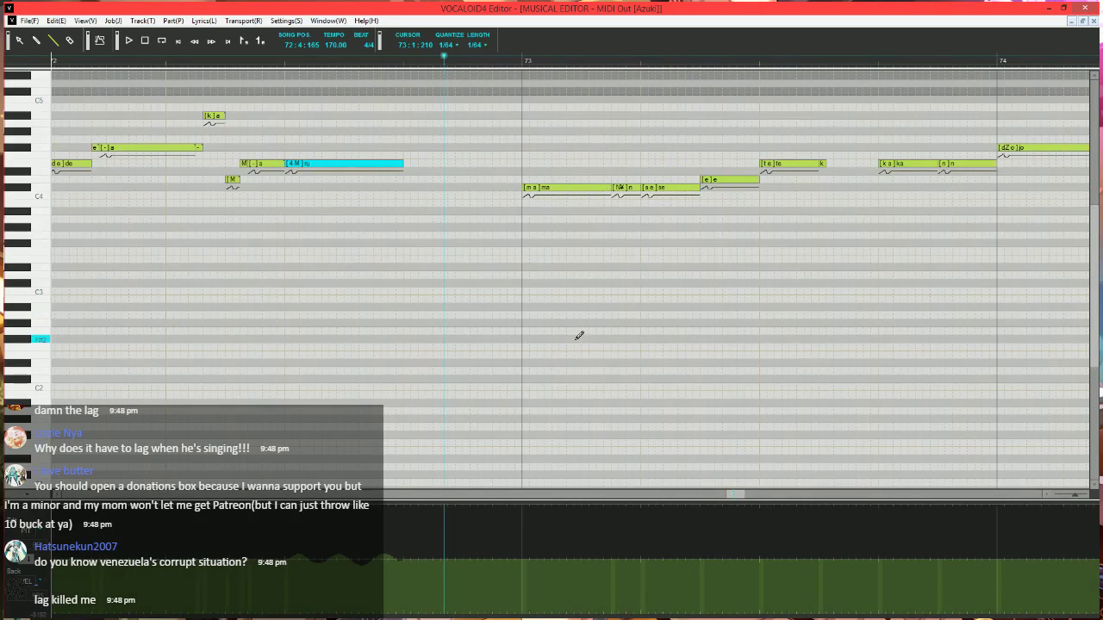
ctrl+scroll(523, 330, up, 1)
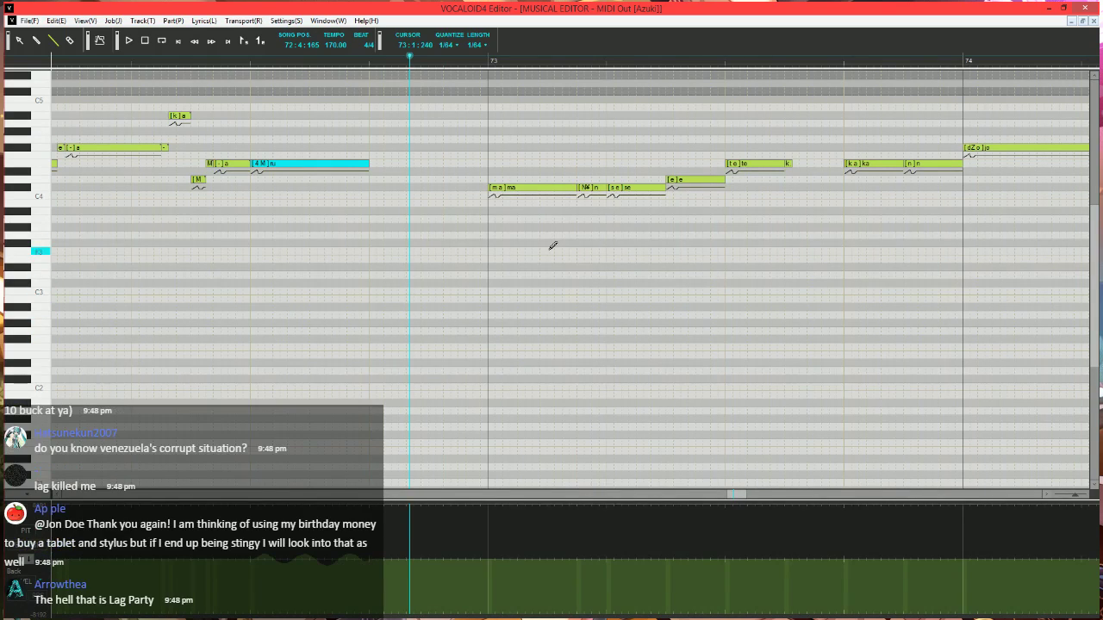
ctrl+scroll(547, 239, up, 3)
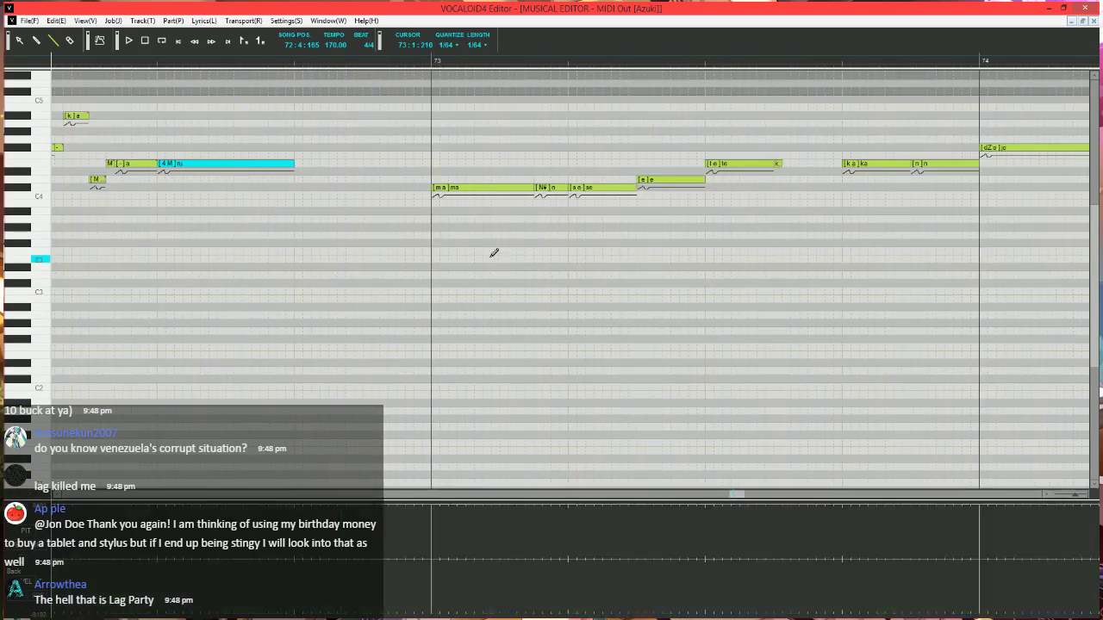
click(441, 614)
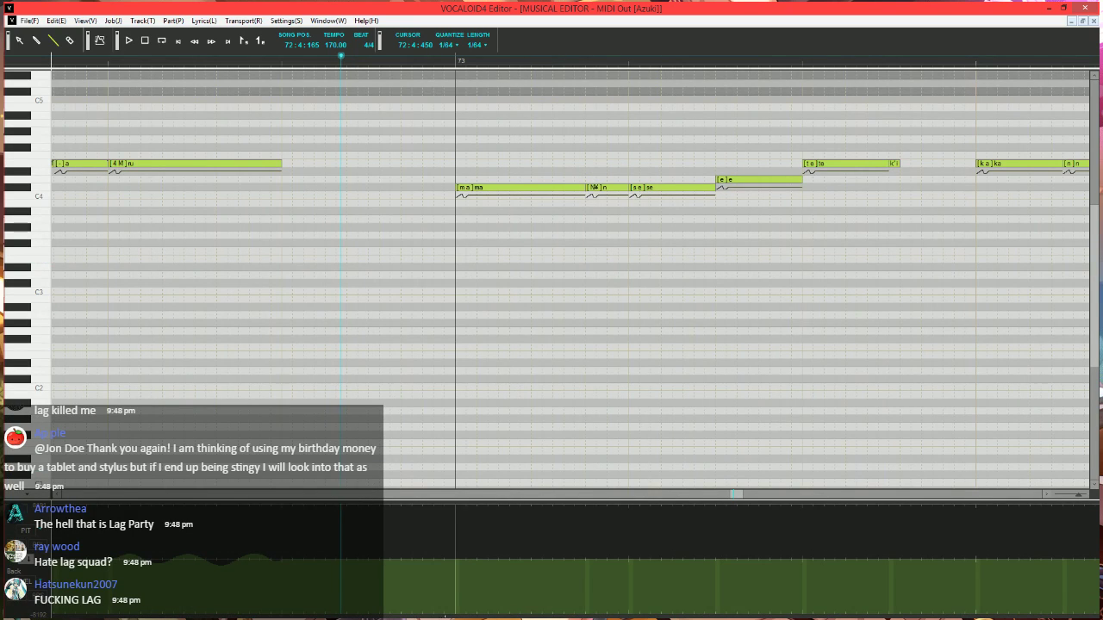
mouse_move(445, 615)
mouse_down()
mouse_move(455, 587)
mouse_move(482, 588)
mouse_move(499, 561)
mouse_up()
key(space)
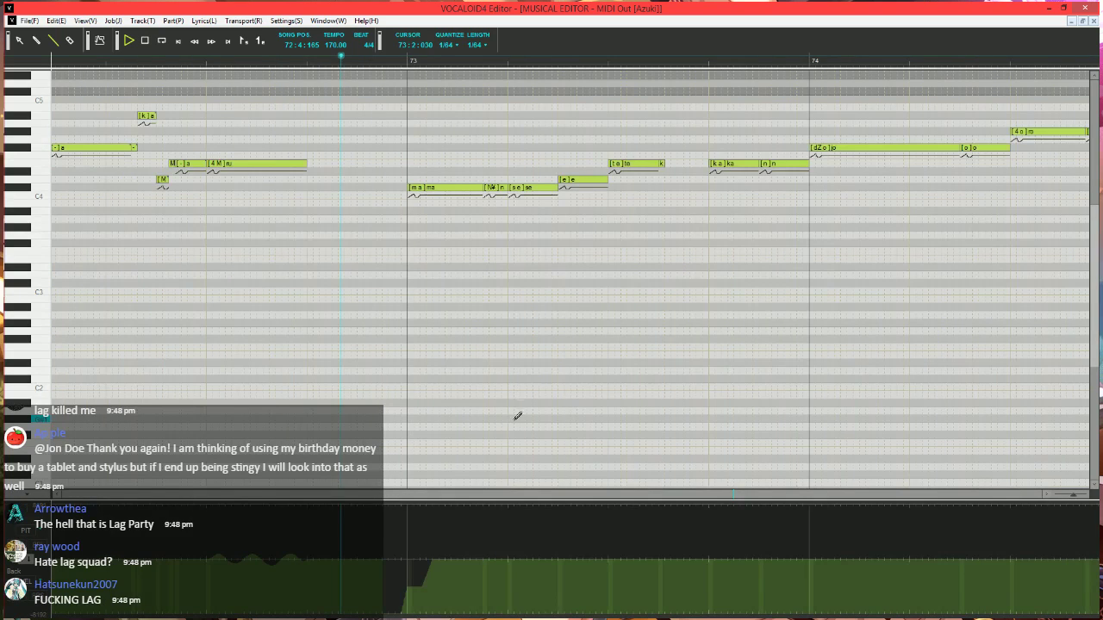
key(space)
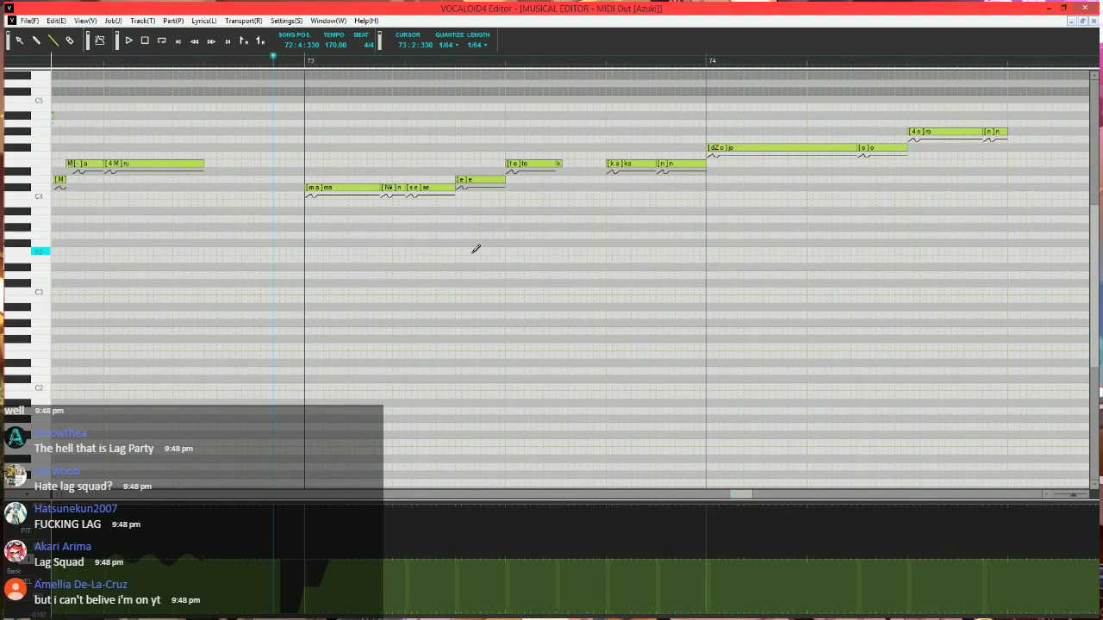
- Split measure 73's [s e] note into a short B3 onset and C#4 continuation notes with a "-" tail
drag(452, 188, 392, 188)
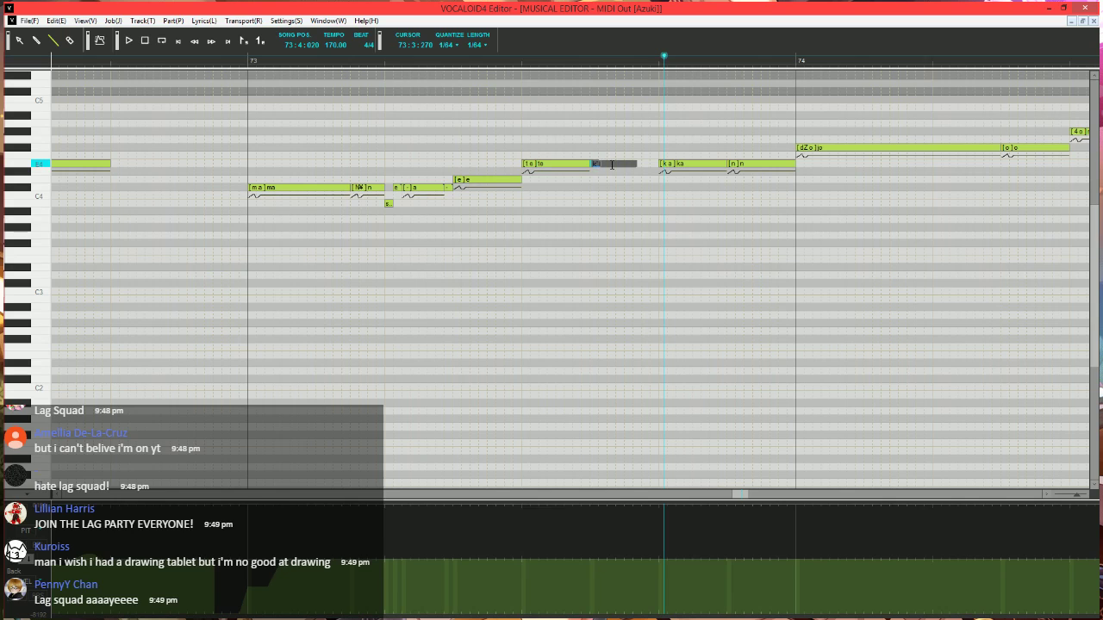
key(Return)
click(221, 60)
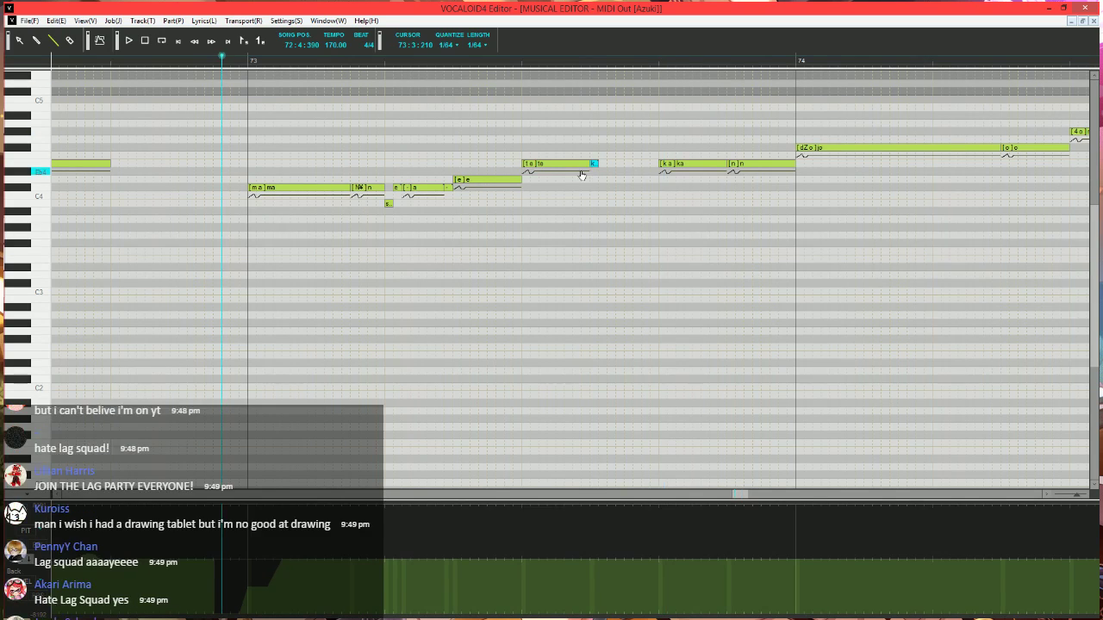
- Split [t e] and [k a] in measure 73 into short D4 onsets with E4 continuation notes, and play back the result
drag(588, 163, 539, 162)
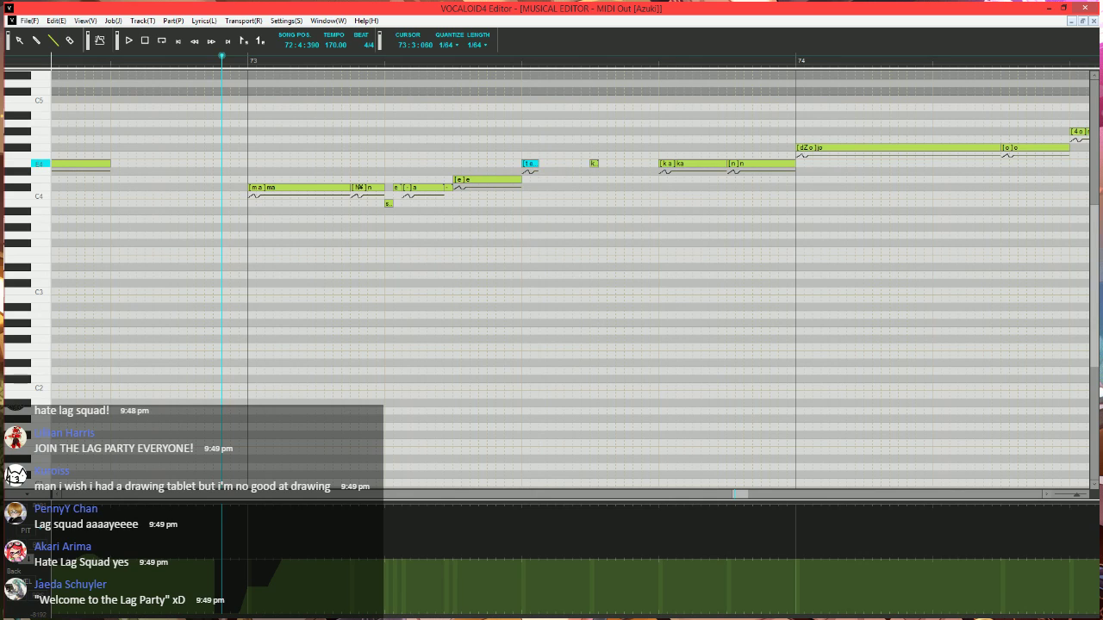
click(541, 164)
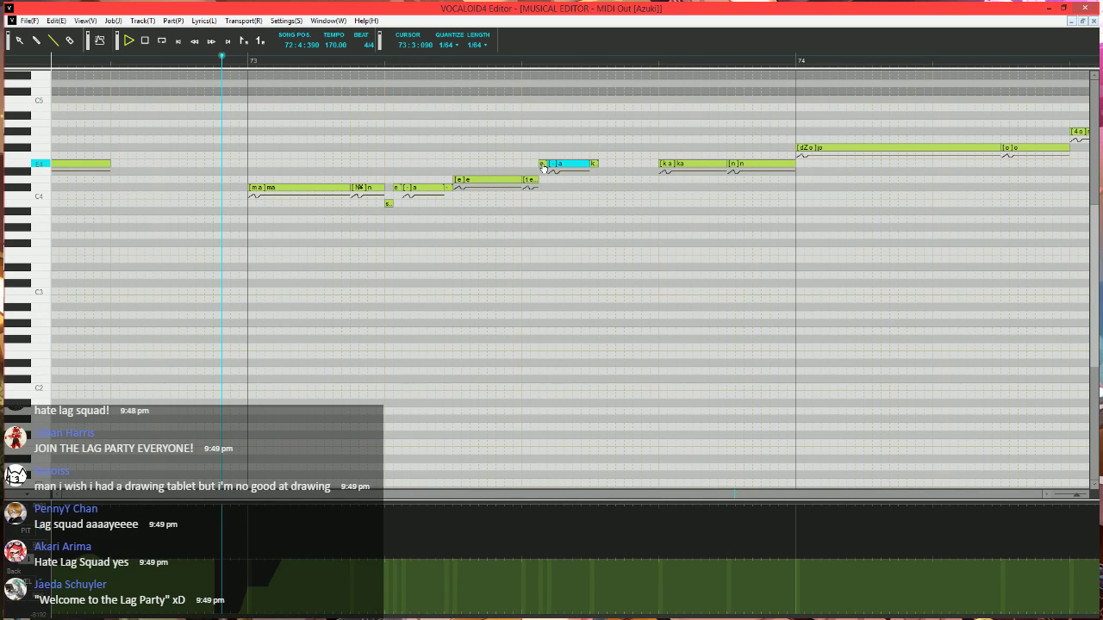
click(505, 62)
mouse_move(587, 163)
mouse_down()
mouse_move(538, 164)
mouse_move(532, 181)
mouse_move(554, 162)
mouse_move(591, 162)
mouse_up()
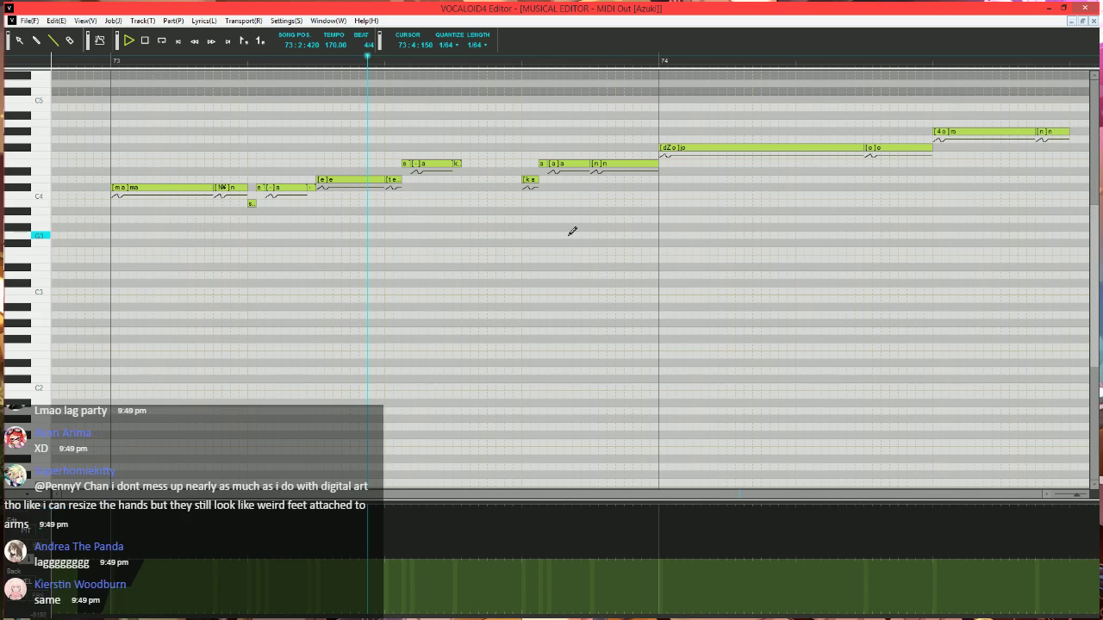
key(space)
key(space)
click(495, 61)
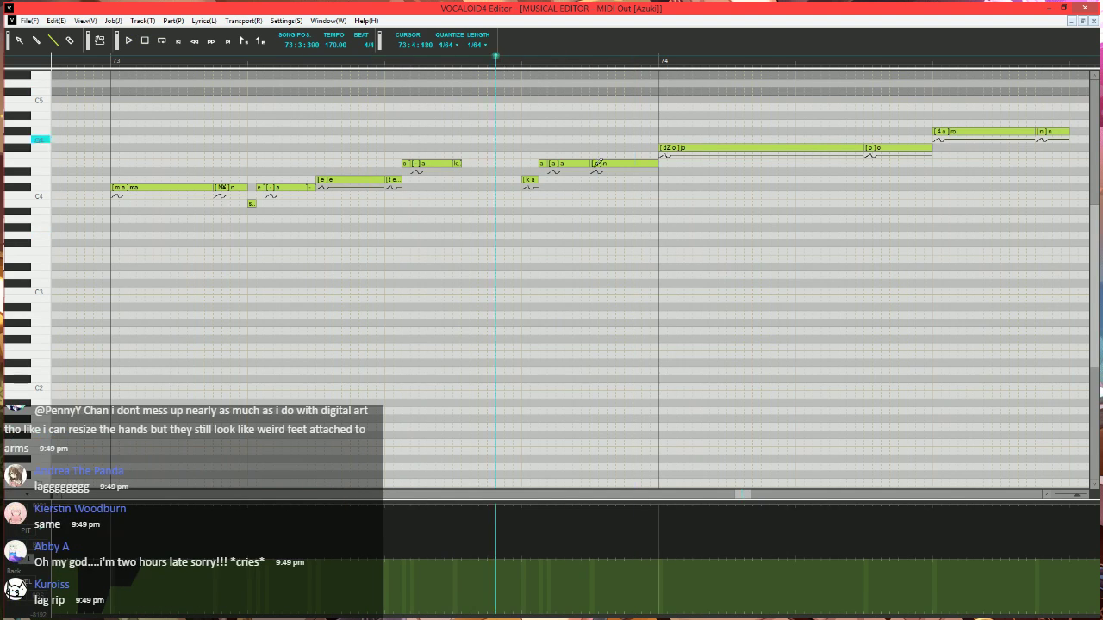
- Shorten the [dZ o] note at the start of measure 74, lower it to E4, and add a short F#4 note after it
scroll(681, 152, right, 1)
drag(692, 148, 521, 148)
drag(513, 149, 519, 163)
click(524, 148)
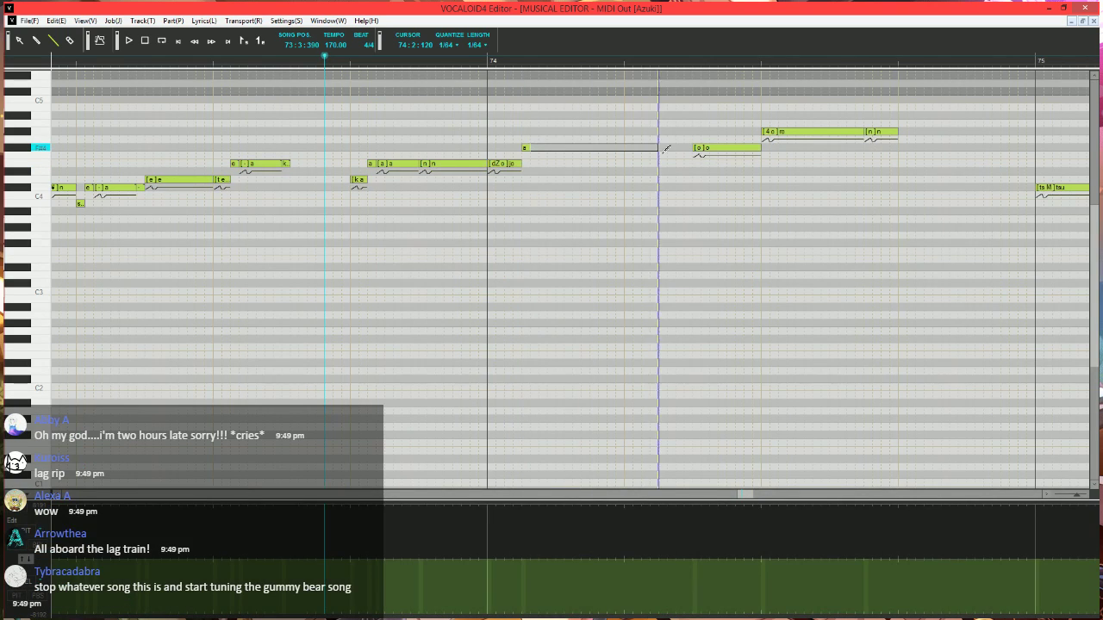
- Try to fill the gap before the [o] note in measure 74 with a long F#4 note
click(687, 152)
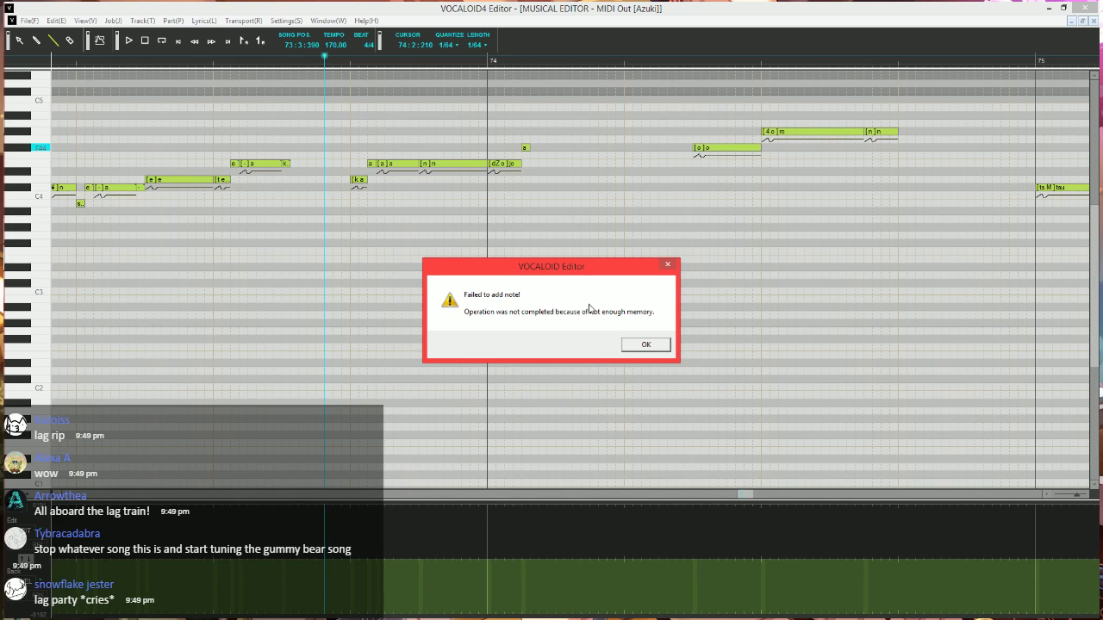
drag(586, 276, 586, 282)
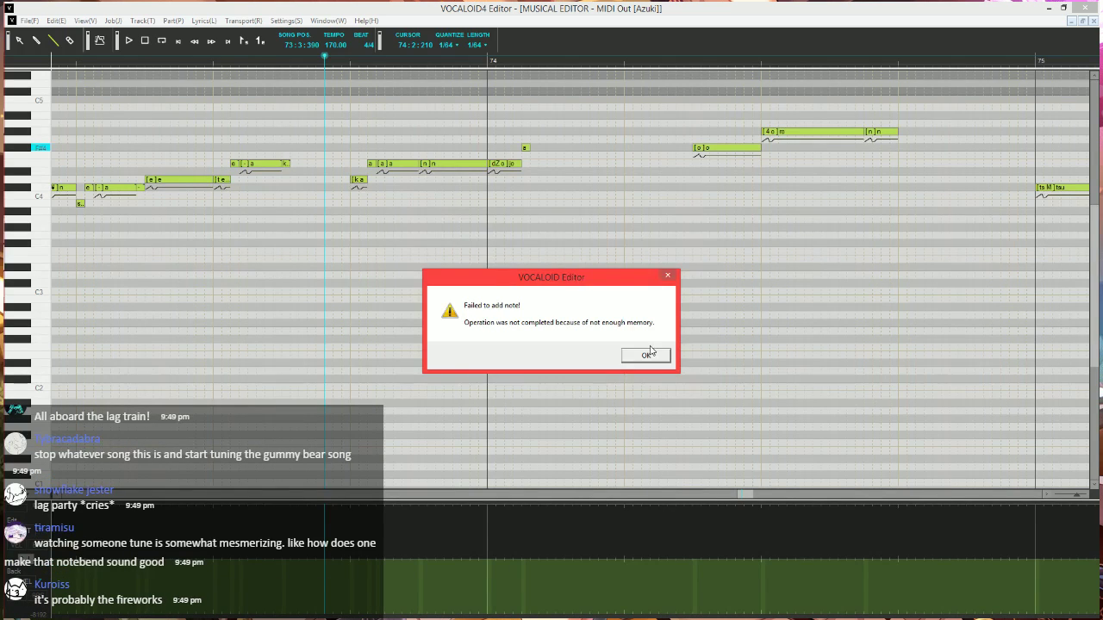
click(646, 354)
- Save the project and return to the end of measure 73 in the Azuki part
click(30, 21)
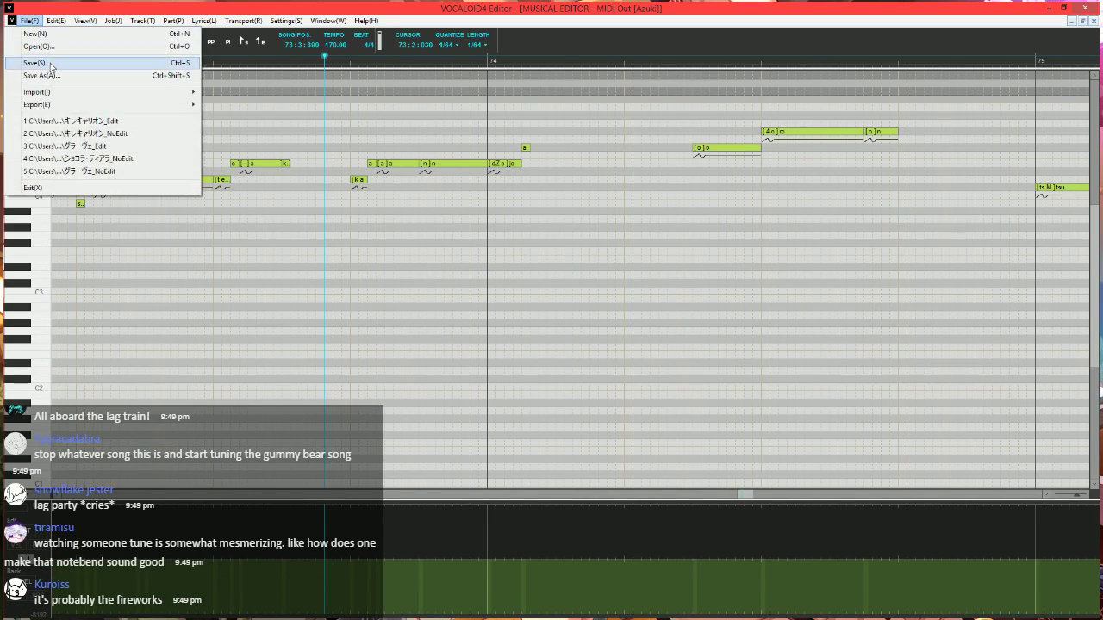
click(50, 65)
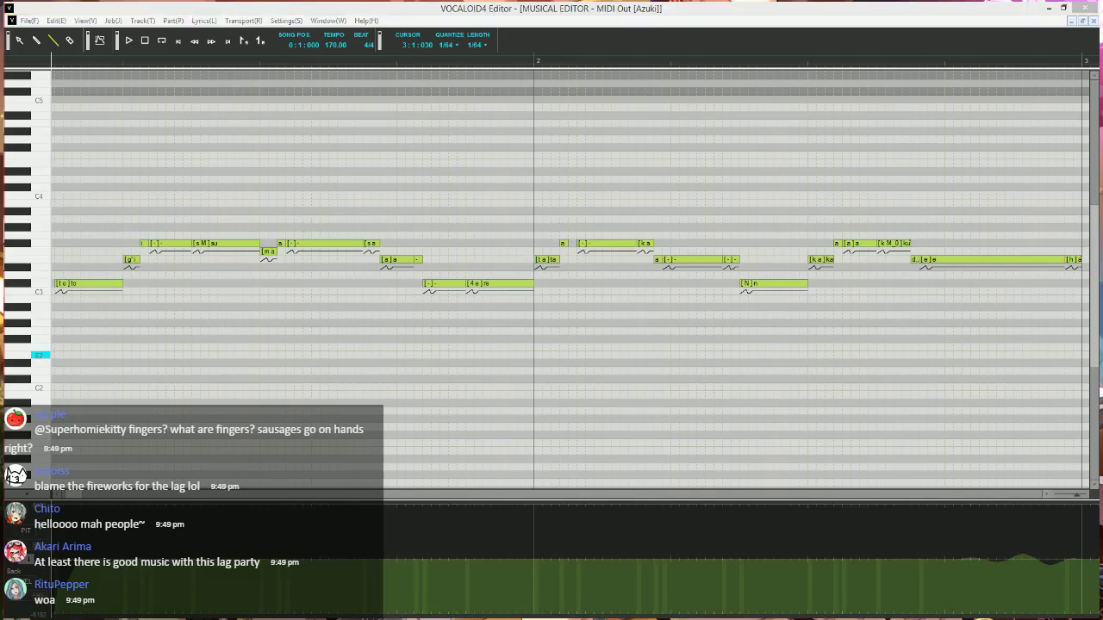
click(415, 7)
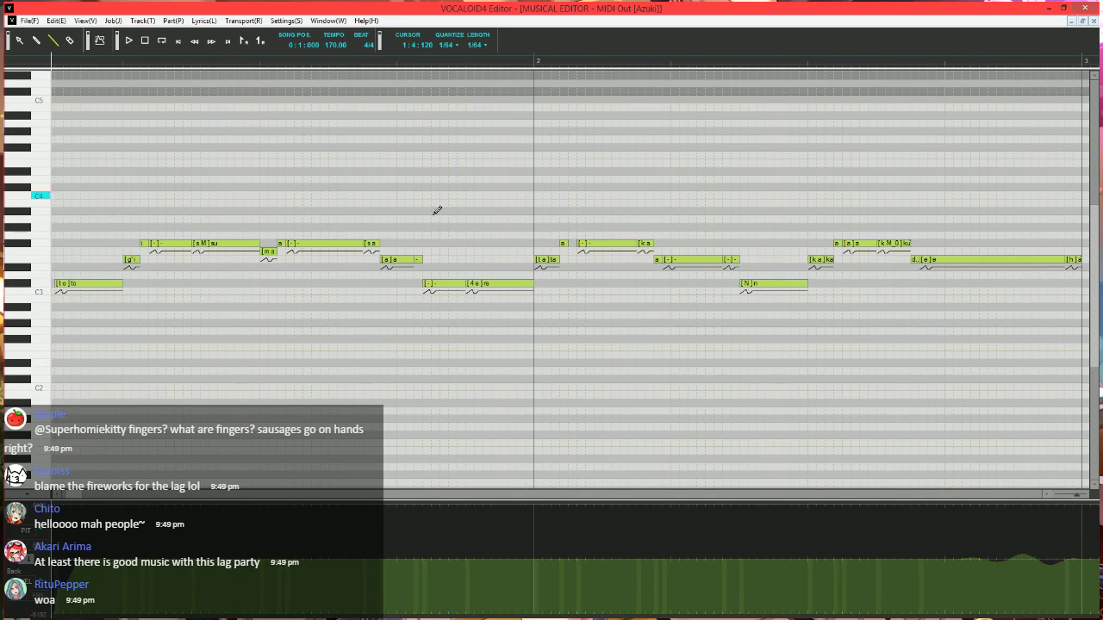
scroll(392, 304, down, 3)
scroll(390, 303, down, 3)
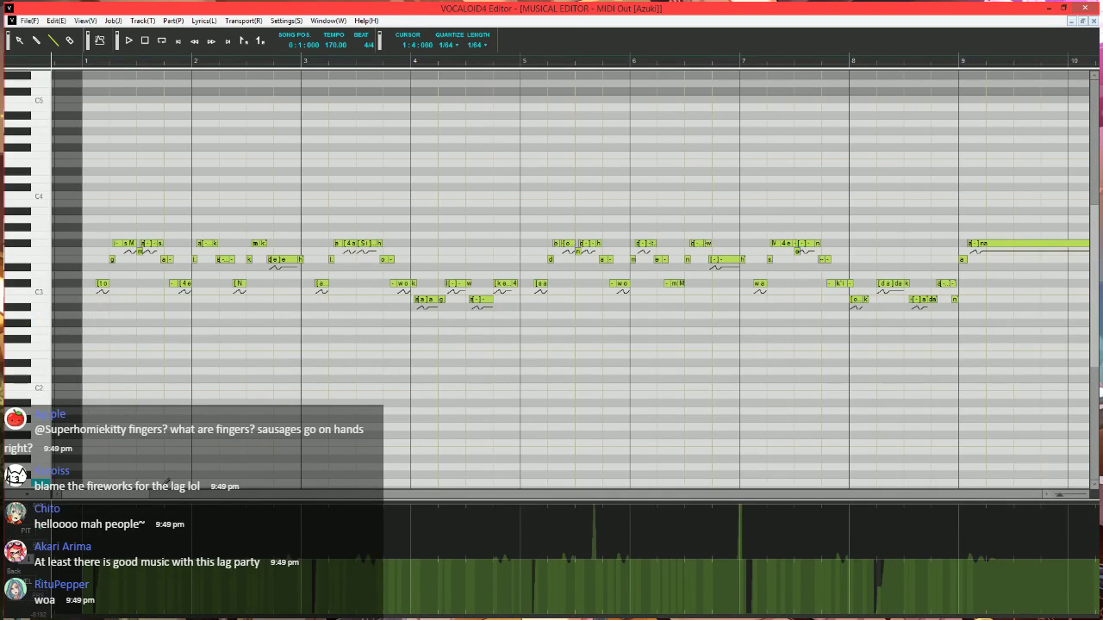
drag(129, 494, 774, 517)
click(466, 58)
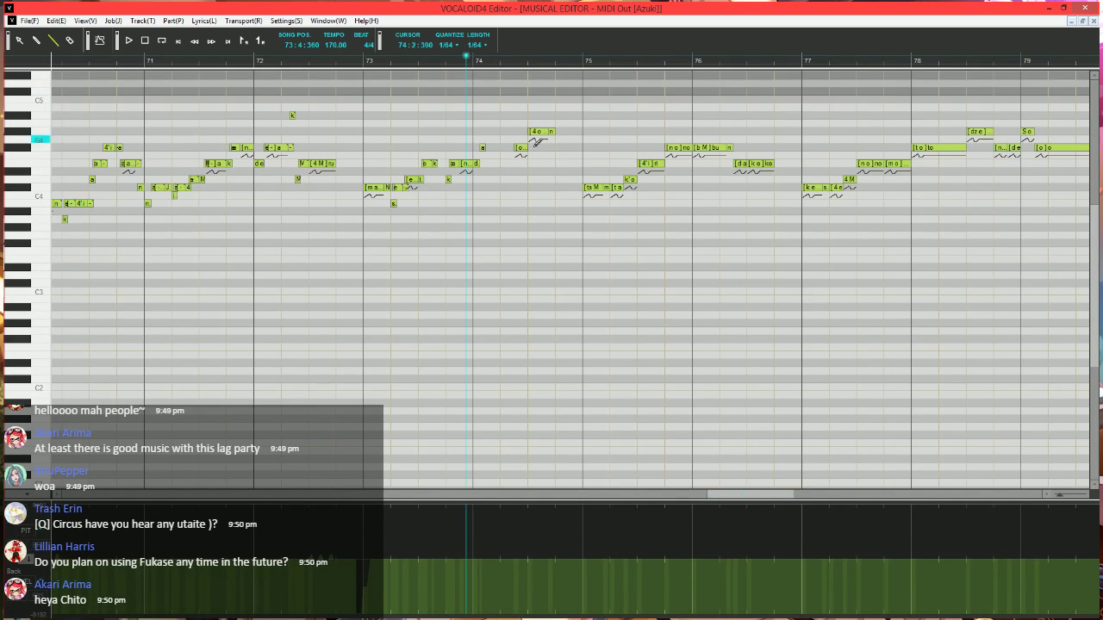
- Fill measure 74's gap before [o] with a long F#4 note, set the short F#4 note's lyric to "-", and play back the phrase
scroll(557, 204, up, 3)
scroll(558, 203, up, 2)
scroll(537, 233, up, 1)
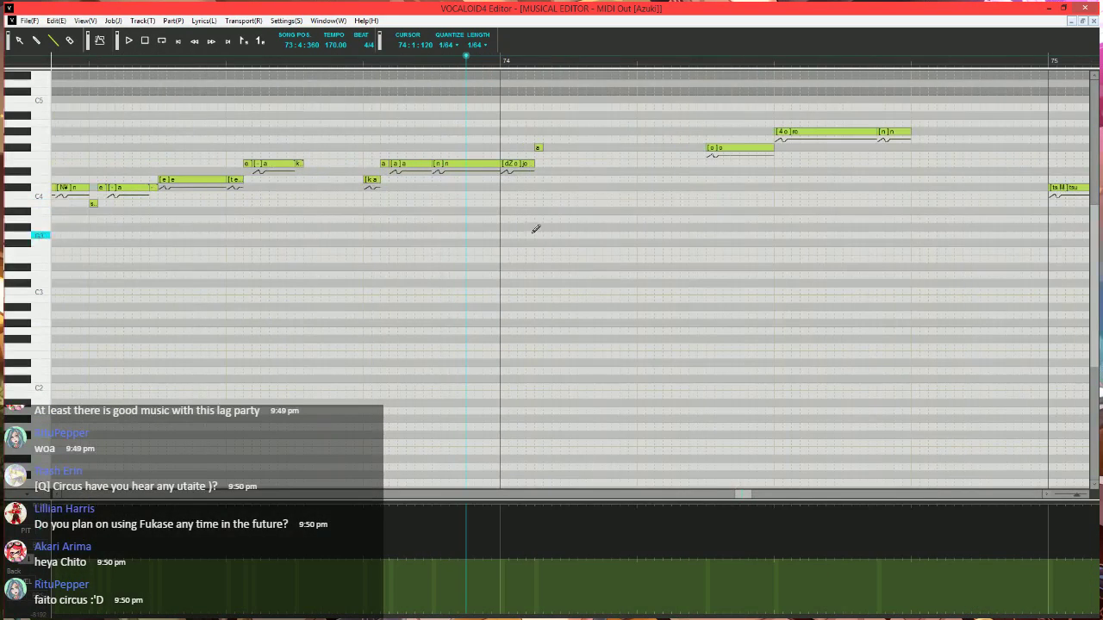
drag(544, 148, 707, 147)
double_click(539, 147)
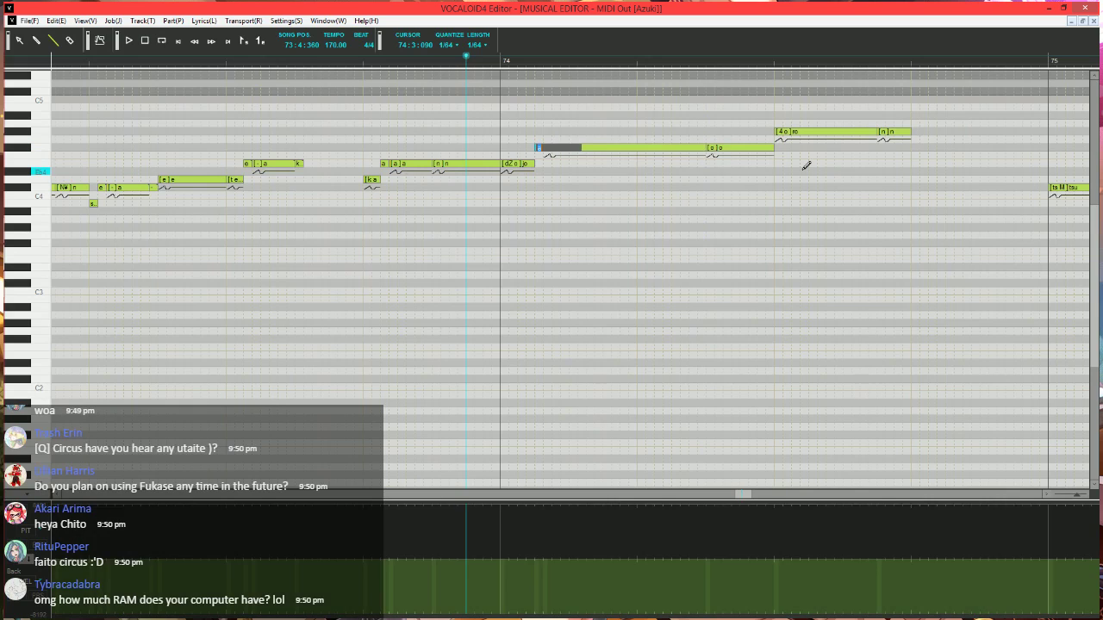
text(-)
key(Tab)
click(331, 56)
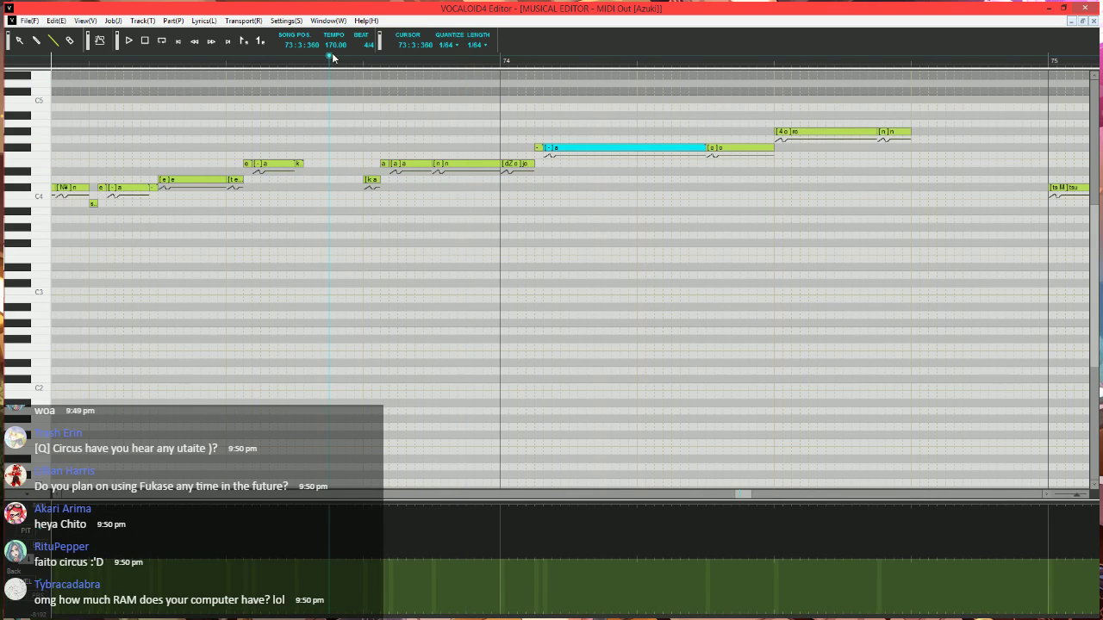
key(space)
scroll(377, 218, right, 1)
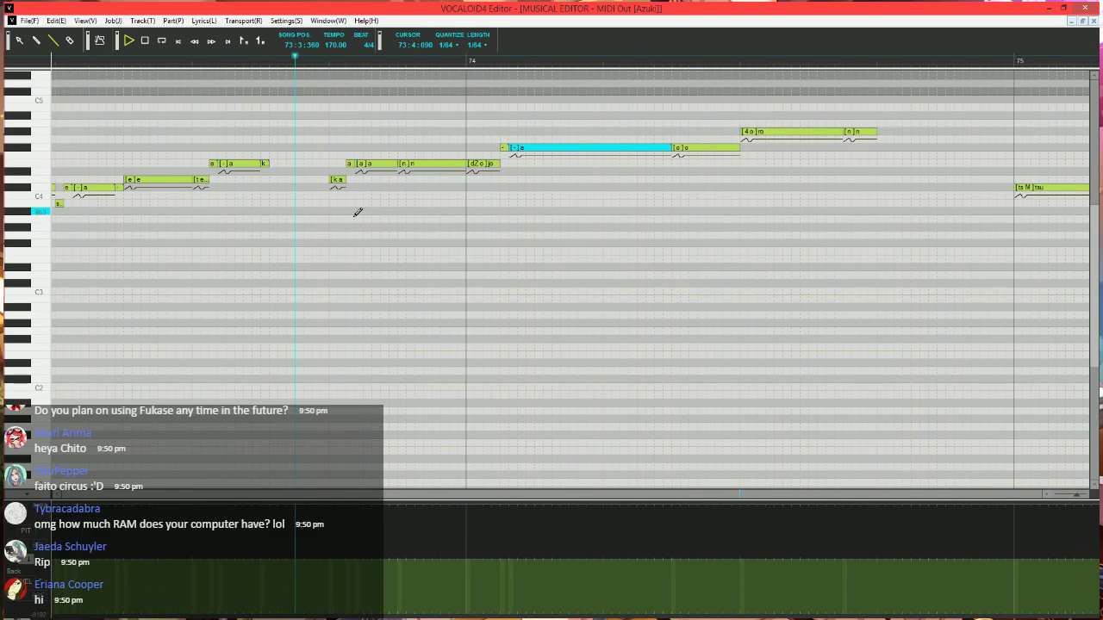
key(space)
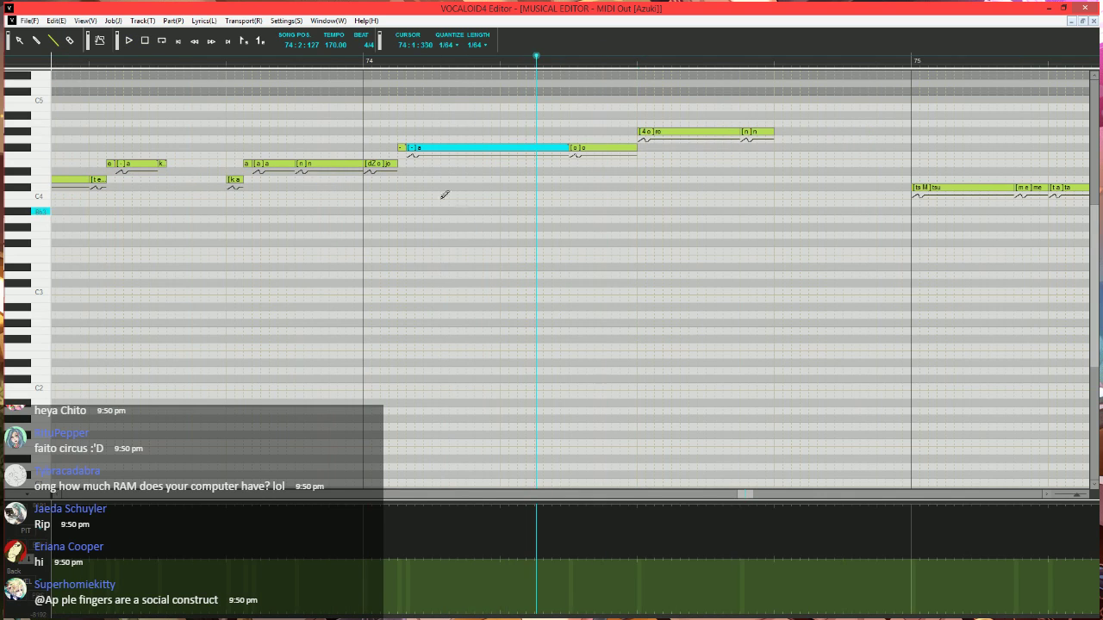
- Try to shorten the [4 o] note in the second half of measure 74 to a brief onset
click(354, 57)
scroll(557, 233, right, 5)
scroll(364, 237, up, 1)
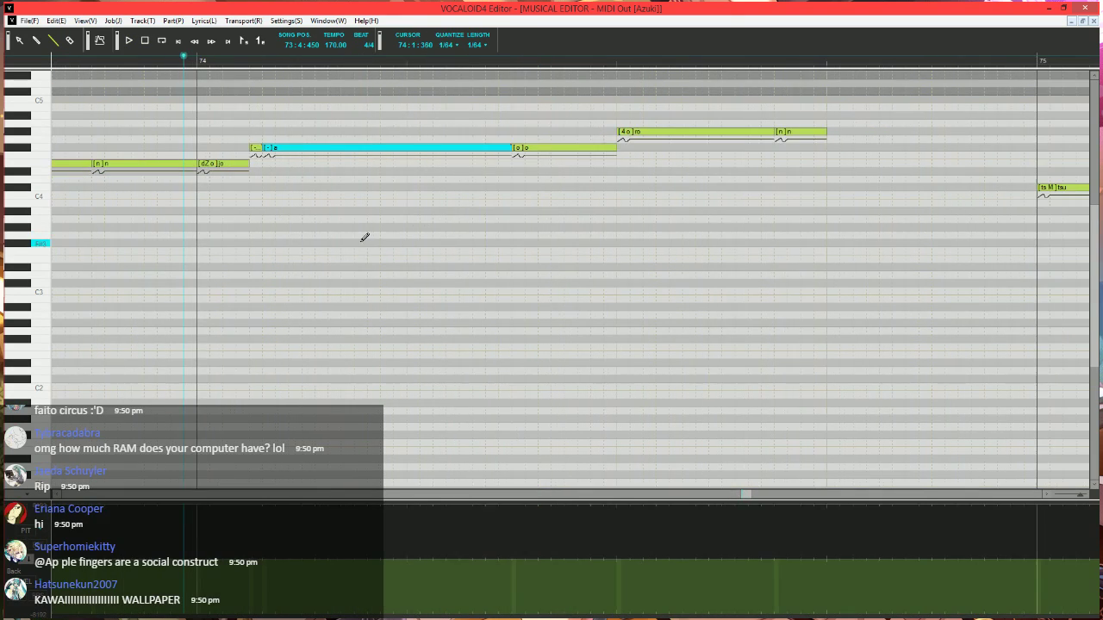
scroll(364, 238, right, 2)
scroll(603, 143, down, 1)
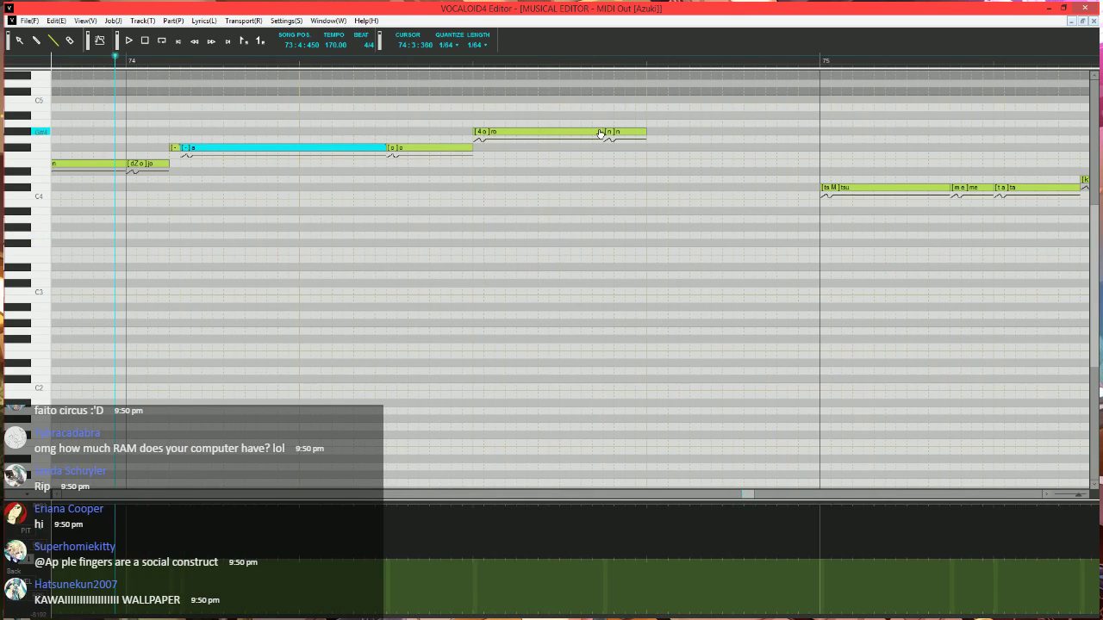
drag(600, 134, 505, 134)
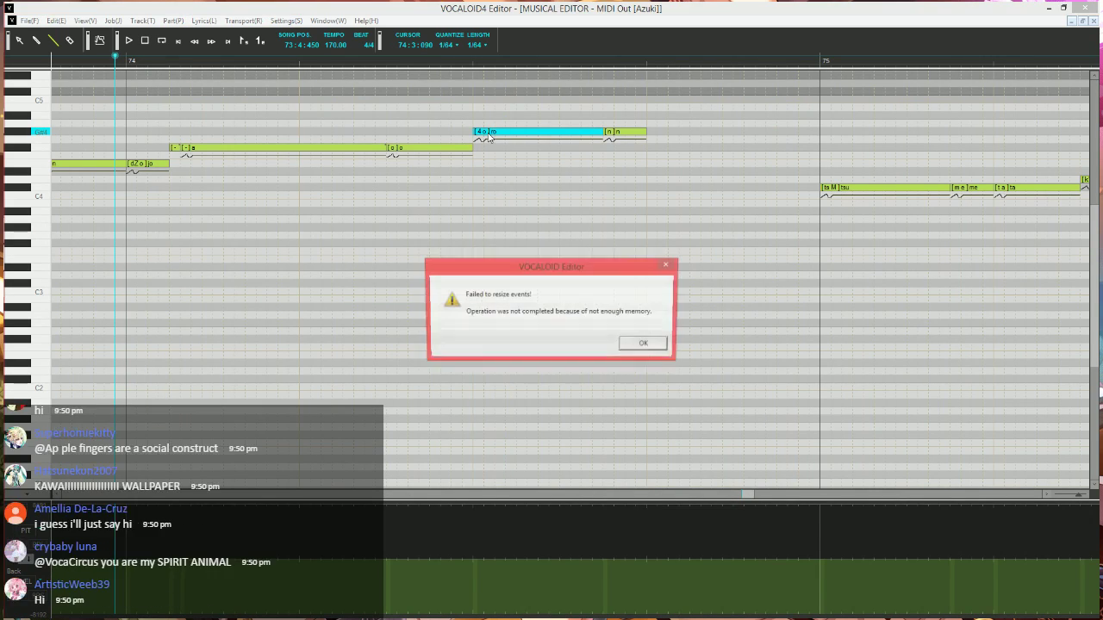
click(645, 343)
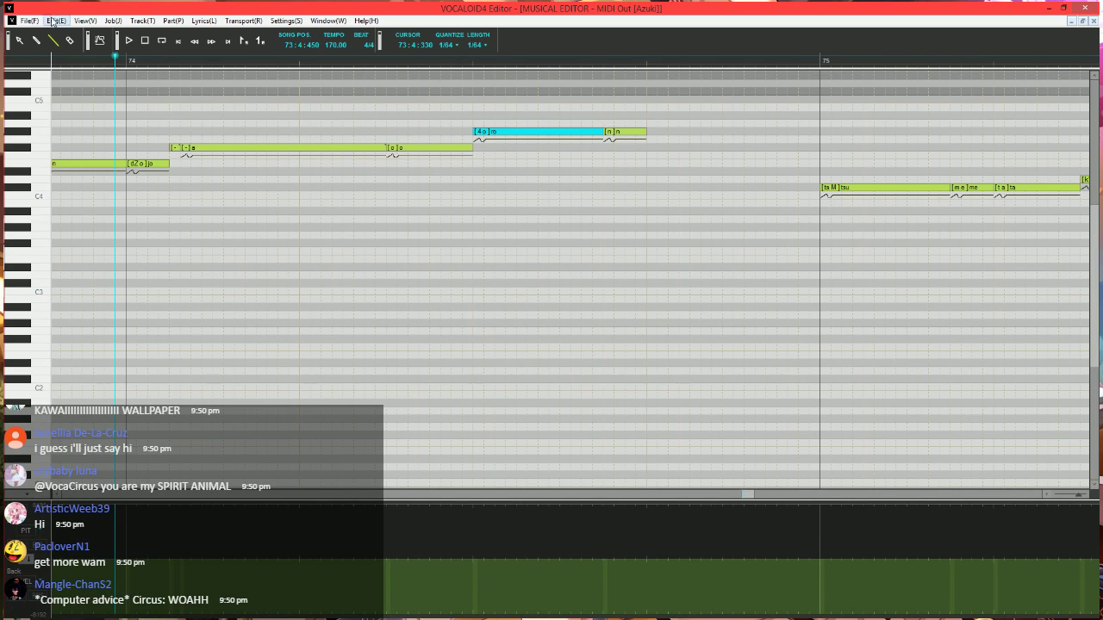
- Save the project and close the editor
click(30, 20)
click(56, 65)
click(1086, 9)
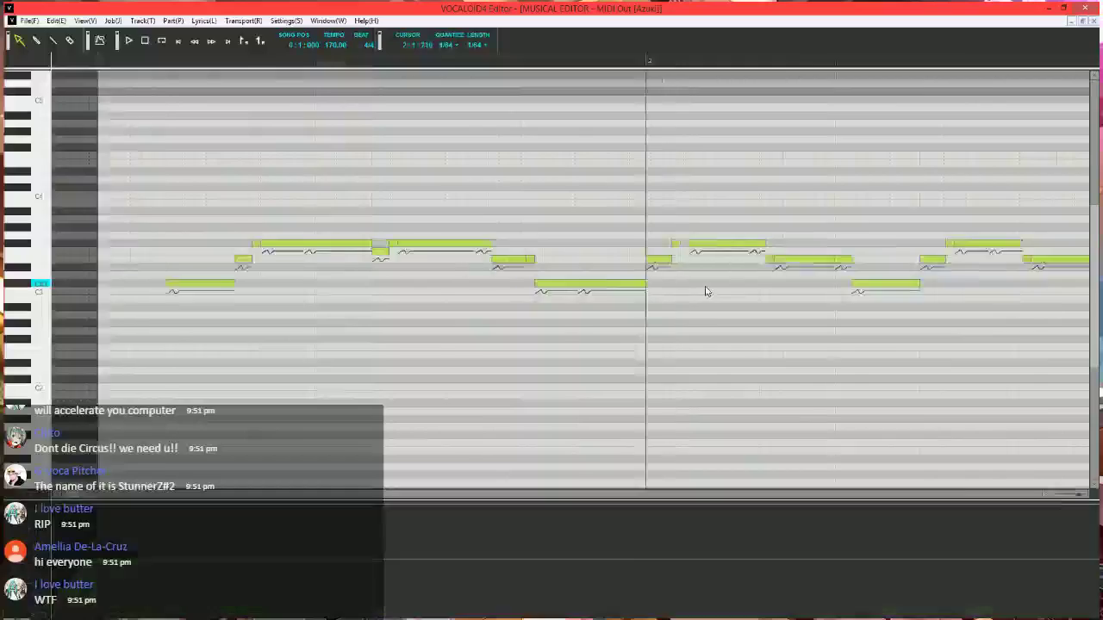
- Select the Line tool and play back the Azuki vocal through measure 73 up to measure 74
scroll(295, 512, down, 5)
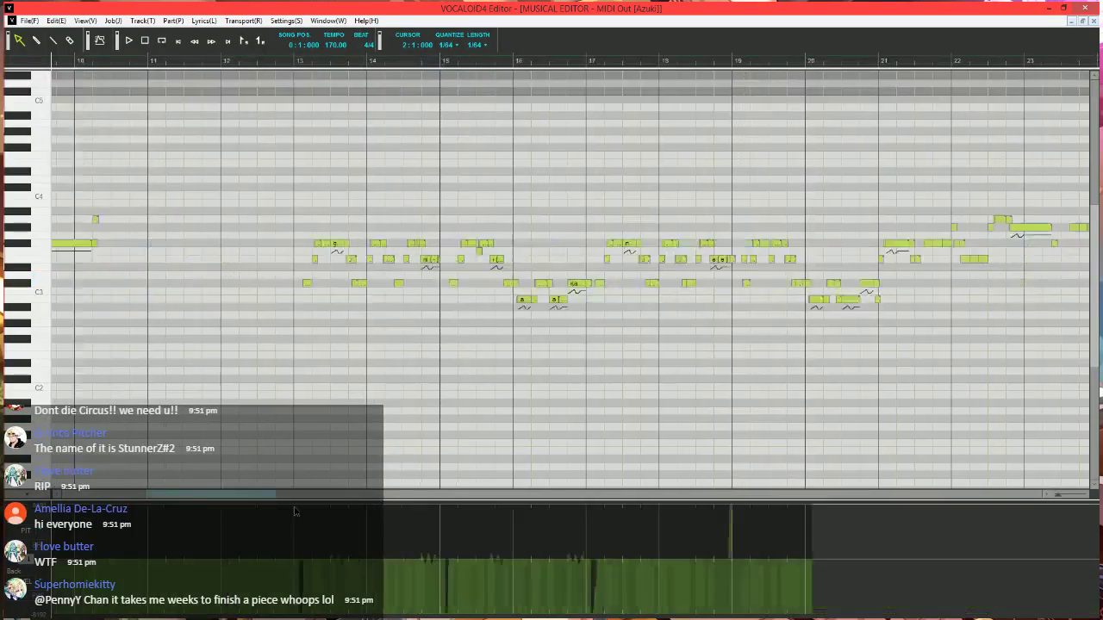
drag(227, 494, 735, 494)
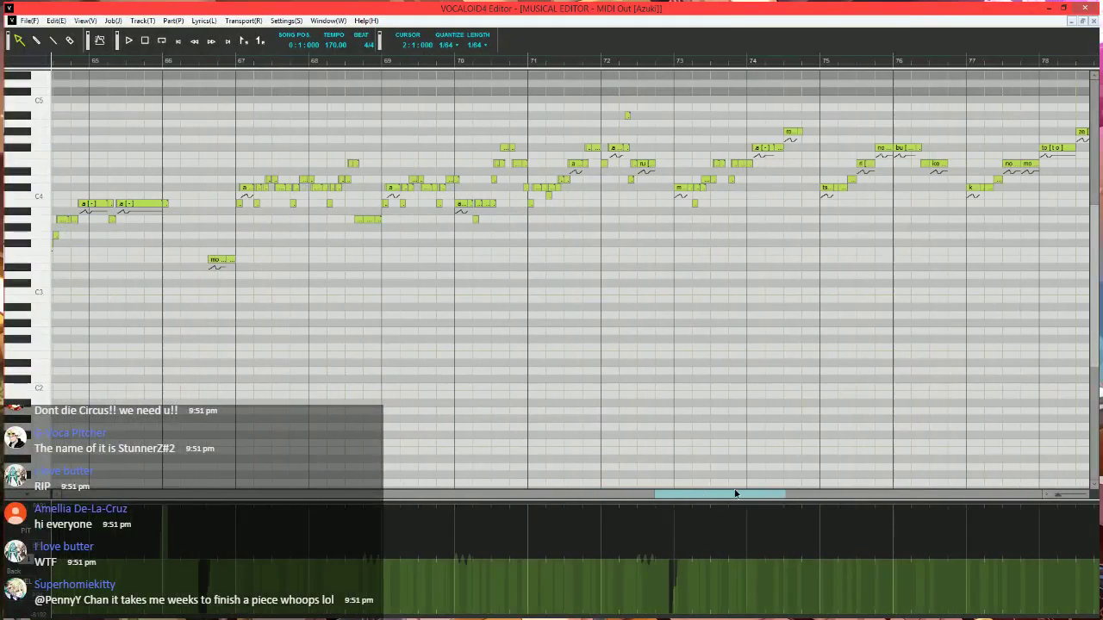
click(194, 60)
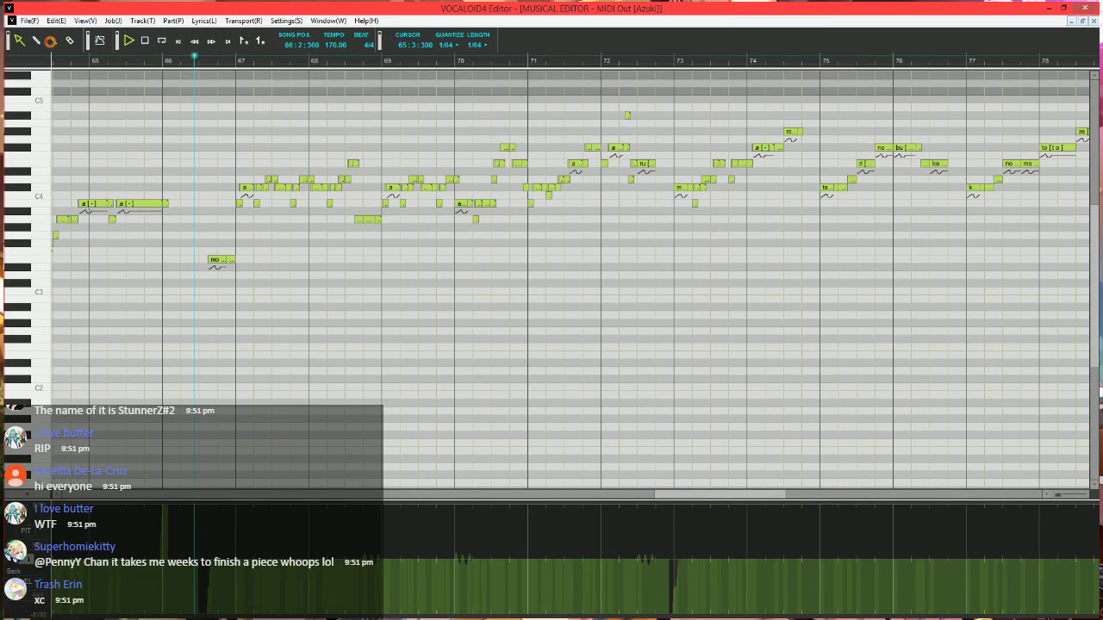
click(51, 41)
scroll(461, 327, up, 5)
key(space)
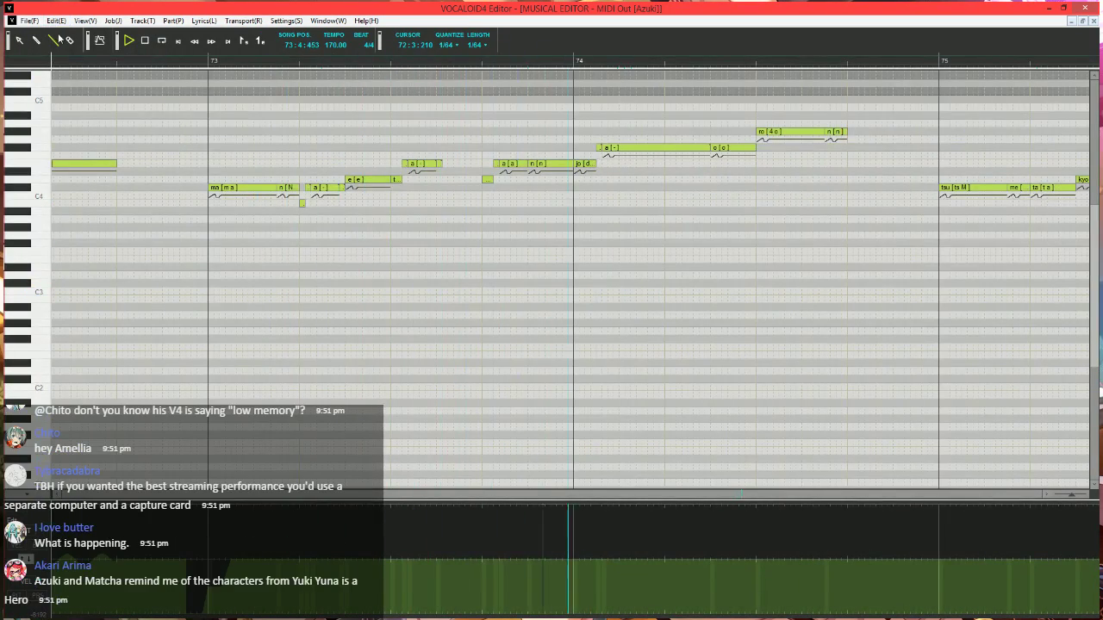
key(space)
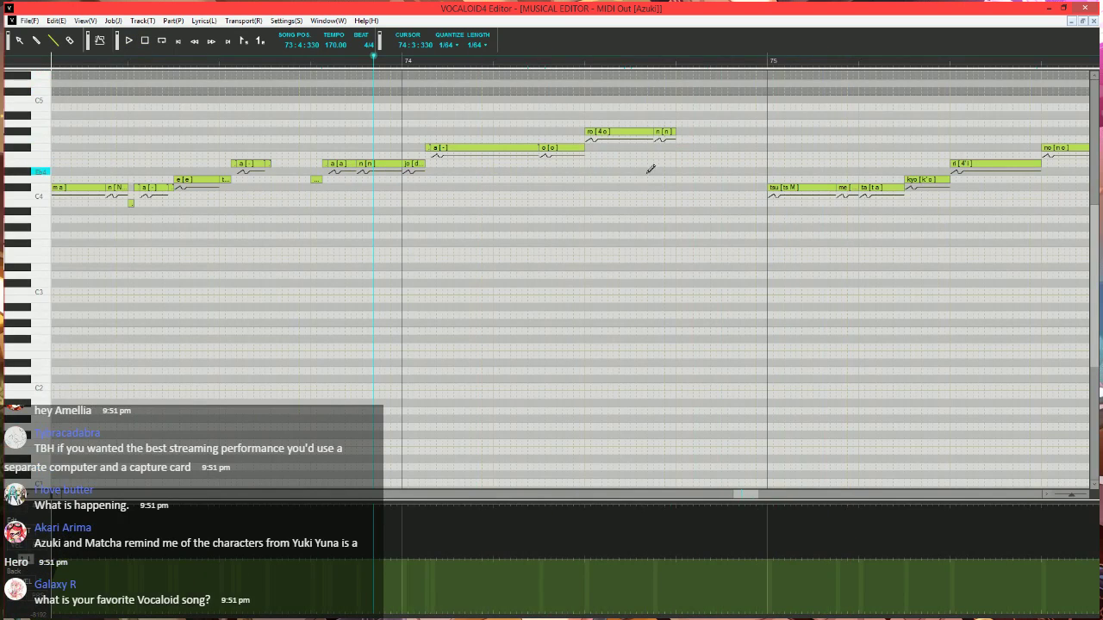
- In measure 74, shorten the [o] note, end it with a short "-" note, and add an E4 note with phoneme 4
scroll(477, 192, up, 3)
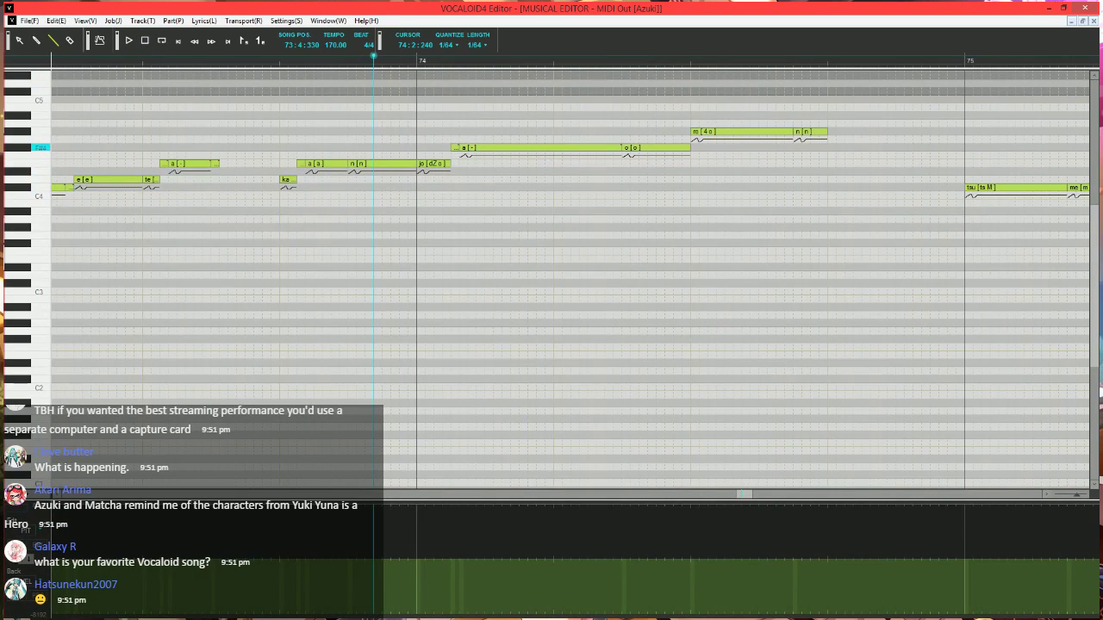
click(612, 149)
drag(614, 148, 622, 147)
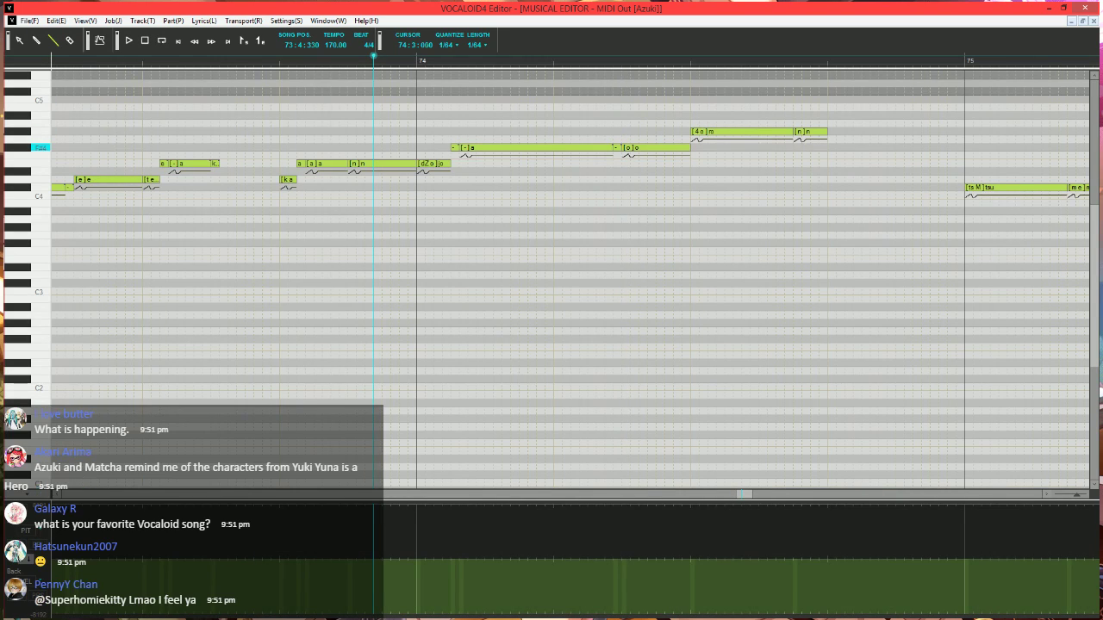
click(665, 148)
drag(665, 147, 690, 161)
double_click(662, 148)
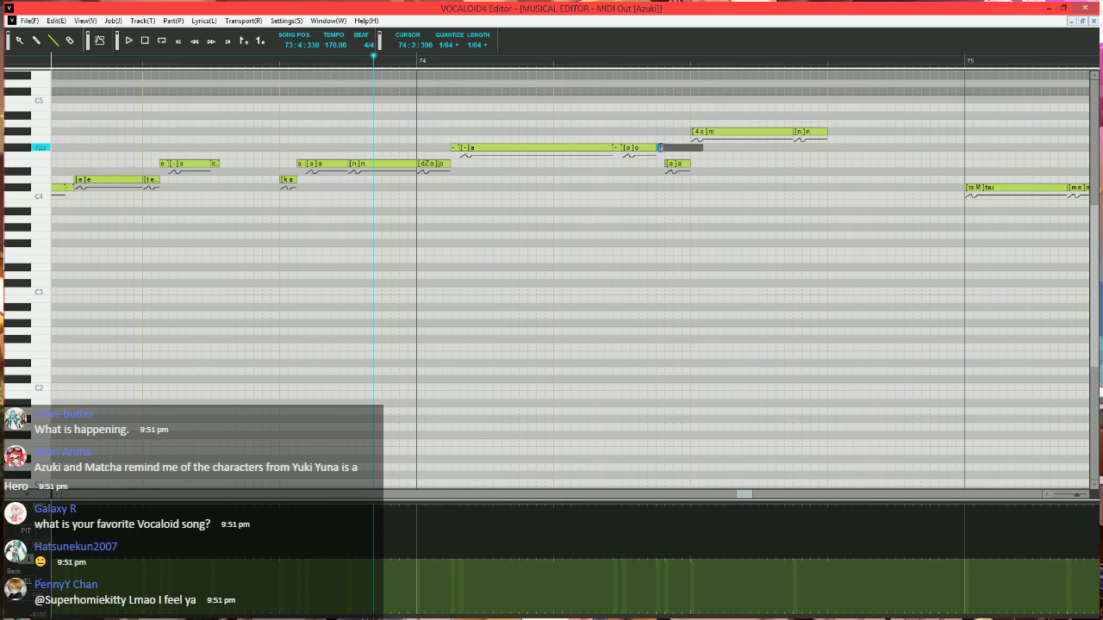
text(-)
key(Tab)
text(ra)
key(Return)
scroll(604, 120, right, 1)
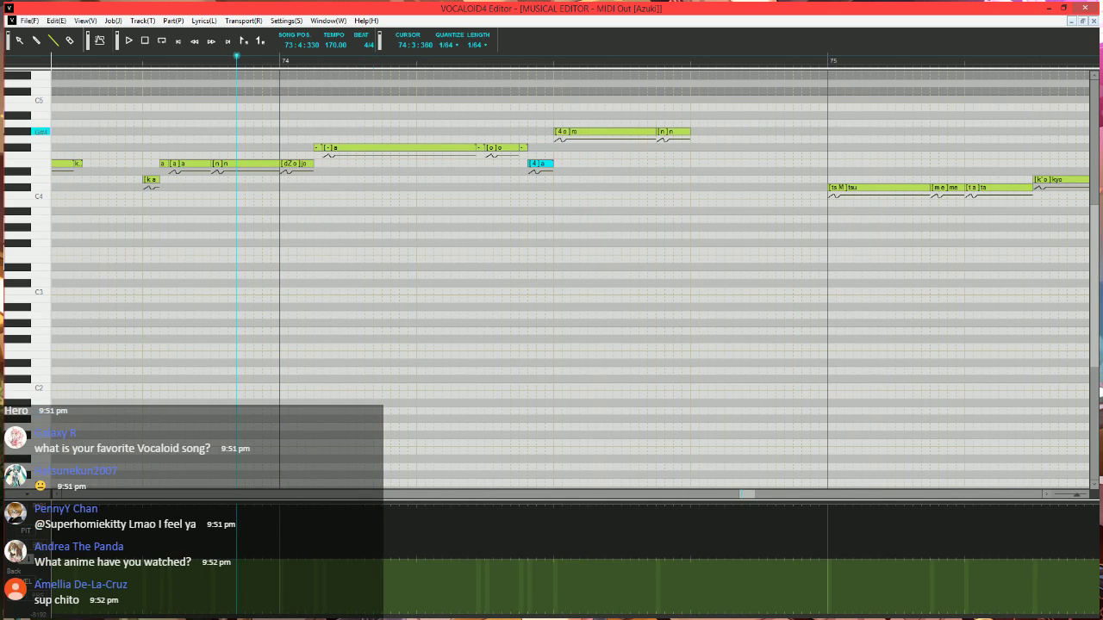
- Split the ro note into an F#4 head and G#4 "o" and "-" notes, and add a short F#4 "-" note after [n]
click(605, 132)
mouse_move(605, 132)
mouse_down()
mouse_move(587, 132)
mouse_move(581, 151)
mouse_move(603, 130)
mouse_move(707, 148)
mouse_up()
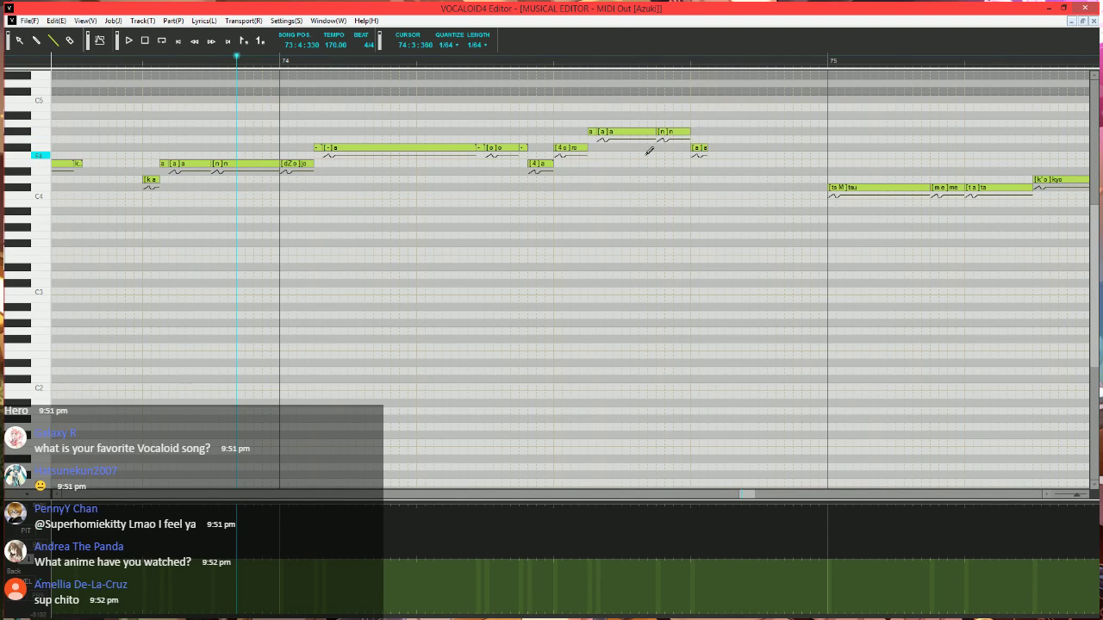
double_click(592, 132)
key(Tab)
text(-)
key(Tab)
key(Tab)
text(-)
key(Return)
- Play back the measure 74 phrase, set the F#4 ro note's phoneme to "o", and play it again
key(space)
scroll(494, 199, down, 2)
key(space)
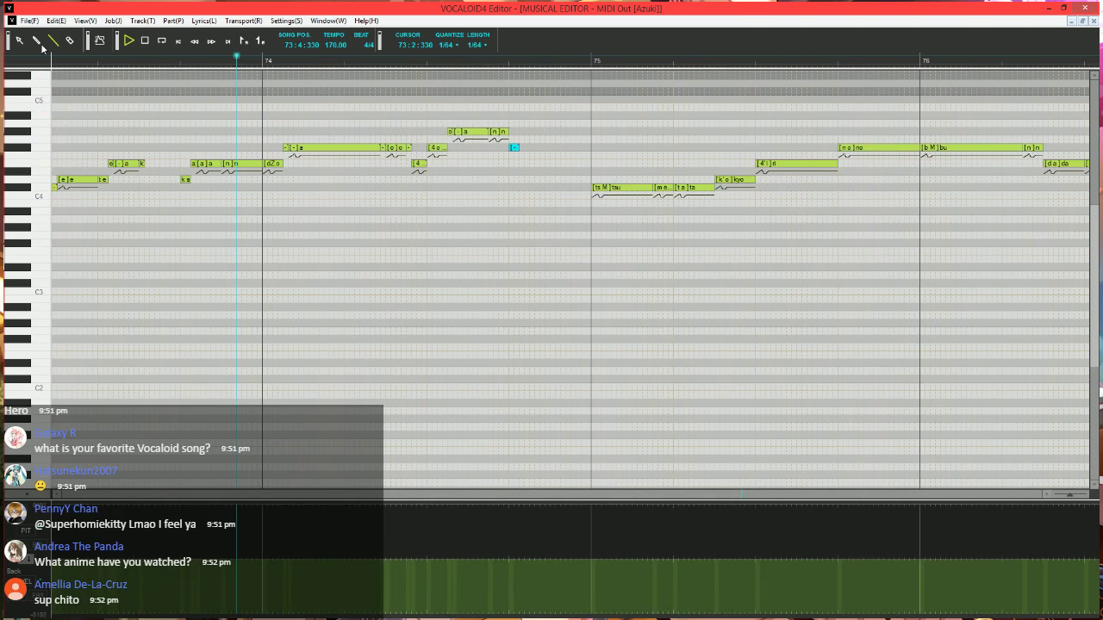
key(space)
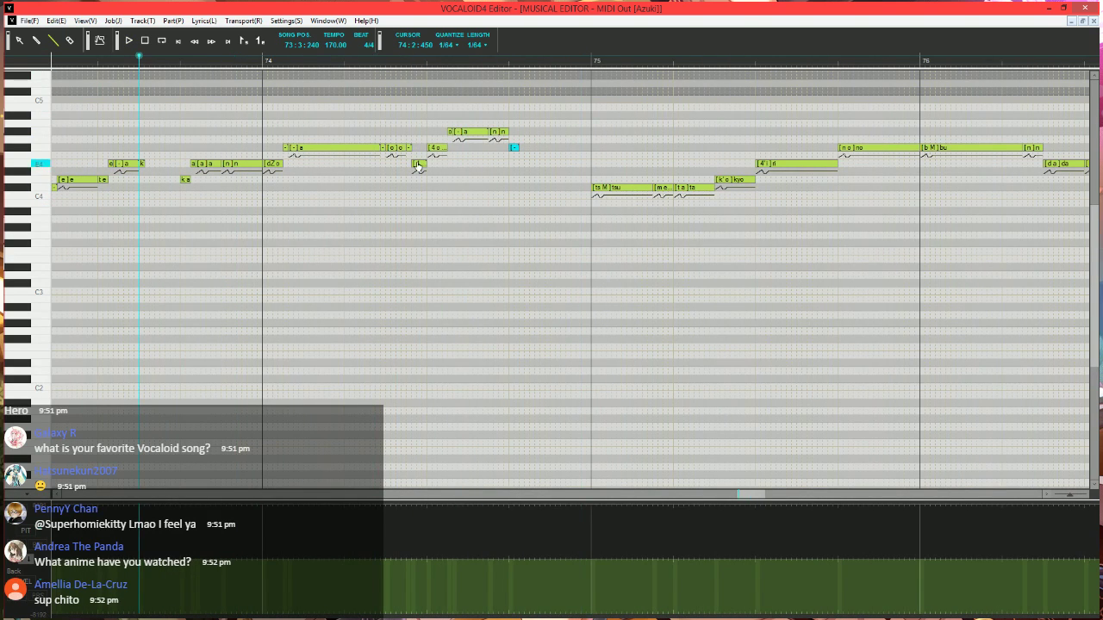
double_click(435, 149)
text(o)
key(Return)
key(space)
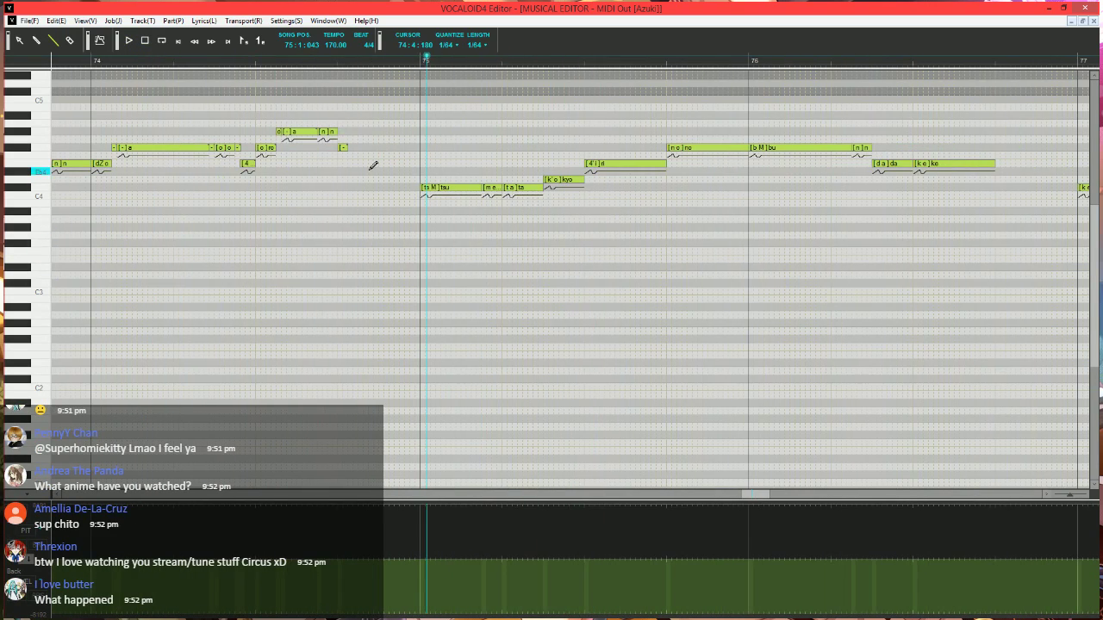
- Lower the trailing "-" note in measure 74 to E4 and play back from the [4] note
mouse_move(345, 147)
mouse_down()
mouse_move(345, 175)
mouse_move(344, 166)
mouse_up()
click(240, 61)
key(space)
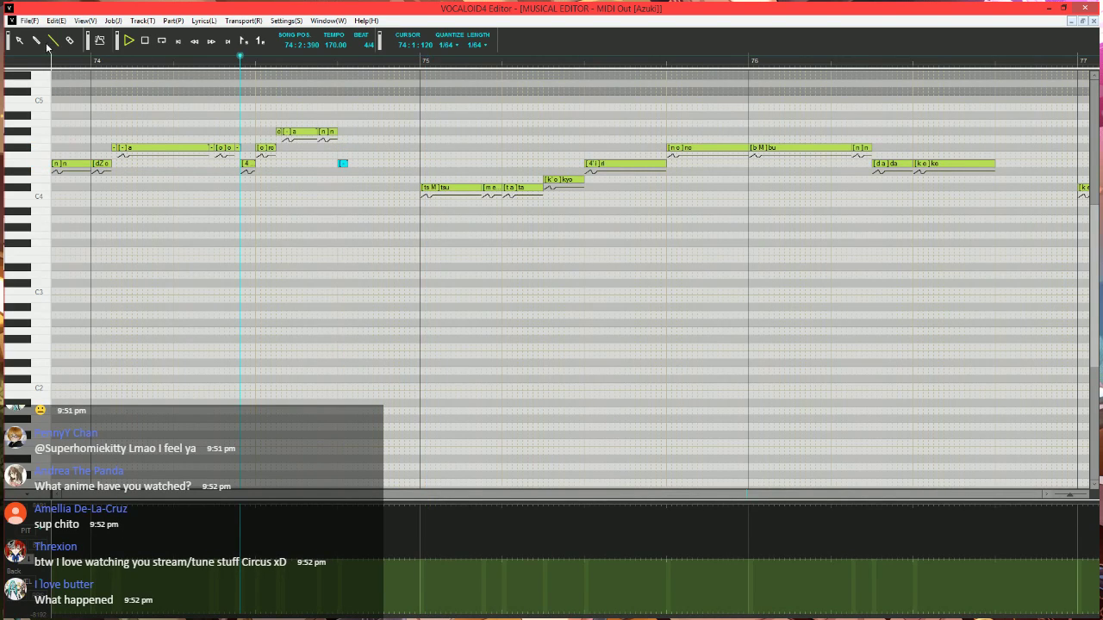
key(space)
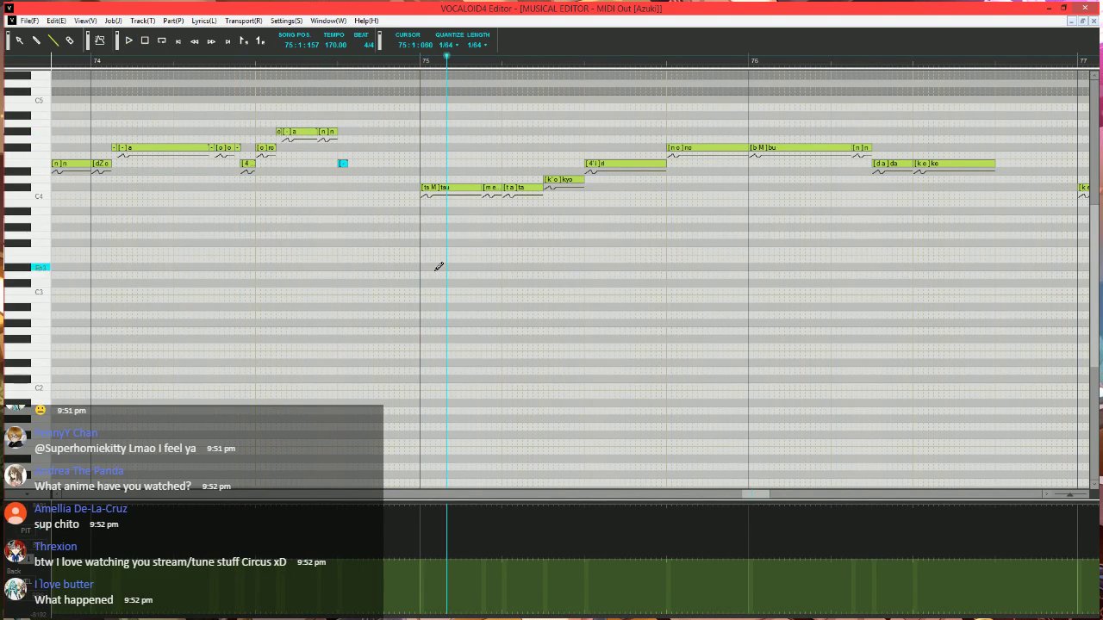
- Draw a stepped rising dip in the pitch bend curve at the start of measure 75's tsu note and play it back
scroll(449, 229, up, 2)
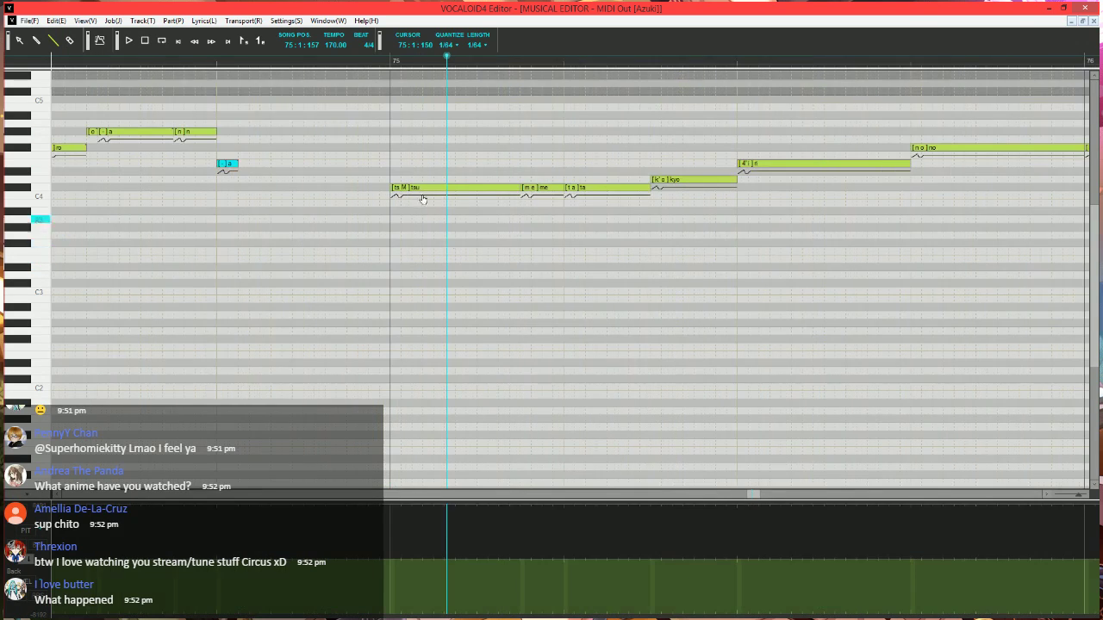
click(370, 63)
scroll(374, 226, up, 1)
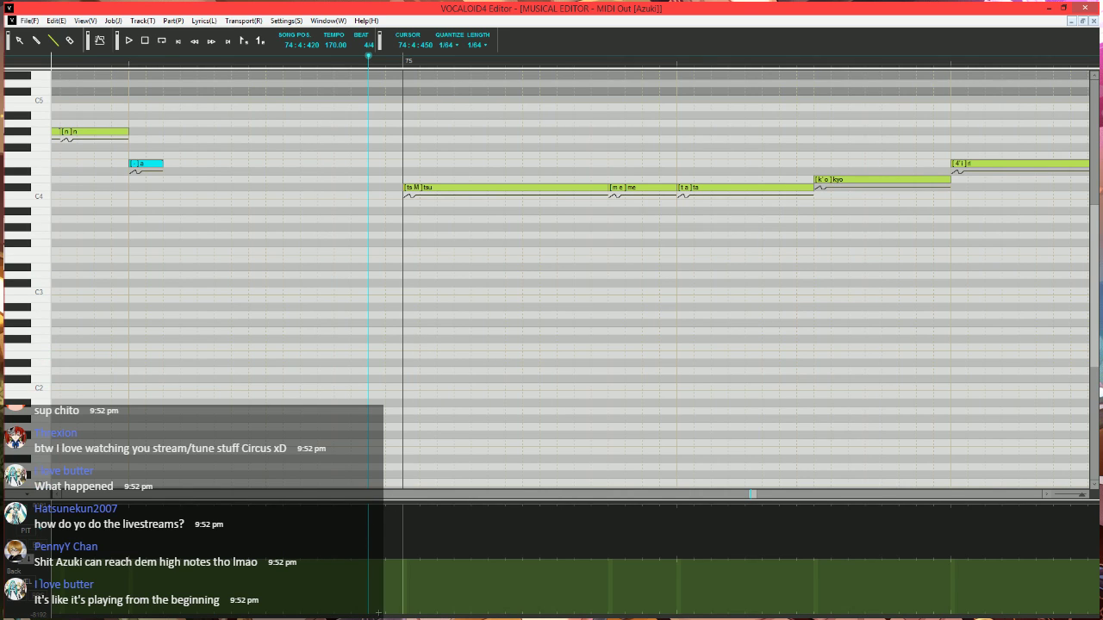
drag(371, 613, 405, 615)
drag(406, 614, 422, 590)
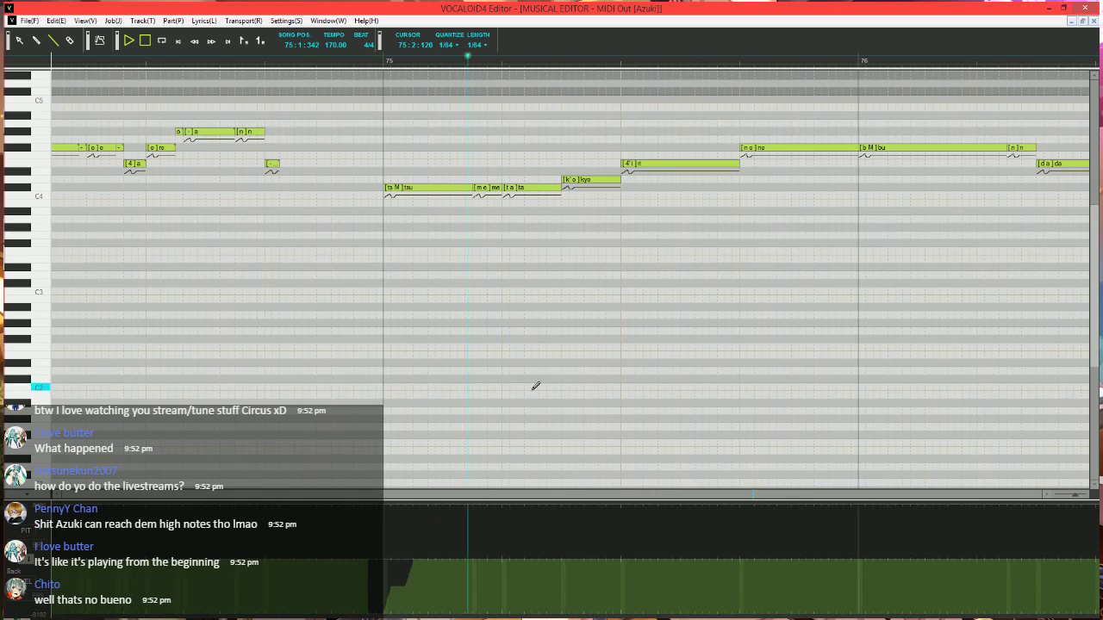
key(space)
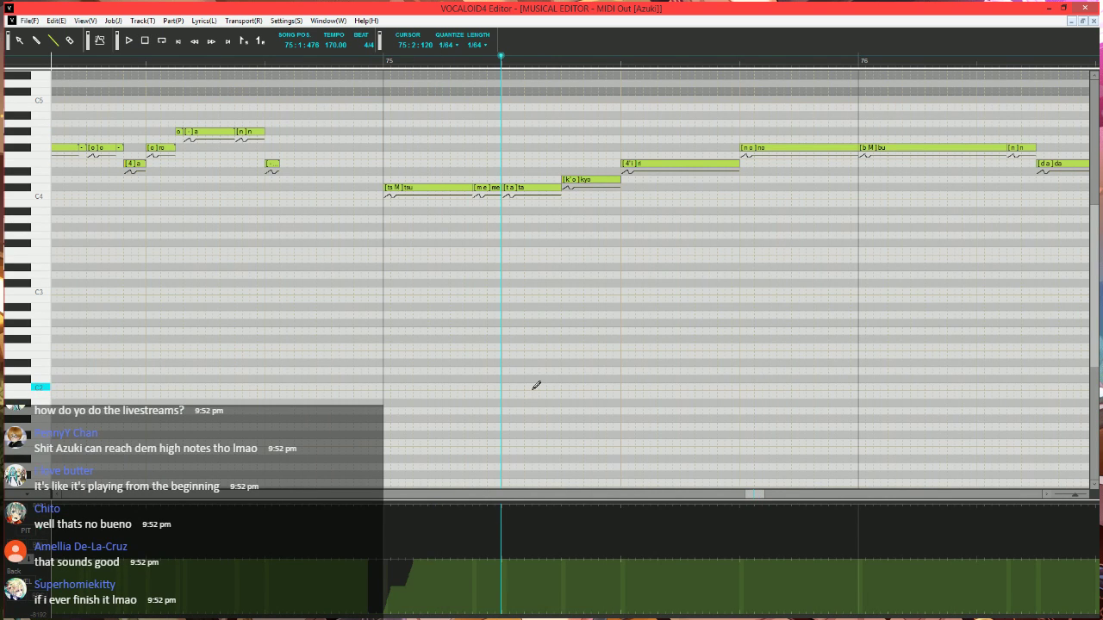
click(362, 62)
key(space)
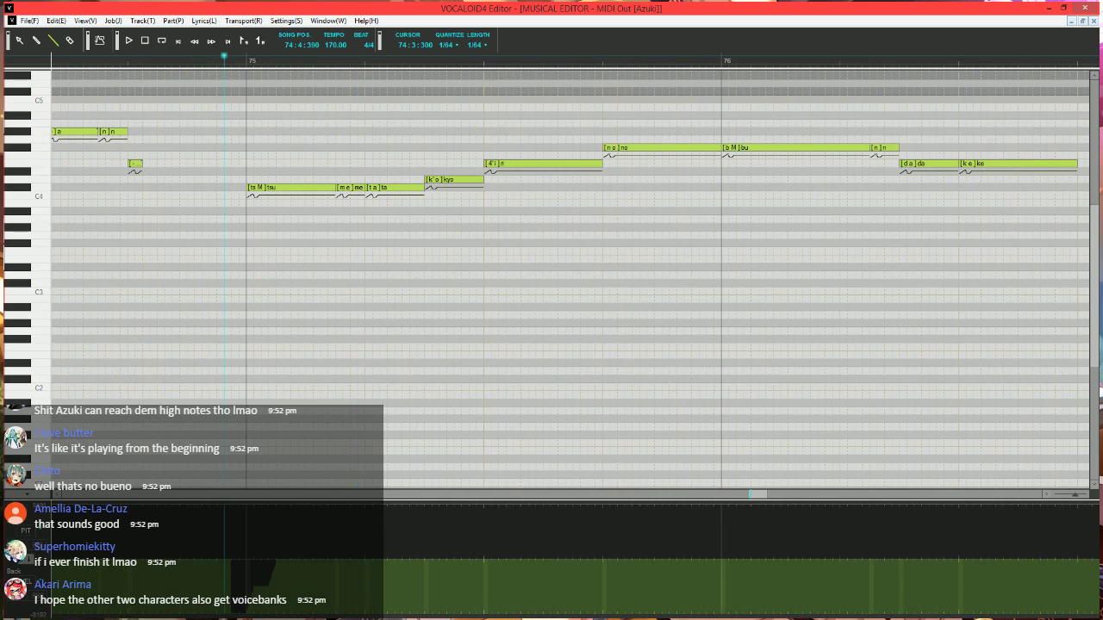
key(space)
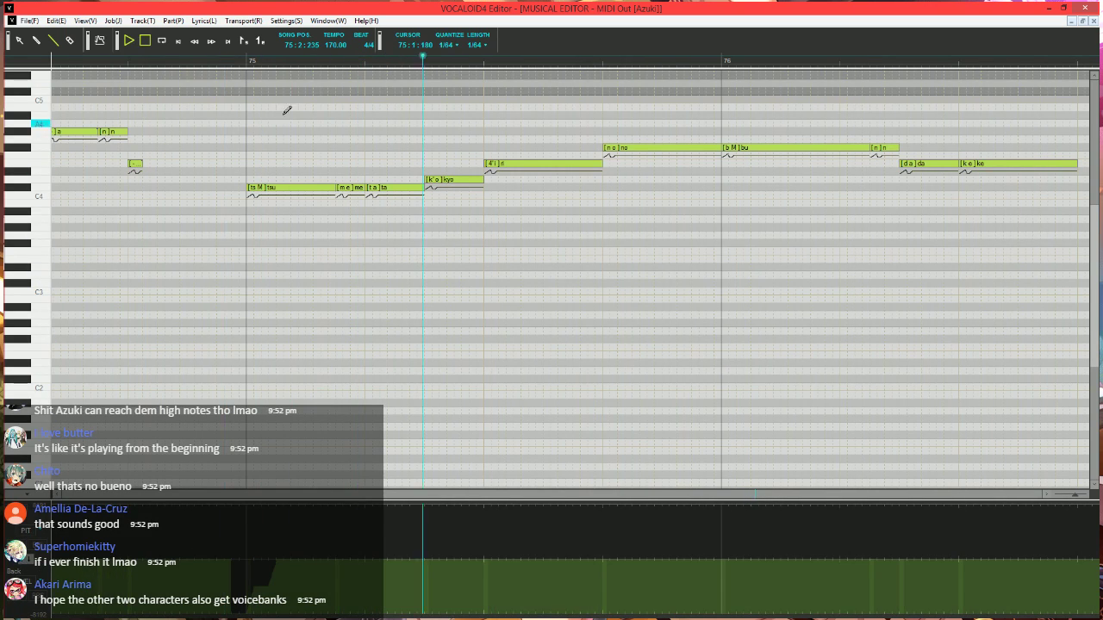
key(space)
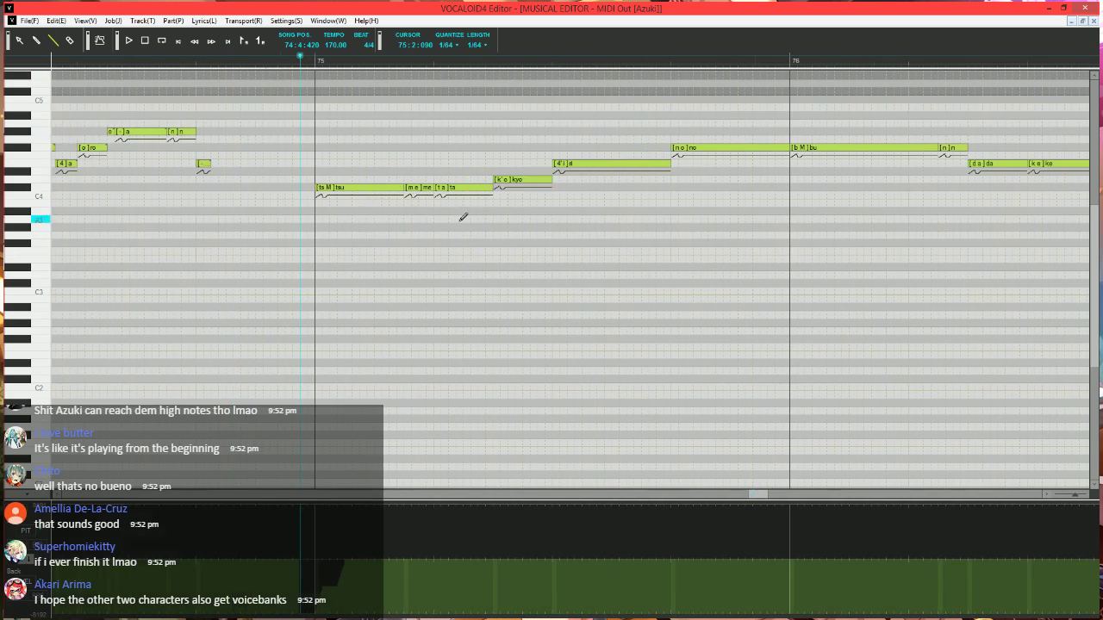
- Split measure 75's kyo note into a short C#4 head, a D4 "o" onset and a D4 "-" continuation, and play it back
scroll(575, 262, up, 2)
scroll(579, 252, right, 1)
mouse_move(641, 180)
mouse_down()
mouse_move(556, 188)
mouse_move(644, 182)
mouse_up()
click(568, 182)
double_click(577, 178)
text(o)
key(Tab)
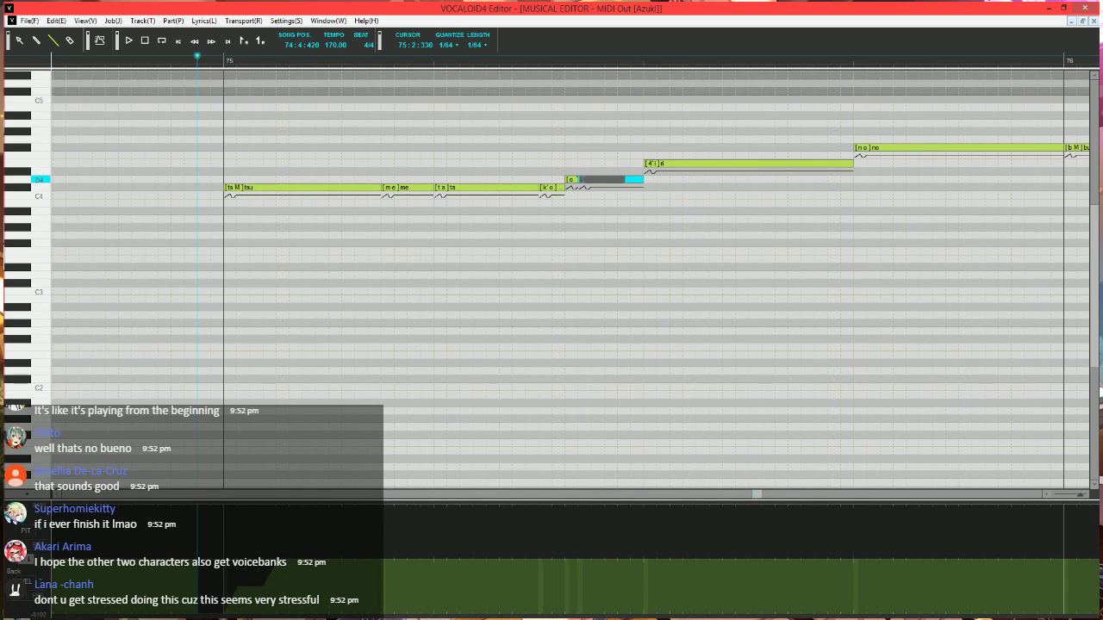
text(-)
key(Return)
key(space)
scroll(535, 220, down, 1)
ctrl+scroll(535, 219, down, 1)
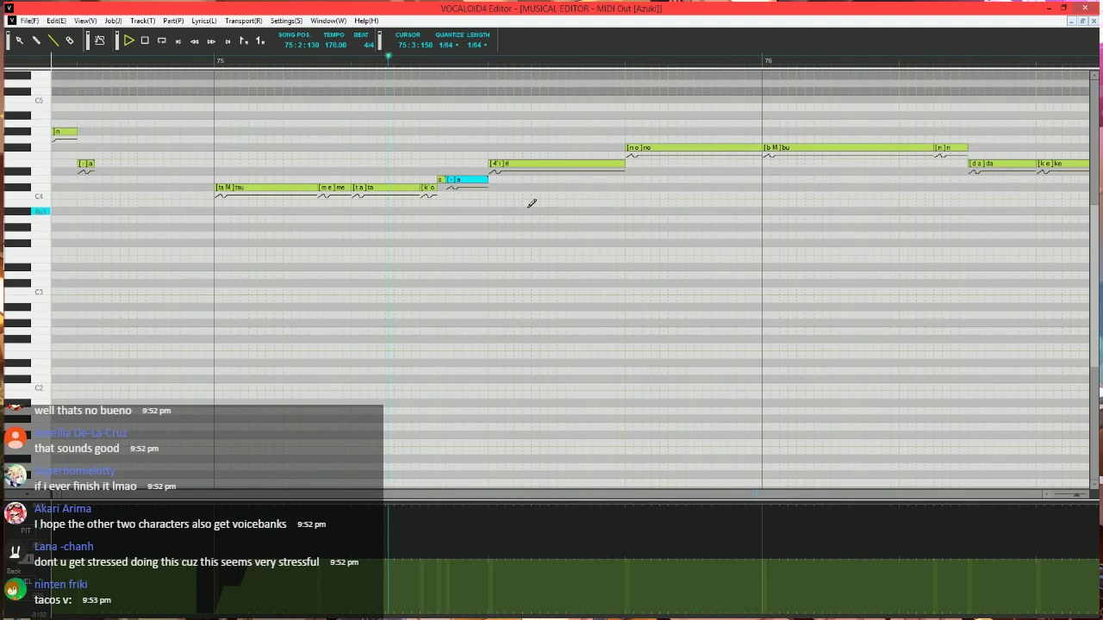
- Stop playback before measure 75 and end the kyo continuation on D4 with a short "-" note
key(space)
click(208, 61)
drag(487, 180, 489, 180)
double_click(484, 180)
text(-)
key(Return)
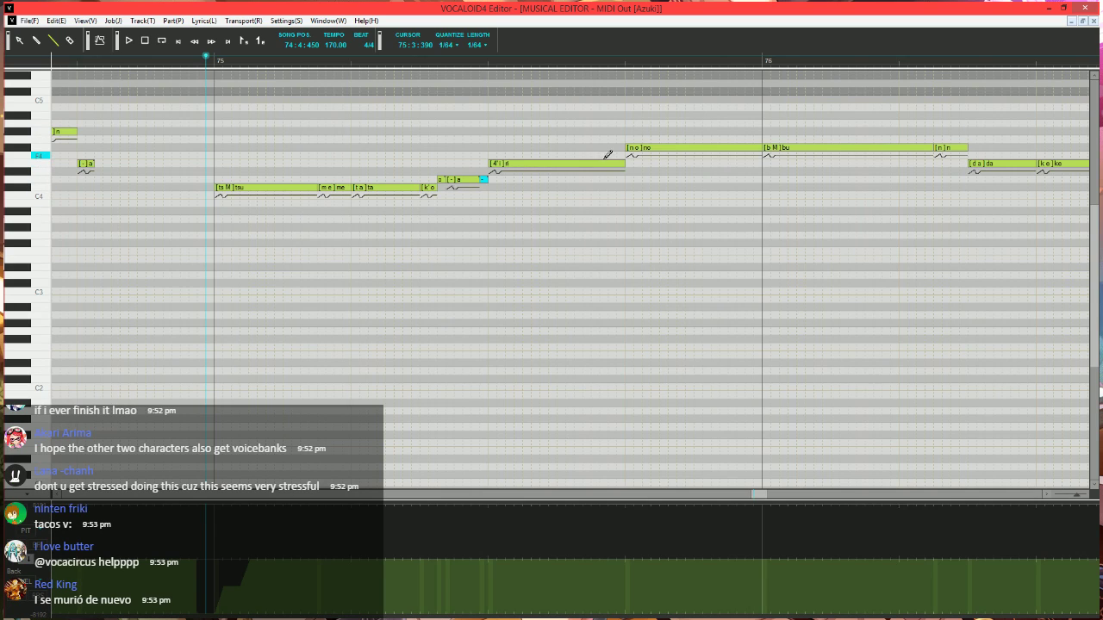
- Split measure 75's ri and no notes into heads on D4 and E4, followed by higher "i" and "o" onsets with "-" continuations
mouse_move(622, 167)
mouse_down()
mouse_move(505, 166)
mouse_move(522, 166)
mouse_move(510, 178)
mouse_move(625, 162)
mouse_up()
double_click(561, 165)
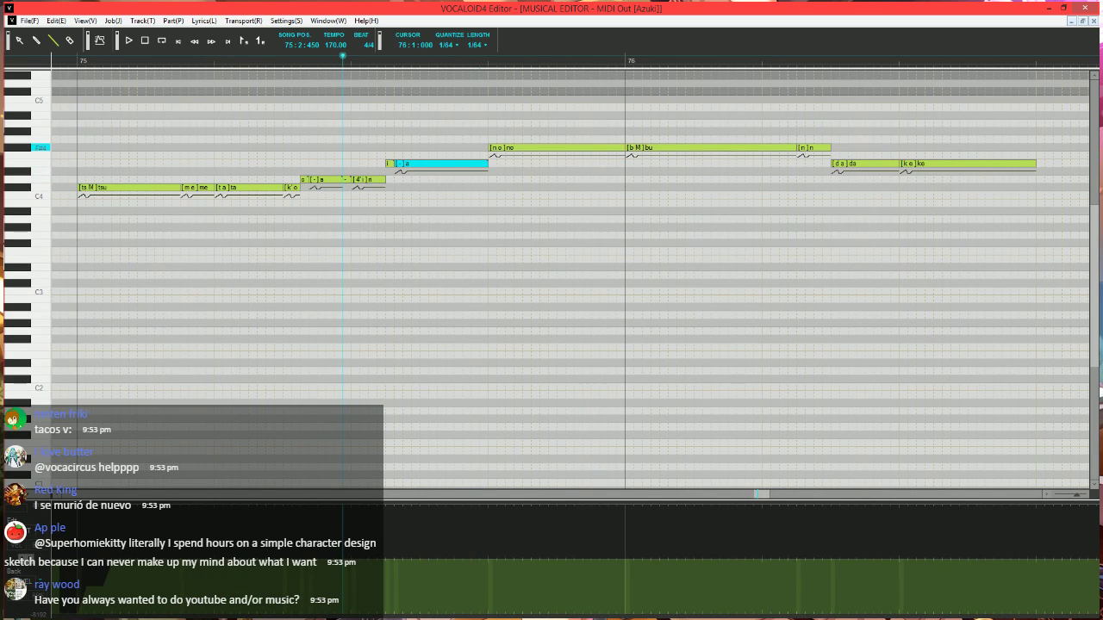
click(542, 147)
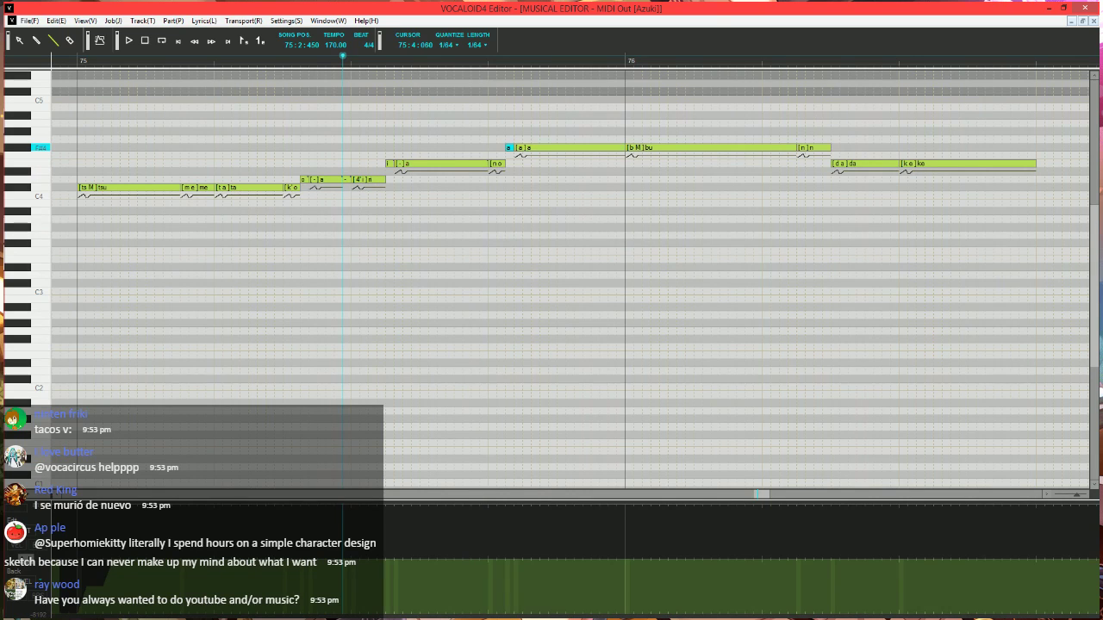
double_click(511, 147)
text(o)
key(Tab)
text(-)
key(Return)
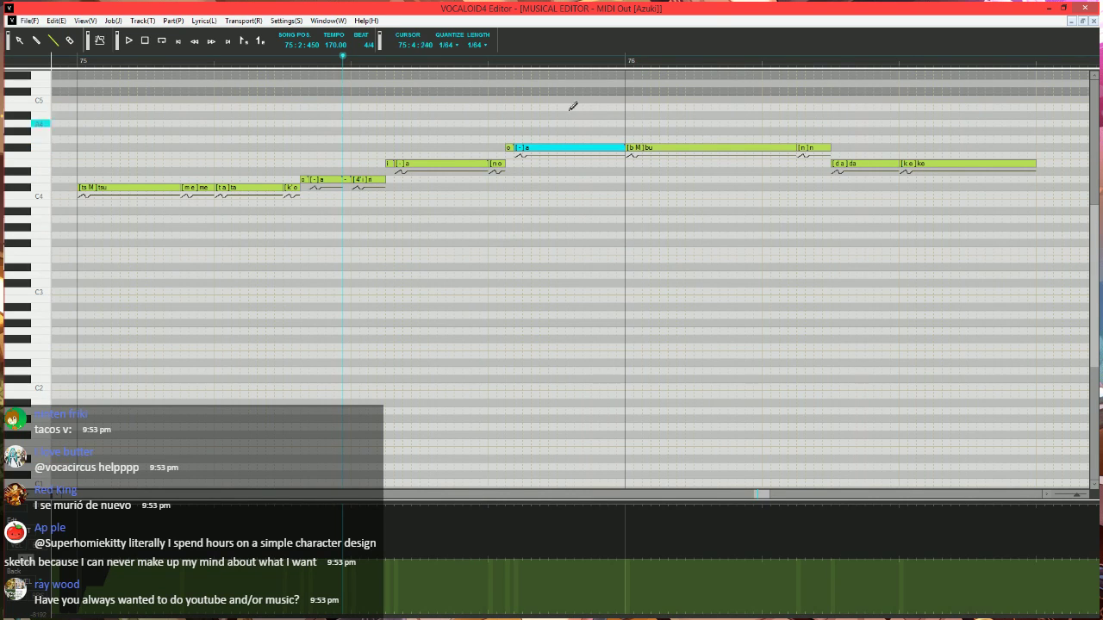
- Lower the start of measure 76's bu note to E4, with a short onset note before the F#4 remainder
scroll(560, 163, right, 1)
mouse_move(657, 148)
mouse_down()
mouse_move(530, 149)
mouse_move(533, 169)
mouse_move(661, 148)
mouse_up()
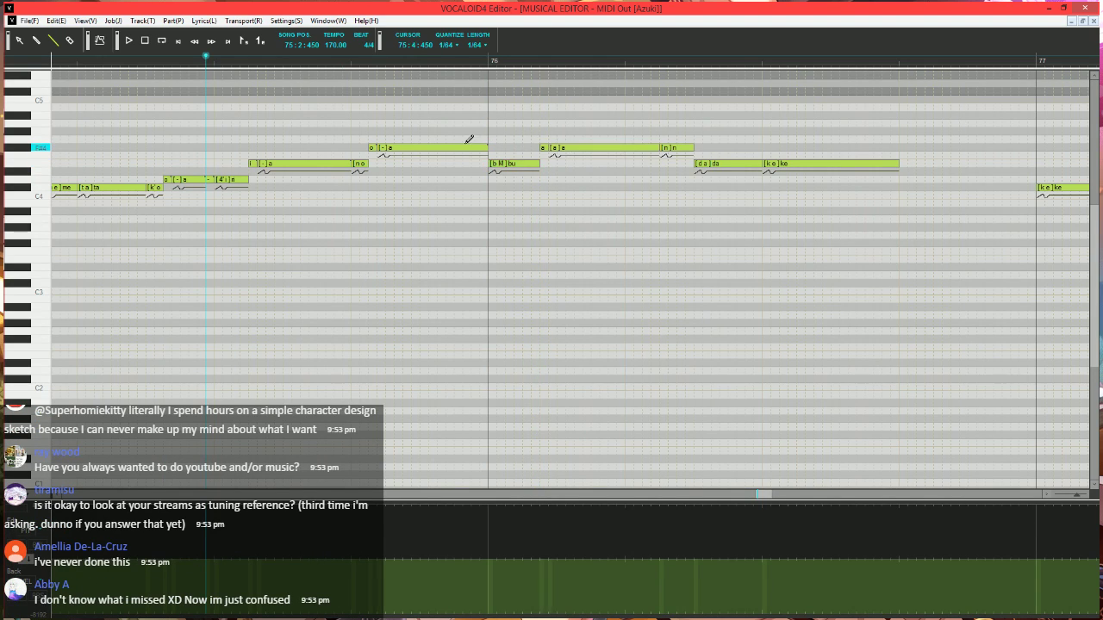
- End the held F#4 note before measure 76 with a short "-" note and add an A#4 note with phoneme b
drag(486, 147, 453, 147)
drag(457, 148, 464, 147)
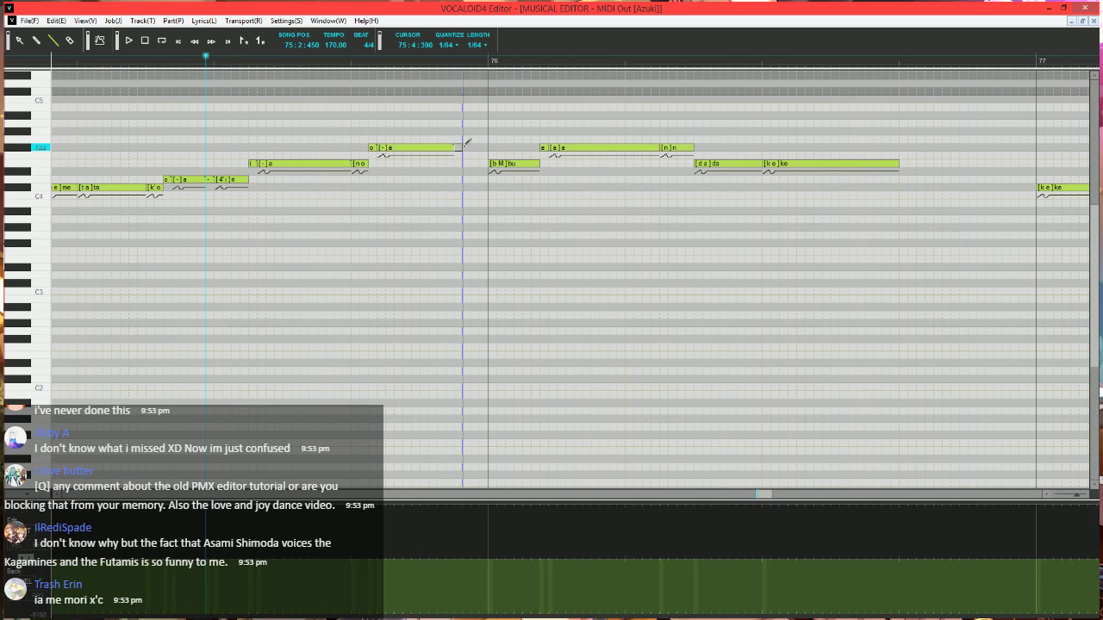
drag(466, 146, 465, 146)
drag(466, 116, 487, 115)
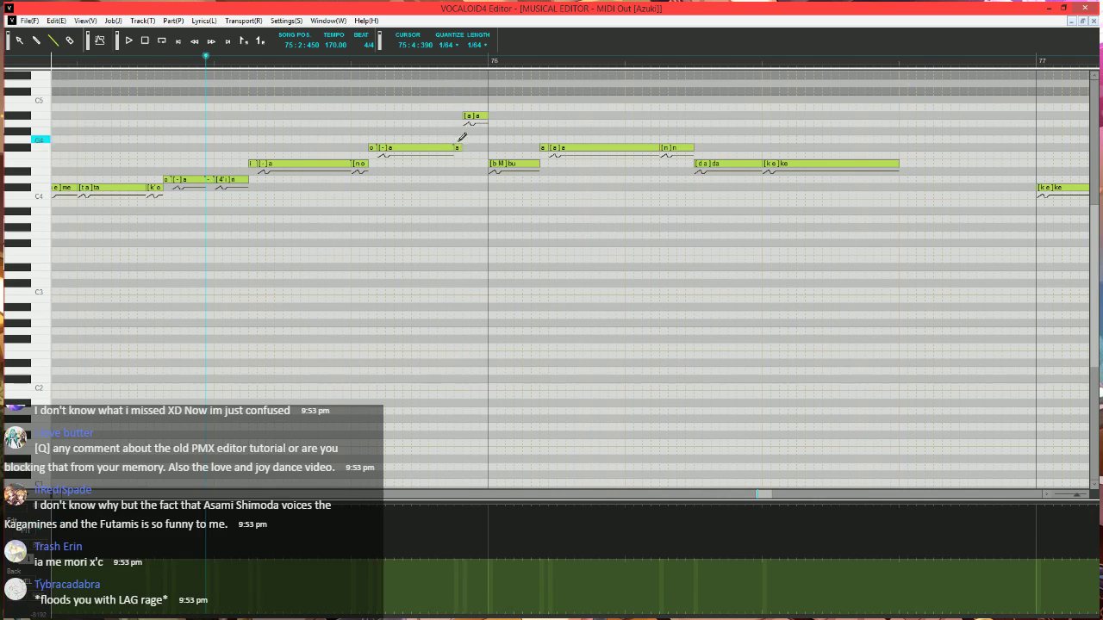
double_click(458, 148)
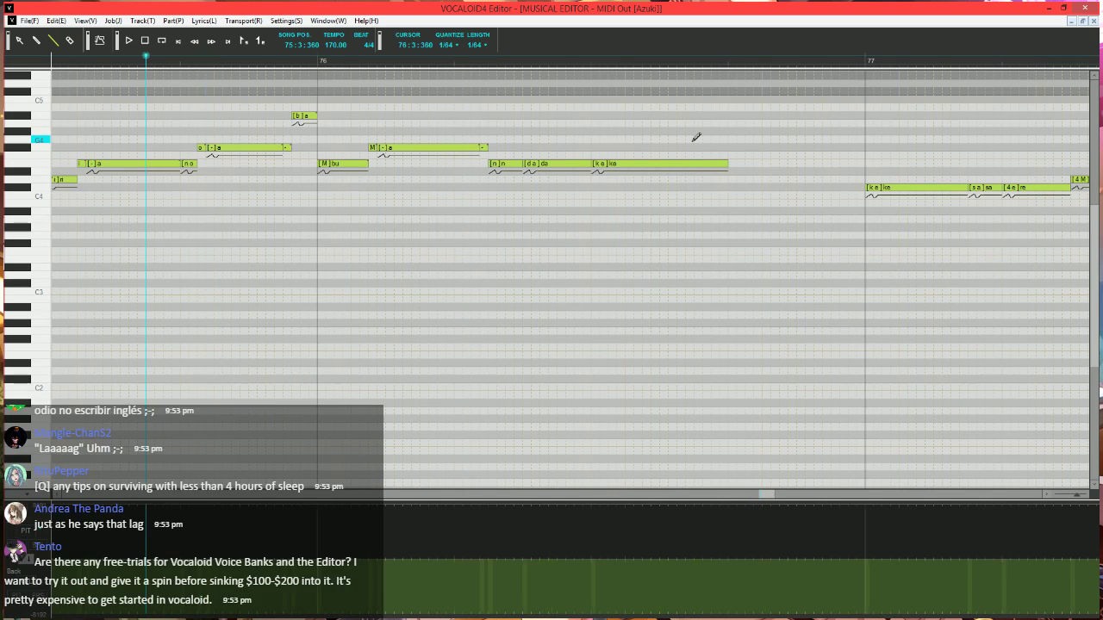
- Add a short E4 note right after the ke note in measure 76 and set its phoneme to h
drag(732, 164, 741, 164)
double_click(736, 169)
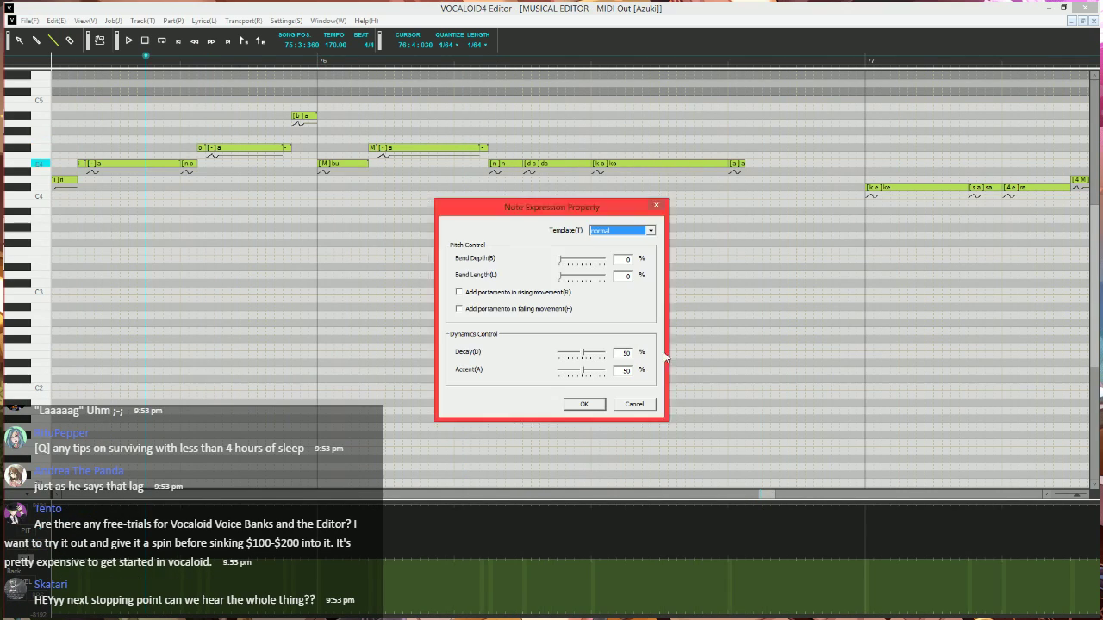
click(635, 404)
double_click(739, 164)
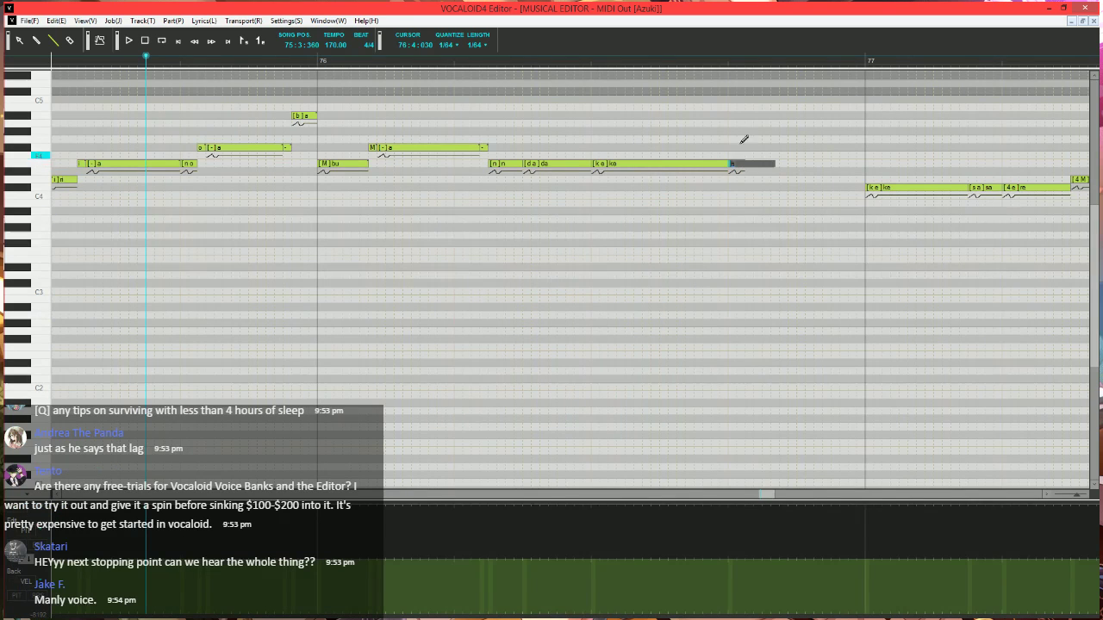
text(ha)
key(Return)
- Split off the end of measure 76's ke note as a short "-" note before [h]
scroll(746, 152, right, 1)
drag(625, 163, 624, 164)
double_click(622, 164)
text(-)
key(Return)
- Play back the tuned phrase from measure 75 into measure 76
scroll(596, 246, down, 6)
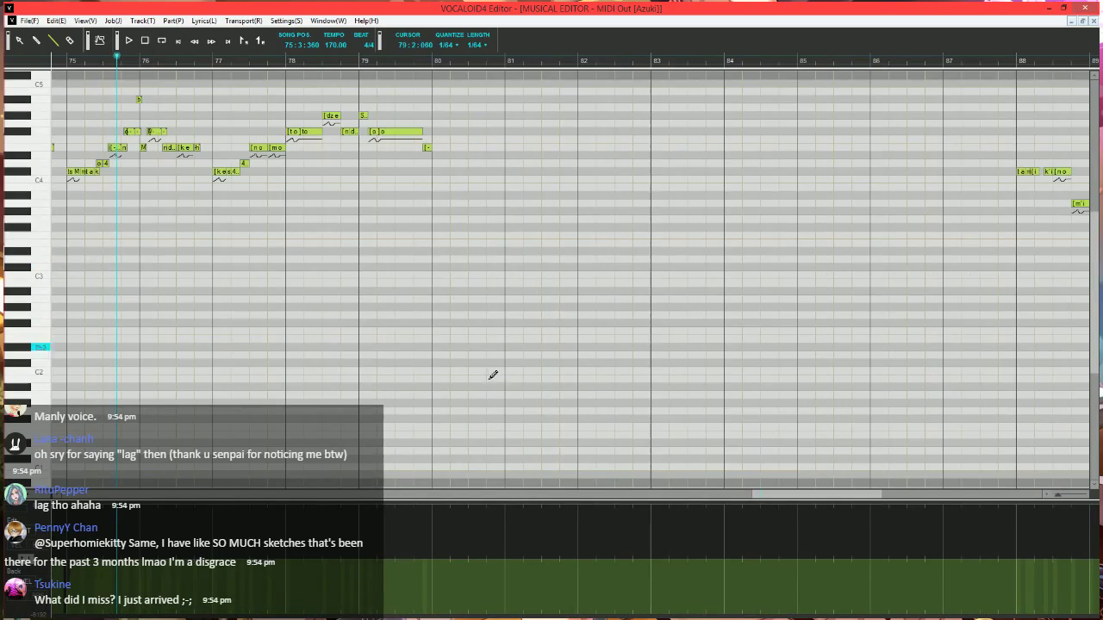
drag(822, 496, 719, 500)
scroll(575, 264, up, 6)
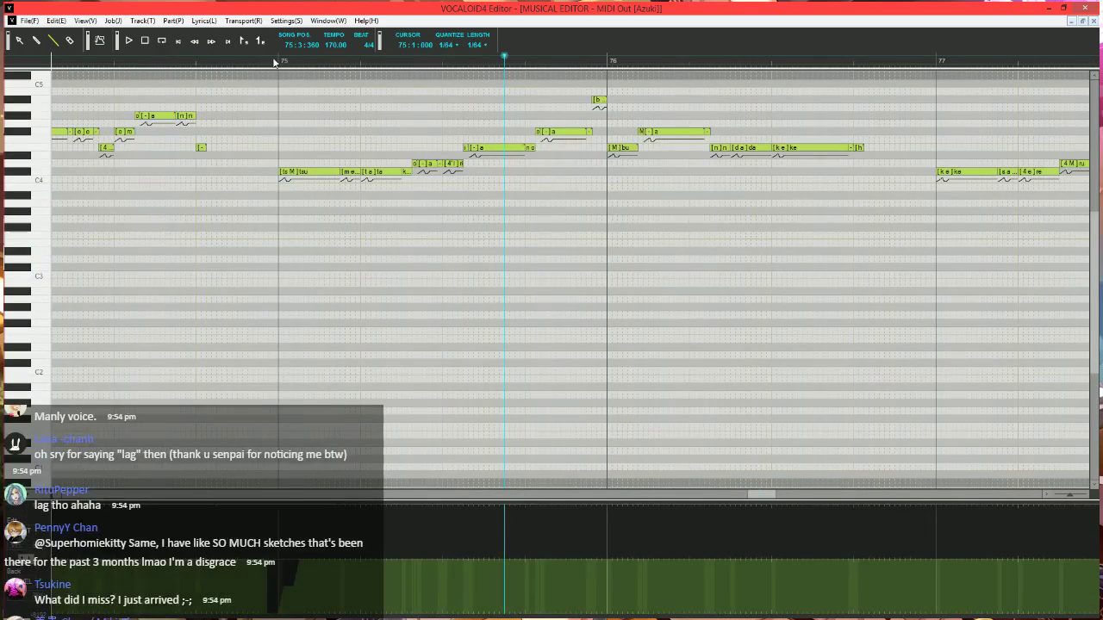
key(space)
scroll(475, 325, up, 1)
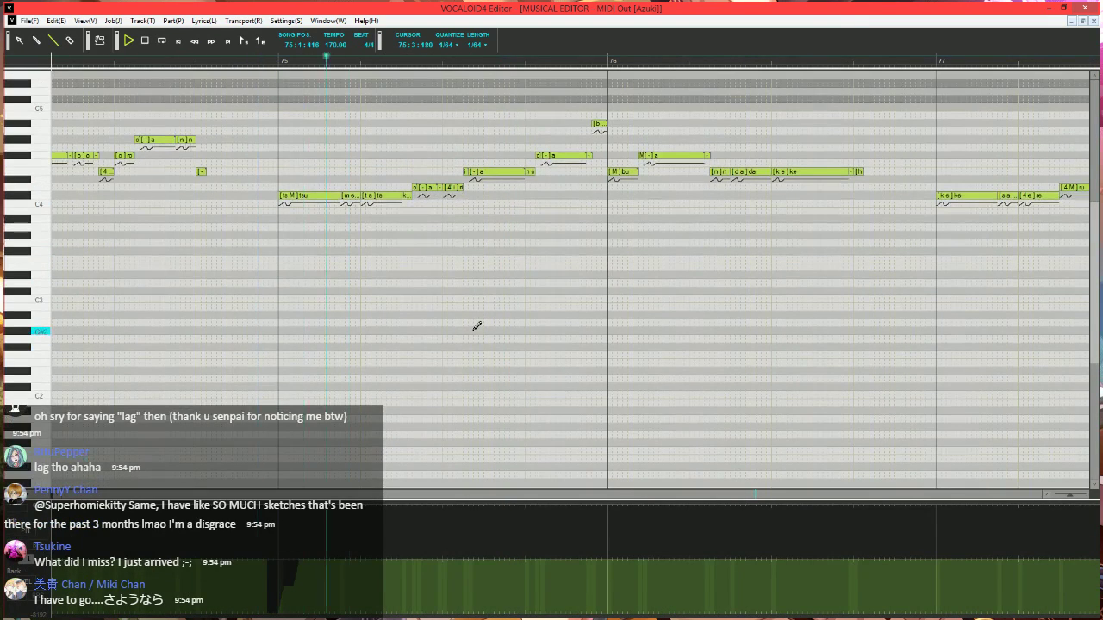
key(space)
- Split measure 76's ke note into a D#4 head, a short E4 "e" onset and an E4 "-" continuation
scroll(475, 325, up, 3)
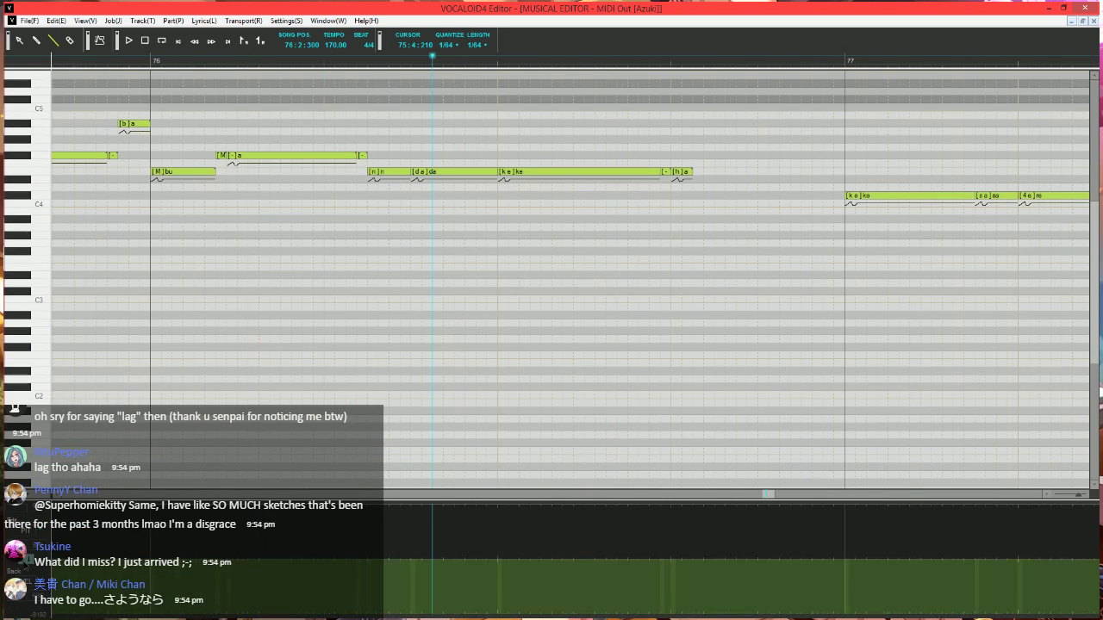
click(28, 559)
mouse_move(659, 171)
mouse_down()
mouse_move(517, 183)
mouse_move(542, 171)
mouse_move(663, 167)
mouse_up()
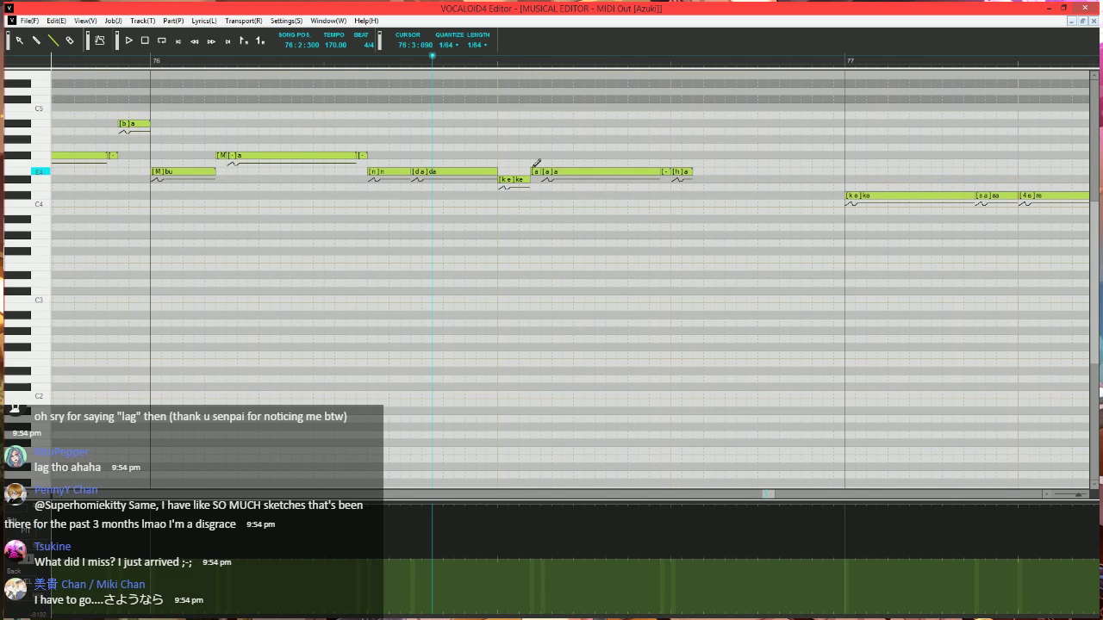
double_click(534, 174)
text(e)
key(Tab)
text(-)
key(Return)
scroll(530, 238, down, 3)
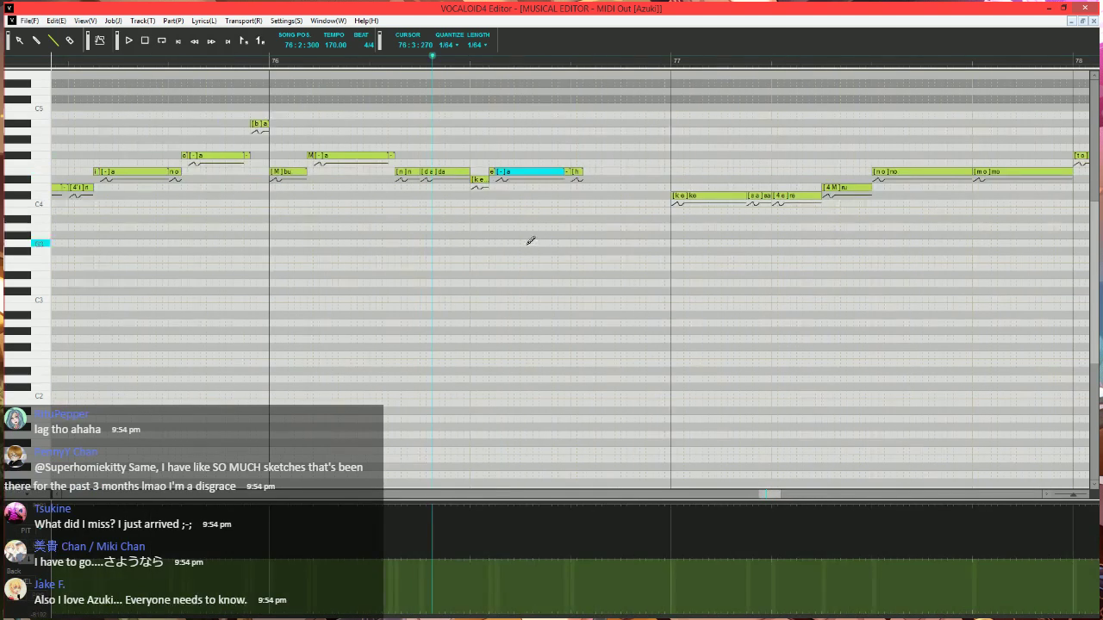
- Draw a pitch bend ramping up to the maximum across the short "-" and [h] notes at the end of measure 76's phrase
scroll(592, 428, up, 1)
scroll(592, 427, up, 2)
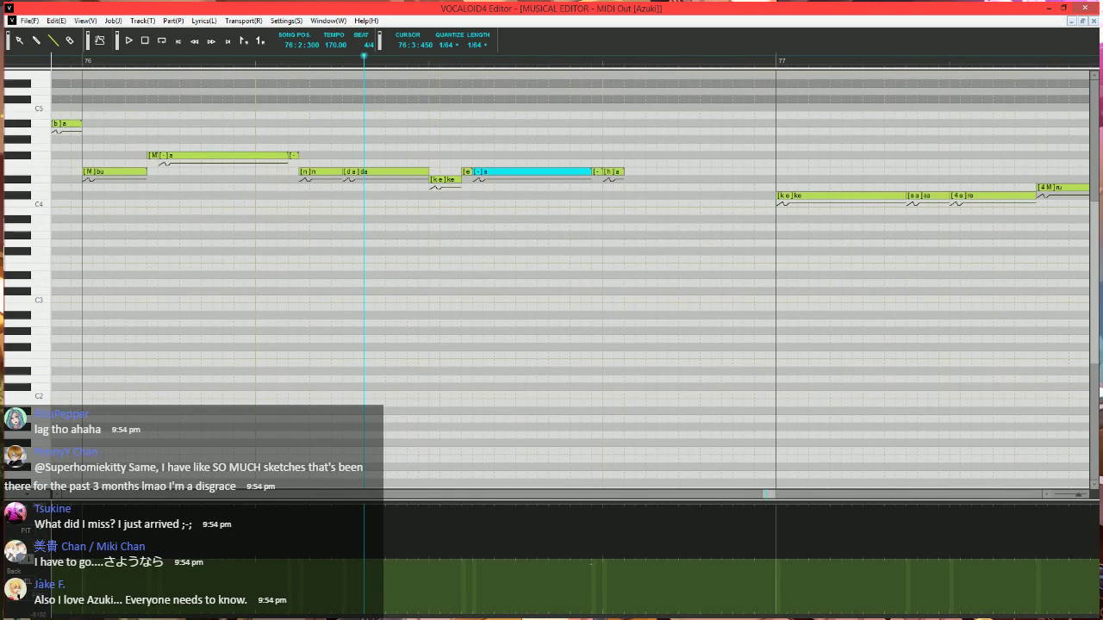
mouse_move(591, 557)
mouse_down()
mouse_move(604, 509)
mouse_move(639, 505)
mouse_up()
scroll(650, 310, down, 2)
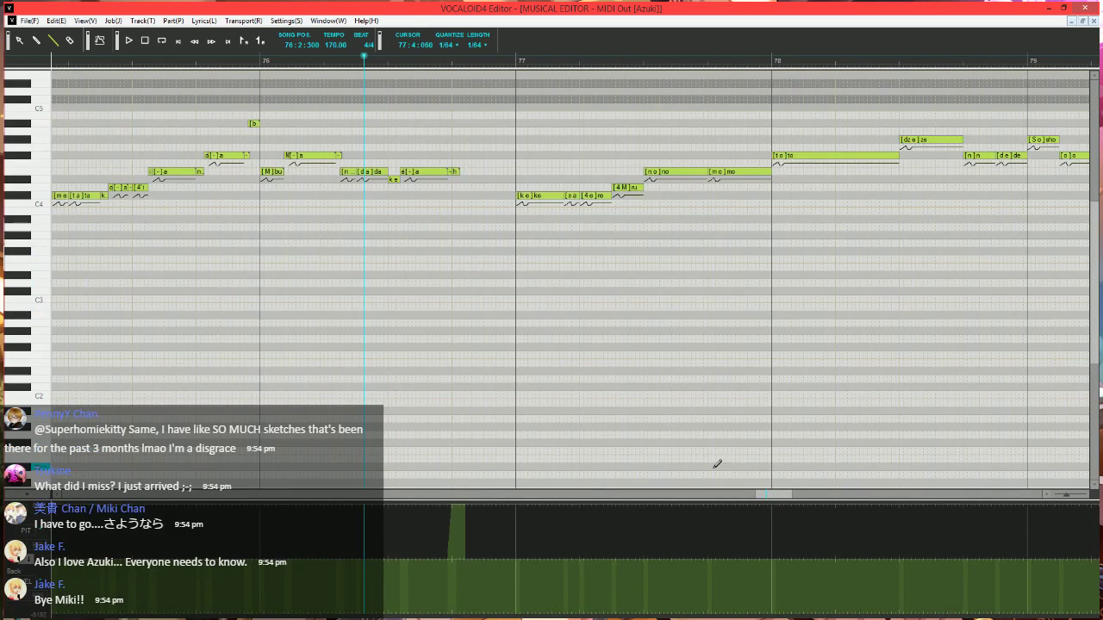
- Play back the tuned phrase from late measure 74 through measure 76
drag(779, 494, 766, 498)
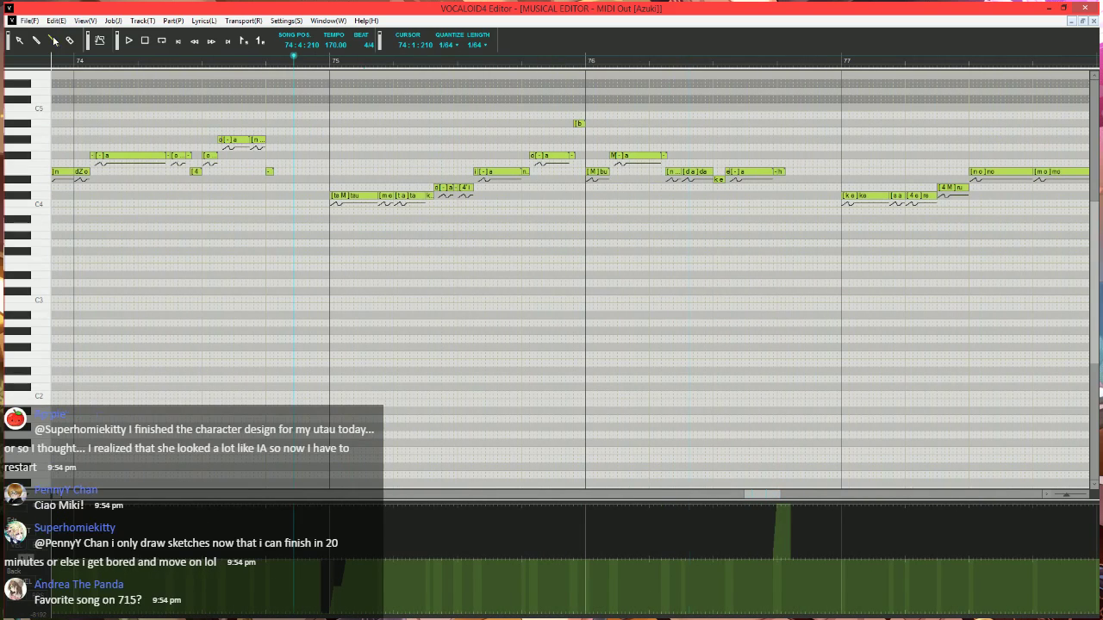
click(51, 41)
key(space)
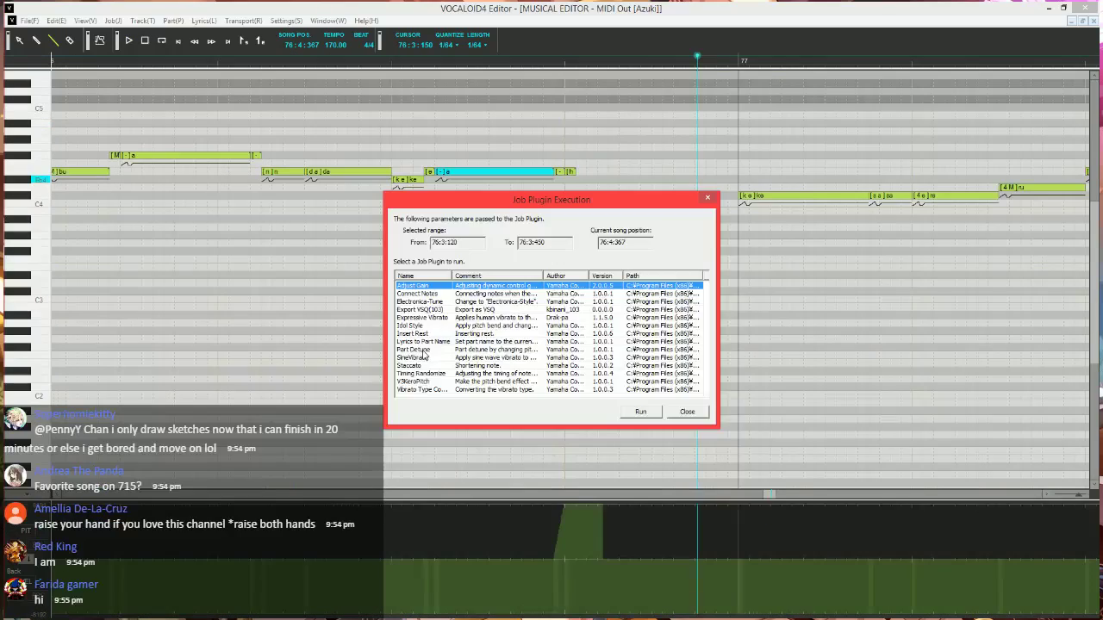
- Apply Expressive Vibrato to measure 76's long E4 "-" note with pitch amount 10, rate 45, length 100 and shorter fade-in
click(431, 318)
click(647, 414)
double_click(583, 231)
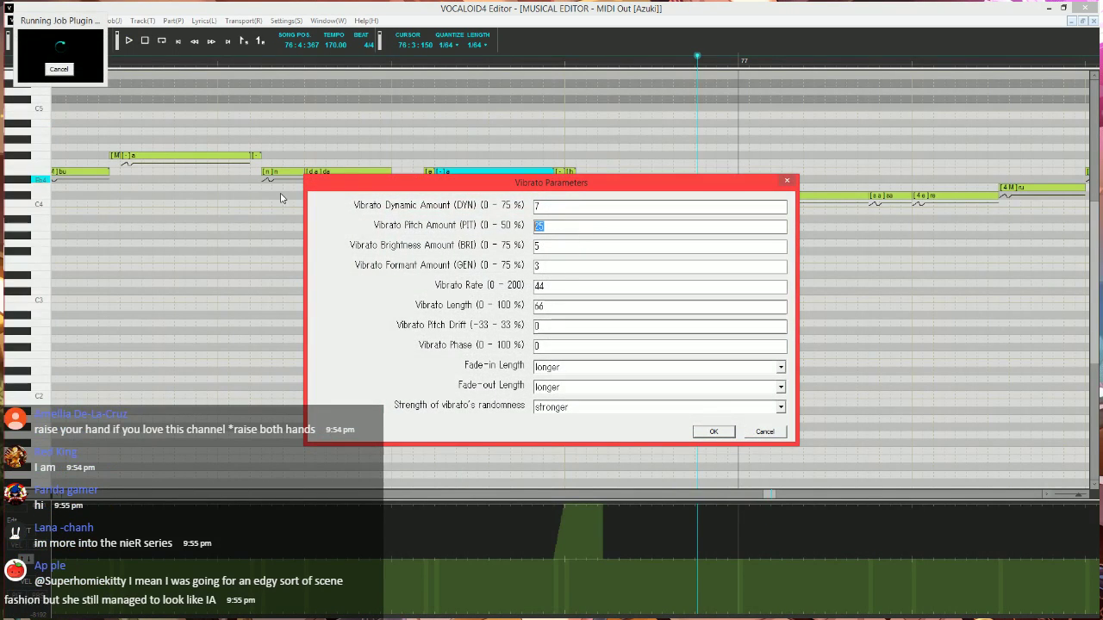
text(10)
key(Tab)
key(Tab)
key(Tab)
text(45)
key(Tab)
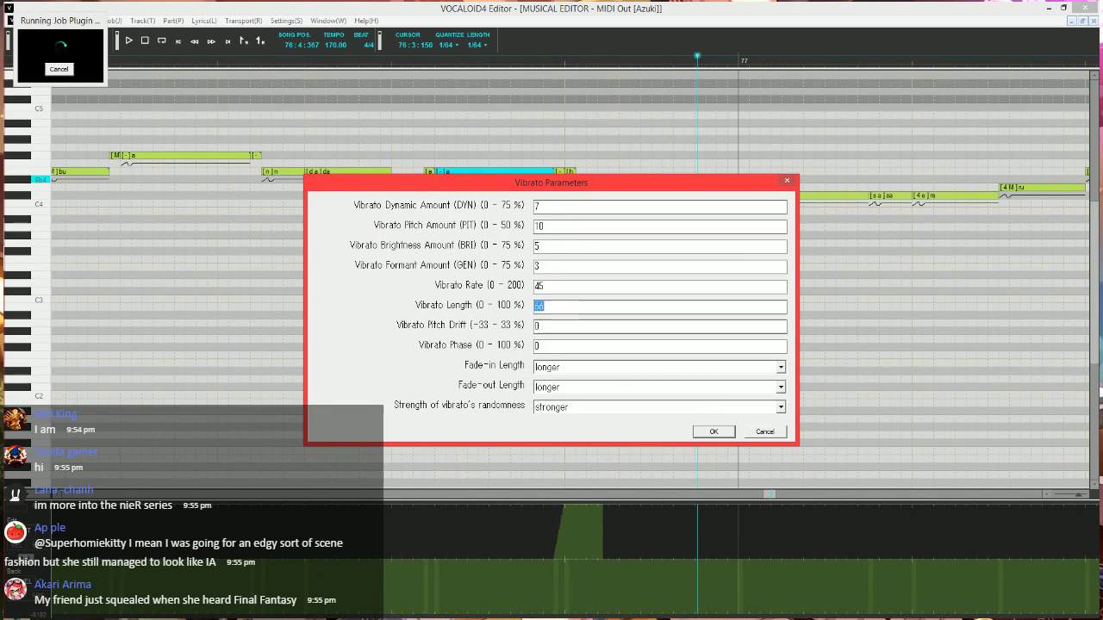
text(100)
key(Tab)
key(Tab)
key(Tab)
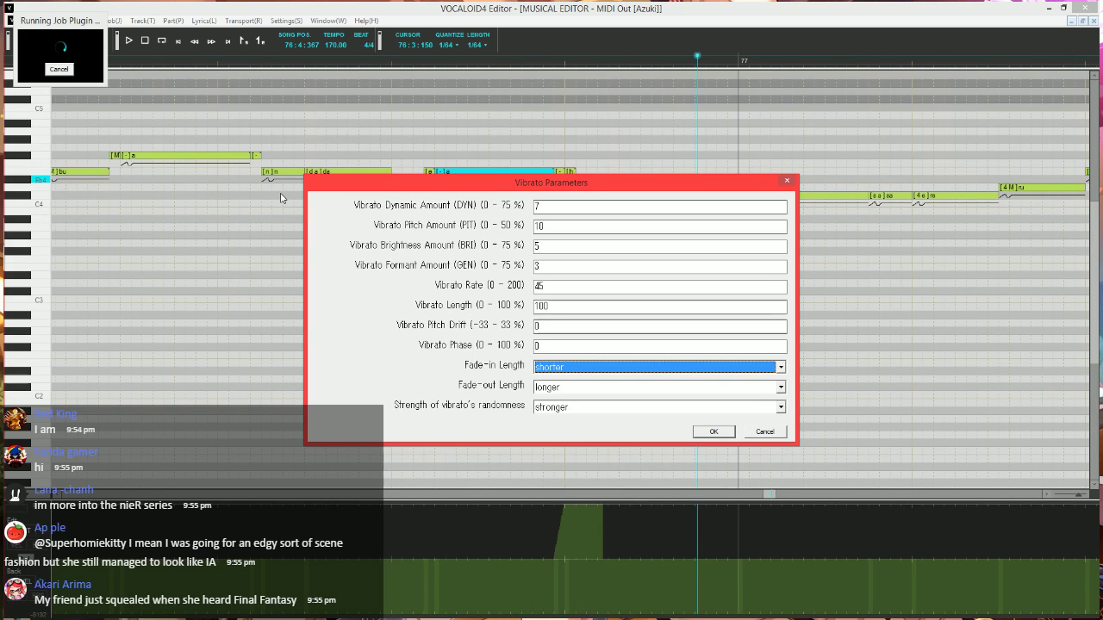
key(Return)
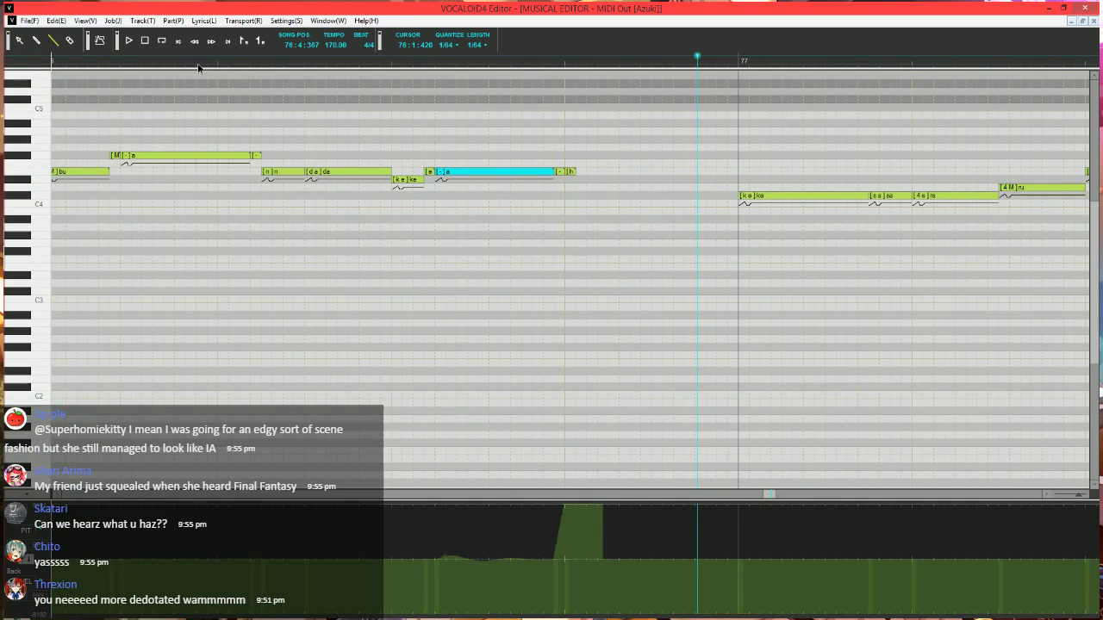
- Play back measure 76 from 76:1:420 into the start of measure 77
click(198, 65)
key(space)
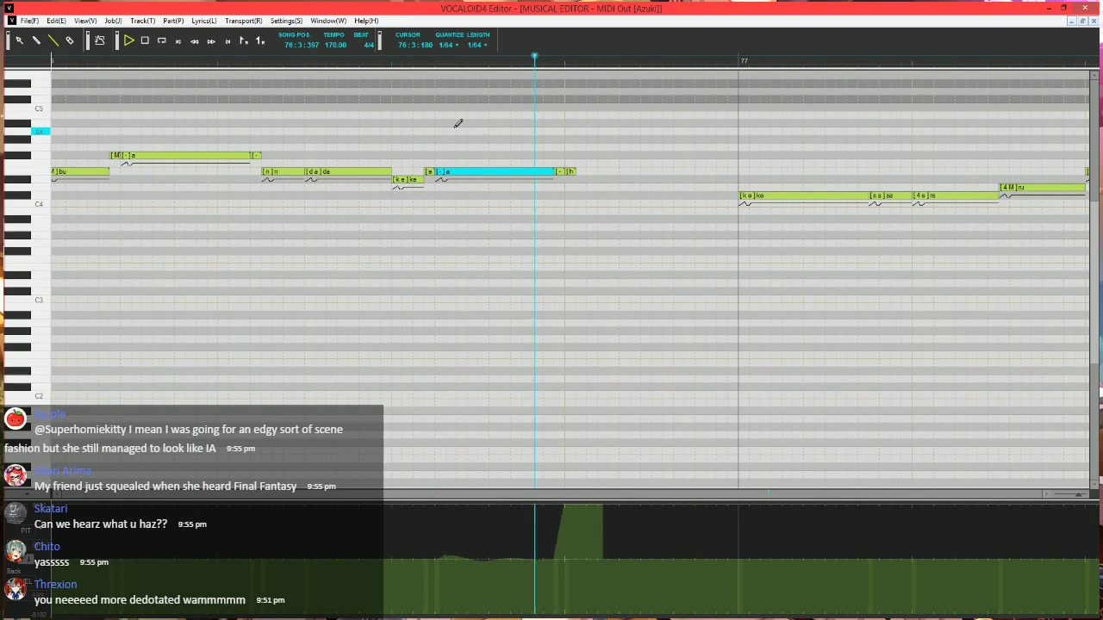
key(space)
scroll(586, 254, right, 9)
scroll(586, 254, right, 1)
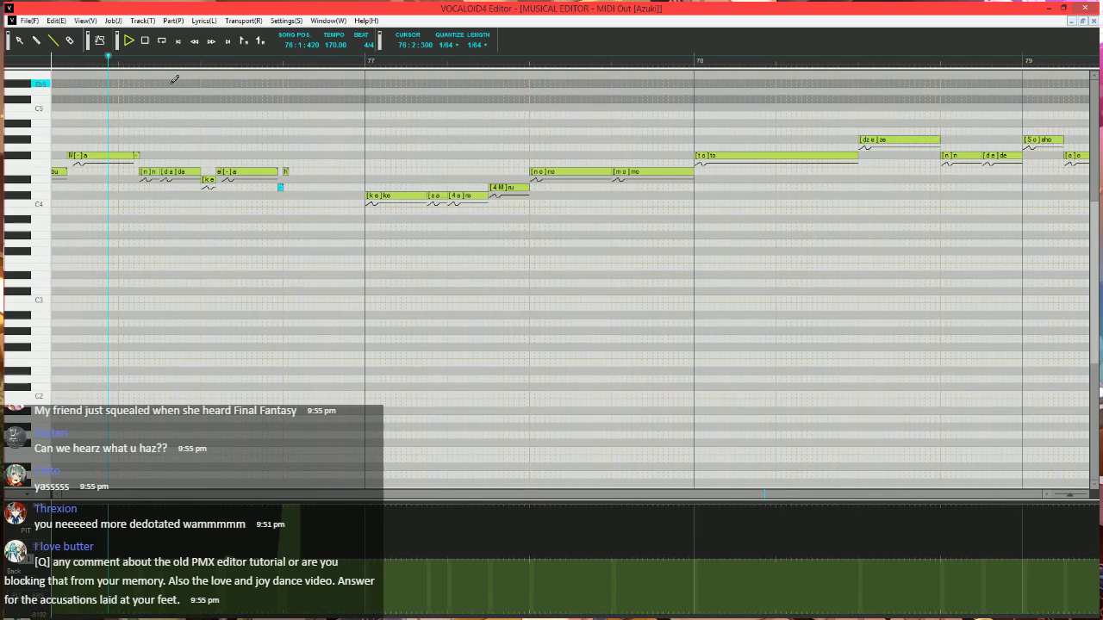
key(space)
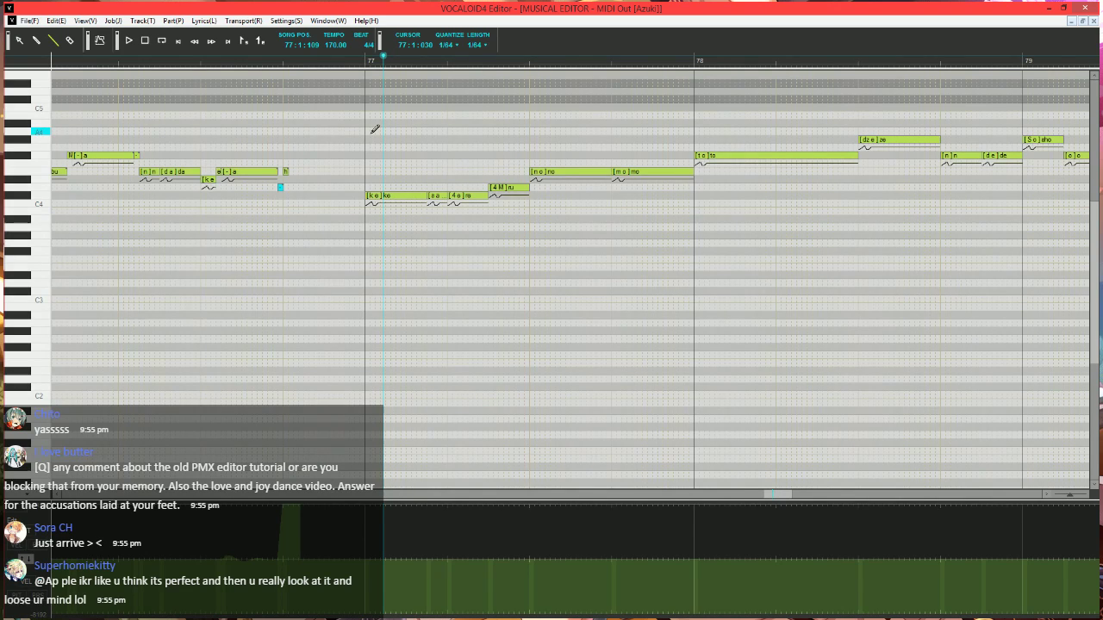
- Raise the short "-" note before measure 76's [h] to D#4 and set the song position to 76:4:330
scroll(342, 251, up, 3)
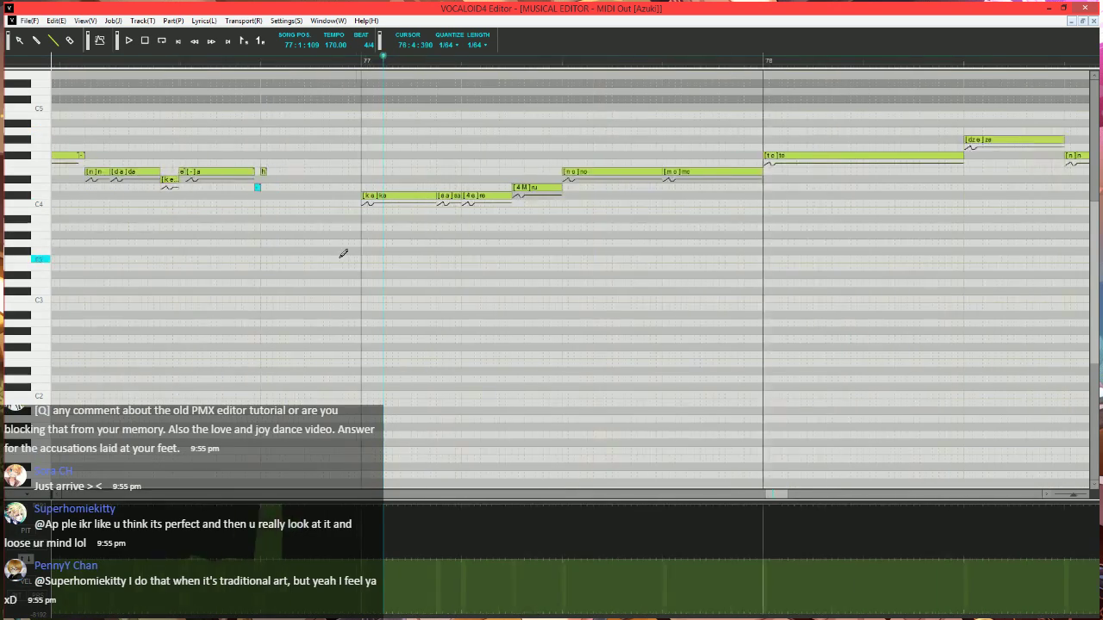
drag(212, 188, 212, 180)
click(310, 61)
- Draw a stepped pitch bend rising from the minimum to the centre line at the start of measure 77's ke note
scroll(372, 362, up, 2)
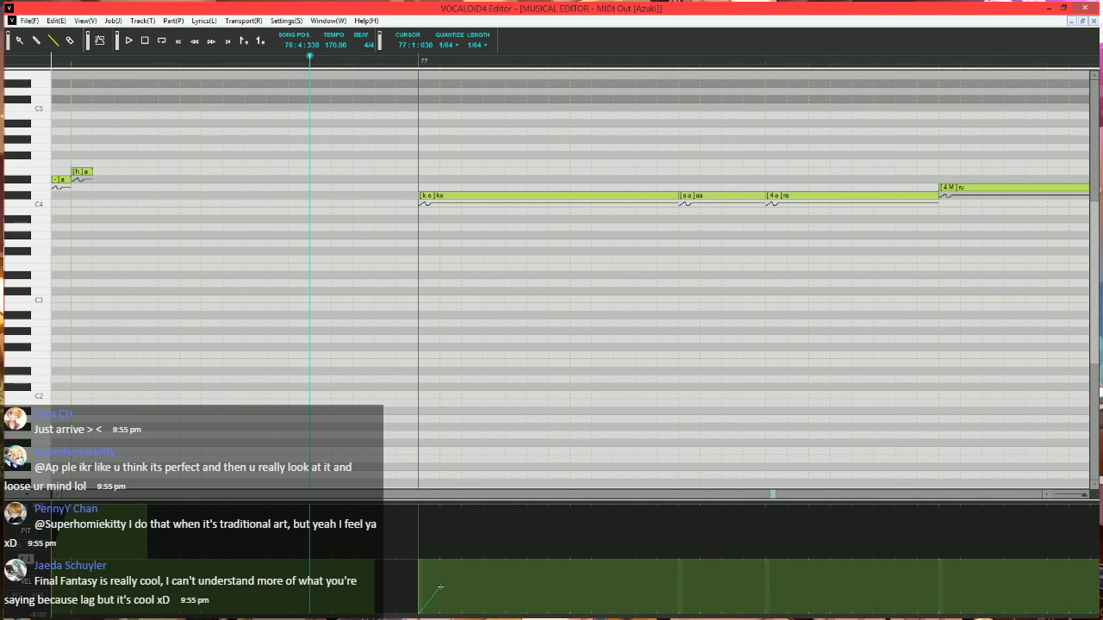
mouse_move(440, 586)
mouse_down()
mouse_move(484, 588)
mouse_move(507, 559)
mouse_up()
scroll(501, 391, down, 3)
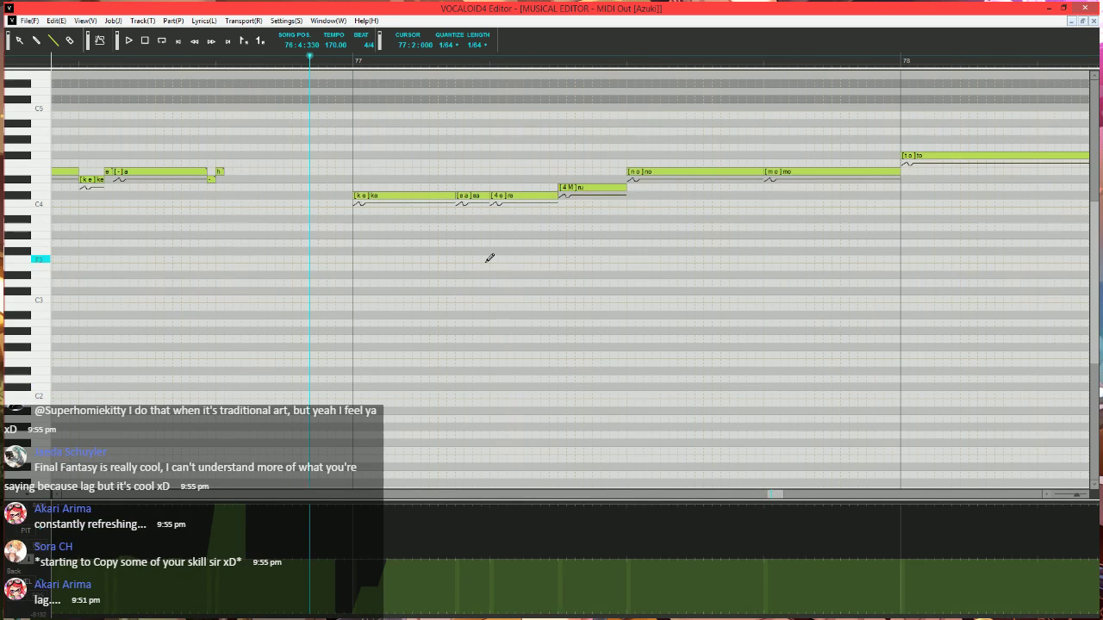
- Examine the velocity values around the start of measure 77 and return to the pitch bend curve
scroll(482, 261, up, 1)
scroll(266, 333, up, 2)
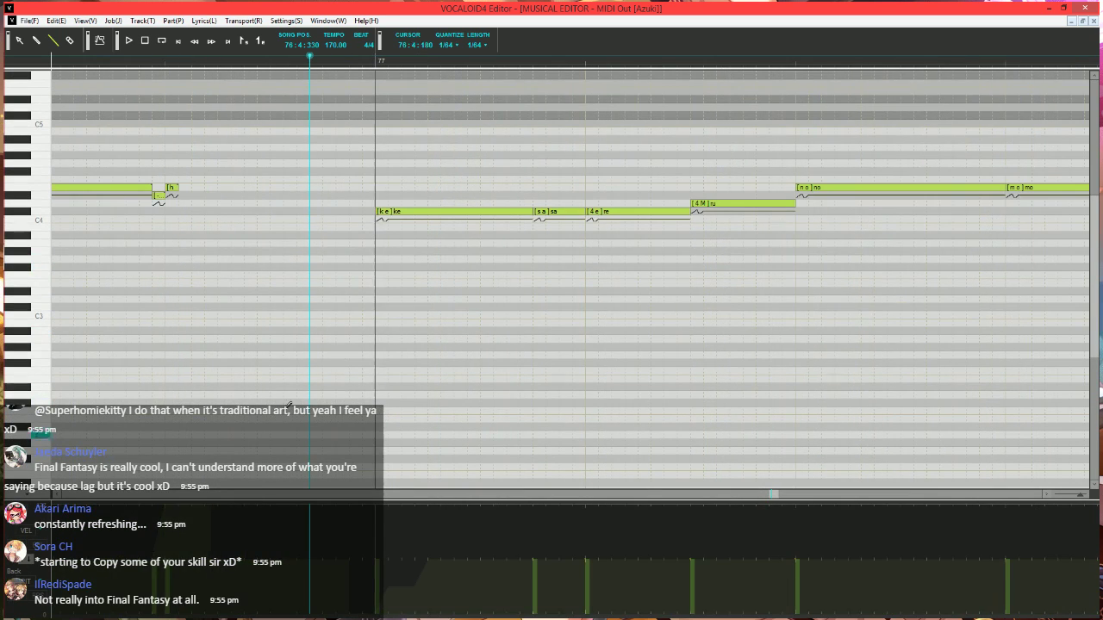
ctrl+scroll(52, 258, down, 1)
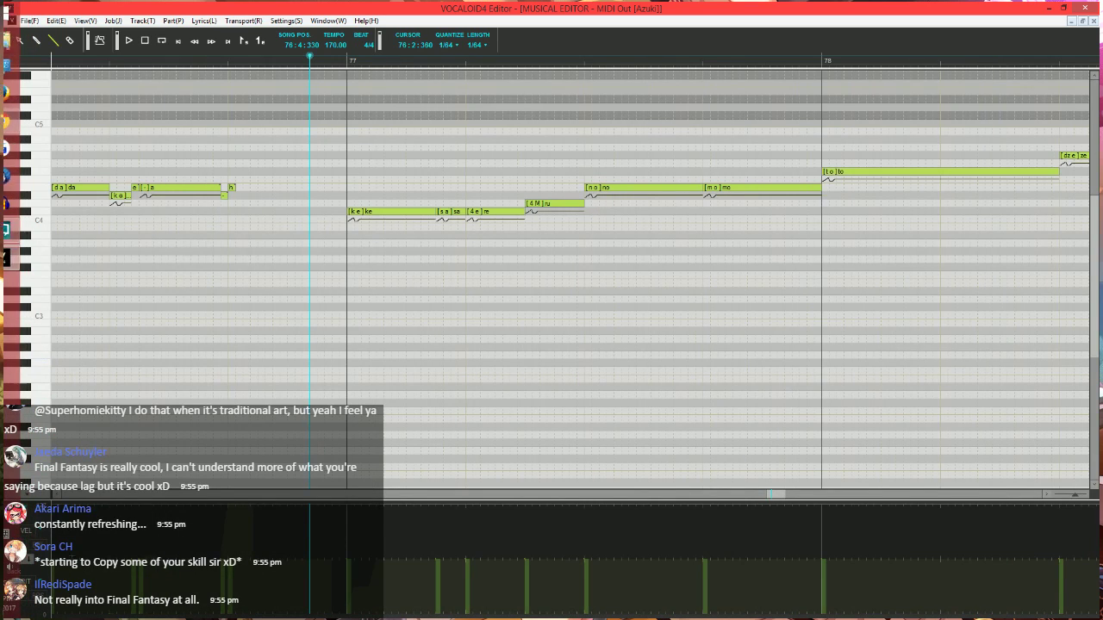
click(26, 563)
ctrl+scroll(460, 364, up, 1)
scroll(466, 395, right, 1)
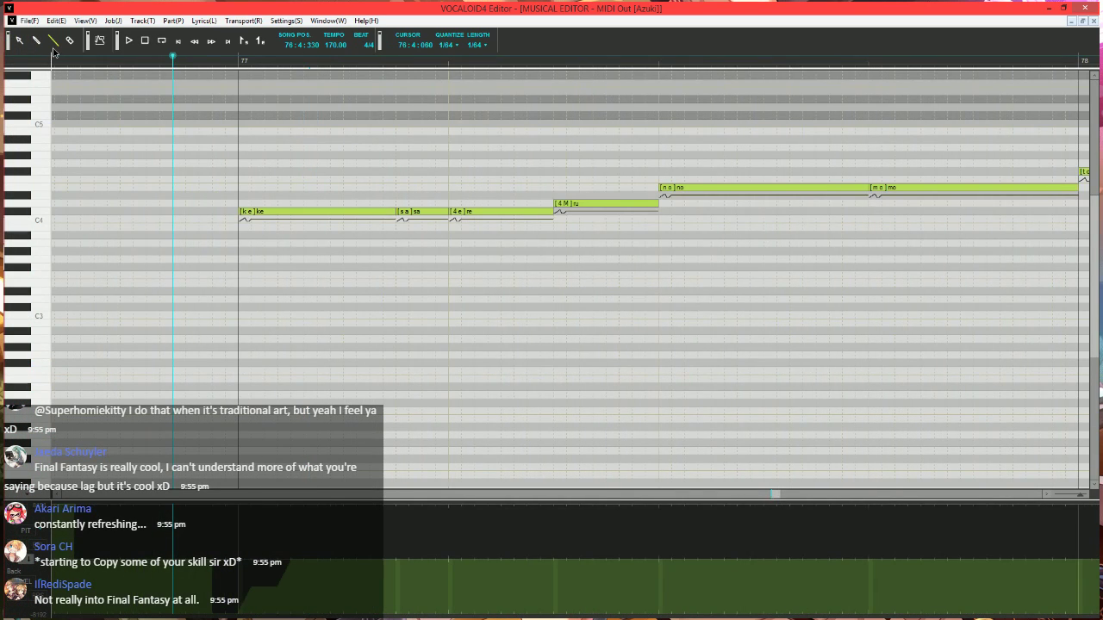
- Split measure 77's ru note into a C#4 head, a short D4 "u" onset and a D4 "-" continuation, and play it back
scroll(436, 315, down, 2)
scroll(449, 293, up, 3)
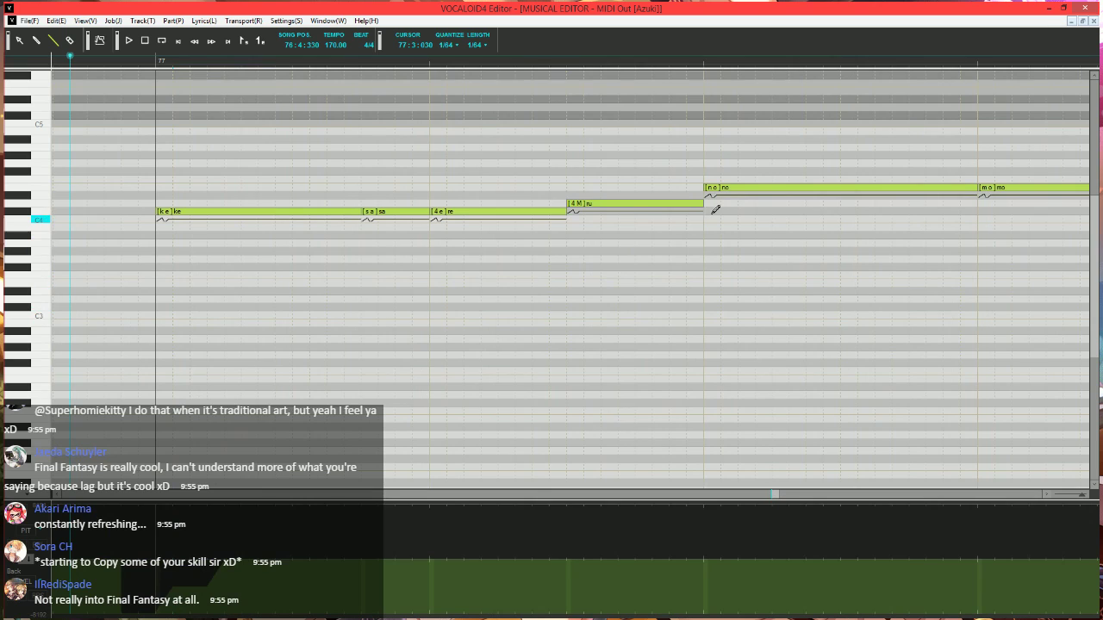
mouse_move(703, 205)
mouse_down()
mouse_move(581, 208)
mouse_move(582, 219)
mouse_move(610, 198)
mouse_move(720, 198)
mouse_move(705, 197)
mouse_up()
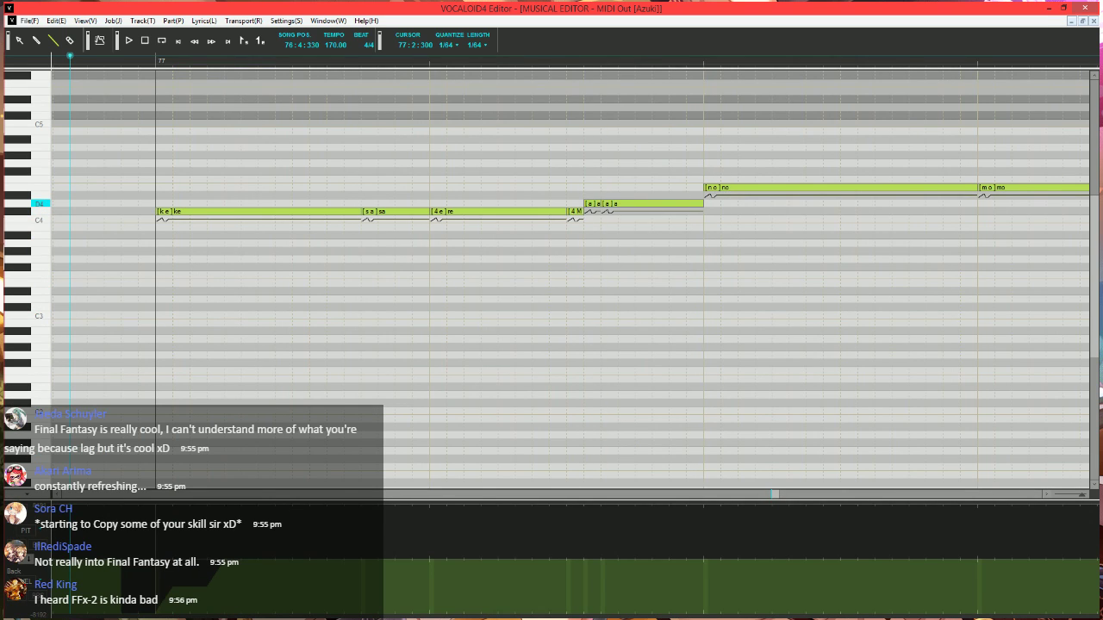
double_click(599, 204)
text(u)
key(Tab)
text(-)
key(Return)
key(space)
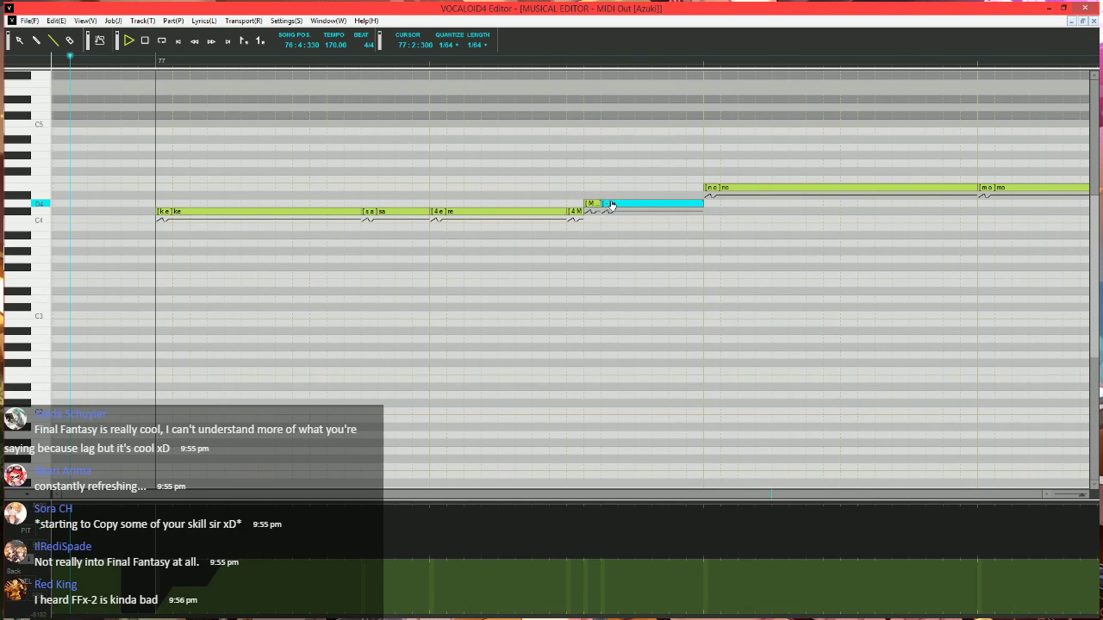
key(space)
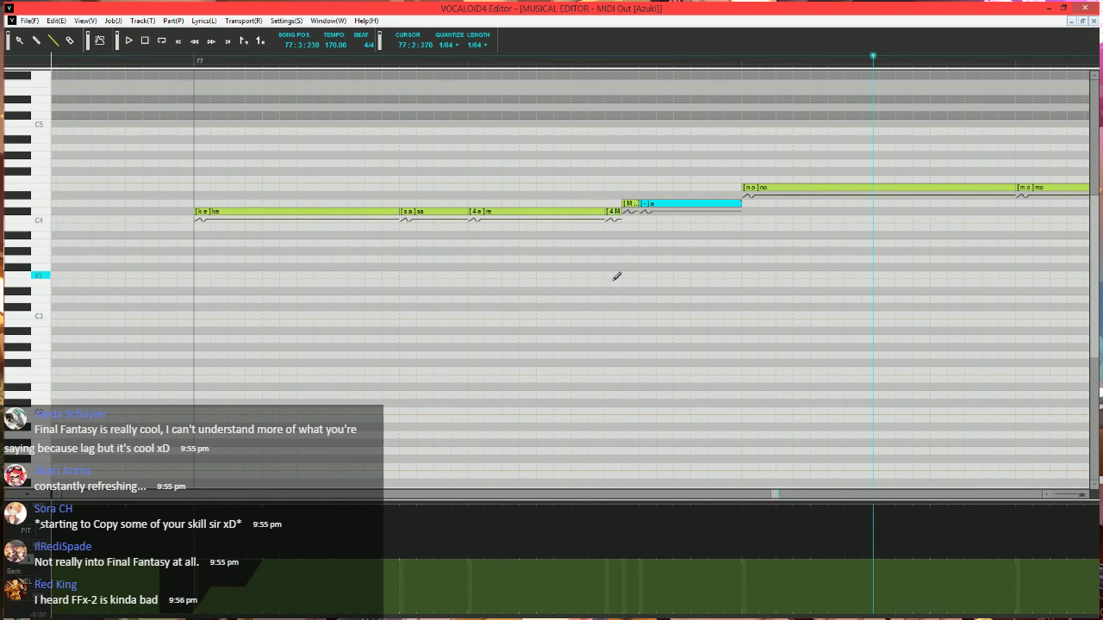
- Split measure 77's no note into a D4 head, a short E4 "o" onset and an E4 "-" continuation
scroll(595, 300, down, 2)
scroll(582, 308, right, 1)
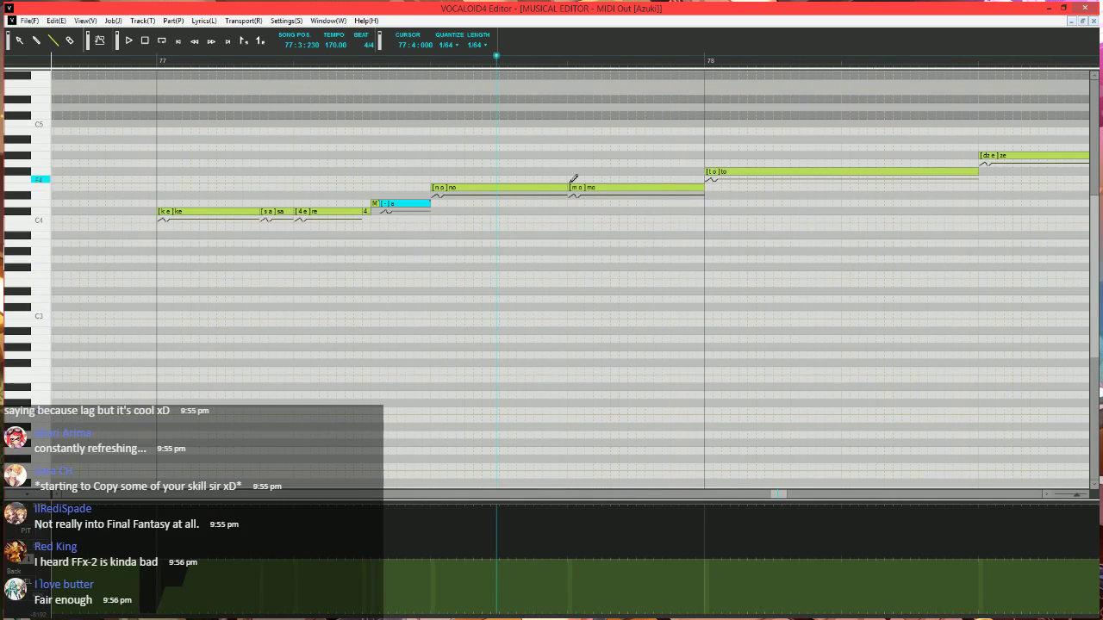
scroll(556, 258, down, 1)
scroll(530, 249, up, 2)
mouse_move(565, 188)
mouse_down()
mouse_move(464, 191)
mouse_move(450, 205)
mouse_move(569, 187)
mouse_up()
click(461, 187)
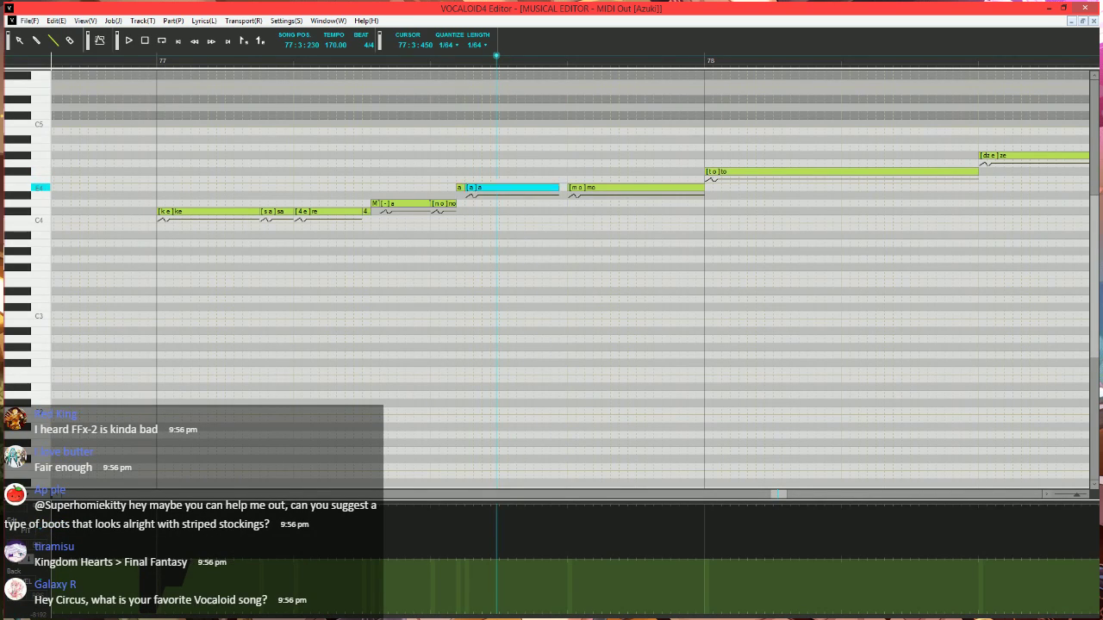
double_click(461, 188)
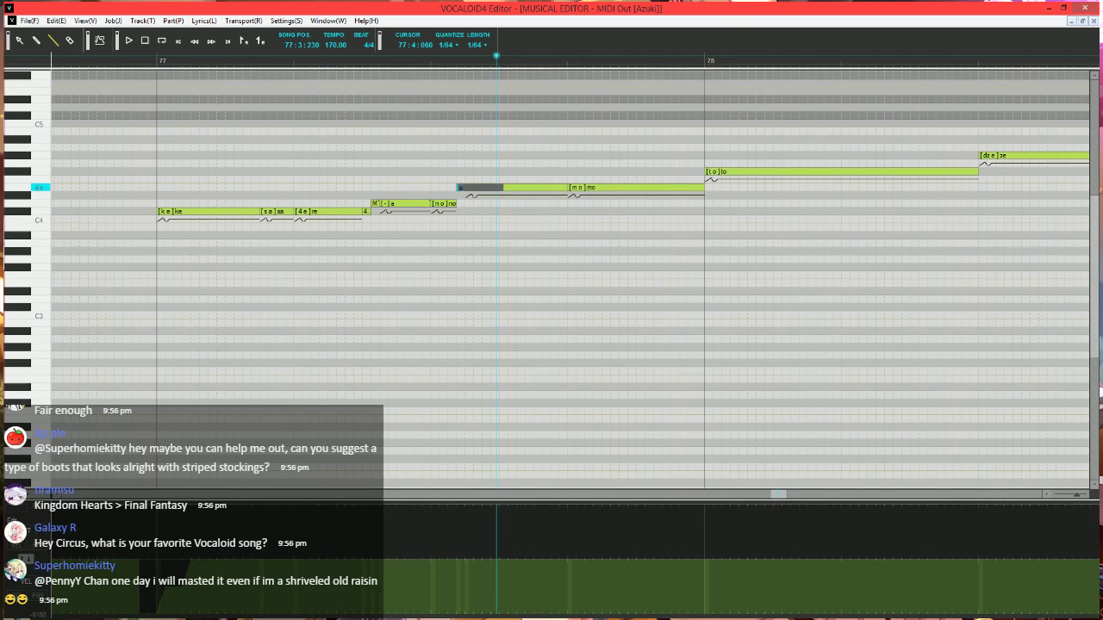
- Run Expressive Vibrato on measure 77's mo note and set the pitch amount to 10 and brightness amount to 15
click(583, 188)
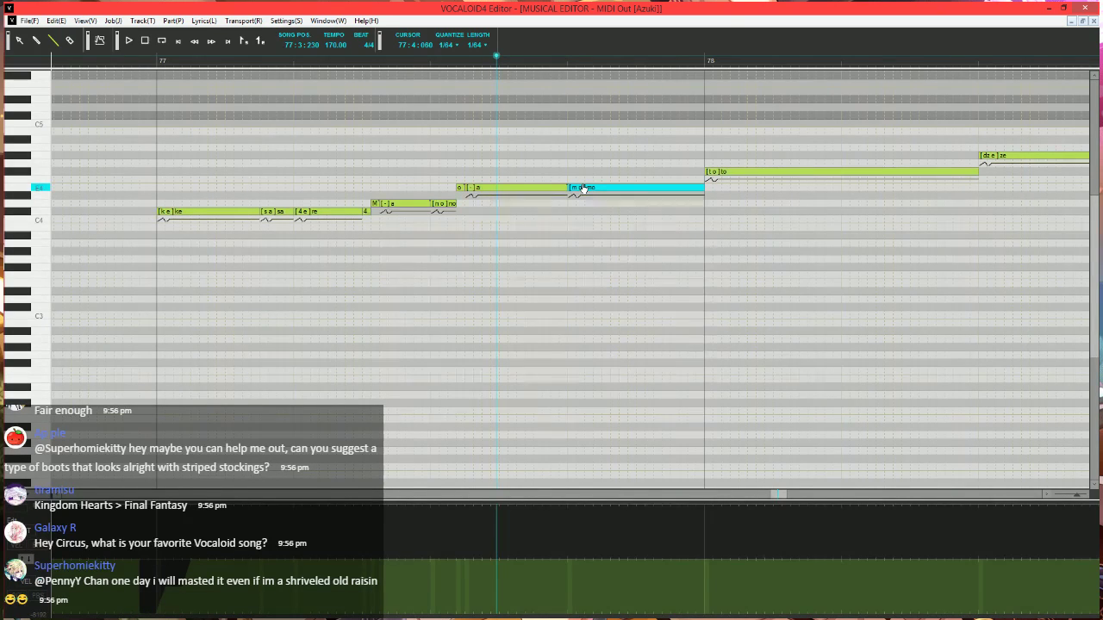
key(ctrl+j)
click(423, 317)
click(648, 413)
click(575, 226)
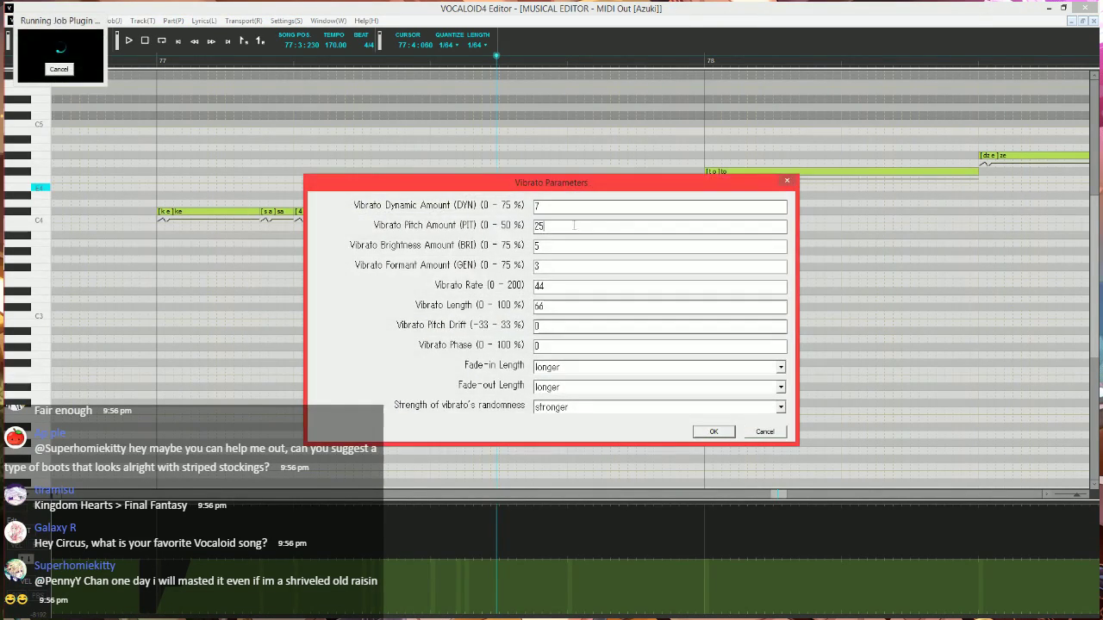
double_click(574, 226)
text(10)
key(Tab)
text(15)
- Set the mo note's vibrato rate to 45, length to 100, fade-in to shorter and fade-out to long, and apply it
key(Tab)
key(Tab)
text(45)
key(Tab)
text(100)
key(Tab)
key(Tab)
key(Tab)
key(Up)
key(Tab)
key(Up)
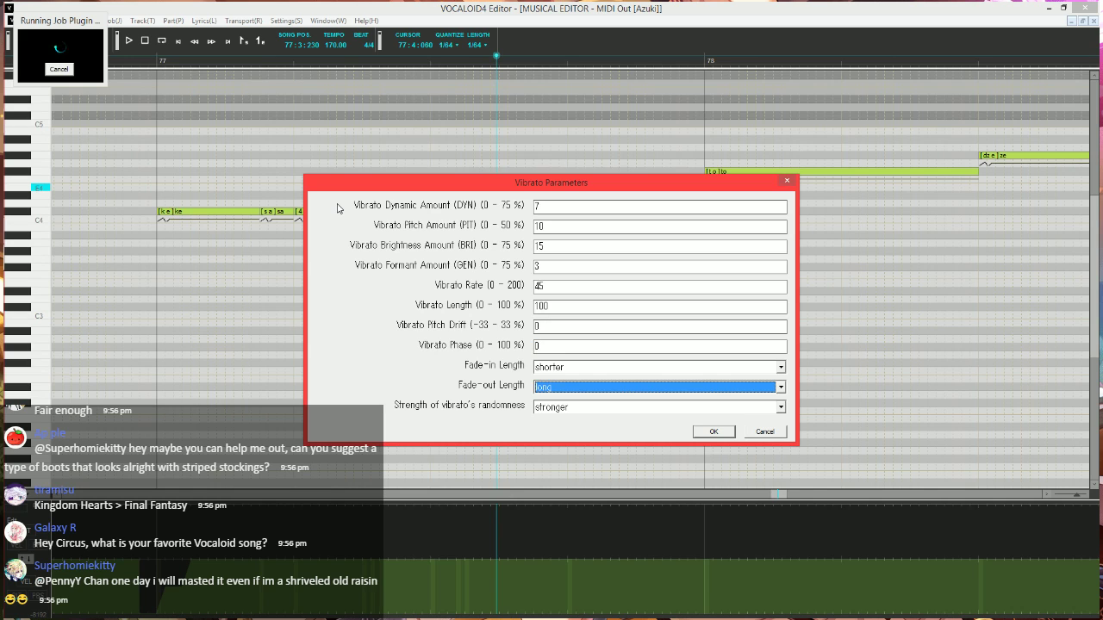
key(Return)
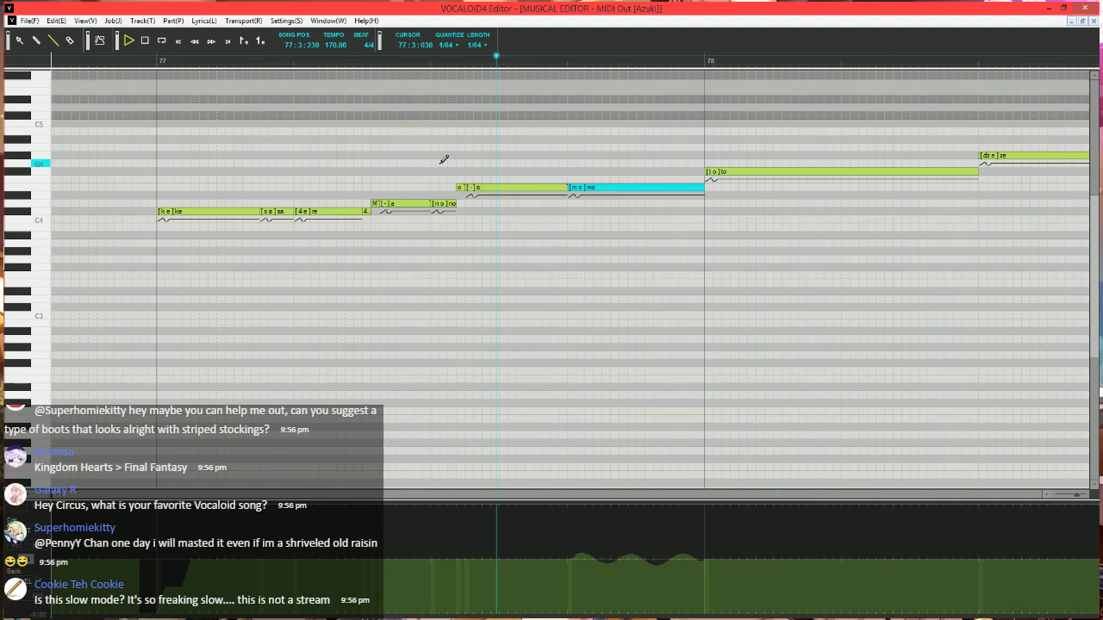
- Draw a stepped pitch bend rising from the minimum to the centre line at the start of measure 78's to note
scroll(543, 246, right, 5)
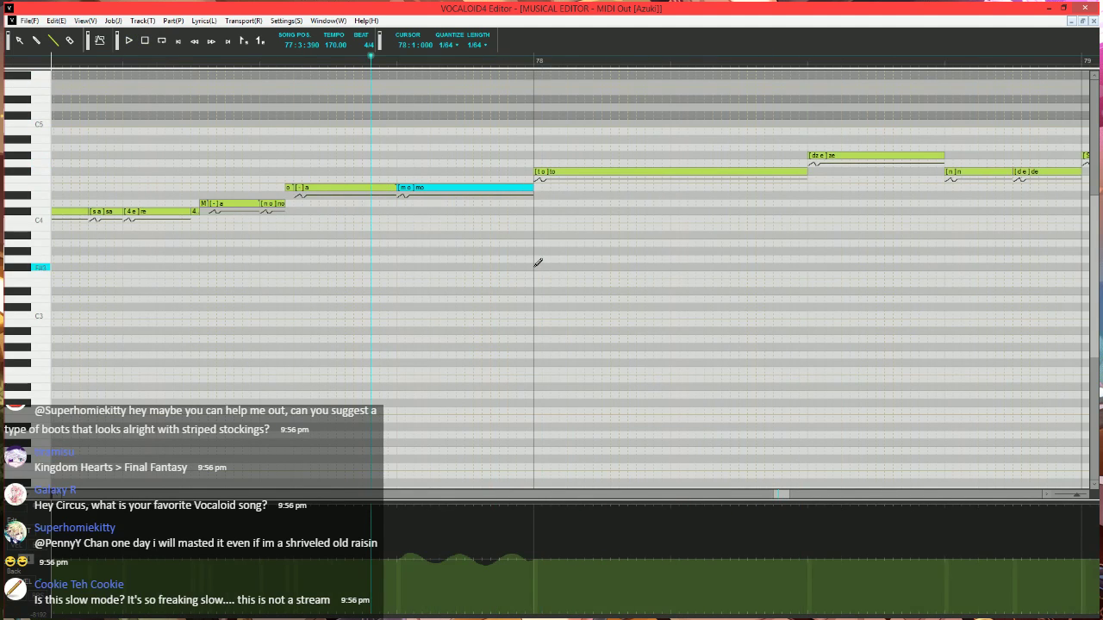
scroll(536, 262, right, 1)
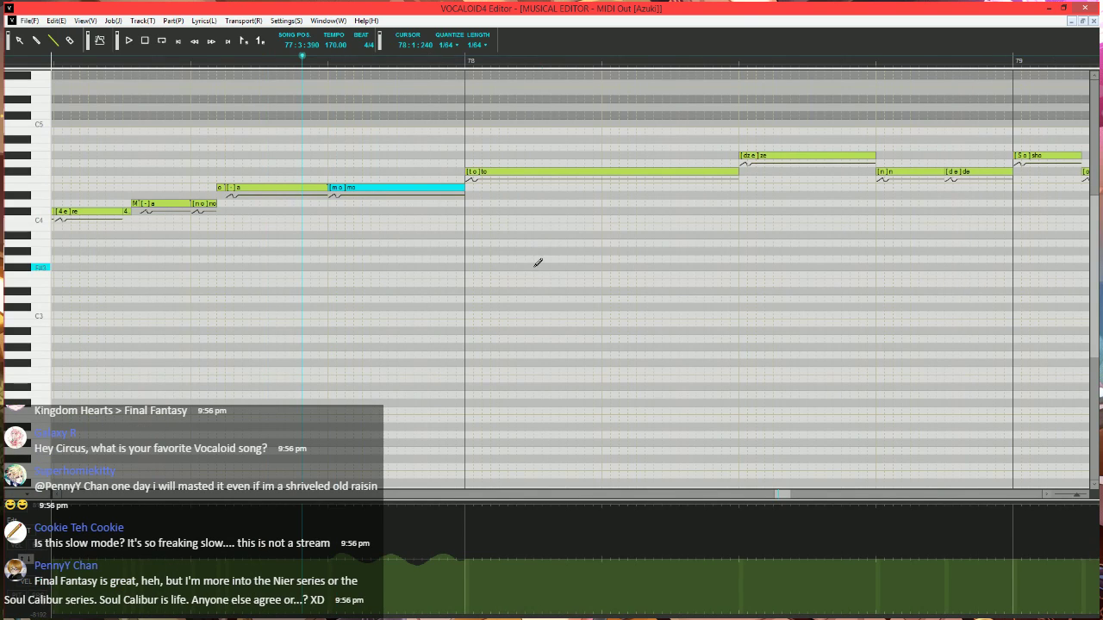
click(31, 567)
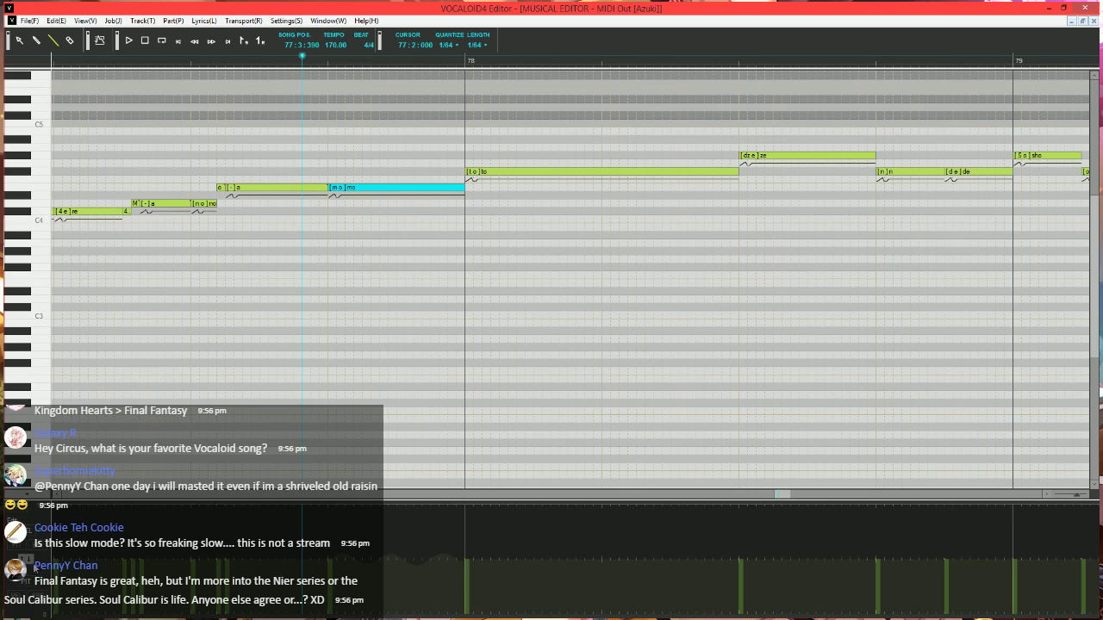
click(31, 565)
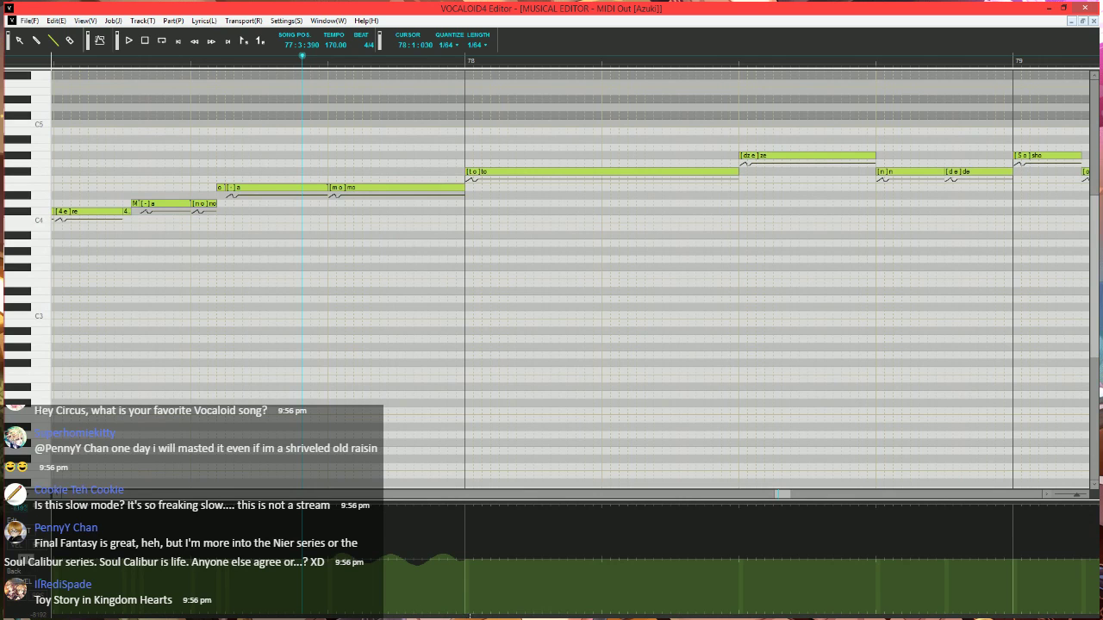
drag(469, 615, 518, 561)
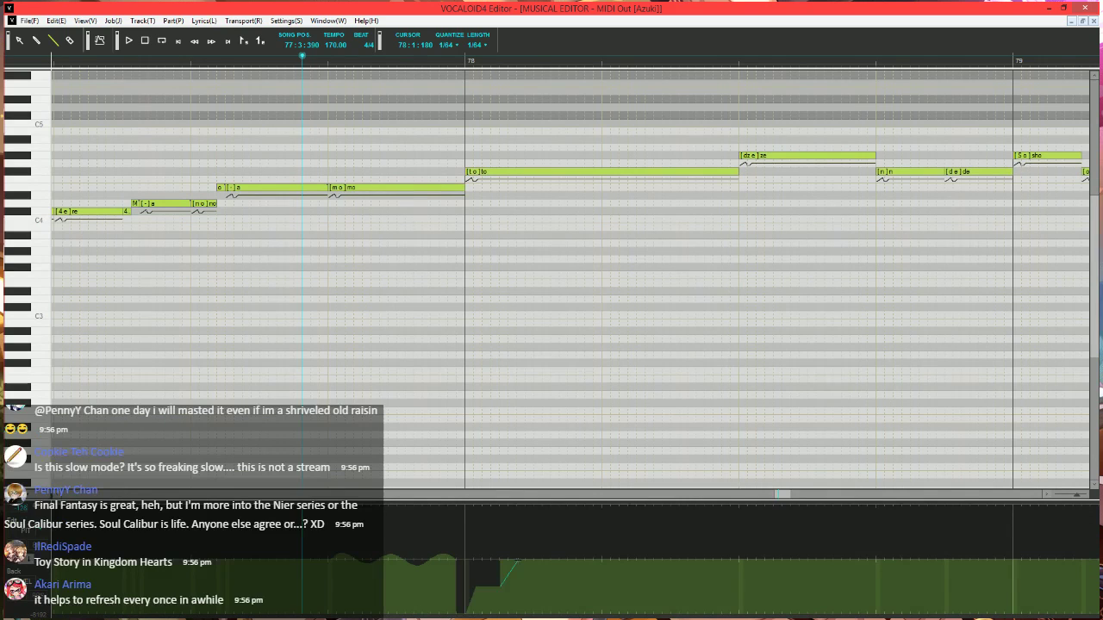
- Play back measure 78 and return the song position to 77:4:450
key(space)
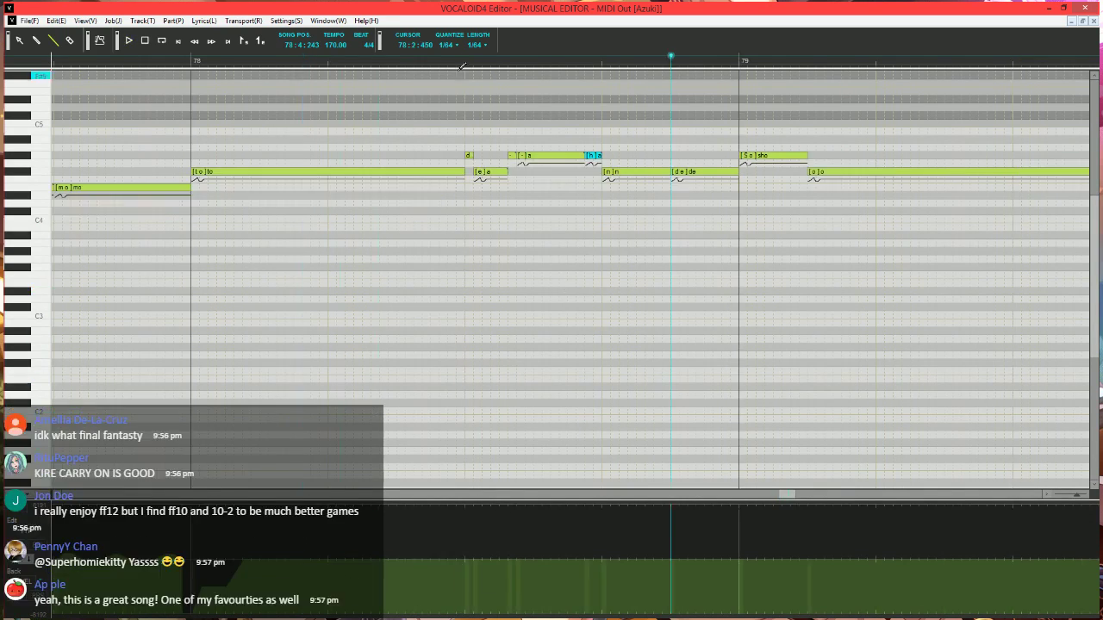
click(464, 60)
click(180, 62)
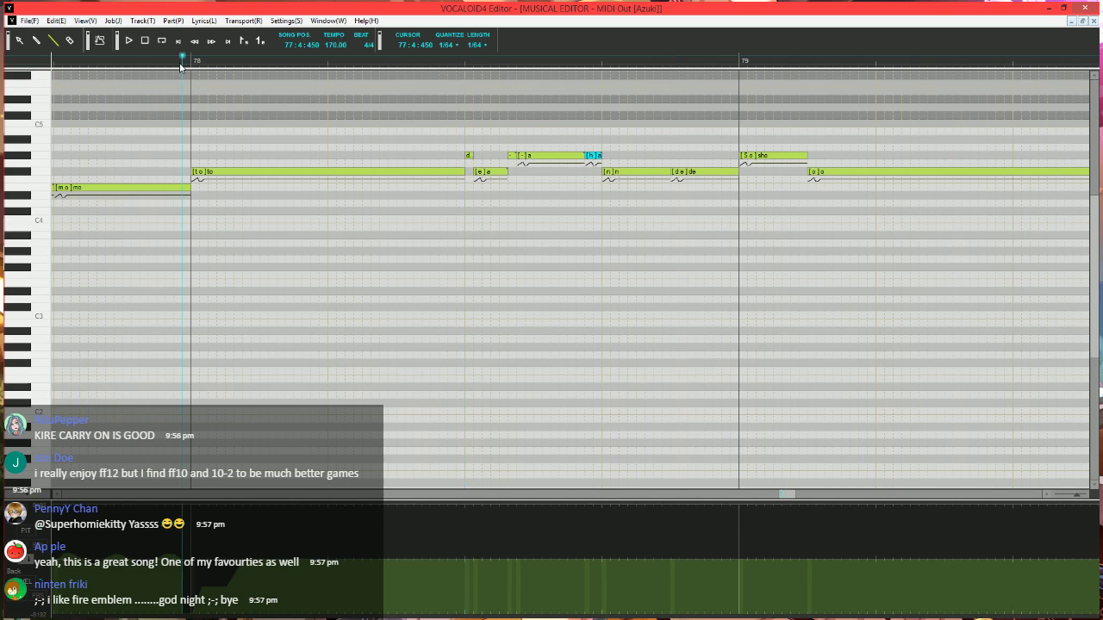
- Play back measures 78–79 and replay the phrase from 78:2:420
key(space)
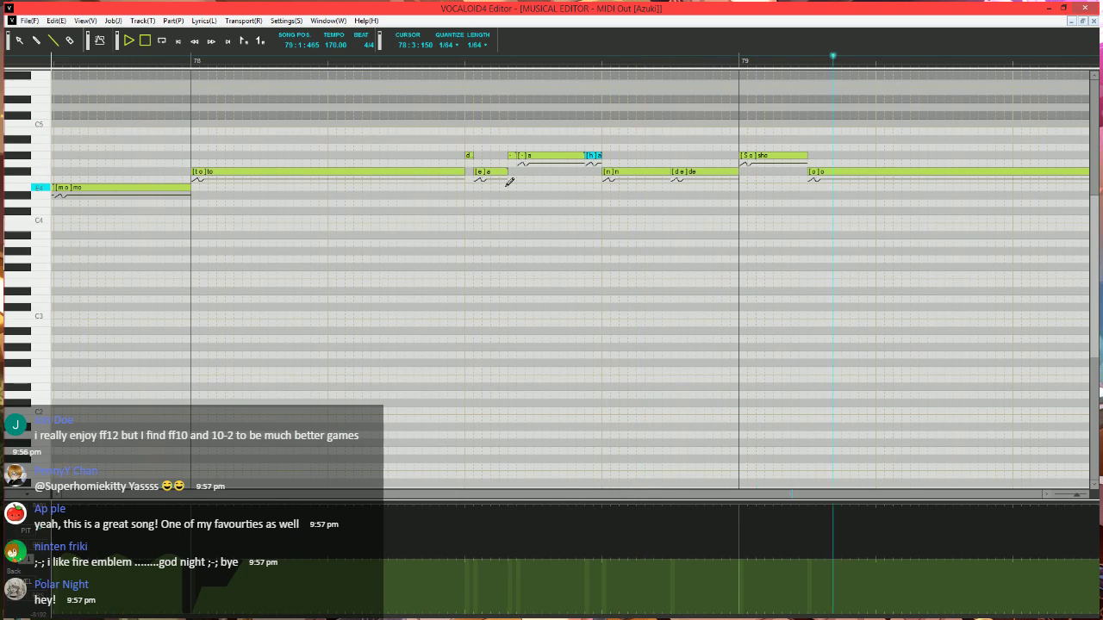
key(space)
drag(791, 494, 792, 497)
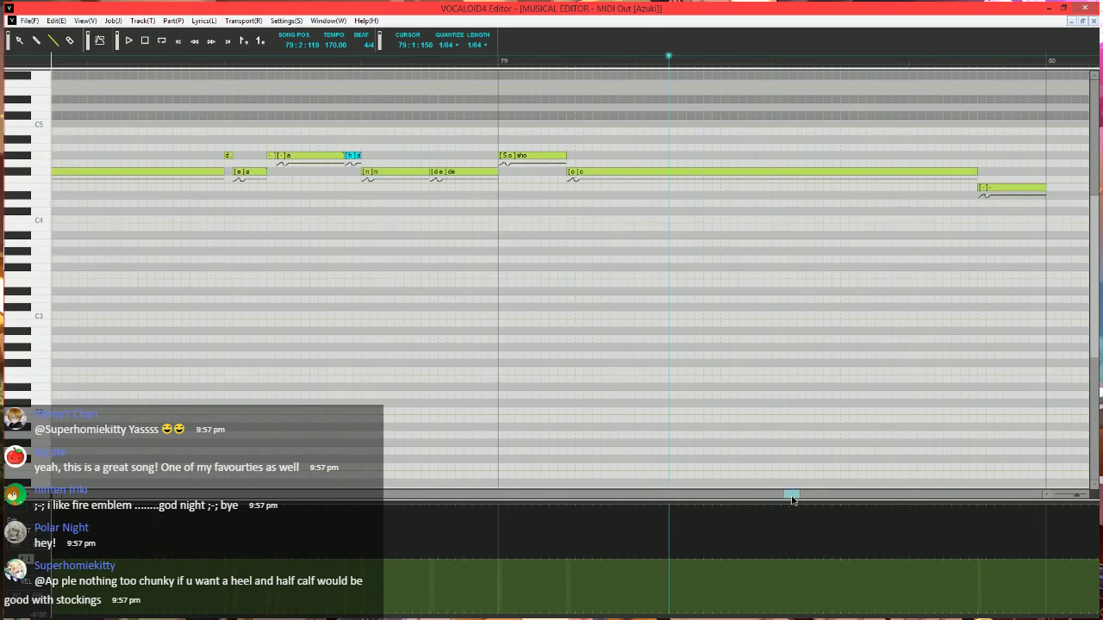
click(275, 60)
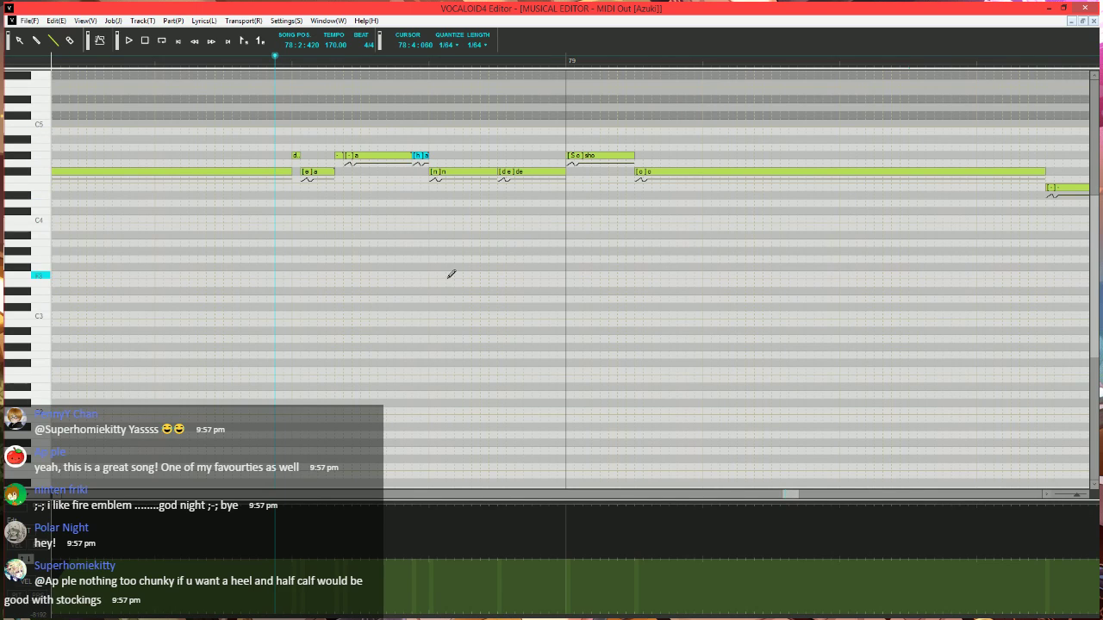
key(space)
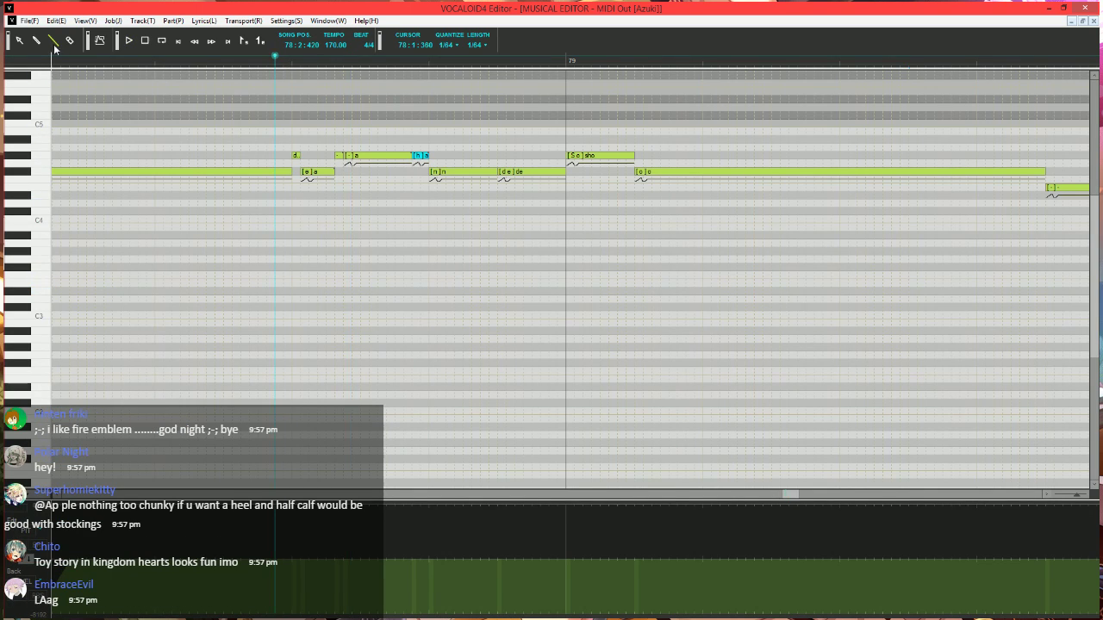
scroll(517, 202, right, 3)
scroll(513, 215, left, 2)
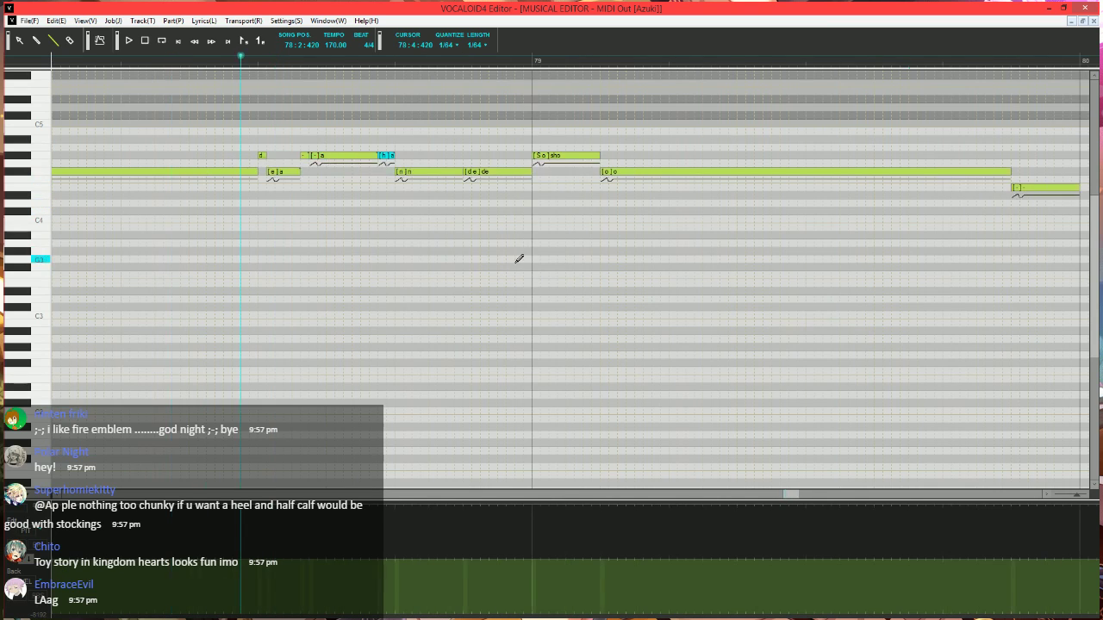
- Replace measure 79's sho note with a short S onset raised to just below C5 and four shorter notes, the first one pitched lower
click(541, 156)
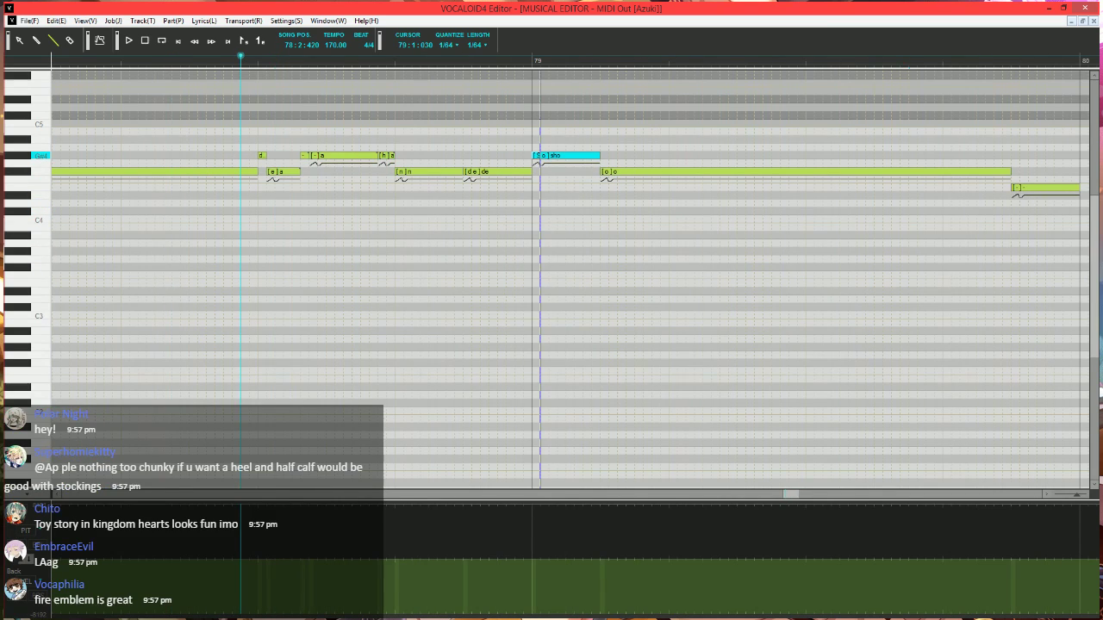
key(Delete)
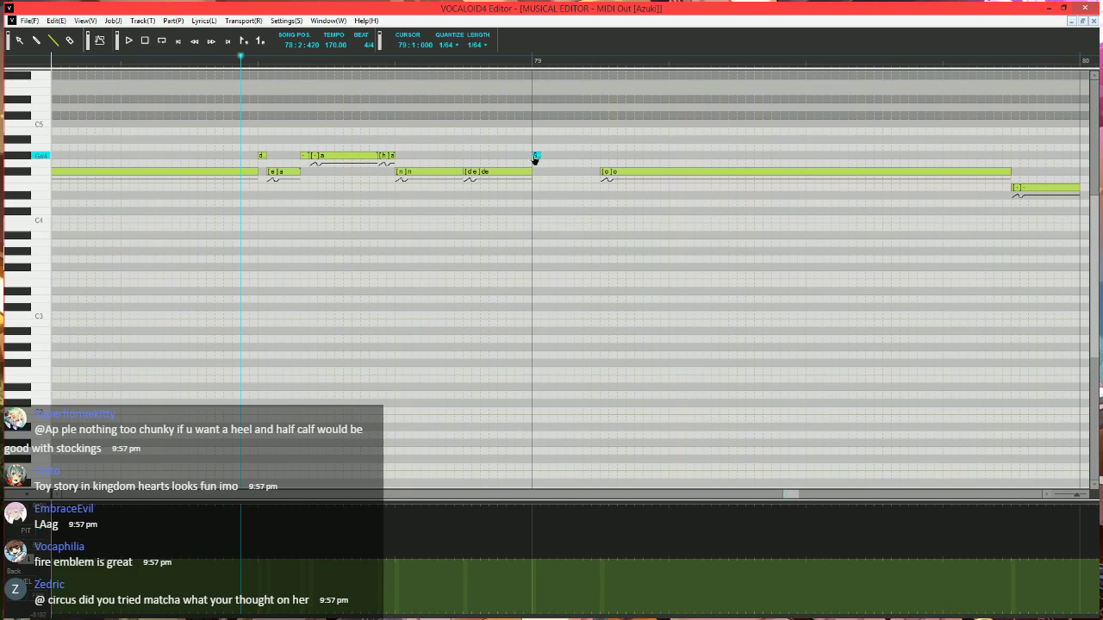
drag(535, 158, 536, 135)
mouse_move(543, 171)
mouse_down()
mouse_move(558, 171)
mouse_move(565, 156)
mouse_up()
drag(568, 155, 594, 155)
drag(594, 155, 601, 155)
click(547, 173)
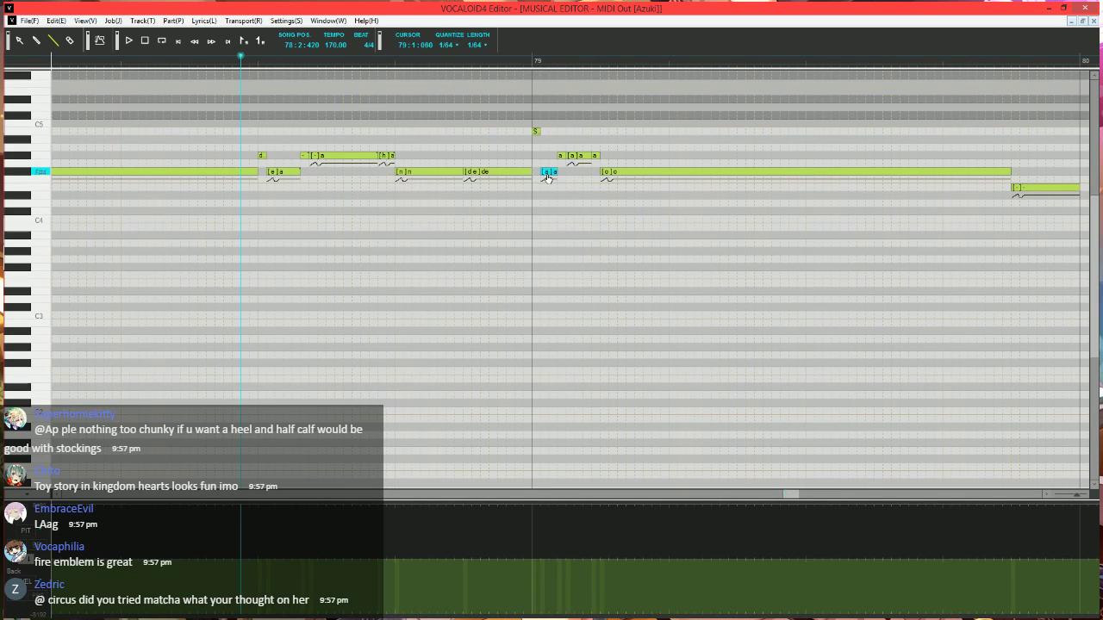
- Set the phonemes of measure 79's four new notes to o, "-", "-" and "-"
double_click(548, 175)
text(-)
key(Tab)
text(-)
key(Tab)
text(-)
key(Tab)
text(-)
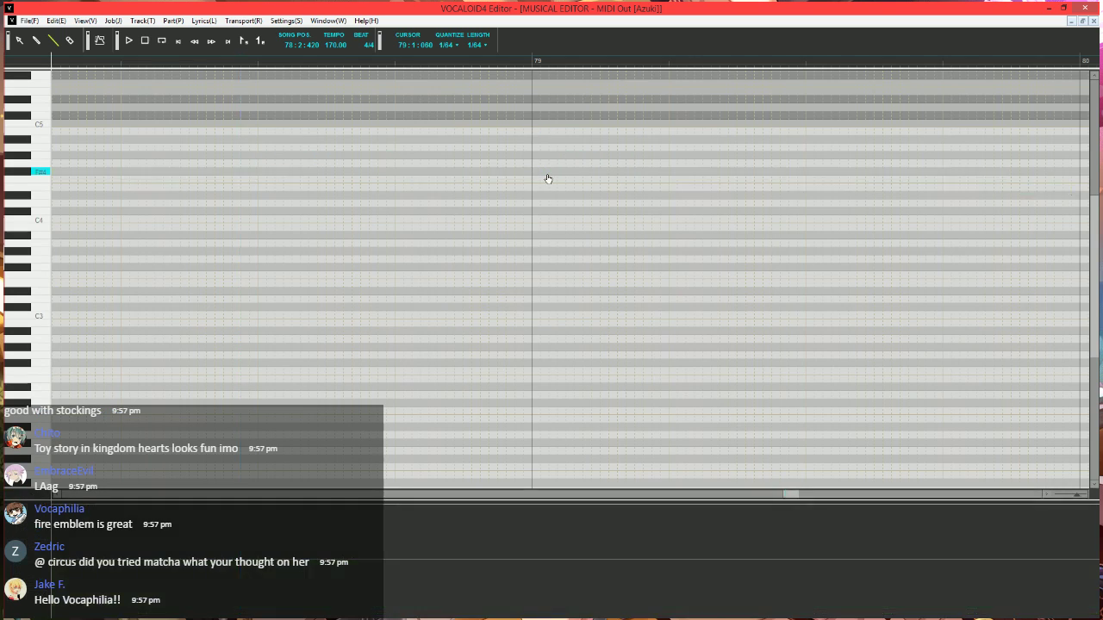
- Split a short same-pitch note off the end of measure 79's long o note and enter "-" for it
scroll(552, 179, down, 3)
drag(696, 174, 697, 173)
drag(700, 173, 701, 173)
double_click(700, 173)
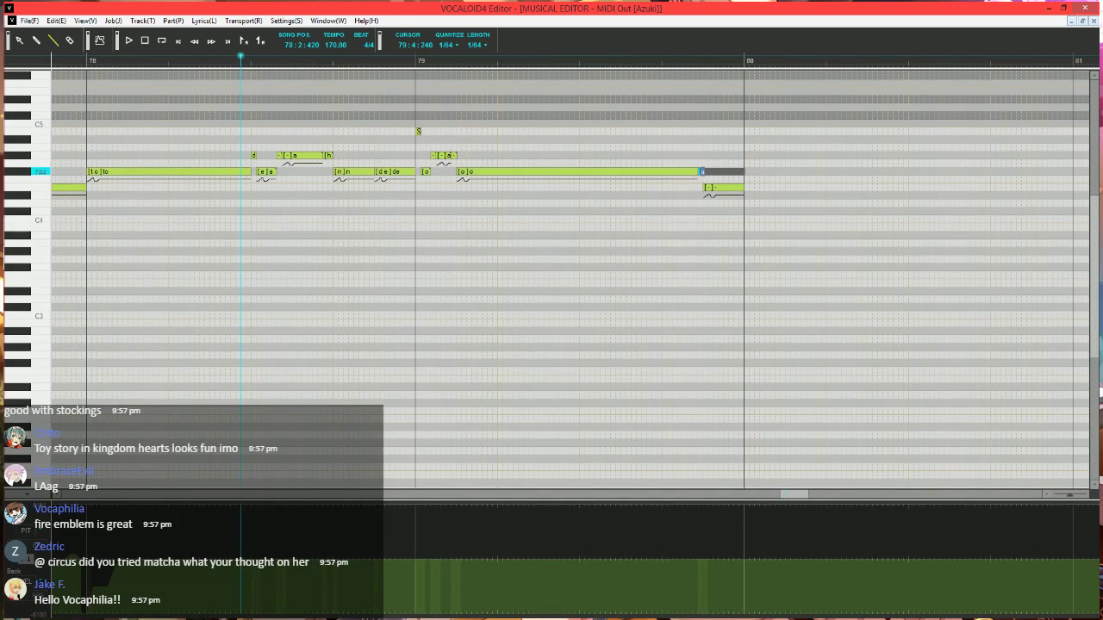
click(724, 188)
- Run Expressive Vibrato on measure 79's long o note with pitch amount 10, brightness amount 15 and rate 45
click(678, 174)
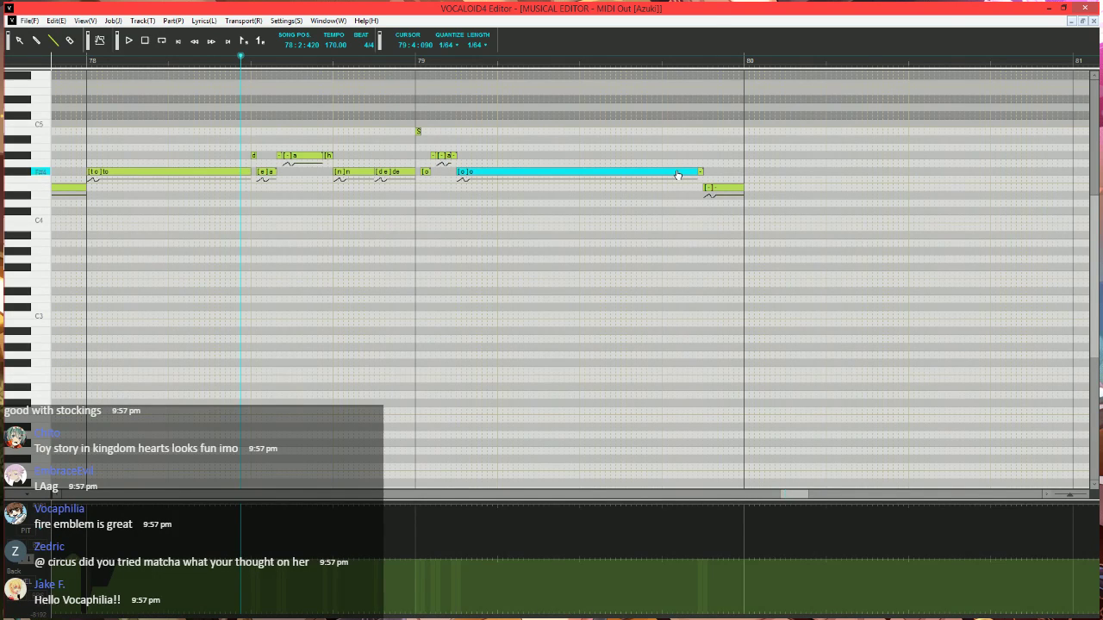
key(ctrl+j)
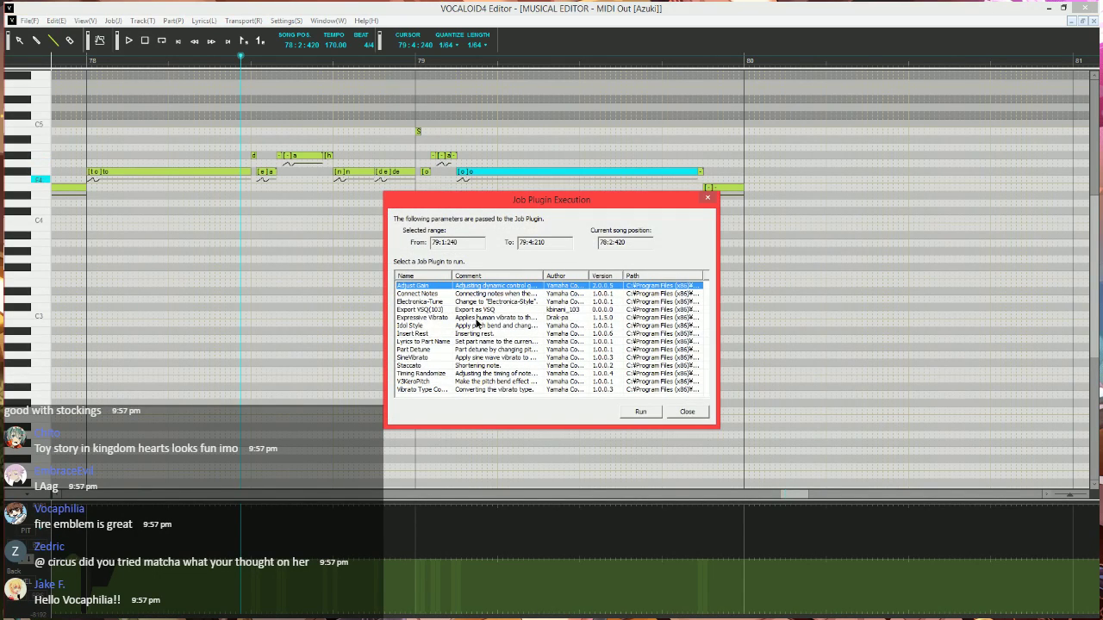
click(477, 320)
click(632, 413)
drag(562, 227, 371, 226)
text(10)
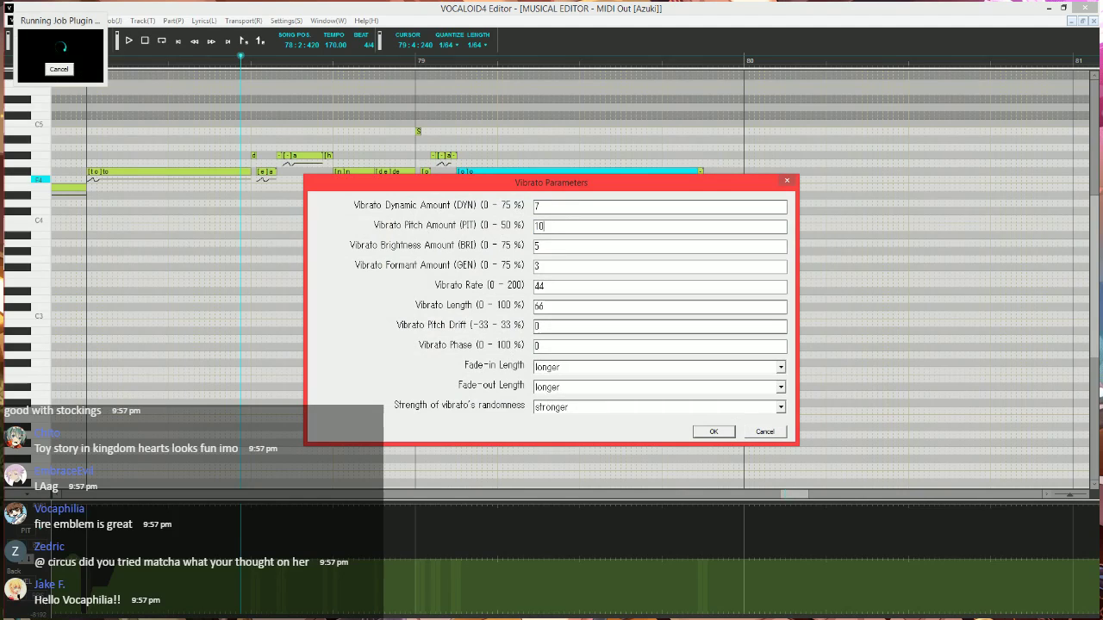
key(Tab)
text(15)
key(Tab)
key(Tab)
text(45)
- Set the o note's vibrato length to 25 and both fade-in and fade-out to shorter, and apply it
key(Tab)
key(BackSpace)
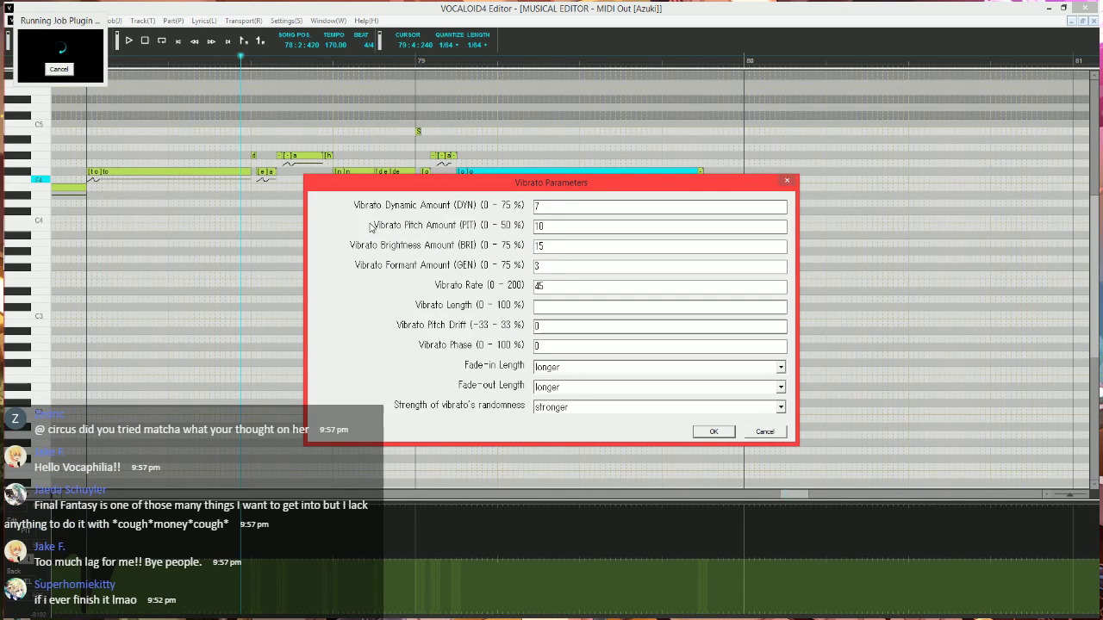
text(2)
key(Tab)
key(Tab)
key(Up)
key(Up)
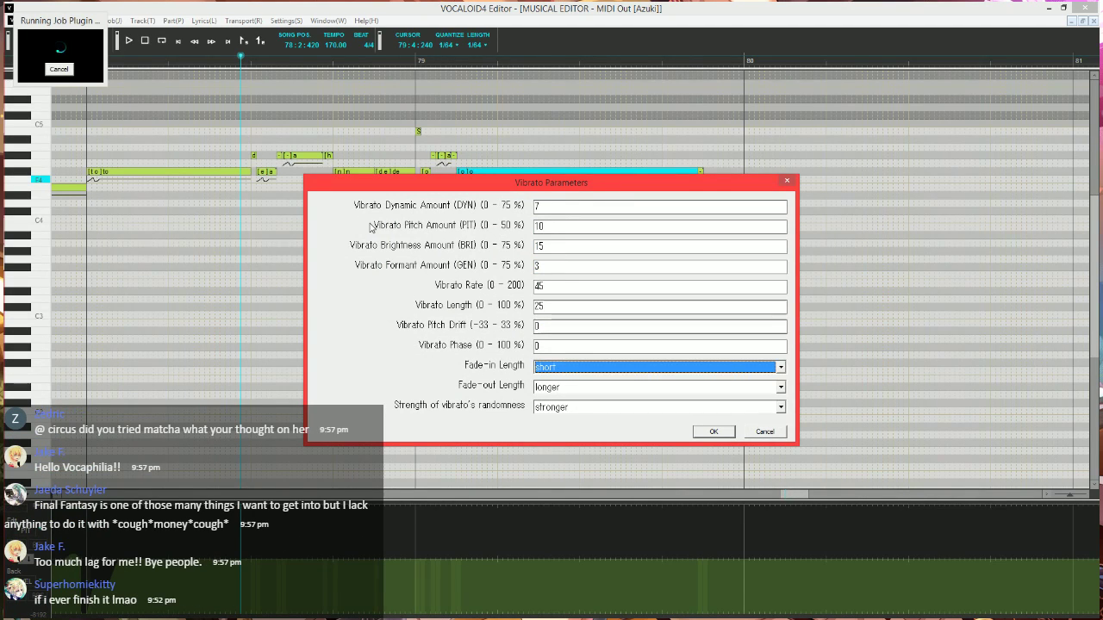
key(Tab)
key(Up)
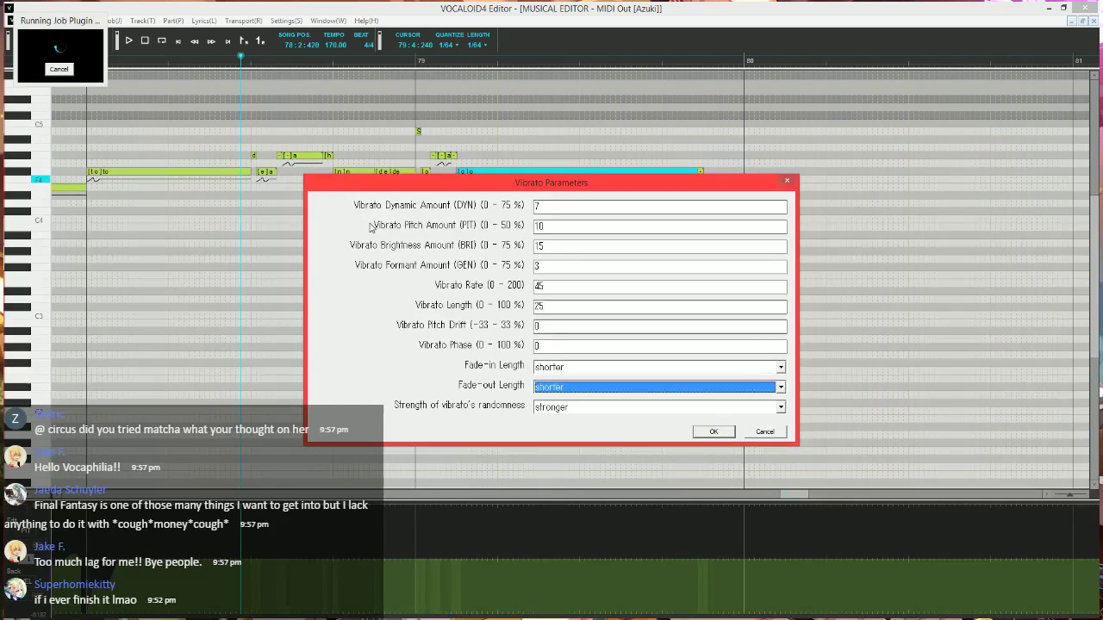
key(Return)
- Play back the edited measure 79 and replay the whole phrase from 76:4:180
key(space)
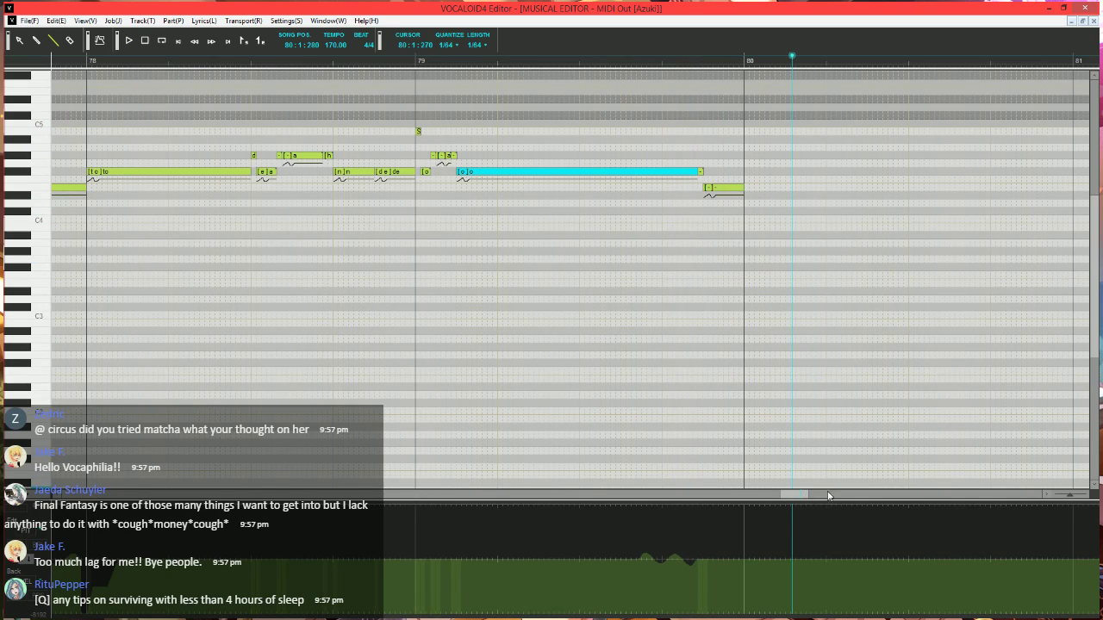
drag(802, 497, 798, 498)
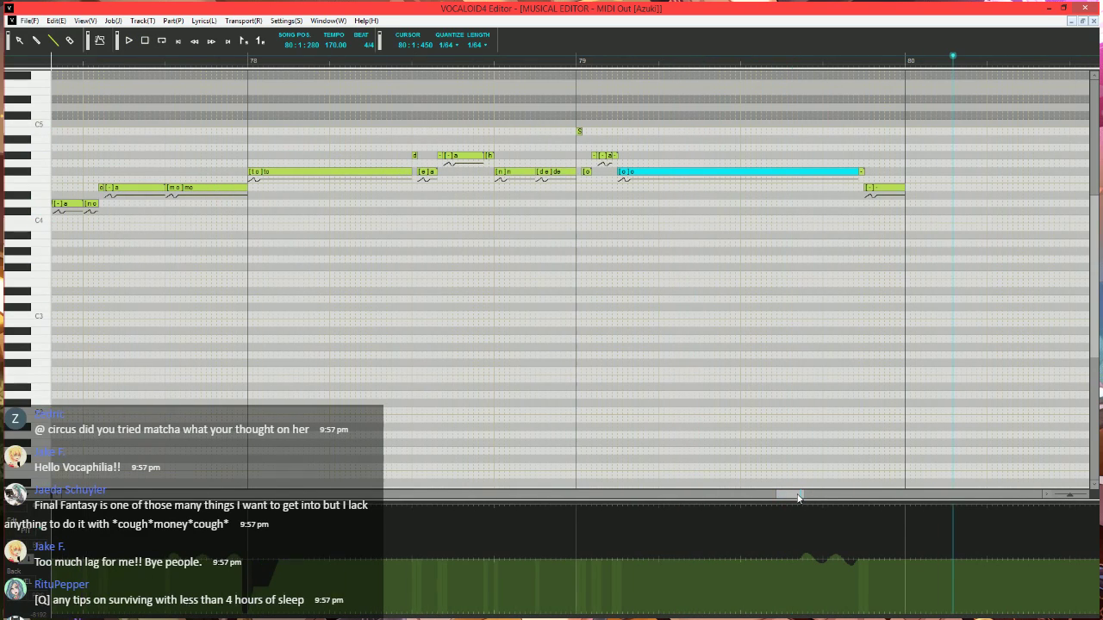
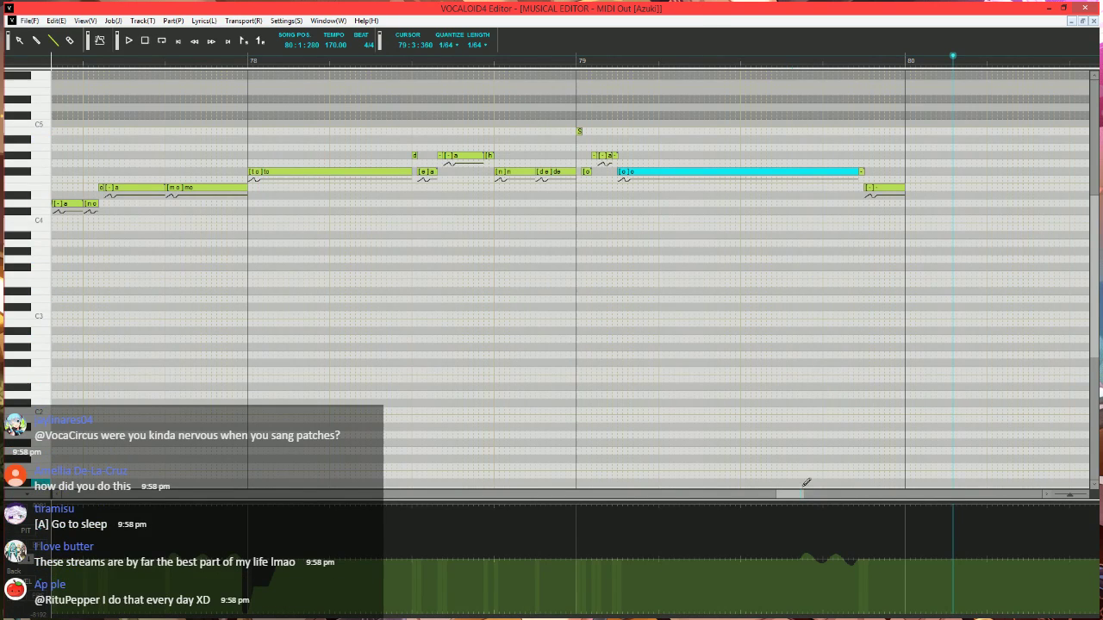
drag(798, 496, 783, 505)
click(336, 62)
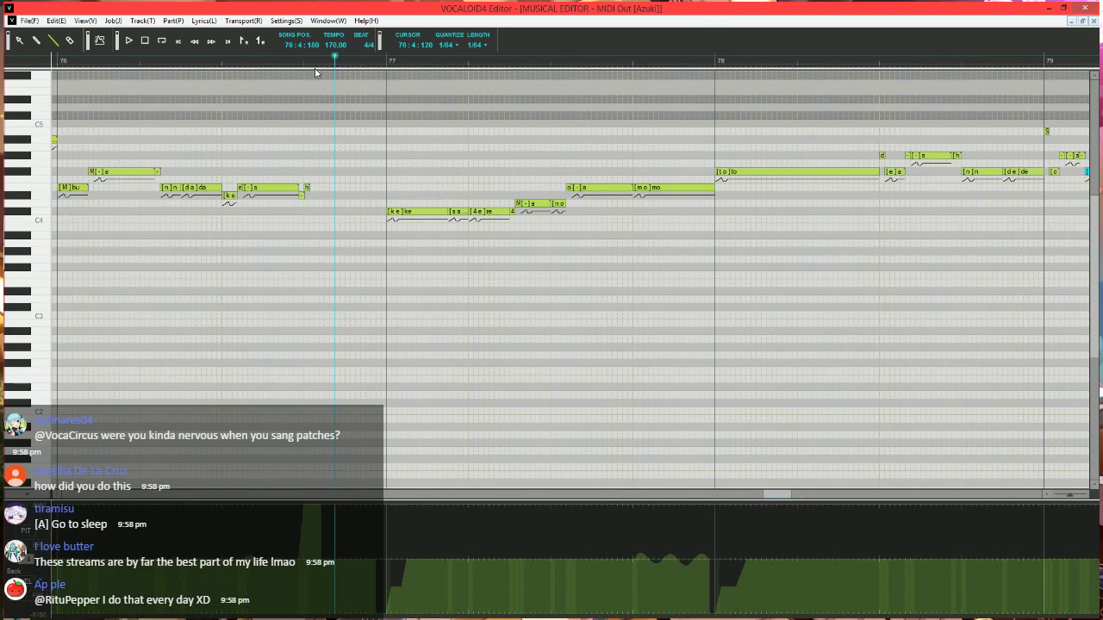
key(space)
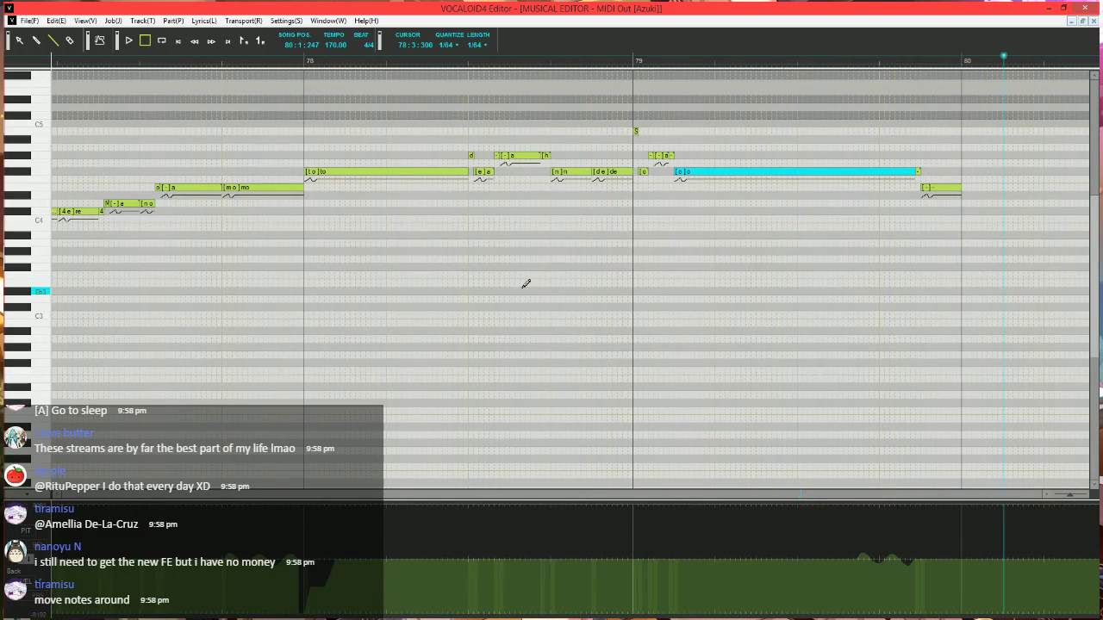
key(space)
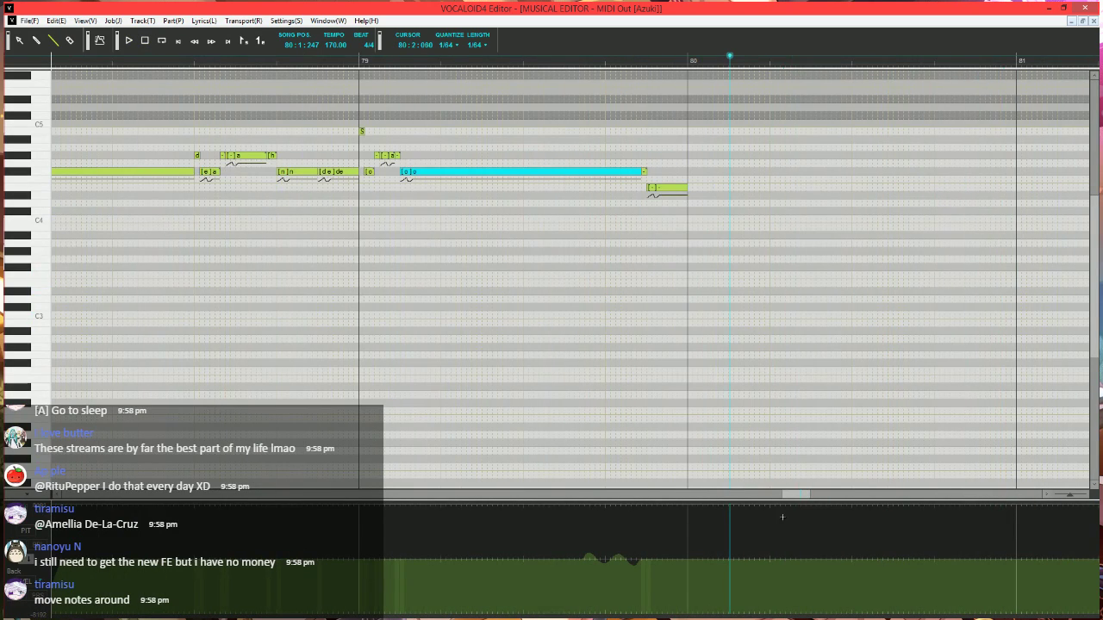
drag(792, 498, 780, 498)
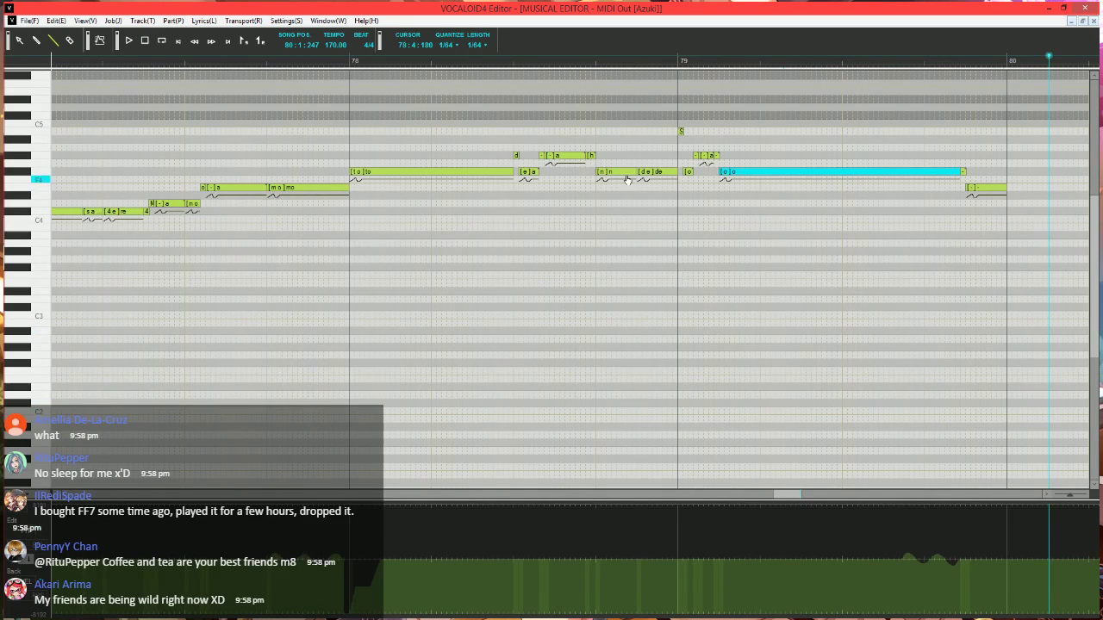
- Place the song position at 87:4:240 and draw a stepped pitch bend rising to the centre line on measure 88's ta note
drag(789, 494, 887, 498)
click(180, 61)
scroll(249, 251, up, 3)
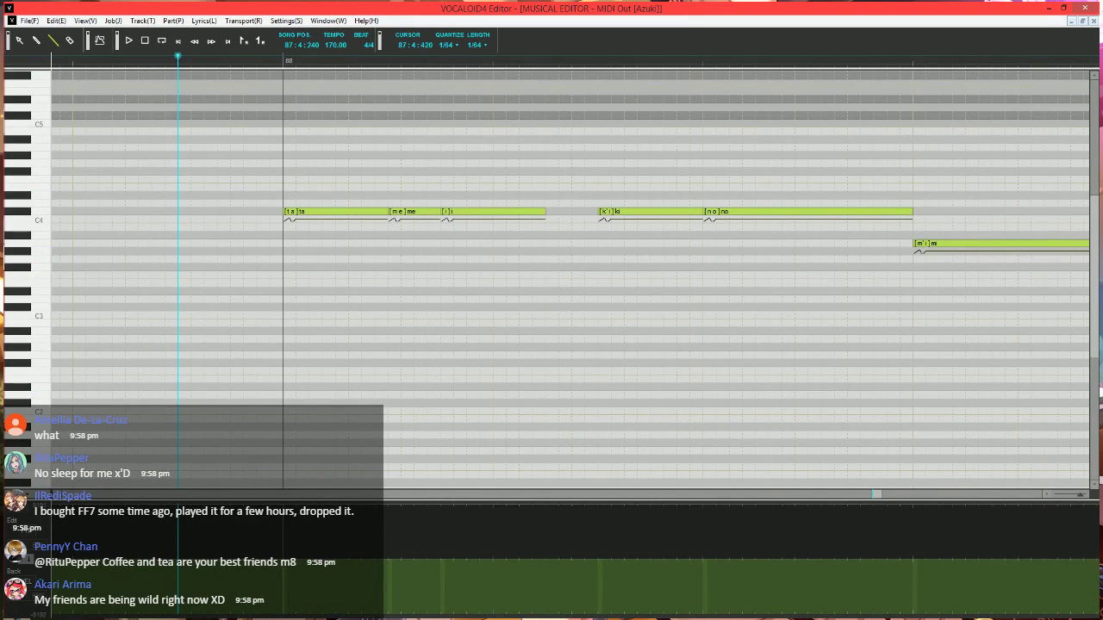
drag(283, 613, 329, 587)
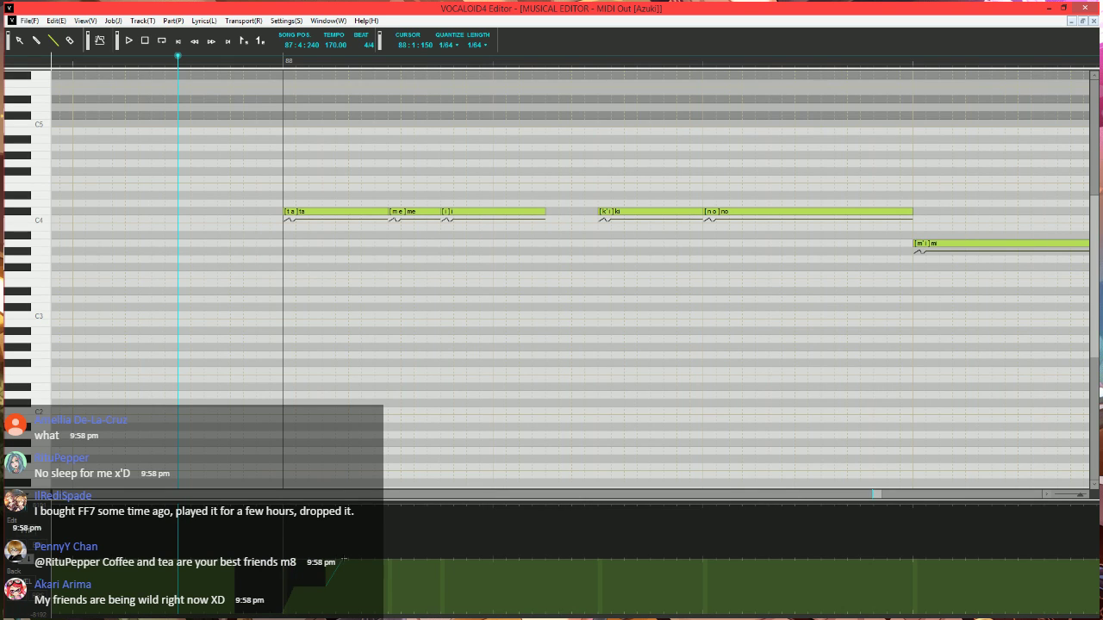
- Play back the start of measure 88 and return the song position to 87:4:360
key(space)
scroll(355, 474, down, 3)
key(space)
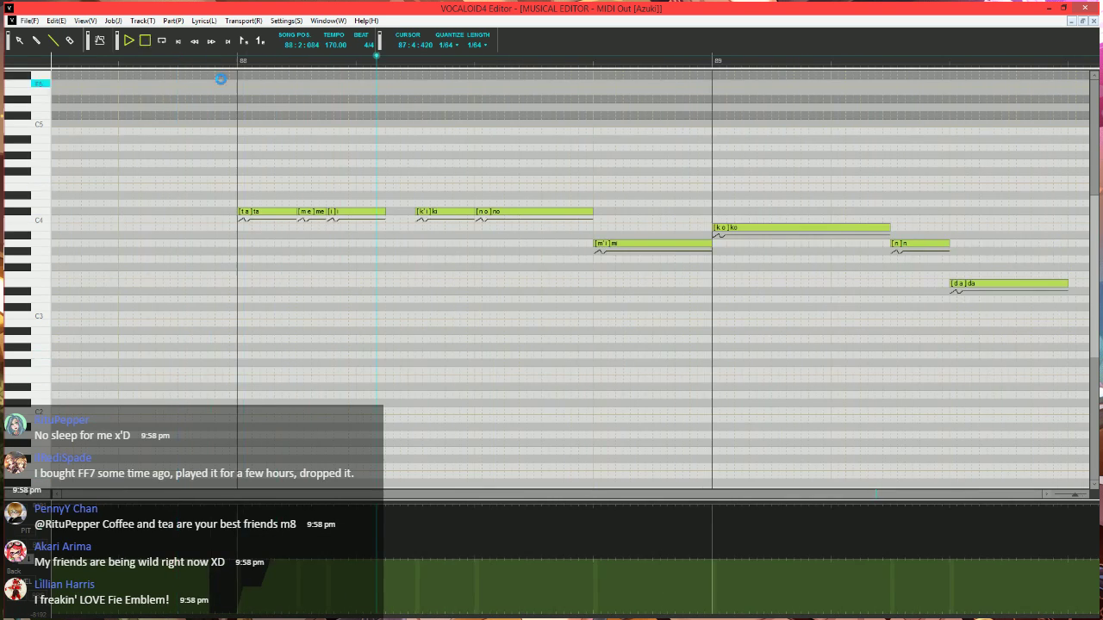
click(207, 60)
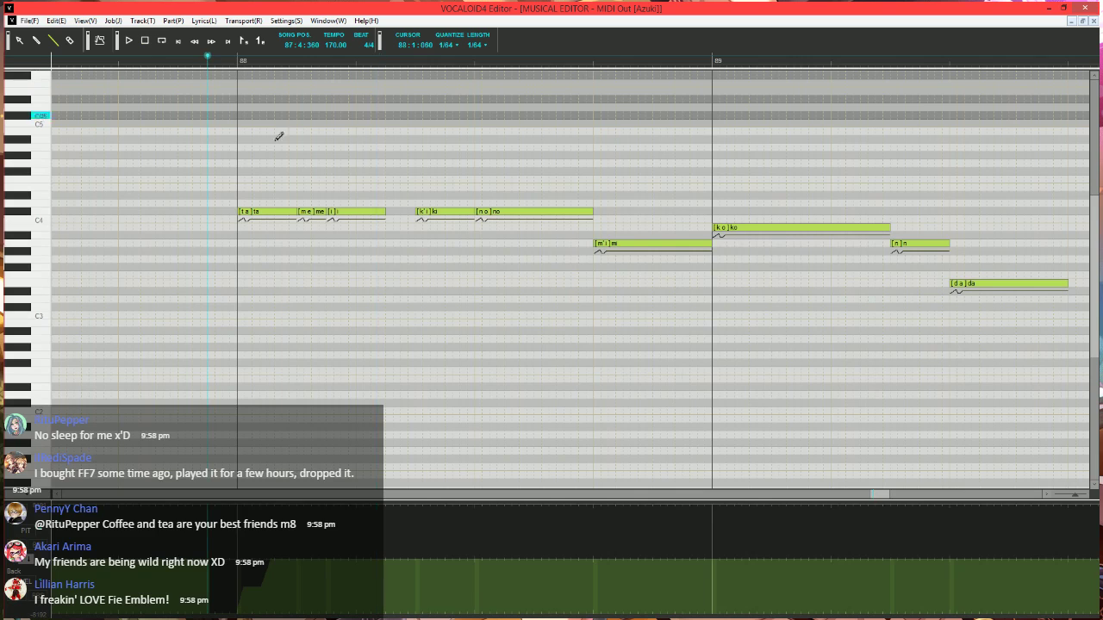
- Lengthen measure 88's i note to meet the start of the ki note
click(383, 212)
drag(384, 211, 416, 211)
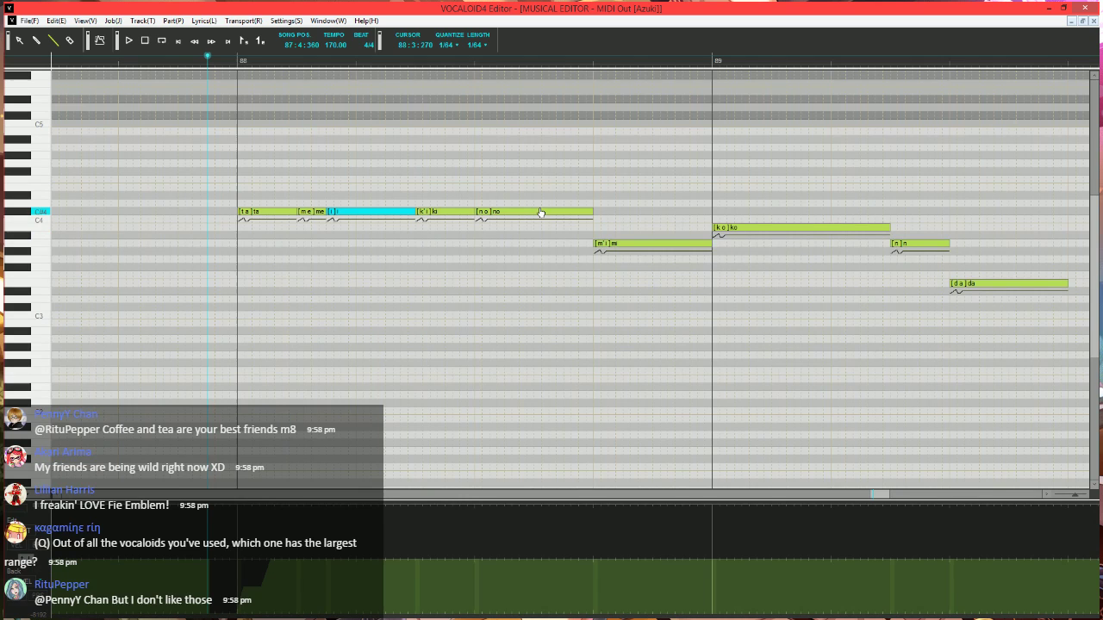
scroll(536, 302, down, 1)
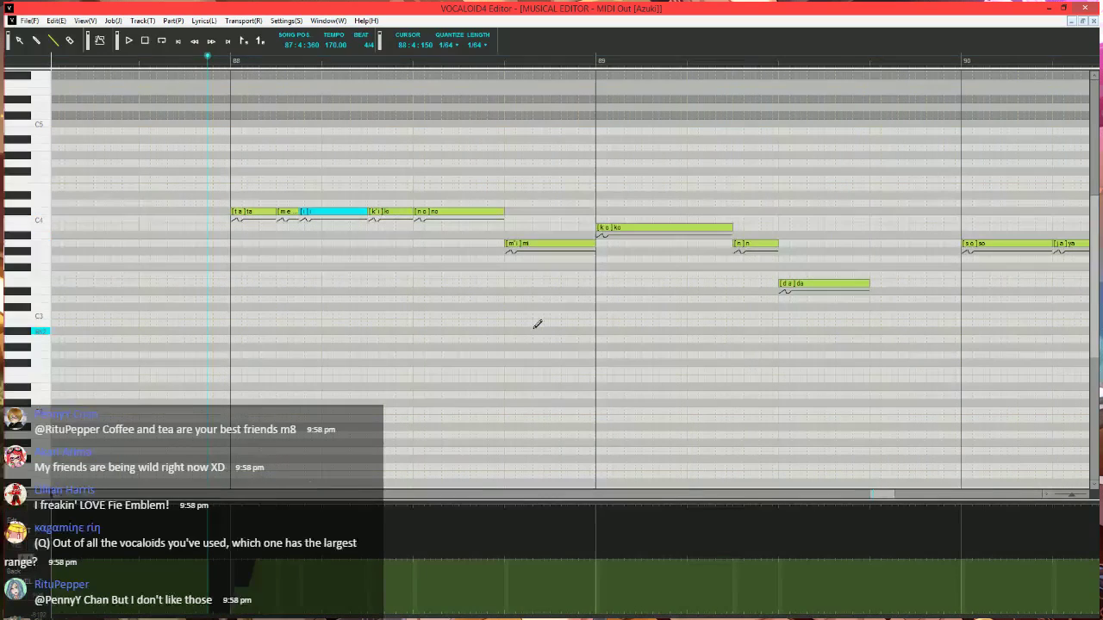
- Run Expressive Vibrato on measure 88's no note with pitch amount 10, brightness amount 15 and rate 45
click(471, 213)
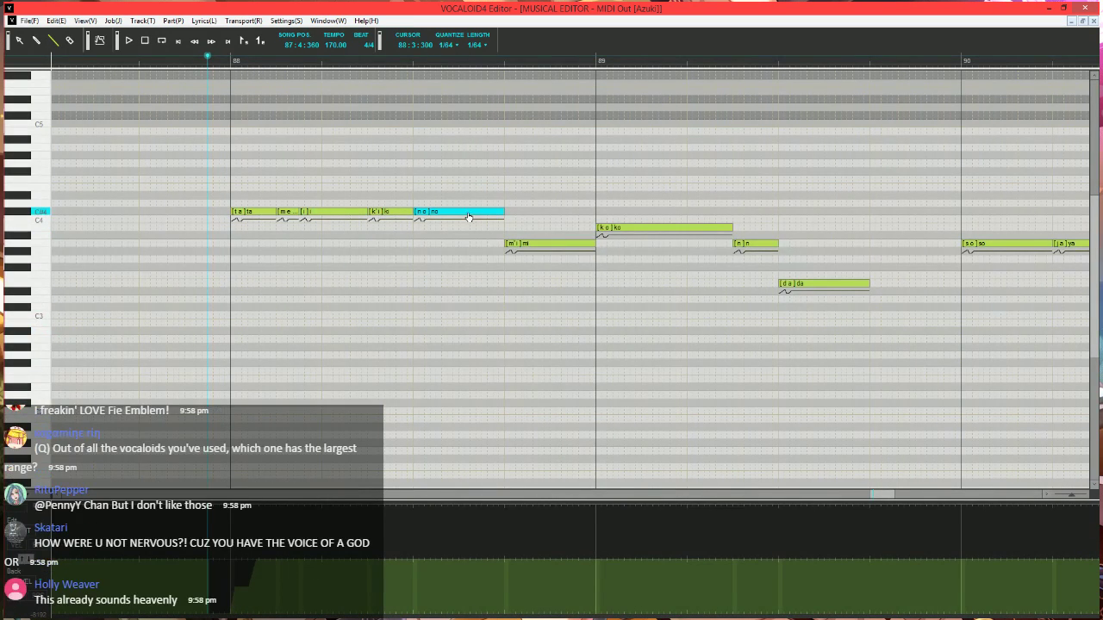
key(ctrl+j)
click(435, 317)
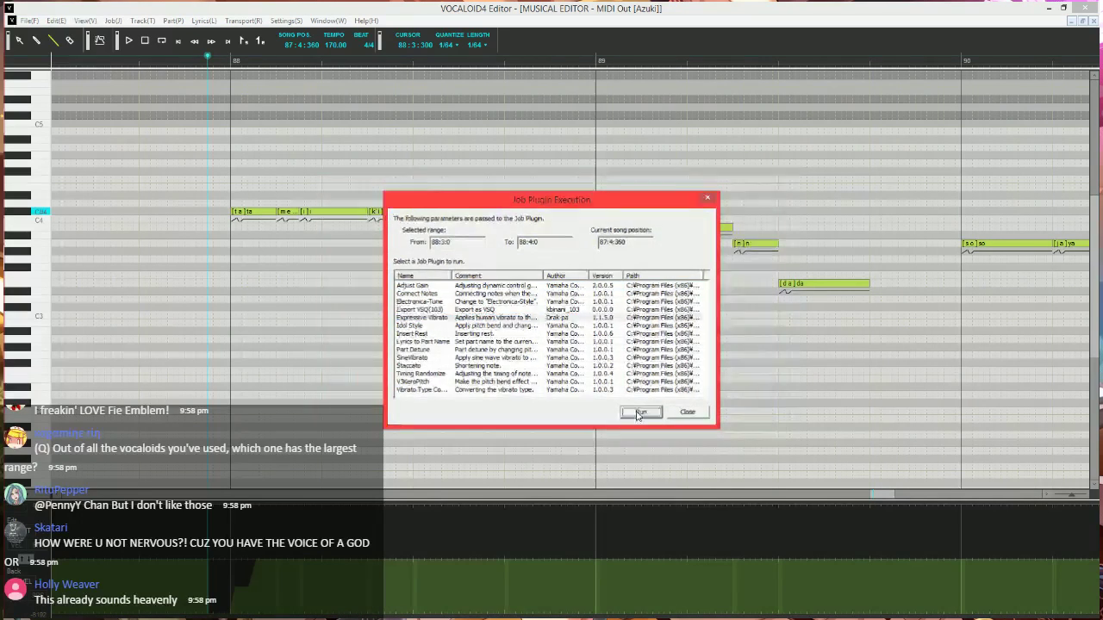
click(640, 411)
drag(560, 225, 458, 223)
text(10)
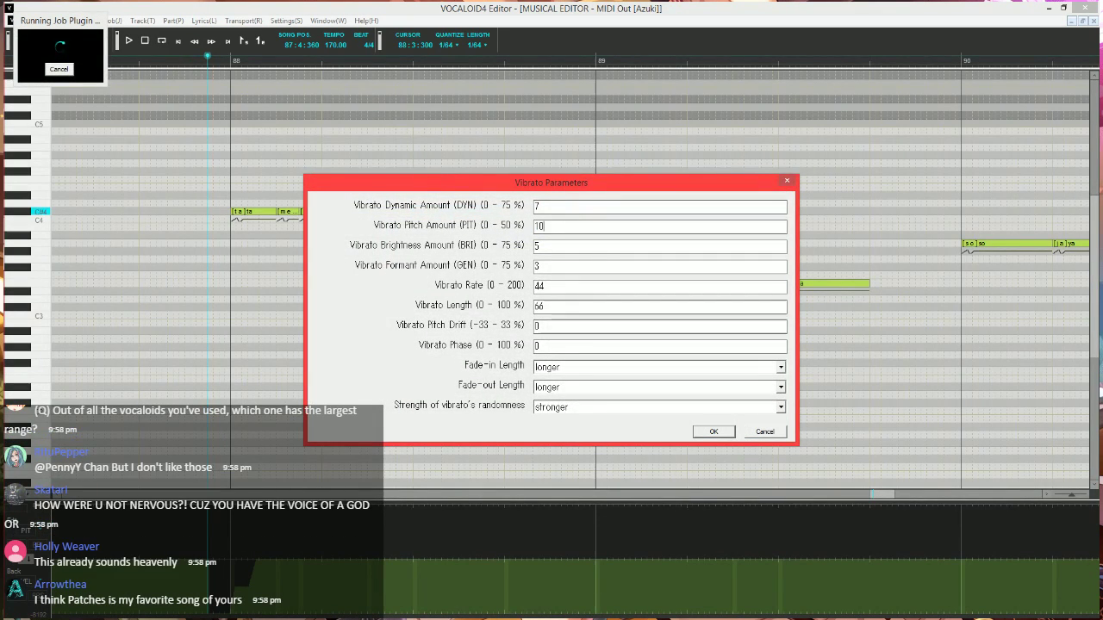
key(Tab)
text(1545)
- Apply the no note's vibrato with a length of 100 and return the song position to 87:4:390
key(Tab)
text(100)
key(Tab)
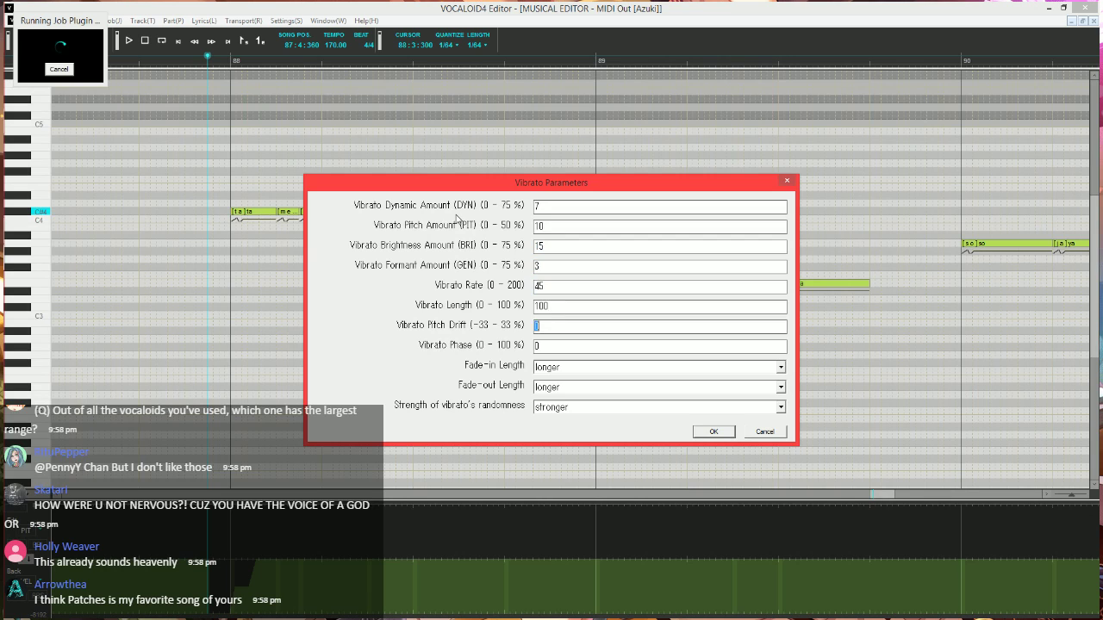
key(Return)
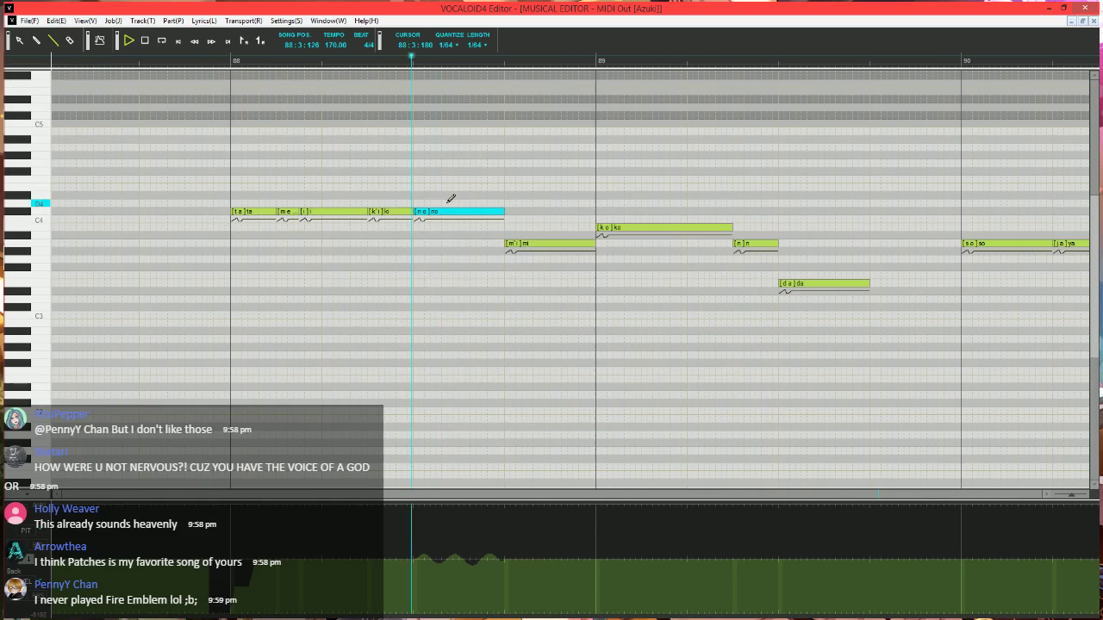
click(213, 61)
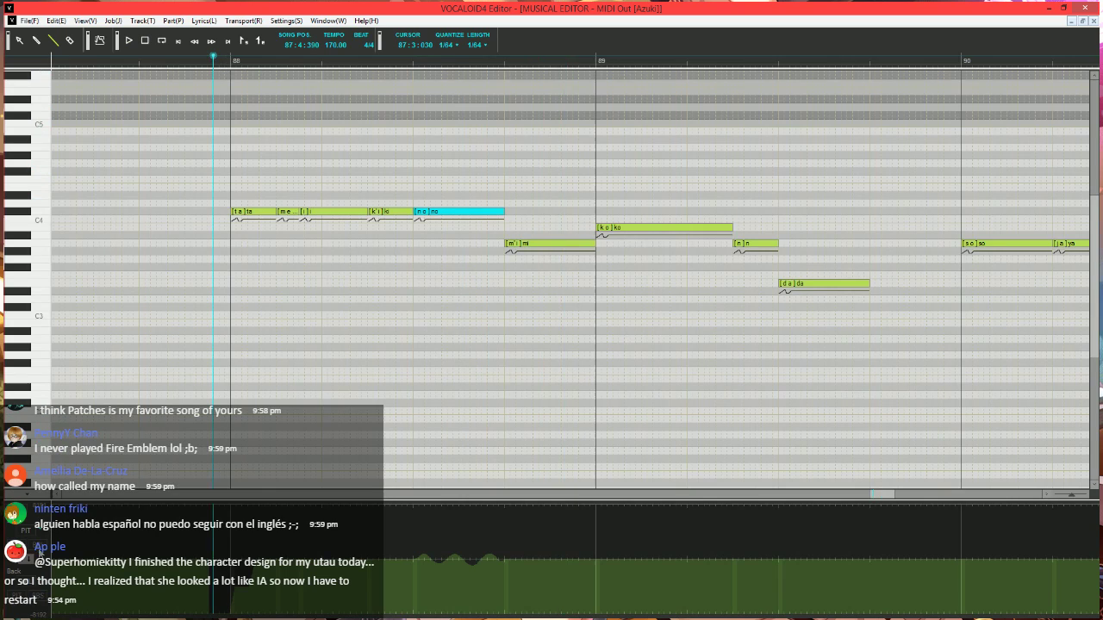
- Lower the velocity of measure 89's ko note and return to the pitch bend curve
click(29, 560)
scroll(467, 401, up, 2)
drag(644, 574, 585, 607)
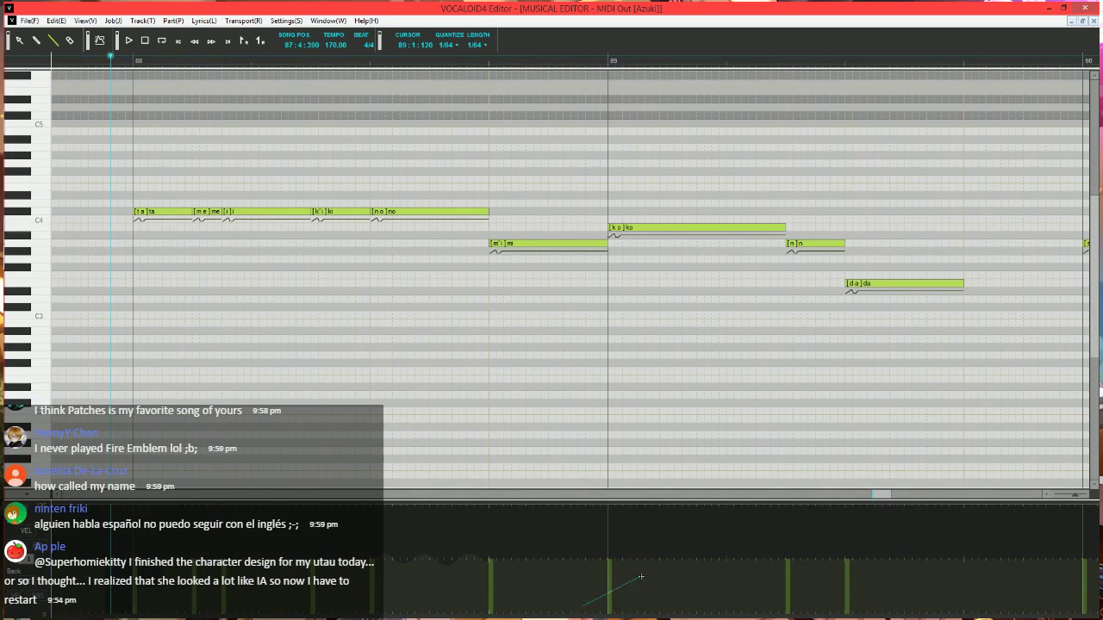
click(26, 563)
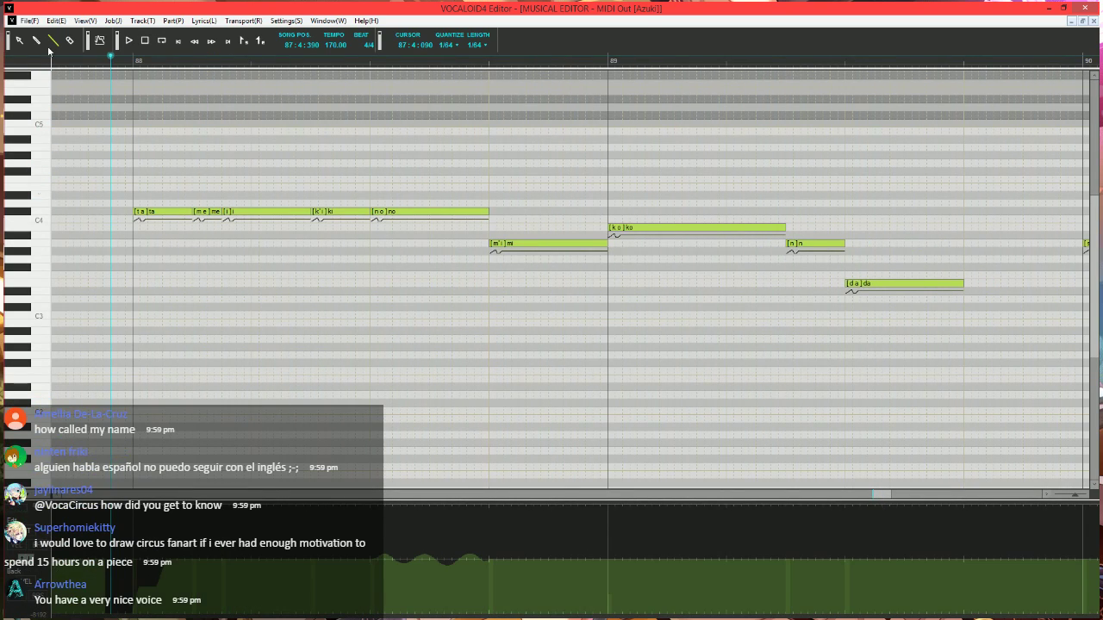
- Set the song position to 88:4:450 and draw a pitch bend rising from the minimum to neutral at the start of measure 89's ko note
scroll(458, 79, right, 2)
click(462, 61)
scroll(492, 327, up, 2)
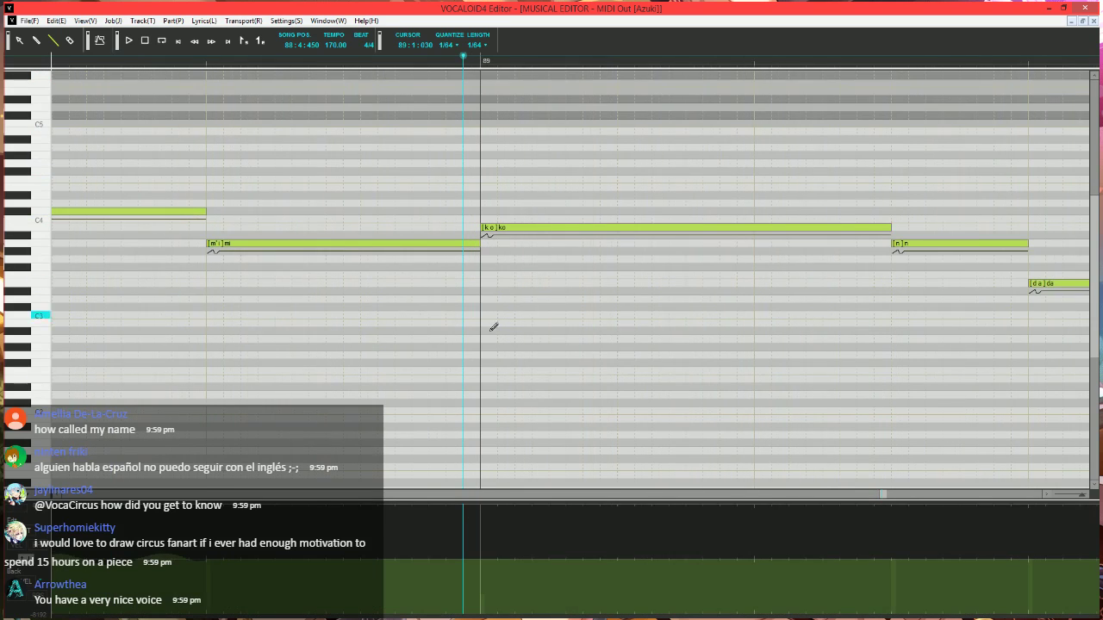
mouse_move(482, 616)
mouse_down()
mouse_move(494, 588)
mouse_move(551, 587)
mouse_move(584, 559)
mouse_up()
scroll(577, 482, down, 3)
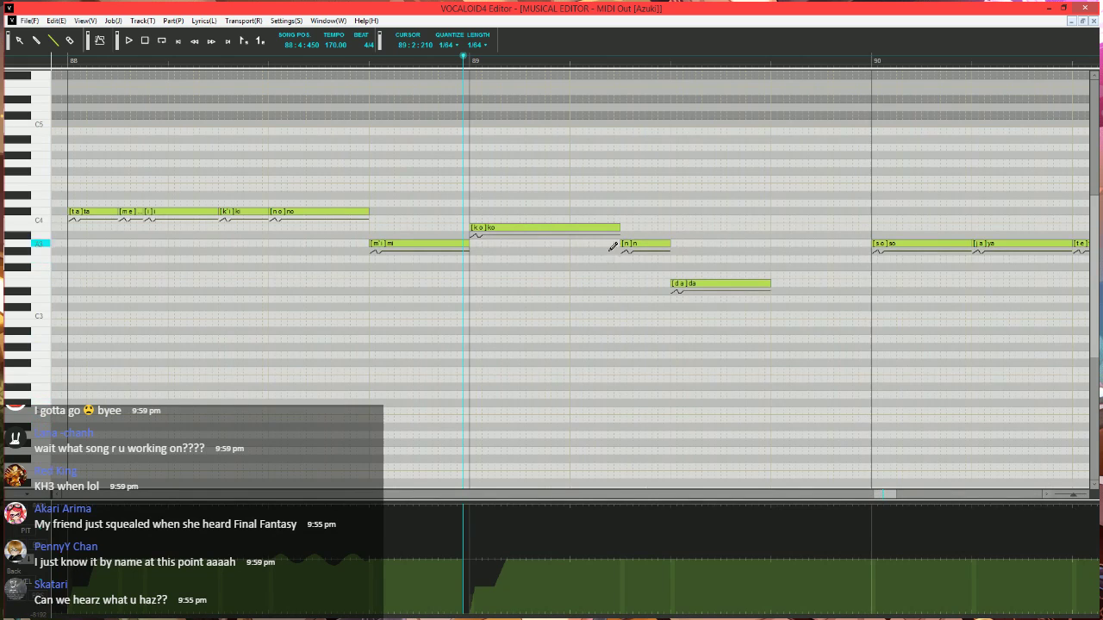
- Play back measure 88 from song position 87:4:150
scroll(336, 267, left, 2)
click(169, 62)
key(space)
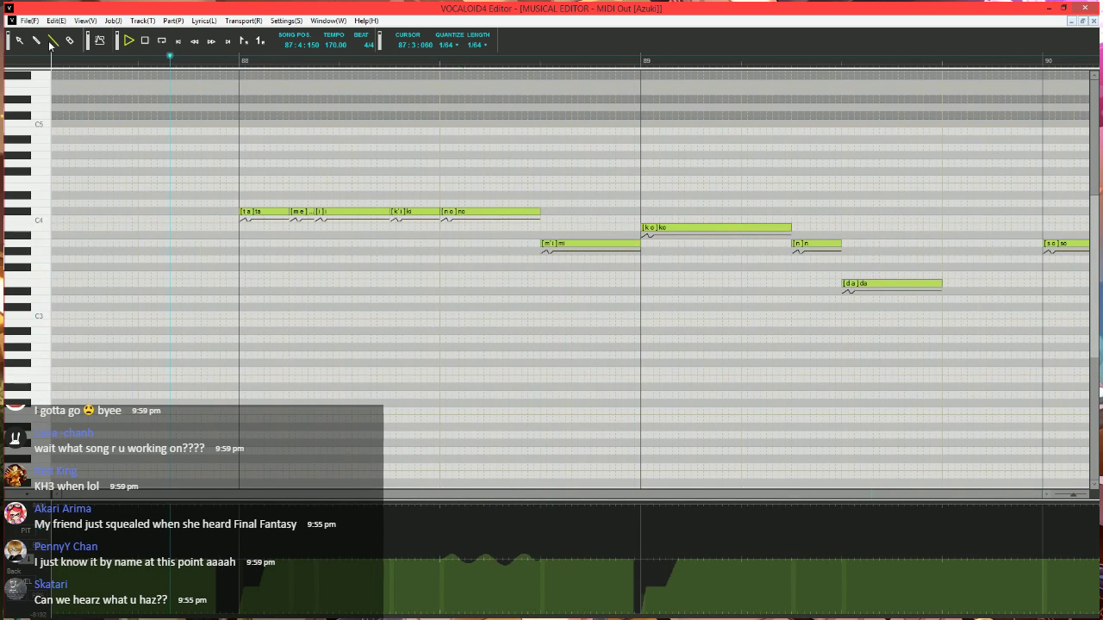
scroll(473, 255, right, 2)
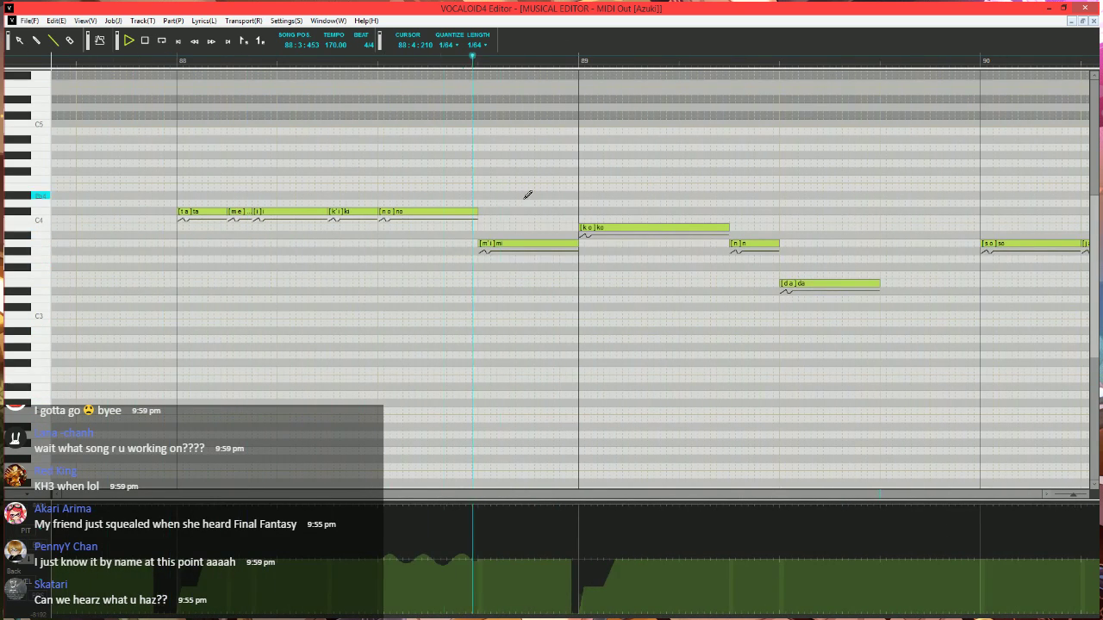
key(space)
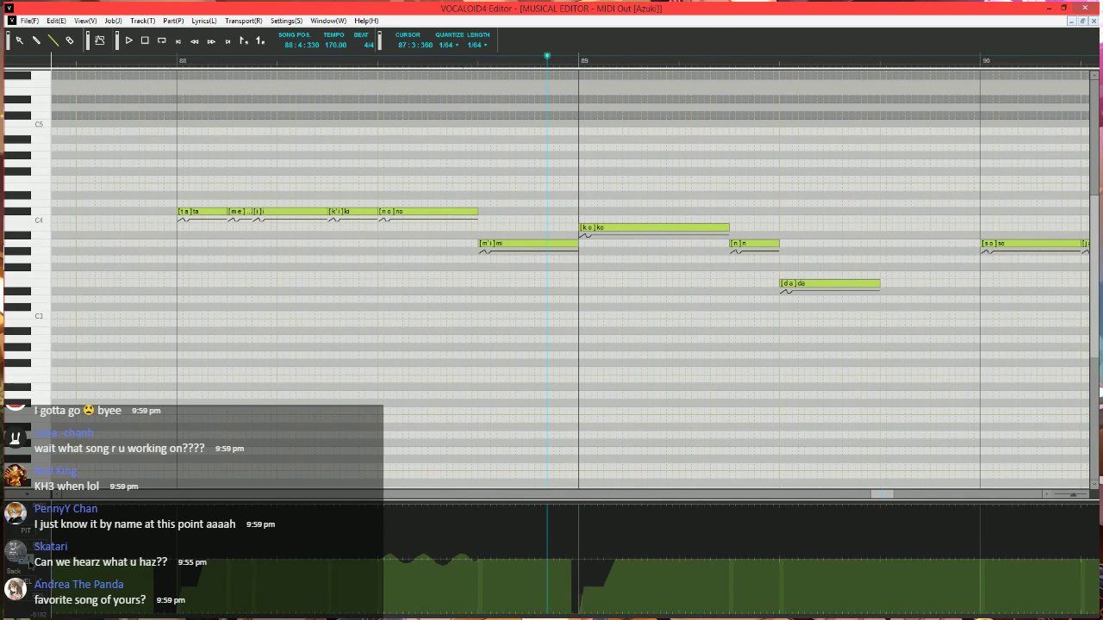
- Raise the velocity of measure 89's ko note slightly and play back from 88:4:330
click(30, 563)
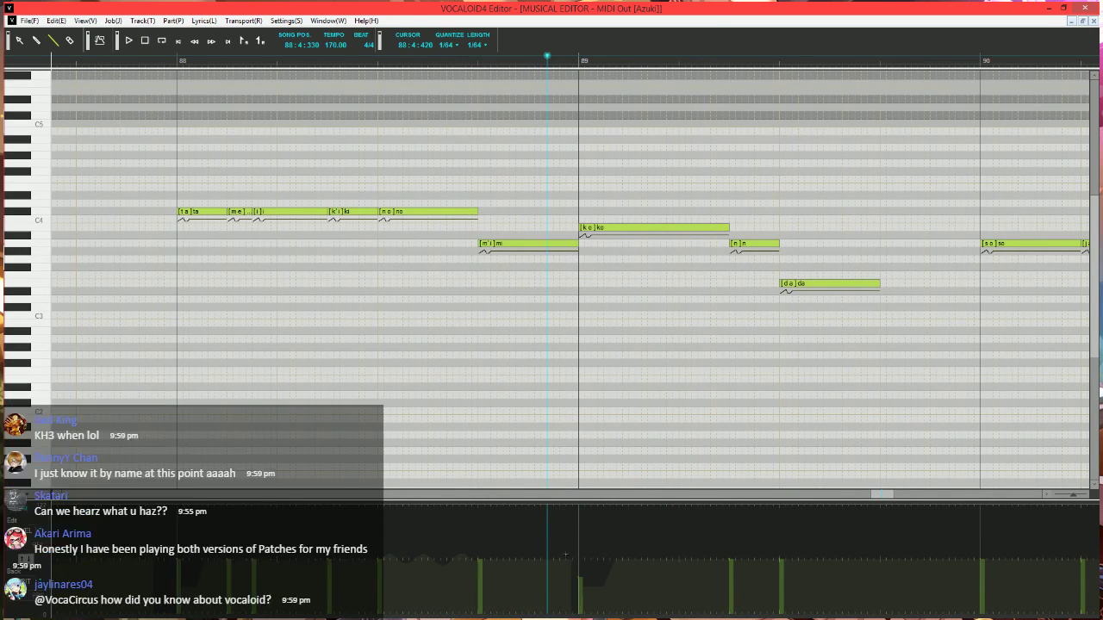
click(32, 563)
scroll(546, 333, right, 3)
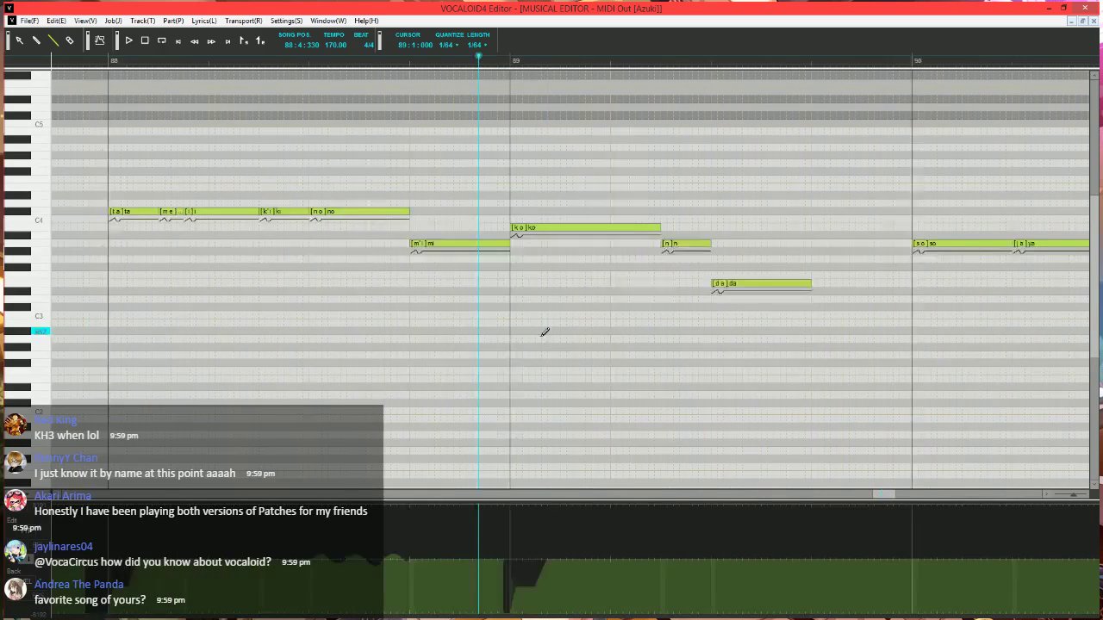
scroll(420, 383, up, 2)
scroll(420, 383, right, 3)
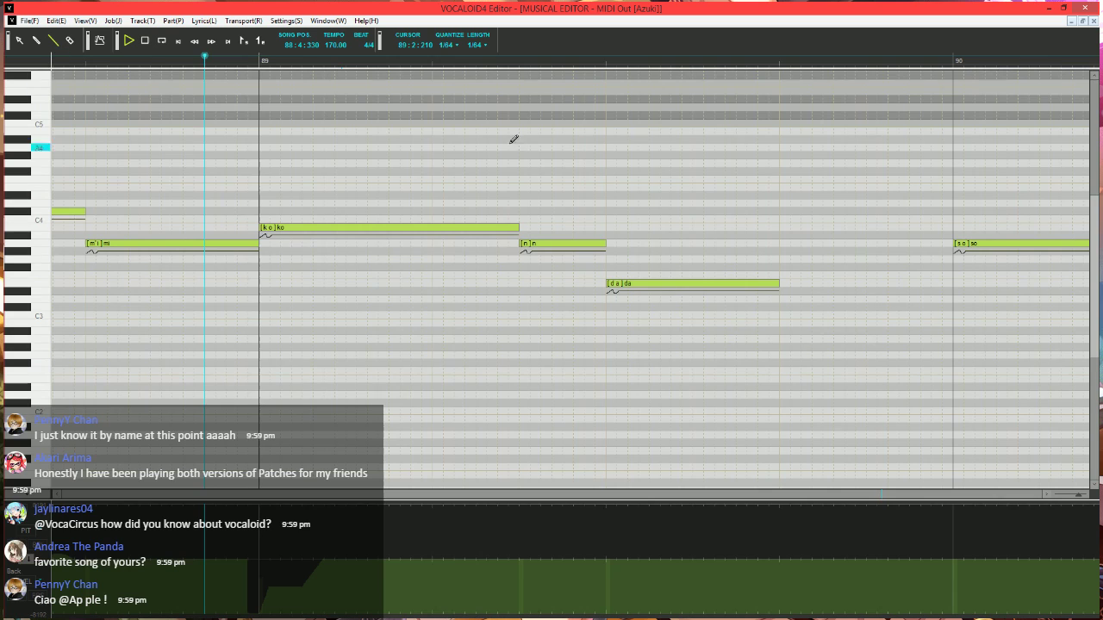
key(space)
- Split a short "-" continuation off the end of measure 89's ko note and add a short h note after the da note
click(248, 61)
scroll(478, 277, right, 3)
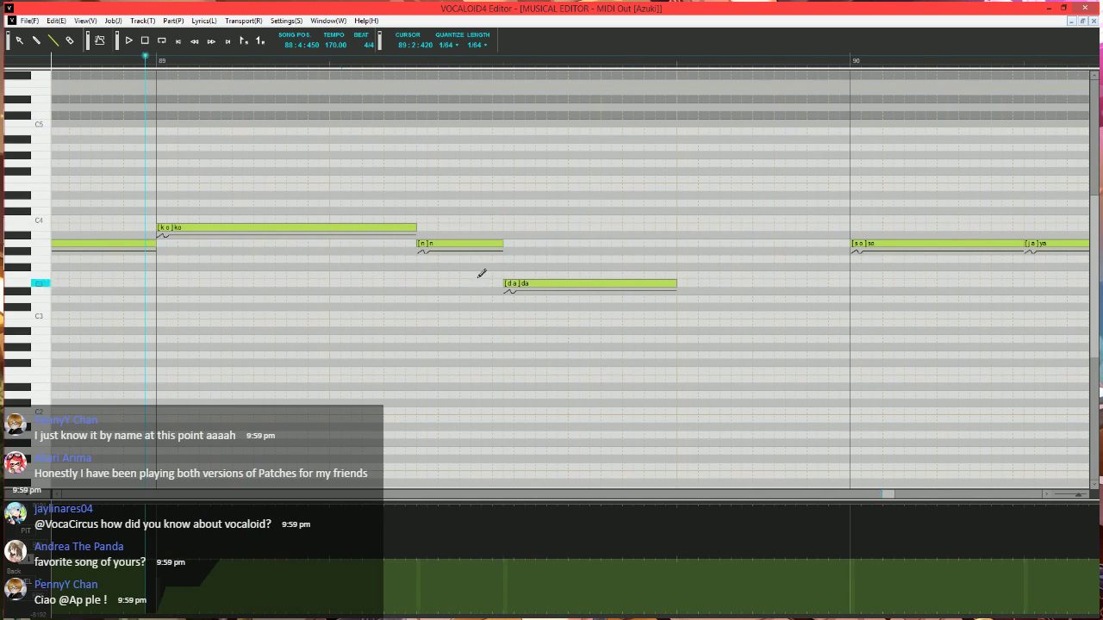
drag(416, 226, 412, 230)
double_click(414, 228)
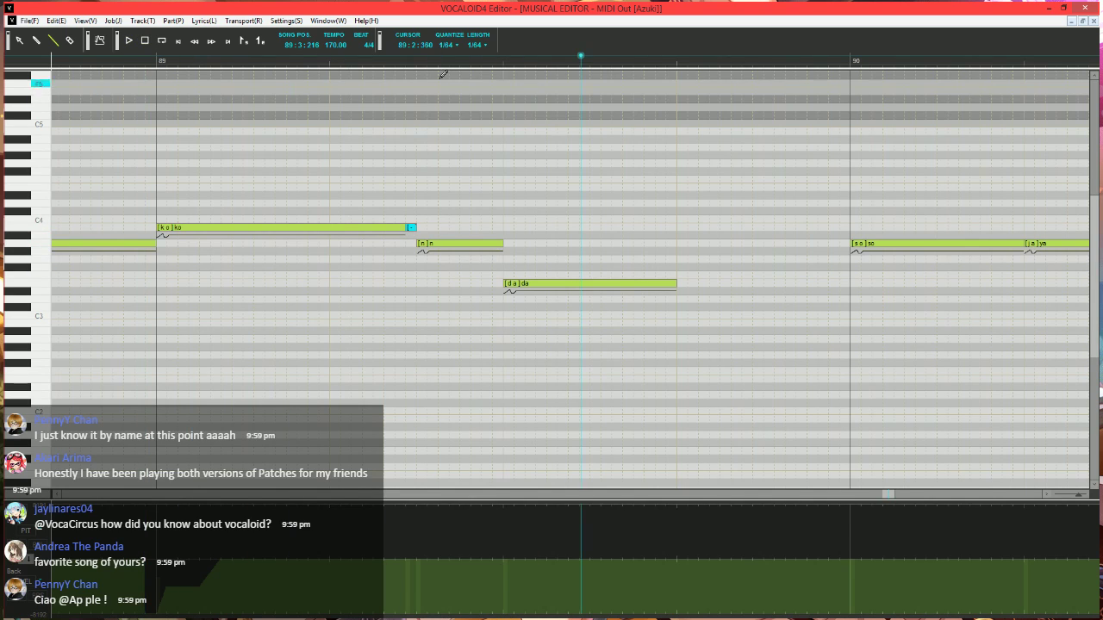
click(405, 61)
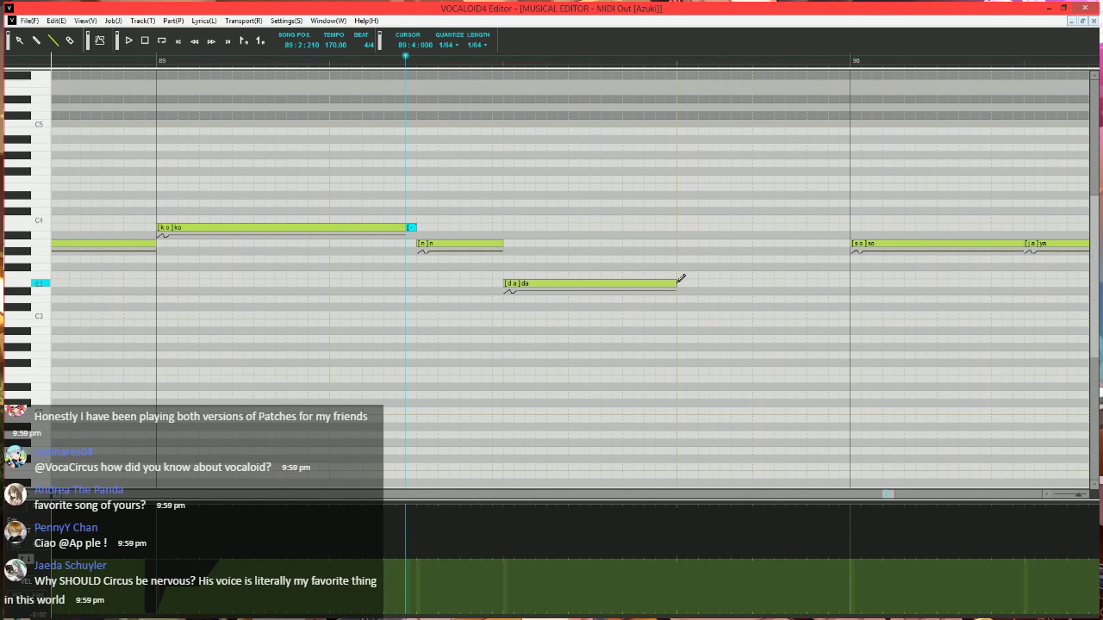
mouse_move(680, 283)
mouse_down()
mouse_move(722, 283)
mouse_move(698, 283)
mouse_up()
- Run Expressive Vibrato on measure 89's da note with pitch amount 10, brightness amount 15 and rate 45
click(634, 287)
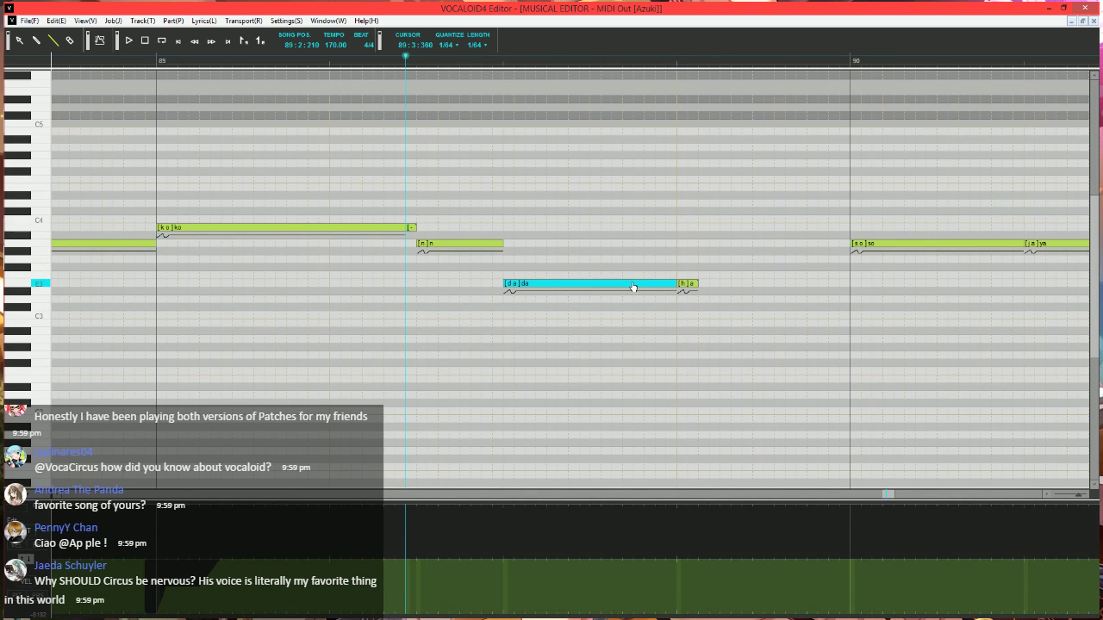
key(ctrl+j)
click(431, 318)
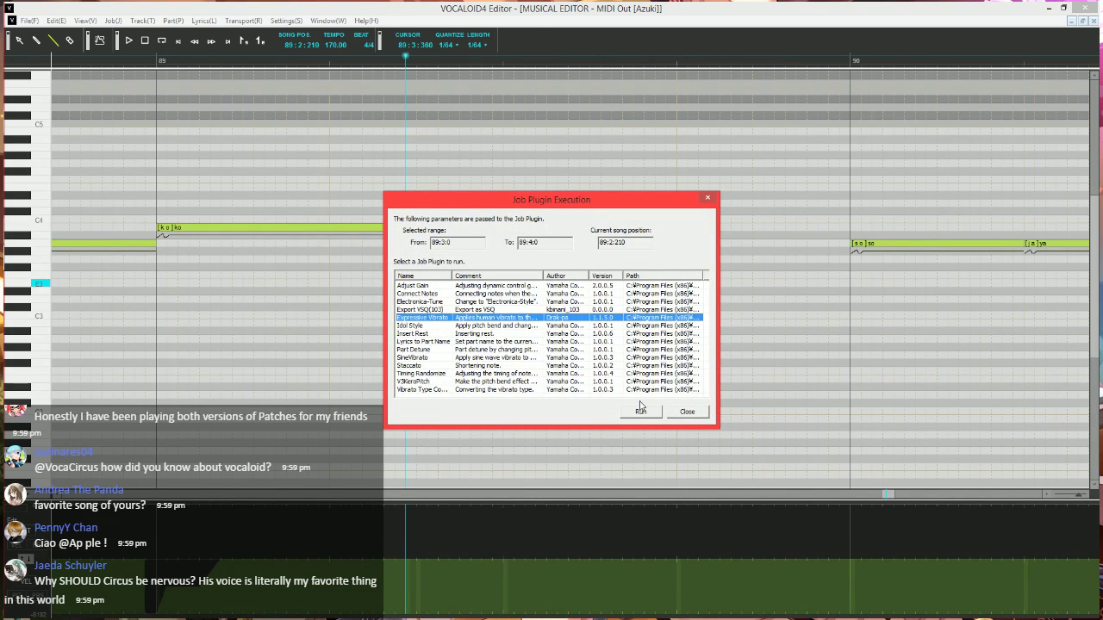
click(636, 411)
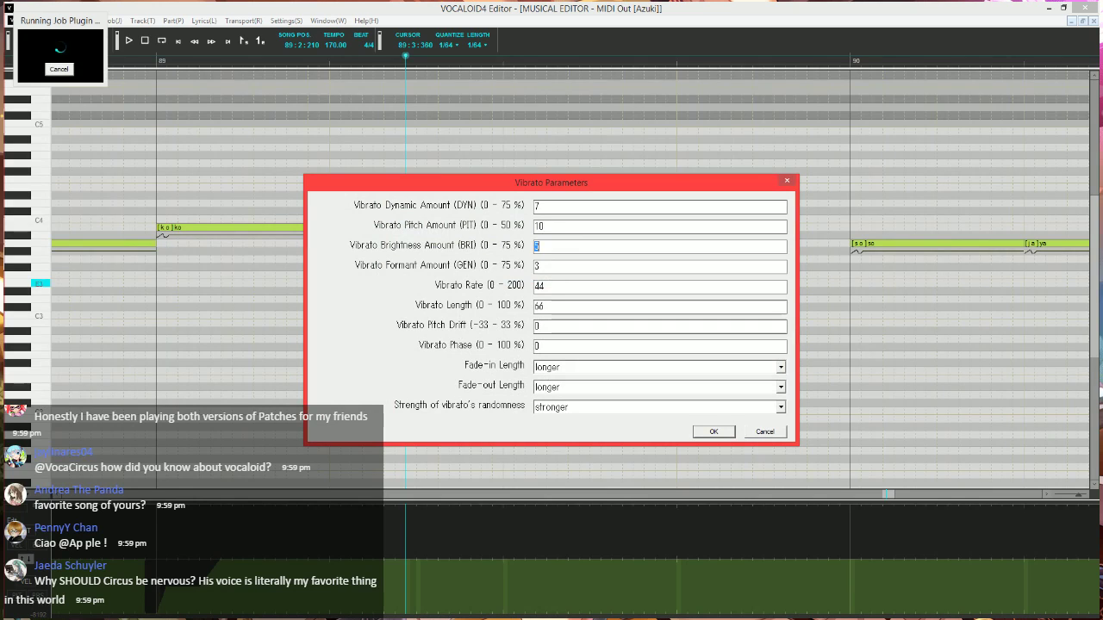
text(15)
key(Tab)
key(Tab)
text(45)
- Apply the da note's vibrato with a length of 100 and a long fade-in
key(Tab)
key(Tab)
key(Tab)
key(s)
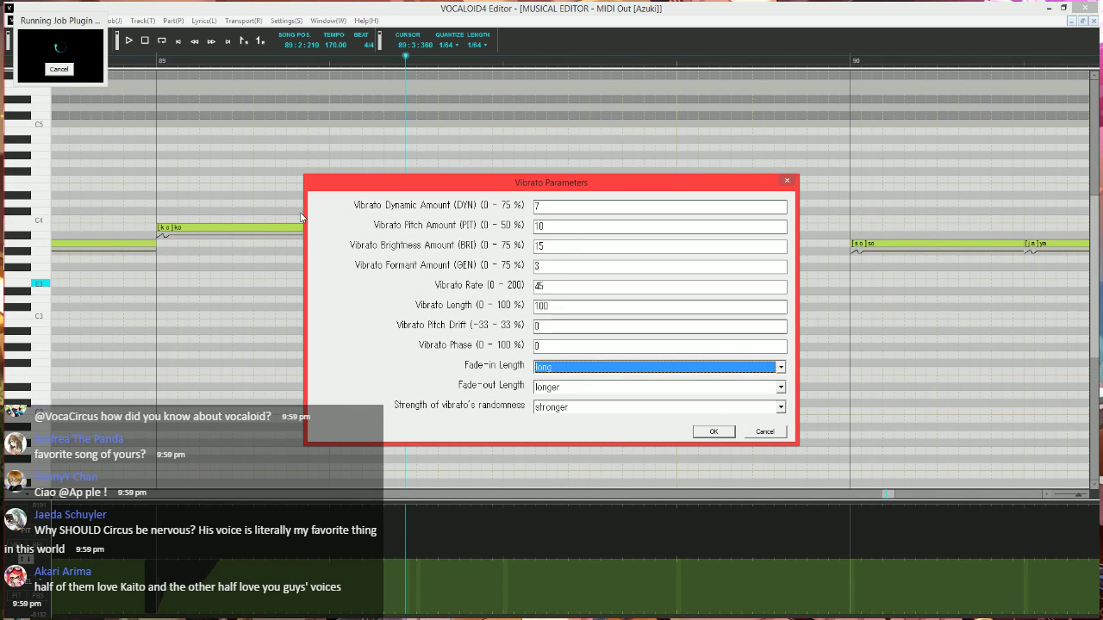
key(Tab)
key(s)
key(Return)
- Play back measures 88 and 89 from song position 87:4:390
scroll(367, 204, down, 4)
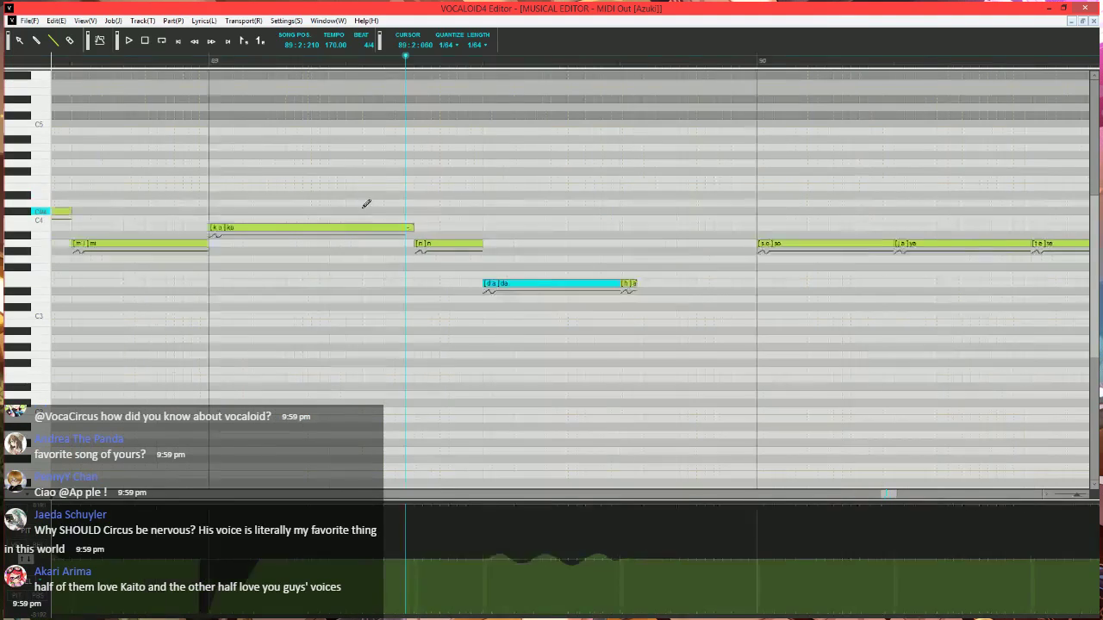
scroll(323, 213, up, 3)
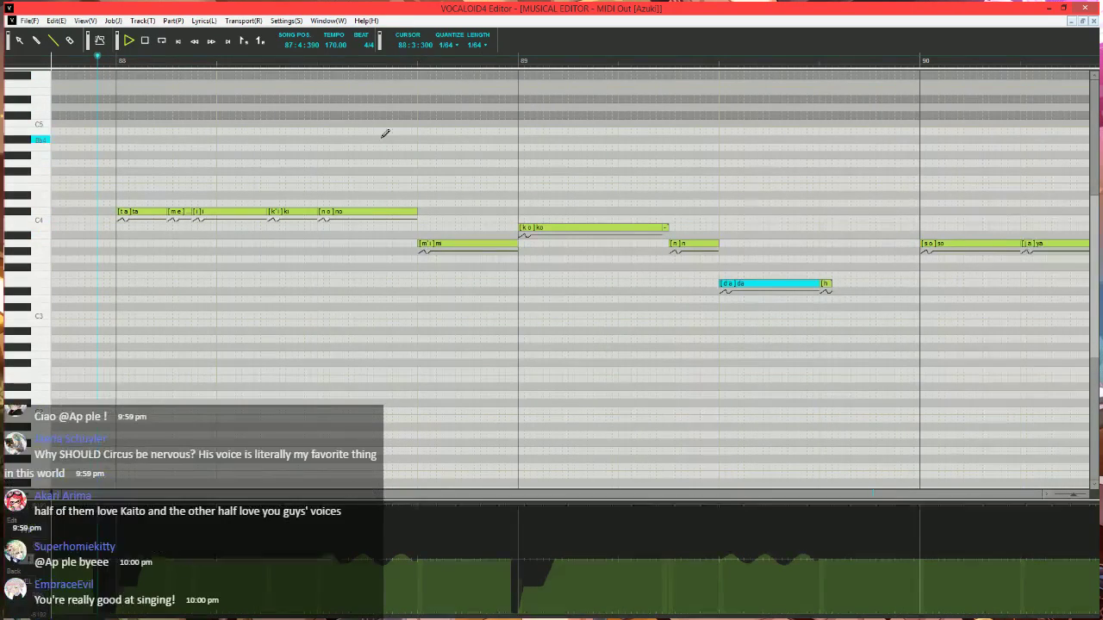
key(space)
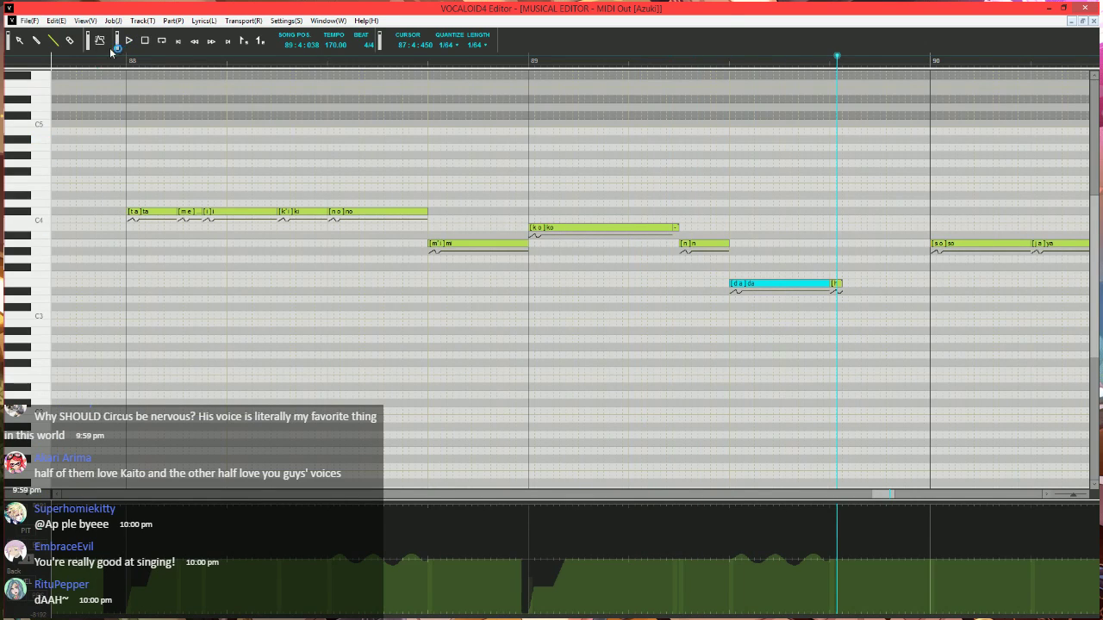
- Erase the vibrato curves of measure 88's no note from pitch bend, brightness, gender factor and dynamics
click(71, 41)
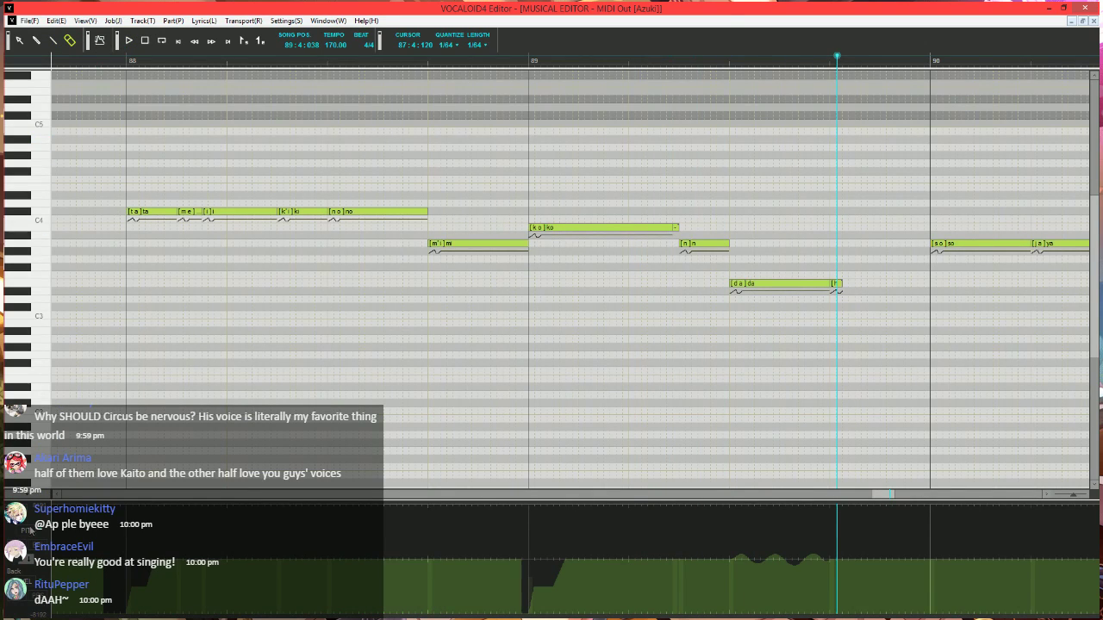
click(31, 529)
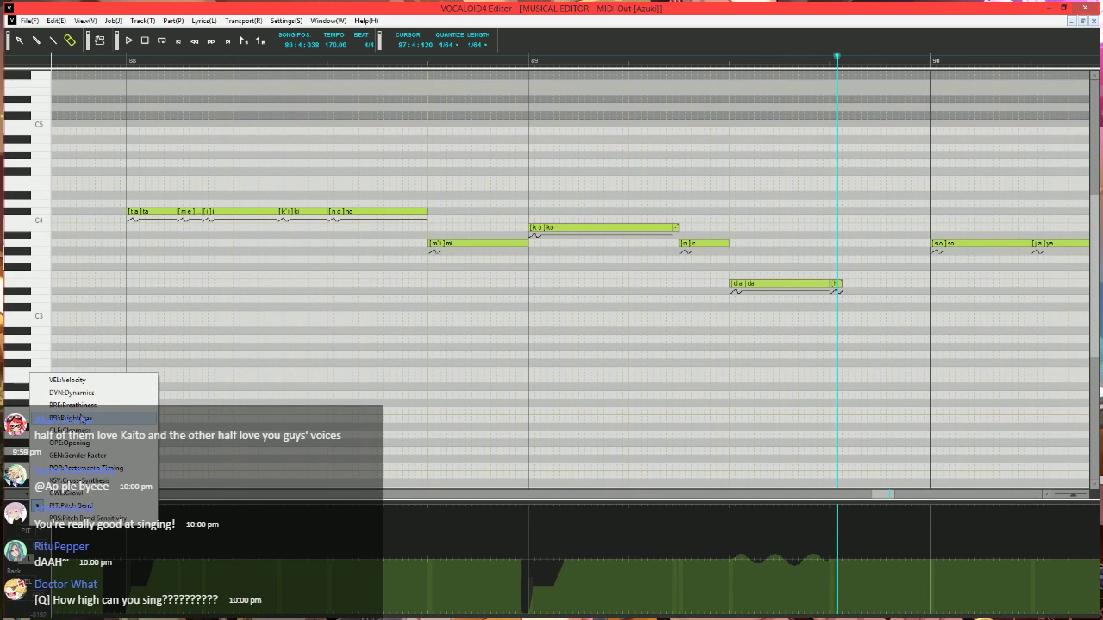
click(82, 419)
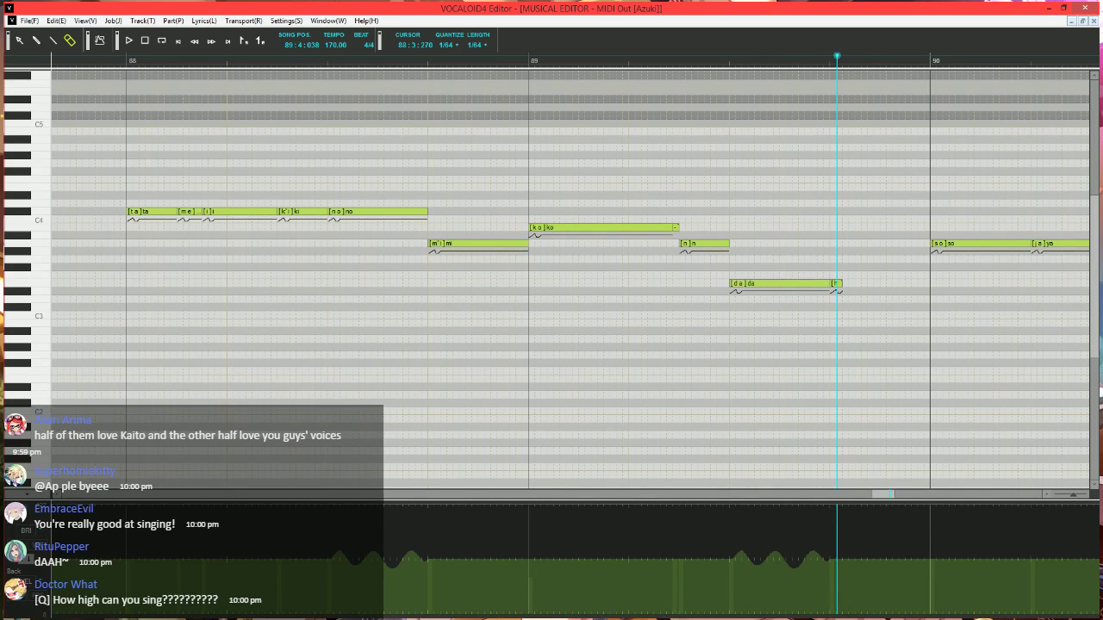
click(29, 531)
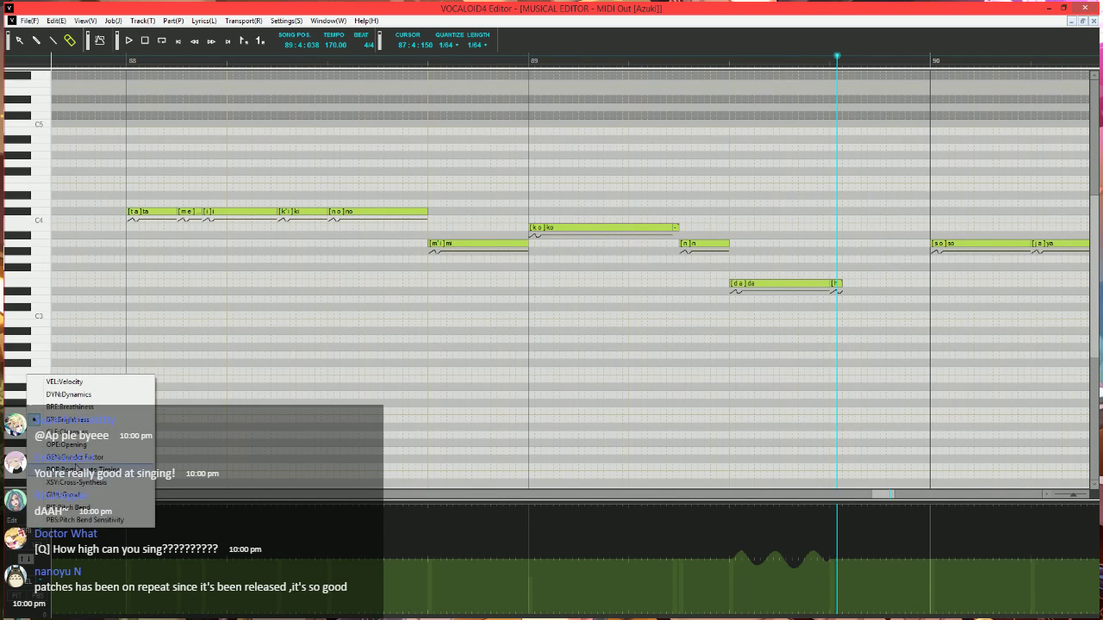
click(76, 458)
click(29, 531)
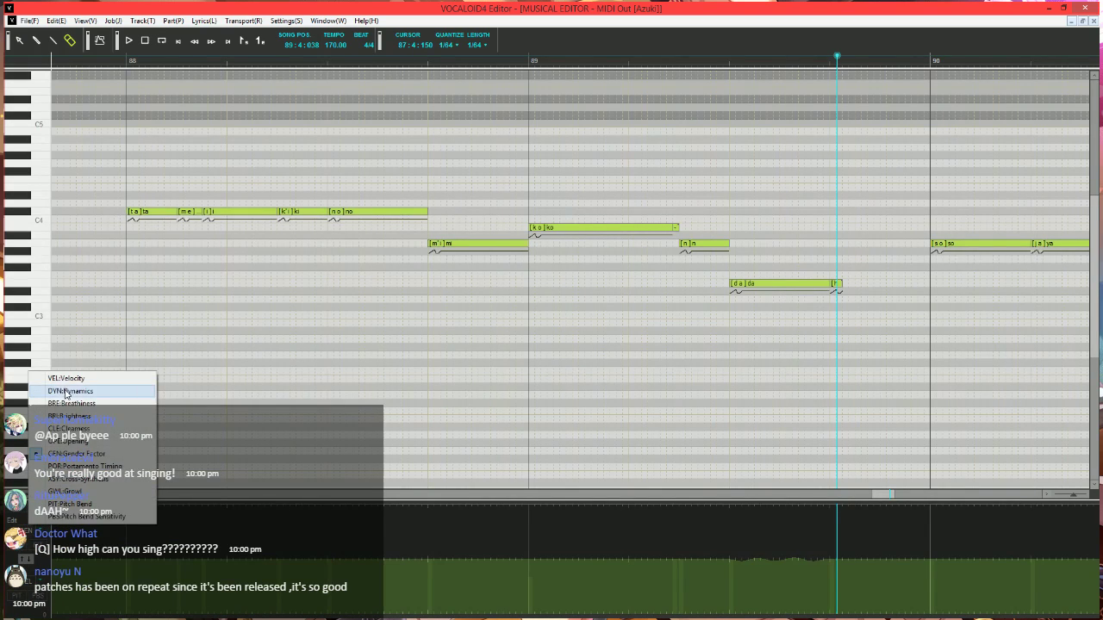
click(73, 392)
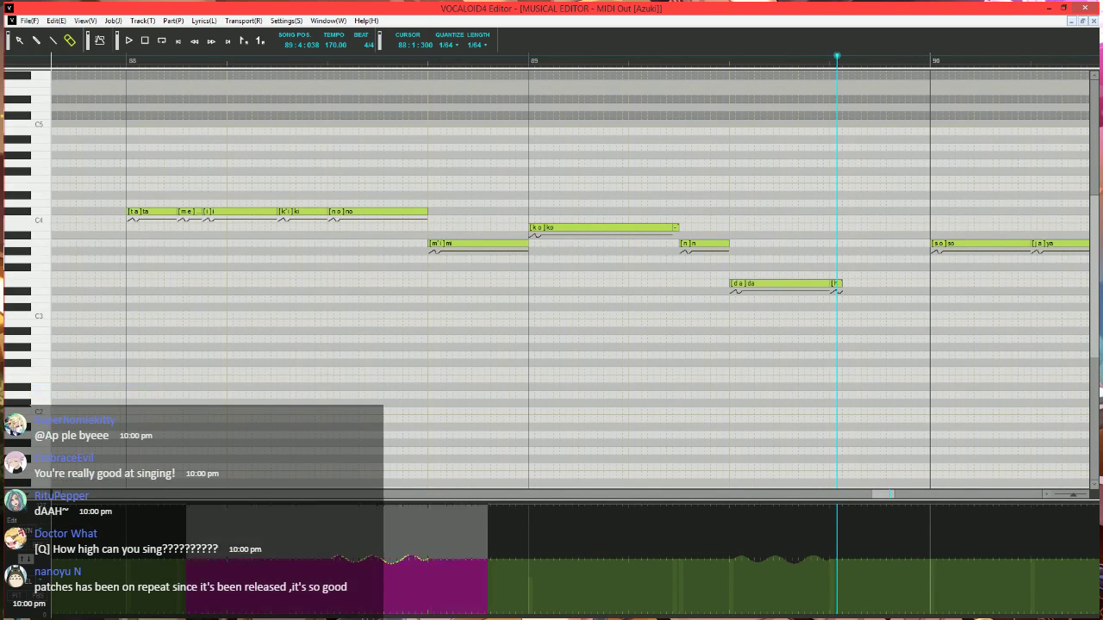
- Split measure 88's no note into short pieces with "-" continuations, the first raised and the last at the mi note's pitch, and play back from 87:4:360
click(100, 60)
drag(427, 212, 337, 198)
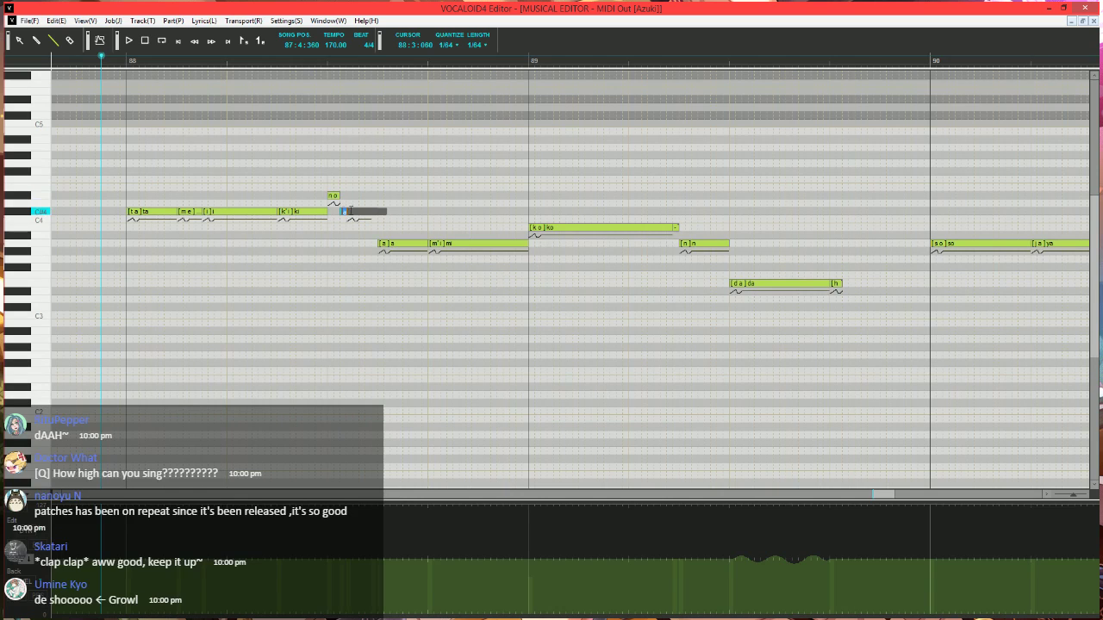
key(Tab)
key(Tab)
key(Tab)
key(Return)
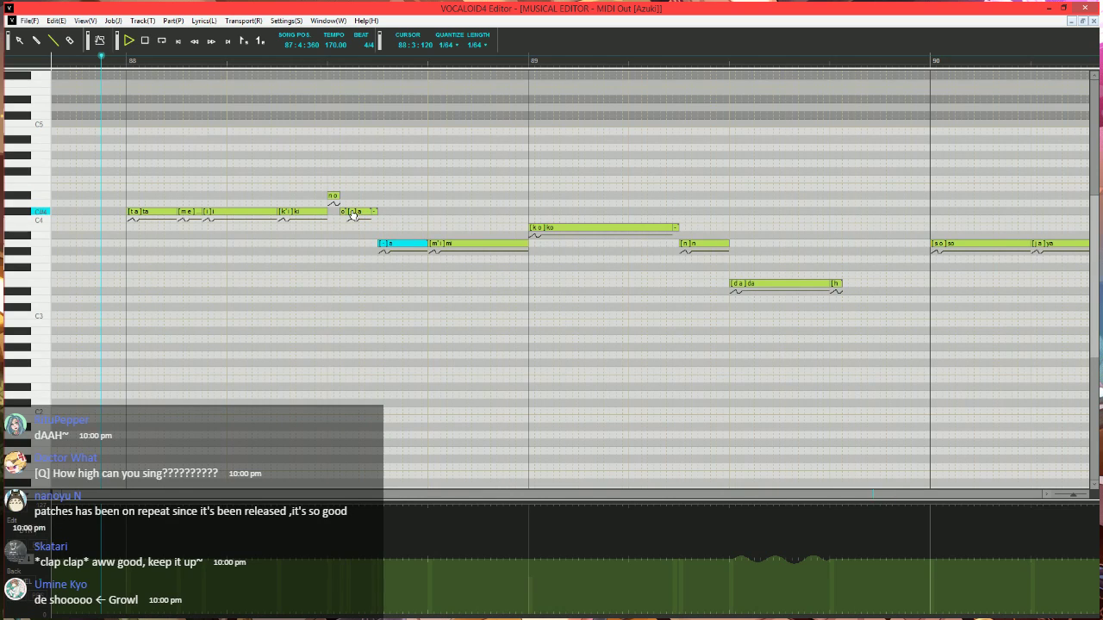
key(space)
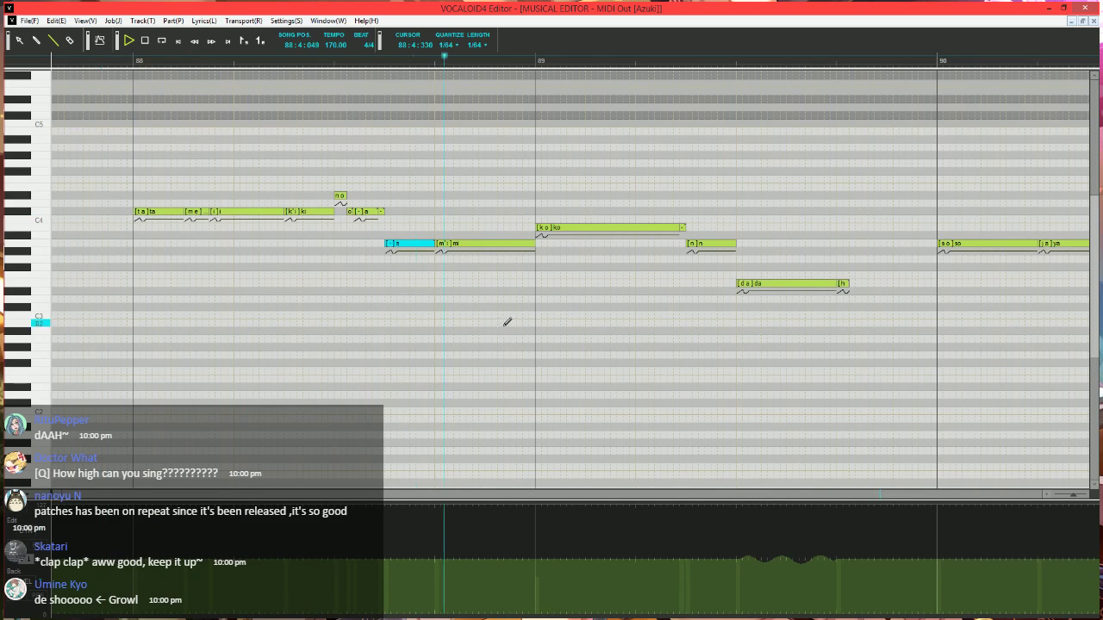
key(space)
- Split a short n onset off the end of measure 88's ki note, change the following raised note to o, and play the phrase back
mouse_move(332, 212)
mouse_down()
mouse_move(321, 212)
mouse_move(335, 212)
mouse_up()
double_click(329, 212)
text(n)
key(Tab)
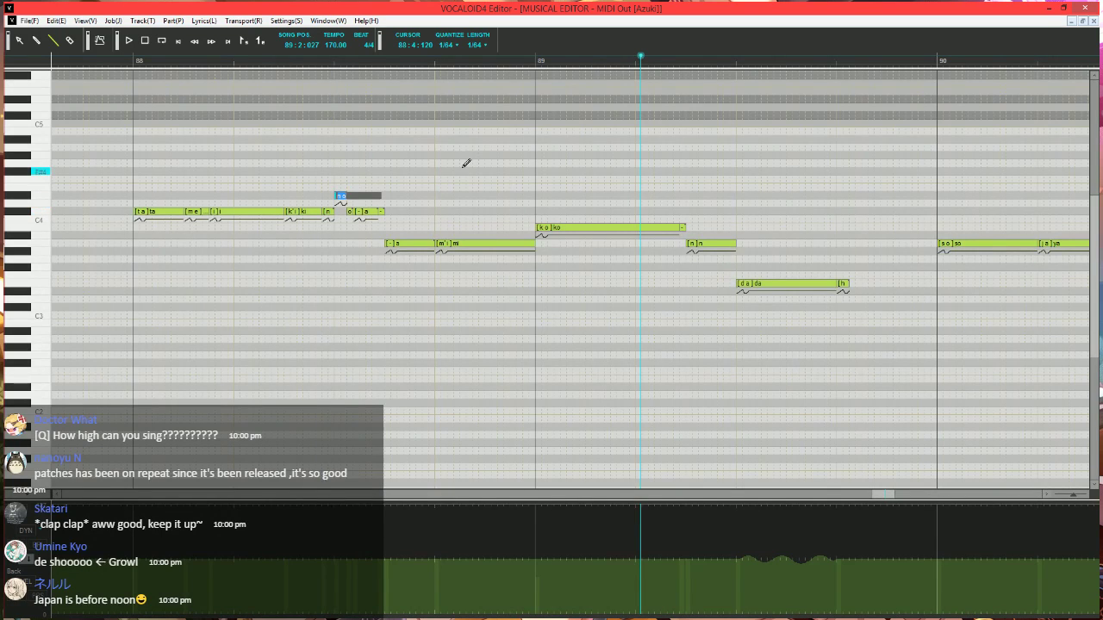
key(space)
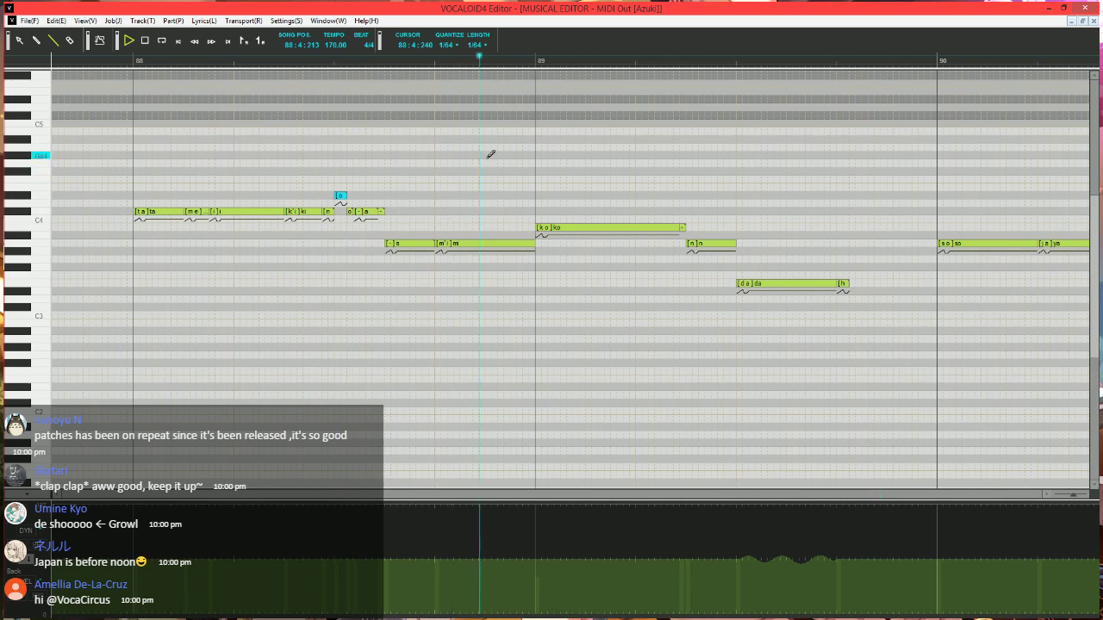
key(space)
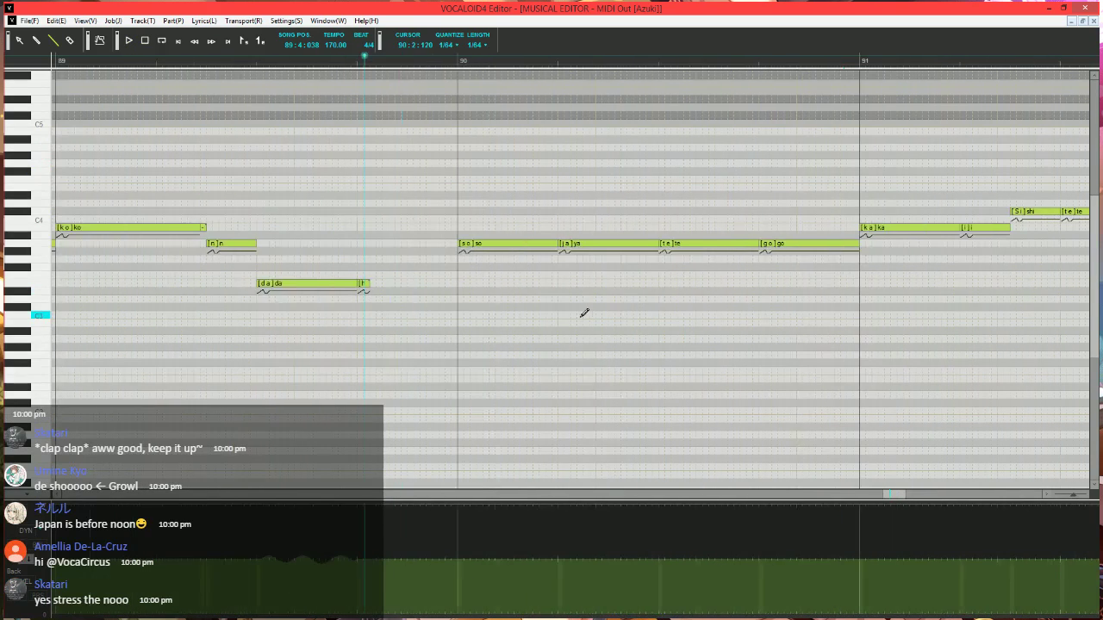
- Set the song position to 89:4:390, just before measure 90's so note
ctrl+scroll(579, 296, up, 5)
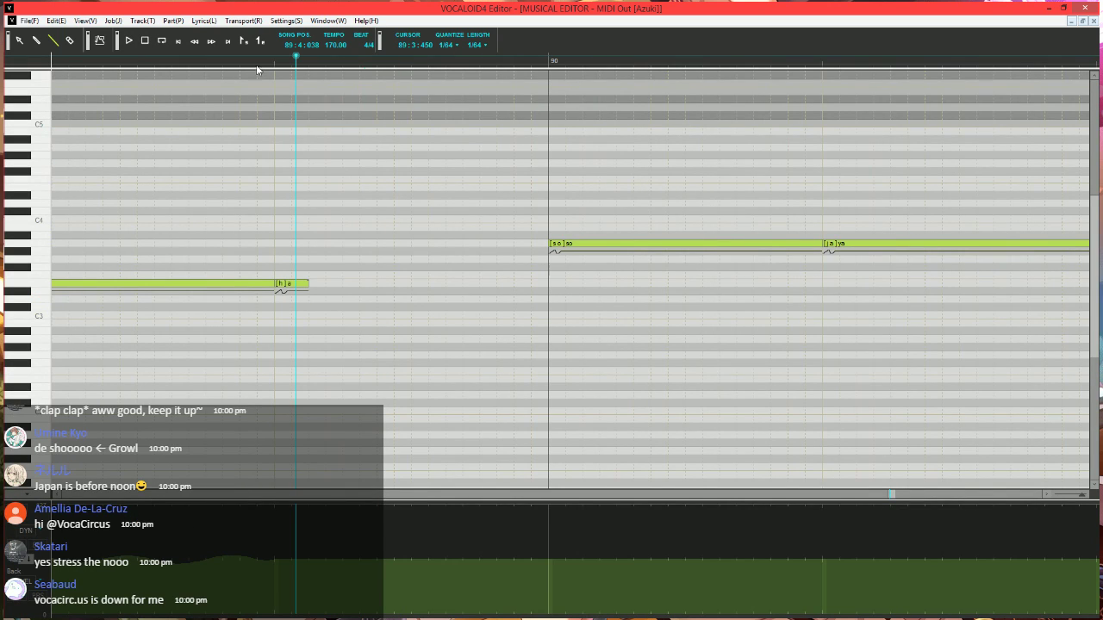
shift+scroll(330, 182, right, 4)
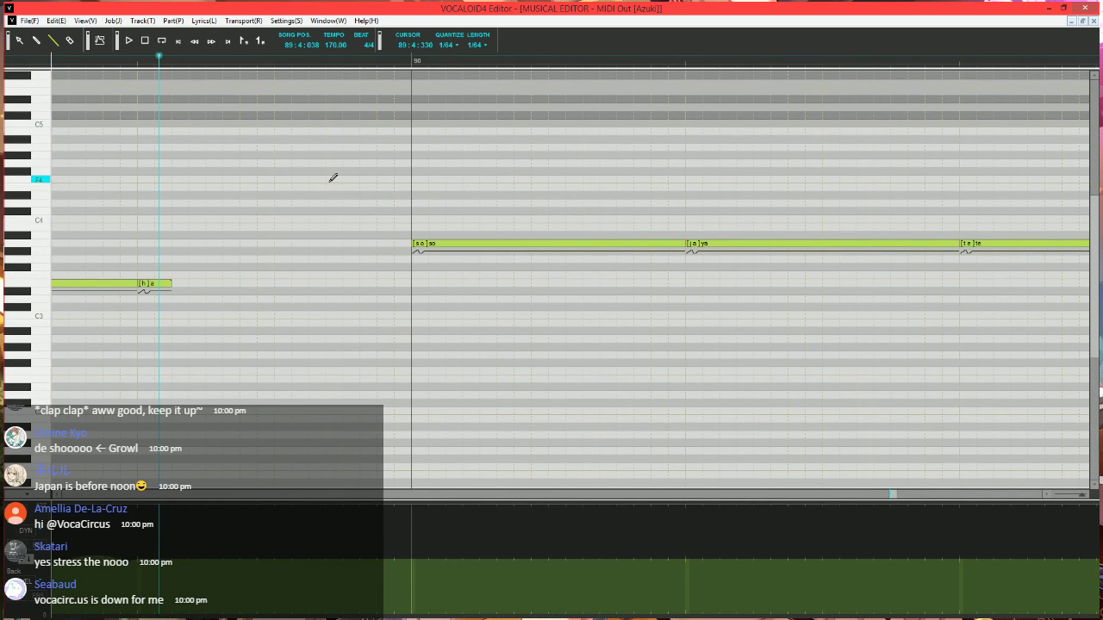
click(358, 63)
ctrl+scroll(352, 184, down, 2)
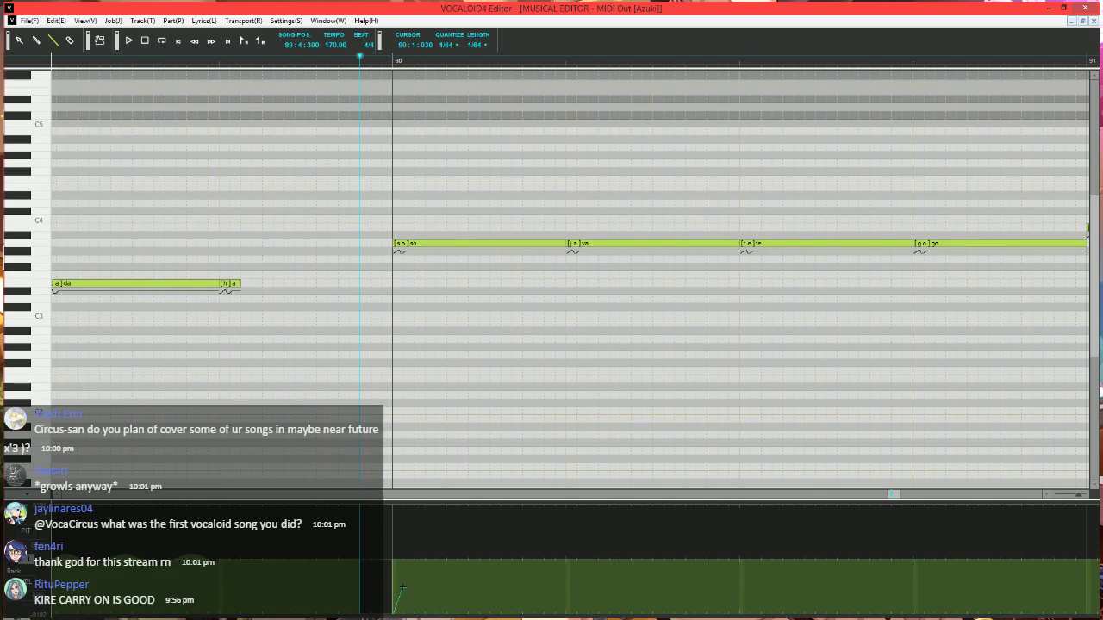
- Draw a stepped upward pitch bend over the start of measure 90's so note and play it back from 89:4:390
drag(403, 588, 447, 560)
scroll(456, 319, right, 6)
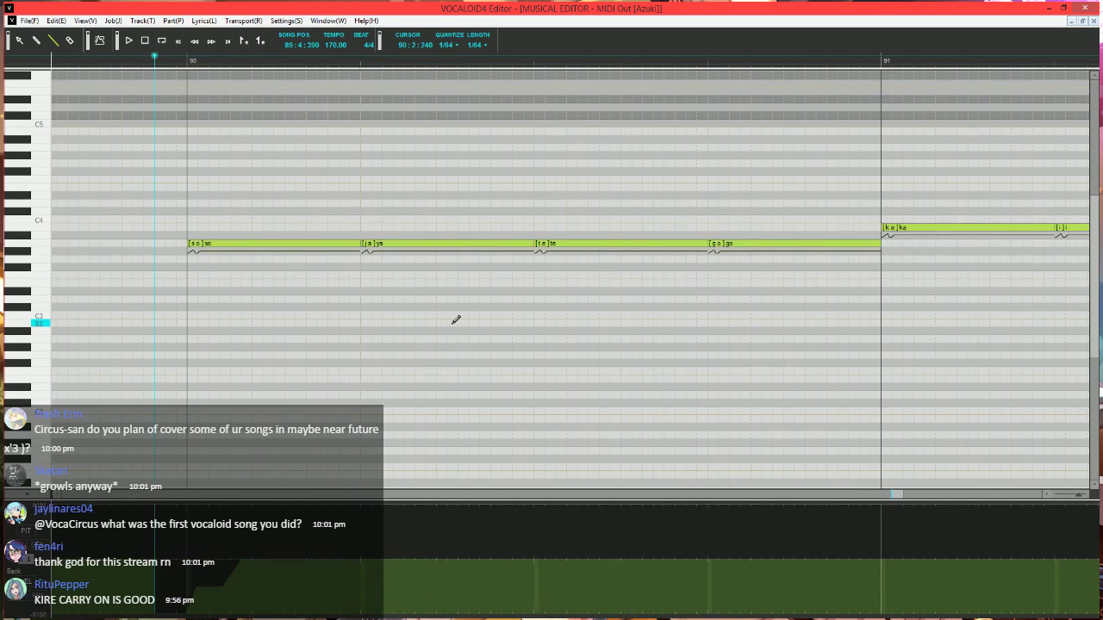
scroll(455, 320, down, 1)
key(space)
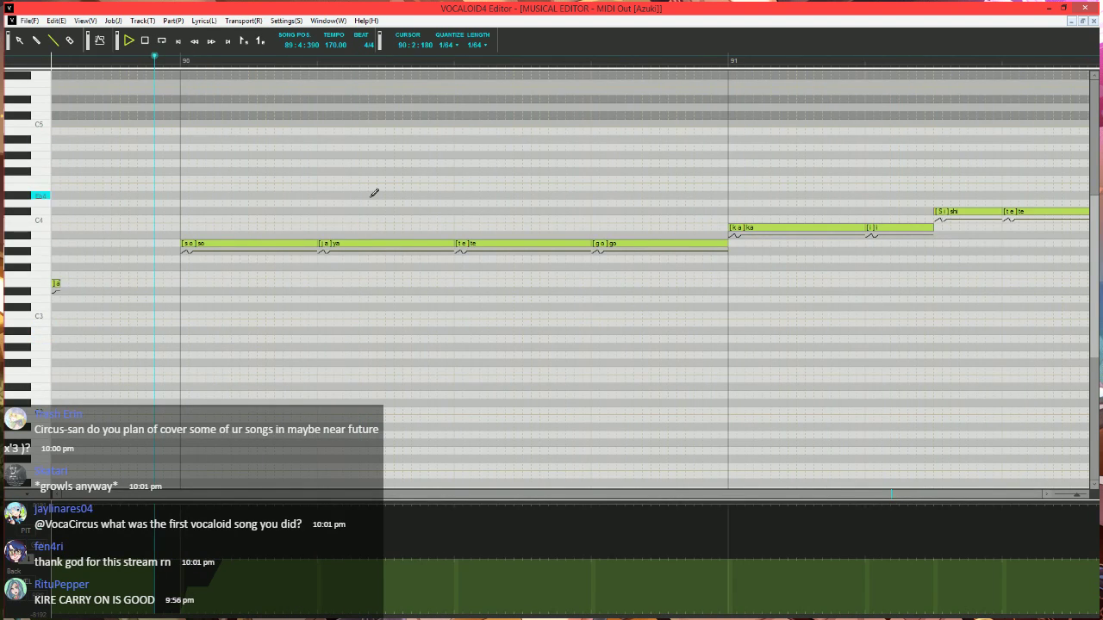
key(space)
- Lower the velocity of measure 90's te note, play the phrase back, and return to the pitch bend parameter
click(32, 561)
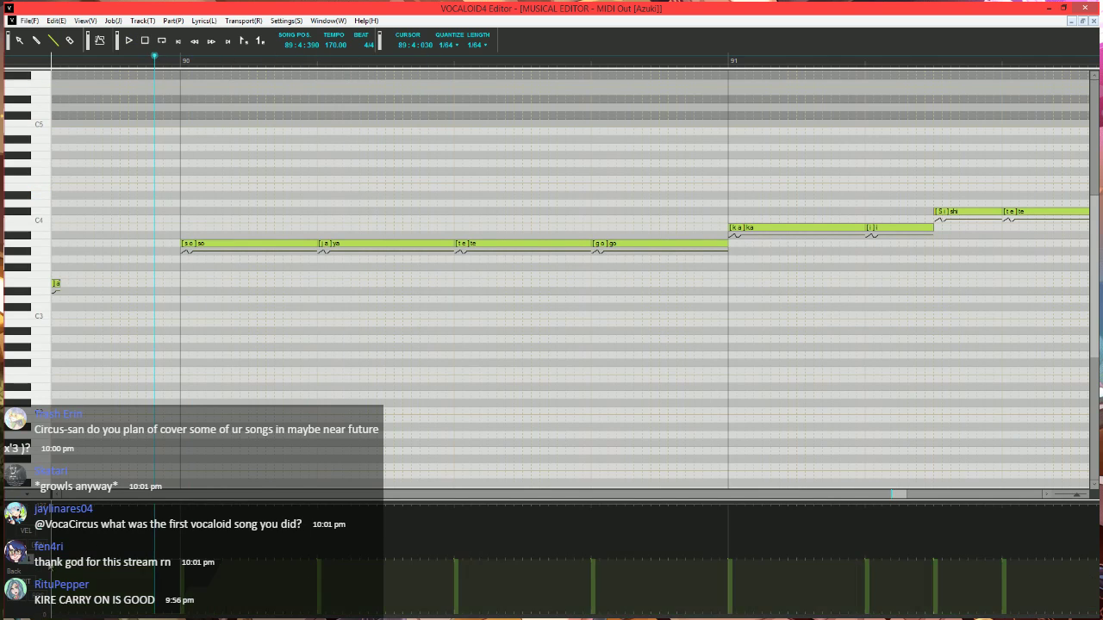
drag(432, 588, 497, 570)
key(space)
key(space)
click(36, 569)
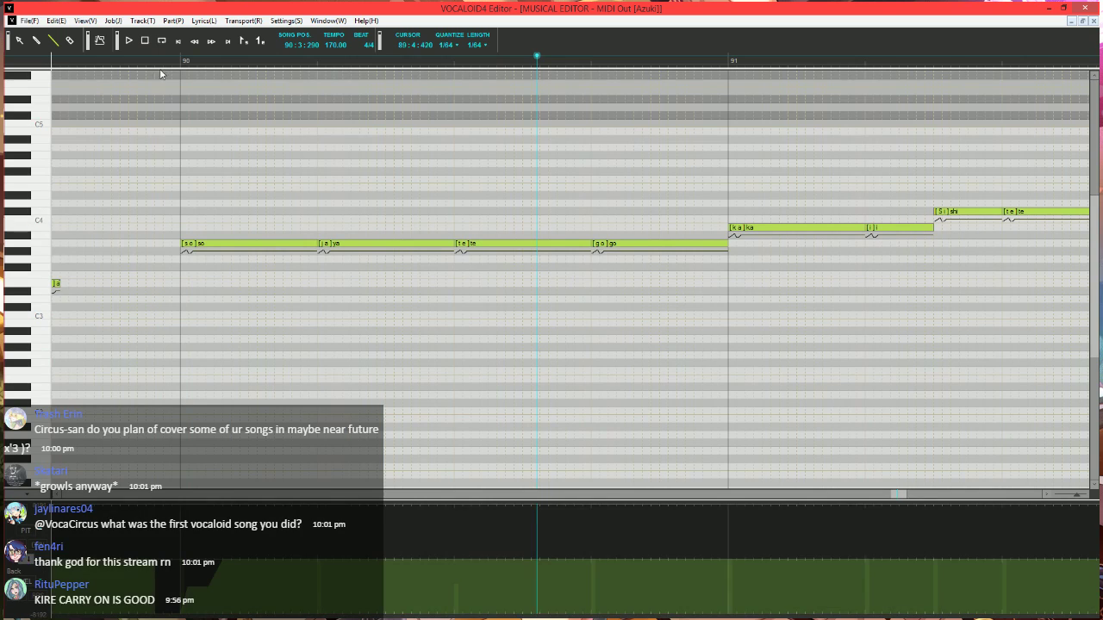
- Split measure 90's te note into te two semitones lower, a short e and a "-" continuation, and play back from 89:4:330
click(138, 64)
scroll(399, 254, up, 3)
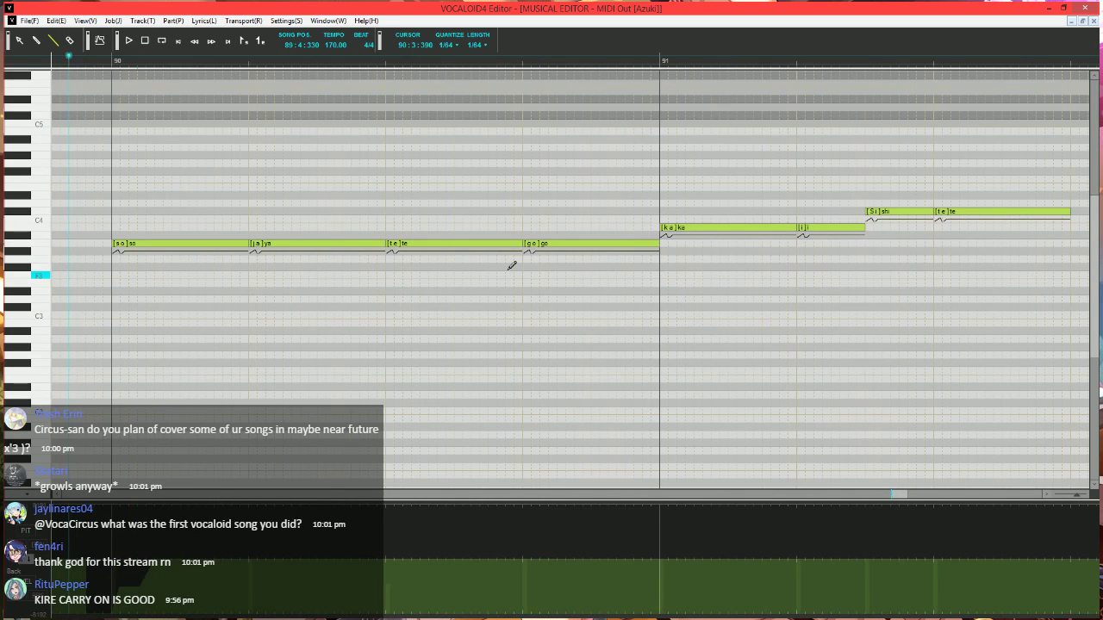
drag(643, 244, 488, 265)
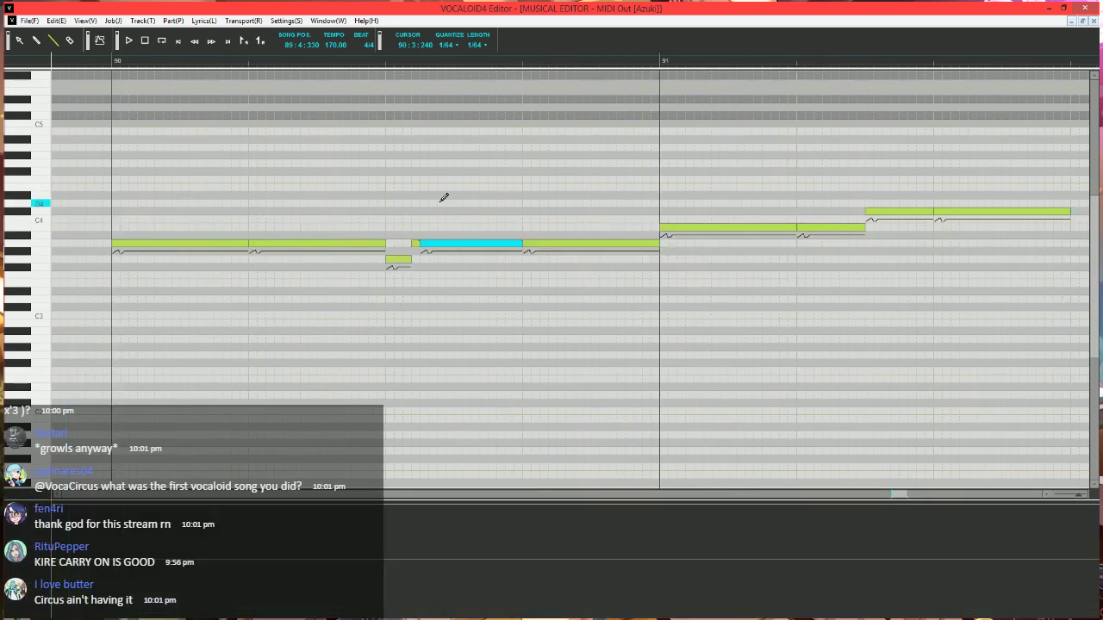
scroll(443, 197, down, 1)
key(space)
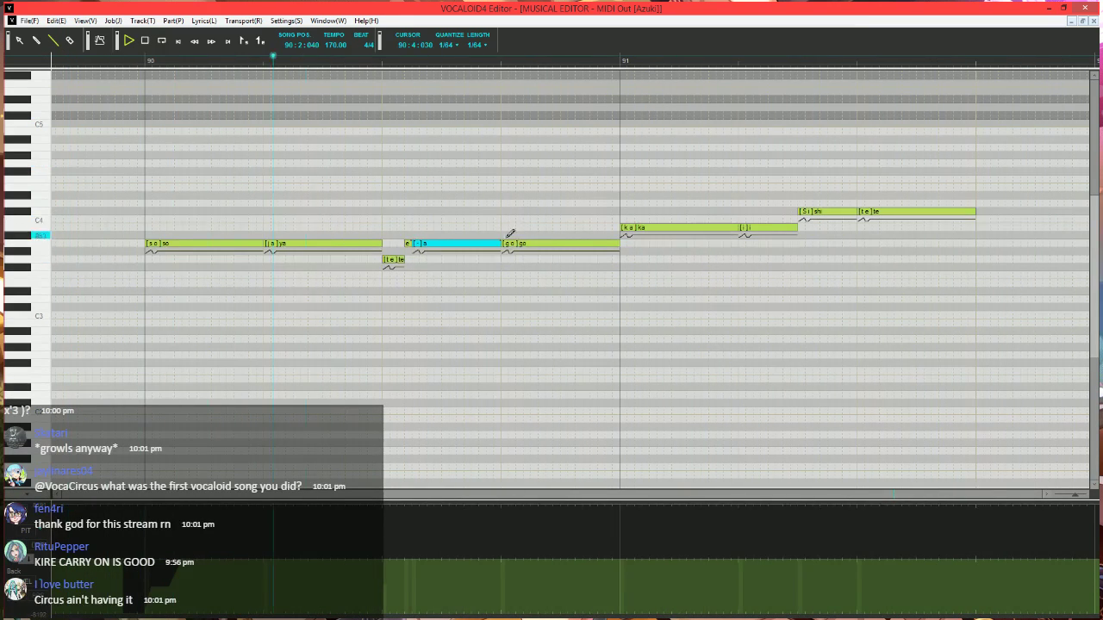
- Split measure 91's ka note into a short k onset, an a two semitones lower and a pieces at the original pitch, playing back from 90:2:420
click(368, 66)
scroll(431, 209, right, 3)
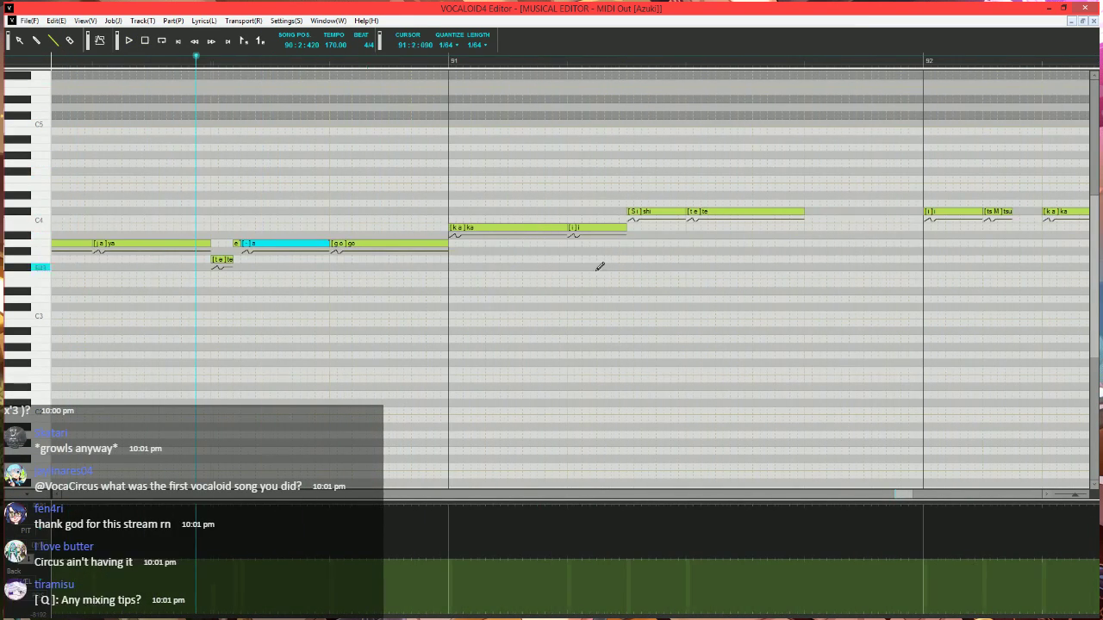
scroll(500, 232, right, 1)
mouse_move(520, 229)
mouse_down()
mouse_move(394, 230)
mouse_move(415, 242)
mouse_move(440, 225)
mouse_move(523, 228)
mouse_up()
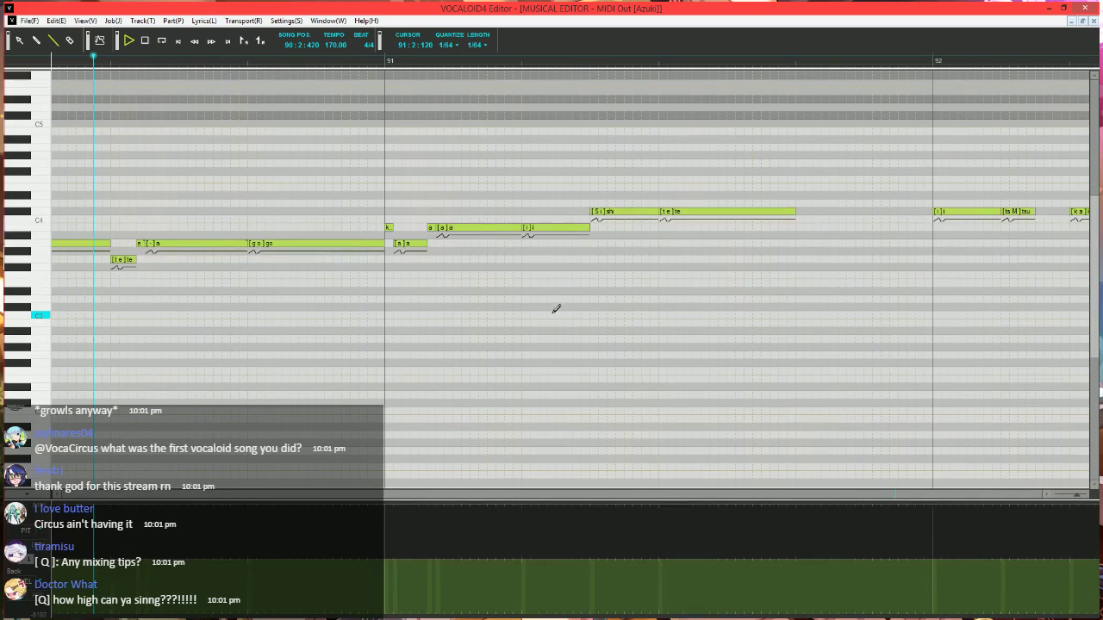
- Lower the velocity of measure 91's te note and play the phrase back from 90:4:420
click(380, 60)
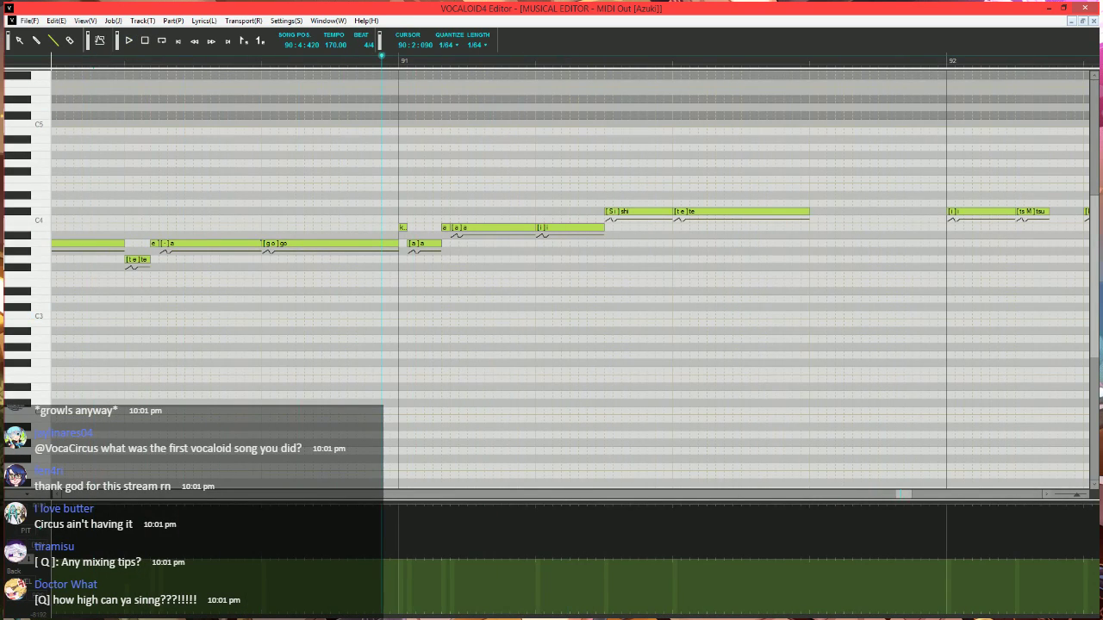
click(28, 562)
drag(667, 603, 686, 613)
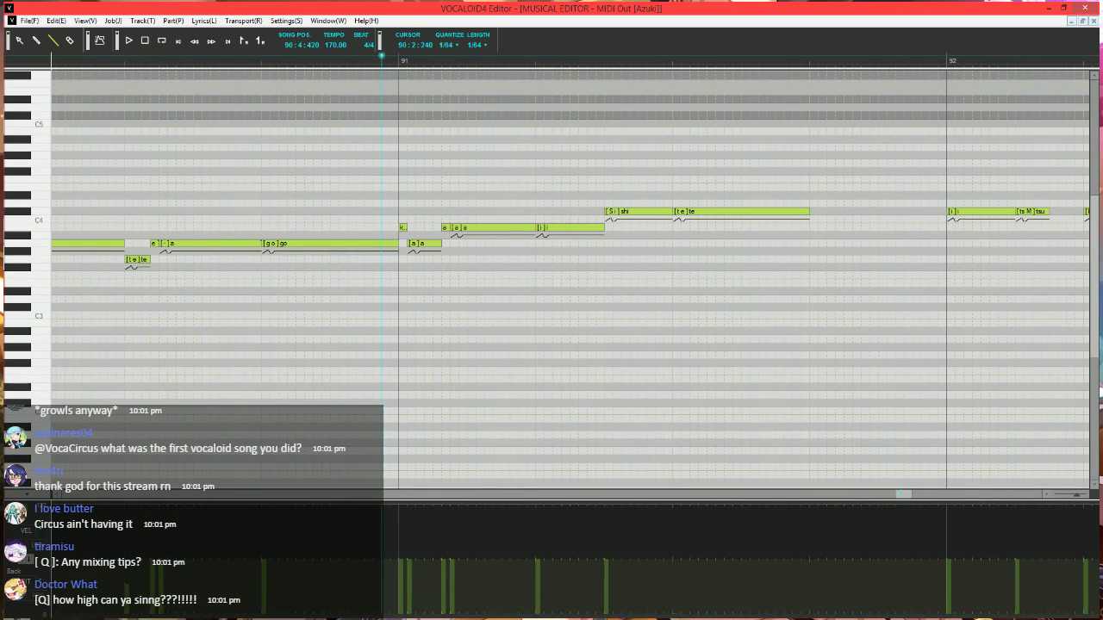
click(30, 566)
drag(485, 236, 408, 194)
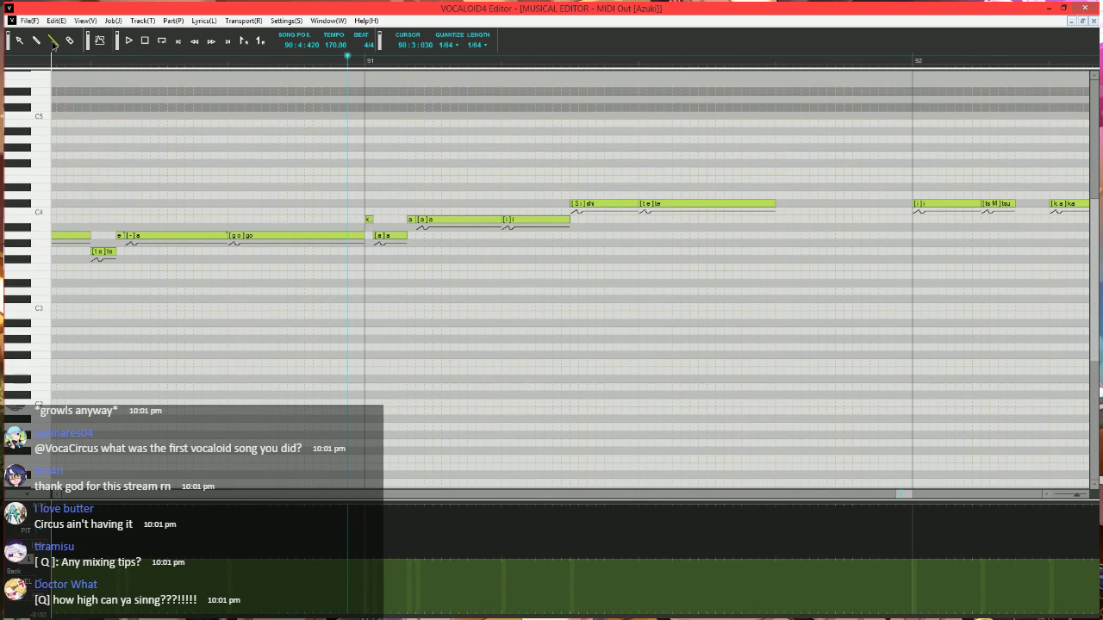
scroll(556, 285, right, 3)
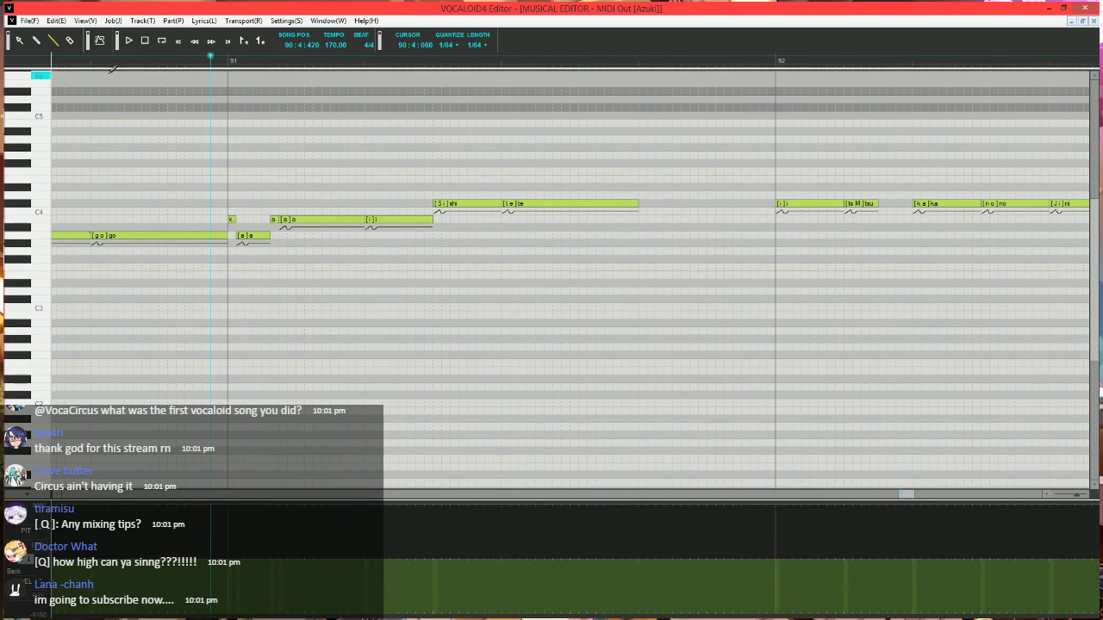
key(space)
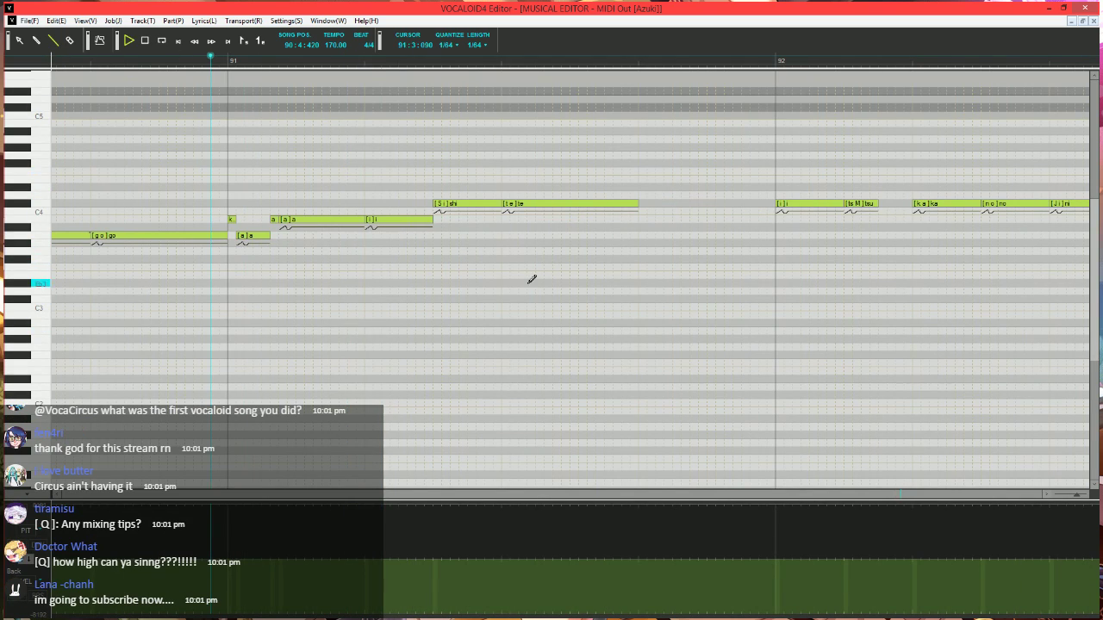
key(space)
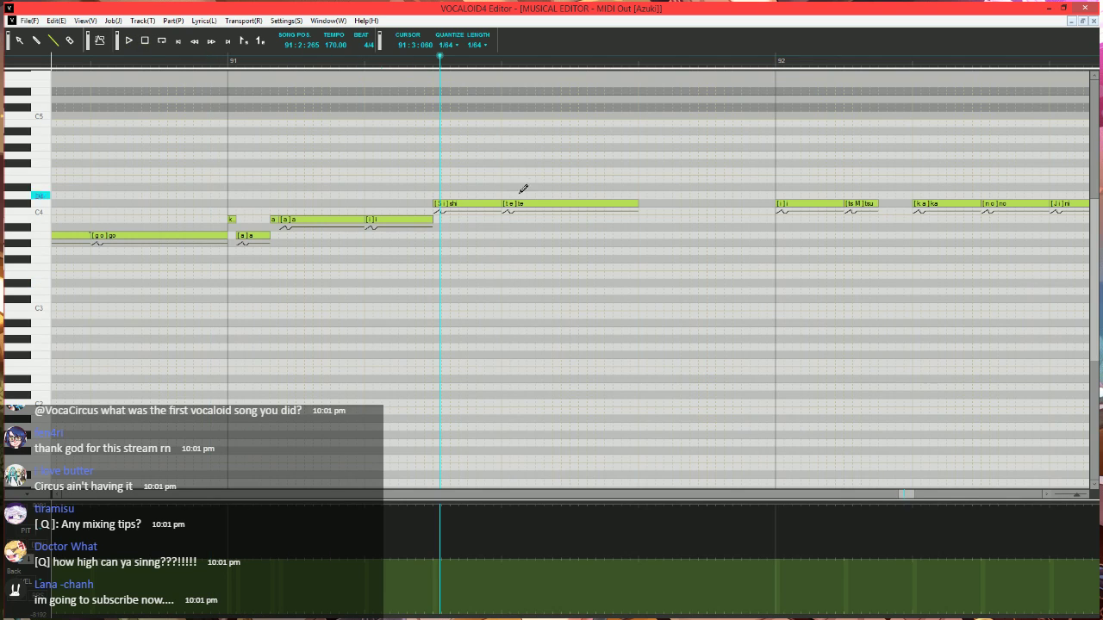
- Split measure 91's te note into te two semitones lower, a short e and a "-" continuation, and play it back
click(605, 205)
drag(637, 204, 528, 222)
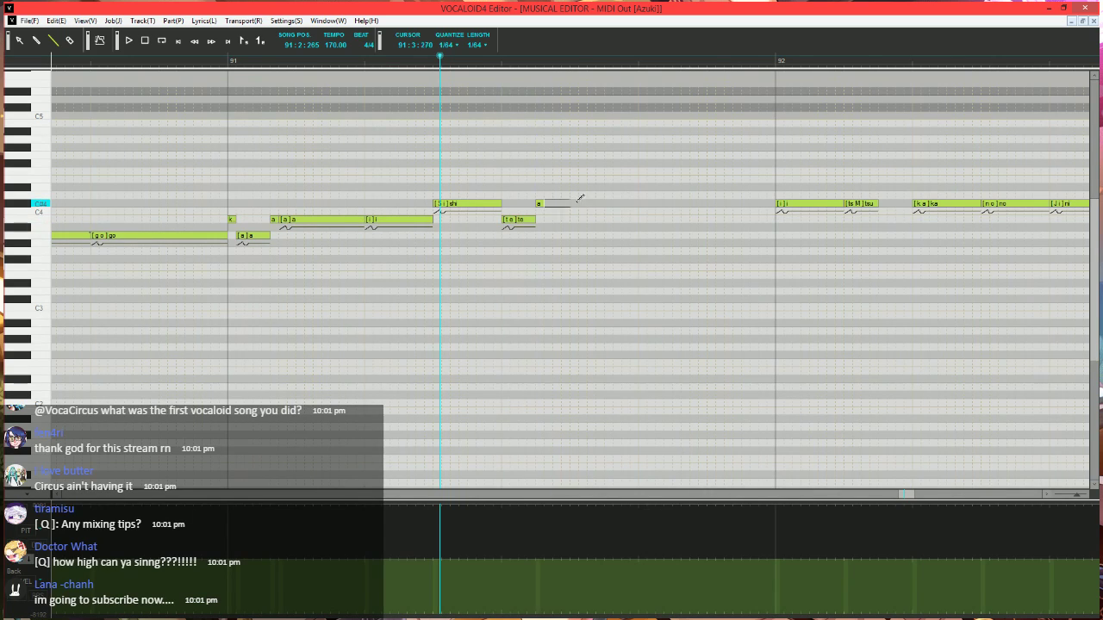
drag(580, 198, 638, 198)
double_click(540, 203)
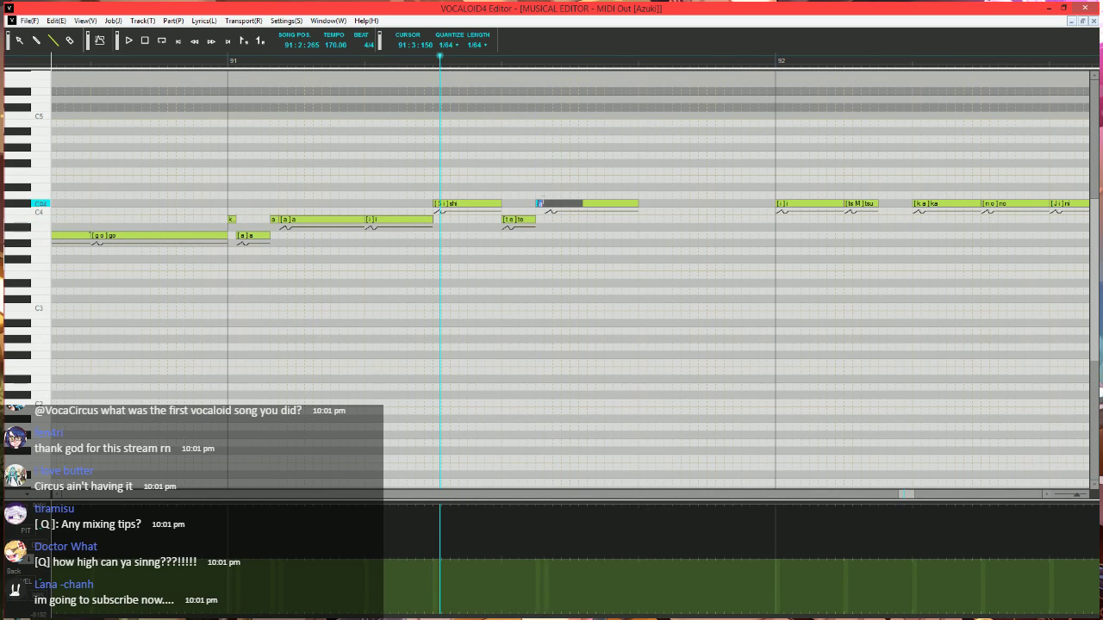
text(e)
key(Tab)
key(Return)
key(space)
scroll(589, 214, down, 2)
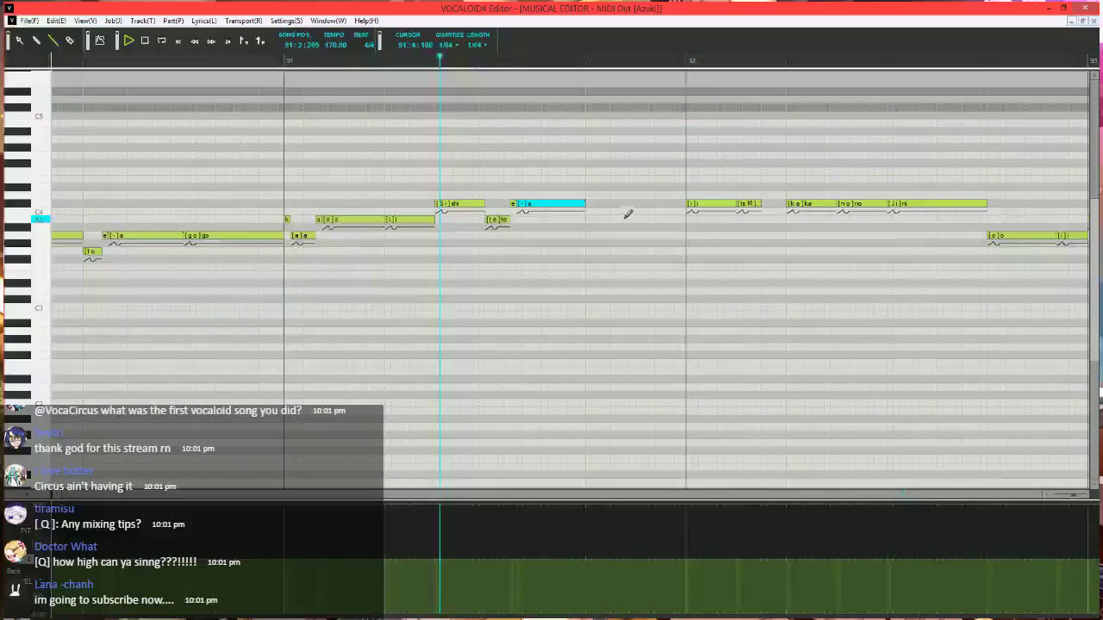
key(space)
- Add a short h note after measure 91's "-" continuation and play back from just before measure 91
scroll(633, 250, up, 1)
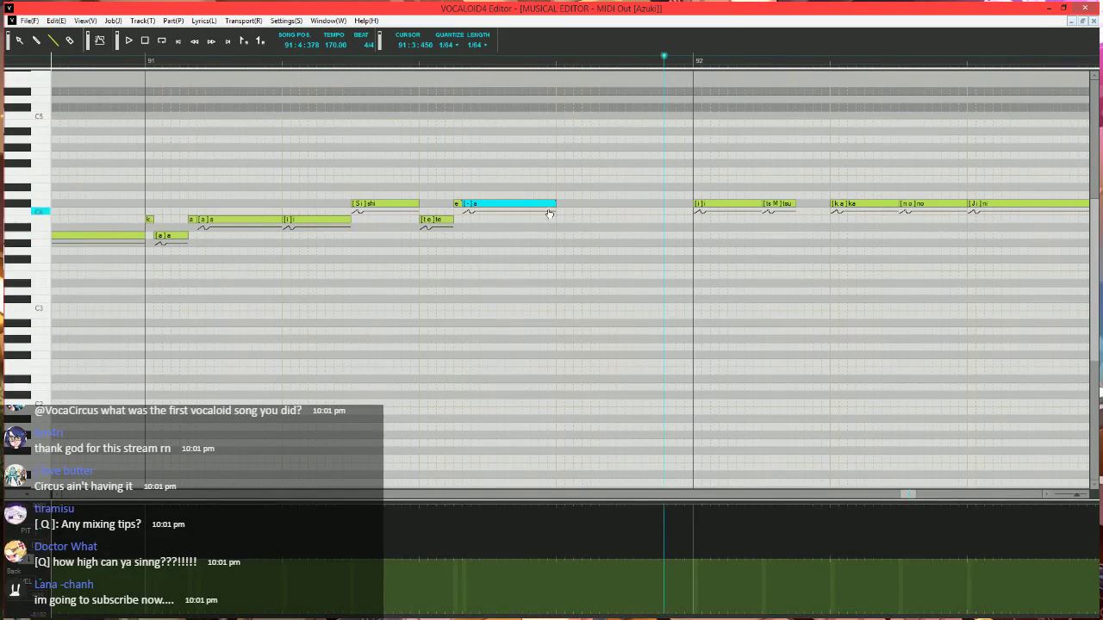
drag(558, 204, 573, 204)
double_click(568, 205)
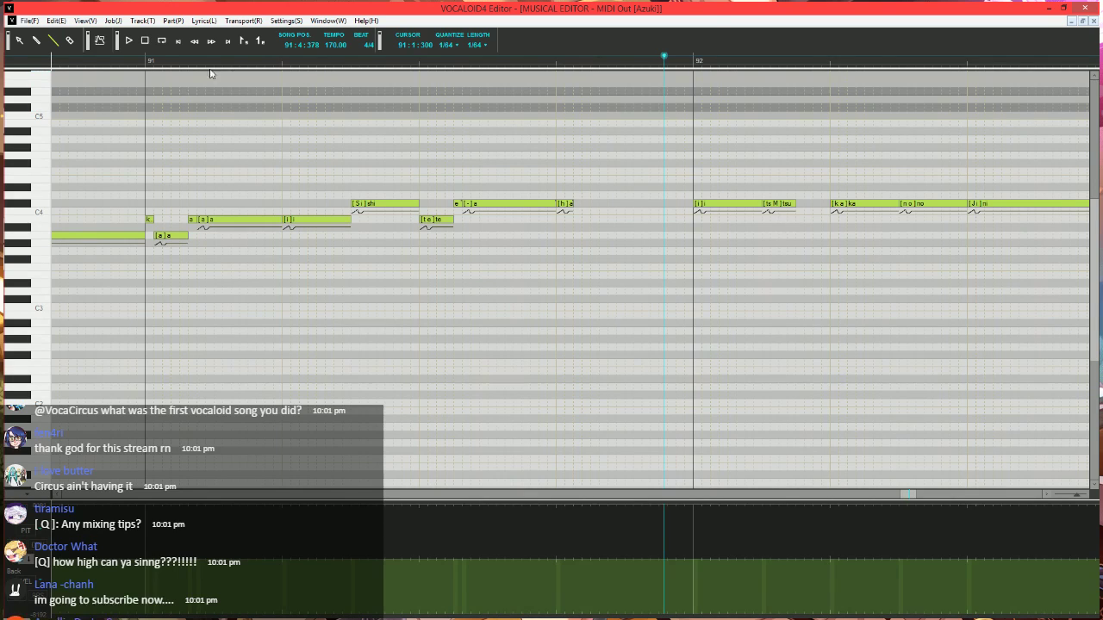
click(138, 61)
key(space)
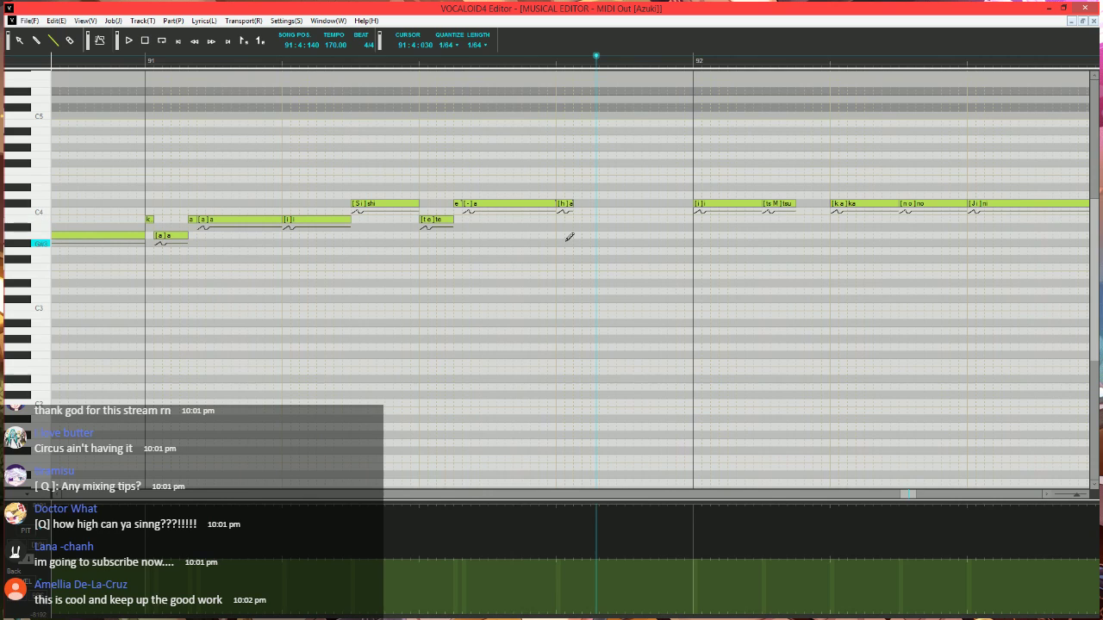
- End measure 91's e with a short "-" and a two-semitone-lower "-" before the lowered h, and set the song position to 90:4:420
mouse_move(563, 207)
mouse_down()
mouse_move(569, 227)
mouse_move(548, 204)
mouse_up()
mouse_move(551, 204)
mouse_down()
mouse_move(583, 217)
mouse_move(572, 220)
mouse_up()
double_click(553, 204)
text(-)
key(Return)
double_click(565, 221)
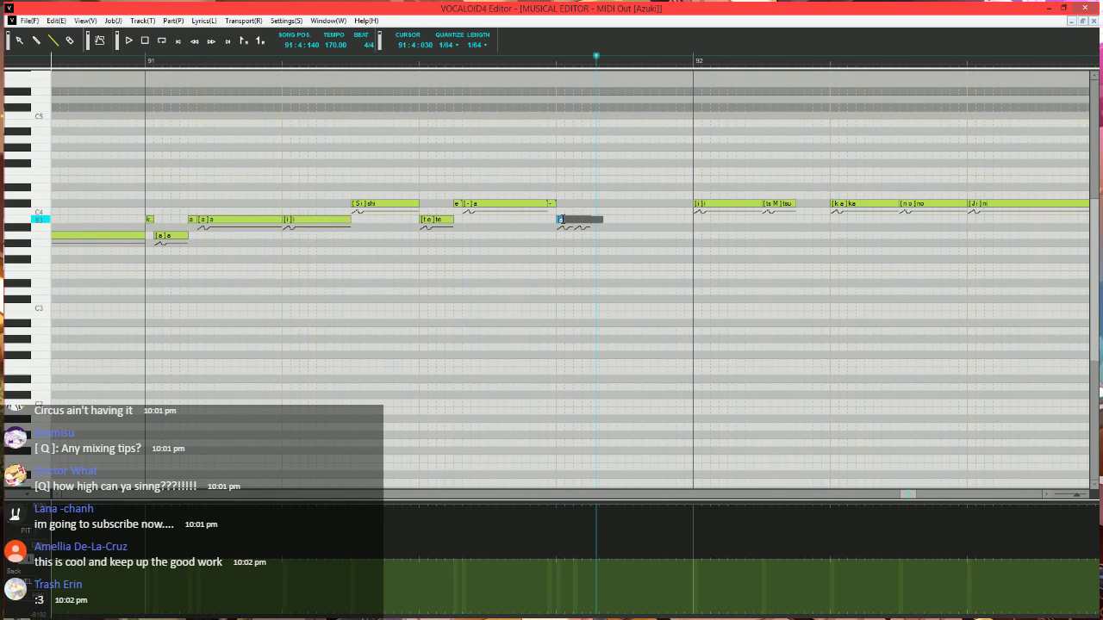
text(-)
key(Return)
click(128, 58)
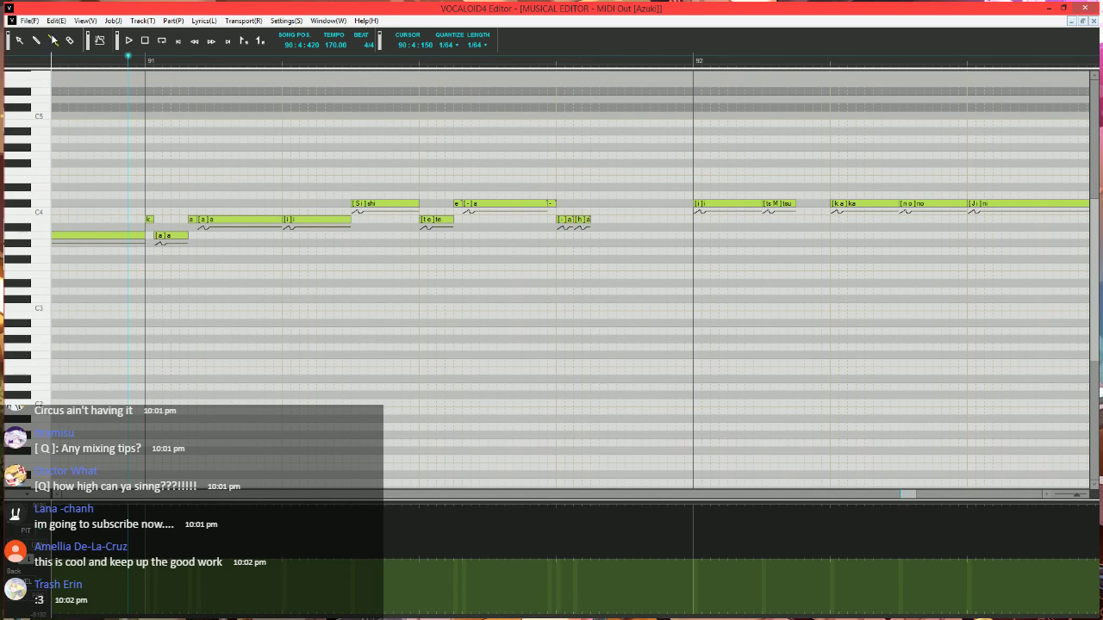
- Draw a stepped upward pitch bend over the start of measure 92's i note and play it back from 91:4:240 and 91:4:420
scroll(364, 281, down, 3)
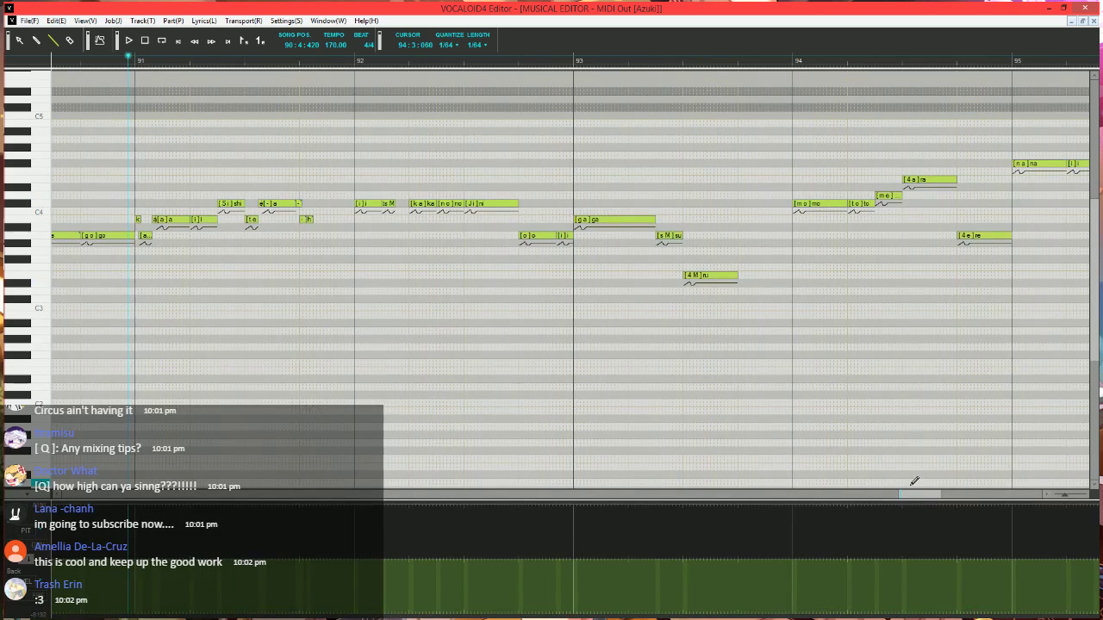
mouse_move(910, 494)
mouse_down()
mouse_move(895, 497)
mouse_move(907, 504)
mouse_up()
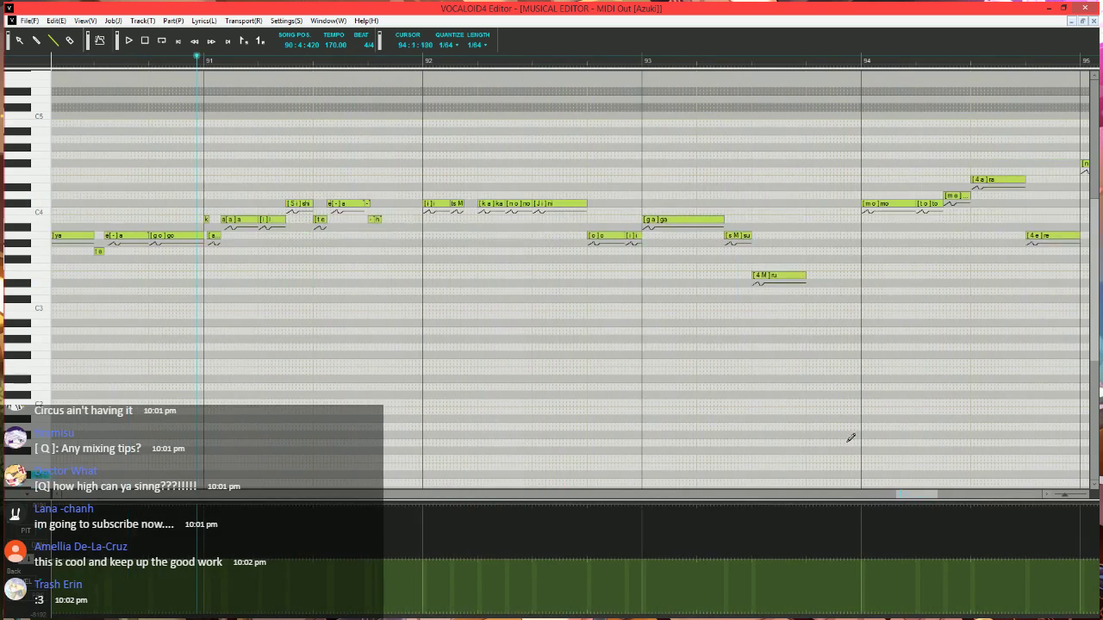
click(396, 61)
scroll(505, 300, up, 3)
scroll(523, 333, right, 1)
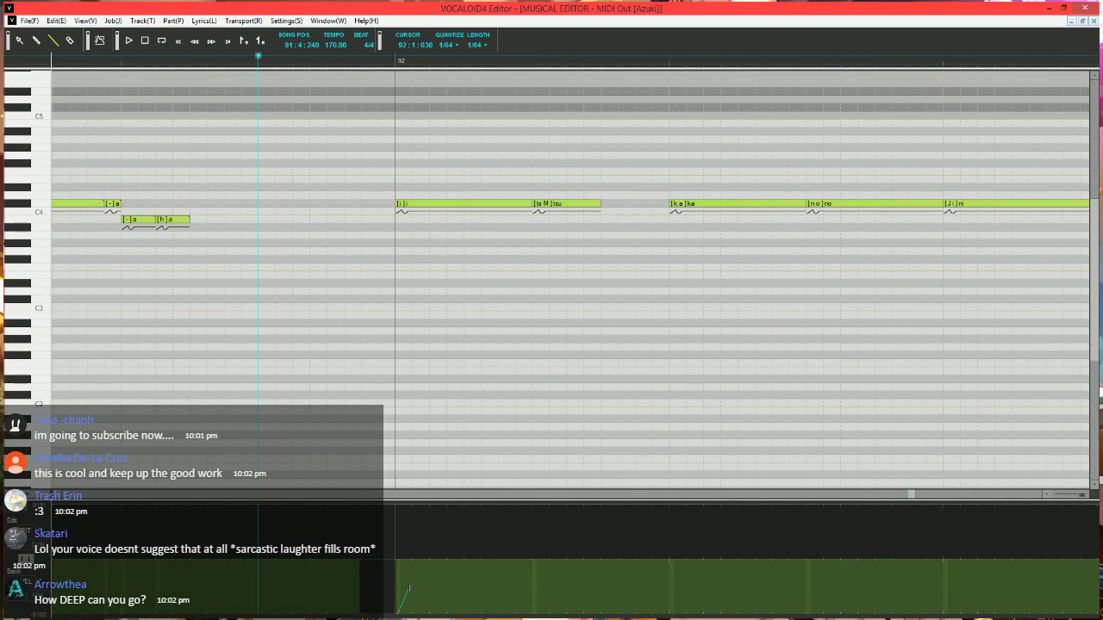
mouse_move(398, 613)
mouse_down()
mouse_move(410, 569)
mouse_move(446, 566)
mouse_up()
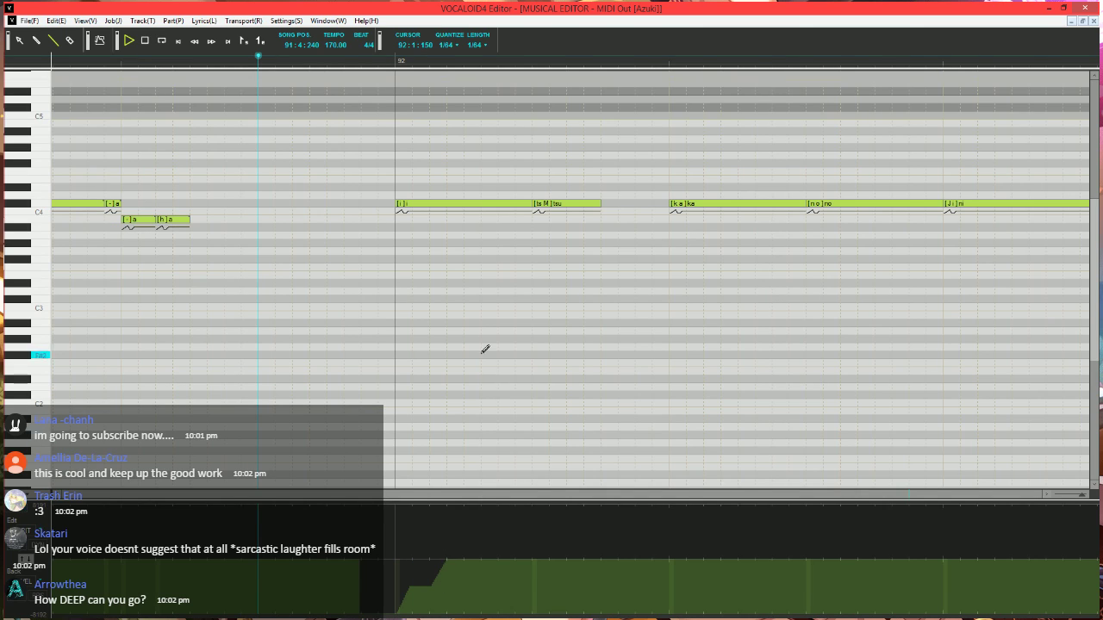
key(space)
click(364, 57)
key(space)
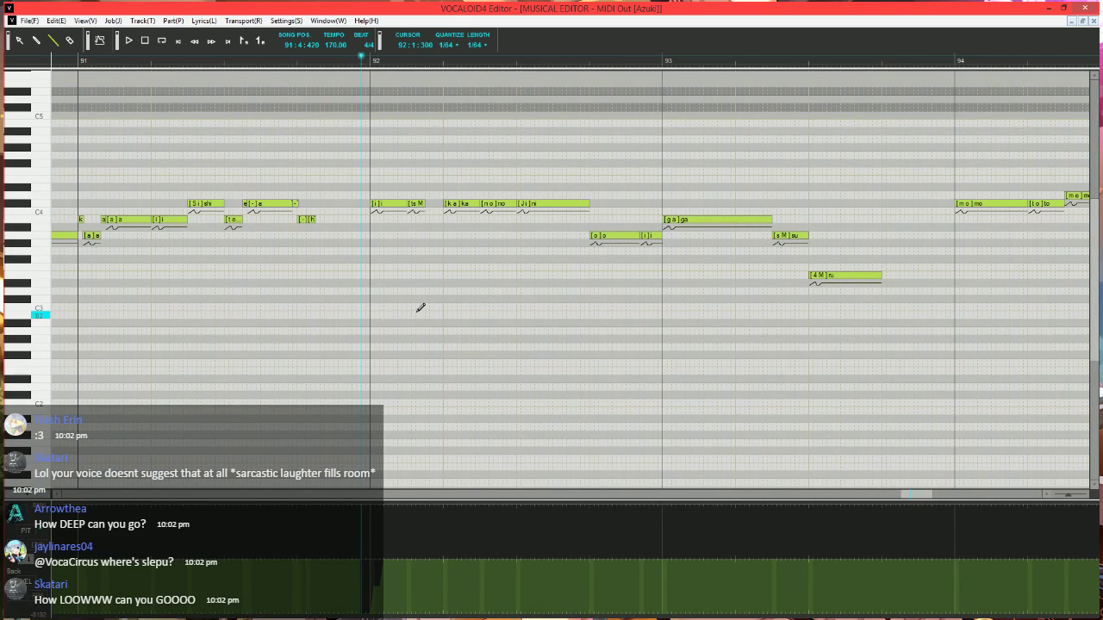
- Play back the start of measure 92 again and set the song position to 91:4:360
drag(921, 497, 920, 500)
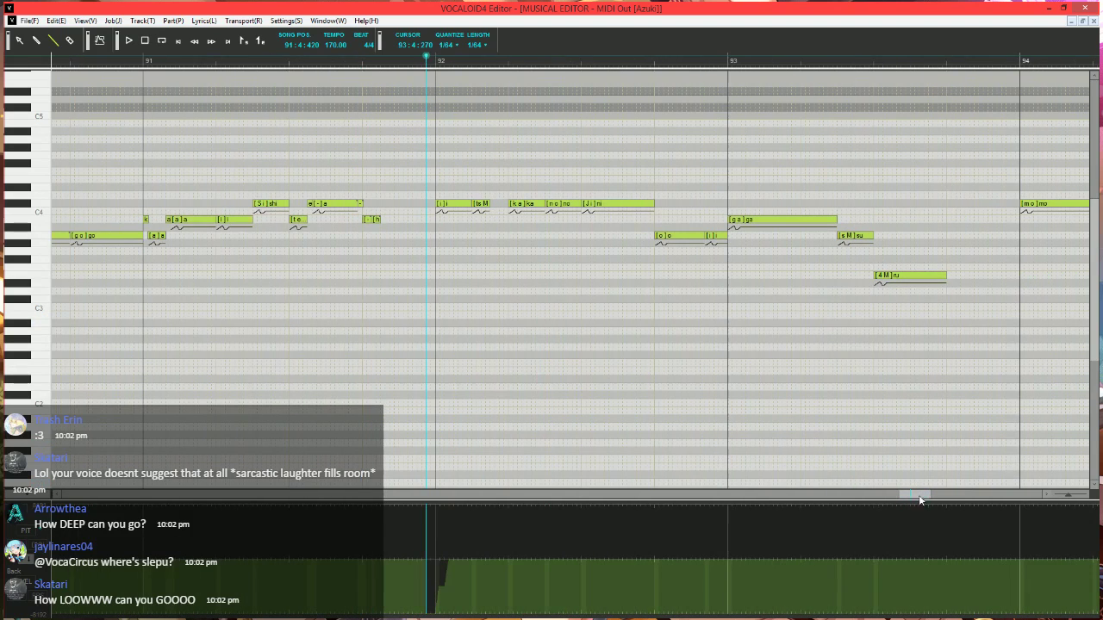
scroll(455, 313, up, 2)
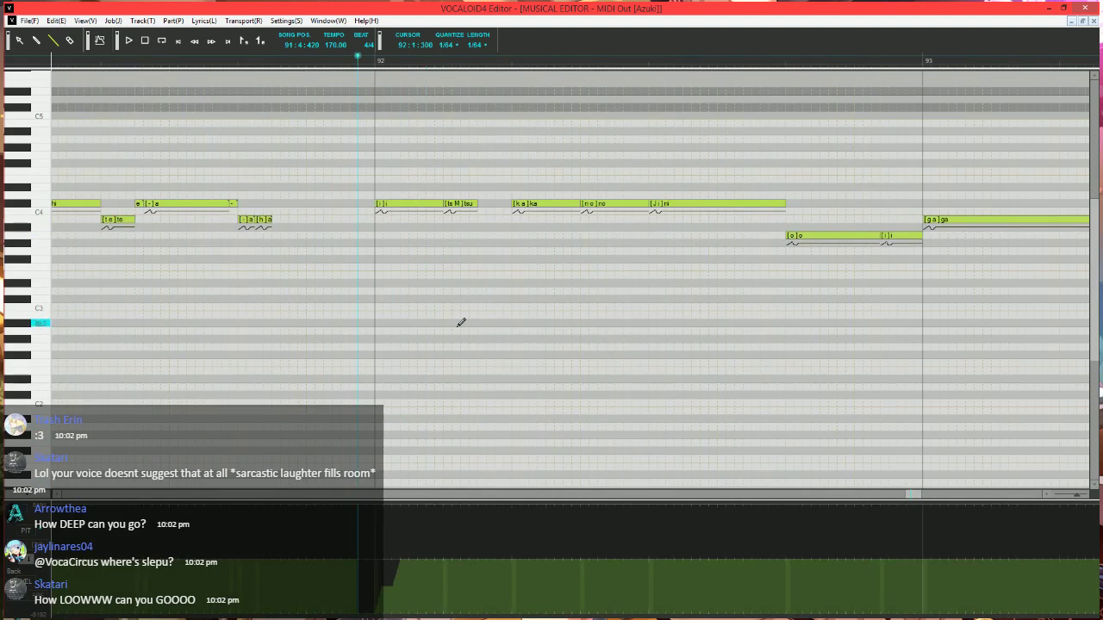
scroll(451, 305, up, 2)
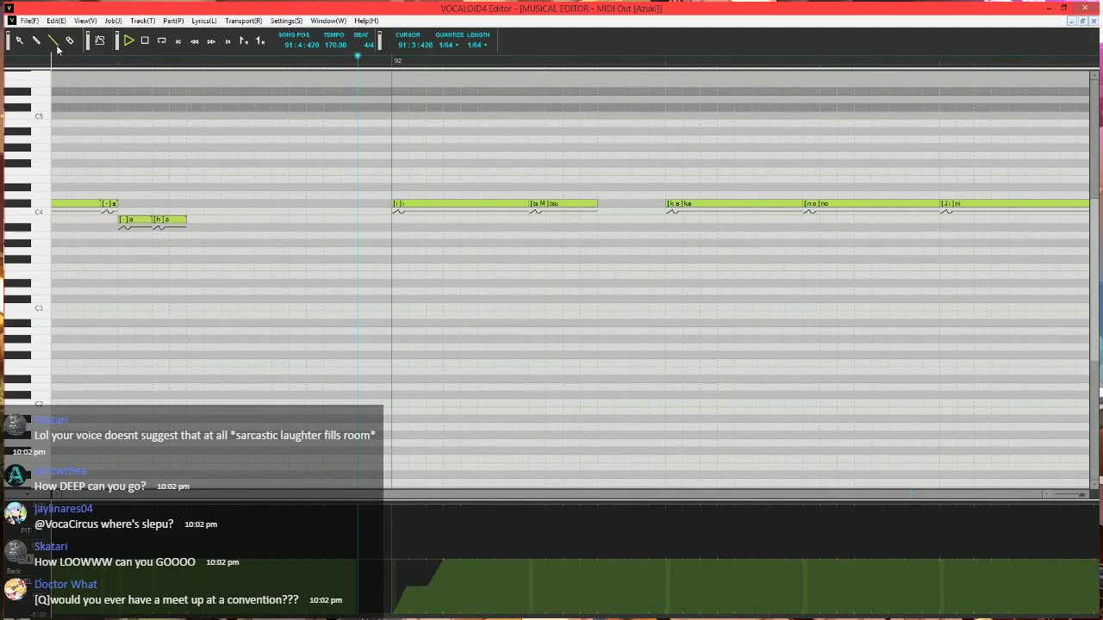
key(space)
click(323, 65)
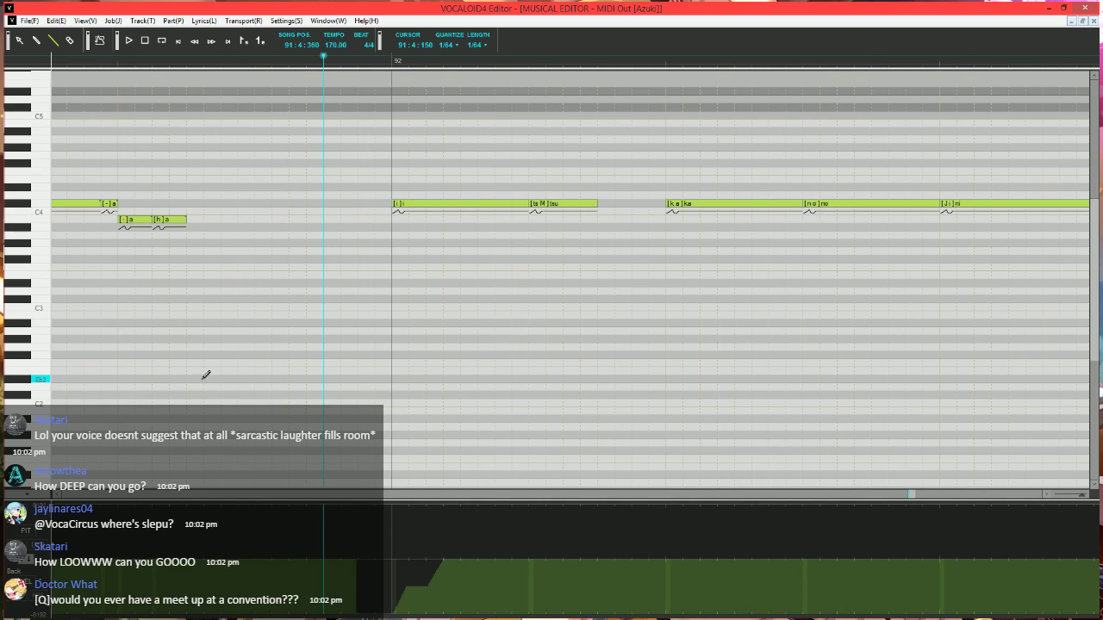
- Draw two short consecutive a notes in beat 4 of measure 91, the first at F1 and the second at E3
scroll(211, 362, down, 2)
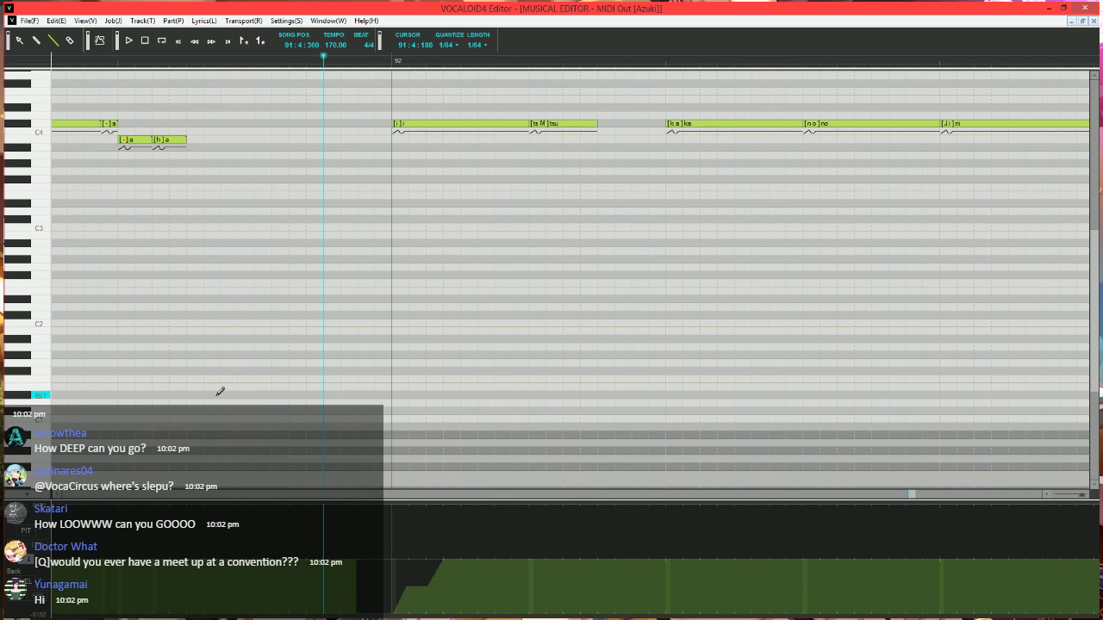
drag(220, 378, 254, 378)
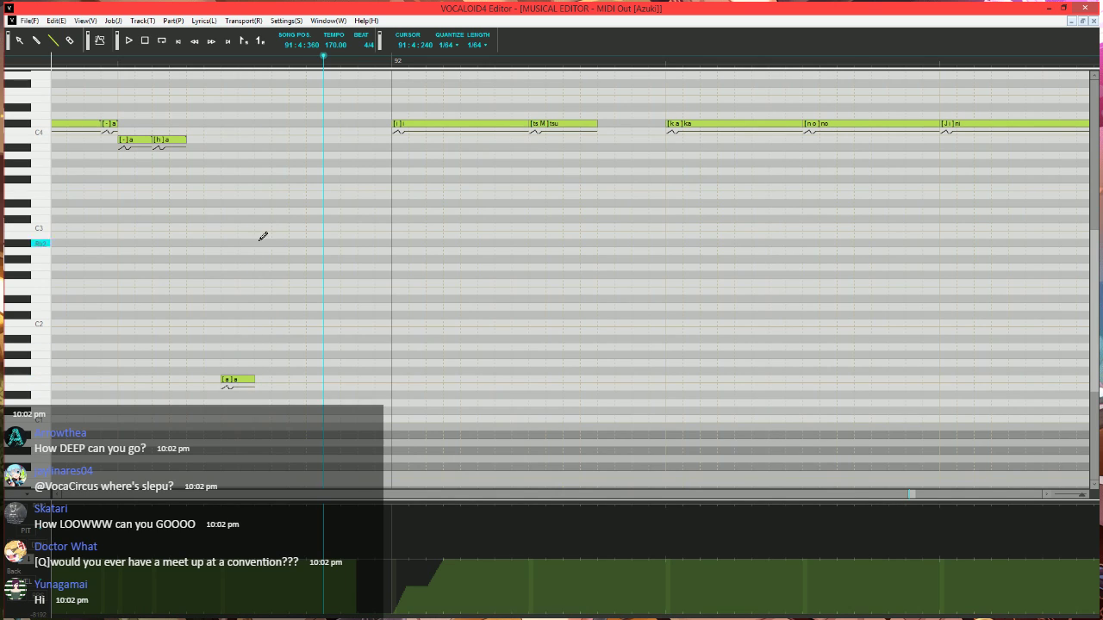
mouse_move(256, 187)
mouse_down()
mouse_move(296, 187)
mouse_move(270, 200)
mouse_up()
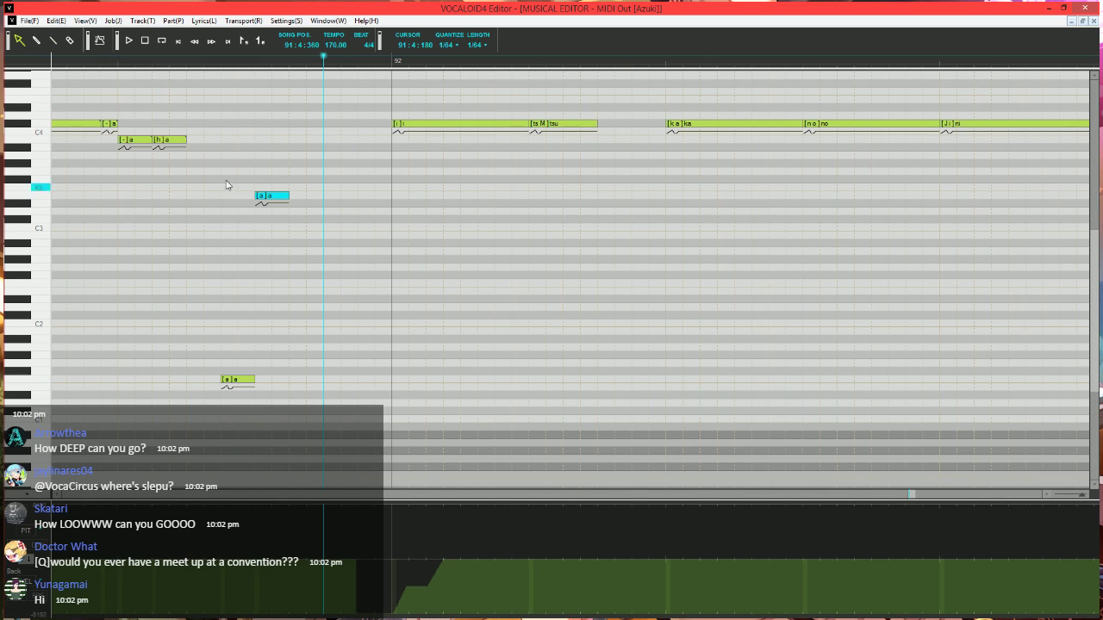
- Delete the two a notes in beat 4 of measure 91, choose the Line tool and play back the start of measure 92
drag(221, 172, 345, 484)
key(Delete)
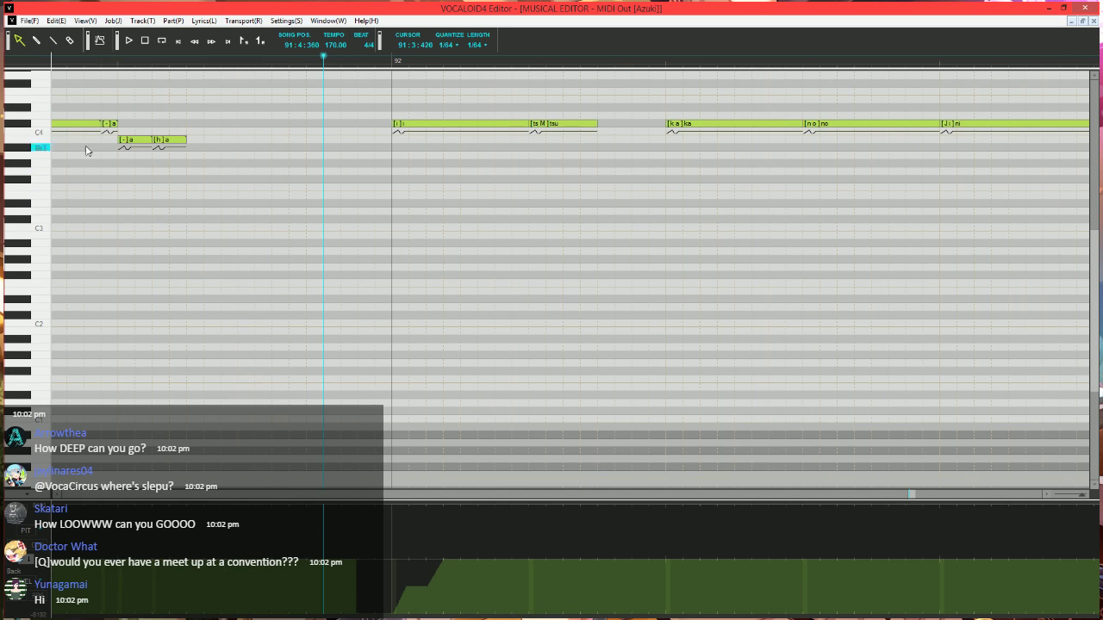
click(54, 41)
scroll(464, 271, up, 3)
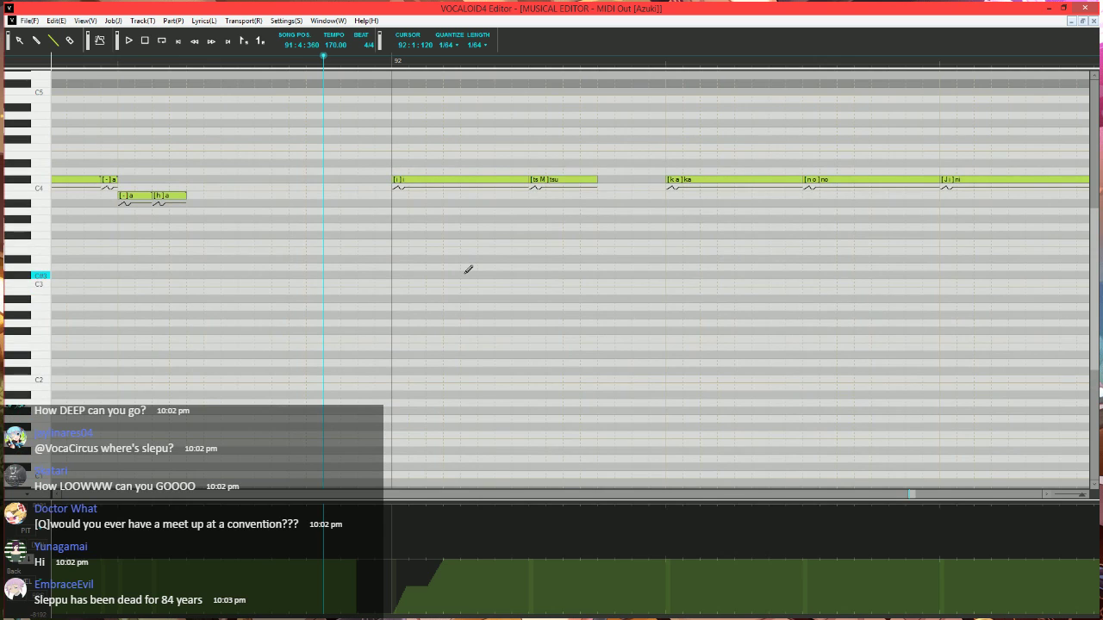
scroll(509, 285, down, 1)
key(space)
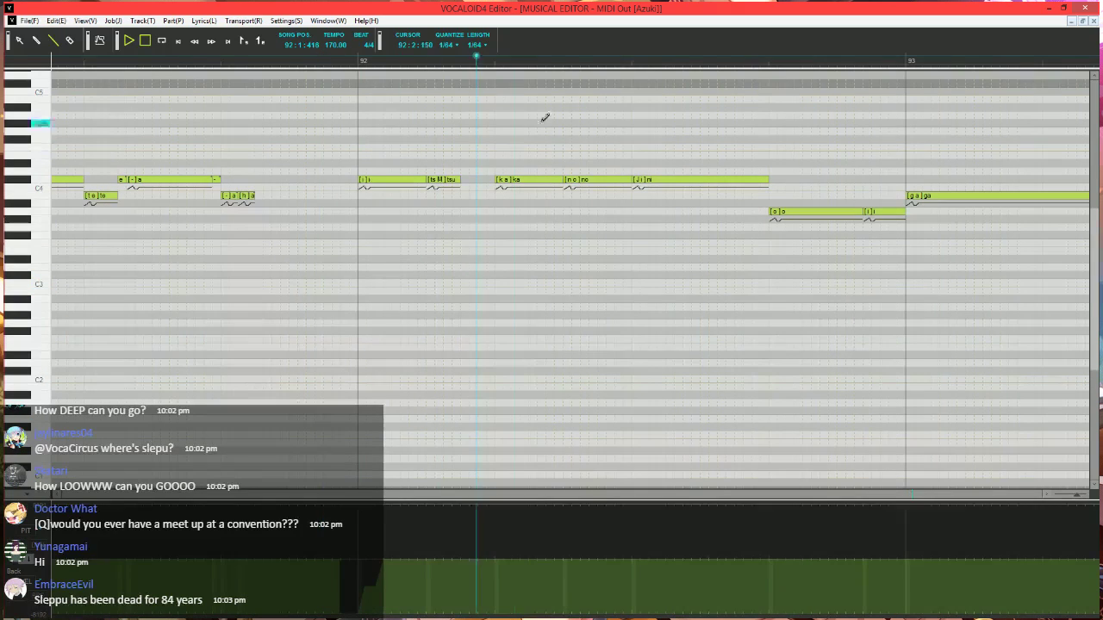
key(space)
- Shorten measure 92's tsu note to about a 1/64 and play it back from 91:4:330
click(317, 64)
click(443, 183)
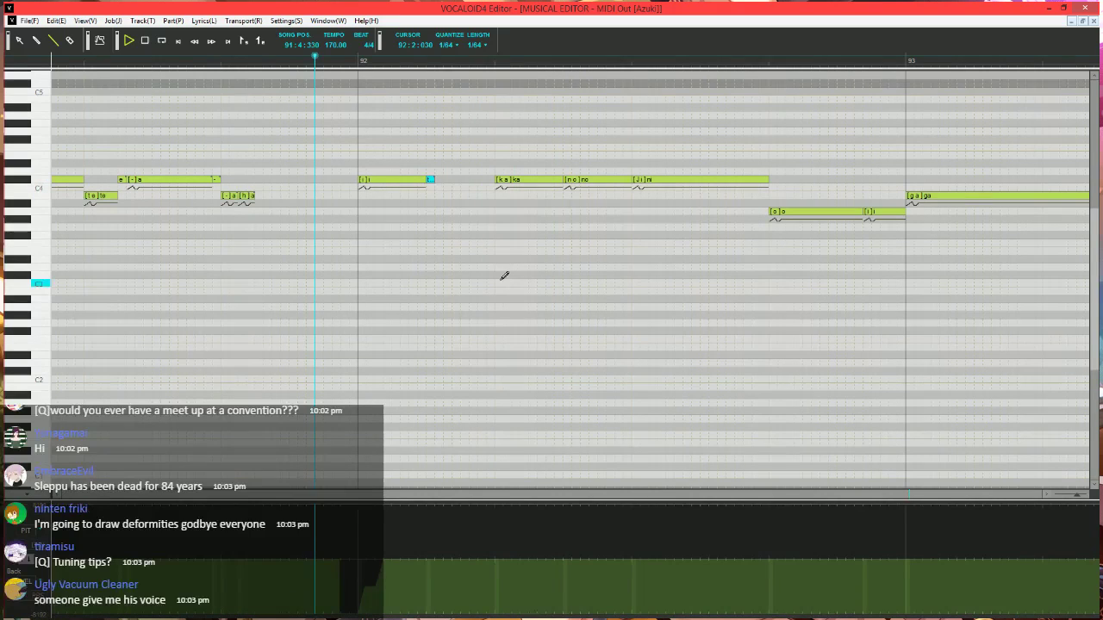
key(space)
click(317, 64)
- Draw a stepped upward pitch bend over the start of measure 92's ka, play it back, and set the song position to 92:1:390
scroll(405, 245, up, 1)
scroll(411, 250, right, 2)
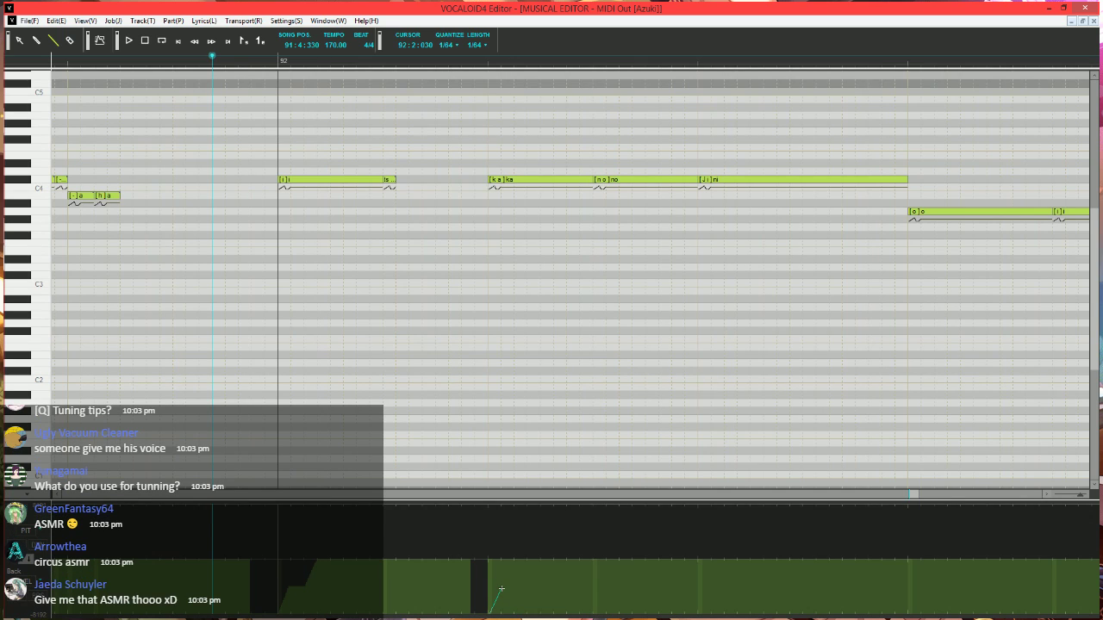
drag(502, 586, 529, 558)
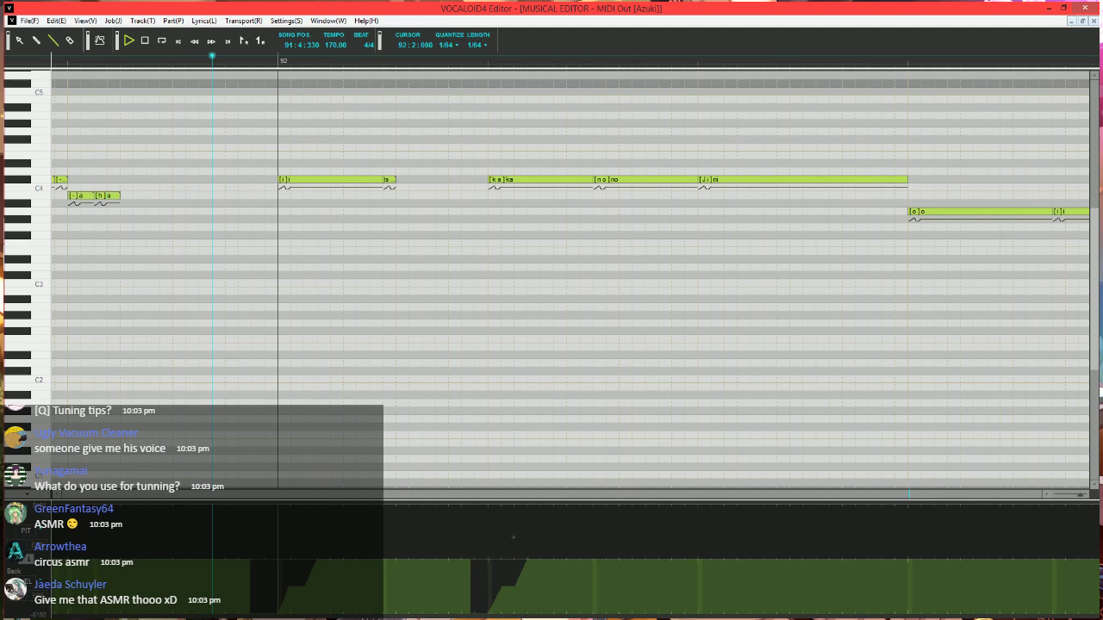
key(space)
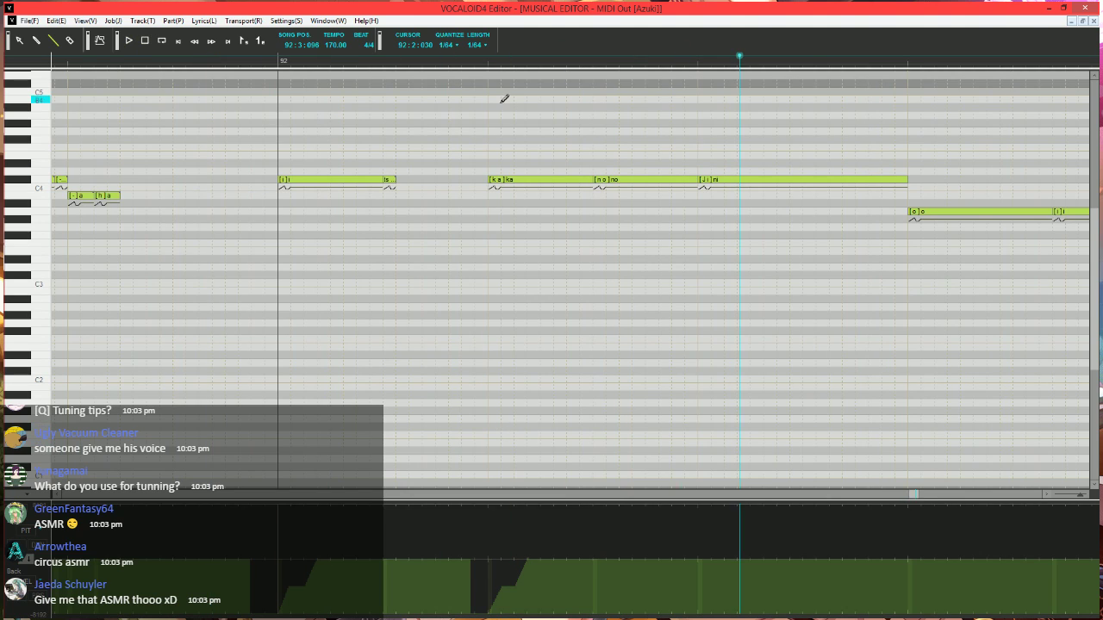
key(space)
click(450, 58)
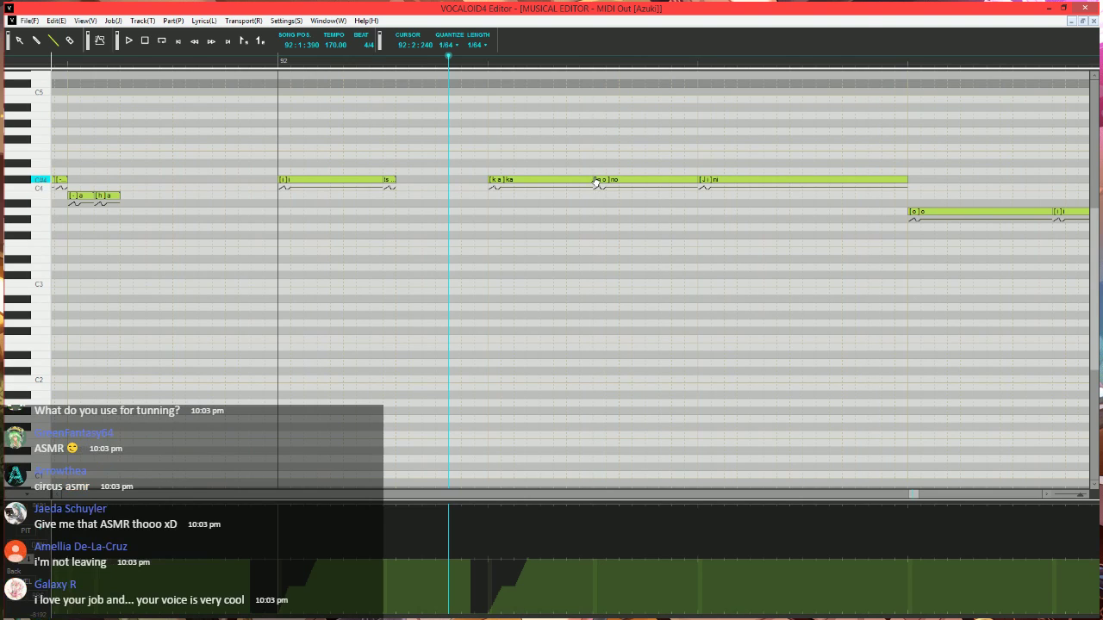
- Split measure 92's no and ni into no, a short J, a short ni raised two semitones, and continuation notes dropping to A3
scroll(702, 181, right, 3)
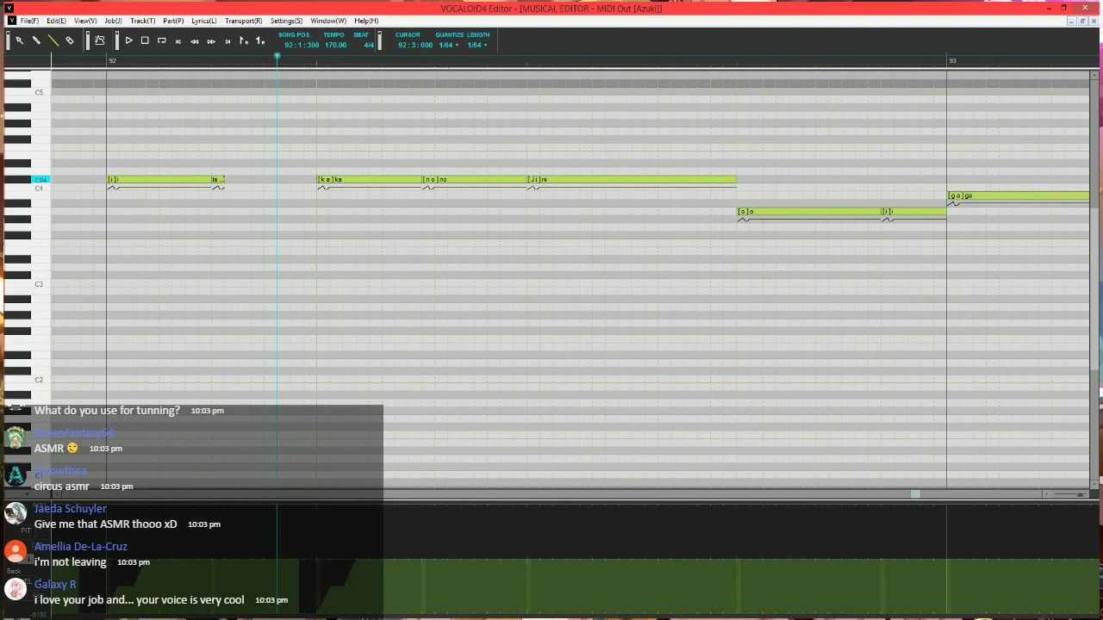
mouse_move(524, 180)
mouse_down()
mouse_move(500, 180)
mouse_move(521, 178)
mouse_up()
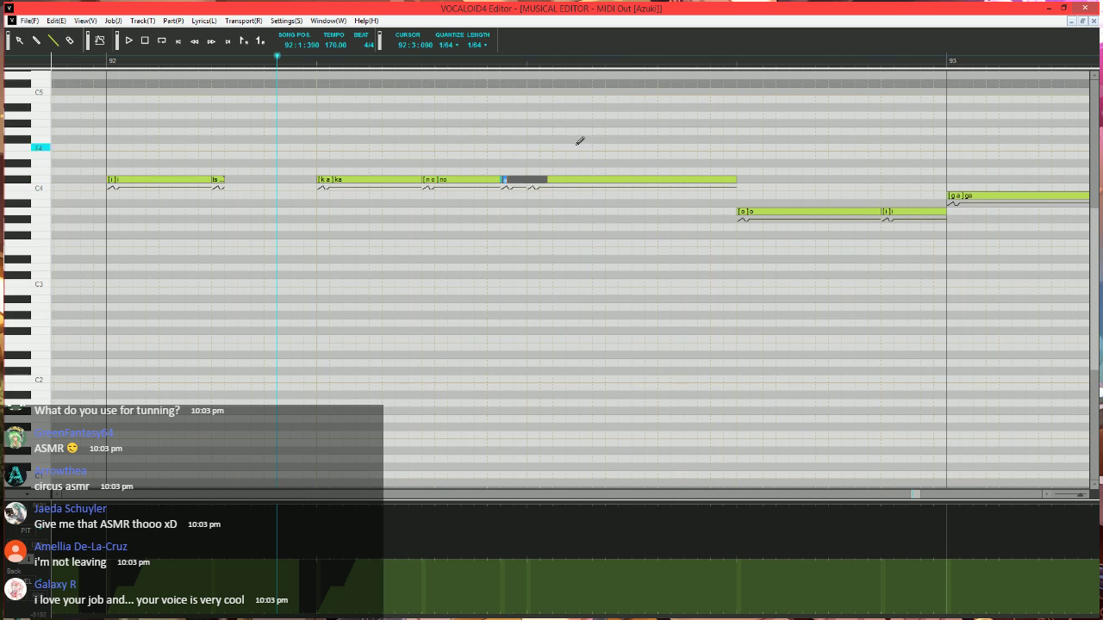
mouse_move(735, 179)
mouse_down()
mouse_move(551, 179)
mouse_move(548, 166)
mouse_move(567, 178)
mouse_up()
mouse_move(569, 178)
mouse_down()
mouse_move(632, 178)
mouse_move(737, 211)
mouse_up()
- Set the four notes after measure 92's raised ni to i, "-", "-" and "-"
click(558, 181)
double_click(560, 182)
text(i)
key(Tab)
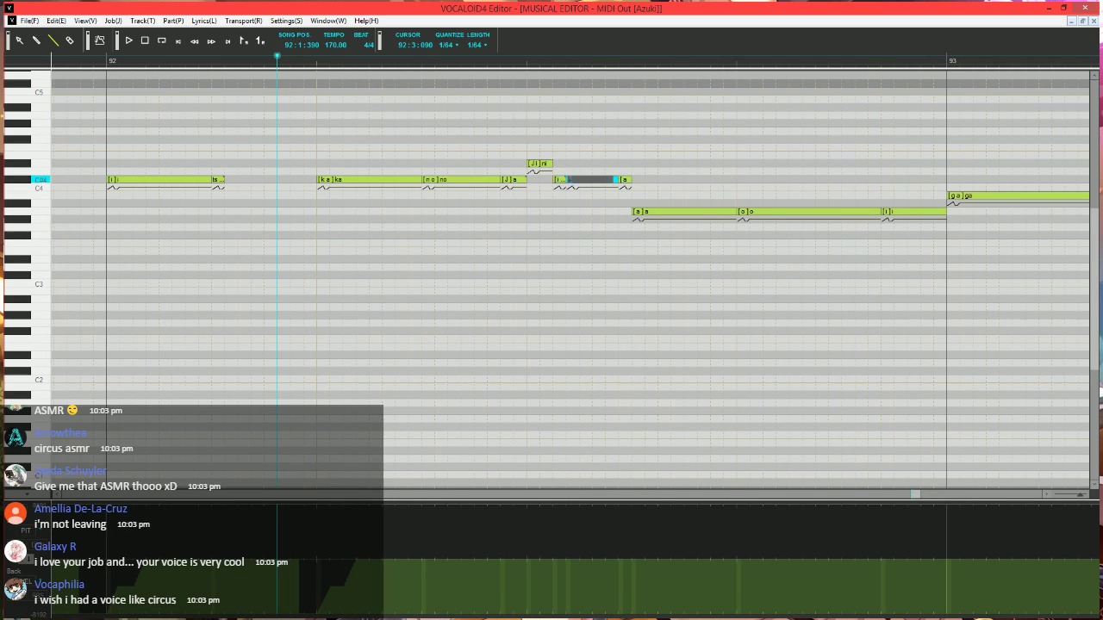
text(-)
key(Tab)
text(-)
key(Tab)
text(-)
- Delete the i note at the end of measure 92 and extend the preceding o to the start of measure 93
scroll(613, 286, down, 2)
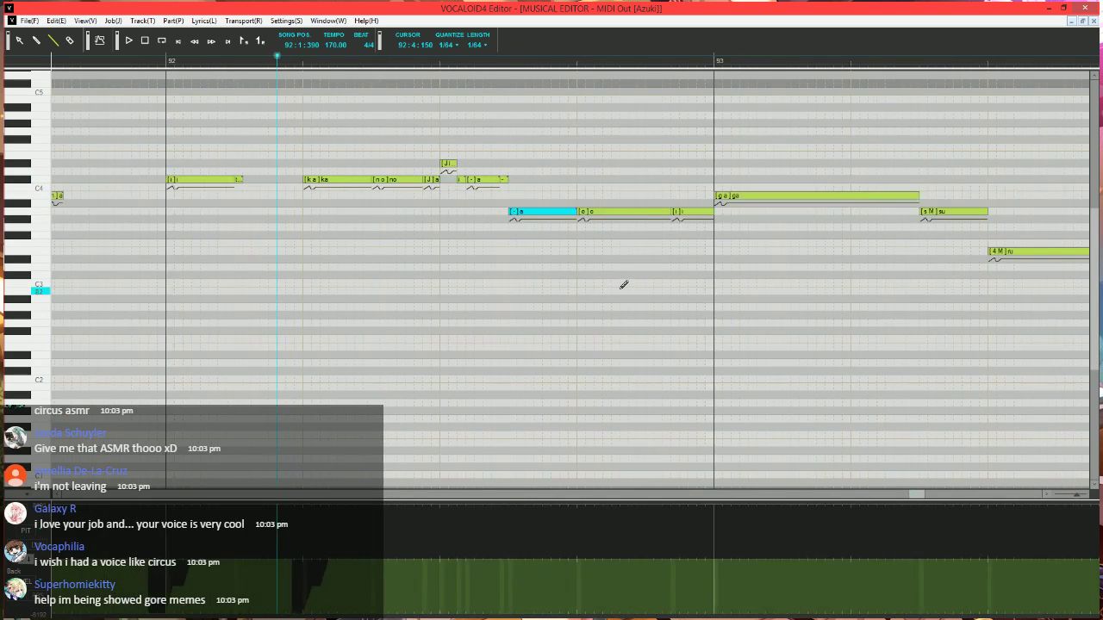
click(688, 213)
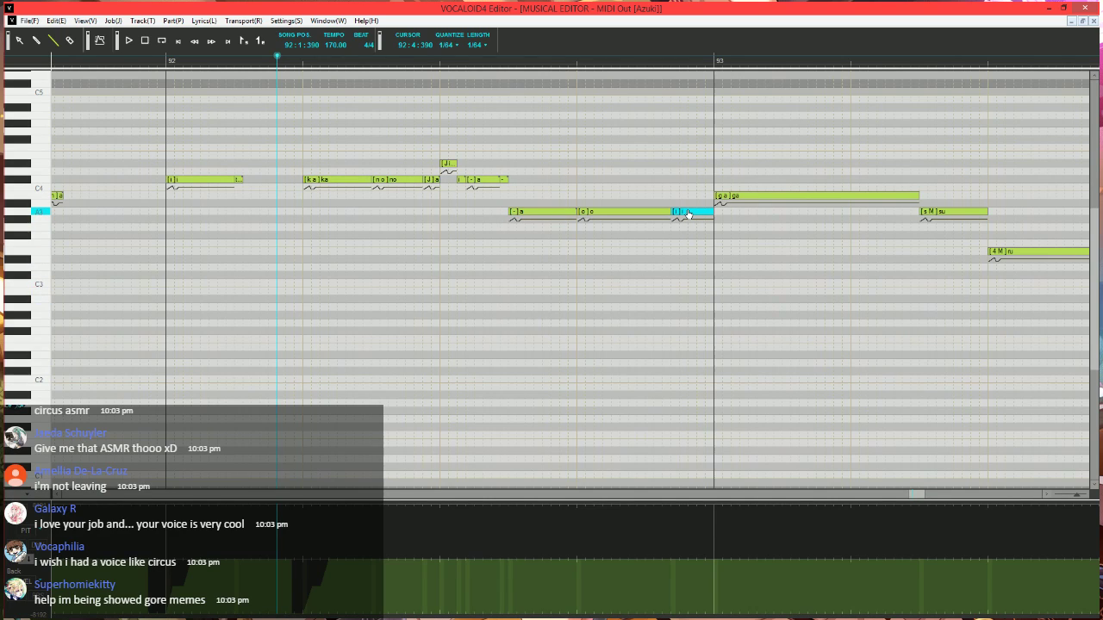
key(Delete)
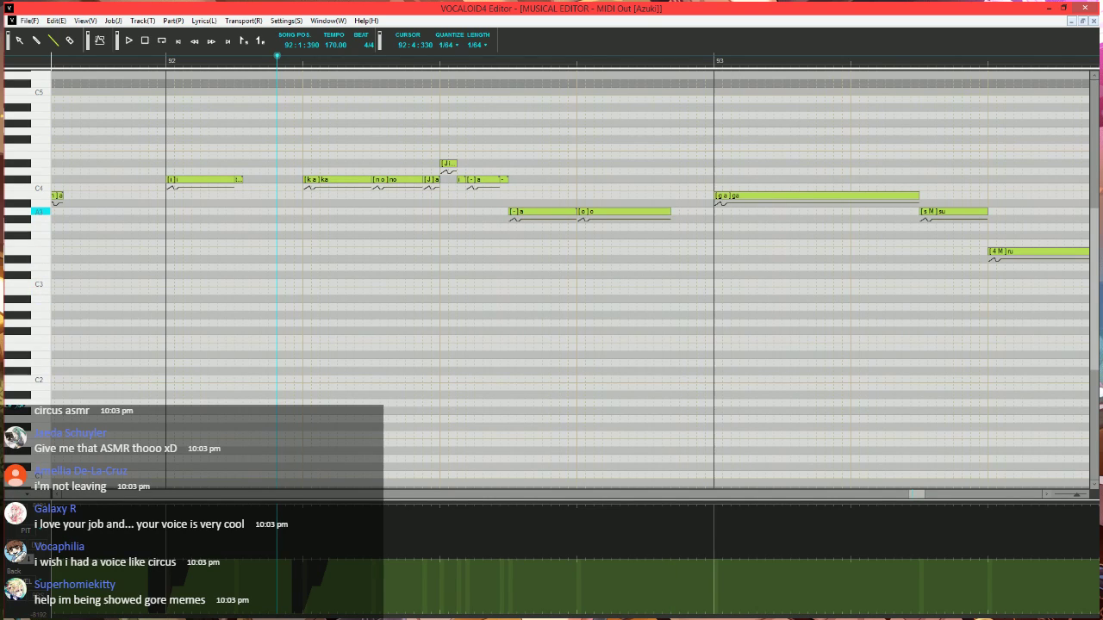
drag(670, 212, 712, 208)
click(690, 217)
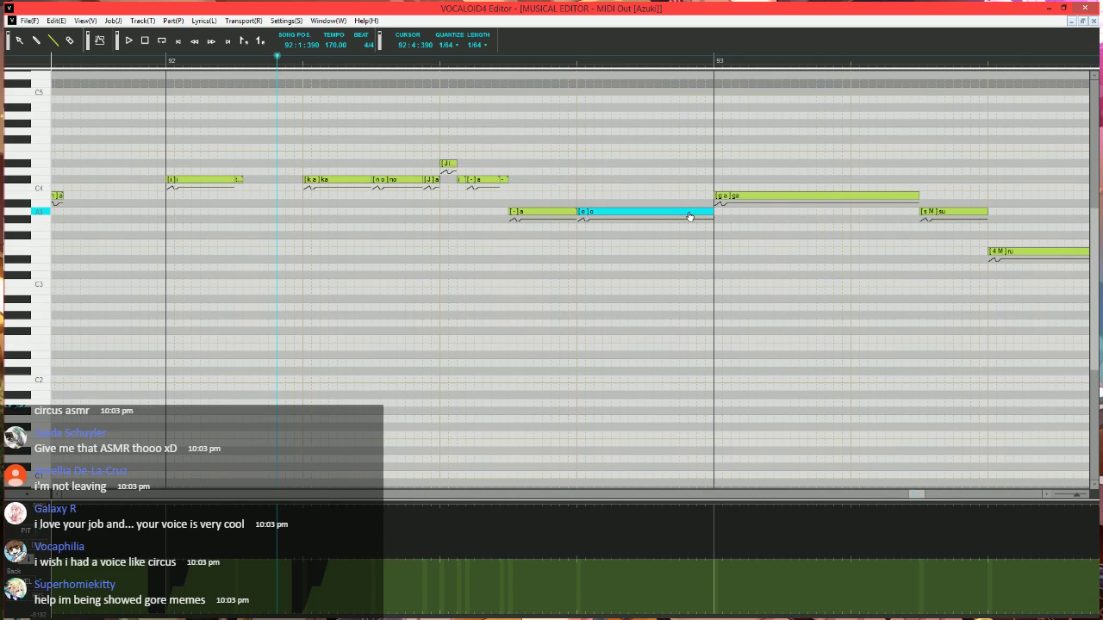
- Apply the vibrato job plugin to the o note with pitch 10, brightness 15, rate 45, length 100, fade-in shorter and fade-out short
key(ctrl+j)
click(427, 319)
click(638, 412)
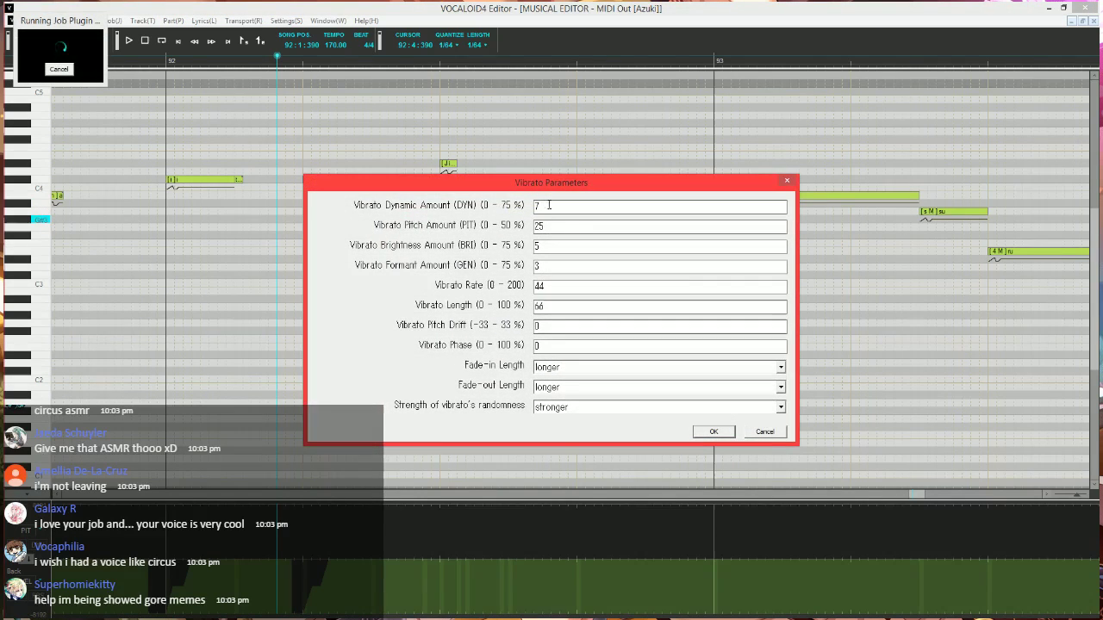
key(Tab)
key(Tab)
text(45)
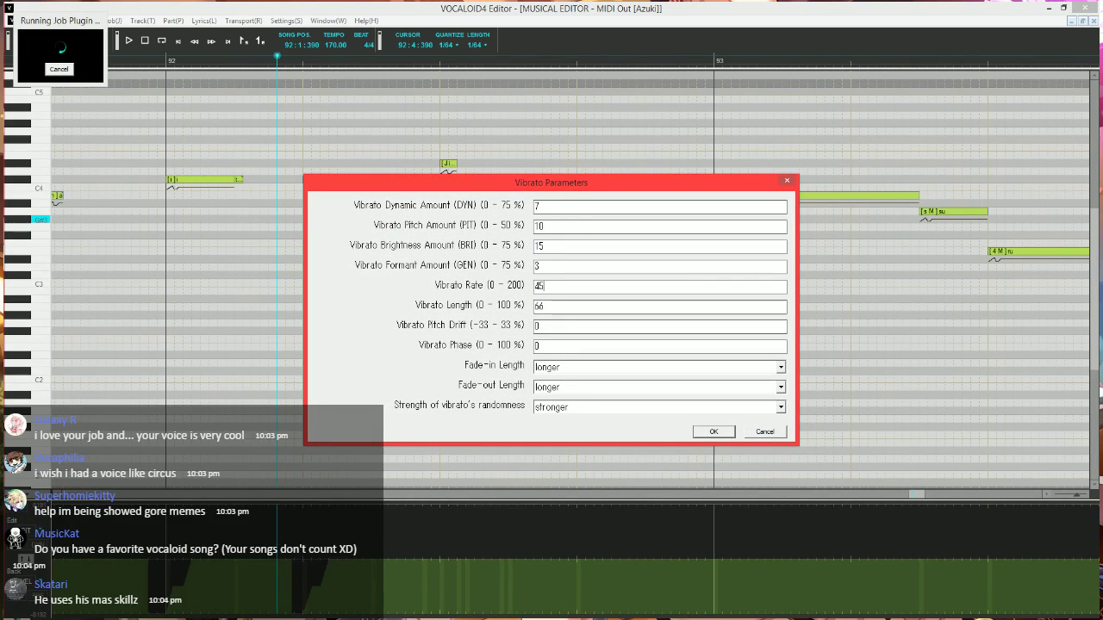
key(Tab)
text(100)
key(Tab)
key(Tab)
key(Tab)
key(Up)
key(Tab)
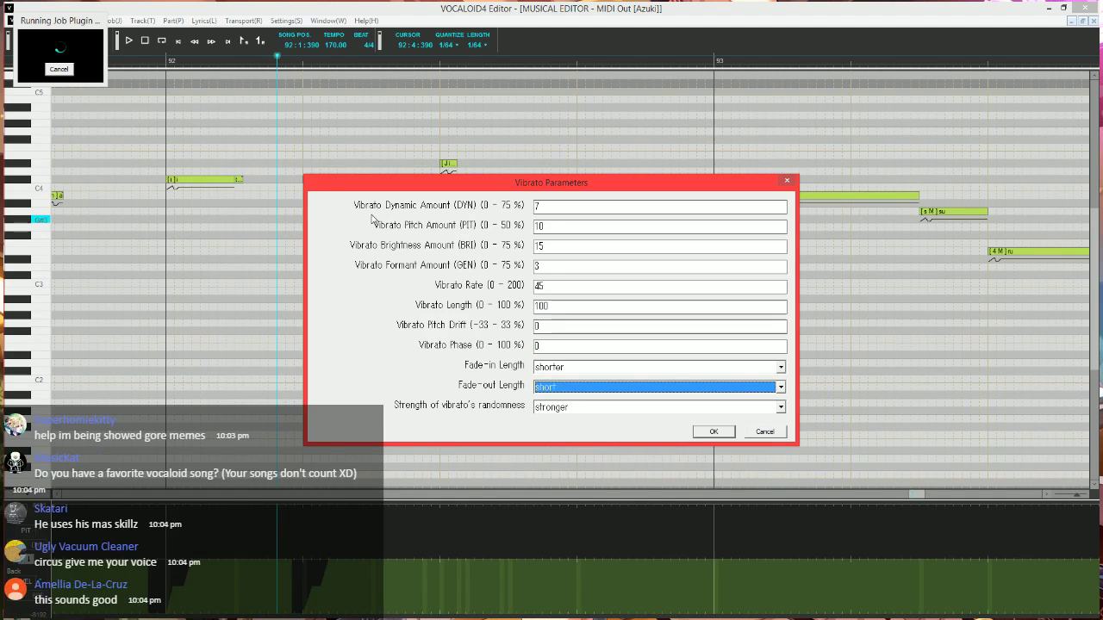
key(Return)
- Play back the vibrato, then shorten the o and draw a short i at A3 filling the end of measure 92
key(space)
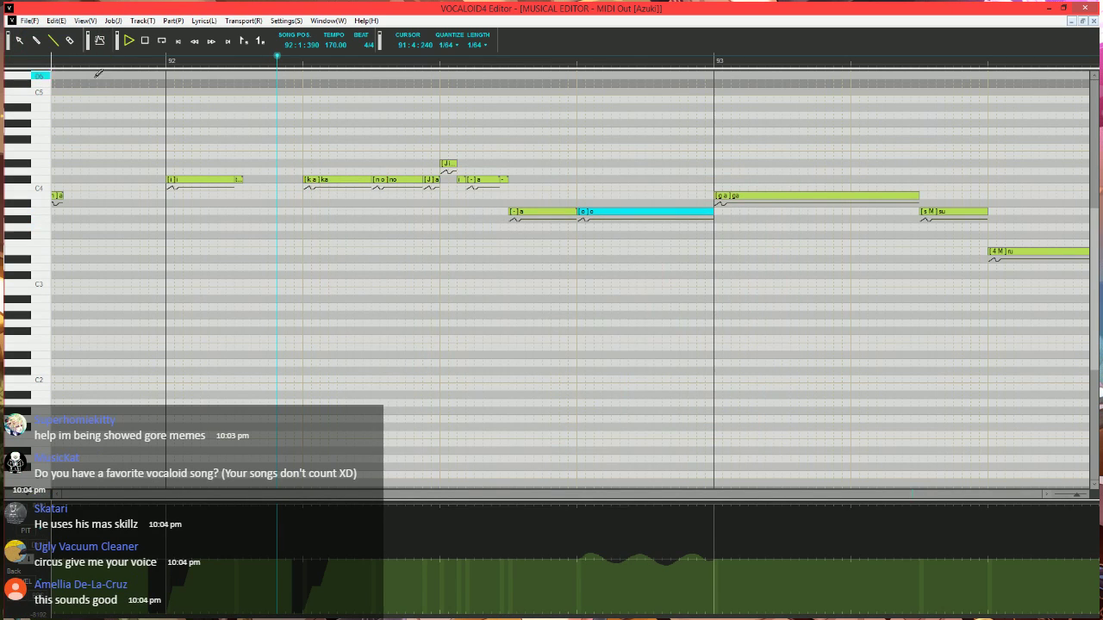
key(space)
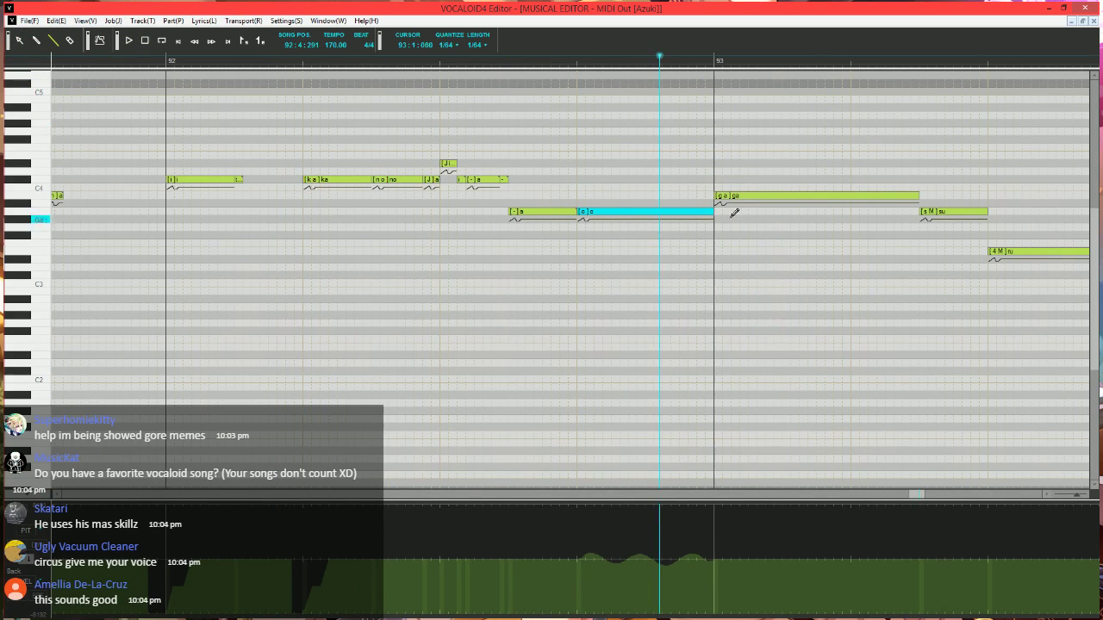
drag(680, 212, 723, 215)
- Split measure 93's ga into a short ga at A3, a very short a at B3 and a long "-" at B3
scroll(675, 345, right, 3)
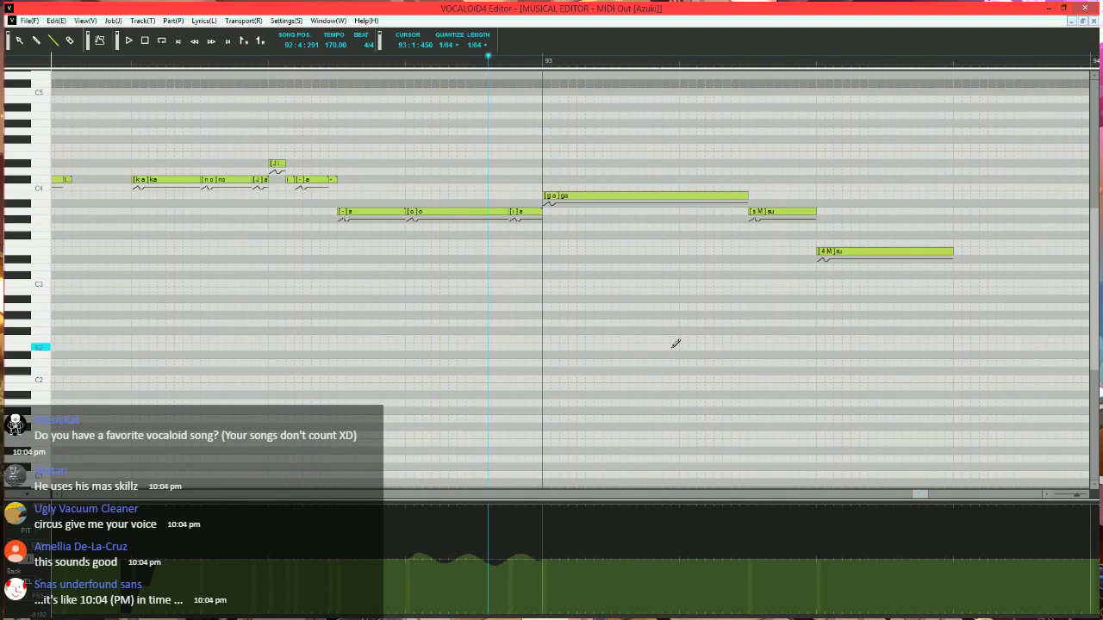
click(603, 196)
drag(603, 195, 577, 196)
mouse_move(563, 197)
mouse_down()
mouse_move(565, 215)
mouse_move(586, 194)
mouse_move(750, 190)
mouse_up()
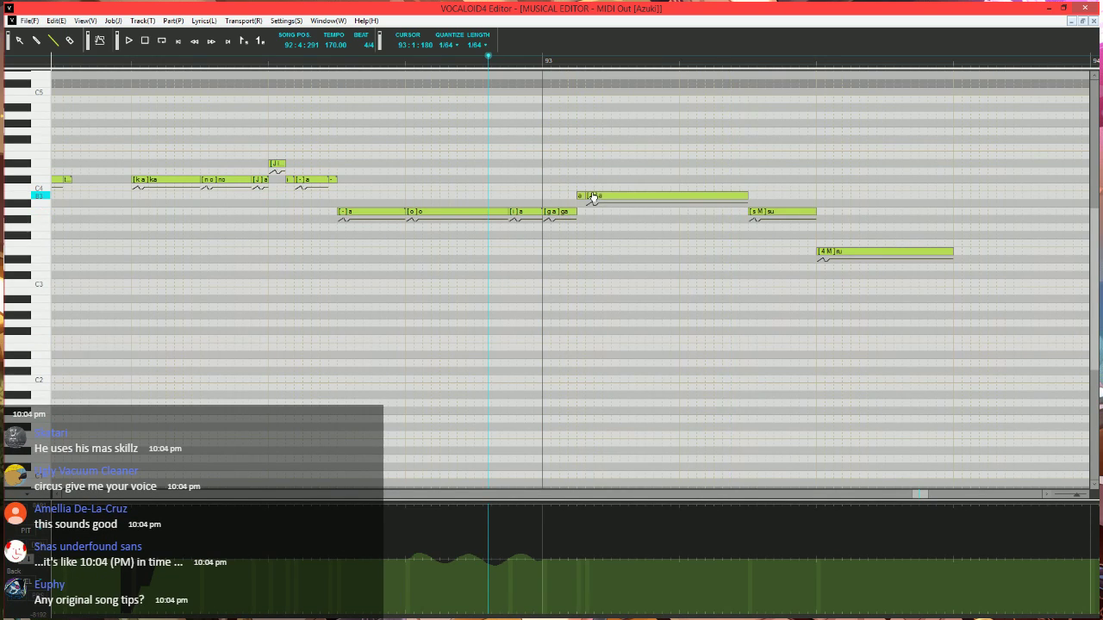
double_click(592, 196)
key(Return)
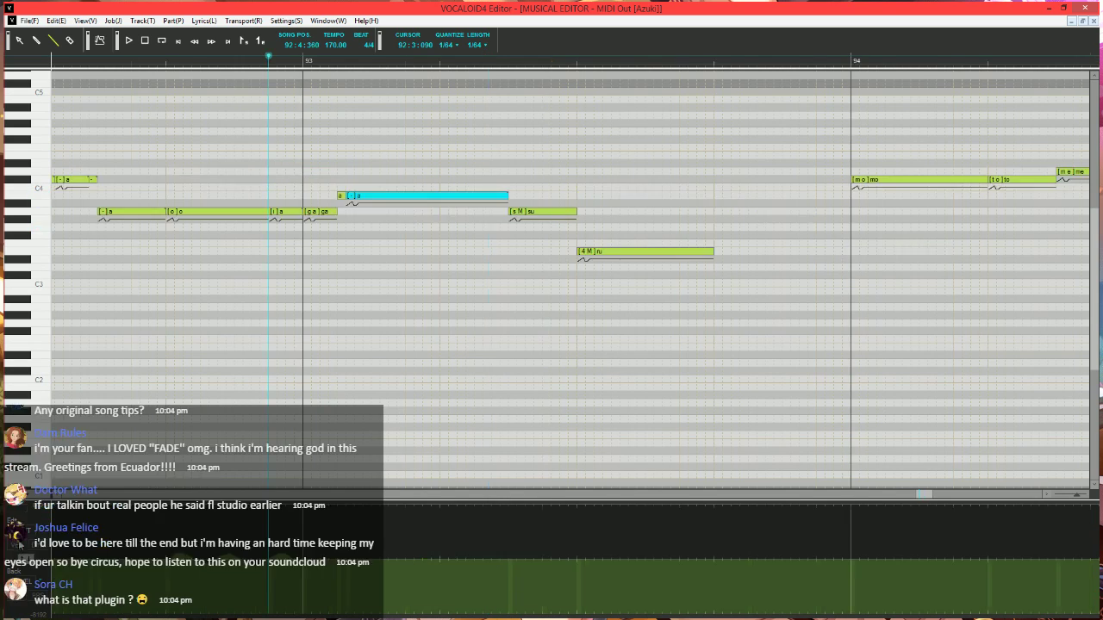
- Show the velocity parameter and split measure 93's su into a very short s at B3, two short notes at A3 and one at E3
click(21, 549)
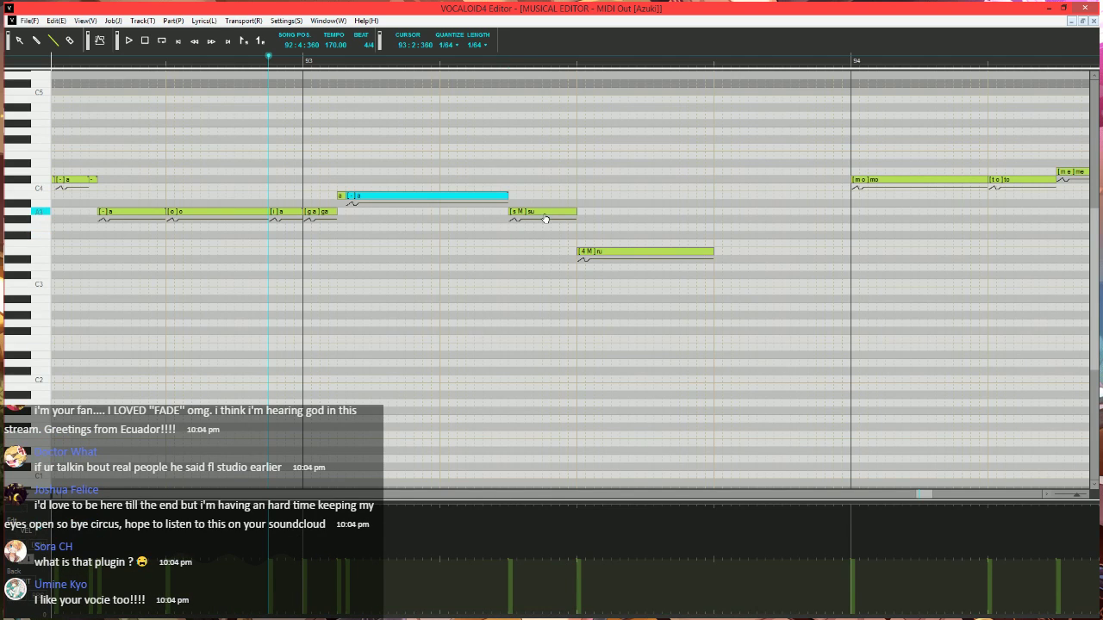
drag(575, 212, 524, 212)
mouse_move(518, 212)
mouse_down()
mouse_move(519, 197)
mouse_move(543, 210)
mouse_up()
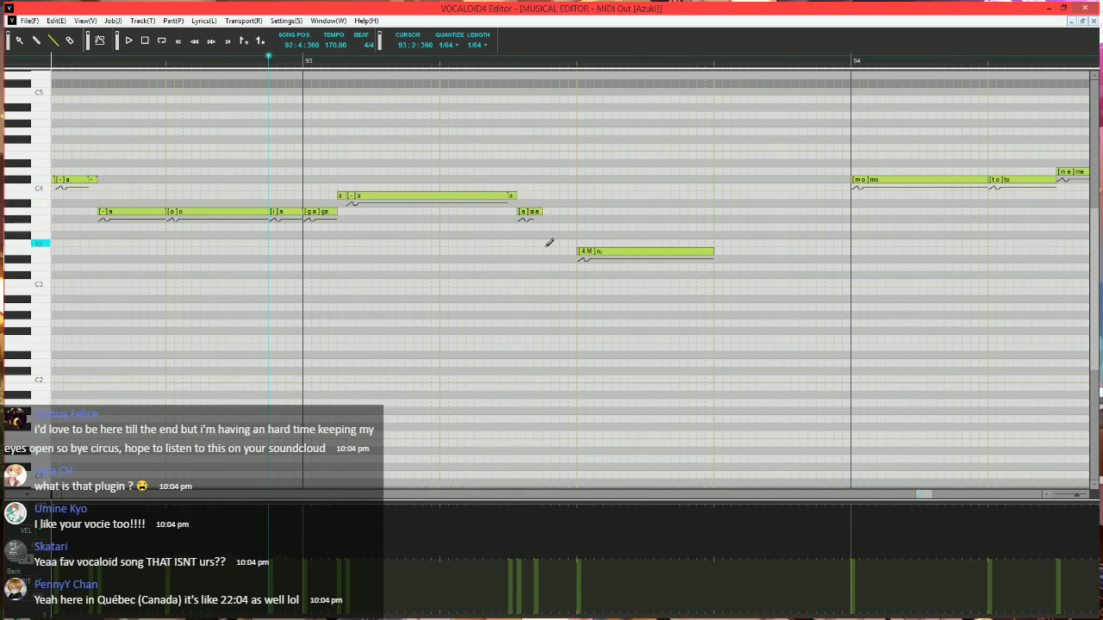
drag(546, 250, 580, 250)
- Set the three notes between measure 93's s and ru to M, "-" and "-", and play the phrase back from 92:4:360
click(530, 212)
double_click(528, 210)
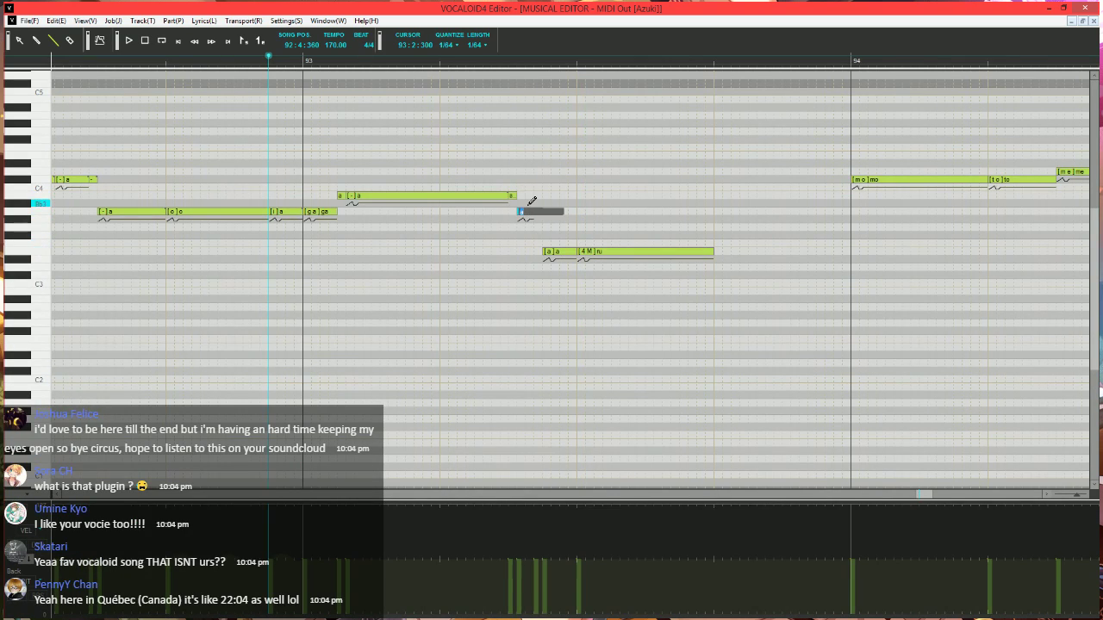
text(M)
key(Tab)
text(-)
key(Tab)
text(-)
key(Return)
key(space)
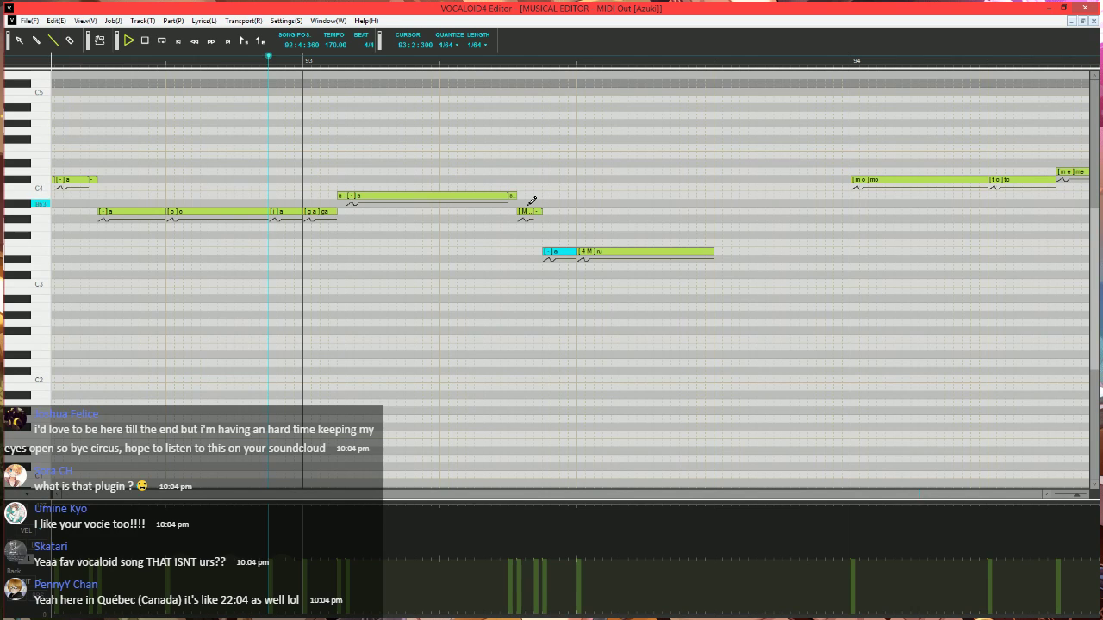
key(space)
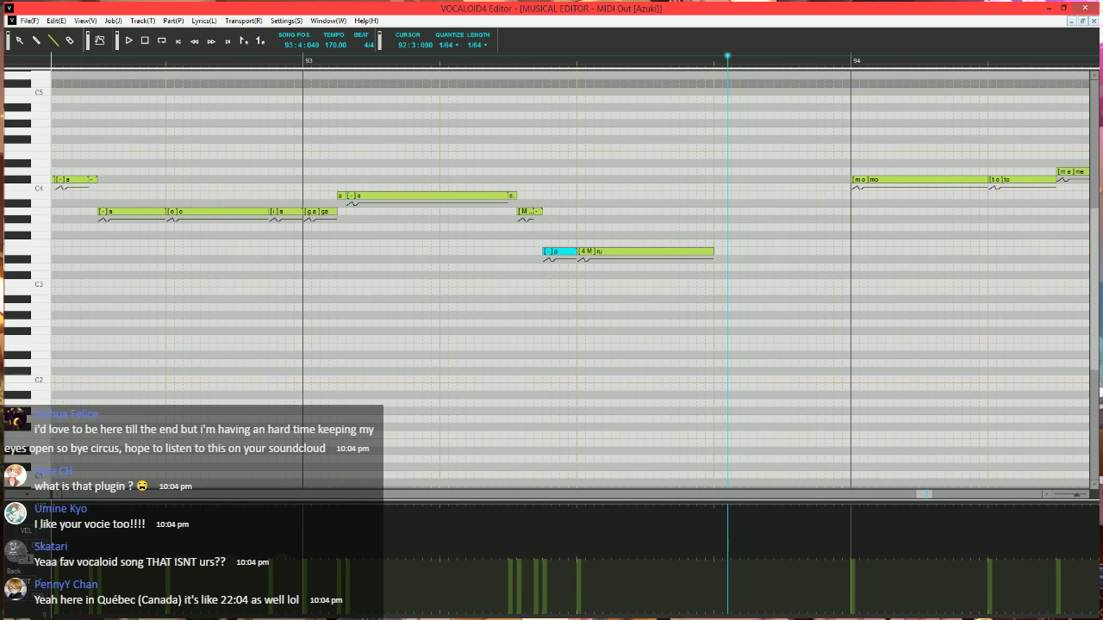
- Show the rendered pitch curve and draw a slight downward pitch bend over the end of measure 93's ru, starting near 93:3:360
click(26, 582)
click(99, 40)
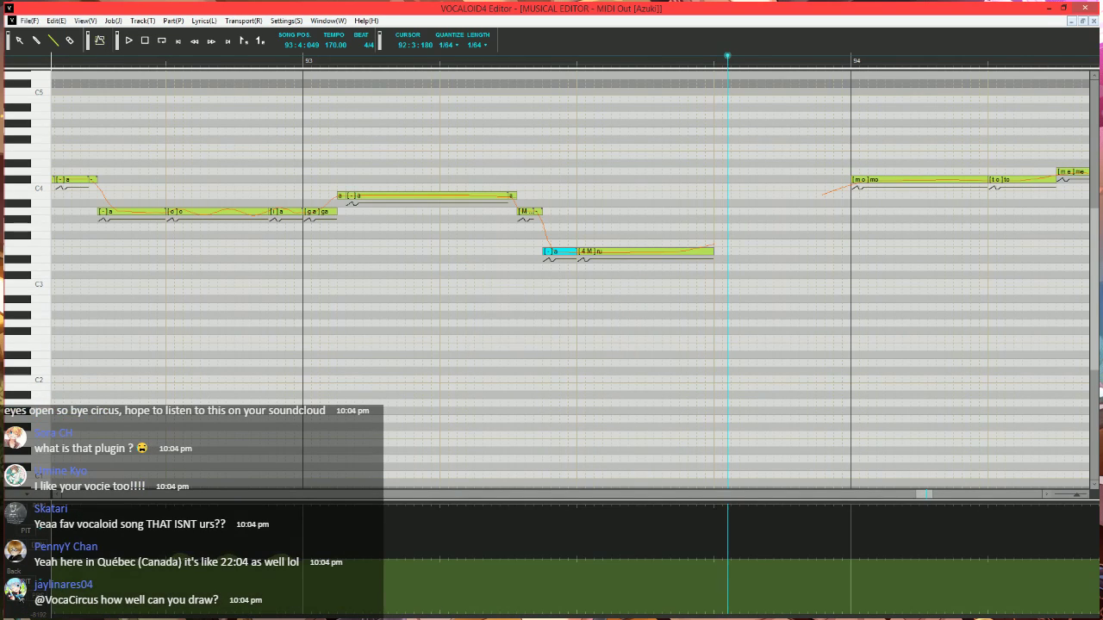
click(678, 59)
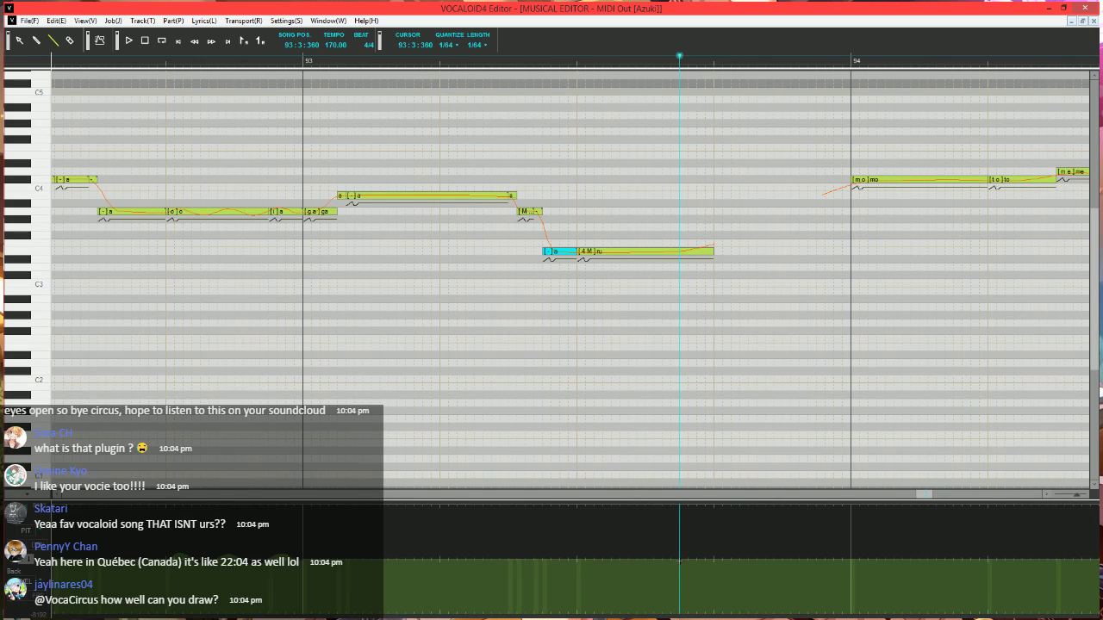
click(694, 568)
drag(714, 571, 714, 570)
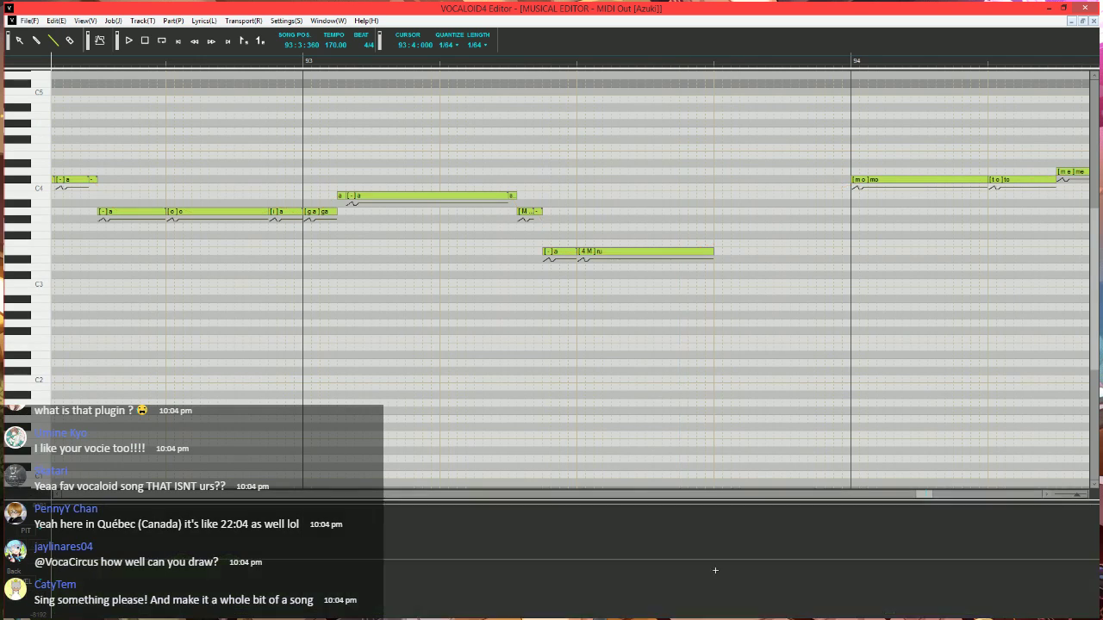
click(99, 40)
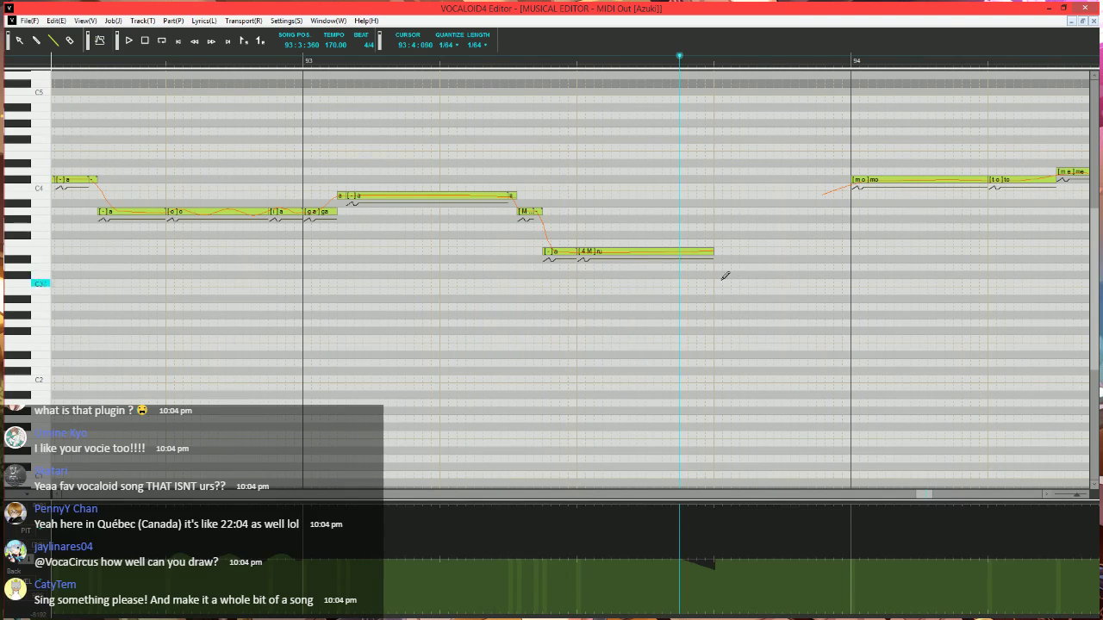
- Play back measure 93 from 92:4:387 to check the pitch at the end of ru
click(276, 60)
key(space)
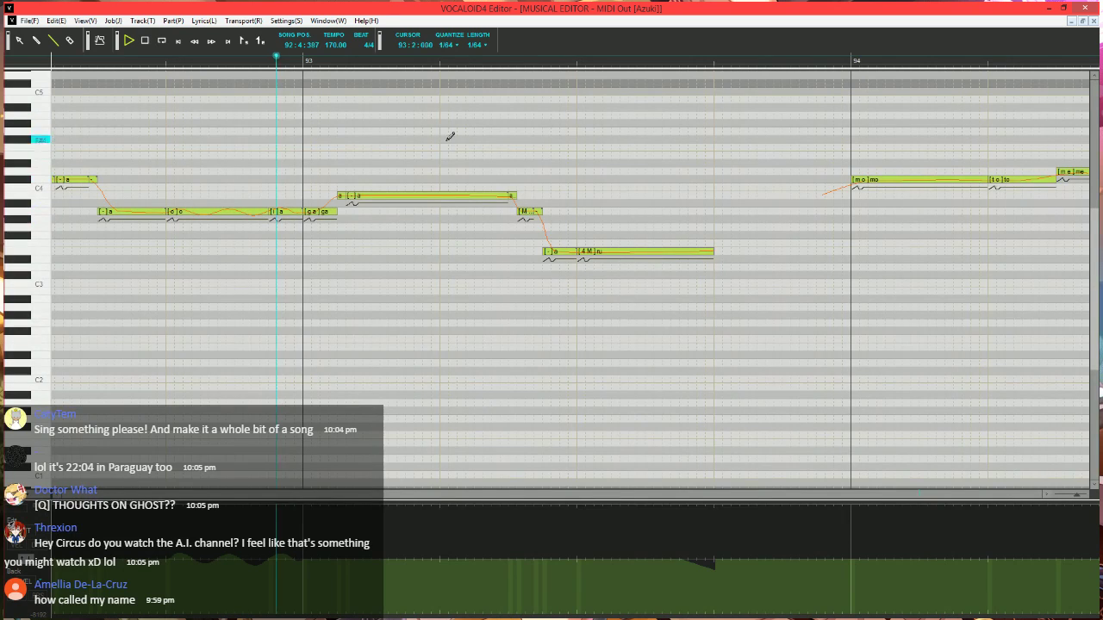
key(space)
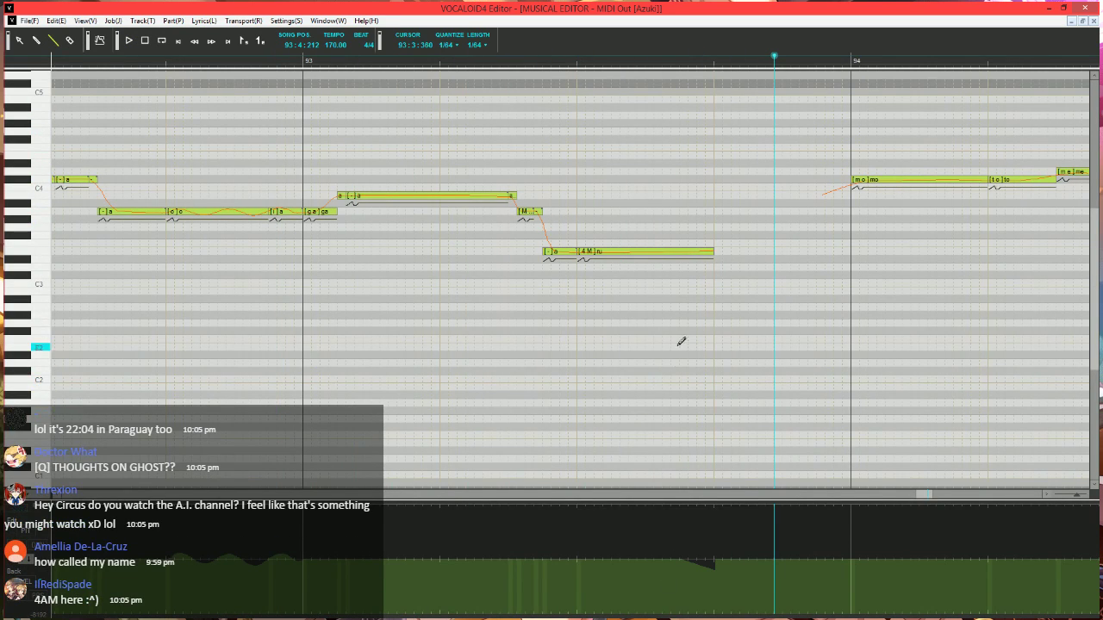
scroll(480, 370, down, 2)
scroll(445, 268, down, 2)
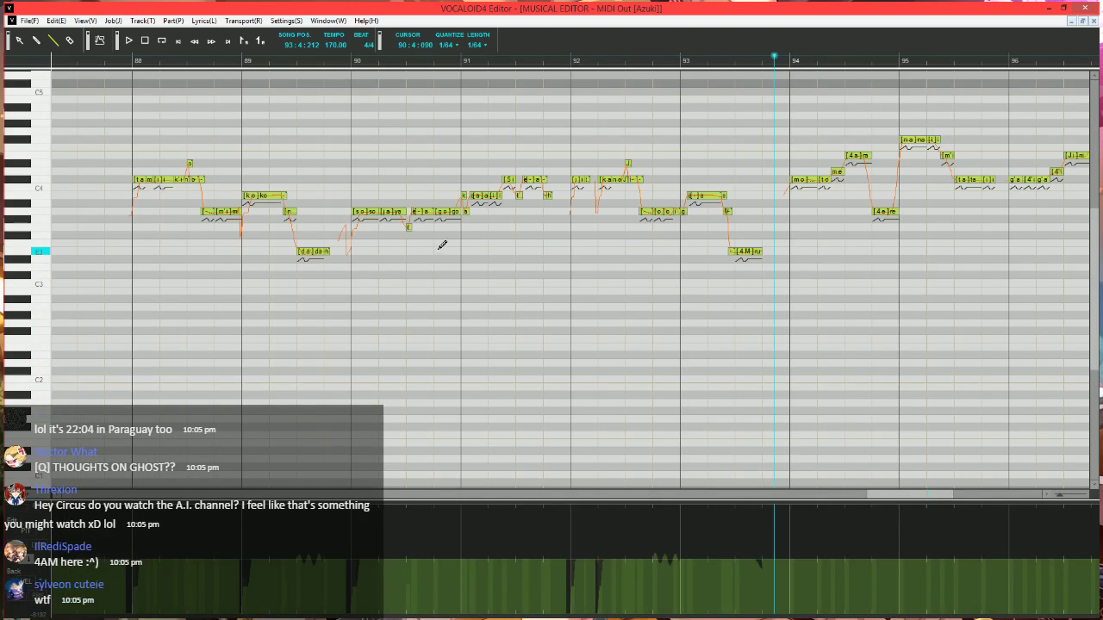
- Play back the phrase from just before measure 92 through measure 93's ru
scroll(678, 353, up, 3)
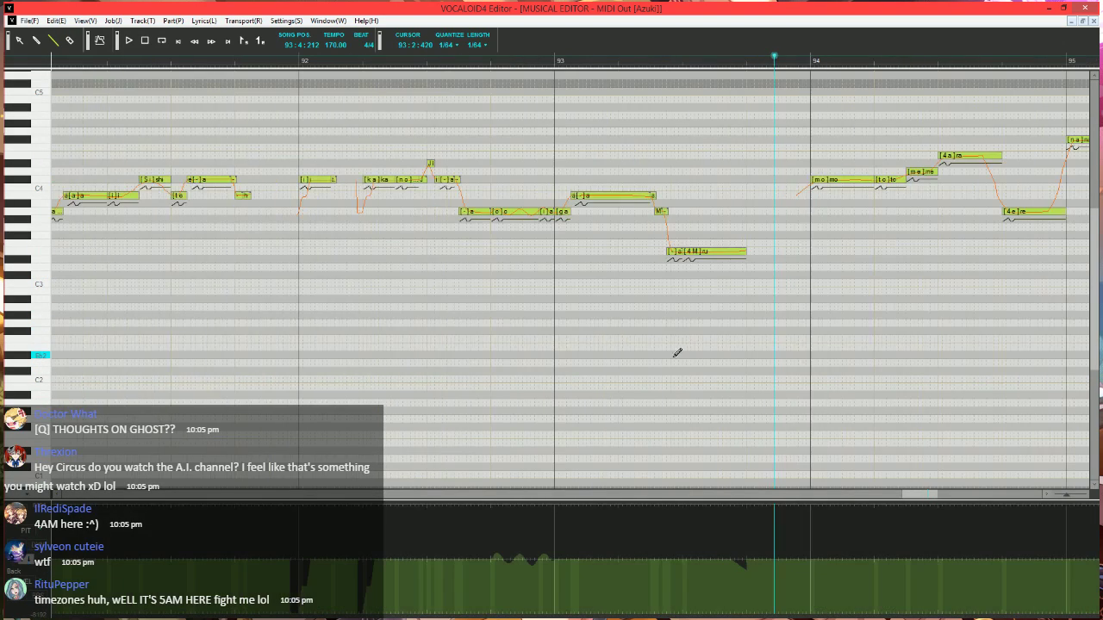
click(278, 62)
key(space)
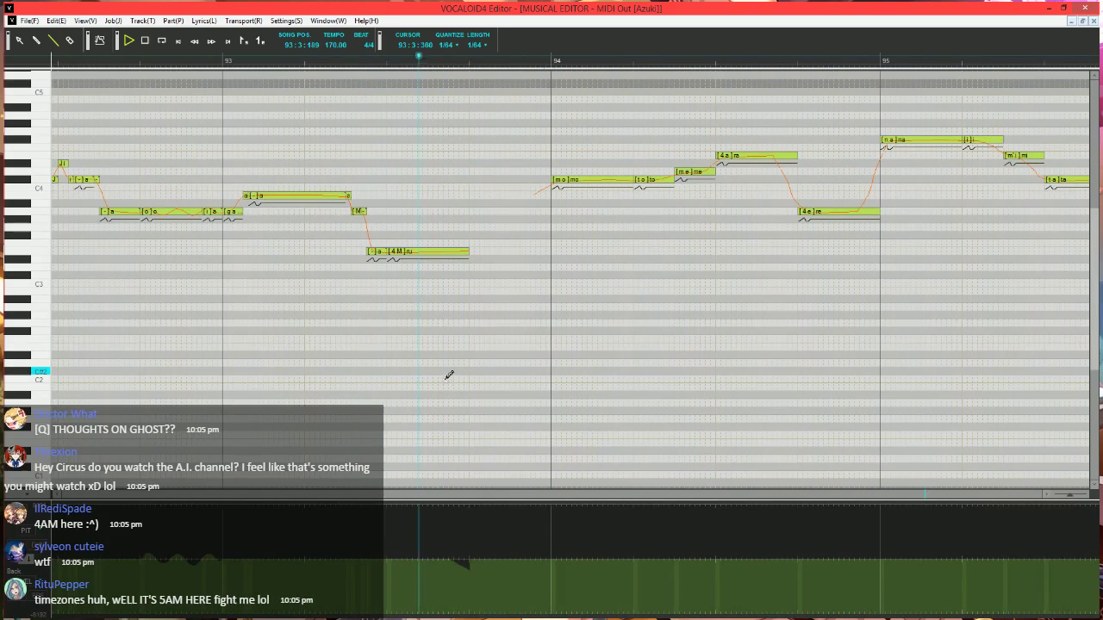
key(space)
- Draw a stepped pitch bend into measure 94's mo, rising from the lowest level before the measure to a midway plateau and back to neutral
scroll(426, 313, up, 3)
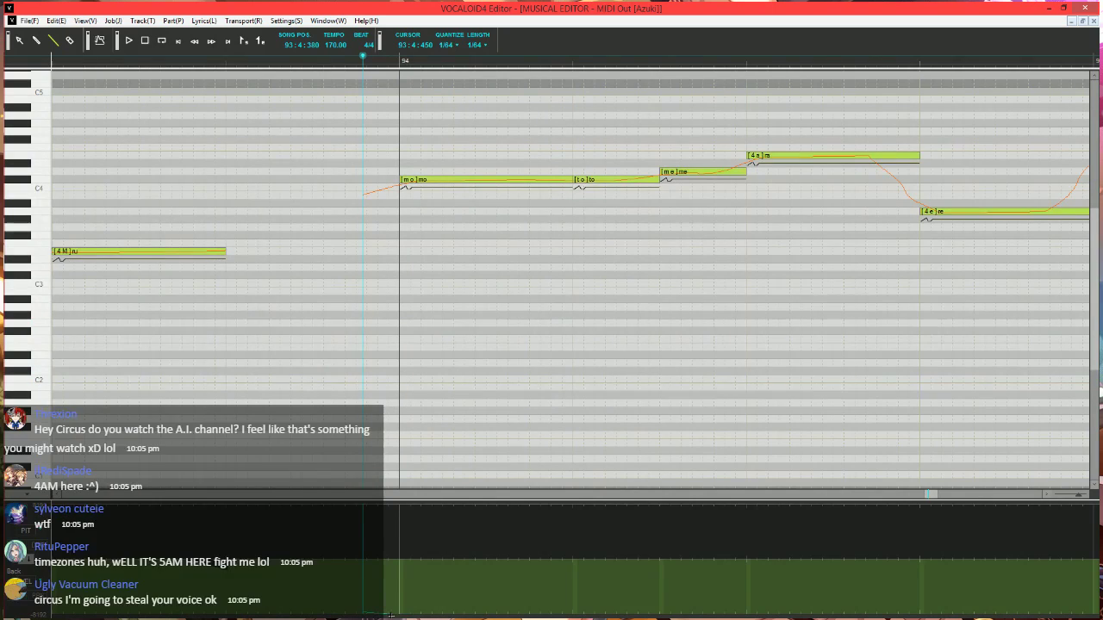
drag(389, 616, 389, 617)
mouse_move(390, 614)
mouse_down()
mouse_move(399, 595)
mouse_move(427, 585)
mouse_up()
drag(426, 586, 439, 558)
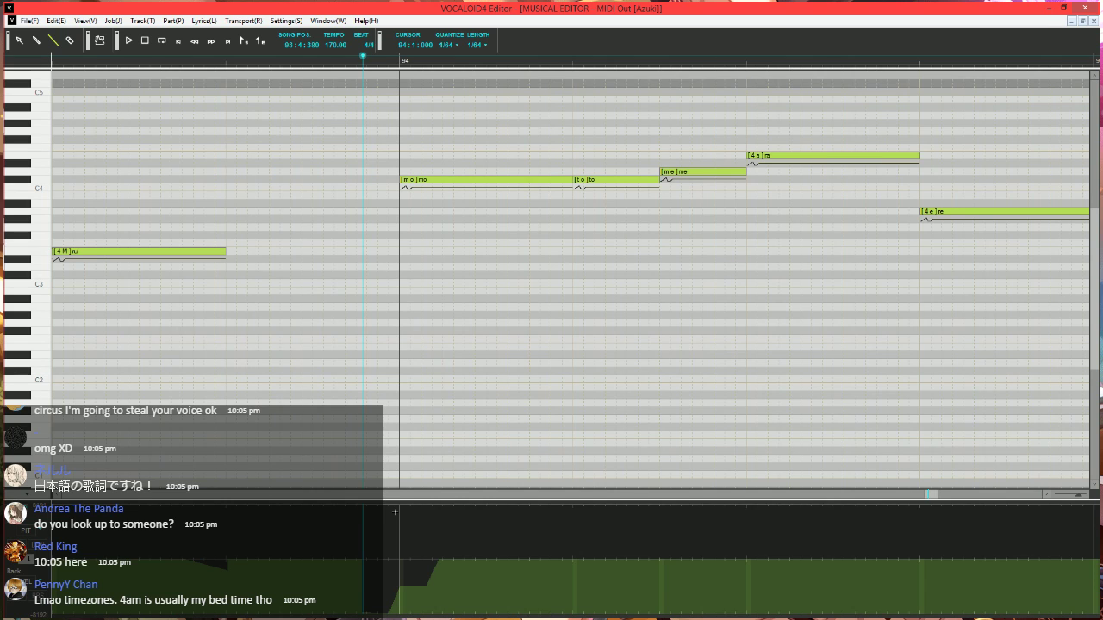
- Lower the velocity of measure 94's to to the minimum, return to the pitch bend parameter and play back from 93:4:380
click(30, 559)
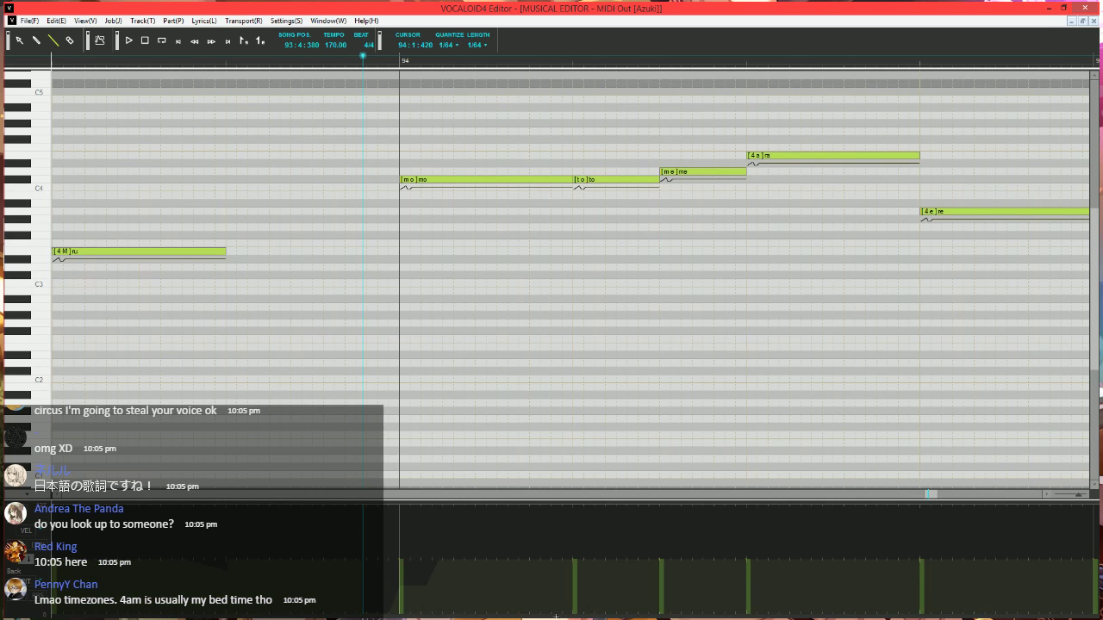
scroll(588, 395, down, 3)
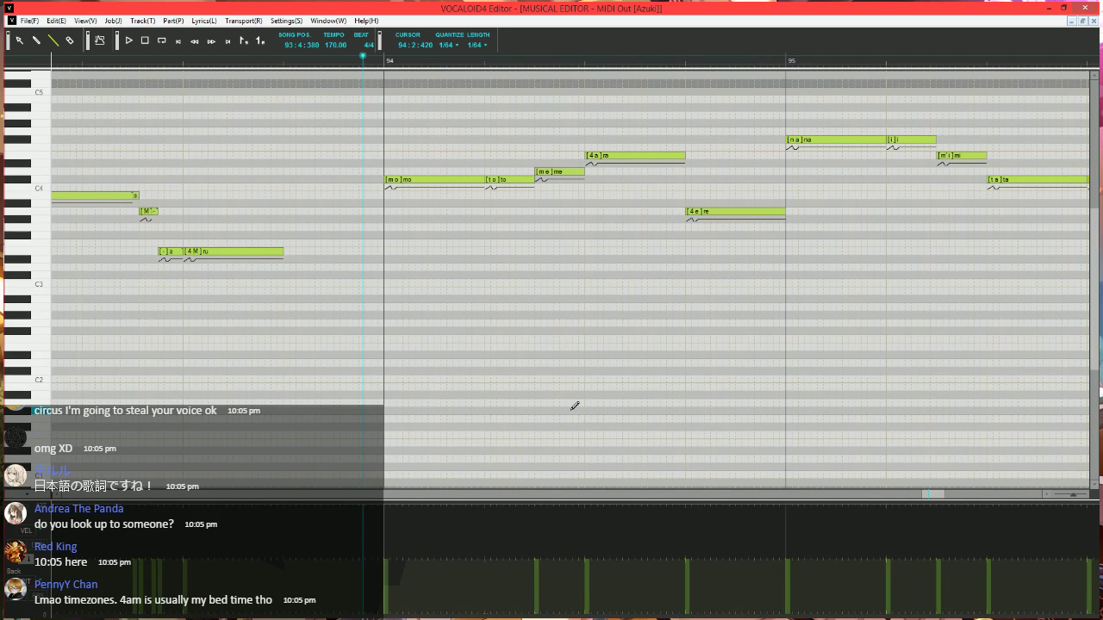
click(52, 40)
scroll(546, 335, up, 1)
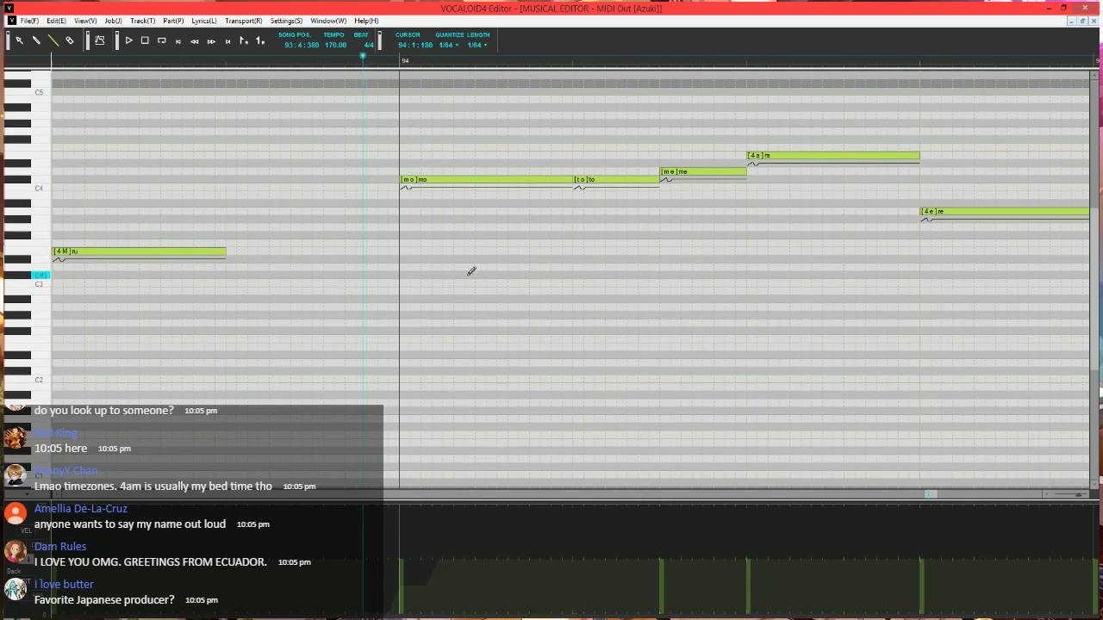
scroll(471, 273, down, 1)
click(28, 559)
key(space)
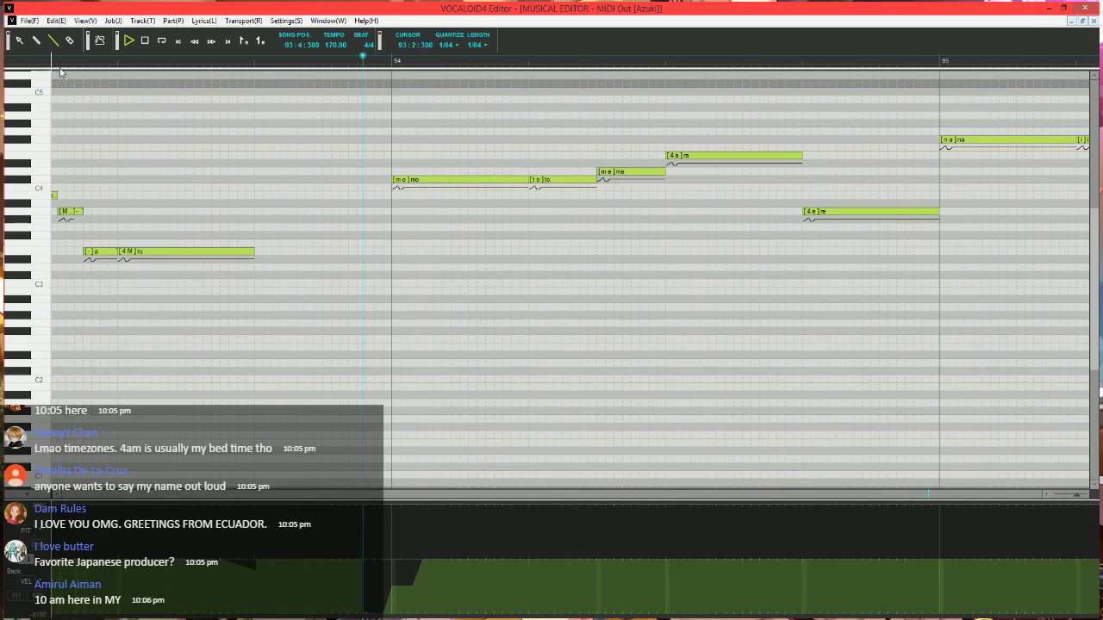
key(space)
- Split measure 94's to into a short to at B3, a short o at C#4 and a "-" note at C#4, and play from 93:4:270
click(336, 62)
scroll(420, 284, up, 3)
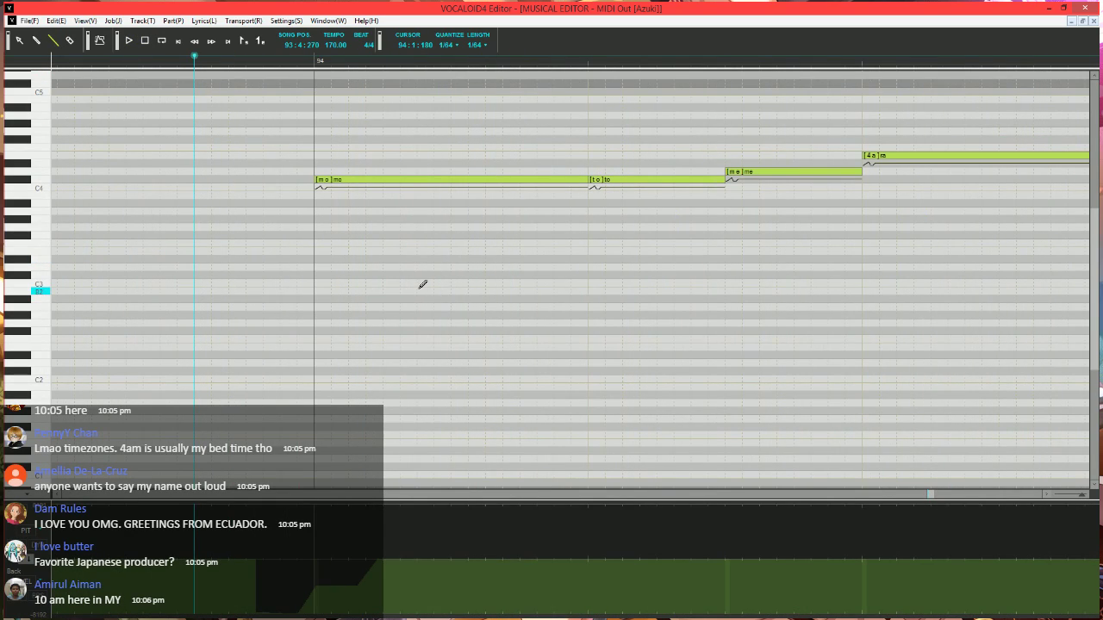
scroll(437, 261, down, 1)
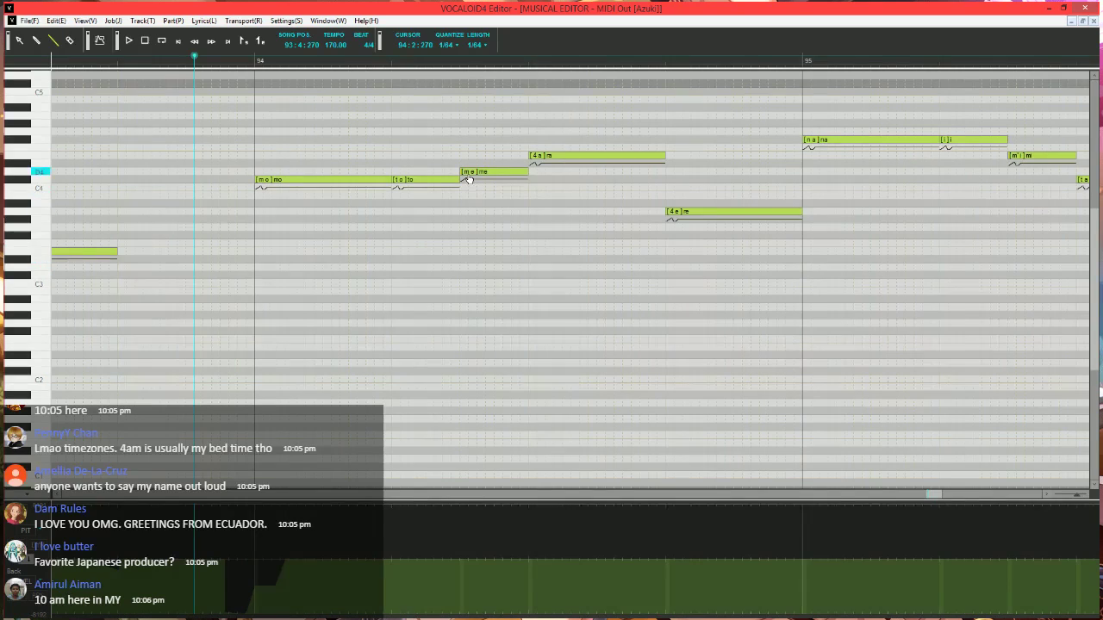
scroll(457, 188, up, 1)
click(524, 180)
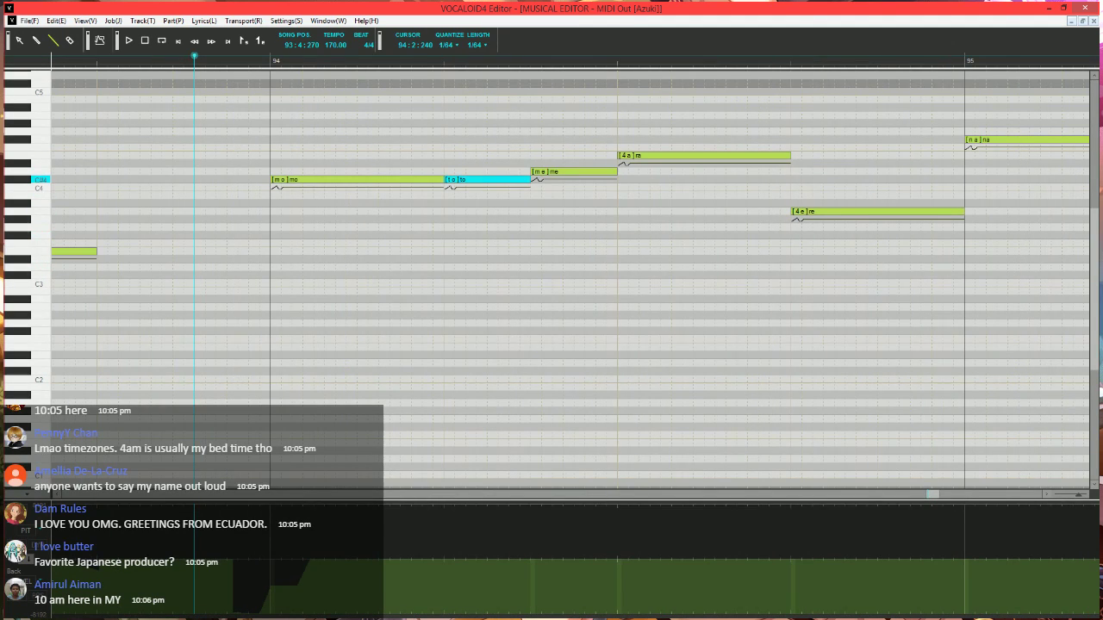
drag(529, 180, 466, 180)
mouse_move(459, 180)
mouse_down()
mouse_move(463, 198)
mouse_move(530, 179)
mouse_up()
click(469, 180)
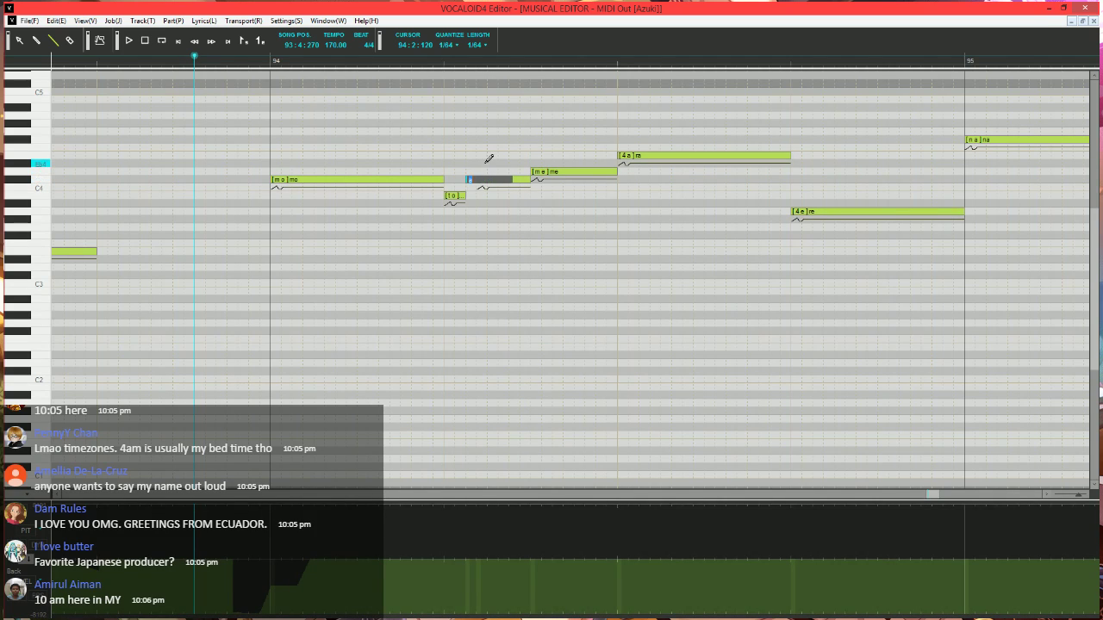
key(space)
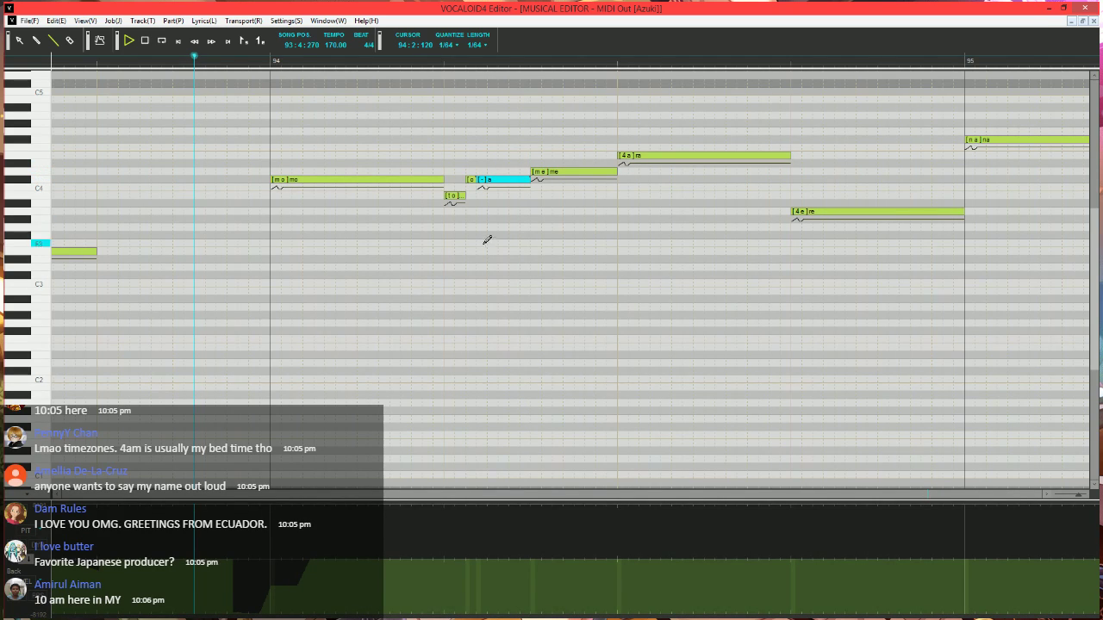
- Halve the short to at B3, move the starts of o and "-" earlier to close the gap, and play back from 93:4:420
click(249, 60)
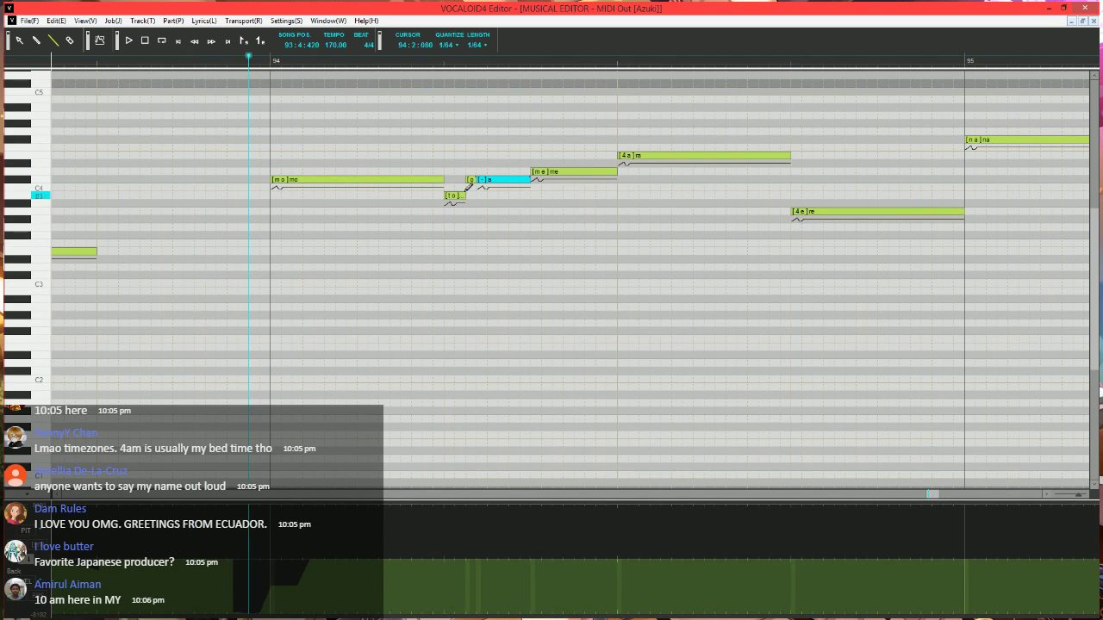
click(469, 187)
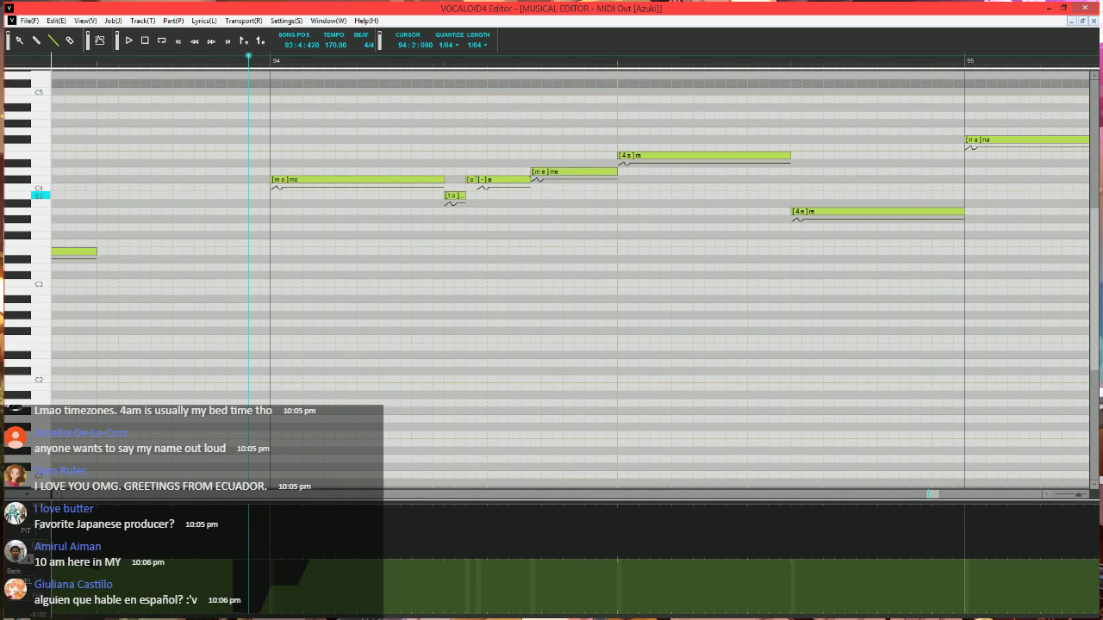
drag(464, 196, 456, 195)
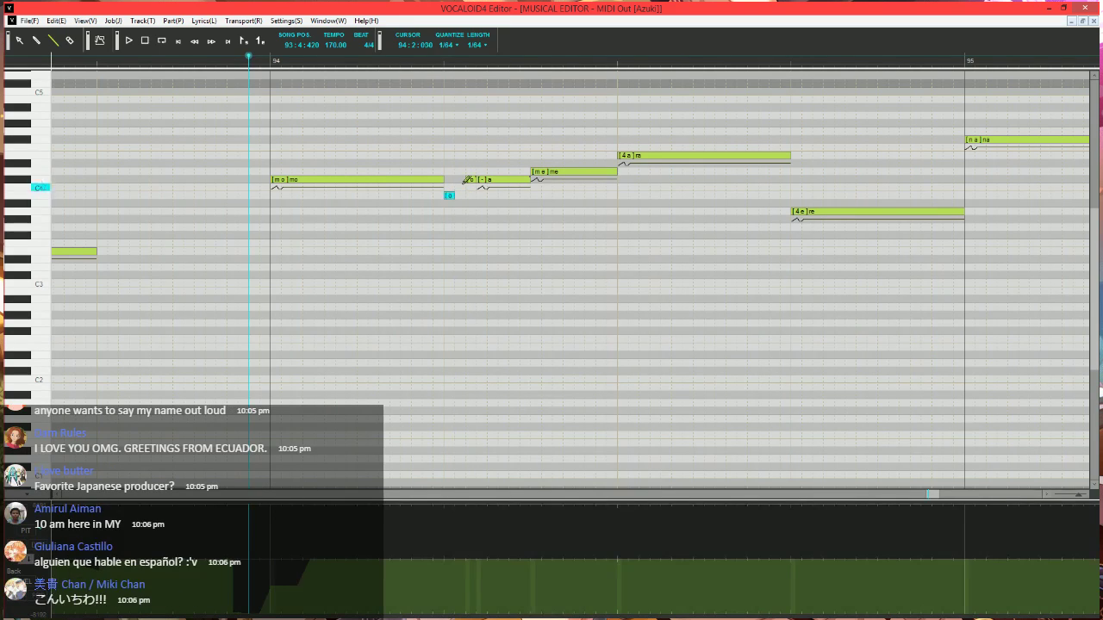
click(470, 184)
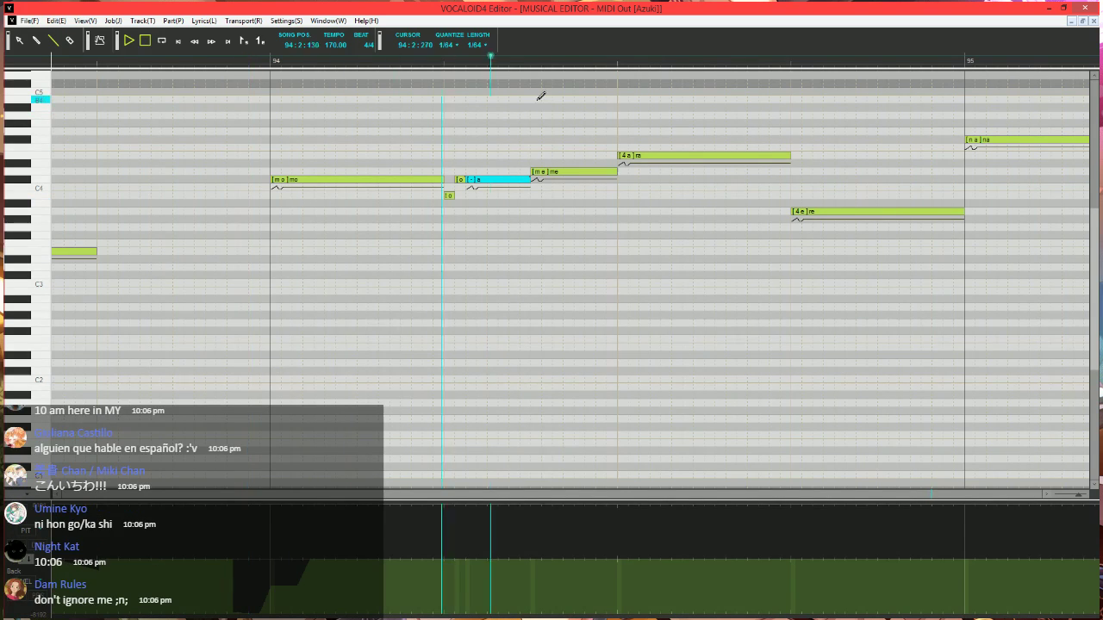
key(space)
- Split measure 94's ra into a short ra at D4, a short a and a "-" note at E4, and play back from 93:4:390
click(241, 61)
scroll(647, 188, right, 2)
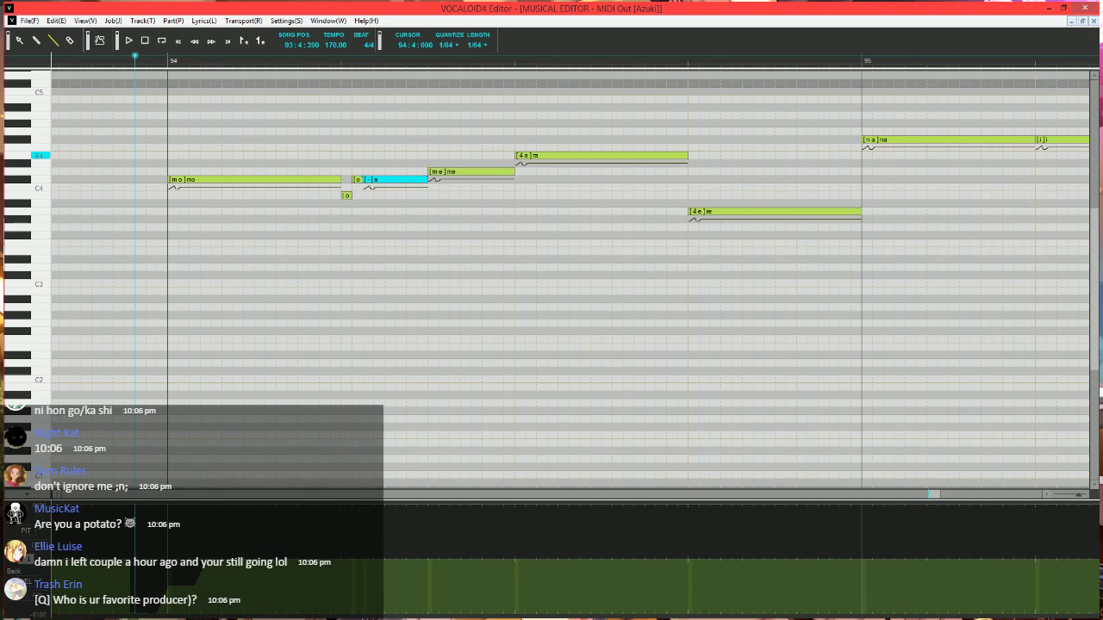
click(681, 155)
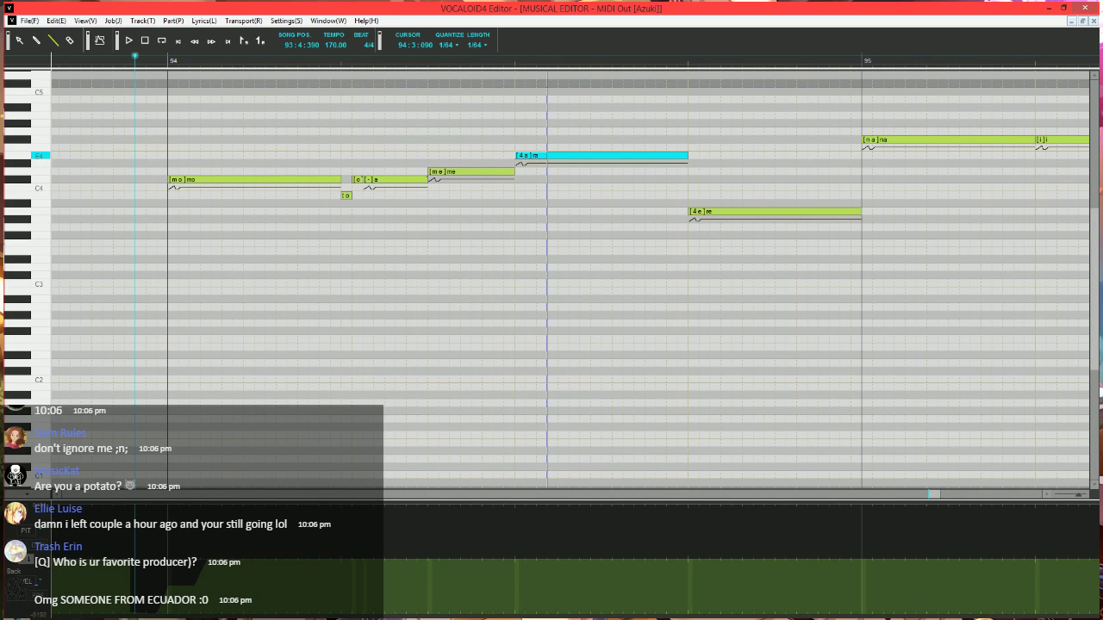
drag(558, 156, 558, 156)
drag(543, 158, 547, 175)
drag(561, 155, 576, 156)
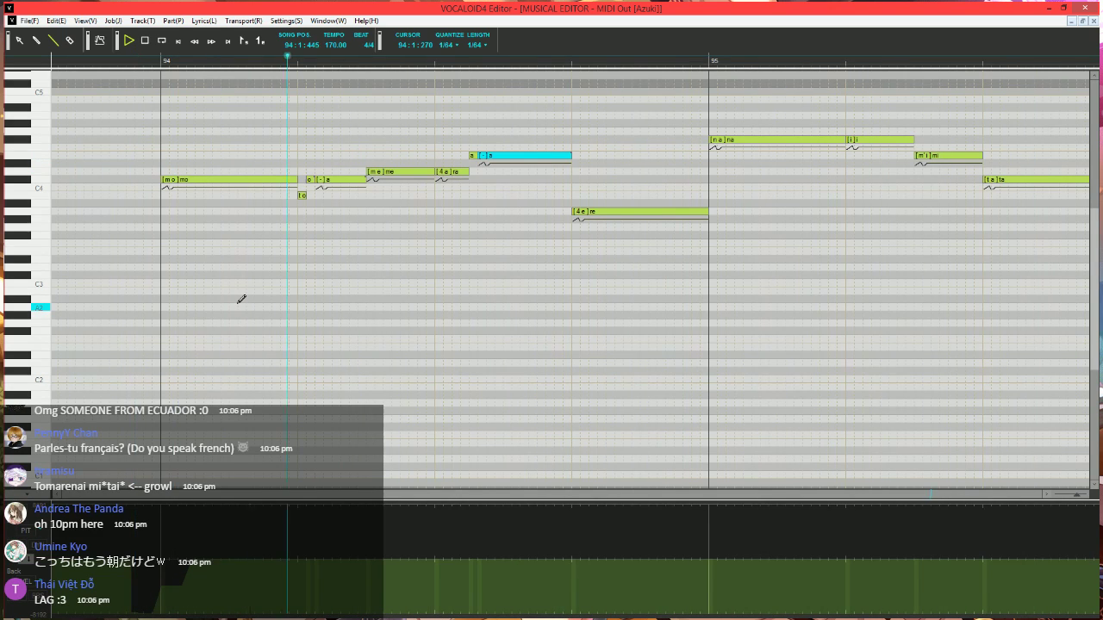
key(space)
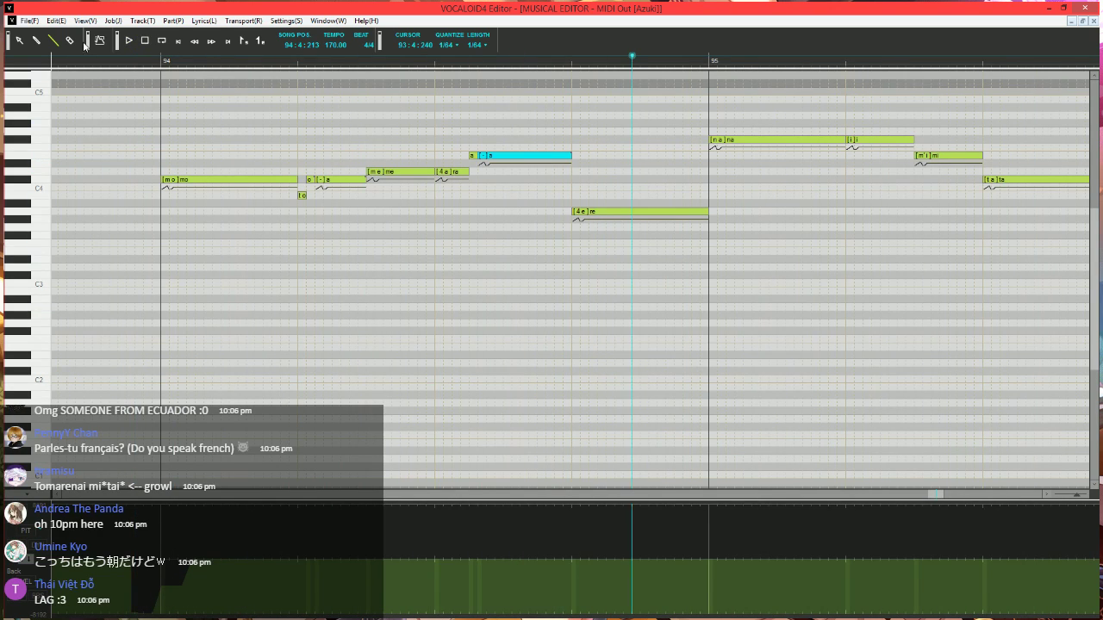
- Shorten measure 94's "-" at E4, add a short a after it at E4 and another a at A3 reaching up to re
click(427, 64)
scroll(433, 191, right, 1)
scroll(399, 225, up, 1)
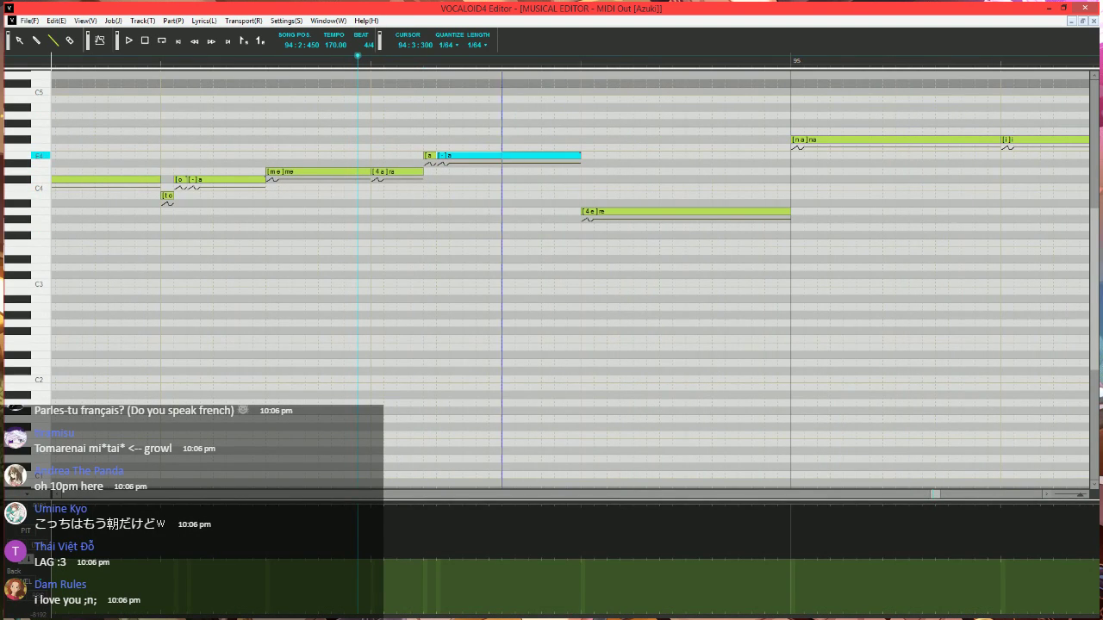
drag(503, 156, 516, 155)
drag(533, 210, 583, 209)
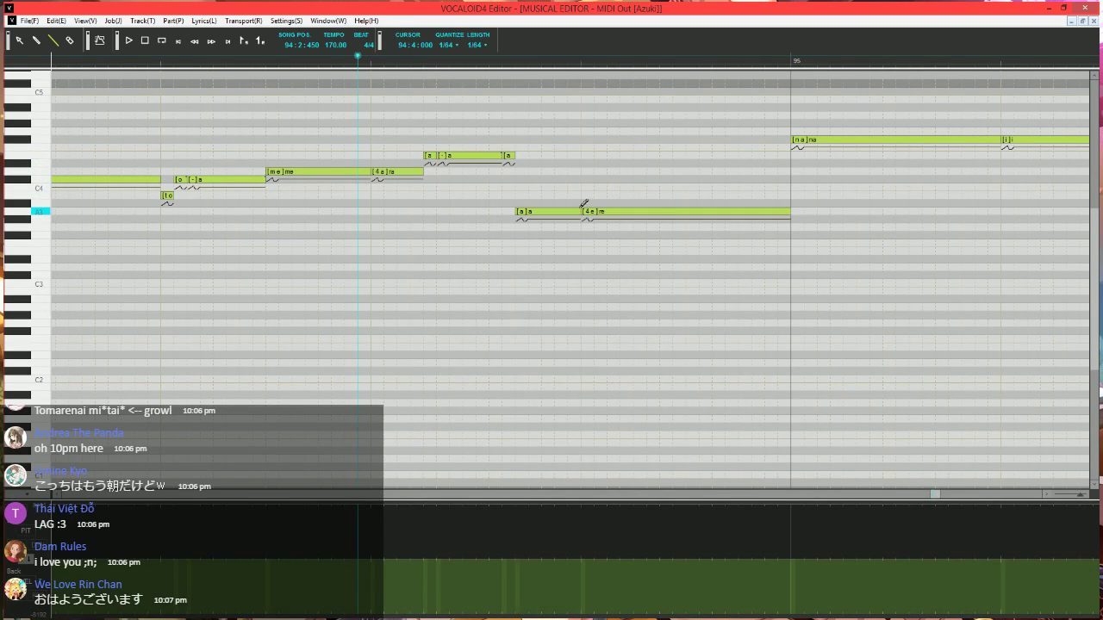
- Set the two new a notes before measure 94's re to "-" and play back from 94:2:450
alt+double_click(512, 158)
text(-)
key(Tab)
text(-)
key(Return)
key(space)
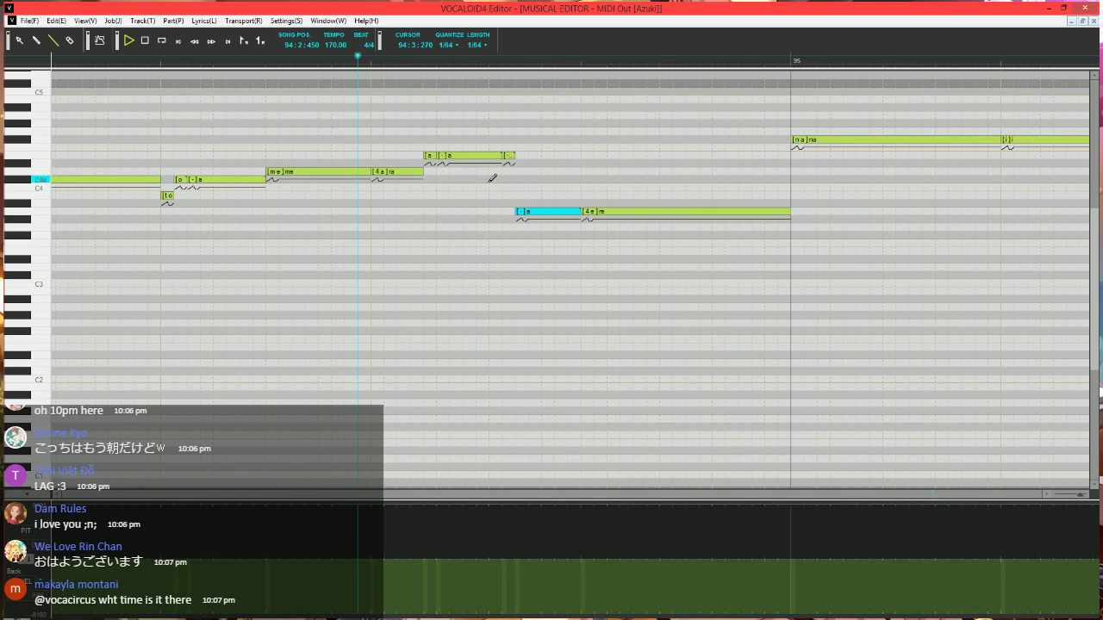
scroll(492, 178, down, 1)
key(space)
- Split measure 95's na into a short na at E4, a short a and a "-" note at F#4, and play back from 94:4:294
scroll(488, 190, down, 1)
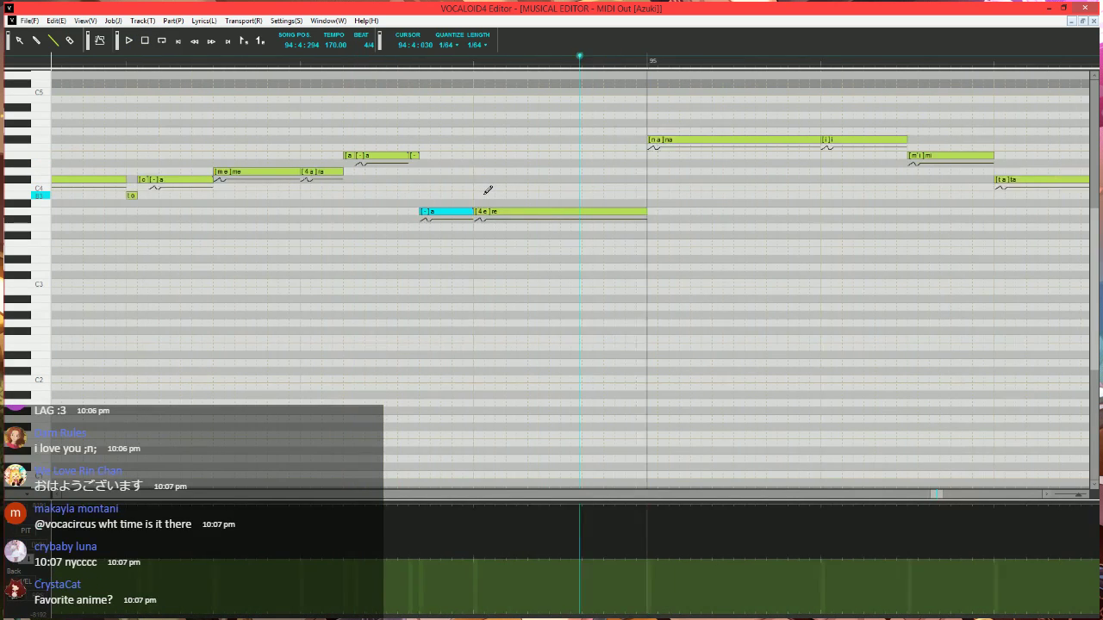
scroll(490, 235, up, 1)
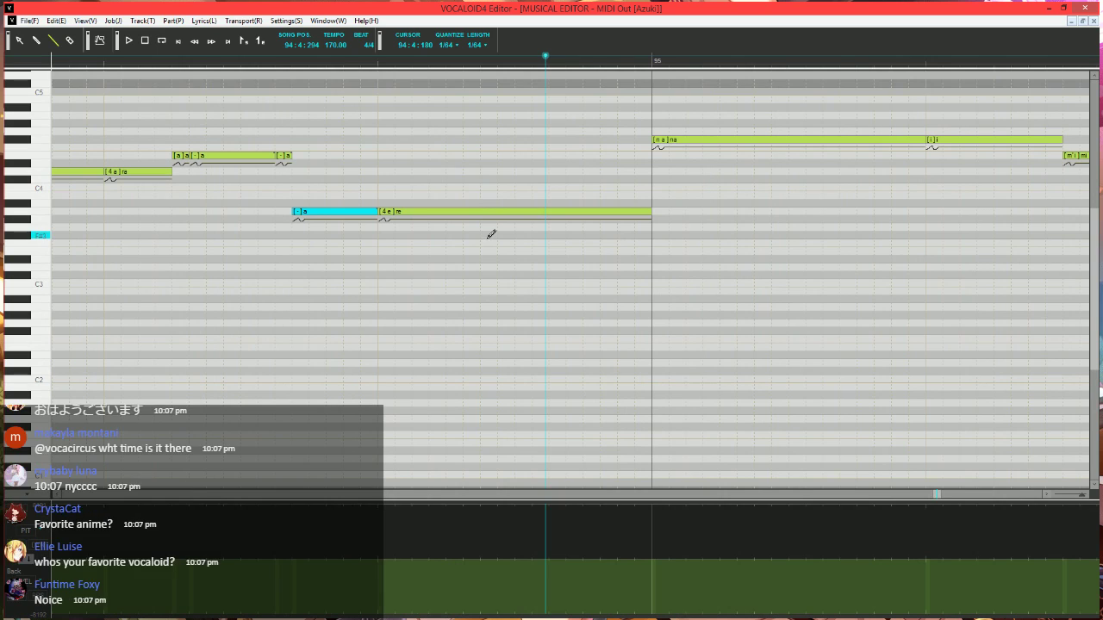
scroll(830, 201, down, 1)
scroll(718, 162, right, 1)
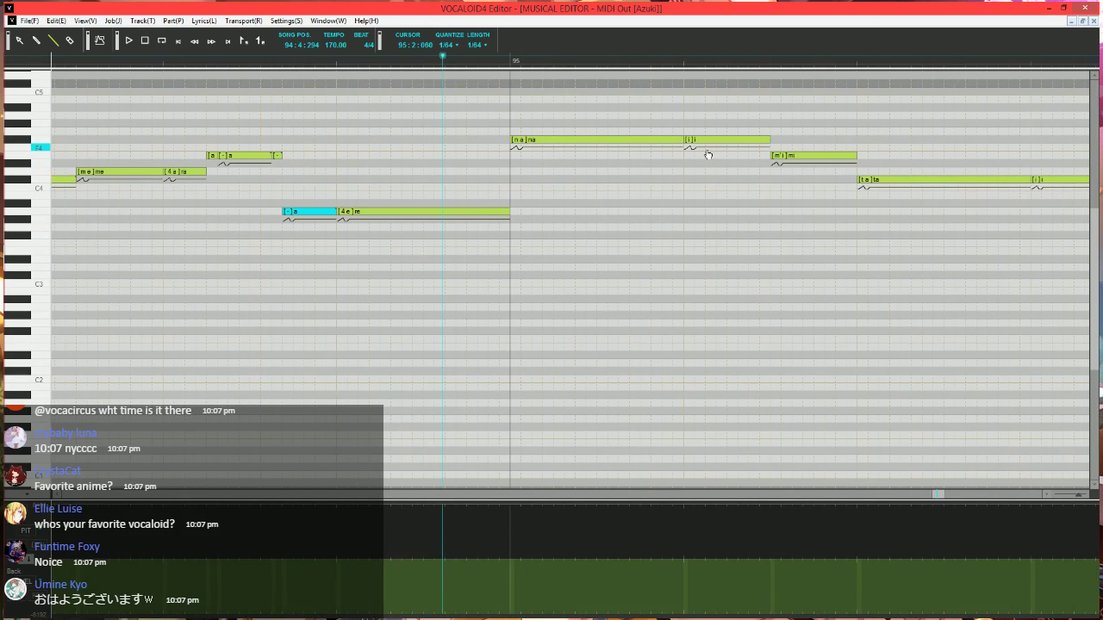
mouse_move(682, 140)
mouse_down()
mouse_move(532, 140)
mouse_move(555, 139)
mouse_move(540, 155)
mouse_move(568, 139)
mouse_move(684, 140)
mouse_up()
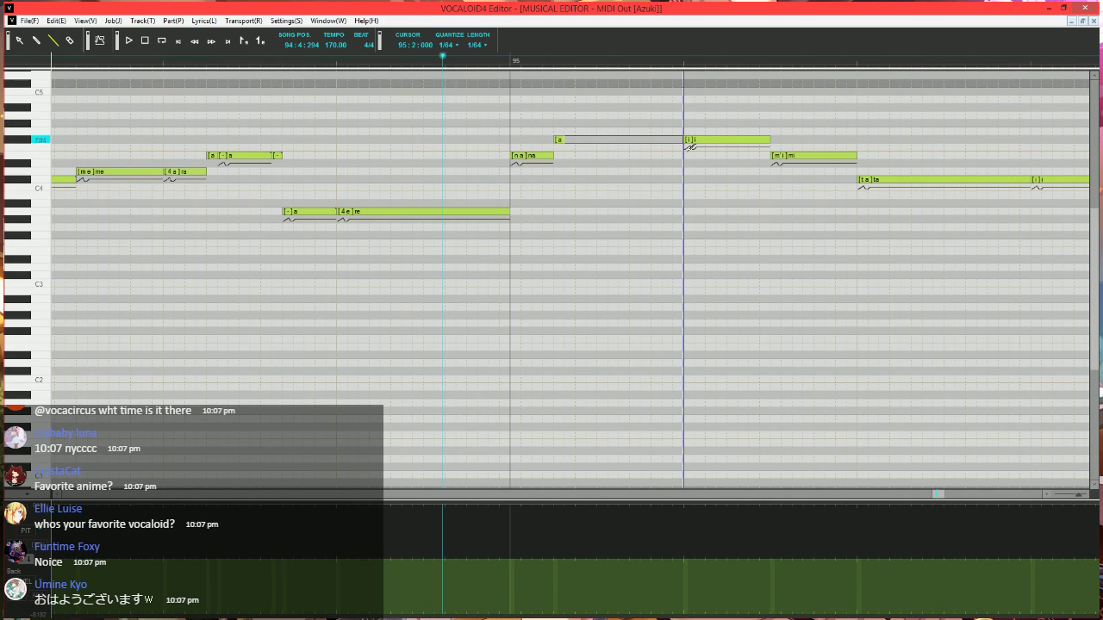
double_click(633, 139)
text(-)
key(Return)
key(space)
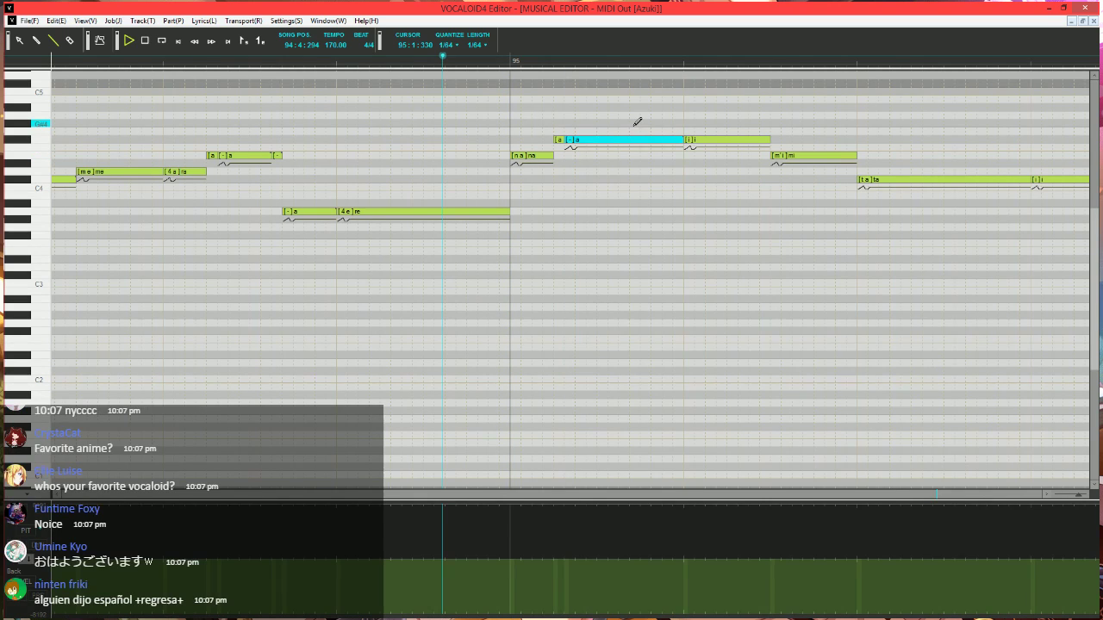
scroll(591, 156, down, 2)
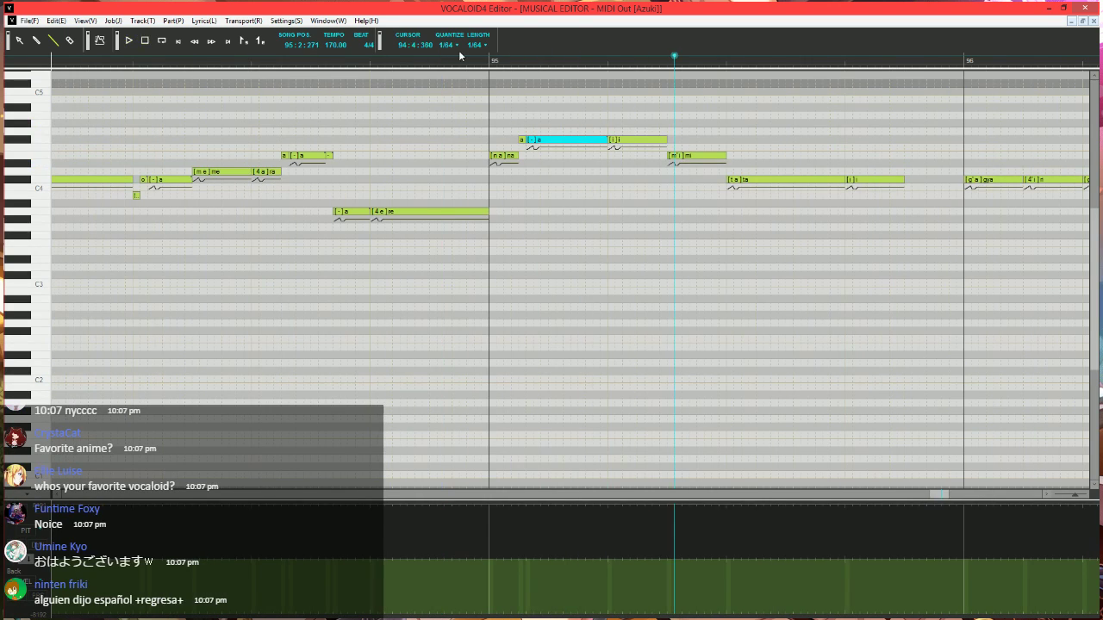
key(space)
- Show the velocity parameter, lower the velocity of measure 95's ta to the minimum and return to the pitch bend parameter
scroll(491, 231, right, 2)
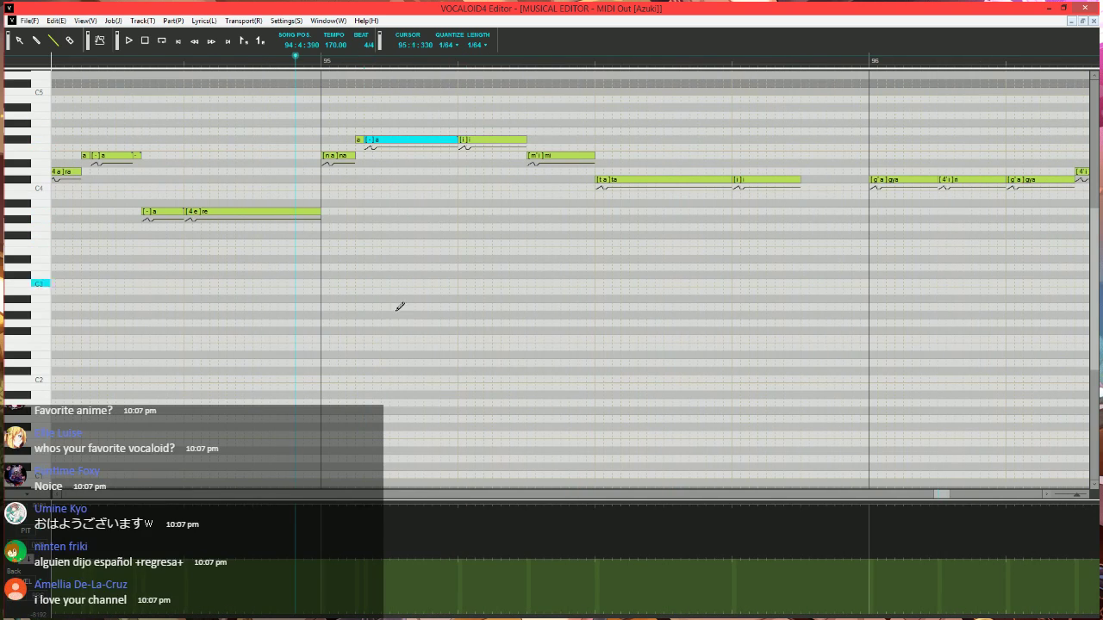
click(28, 560)
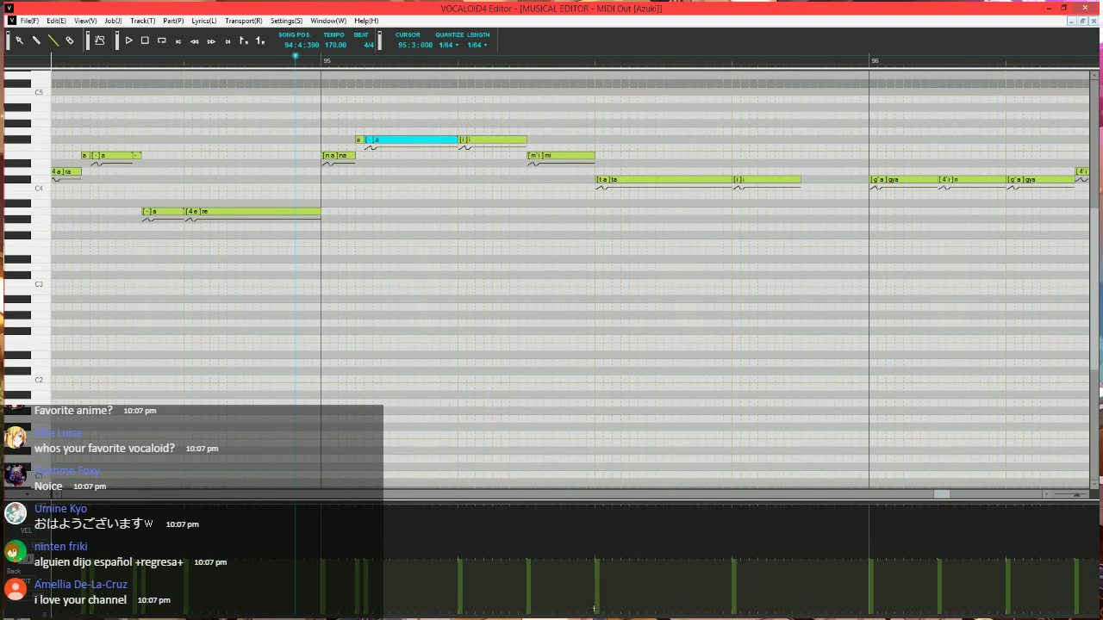
drag(594, 609, 631, 617)
click(28, 561)
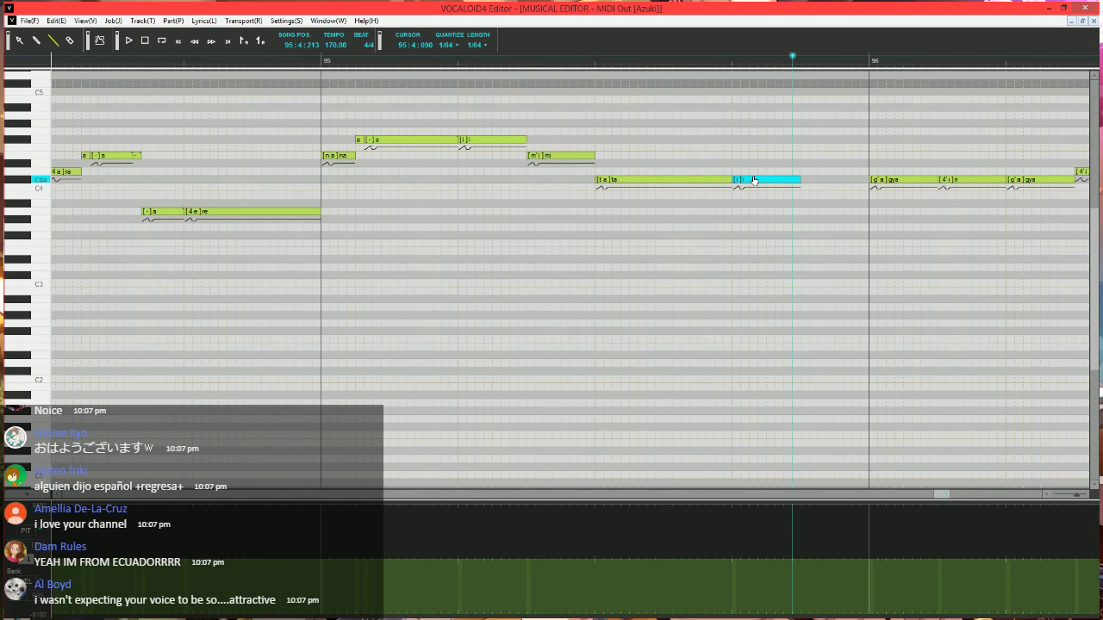
- Delete the i after measure 95's ta and extend ta to 95:4:240
key(Delete)
drag(732, 180, 796, 180)
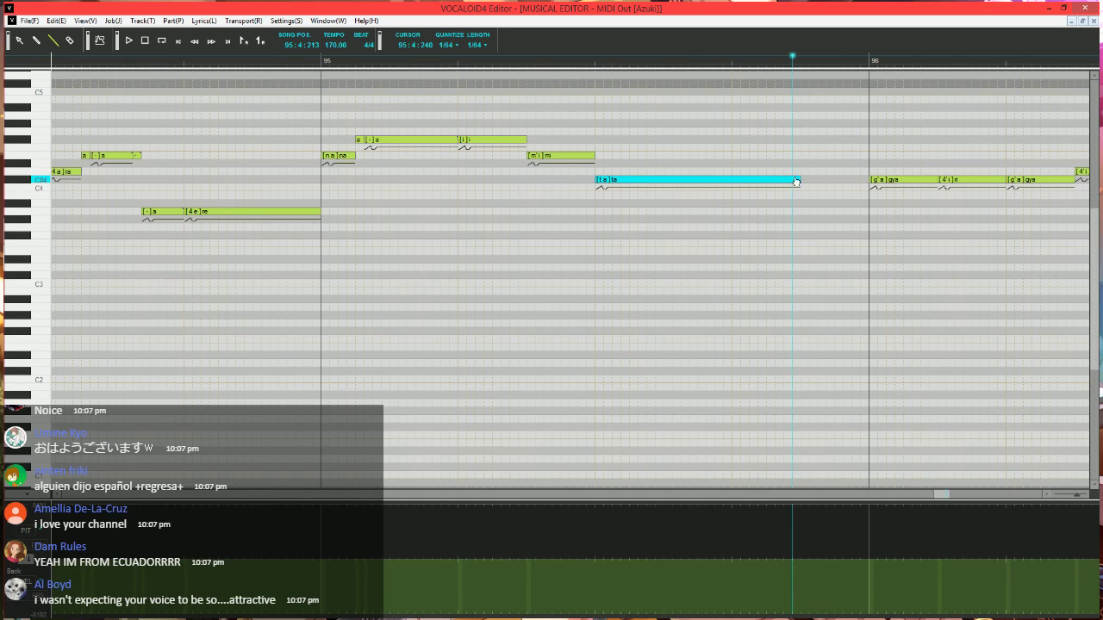
- Apply Expressive Vibrato to measure 95's ta with pitch amount 10, brightness amount 15, vibrato rate 45 and a long fade-in
key(ctrl+j)
click(434, 318)
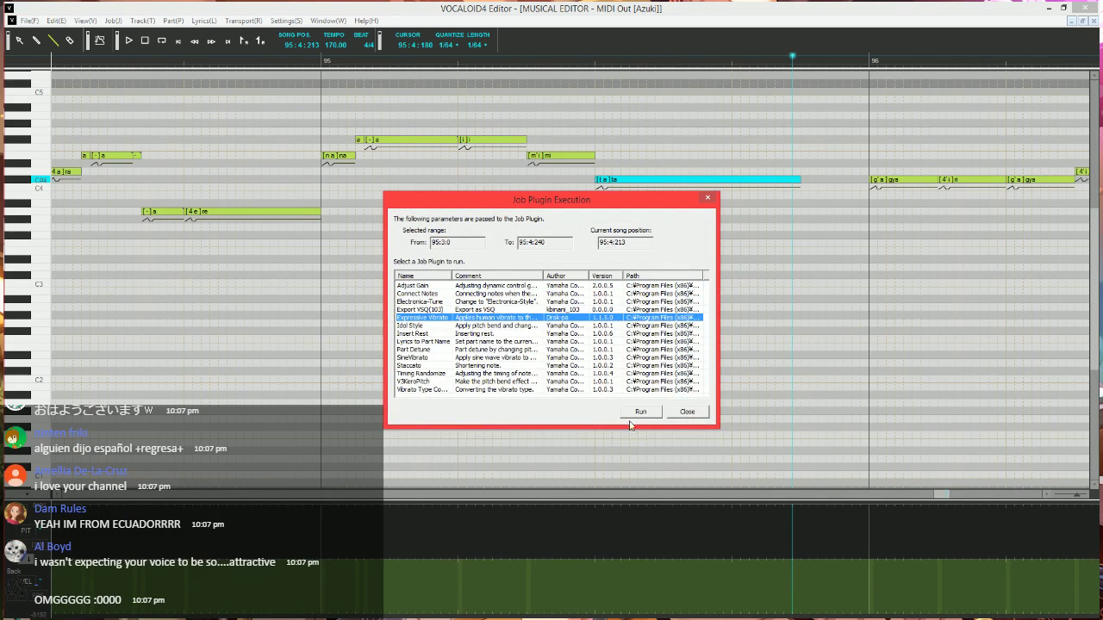
click(640, 412)
key(Tab)
text(10)
key(Tab)
text(15)
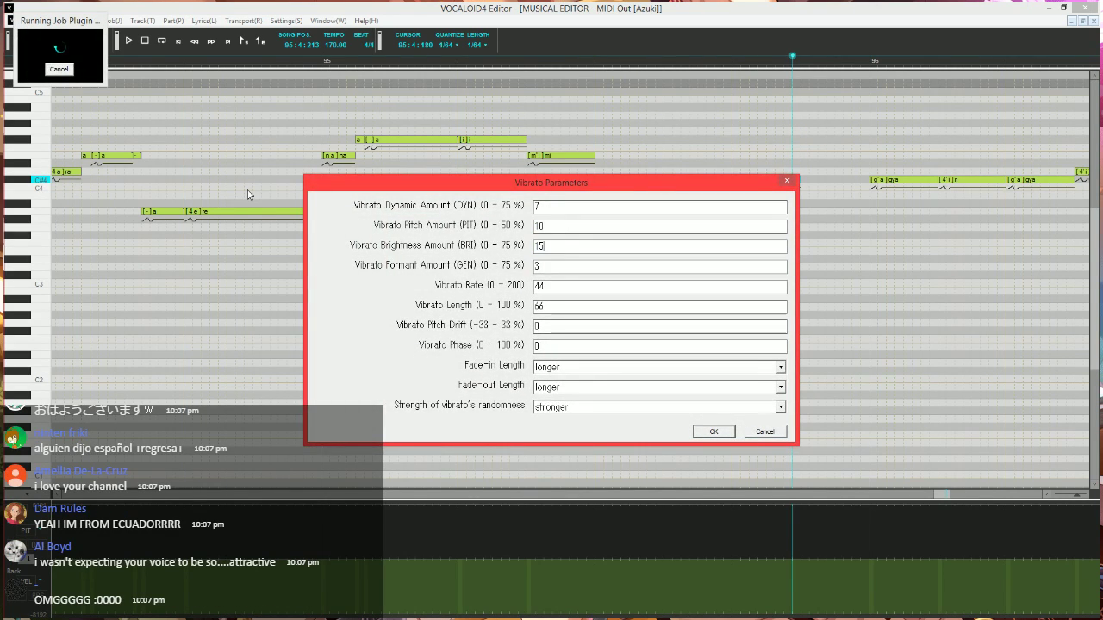
key(Tab)
key(Tab)
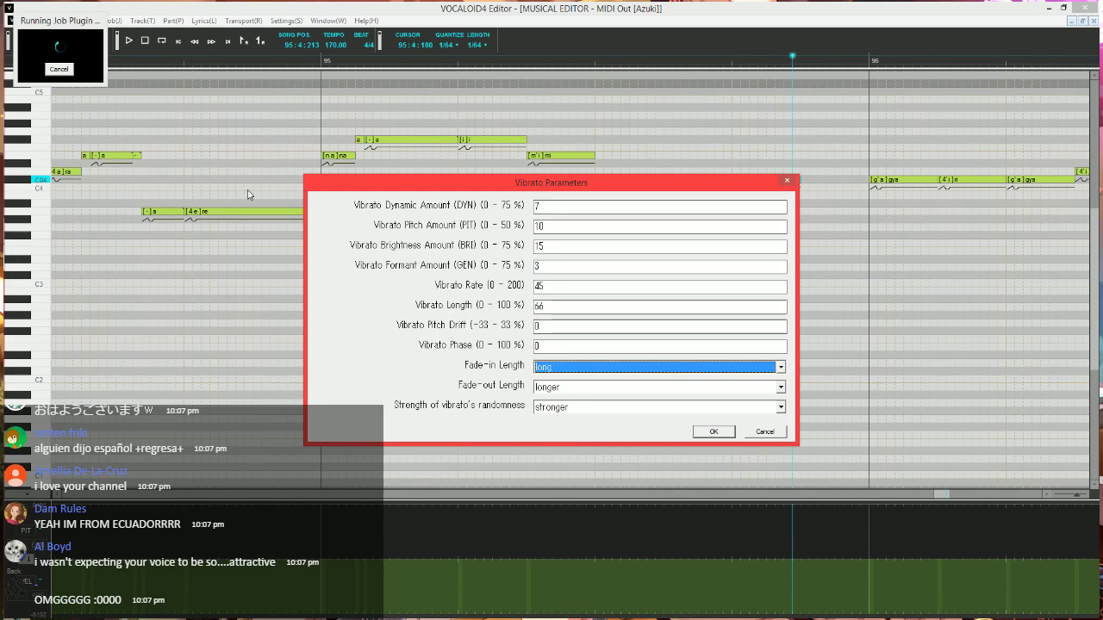
key(Tab)
key(Return)
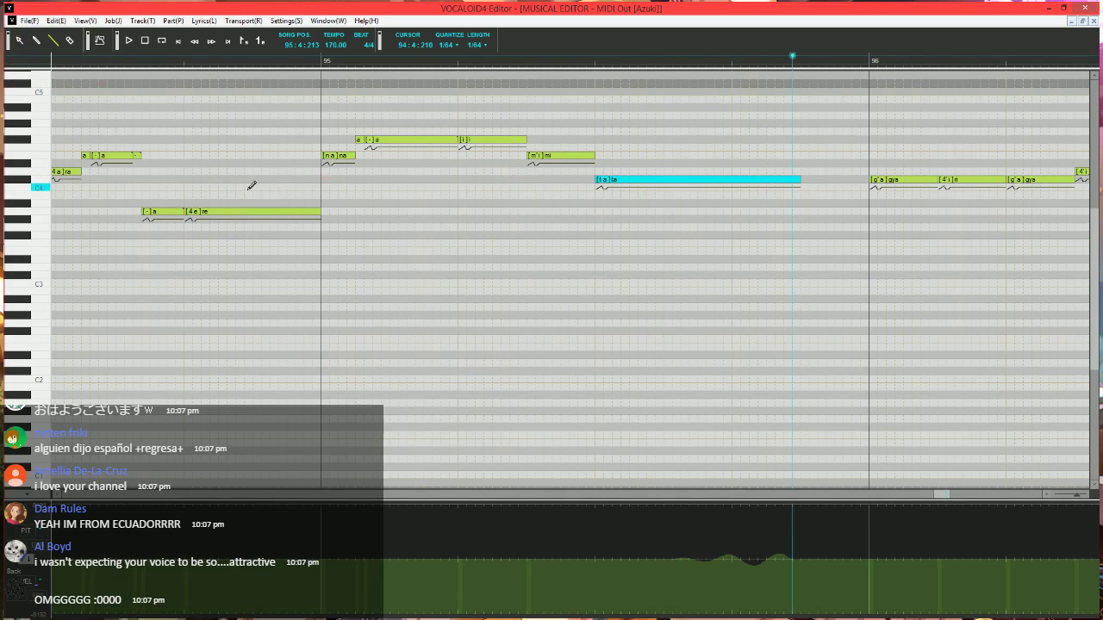
- Split measure 95's ta into a short ta at D#4, a notes and a closing i, and add a short h at G4
double_click(792, 181)
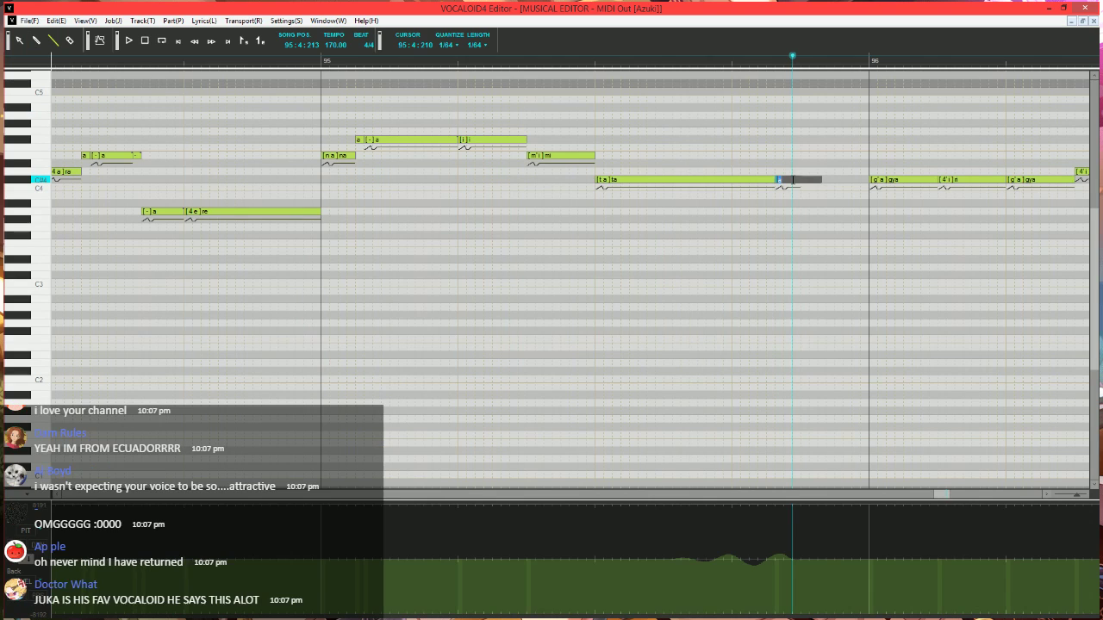
drag(803, 132, 820, 130)
drag(820, 130, 828, 130)
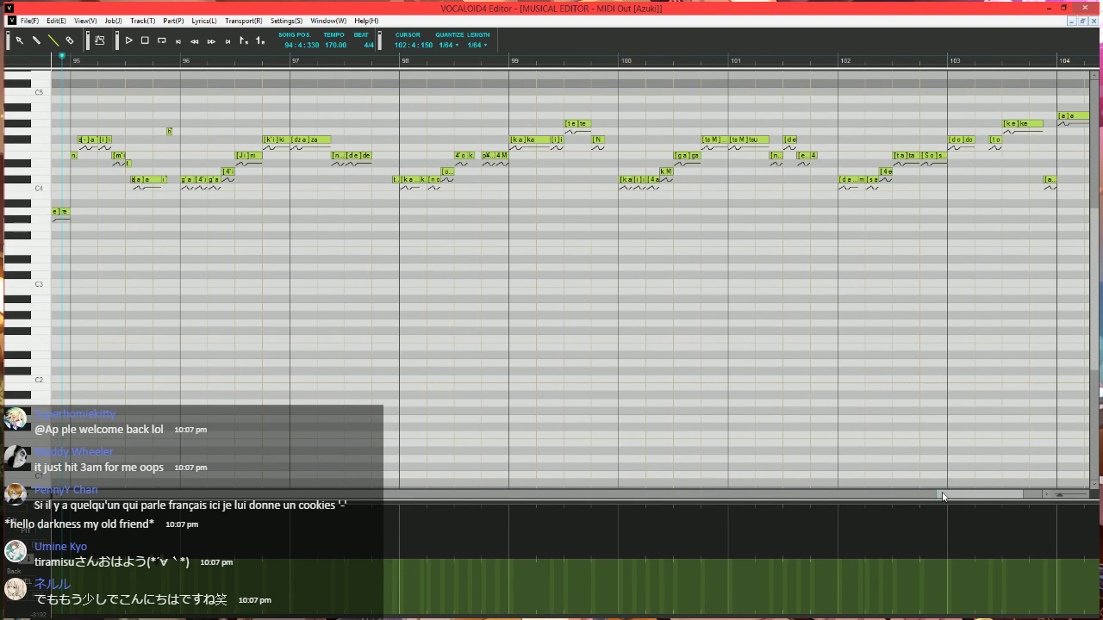
- Select and copy the tuned notes from the start of measure 33 through measure 42
drag(942, 497, 347, 453)
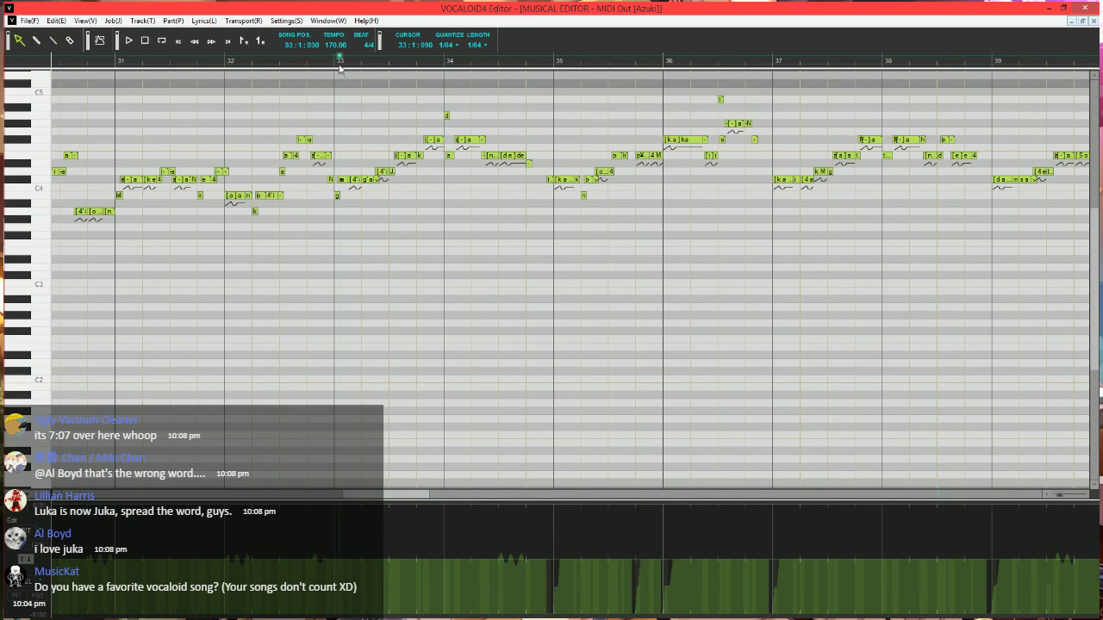
scroll(365, 171, up, 6)
scroll(342, 214, down, 2)
scroll(341, 212, up, 5)
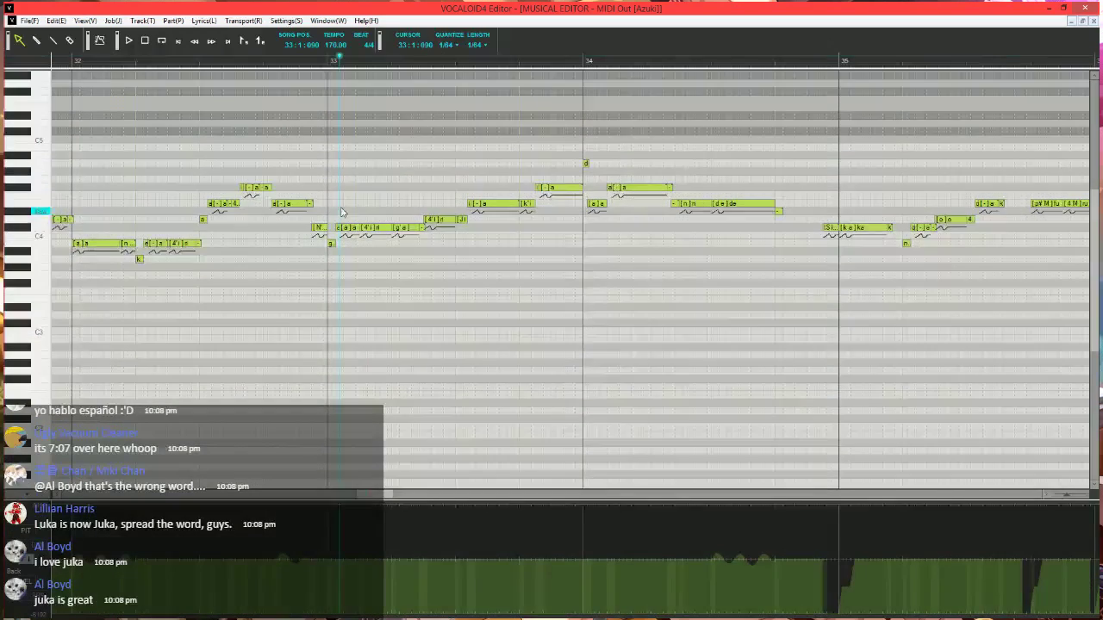
scroll(341, 212, down, 2)
drag(333, 107, 1100, 431)
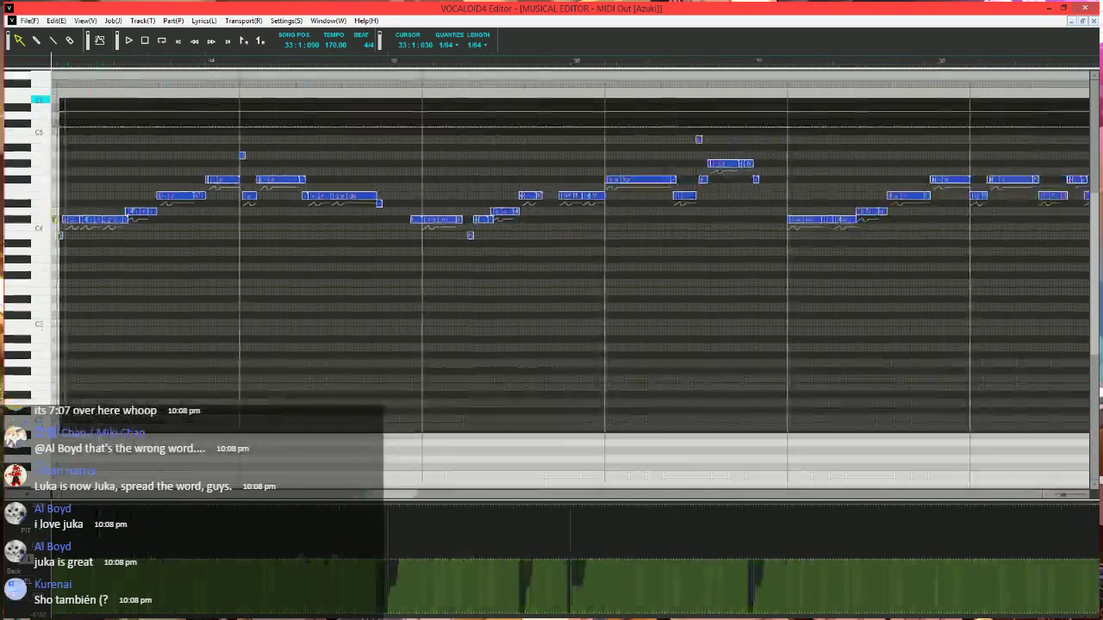
- Replace all notes from measure 96 onward with the copied notes, pasted at 96:1:000
click(950, 495)
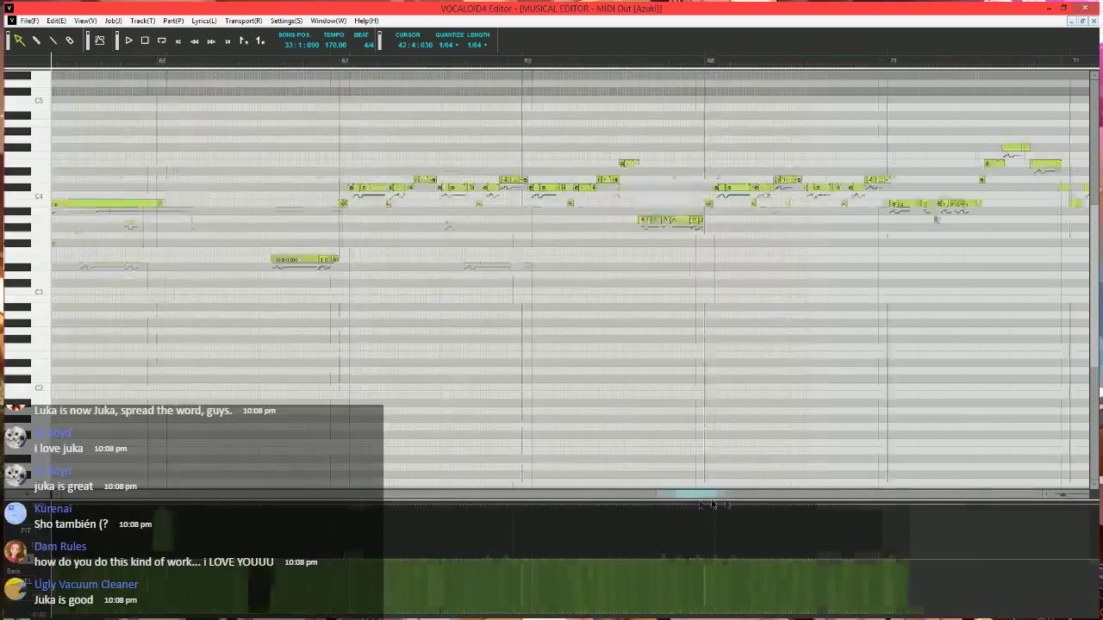
mouse_move(950, 503)
mouse_down()
mouse_move(1013, 508)
mouse_move(959, 511)
mouse_move(969, 513)
mouse_up()
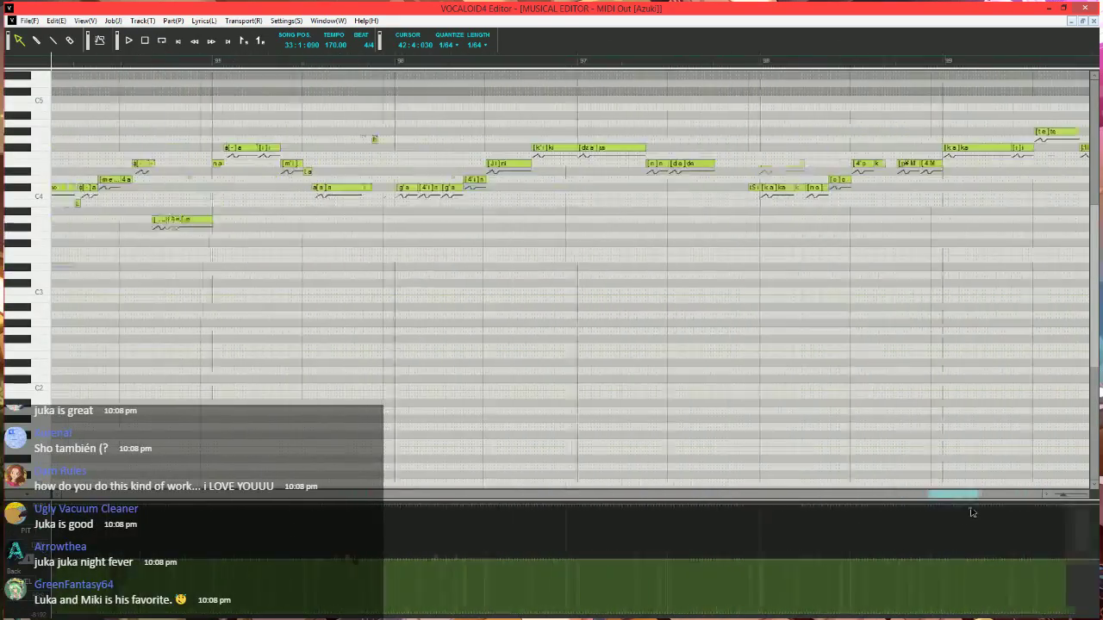
click(384, 60)
scroll(457, 184, down, 4)
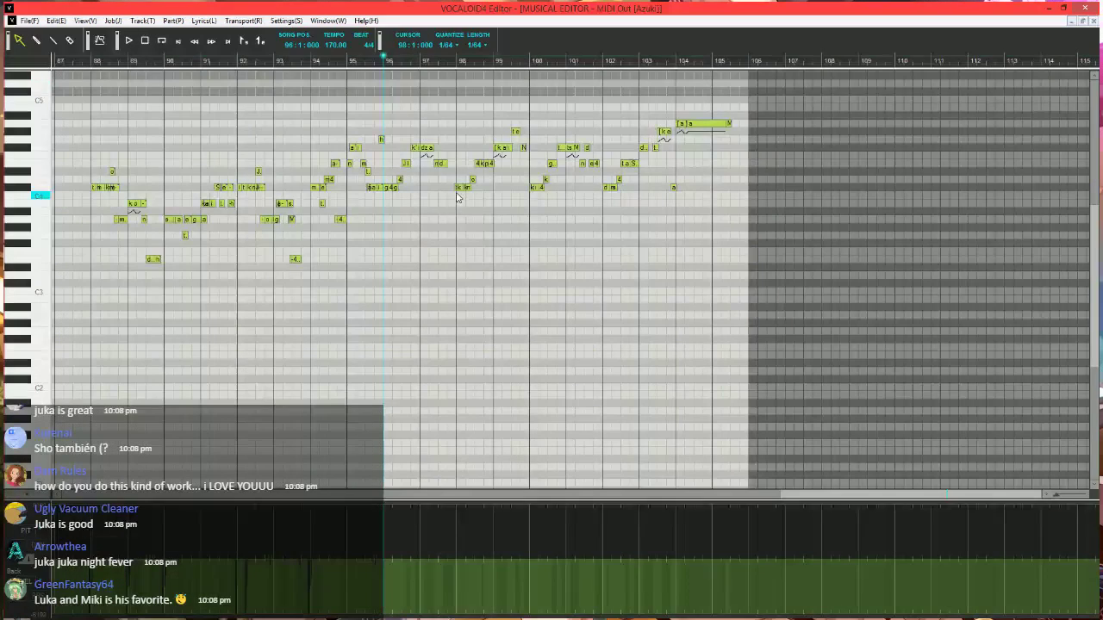
key(ctrl+v)
drag(750, 99, 385, 328)
key(Delete)
key(ctrl+v)
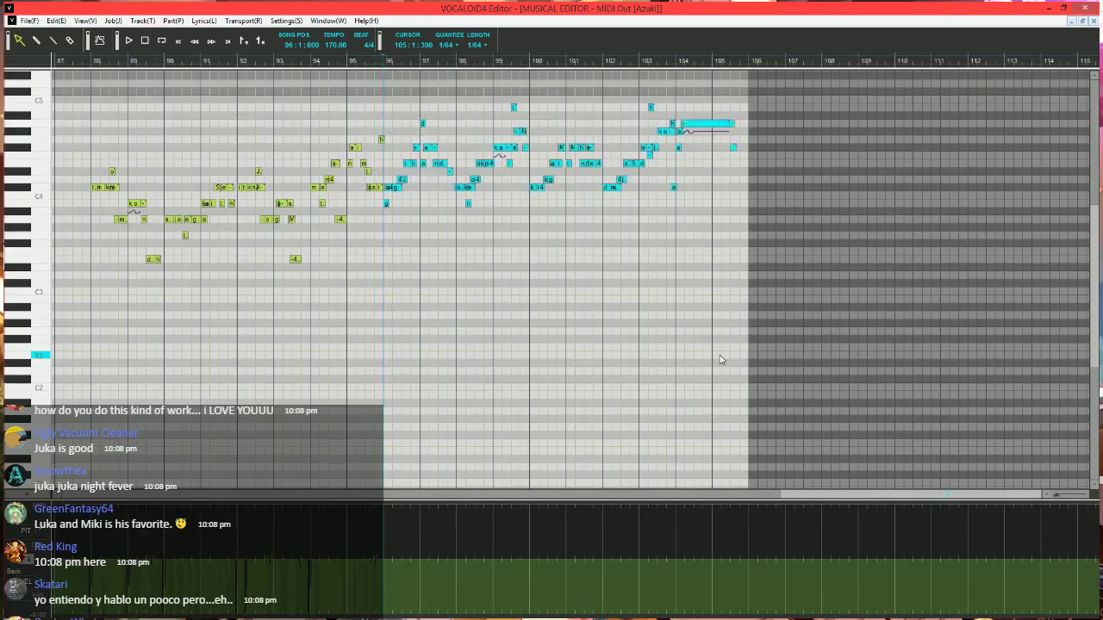
- Copy the pitch bend curve from the middle of measure 34 onward and paste it at 97:3:000
scroll(572, 347, up, 4)
drag(965, 499, 367, 493)
scroll(302, 370, down, 2)
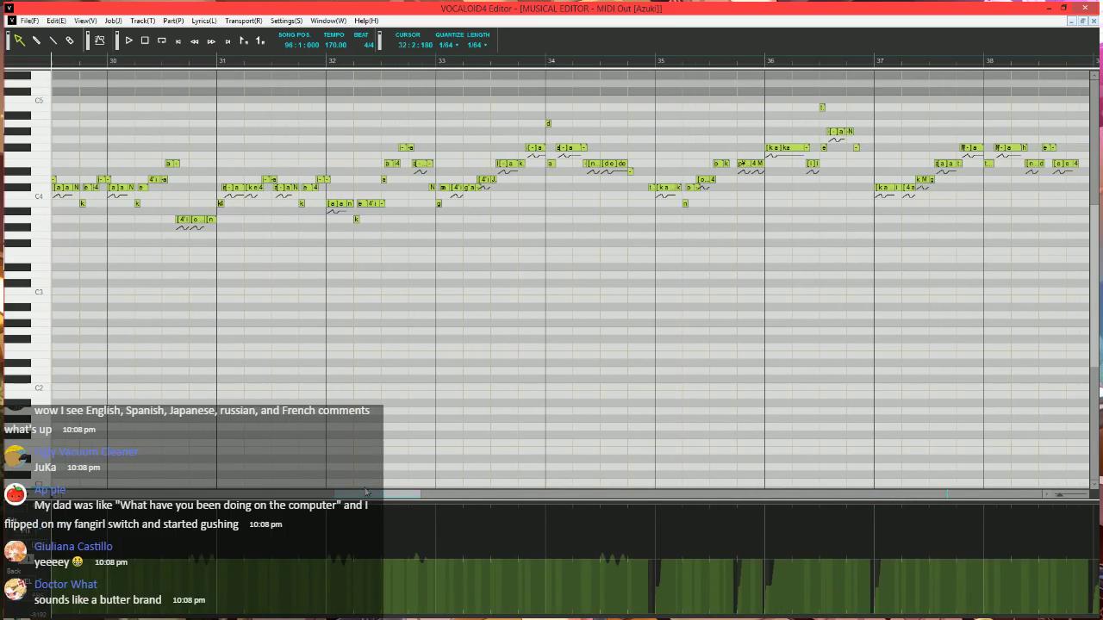
scroll(453, 127, up, 3)
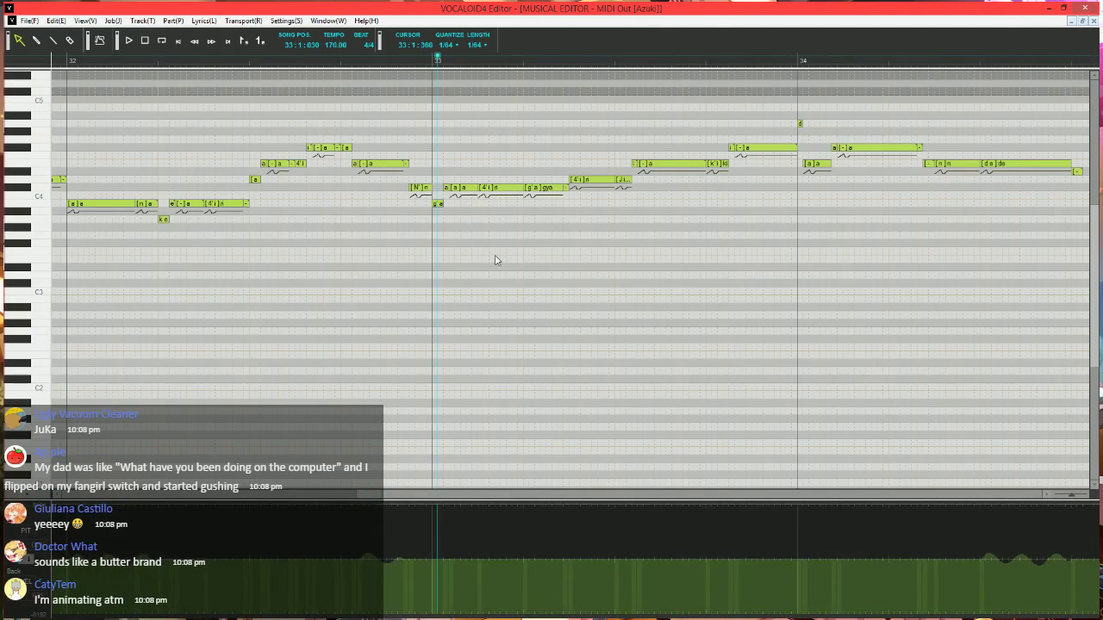
scroll(487, 284, down, 1)
scroll(503, 306, right, 4)
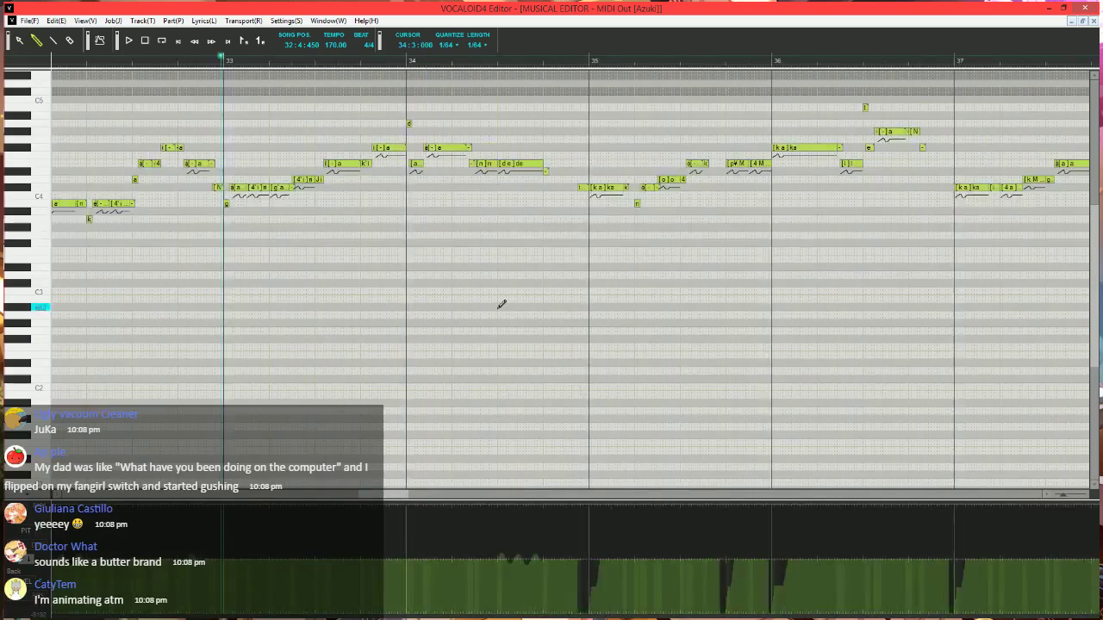
drag(264, 579, 648, 522)
scroll(668, 456, right, 10)
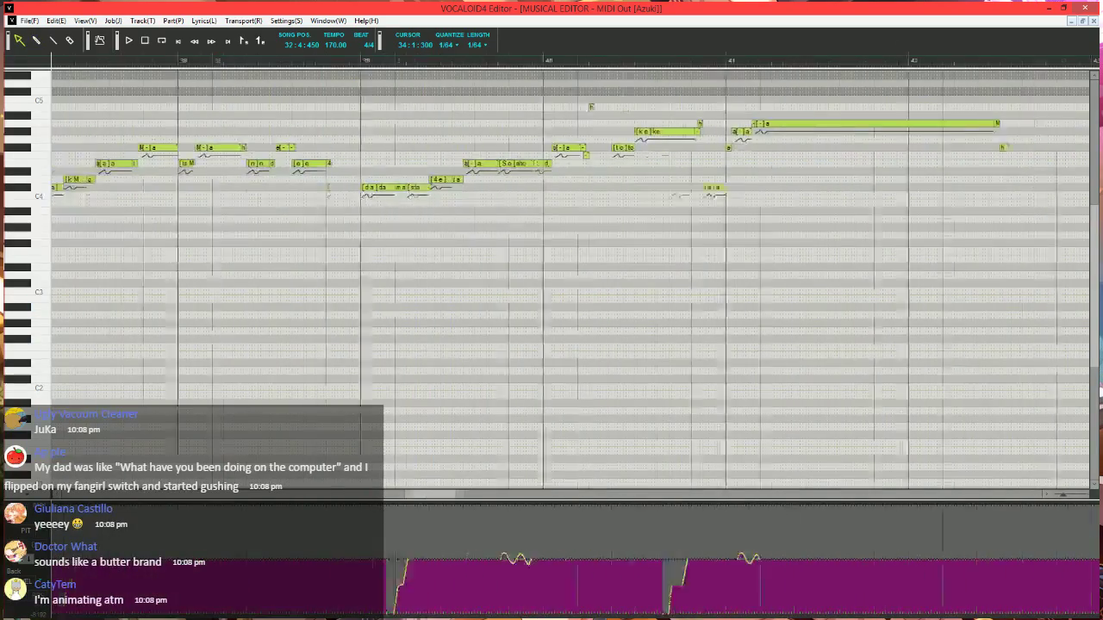
drag(455, 495, 945, 499)
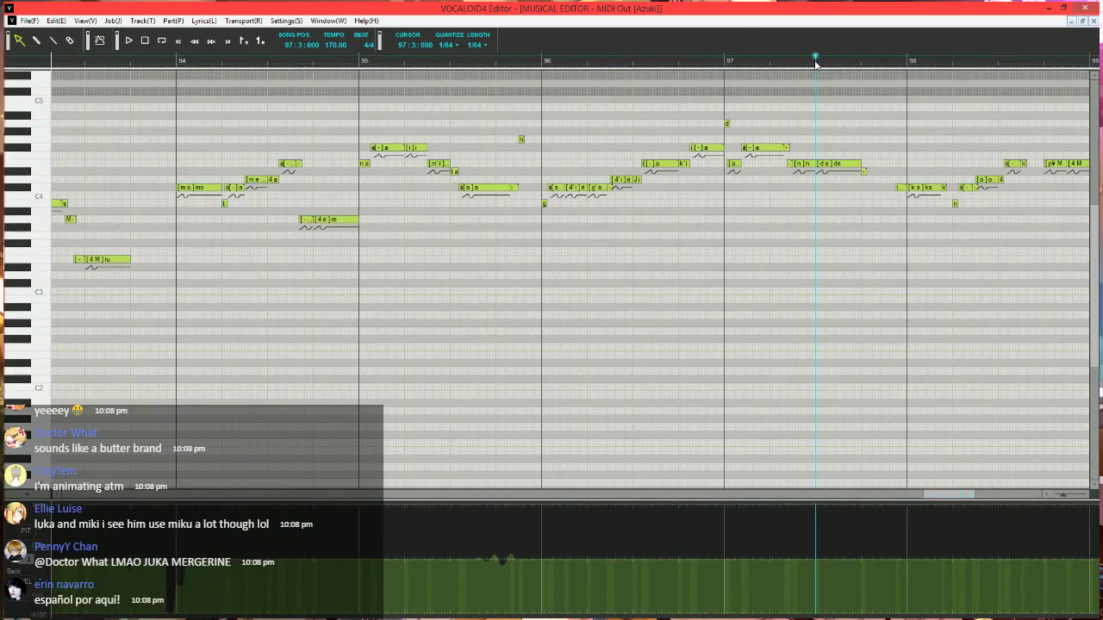
scroll(606, 294, down, 5)
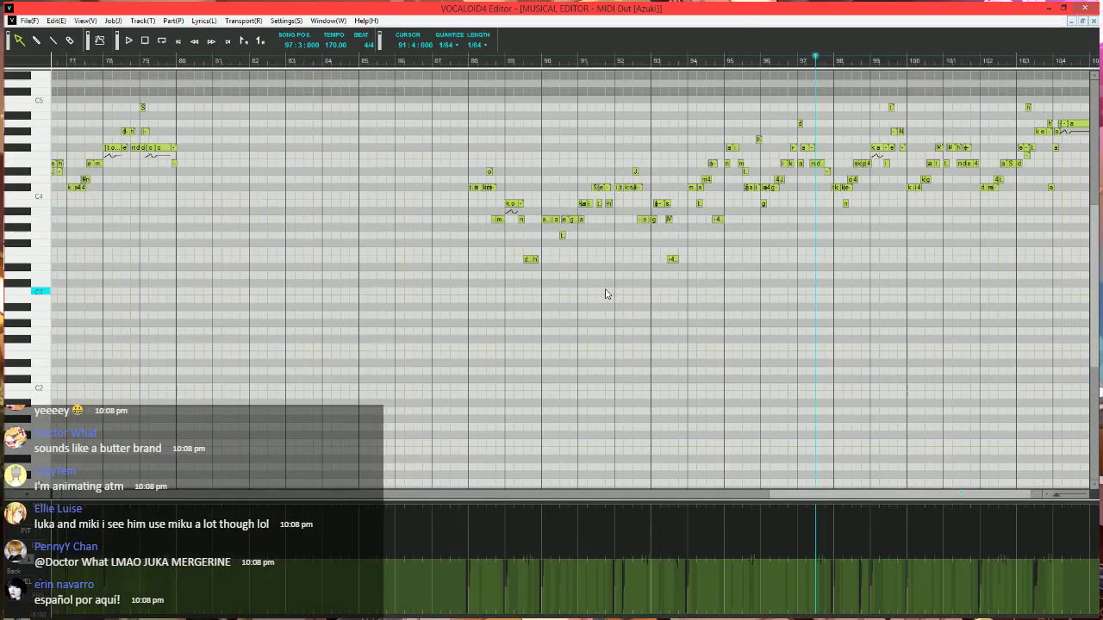
- Play back the vocal from just before measure 88 through the final note in measure 105
click(462, 64)
key(space)
click(48, 43)
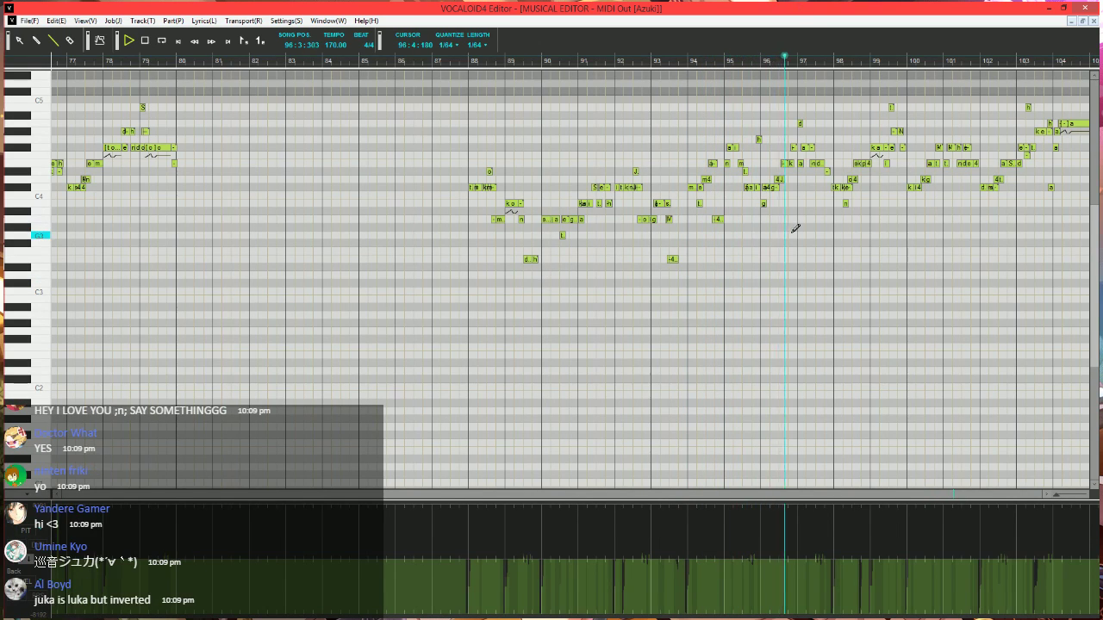
scroll(793, 230, up, 5)
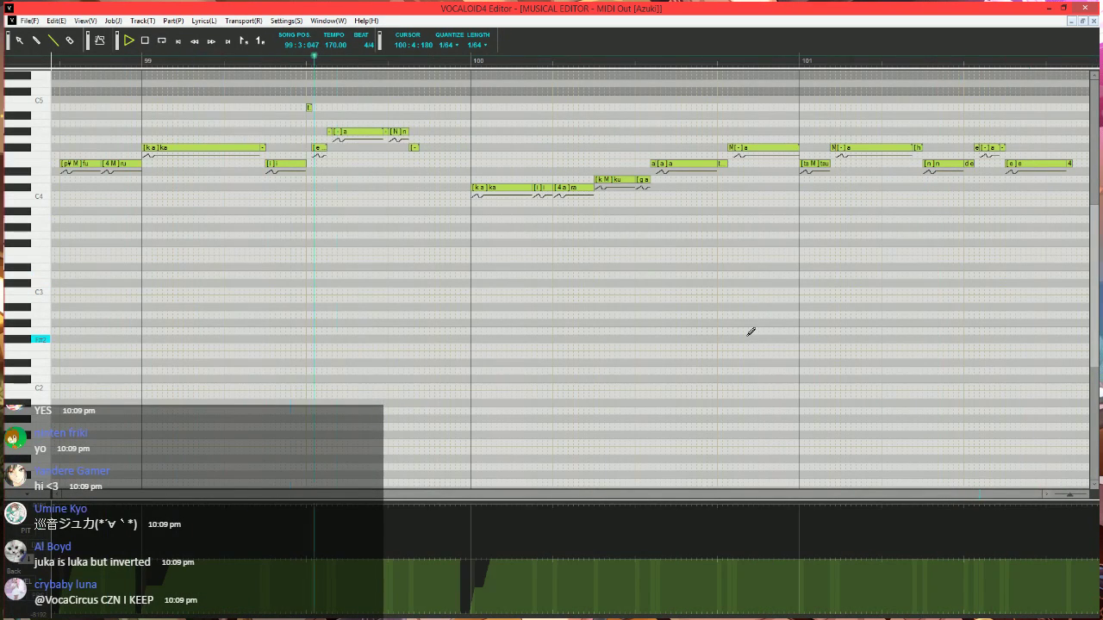
scroll(751, 332, down, 2)
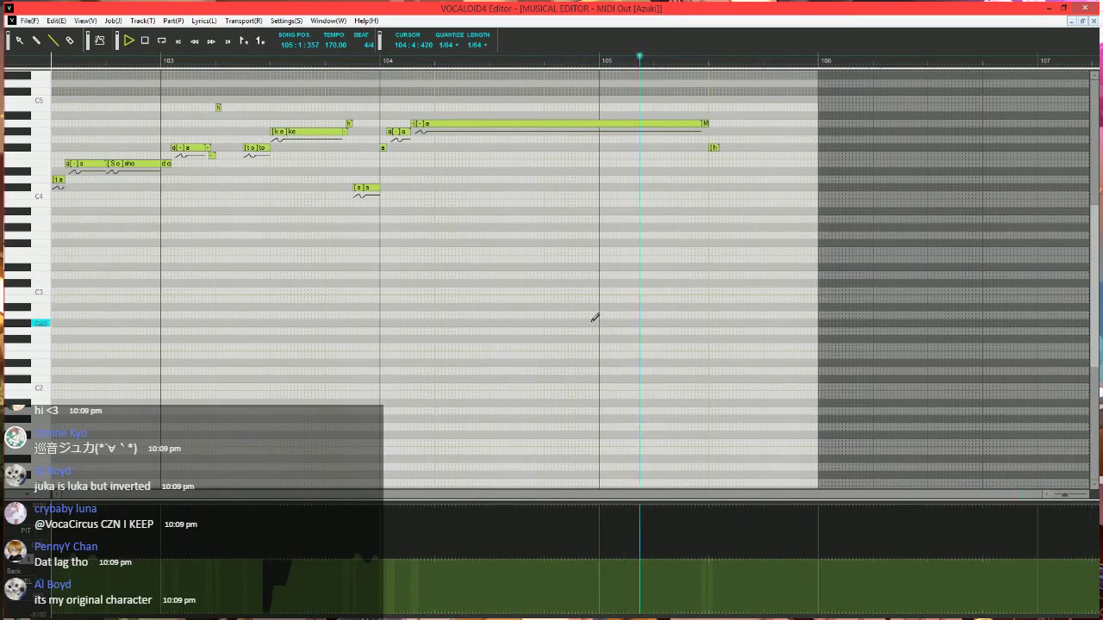
key(space)
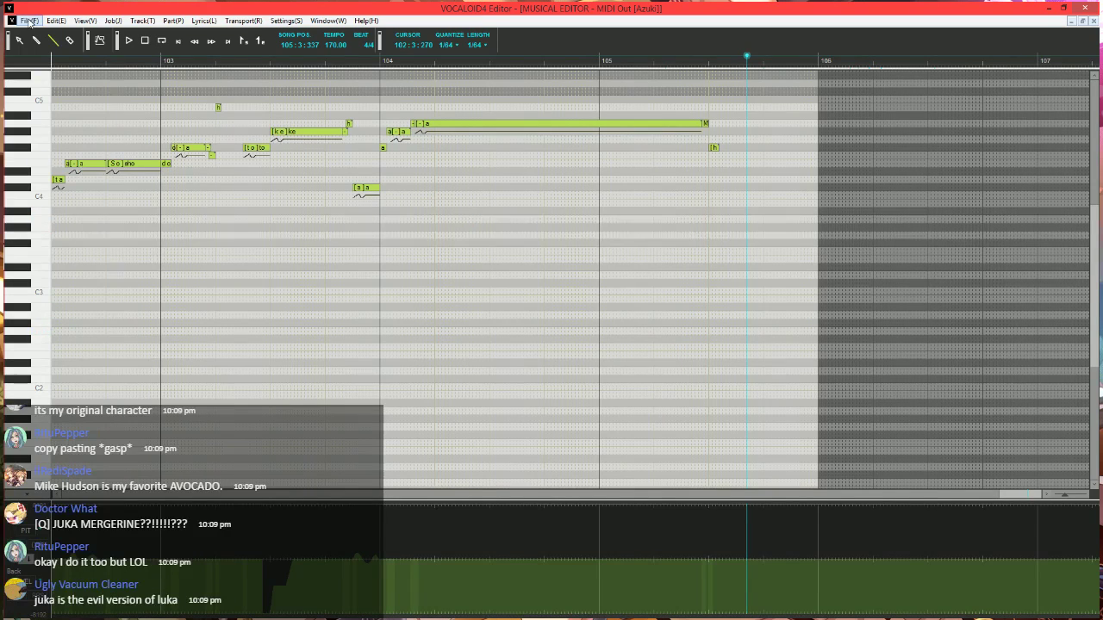
click(30, 20)
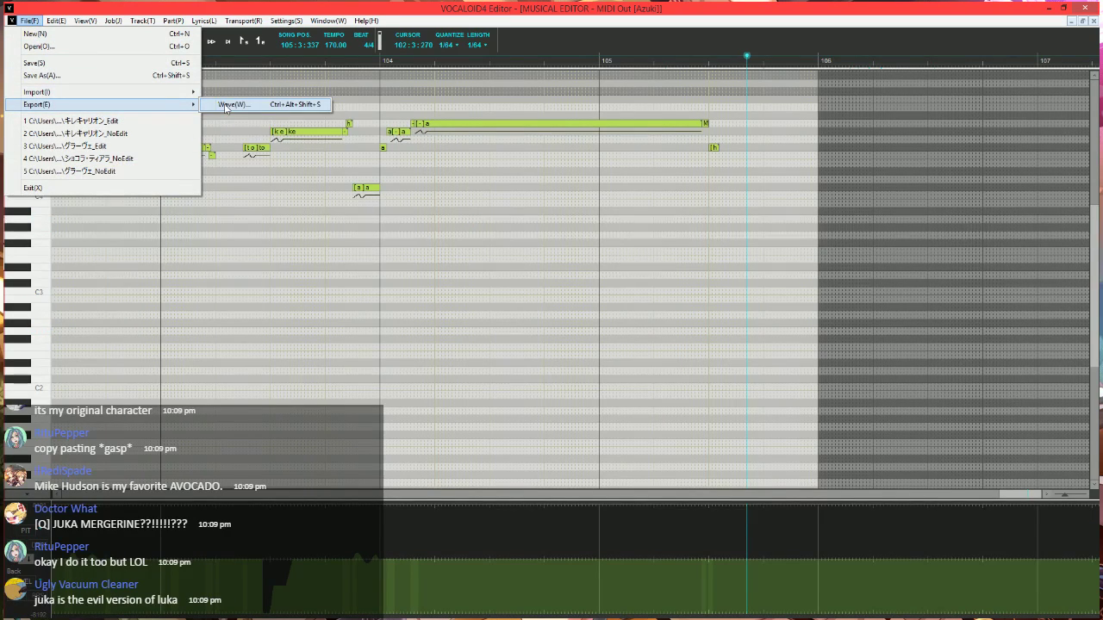
click(1041, 488)
- Show the brightness parameter and copy its curve from the middle of measure 34 onward
drag(1027, 495, 954, 495)
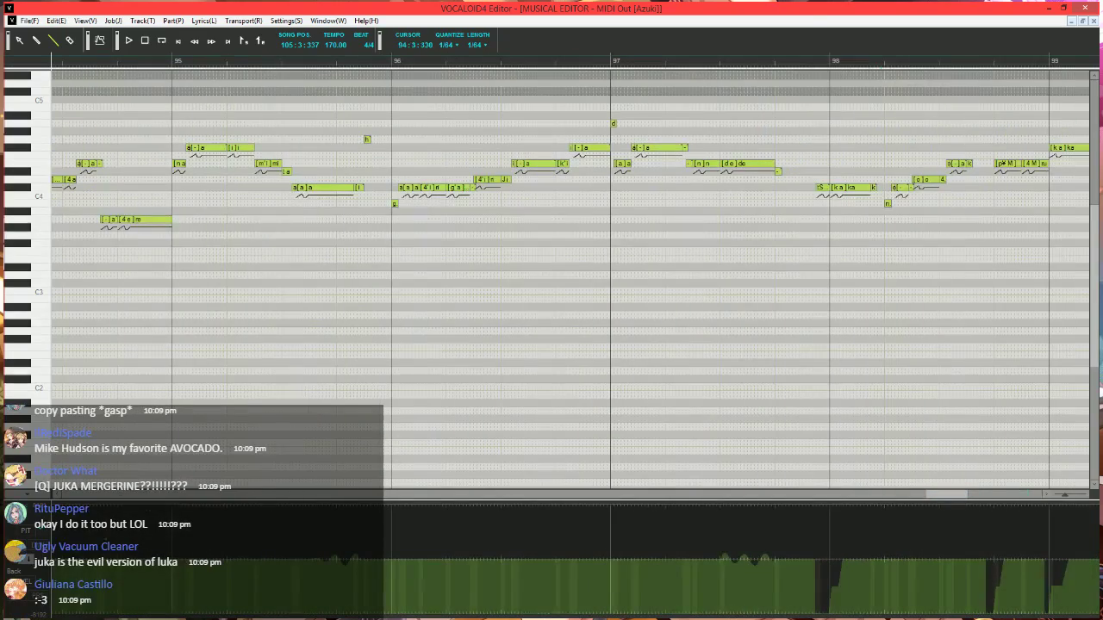
click(34, 539)
click(90, 426)
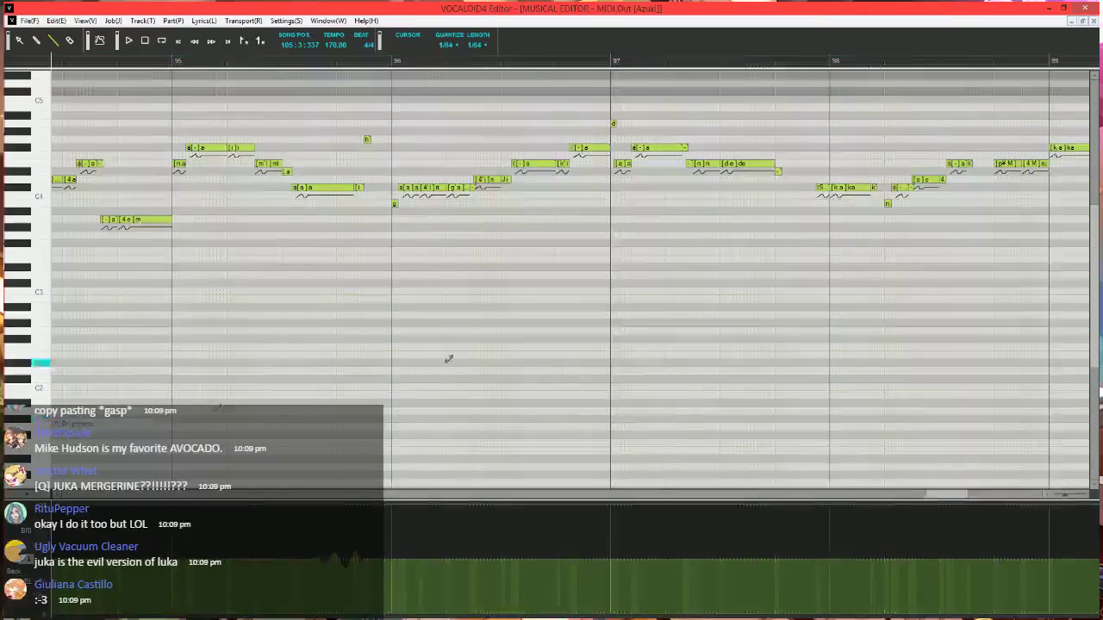
scroll(448, 359, down, 3)
drag(955, 496, 431, 486)
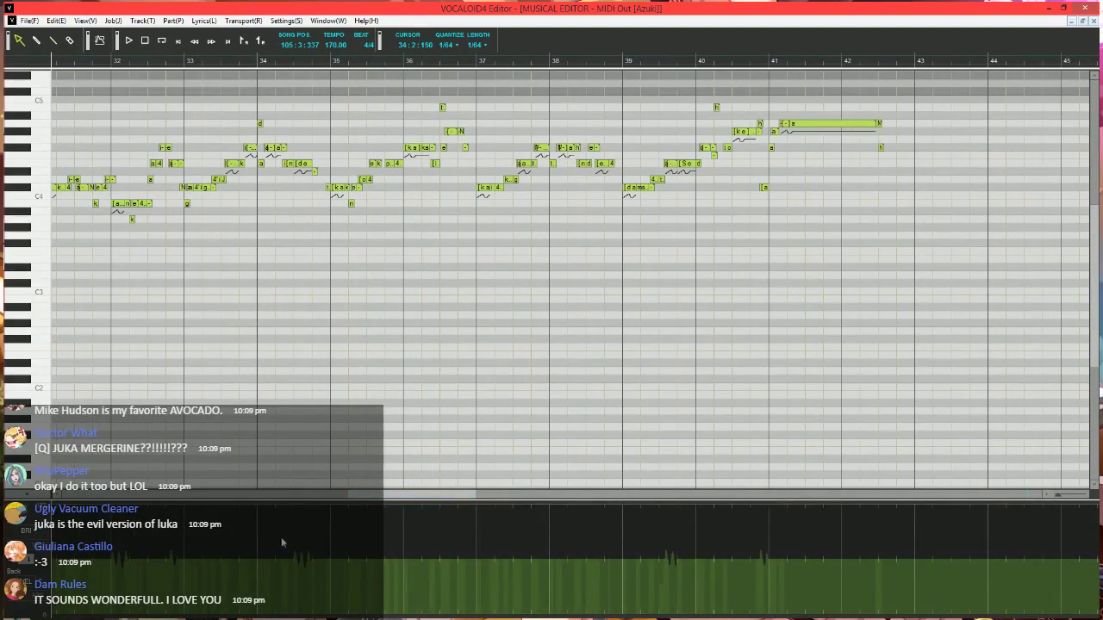
- Paste the copied brightness curve at 97:3:000 and deselect it
drag(414, 495, 970, 524)
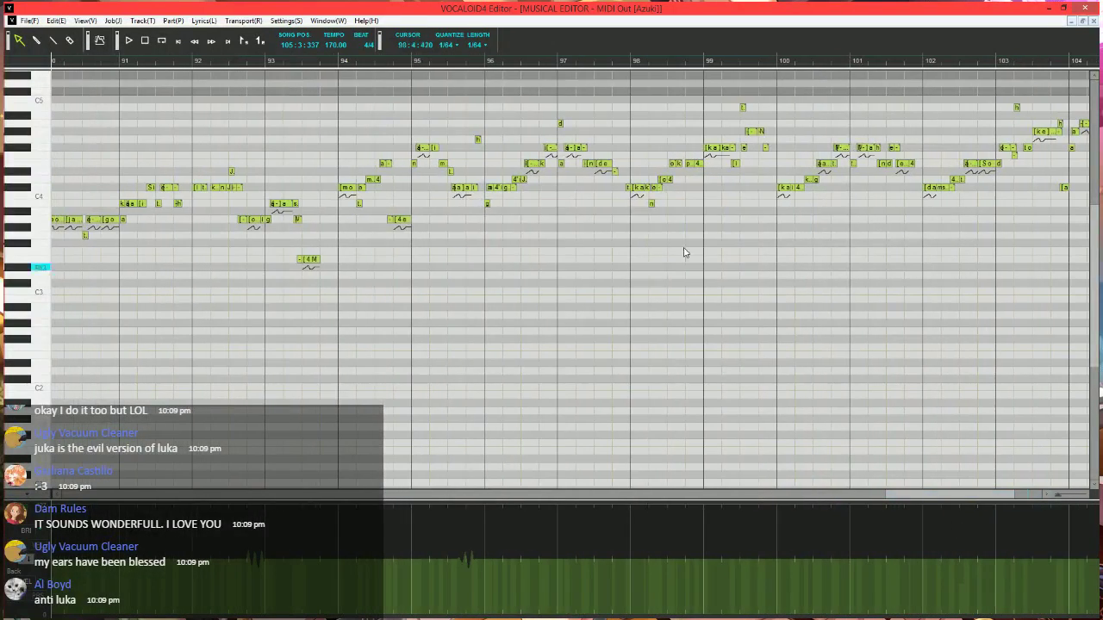
scroll(592, 61, up, 4)
click(601, 61)
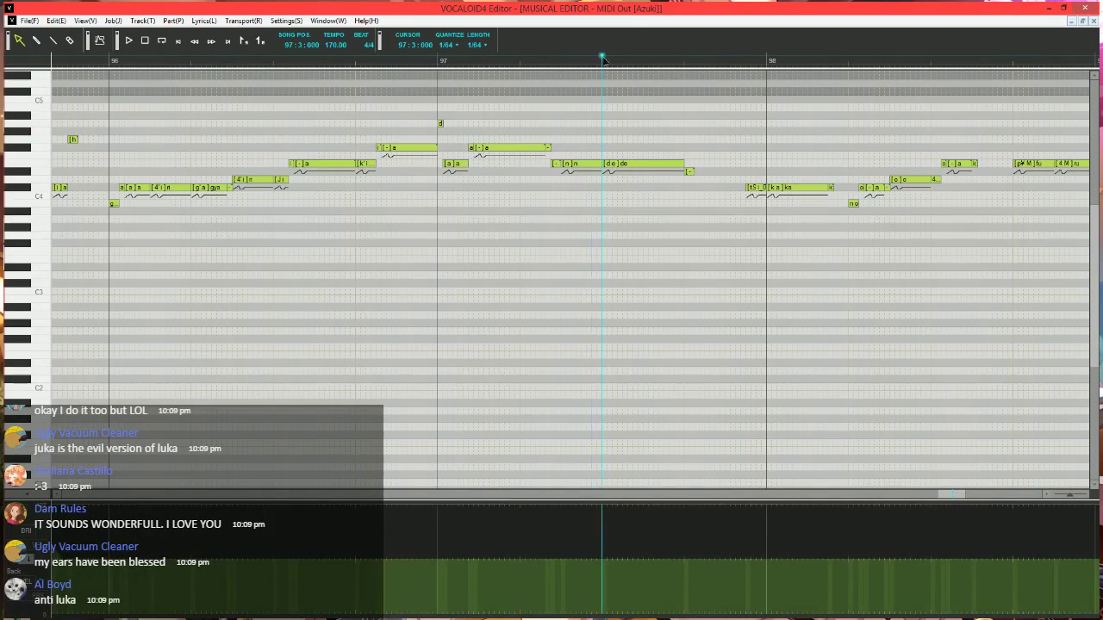
key(ctrl+v)
click(508, 272)
- Play back the vocal from 96:3:420 into measure 98
click(345, 62)
key(space)
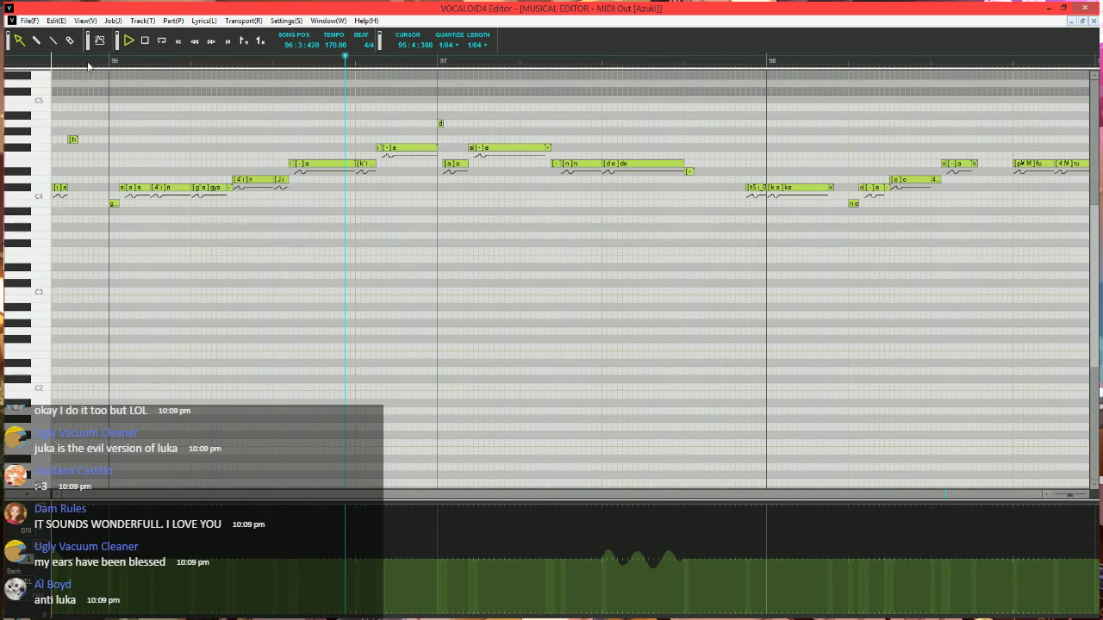
click(55, 40)
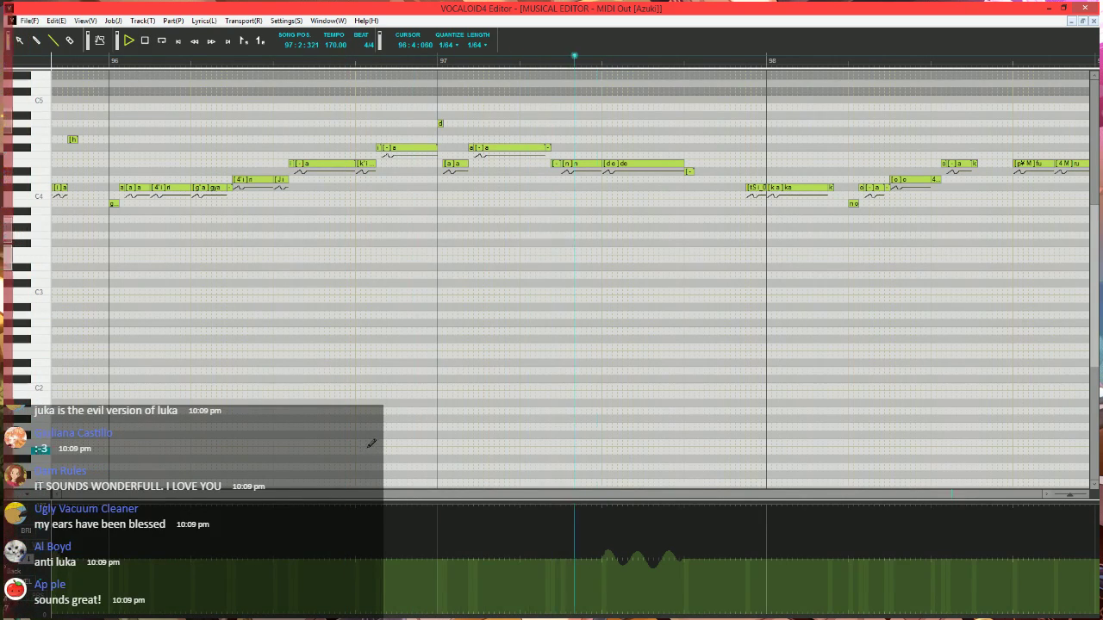
key(space)
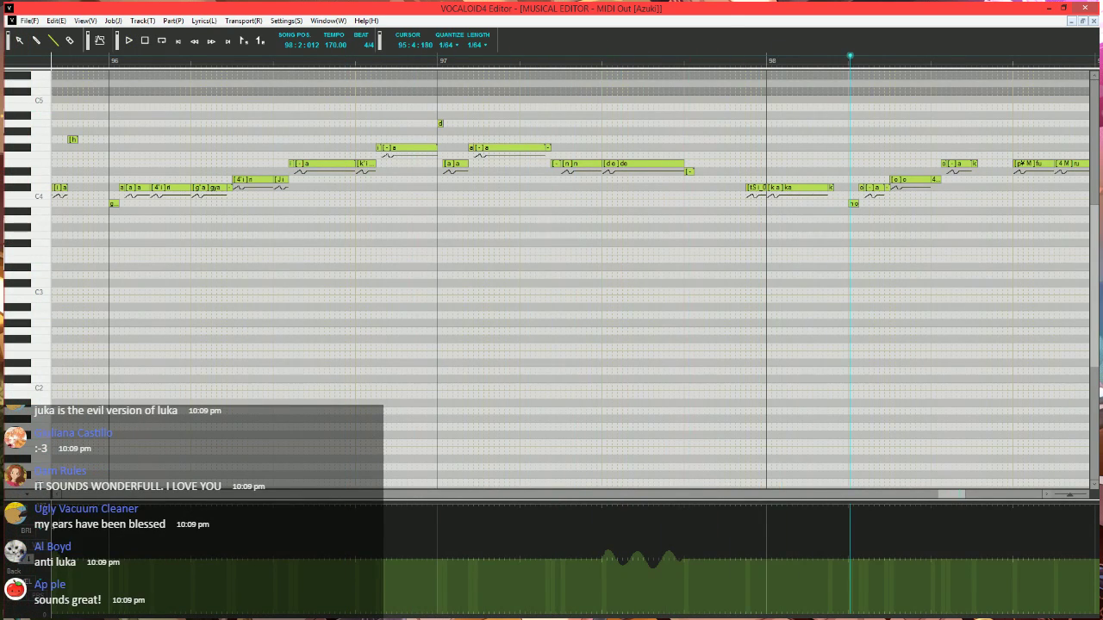
- Open the export options for the tuned vocal track
click(45, 23)
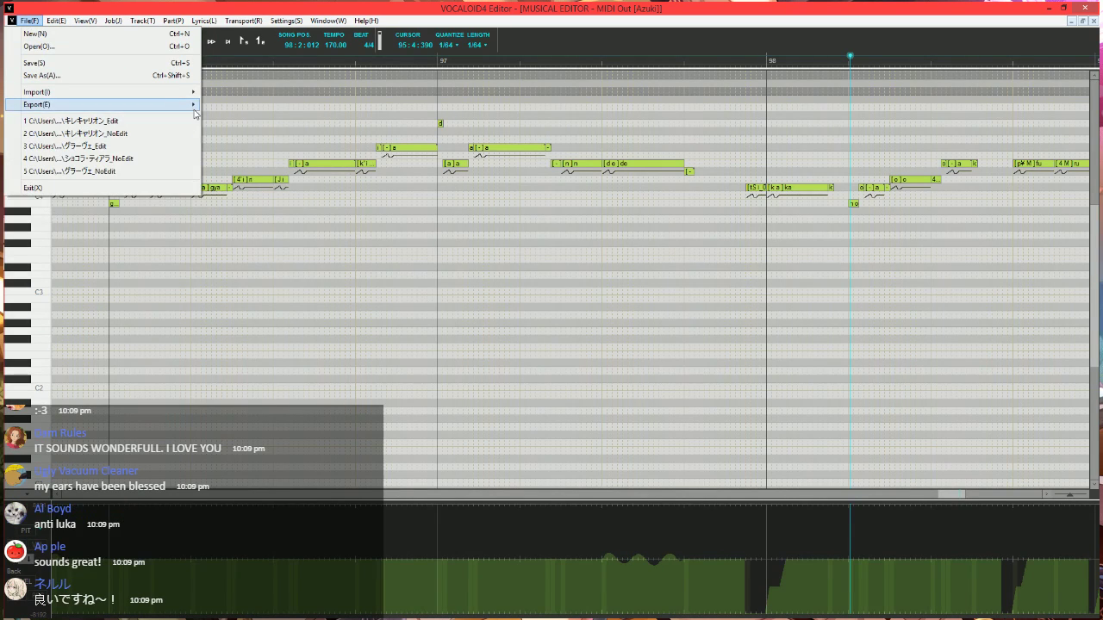
click(360, 7)
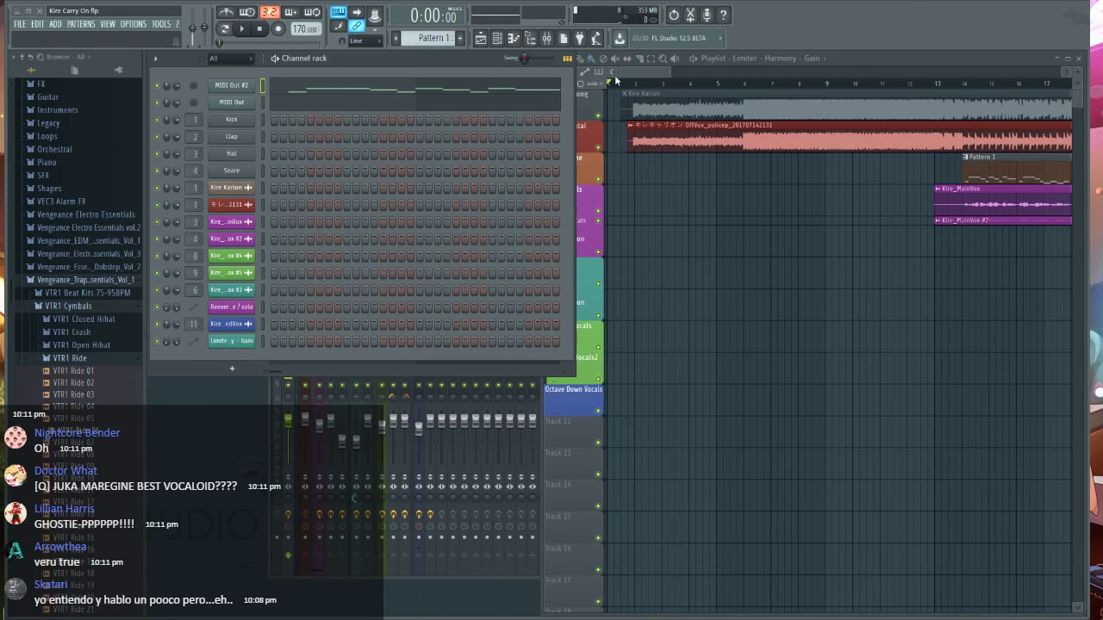
- Switch to FL Studio and play the Kire Carry On project from bar 2 of the playlist
click(635, 83)
key(space)
scroll(625, 83, down, 5)
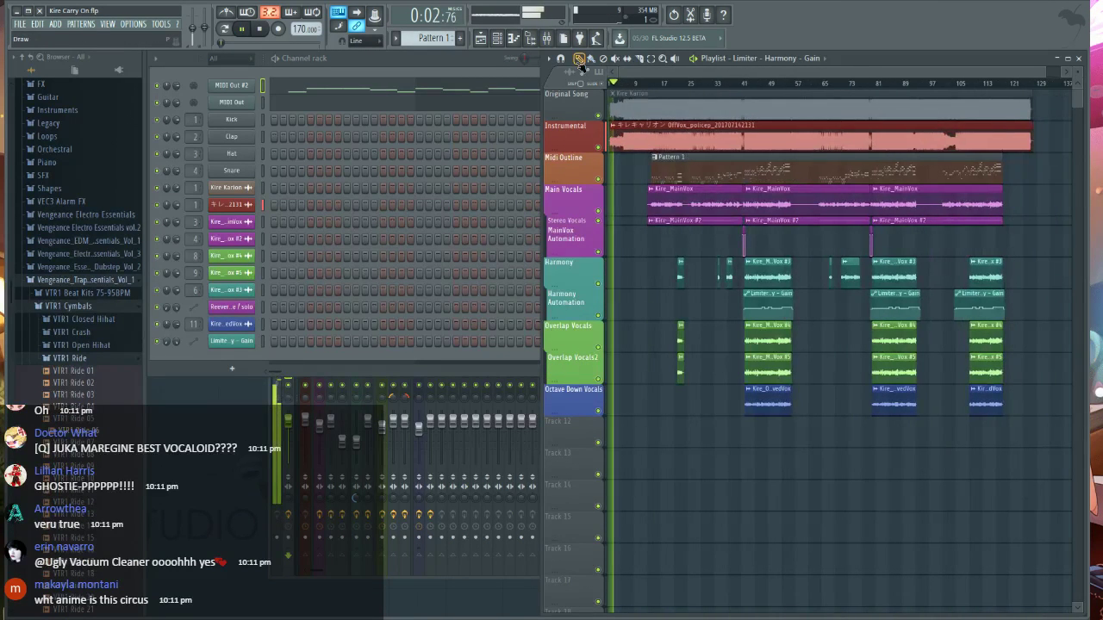
- Stop the playback and play the mix from bar 64 of the playlist
key(space)
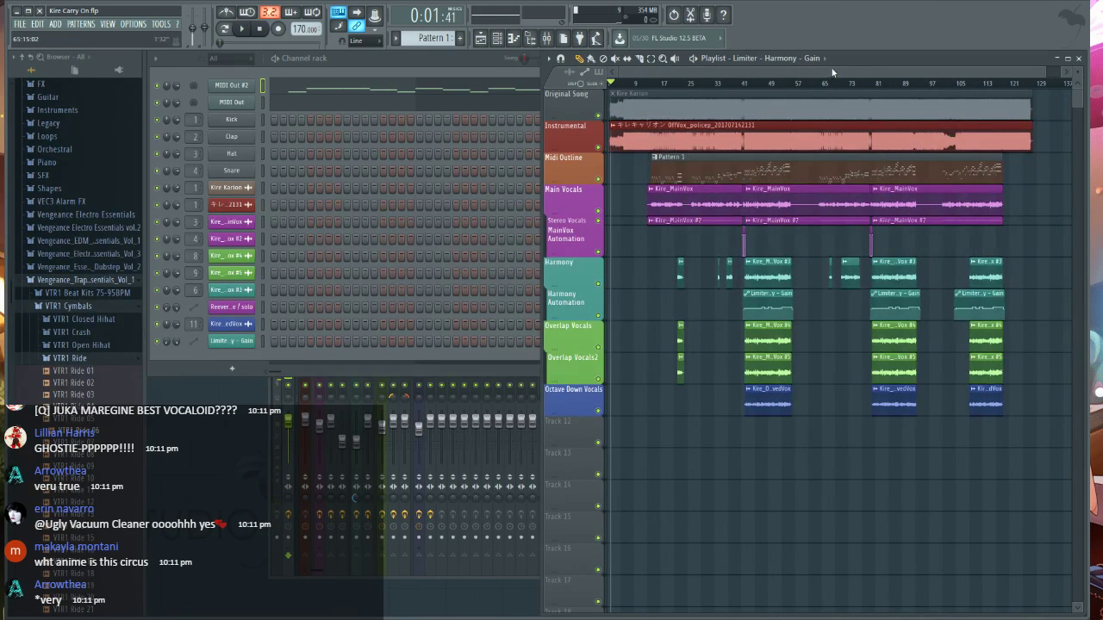
scroll(830, 81, up, 4)
click(793, 83)
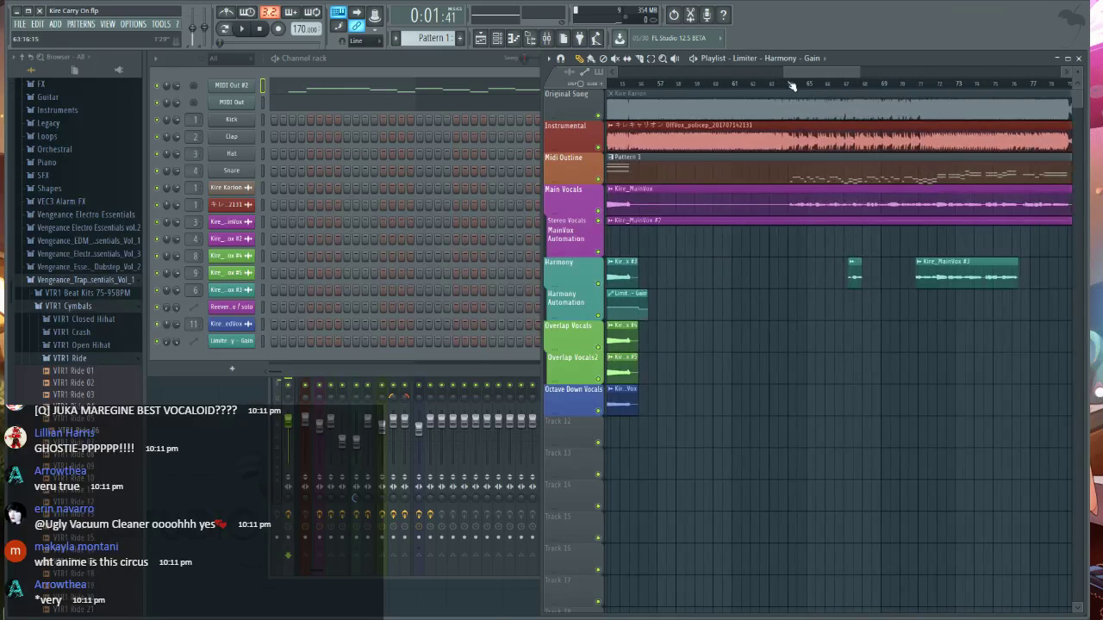
key(space)
scroll(835, 83, up, 2)
scroll(842, 84, right, 2)
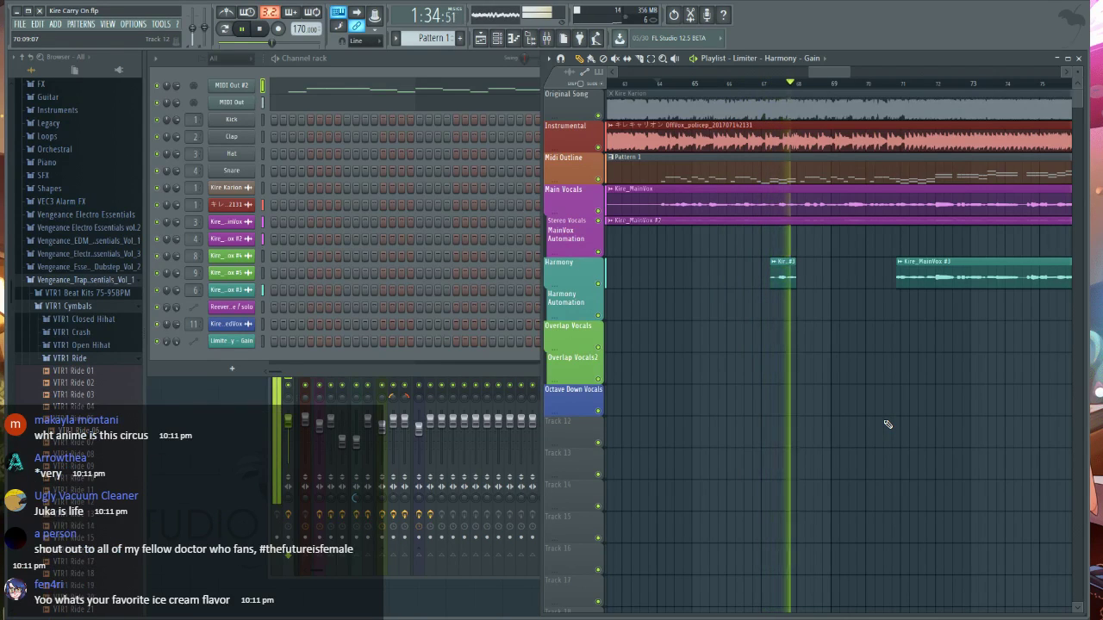
drag(826, 73, 839, 73)
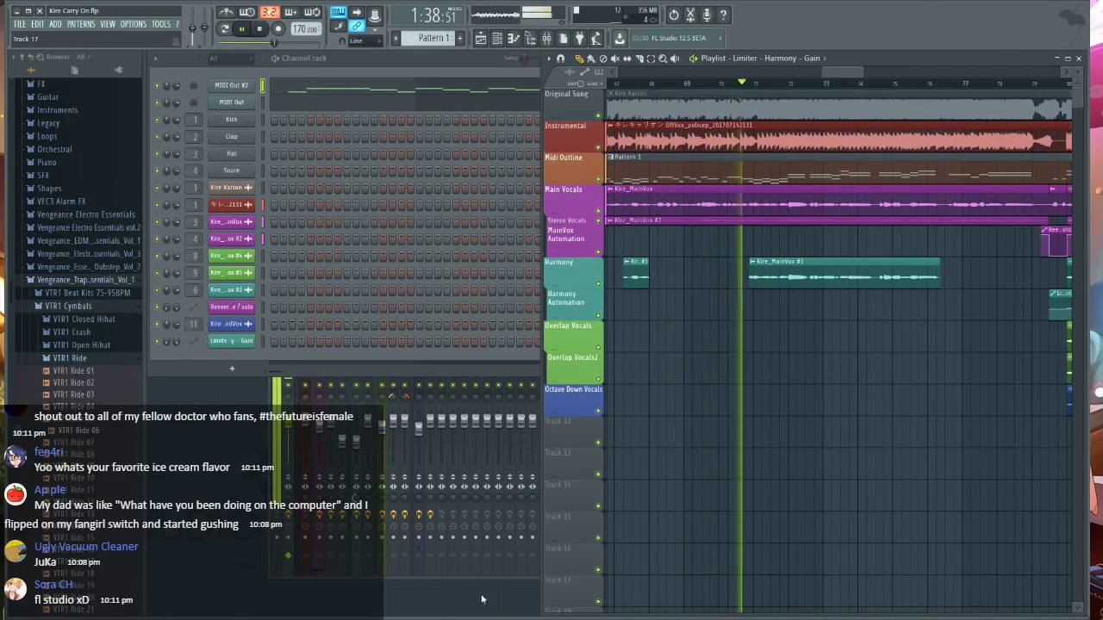
- Bring the mixer forward and select the MainVox insert on mixer track 4 during playback
click(365, 579)
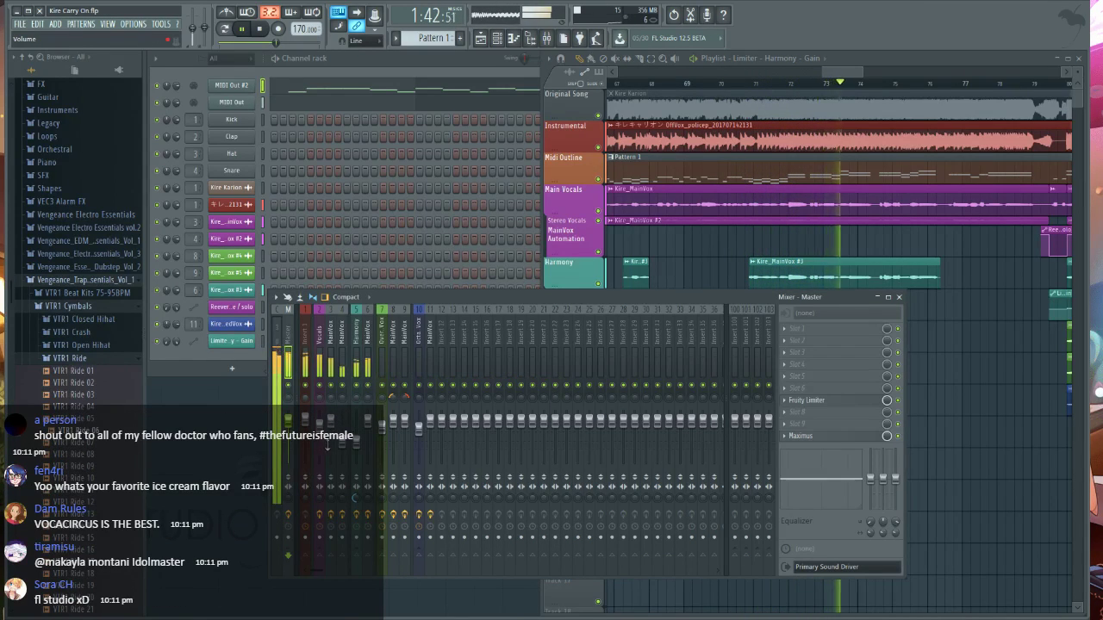
click(343, 369)
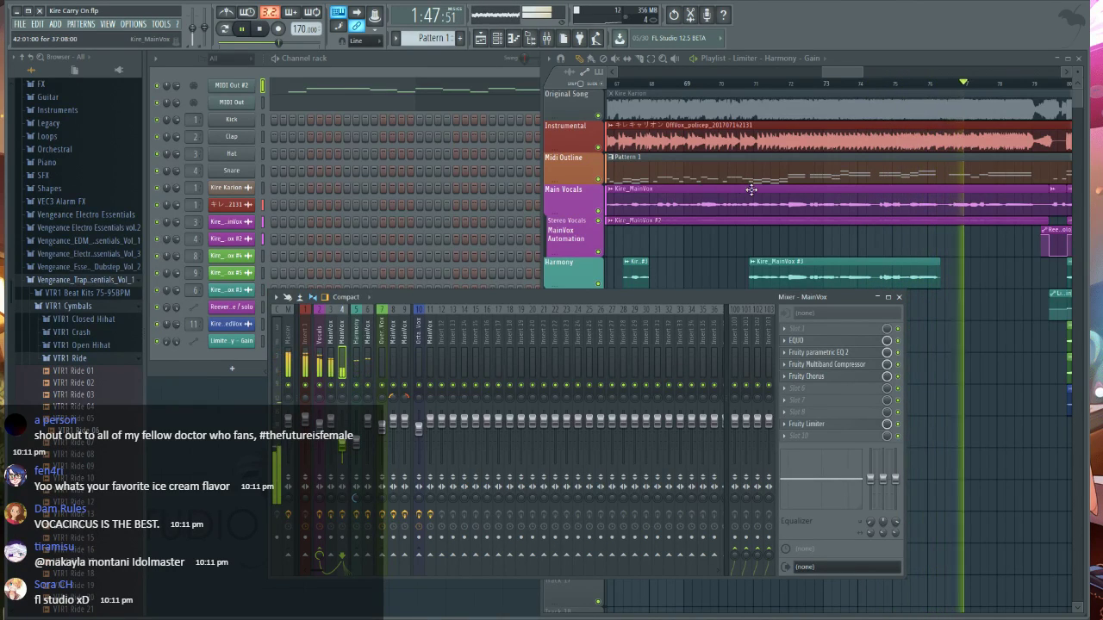
click(848, 78)
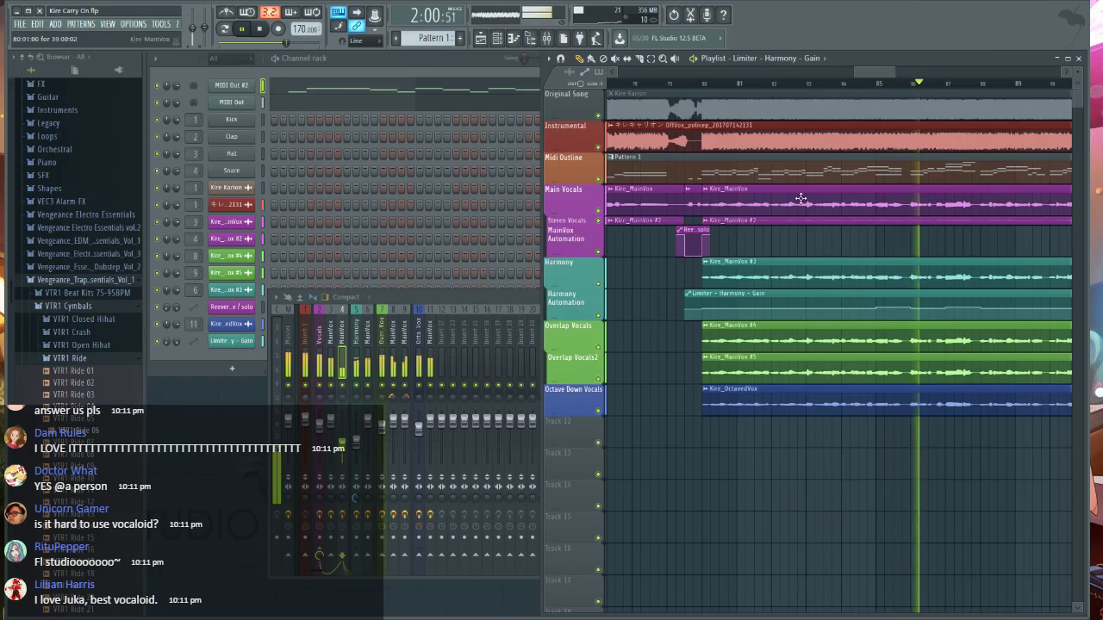
- Listen to the final chorus and outro up to the end of the instrumental clip, following the playhead, and stop playback
drag(863, 70, 886, 71)
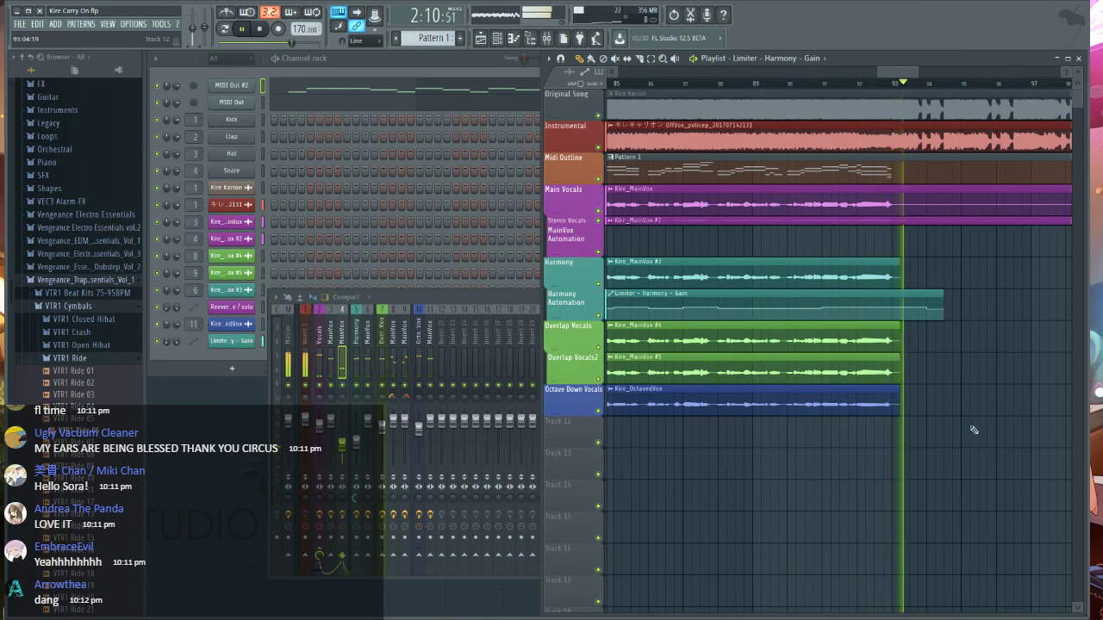
drag(899, 76, 926, 75)
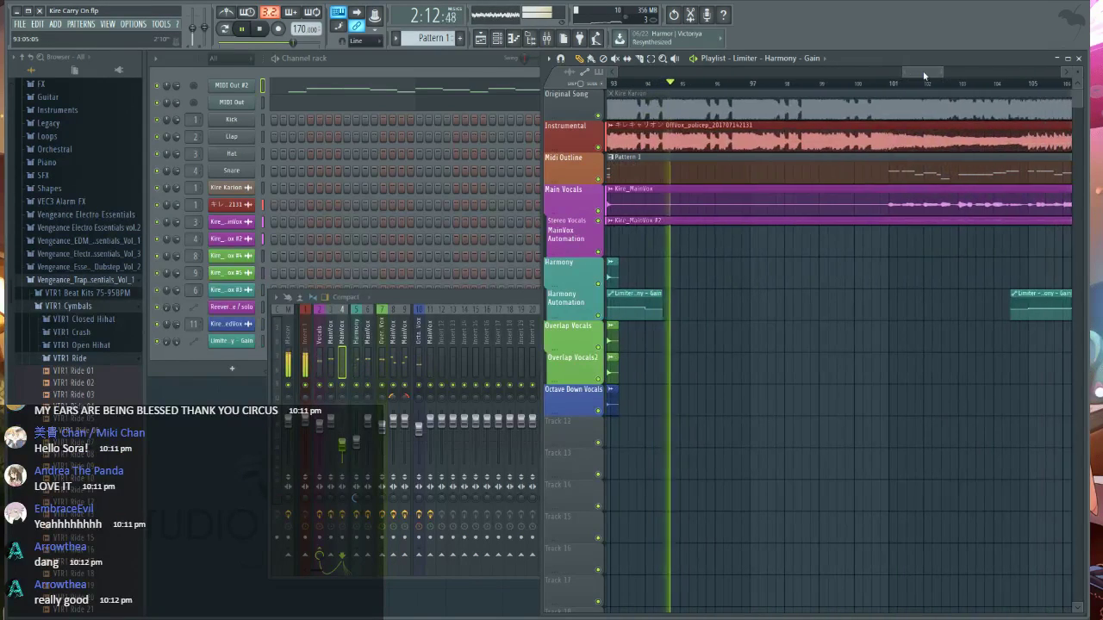
scroll(837, 87, down, 3)
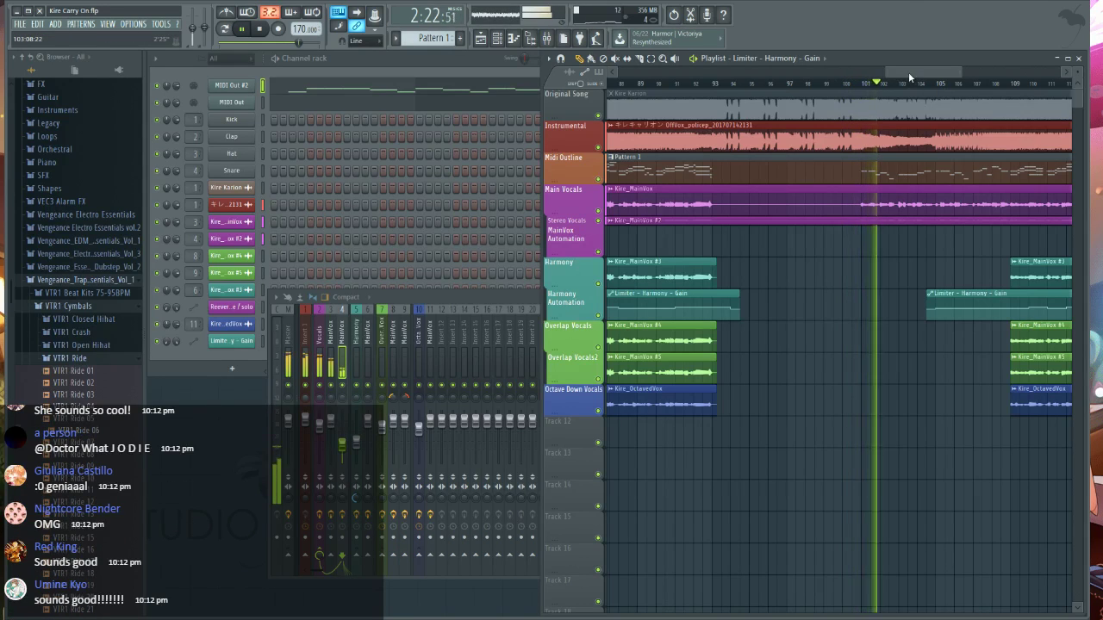
drag(909, 72, 935, 75)
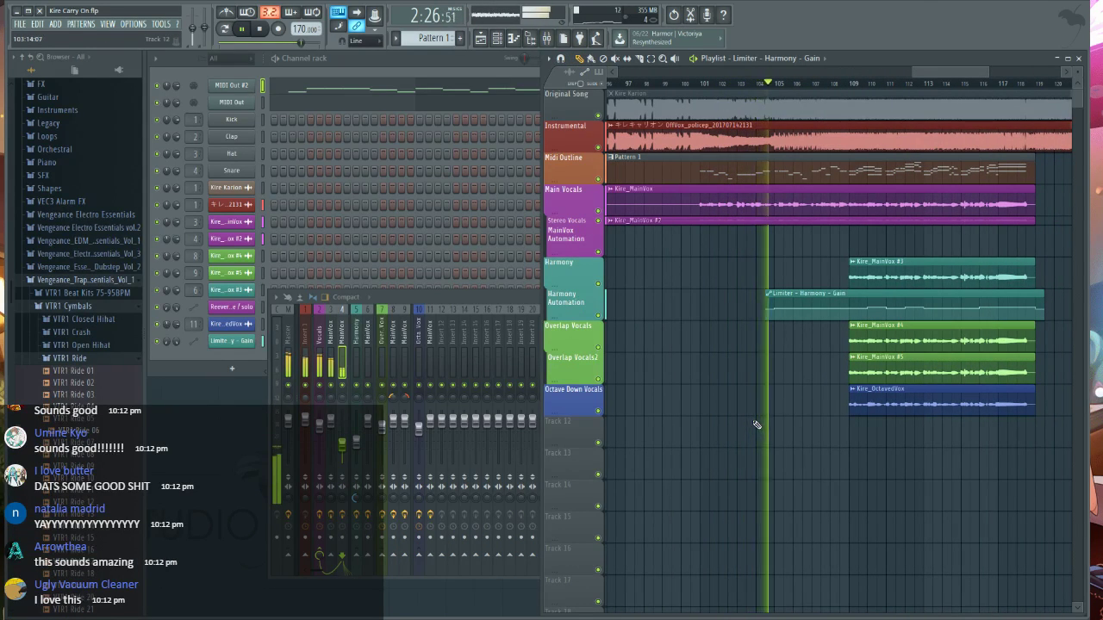
scroll(814, 258, up, 3)
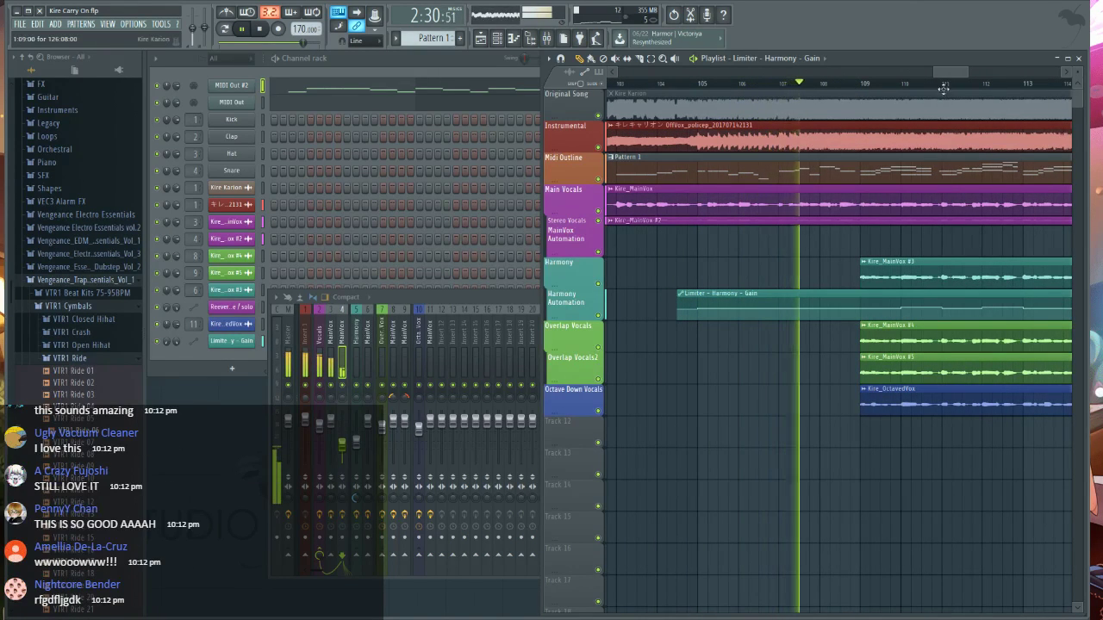
drag(950, 74, 968, 74)
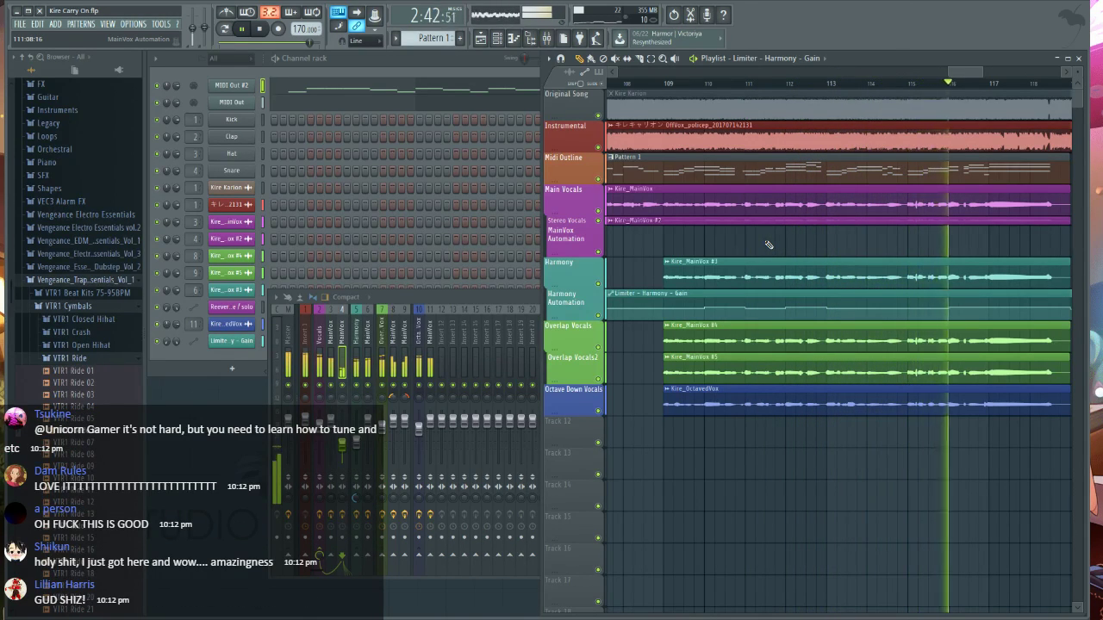
scroll(896, 93, down, 1)
drag(896, 94, 824, 103)
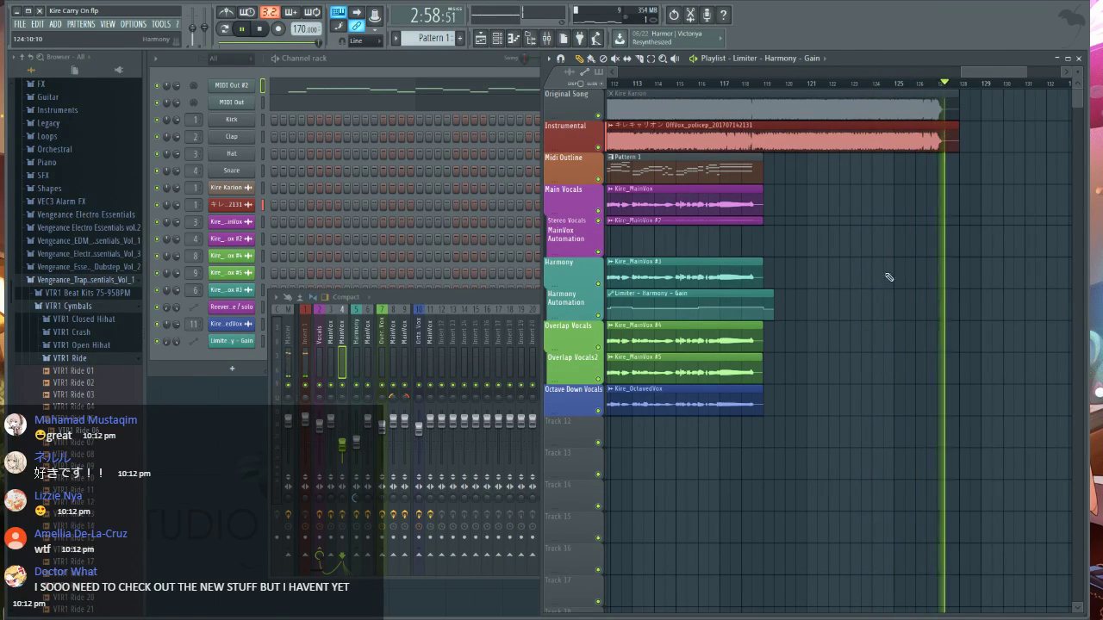
key(space)
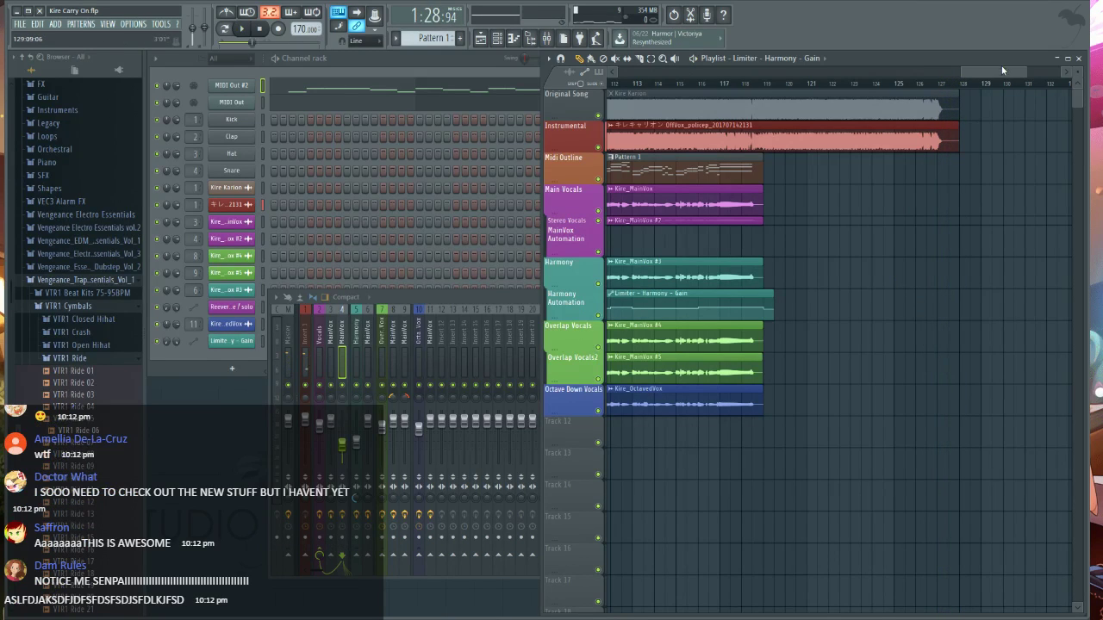
- Move the playback position to bar 14, at the start of the Pattern 1 clip
drag(1005, 72, 596, 86)
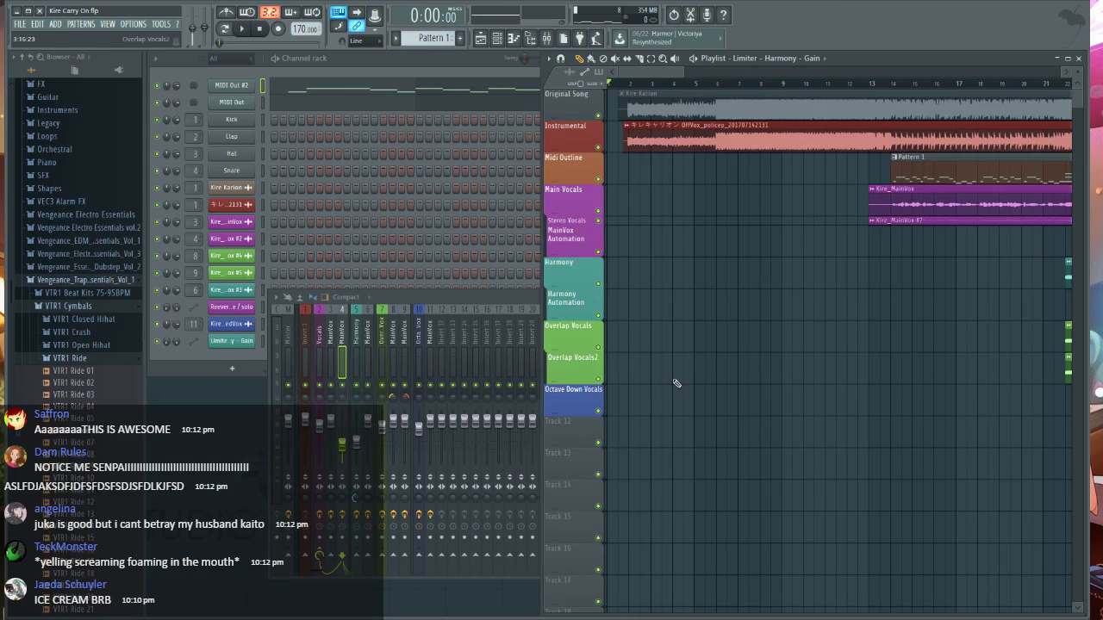
click(636, 87)
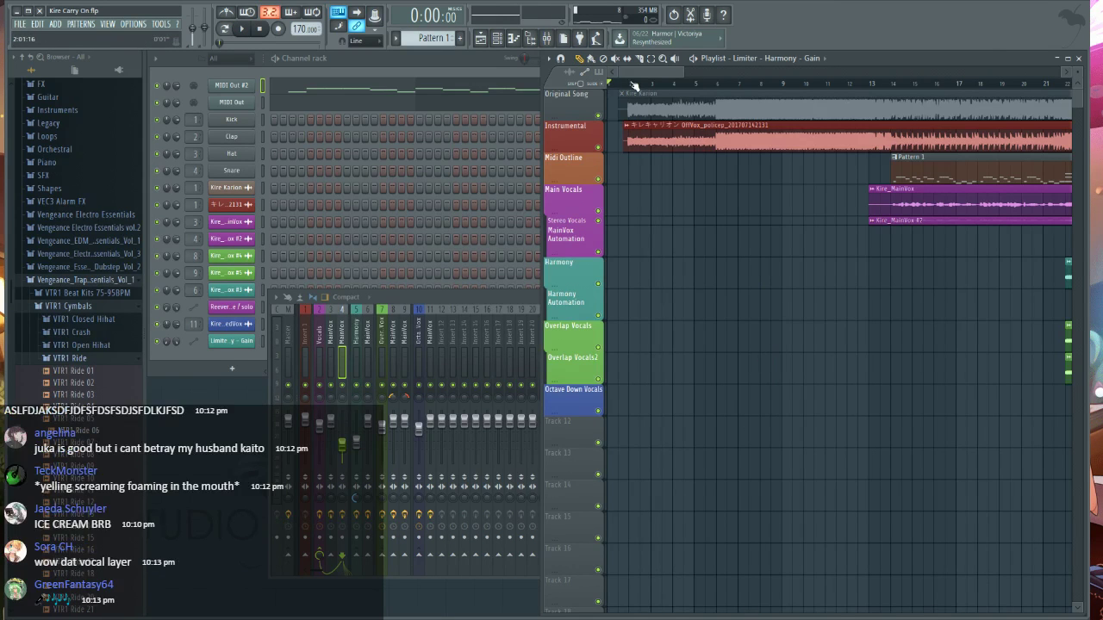
scroll(635, 86, down, 6)
scroll(635, 86, up, 3)
scroll(635, 86, up, 3)
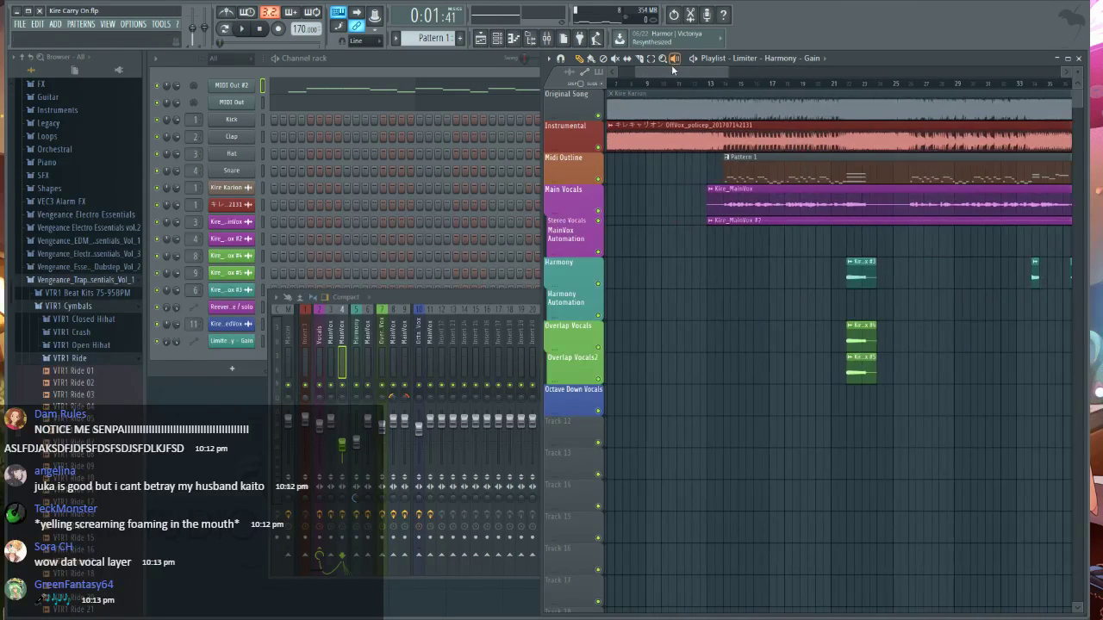
click(809, 84)
scroll(809, 87, up, 4)
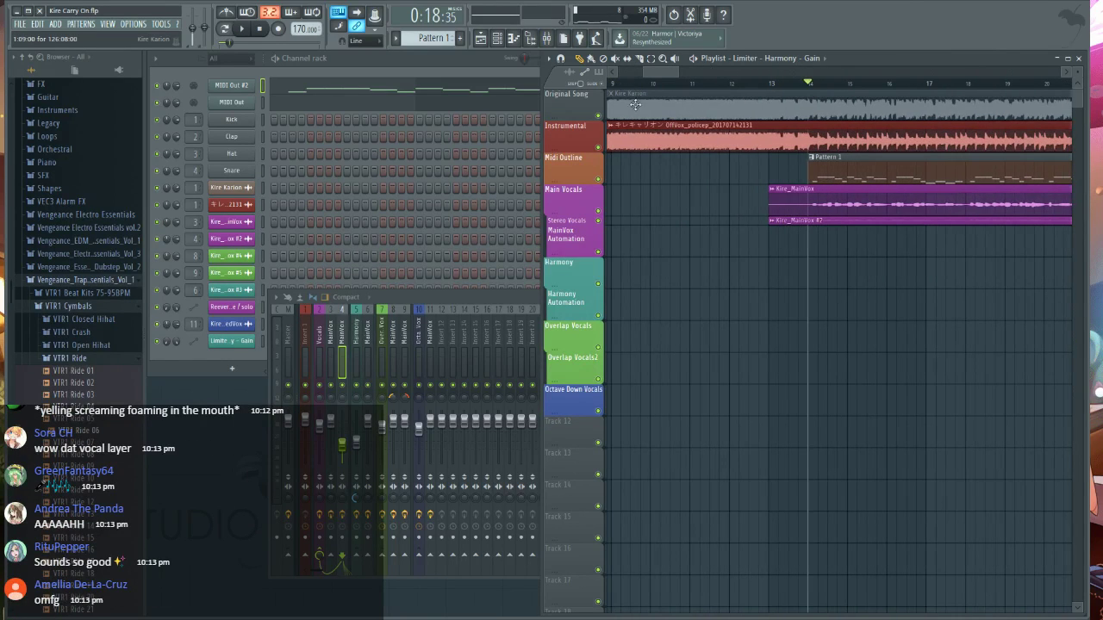
- Mute the clip on the Instrumental track and unmute the Kire Karion clip on the Original Song track
click(616, 58)
click(784, 146)
click(807, 116)
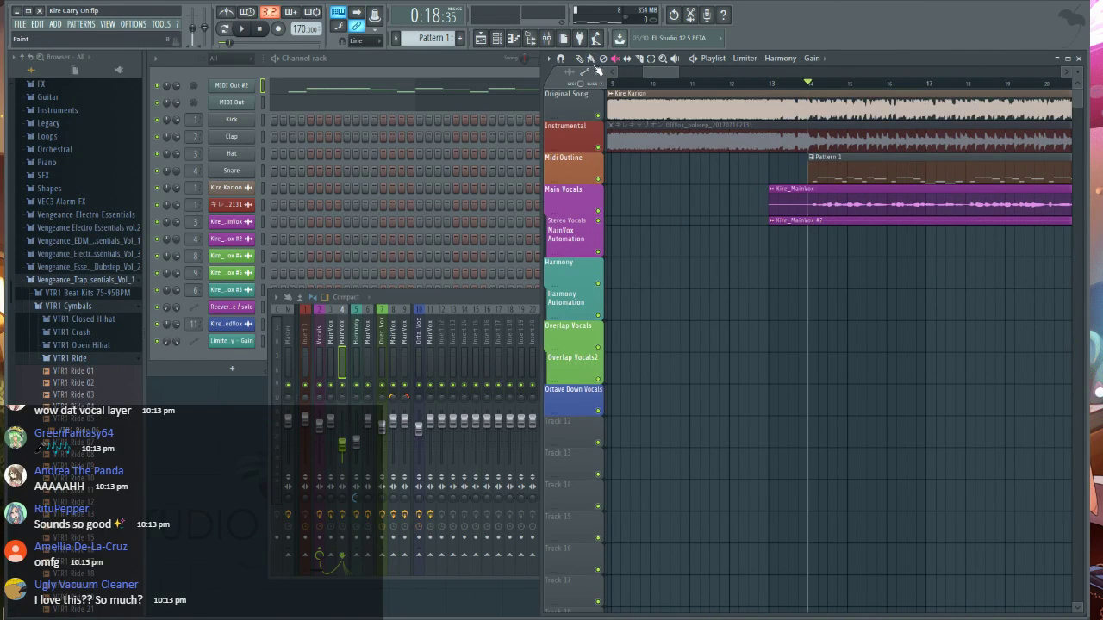
- Play the tuned vocals together with the original song from bar 14 into the second verse, then stop playback
key(space)
drag(653, 72, 664, 73)
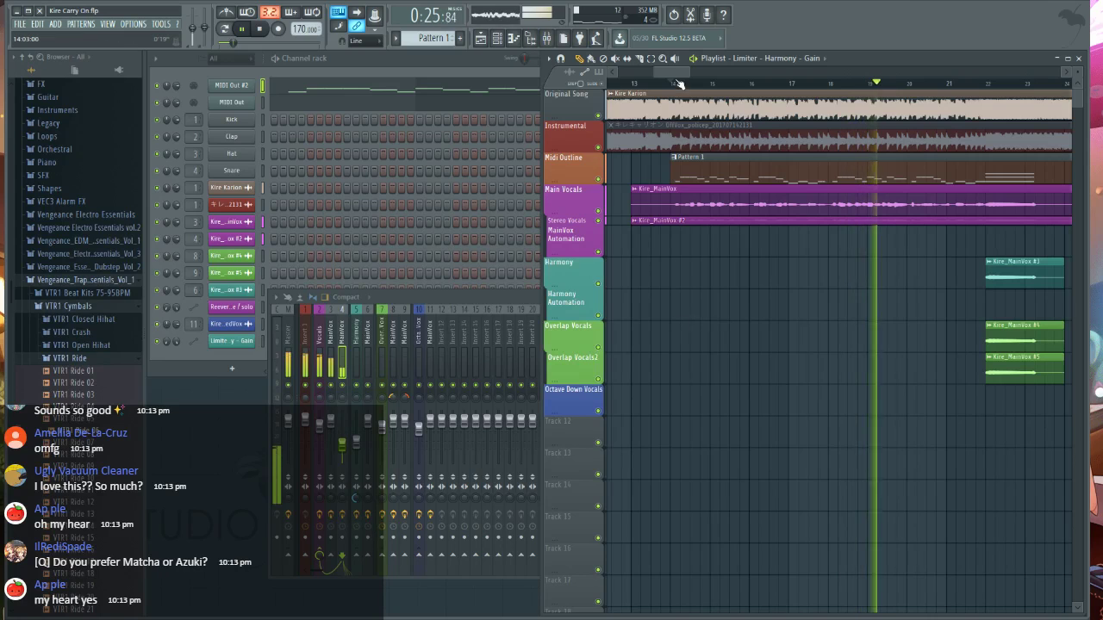
drag(672, 74, 687, 70)
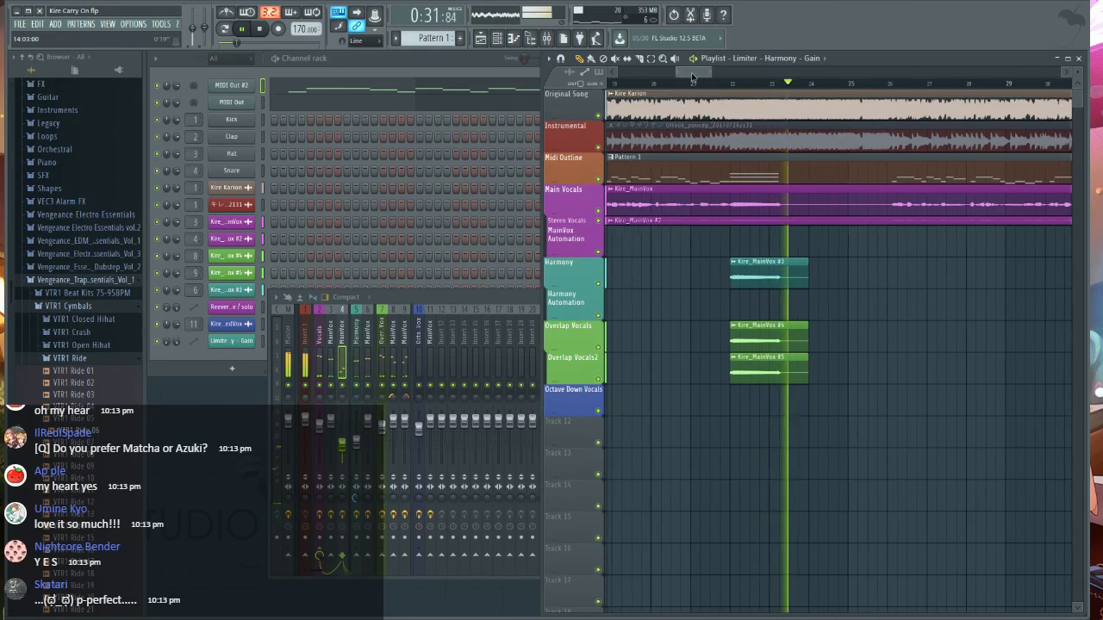
drag(688, 70, 703, 79)
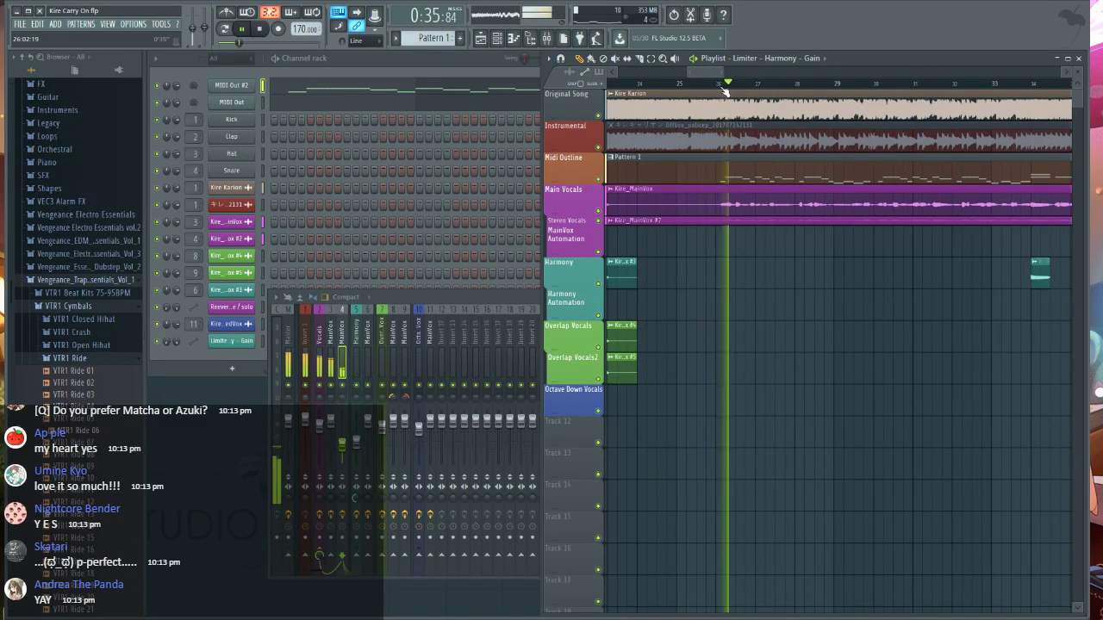
drag(703, 74, 711, 72)
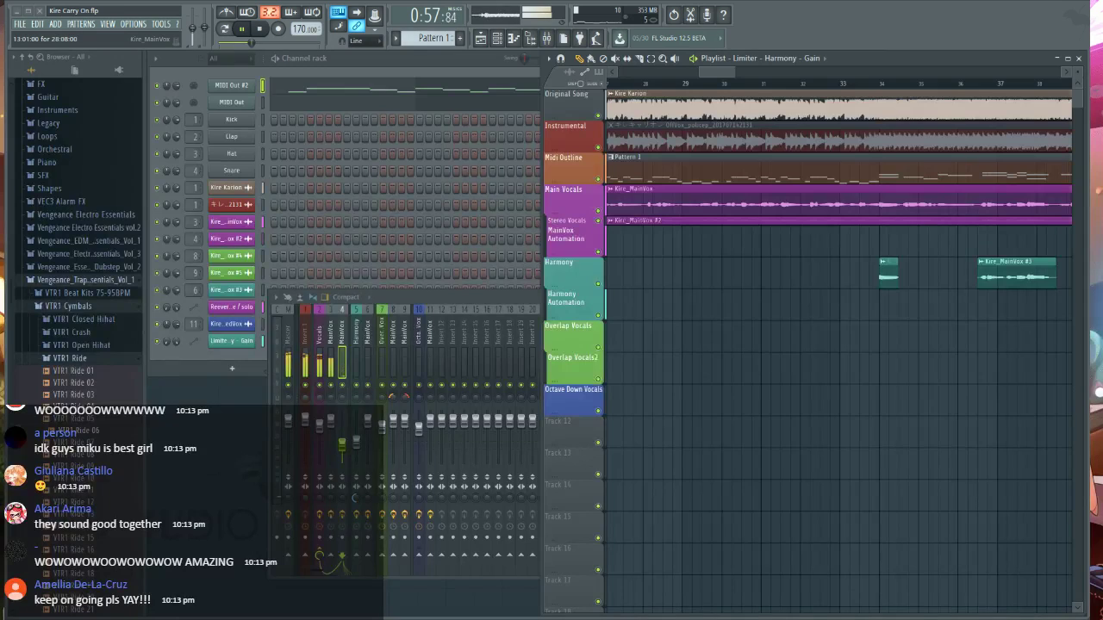
drag(712, 75, 757, 79)
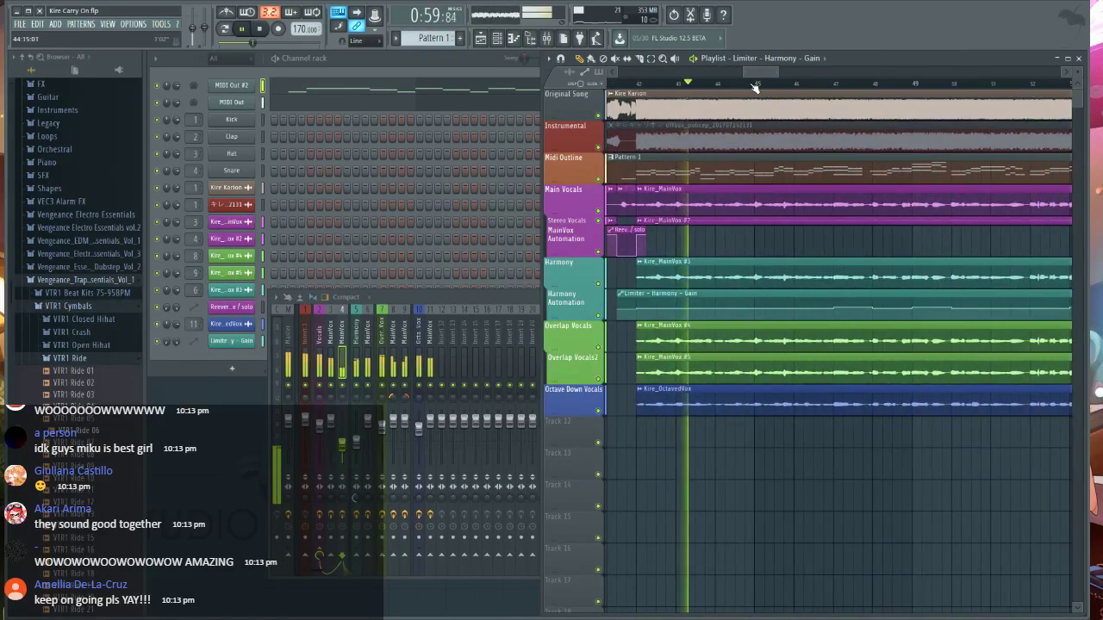
scroll(752, 86, down, 5)
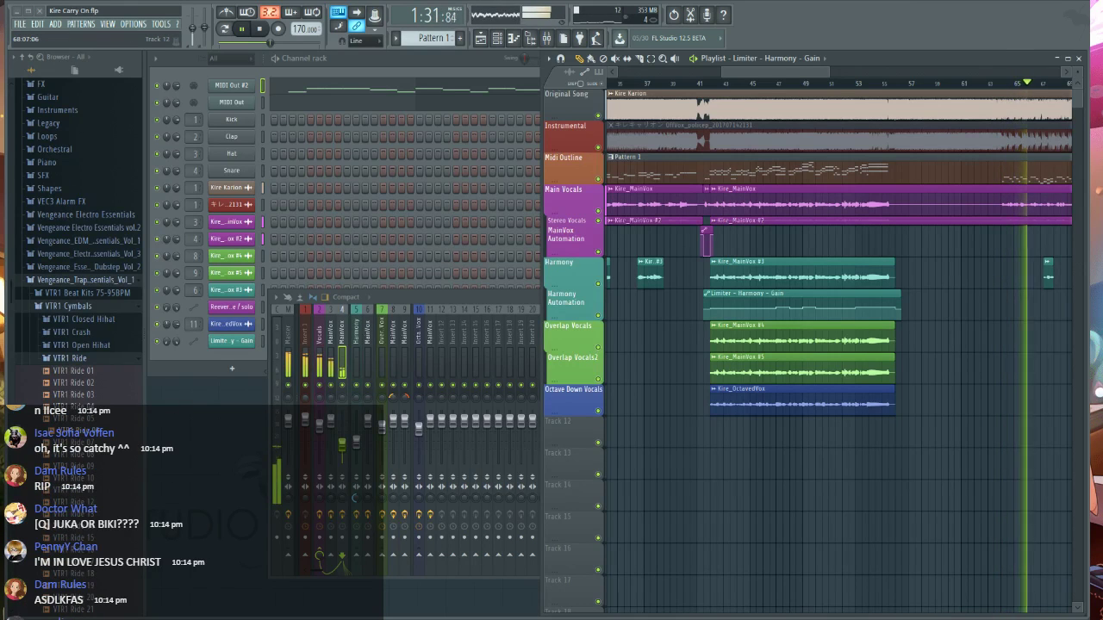
key(space)
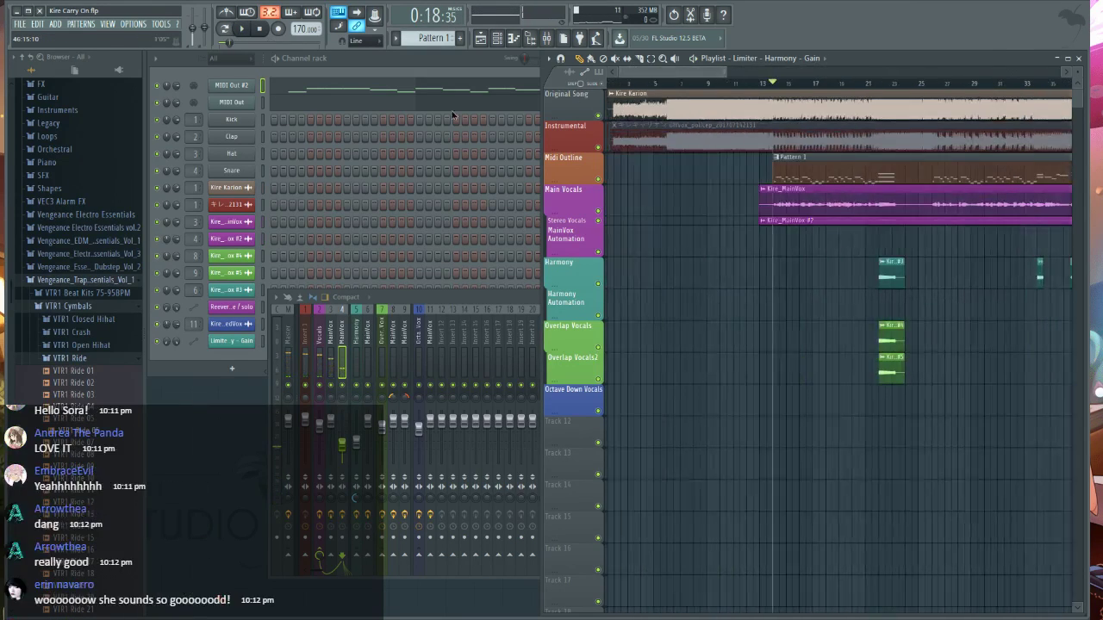
- Unmute the Instrumental clip and mute the Kire Karion clip on the Original Song track again
click(691, 130)
click(695, 109)
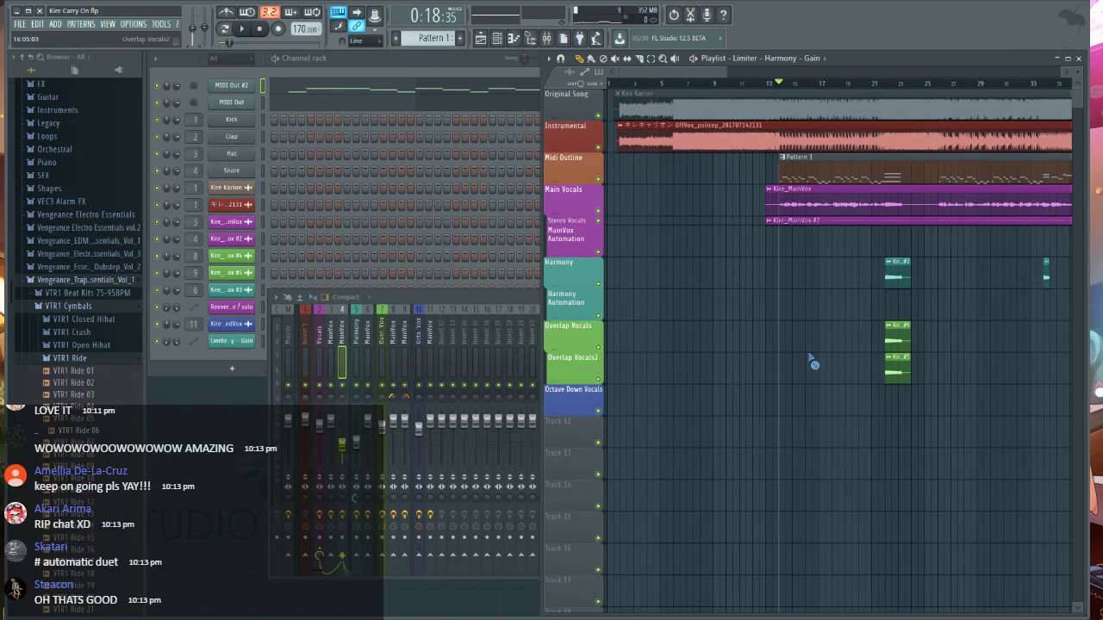
scroll(813, 365, up, 3)
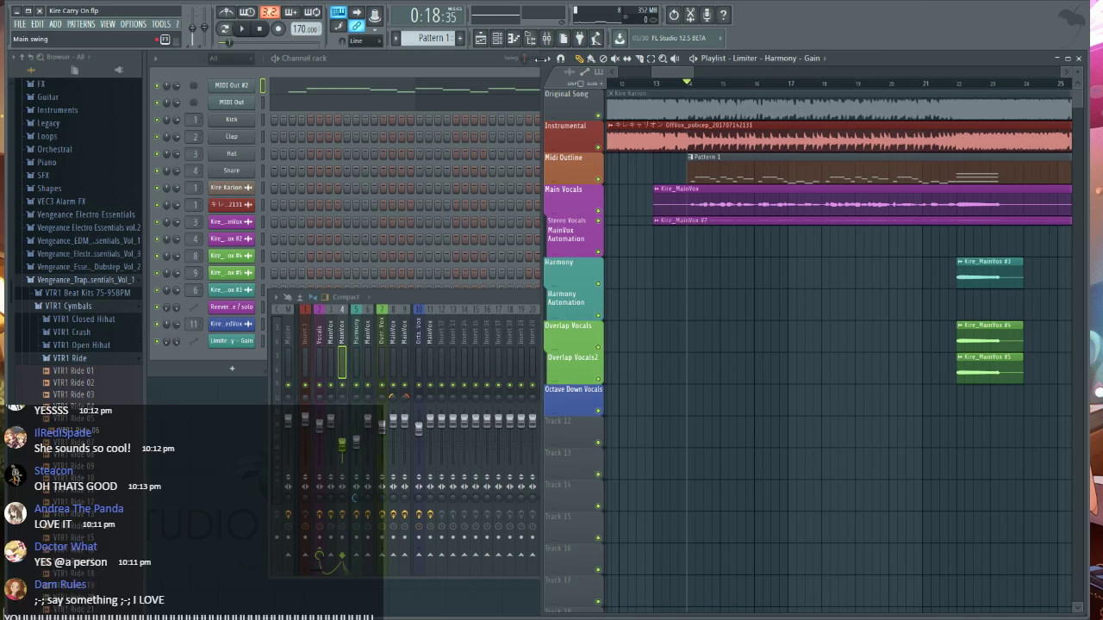
click(613, 73)
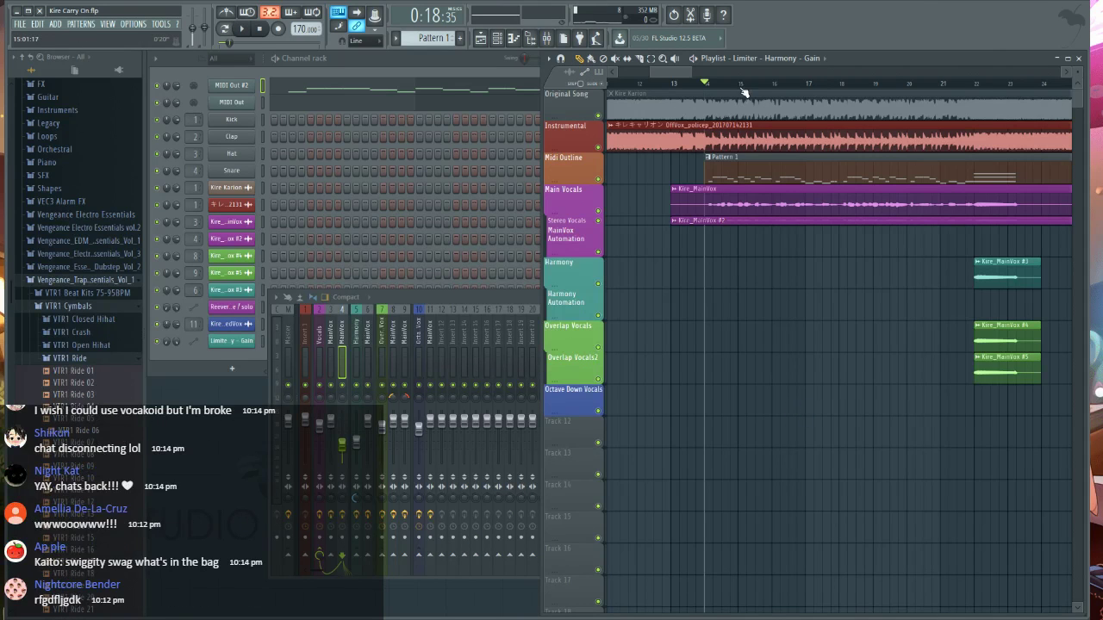
scroll(746, 87, down, 5)
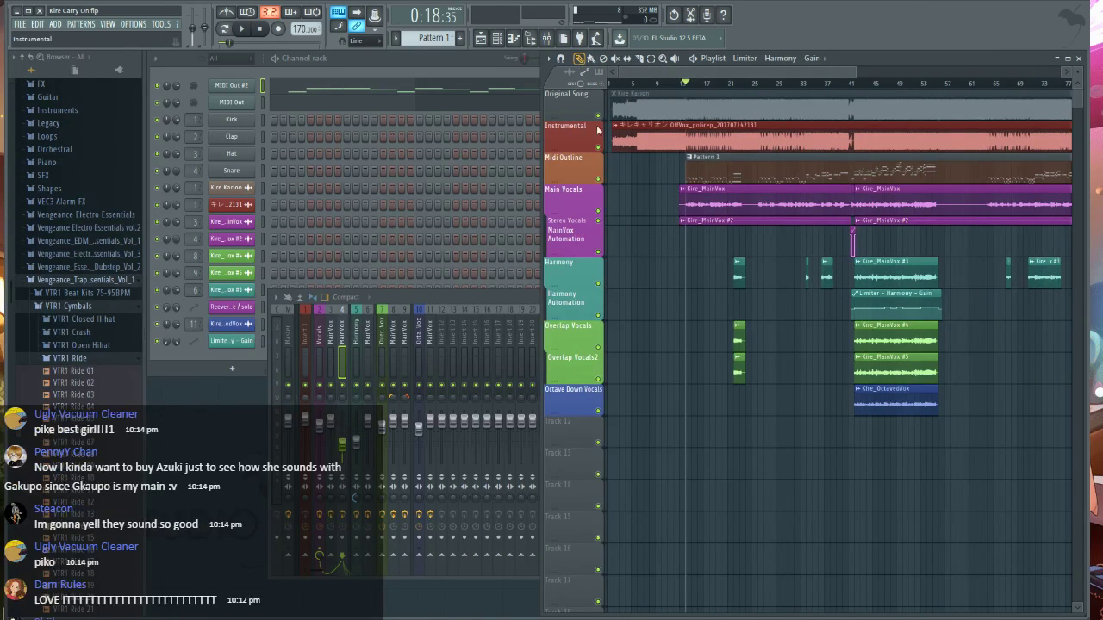
- Play the instrumental and vocal mix from the beginning of the song into bar 13
key(space)
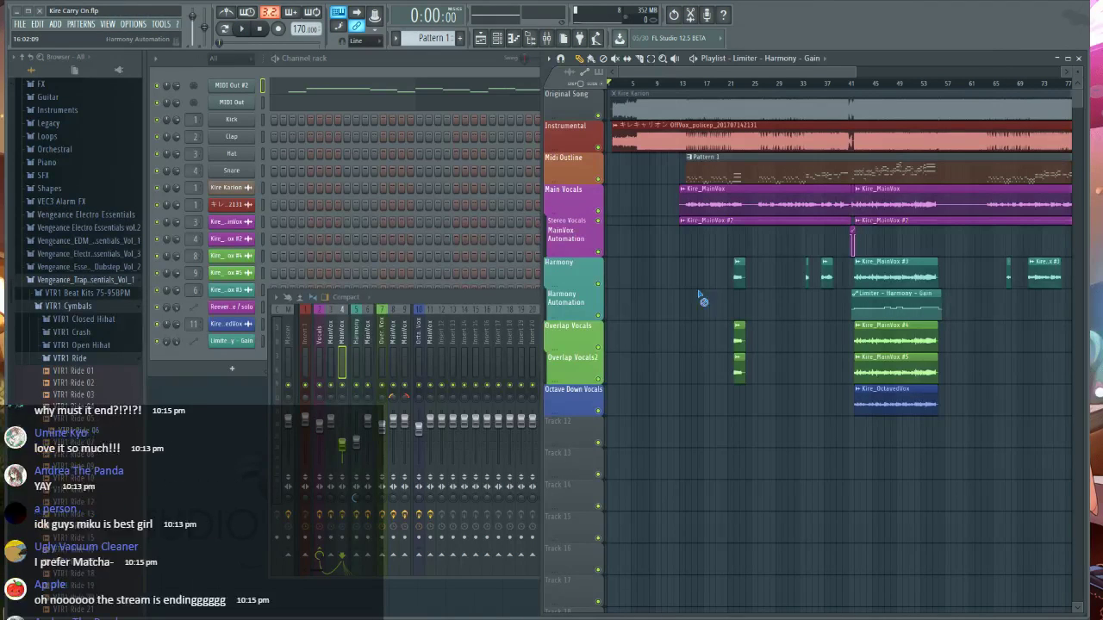
key(space)
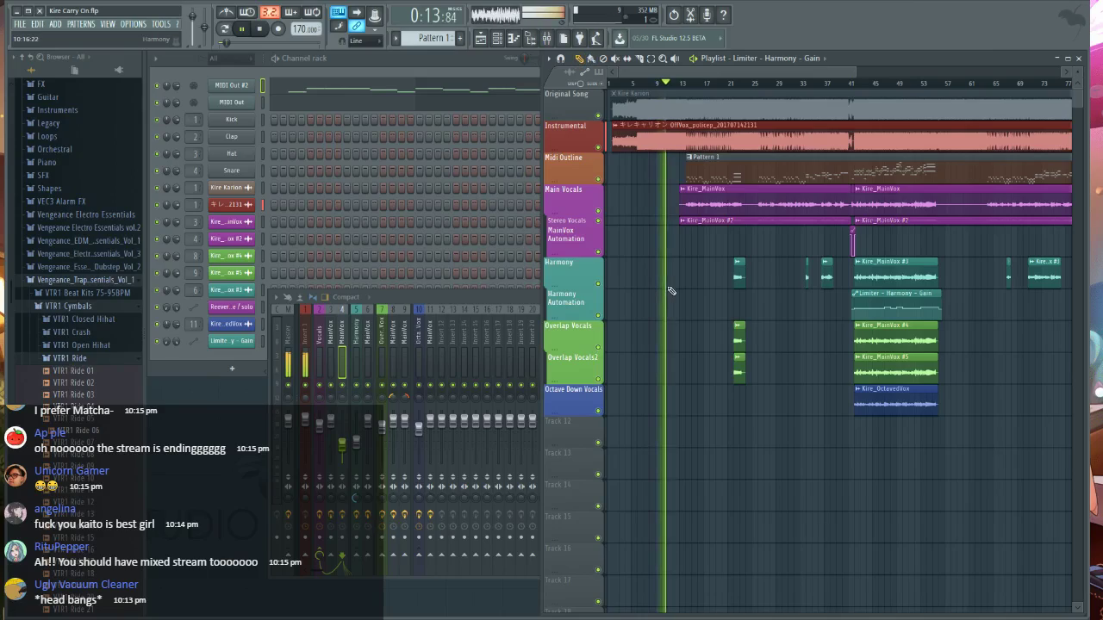
scroll(704, 89, up, 4)
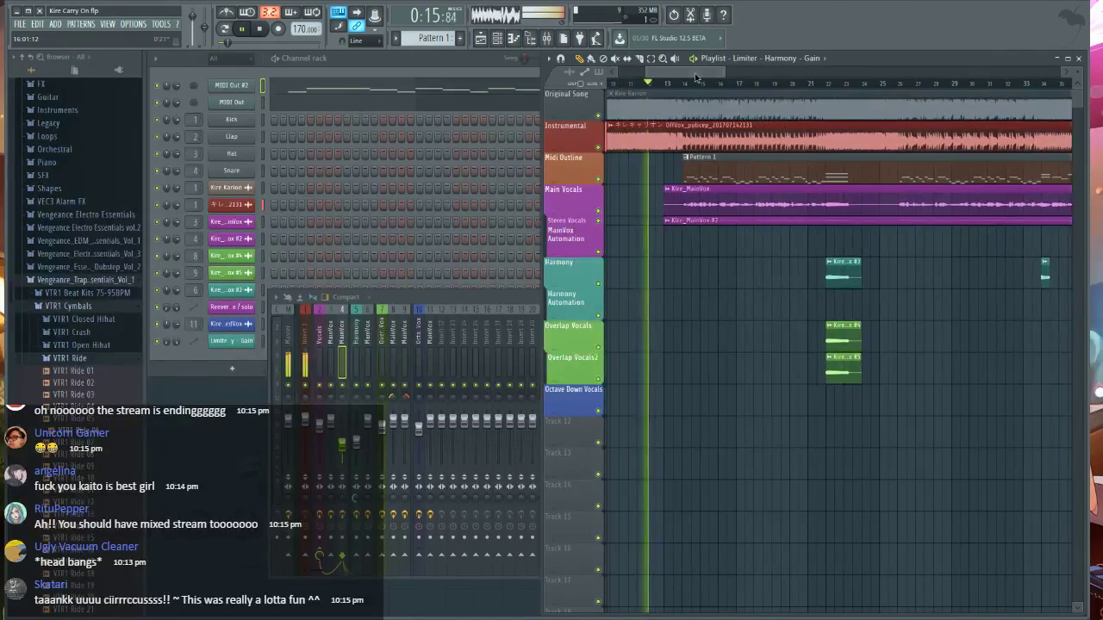
scroll(697, 90, up, 2)
drag(688, 73, 689, 73)
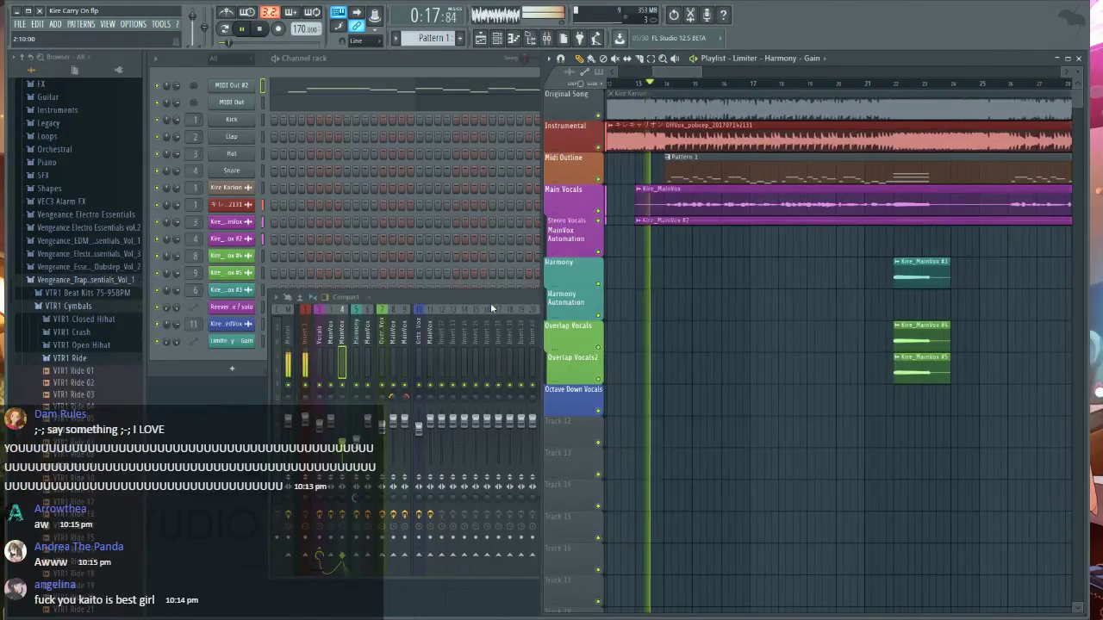
- Play the rest of the instrumental and vocal mix from bar 13 to the song's end, then return to the opening bars of the playlist
click(491, 300)
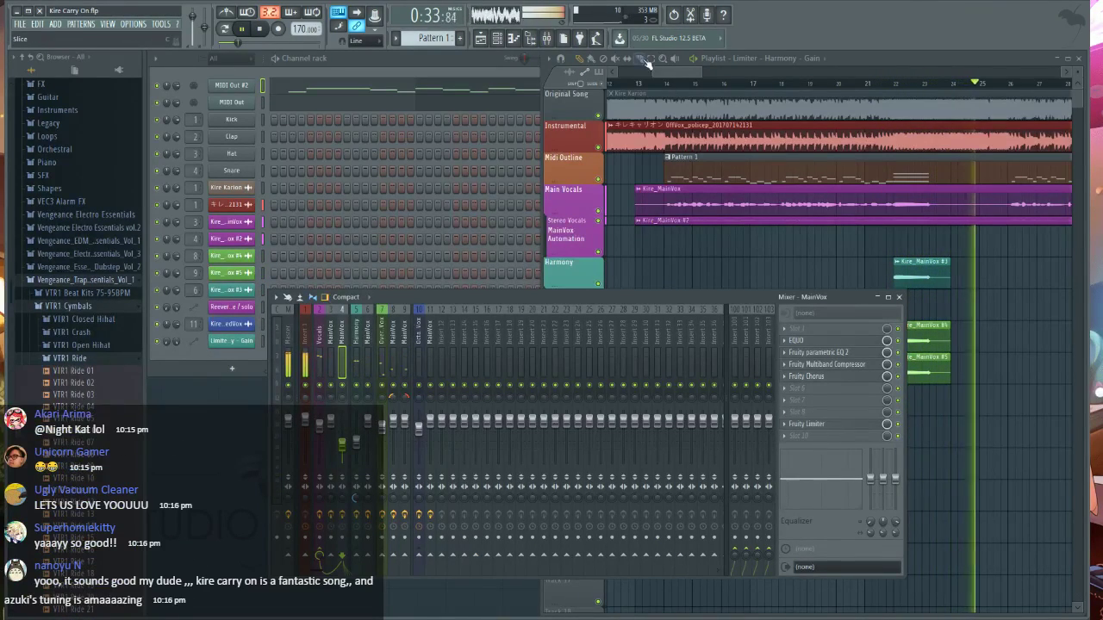
drag(665, 72, 702, 72)
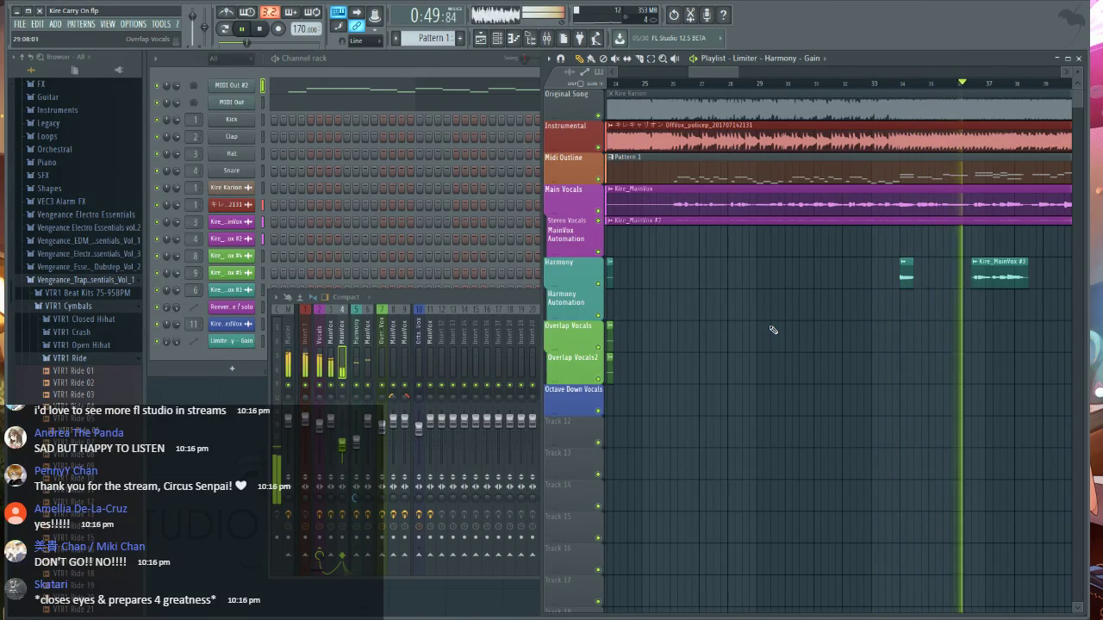
drag(717, 75, 754, 77)
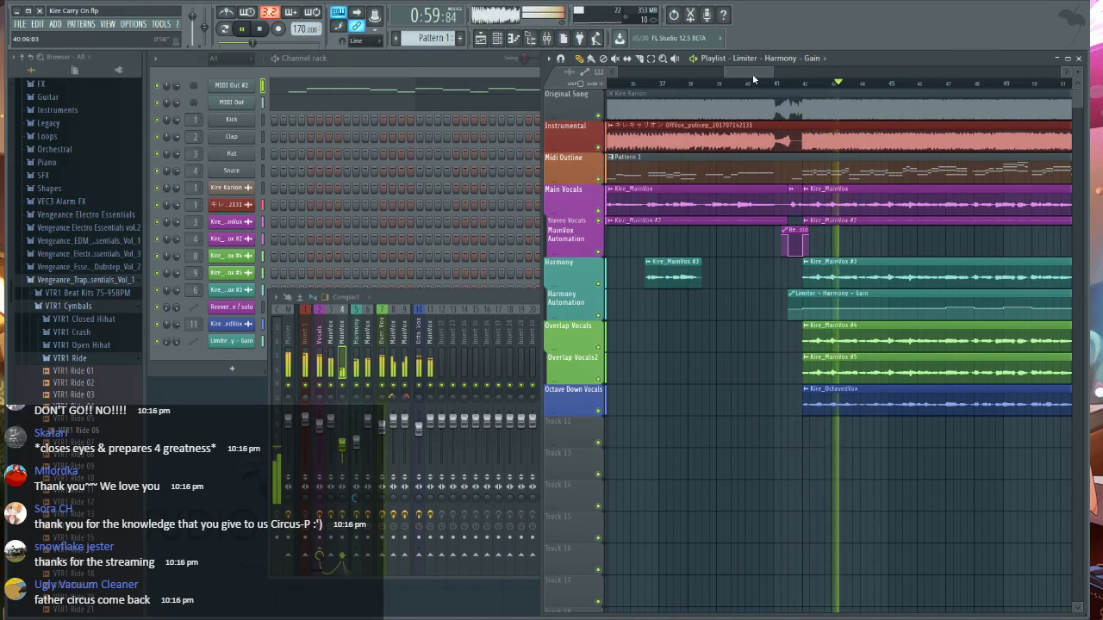
drag(752, 74, 770, 83)
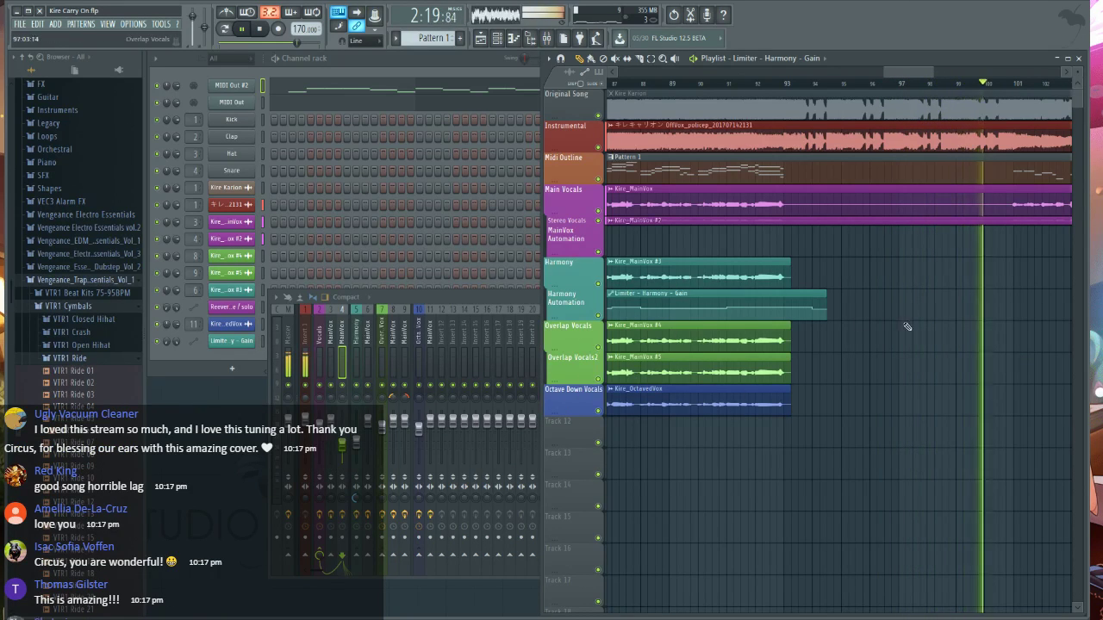
drag(888, 66, 925, 67)
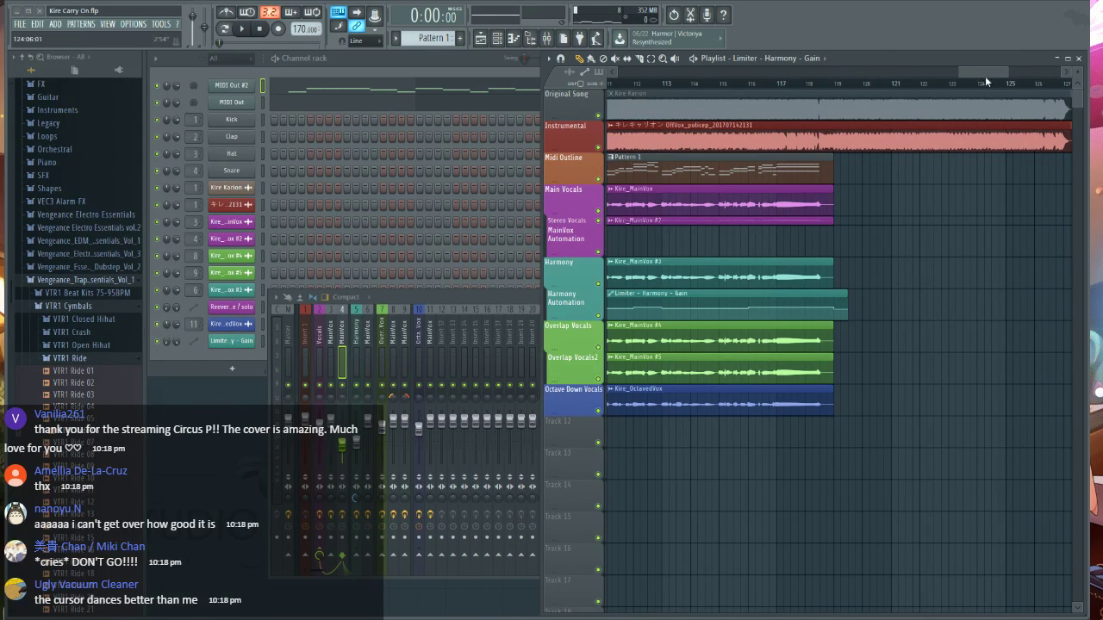
scroll(977, 89, down, 8)
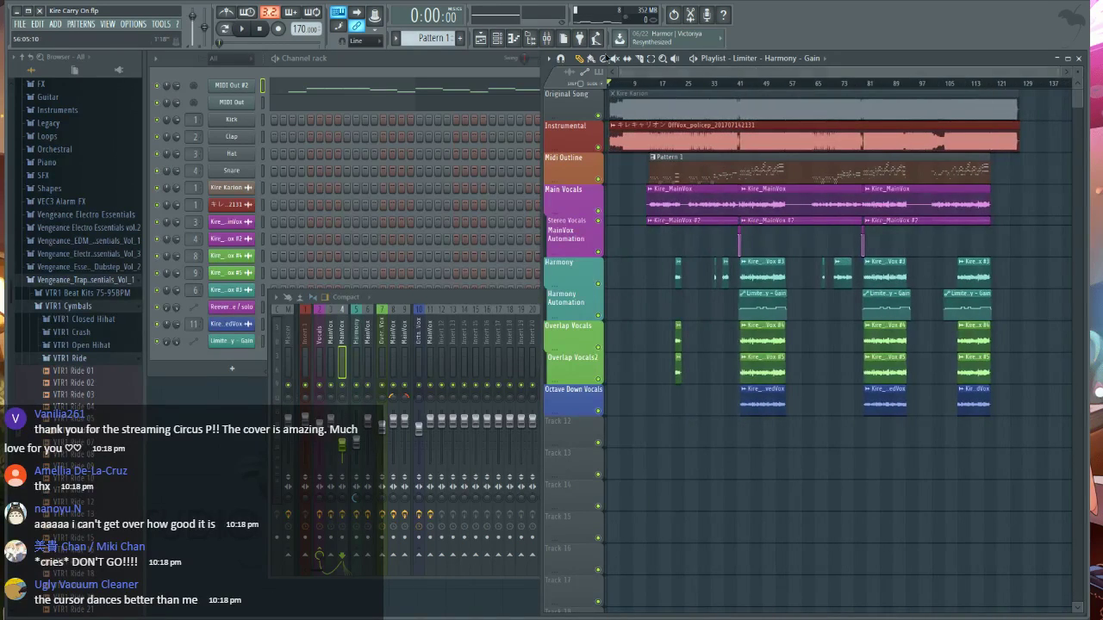
scroll(630, 87, up, 6)
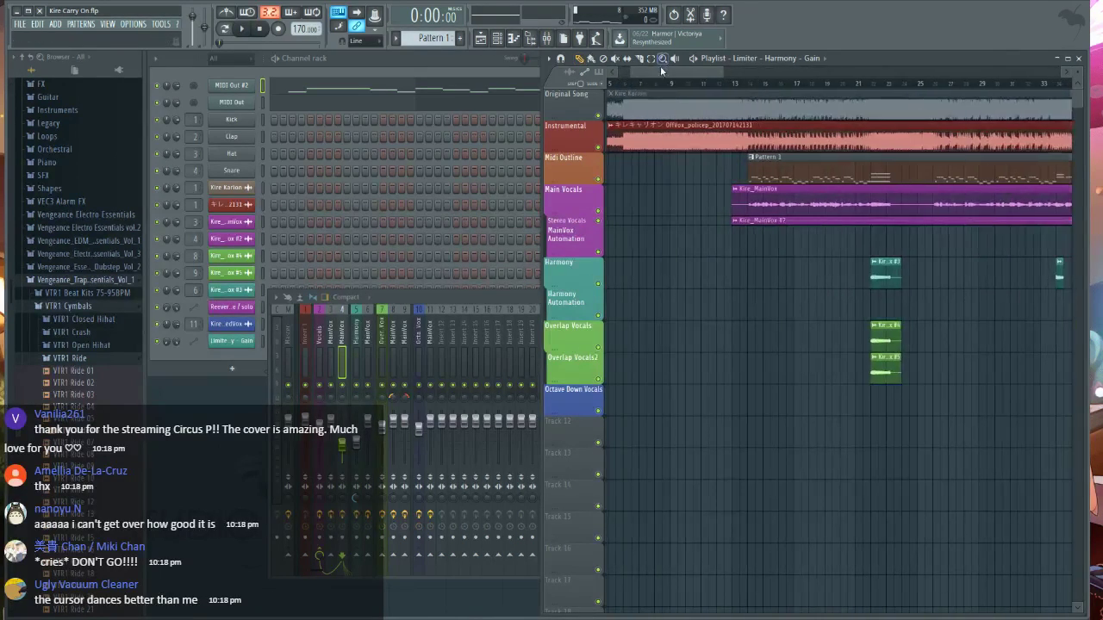
drag(662, 71, 612, 73)
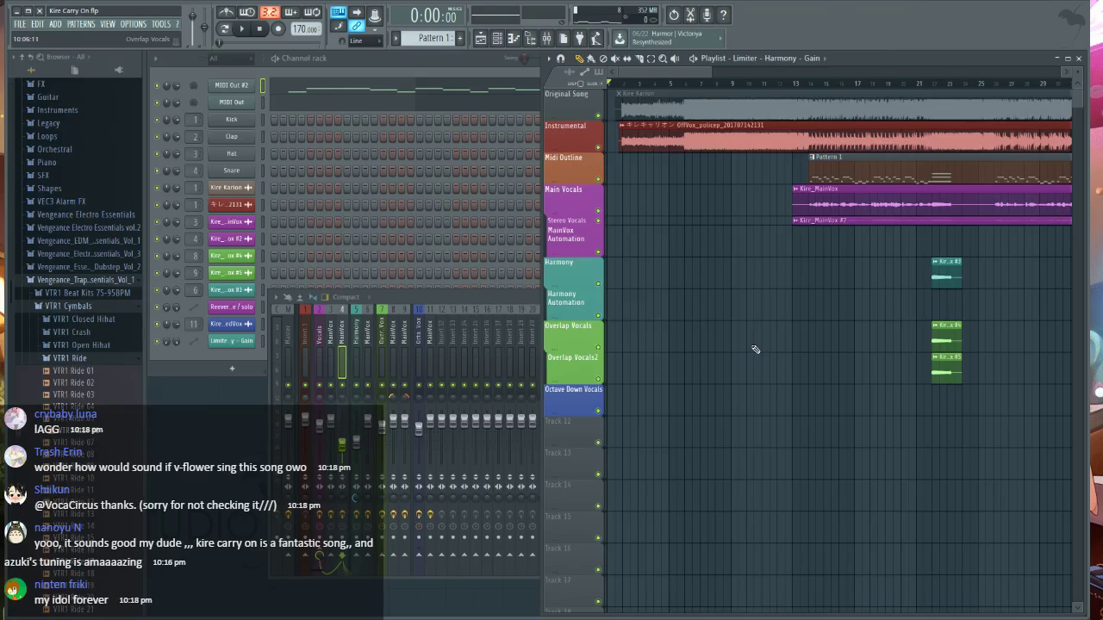